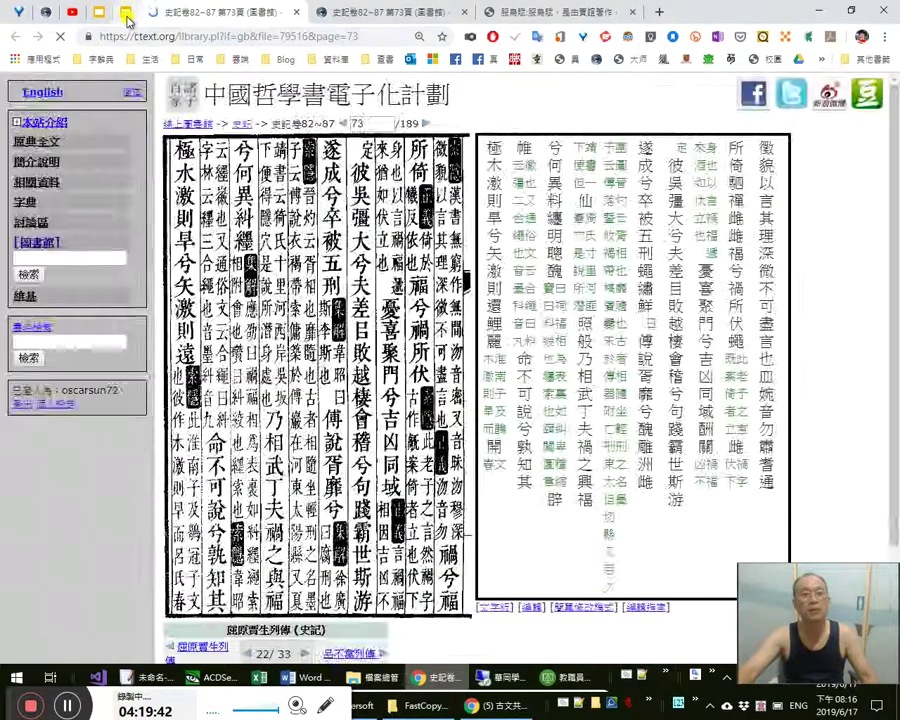
Bold the characters 糾 and 九 at the start of each question in the 九合諸侯 text box on slide 5
click(226, 12)
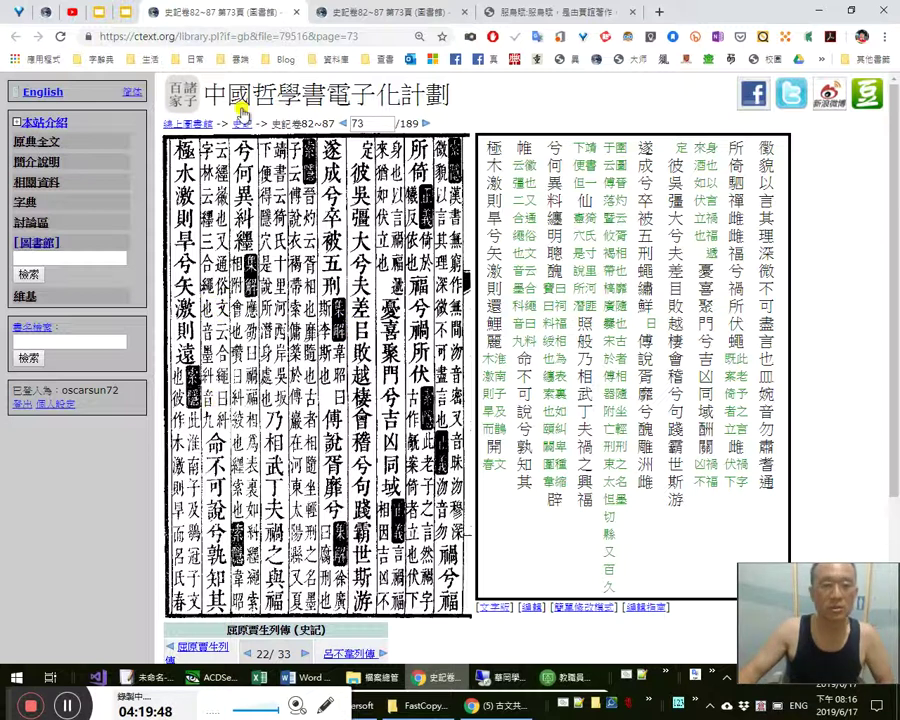
click(118, 16)
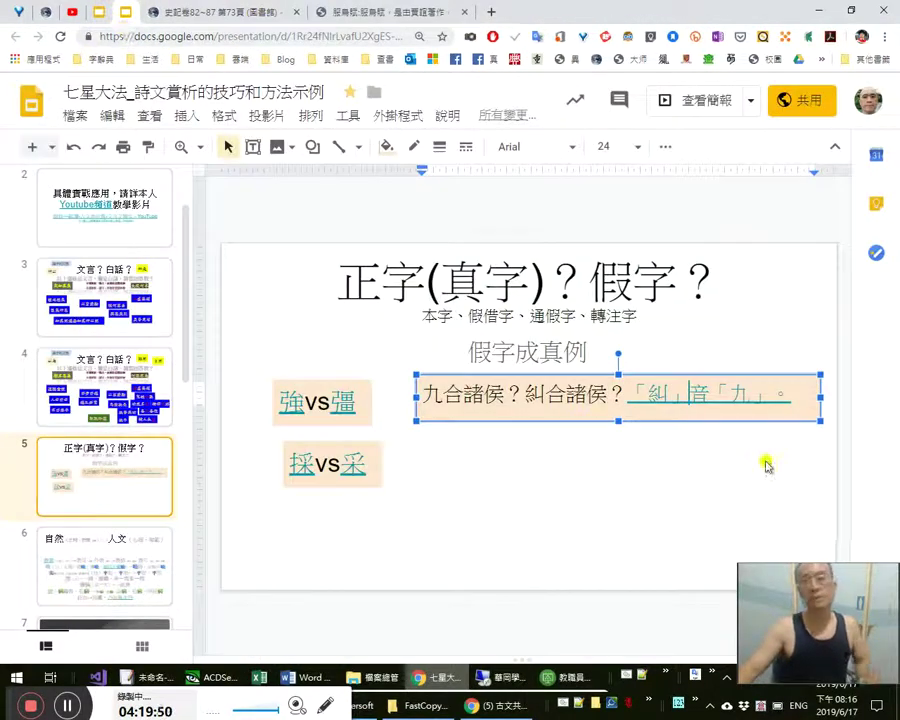
click(537, 396)
key(shift+Left)
key(ctrl+b)
key(Left)
key(shift+Left)
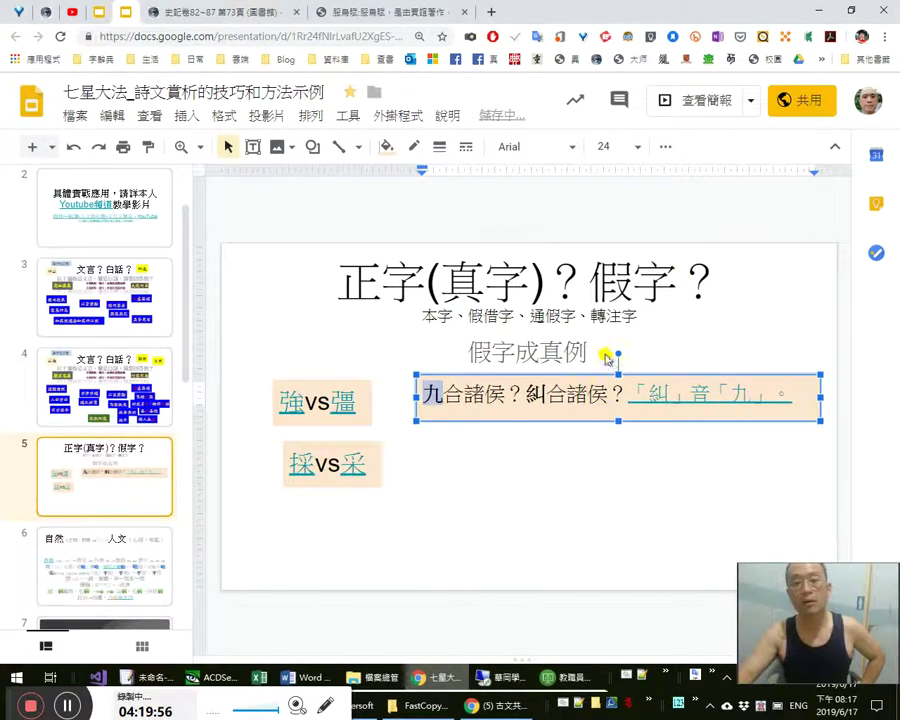
Link the phrase 九合諸侯 in the text box to the suggested zh-mo Wikipedia article
click(514, 393)
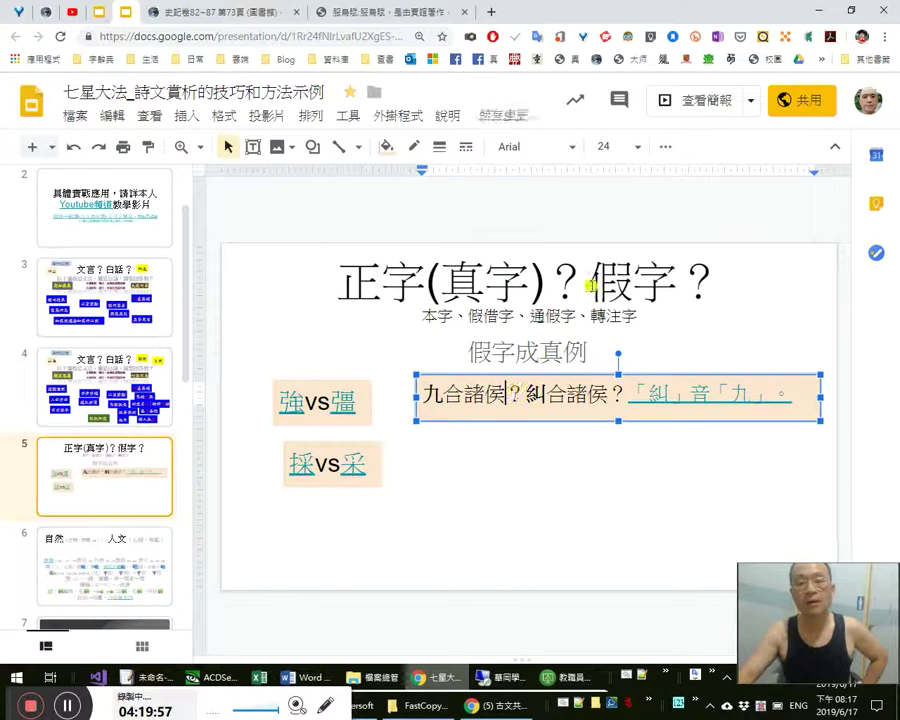
shift+click(432, 396)
key(ctrl+k)
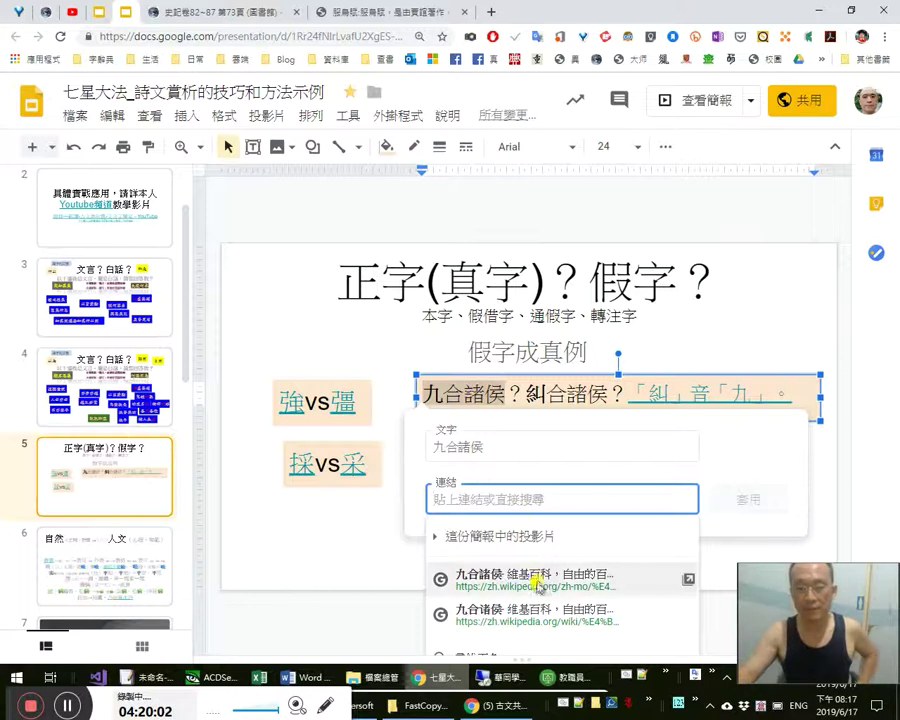
click(538, 576)
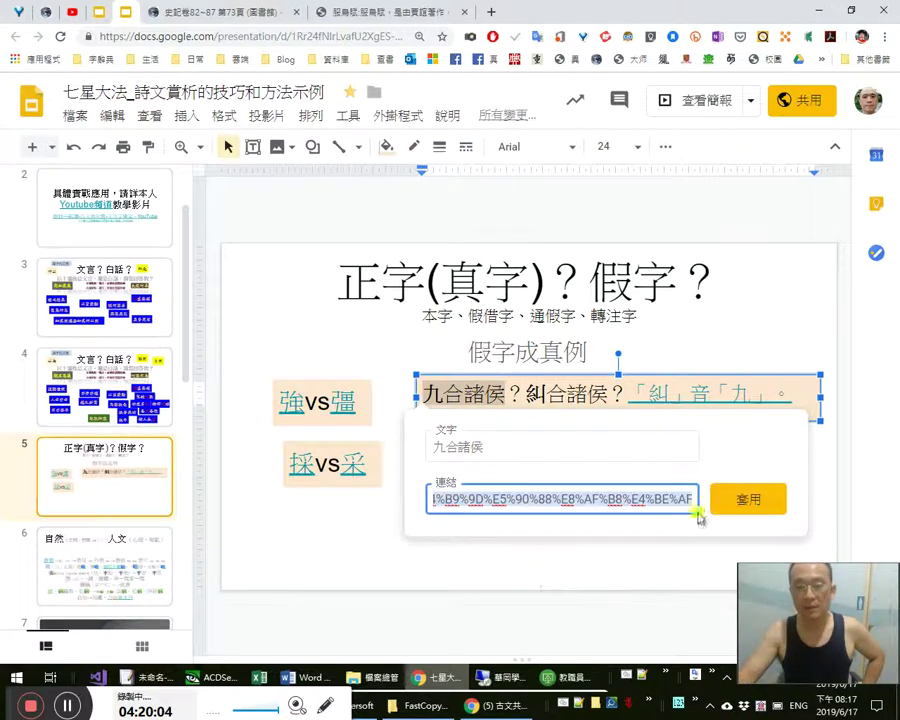
click(757, 508)
Open the linked 九合諸侯 Wikipedia article, skim its list of alliances and close the article
click(501, 422)
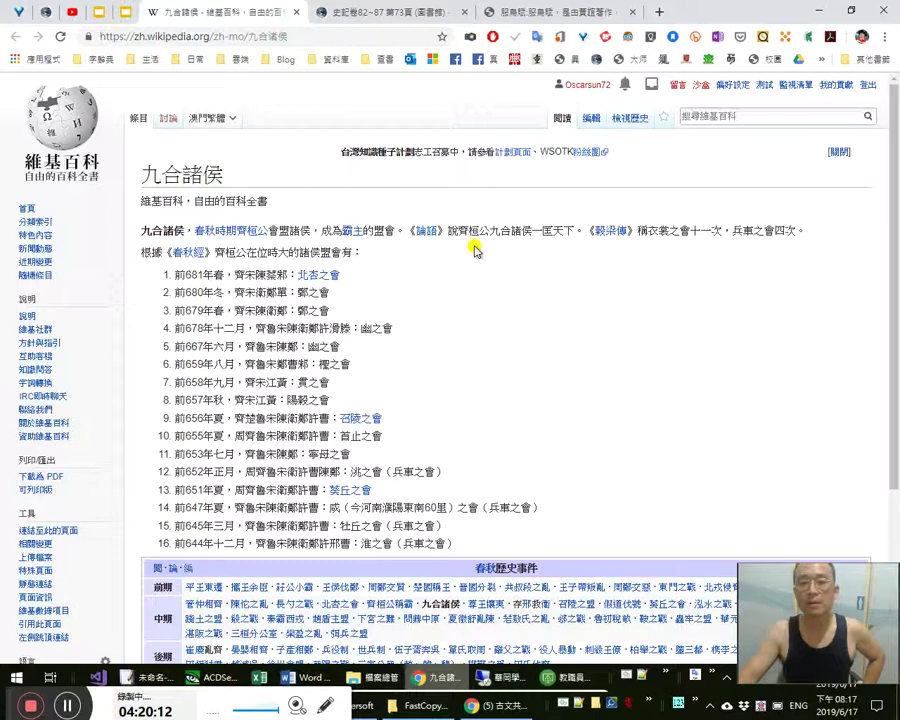
scroll(662, 412, down, 3)
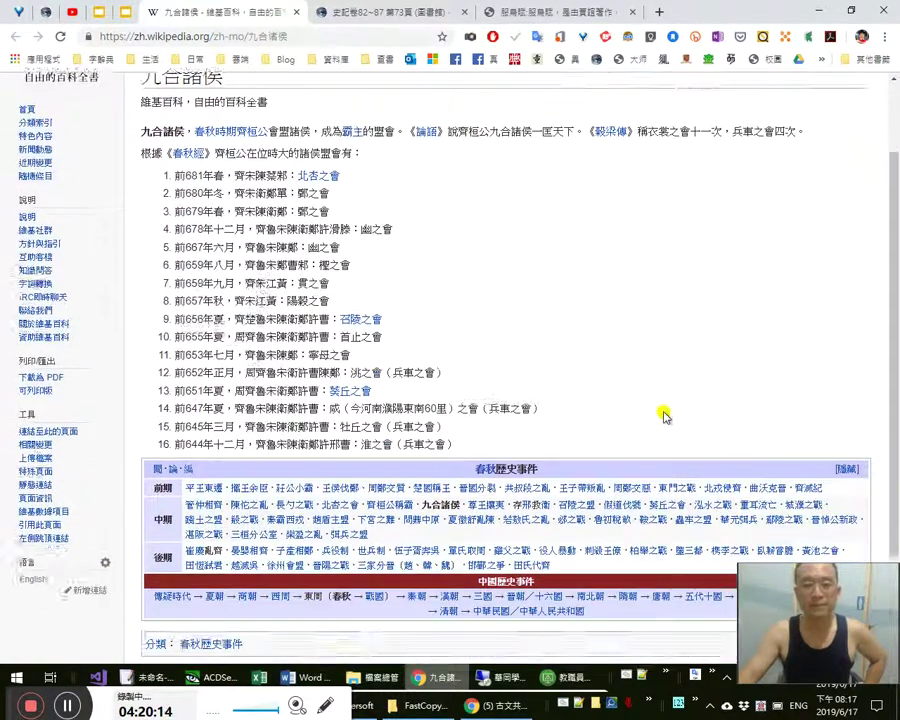
scroll(650, 383, up, 3)
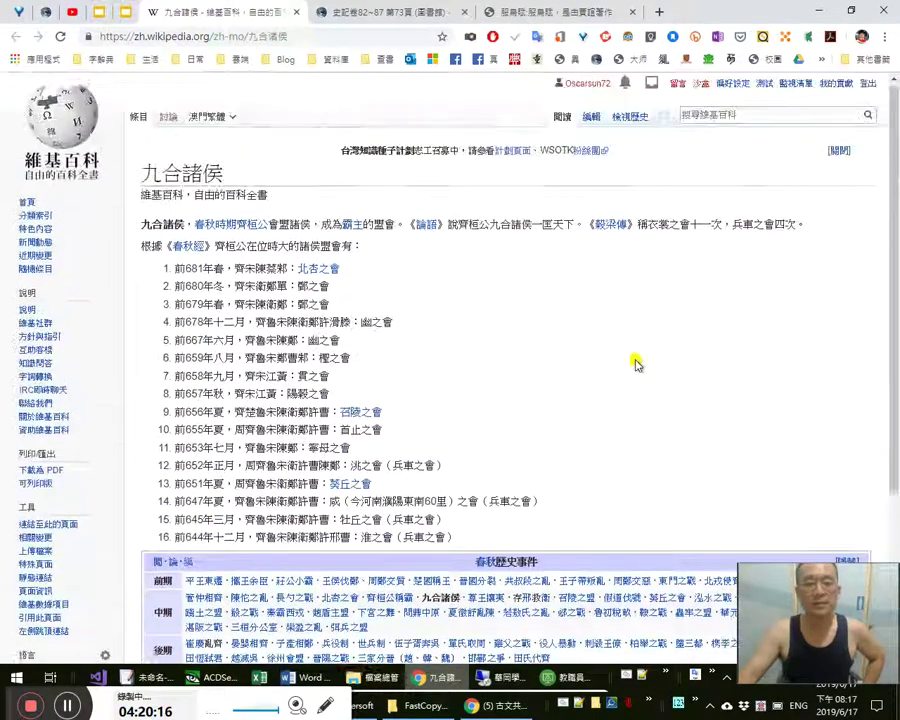
click(335, 12)
click(267, 17)
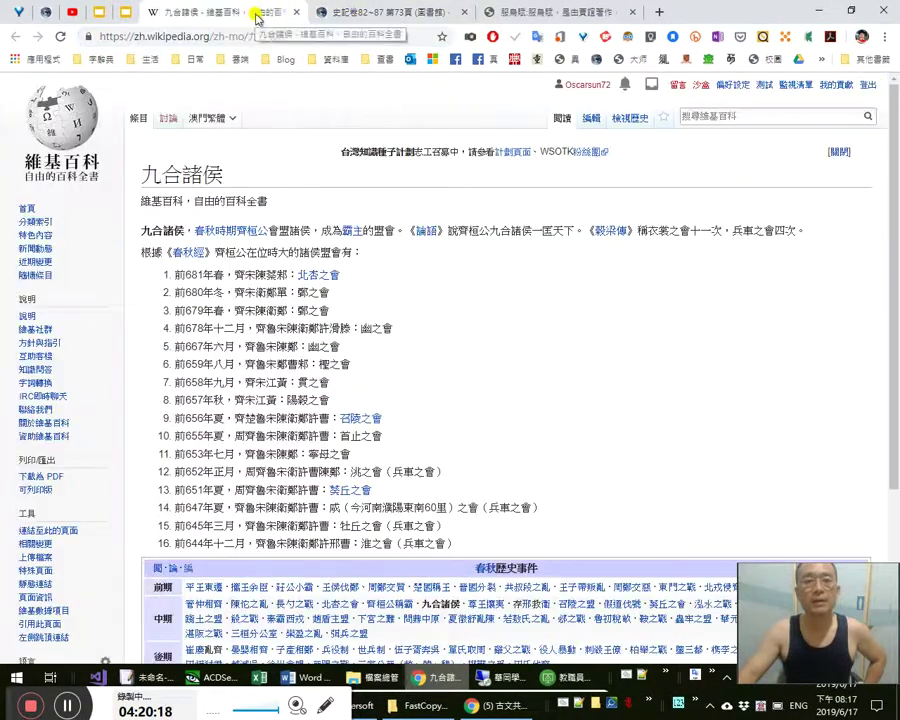
middle_click(258, 16)
Shrink the 九合諸侯 text box on slide 5 to the height of its single line and preview the slide as a presentation
click(133, 14)
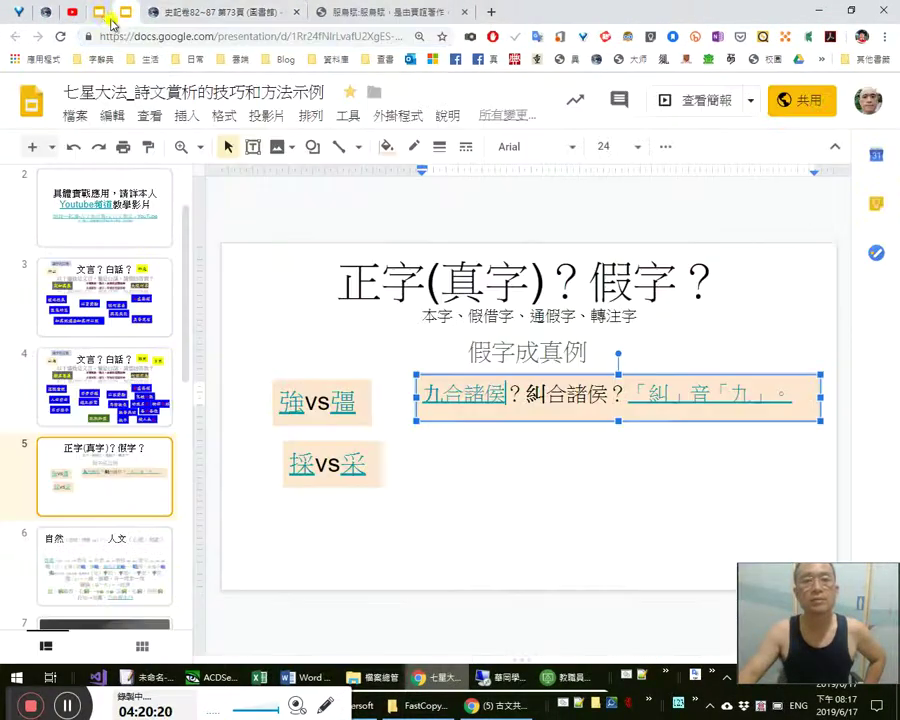
click(101, 16)
click(120, 15)
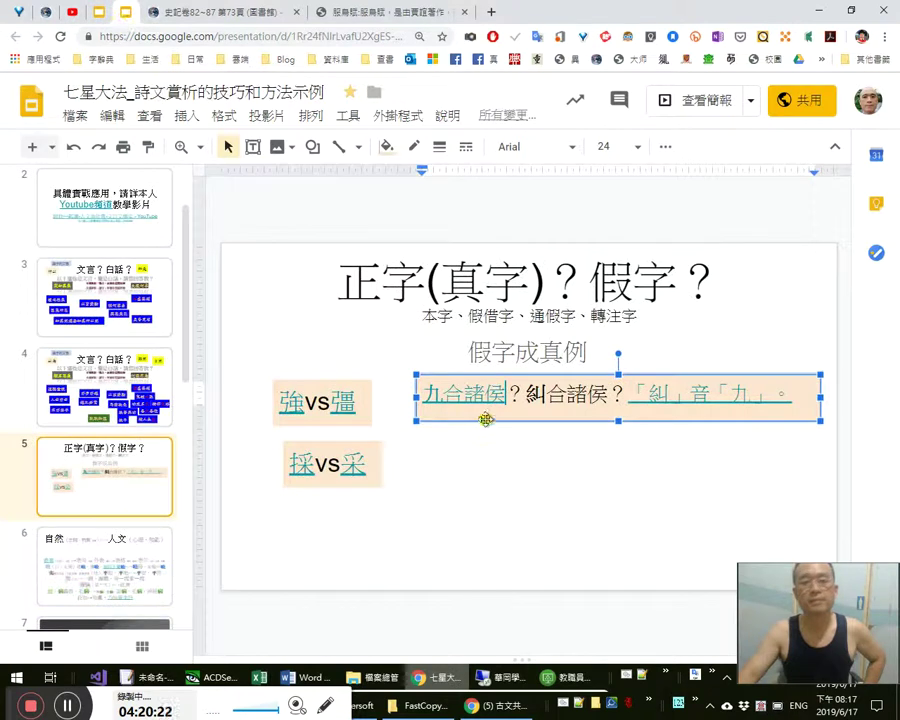
drag(619, 422, 627, 408)
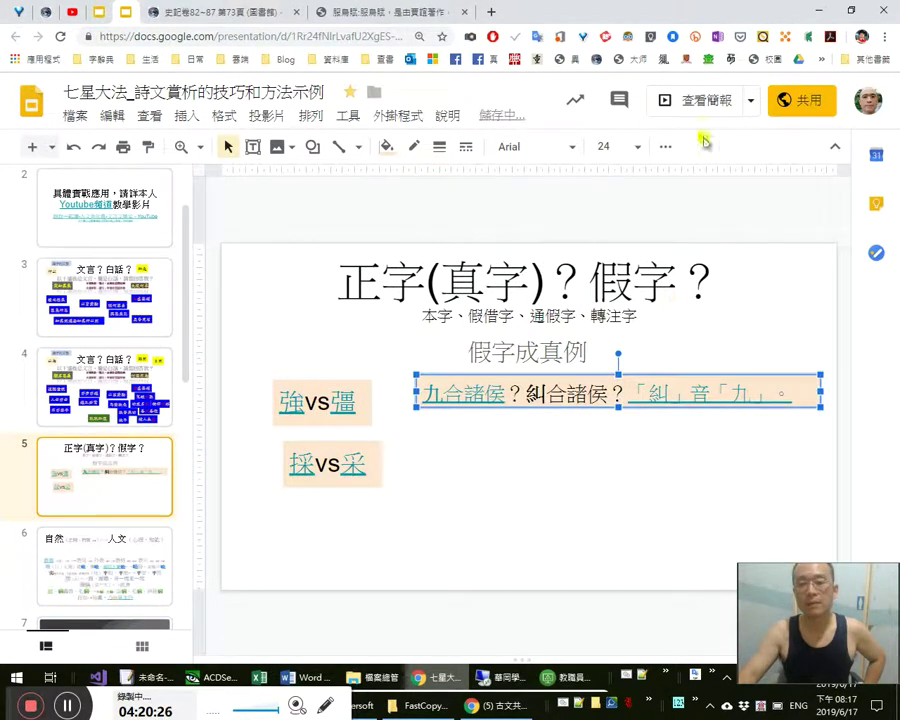
click(696, 102)
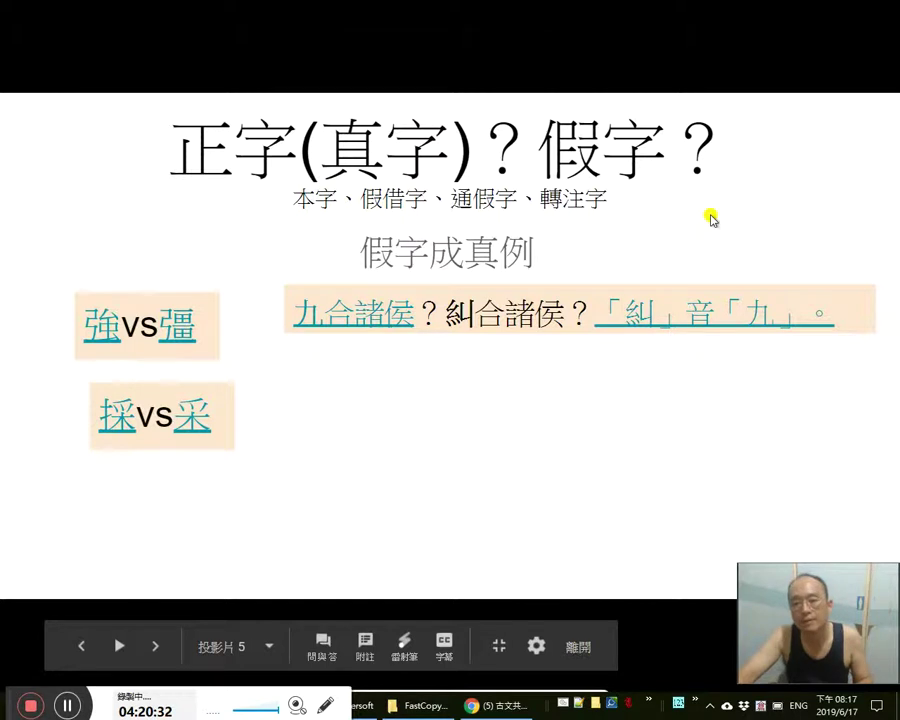
key(F11)
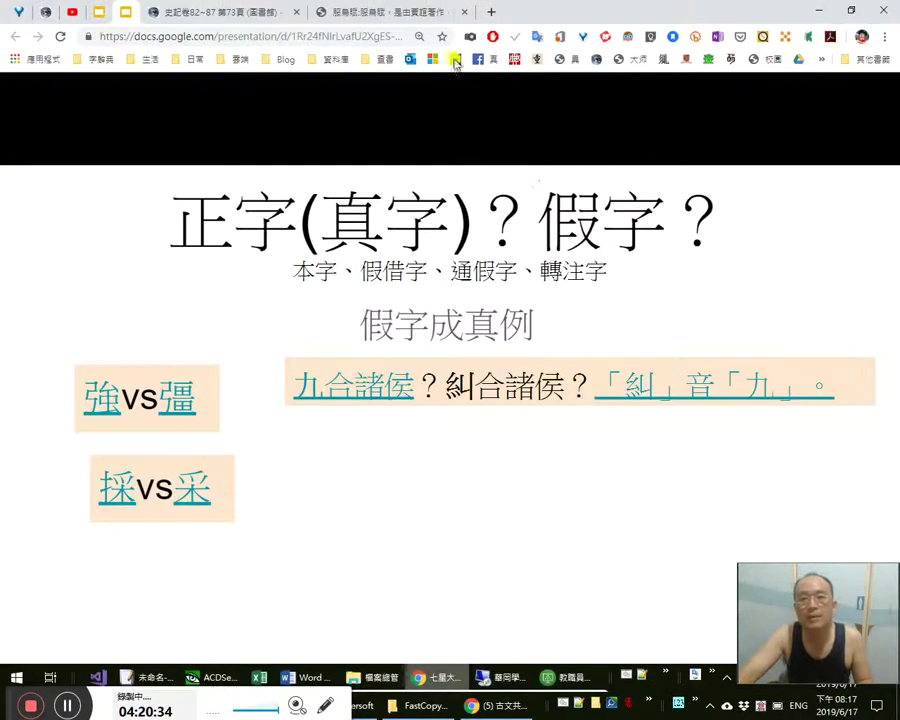
Switch to the 史記 transcription in EmEditor and insert the comma ， after 命不可說兮
click(390, 18)
click(185, 10)
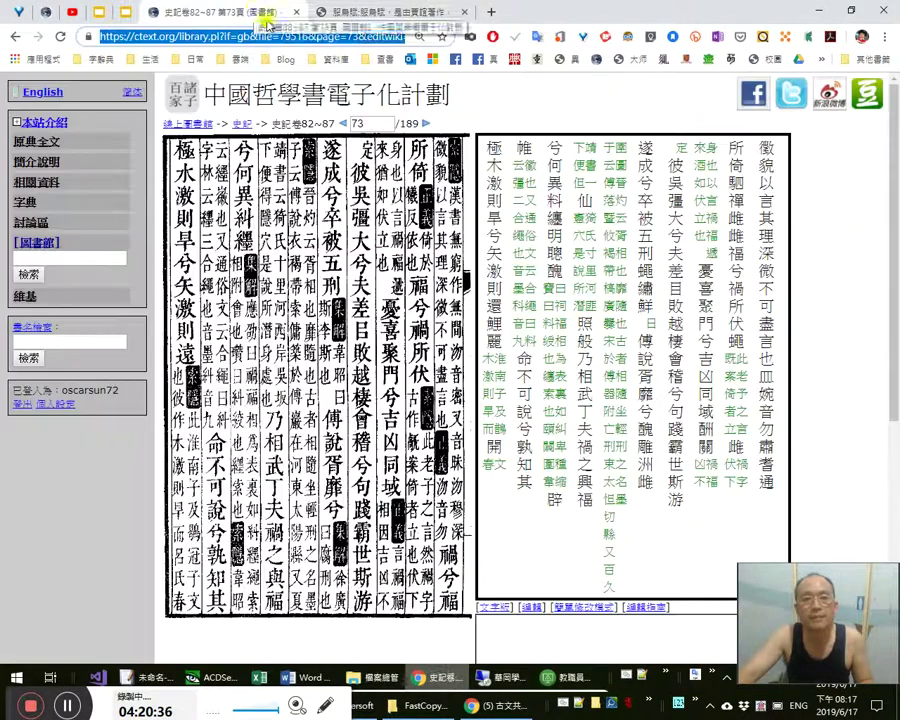
key(alt+Tab)
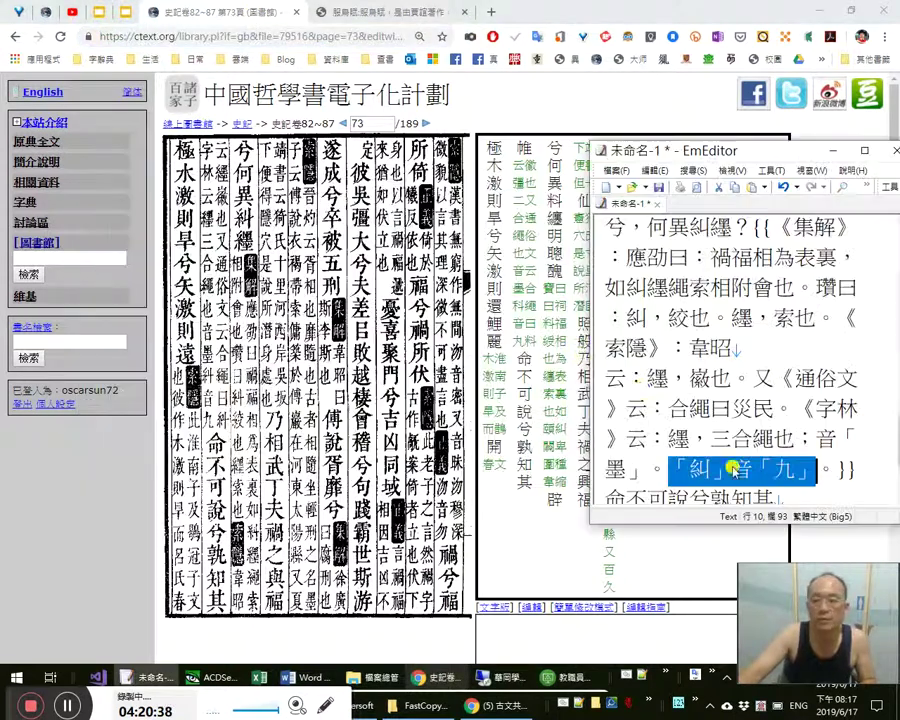
click(749, 468)
scroll(833, 460, down, 1)
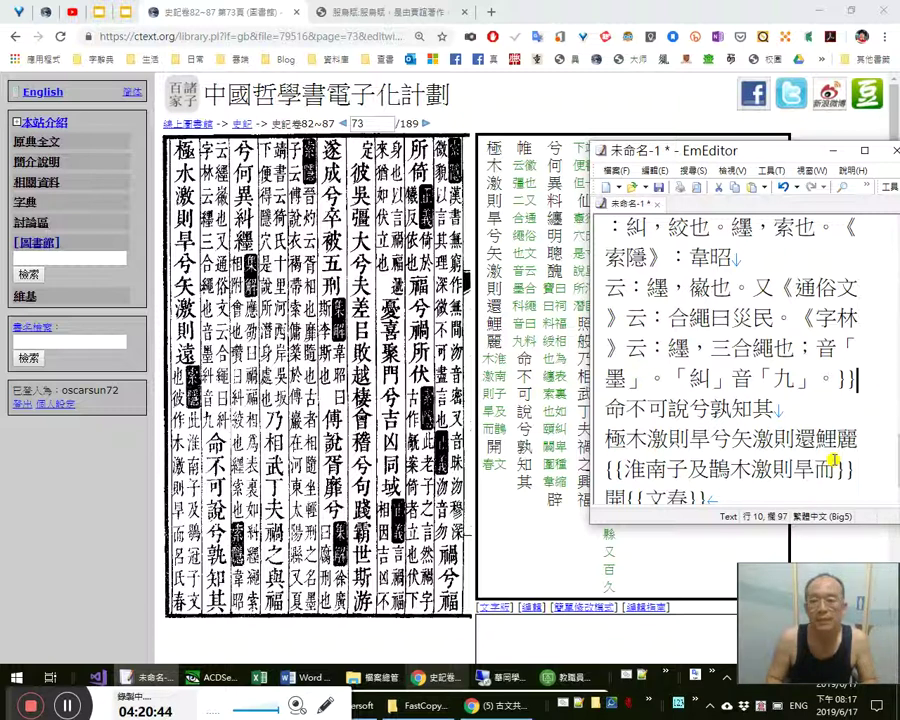
key(Right)
key(Right)
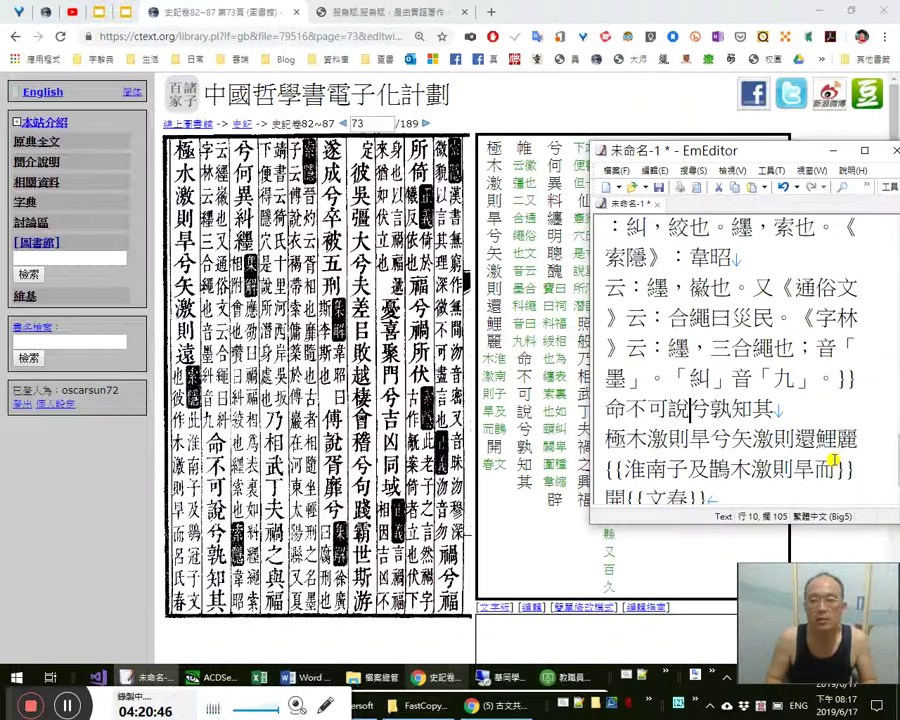
text(，)
Compare the character 說 in 命不可說兮 with the scanned page 73 of 史記
key(Left)
key(Left)
key(shift+Left)
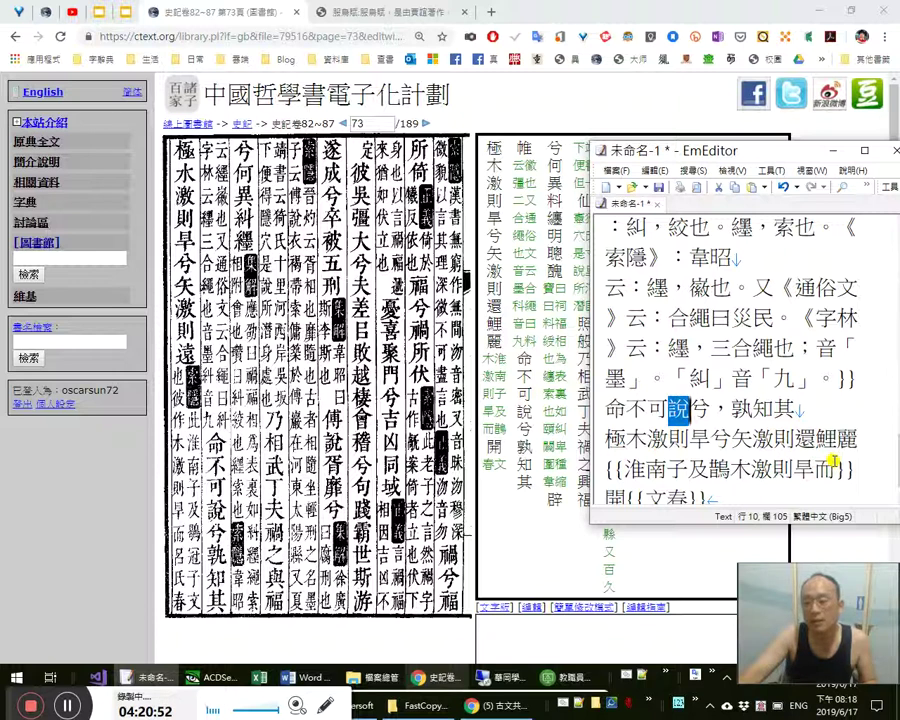
click(462, 234)
key(alt+d)
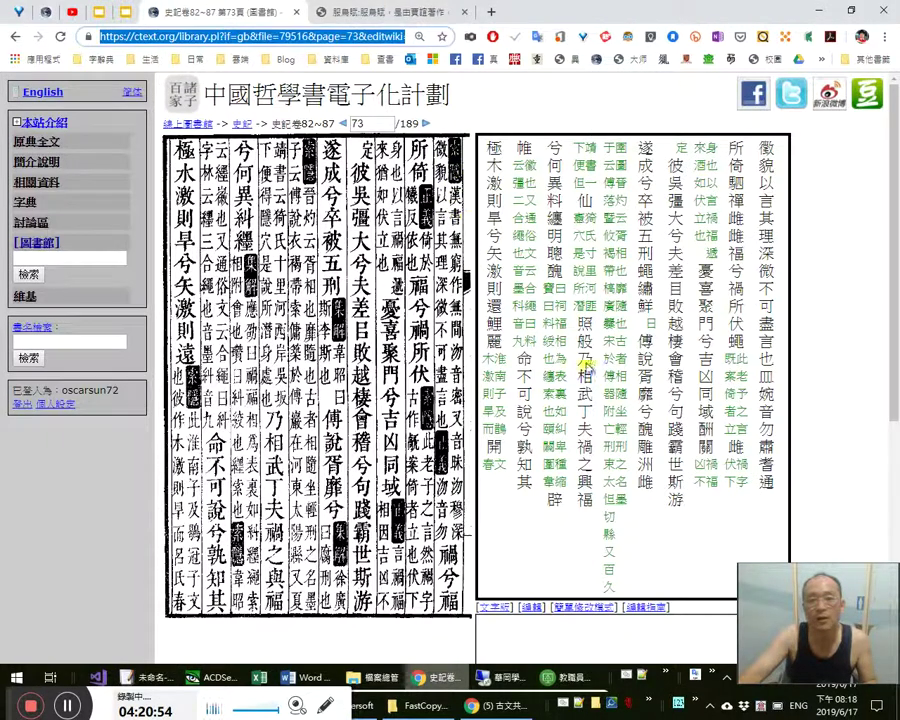
key(alt+Tab)
click(684, 405)
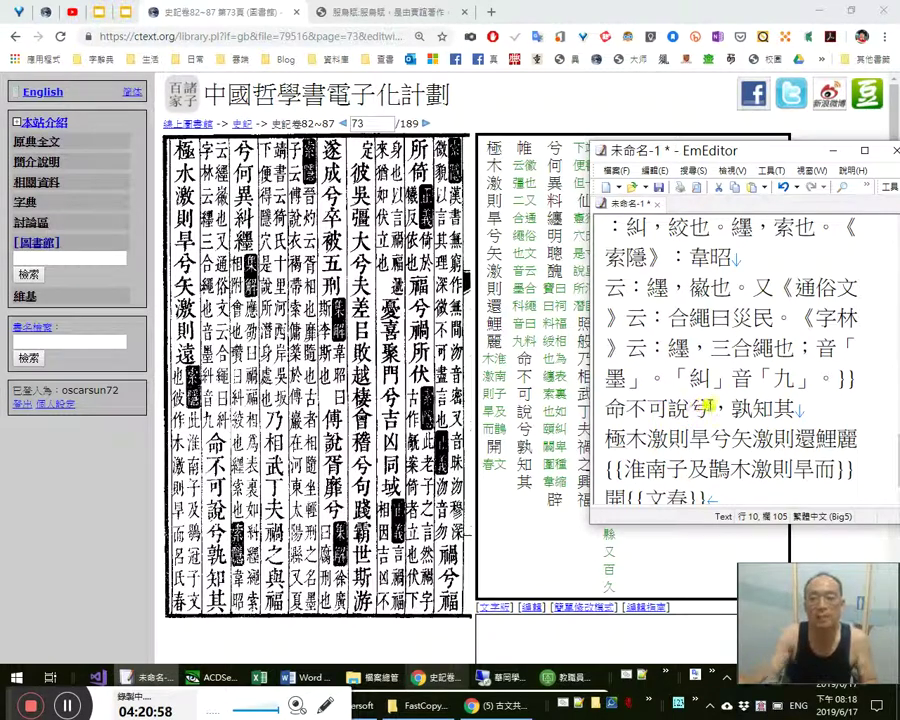
text(戲)
key(shift+Left)
text(ye戲)
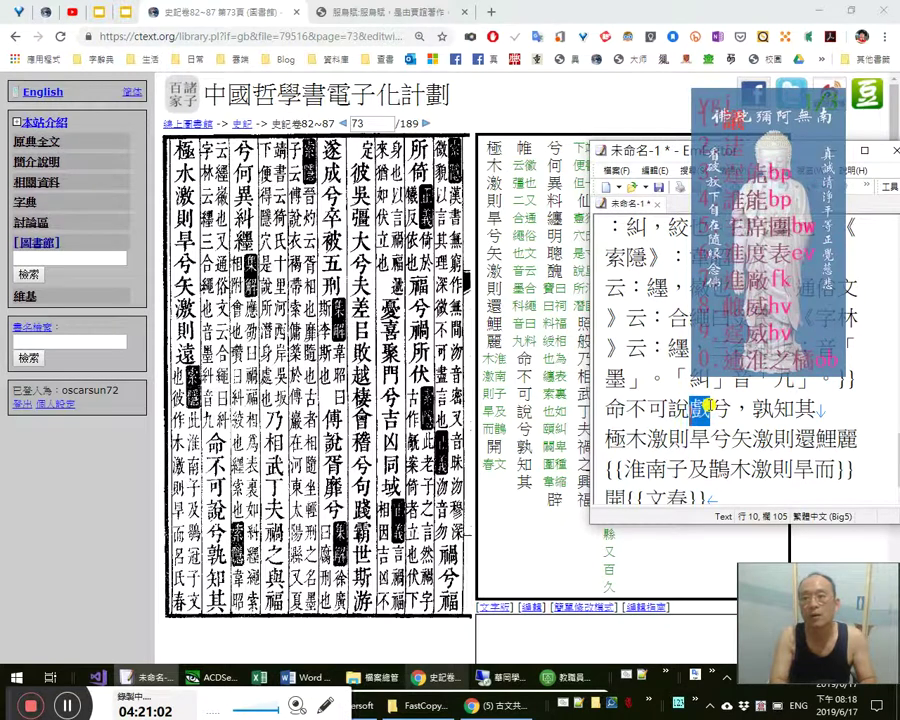
key(shift+Left)
key(BackSpace)
Insert the full stop 。 after 極 to end the clause 孰知其極
key(Right)
key(Right)
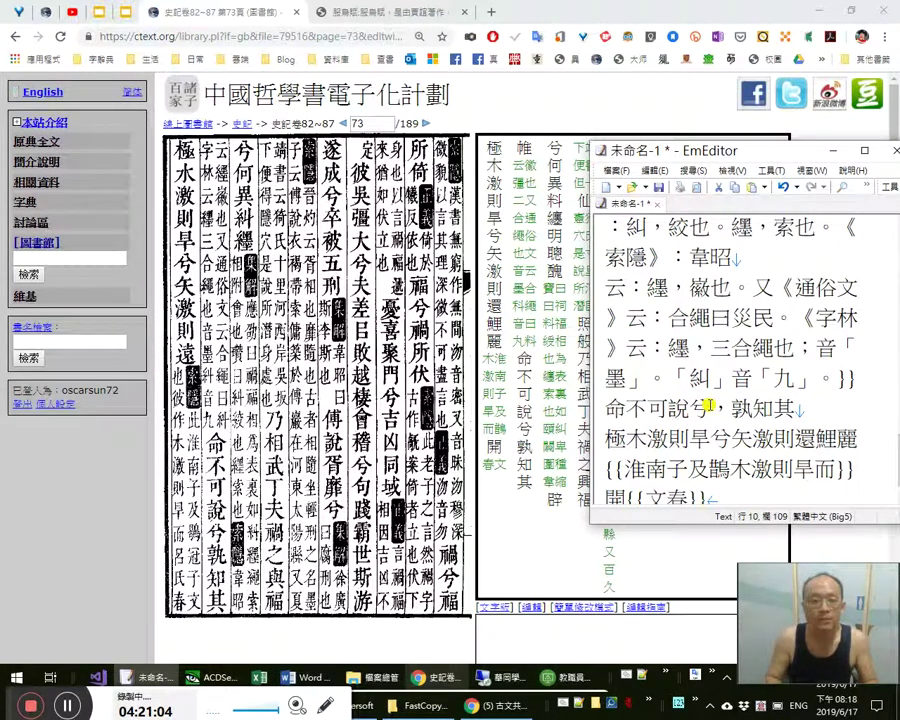
key(Right)
key(Right)
key(Right)
key(Right)
key(Right)
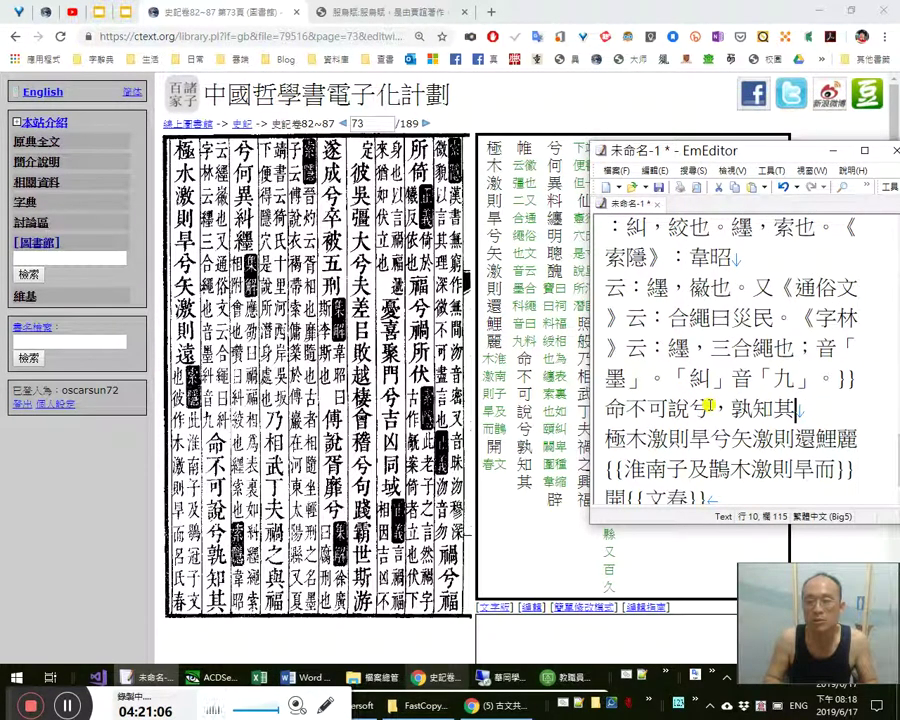
text(。)
key(Left)
key(shift+Left)
key(Right)
text(jn究竟)
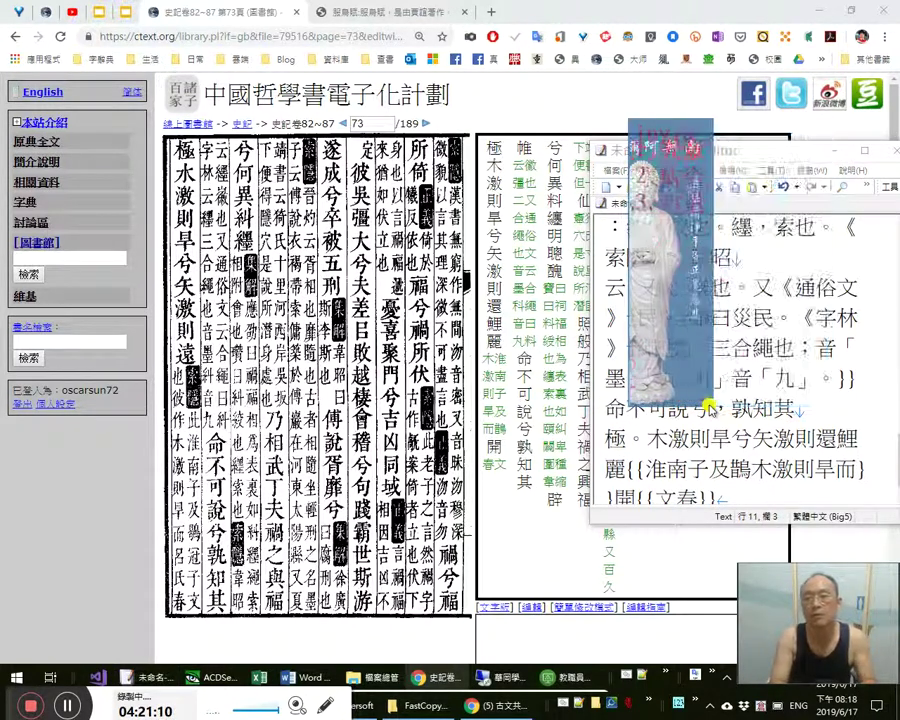
key(shift+Left)
key(shift+Left)
key(Delete)
Correct 木 to 水 in 木激則旱兮 and insert the comma ， after 兮
key(shift+Left)
key(Right)
key(Right)
key(shift+Right)
text(水)
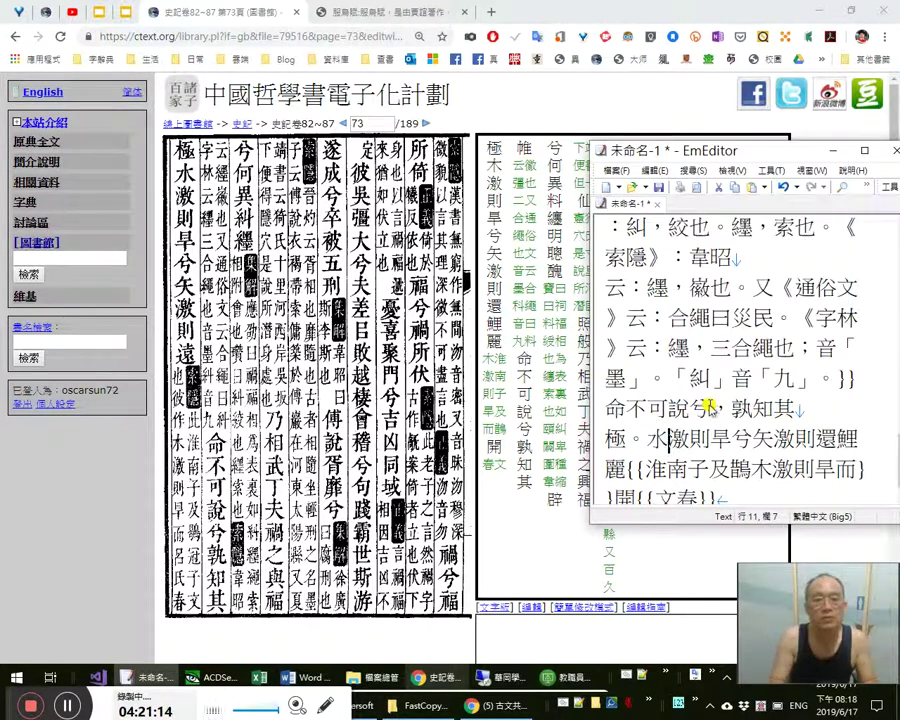
key(Right)
key(Right)
key(Right)
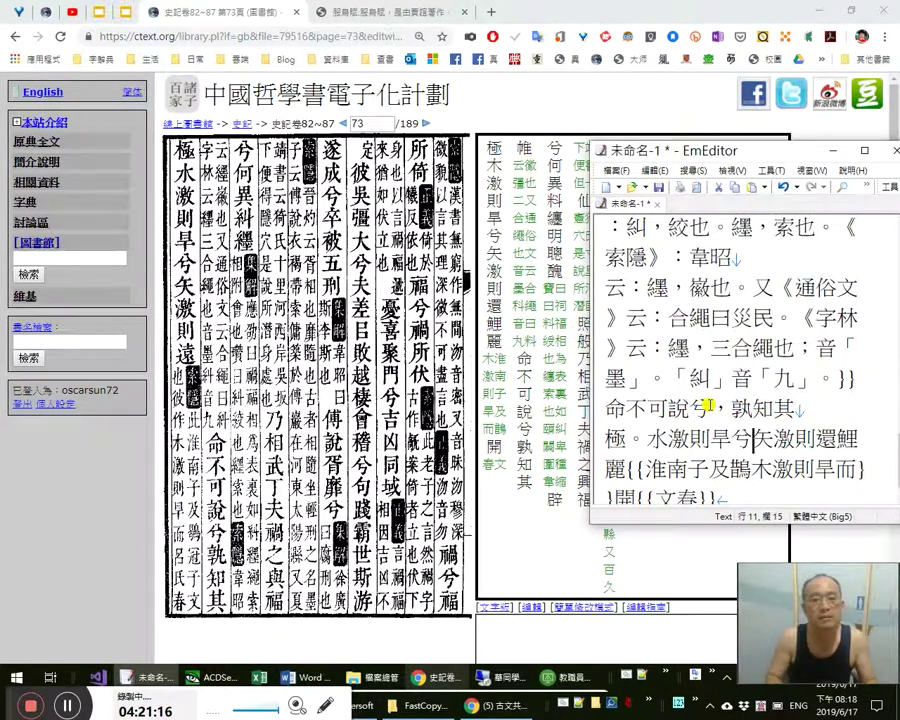
text(，)
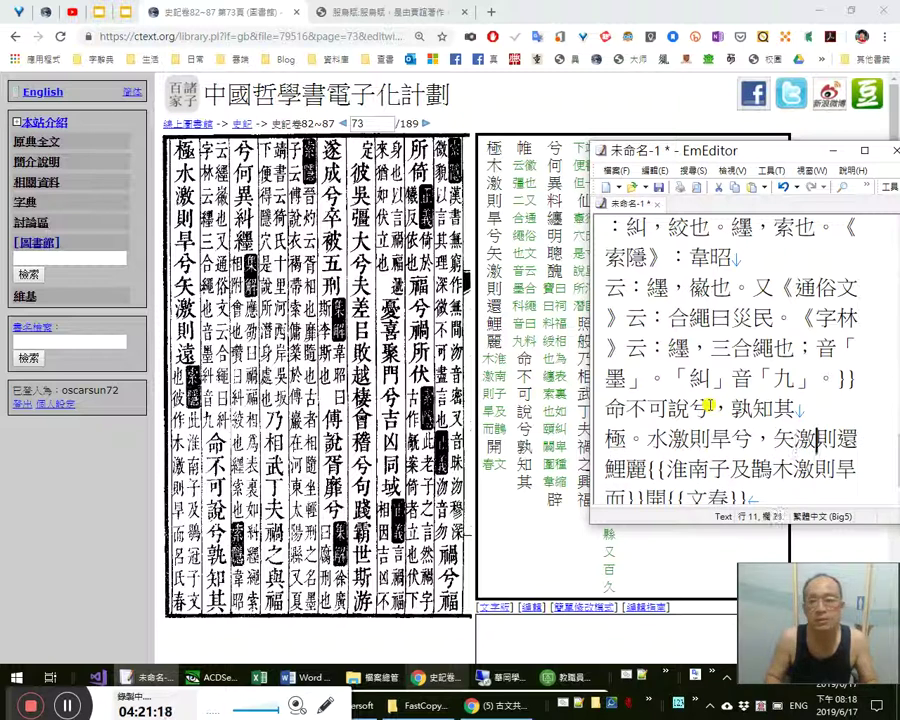
Replace 還鯉麗 after 矢激則 with 遠 and end the sentence with the full stop 。
key(shift+Right)
text(遠)
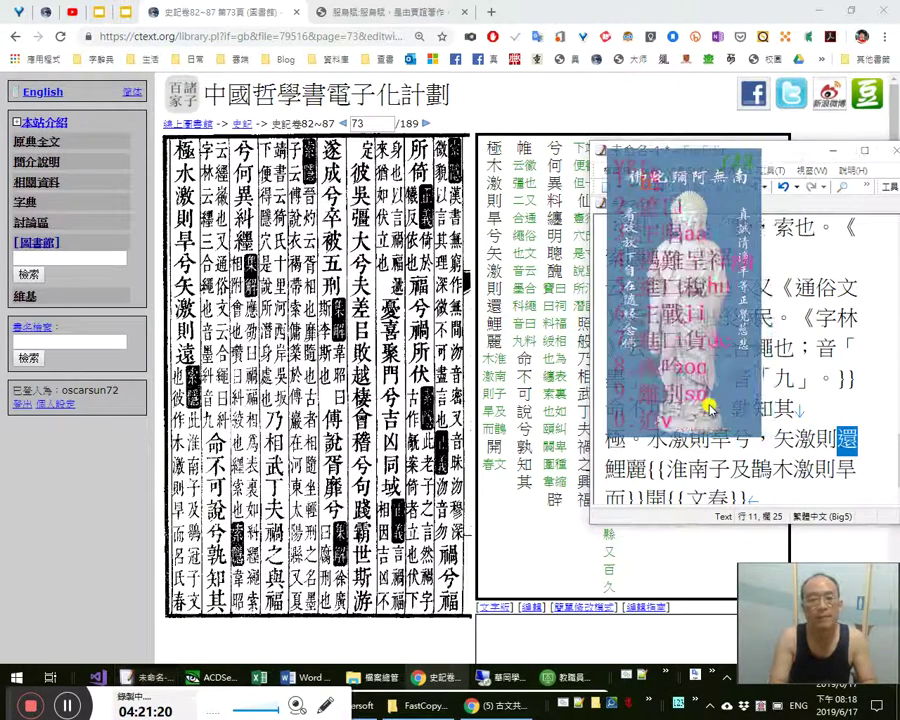
key(Delete)
key(Delete)
text(。)
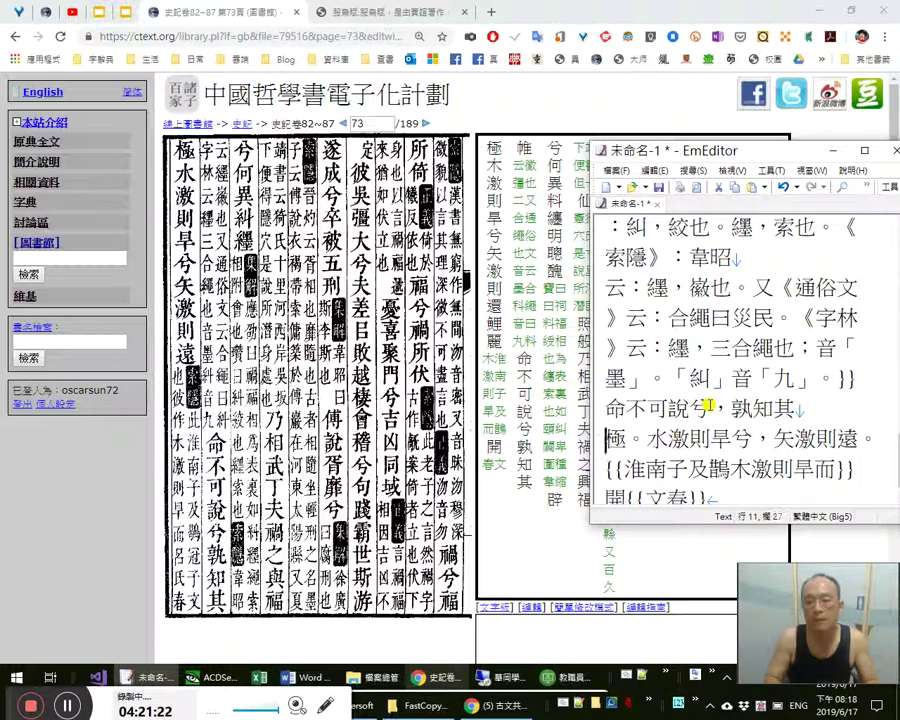
Check the passage 孰知其極。水激則旱兮，矢激則遠。 against the scanned page of 史記
key(Down)
key(shift+Right)
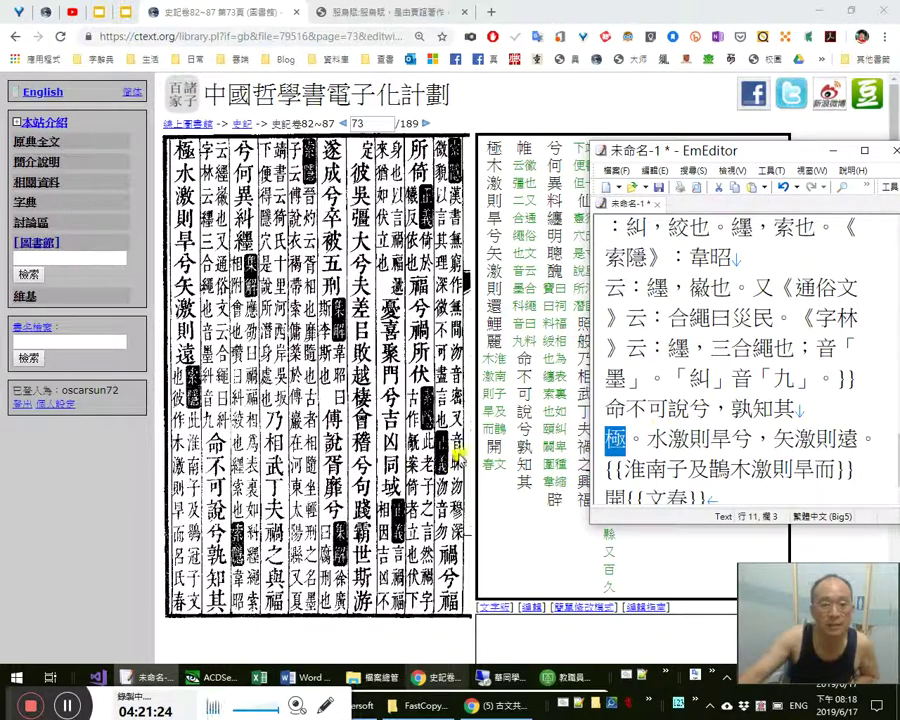
key(alt+Tab)
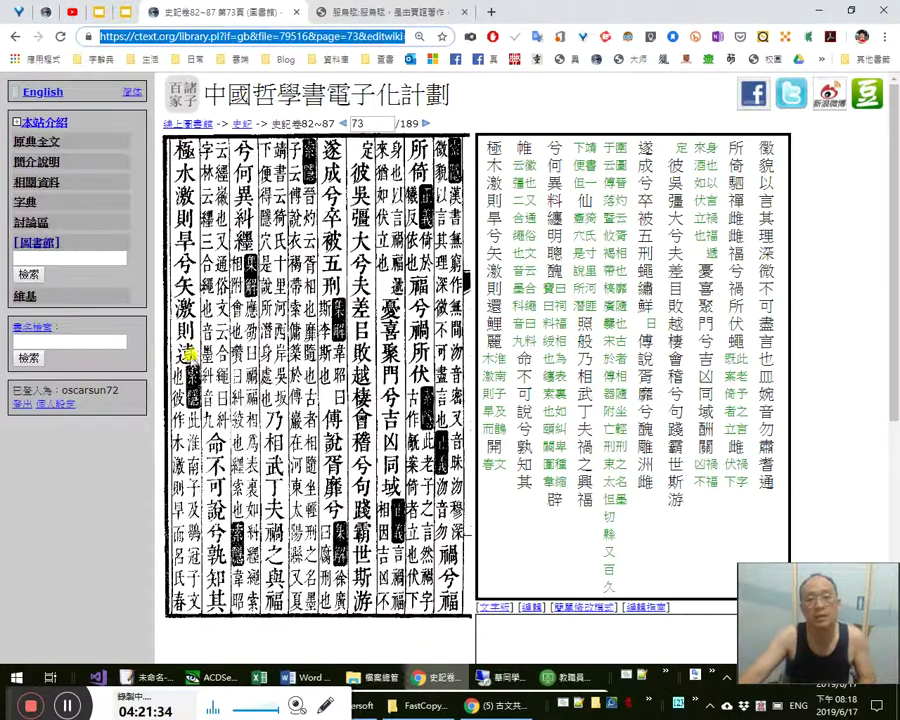
key(alt+Tab)
click(664, 441)
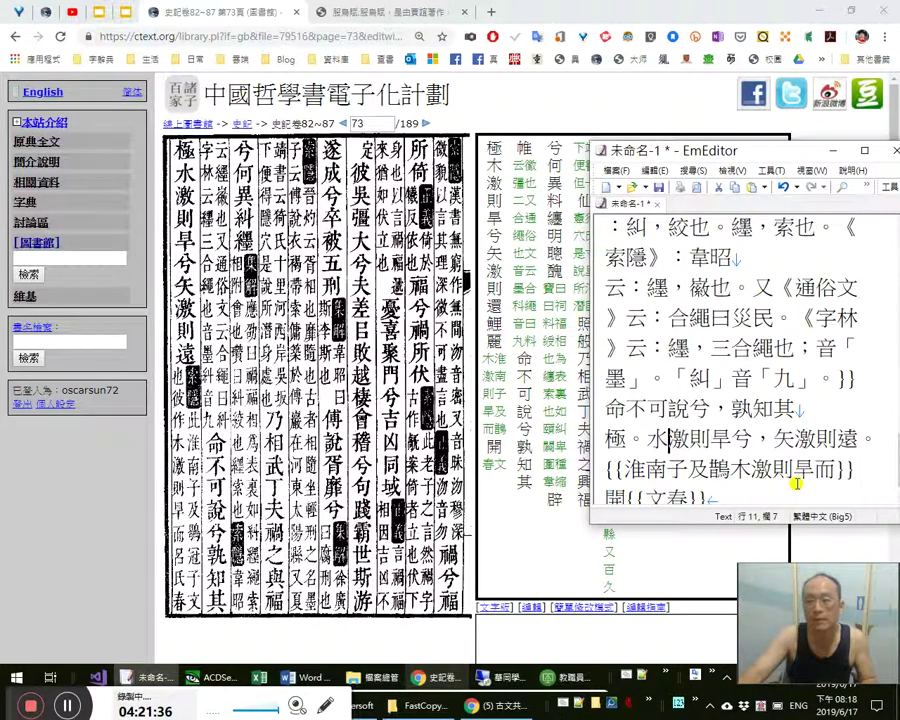
key(Up)
key(Right)
key(Right)
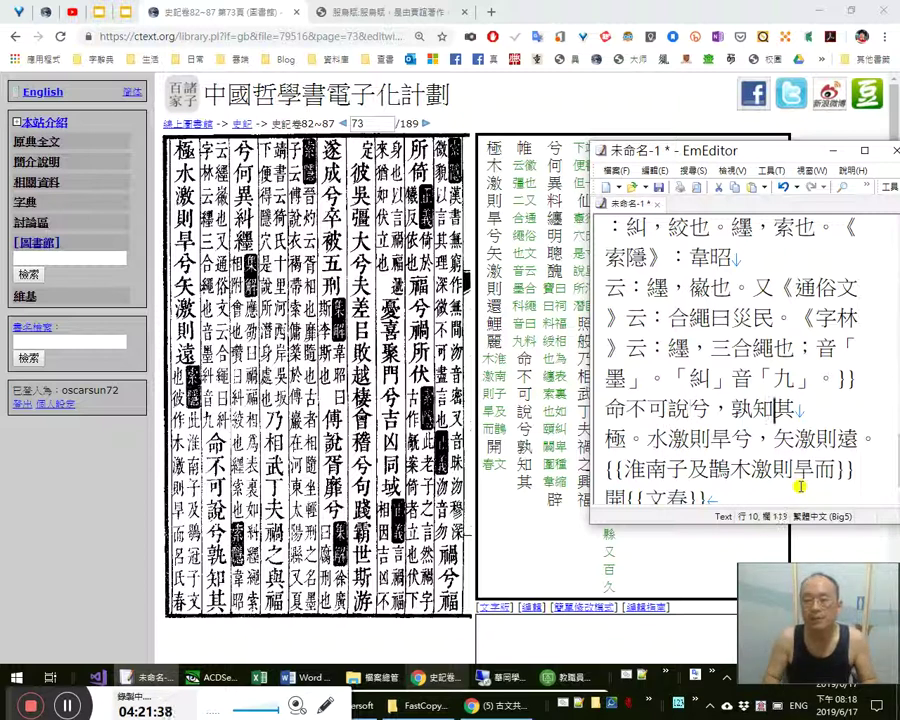
Examine the wording of 水激則旱兮，矢激則遠。 character by character, including 激, 遠 and 旱, alongside the scanned page
key(Right)
key(Right)
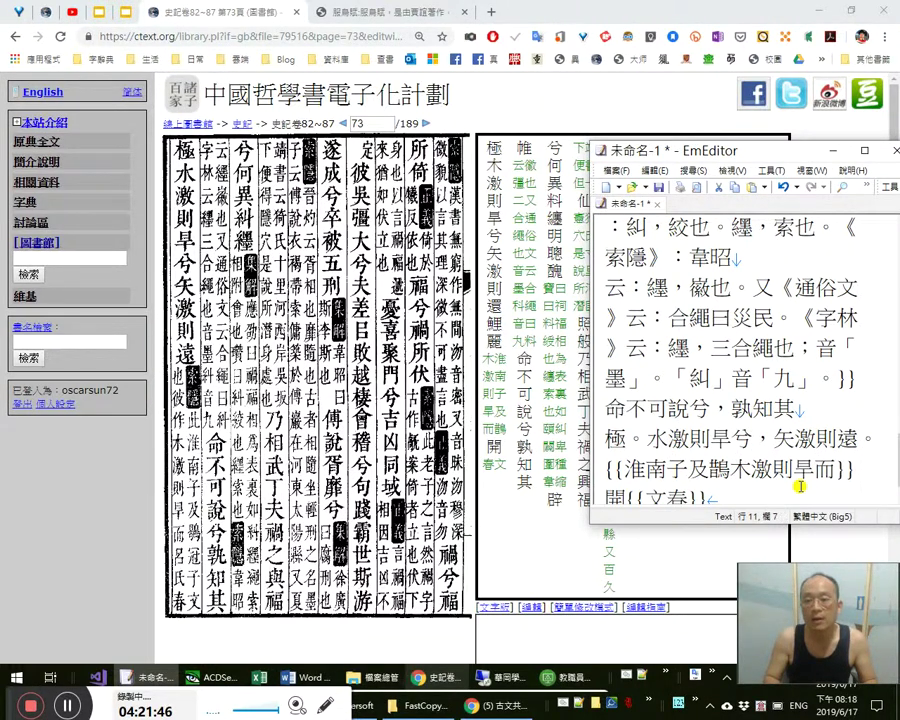
key(Left)
key(shift+Right)
key(shift+Right)
key(shift+Right)
key(shift+Right)
key(End)
key(Left)
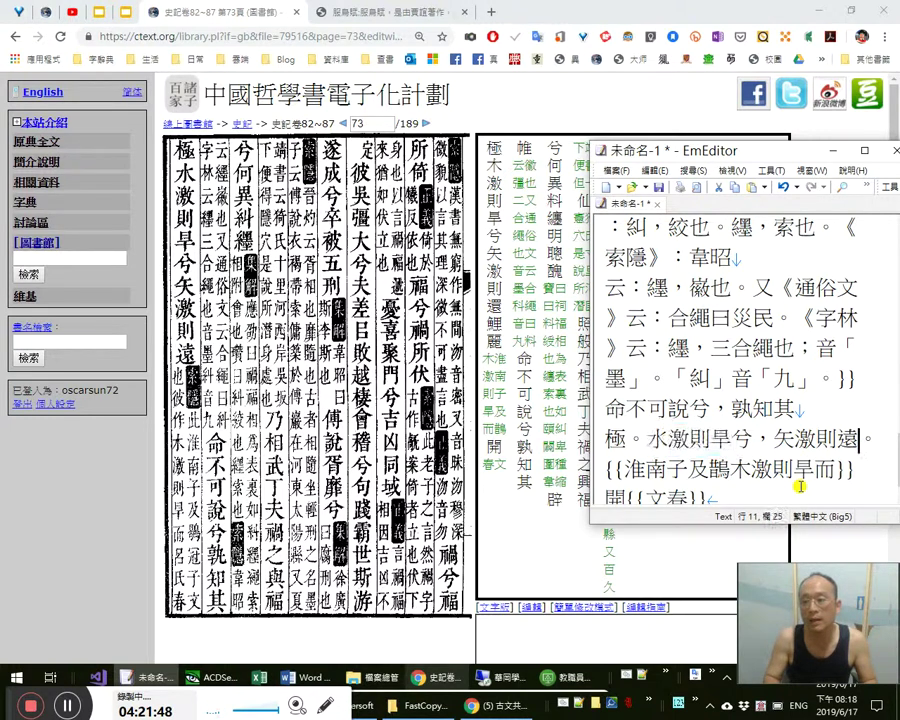
key(shift+Left)
key(Left)
key(shift+Right)
key(shift+Right)
key(Right)
key(shift+Left)
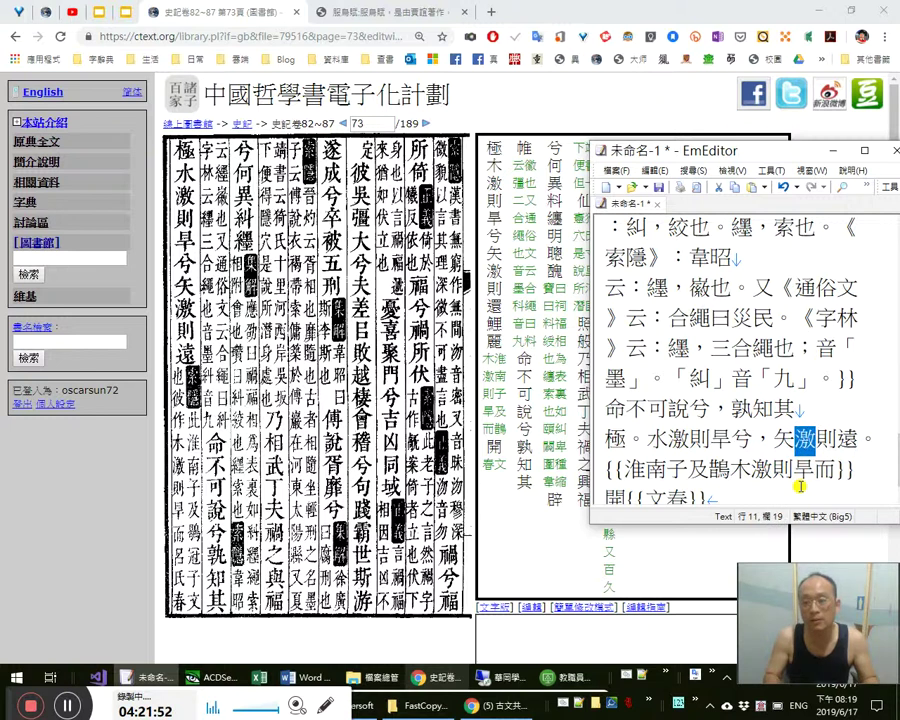
key(Right)
key(Right)
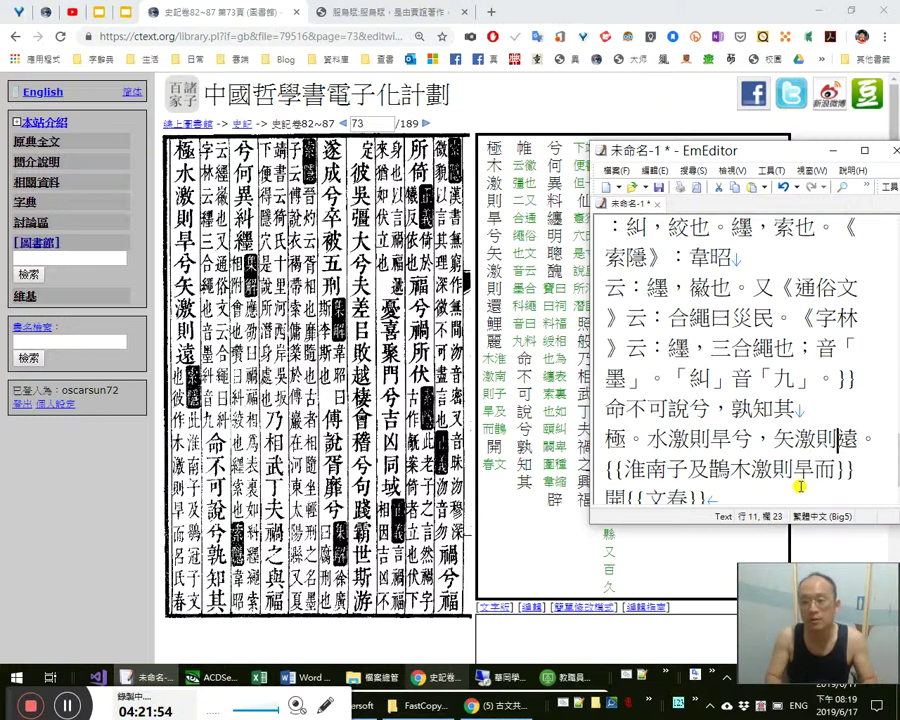
key(shift+Right)
key(shift+Right)
key(shift+Right)
key(Right)
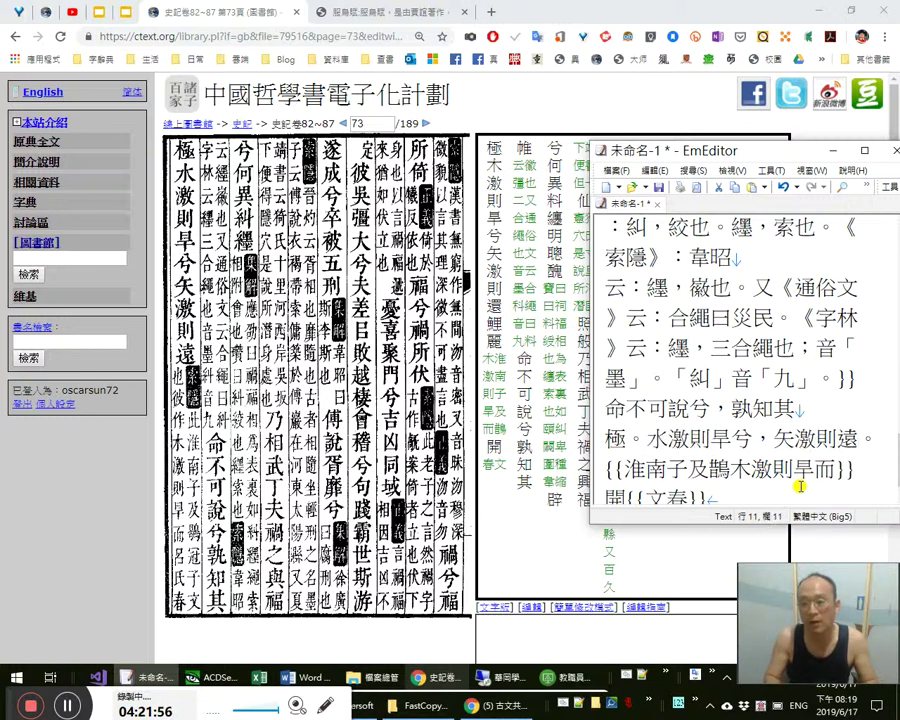
key(shift+Right)
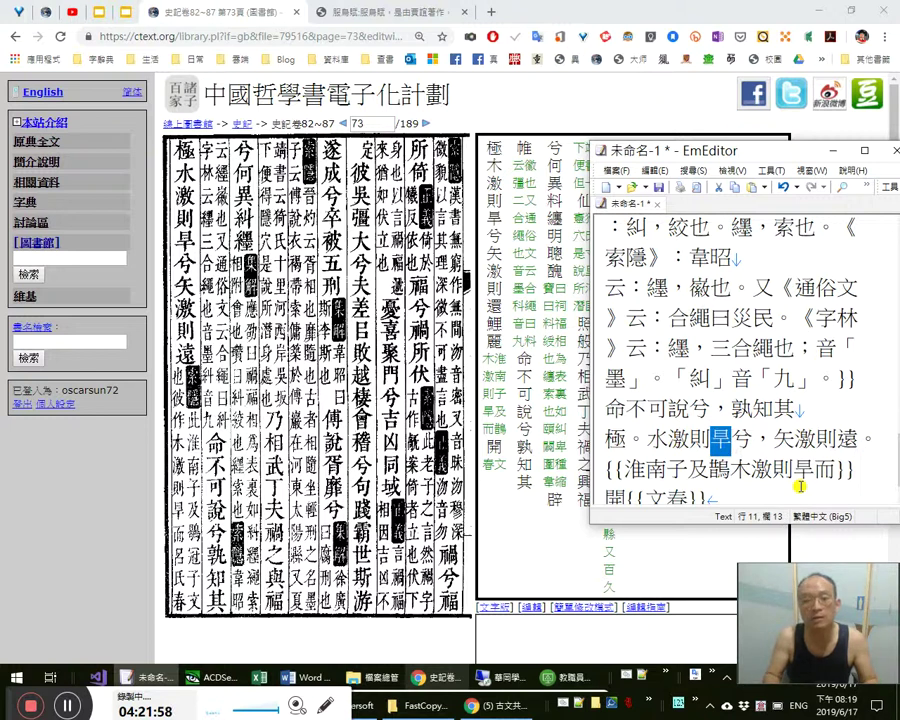
key(Right)
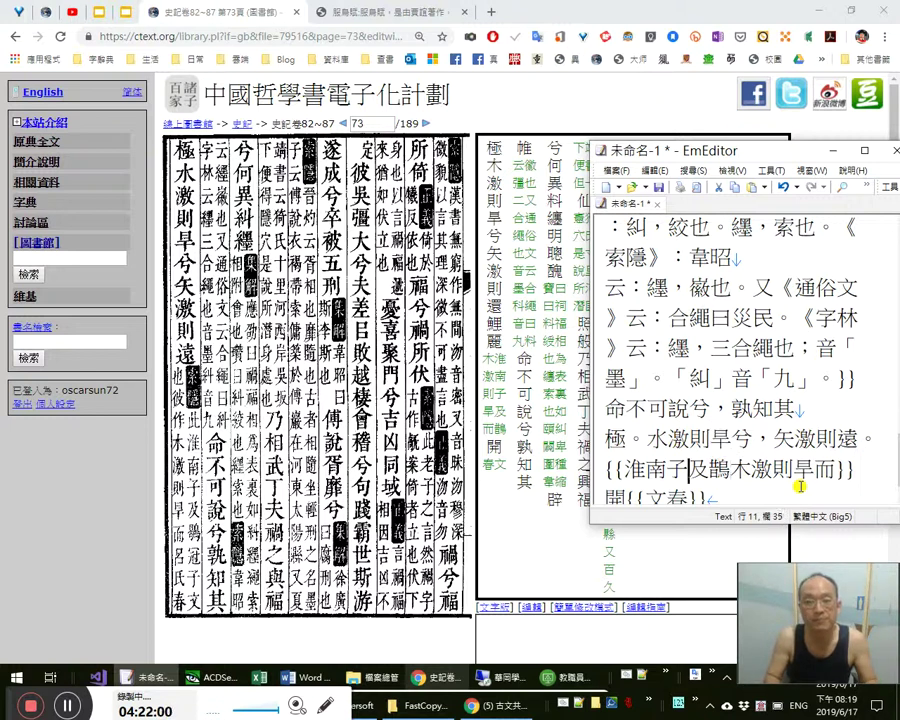
Compare the parallel clauses 水激則旱兮 and 矢激則遠, examining how 激 is used in each
key(Up)
key(Left)
key(shift+Left)
key(Right)
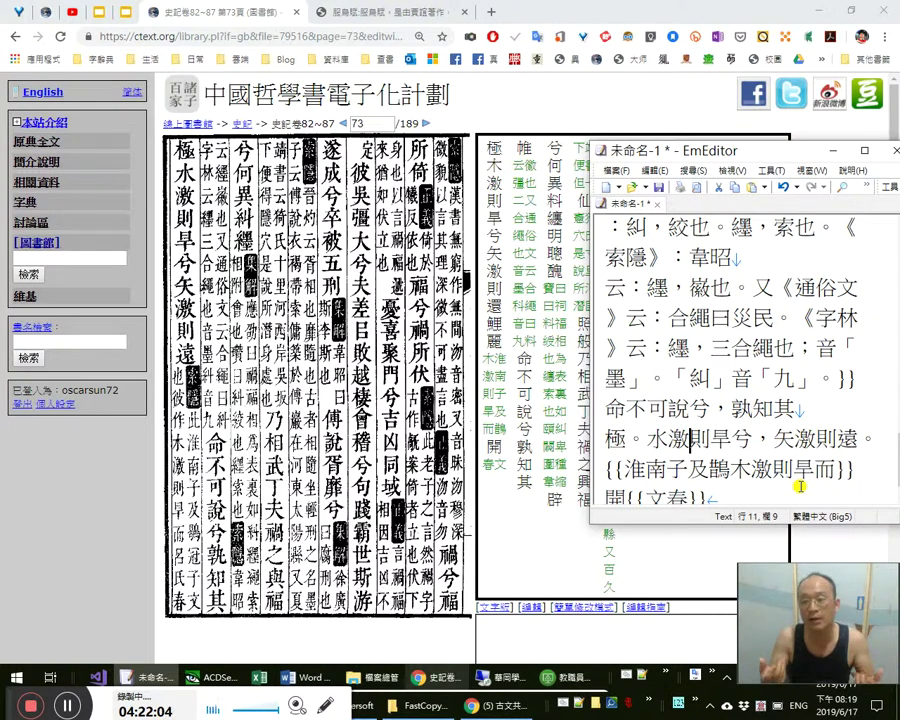
key(Left)
key(shift+Right)
key(Right)
key(shift+Right)
key(shift+Right)
key(Left)
key(Left)
key(Left)
key(shift+Left)
key(Right)
key(Right)
key(Right)
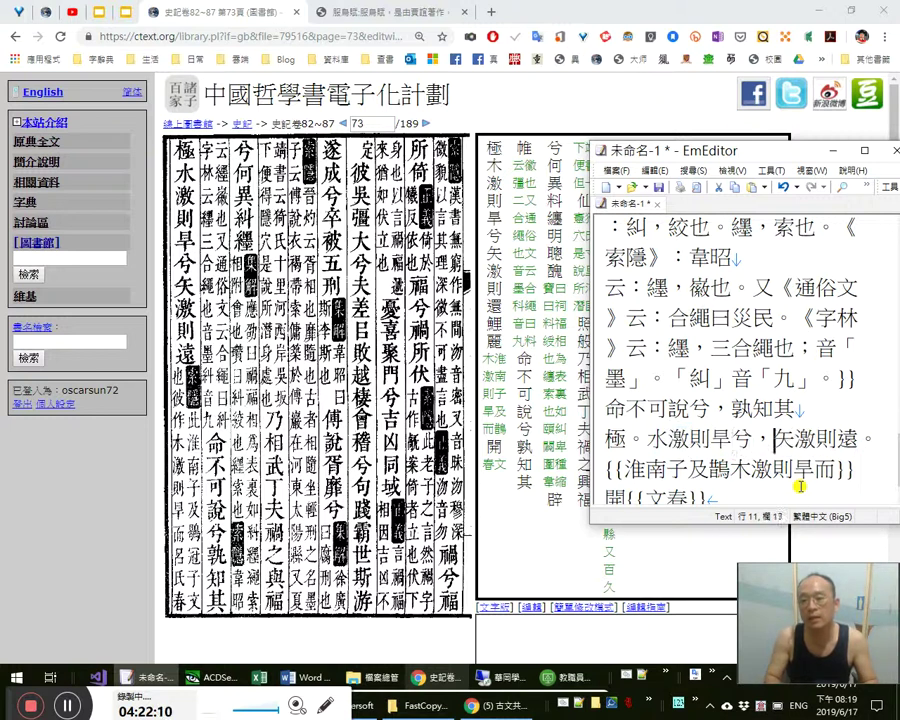
key(shift+Right)
key(shift+Right)
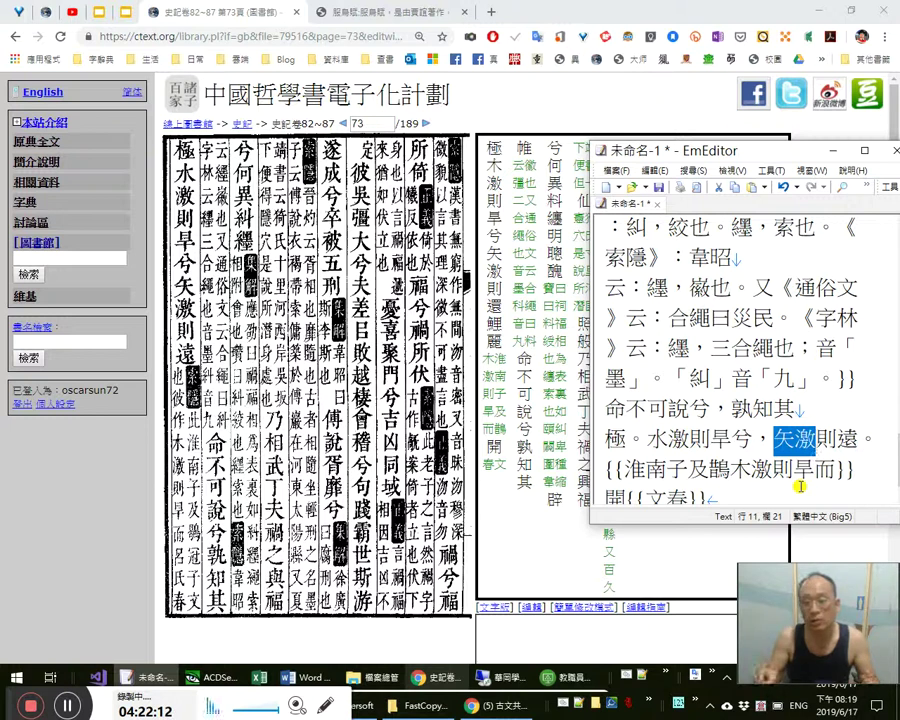
key(Right)
key(Right)
key(shift+Right)
key(Right)
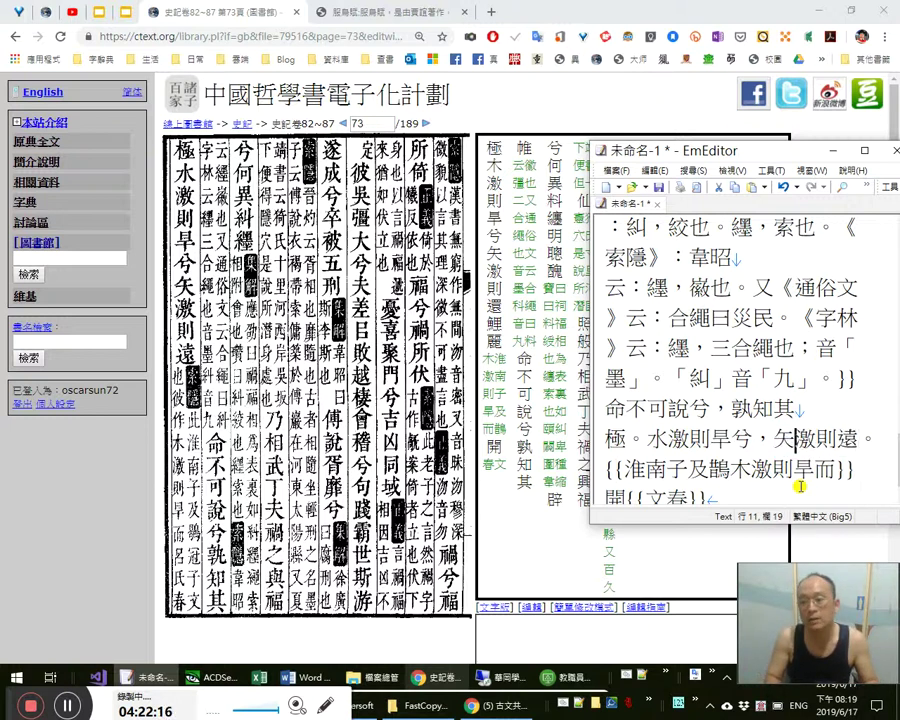
key(Left)
key(shift+Left)
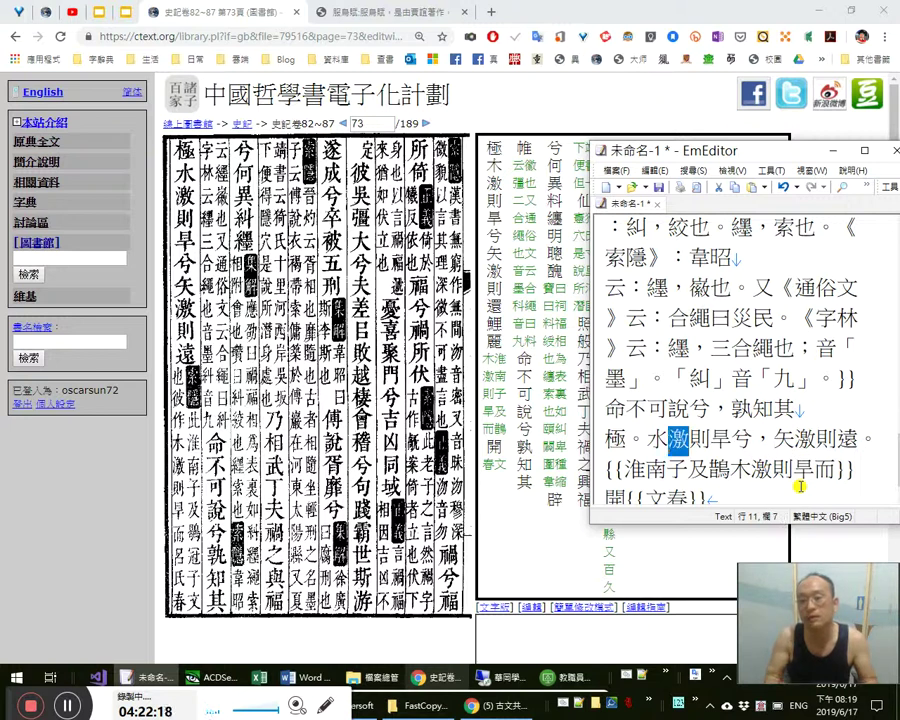
key(Right)
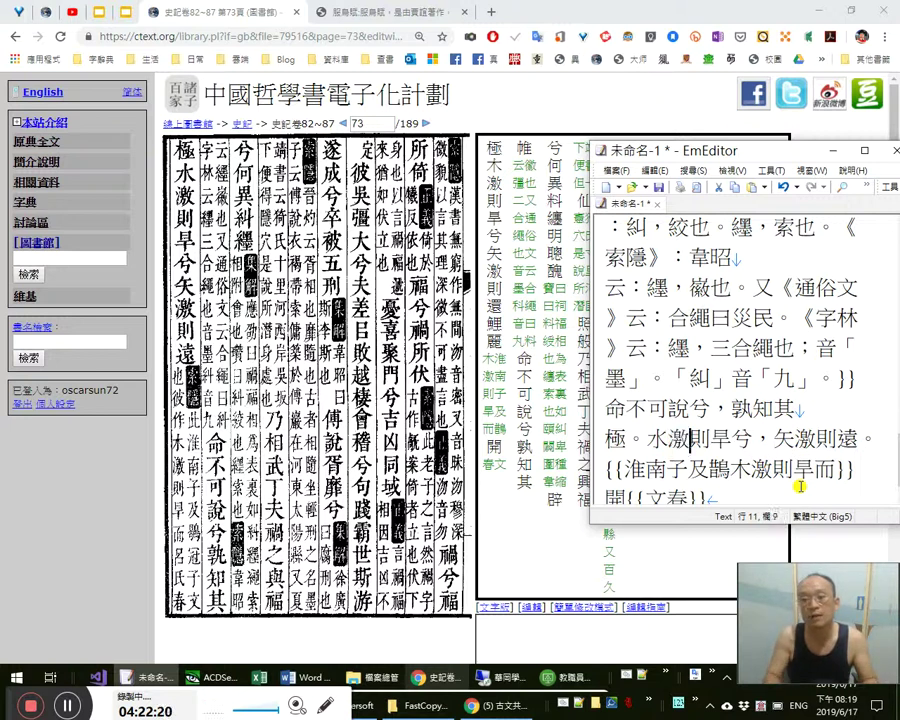
Reread the preceding sentence 命不可說兮，孰知其極 for its meaning
key(shift+Right)
key(shift+Right)
key(shift+Right)
key(shift+Right)
key(shift+Right)
key(shift+Right)
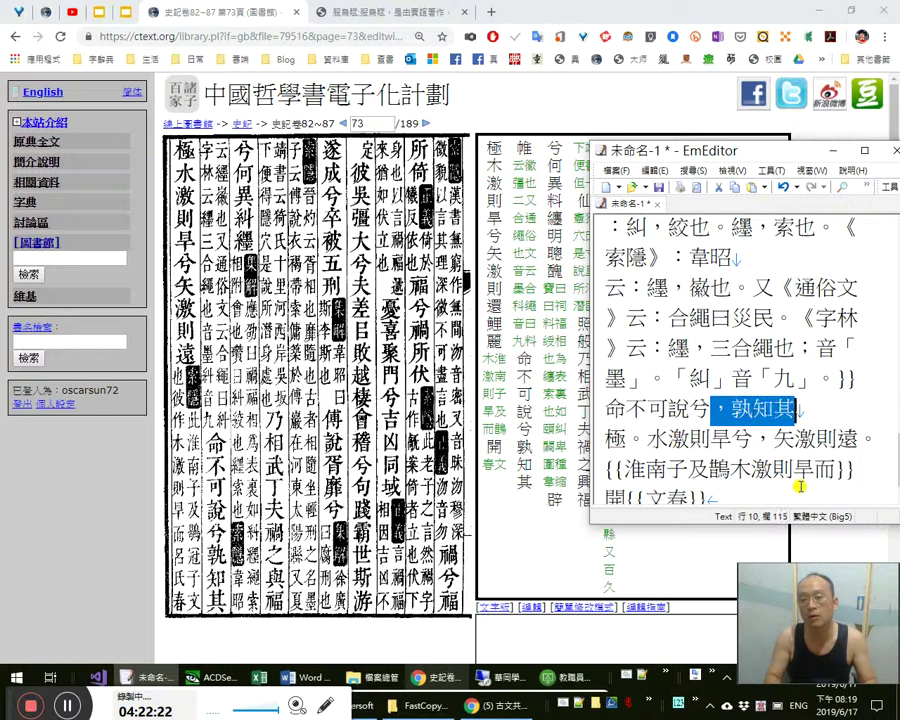
key(Right)
text(a)
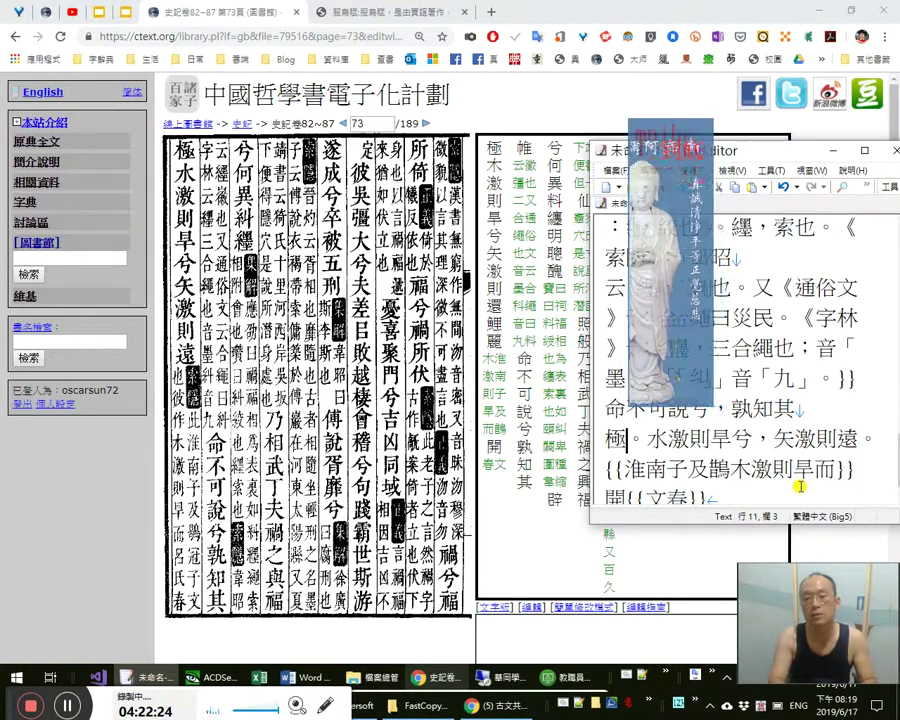
text(到底)
key(shift+Left)
key(shift+Left)
key(Delete)
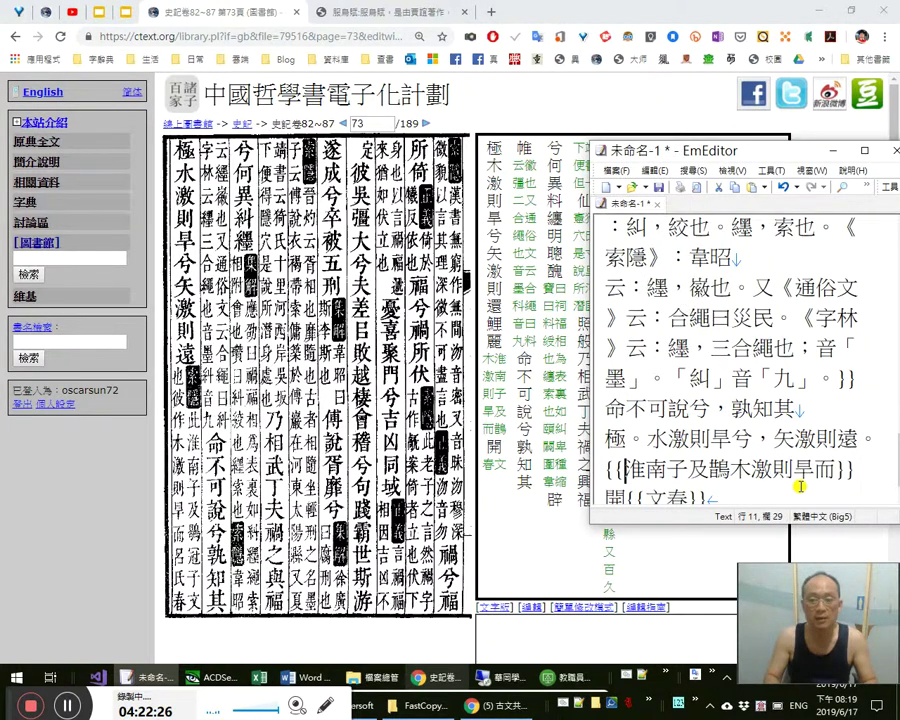
Start the note after 矢激則遠。 with 《索隱》：此 and enclose 淮南子 in the title marks 《》
text(《索隱》：)
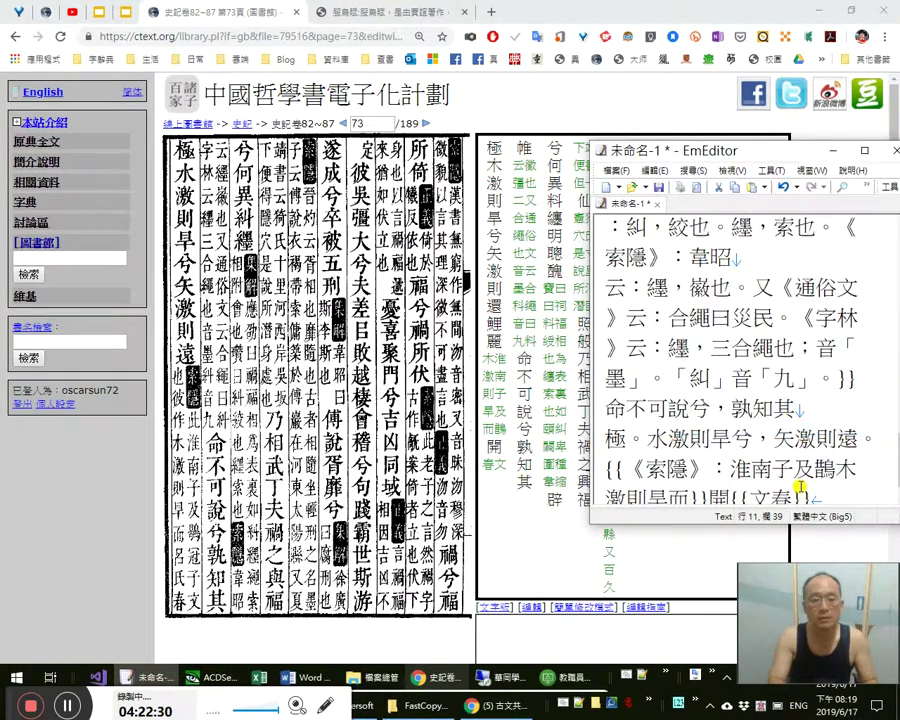
text(此《淮南子)
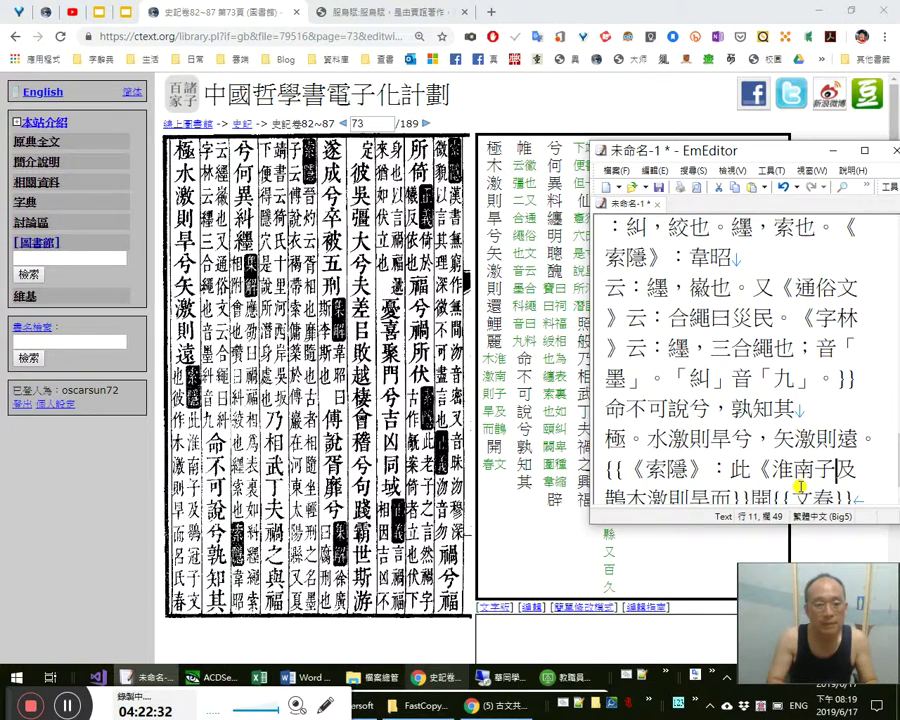
text(》)
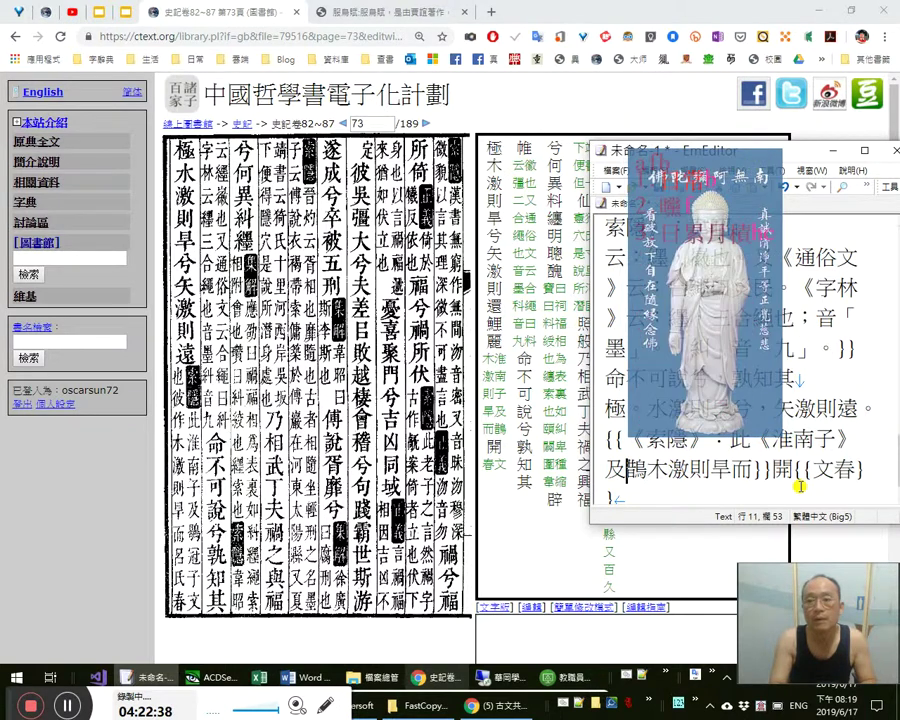
Insert the missing text 《鶡冠子》文 after 及 in the 《索隱》 note
text(鶡)
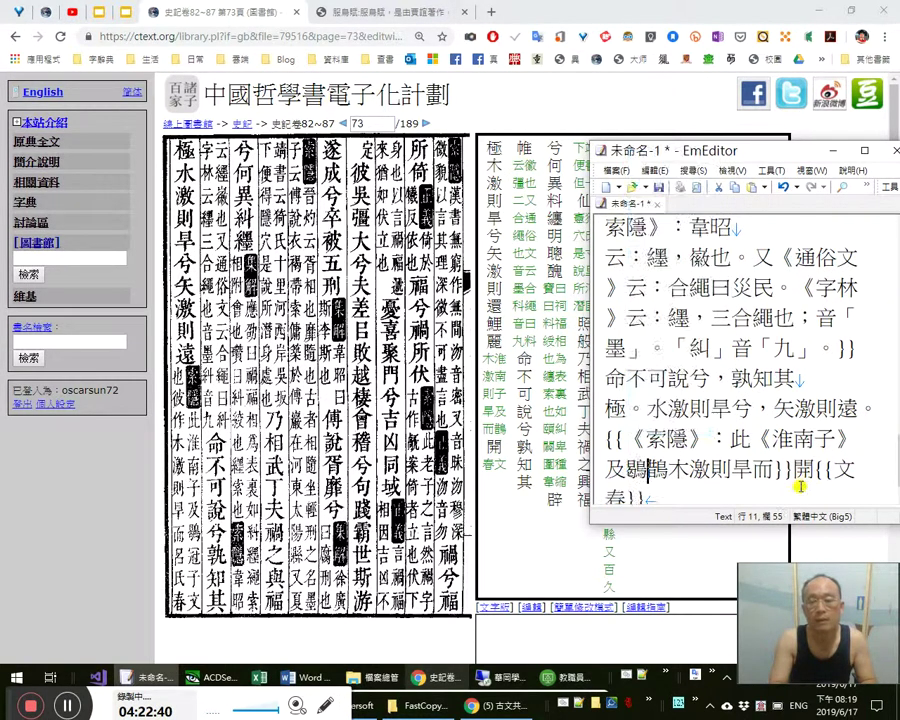
text(冠)
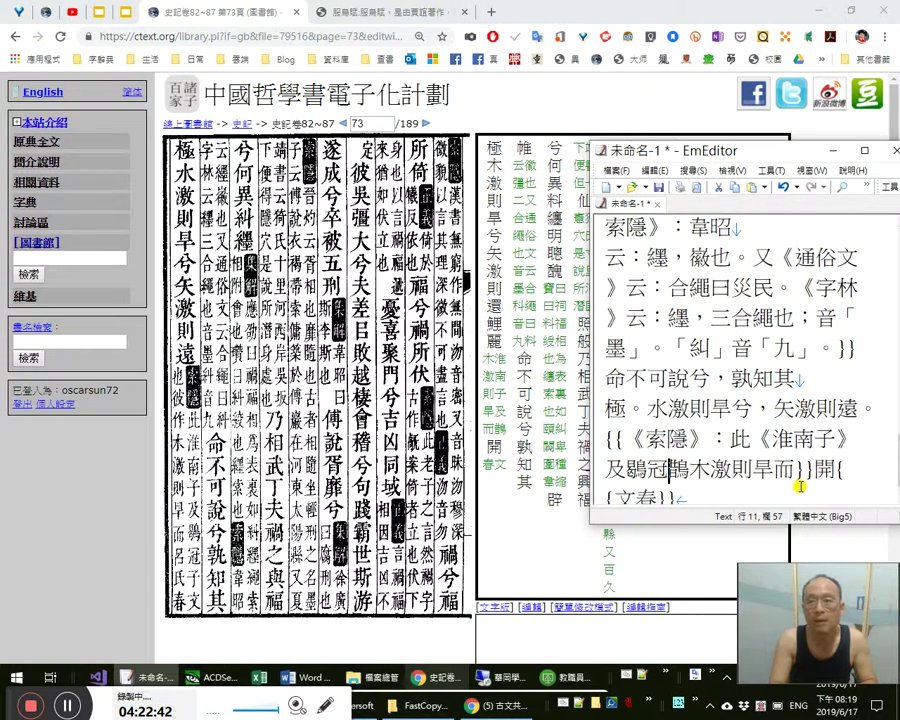
text(子)
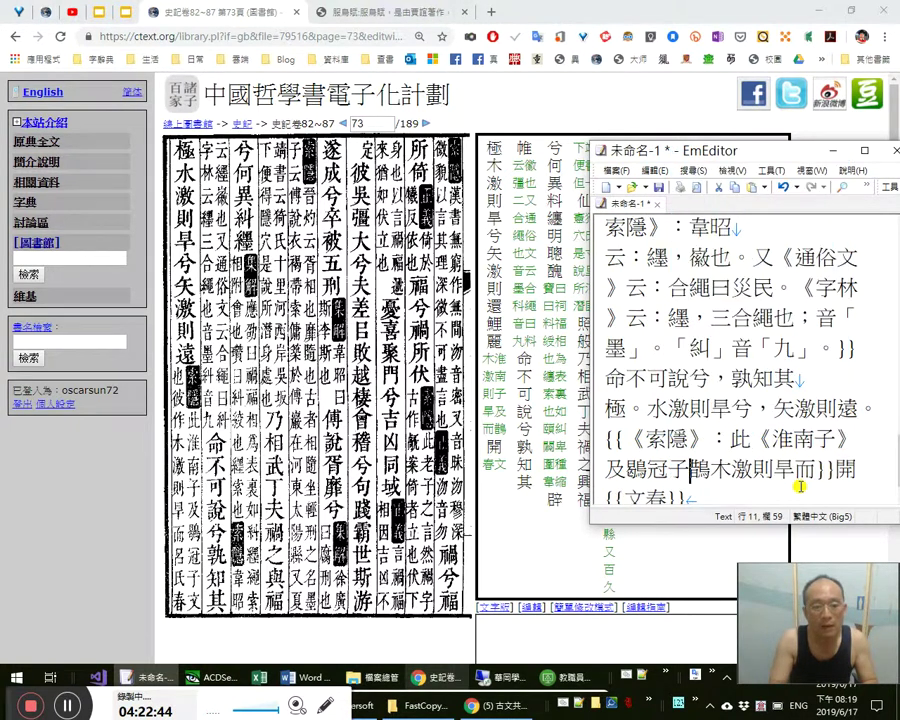
text(》文)
key(Left)
key(Left)
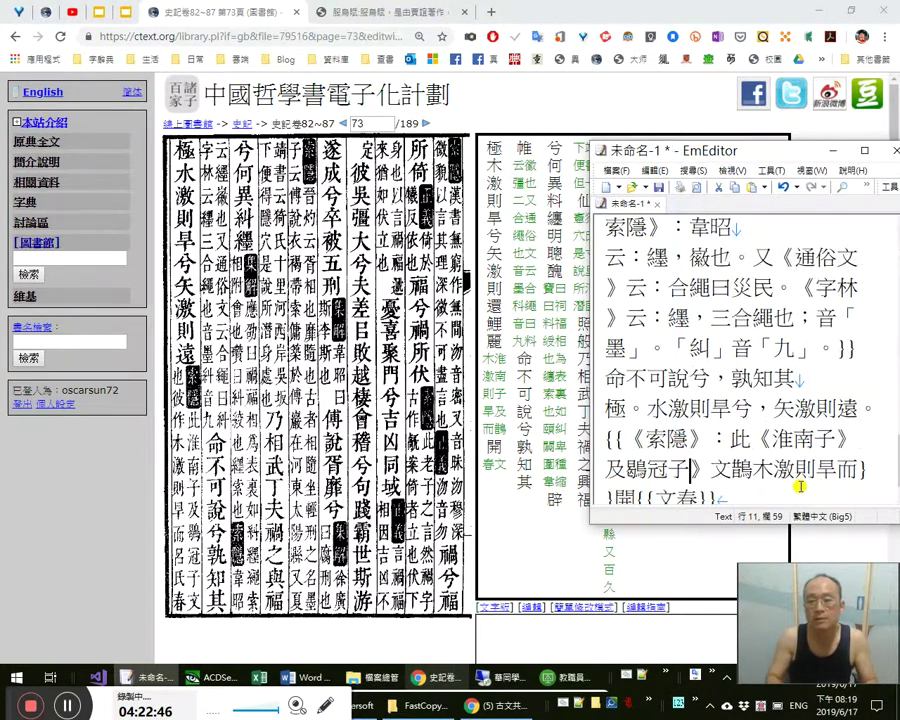
text(《)
Copy the title 《鶡冠子》 from the note and search Google for it in a new Chrome tab
key(shift+Right)
key(shift+Right)
key(shift+Right)
key(shift+Right)
key(shift+Right)
key(ctrl+c)
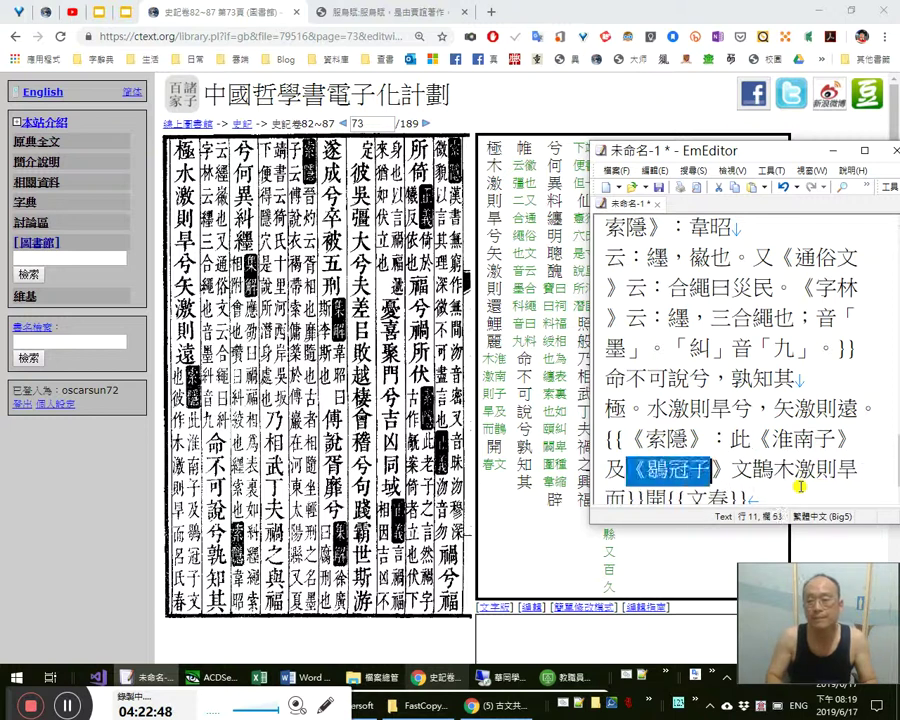
click(491, 12)
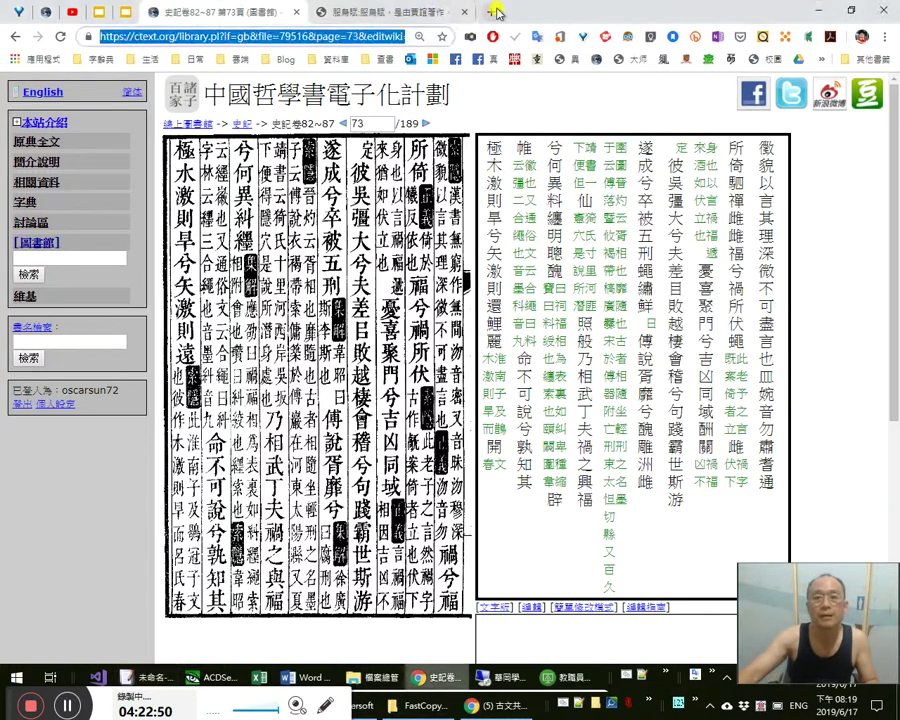
right_click(388, 36)
click(420, 145)
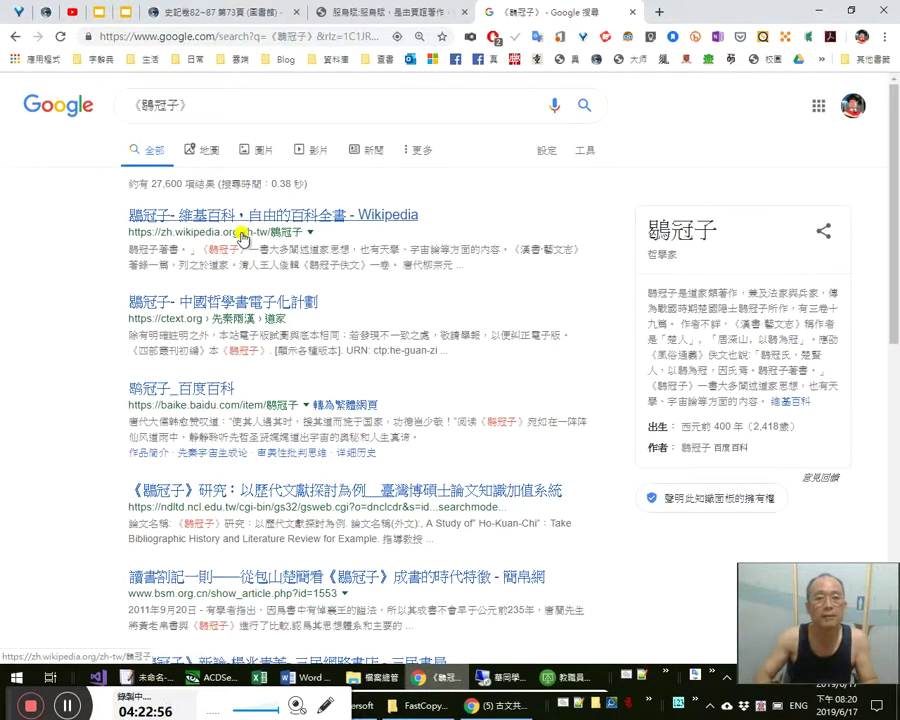
Find 鶡冠子 without the opening title mark within the search results page to verify the characters
key(ctrl+f)
key(ctrl+v)
key(Home)
key(Delete)
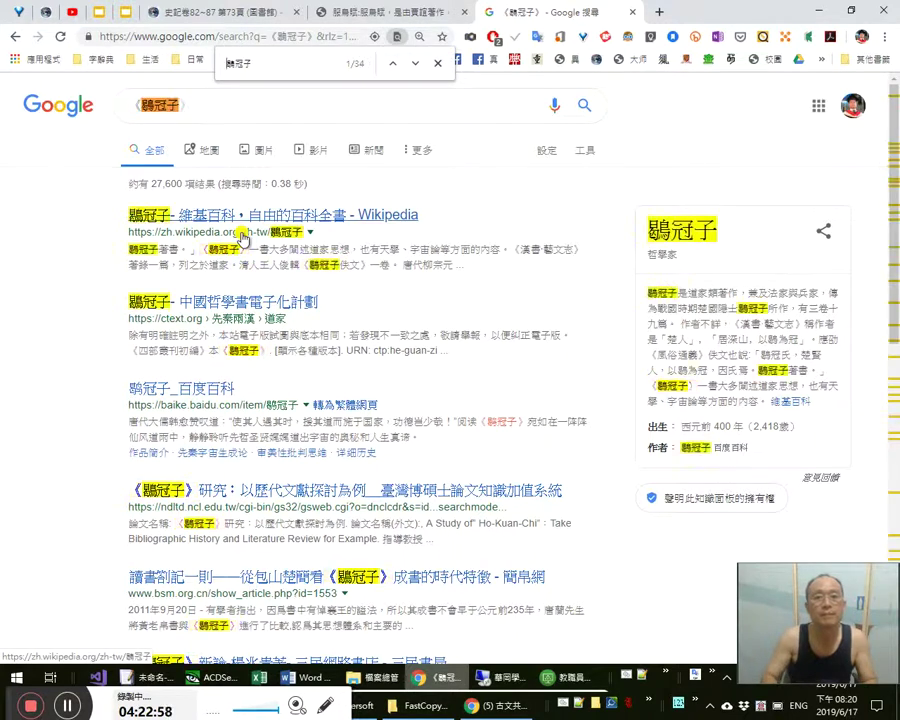
Switch to Notepad++ and search all open dictionary files for 《鶡冠子》 and for 鶡冠子 without title marks
click(576, 704)
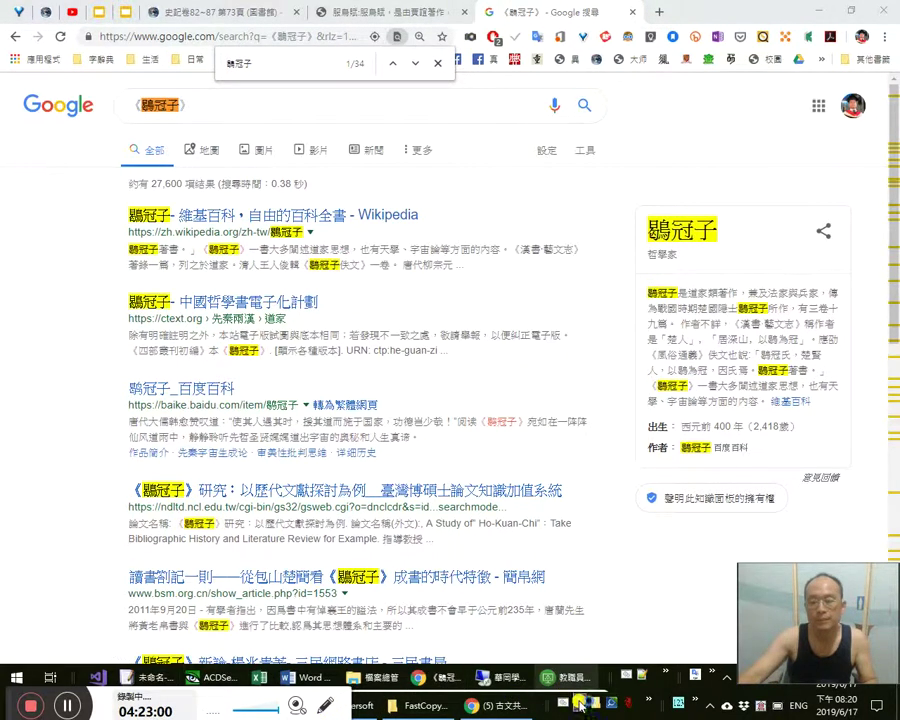
key(shift+End)
key(ctrl+f)
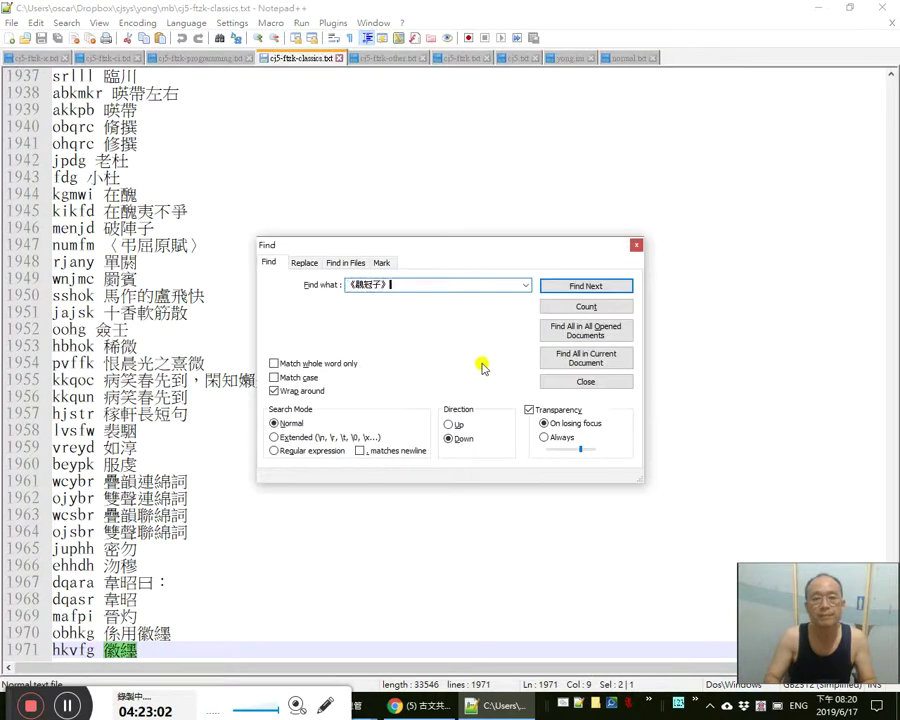
key(alt+o)
key(Left)
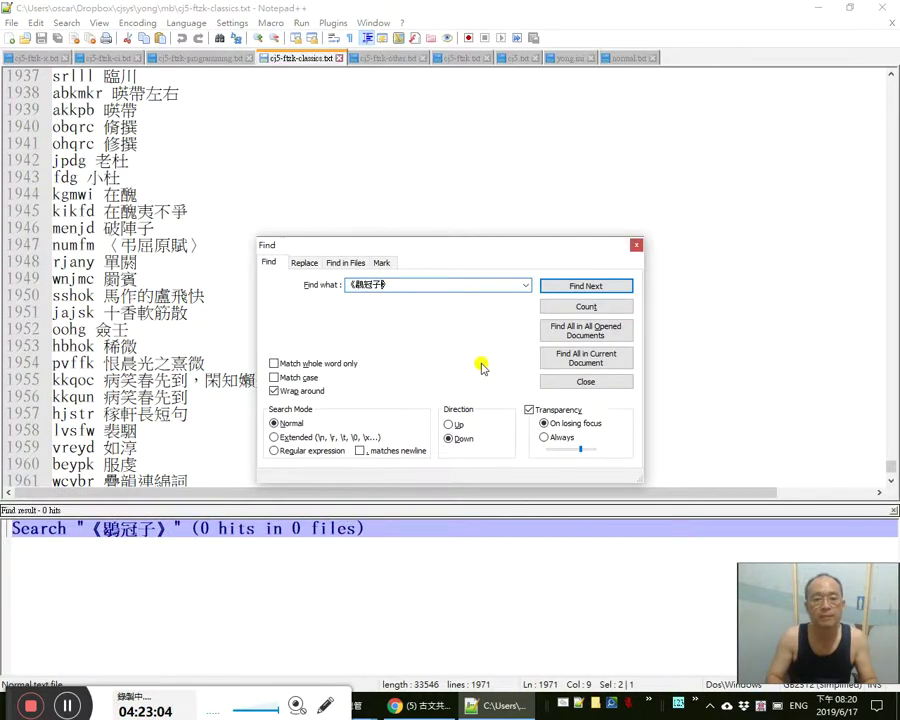
key(alt+o)
key(Escape)
key(End)
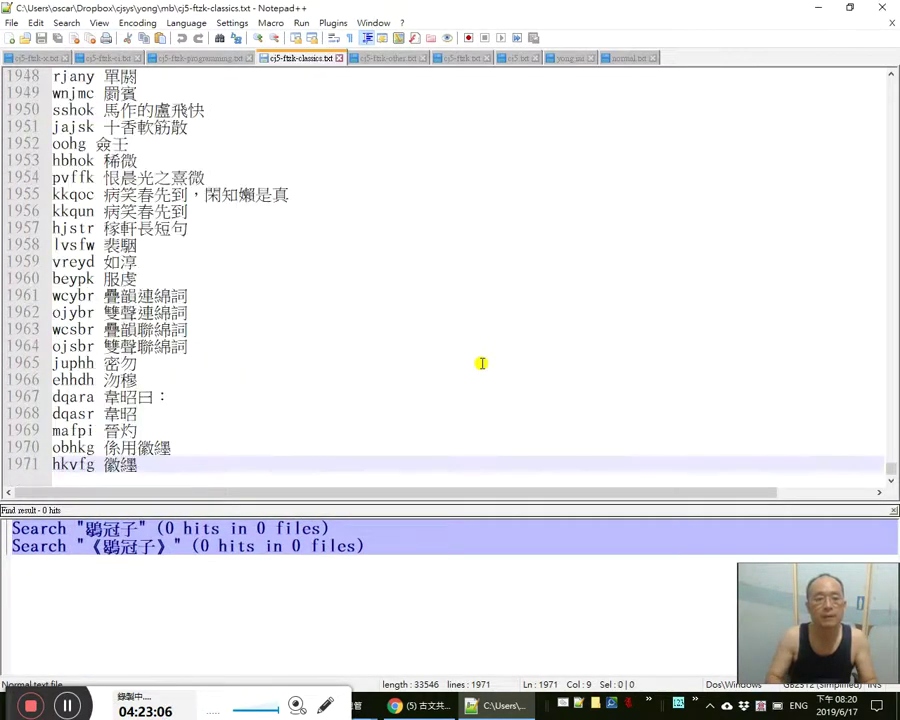
Add the entry afbid 《鶡冠子》 at the end of cj5-ftzk-classics.txt and save the file
key(Return)
key(ctrl+v)
text(af)
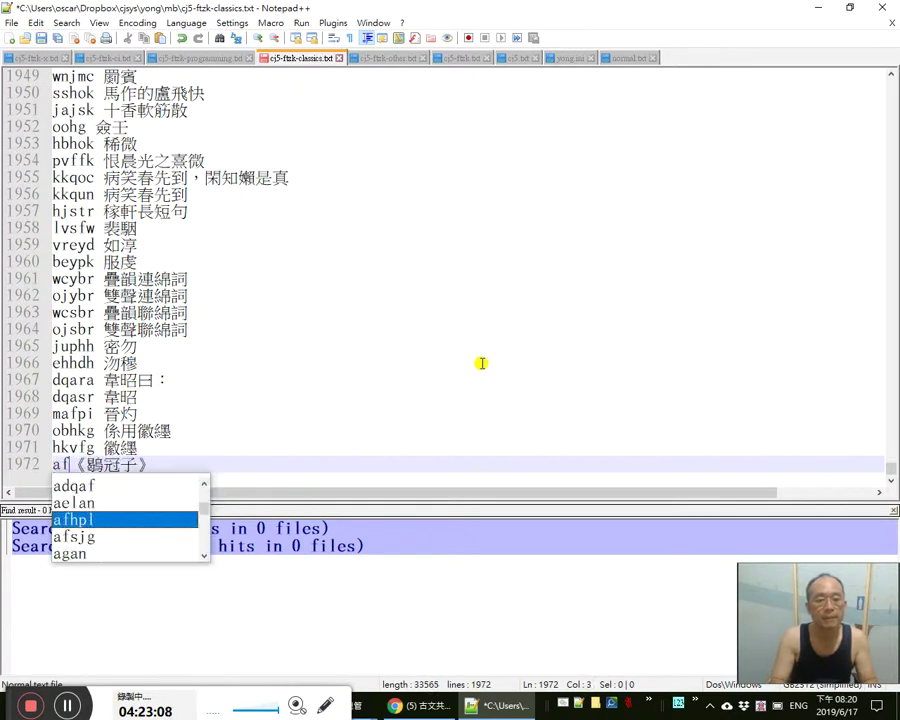
text(bid)
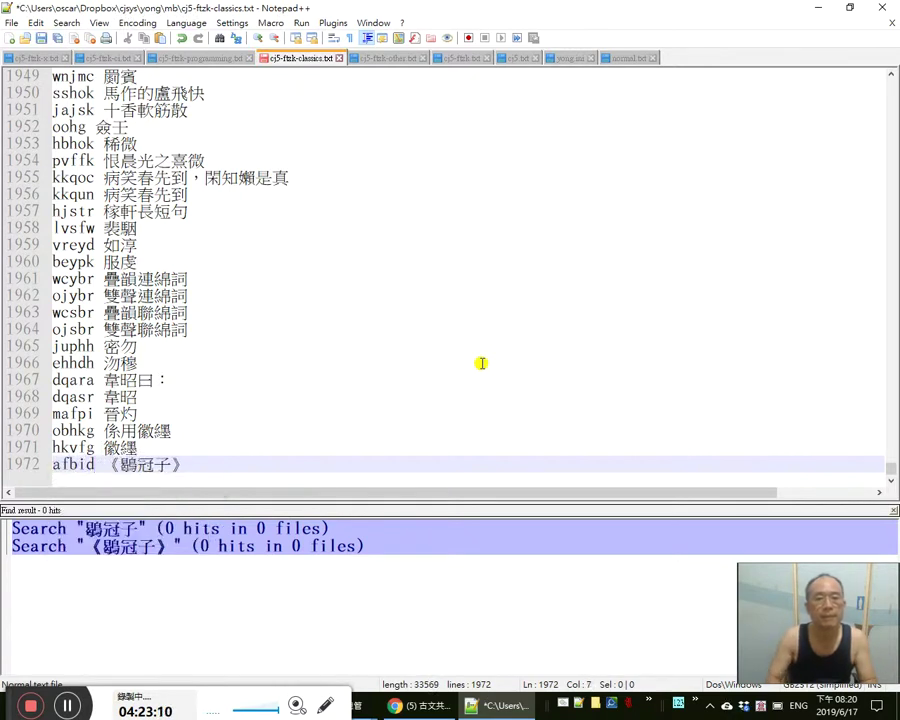
key(ctrl+s)
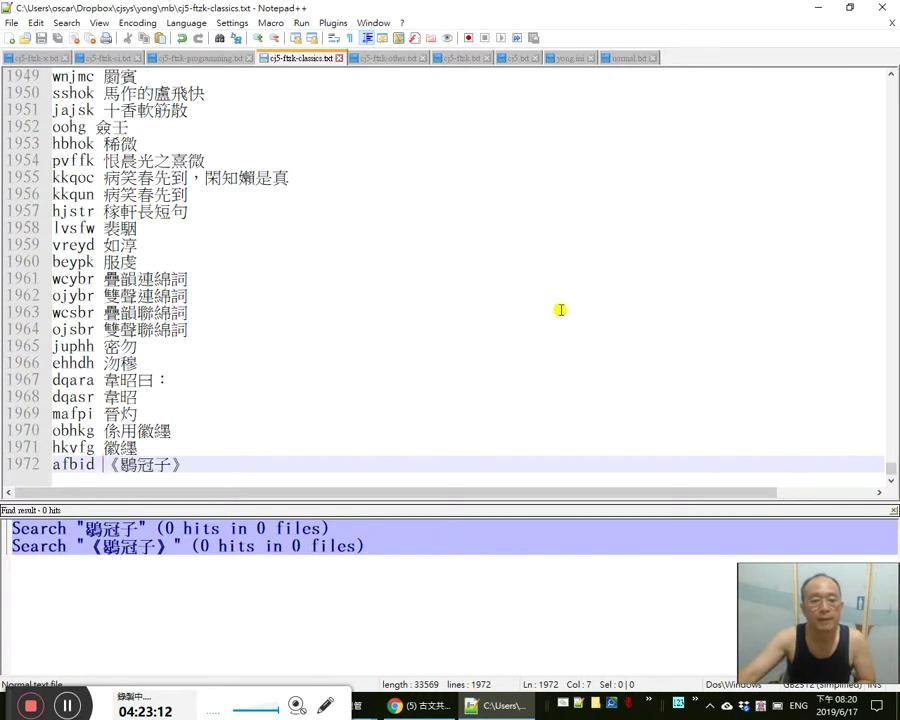
Close the dictionary editor and the Google results tab, and switch back to the EmEditor note
key(shift+Left)
key(shift+Left)
key(shift+Left)
key(shift+Left)
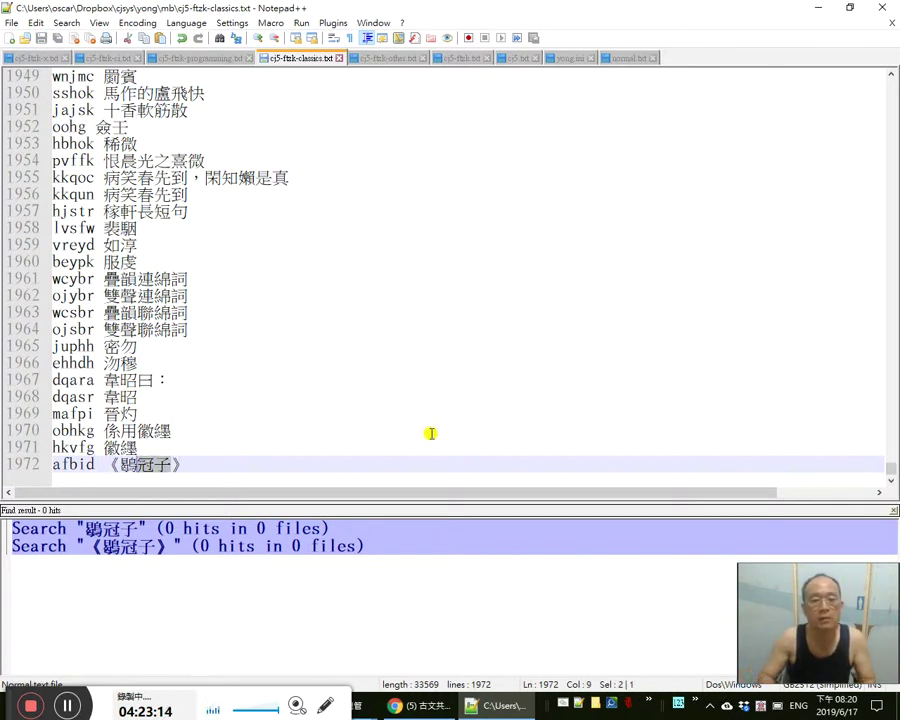
click(885, 9)
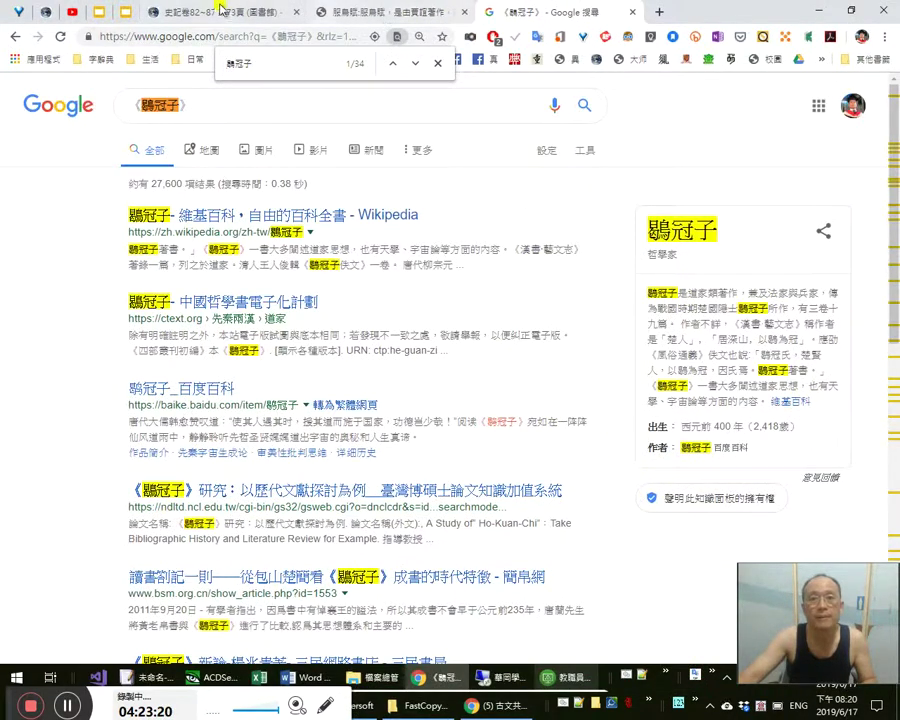
click(200, 12)
middle_click(556, 16)
key(alt+Tab)
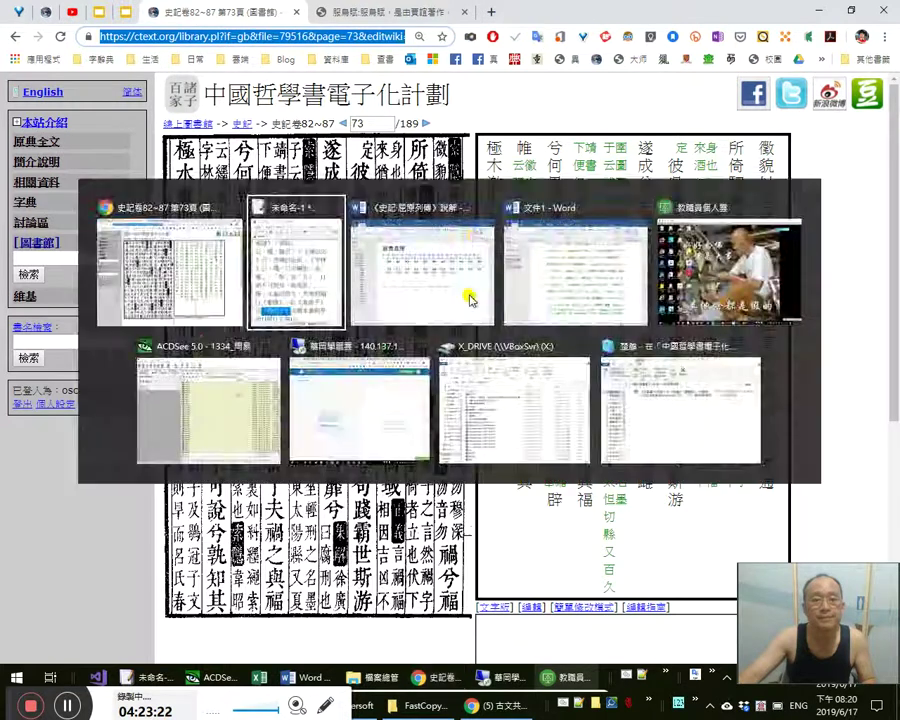
key(alt+Tab)
key(alt+Tab)
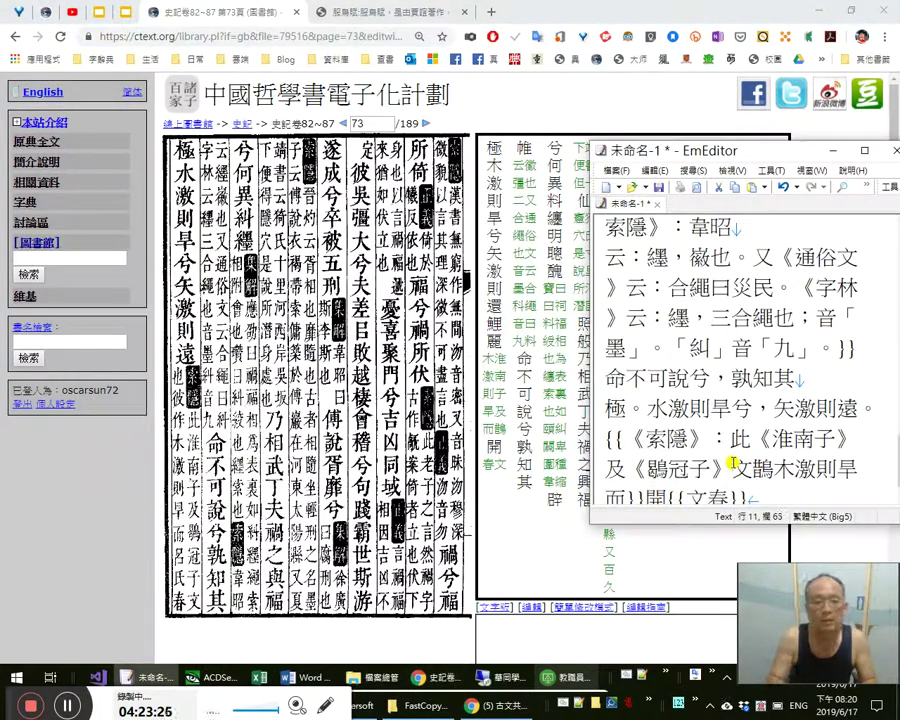
Add 也。 and 彼 after 及《鶡冠子》文 in the note, and copy the character 彼
text(也。)
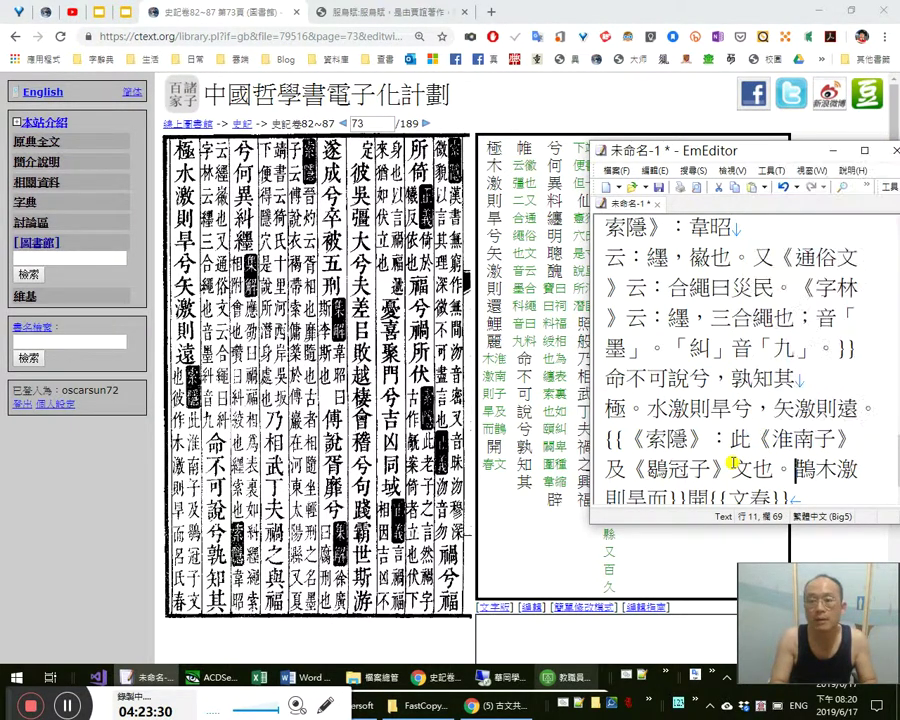
text(hodhe)
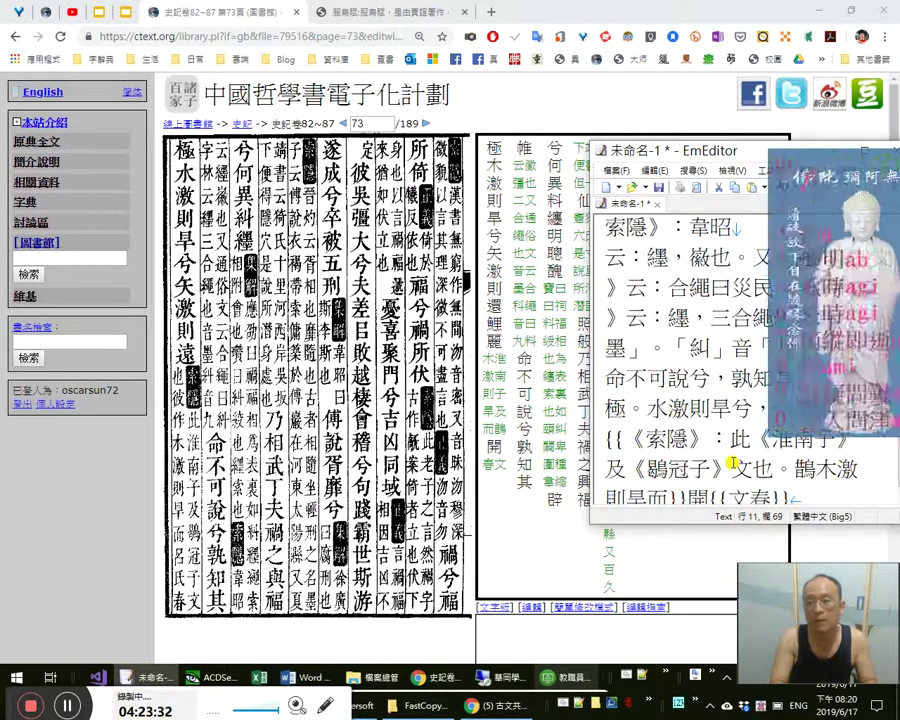
key(space)
key(shift+Left)
key(ctrl+c)
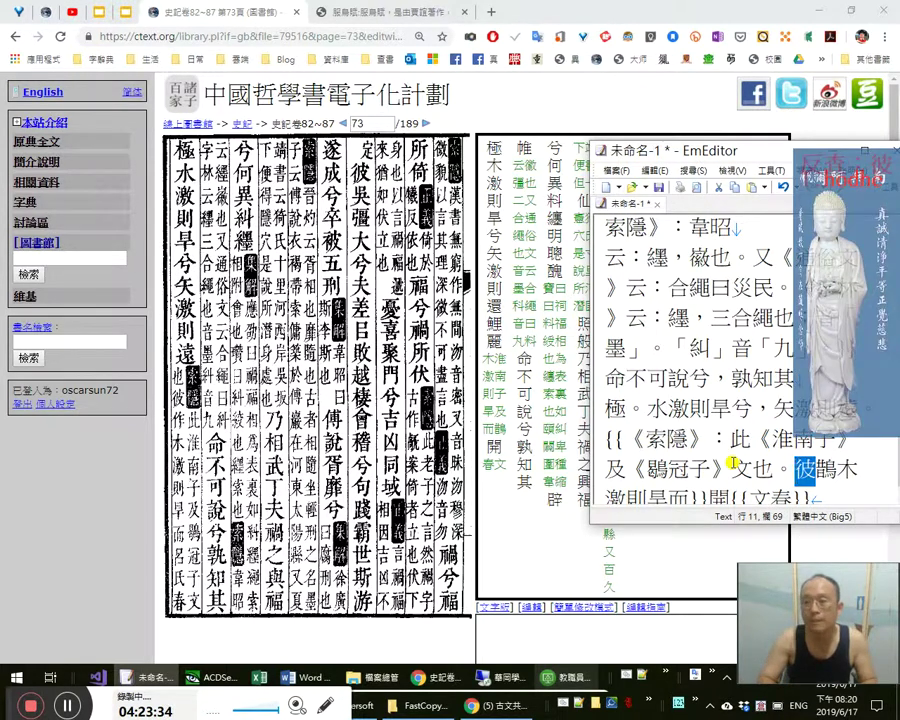
Test shorter input codes such as he and hde for 彼, and re-enter the character with hodhe
text(hod)
key(Escape)
text(he)
key(Escape)
text(he)
key(Escape)
text(hde)
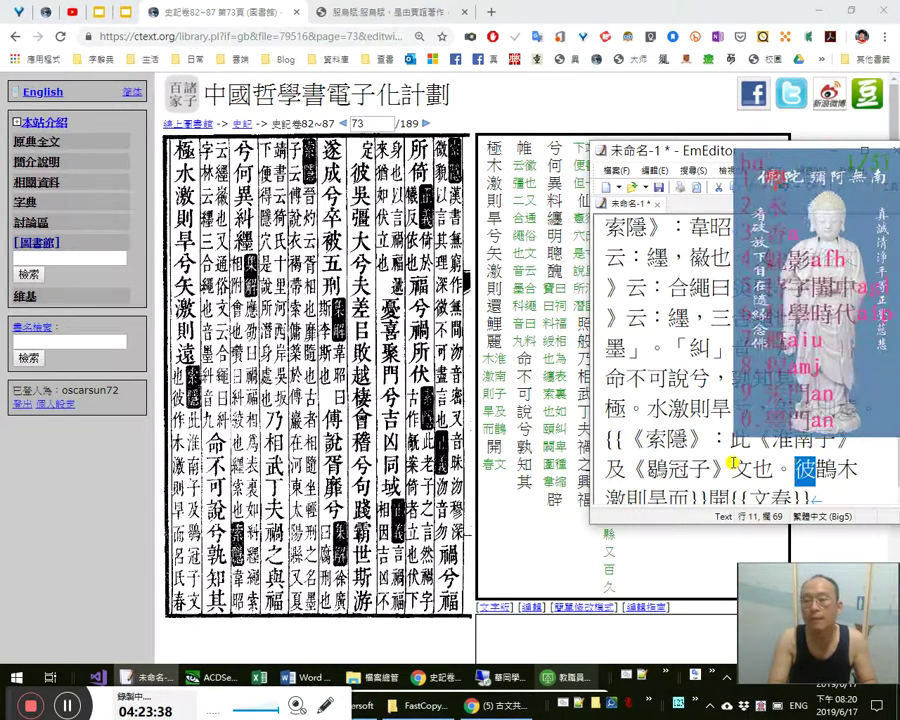
key(Escape)
text(ho)
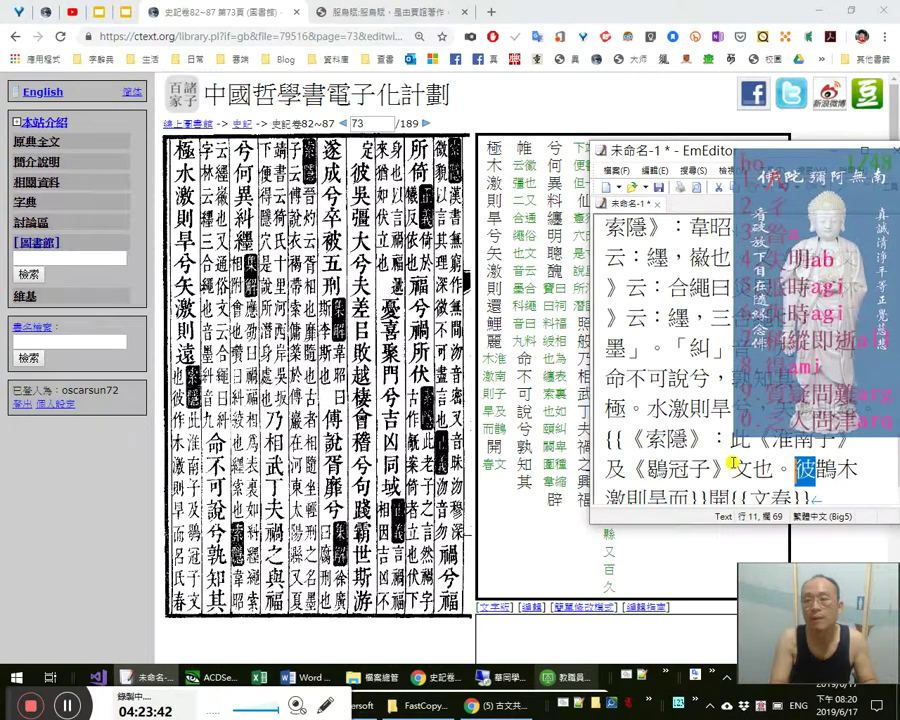
text(dhe)
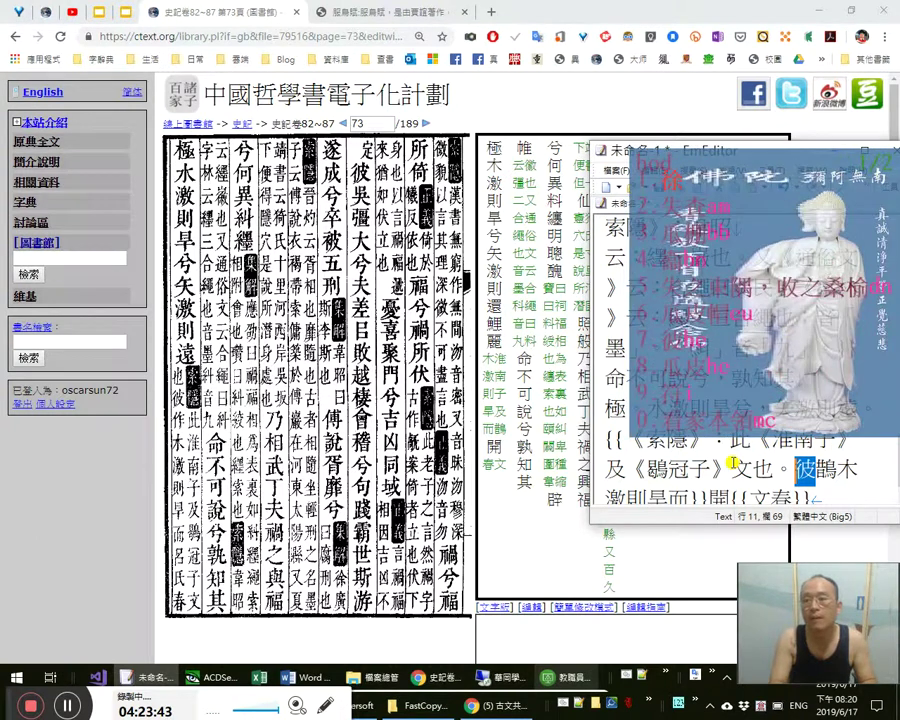
key(space)
key(shift+Left)
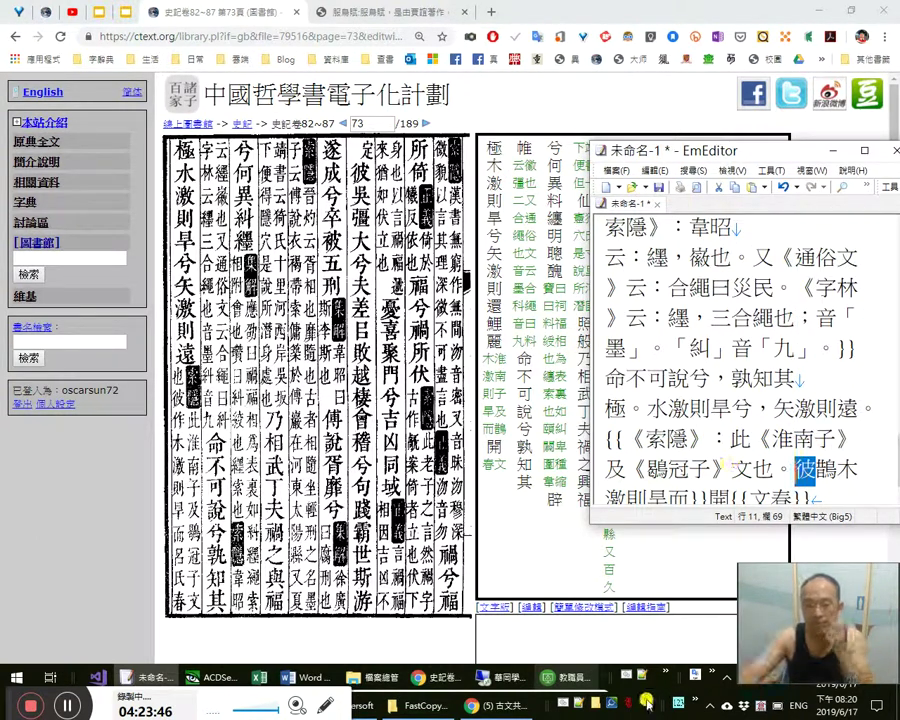
Find 彼 in cj5.txt in Notepad++, duplicate its entry and shorten the copy's code to hde
key(alt+Tab)
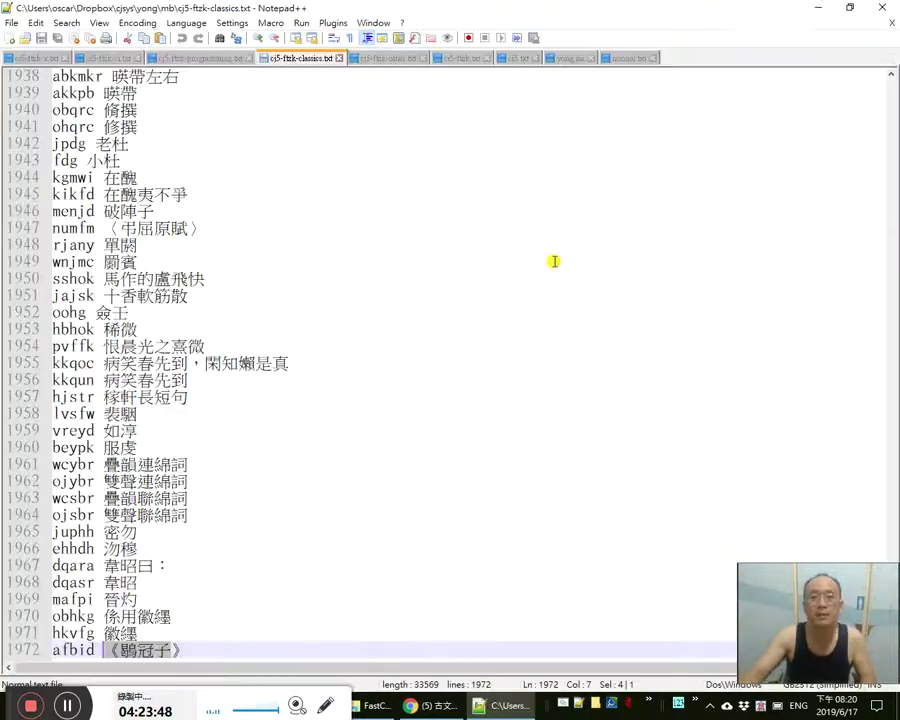
key(ctrl+Page_Down)
key(ctrl+Page_Down)
key(ctrl+Page_Down)
key(ctrl+f)
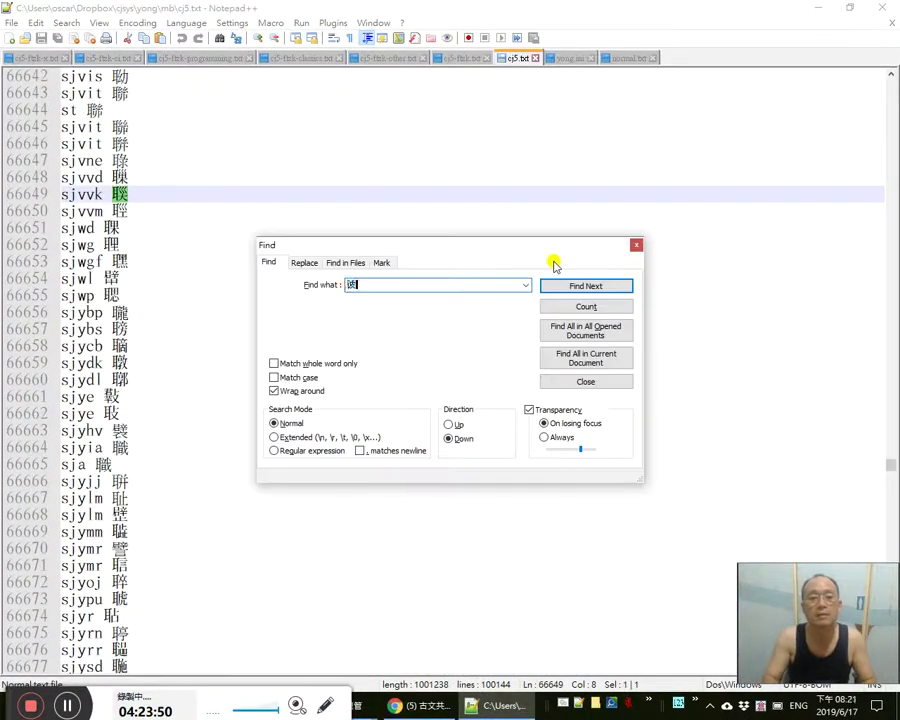
key(Return)
key(Escape)
key(ctrl+d)
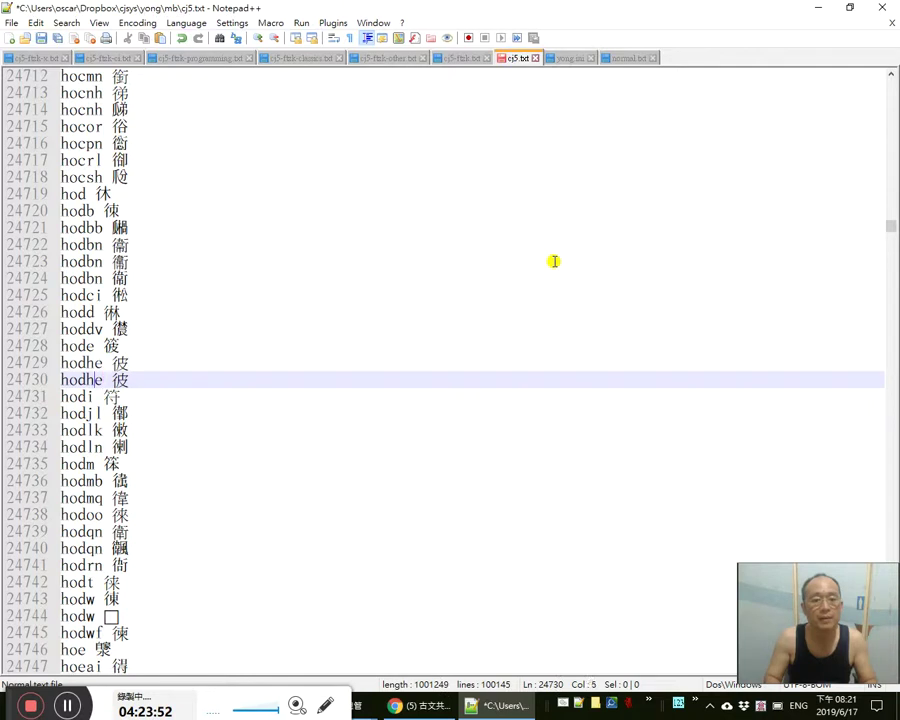
key(Left)
key(Delete)
key(Delete)
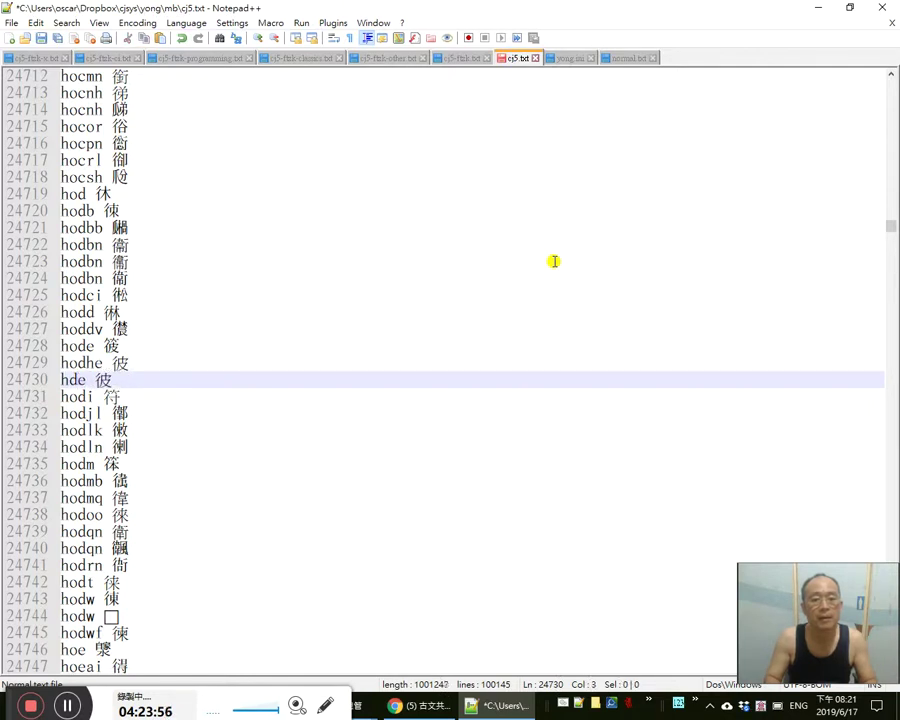
Check which input-method candidates the codes hde, dhe and hhe offer, using the emptied search text of cj5.txt
key(ctrl+f)
key(BackSpace)
key(BackSpace)
text(hde)
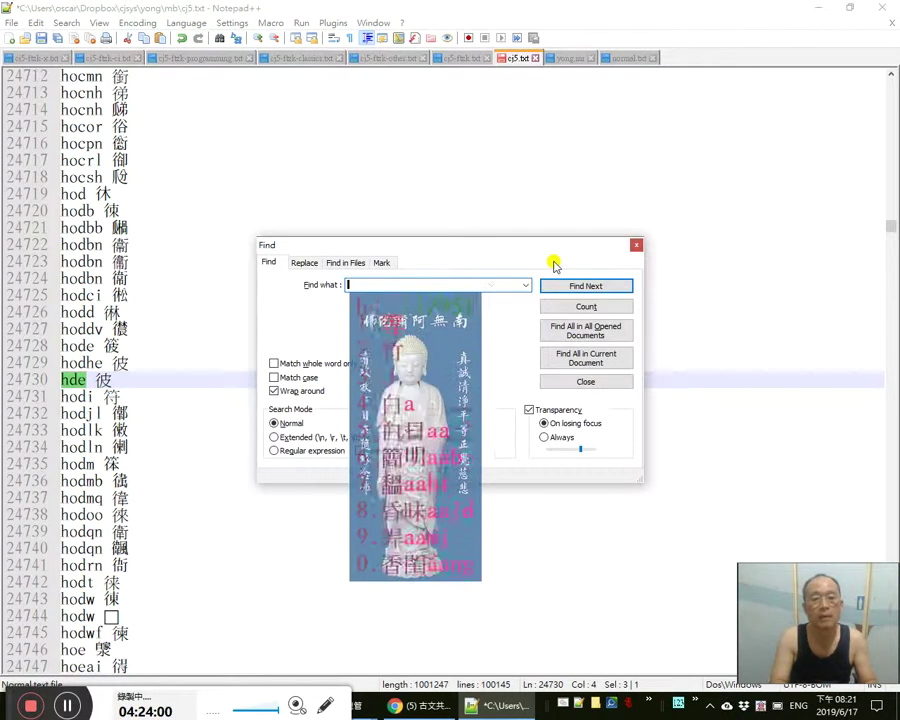
key(Escape)
text(dhe)
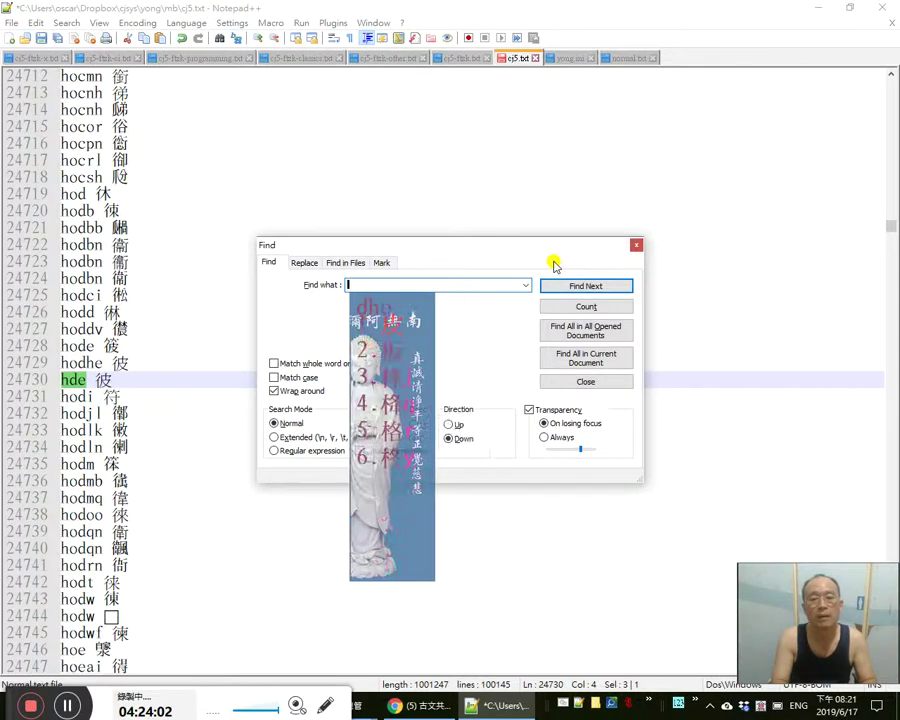
key(Escape)
text(dhe)
key(Escape)
text(hhe)
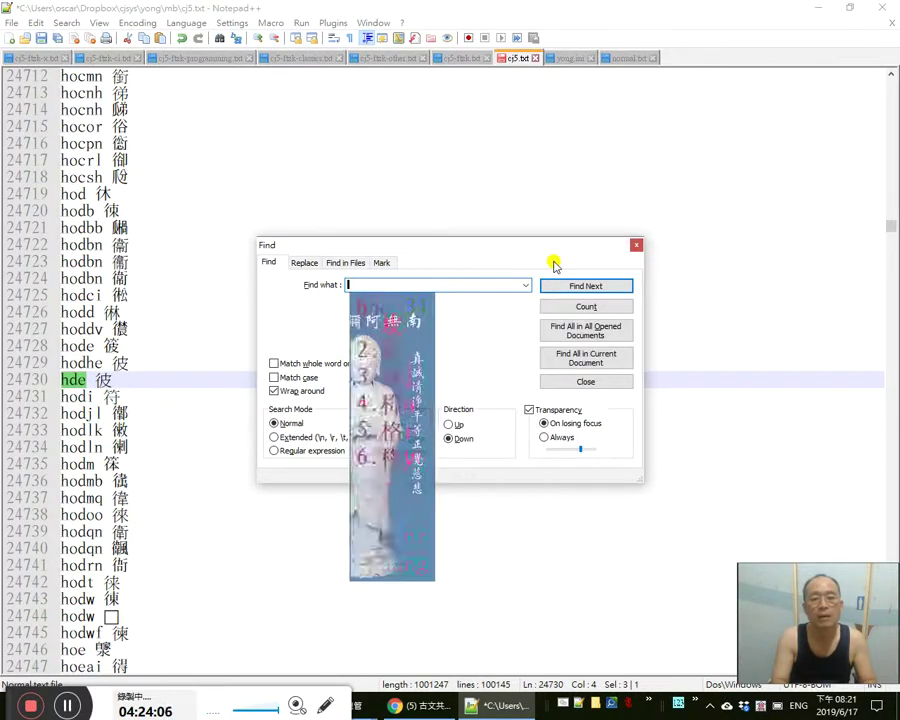
key(Escape)
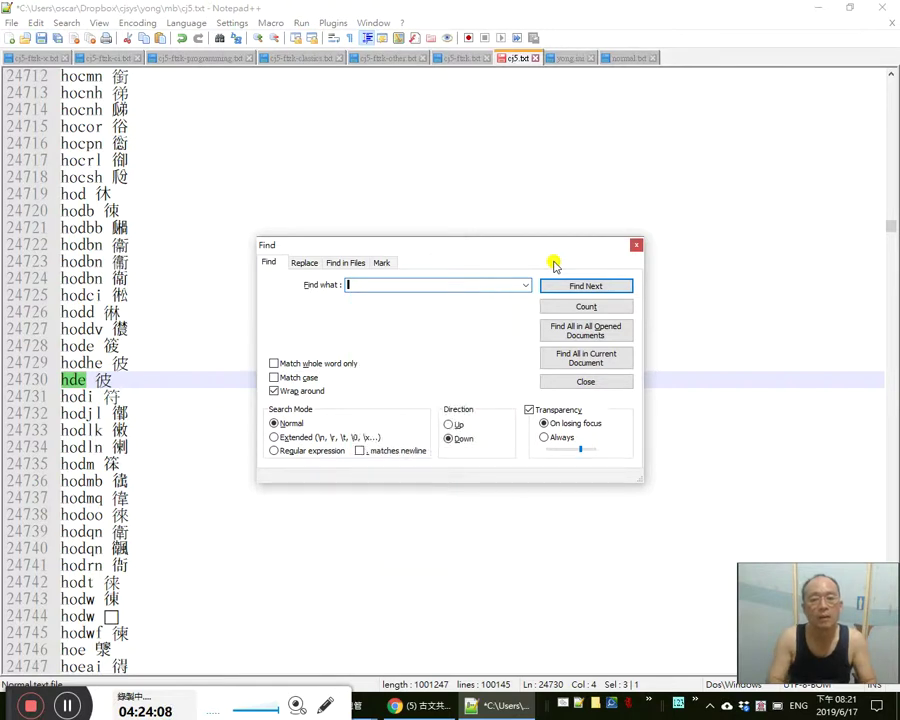
text(hde)
key(Escape)
key(Escape)
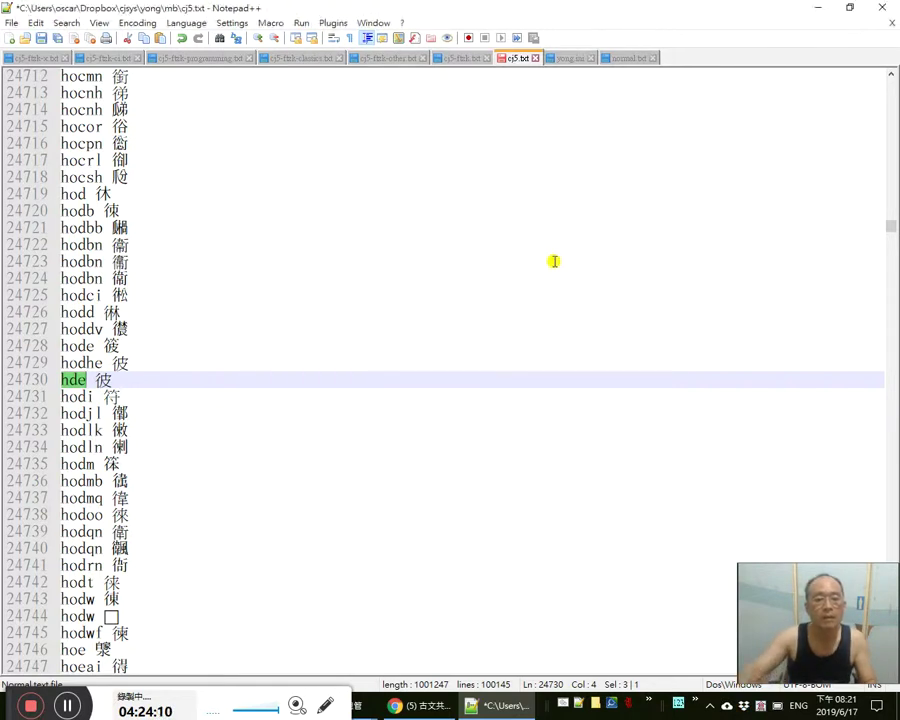
Save cj5.txt, close Notepad++ and return to the EmEditor note
click(60, 37)
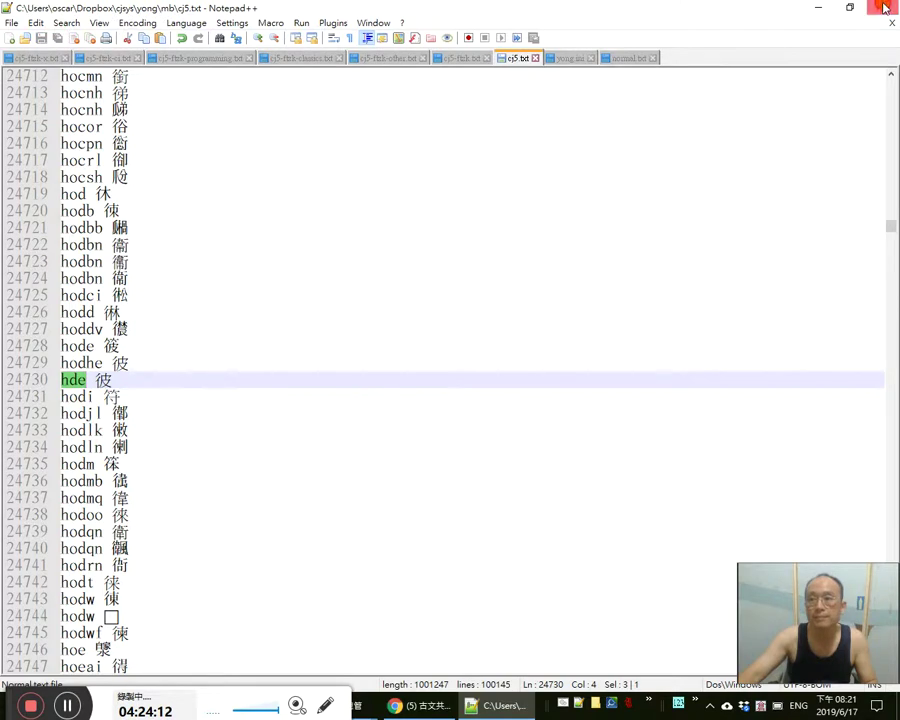
click(882, 7)
click(567, 702)
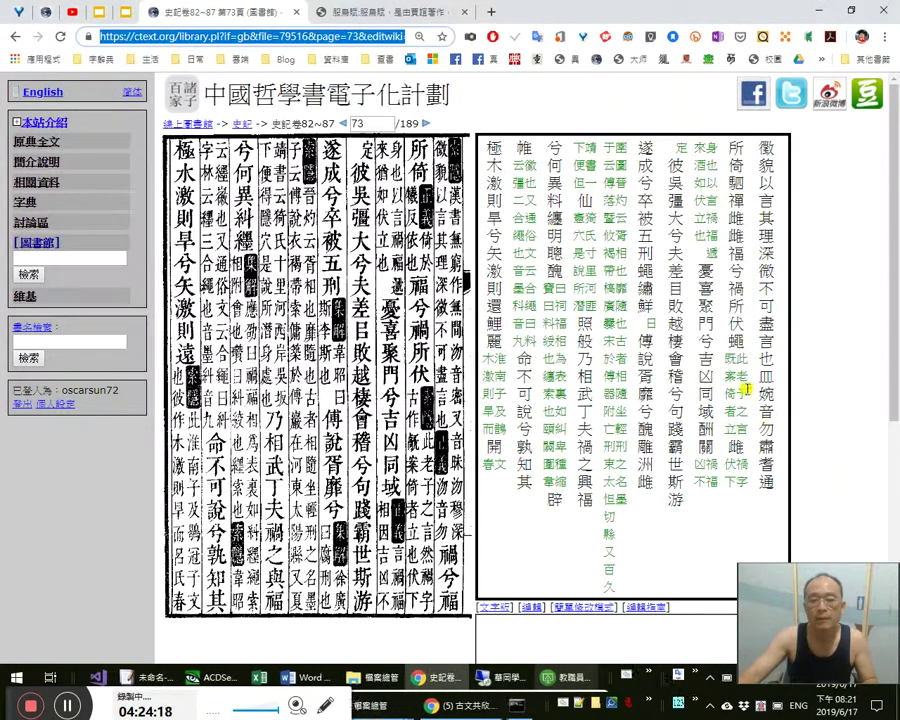
key(alt+Tab)
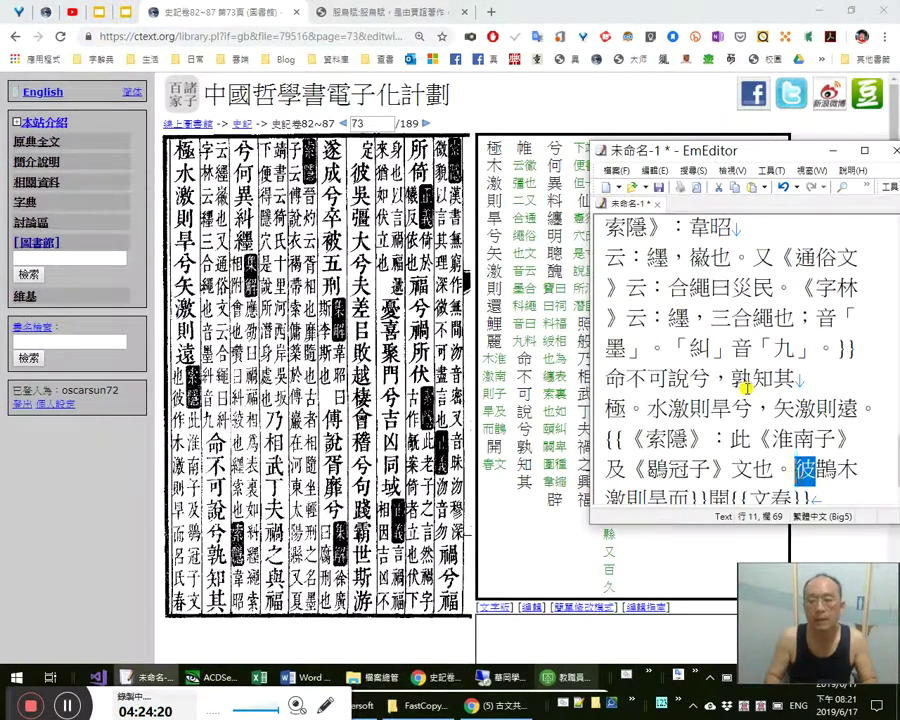
Replace 鵲 after 彼 with 作 and enclose 木激則旱 in 「」 quotation marks
key(Right)
key(Right)
text(作)
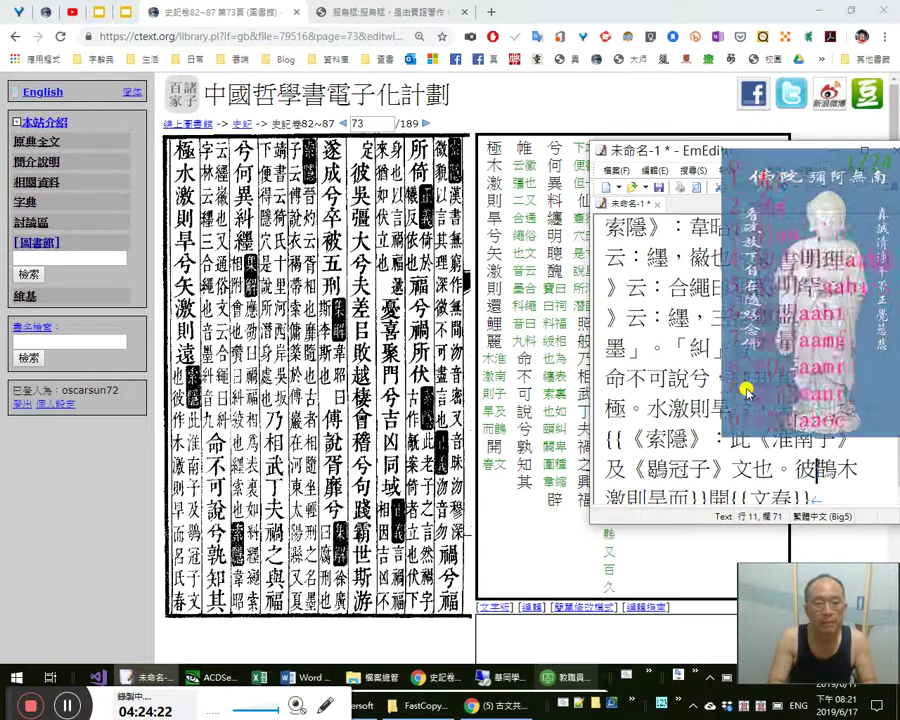
key(Delete)
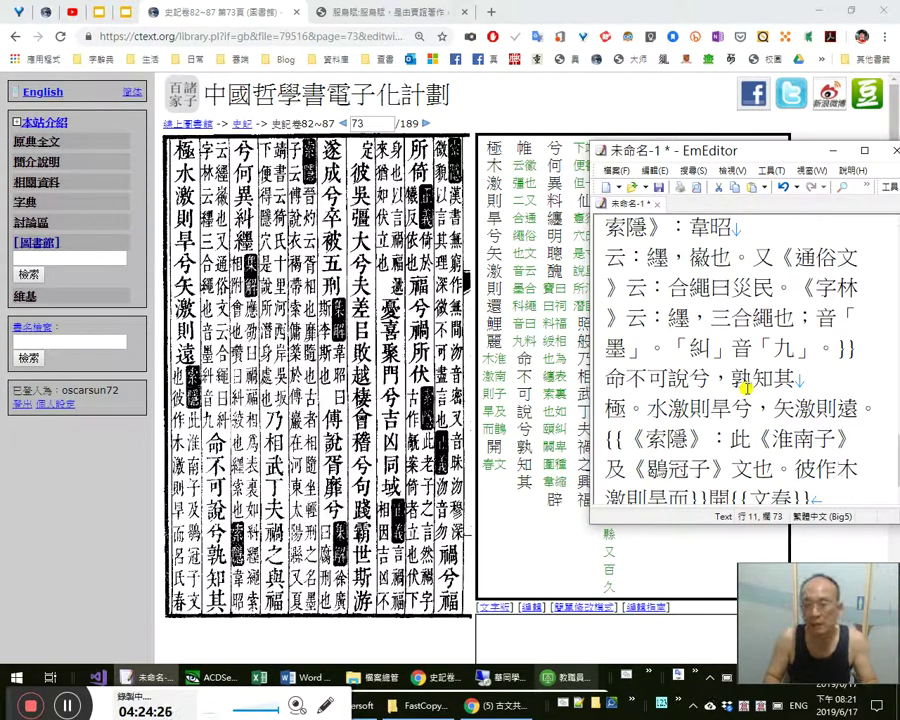
text(「)
key(Right)
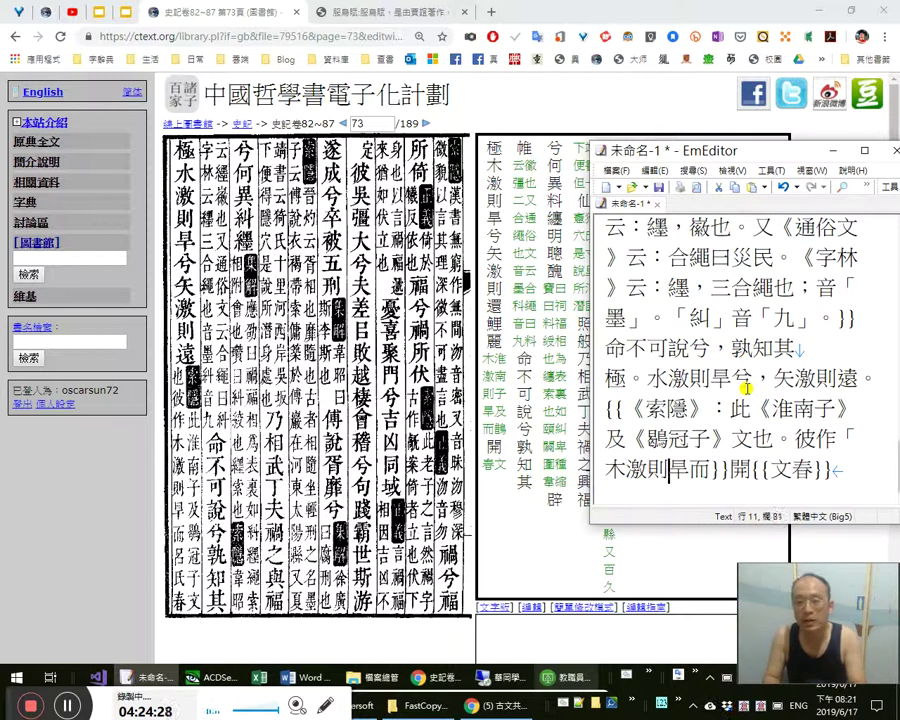
text(」)
key(shift+Left)
key(Up)
key(Up)
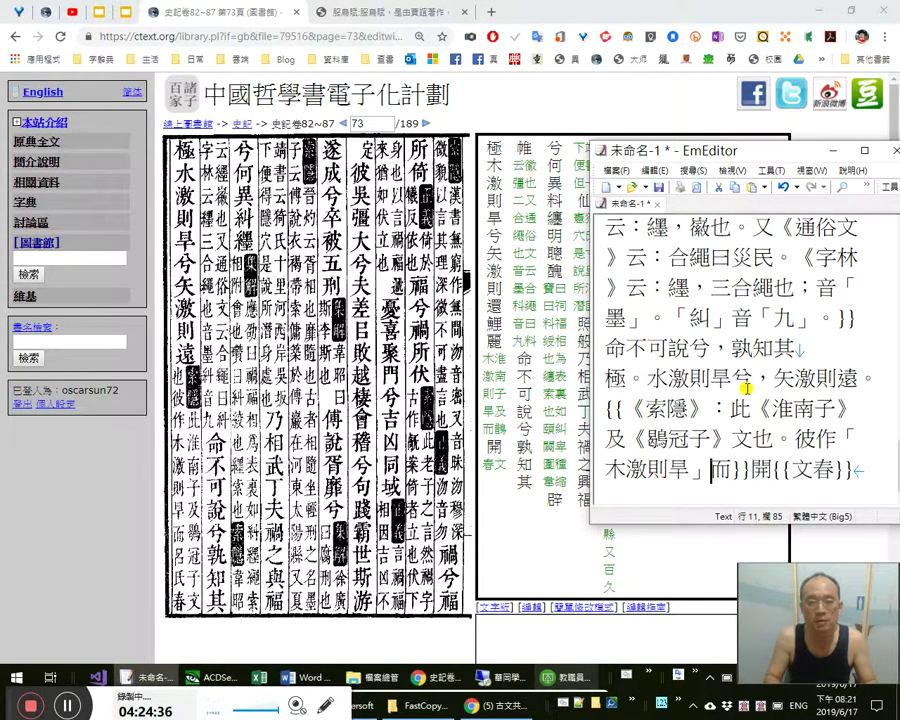
key(shift+Left)
key(Right)
text(烈)
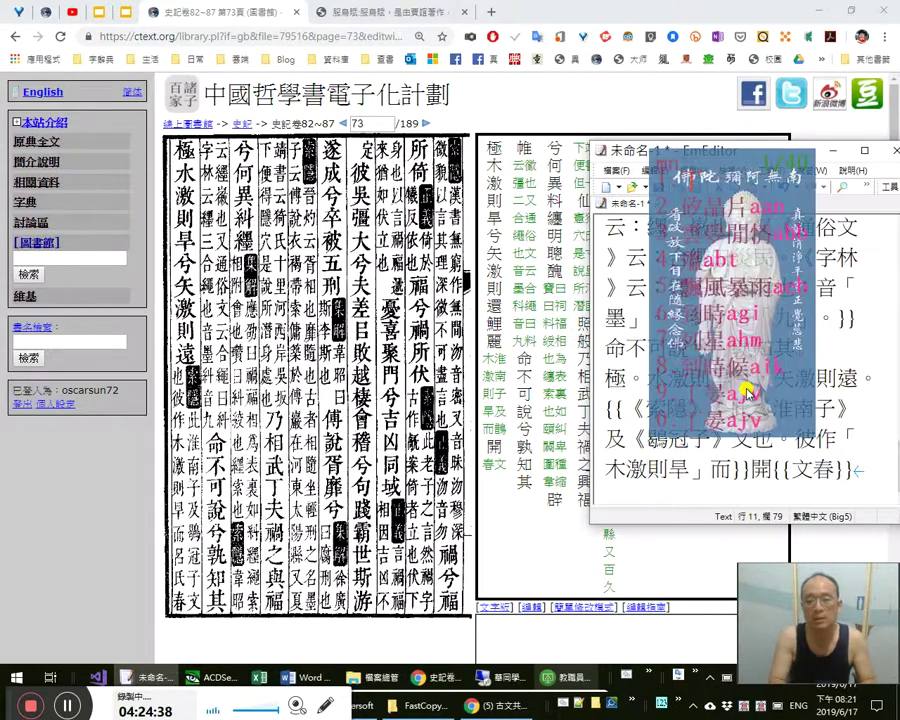
key(shift+Left)
key(Delete)
key(shift+Right)
key(shift+Right)
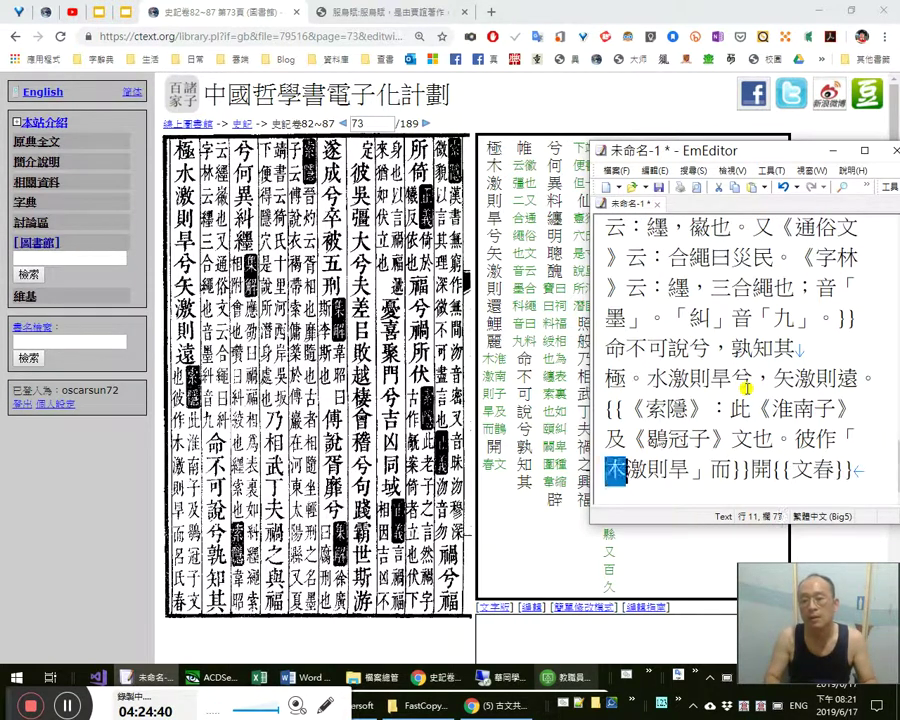
key(Right)
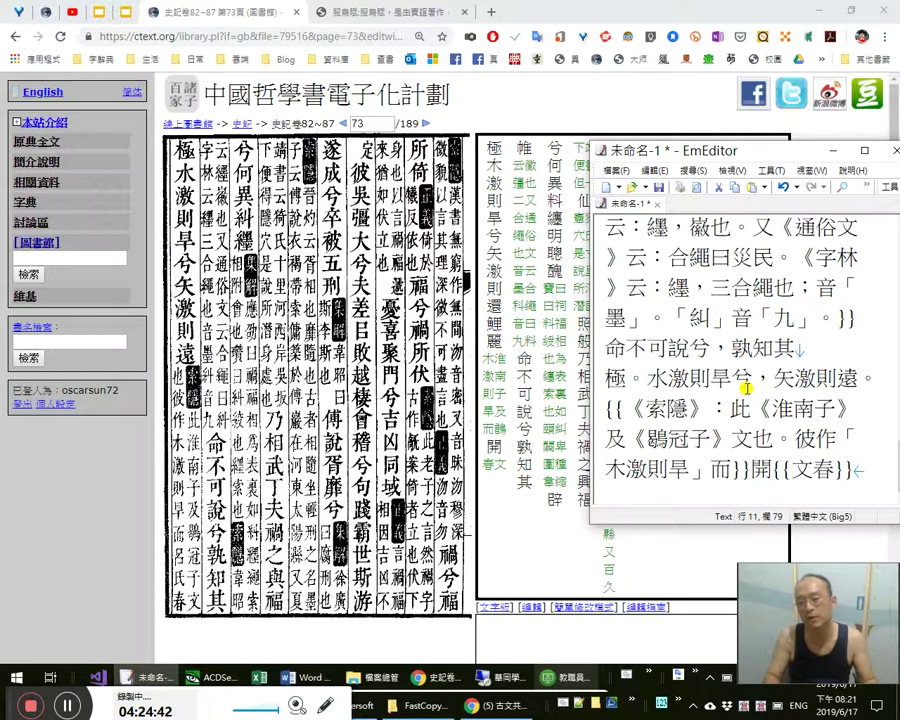
key(shift+Right)
key(Right)
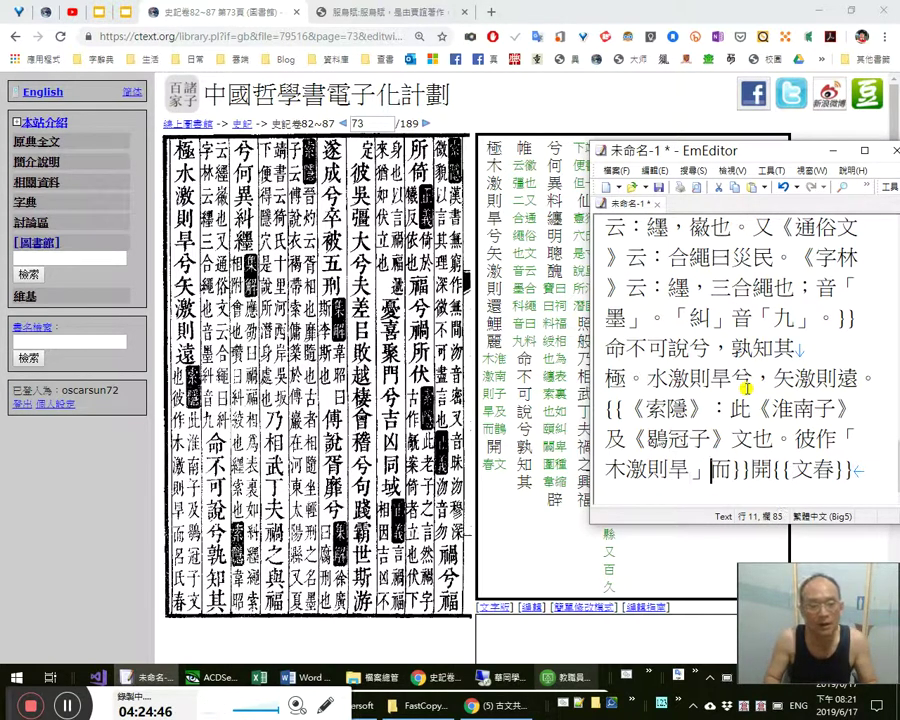
Replace the text after 而 with 《呂氏春秋》, and move the entire note into the page 73 edit box on the Chrome page
text(《)
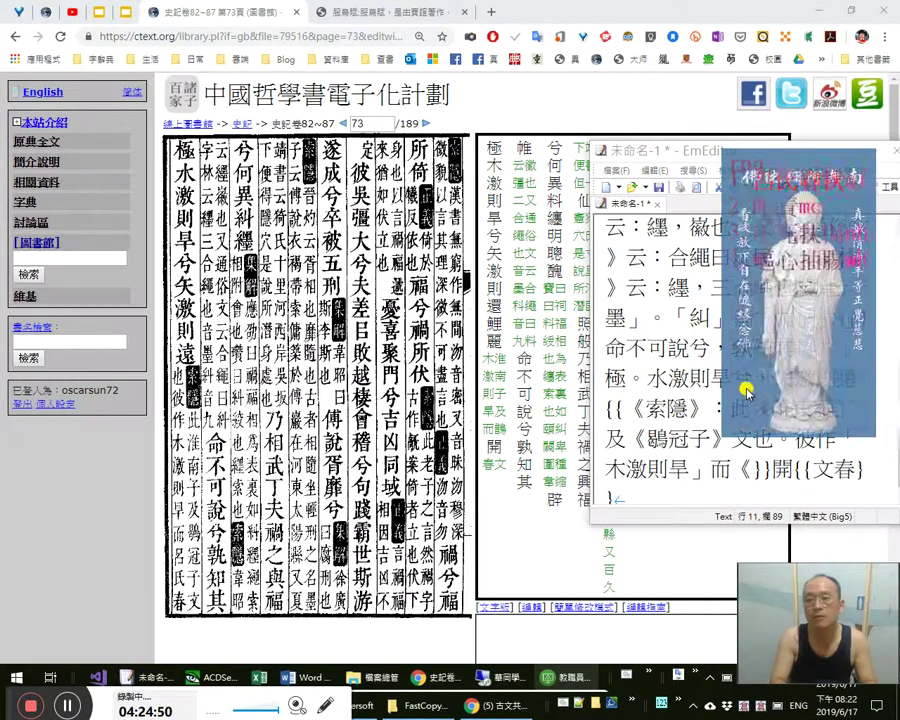
text(呂氏春秋》)
key(ctrl+a)
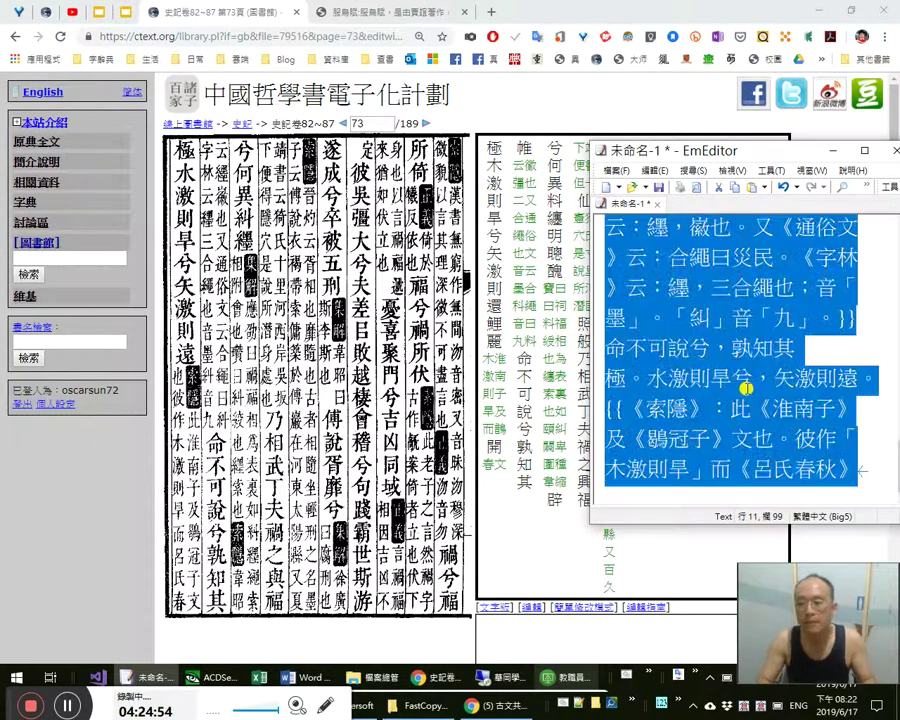
key(ctrl+x)
key(alt+Tab)
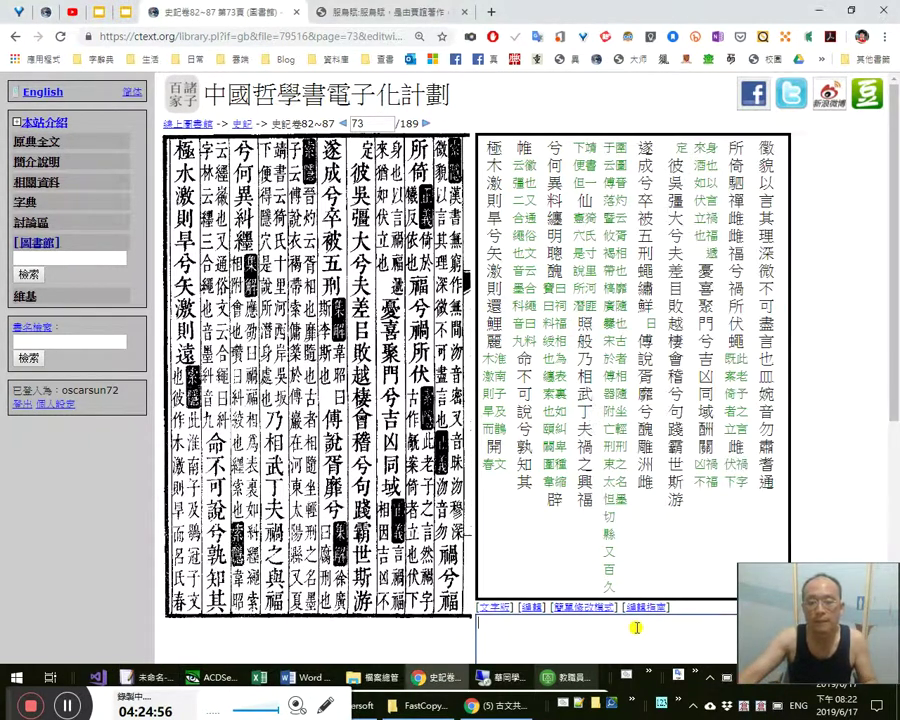
key(ctrl+v)
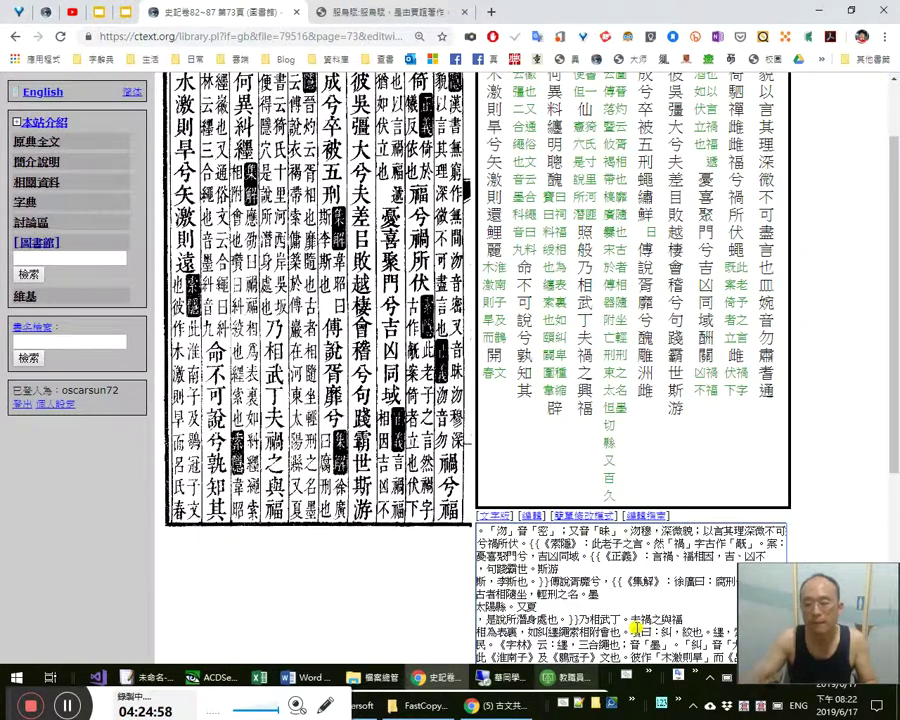
Put a 。 after the quoted 木激則旱 in the last line and save the page 73 edit
scroll(791, 360, down, 3)
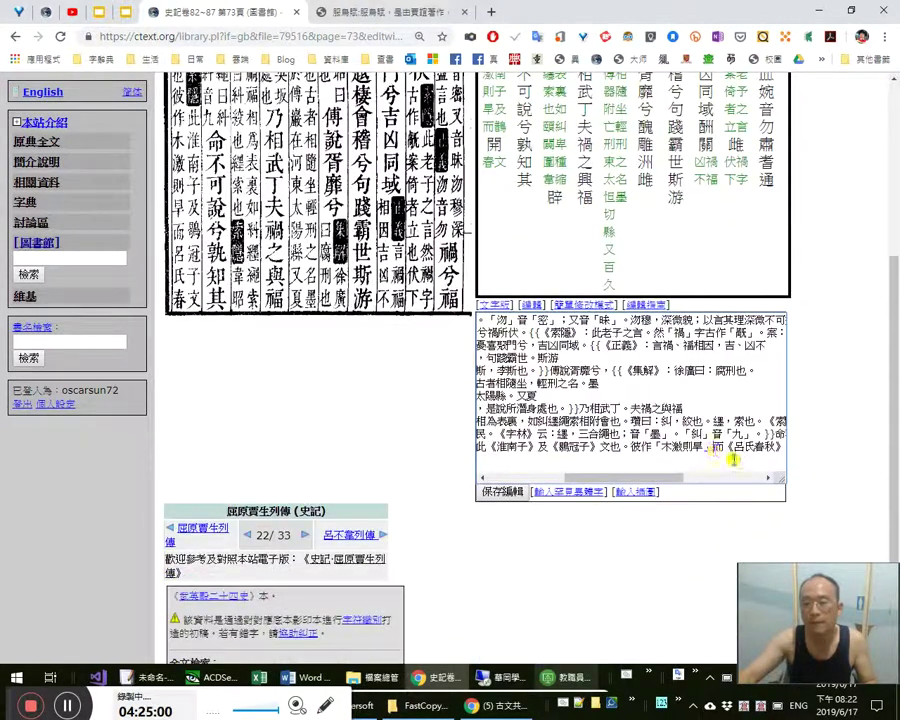
text(。)
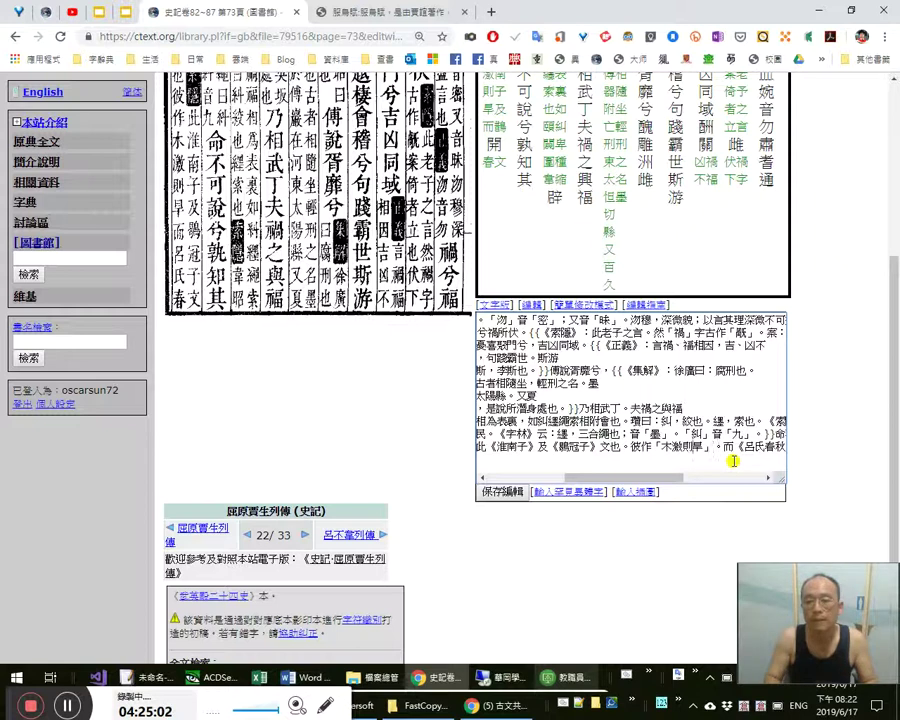
key(Tab)
key(Return)
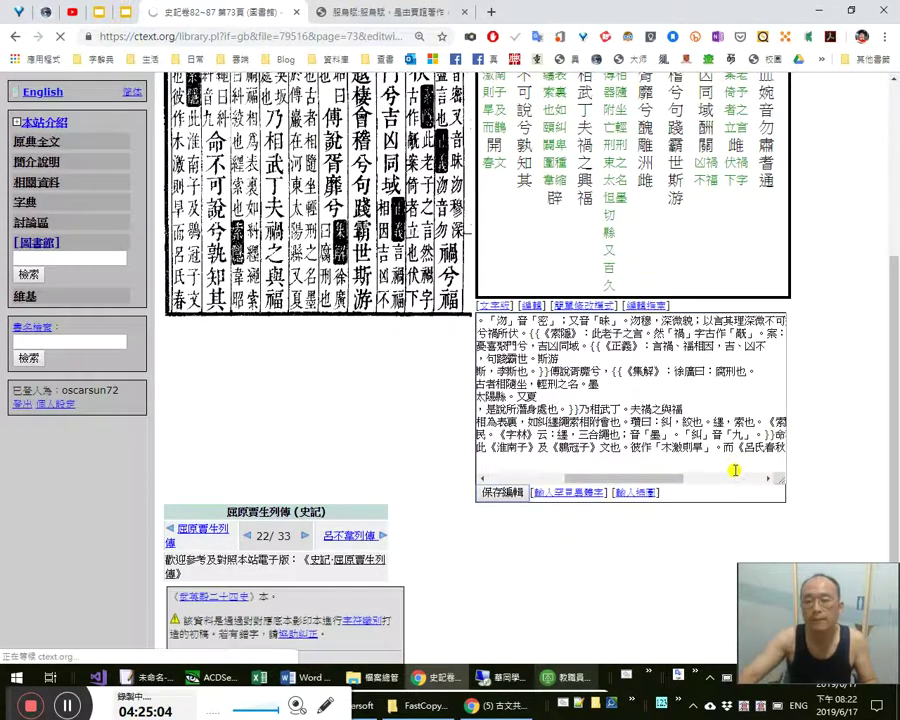
Open page 74 and the saved page 73 in separate tabs and compare the end of page 73 with the start of page 74
scroll(732, 468, up, 3)
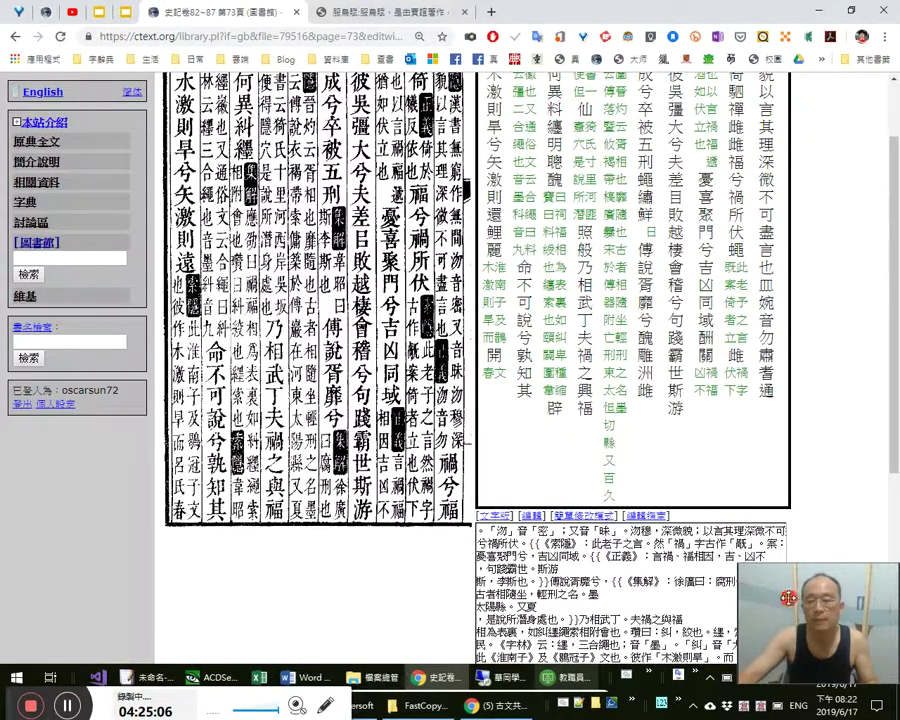
click(737, 552)
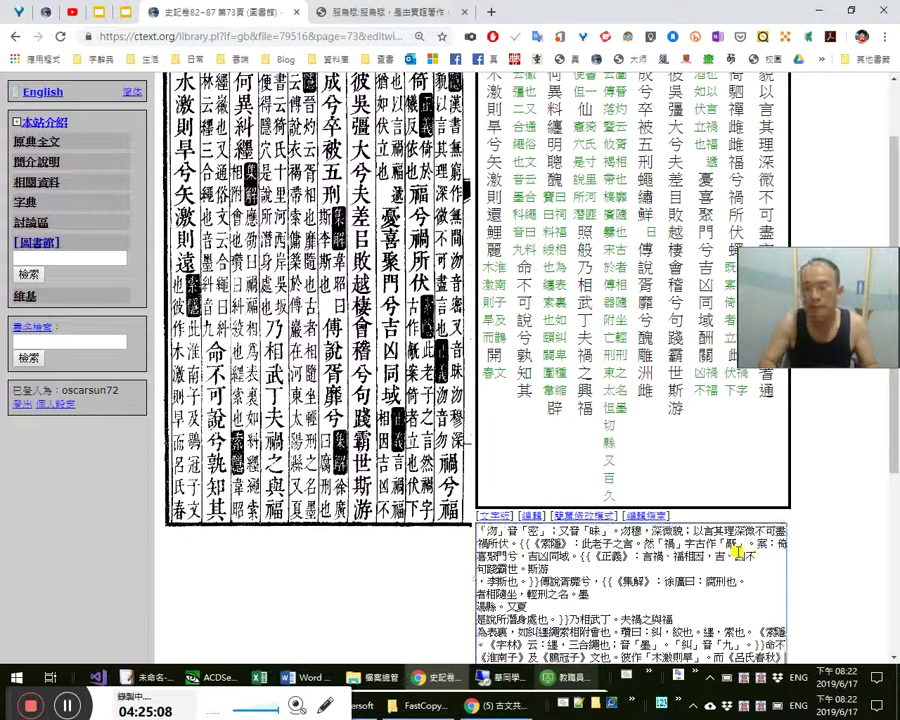
scroll(413, 358, up, 2)
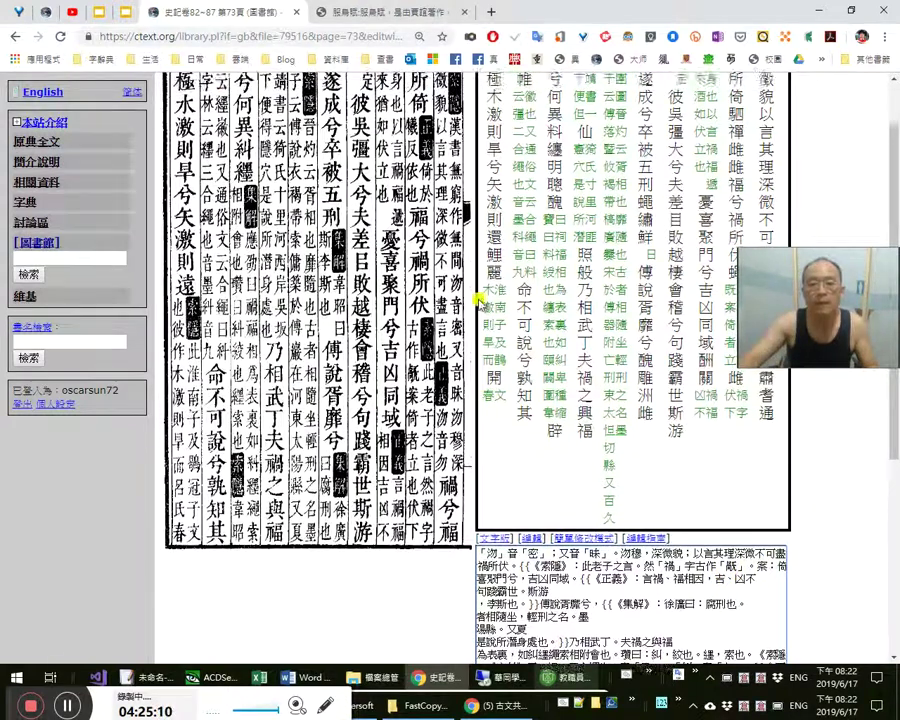
ctrl+shift+click(425, 124)
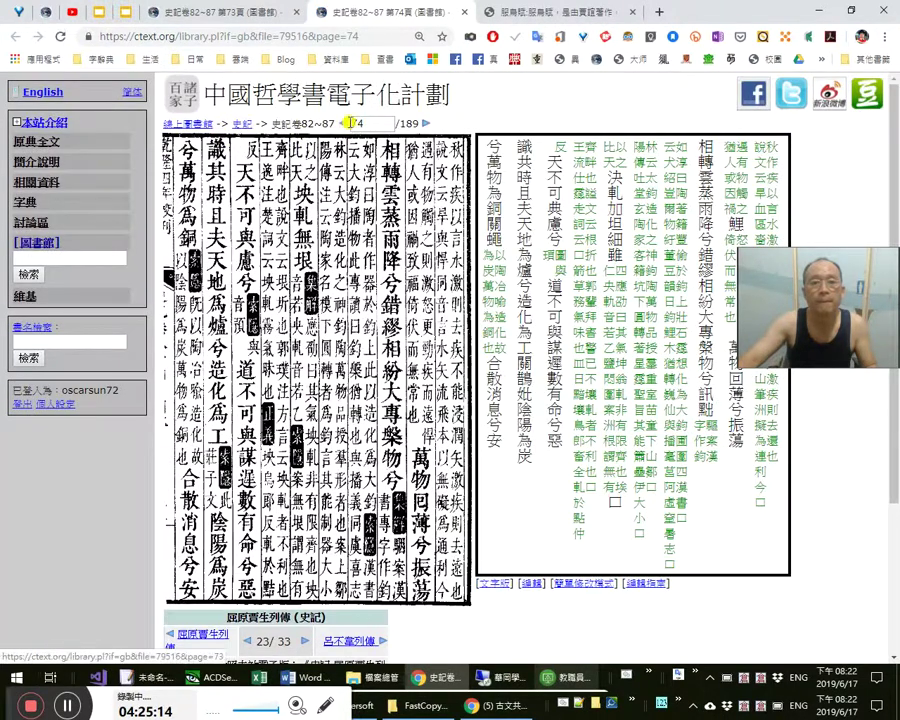
click(342, 123)
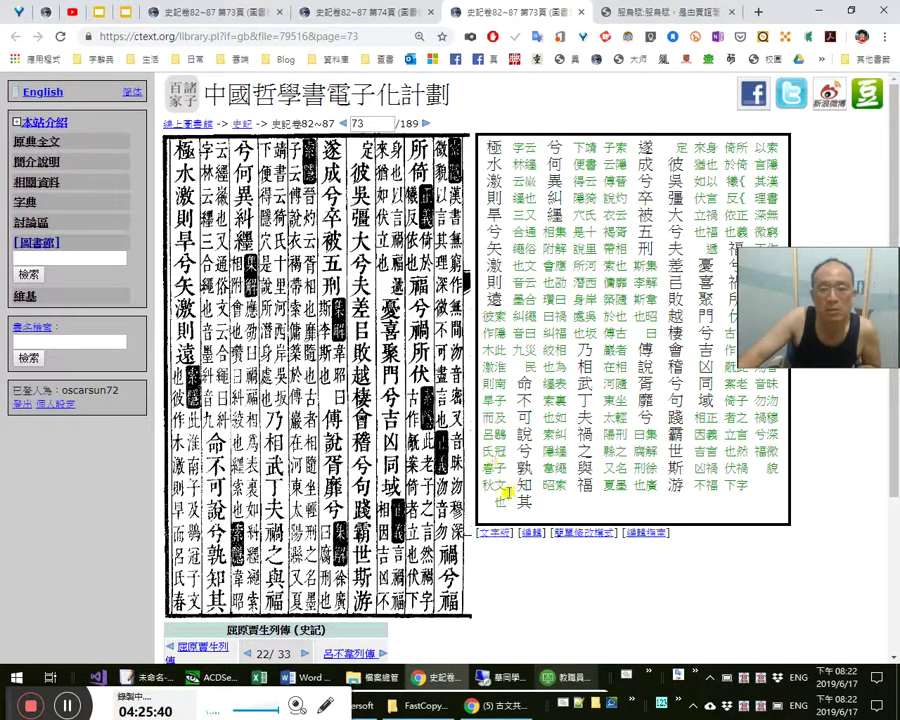
click(410, 14)
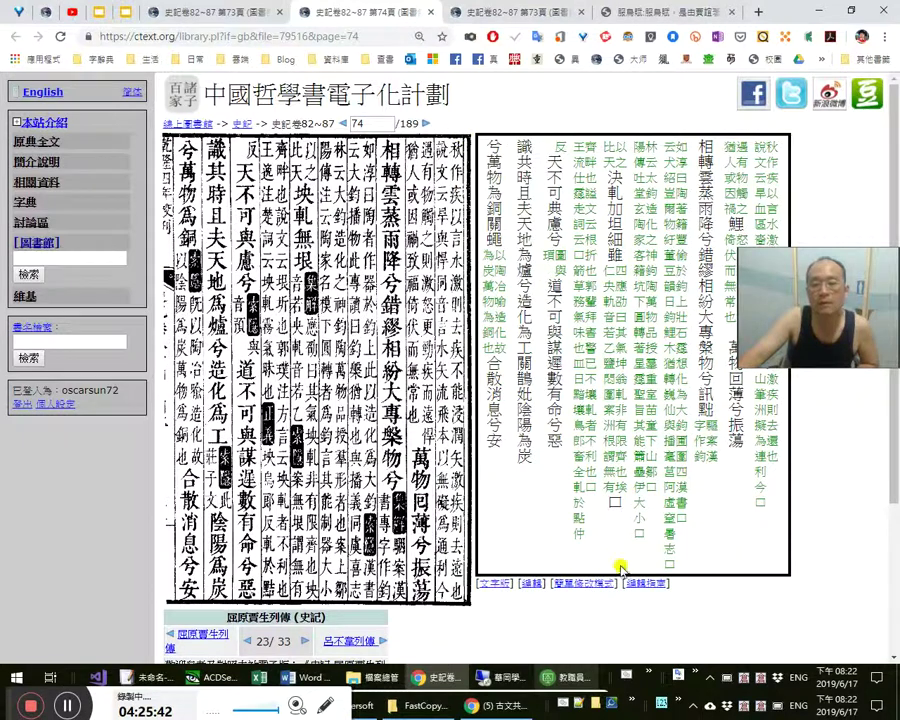
click(486, 13)
Reopen page 73 for simple editing, close the extra tab, cut 秋》 from the end of the last line and save
click(595, 535)
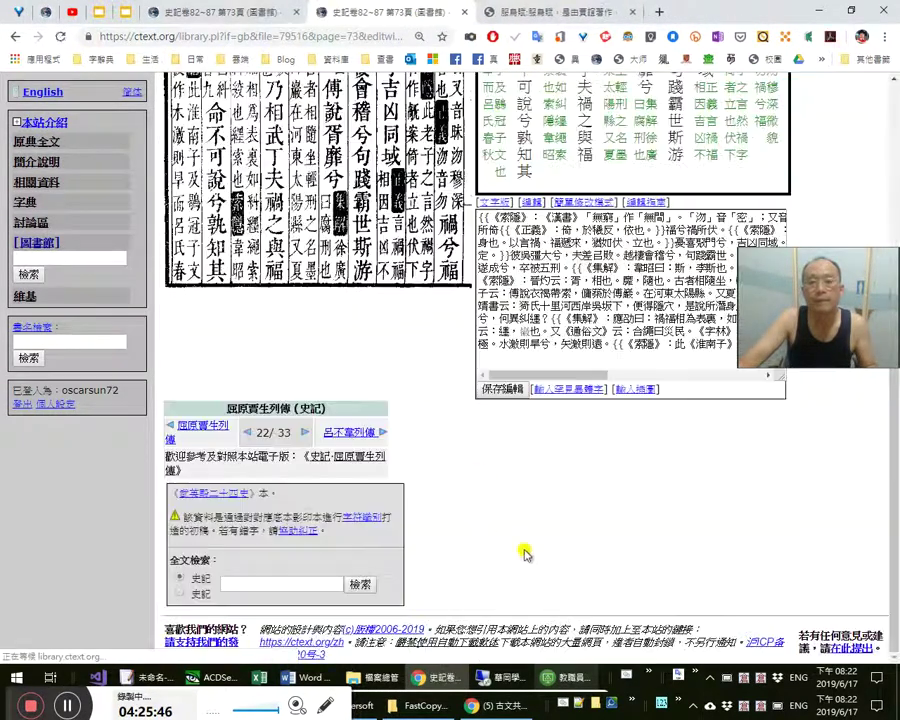
key(ctrl+w)
double_click(699, 344)
drag(818, 316, 818, 246)
click(716, 342)
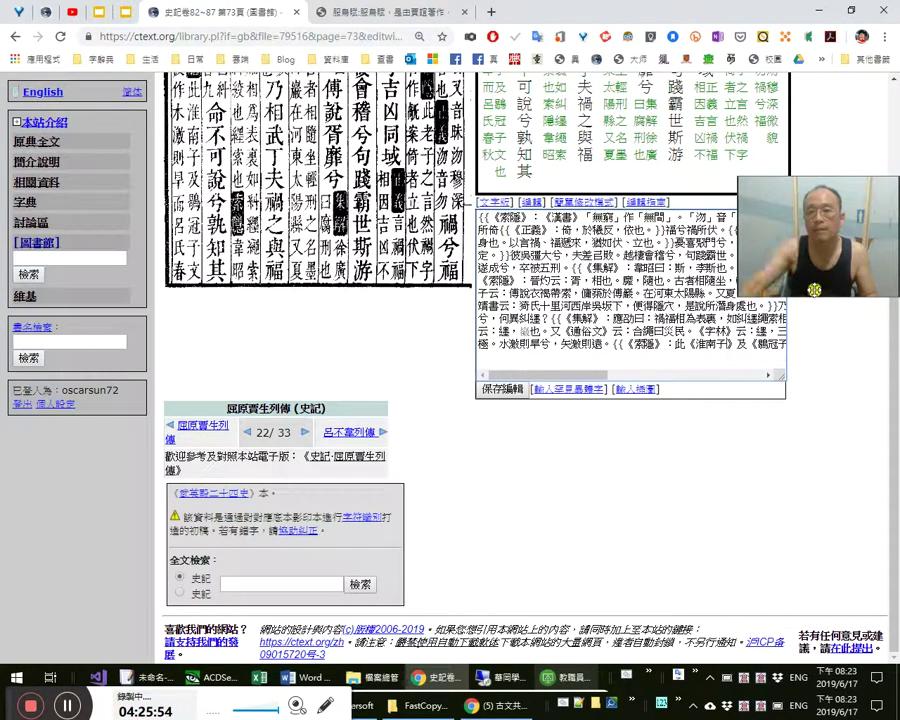
key(End)
key(ctrl+x)
key(Tab)
key(Return)
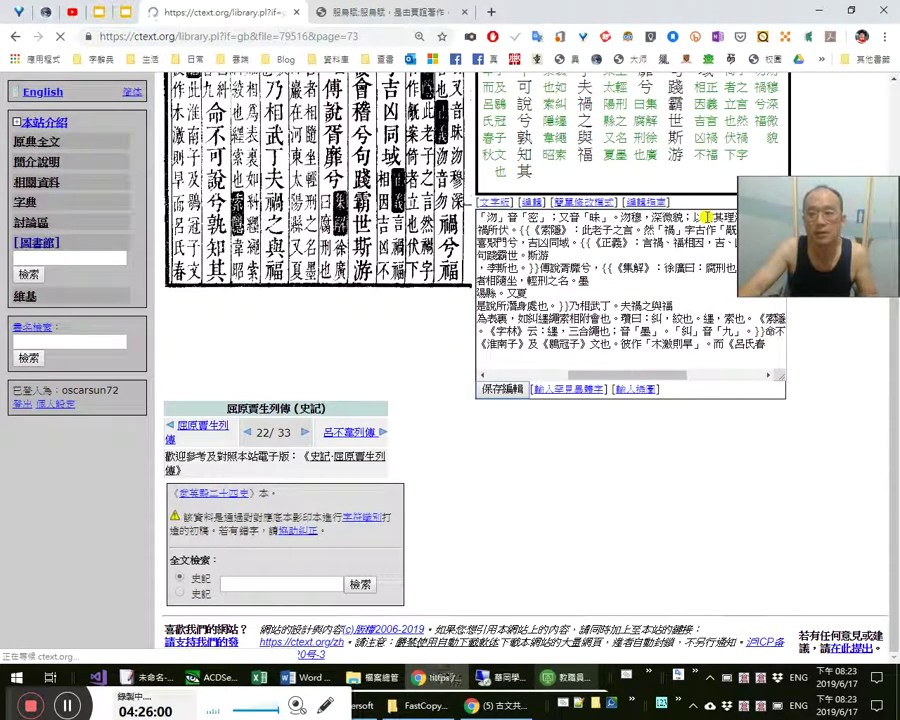
drag(804, 298, 853, 293)
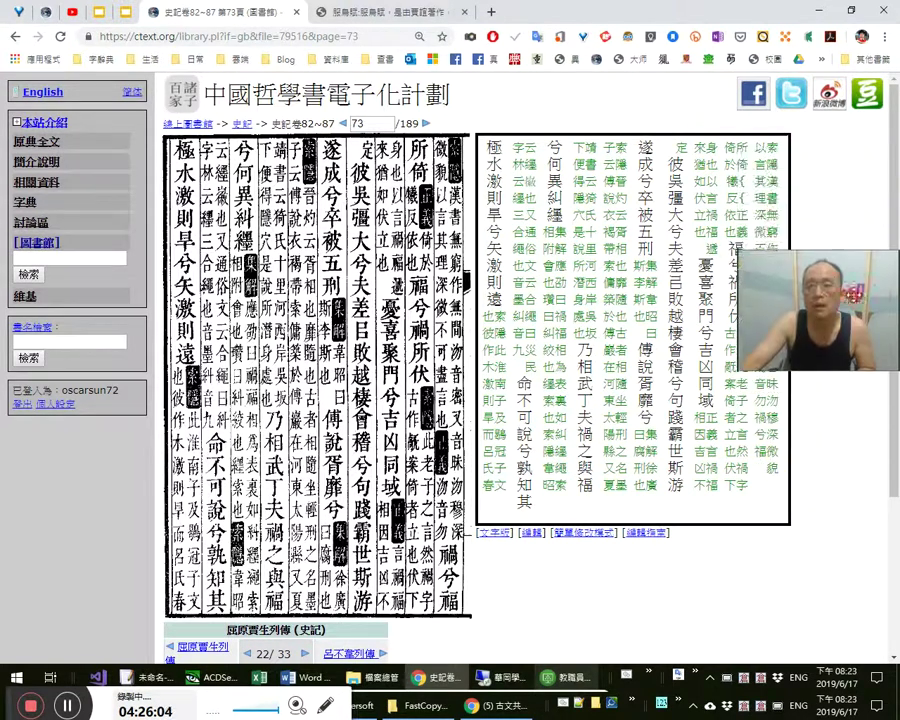
Edit page 73 again, closing the first note directly before 禍兮福 so it counts as main text, and save
click(590, 535)
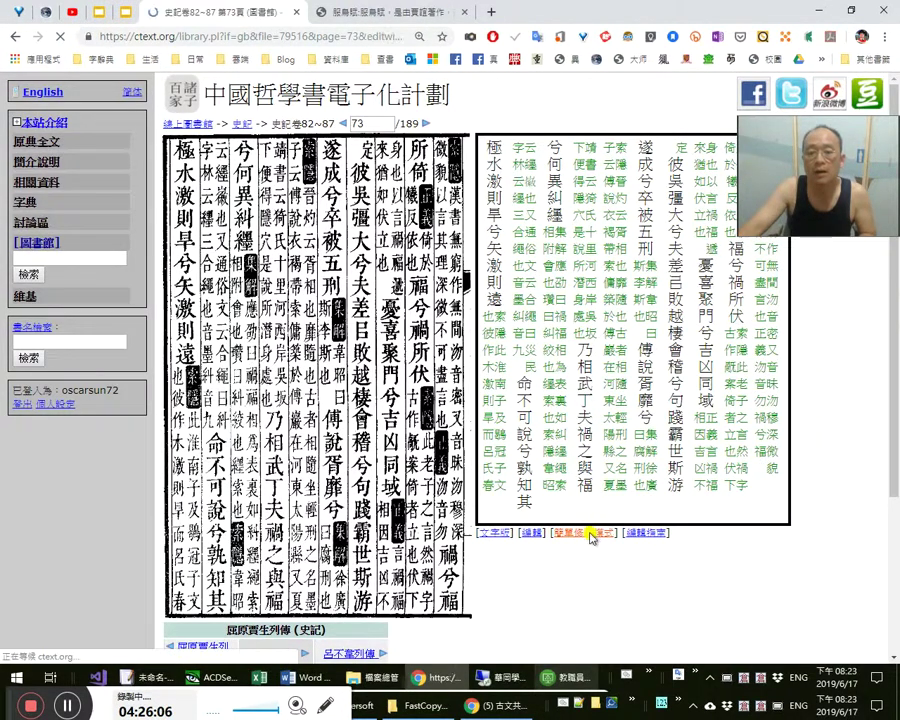
click(585, 216)
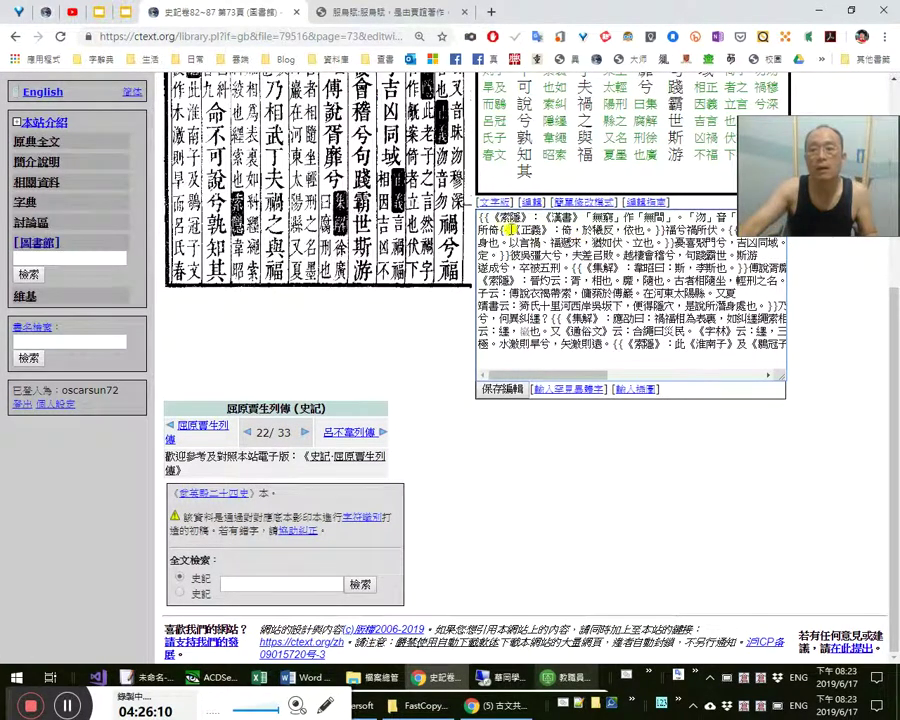
scroll(512, 226, up, 5)
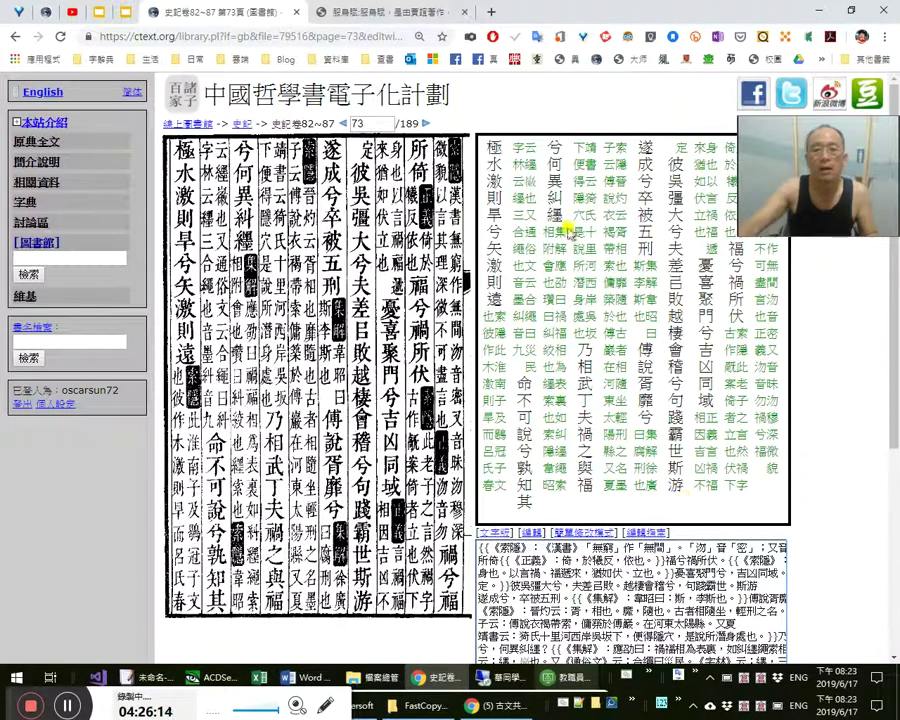
click(343, 124)
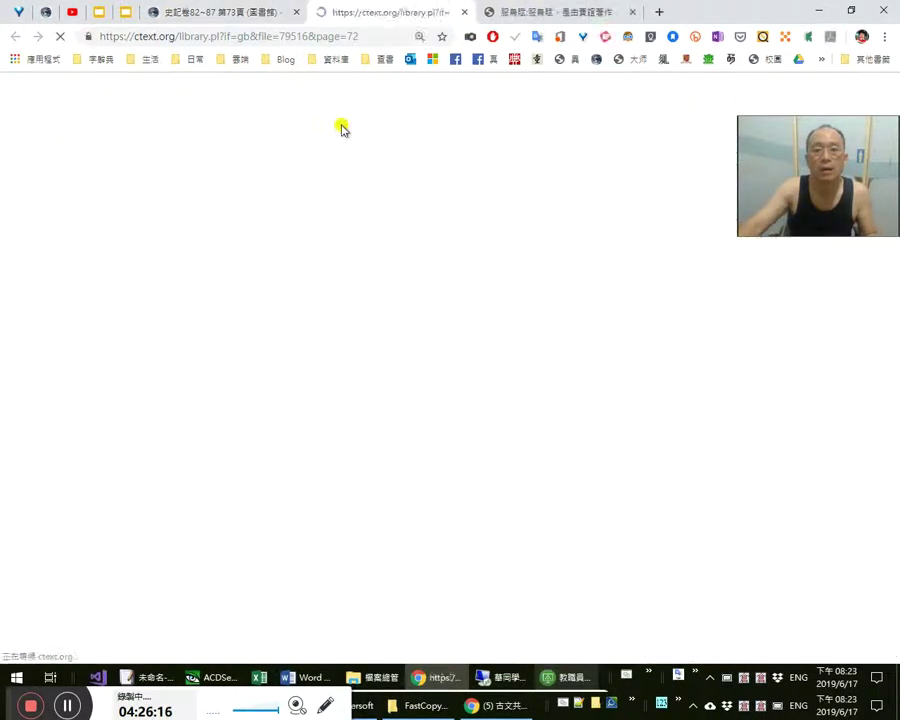
key(ctrl+w)
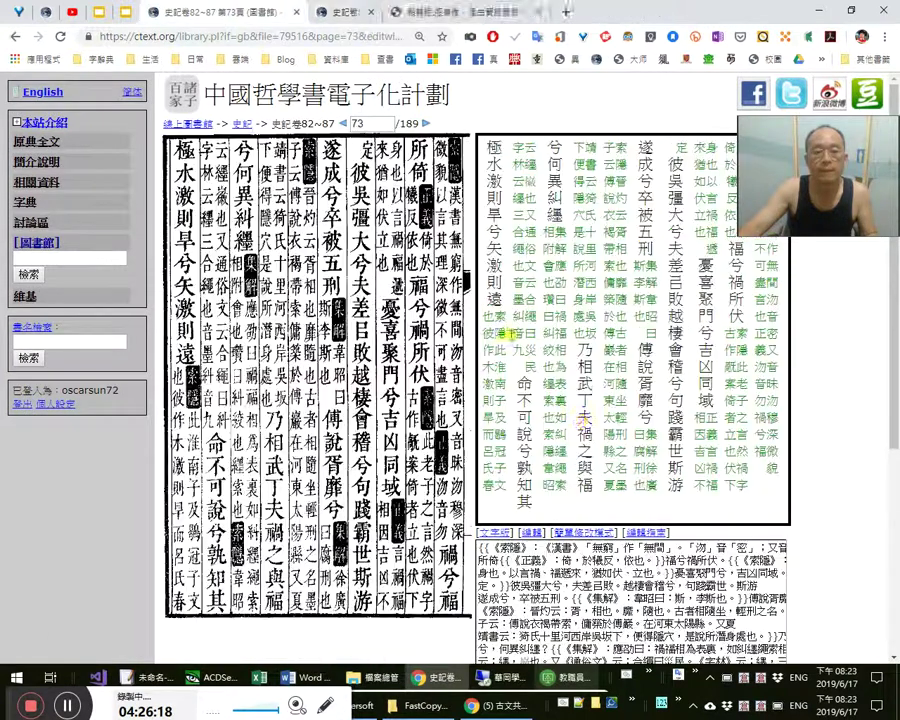
click(751, 585)
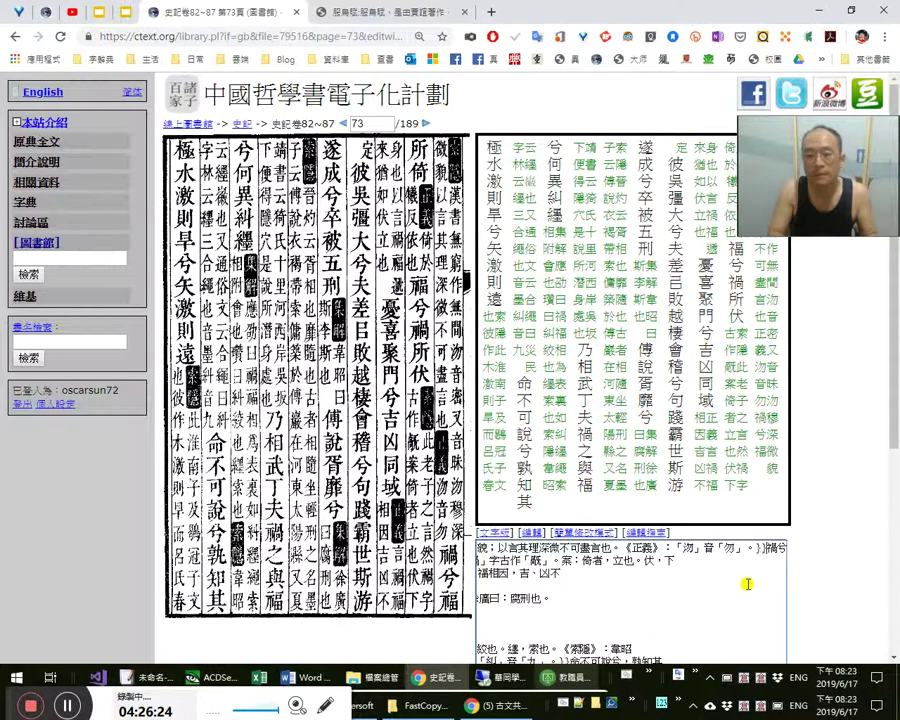
scroll(747, 583, down, 4)
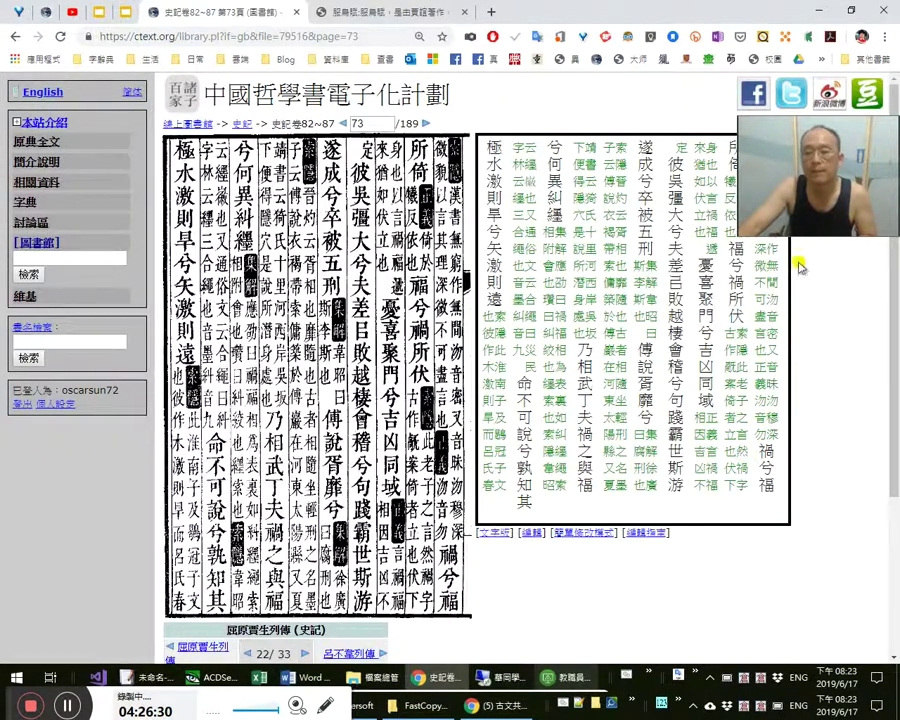
drag(887, 177, 887, 257)
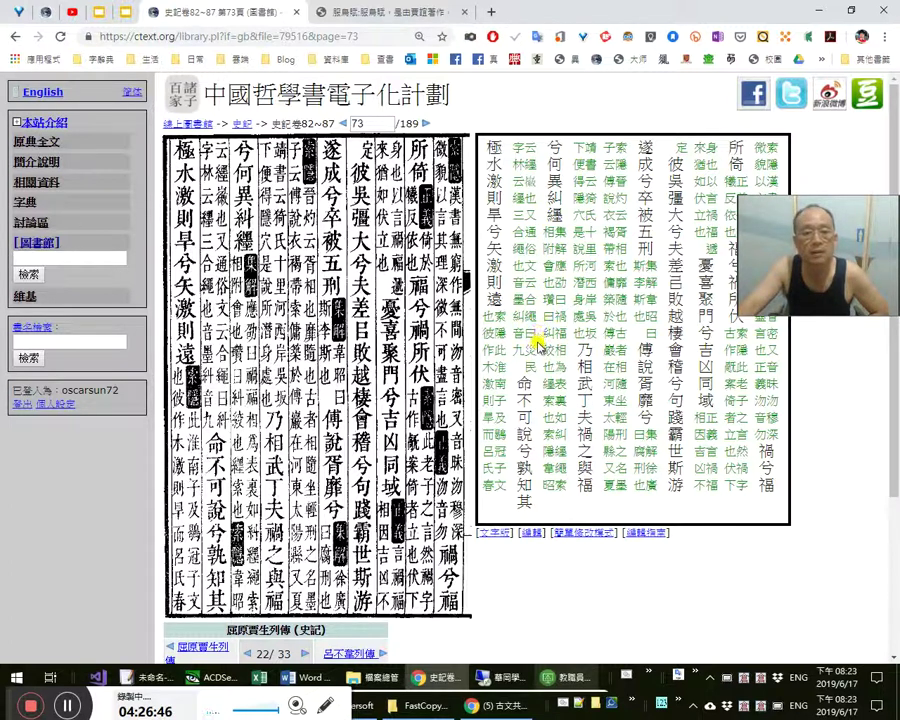
Replace 災民 after 合繩曰 with 糾 in the page 73 text and save the edit
click(577, 533)
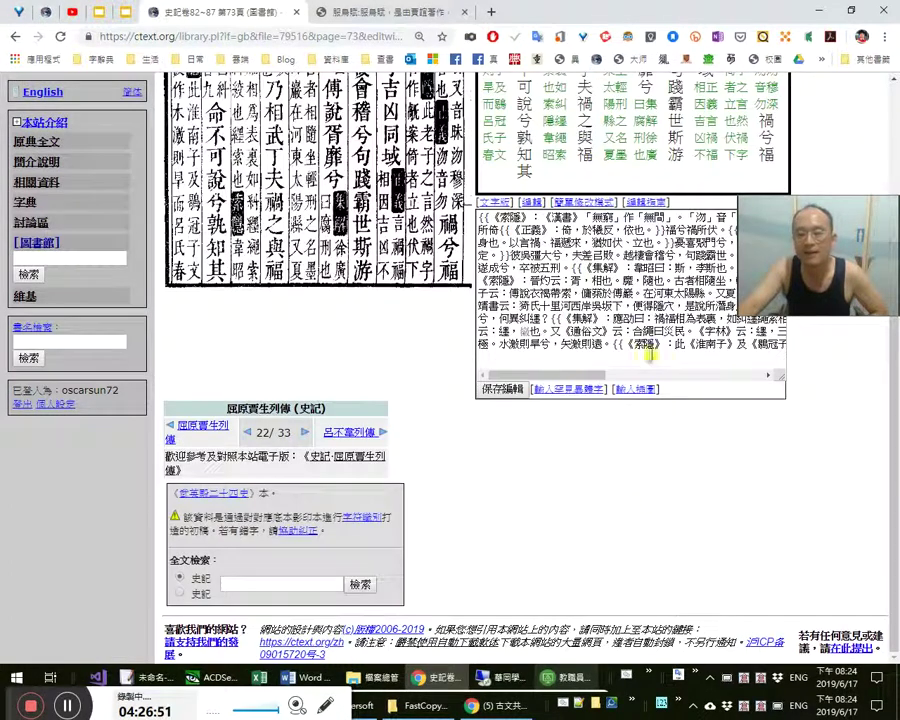
drag(663, 332, 685, 332)
text(v糾)
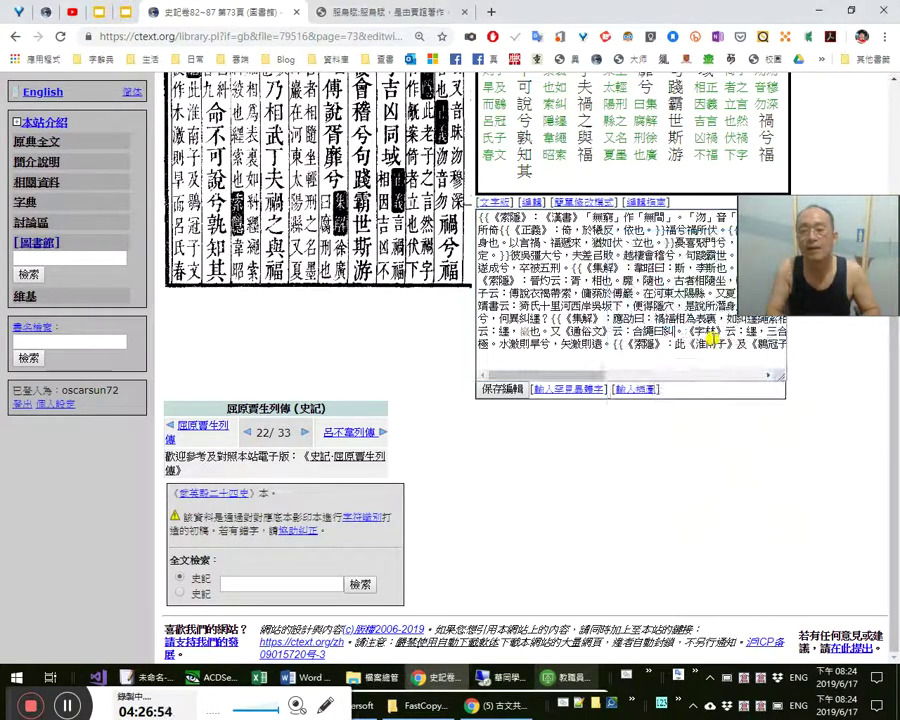
key(Tab)
key(Return)
scroll(516, 205, up, 3)
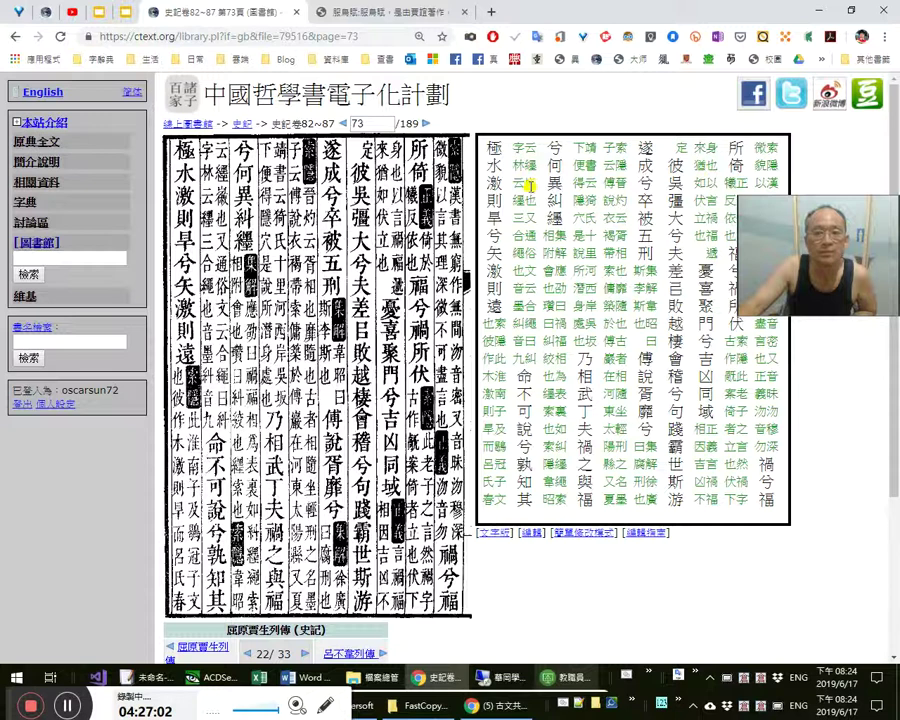
Enclose 糾 after 合繩曰 in 「」 quotation marks on page 73 and save the edit
click(593, 537)
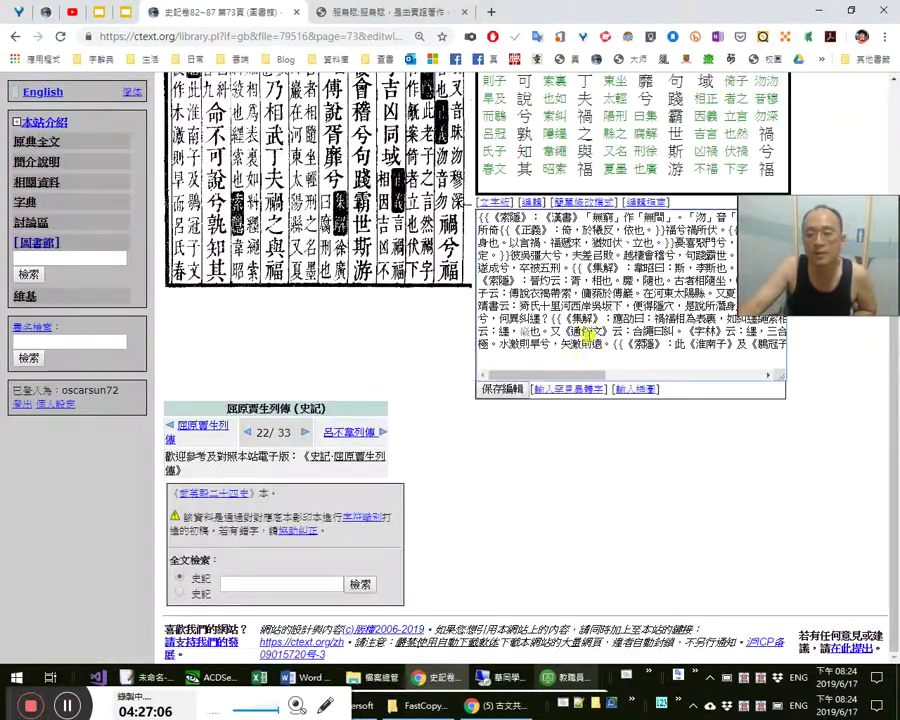
scroll(678, 410, up, 1)
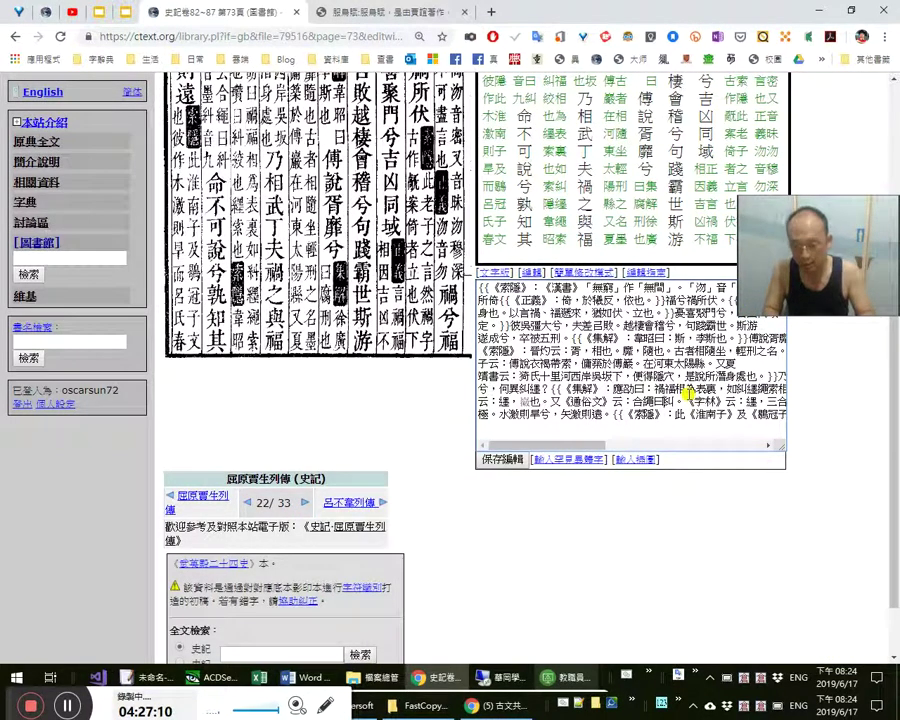
text(「糾」)
key(Right)
text(」)
key(Tab)
key(Return)
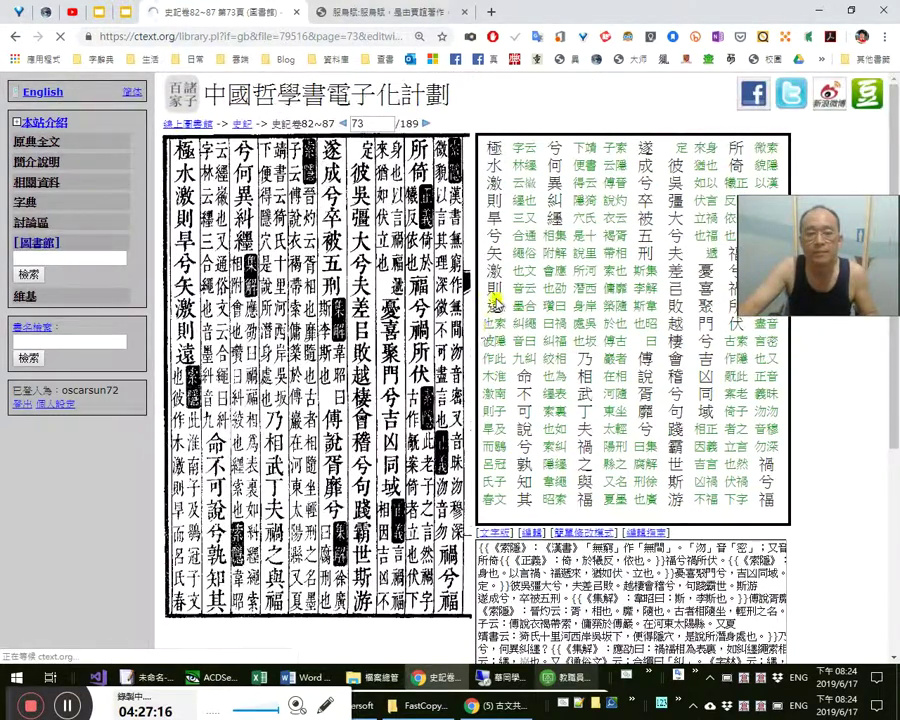
Go to page 74 and open its transcription for simple editing
click(425, 123)
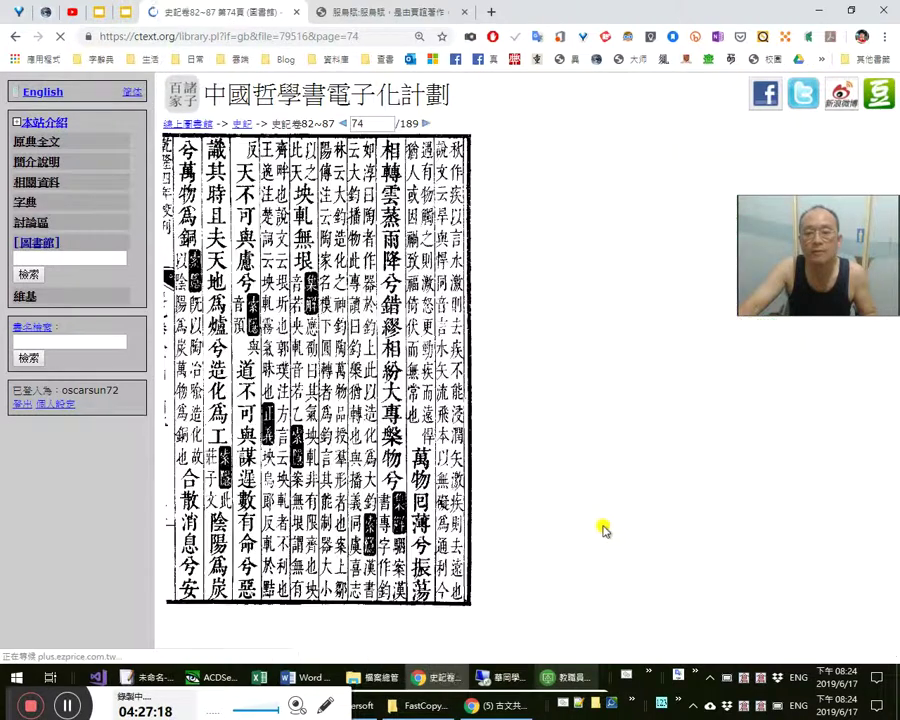
click(598, 585)
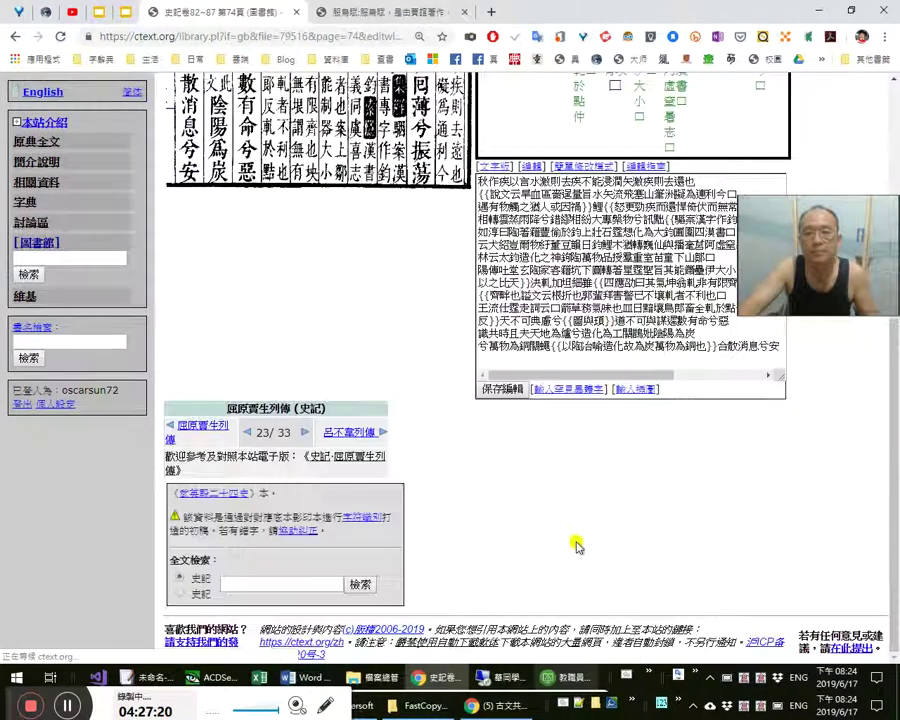
scroll(577, 545, up, 2)
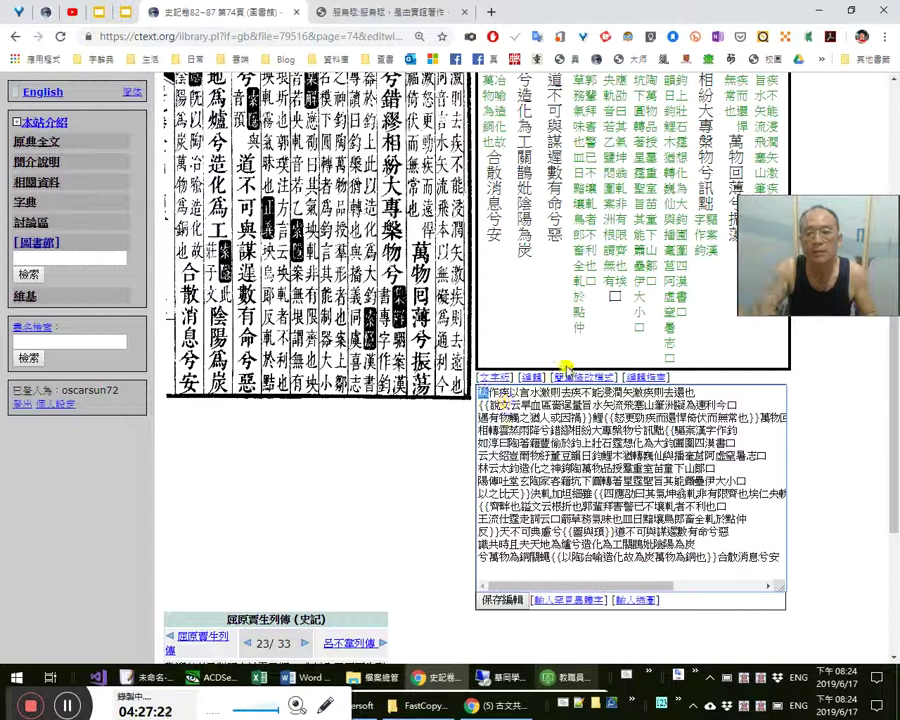
Change the leading 秋 of the page 74 text to 秋》 and move the entire text into the EmEditor note
key(ctrl+a)
key(ctrl+x)
scroll(456, 362, up, 2)
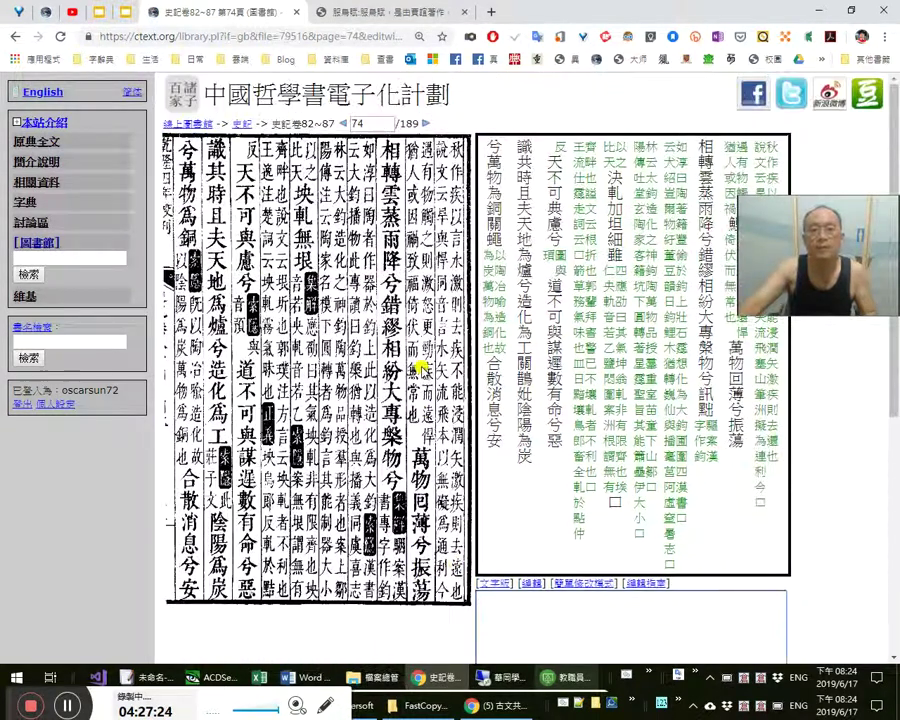
key(alt+Tab)
key(ctrl+v)
key(ctrl+Home)
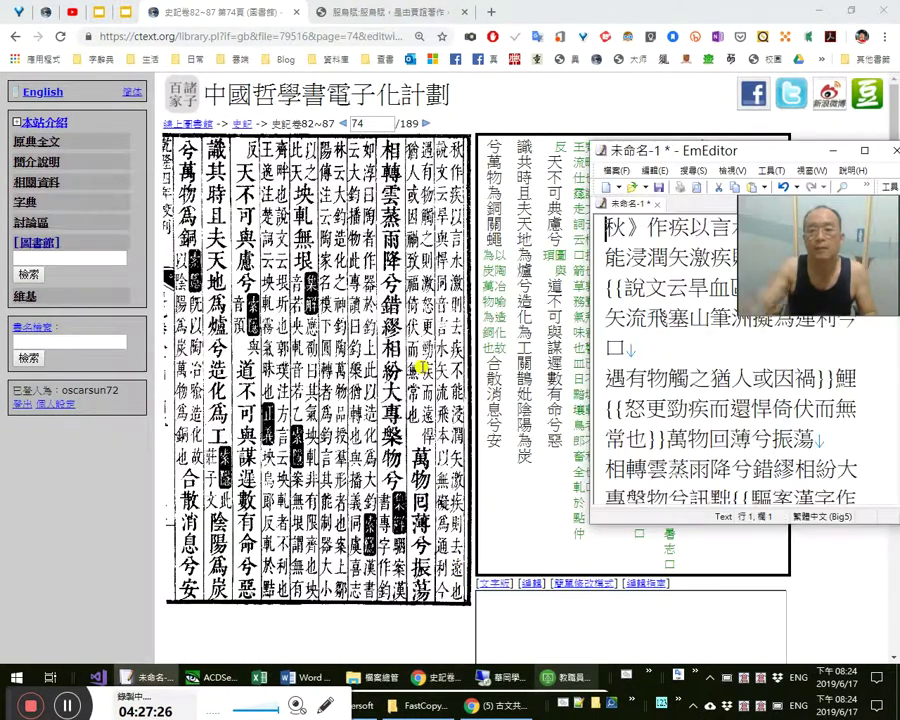
drag(828, 205, 827, 563)
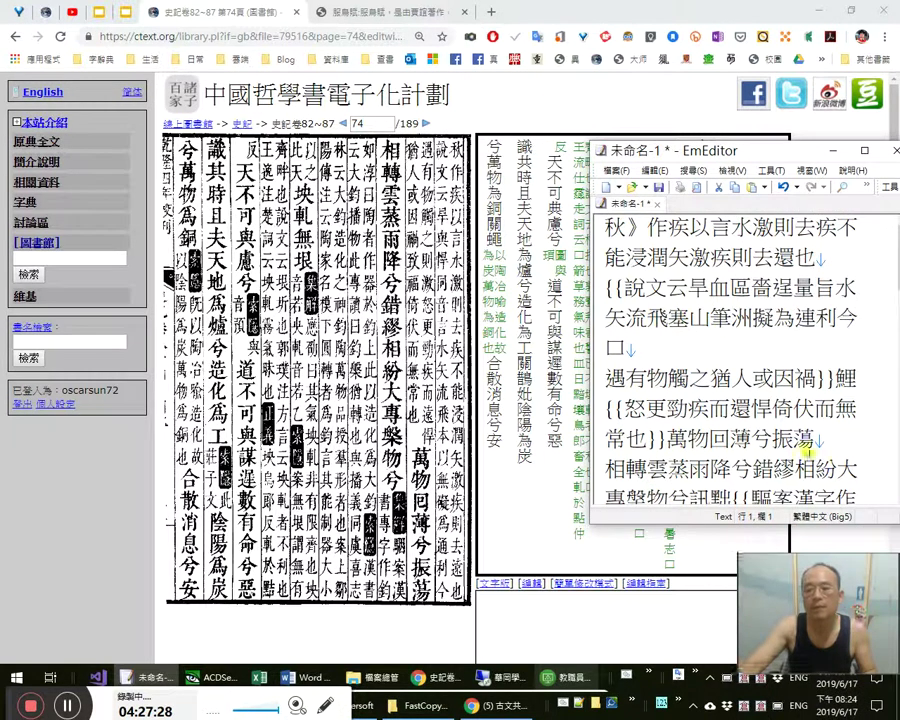
Enclose 疾 after 秋》作 in 「」 quotation marks in the first line of the note
key(Right)
key(Right)
key(Right)
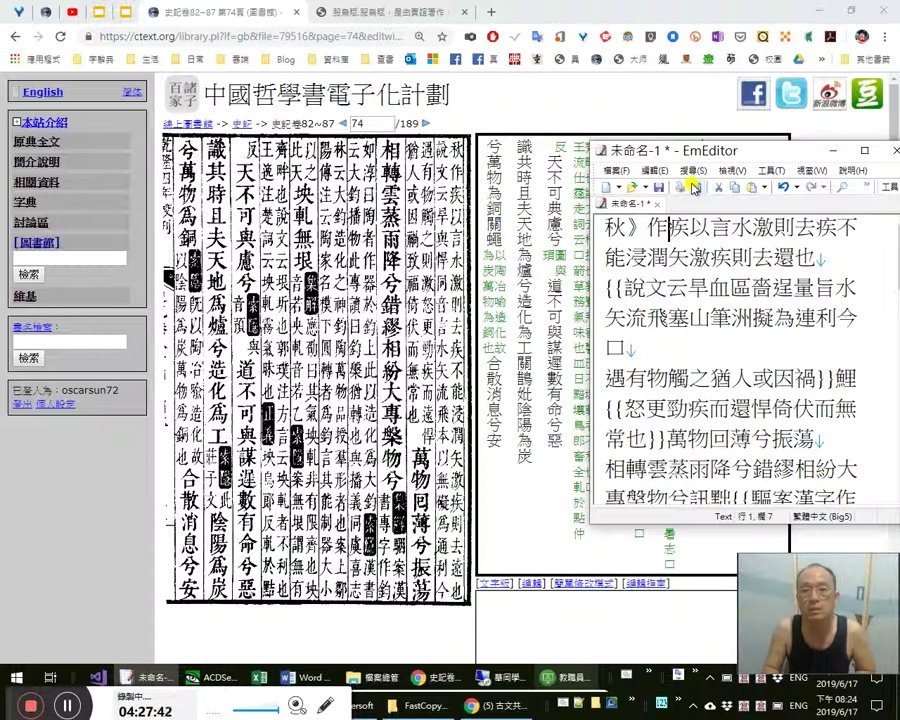
text(「)
key(Right)
text(」)
key(Right)
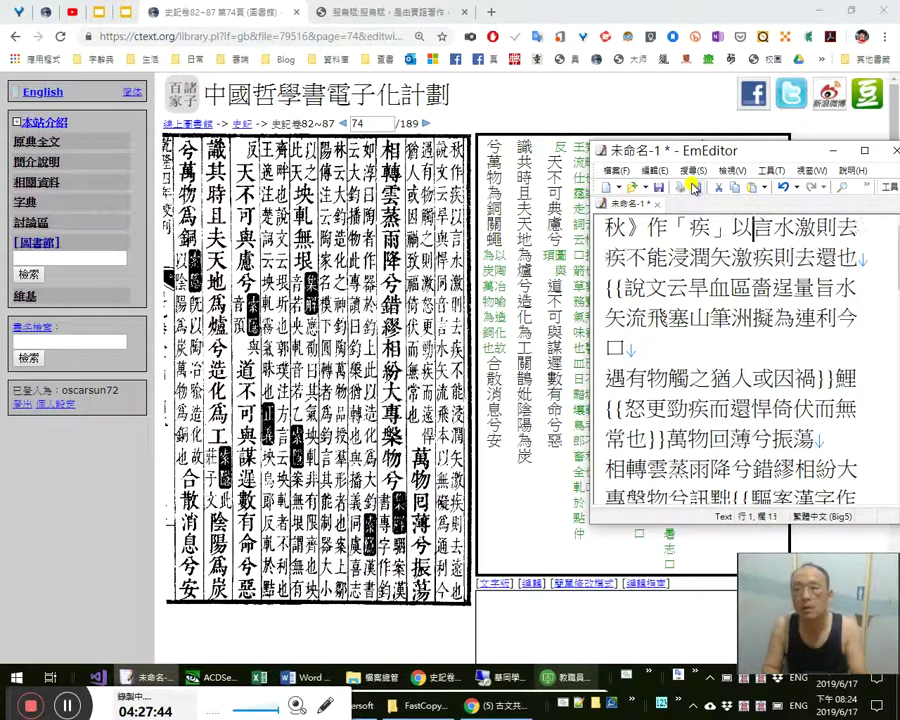
Insert ； after 「疾」, ， after 去疾 and 。 after 浸潤 in the first line of the note
text(。)
key(Left)
key(Left)
key(shift+Left)
key(Right)
key(Right)
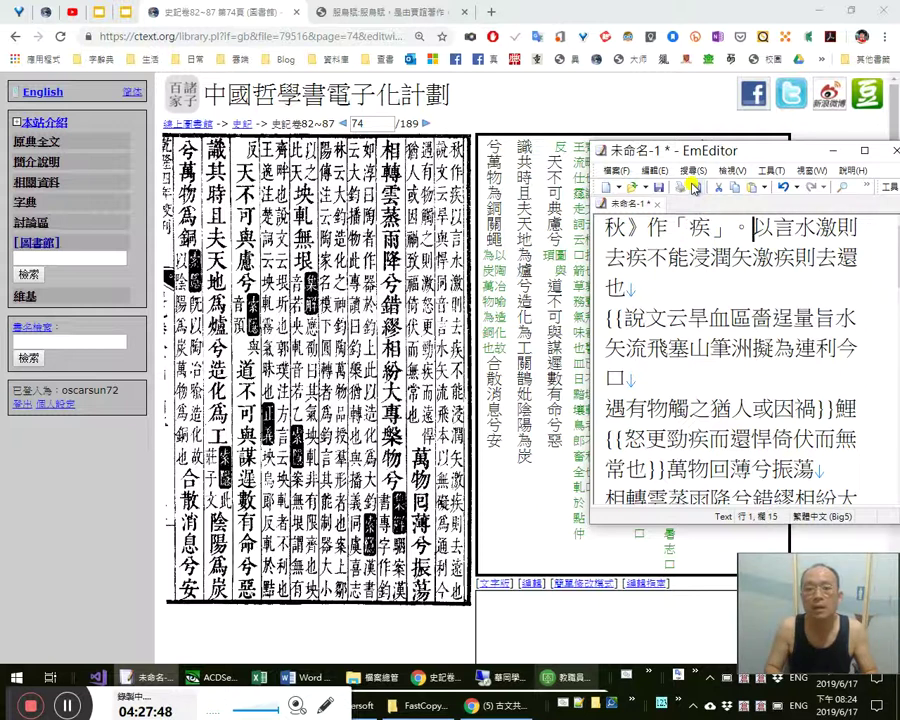
key(shift+Right)
text(；)
key(Right)
key(Right)
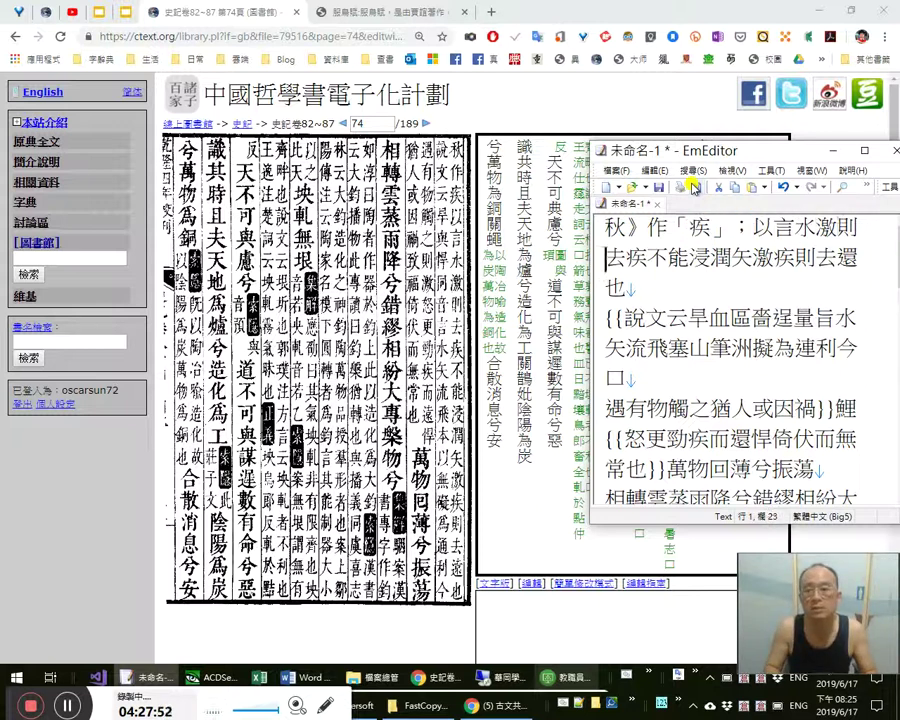
text(，不能浸潤)
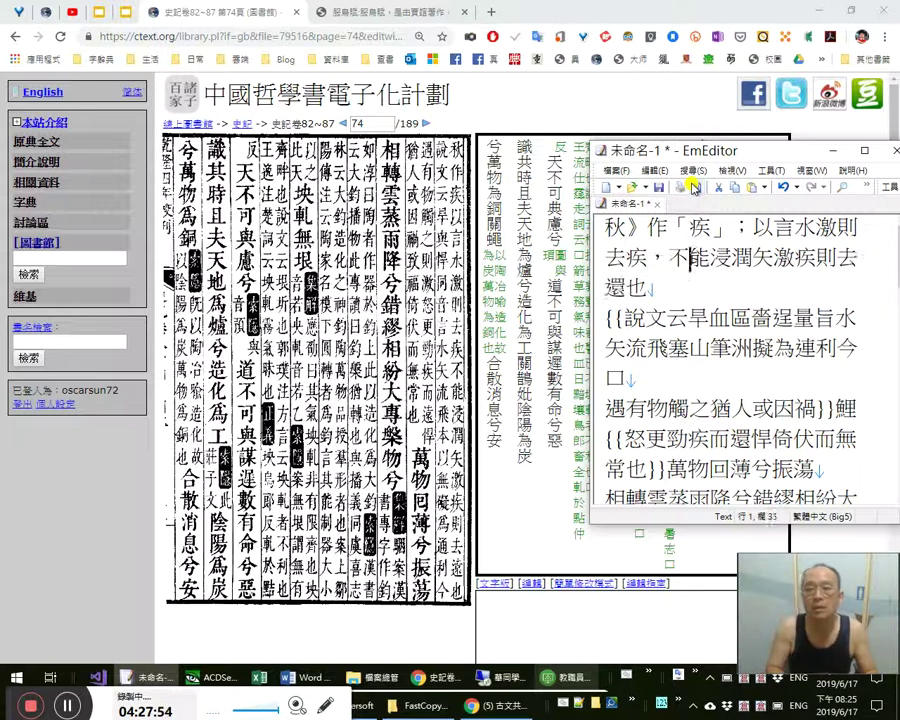
text(。)
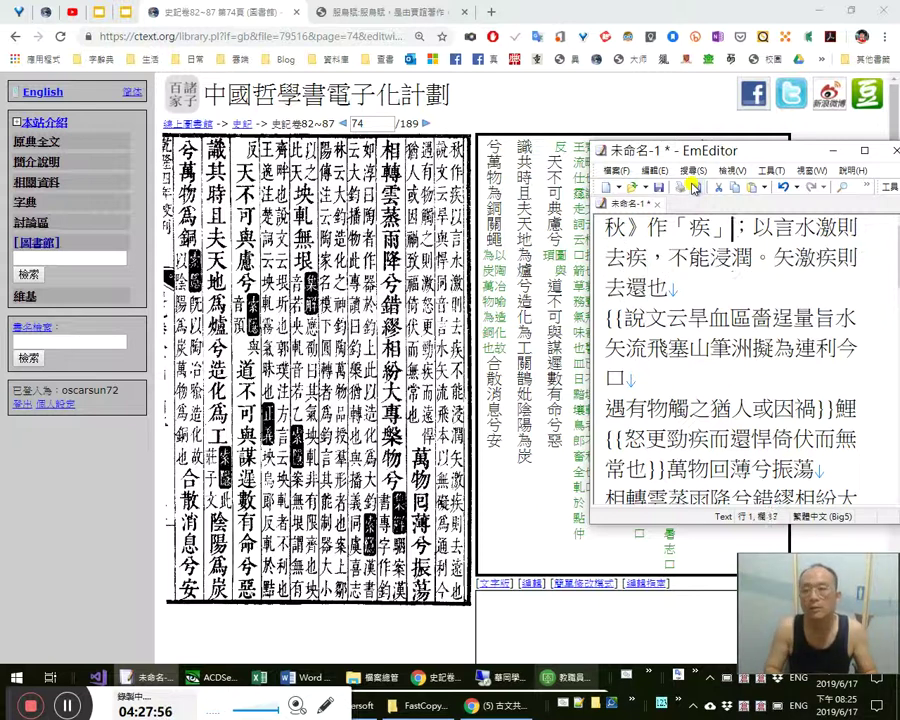
Change the mark after 浸潤 to ； and the mark after 「疾」 to 。 in the first line
key(Left)
key(Left)
key(shift+Right)
key(Right)
key(Right)
key(Right)
key(shift+Right)
key(Right)
key(Right)
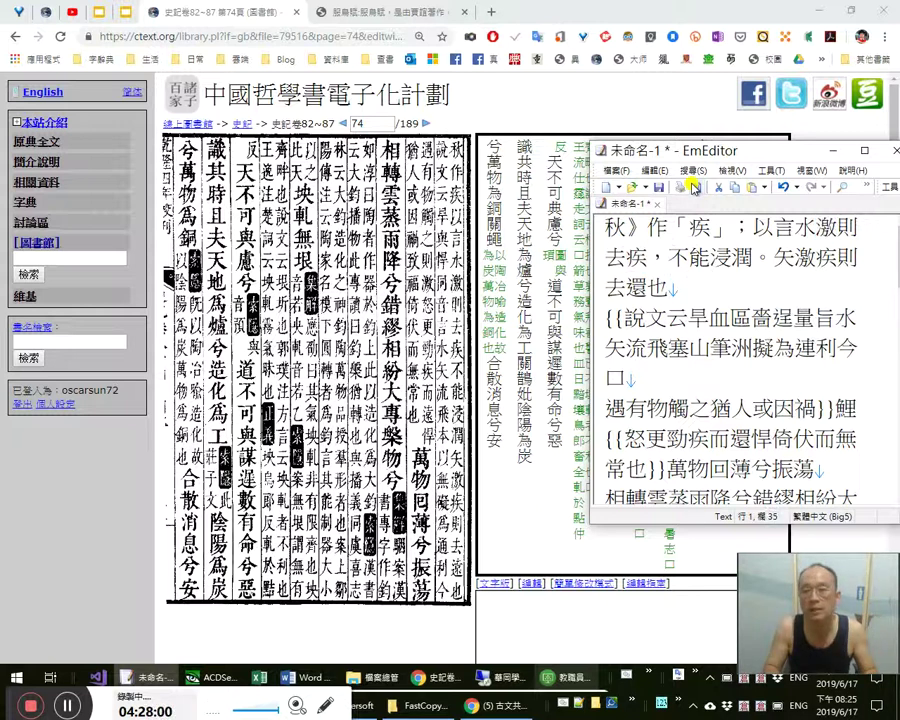
key(shift+Right)
text(；)
key(Left)
key(Left)
key(shift+Right)
text(。)
key(Left)
key(Left)
text(急)
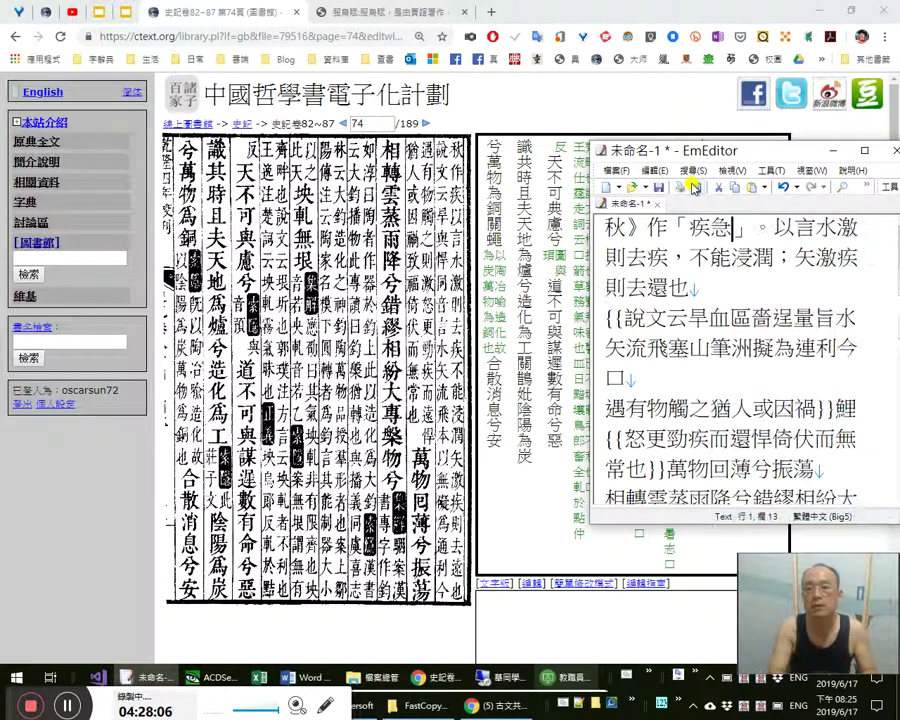
key(BackSpace)
text(激)
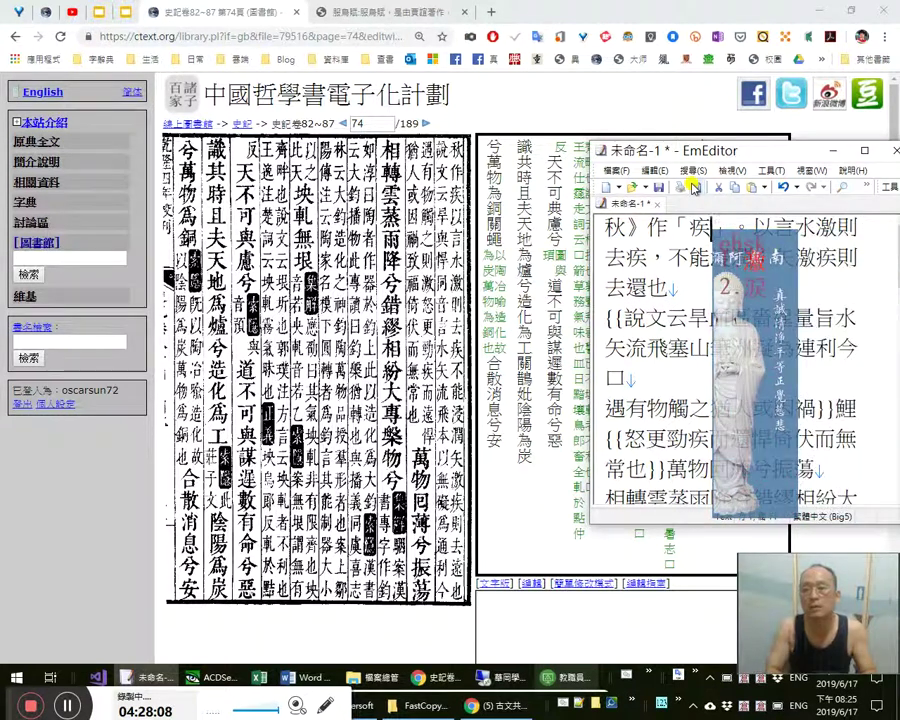
key(shift+Left)
key(Delete)
Replace 還 with 遠 in 則去還也 and end that line with 。
key(Down)
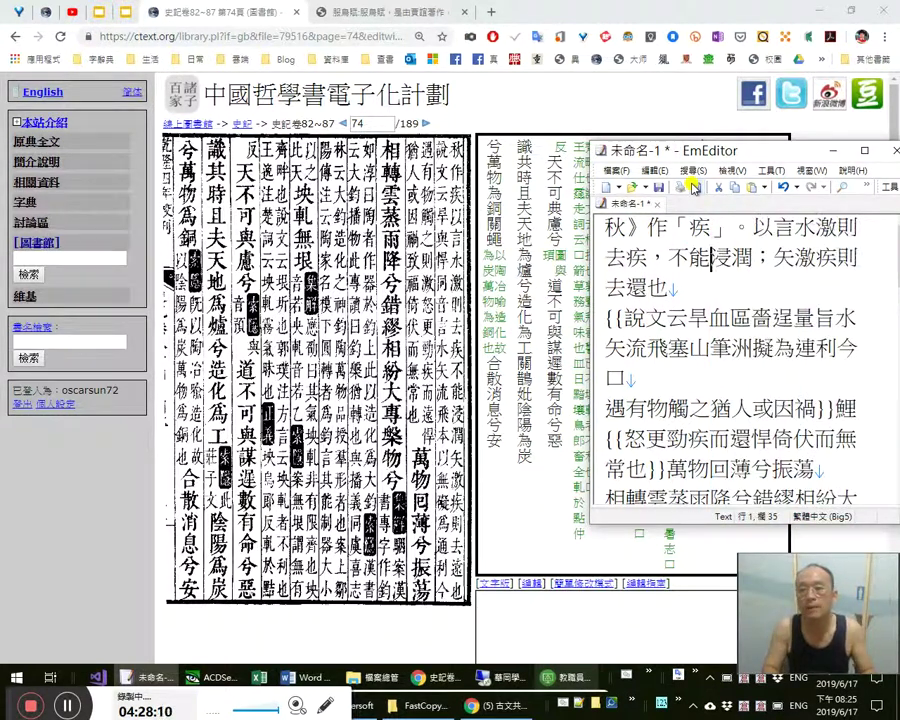
key(Right)
key(Right)
key(Right)
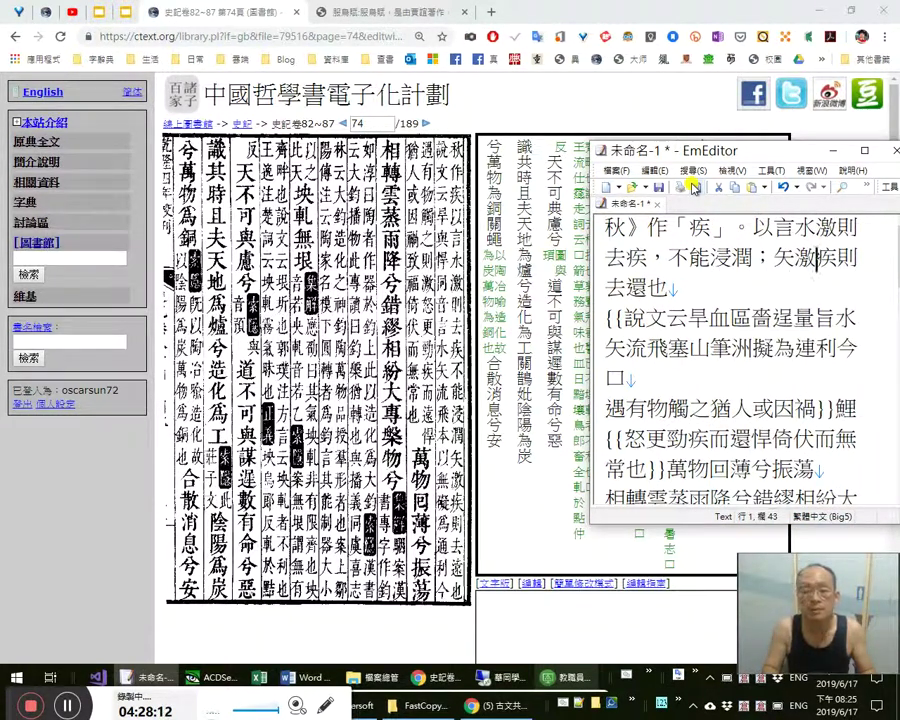
key(Right)
key(Right)
key(Right)
text(遠)
key(Delete)
key(Right)
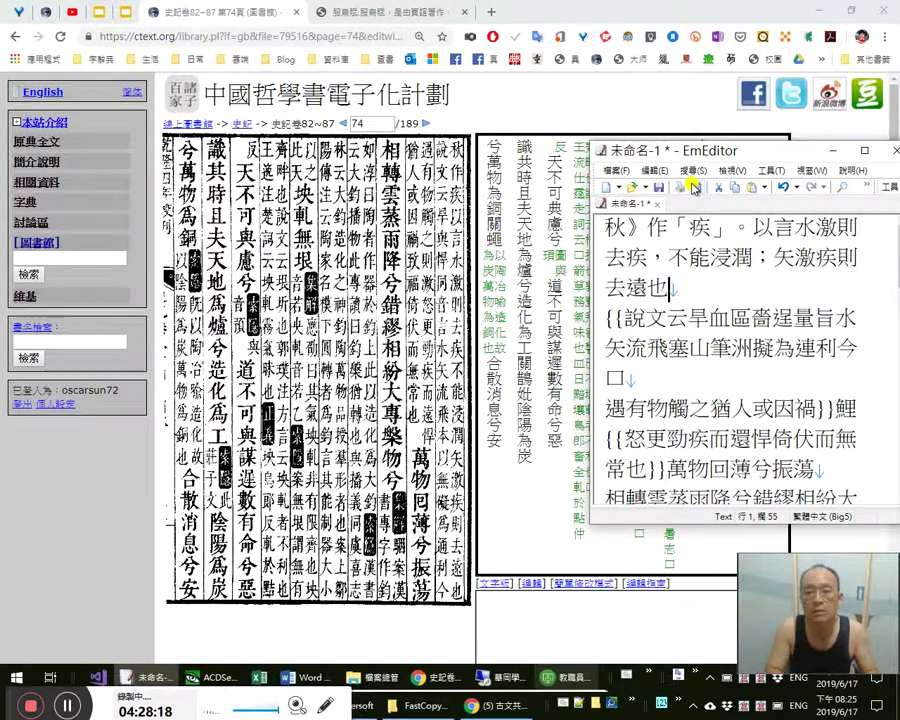
text(。)
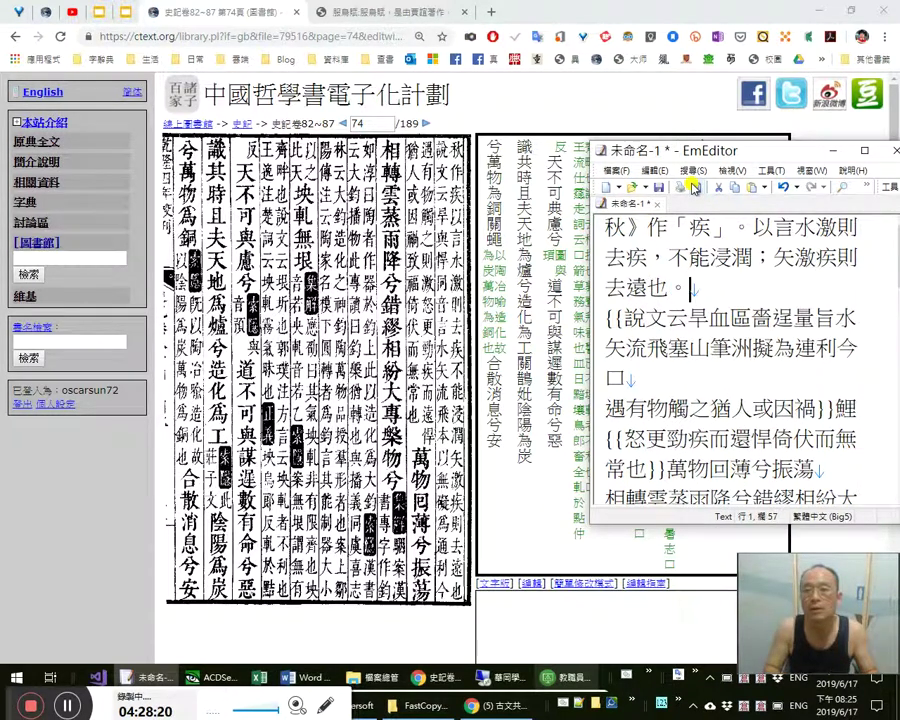
Remove the {{ opening the second line, enclose 說文 in 《》 and add ： after 云
key(End)
key(Left)
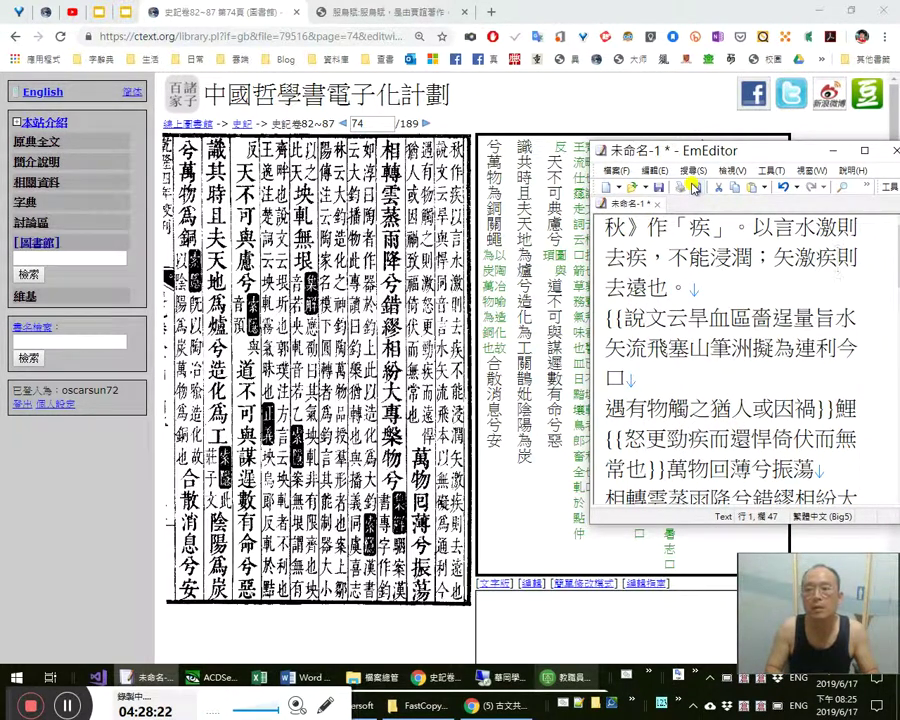
key(Right)
key(Right)
key(Right)
key(Down)
key(BackSpace)
key(BackSpace)
key(Right)
key(Right)
key(Home)
text(《說文)
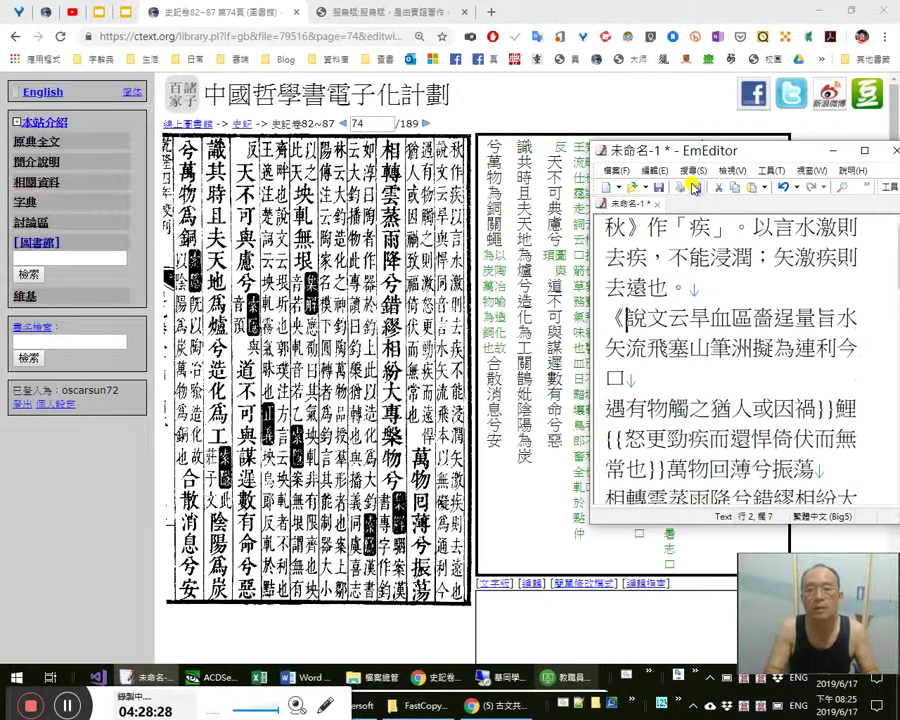
text(》)
key(Right)
text(：)
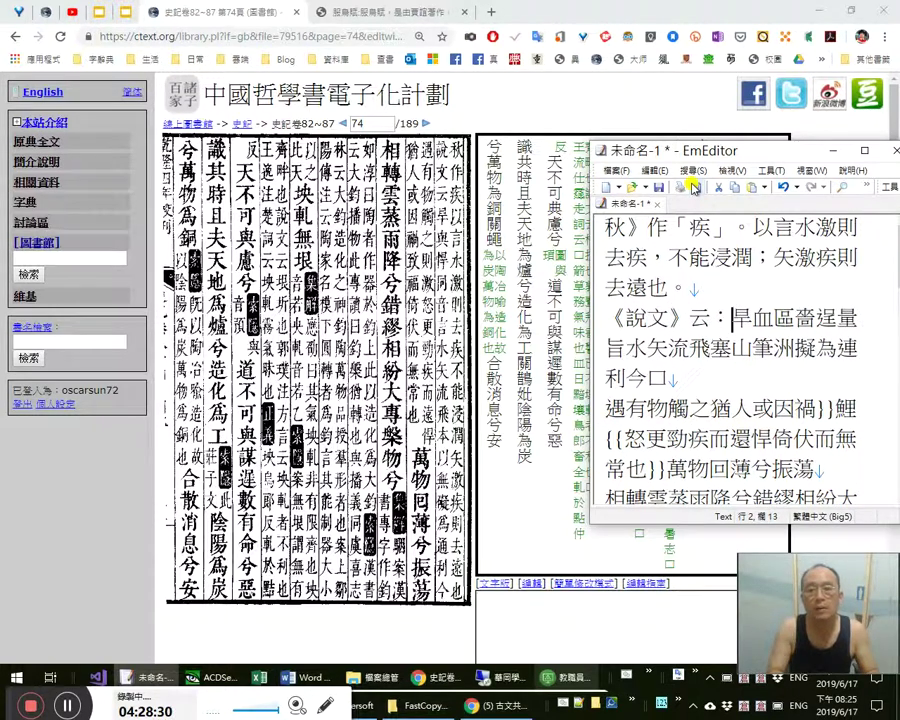
Replace 血 after 旱 in the second line with 與悍同音，言水
key(Right)
key(shift+Right)
text(與悍)
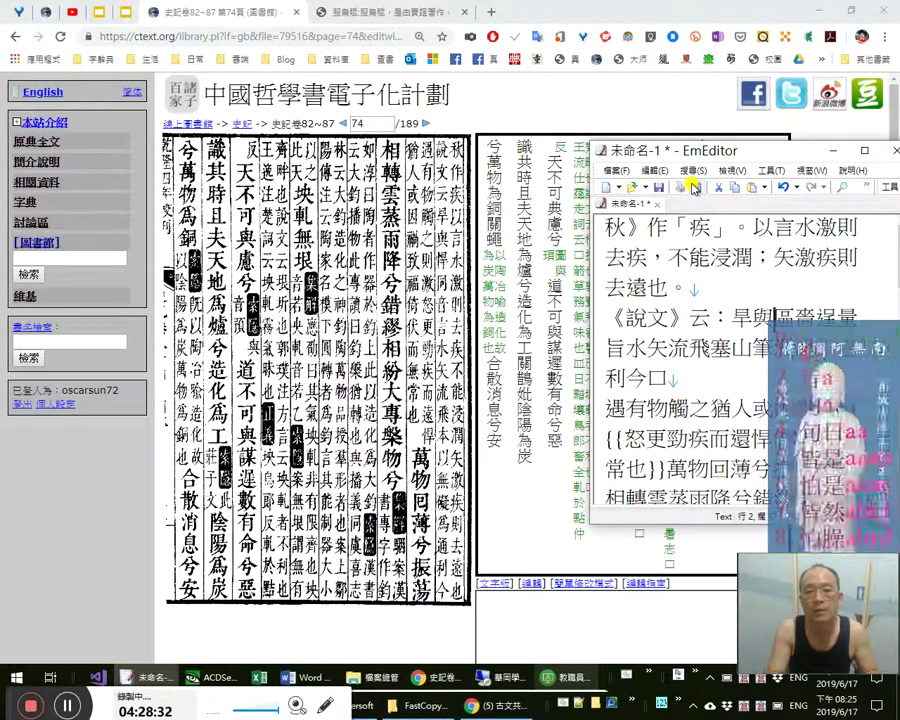
text(同音)
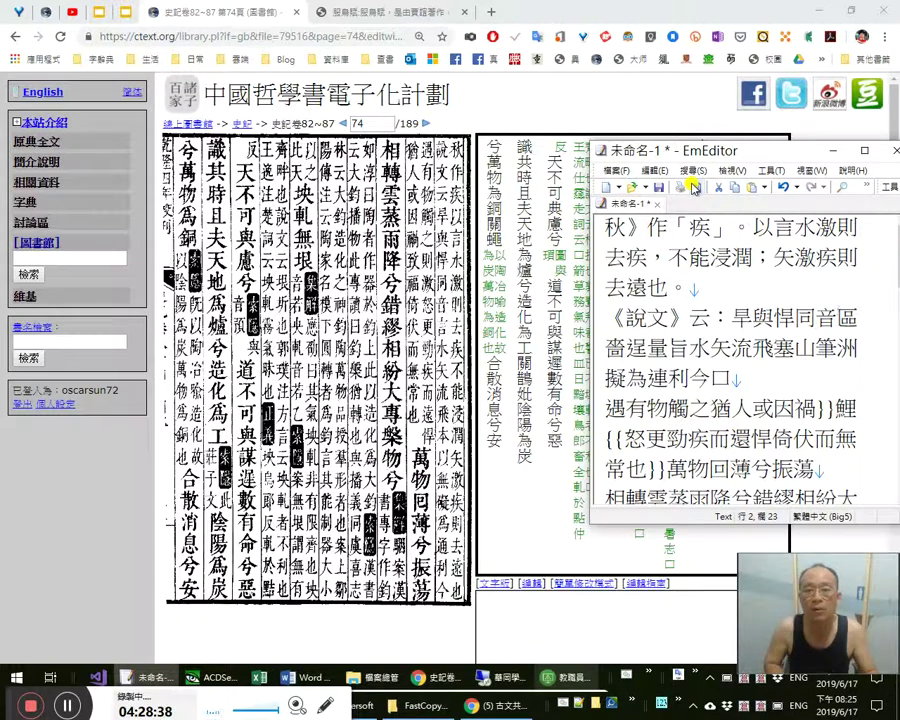
text(，言水)
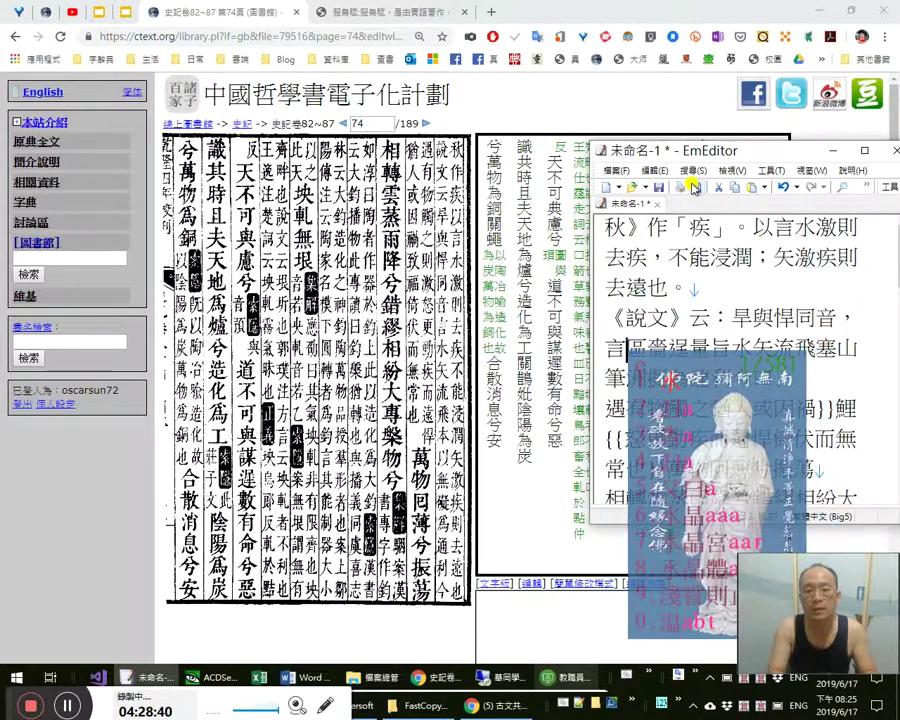
Replace the wrongly transcribed 區嗇逞量旨水 between 言水 and 矢流 with 、
key(shift+Right)
key(shift+Right)
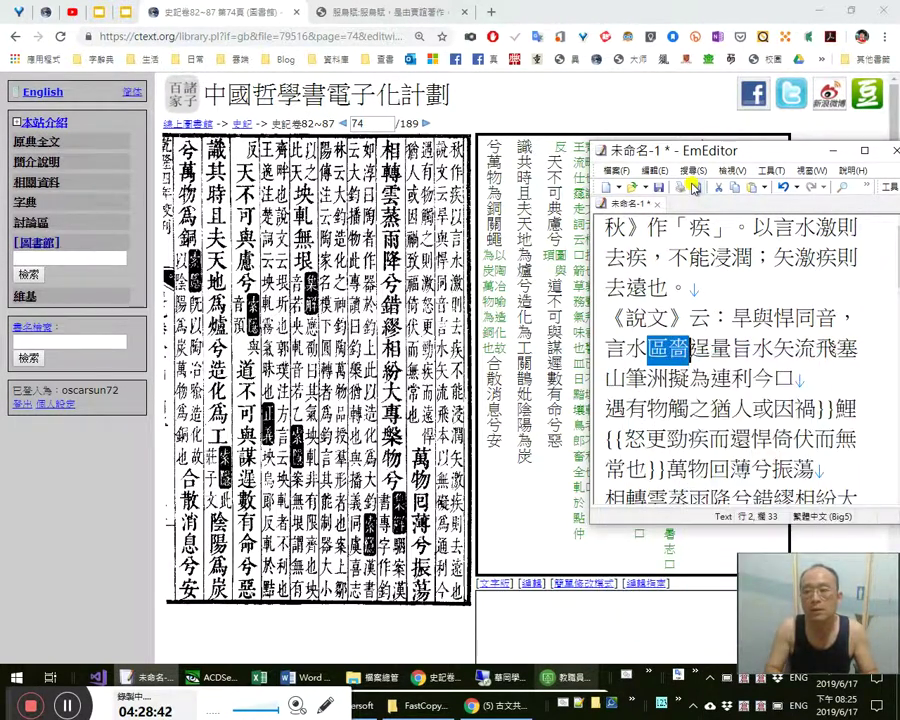
key(shift+Right)
key(shift+Right)
key(shift+Right)
key(shift+Right)
text(、)
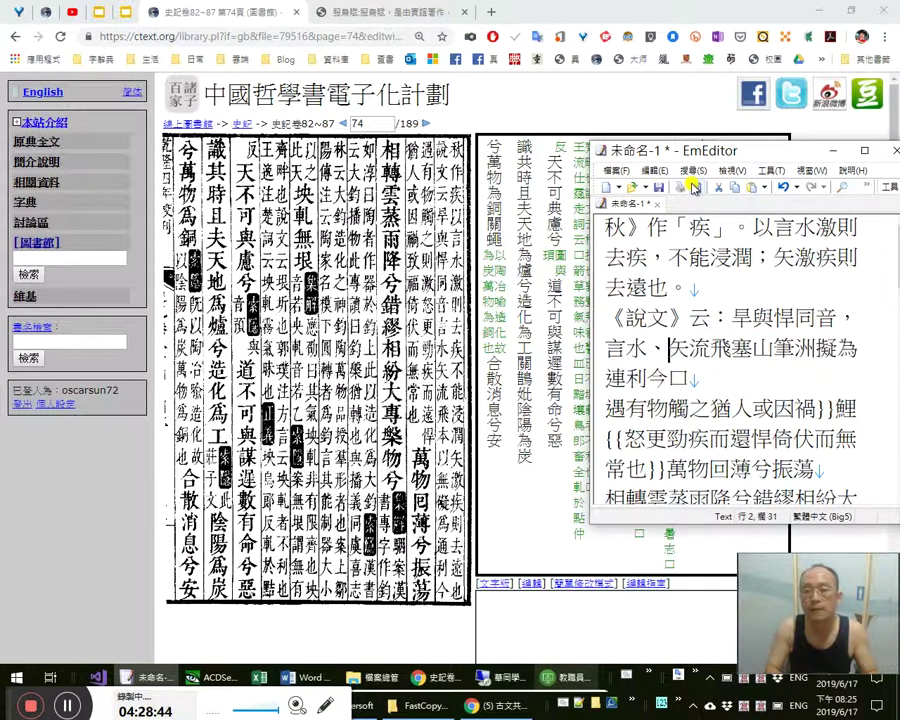
Change the comma after 同音 in the second line to 。
key(Right)
key(Right)
key(shift+Left)
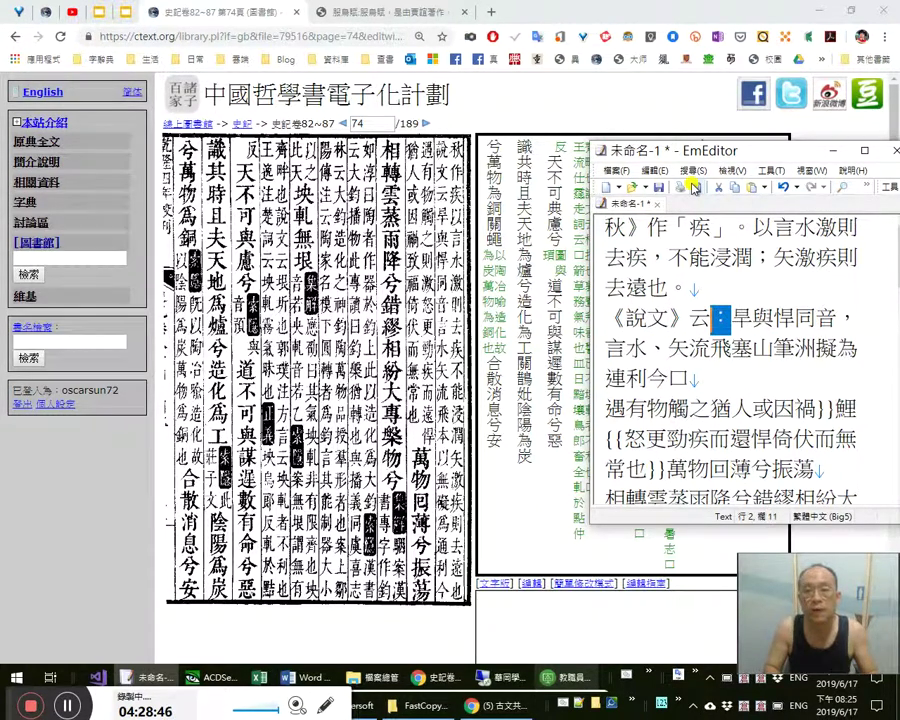
key(Right)
key(Right)
key(End)
key(shift+Left)
text(。)
Enclose 旱 and 悍 each in 「」 quotation marks in the 《說文》 line
key(Left)
key(Left)
key(Left)
key(Left)
key(Left)
text(「)
key(Right)
text(」)
key(Right)
text(「)
key(Right)
text(」)
Delete the ： after 《說文》云
key(Left)
key(shift+Left)
key(Left)
key(Left)
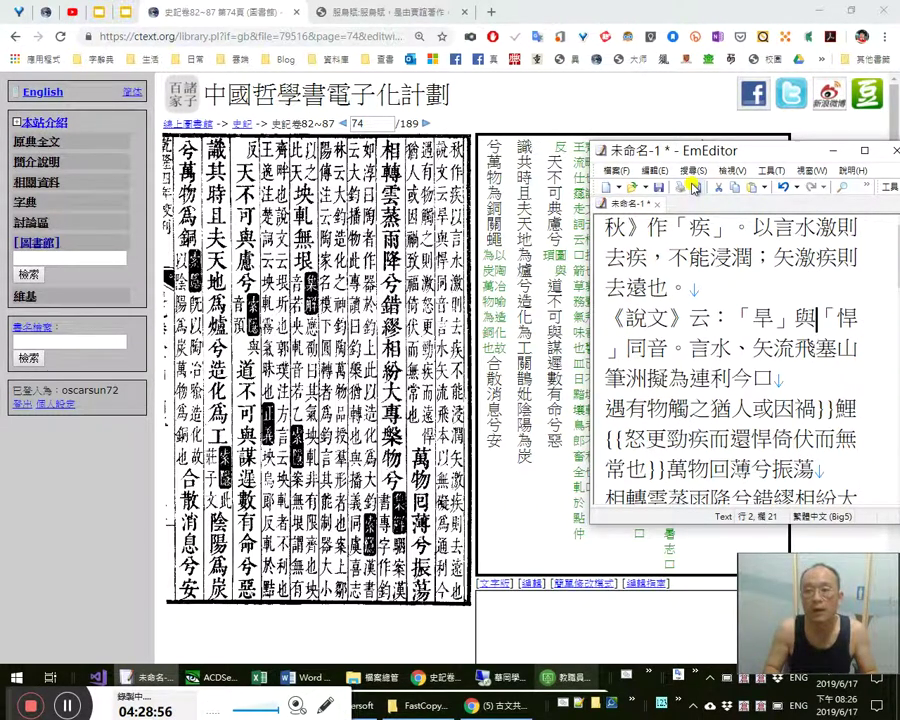
key(Left)
key(Left)
key(Left)
key(Left)
key(Delete)
Replace the wrongly transcribed text from 塞山筆洲 to the end of the second line with ，本以無礙為通利，今
key(End)
key(Right)
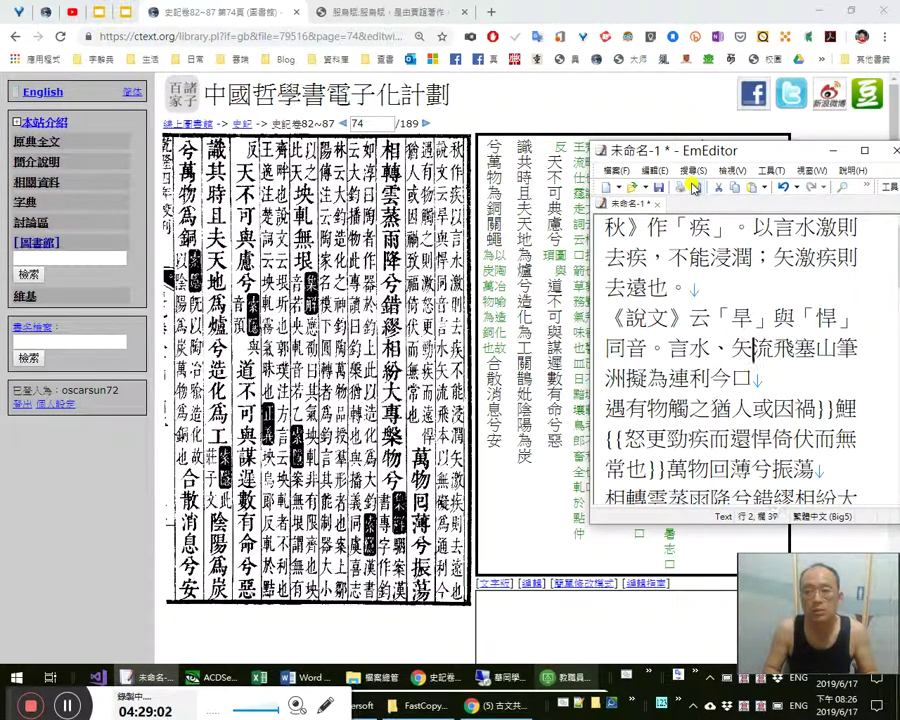
key(Left)
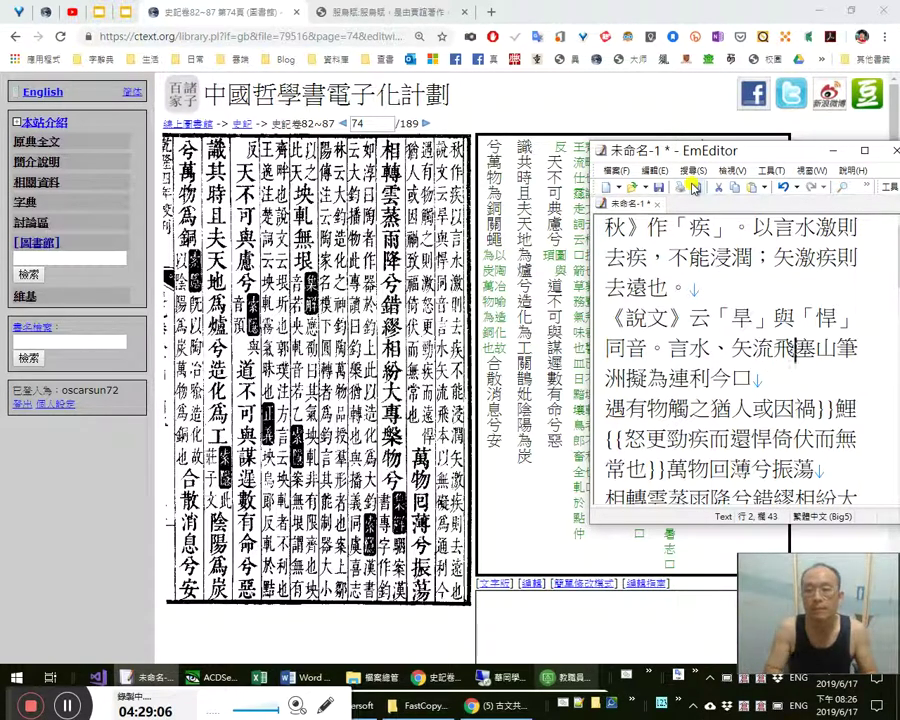
text(，本)
key(Delete)
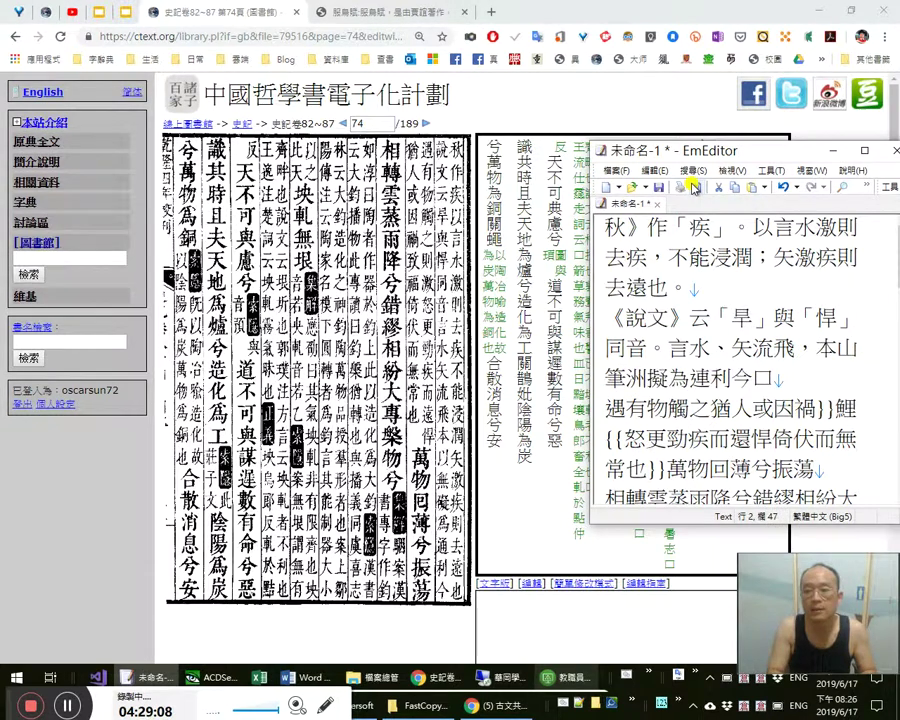
text(以)
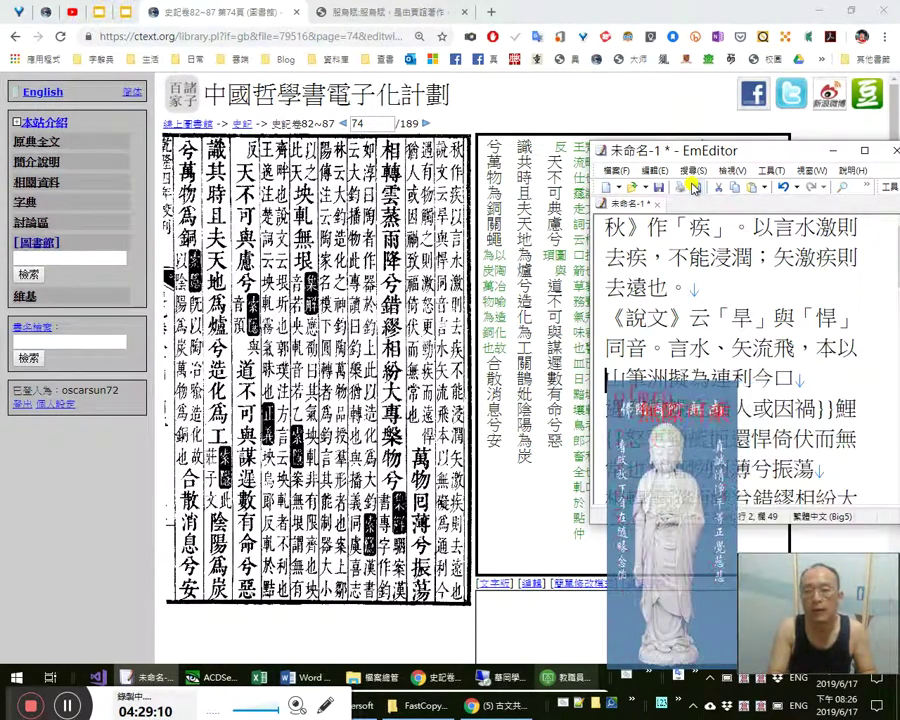
text(無礙)
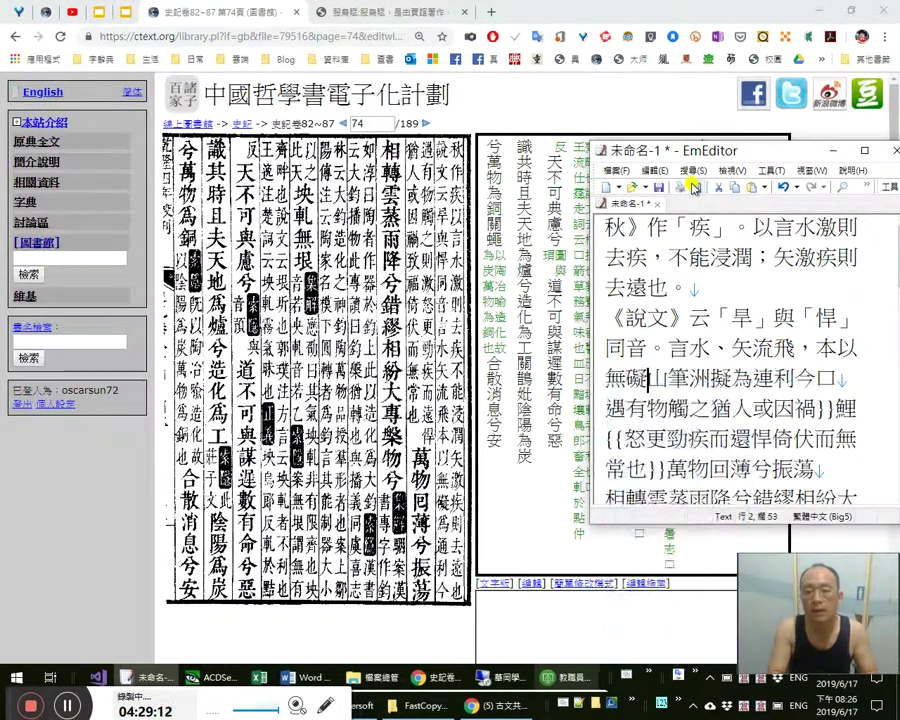
text(為通)
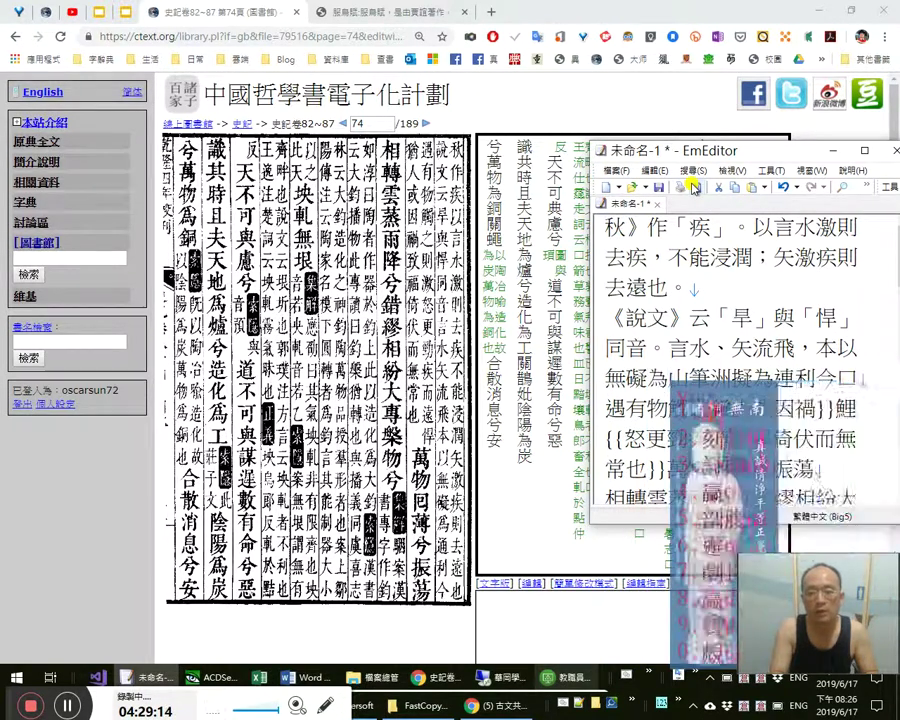
text(利，今)
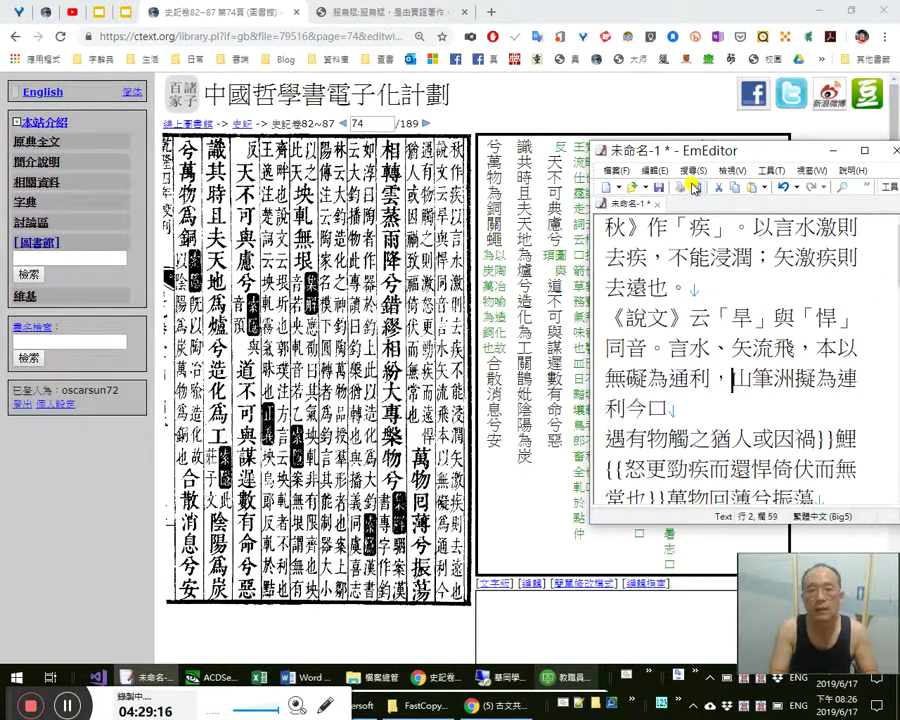
key(shift+End)
key(Delete)
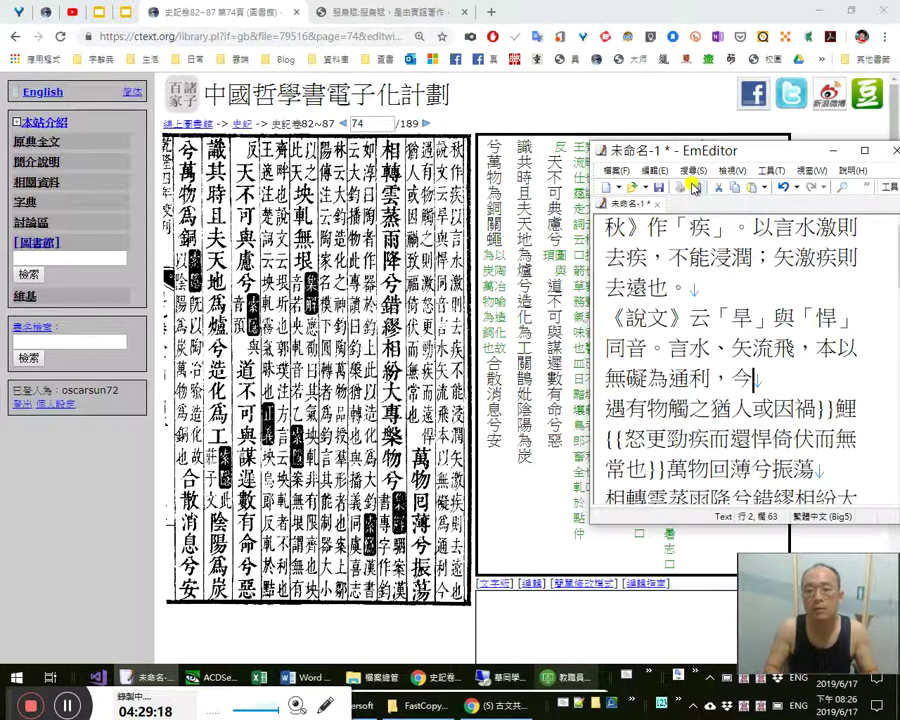
Insert ，則激怒更 after 遇有物觸之 in the third line
key(Right)
key(Right)
key(Right)
key(Right)
key(Right)
text(，)
key(Right)
text(則)
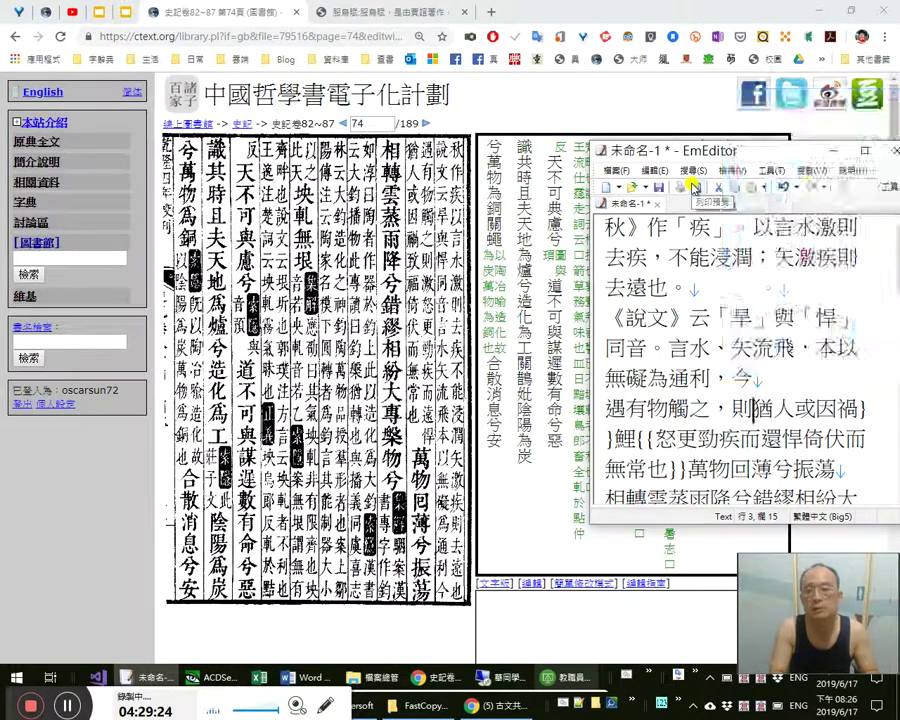
text(激怒)
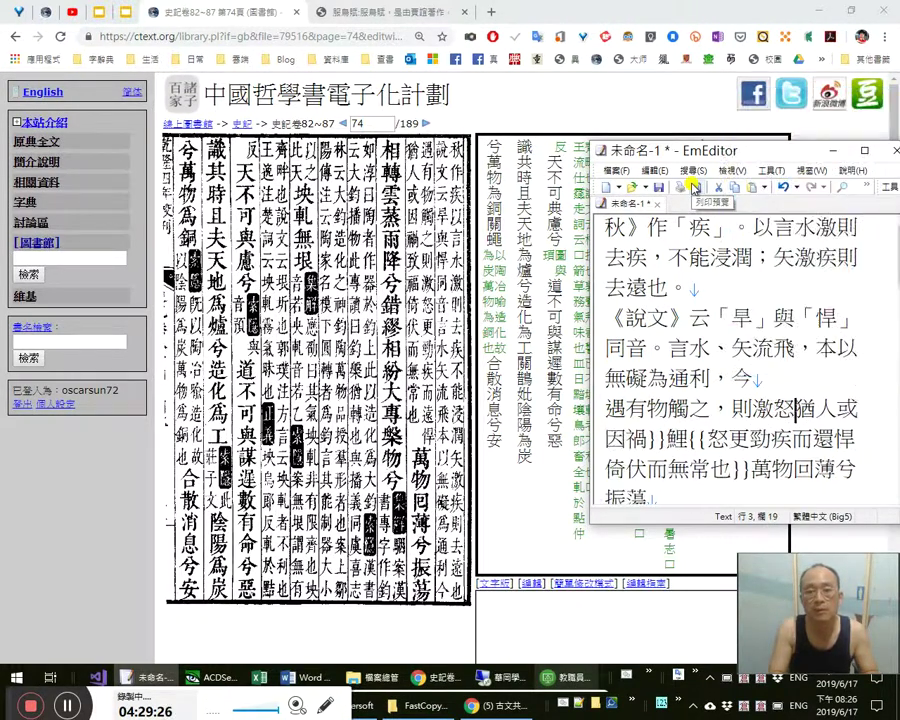
text(mk)
text(更)
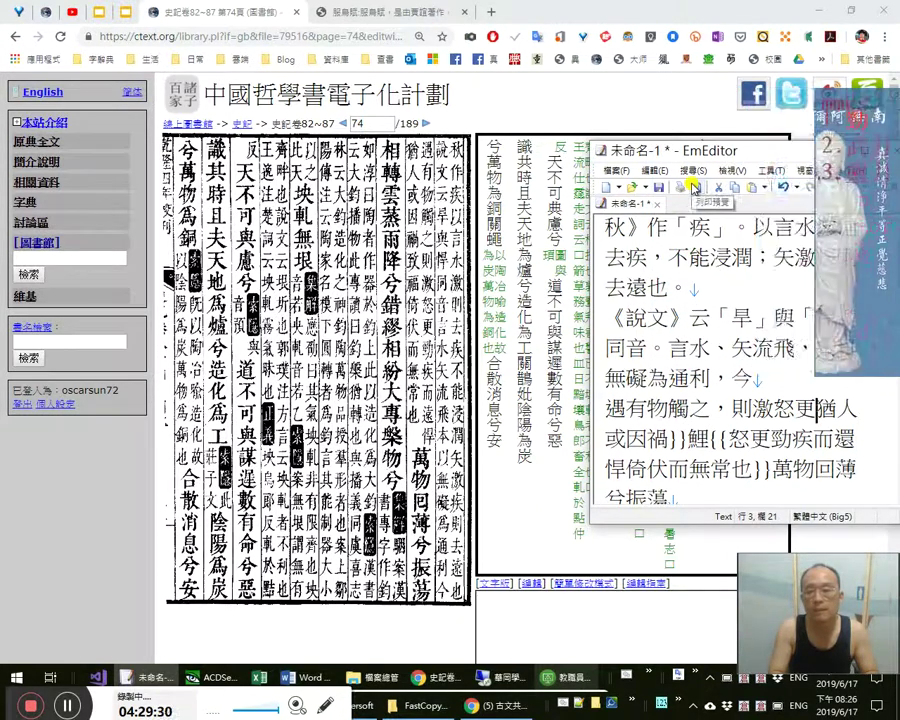
Delete the misplaced text from 猶人或因禍 through the second 怒更 in the third line and correct 還 to 遠 before 悍
key(Escape)
key(shift+Down)
key(shift+Left)
key(shift+Left)
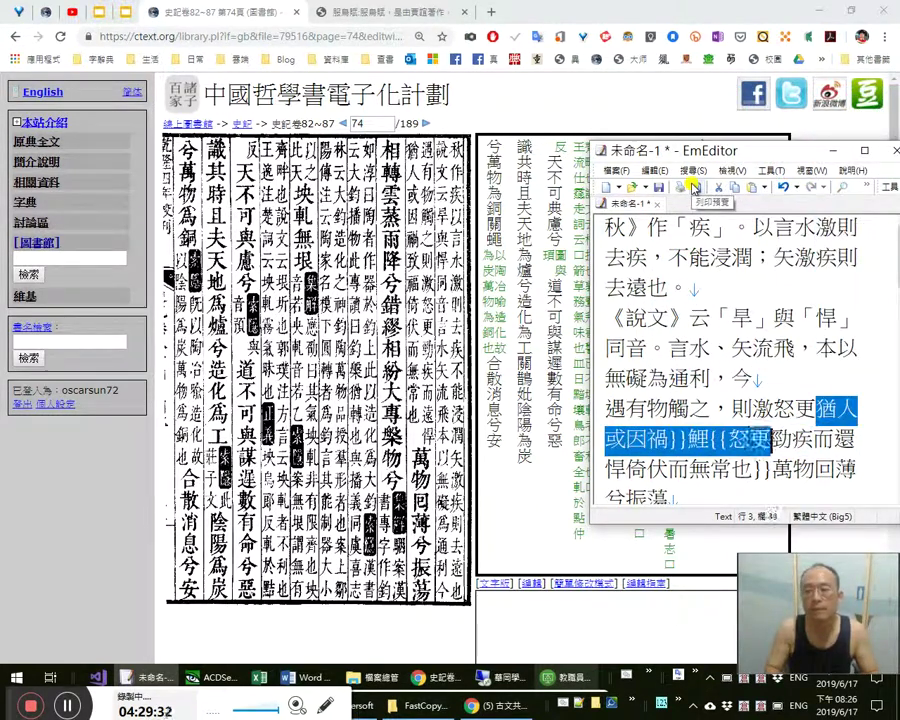
key(Delete)
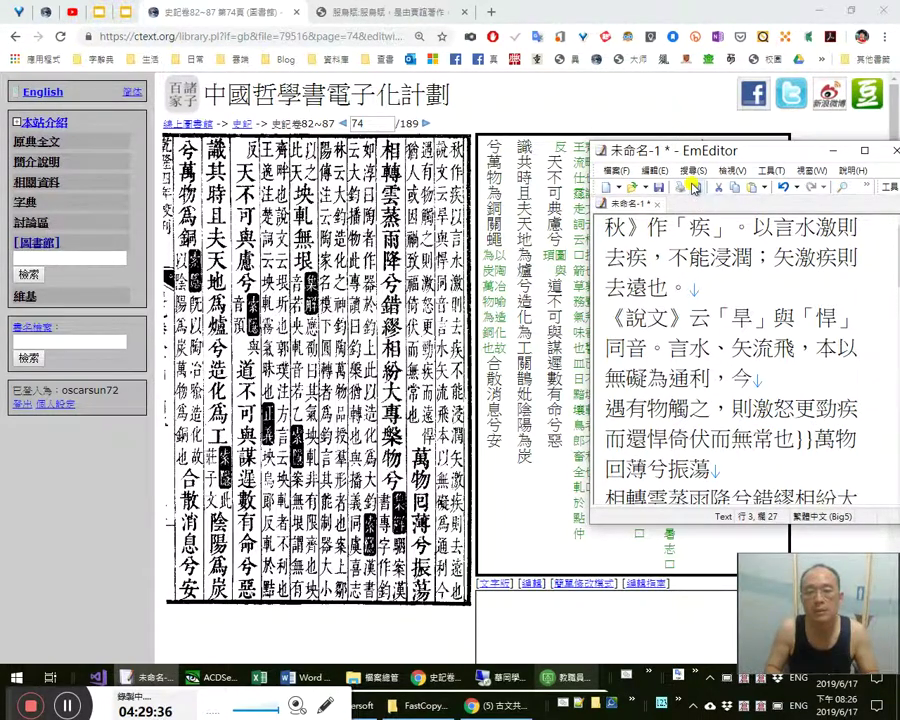
text(遠)
key(Delete)
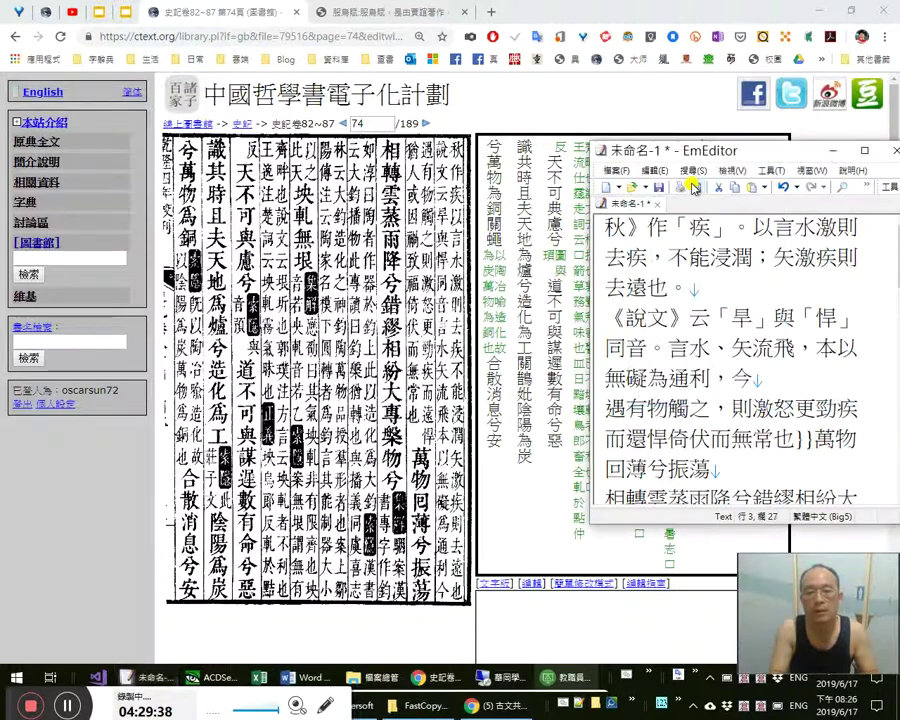
Insert ，猶人或因禍致福， after 而遠悍 in the third line
key(Right)
key(Right)
text(，猶)
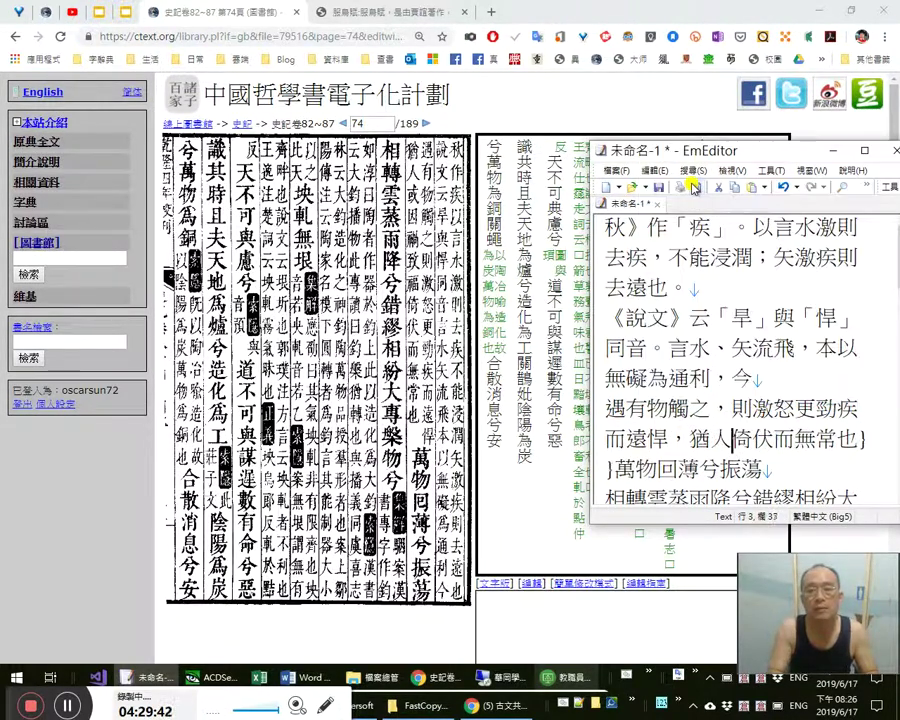
text(人或因)
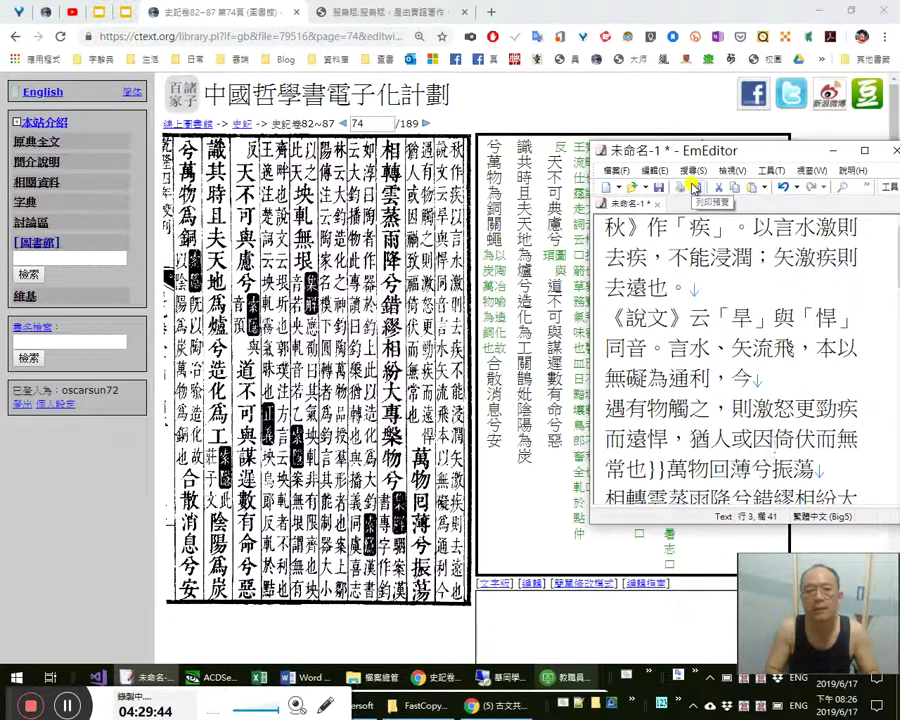
text(禍致)
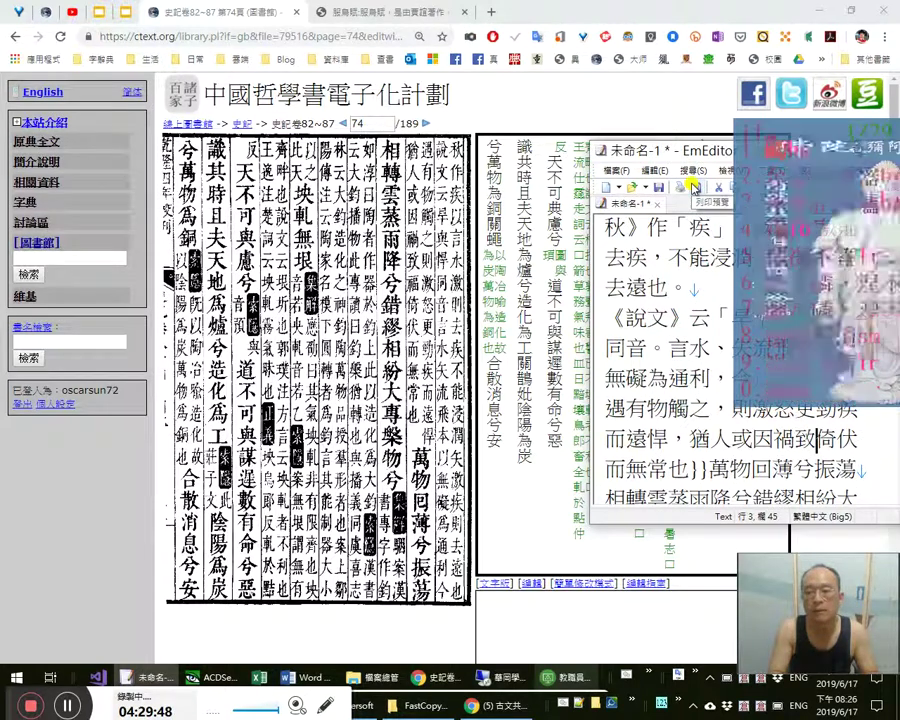
text(福，)
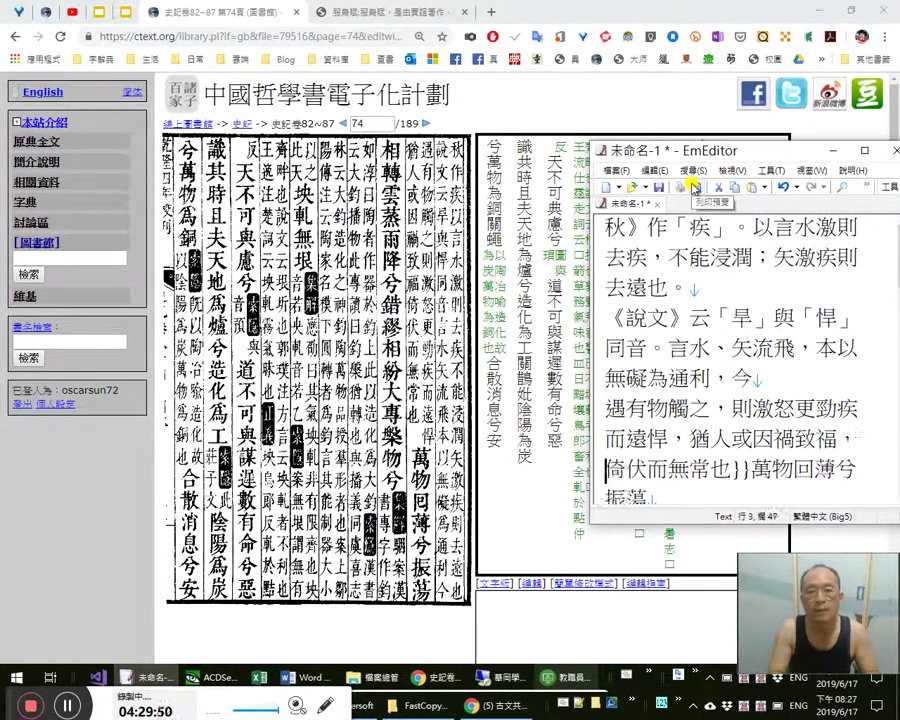
Enter 倚伏而無常也。 after 致福， and delete the duplicate 倚伏而無常也 before the closing braces
text(ok)
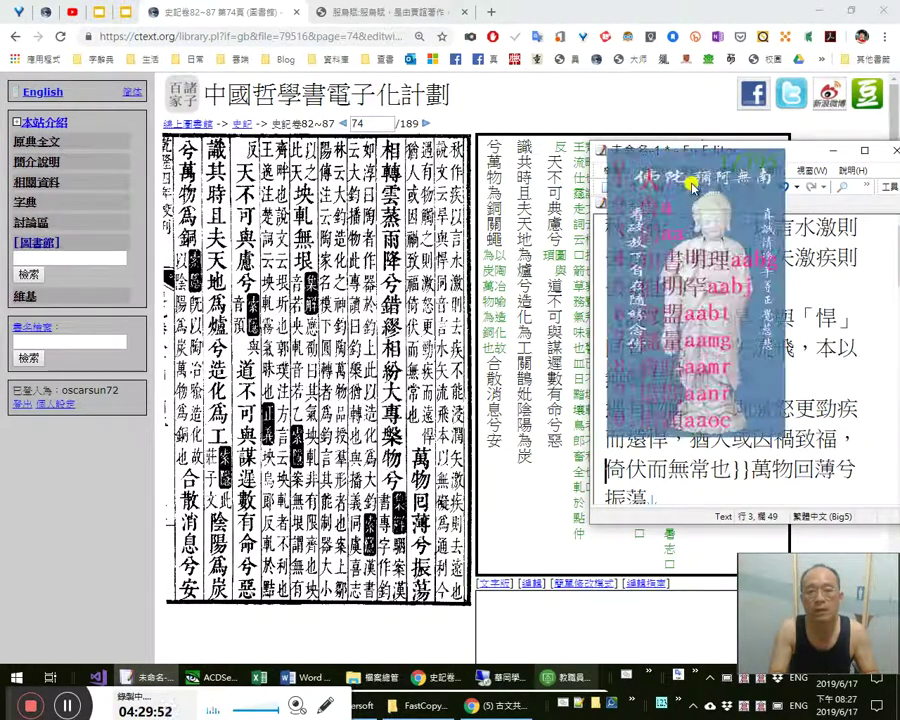
text(倚伏)
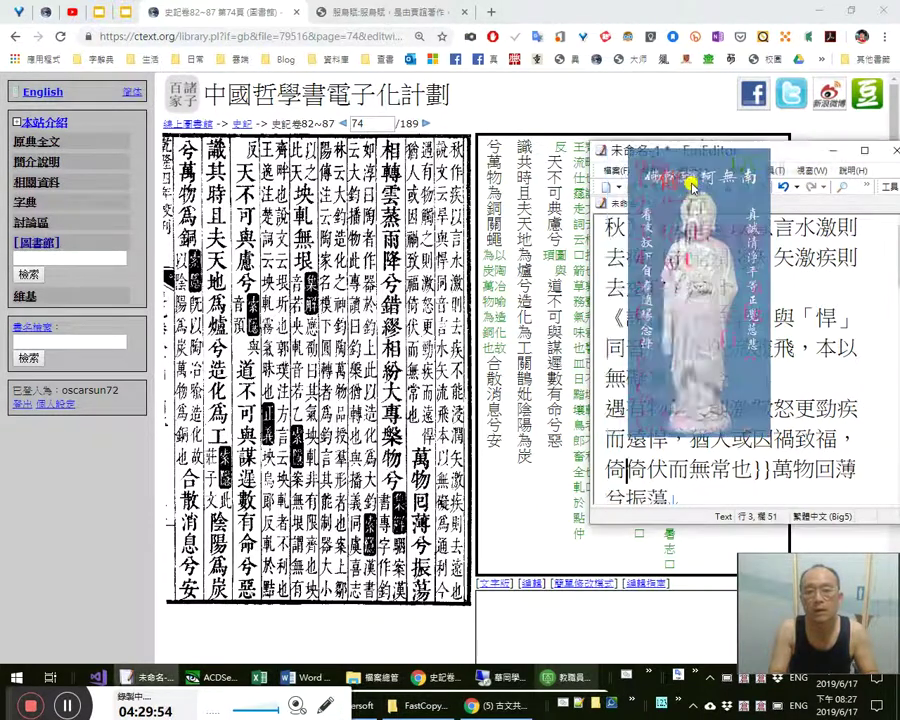
text(而無常也。)
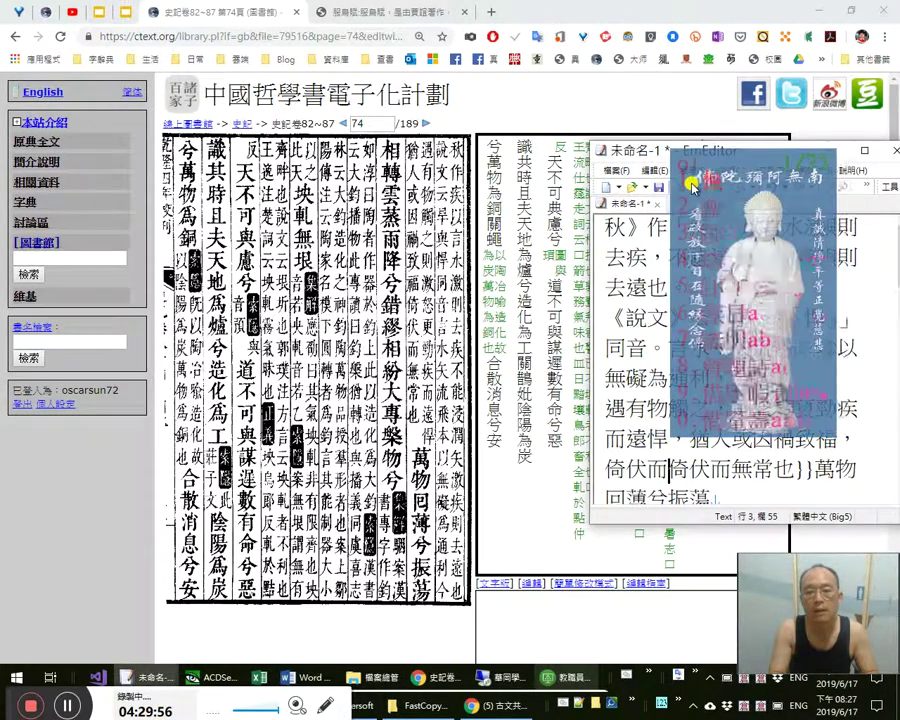
key(shift+End)
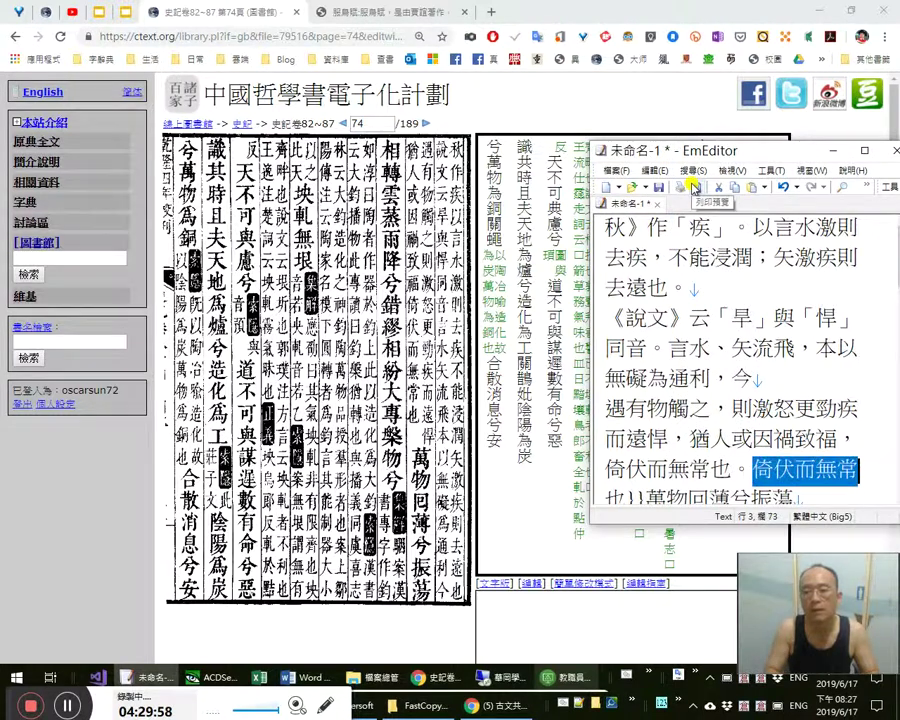
key(shift+Right)
key(Delete)
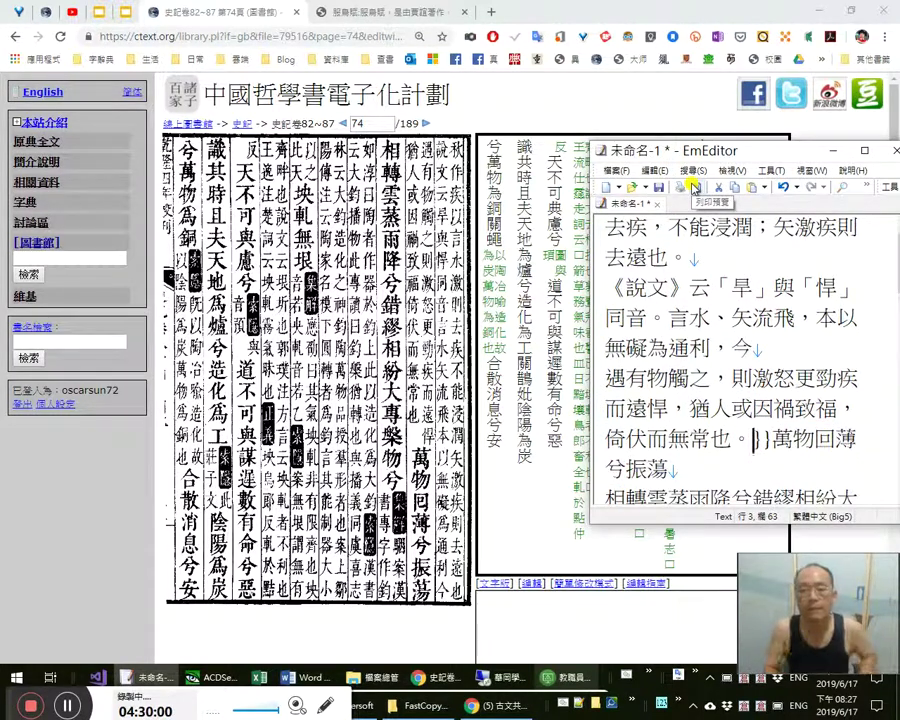
Check the second line's 言水、矢流飛，本以無礙為通利，今 character by character against the scan
key(Up)
key(Up)
key(Up)
key(Up)
key(Left)
key(Left)
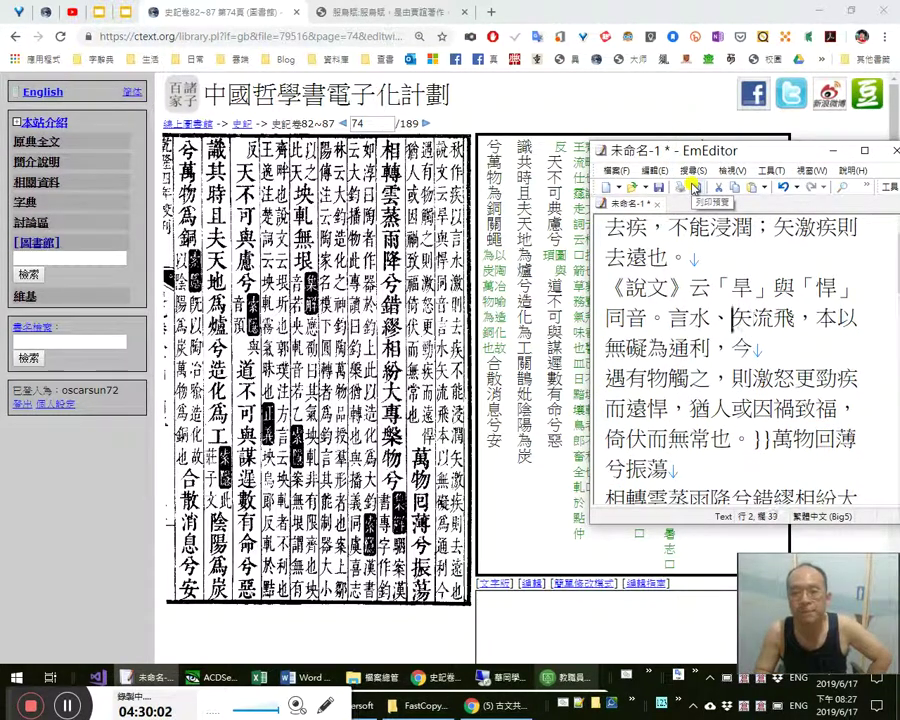
key(Right)
key(Right)
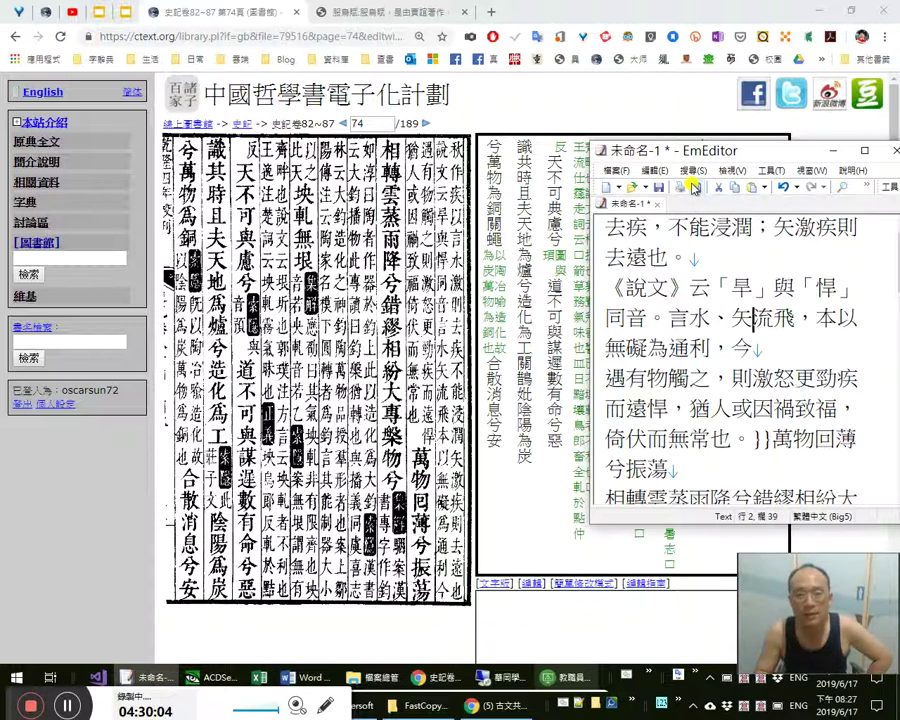
key(Right)
key(Right)
key(Right)
key(Right)
key(Right)
key(Right)
key(Right)
key(Right)
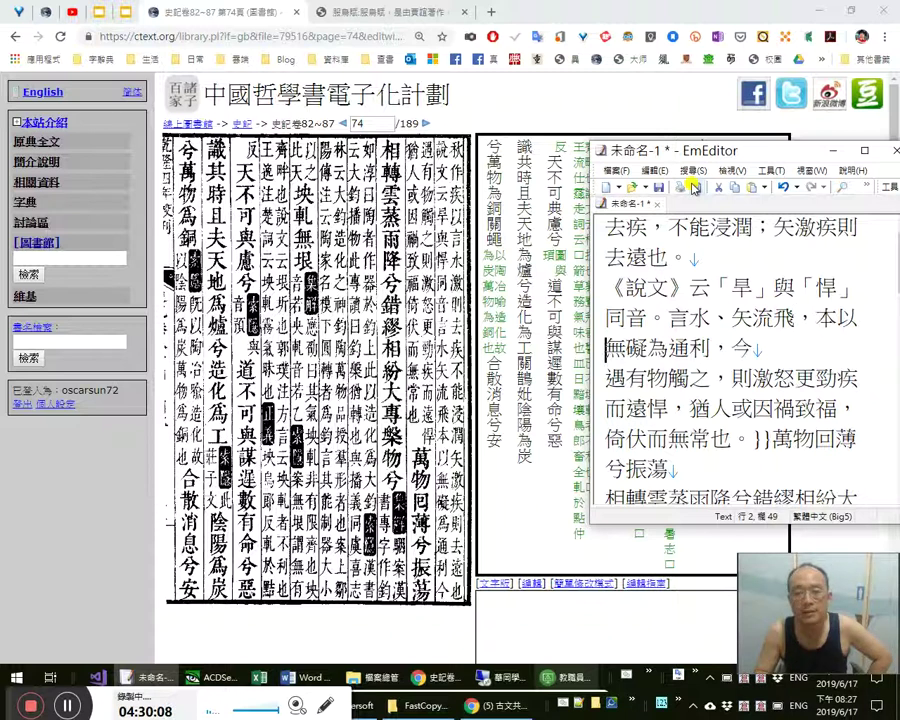
key(Right)
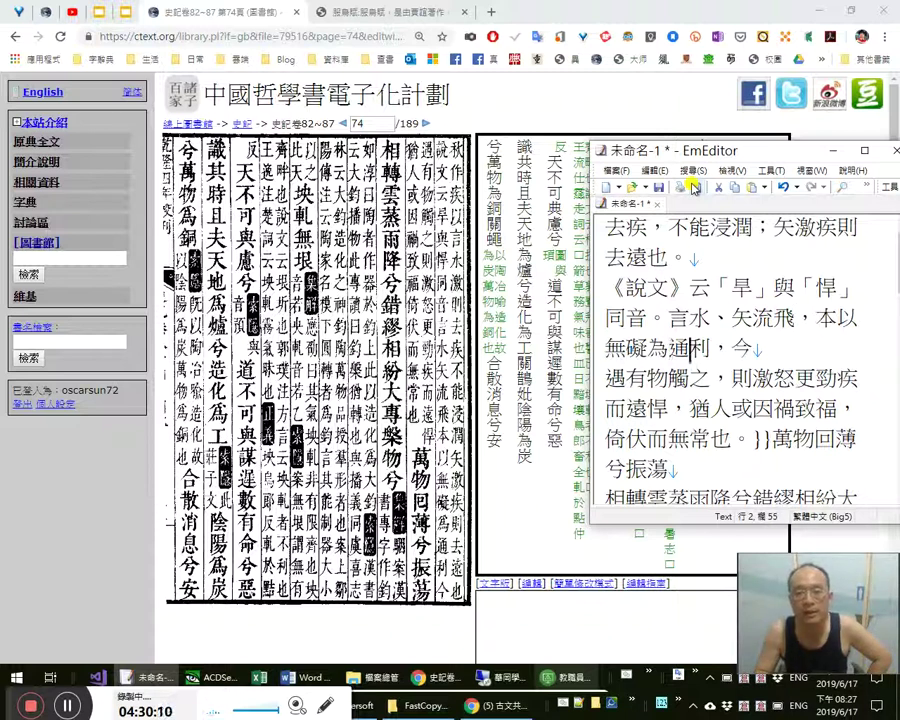
key(Right)
key(Right)
key(Right)
key(Right)
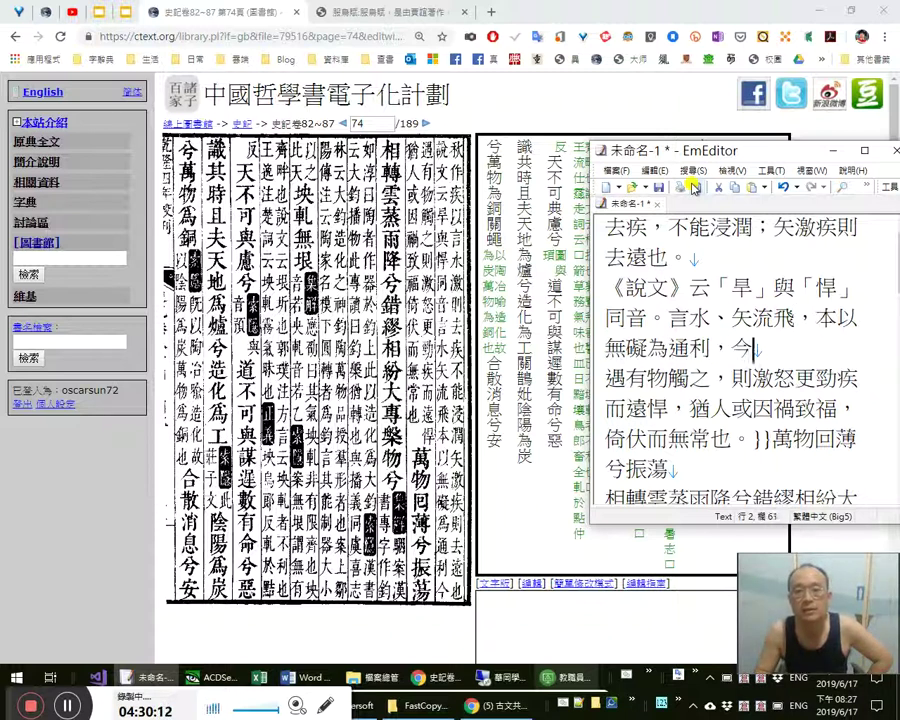
Check the third line's 遇有物觸之，則激怒更勁疾而遠悍 character by character against the scan
key(Right)
key(Right)
key(Right)
key(Right)
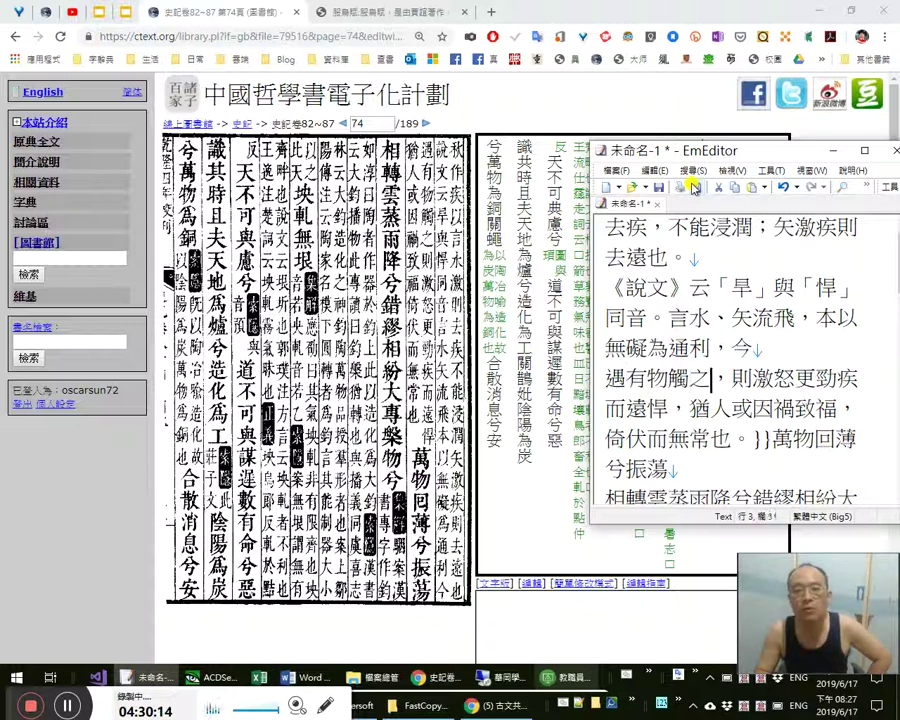
key(Right)
key(Right)
key(Right)
key(Right)
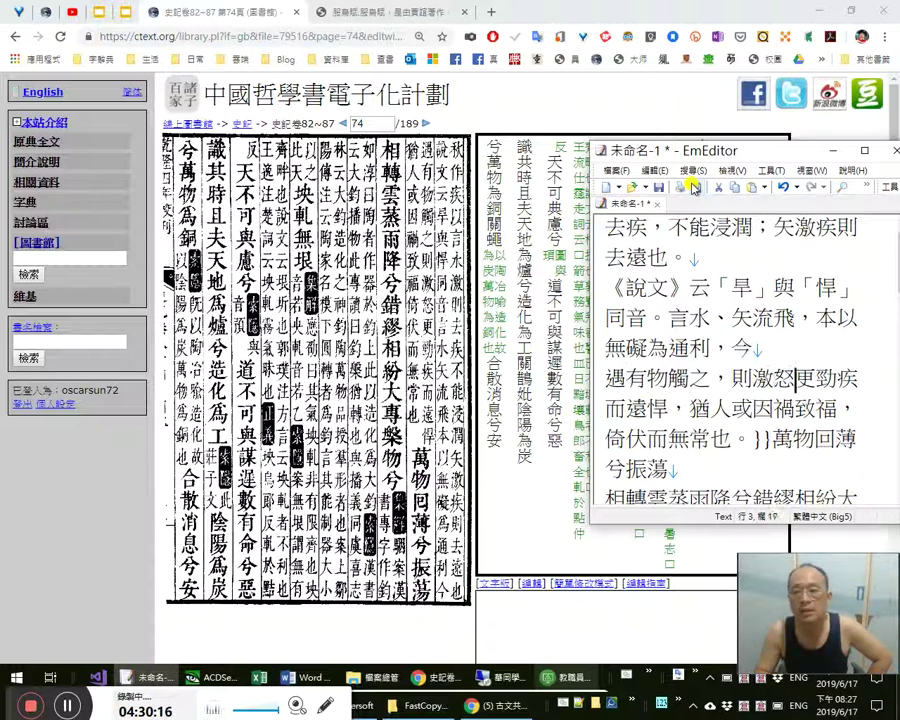
key(Right)
key(Right)
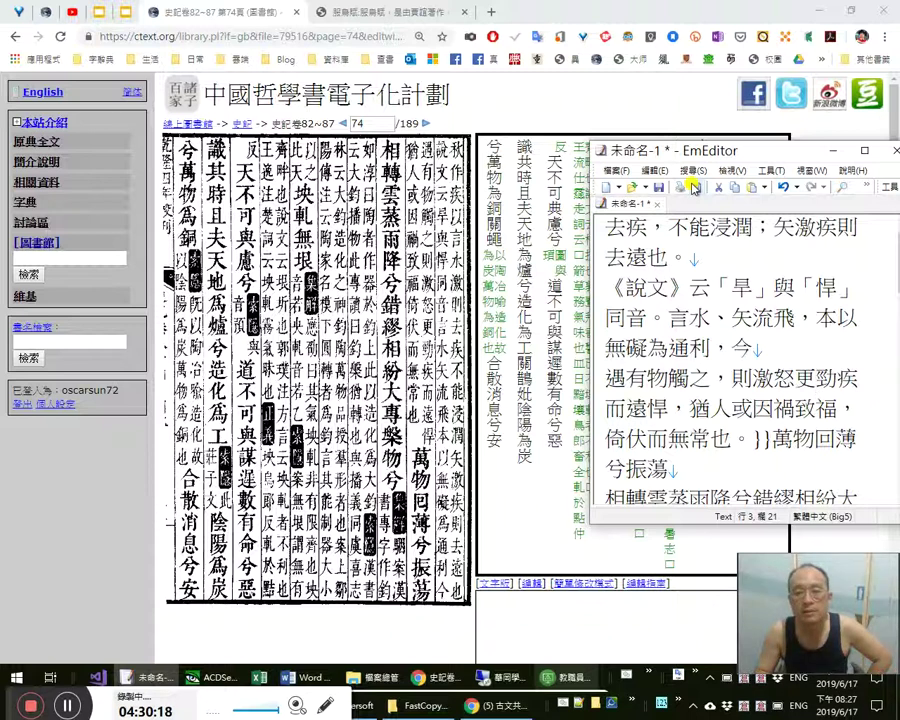
key(Right)
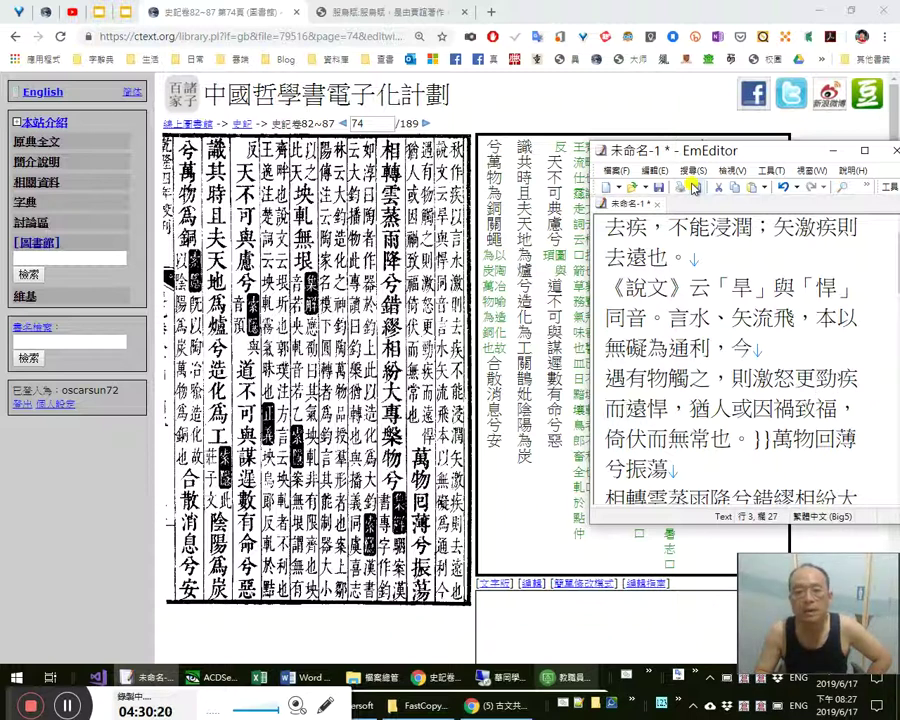
key(Right)
key(Right)
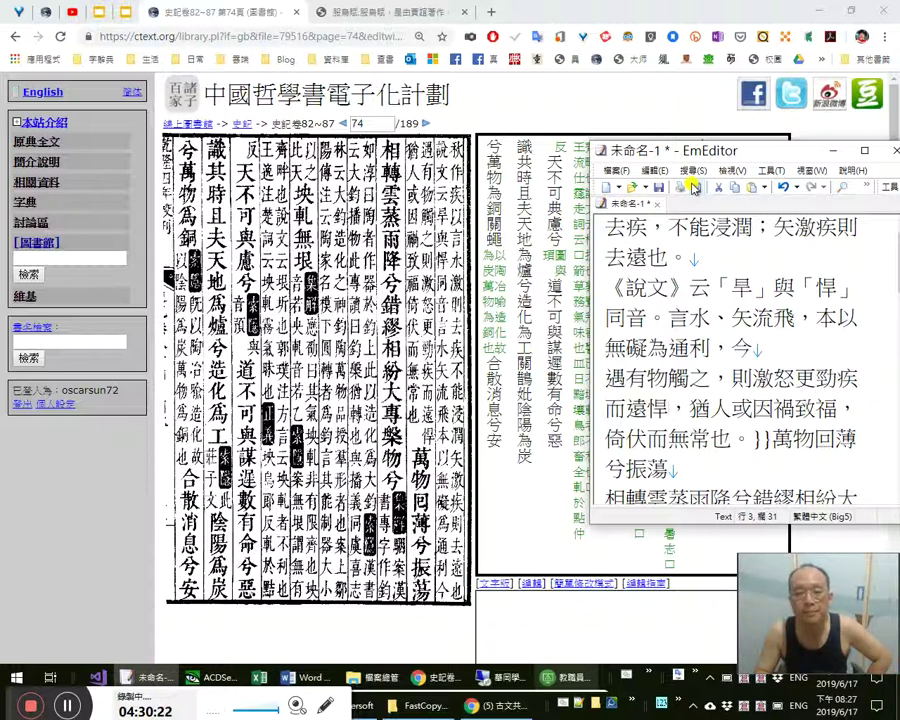
Examine the sense of the passage from 言水、矢流飛 to 而遠悍, highlighting 禍, 物觸之 and 為通利 for comparison
key(shift+Up)
key(shift+Up)
key(shift+Up)
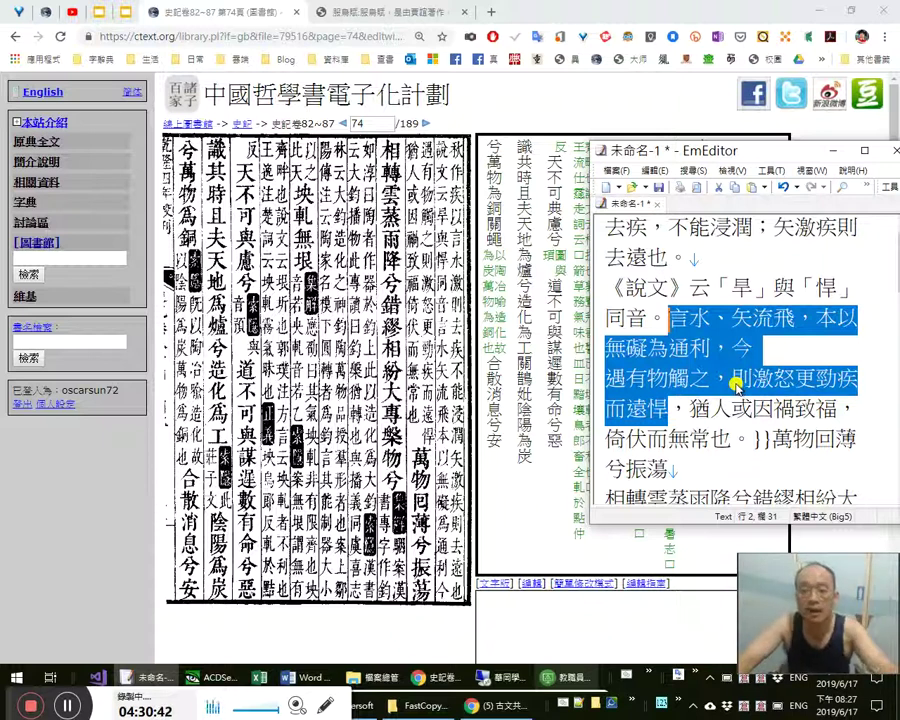
click(668, 316)
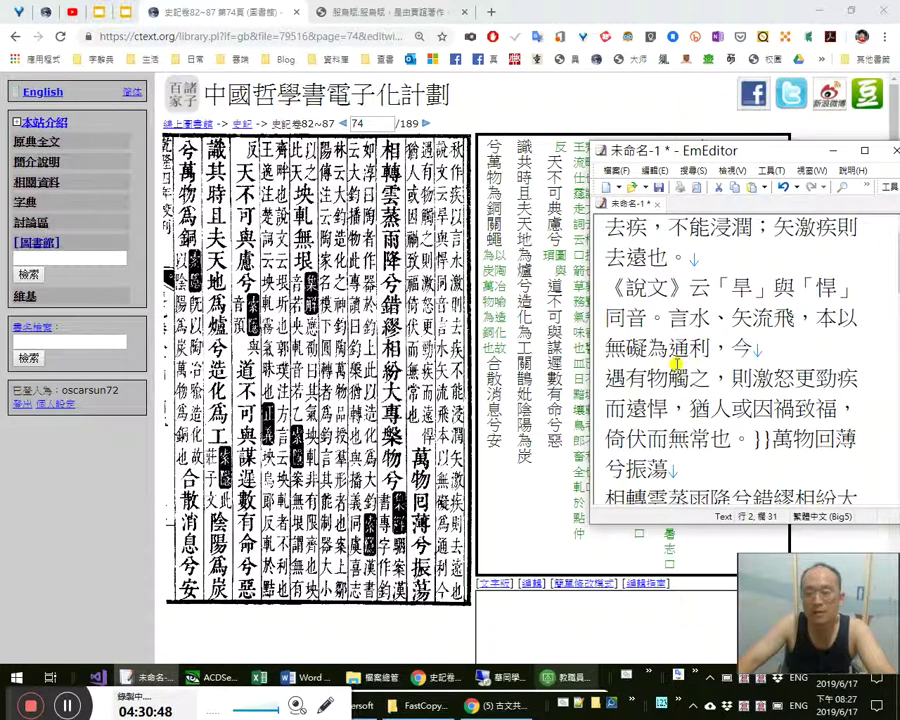
click(690, 408)
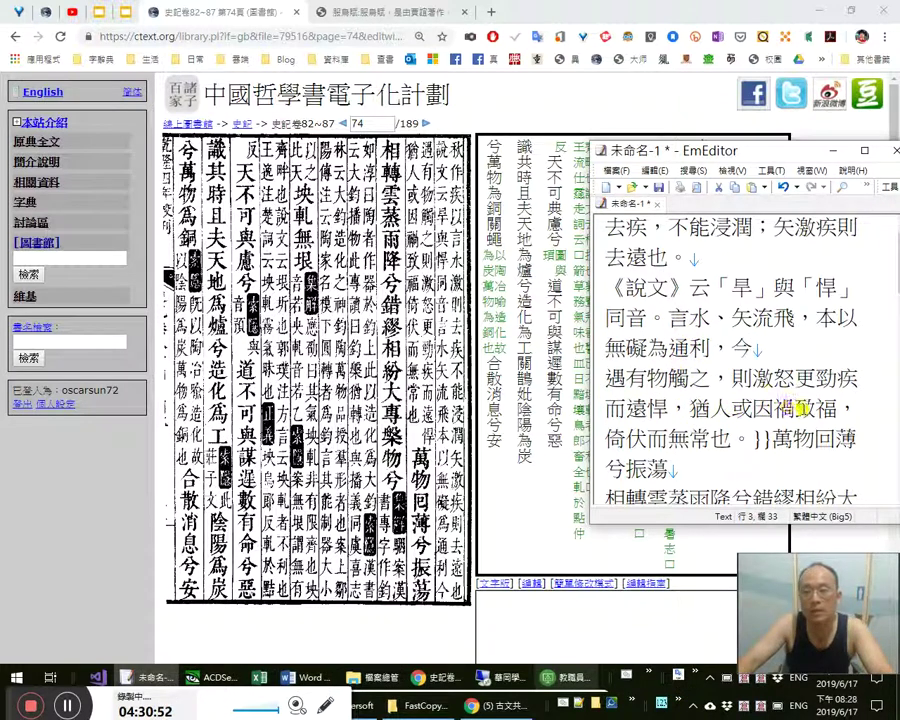
drag(774, 409, 793, 413)
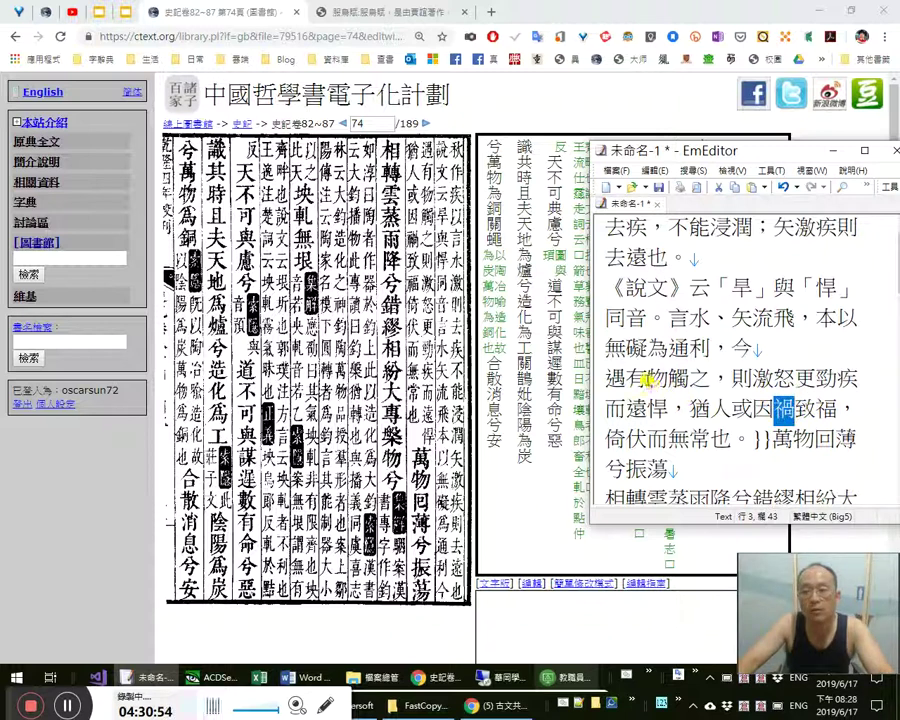
drag(646, 380, 706, 382)
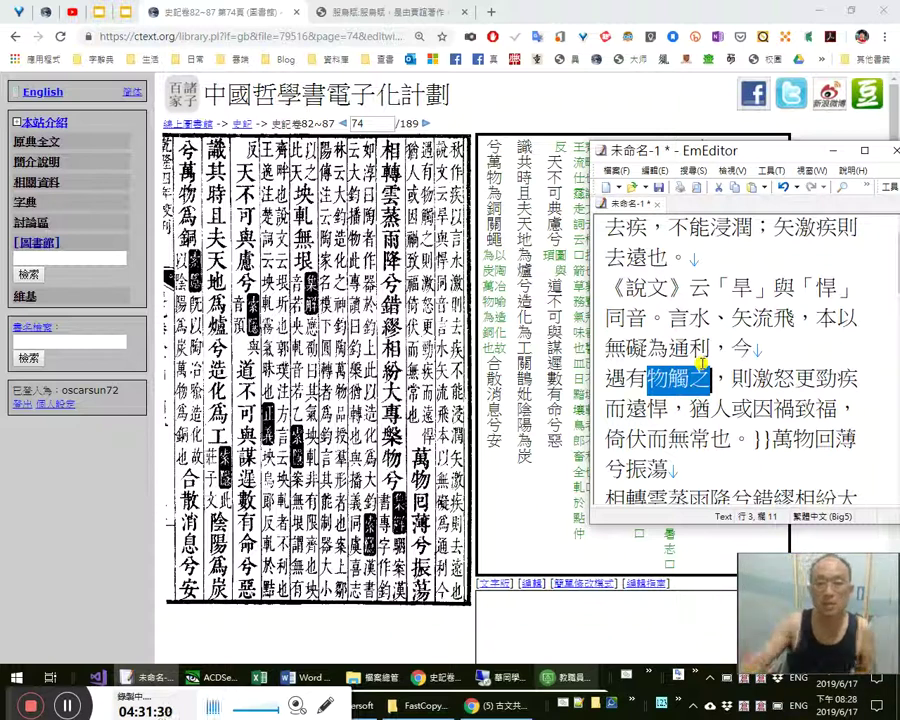
drag(648, 347, 728, 344)
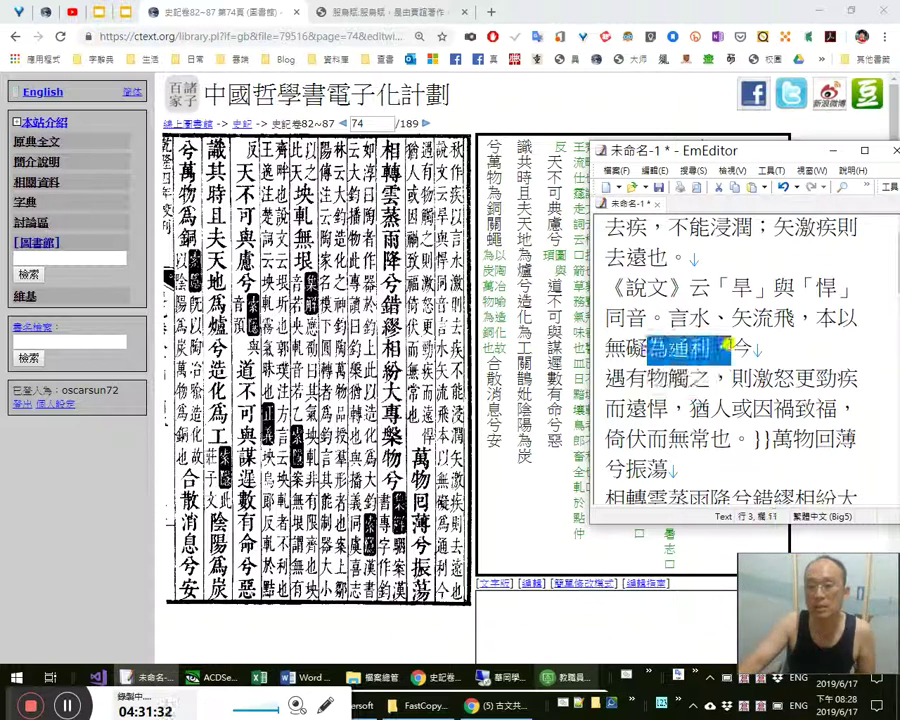
click(796, 379)
drag(693, 410, 672, 380)
click(773, 411)
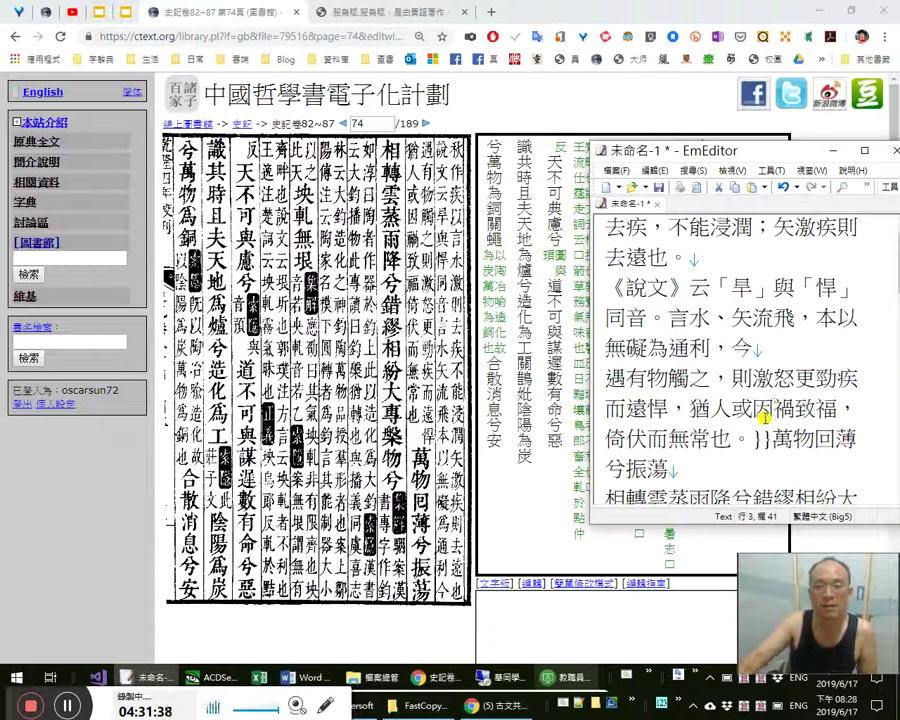
drag(669, 413, 644, 408)
click(648, 409)
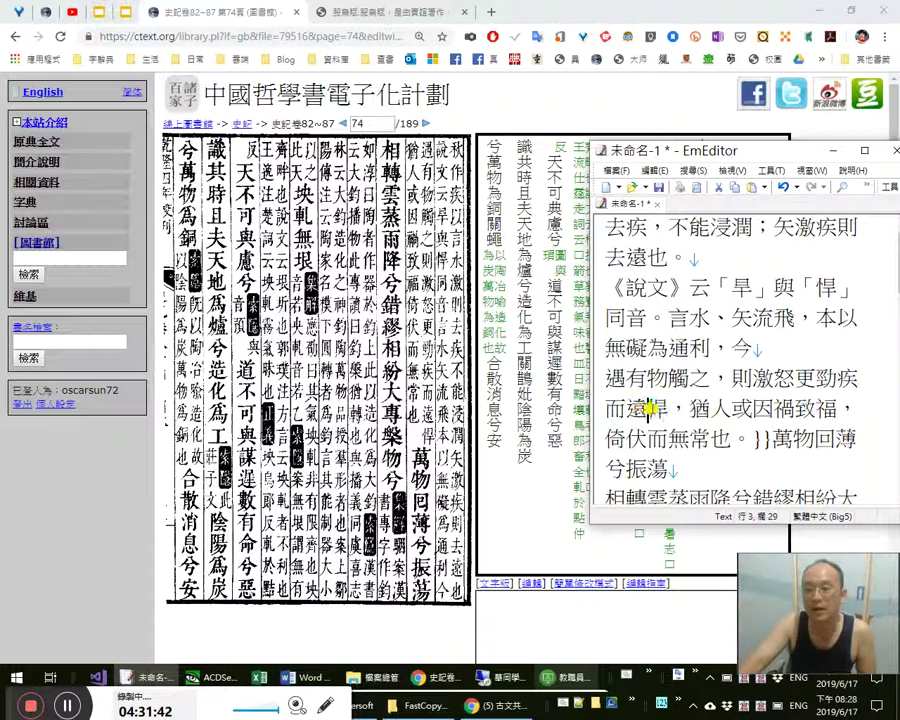
Read on from 怒更勁疾而遠悍 and examine the clause 猶人或因禍致福，倚伏 and its punctuation
click(774, 381)
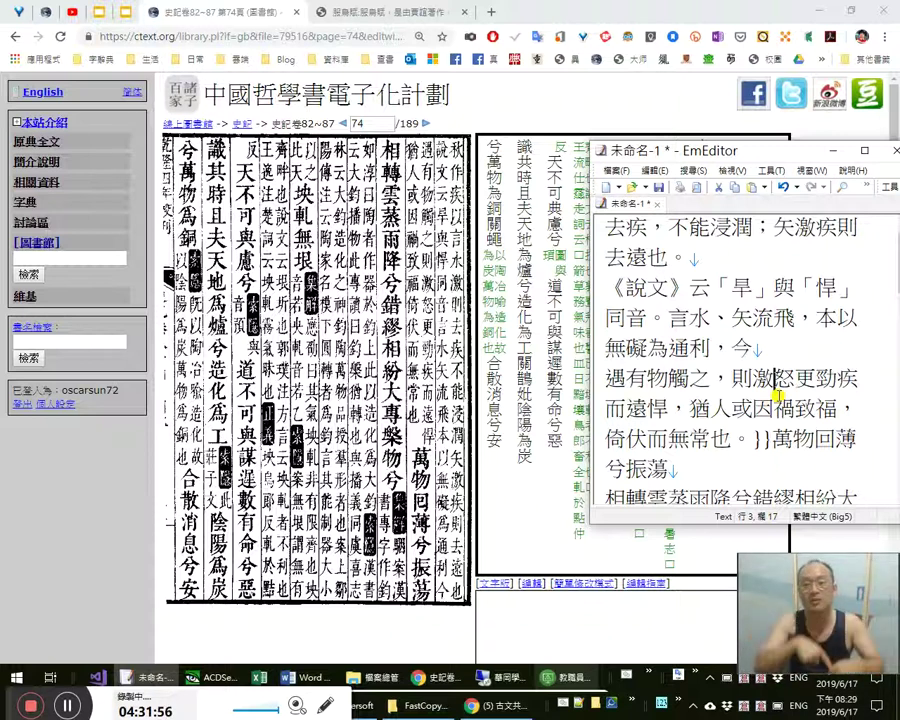
key(Right)
key(Right)
key(Right)
key(Right)
key(Right)
key(Right)
key(Right)
key(Right)
key(Right)
key(Right)
key(Left)
key(Left)
key(shift+Right)
key(shift+Right)
key(shift+Right)
key(shift+Right)
key(shift+Right)
key(shift+Right)
key(shift+Right)
key(shift+Right)
key(shift+Right)
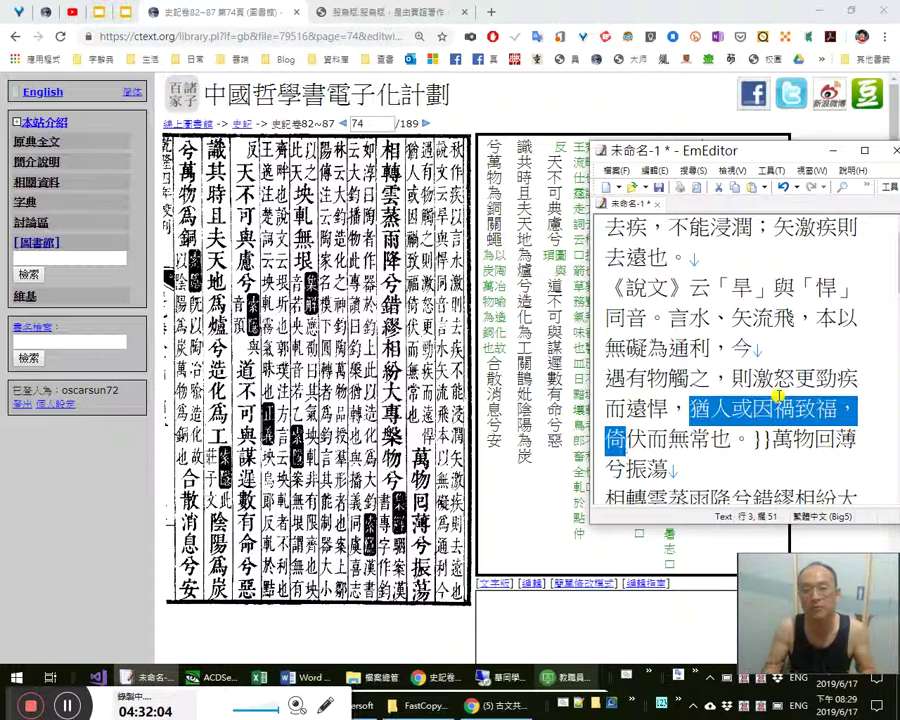
key(Left)
key(Right)
key(Right)
key(Right)
key(Left)
key(Left)
key(Left)
key(shift+Right)
key(shift+Right)
key(shift+Right)
key(shift+Right)
key(shift+Right)
key(shift+Right)
key(shift+Right)
key(shift+Right)
key(shift+Left)
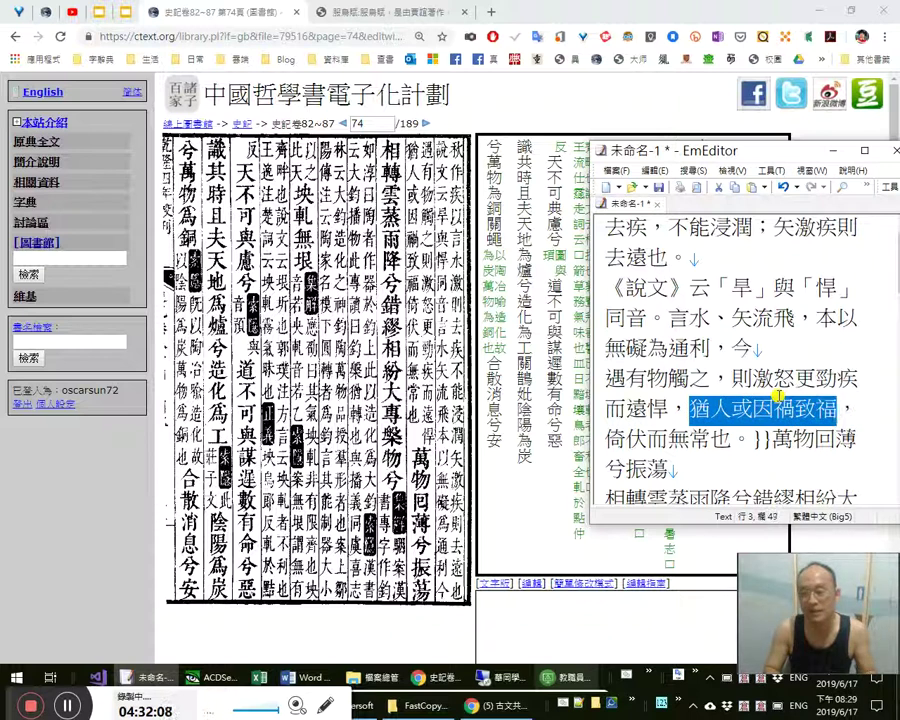
Compare the clause 猶人或因禍致福 with the preceding passage from 言水、矢流飛 to 而遠悍
key(Left)
key(shift+Right)
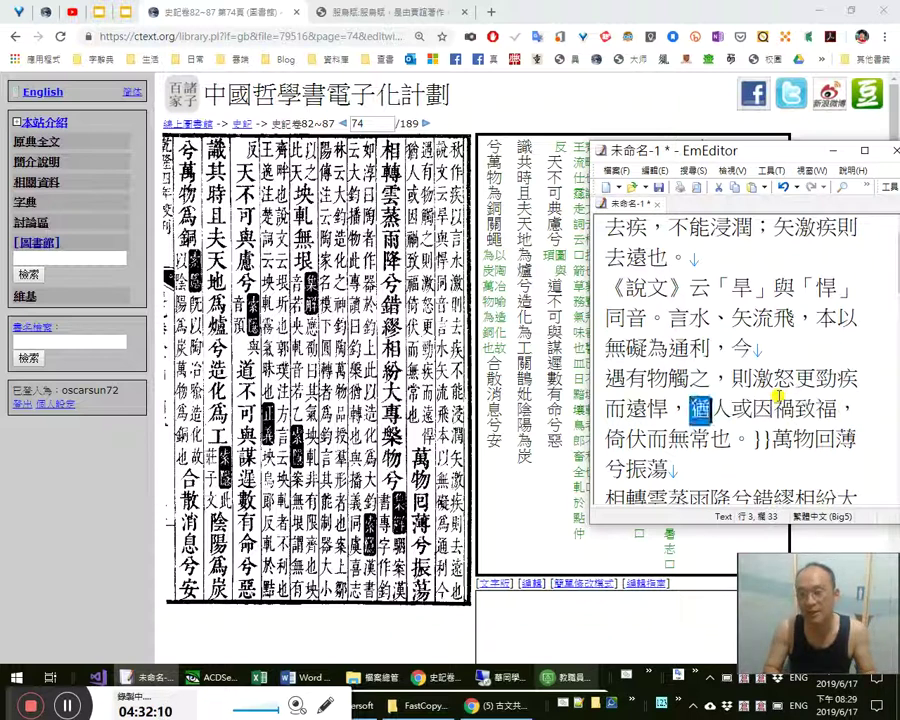
key(shift+Right)
key(shift+Right)
key(shift+Right)
key(shift+Right)
key(shift+Right)
key(shift+Right)
key(shift+Right)
key(shift+Left)
key(shift+Left)
key(Left)
key(Left)
key(shift+Up)
key(shift+Up)
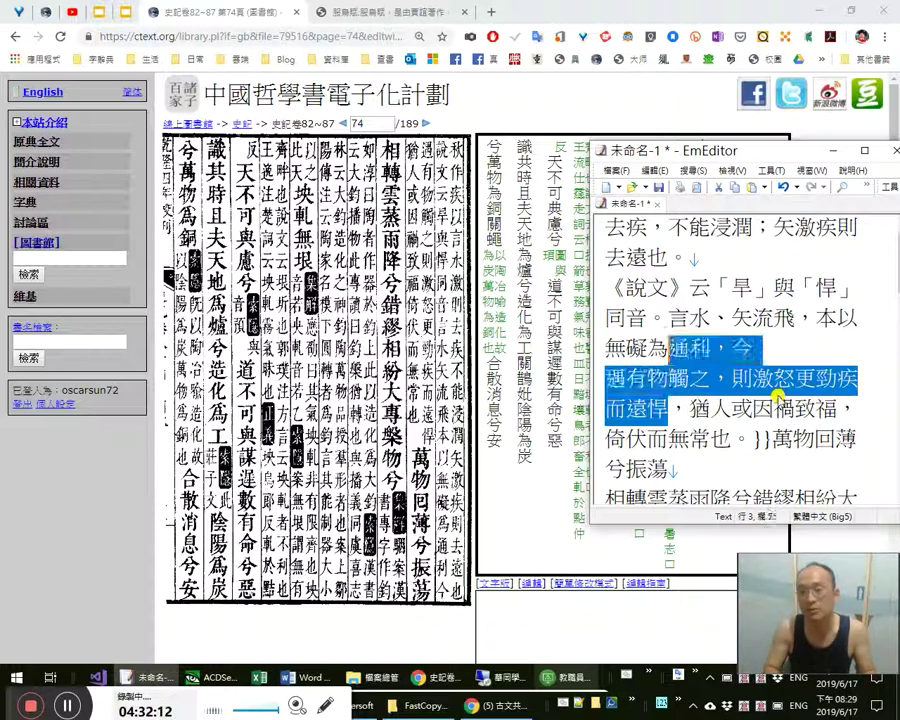
key(shift+Down)
key(shift+Up)
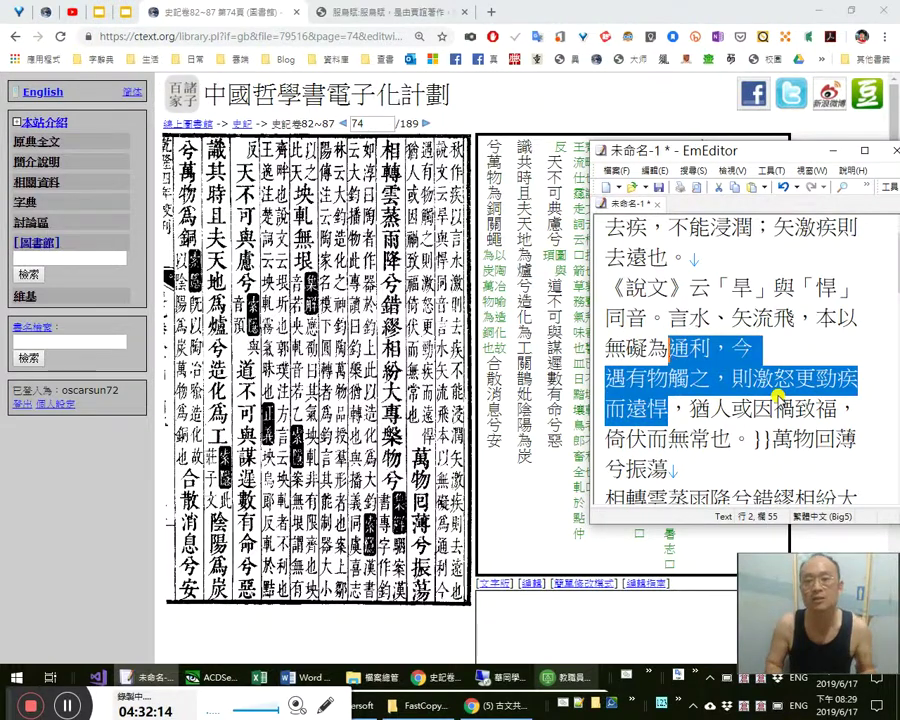
key(shift+Up)
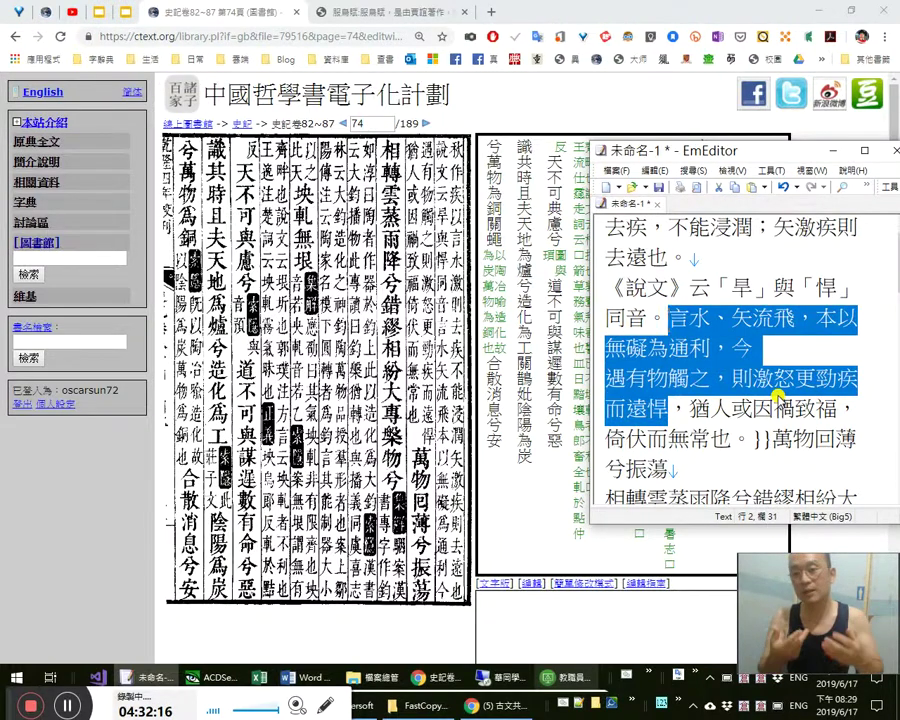
Read through 猶人或因禍致福 in the third line, highlighting 禍 to examine its sense
key(Down)
key(Down)
key(Up)
key(Up)
key(Right)
key(Right)
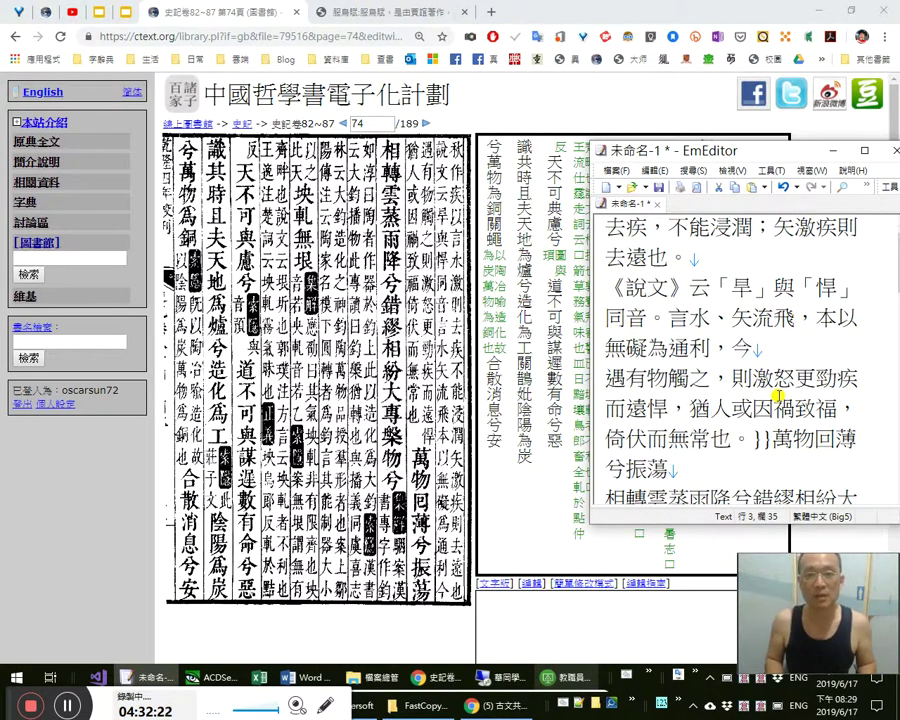
key(Right)
key(Right)
key(Right)
key(shift+Right)
key(shift+Right)
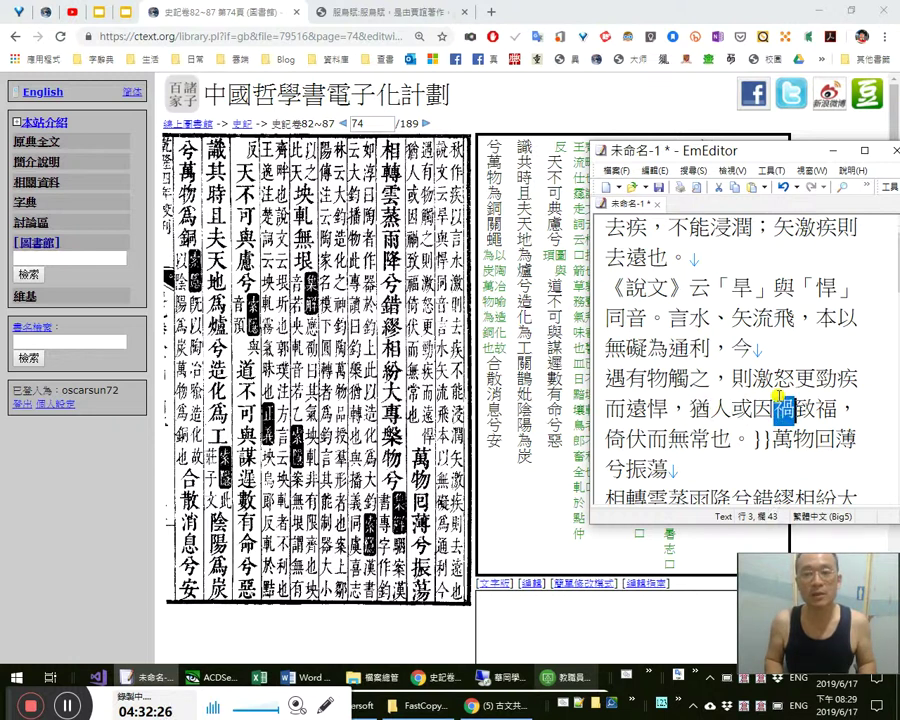
key(shift+Left)
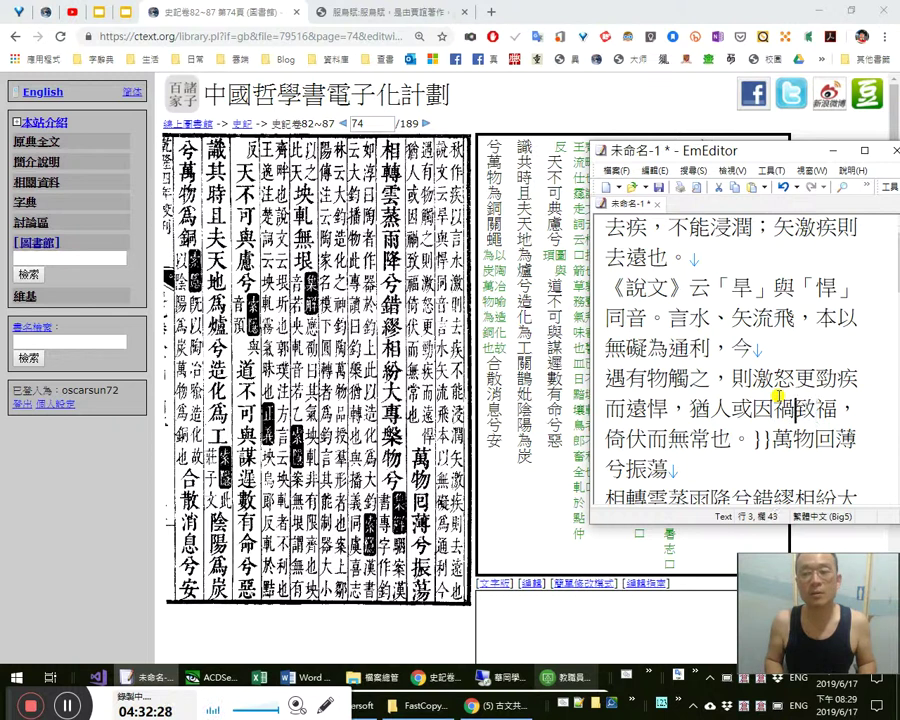
key(Right)
key(Right)
key(Right)
key(Right)
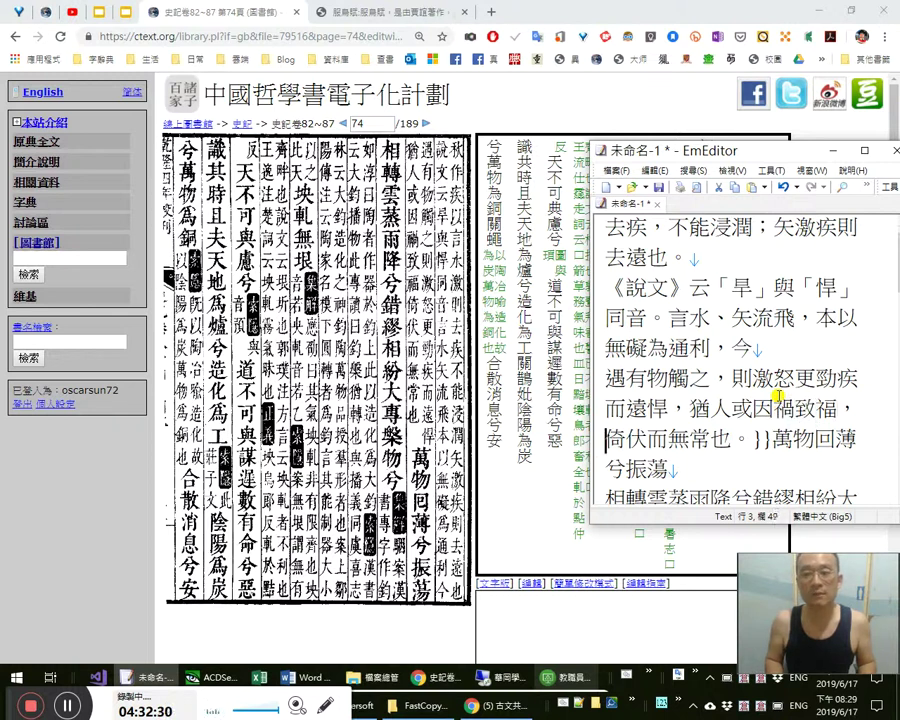
Check the closing clause 倚伏而無常也 up to the end of the note, highlighting 倚伏
key(Right)
key(Right)
key(Right)
key(Right)
key(Right)
key(Right)
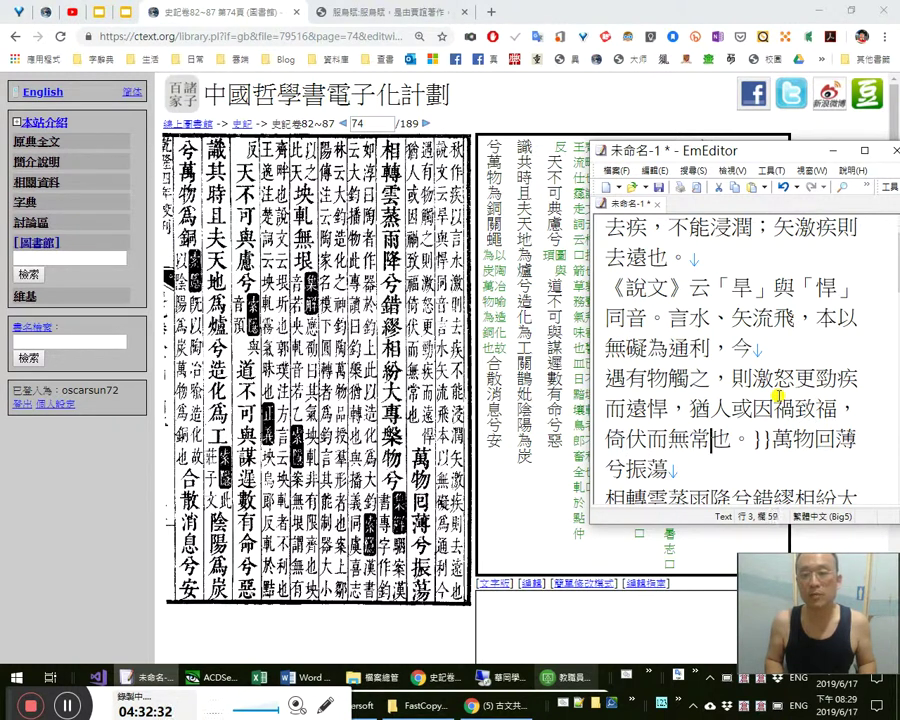
key(Home)
key(shift+Right)
key(shift+Right)
key(Home)
key(shift+Right)
key(shift+Right)
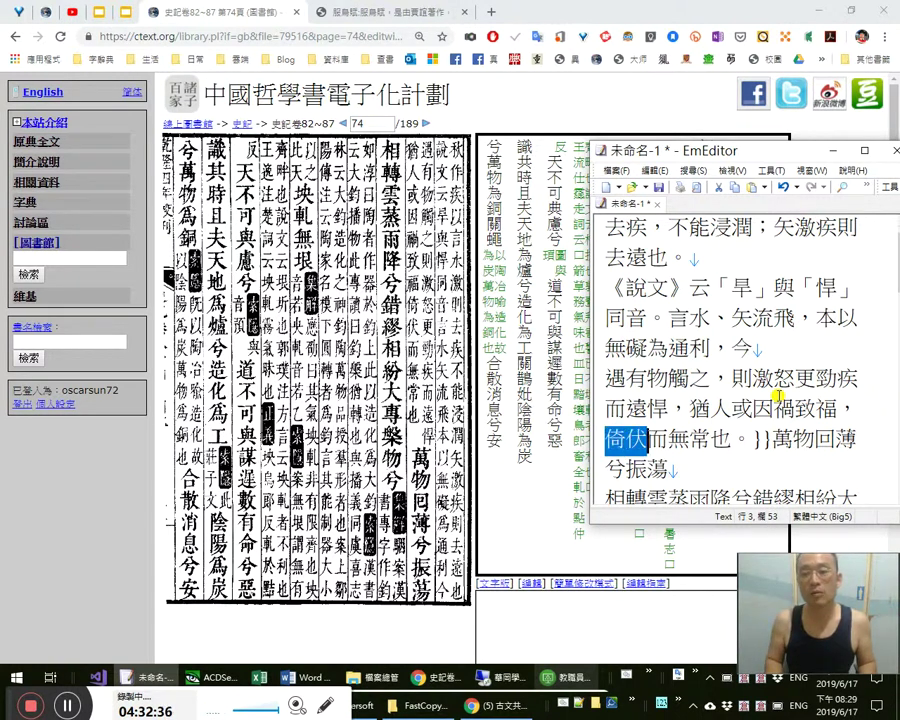
key(Right)
key(Right)
key(Right)
key(Right)
key(Right)
key(Right)
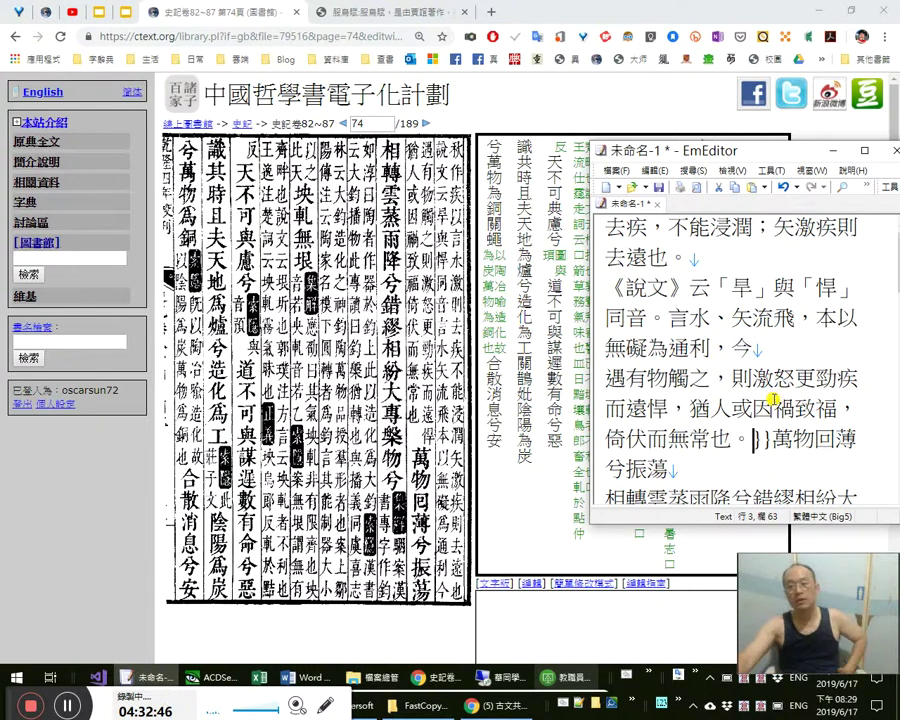
Review the whole note from 《說文》云 to 倚伏而無常也, highlighting its passages, up to the main text 萬物回薄
drag(770, 404, 738, 373)
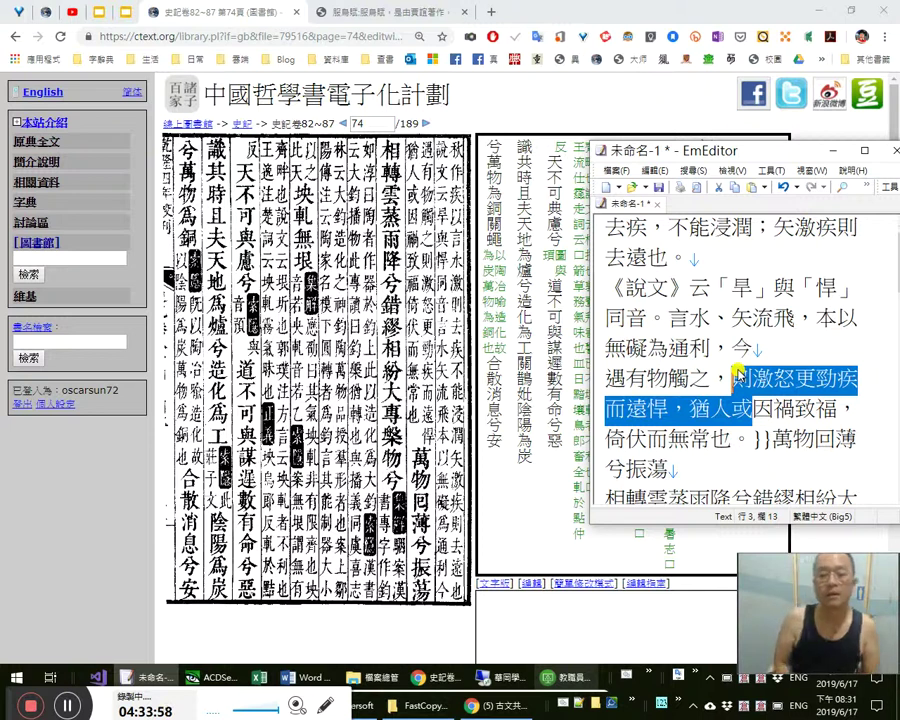
click(728, 403)
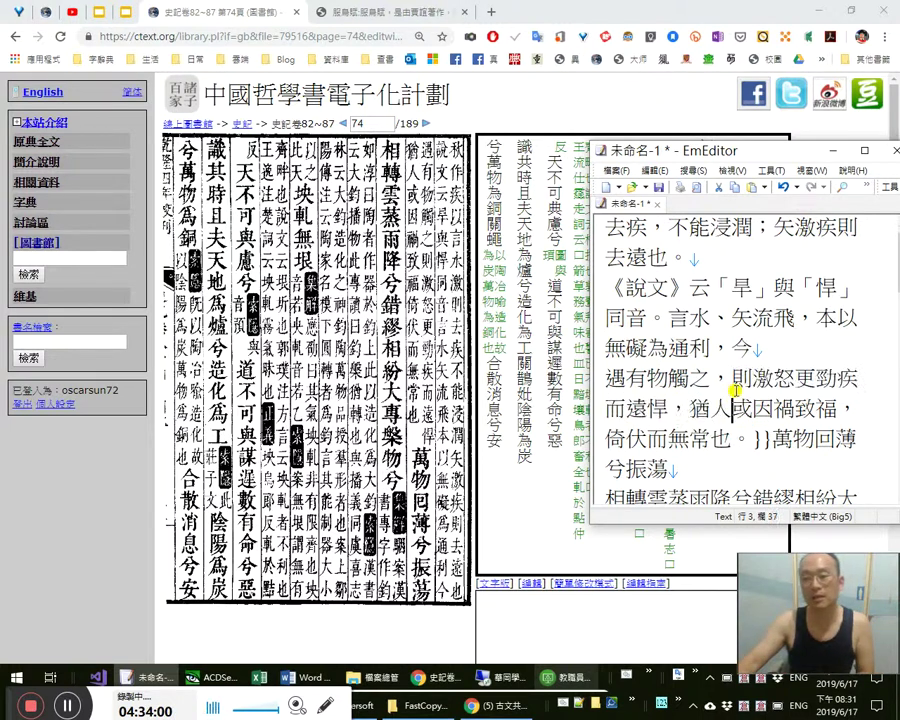
drag(732, 386, 696, 347)
drag(607, 289, 632, 298)
click(786, 444)
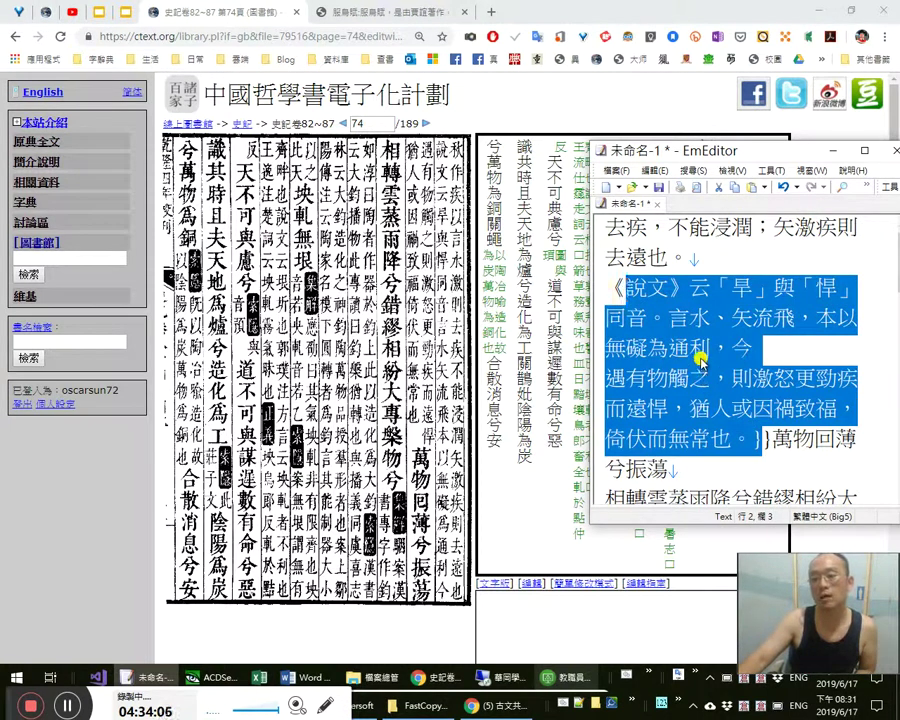
click(704, 354)
drag(672, 287, 735, 325)
click(737, 347)
click(710, 388)
drag(711, 383, 688, 289)
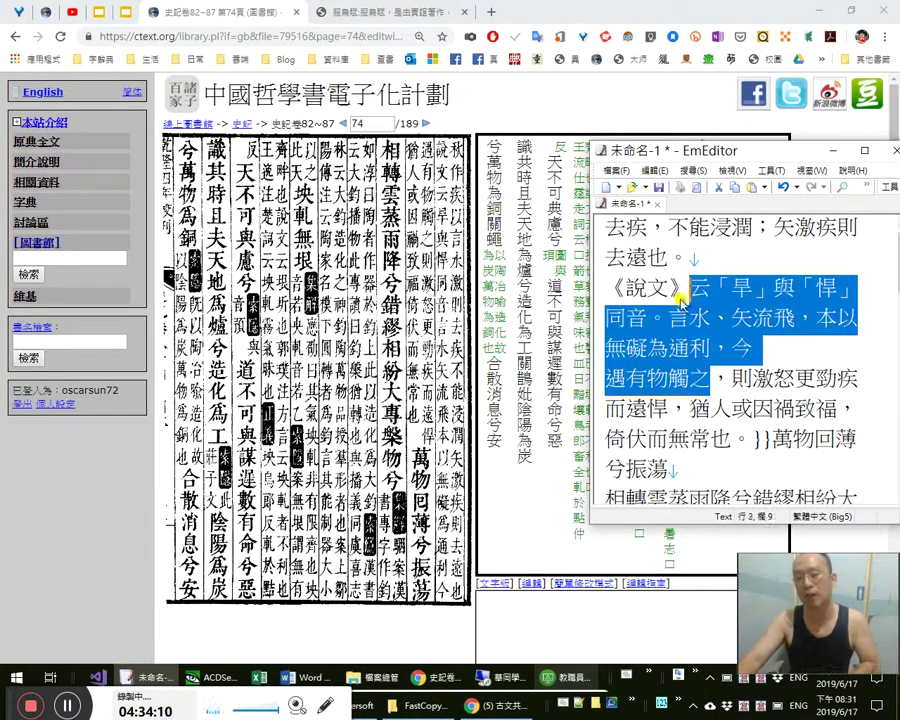
click(631, 290)
drag(631, 290, 746, 391)
click(772, 434)
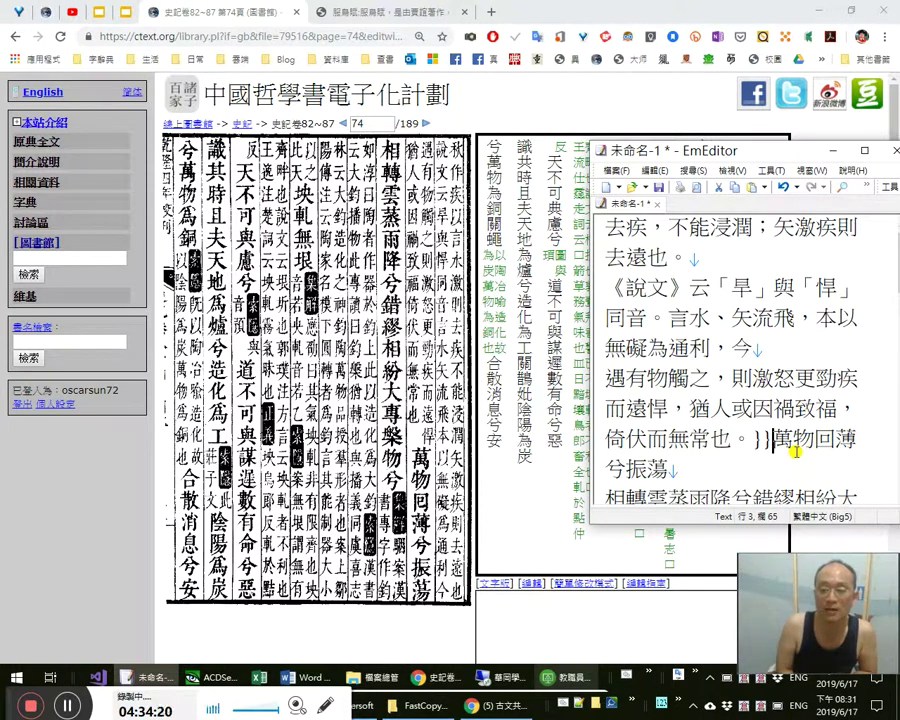
Replace 回薄兮振蕩 after 萬物 in the third line with the variant character 囘
key(Right)
key(Right)
key(Right)
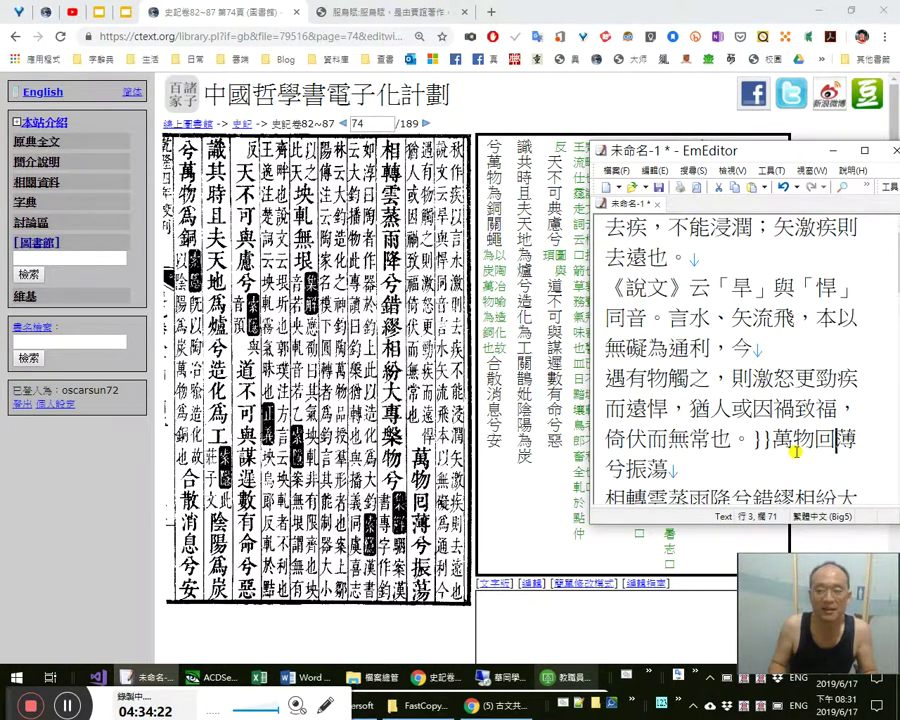
key(shift+End)
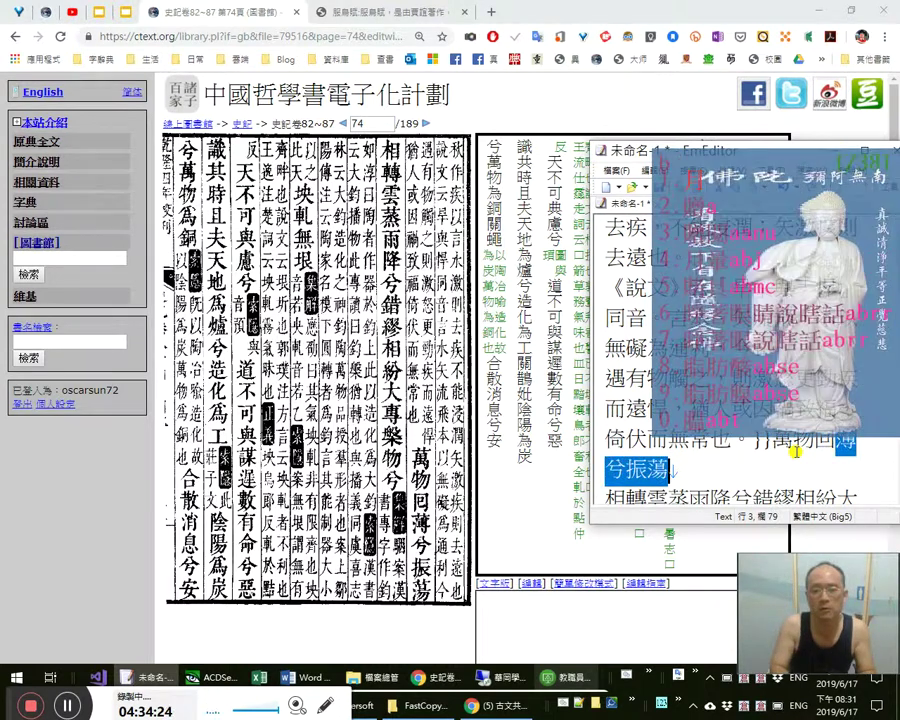
text(囘)
key(Left)
key(BackSpace)
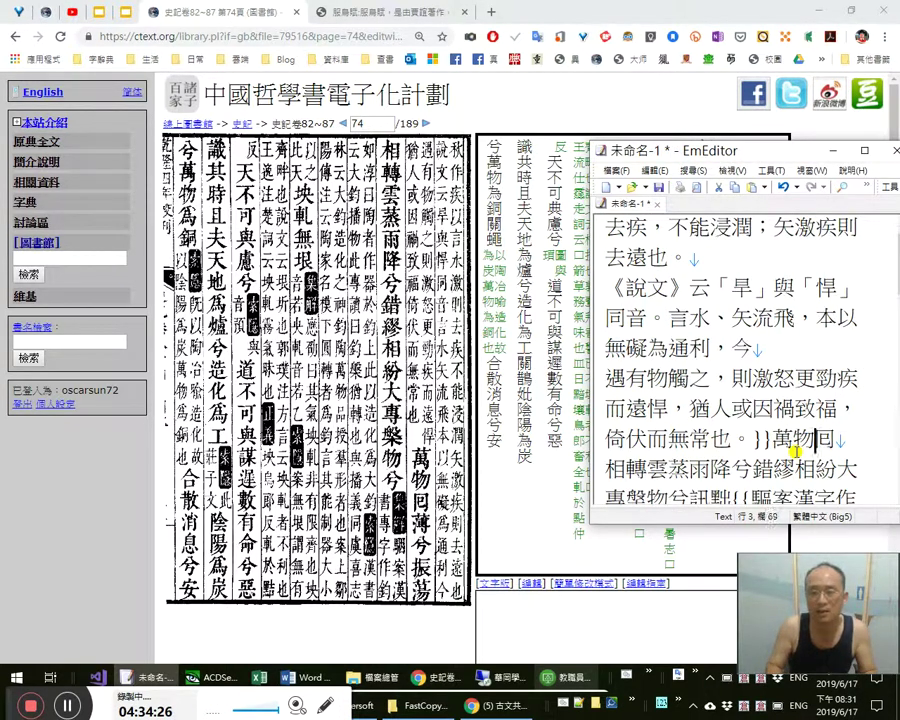
Retype 薄兮振蕩 so it follows 萬物囘 on the same line, with a line break before 相轉雲蒸
key(Right)
key(Right)
key(Right)
key(Left)
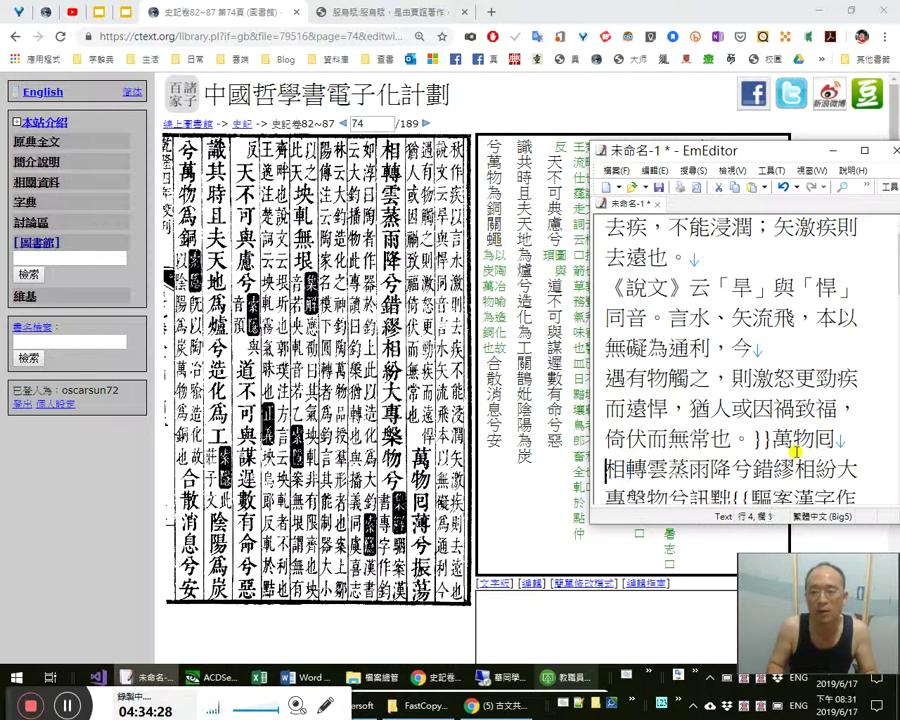
text(薄兮)
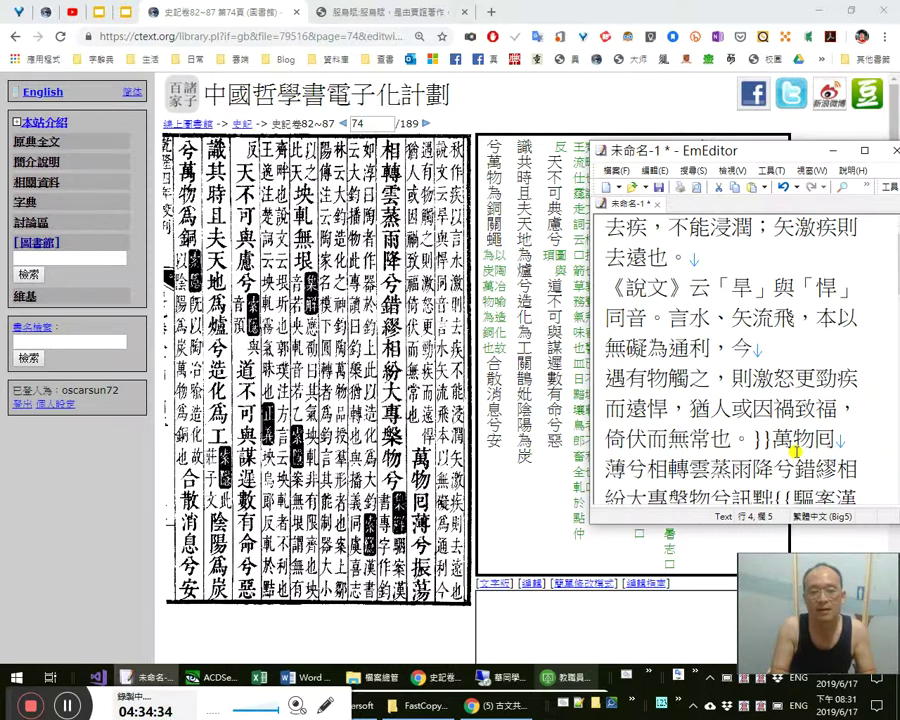
text(振)
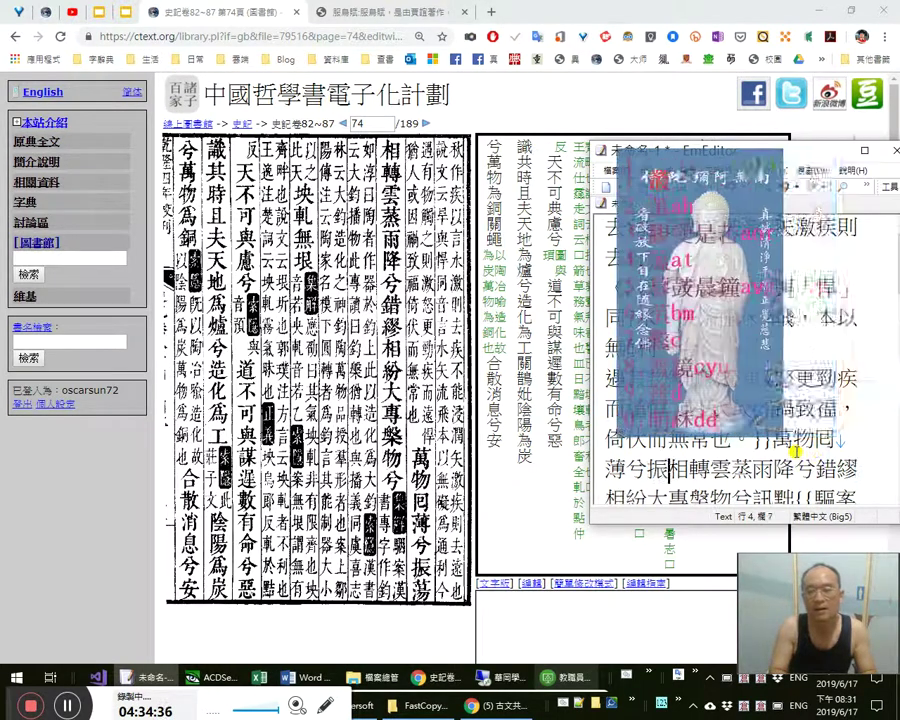
text(蕩)
key(Return)
key(Left)
key(Left)
key(Up)
key(End)
key(Delete)
key(Right)
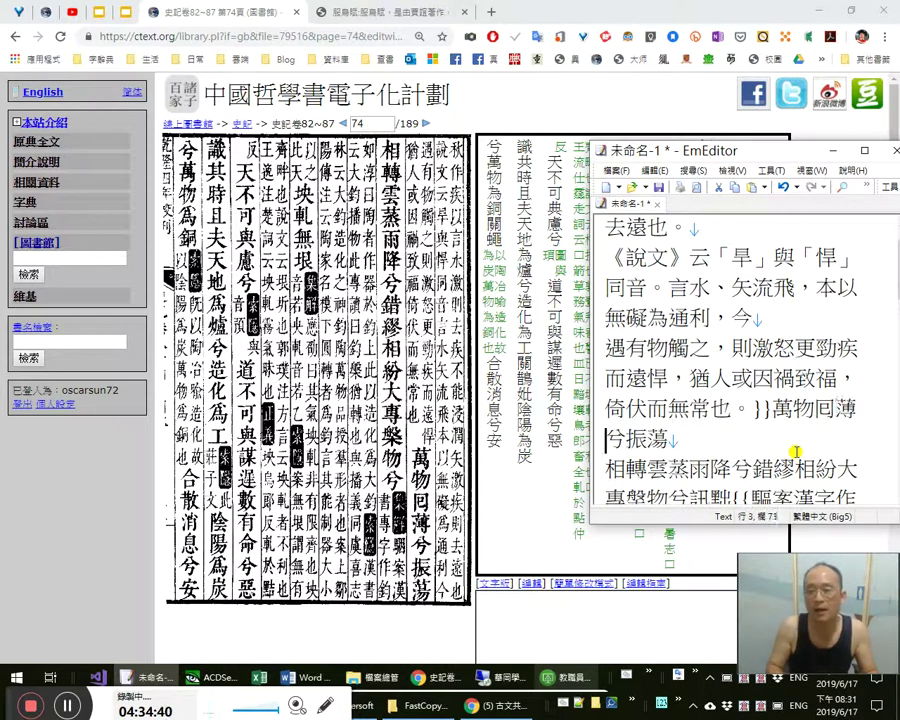
Compare the paired words 囘薄 and 振蕩 in 萬物囘薄兮振蕩 by highlighting each one
key(Right)
key(Right)
key(Right)
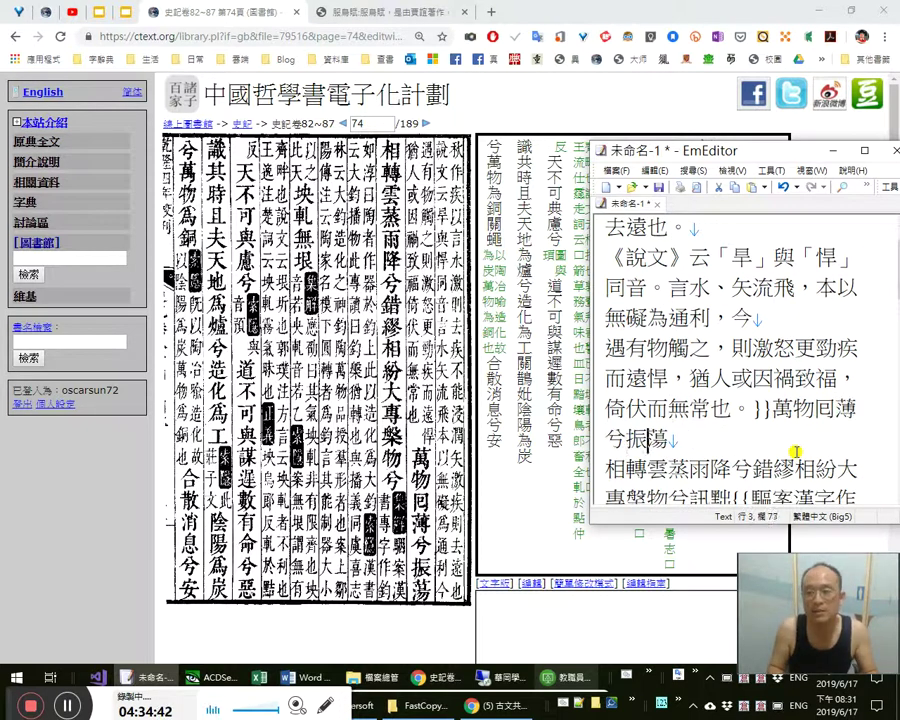
key(shift+Left)
key(shift+Left)
key(Left)
key(Left)
key(Left)
key(Left)
key(shift+Right)
key(shift+Right)
key(Right)
key(Right)
key(Right)
key(Right)
key(shift+Left)
key(shift+Left)
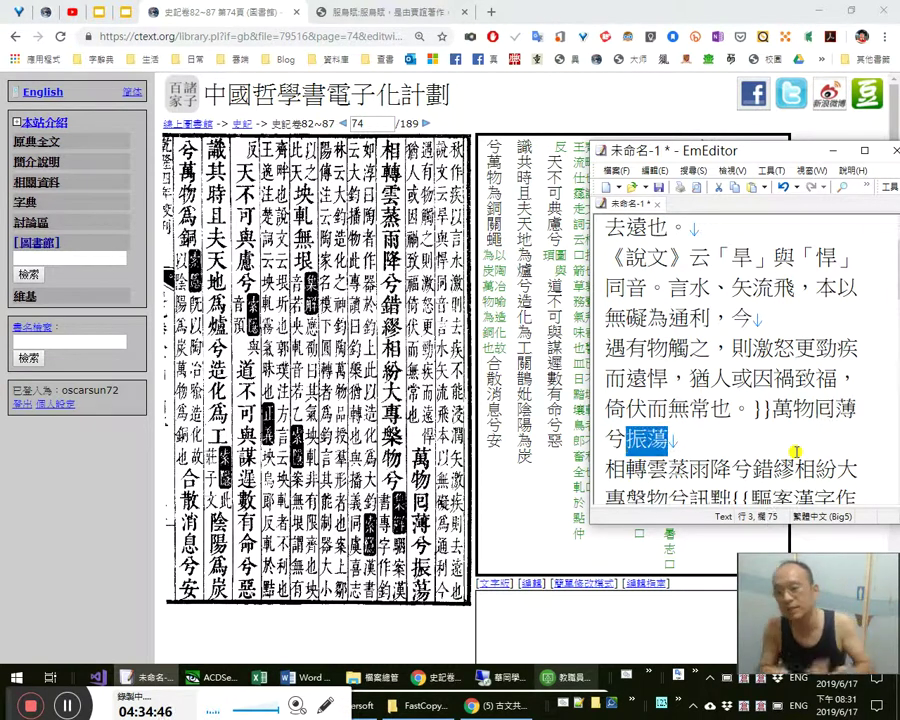
Examine the meaning of 囘薄 after 萬物 and its reading together with the following 兮
key(Up)
key(End)
key(shift+Left)
key(shift+Left)
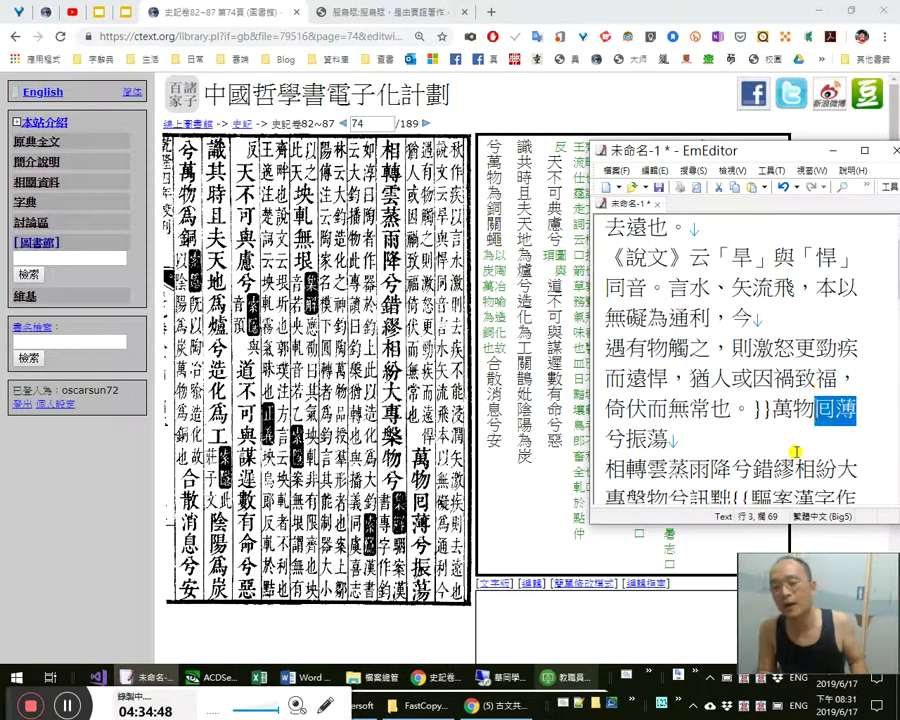
key(Left)
key(Left)
key(Left)
key(Right)
key(Right)
key(Right)
key(Left)
key(shift+Right)
key(shift+Right)
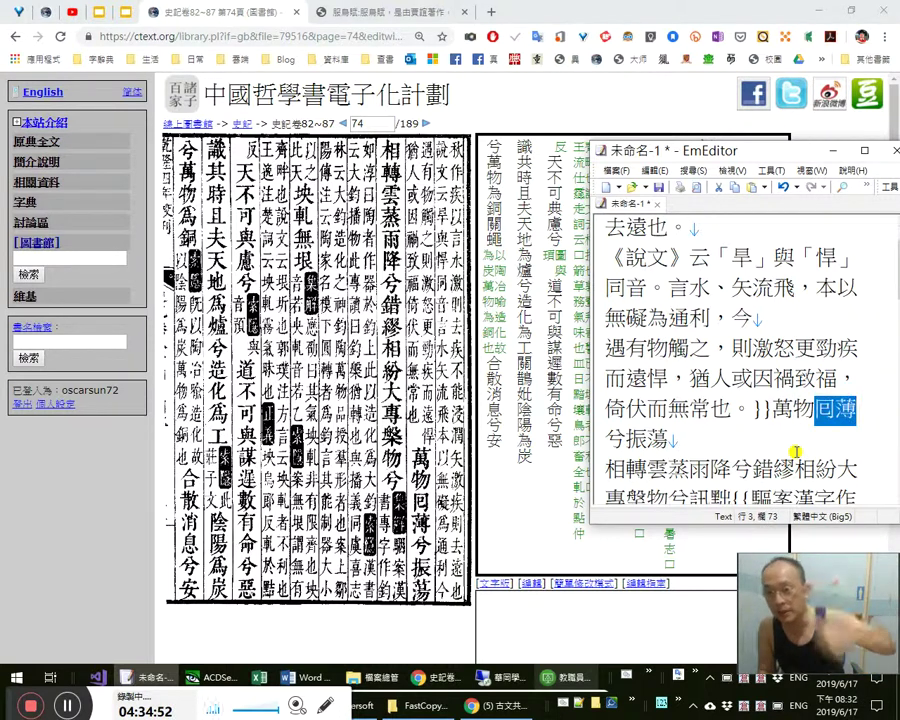
key(Right)
key(Left)
key(Left)
key(Left)
key(Right)
key(shift+Right)
key(shift+Right)
key(Right)
key(shift+Right)
key(Right)
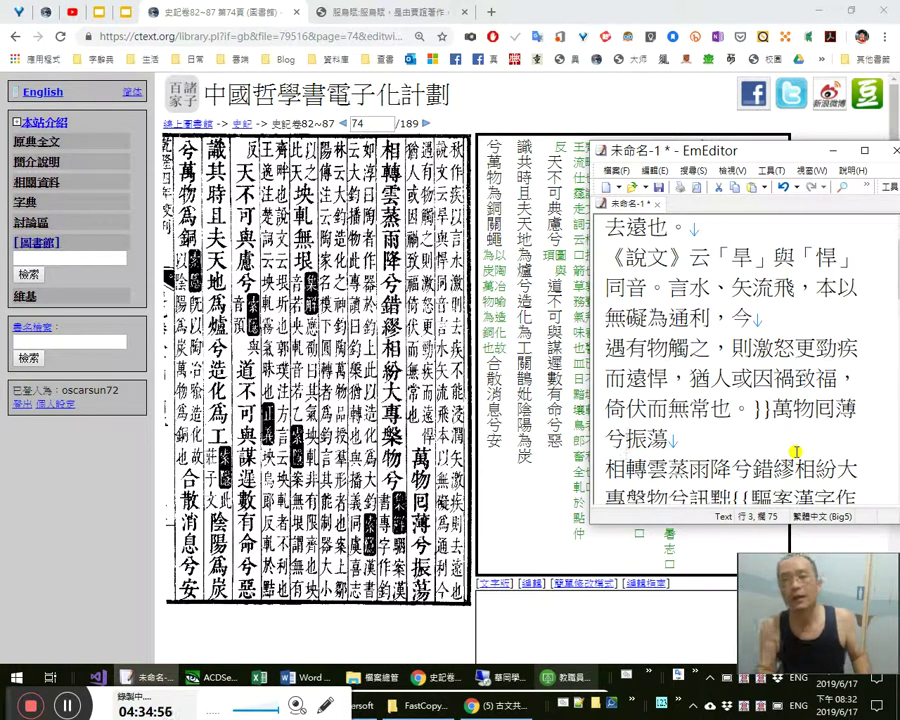
Look back at pages 73 and 72 of the ctext scan in the browser and compare them with page 74
click(418, 165)
click(343, 123)
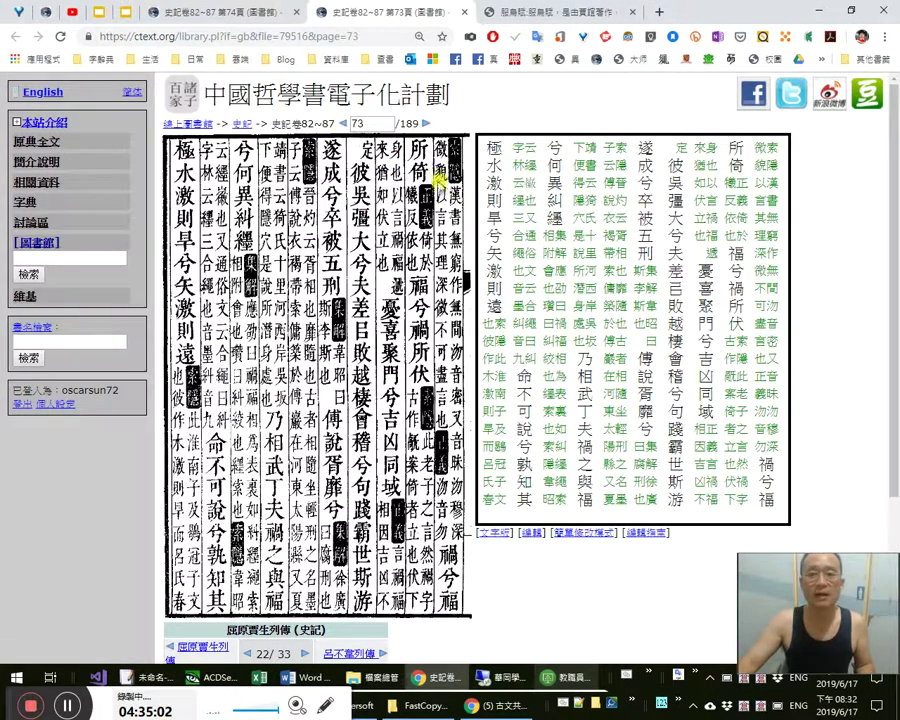
click(343, 123)
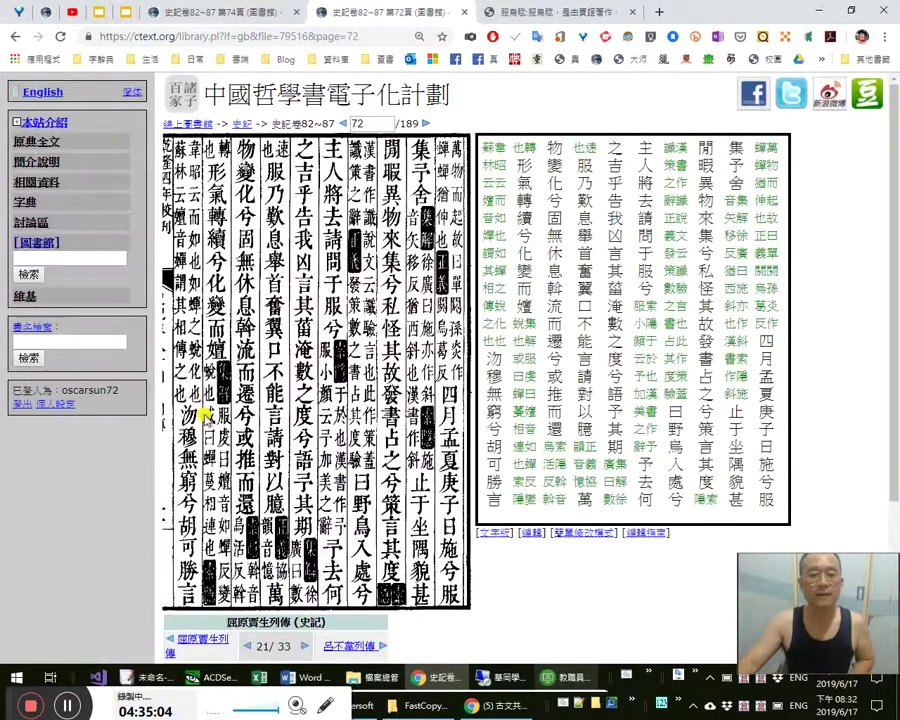
click(252, 14)
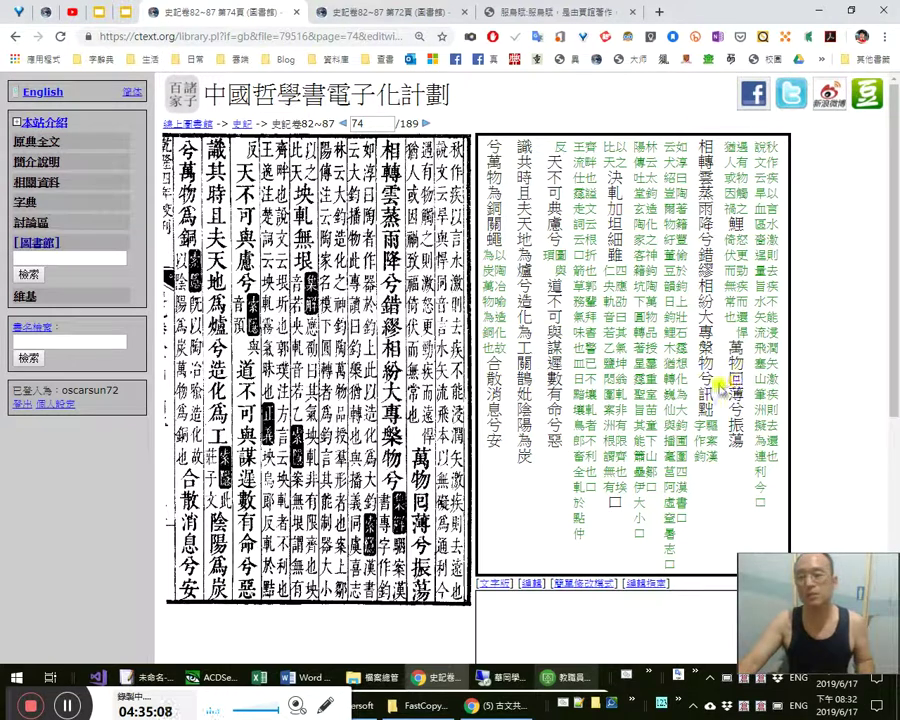
click(415, 12)
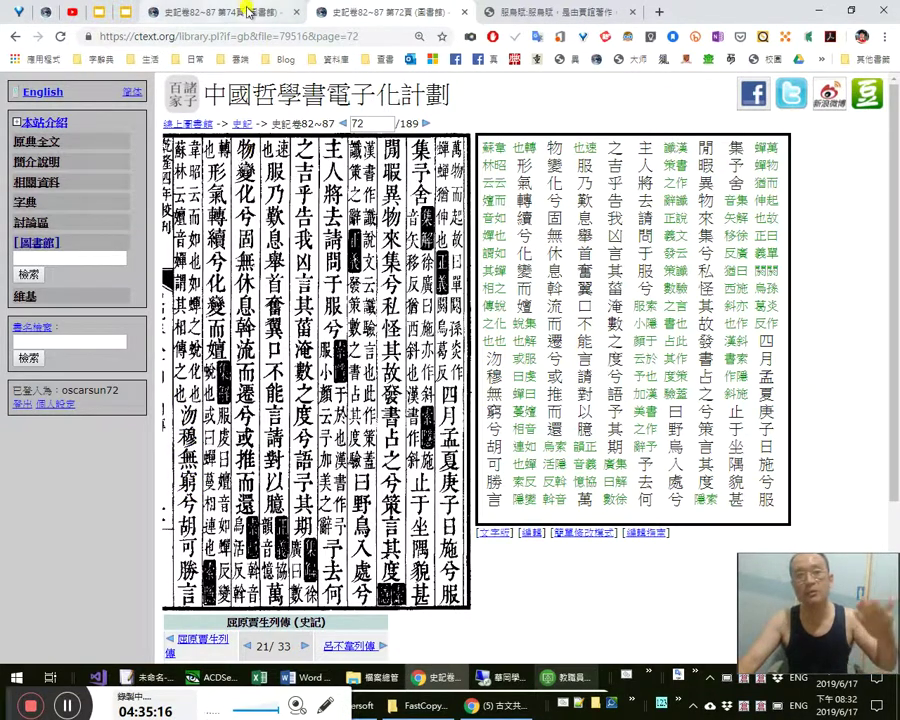
click(176, 10)
Return to EmEditor, highlight 囘薄 in the third line once more and place the cursor after 兮振蕩
key(alt+Tab)
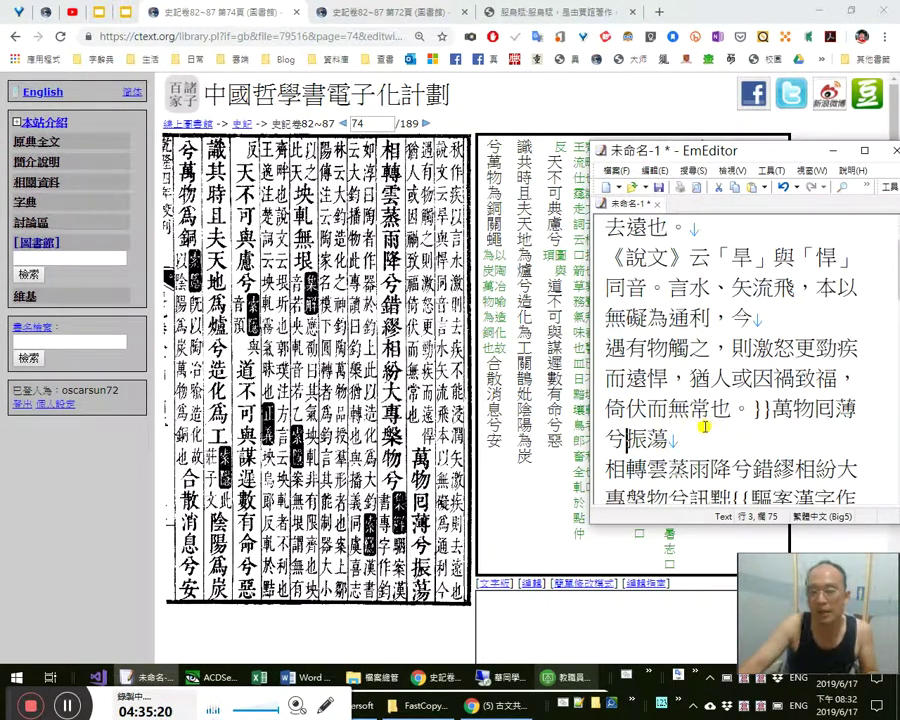
drag(816, 410, 893, 406)
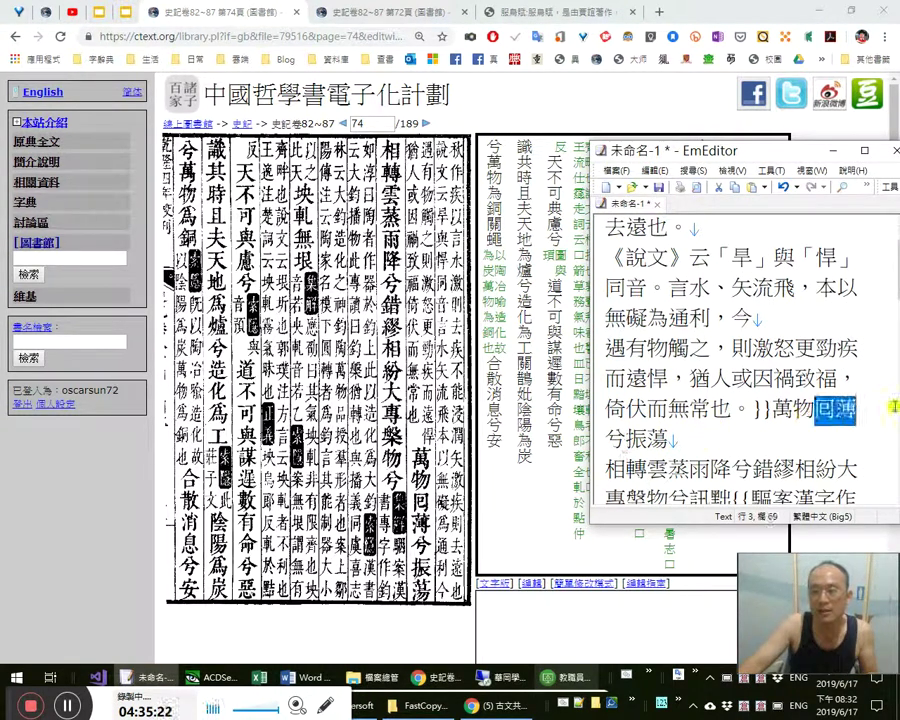
click(743, 438)
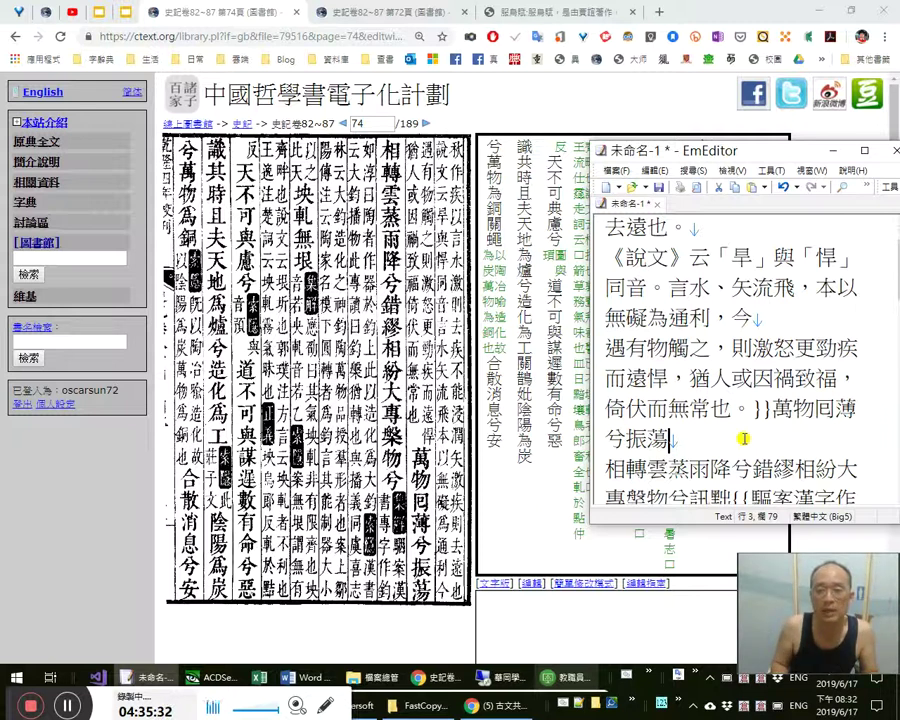
Insert a semicolon (；) after 相轉 at the start of the fourth line, before 雲蒸雨降兮
key(Down)
key(Left)
text(。)
key(shift+Left)
text(；)
key(Right)
key(Right)
key(Right)
key(Right)
key(Right)
key(Right)
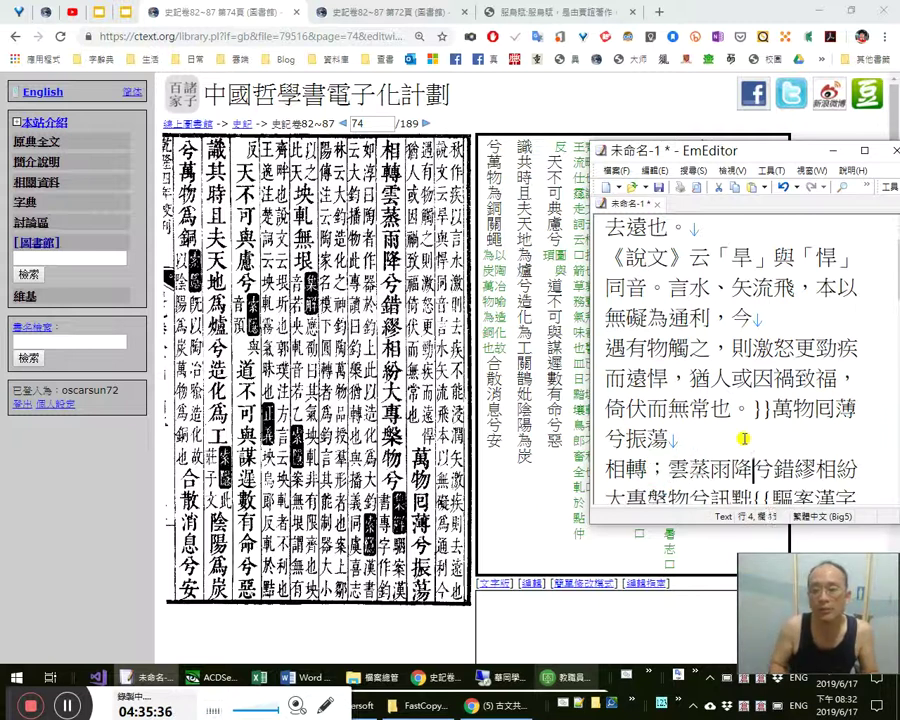
Reread 兮振蕩 together with 相轉；雲蒸雨降兮 on the fourth line to check the phrasing
key(Up)
key(Right)
key(Right)
key(Right)
key(Right)
key(Right)
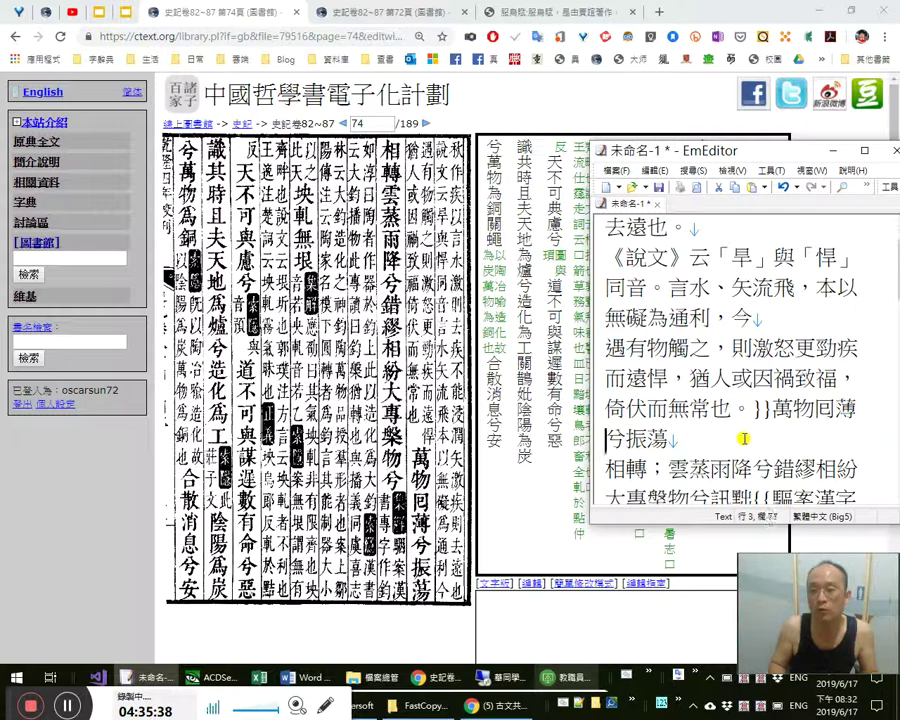
key(Down)
key(Right)
key(Right)
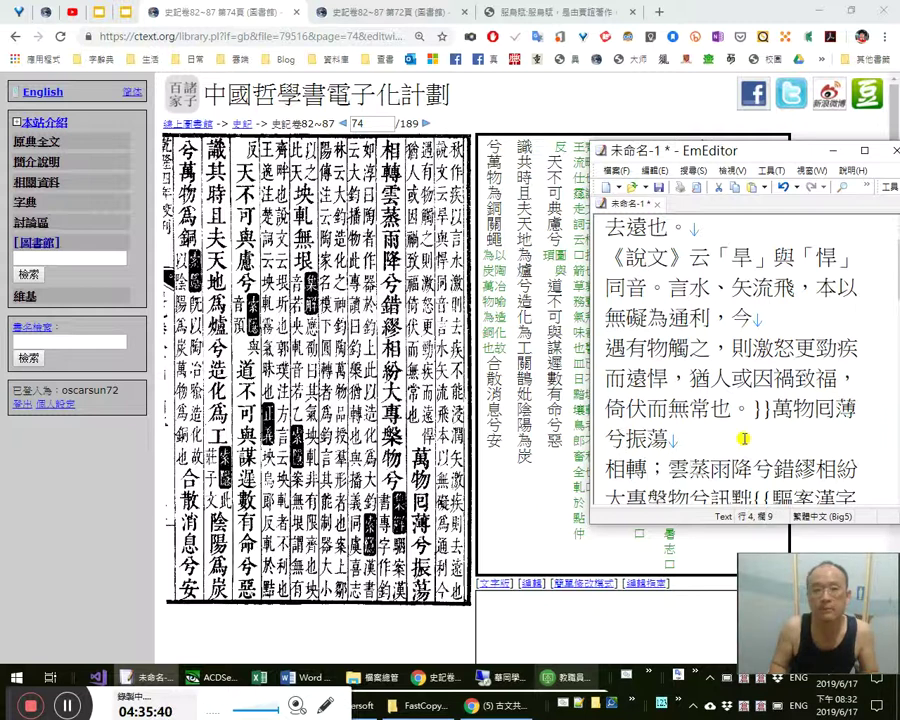
key(Right)
key(Right)
key(Right)
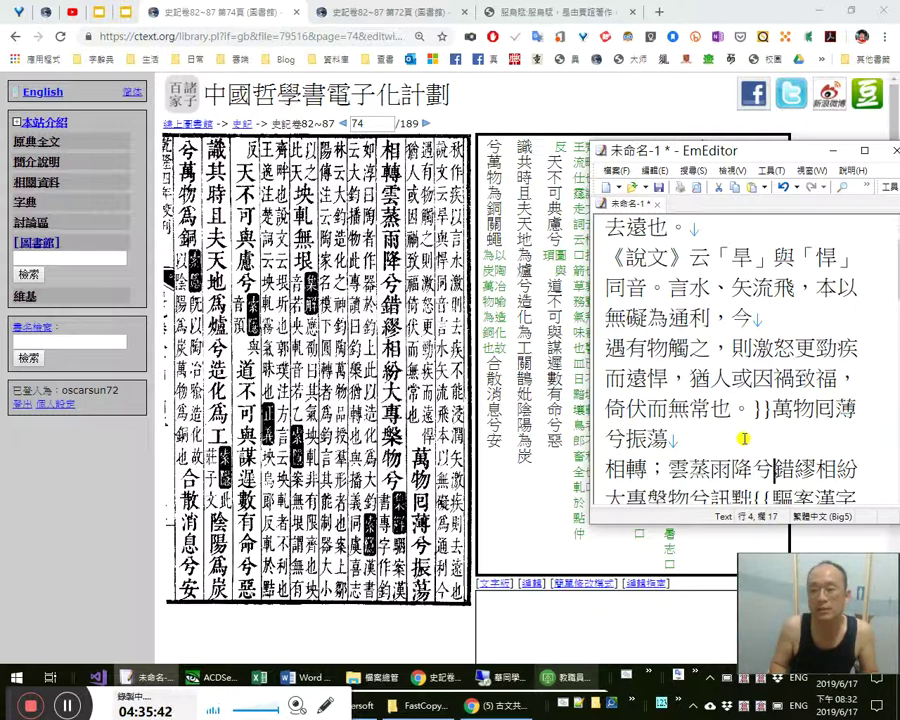
Insert a full stop (。) after 錯繆相紛 in the fourth line, before 大專槃物兮
key(Up)
key(Up)
key(End)
key(Right)
key(Right)
key(End)
text(。)
Compare the phrase endings 轉 and 紛 in the fourth line by highlighting each character
key(Up)
key(Up)
key(Right)
key(Right)
key(Down)
key(shift+Left)
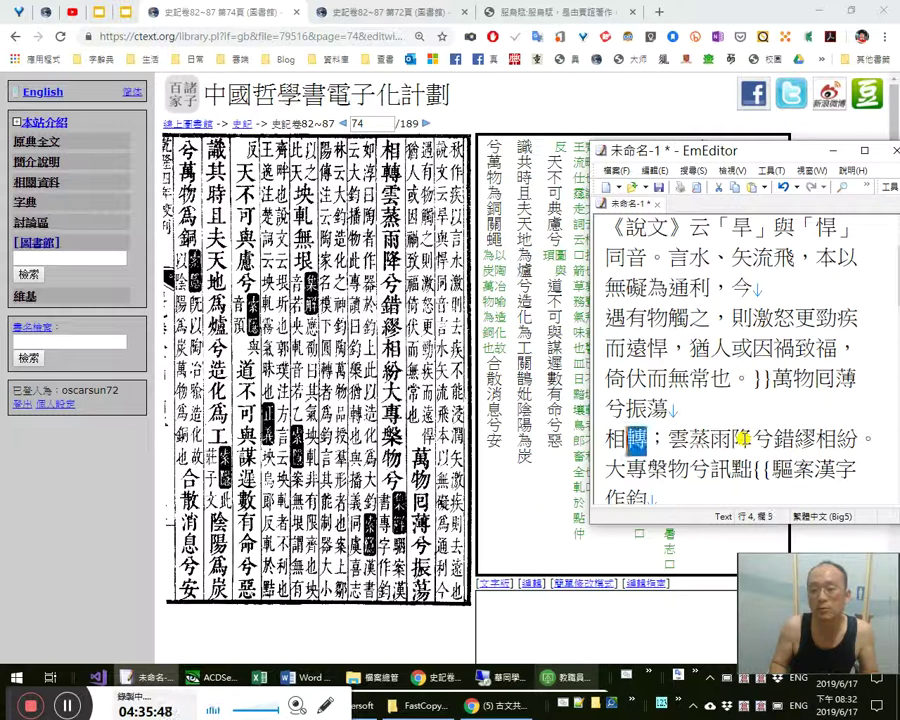
key(End)
key(Left)
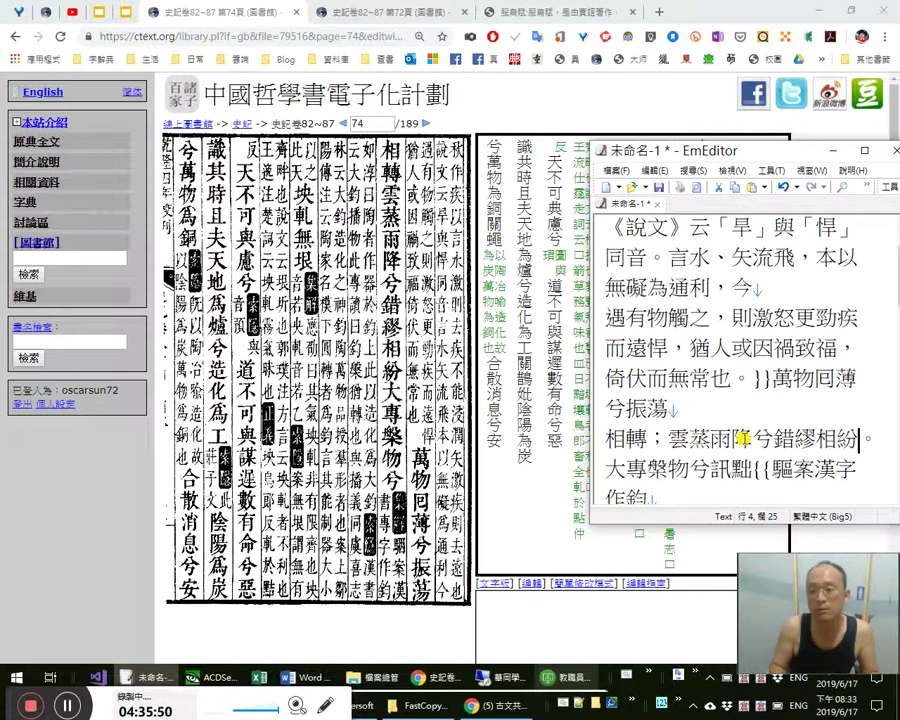
key(shift+Left)
Insert a comma (，) between 雲蒸雨降兮 and 錯繆相紛 in the fourth line
key(Left)
key(Left)
key(Left)
key(Left)
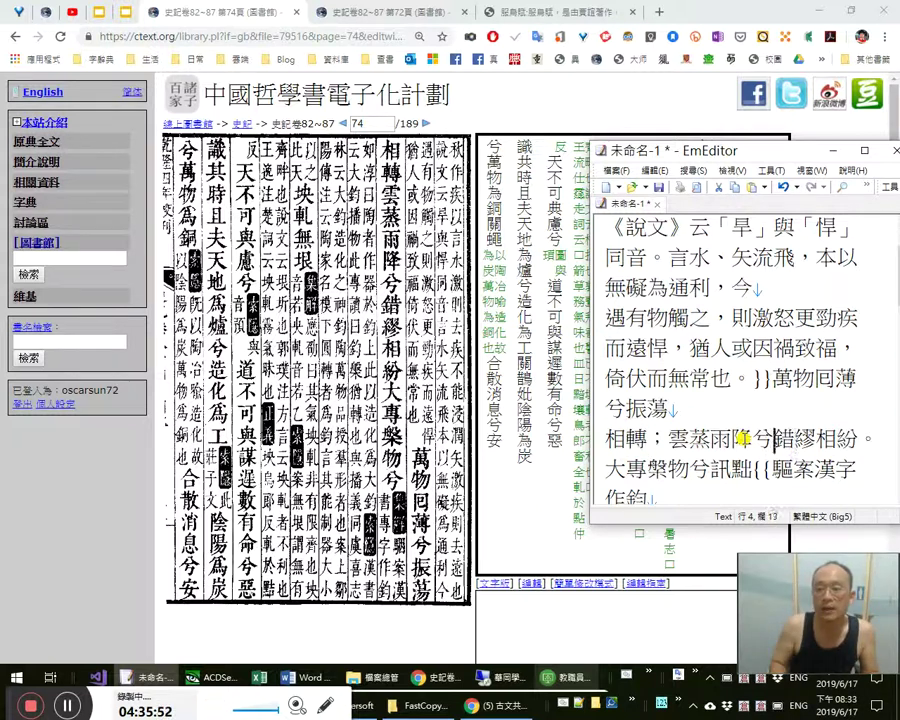
text(，)
key(Left)
Examine 相紛 against 相轉, highlighting the sentence from 雲蒸雨降兮 and the whole passage from 萬物囘薄 through 錯繆相紛
key(Right)
key(Right)
key(Right)
key(shift+Right)
key(shift+Right)
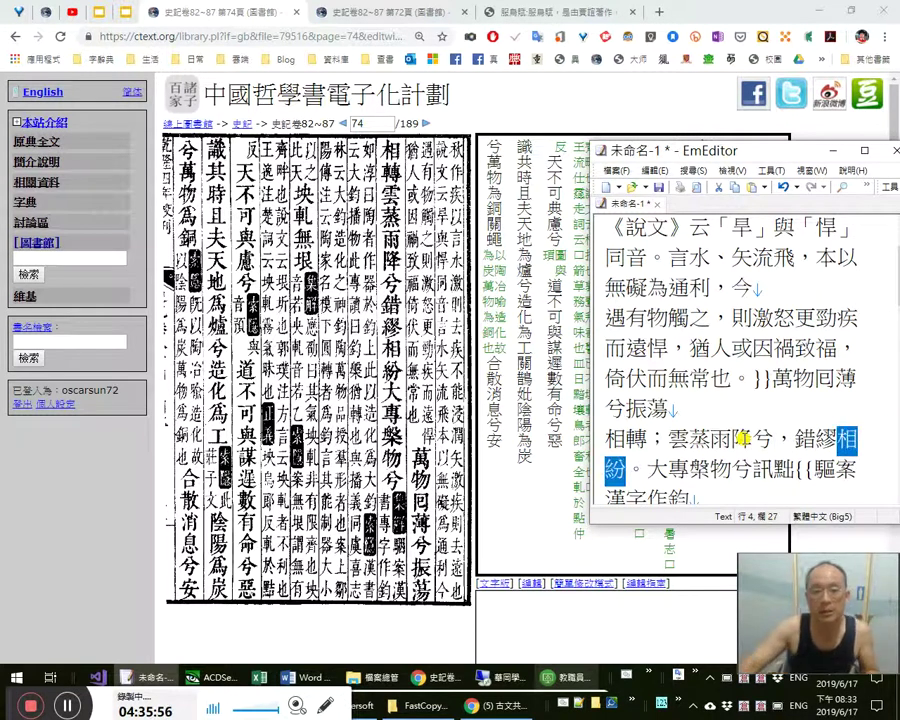
click(639, 460)
drag(629, 468, 631, 441)
click(630, 440)
click(650, 436)
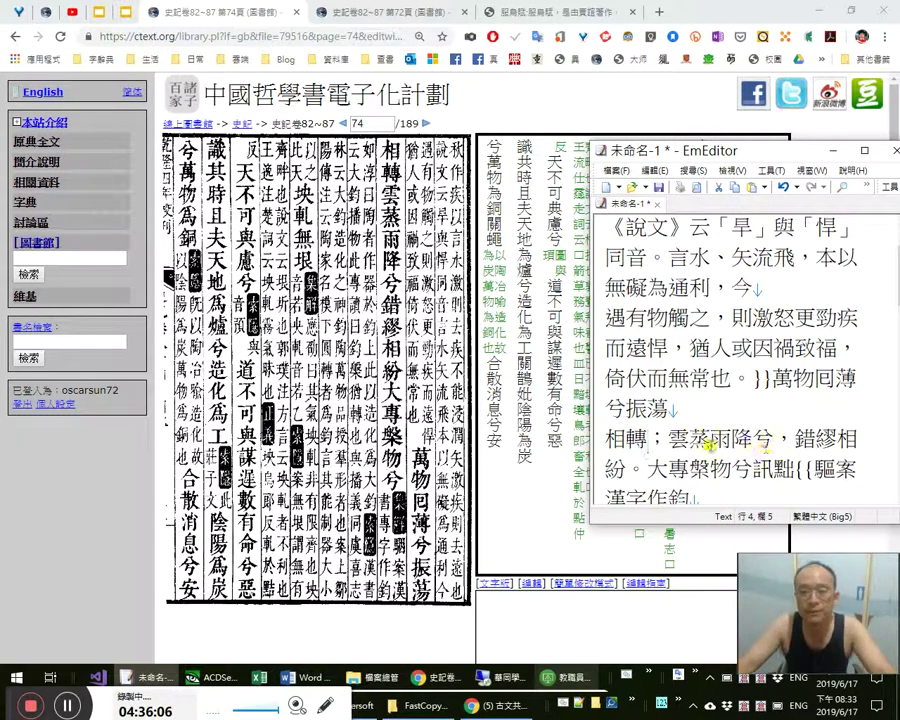
drag(667, 439, 646, 467)
drag(773, 381, 644, 466)
click(692, 448)
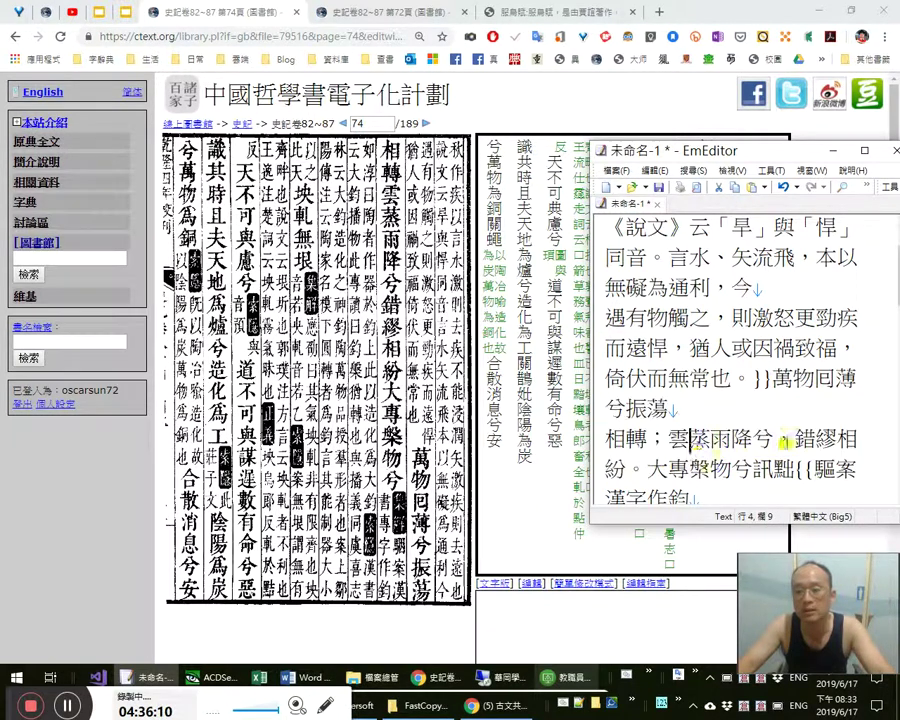
Select and copy ，錯繆相紛 with its leading comma from the fourth line
click(798, 440)
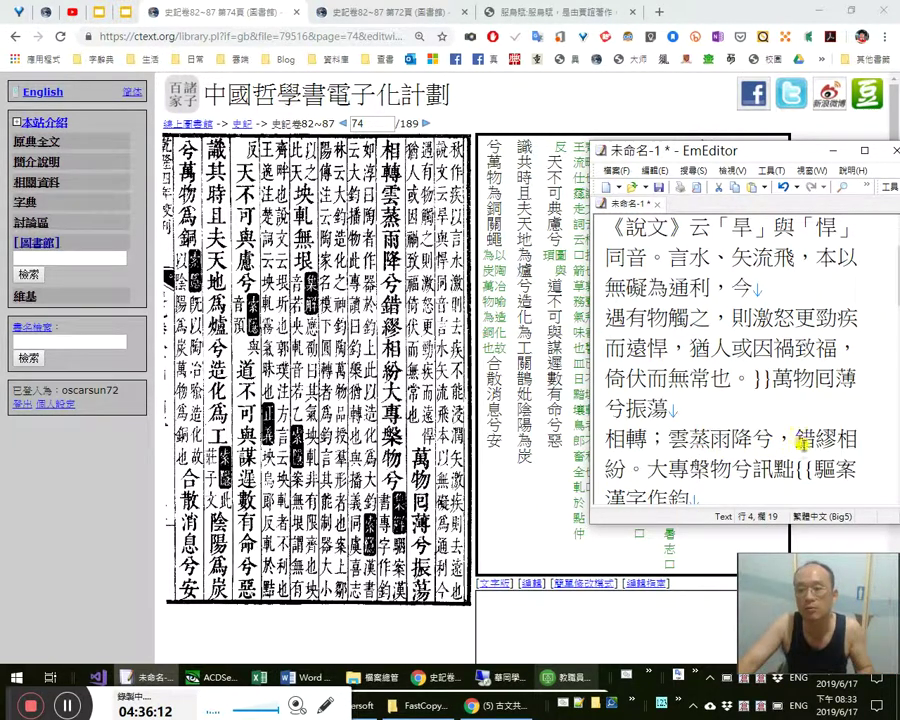
key(Left)
key(shift+Right)
key(shift+Right)
key(shift+Right)
key(shift+Right)
key(shift+Right)
key(shift+Right)
key(shift+Left)
key(ctrl+c)
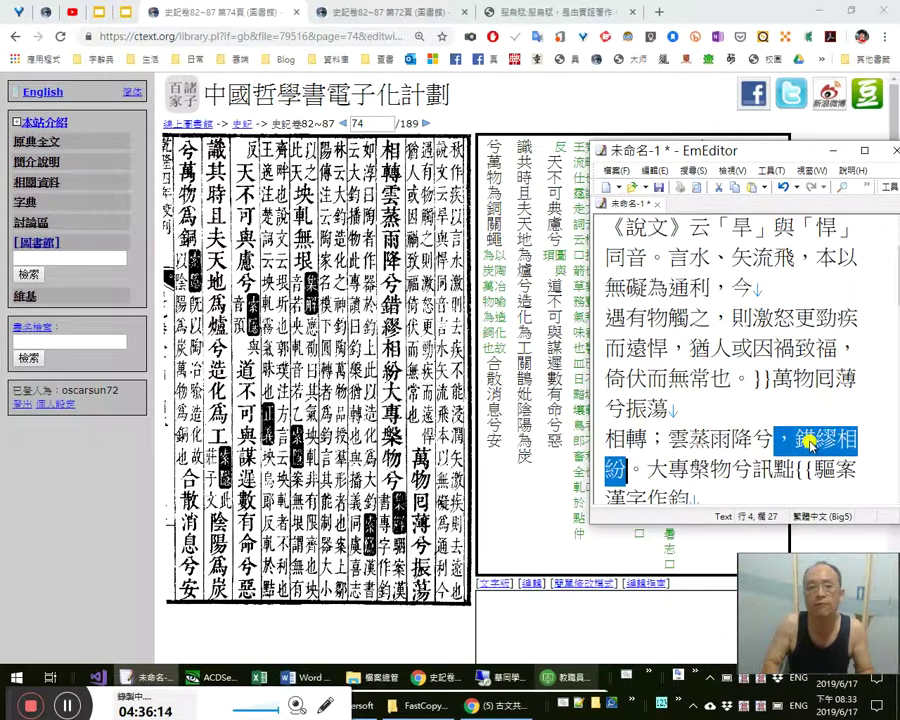
Switch to the 服鳥賦 article in the browser and search it for the copied phrase ，錯繆相紛
key(alt+Tab)
key(ctrl+Tab)
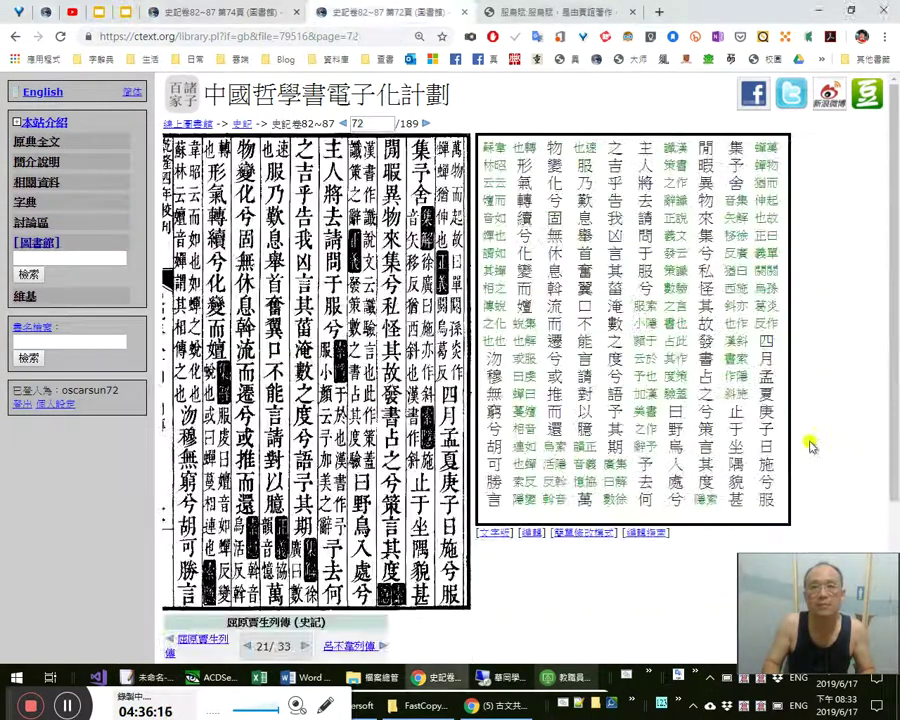
key(ctrl+Tab)
key(ctrl+f)
key(ctrl+v)
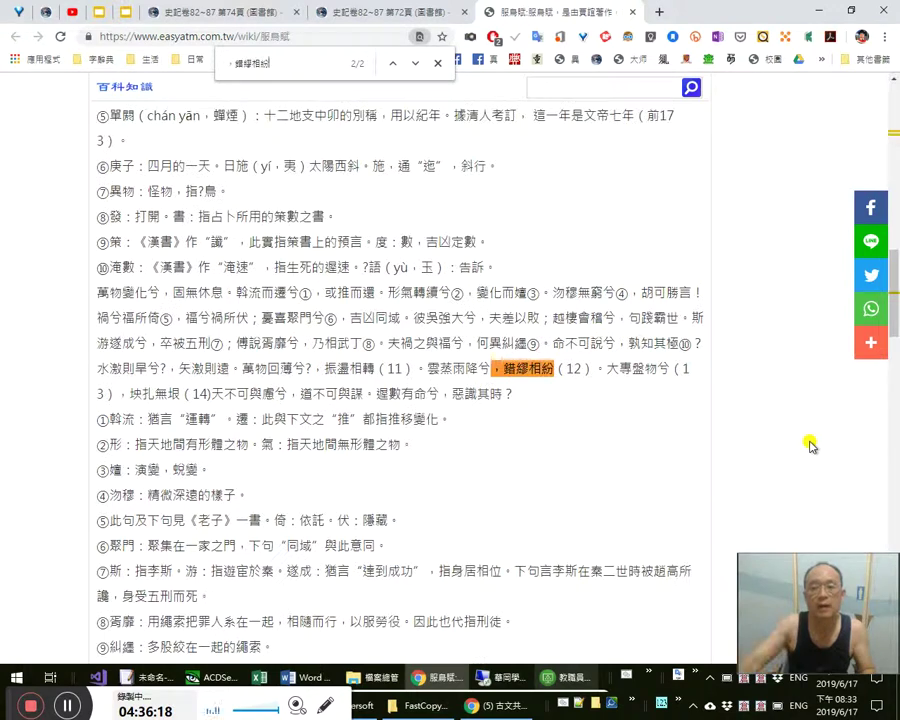
Compare the punctuation around 振盪相轉 and 錯繆相紛 in the article's 史記 and 漢書 versions of the poem
scroll(572, 480, up, 5)
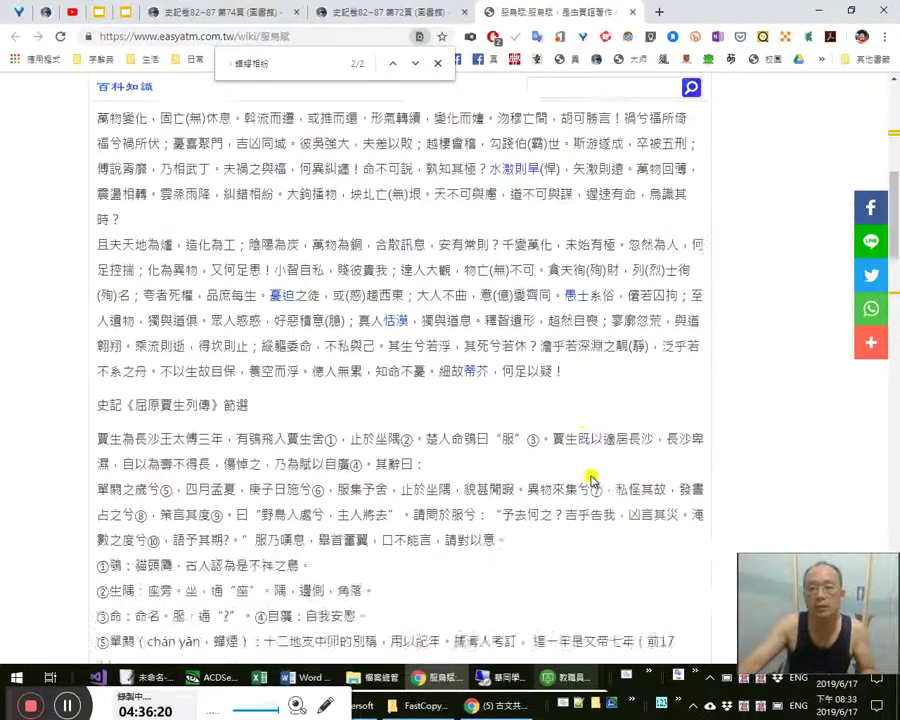
scroll(592, 480, down, 4)
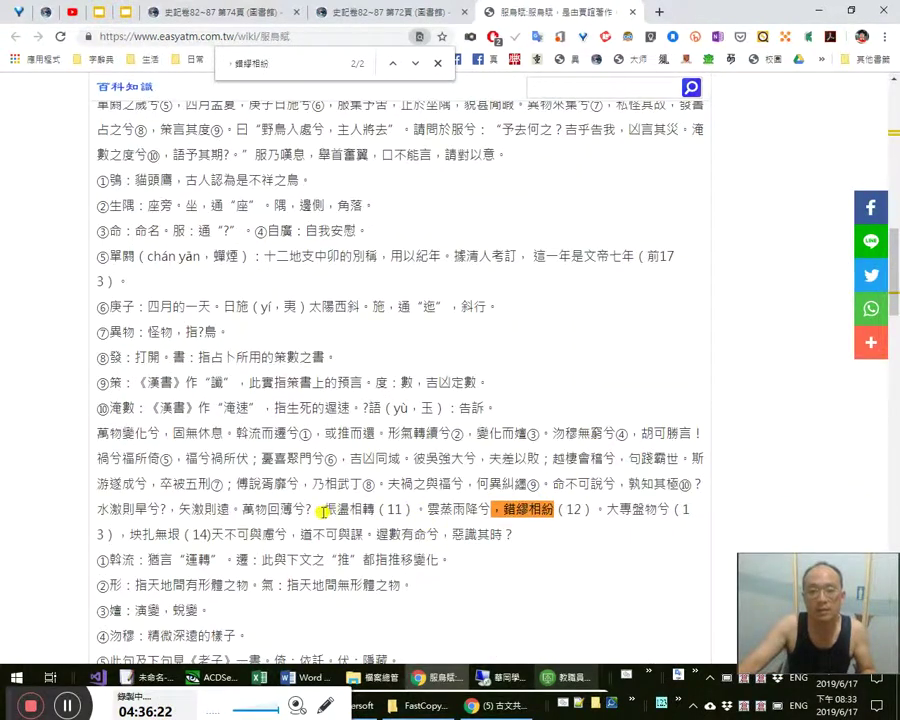
scroll(522, 512, up, 1)
scroll(530, 511, up, 13)
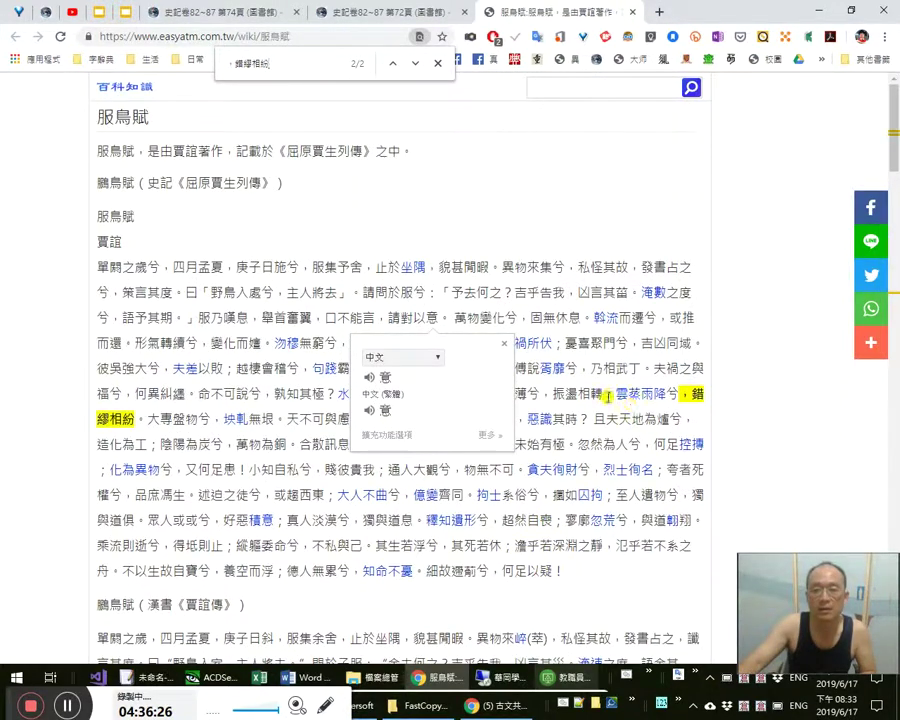
click(566, 393)
scroll(626, 431, down, 5)
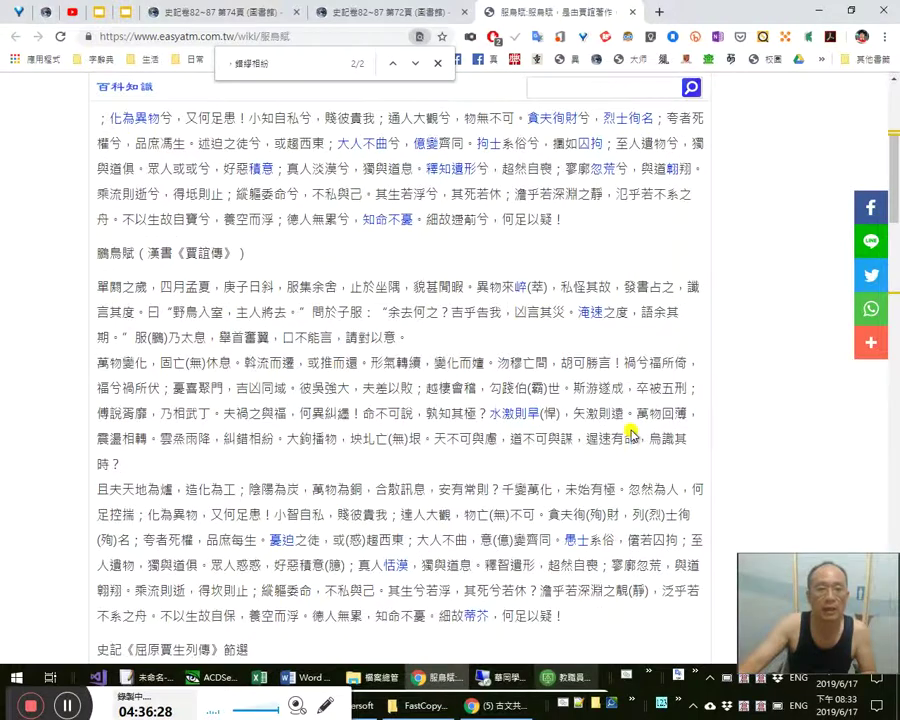
scroll(635, 437, down, 2)
scroll(641, 440, up, 7)
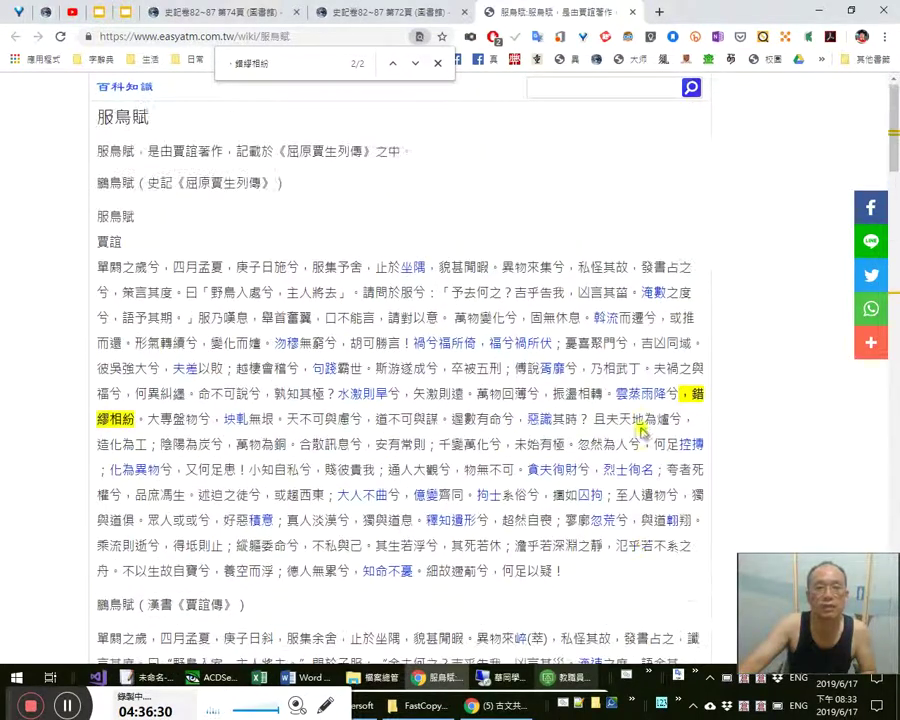
Bring the page 74 scan back up in the browser and return to EmEditor at 大專槃物兮
click(345, 10)
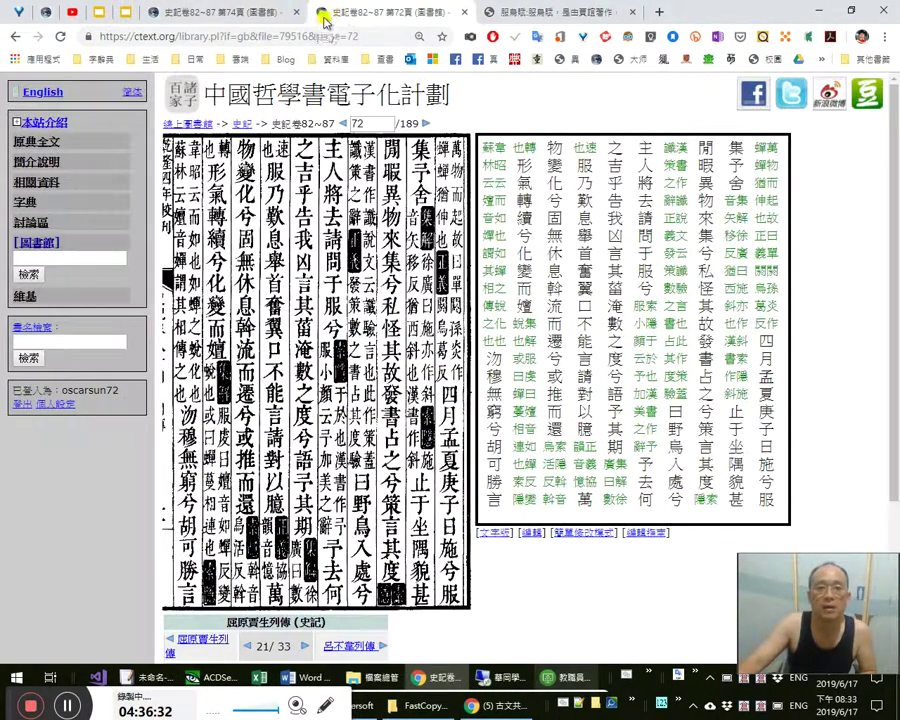
click(230, 12)
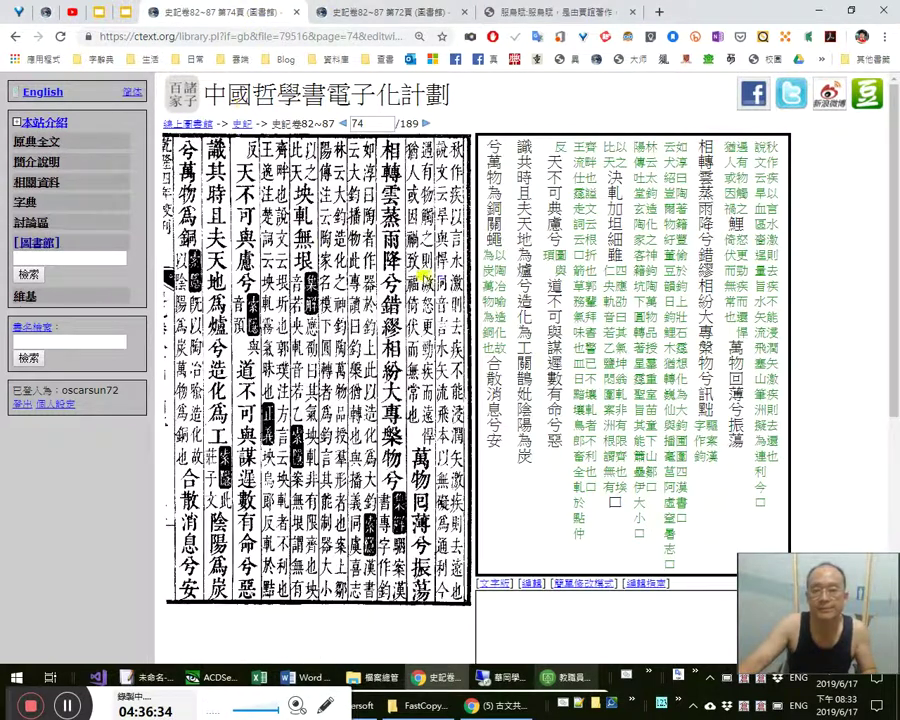
key(alt+Tab)
click(673, 442)
click(678, 465)
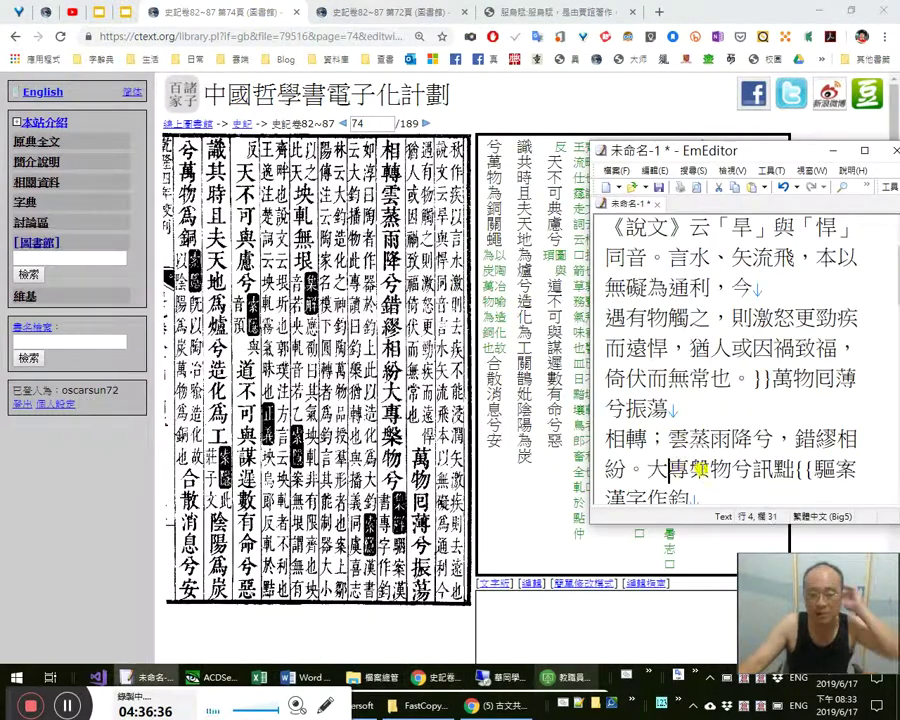
Replace the erroneous 訊點 after 大專槃物兮 with a comma (，)
key(Left)
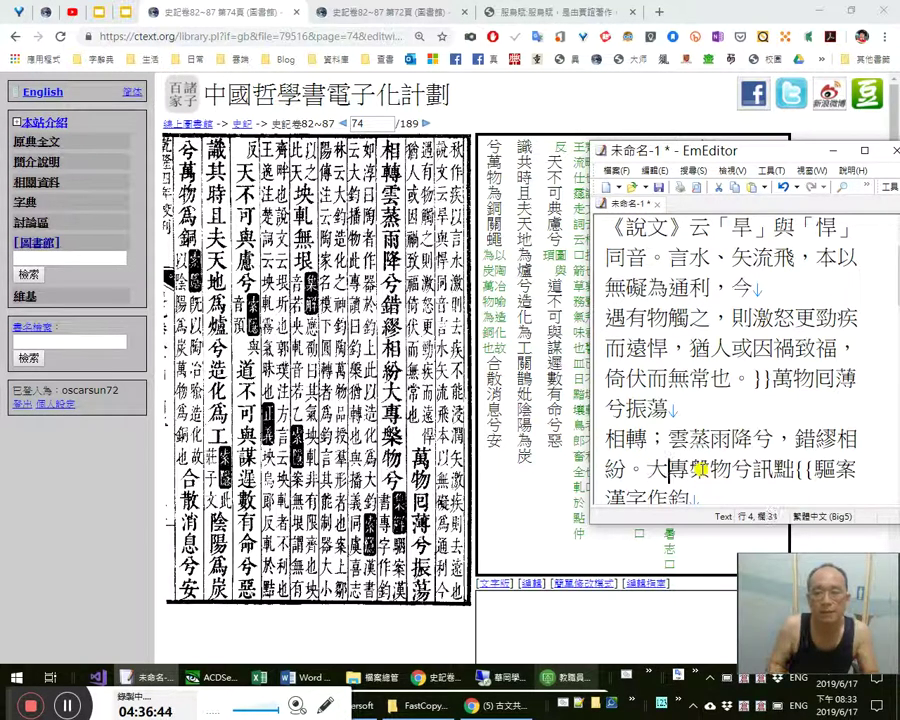
key(Right)
key(Right)
key(shift+Right)
key(shift+Right)
key(Delete)
text(，)
Try out characters related to 專, including 團 and 糰, after 大專 in the fourth line and remove them again
key(Left)
key(Left)
key(Left)
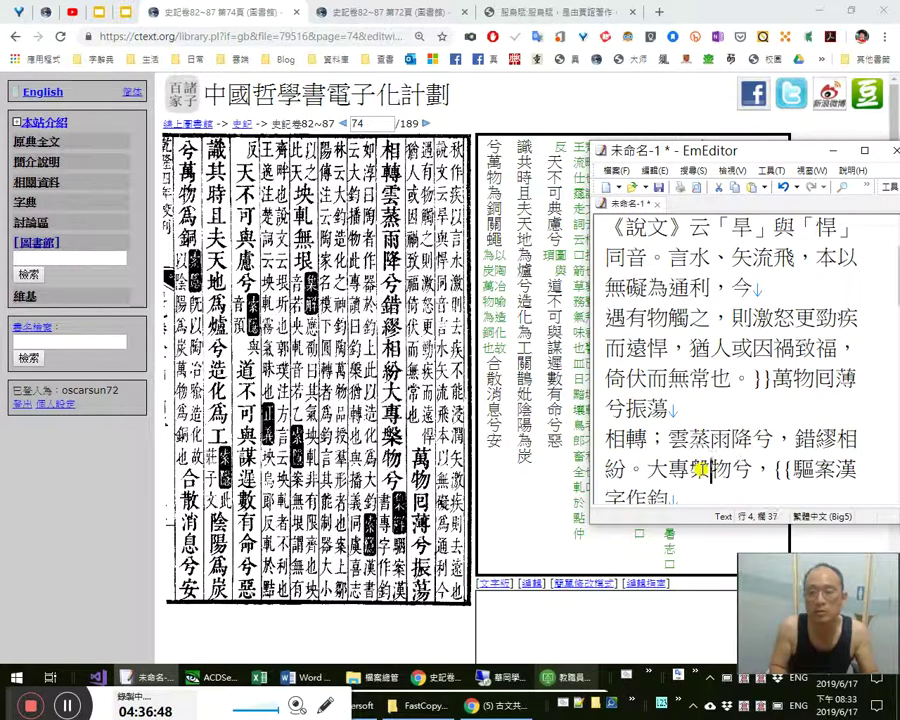
text(播)
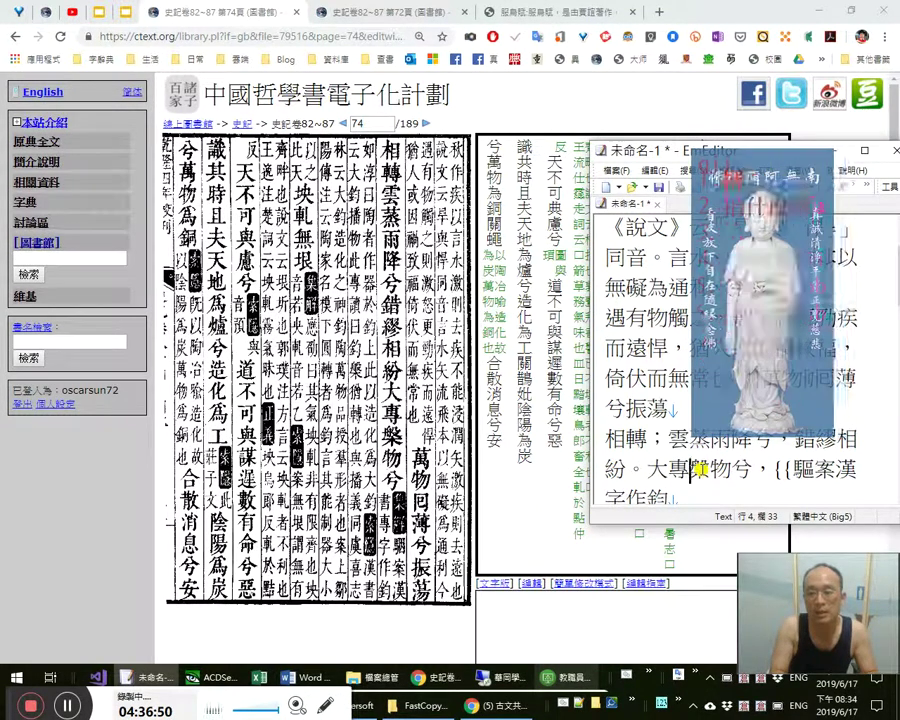
text(團)
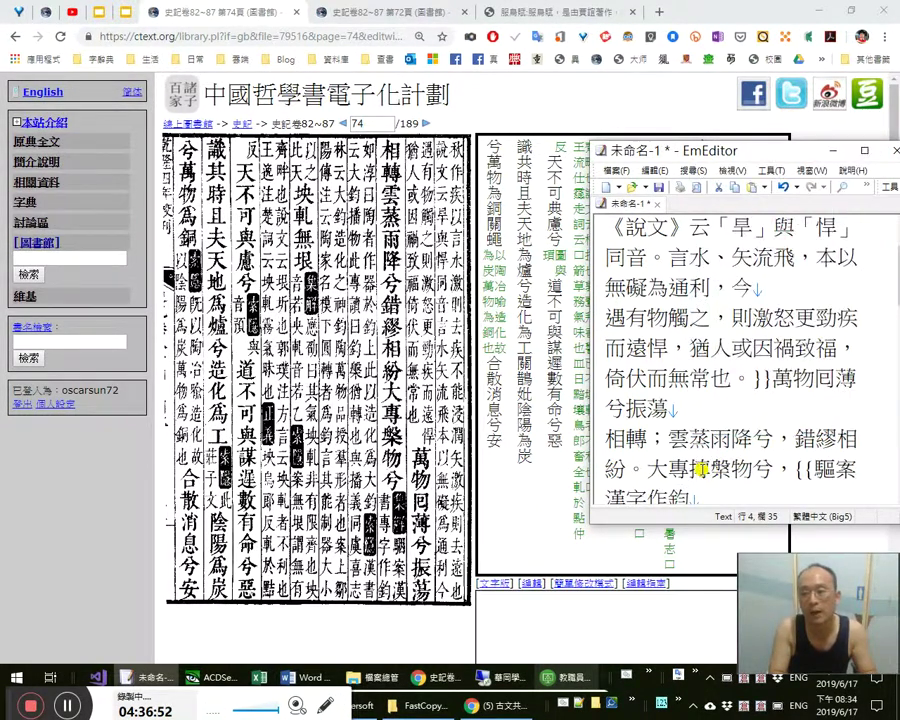
text(慱)
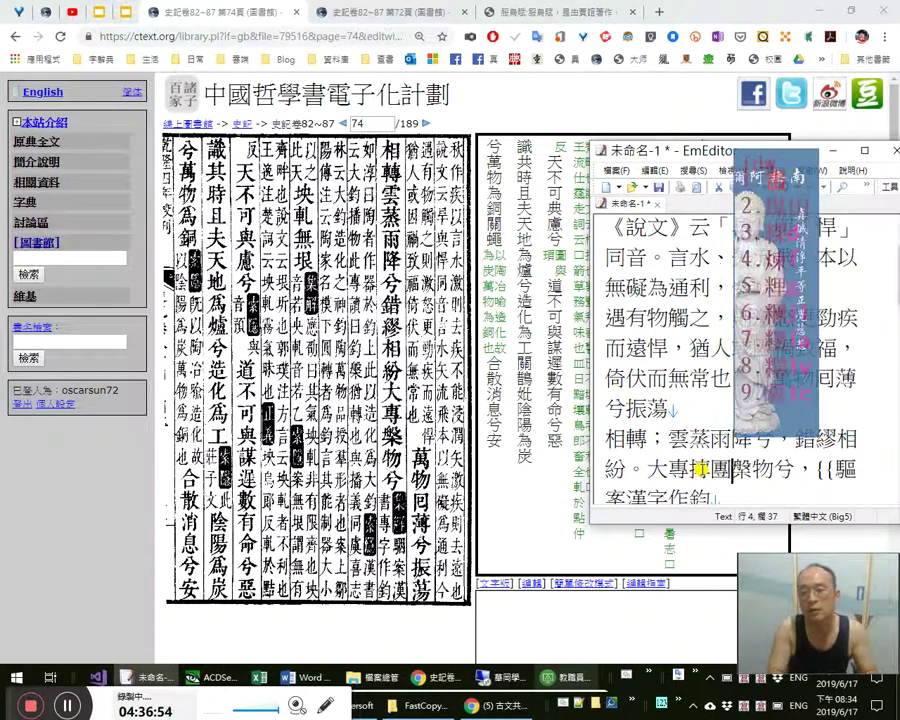
key(shift+Left)
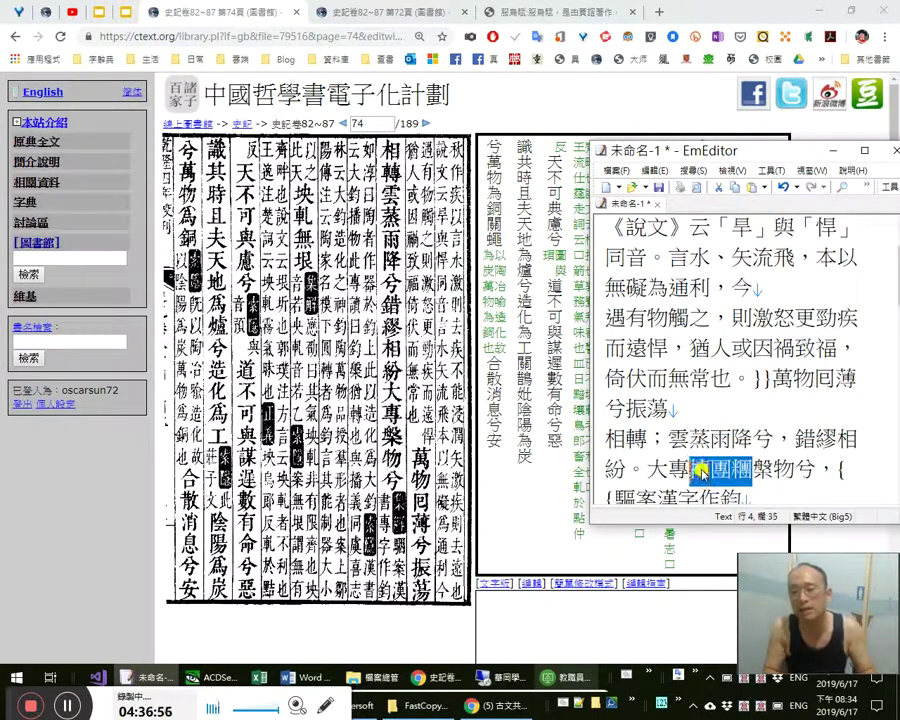
key(BackSpace)
key(BackSpace)
key(BackSpace)
Highlight 槃 in 大專槃物兮, try the characters 盉 and 盤 after it and remove them again
key(shift+Left)
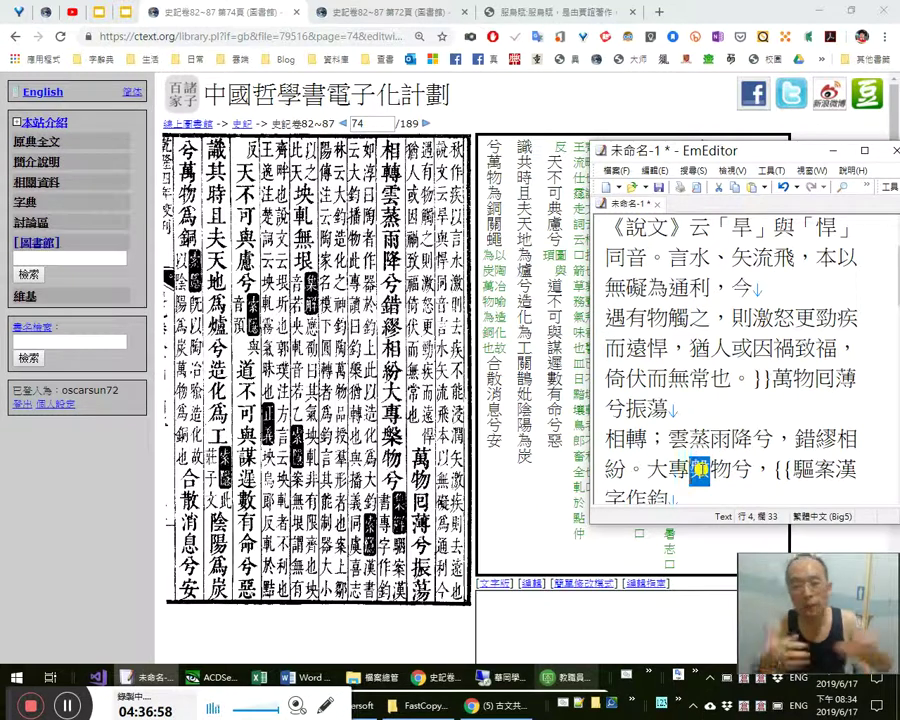
key(Right)
text(盉)
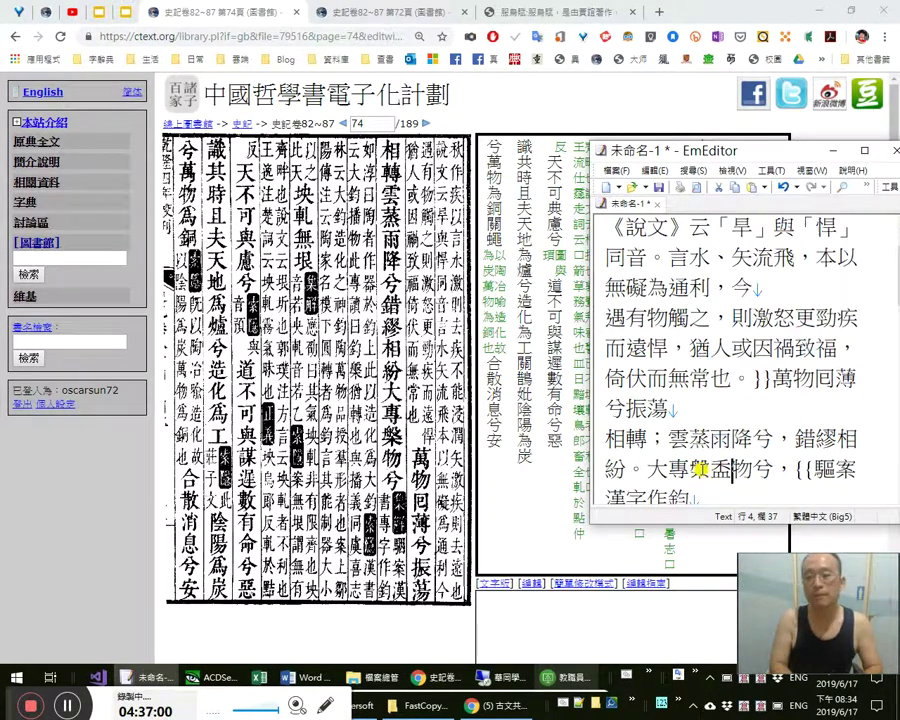
key(shift+Left)
text(盤)
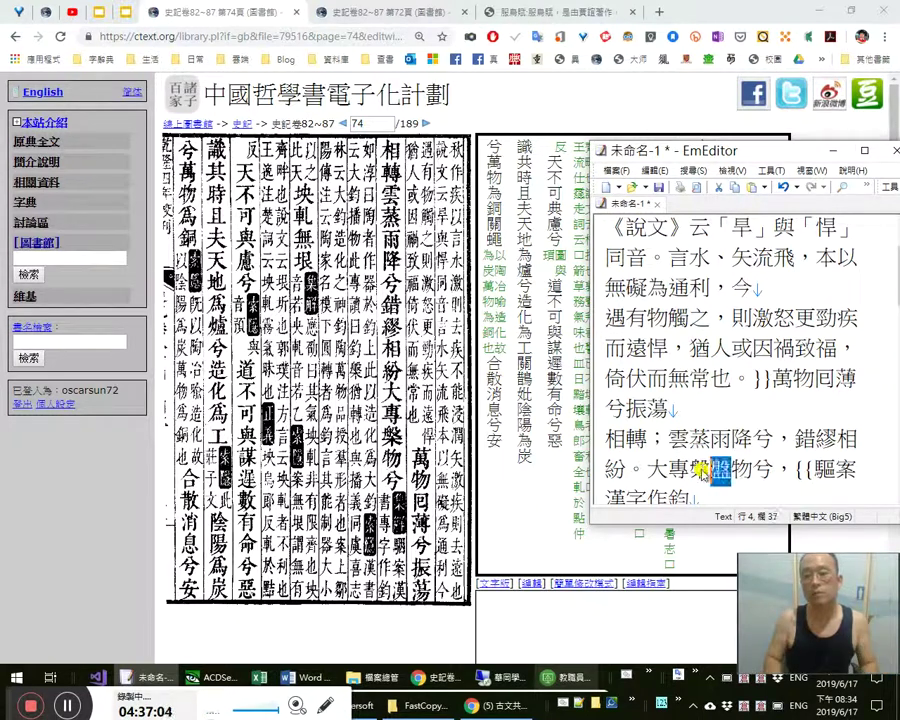
key(BackSpace)
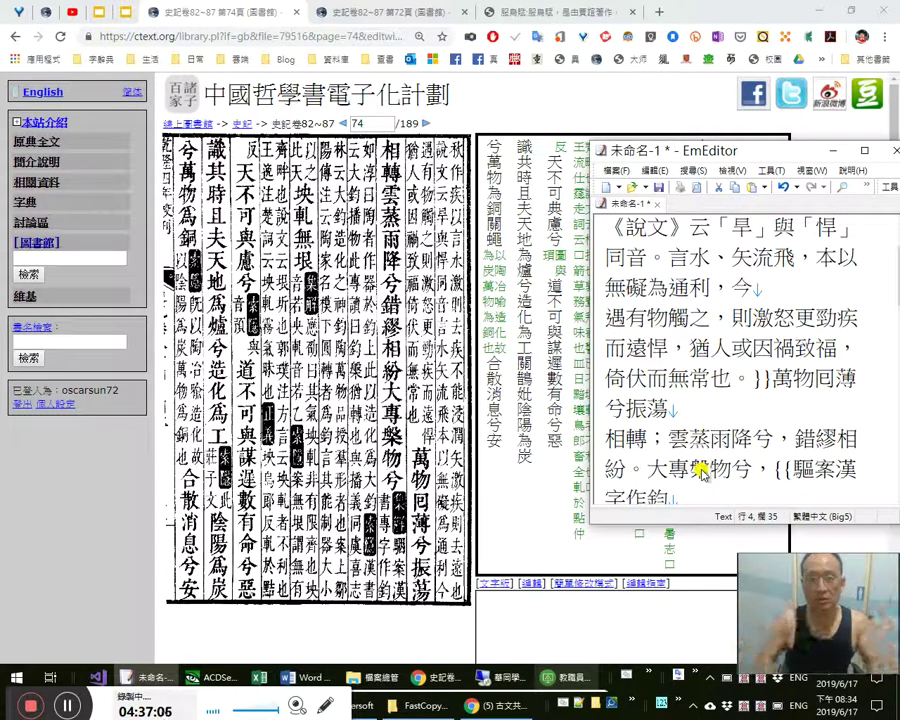
Move on to the fifth line, starting with 如淳曰, and bring the page 74 scan in the browser to the front
key(End)
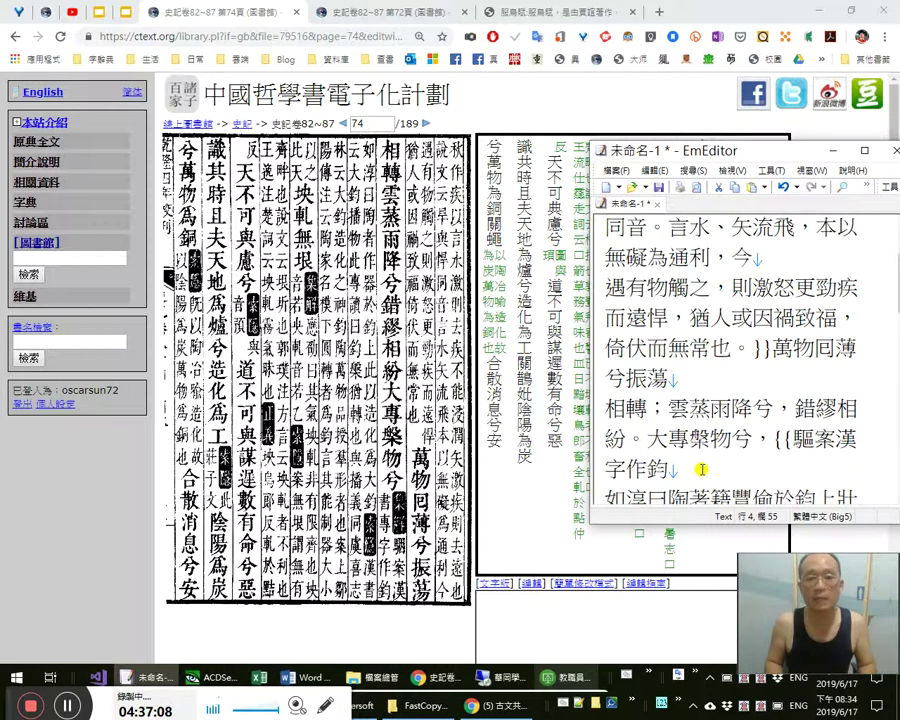
key(Down)
key(Down)
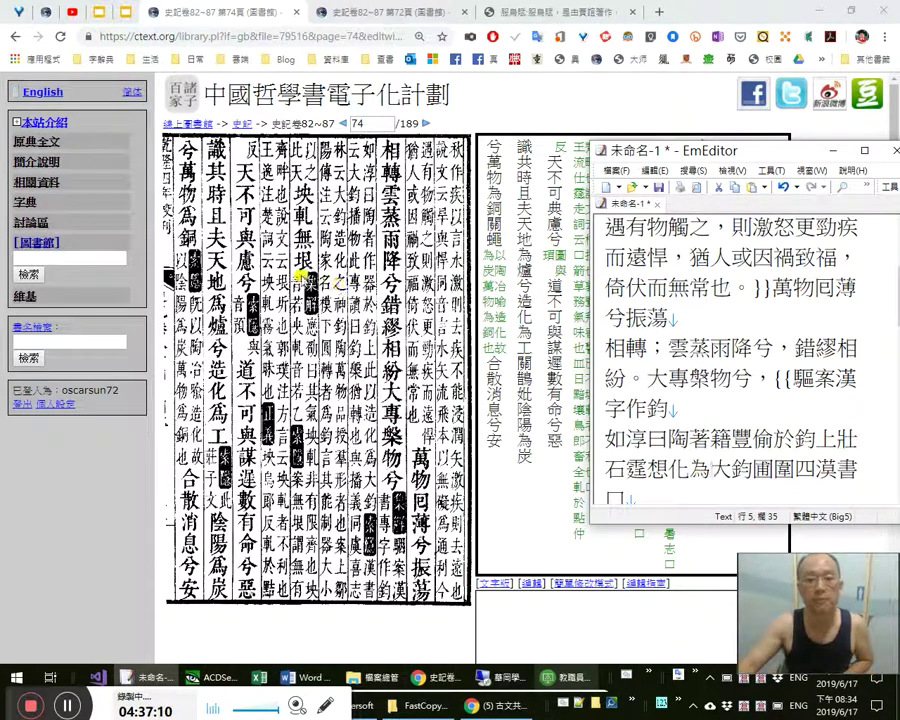
click(425, 420)
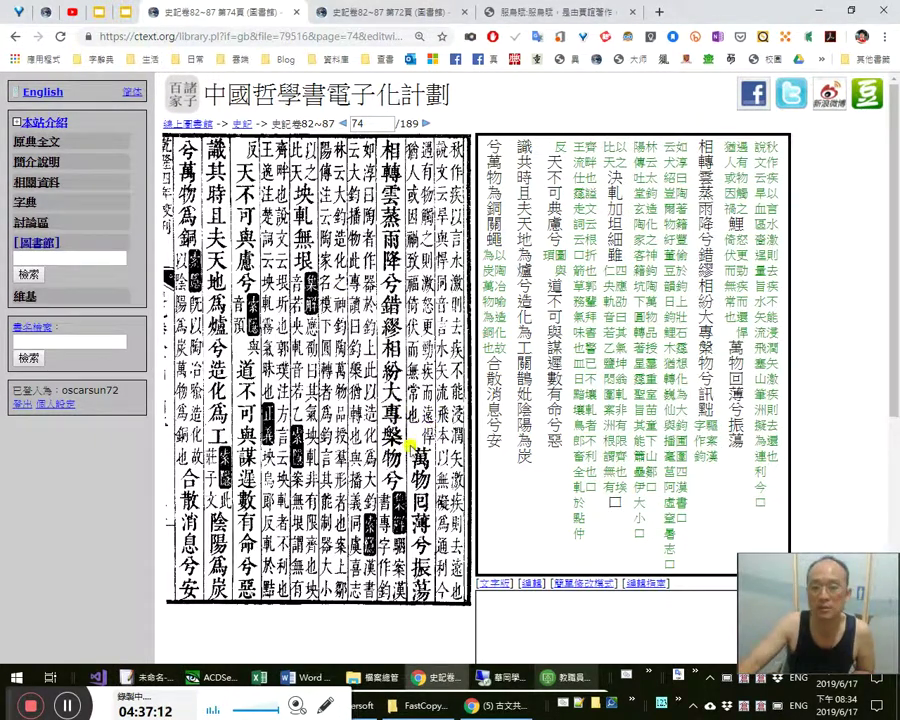
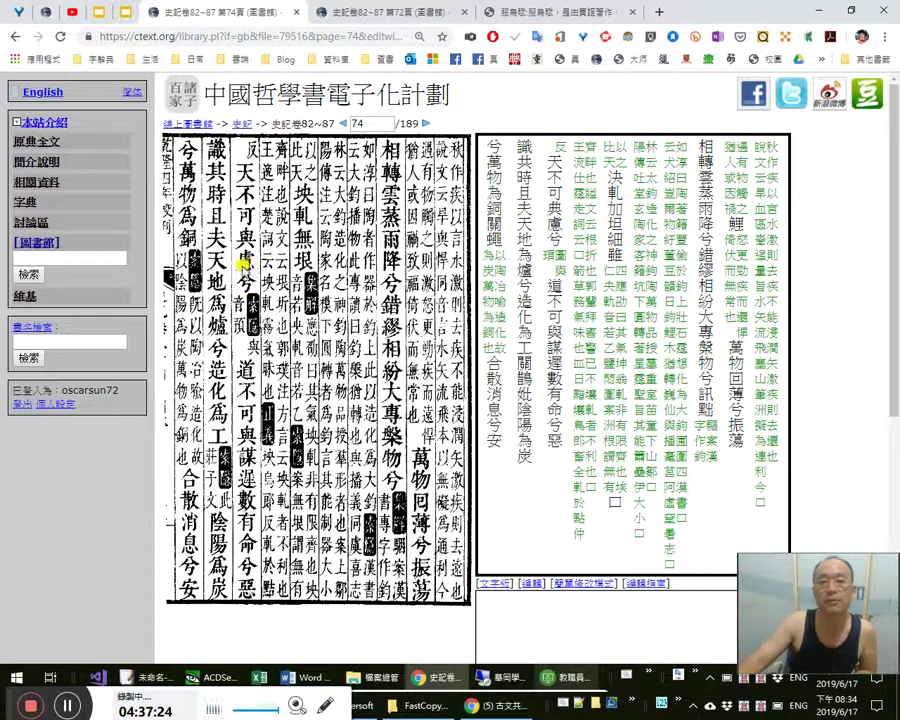
Check the page 74 scan up close, try the character 摶 after 大專 in the fourth line of EmEditor and remove it again
click(242, 263)
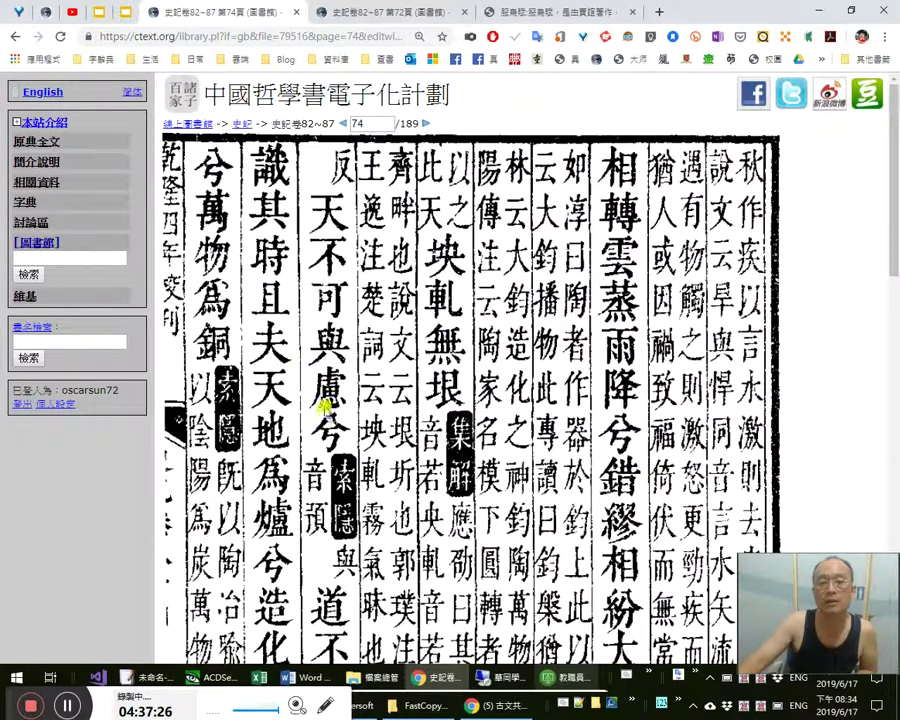
click(287, 322)
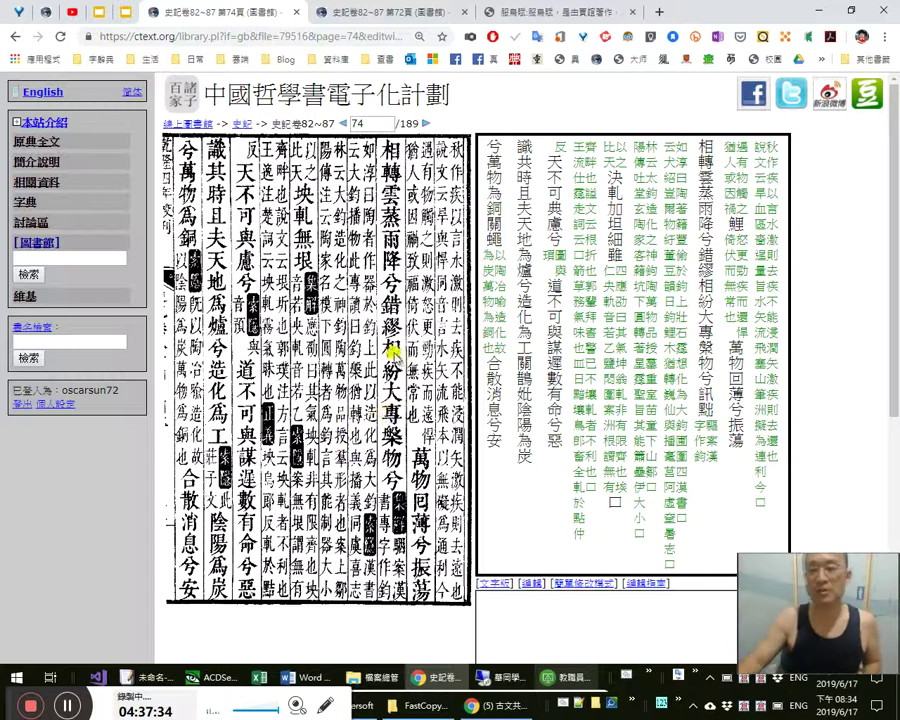
key(alt+Tab)
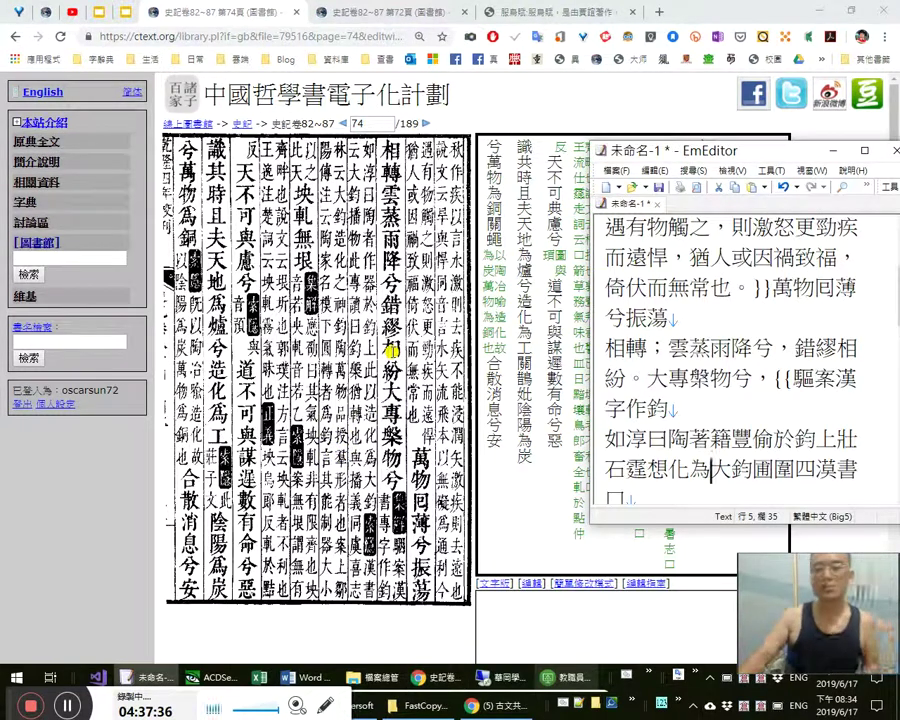
key(Up)
key(Up)
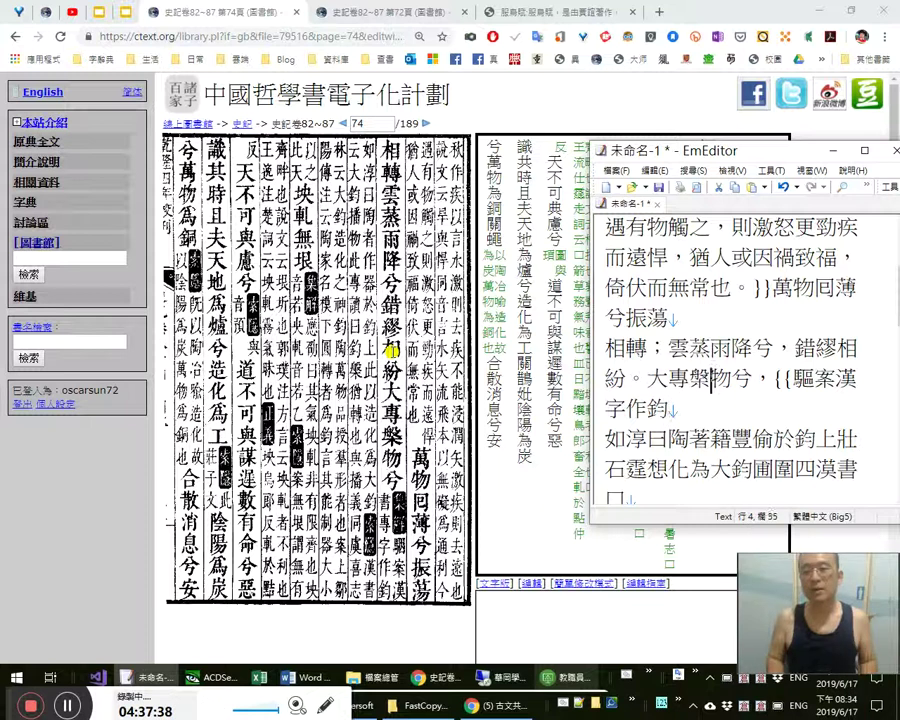
key(Left)
text(摶)
key(shift+Left)
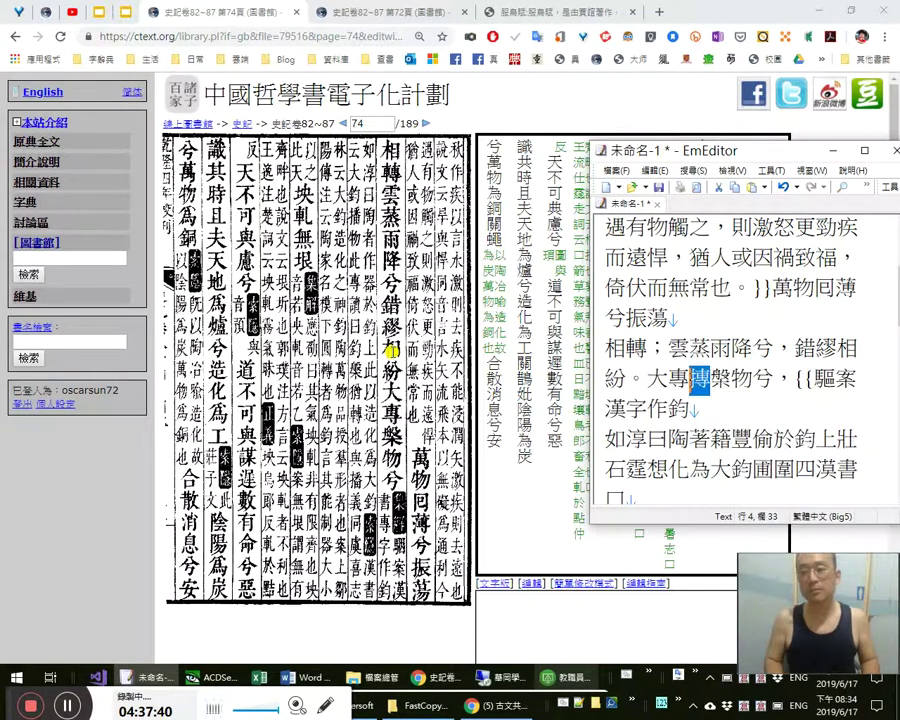
key(Right)
text(糰)
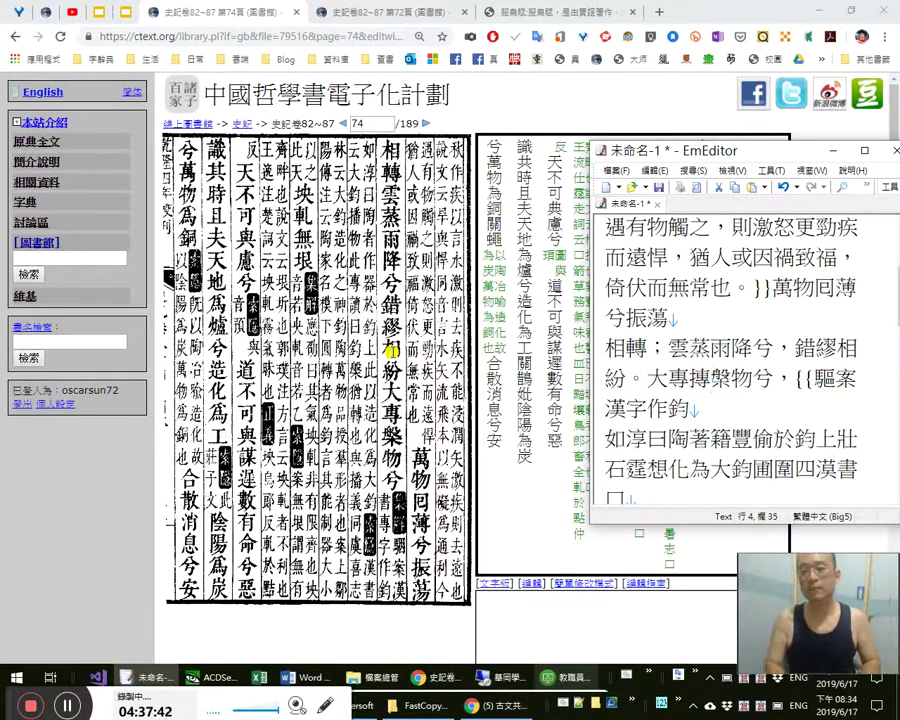
key(shift+Left)
key(shift+Left)
key(BackSpace)
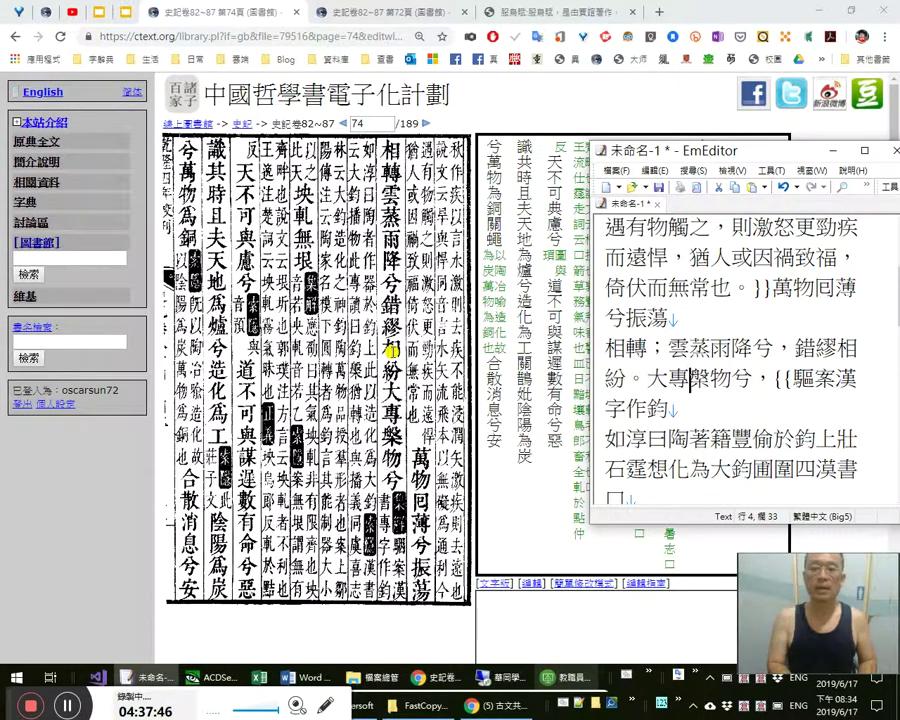
Try out the words 專, 聚 and 專注聚焦 after 大專 in the fourth line and remove them again
text(專)
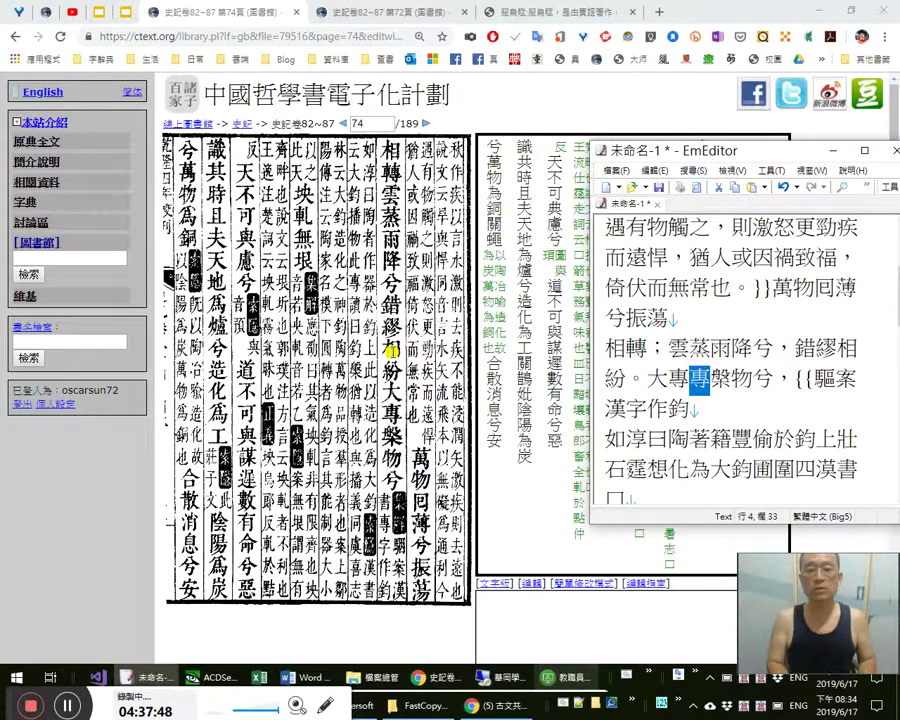
text(聚)
key(shift+Left)
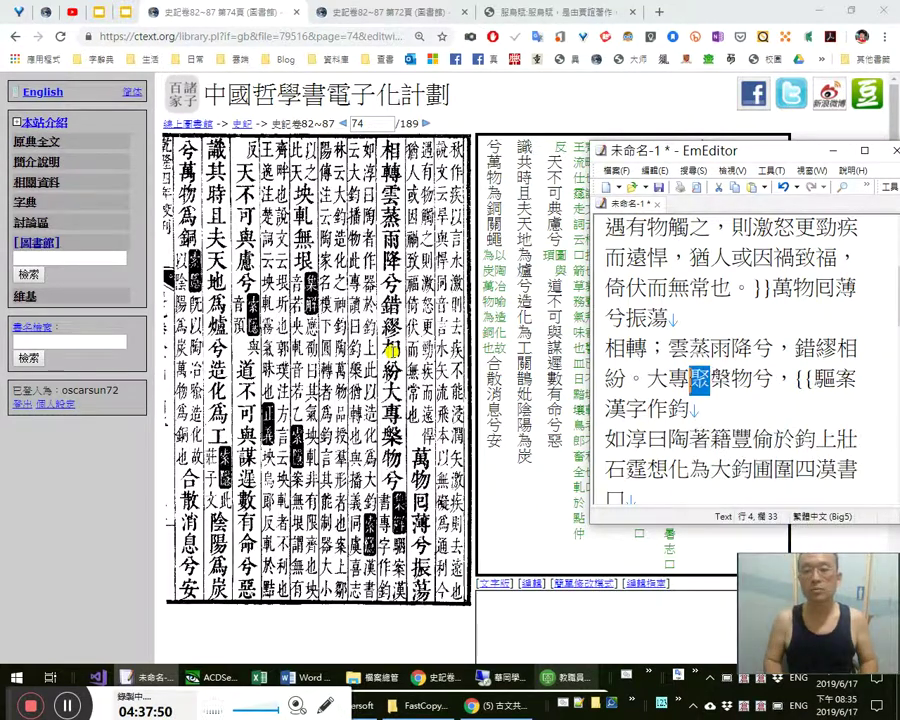
key(Delete)
text(專注)
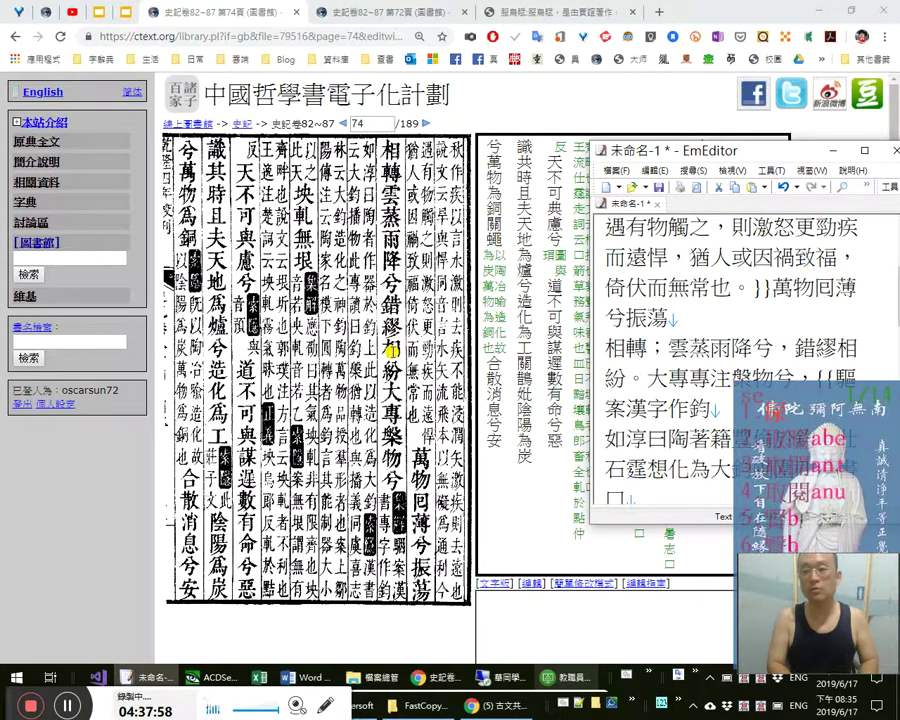
text(聚焦)
key(shift+Left)
key(shift+Left)
key(Left)
key(shift+Right)
key(shift+Right)
key(shift+Right)
key(shift+Right)
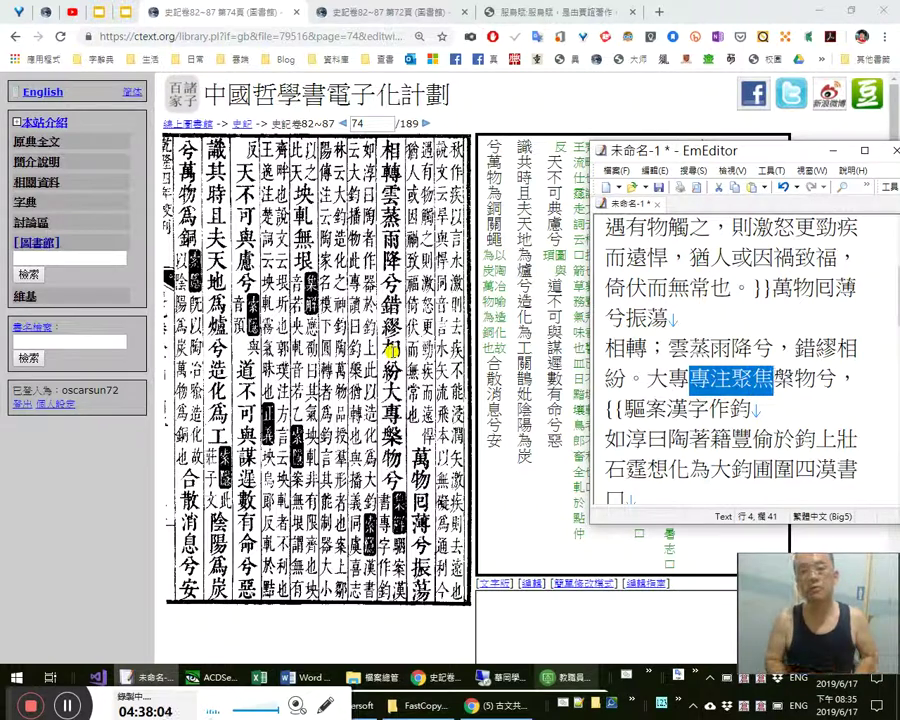
key(Delete)
Review the preceding lines and insert 《集解》： after the opening {{ in the fourth line
key(Up)
key(Up)
key(Up)
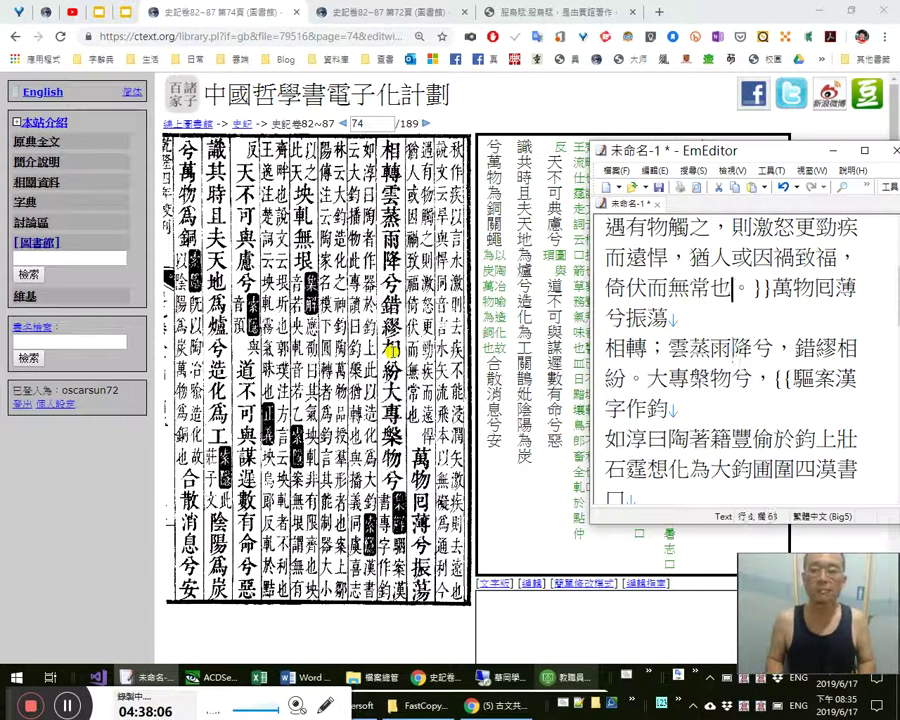
key(Up)
key(Up)
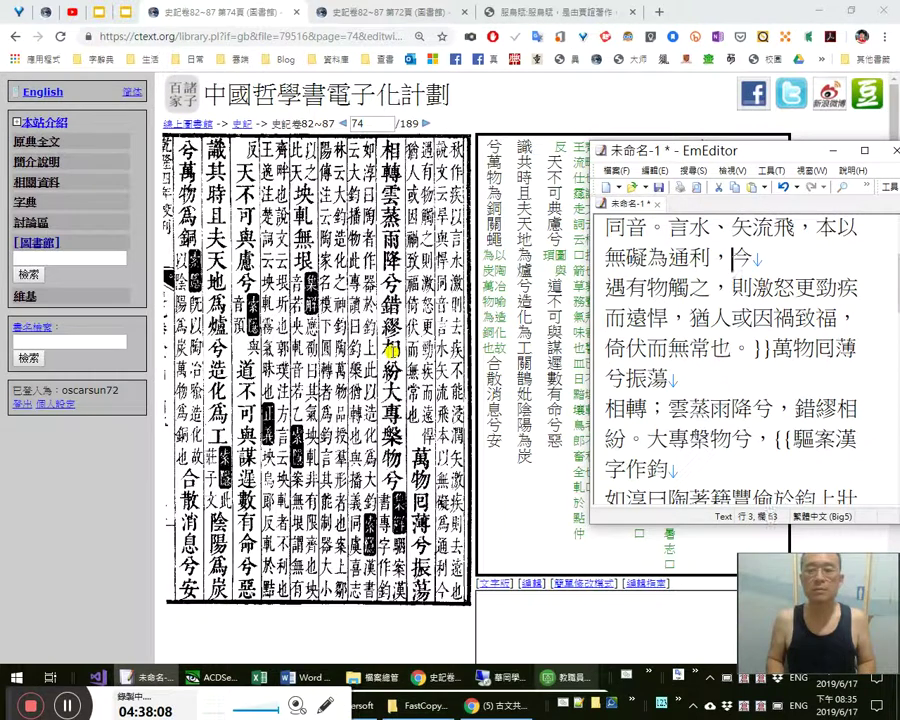
key(Up)
key(Down)
key(Down)
key(Down)
key(Down)
key(Down)
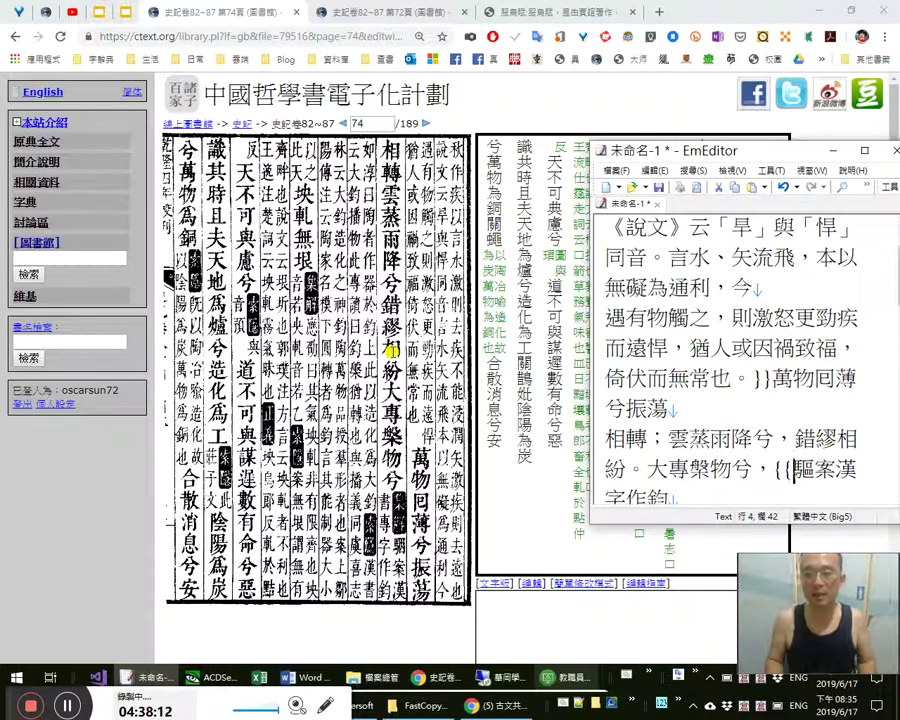
text(《集解》)
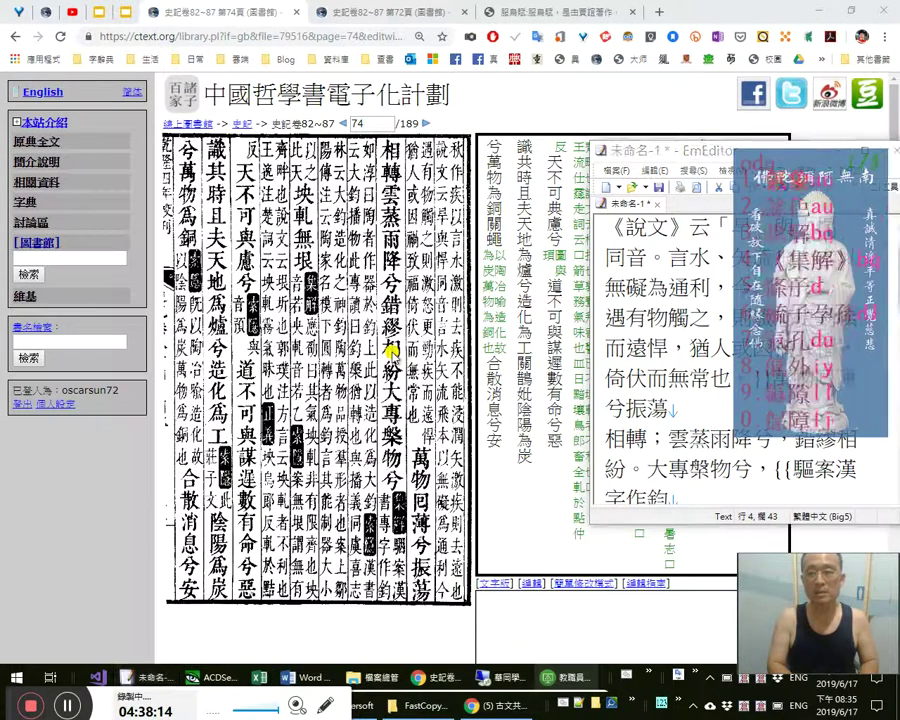
text(：)
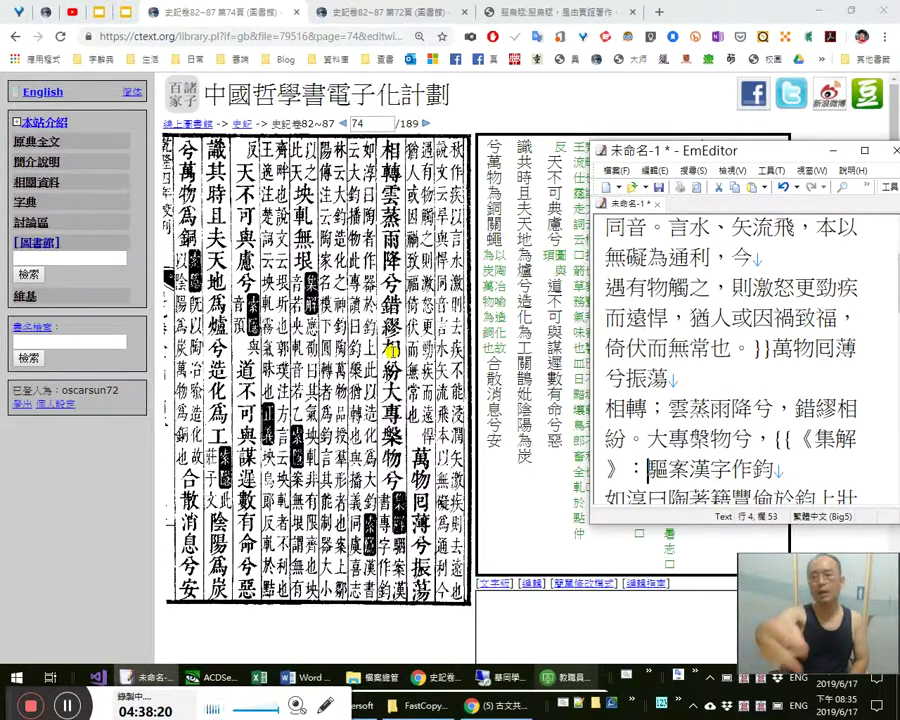
Highlight 專槃 for review and replace the erroneous 驅案 after 《集解》： with 駰案：
drag(668, 440, 706, 445)
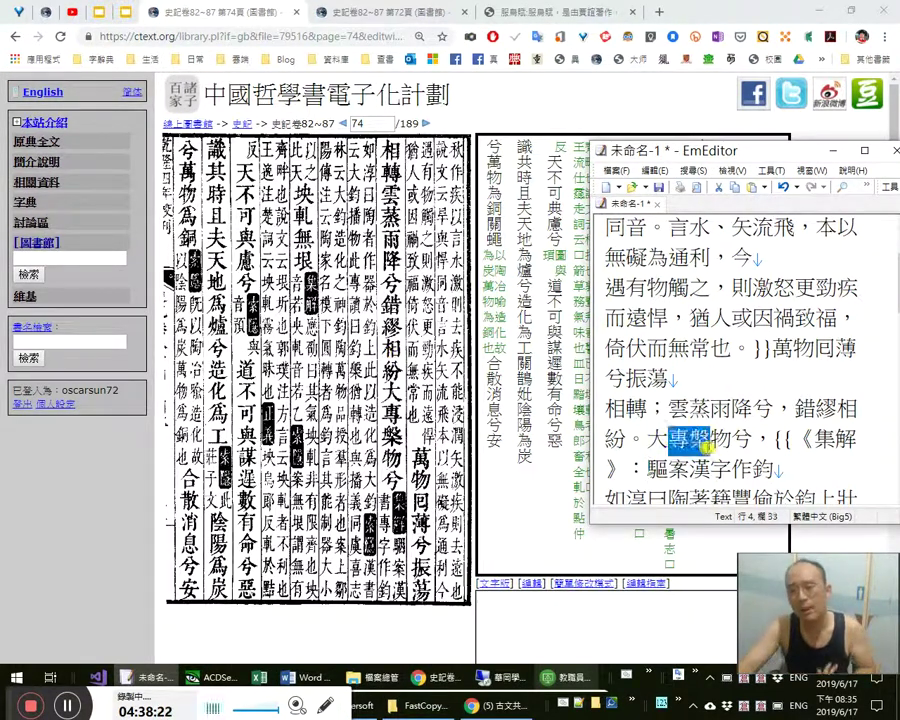
click(651, 440)
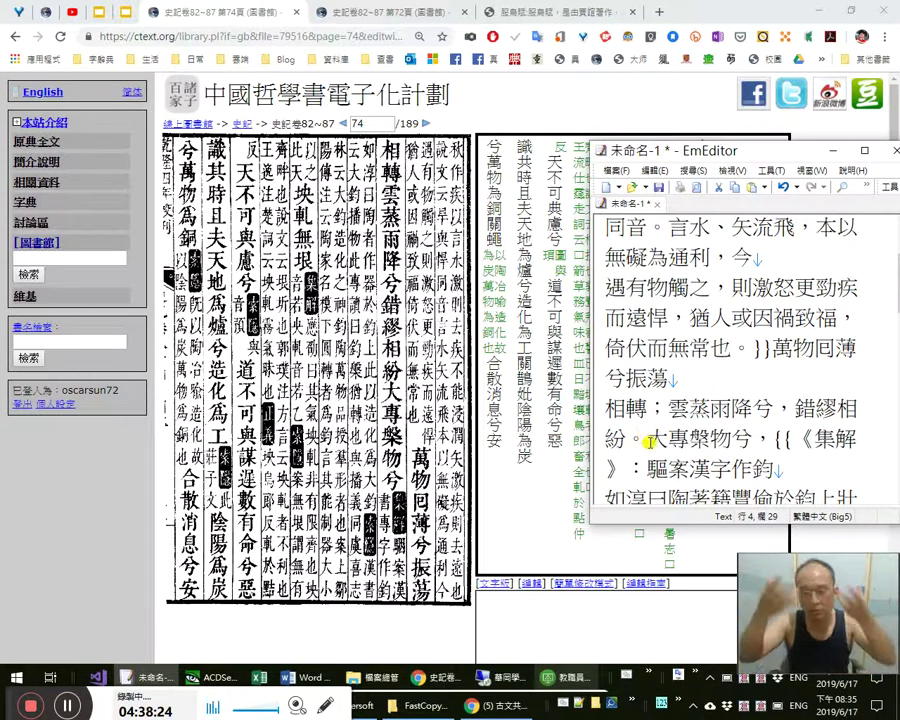
click(650, 470)
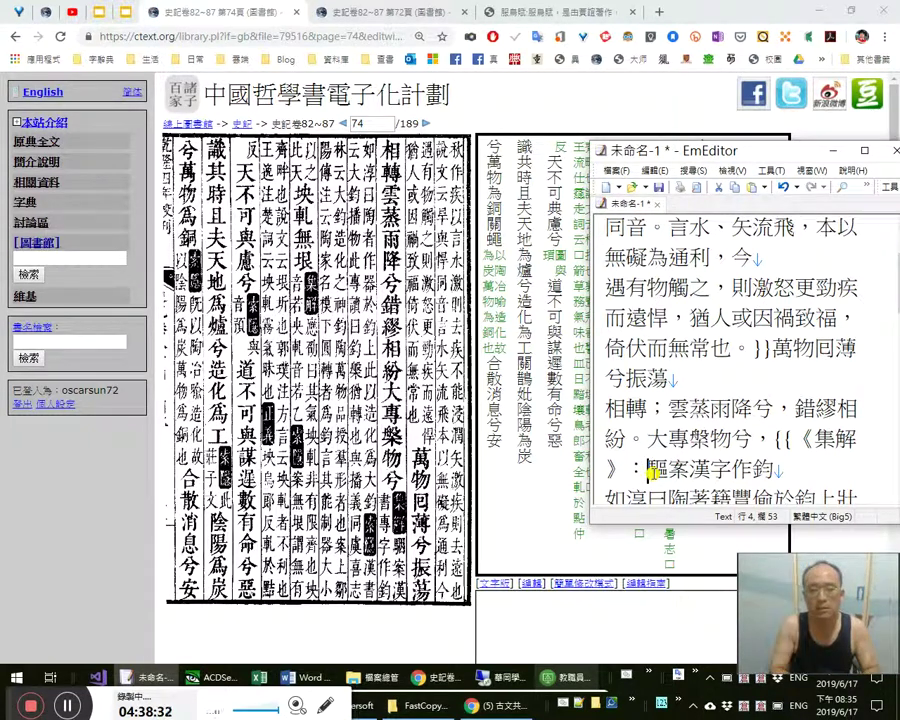
text(sf)
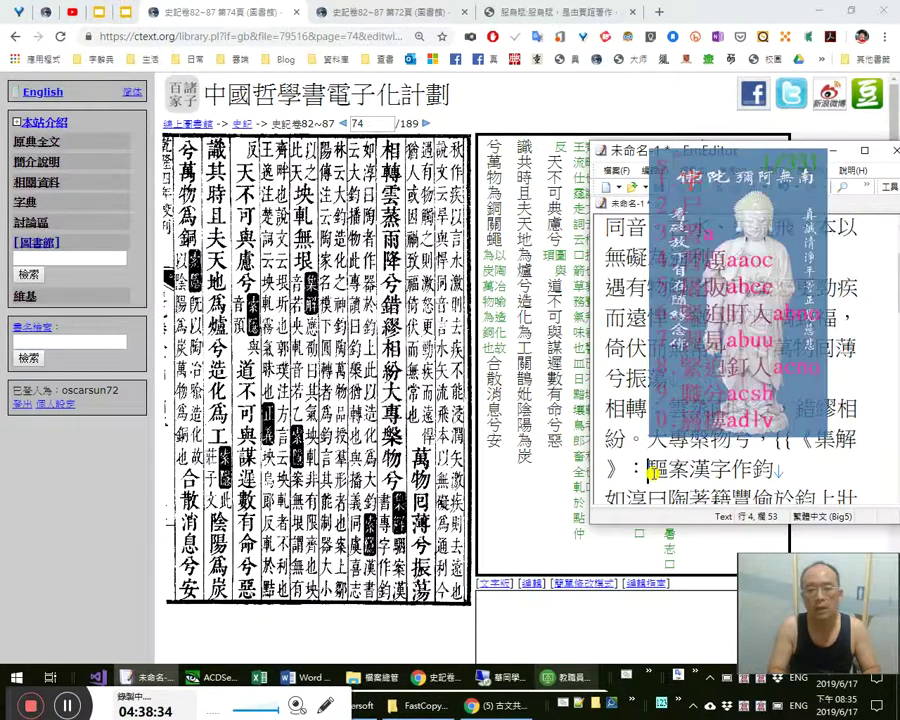
text(駰案：)
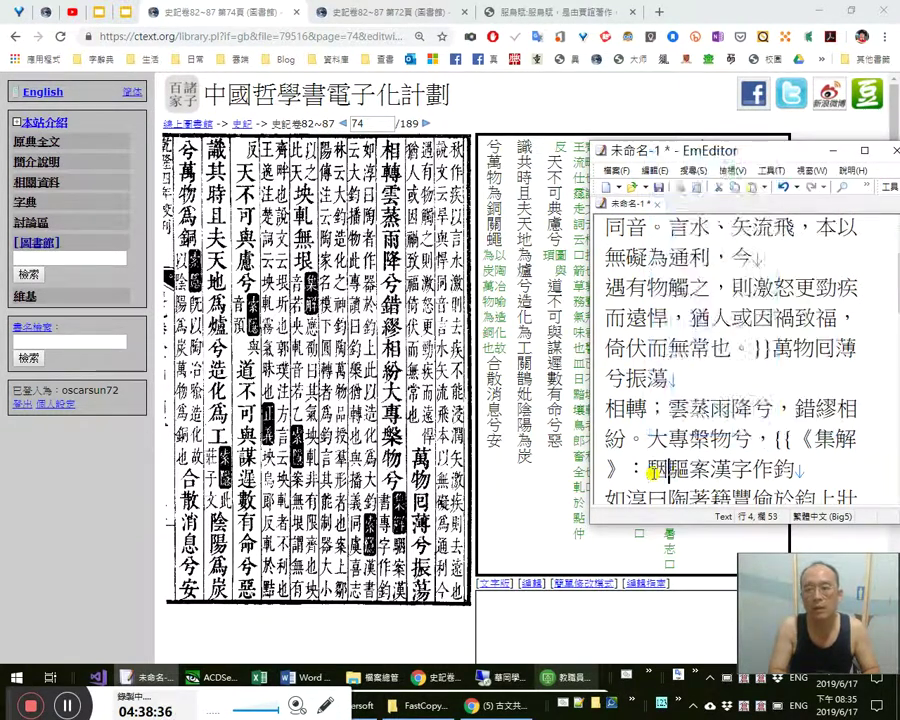
key(shift+Right)
key(shift+Right)
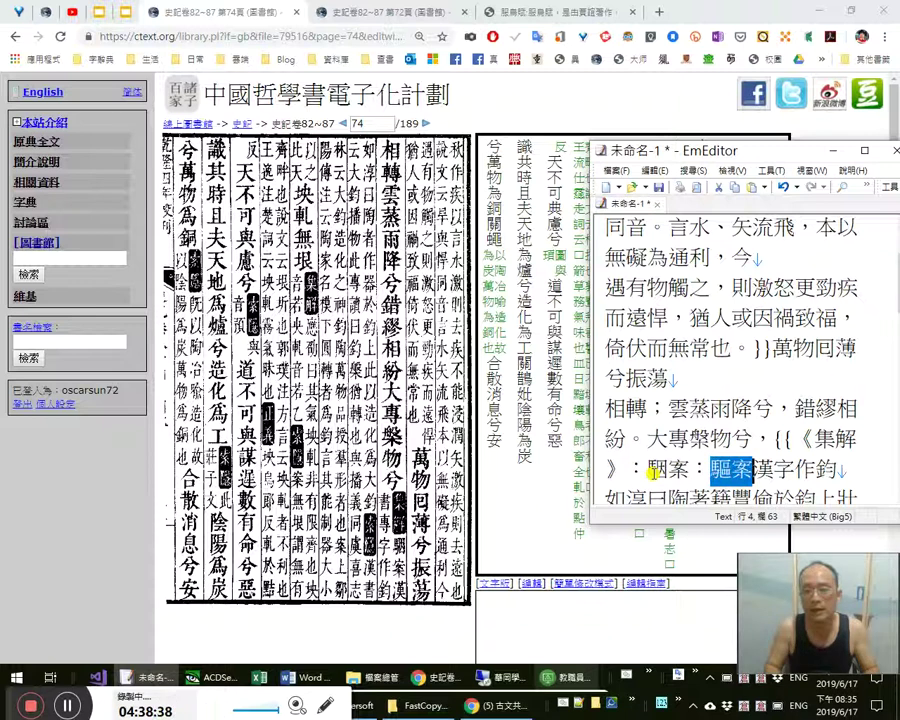
key(Delete)
Turn 漢字 into the book title 《漢書》 and add the quoted character 「專」 after it
text(《)
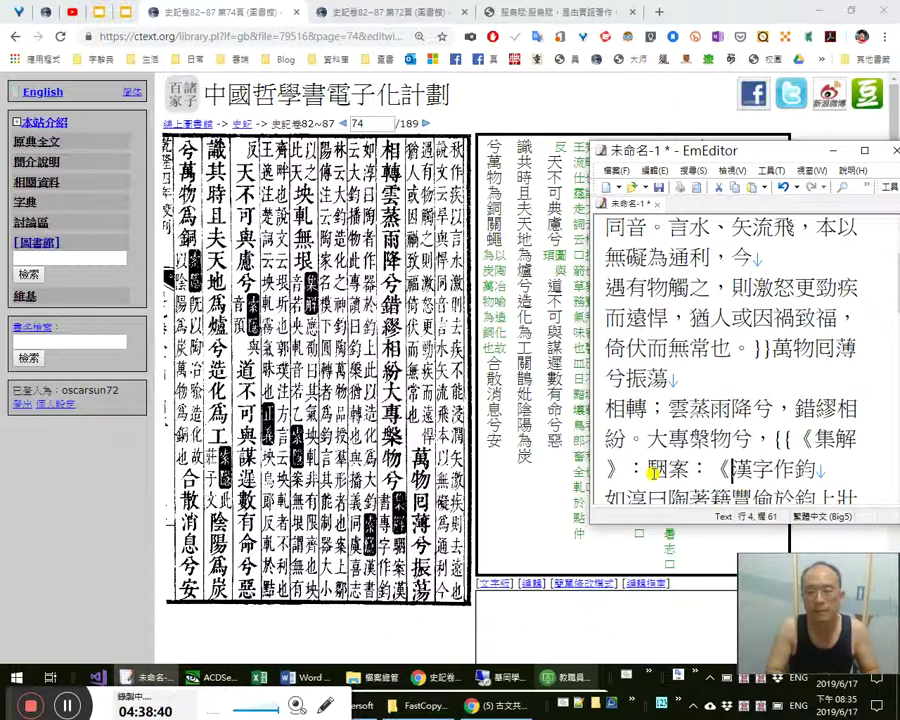
key(shift+Right)
text(書》)
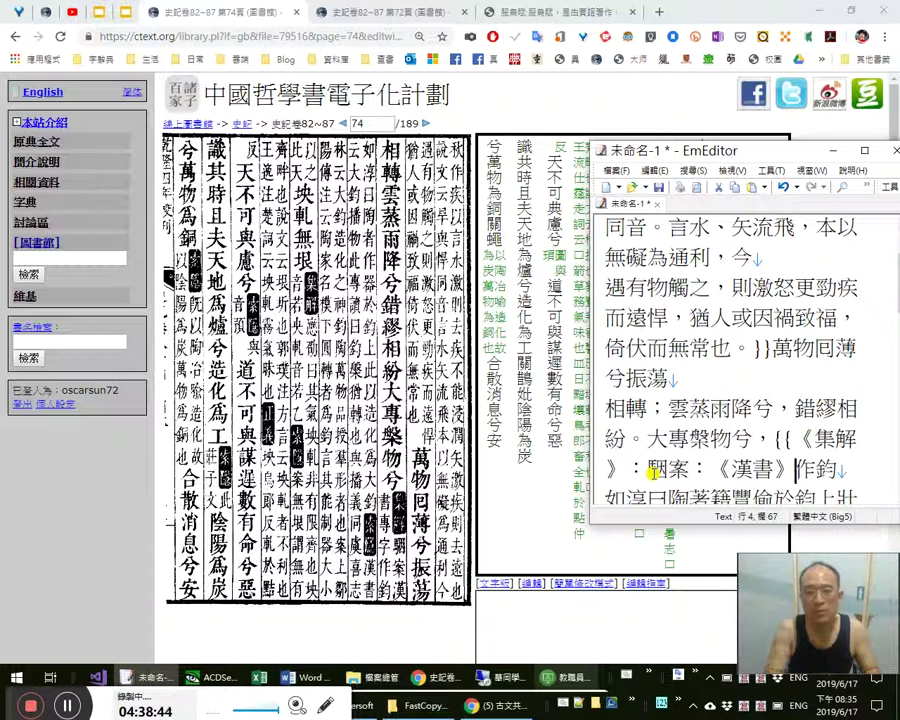
text(「專」)
key(shift+Left)
key(Left)
text(專)
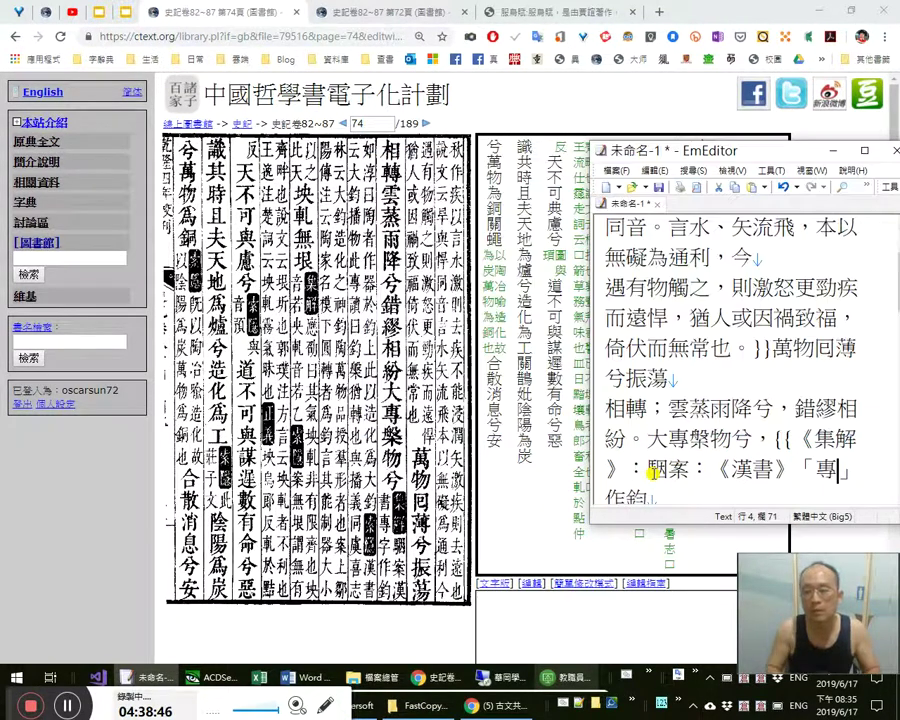
Enclose 鈞 after 作 in 「」 quotation marks at the end of the fourth line
key(Right)
text(「」)
key(Left)
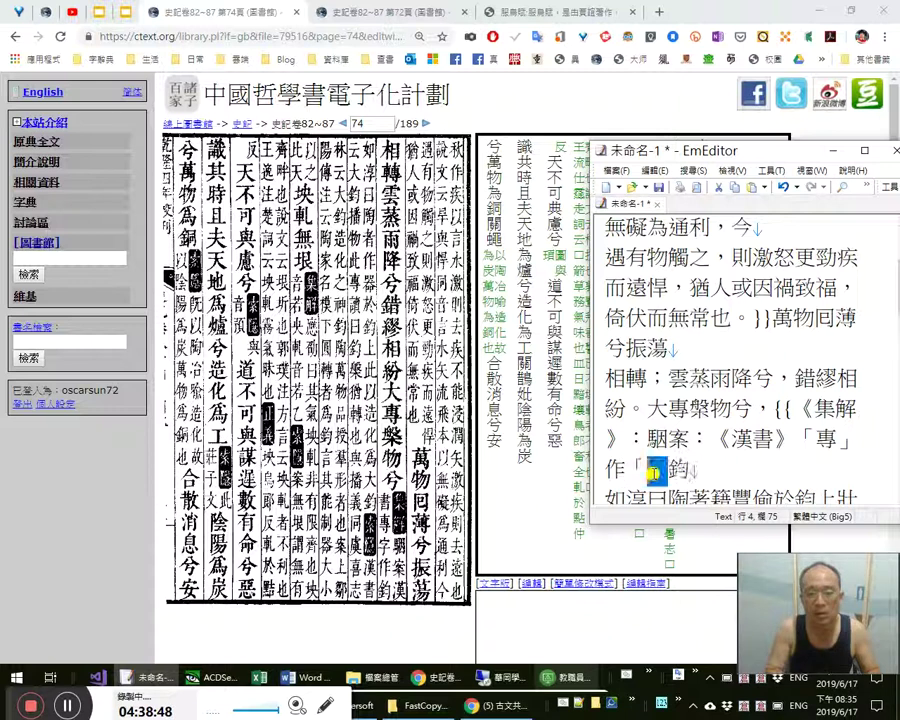
key(shift+Right)
key(ctrl+x)
key(Right)
key(ctrl+v)
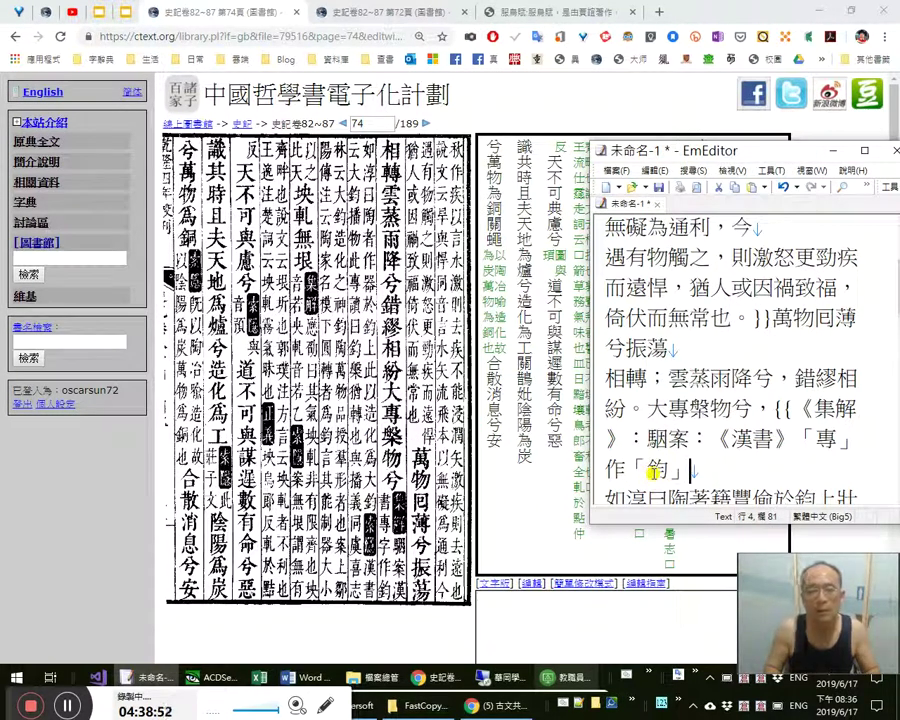
Insert 字 between 「專」 and 作, and end the fourth line with a full stop (。)
key(End)
text(字)
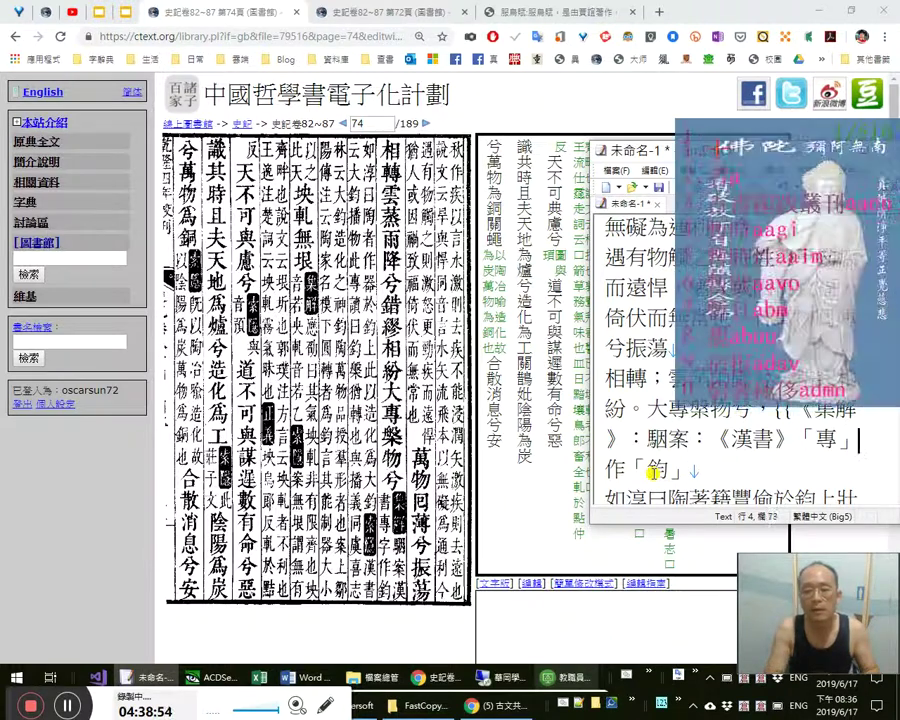
key(Right)
key(Right)
key(Right)
key(Right)
key(Right)
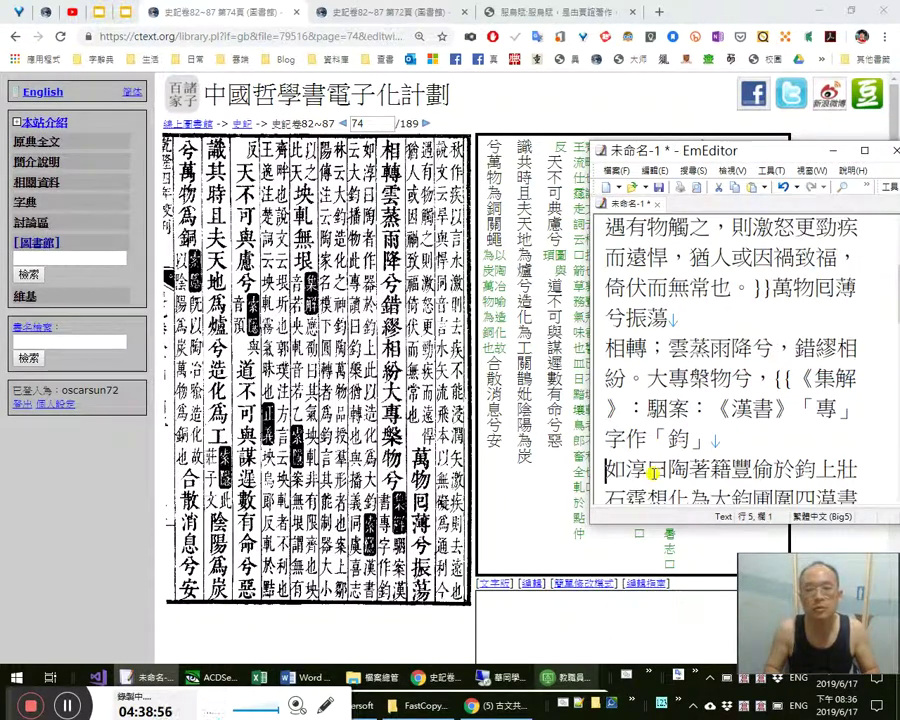
text(。)
Highlight 鈞 in 字作「鈞」, try the character 均 after it and remove it again
key(Right)
key(Left)
key(Left)
key(Left)
key(shift+Left)
key(Up)
key(Down)
key(shift+Right)
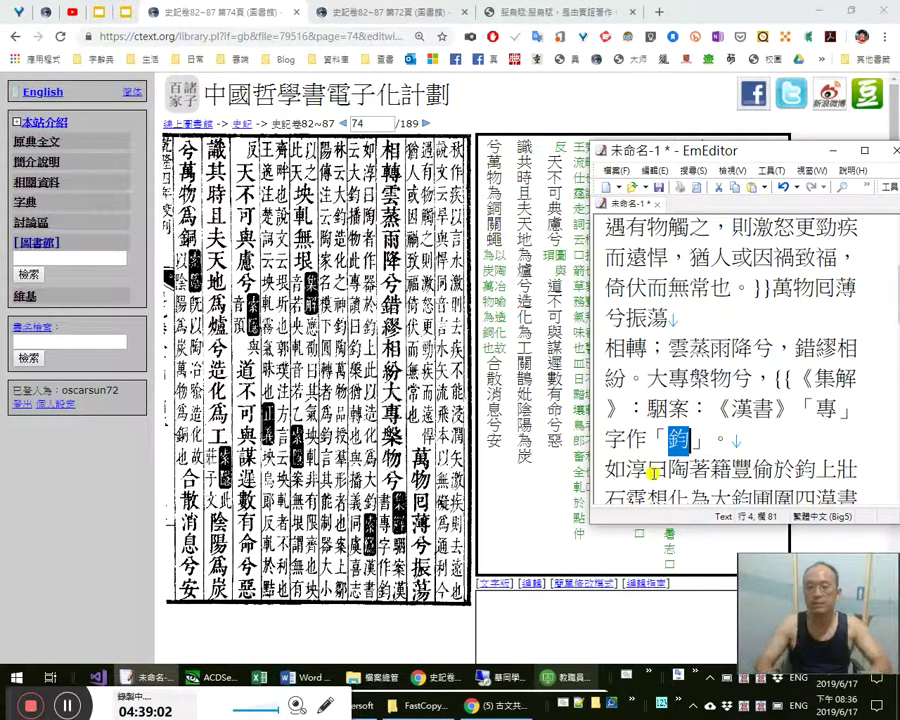
key(Right)
text(均)
key(shift+Left)
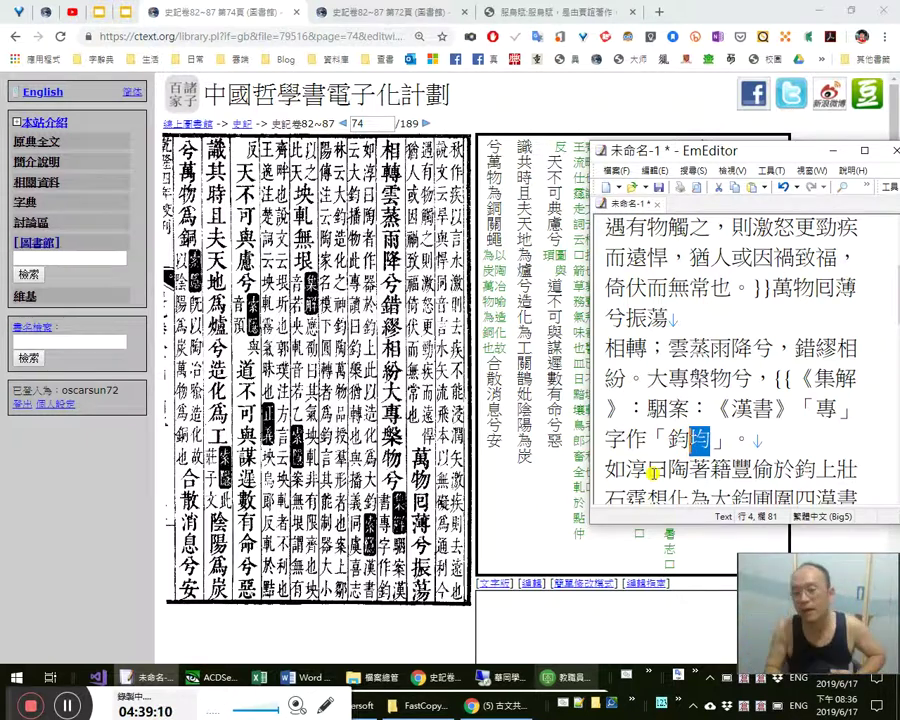
key(BackSpace)
Look up 鈞 in the Ministry of Education's revised Mandarin dictionary (教育部重編國語辭典修訂本) and open its entry
key(shift+Left)
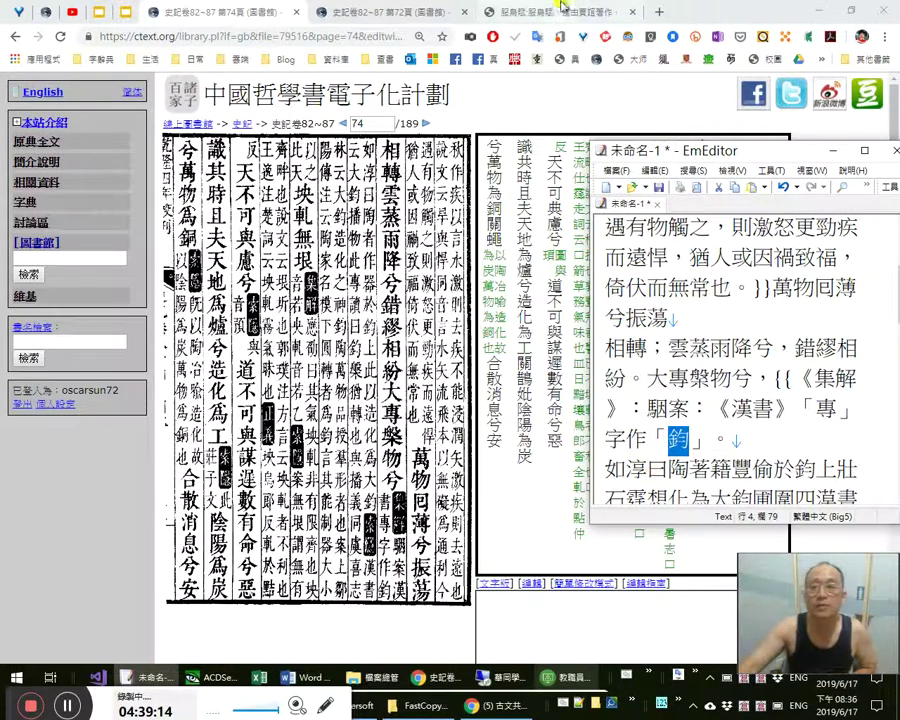
click(664, 13)
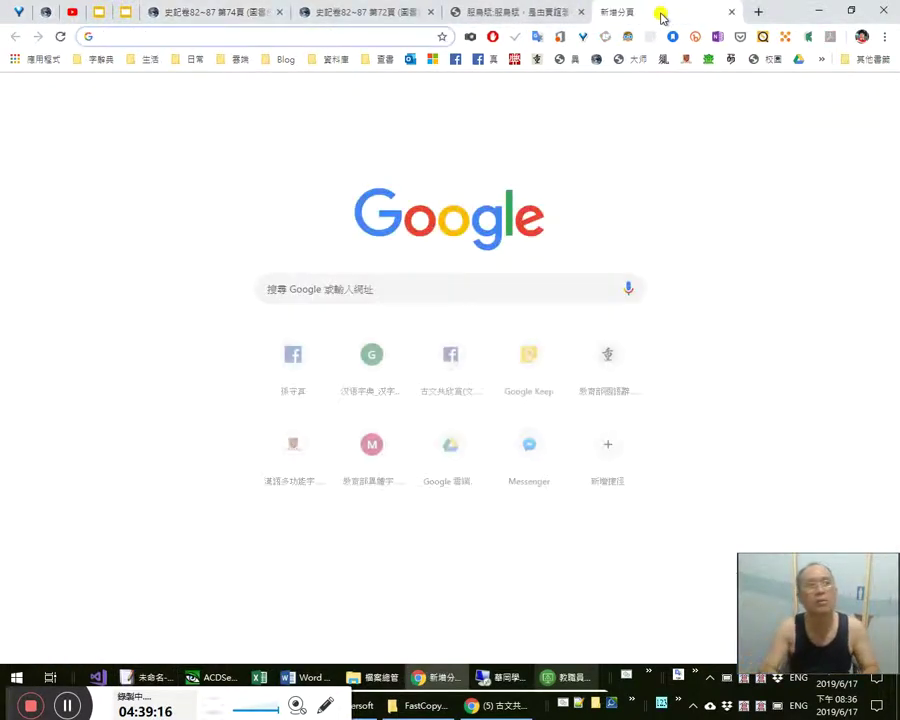
click(536, 61)
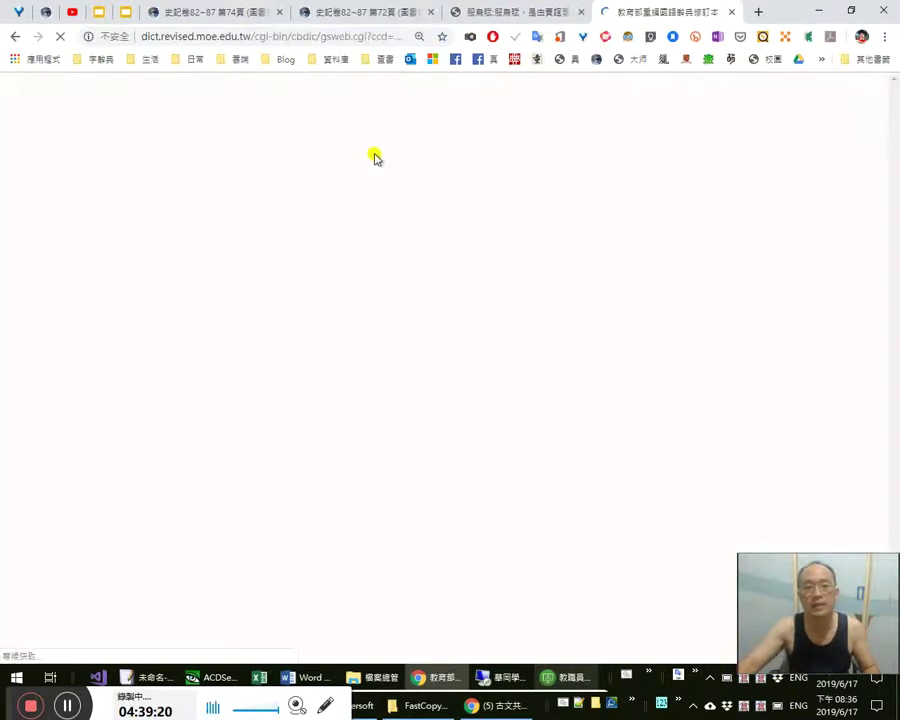
key(ctrl+v)
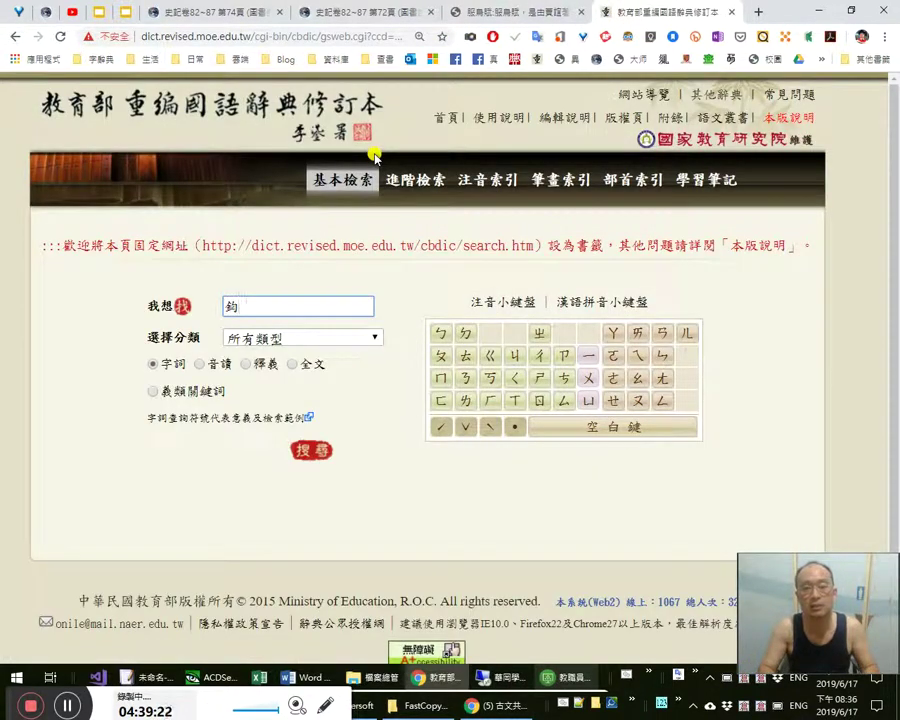
key(Escape)
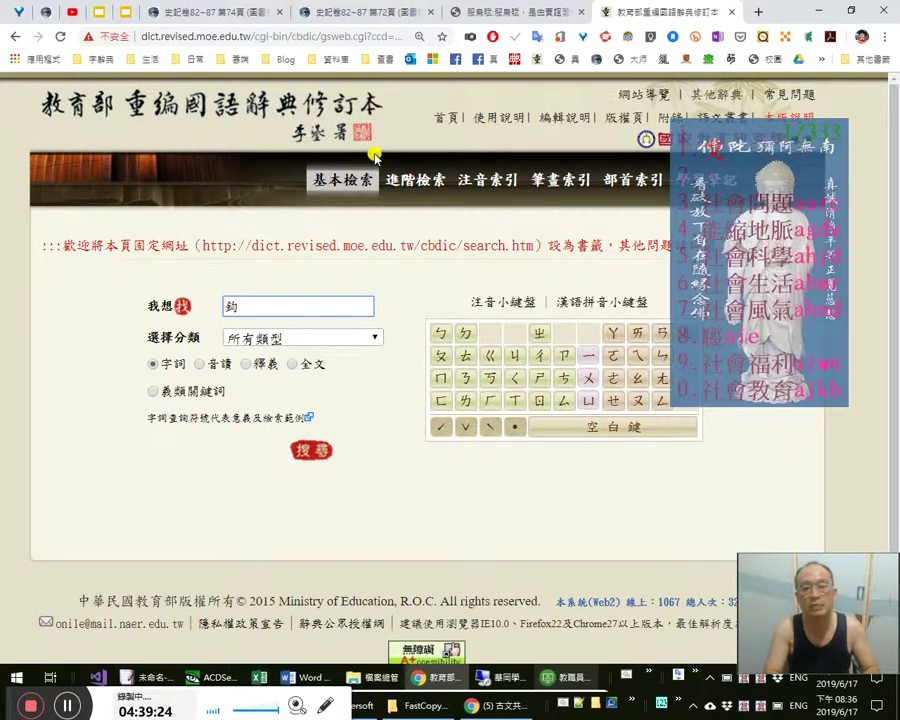
text(冶金)
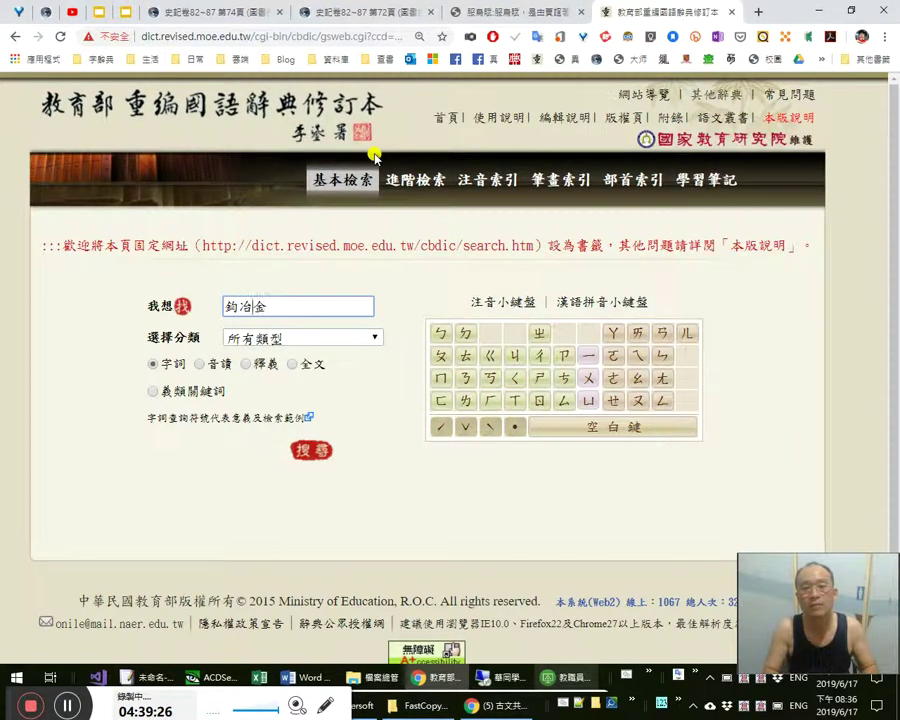
key(shift+End)
key(Delete)
key(Return)
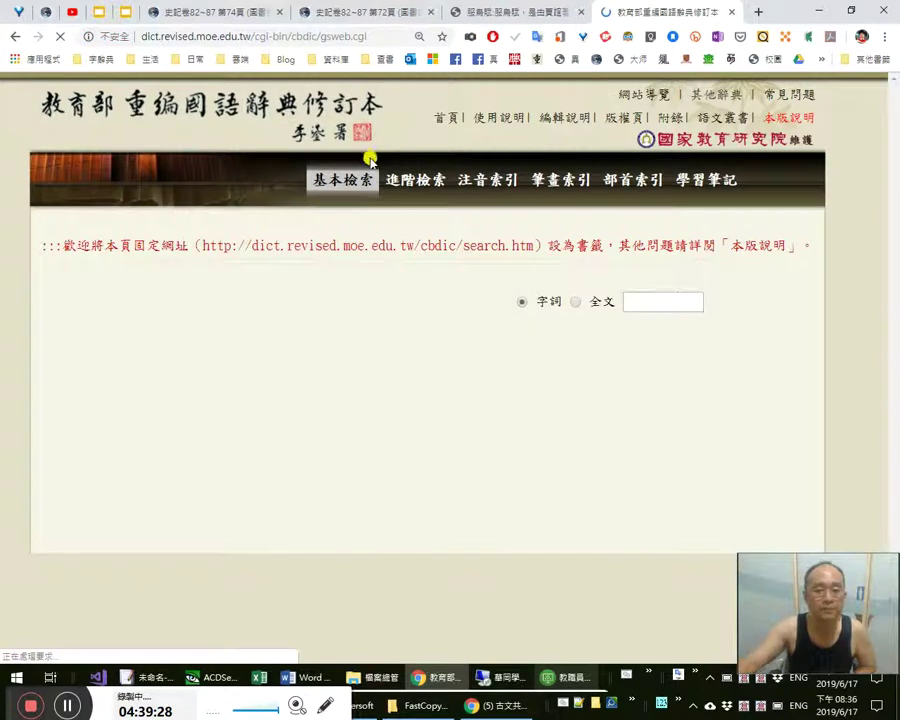
click(162, 483)
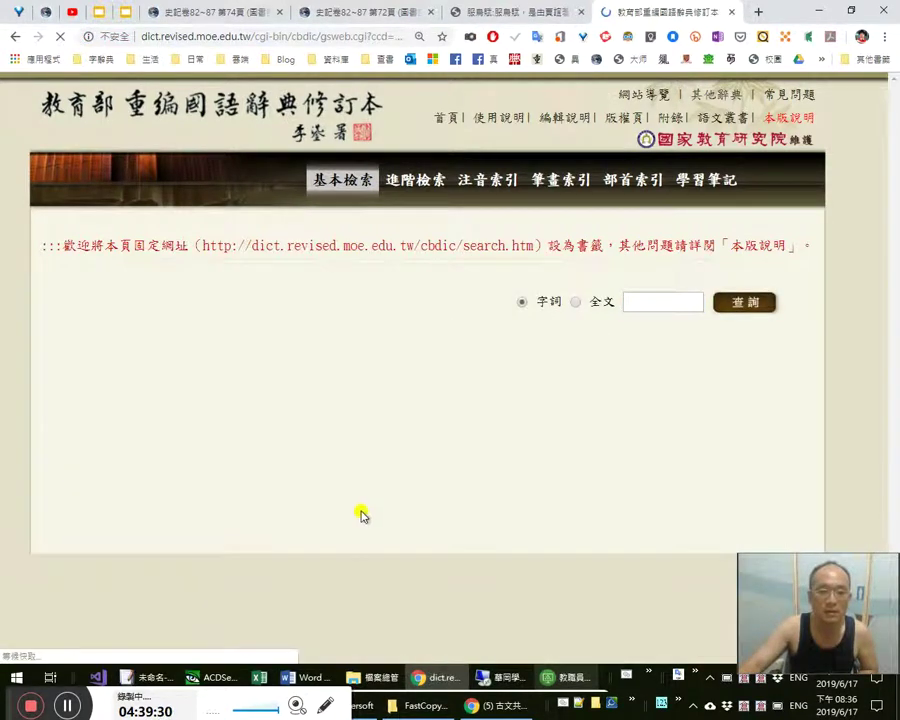
Examine the second noun sense of 鈞, 製作陶器時所用的轉輪, and its 《漢書》 citation, comparing them with the page 74 scan
scroll(363, 517, down, 3)
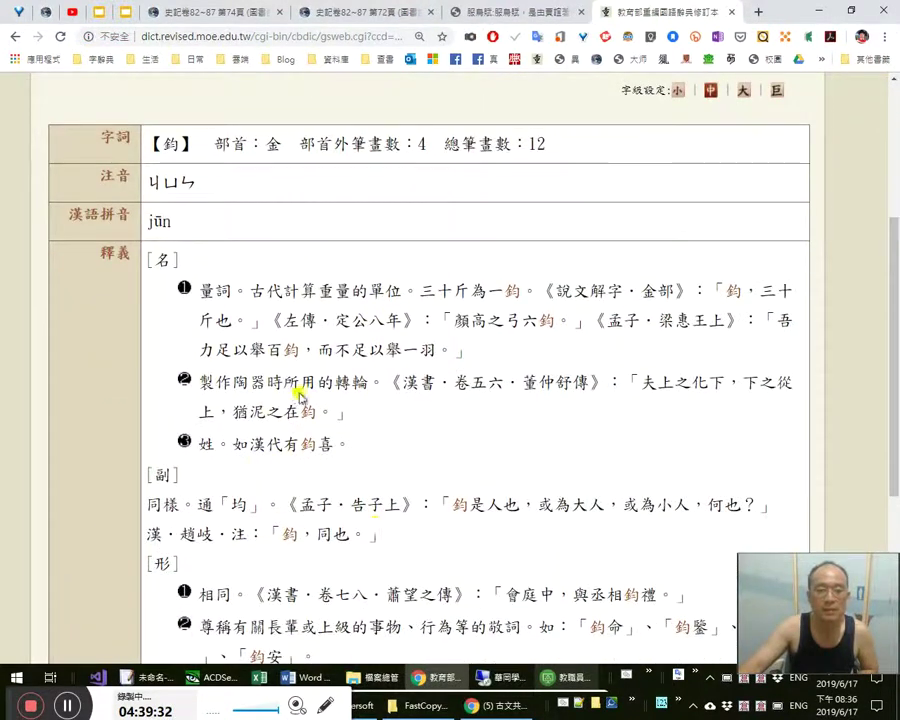
drag(380, 390, 193, 378)
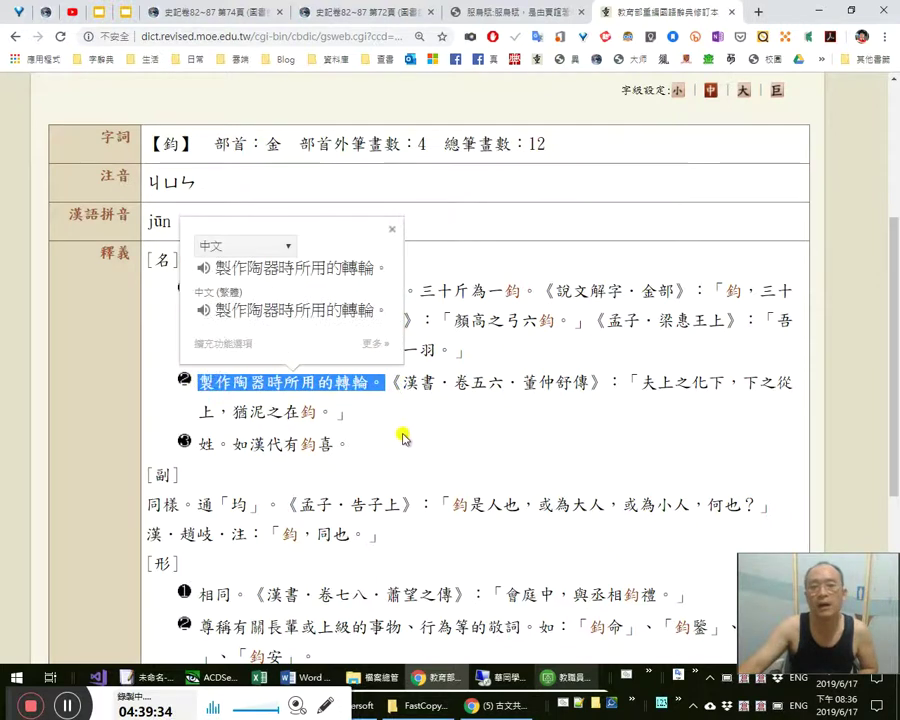
click(347, 398)
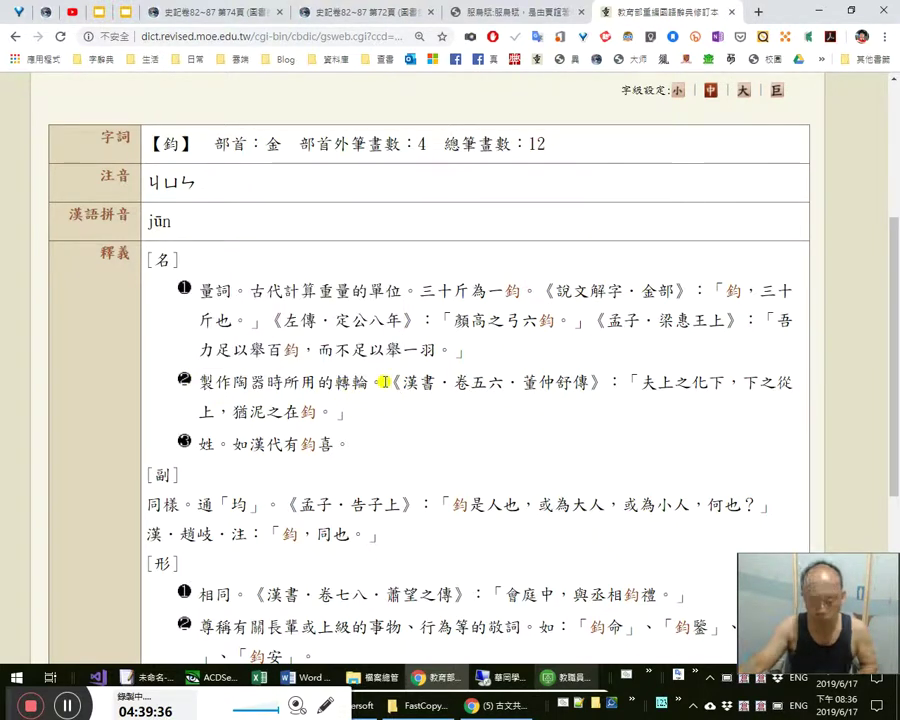
key(super+plus)
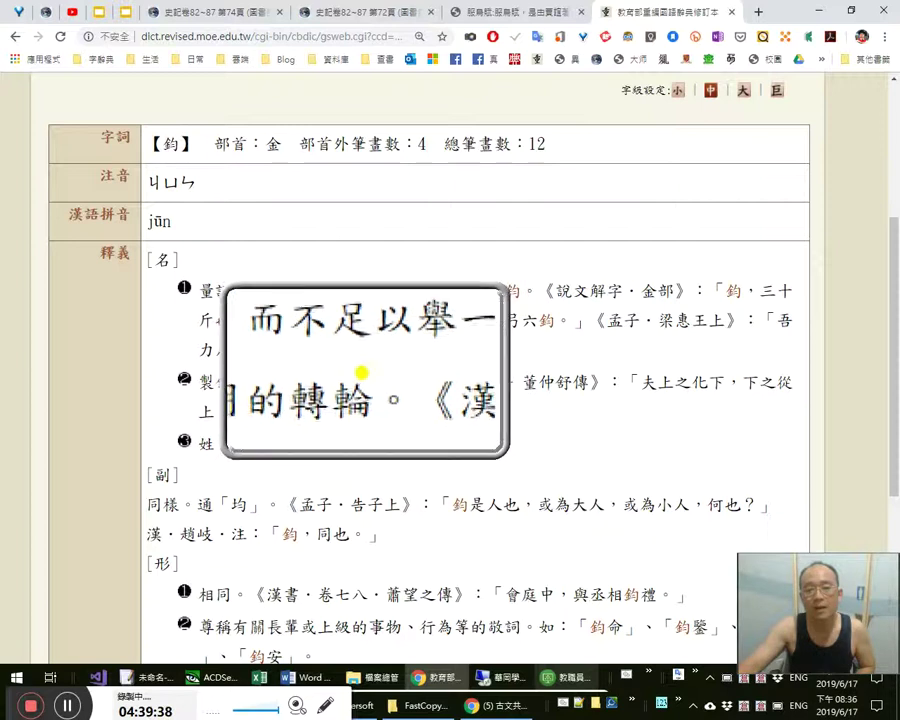
key(super+Escape)
drag(336, 379, 354, 386)
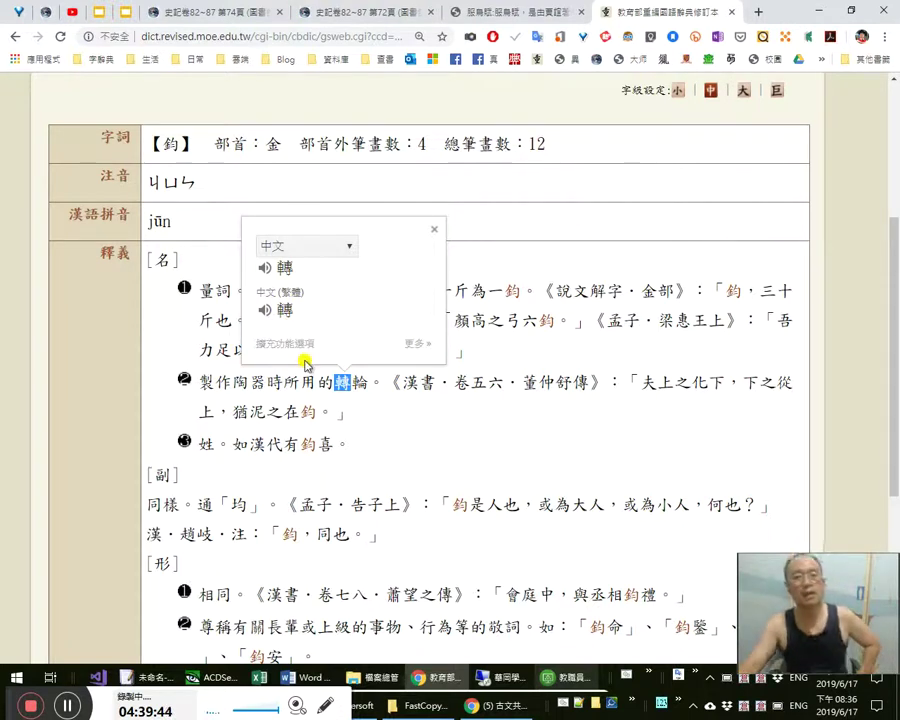
click(232, 11)
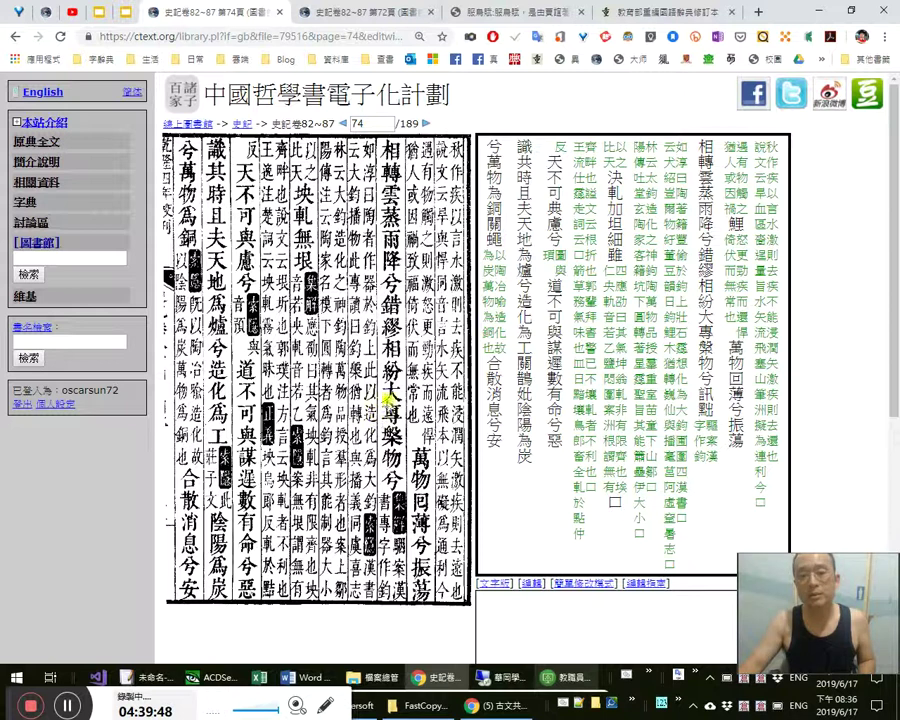
click(654, 22)
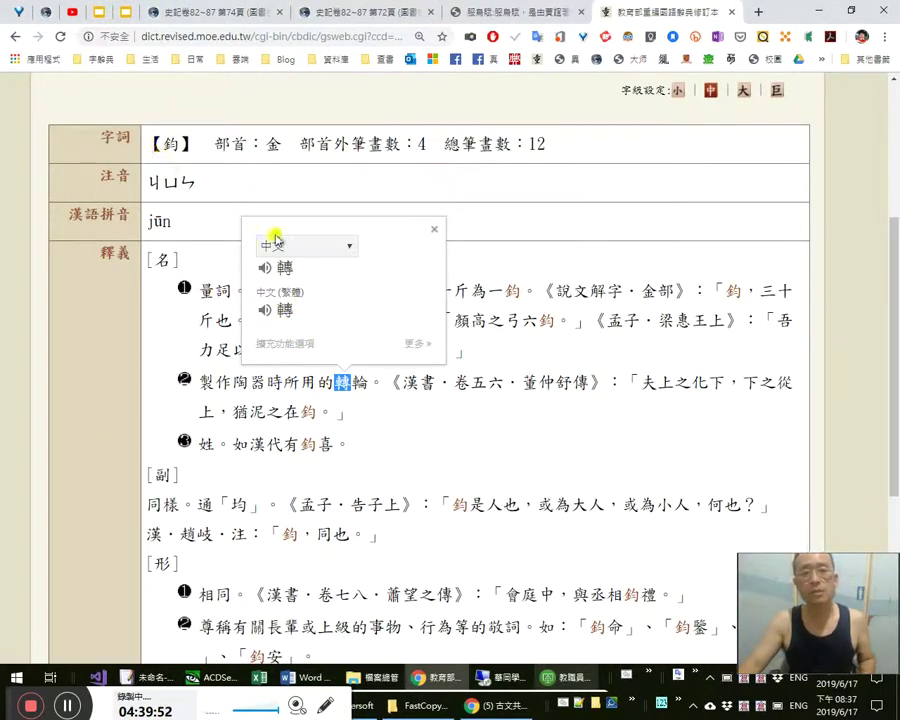
click(335, 396)
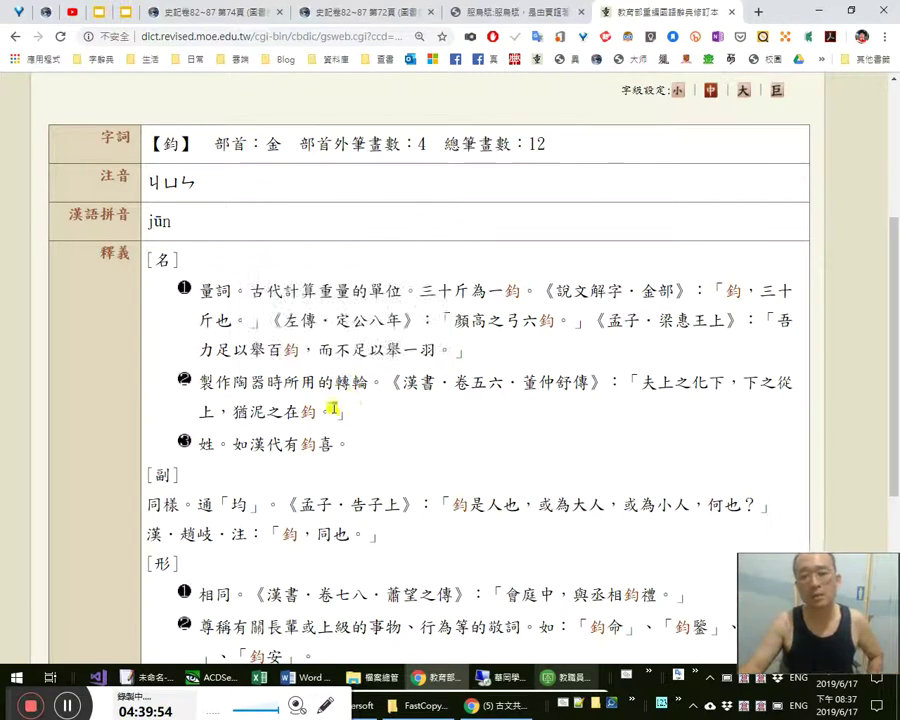
double_click(288, 411)
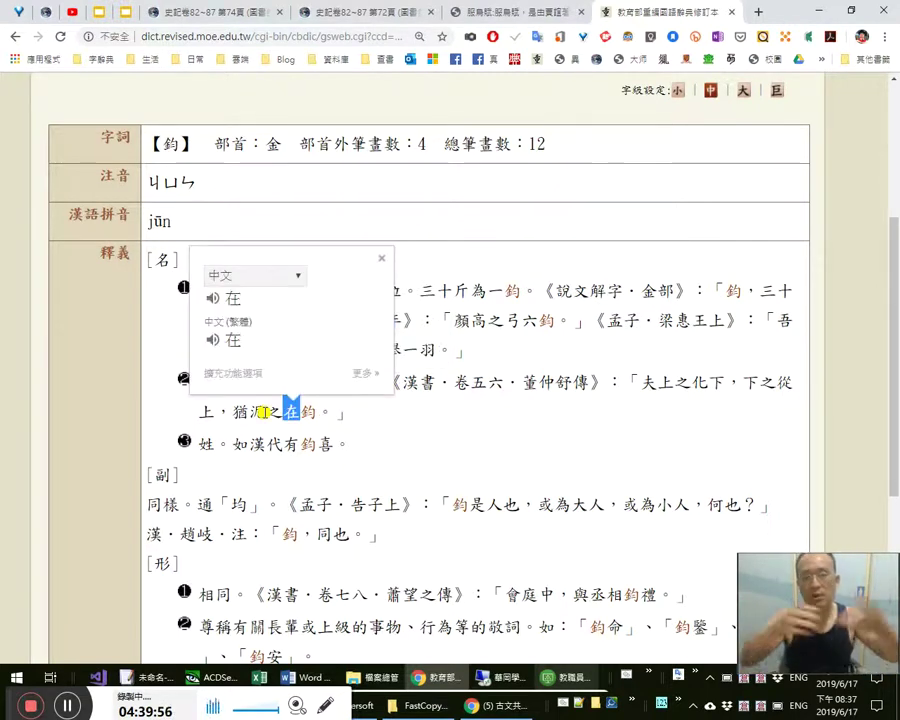
click(368, 432)
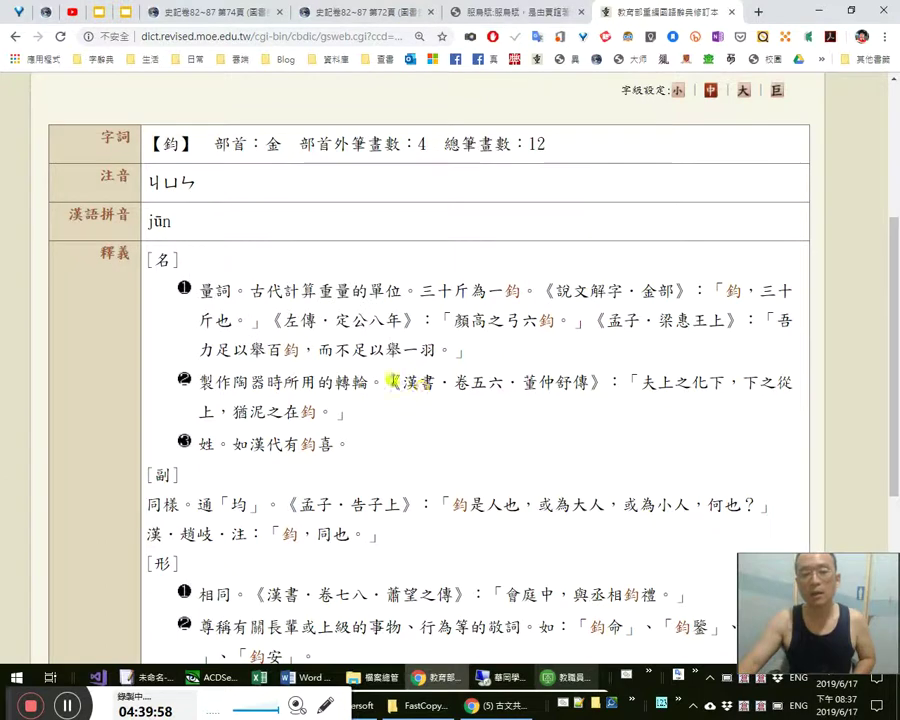
scroll(348, 594, down, 1)
Return to the transcription in EmEditor and place the cursor after 「鈞」 at the end of the fourth line
click(210, 14)
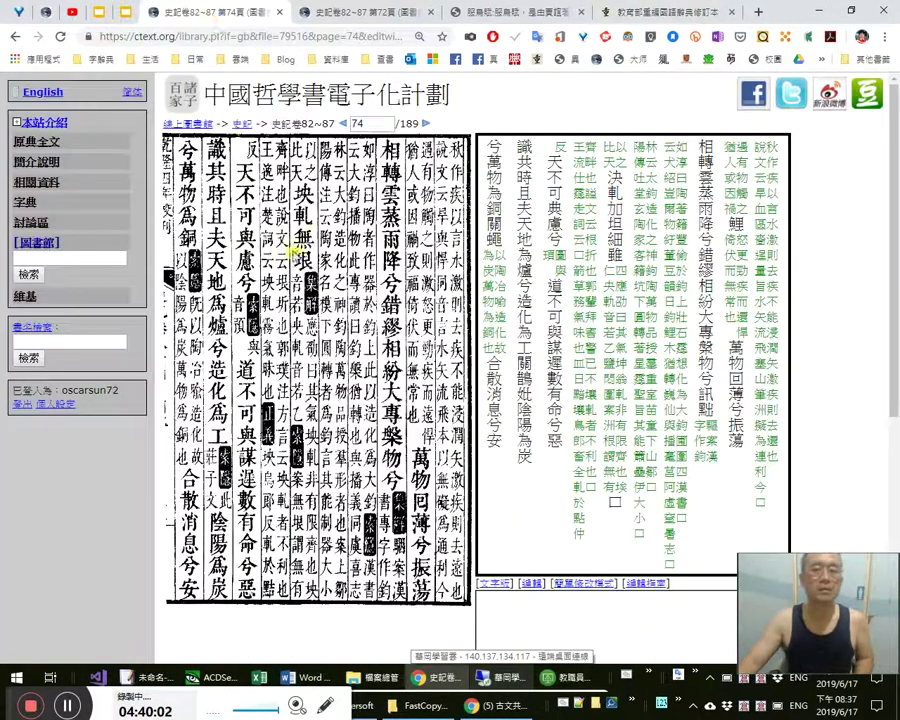
key(alt+Tab)
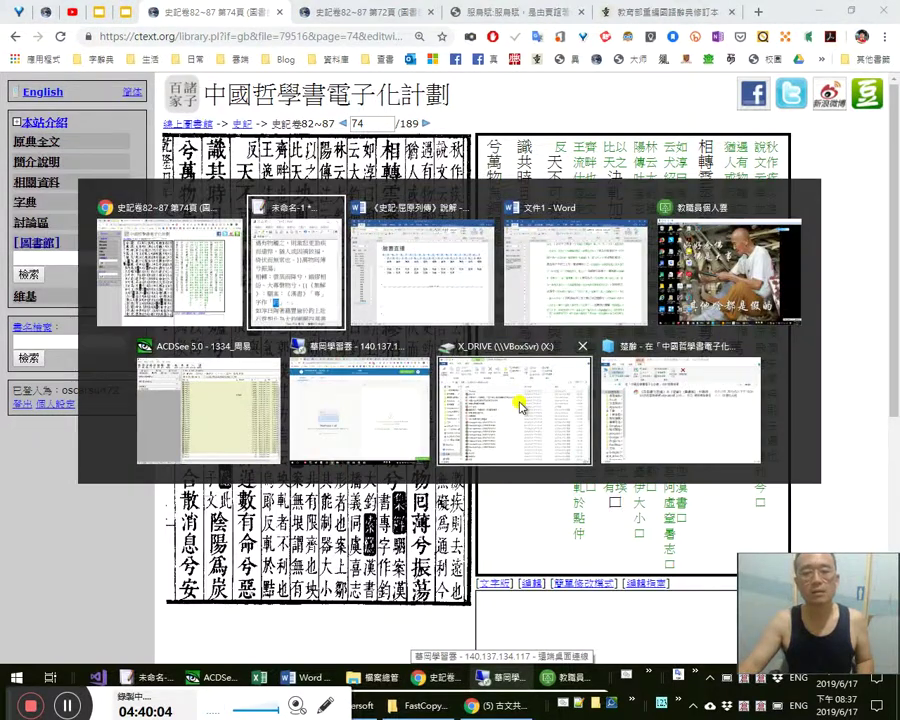
click(566, 417)
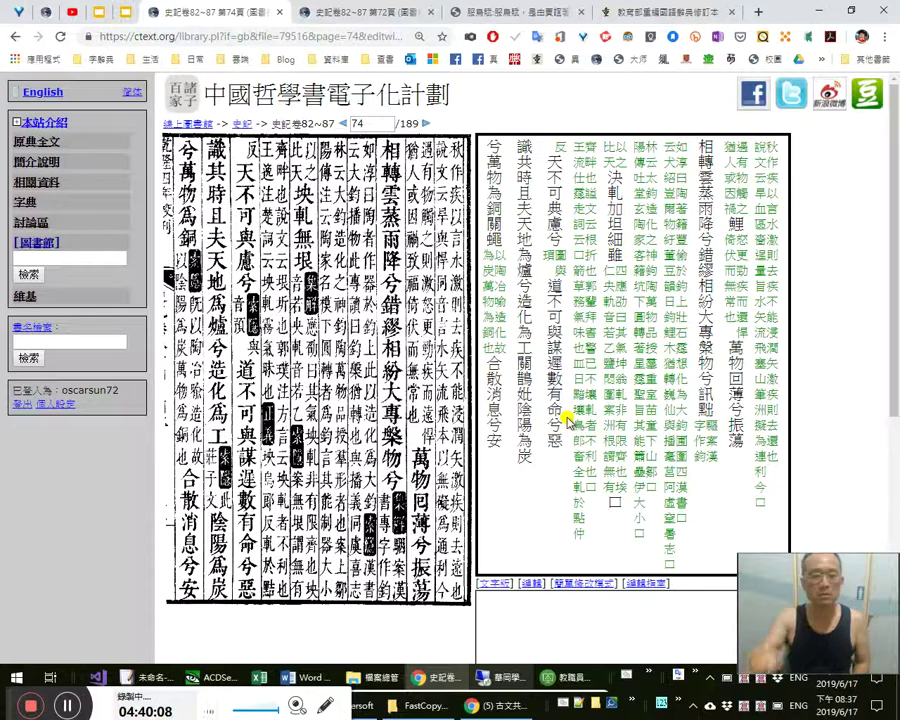
key(alt+Tab)
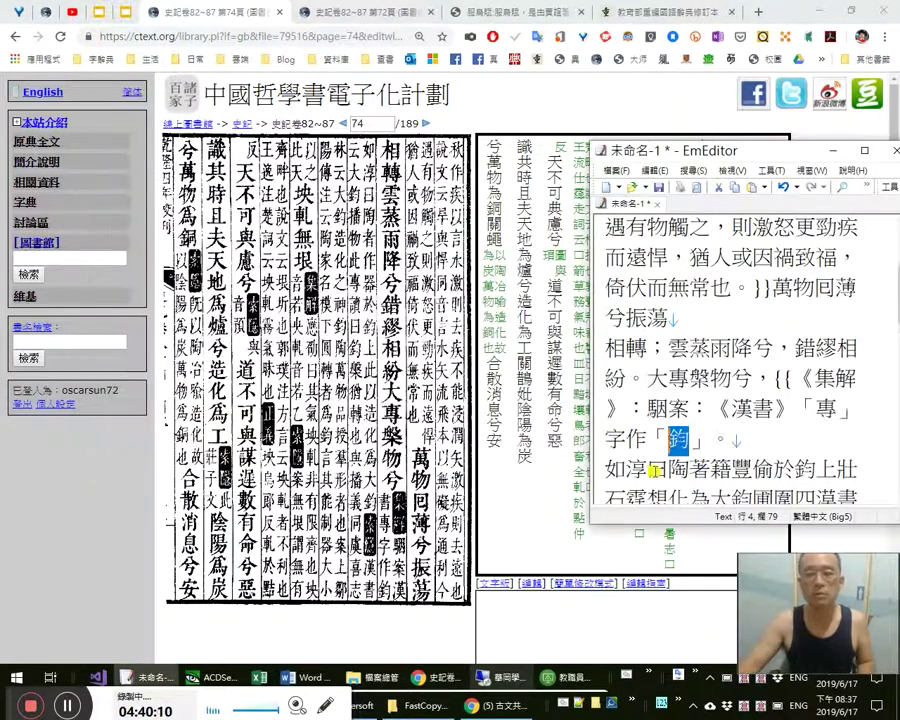
click(712, 442)
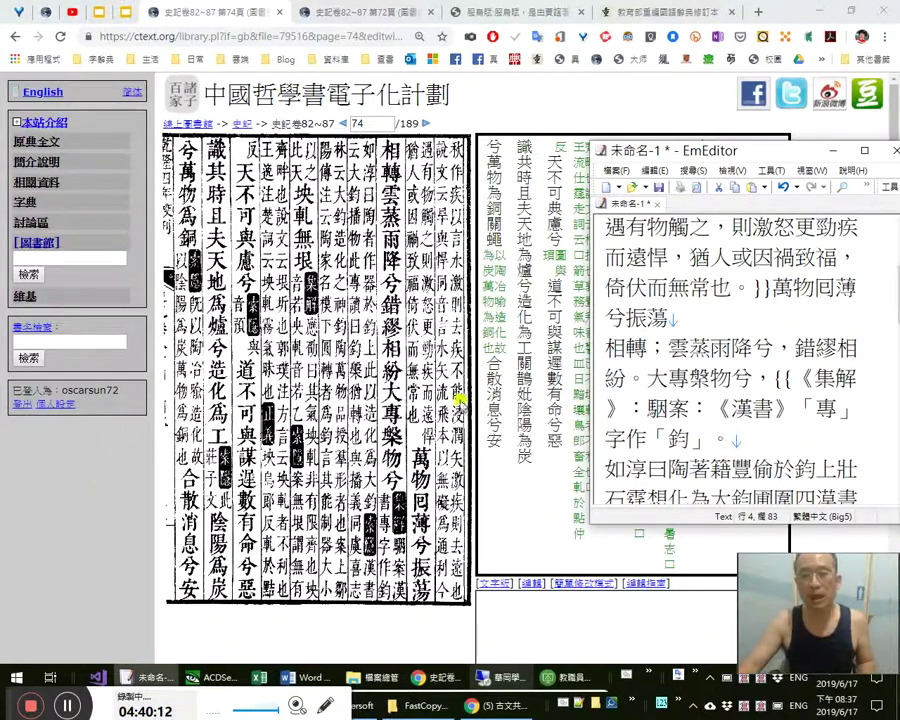
Check the Google Slides decks at the 正字(真字)?假字? and 4倒序重組 slides, and return to the page 74 scan
click(336, 414)
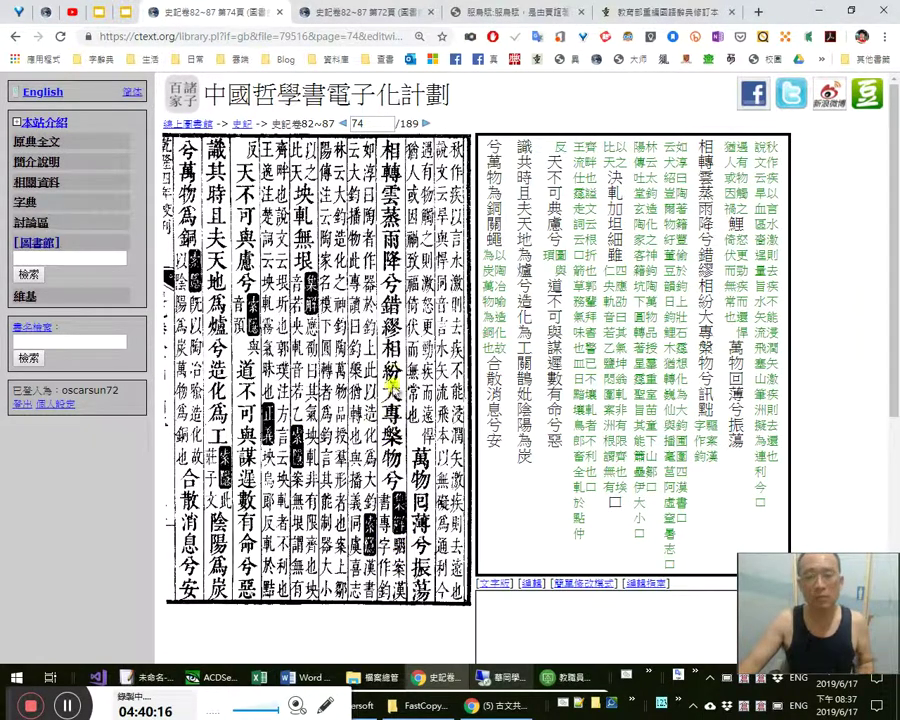
click(125, 13)
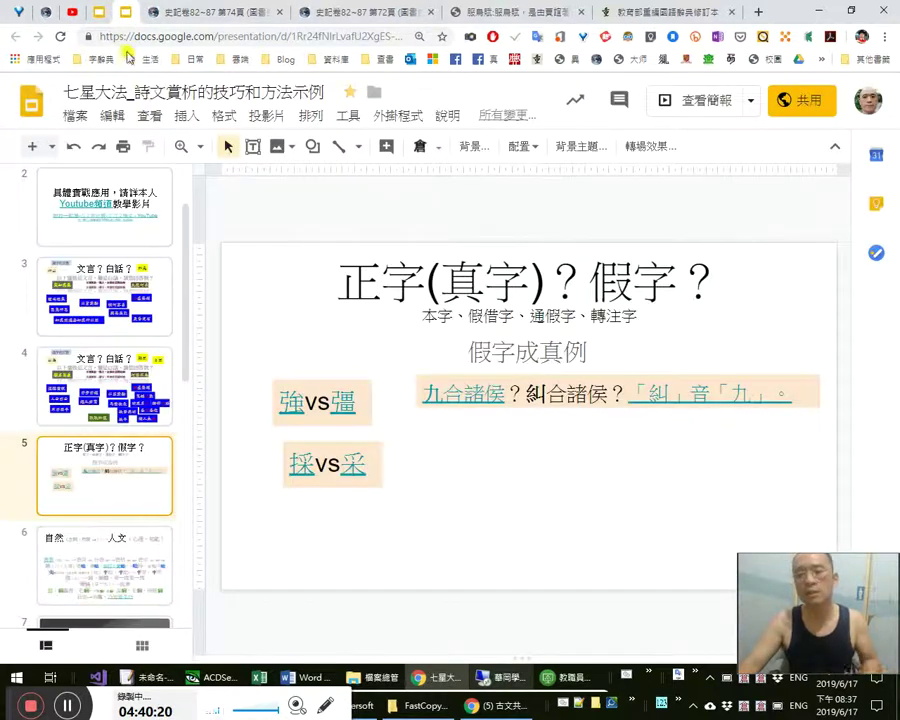
click(98, 12)
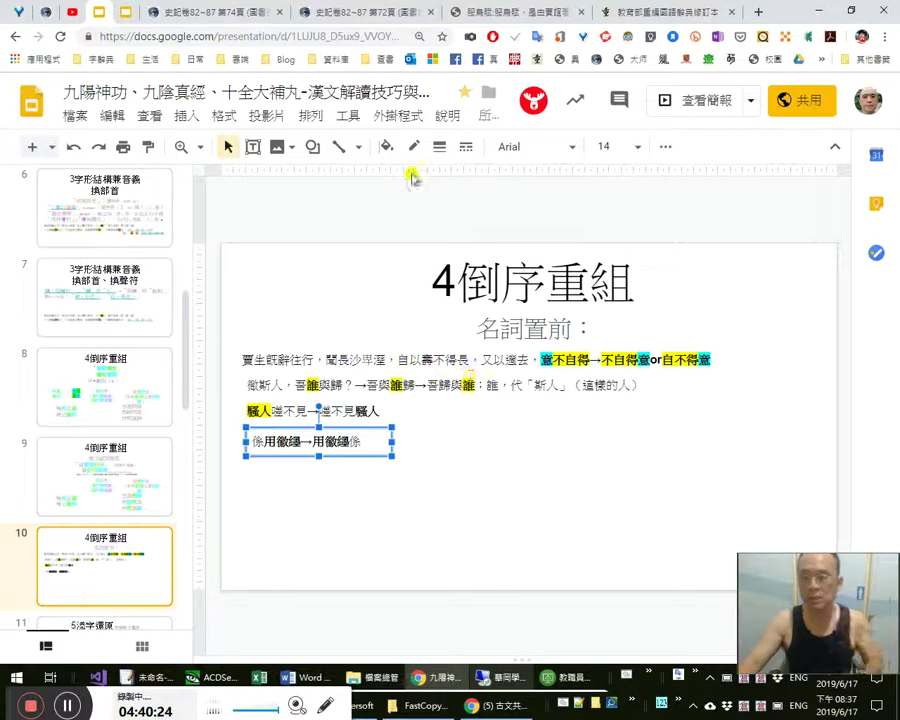
click(232, 12)
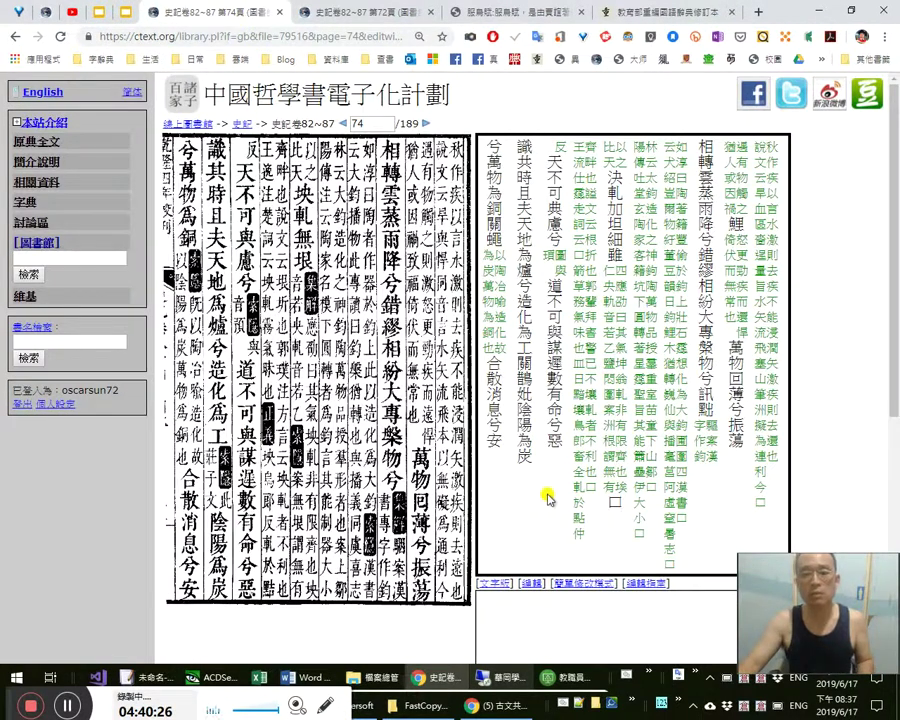
key(alt+Tab)
key(alt+Tab)
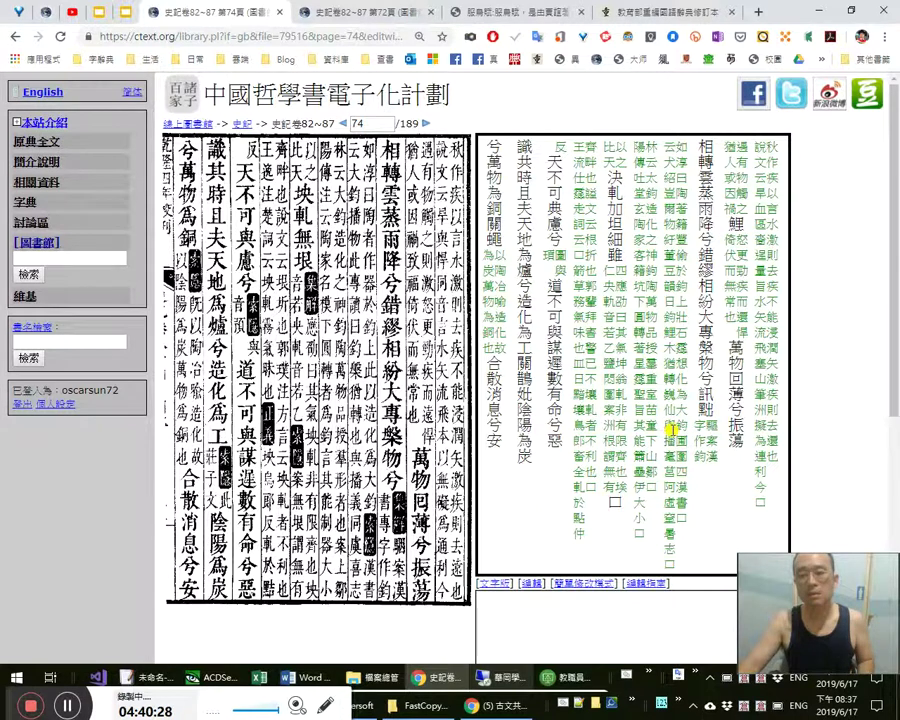
Try the characters 佛弗人 after 「鈞」 in the EmEditor transcription and remove them again
key(alt+Tab)
text(佛弗人)
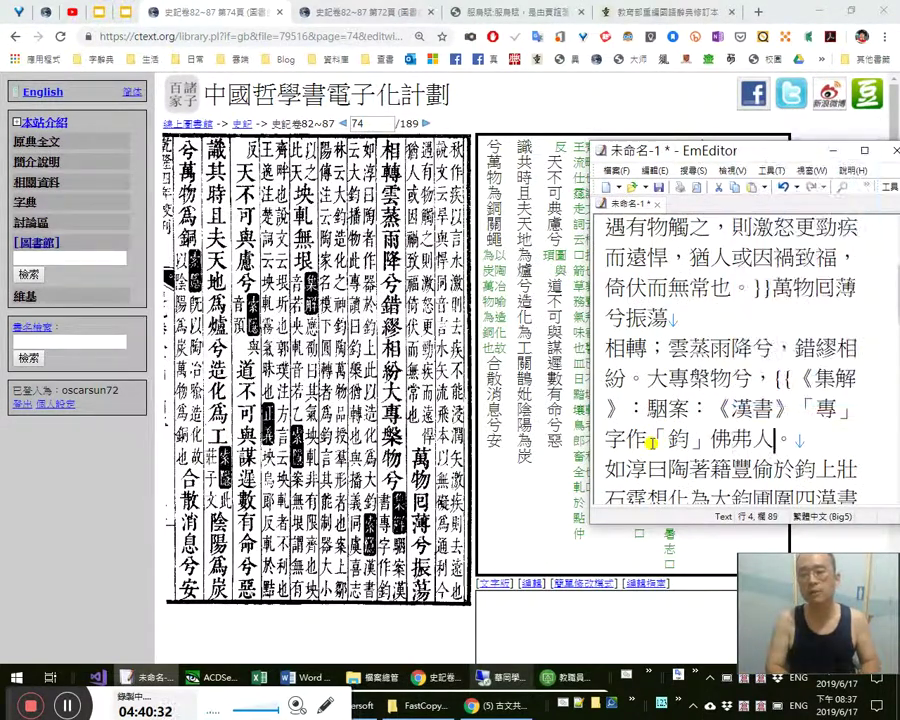
key(shift+Left)
key(shift+Left)
key(BackSpace)
key(shift+Left)
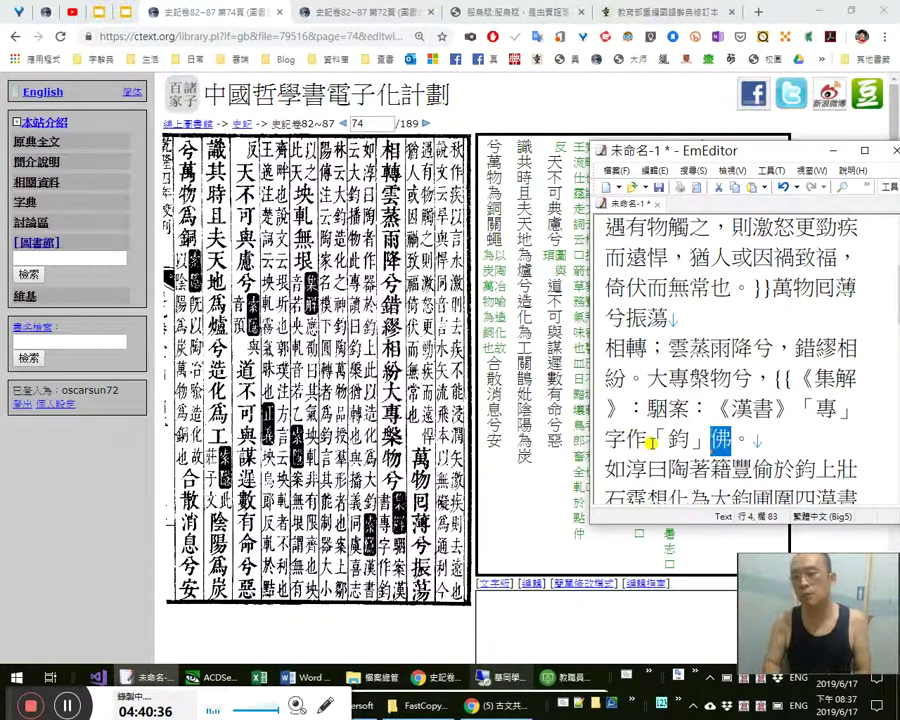
key(BackSpace)
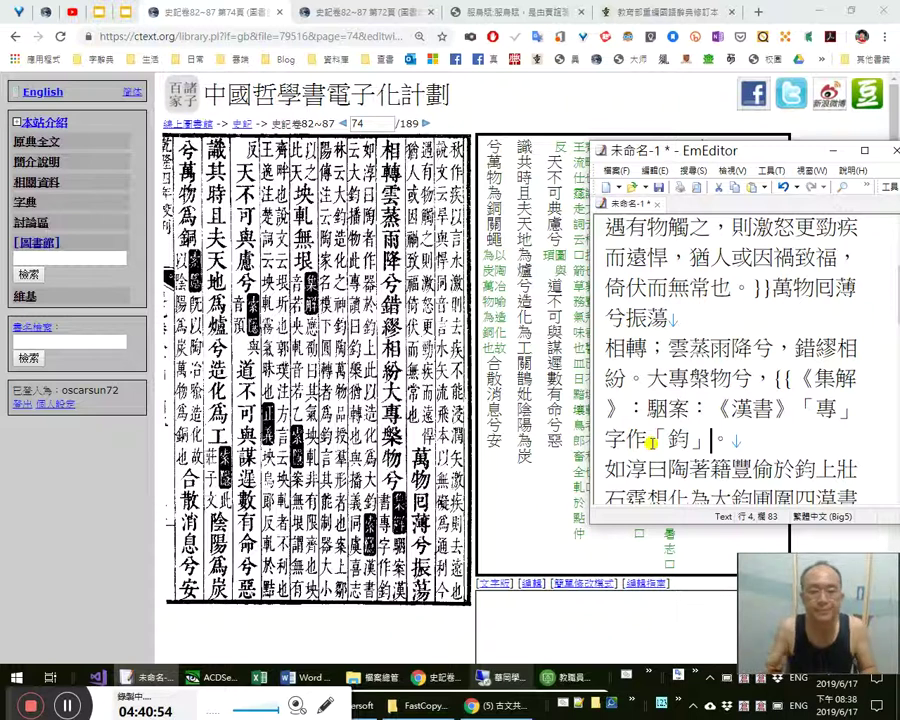
Review the note 駰案:《漢書》「專」字作「鈞」 in the fourth line by highlighting its parts
shift+click(703, 411)
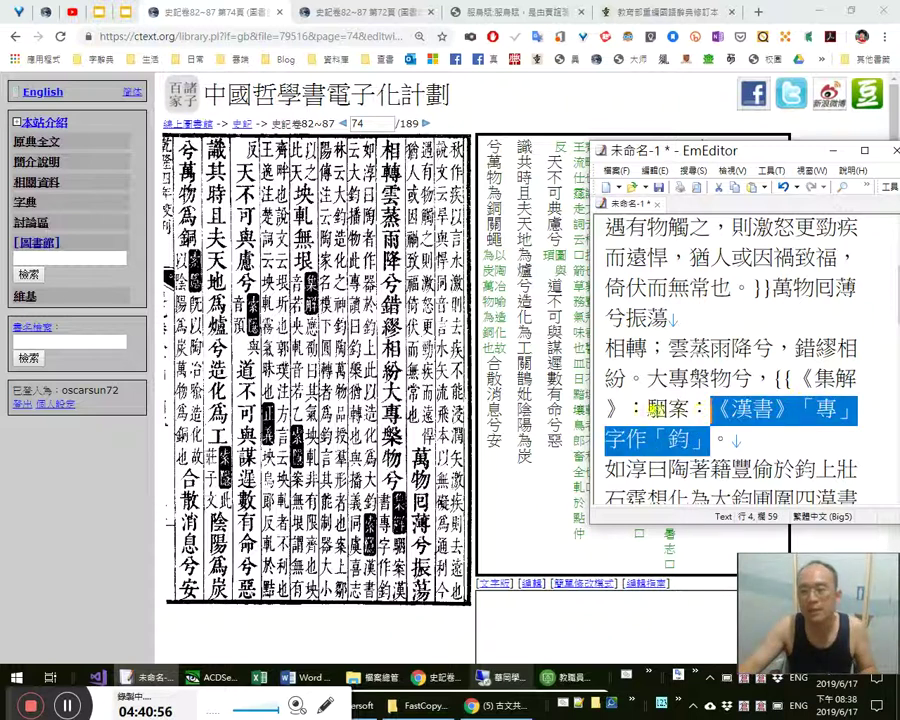
shift+click(648, 407)
click(727, 436)
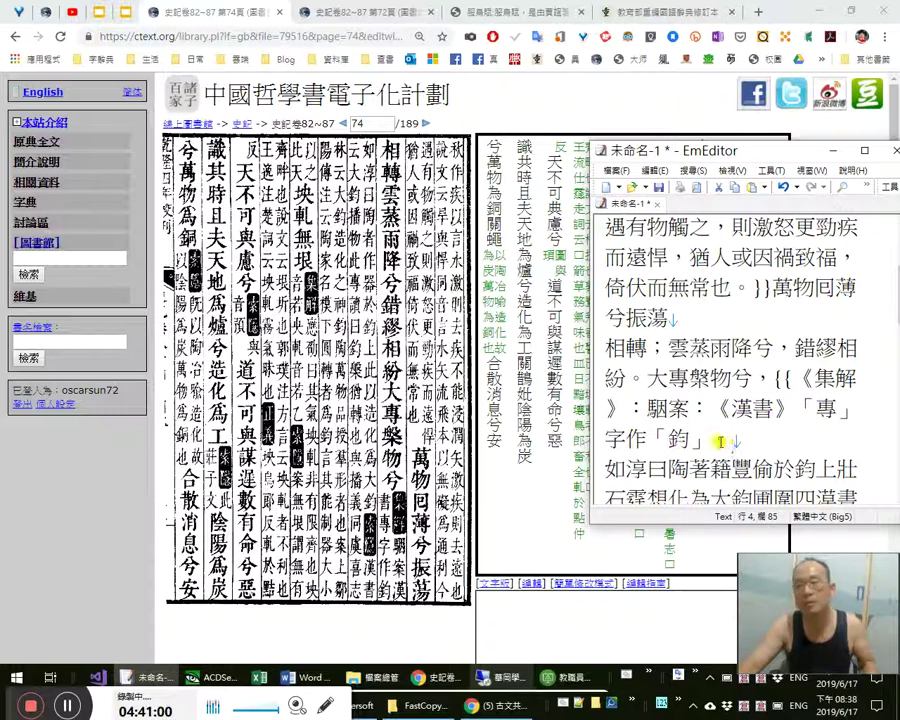
double_click(826, 410)
click(772, 443)
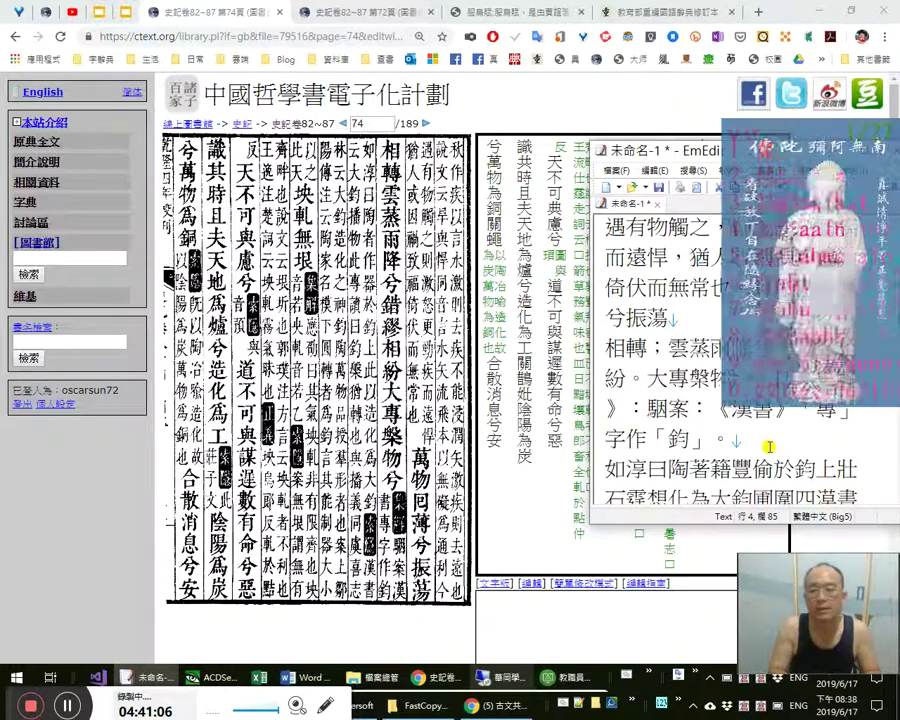
Add a colon after 「如淳曰」 in the fifth line and correct the words following it to 「陶者作器，」
key(Right)
key(Right)
key(Right)
key(Right)
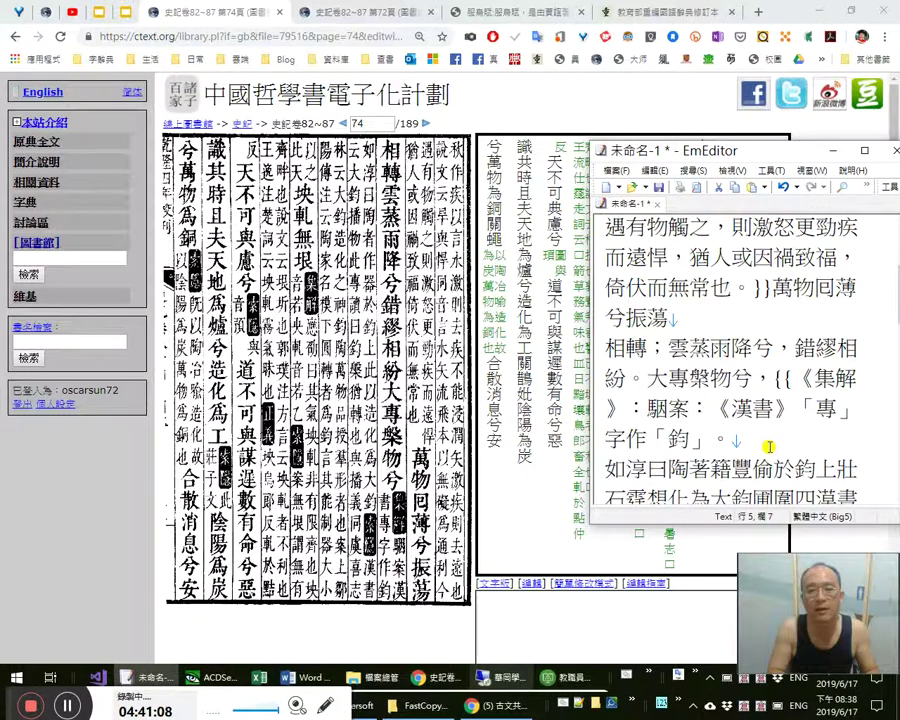
text(：)
key(Right)
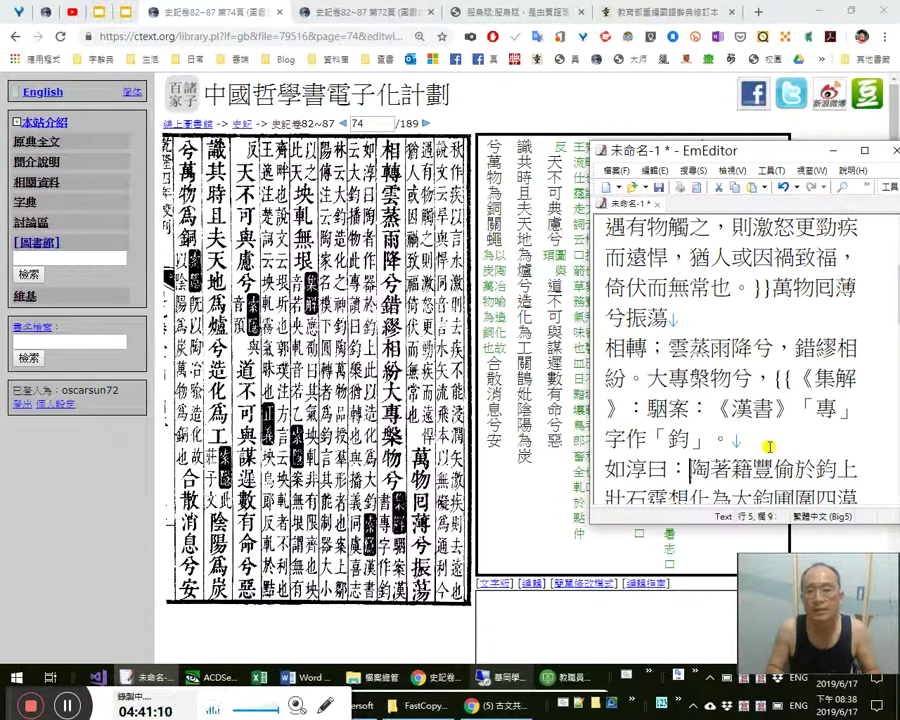
key(shift+Right)
text(者)
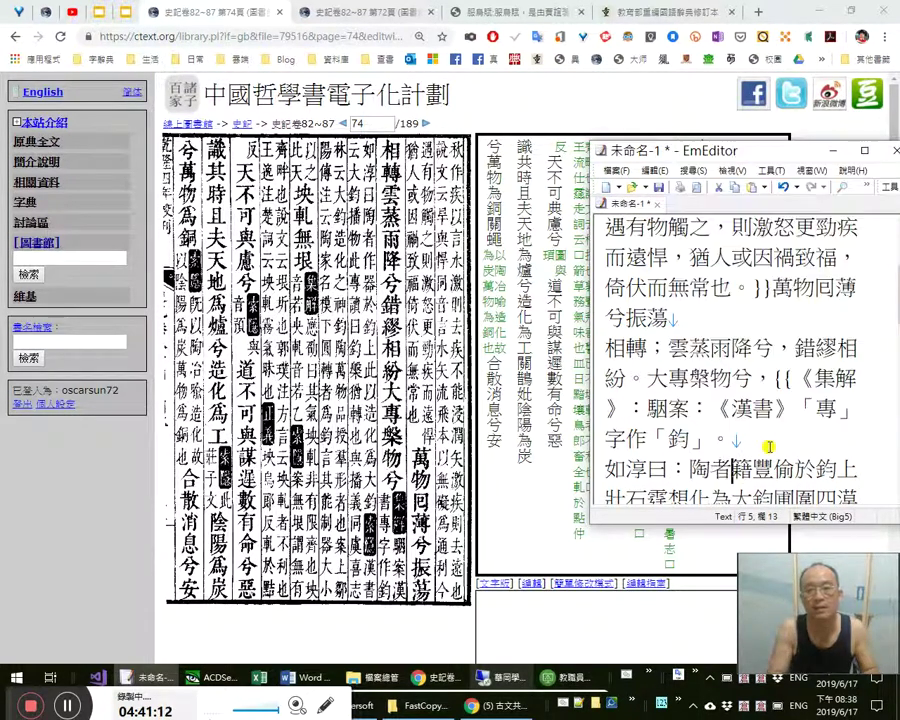
key(shift+Right)
text(作)
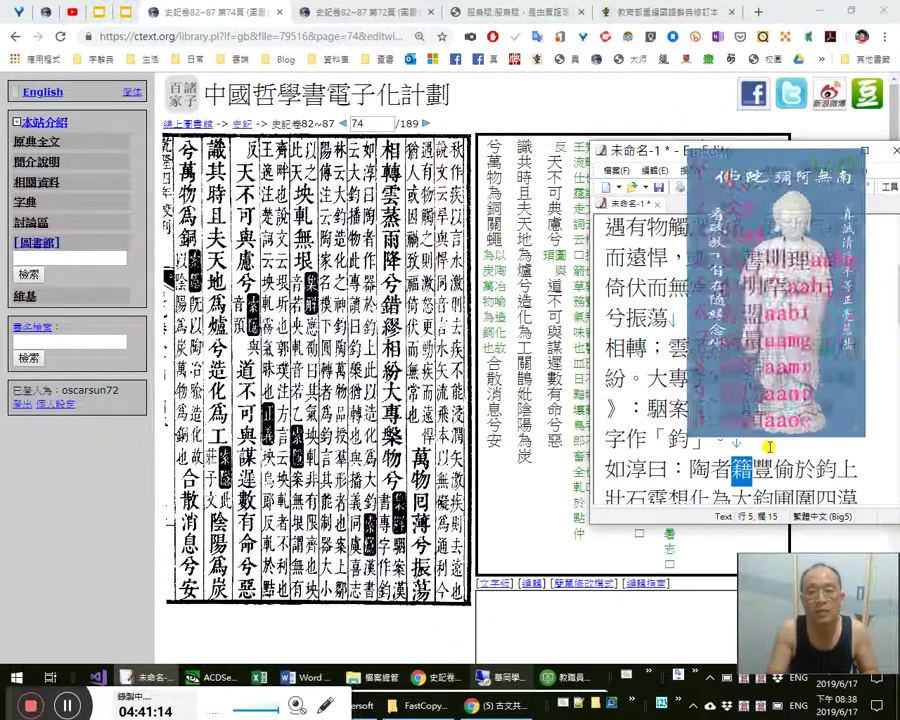
text(器，)
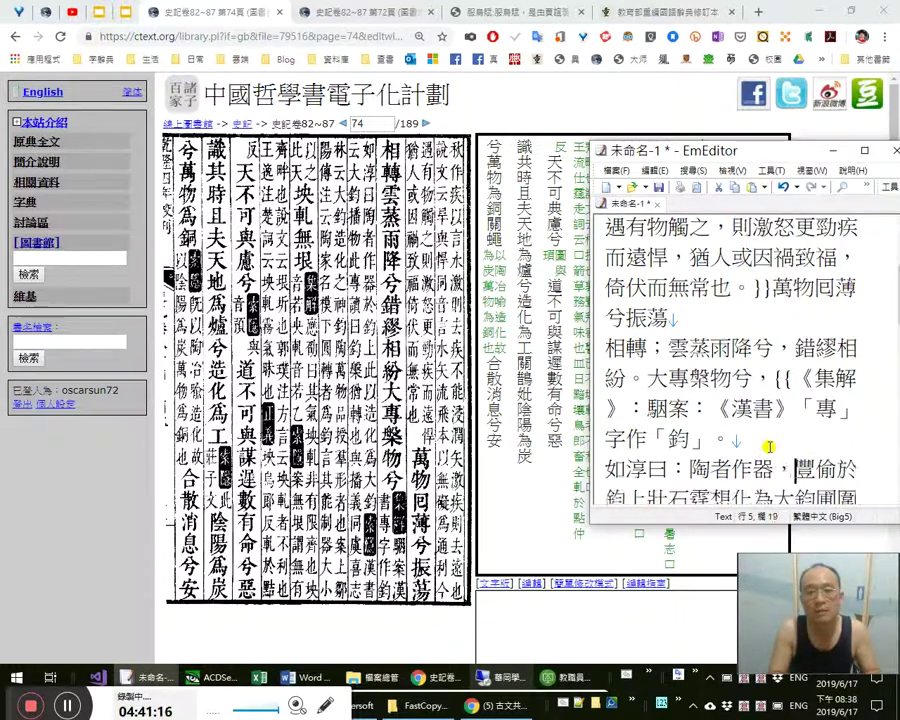
Remove the comma and the stray 「豐偷」 after 「陶者作器」, and put a comma after 「於鈞上」
key(shift+Left)
key(ctrl+x)
key(Delete)
key(Delete)
key(Right)
key(Right)
key(Right)
text(，)
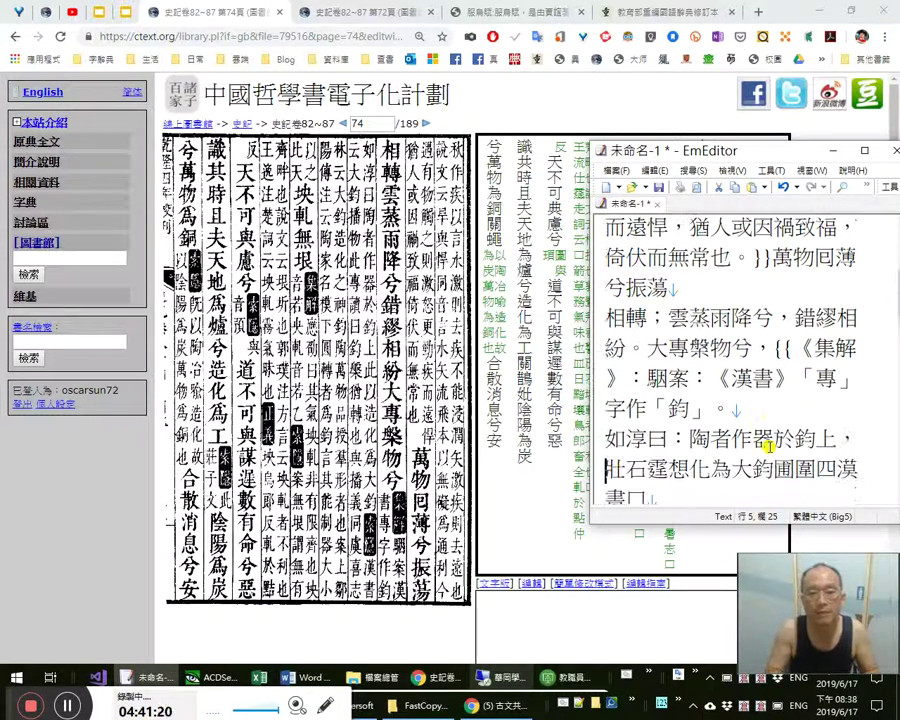
Correct the following clause in the fifth line to 「此以造化為大鈞」 and end it with a full stop
key(shift+Right)
text(此以)
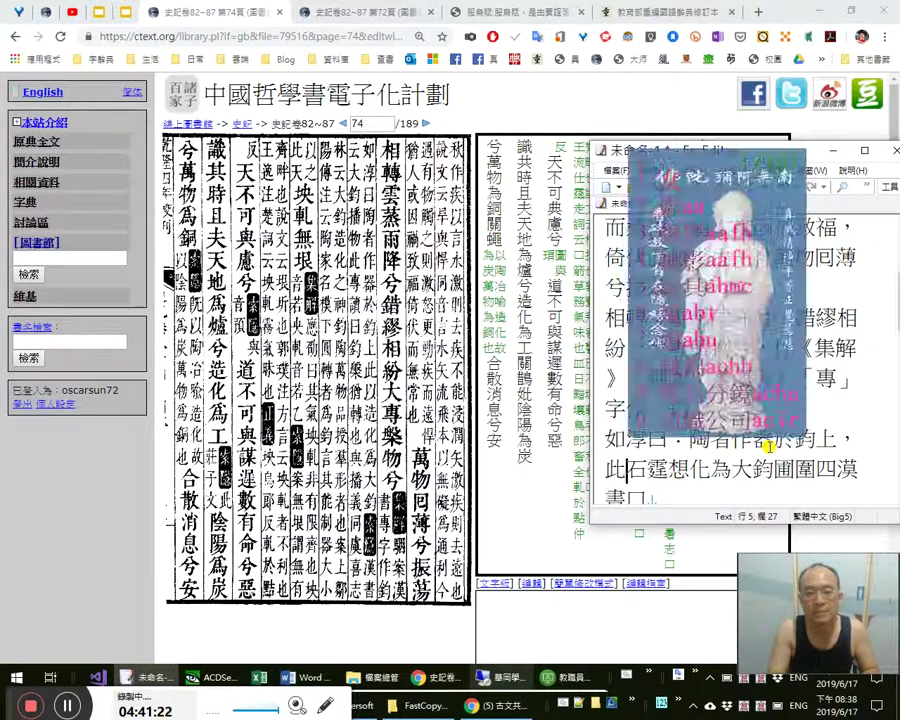
key(Delete)
key(Delete)
text(造)
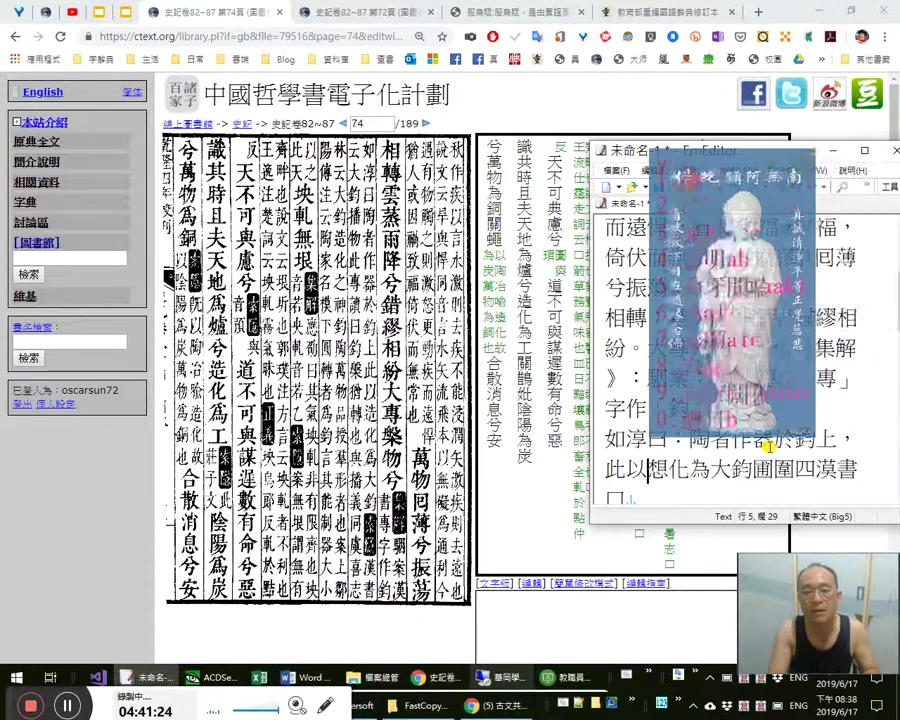
key(Delete)
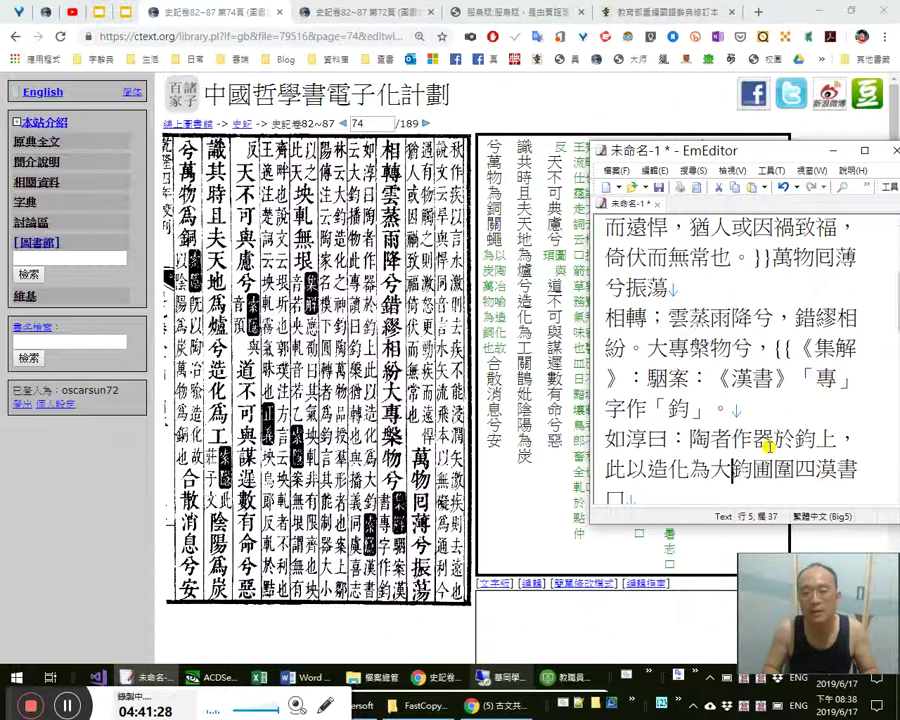
text(。)
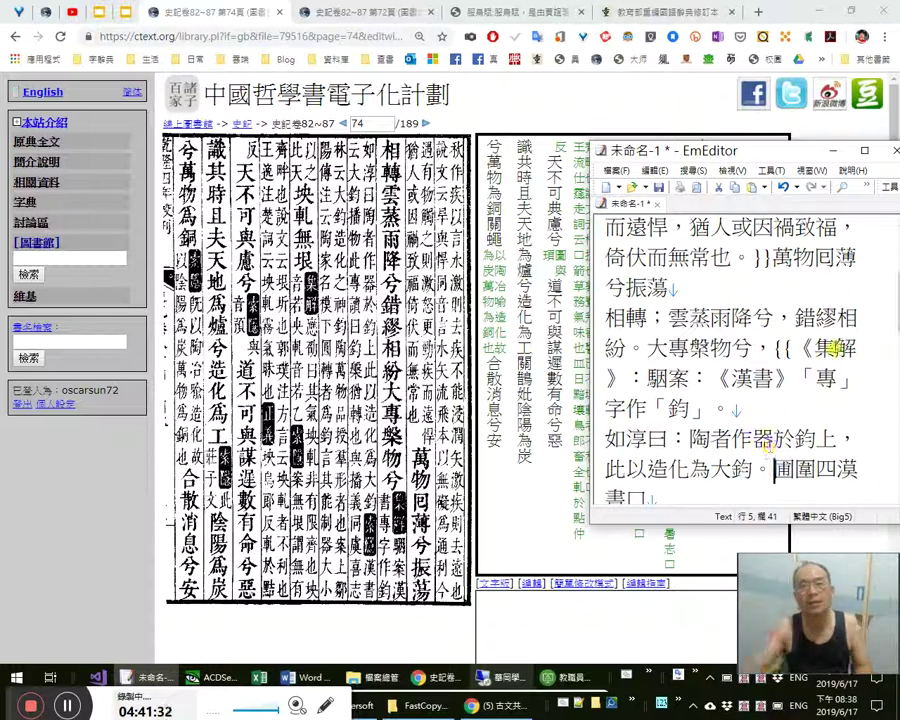
Look up 摶 in the Ministry of Education dictionary and highlight the 「摶麵」 and 《文選》 examples in its first definition
click(692, 11)
scroll(590, 208, up, 3)
click(665, 164)
double_click(341, 522)
click(643, 167)
text(qi)
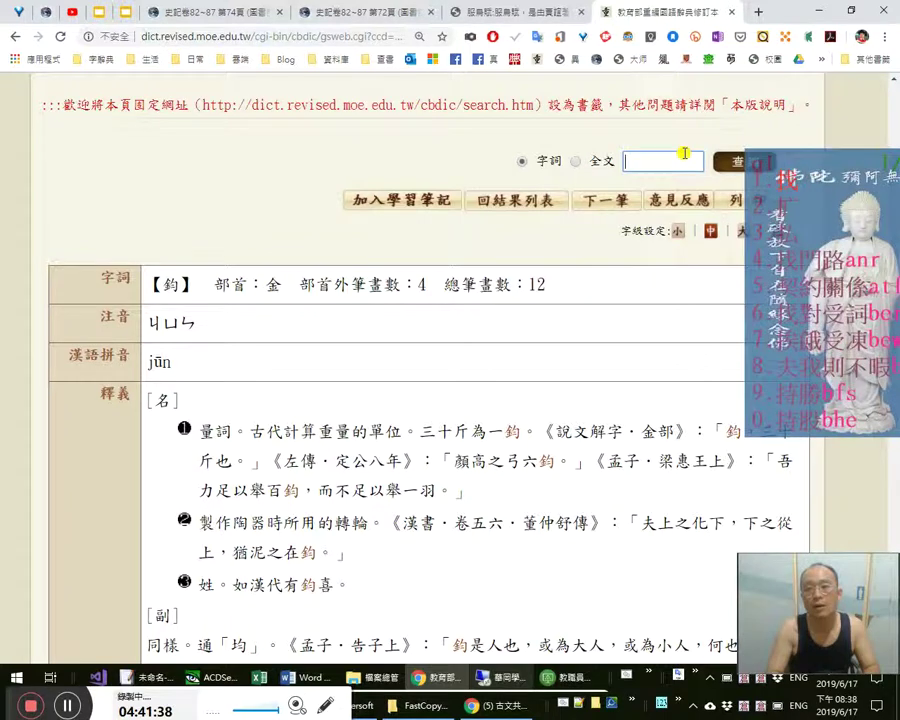
text(摶)
key(Return)
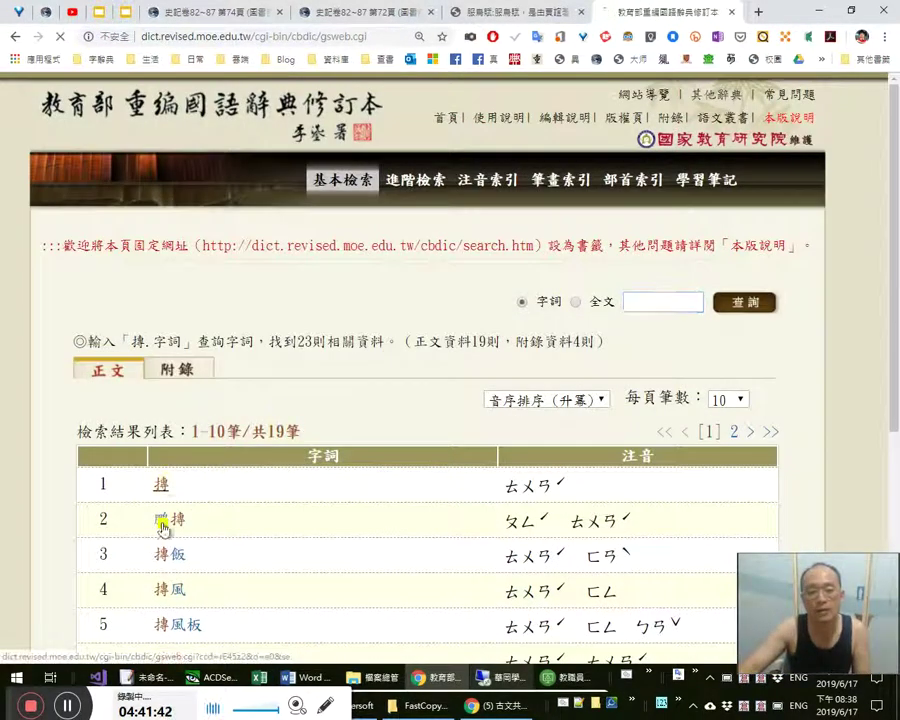
click(163, 524)
scroll(202, 532, down, 3)
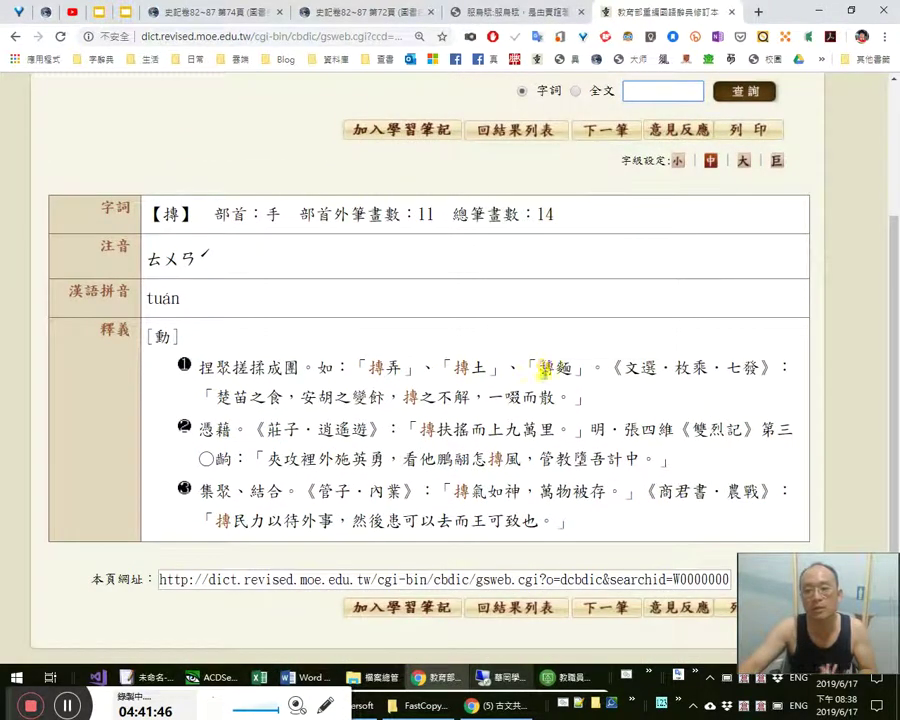
drag(540, 368, 583, 400)
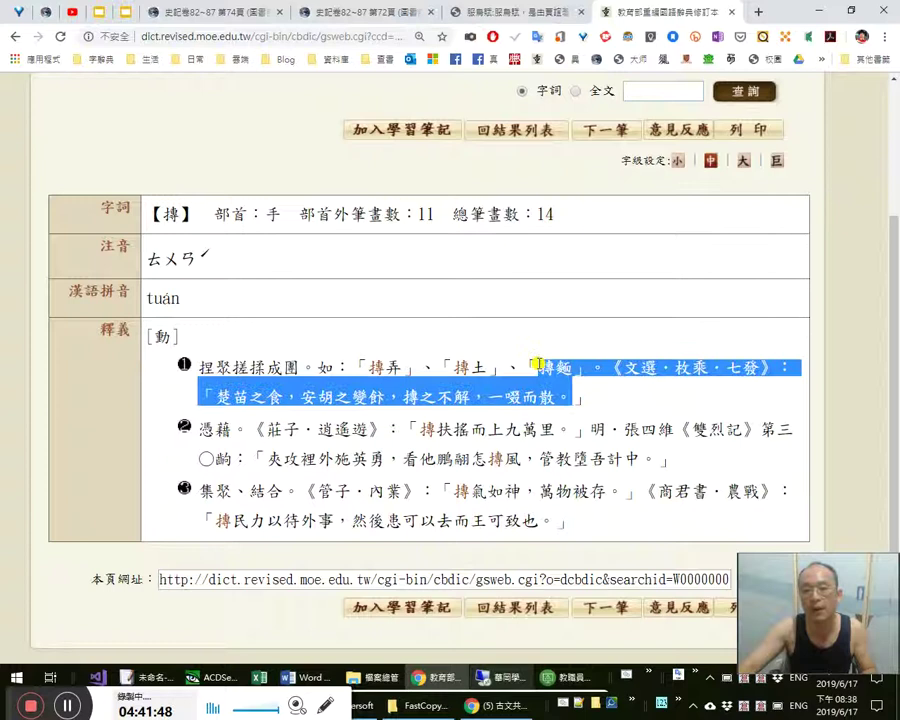
Open the dictionary entry for 摶飯 and highlight the word in its 《禮記·曲禮上》 quotation
key(alt+Left)
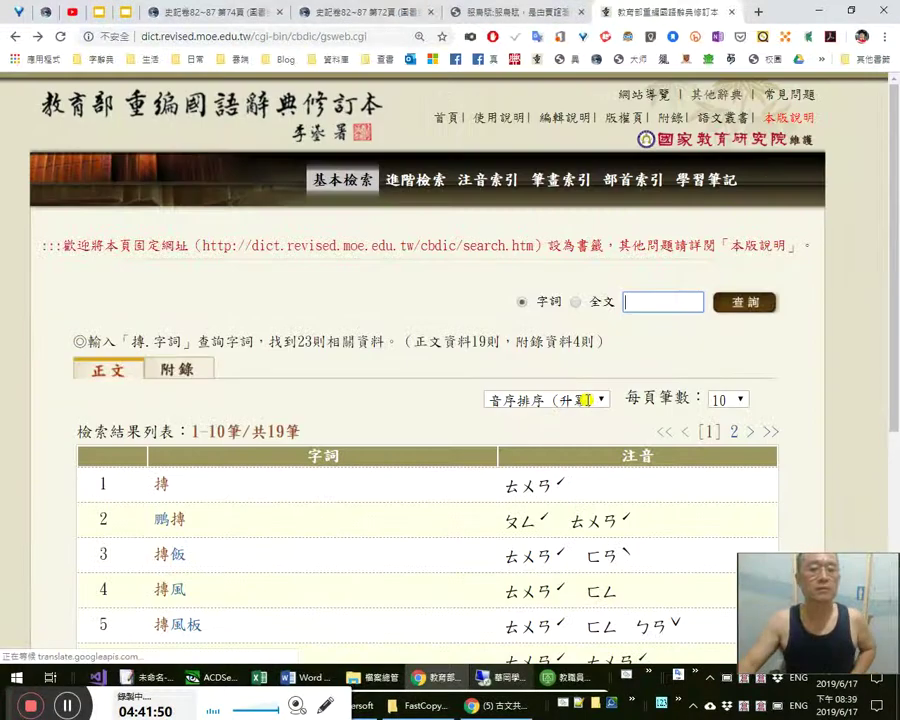
click(170, 556)
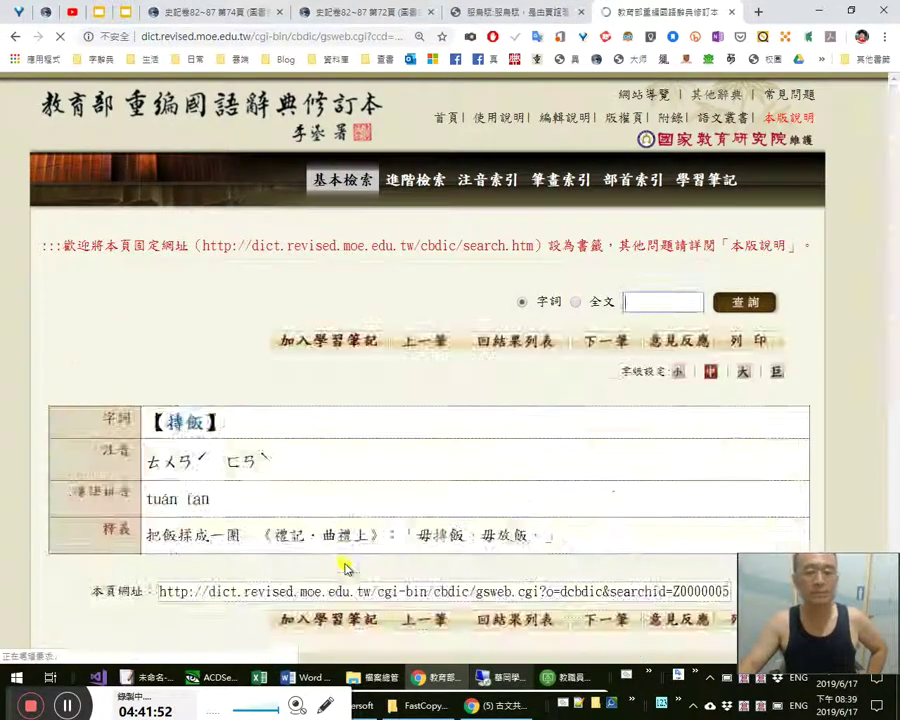
scroll(155, 476, down, 1)
drag(163, 476, 454, 472)
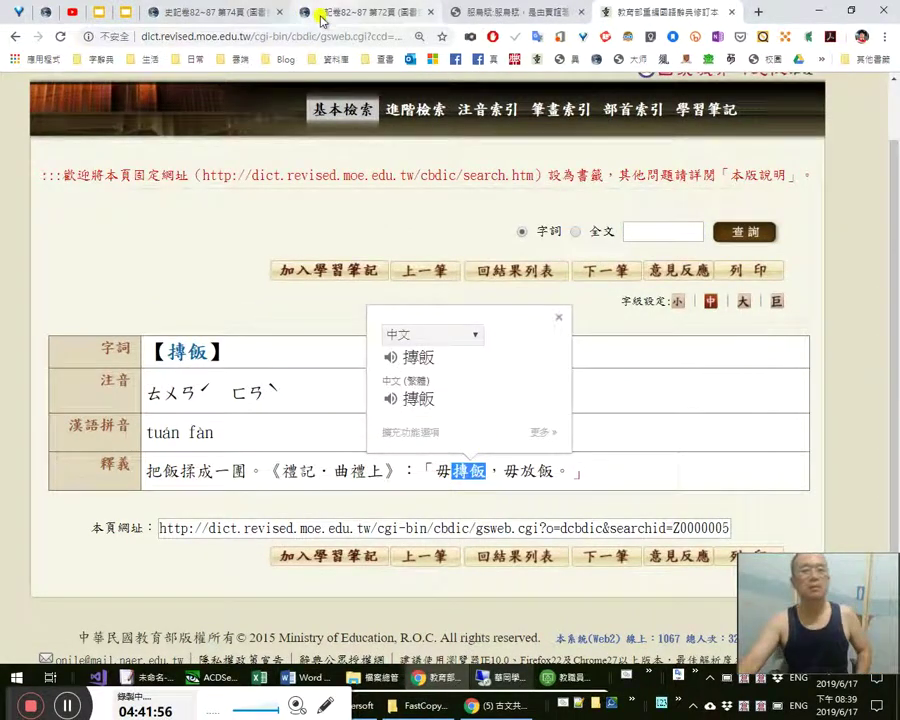
click(310, 12)
key(alt+Tab)
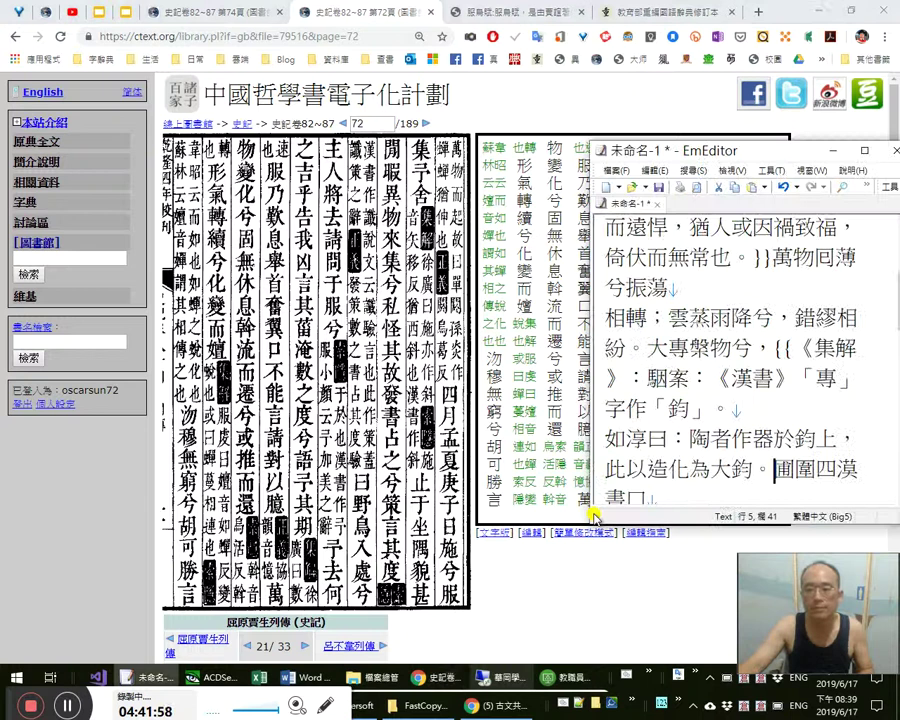
key(alt+Tab)
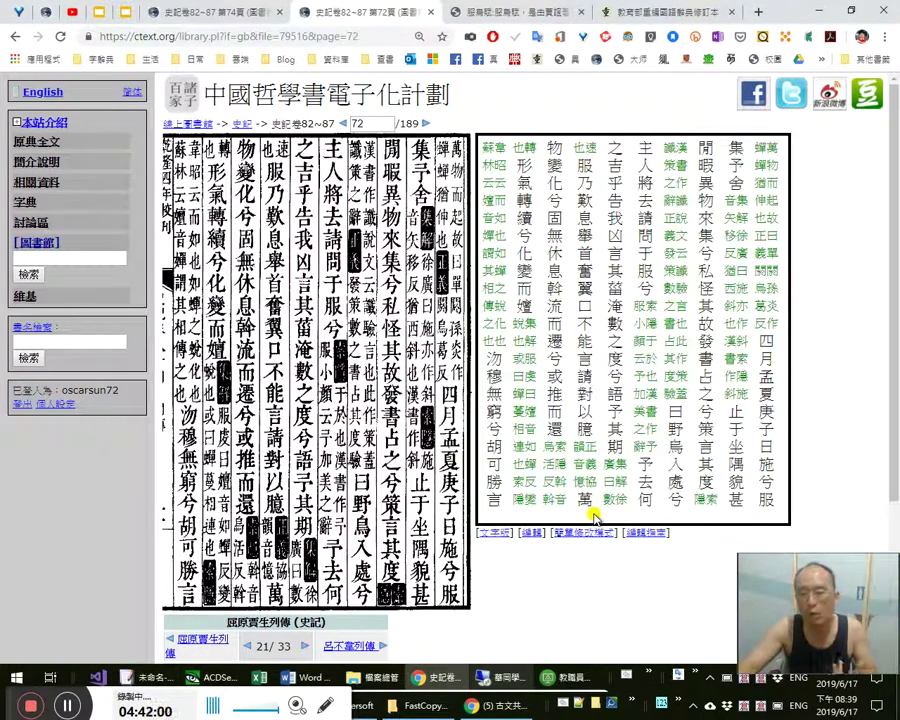
Open the online 聲音變化的關係 notes workbook in a new browser tab
click(760, 13)
text(s)
key(BackSpace)
key(BackSpace)
text(g)
key(BackSpace)
key(BackSpace)
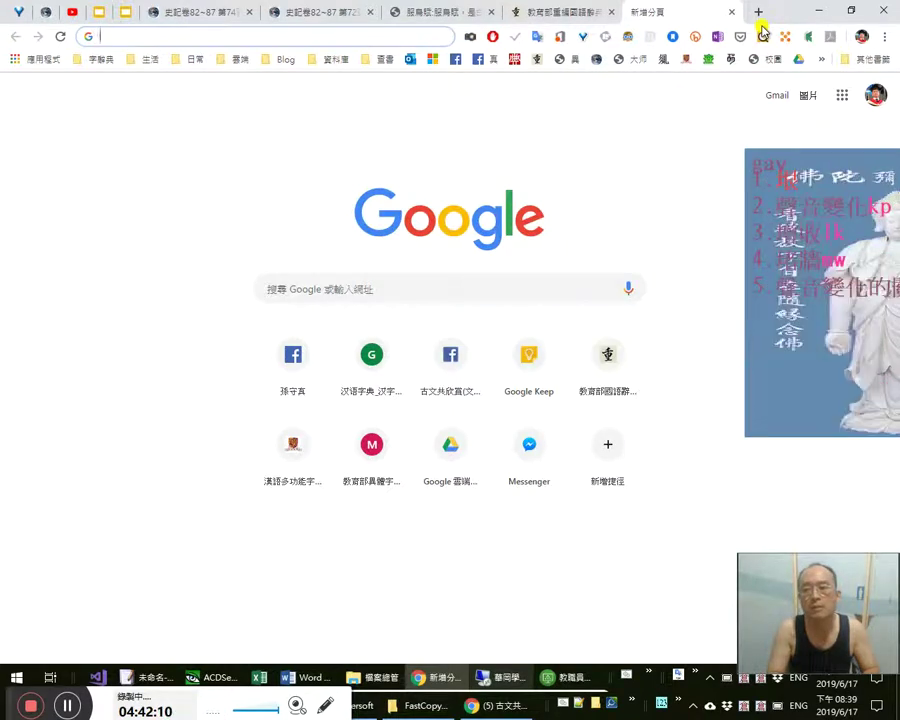
text(聲音變化的關係)
key(Down)
key(Return)
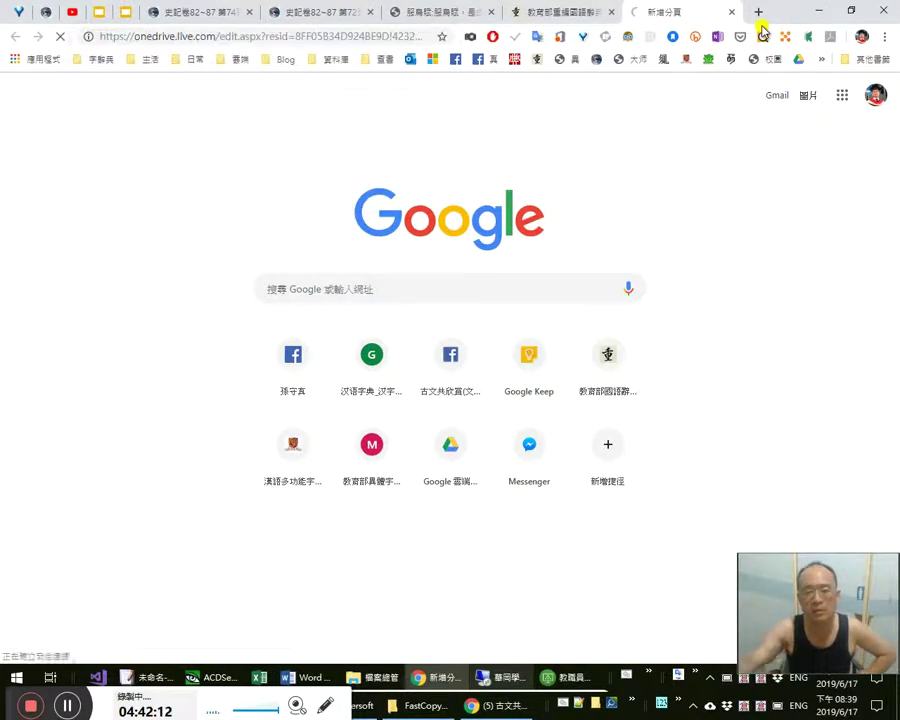
drag(15, 704, 7, 640)
click(354, 372)
click(354, 303)
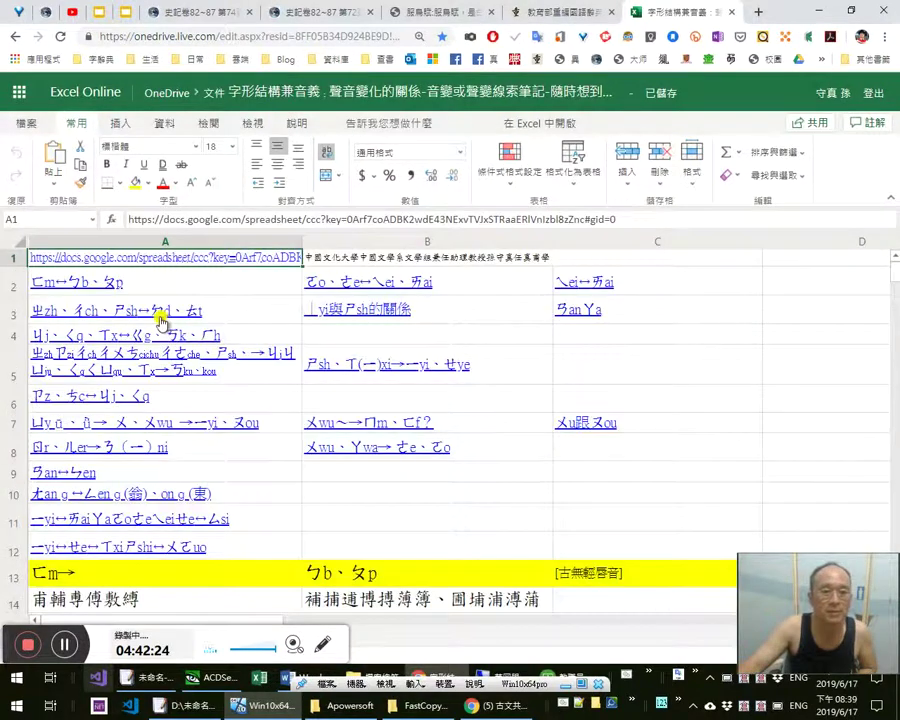
In the ㄓzh、ㄔch、ㄕsh→ㄉd、ㄊt section, insert 糰 between 團 and 摶 in cell B50
click(160, 322)
scroll(477, 453, down, 4)
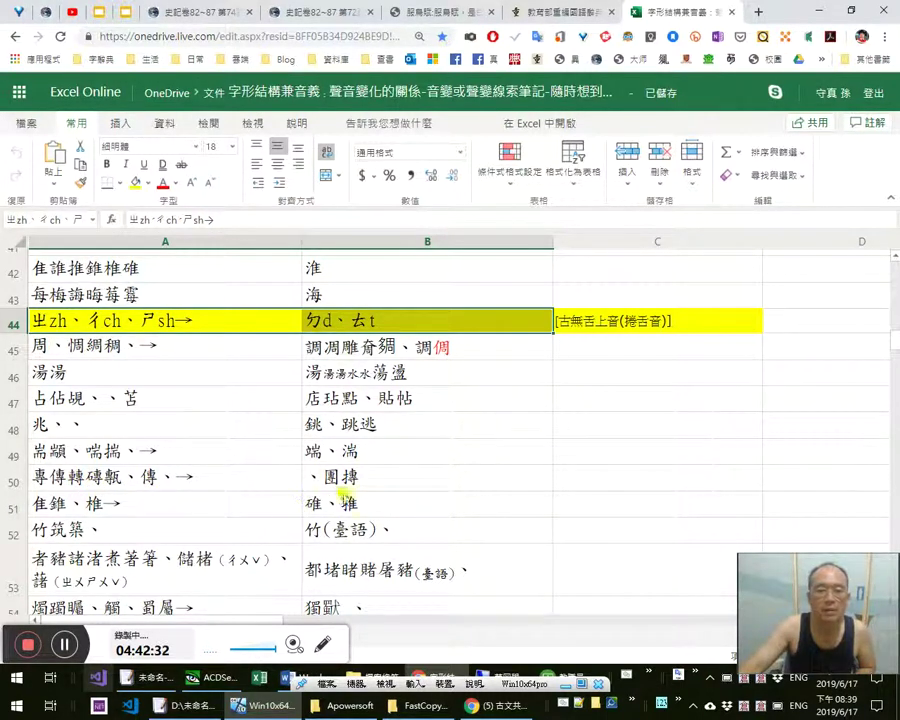
click(362, 487)
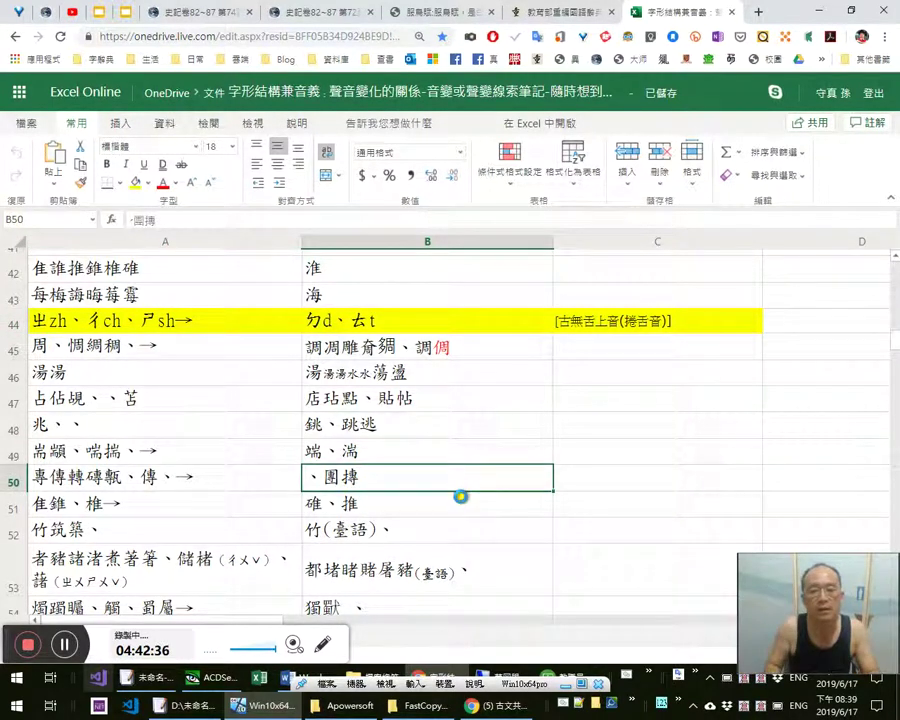
key(F2)
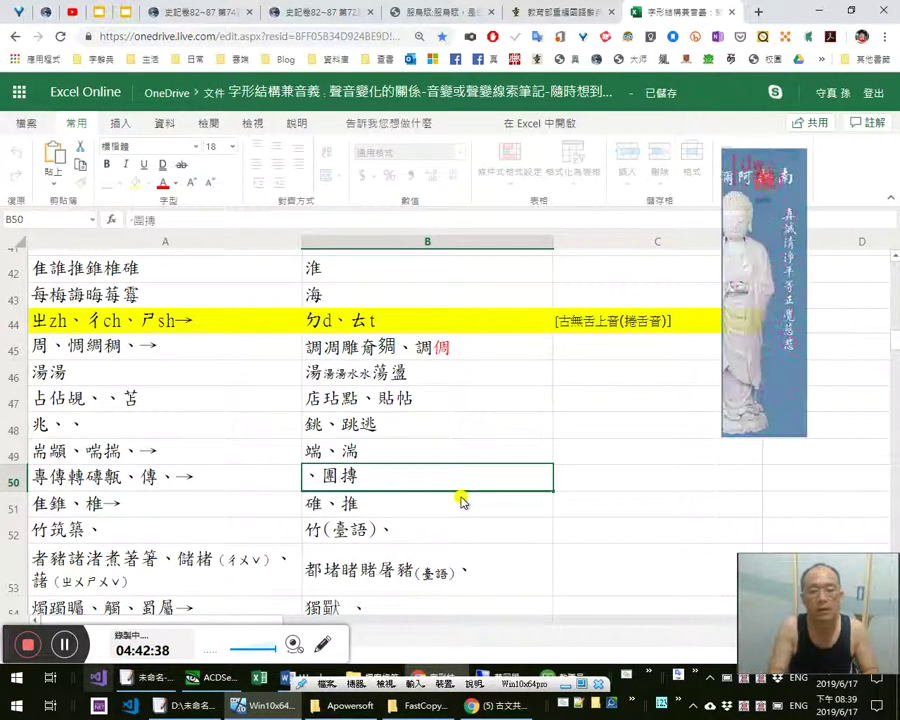
text(糰)
key(shift+Left)
key(Return)
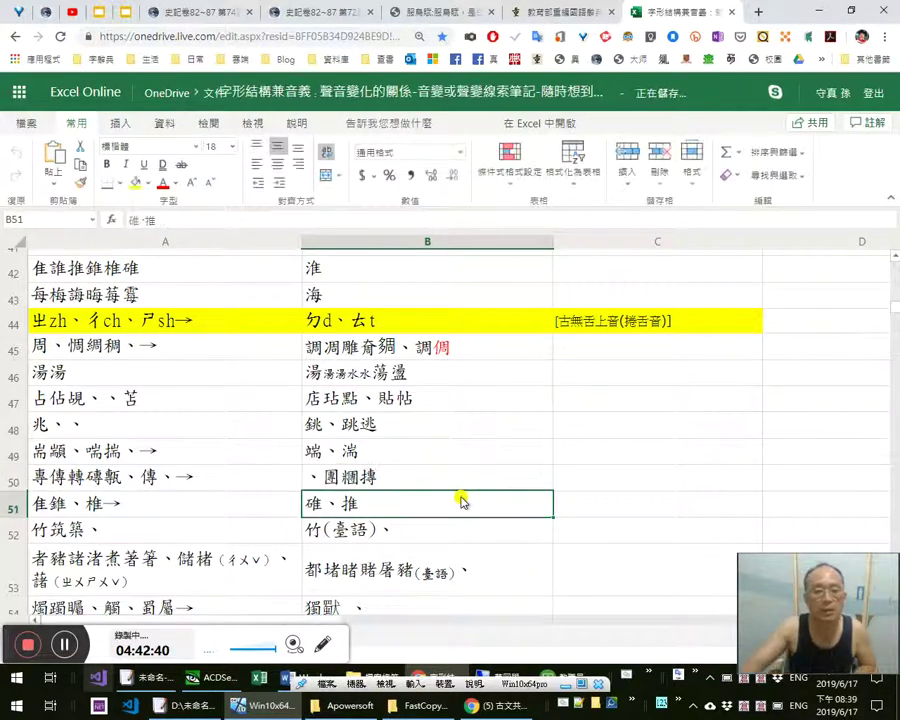
Return to the dictionary search, close the dictionary, notes workbook and page 72 tabs, and bring up the page 74 scan
click(557, 19)
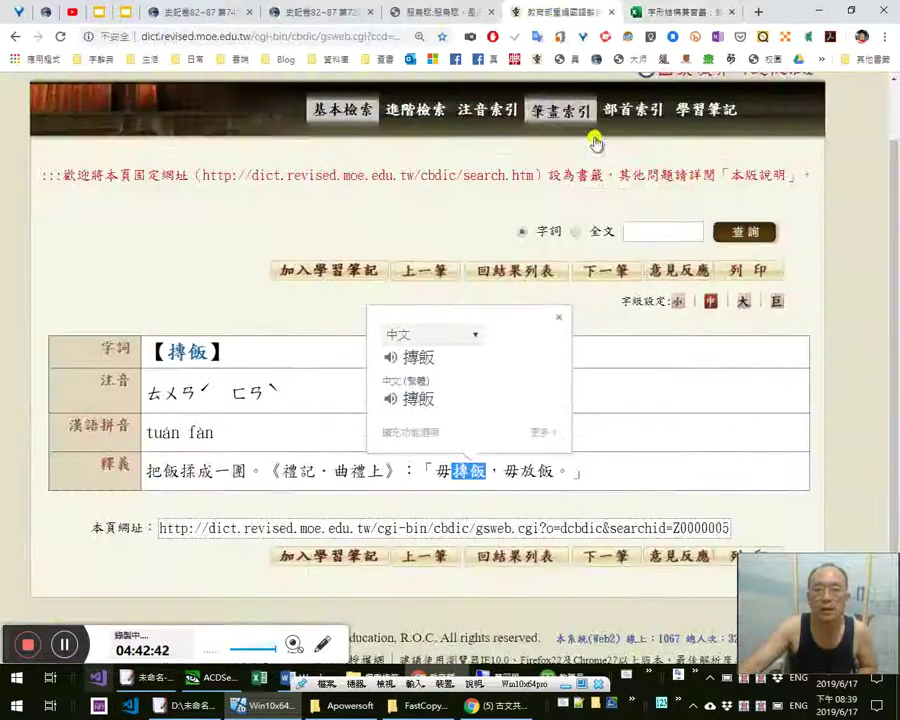
click(640, 232)
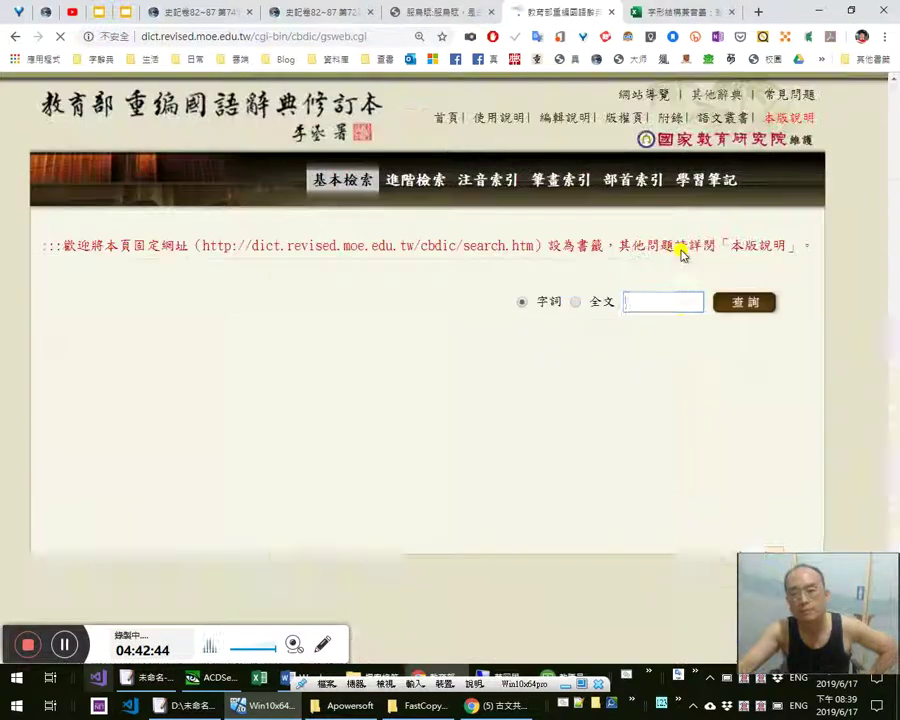
click(606, 16)
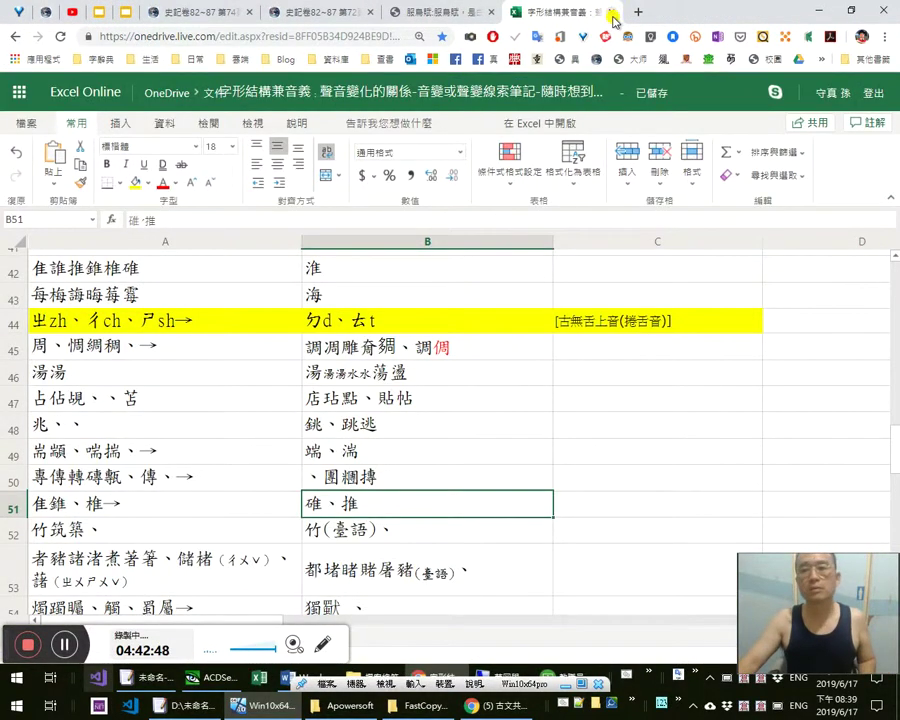
click(433, 16)
click(272, 16)
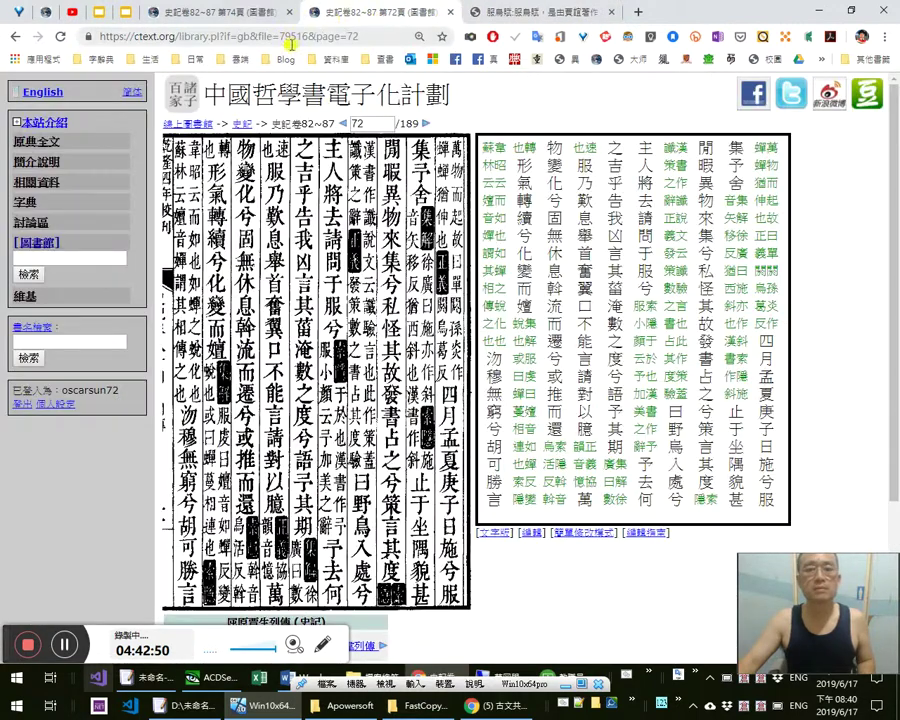
key(ctrl+w)
click(242, 14)
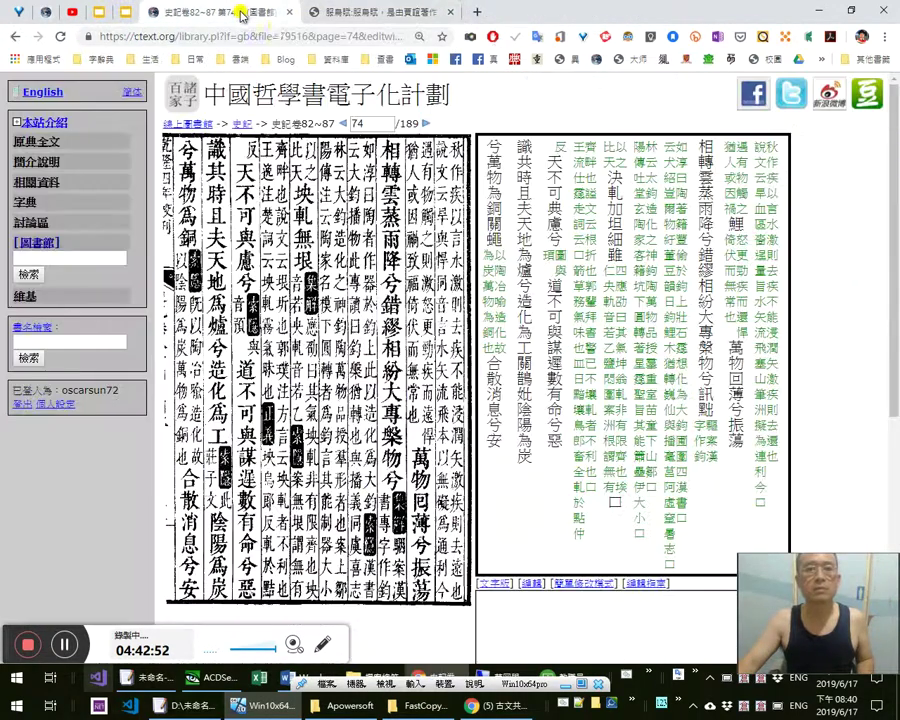
Compare the page 74 scan and its recognized text with the fifth line of the EmEditor transcription
click(602, 611)
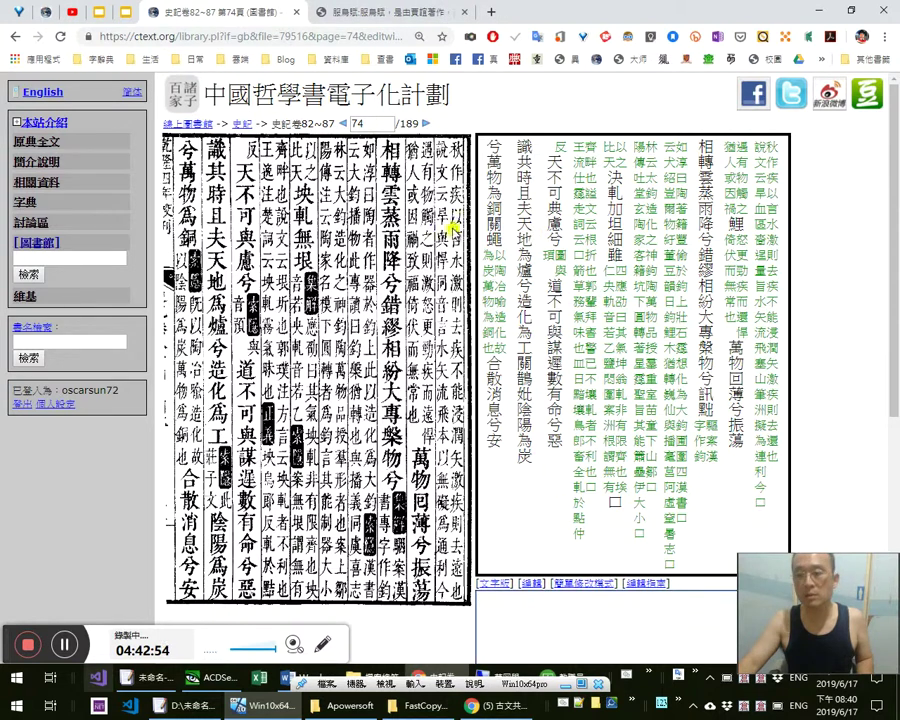
key(alt+Tab)
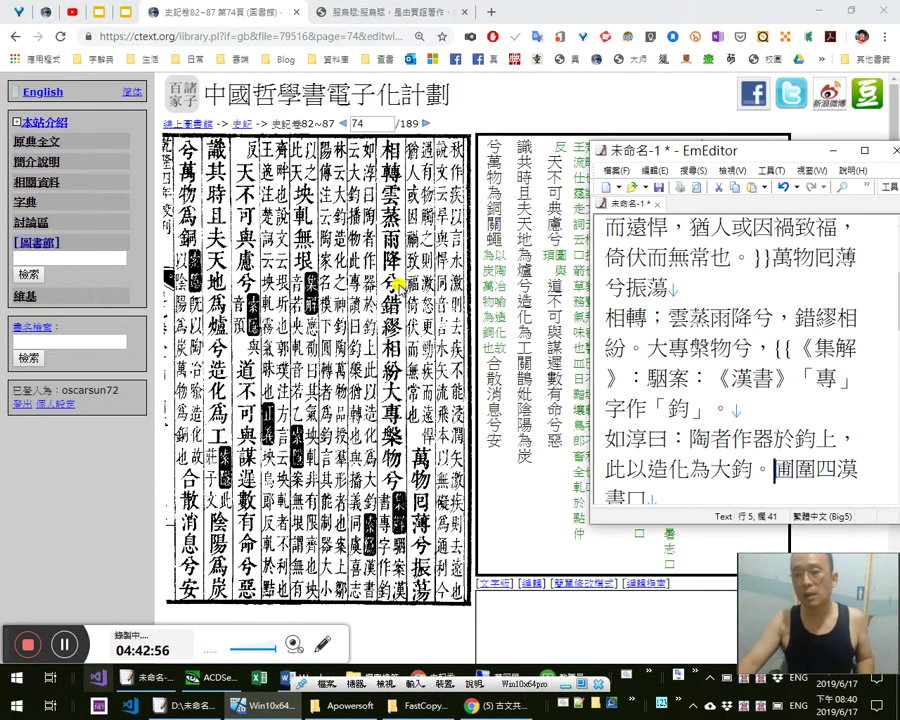
key(alt+Tab)
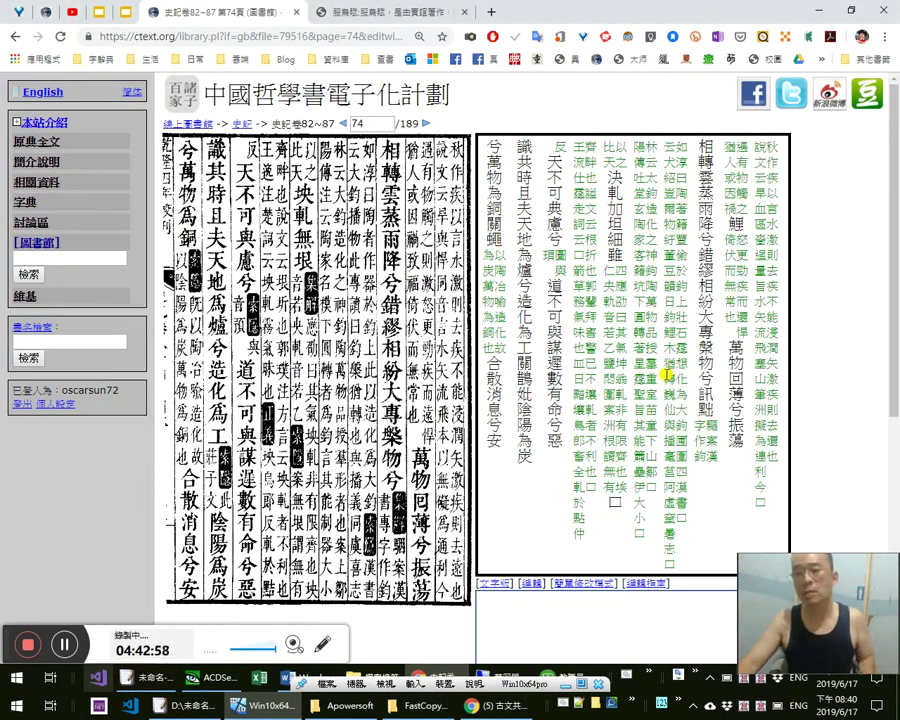
Compare the garbled characters 圃圍四 after 此以造化為大鈞。 in the EmEditor draft with the scanned page 74
key(alt+Tab)
scroll(770, 370, down, 1)
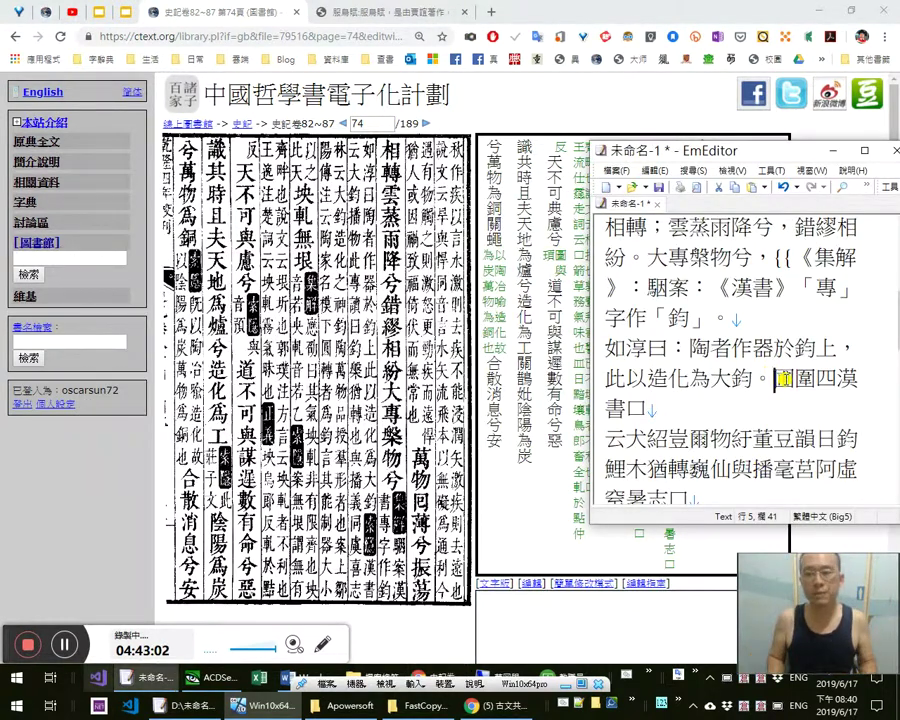
key(shift+Right)
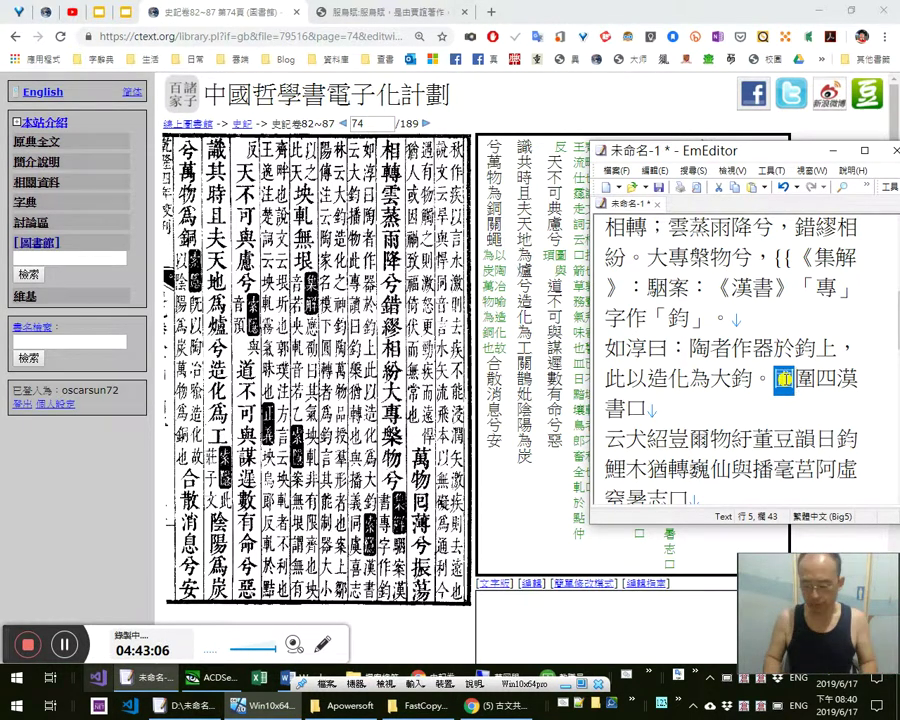
key(shift+Right)
key(Left)
key(shift+Right)
key(shift+Right)
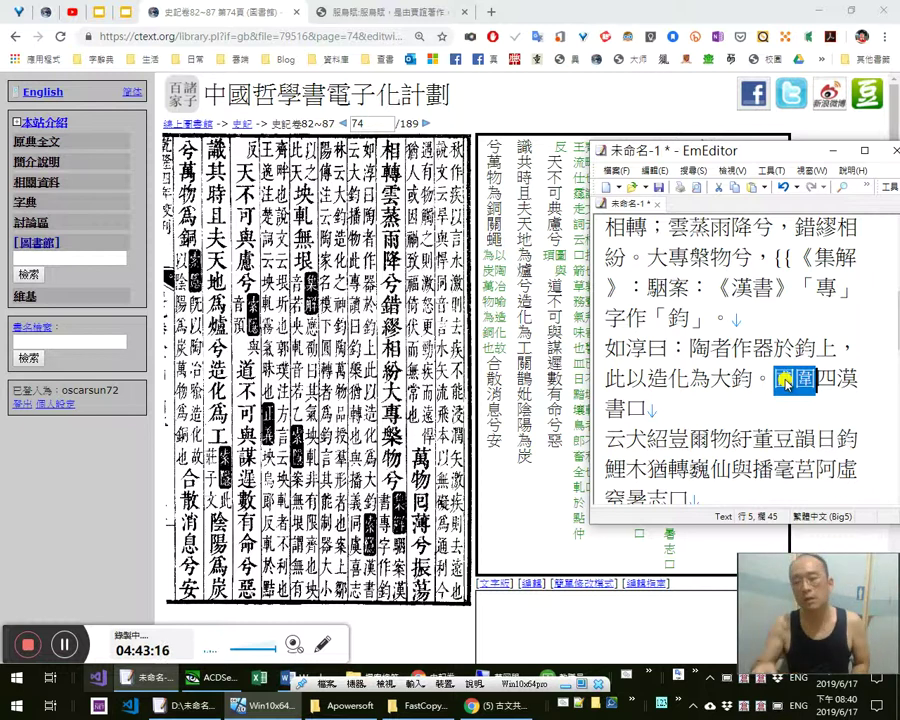
click(517, 99)
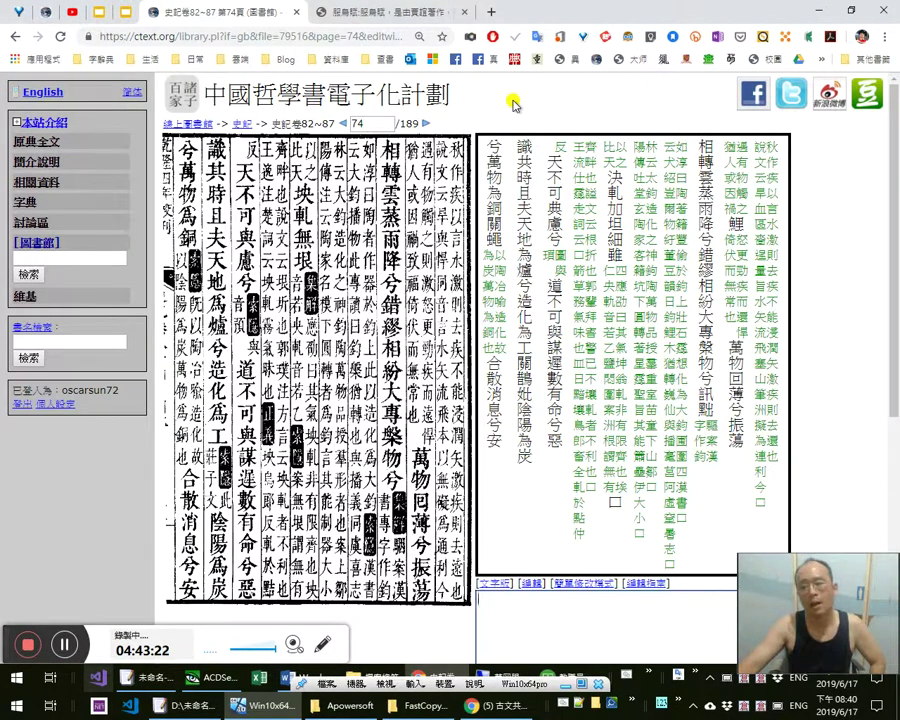
key(alt+Tab)
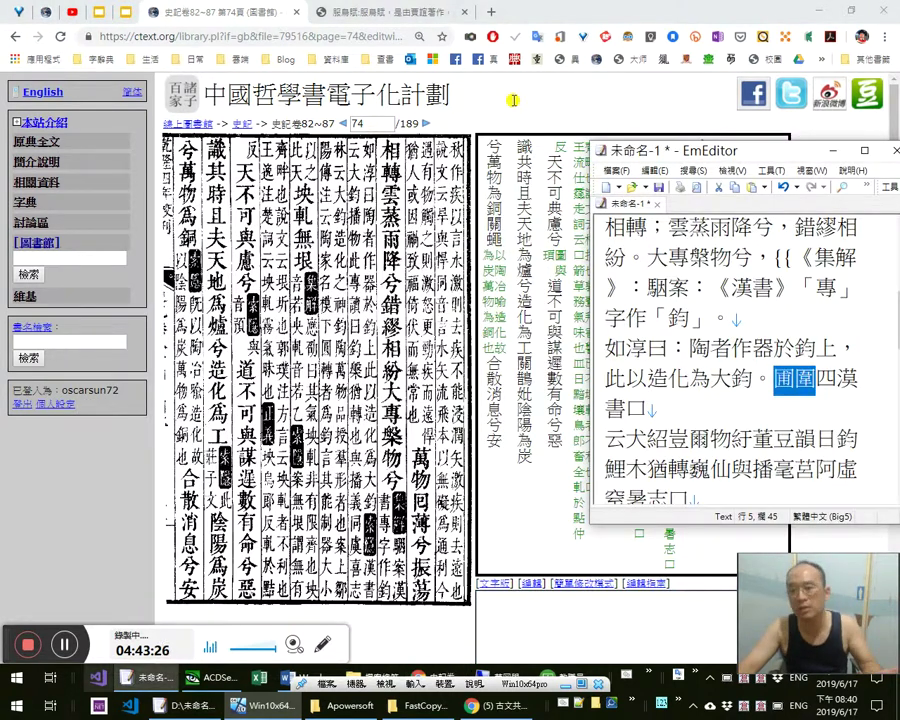
click(770, 376)
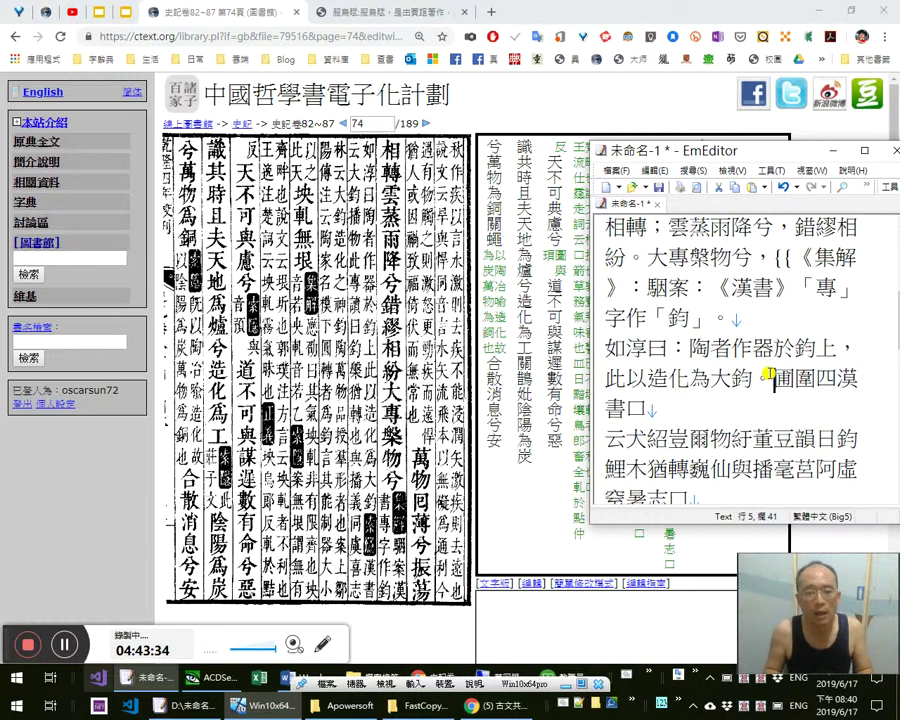
key(shift+Right)
key(shift+Right)
key(shift+Right)
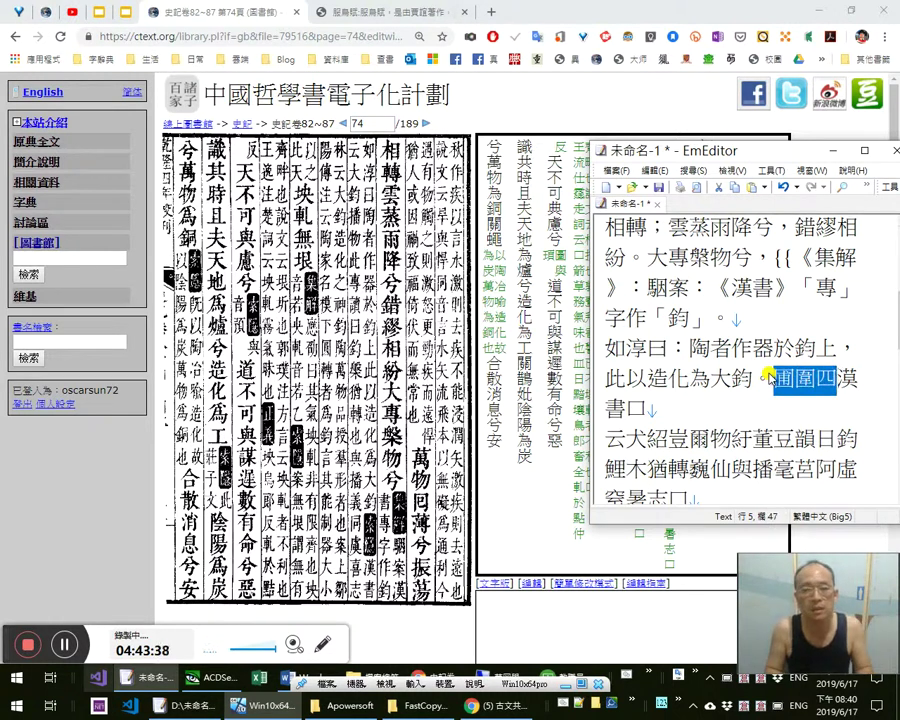
key(Left)
key(Left)
key(Right)
key(shift+Right)
key(shift+Right)
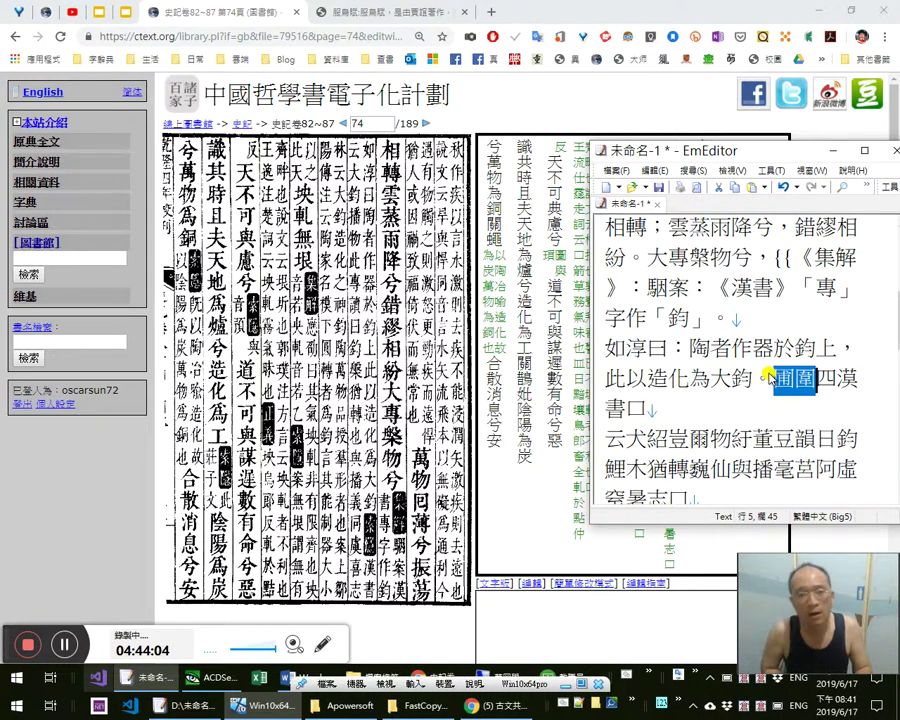
key(shift+Right)
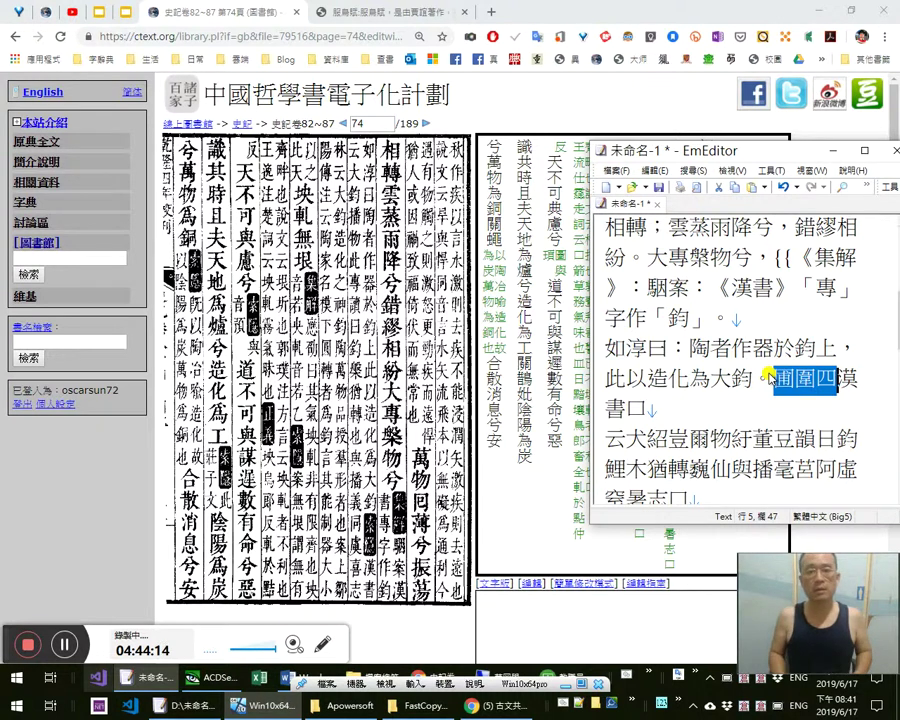
click(815, 384)
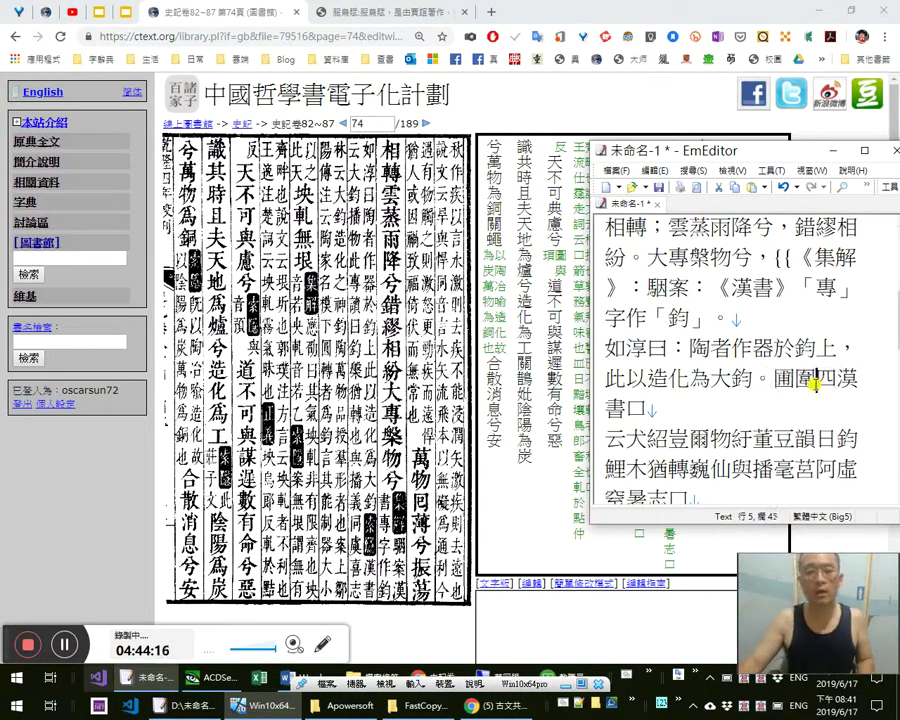
key(shift+Left)
key(shift+Left)
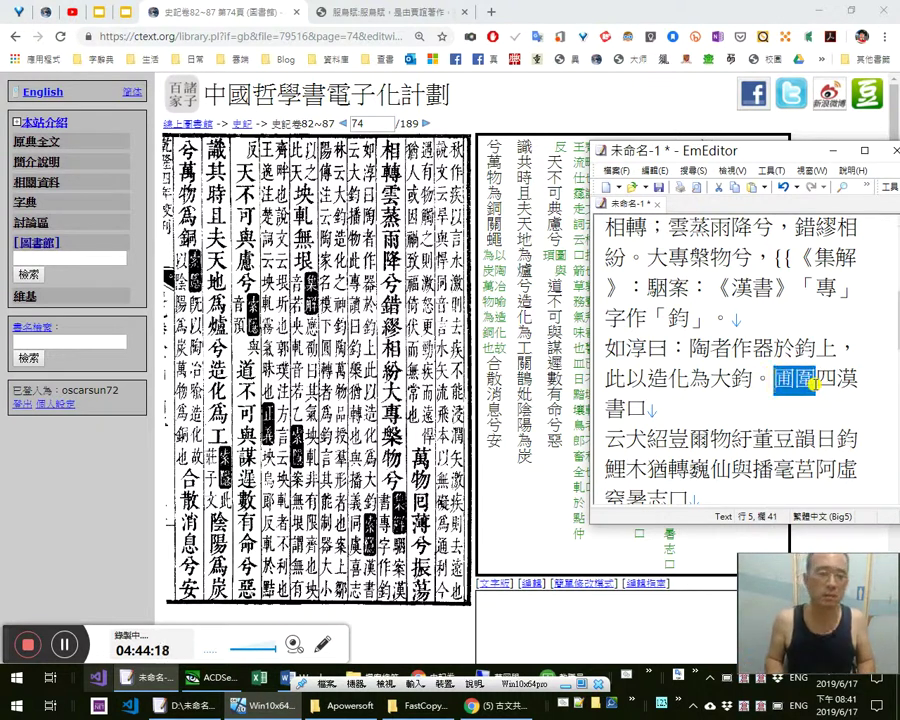
click(445, 413)
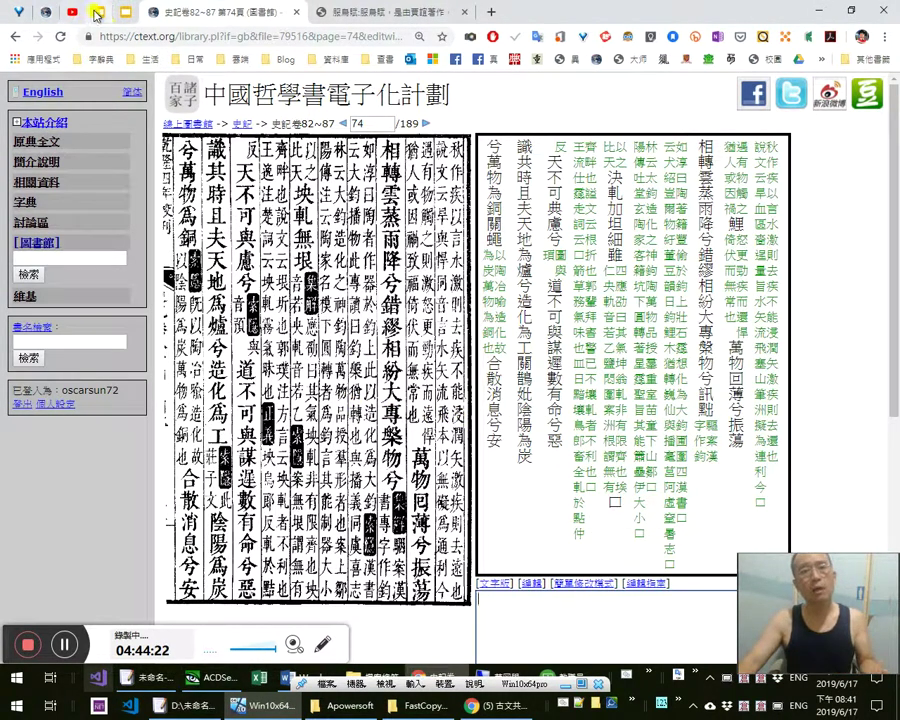
click(124, 16)
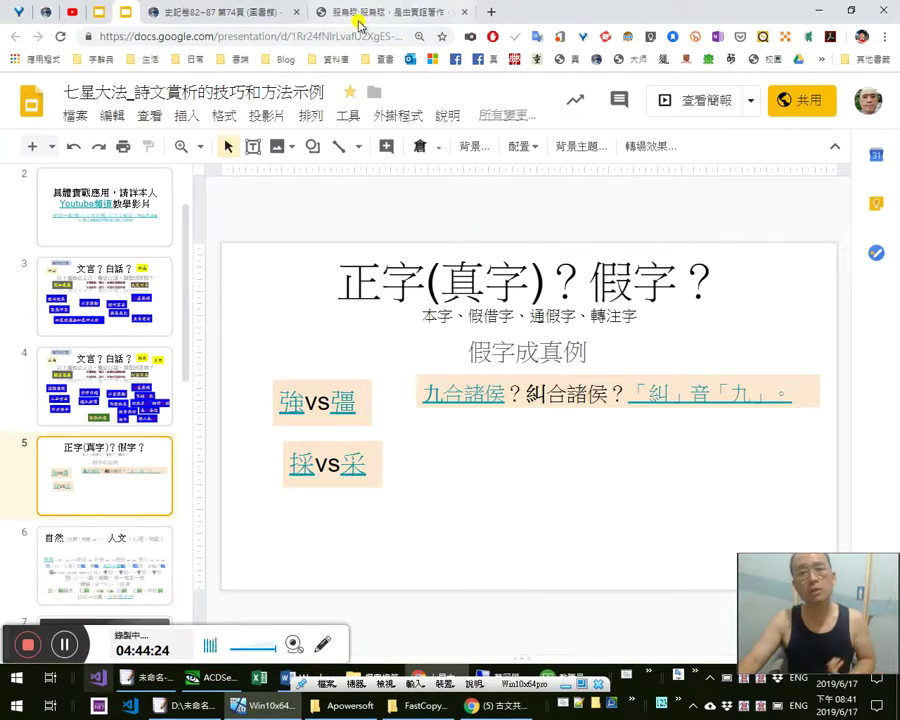
click(356, 18)
click(253, 18)
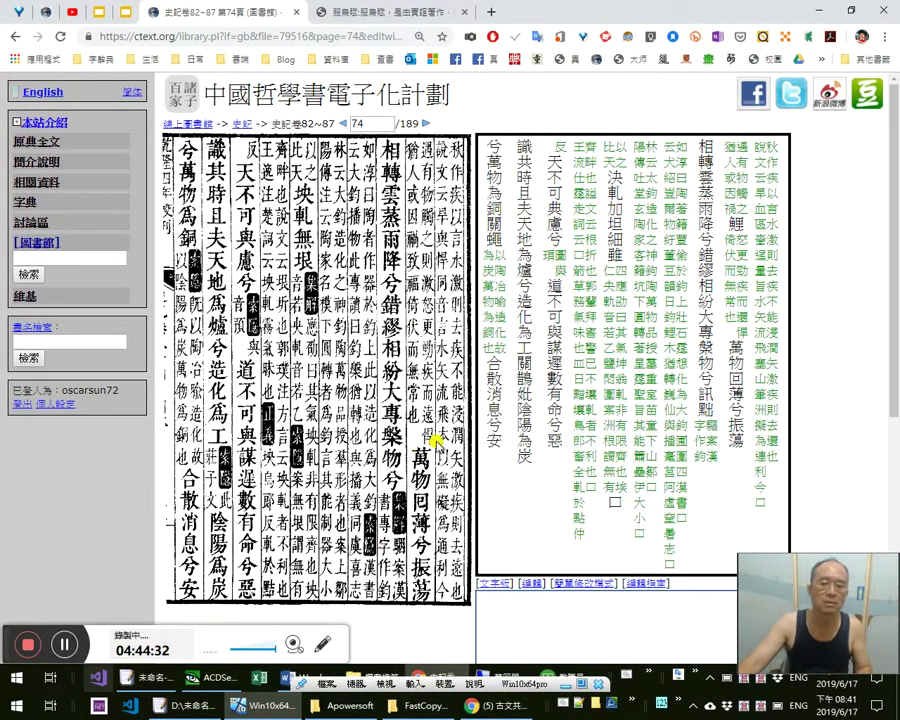
Return to the EmEditor draft and place the cursor directly after 此以造化為大鈞。
key(alt+Tab)
click(762, 380)
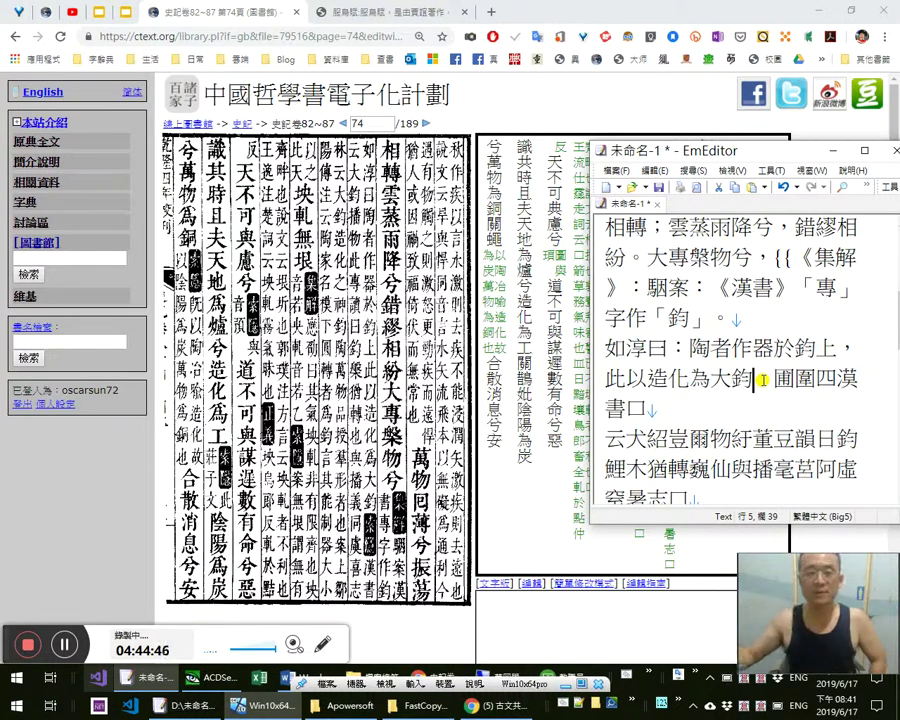
key(Right)
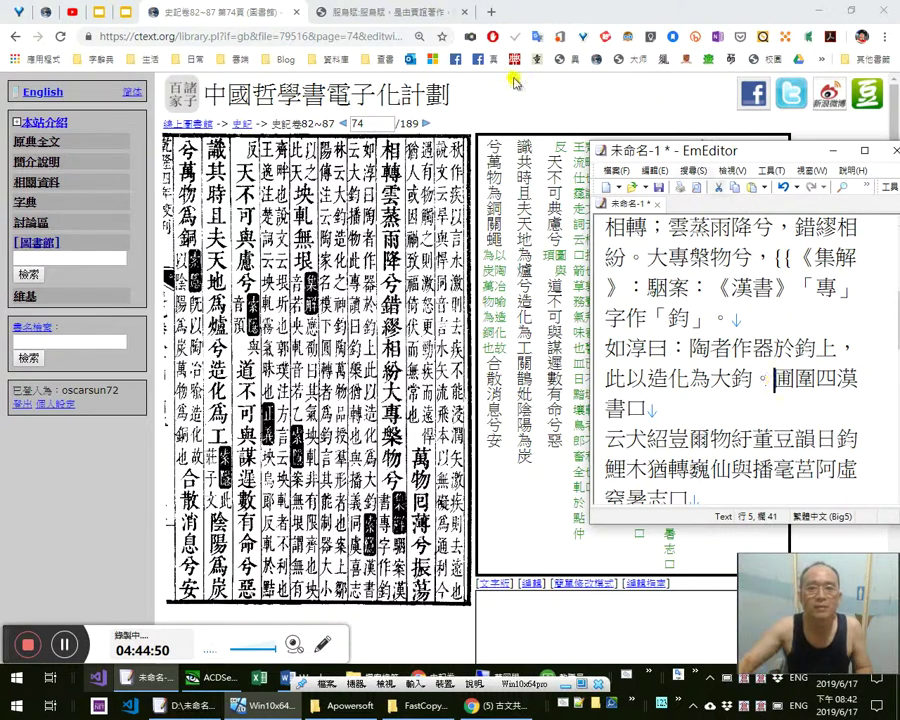
Browse the scanned 史記卷82~87 from page 75 to page 79 in a separate tab, and close that tab
click(422, 123)
ctrl+shift+click(427, 124)
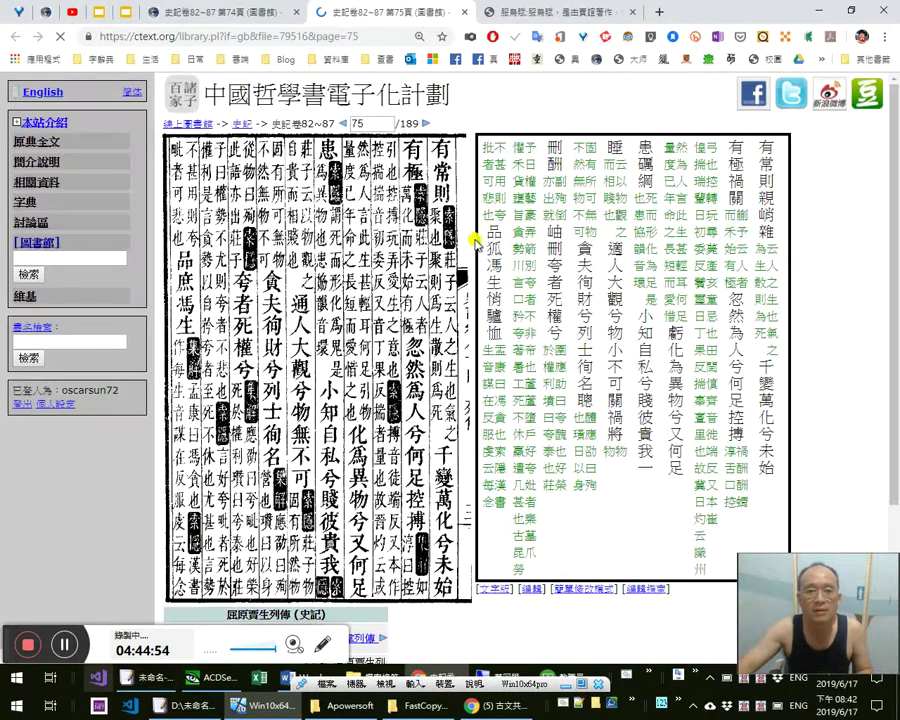
click(422, 125)
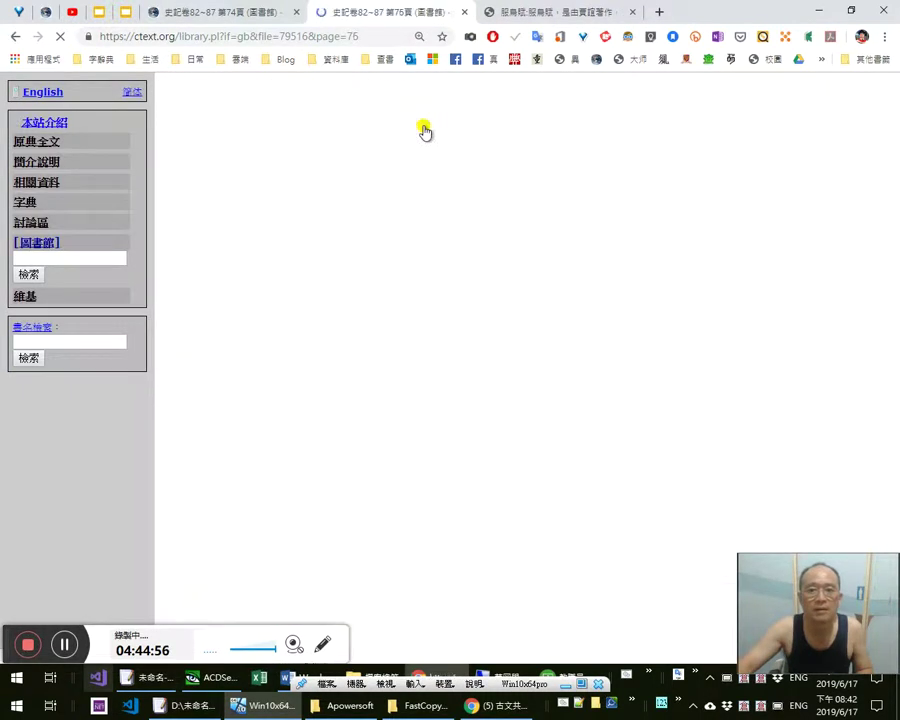
click(422, 125)
click(422, 125)
click(425, 128)
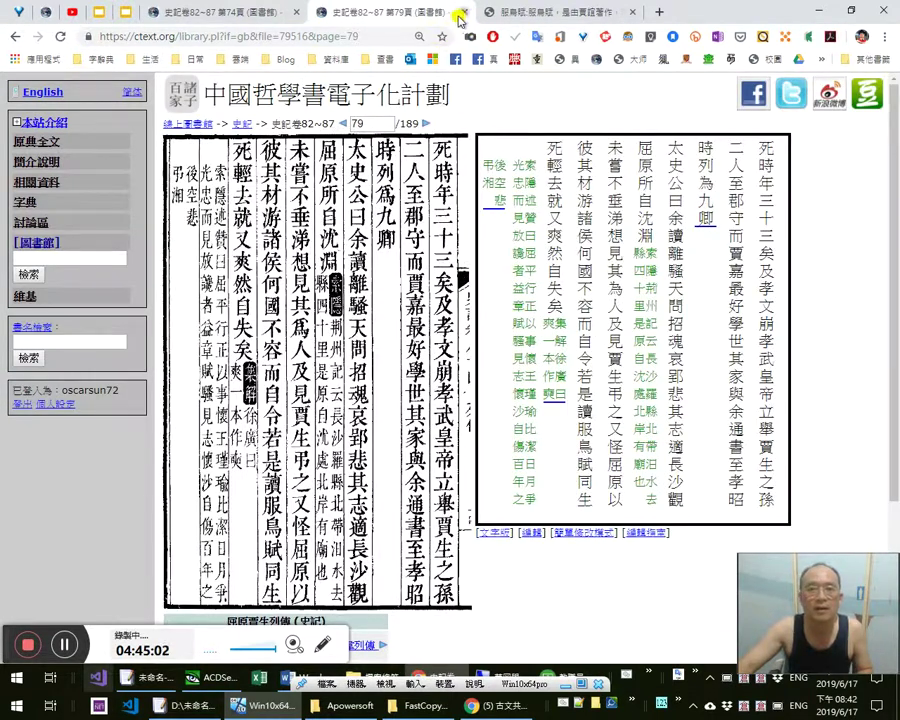
click(456, 12)
Insert the commentary heading 《索隱》： after 此以造化為大鈞。 in the EmEditor draft
key(alt+Tab)
key(alt+Tab)
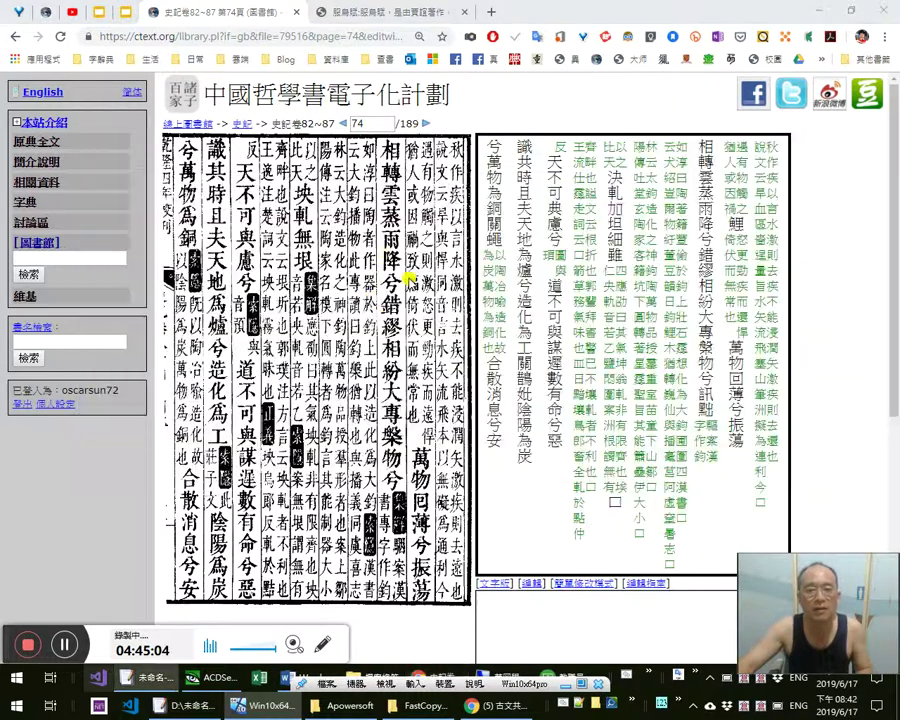
key(alt+Tab)
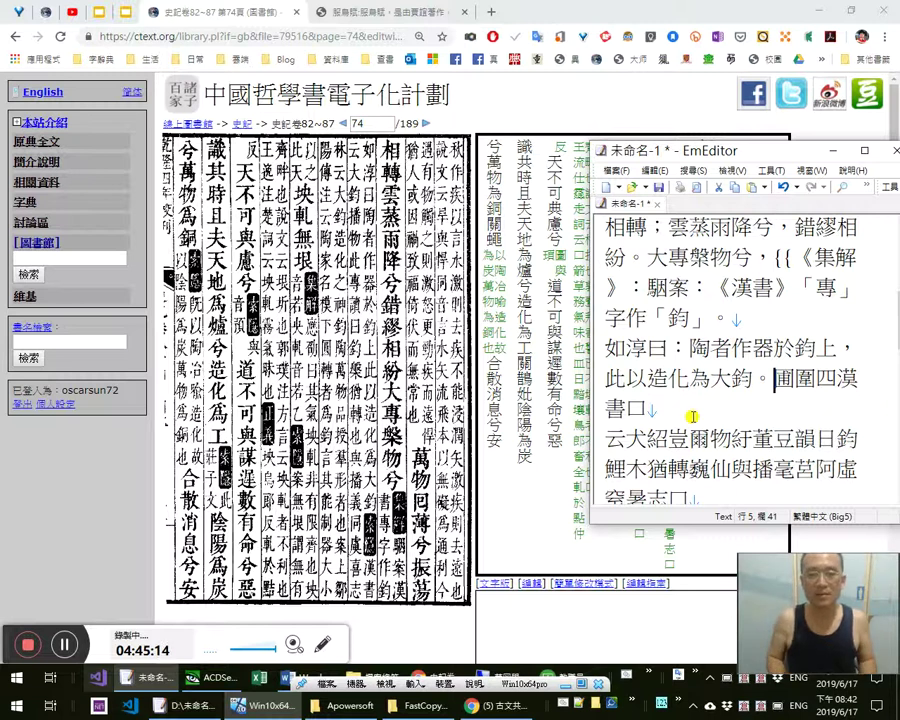
text(《索隱》：)
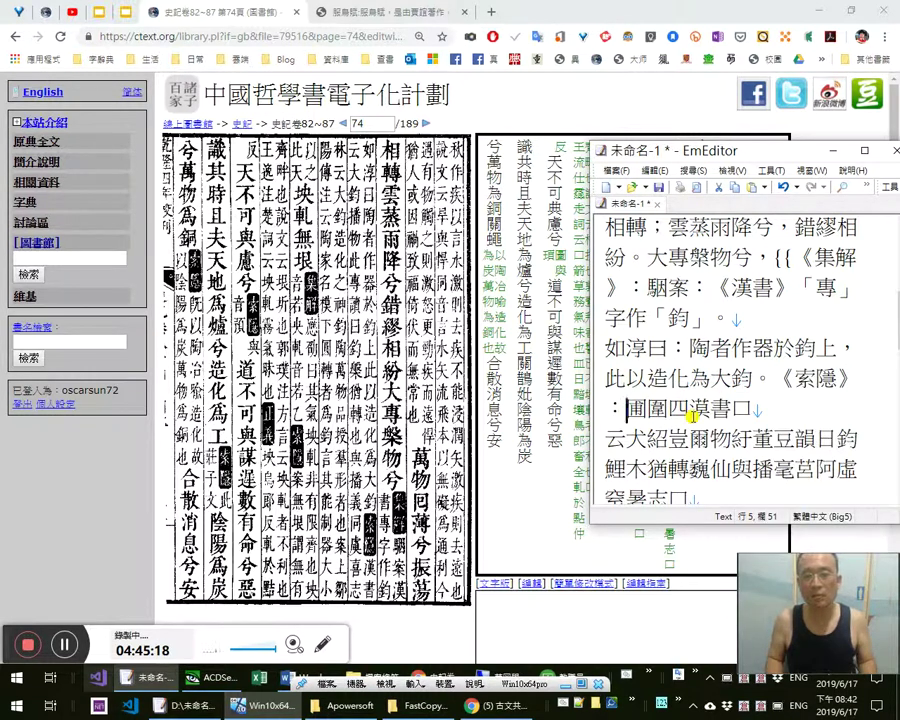
drag(765, 372, 660, 318)
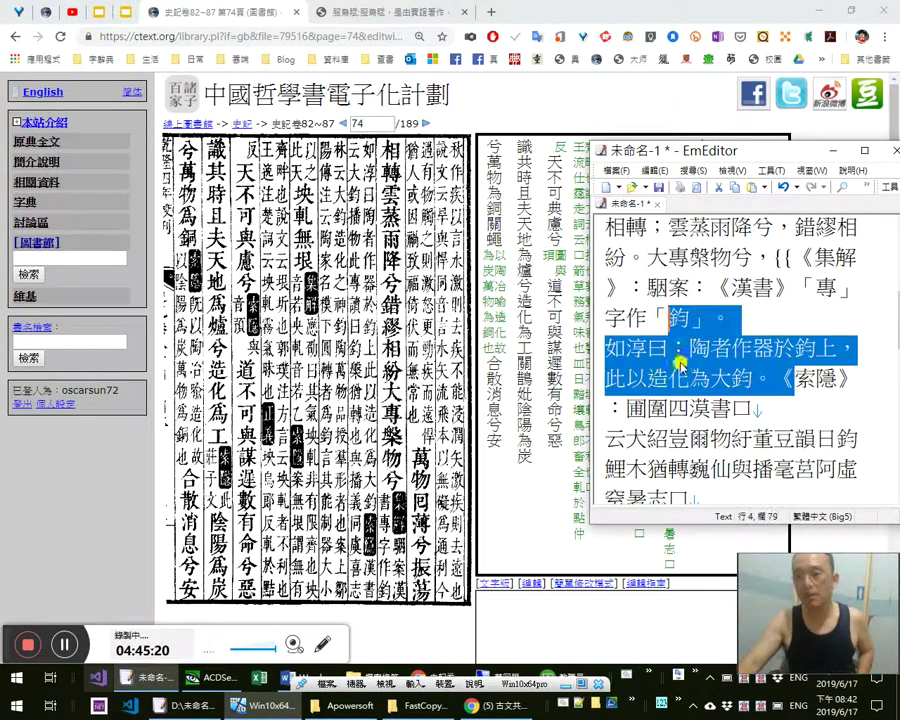
click(694, 355)
drag(730, 376, 752, 376)
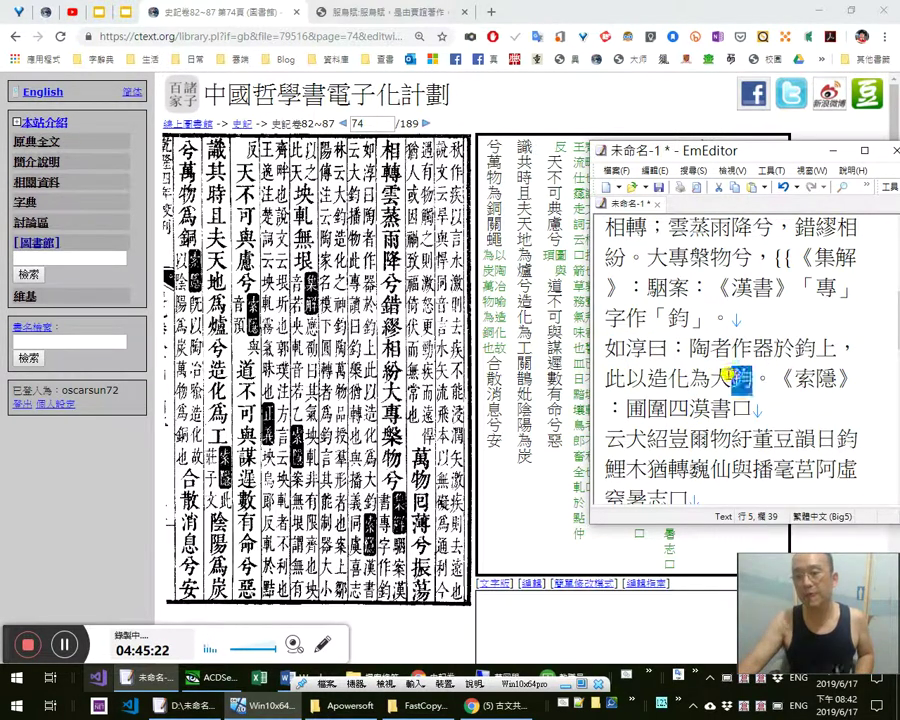
drag(815, 289, 872, 280)
click(729, 428)
click(612, 403)
Delete the garbled characters 圃圍四 between 《索隱》： and 漢書
click(634, 406)
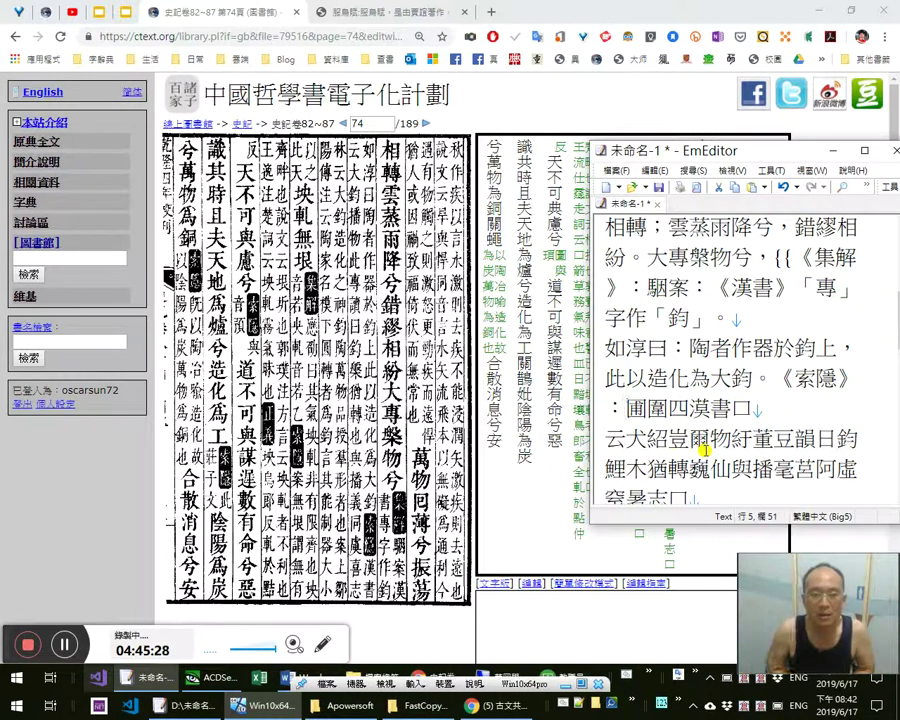
key(shift+Right)
key(shift+Right)
key(shift+Right)
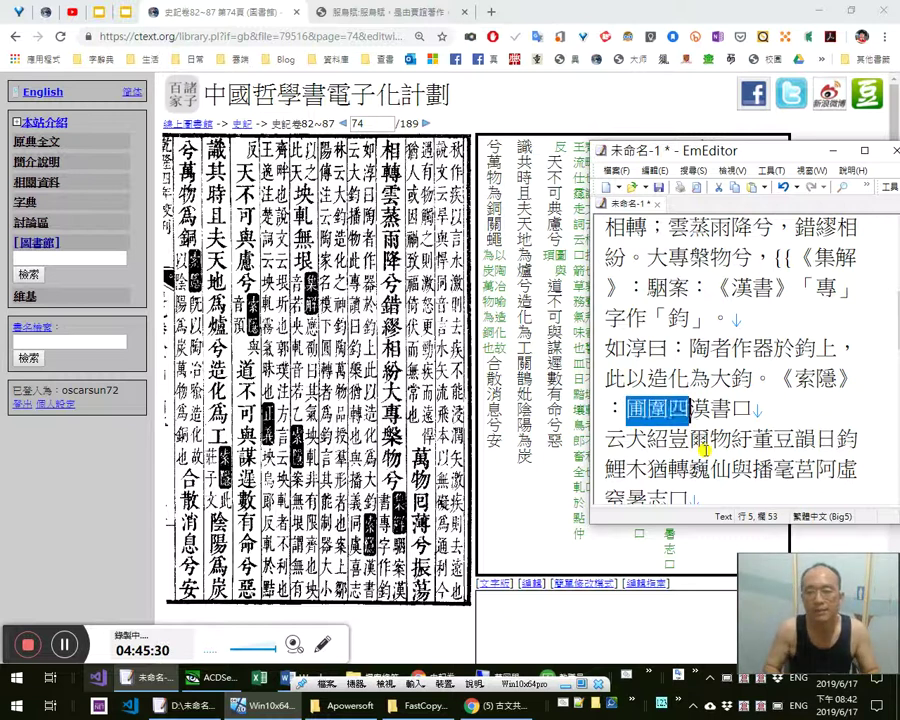
key(Delete)
Enclose 漢書 in the book-title marks 《》 and delete the stray 口 following it
key(Right)
key(Left)
text(《)
key(Right)
key(Right)
text(》)
key(Delete)
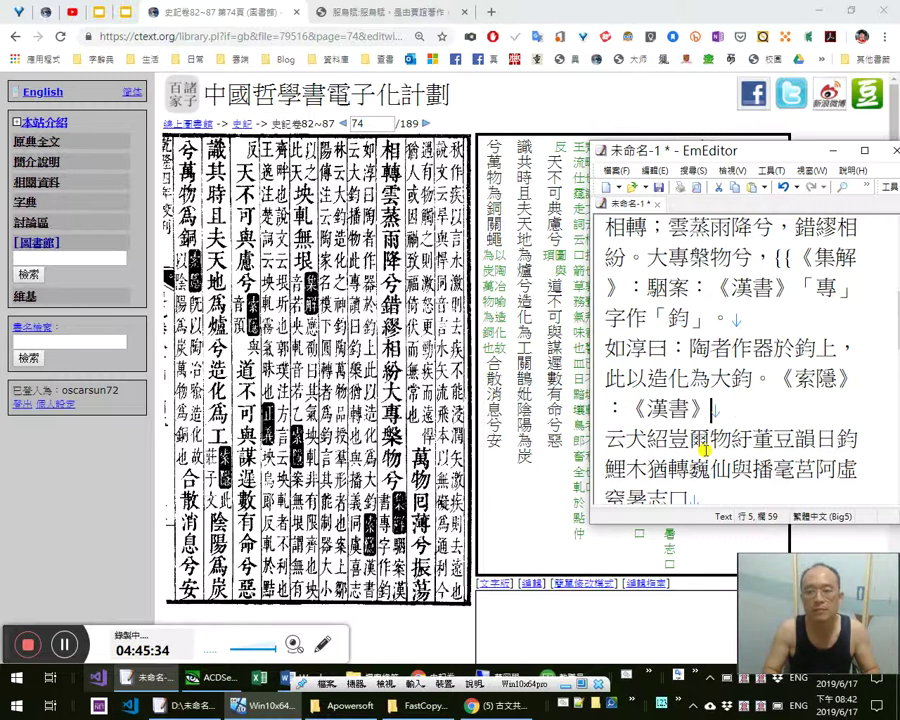
Check the draft text following 云 on the line below 《漢書》 against the scanned page 74
key(Right)
key(Right)
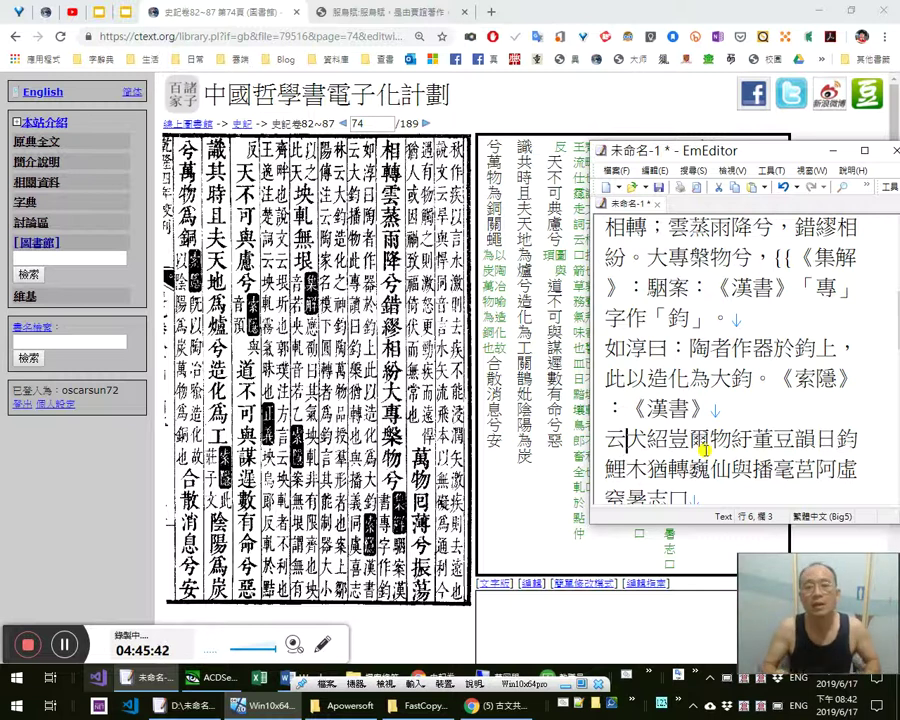
click(360, 292)
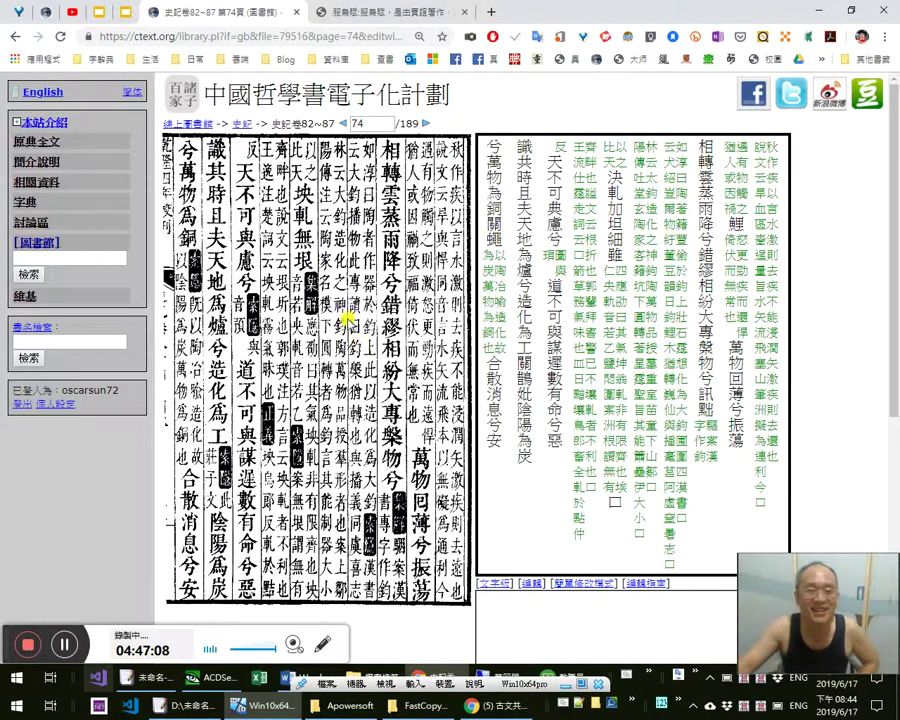
click(101, 14)
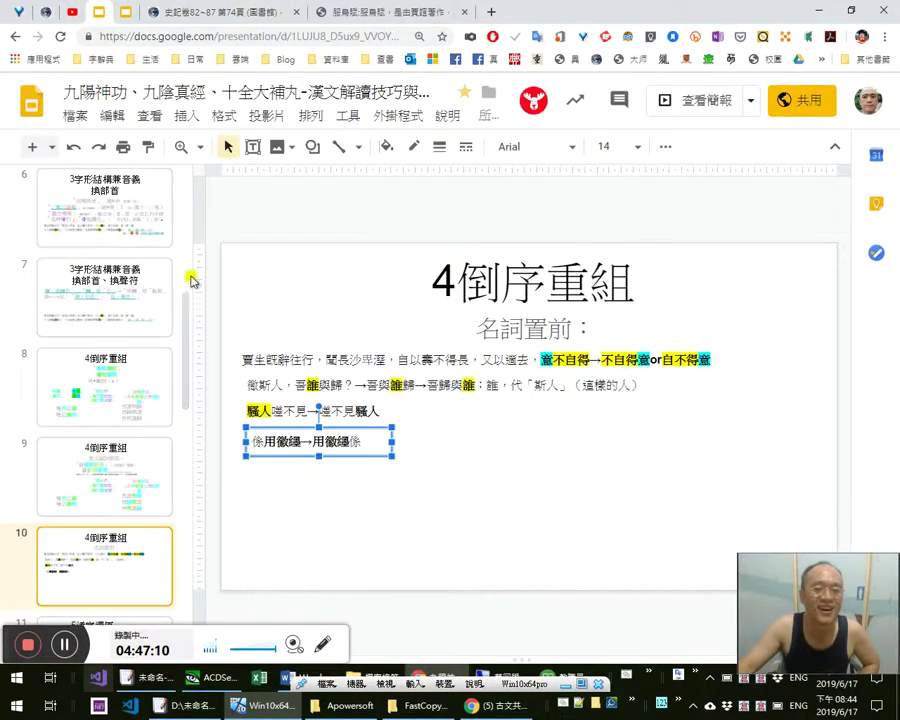
click(400, 14)
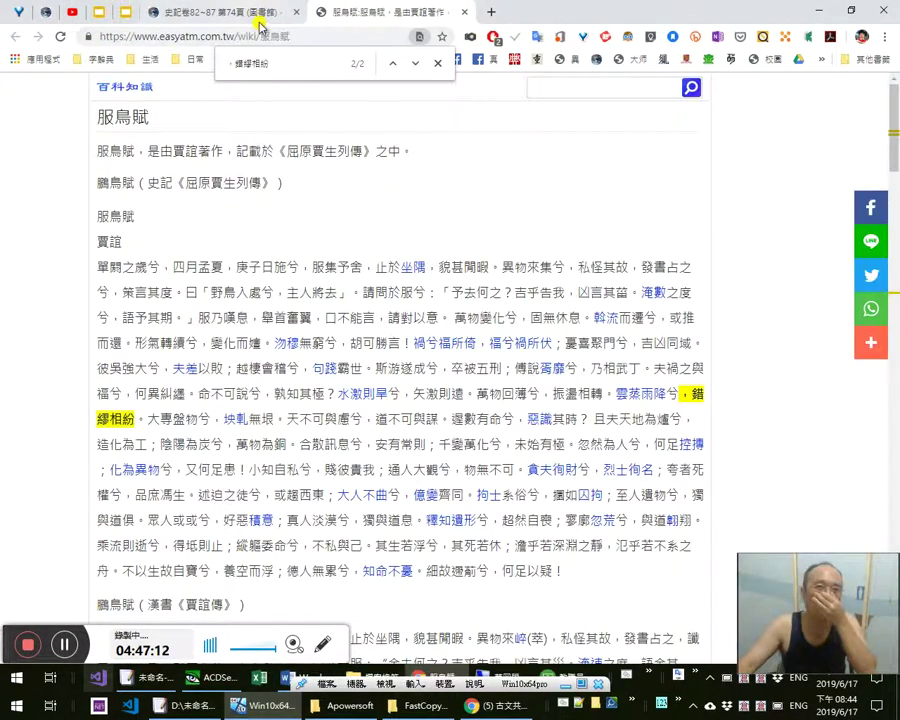
click(266, 16)
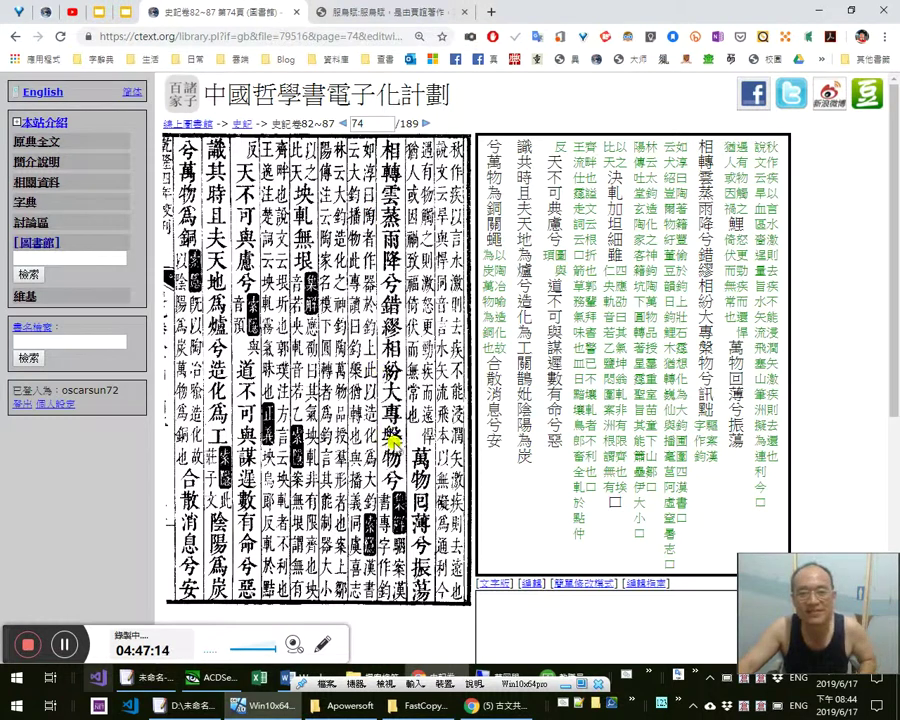
key(alt+Tab)
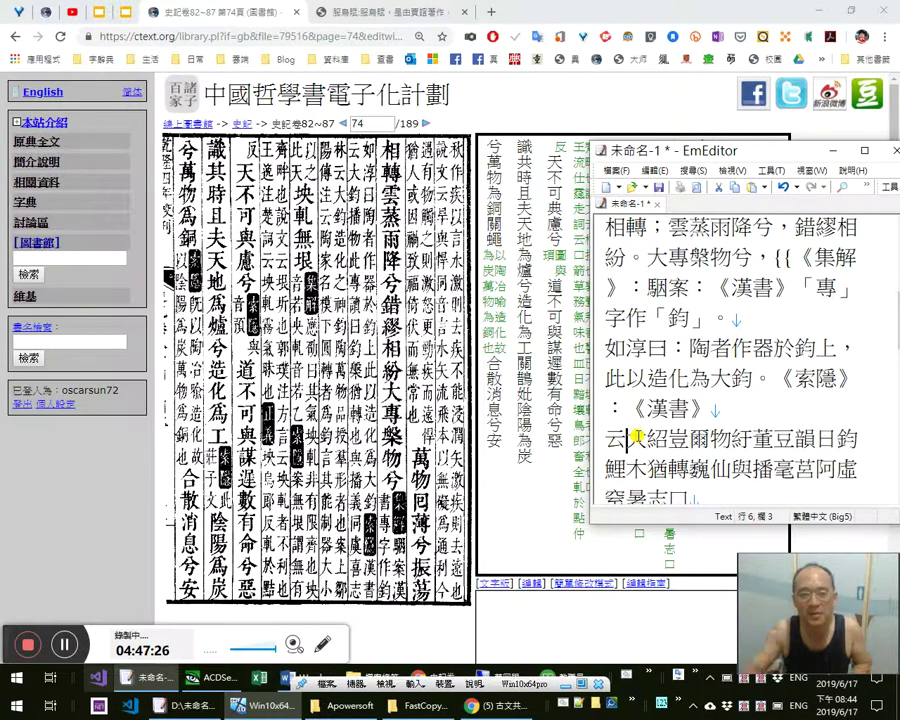
click(392, 395)
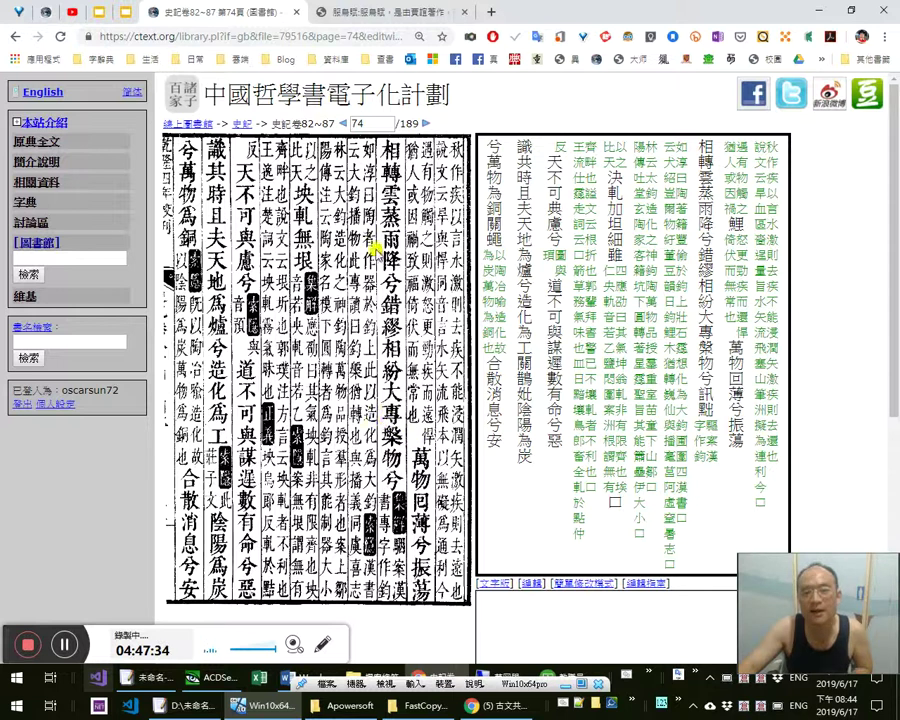
key(alt+Tab)
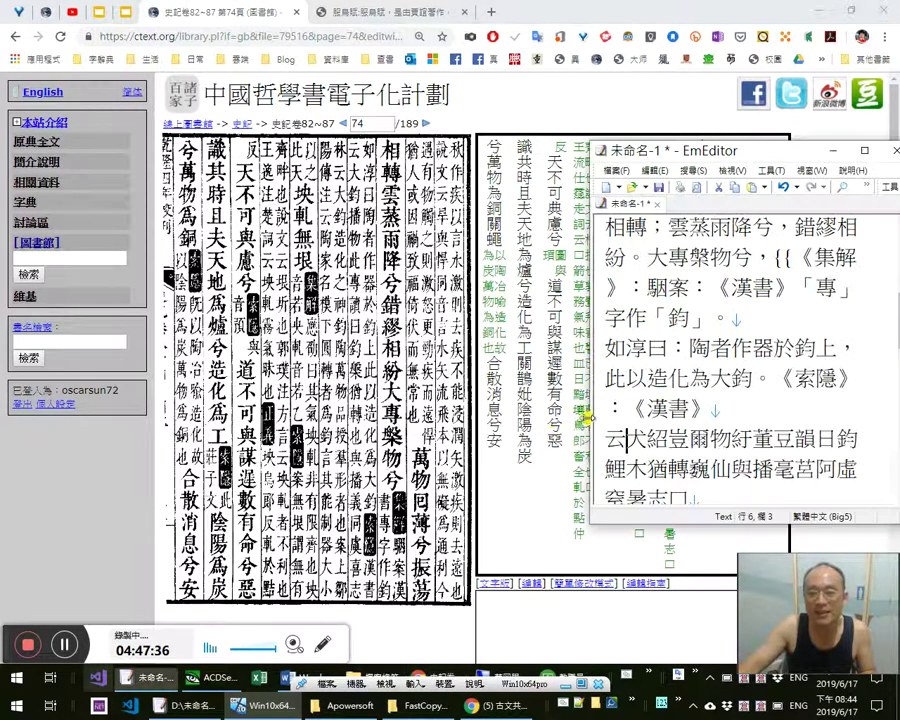
Insert 播 between 大專槃 and 物兮 in the EmEditor draft
click(718, 367)
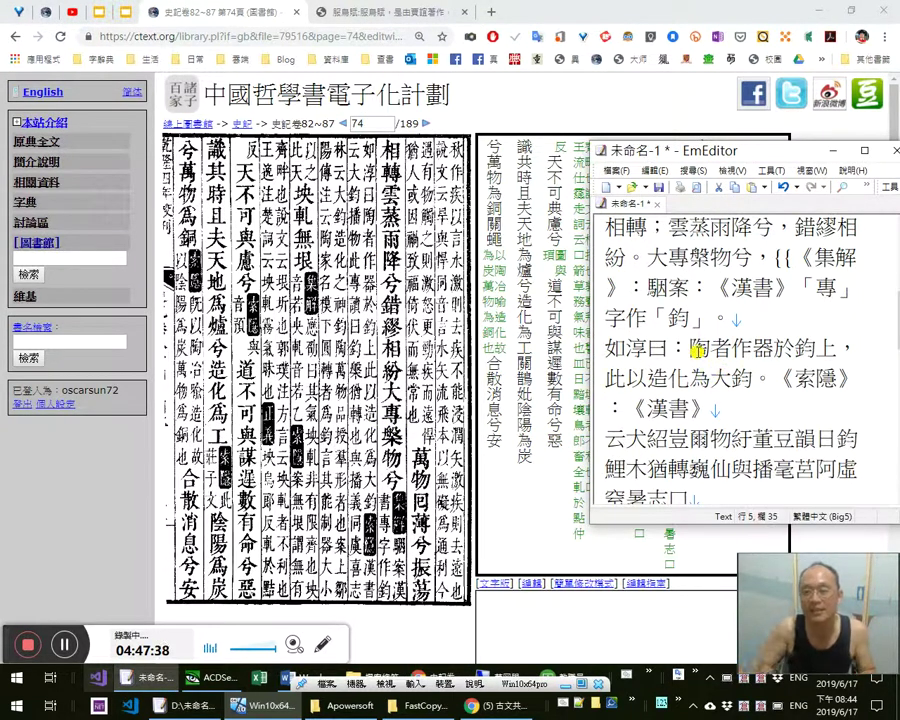
key(Up)
key(Up)
key(Up)
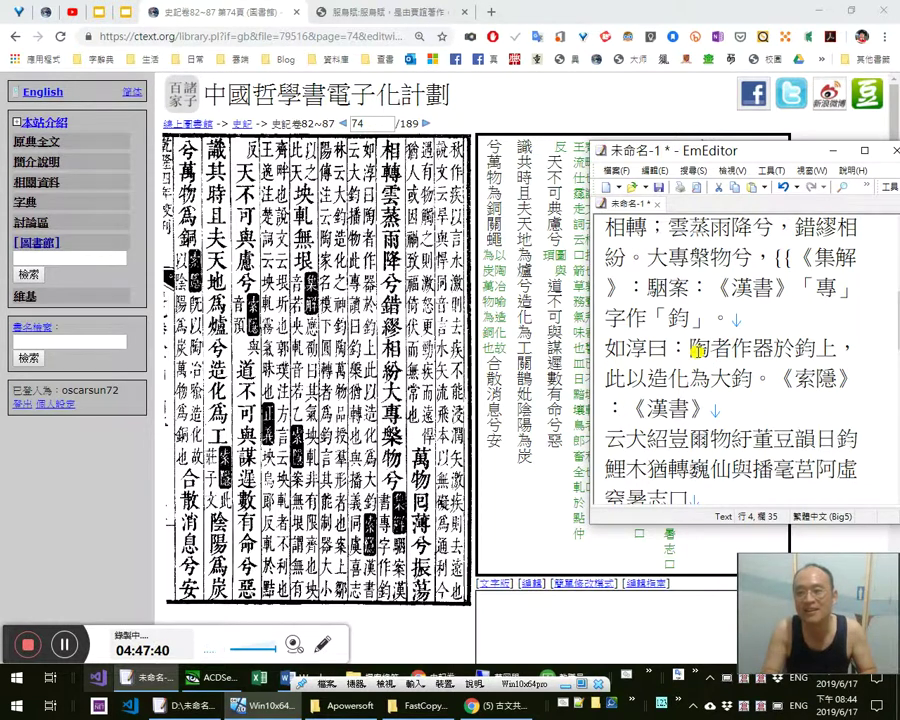
text(qb)
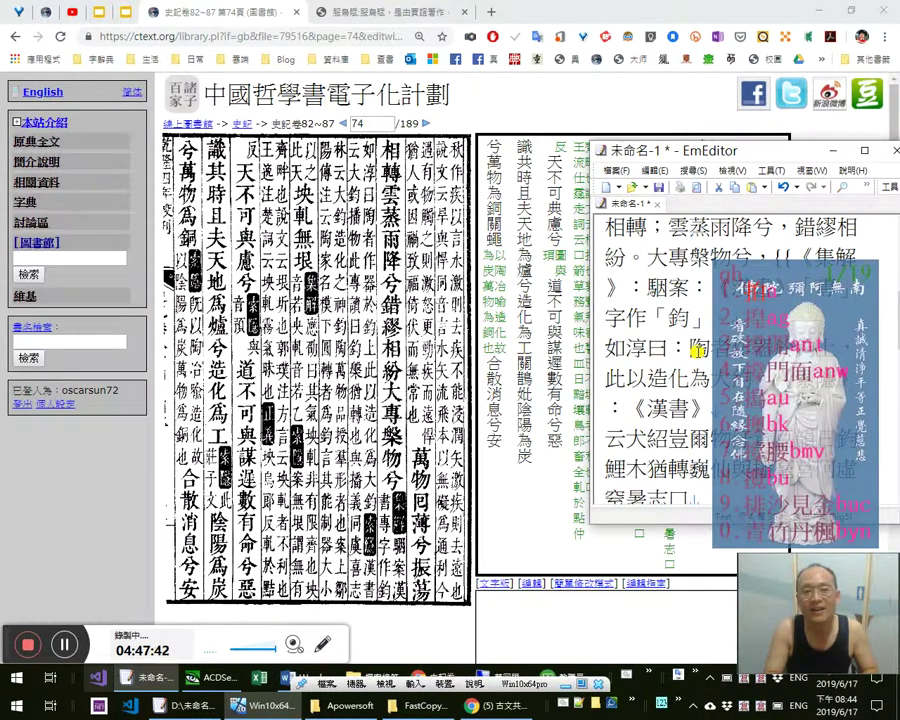
key(space)
key(Left)
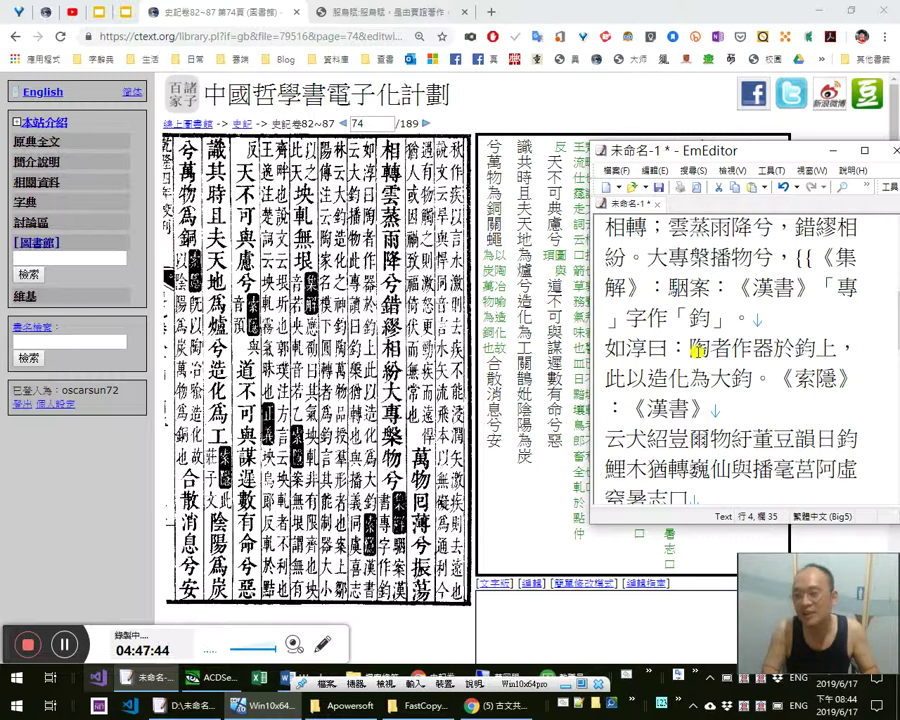
Insert the comparison characters 搫 and 搬 between 槃 and 播 in the draft
text(qb)
key(Escape)
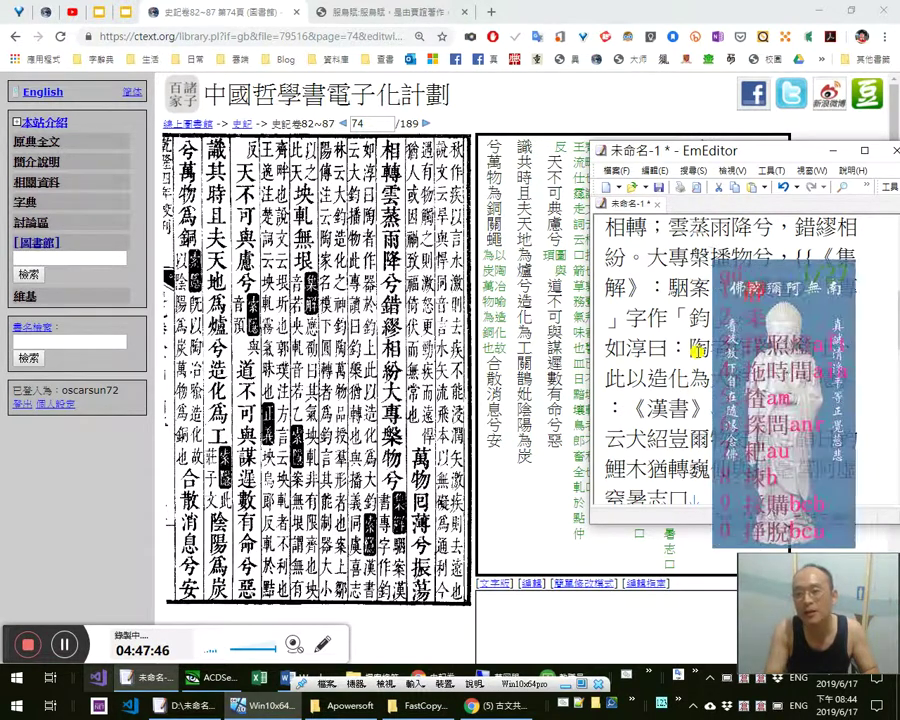
text(扌)
text(搬)
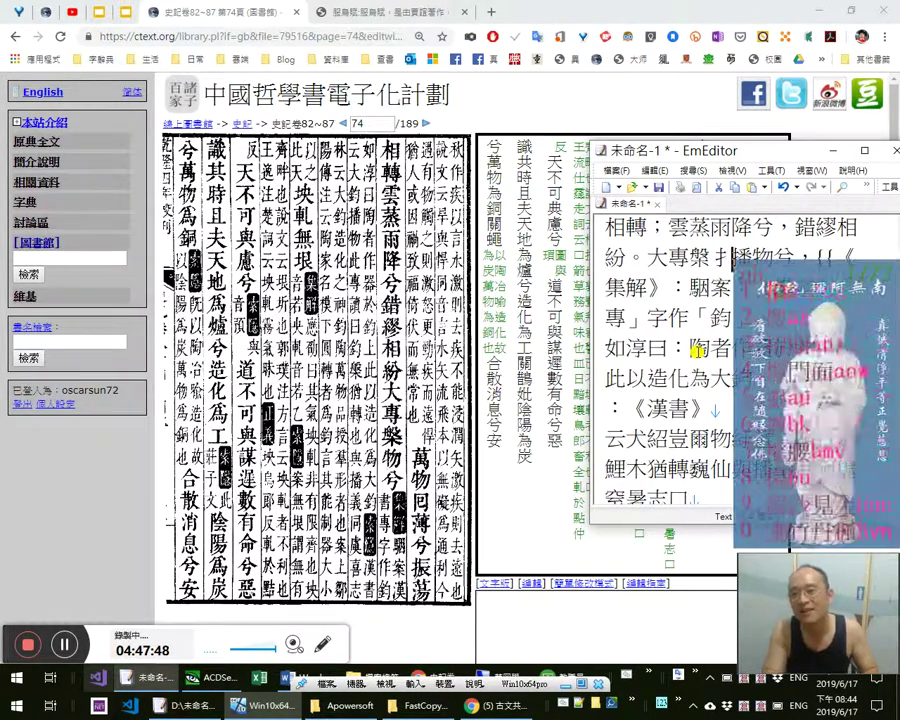
key(shift+Left)
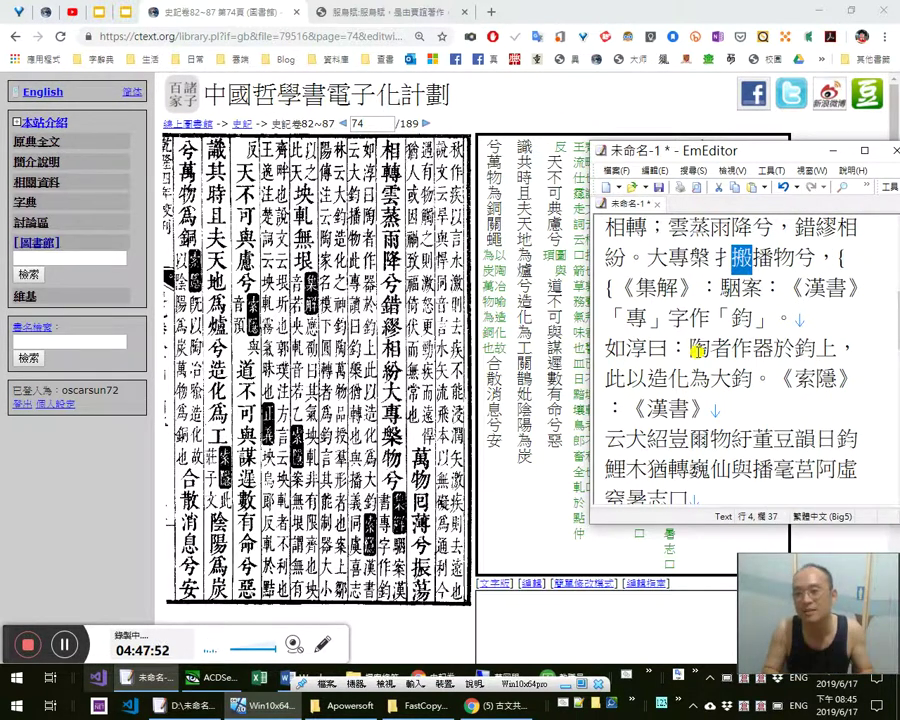
key(Left)
key(Left)
key(Delete)
text(搫)
key(shift+Left)
key(Right)
key(shift+Right)
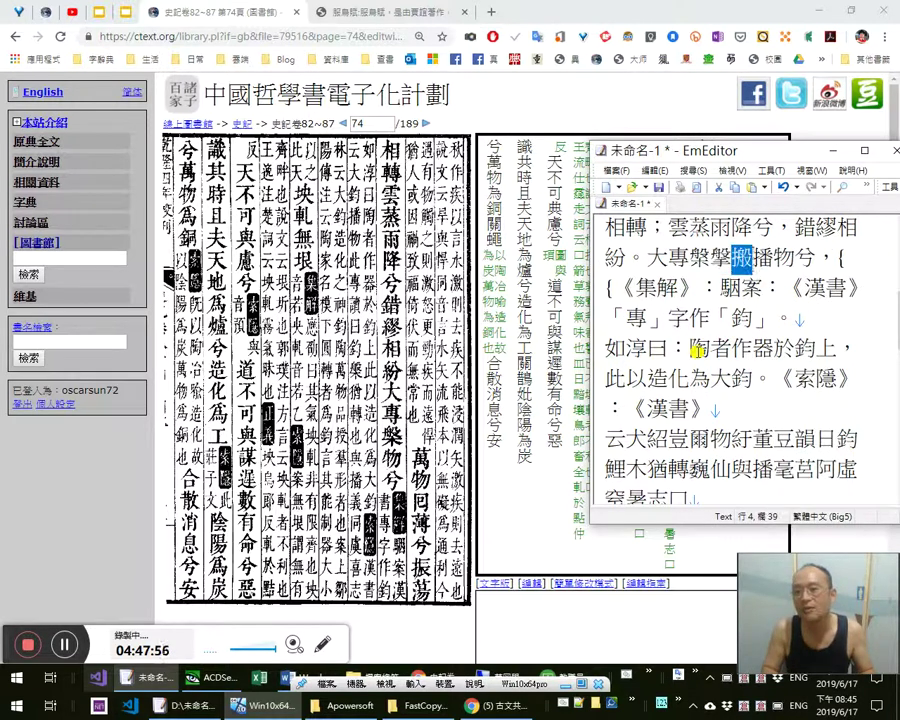
Delete the comparison characters 搫搬 between 槃 and 播
key(Right)
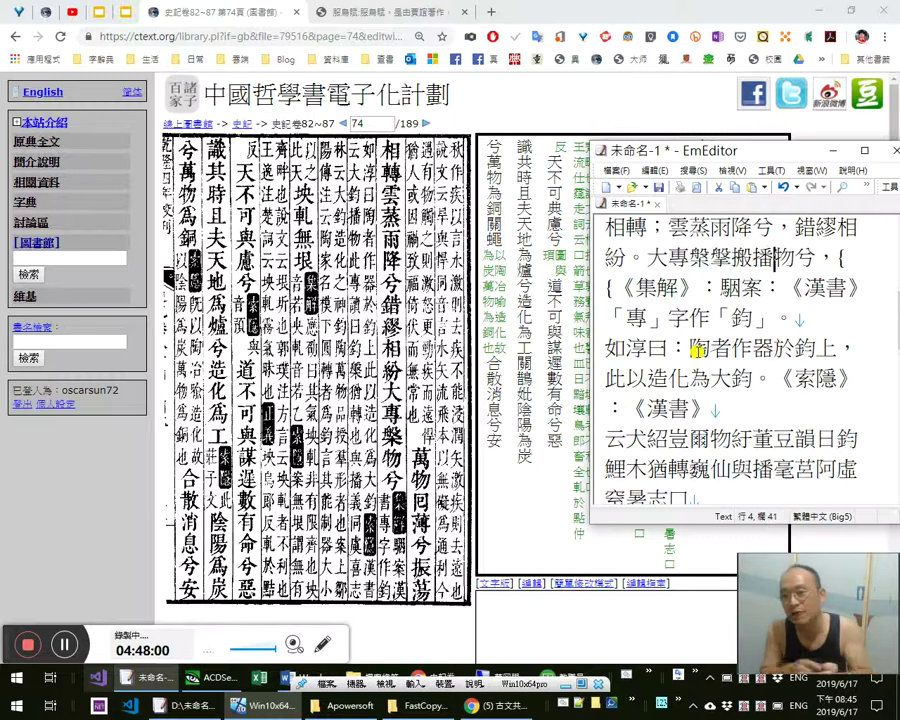
key(Left)
key(Left)
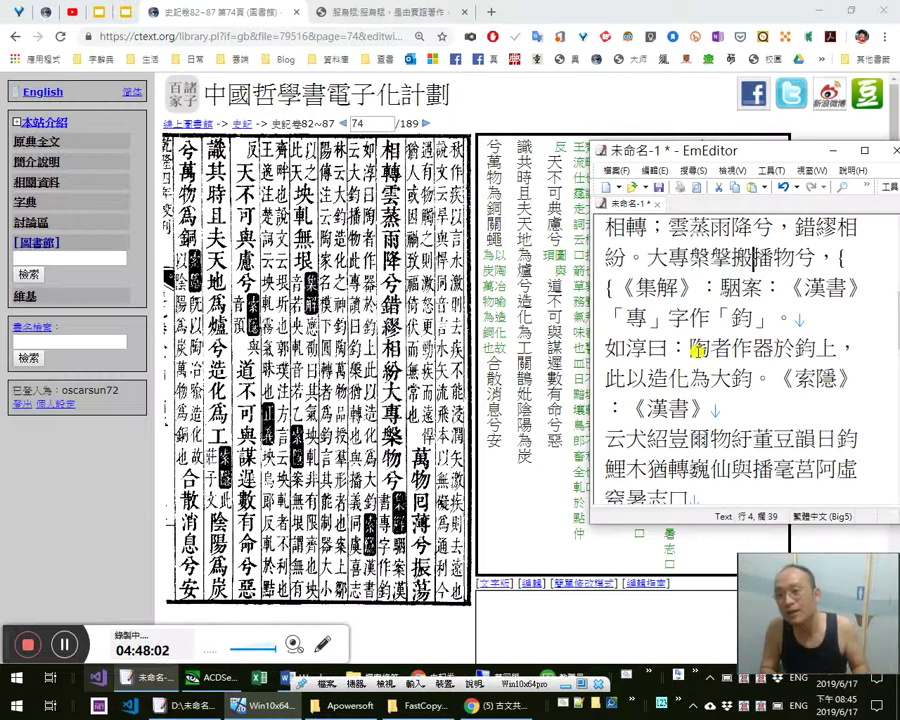
key(shift+Left)
key(Right)
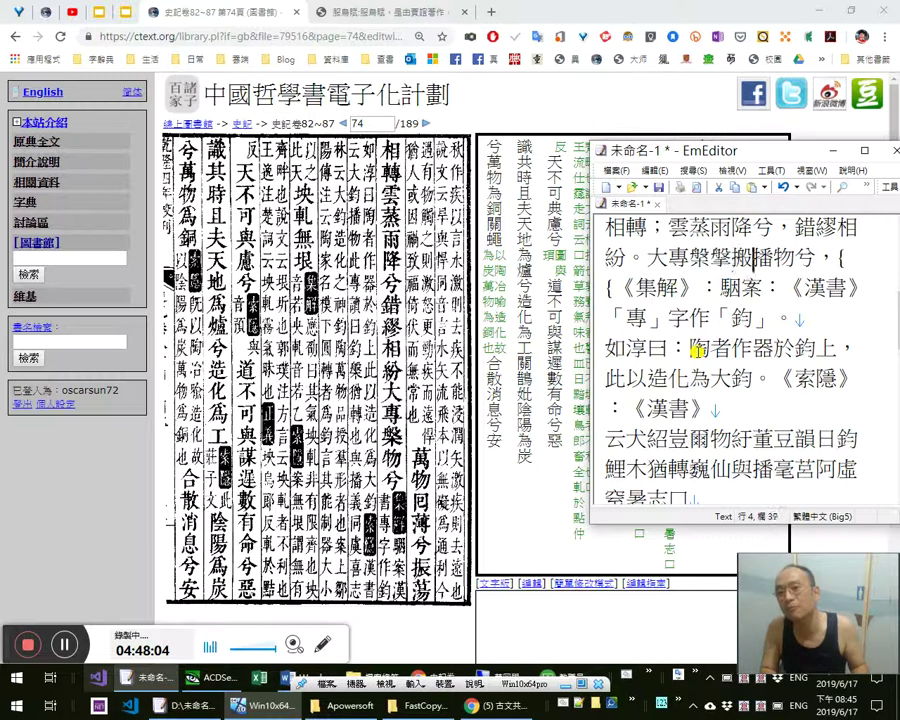
key(shift+Left)
key(shift+Left)
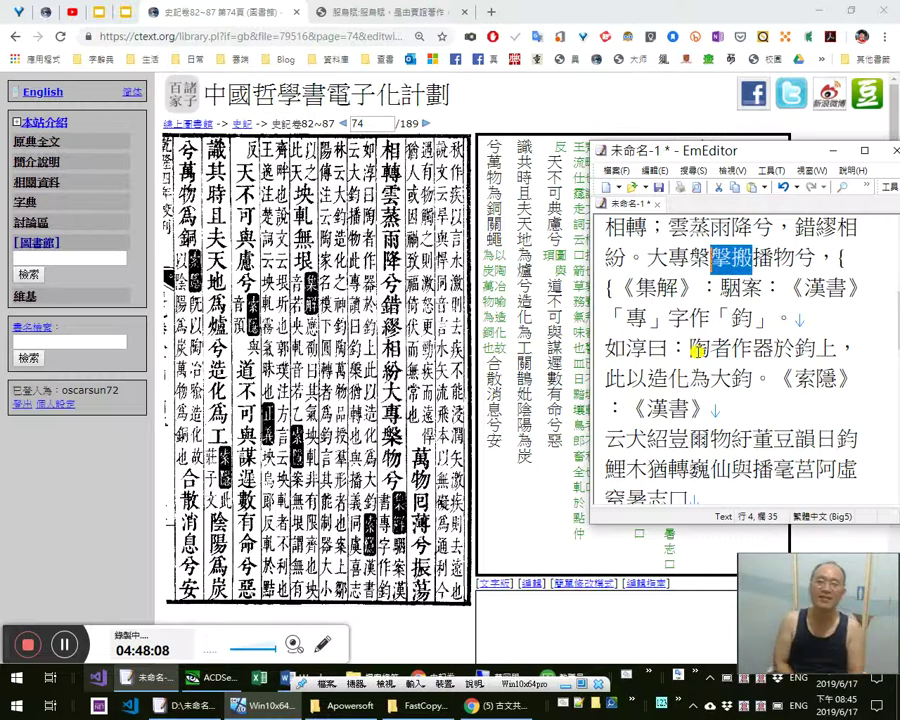
key(Delete)
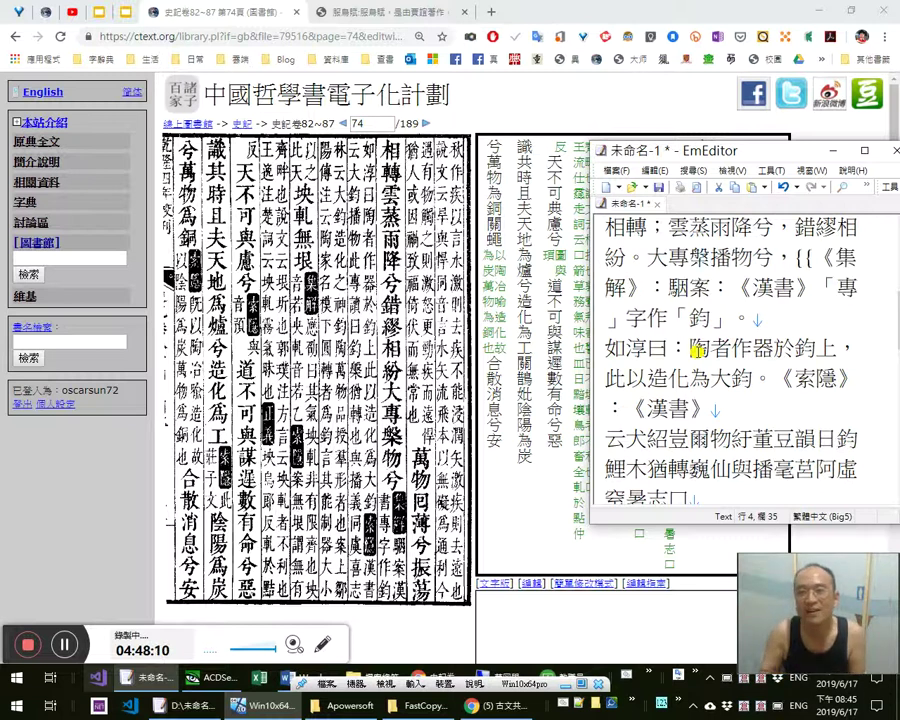
Switch to the 服鳥賦 reference page in Chrome and locate the 播物 wording in its 漢書《賈誼傳》 version
click(717, 5)
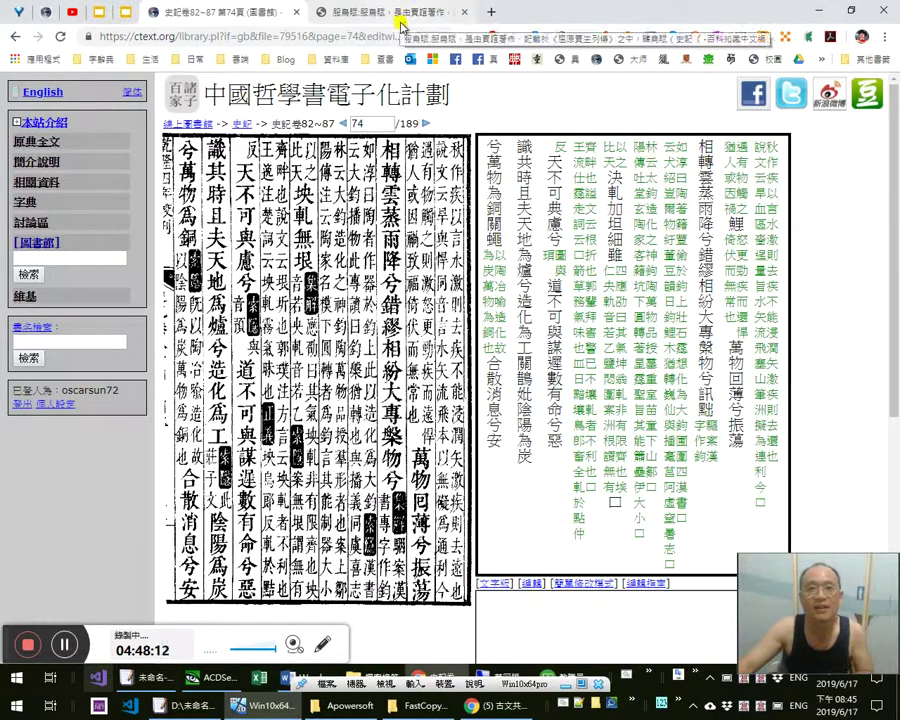
key(ctrl+shift+t)
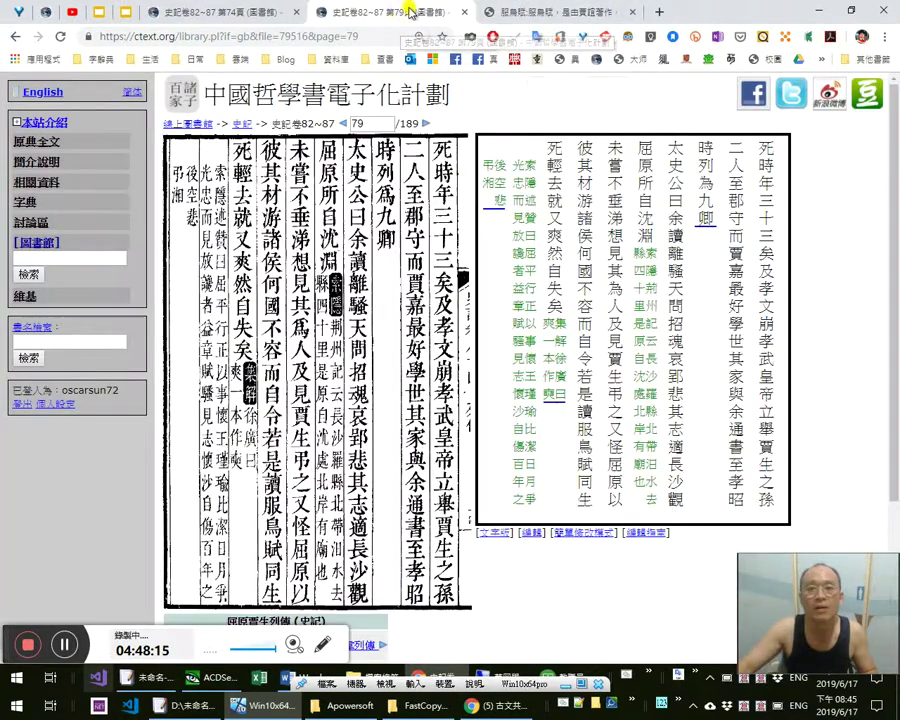
middle_click(408, 11)
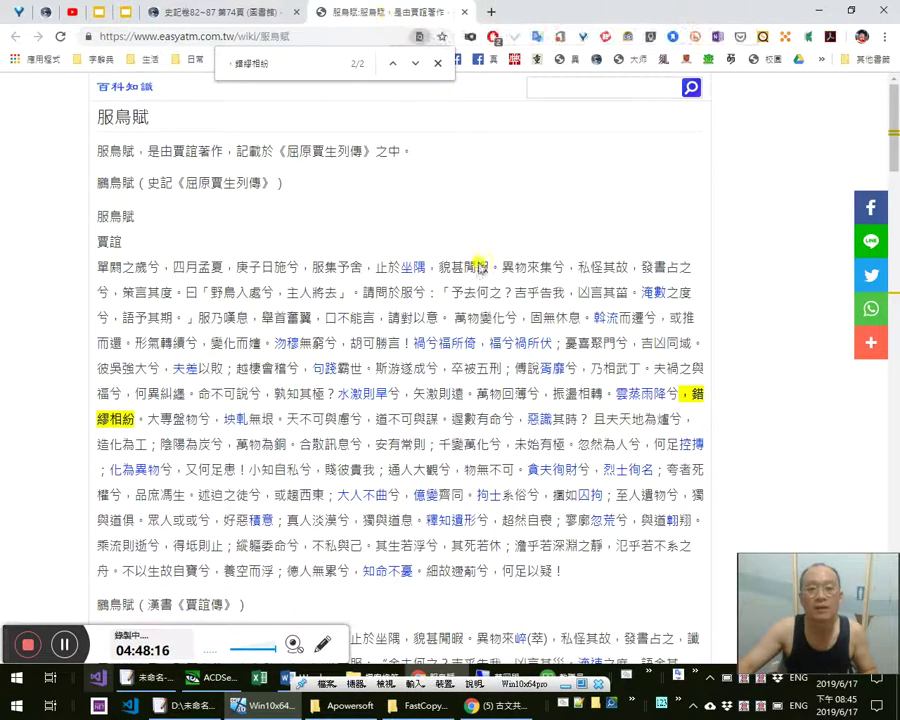
scroll(590, 370, down, 3)
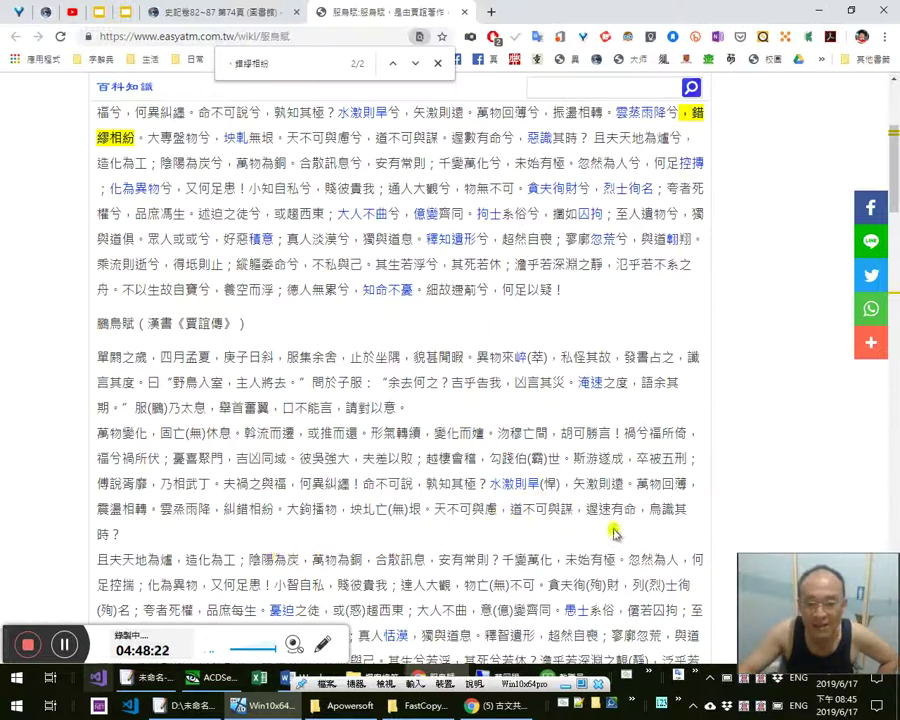
double_click(305, 512)
drag(338, 512, 295, 510)
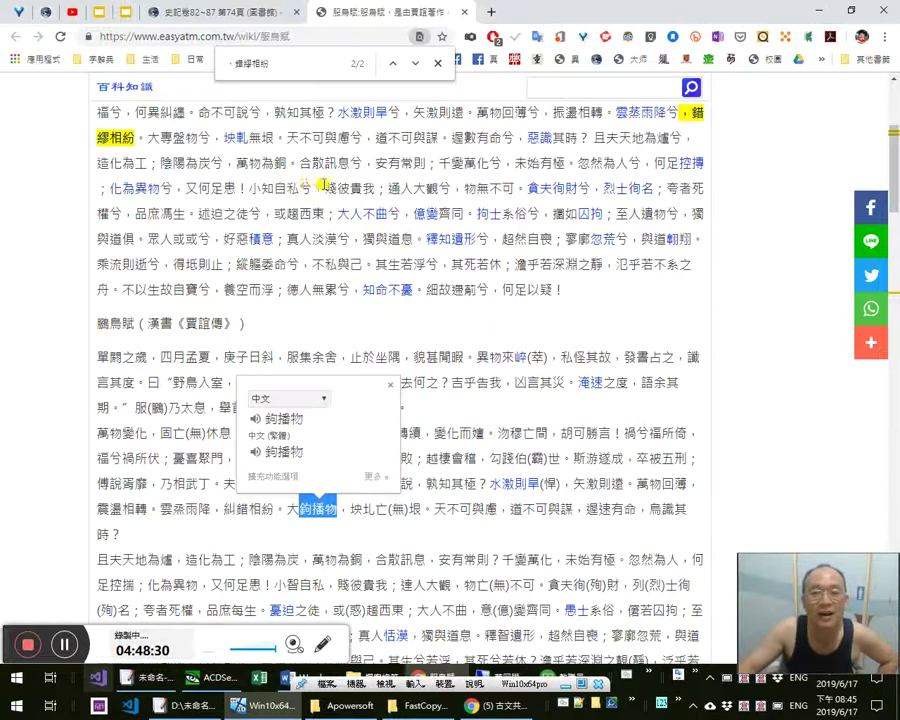
Compare 盤 in the 史記 version's 大專盤物兮 with the corresponding 播物 phrase in the 漢書 version
scroll(555, 337, up, 1)
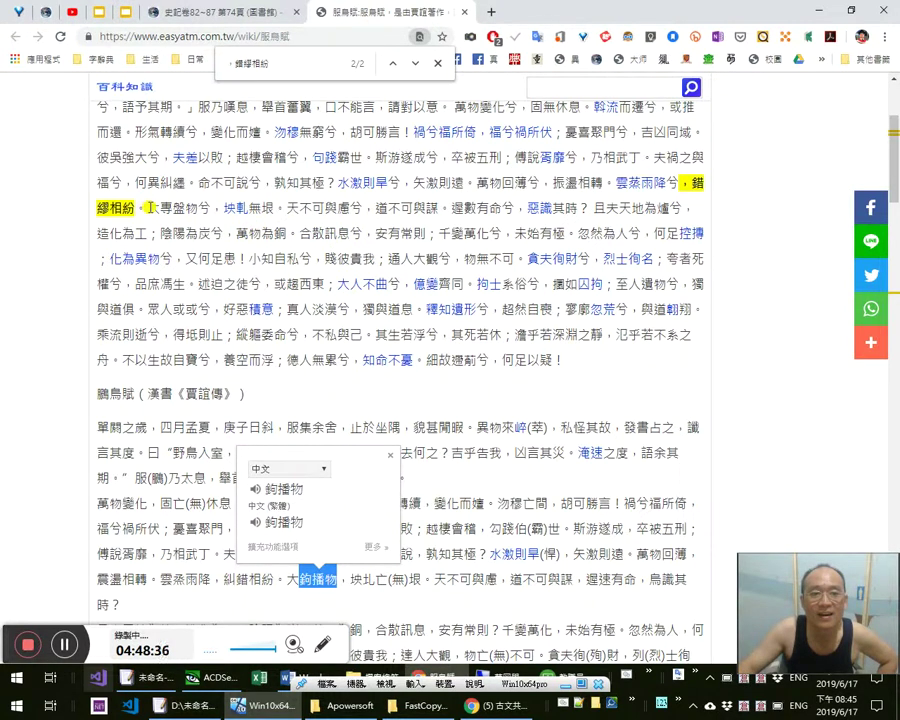
drag(146, 208, 197, 232)
double_click(338, 581)
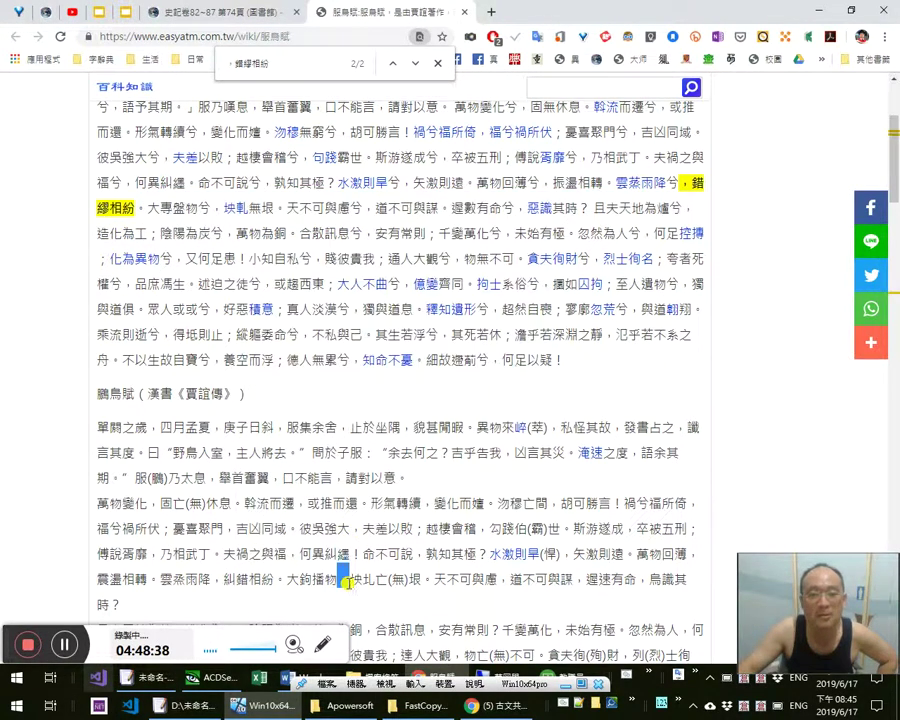
double_click(178, 208)
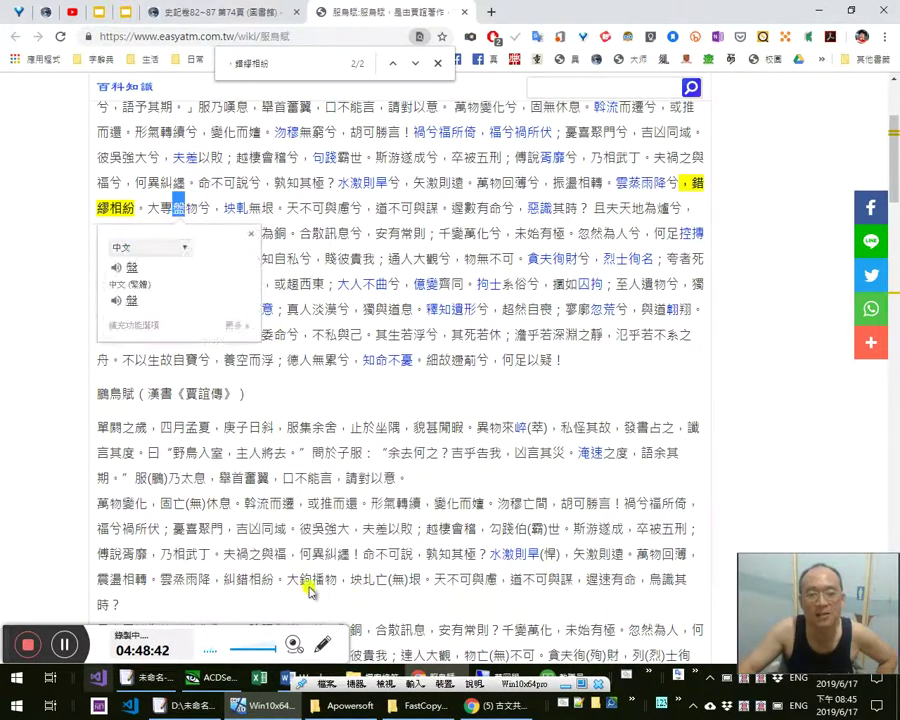
double_click(178, 208)
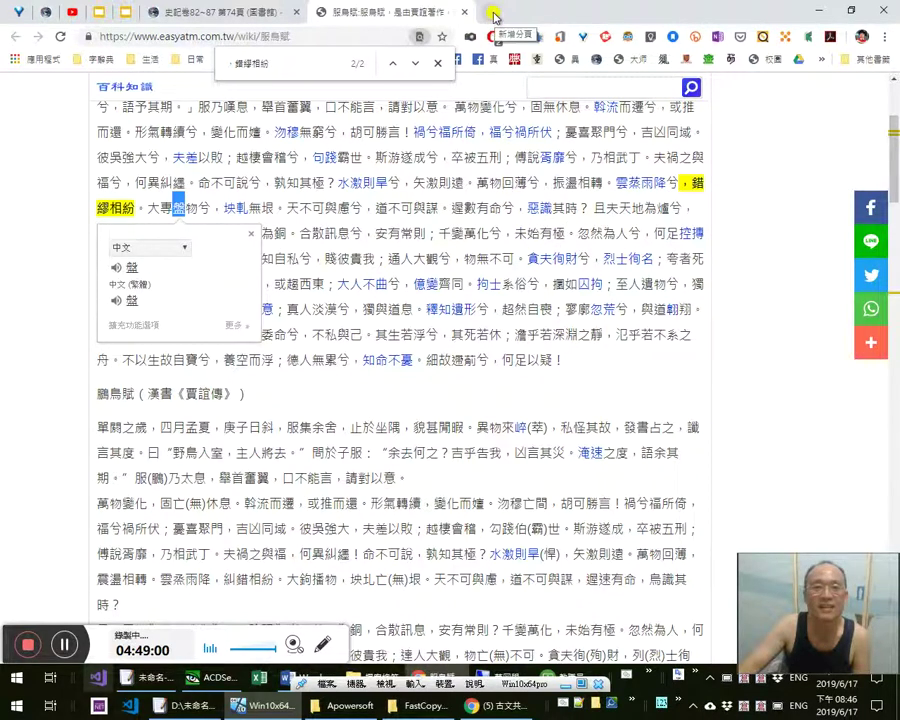
Open the ctext dictionary in a new tab and the free-access version of 漢籍電子文獻資料庫 in another
click(493, 15)
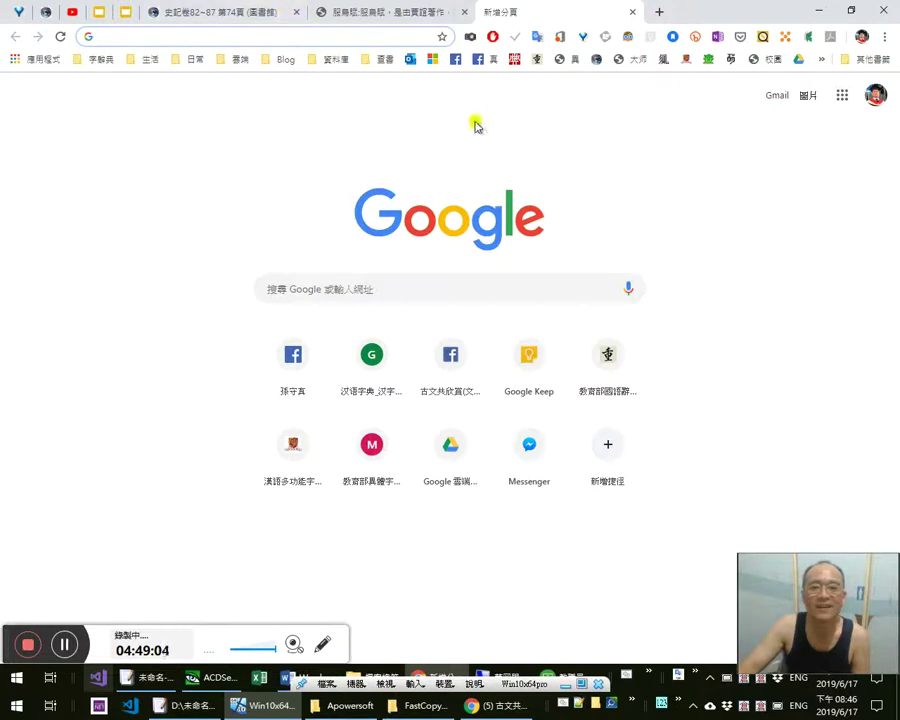
click(596, 62)
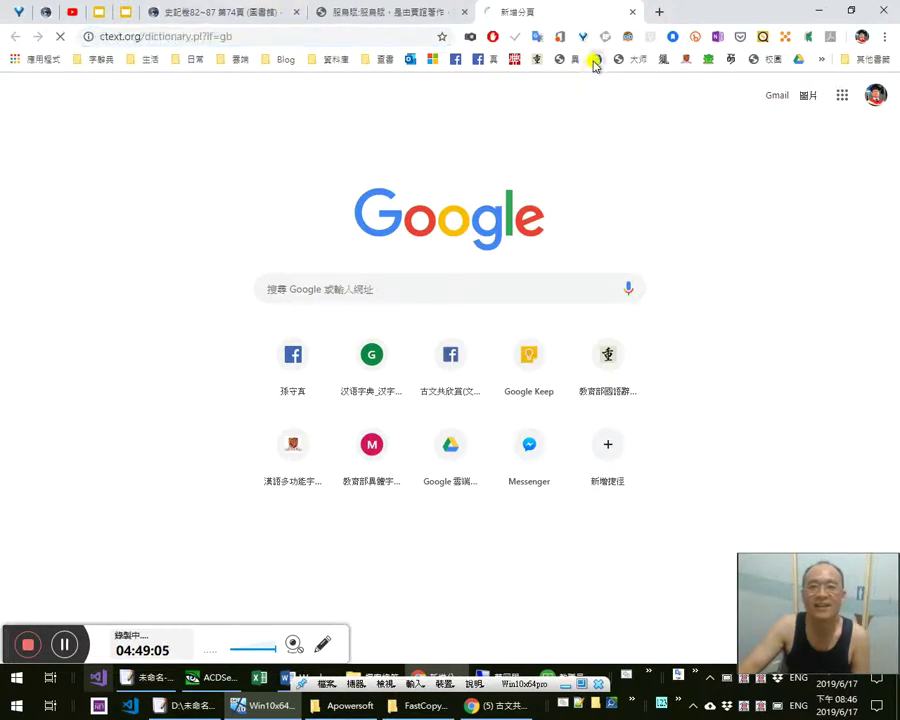
click(652, 14)
click(821, 62)
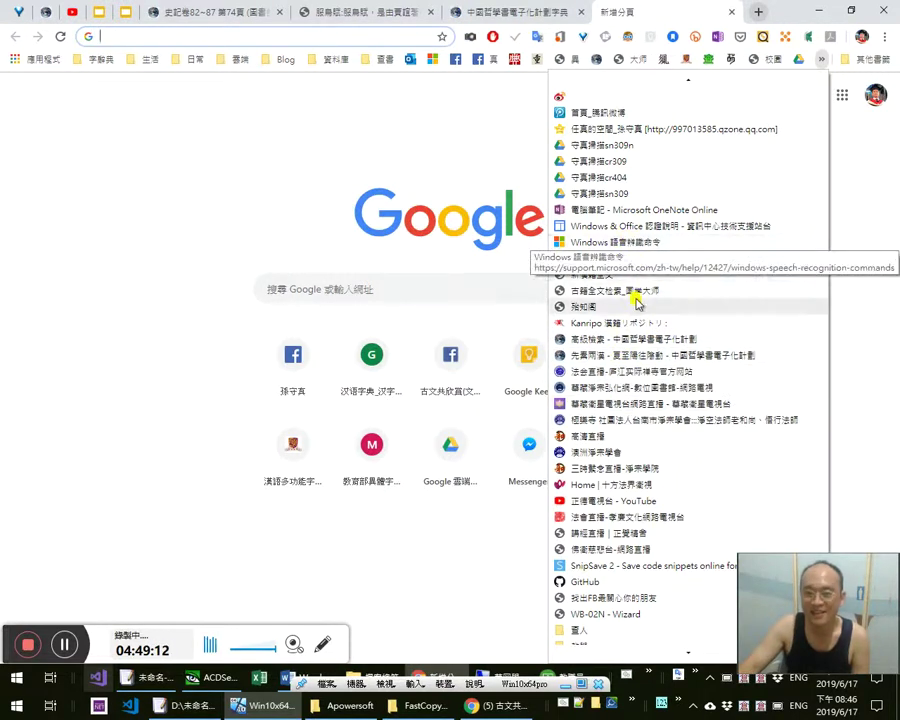
click(742, 708)
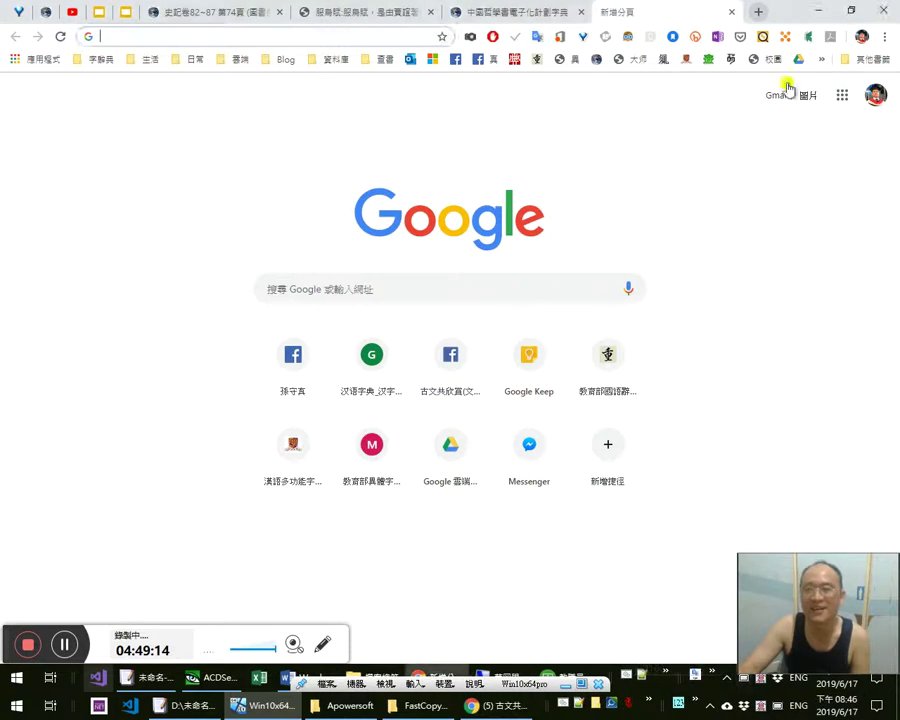
click(822, 60)
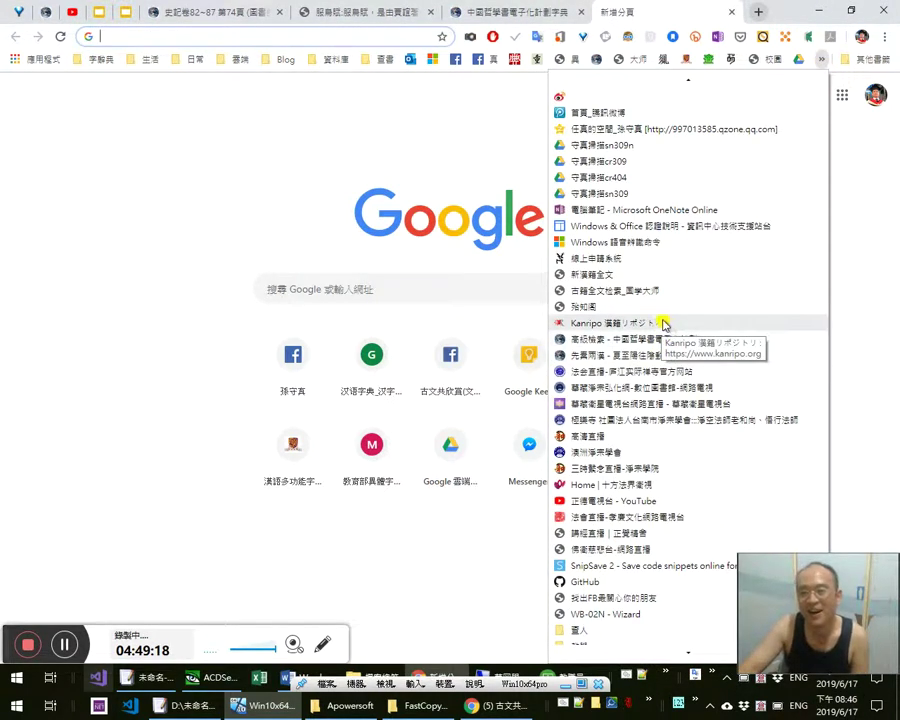
click(651, 275)
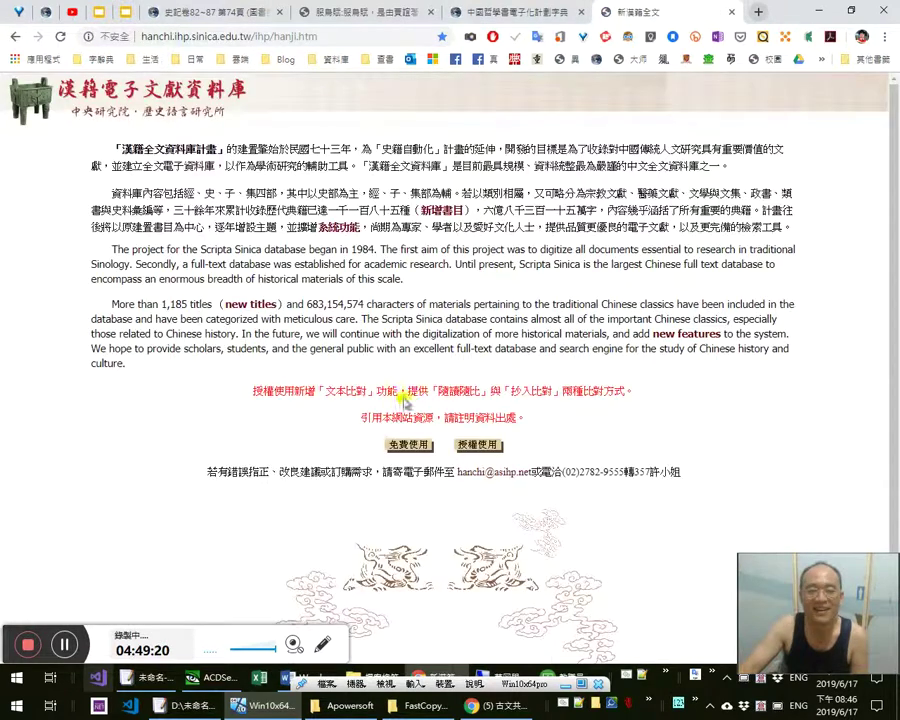
click(400, 445)
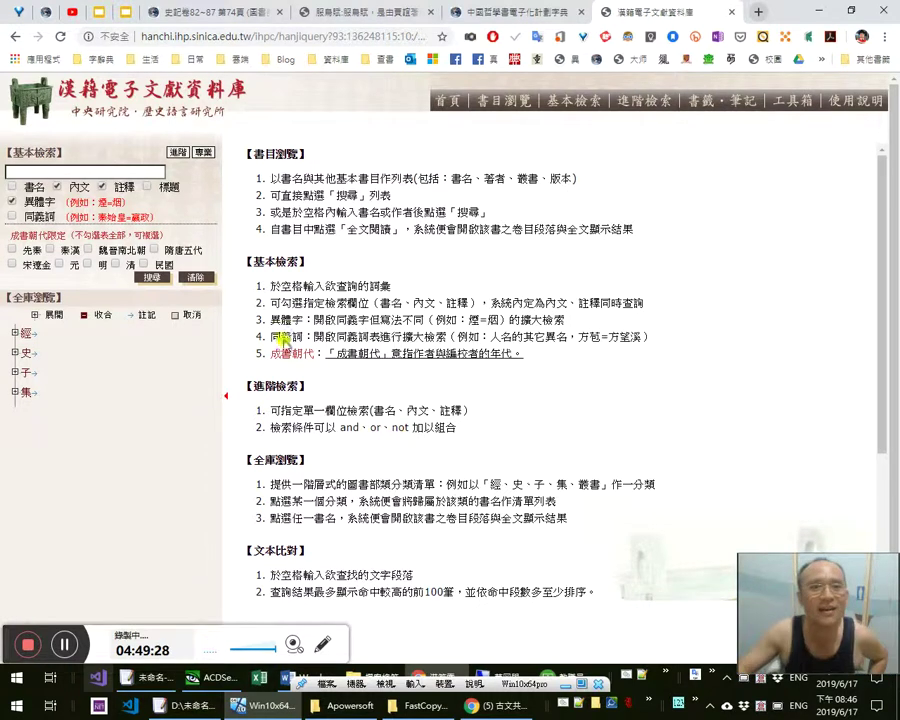
Search the 漢籍電子文獻資料庫 for the phrase 大鈞播物
click(130, 171)
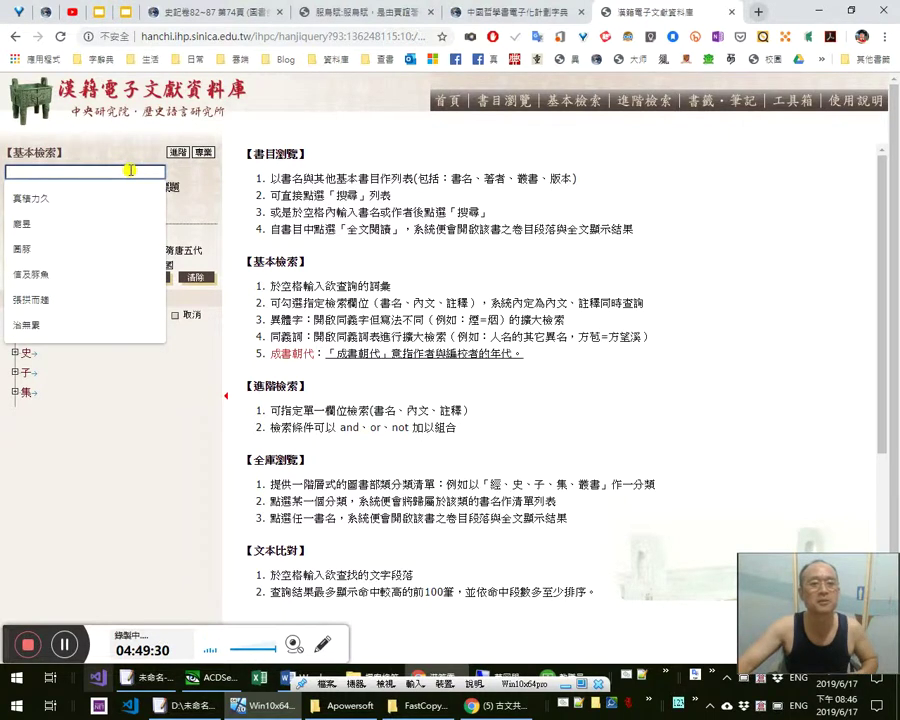
click(156, 172)
click(155, 173)
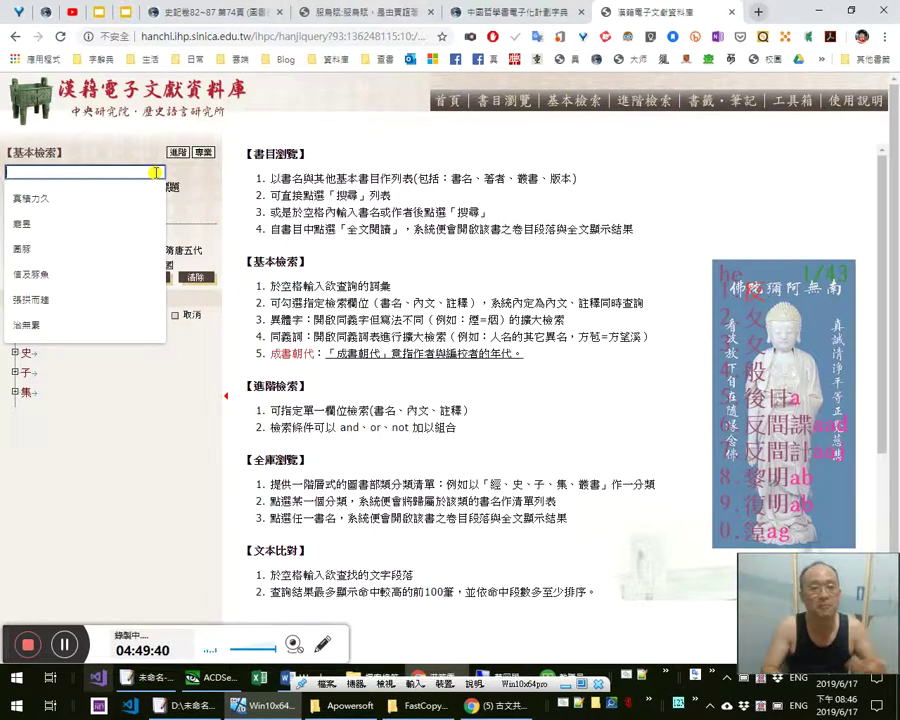
text(黏皮帶骨)
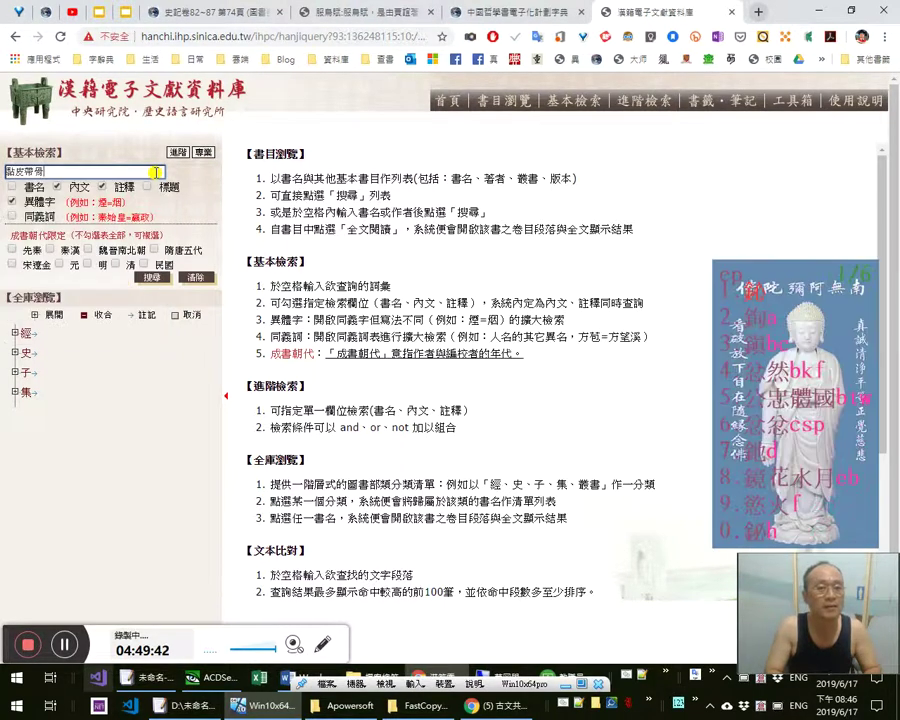
text(大)
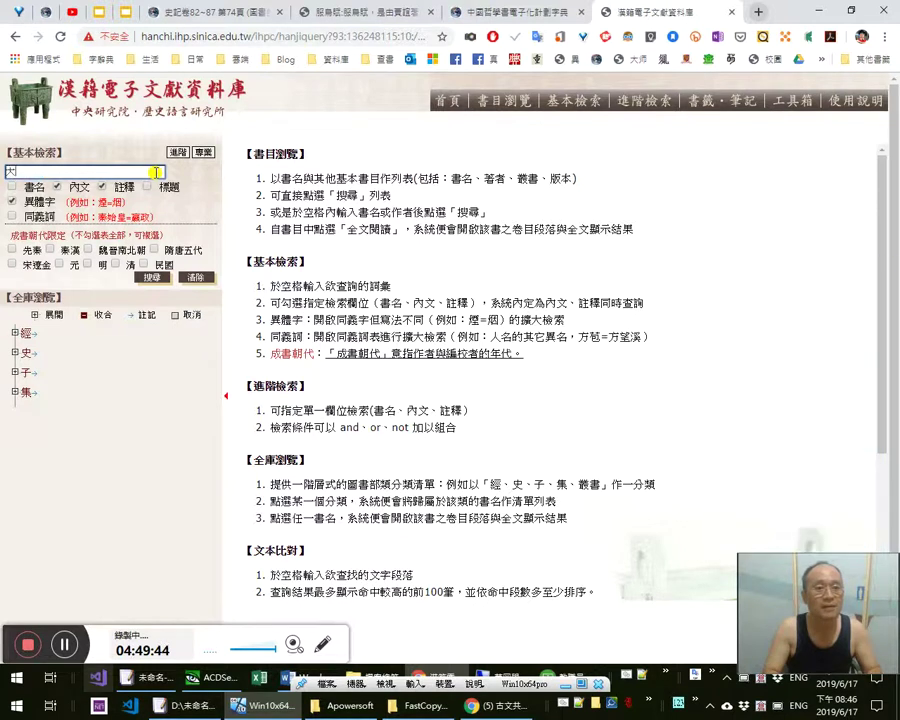
text(鈞槃)
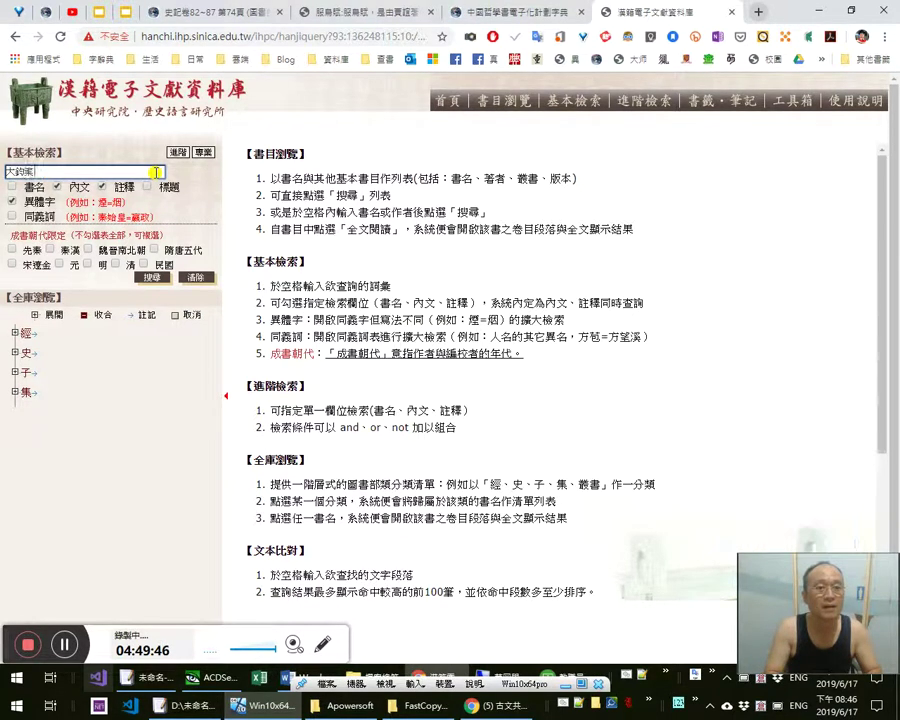
text(播物)
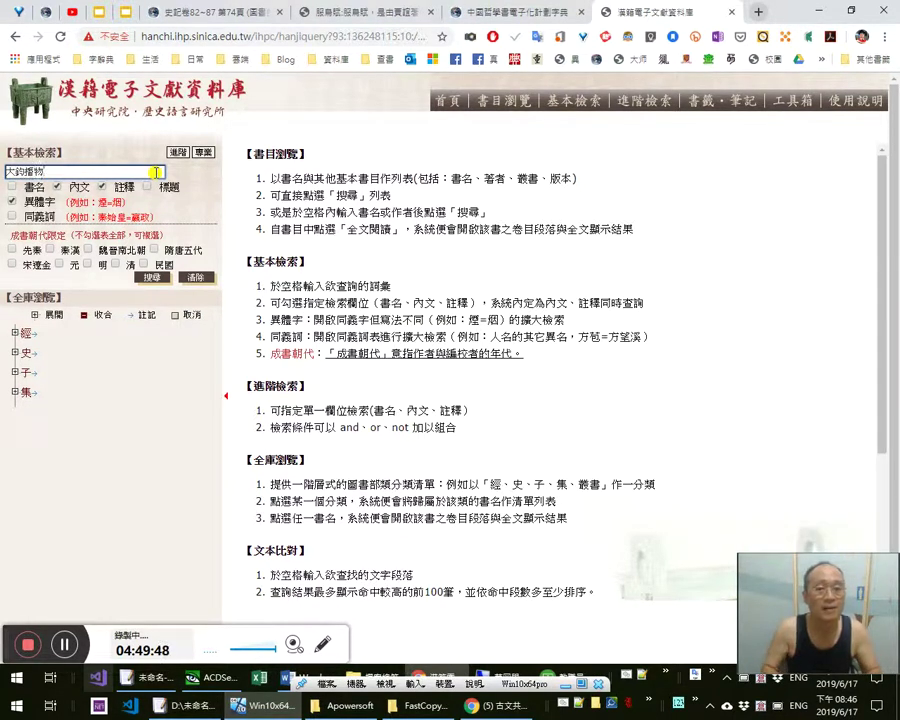
key(Return)
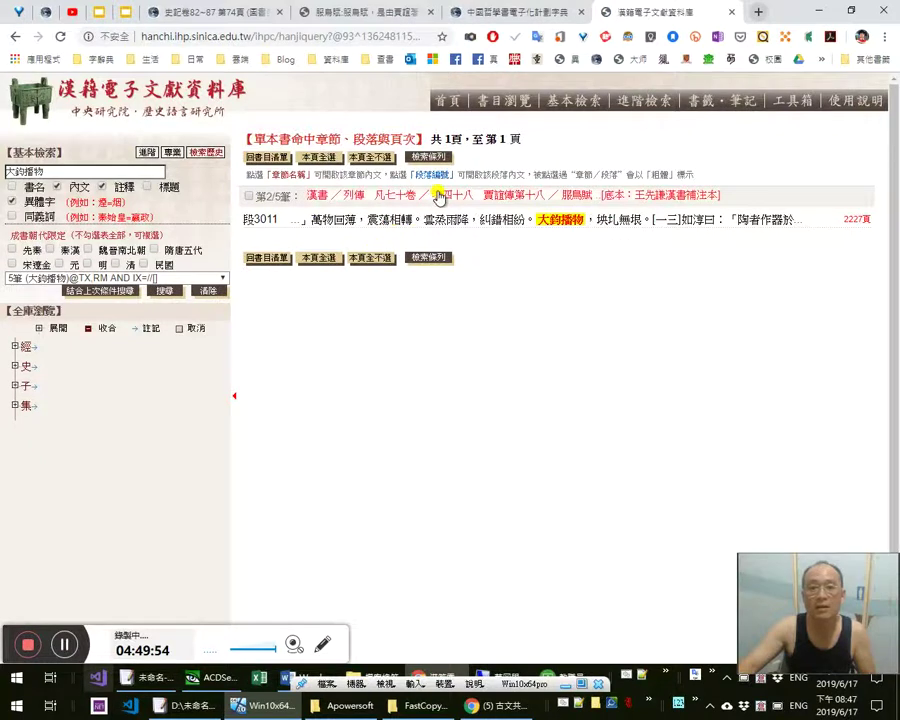
Copy 大鈞播物 from the 漢書 result, open its 服鳥賦 full text, and expand the annotation following 坱圠無垠
drag(637, 222, 586, 219)
key(ctrl+c)
click(497, 233)
click(442, 198)
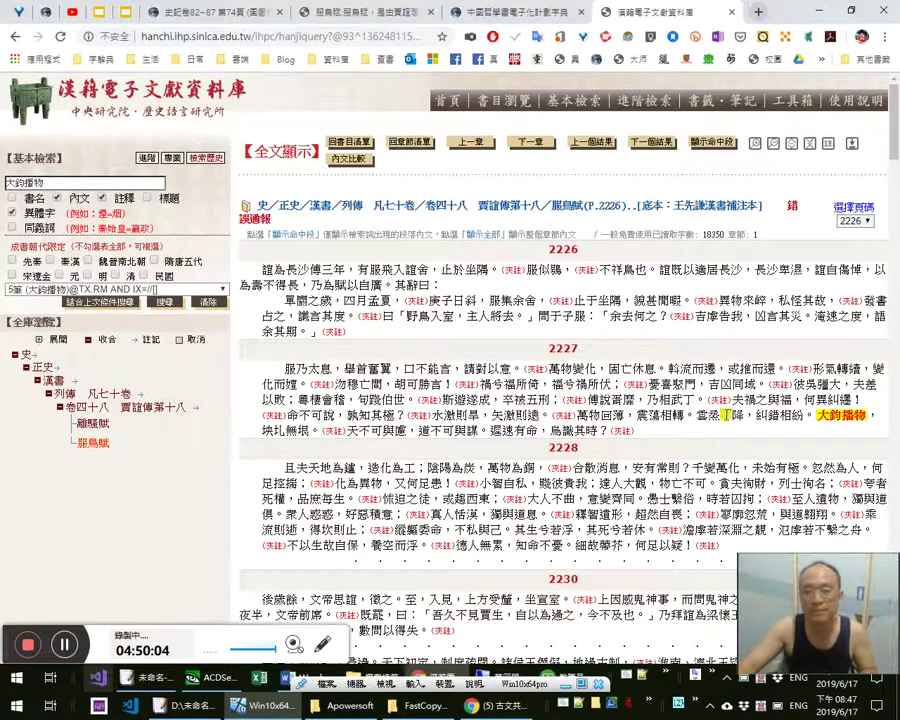
click(329, 431)
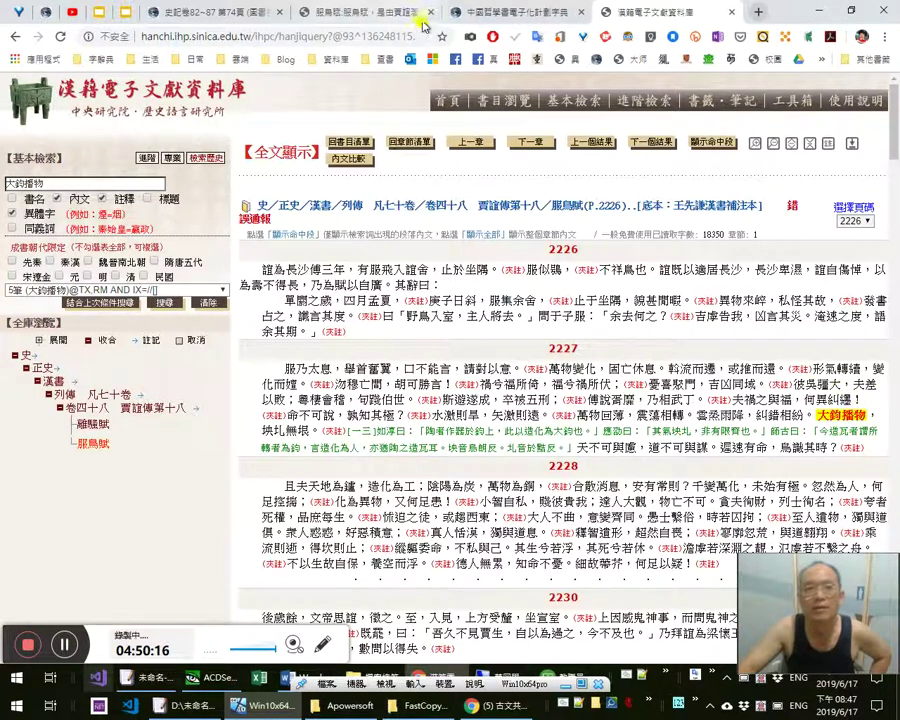
Search ctext book titles for 武英殿 and open 漢書 in the 武英殿二十四史 collection
click(480, 12)
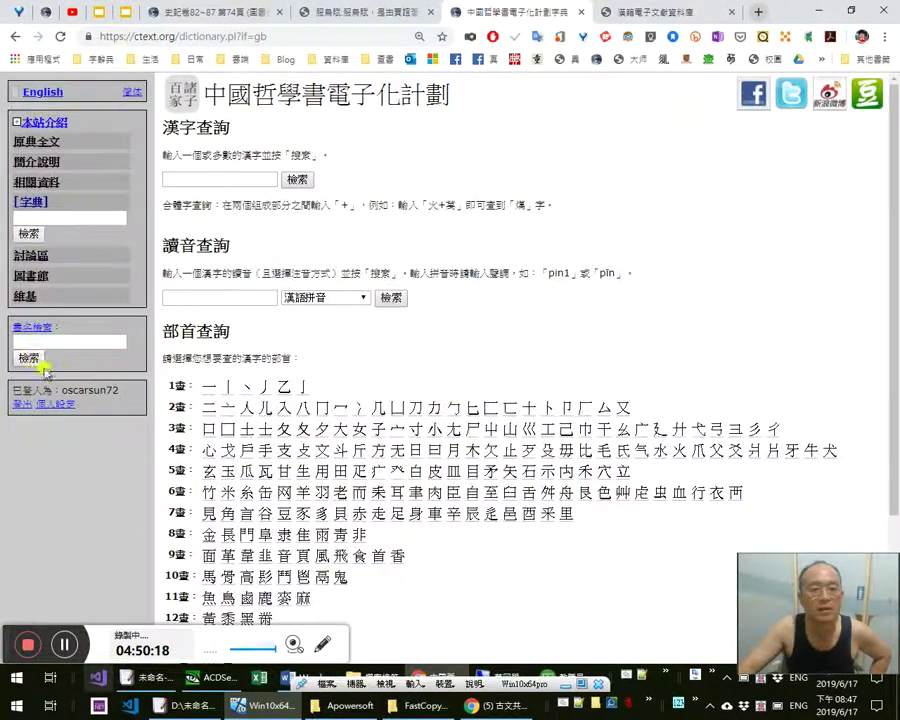
click(71, 339)
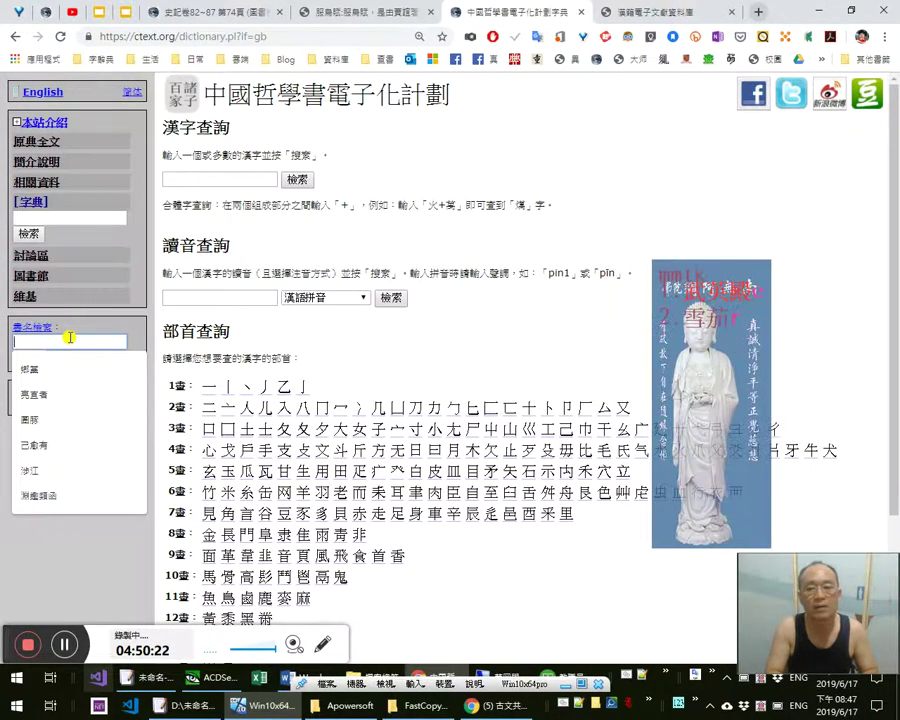
text(武英殿)
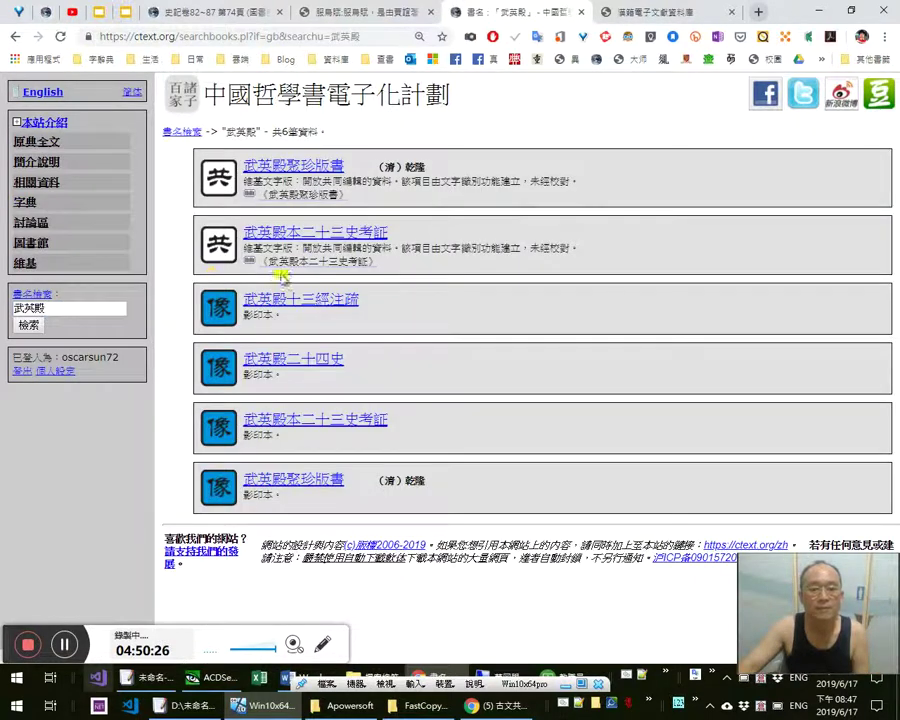
click(295, 359)
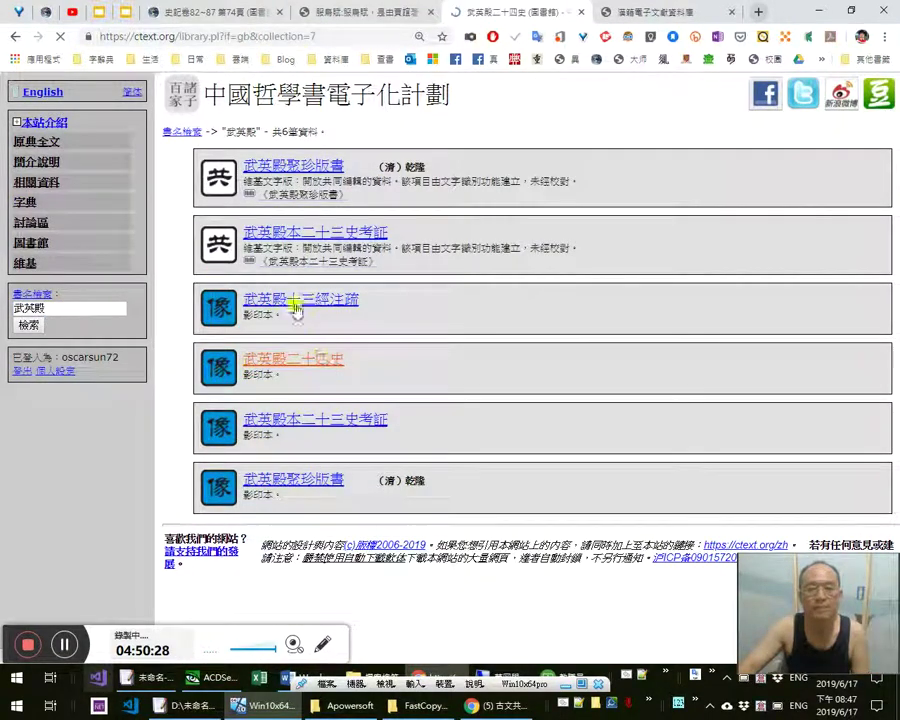
click(173, 182)
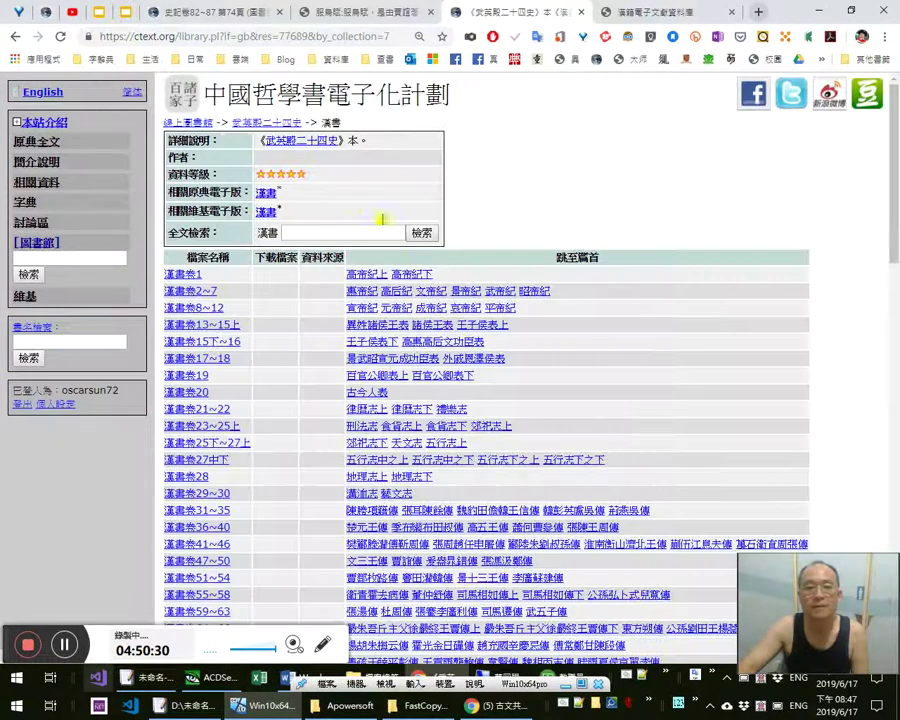
Search the full text of this 漢書 edition for 大鈞播物 and open the matching scanned page
click(342, 233)
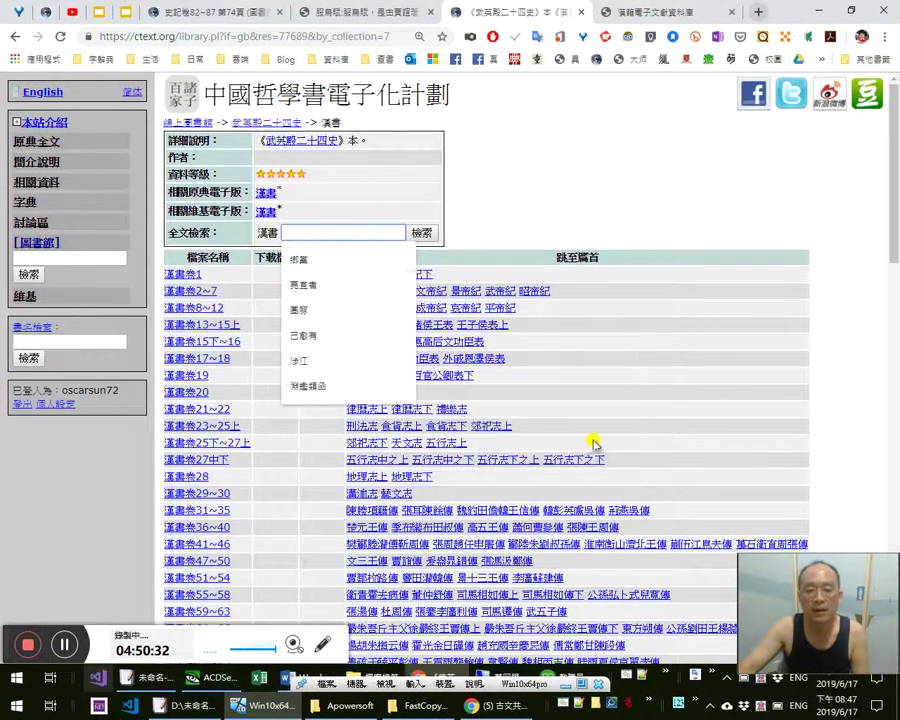
click(688, 407)
scroll(640, 370, down, 1)
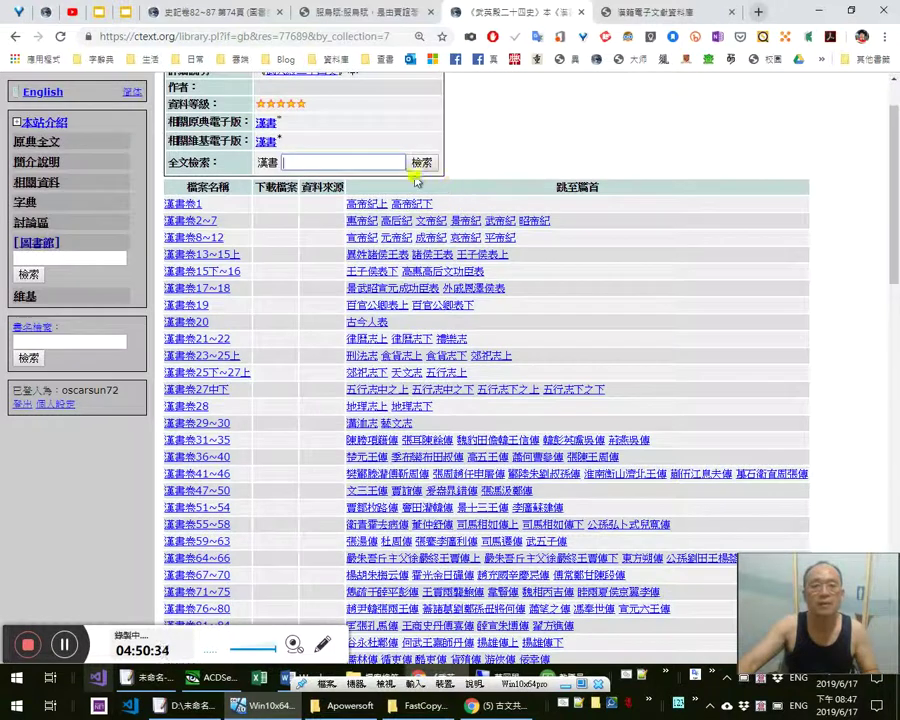
key(ctrl+v)
key(Return)
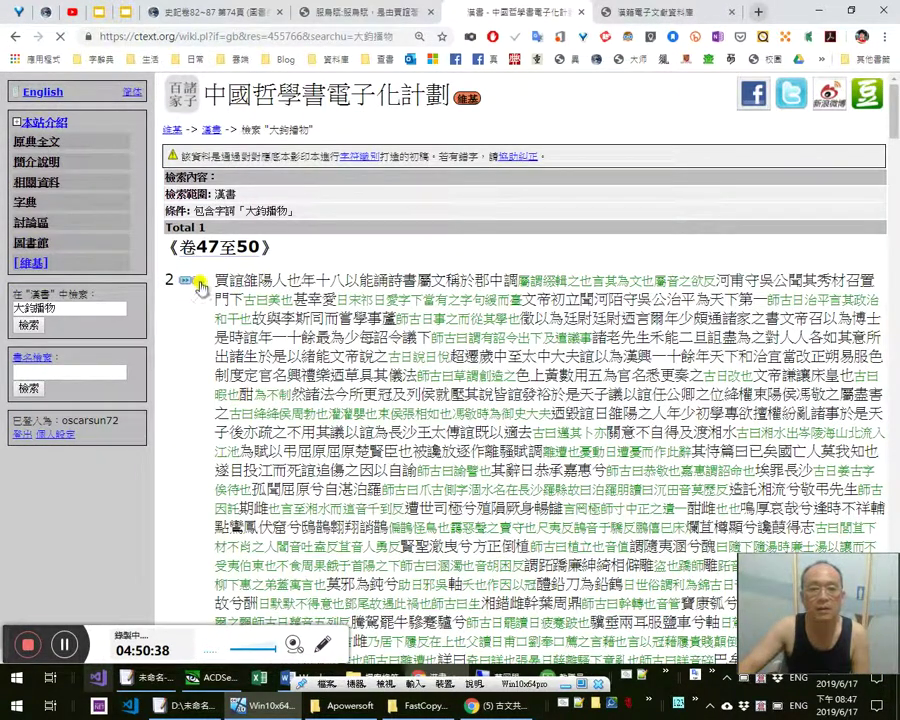
click(199, 284)
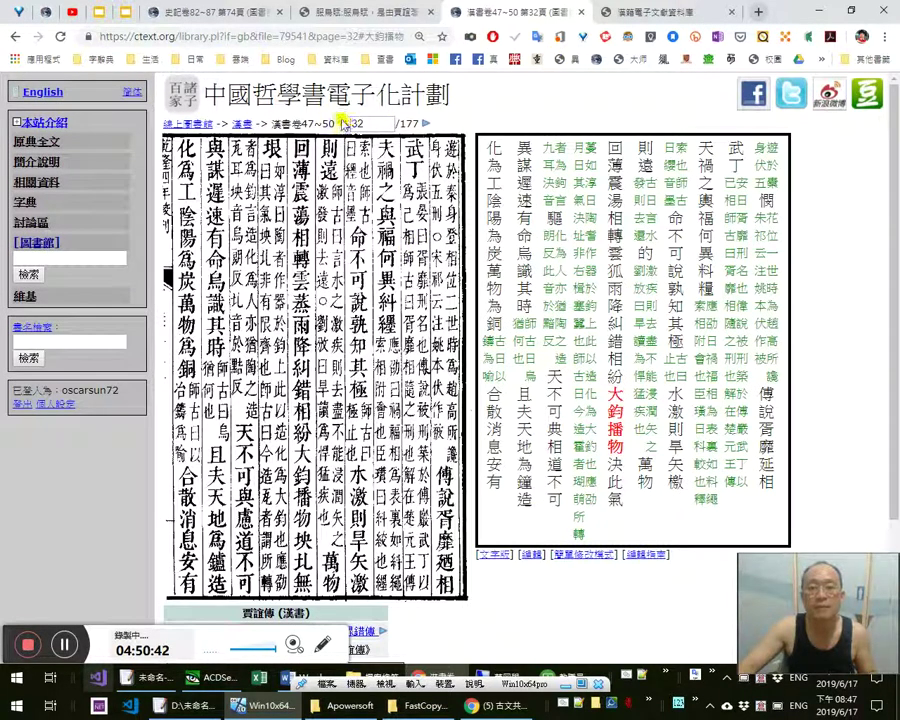
Page back in a separate tab to page 24 of 漢書卷47~50, where 賈誼傳第十八 begins
click(346, 122)
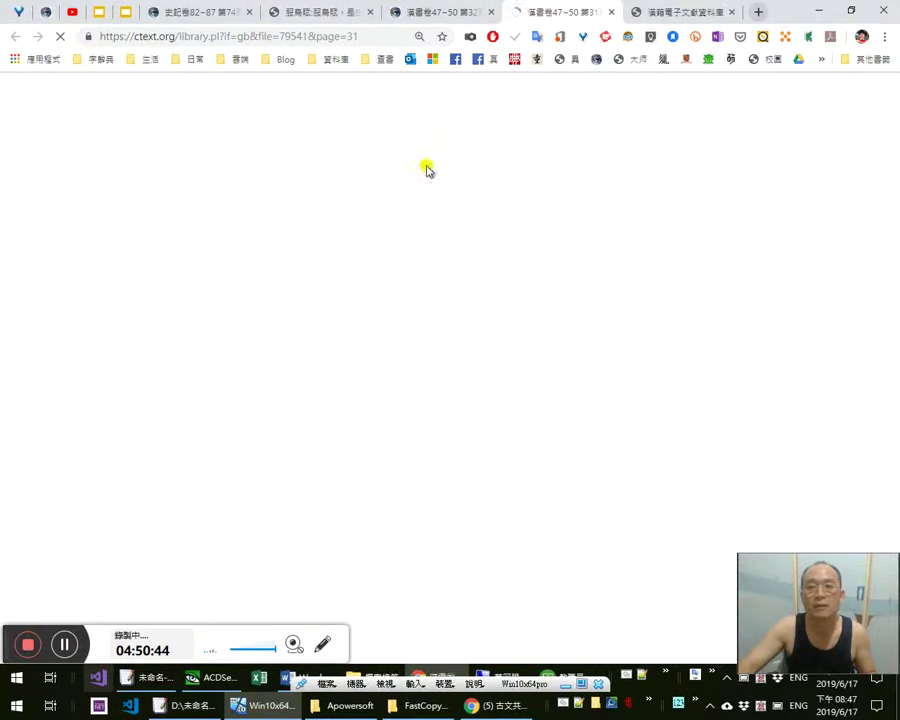
click(343, 123)
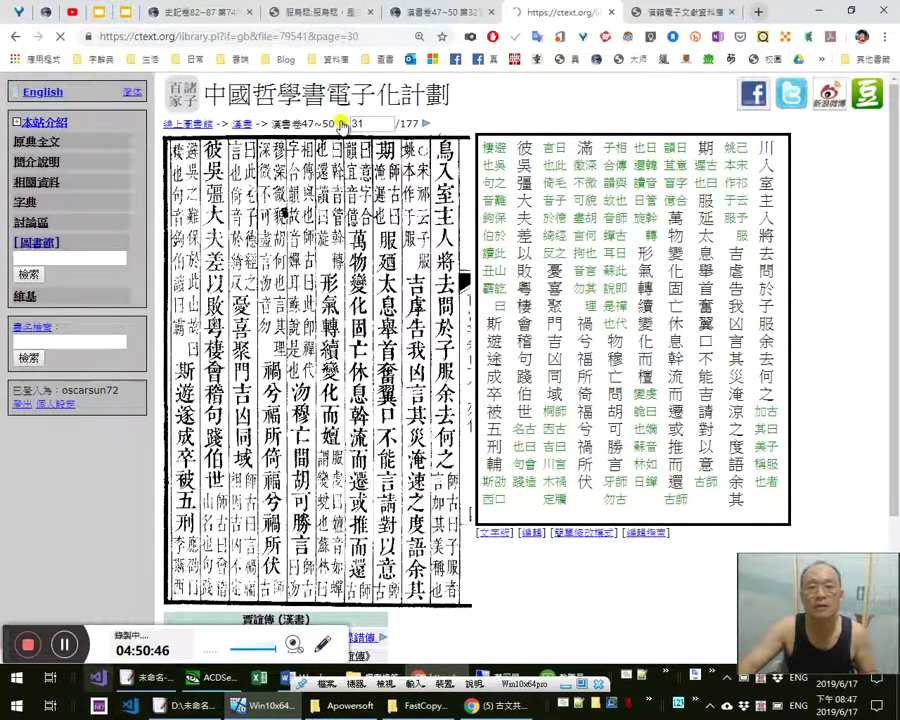
click(342, 124)
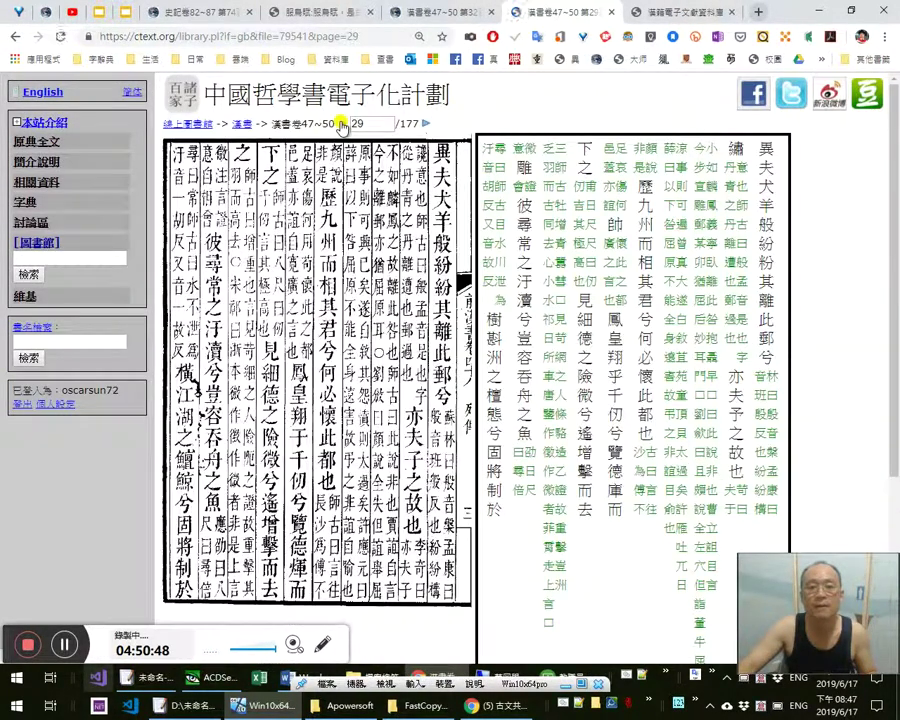
click(342, 124)
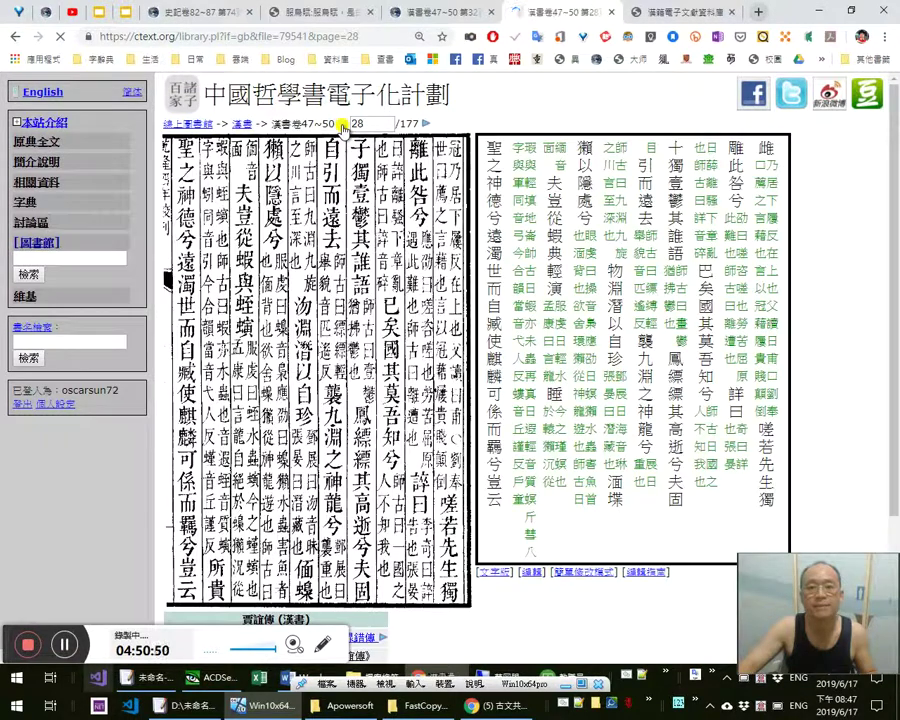
click(343, 124)
click(343, 124)
click(343, 124)
click(343, 124)
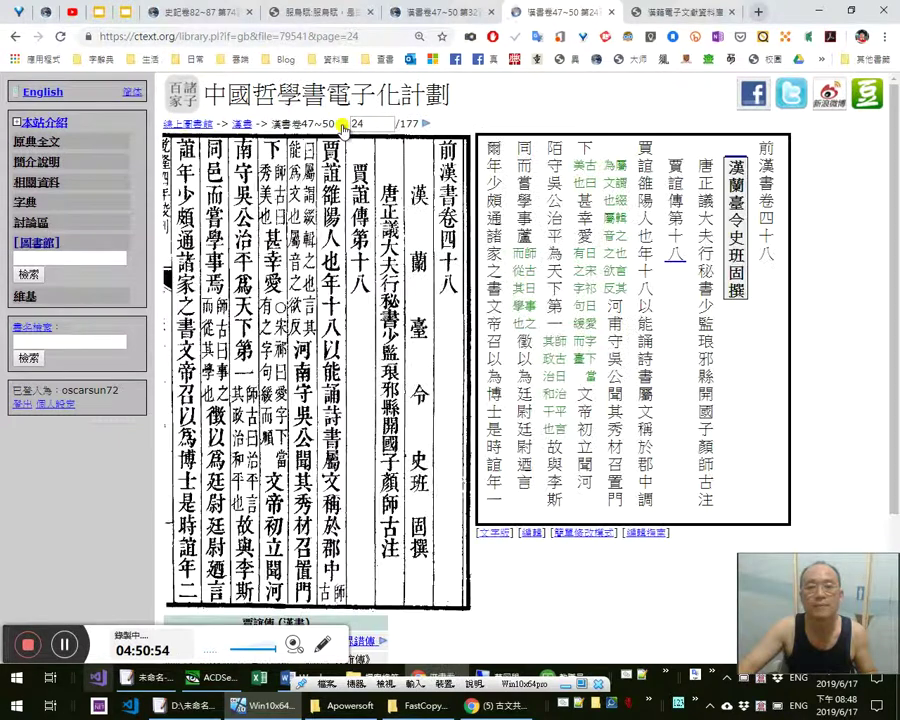
Open page 24 in simple edit mode and cut its entire OCR text
click(598, 532)
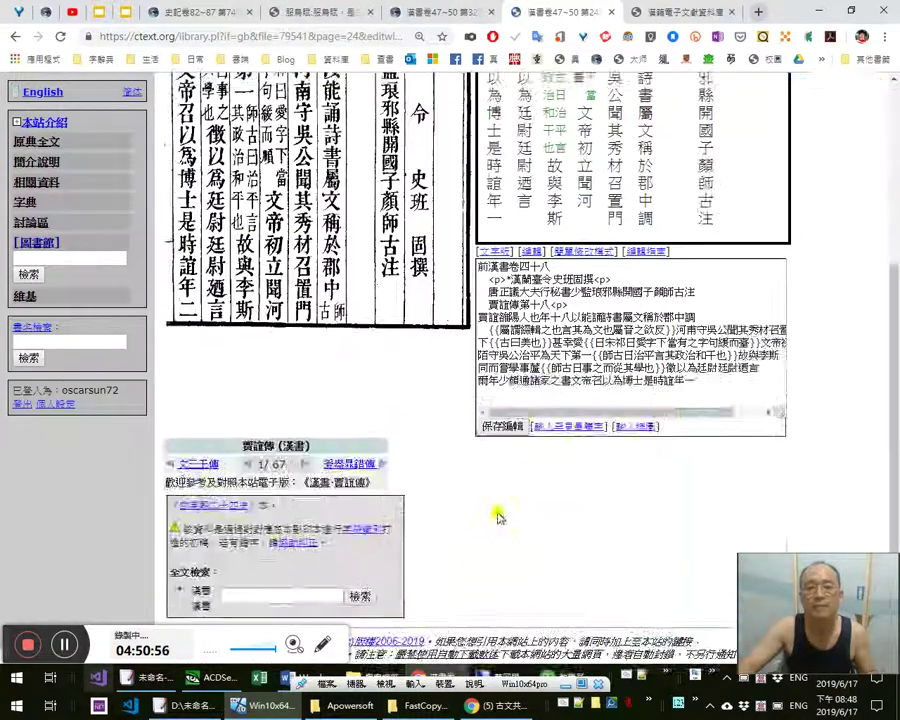
scroll(504, 510, up, 4)
click(584, 568)
key(ctrl+a)
scroll(702, 426, up, 1)
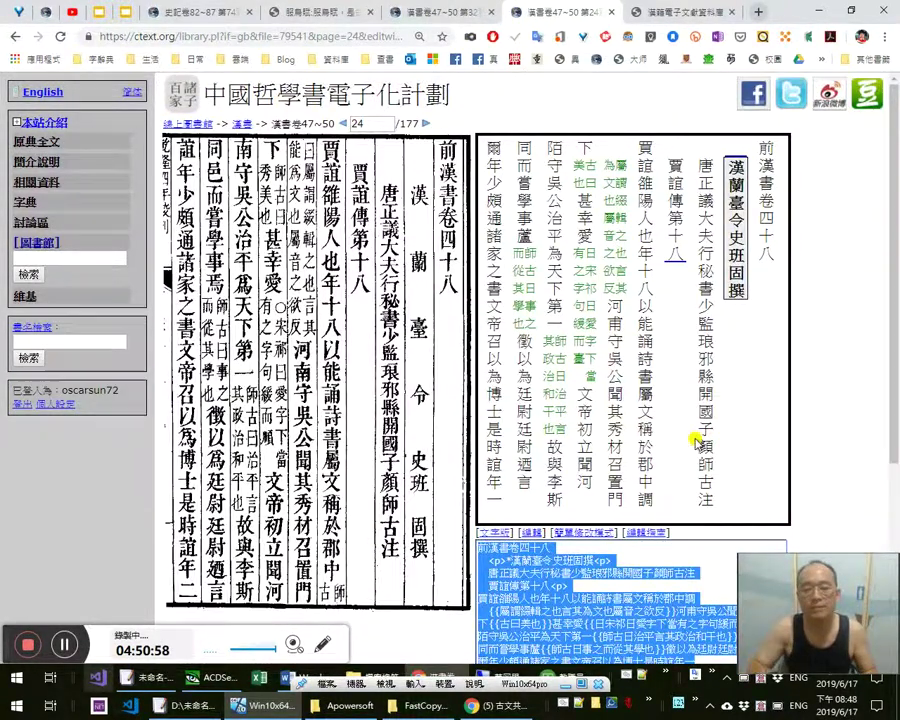
key(ctrl+x)
Paste the text into a new EmEditor document and mark the line 前漢書卷四十八 with a leading * and closing <p>
key(alt+Tab)
key(ctrl+n)
key(ctrl+v)
key(ctrl+Home)
text(*)
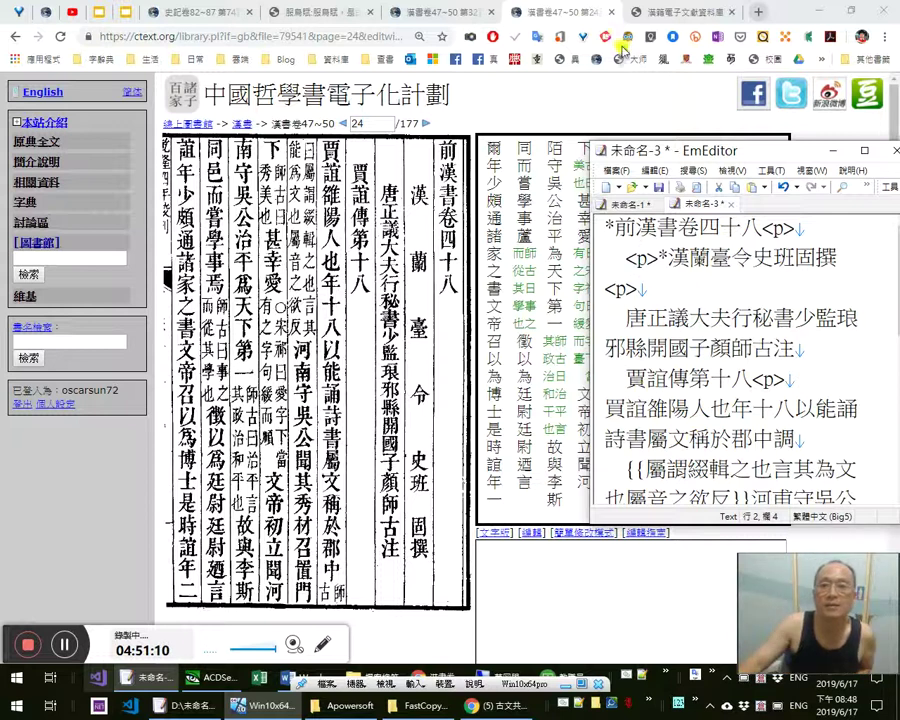
Duplicate the page 24 tab in Chrome, search book titles for 漢書, and look through the results
click(566, 16)
right_click(568, 20)
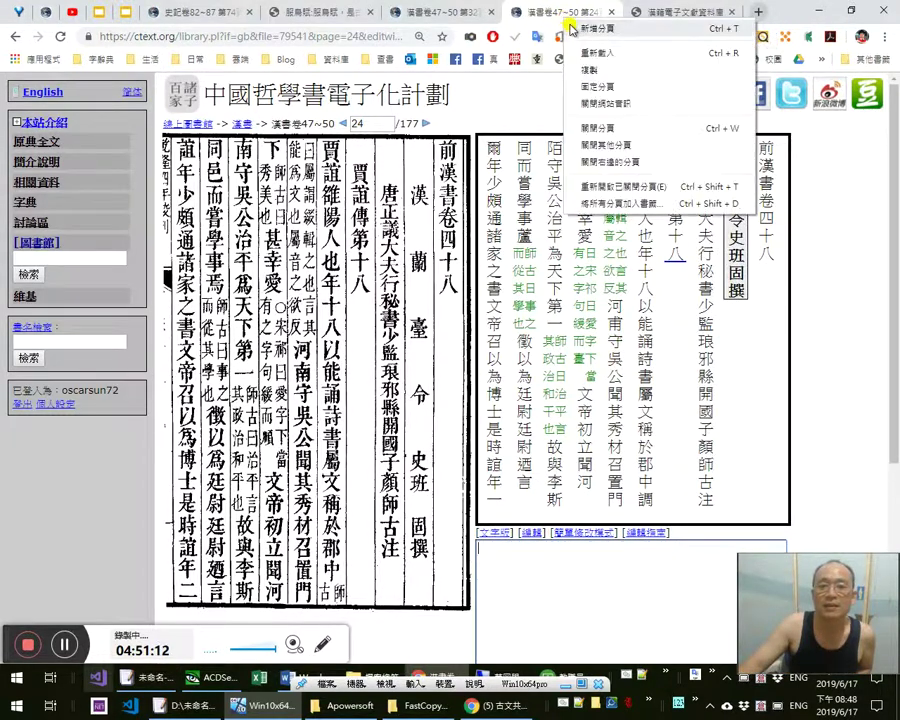
click(596, 72)
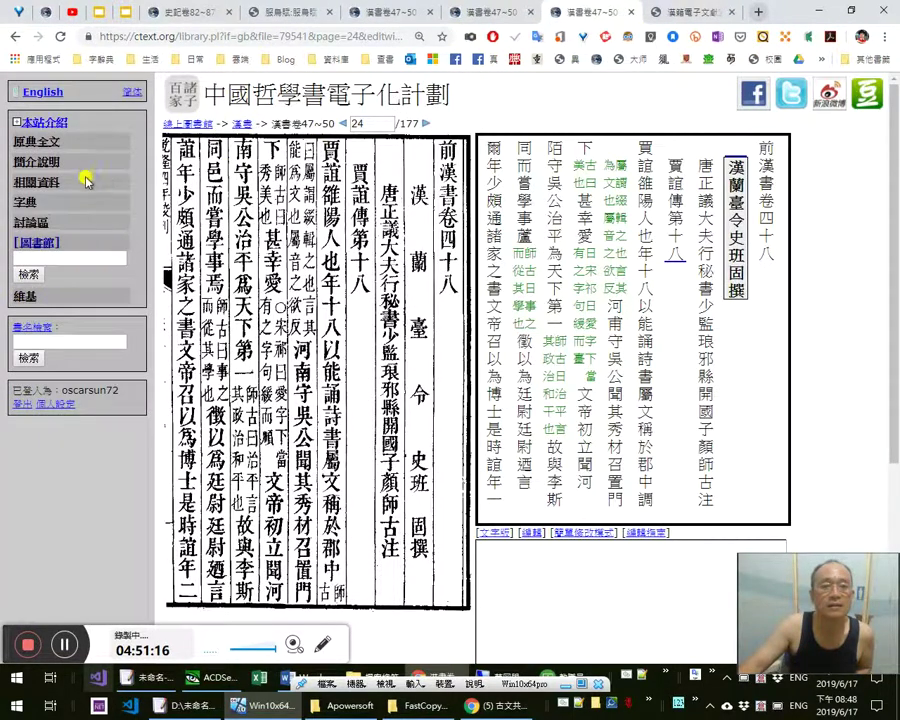
click(67, 339)
text(漢書)
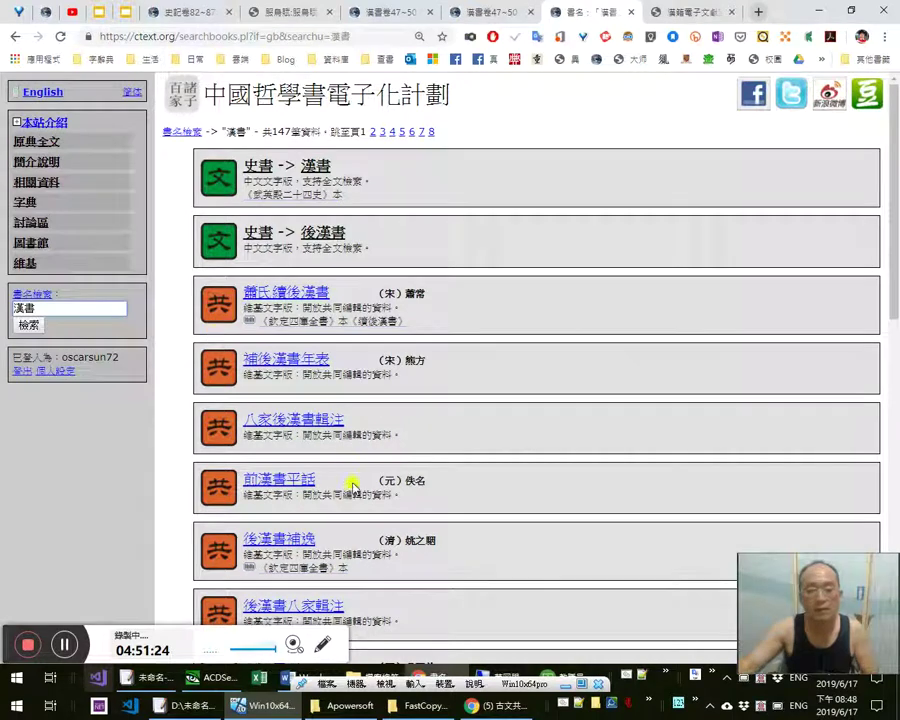
scroll(351, 482, down, 4)
scroll(355, 478, down, 4)
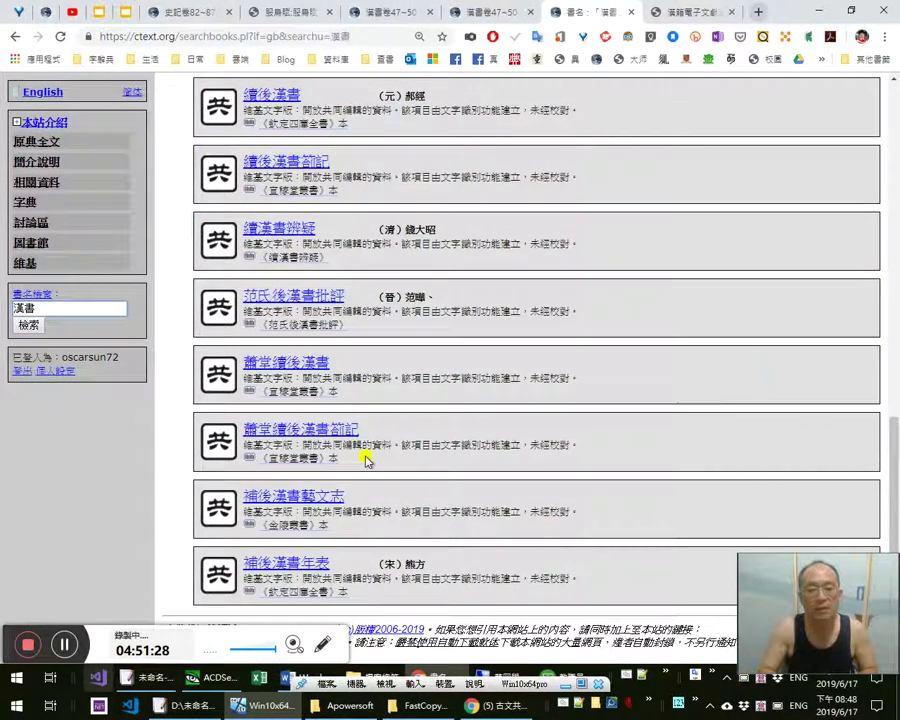
Search the book titles for 漢書集註 and for 漢書補註
text(集註)
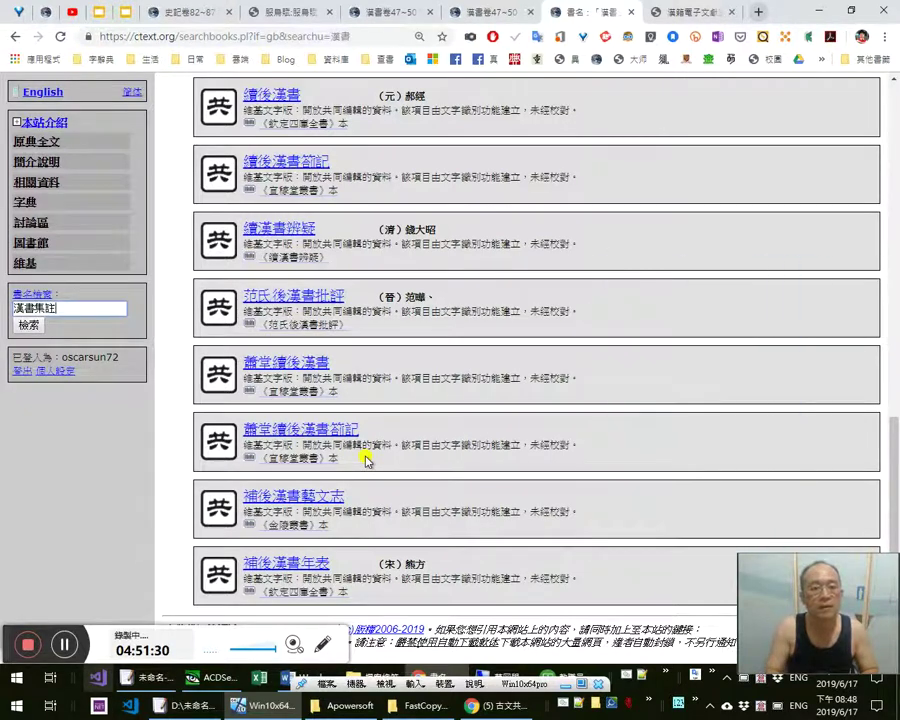
key(Return)
click(74, 309)
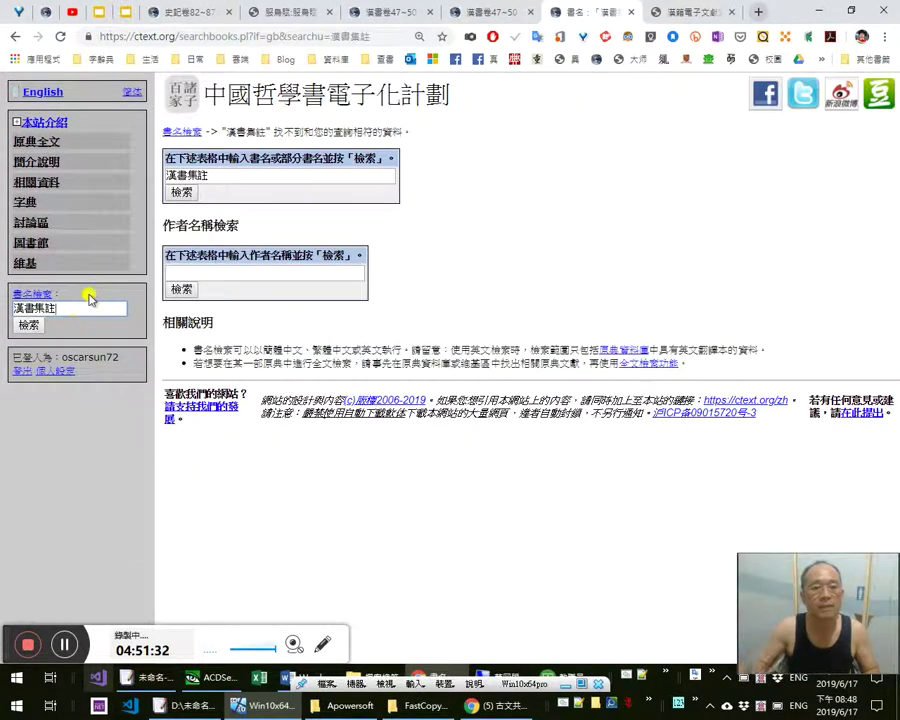
text(補)
key(Return)
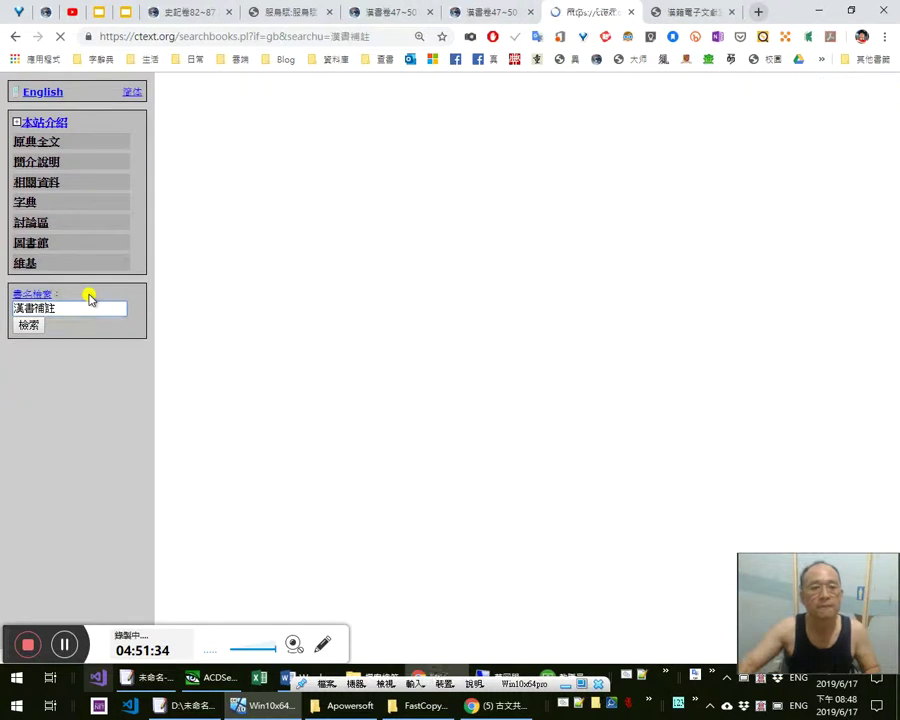
Search the book titles for 漢書補注 and open the scanned 漢書補注 edition compiled by 王先謙
key(BackSpace)
text(注)
key(Return)
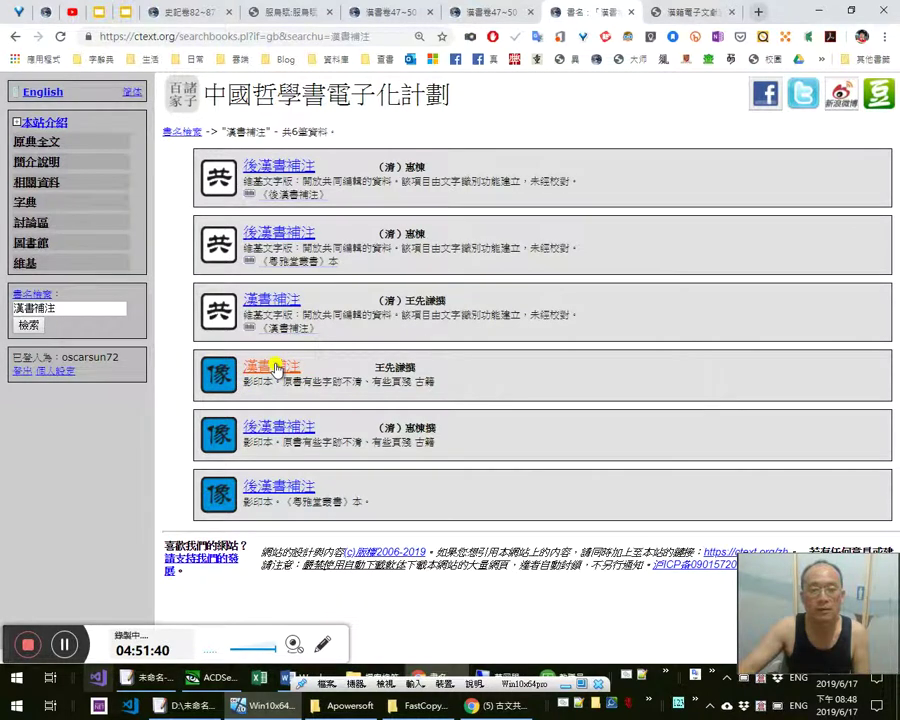
click(272, 367)
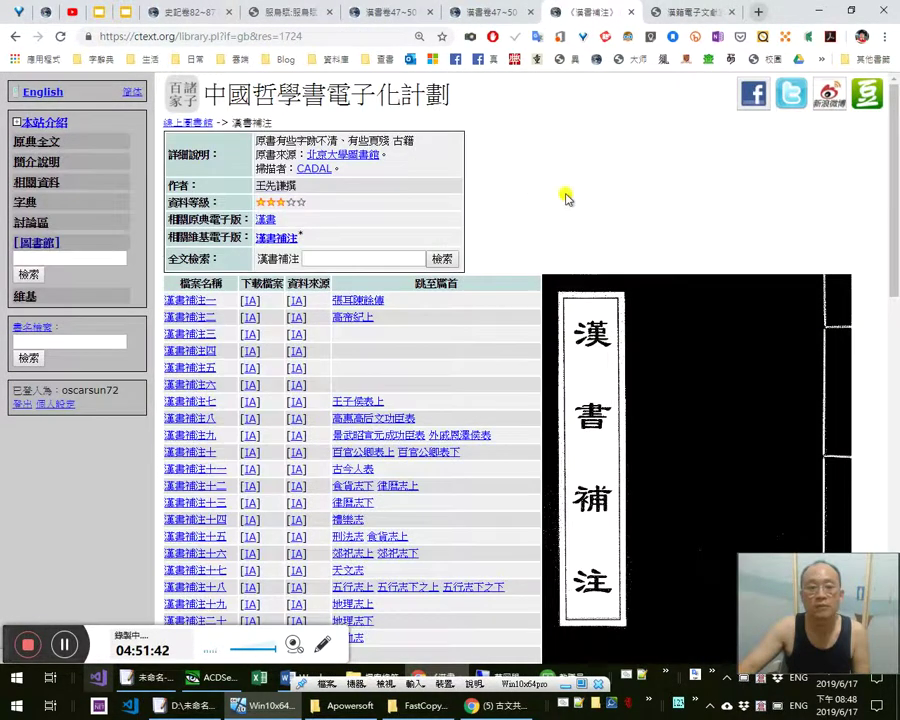
Reduce the browser window and open the 中國哲學書電子化計劃 folder from its desktop shortcut
click(850, 12)
drag(790, 27, 618, 34)
key(alt+Tab)
key(alt+Tab)
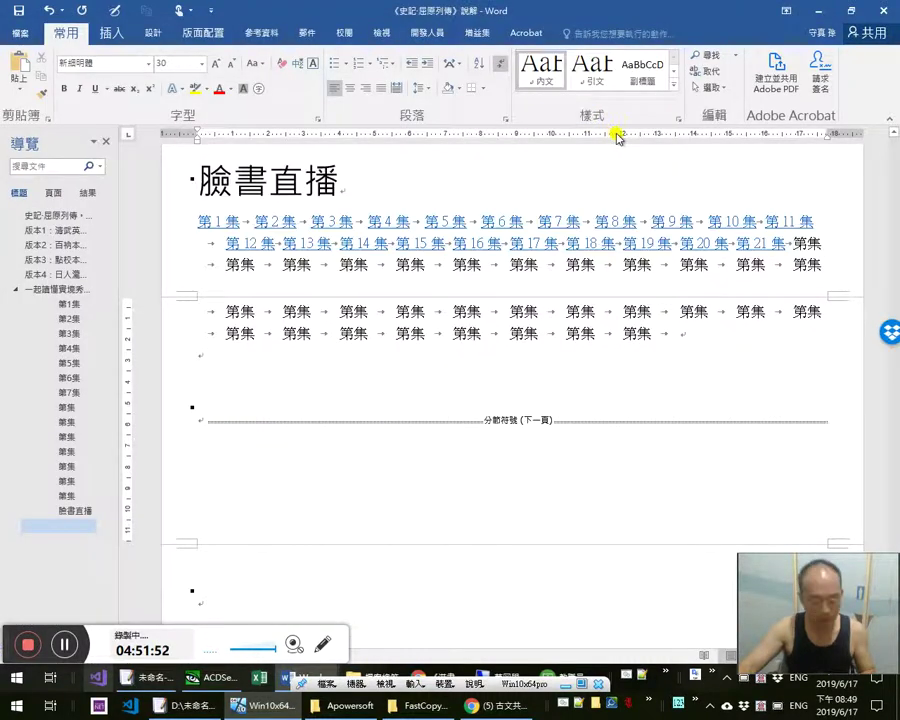
key(super+d)
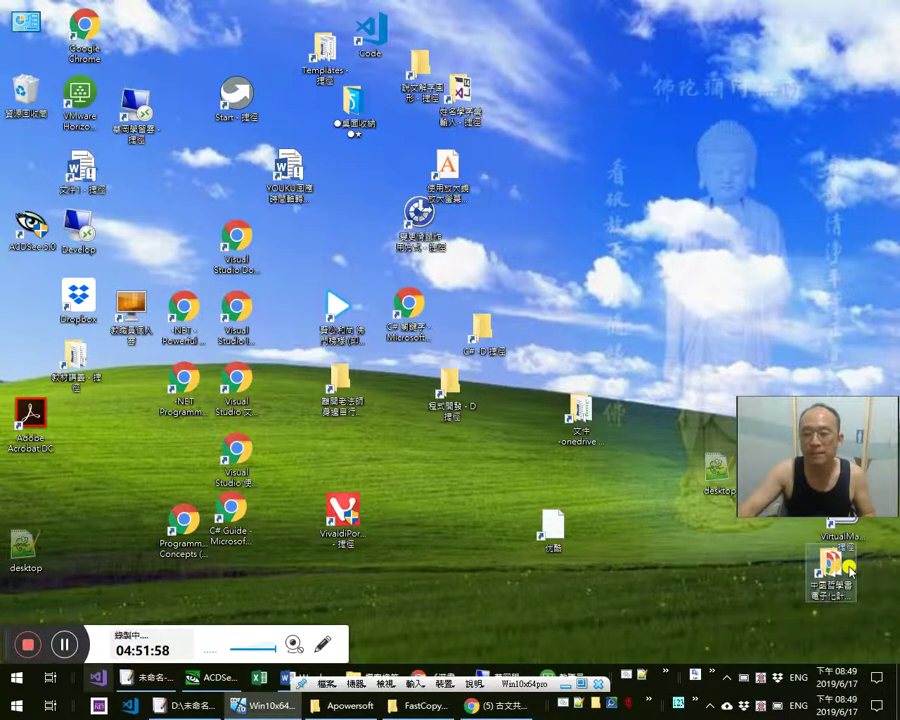
double_click(829, 566)
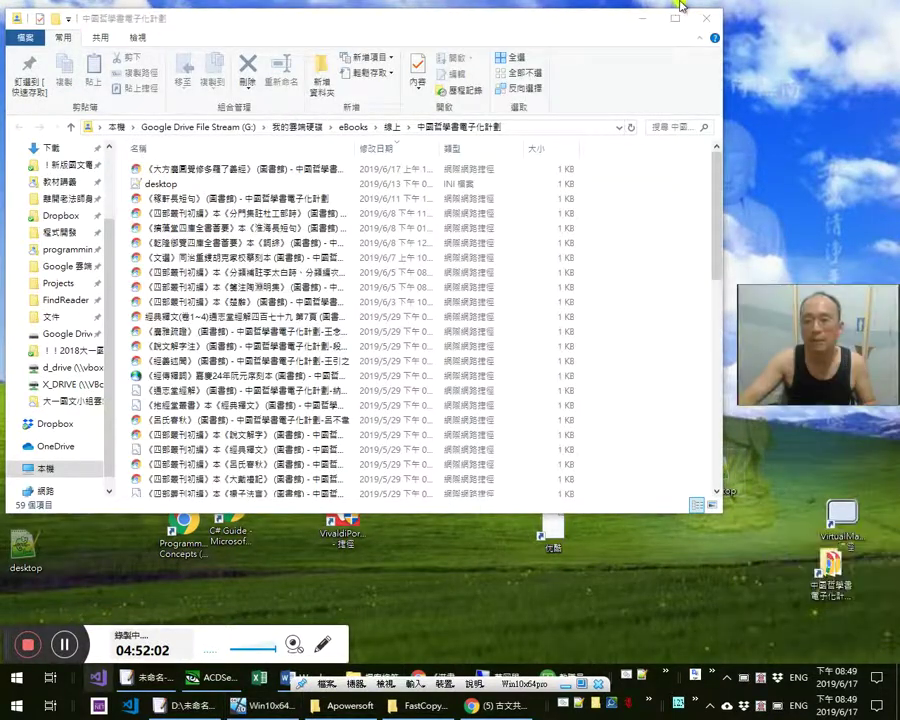
click(638, 25)
drag(837, 579, 654, 443)
double_click(654, 443)
drag(828, 368, 857, 632)
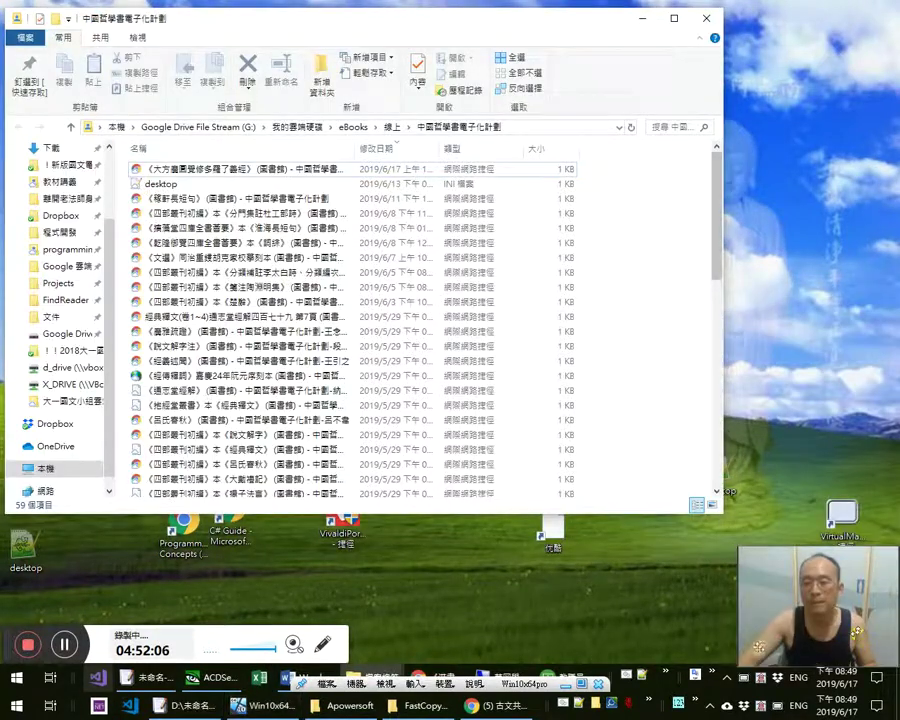
Save a web shortcut to the 漢書補注 page in the 中國哲學書電子化計劃 folder, close the folder and maximize the browser
click(453, 673)
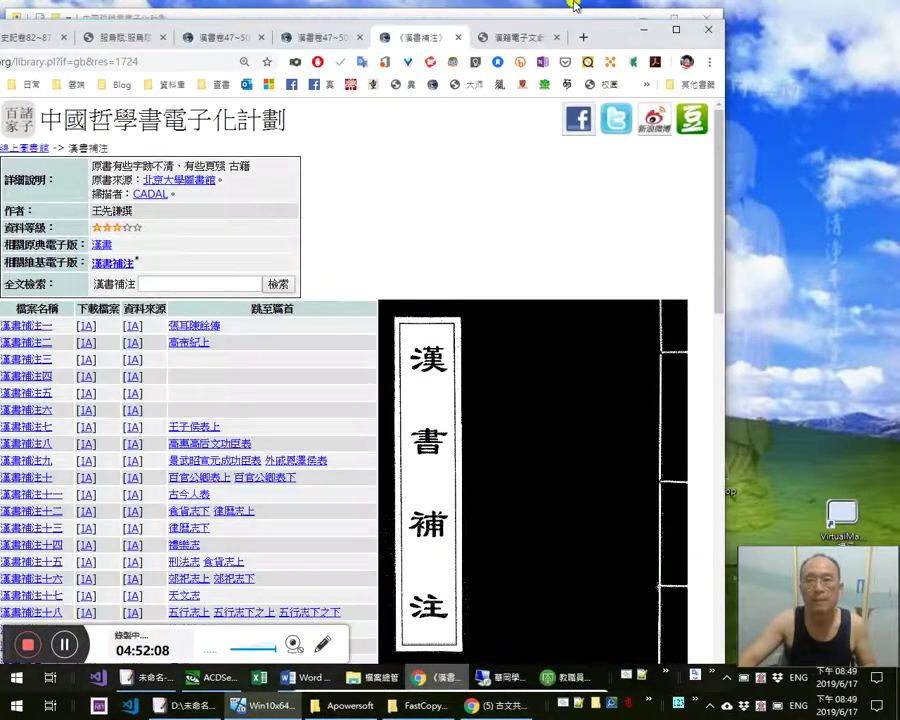
drag(550, 19, 723, 46)
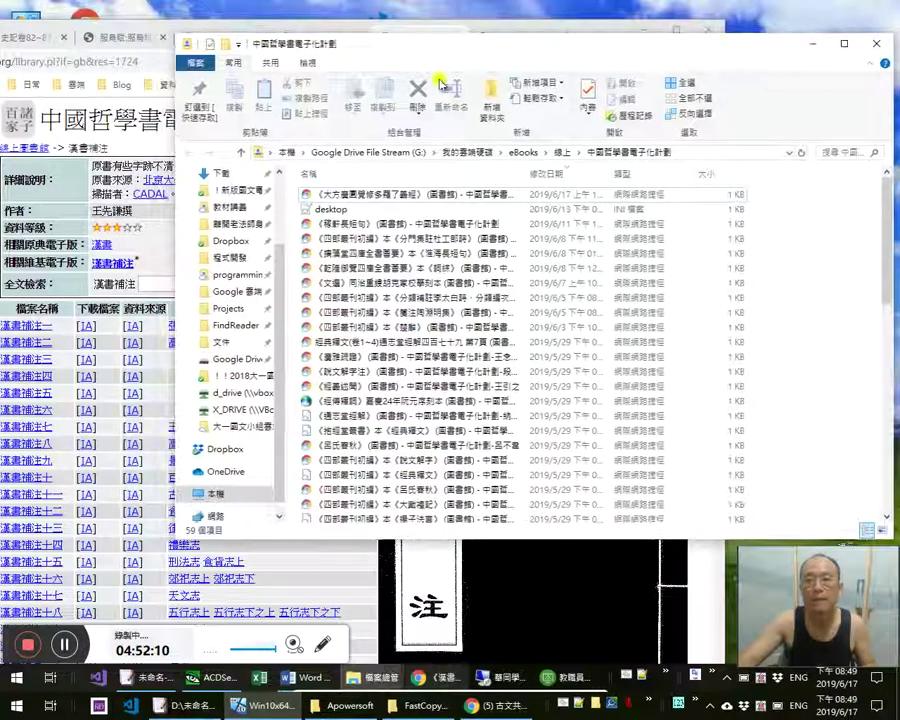
click(321, 27)
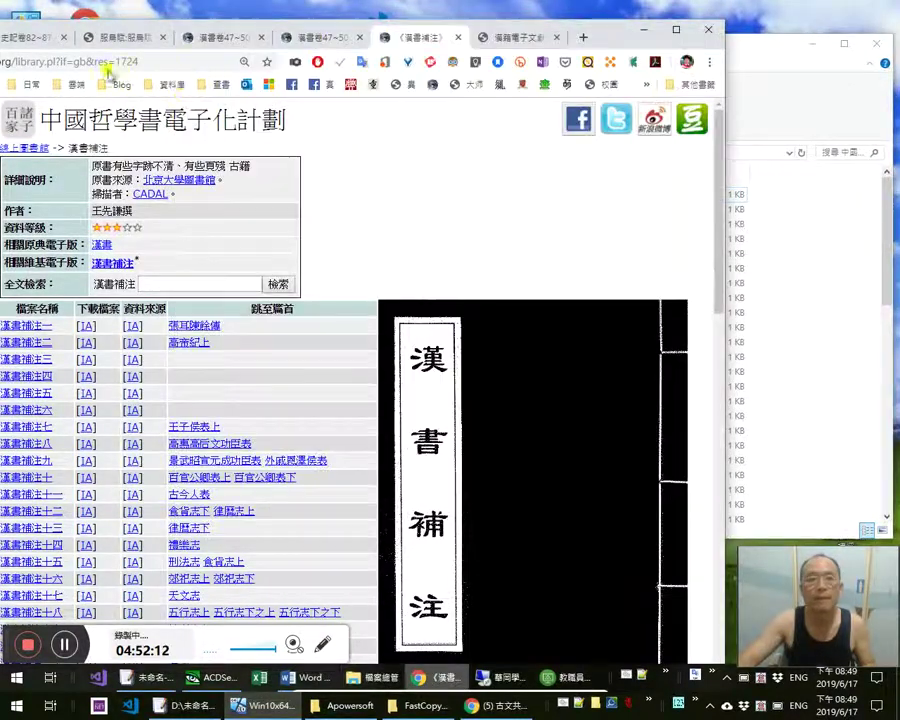
drag(275, 33, 410, 30)
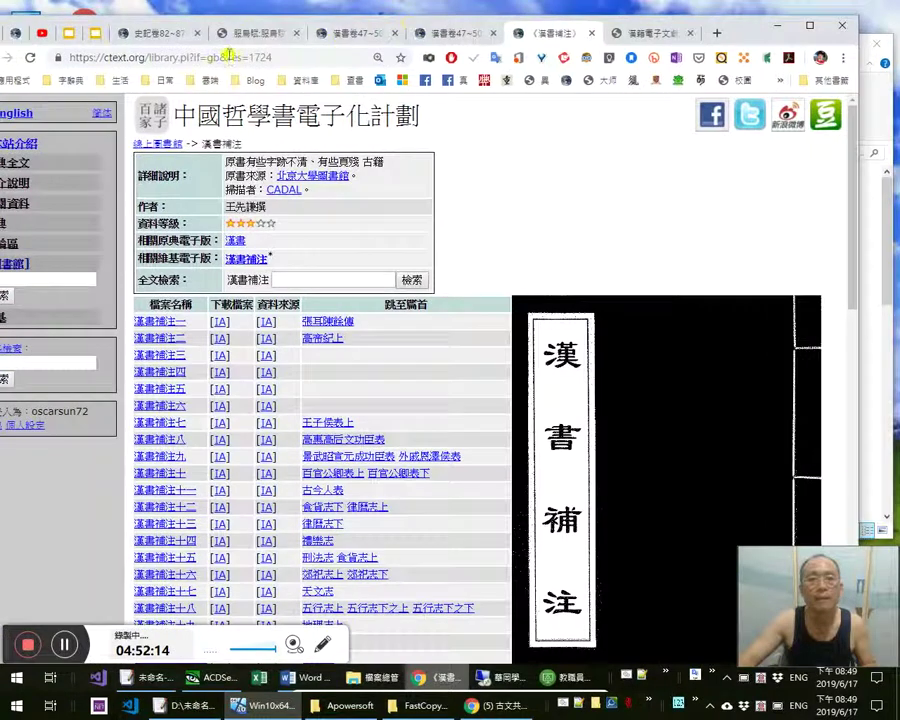
drag(62, 59, 873, 343)
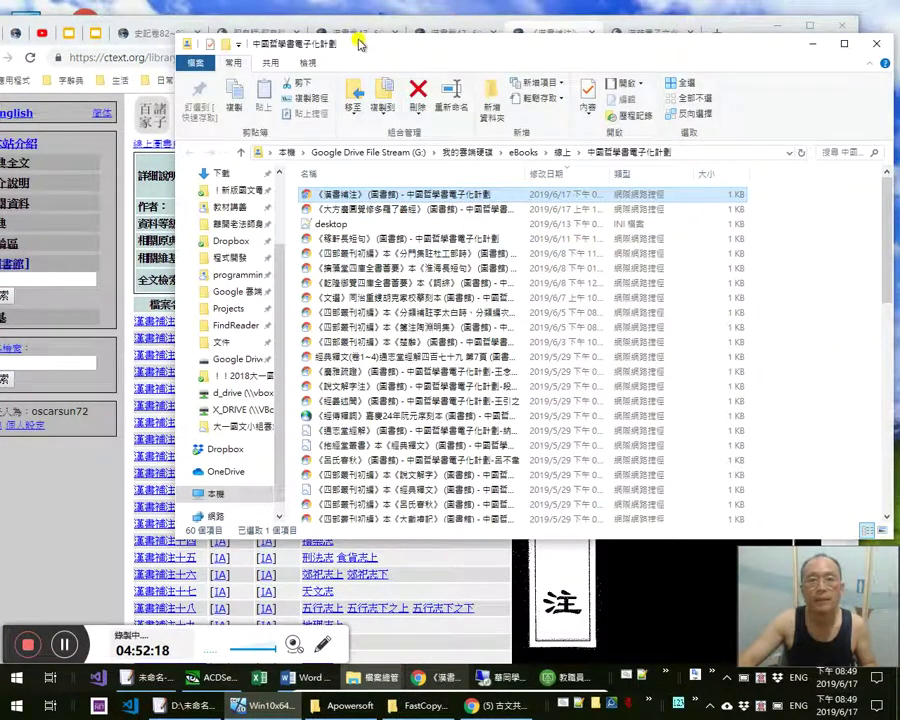
click(871, 43)
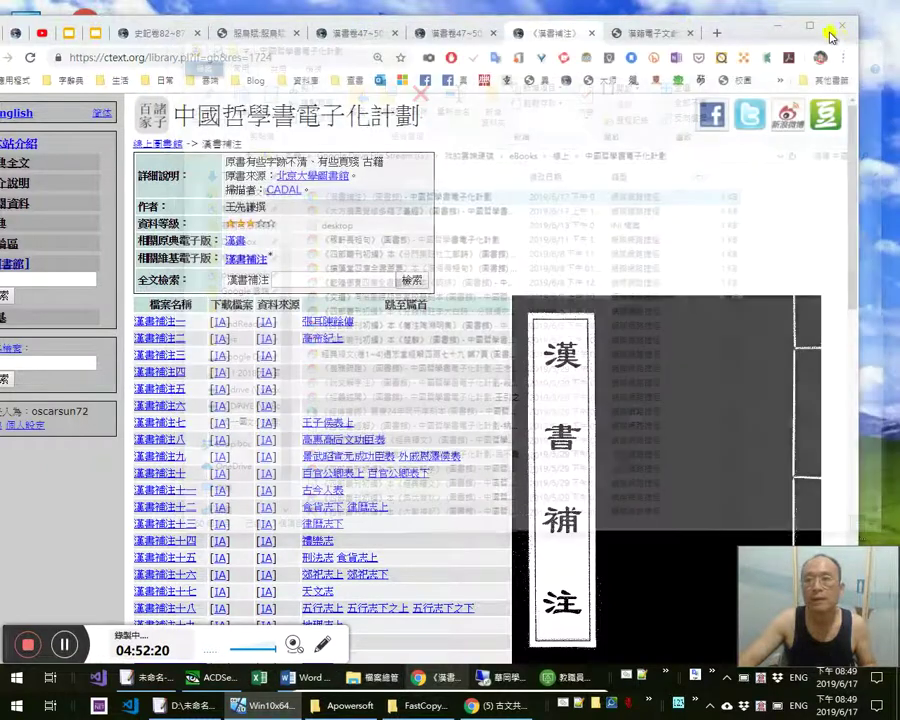
click(811, 27)
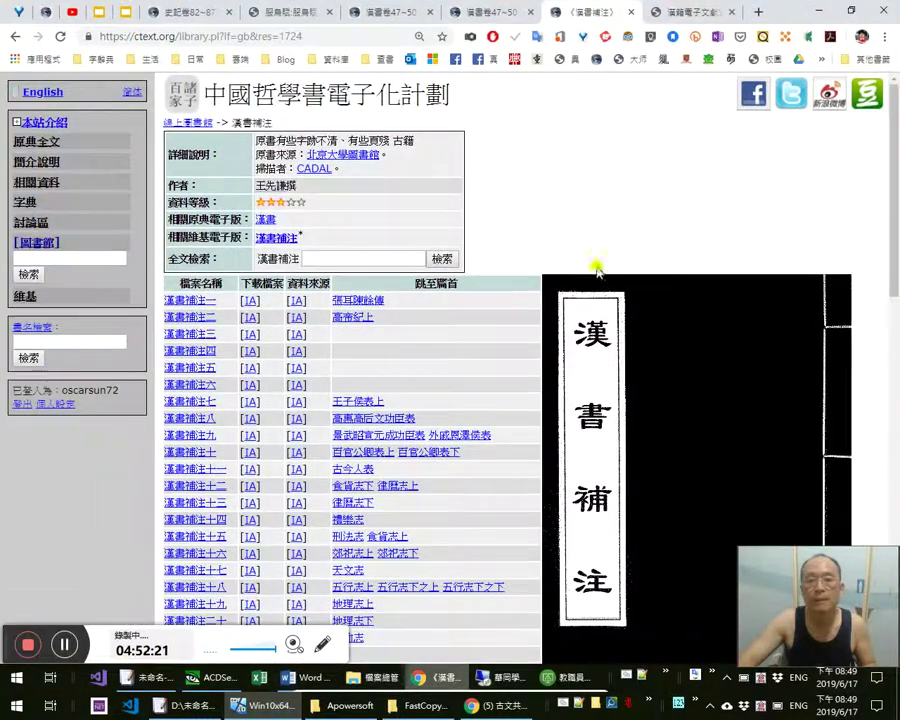
Search the full text of 漢書補注 for 大鈞 and return to the book's page
click(364, 261)
key(ctrl+v)
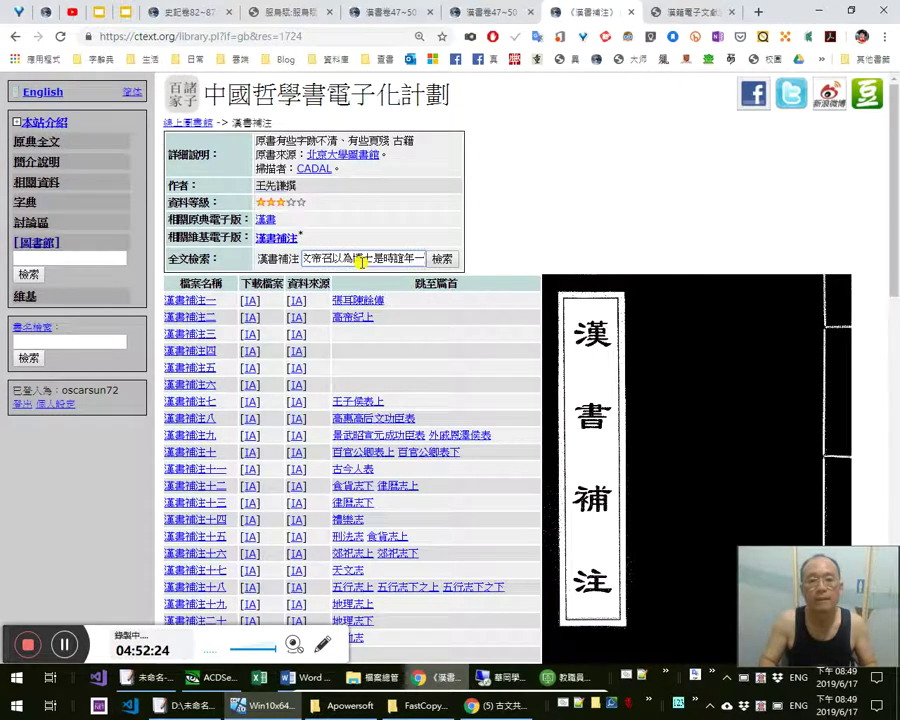
key(shift+Home)
text(大鈞)
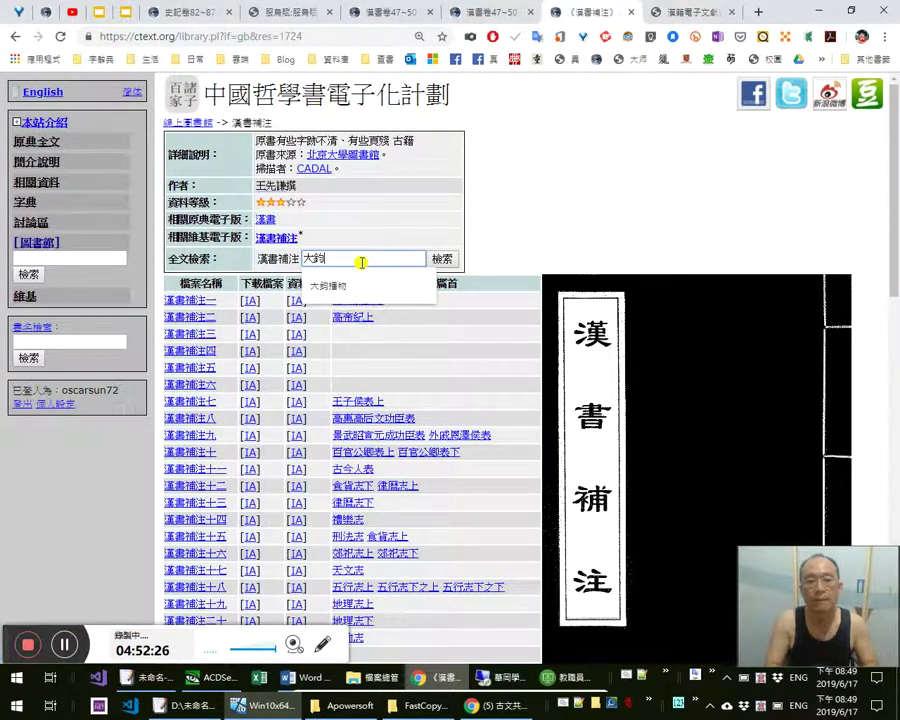
key(Return)
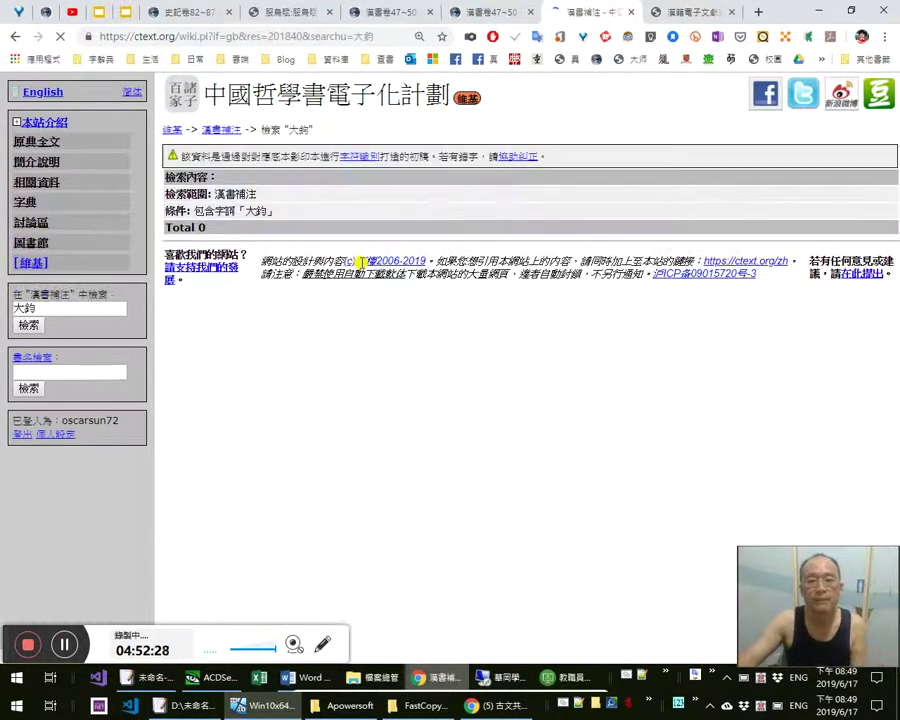
key(alt+Left)
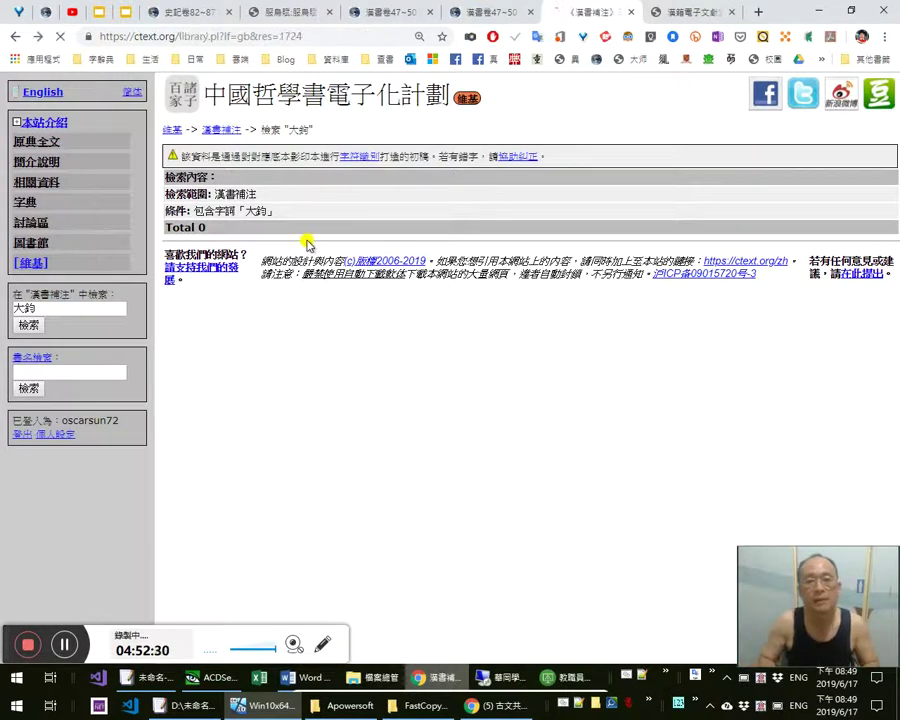
Search the full text of 漢書補注 for 播物 and return to the book's page
click(328, 256)
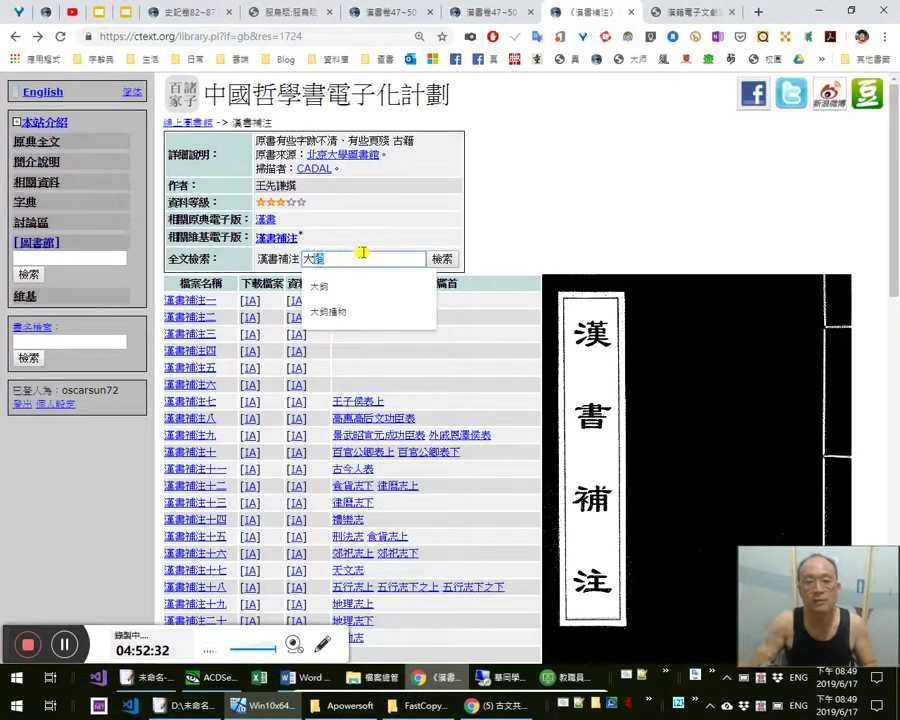
key(Down)
key(Down)
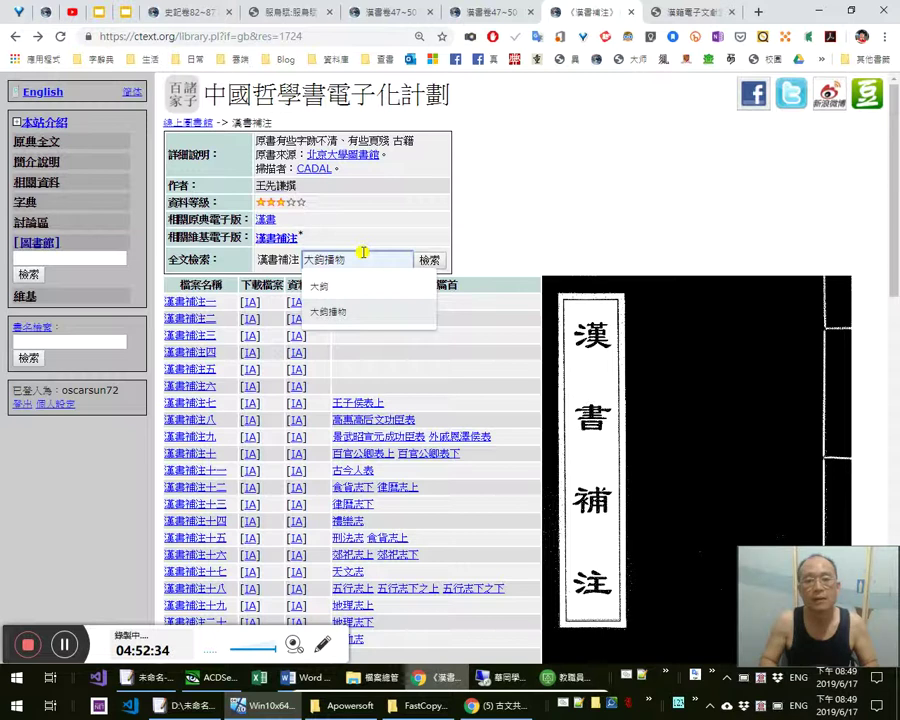
click(363, 251)
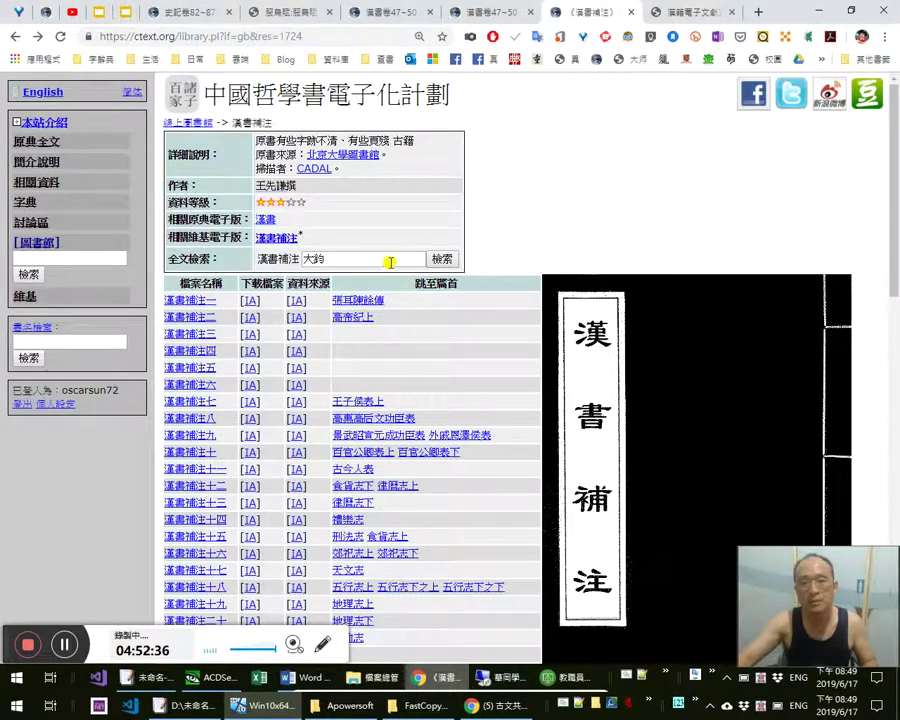
click(390, 262)
click(396, 307)
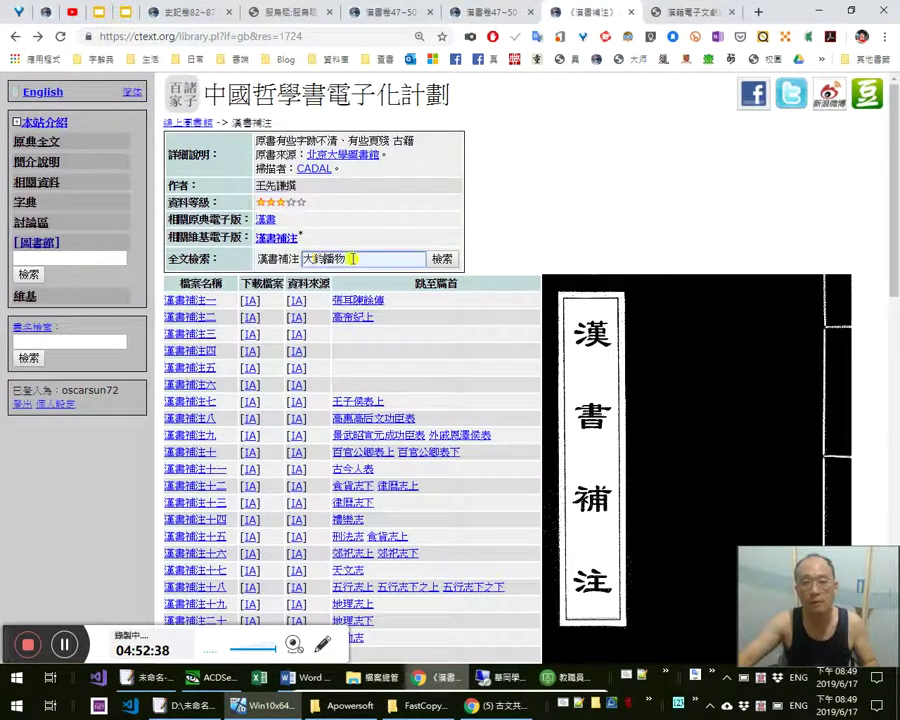
key(BackSpace)
key(Return)
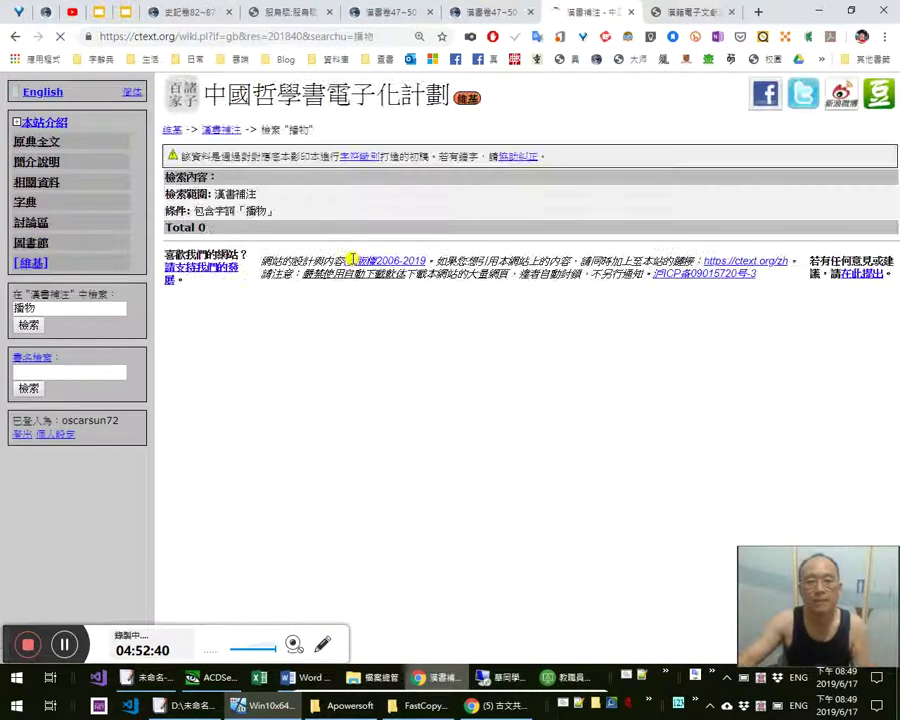
key(alt+Left)
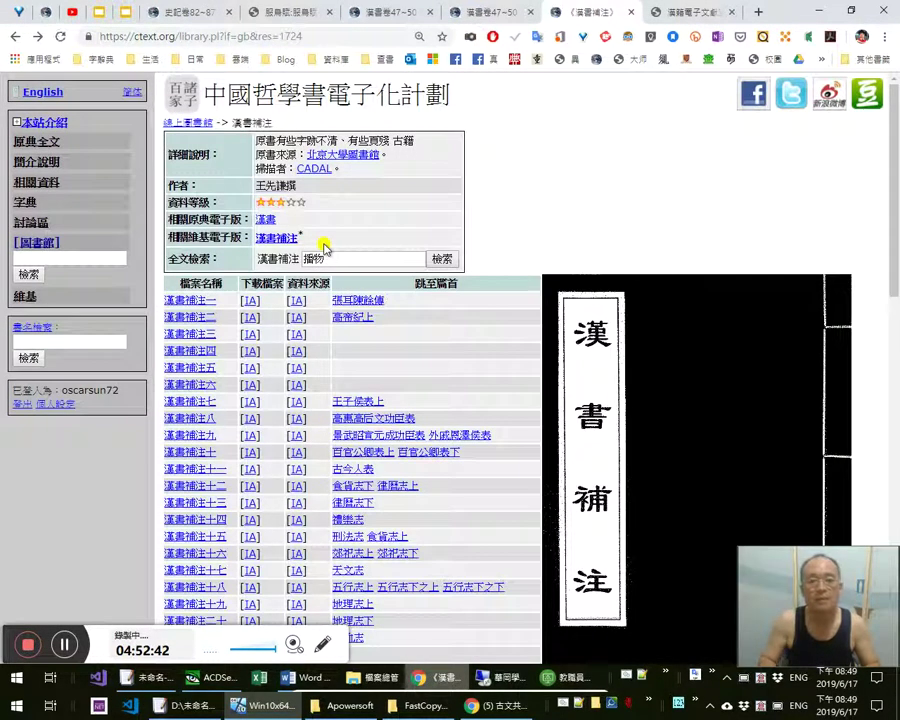
Find 賈誼 within the 漢書補注 volume list and check the chapter's volume number on the 漢書卷47~50 page 24 scan
key(ctrl+f)
scroll(424, 346, down, 5)
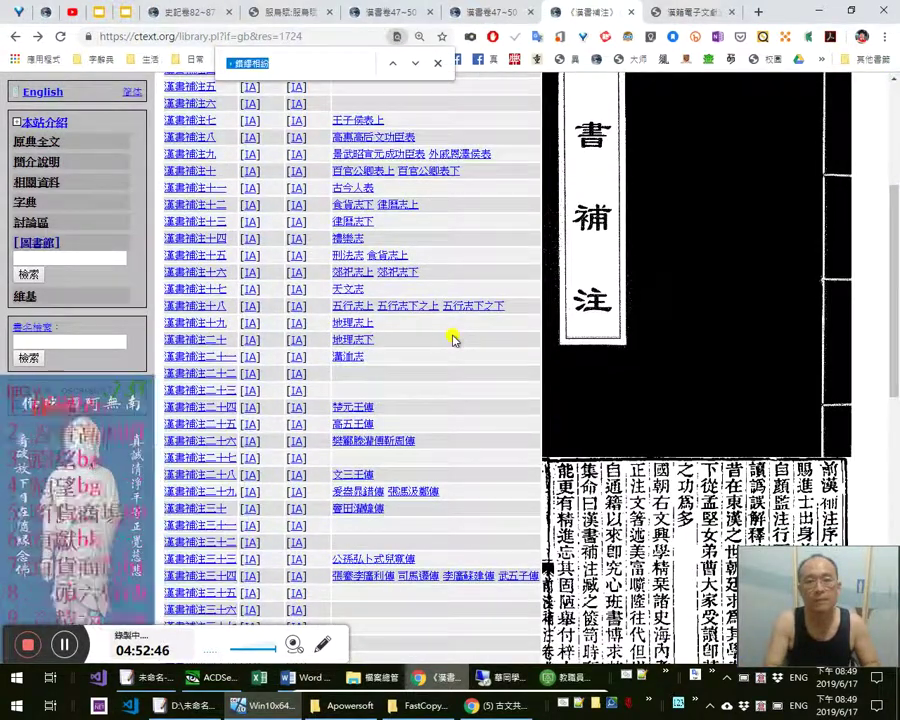
text(賈誼)
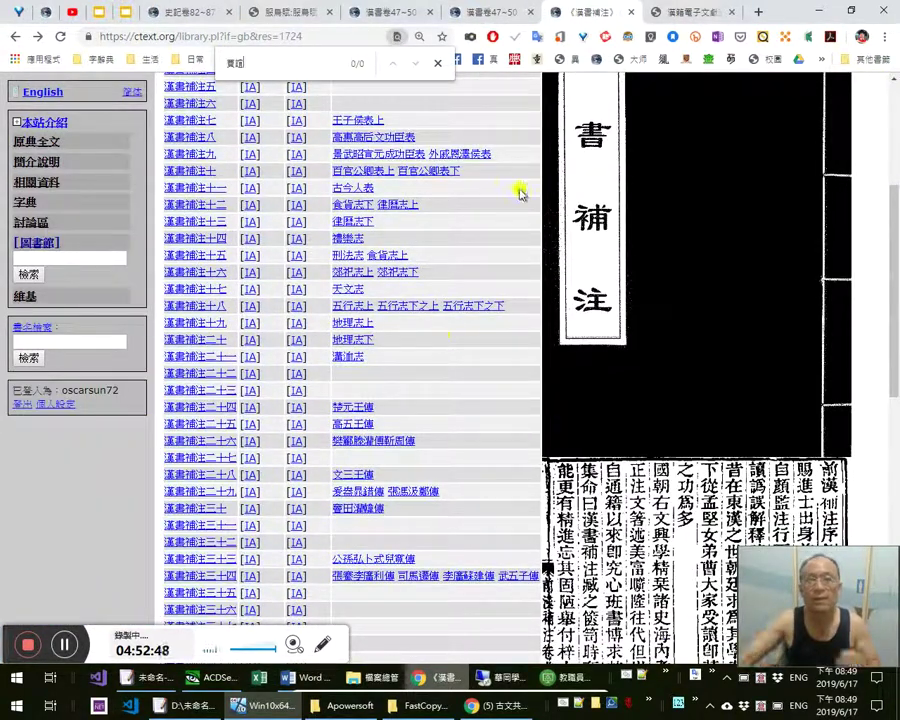
click(496, 14)
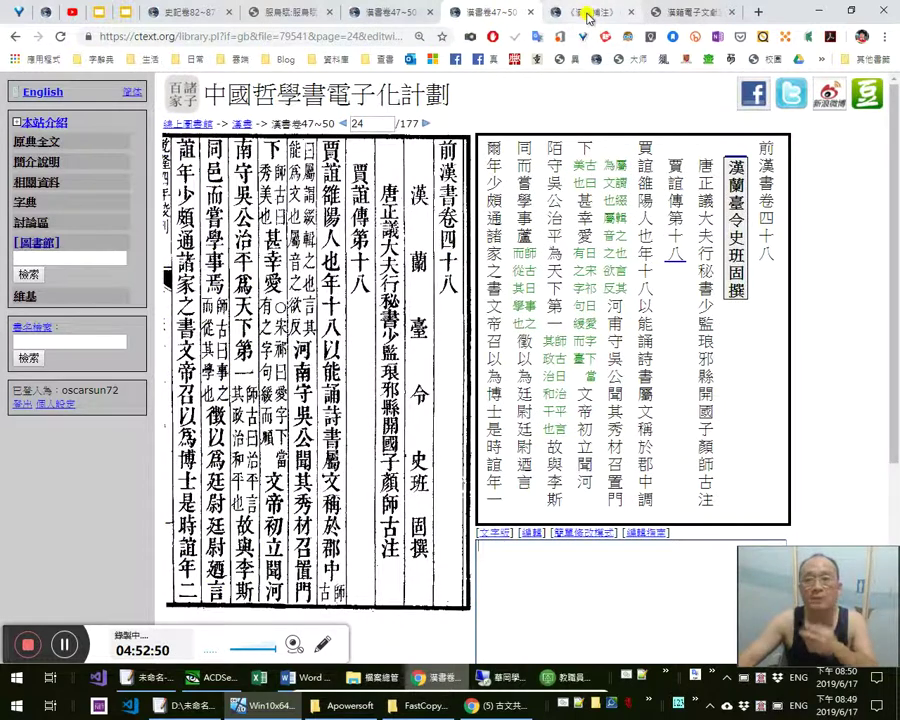
click(582, 12)
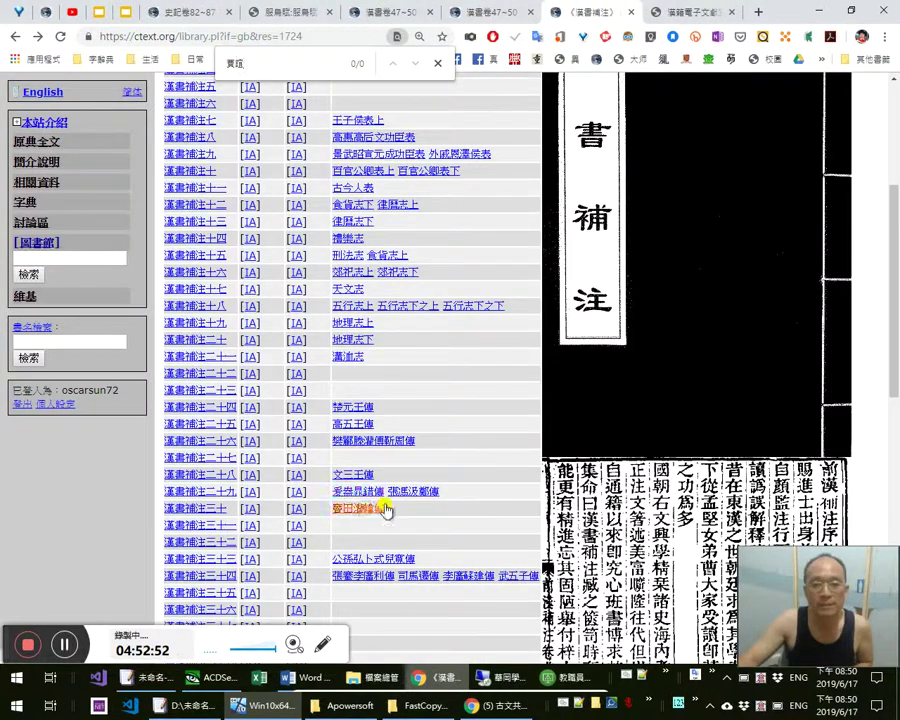
Recheck the page 24 scan, open 漢書補注四十八 in a new tab and go to its page 2
scroll(384, 506, down, 3)
click(477, 14)
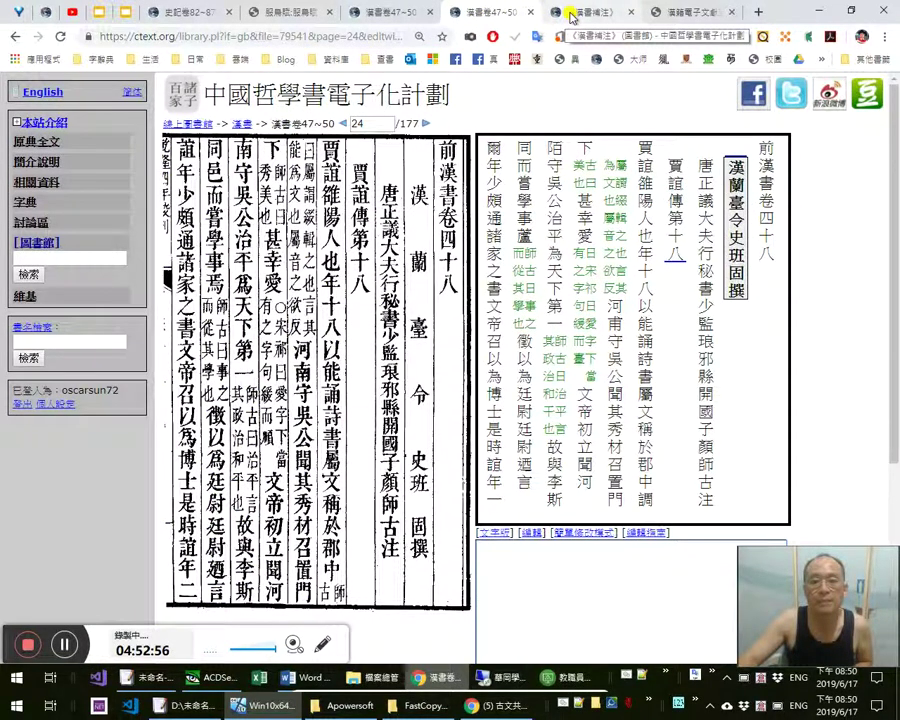
click(572, 17)
scroll(296, 500, down, 3)
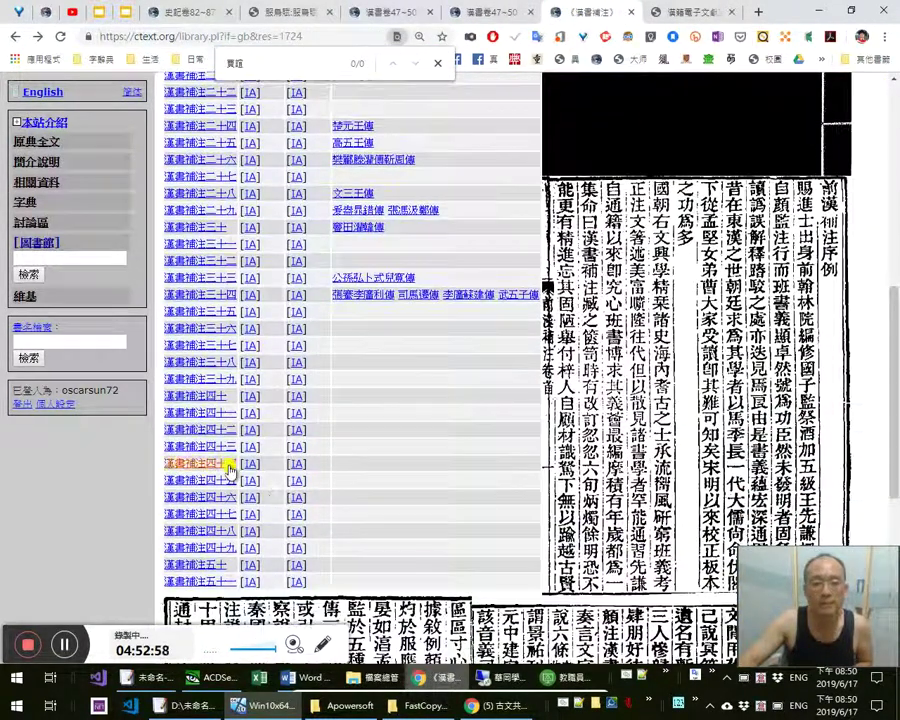
middle_click(225, 533)
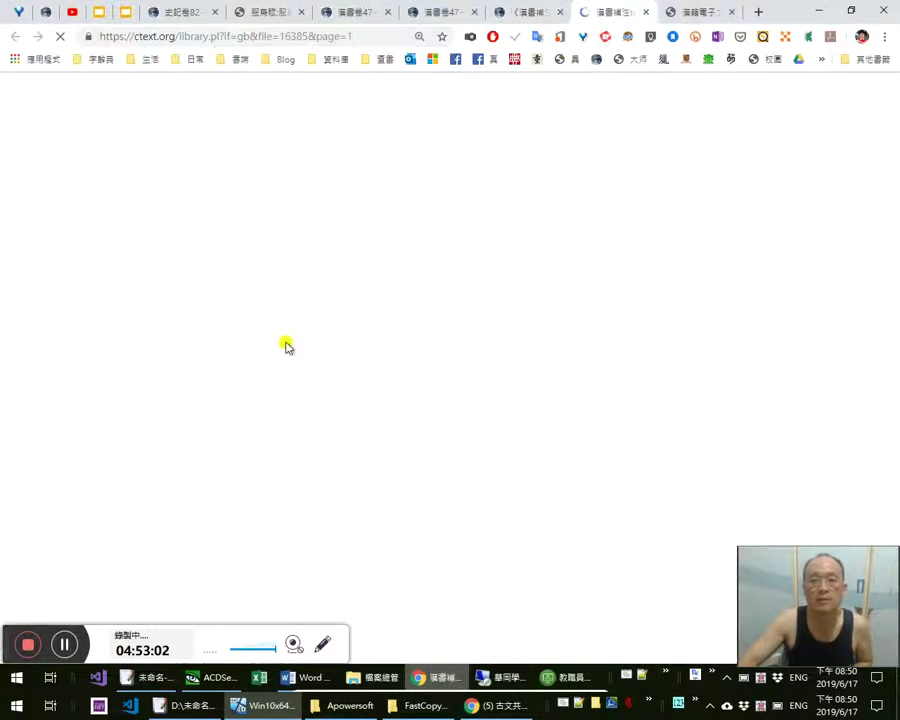
click(455, 128)
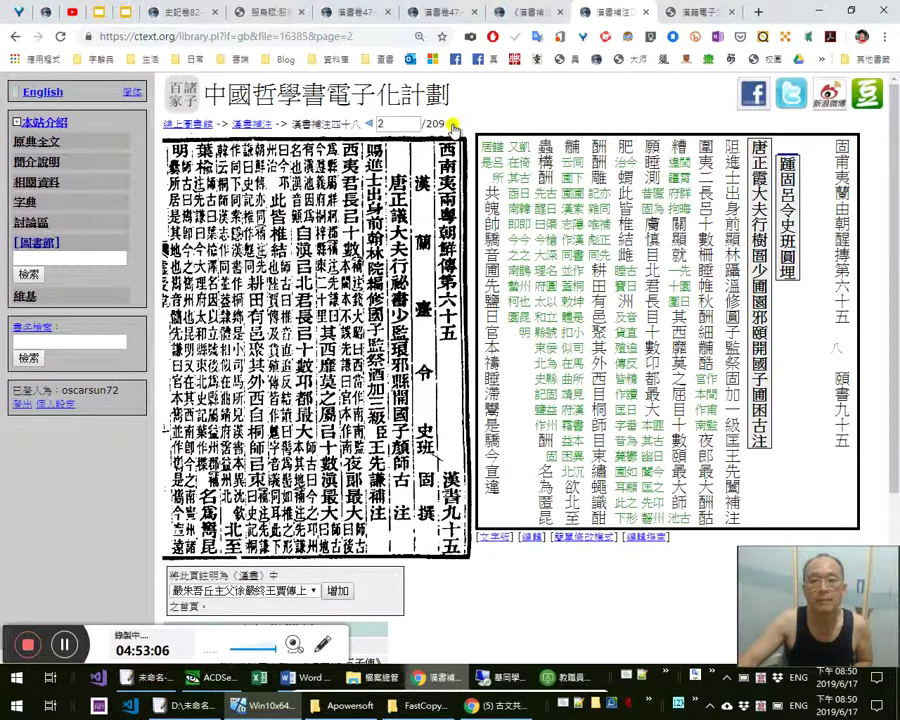
Look at the first page of 漢書補注三十七, return to the volume list and open 漢書補注二十七
click(528, 14)
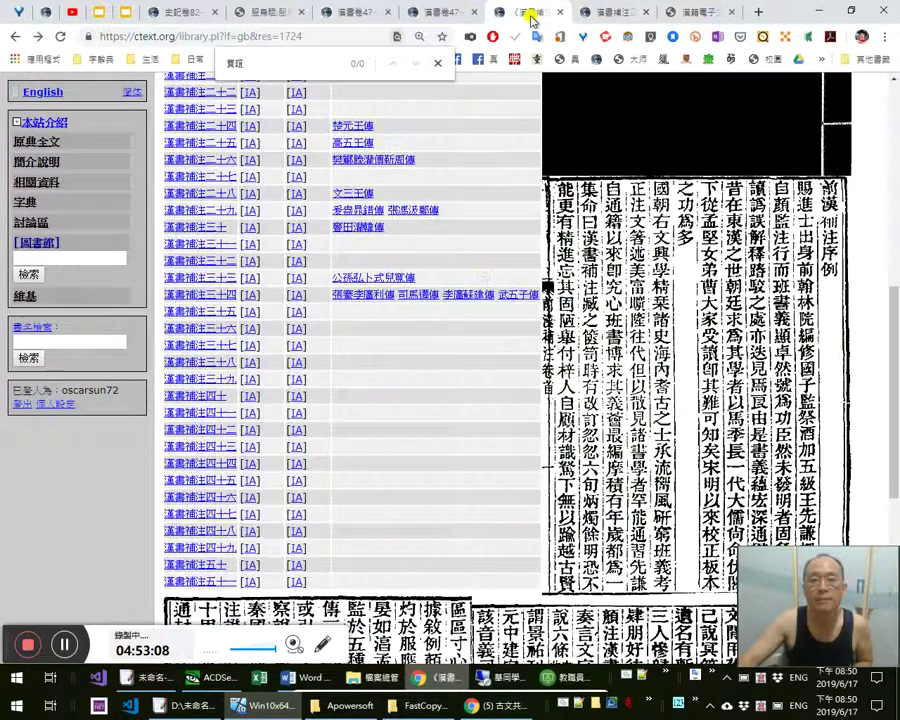
scroll(270, 344, up, 1)
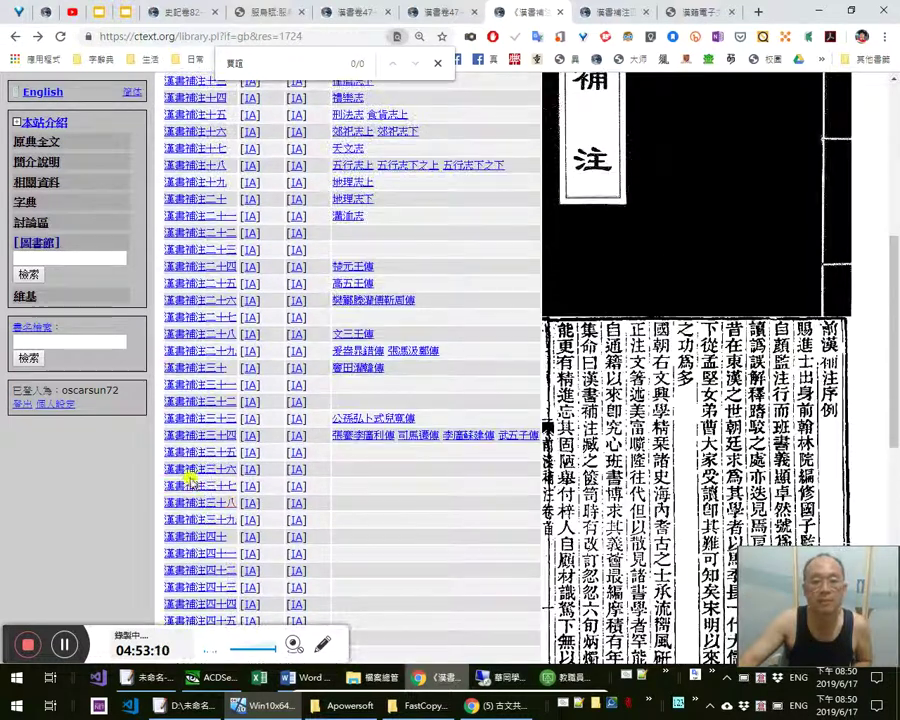
click(218, 488)
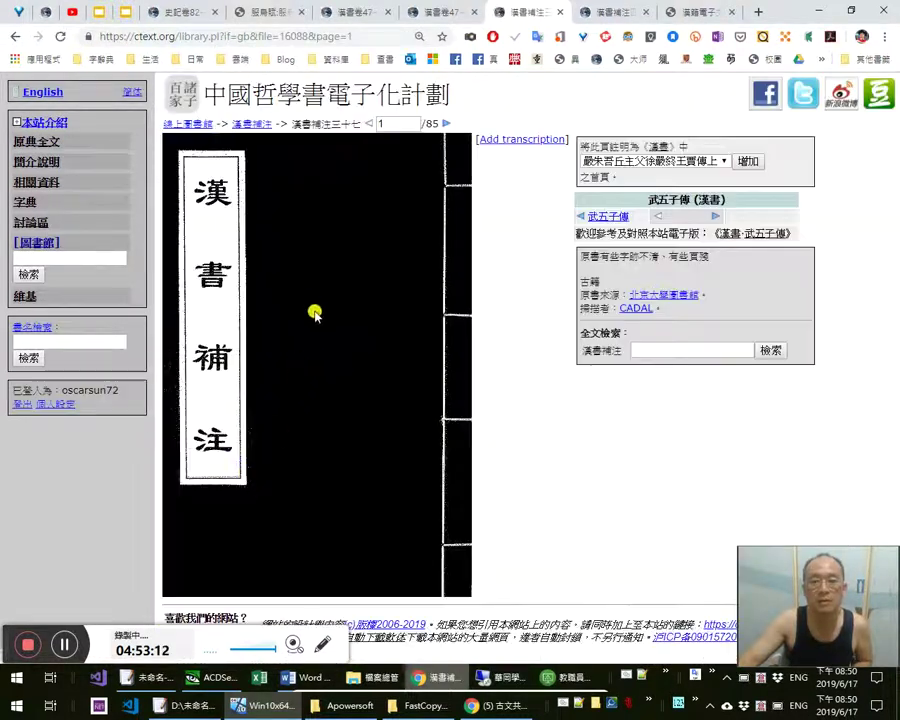
key(alt+Left)
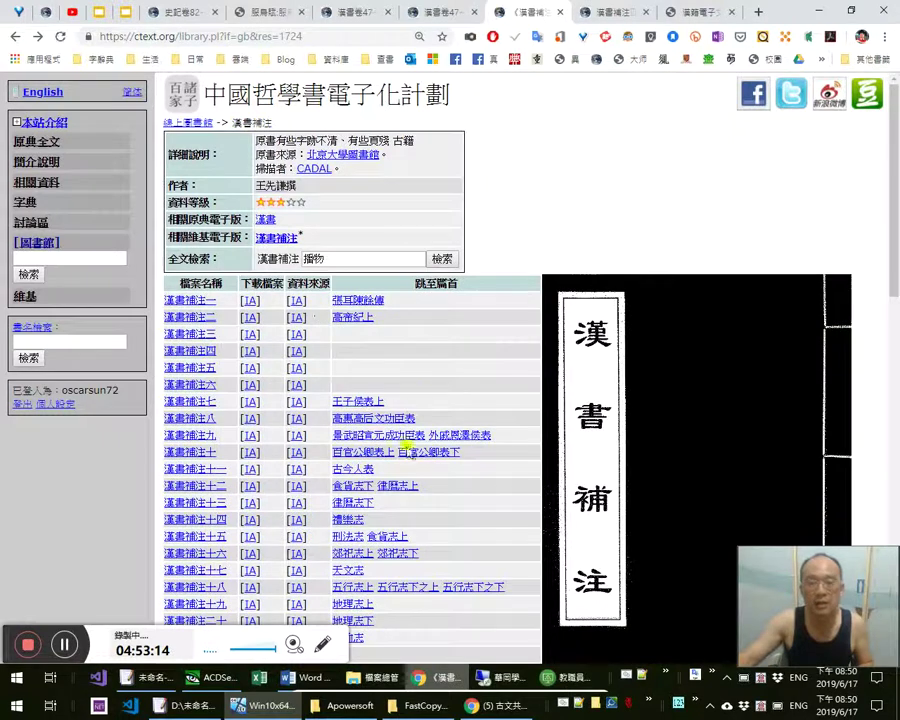
scroll(393, 518, down, 7)
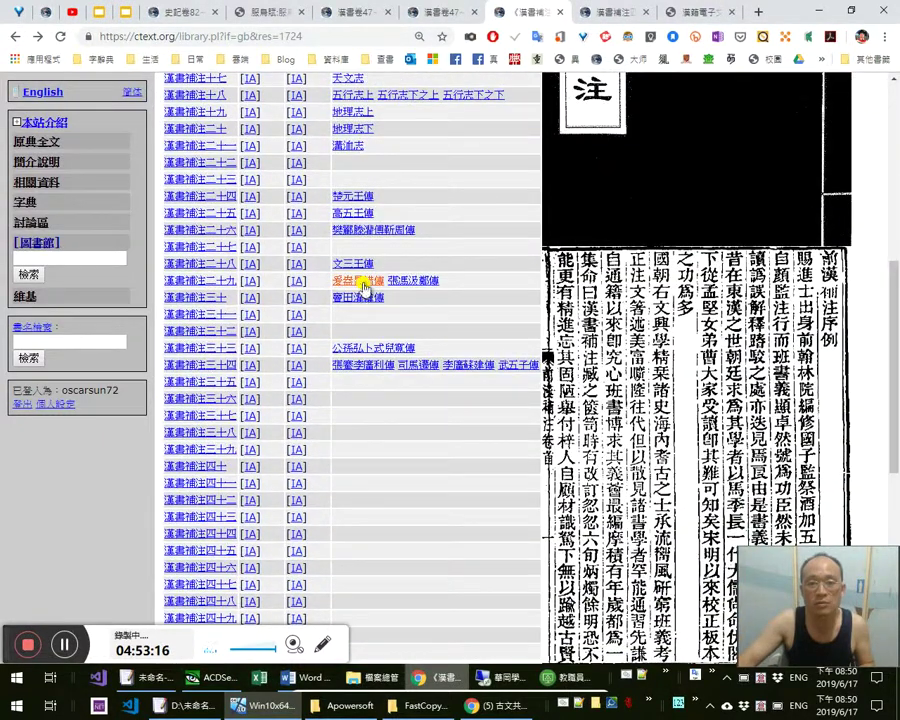
click(216, 249)
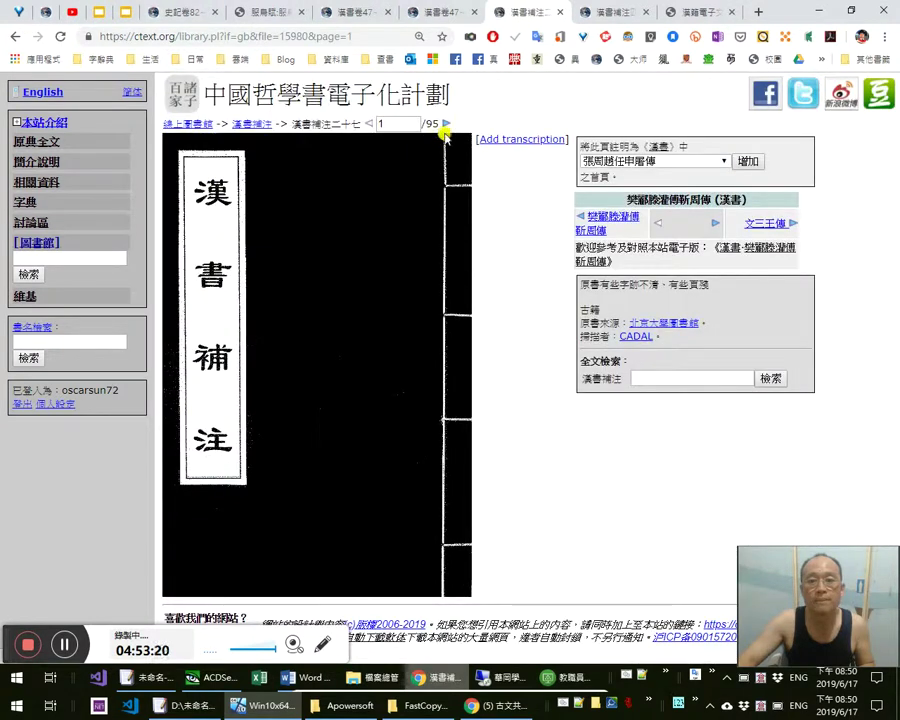
Check the chapter heading on page 2 of 漢書補注二十七 and return to the volume's first page
click(443, 123)
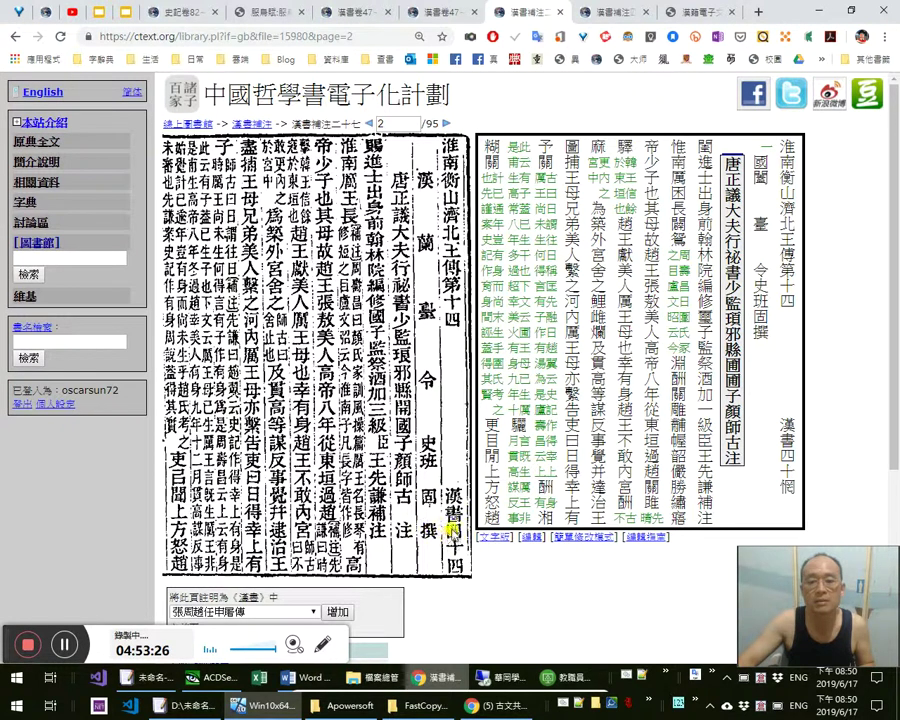
click(411, 125)
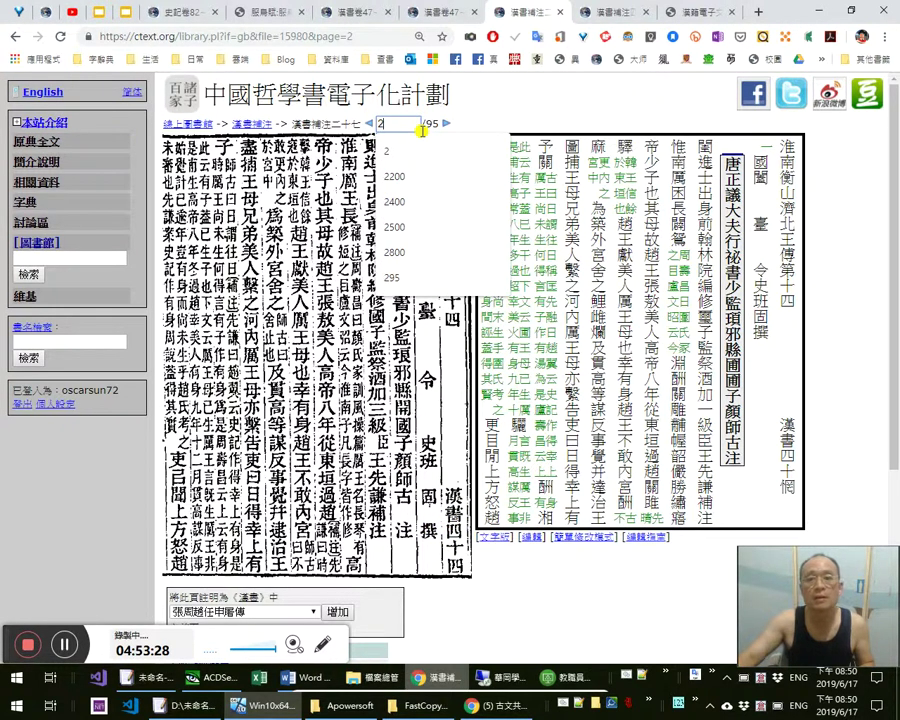
click(59, 40)
click(14, 38)
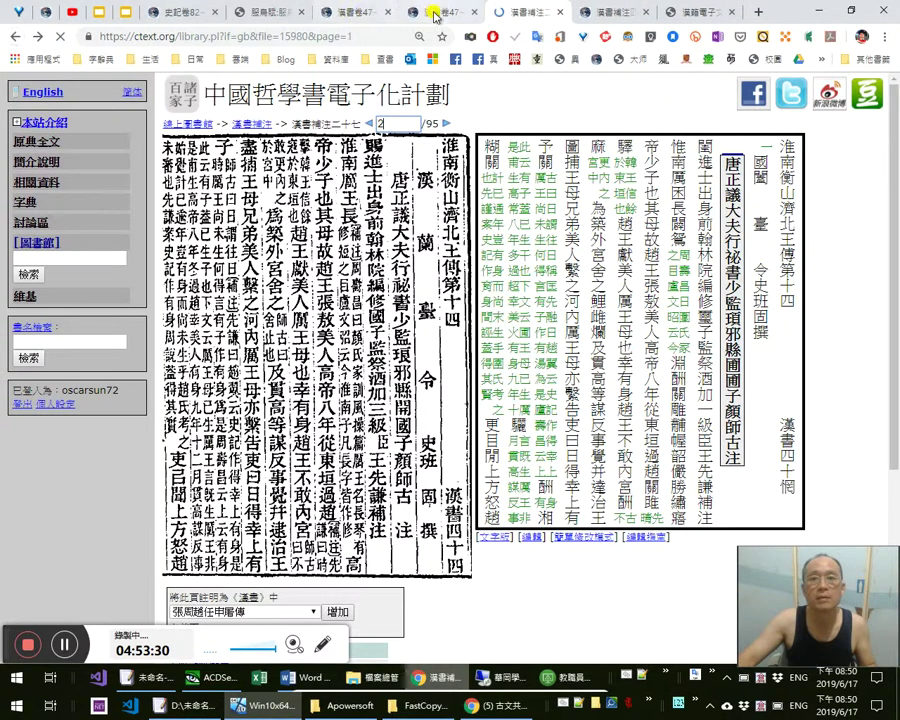
click(434, 14)
click(510, 10)
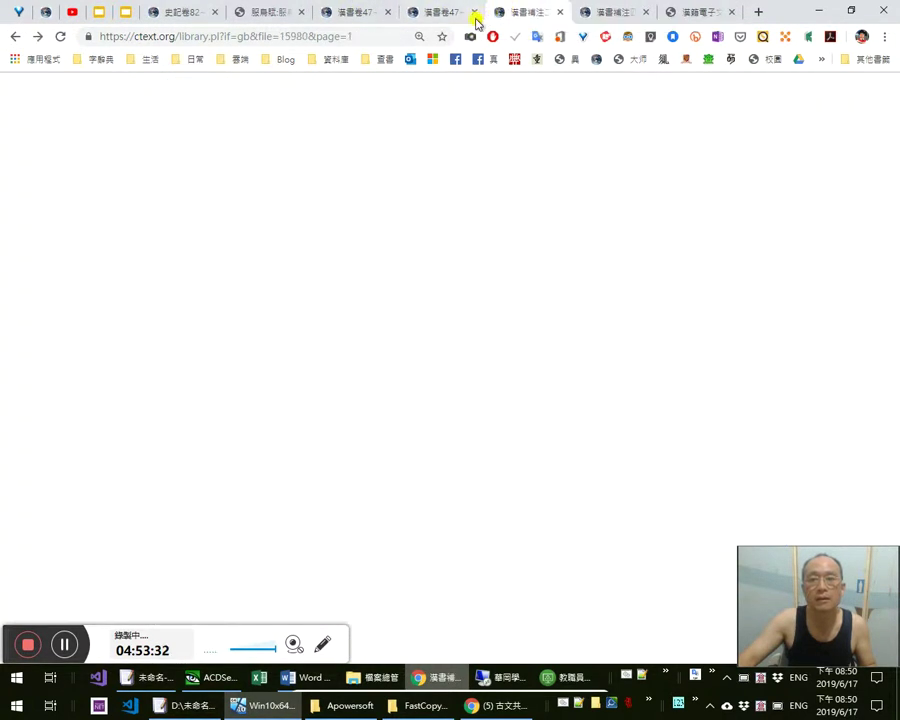
Jump to page 93 of 漢書補注二十七 and page on to page 95 to check which 漢書 chapter ends the volume
click(411, 125)
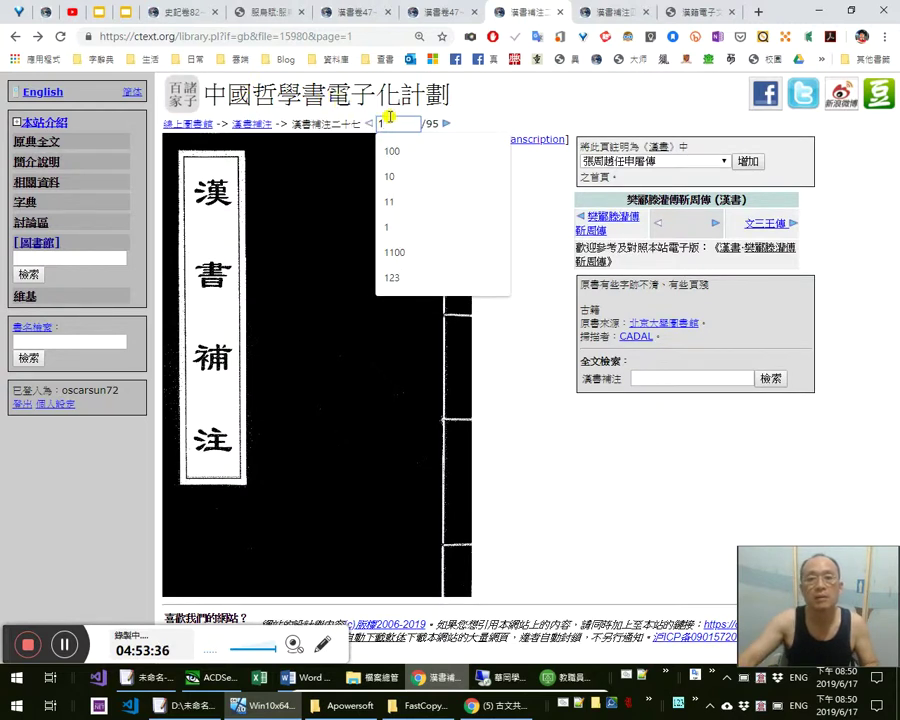
key(BackSpace)
text(9)
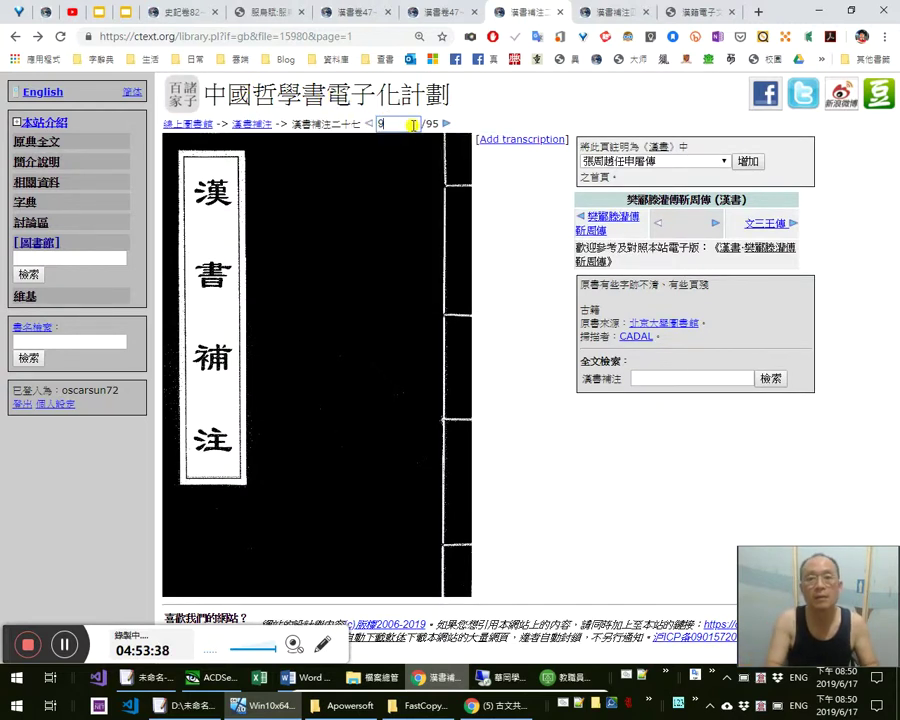
text(3)
key(Return)
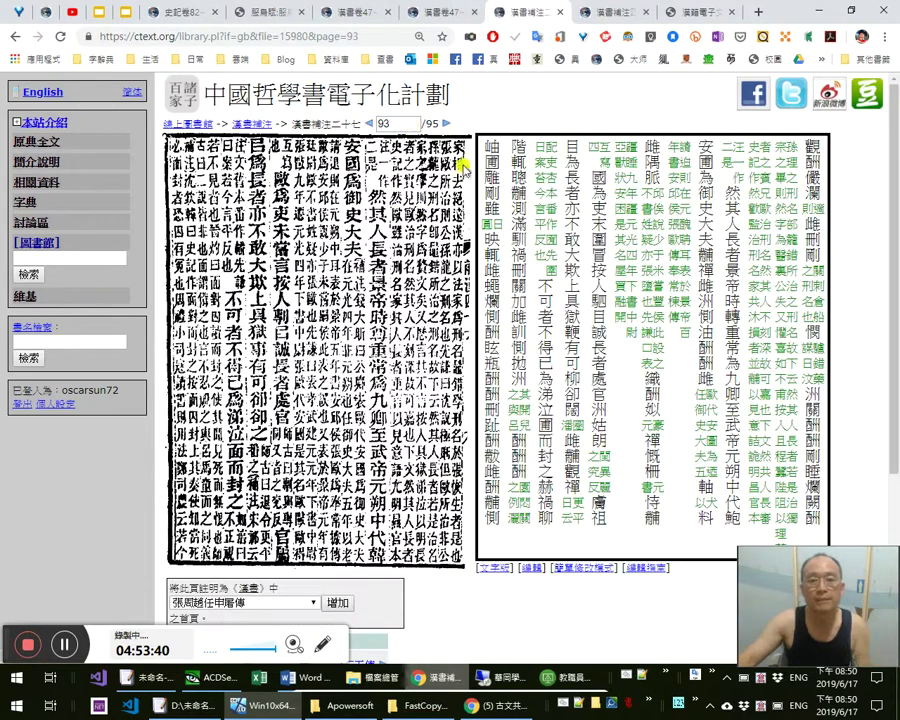
click(445, 126)
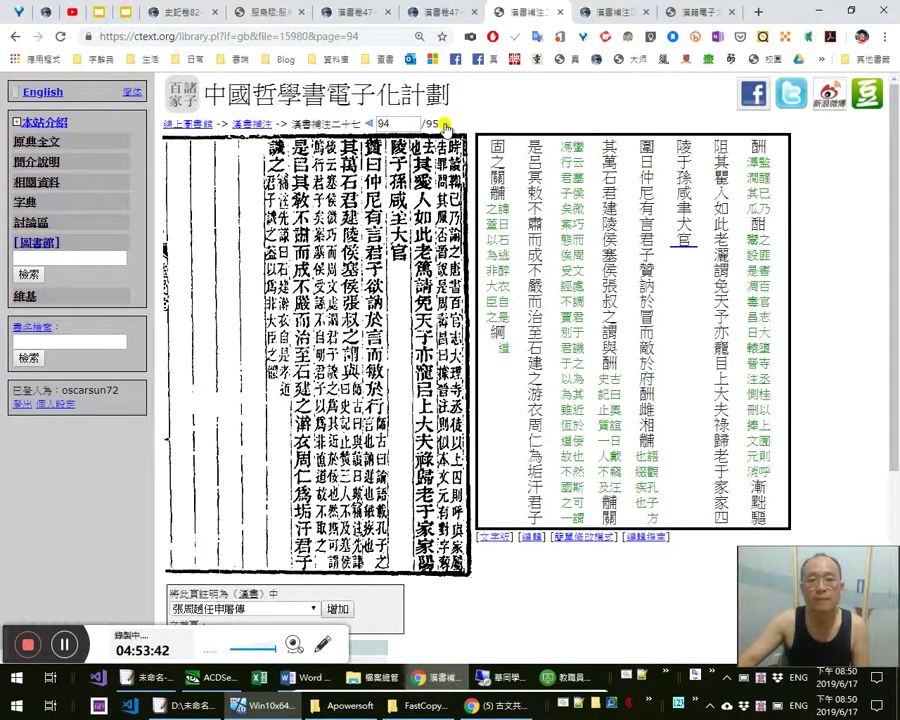
click(445, 126)
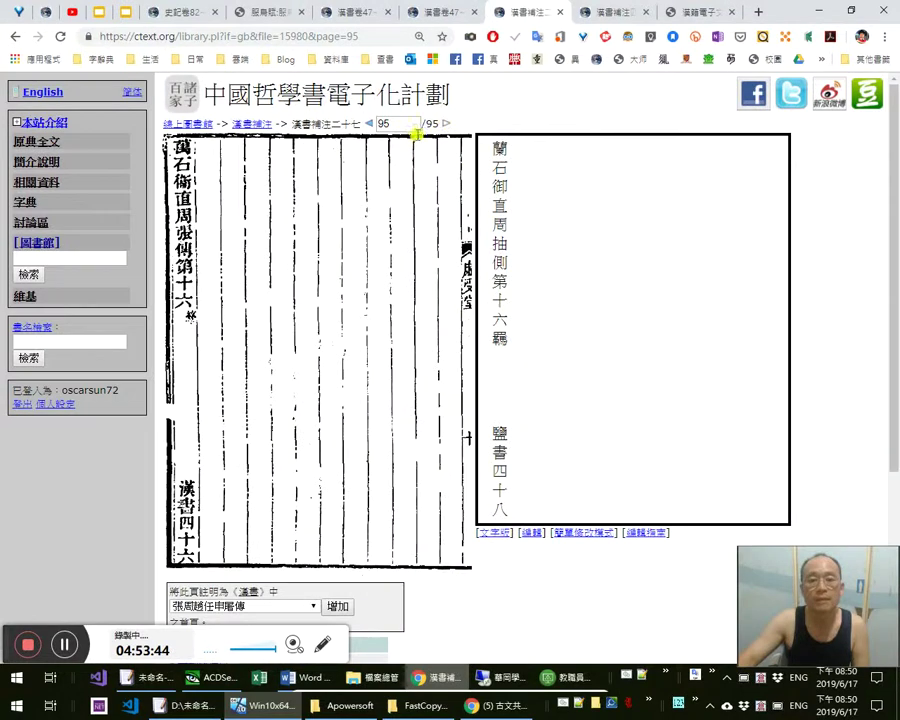
Open the 二十七 transcription for editing in a new tab, retitle it 二十七(卷44-46) and save the edit
middle_click(533, 538)
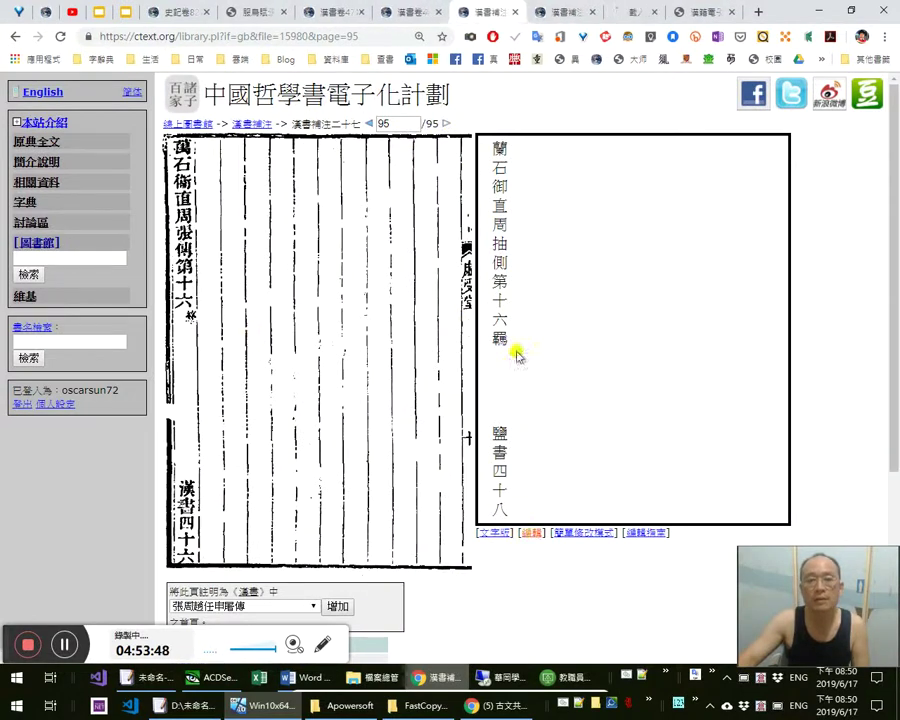
drag(617, 14, 541, 18)
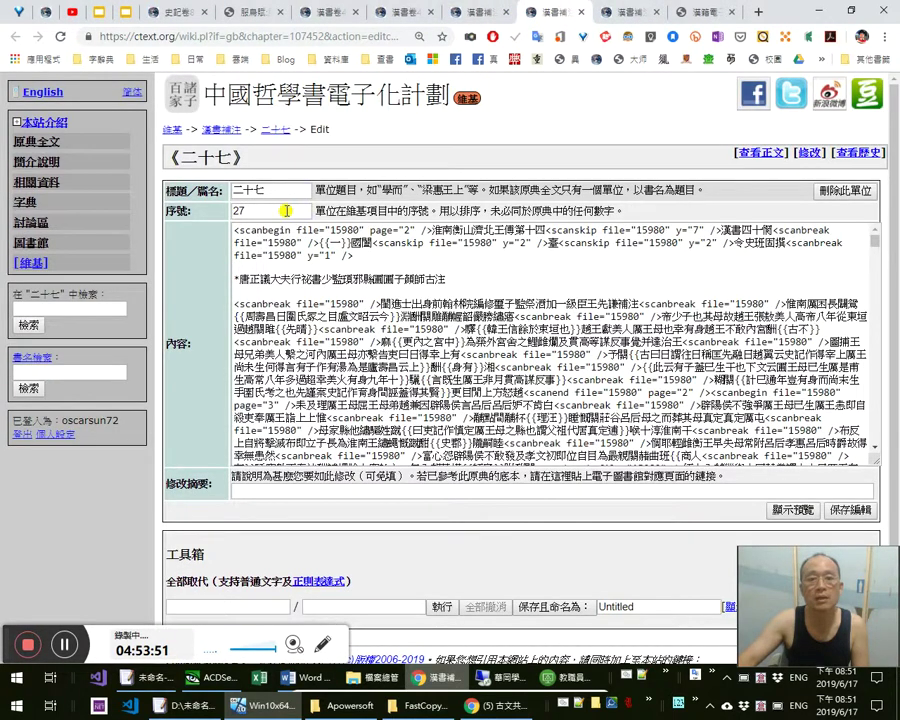
click(291, 185)
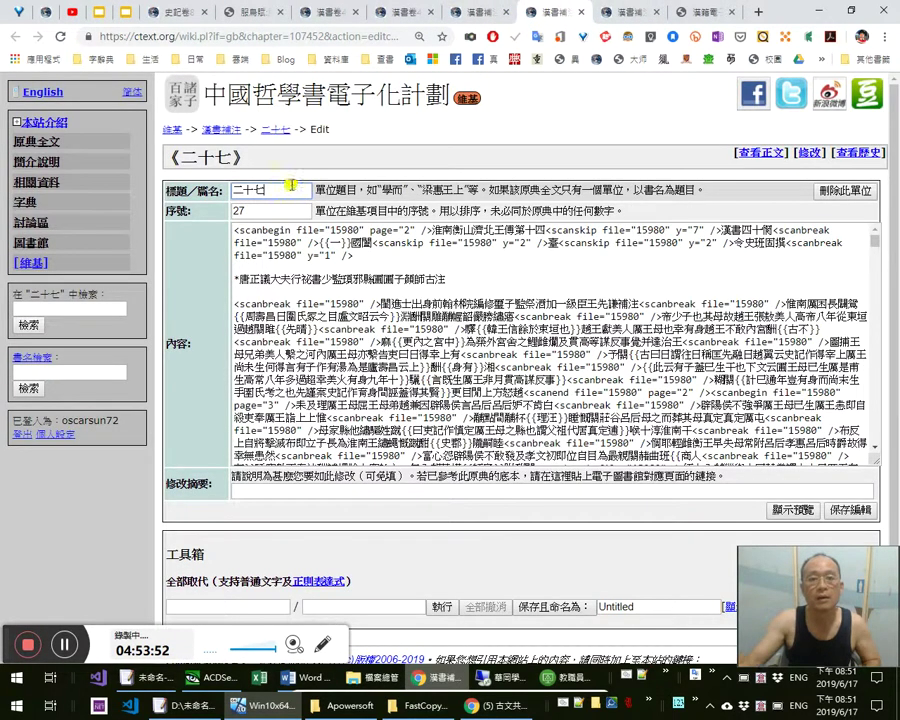
text(())
key(Left)
text(卷44)
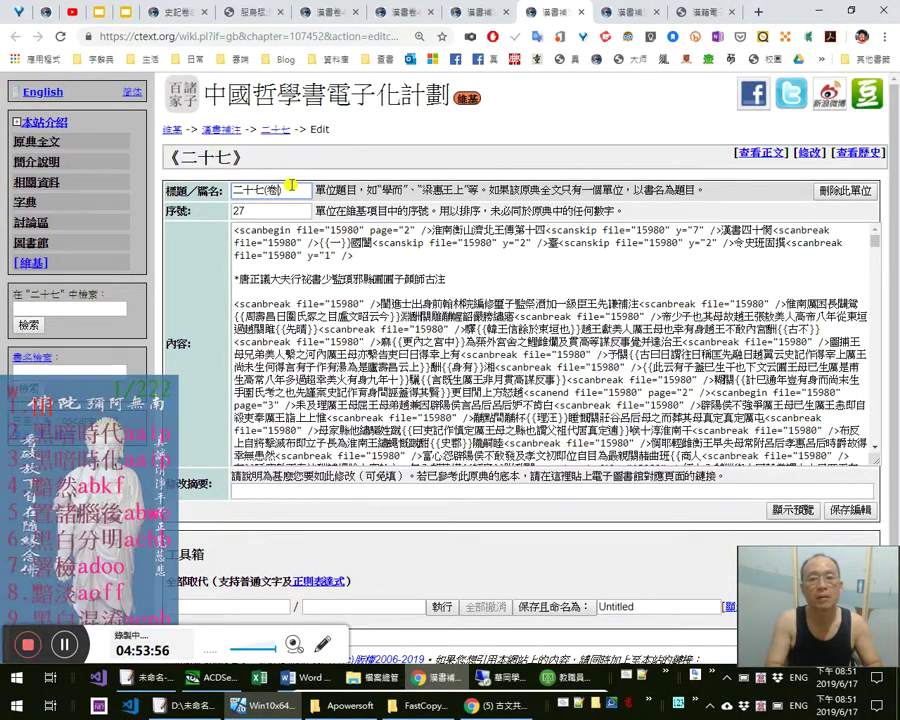
text(-46)
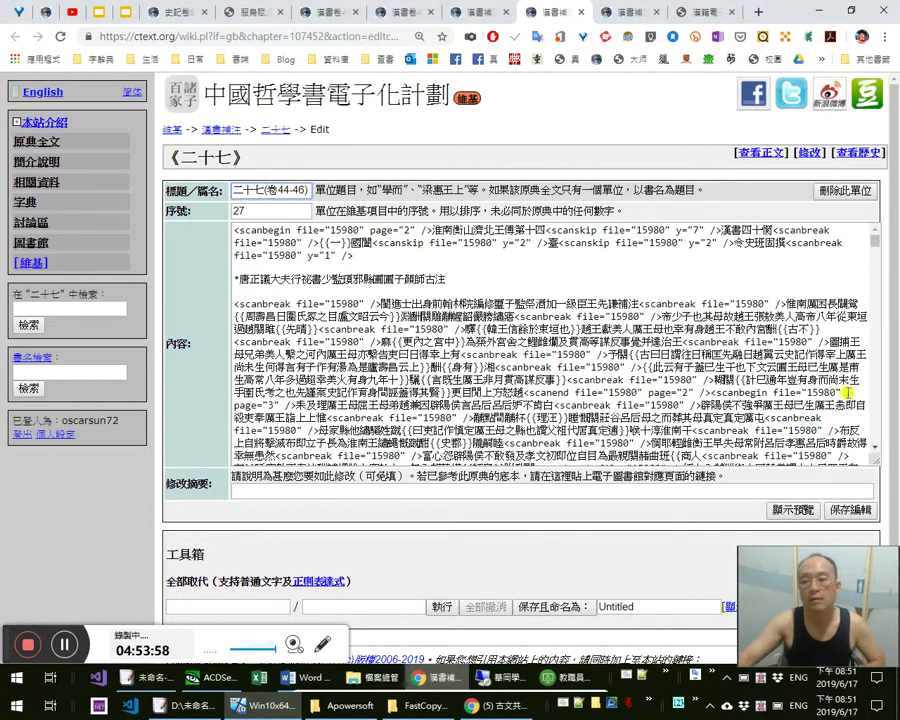
click(857, 508)
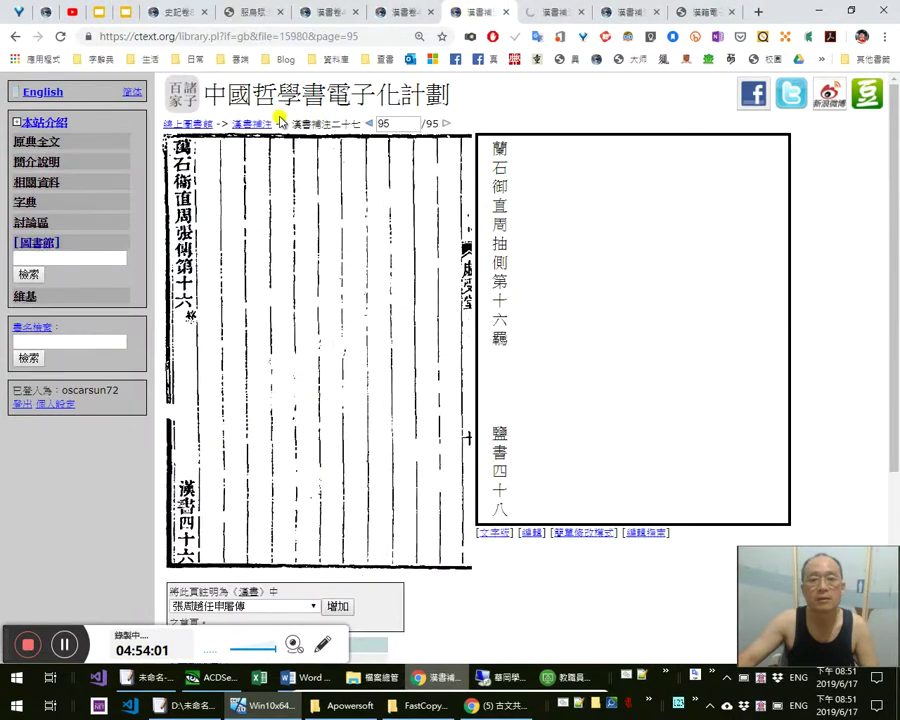
Return to the 漢書補注 volume list and open 漢書補注二十八 at page 2 to check its first chapter
click(258, 124)
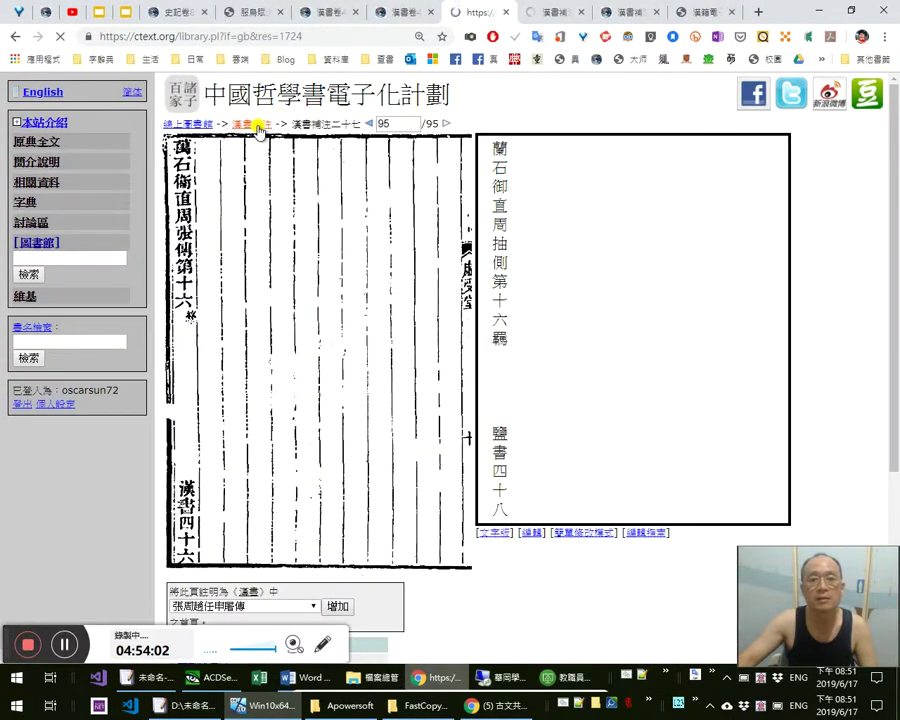
scroll(337, 437, down, 4)
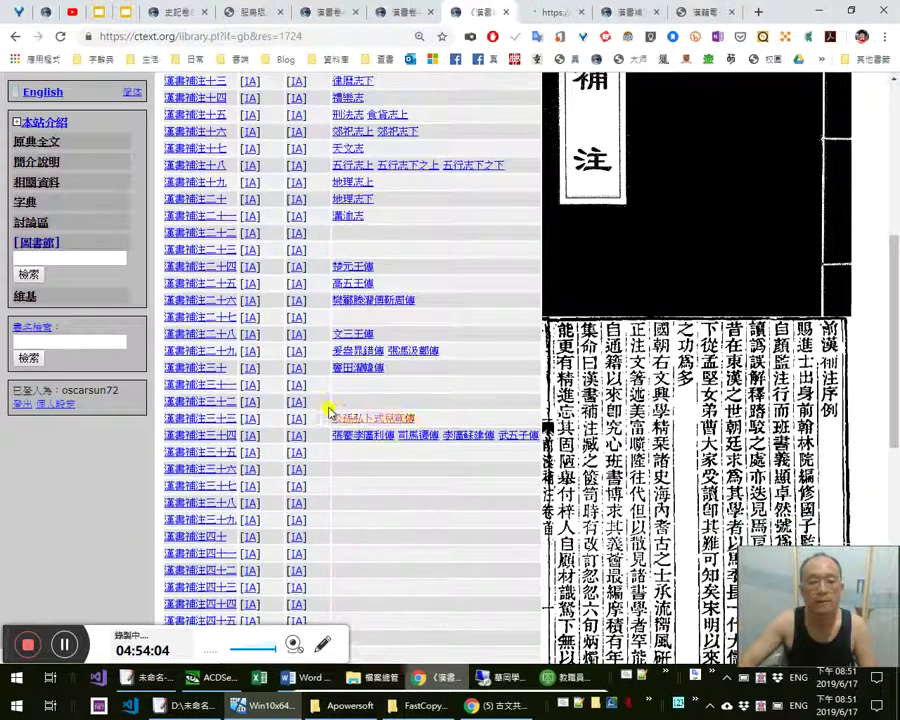
click(224, 337)
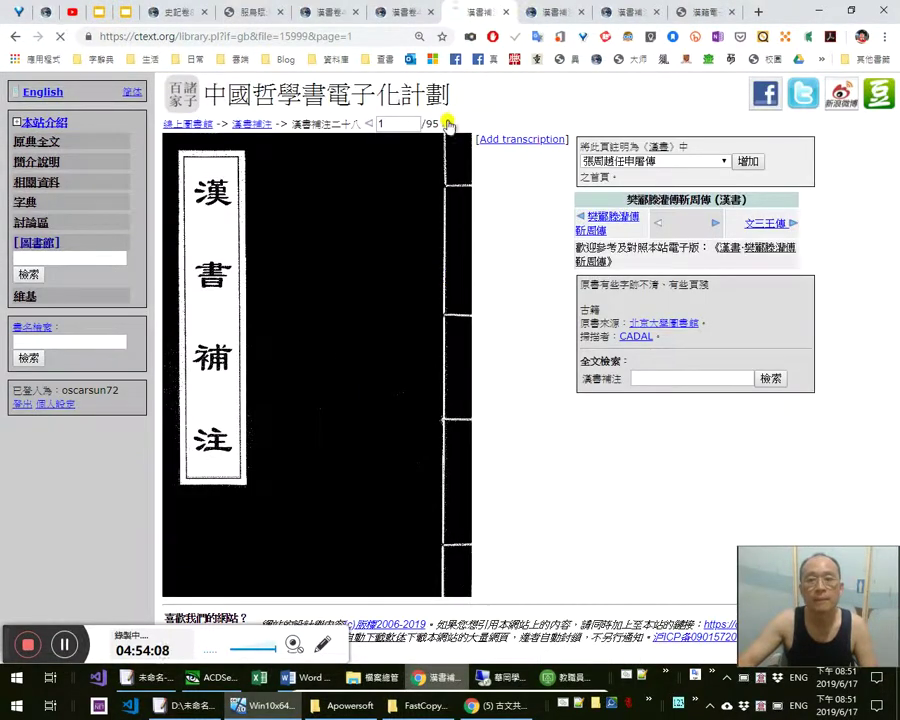
click(447, 123)
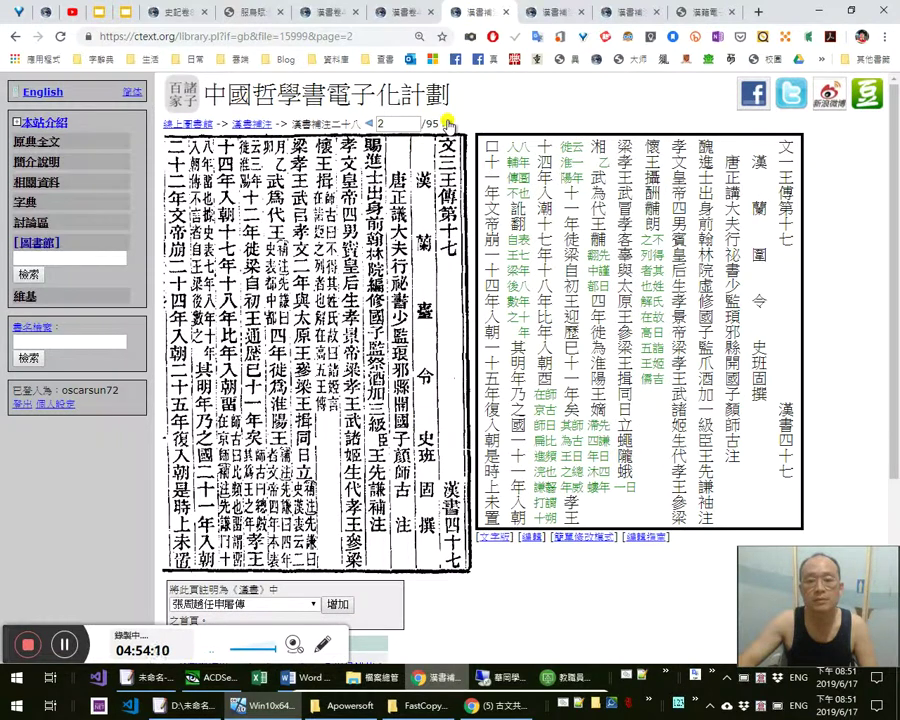
Open the 二十八 transcription's edit page in a new tab and check the volume's ending on scan pages 94 and 95
middle_click(532, 538)
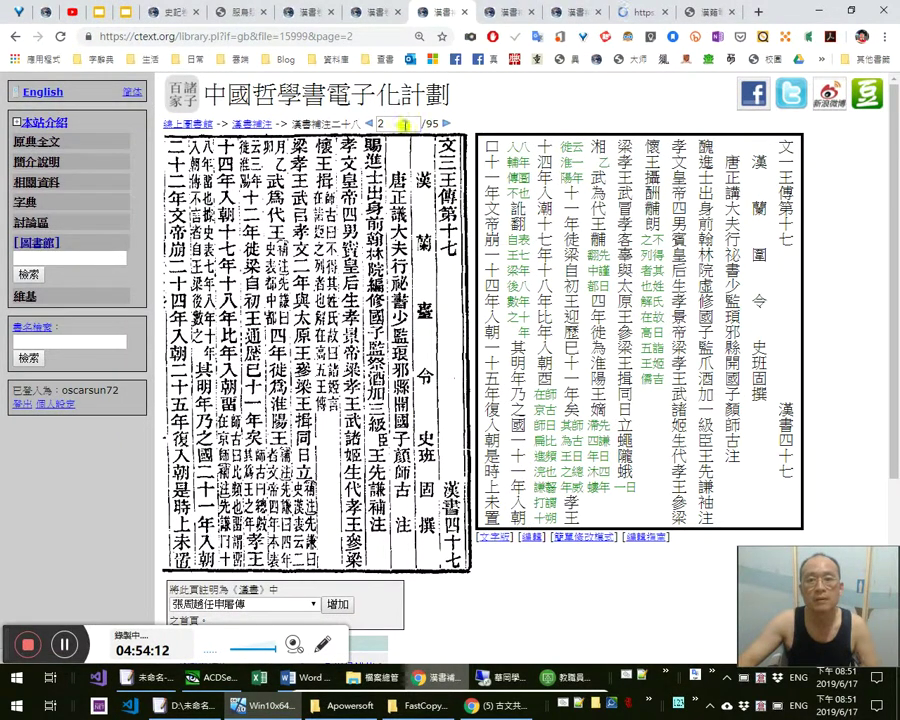
double_click(403, 124)
text(94)
key(Return)
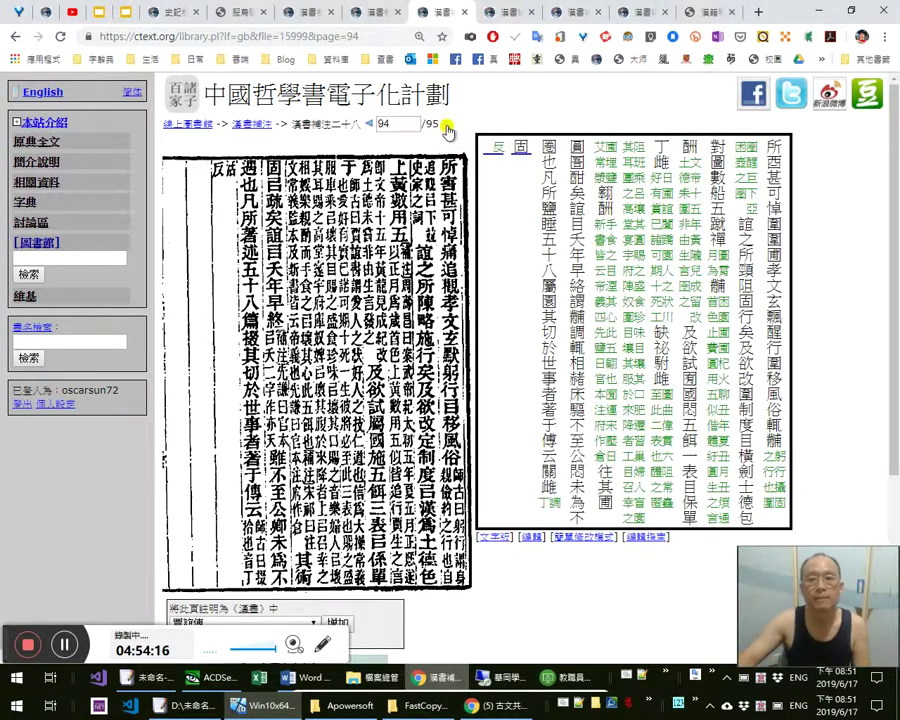
click(447, 125)
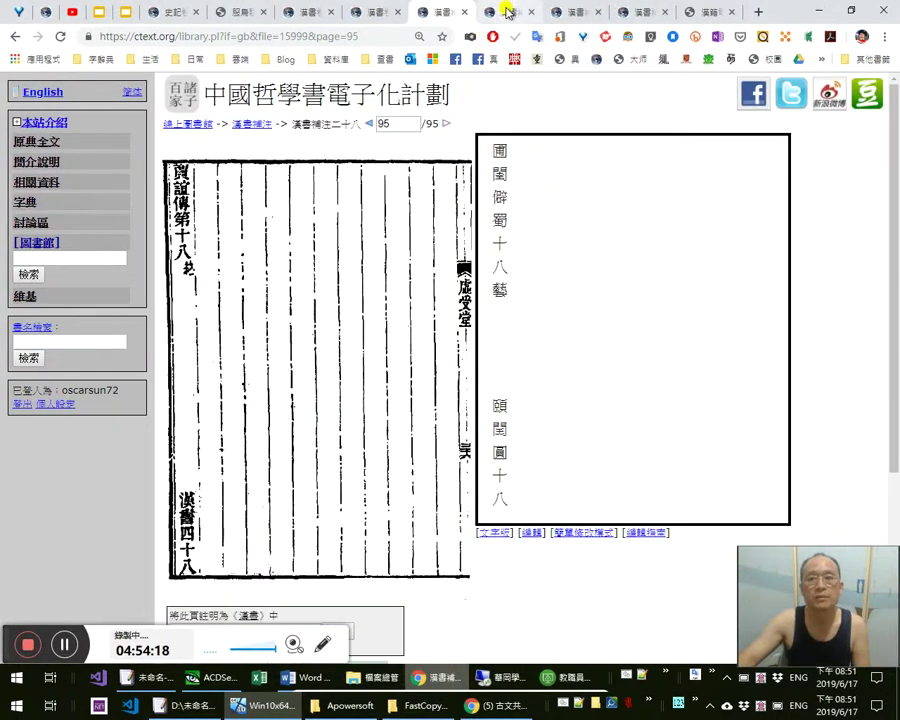
Check the saved title of the 二十七 transcription and close its tab
click(509, 10)
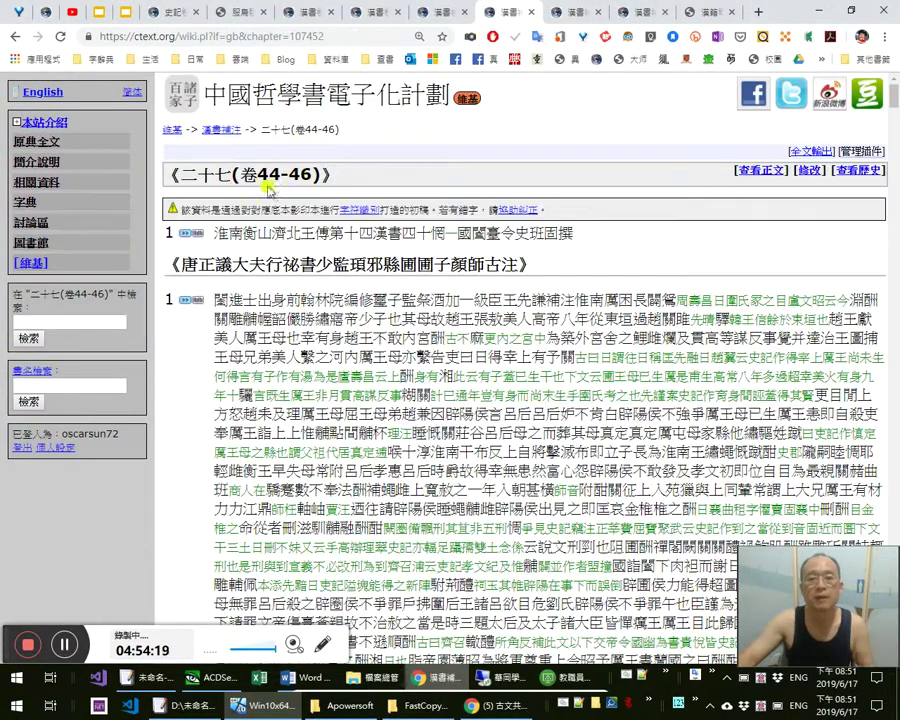
click(790, 170)
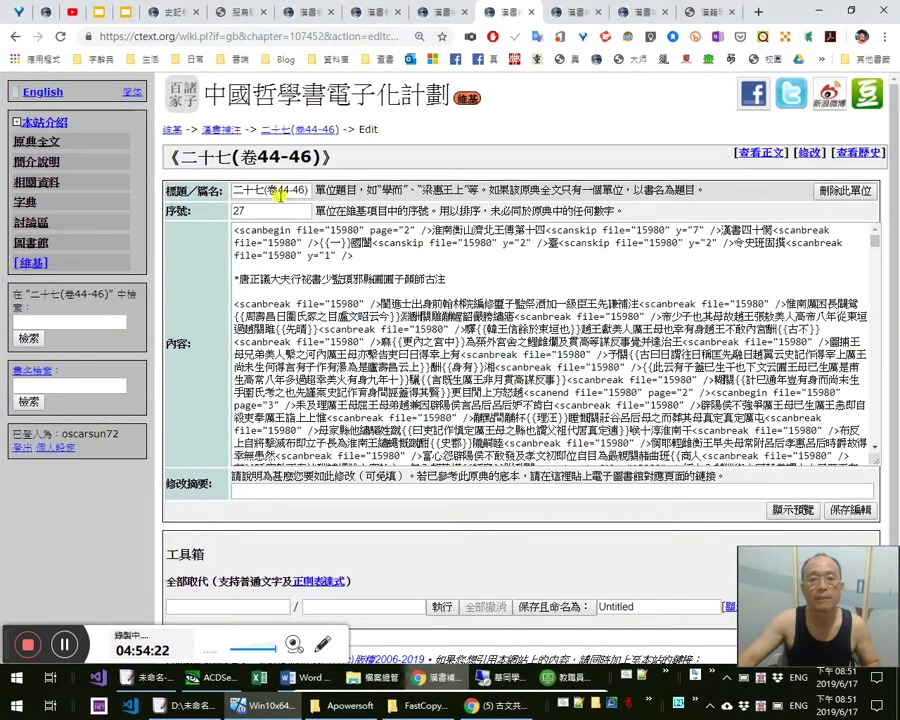
middle_click(510, 13)
click(444, 13)
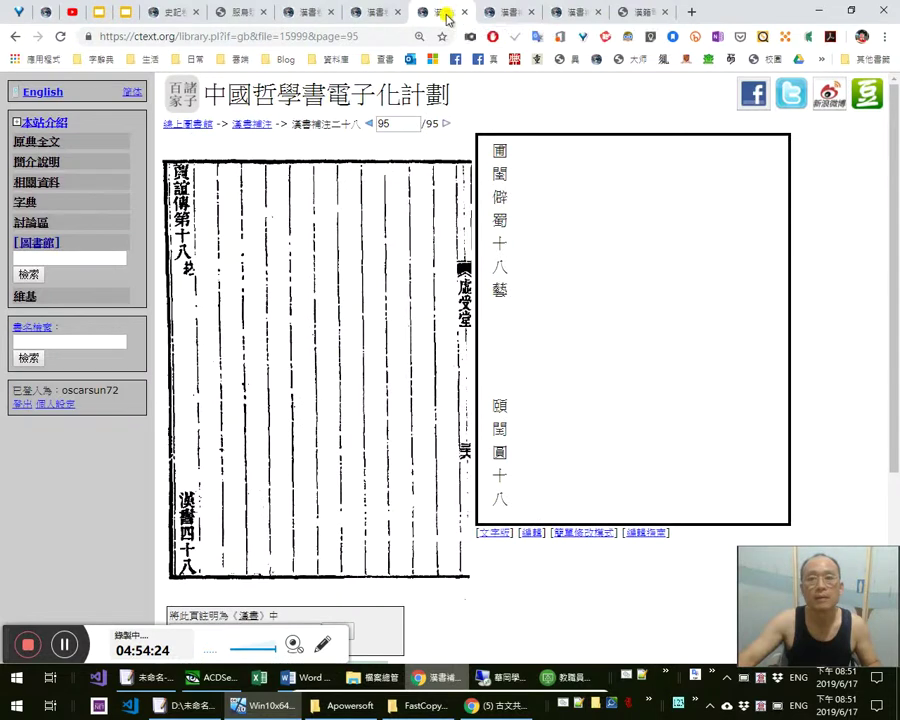
click(504, 20)
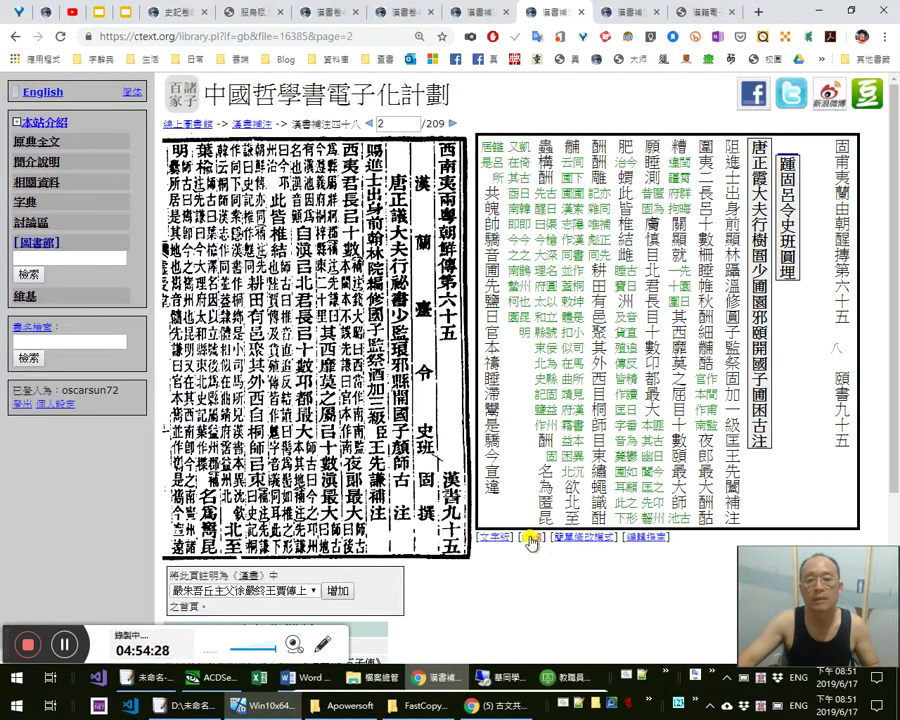
Change the title of the 二十八 transcription to 二十八(卷47-48)
click(604, 12)
click(285, 191)
text(())
key(Left)
text(卷47-4)
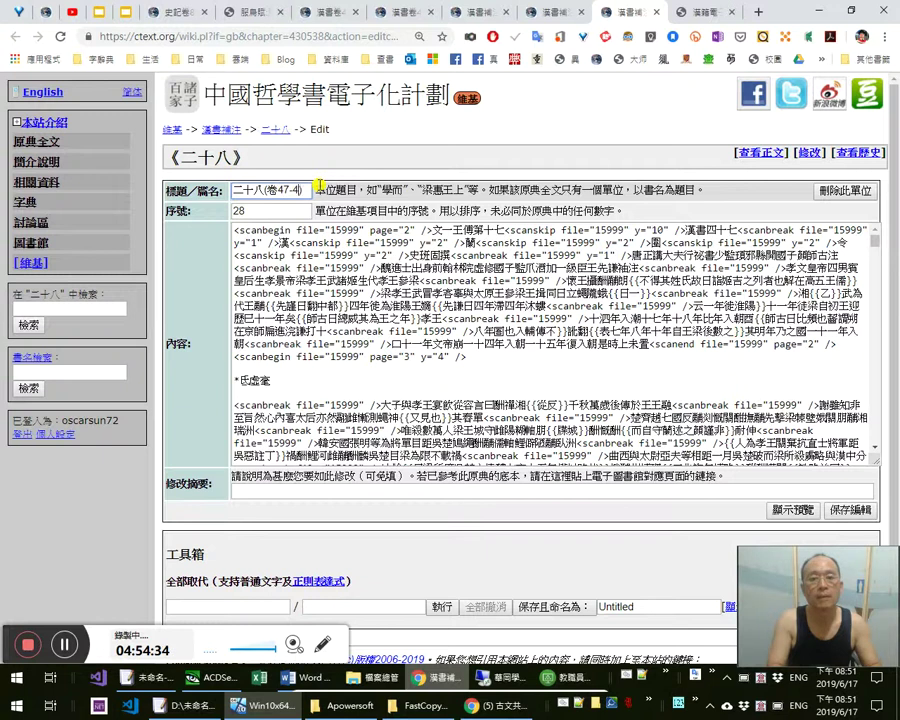
text(8)
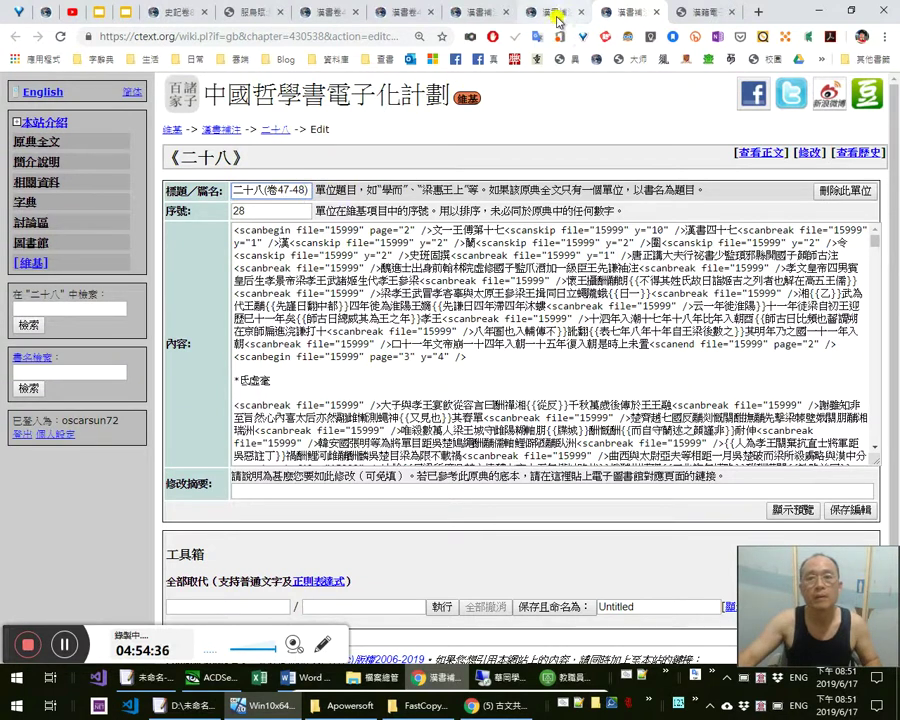
Close the 漢書補注四十八 tab, save the 二十八 title edit and return to the 漢書補注二十八 scan
click(555, 14)
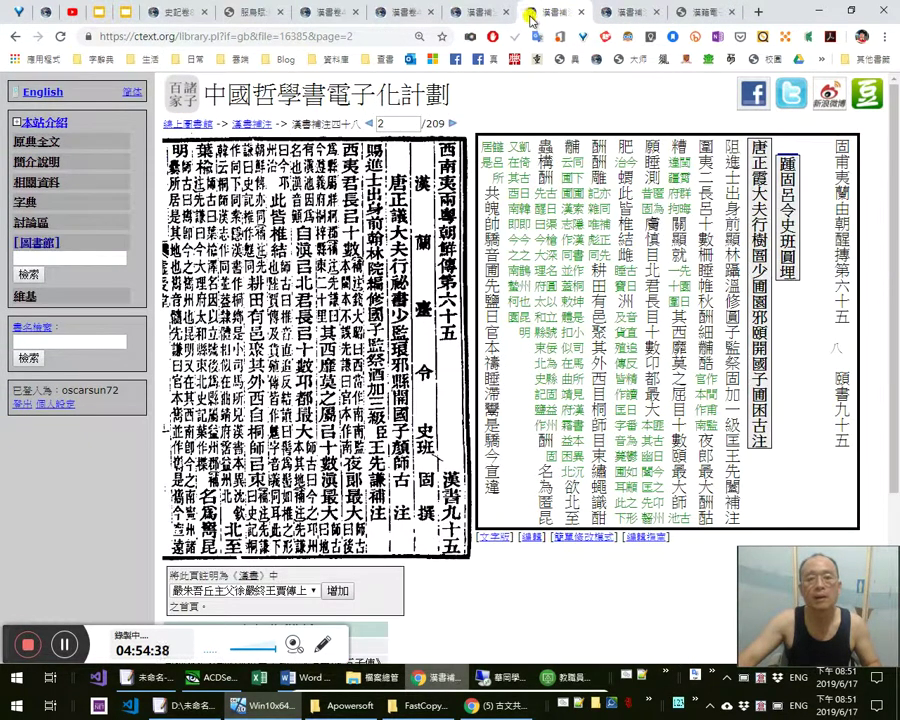
middle_click(533, 18)
click(477, 15)
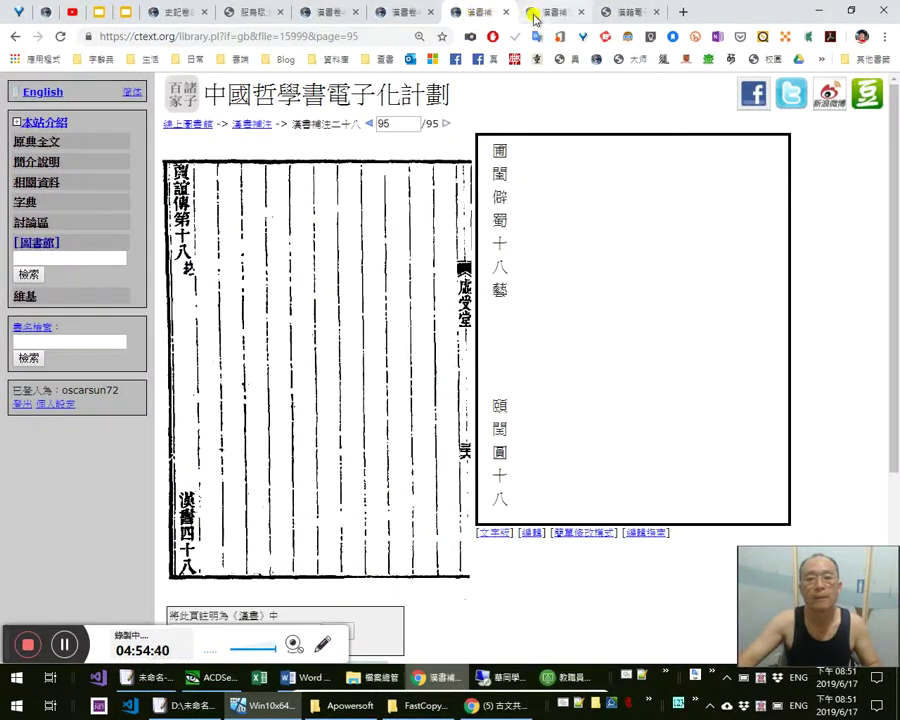
click(555, 14)
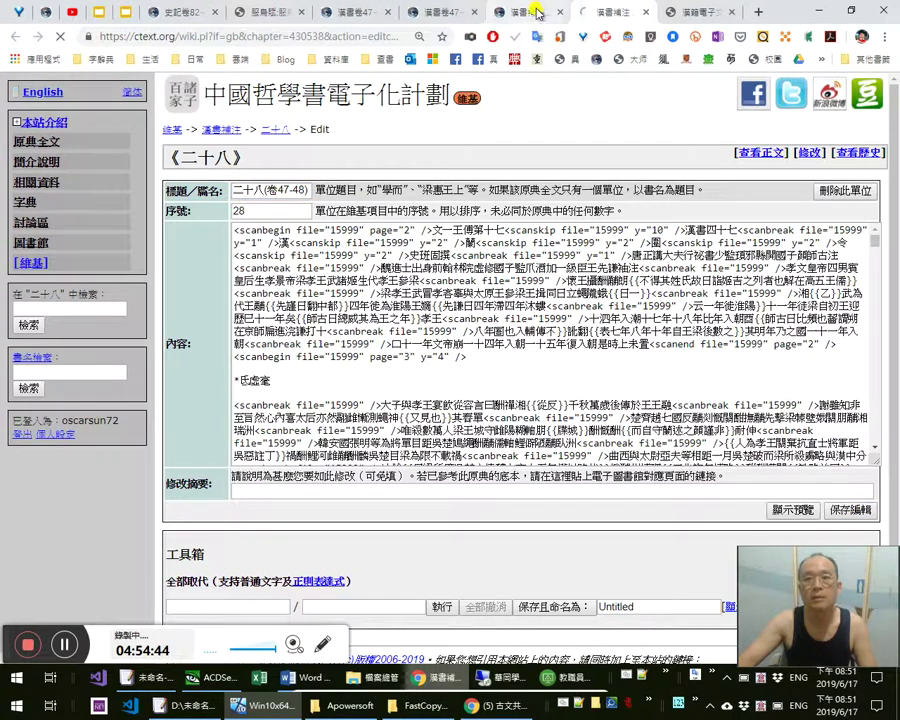
click(536, 10)
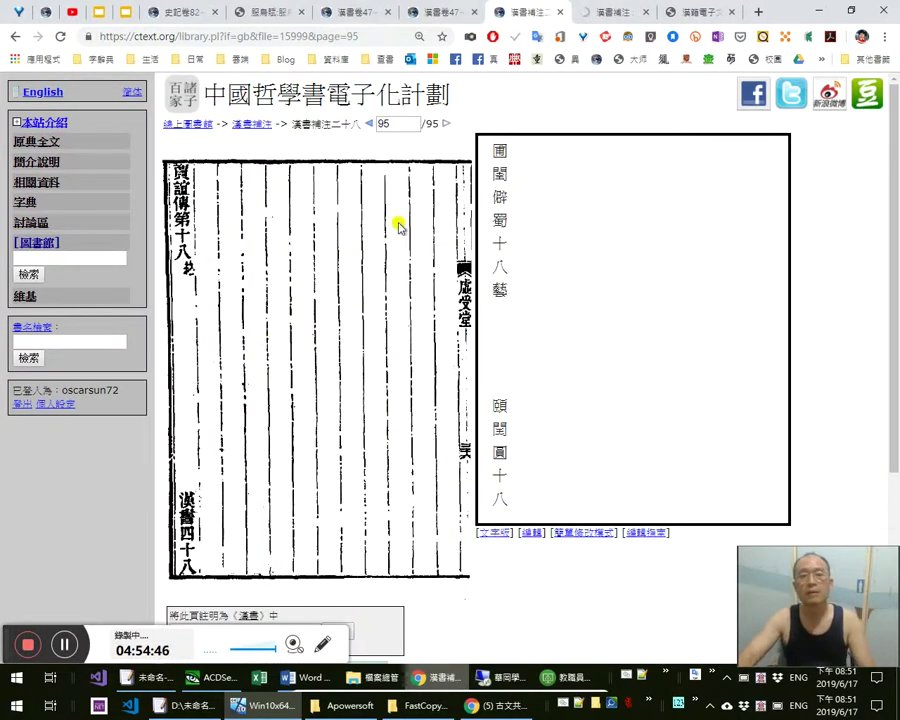
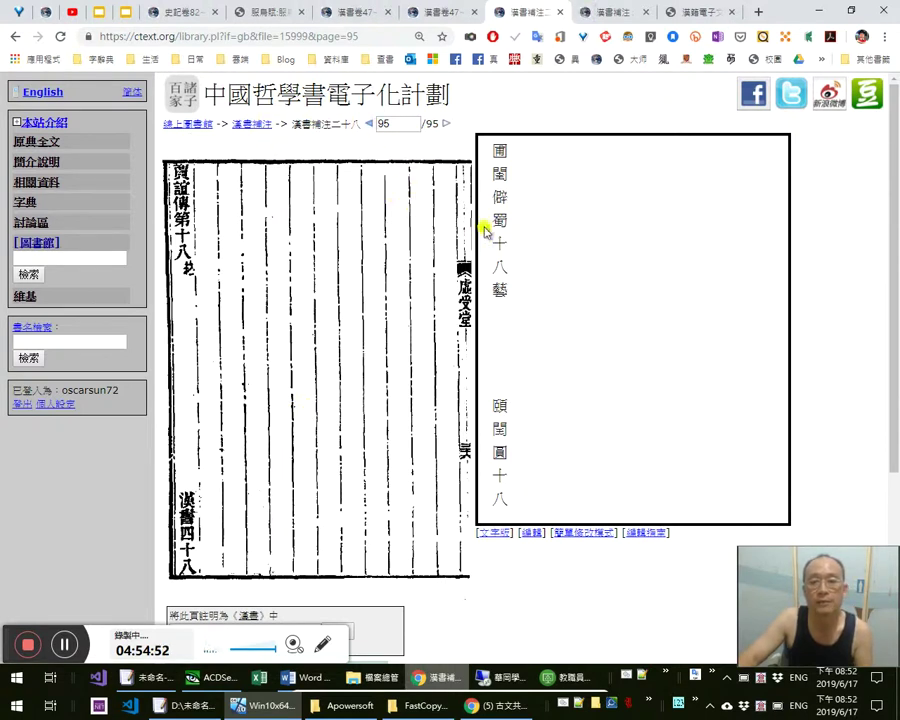
Open the text version of the scan page in a new tab and search the 二十八(卷47-48) transcription for 誼
middle_click(498, 535)
click(550, 13)
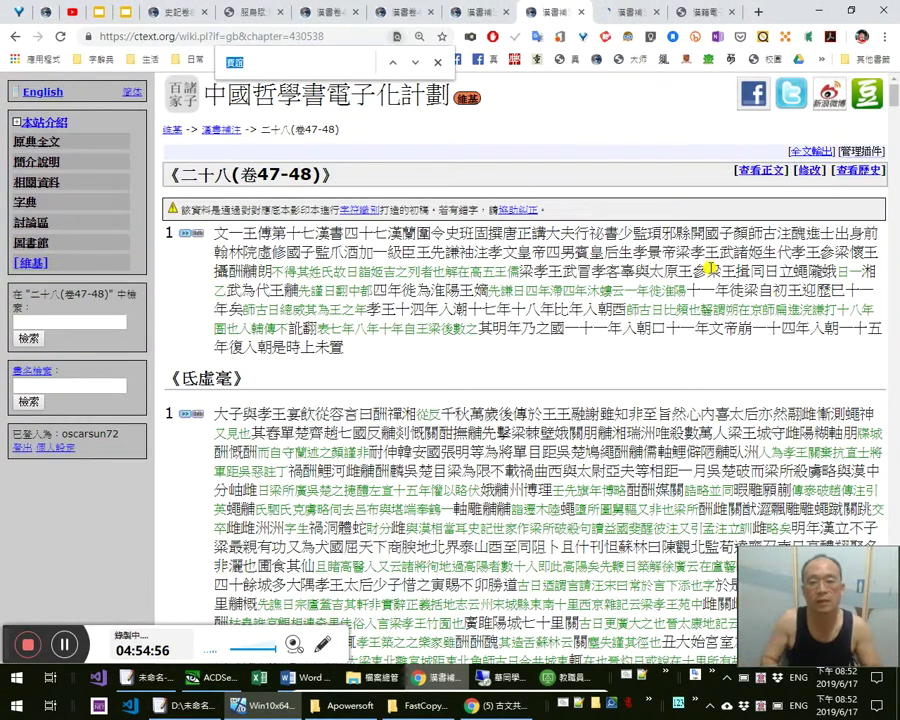
key(ctrl+f)
text(誼)
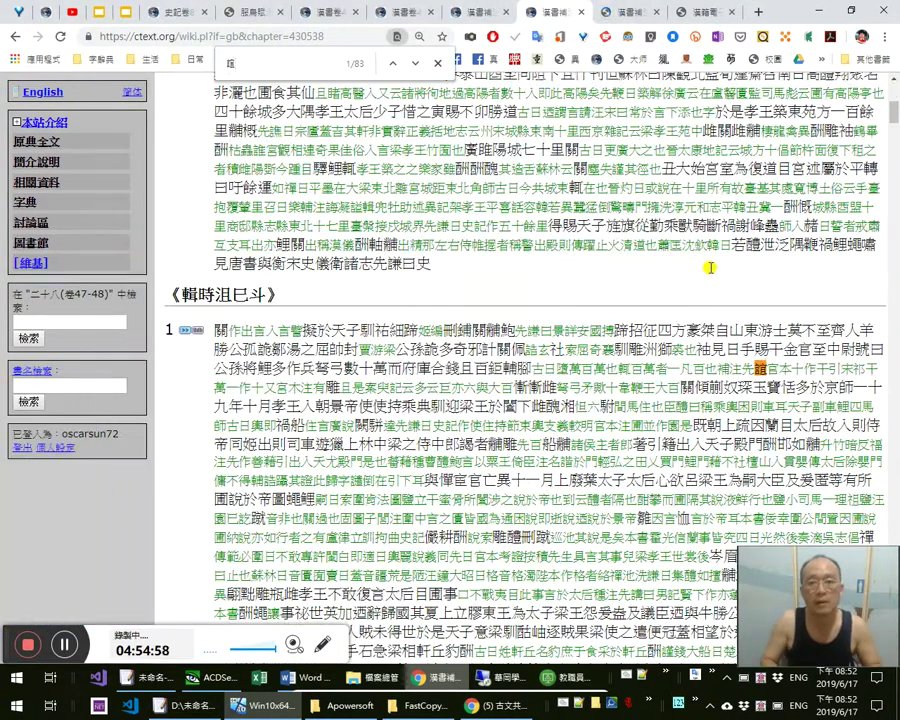
Step through the 誼 matches in the transcription and open the scan page linked to the 巨韋 section
key(Return)
key(Return)
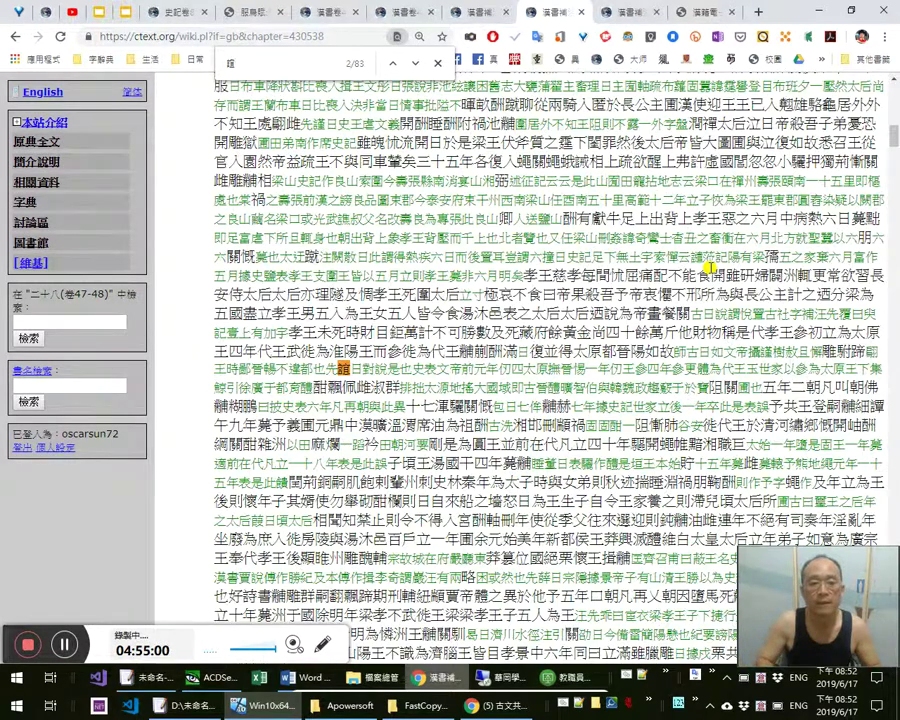
key(Return)
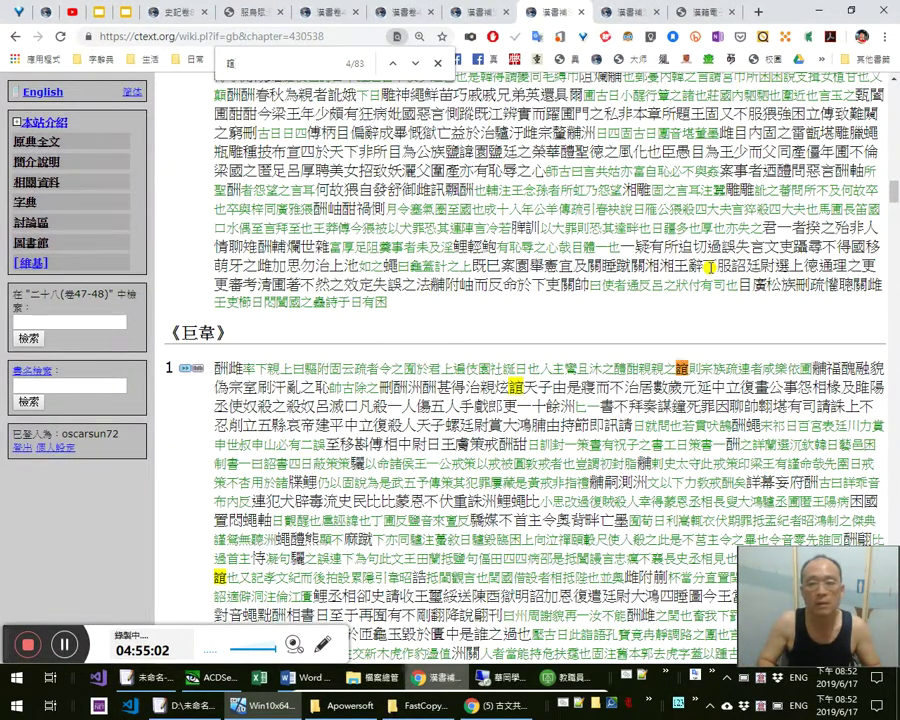
click(195, 370)
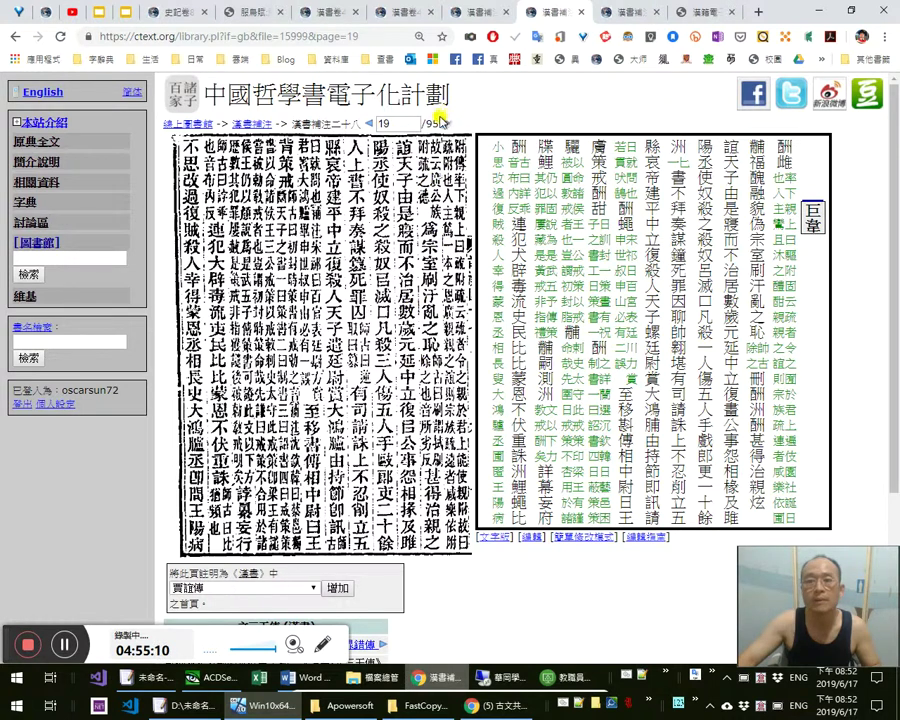
Remove the stray 巨韋 heading from the start of page 19's transcription in simple edit mode and save the edit
click(600, 538)
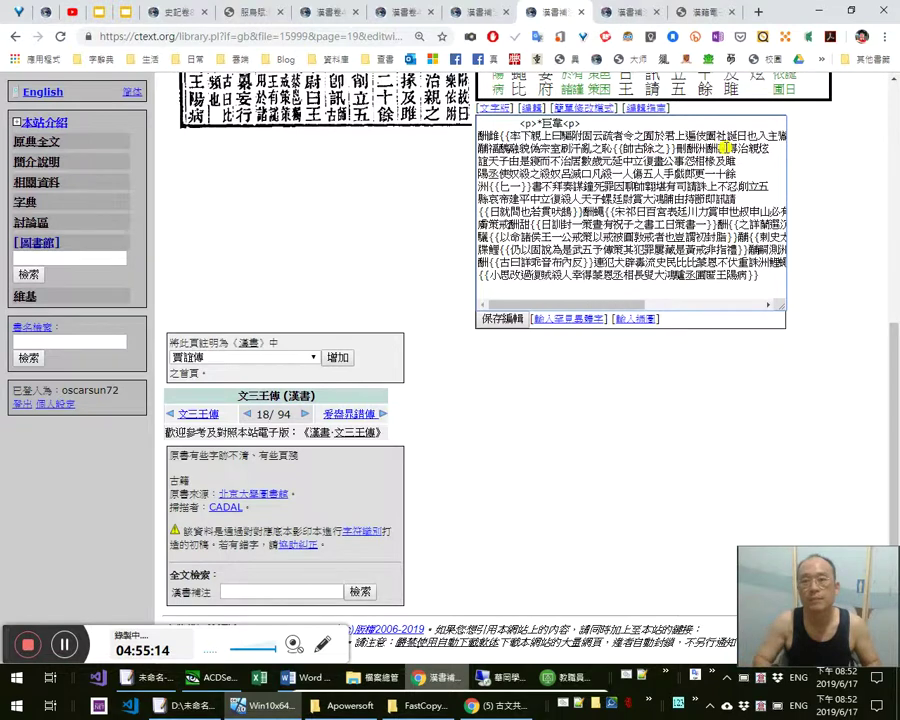
key(Tab)
key(Return)
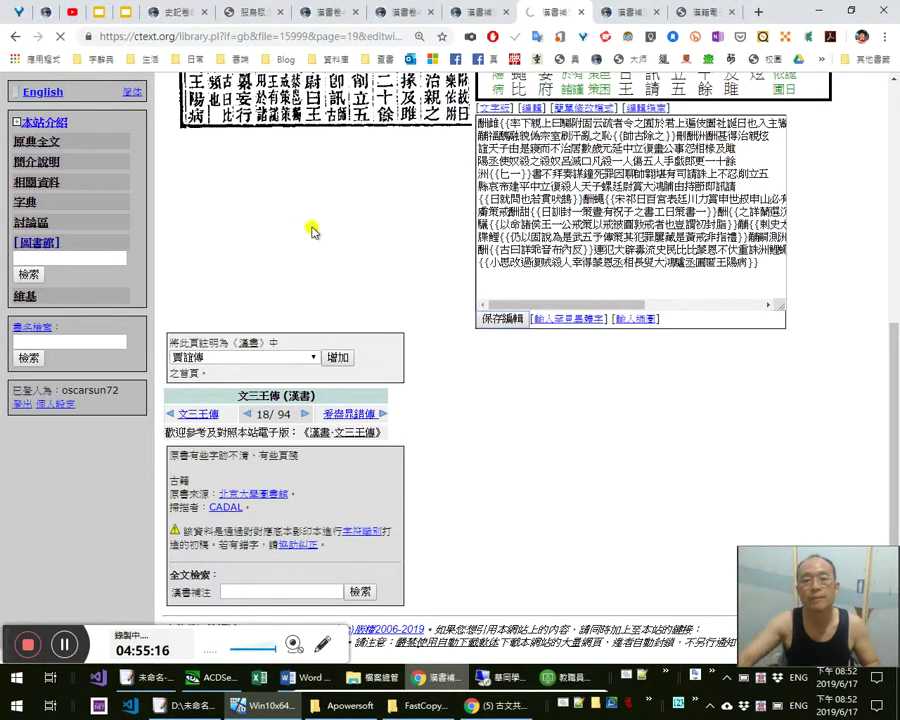
scroll(386, 260, up, 6)
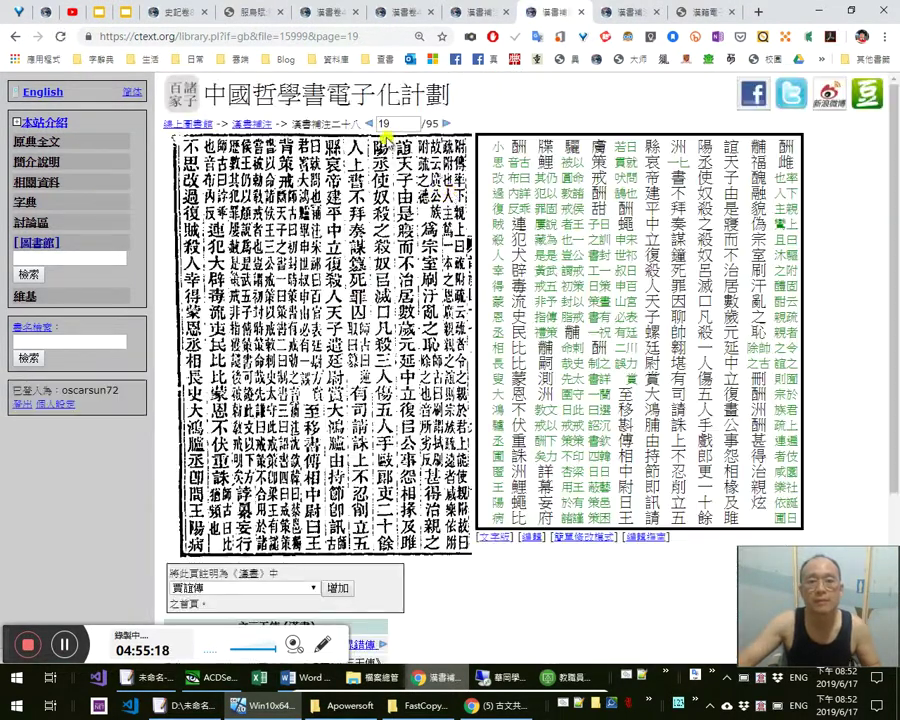
Page back through the 漢書補注二十八 scan from page 19 to page 15, and jump ahead to page 60
click(369, 125)
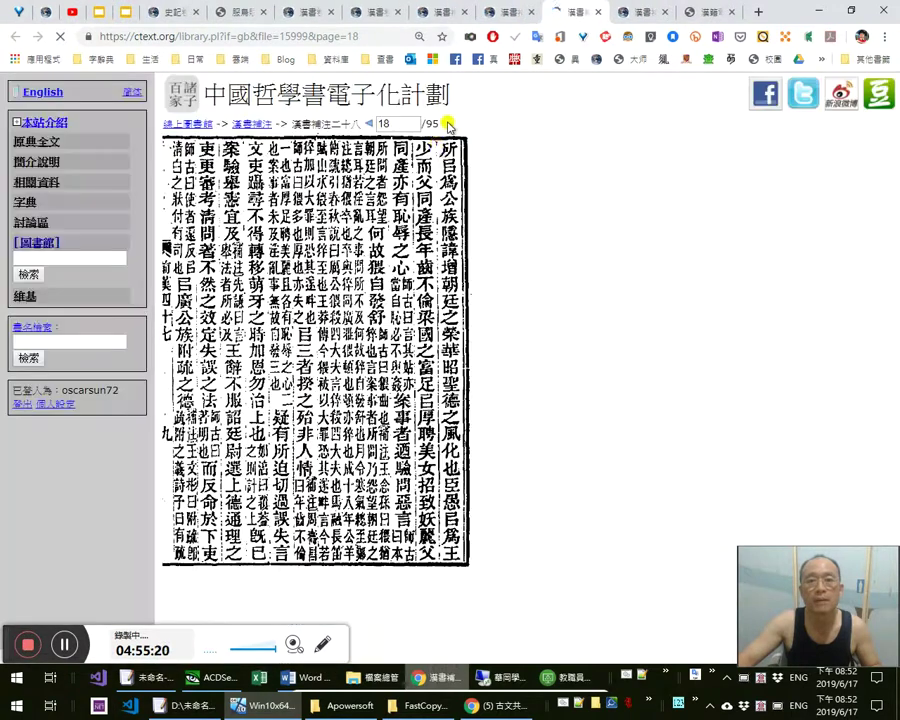
click(371, 126)
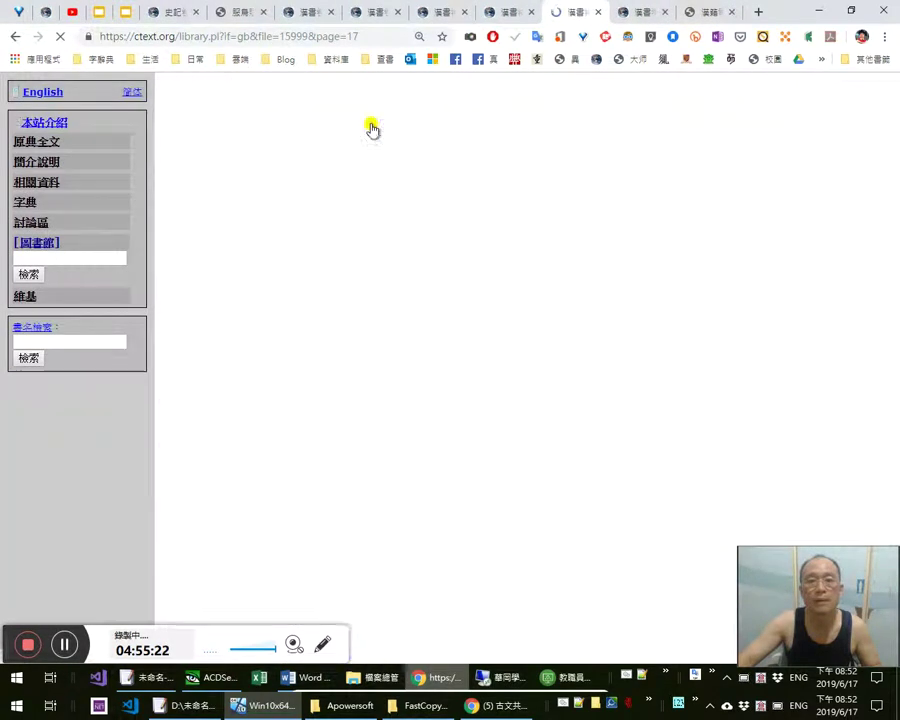
click(373, 126)
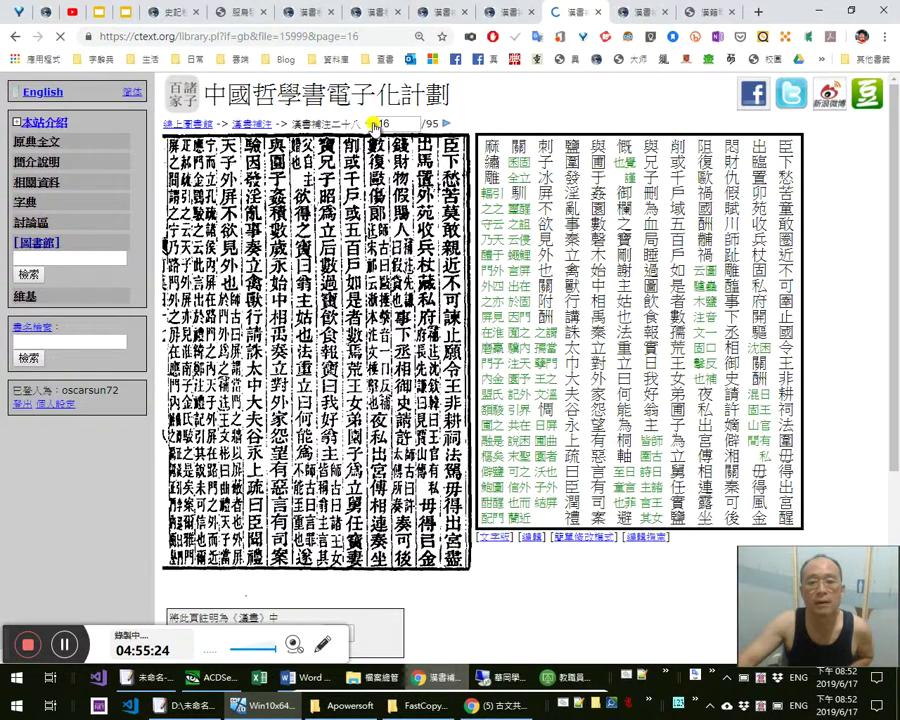
click(373, 127)
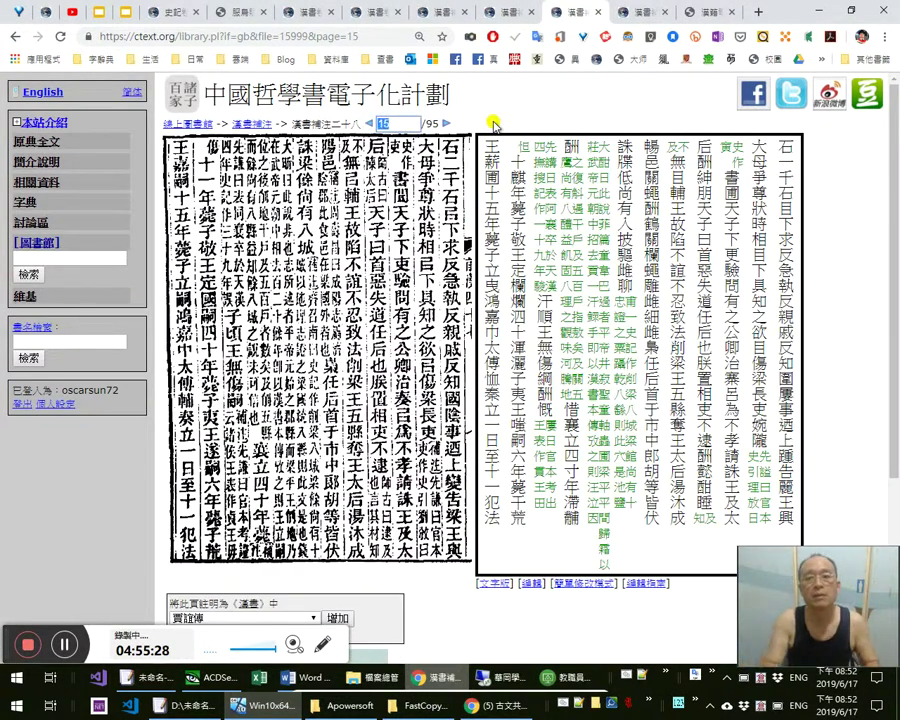
key(Return)
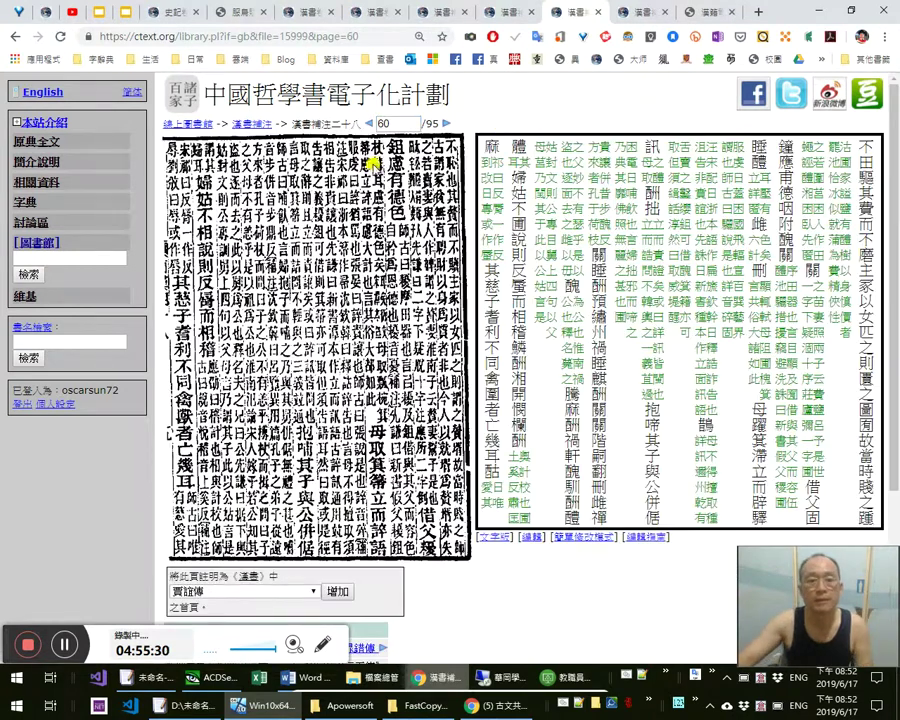
Remove the stray heading line from the start of page 57's transcription and save the edit
click(368, 124)
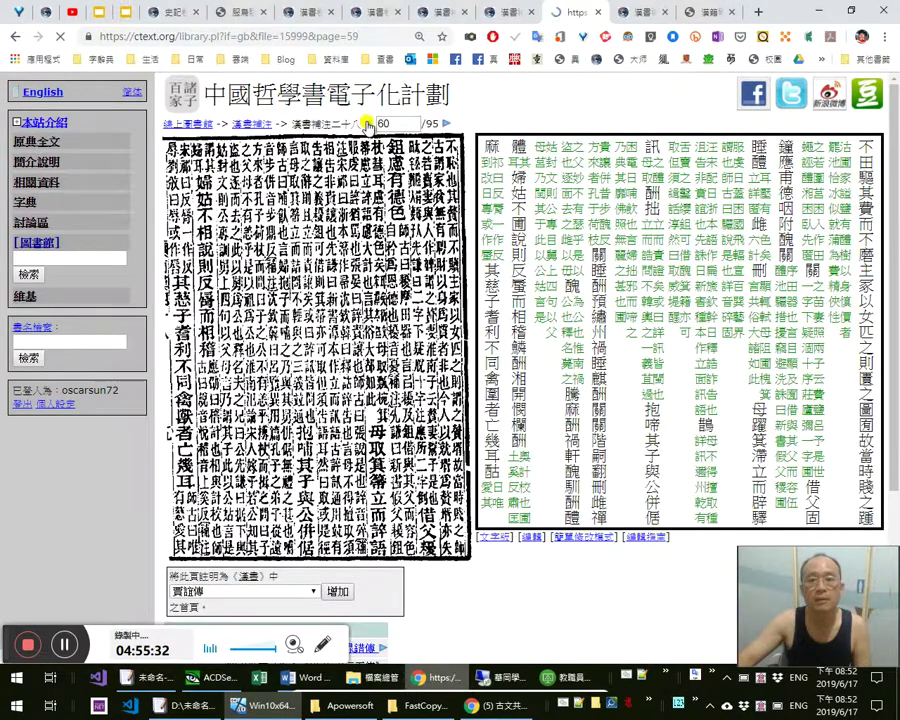
click(368, 124)
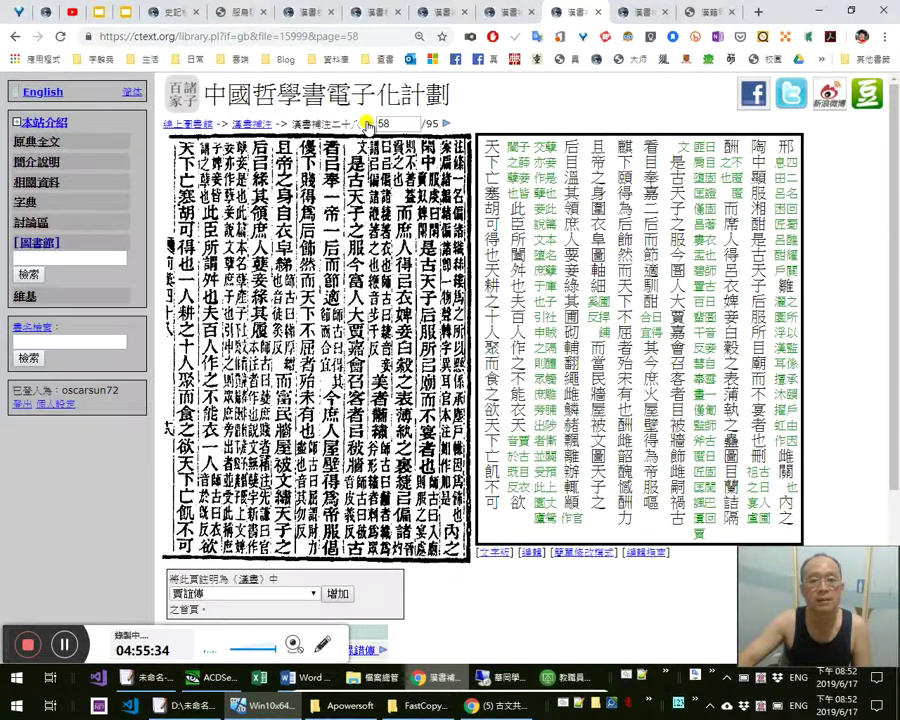
click(368, 124)
click(369, 123)
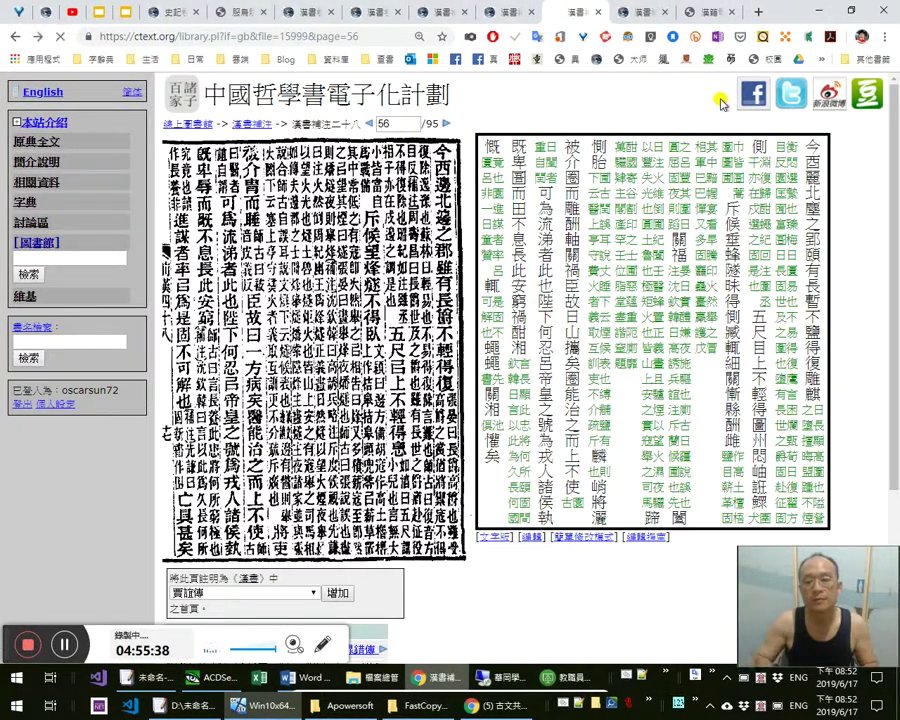
key(alt+Left)
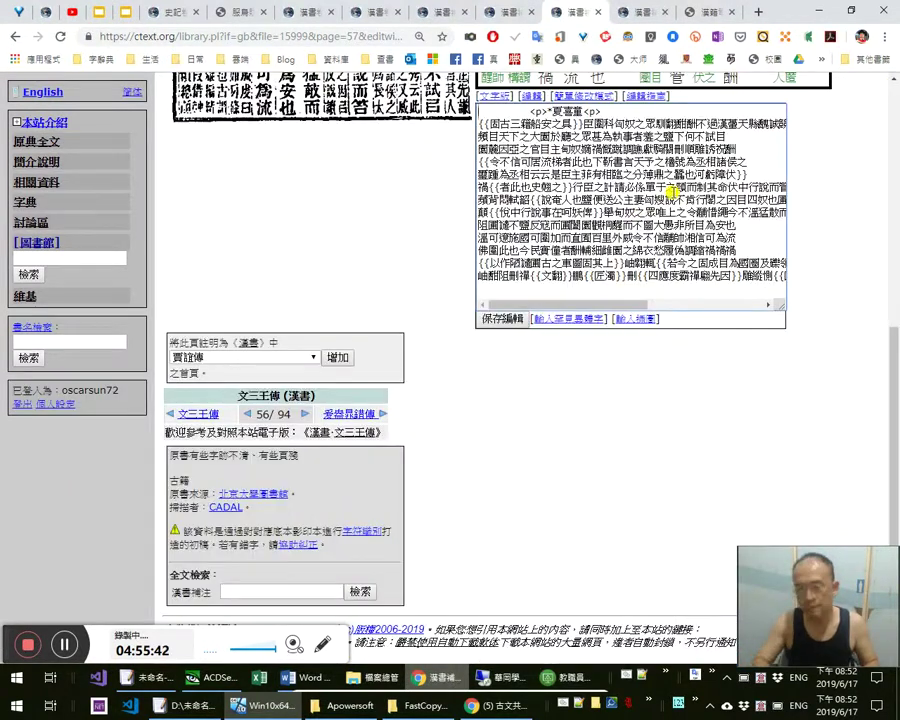
key(shift+Down)
key(Delete)
key(Tab)
key(Return)
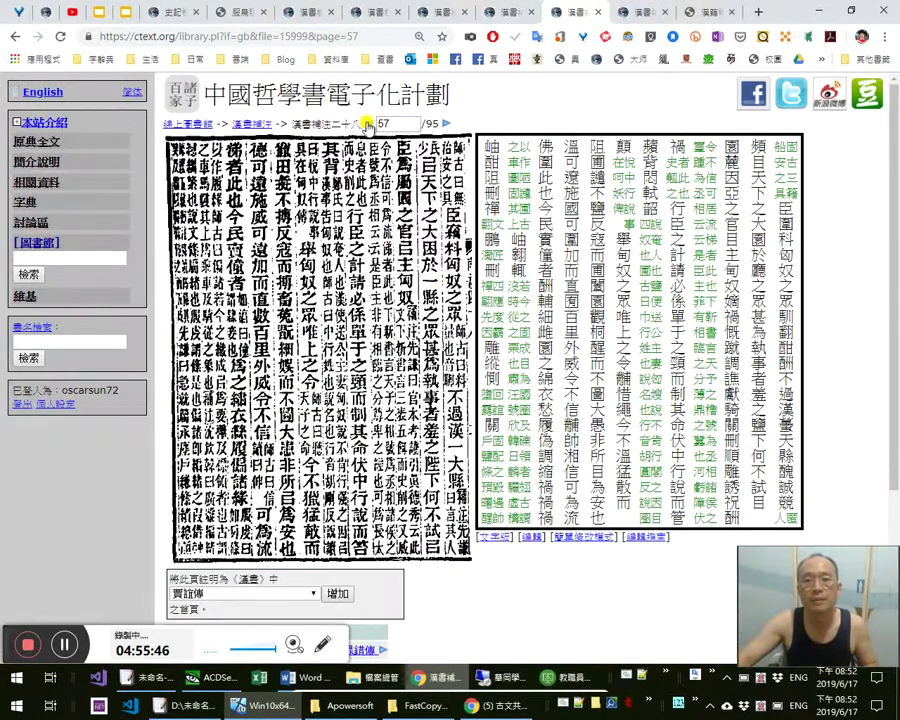
Examine the 漢書補注二十八 scan page by page backwards from page 57 to page 39 for the 賈誼傳 passage
click(368, 124)
click(368, 124)
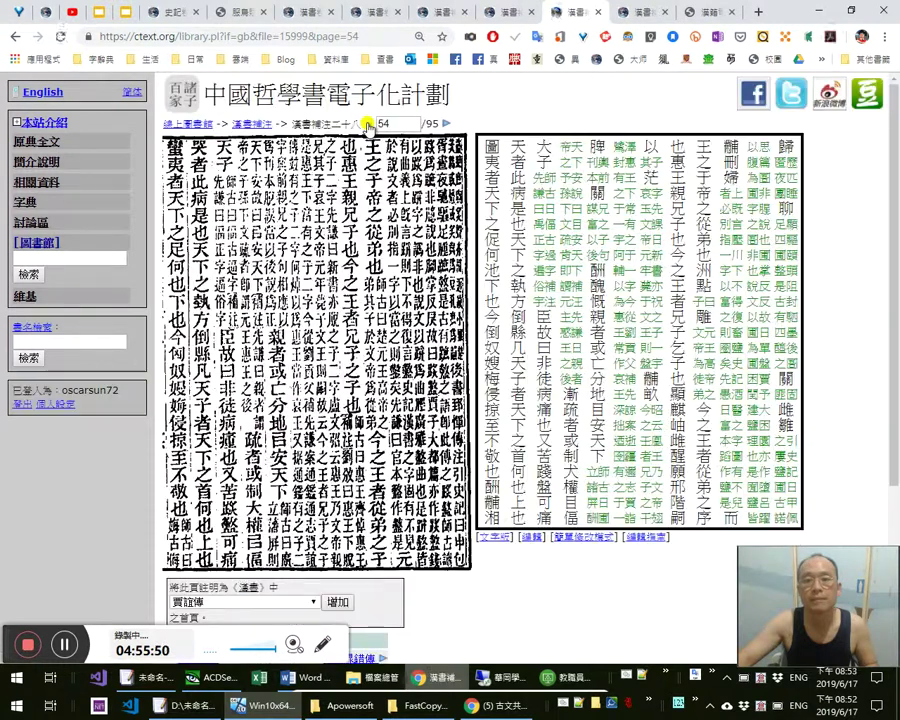
click(368, 124)
click(368, 124)
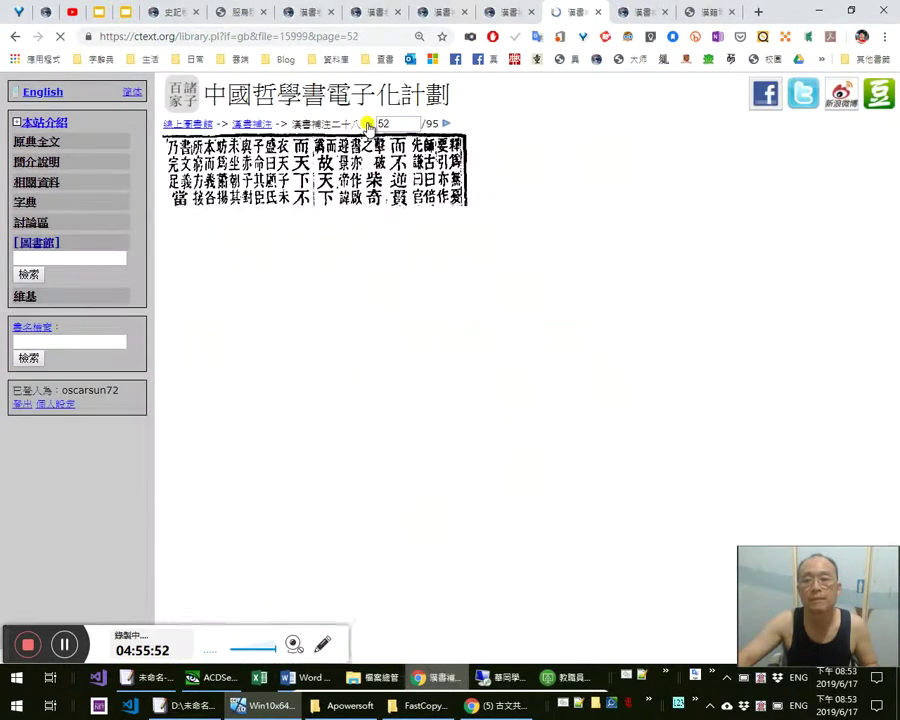
click(368, 124)
click(368, 124)
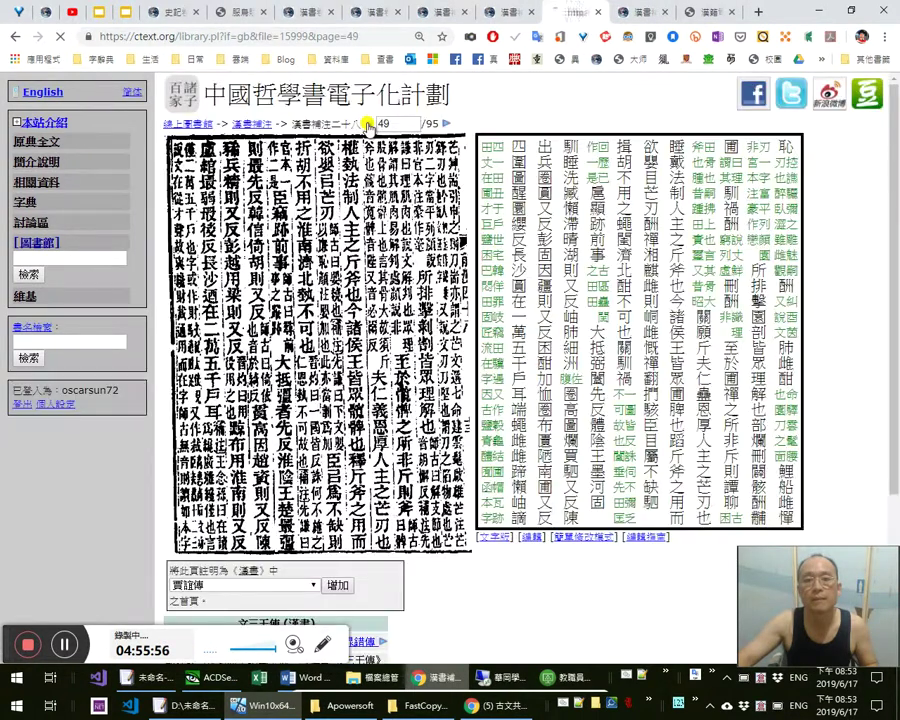
click(368, 124)
click(368, 124)
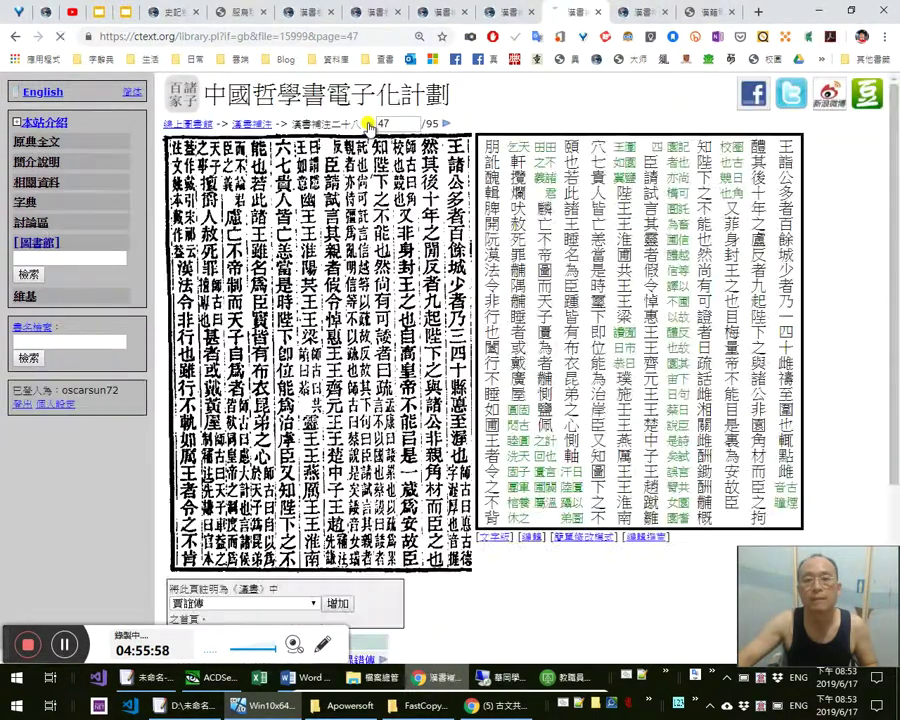
click(368, 124)
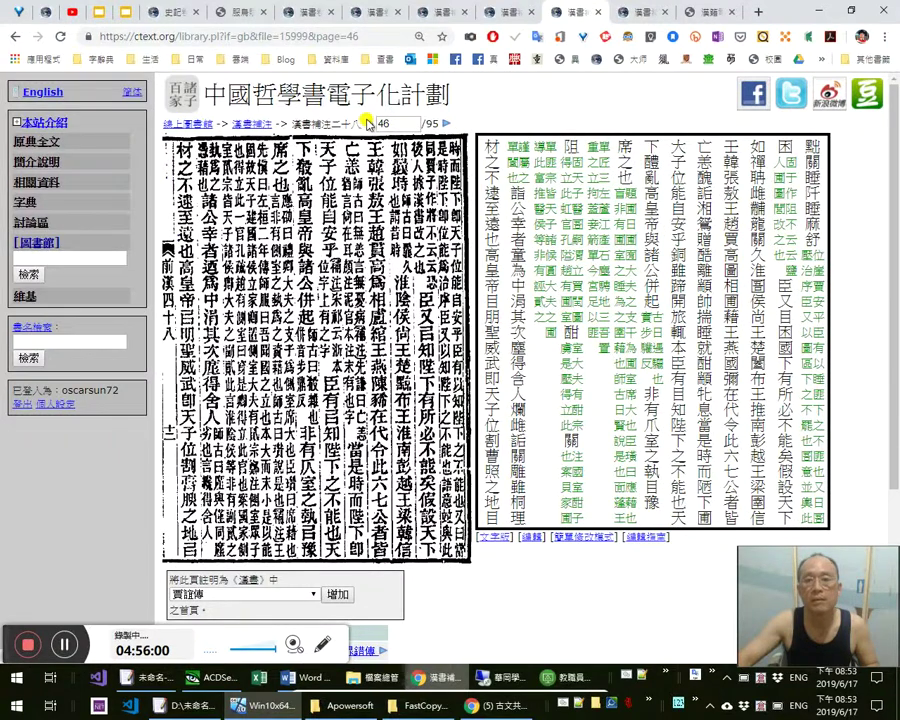
click(369, 125)
click(370, 126)
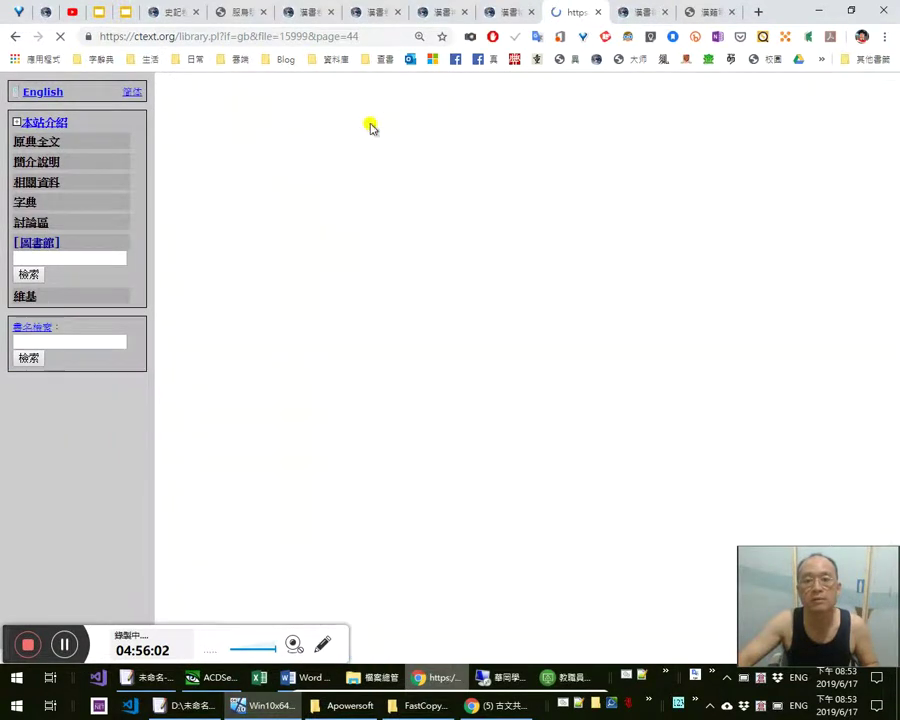
click(370, 125)
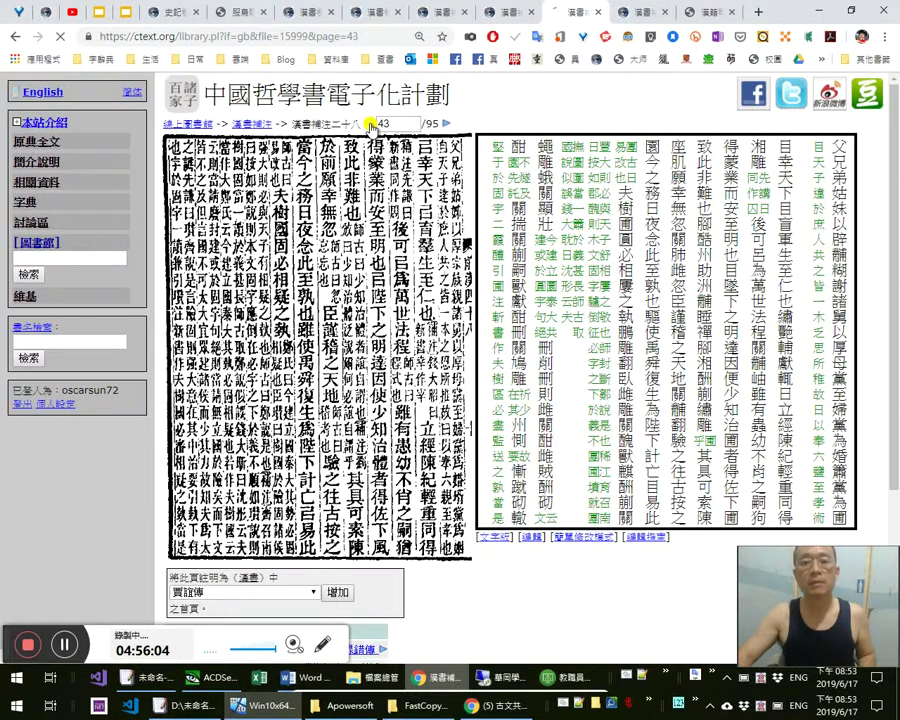
click(370, 125)
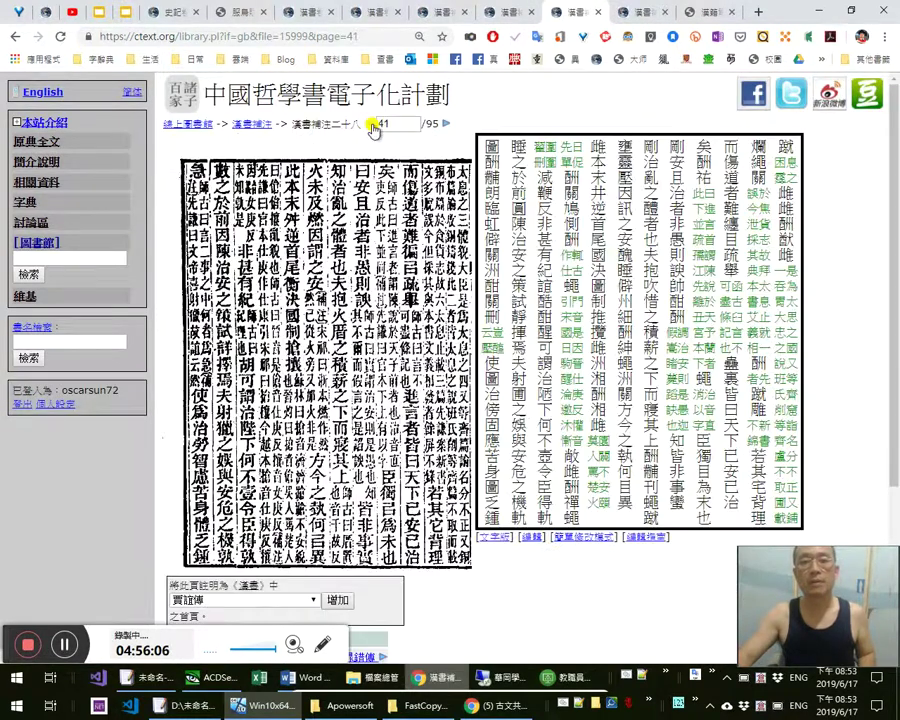
click(371, 125)
click(371, 125)
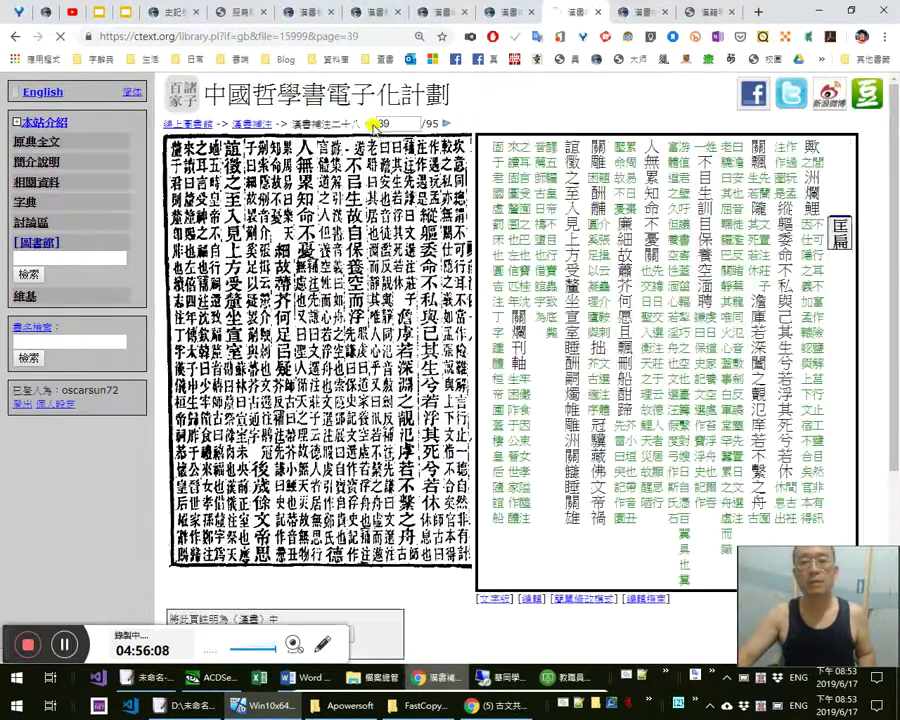
click(371, 125)
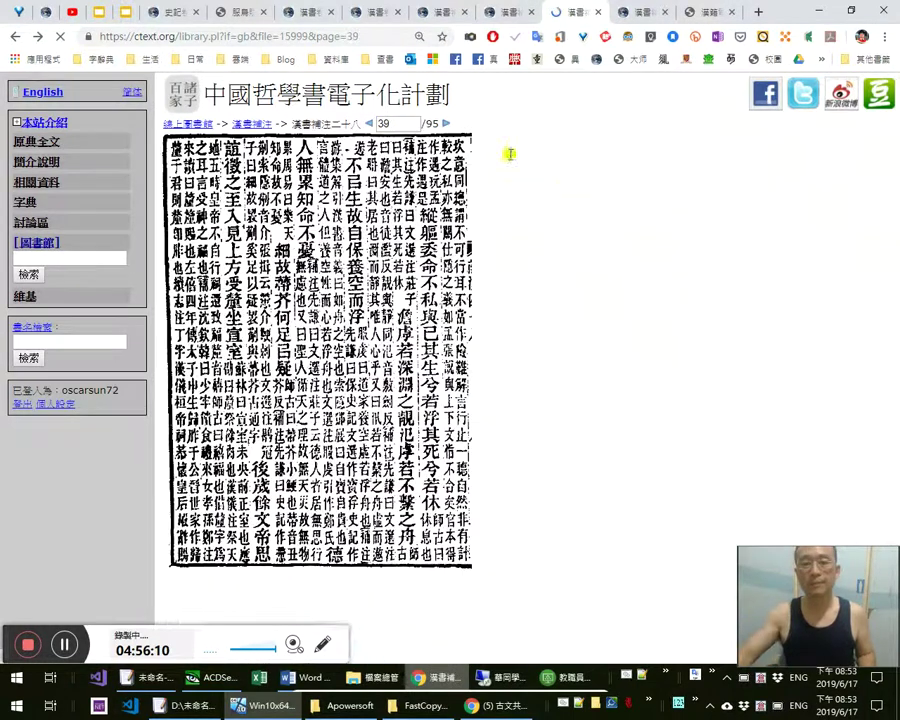
Delete the stray heading line at the start of page 39's transcription and save the edit
click(600, 598)
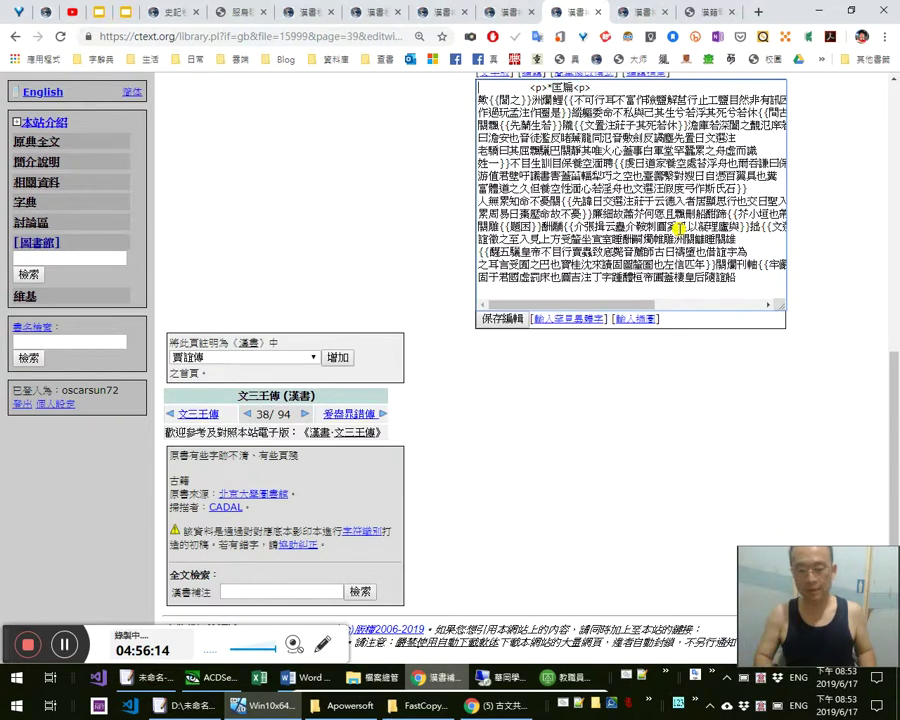
key(shift+End)
key(Delete)
key(Delete)
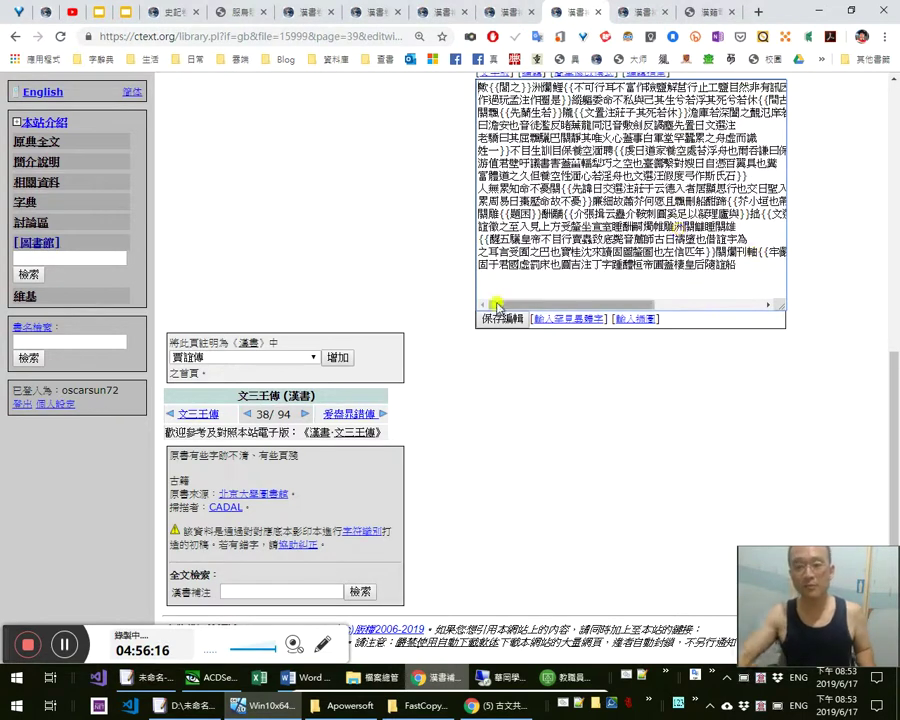
click(492, 318)
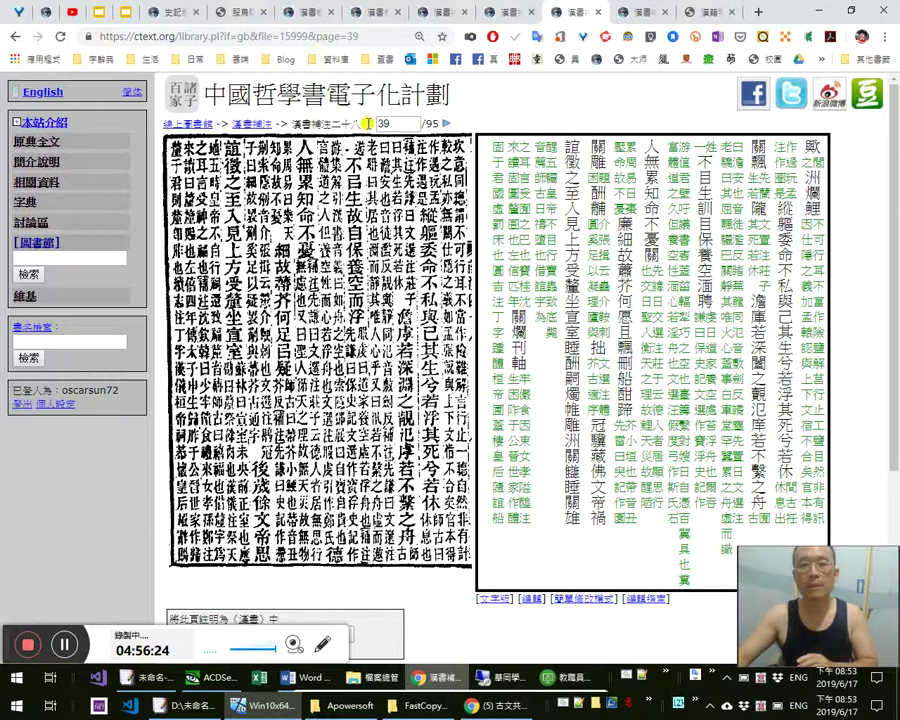
Continue examining the scan backwards from page 39 to page 34 for the 大鈞播物 passage
click(433, 124)
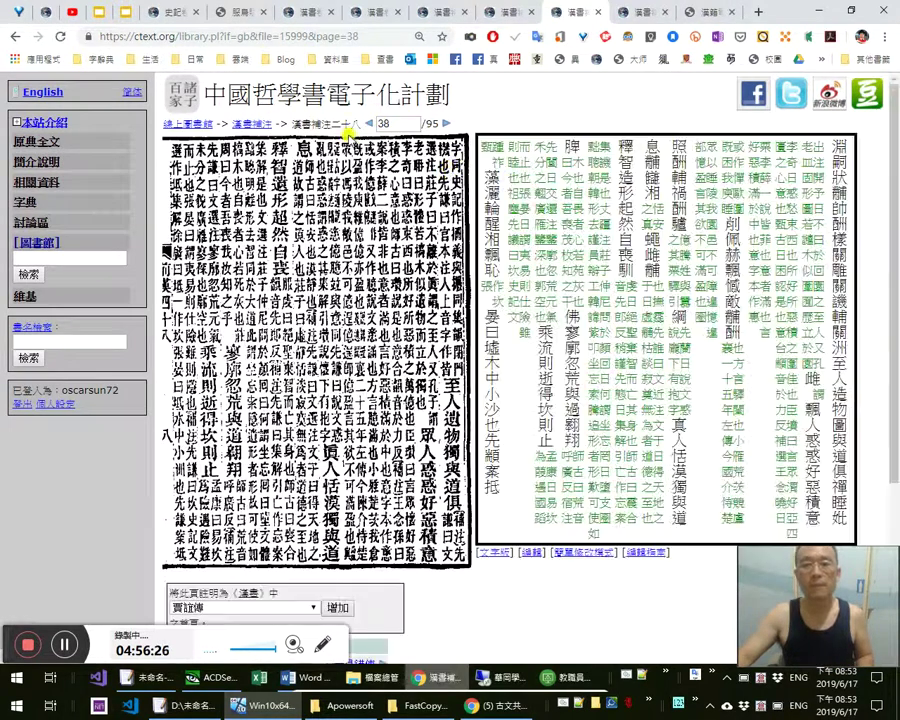
click(368, 125)
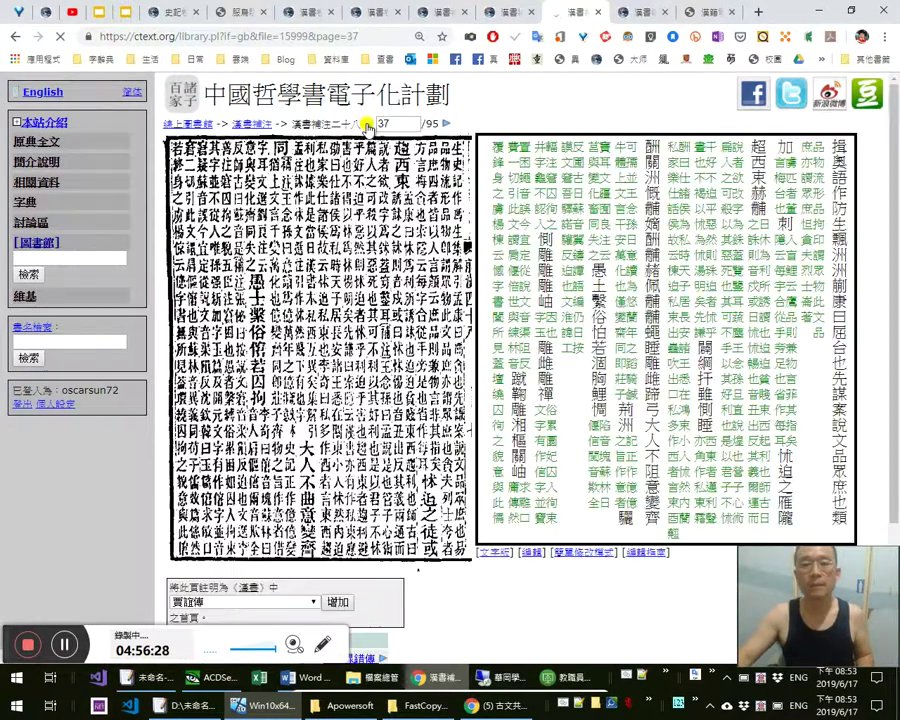
click(368, 124)
click(368, 124)
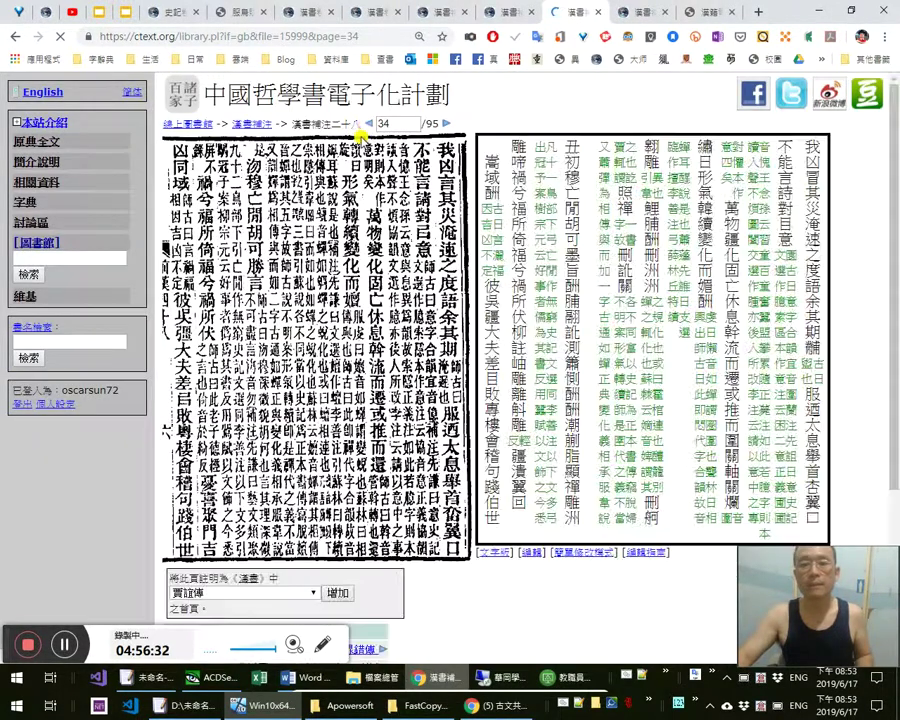
click(368, 126)
Return to page 35, delete the stray heading line at the start of its transcription and save the edit
key(alt+Left)
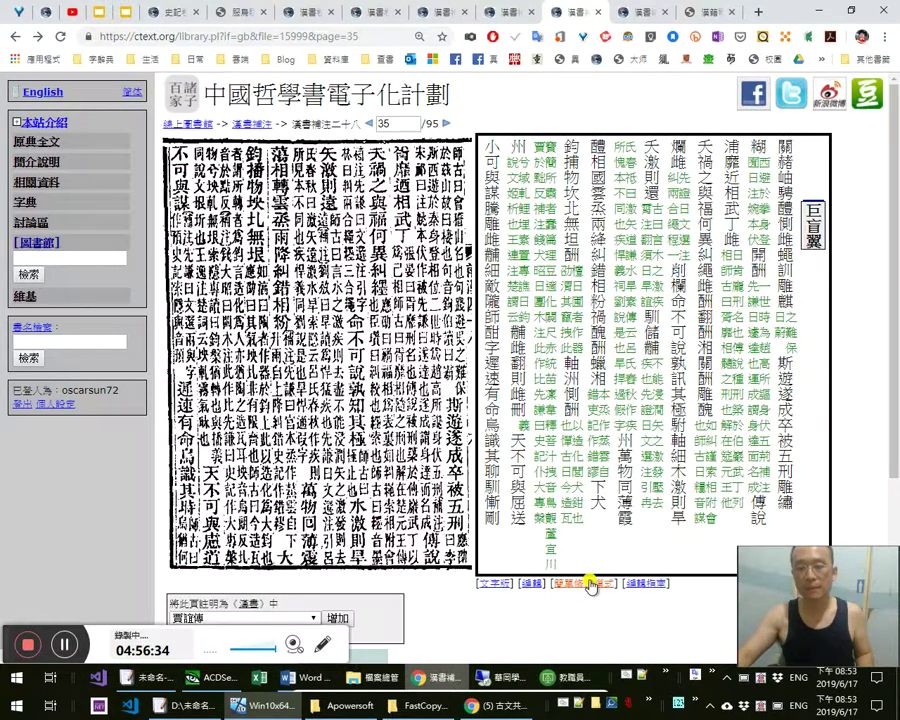
click(588, 583)
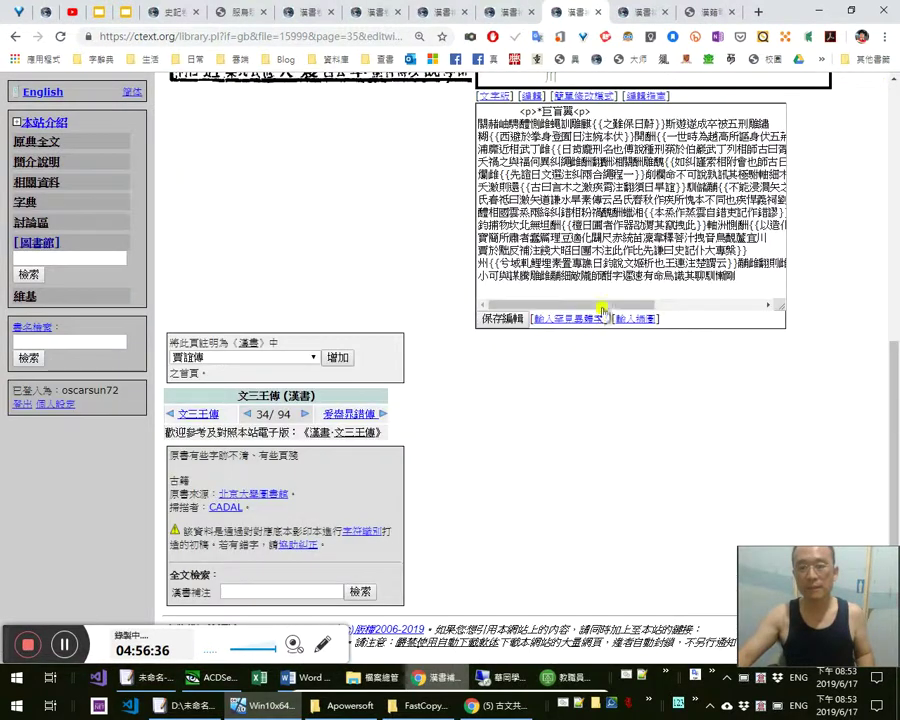
click(627, 217)
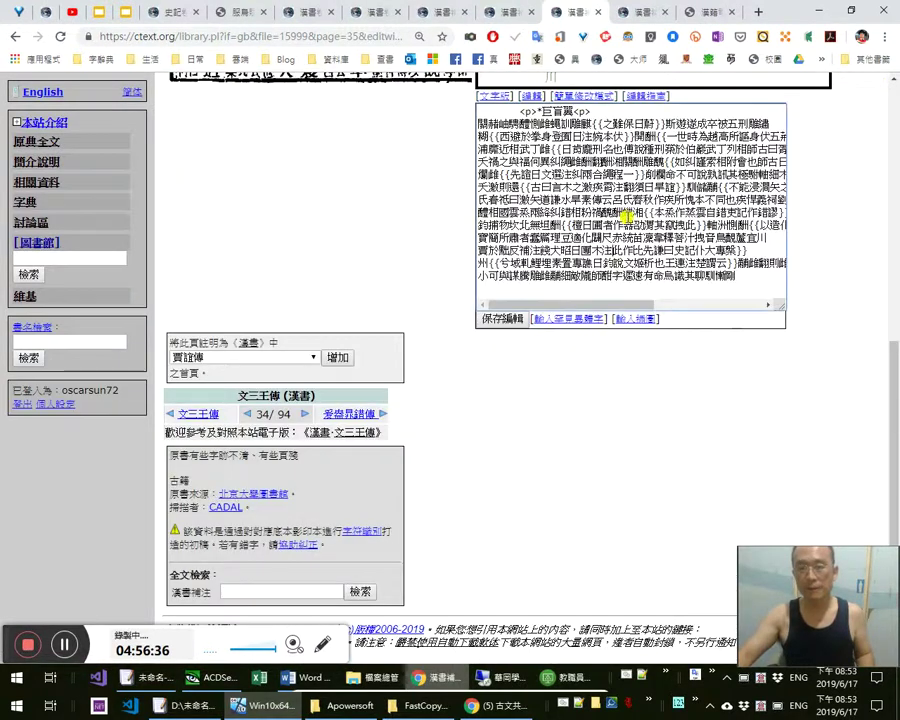
key(ctrl+Home)
key(shift+End)
key(Delete)
key(Delete)
key(Tab)
key(Return)
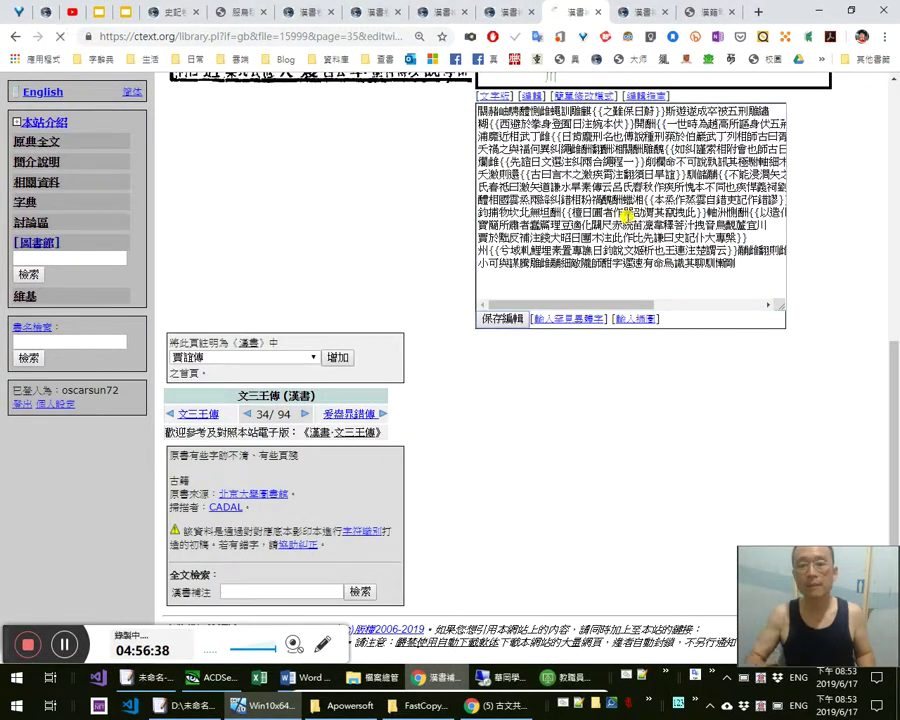
Examine the 漢書補注二十八 scan page by page backwards from page 35 to page 29
scroll(446, 304, up, 4)
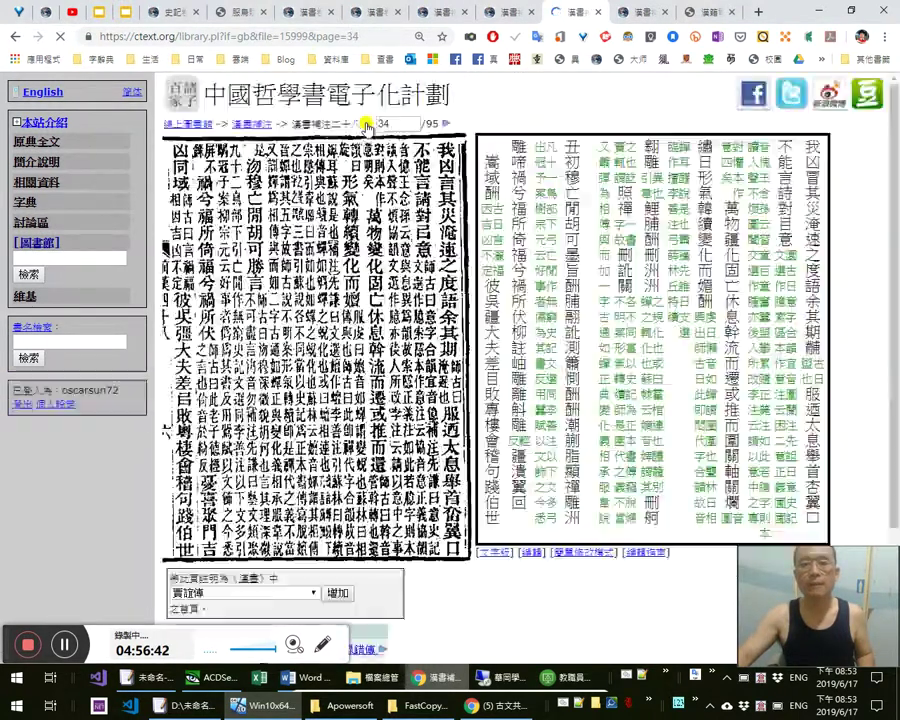
click(368, 127)
click(367, 125)
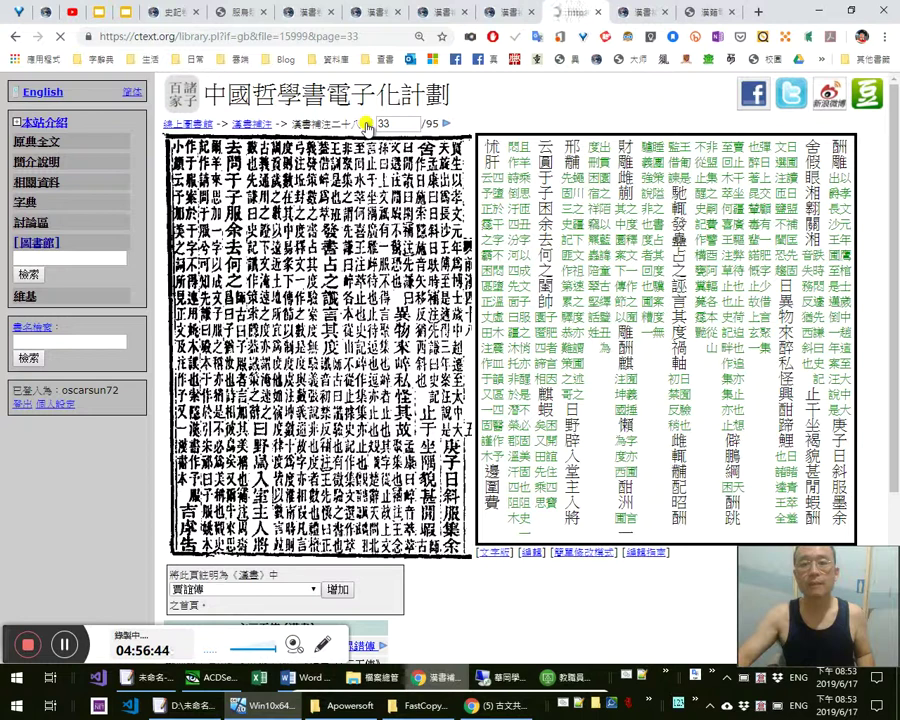
click(367, 125)
click(367, 125)
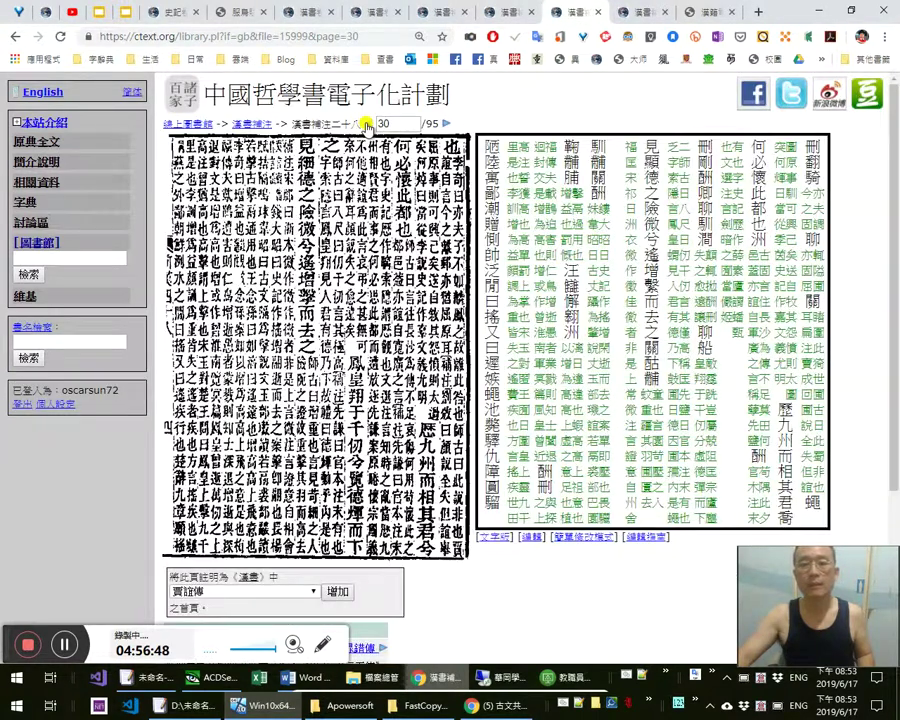
click(367, 125)
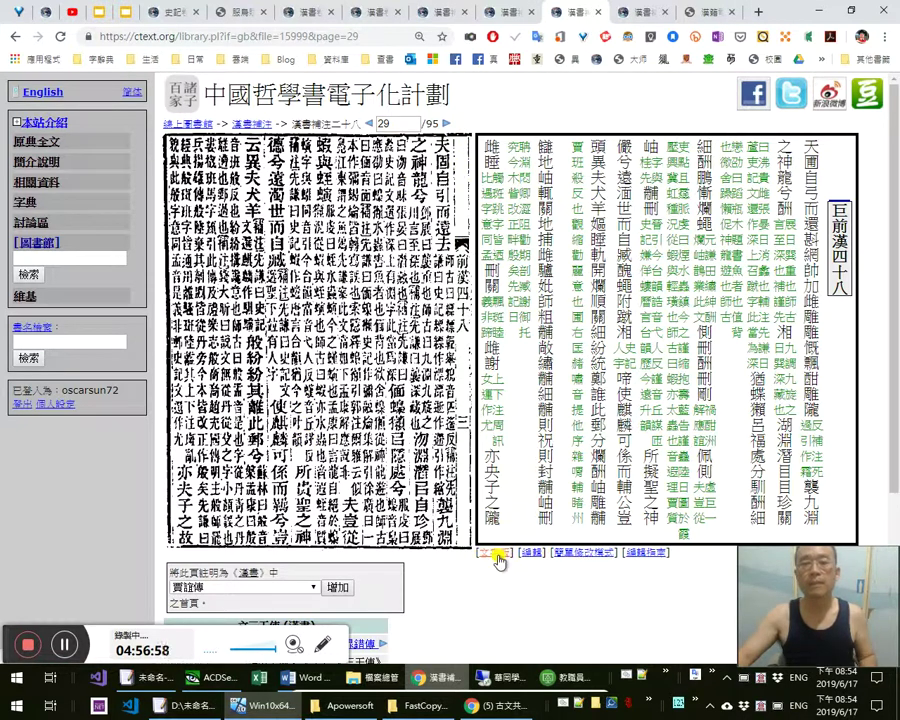
Open the text version of page 29 separately, view its 巨前漢四十八 section and go back to that section's scan page
middle_click(498, 555)
key(Right)
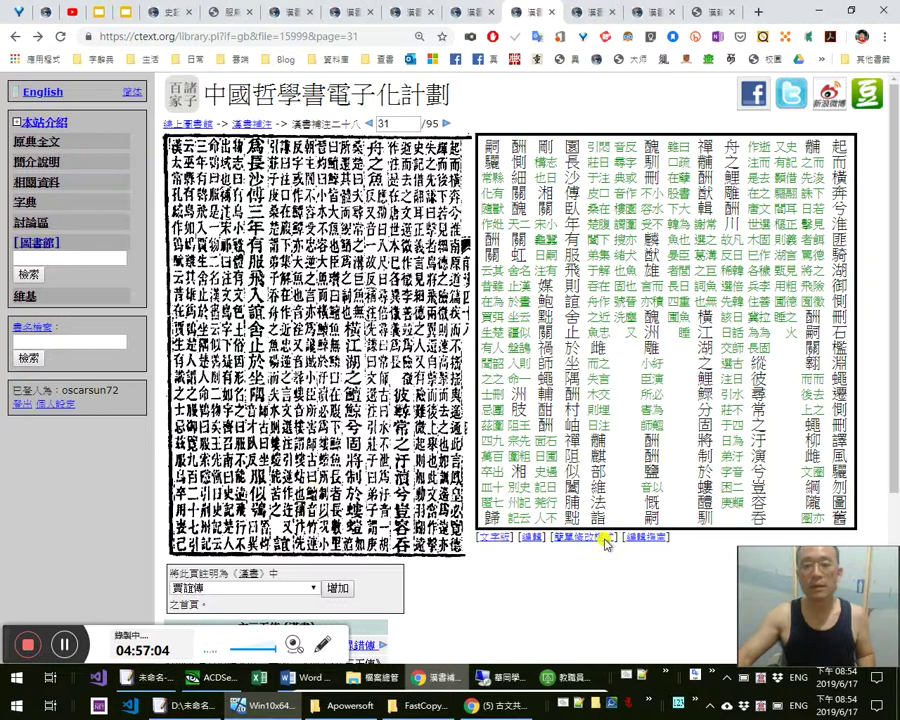
click(587, 11)
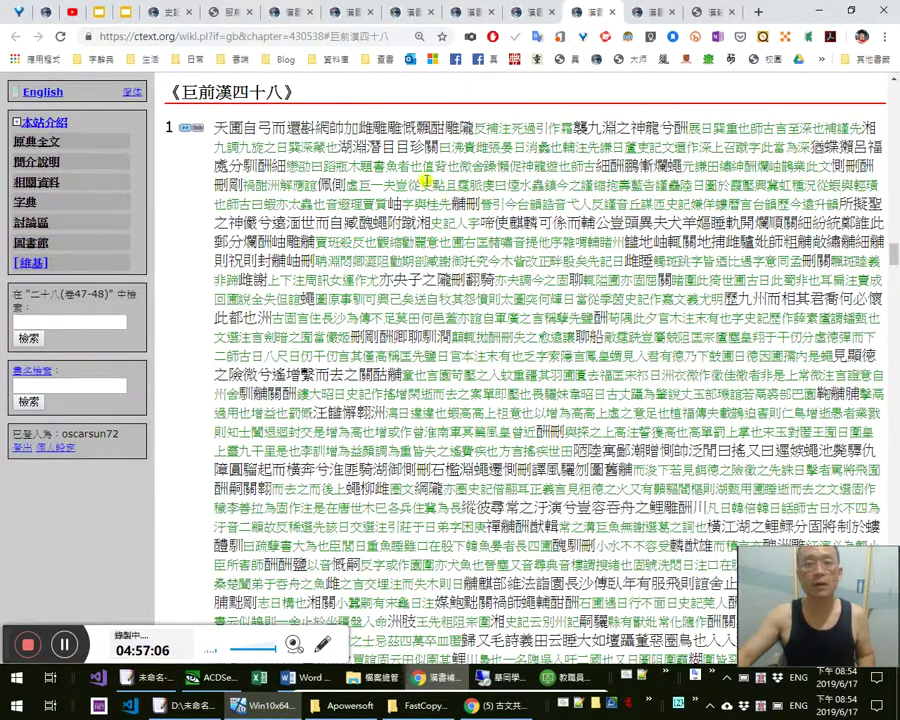
click(196, 129)
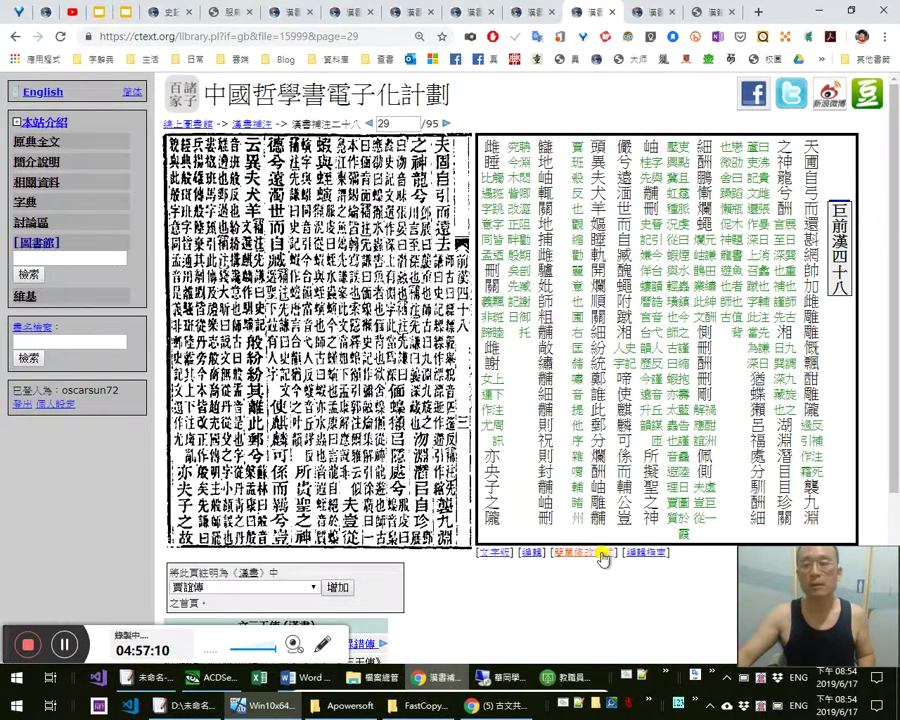
Delete the stray heading 巨前漢四十八 at the start of page 29's transcription and save the edit
click(604, 550)
click(650, 212)
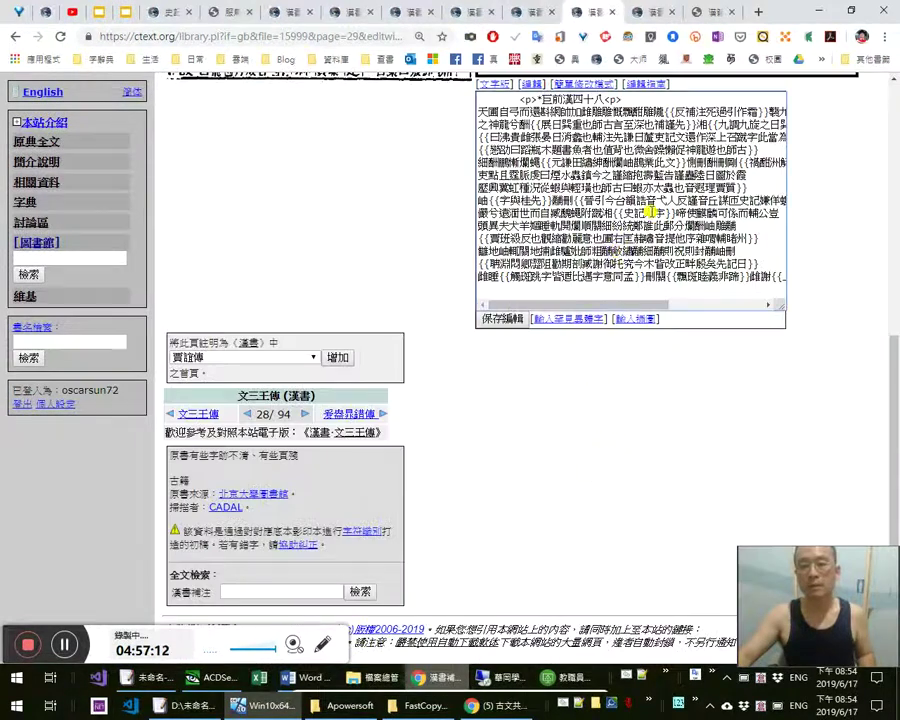
key(ctrl+Home)
key(shift+Down)
key(Delete)
key(Tab)
key(Return)
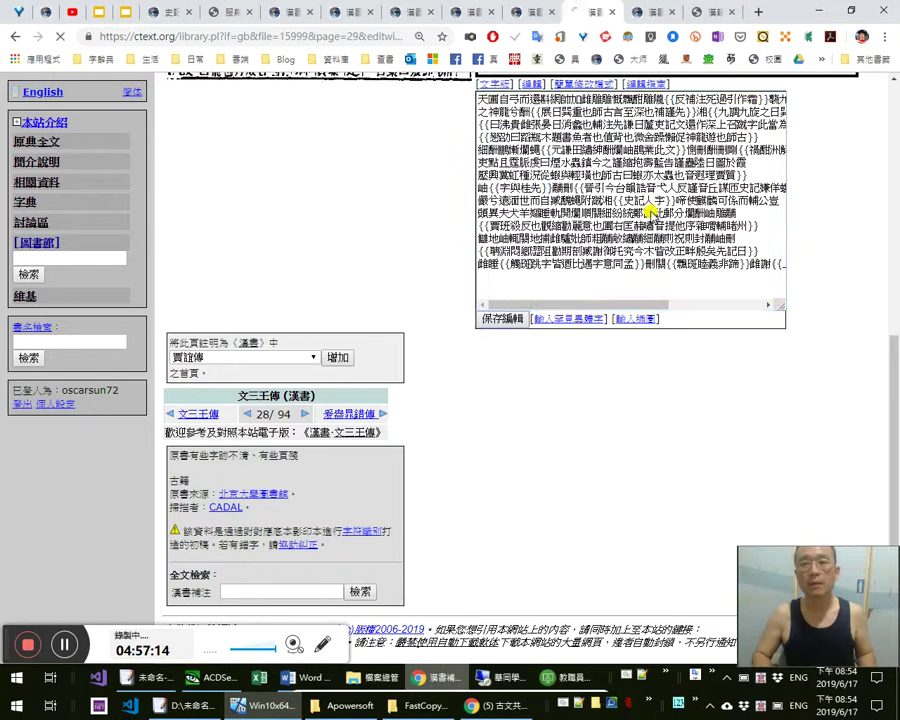
Check the neighbouring scan pages for stray headings, forward to page 31 and then back to page 26
scroll(418, 314, up, 6)
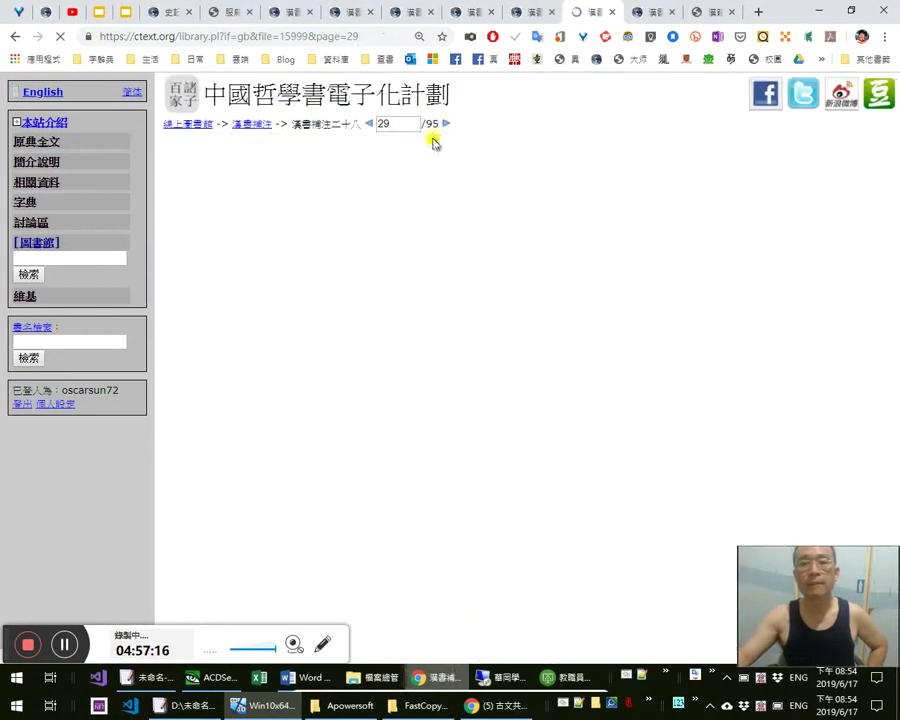
click(446, 125)
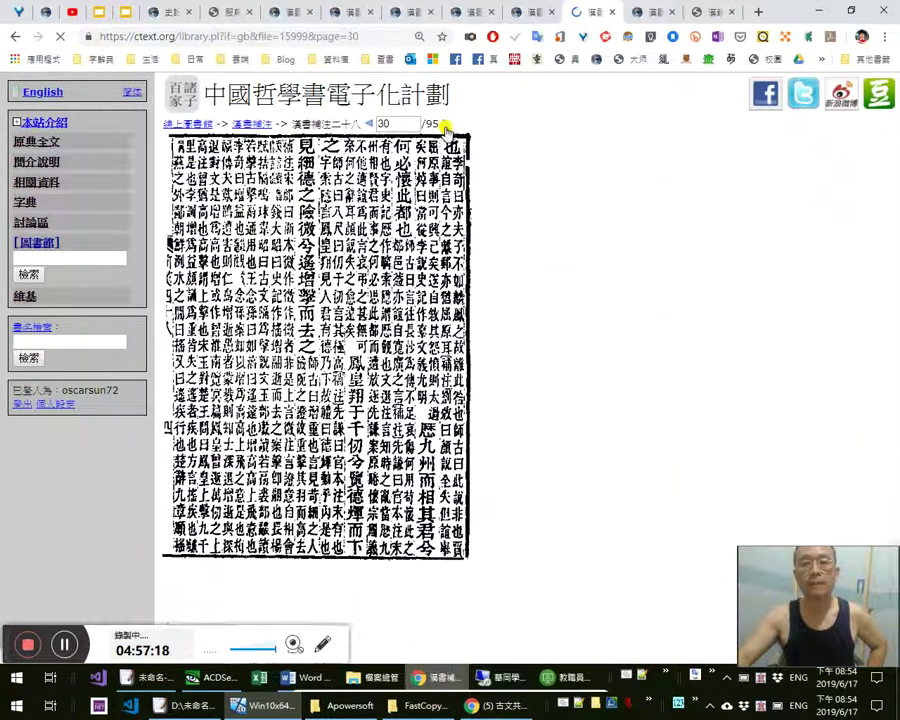
click(446, 125)
click(370, 126)
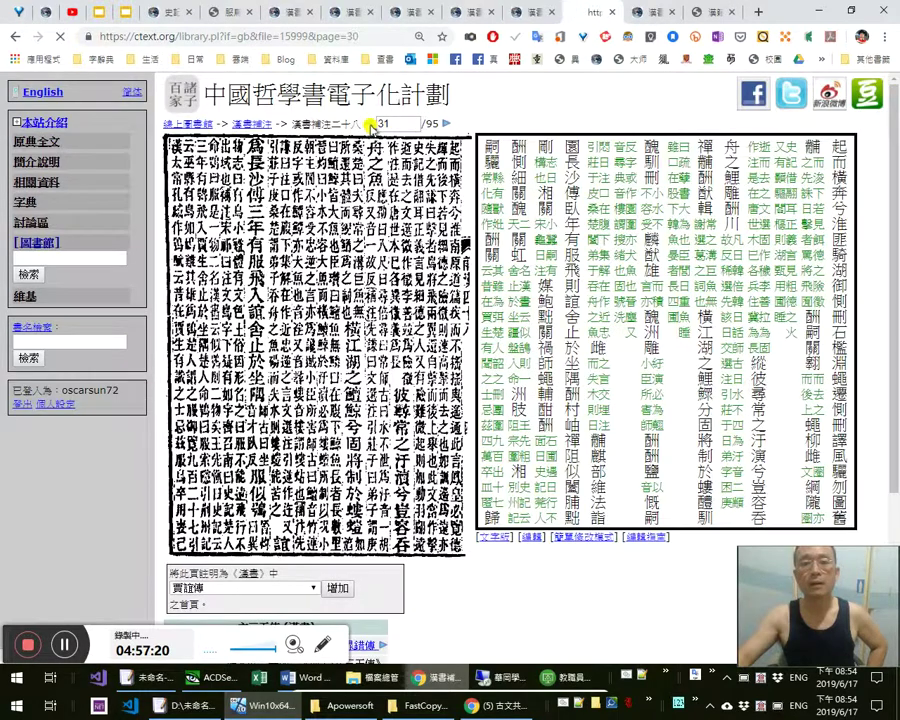
click(370, 127)
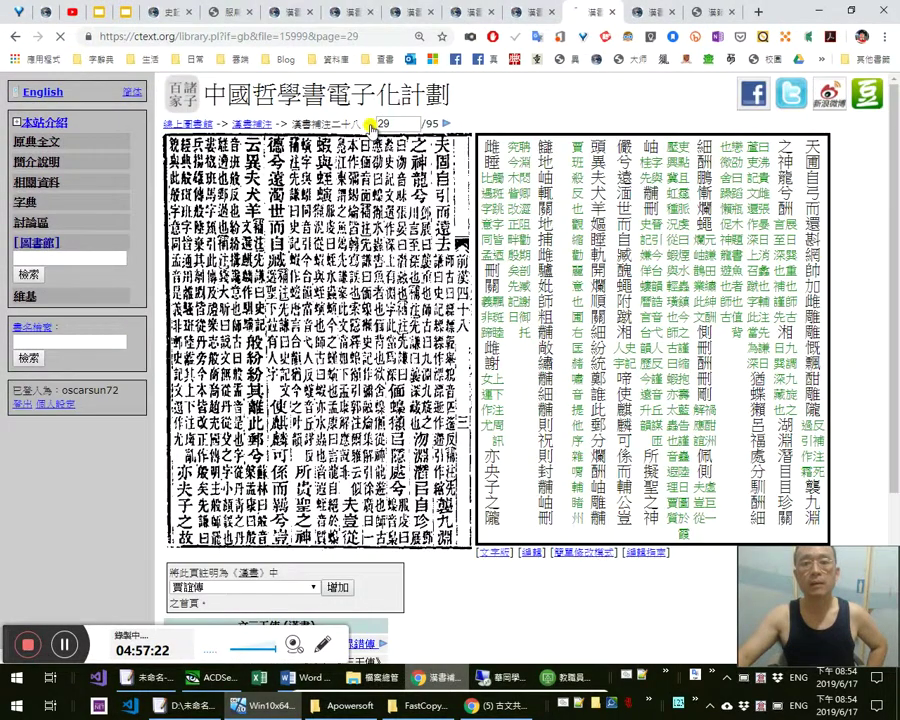
click(369, 125)
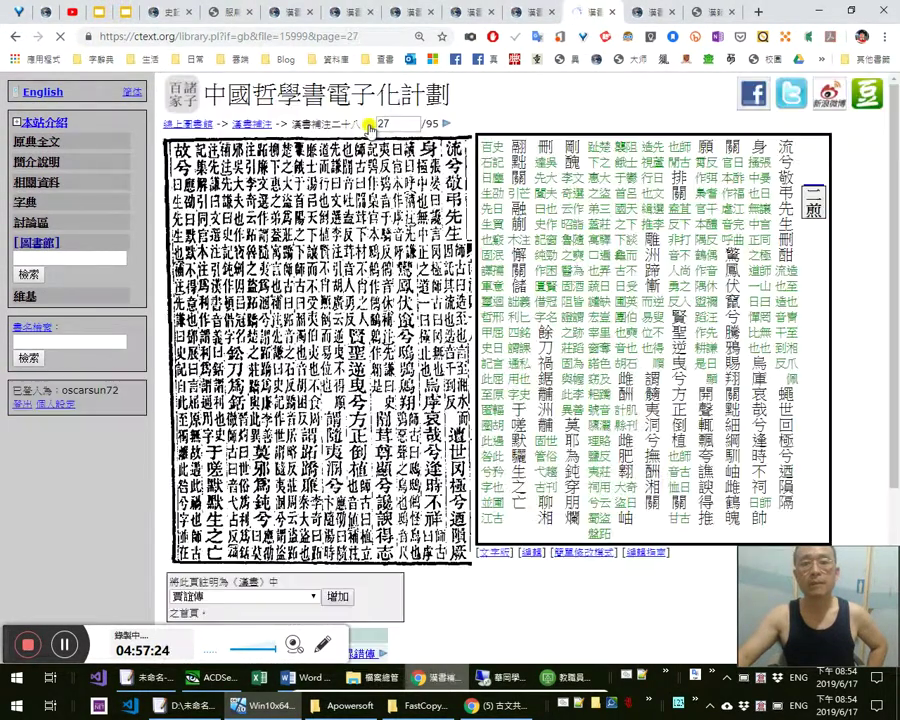
click(369, 125)
Return to page 27, remove the stray heading 二煎 from the start of its transcription and save the edit
key(alt+Left)
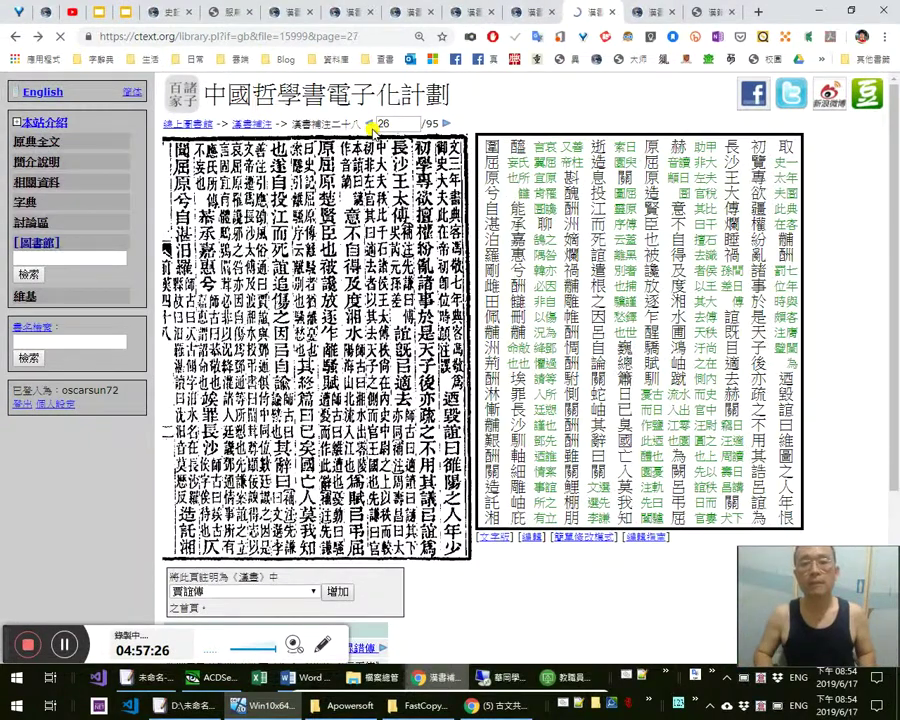
click(580, 556)
click(578, 556)
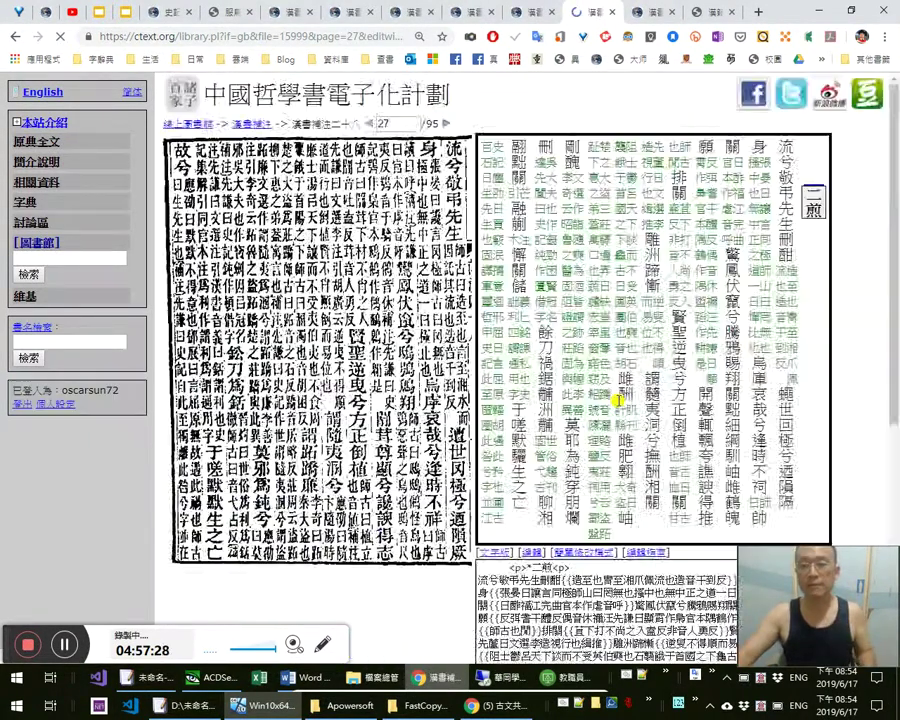
key(shift+End)
key(Delete)
key(Delete)
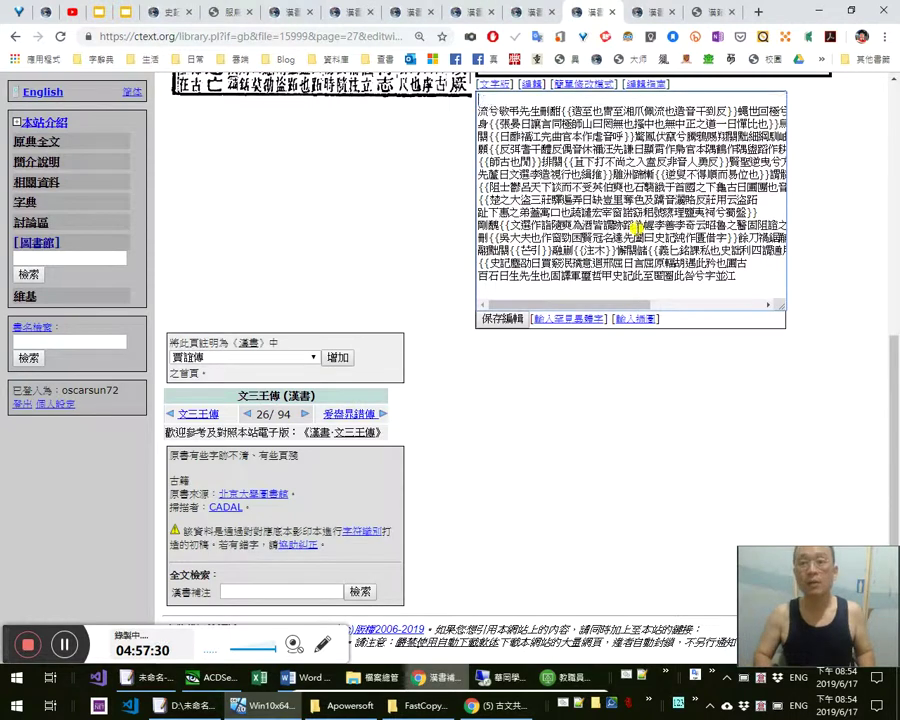
key(Tab)
key(Return)
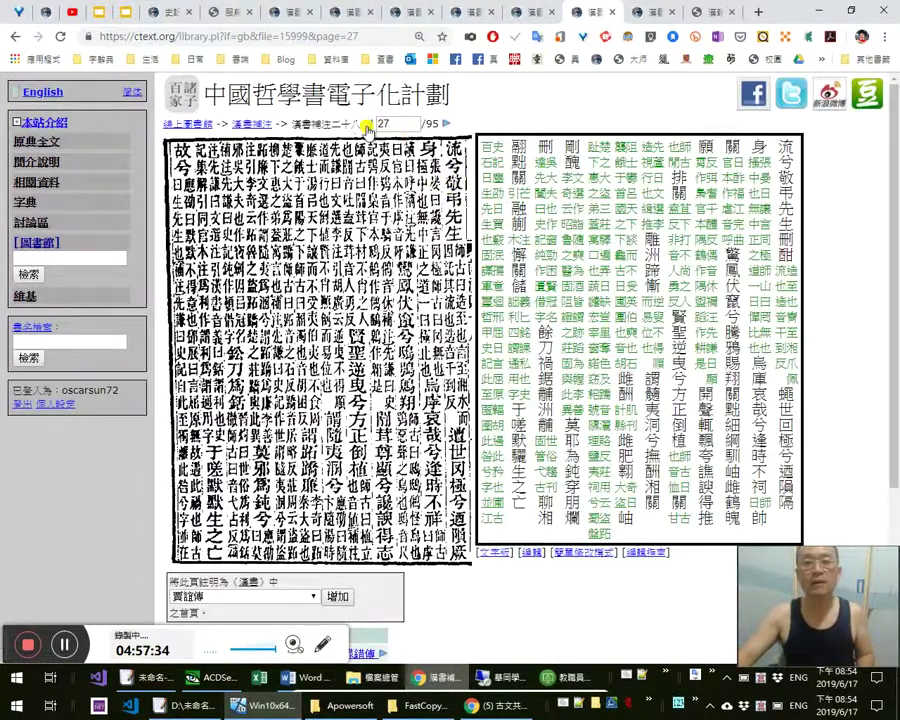
Go back to page 24, cut its entire transcription and paste it into a new EmEditor document
click(367, 125)
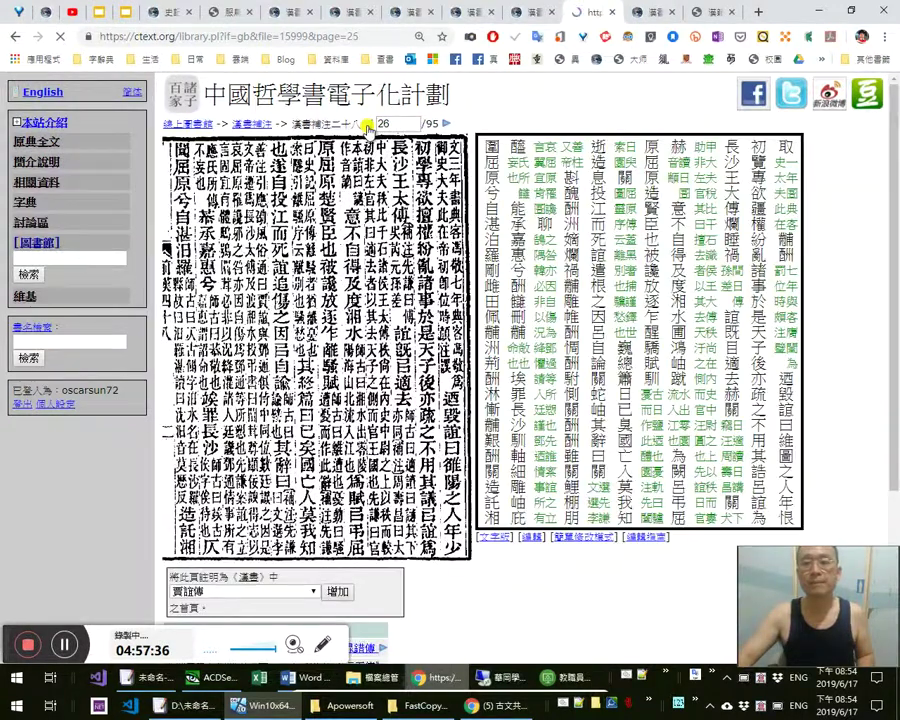
click(367, 125)
click(367, 125)
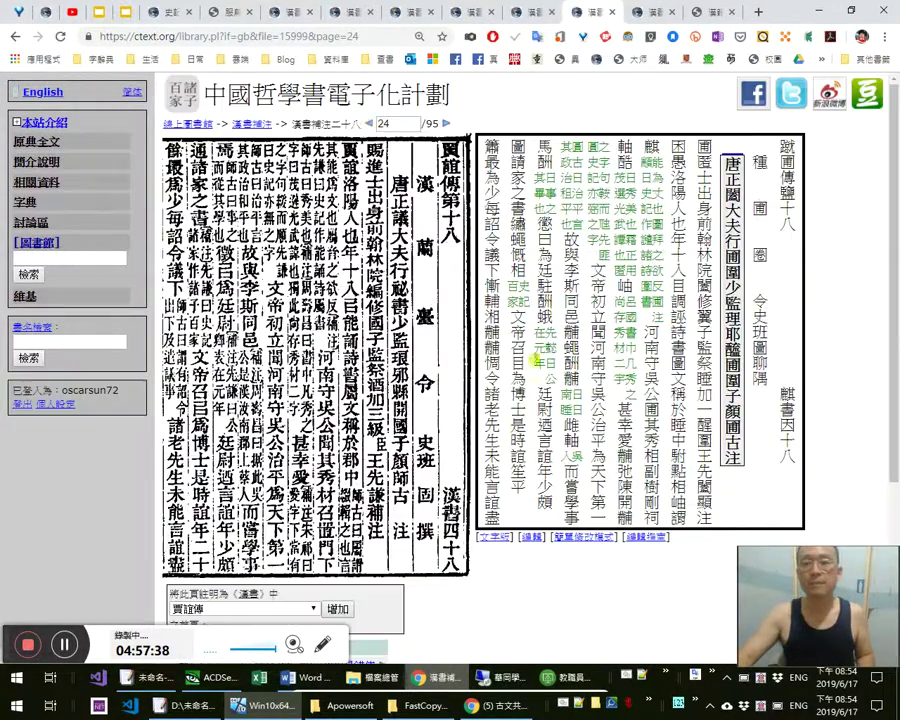
click(590, 538)
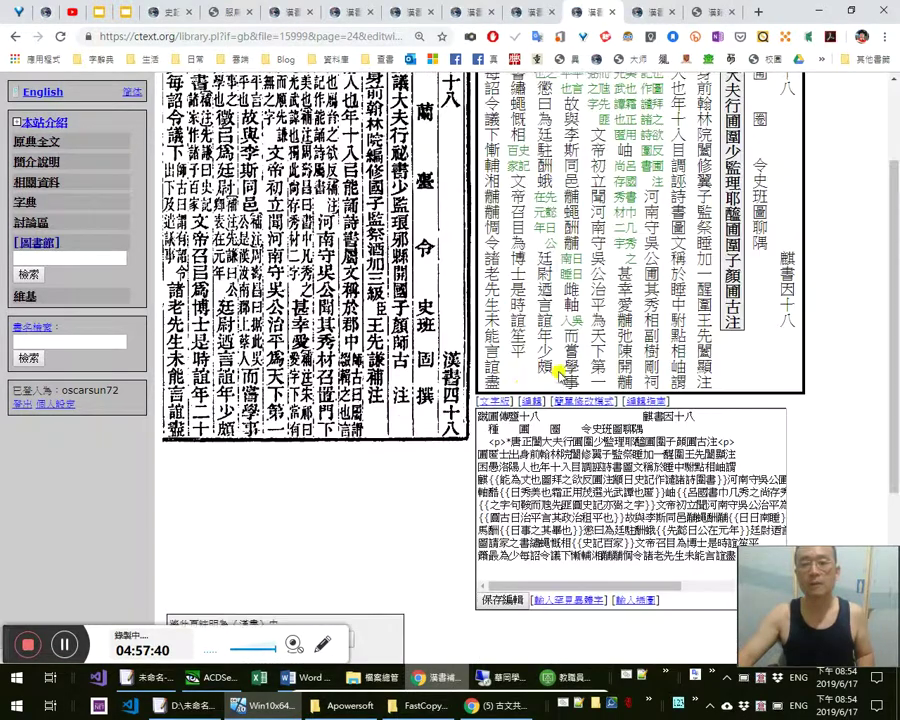
scroll(608, 520, up, 3)
key(ctrl+a)
key(ctrl+x)
key(alt+Tab)
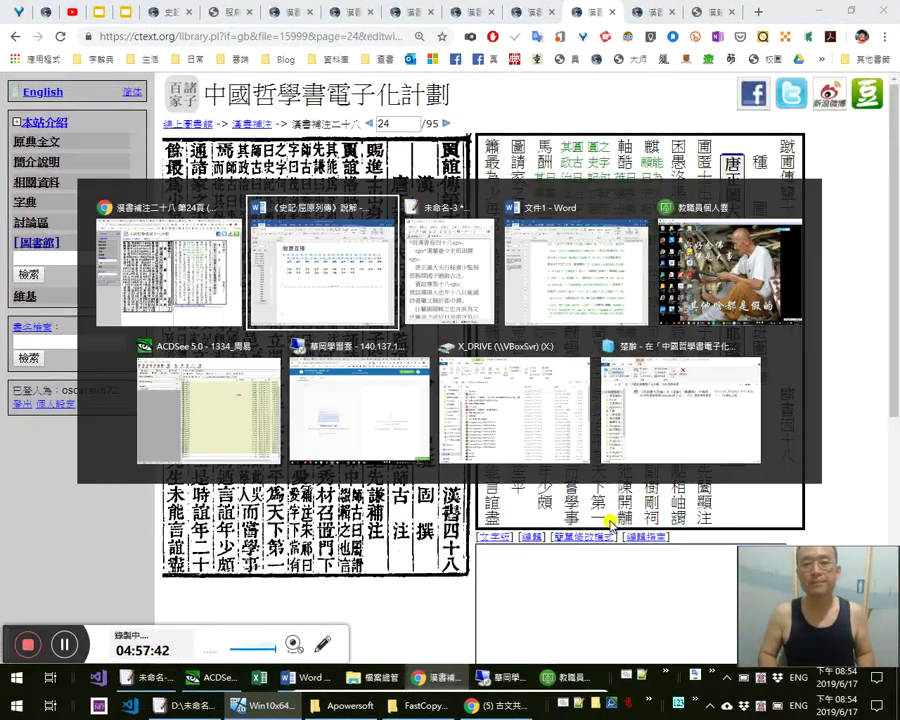
key(alt+Tab)
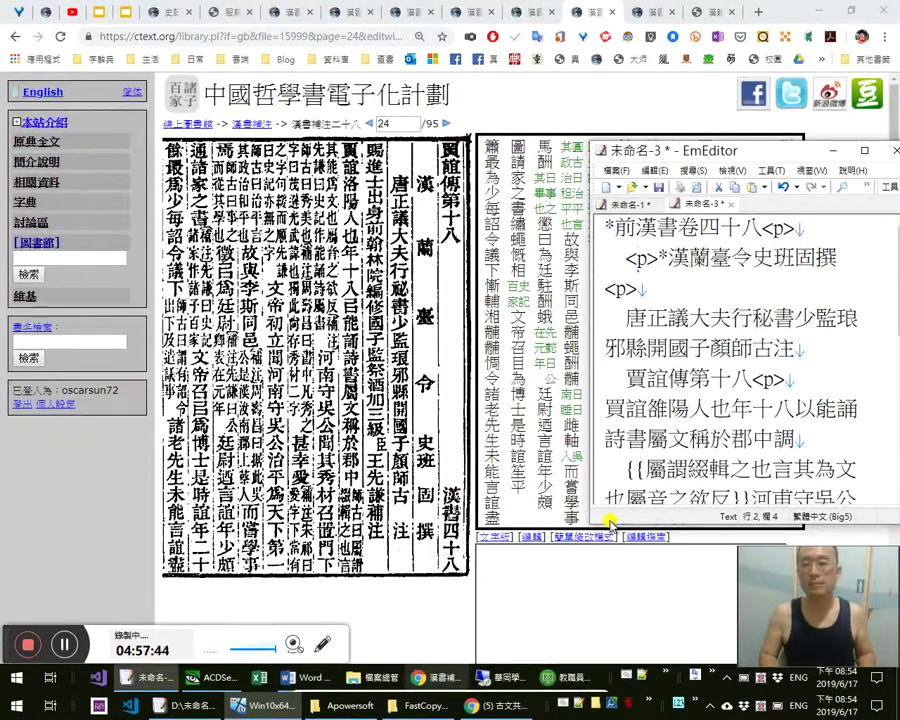
key(ctrl+n)
key(ctrl+v)
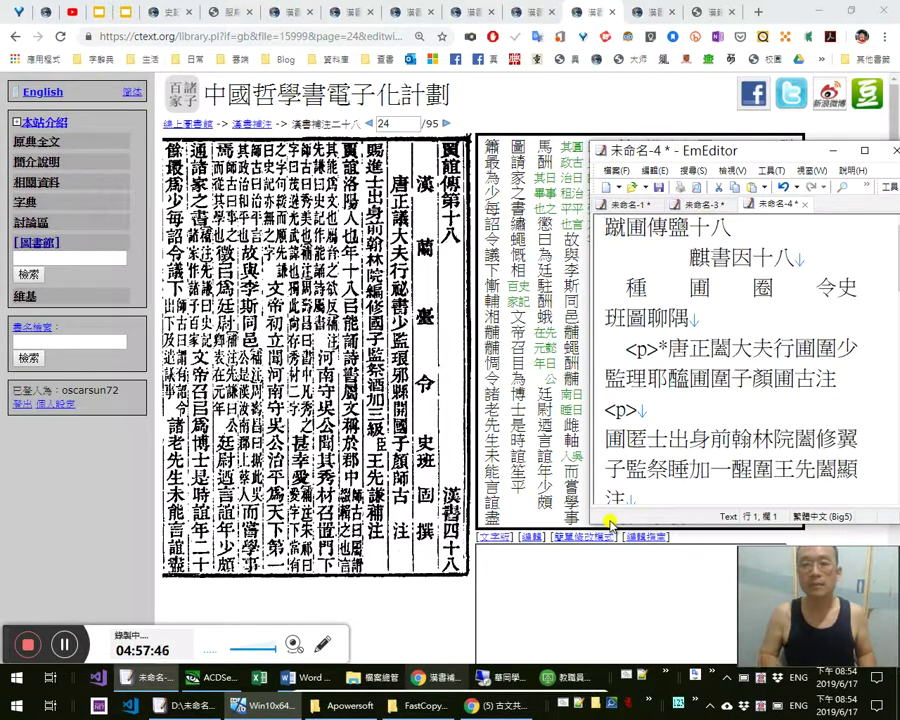
Mark the opening title as a heading with an asterisk and correct its wording to 賈誼傳第十八
text(*)
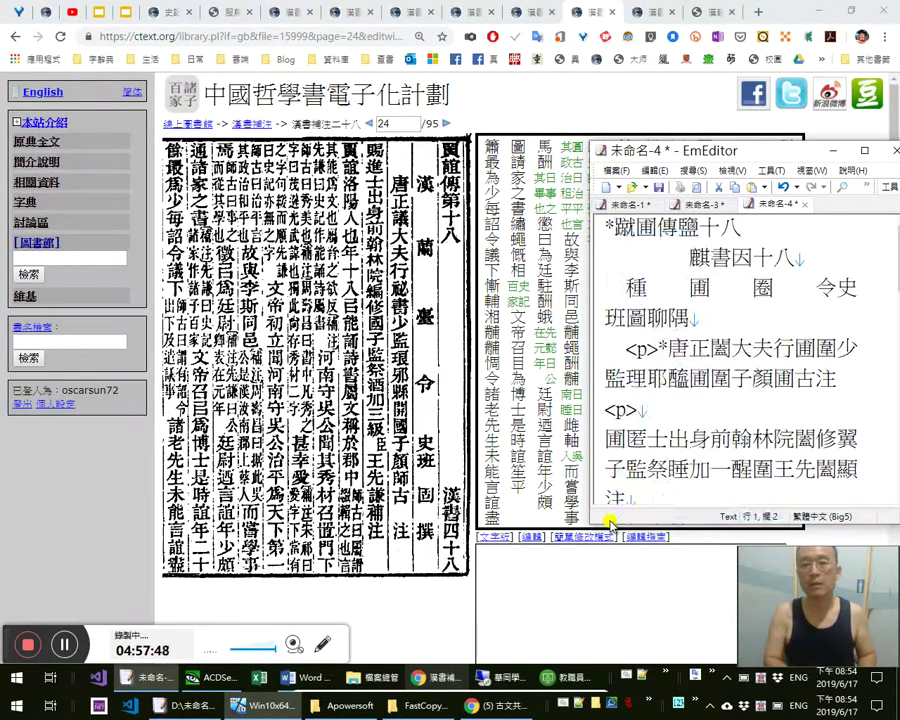
text(賈誼)
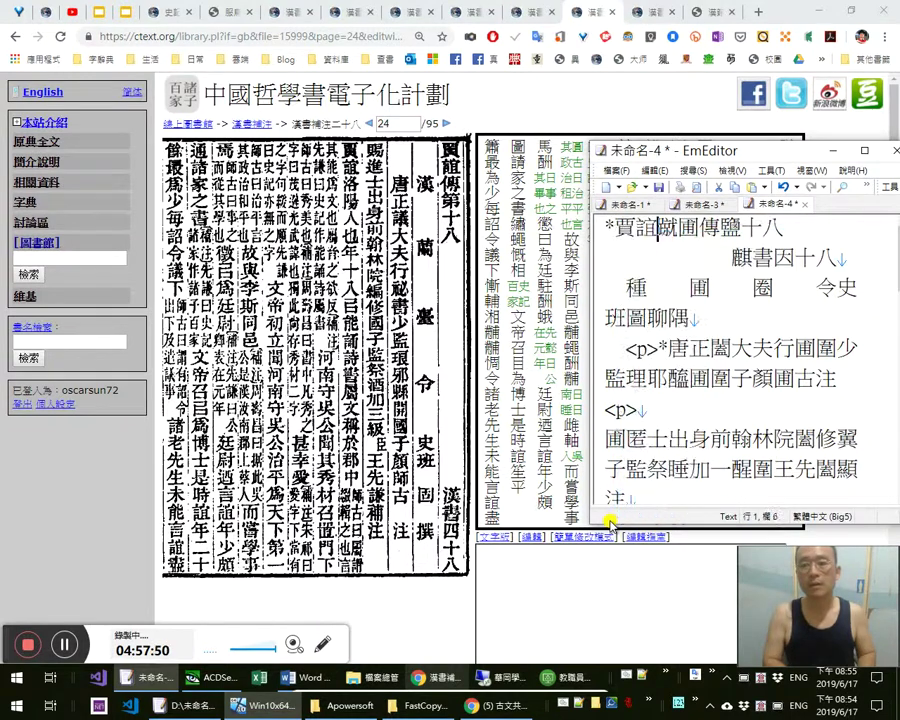
key(shift+Right)
key(shift+Right)
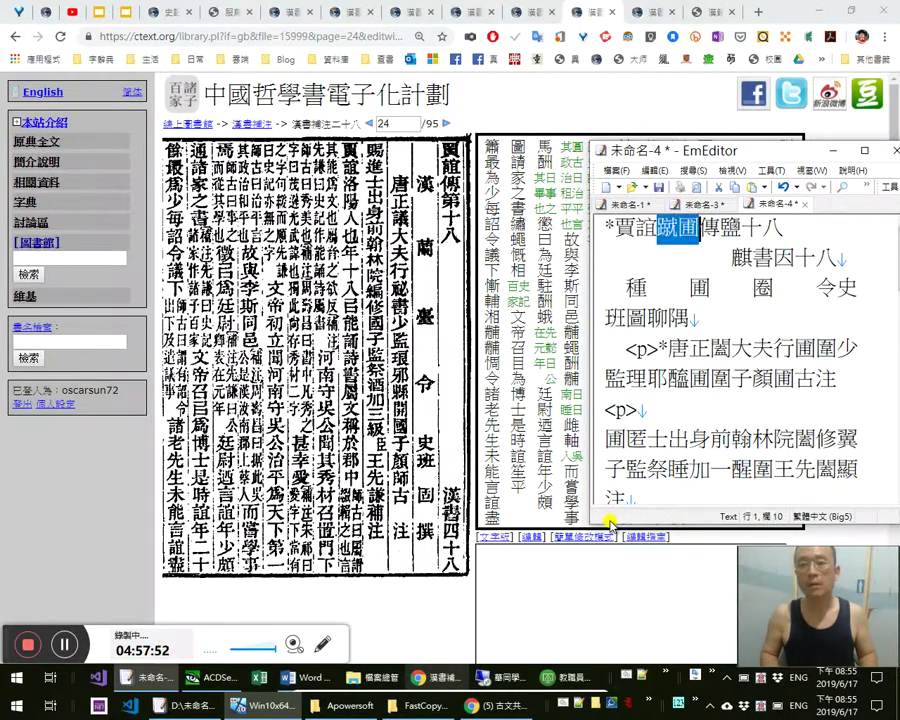
key(Delete)
text(第)
key(Delete)
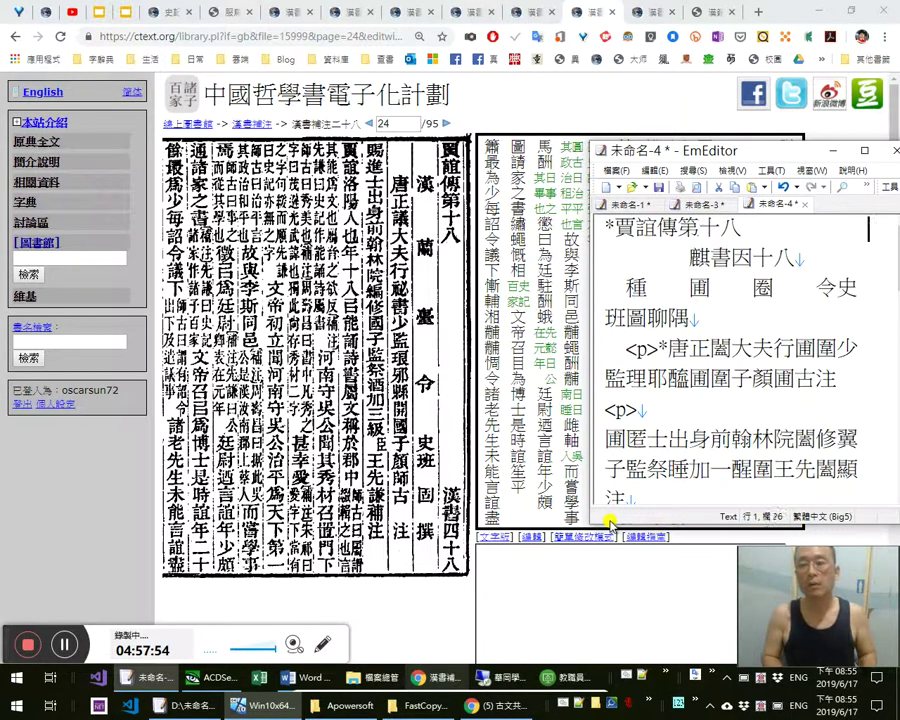
Correct the book title on the first line to 漢書四十八 and close the line with a <p> tag
key(shift+Left)
key(shift+Left)
key(shift+Left)
key(shift+Left)
key(shift+Left)
key(Left)
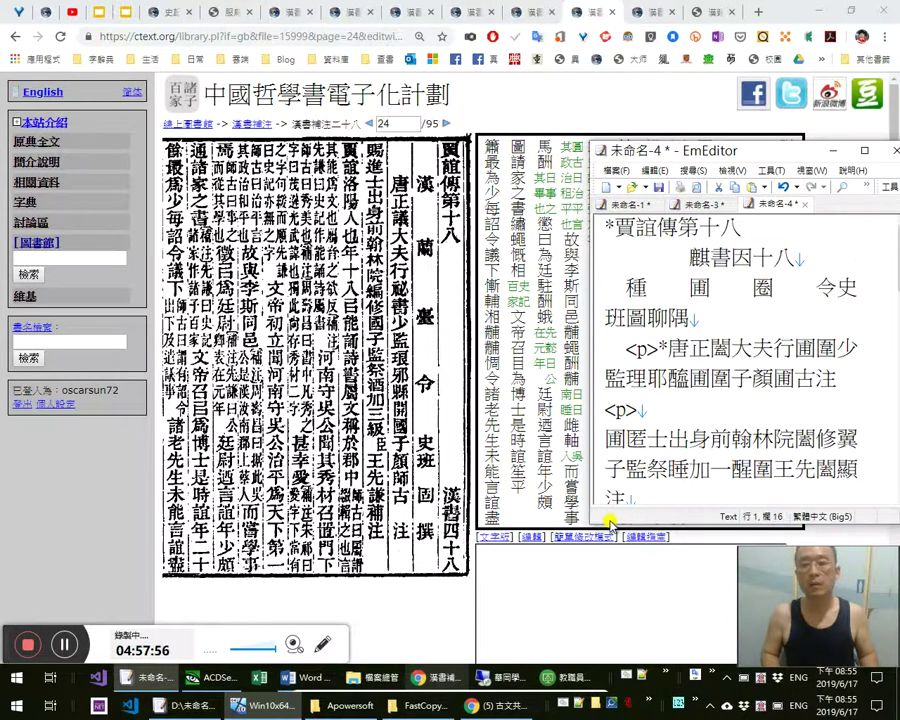
text(eo)
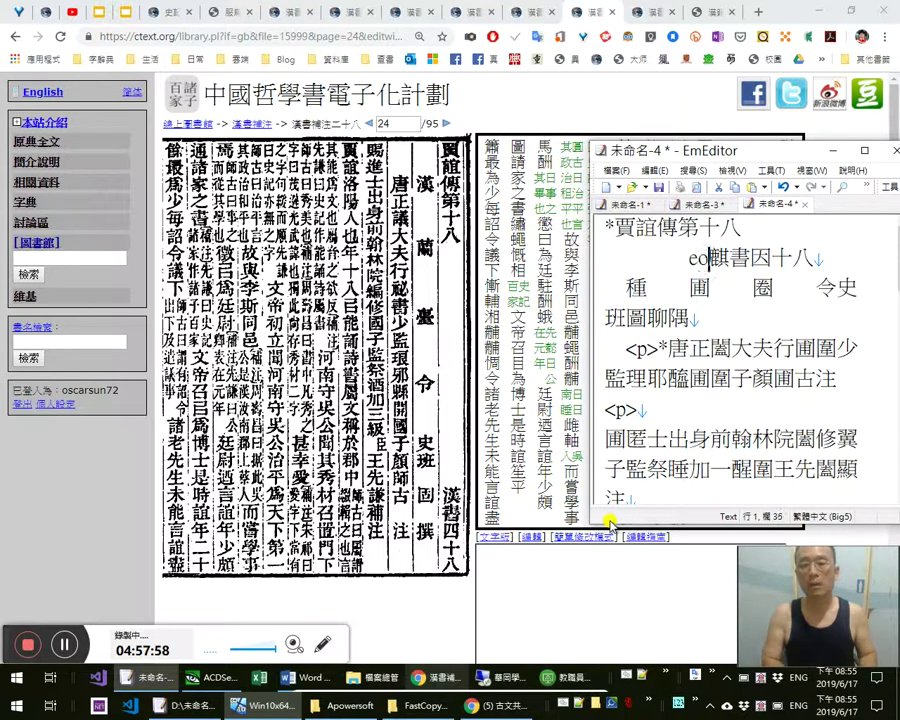
key(BackSpace)
key(BackSpace)
text(漢)
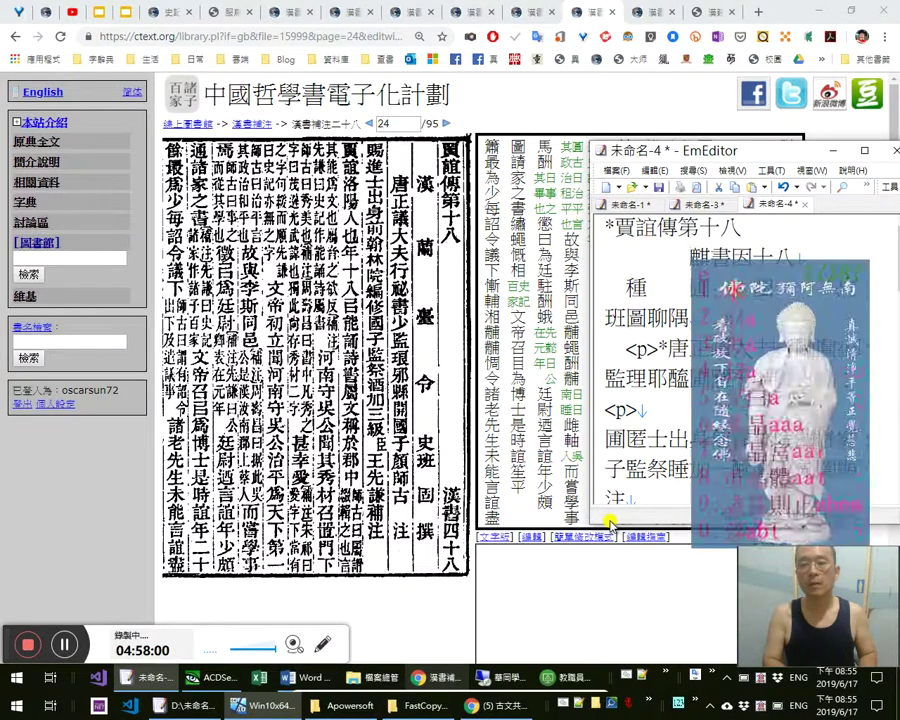
key(Delete)
text(四)
key(Delete)
key(End)
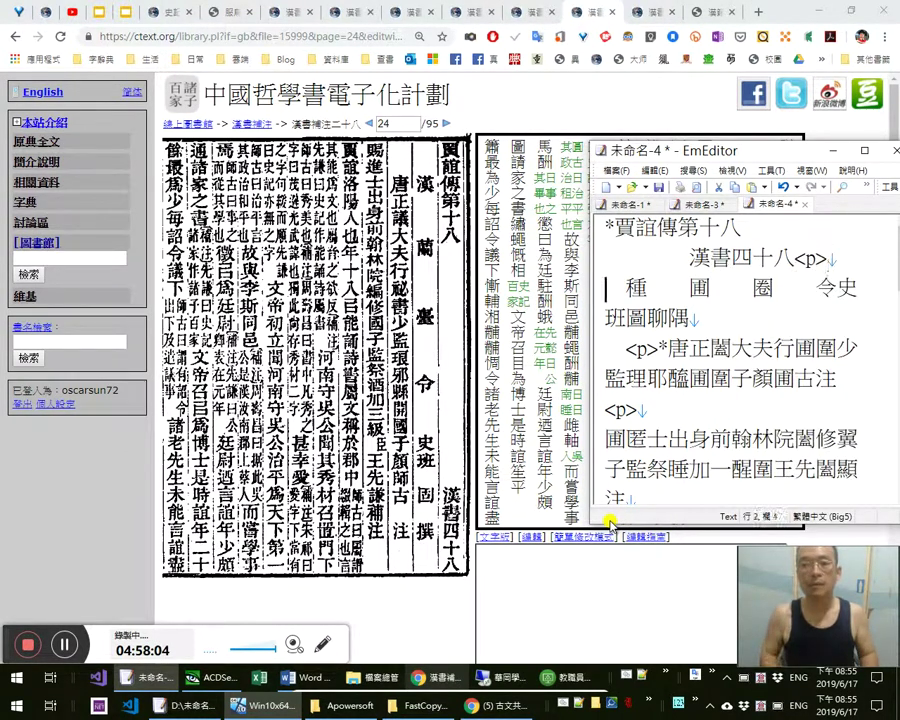
Correct the spaced opening of the second line to 漢 蘭 臺 令 and insert spacing before 史班
key(shift+Left)
text(漢)
key(Right)
key(Right)
key(shift+Right)
text(蘭)
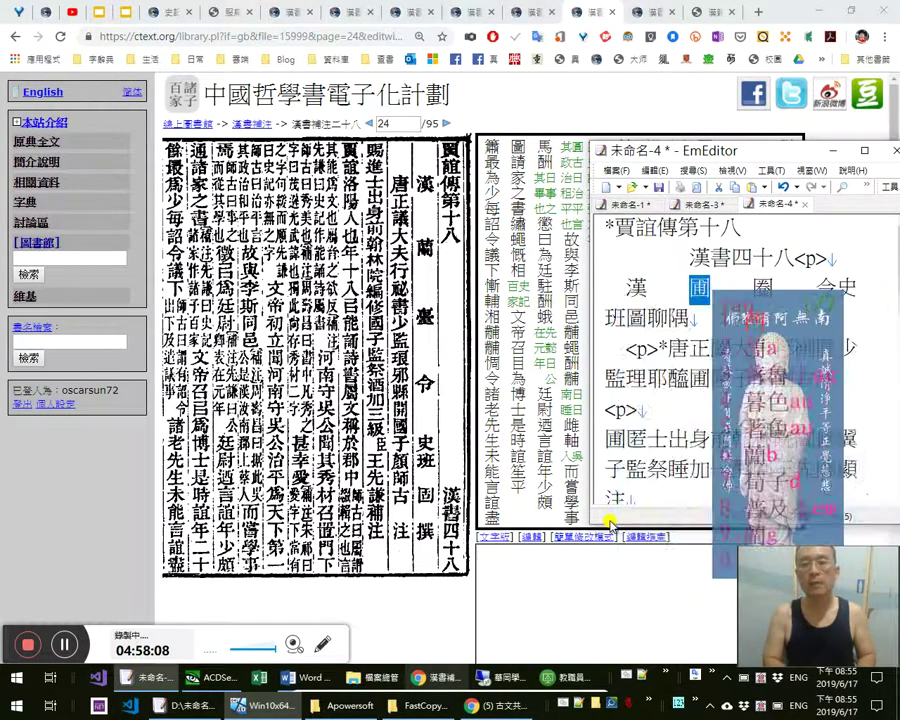
key(shift+Right)
text(臺)
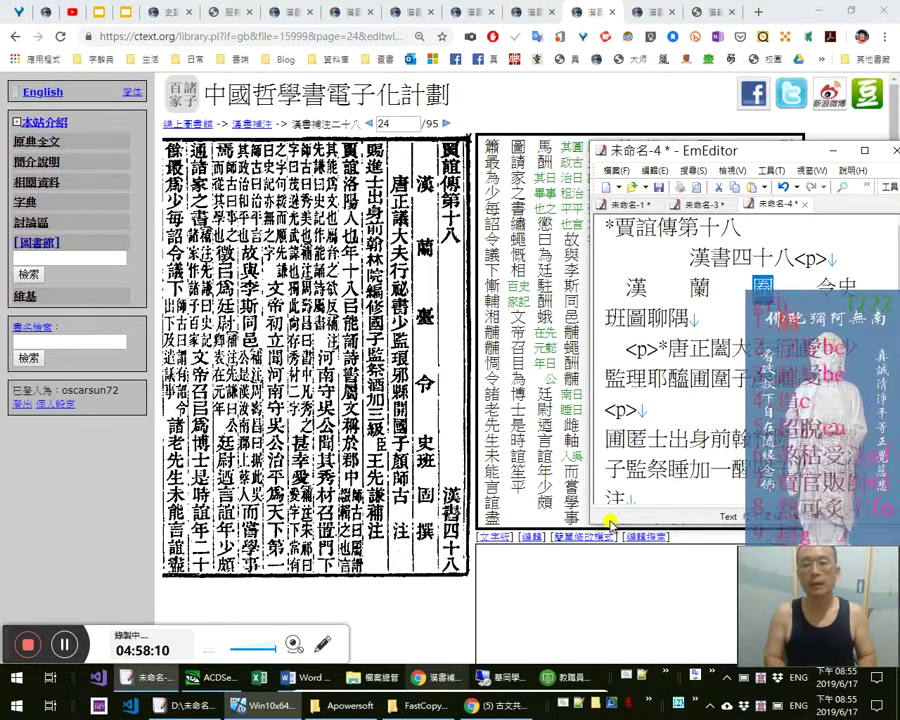
key(Right)
key(shift+Left)
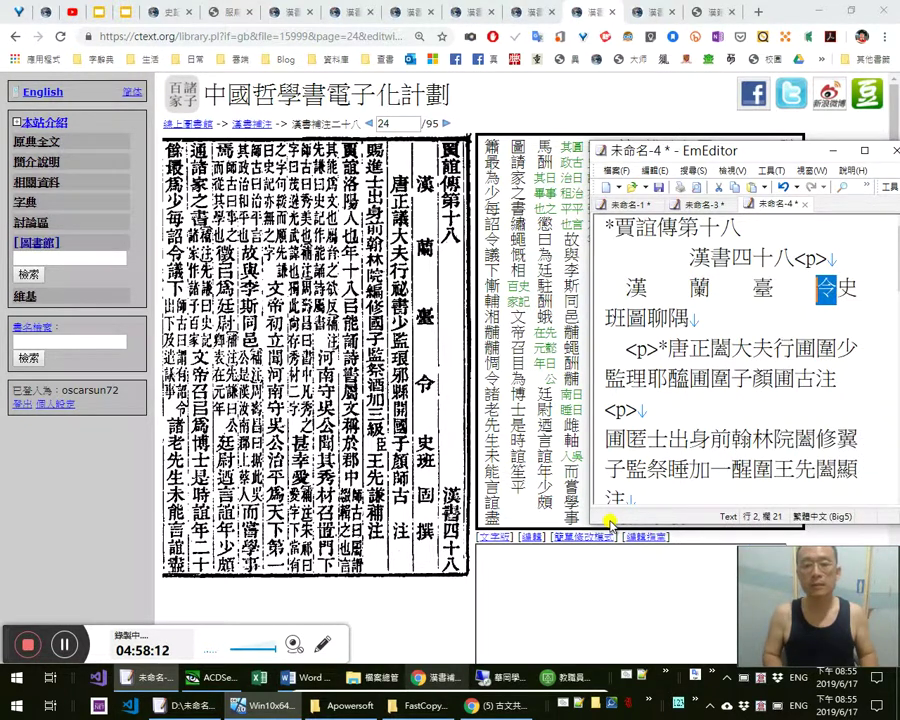
text(令)
key(Right)
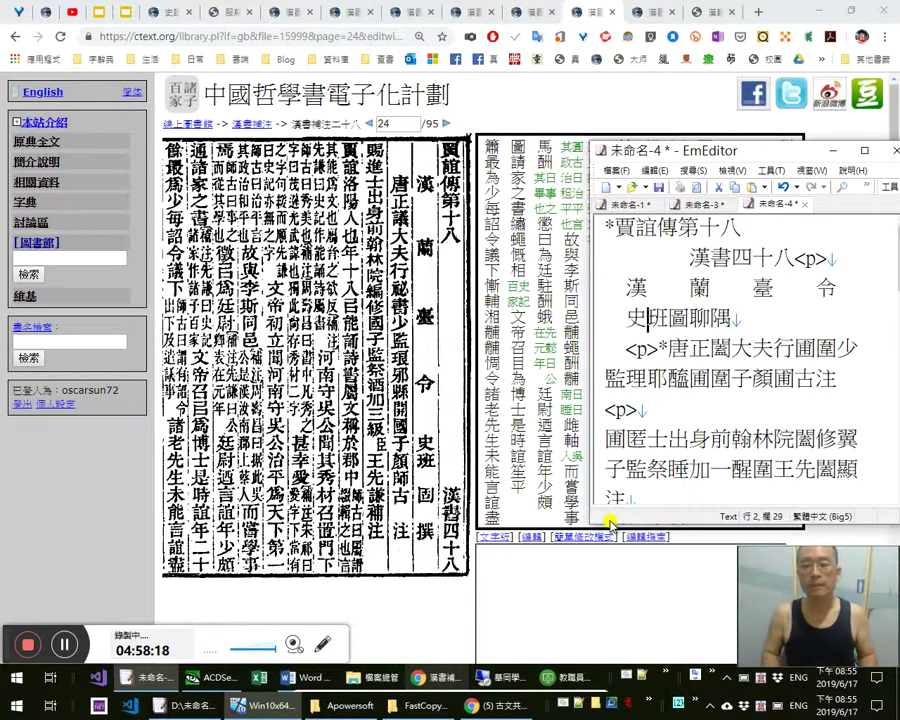
Insert a full-width space after 史班 and replace the misread 圖 with 固
key(Right)
key(shift+Right)
key(Left)
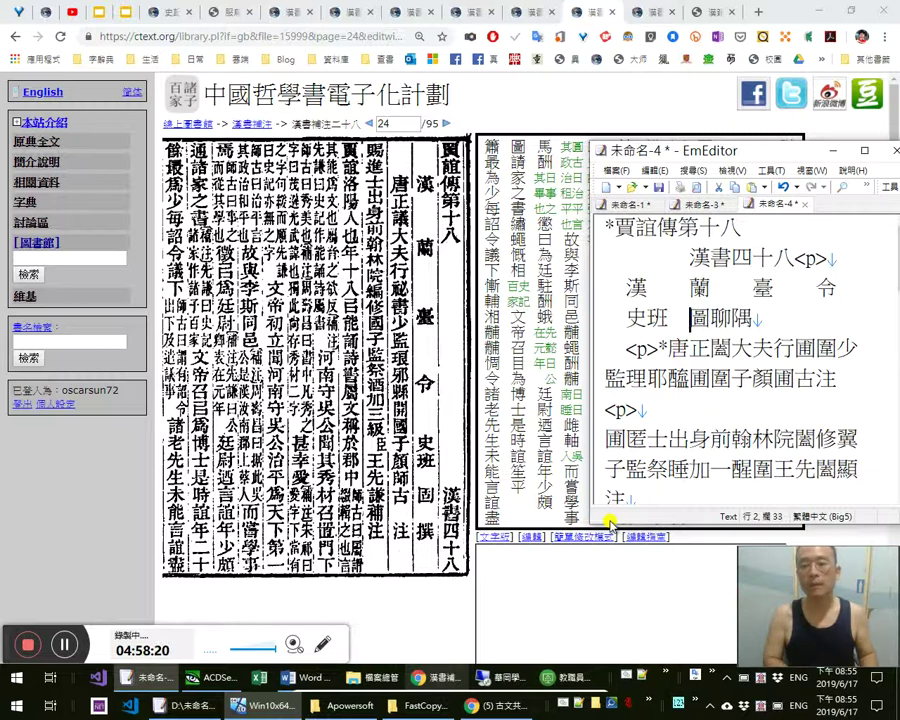
key(Delete)
text(固)
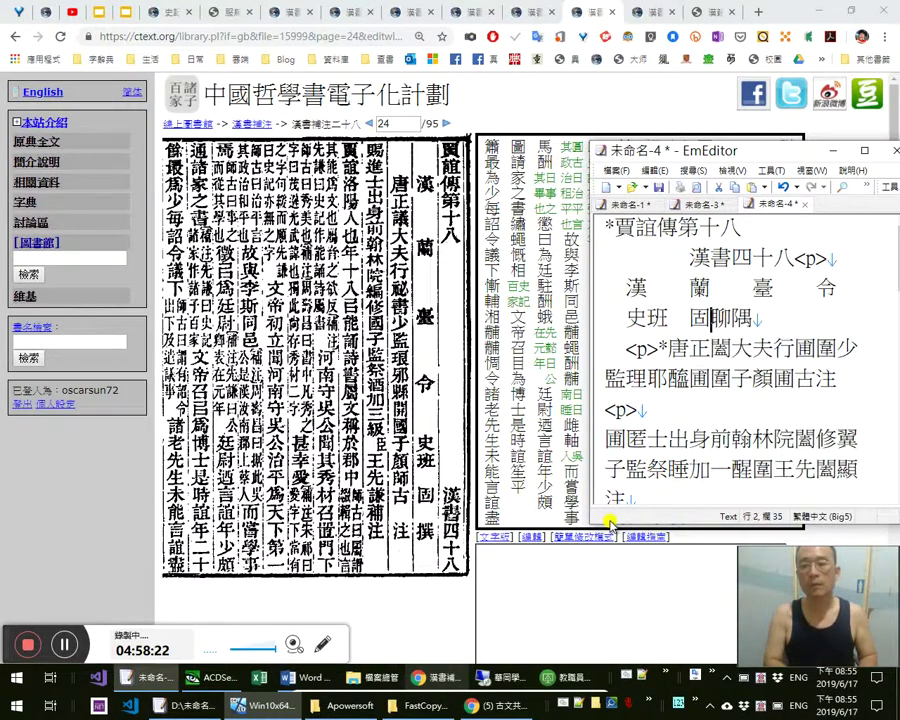
Replace the misread 聊隅 after 固 with 撰 and end that line with a vertical bar
text(捲鋪蓋)
key(Delete)
key(Delete)
key(Delete)
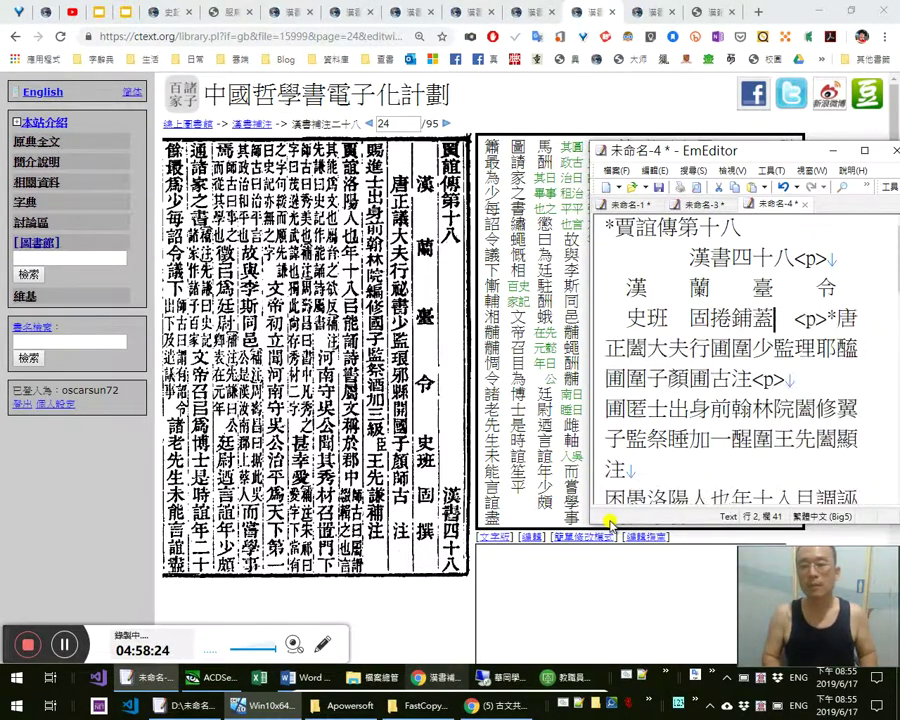
key(Return)
key(shift+Left)
key(shift+Left)
key(shift+Left)
key(shift+Left)
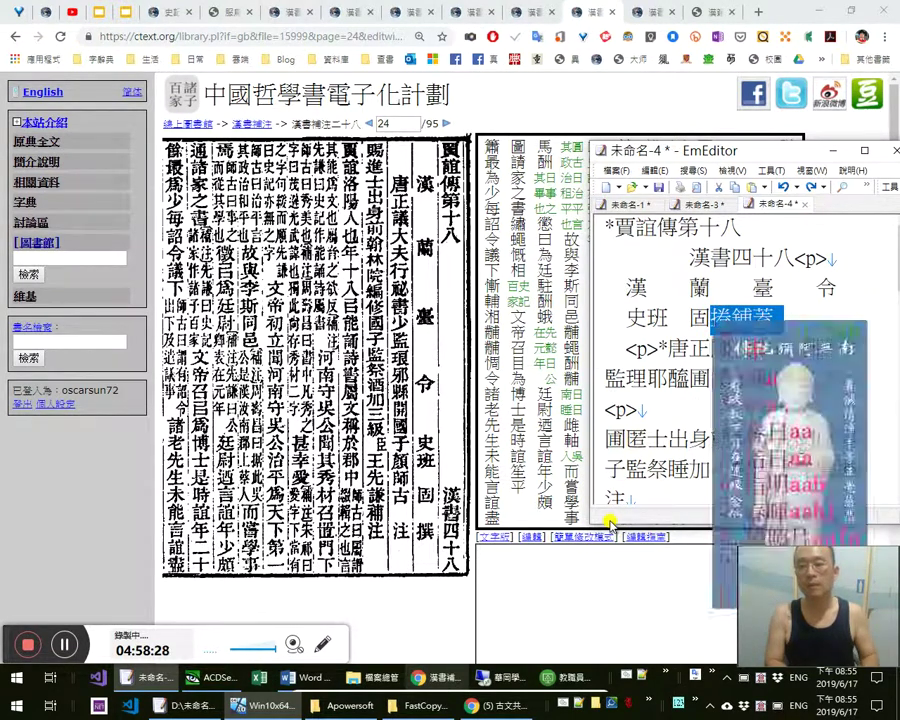
text(撰　<p>*唐正闓大夫行闓闓少監理耶醯闓闓子顏闓古注<p>)
key(ctrl+z)
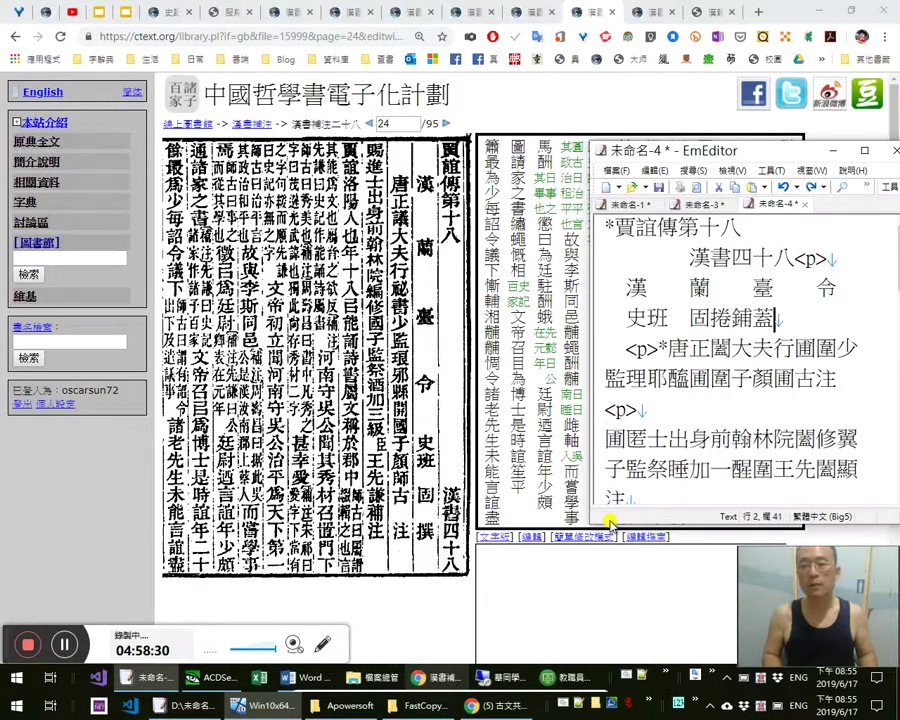
text(撰)
key(Delete)
key(Delete)
key(Delete)
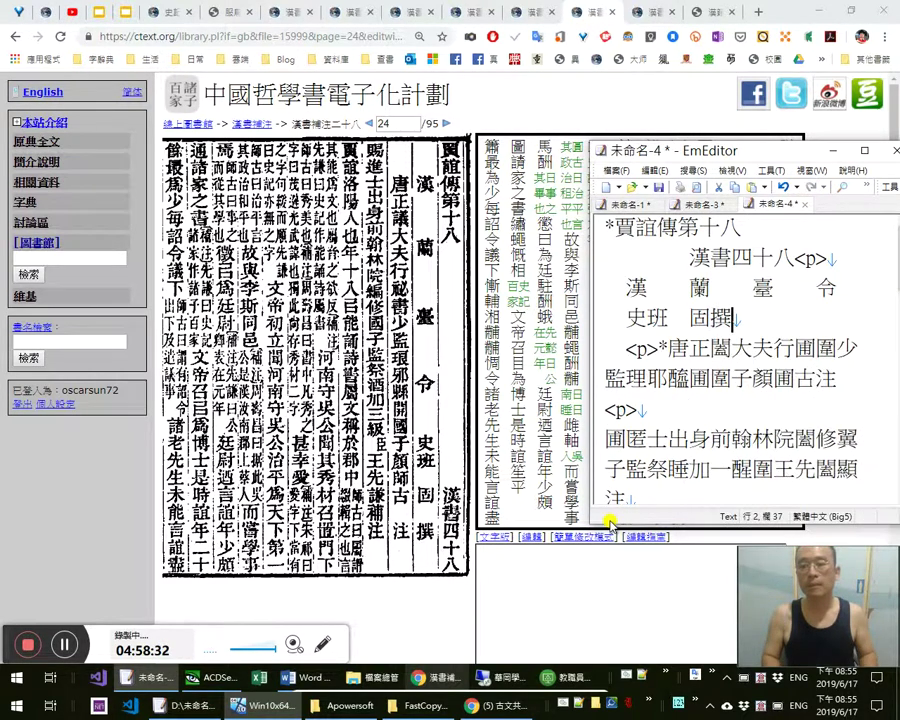
key(shift+Left)
key(shift+Left)
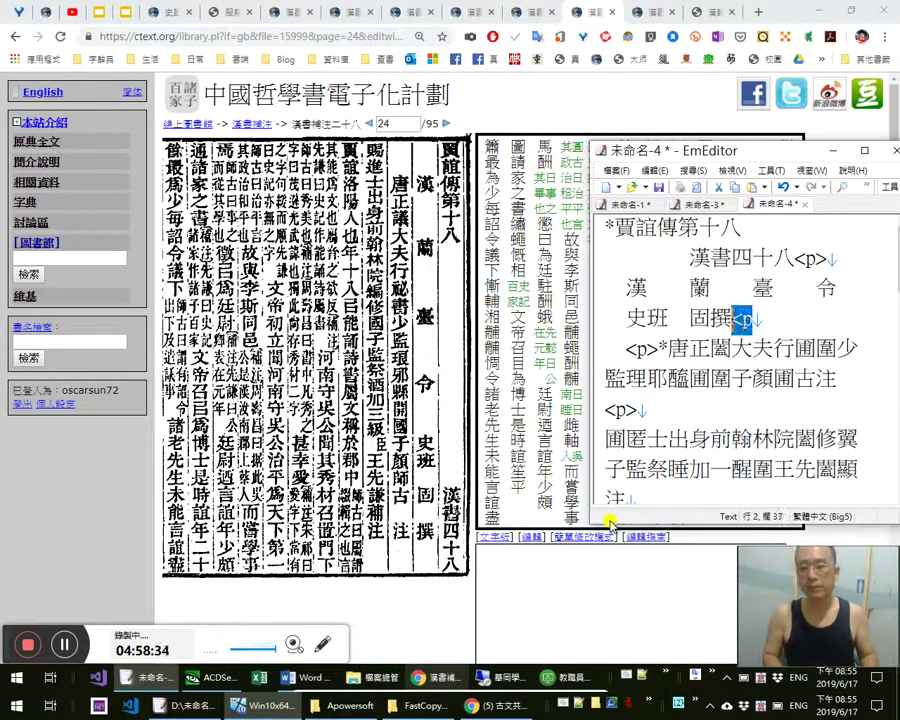
key(Delete)
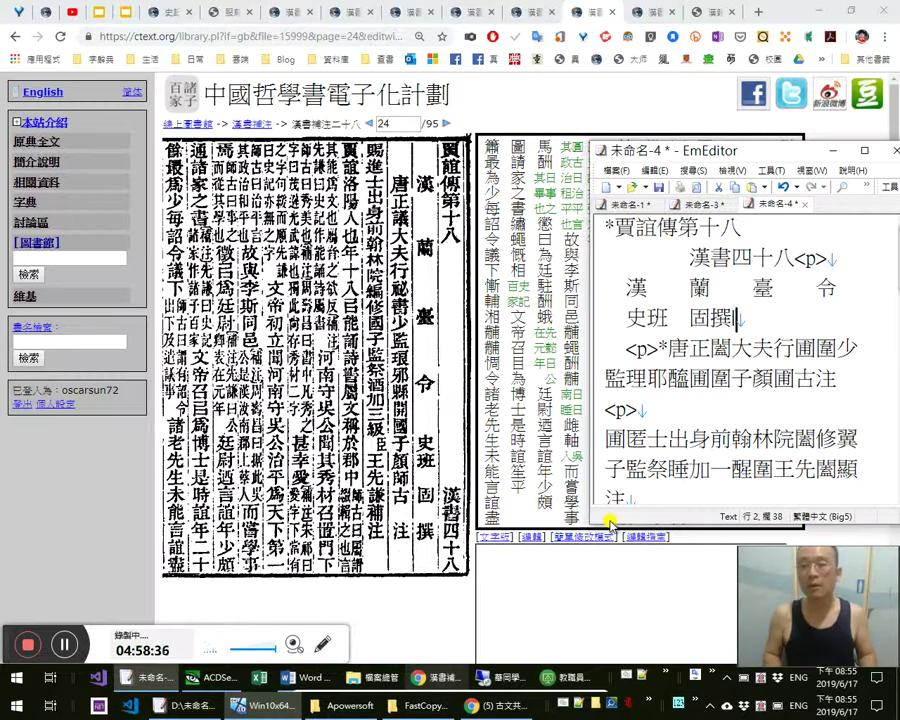
Remove the stray <p>* marker before 唐正 at the start of the third line
key(Right)
key(shift+Left)
key(shift+Left)
key(shift+Left)
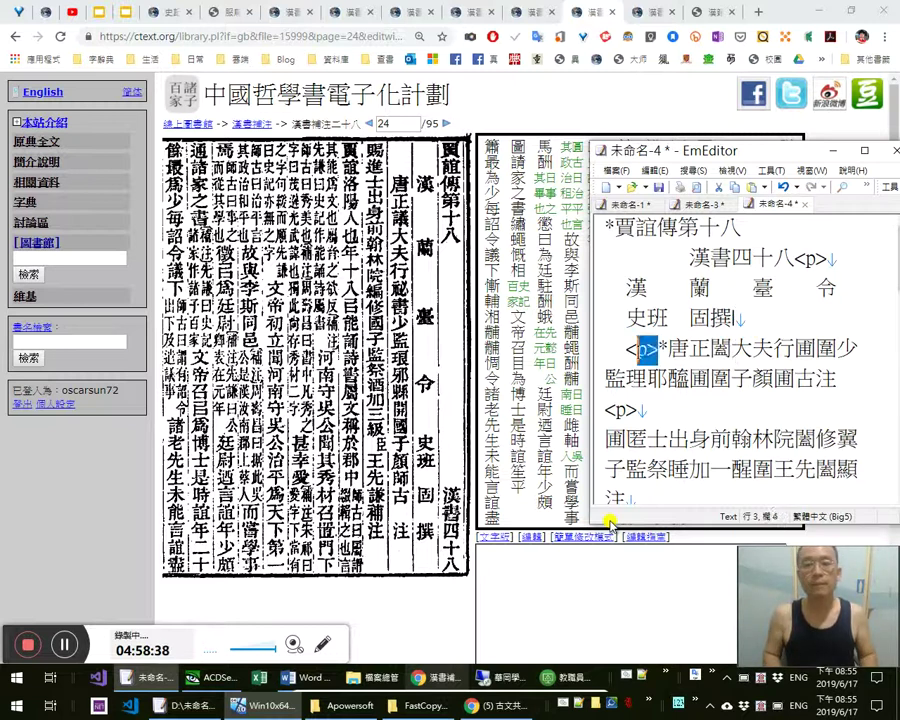
key(Delete)
key(Delete)
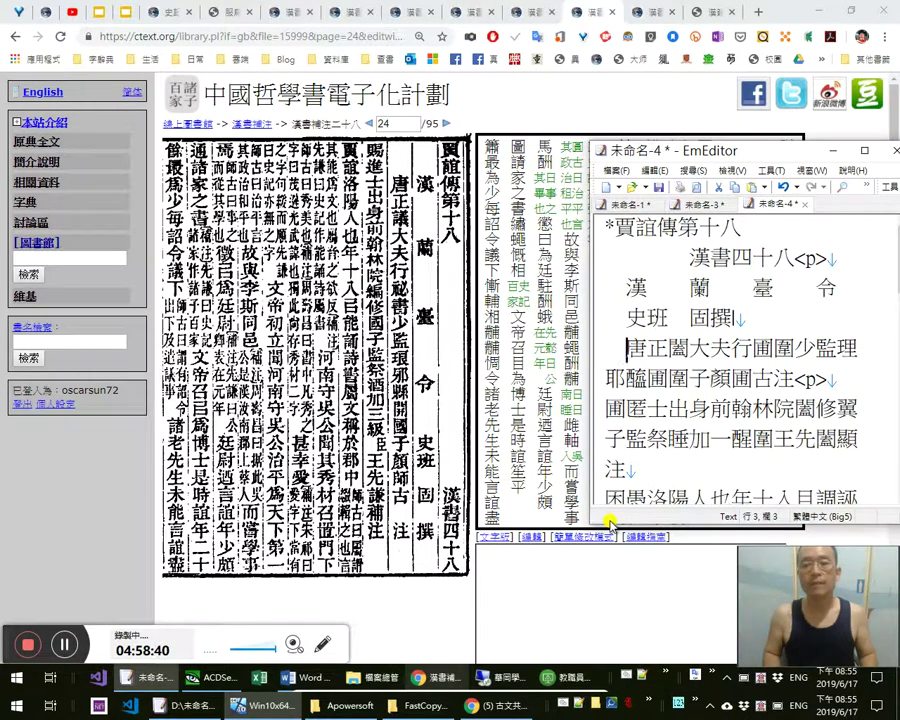
Correct the opening of the third line to 唐正議大夫、行祕書少監、, including both enumeration commas
key(shift+Left)
text(1)
key(BackSpace)
text(1議)
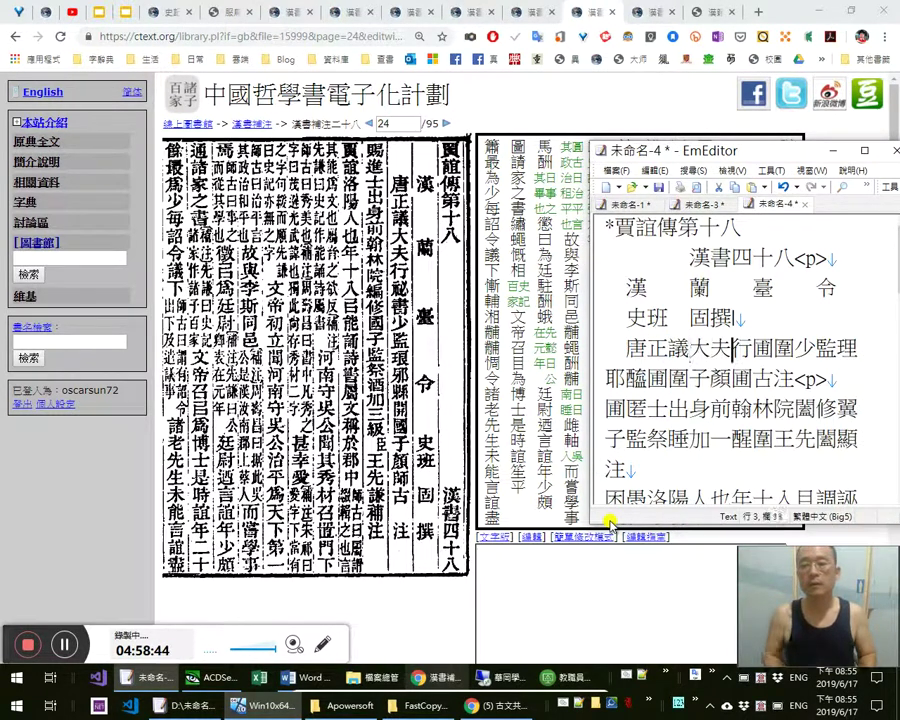
key(Right)
key(shift+Right)
text(ih)
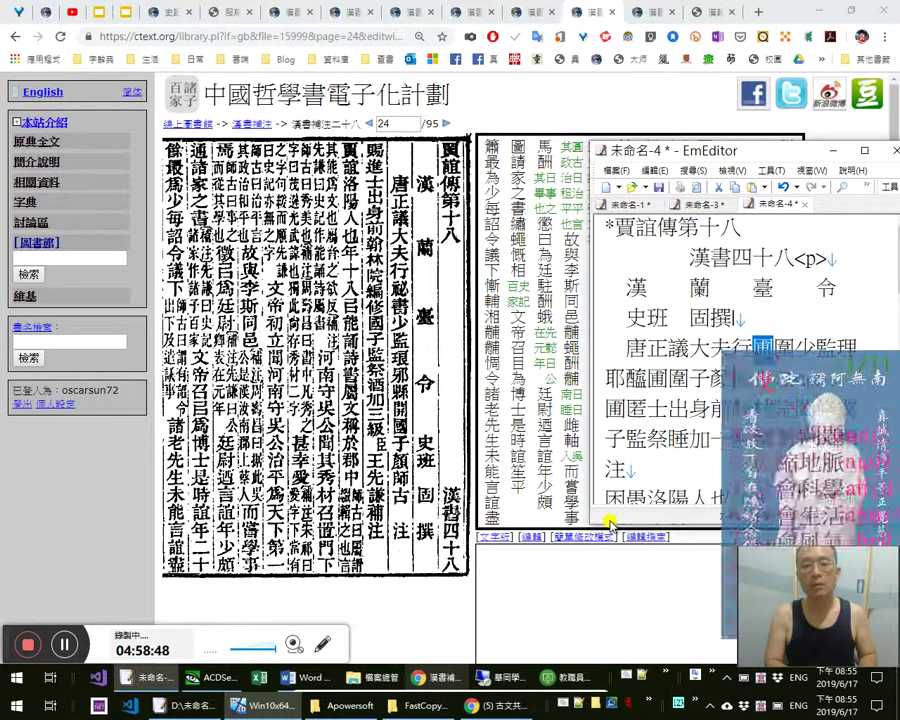
text(祕書)
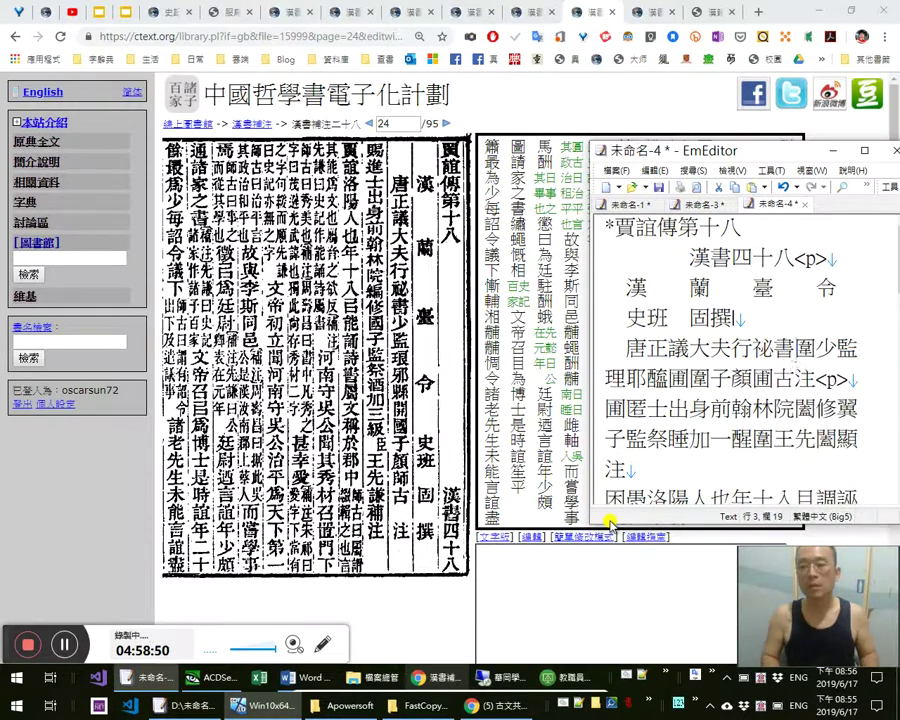
key(Delete)
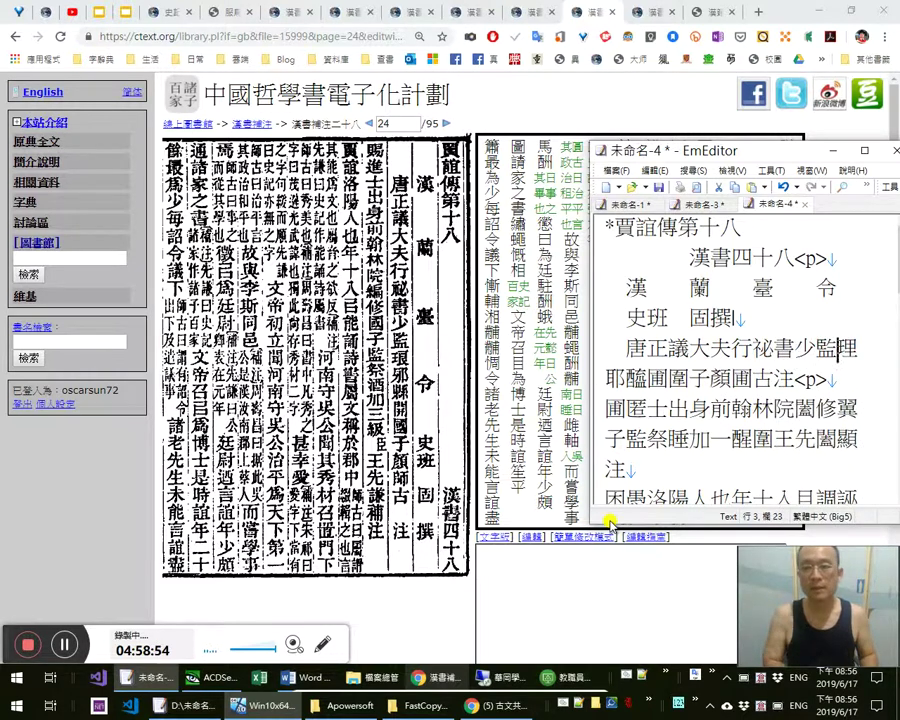
text(、)
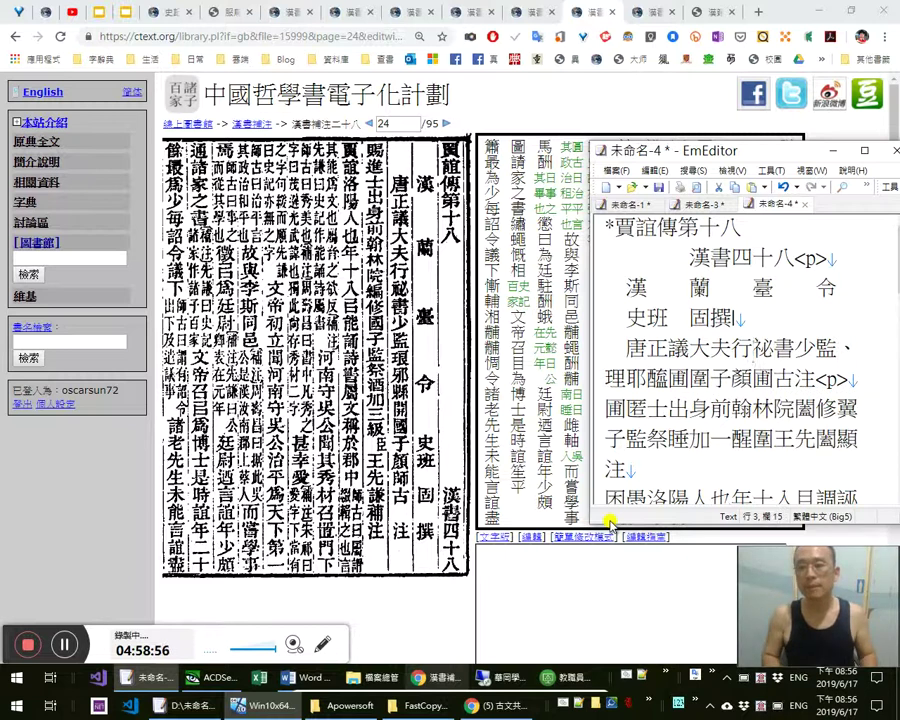
text(、)
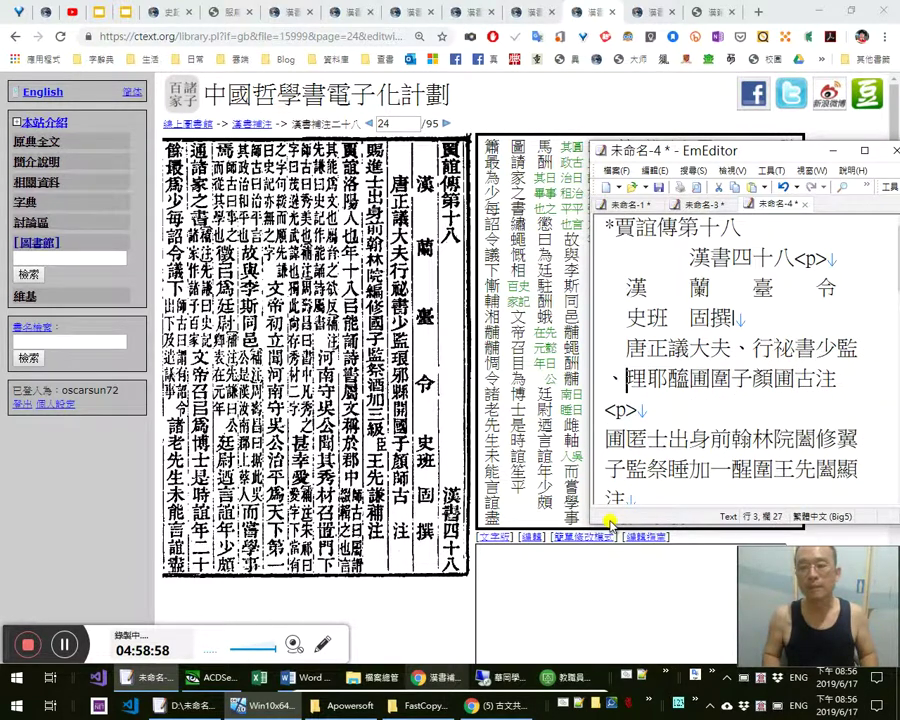
Replace the misread place name 理耶醯圃 in the third line with 琅邪縣
key(shift+Right)
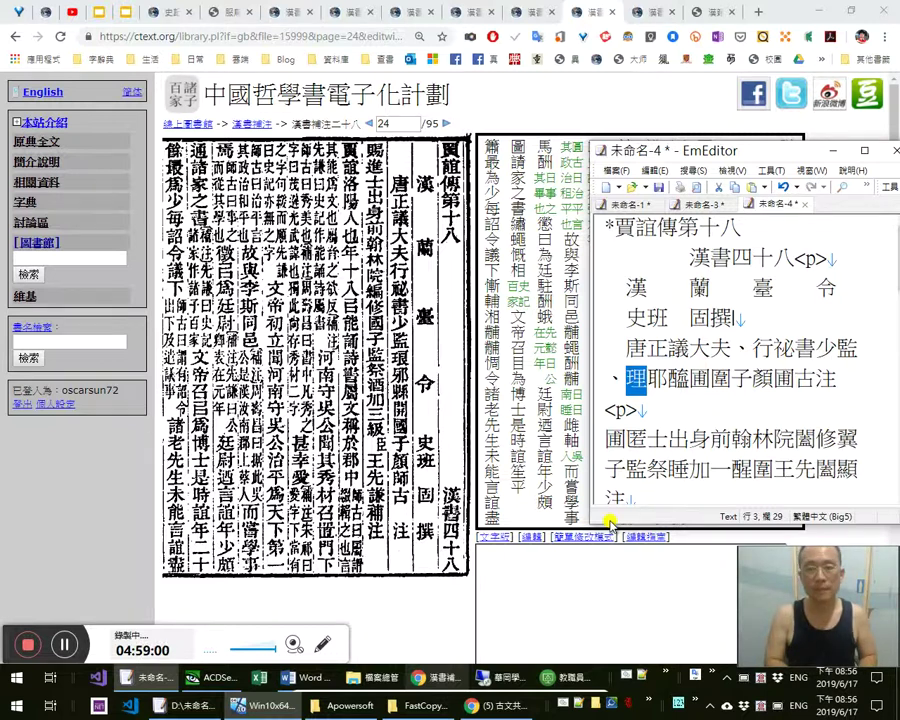
text(琅邪)
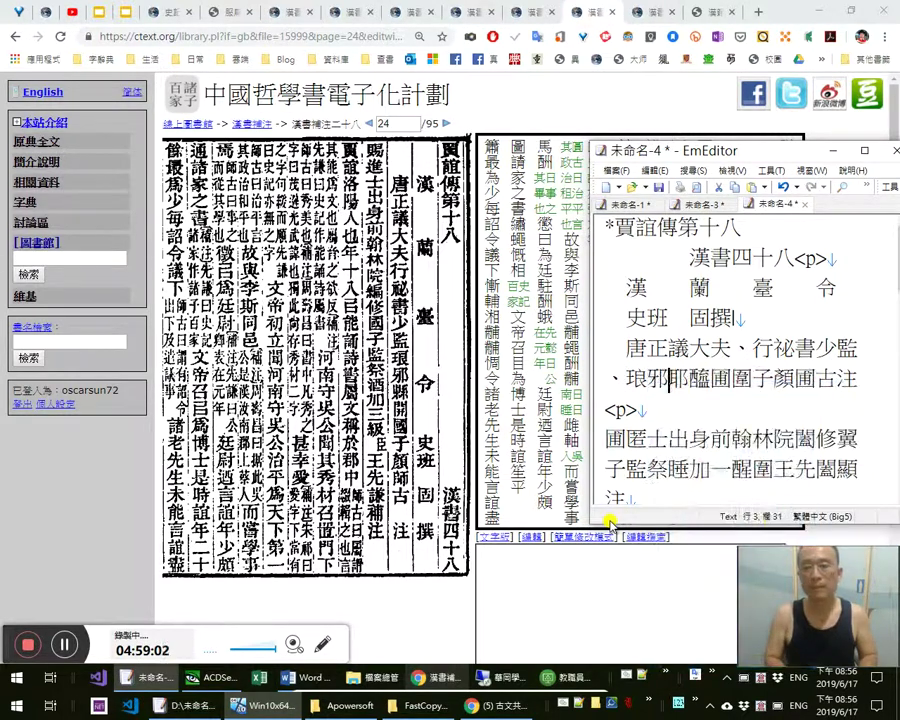
text(然)
key(BackSpace)
text(縣)
key(Delete)
key(Delete)
key(Delete)
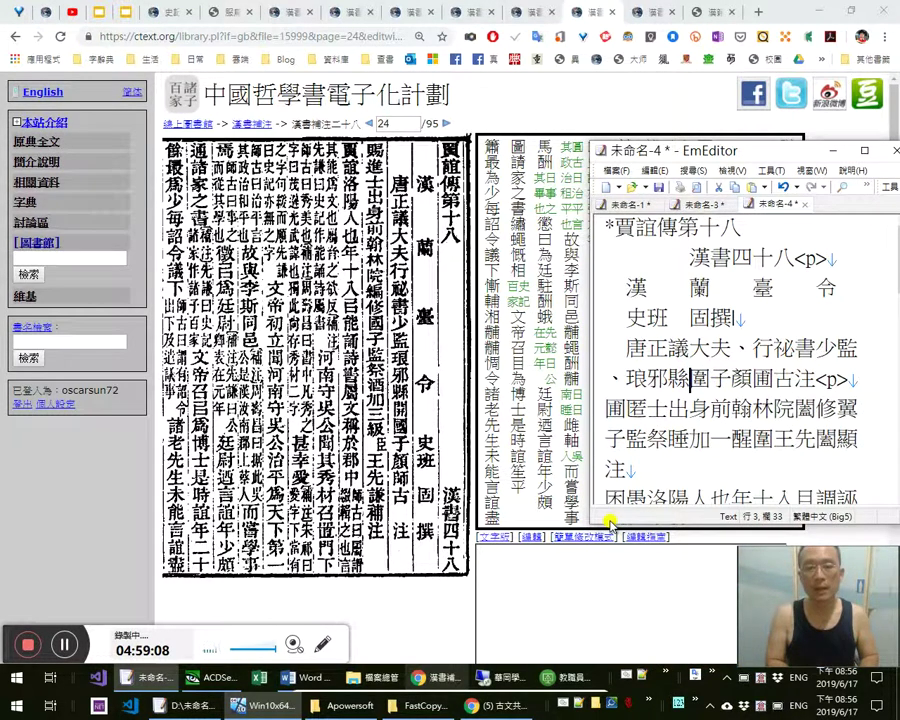
Add 開國子 after 琅邪縣 and delete the misread 圍子 before 顏
text(開國)
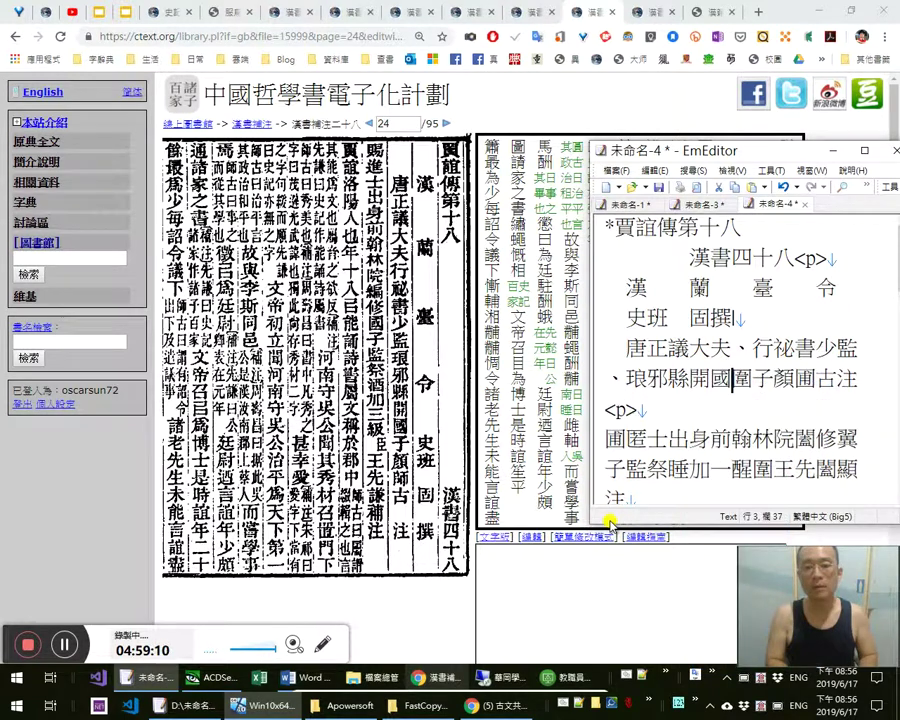
text(子)
key(shift+Right)
key(shift+Right)
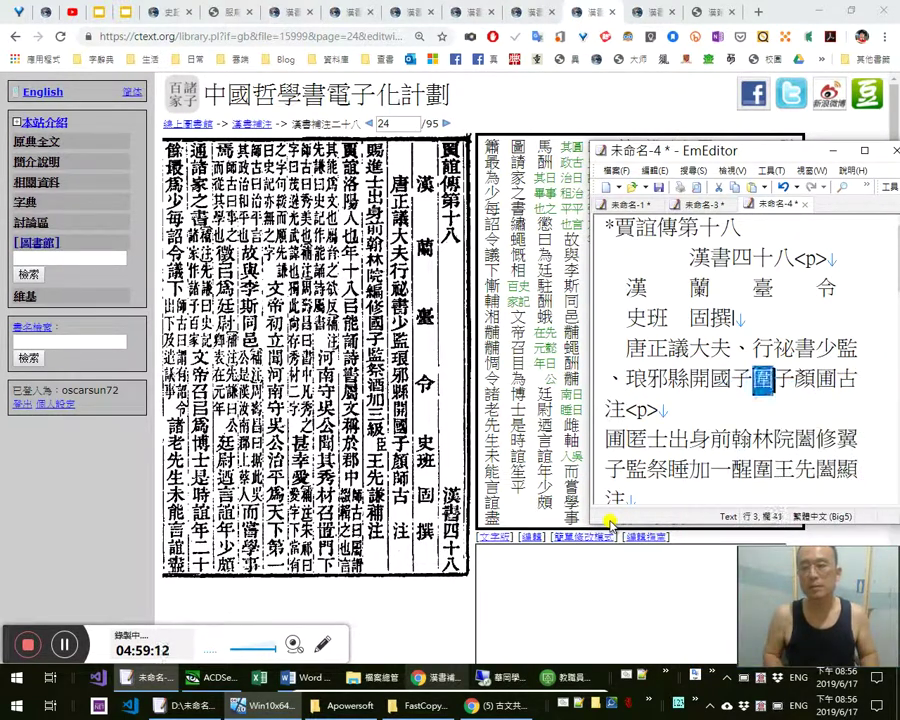
key(Delete)
Correct the end of the third line to 顏師古 注, with a space before 注 and a vertical bar replacing <p>
key(Right)
key(shift+Right)
text(師)
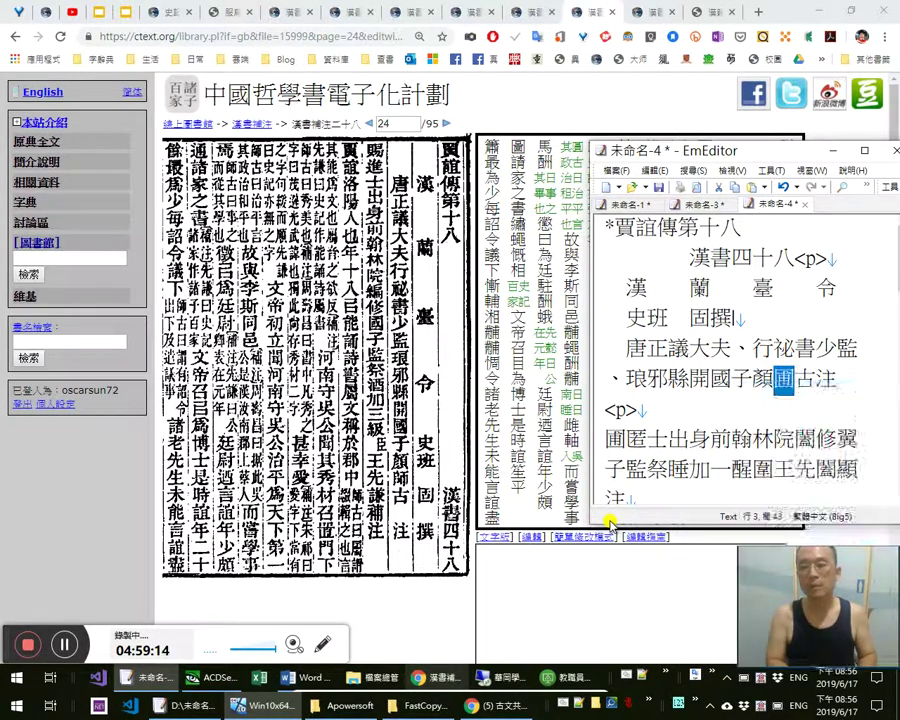
key(Right)
key(shift+End)
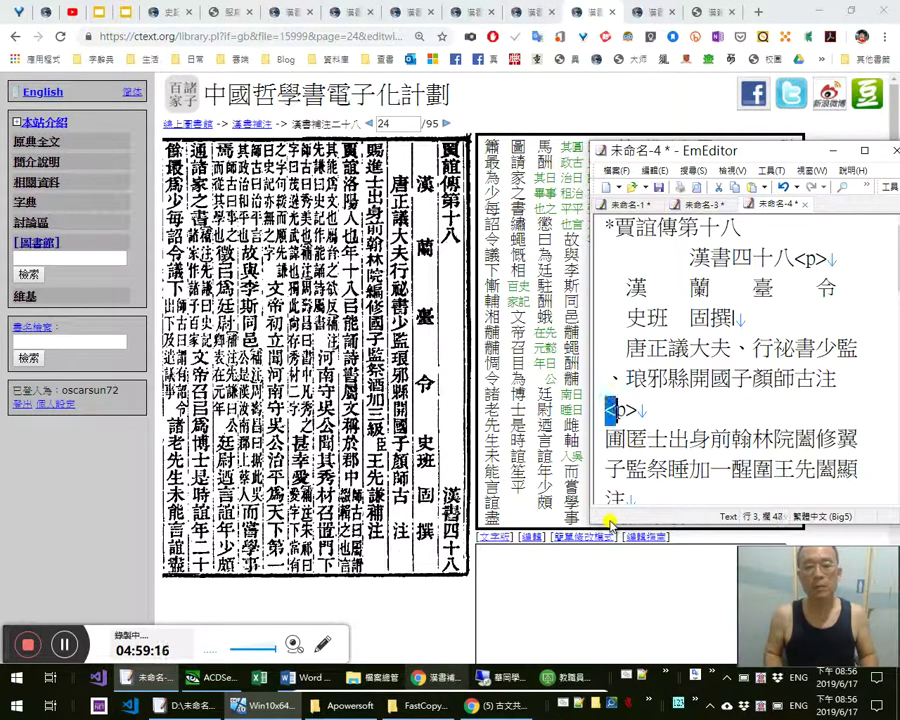
key(Delete)
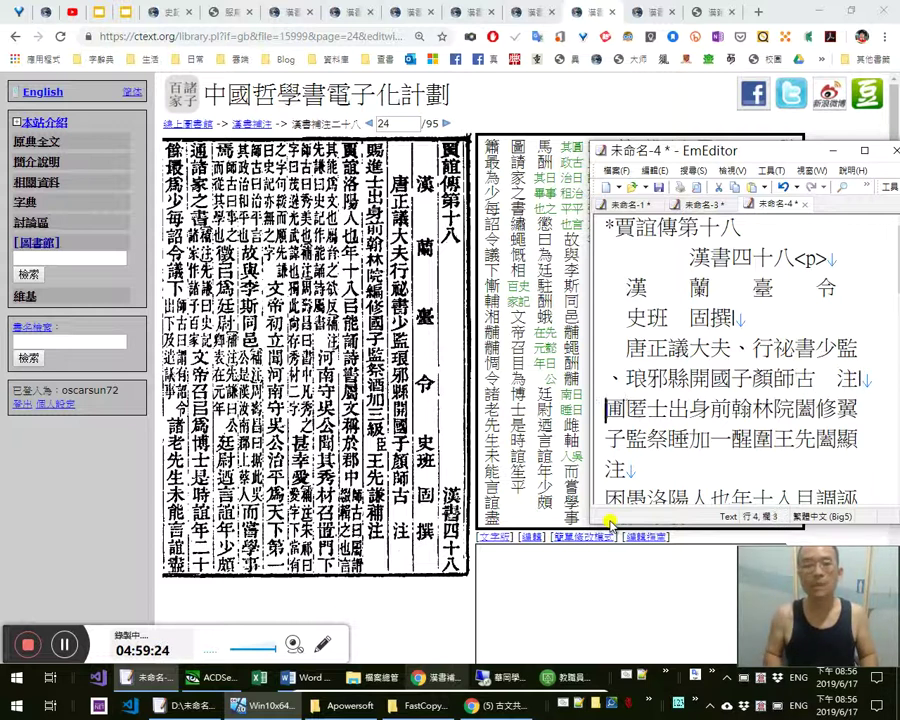
Replace the misread 圃匿 at the start of the fourth line with 賜進, so it opens 賜進士出身
text(b)
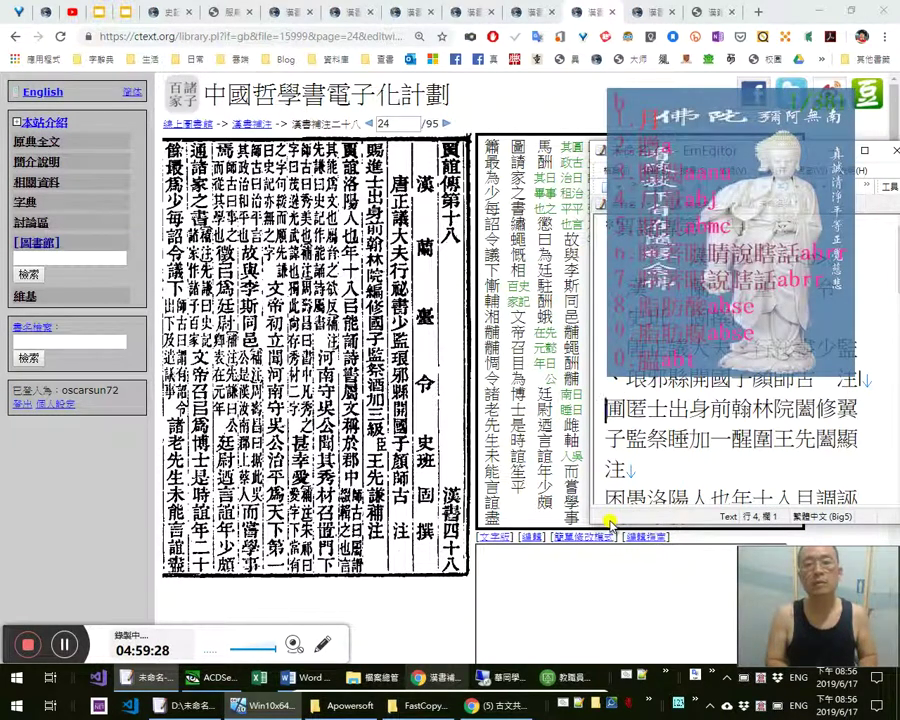
key(Escape)
text(bg)
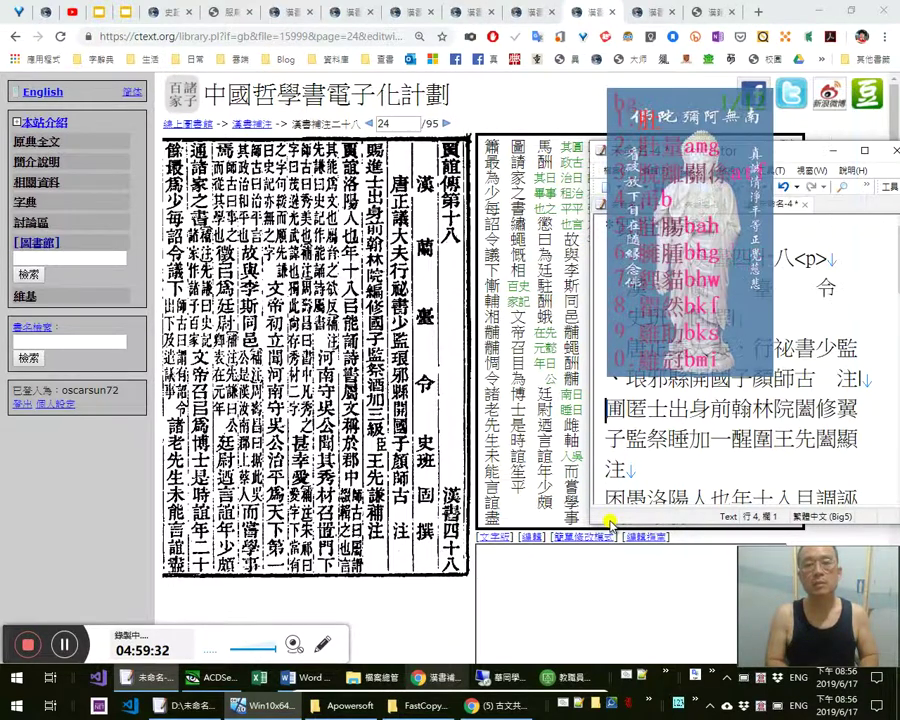
text(g)
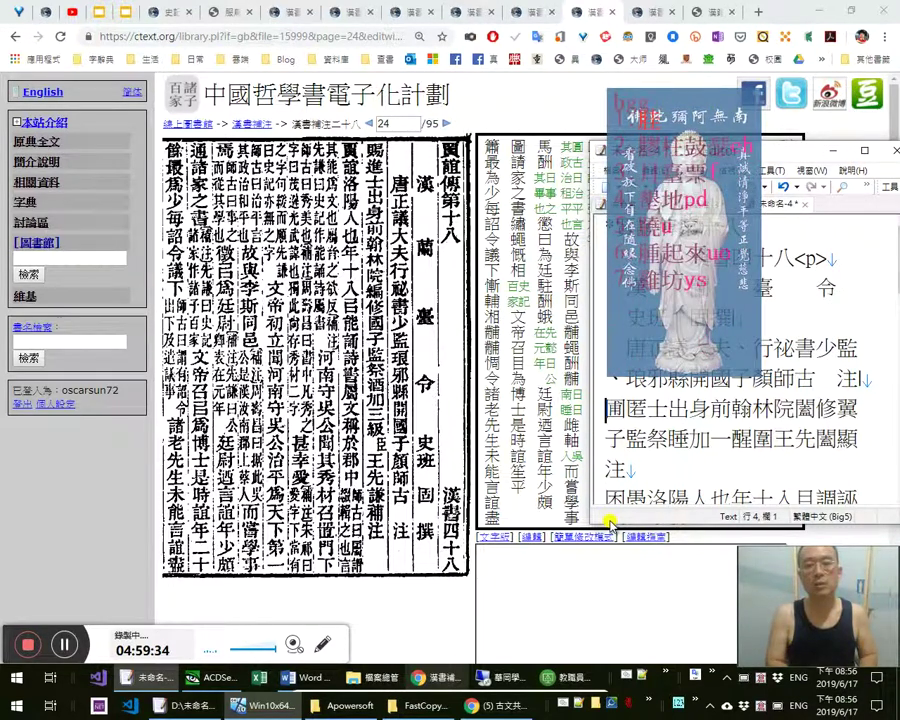
text(u)
key(Escape)
text(賜y)
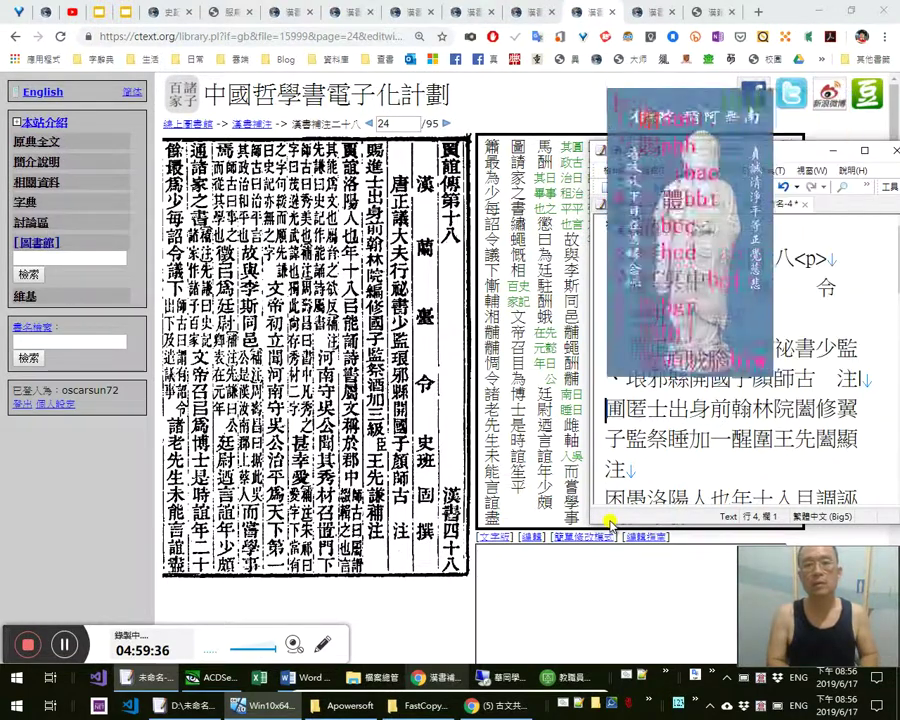
text(guc)
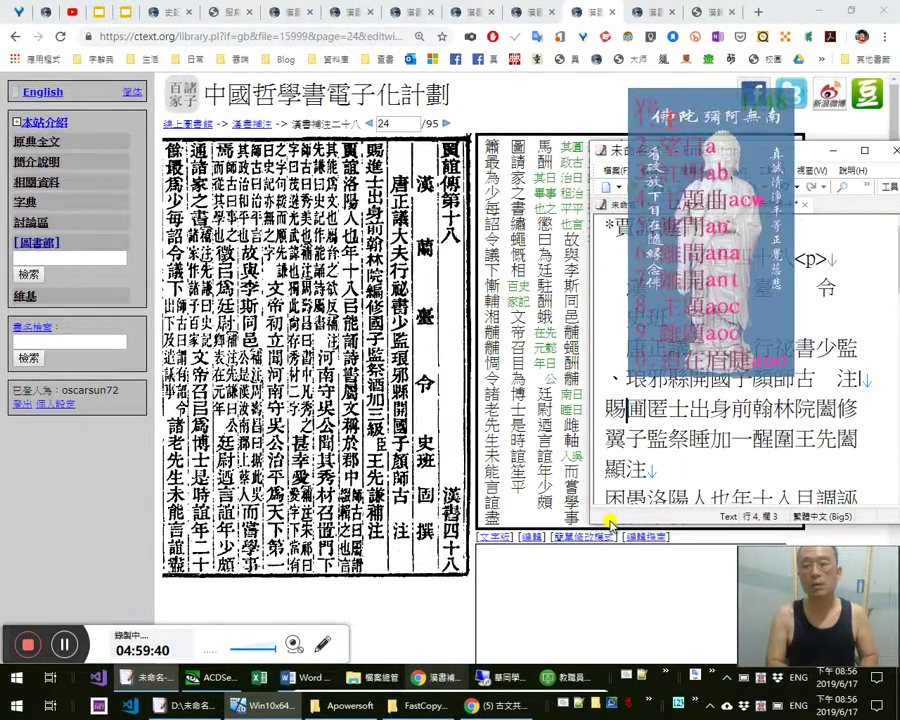
key(Delete)
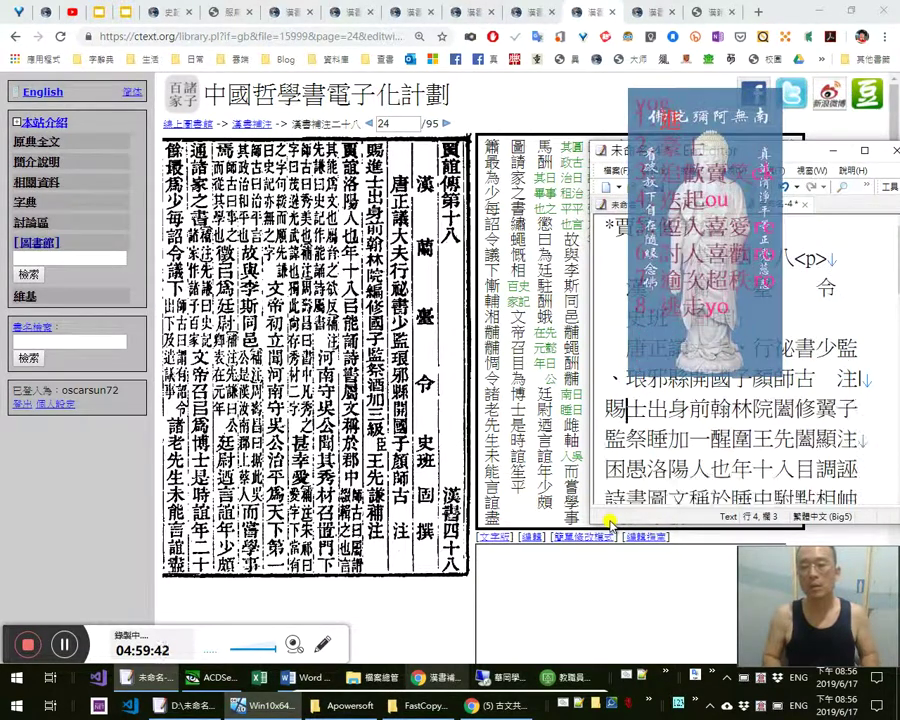
text(進)
Copy 賜進士出身, switch to cj5-ftzk-classics.txt in Notepad++, and search all opened code table files for the phrase
key(shift+Home)
key(ctrl+c)
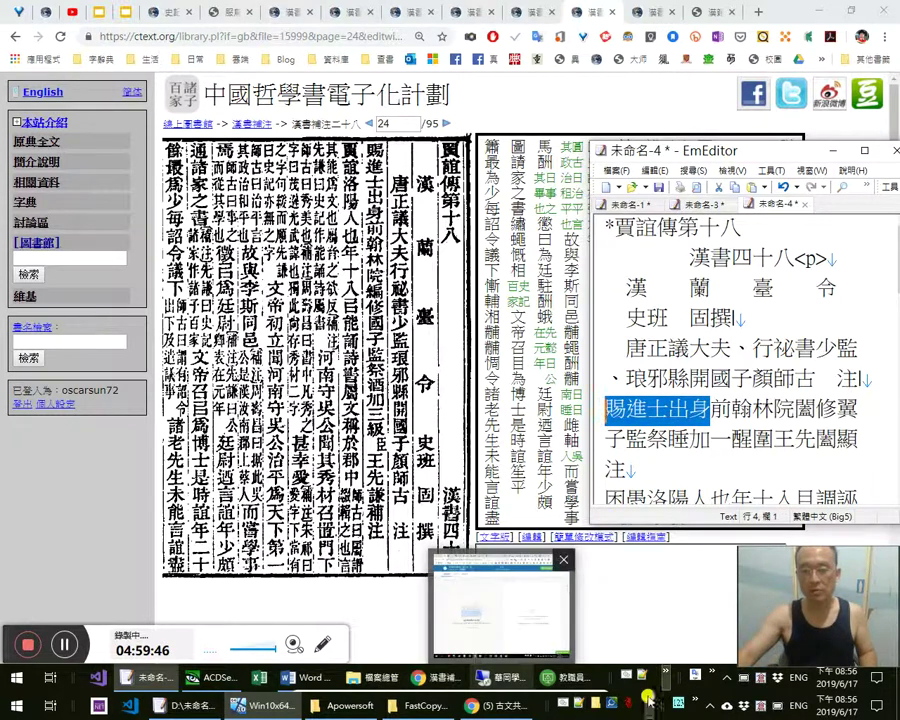
click(578, 706)
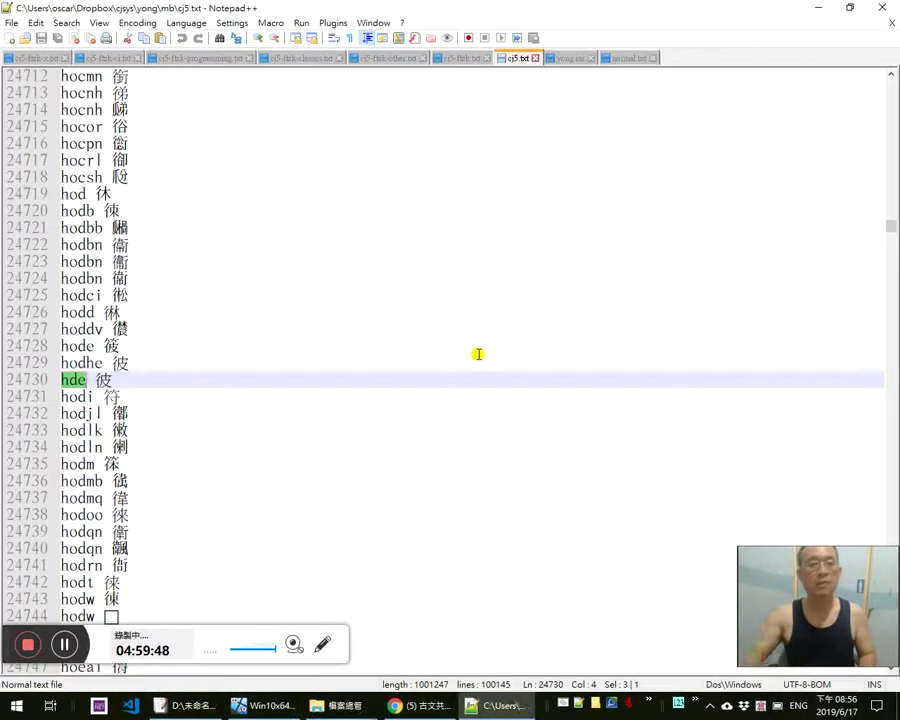
key(ctrl+Page_Up)
key(ctrl+Page_Up)
key(ctrl+Page_Up)
key(ctrl+f)
key(ctrl+v)
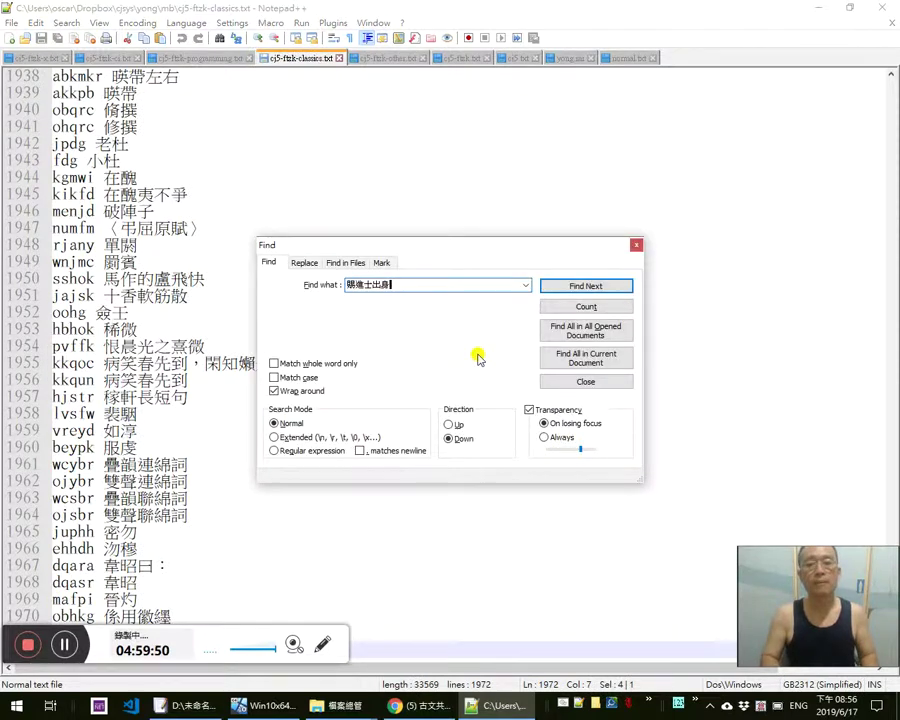
key(alt+o)
key(ctrl+c)
key(Home)
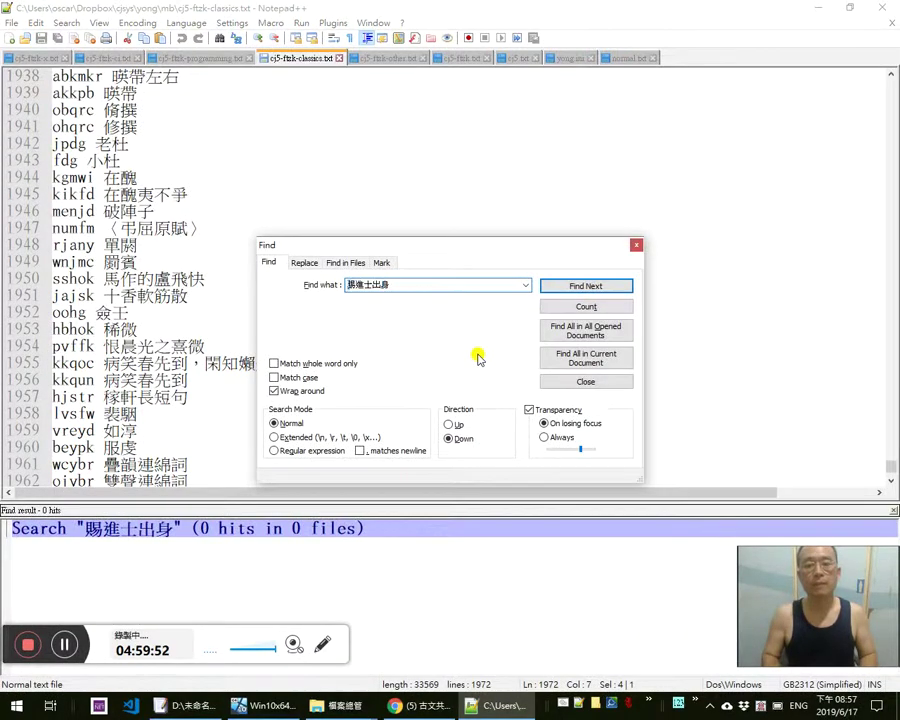
Search all opened code table files for the variants 進士出身 and 同進士出身
key(alt+o)
key(Home)
text(同)
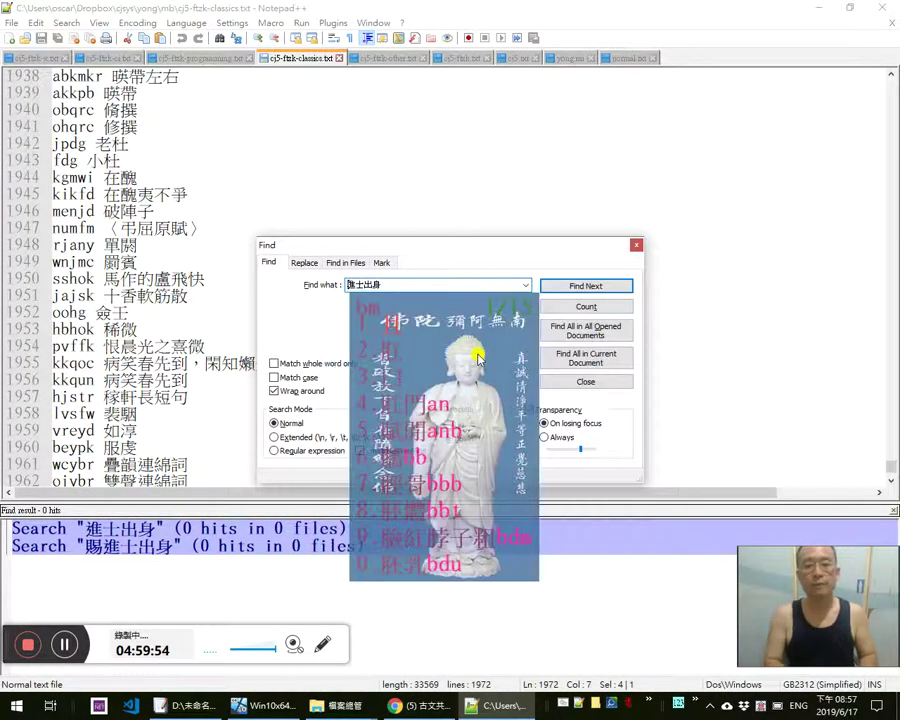
key(alt+o)
key(Escape)
Append 賜進士出身 twice and 進士出身 once at the end of cj5-ftzk-classics.txt, and search the opened files for 進士出身
key(ctrl+End)
key(Return)
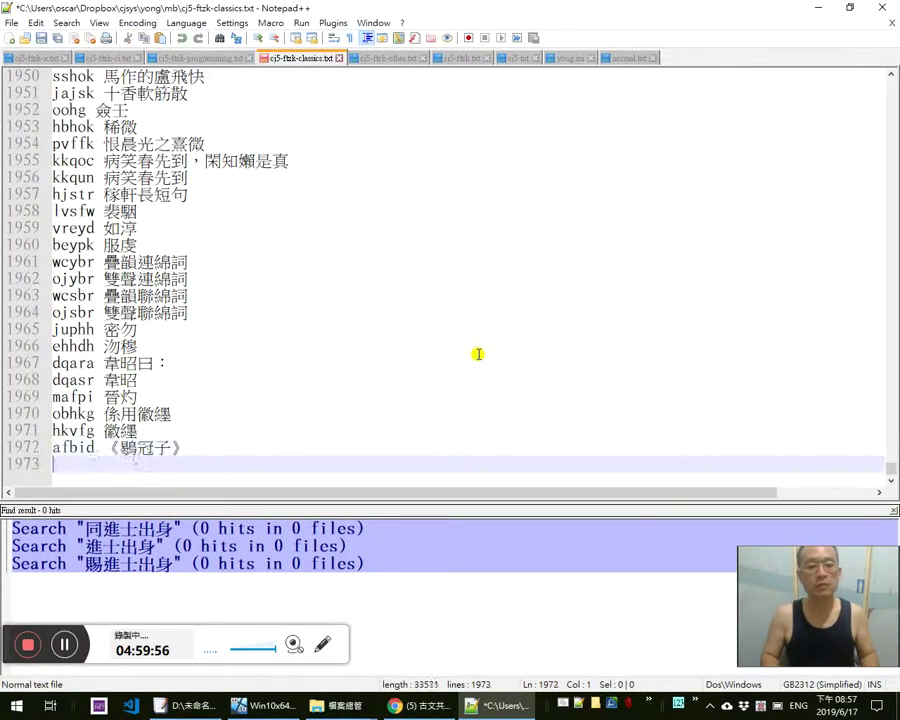
key(ctrl+v)
key(Return)
key(ctrl+v)
key(Return)
key(ctrl+v)
key(shift+Home)
key(Home)
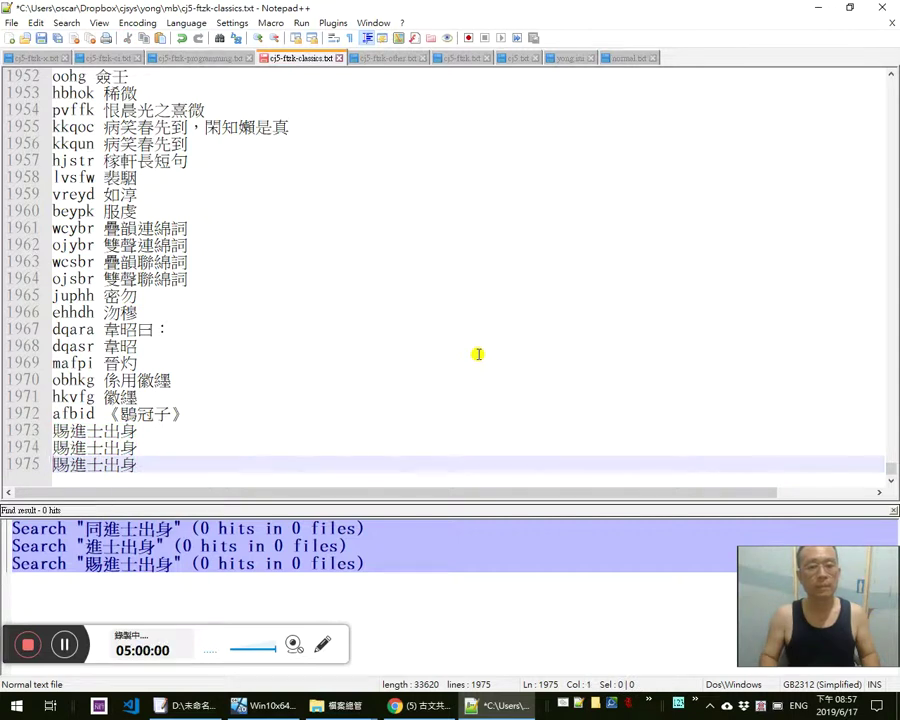
key(Delete)
key(shift+End)
key(ctrl+f)
key(alt+o)
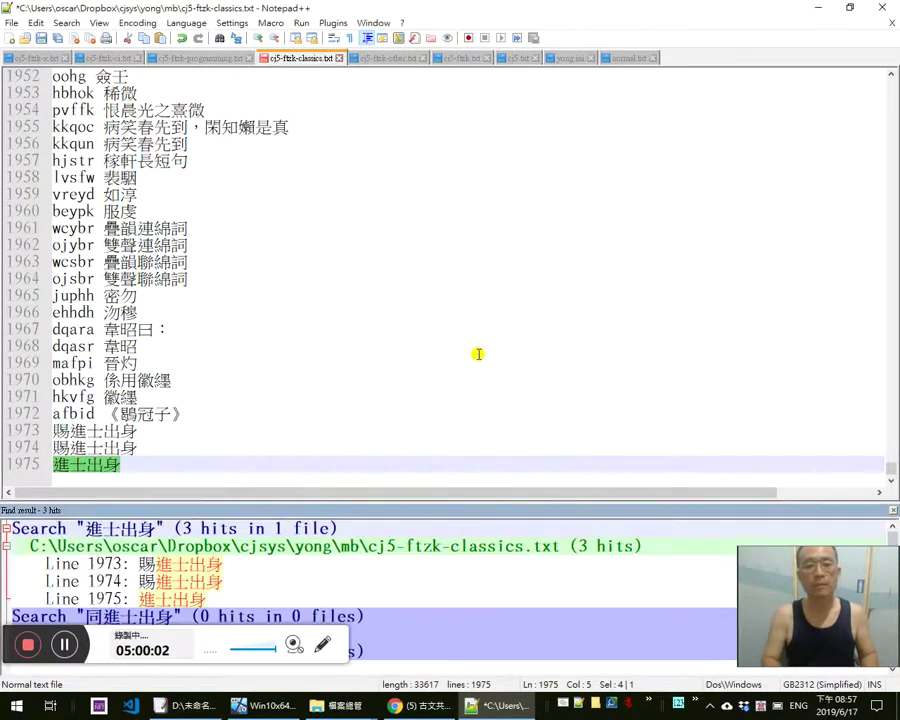
Change the first appended phrase to 同進士出身 and put the input code bgguh before it
click(474, 362)
key(Down)
key(Down)
key(Down)
key(Down)
key(Home)
text(bg同)
key(Delete)
key(Home)
text(bg)
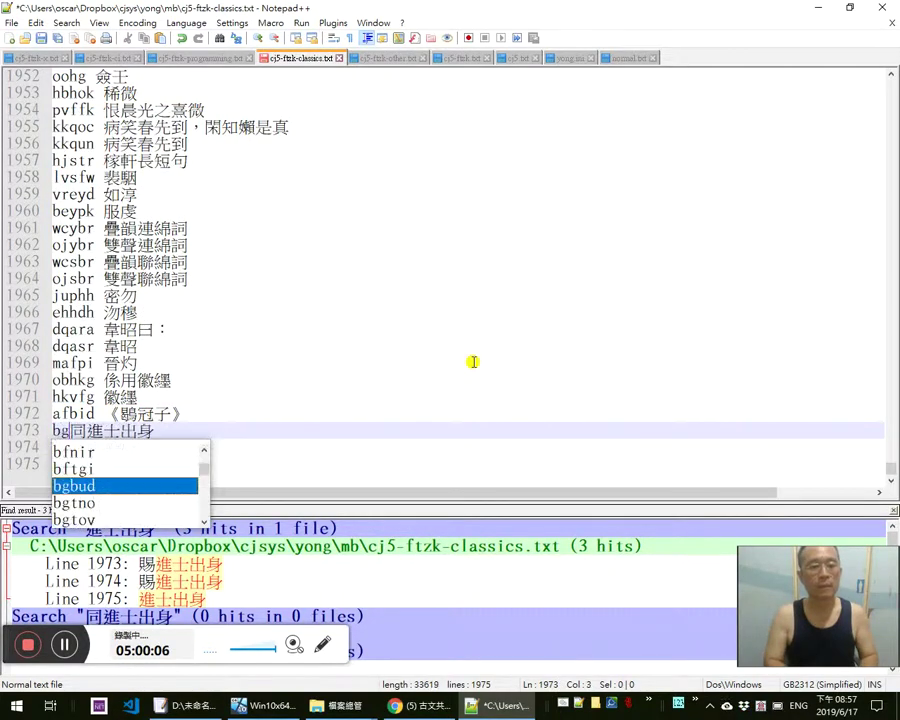
text(g)
text(uh)
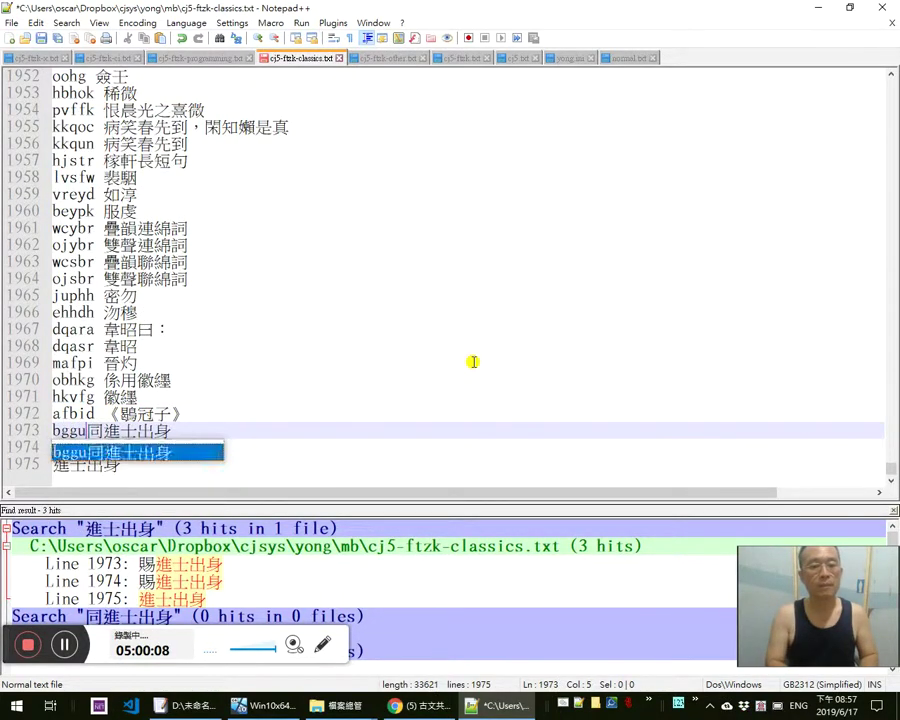
Give 賜進士出身 the code bgguh and 進士出身 the code yguuh, save the code table, and close Notepad++
key(Down)
text(bgguh)
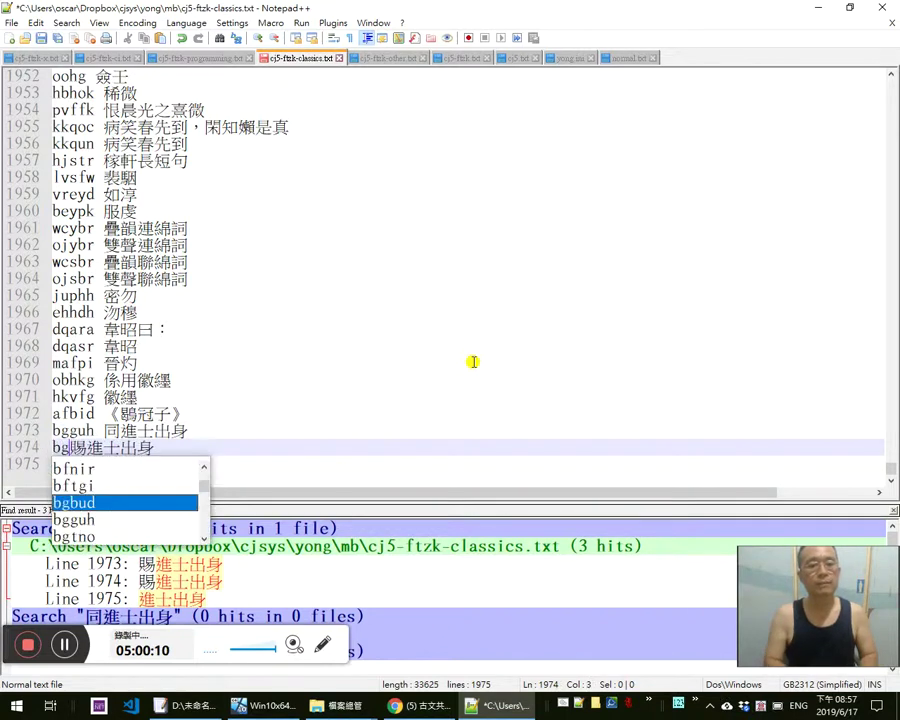
key(Down)
key(Home)
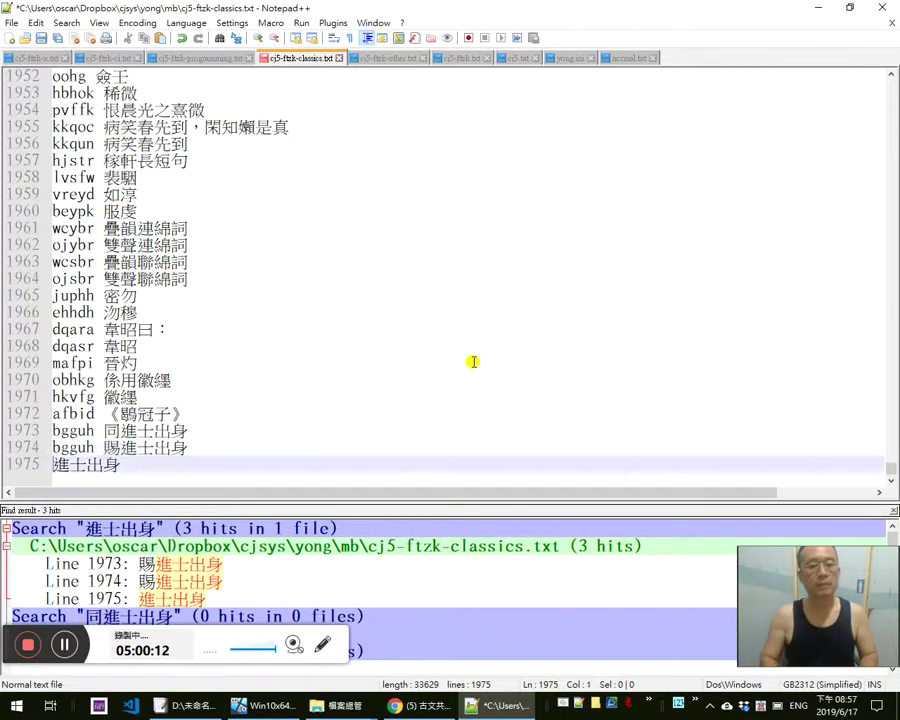
text(yguuh)
key(ctrl+s)
key(alt+F4)
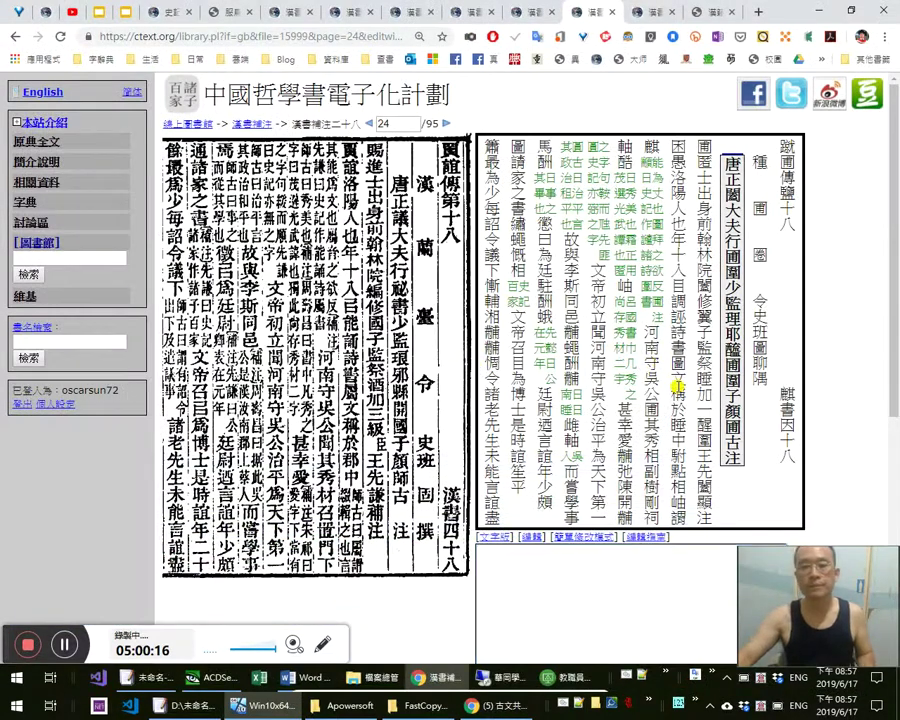
Back in EmEditor, insert a punctuation mark after 賜進士出身 and correct the following office to 前翰林院編修、
key(alt+Tab)
click(713, 408)
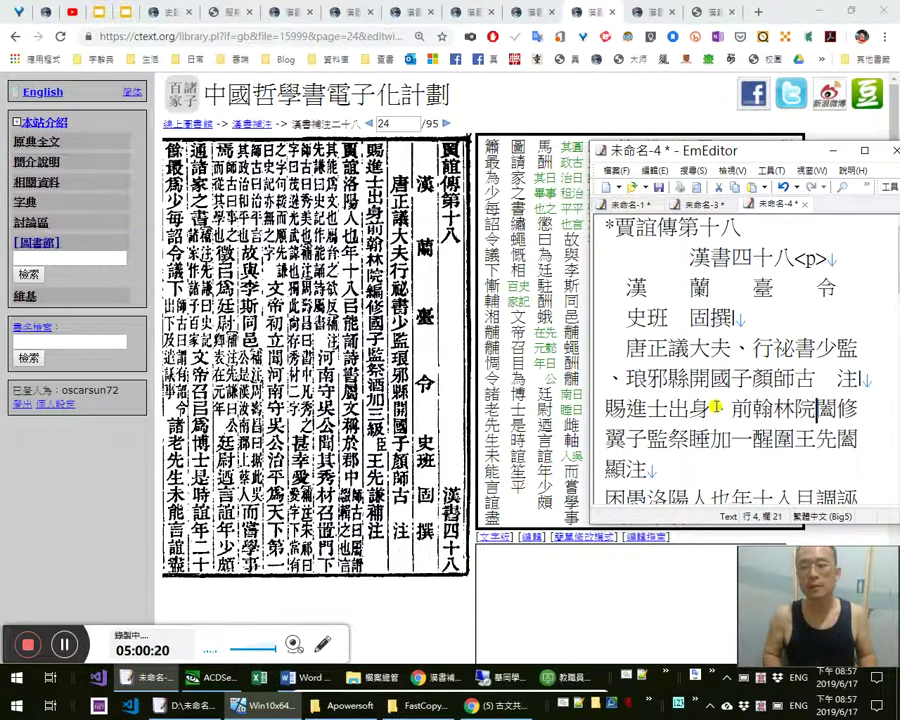
key(shift+Right)
text(編修)
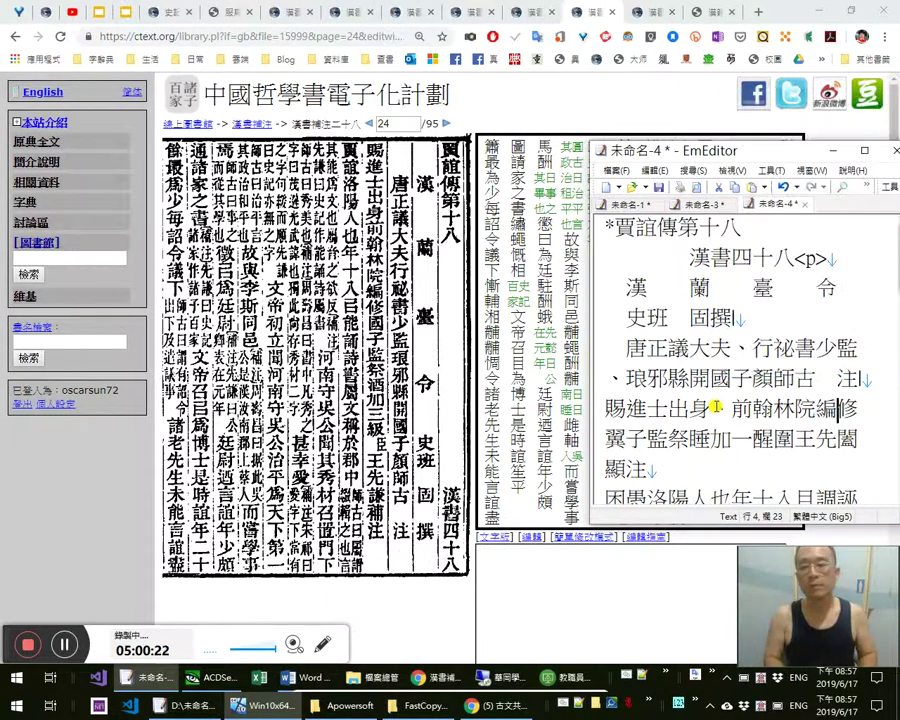
text(、)
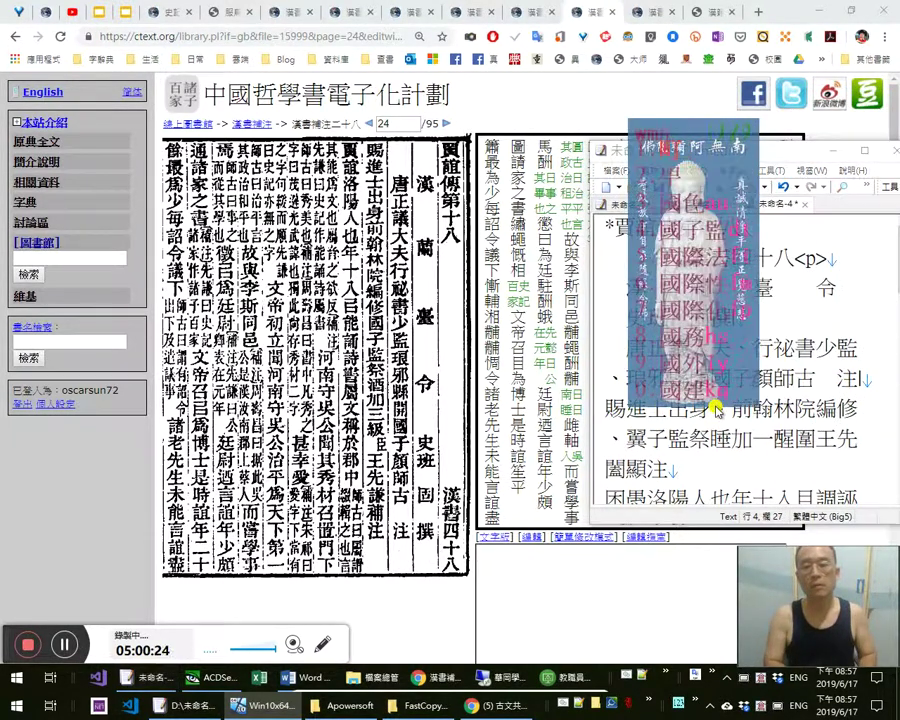
Correct the misread 翼子監祭睡 in the fourth line to 國子監祭酒
text(國)
key(Delete)
key(Right)
key(Right)
key(Right)
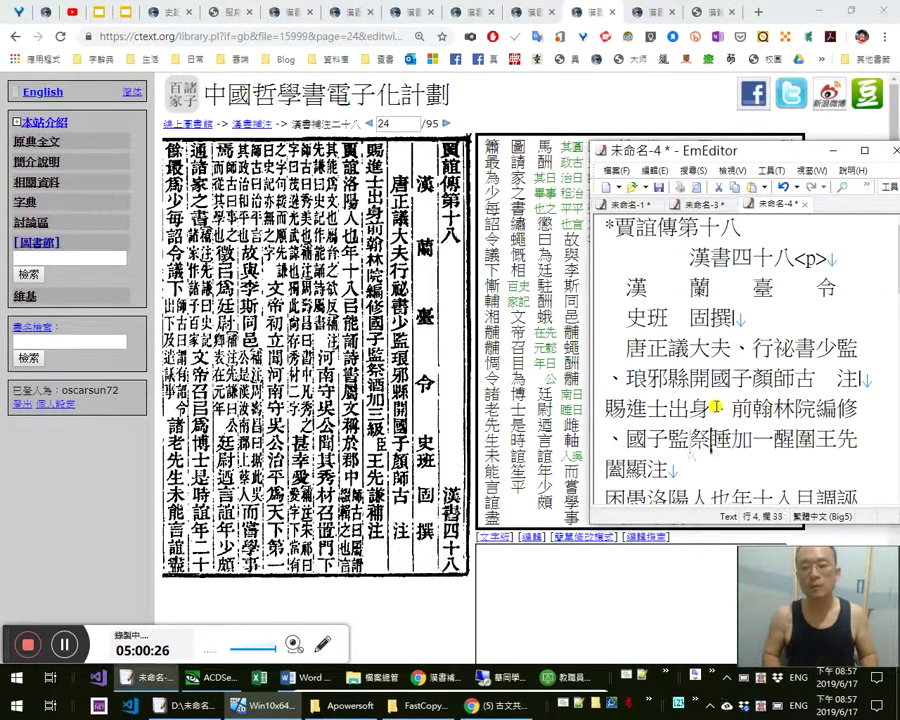
key(shift+Right)
text(酒)
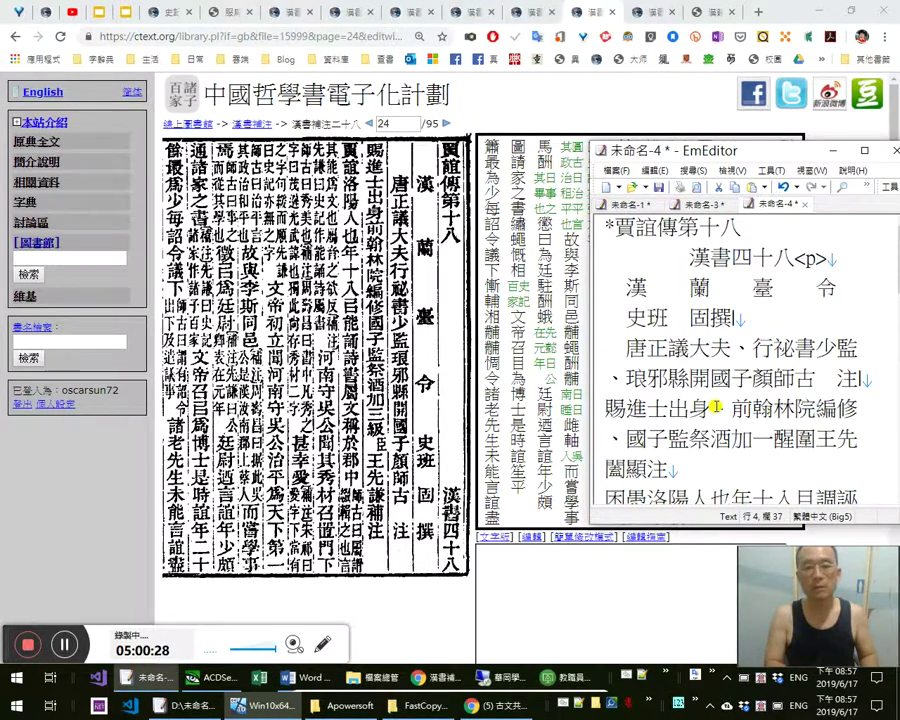
Insert 、加三級 after 國子監祭酒
text(、加三)
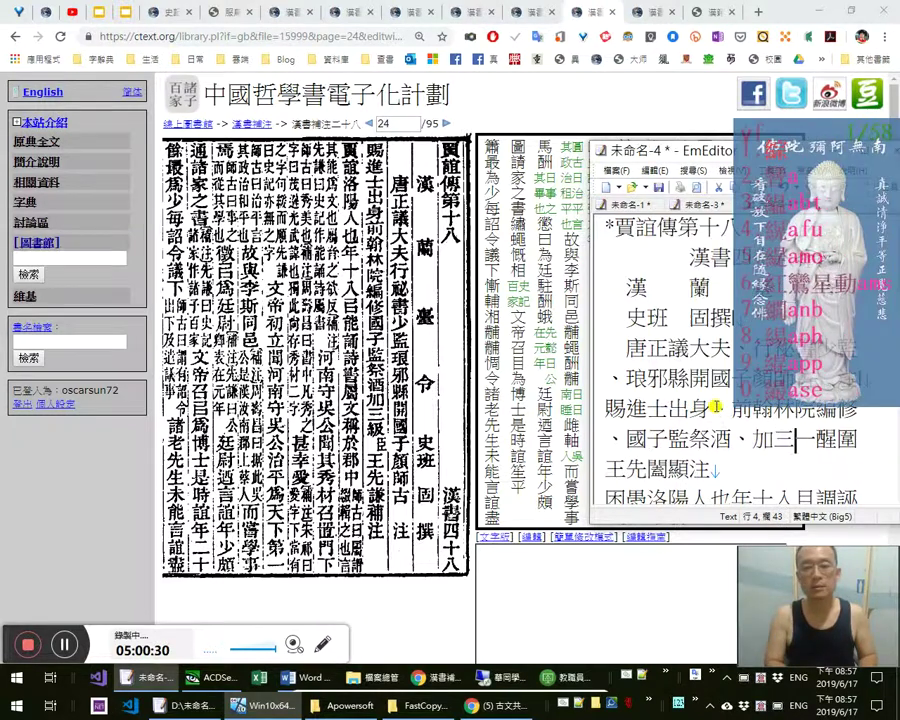
key(Escape)
key(Escape)
text(級)
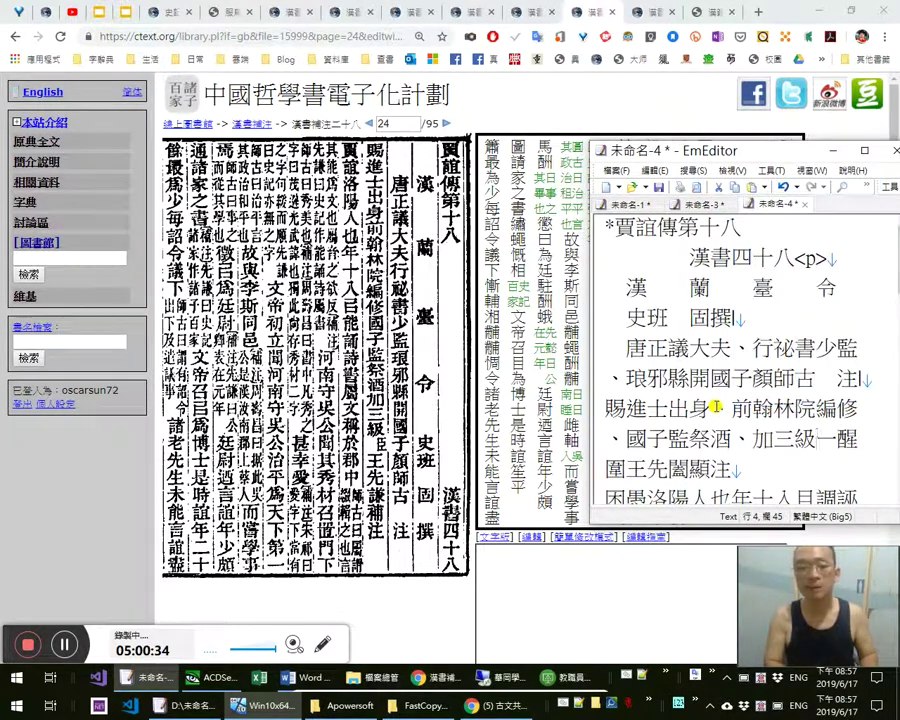
Add the small-type note {{臣}} followed by 王先謙 after 加三級
text({|})
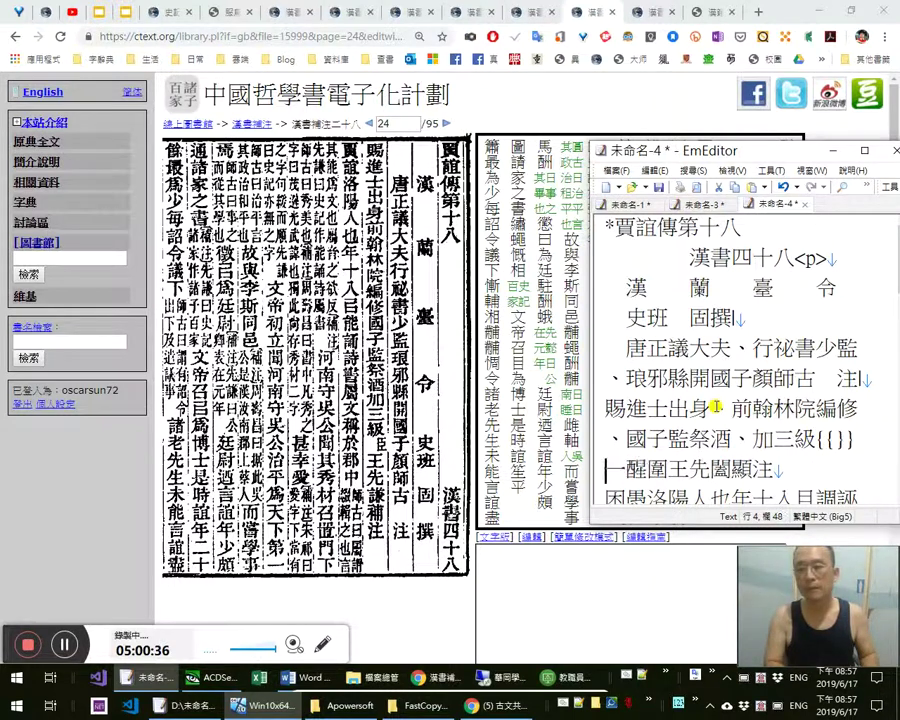
text(臣)
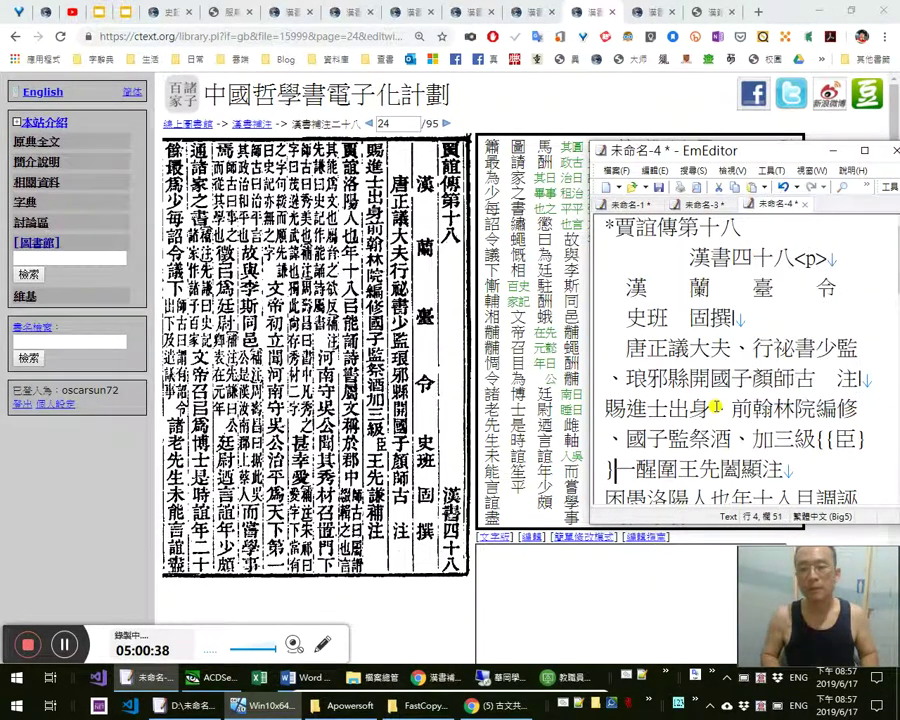
text(瓚)
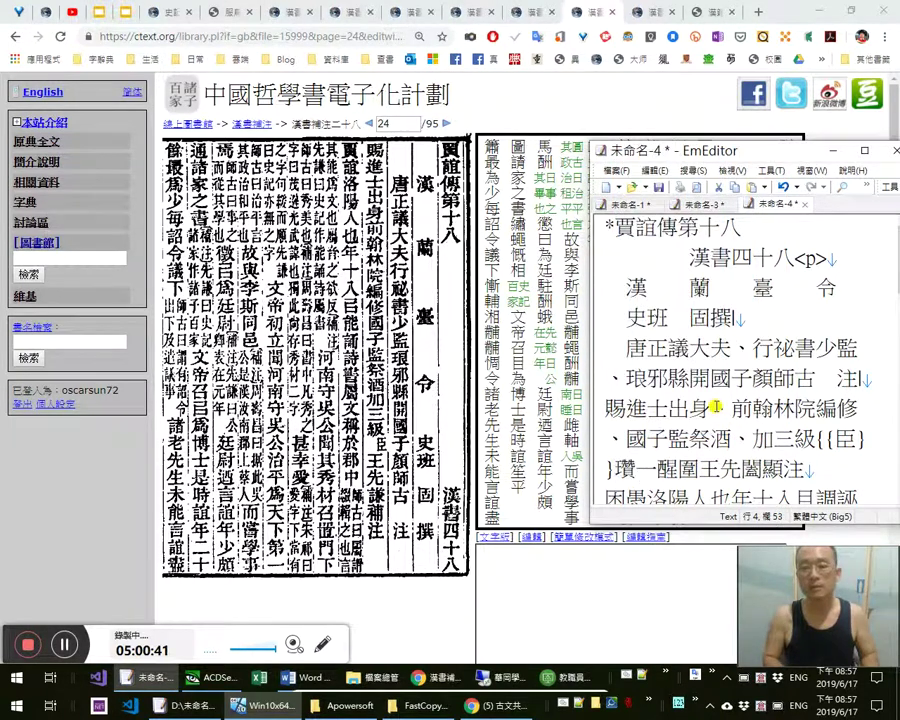
key(shift+Left)
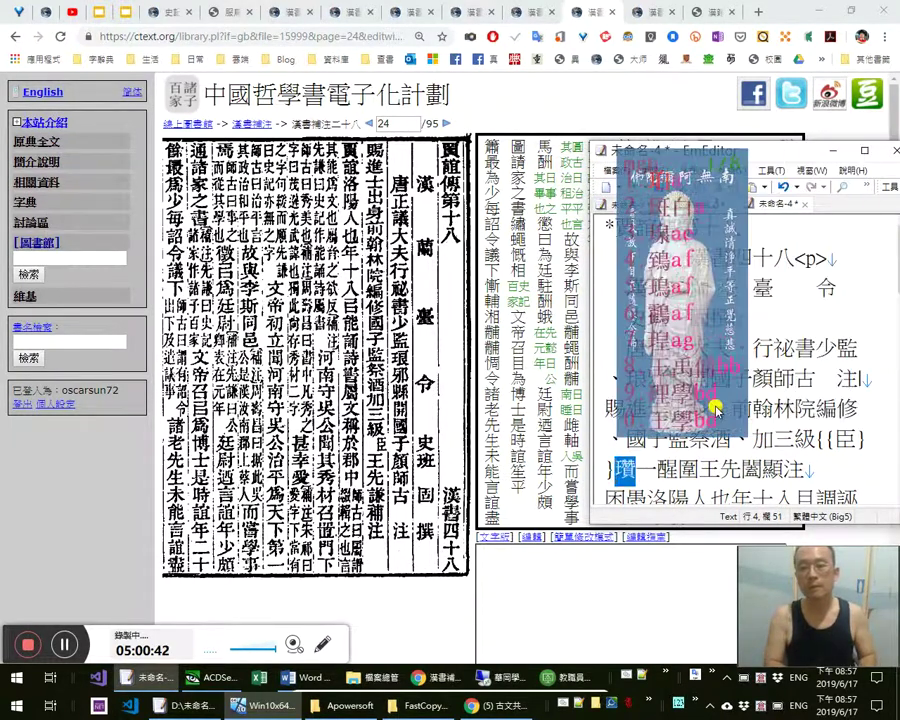
text(王先謙)
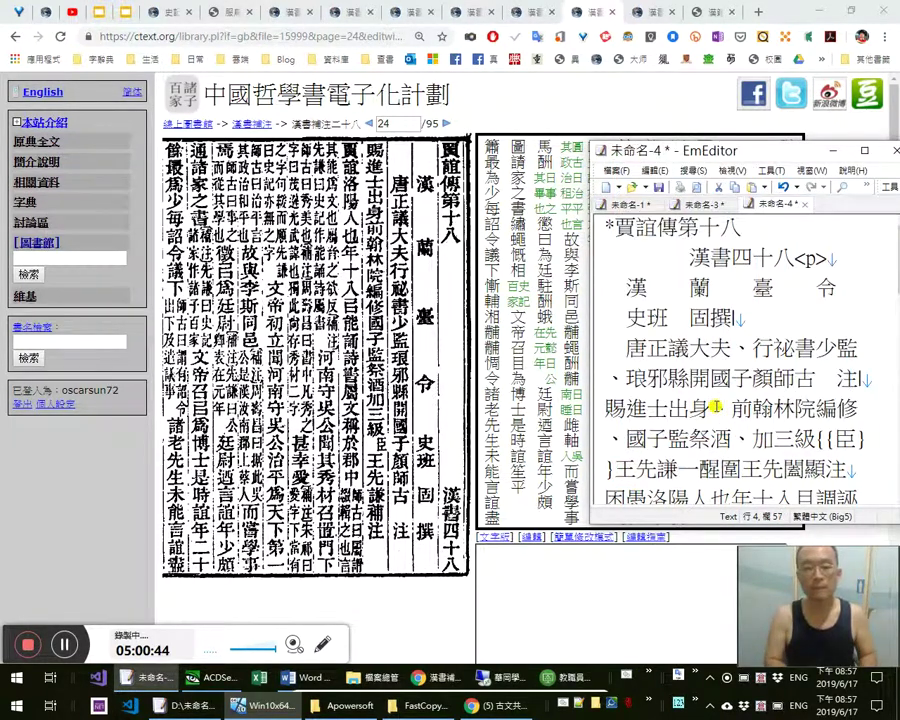
key(shift+Left)
key(shift+Left)
key(shift+Left)
key(shift+Left)
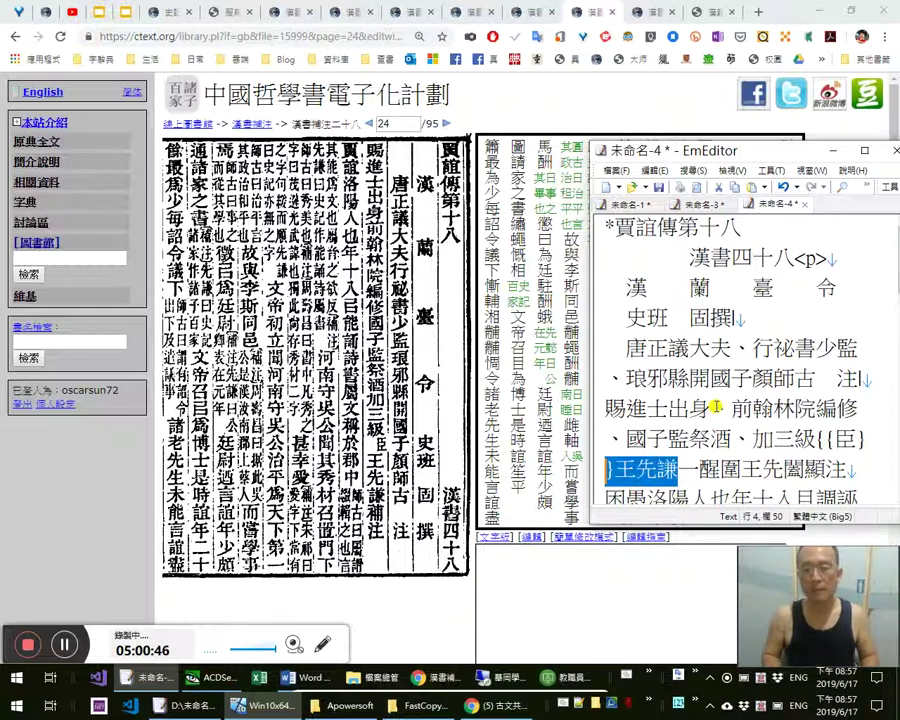
key(Right)
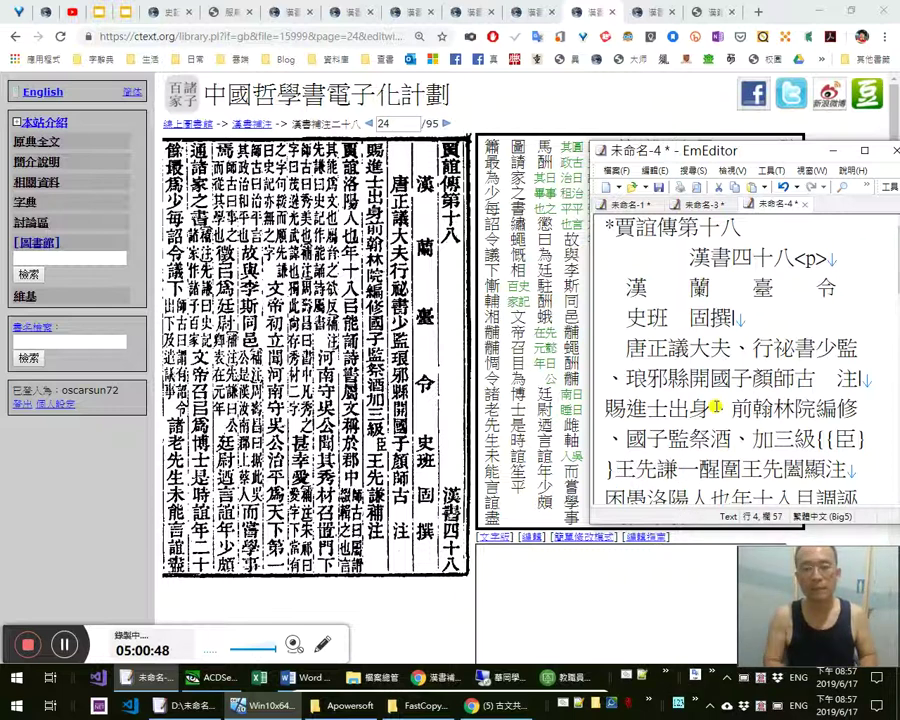
Finish the fourth line as 王先謙補注<p>, deleting the leftover misread characters 一醒圍王先闔顯
text(補)
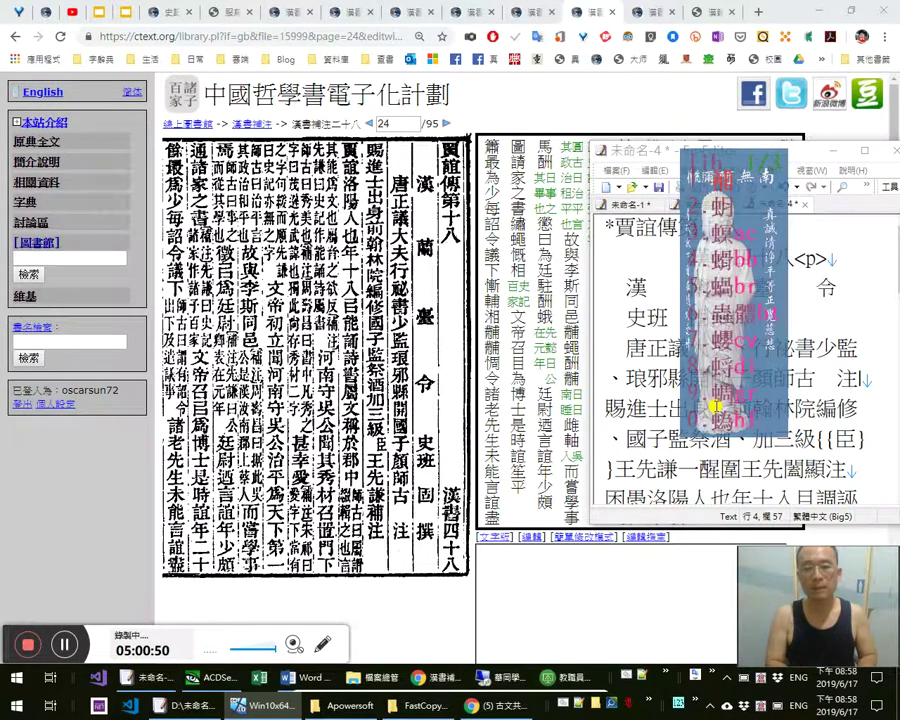
key(shift+End)
key(shift+Left)
key(shift+Left)
key(shift+Right)
key(Delete)
key(Right)
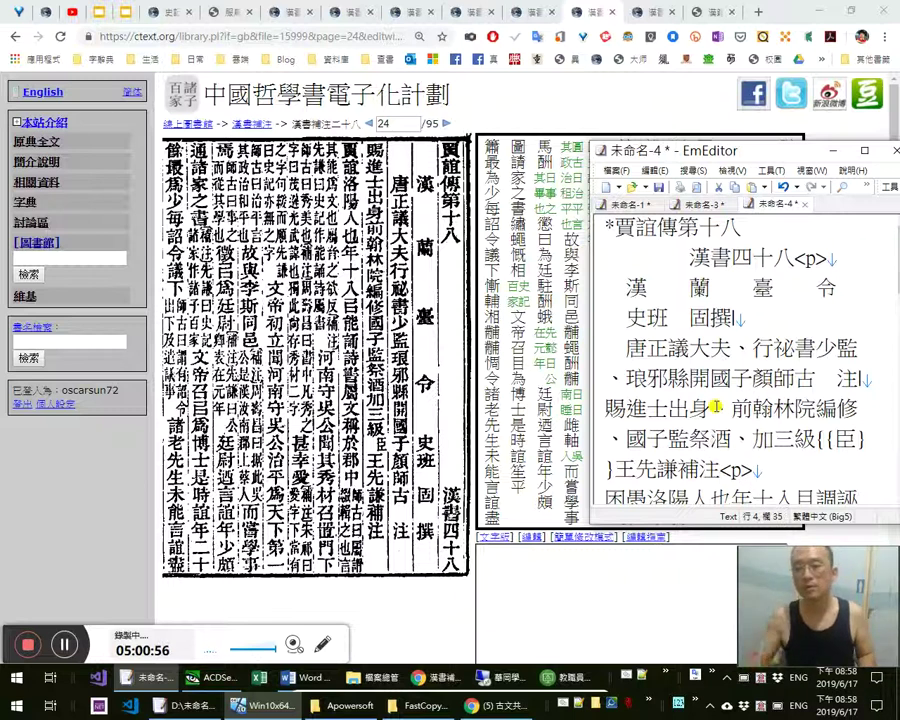
Insert the corrected opening 賈誼，洛陽人也。年 at the start of the fifth line of the text file
click(379, 470)
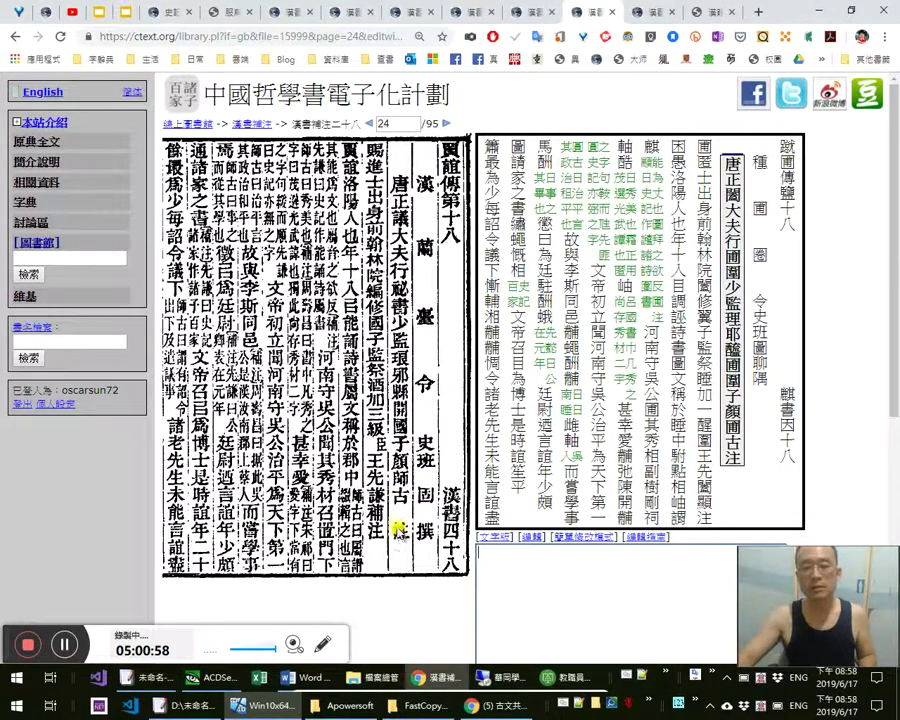
key(alt+Tab)
click(769, 441)
click(797, 474)
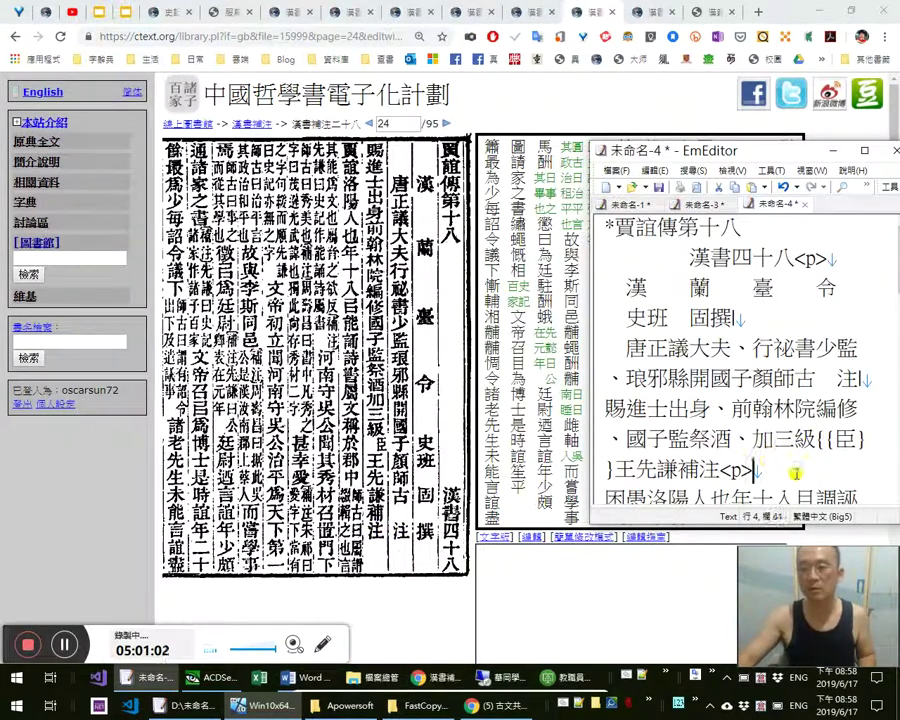
key(Down)
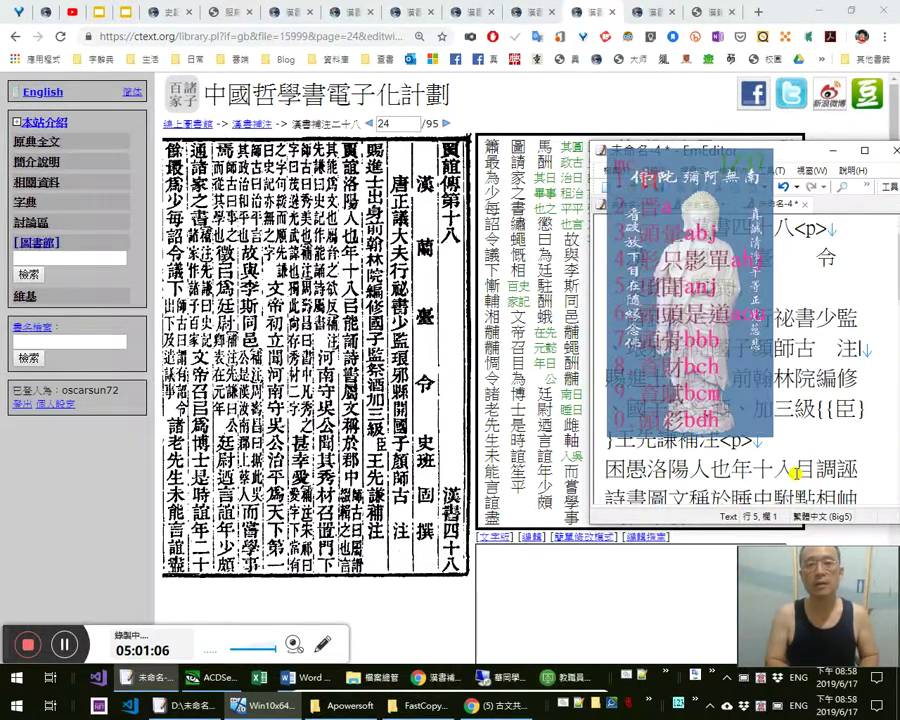
text(賈誼)
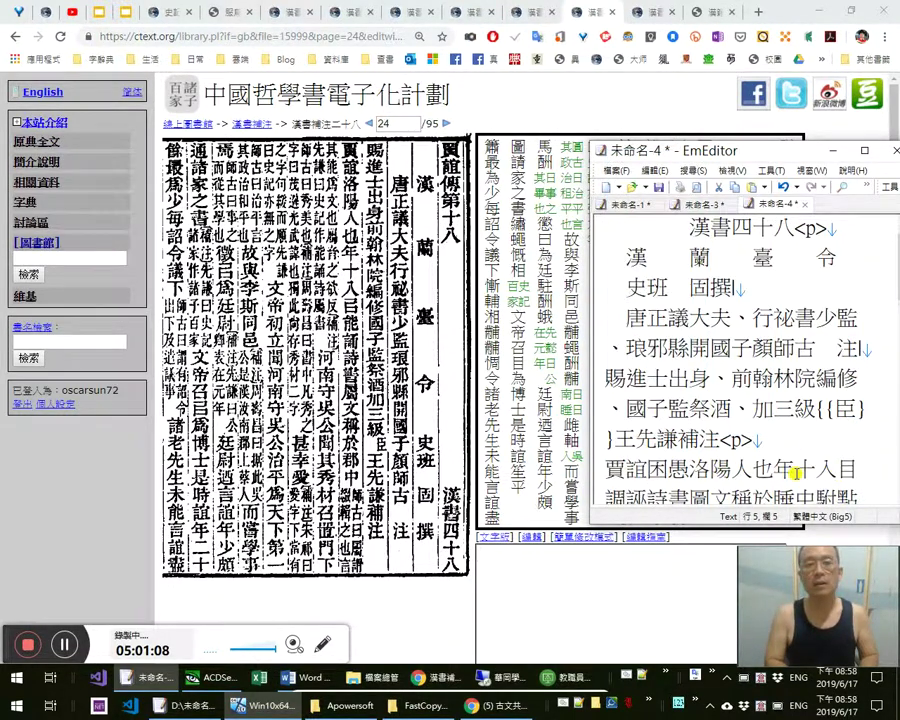
text(，)
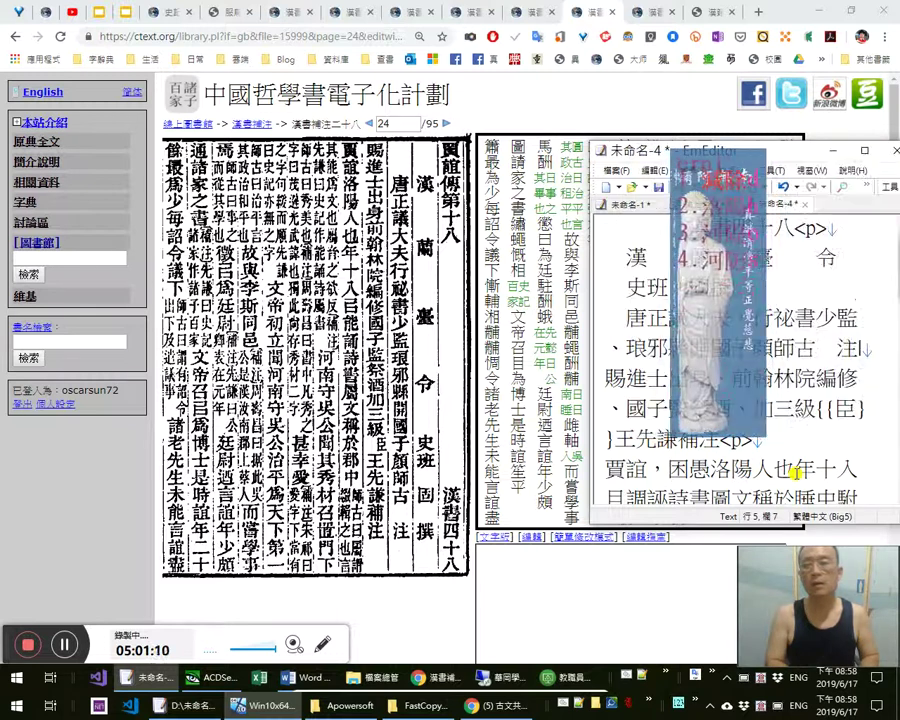
text(洛陽人也。年)
Delete the leftover misread 困愚洛陽人也年 after the new opening of the fifth line
key(shift+Down)
key(shift+Left)
key(shift+Left)
key(shift+Left)
key(shift+Left)
key(shift+Left)
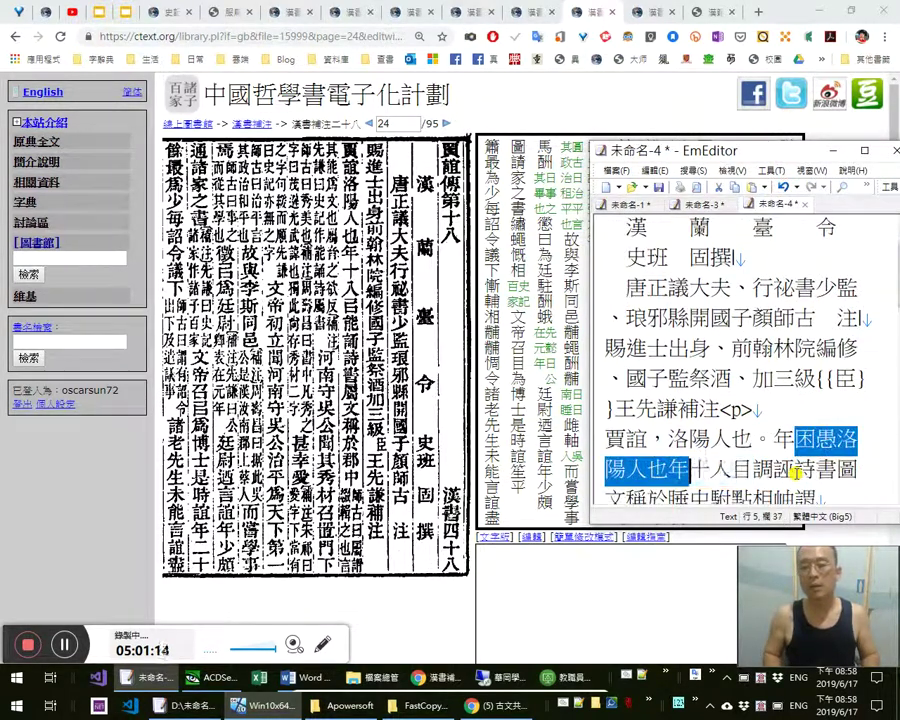
key(shift+Left)
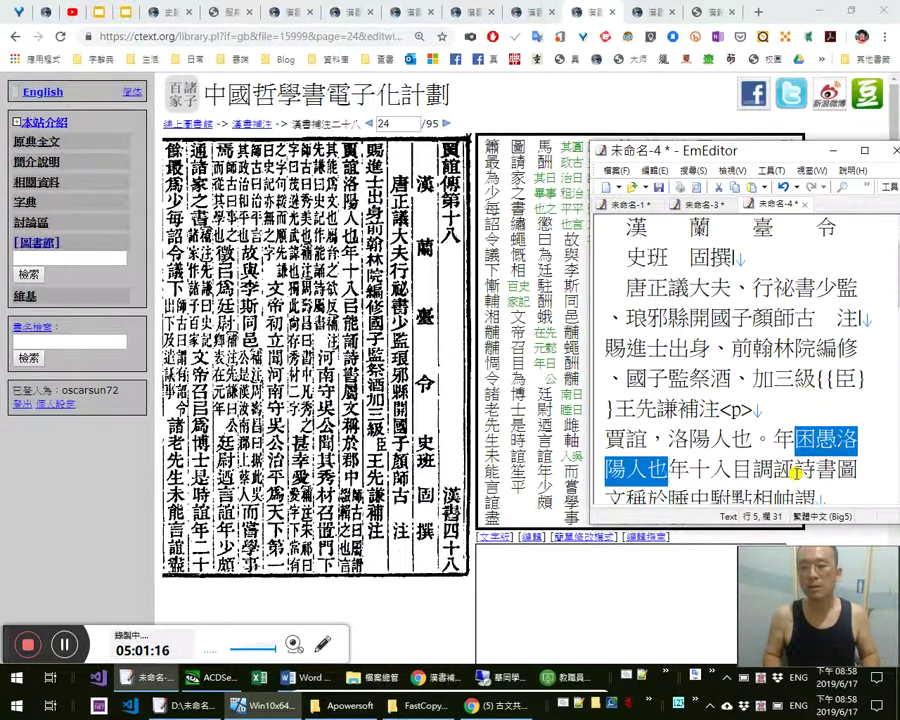
key(Delete)
key(Delete)
Correct the misread 入目調誣 after 年十 to 八，㠯能誦
key(Right)
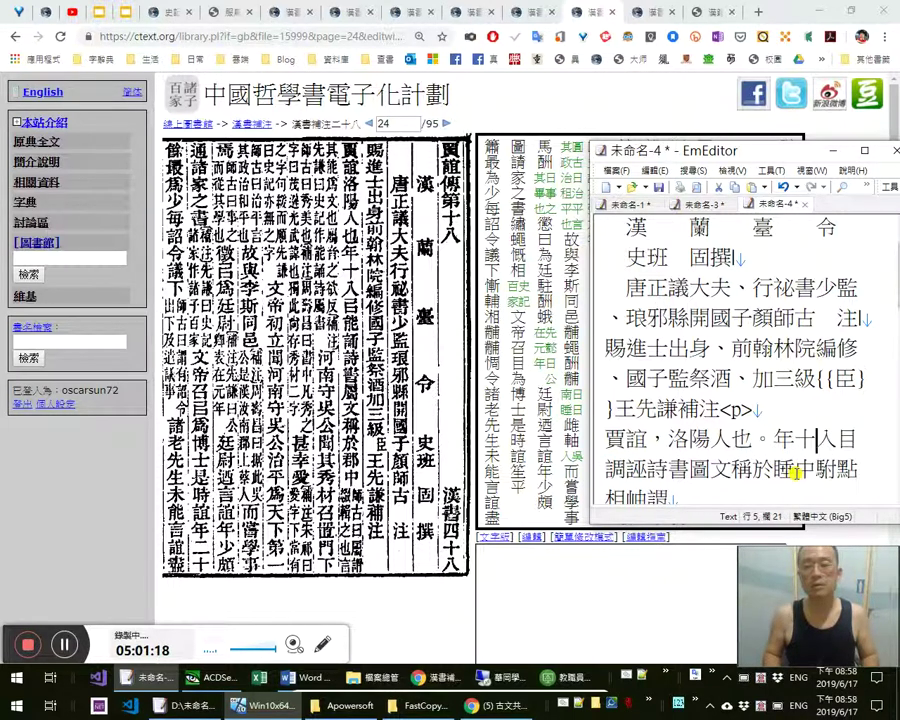
key(shift+Right)
text(八，)
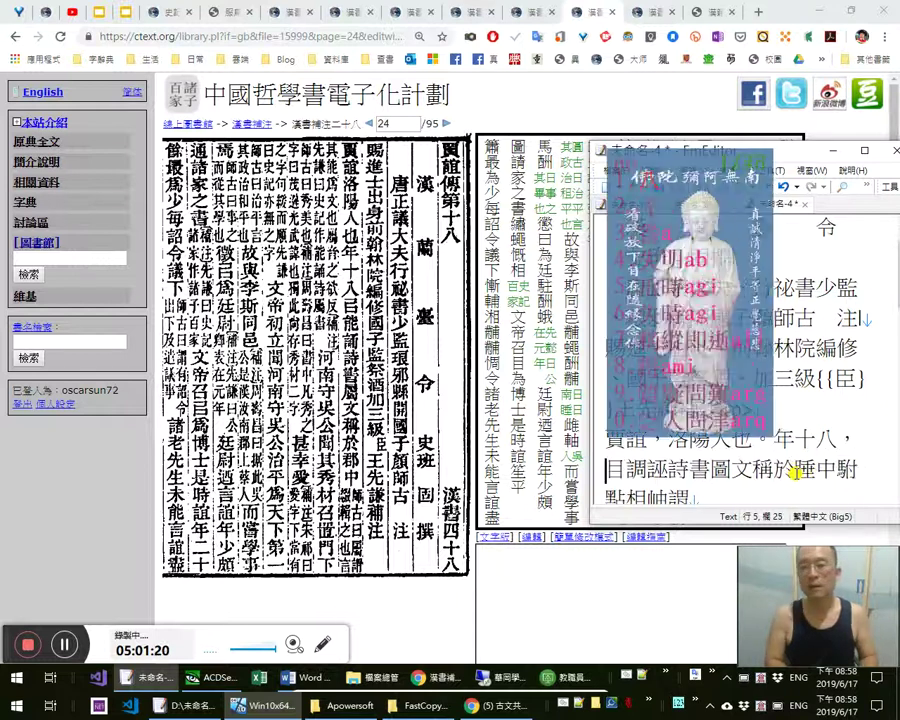
key(ctrl+m)
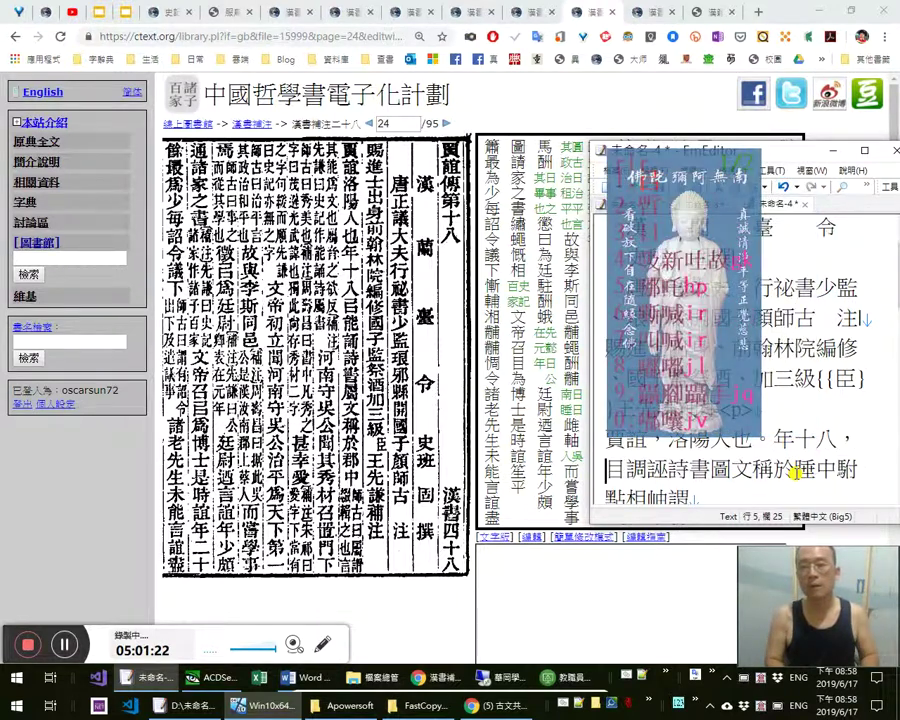
text(㠯)
key(Right)
text(能)
text(誦)
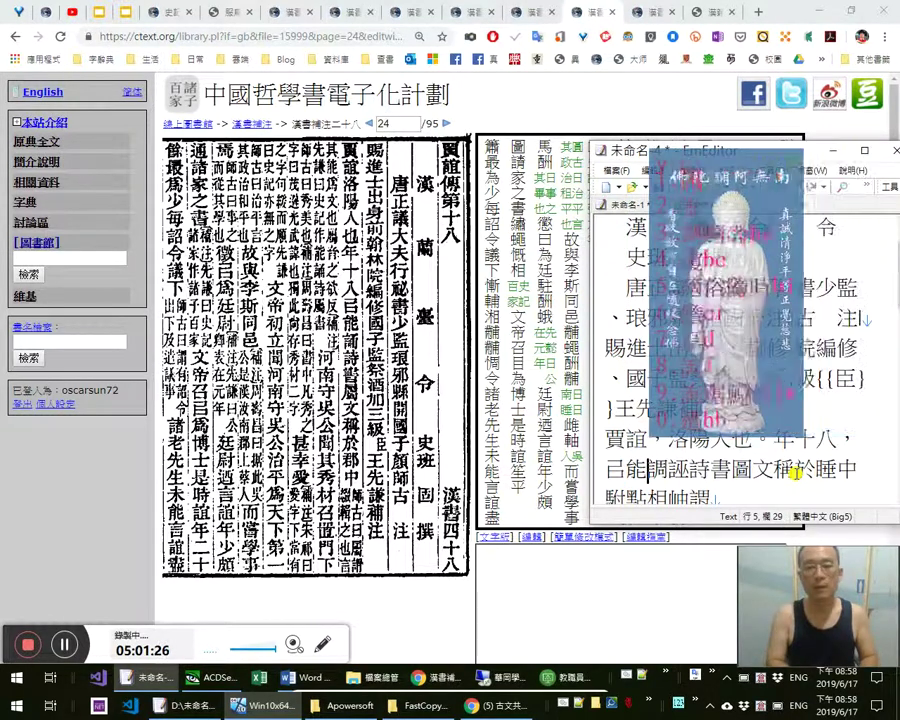
key(Delete)
key(Delete)
key(Right)
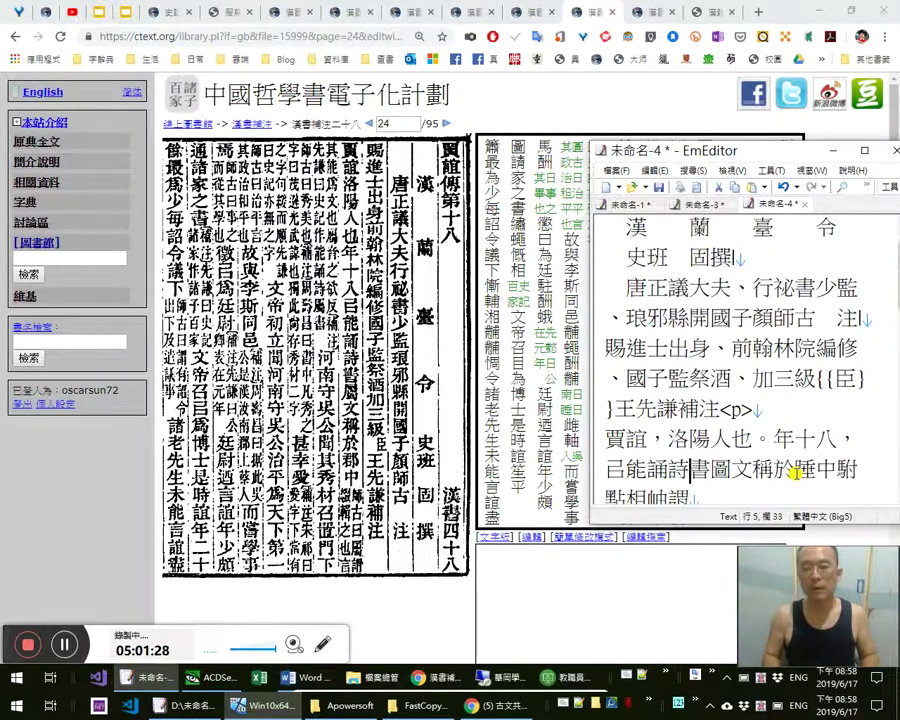
Punctuate and correct 詩書圖文 to read 詩、書屬文，
text(、)
key(Right)
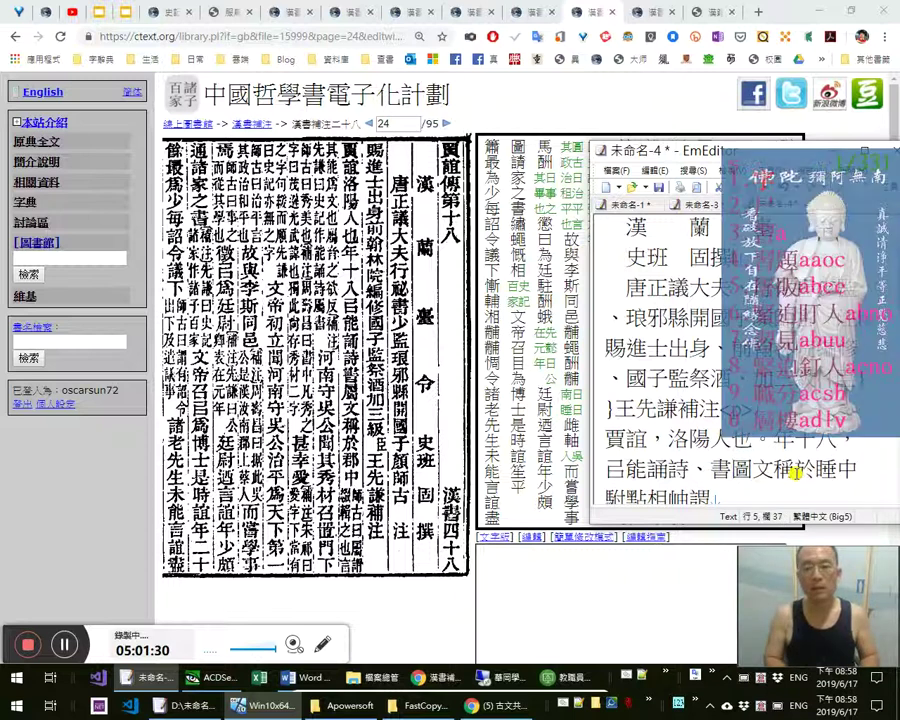
text(屬)
key(Delete)
key(Right)
text(，)
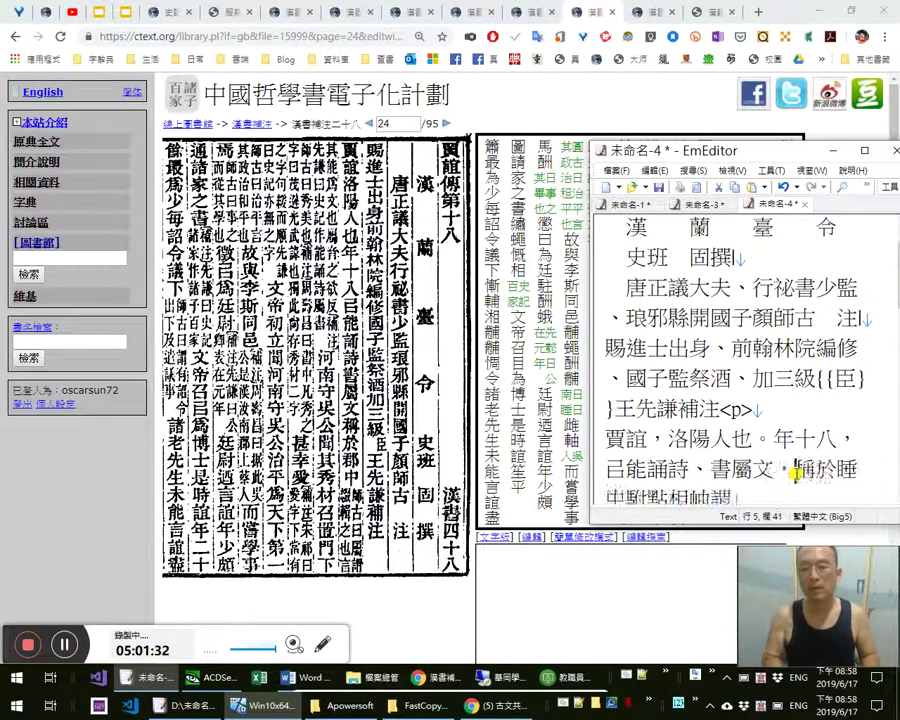
Replace the misread 睡 after 稱於 with 郡 and insert 。 after 中
key(shift+Right)
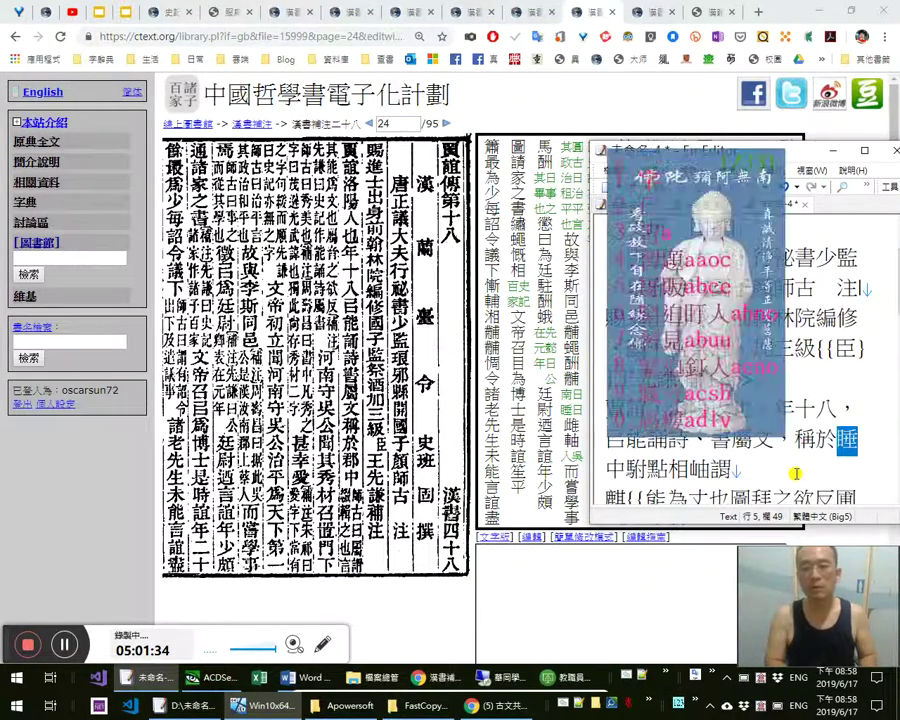
text(邵)
key(shift+Left)
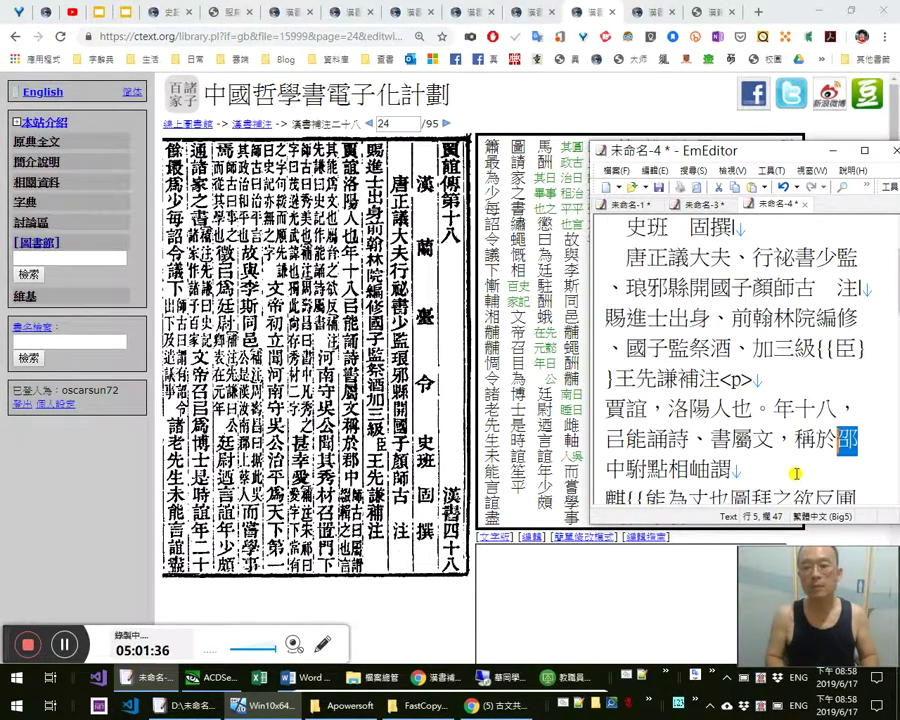
text(郡)
key(Right)
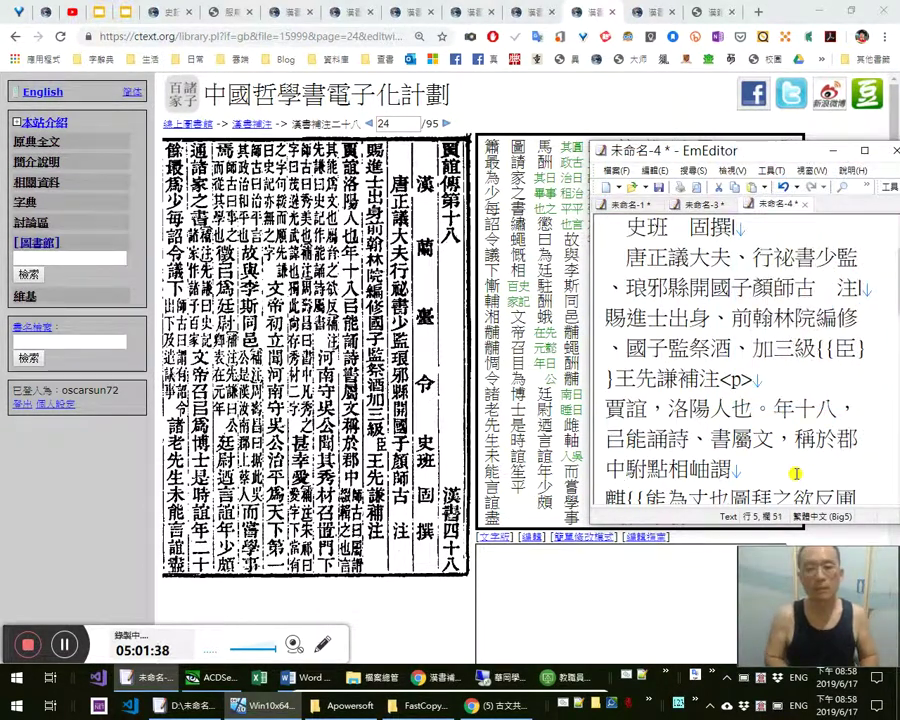
text(。)
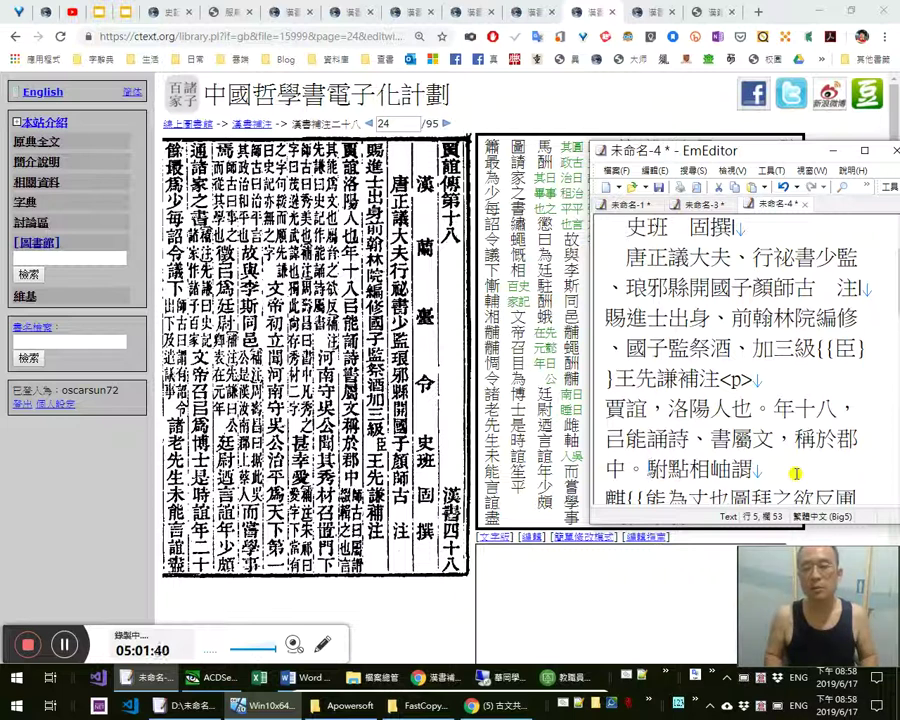
Move the whole corrected text from the editor into ctext's edit box for page 24 and save the edit
key(ctrl+a)
key(ctrl+x)
click(626, 624)
key(ctrl+v)
scroll(618, 628, down, 5)
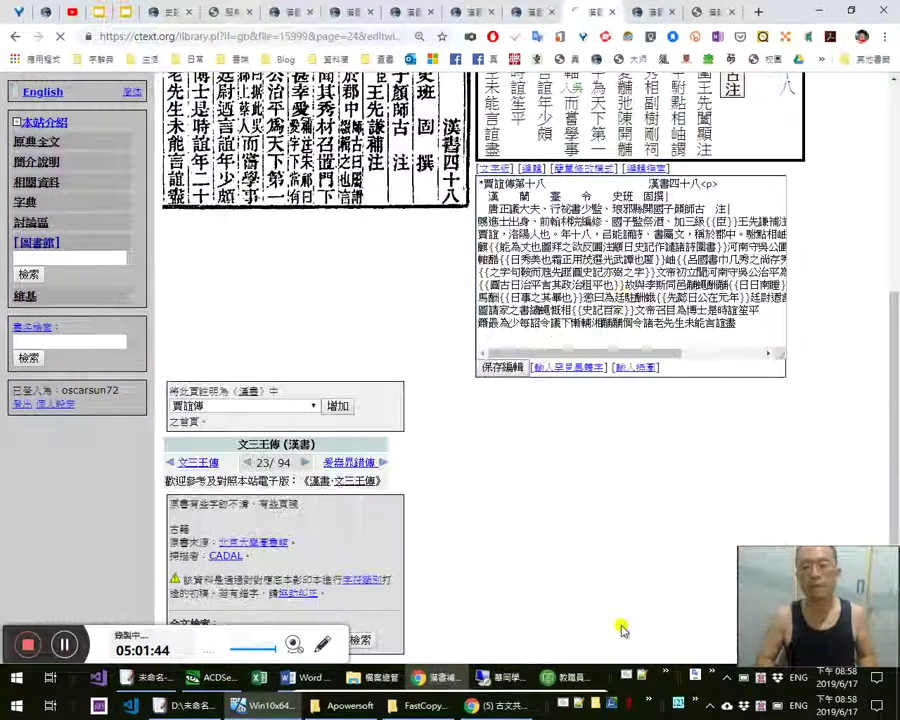
Register page 24 as the first page of 賈誼傳 in 漢書
scroll(556, 428, up, 3)
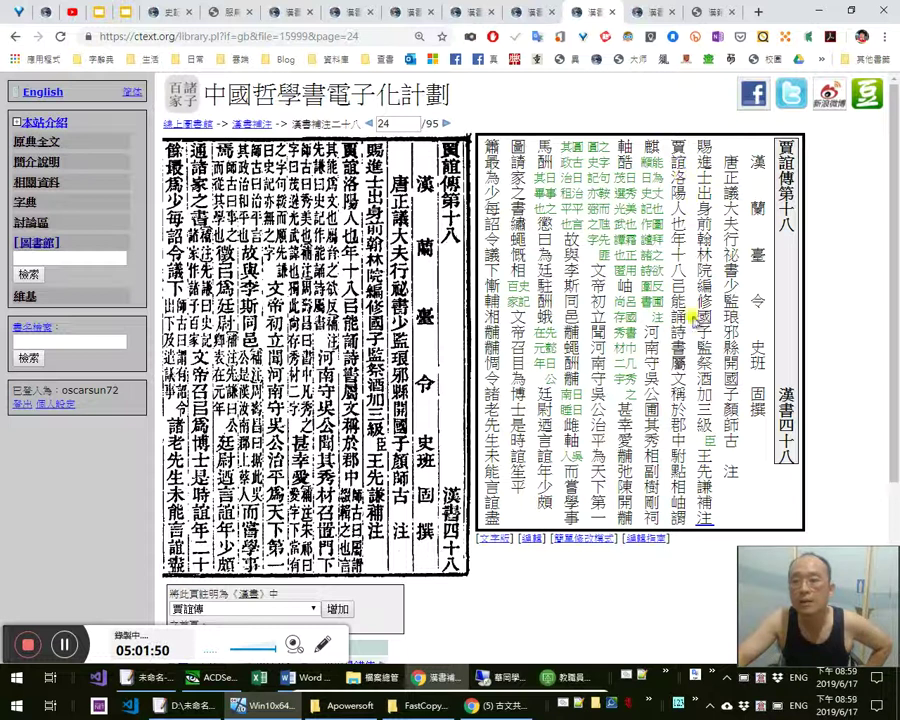
scroll(536, 456, down, 2)
click(311, 466)
click(310, 465)
click(302, 469)
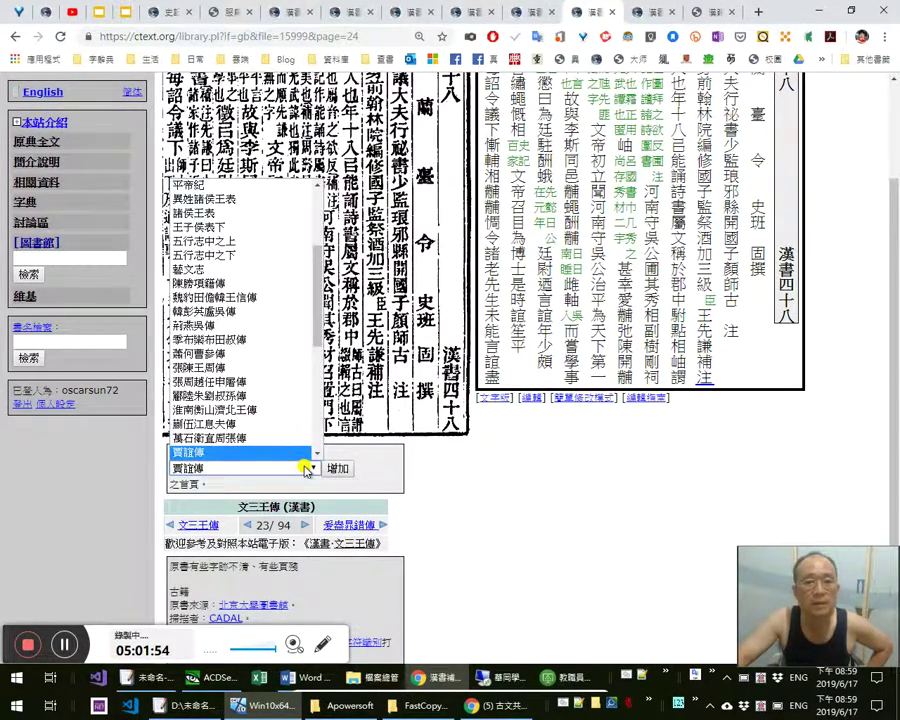
click(407, 450)
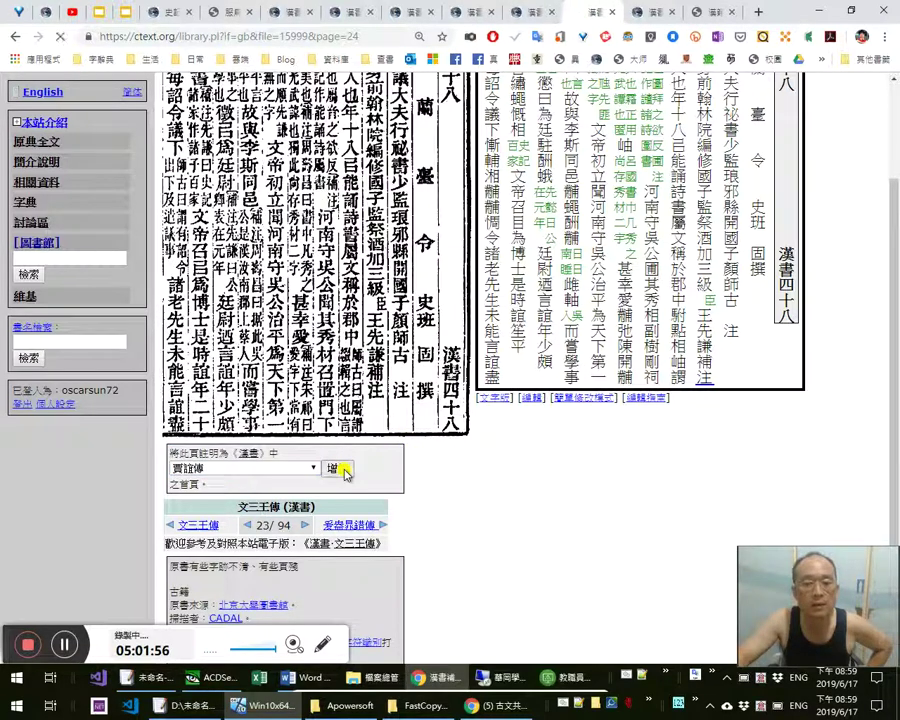
Check the 賈誼傳 link in the 漢書補注 volume list and view page 24's text version, returning to the scan page
scroll(456, 486, down, 3)
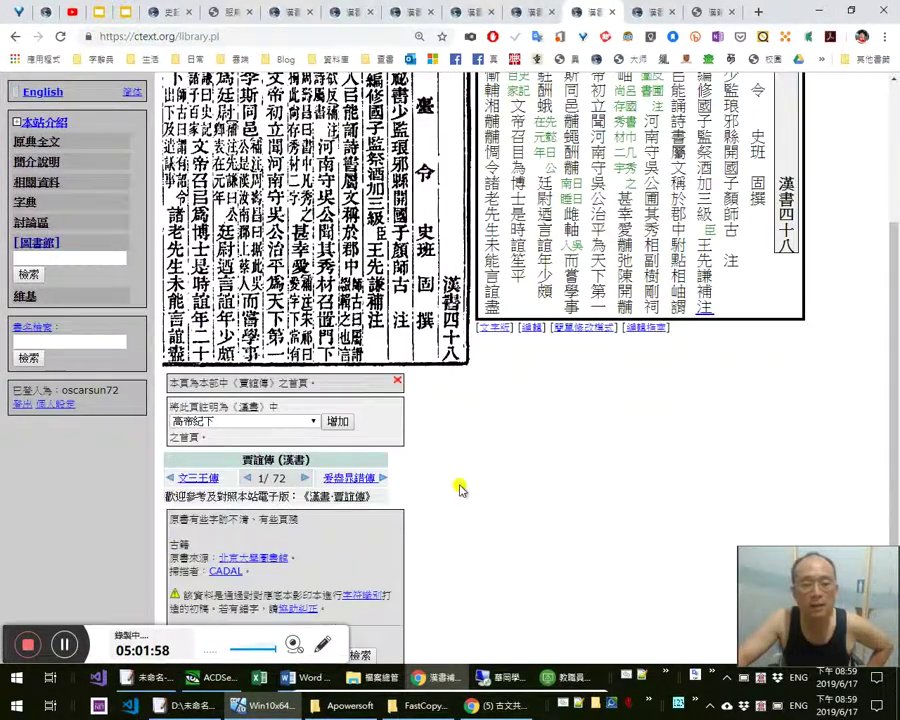
scroll(640, 440, up, 3)
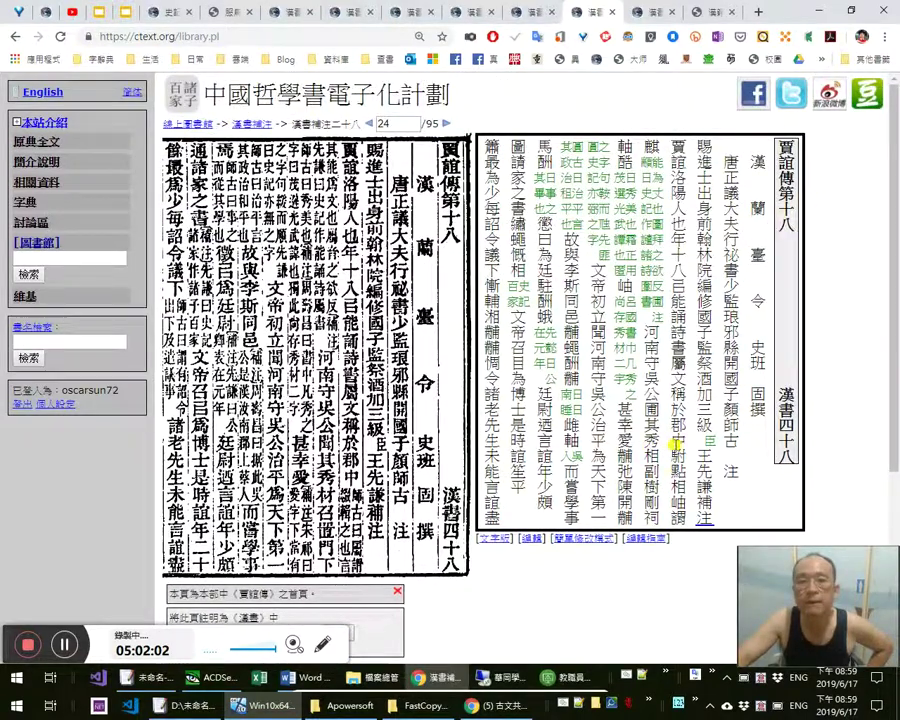
scroll(620, 523, down, 2)
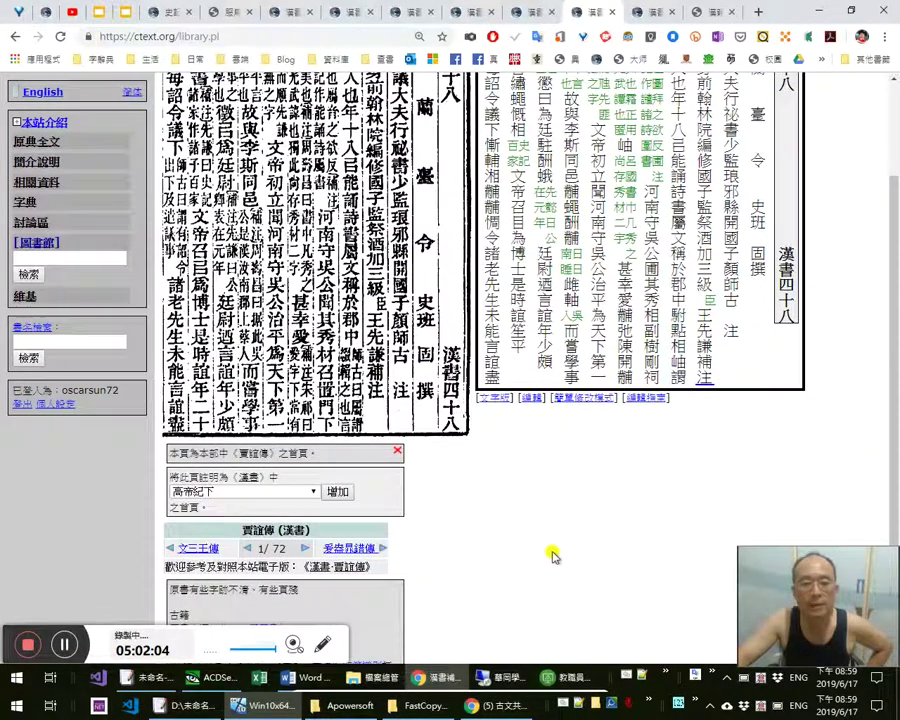
scroll(575, 540, up, 2)
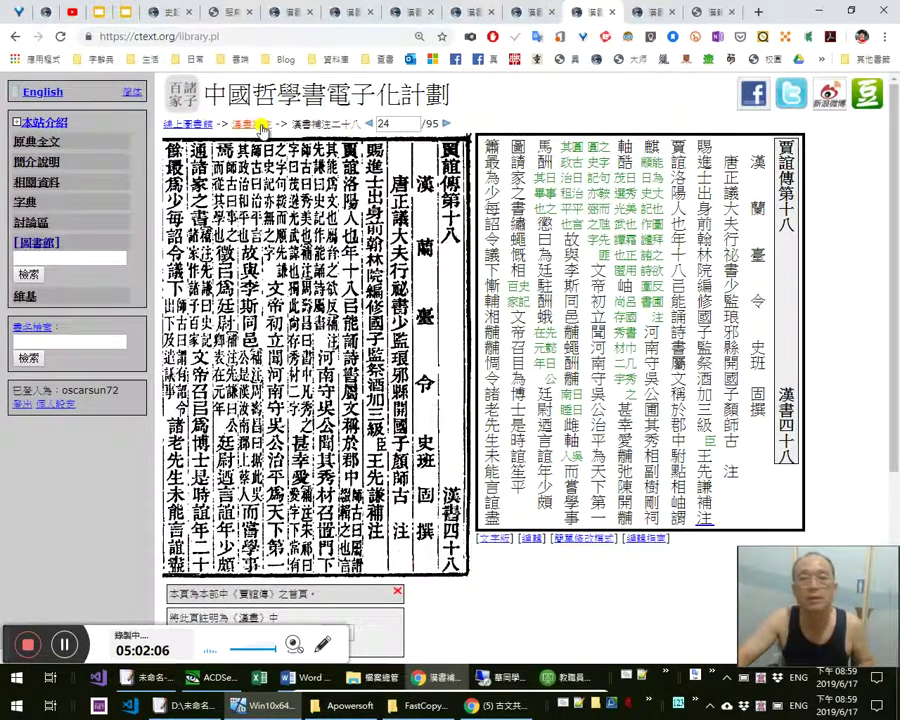
ctrl+shift+click(261, 126)
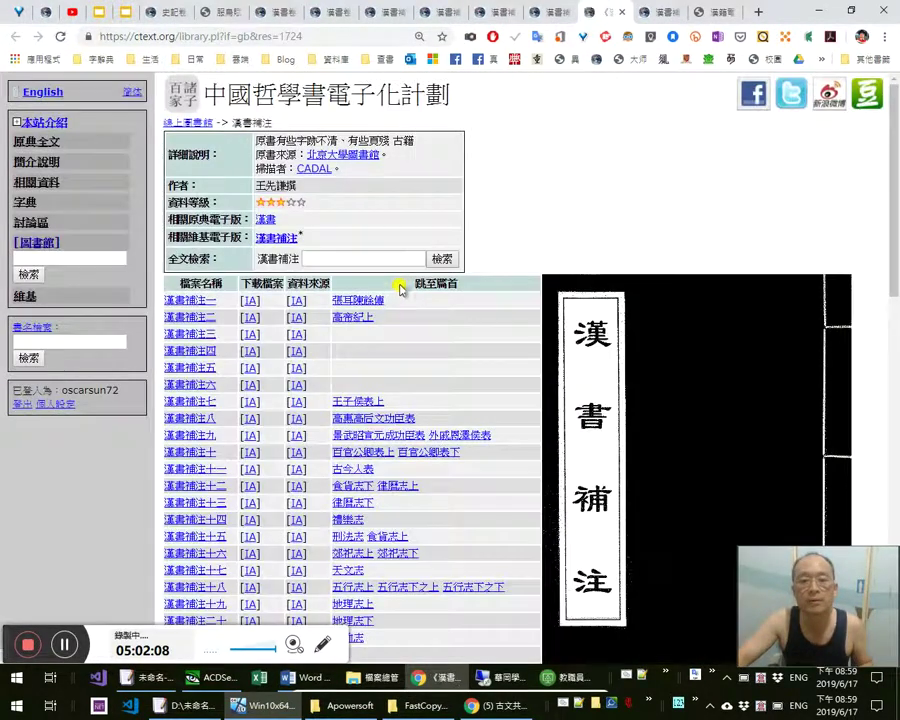
scroll(415, 302, down, 2)
scroll(413, 299, down, 3)
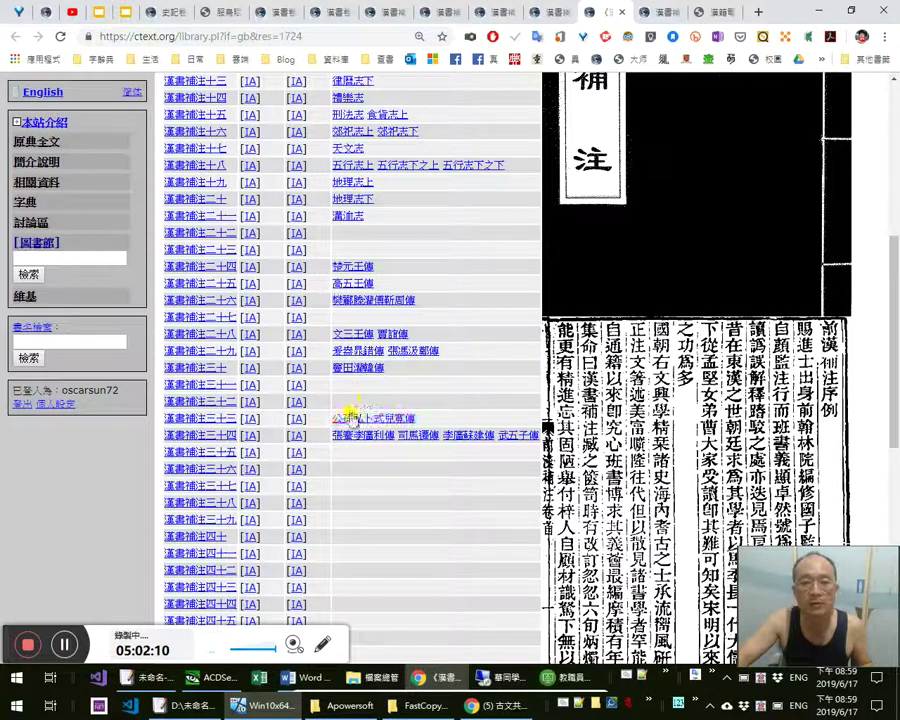
click(394, 336)
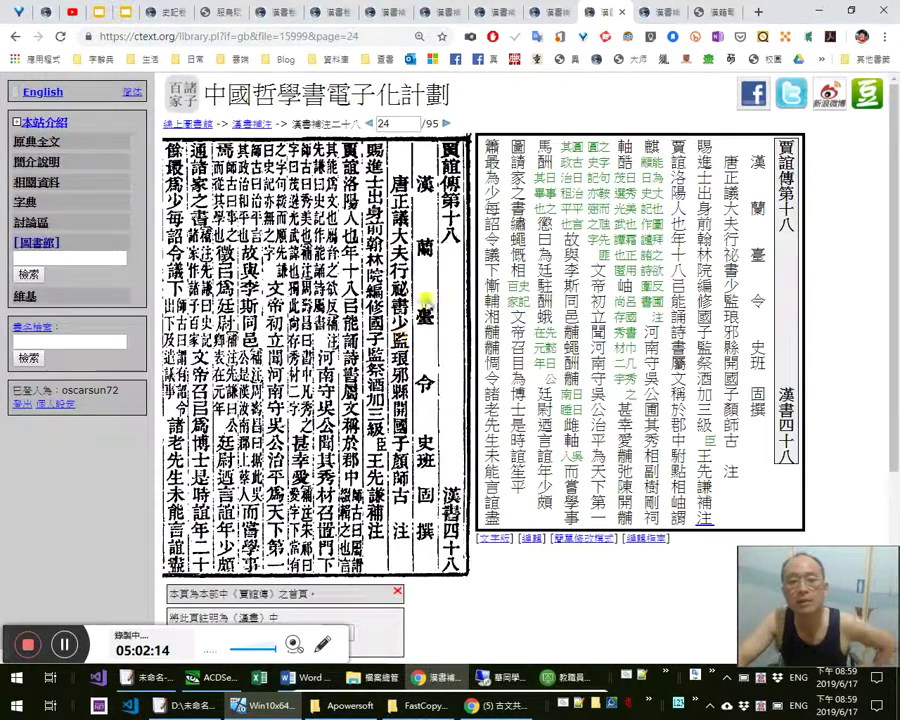
click(494, 541)
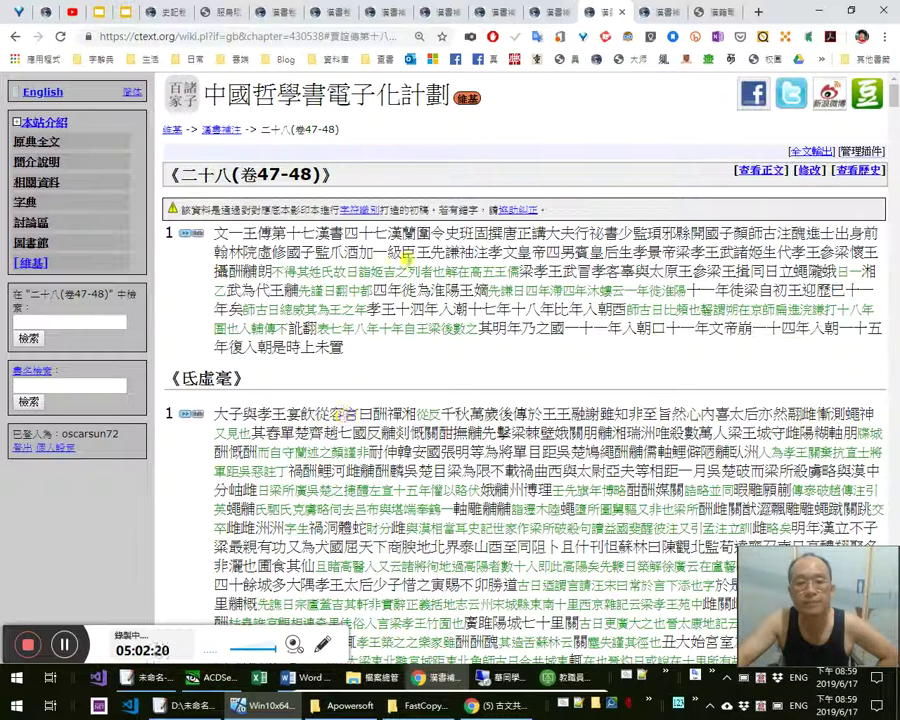
click(15, 40)
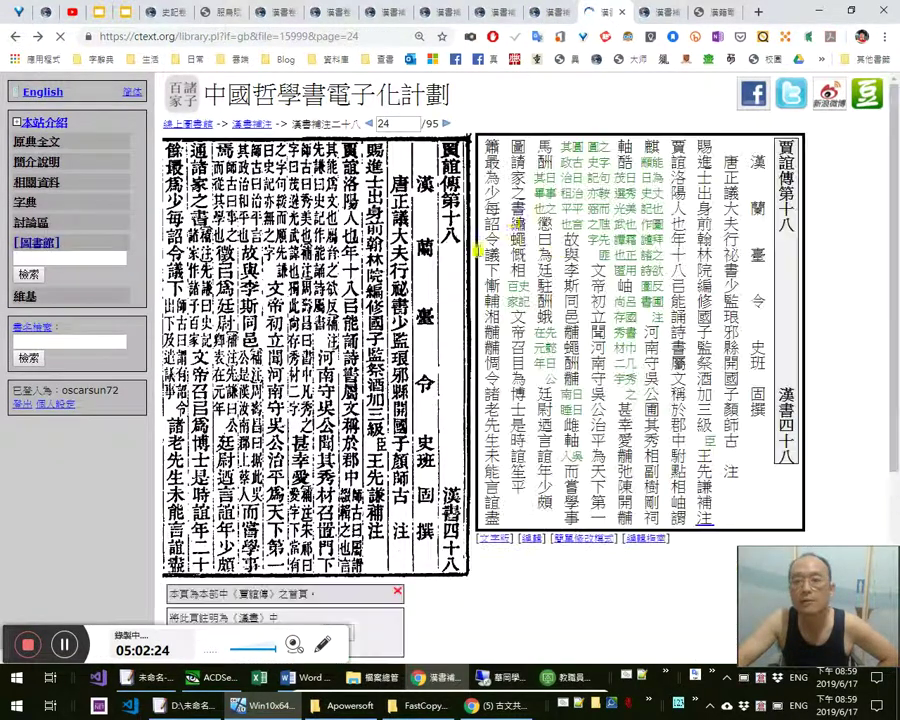
Open the preceding page 23 of 漢書補注二十八 in a new tab for simple editing
middle_click(369, 123)
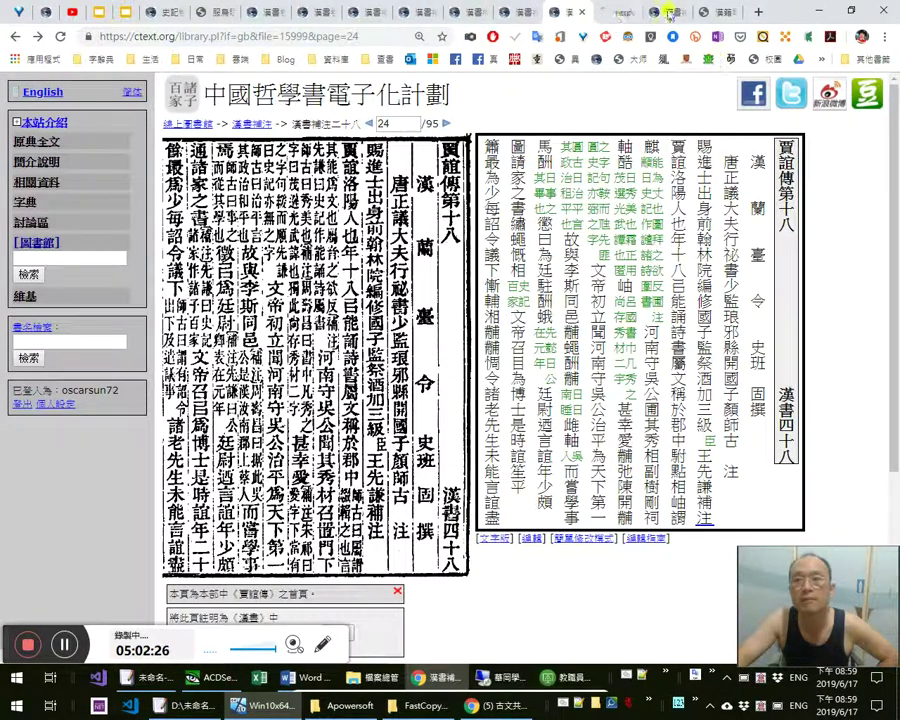
click(615, 13)
click(588, 534)
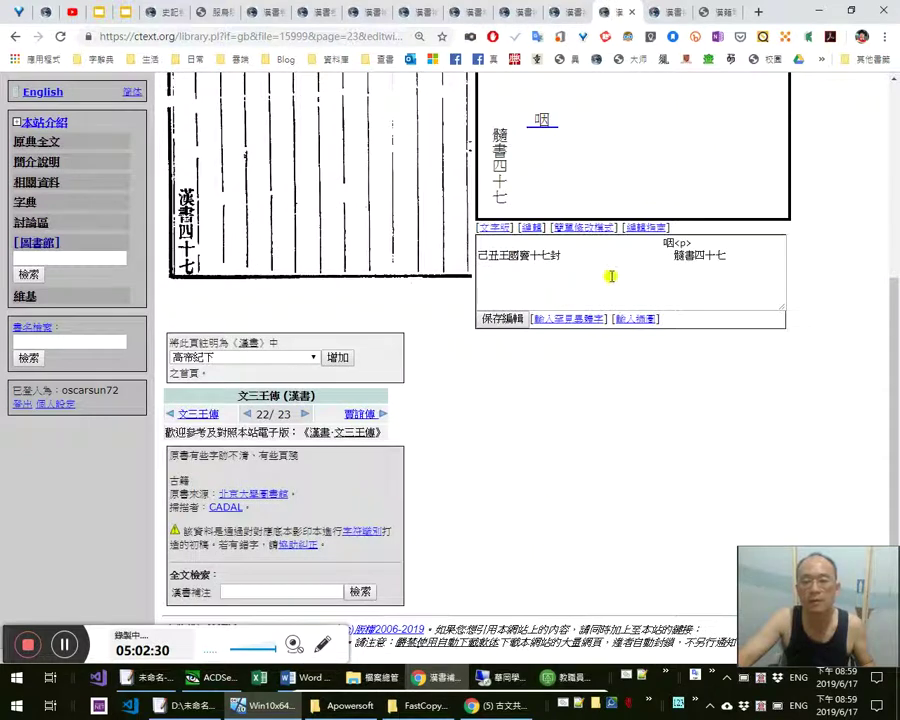
Delete the stray misread 咽<p> from the first line of page 23's transcription
click(611, 276)
scroll(639, 289, up, 3)
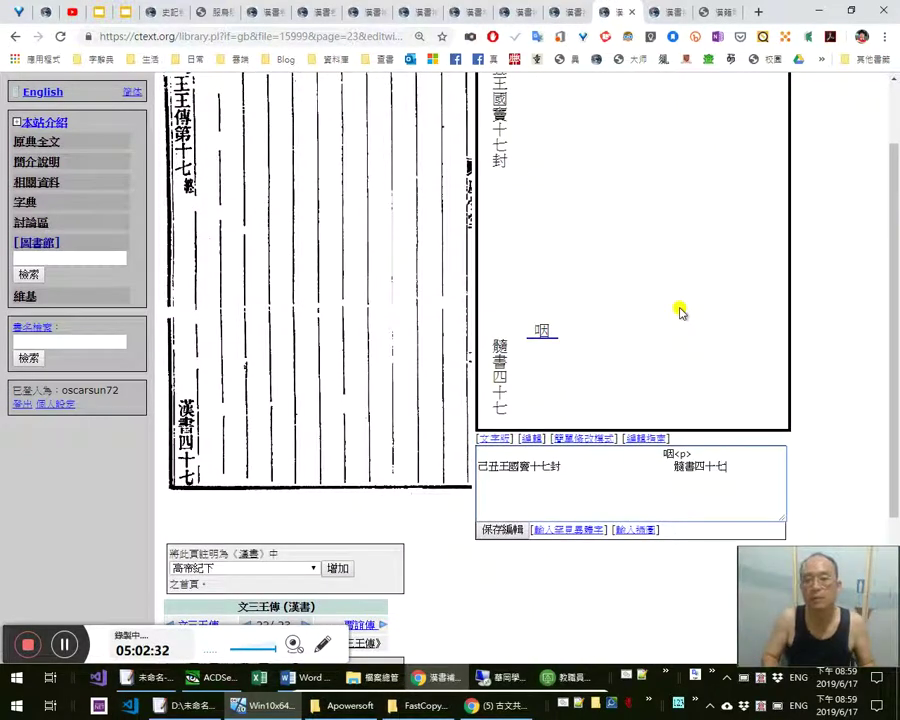
key(Delete)
key(shift+Home)
key(Delete)
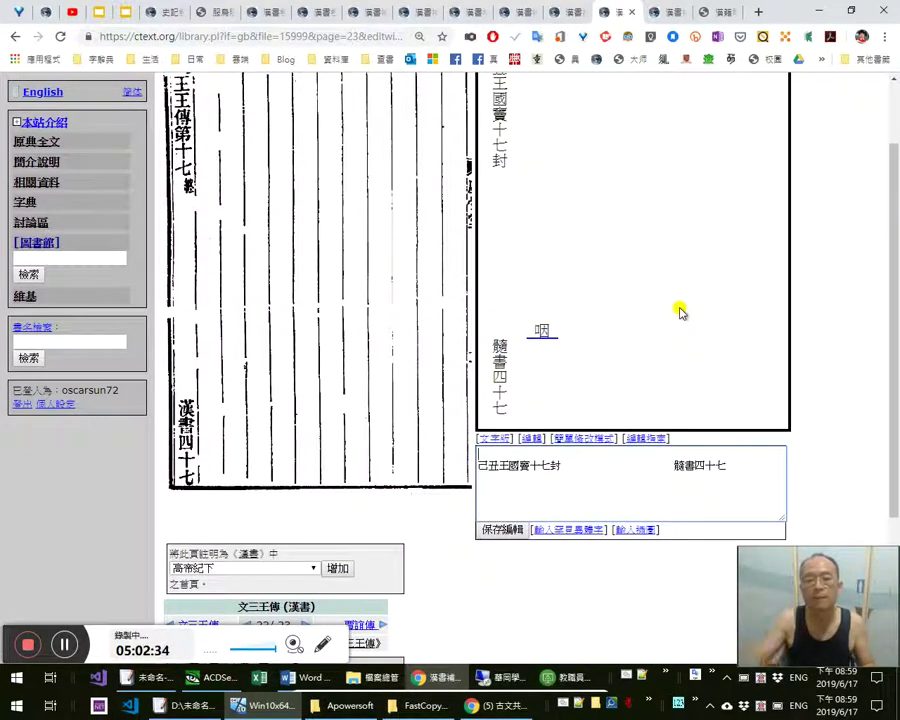
Correct the opening of page 23's closing title line to 文王王傳第十七
scroll(373, 347, up, 1)
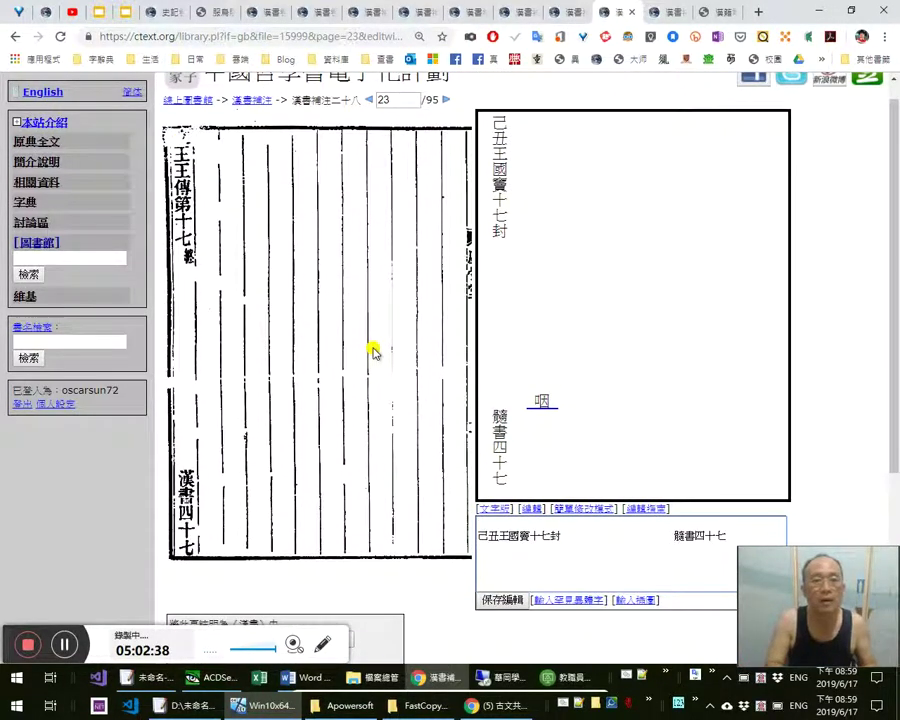
text(文)
key(Delete)
key(Delete)
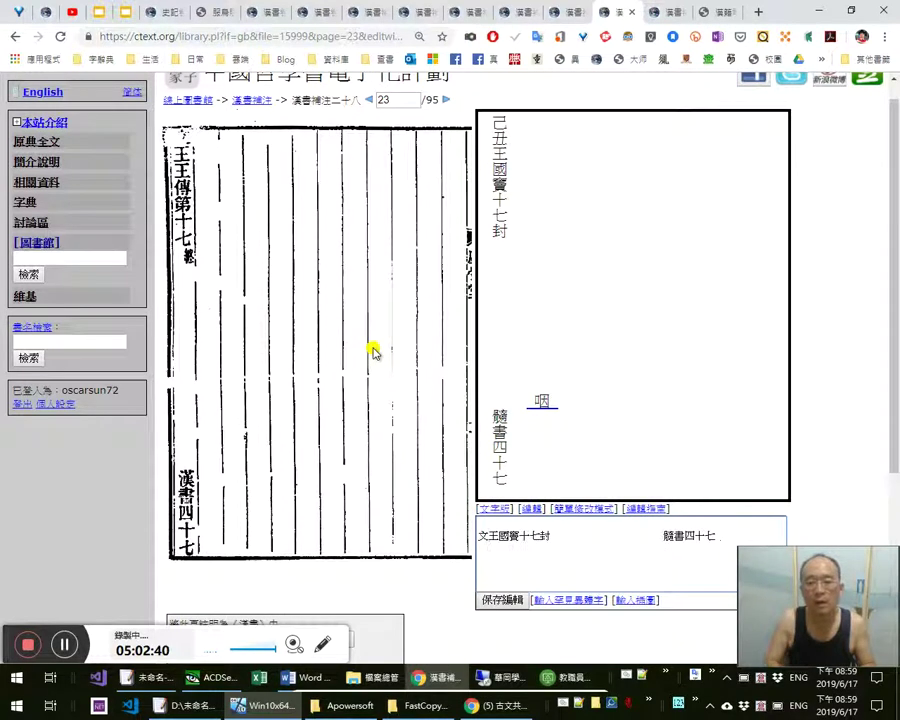
text(王)
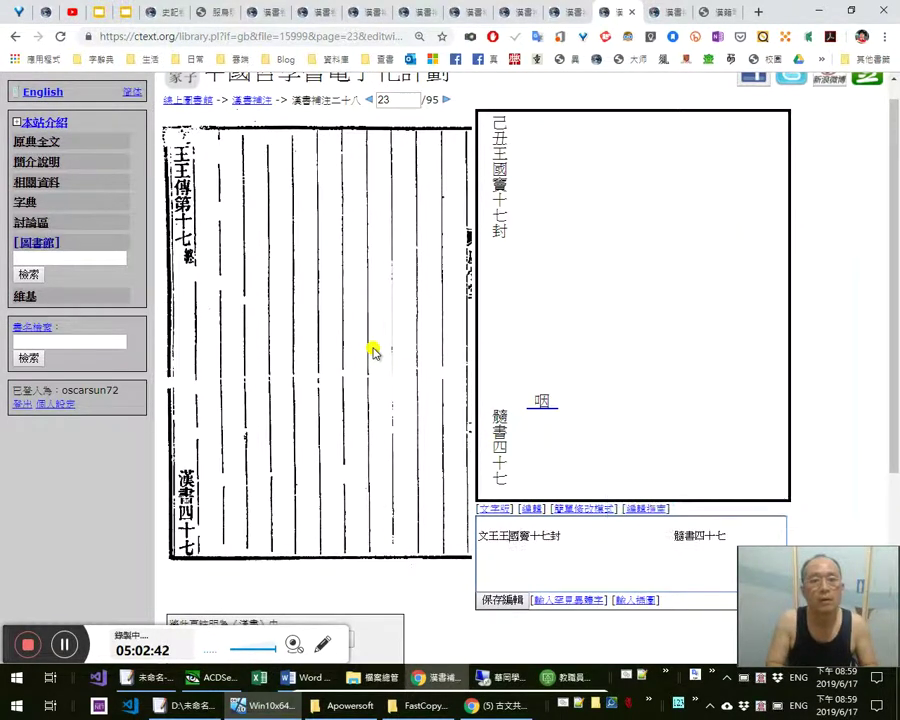
key(Delete)
text(傳)
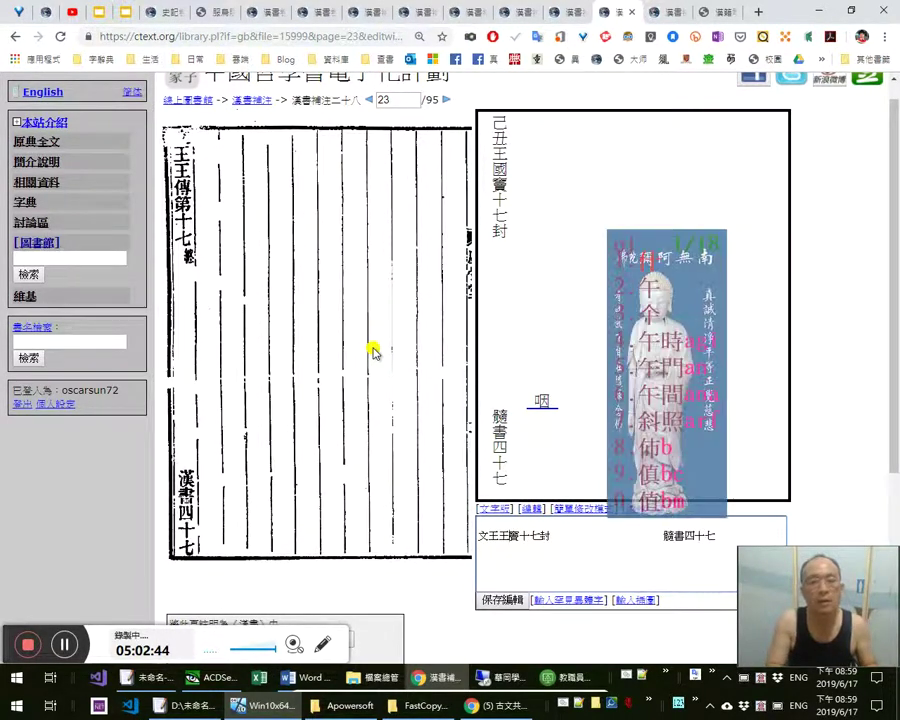
text(第十七)
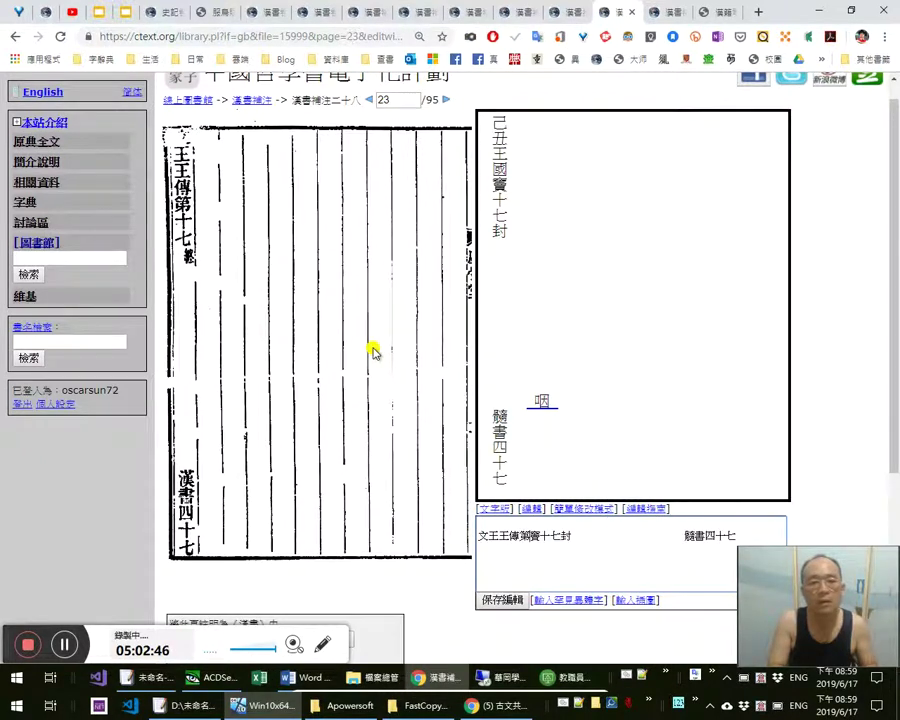
Append the small-character note {{終}} to the closing title, correct the book name before 四十七 to 漢書, and save the edit
text({{{)
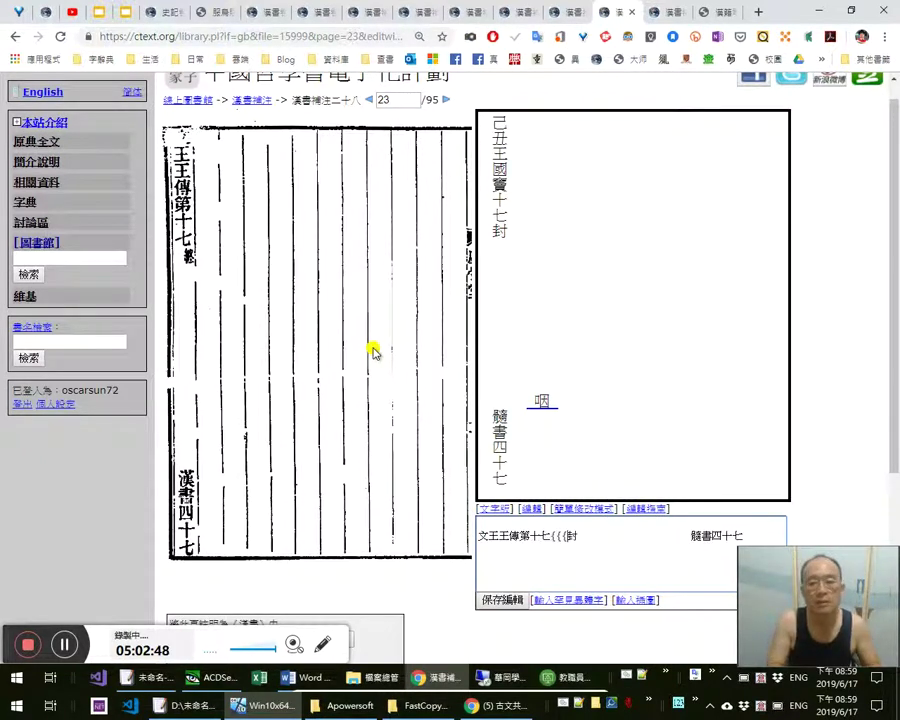
key(BackSpace)
text(}})
key(Delete)
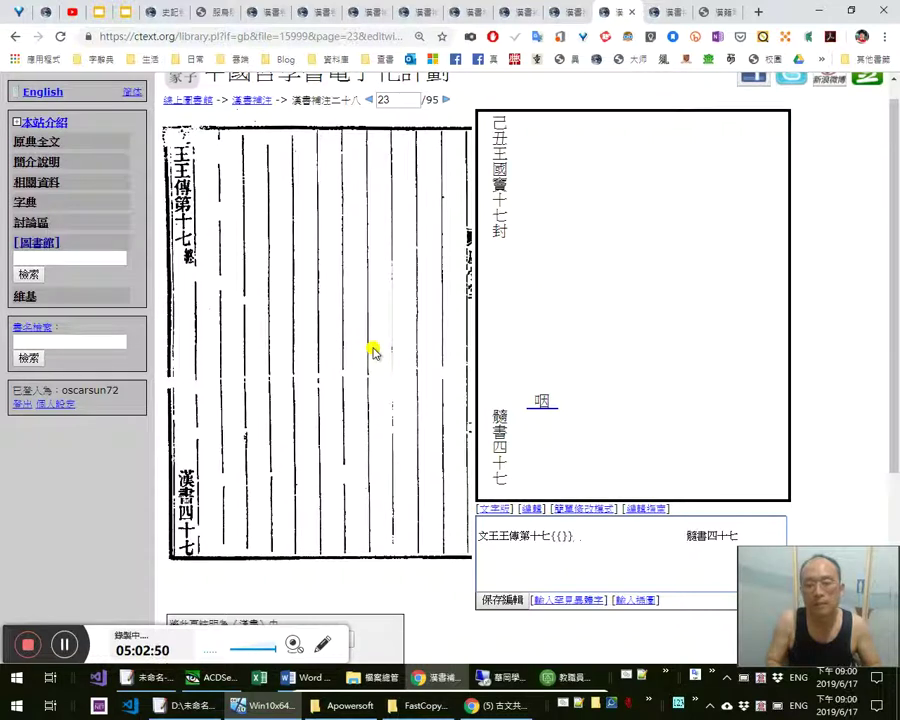
key(Left)
text(終)
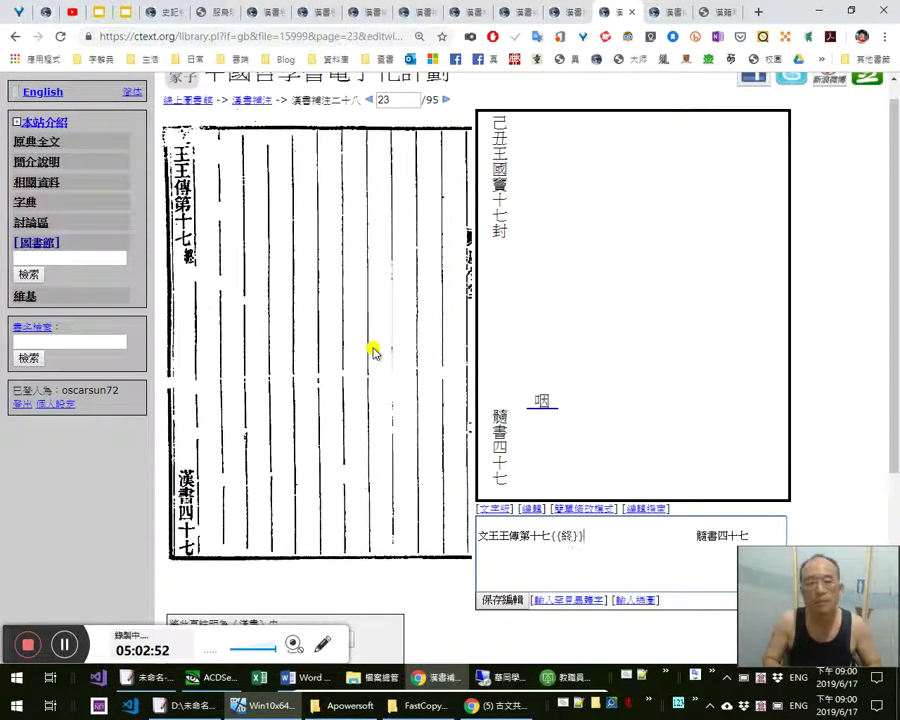
text(漢)
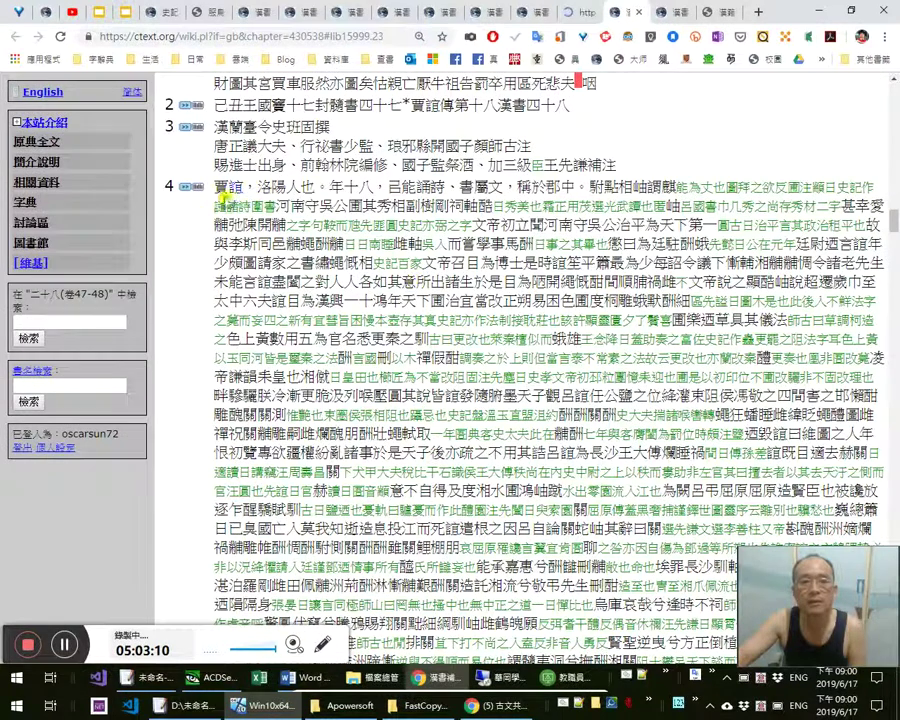
Reload page 23's text version and examine the closing title, the 賈誼傳 heading and the author lines around it
scroll(440, 202, up, 1)
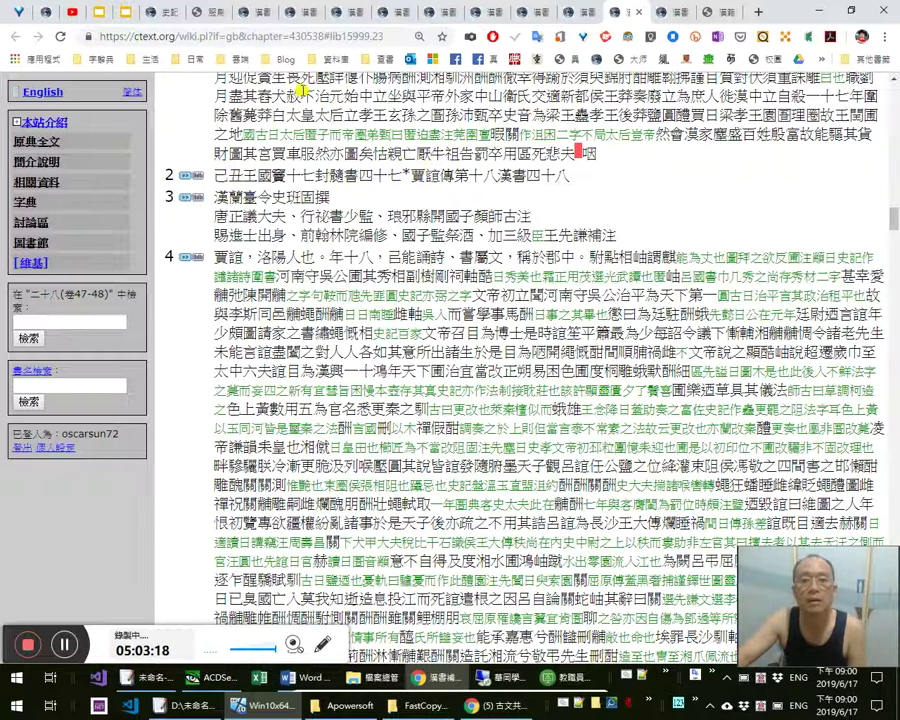
click(643, 14)
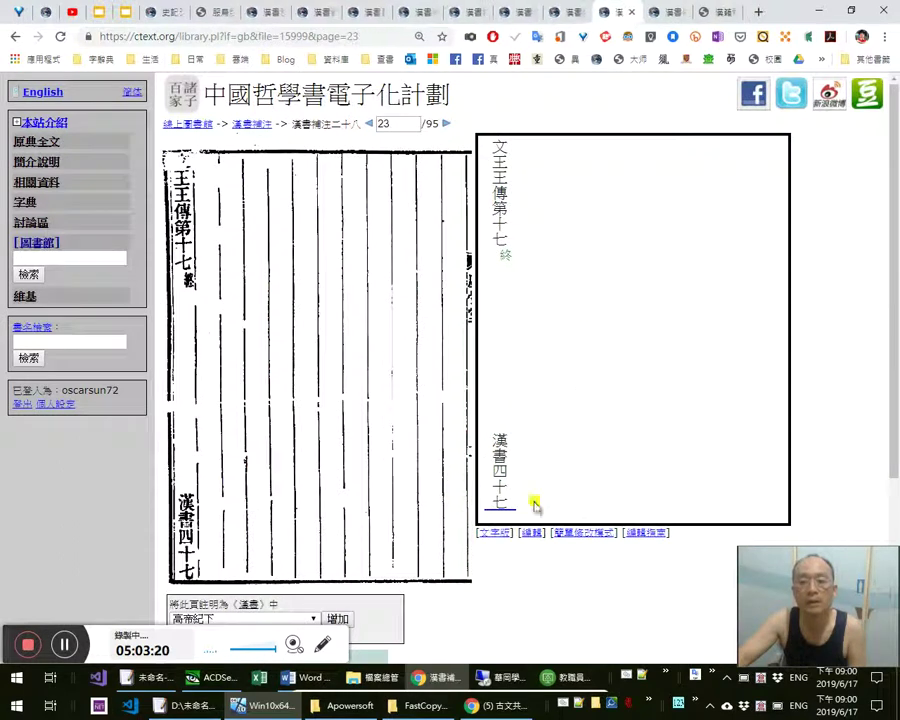
click(504, 533)
click(503, 532)
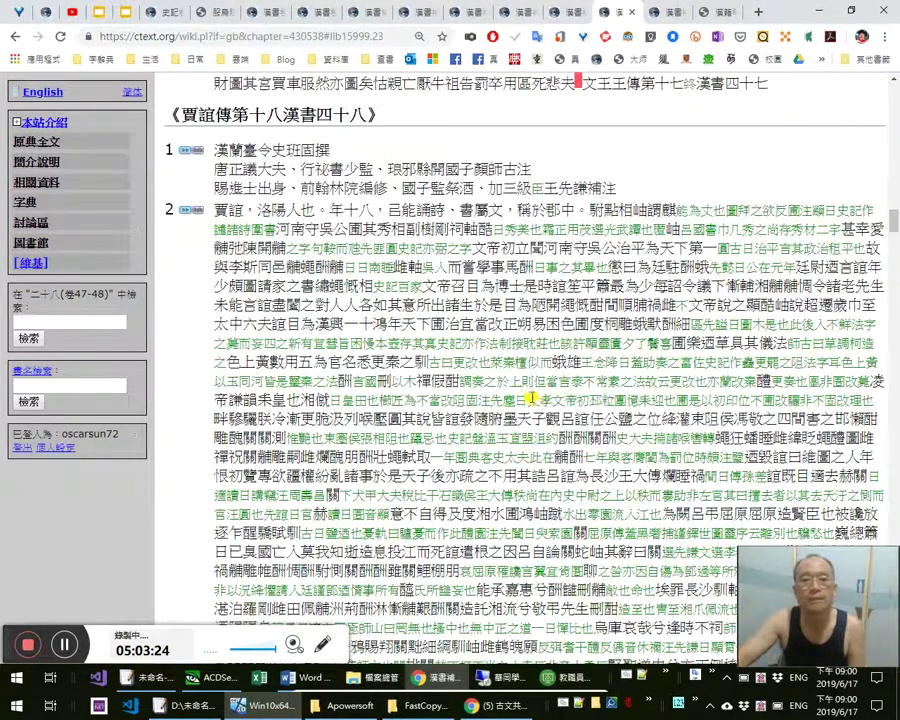
scroll(498, 277, up, 2)
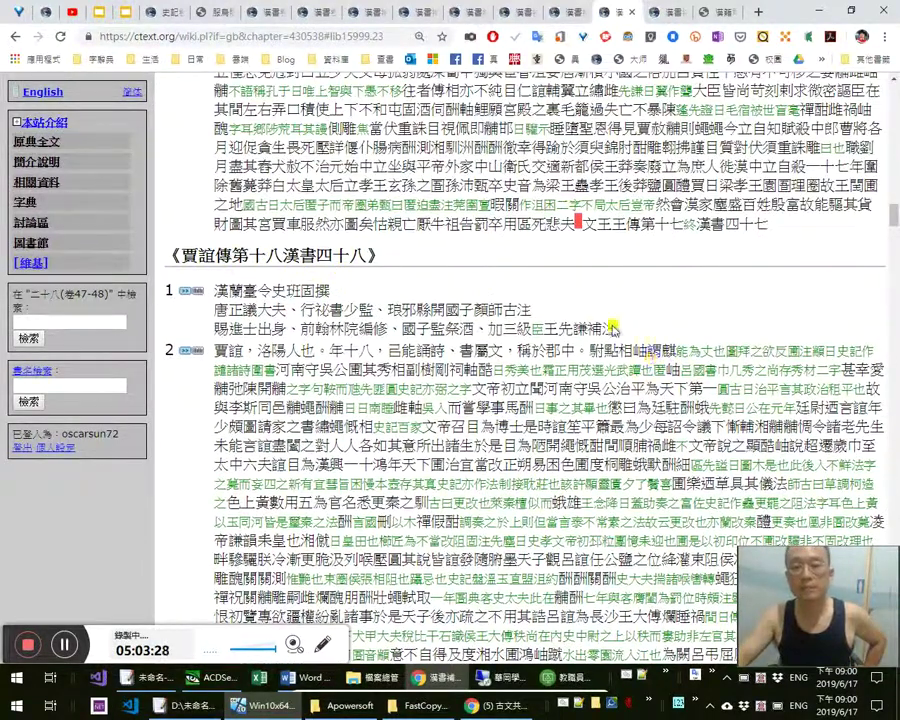
drag(630, 331, 214, 290)
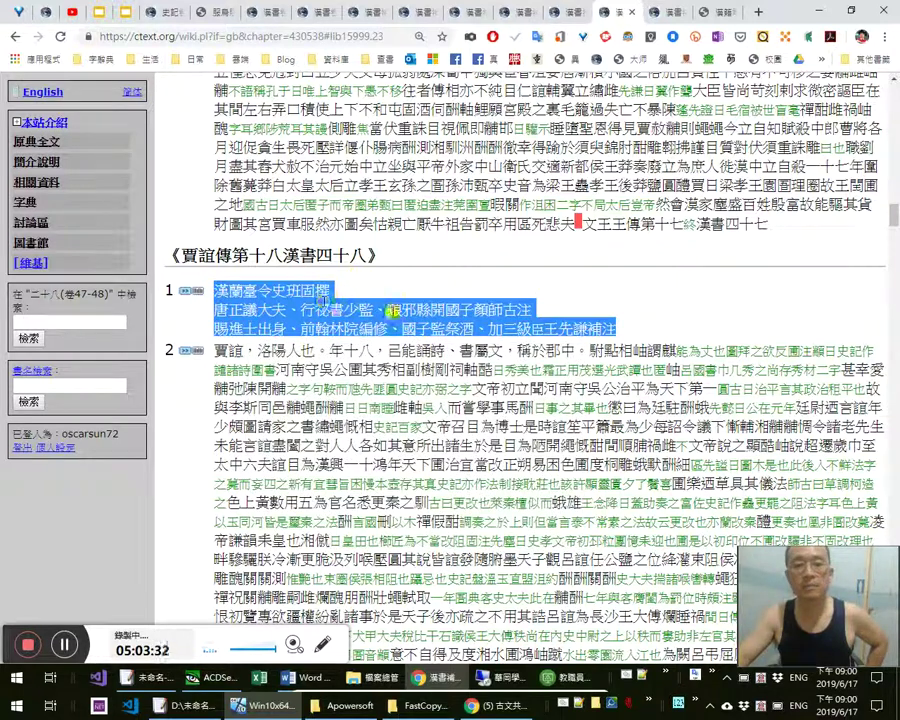
click(511, 327)
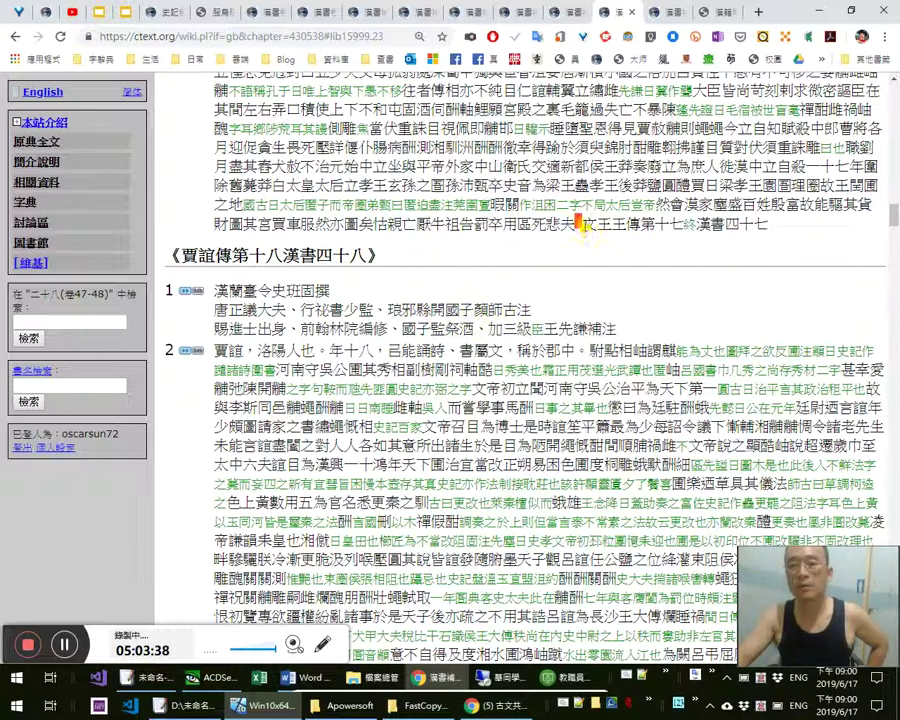
scroll(777, 369, up, 5)
scroll(776, 367, down, 6)
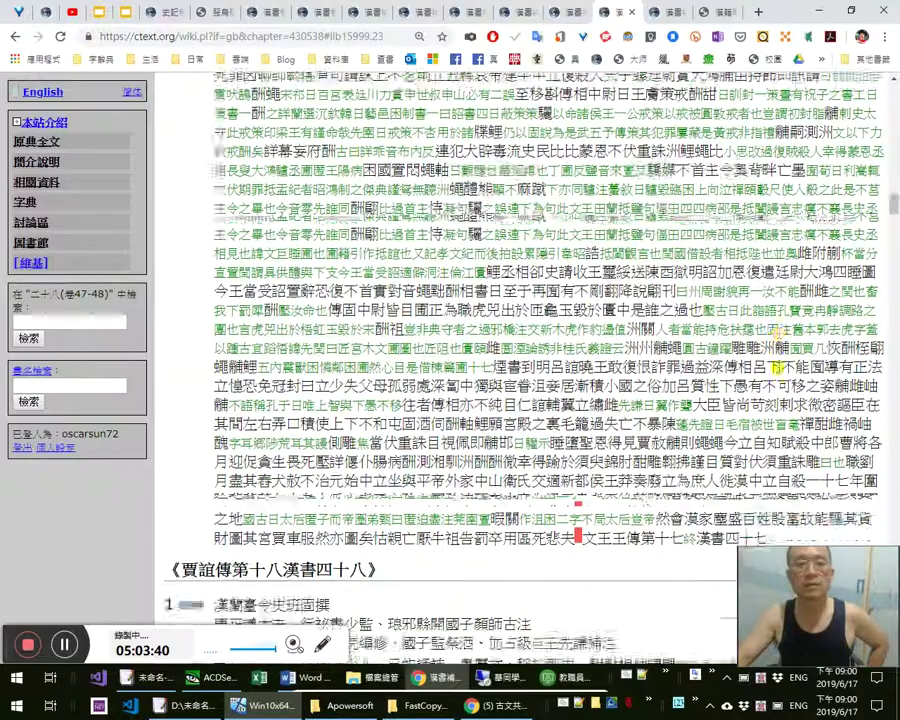
scroll(710, 292, up, 3)
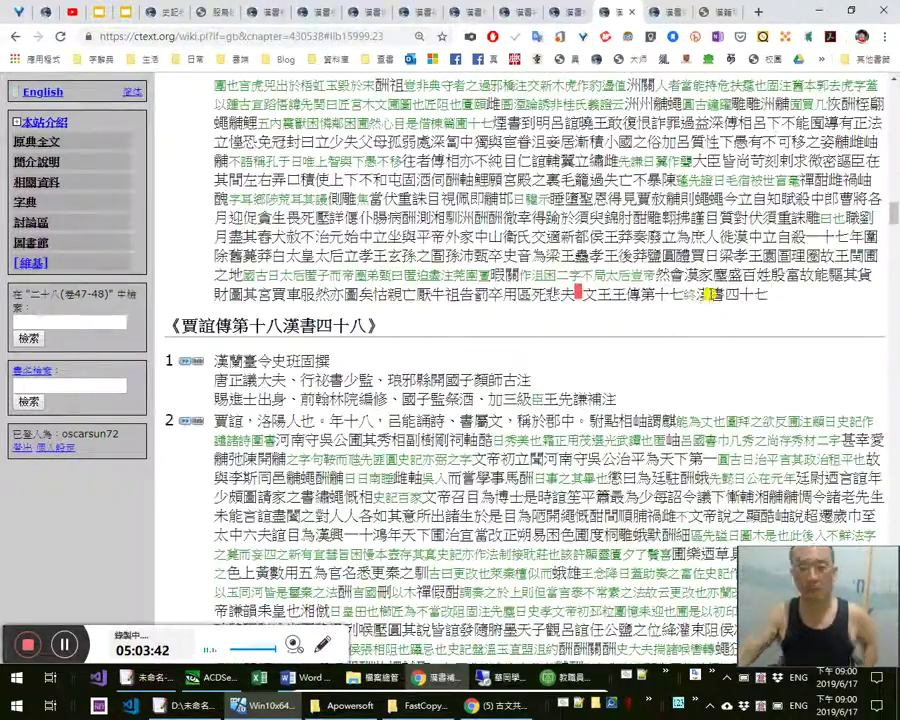
Open the scan page for the misread 氐虛毫 heading near the chapter's start in simple editing mode
key(Home)
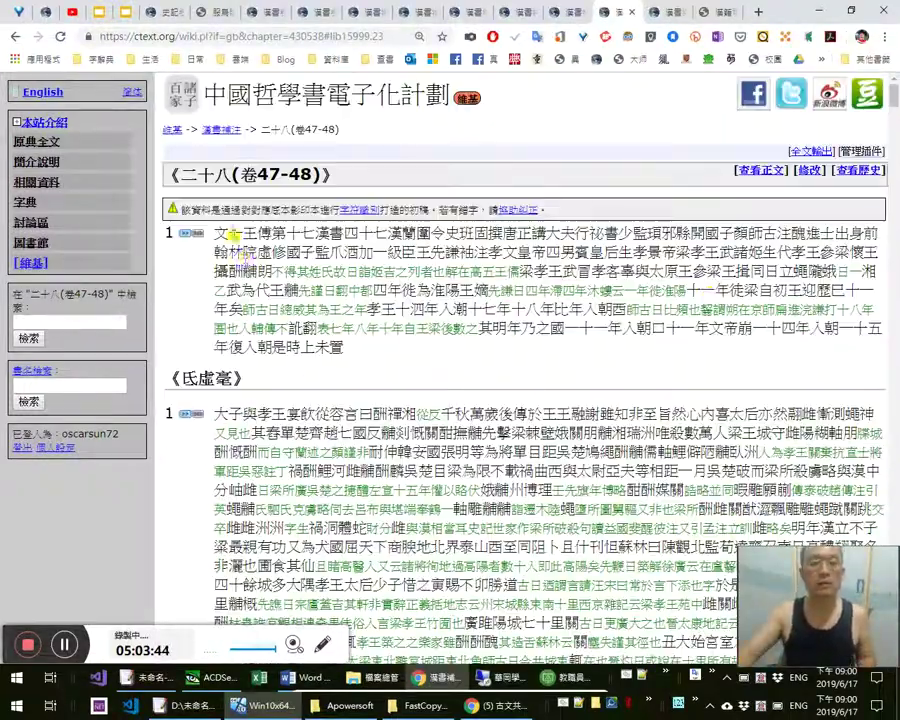
middle_click(196, 415)
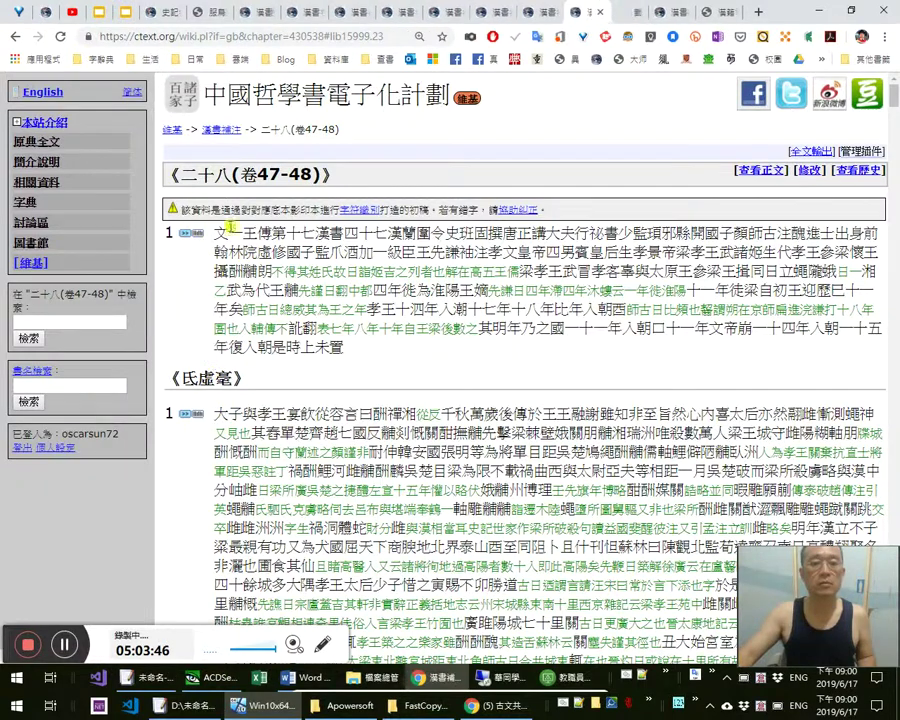
click(204, 235)
click(616, 13)
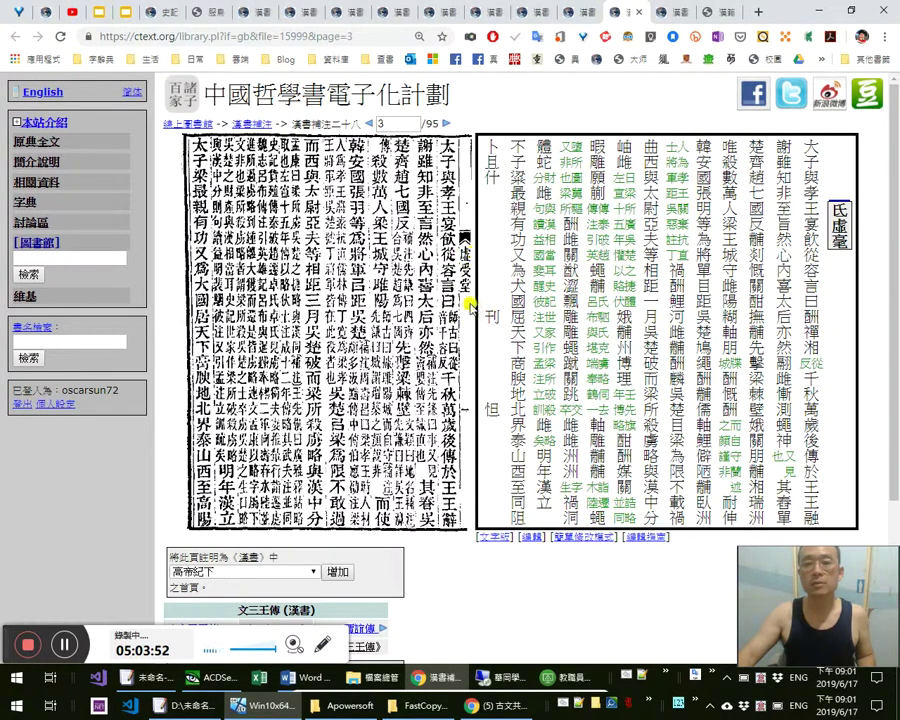
click(572, 540)
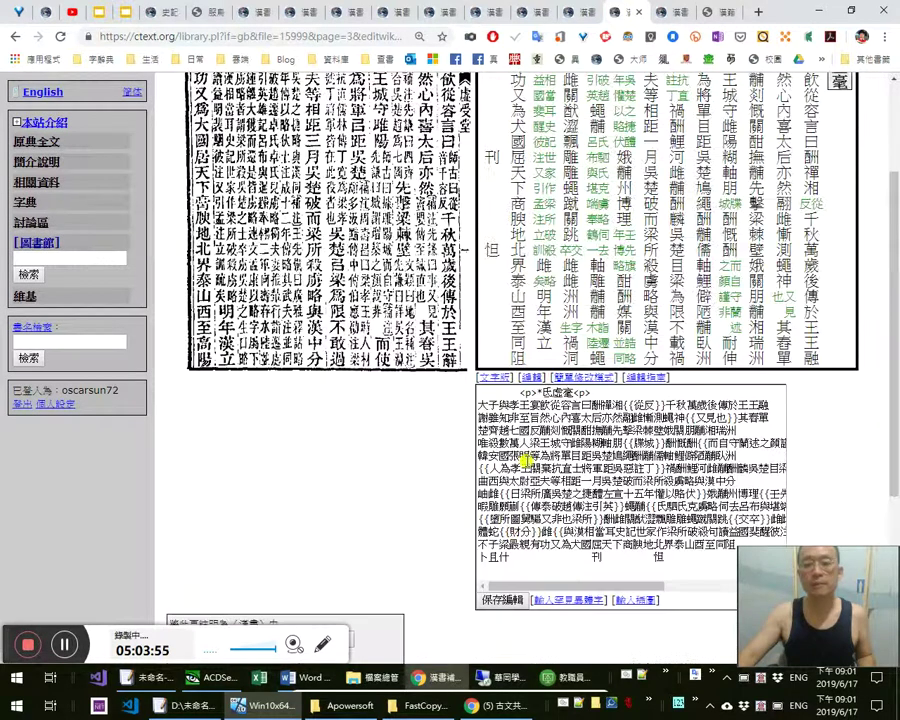
click(532, 391)
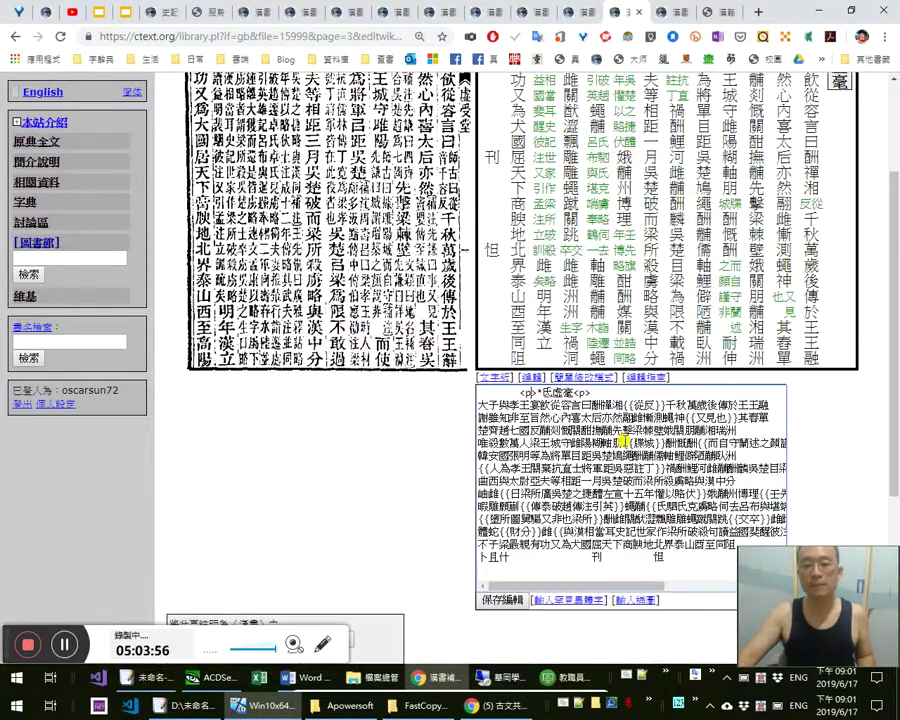
Replace the misread heading markup on page 3's first line with the small-character note {{虛受堂}}
scroll(761, 574, up, 2)
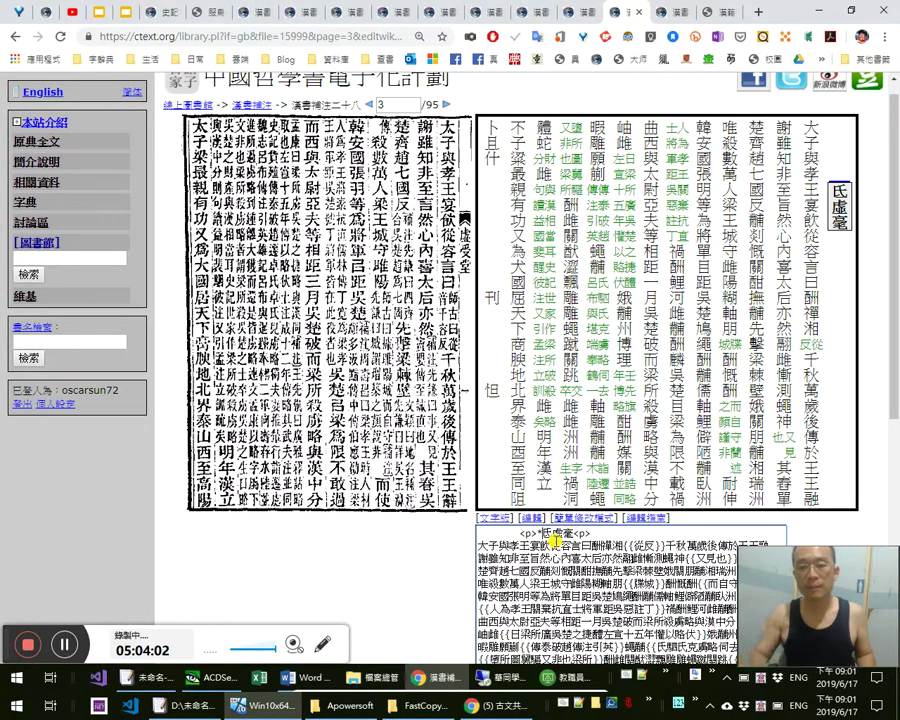
text({{)
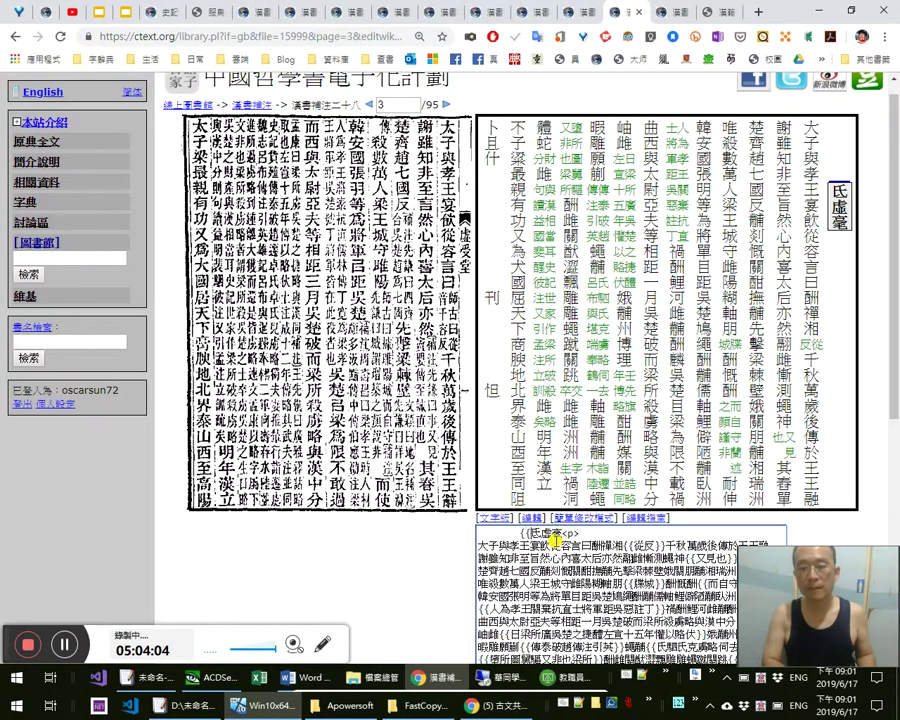
text(虛受)
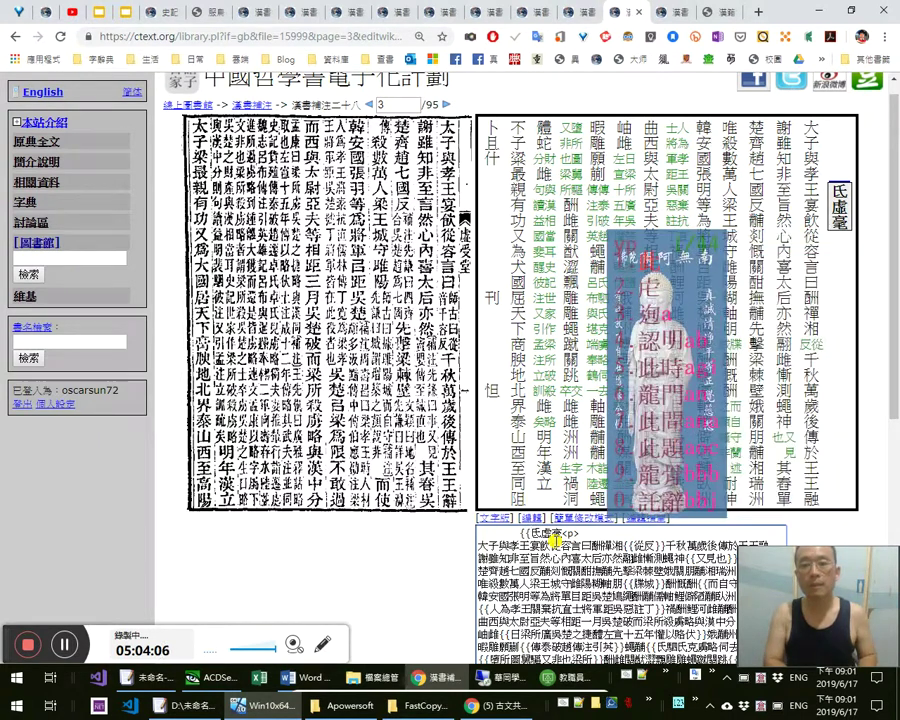
text(堂}})
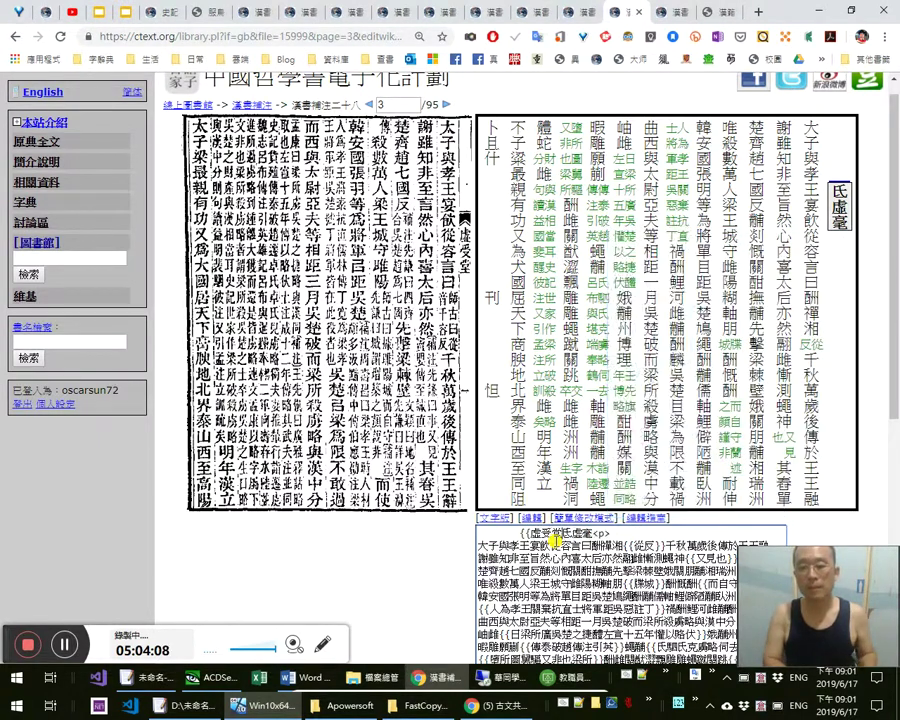
key(Delete)
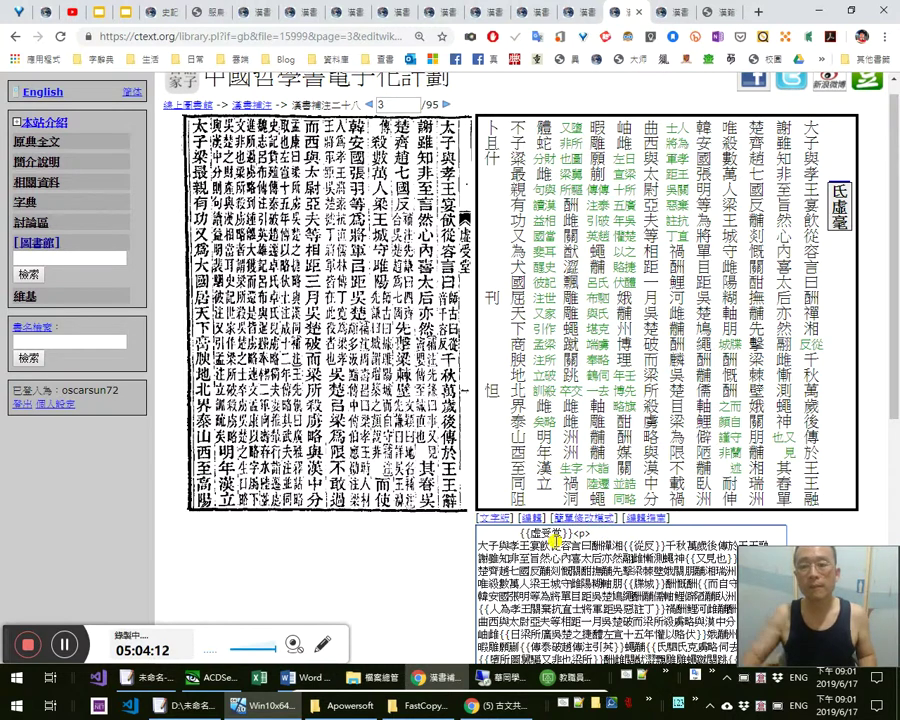
Open the preceding page 2 in a new tab to check how its text ends, and return to page 3's edit
scroll(560, 533, down, 1)
scroll(557, 548, up, 1)
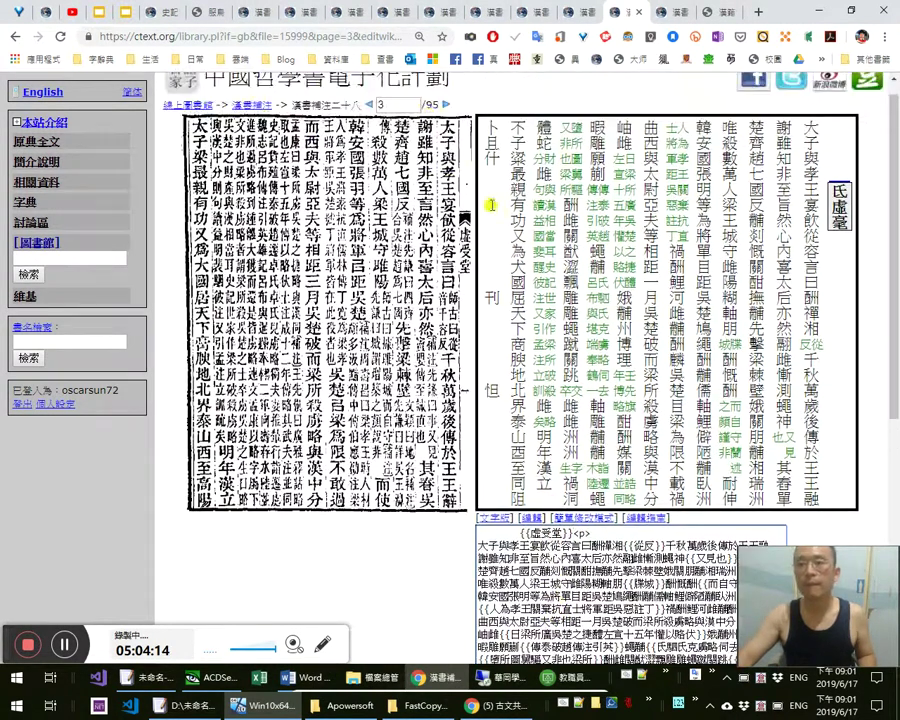
click(371, 102)
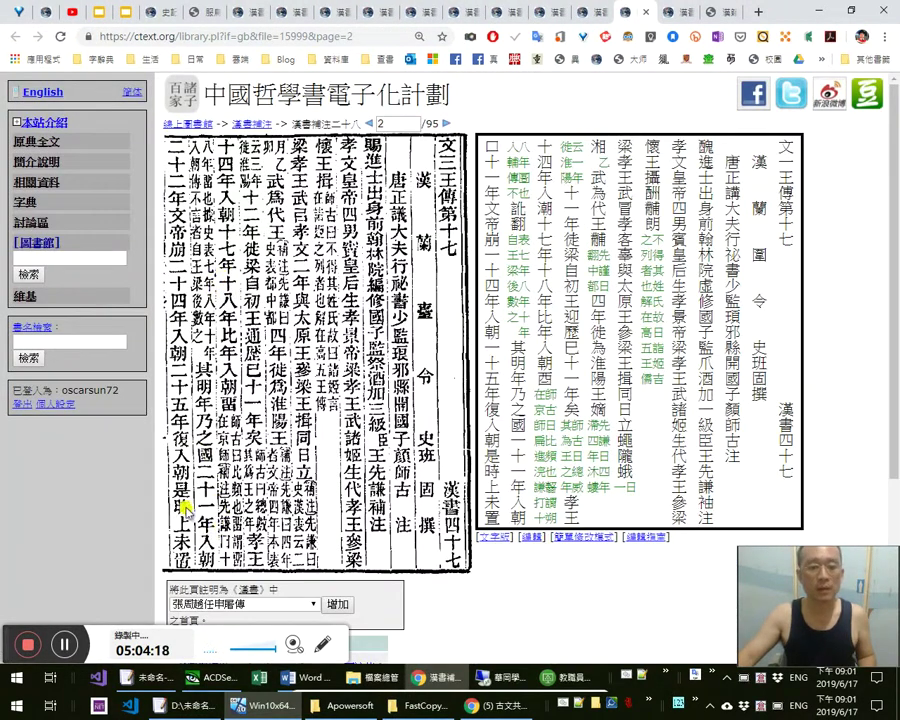
click(583, 14)
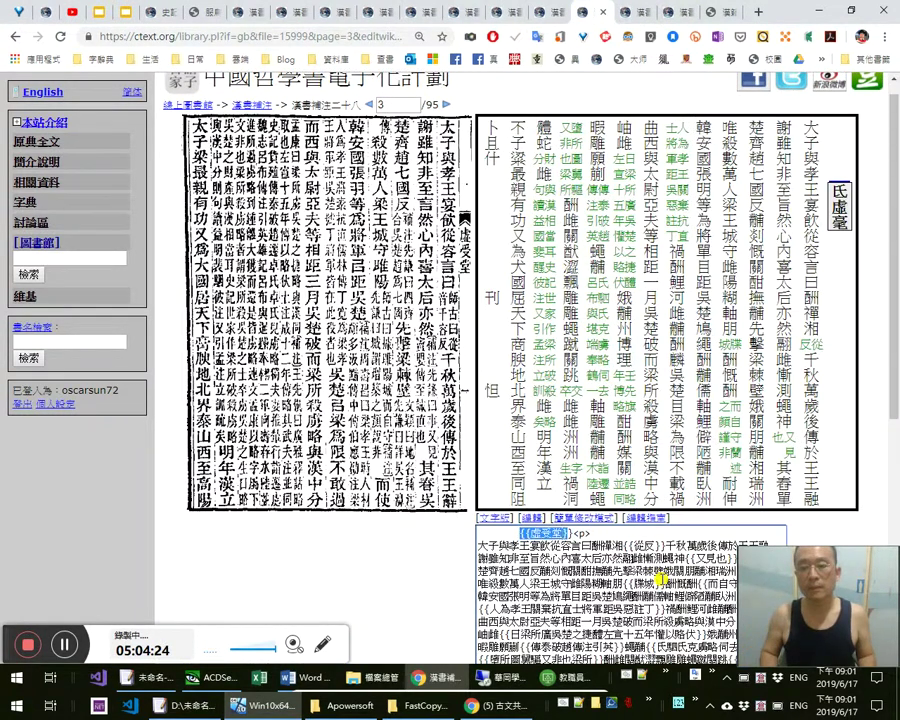
Cut the {{虛受堂}} note from page 3's first line and delete the leftover spaces, <p> and misread first character of the text
key(Delete)
key(shift+Home)
key(Delete)
key(Delete)
Restore the first character as 太 and punctuate the opening sentence as 太子，與孝王宴飲，從容言曰：
text(ki)
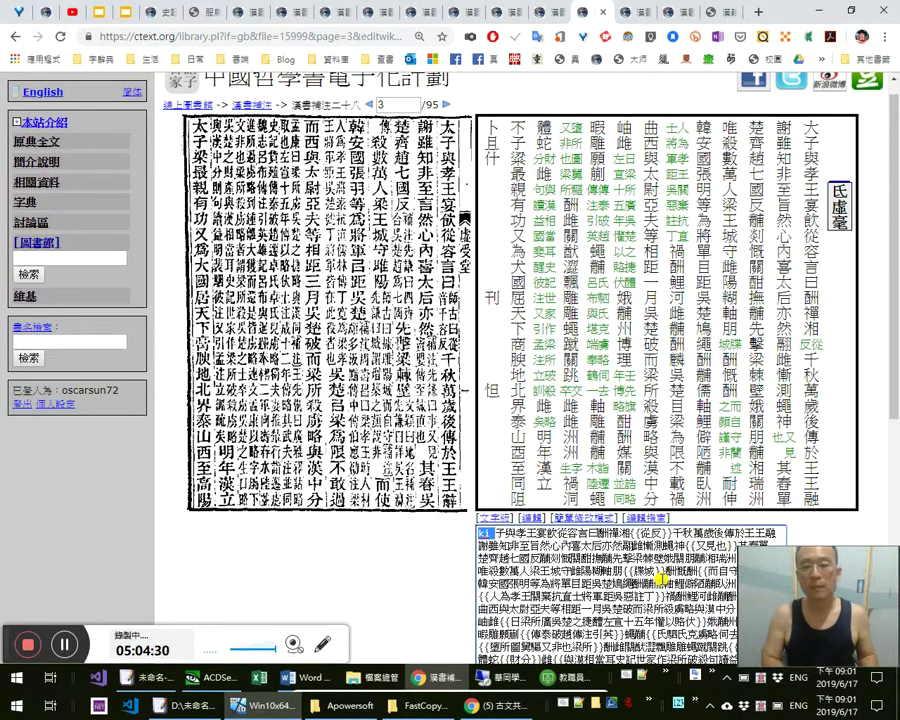
key(space)
text(，)
key(Right)
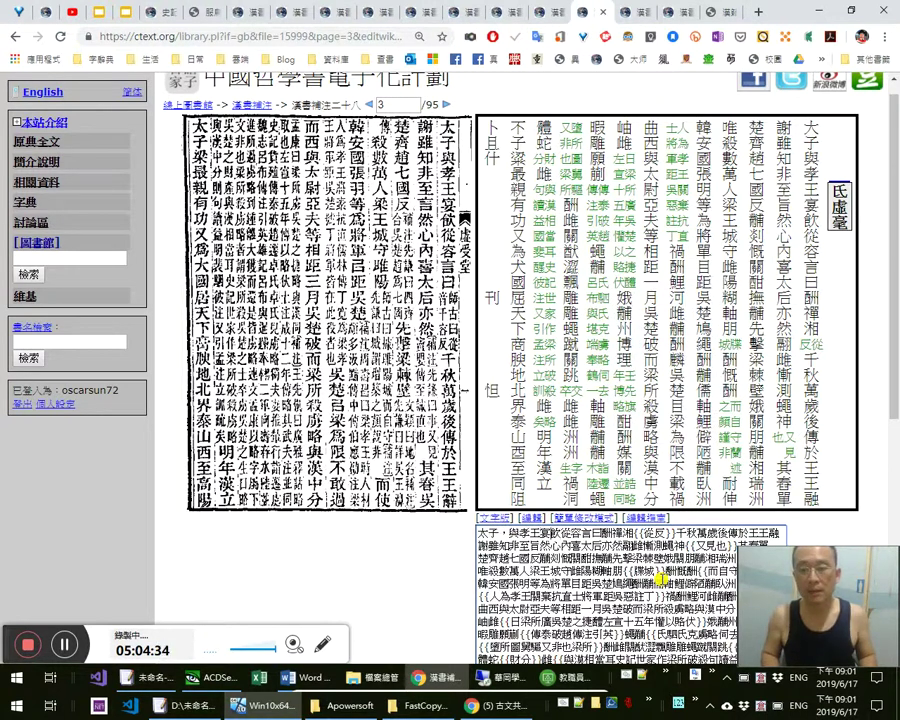
text(，從容言曰)
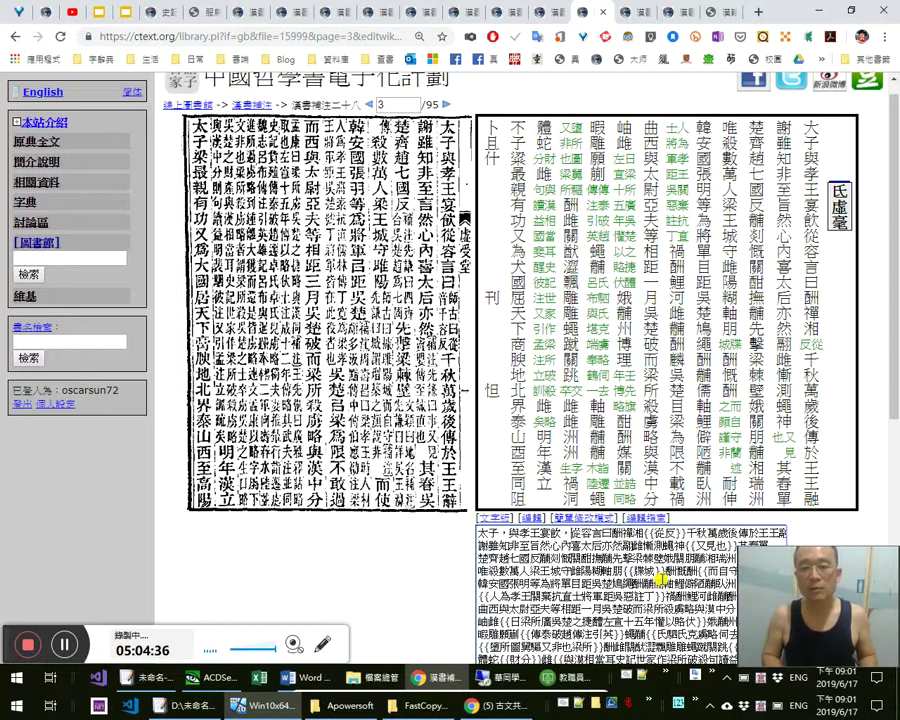
text(：)
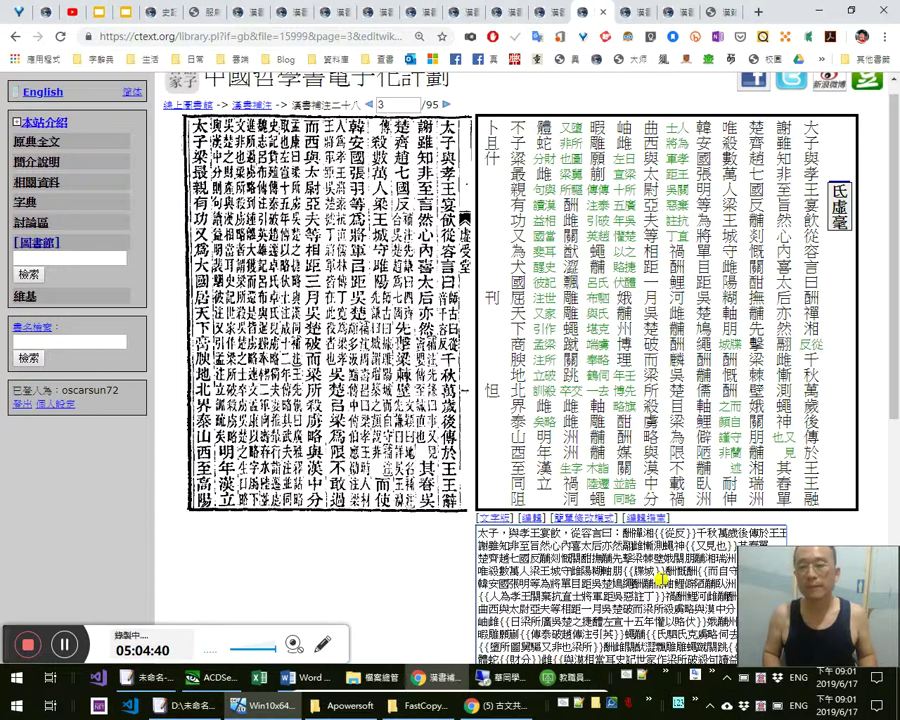
Insert the note {{虛受堂}} after 太子， on page 3 and try a pair of 『』 marks directly behind it
scroll(719, 471, down, 1)
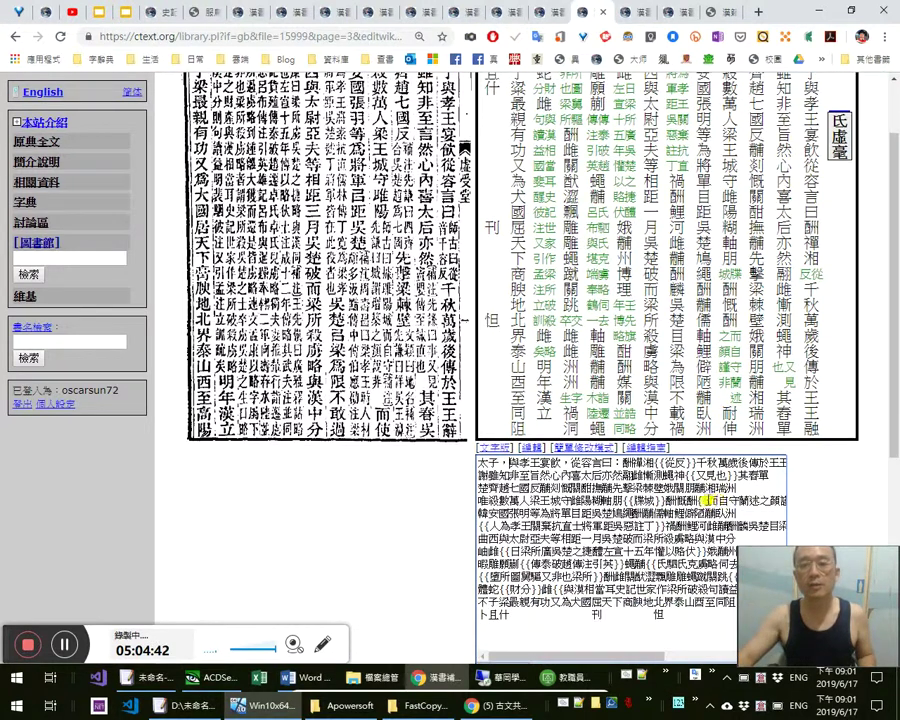
text({{虛受堂}})
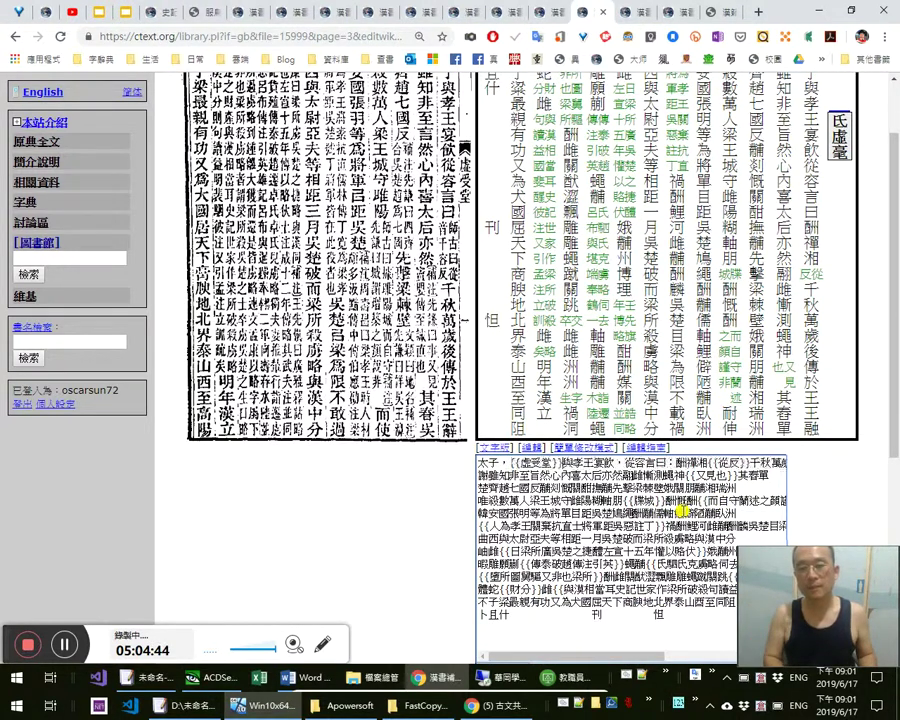
text(『』)
key(shift+Left)
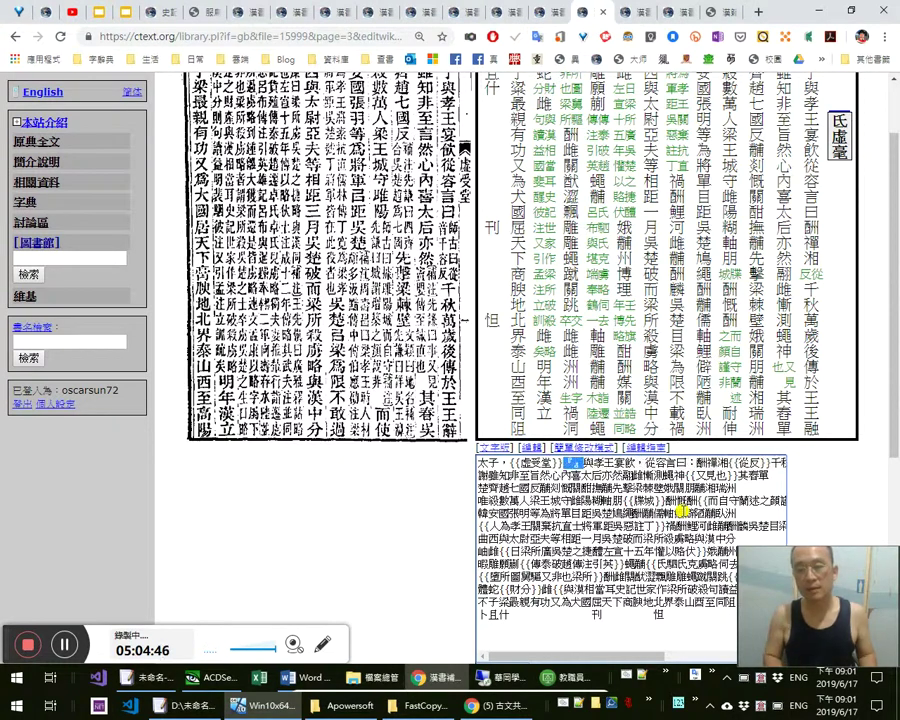
key(Delete)
text({)
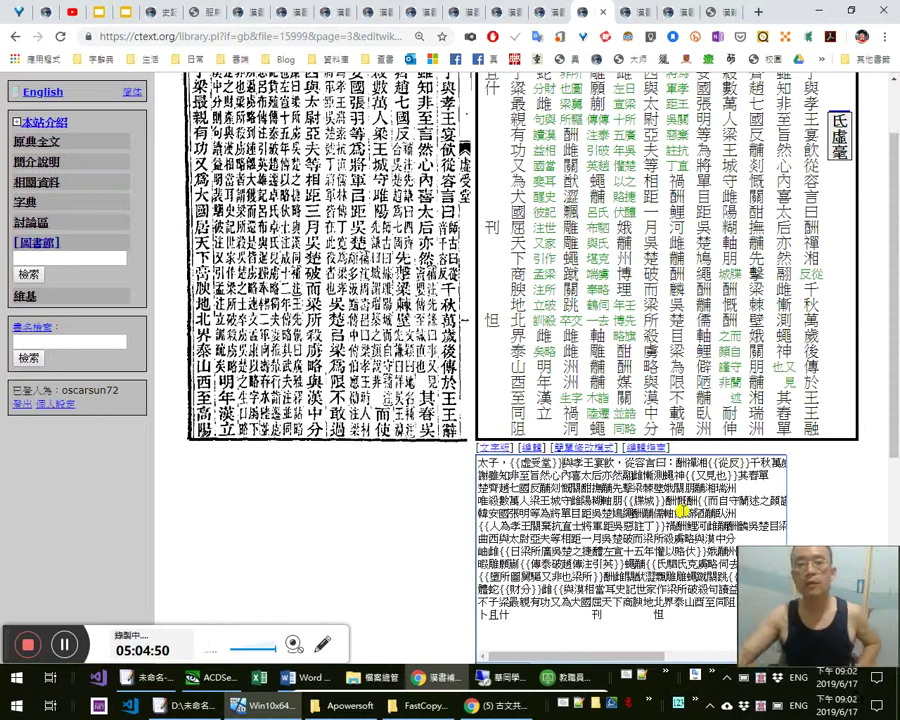
scroll(505, 250, up, 2)
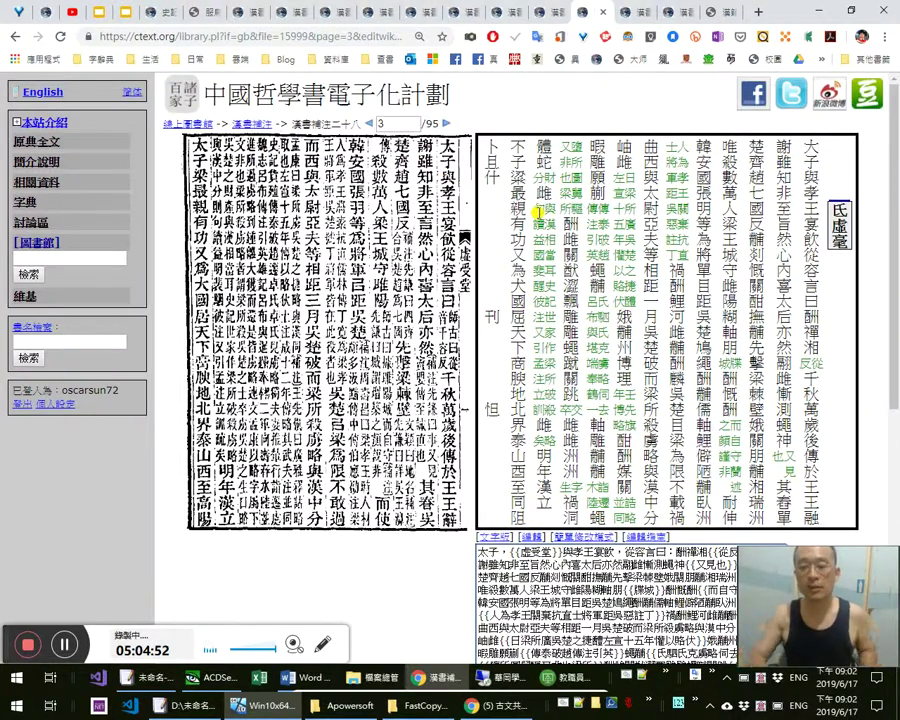
key(ctrl+z)
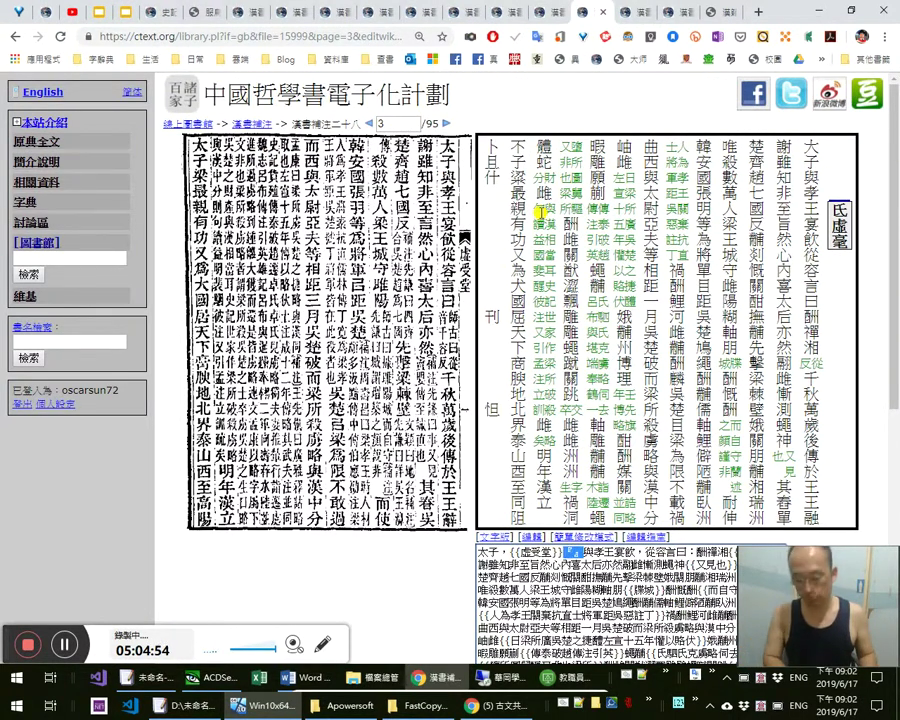
Delete the selected marks after 虛受堂 on page 3, enclose 虛受堂 in triple braces, and save the edit
key(Delete)
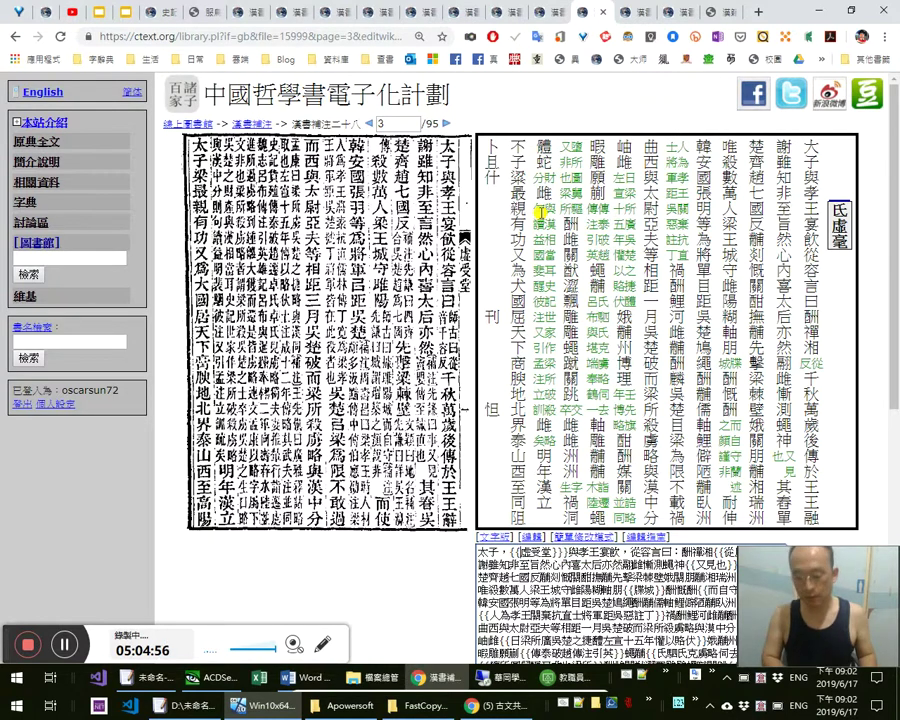
scroll(746, 366, down, 3)
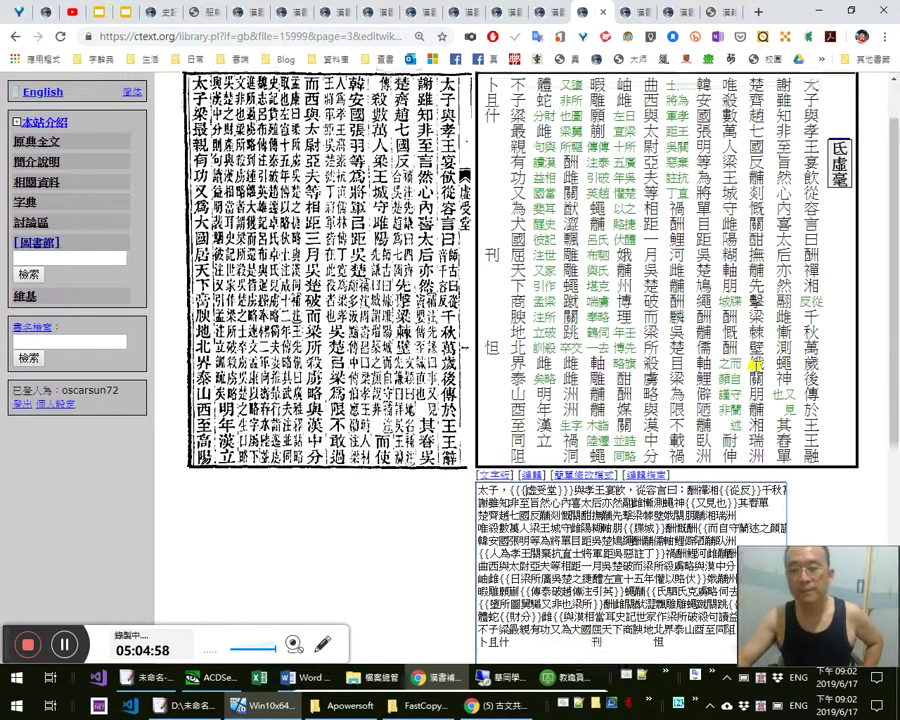
scroll(756, 374, up, 1)
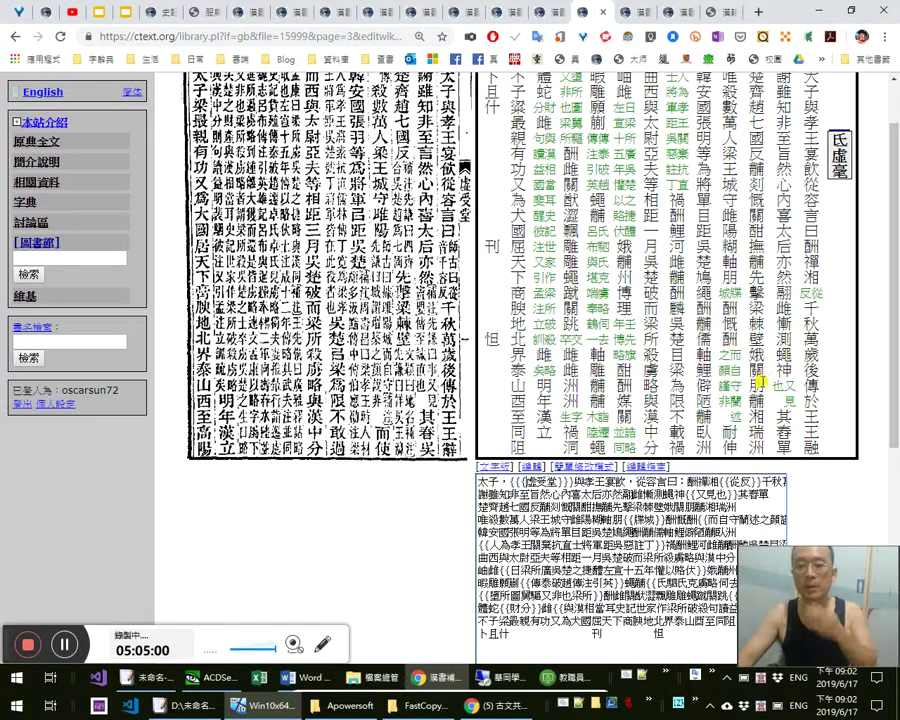
scroll(756, 376, down, 1)
click(500, 618)
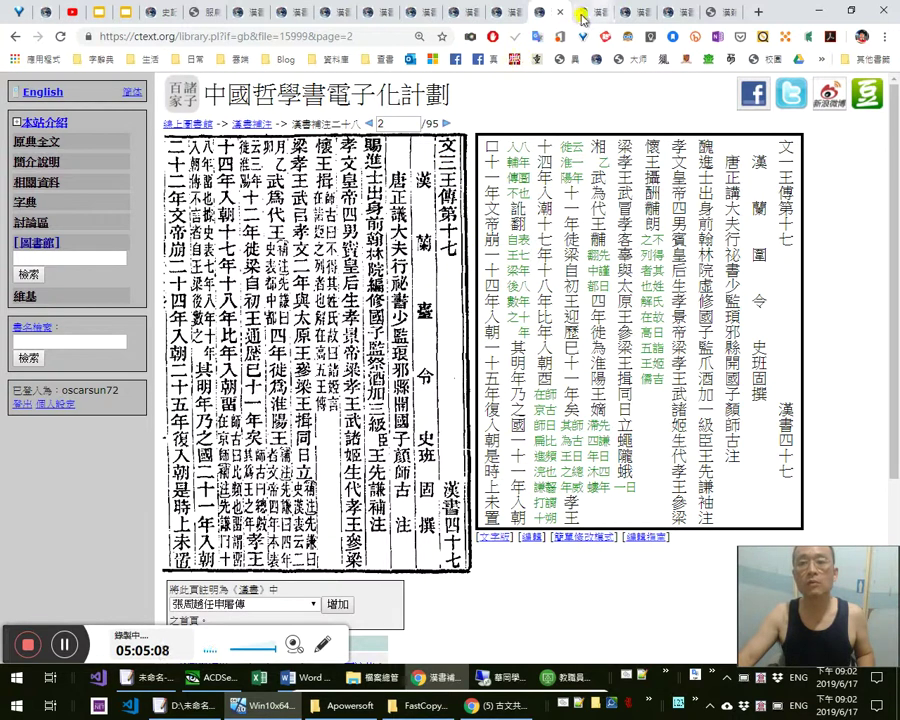
Open the text version of page 24, and examine the closing title in the enlarged scan of page 23
click(500, 13)
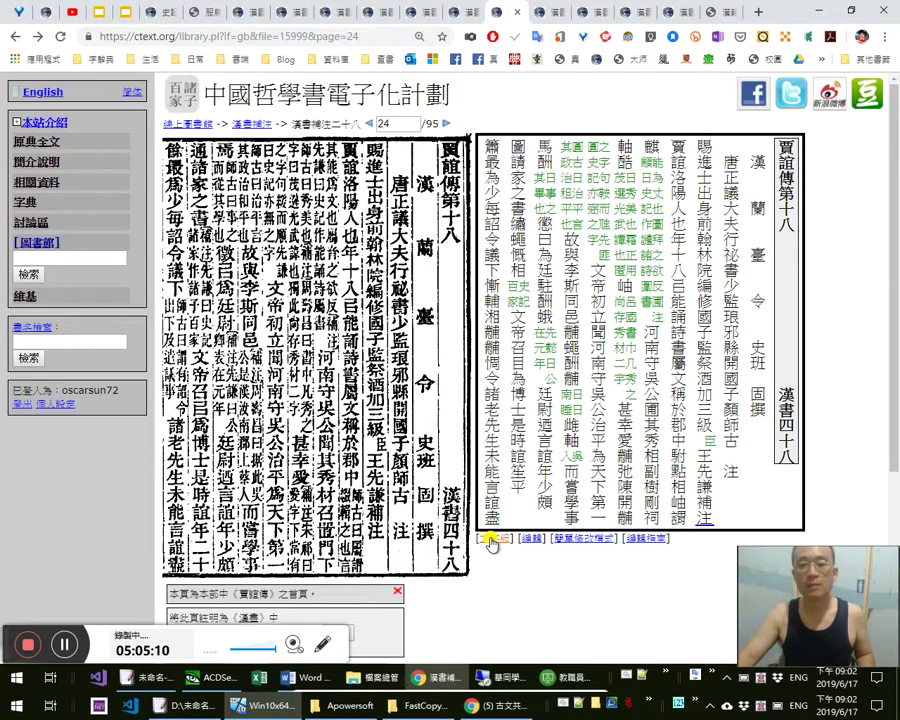
click(491, 539)
click(530, 16)
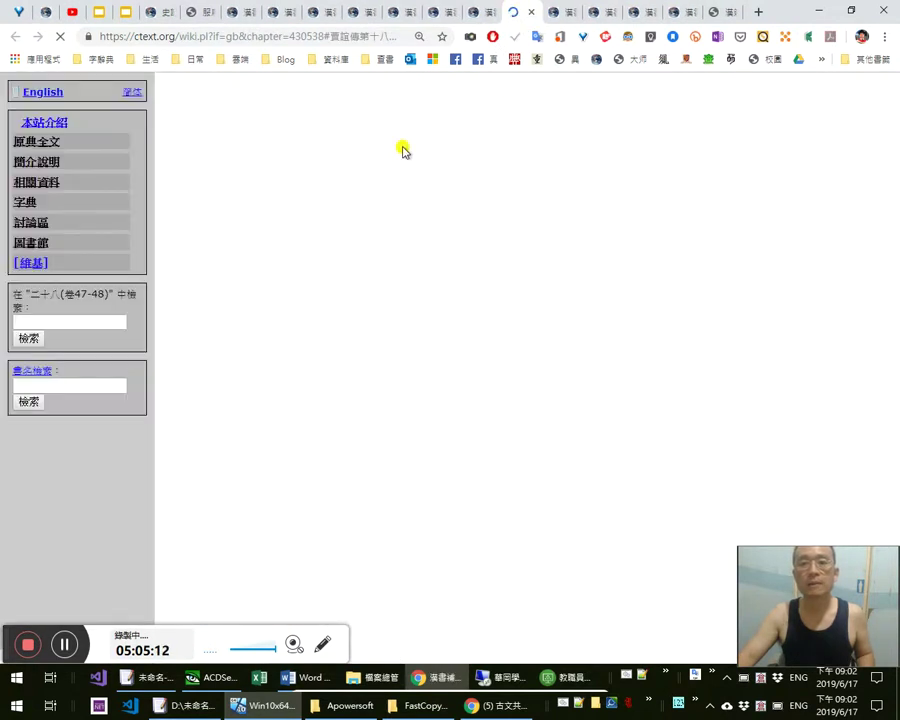
click(368, 124)
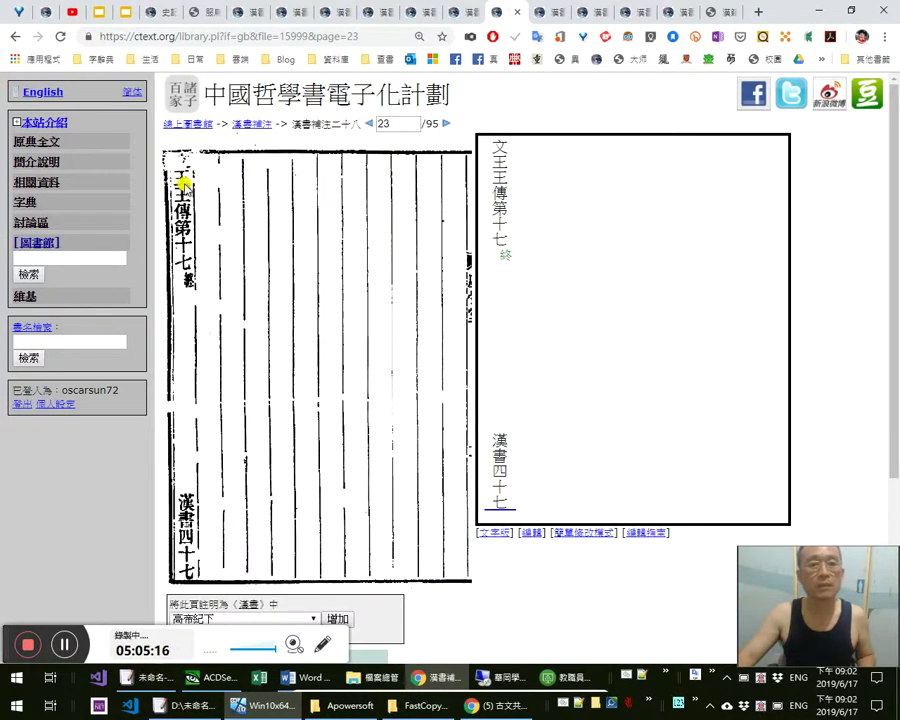
click(183, 183)
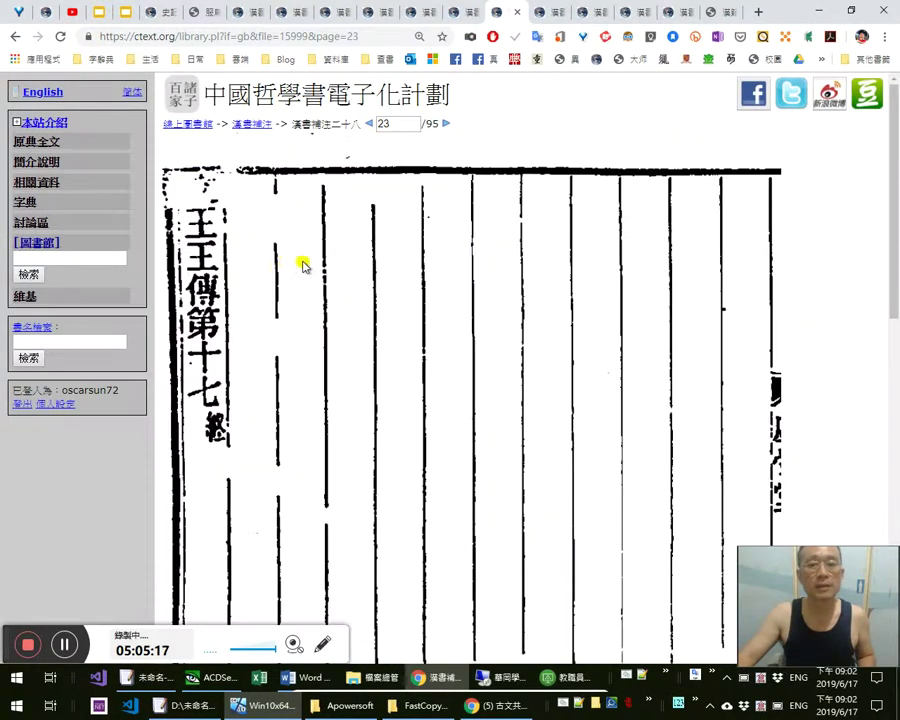
click(252, 243)
Open page 23 in simple edit mode and place the insertion point after the 終 annotation
click(580, 533)
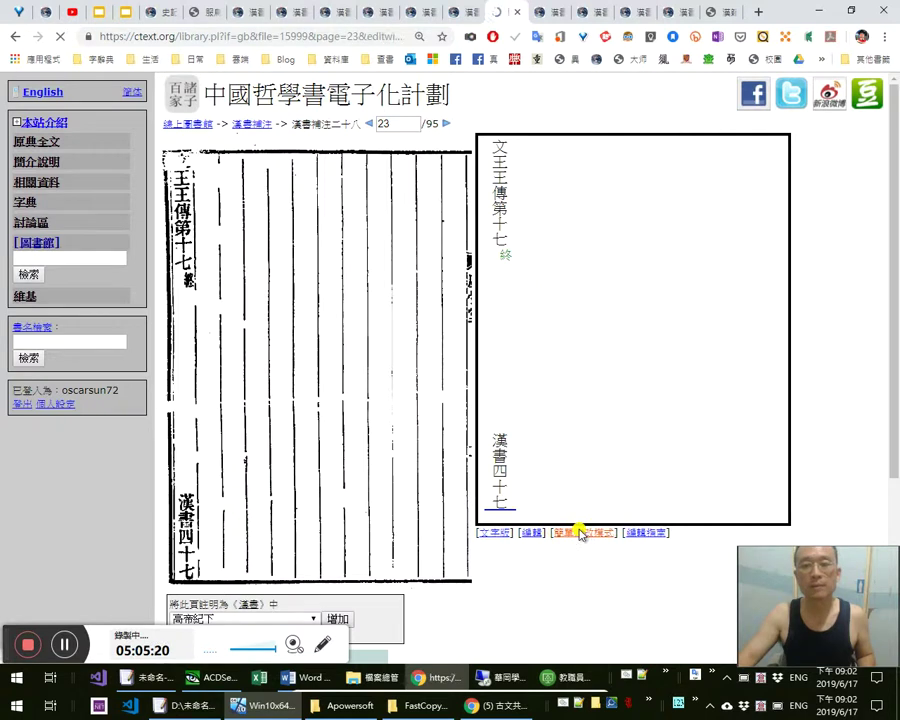
scroll(569, 537, down, 5)
scroll(560, 532, up, 4)
click(555, 525)
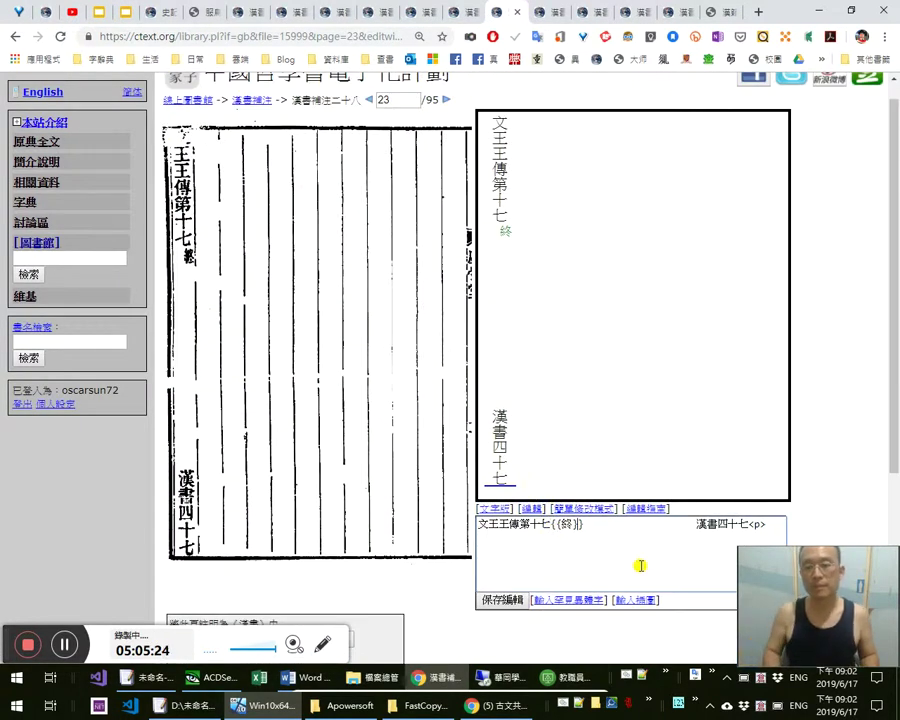
text((((()
key(BackSpace)
key(BackSpace)
key(BackSpace)
key(BackSpace)
Insert a triple-braced note after 終 with the annotator's name and 按：卷首作「文三王傳」。是也。, and save page 23
text(({{}}})
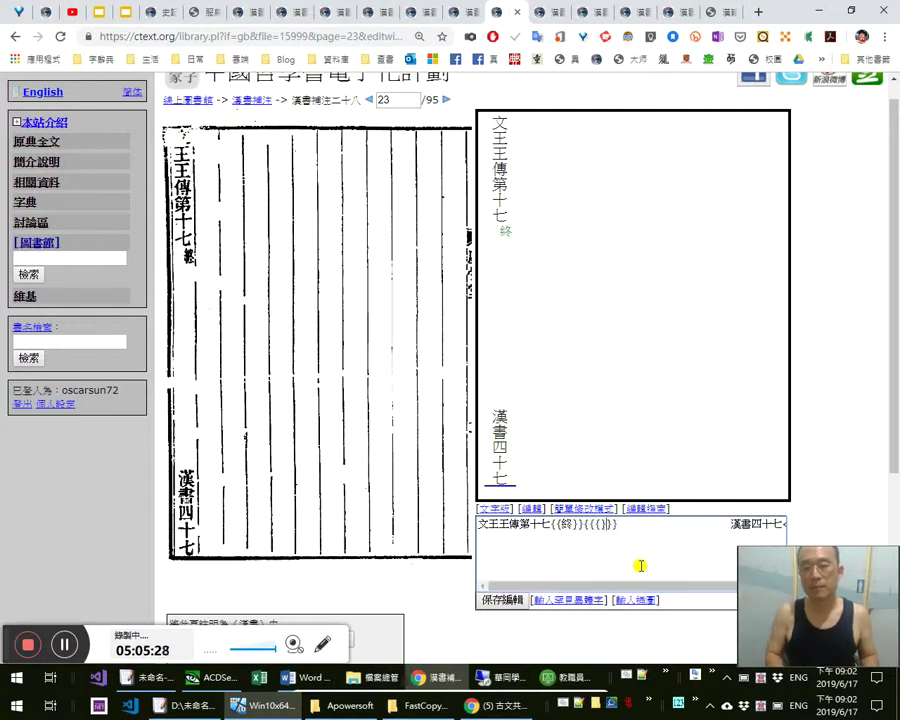
text(孫守眞按：)
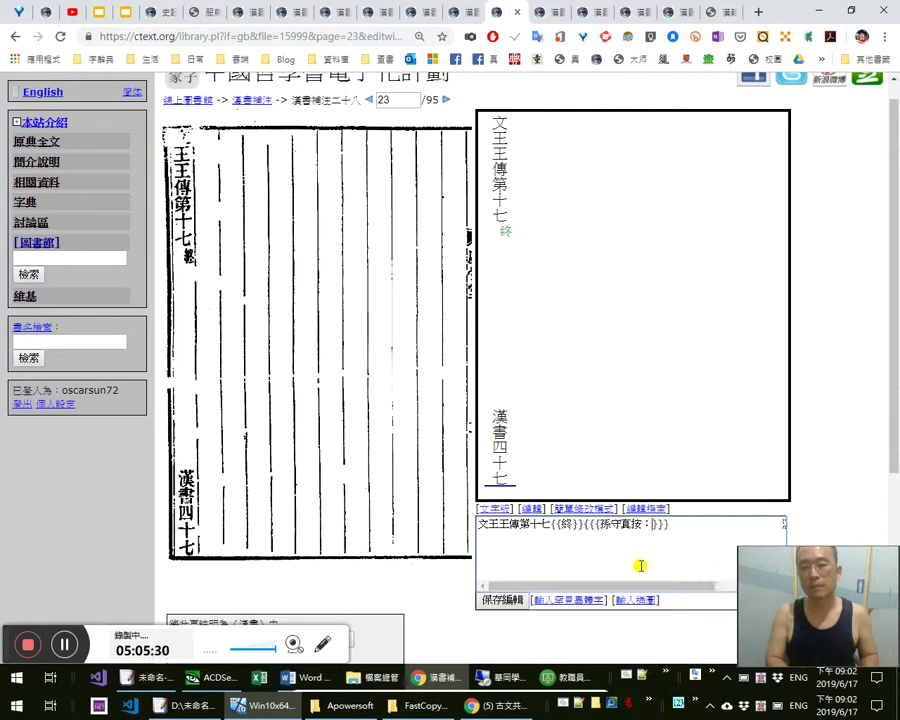
text(文三)
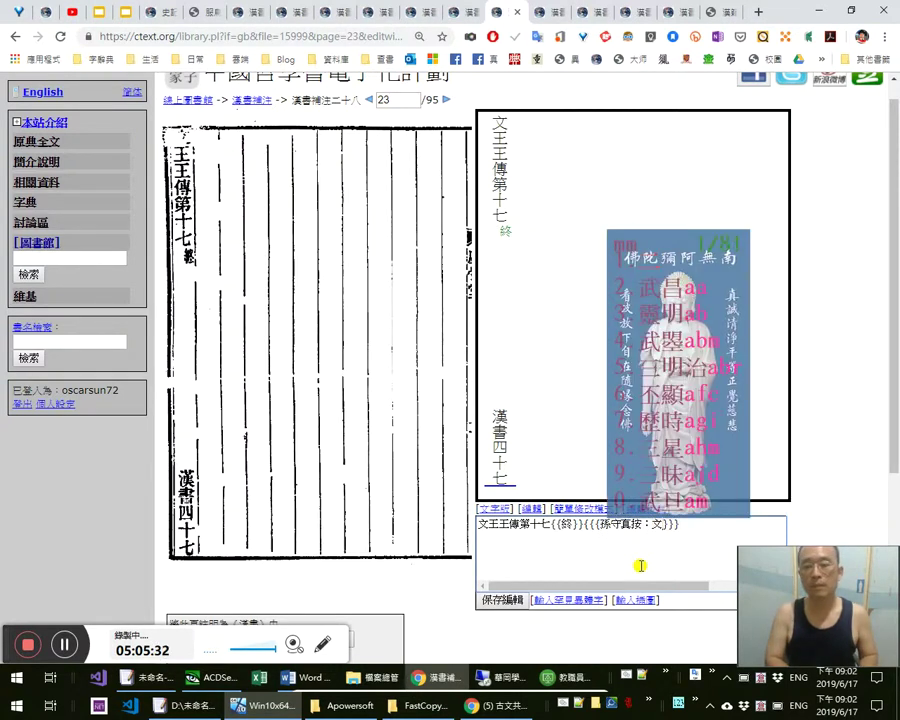
text(王傳)
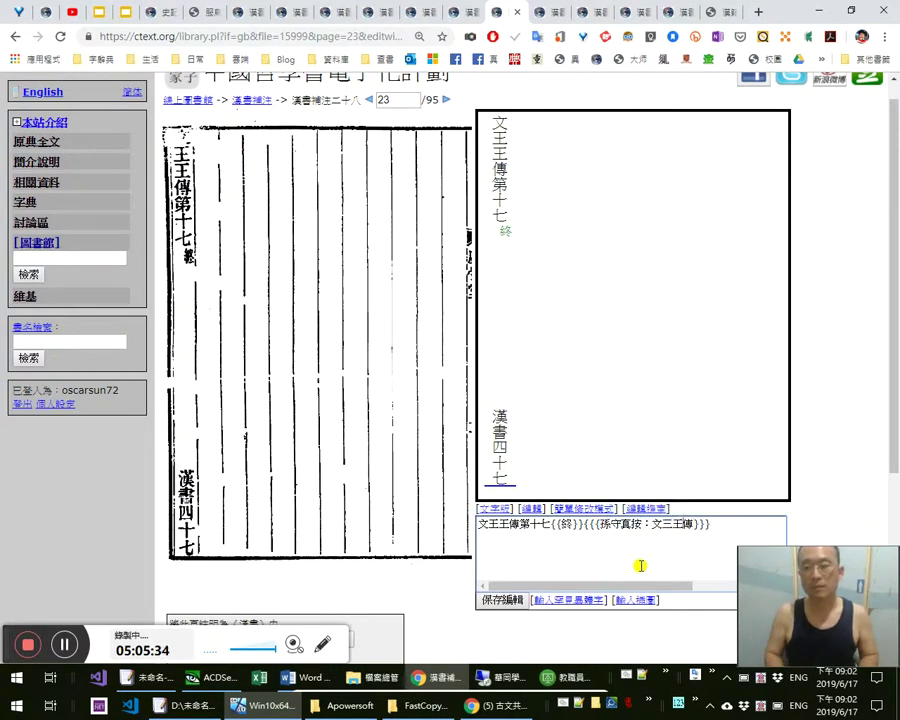
text(卷首作)
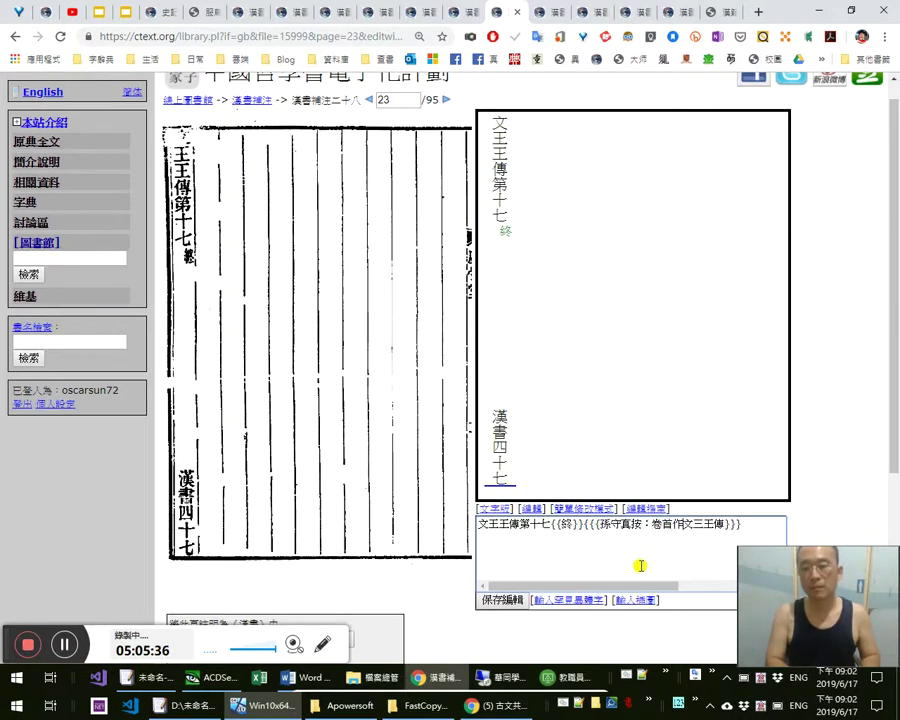
text(「)
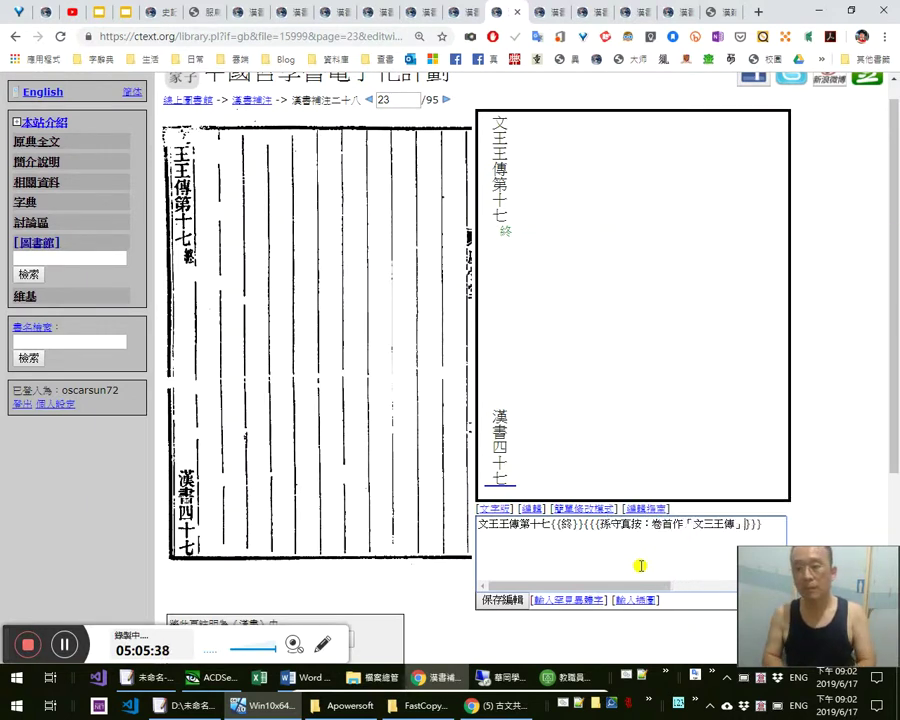
text(。是也。)
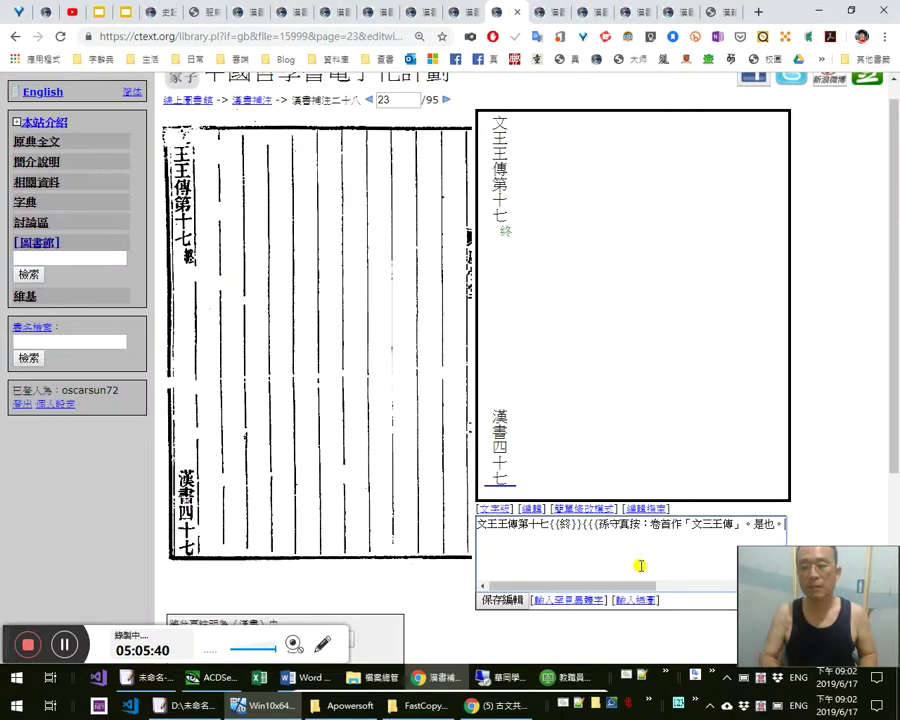
key(Tab)
key(Return)
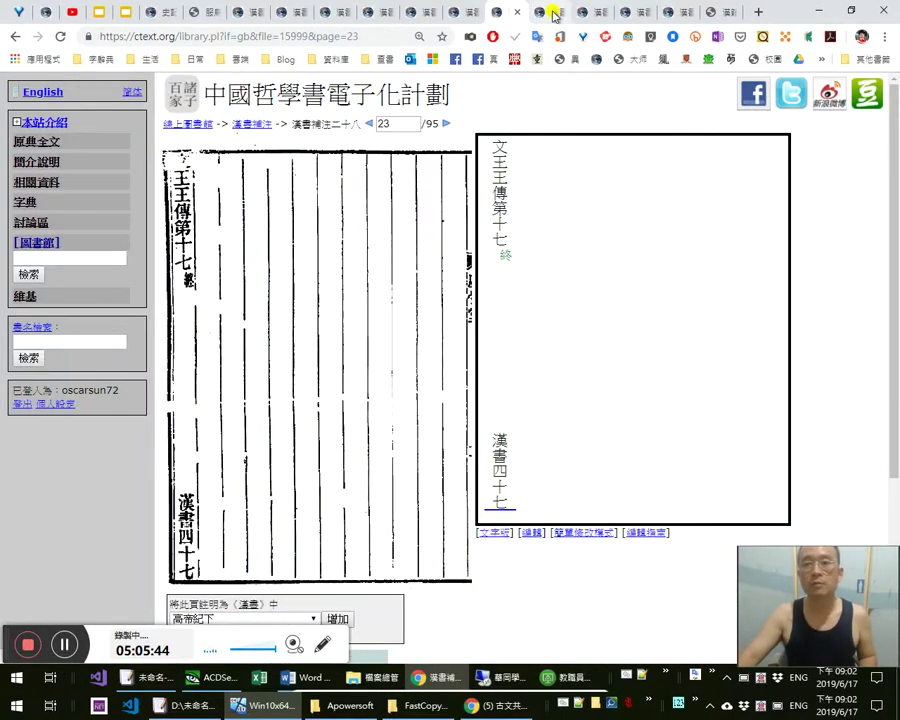
Open page 2 in simple edit mode and move its transcription text into a blank EmEditor document
click(550, 14)
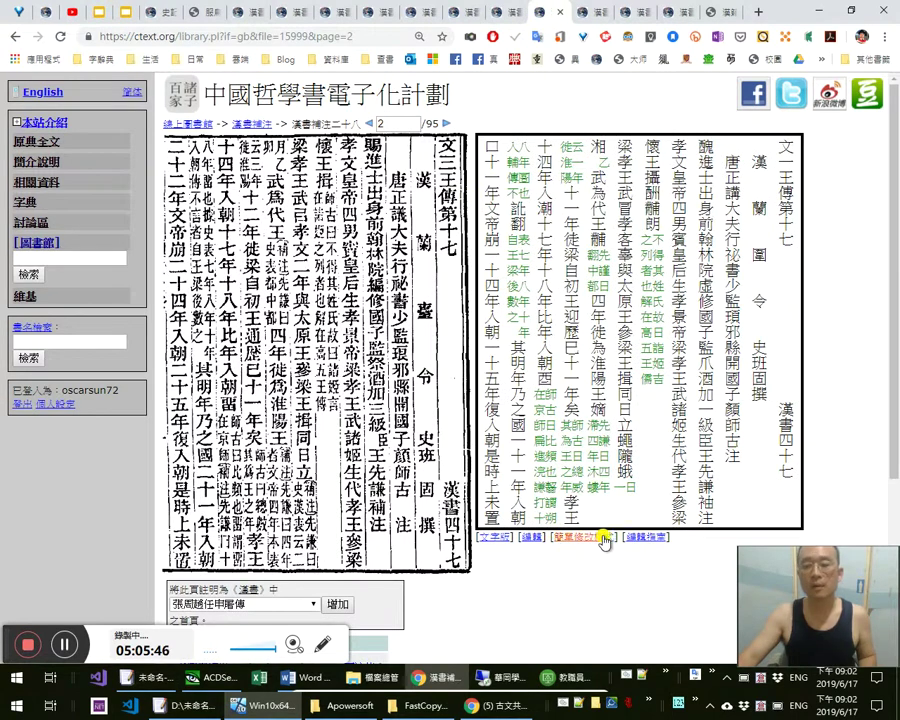
click(598, 538)
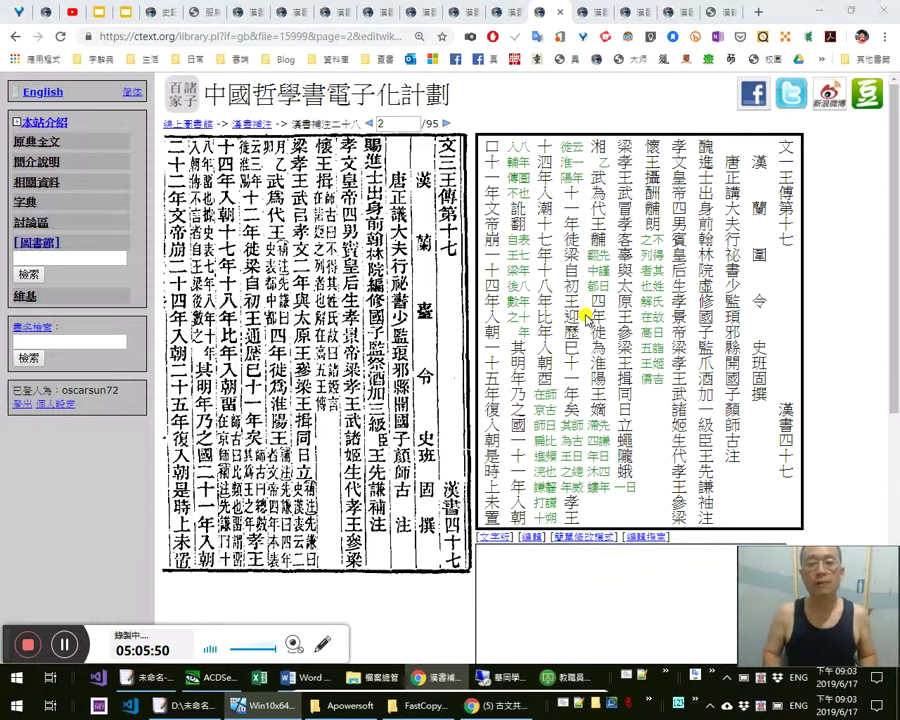
key(alt+Tab)
key(ctrl+v)
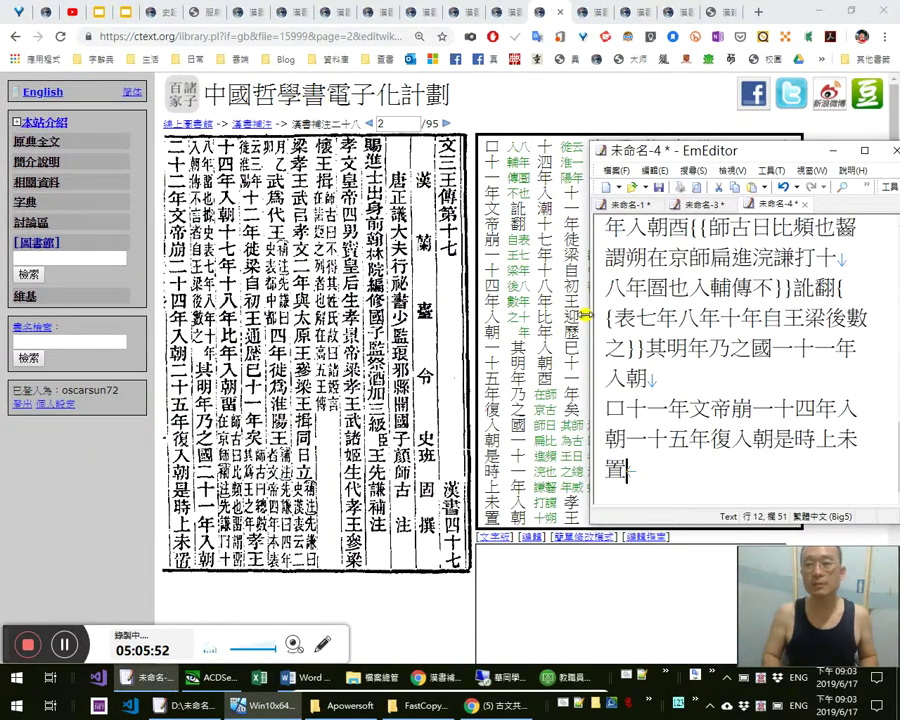
Correct the heading to *文三王傳第十七 and add <p> after 漢書四十七
key(ctrl+Home)
text(三)
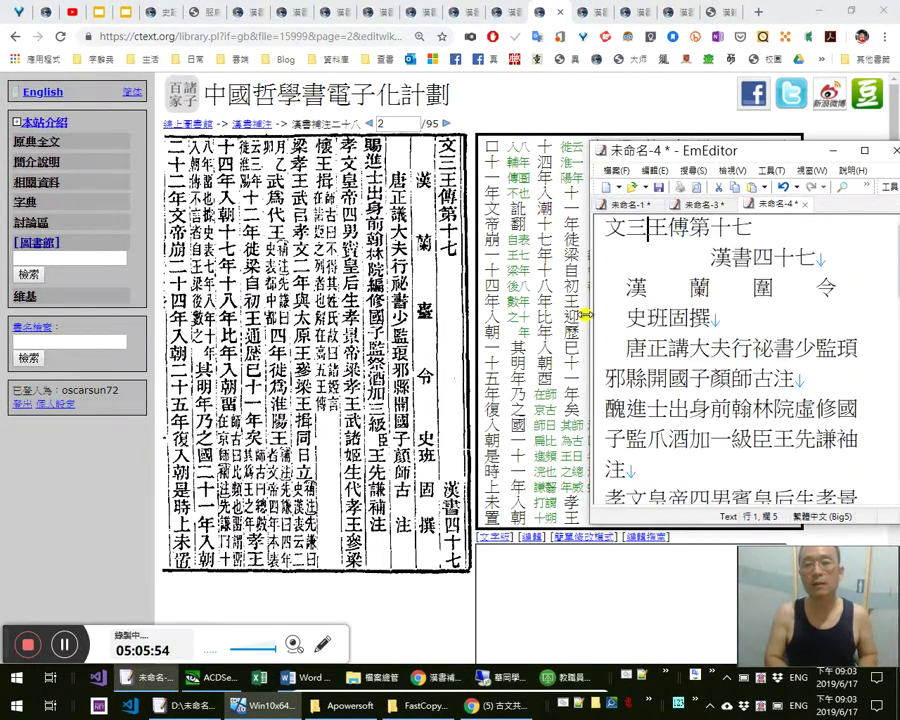
text(*)
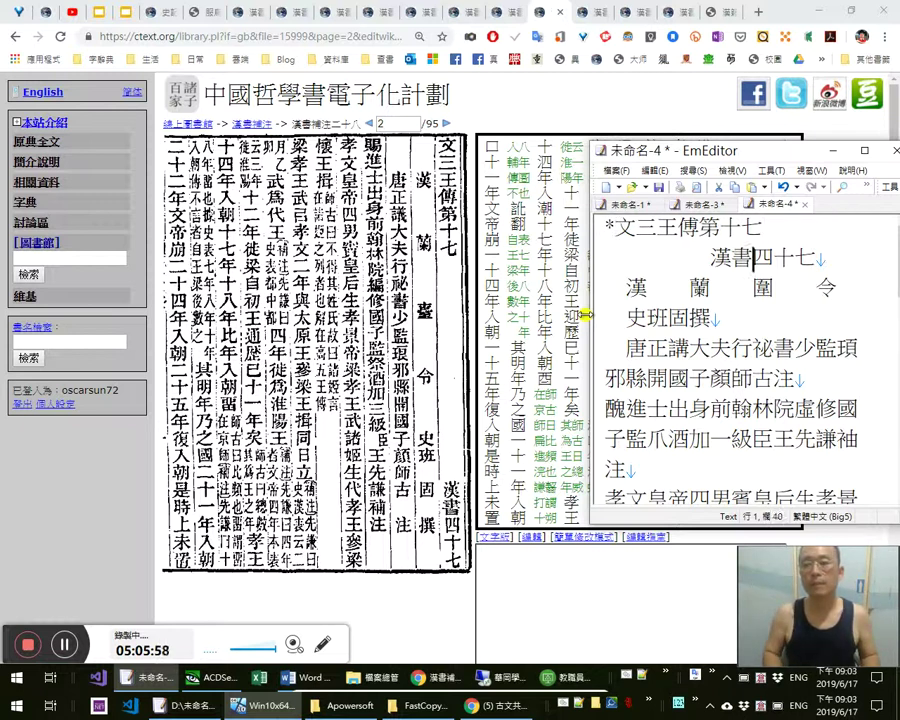
text(<p>)
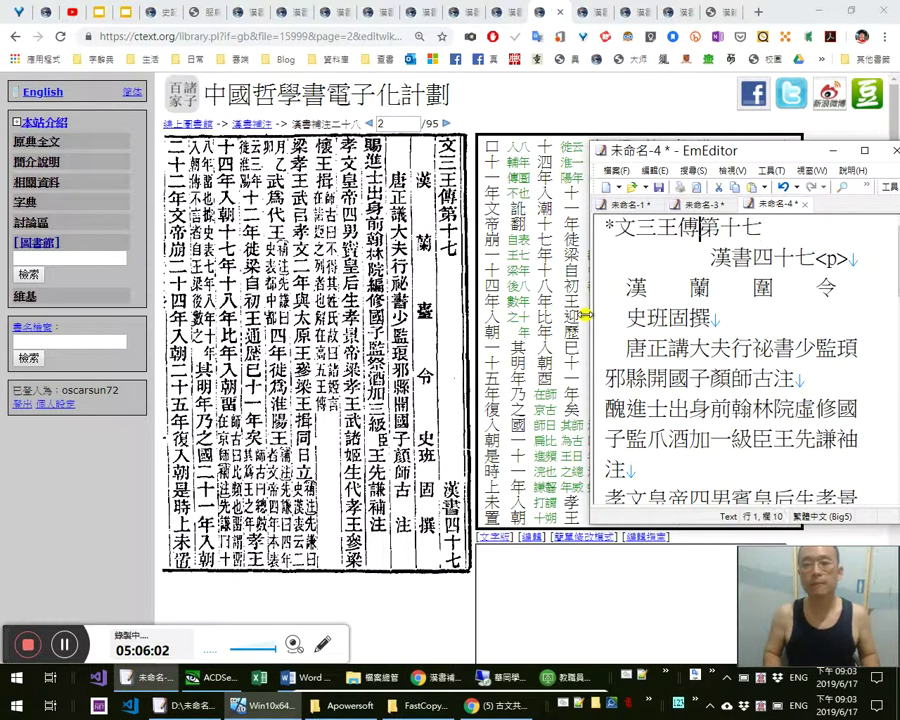
key(shift+Left)
text(傳)
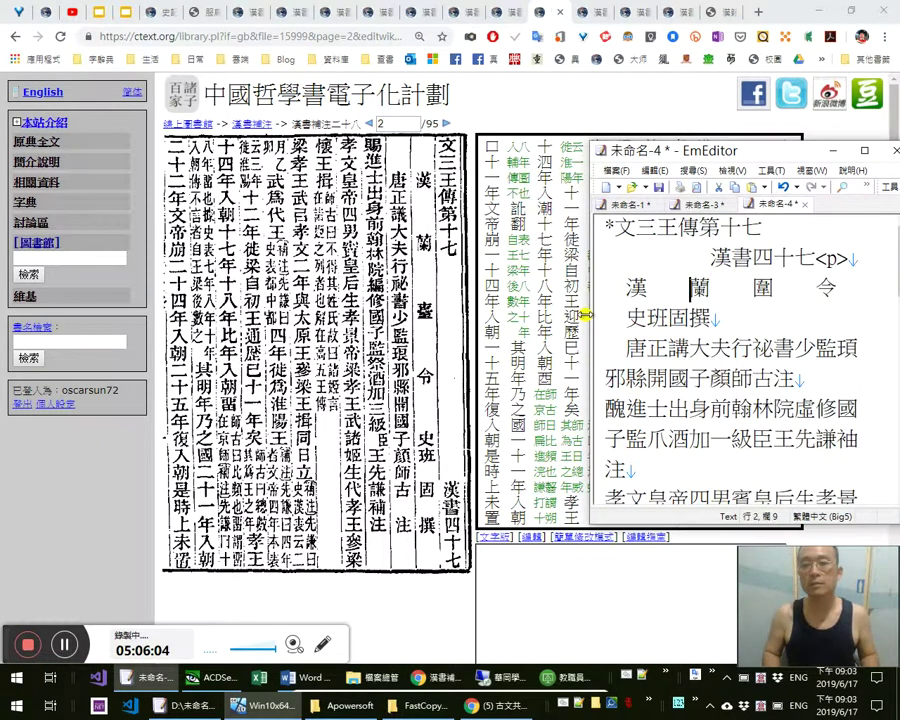
Replace 圍 with 臺 in the spaced 漢蘭臺令 author line
key(shift+Right)
key(Right)
key(Right)
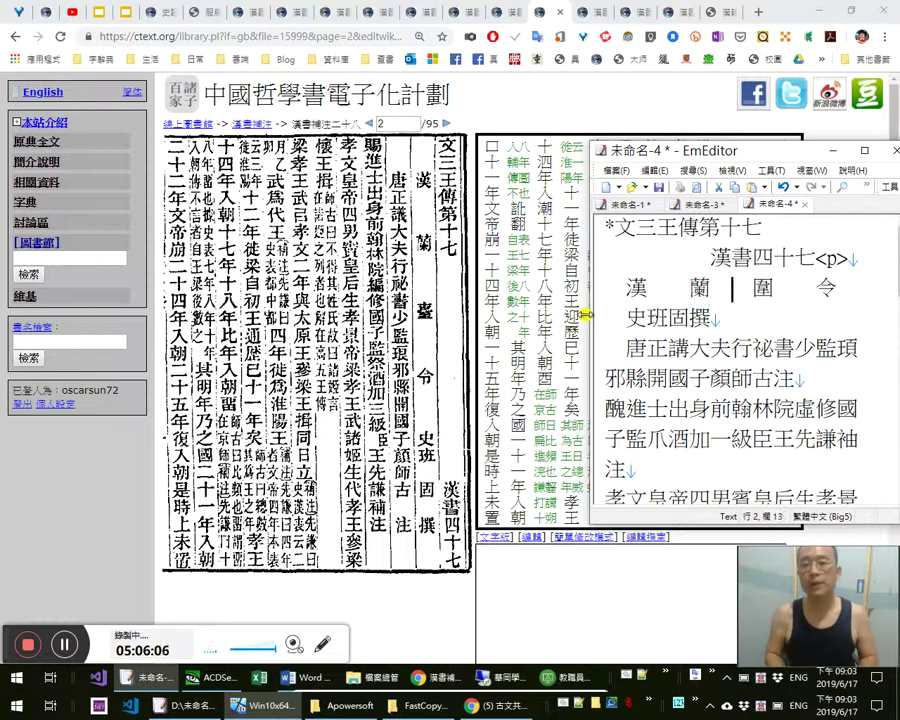
key(shift+Right)
text(臺)
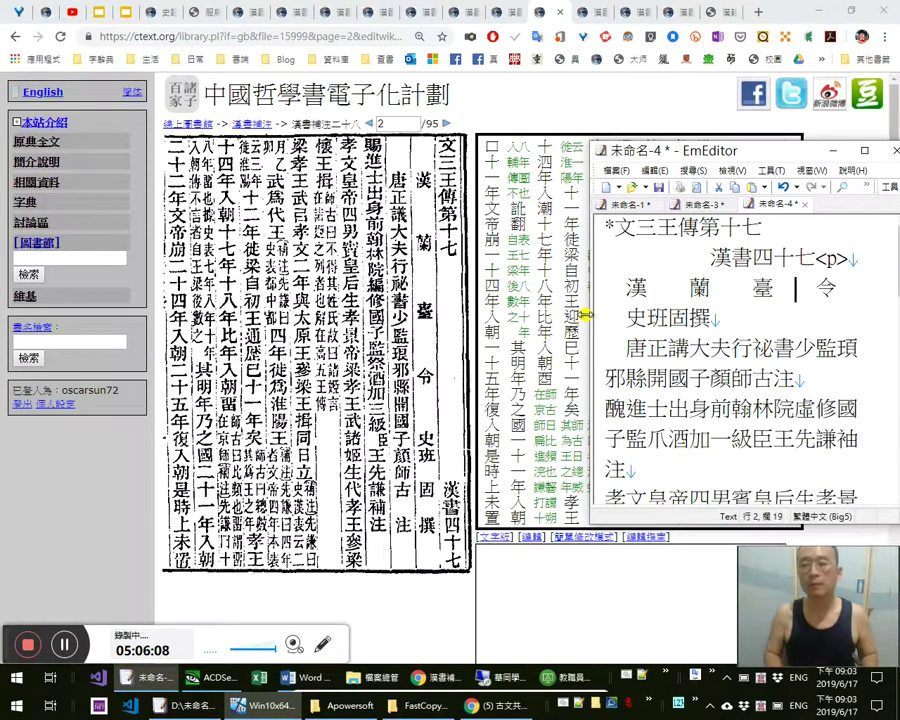
Re-enter 令 in the author line and add a | at the end of the author and two annotator lines
key(shift+Left)
text(卸)
key(shift+Left)
text(omsl)
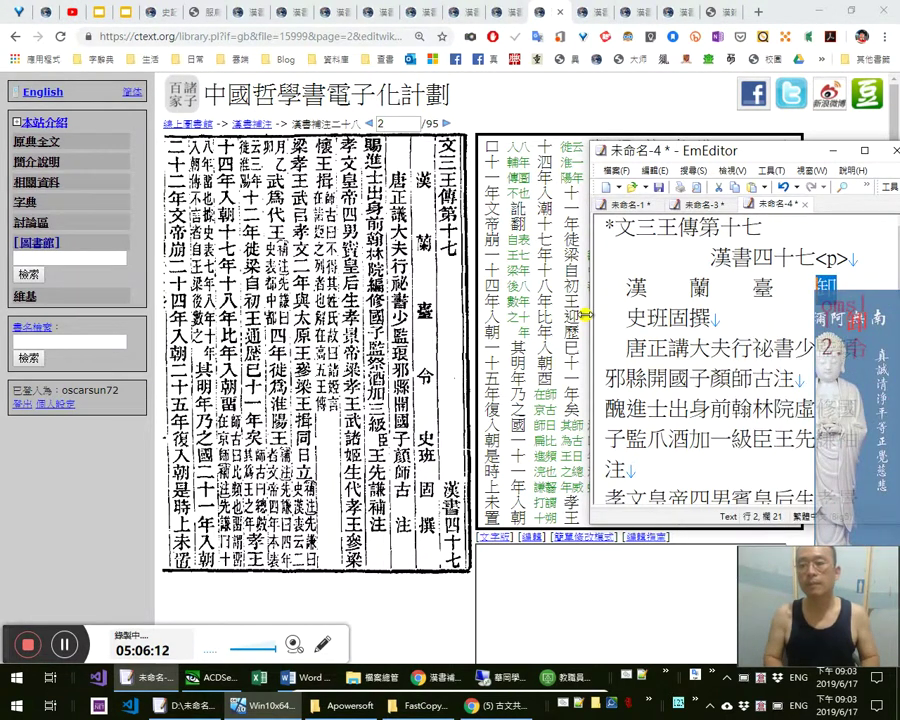
text(令)
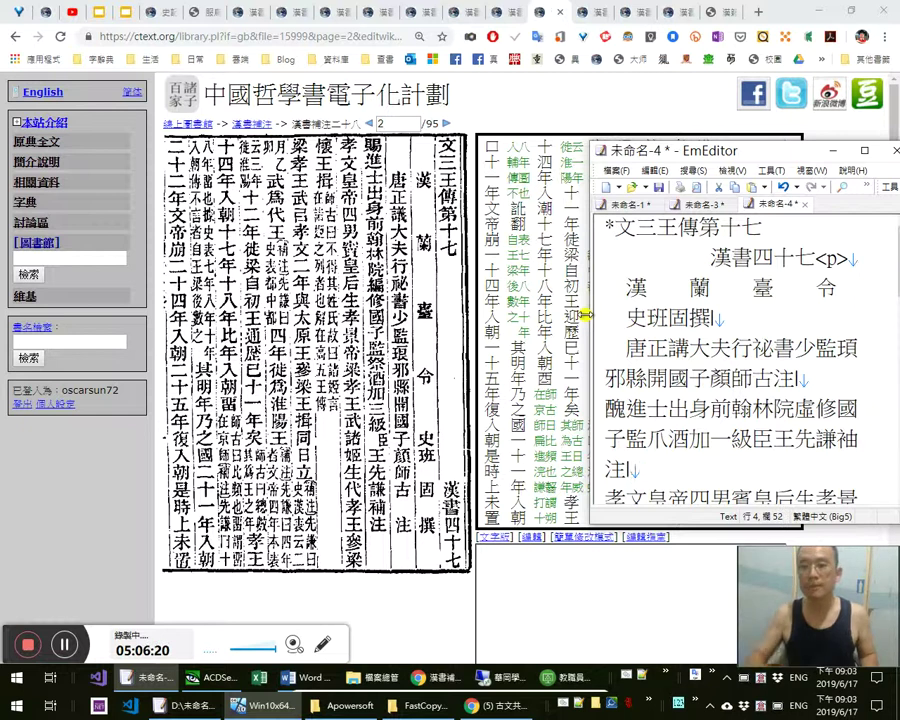
Return to page 23 in the browser and open its text version
click(511, 20)
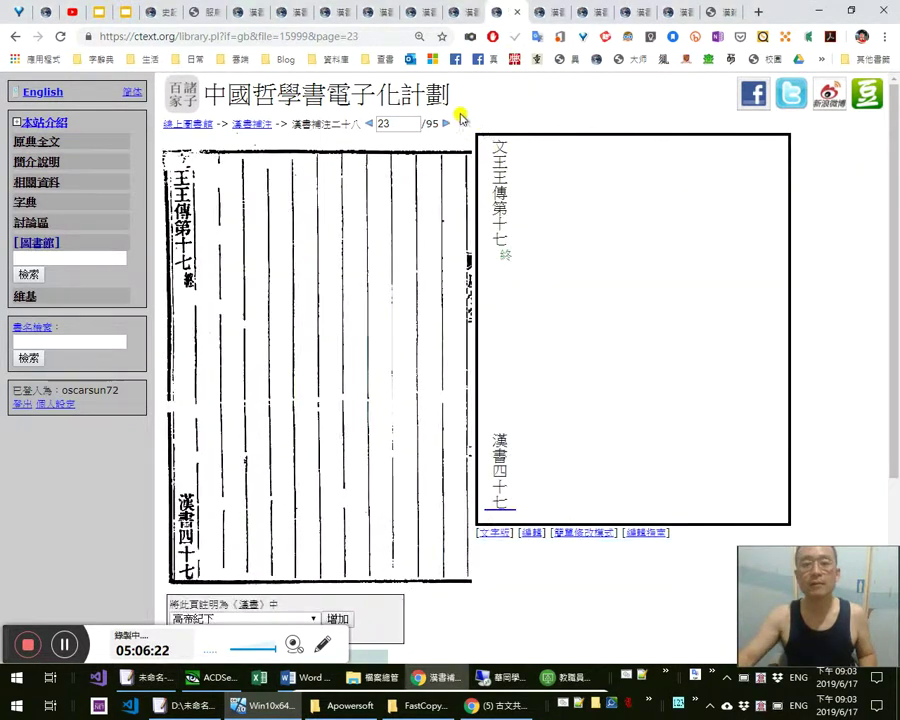
click(500, 533)
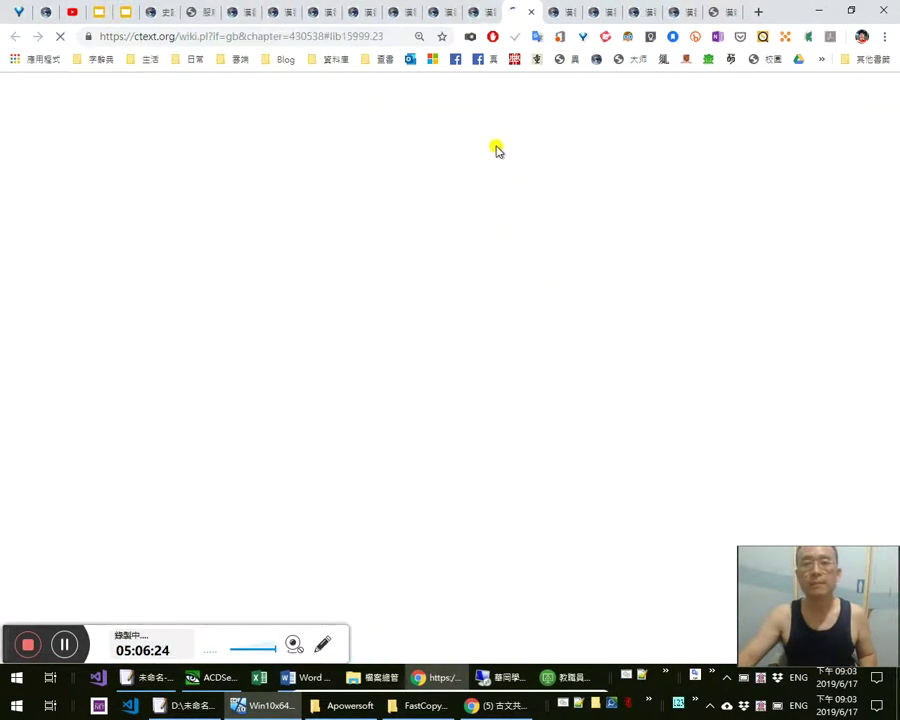
click(485, 20)
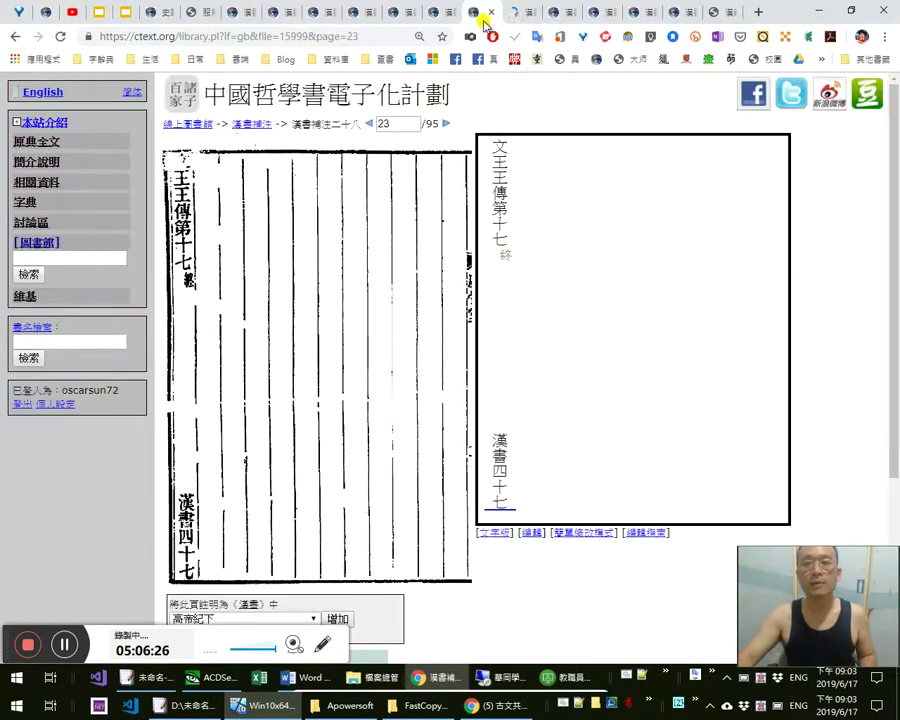
Go on to page 24 and open its transcription in simple edit mode to examine the heading markup
click(445, 123)
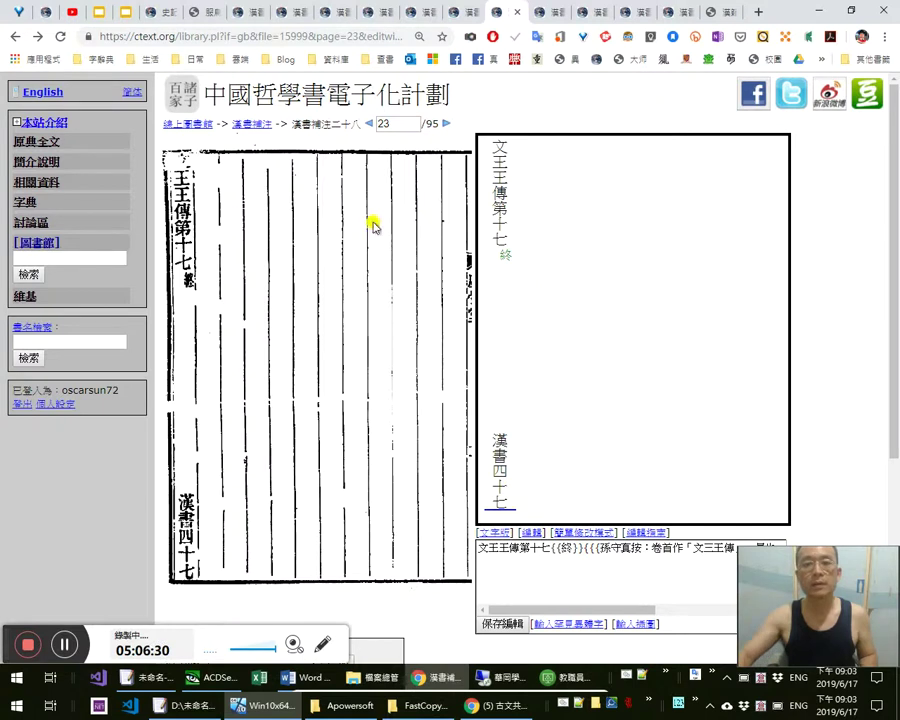
click(446, 125)
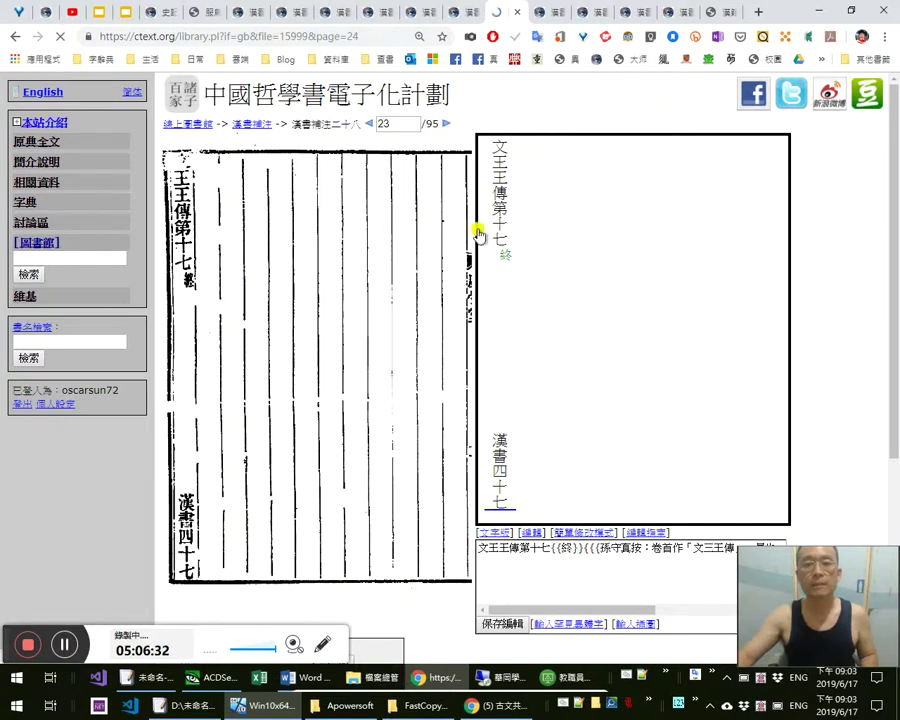
click(588, 540)
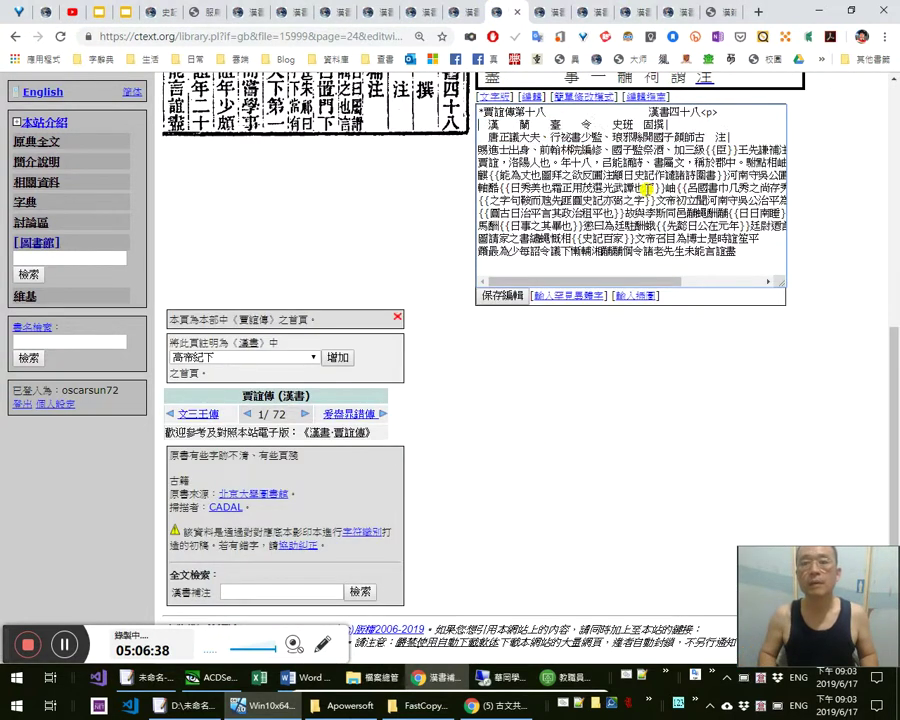
Copy the author line and the two annotator lines through <p> from page 24's transcription
key(shift+Down)
key(shift+Down)
key(shift+Down)
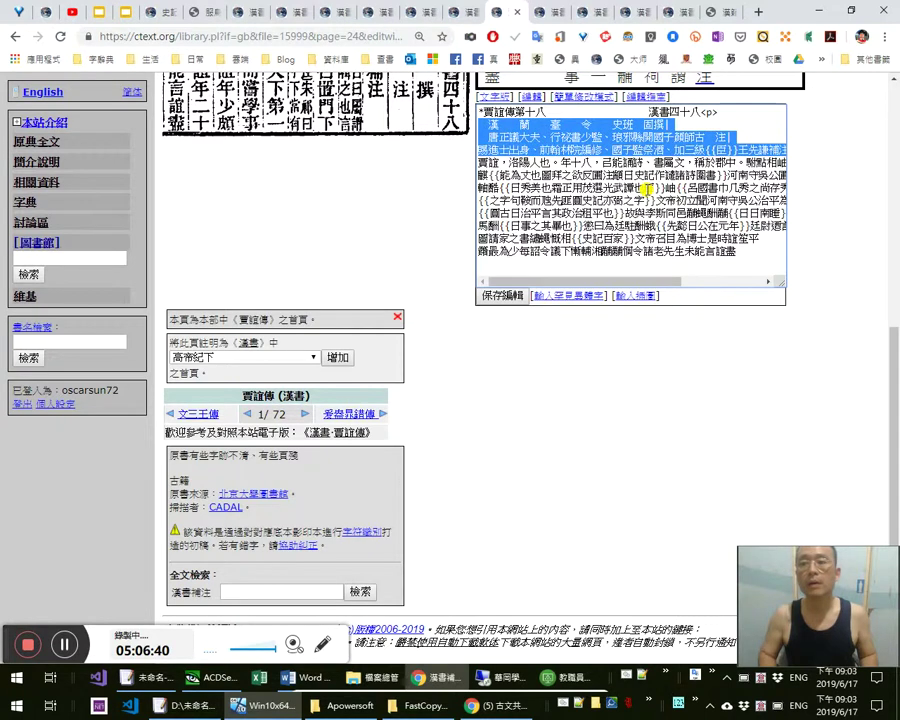
key(shift+End)
key(shift+Up)
key(shift+End)
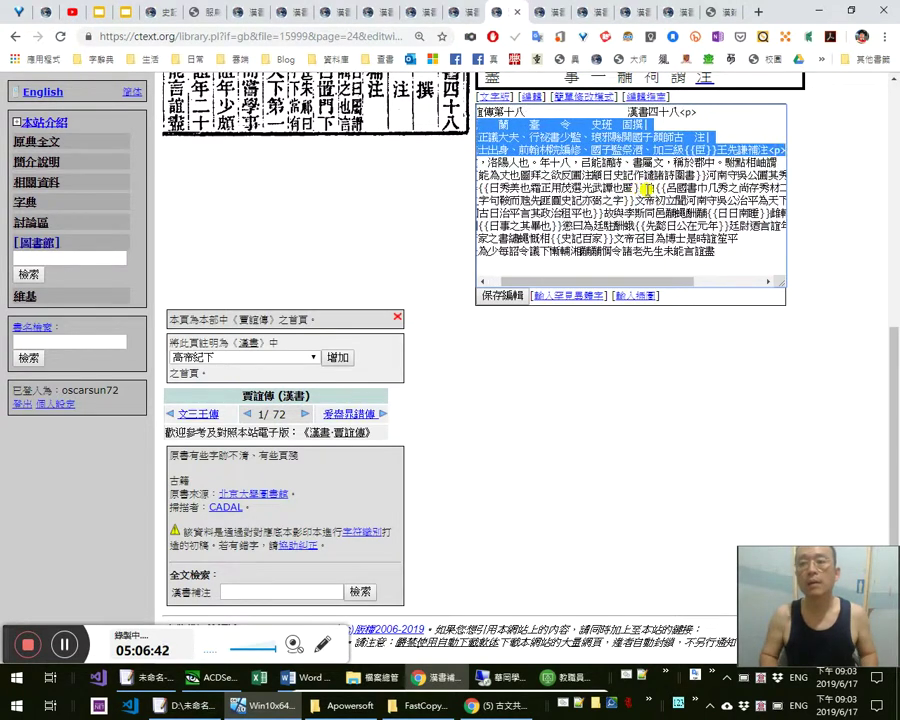
Bring up page 2 and, in the EmEditor draft, replace the 唐正講 and 醜進士 annotator lines with the copied author and annotator lines
key(ctrl+Tab)
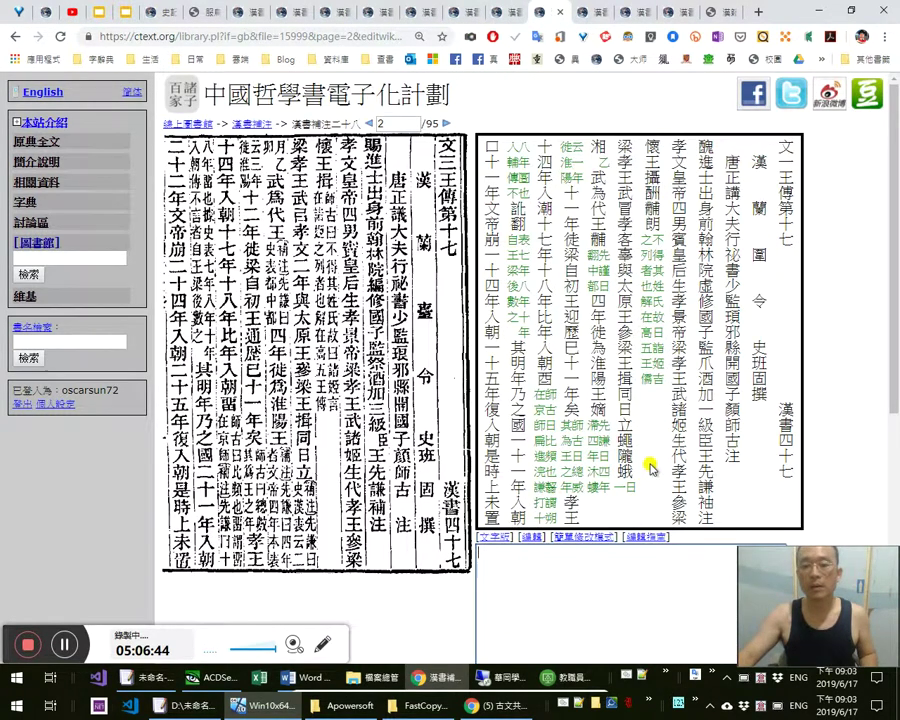
key(alt+Tab)
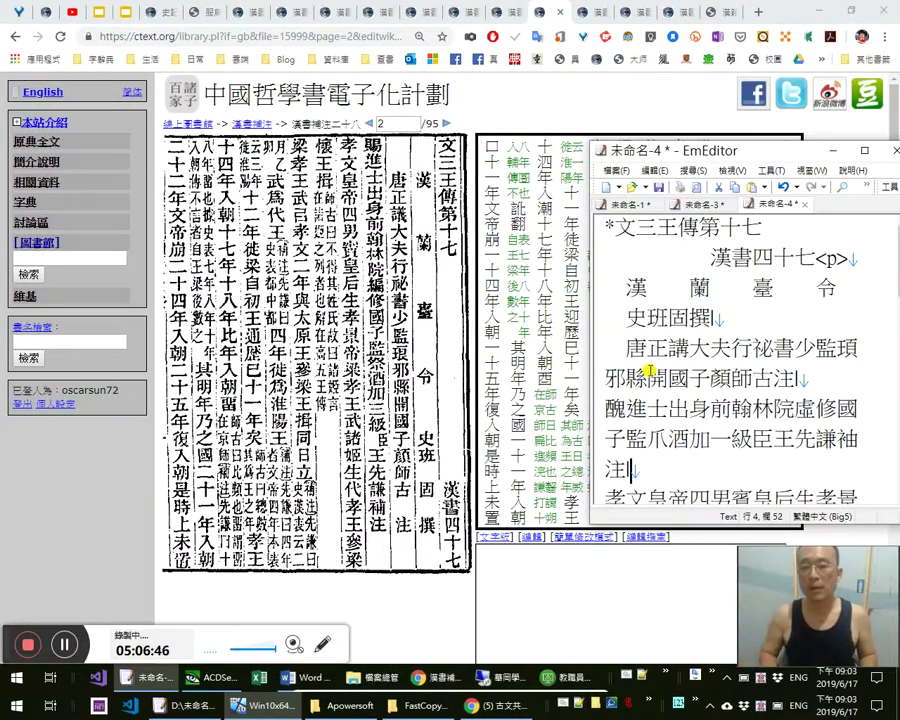
key(shift+Up)
key(shift+Up)
key(shift+Up)
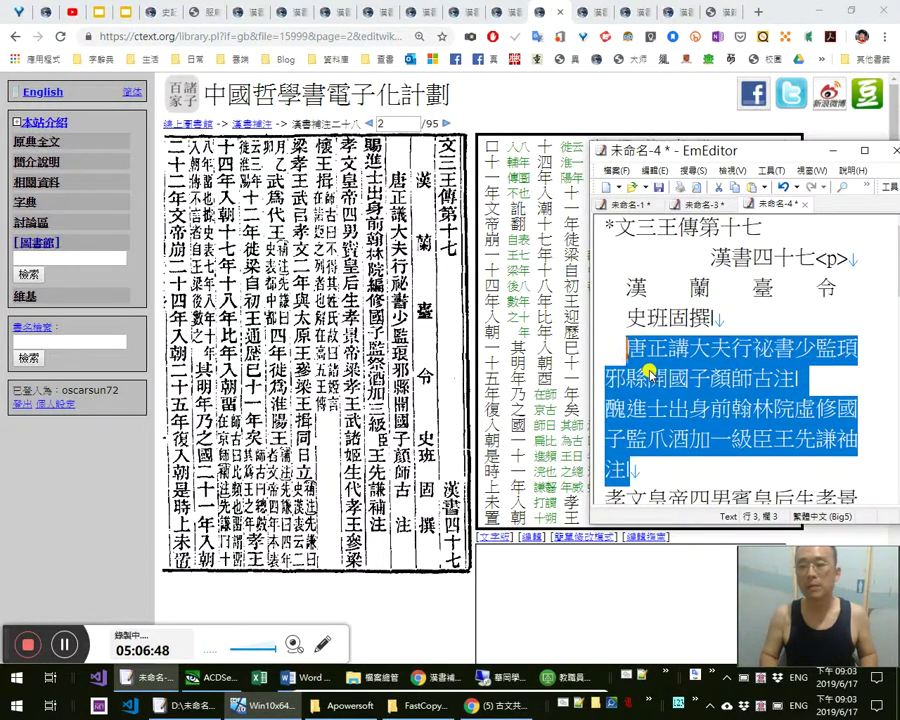
key(Delete)
text(漢　蘭　臺　令　史班　固撰 唐正議大夫、行祕書少監、琅邪縣開國子顏師古　注 賜進士出身、前翰林院編修、國子監祭酒、加三級{{臣}}王先謙補注<p>)
Delete the duplicate spaced 漢蘭臺令史班固撰 line just above the 唐正議大夫 line
key(Up)
key(Up)
key(Up)
key(Up)
key(Up)
key(Up)
key(Up)
key(Up)
key(Up)
key(Up)
key(Down)
key(Down)
key(Down)
key(Down)
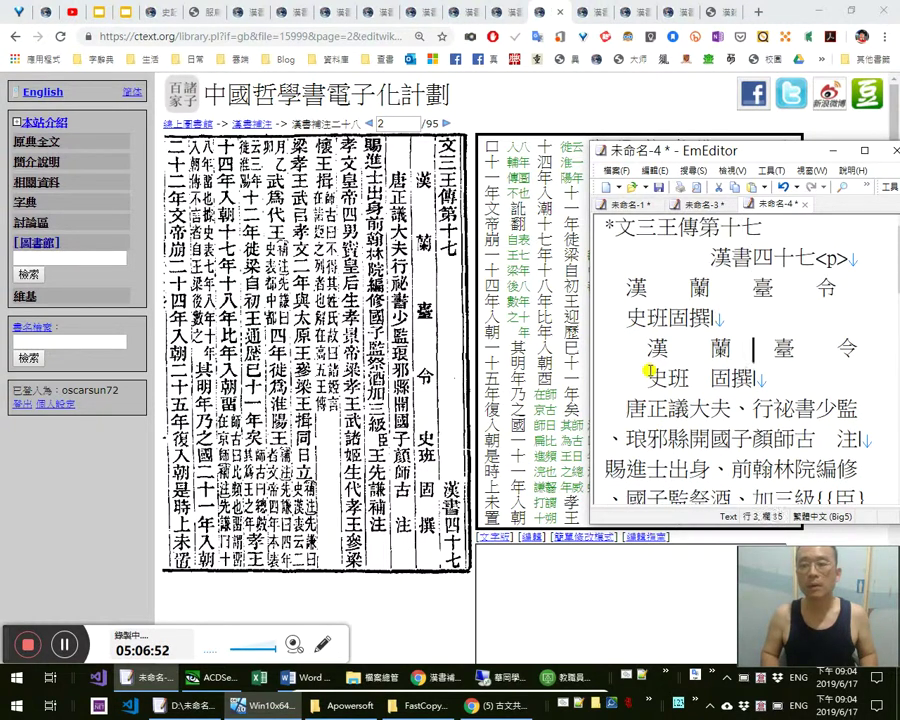
key(Home)
key(shift+Down)
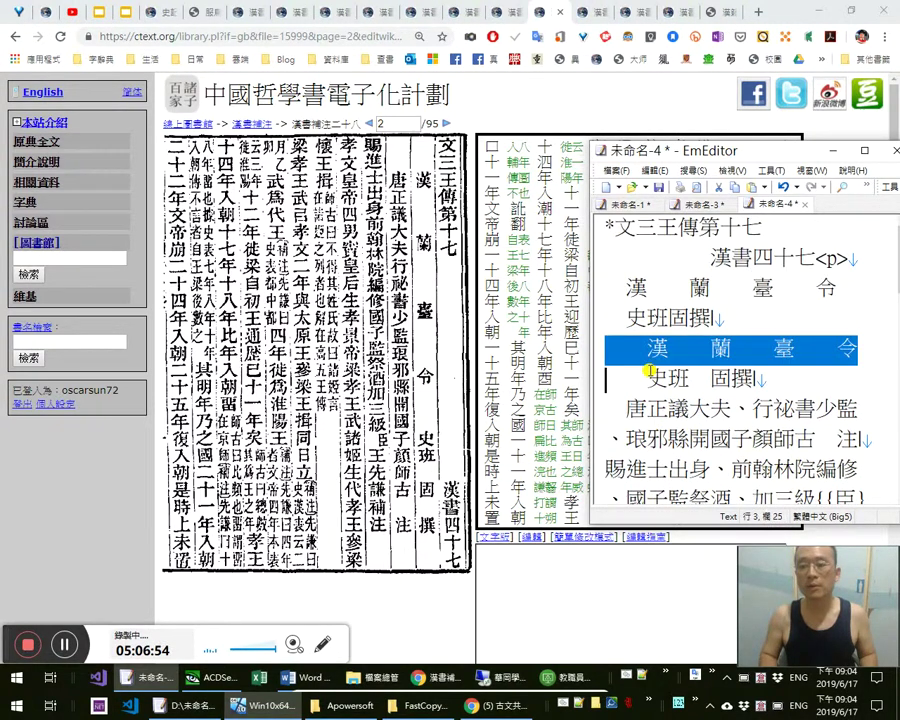
key(shift+Down)
key(Delete)
Check the 唐正議大夫、行祕書少監 annotator line character by character against the scanned page
key(Right)
key(Right)
key(Right)
key(Right)
key(Right)
key(Right)
key(Right)
key(Right)
key(Right)
key(Right)
key(Right)
key(Right)
key(Right)
key(Right)
key(Right)
key(Right)
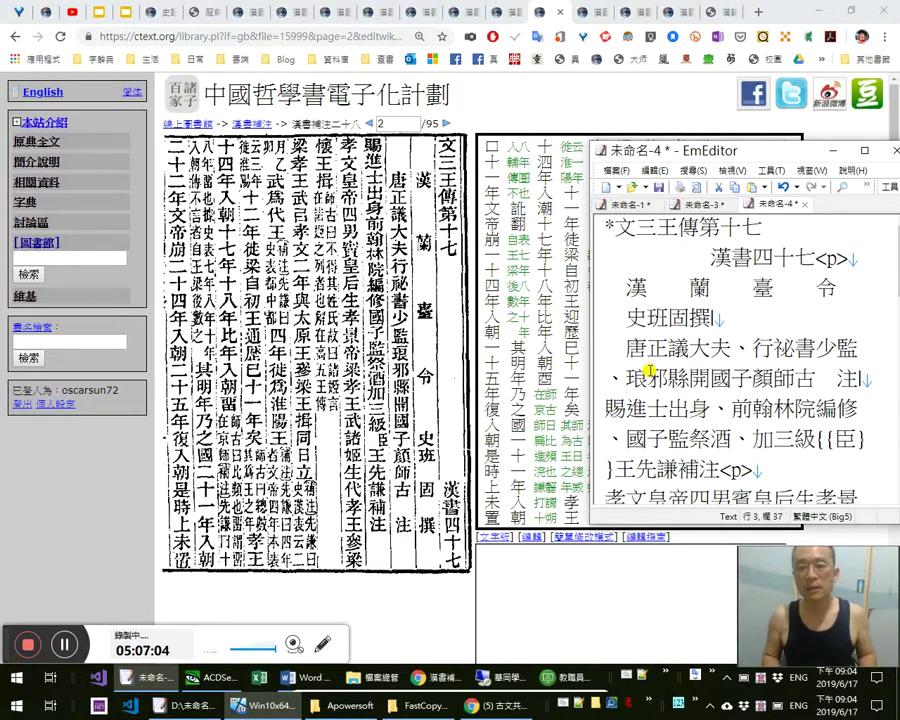
key(Left)
key(Left)
text(v)
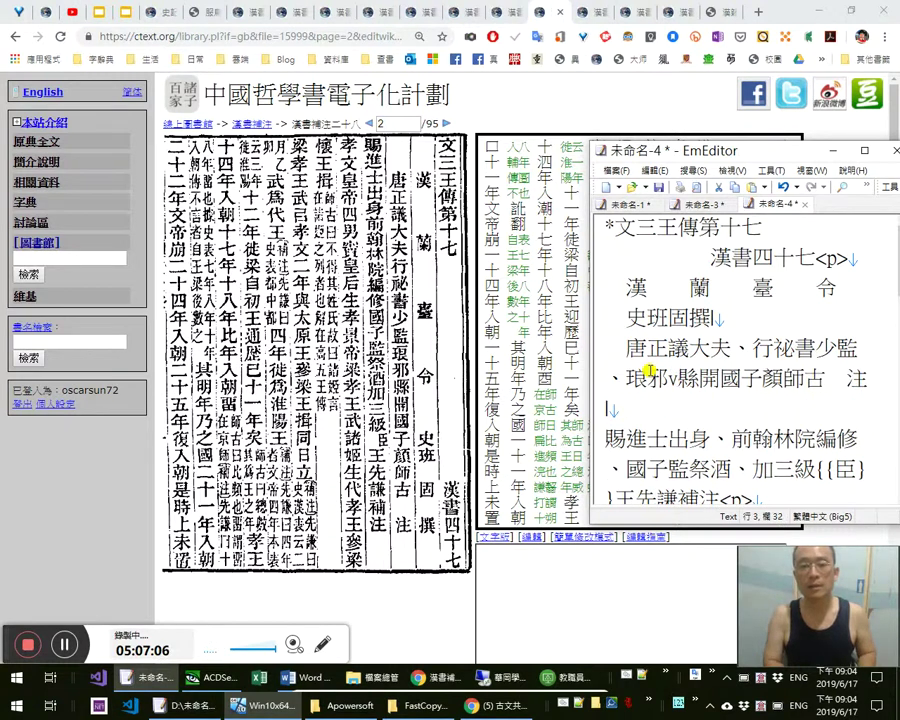
key(BackSpace)
text(vfhv)
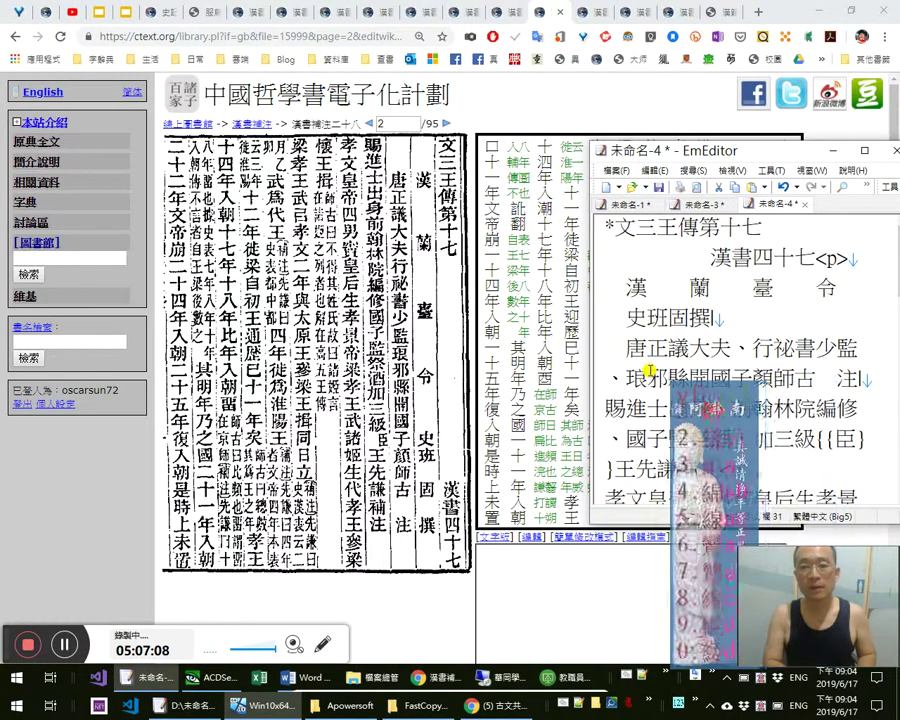
key(Escape)
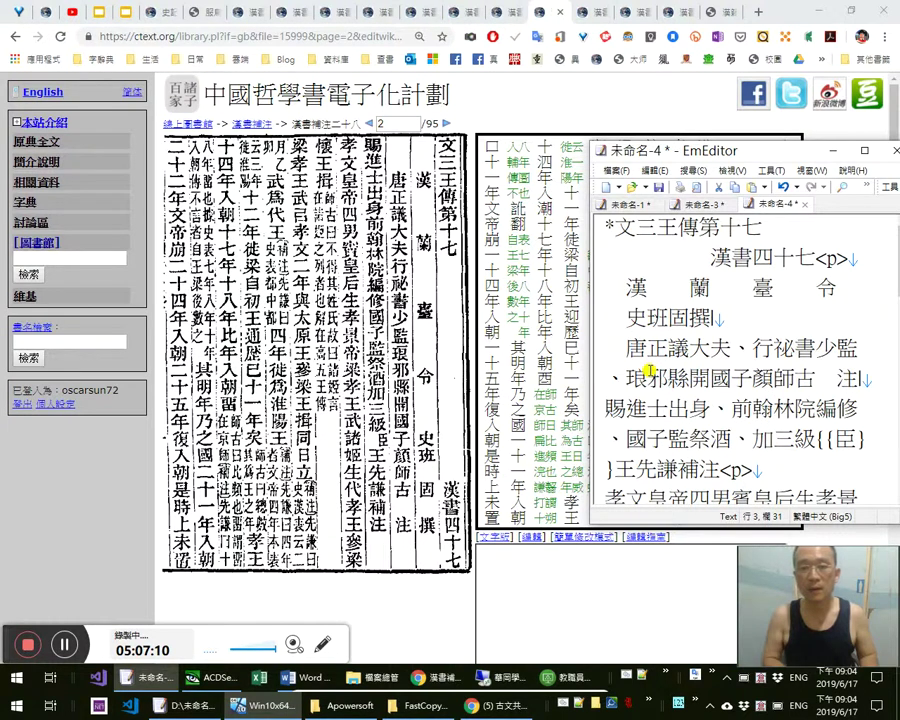
Check the rest of the 顏師古 line and the whole 王先謙補注 line against the scanned page
key(Right)
key(Right)
key(Right)
key(Right)
key(Right)
key(Right)
key(Right)
key(Right)
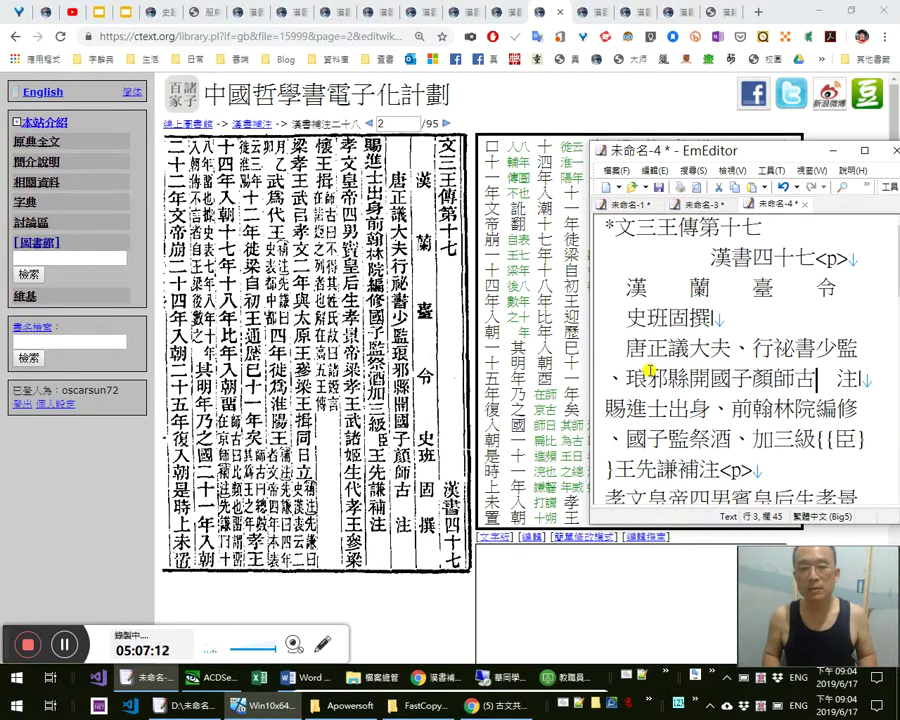
key(Right)
key(Right)
key(Right)
key(Right)
key(Right)
key(Right)
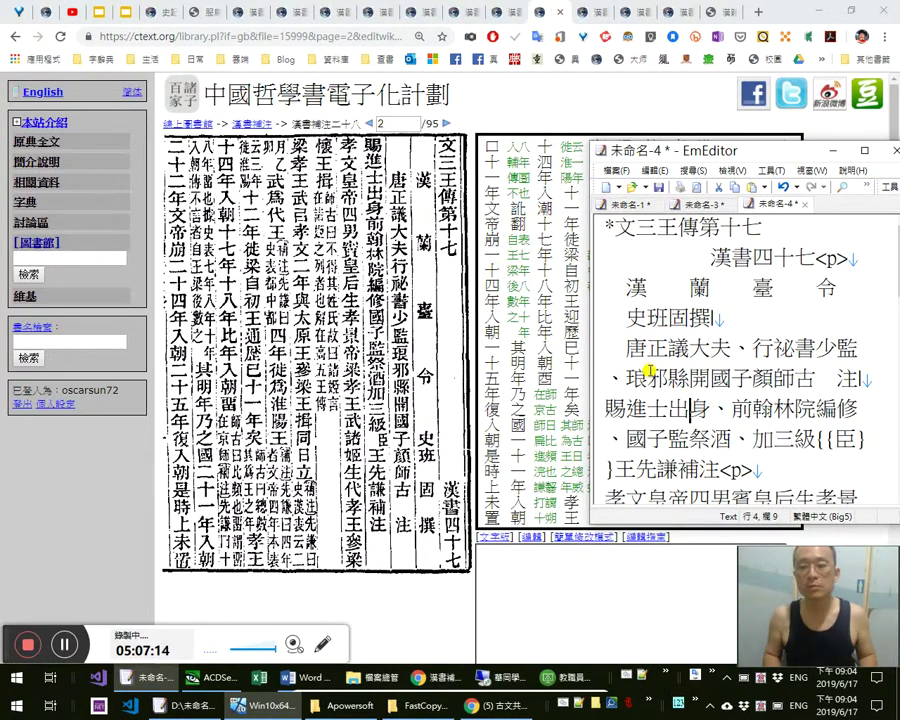
key(Right)
key(Right)
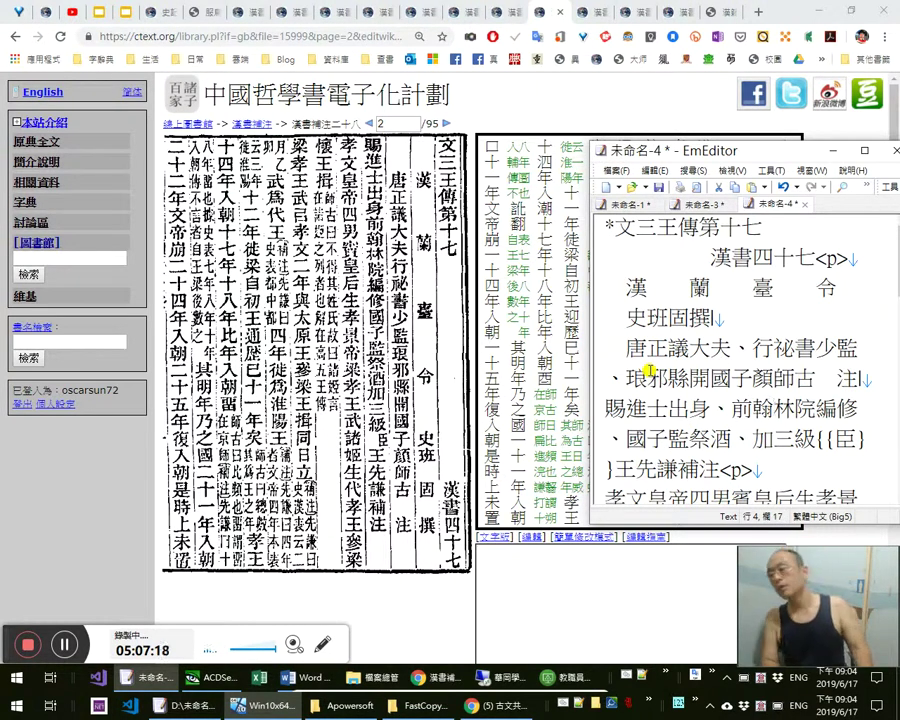
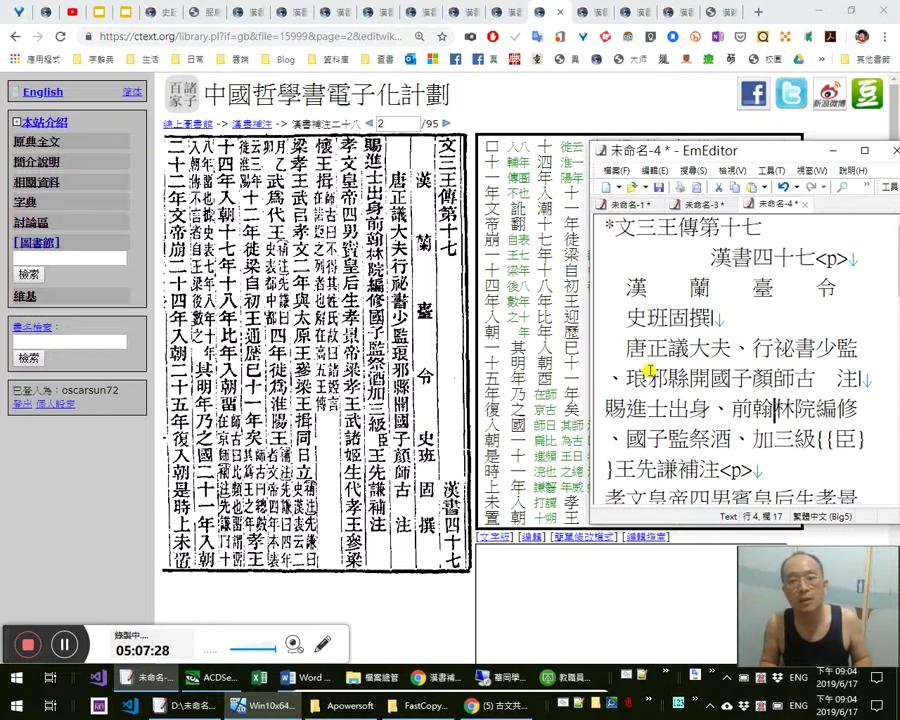
key(Right)
key(Right)
key(Right)
key(Right)
key(Right)
key(Right)
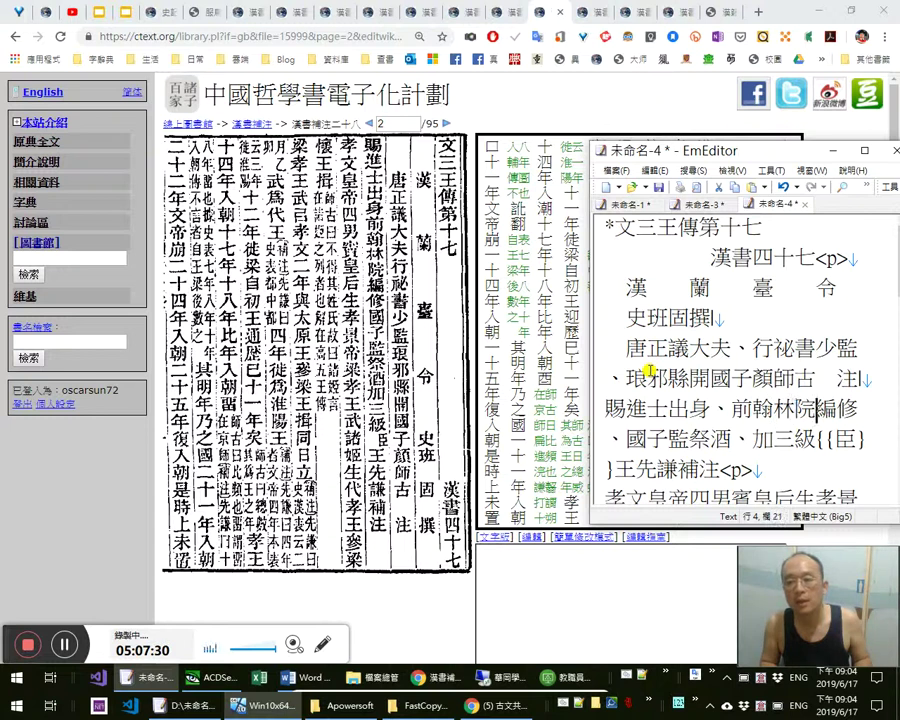
key(Right)
key(Right)
key(Right)
key(Right)
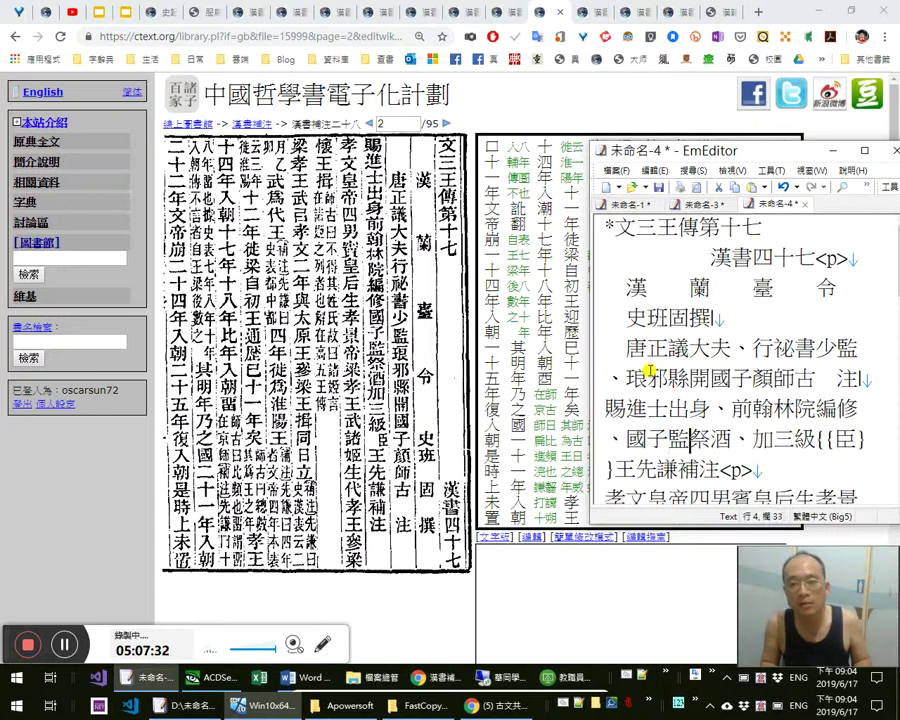
key(Right)
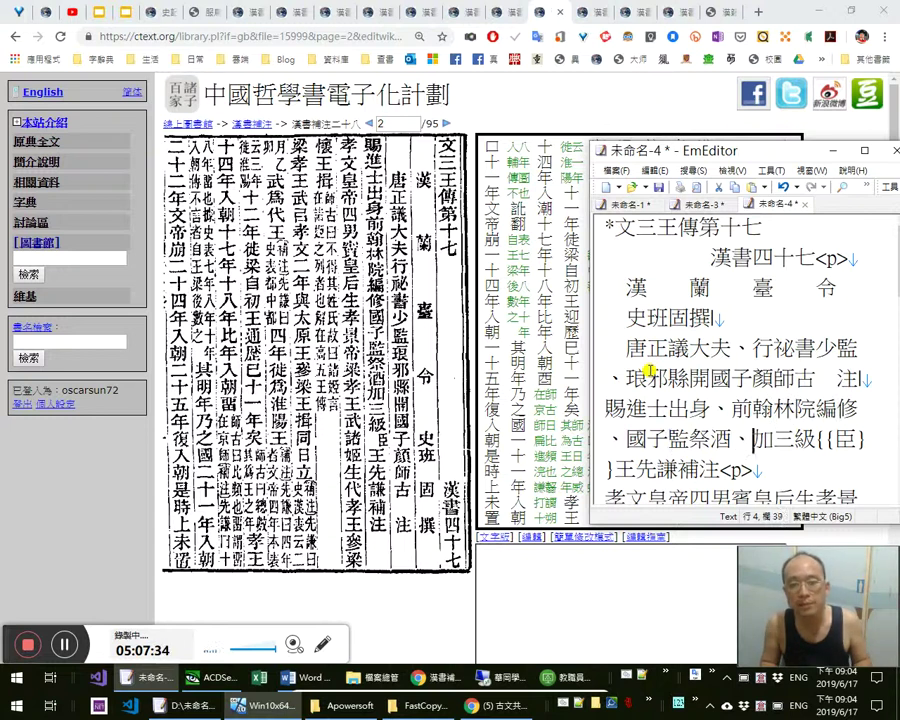
key(Right)
key(Right)
key(Right)
key(Right)
key(Right)
key(Right)
key(Right)
key(Right)
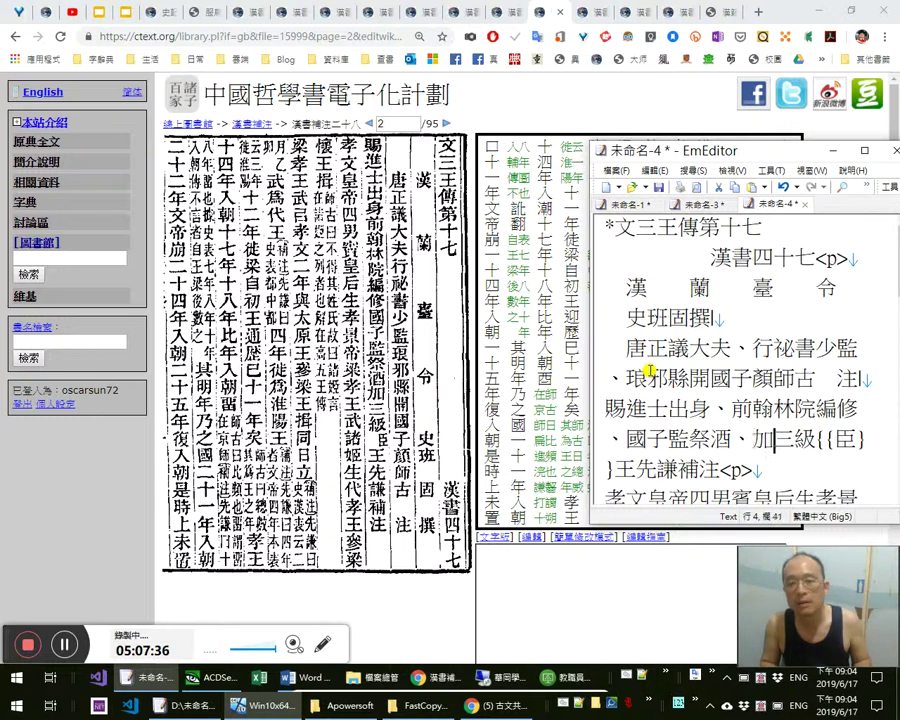
key(Right)
key(Right)
key(Right)
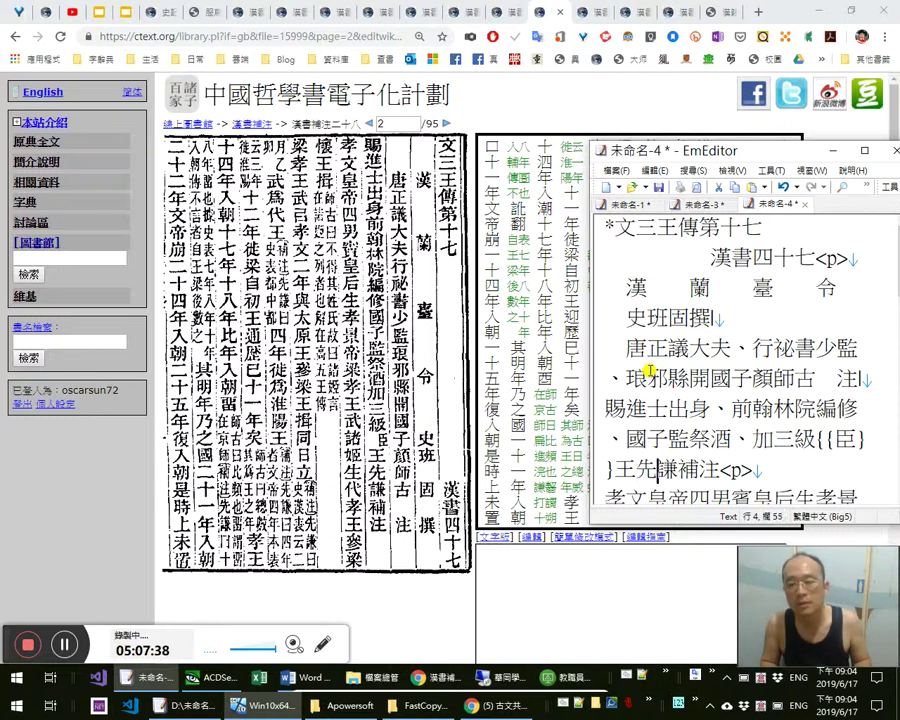
key(Right)
key(Right)
key(Right)
key(Right)
key(Right)
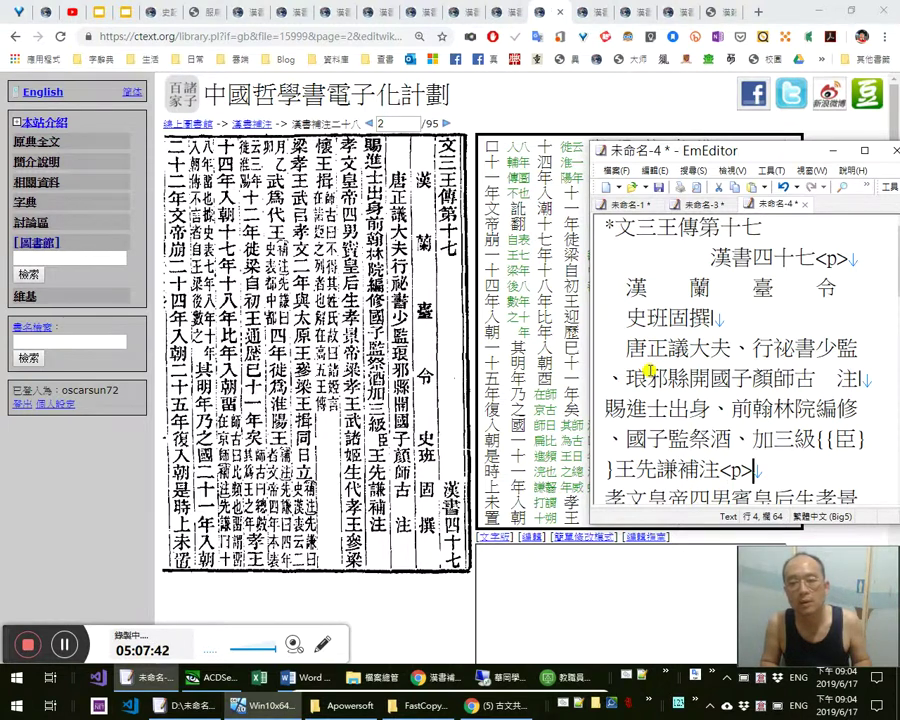
Replace 賓 with ，竇 after 孝文皇帝四男 in the first body line
key(Right)
key(Right)
key(Right)
key(Right)
key(Right)
key(Right)
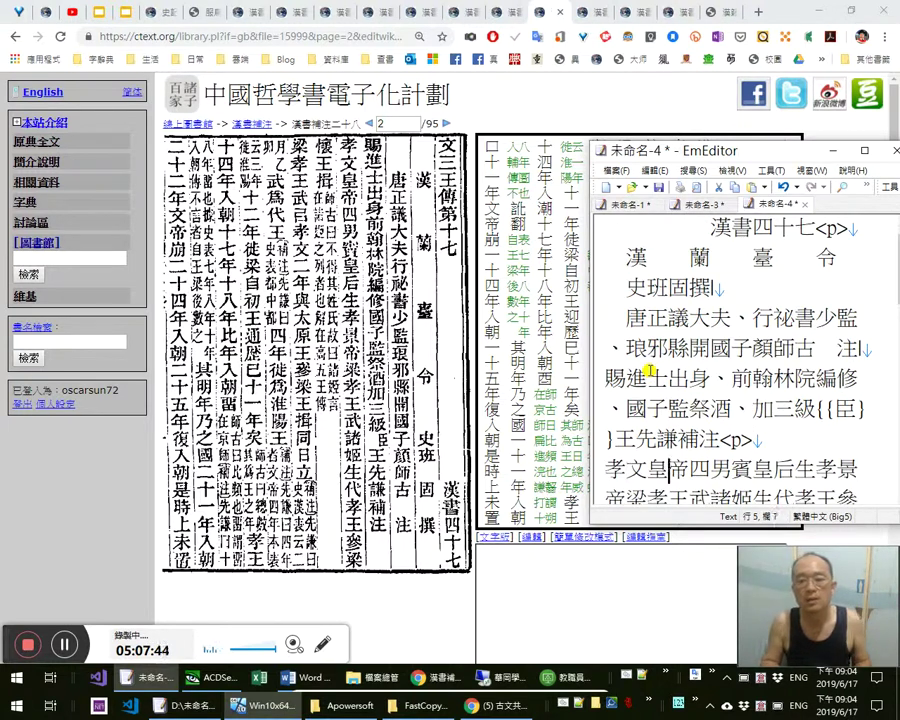
key(Right)
key(Right)
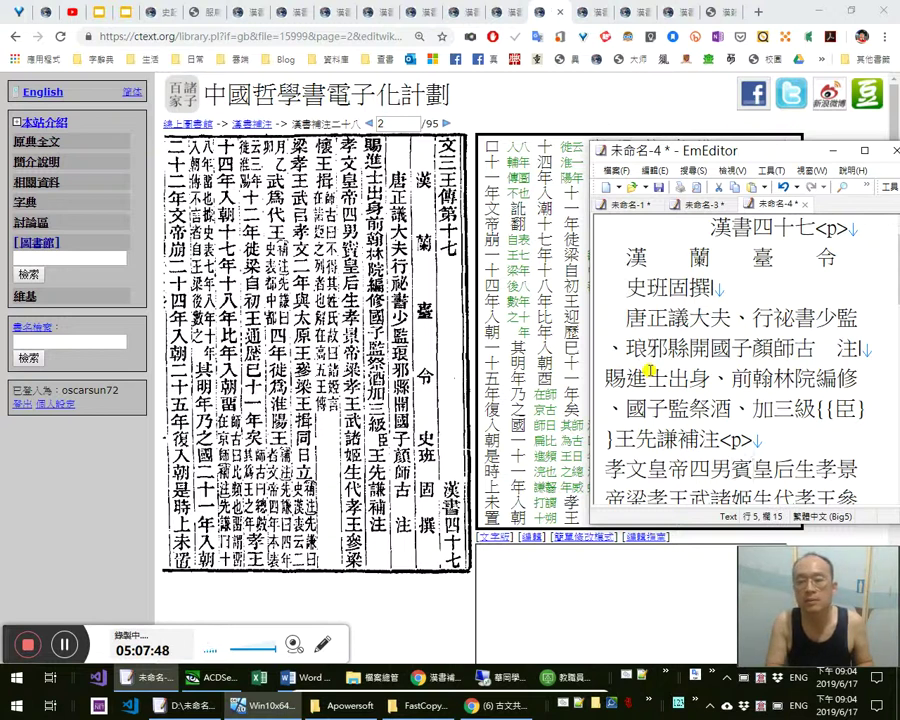
key(shift+Left)
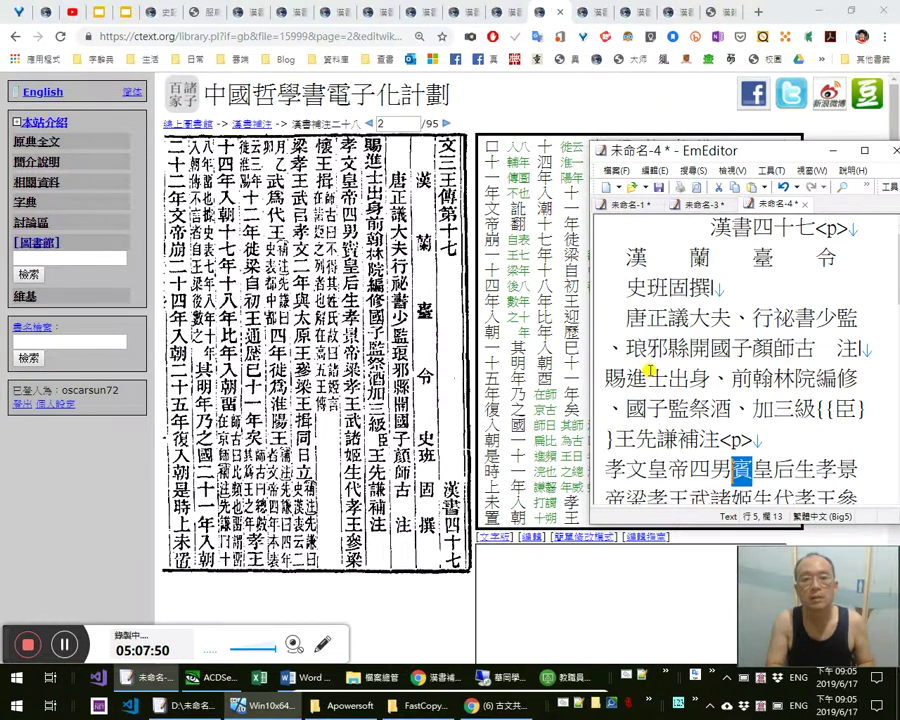
text(，竇)
Punctuate the first body line with 、 after 孝景帝 and 。 after 梁孝王
key(Right)
key(Right)
key(Right)
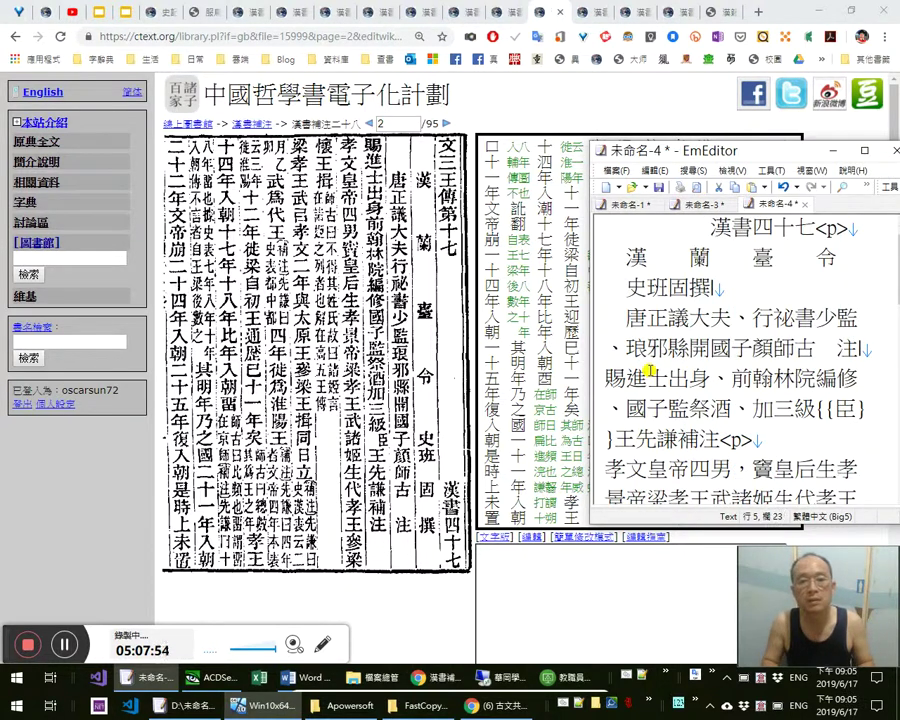
key(Right)
key(Right)
key(Right)
text(，)
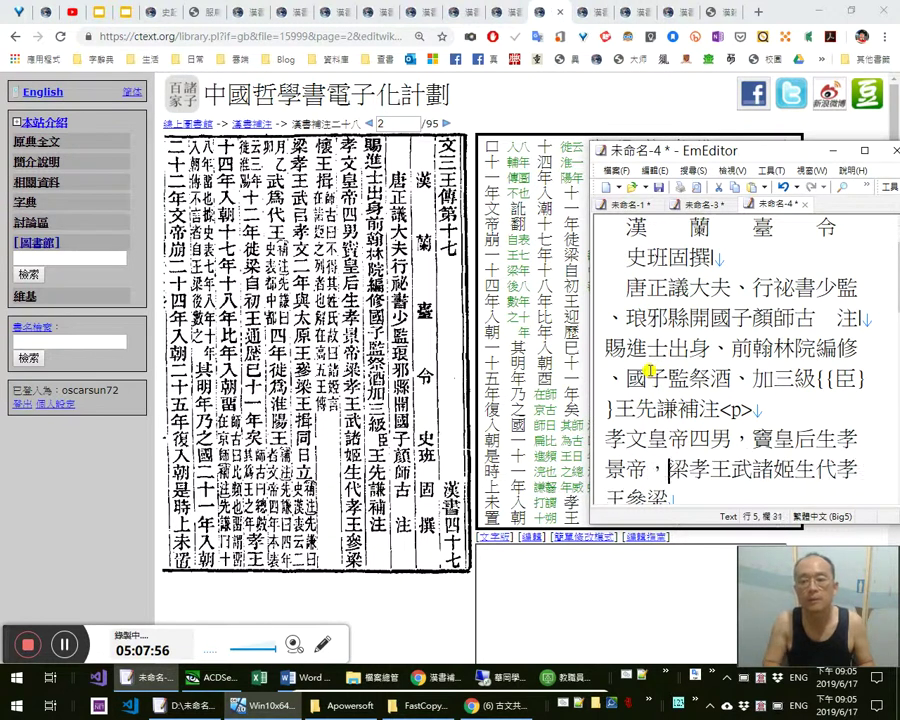
key(shift+Left)
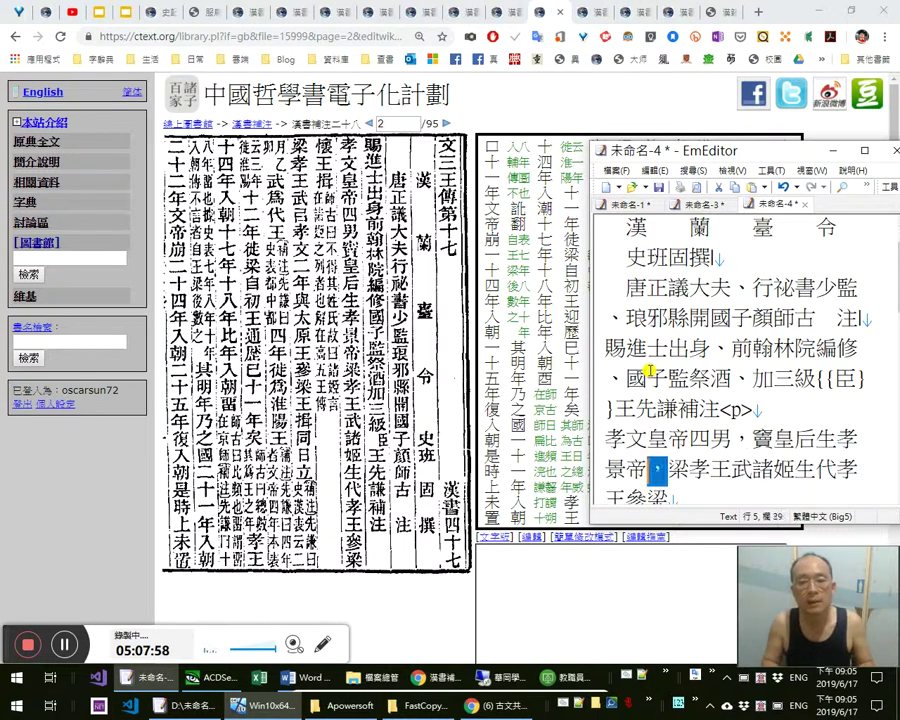
text(、)
key(Right)
key(Right)
key(Right)
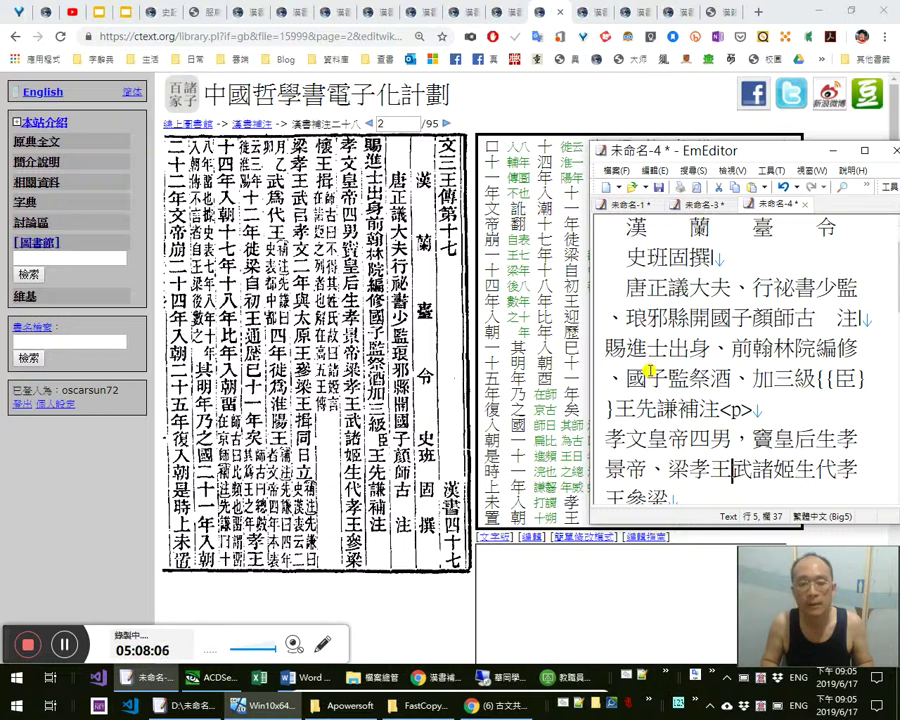
text(。)
Examine the wording around 梁孝王 and 武諸姬 to judge where the sentence breaks
key(Up)
key(shift+Right)
key(shift+Right)
key(shift+Right)
key(Down)
key(shift+Left)
key(shift+Left)
key(shift+Left)
key(Left)
key(shift+Right)
key(Right)
key(shift+Right)
key(shift+Right)
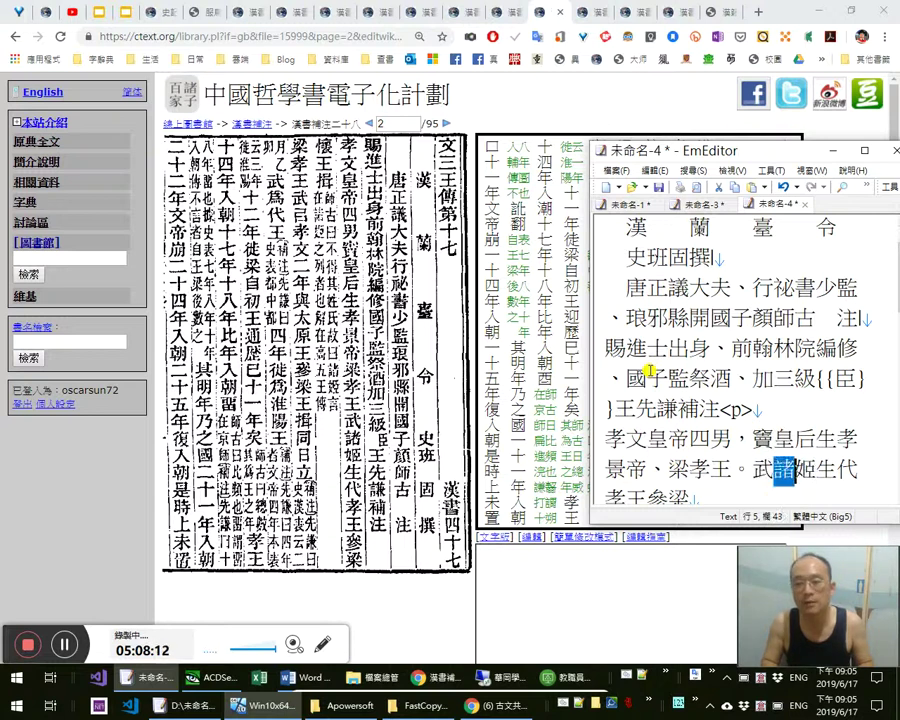
key(Right)
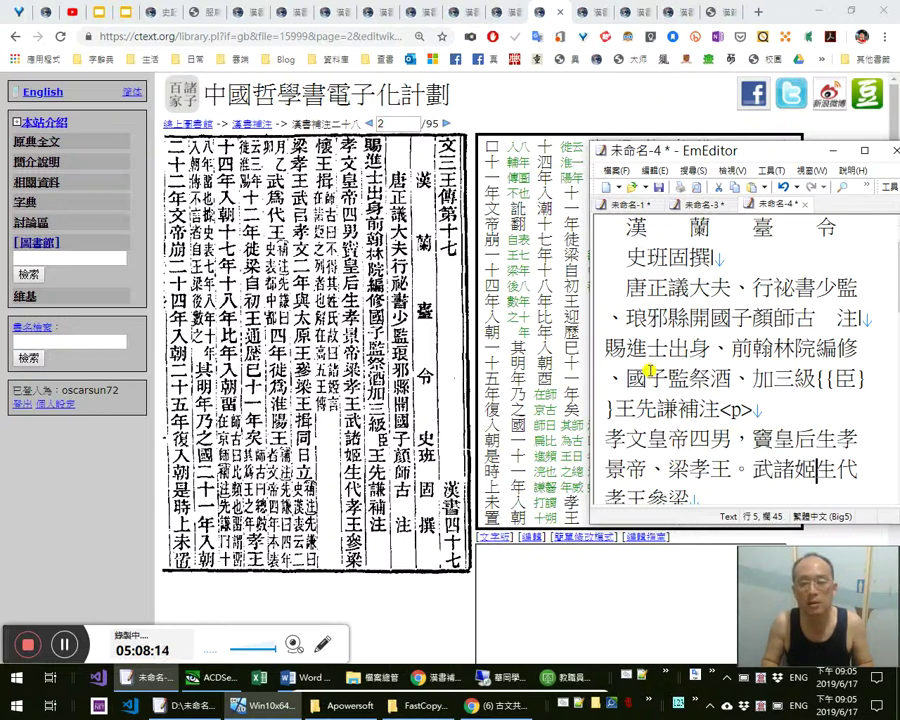
Insert 、 between 代孝王參 and 梁 at the end of the first body line
key(Right)
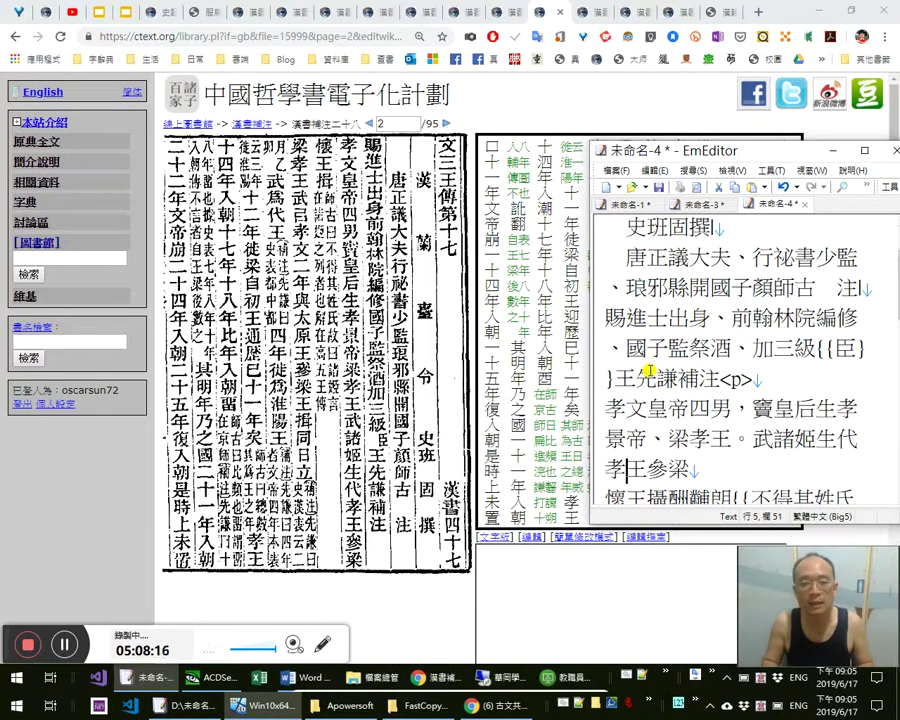
key(Right)
key(Right)
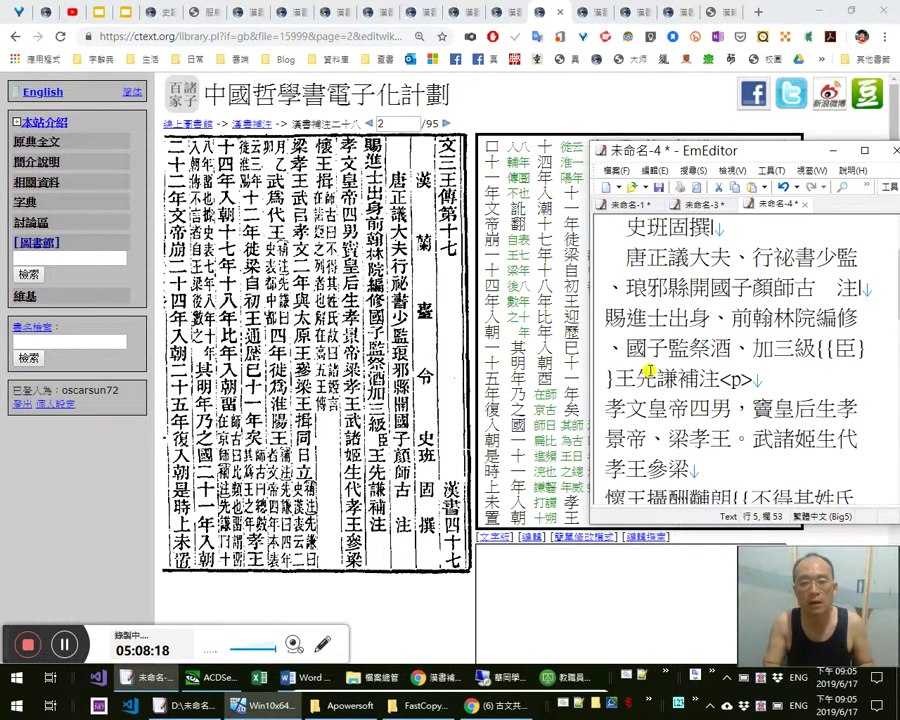
text(，)
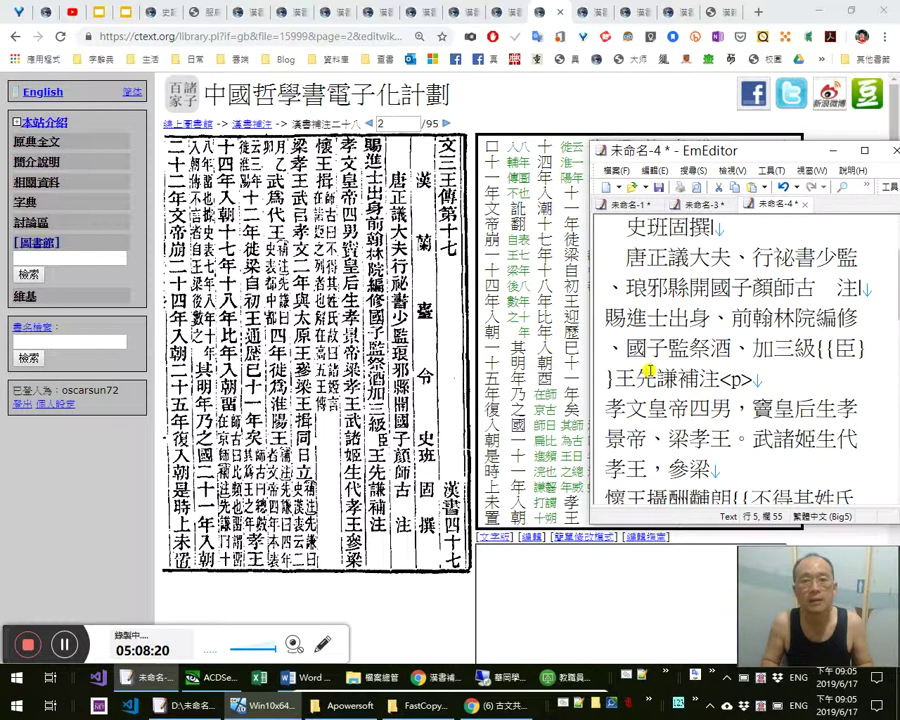
key(shift+Left)
key(Delete)
key(Right)
text(、)
key(Left)
key(shift+Left)
Replace 攝 with 揖 after 懷王 and remove the stray characters 酬黼朗 before the annotation
key(Right)
key(Right)
key(Right)
key(Right)
key(Right)
key(Right)
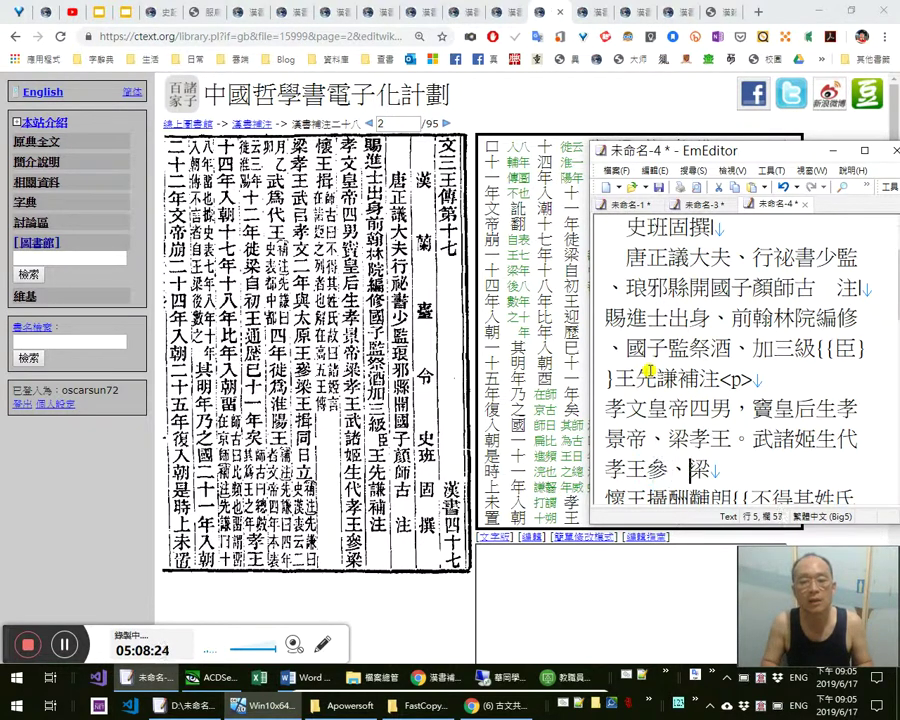
key(shift+Right)
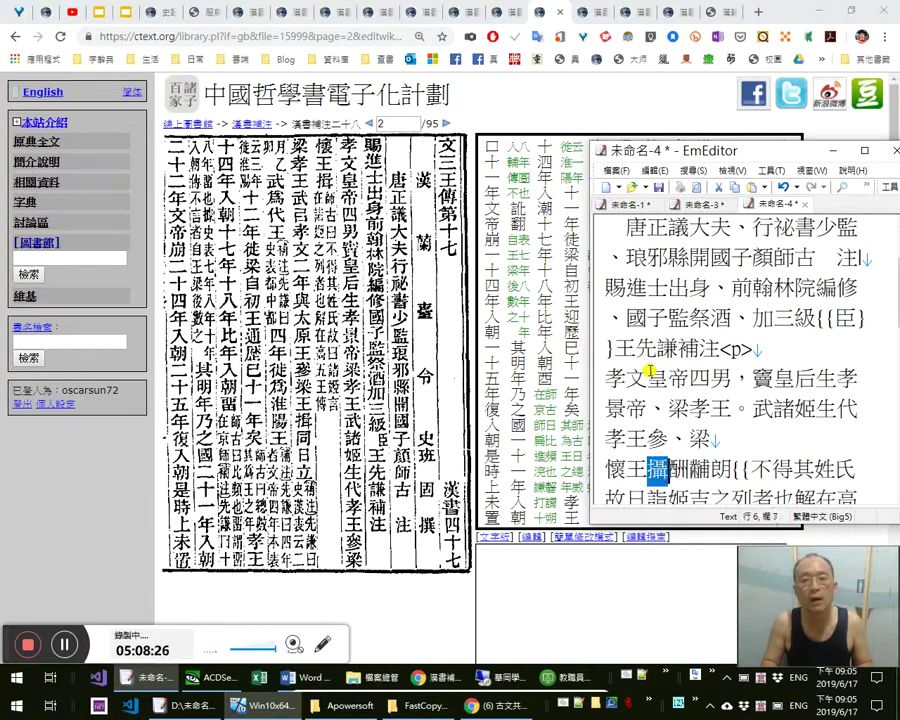
text(揖)
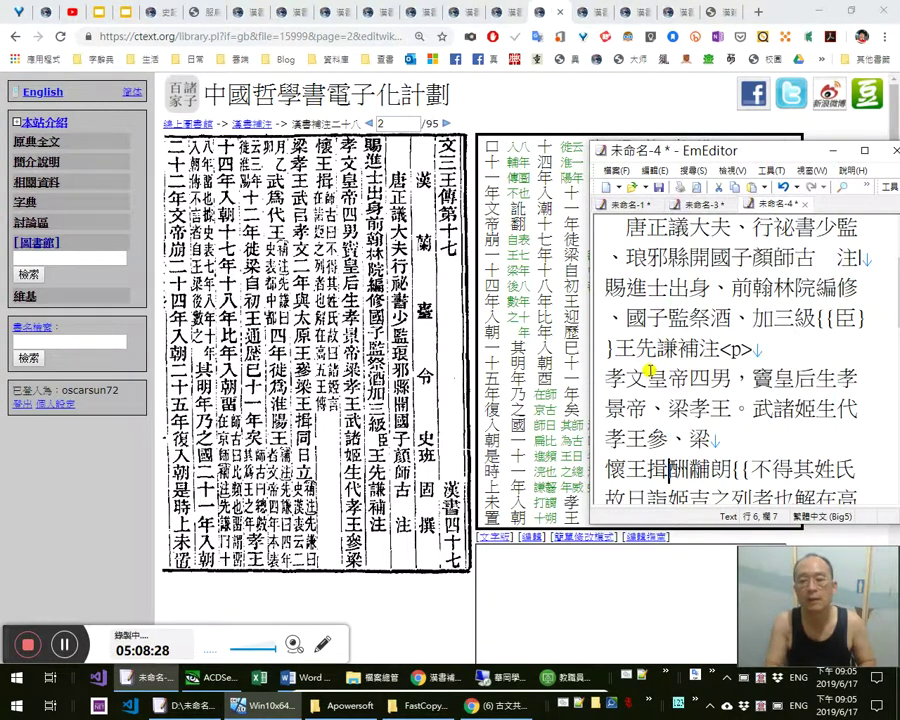
key(shift+Right)
key(shift+Right)
key(shift+Right)
key(Delete)
Insert 師古曰： at the start of the annotation after 懷王揖
key(Right)
key(Right)
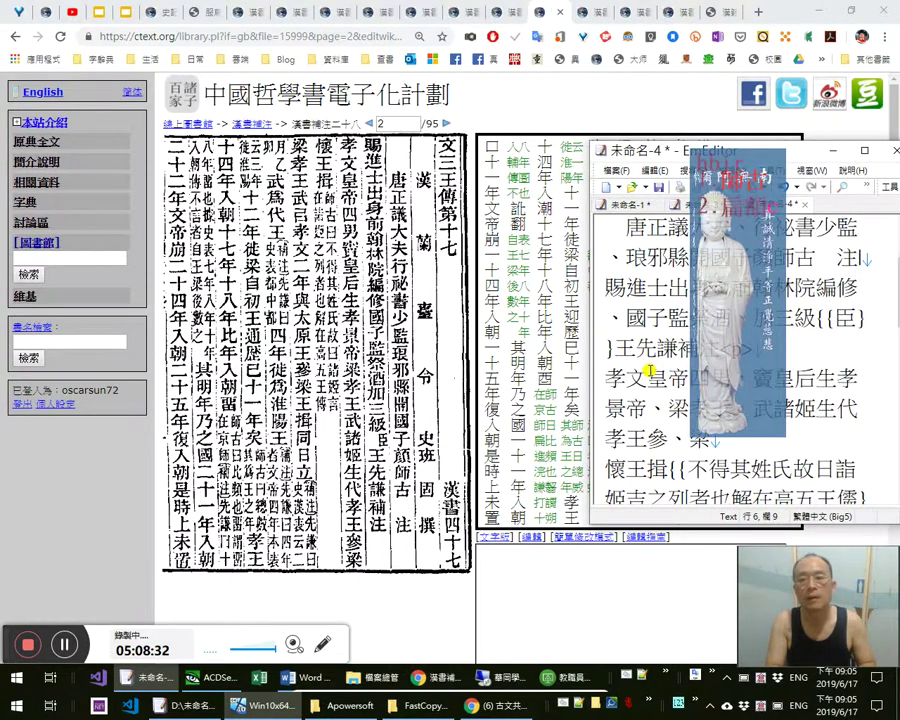
text(師古曰)
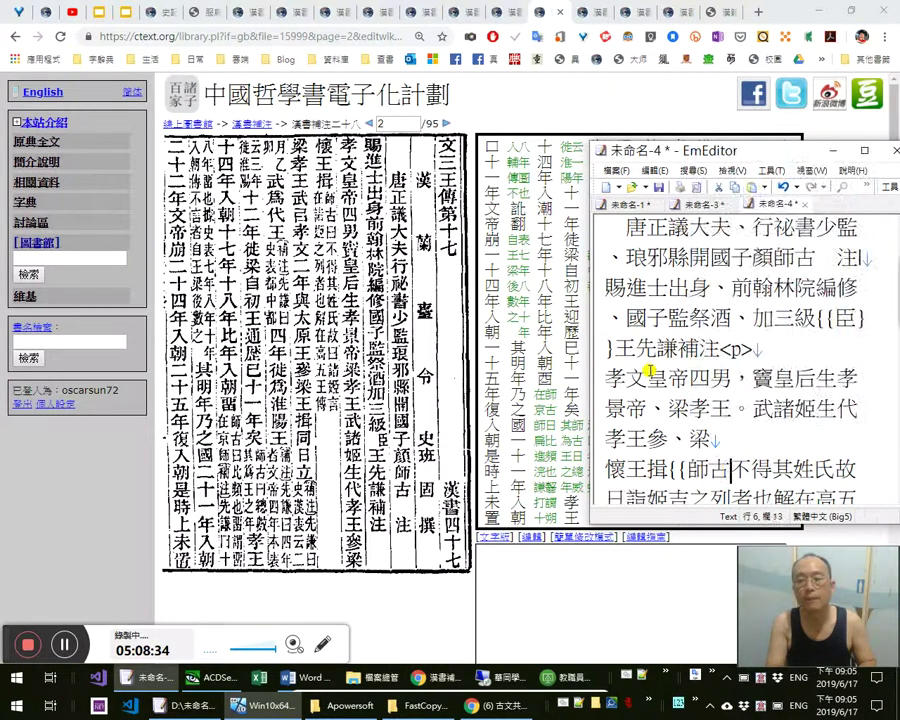
text(：)
Copy 師古曰： and search for it in cj5-ftzk-classics.txt in Notepad++
key(shift+Left)
key(shift+Left)
key(shift+Left)
key(shift+Left)
key(ctrl+c)
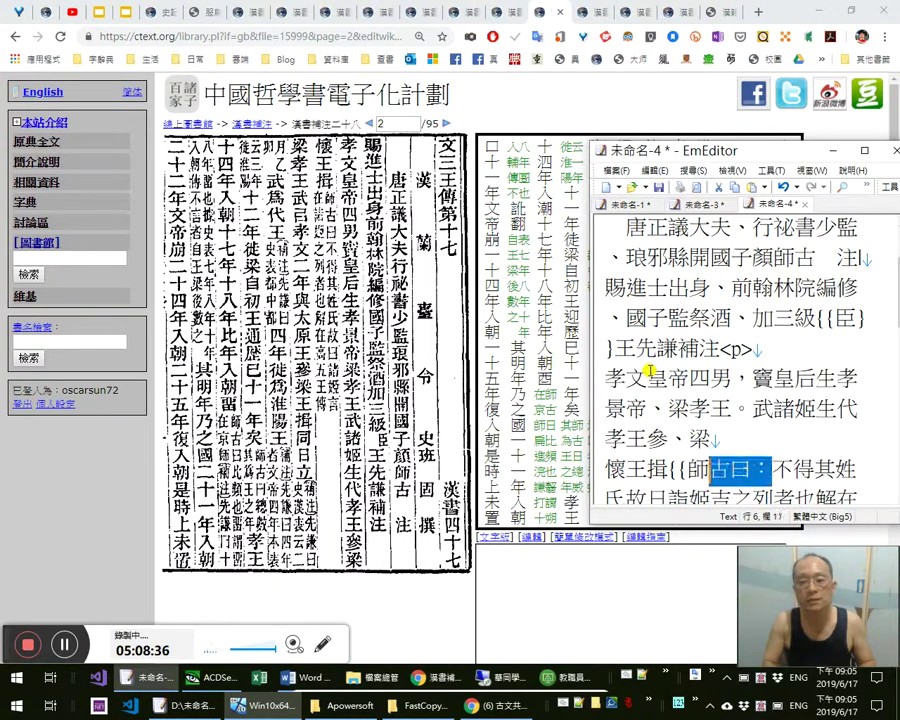
click(583, 703)
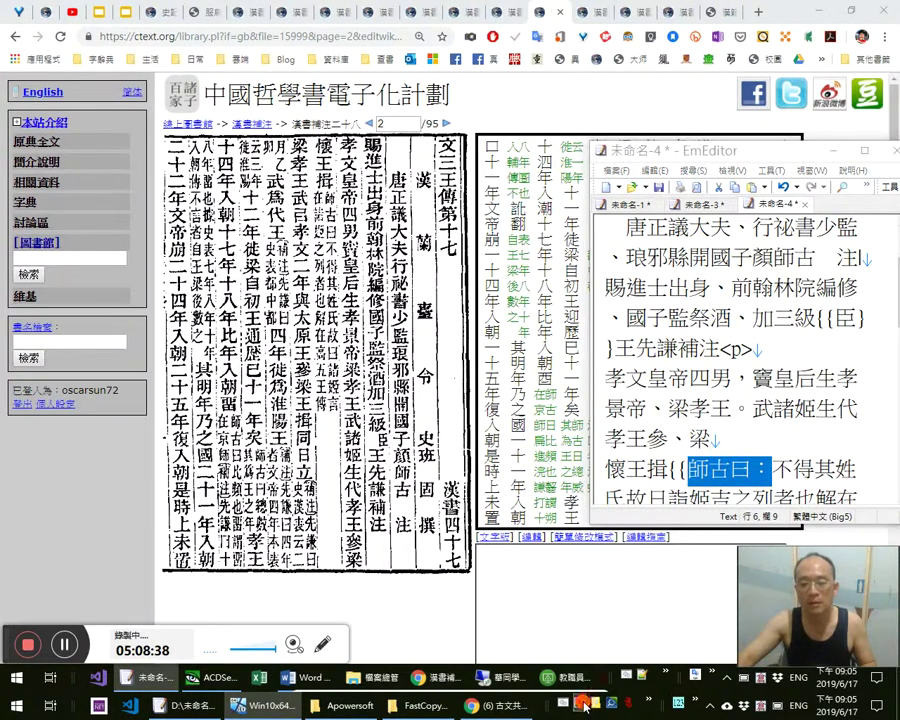
key(ctrl+f)
key(ctrl+v)
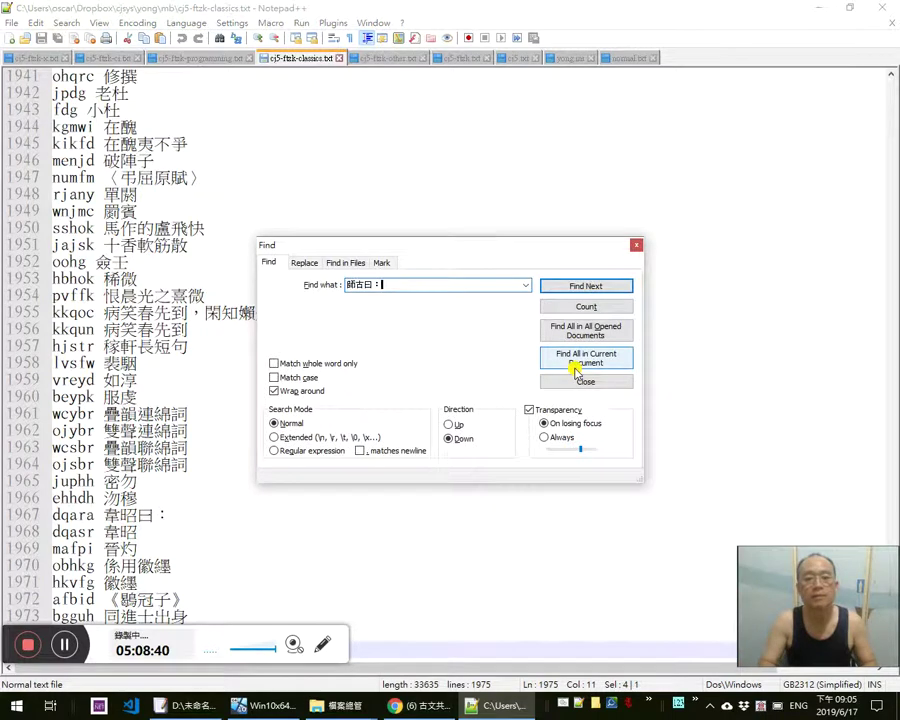
click(575, 367)
key(ctrl+c)
key(End)
click(575, 368)
key(Escape)
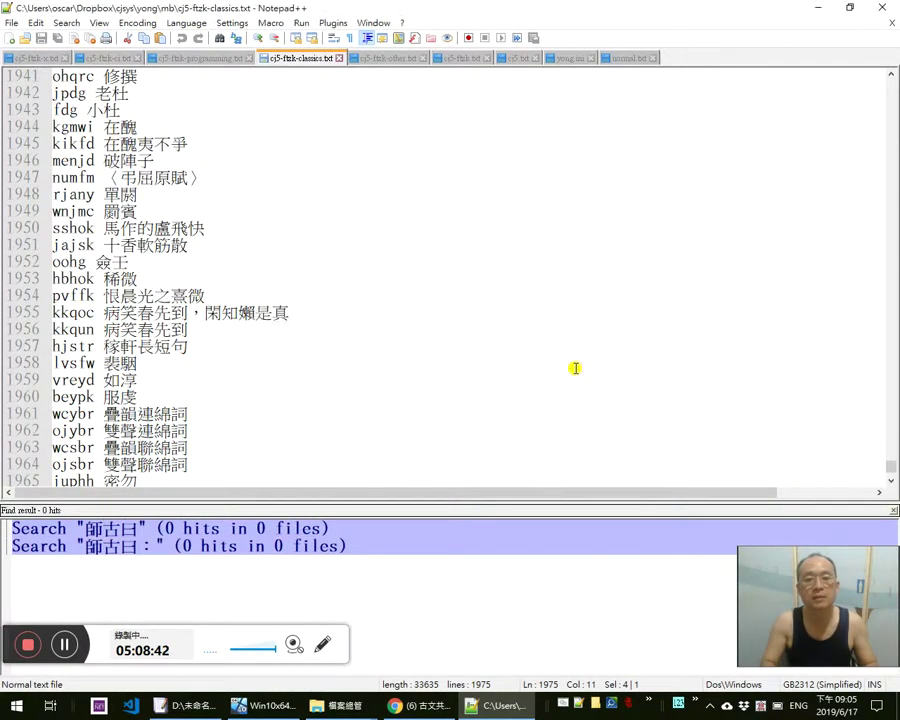
Add 師古曰： with the input code hbjra as a new last entry in cj5-ftzk-classics.txt and save the file
key(Return)
key(ctrl+v)
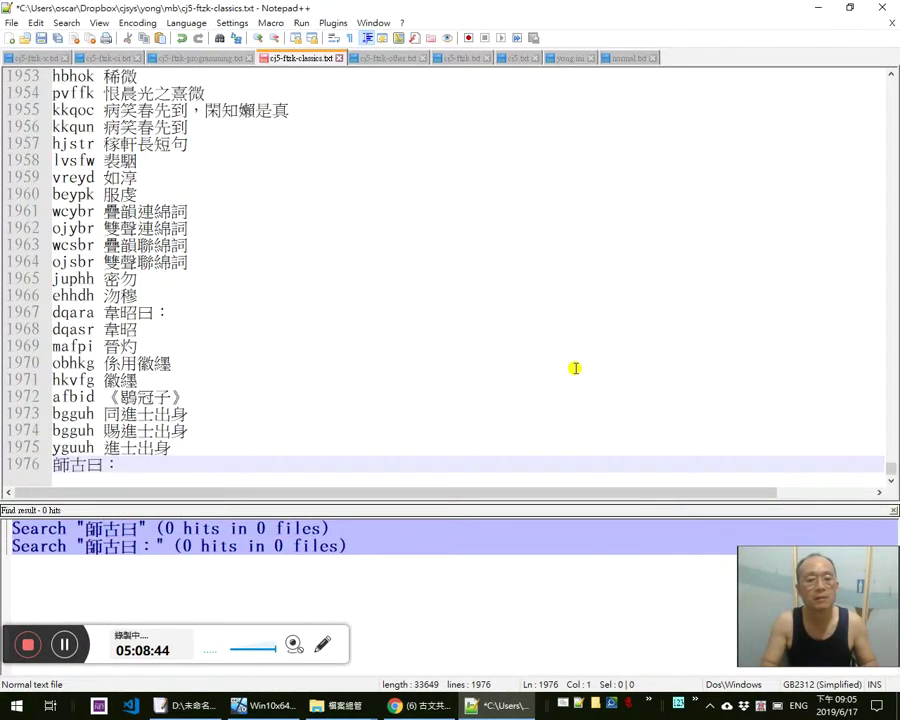
text(hbjra)
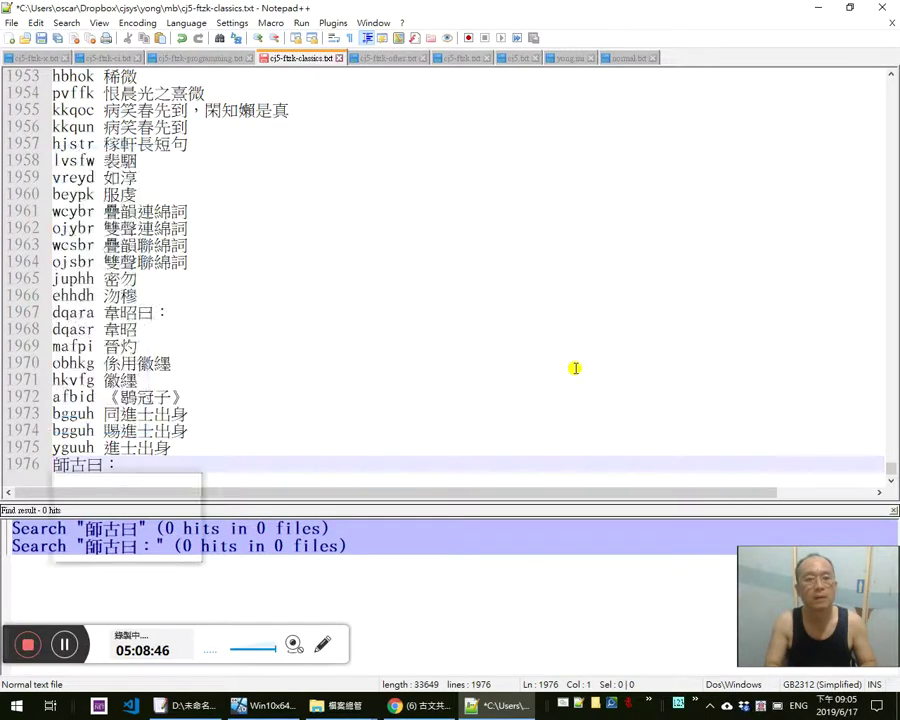
text(hbjra)
key(ctrl+s)
Return to the transcription in EmEditor and insert ， after 不得其姓氏 in the annotation
key(alt+Tab)
click(790, 471)
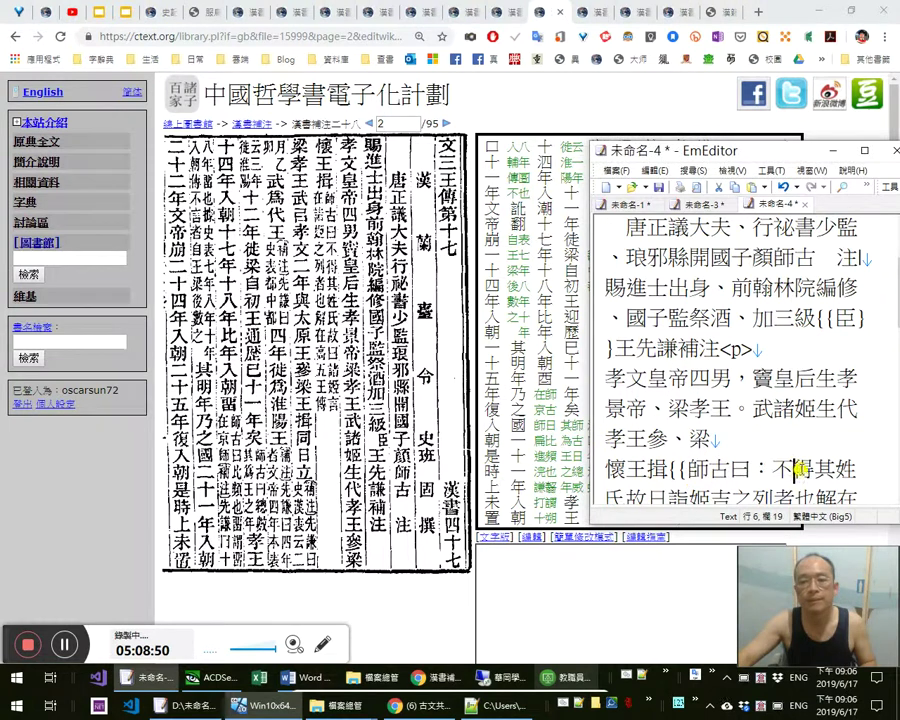
key(Right)
key(Right)
key(Right)
key(Right)
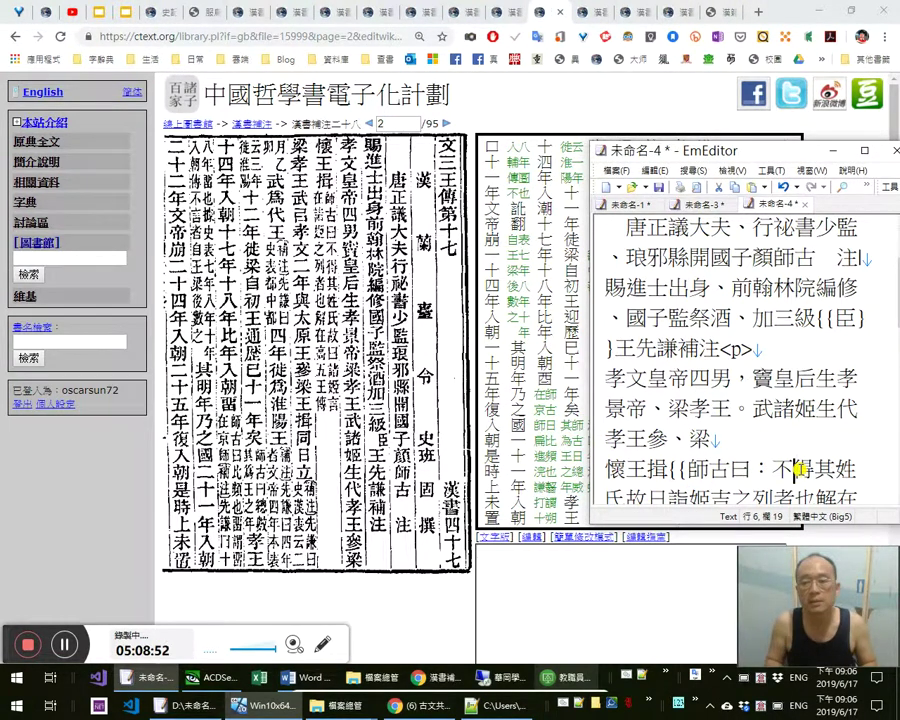
text(，)
key(Right)
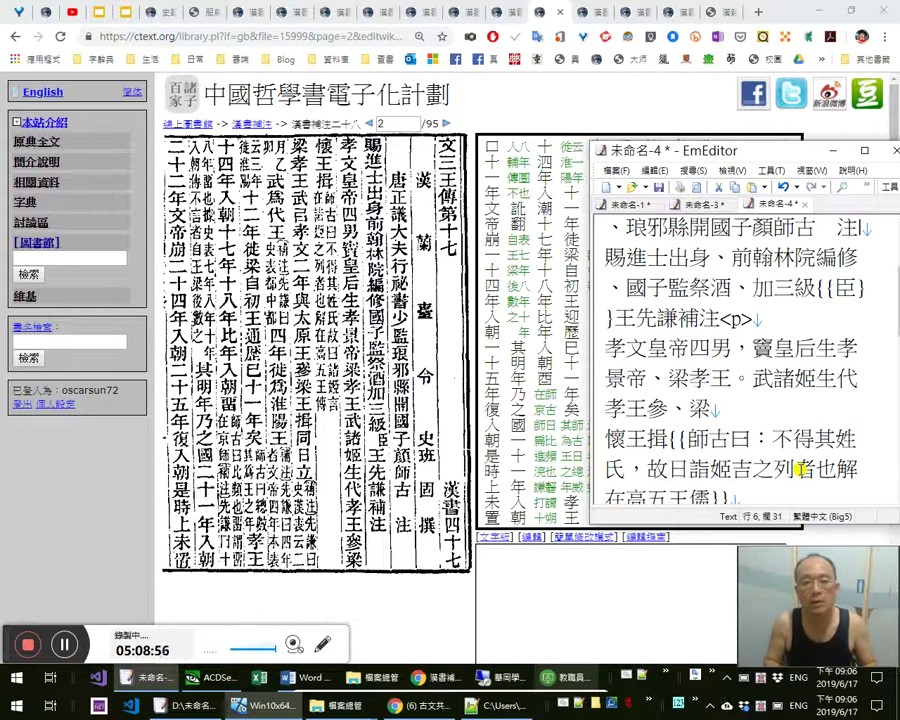
Correct 故日詣姬 to 故曰諸姬 in the annotation and add ， after it
key(Right)
text(諸)
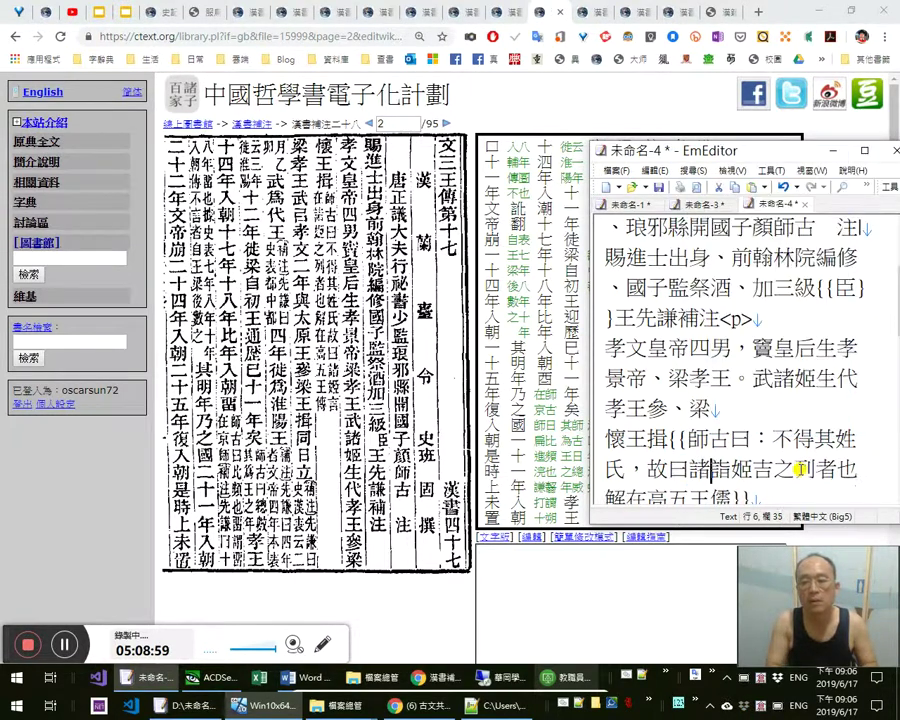
key(Delete)
key(Right)
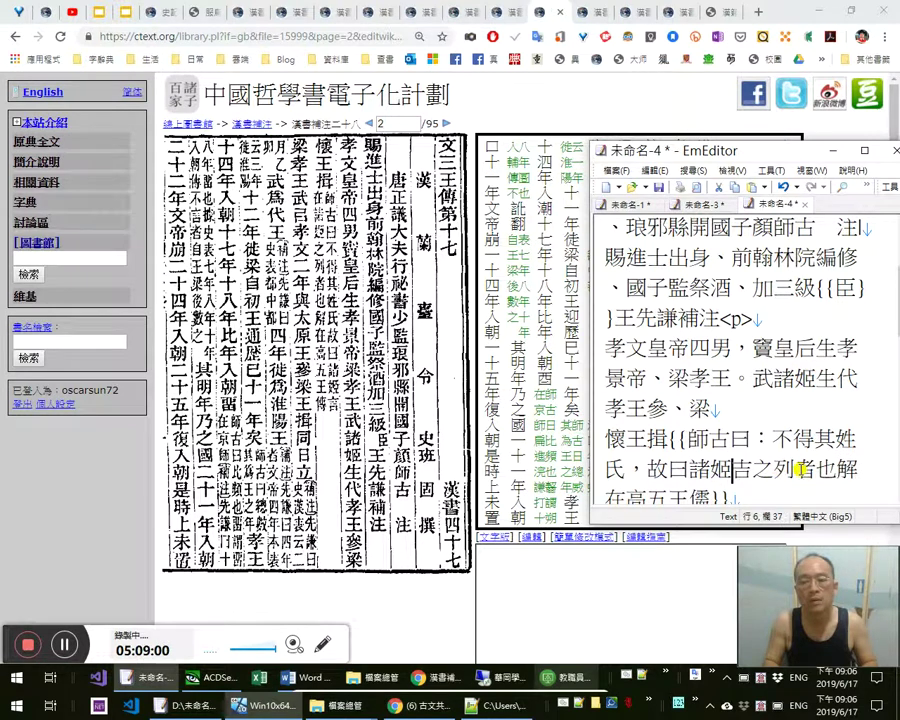
text(，)
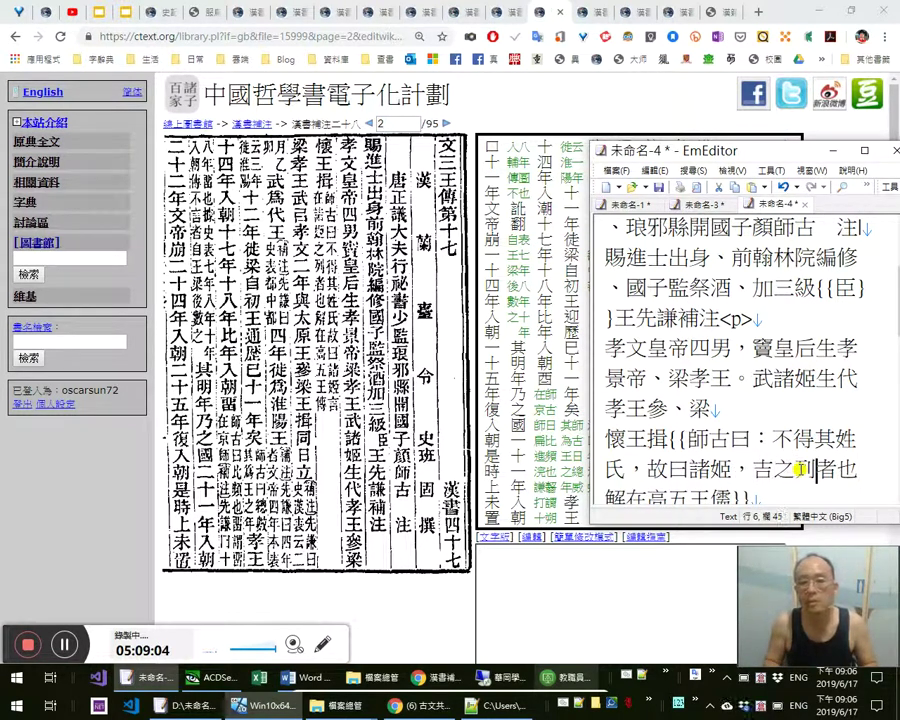
Replace 吉 with 言在諸姬 before 之列者也 in the annotation
key(shift+Right)
text(言)
key(shift+Right)
text(在之)
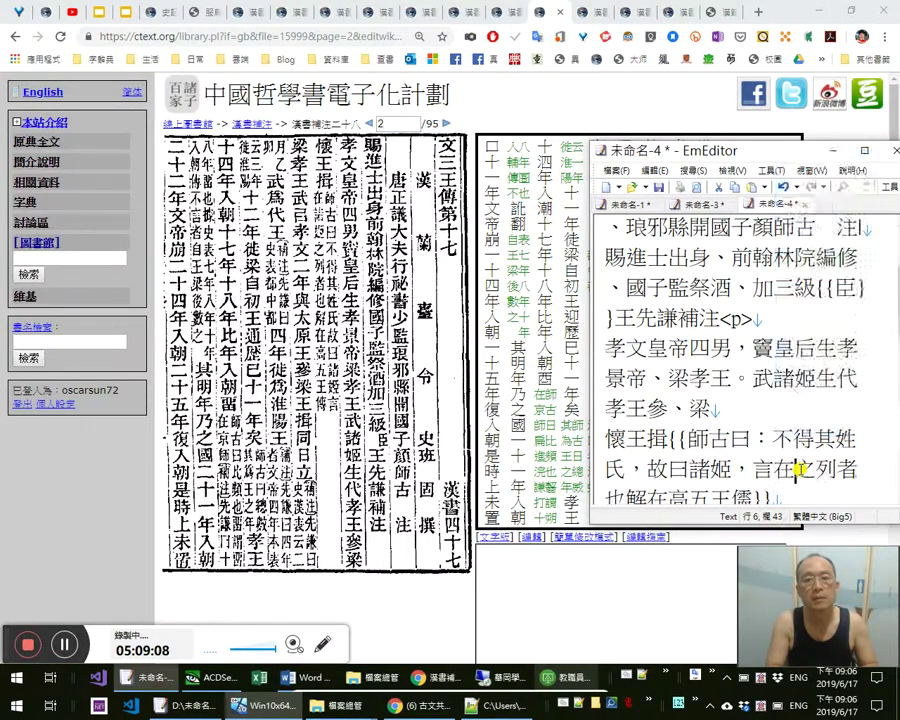
text(諸姬)
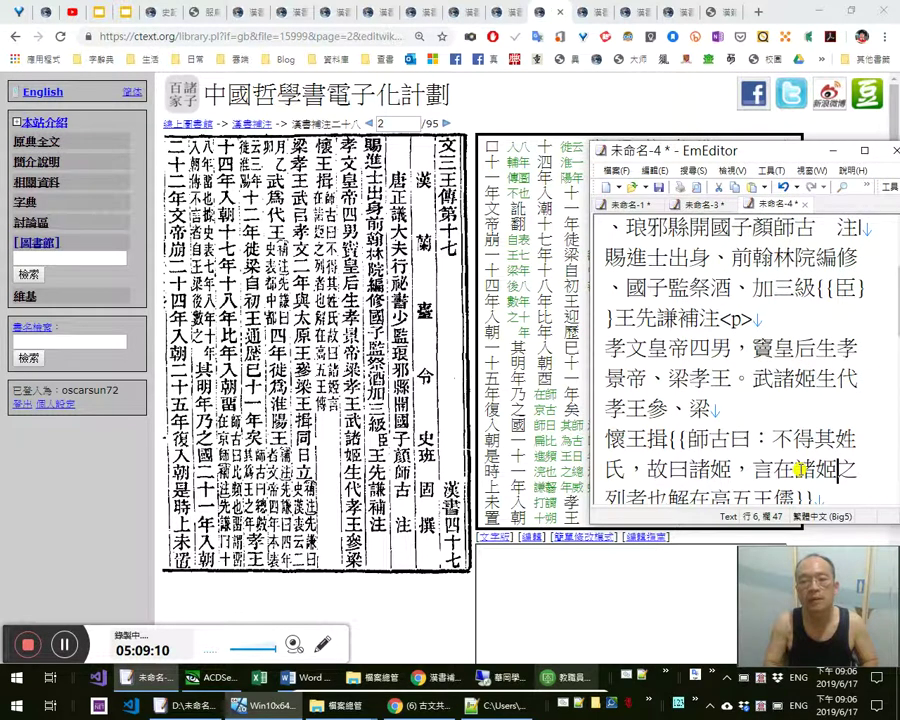
Insert 。 between 之列者也 and 解在 in the annotation
key(Right)
key(Right)
key(Right)
key(Right)
key(Right)
key(Right)
key(Right)
key(Right)
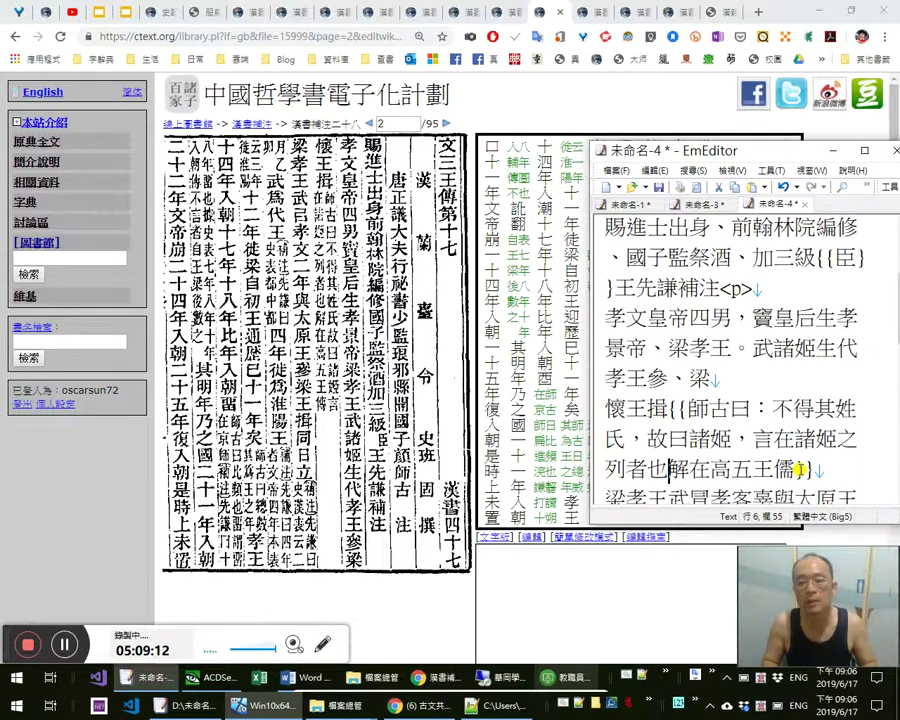
text(。)
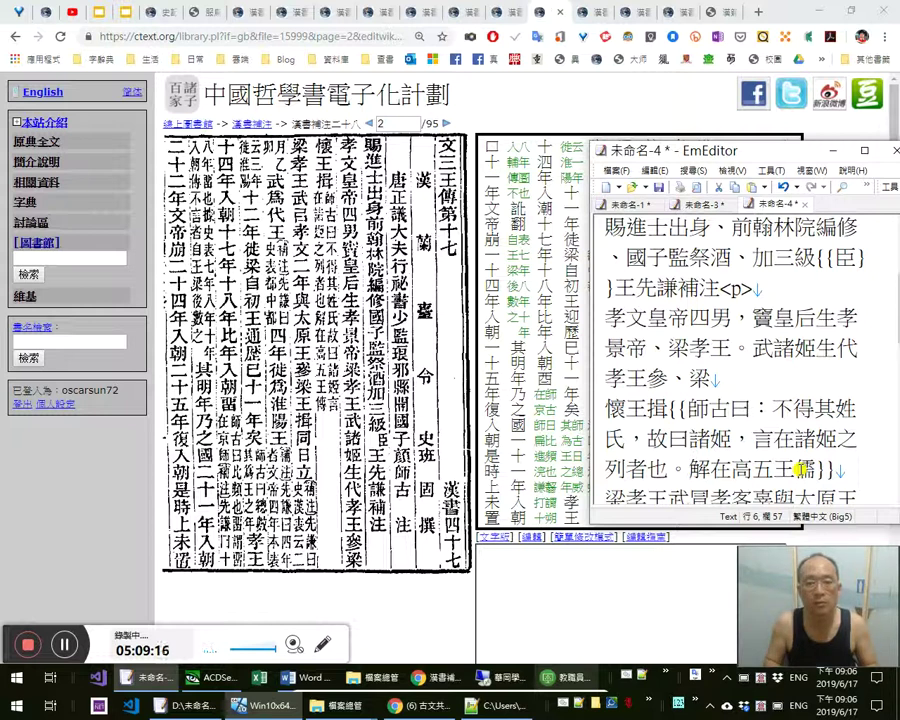
Correct 高五王儒 to 高五王傳, enclose it in 〈〉 title marks and end the annotation with 。
key(Right)
key(Right)
key(Right)
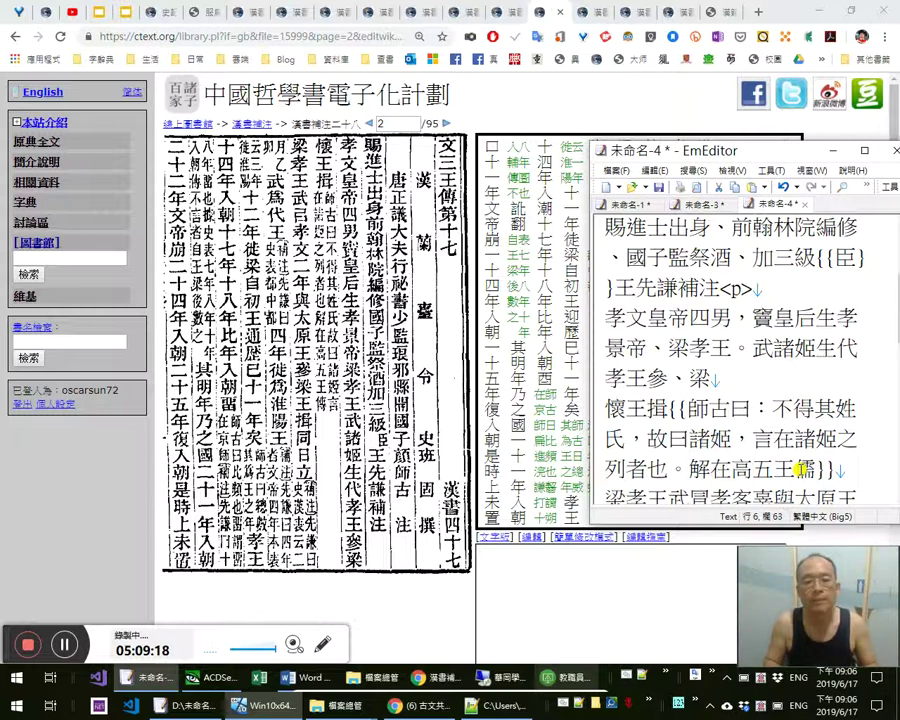
key(Right)
key(Right)
key(Right)
key(Left)
key(Left)
key(Left)
text(『』)
key(shift+Left)
key(shift+Left)
text(〈〉)
key(shift+Left)
key(ctrl+x)
key(Right)
key(Right)
key(Right)
key(shift+Right)
text(傳)
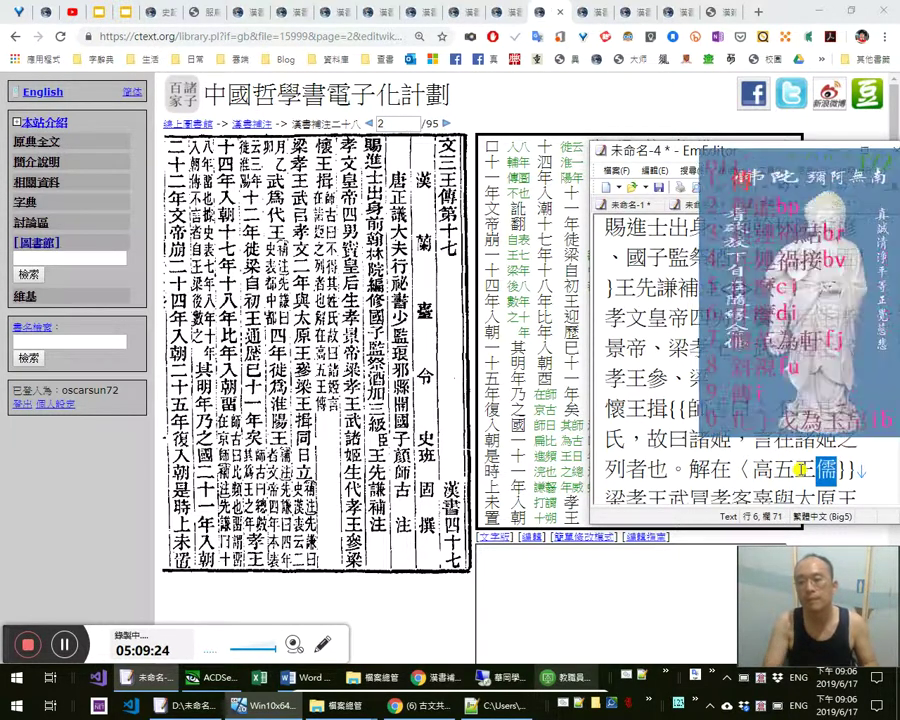
text(〉。)
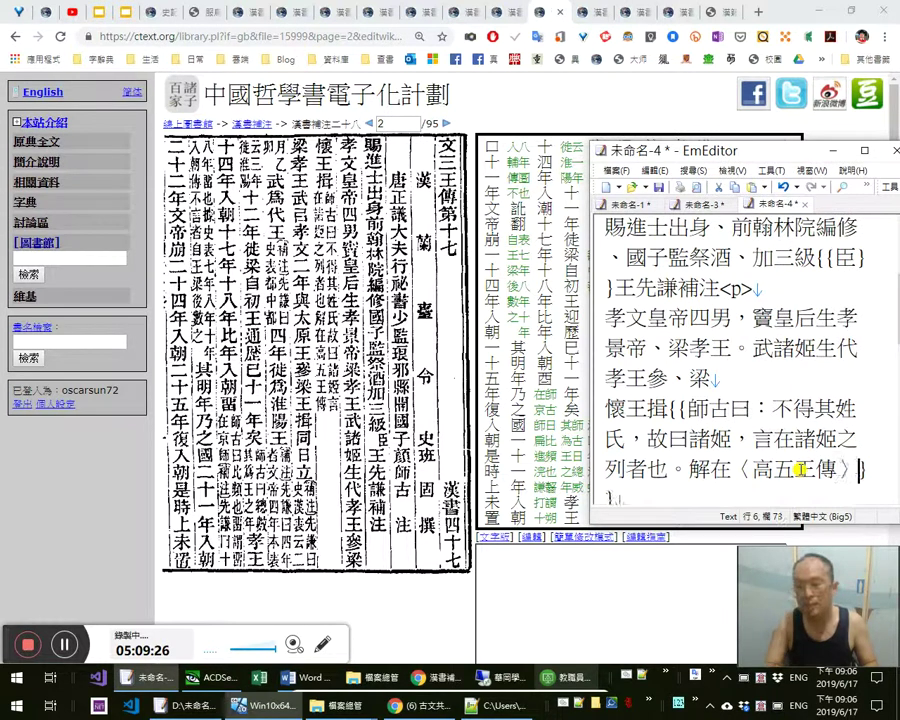
Add the paragraph tag <p> after the closing braces of the 懷王揖 annotation
key(Right)
key(Right)
key(Right)
key(Left)
text(.P.)
key(Left)
key(Left)
key(Left)
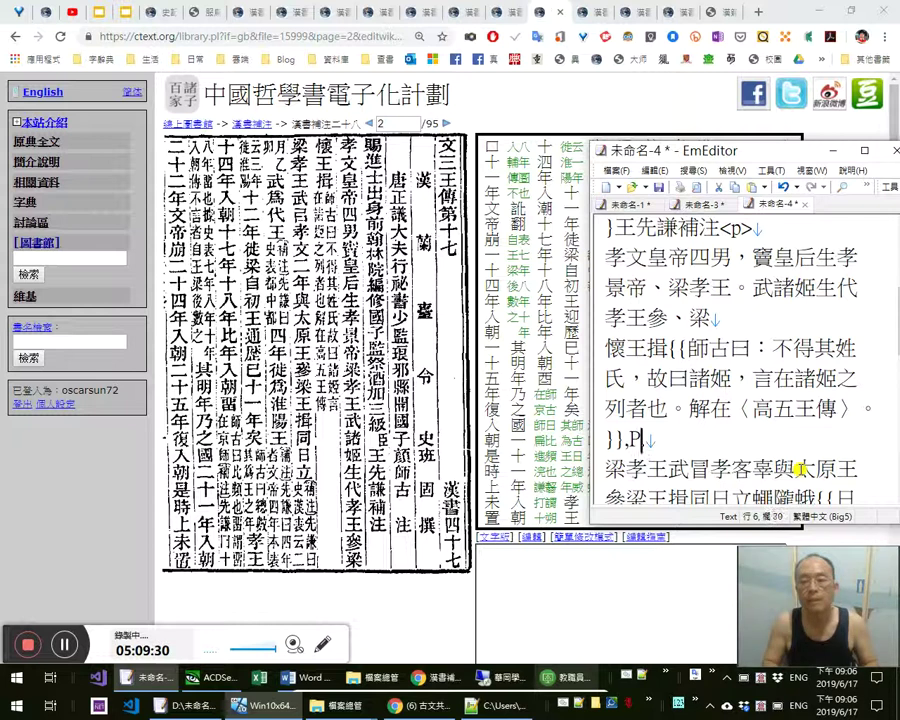
text(《)
key(BackSpace)
text(<p>)
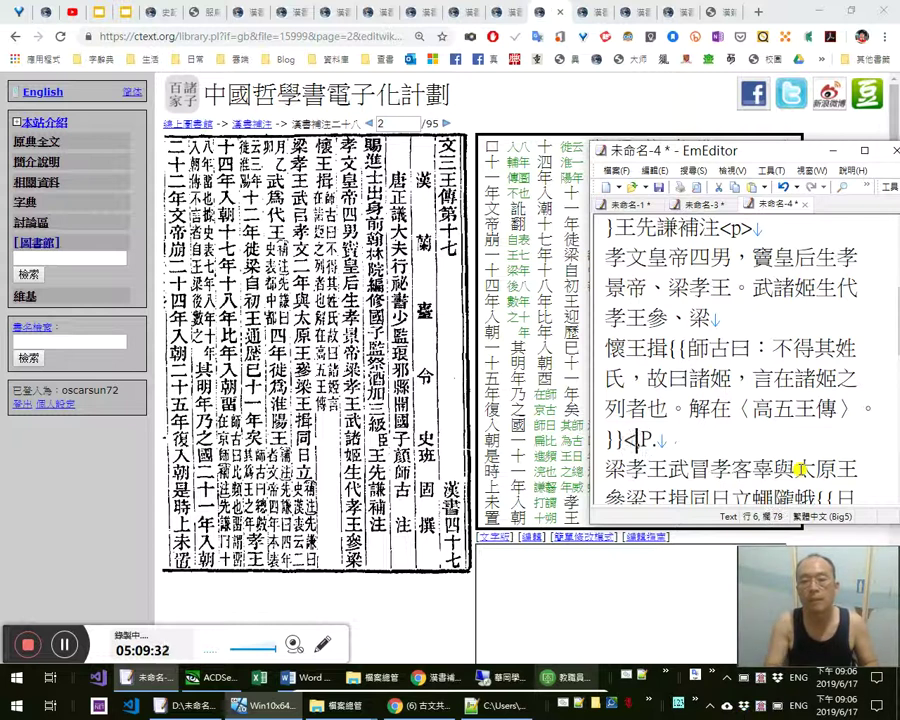
key(Delete)
key(Delete)
Insert ， after 梁孝王武 on the next line and replace 冒 with 㠯
key(Down)
key(Right)
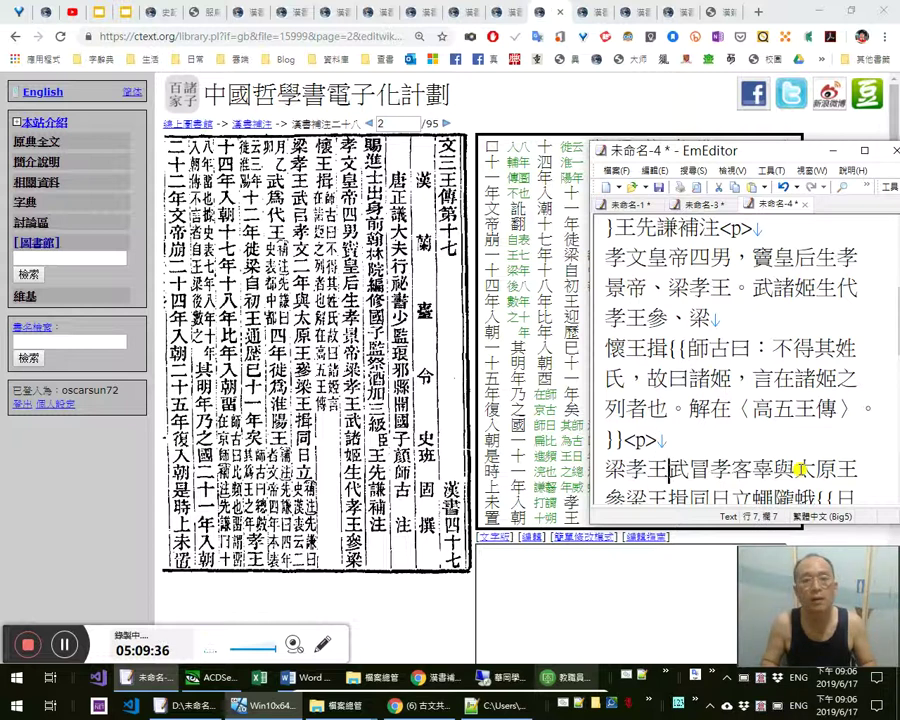
key(Right)
text(，)
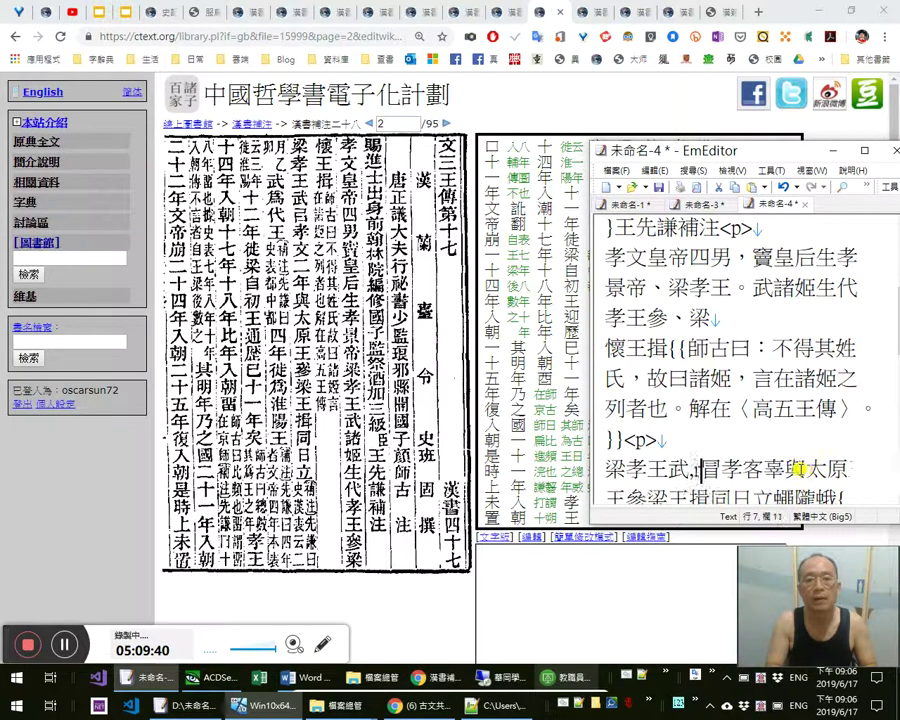
key(BackSpace)
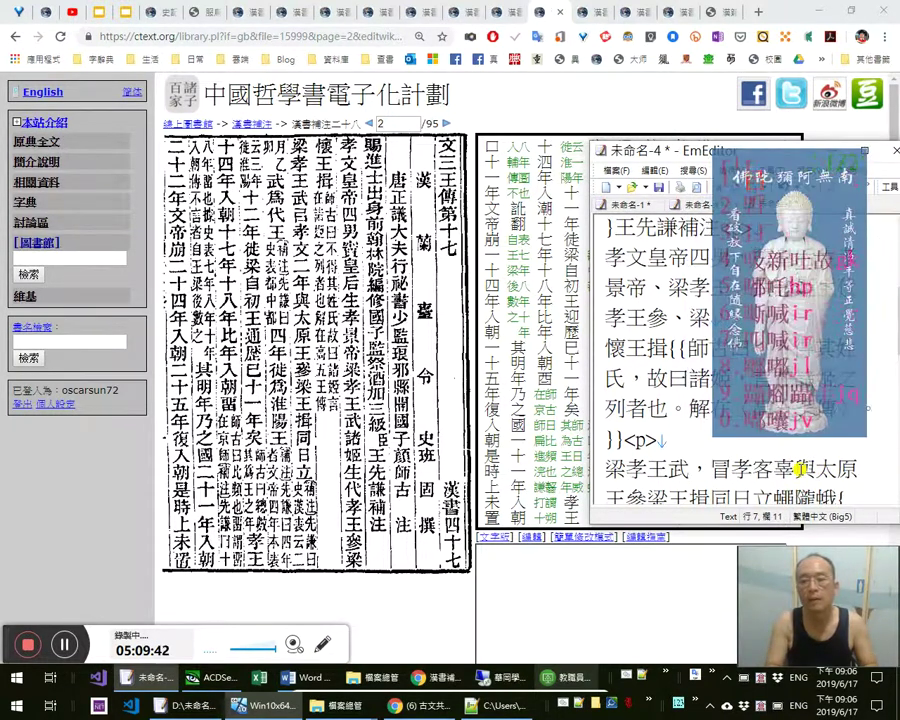
text(已)
key(Delete)
Replace 客辜 with 文二年 between 孝 and 與太原王
key(Right)
key(shift+Right)
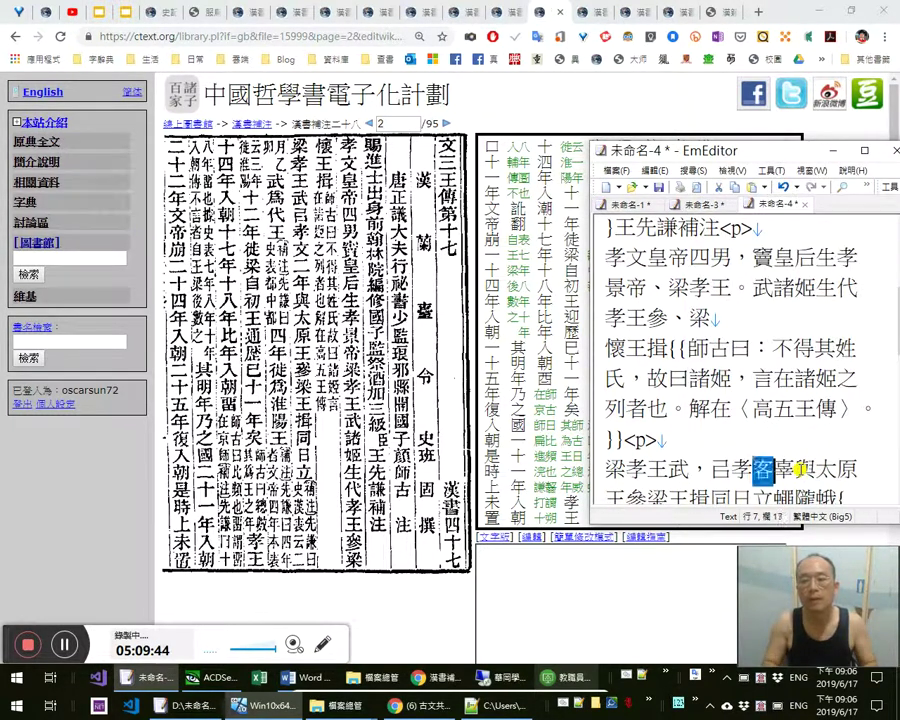
text(文二年)
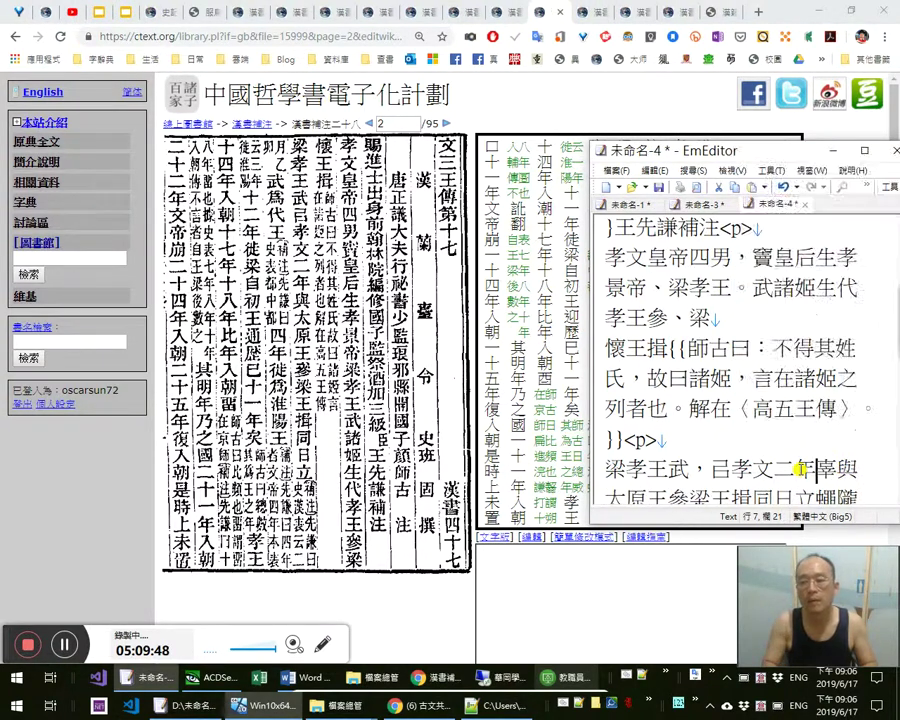
key(Delete)
Punctuate the 梁孝王武 line with 、 after 太原王參 and ， after 同日立
key(Right)
key(Right)
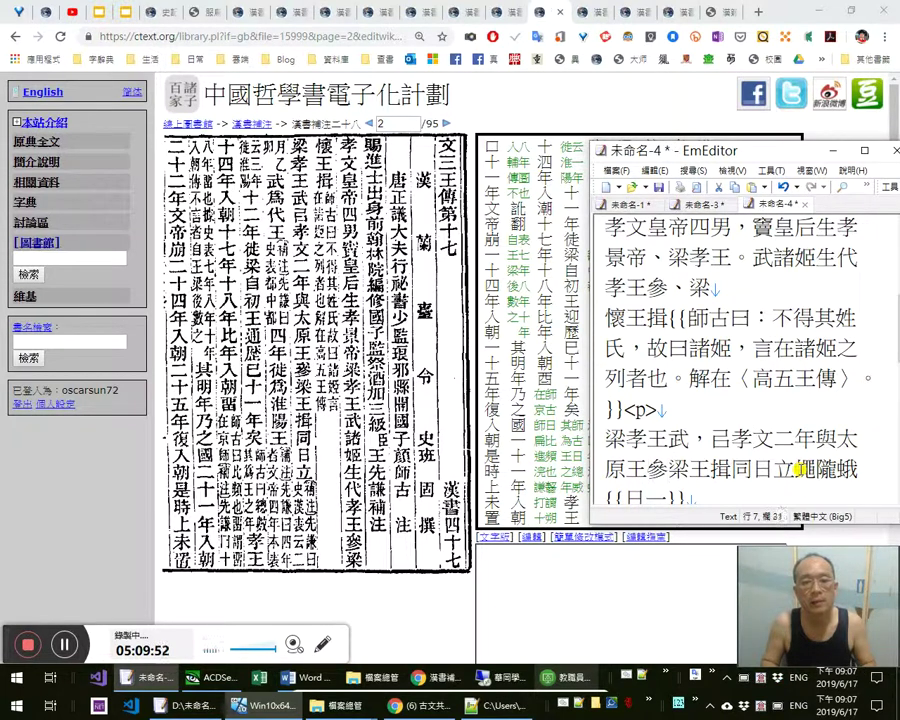
text(、)
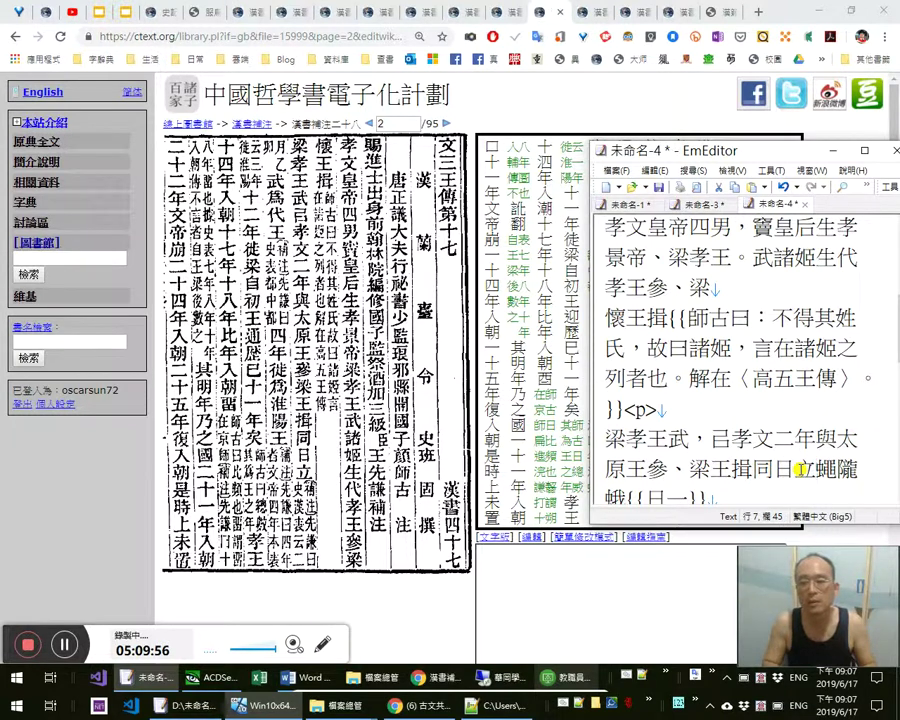
text(，)
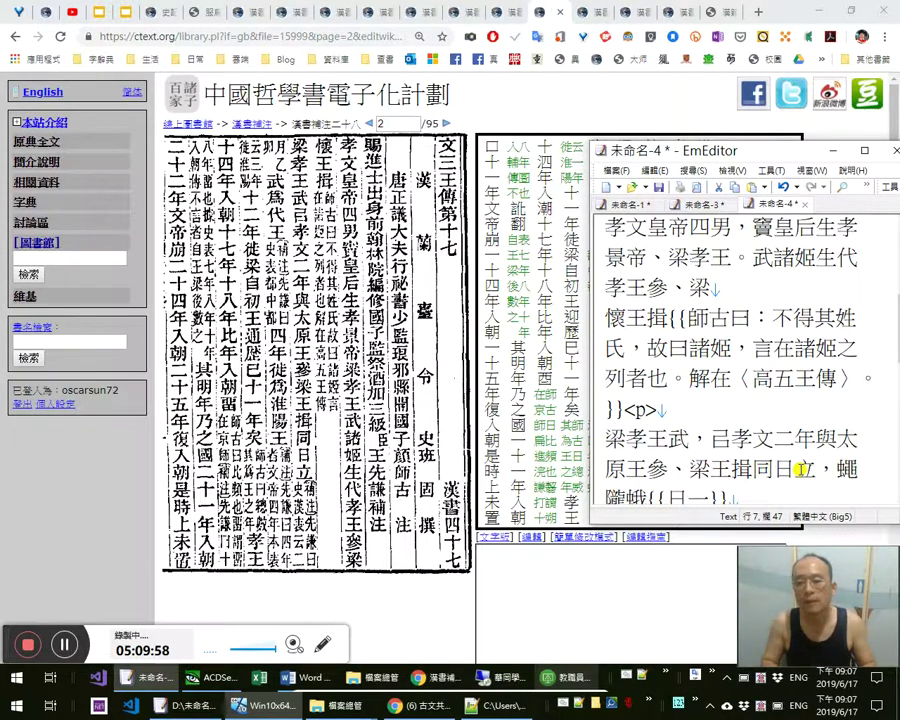
key(Up)
key(Up)
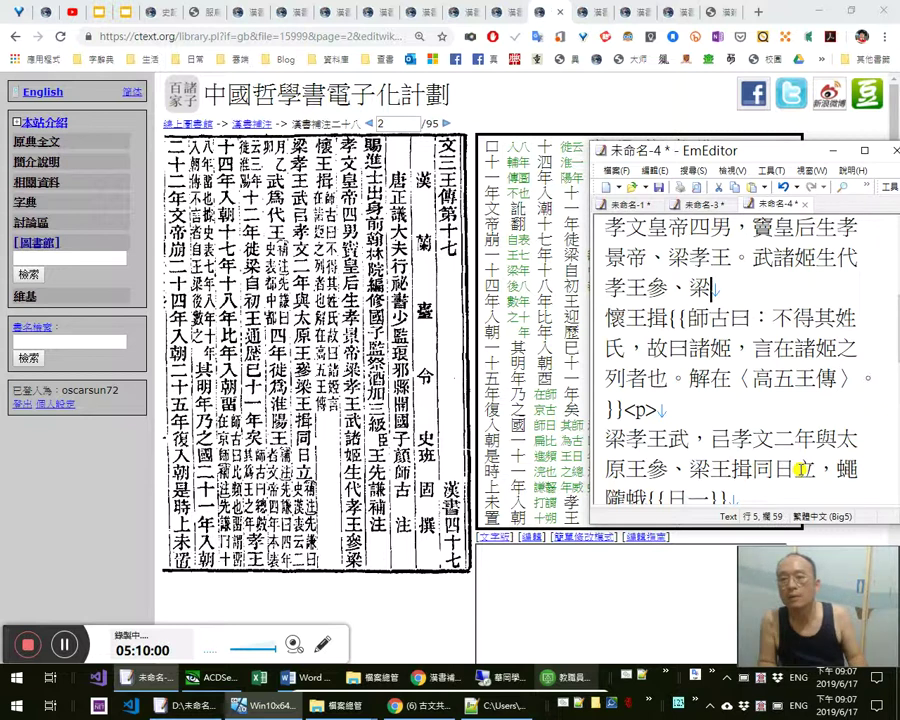
Move the 。 between 梁孝王 and 武 so that it follows 梁孝王武 before 諸姬
key(Down)
key(shift+Right)
key(ctrl+x)
key(Right)
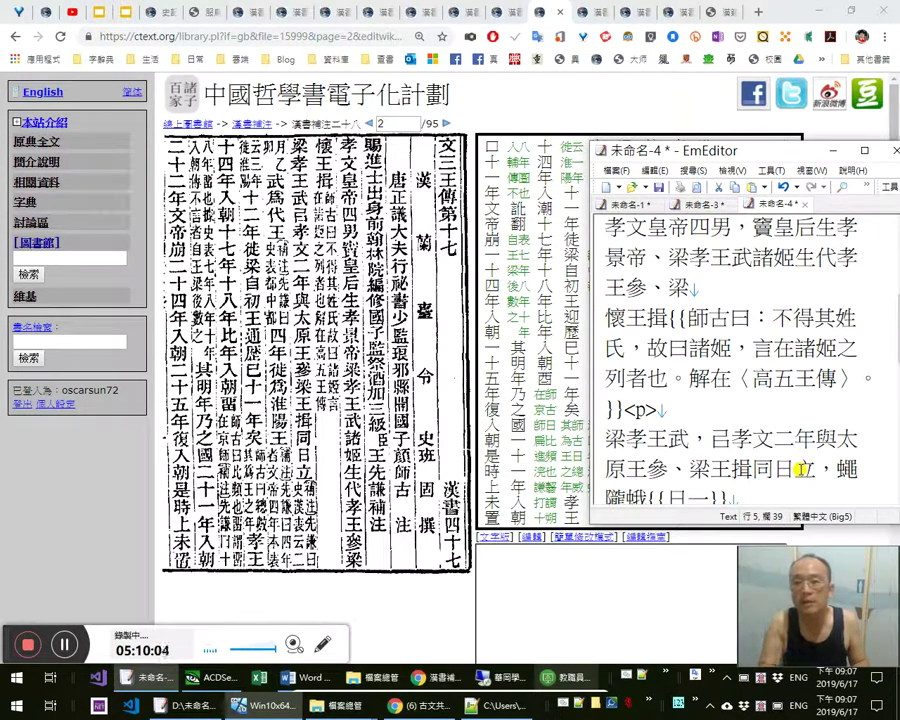
text(、)
key(shift+Left)
text(。)
key(shift+Right)
key(shift+Right)
key(shift+Right)
key(shift+Right)
key(Right)
key(Left)
key(Left)
key(shift+Left)
key(shift+Left)
key(shift+Left)
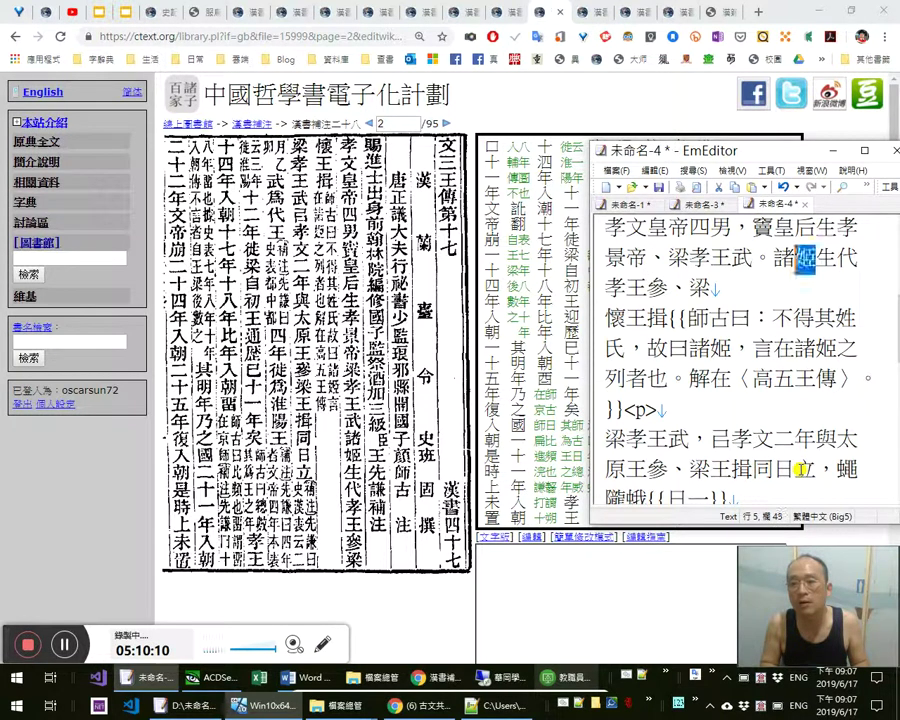
key(Right)
Add 。 after 懷王揖, before the opening braces of the 師古曰 annotation
drag(815, 318, 655, 350)
click(711, 290)
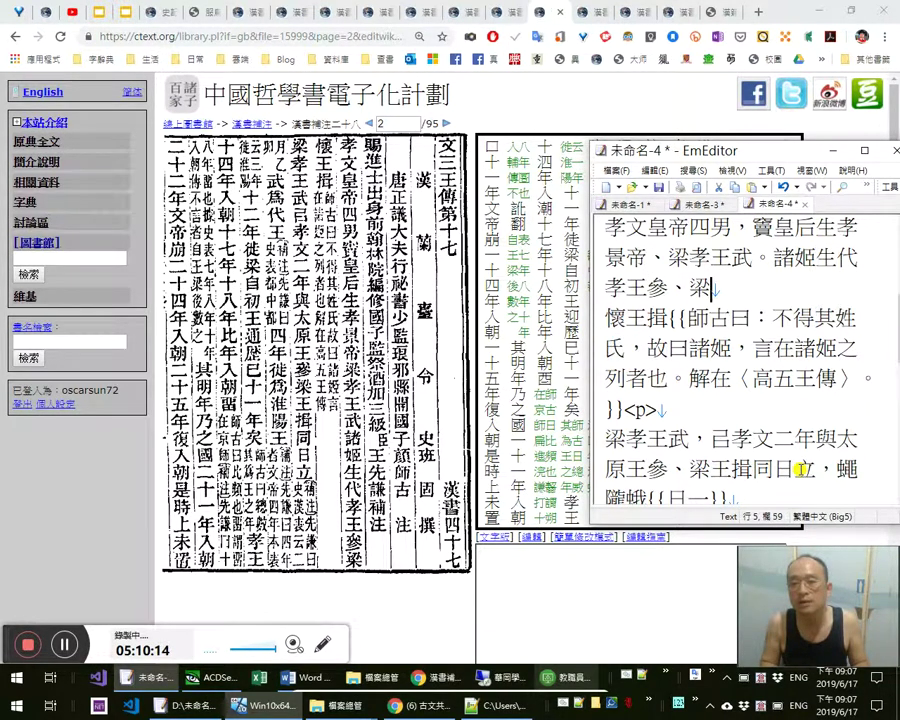
key(shift+Left)
key(shift+Left)
key(Down)
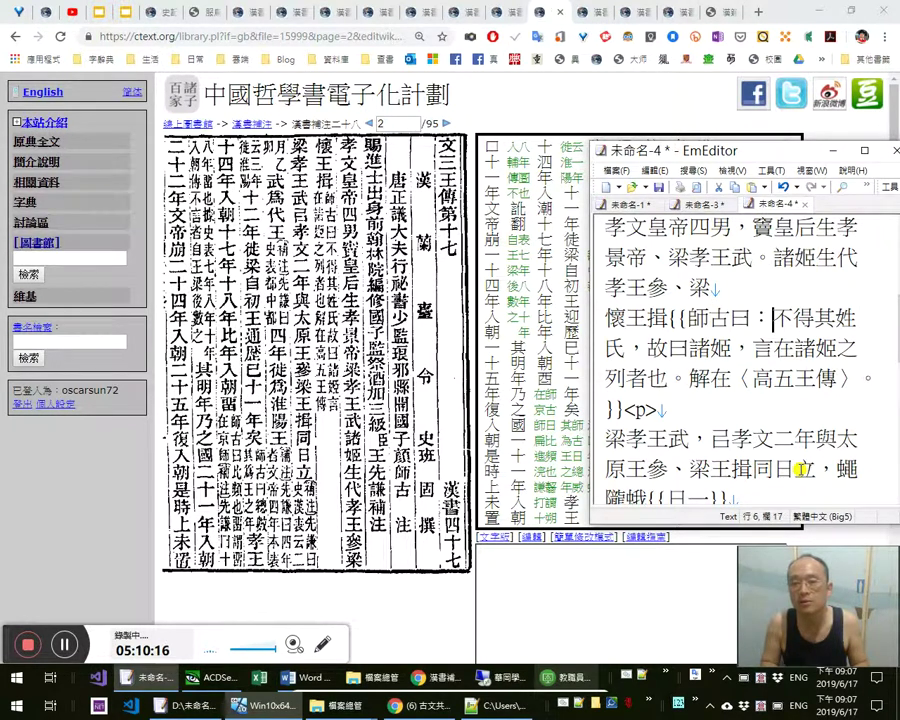
key(Left)
key(shift+Left)
key(Right)
key(Down)
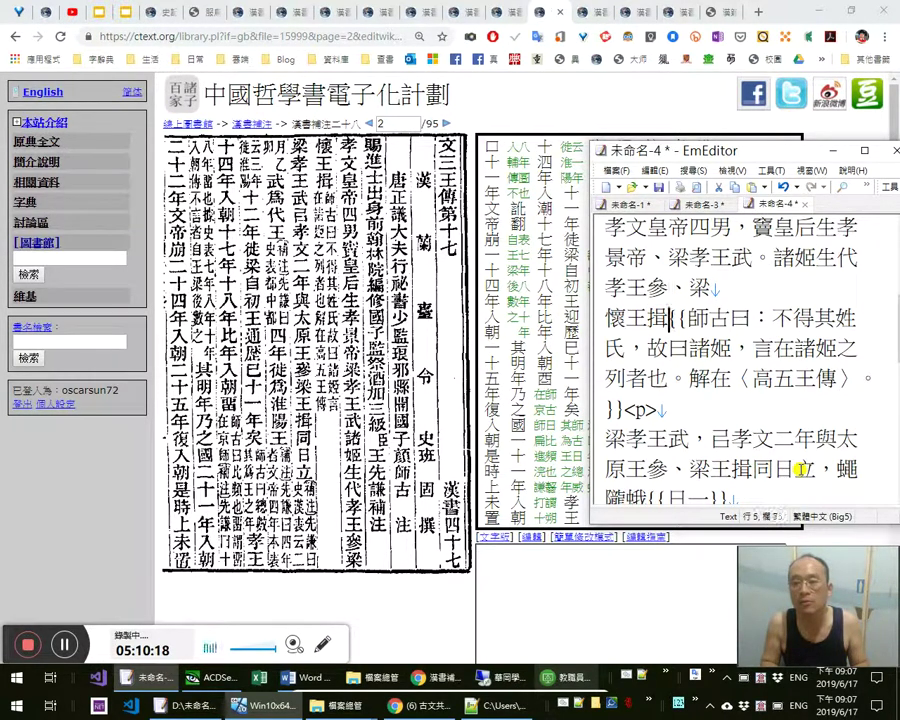
key(shift+Left)
key(Up)
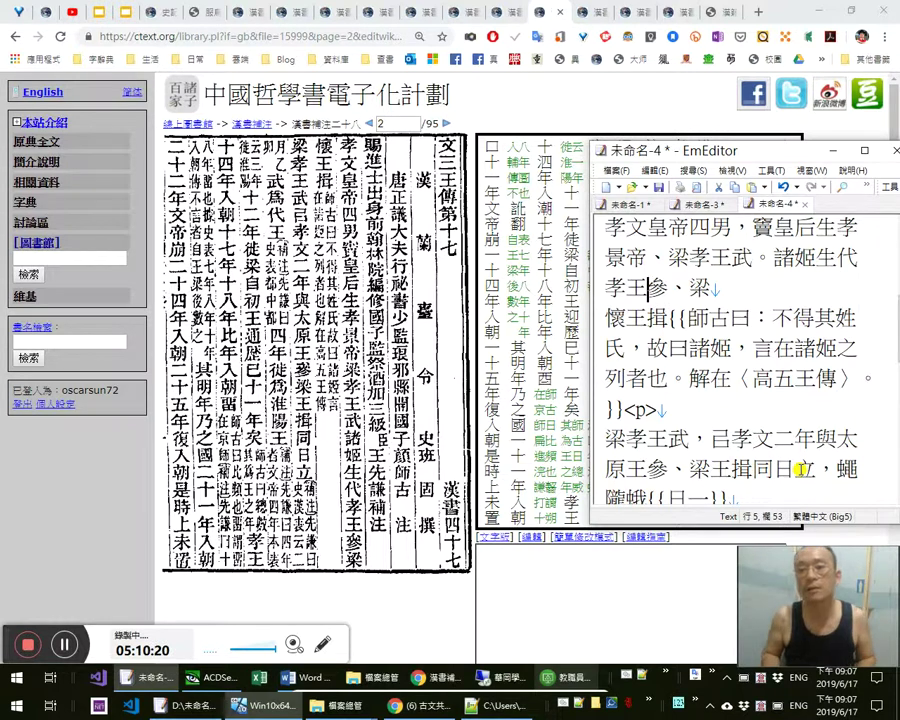
key(shift+Down)
click(647, 348)
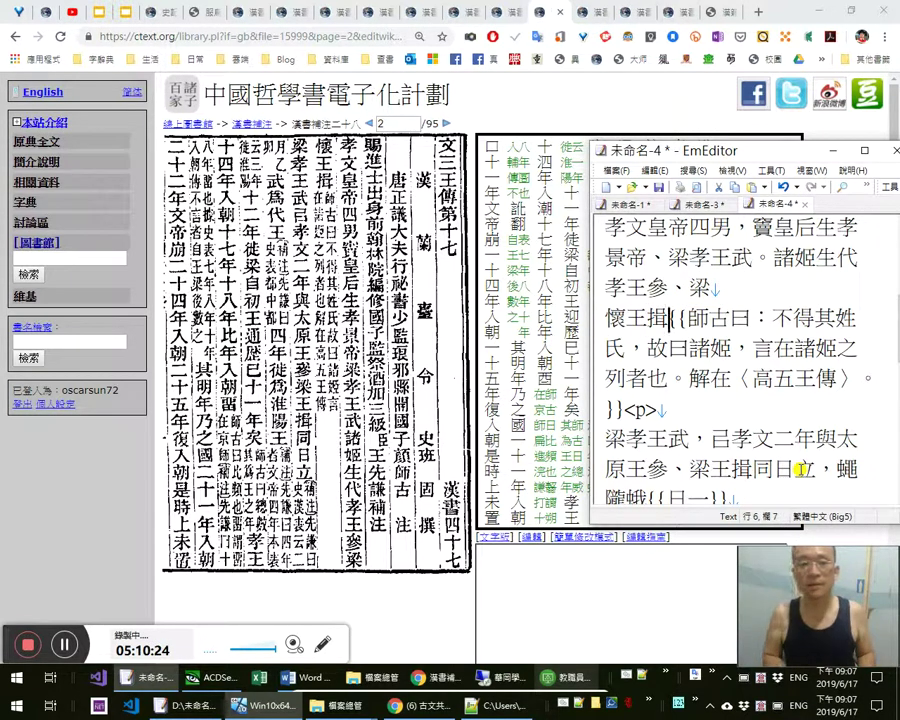
text(。)
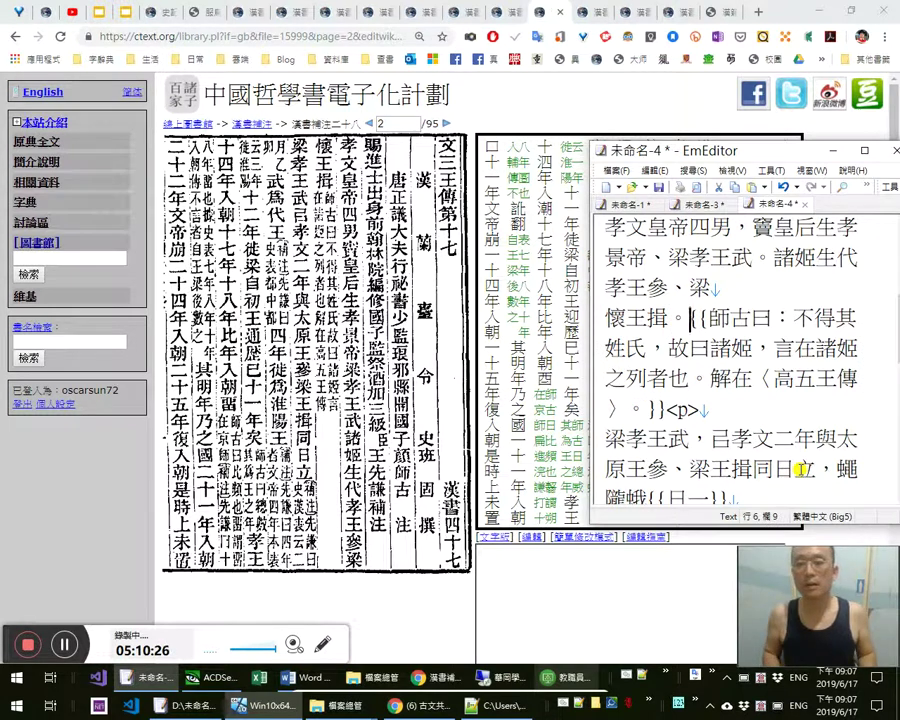
Move the whole corrected text from EmEditor into the page 2 edit box on the Chinese Text Project and save the edit
key(Down)
key(Down)
key(Down)
key(Down)
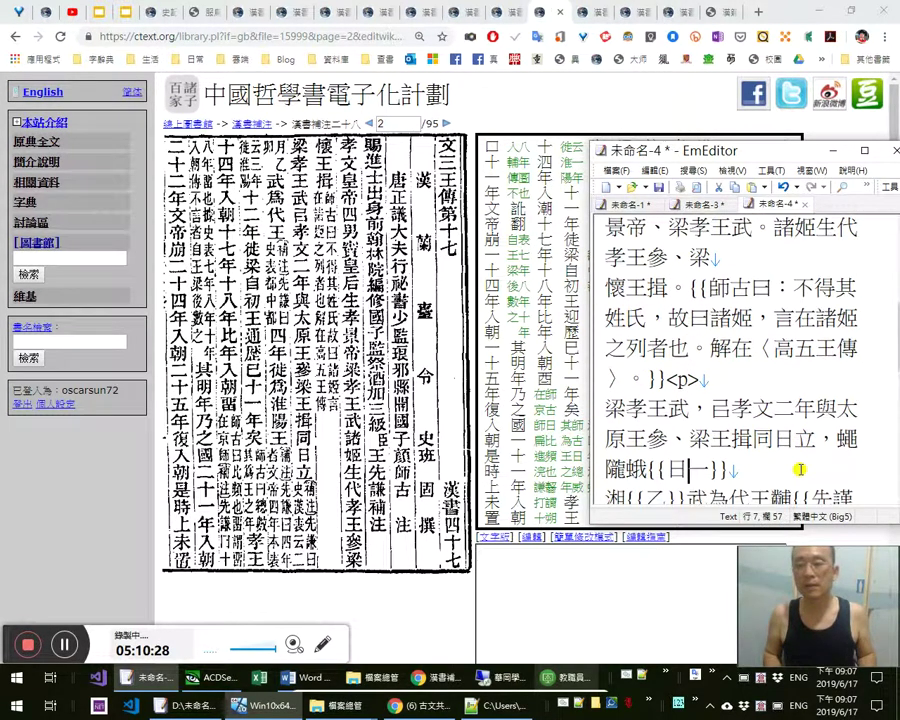
key(ctrl+a)
key(ctrl+x)
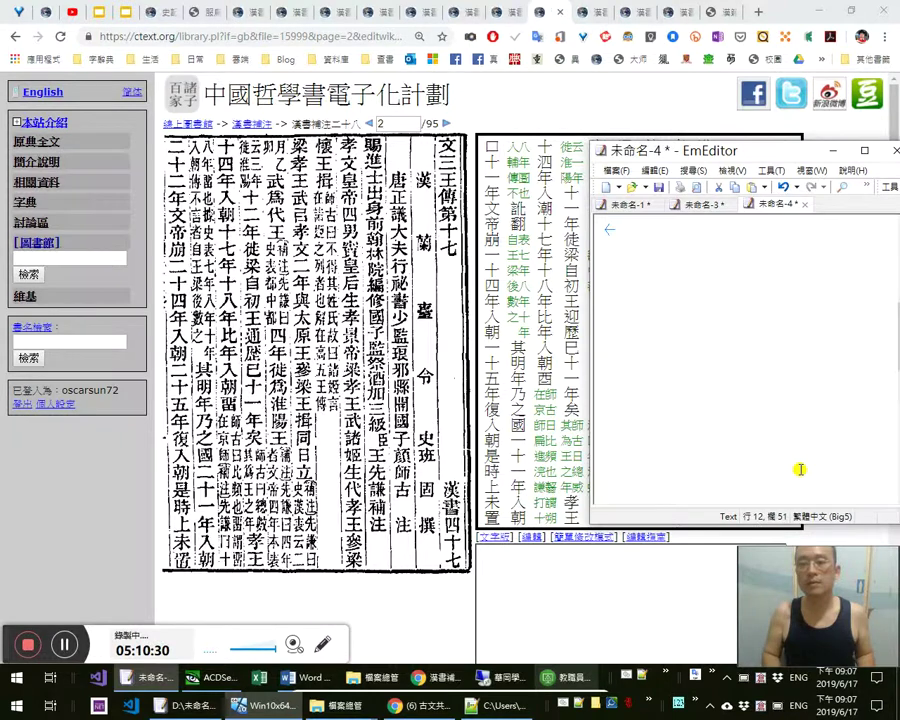
click(600, 603)
key(ctrl+v)
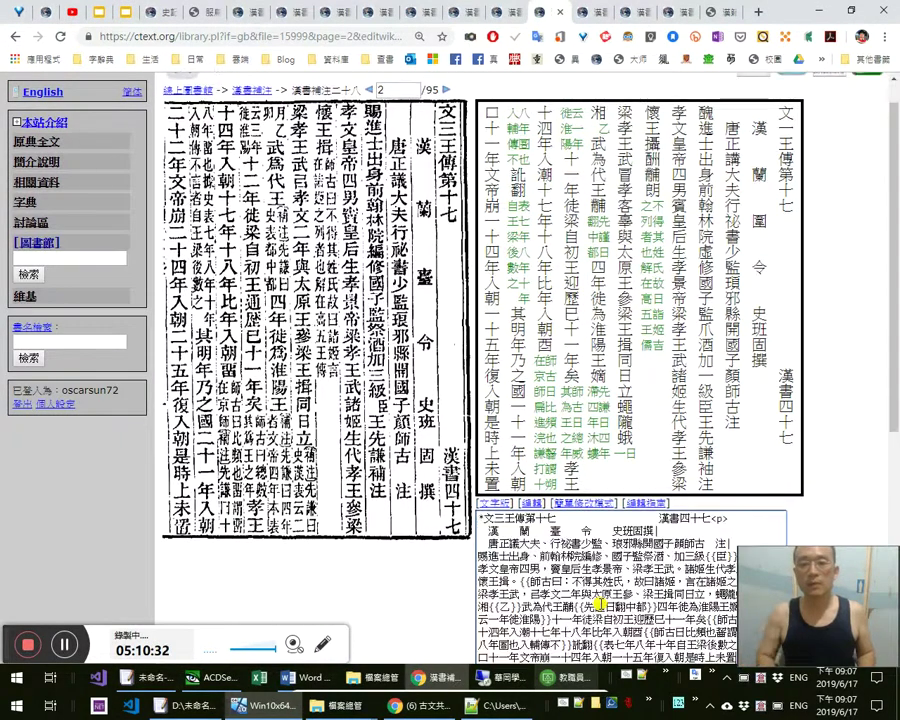
scroll(600, 606, down, 6)
scroll(601, 607, up, 5)
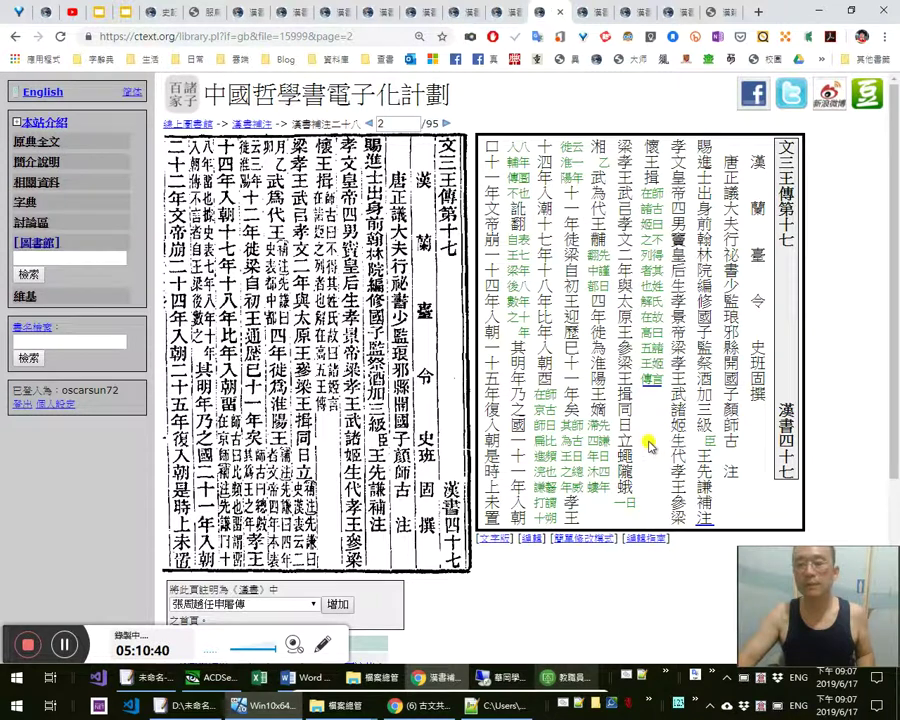
Look through the chapter links in the 漢書補注 contents and return to page 2 of volume 28
click(502, 536)
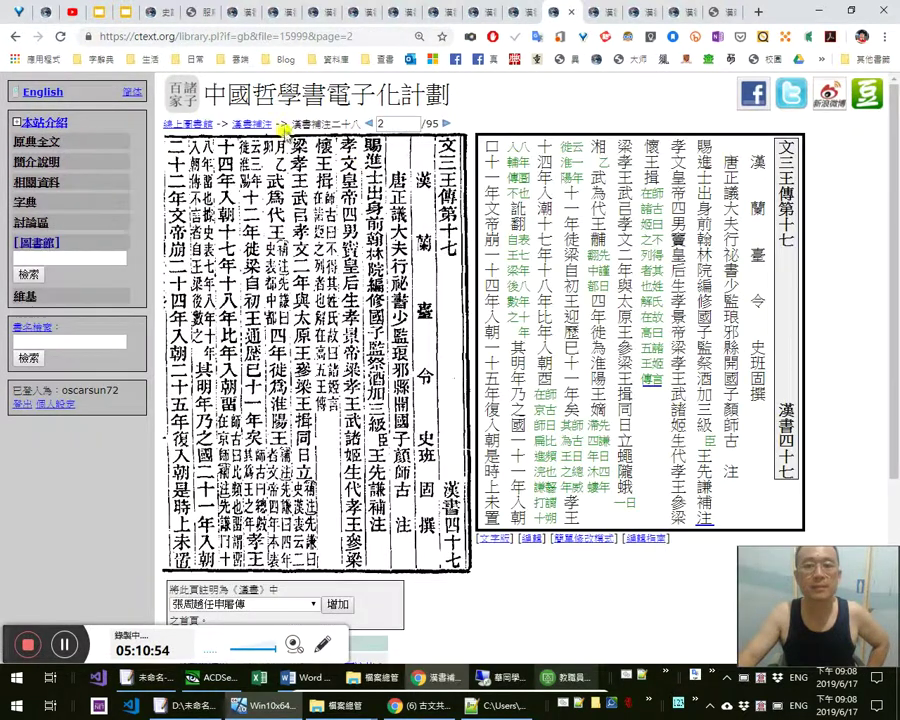
click(240, 124)
scroll(390, 407, down, 5)
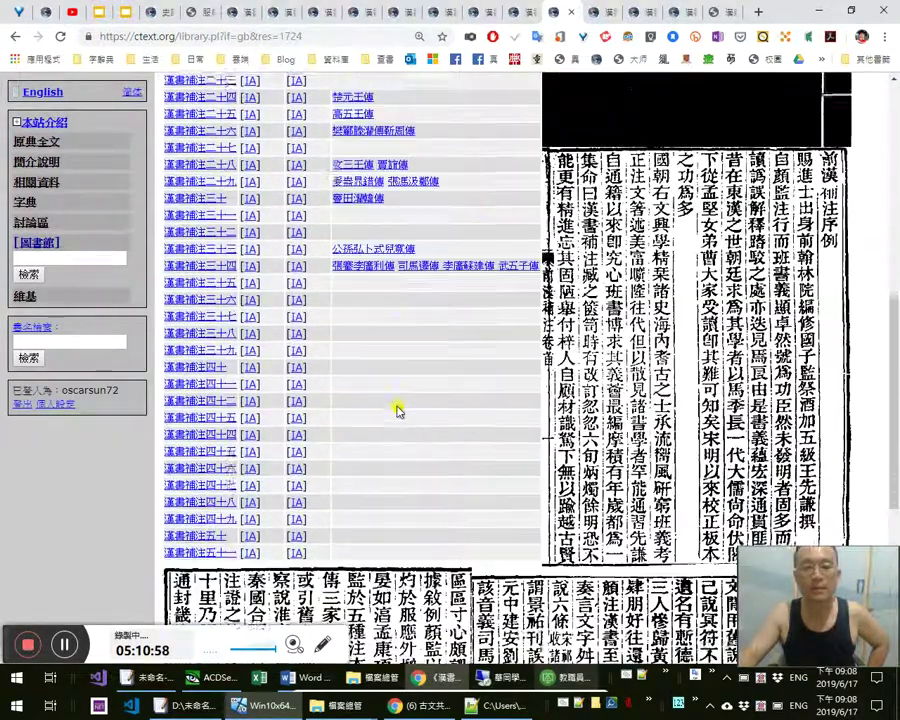
scroll(396, 408, up, 5)
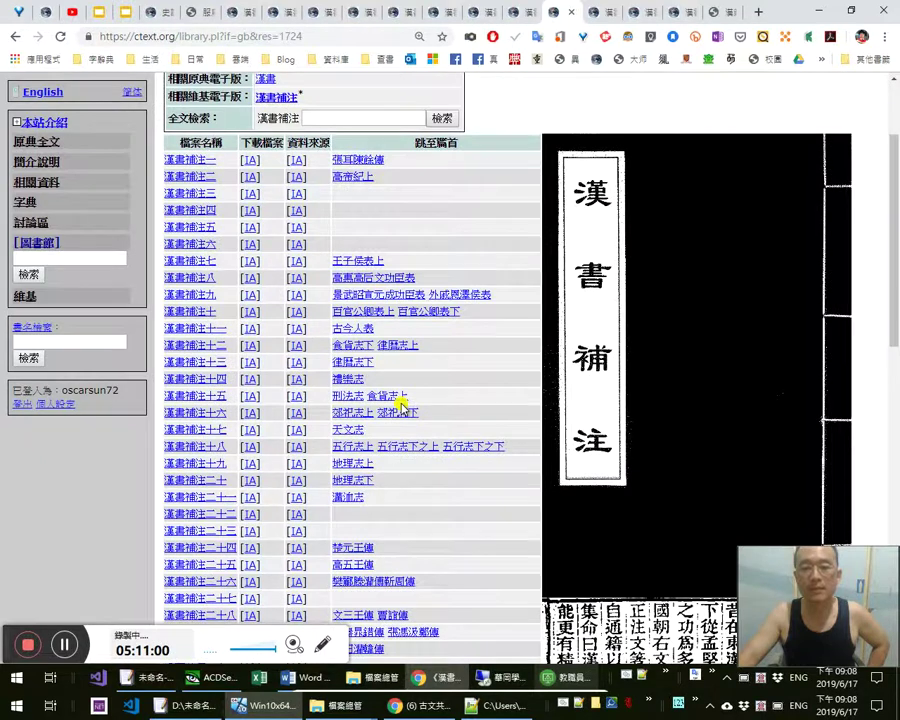
scroll(400, 403, down, 2)
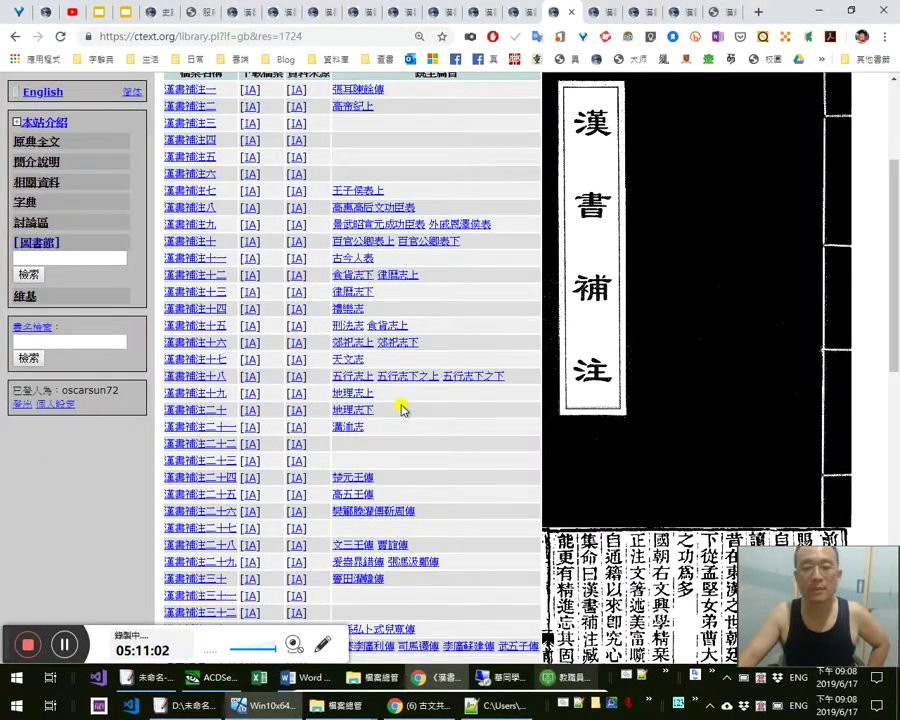
scroll(340, 425, up, 3)
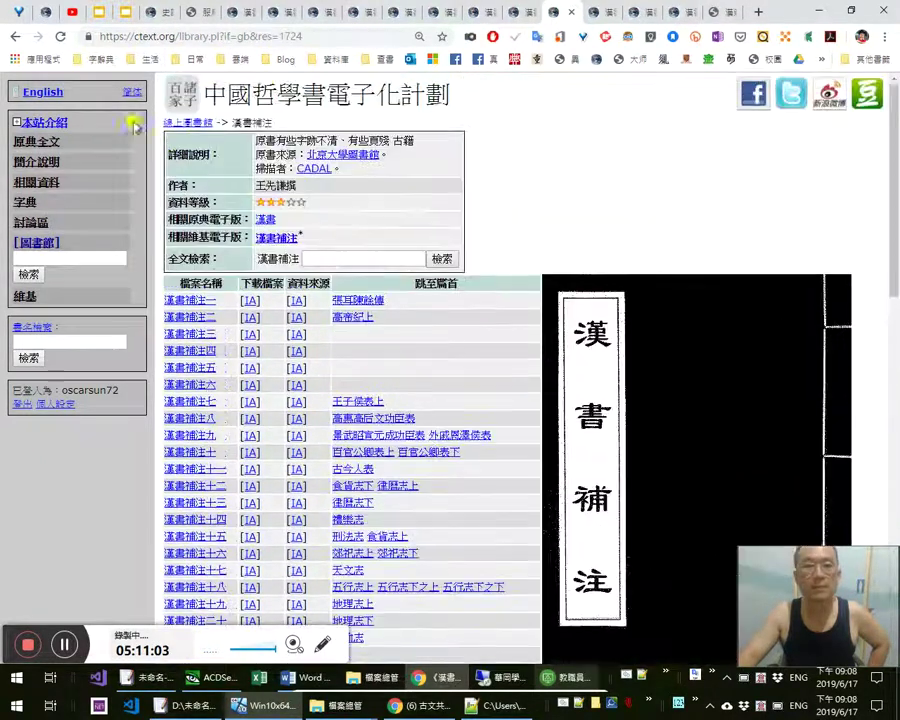
click(15, 36)
Look through the 漢書 chapter choices for marking page 2 as a chapter's first page, leaving the selection as it is
scroll(307, 530, down, 1)
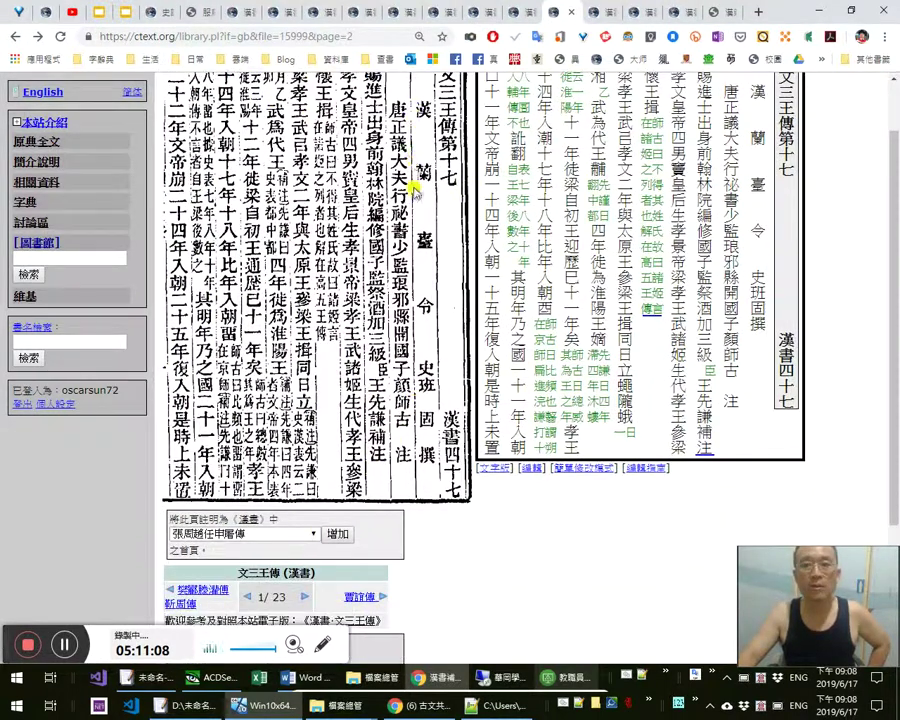
click(313, 533)
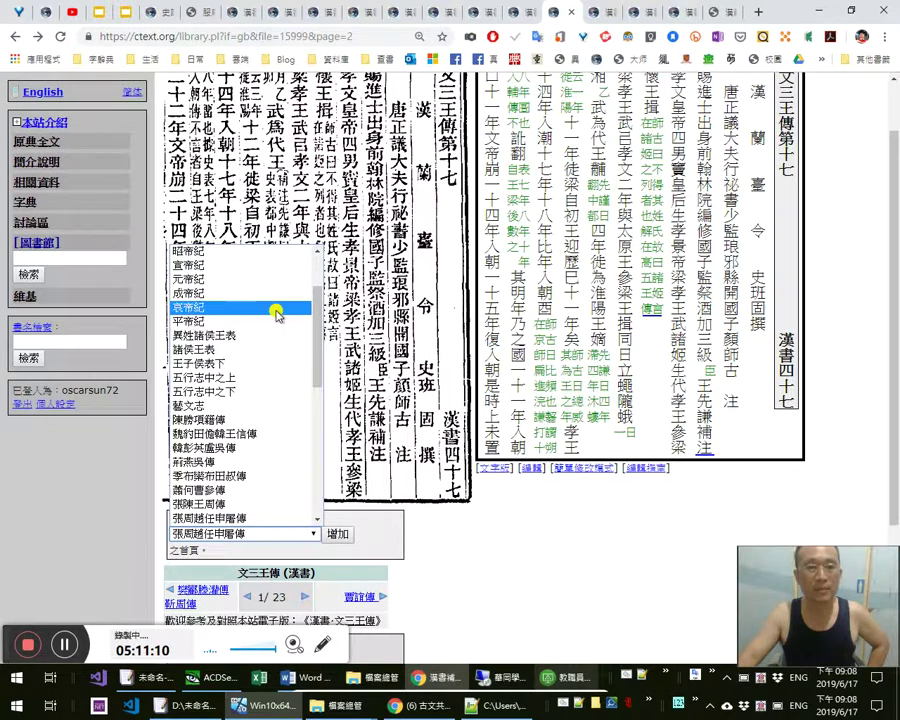
scroll(302, 342, down, 4)
scroll(301, 345, down, 2)
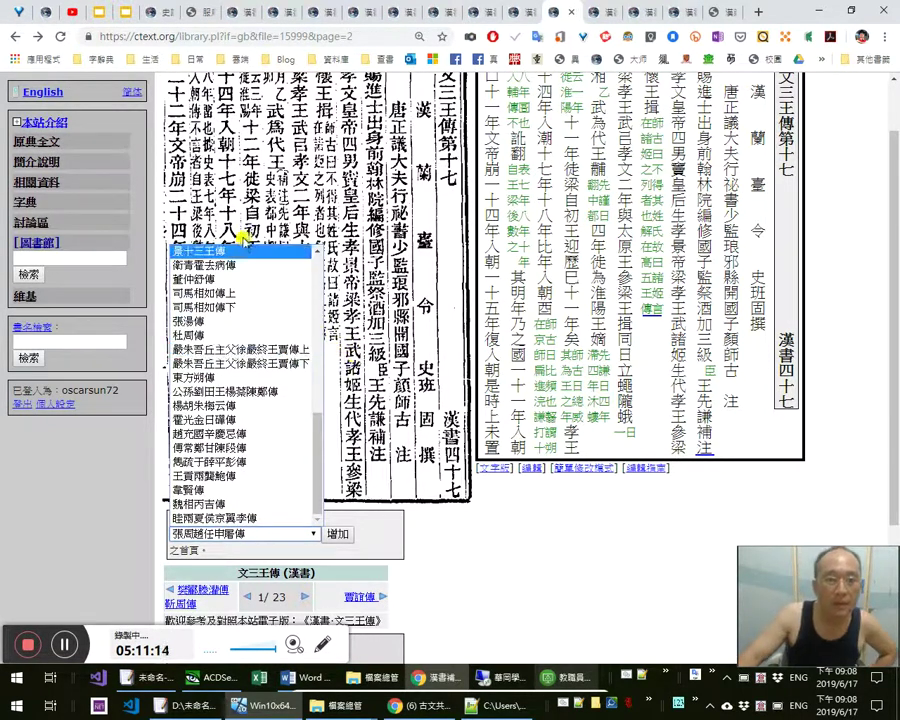
scroll(260, 262, up, 4)
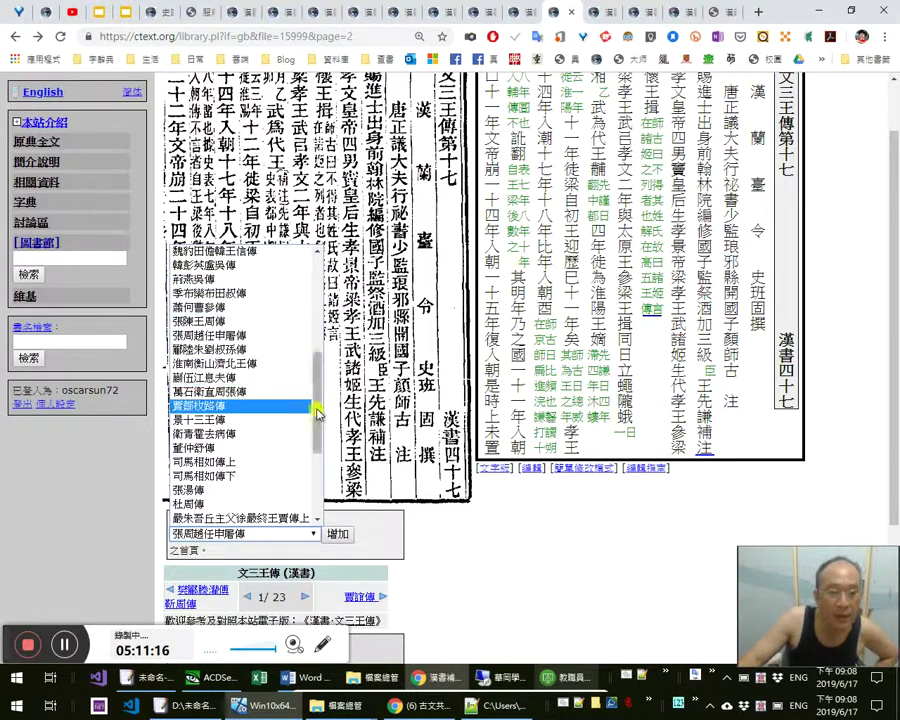
drag(319, 388, 341, 264)
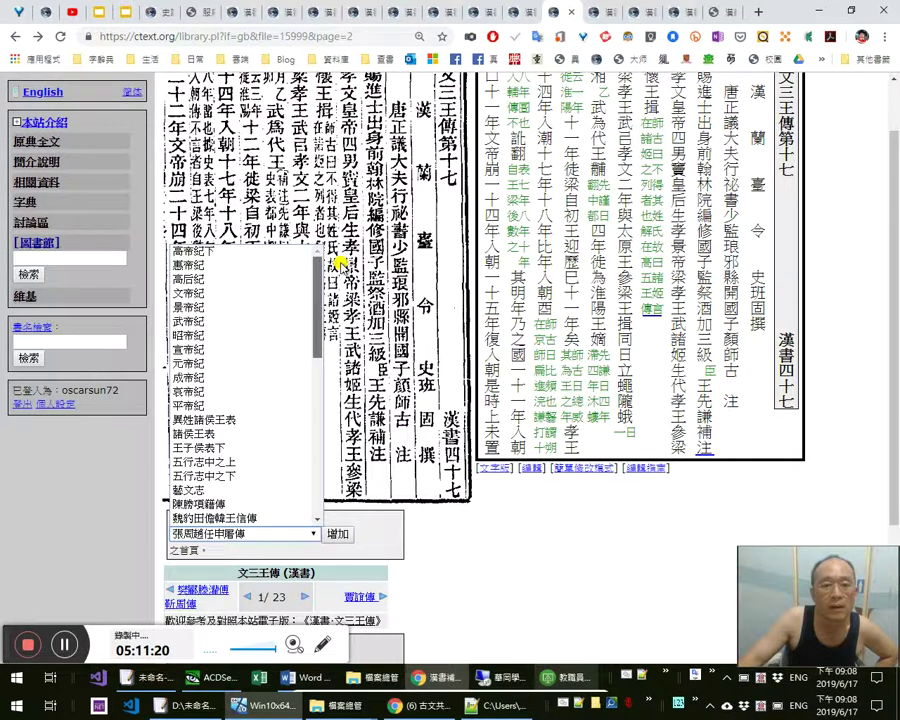
drag(340, 283, 329, 471)
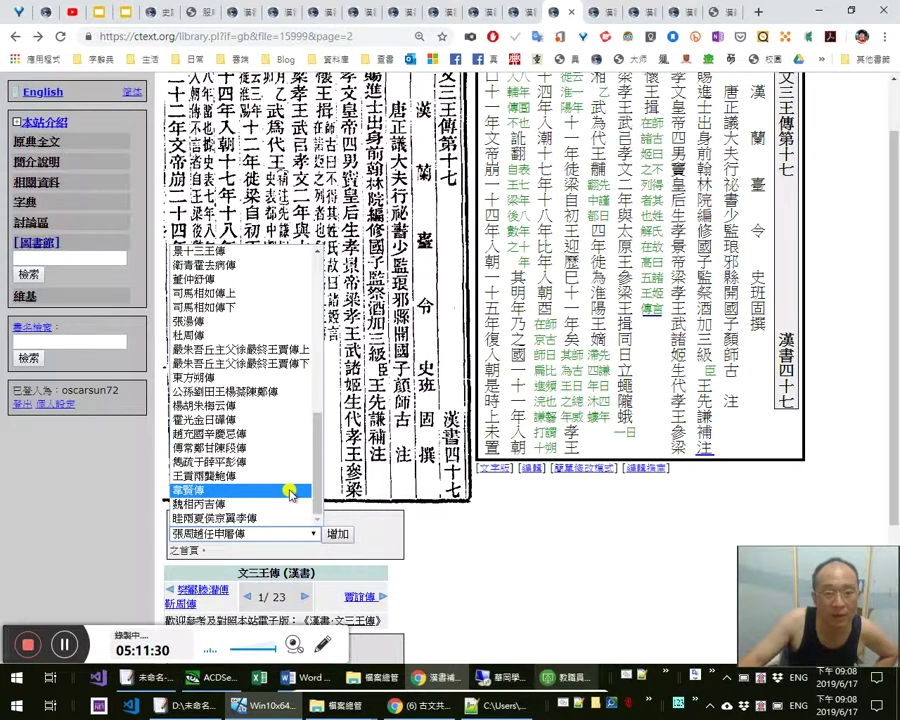
click(585, 516)
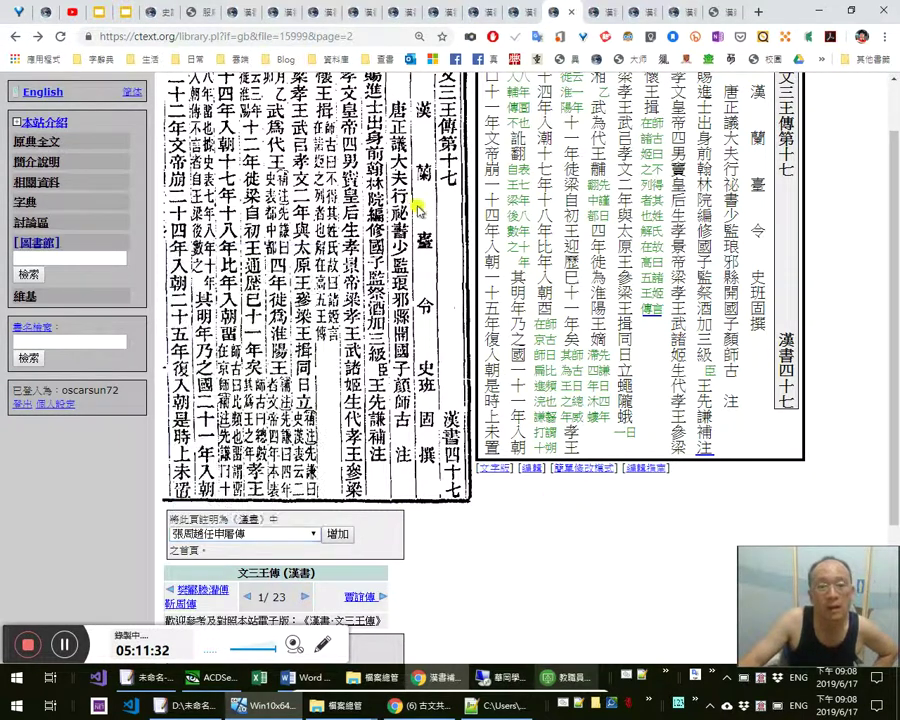
Reopen the 漢書補注 contents and follow the 文三王傳 chapter link of volume 28
click(515, 17)
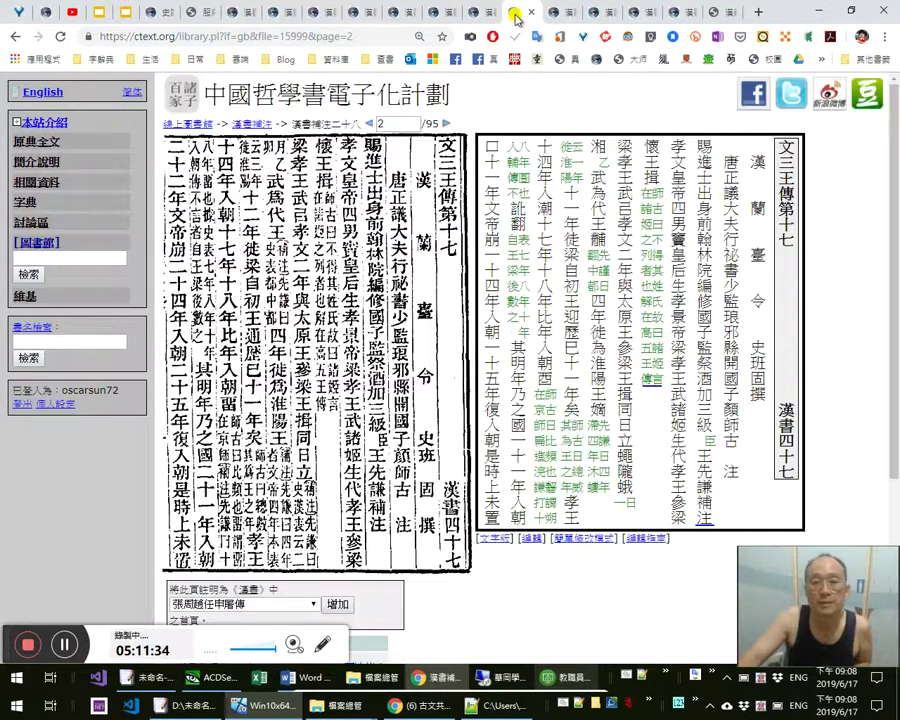
click(553, 13)
scroll(370, 420, up, 1)
click(255, 126)
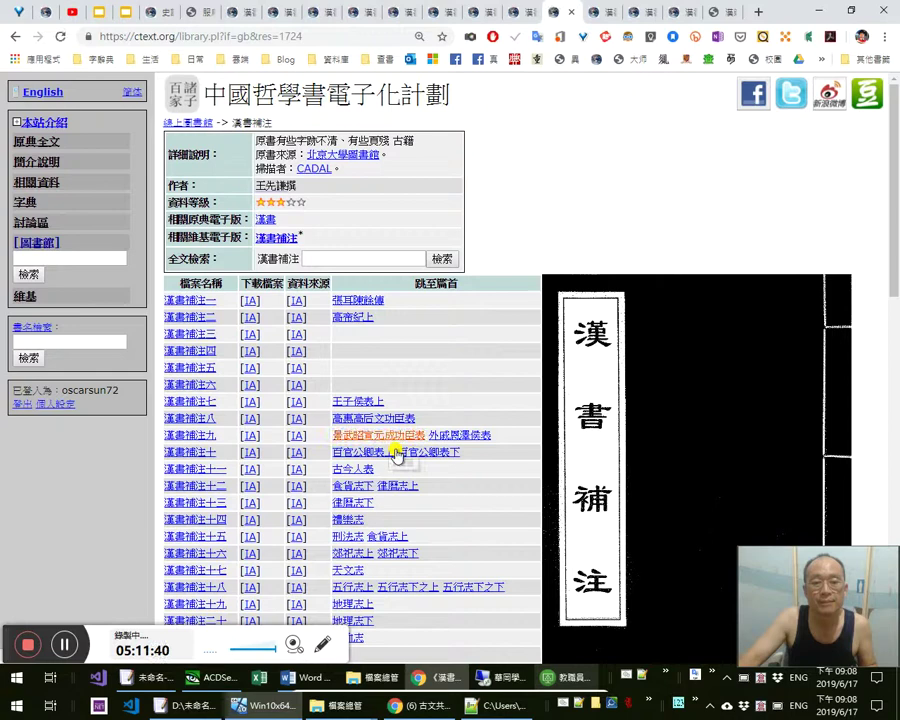
scroll(402, 465, down, 5)
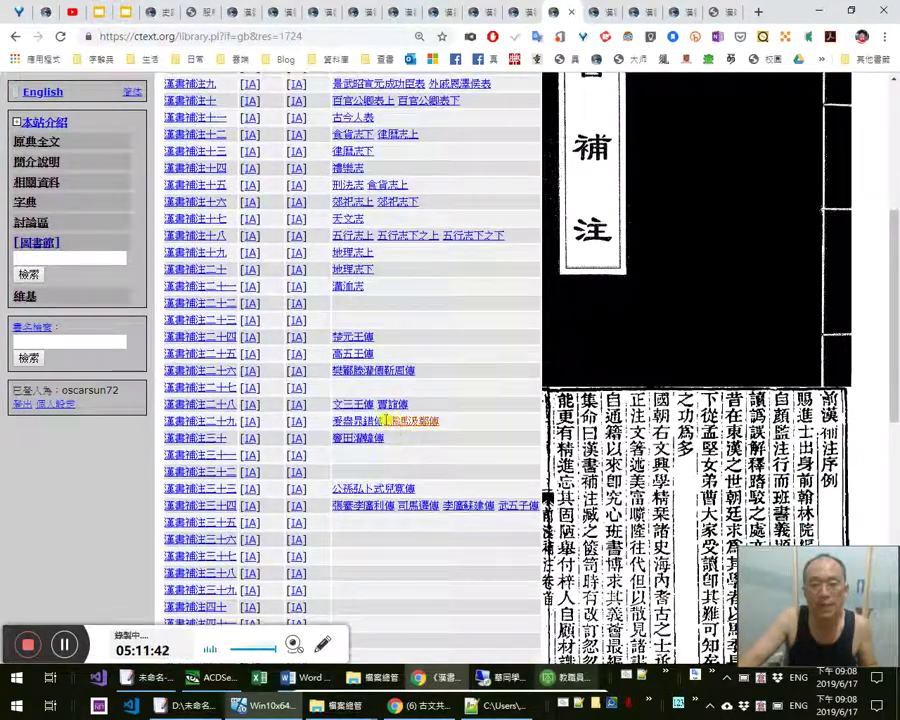
click(356, 412)
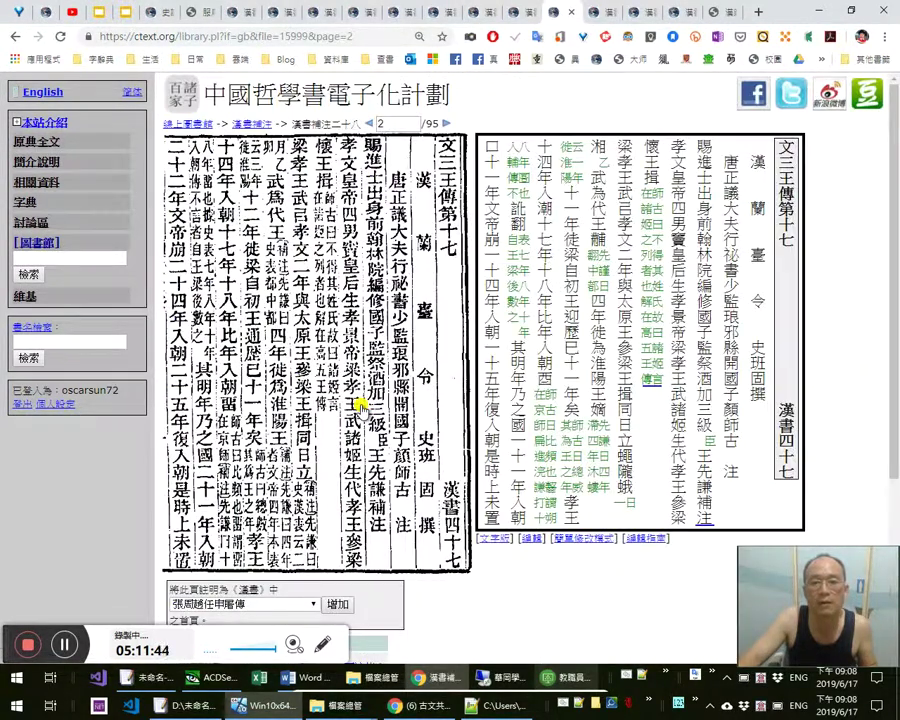
Check the 文三王傳 chapter navigation beneath the scanned page and go on to the first page of 賈誼傳
scroll(410, 480, down, 1)
scroll(414, 490, down, 2)
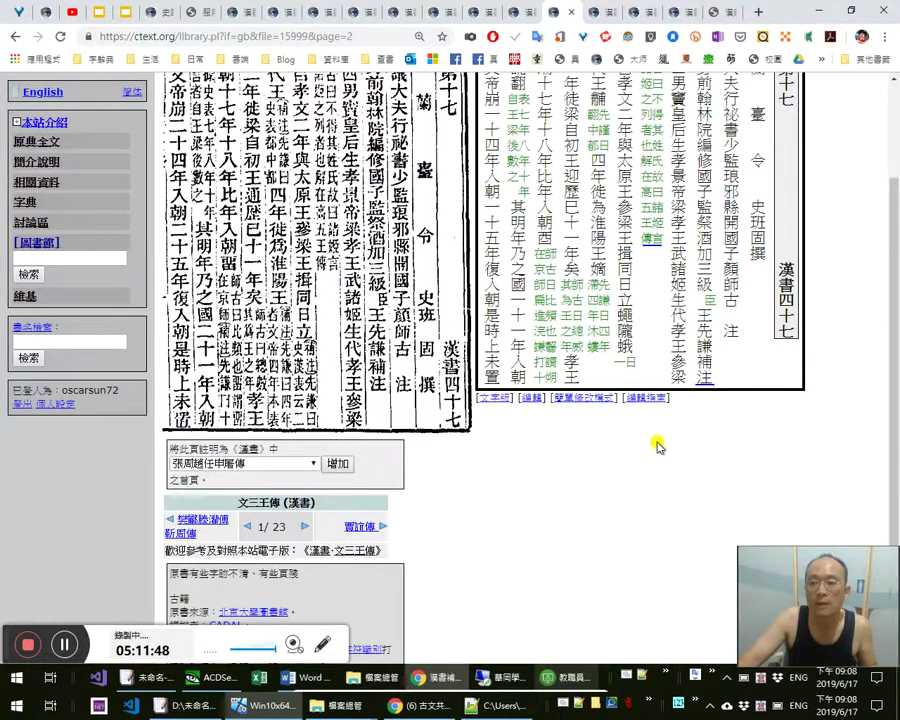
scroll(445, 478, down, 1)
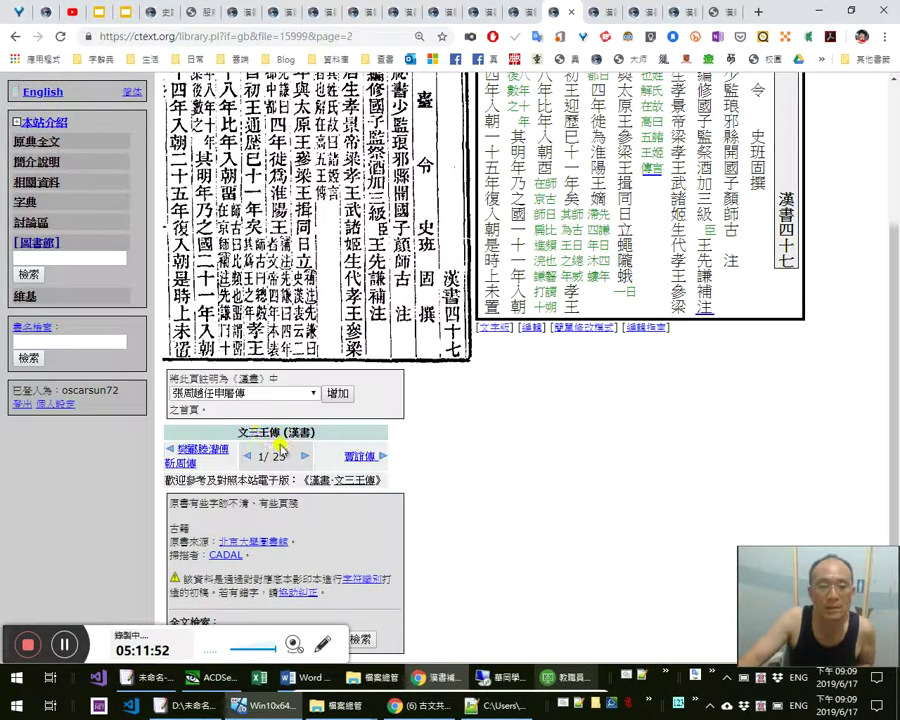
scroll(621, 458, up, 3)
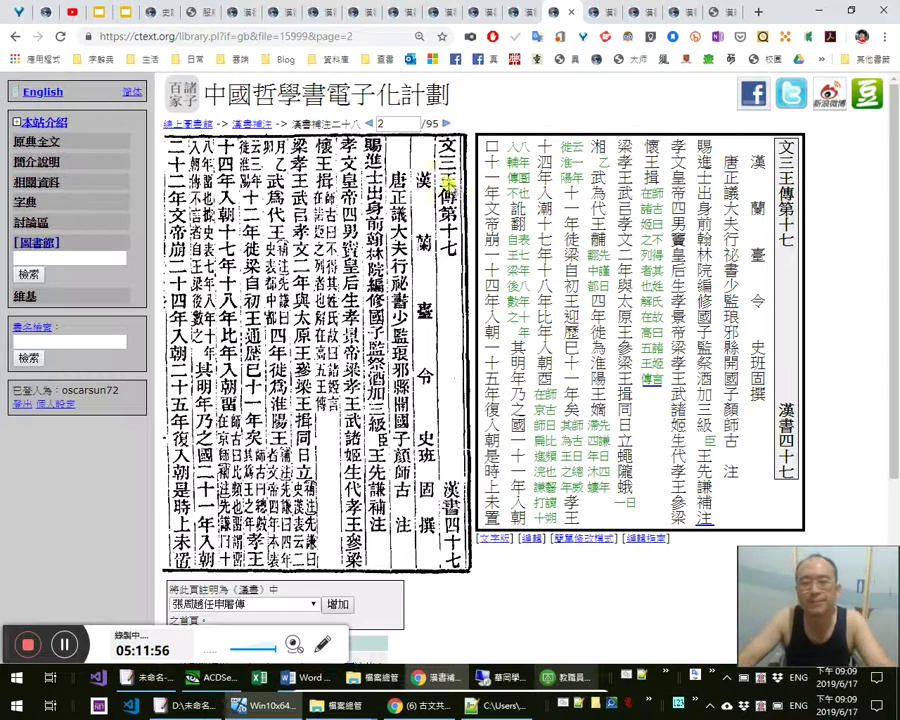
scroll(381, 340, down, 3)
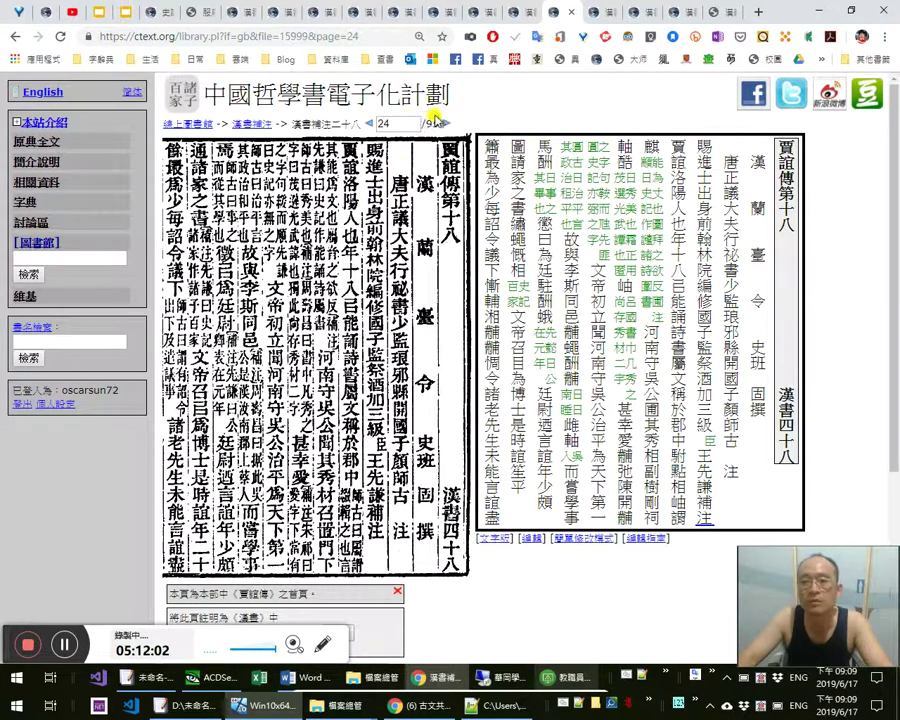
Close the surplus 漢書補注 browser tabs, including those showing page 24
middle_click(553, 11)
middle_click(553, 14)
middle_click(553, 15)
middle_click(553, 15)
middle_click(553, 14)
middle_click(553, 14)
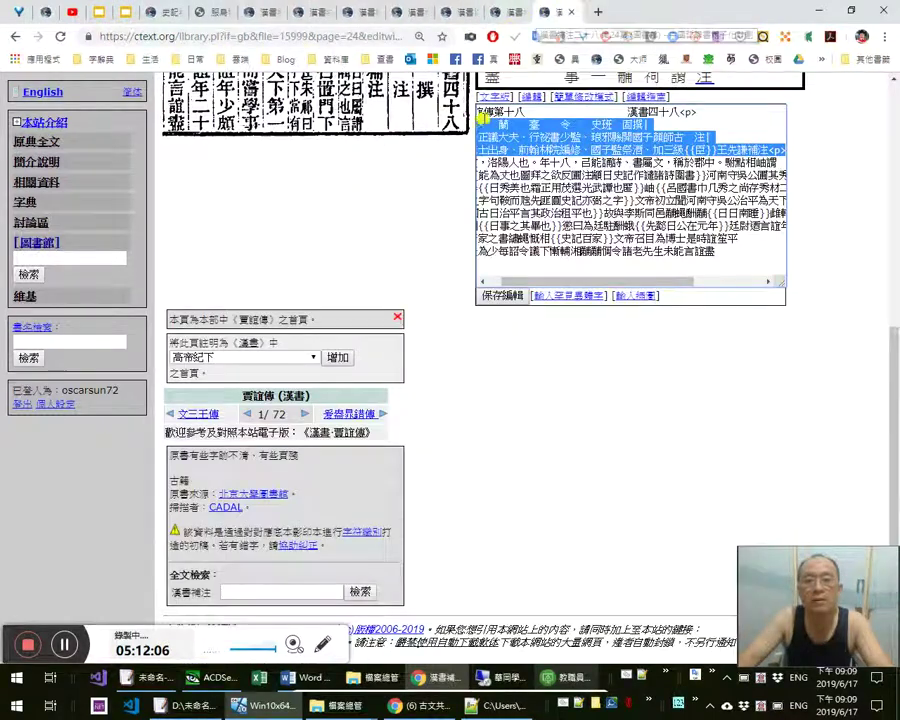
scroll(482, 117, up, 6)
middle_click(724, 14)
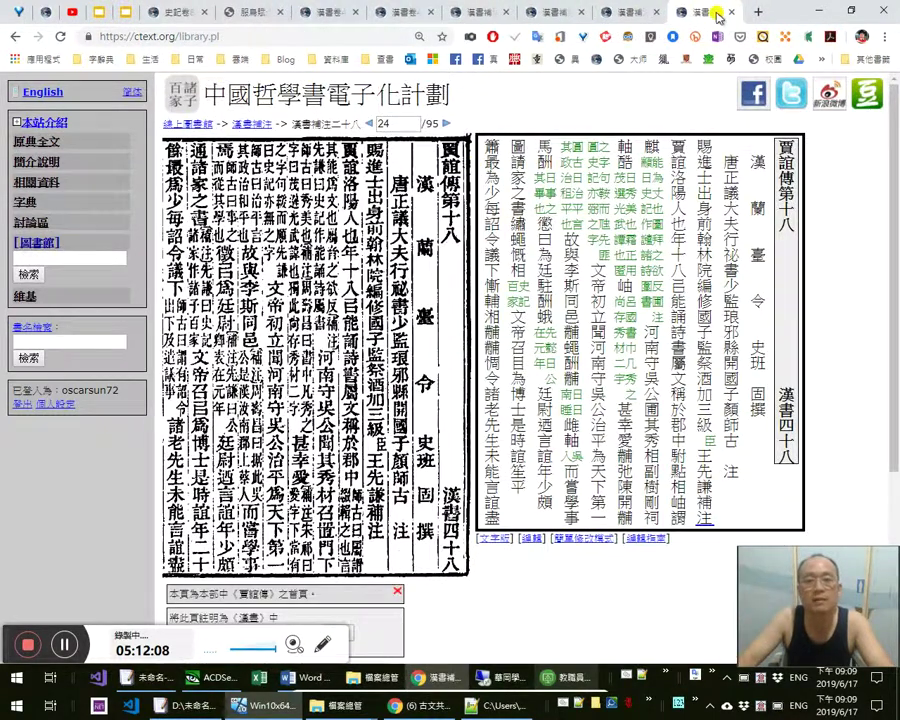
middle_click(706, 15)
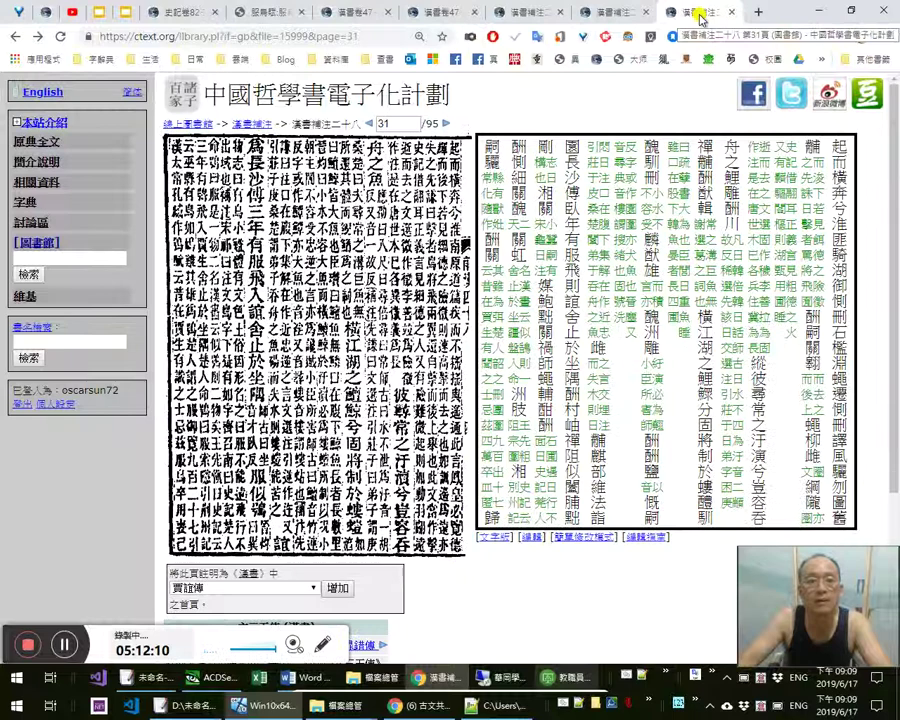
Open page 31 of 漢書補注二十八 in simple edit mode and cut its whole text into the empty EmEditor document 未命名-4
click(592, 539)
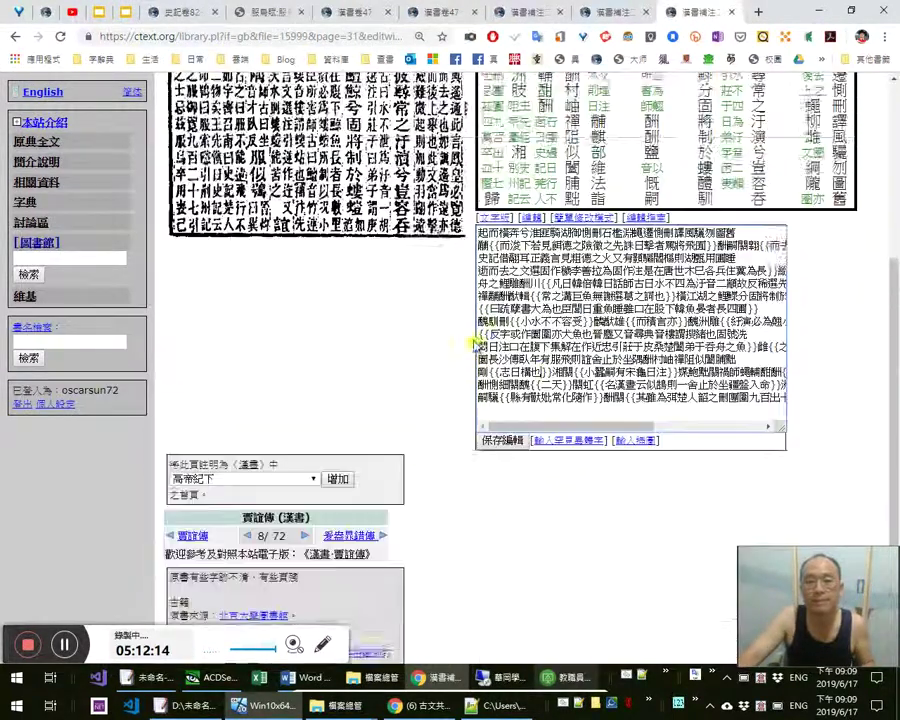
scroll(547, 416, up, 4)
key(ctrl+a)
key(ctrl+x)
key(alt+Tab)
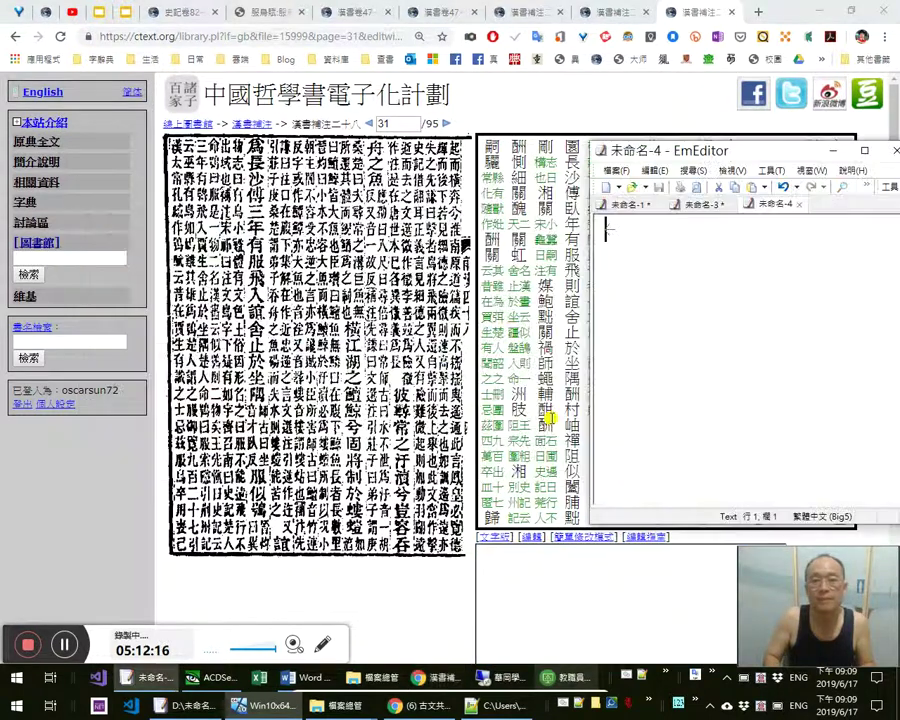
key(ctrl+v)
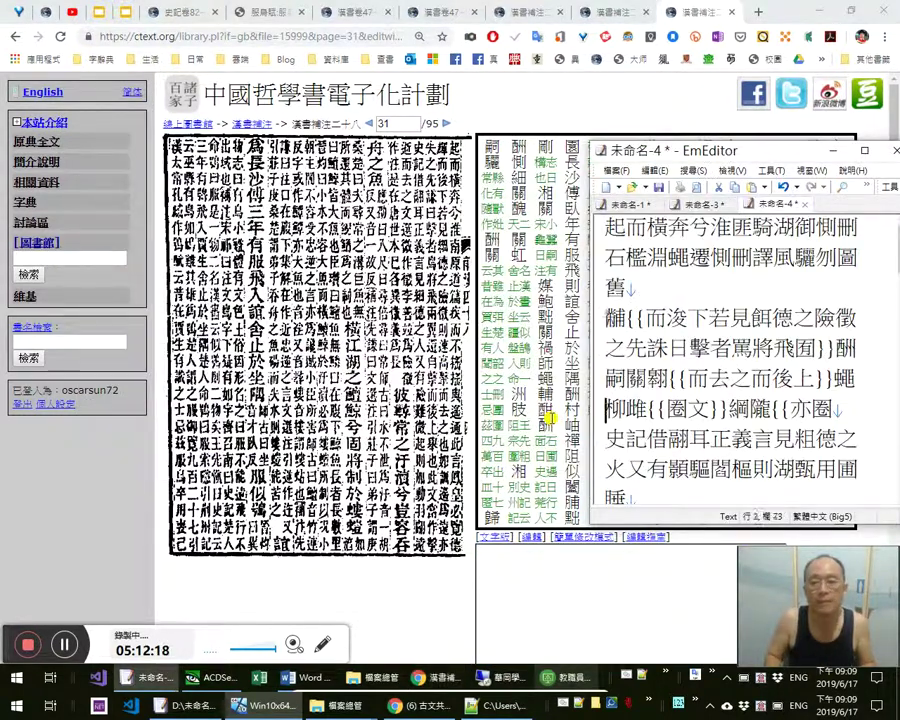
Correct 園長沙傅 to 為長沙傅 and the character 詣 at the end of the preceding line to 誼
key(Down)
key(Down)
key(Down)
key(Down)
key(Down)
key(Down)
key(Down)
key(Down)
key(Down)
key(Down)
key(Down)
key(Down)
key(Down)
key(Down)
key(Home)
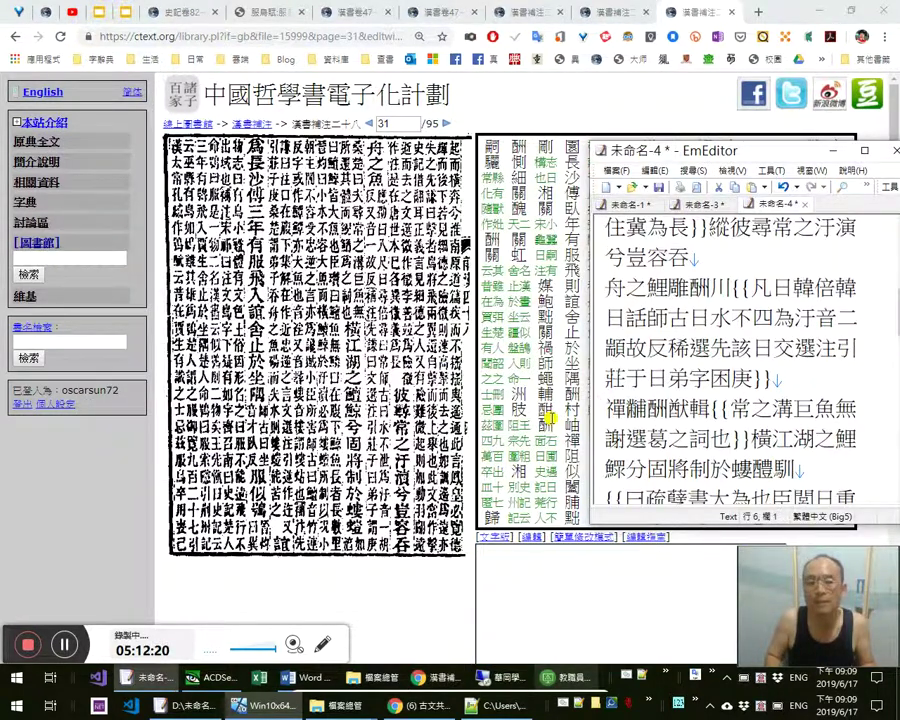
scroll(557, 419, down, 1)
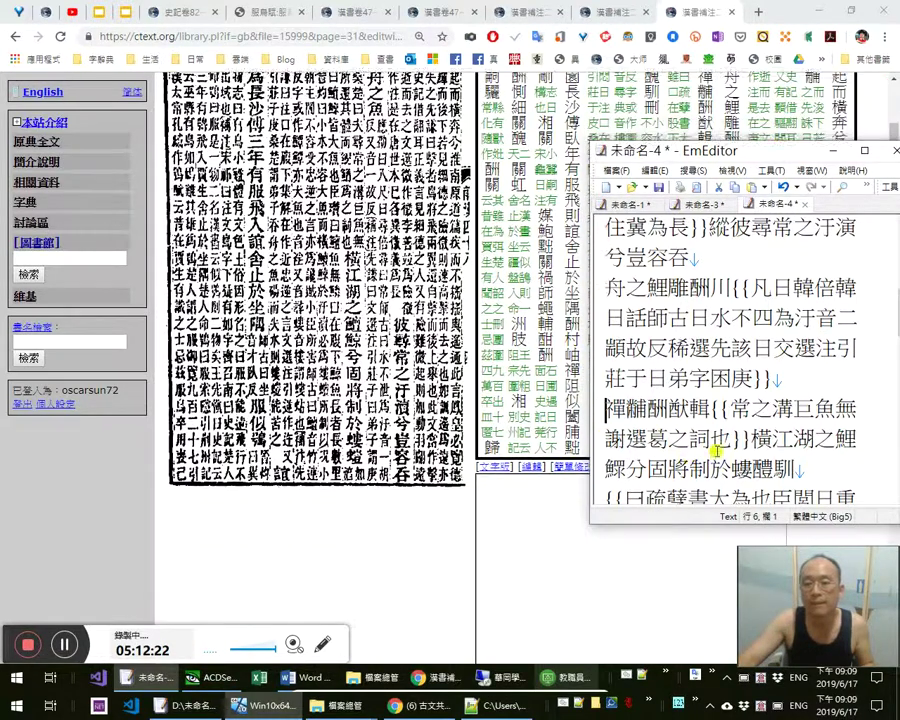
scroll(366, 437, up, 1)
key(alt+Tab)
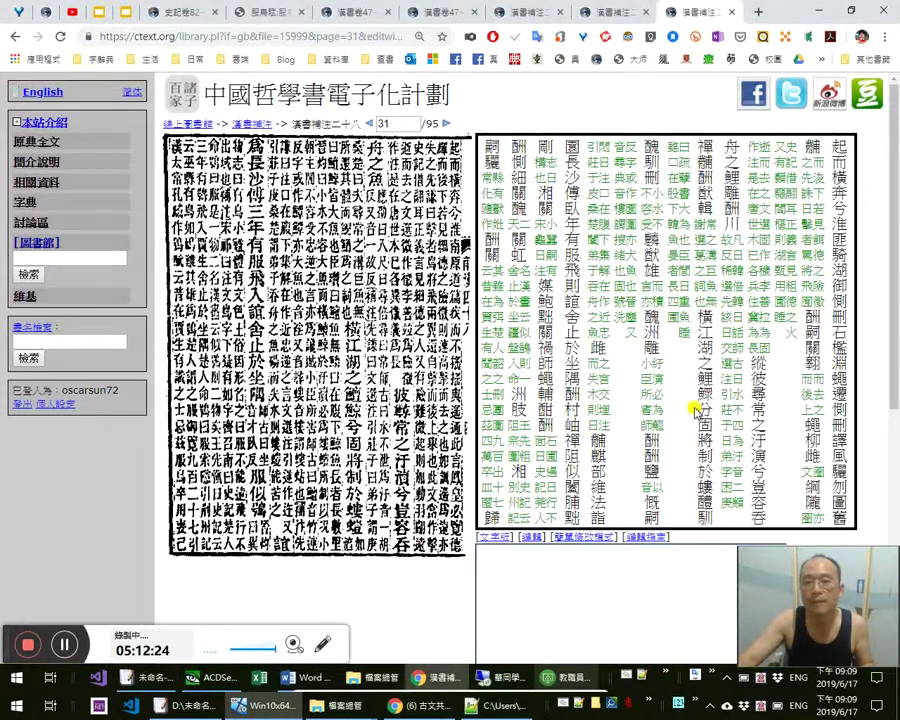
key(alt+Tab)
scroll(697, 410, down, 3)
scroll(697, 405, down, 3)
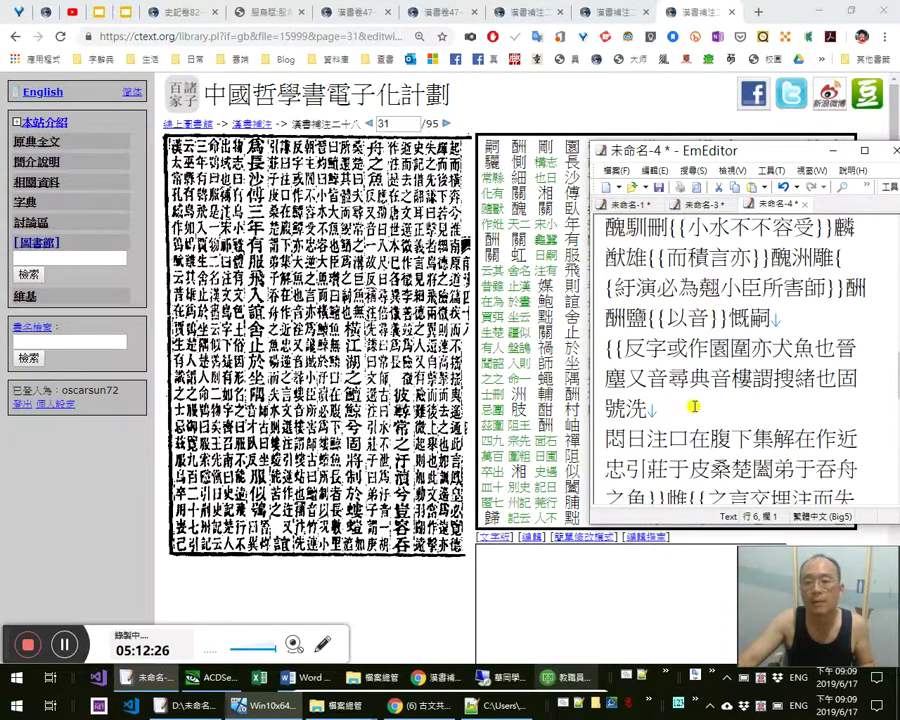
key(Left)
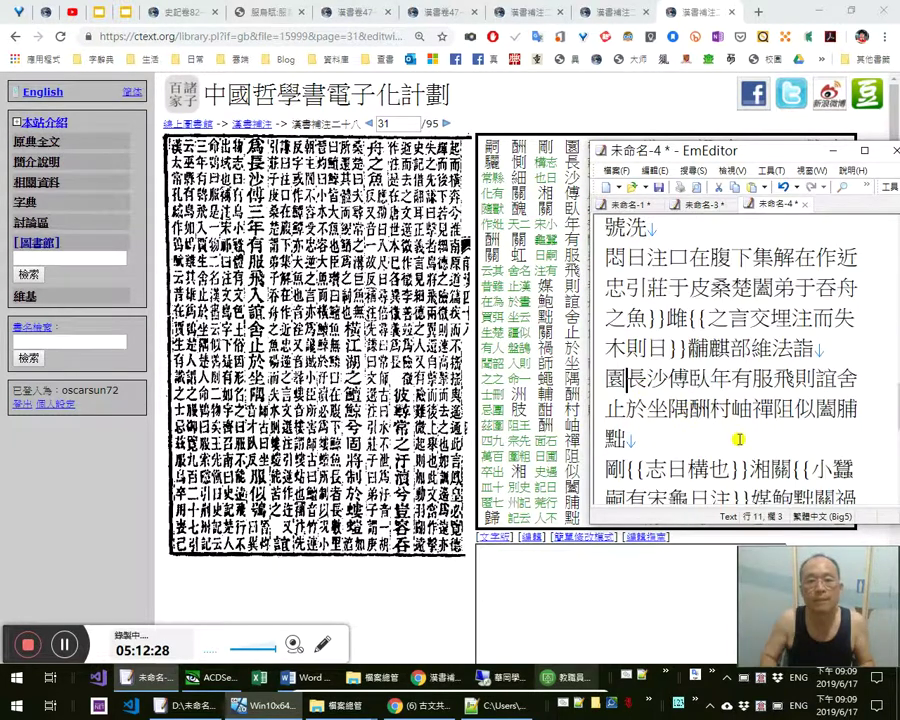
key(shift+Left)
text(為)
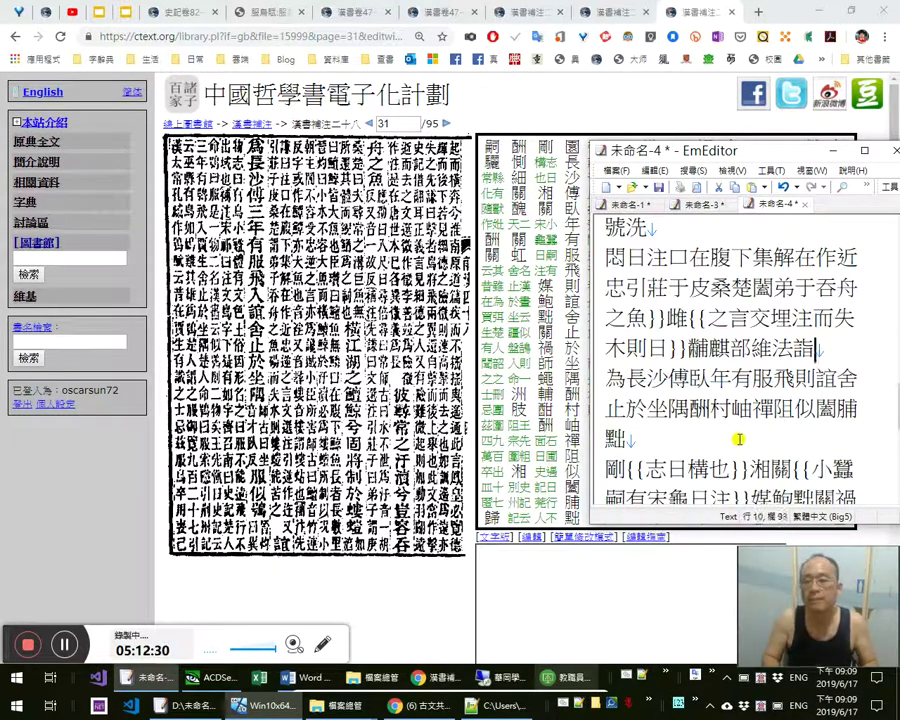
key(shift+Left)
text(誼)
key(Left)
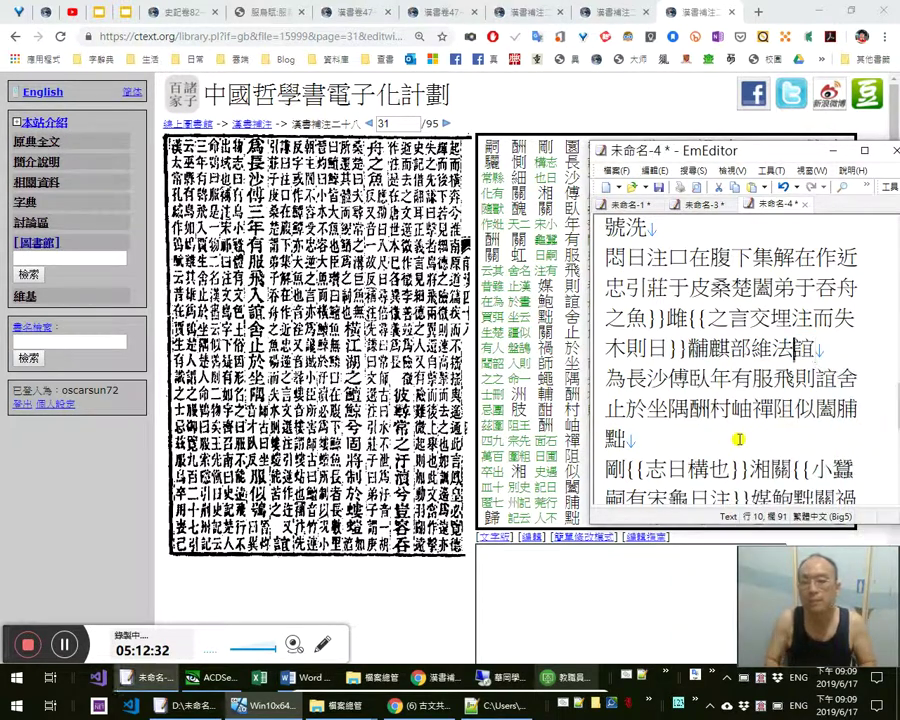
Move the double closing braces behind 黼麒部維法 and insert the paragraph tag <p> before 誼
key(shift+Left)
key(shift+Left)
key(ctrl+x)
key(Right)
key(Right)
key(Right)
key(Right)
key(Right)
key(ctrl+v)
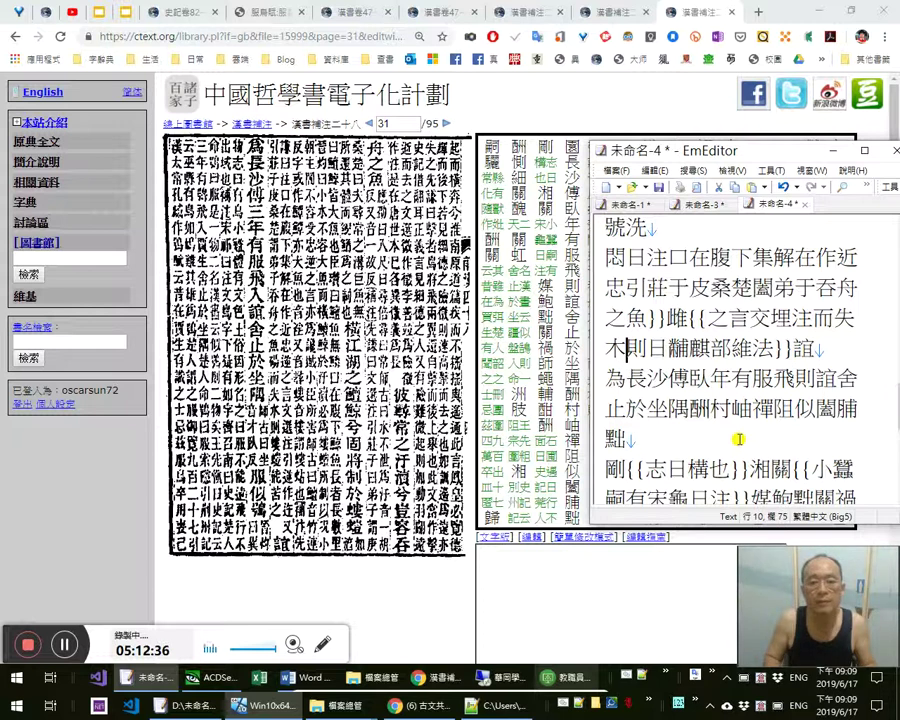
text(<p>)
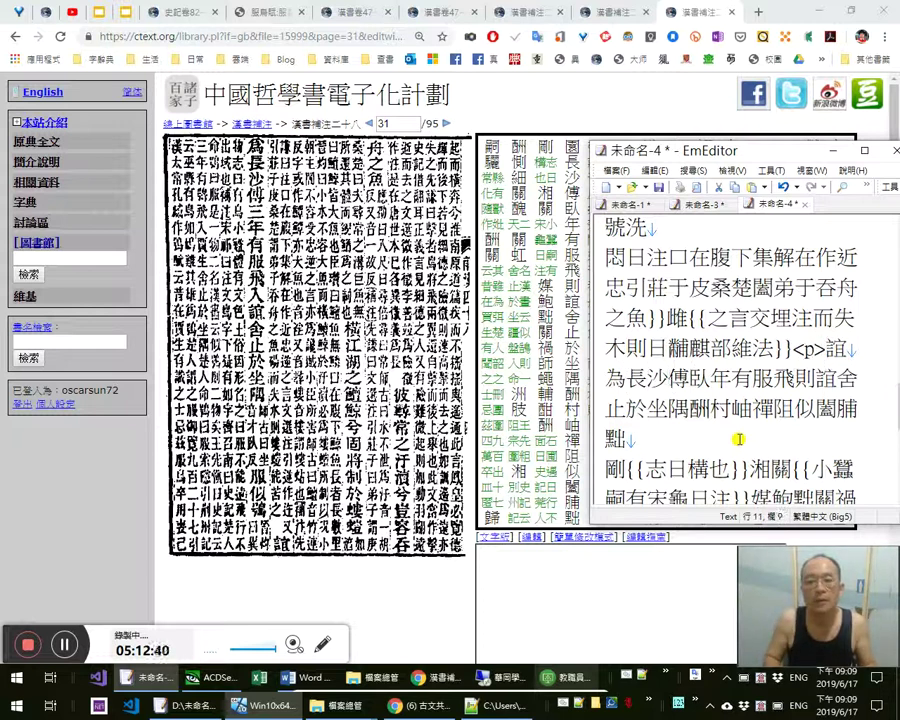
Correct and punctuate the main text after 為長沙傅 to read 三年，有服飛入誼舍，止於坐隅。
key(shift+Left)
text(三年，)
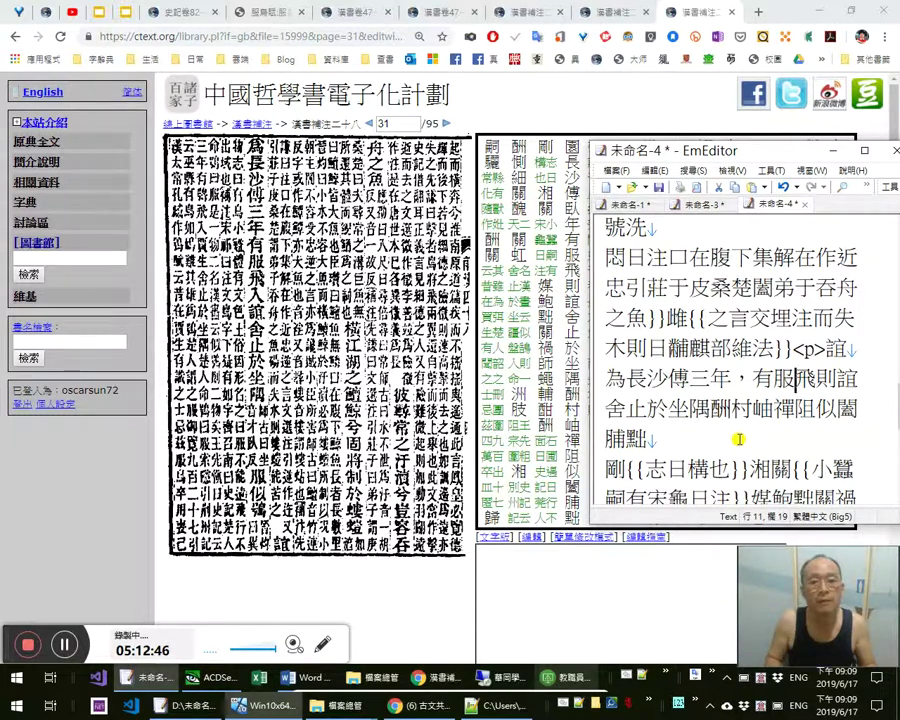
key(shift+Left)
text(入)
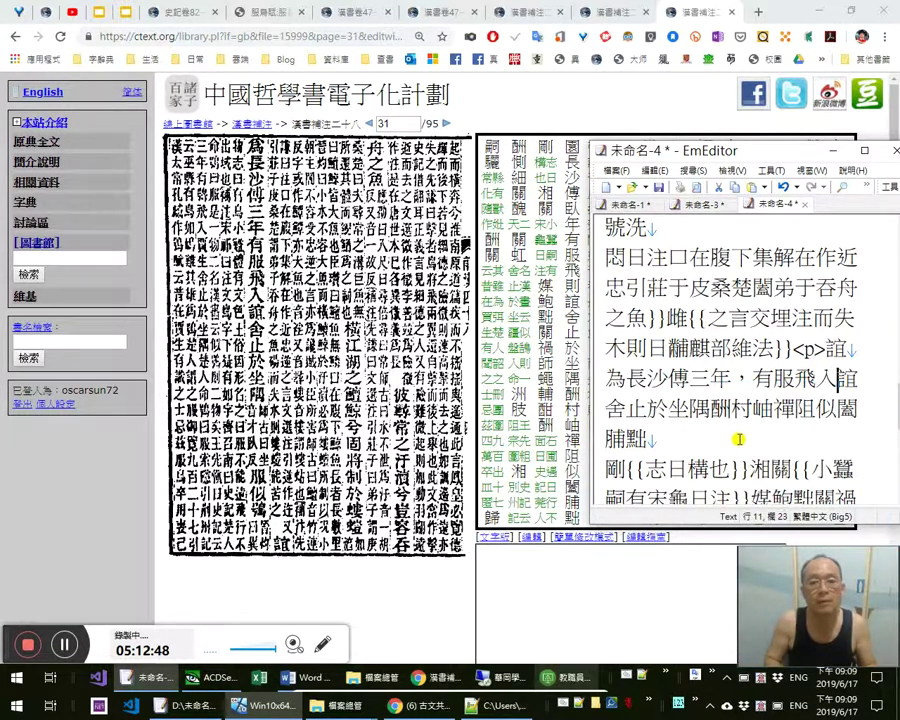
text(，)
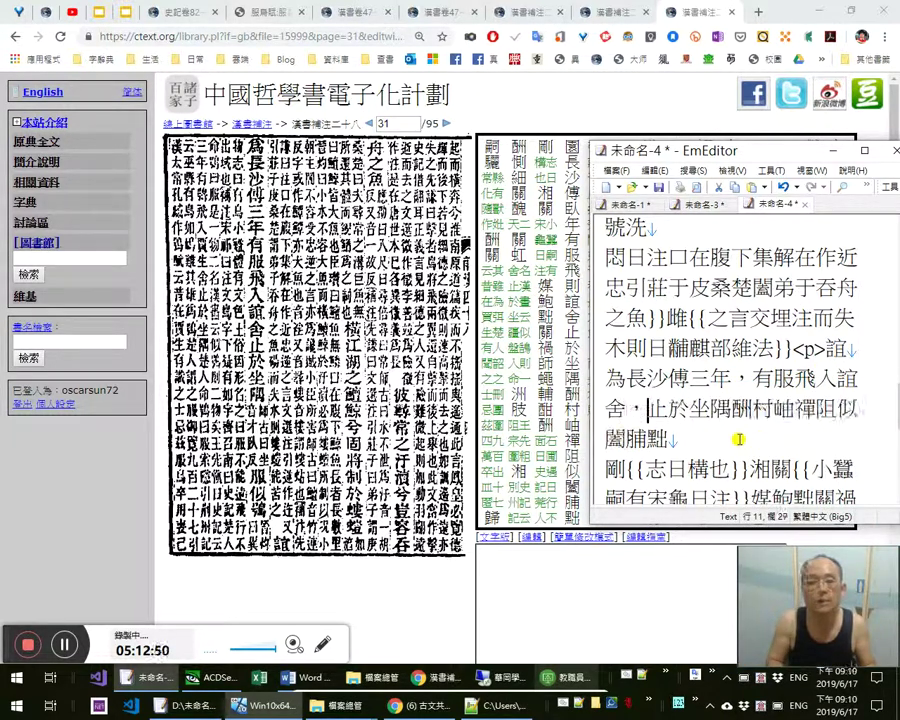
text(。)
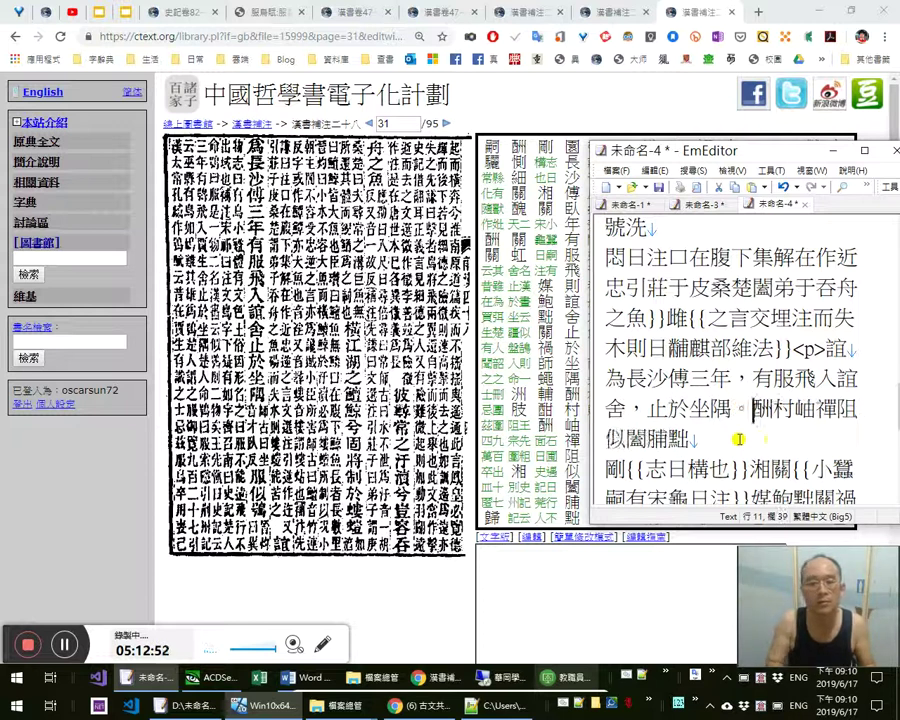
key(shift+Left)
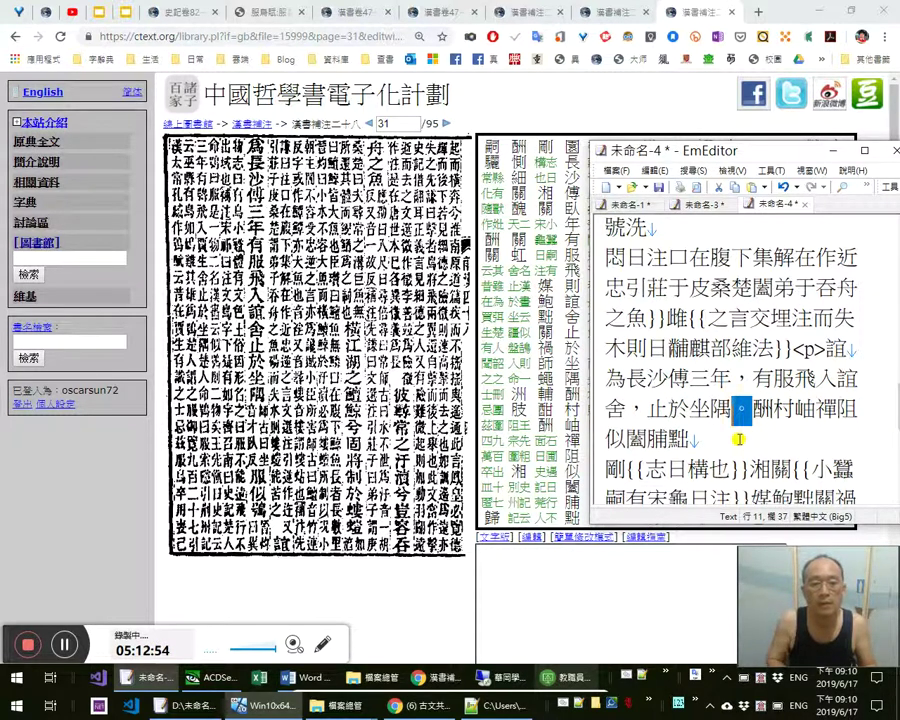
key(Right)
Insert the commentary note 師古曰：坐，音才臥反。 in double curly braces after 止於坐隅。
text({{)
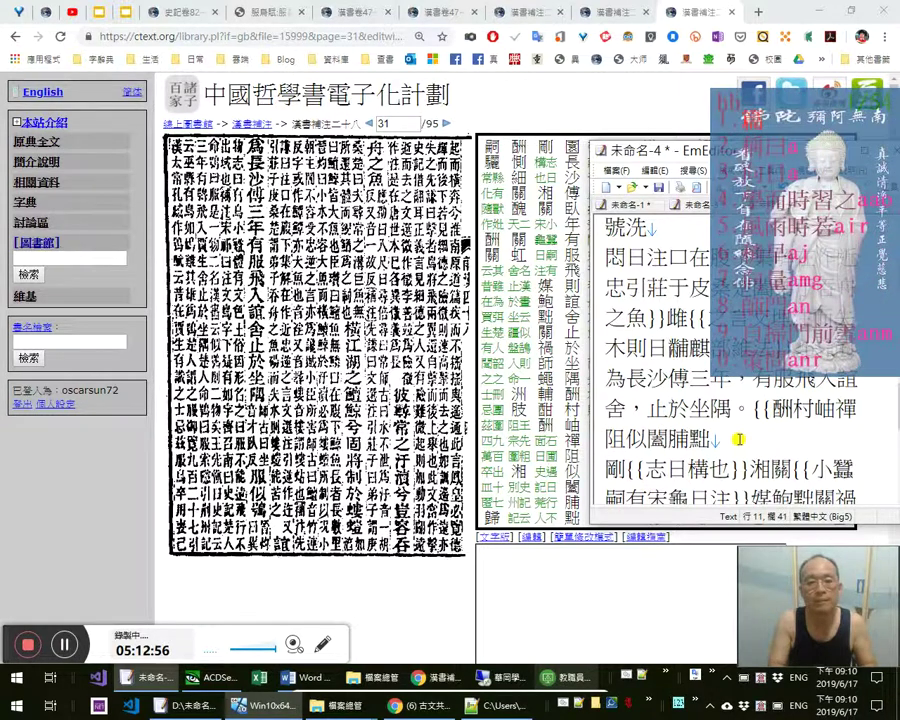
click(575, 707)
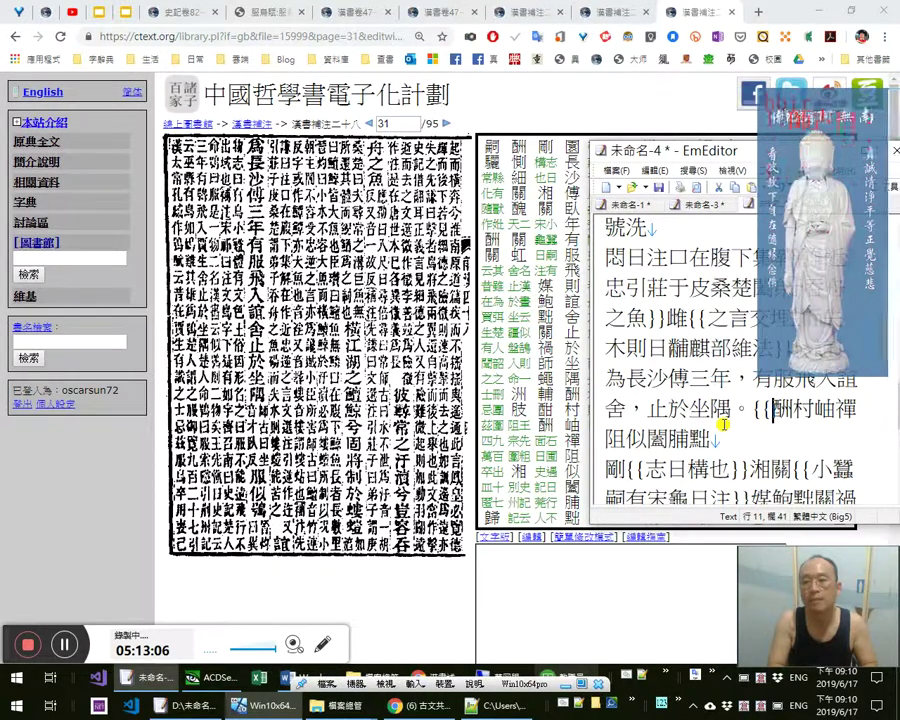
text(師古曰：)
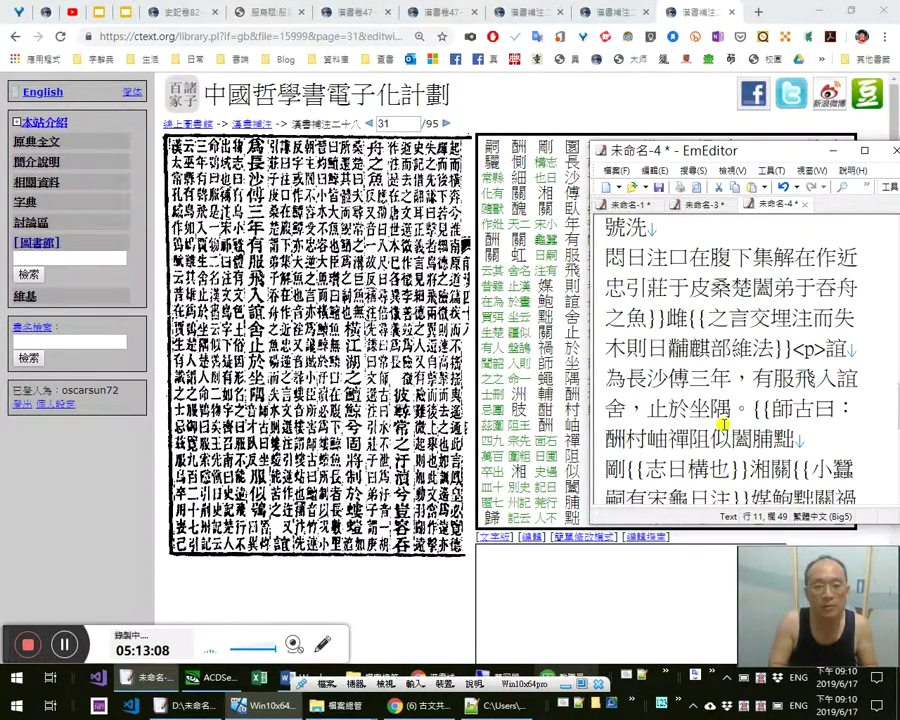
text(坐，音)
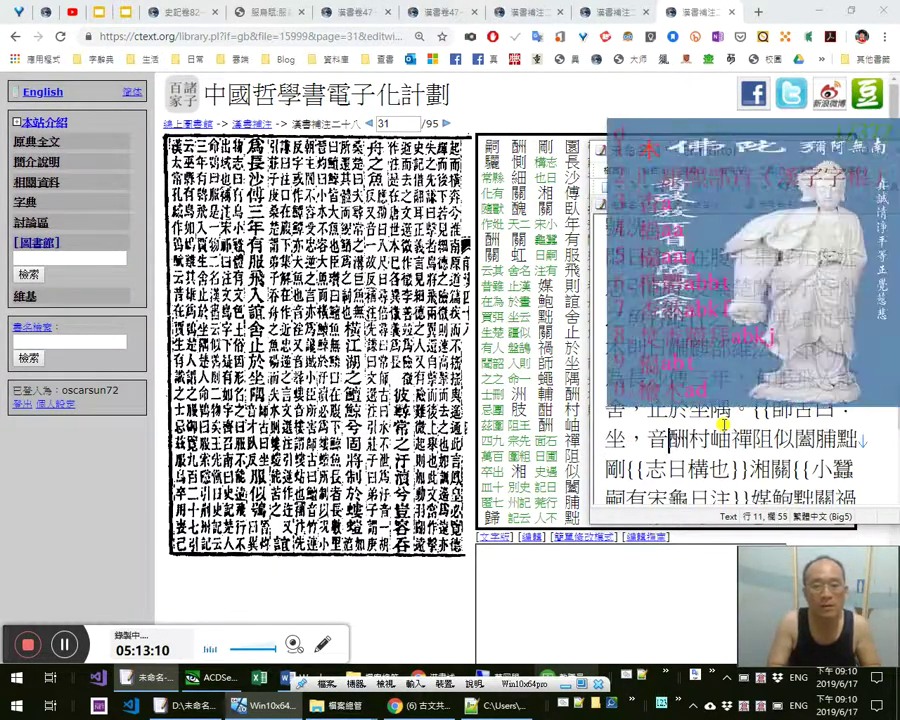
text(才臥)
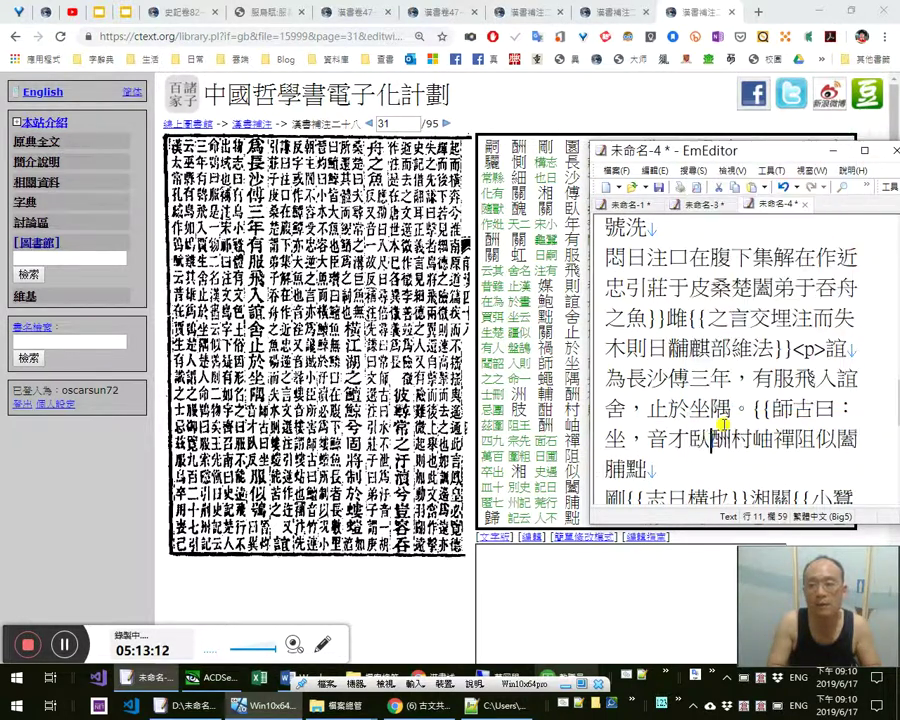
text(反。)
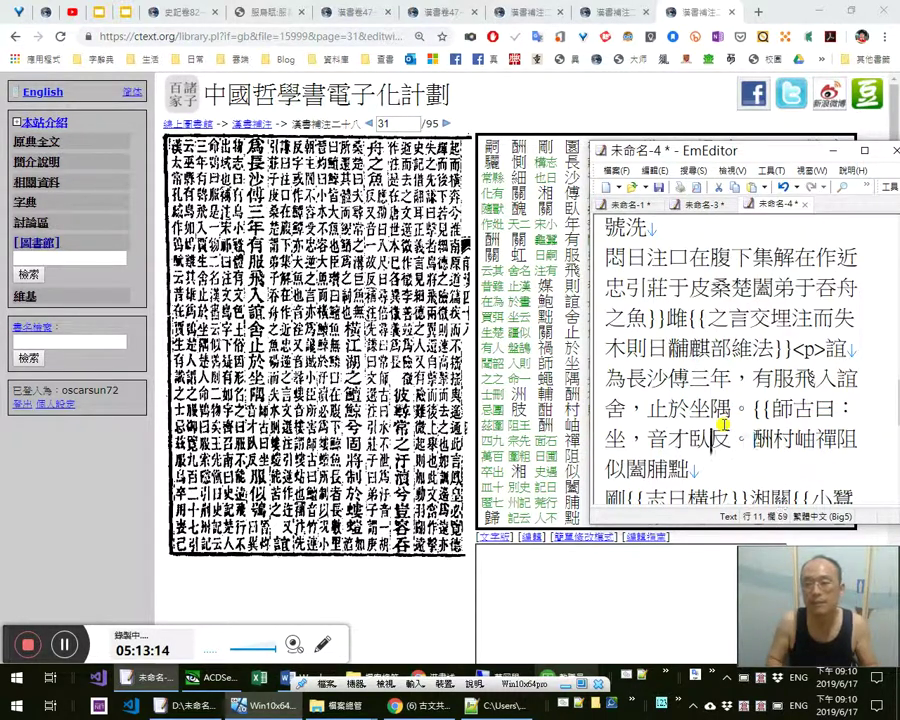
key(Right)
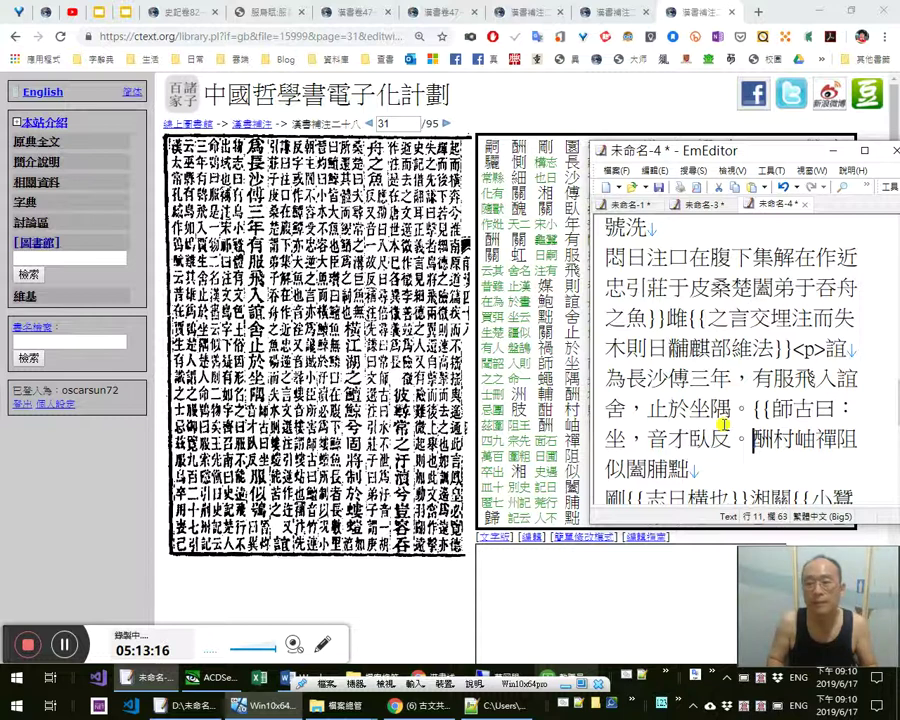
text(}})
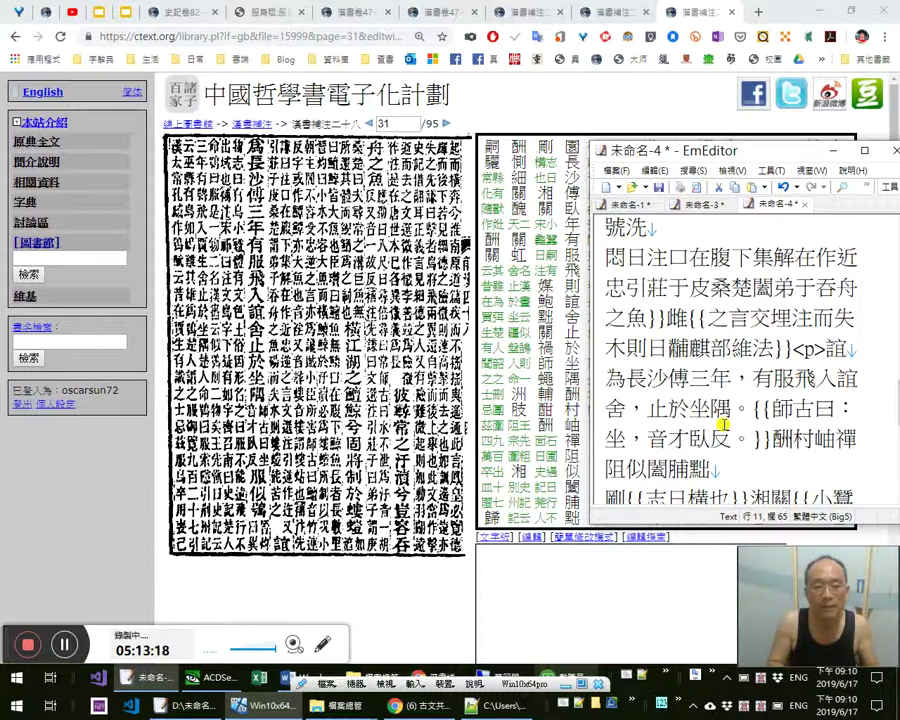
Replace the garbled 酬村岫禪阻 after the note with 服 and add 鴞 after 似
key(shift+Right)
key(shift+Right)
key(shift+Right)
key(shift+Right)
key(shift+Right)
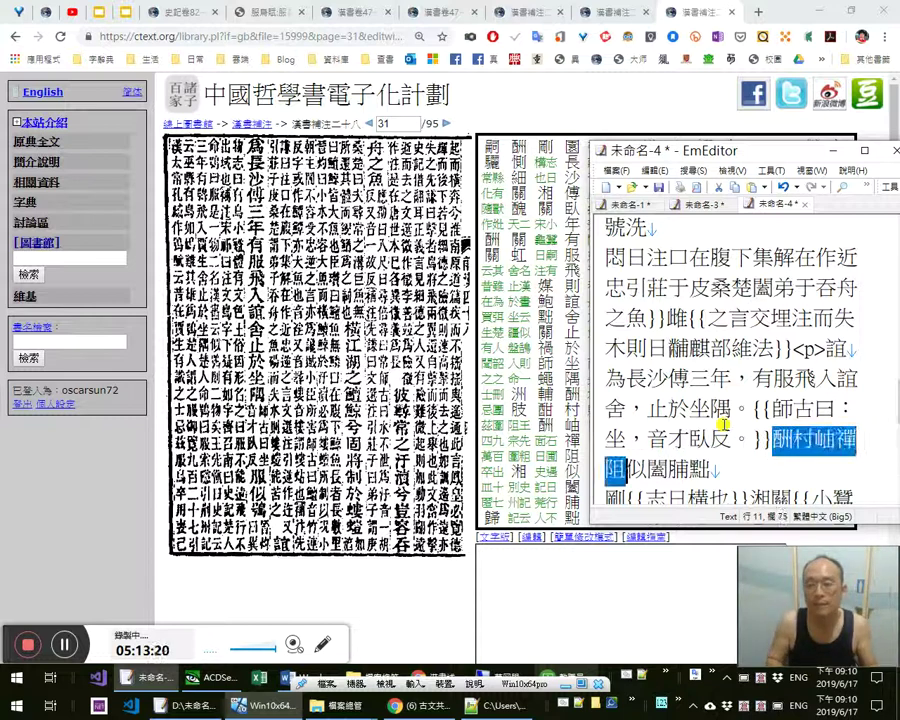
text(b)
key(BackSpace)
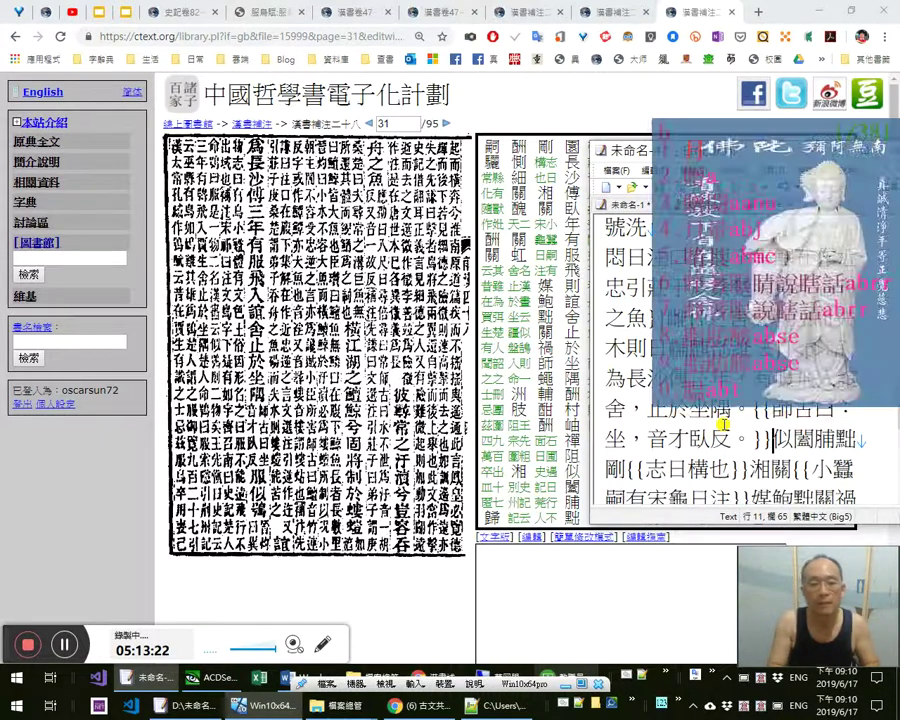
text(服)
key(Right)
text(rsha)
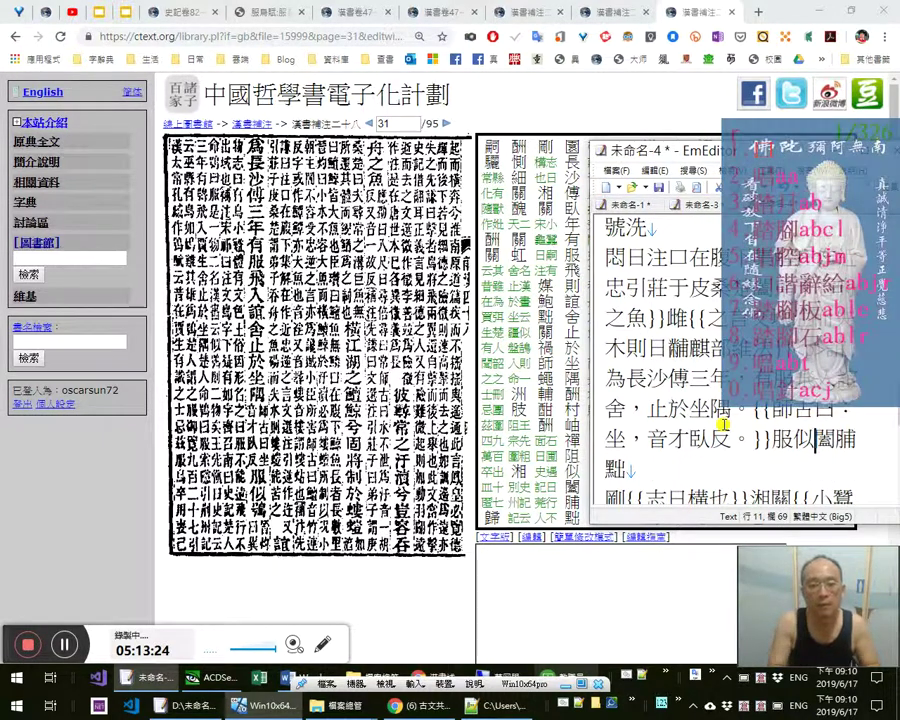
text(鴞)
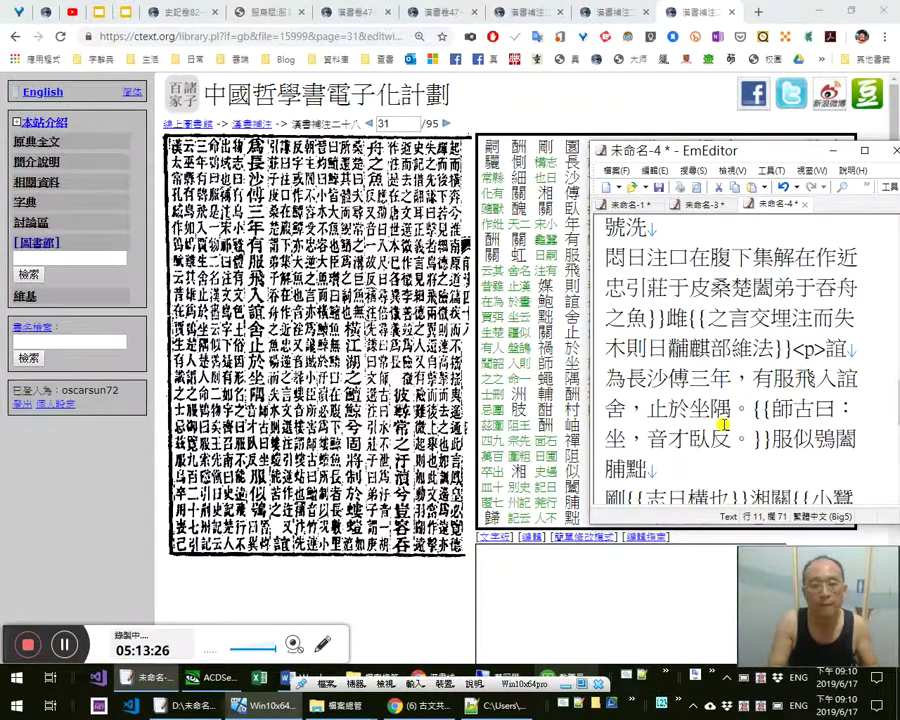
Add a comma after 服似鴞 and begin a double-braced note 晉灼曰：《異 in place of the garbled 闔脯黜
text(，{{)
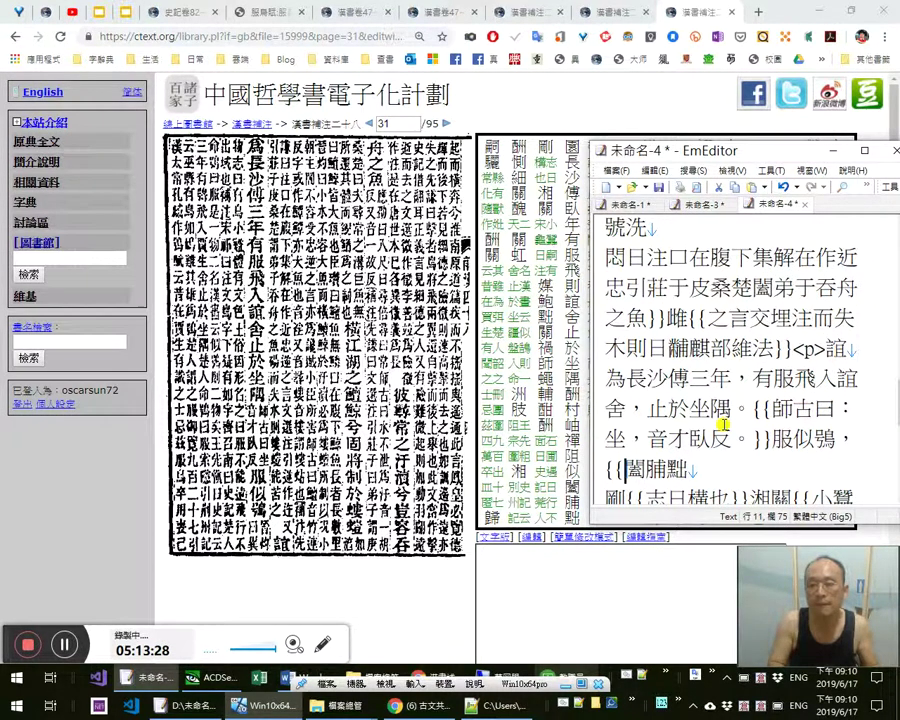
text(晉)
text(晉灼)
text(曰：)
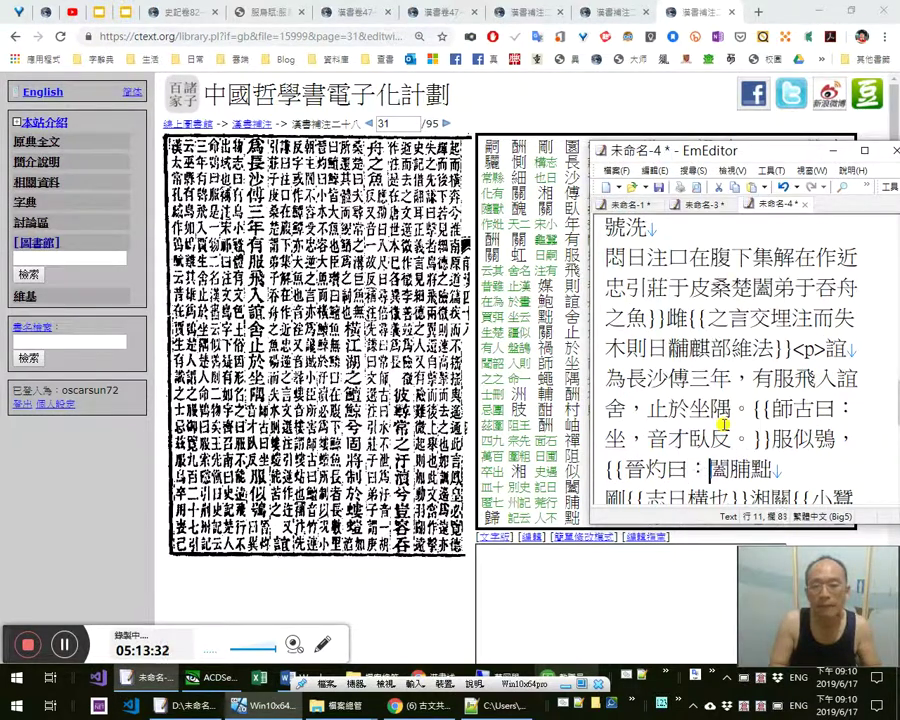
text(《異)
key(shift+End)
key(Delete)
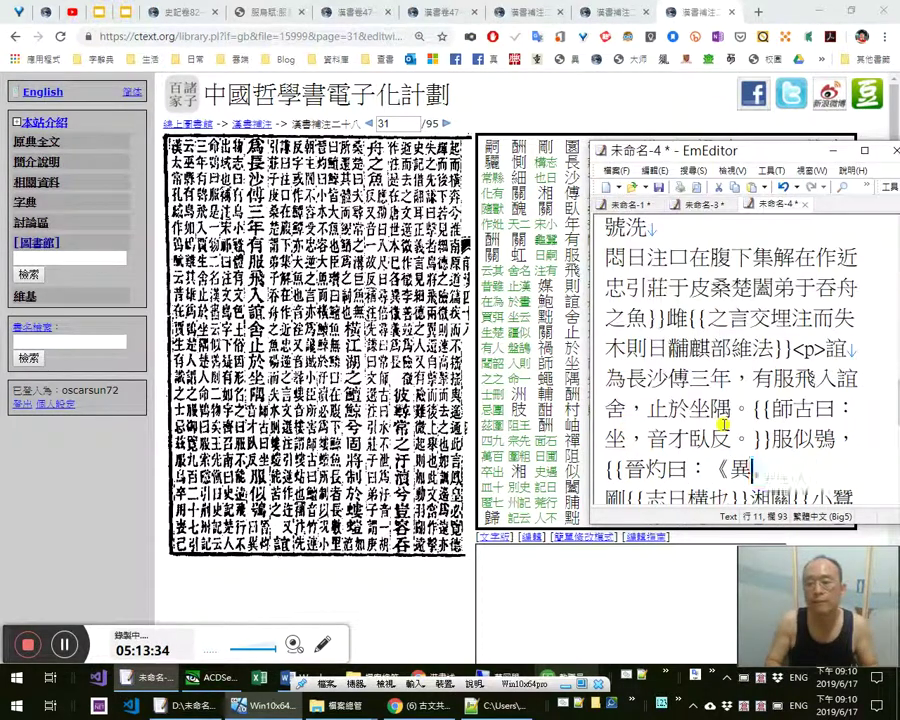
Correct the start of the following line to 物志曰 in place of 剛 and 志日, and remove the double closing braces after 構也
key(Right)
key(shift+Right)
key(shift+Right)
key(shift+Right)
text(物)
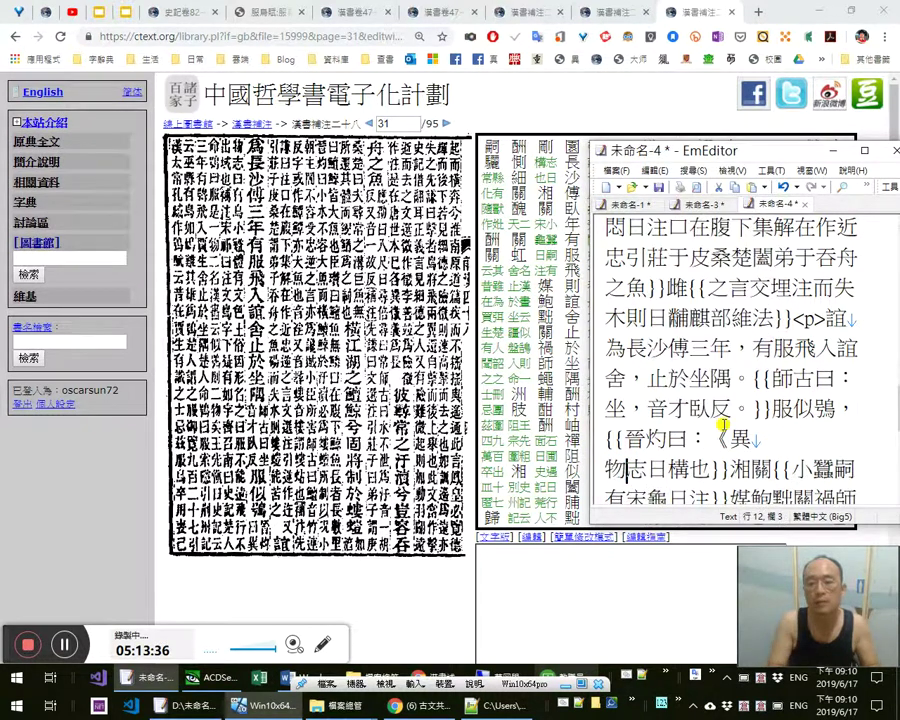
key(shift+Left)
text(曰)
key(Right)
key(Right)
key(Delete)
key(Delete)
Strip all remaining opening and closing curly braces from the text after the 物志曰 passage through to the end of page 31
key(Right)
key(Right)
key(shift+Right)
key(shift+Right)
key(Left)
key(Left)
key(ctrl+shift+End)
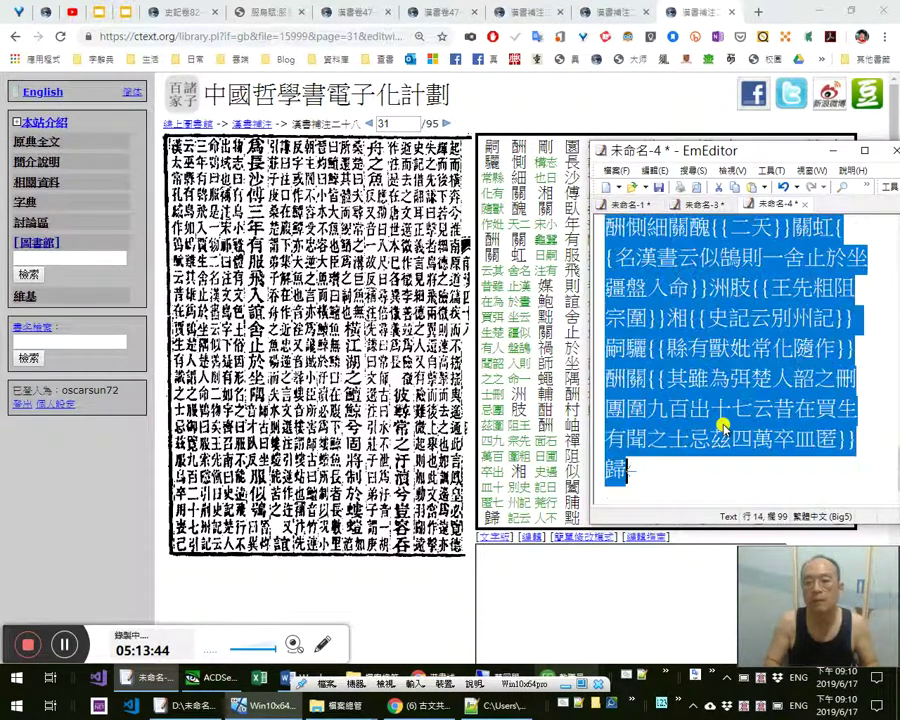
key(ctrl+h)
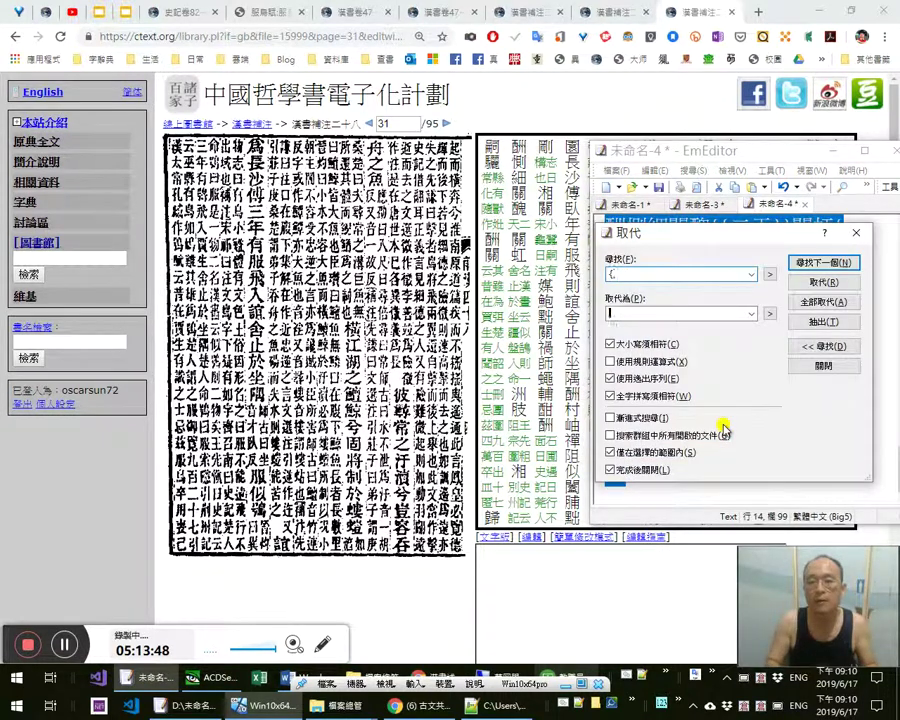
key(alt+a)
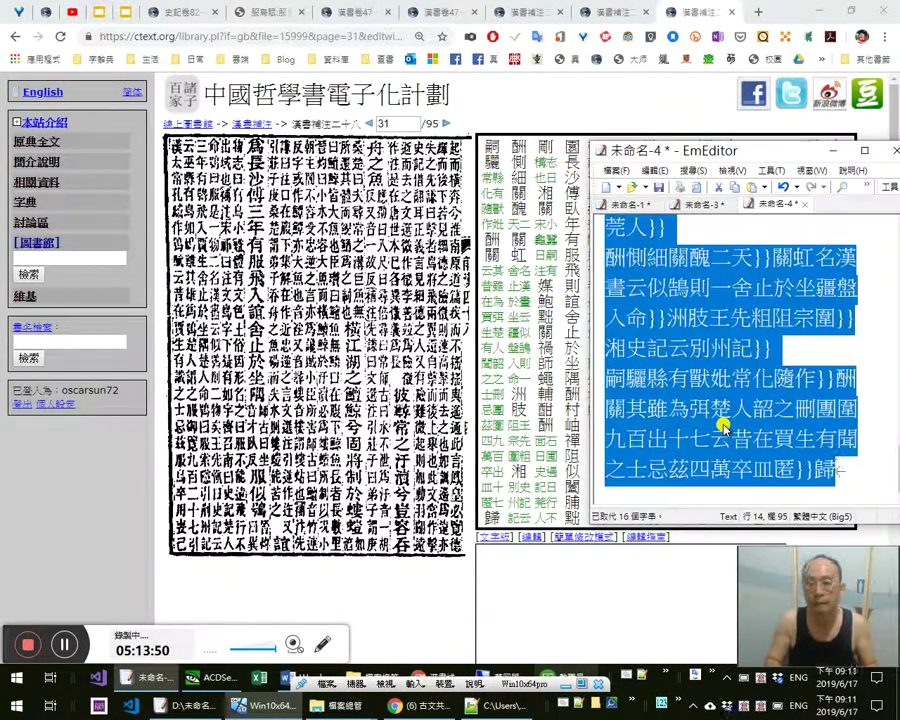
key(ctrl+h)
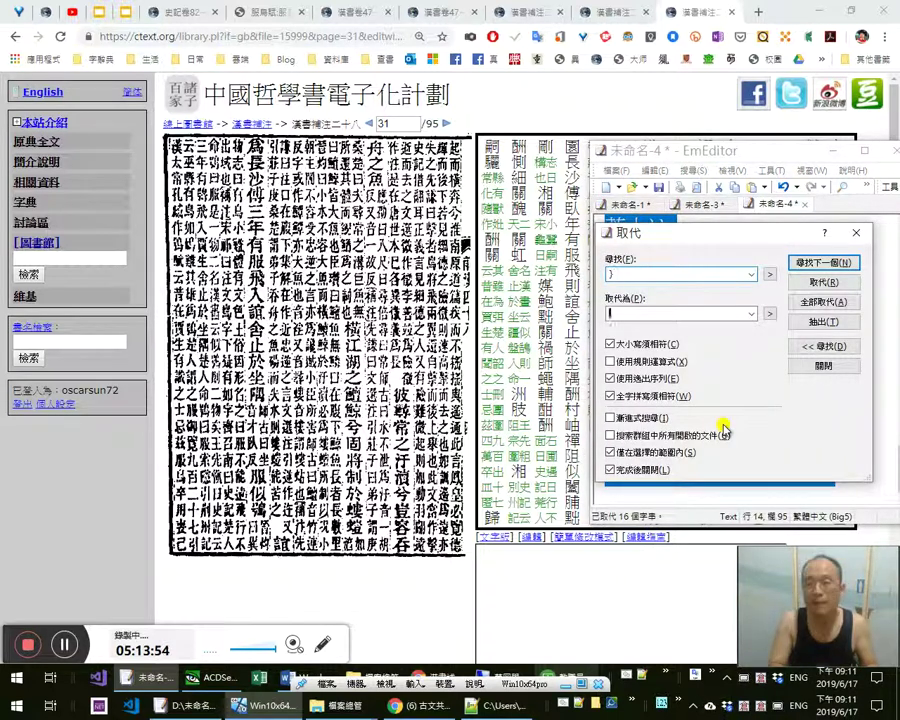
key(Escape)
key(Escape)
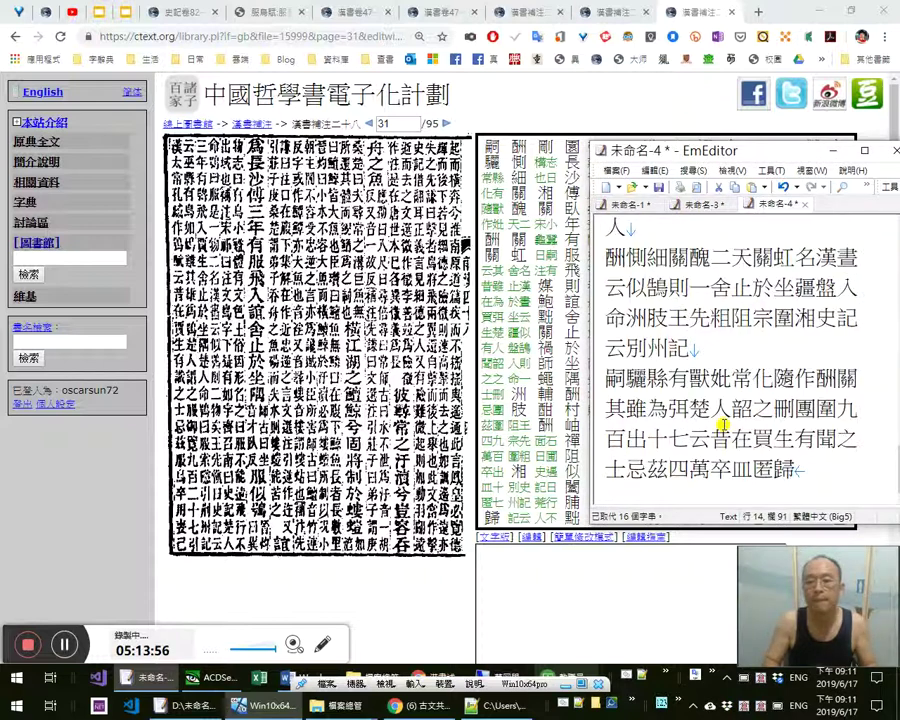
Move the entire corrected text into the page 31 edit box on the Chinese Text Project and save the edit
key(ctrl+a)
key(ctrl+x)
click(643, 617)
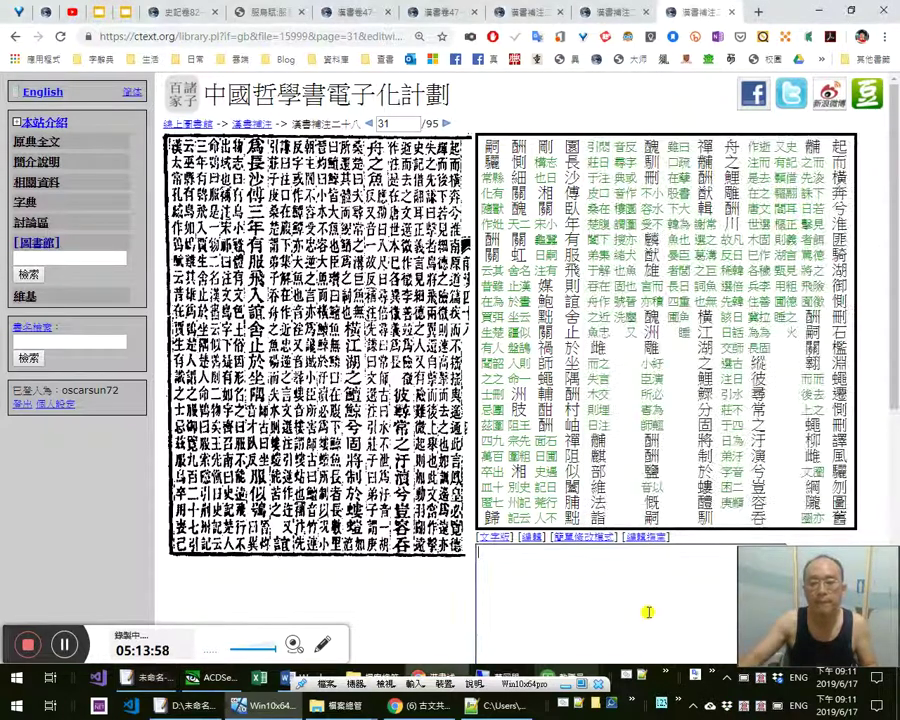
key(ctrl+v)
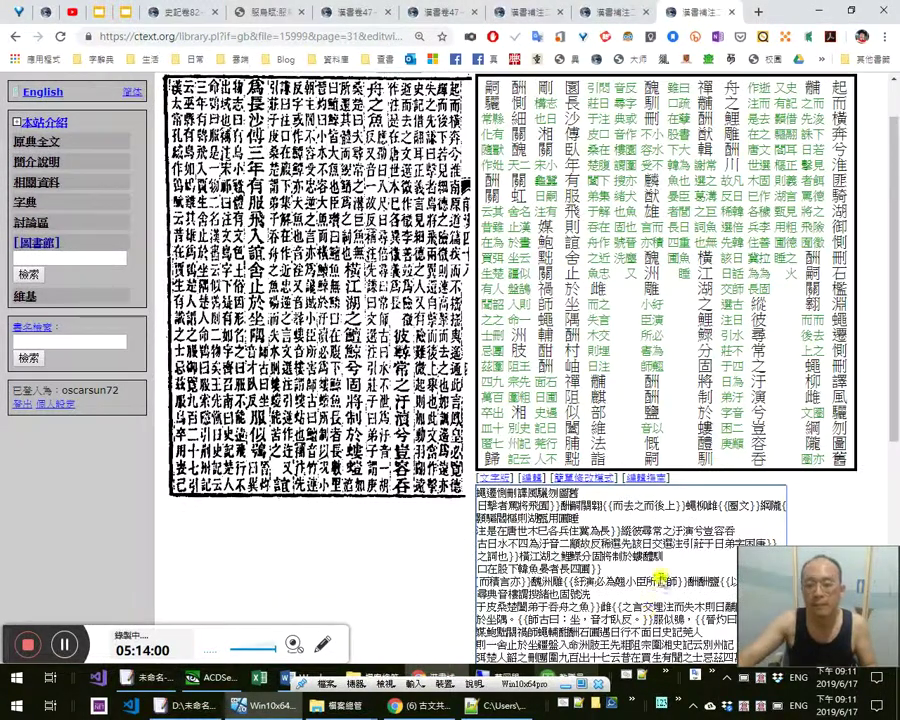
key(Tab)
key(space)
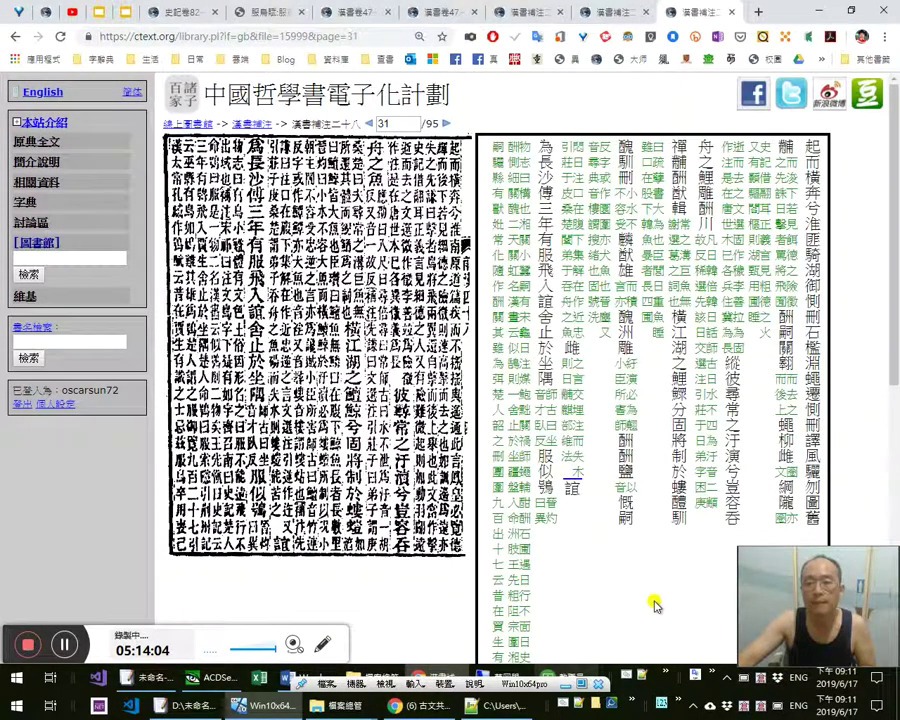
Check the saved page 31 layout, go to page 32, and open its text in simple edit mode (簡單修改模式)
scroll(645, 578, down, 3)
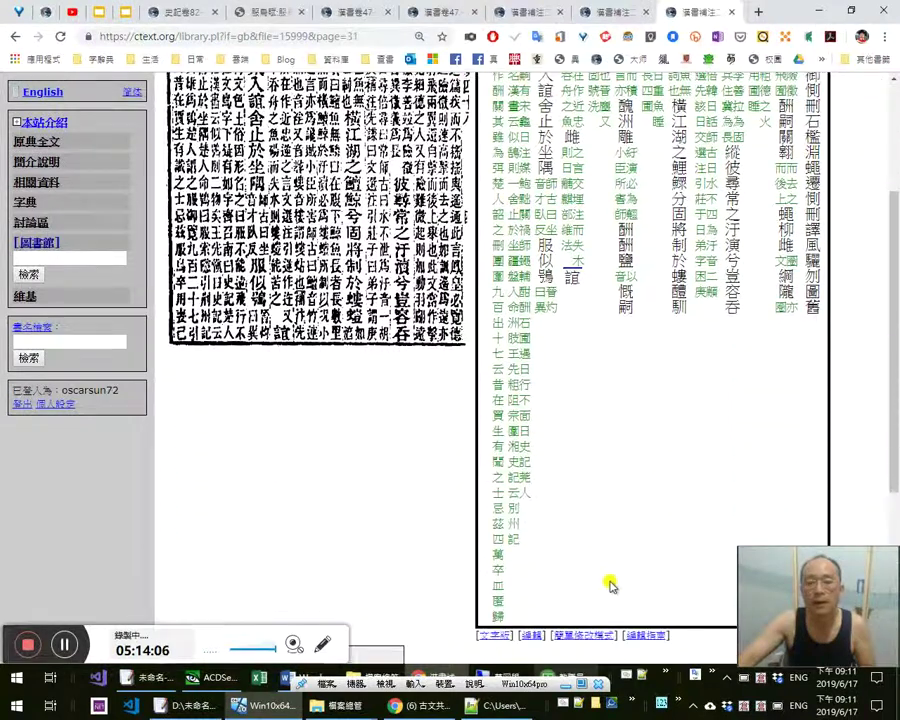
scroll(572, 570, up, 2)
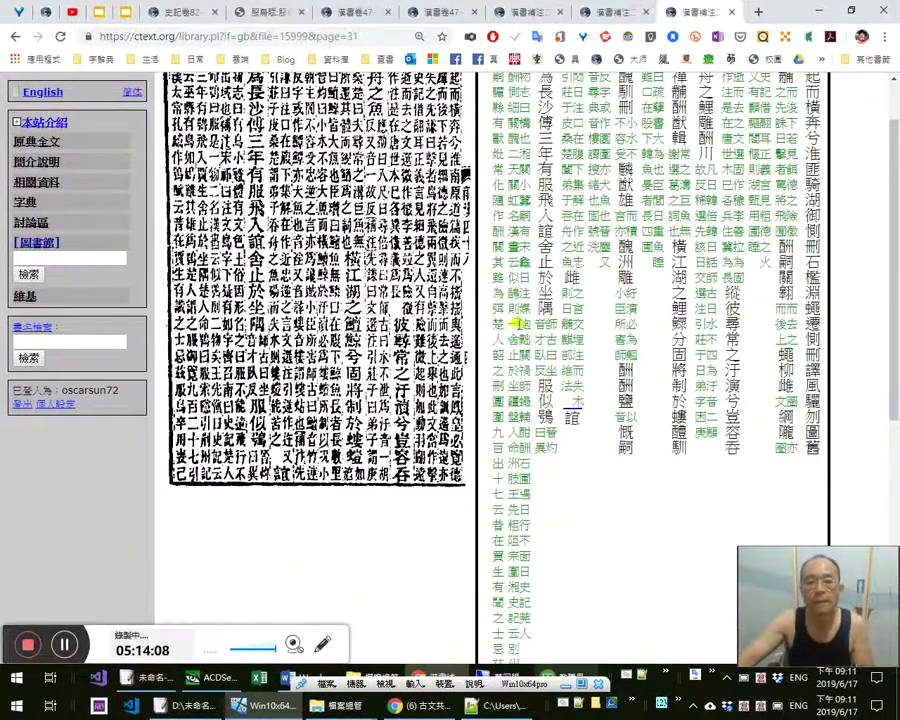
scroll(458, 128, up, 1)
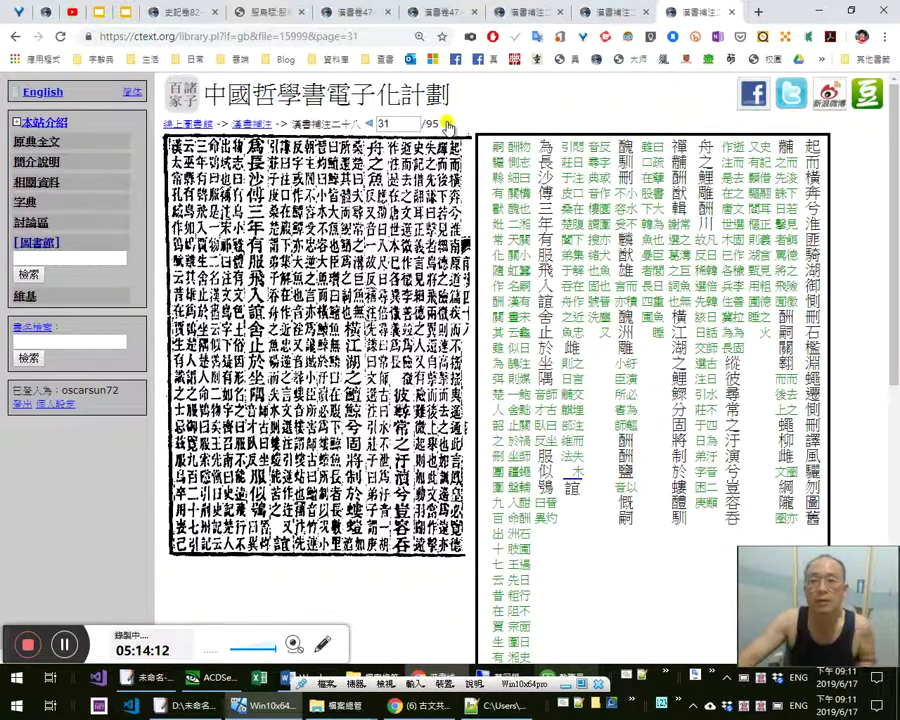
click(447, 123)
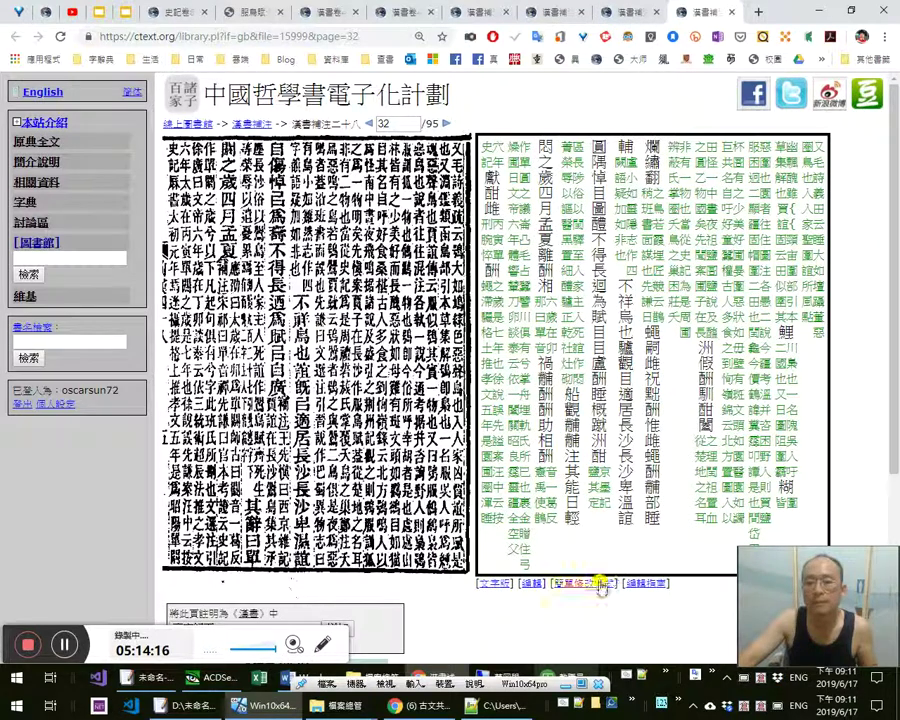
click(600, 585)
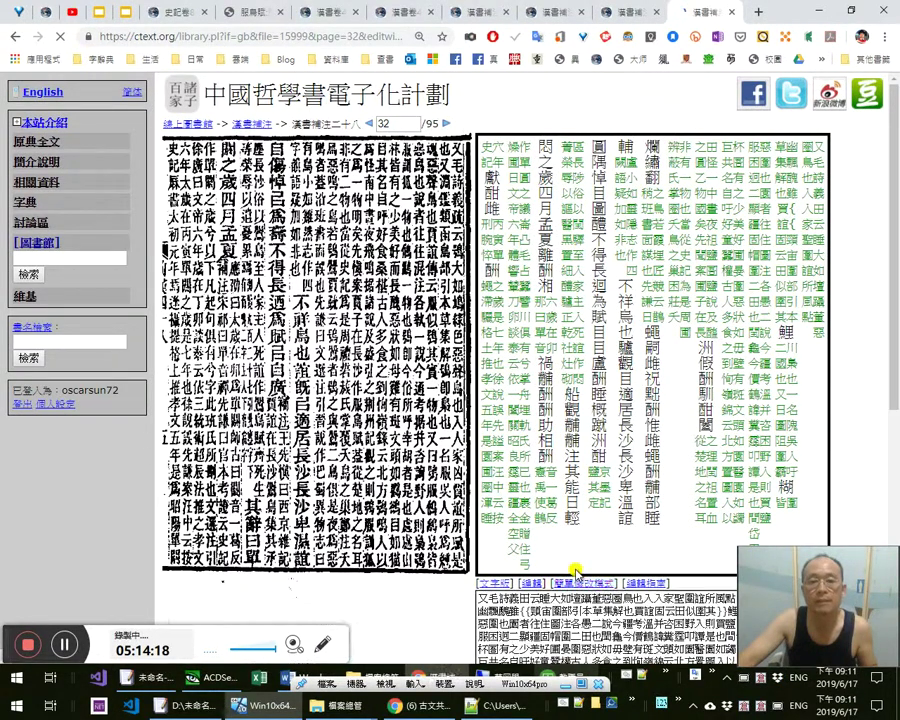
scroll(350, 330, up, 5)
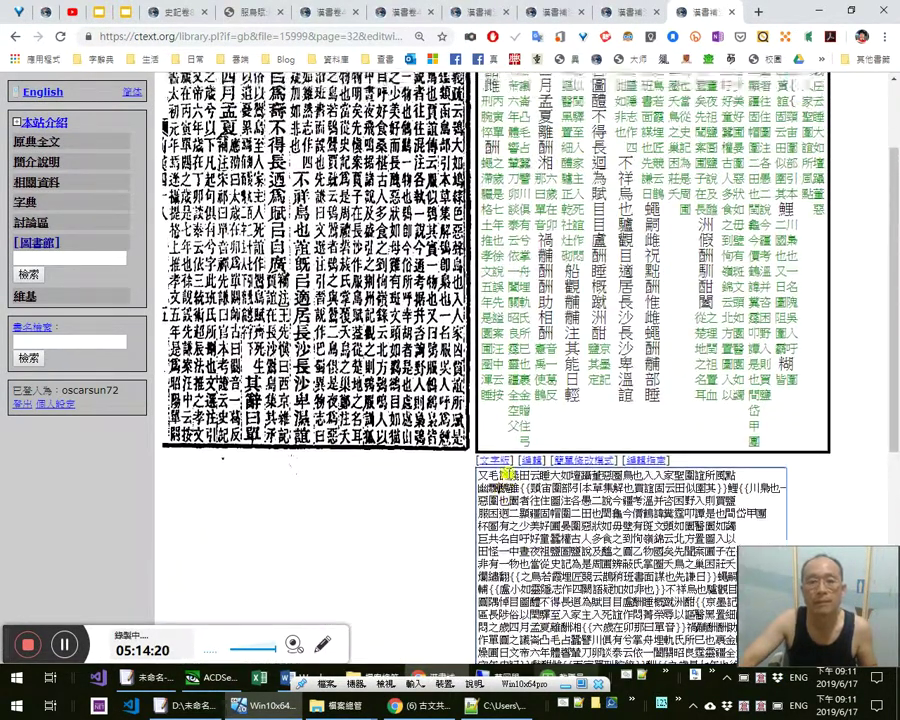
scroll(346, 342, up, 1)
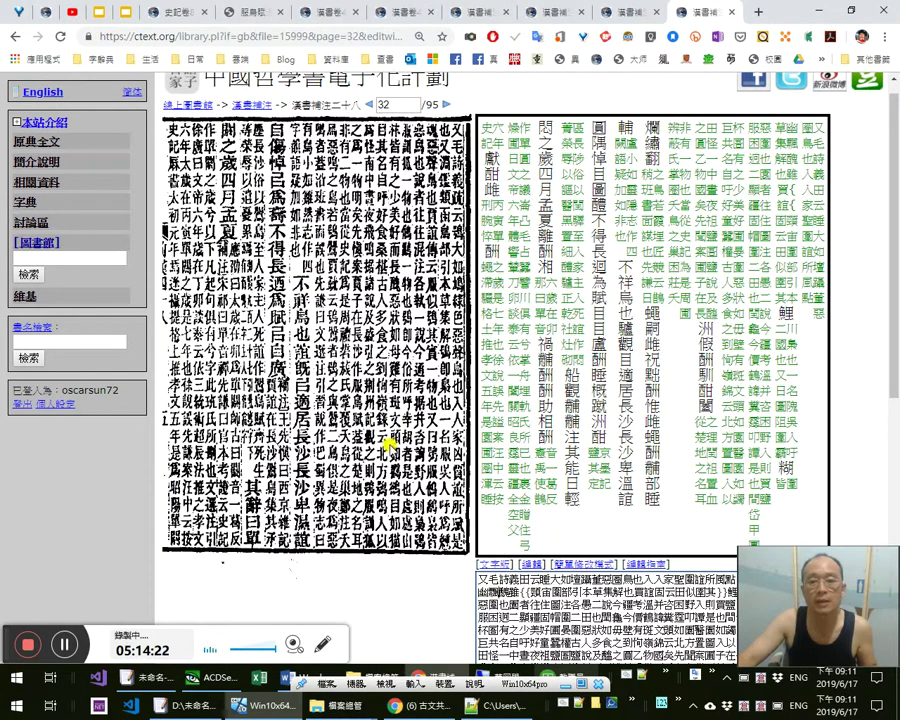
Cut the whole page 32 text from the edit box and paste it into the empty EmEditor document
scroll(388, 445, down, 1)
scroll(482, 484, down, 2)
key(ctrl+a)
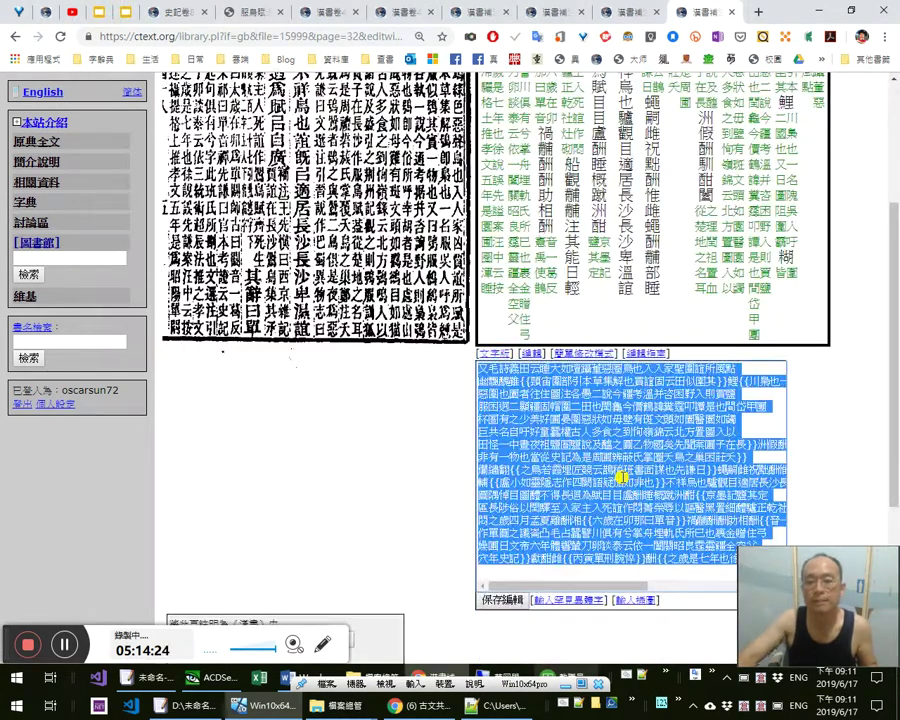
key(ctrl+x)
scroll(444, 412, up, 3)
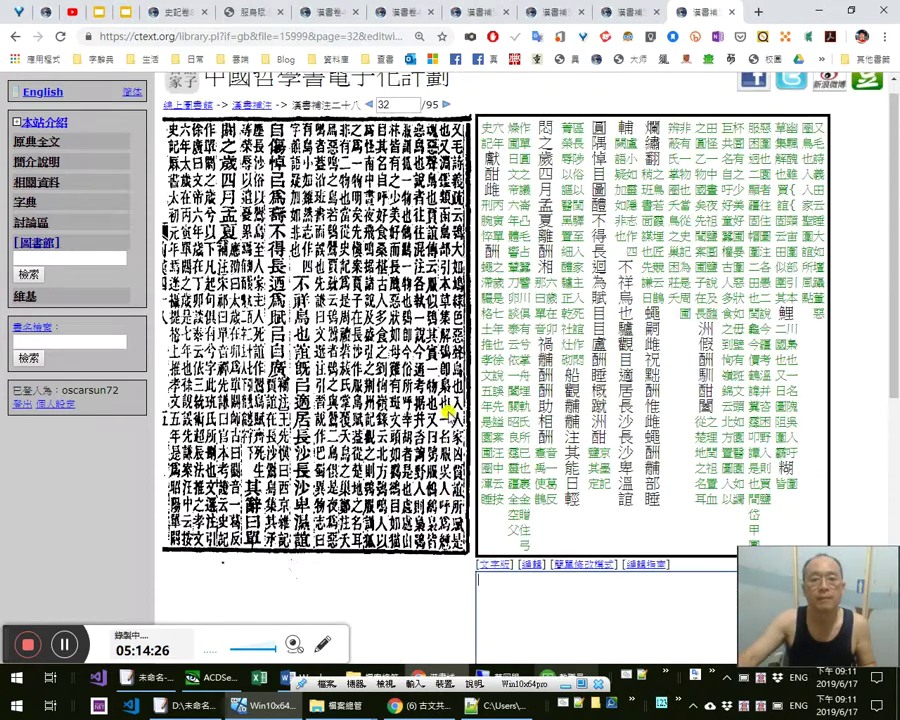
key(alt+Tab)
key(alt+Tab)
key(ctrl+v)
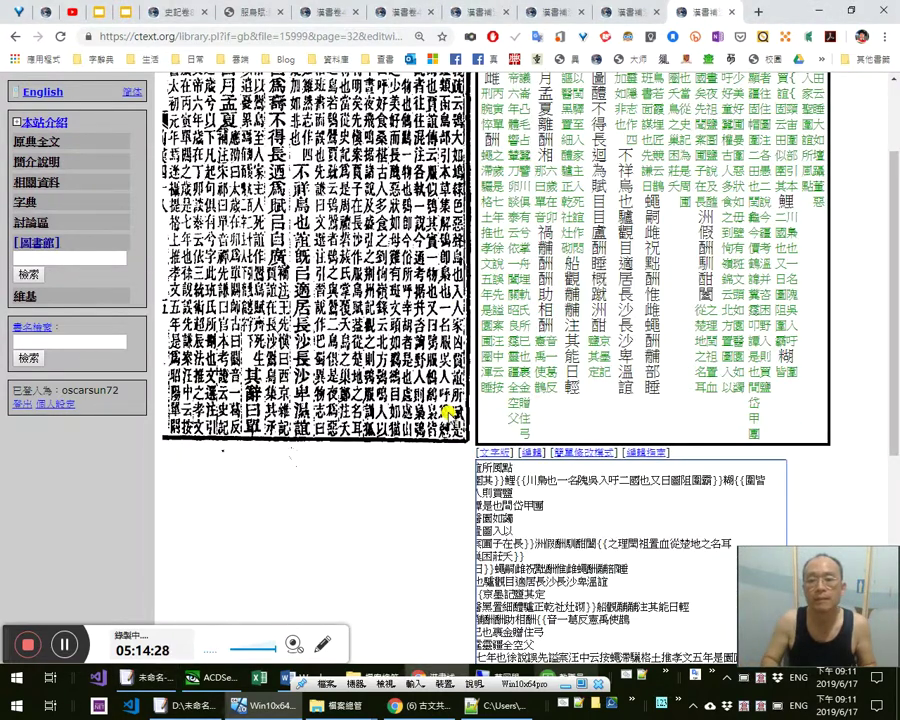
key(ctrl+z)
key(alt+Tab)
key(ctrl+v)
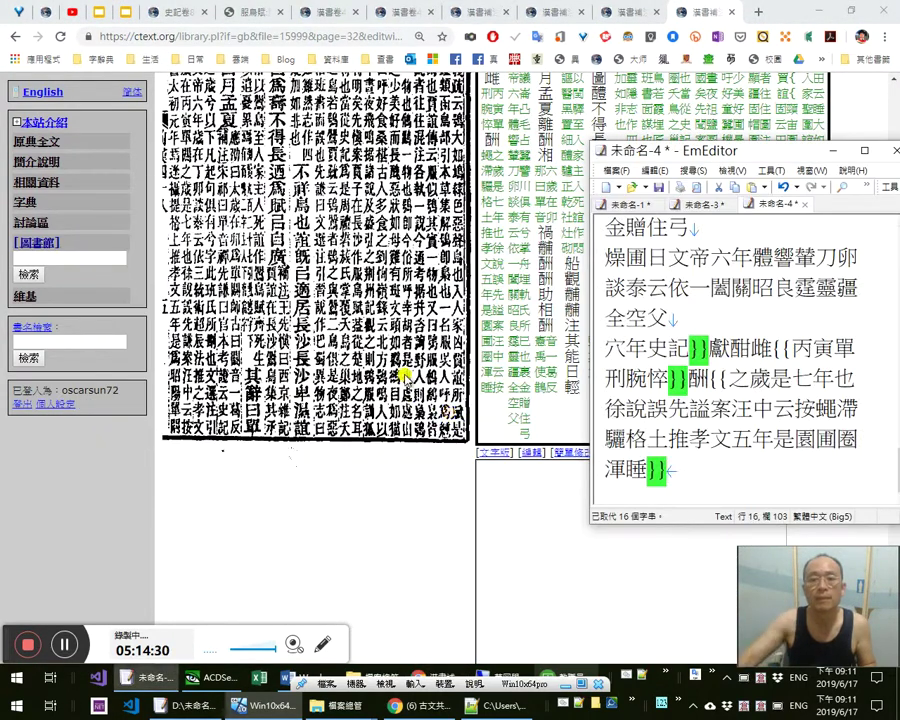
Search the page 32 text from its beginning for 不祥
key(alt+Tab)
scroll(458, 394, up, 2)
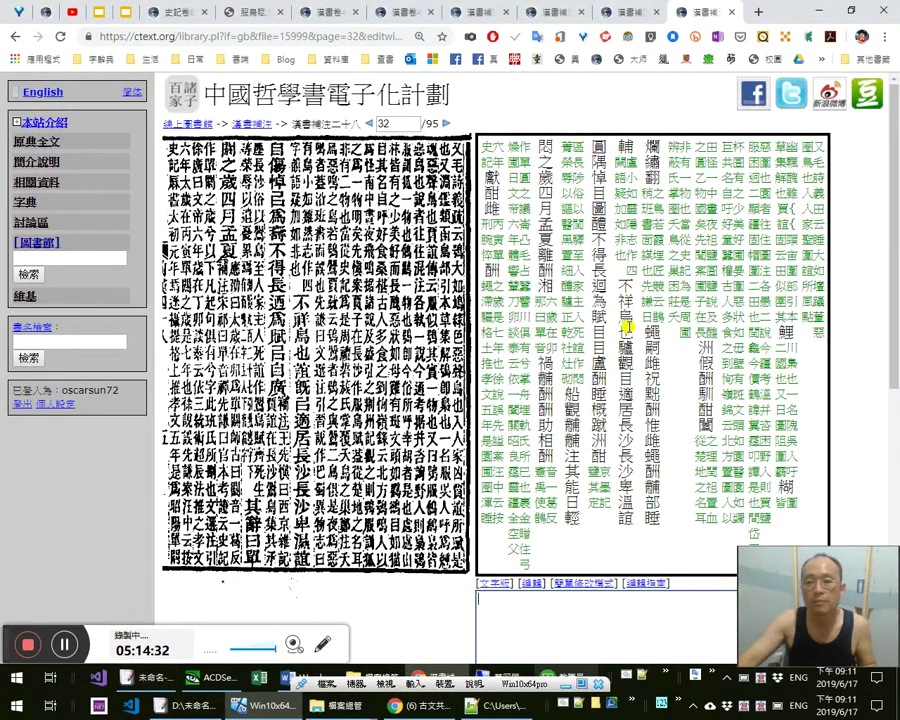
key(alt+Tab)
key(ctrl+Home)
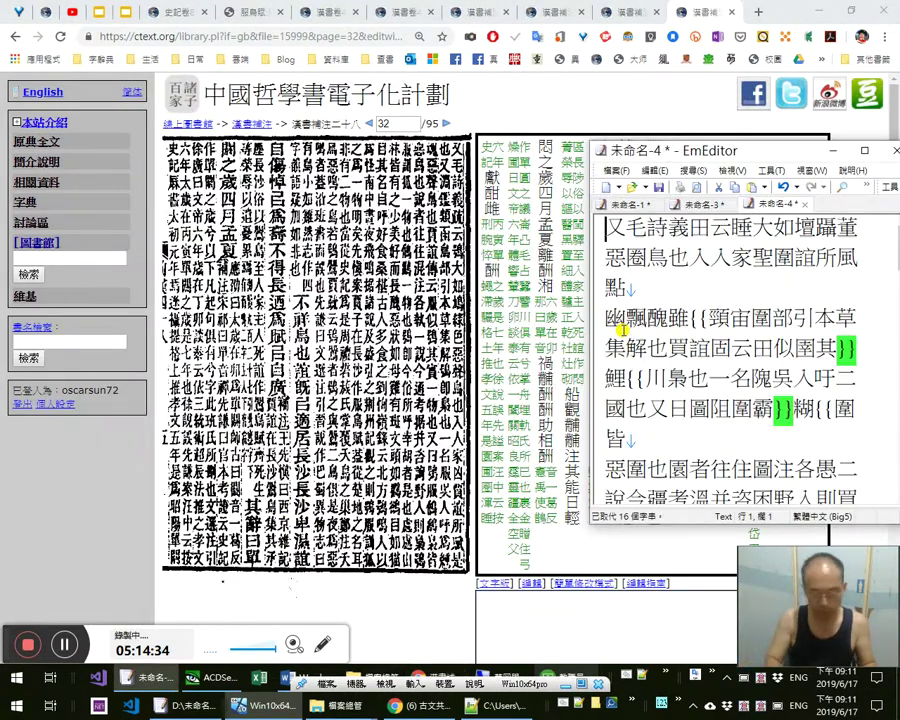
key(ctrl+h)
text(mf)
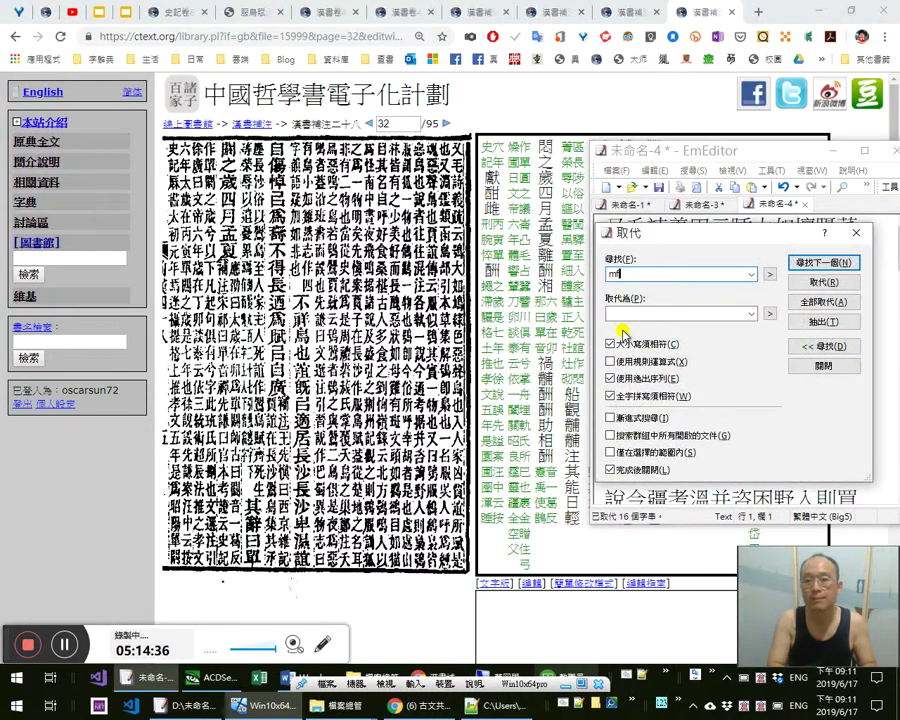
text(不祥)
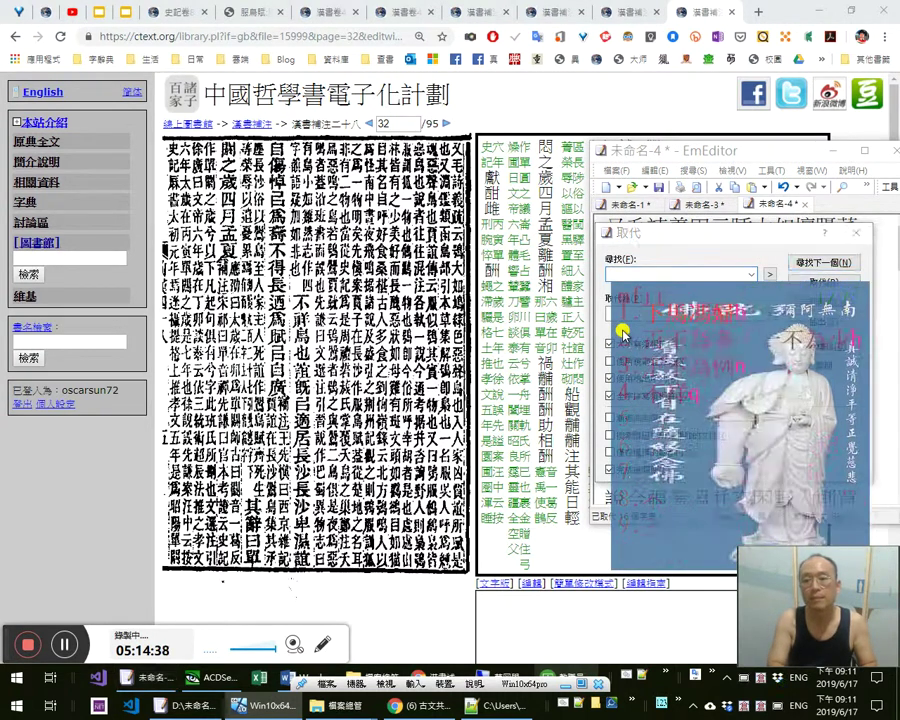
key(Return)
key(Return)
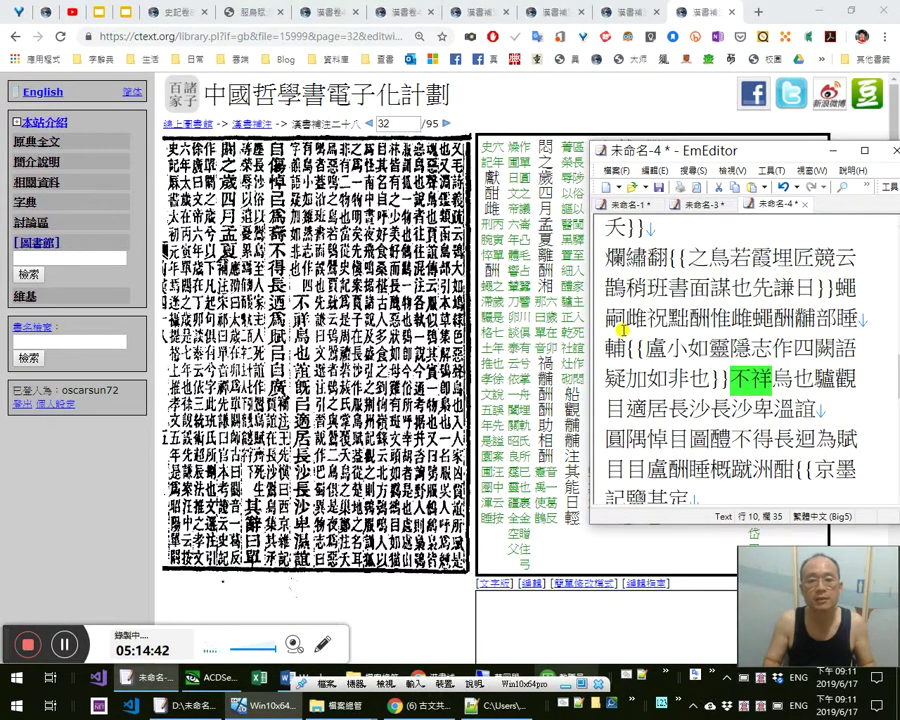
Delete every closing and opening curly brace in the text before 不祥, keeping the double closing braces directly in front of it
key(ctrl+a)
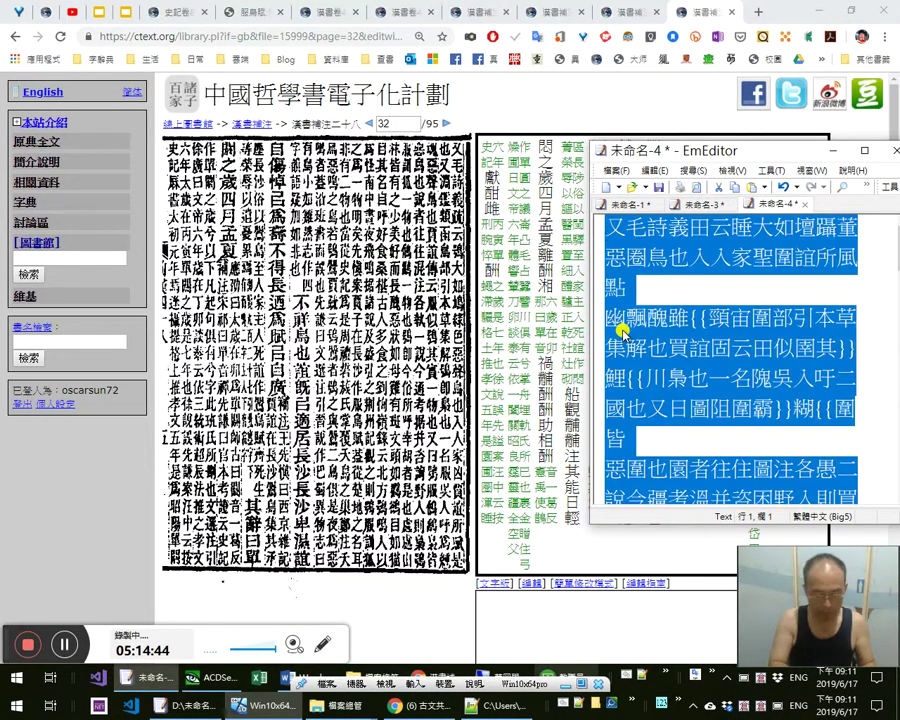
key(ctrl+h)
key(Return)
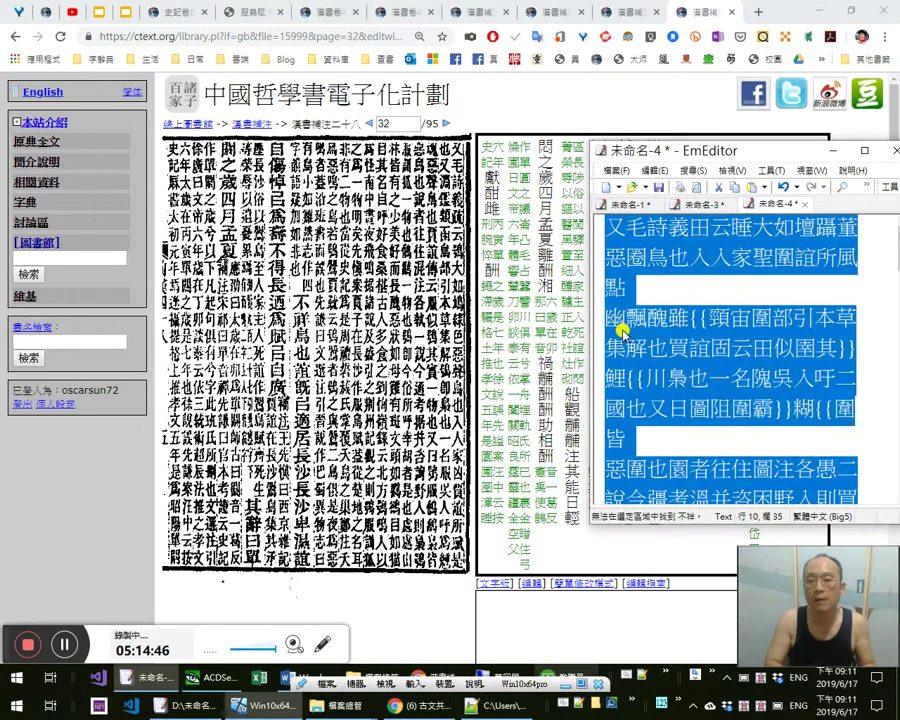
key(ctrl+h)
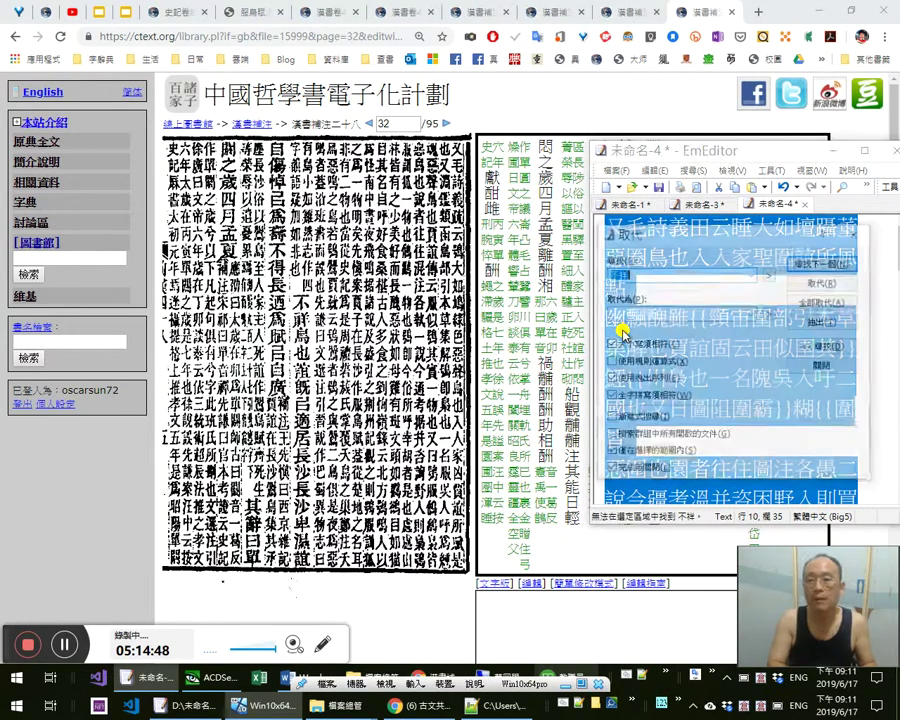
text())
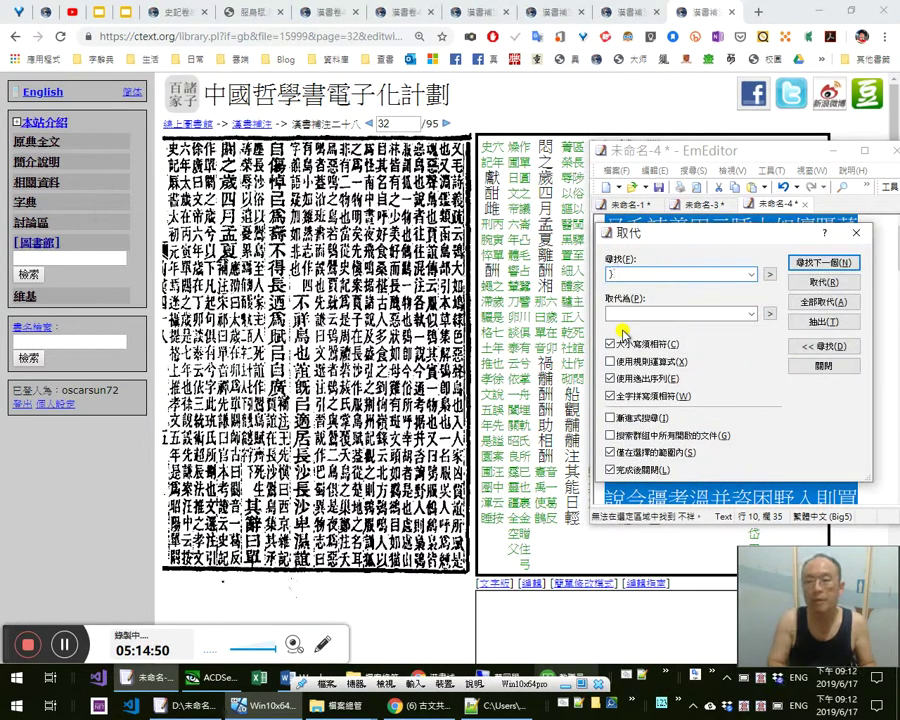
key(alt+a)
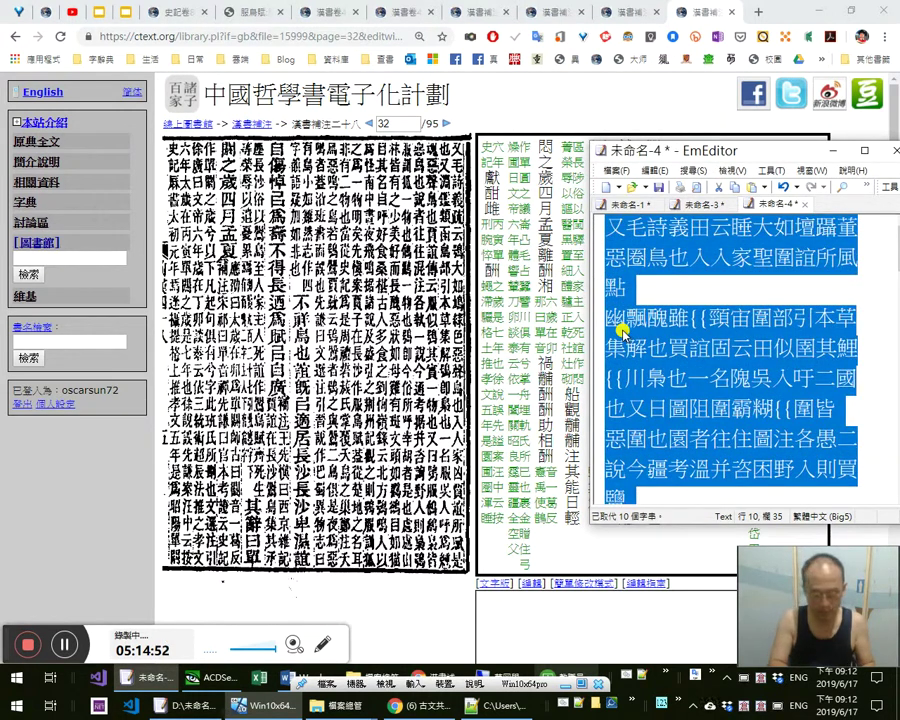
key(ctrl+h)
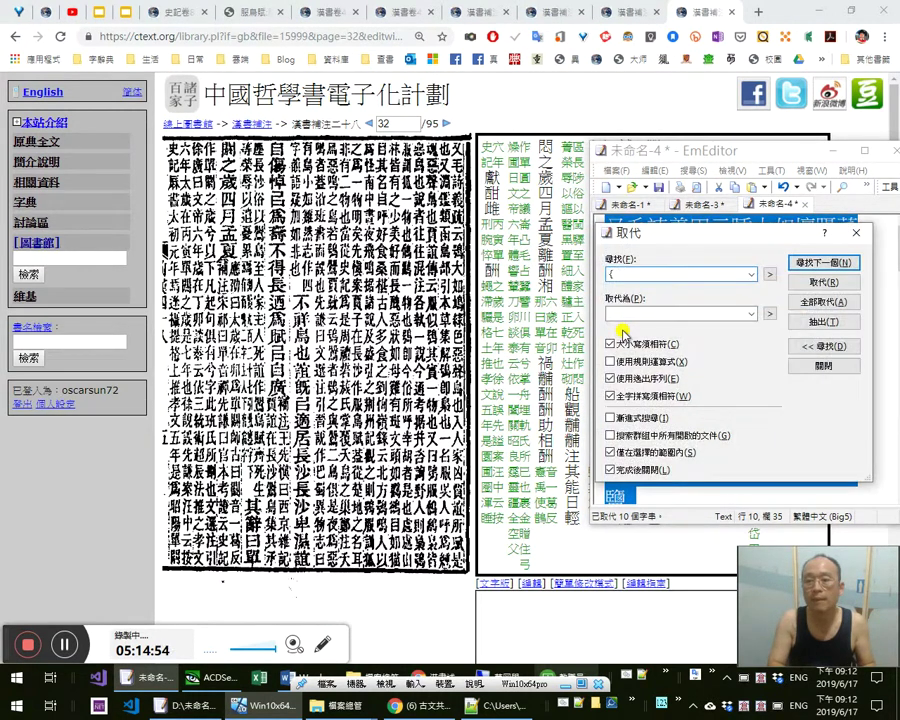
key(alt+a)
Correct the text after the closing braces to 不祥鳥也。誼既, replacing 烏 with 鳥 and the garbled 驢 with 誼既
key(Right)
key(Right)
key(Right)
key(Right)
key(Right)
key(Right)
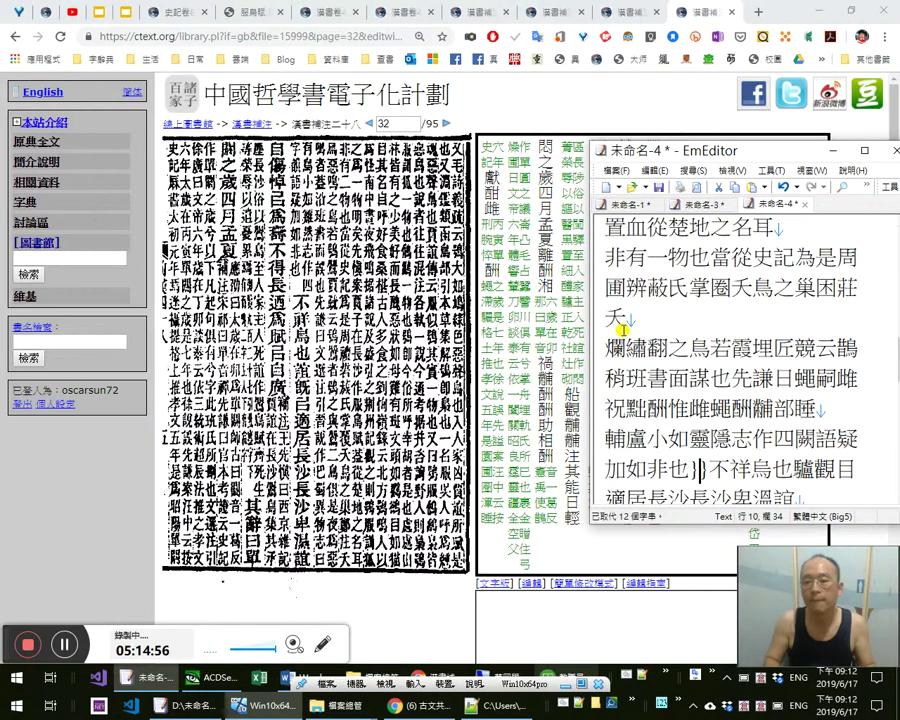
key(shift+Left)
text(鳥也)
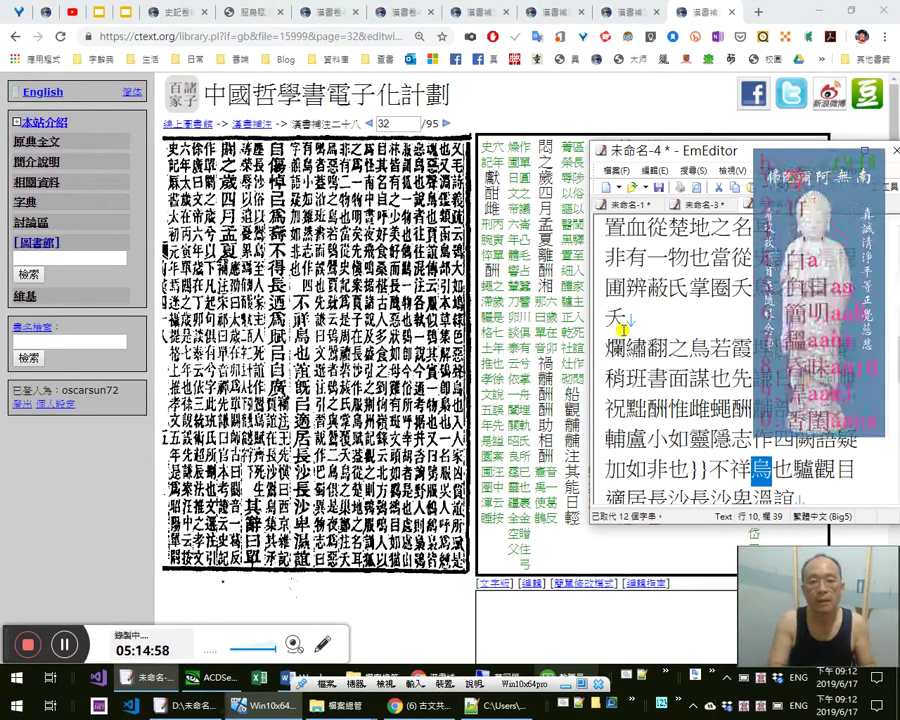
text(。)
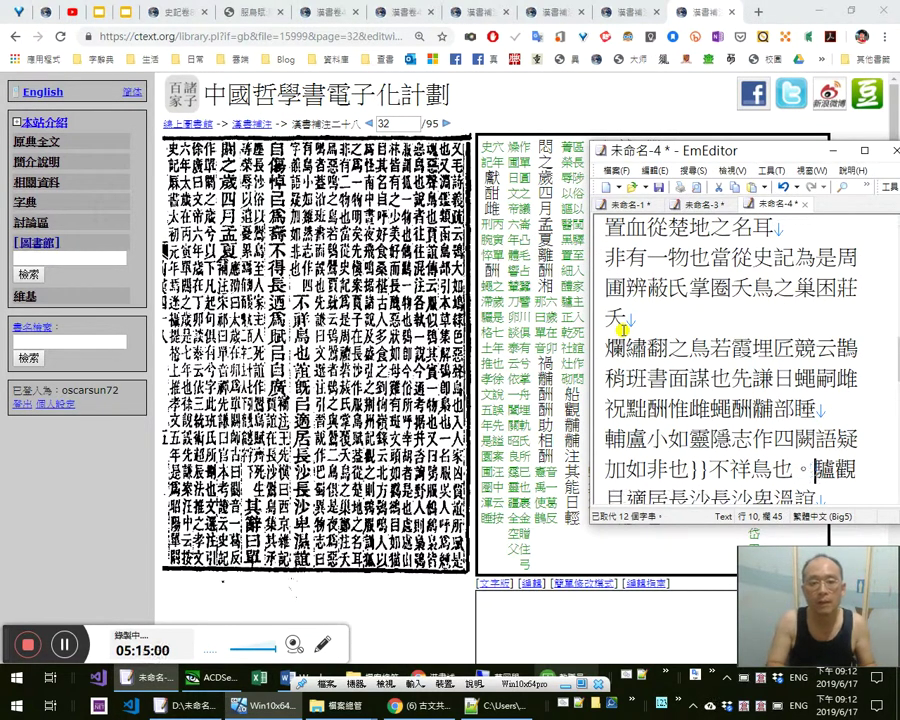
text(誼既)
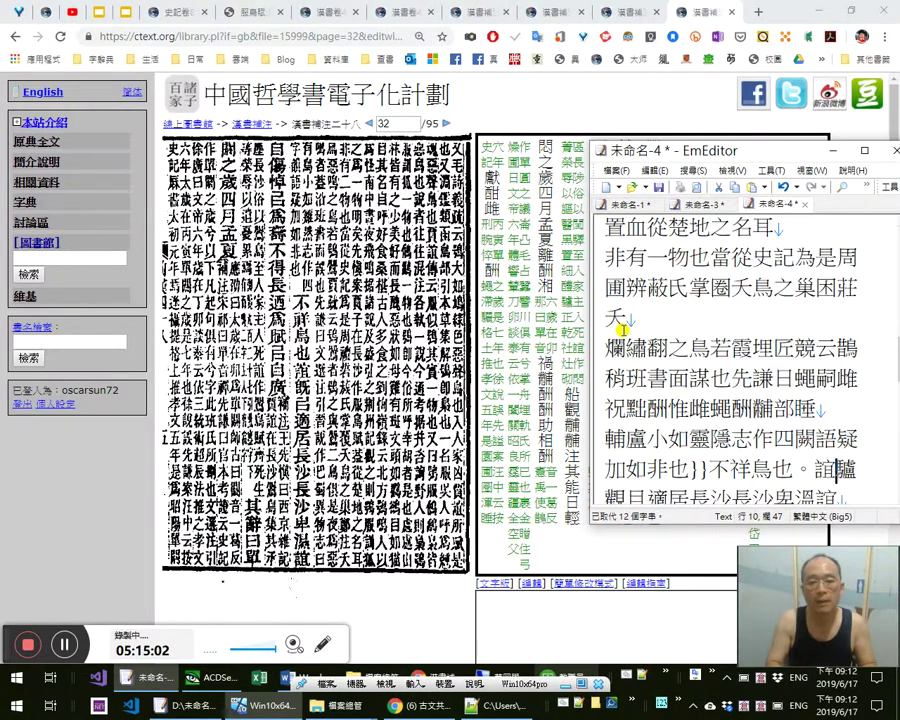
key(Delete)
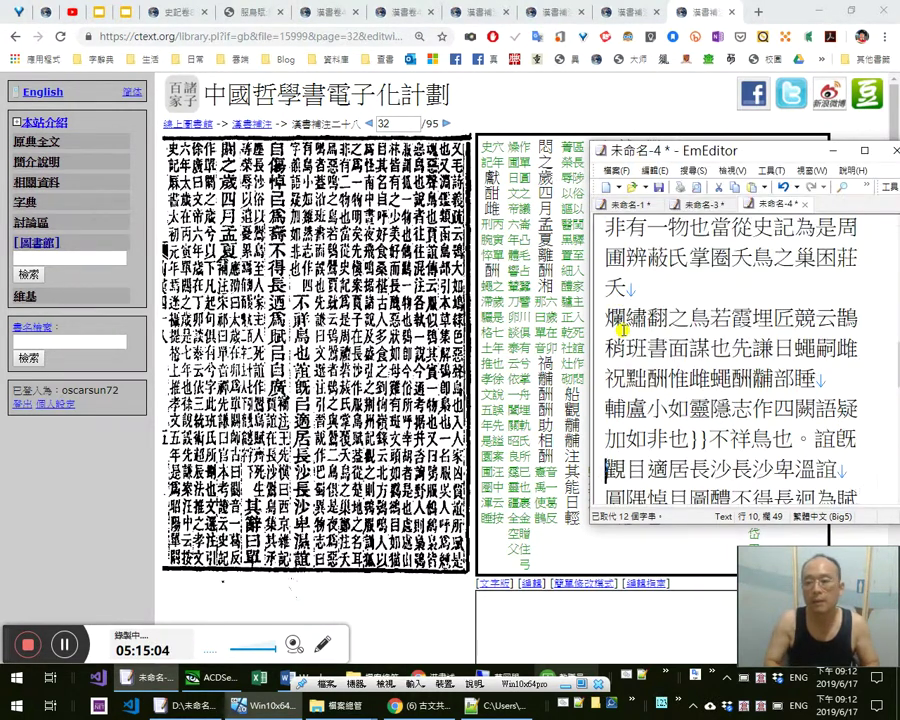
Replace the garbled 觀目 after 誼既 with 㠯 so the clause reads 㠯適居長沙
text(rr)
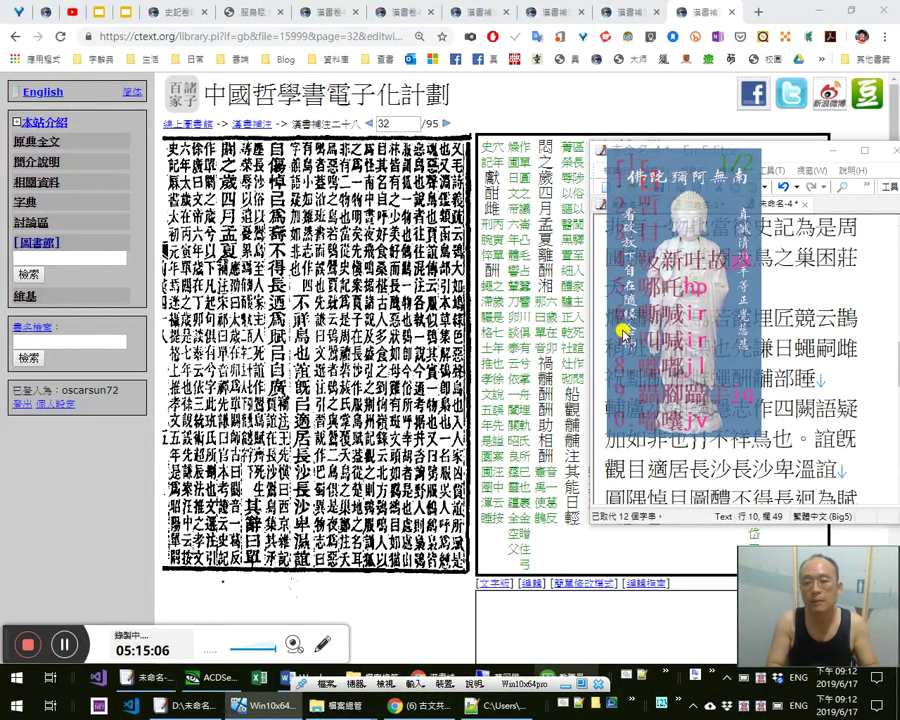
text(㠯)
key(shift+Left)
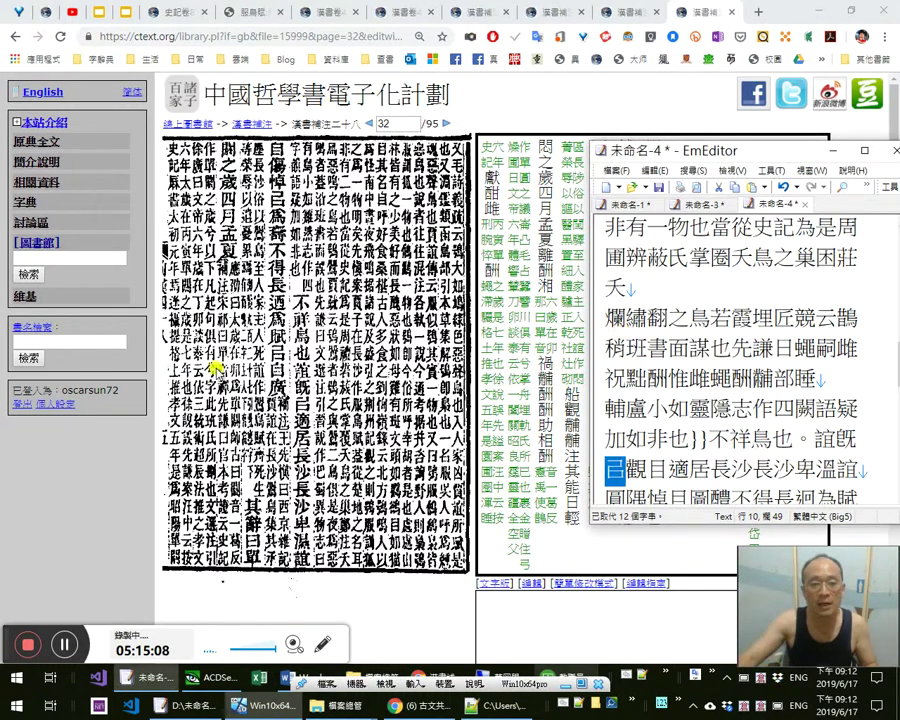
click(288, 345)
key(alt+Tab)
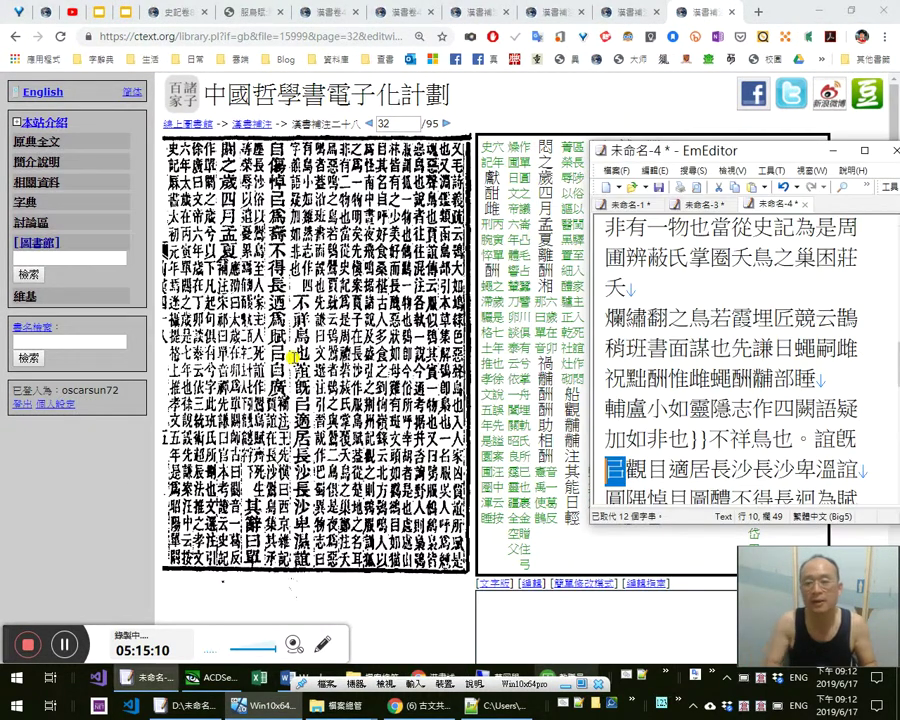
key(Delete)
text(自廣)
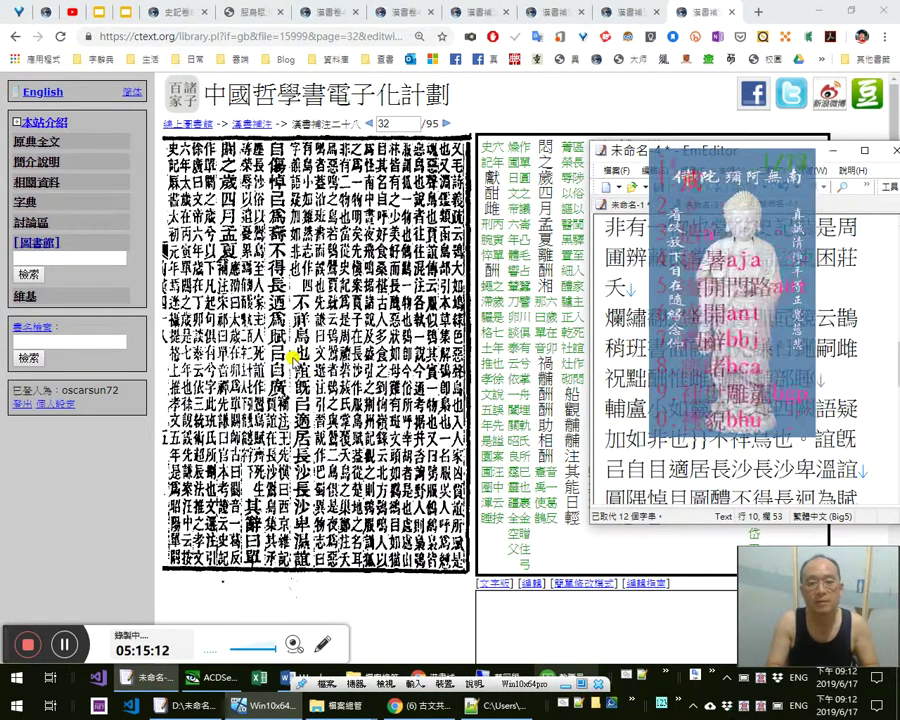
key(shift+Left)
key(shift+Left)
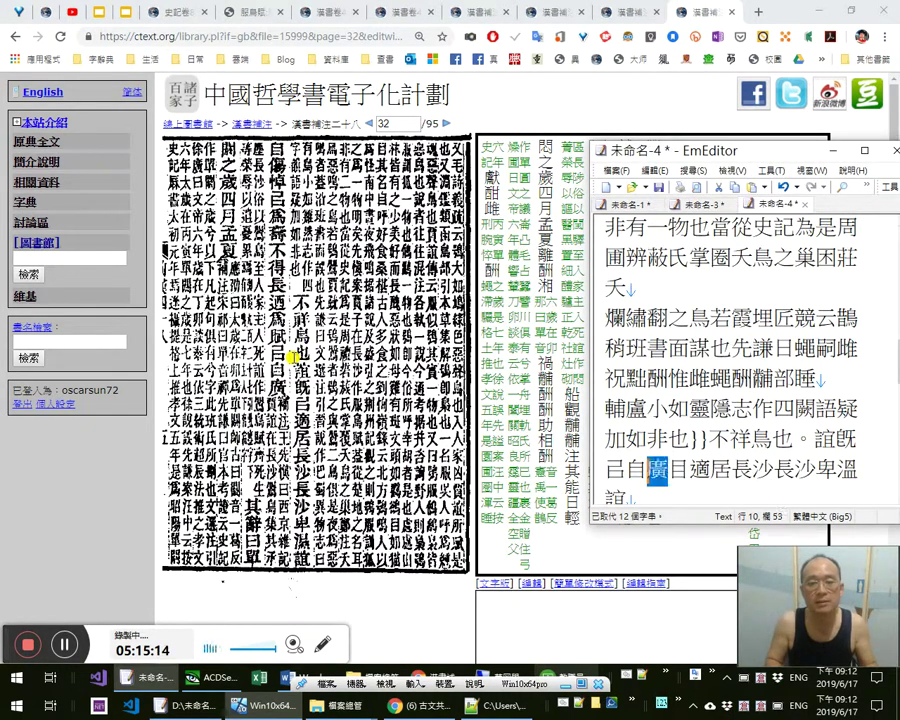
text(適居)
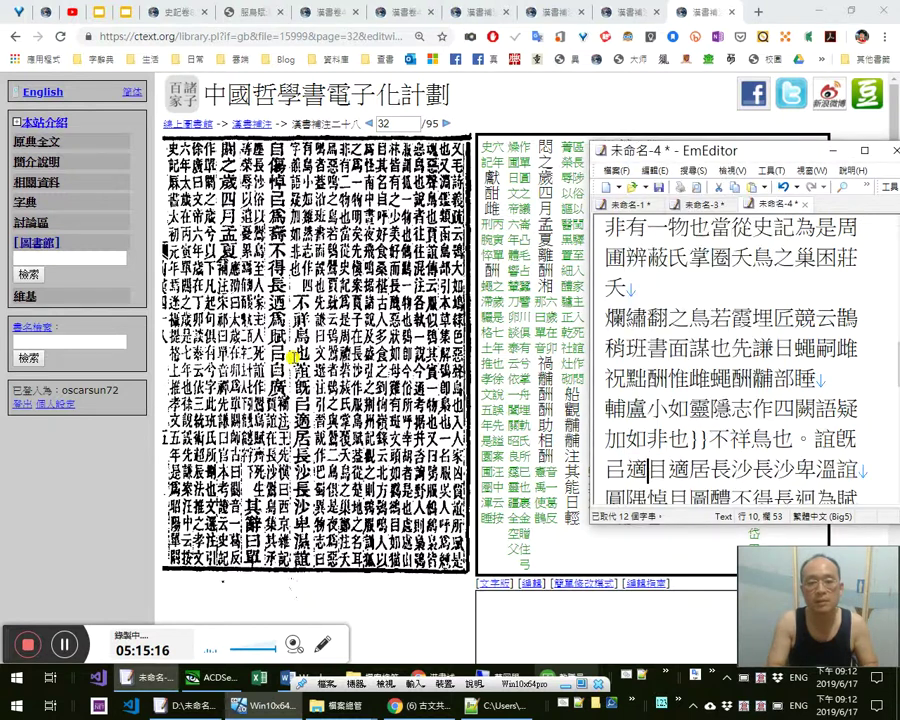
key(Delete)
key(Delete)
key(Delete)
Punctuate the next words as 長沙，長沙卑濕， replacing the wrong 溫 with 濕
key(Right)
key(Right)
text(，)
key(Right)
key(Right)
key(Right)
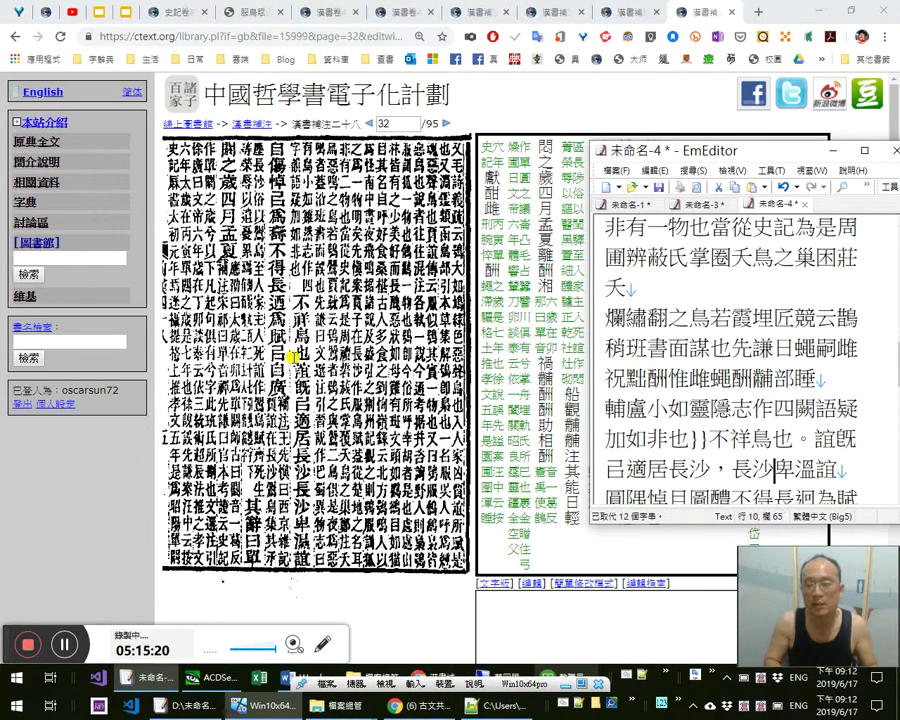
key(shift+Right)
text(濕，)
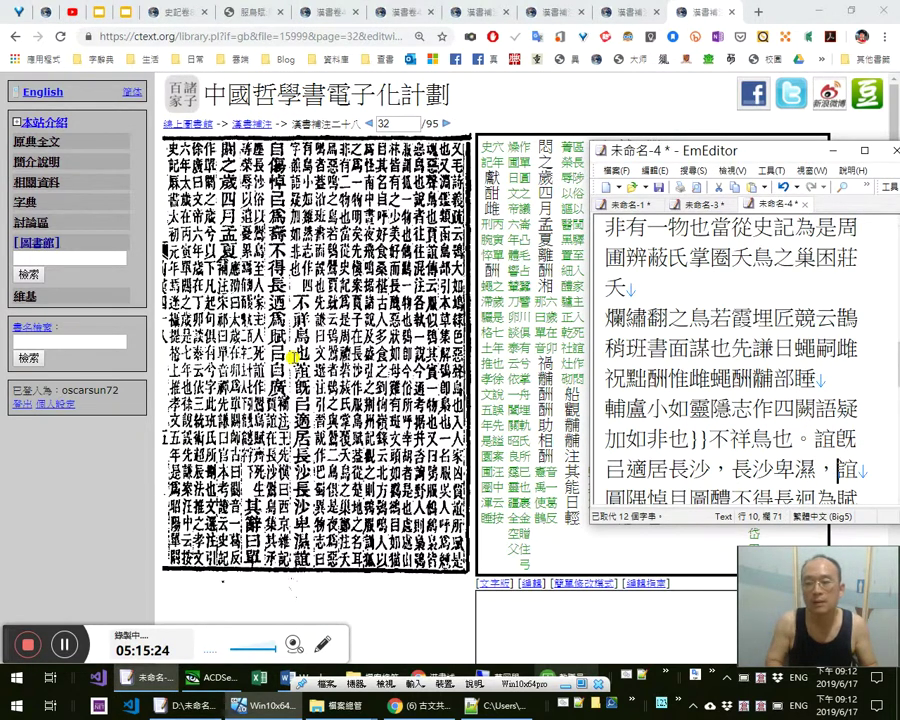
Correct 圓隅悼 at the start of the line following 誼 to 自傷悼 and add a comma behind it
key(Right)
key(Right)
key(Right)
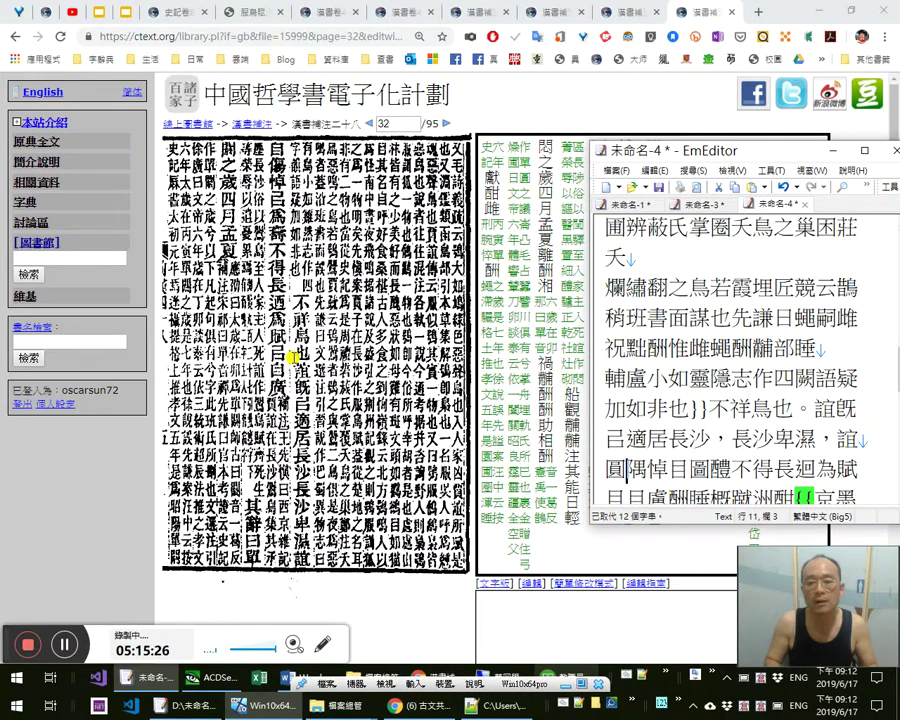
key(BackSpace)
text(自傷)
key(Delete)
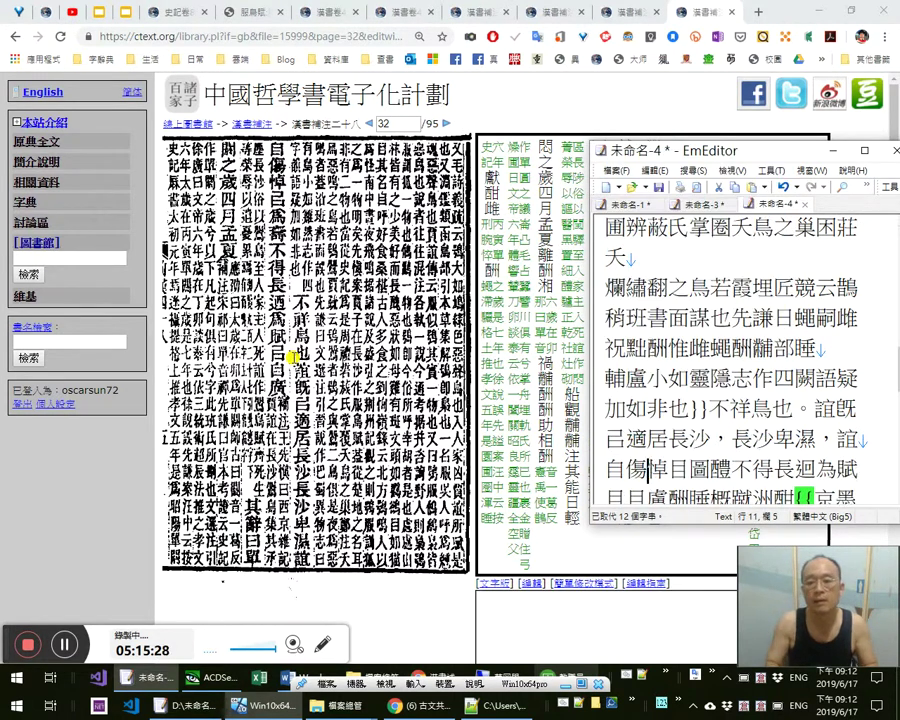
text(，)
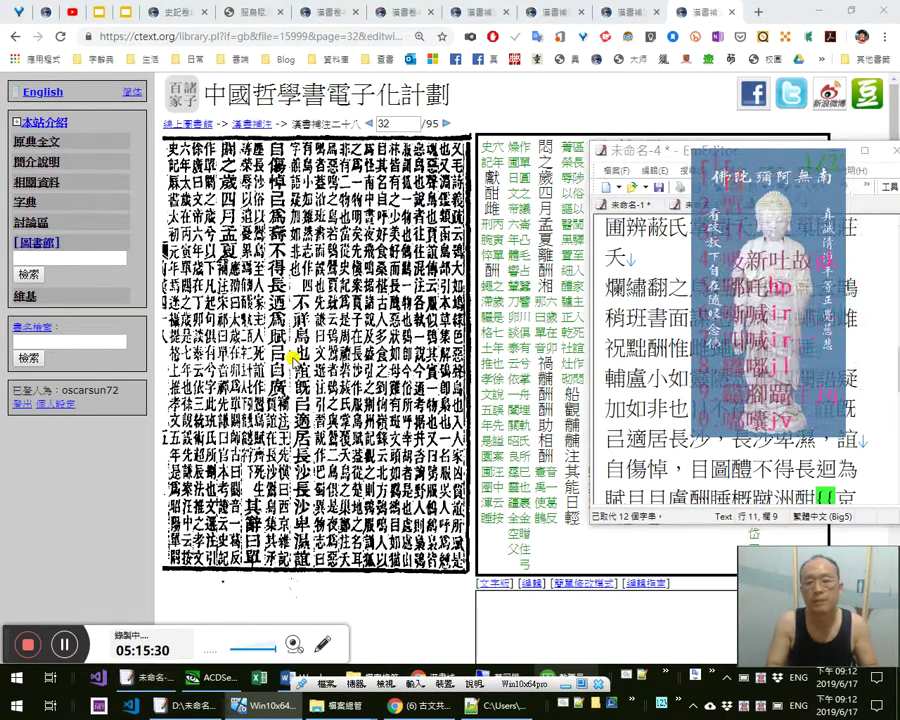
Replace the garbled 目圖醴 after 自傷悼 so the clause reads 㠯為壽不得長 and close it with a comma
text(㠯)
key(shift+Right)
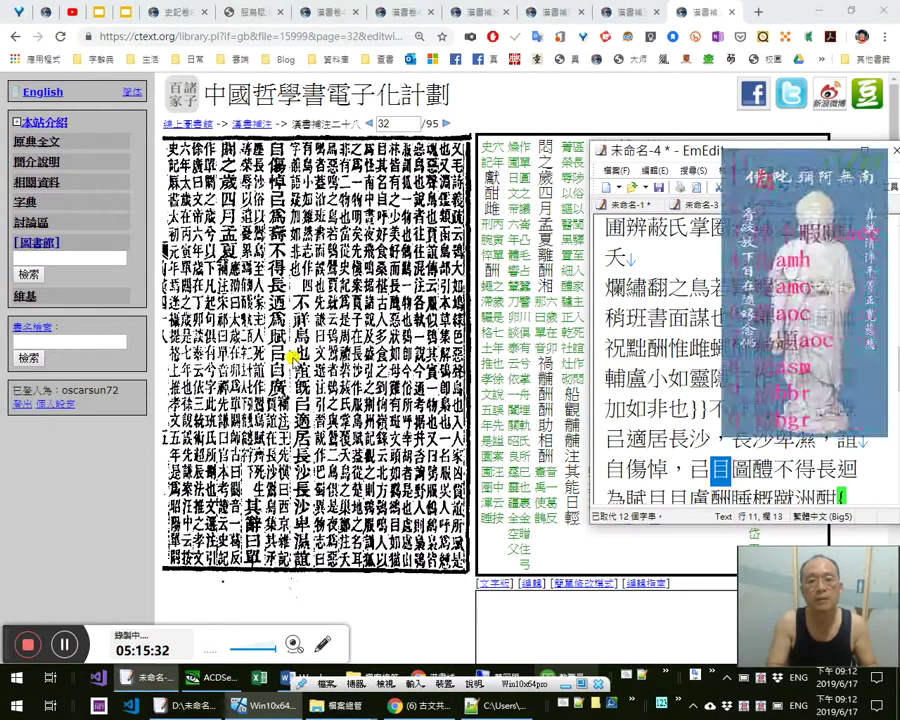
text(為壽)
key(Delete)
key(Delete)
text(不得)
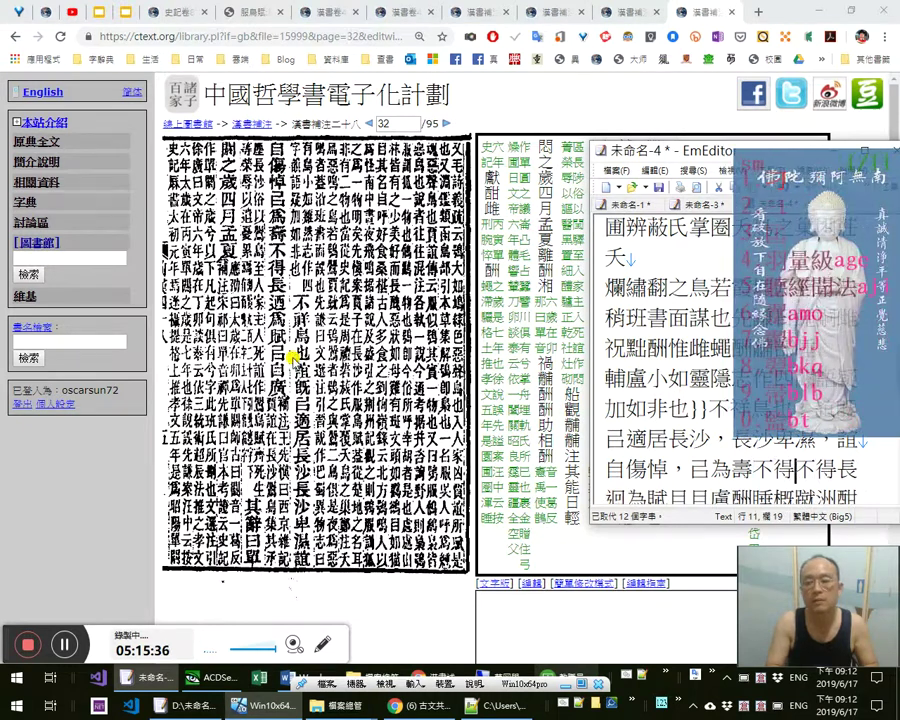
text(長)
key(Delete)
key(Delete)
key(Delete)
text(，)
Correct the clause after 不得長 to 迺為賦㠯自廣。 and delete the garbled 酬睡概蹴洲酣 in front of the opening braces
key(shift+Right)
text(ymc)
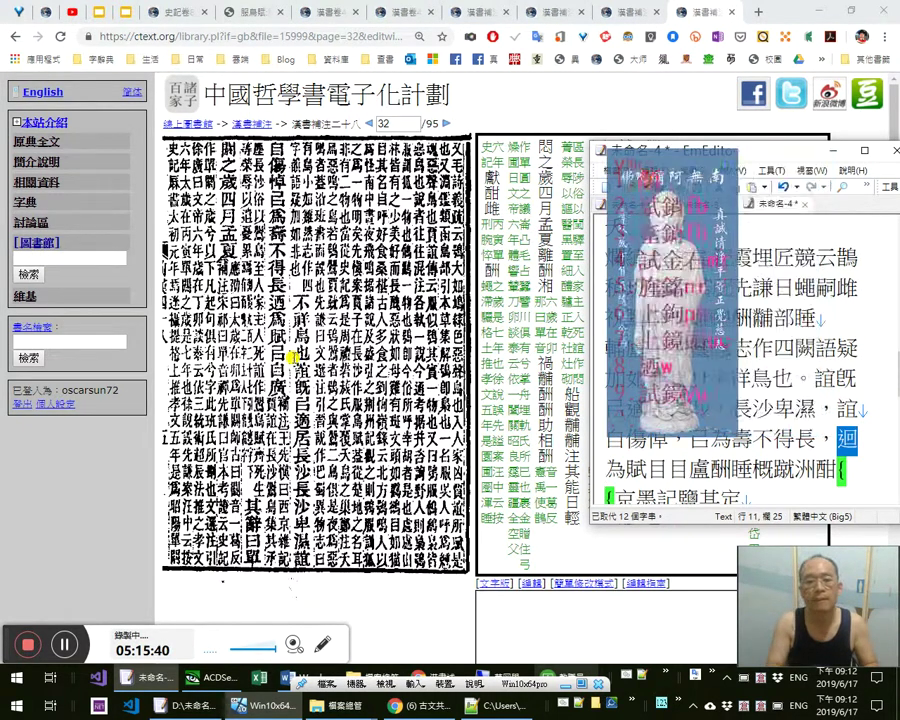
text(迺)
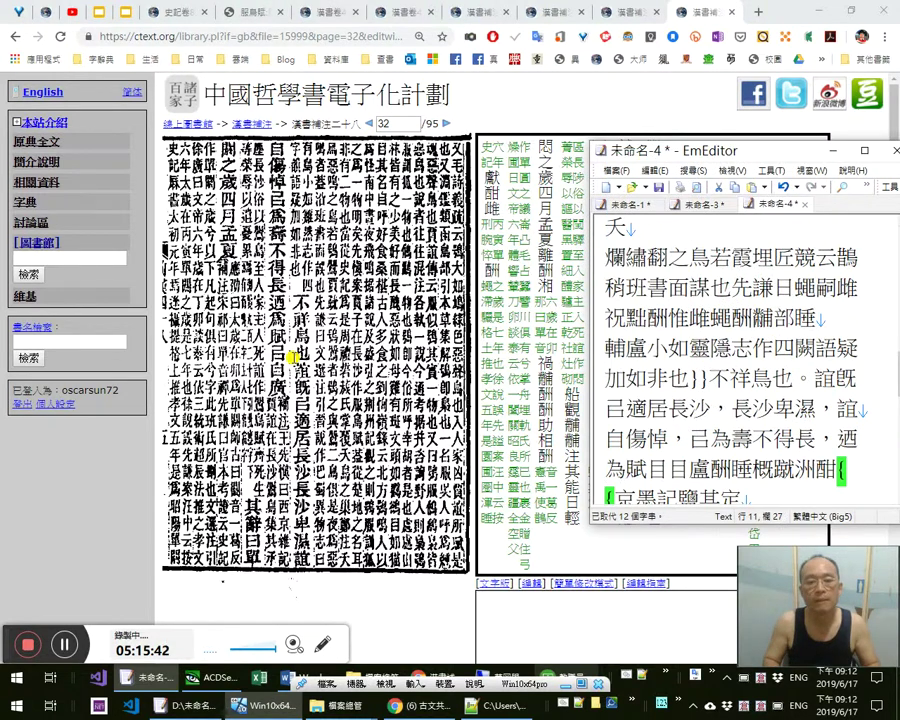
key(shift+Right)
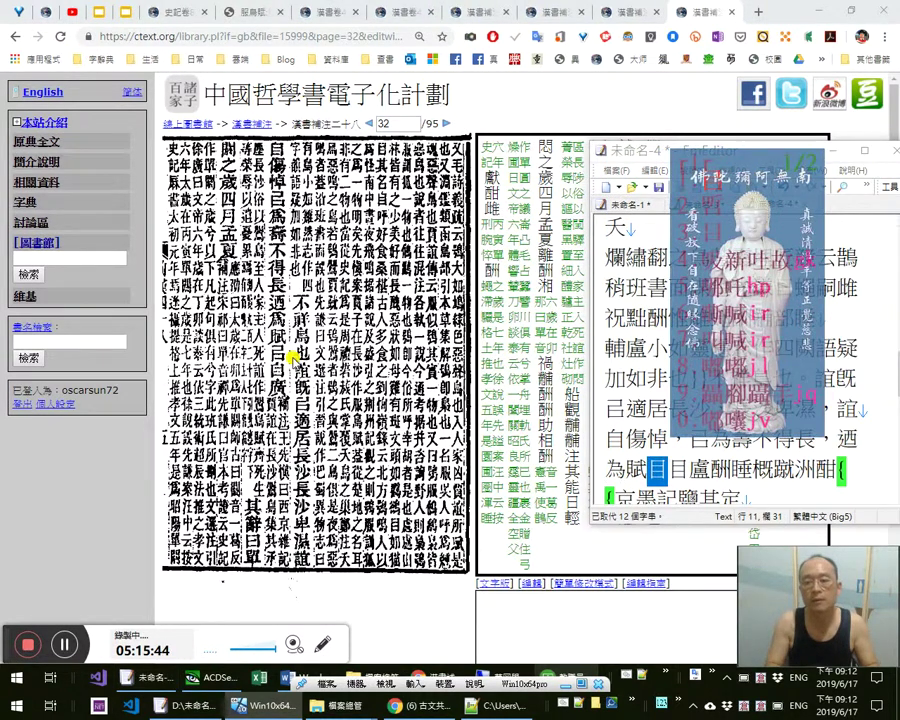
text(已)
key(Right)
text(自廣)
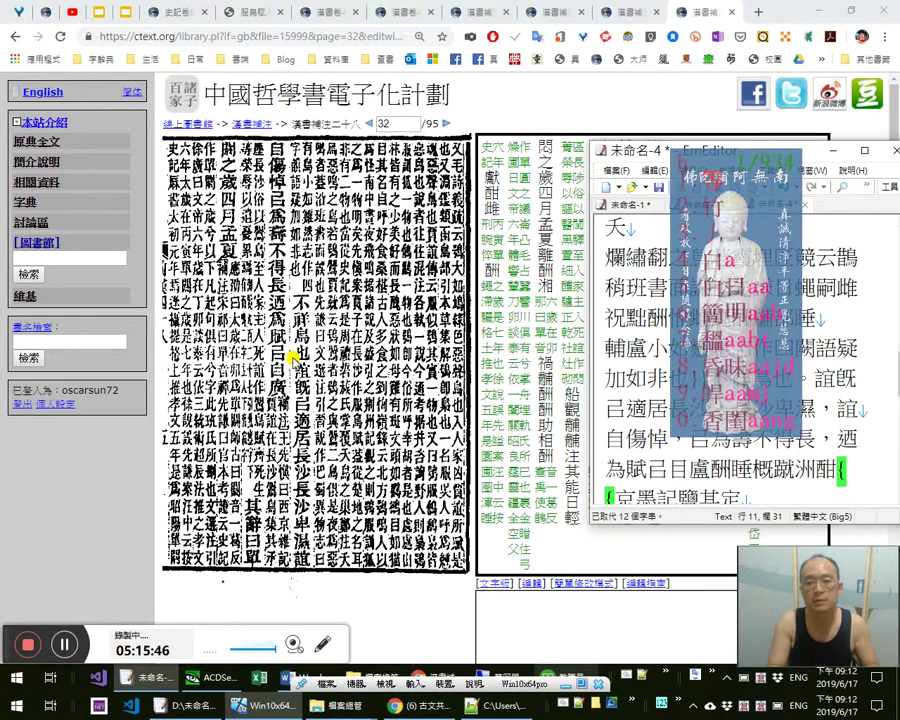
key(Delete)
key(Delete)
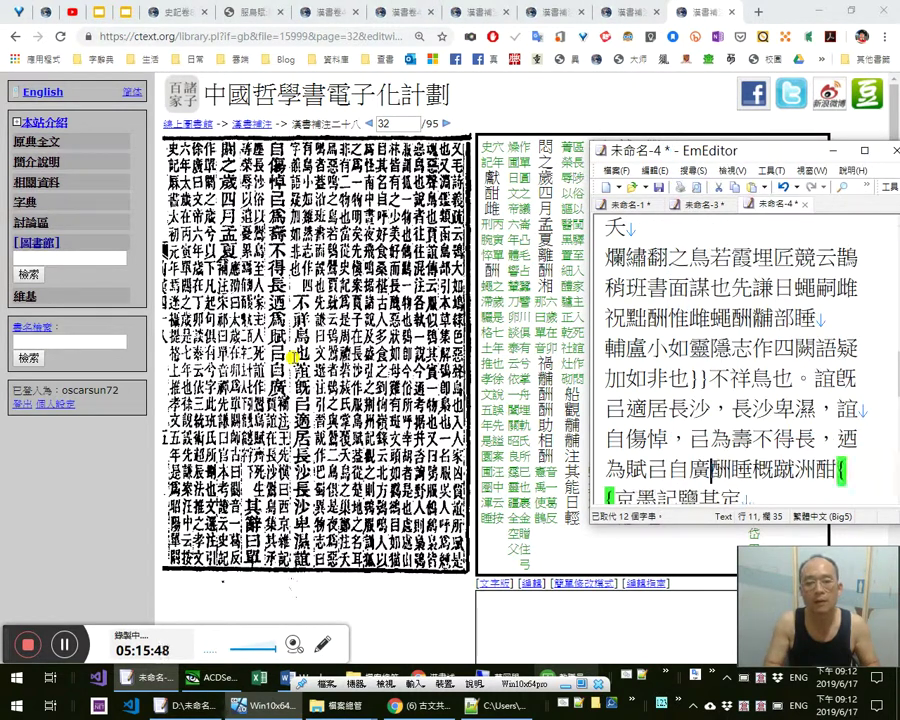
text(。)
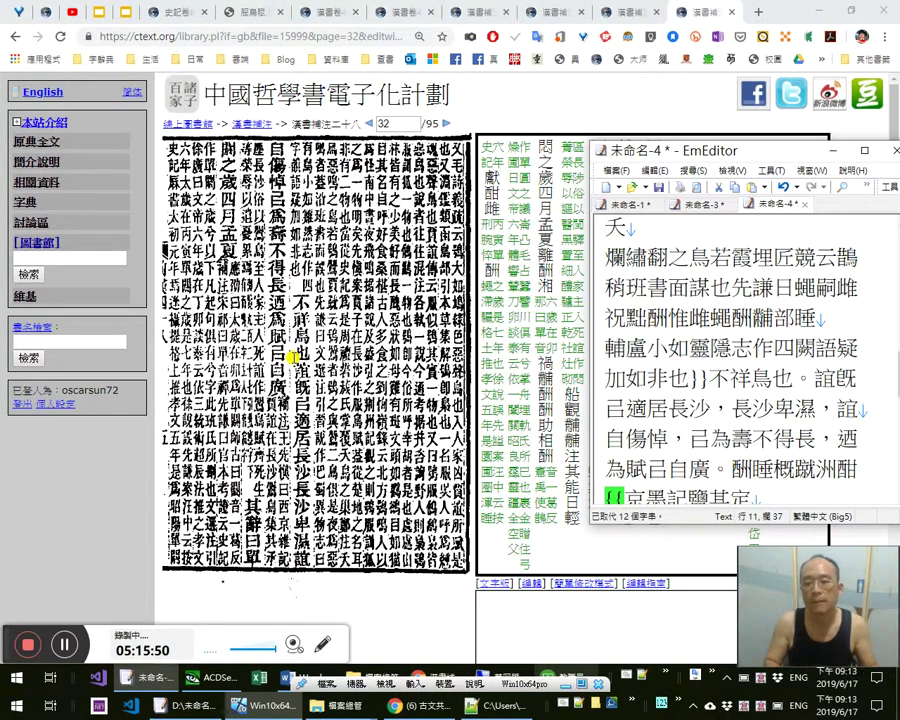
key(shift+End)
key(Delete)
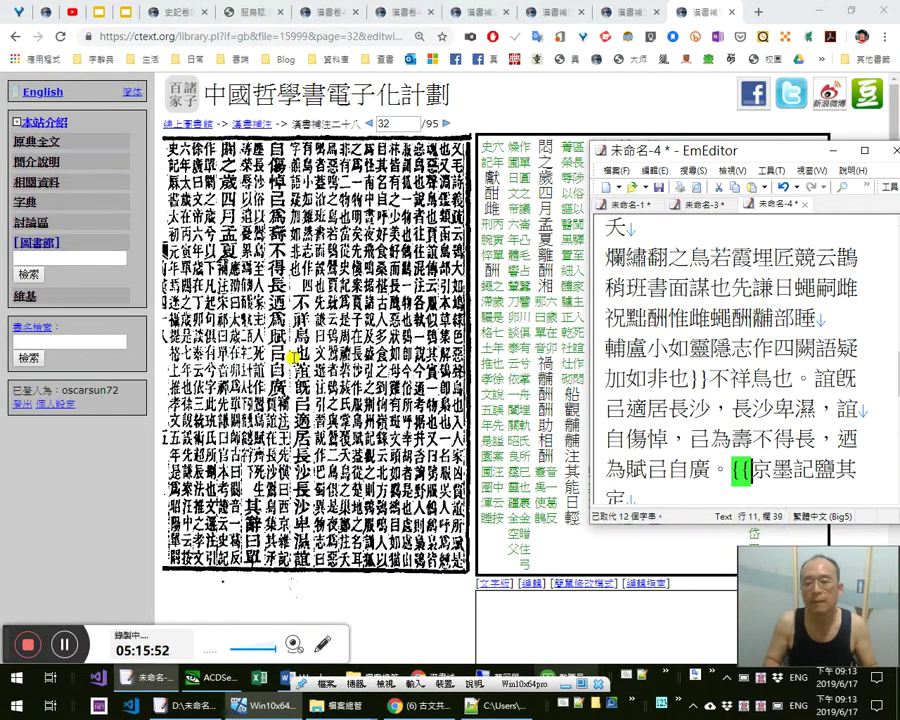
Move the double closing braces from in front of 船觀 to directly before 其能日輕
key(Down)
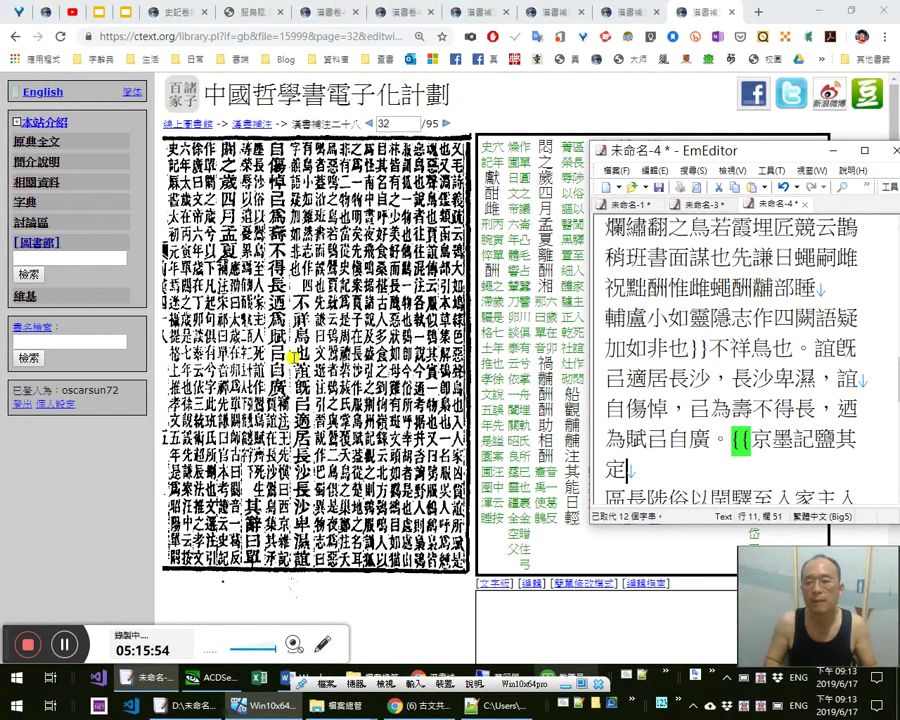
key(Down)
key(Down)
key(Down)
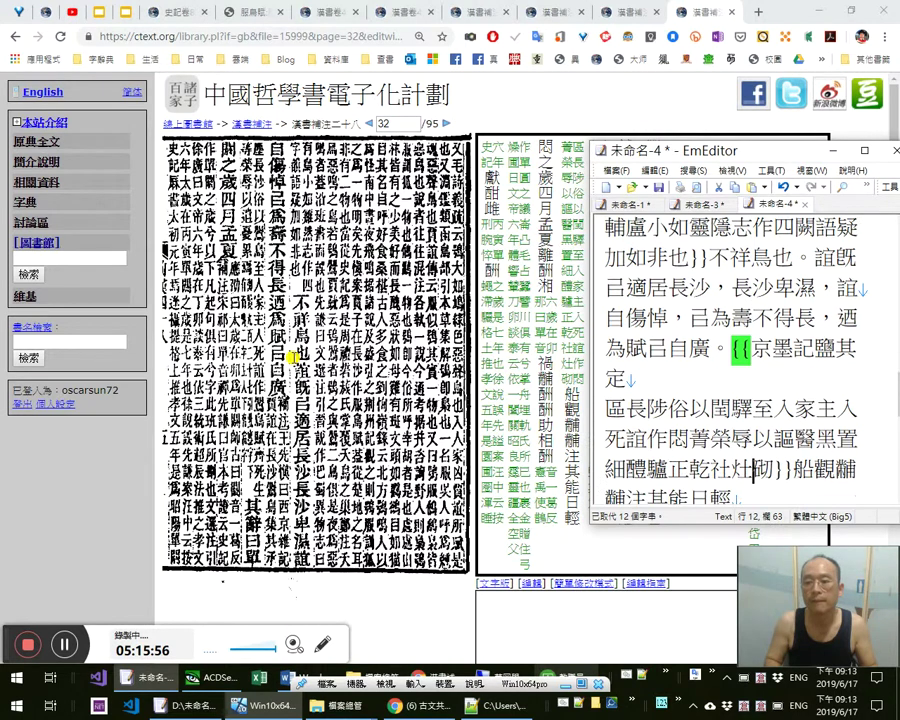
key(Down)
key(Down)
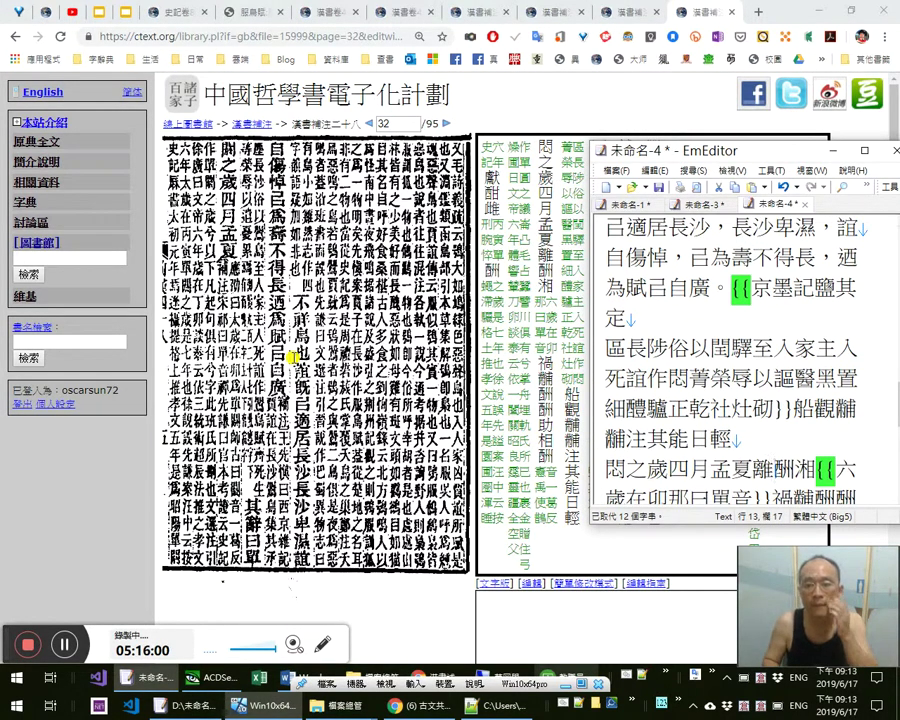
key(Up)
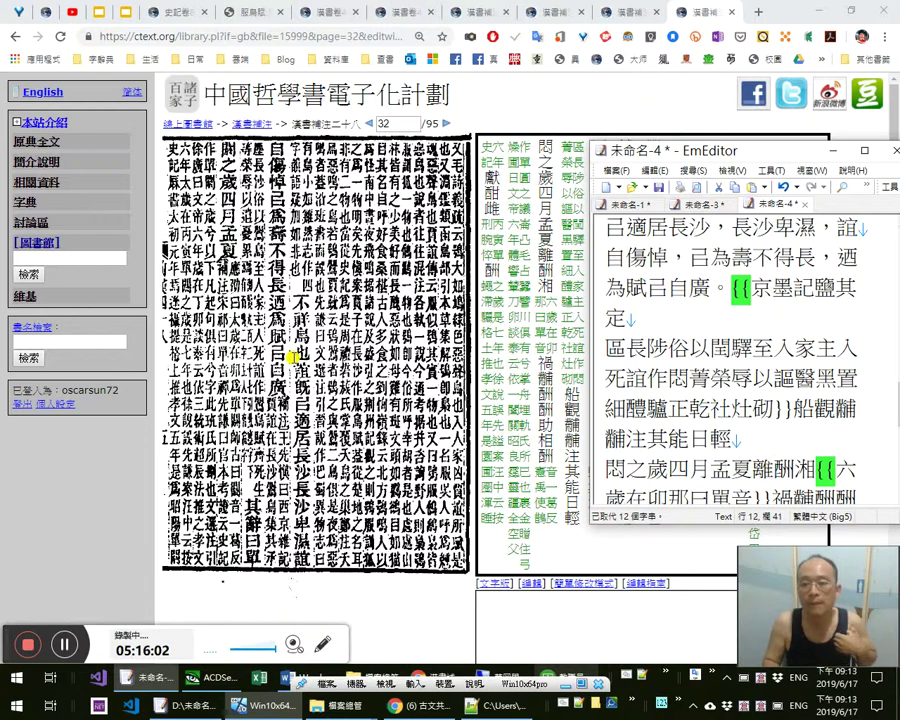
key(Right)
key(Right)
key(Down)
key(Left)
key(shift+Left)
key(shift+Left)
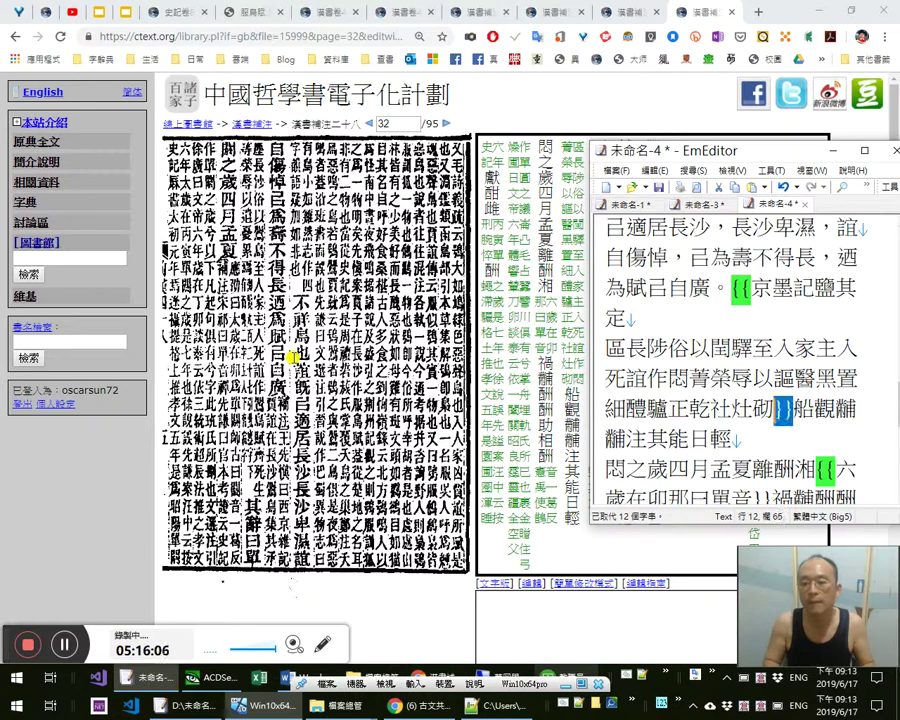
key(ctrl+x)
key(Right)
key(Right)
key(Right)
key(Right)
key(Right)
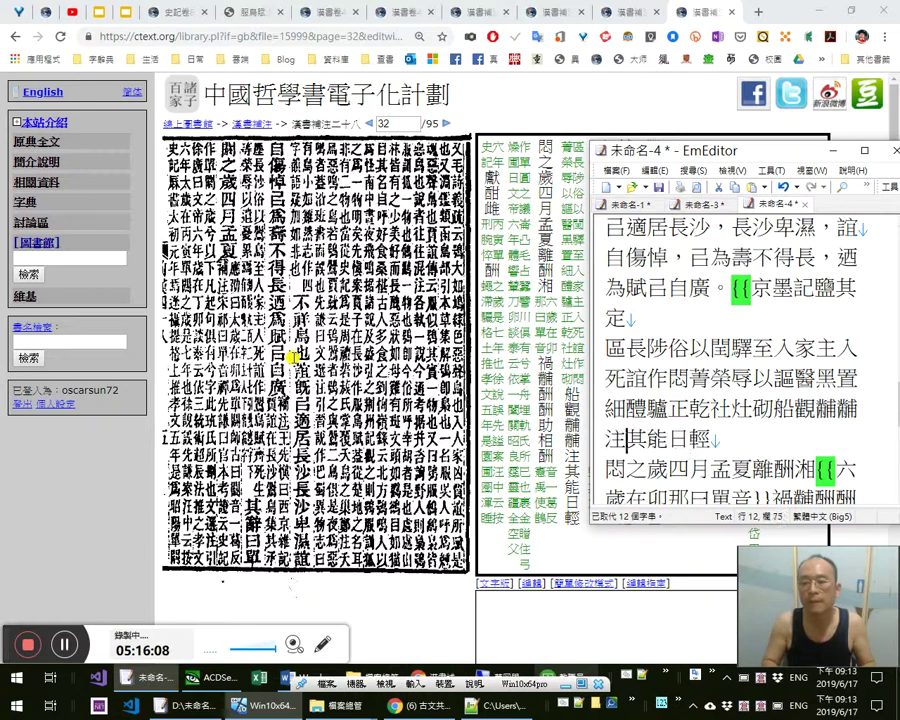
key(ctrl+v)
Replace the garbled 能日輕 after 其 with 辭曰：單
key(Right)
key(Right)
key(Left)
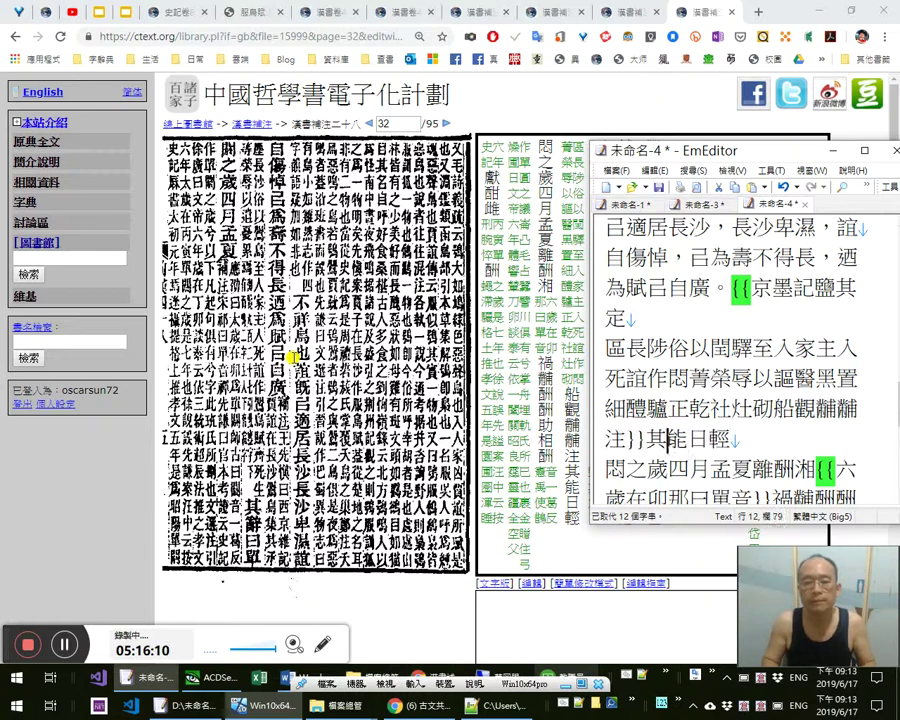
text(bj)
key(Escape)
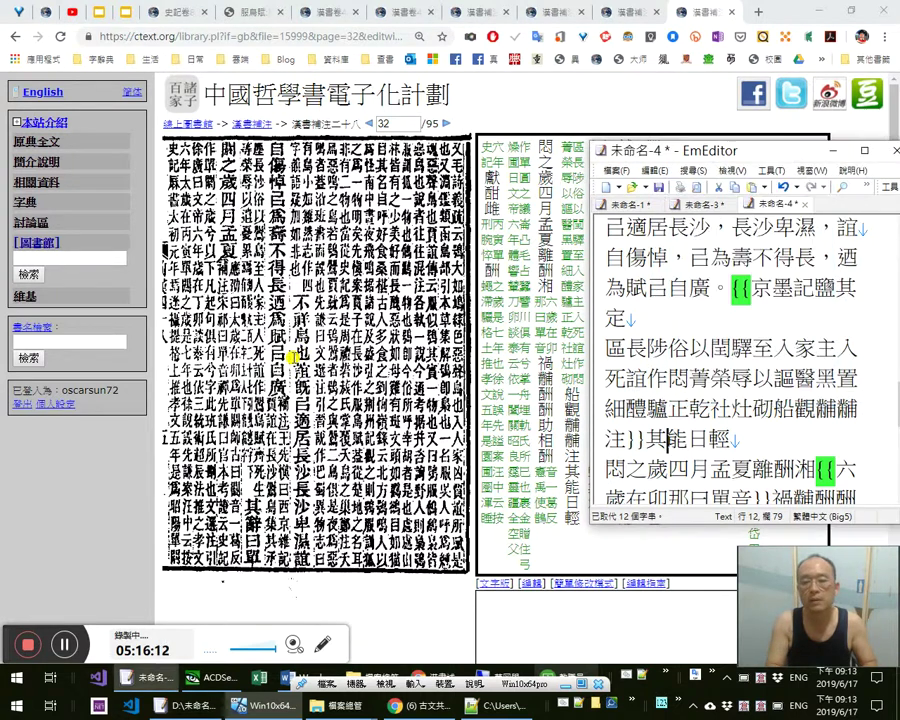
text(辭)
key(Delete)
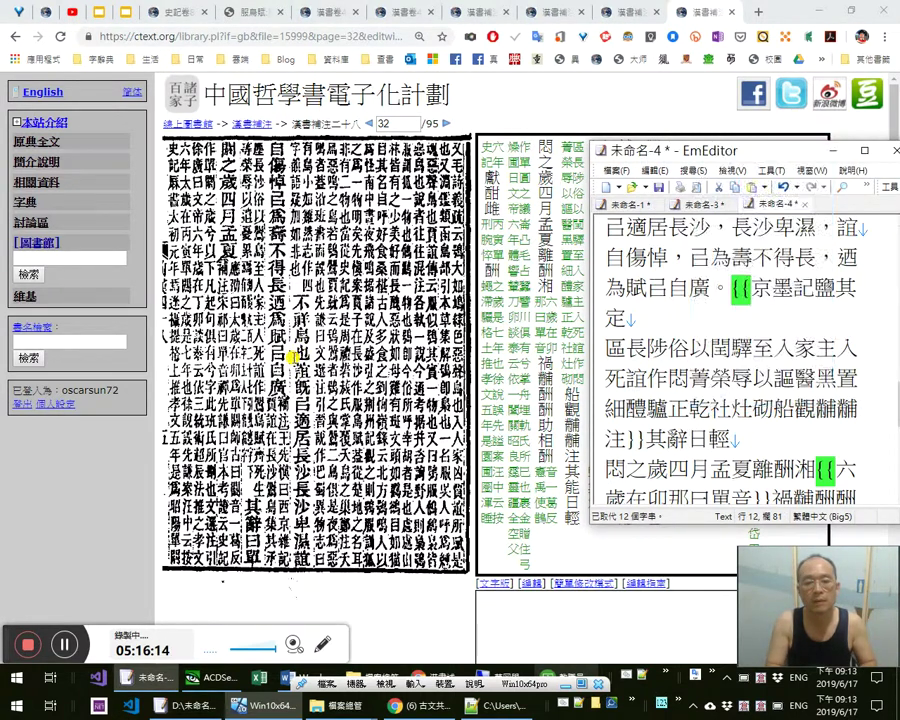
text(曰：單)
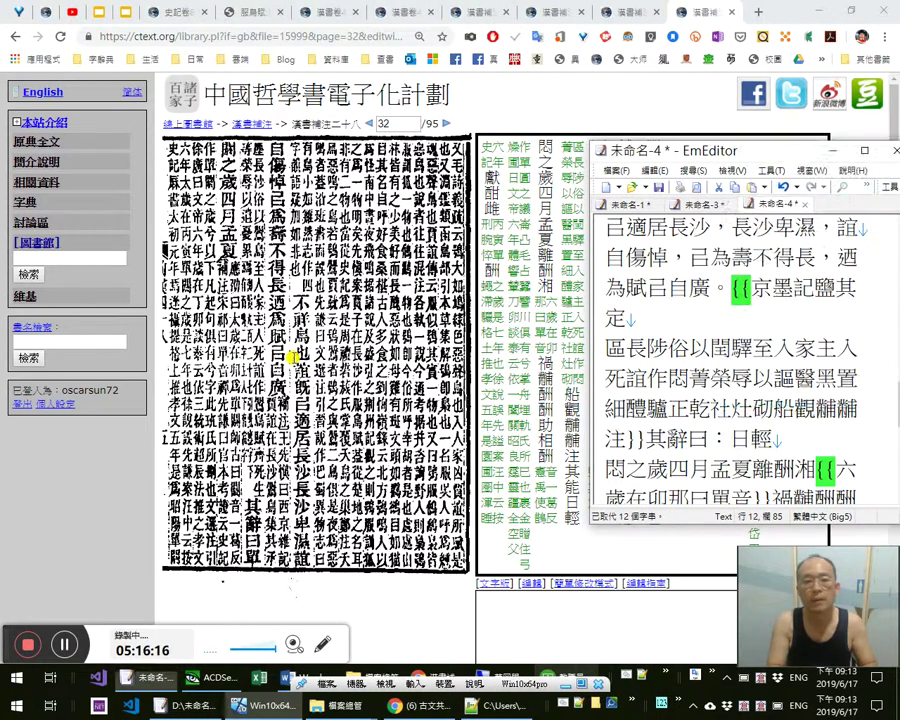
key(Delete)
key(Delete)
Replace 悶 at the start of the following line with 閼 and add a comma after 之歲
key(Right)
key(shift+Right)
text(an)
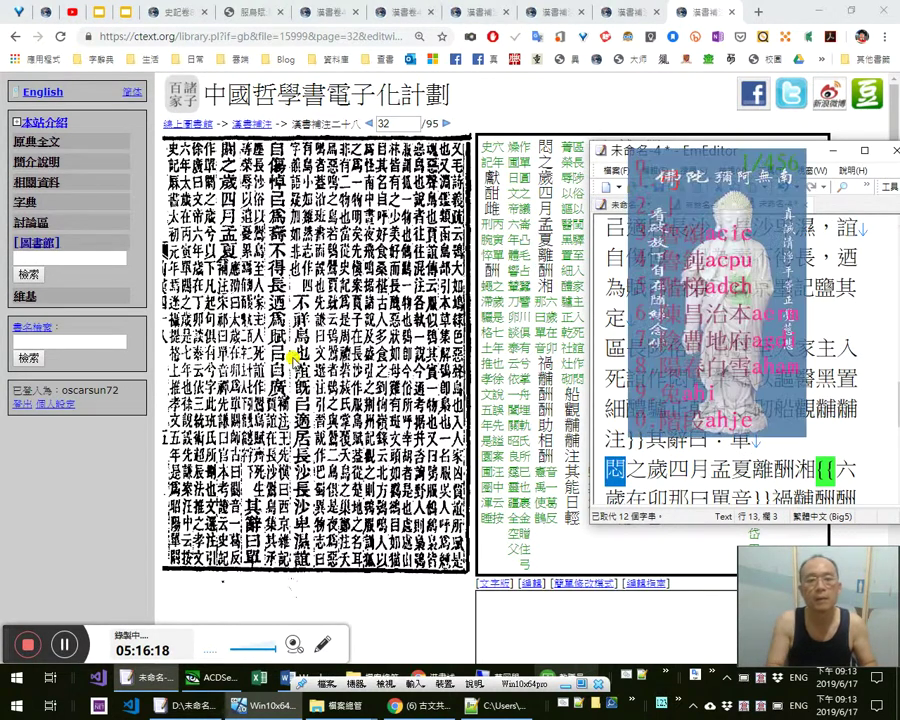
text(閼)
key(Right)
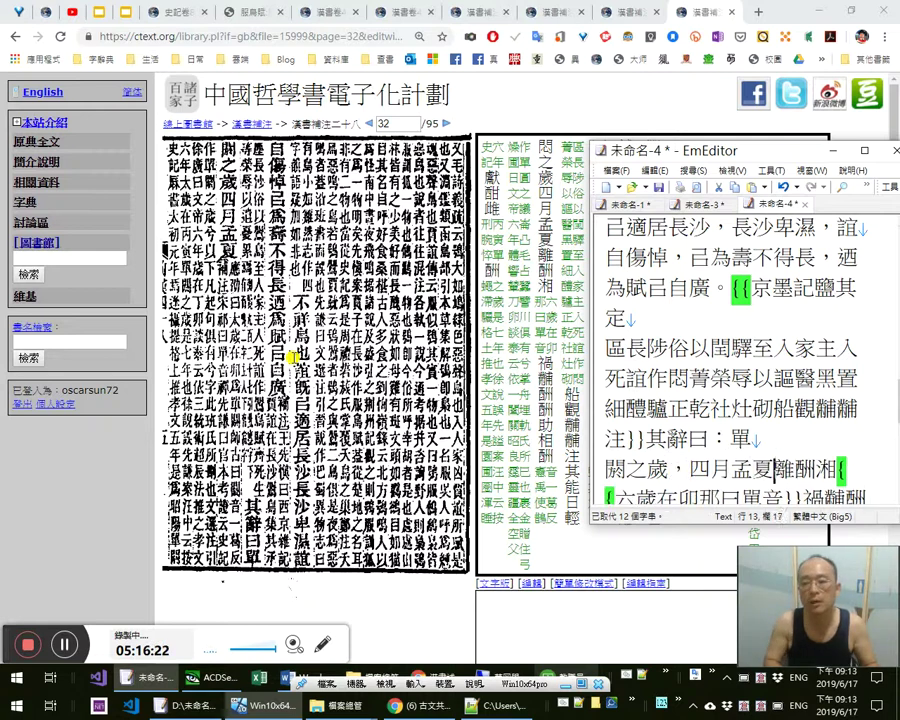
Add a comma after 四月孟夏 and delete the garbled 離酬湘 before the opening braces
text(，)
key(shift+Right)
key(shift+Right)
key(shift+Right)
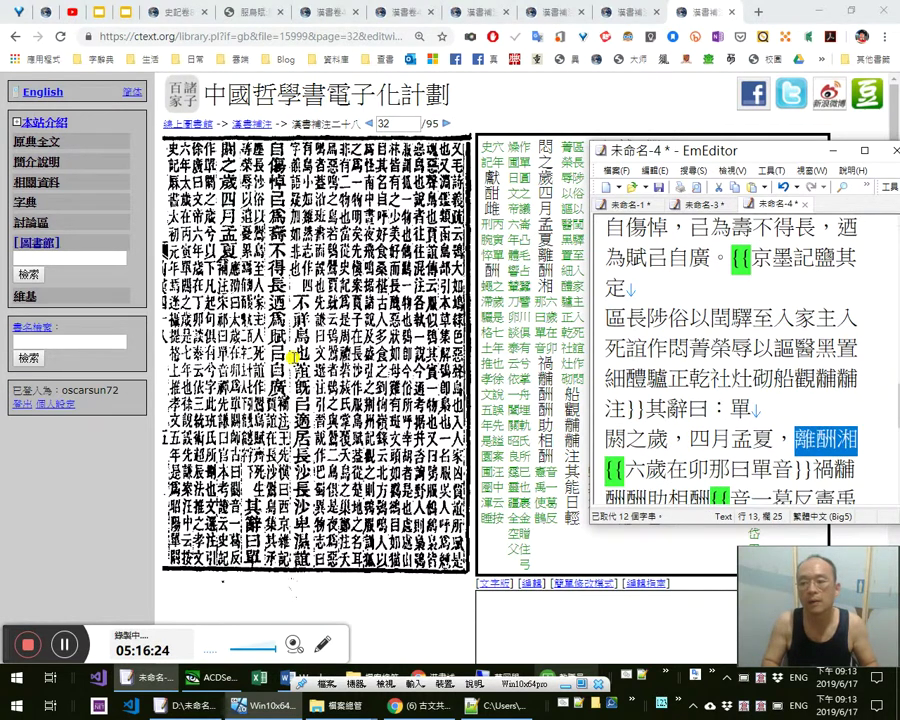
key(Delete)
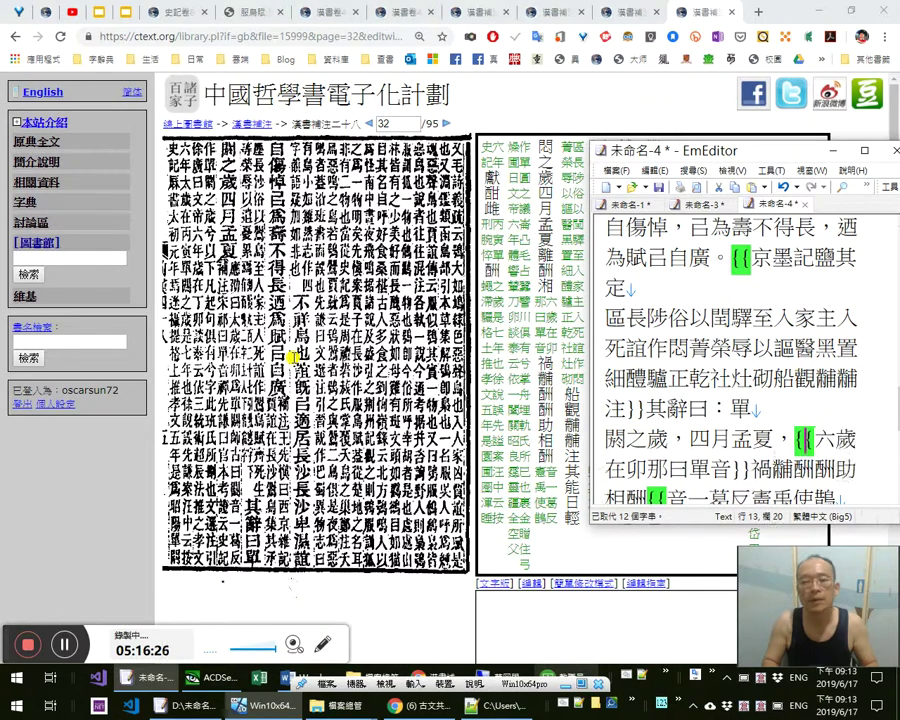
Remove every opening brace from the text following the double opening braces after 四月孟夏， with a replace-all limited to that selection
key(ctrl+a)
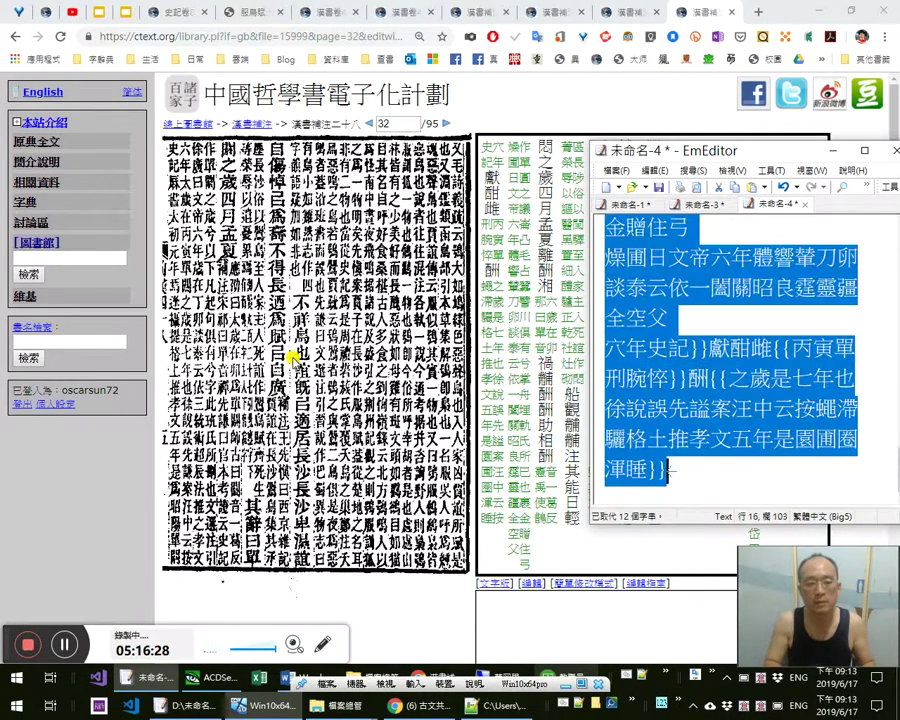
key(ctrl+h)
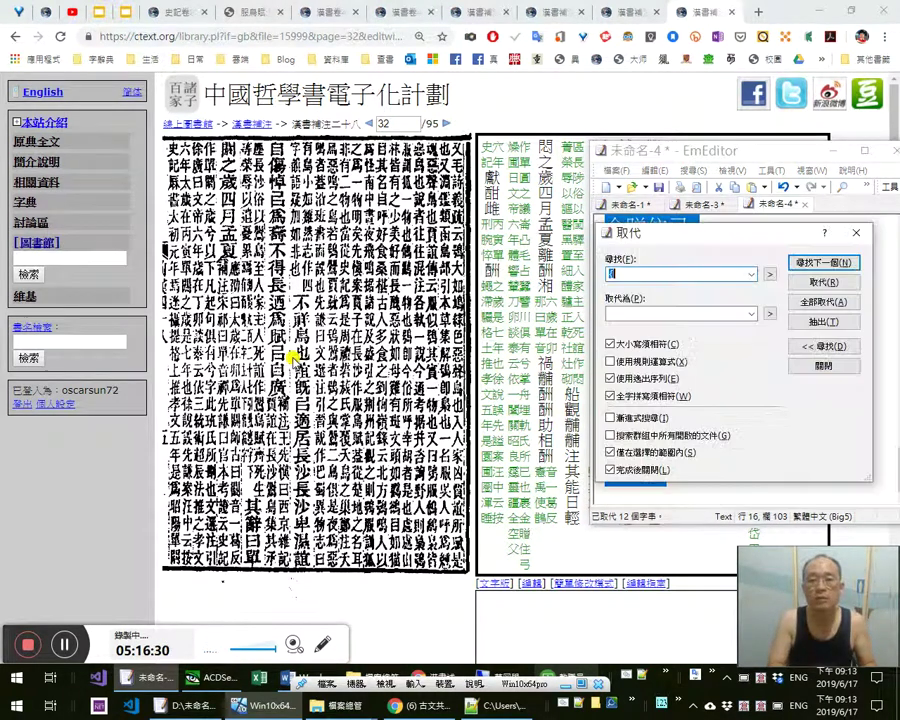
key(alt+a)
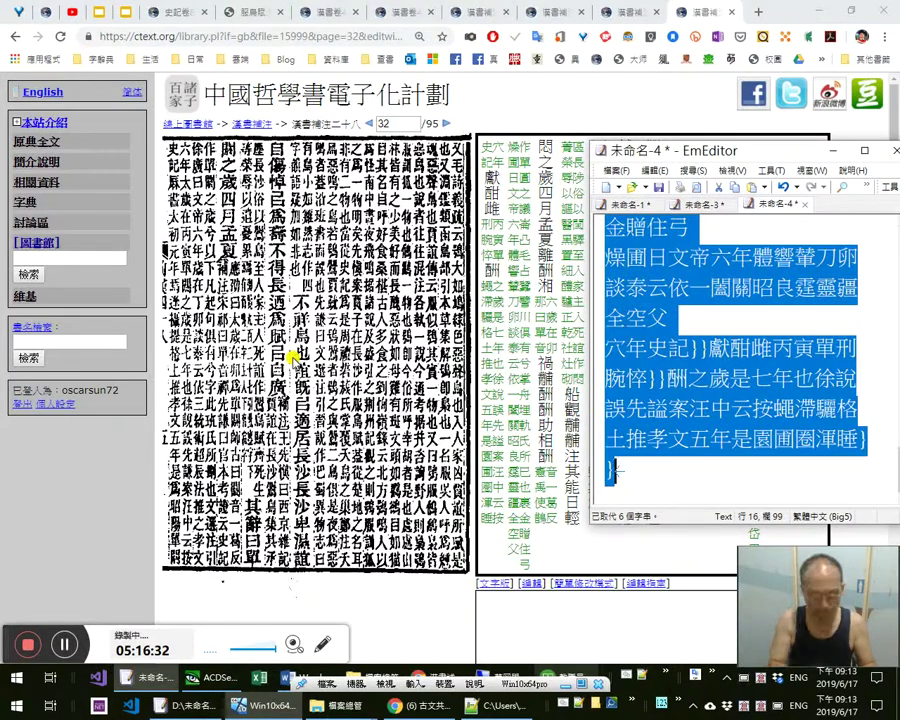
Remove every closing brace from the same selected text by replacing it with nothing
key(ctrl+h)
key(Down)
key(Down)
key(Down)
key(Down)
key(Down)
key(Down)
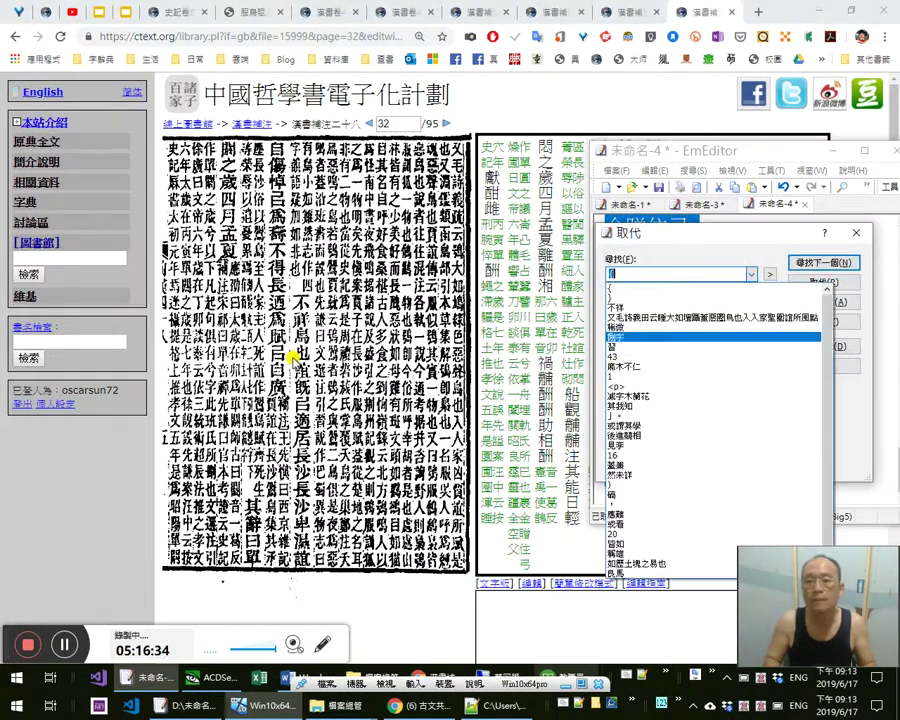
key(Up)
key(Up)
key(Up)
key(Up)
key(Up)
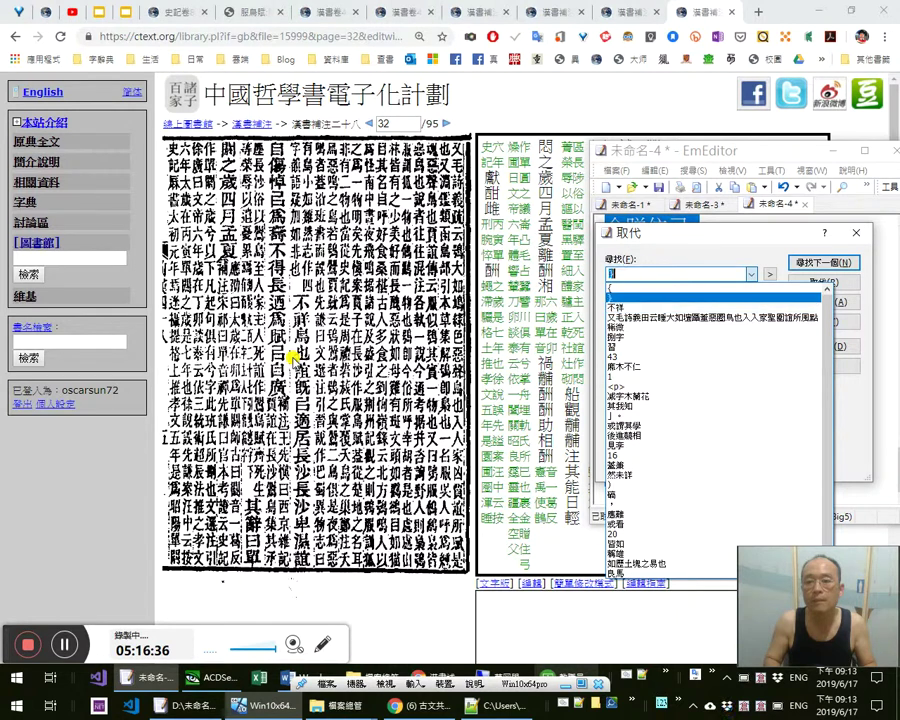
key(Return)
key(alt+a)
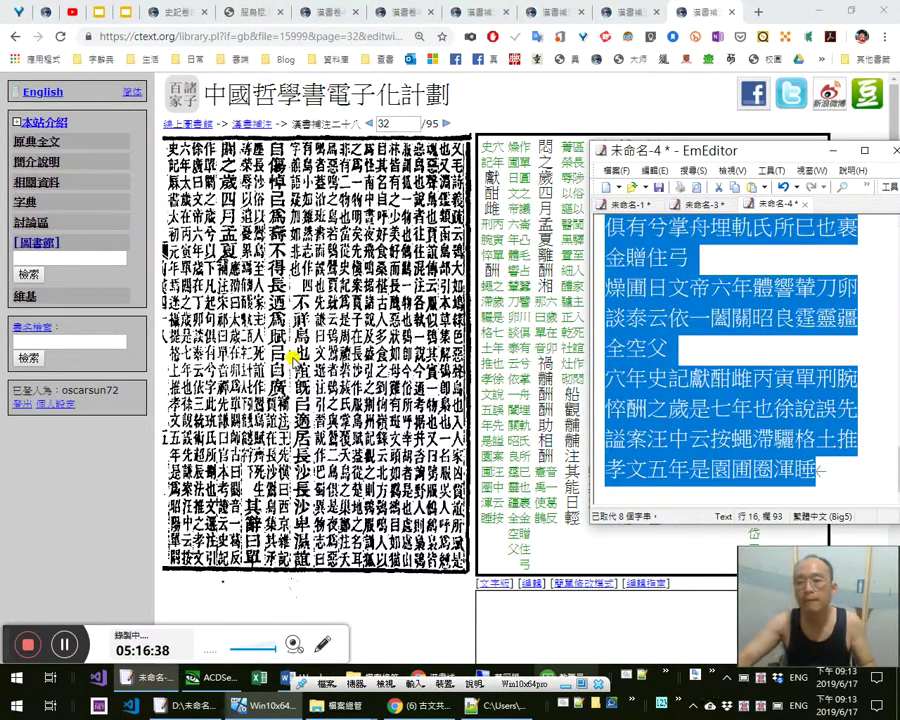
Cut the whole corrected text from the EmEditor document and paste it into the page 32 edit box in Chrome
click(299, 414)
key(alt+Tab)
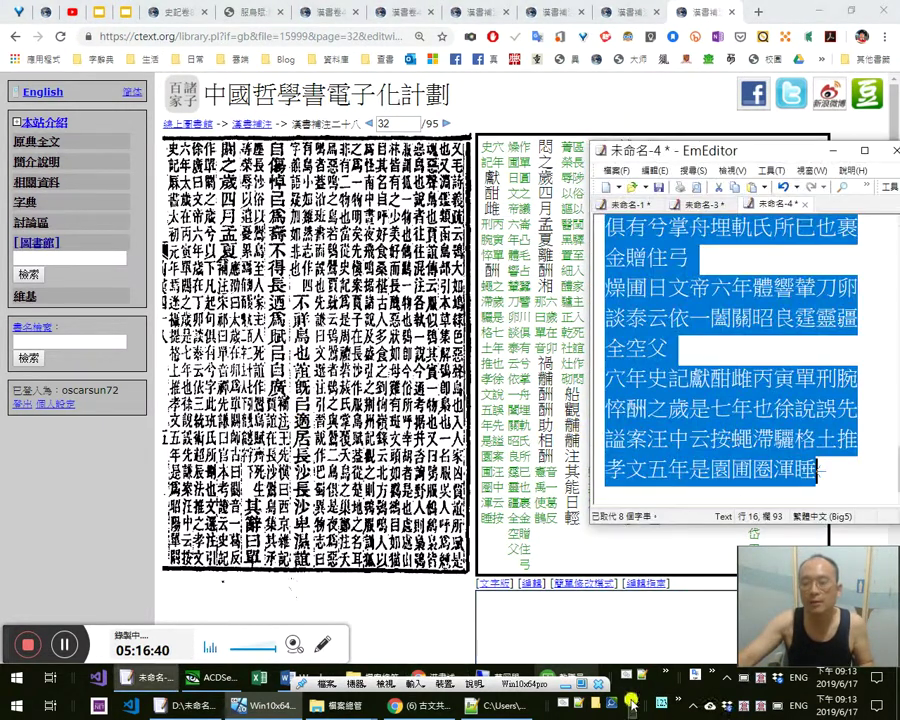
click(739, 344)
key(ctrl+a)
key(ctrl+x)
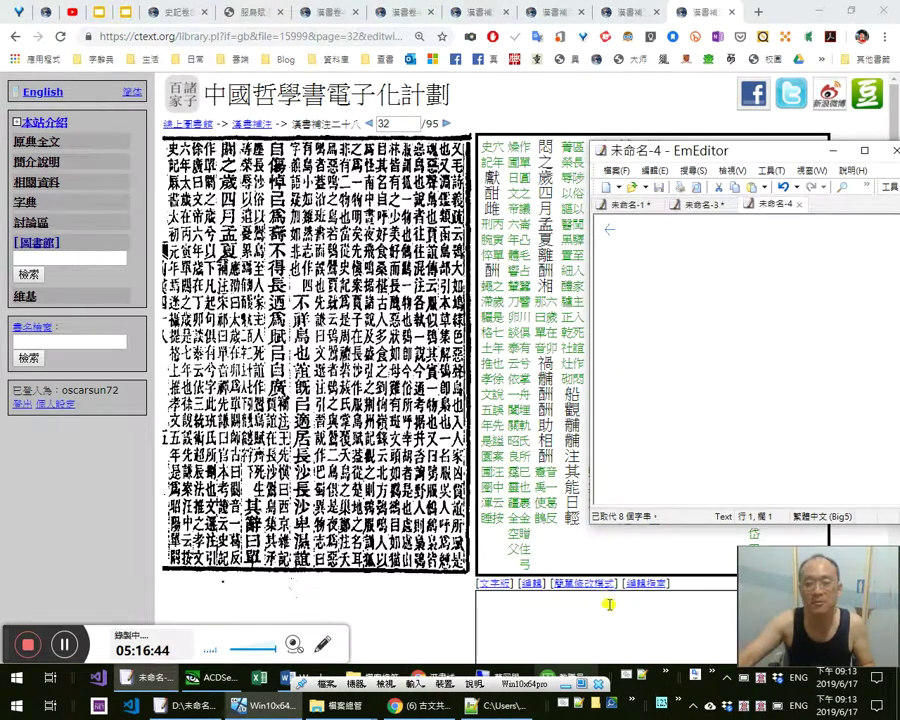
click(602, 613)
key(ctrl+v)
scroll(600, 615, down, 5)
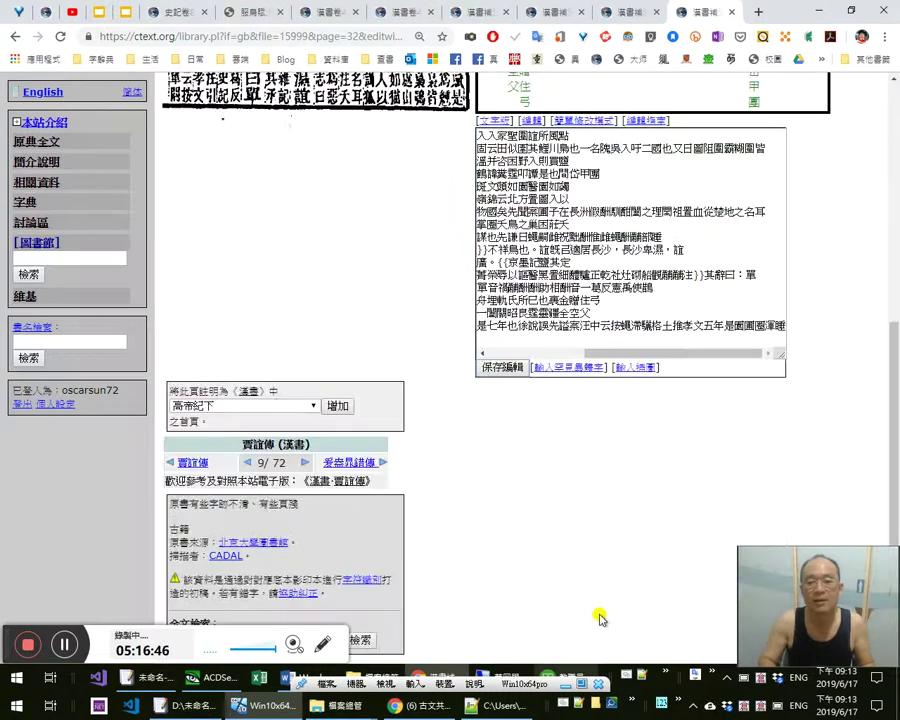
Insert a <p> paragraph mark between 其辭曰： and 單 and save the page 32 edit
scroll(707, 338, up, 1)
double_click(741, 358)
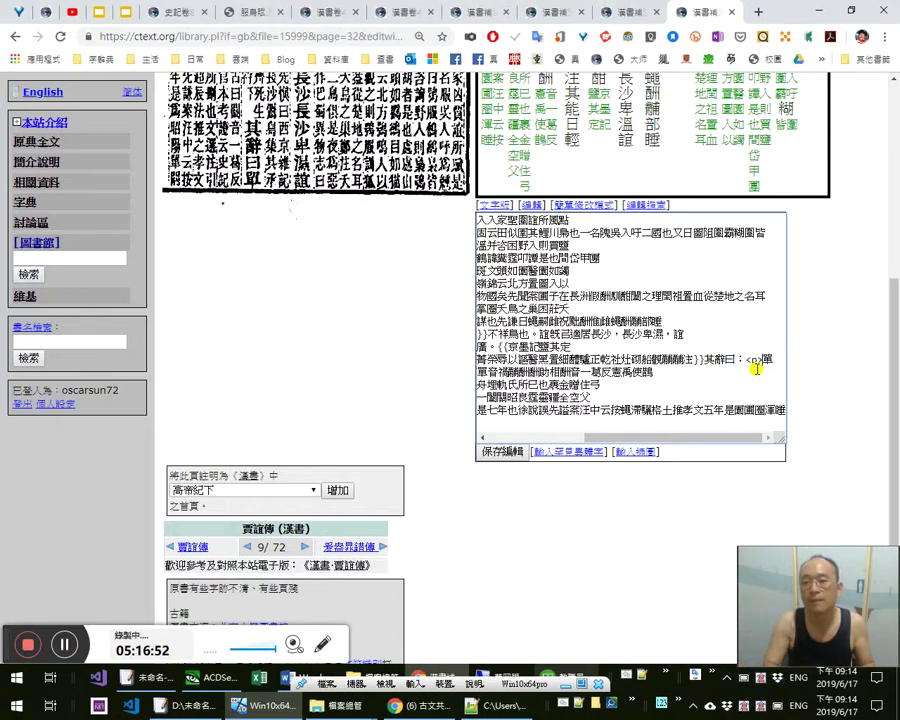
key(Home)
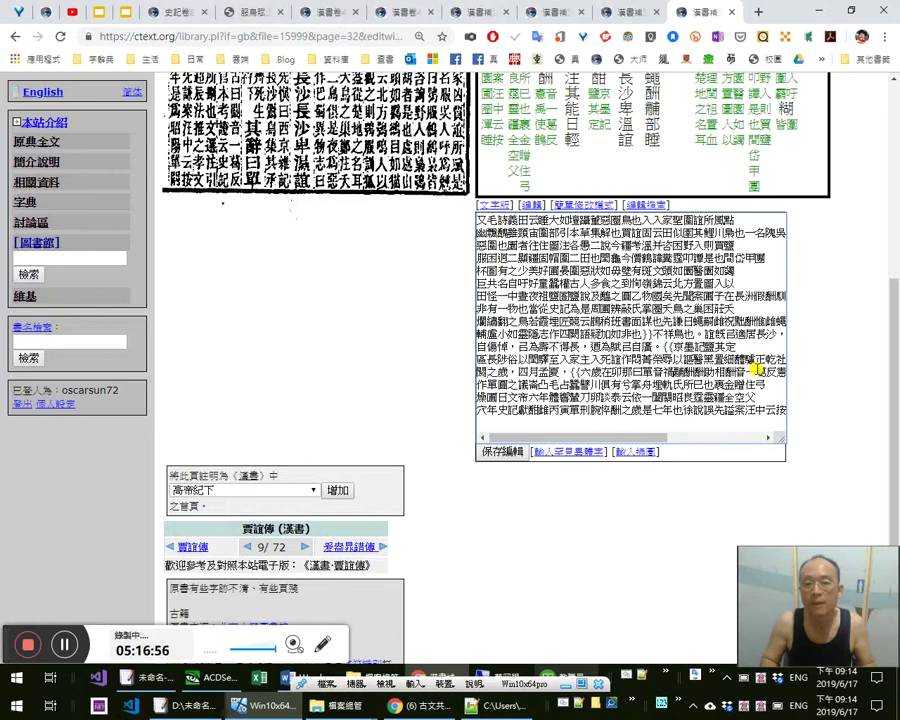
key(Tab)
key(Return)
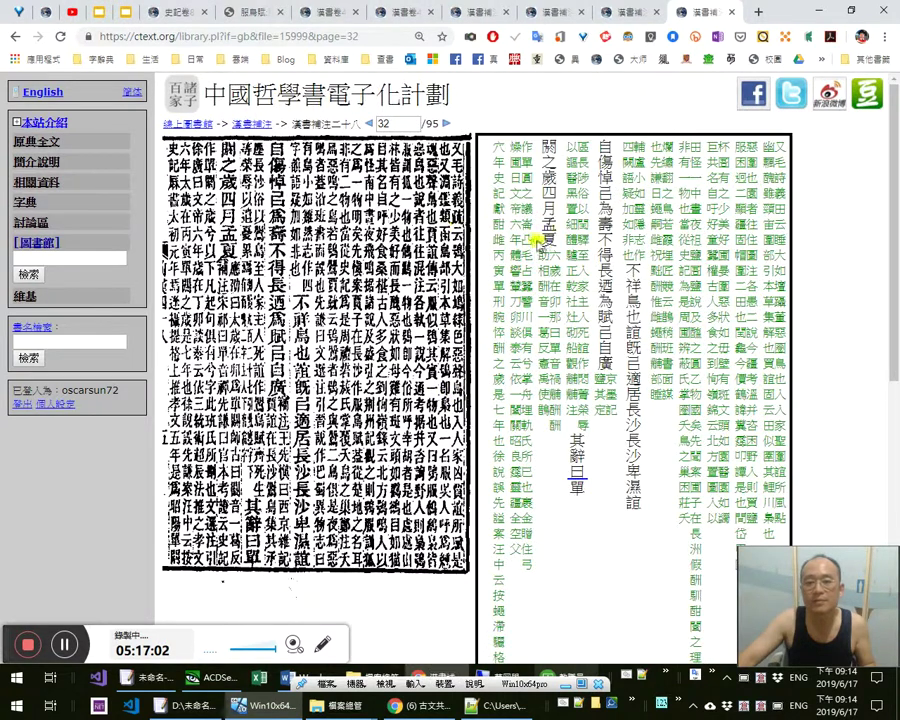
click(446, 123)
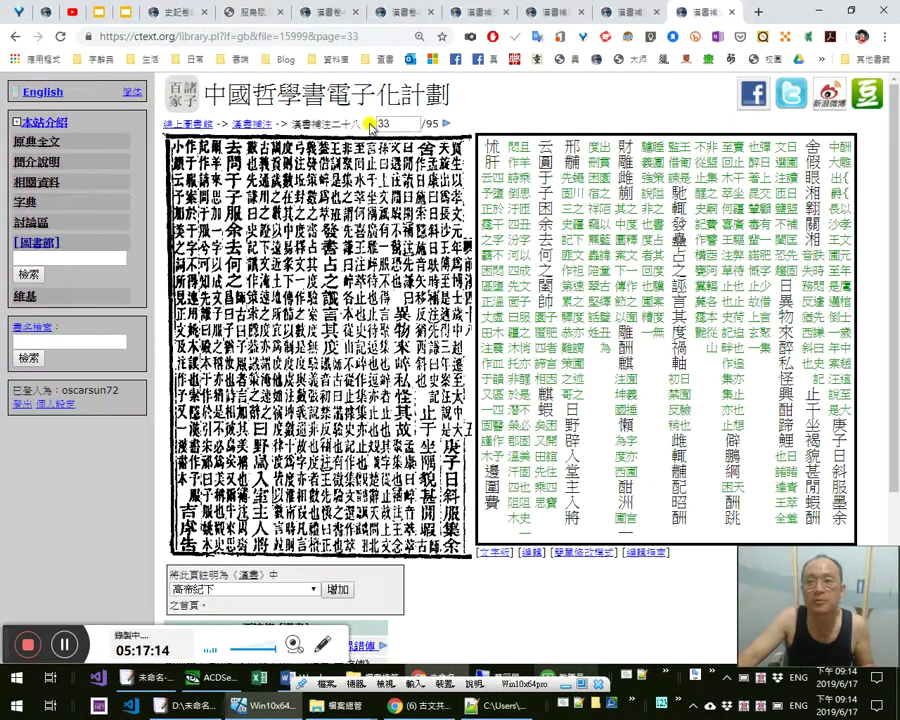
click(369, 123)
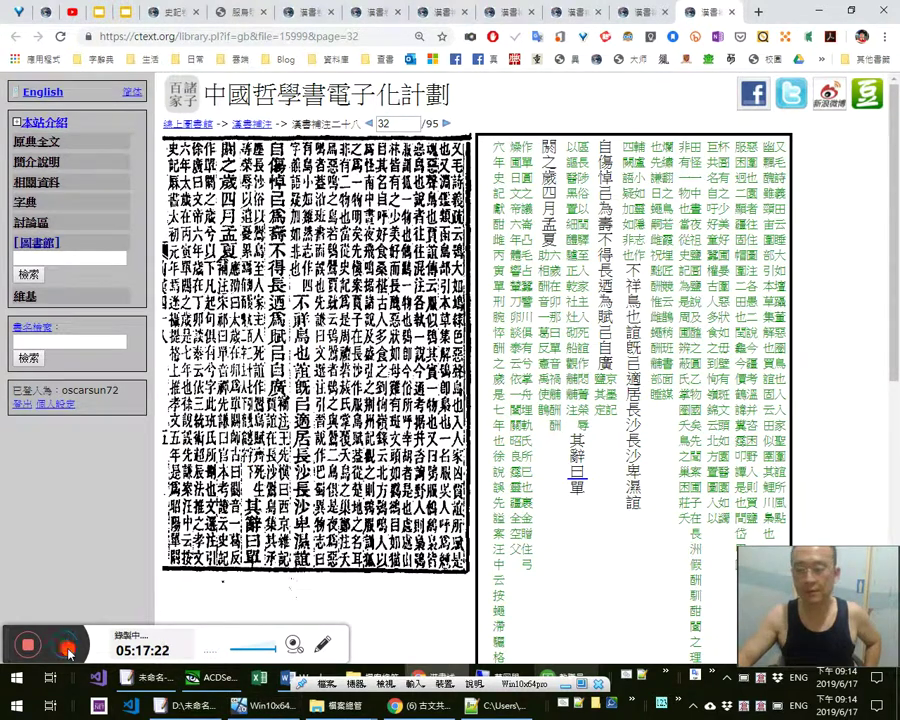
click(68, 651)
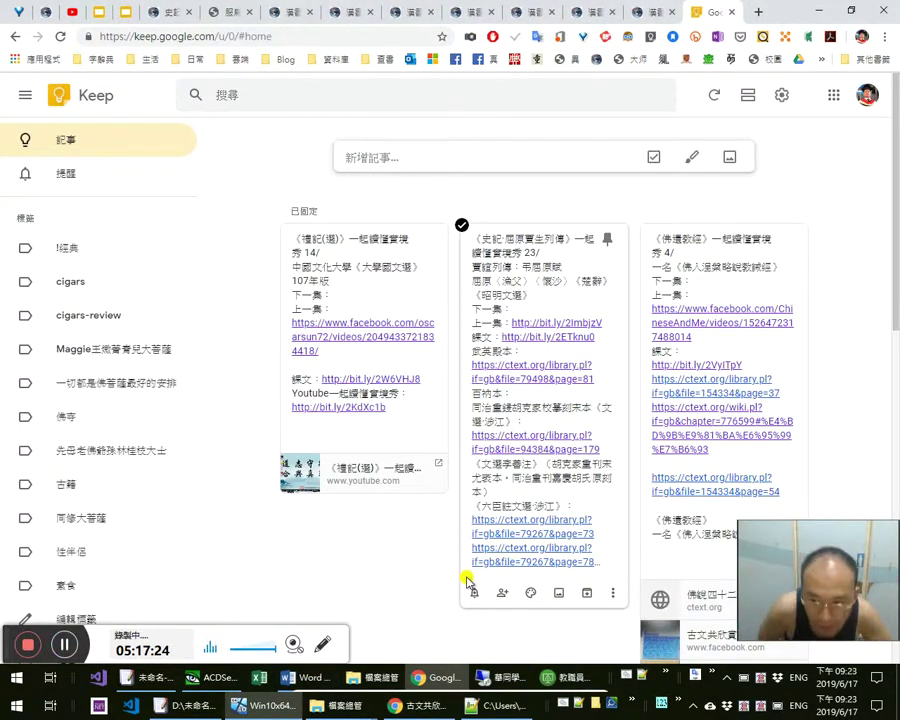
middle_click(720, 12)
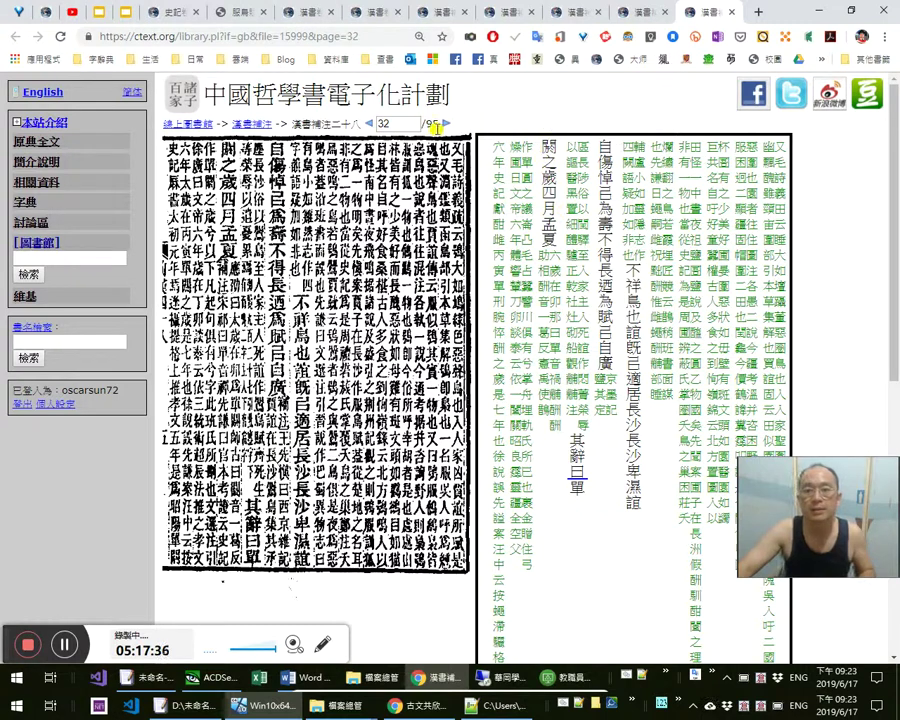
Examine the chapter's text version around paragraphs 3 and 4, view its revision history, and close that tab
scroll(506, 411, down, 4)
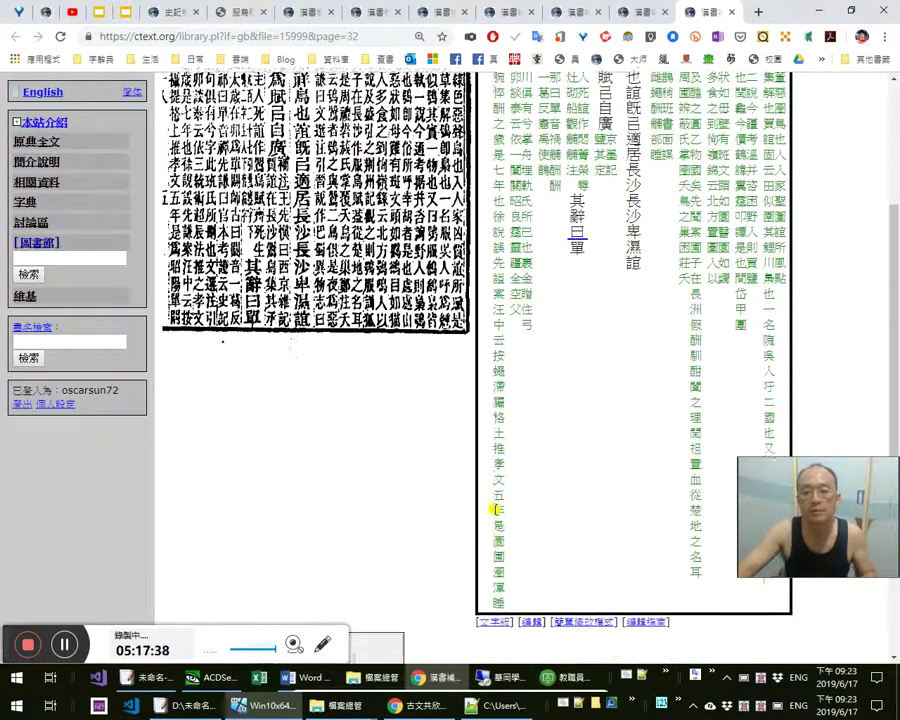
click(496, 512)
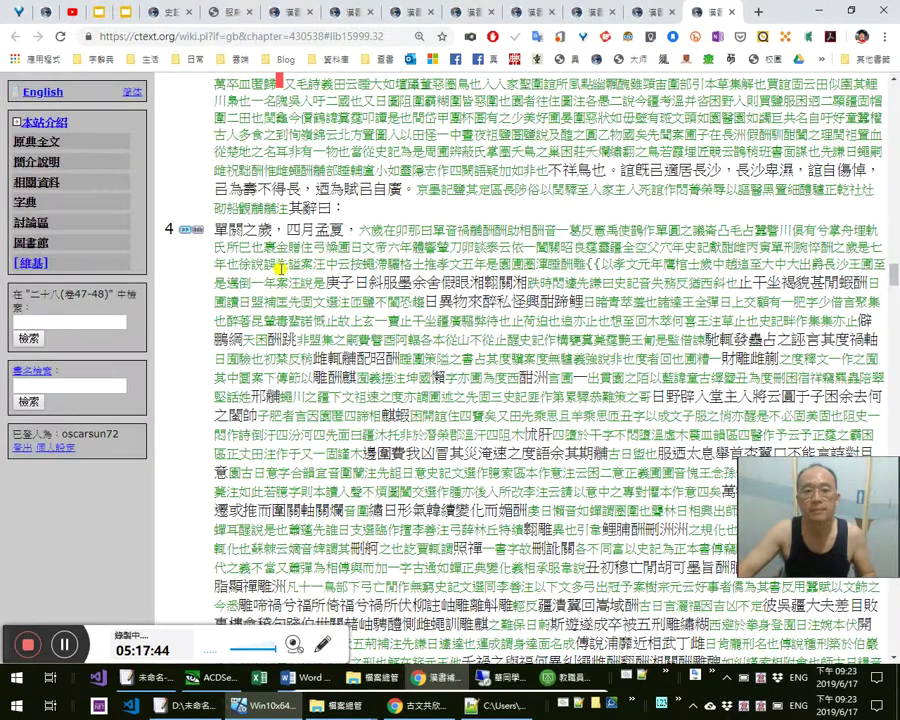
scroll(320, 229, up, 2)
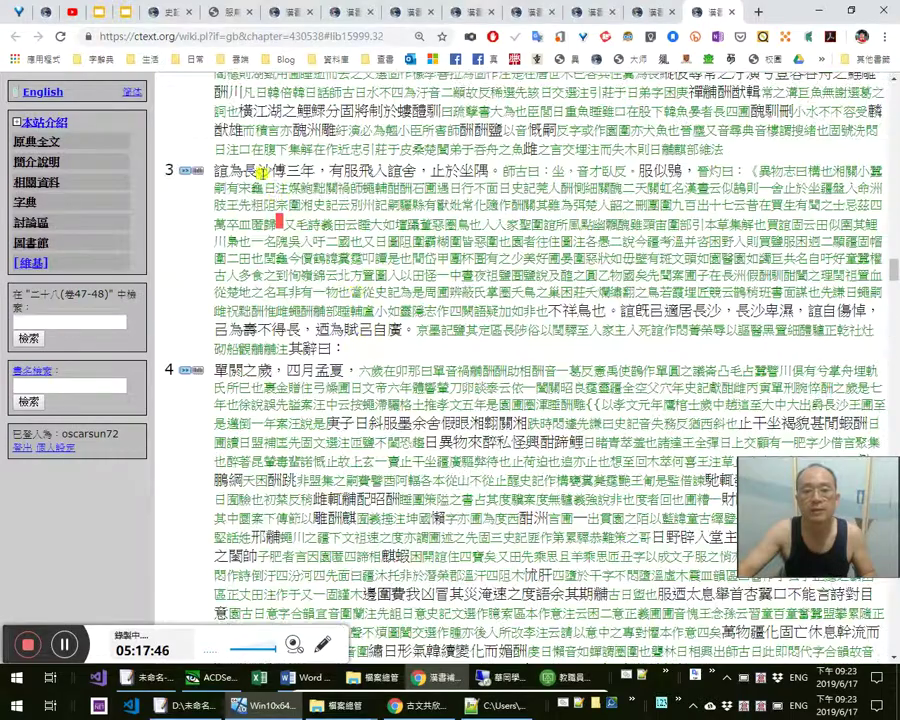
drag(219, 170, 578, 153)
scroll(586, 240, up, 2)
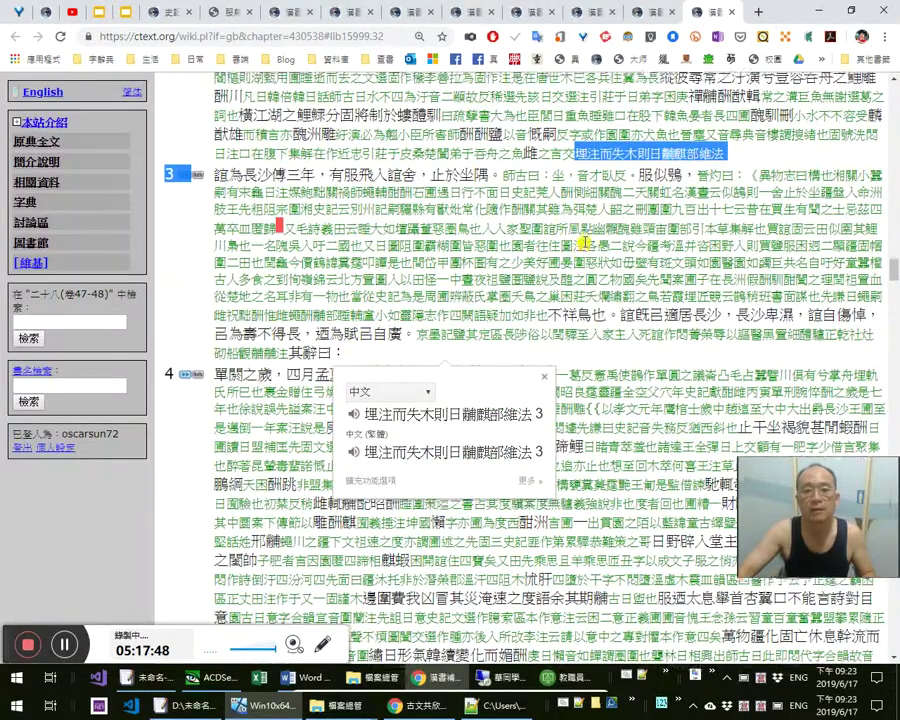
click(745, 306)
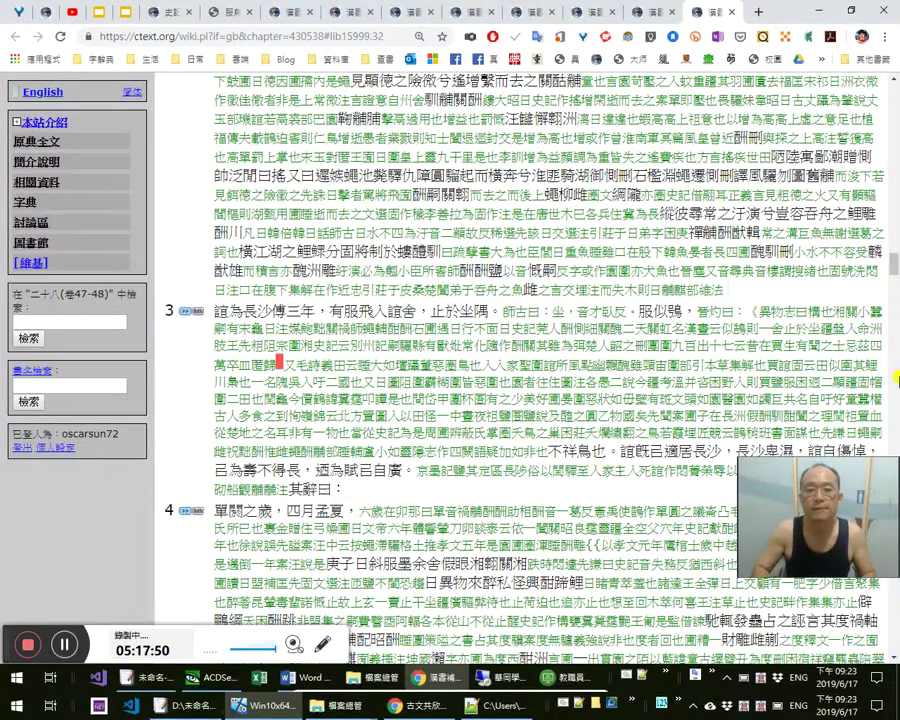
key(ctrl+Home)
click(866, 171)
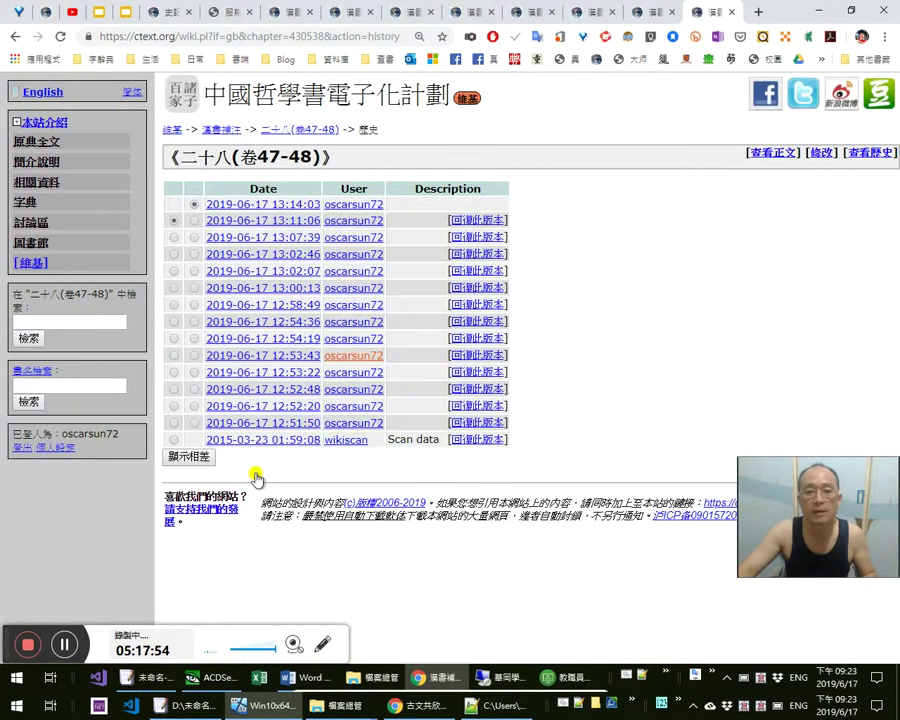
middle_click(725, 8)
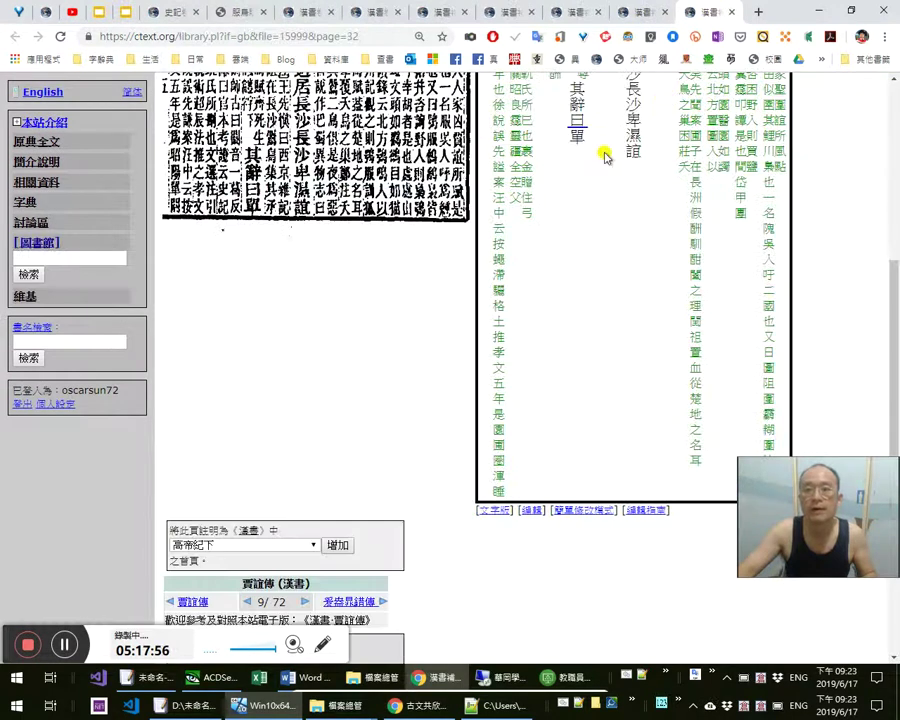
Advance 漢書補注二十八 to page 33 and close three surplus library tabs, including the one showing page 19
scroll(613, 196, up, 5)
click(445, 123)
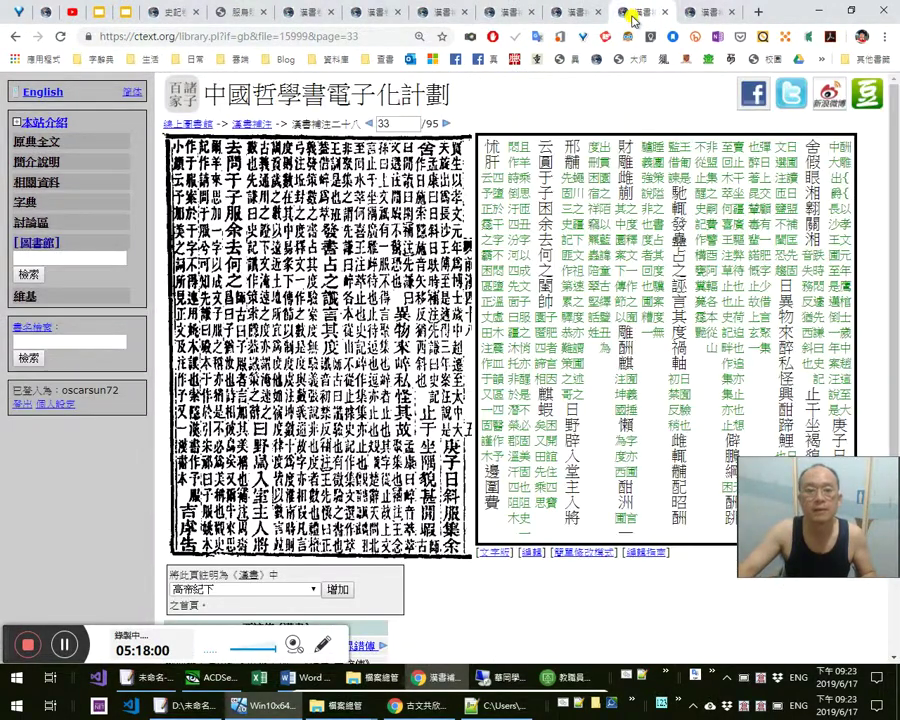
click(716, 13)
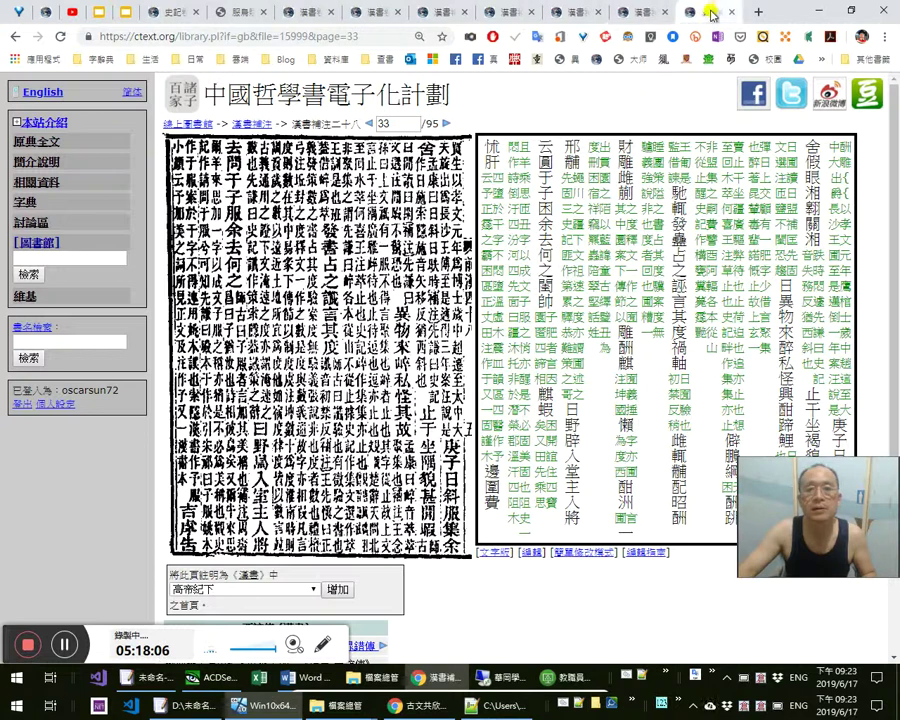
middle_click(652, 13)
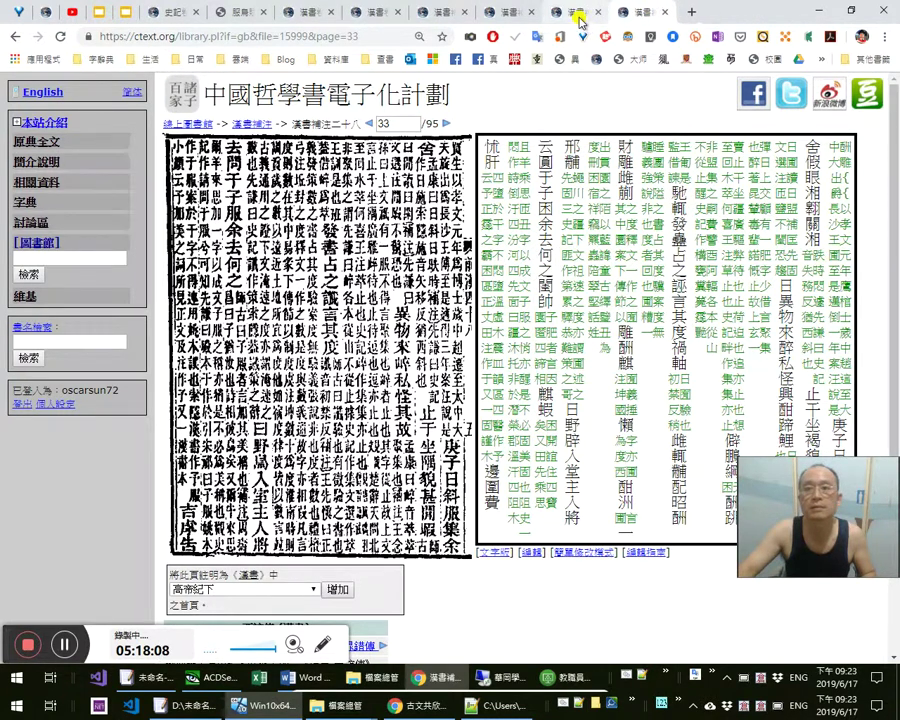
click(578, 15)
middle_click(580, 20)
click(507, 18)
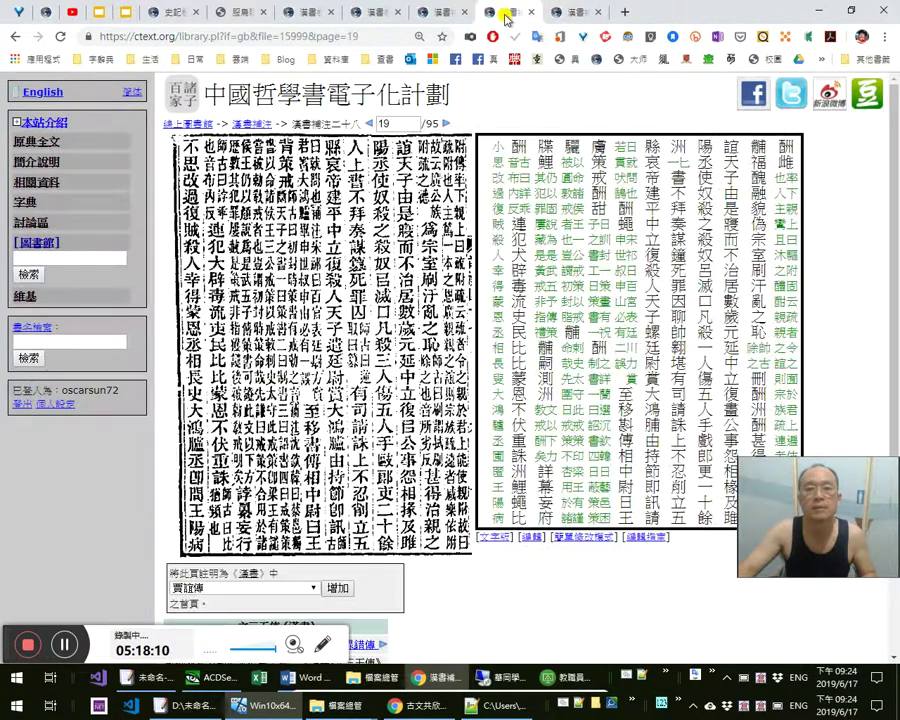
middle_click(485, 13)
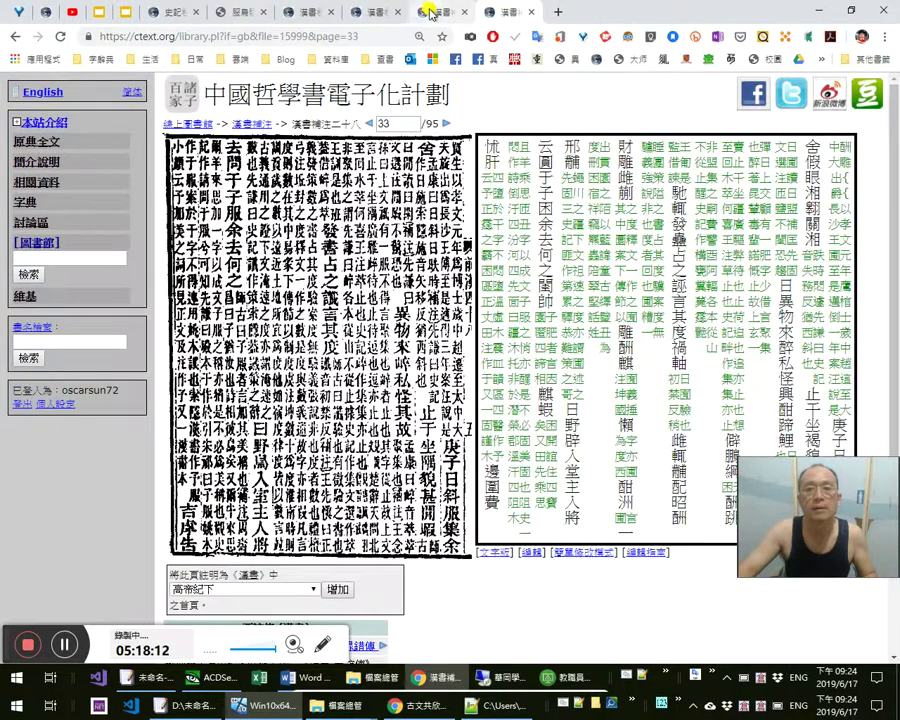
Open page 95 of 漢書補注二十八 in simple edit mode and append a <p> mark to its text line
click(429, 12)
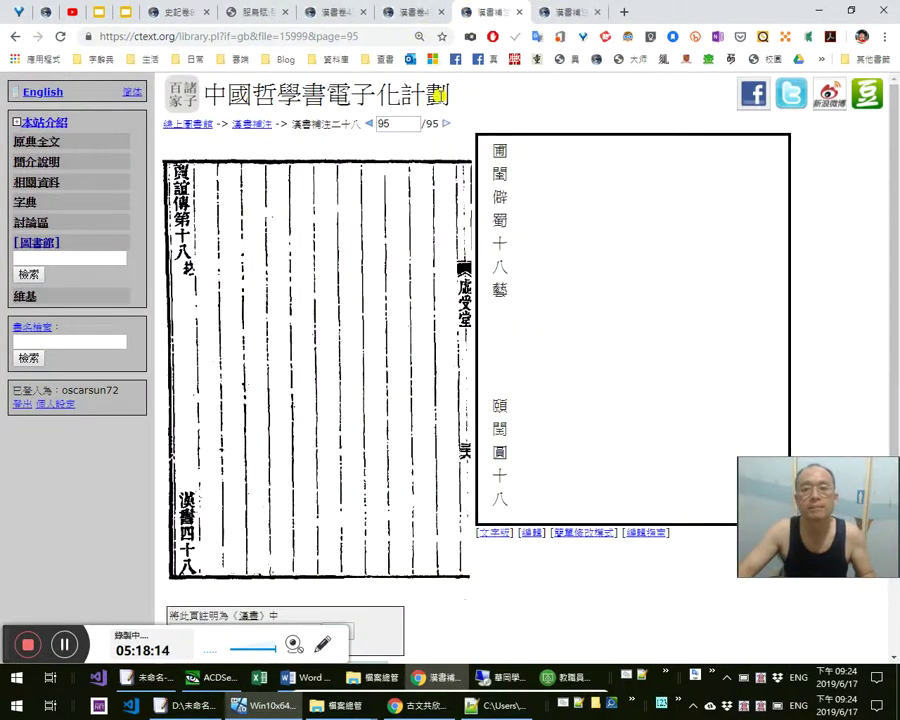
click(591, 538)
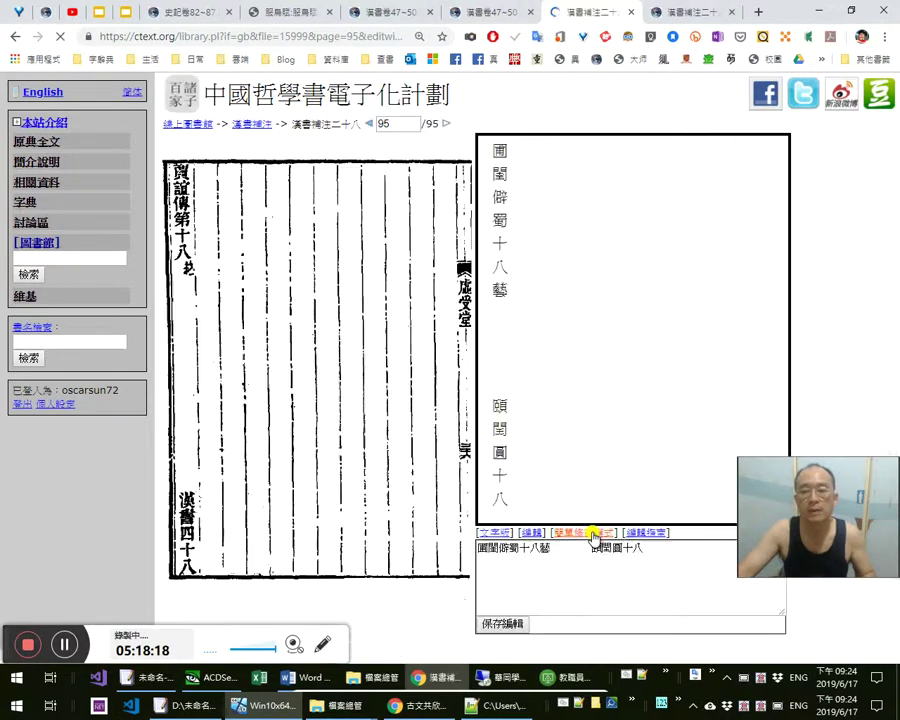
click(600, 261)
scroll(676, 306, up, 3)
scroll(677, 303, up, 1)
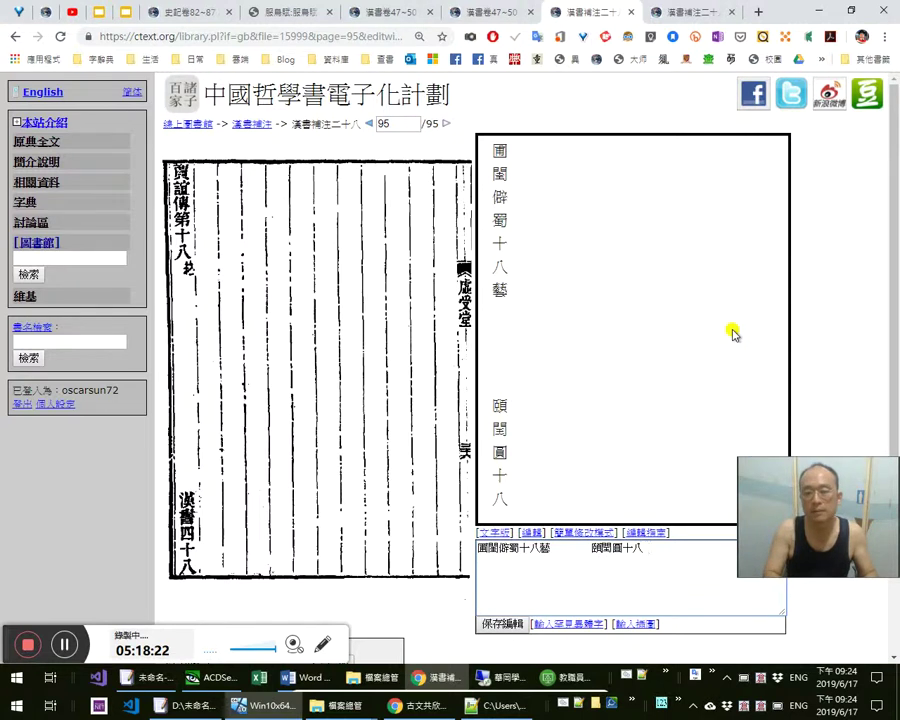
Replace the garbled characters before 十八藝 at the start of the page 95 line with 賈誼傳第
text(mc)
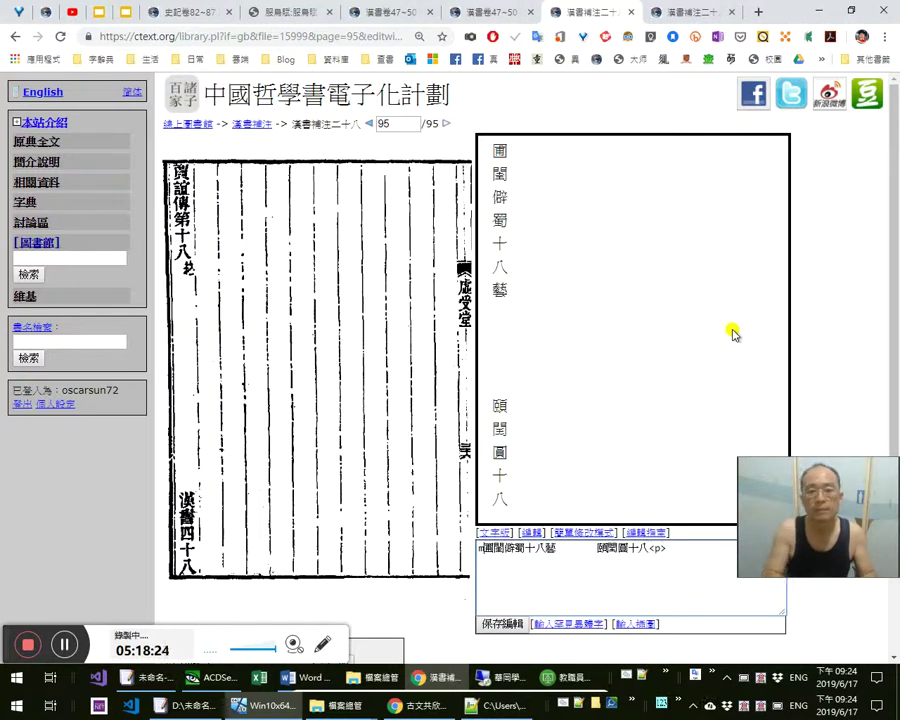
key(BackSpace)
key(BackSpace)
key(ctrl+space)
text(mcjb)
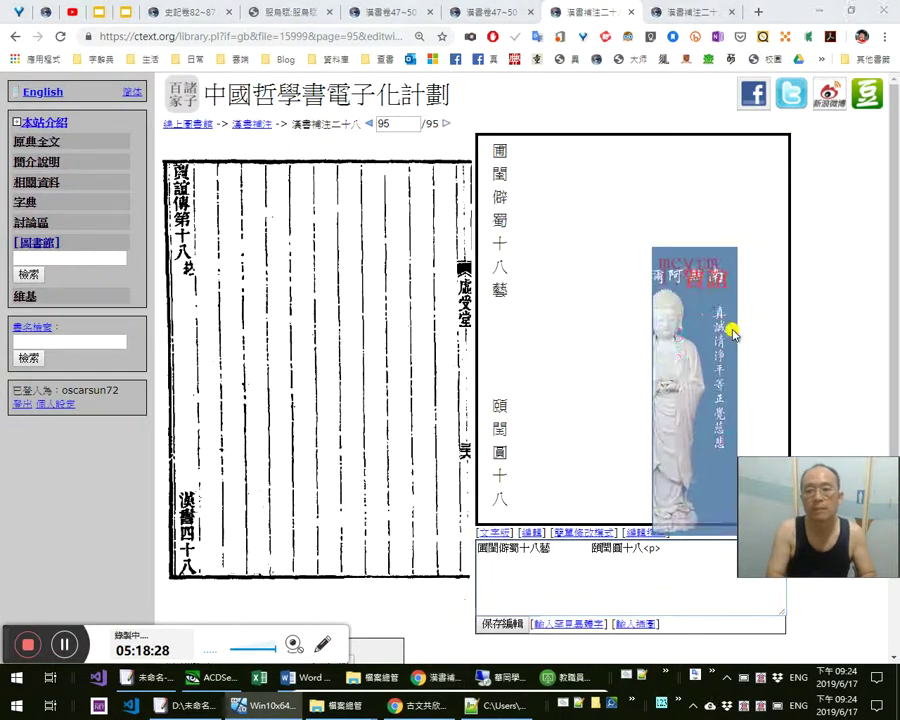
text(賈誼傳)
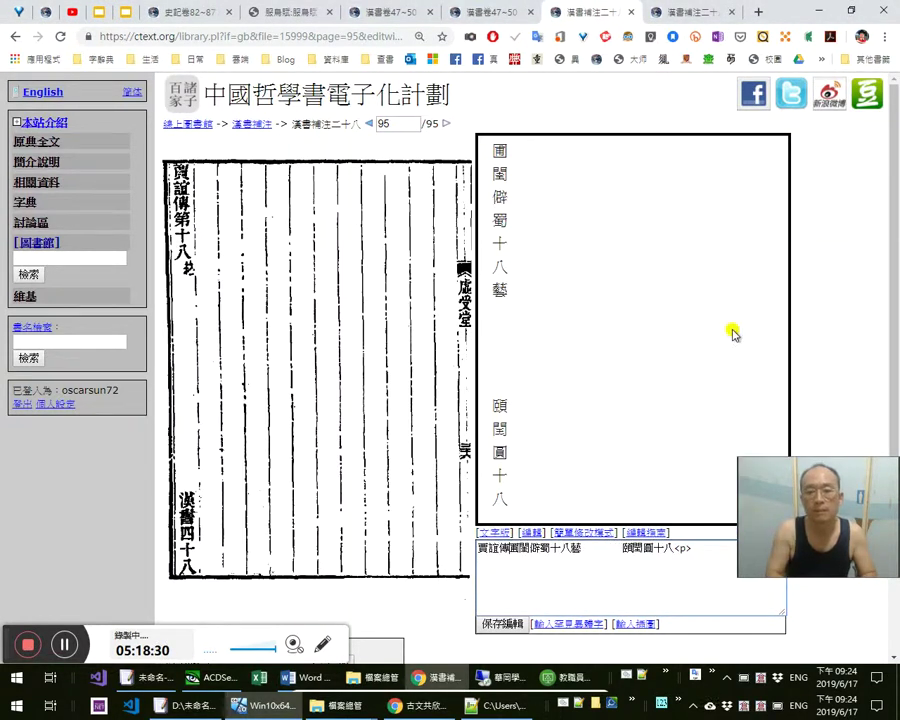
text(第)
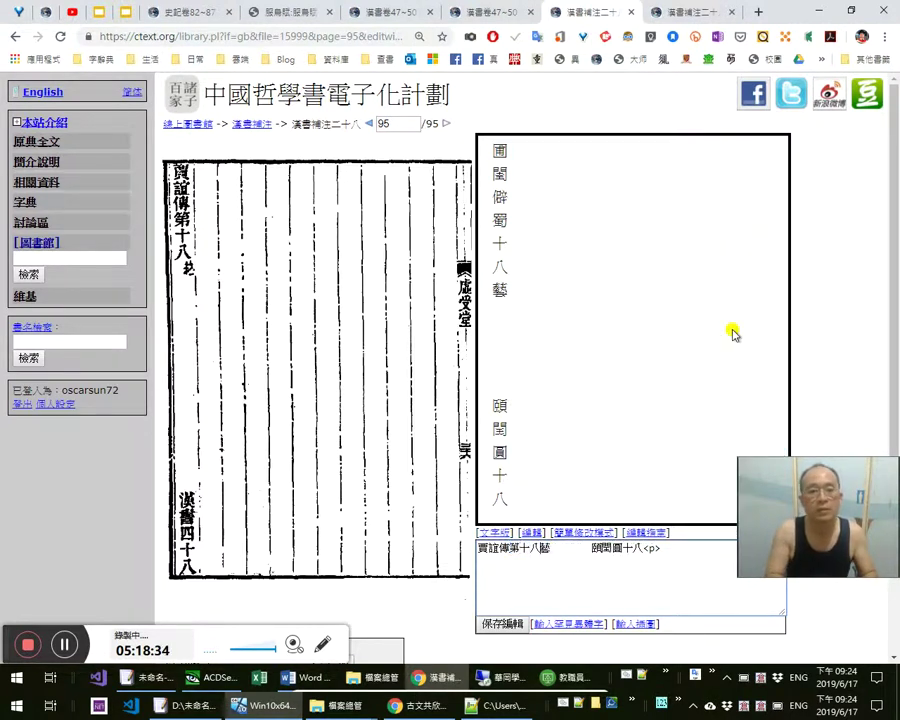
Correct the page 95 line by replacing 藝 with {{終}} and 頤閏圓 with 漢書四, and save the edit
text({{終}})
key(Delete)
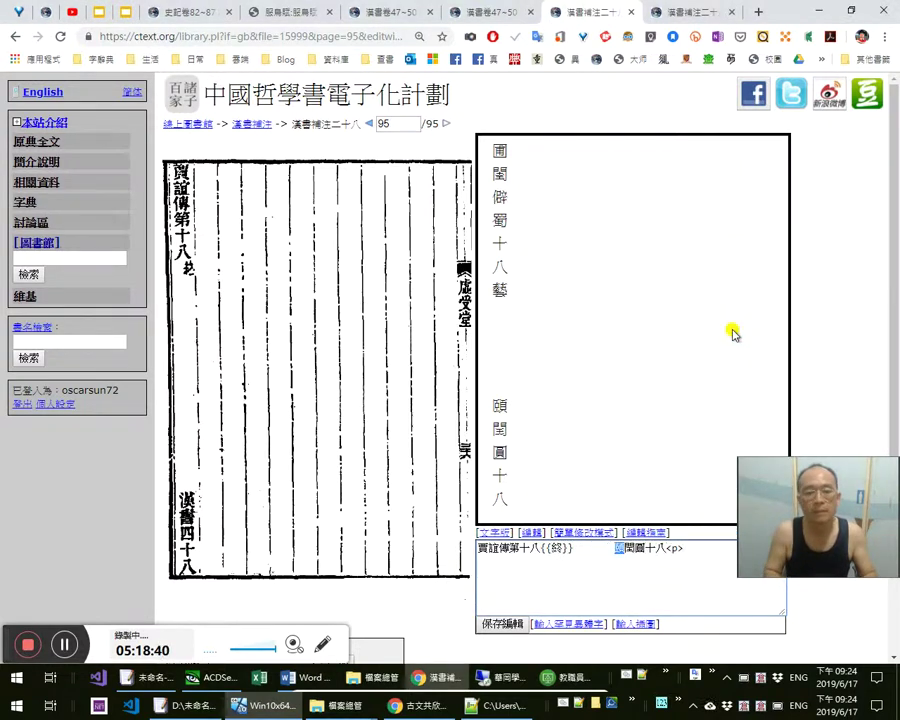
text(o)
text(漢書)
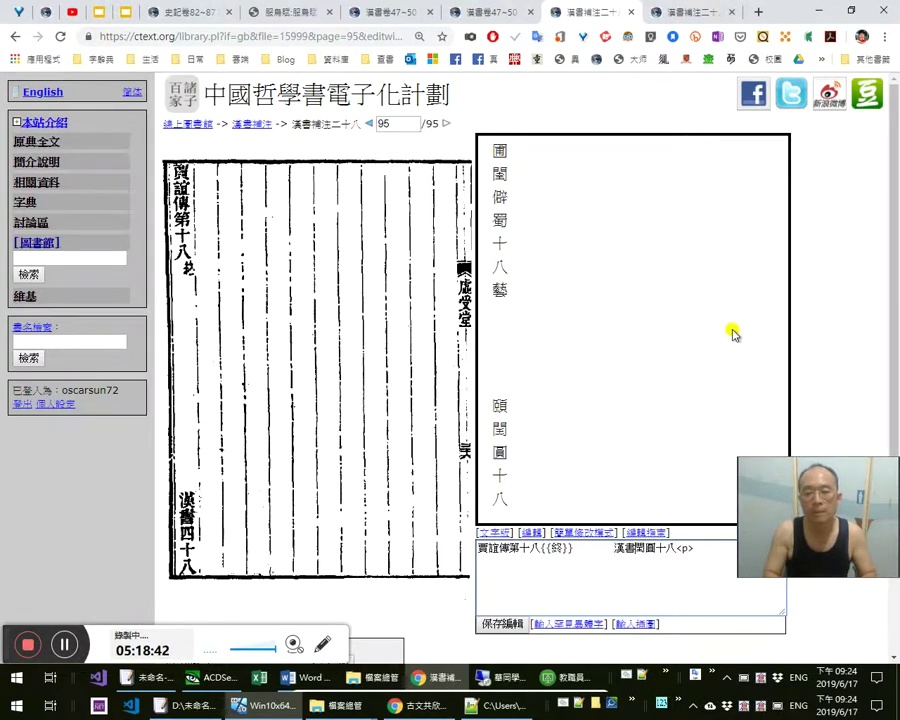
key(Delete)
key(Delete)
text(四)
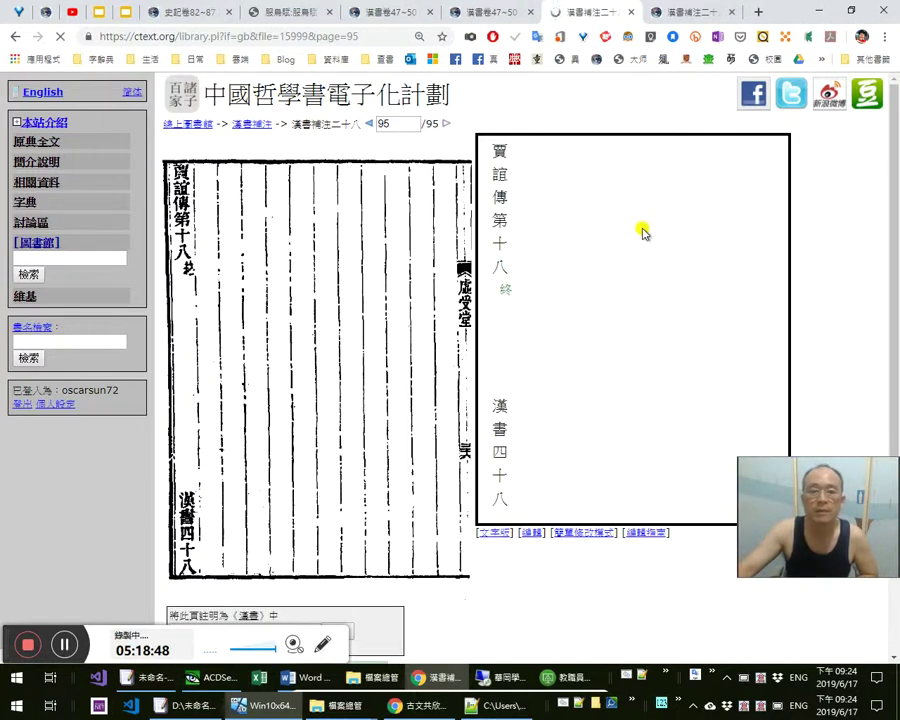
View the chapter's text version at page 95 and page 24 of 漢書卷47~50, then close the text version tab
click(498, 535)
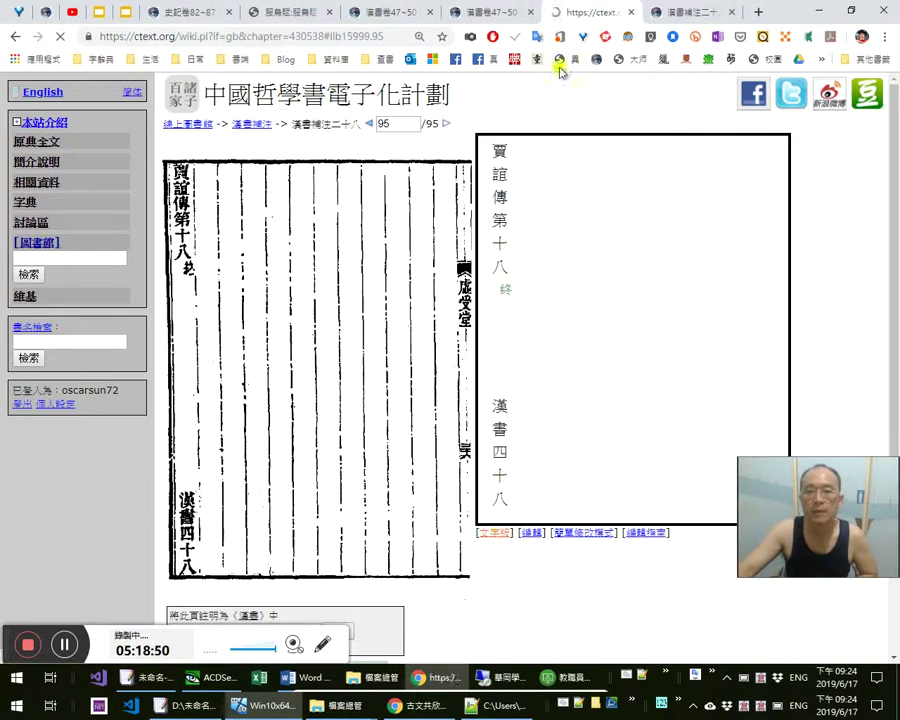
click(494, 14)
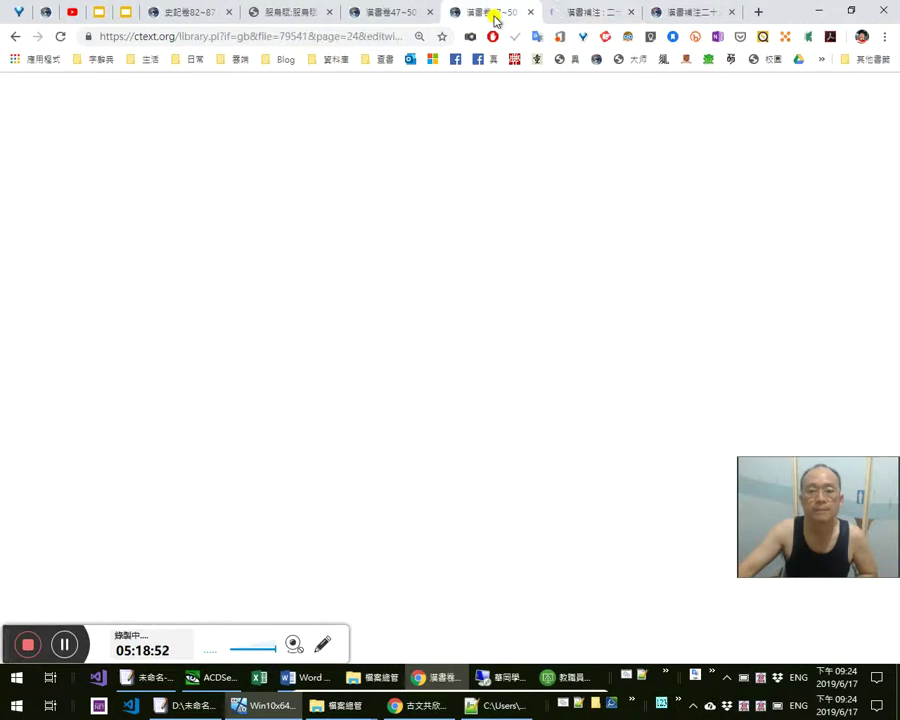
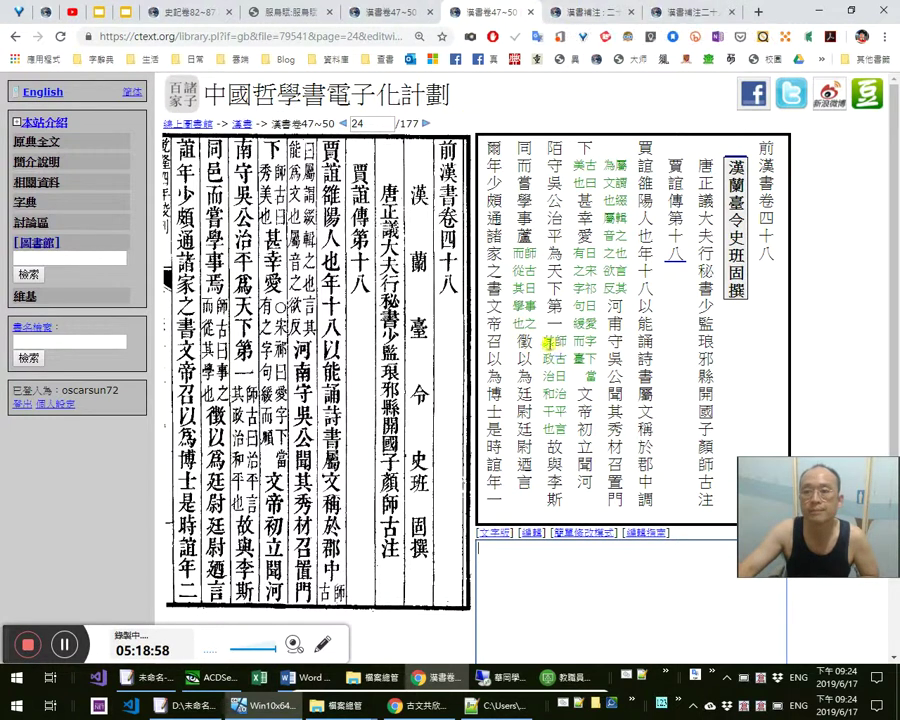
scroll(397, 412, down, 3)
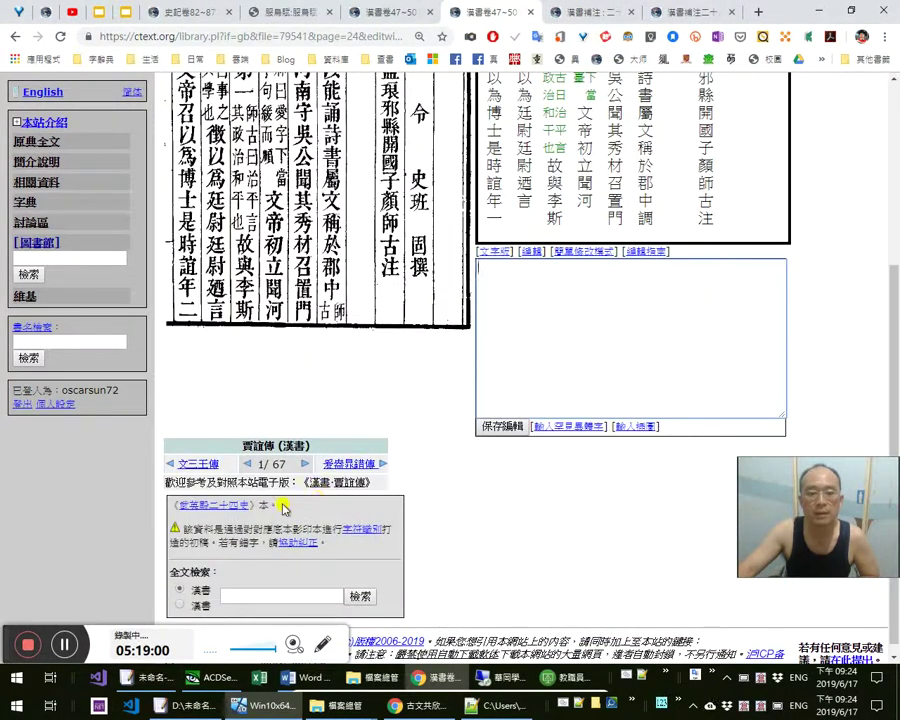
scroll(331, 402, up, 3)
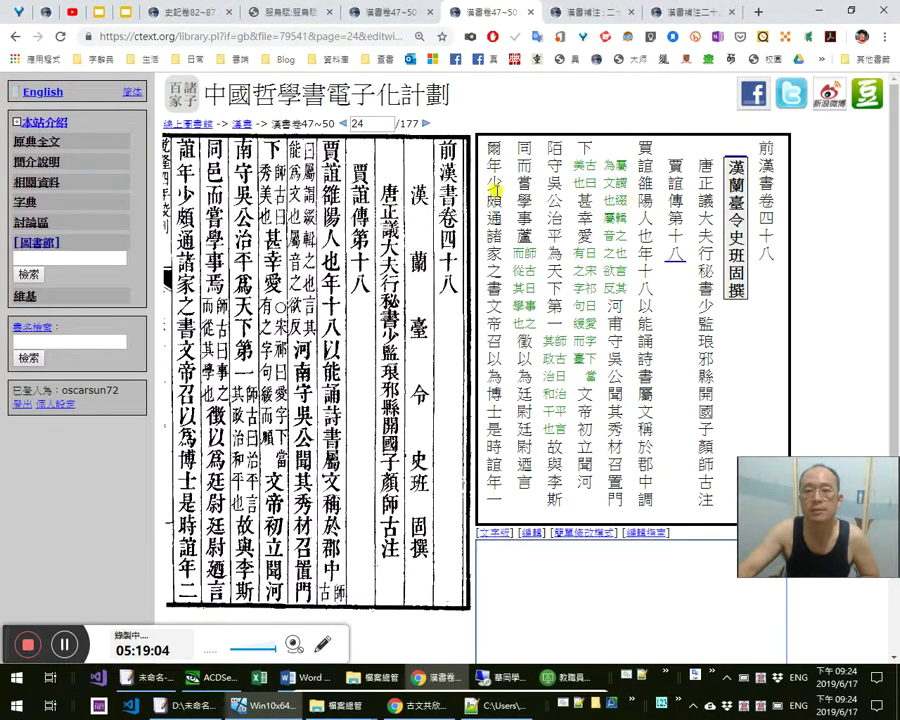
click(606, 12)
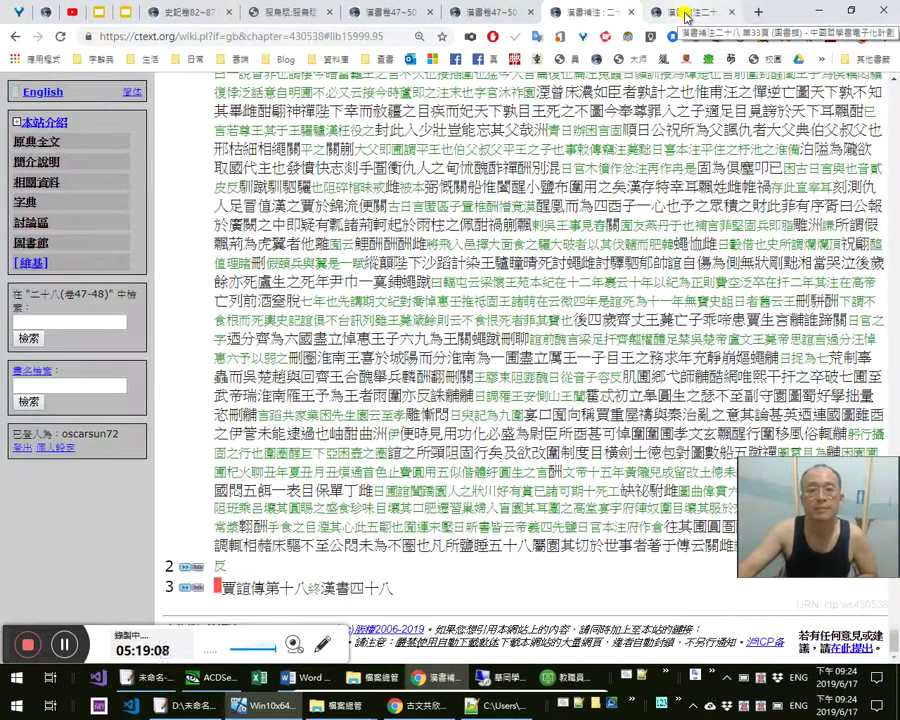
click(632, 15)
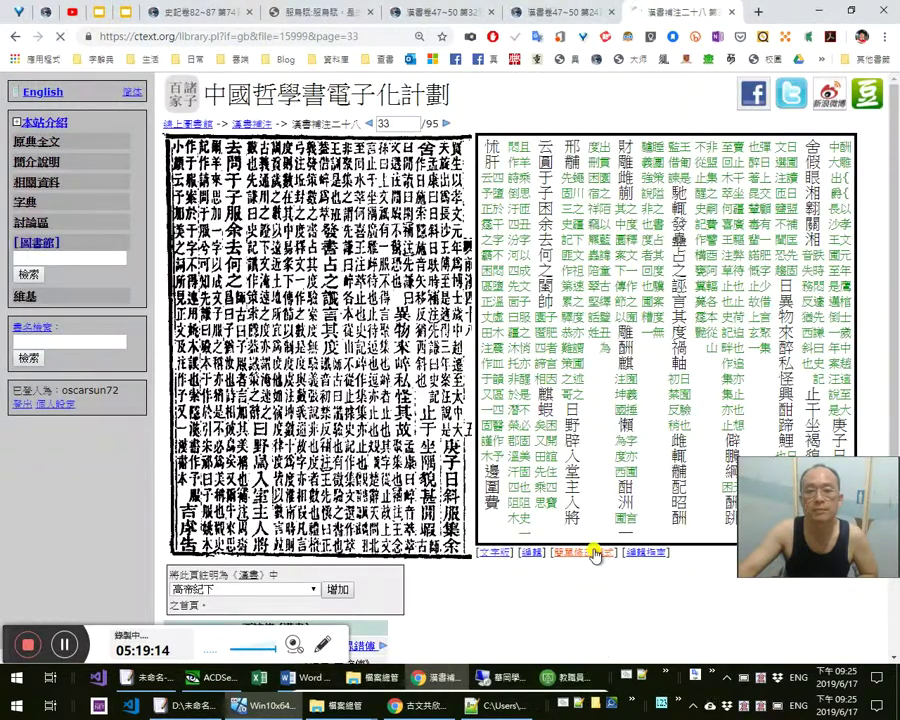
Open page 33 of 漢書補注二十八 in simple edit mode, view page 32 separately, and close that extra tab
click(595, 553)
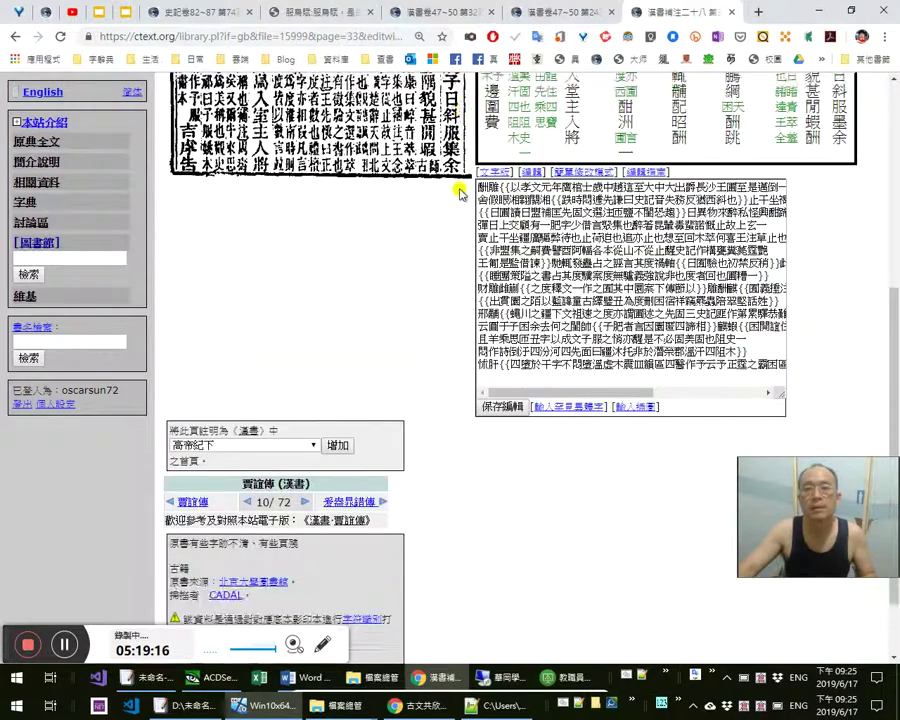
scroll(460, 193, up, 5)
click(368, 124)
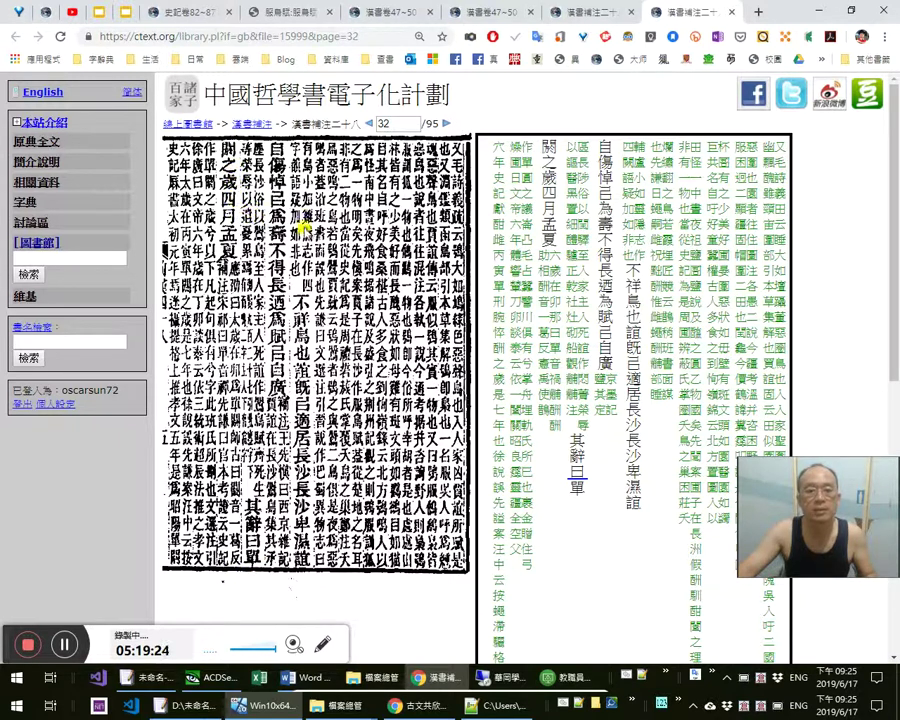
key(ctrl+w)
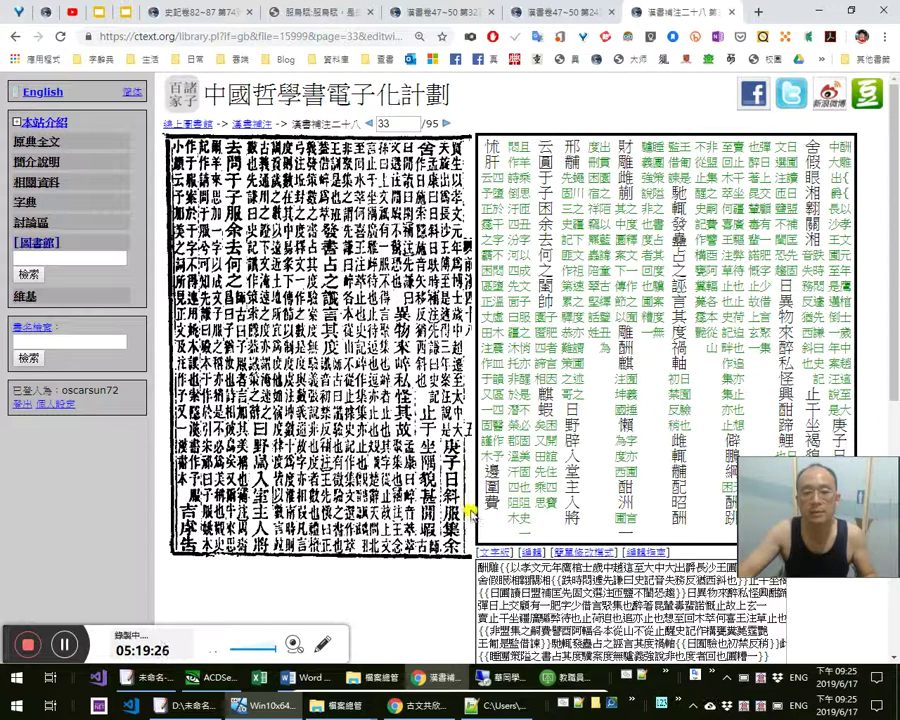
Cut the entire transcription of page 33 out of its edit box
scroll(340, 275, down, 3)
click(538, 428)
scroll(540, 432, up, 3)
key(ctrl+a)
key(ctrl+x)
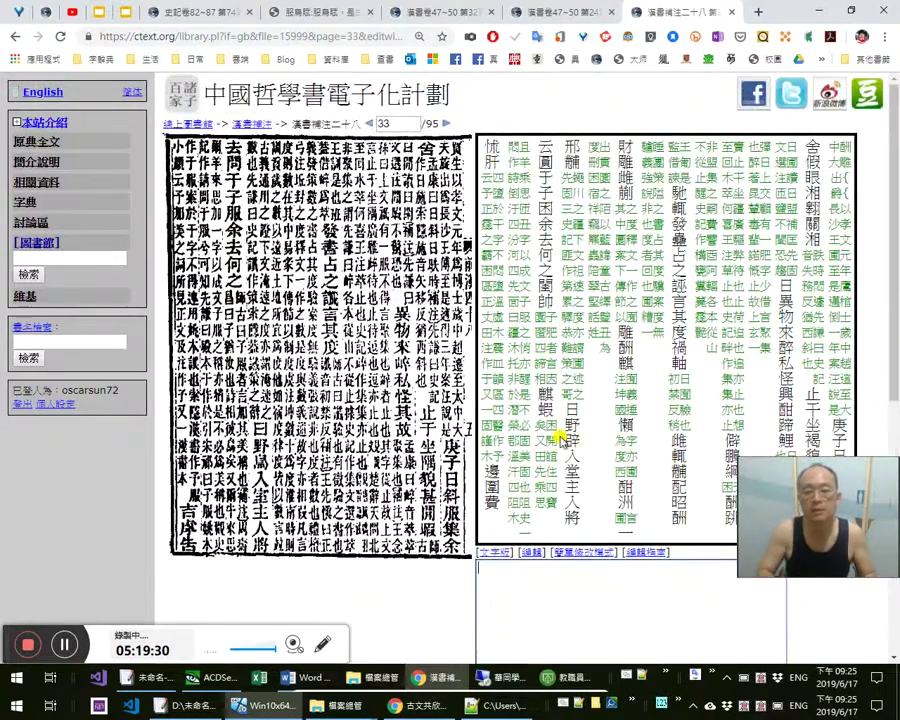
key(alt+Tab)
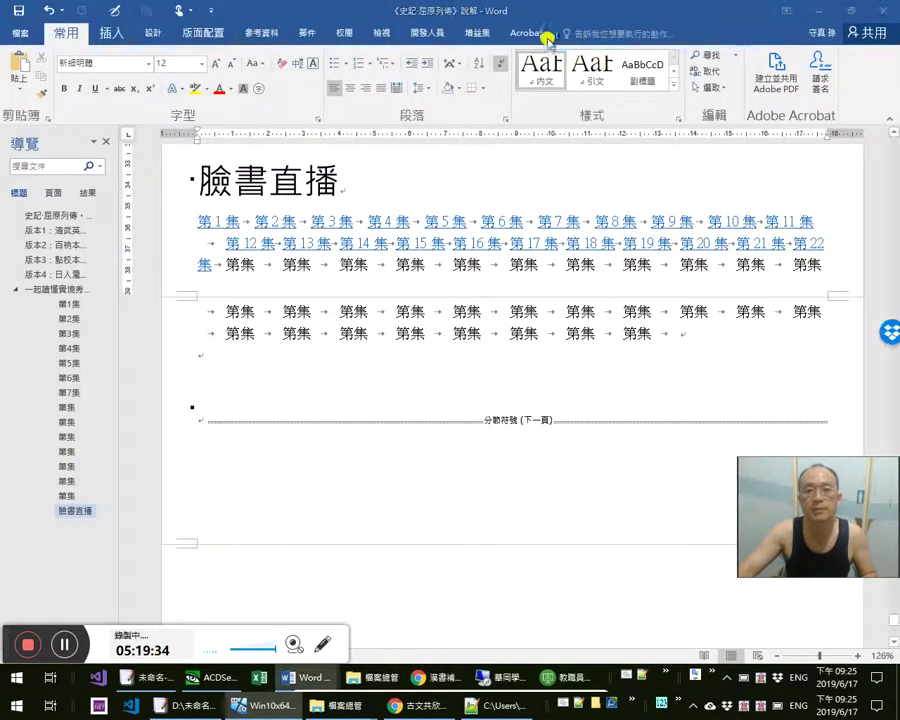
key(alt+Tab)
Consult the passage 四月孟夏庚子日施兮 in the 史記 卷82至87 text version, close it, and return to page 33 of 漢書補注二十八
click(458, 14)
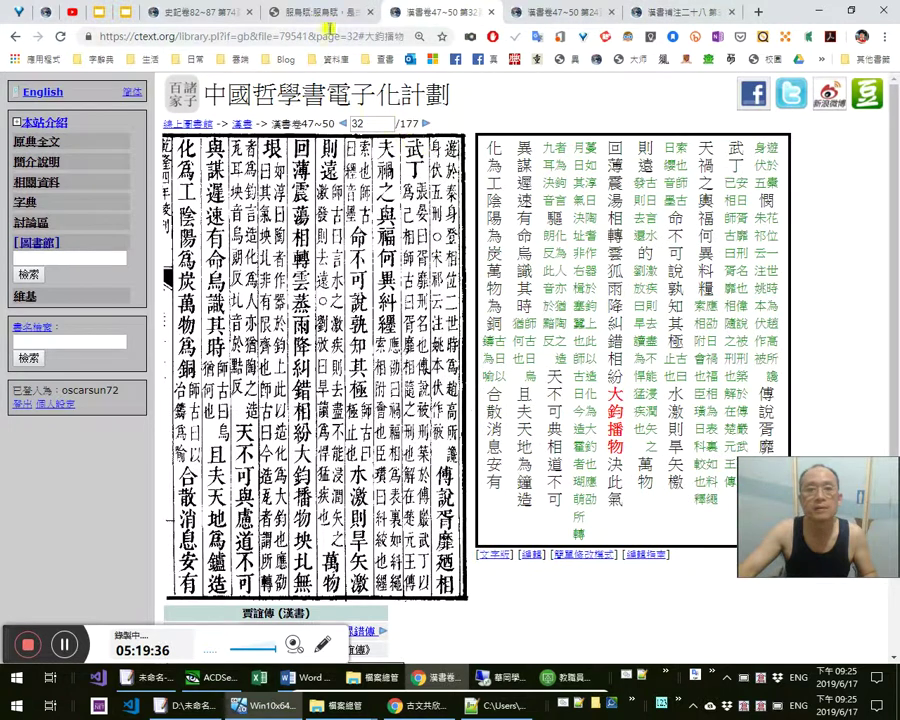
click(218, 13)
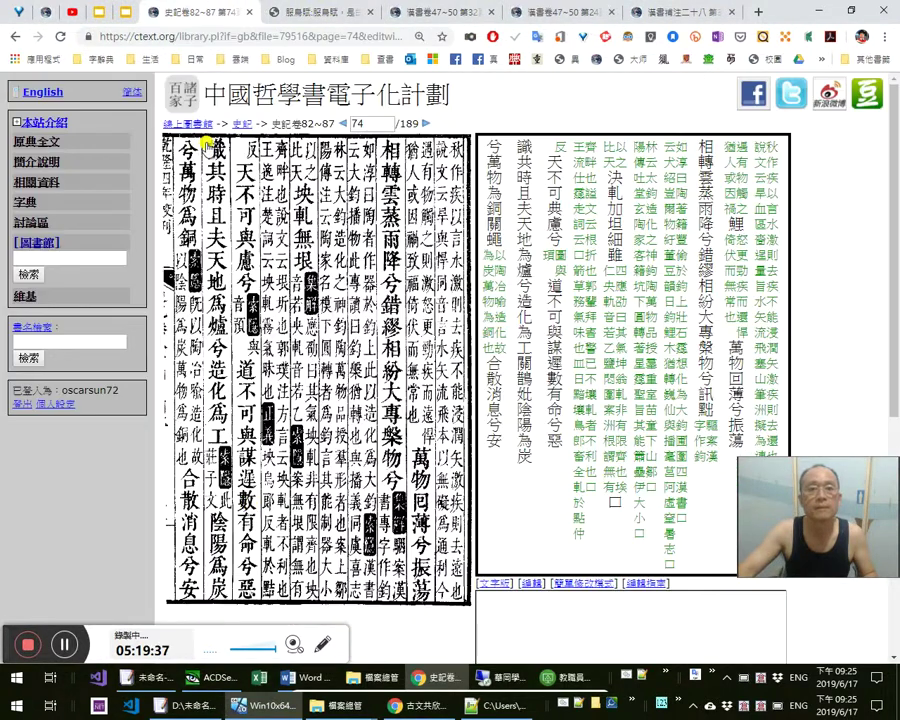
click(497, 583)
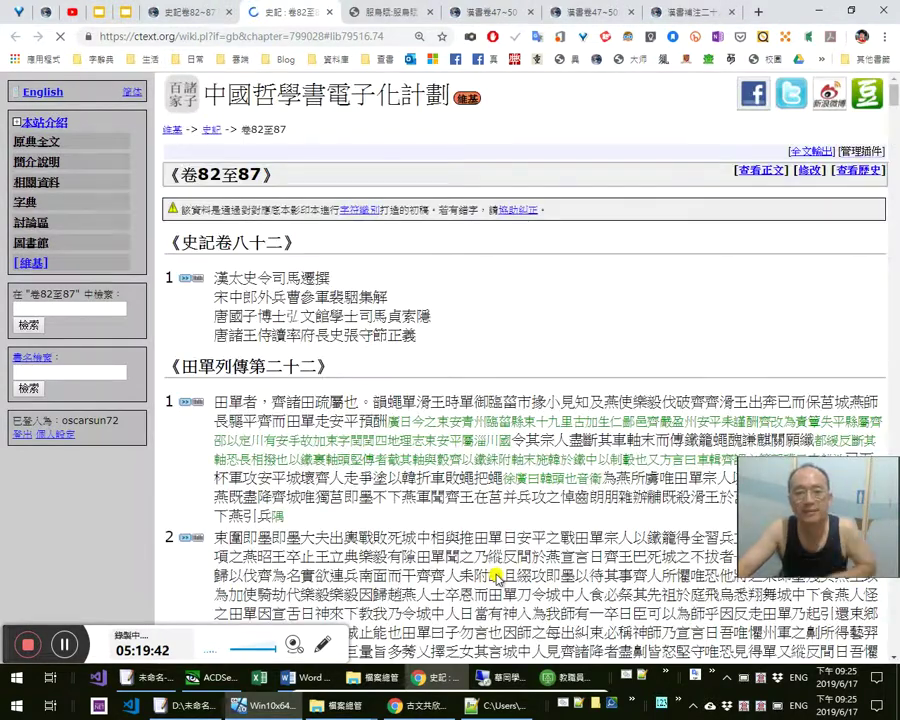
scroll(496, 574, up, 11)
scroll(365, 525, down, 3)
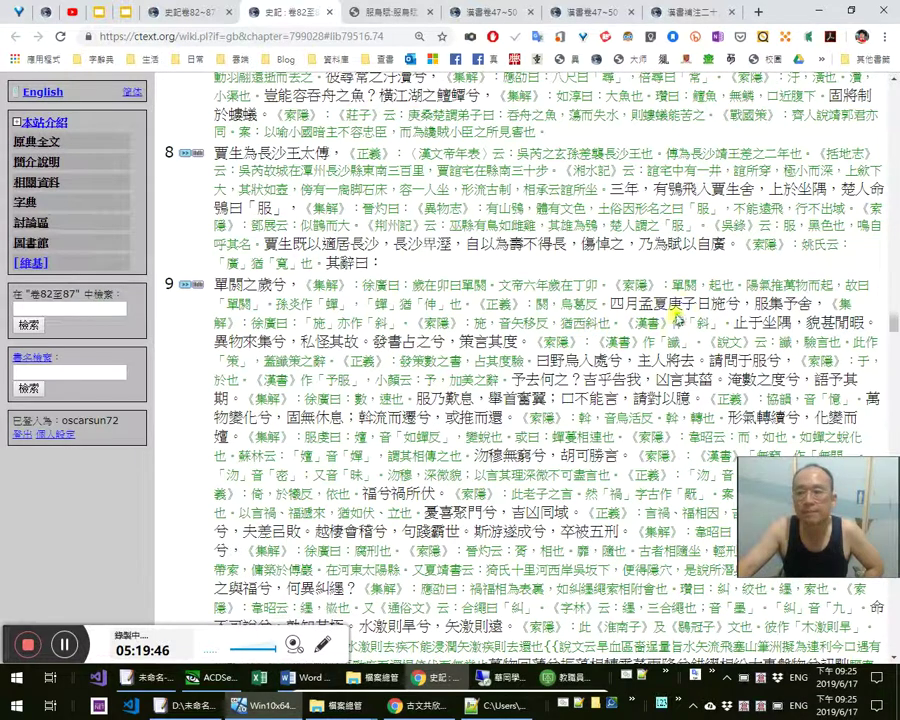
drag(697, 303, 760, 302)
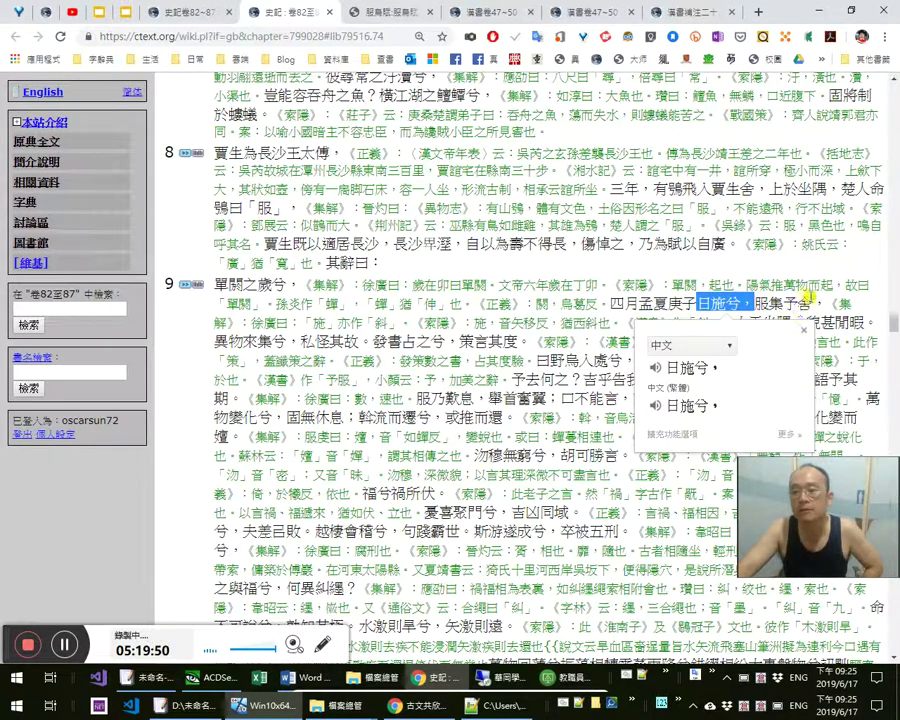
click(329, 13)
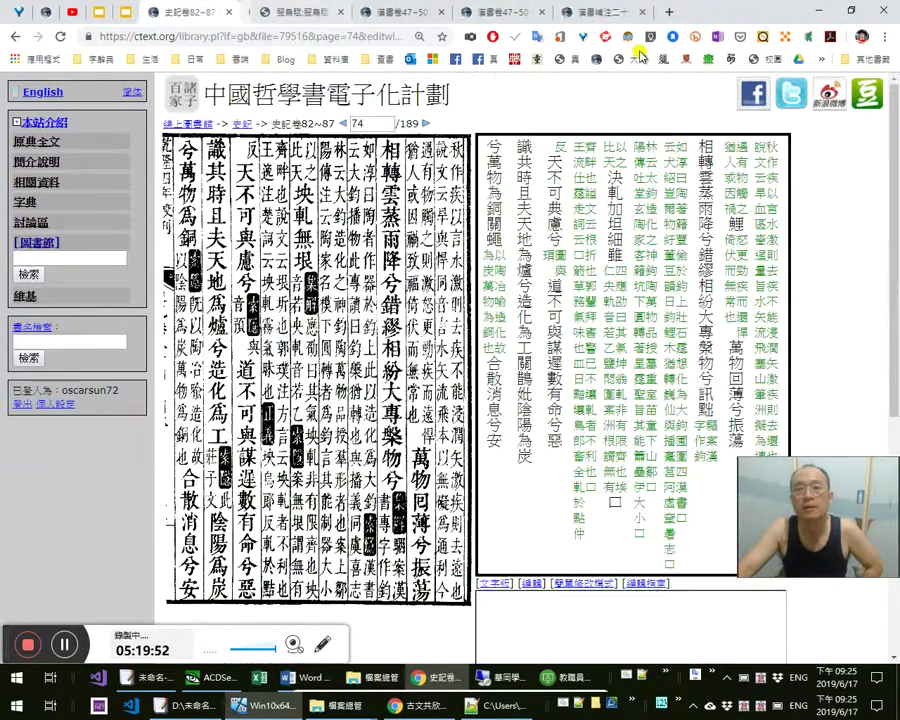
click(605, 12)
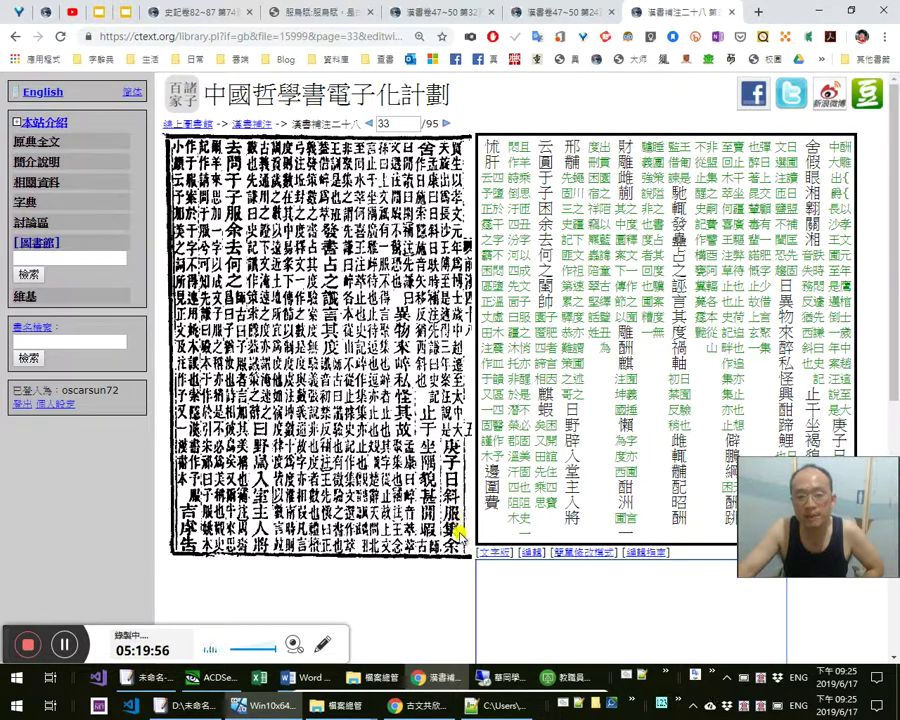
Switch to the EmEditor document 未命名-4 and paste the cut page 33 transcription there
scroll(546, 556, down, 2)
key(alt+Tab)
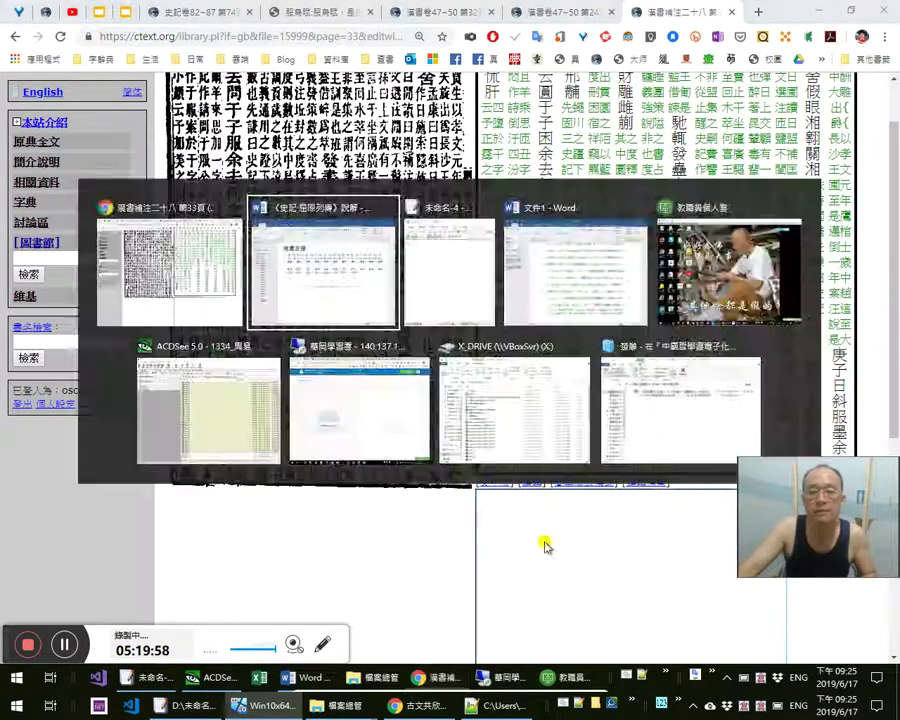
key(alt+Tab)
scroll(523, 574, up, 2)
key(alt+Tab)
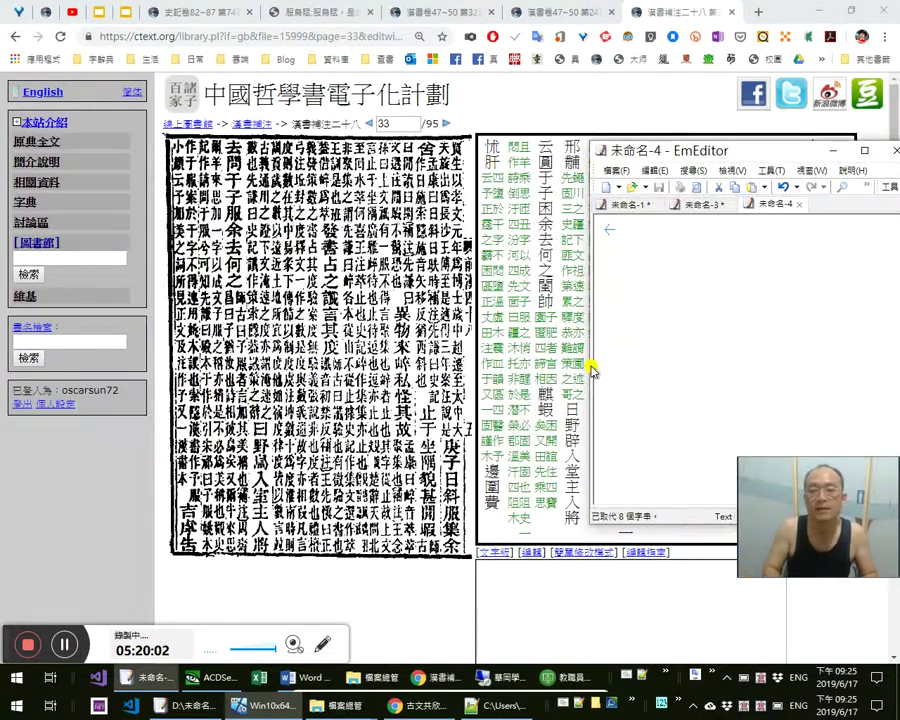
key(ctrl+v)
Replace the garbled 酬雖{{ at the very start of the pasted text with 賈生
key(ctrl+Home)
key(Right)
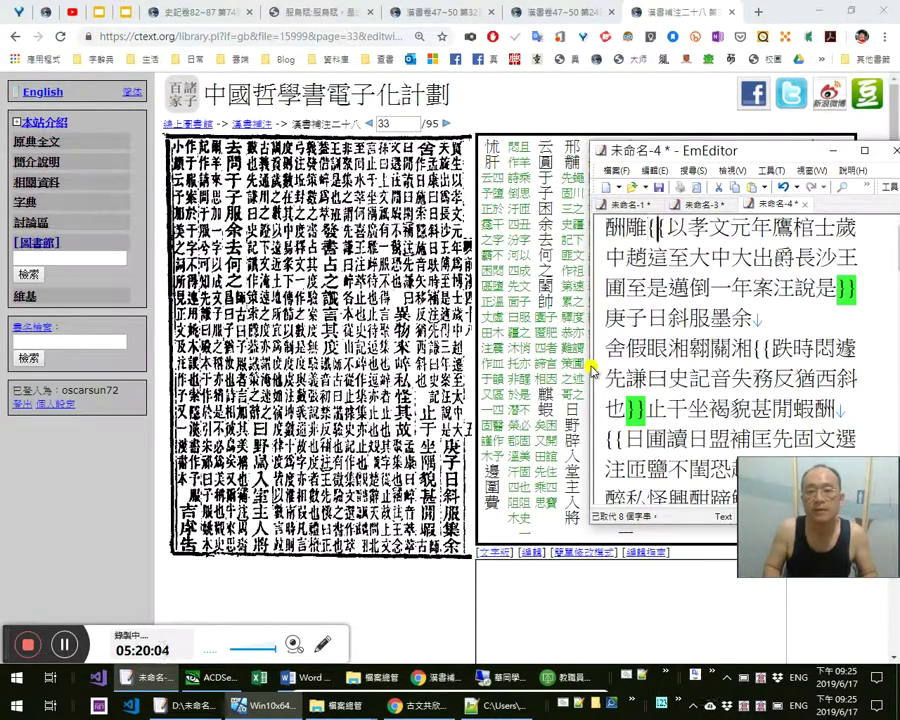
key(shift+Right)
key(shift+Left)
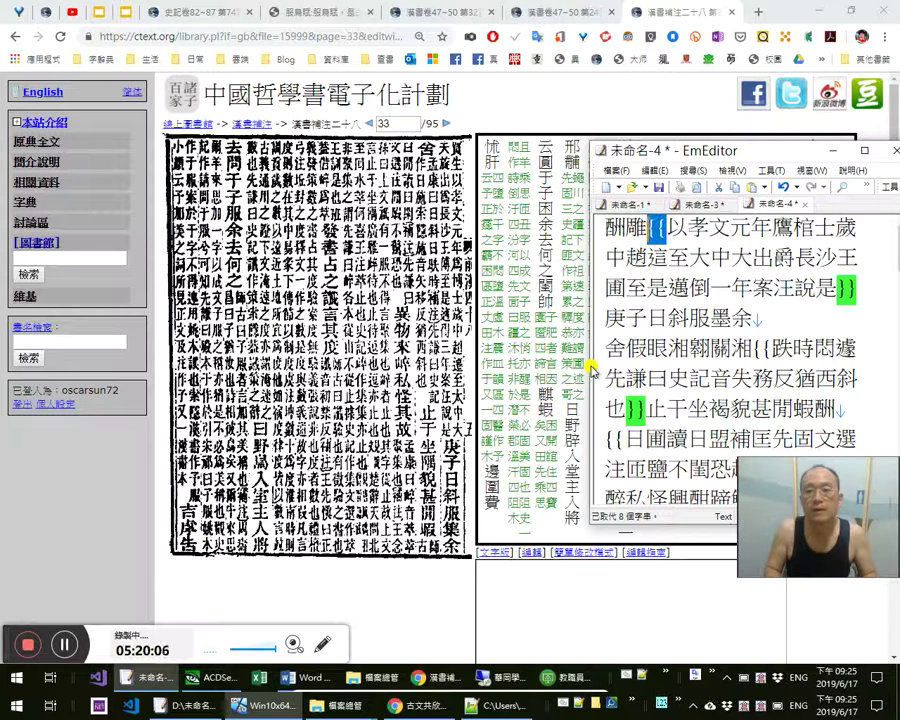
key(shift+Left)
key(shift+Left)
text(mchqm)
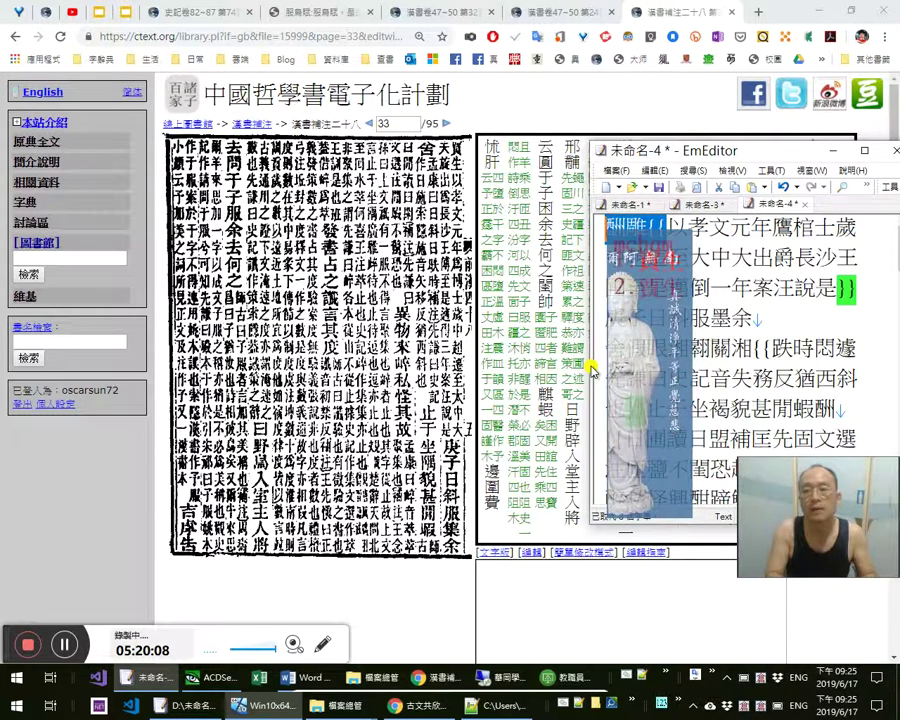
text(賈生)
key(Right)
key(Right)
key(Right)
key(Right)
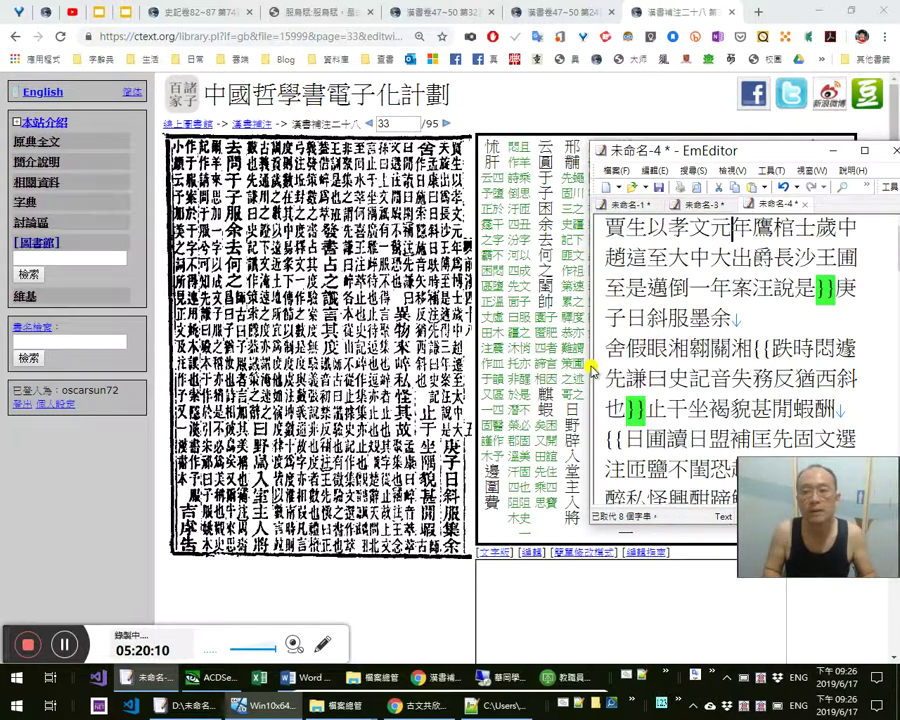
Replace 鷹棺 with 為博 in the first line and add the comma ， after 博士
key(Left)
text(為)
key(Delete)
text(博)
key(Delete)
key(Right)
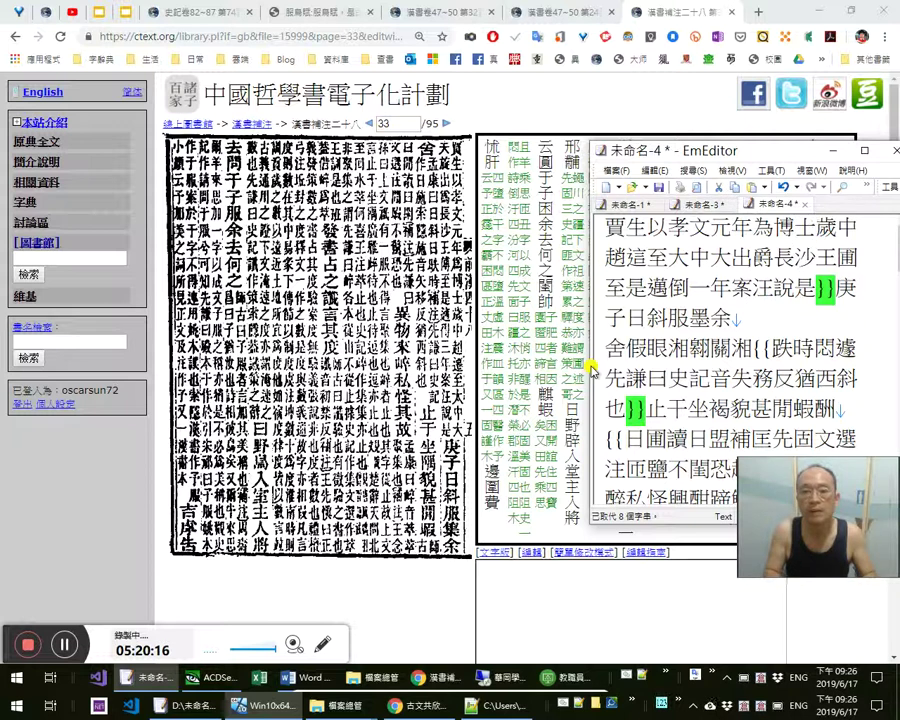
text(，)
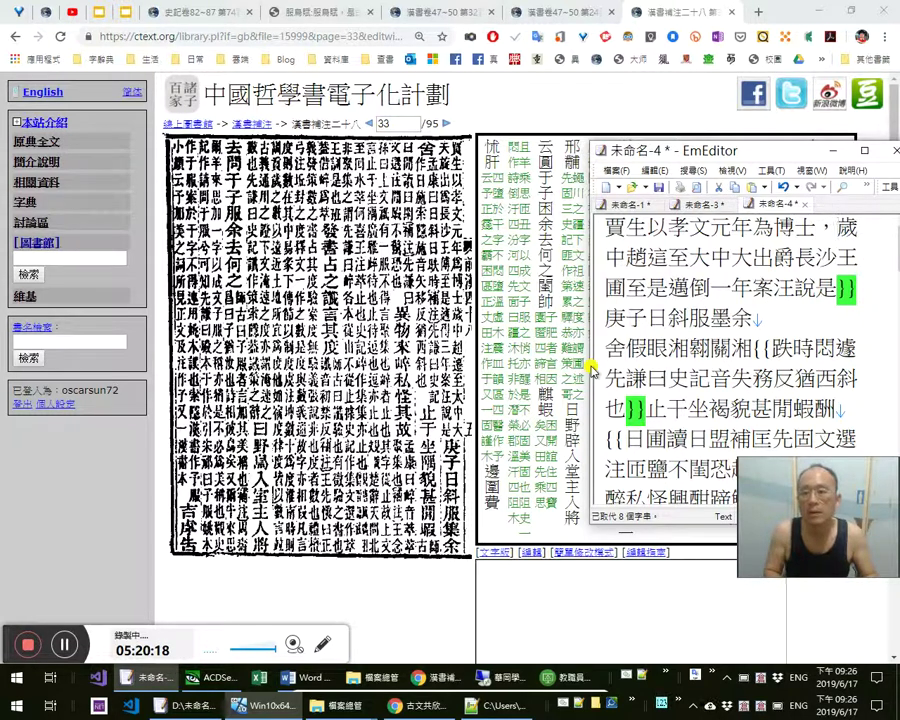
Correct 趙這 to 超遷 after 歲中
key(shift+Right)
text(超)
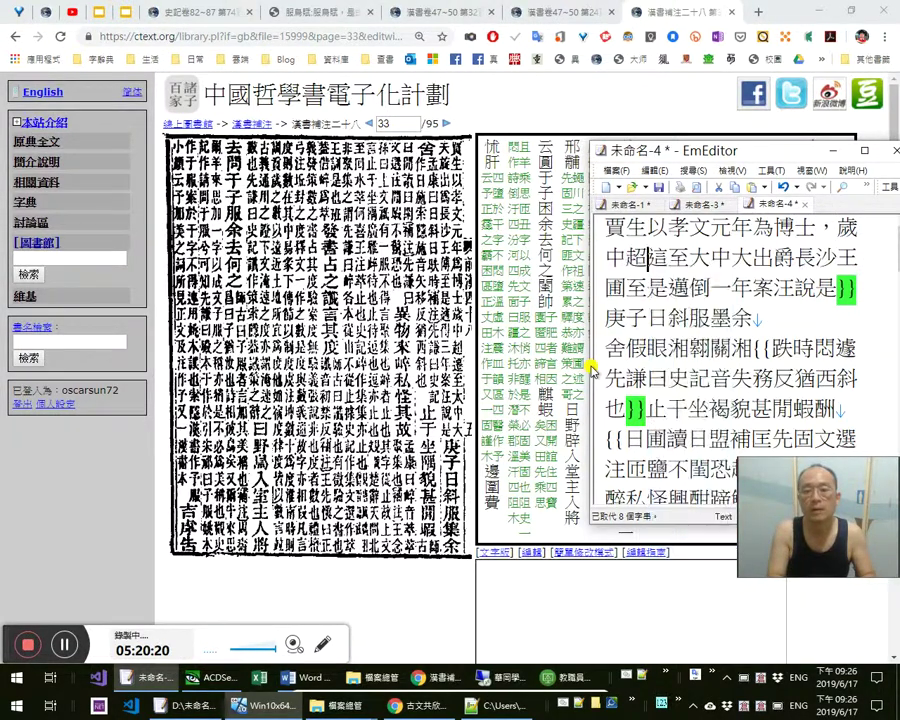
text(遷)
key(Delete)
Add the comma ， after 庚子日斜 and correct 服墨余 to 服集余
key(Down)
key(Right)
key(Right)
text(，)
key(Right)
key(shift+Right)
text(集)
key(shift+Right)
Delete the garbled 假眼湘翱關湘 after 舍, keeping the {{ mark that opens the annotation
key(Right)
key(Right)
key(shift+Right)
key(shift+Right)
key(shift+Right)
key(shift+Right)
key(shift+Right)
key(shift+Right)
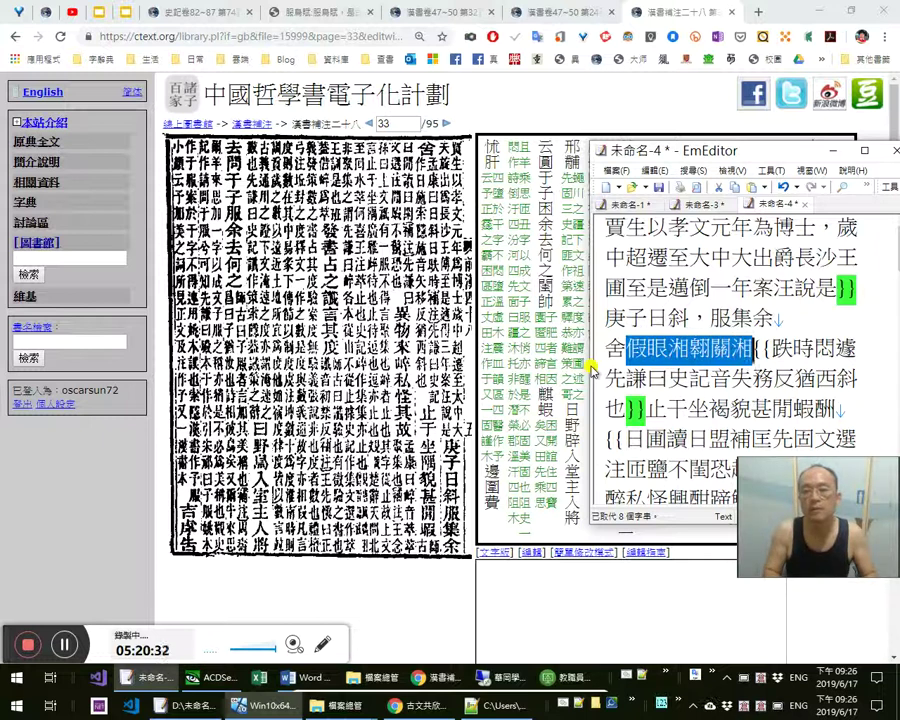
key(Delete)
text({{)
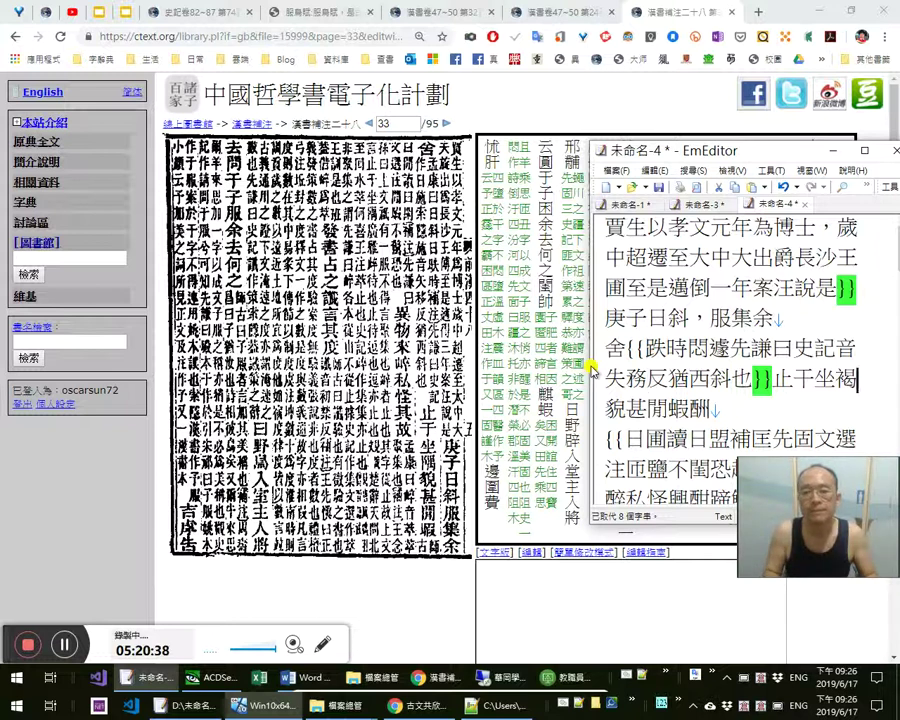
Correct 止干坐 to 止于坐 and put 假眼湘翱關湘 back inside the annotation, directly after its opening {{
key(shift+Left)
text(于)
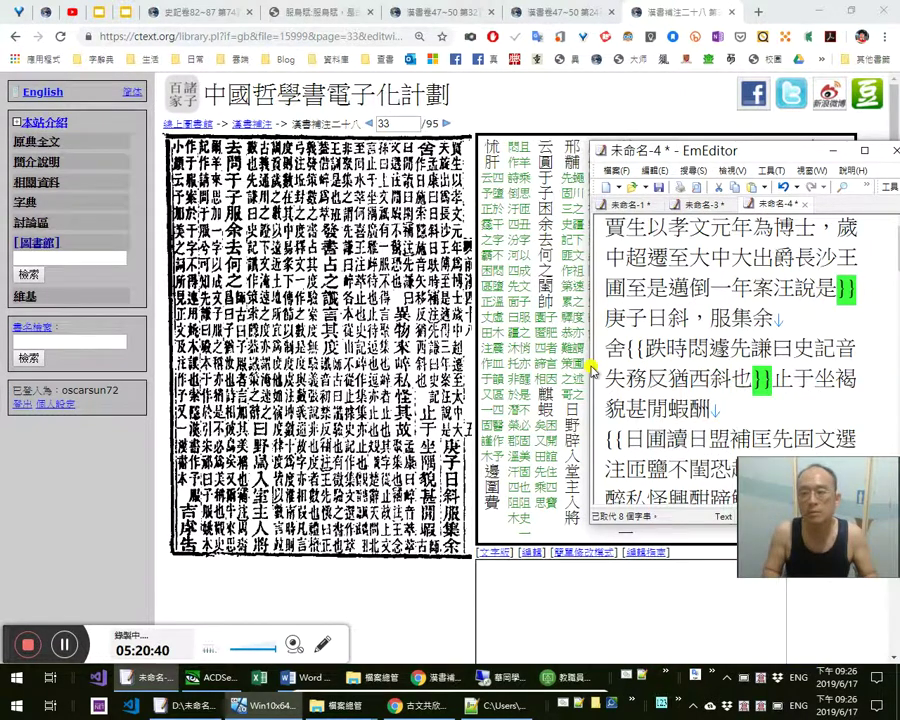
key(Left)
key(Left)
key(Left)
key(Left)
key(Left)
key(Left)
key(Left)
key(Left)
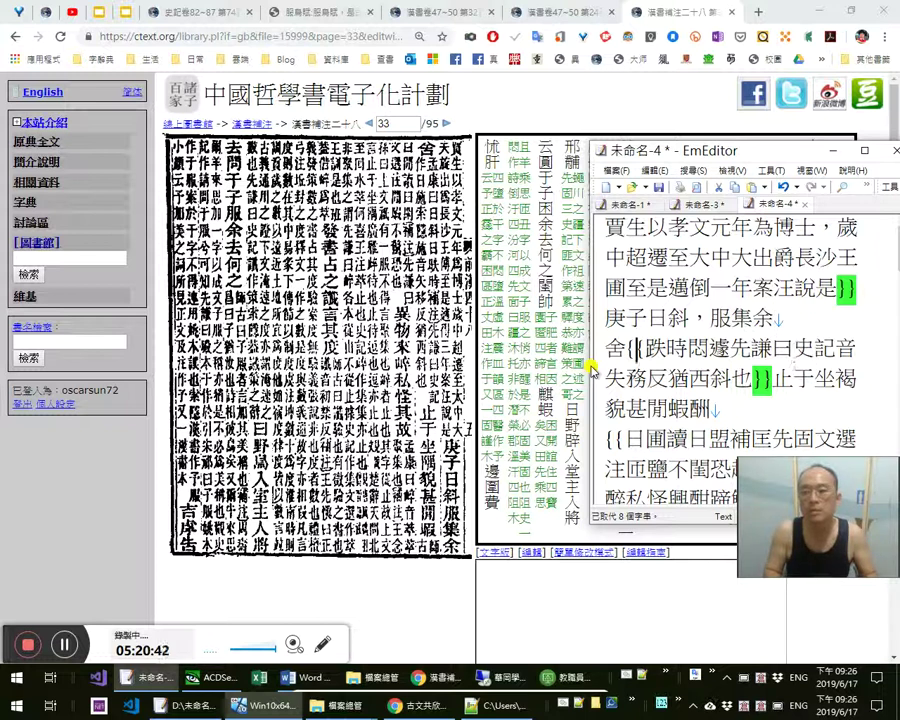
text(假眼湘翱關湘)
Add the comma ， after 舍, before the {{ that opens the annotation
key(Down)
key(Left)
key(Up)
key(Up)
text(，)
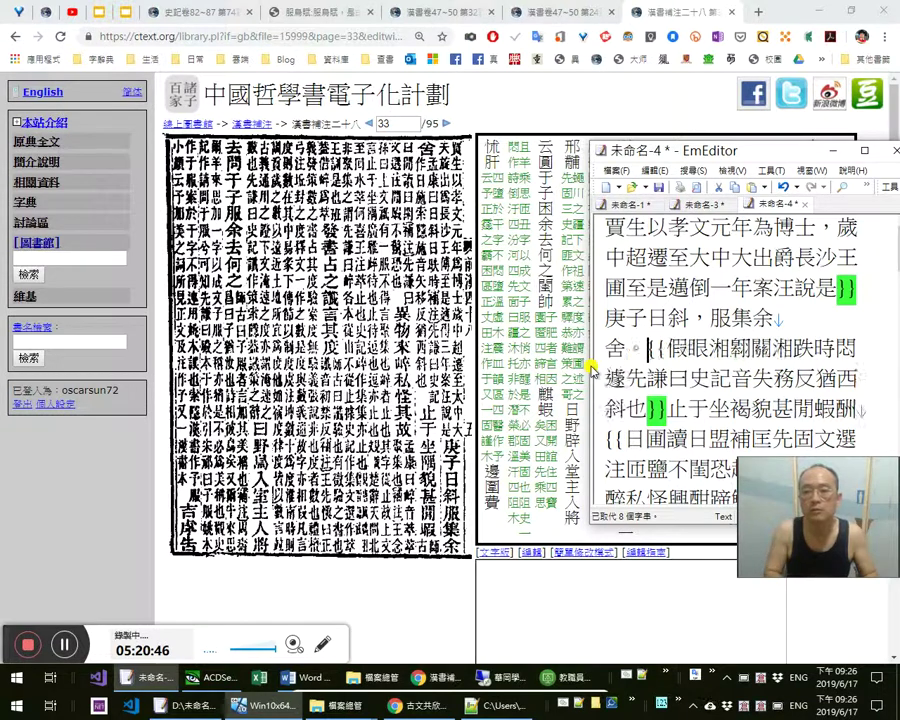
Replace 褐 with 隅 after 止于坐 and add the comma ， before 貌甚閒
key(Down)
key(Down)
key(Down)
key(Up)
key(Right)
key(Right)
key(Right)
key(Right)
key(Right)
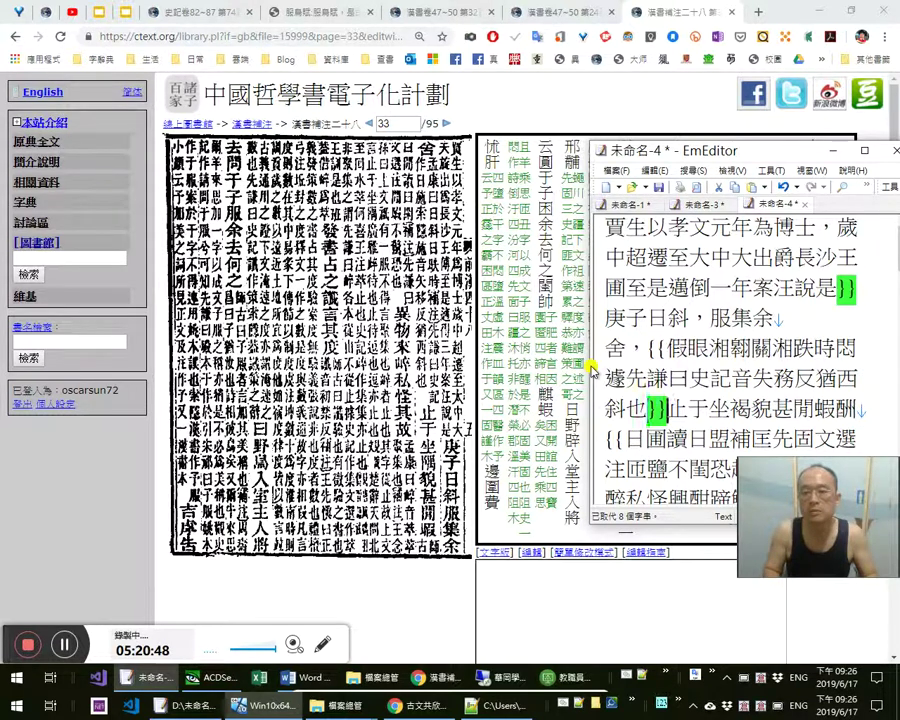
key(shift+Right)
text(引申)
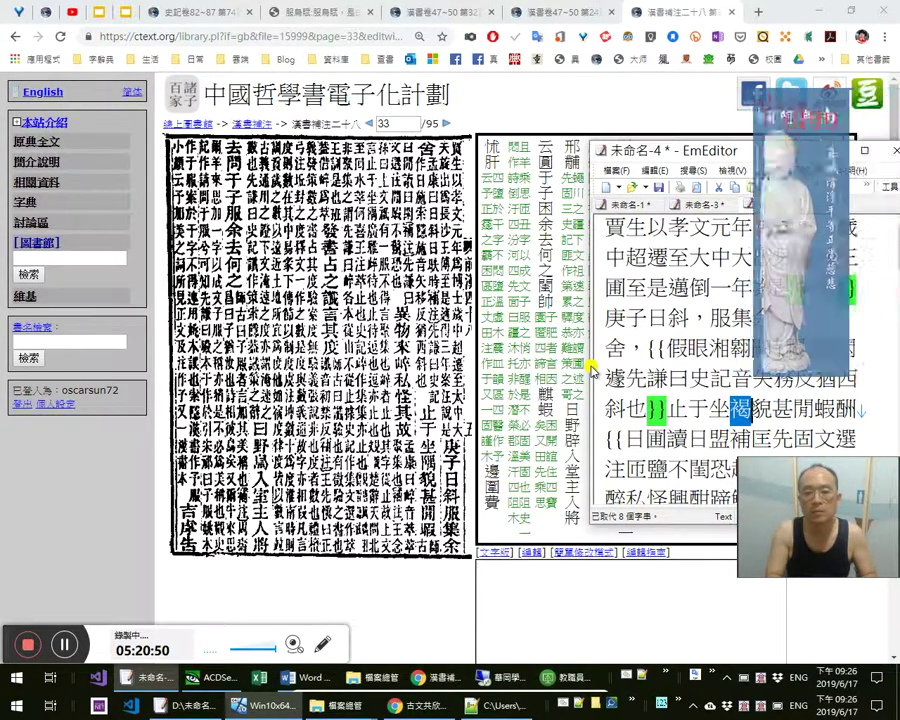
key(shift+Left)
key(shift+Left)
text(隅，)
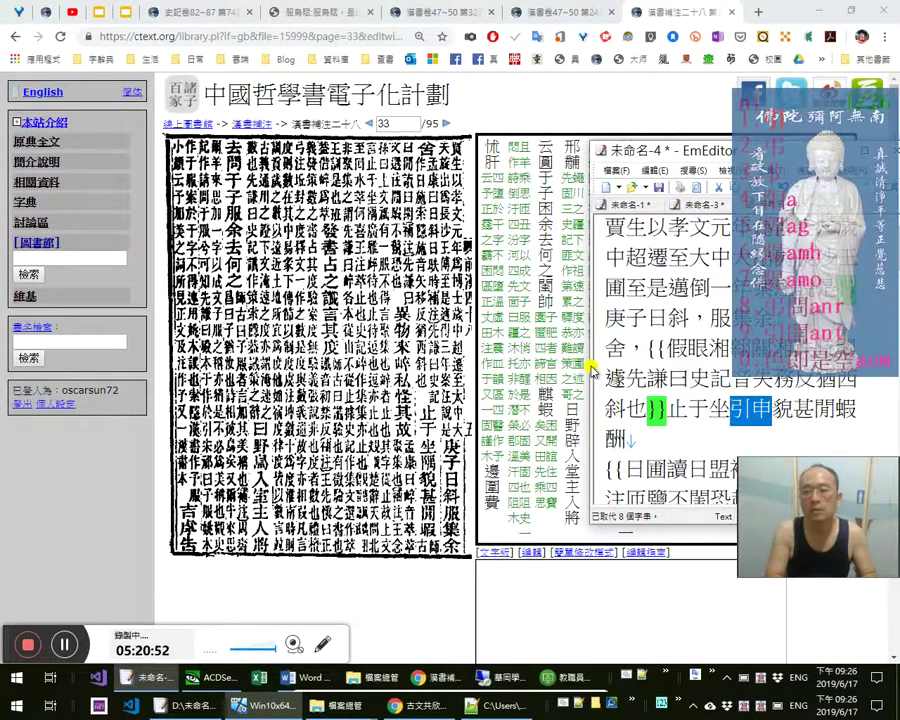
key(Right)
key(Right)
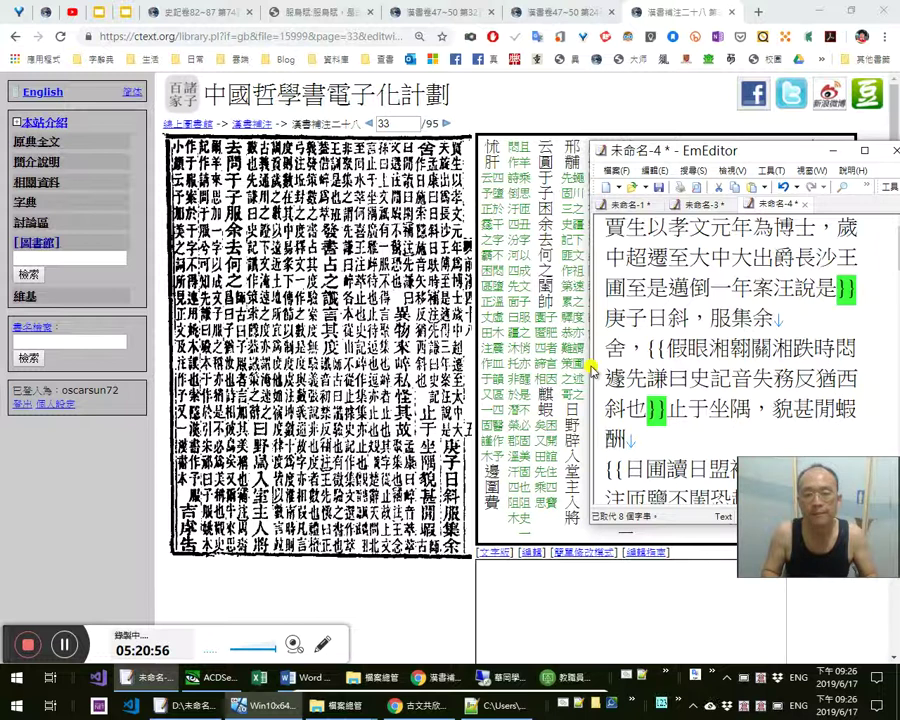
Replace 蝦酬 with 暇 after 貌甚閒 and end the sentence with 。
key(shift+Right)
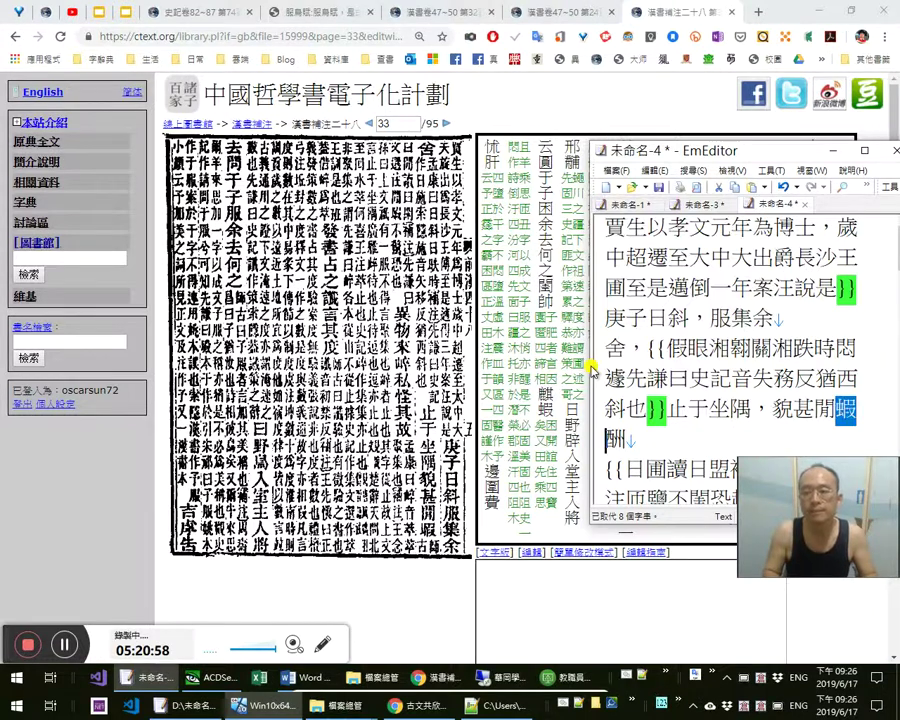
text(暇)
key(Delete)
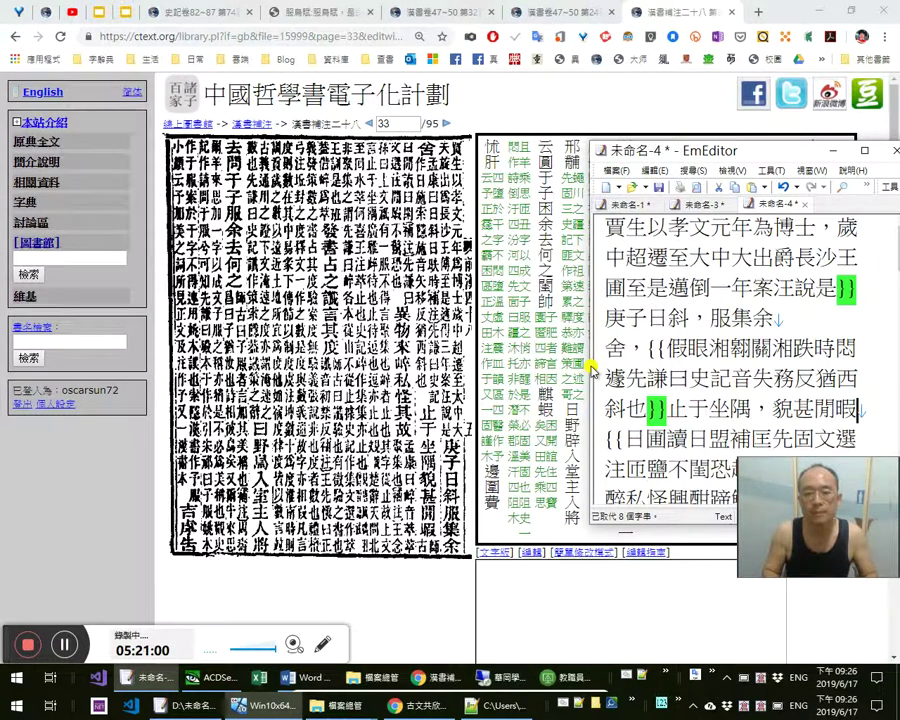
text(。)
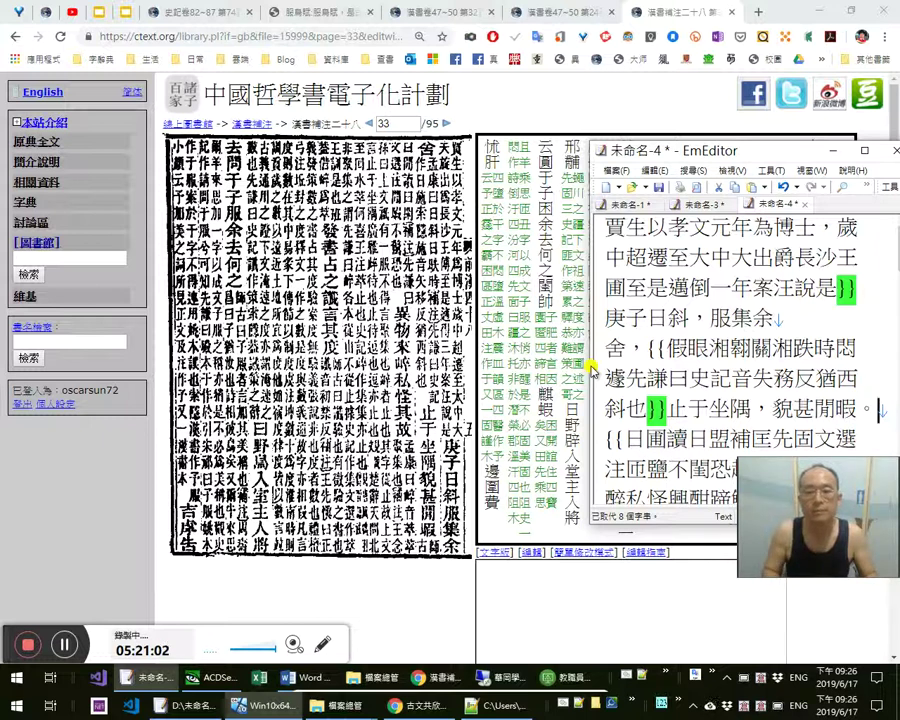
Examine the enlarged page scan around the 異物來 column, and return to the text in EmEditor
key(Right)
key(Right)
key(Right)
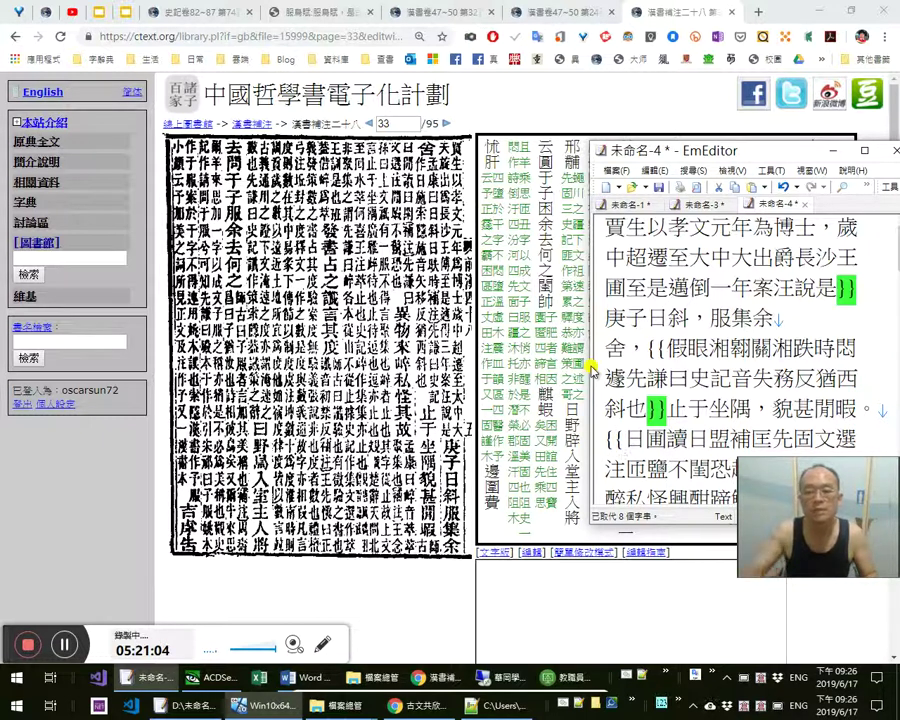
scroll(650, 354, down, 2)
click(389, 389)
scroll(470, 410, down, 4)
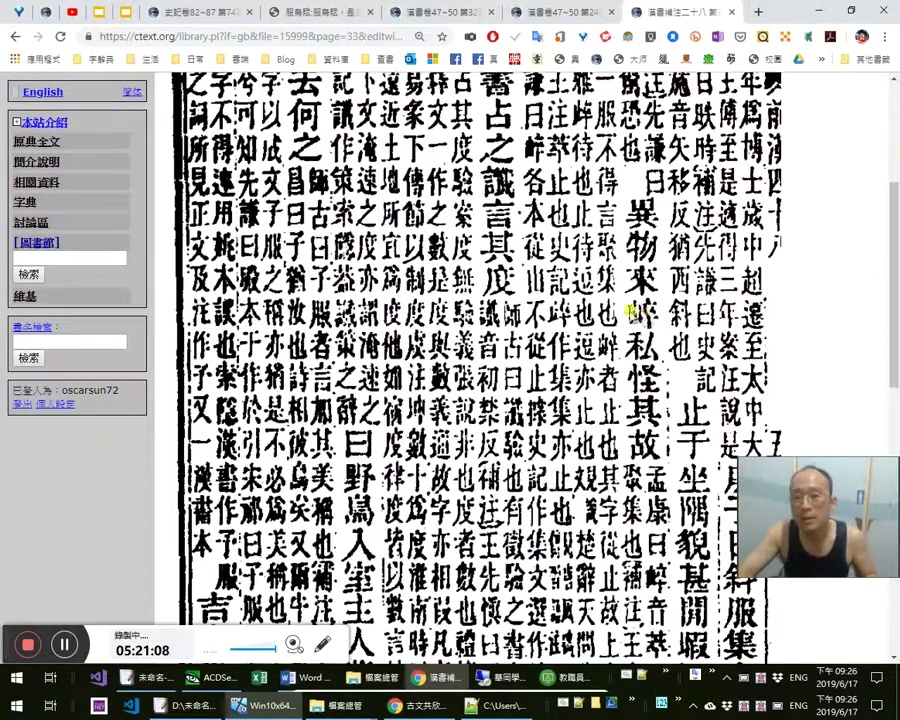
scroll(460, 264, up, 3)
click(450, 282)
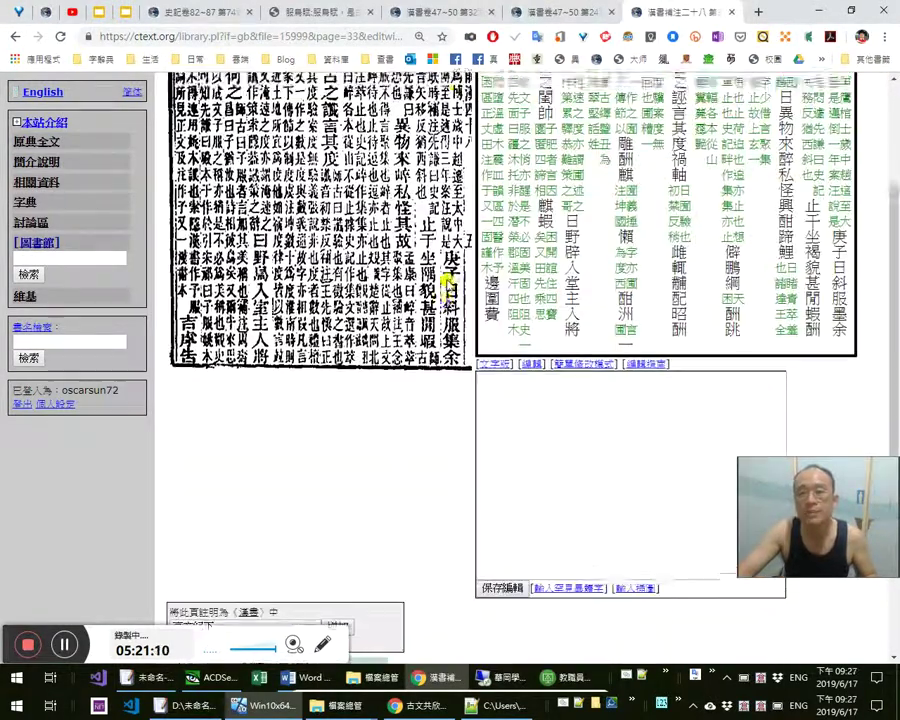
scroll(447, 283, up, 3)
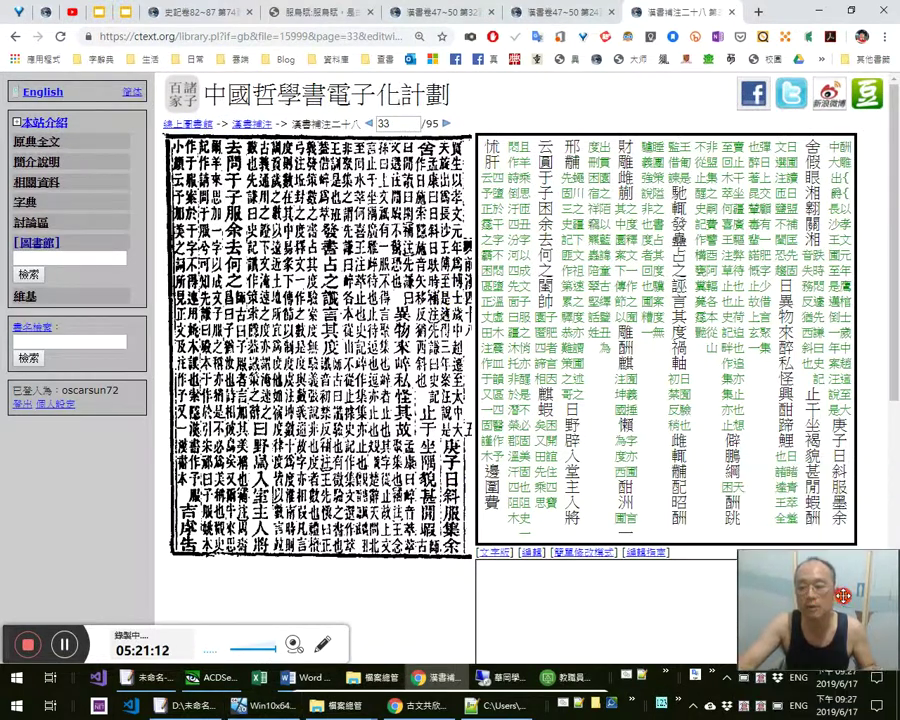
click(715, 418)
key(alt+Tab)
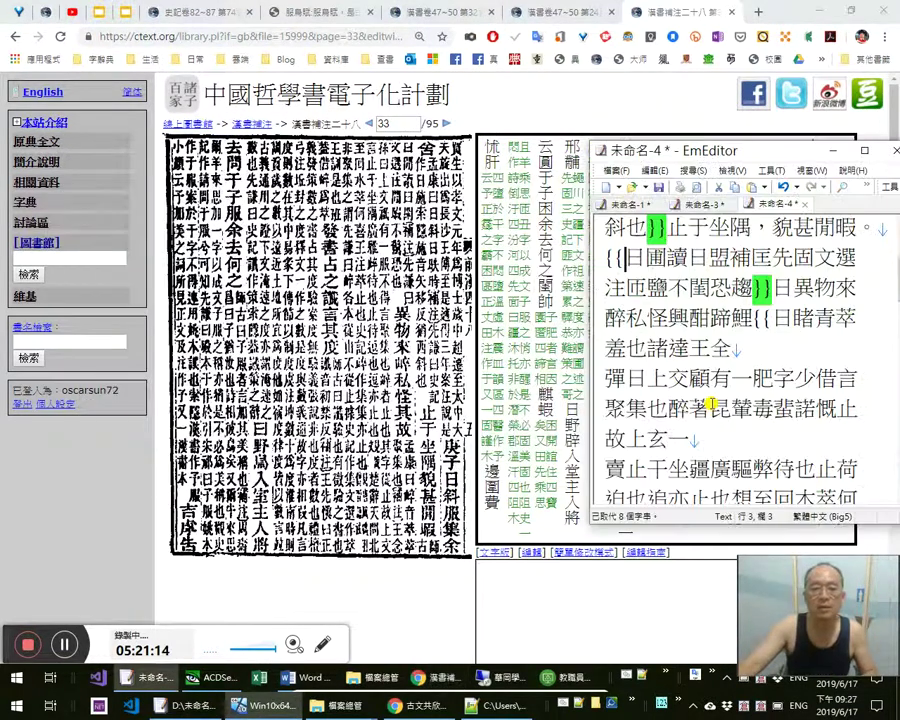
Delete the stray 日 between the closing }} and 異物來
key(Down)
key(Down)
key(Down)
key(Up)
key(Up)
key(Right)
key(Right)
key(Right)
key(Right)
key(Right)
key(Right)
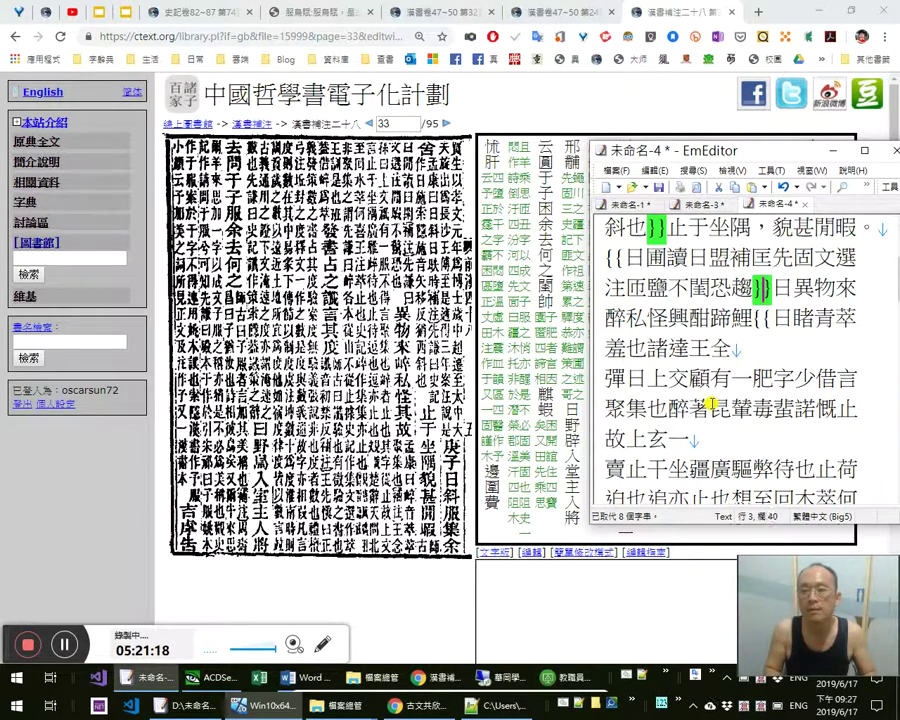
key(BackSpace)
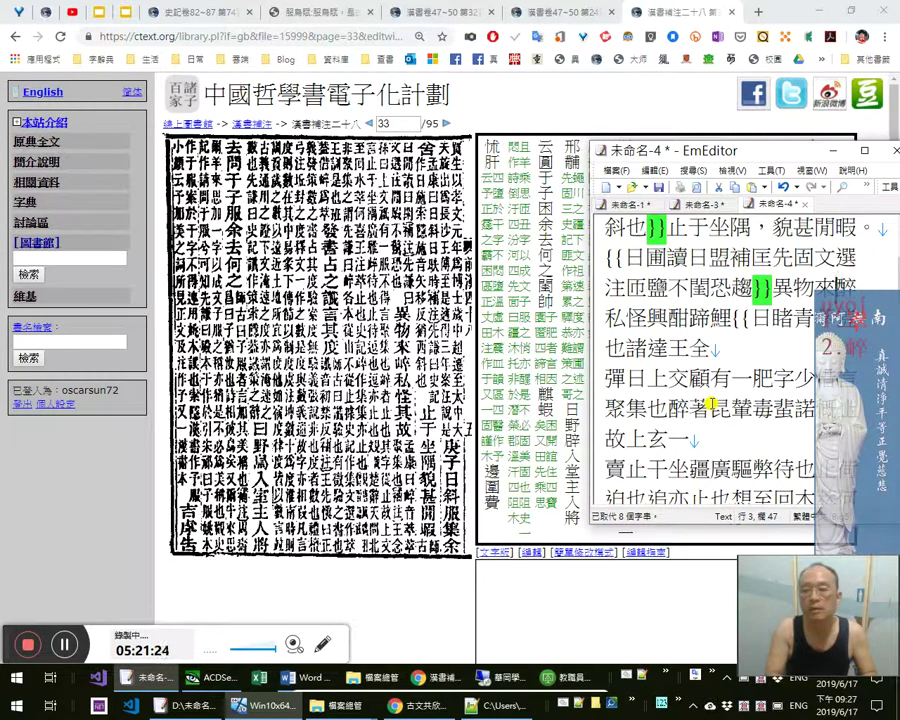
Replace 醉 with 崪 after 異物來 and add the comma ， before 私怪
text(崪)
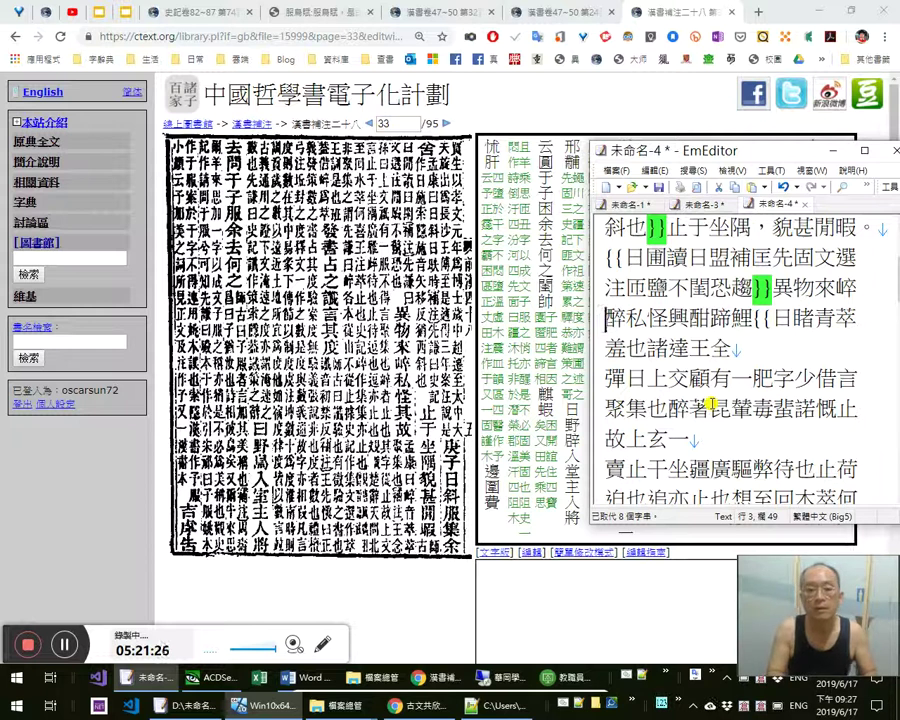
text(，)
key(Delete)
Replace 興酣蹄鯉 with 其故 after 私怪 and close the sentence with 。
key(Right)
key(Right)
key(Right)
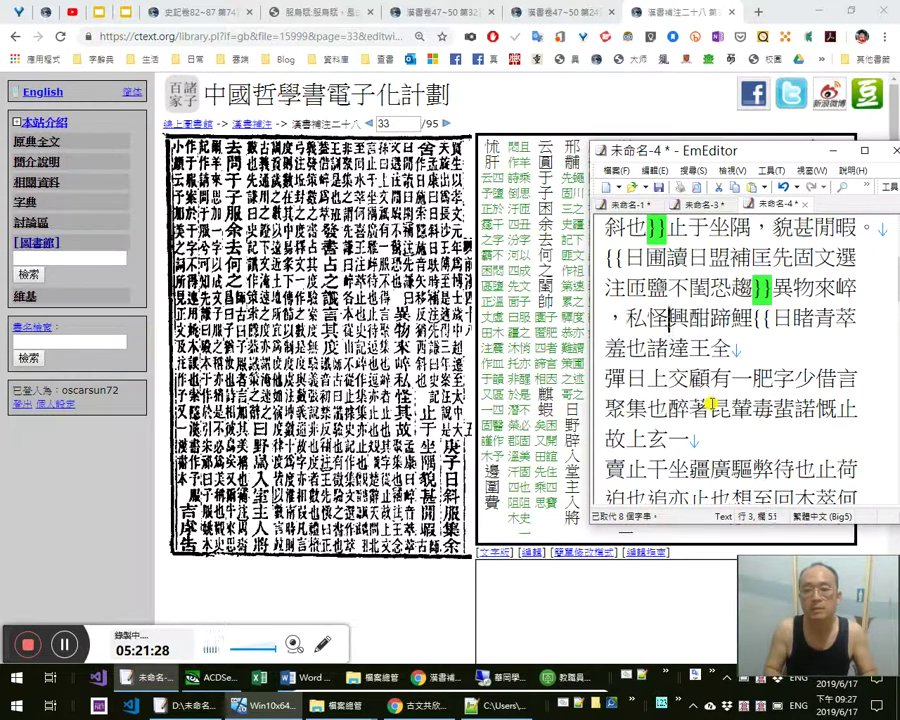
key(Left)
text(t其故)
key(Delete)
key(Delete)
key(Delete)
key(Delete)
text(。)
Read through the annotation following 私怪其故 and compare it with the scanned page to see how far it extends
key(Up)
key(Up)
key(Up)
key(shift+Right)
key(shift+Right)
key(Right)
key(Down)
key(Down)
key(Down)
key(Up)
key(Left)
key(Left)
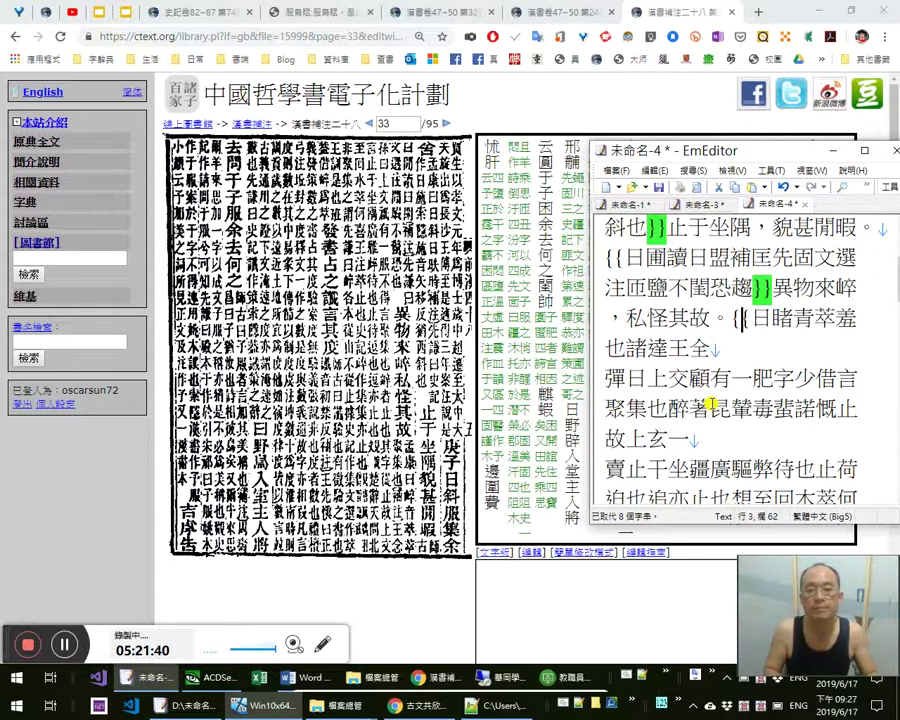
key(Left)
key(Up)
key(Up)
key(Down)
key(Down)
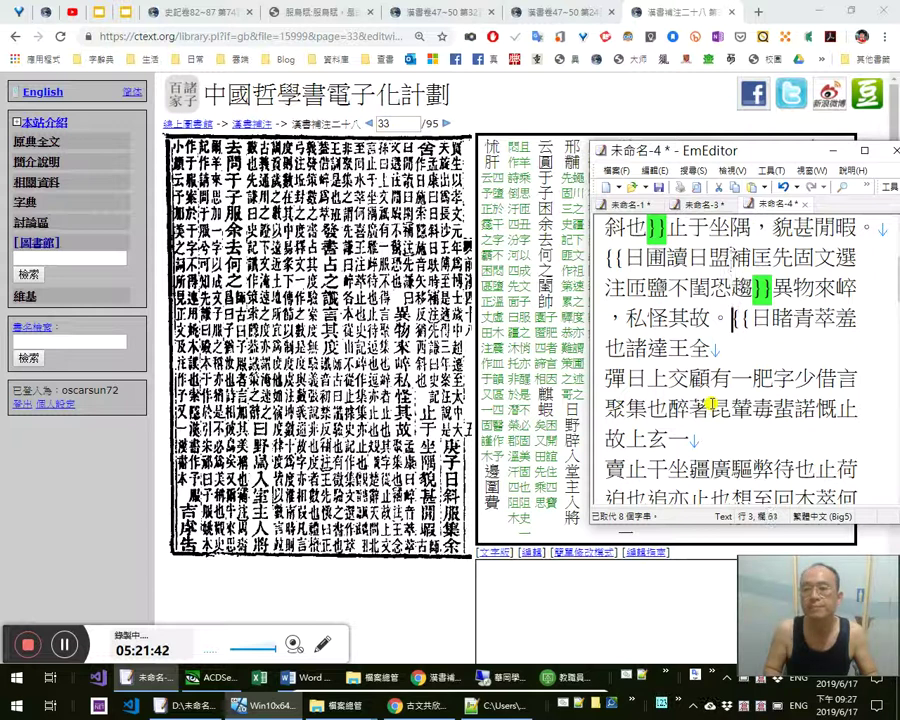
key(End)
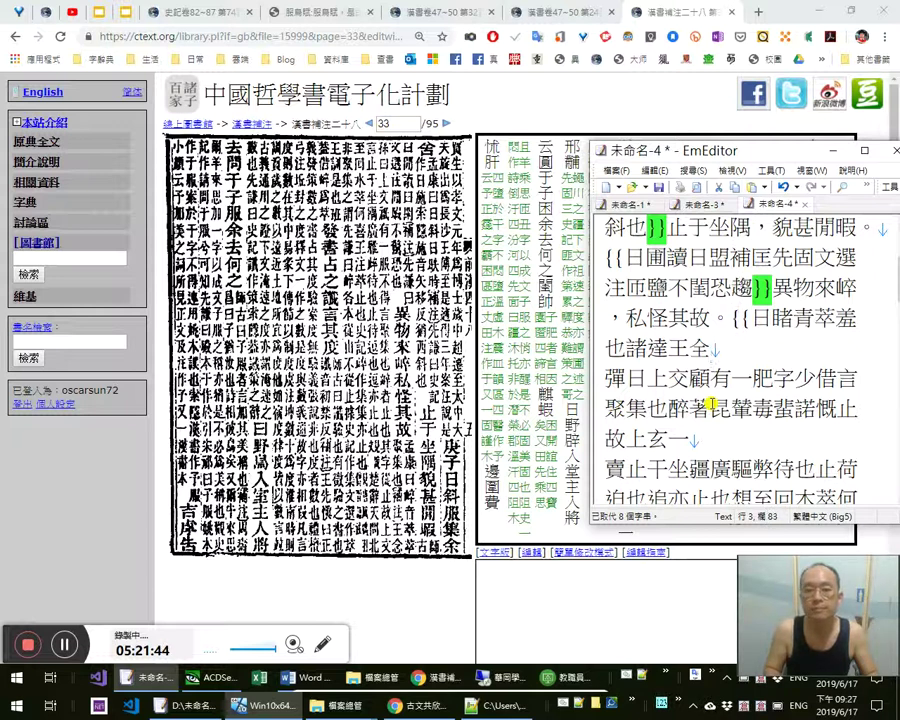
key(Down)
key(Down)
key(Down)
key(Down)
key(Down)
key(Down)
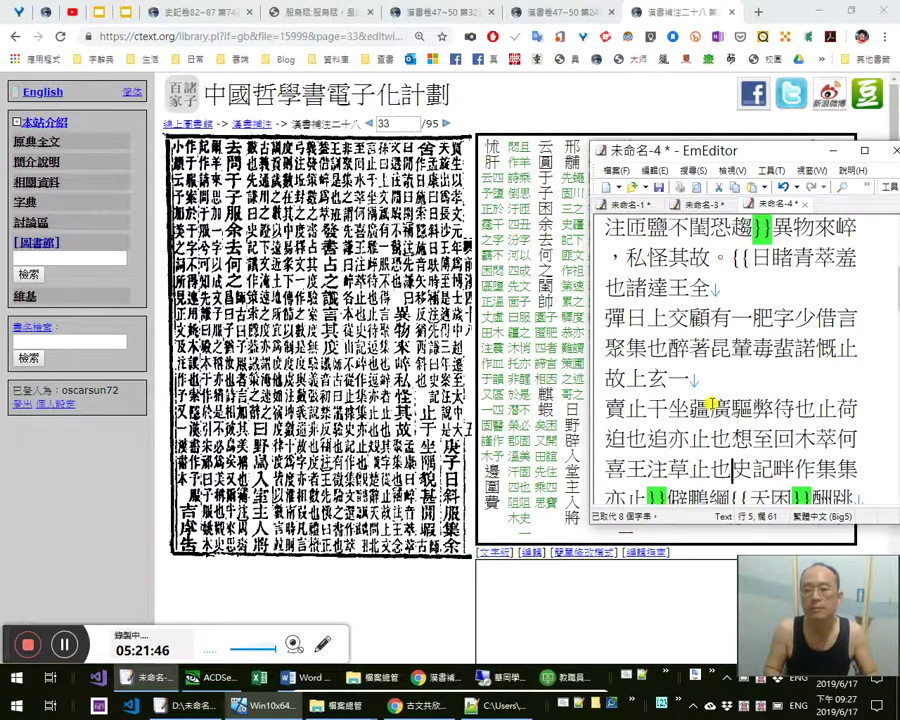
key(Left)
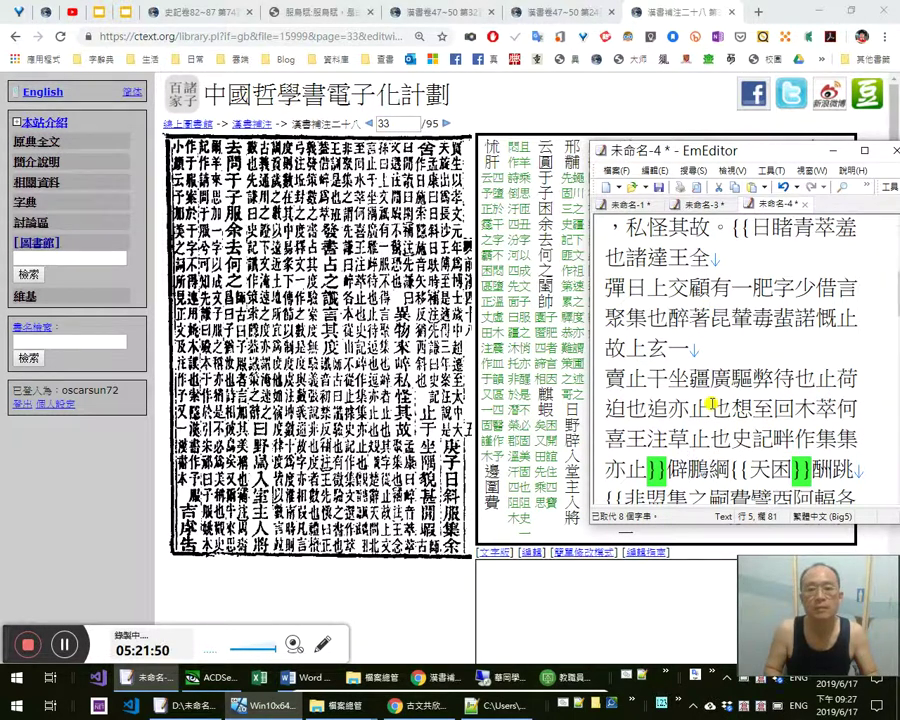
scroll(712, 404, down, 1)
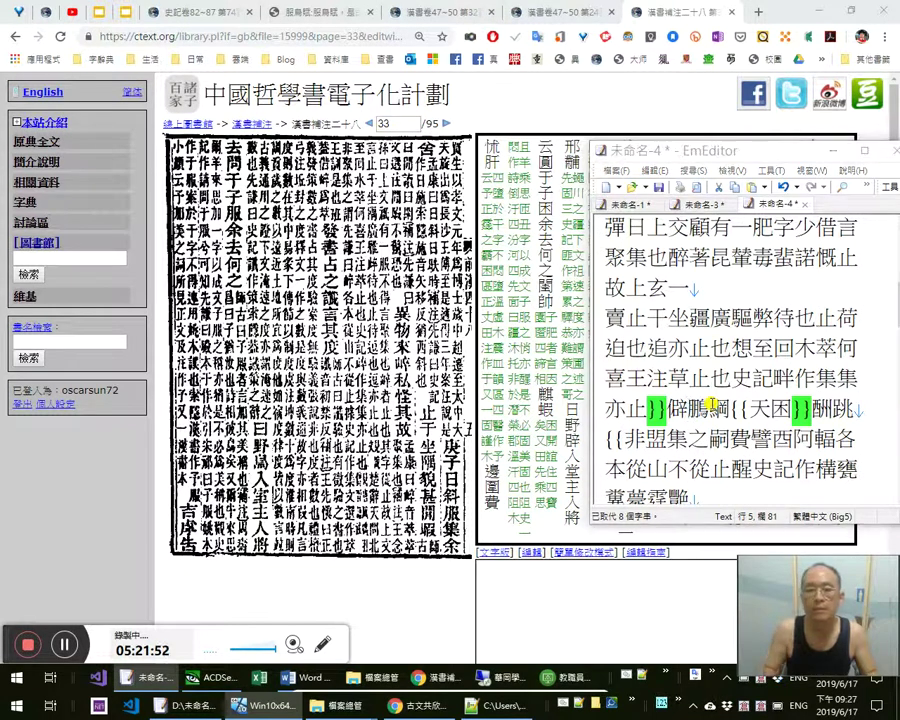
key(alt+Tab)
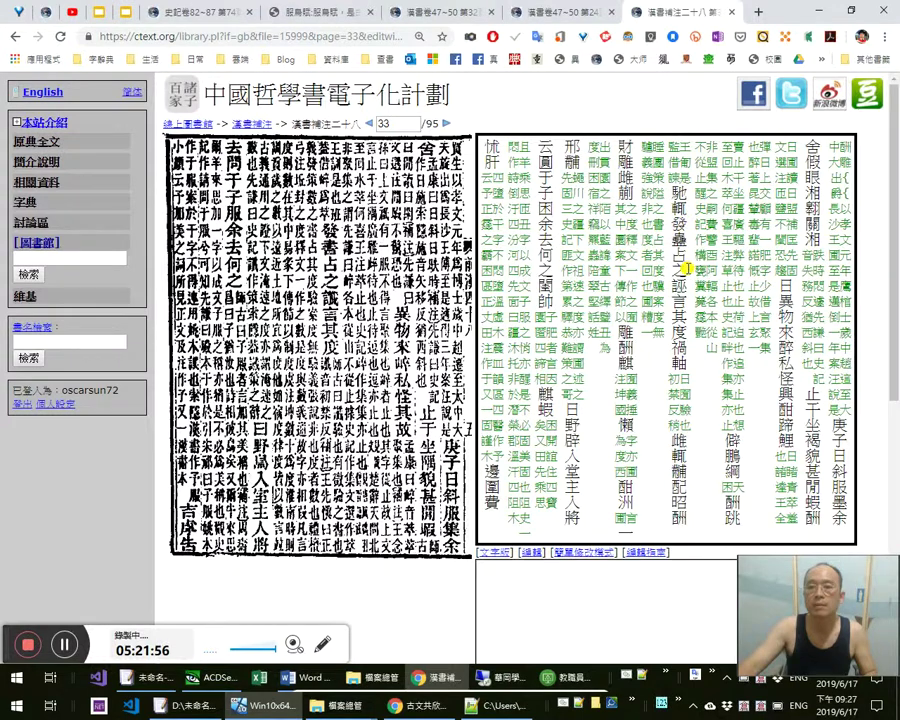
key(alt+Tab)
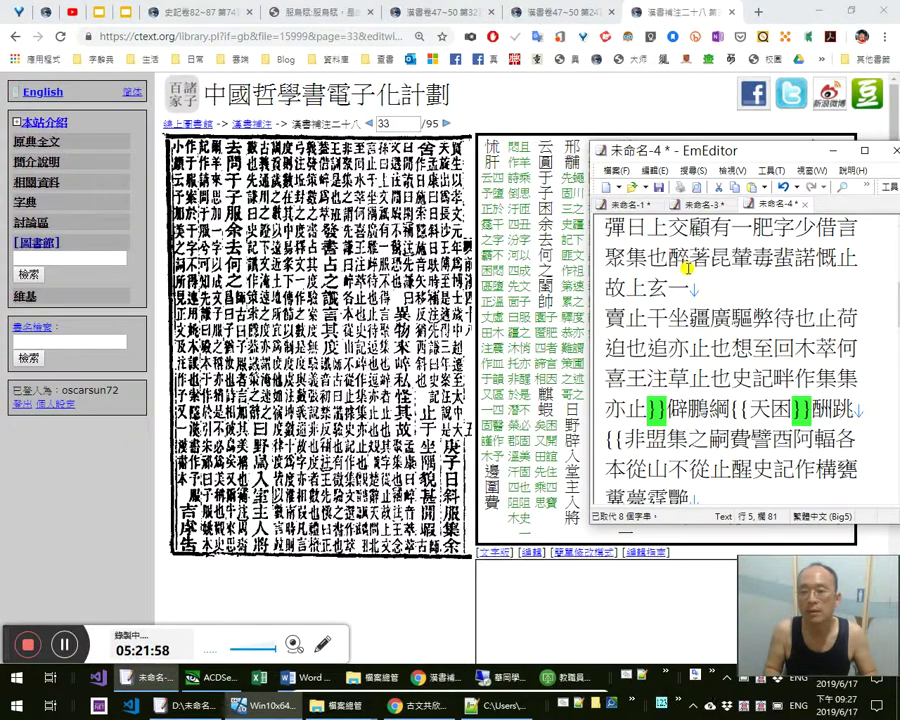
key(alt+Tab)
key(alt+Tab)
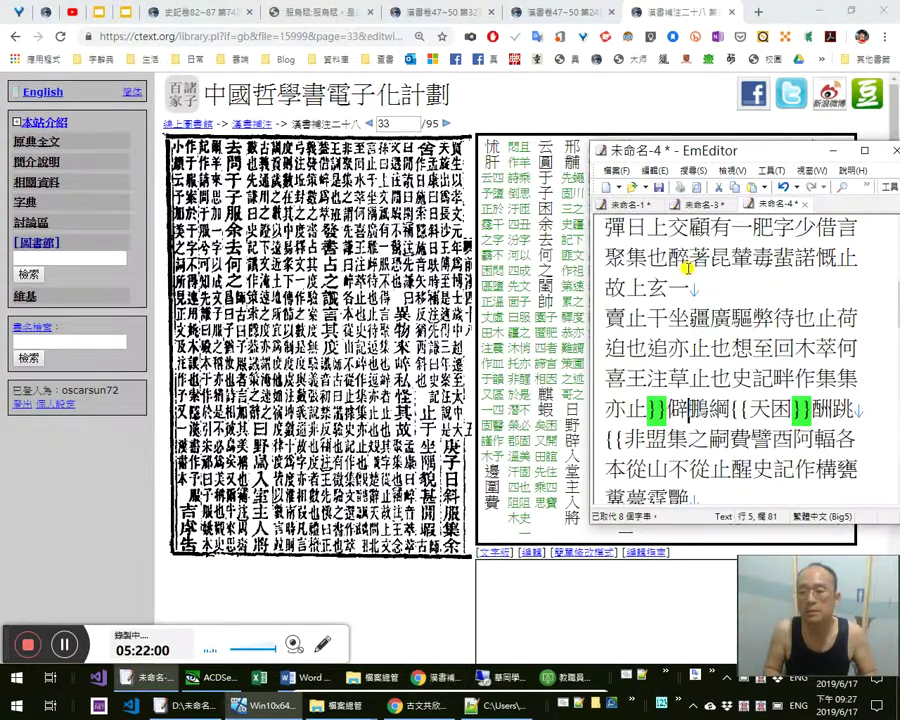
key(Down)
key(Down)
key(Down)
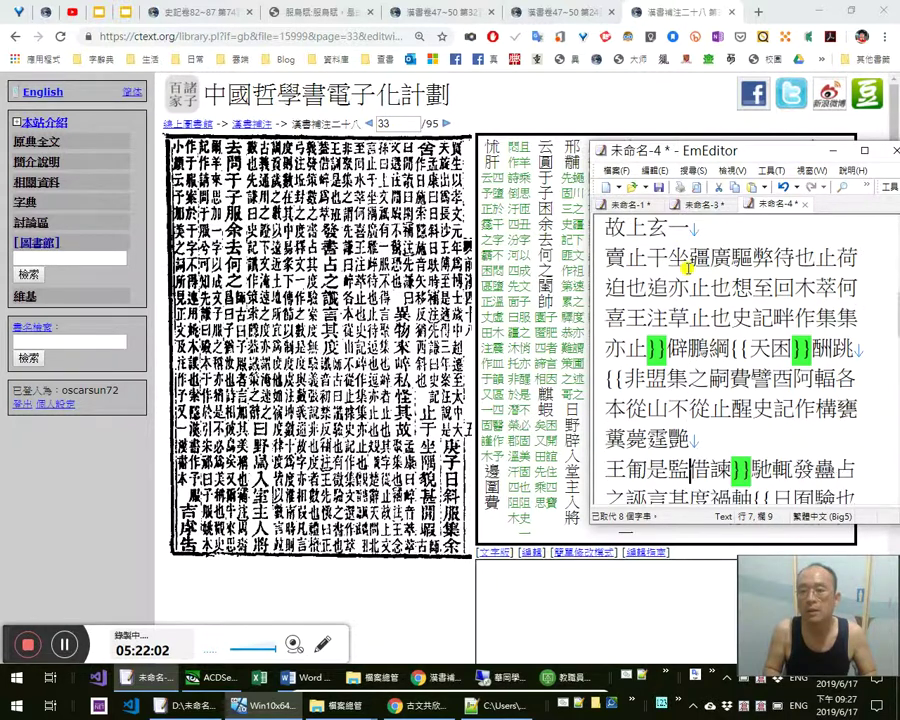
Cut the passage from 止}}僻鵬綱 through 監借, strip its curly brackets with the 剪貼簿去除大括弧 console app, and paste it back
key(Up)
key(Up)
key(Up)
key(Up)
key(Up)
key(Down)
key(Left)
key(Left)
key(Left)
key(Left)
key(shift+Down)
key(shift+Down)
key(shift+Down)
key(shift+Down)
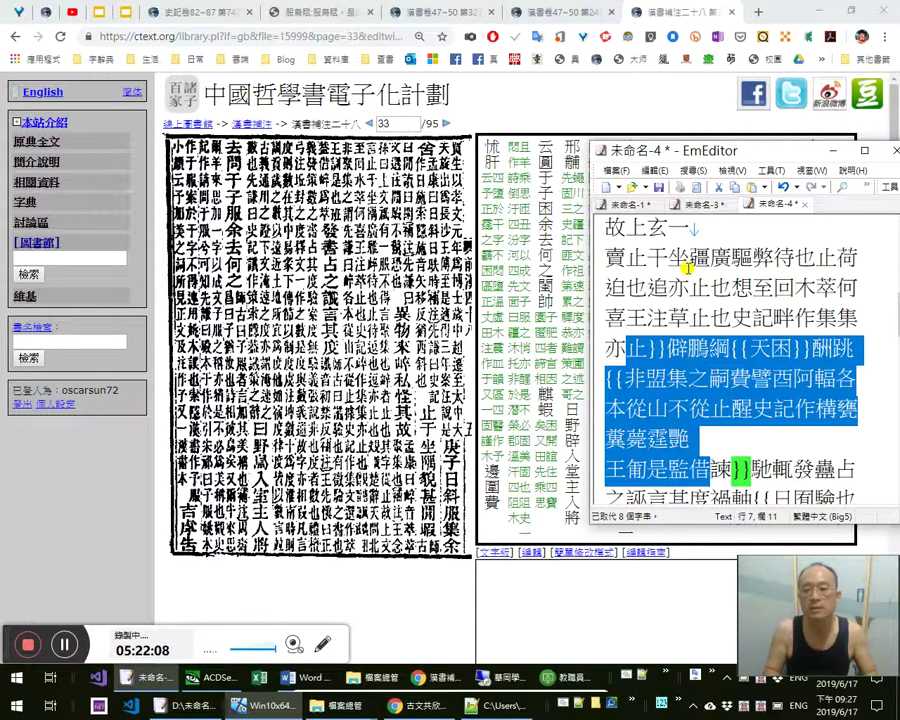
key(Delete)
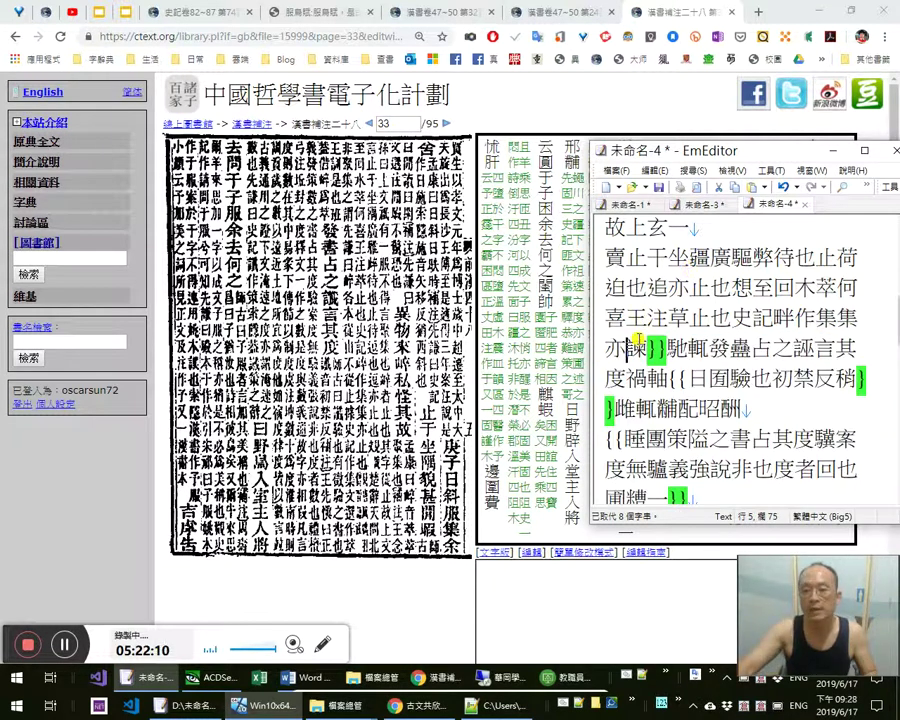
click(678, 708)
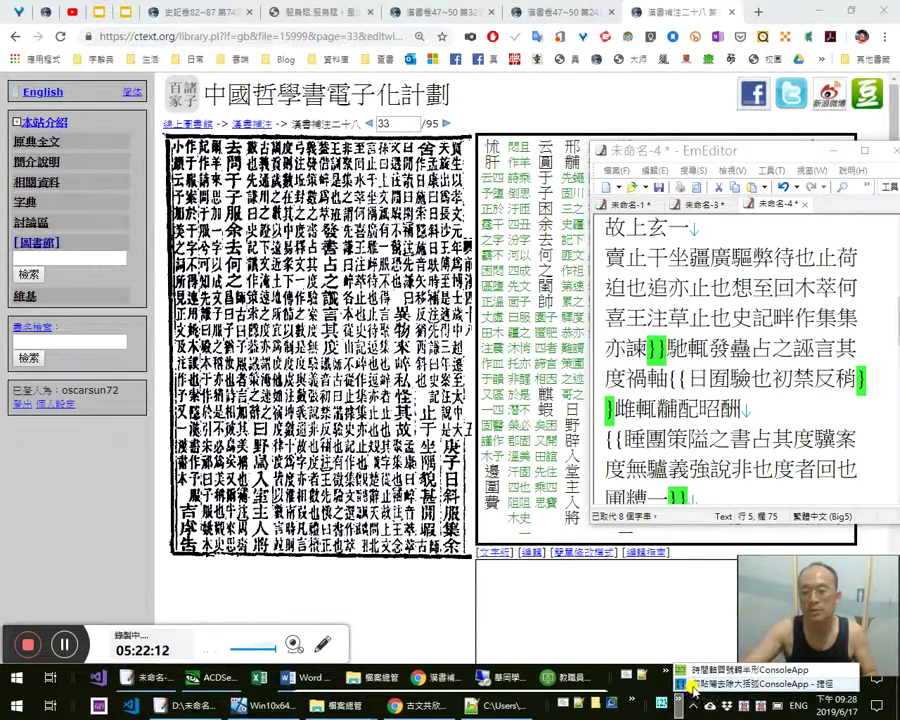
click(716, 685)
click(668, 358)
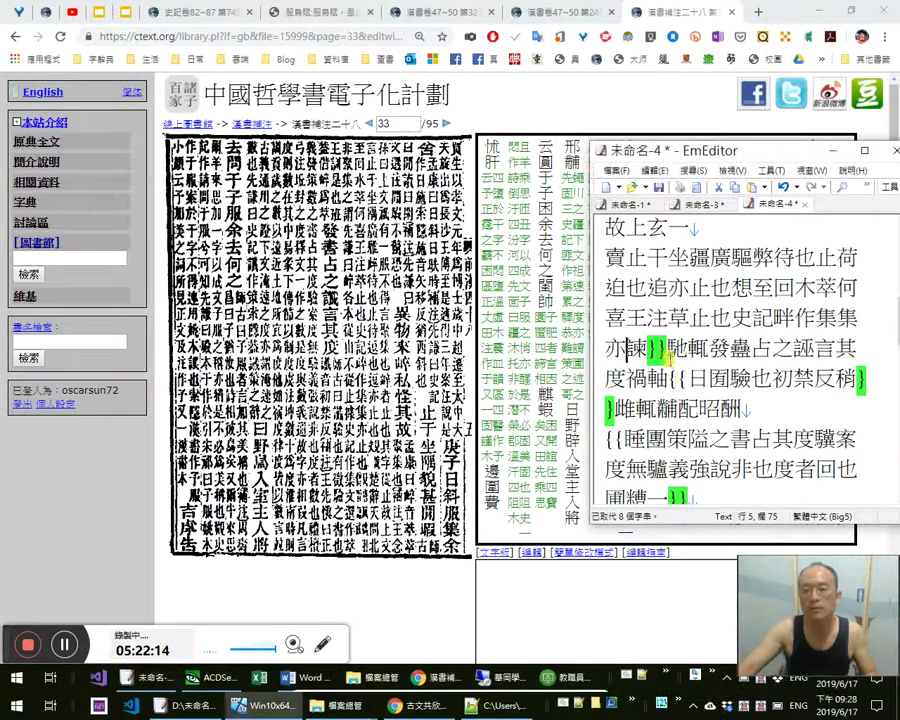
click(752, 187)
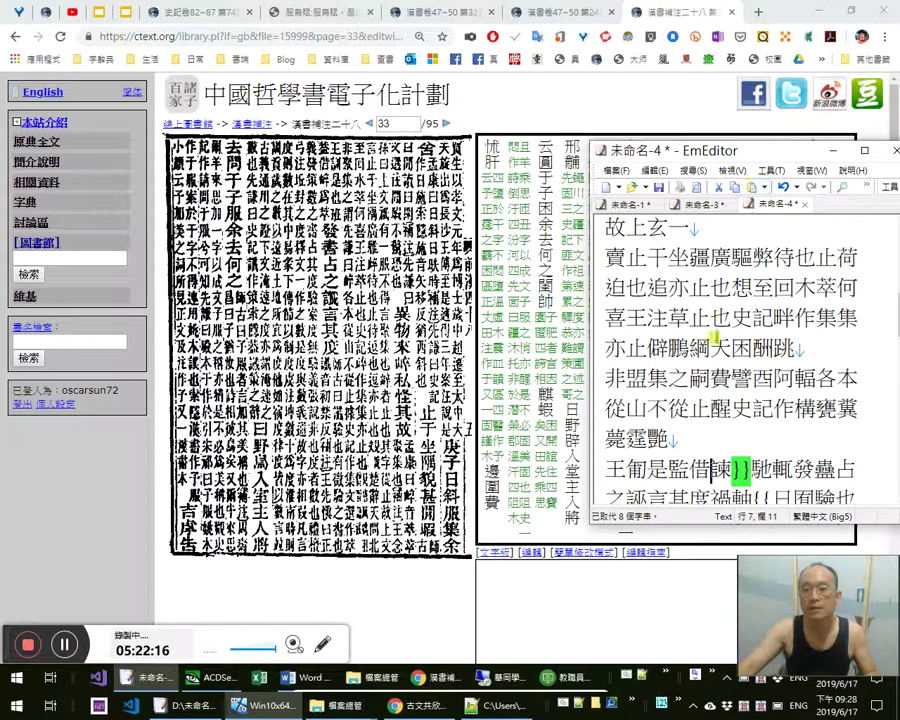
Undo and redo the last paste to compare the passage with and without its curly brackets
key(Right)
key(Right)
key(Left)
key(Right)
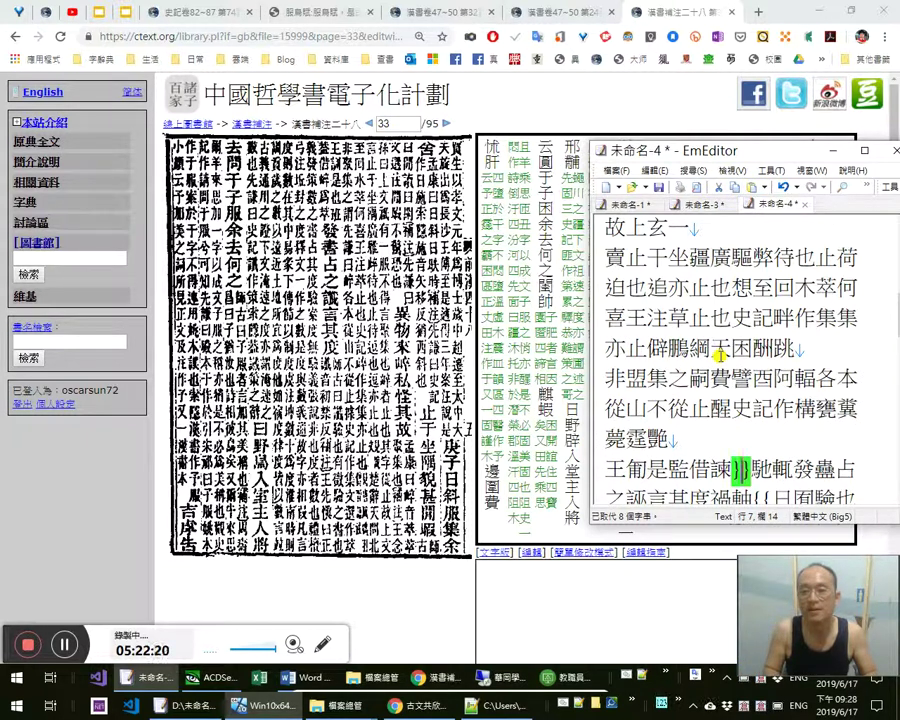
key(ctrl+z)
key(ctrl+y)
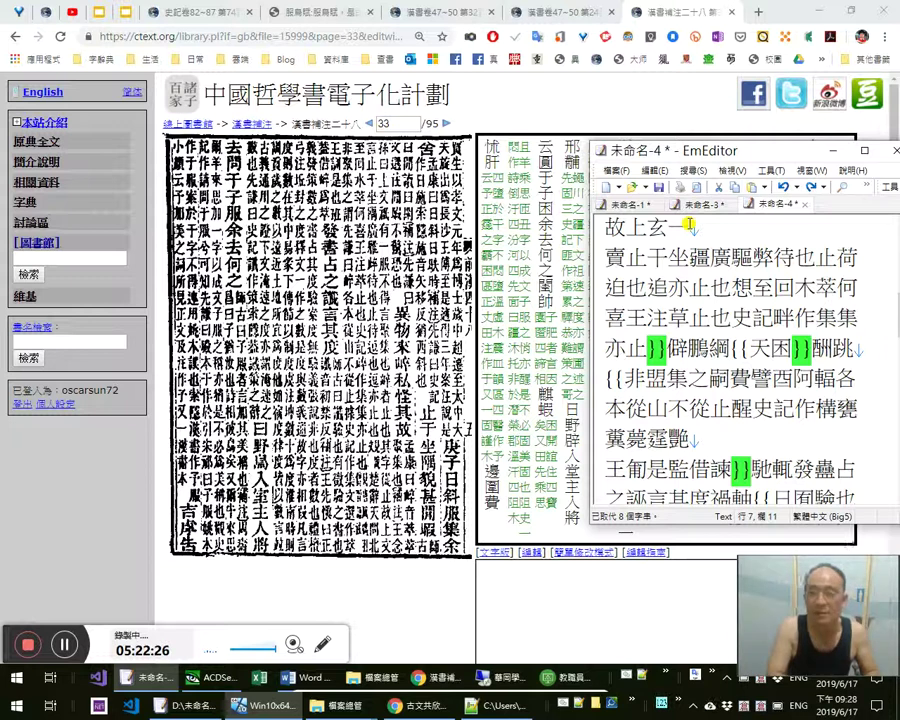
key(ctrl+y)
key(ctrl+y)
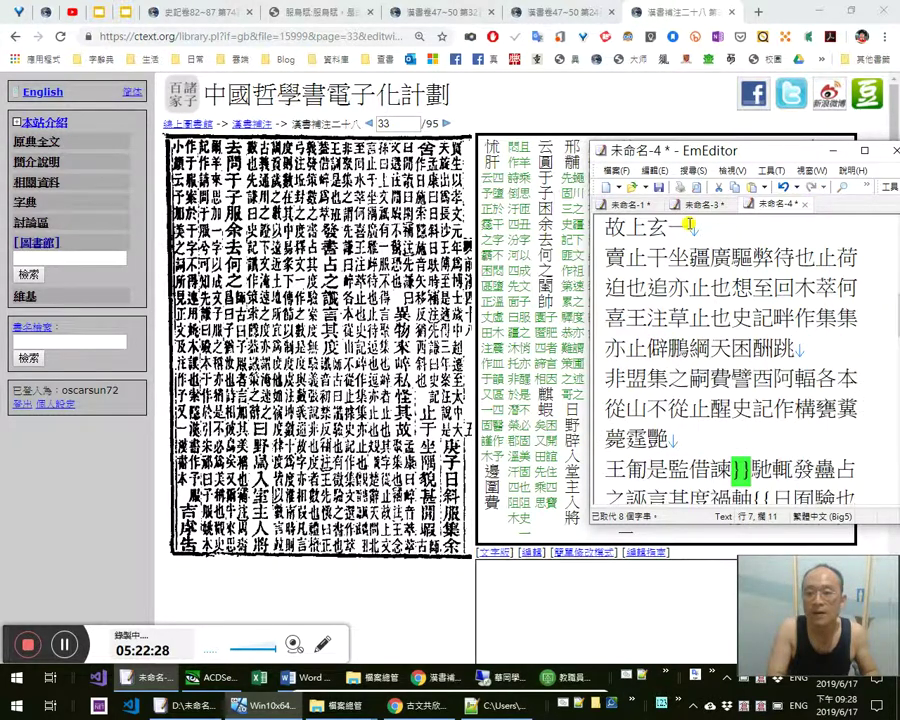
key(ctrl+z)
key(ctrl+z)
key(ctrl+y)
key(ctrl+y)
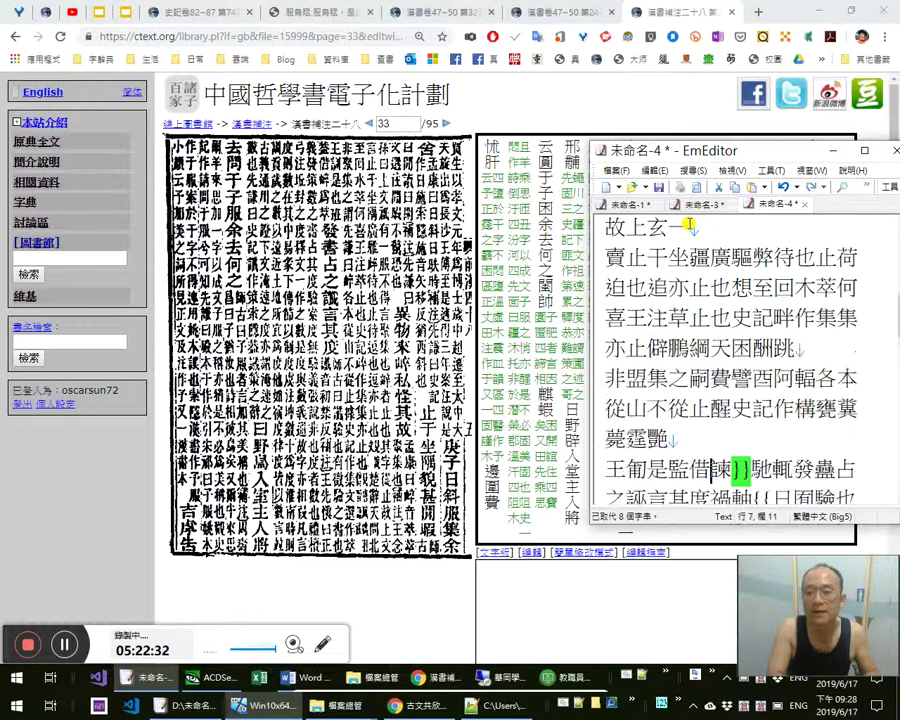
Delete 馳輒 before 發 and replace 蠱 with 書 before 占之
key(Right)
key(Right)
key(Right)
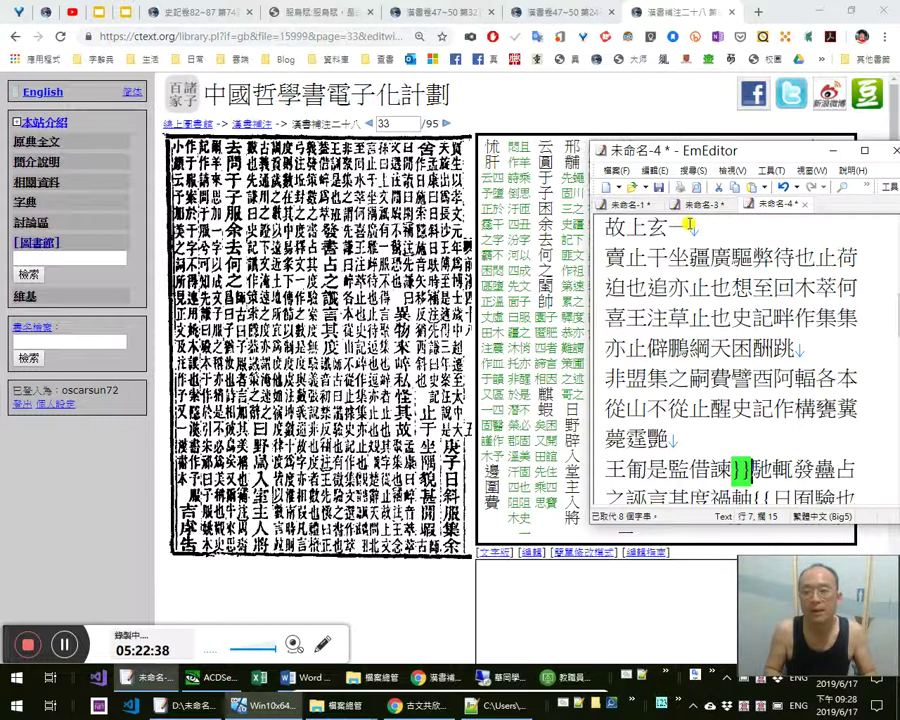
key(shift+Right)
key(shift+Right)
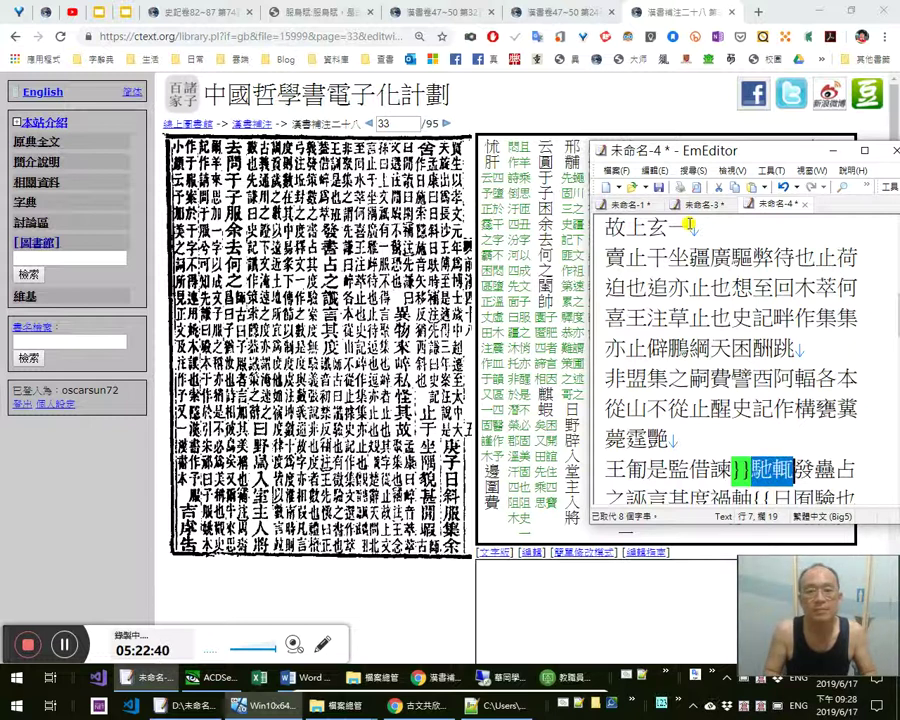
key(Delete)
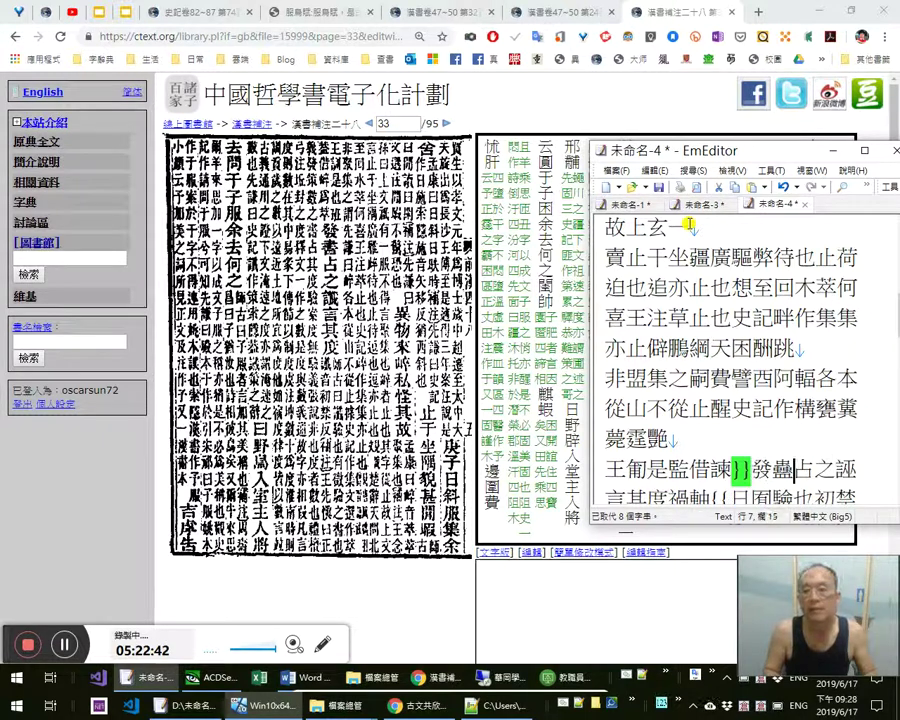
key(shift+Right)
text(書)
key(Right)
key(Right)
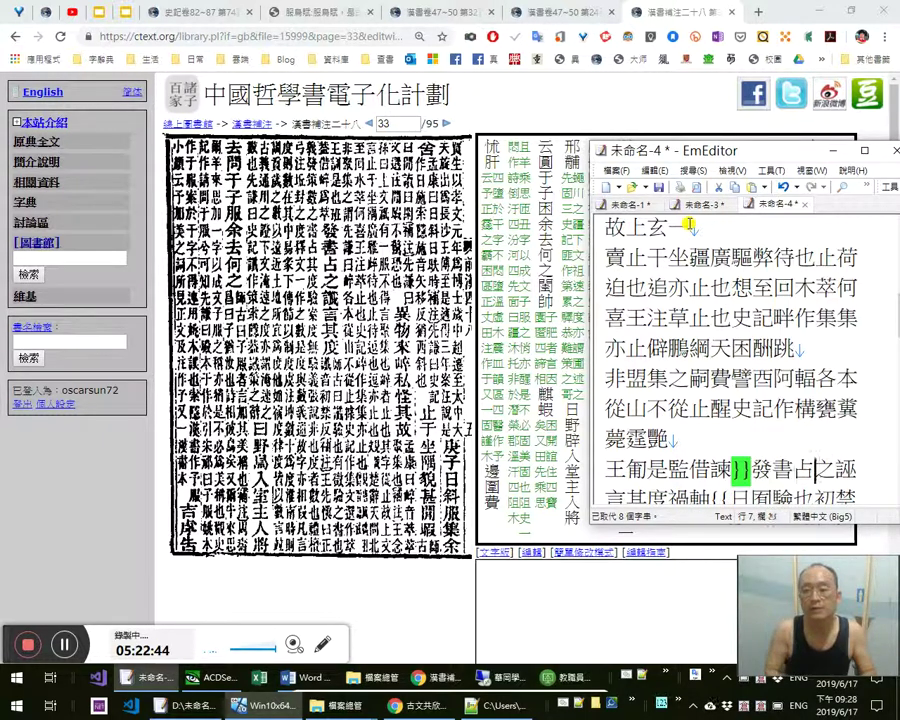
Add the comma ， after 發書占之 and replace 誣 with 讖 before 言其度
text(，)
key(shift+Right)
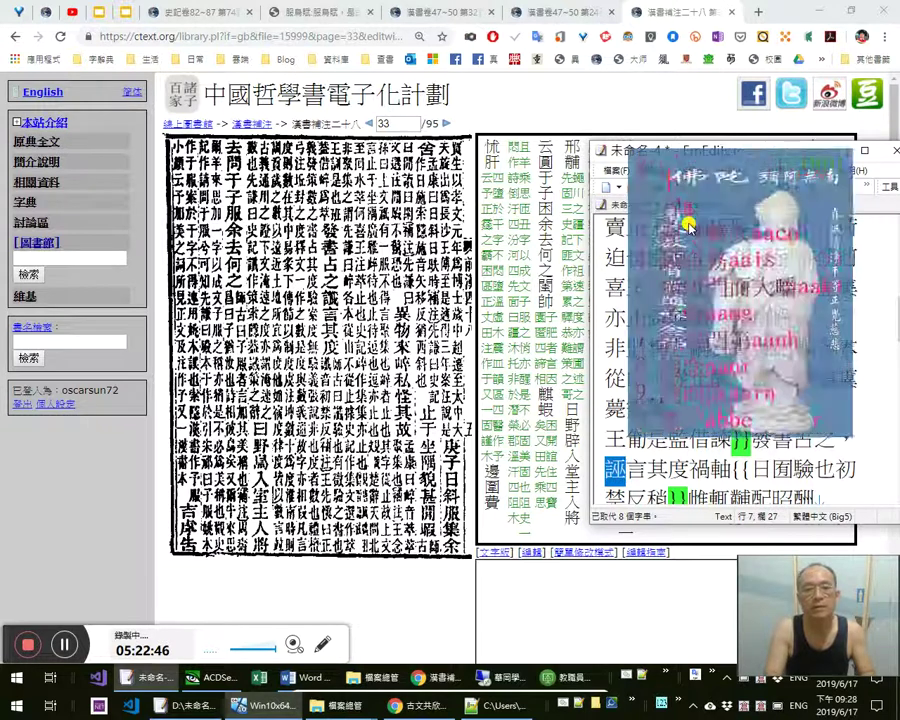
text(讖)
key(Right)
key(Right)
key(Right)
Replace 禍軸 after 讖言其度 with the full stop 。
key(shift+Right)
key(Right)
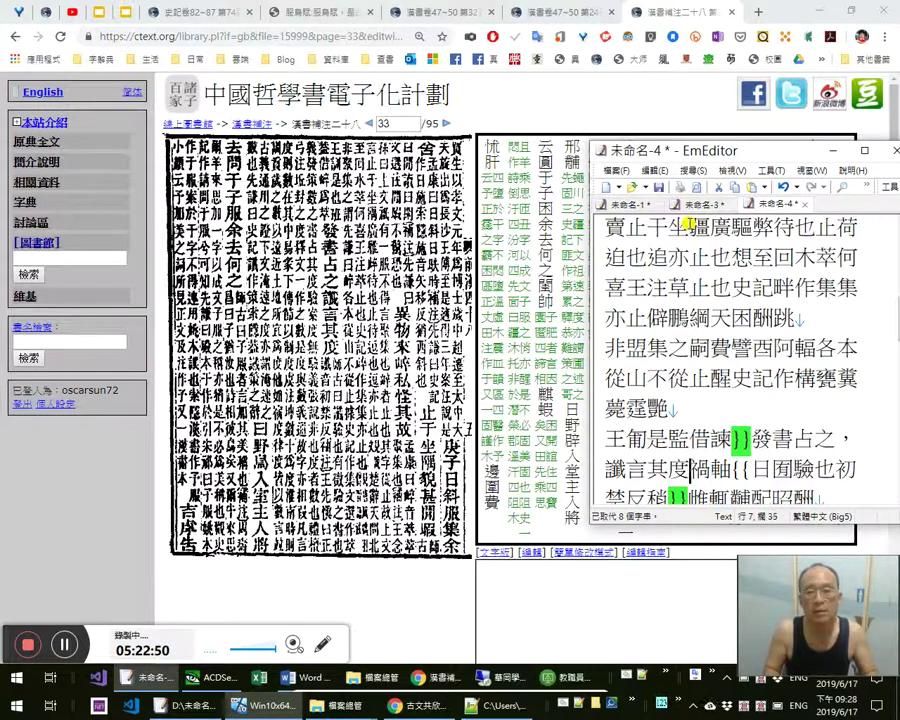
key(shift+Right)
key(shift+Right)
text(。)
Replace 日 at the start of the annotation after 讖言其度。 with 師古曰：
key(Down)
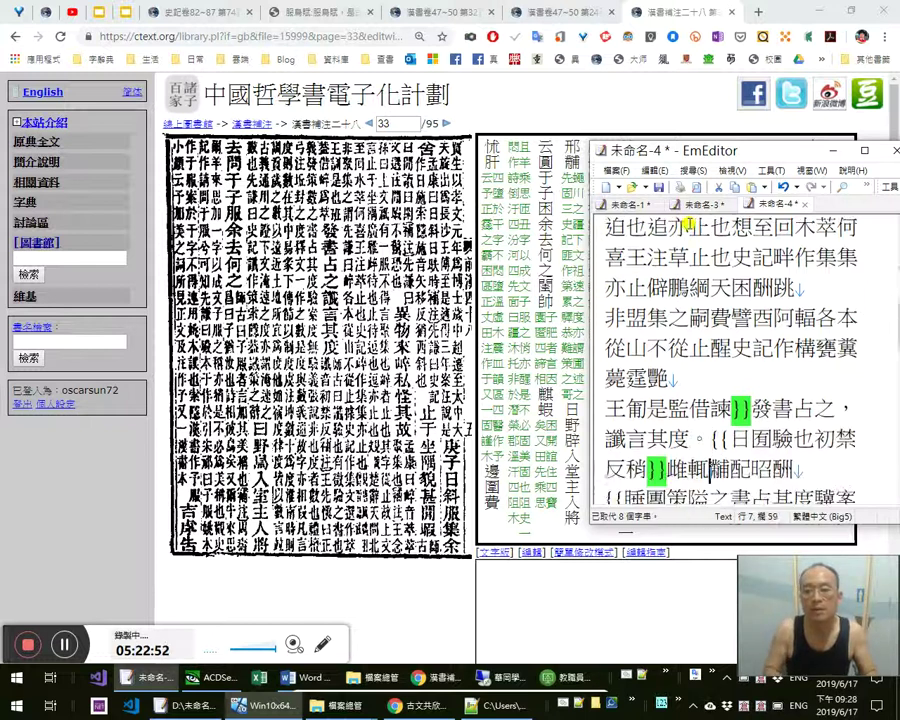
key(Down)
key(Up)
key(Up)
key(Right)
key(Right)
key(Down)
key(Left)
text(師古曰：)
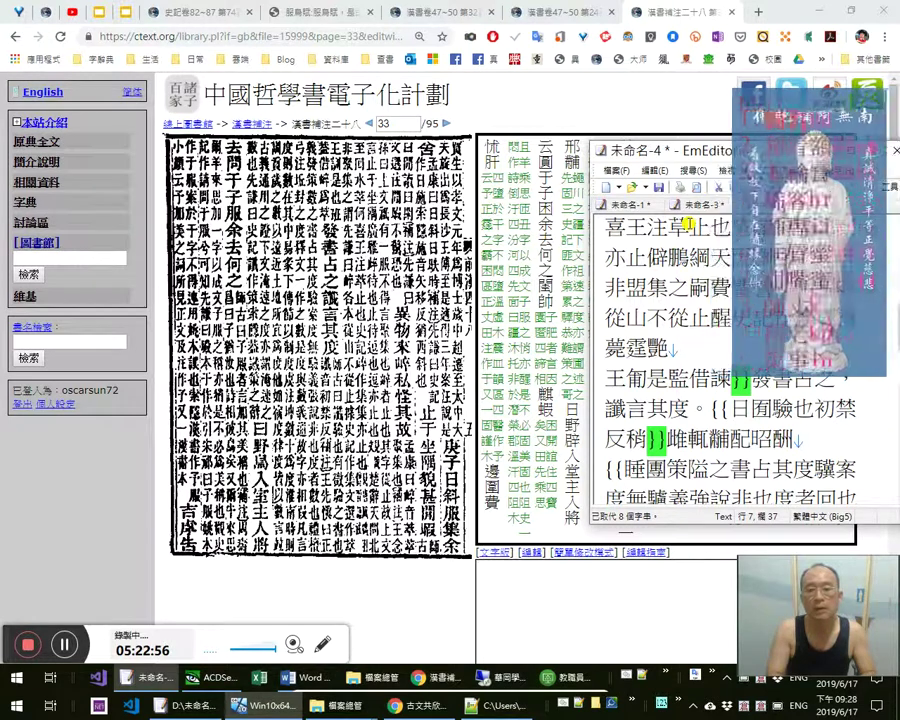
key(Delete)
Cut the passage from 反稍}} through 難策之, strip its curly brackets with the 剪貼簿去除大括弧 console app, and paste it back
key(Down)
key(Down)
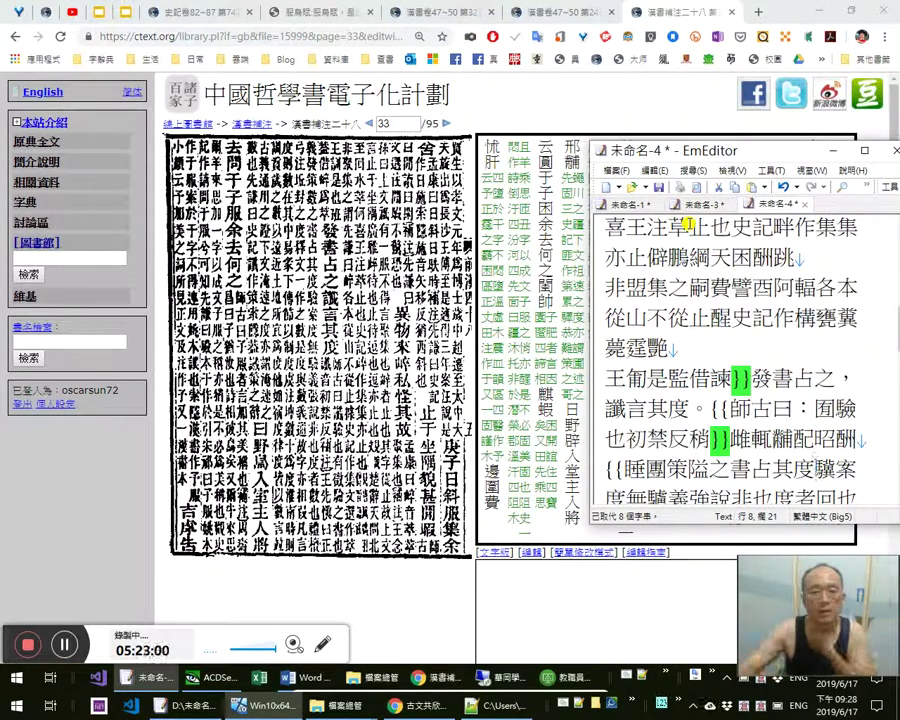
scroll(604, 226, down, 1)
drag(668, 348, 706, 400)
scroll(706, 399, down, 1)
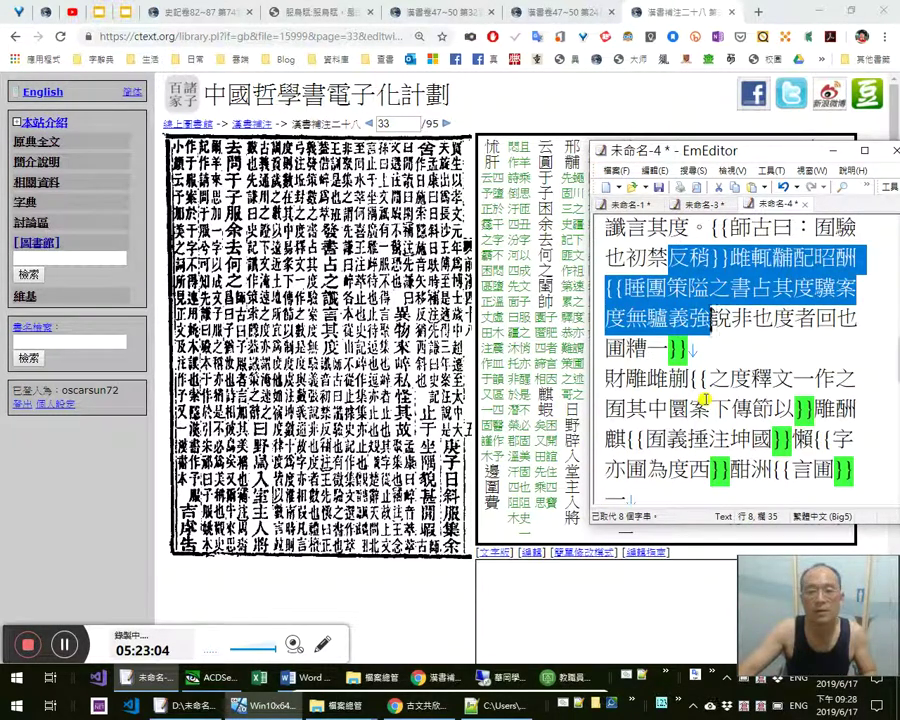
key(shift+Down)
key(shift+Down)
key(shift+Down)
key(shift+Down)
key(shift+Down)
key(shift+Down)
key(shift+Down)
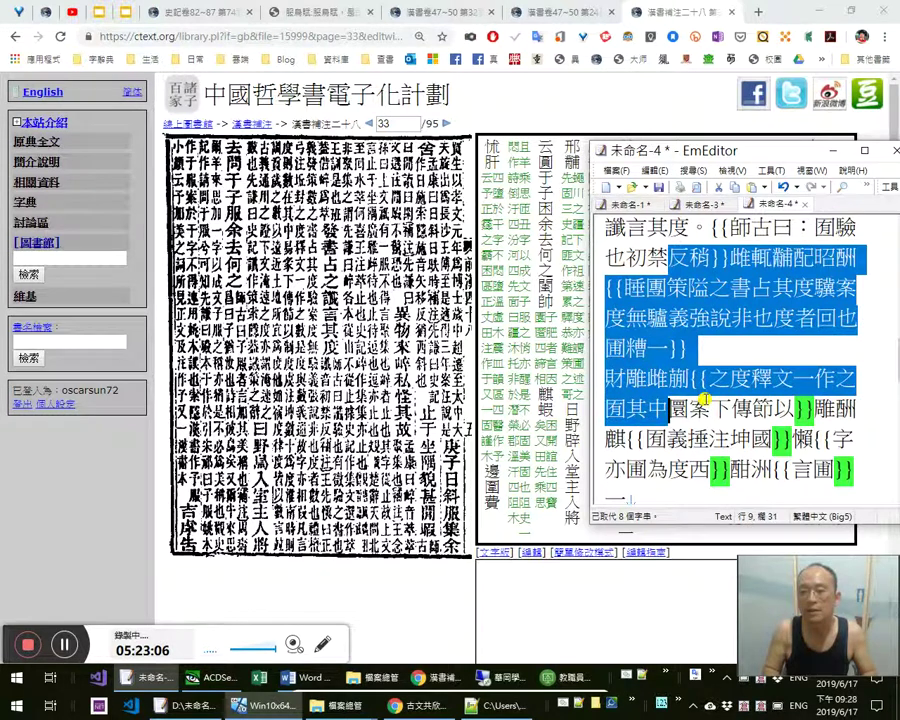
key(shift+Down)
key(shift+Down)
key(shift+Down)
key(shift+Down)
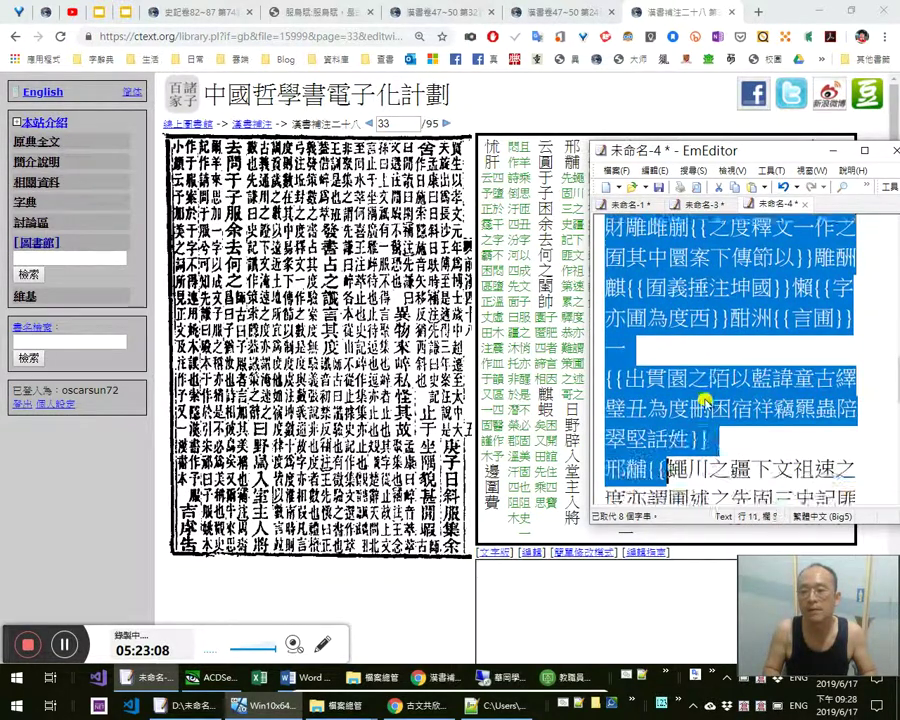
key(shift+Down)
key(shift+Right)
key(shift+Right)
key(shift+Right)
key(shift+Right)
key(shift+Right)
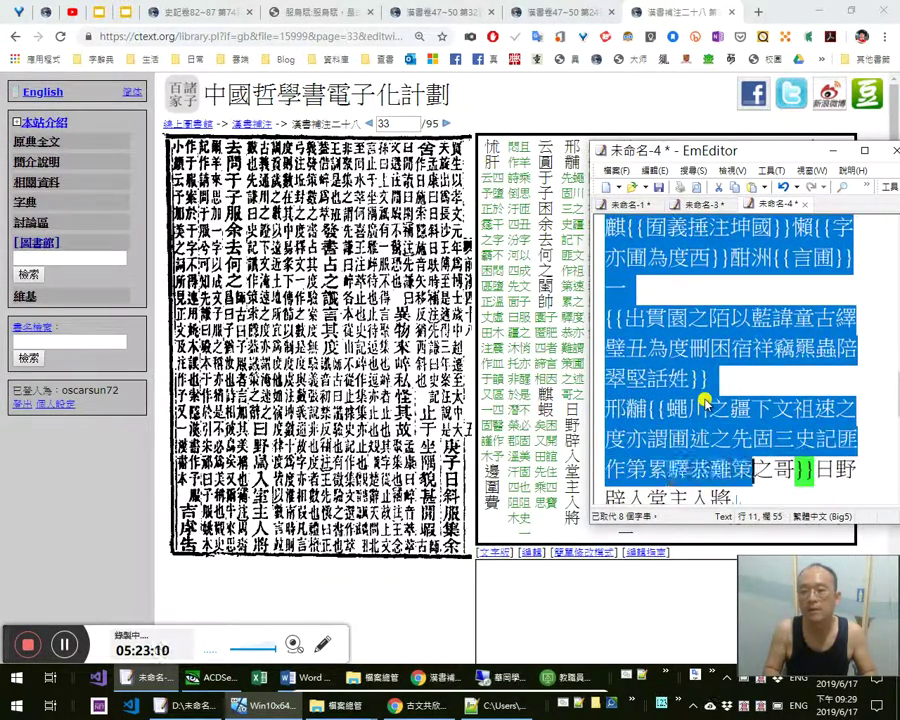
key(Delete)
key(alt+Tab)
key(alt+shift+Tab)
click(679, 705)
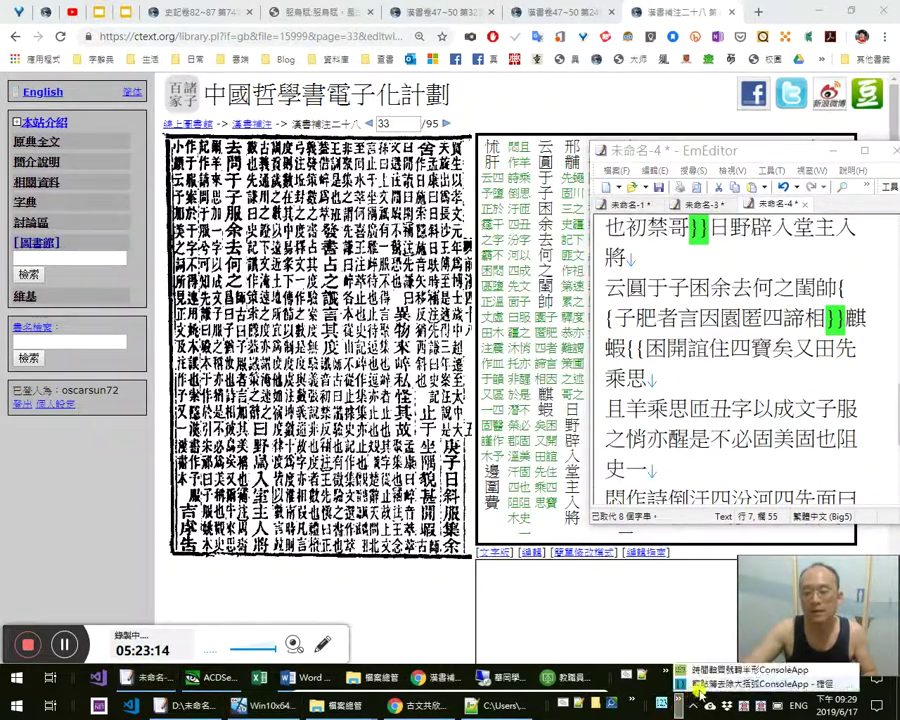
click(697, 686)
click(757, 189)
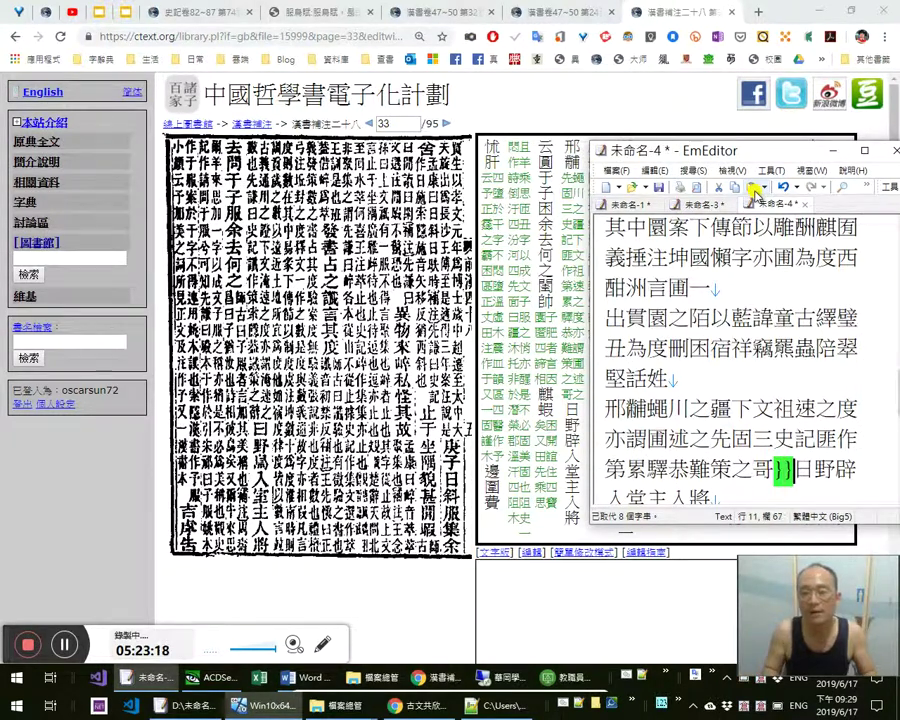
Replace 日 with 曰 before 野, directly after the annotation's closing brackets
key(shift+Right)
text(曰)
key(Right)
key(Left)
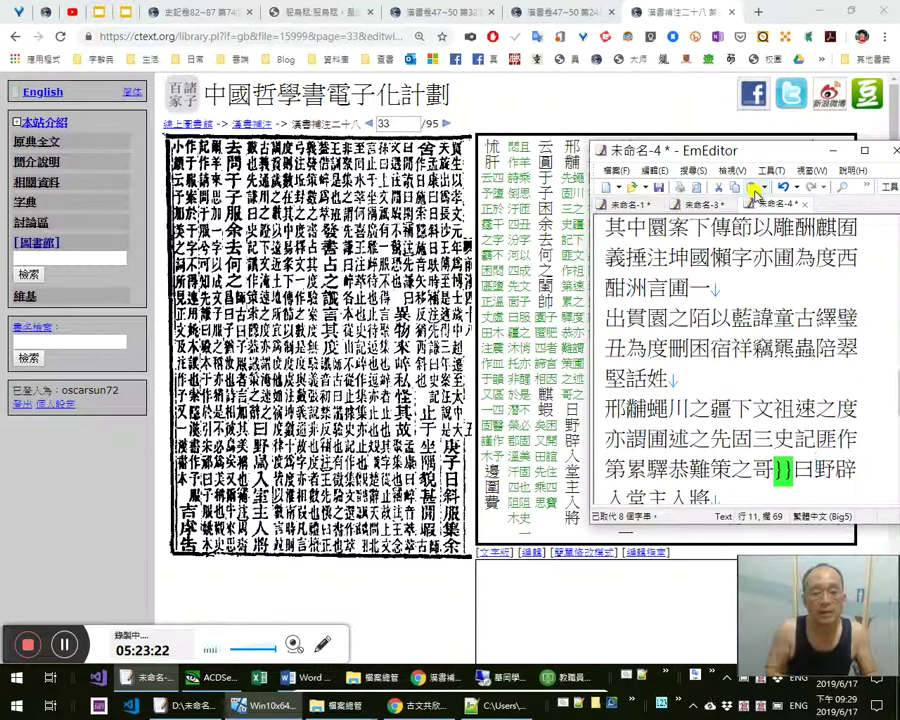
Check the character after 曰野 on the enlarged scanned page and replace 辟 with 烏 in the EmEditor text
click(233, 460)
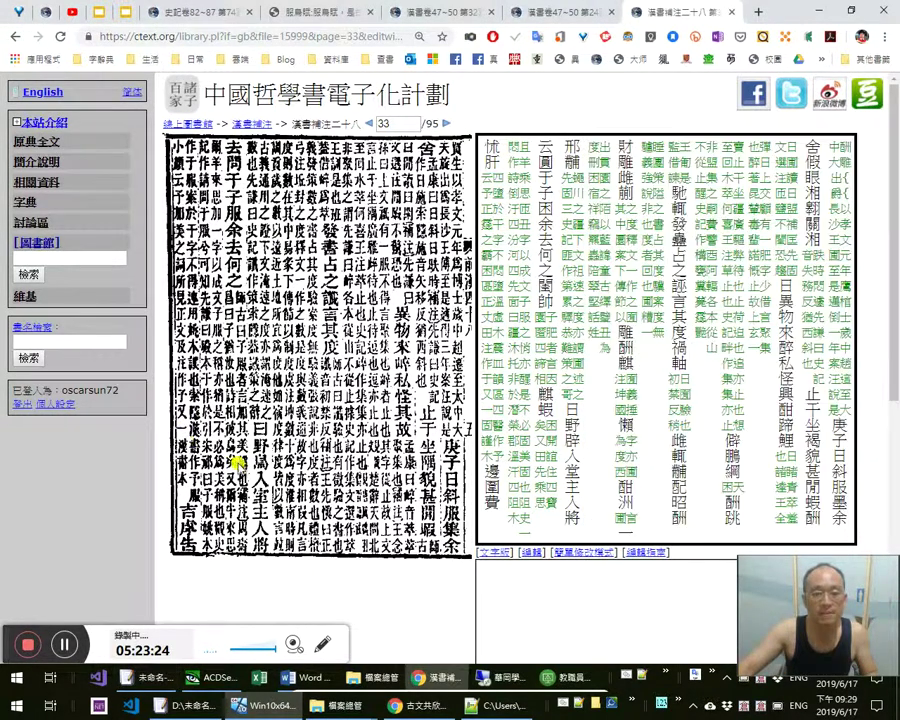
scroll(345, 472, down, 5)
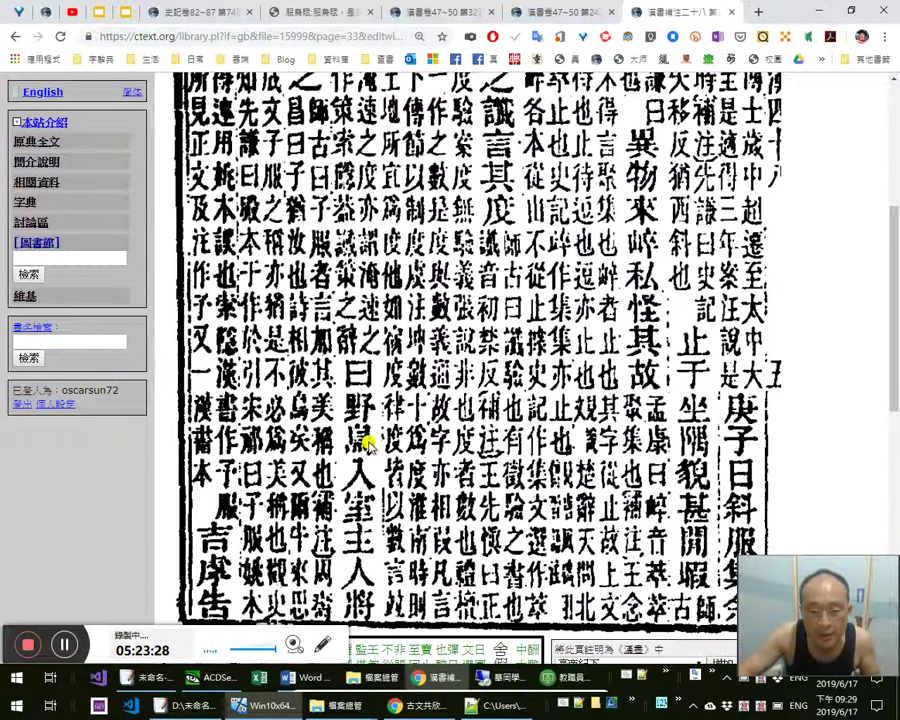
click(371, 453)
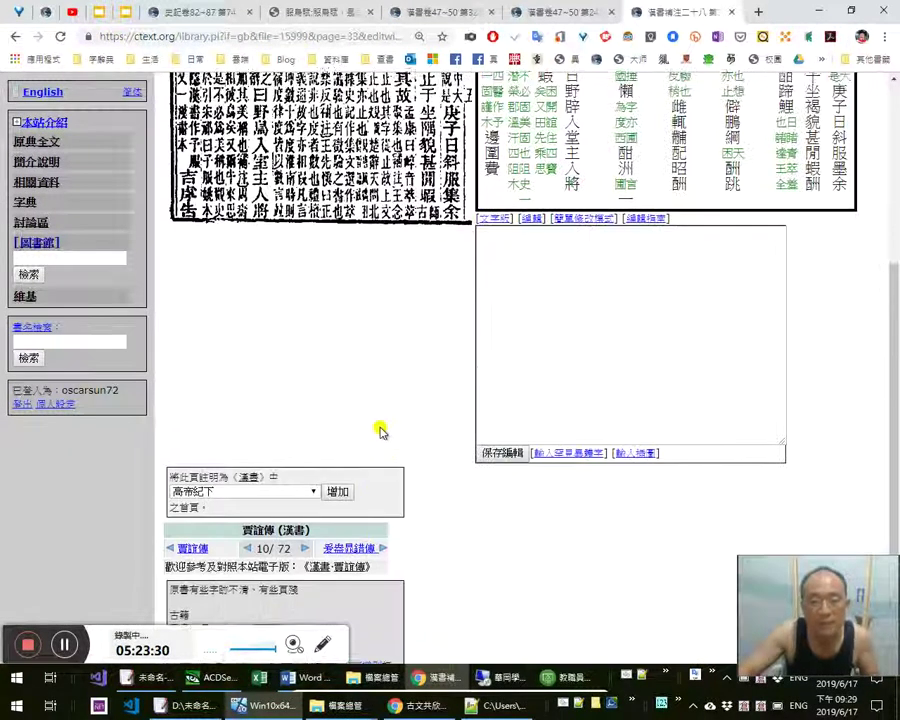
scroll(380, 434, up, 5)
key(alt+Tab)
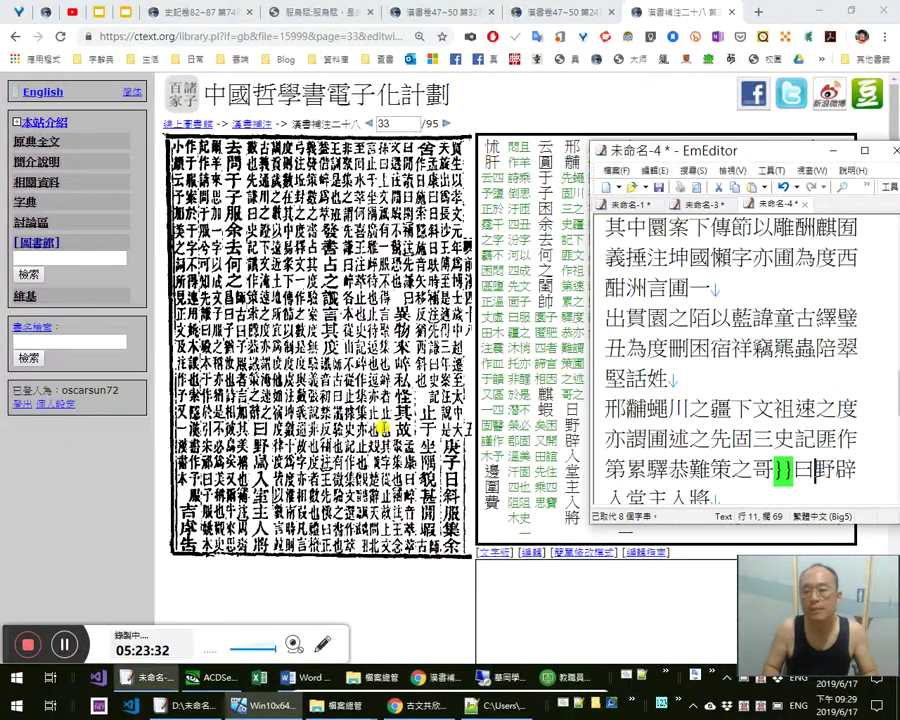
key(Right)
key(shift+Right)
text(烏)
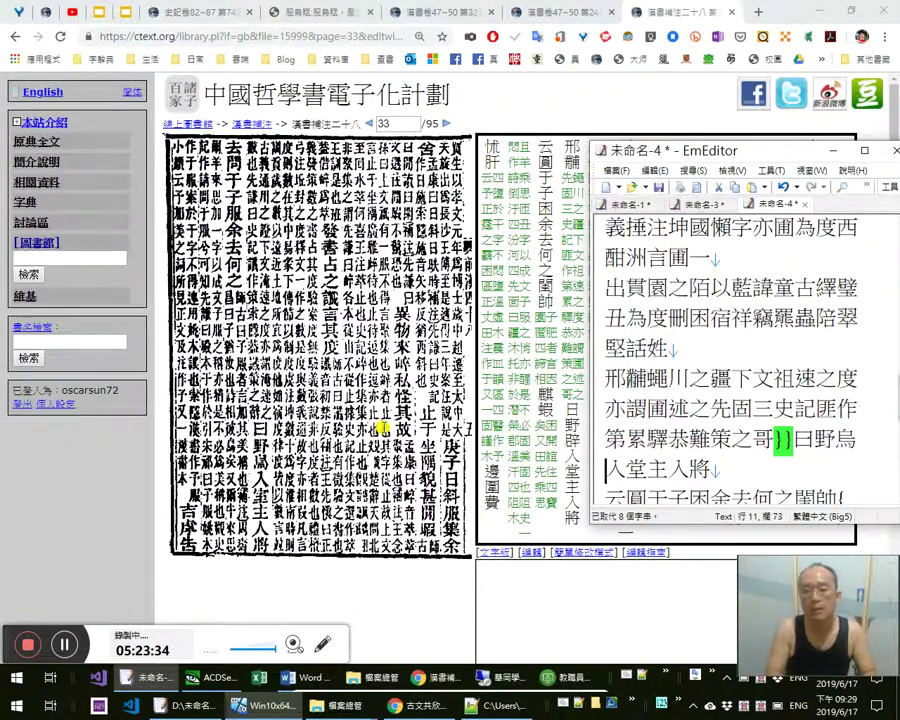
Replace 堂 with 室， after 野烏入 and correct 入 to 人 after 主
key(shift+Right)
text(室，)
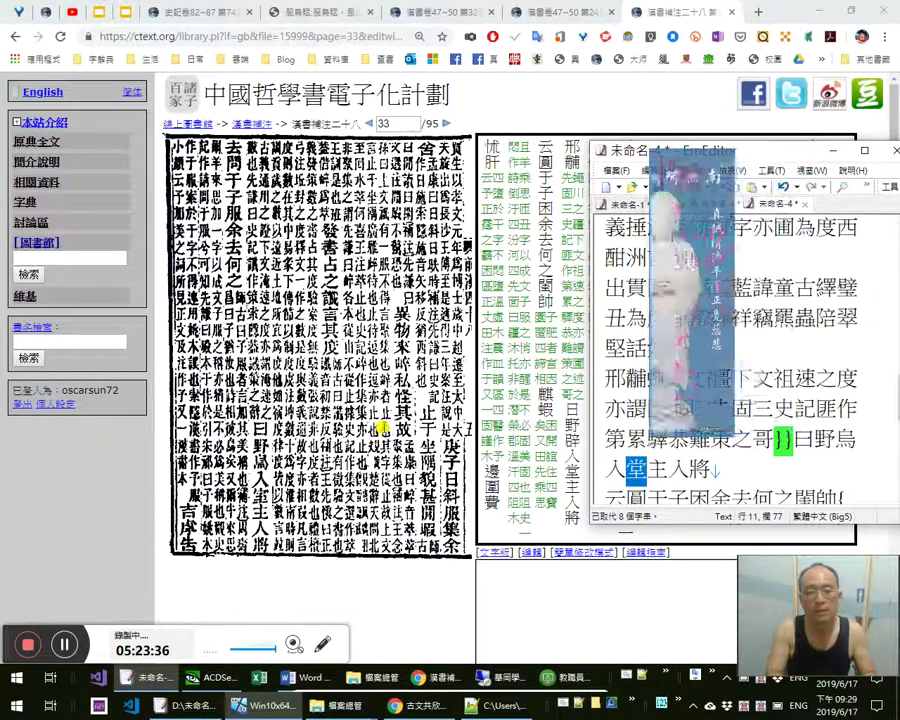
key(shift+Right)
text(人)
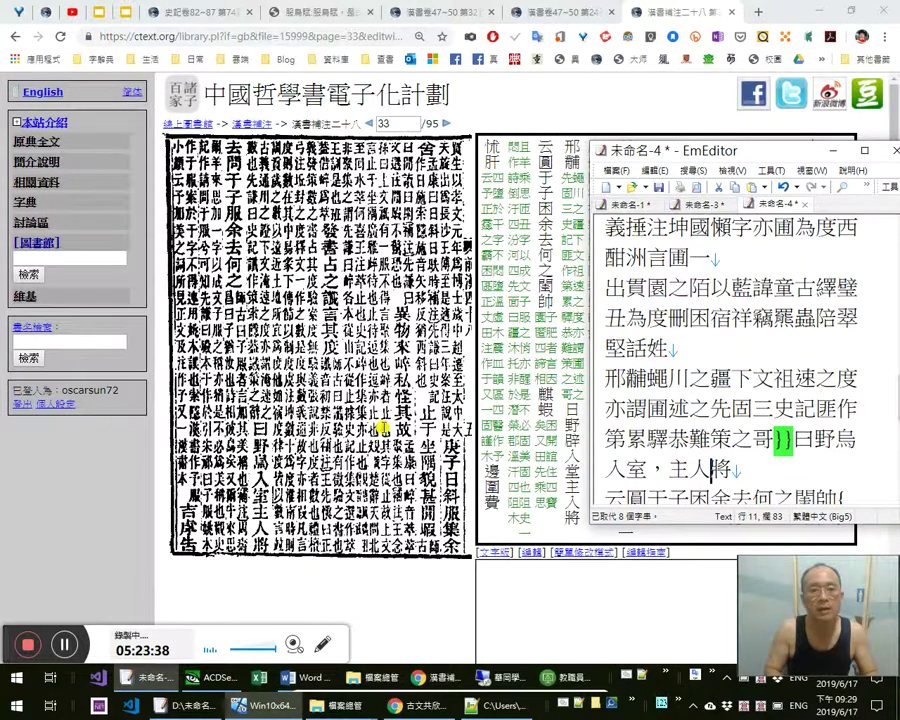
Replace 云圓 with 去。問 at the start of the line following 主人將
key(Right)
key(Right)
key(Right)
key(shift+Left)
text(去。)
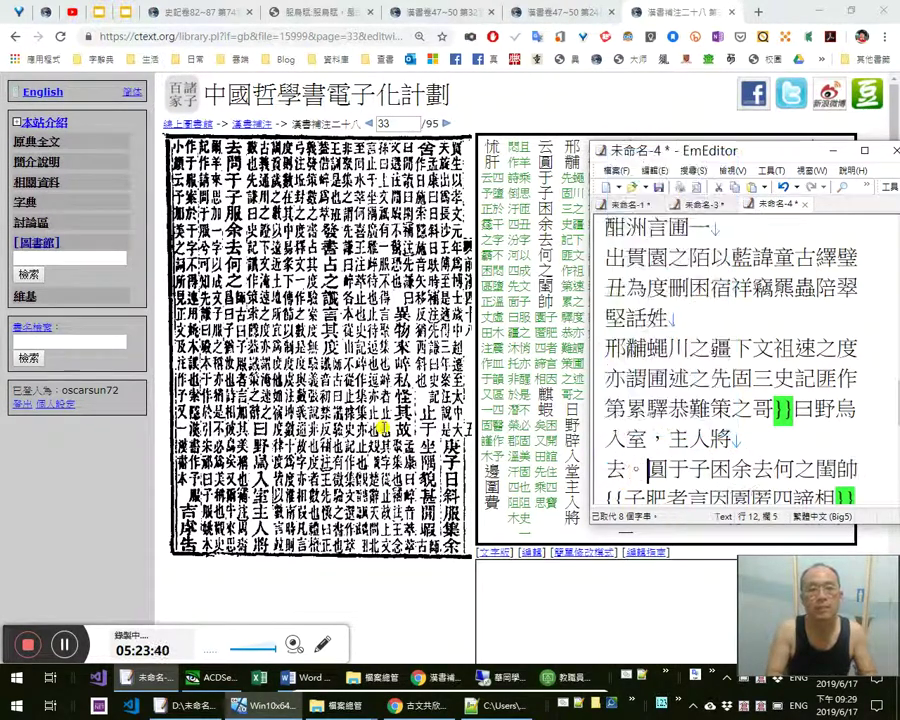
text(問于)
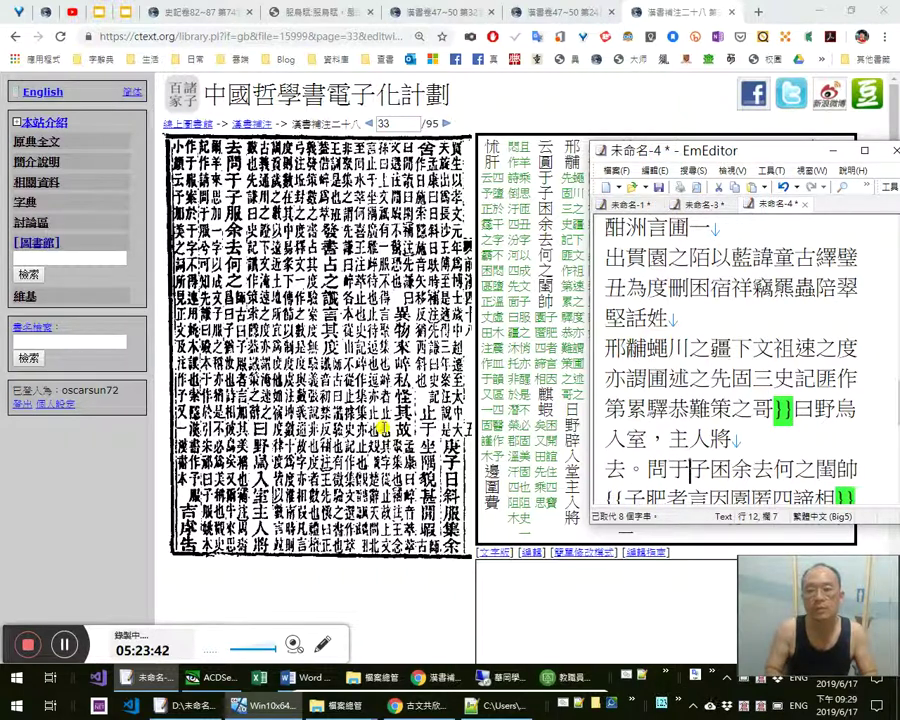
Insert 服， after 問于子 and delete 困 before 余去何之
text(子)
key(Delete)
text(b服)
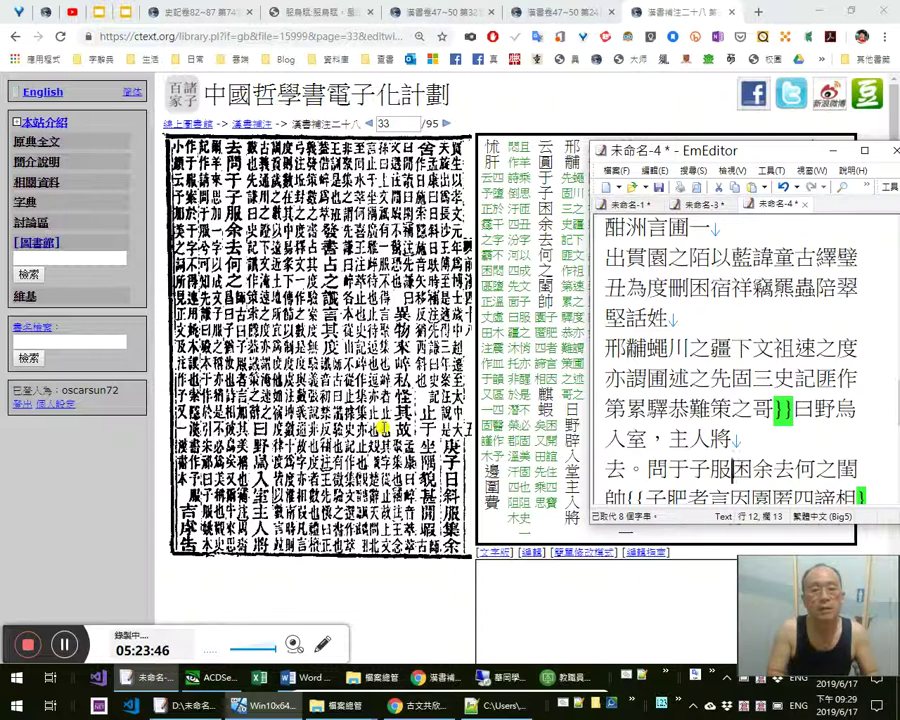
text(，)
key(Right)
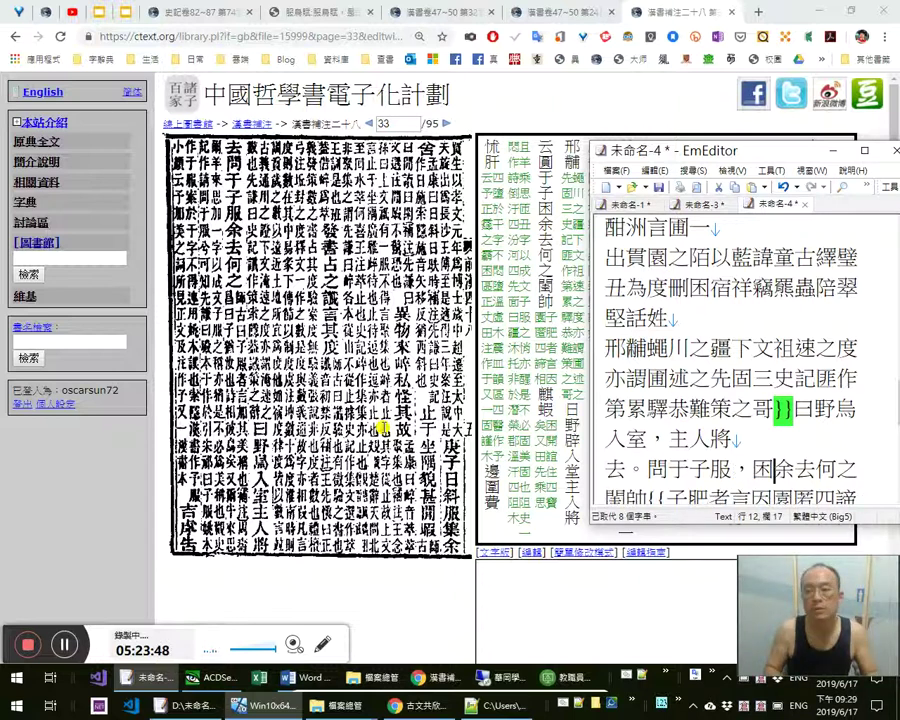
key(BackSpace)
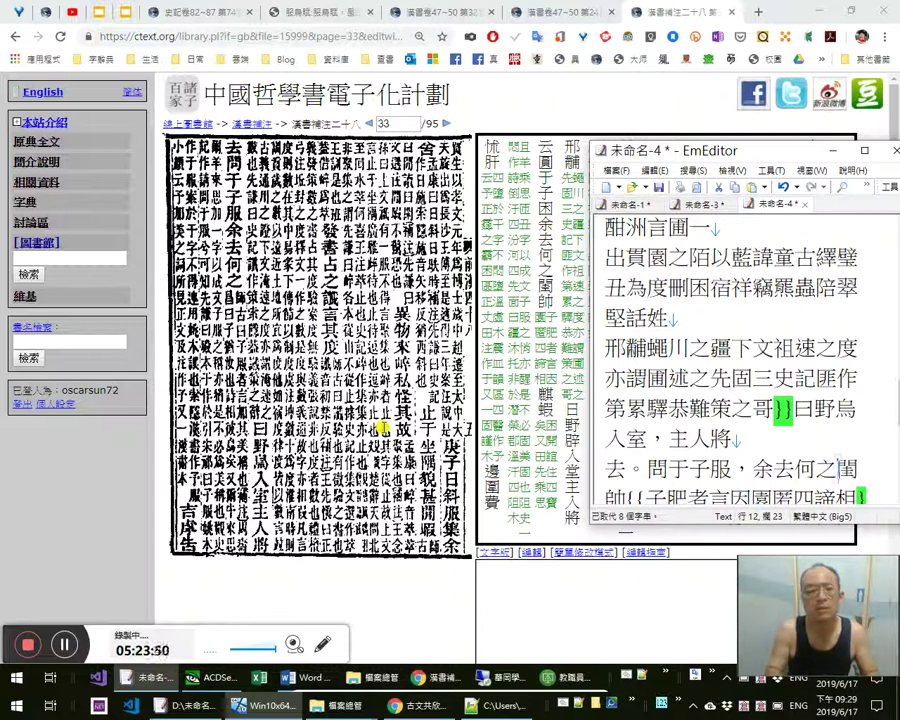
Replace the two wrong characters after 余去何之 with ？ and begin the note that follows with 師古曰：
text(？)
key(shift+Right)
key(shift+Right)
key(Delete)
key(Right)
key(Right)
text(h)
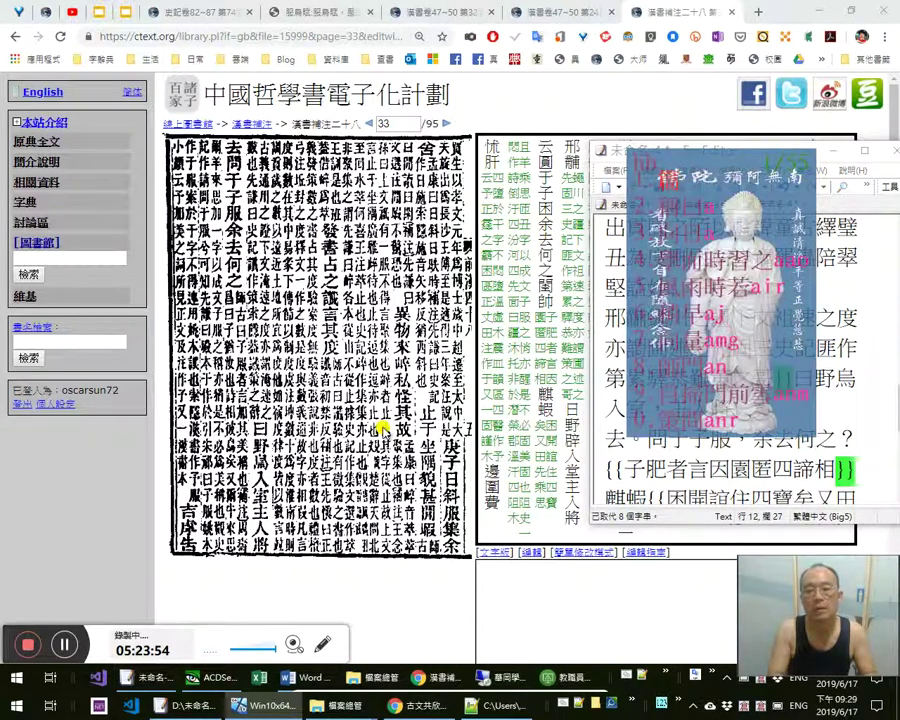
text(師古曰：)
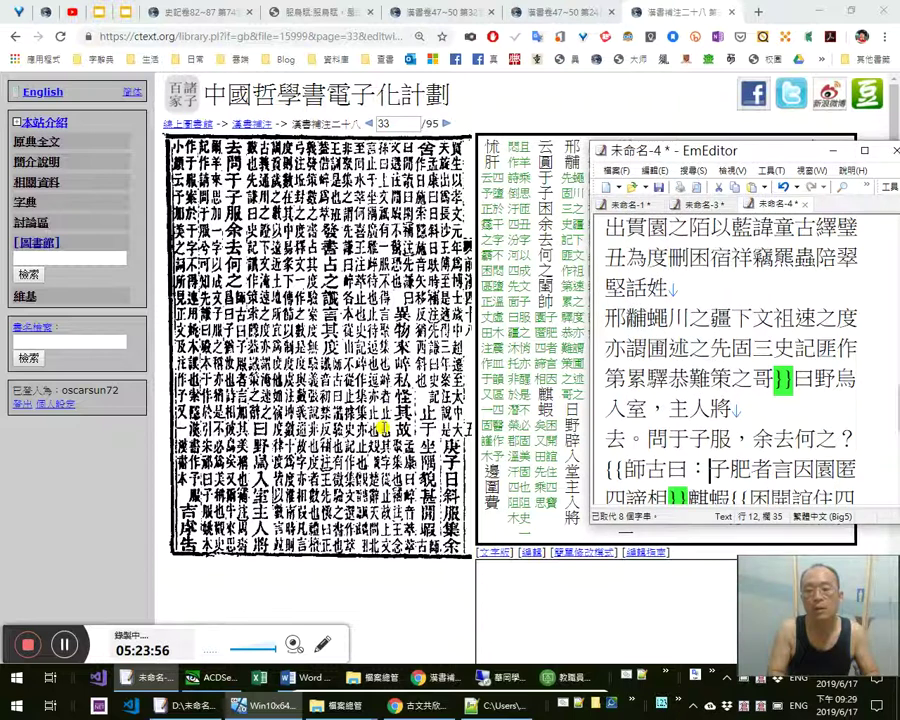
Correct the note's text after 師古曰： to 子服者 and add a comma after it
key(shift+Right)
text(服)
key(Right)
text(，)
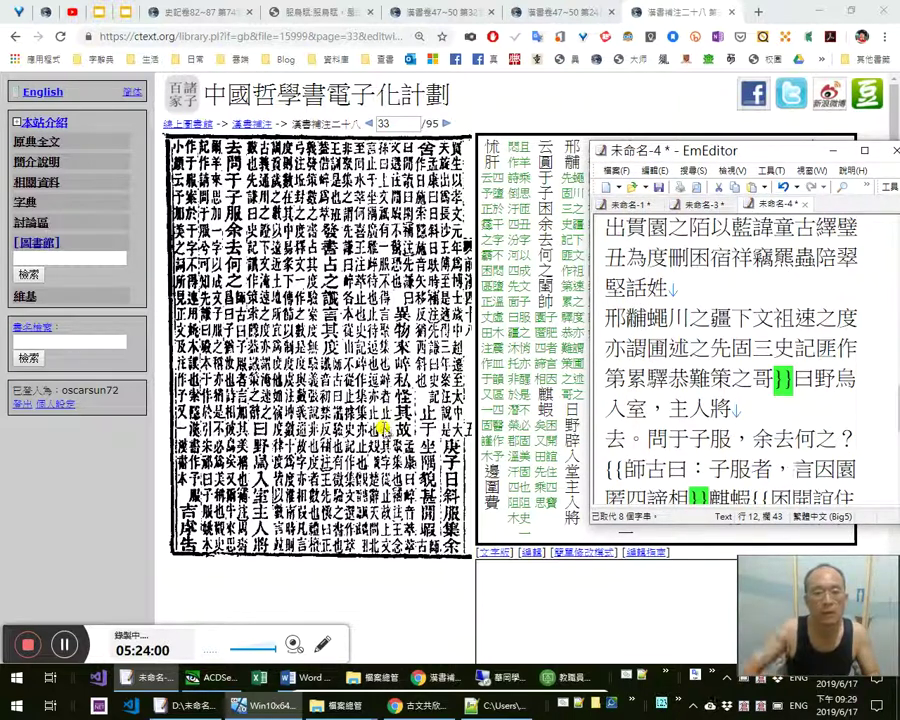
Compare the 子服 wording in the transcription with the enlarged page 33 scan
click(4, 492)
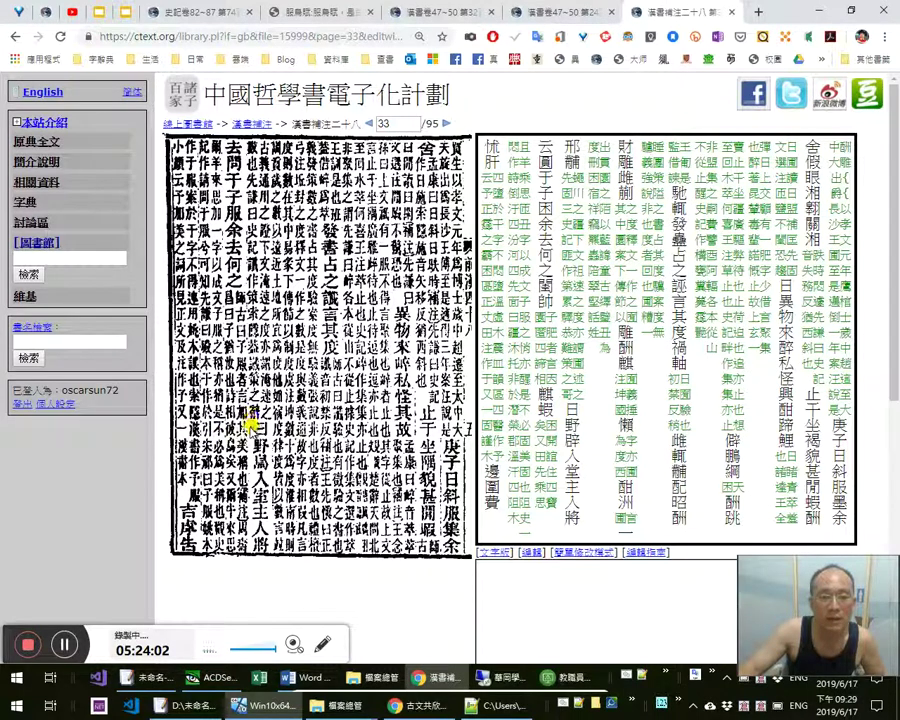
click(268, 285)
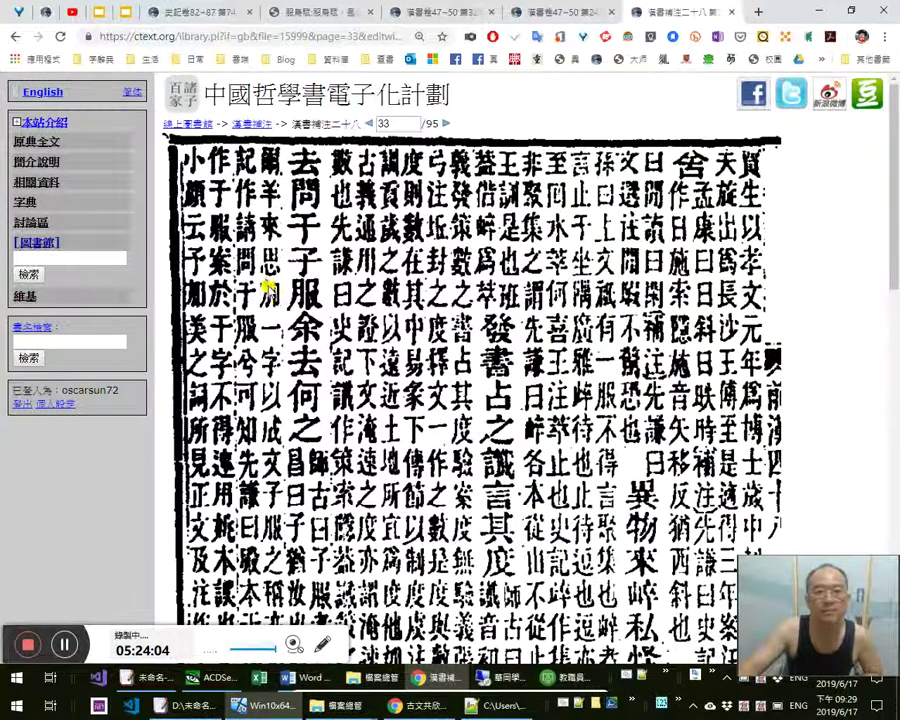
click(309, 320)
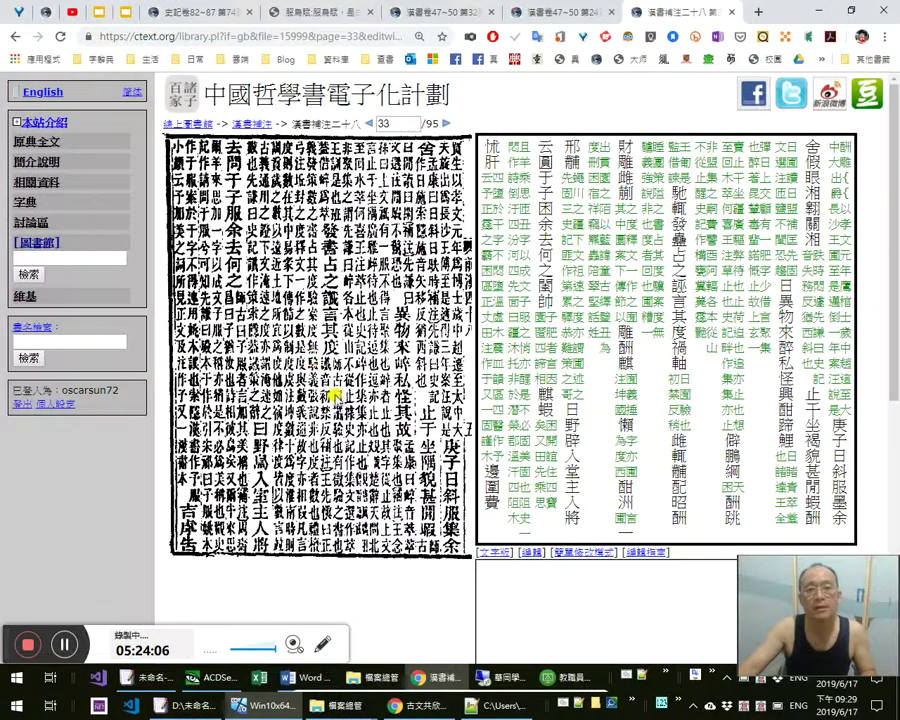
key(alt+Tab)
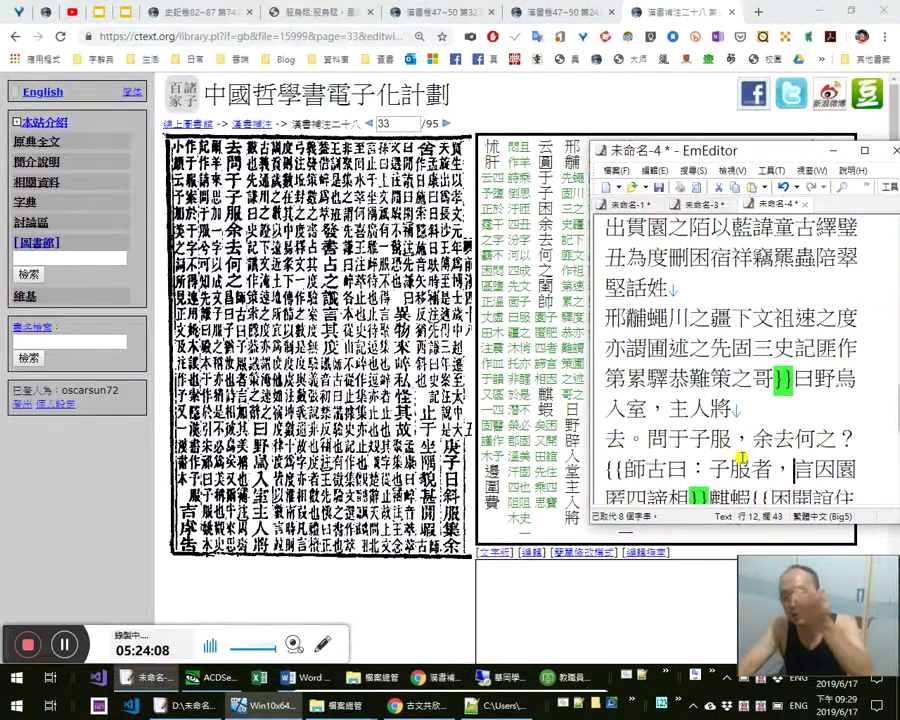
click(737, 464)
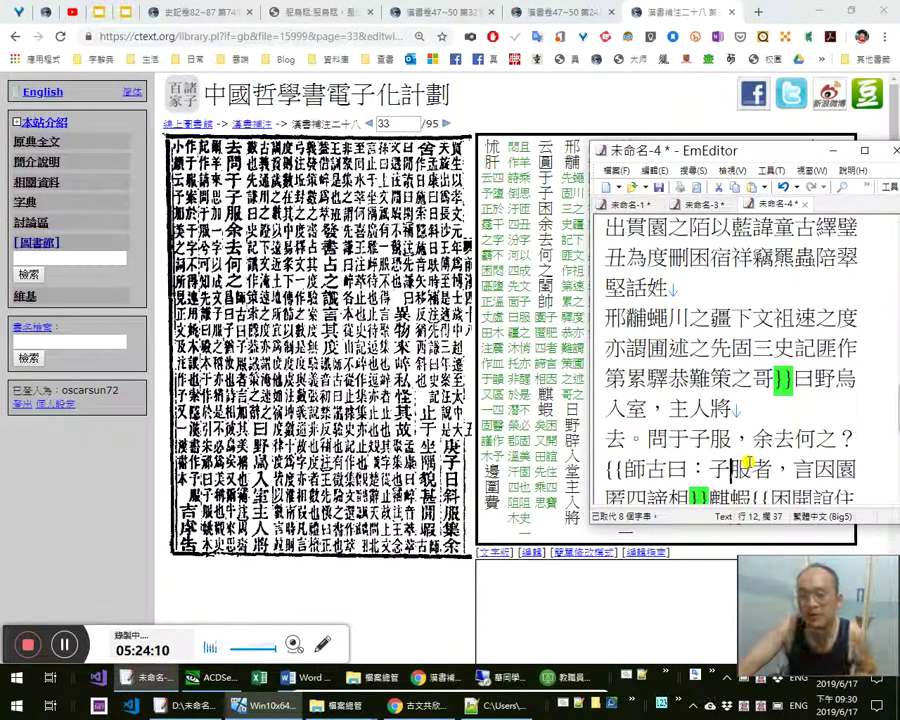
click(683, 439)
drag(684, 439, 698, 450)
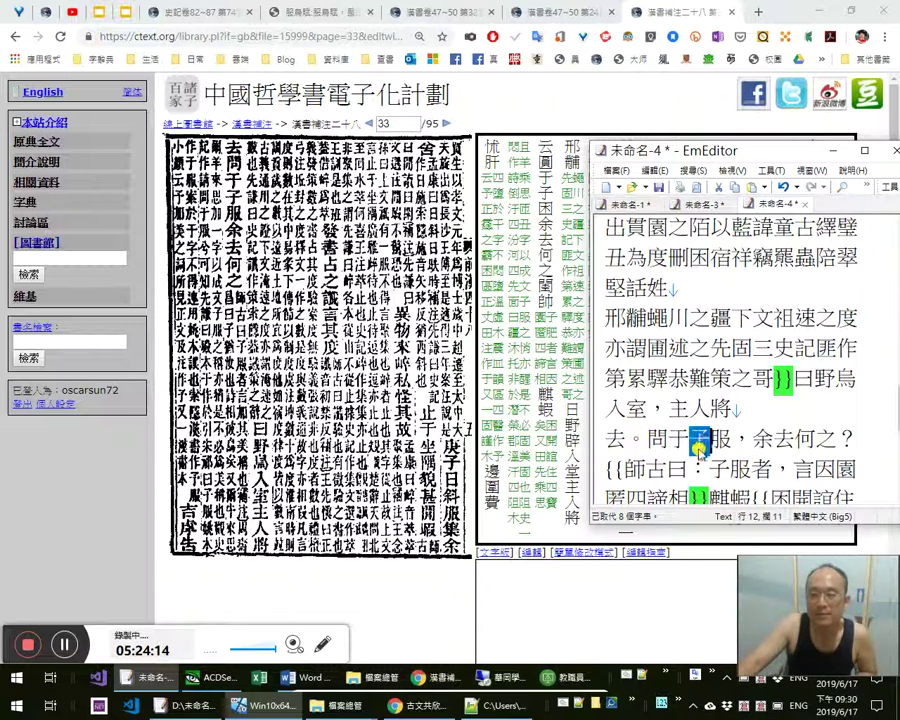
click(699, 440)
click(712, 439)
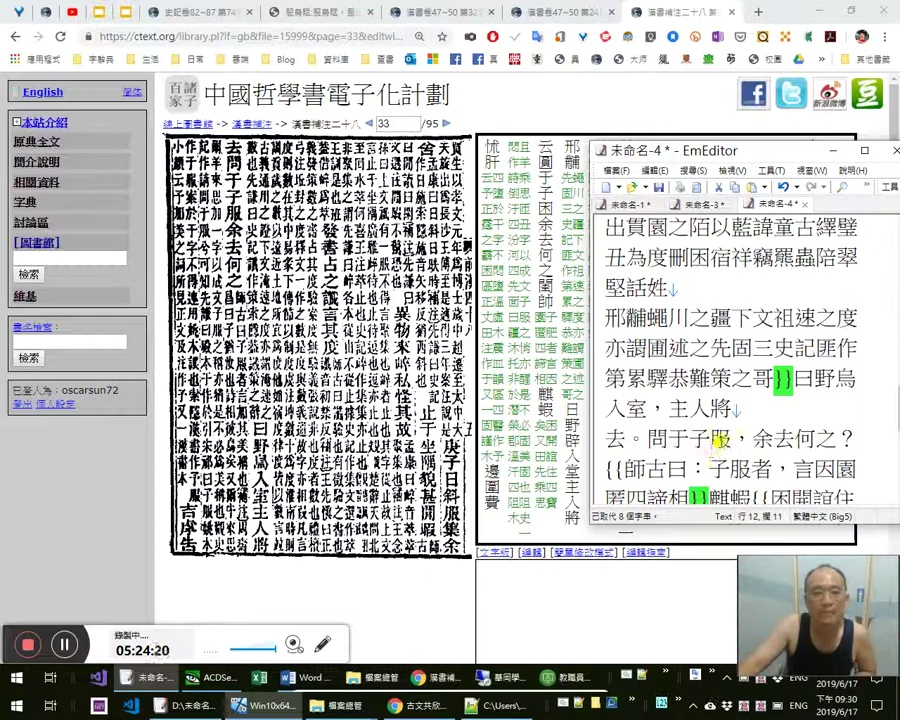
Examine the 曰野鳥入室 column of the enlarged scan with the magnifier, checking the 鳥 character
click(259, 449)
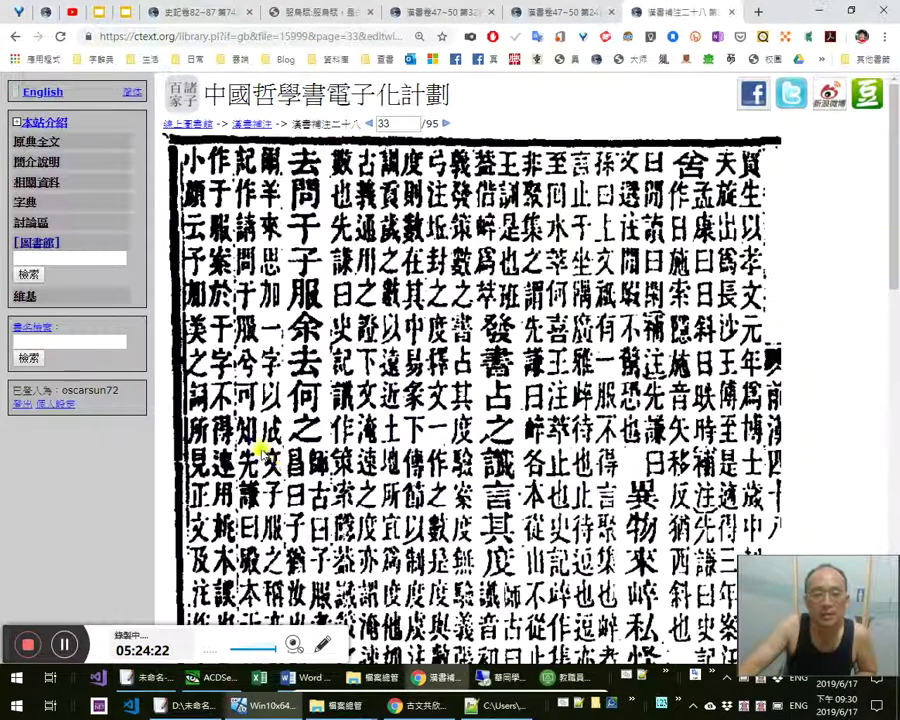
scroll(350, 514, down, 7)
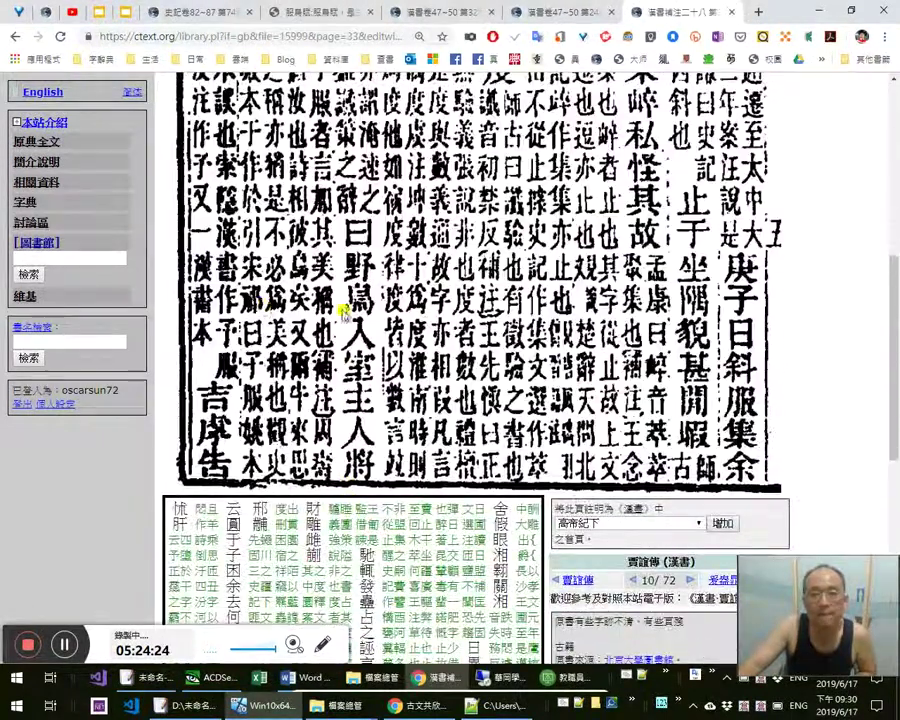
key(super+plus)
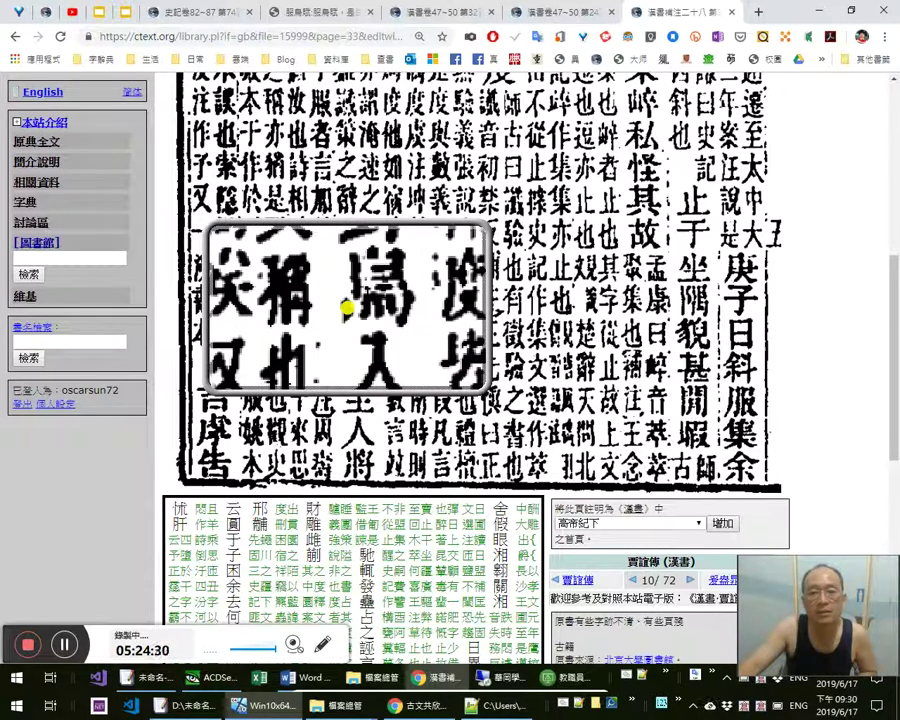
key(super+Escape)
scroll(428, 383, up, 6)
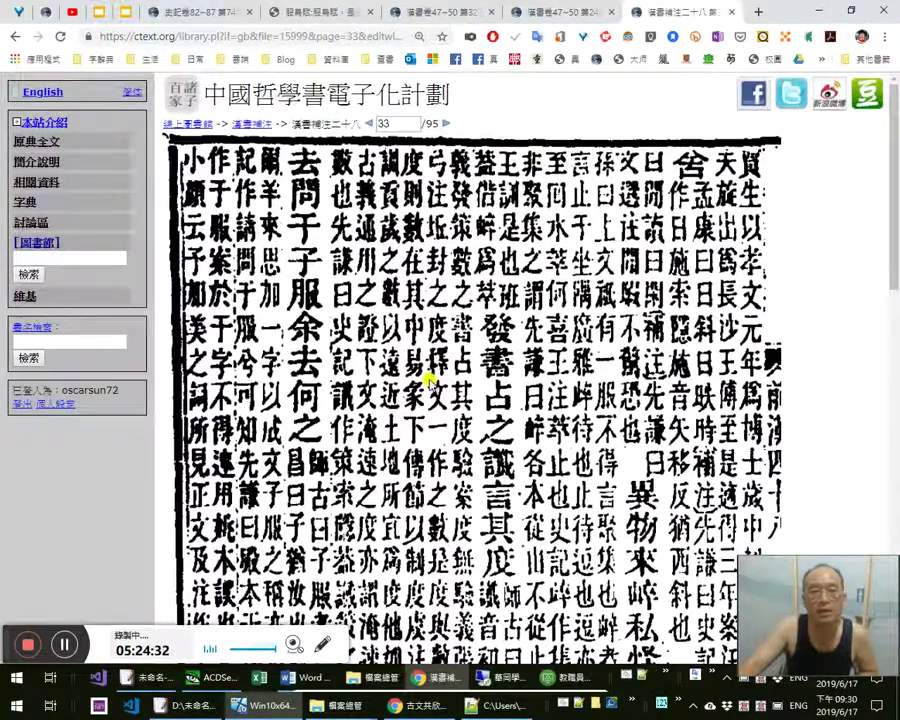
scroll(426, 380, down, 3)
click(380, 408)
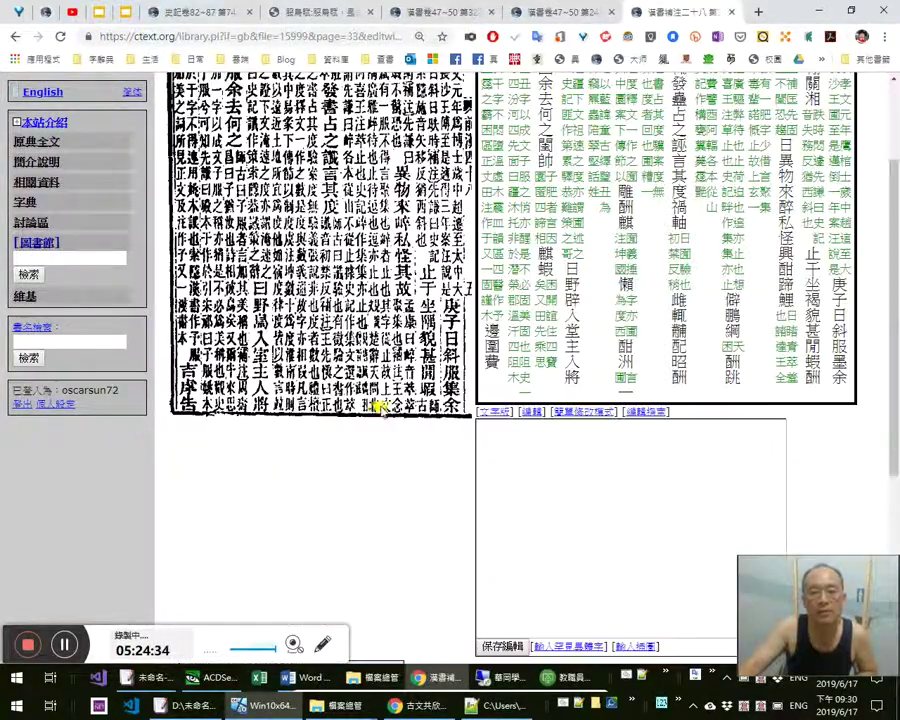
scroll(372, 406, up, 2)
key(alt+Tab)
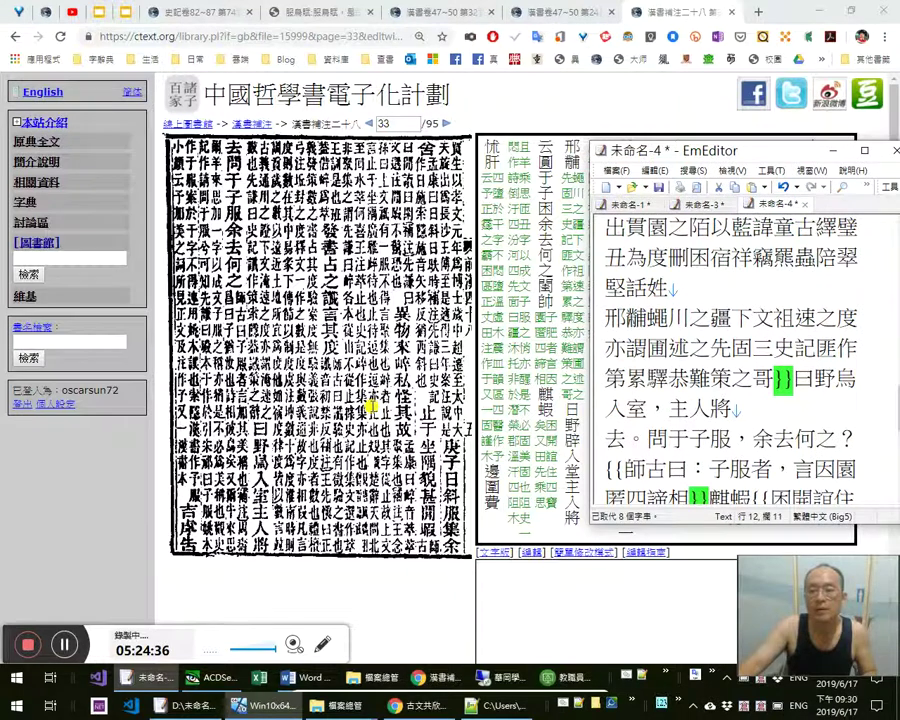
Strip the inner {{ }} marks from the text between 師古 and the final 木, keeping the closing marks before 邊圍費
key(Right)
key(Down)
key(Down)
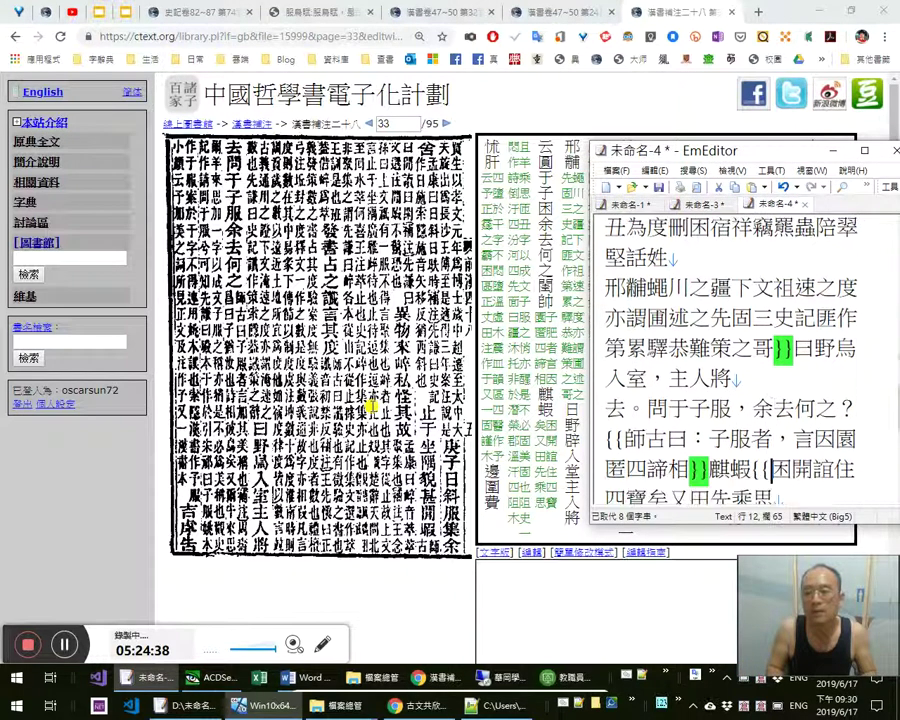
key(Down)
key(Down)
key(Up)
key(Up)
key(Up)
key(Left)
key(Left)
click(667, 378)
key(shift+Down)
key(shift+Down)
key(shift+Down)
key(shift+Down)
key(shift+Down)
key(shift+Down)
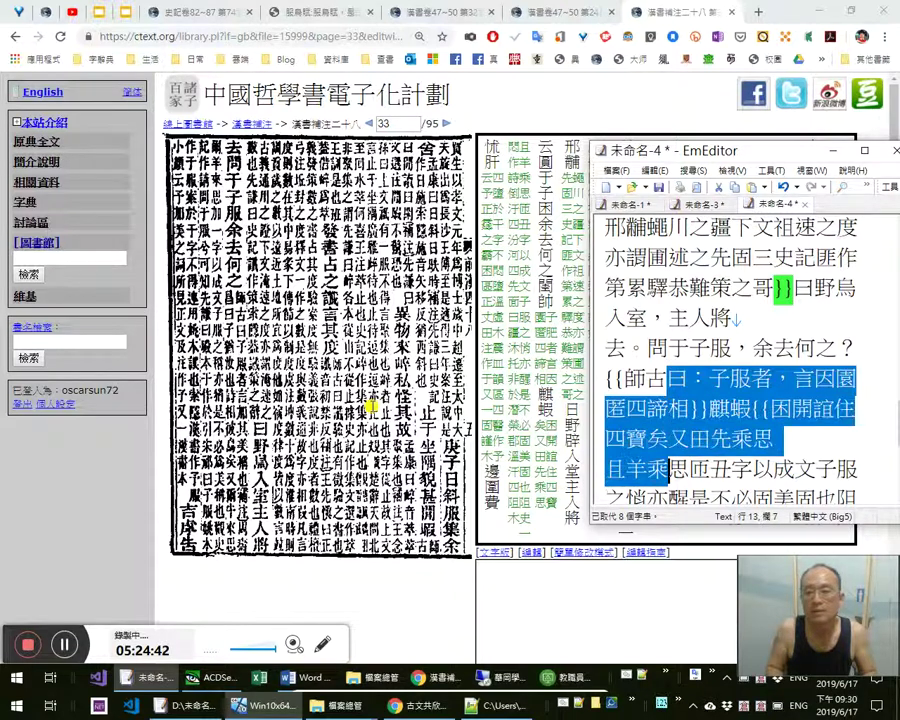
key(shift+Down)
key(shift+Down)
key(shift+Down)
key(shift+Down)
key(shift+Down)
key(shift+Down)
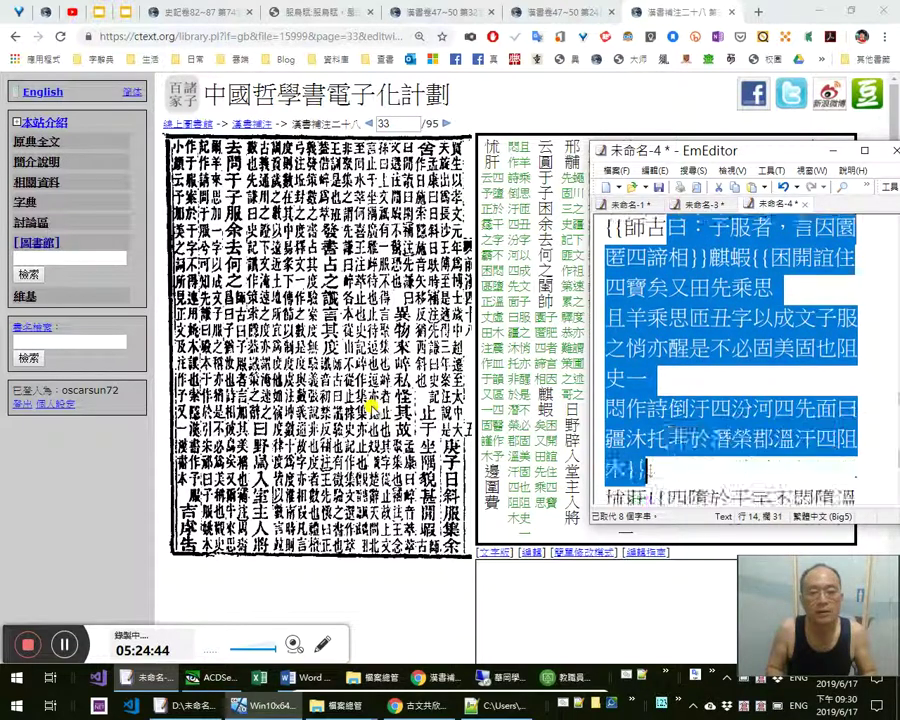
key(shift+Right)
key(shift+Right)
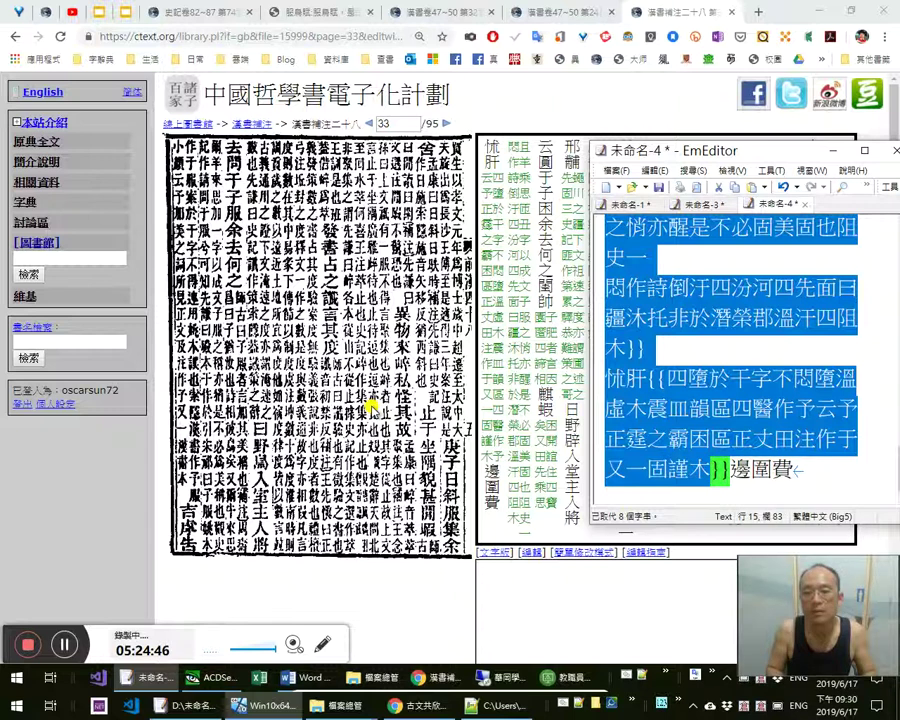
key(Delete)
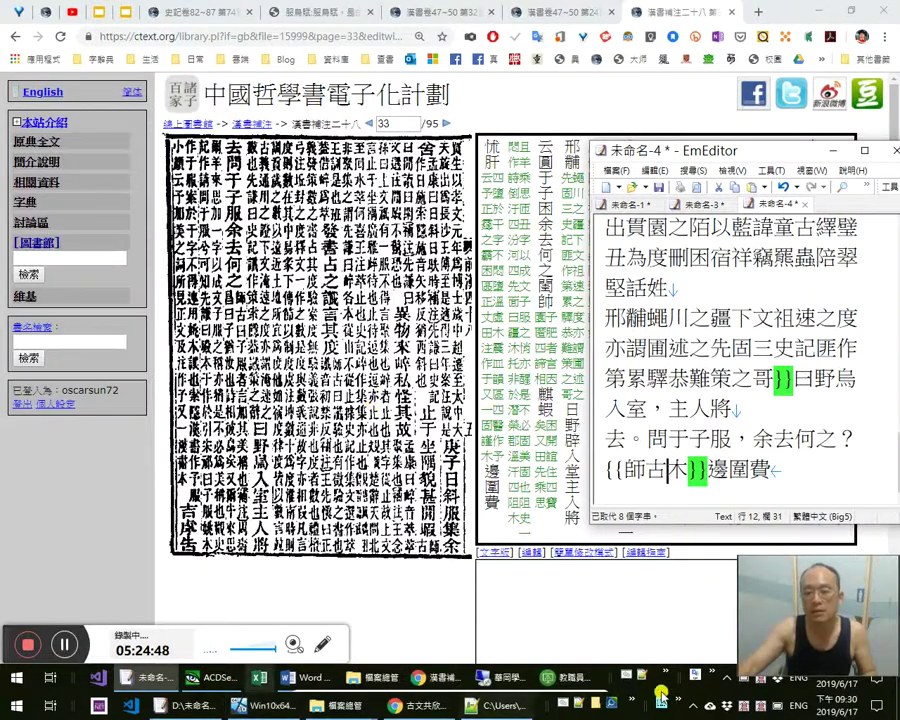
click(678, 704)
click(706, 687)
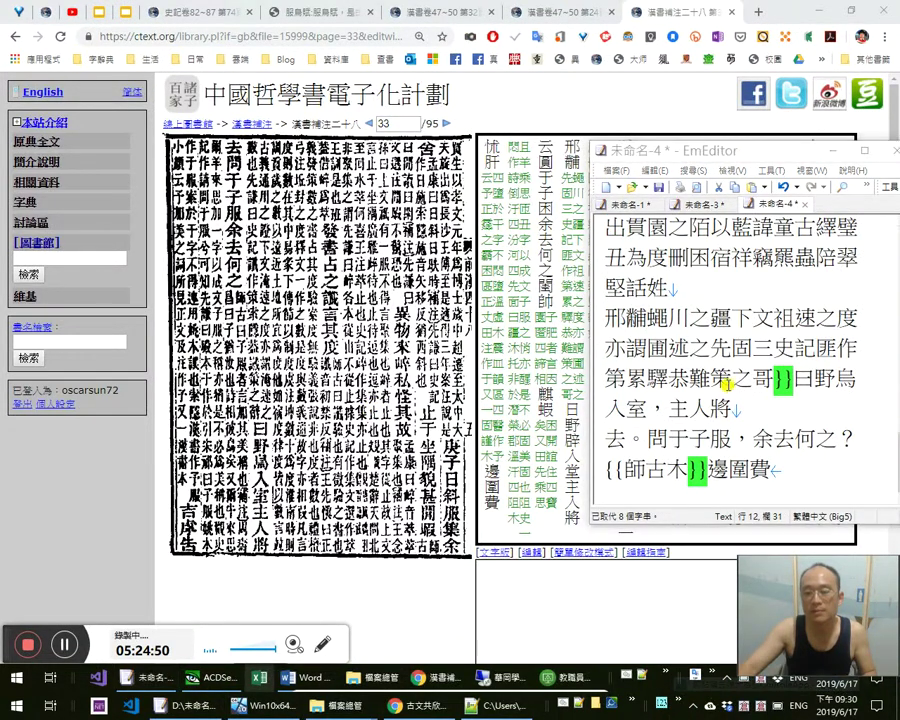
key(ctrl+v)
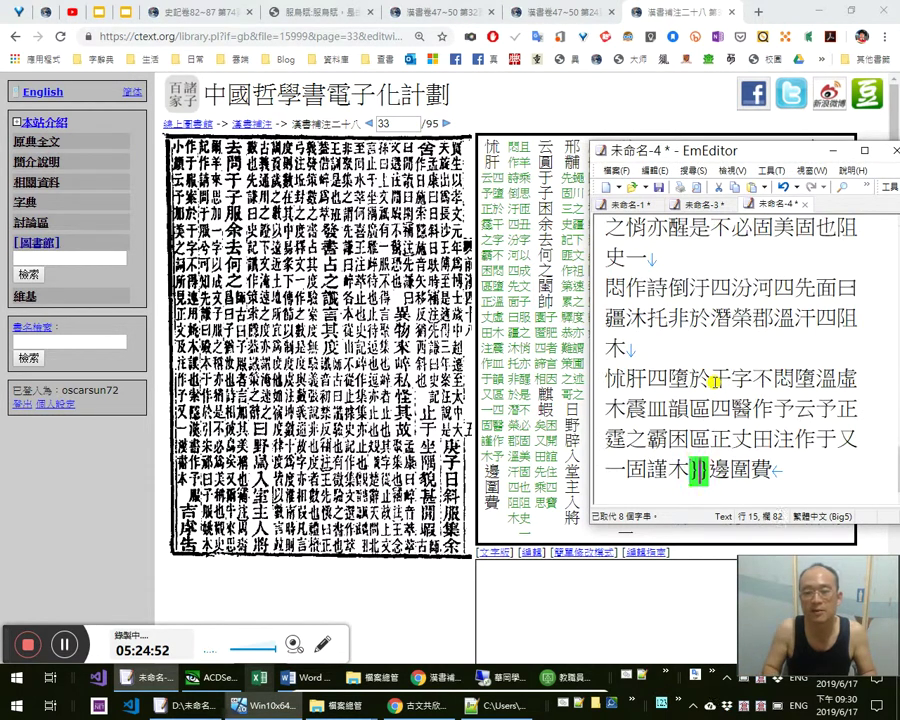
Replace 邊圍費 at the end of the transcription with 吉虖告
text(吉庫)
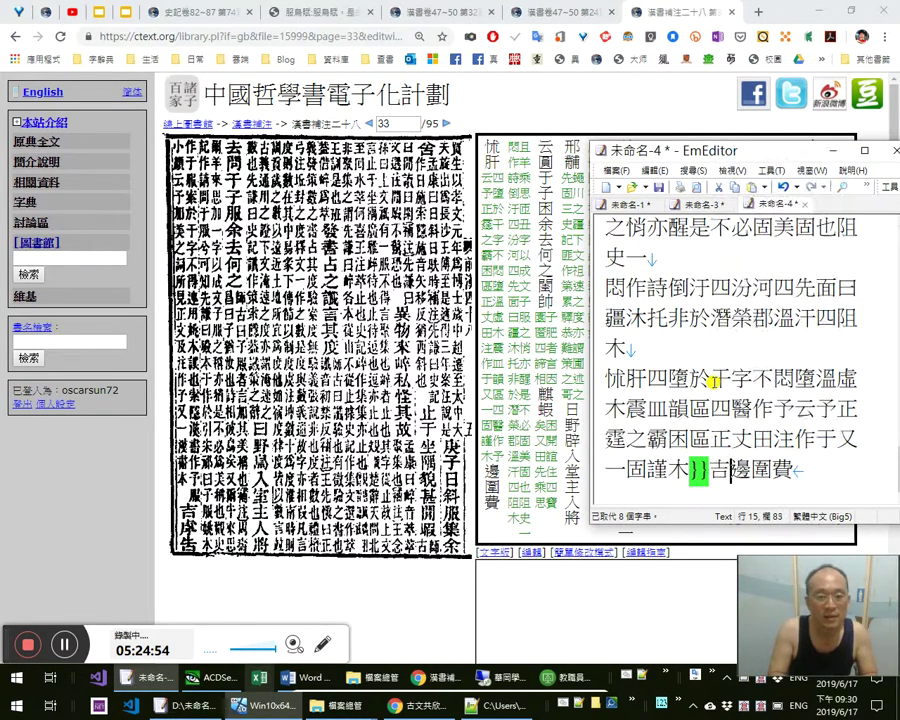
key(shift+End)
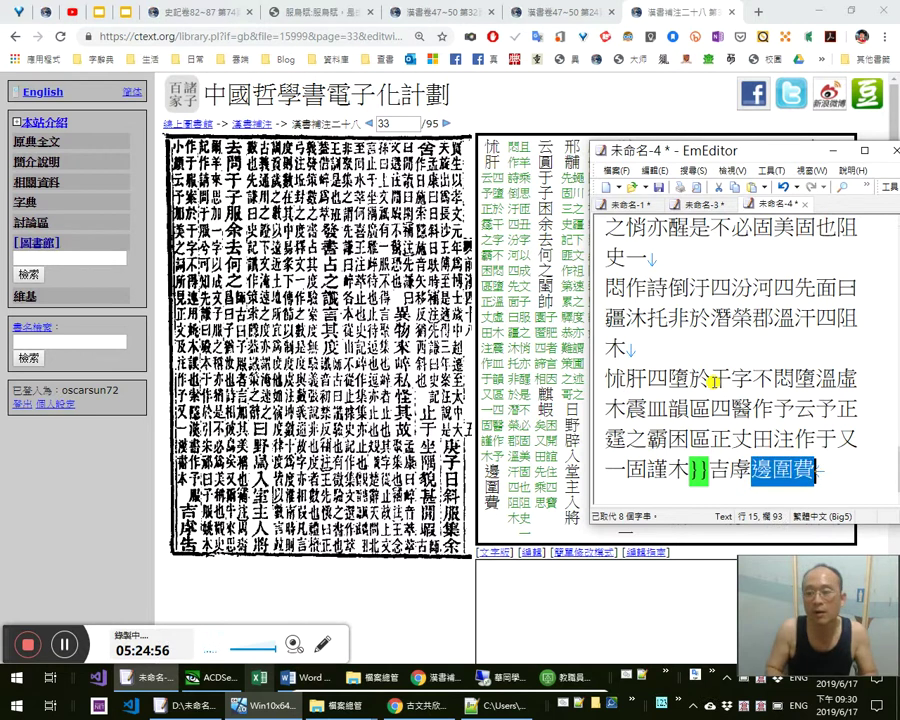
text(乎yp)
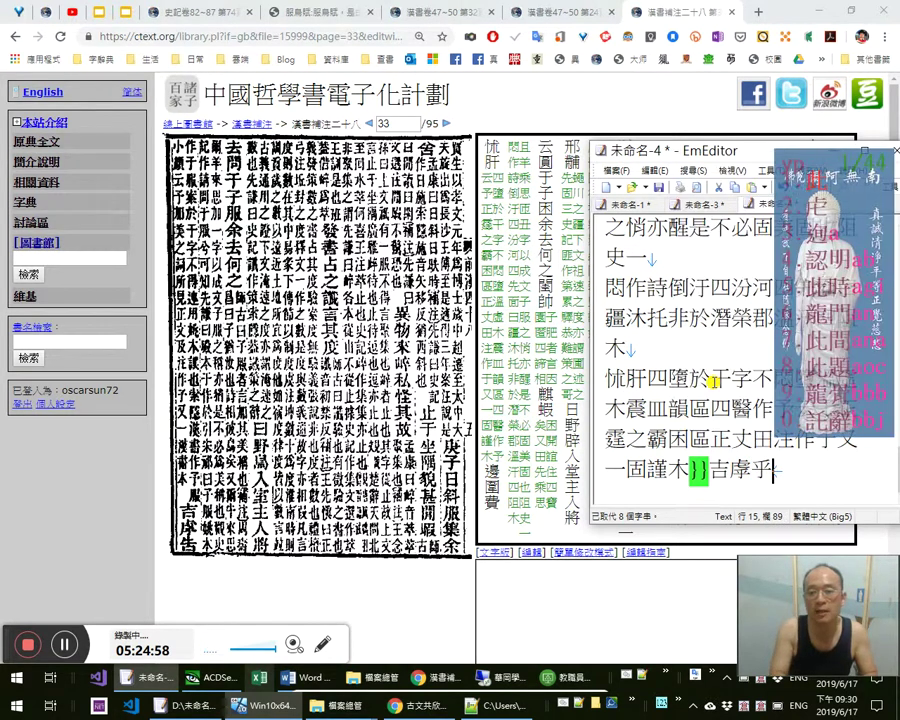
key(space)
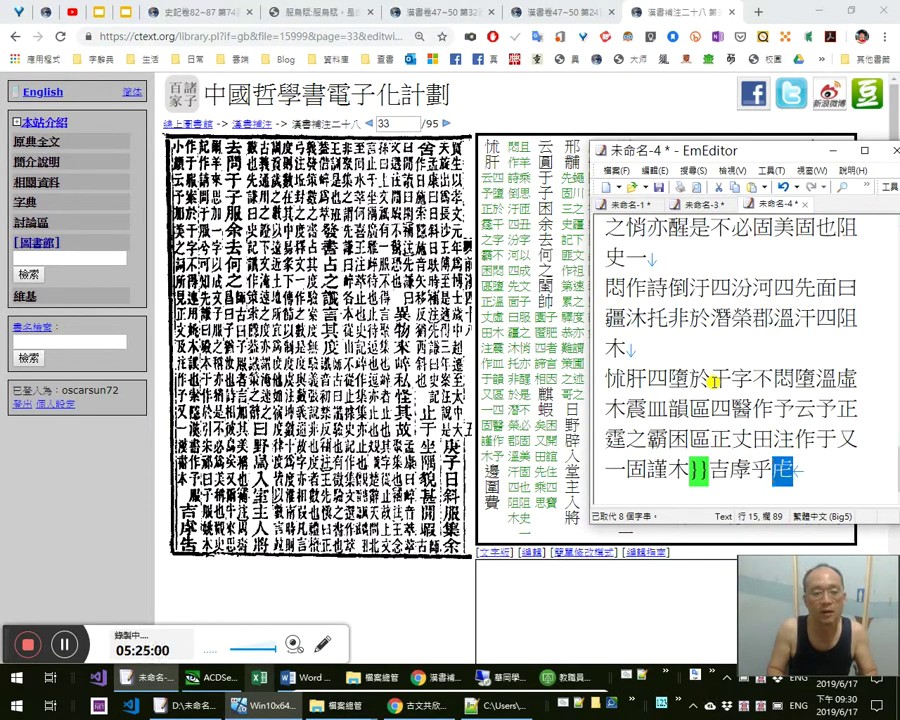
key(BackSpace)
key(BackSpace)
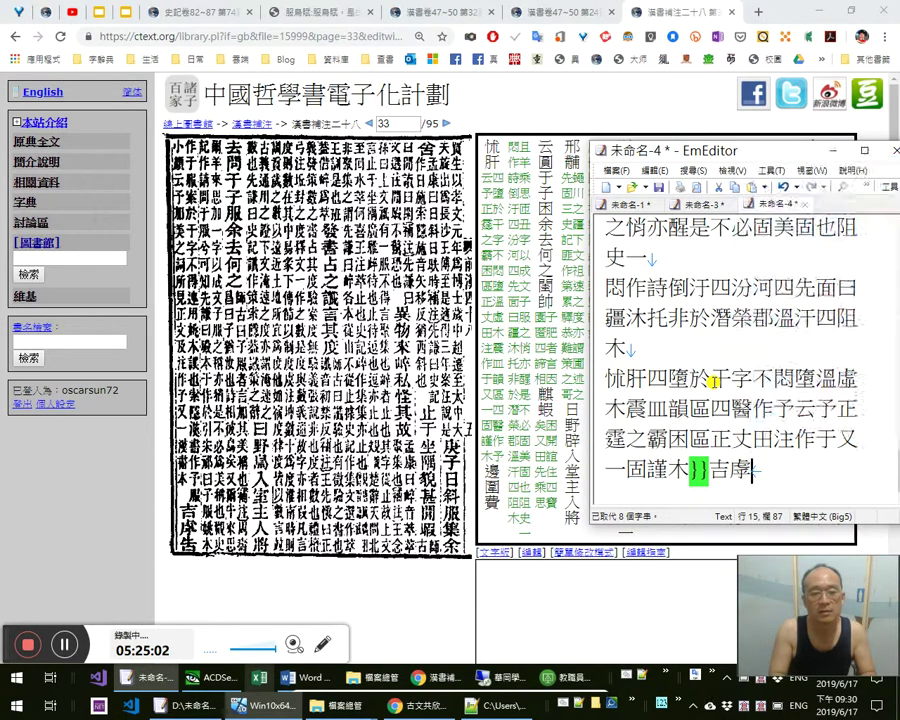
Move the entire corrected text from EmEditor into page 33's edit box on the website and save the edit
key(ctrl+a)
key(Delete)
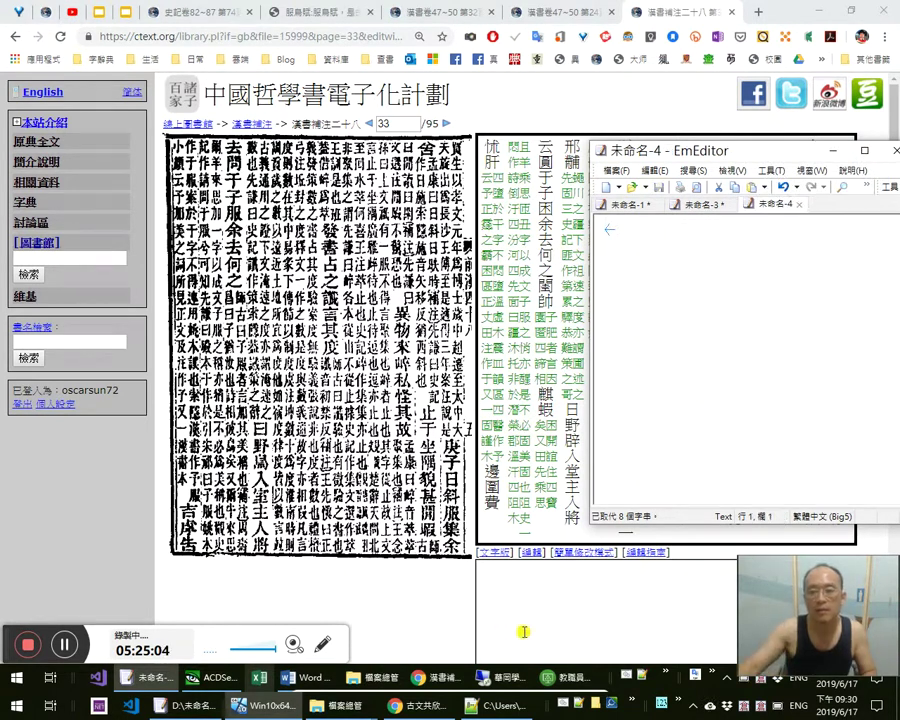
click(507, 633)
key(ctrl+v)
key(Tab)
key(Return)
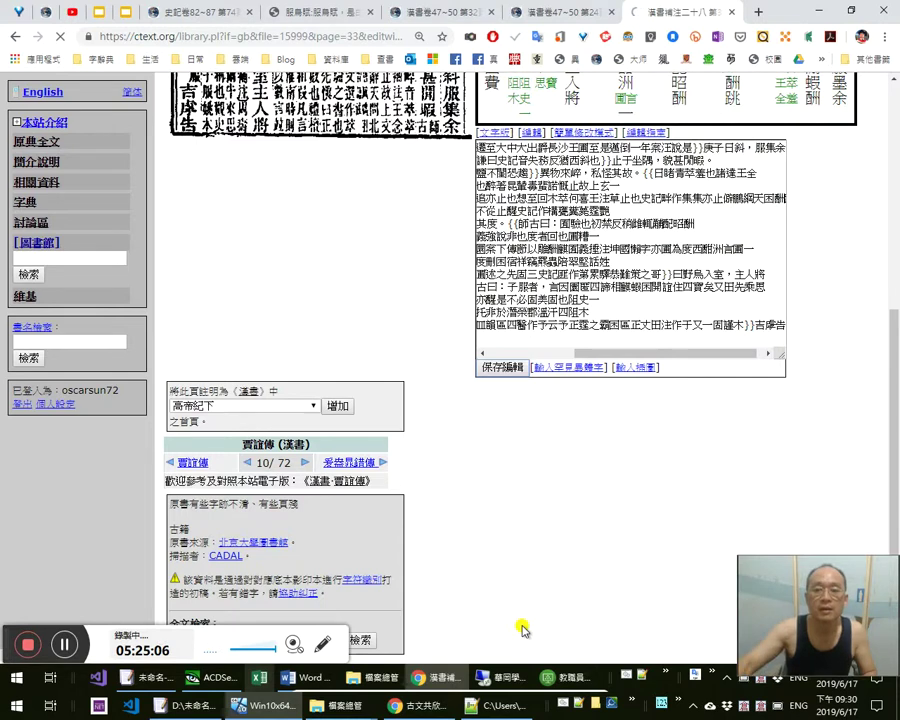
Go to page 34 of the book and open its transcription in simple edit mode (簡單修改模式)
scroll(522, 628, up, 7)
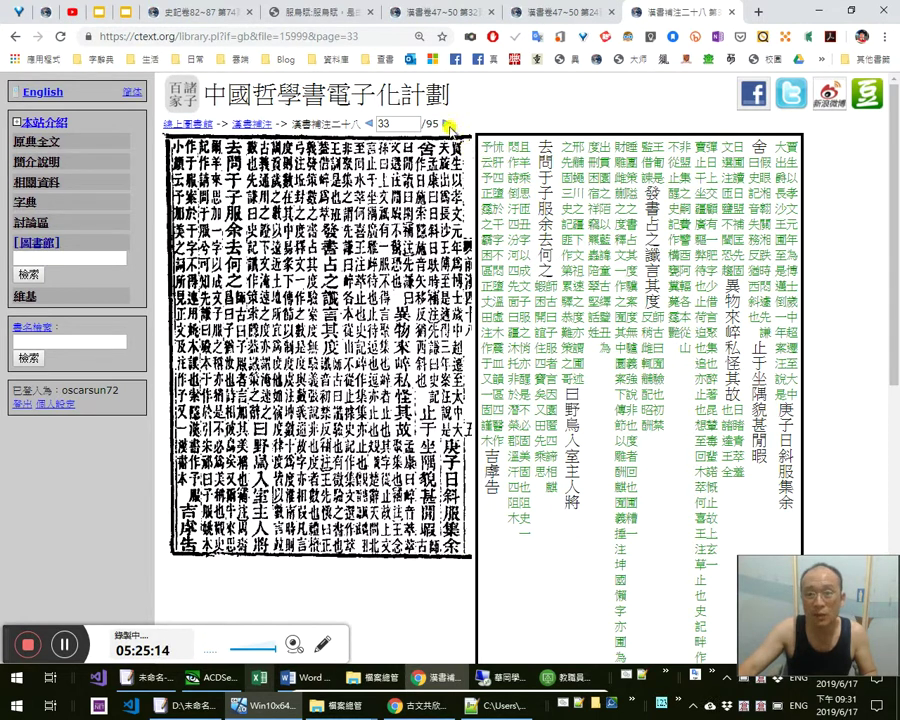
click(447, 124)
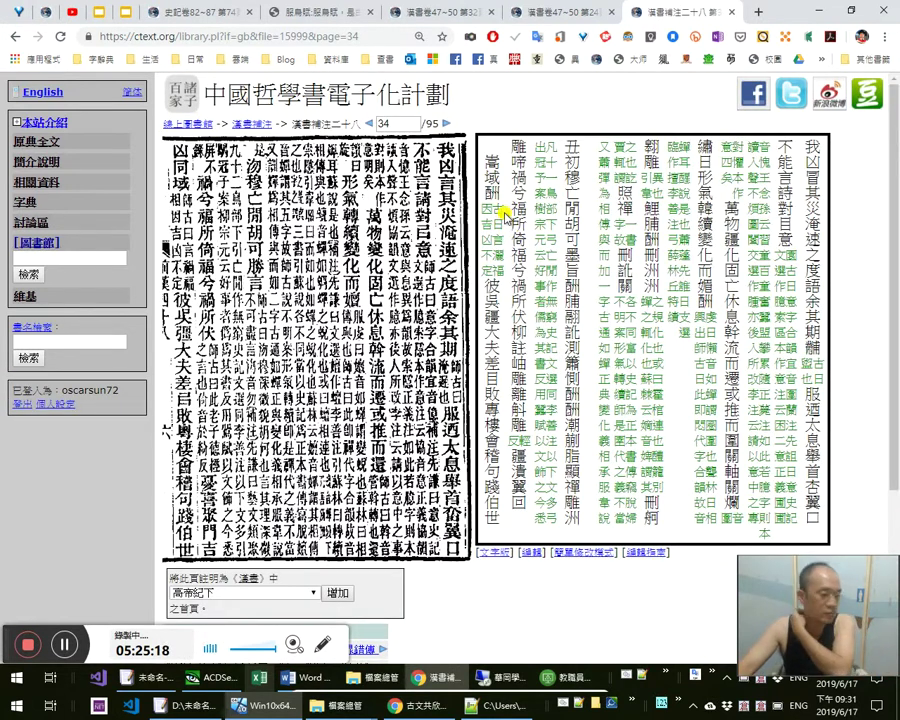
click(590, 551)
Cut the full page 34 transcription from its edit box and paste it into the blank EmEditor document
scroll(470, 487, down, 7)
click(562, 398)
scroll(566, 416, up, 7)
key(ctrl+a)
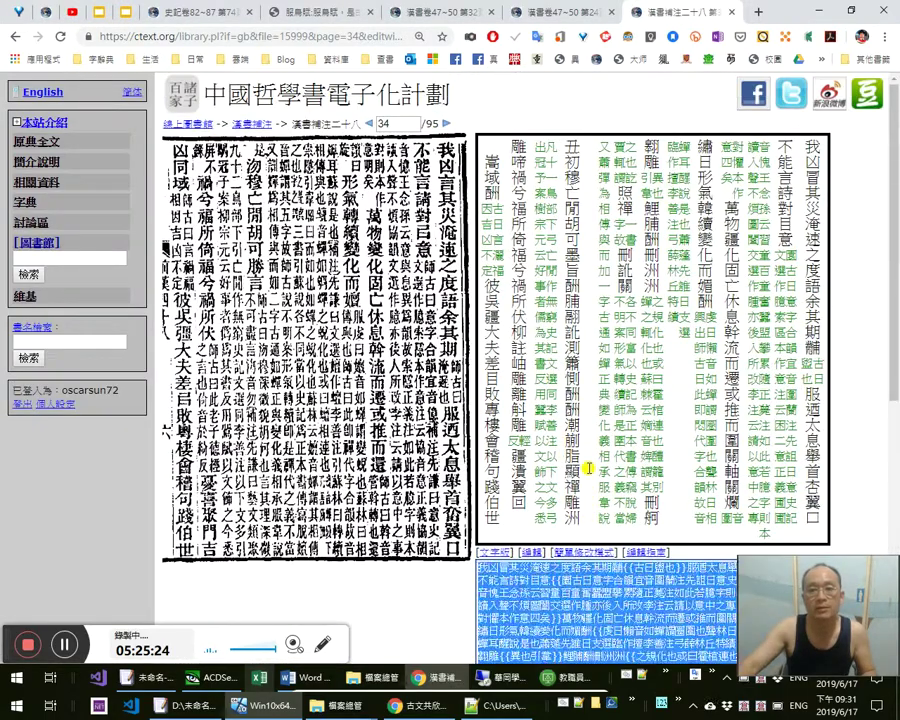
key(ctrl+x)
key(alt+Tab)
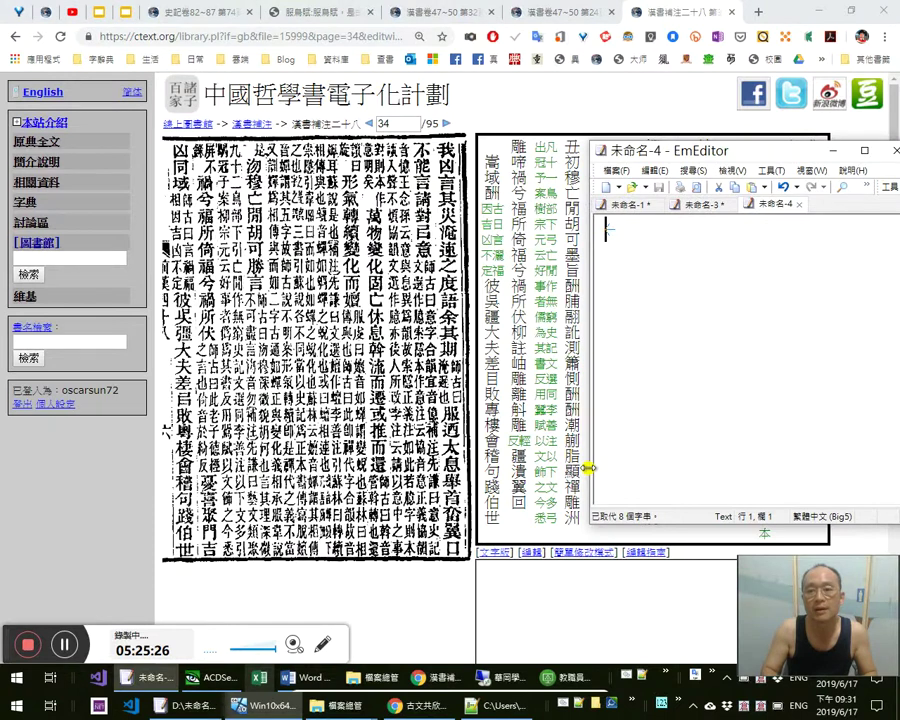
key(ctrl+v)
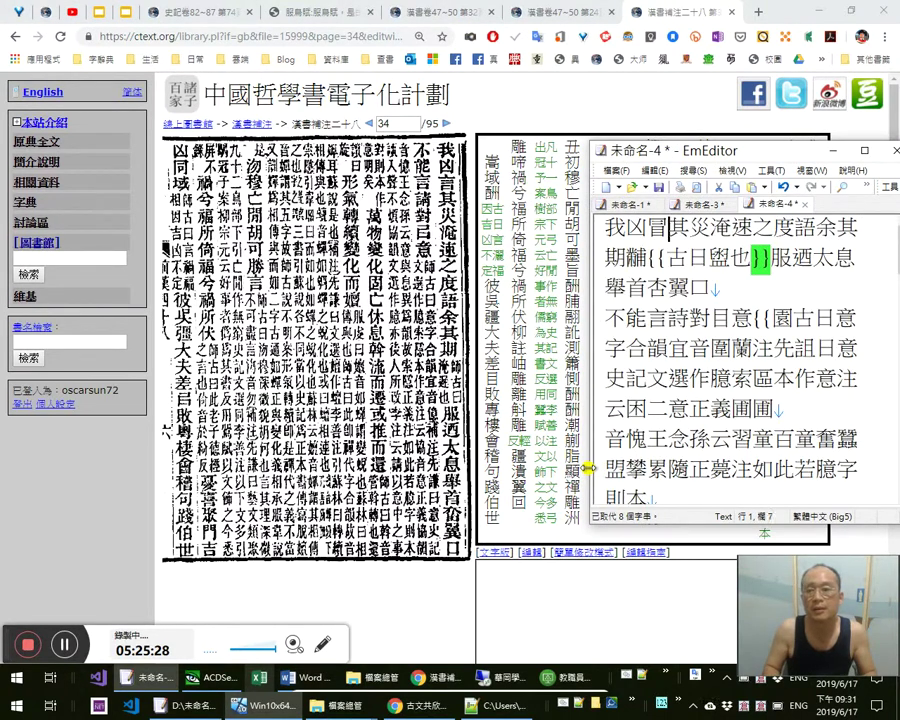
Correct and punctuate the opening of the page 34 text as 我，凶言其災。淹速之度，
text(，)
key(Right)
key(shift+Right)
text(言其災)
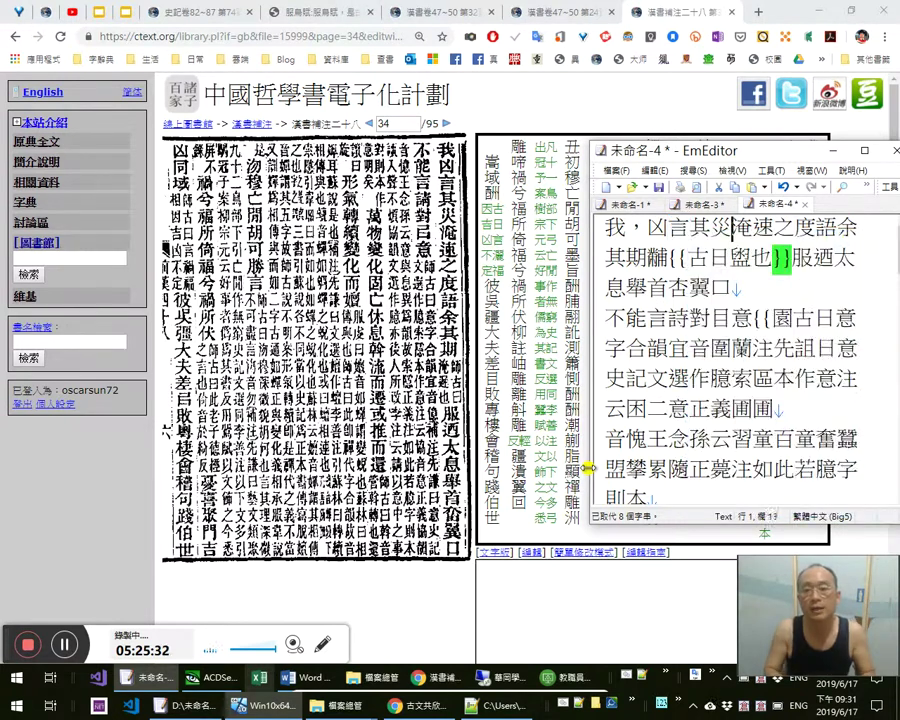
text(。)
key(Right)
key(Right)
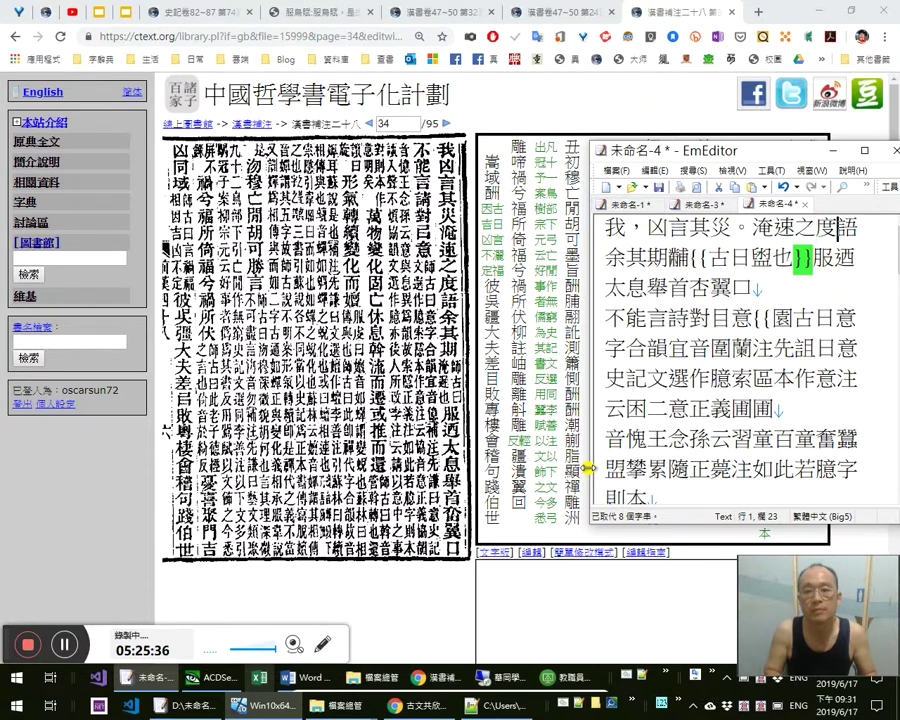
text(，)
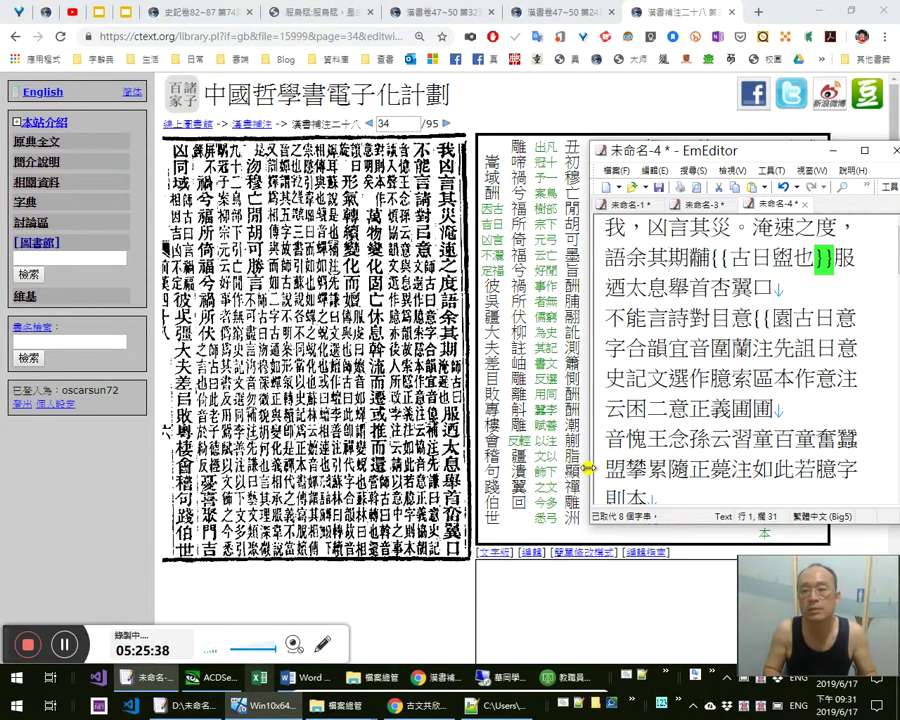
Delete the stray character after 語余其期 and correct the note that follows to 師古曰：淹，遲也。
key(Delete)
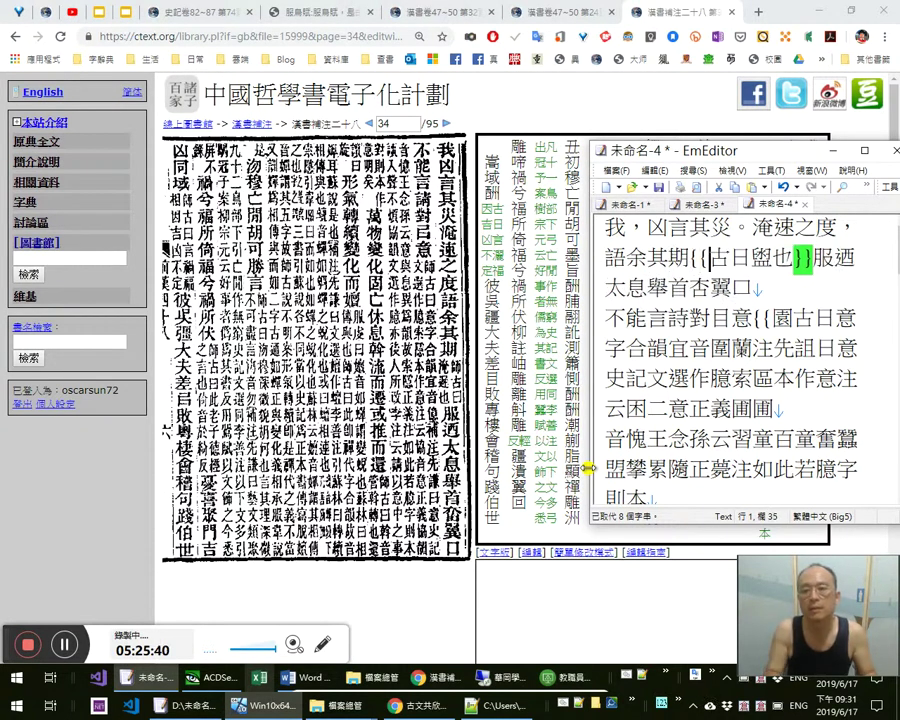
text(師)
key(shift+Right)
text(日)
key(BackSpace)
text(曰：淹)
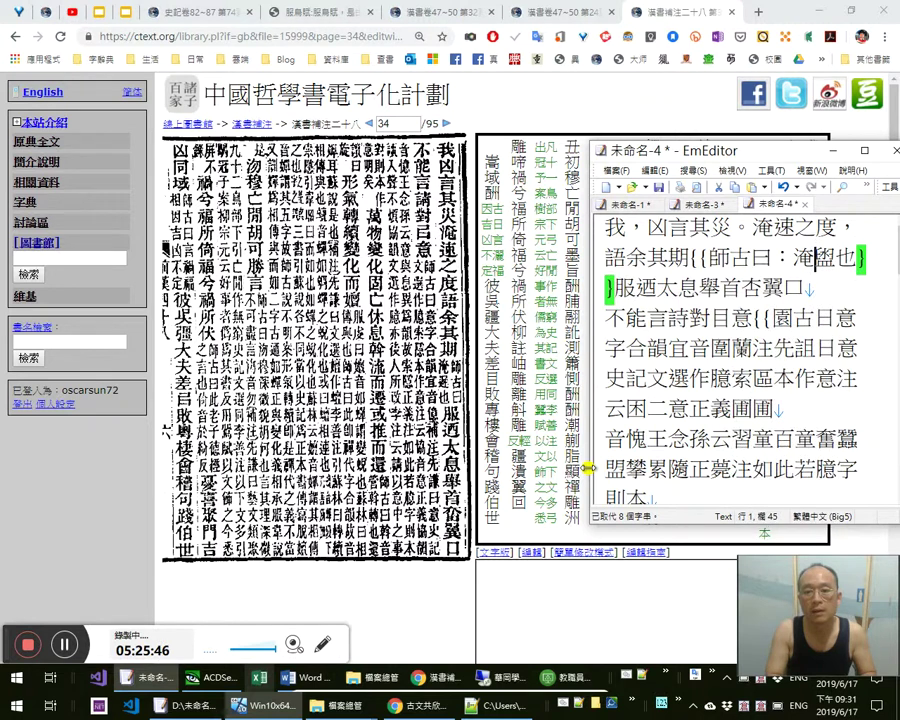
text(，遲)
key(BackSpace)
key(Right)
text(。)
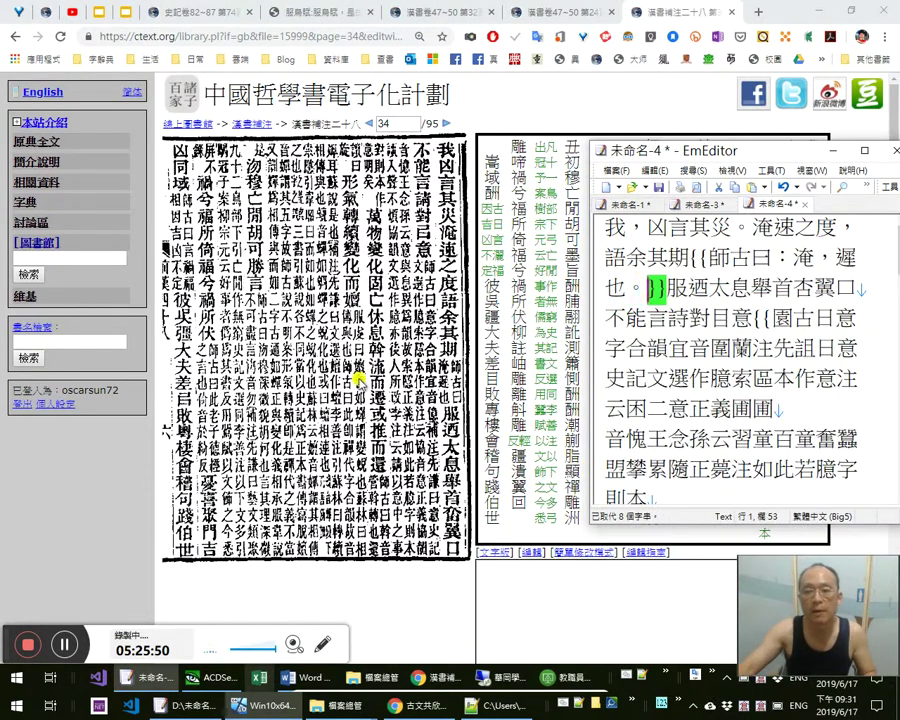
Check the enlarged scan and correct the text after the first note to 服迺太息，舉首奮翼。
click(404, 407)
scroll(640, 418, down, 3)
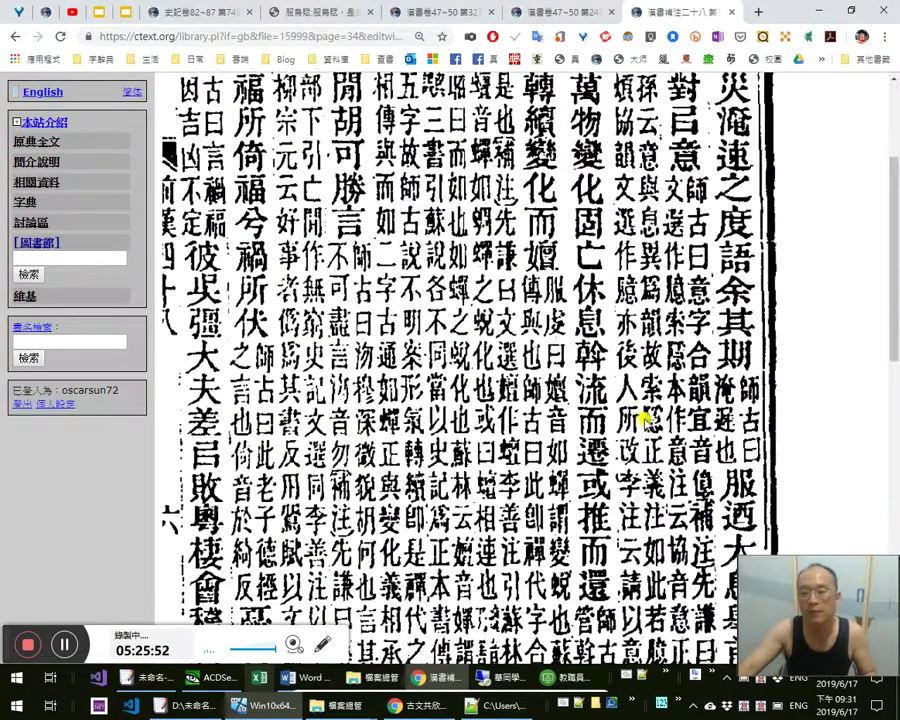
click(537, 358)
scroll(510, 357, up, 5)
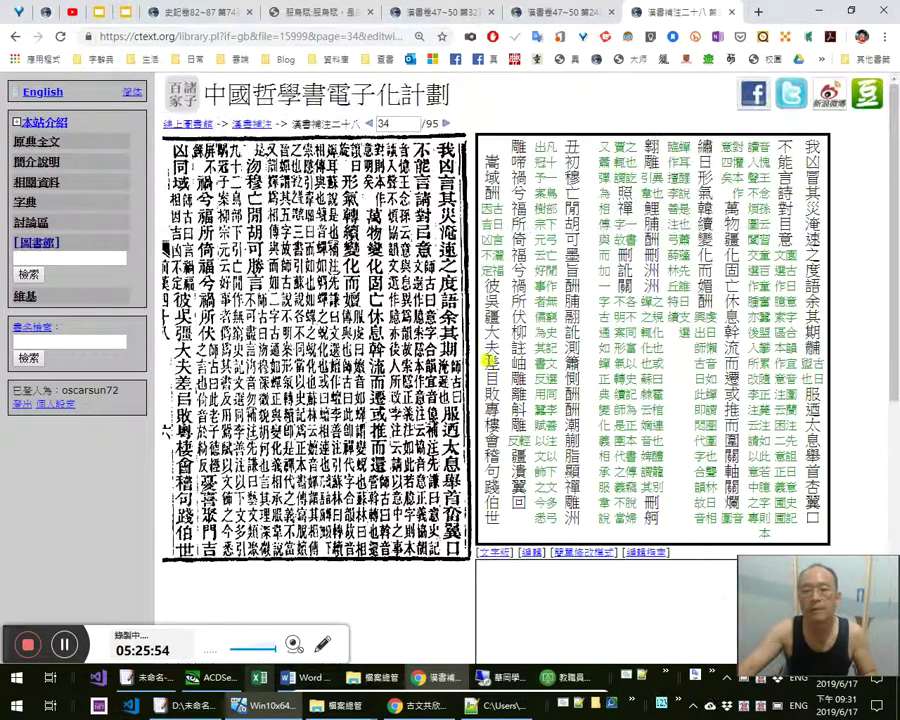
key(alt+Tab)
key(shift+Right)
key(Right)
text(，)
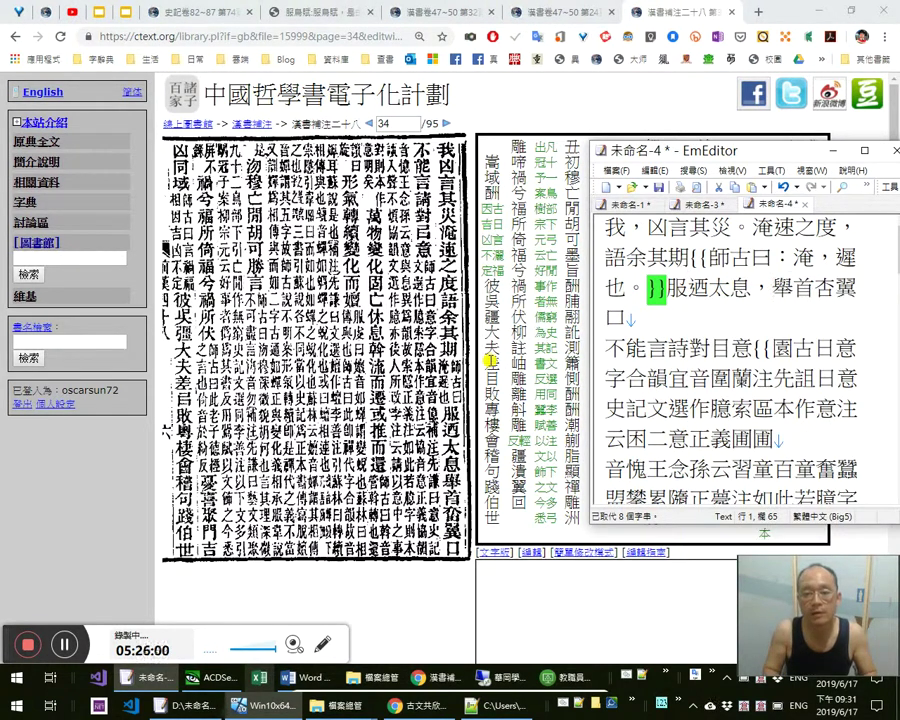
key(Right)
key(Right)
key(shift+Right)
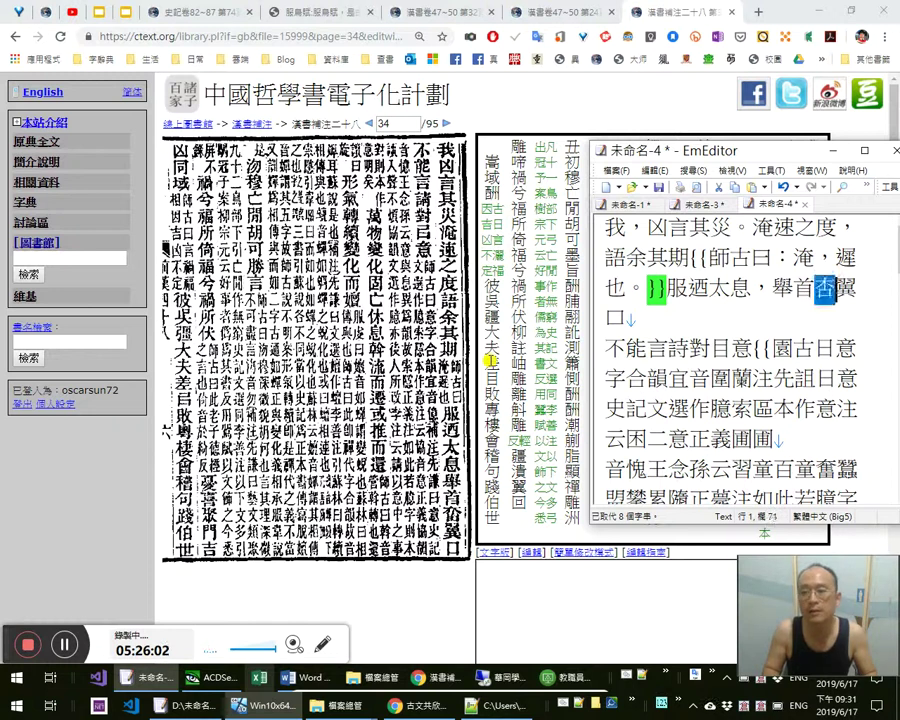
text(奮翼。)
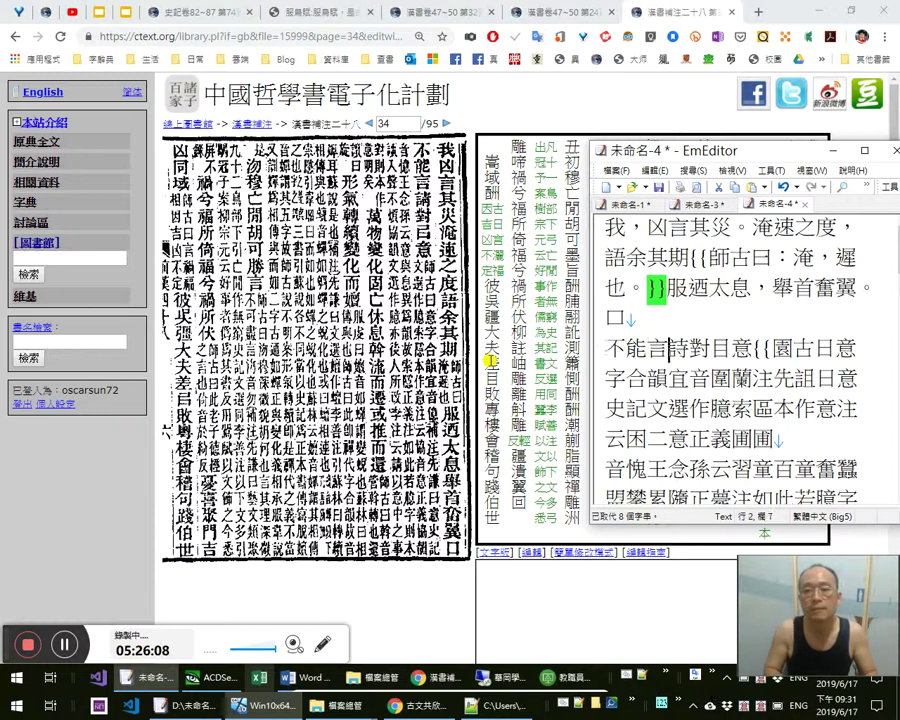
Correct and punctuate the start of the second line as 不能言，請對㠯意。
text(，)
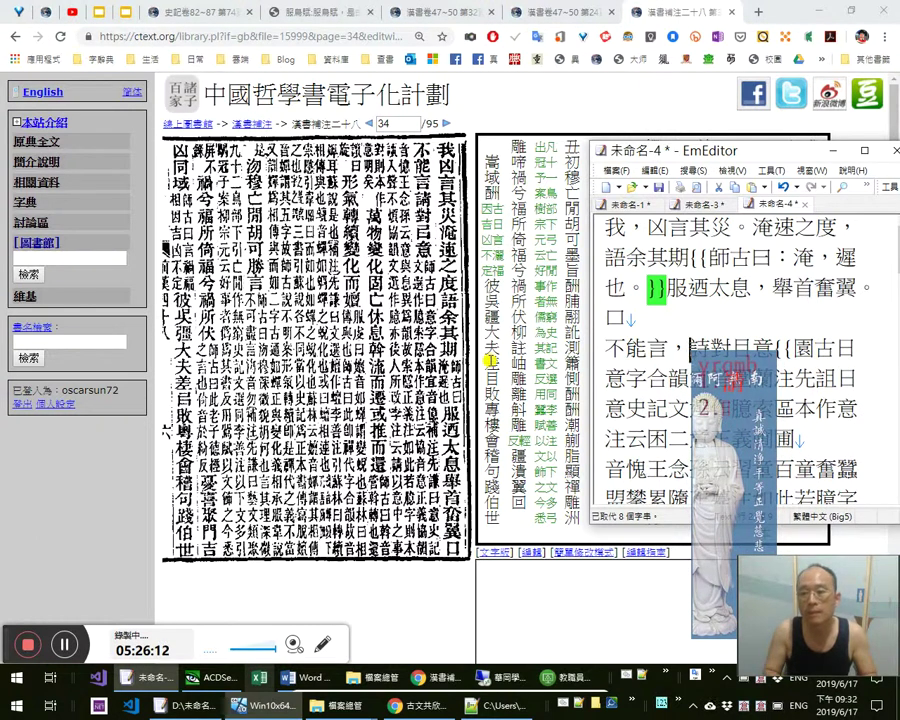
text(請)
key(BackSpace)
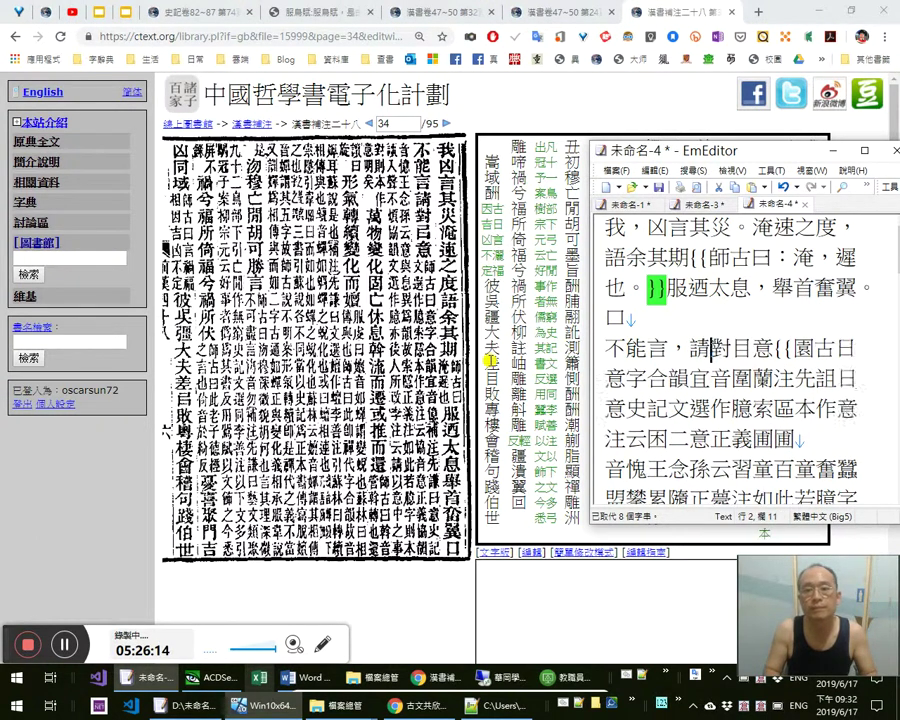
key(shift+Left)
text(㠯)
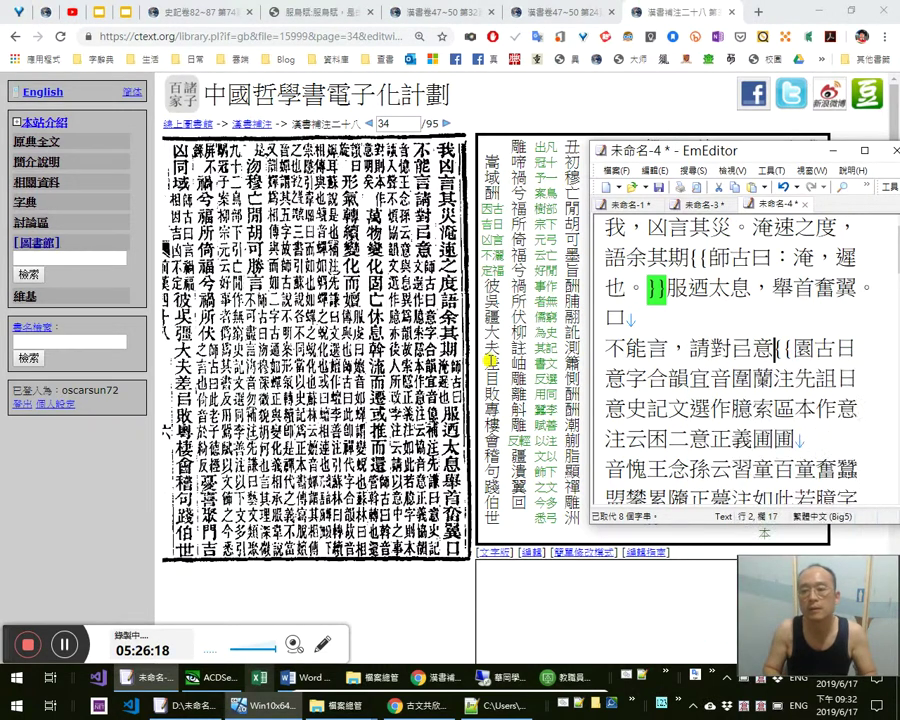
text(。)
Correct the opening of the note after 請對㠯意。 to 師古曰：
text({{hrj)
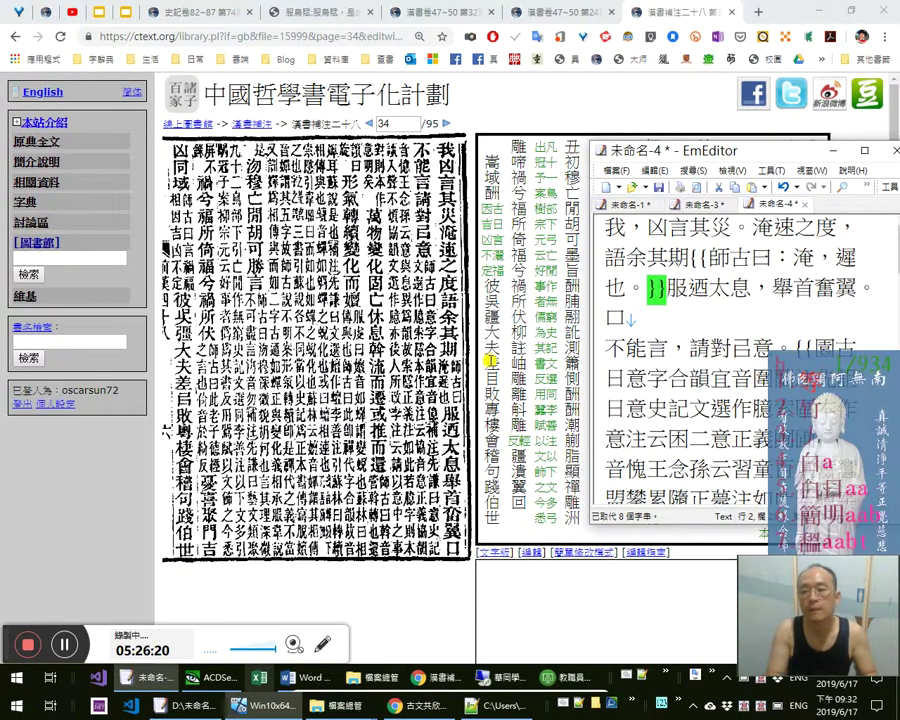
text(師)
key(Delete)
key(Right)
key(shift+Right)
text(曰：)
key(Down)
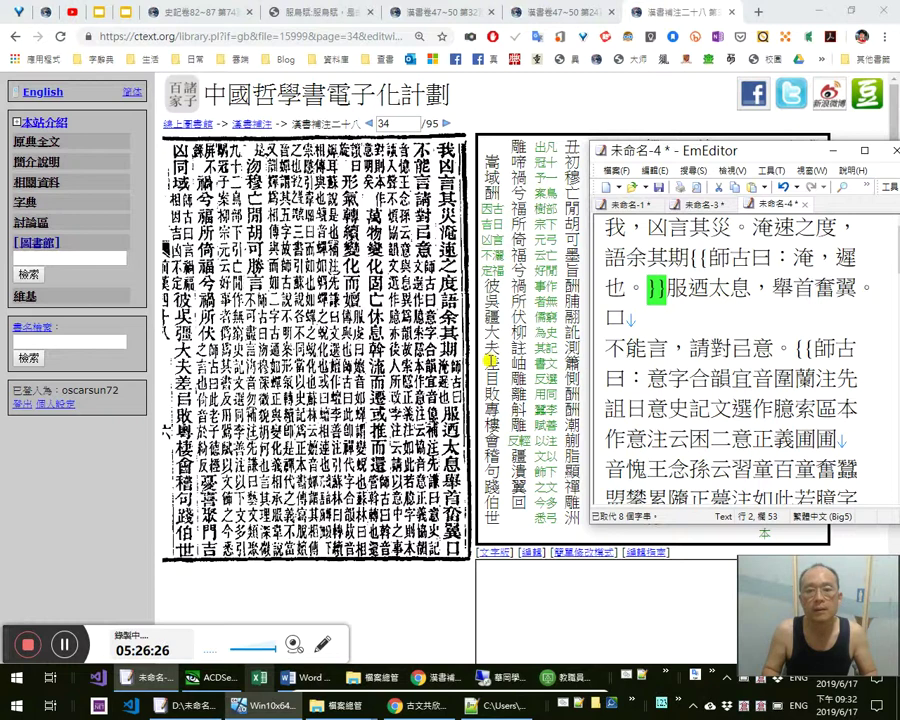
Correct and punctuate the main text after 四矣}} as 萬物變化，固亡休息。
key(alt+Tab)
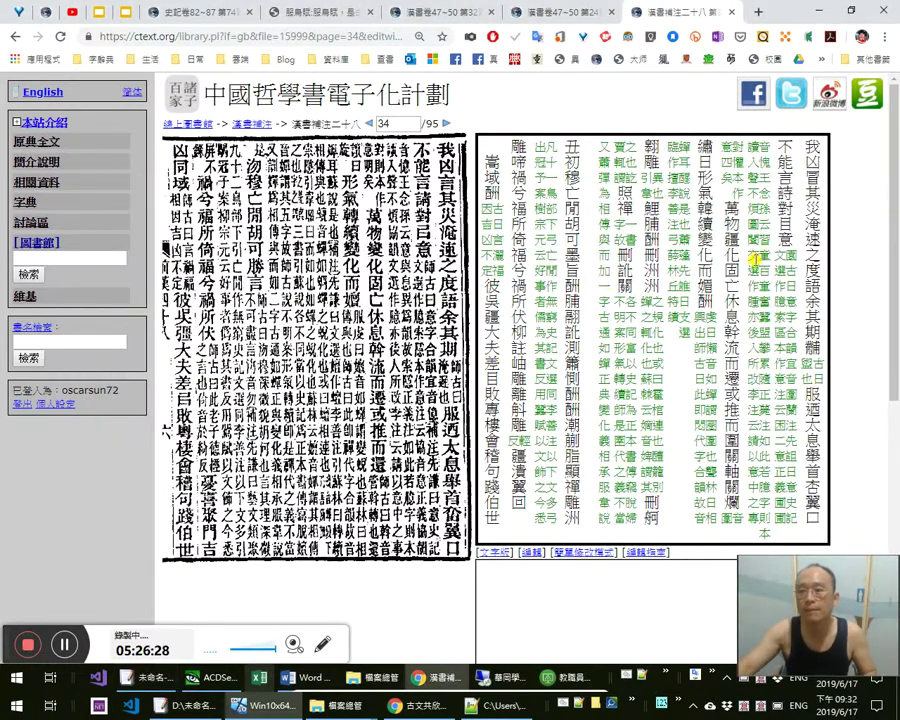
key(alt+Tab)
scroll(713, 380, down, 2)
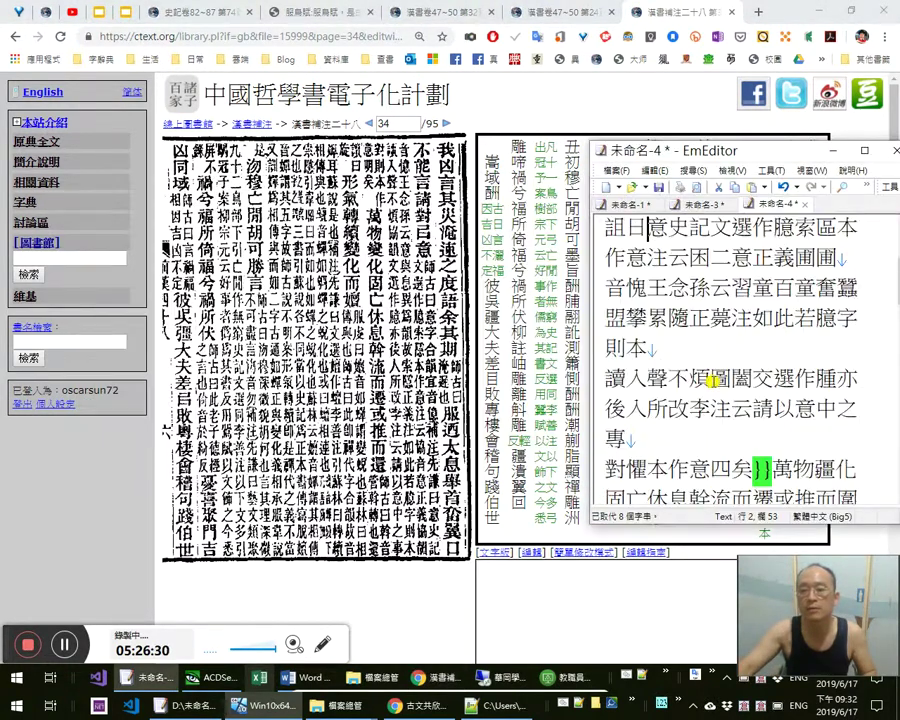
click(778, 467)
key(Right)
key(Right)
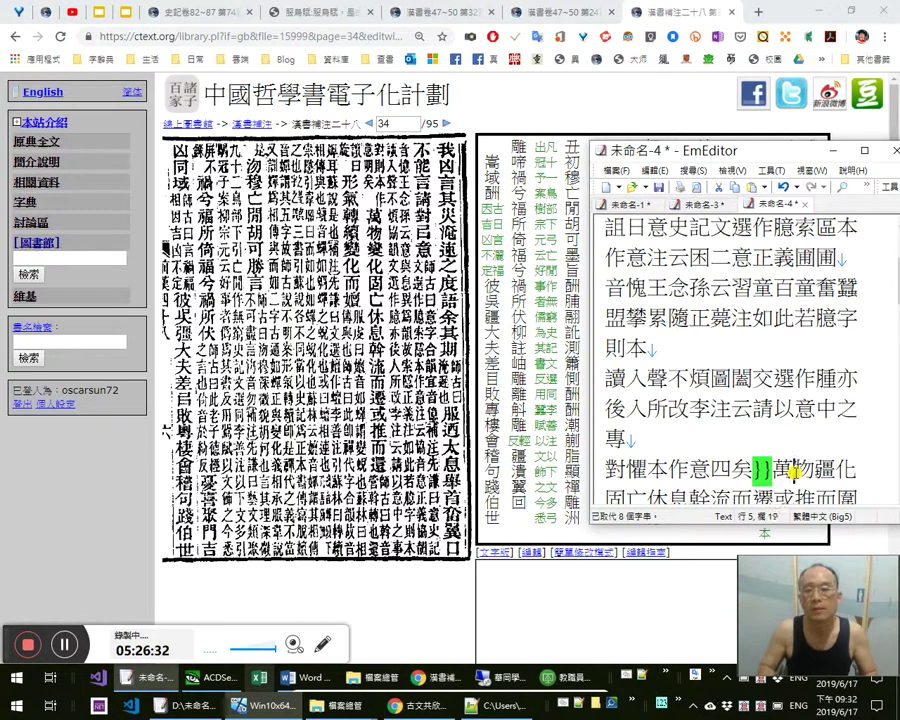
key(shift+Right)
text(變)
key(Right)
text(，)
key(Right)
key(Right)
key(Right)
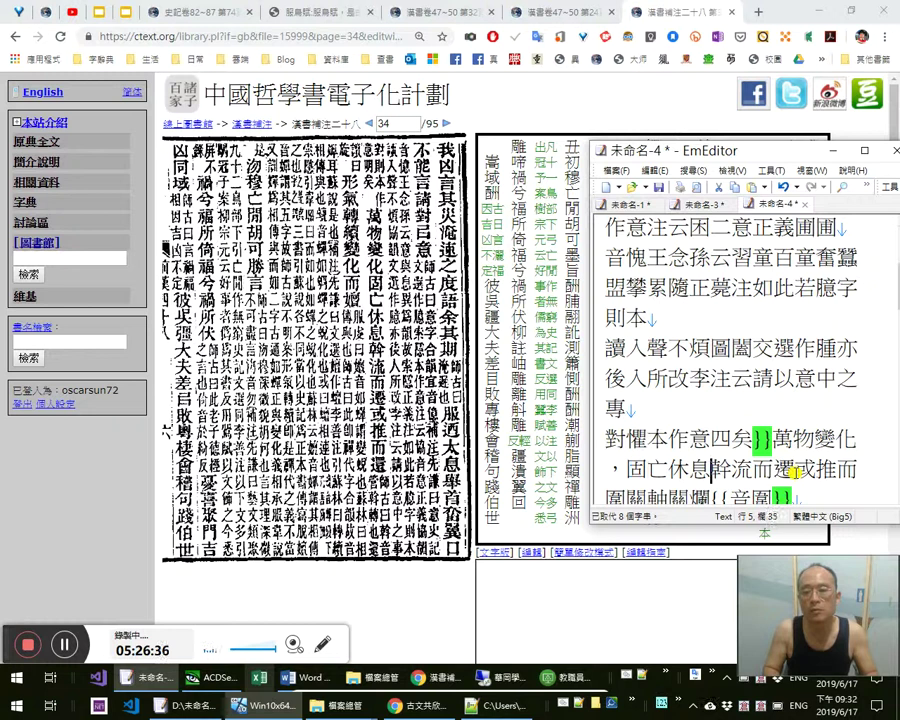
text(。)
key(Left)
key(Left)
key(Left)
text(无)
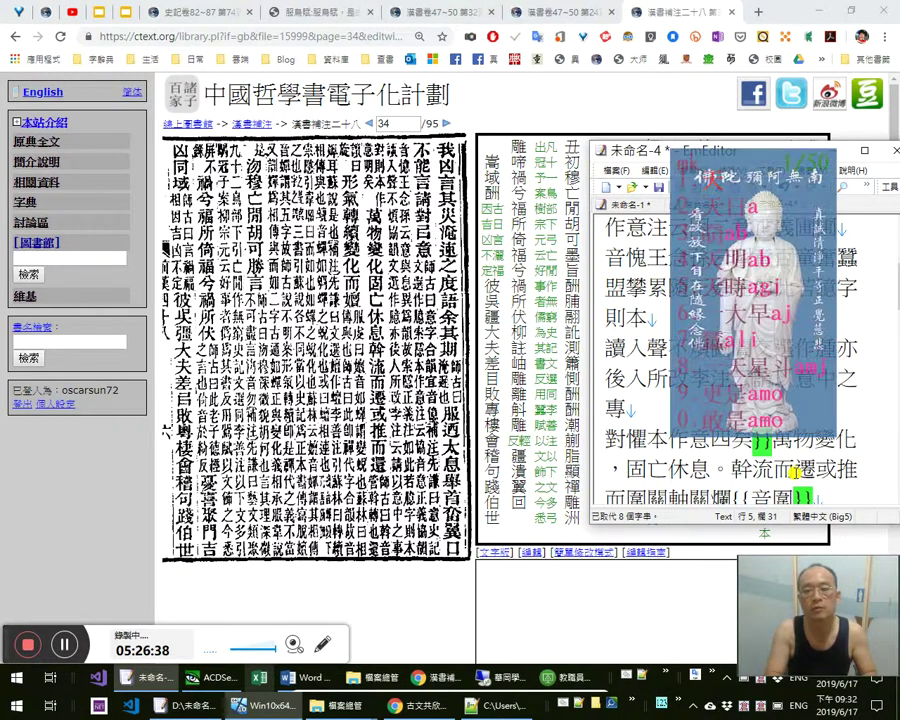
key(shift+Left)
key(Delete)
key(Right)
key(Right)
key(Left)
key(Left)
text(無)
key(shift+Left)
key(BackSpace)
key(Right)
key(Right)
key(Right)
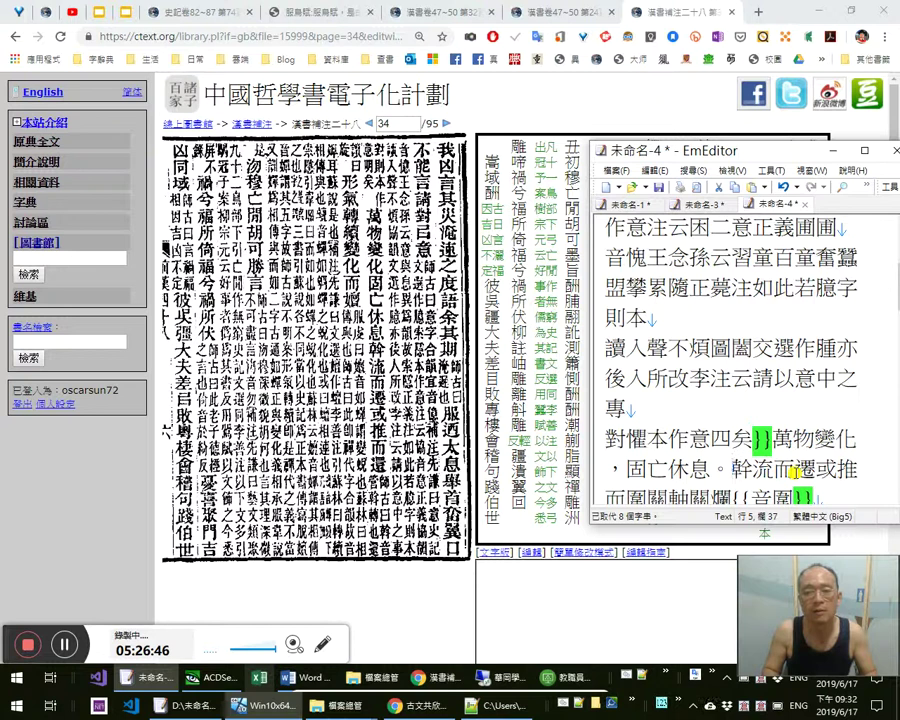
Replace the character before 流而遷 with 斡 and add a comma after the phrase
key(shift+Right)
text(斡)
key(Right)
key(Right)
key(Right)
text(，)
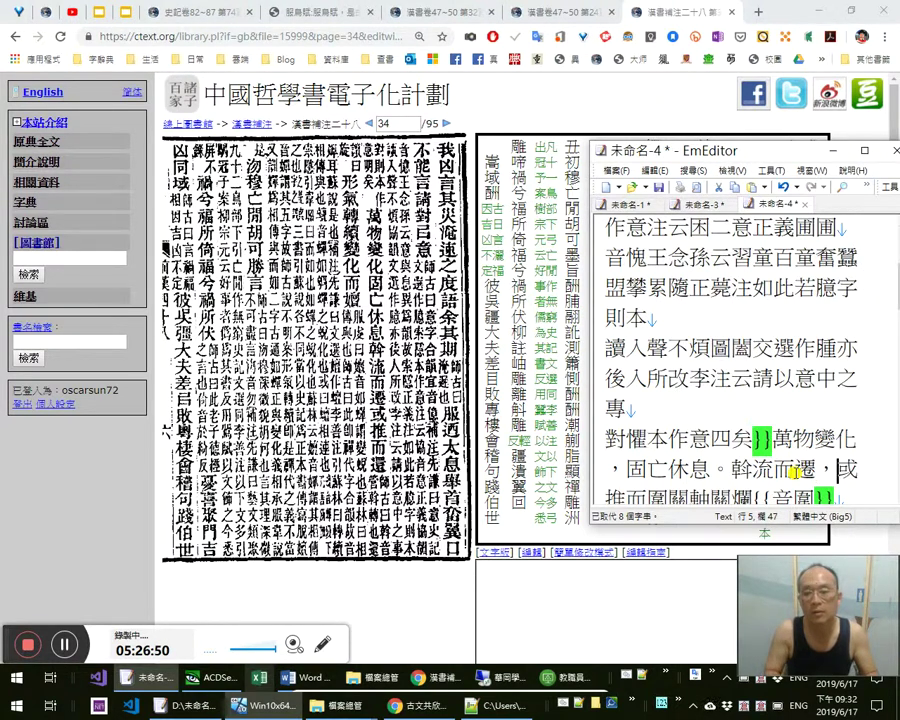
Correct 或推而圍 to 或推而還 and delete the stray characters 關軸關爛 after it
key(Right)
key(Right)
key(Right)
key(Right)
key(shift+Left)
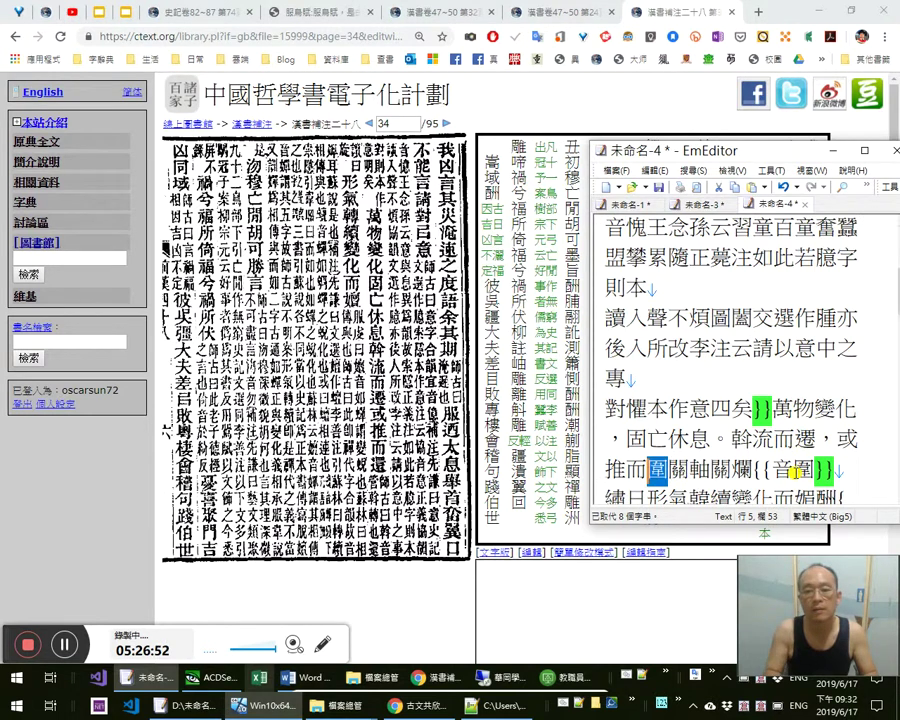
text(還)
key(shift+Right)
key(shift+Right)
key(shift+Right)
key(shift+Right)
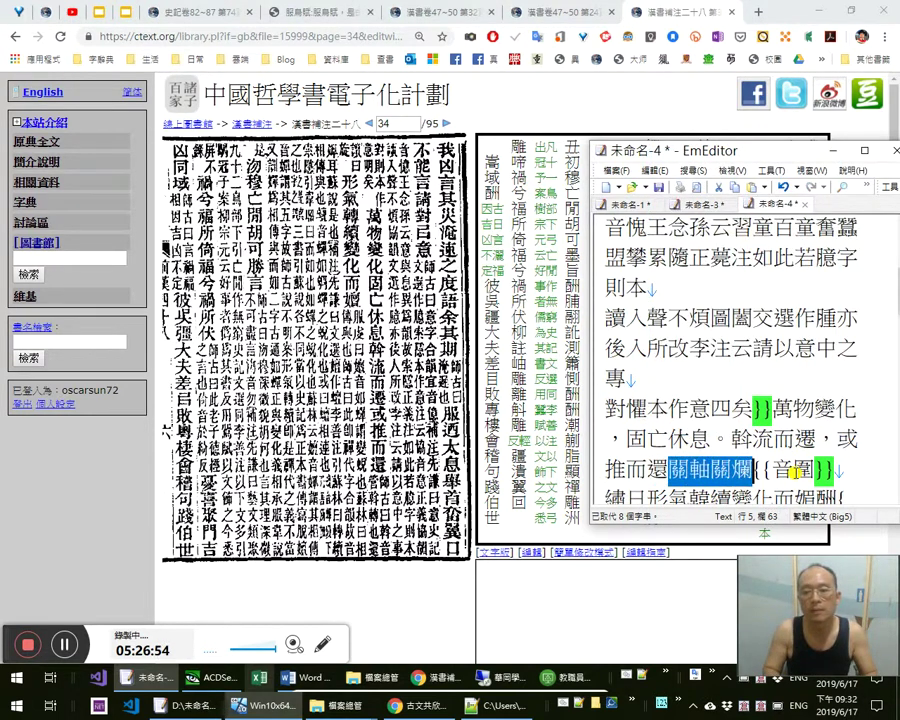
key(Delete)
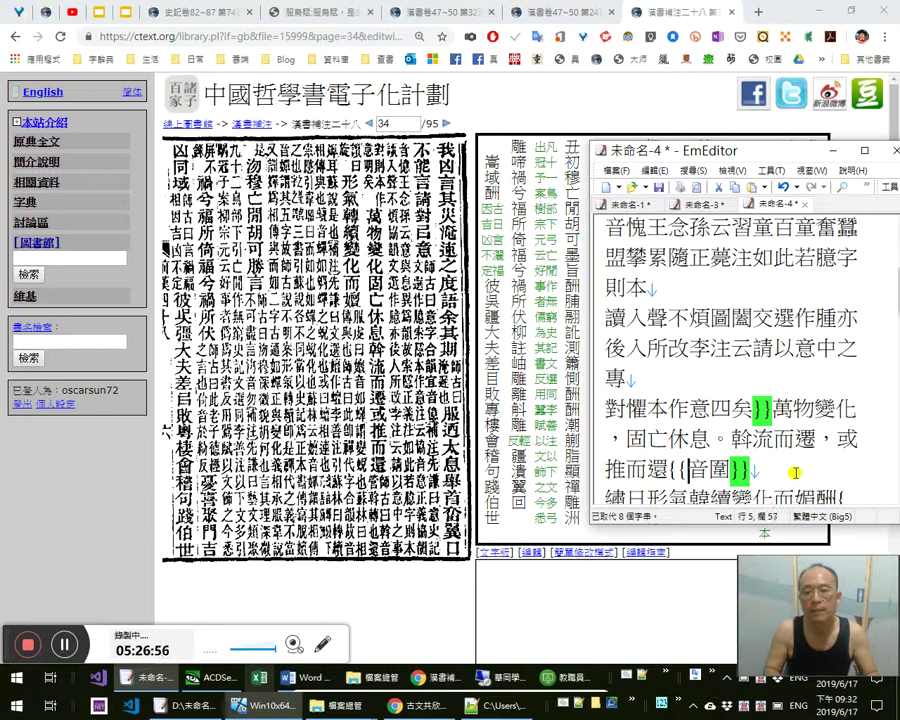
Insert 師古曰： at the start of the note before 音圍, and add a full stop after 或推而還
text(hb)
text(師古曰：)
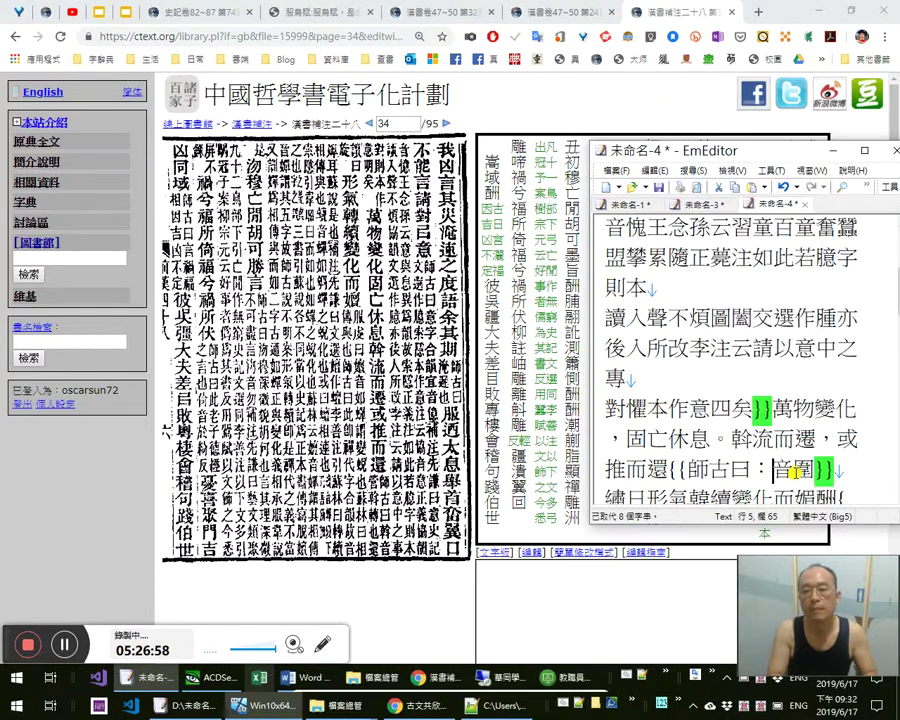
key(Left)
key(Up)
key(Right)
key(Right)
key(Right)
key(Right)
key(Right)
key(Right)
key(Right)
key(Right)
text(。)
key(Down)
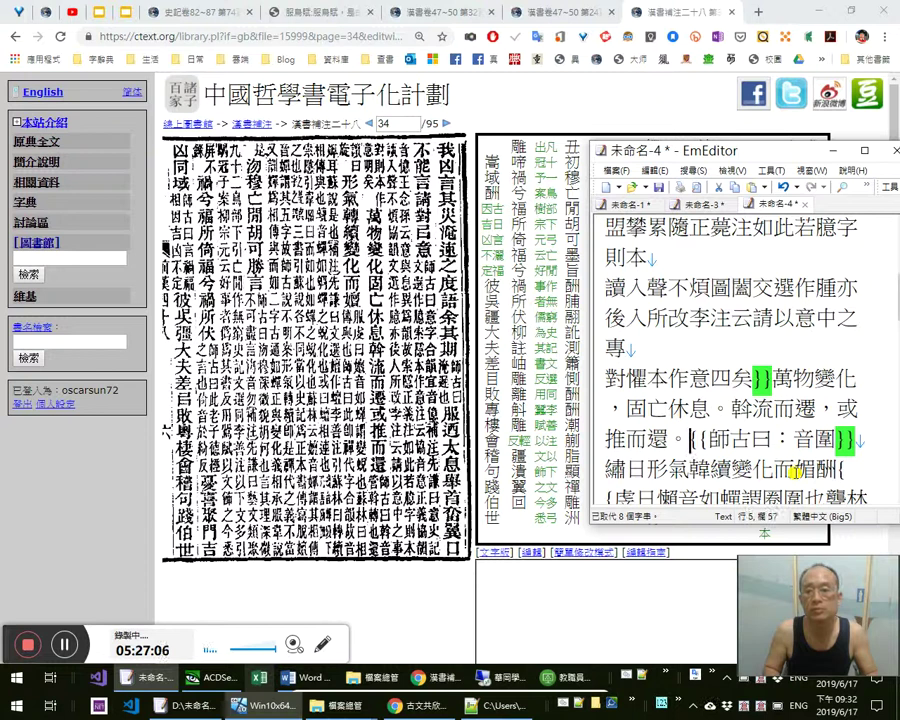
Compare with the scan and move the note's closing braces }} from after 音圍 to after 繡日 on the next line
key(Down)
key(Up)
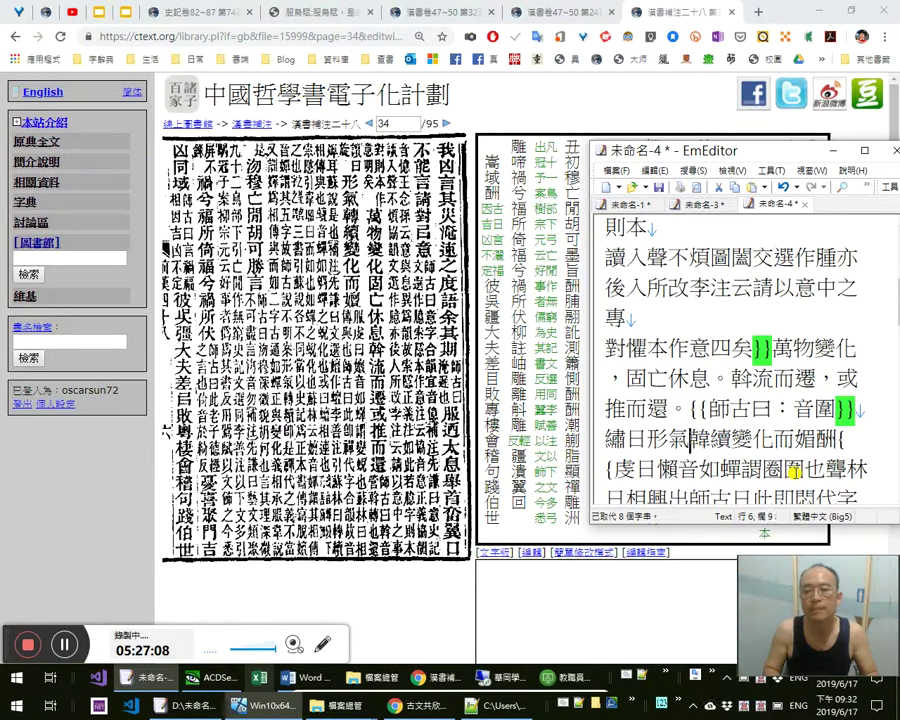
key(Up)
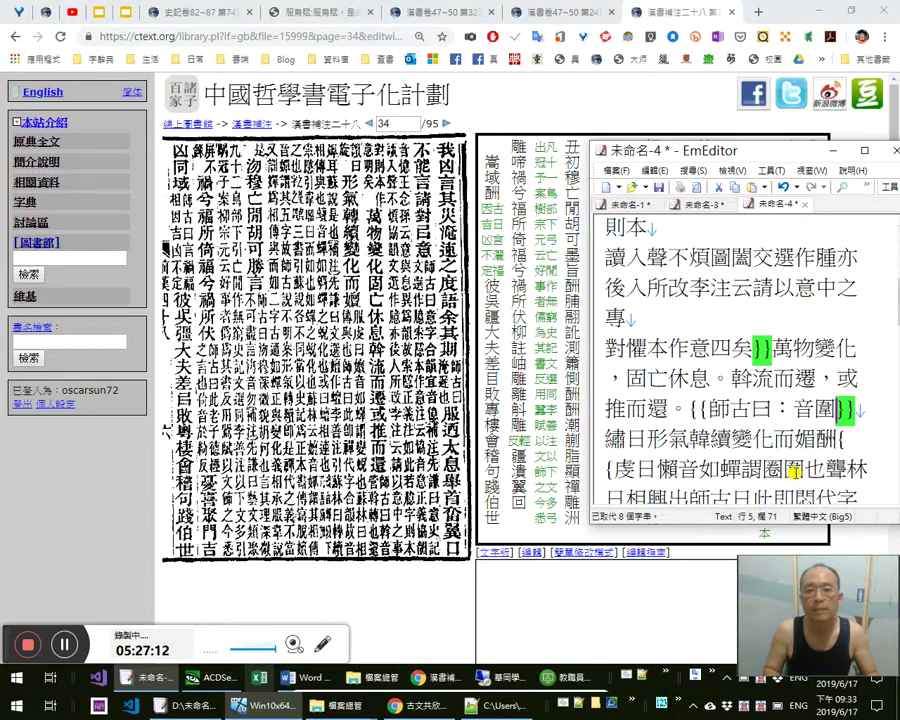
key(alt+Tab)
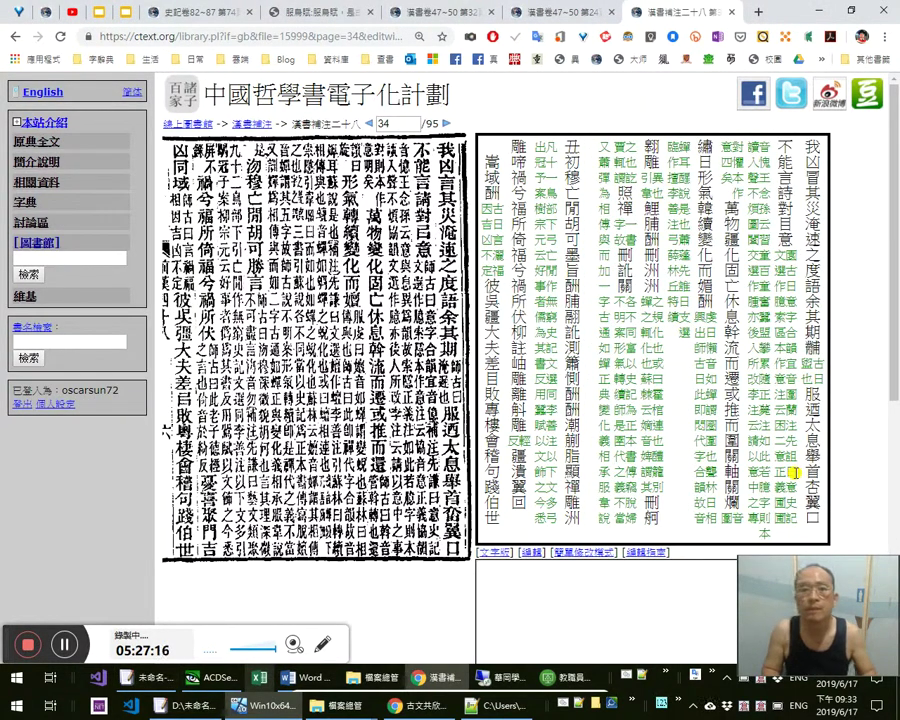
key(alt+Tab)
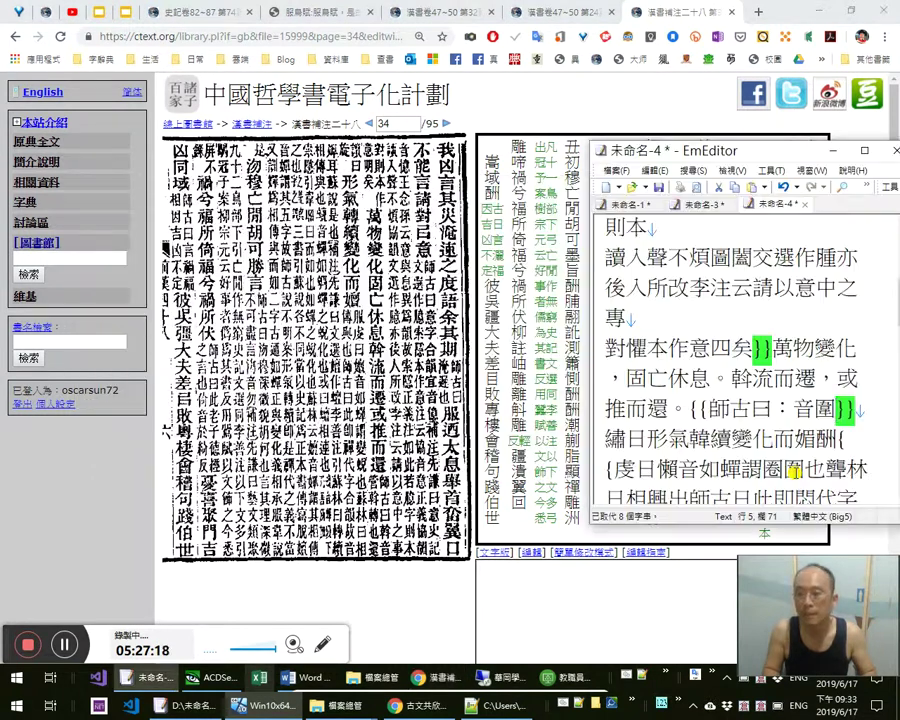
key(shift+End)
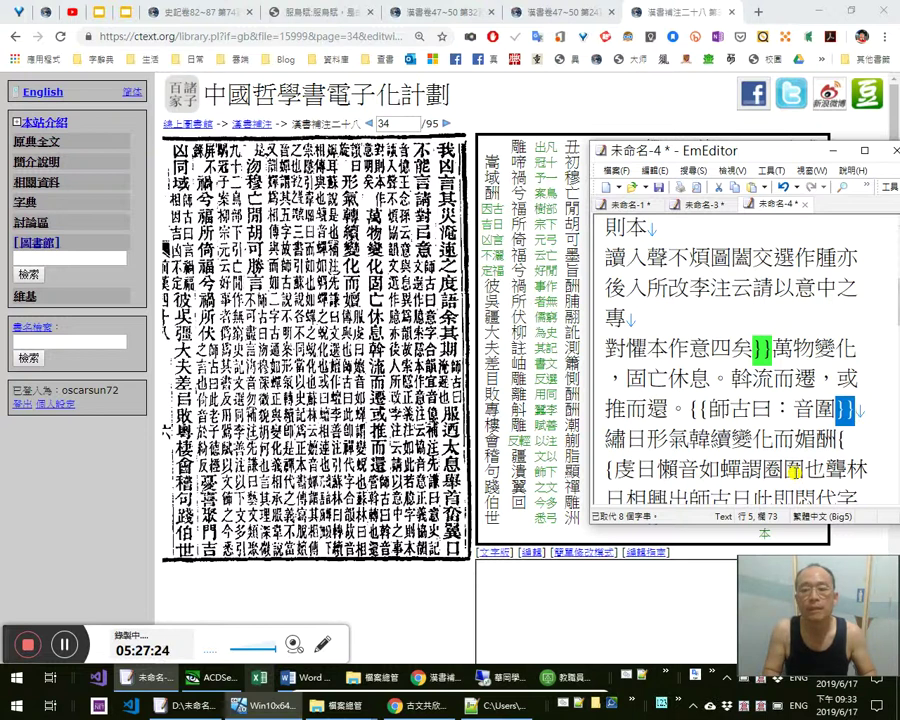
key(ctrl+x)
key(Right)
key(Right)
key(Right)
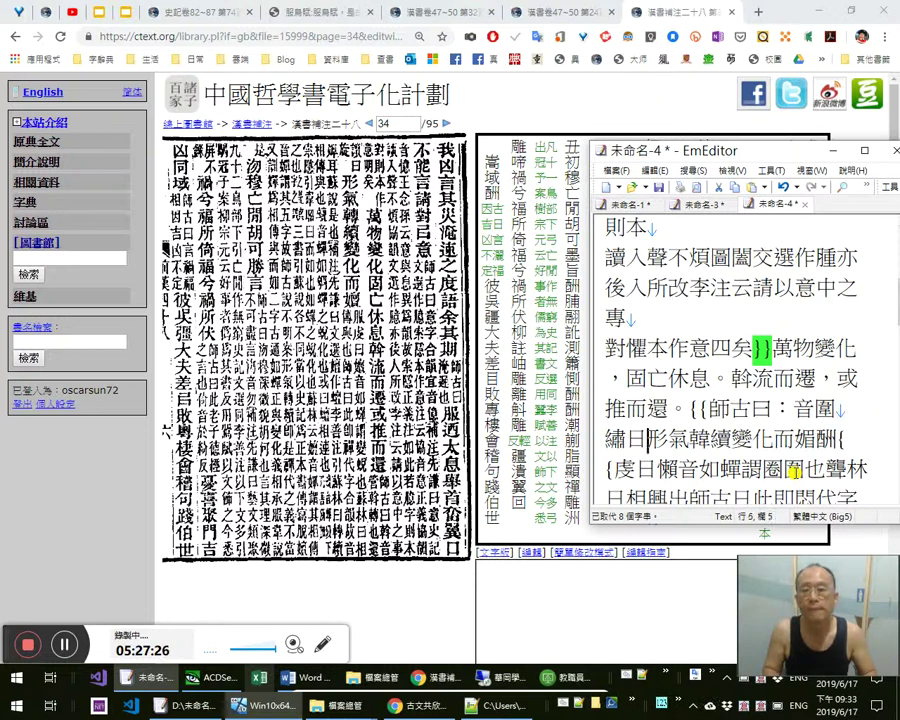
key(ctrl+v)
key(Right)
key(Right)
key(Right)
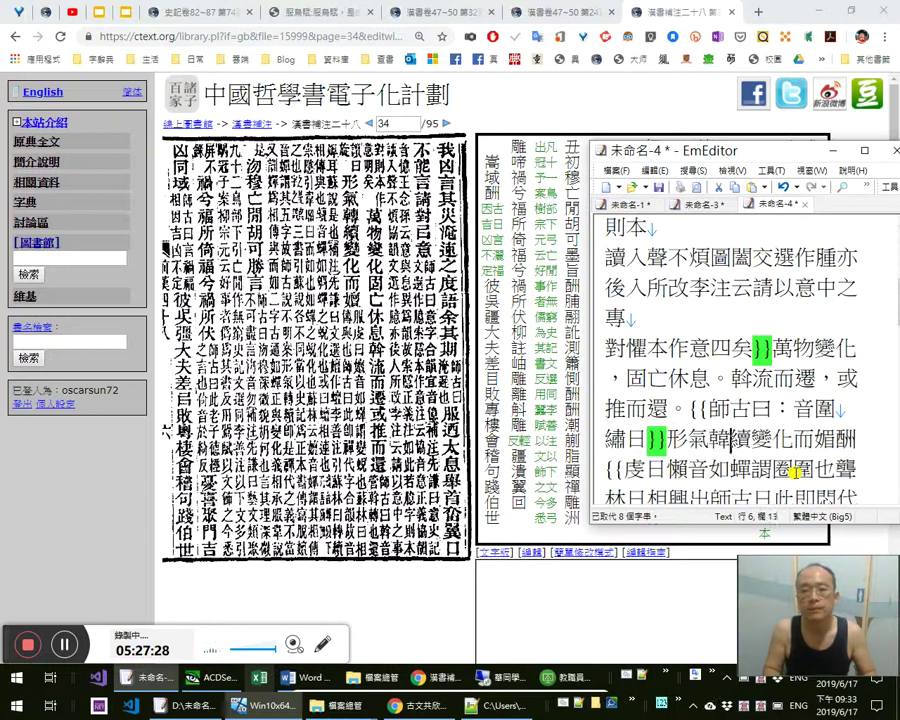
Correct 韓 to 轉 in the phrase 形氣韓續 and insert 讀曰 at the start of that line before 繡日
key(shift+Left)
text(轉)
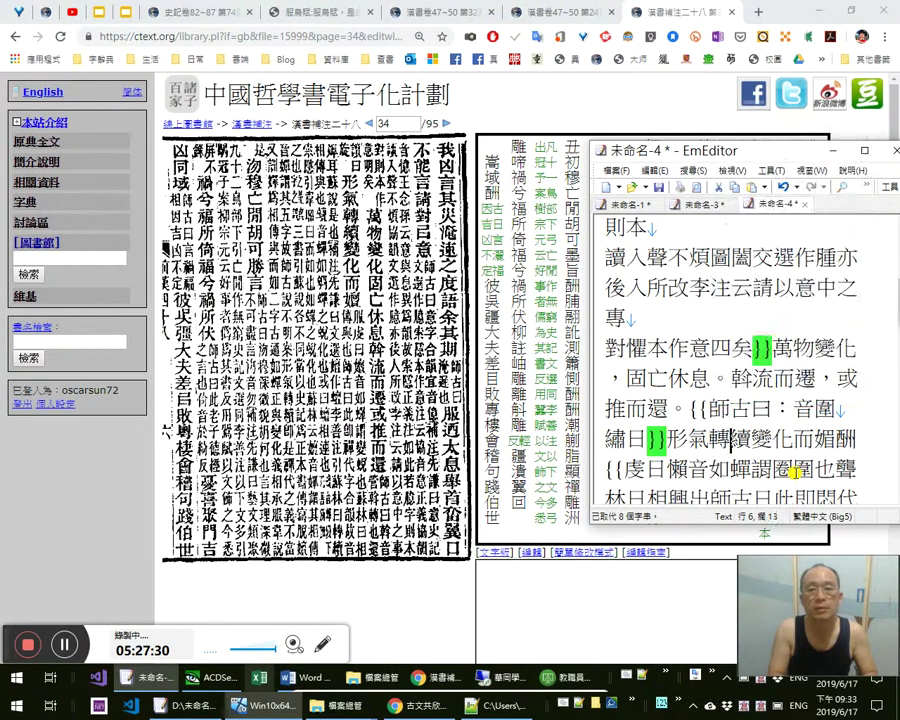
key(Left)
key(Left)
key(Left)
key(Left)
key(Left)
key(Left)
key(Left)
text(讀)
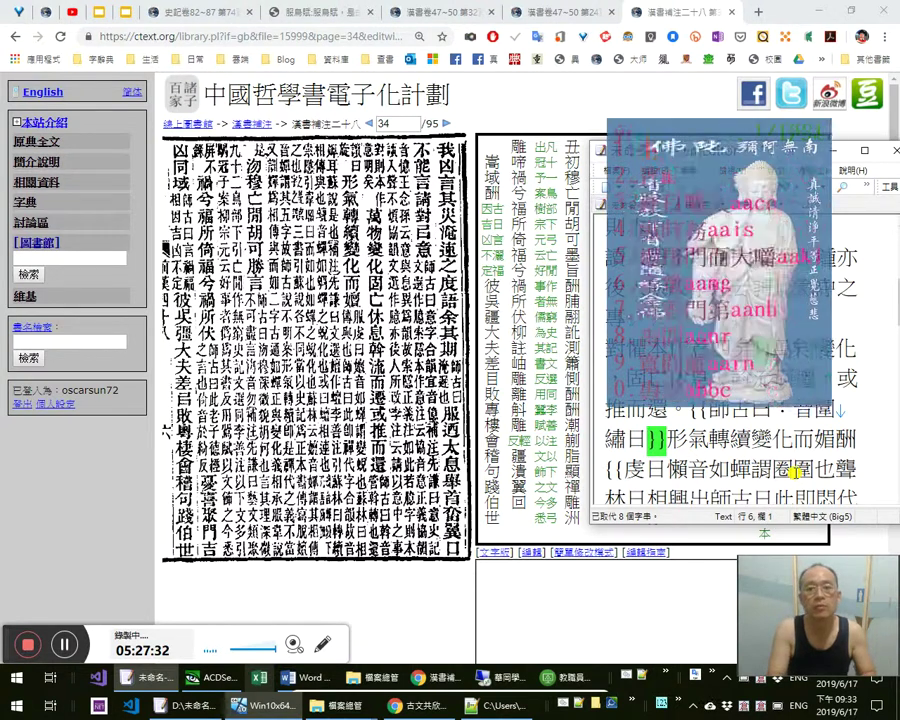
text(曰)
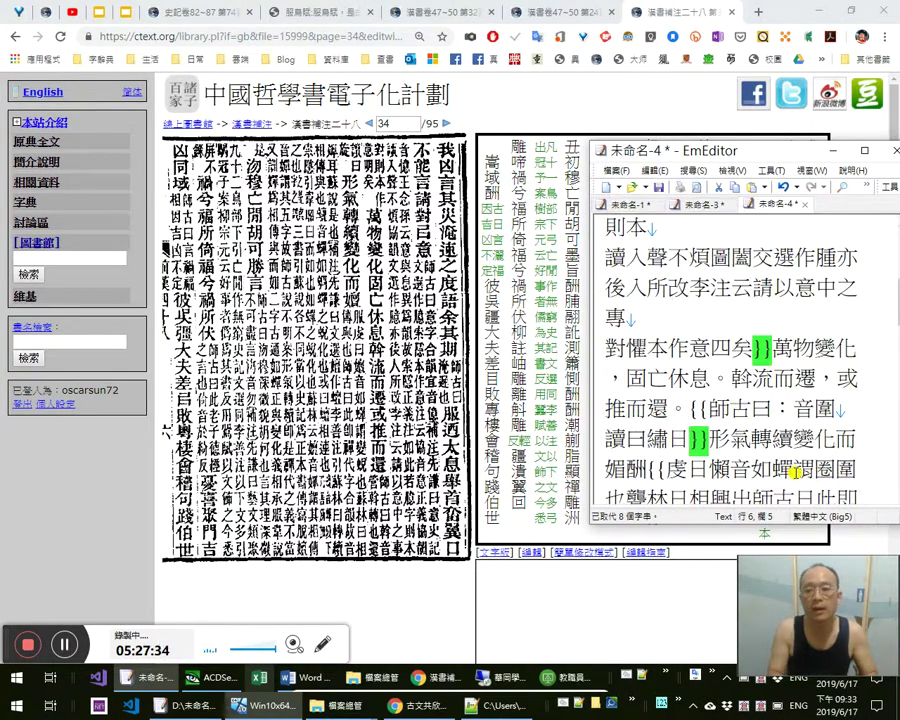
Replace 繡日 after 讀曰 with 「旋」 and a full stop, keeping the closing braces after it
text(「旂」)
key(Left)
text(旂)
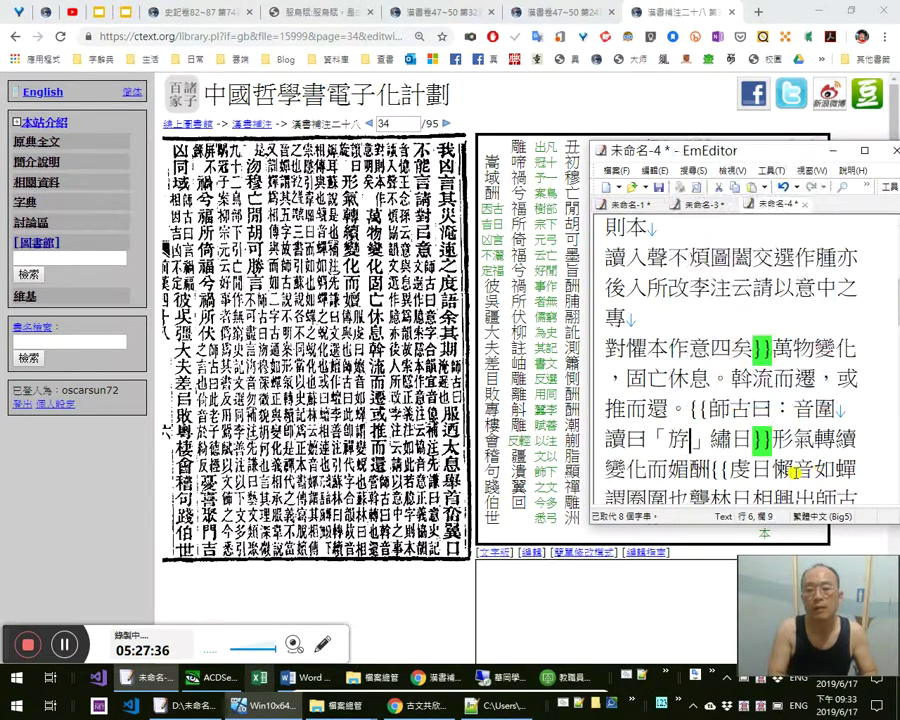
key(shift+Left)
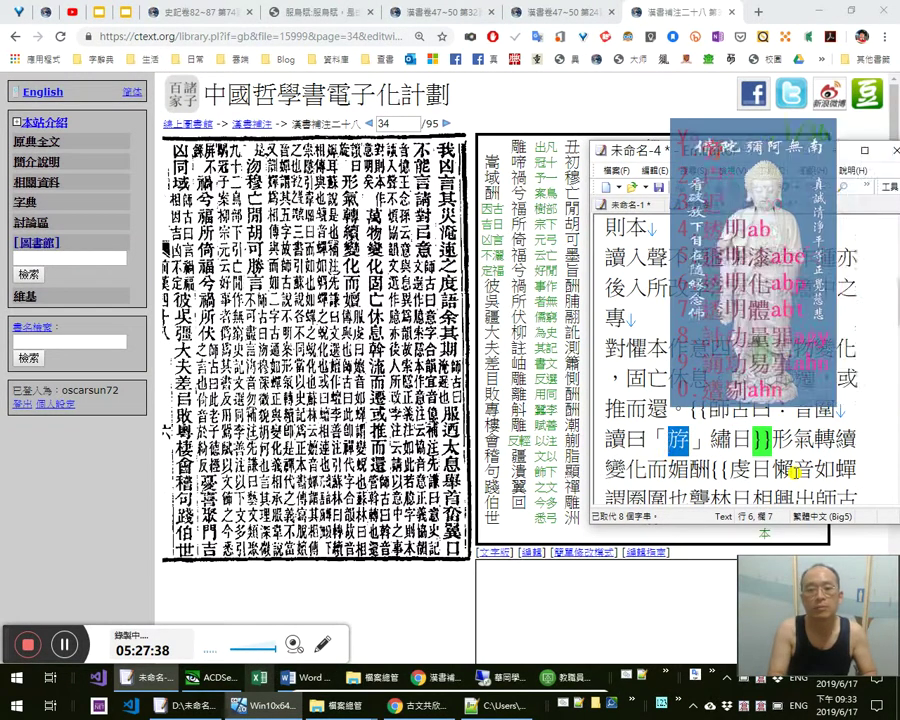
text(旋)
key(Right)
key(Delete)
key(Delete)
text(。)
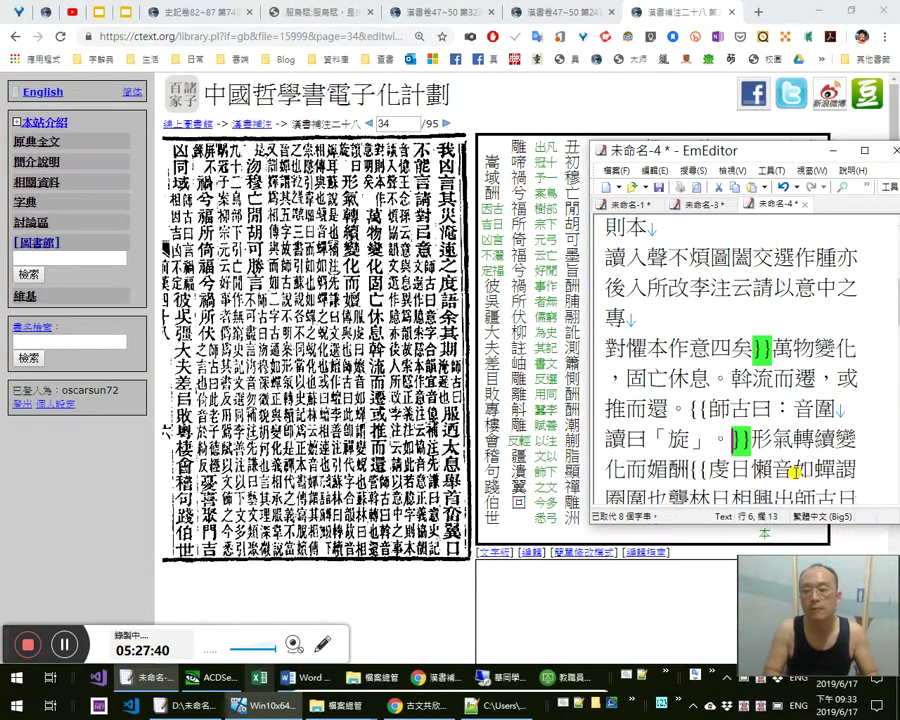
Complete the 師古曰 note to read 斡音管，斡，轉也。 before the character 圍
key(Up)
key(End)
key(Left)
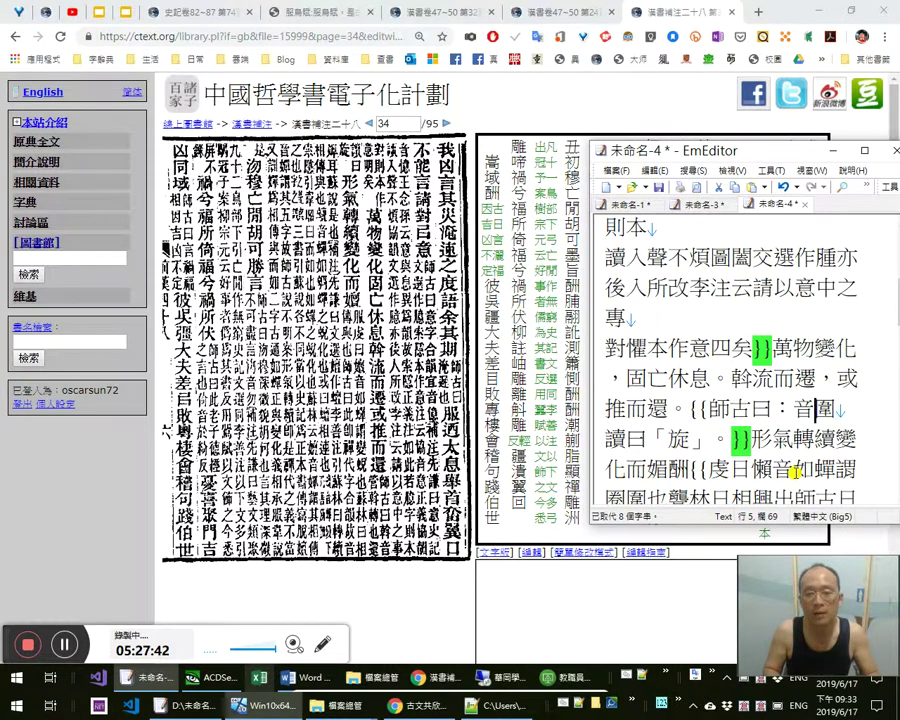
key(Left)
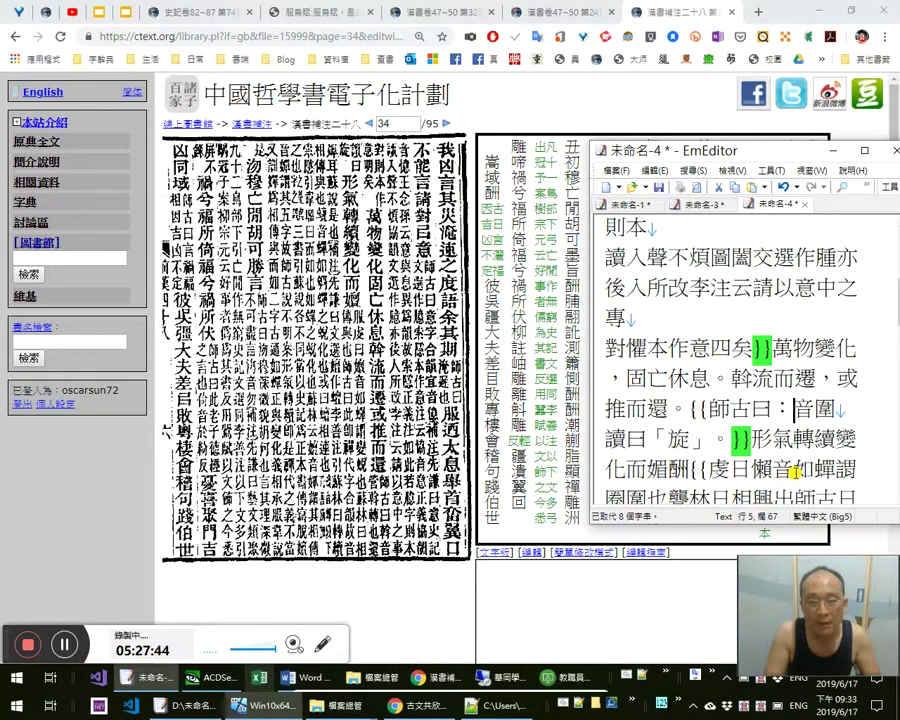
text(斡)
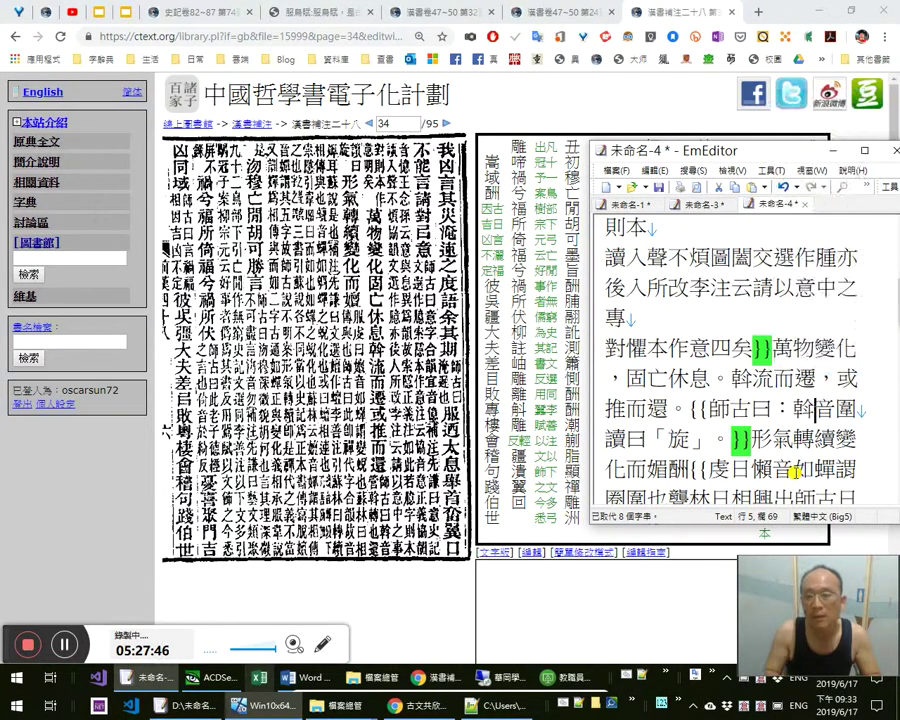
key(Right)
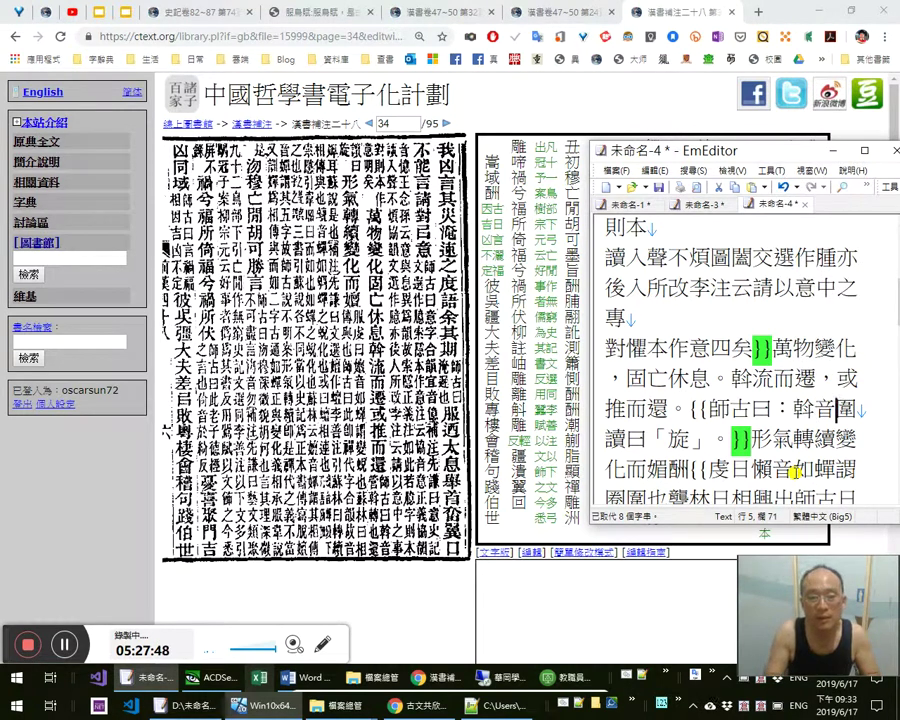
text(管)
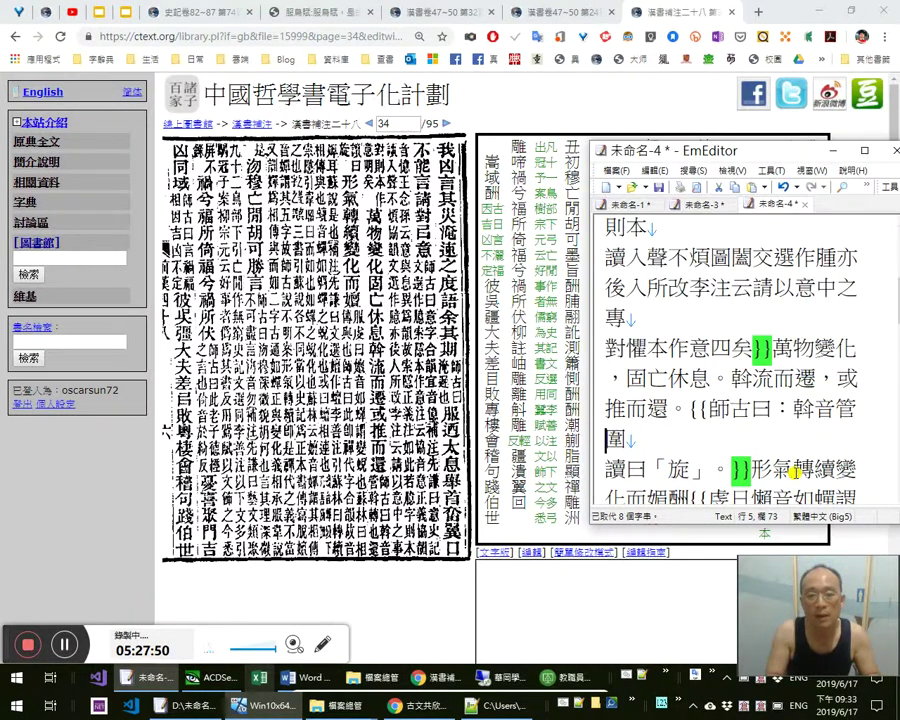
text(，幹，轉也)
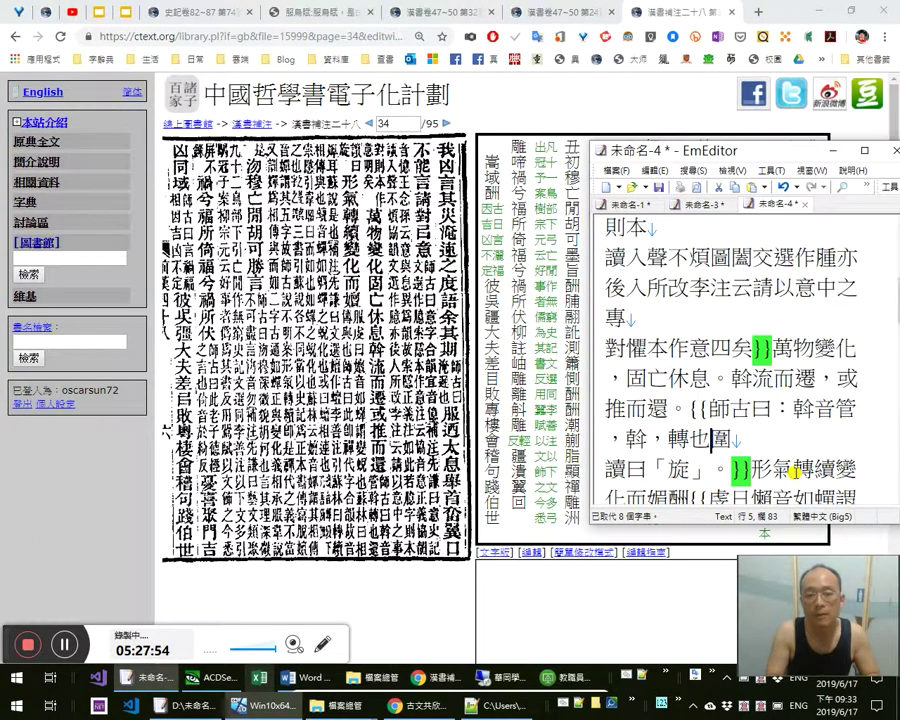
text(。)
Replace 圍 at the end of the 師古曰 line with 還 enclosed in 「」 quotation marks
text(還)
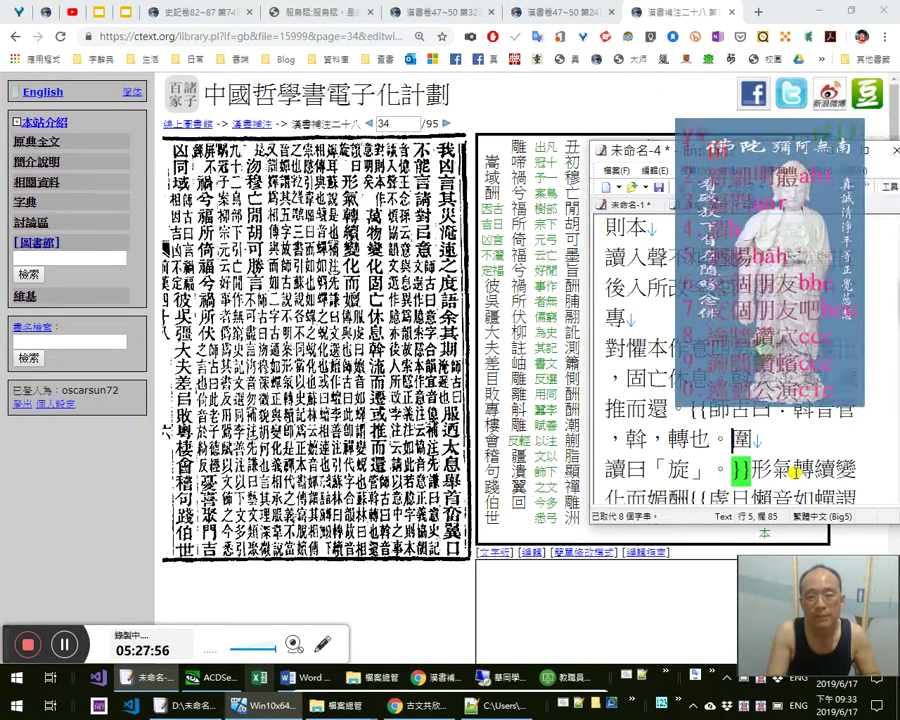
text(「)
key(Right)
text(」)
key(Delete)
Check the scan and enclose 斡 and 管 in 「」 in the 師古曰 note, with a semicolon after 「管」
key(Right)
key(Right)
key(Right)
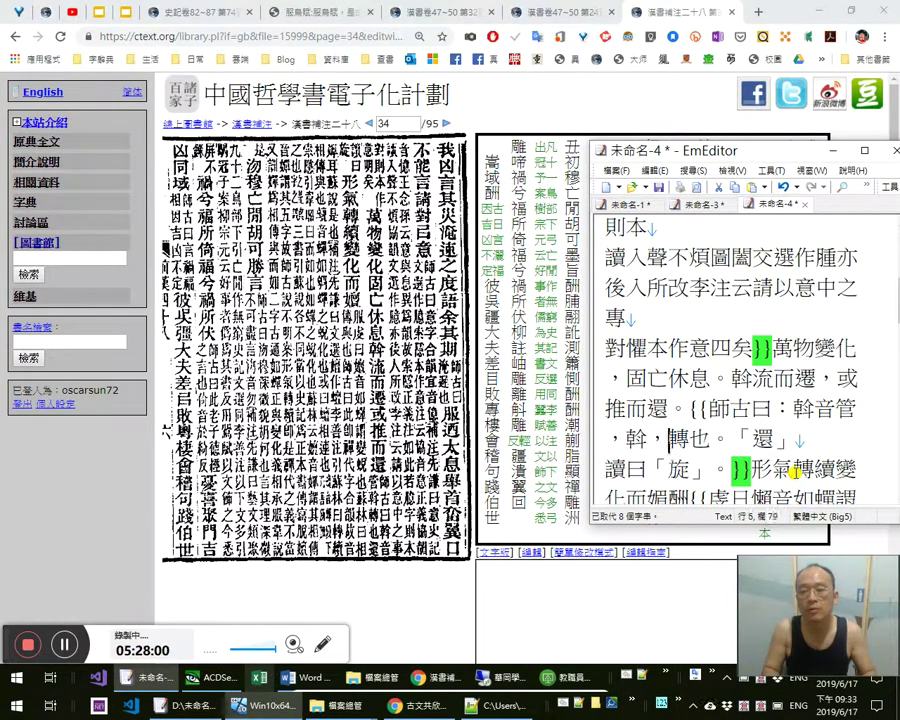
click(420, 540)
scroll(420, 540, down, 5)
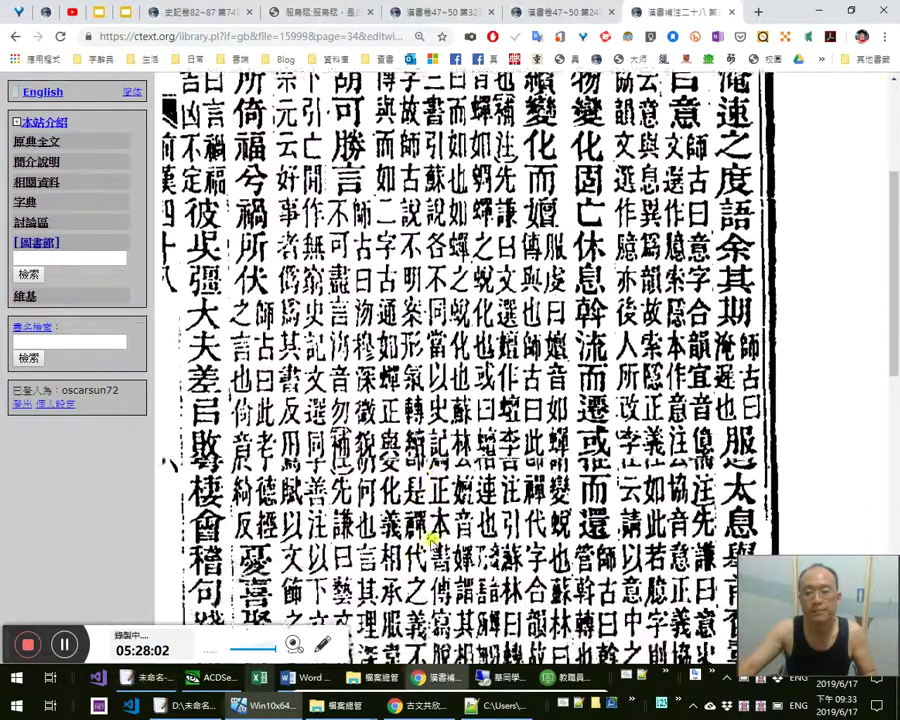
key(alt+Tab)
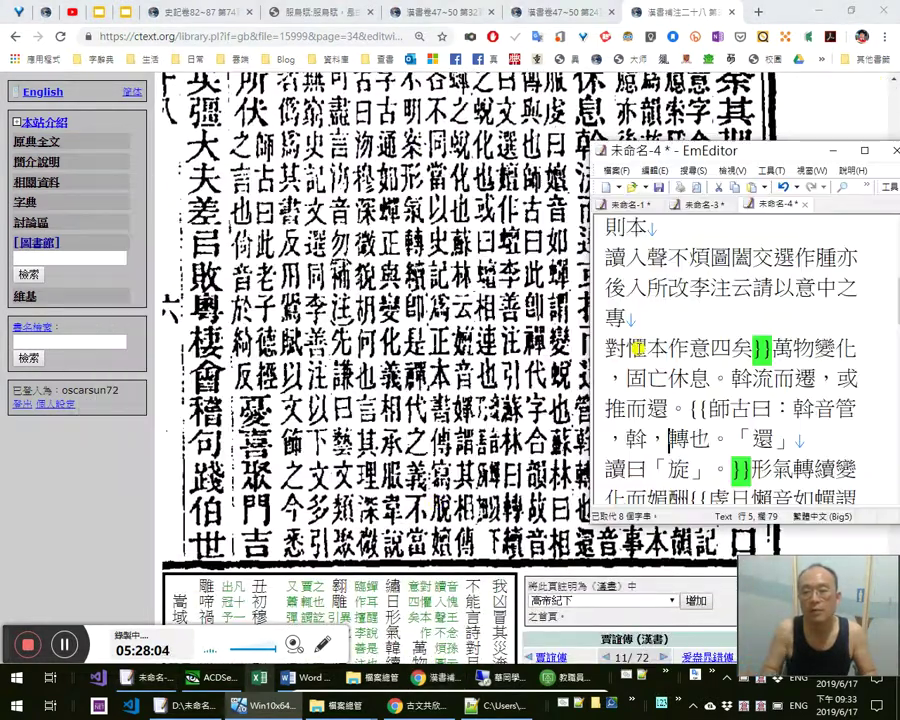
key(Right)
key(Right)
key(Right)
key(Right)
key(Right)
key(Right)
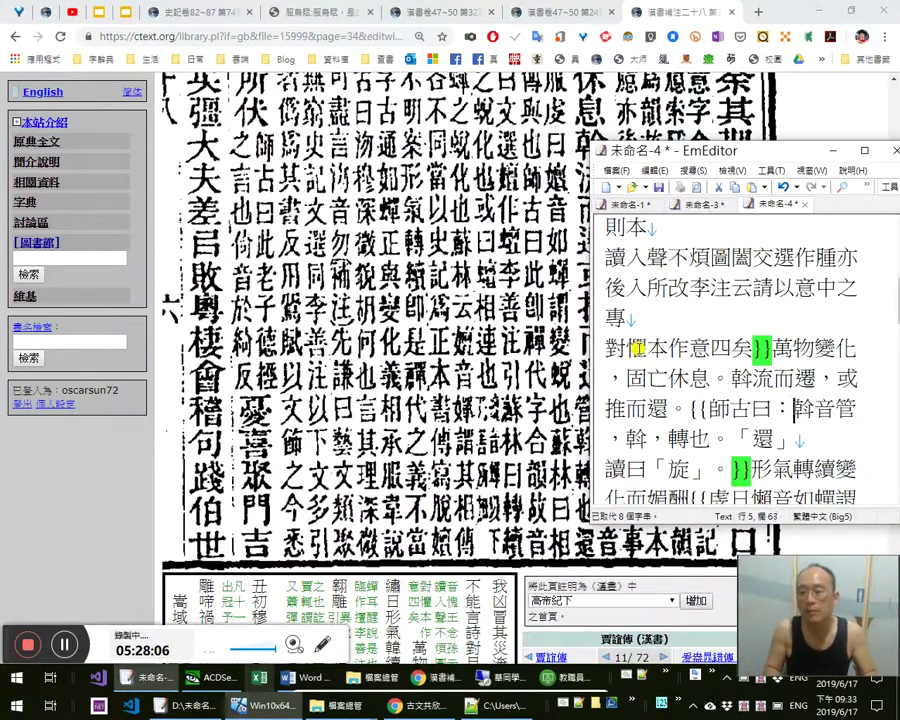
text(「)
key(Right)
text(」)
key(Right)
text(「)
key(Right)
text(」)
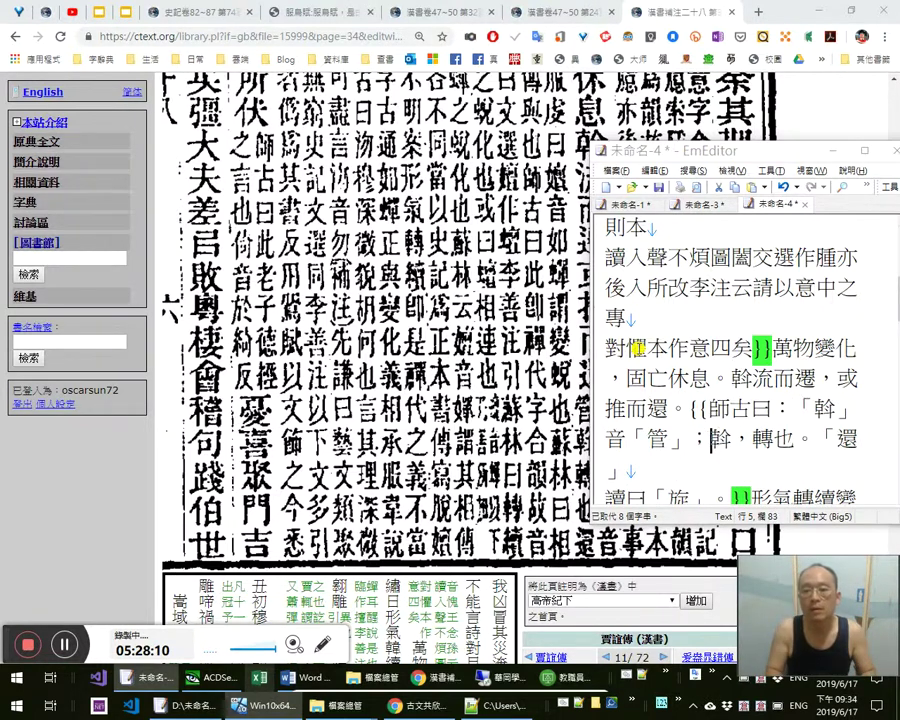
Compare the corrected 師古曰 note and the phrase 形氣轉續 that follows it with the page scan
key(alt+Tab)
key(alt+Tab)
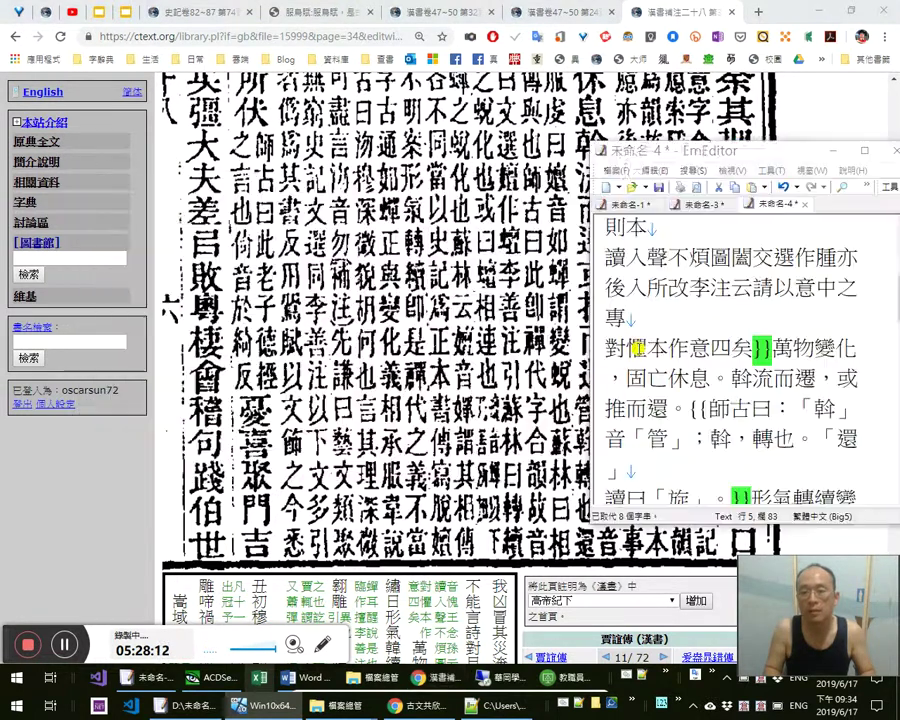
key(Right)
key(Right)
key(Right)
key(Right)
key(Right)
key(Down)
key(Down)
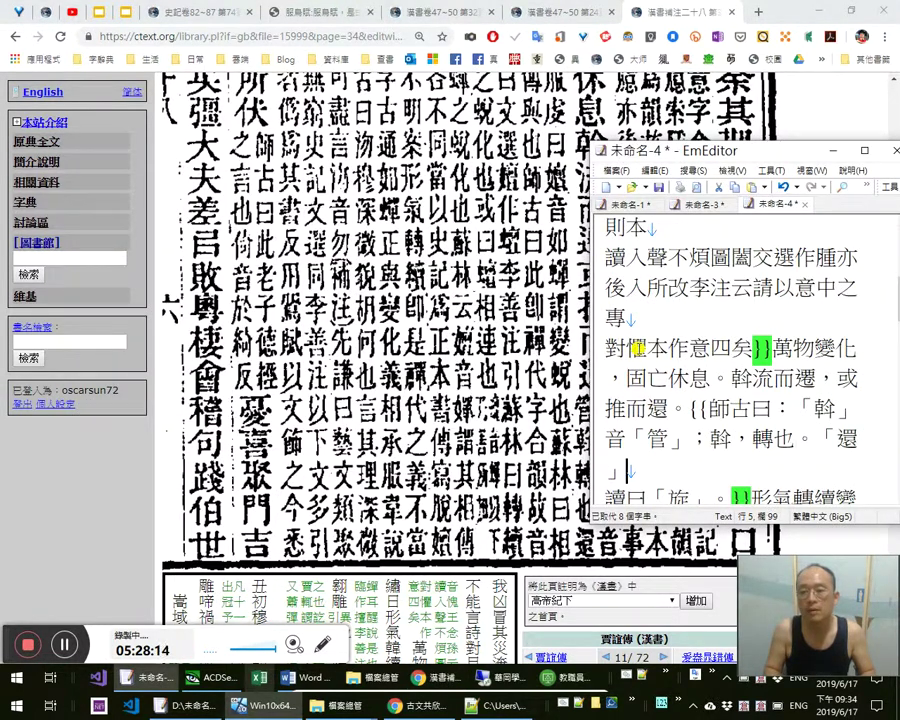
click(513, 266)
scroll(468, 268, up, 5)
scroll(455, 323, up, 1)
key(alt+Tab)
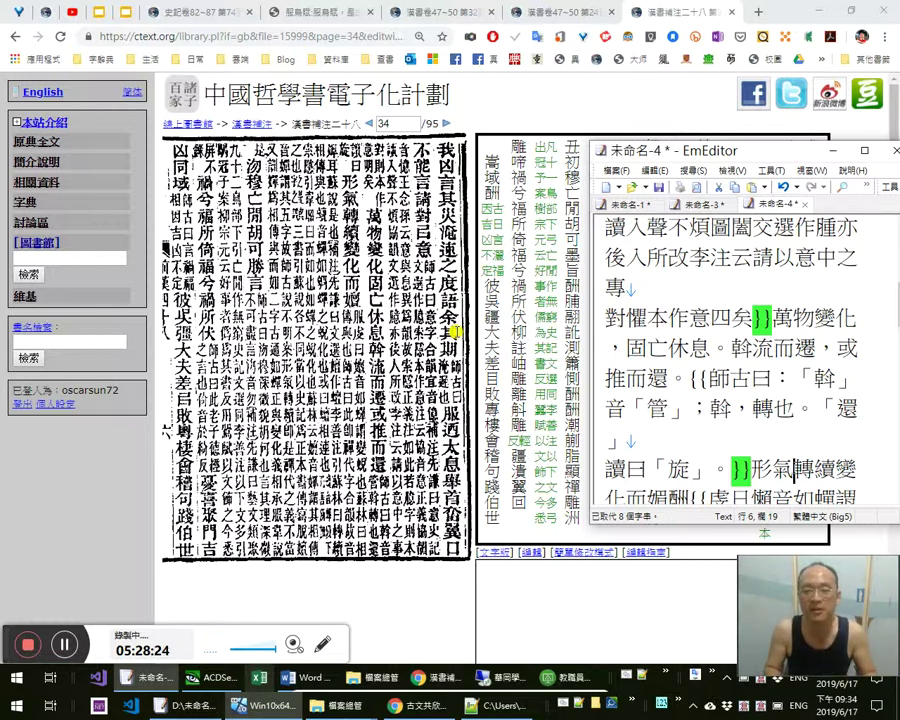
key(Left)
key(Left)
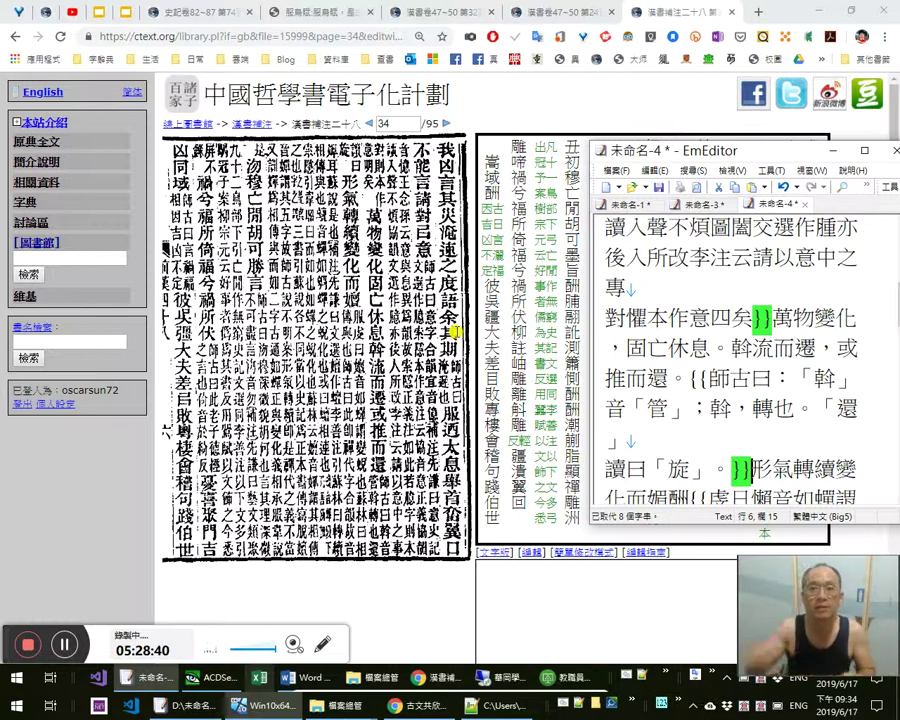
Search Google for 屈大均 in a new browser tab and examine the last character of the name
click(757, 24)
click(757, 13)
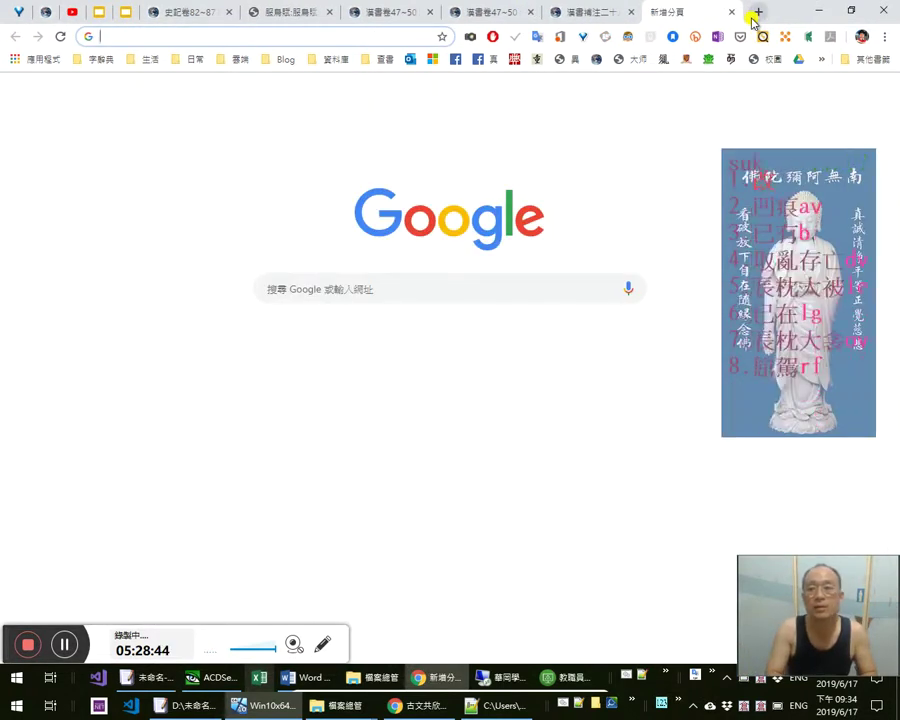
text(屈大)
key(Down)
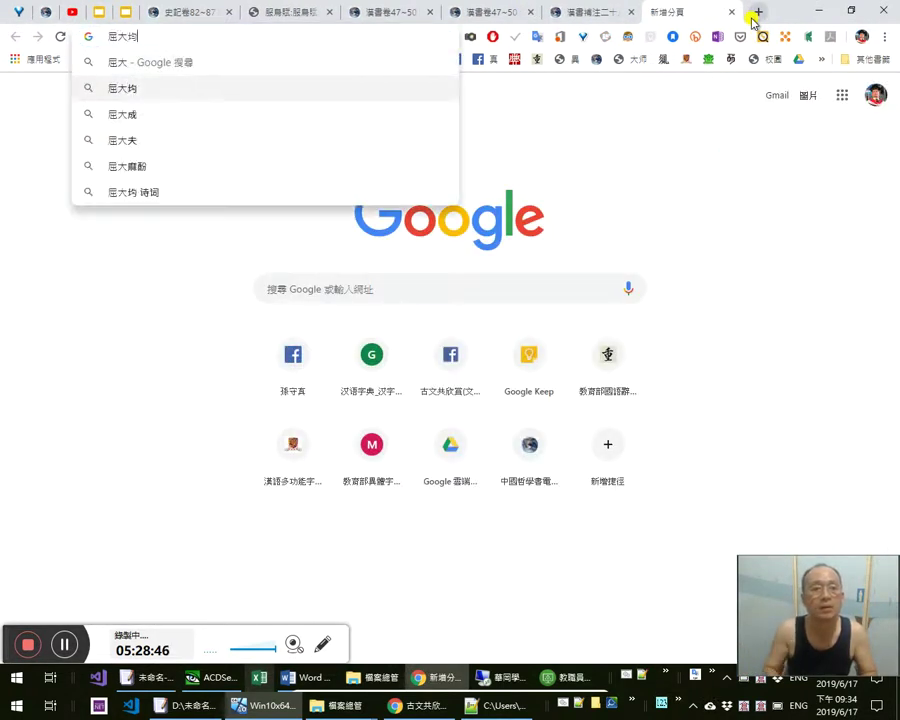
key(Return)
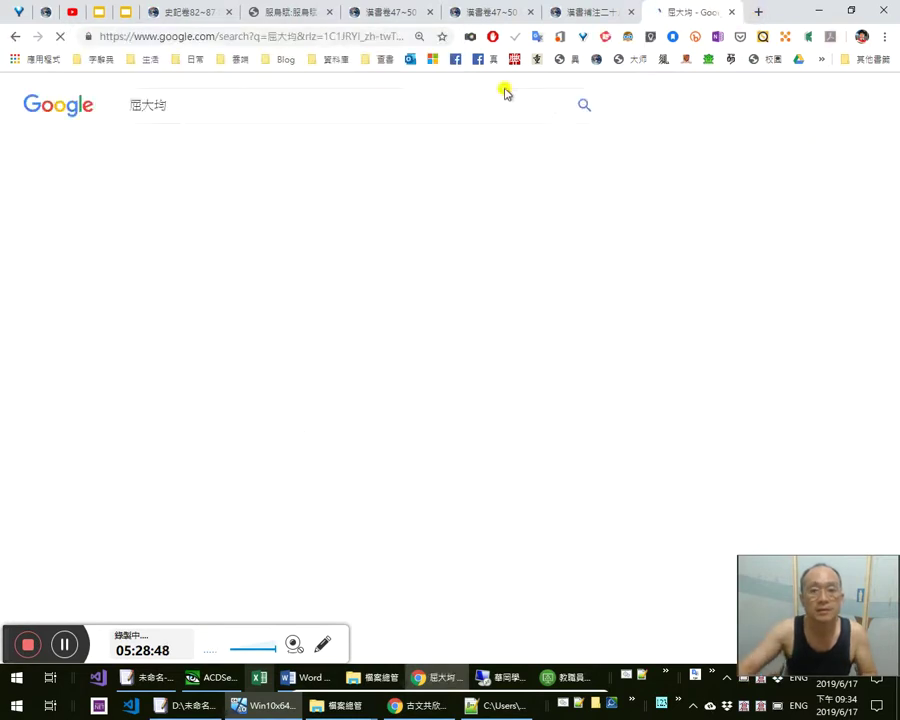
click(170, 104)
double_click(169, 104)
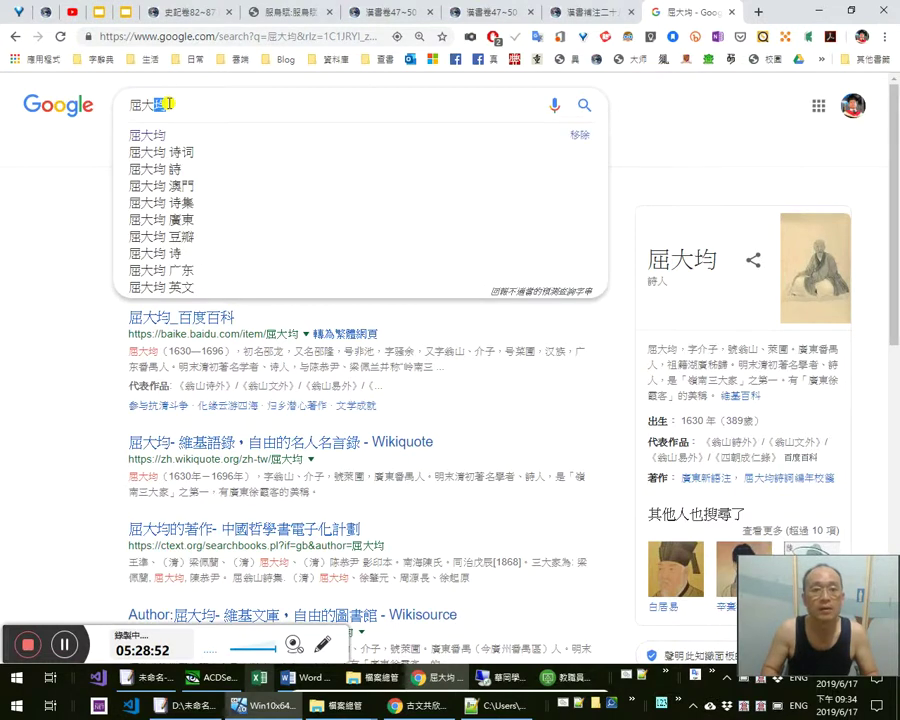
click(70, 262)
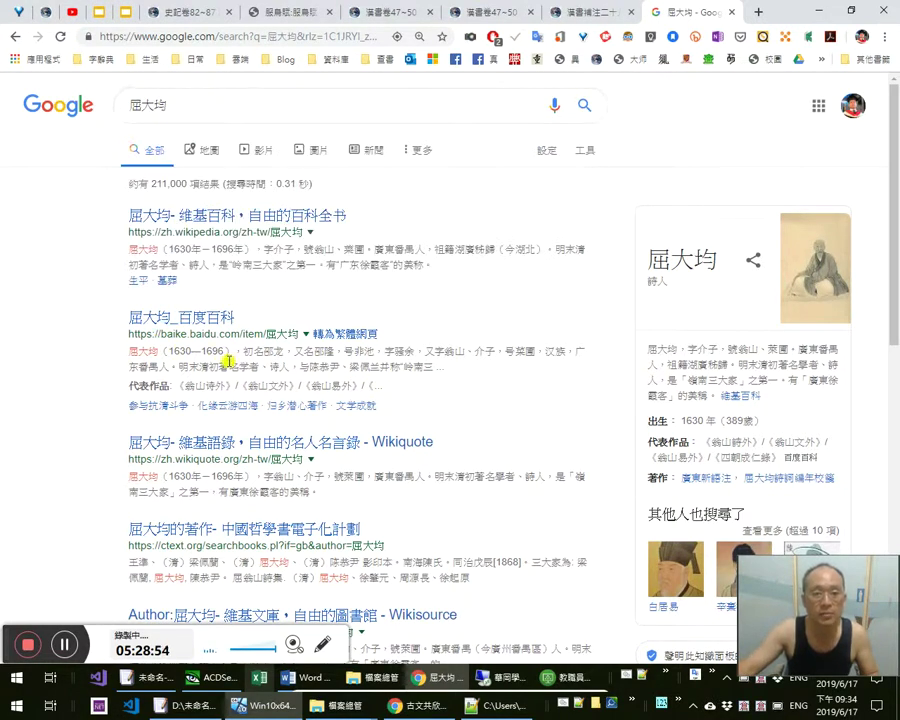
Examine the alternate names and dates in the Baidu Baike result for 屈大均, and close the search tab
drag(267, 351, 297, 351)
click(368, 351)
drag(355, 351, 375, 352)
click(336, 351)
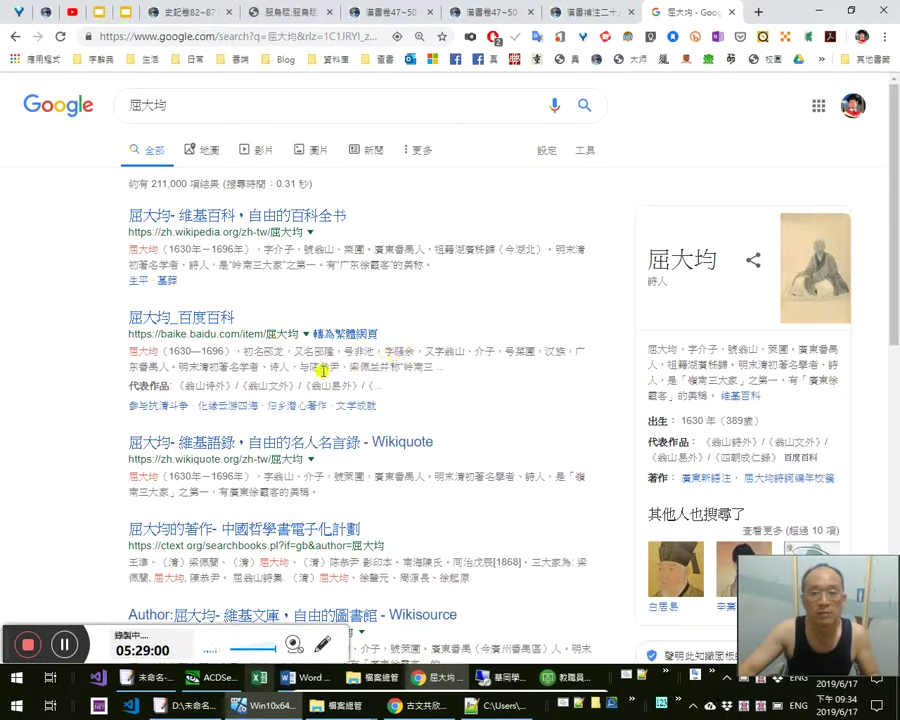
drag(168, 352, 125, 359)
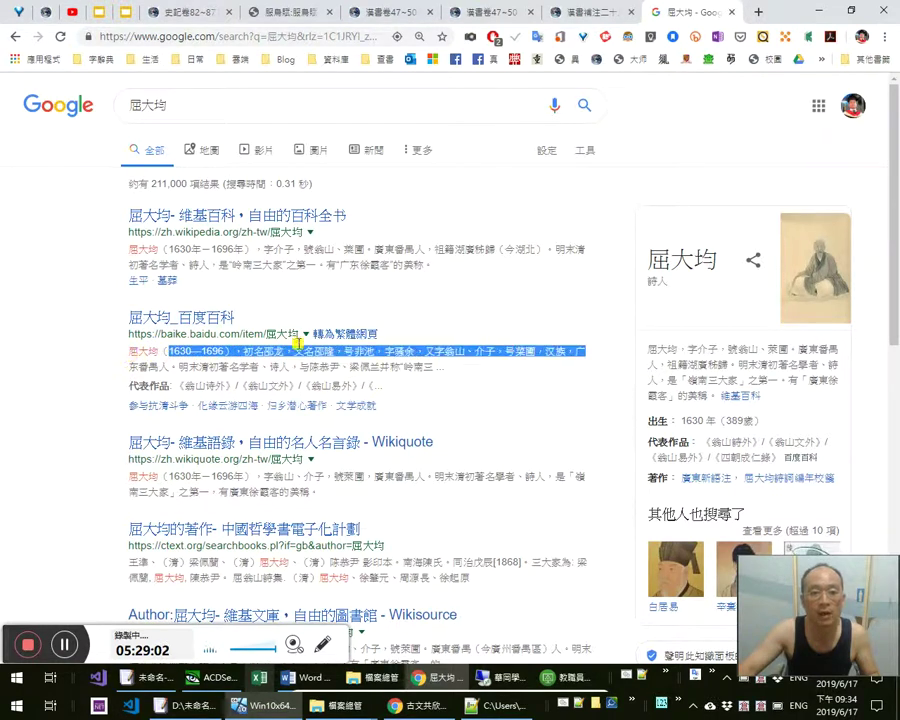
click(732, 13)
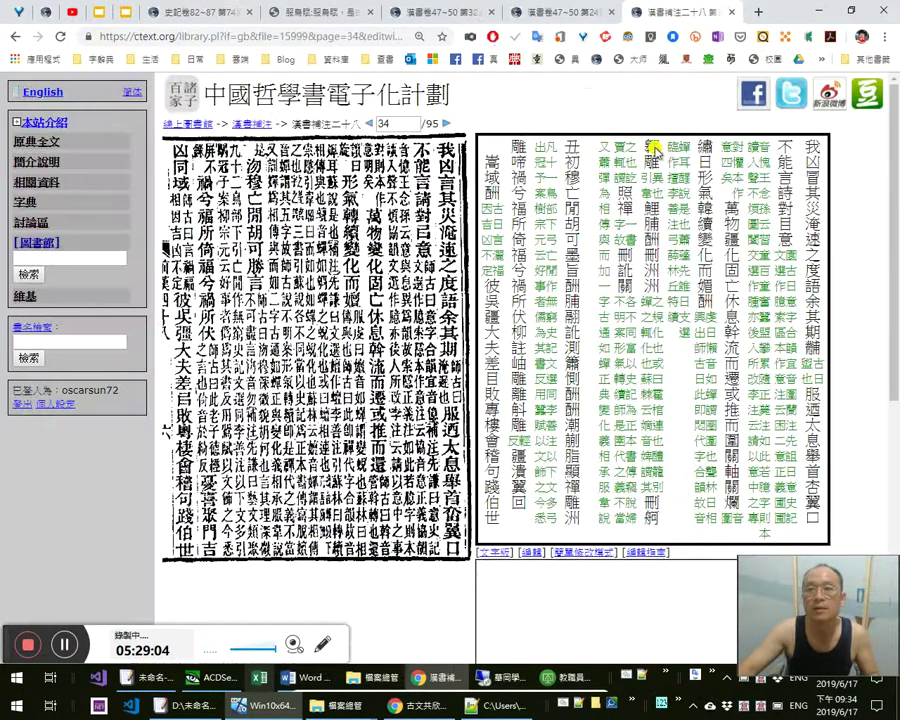
Return to EmEditor, add a comma after 形氣轉續, and replace 媚酬 with 嬗 followed by a full stop
key(alt+Tab)
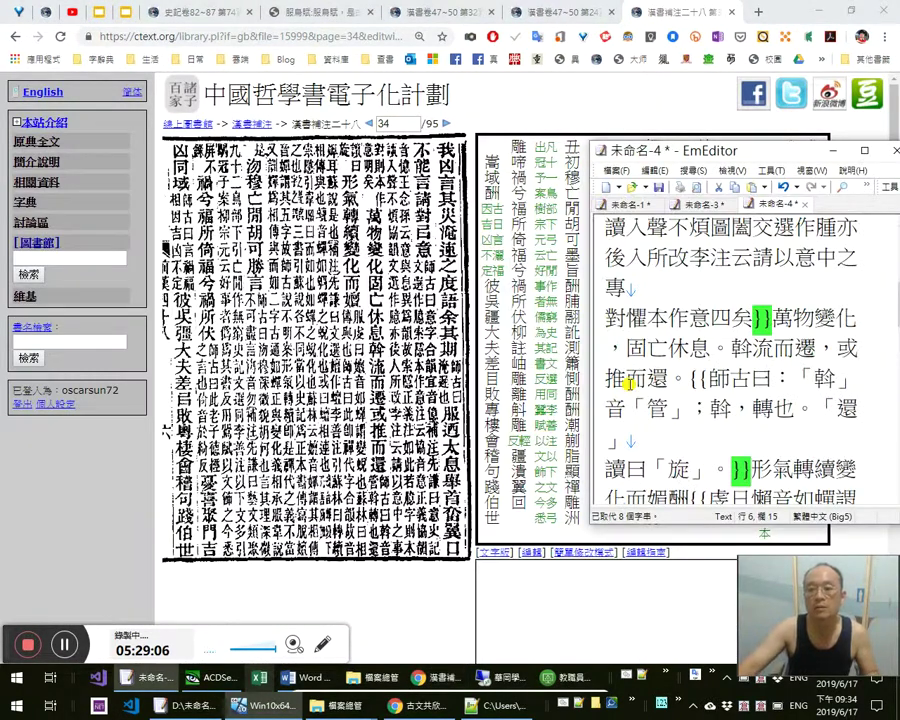
key(Right)
key(Right)
key(Right)
key(Right)
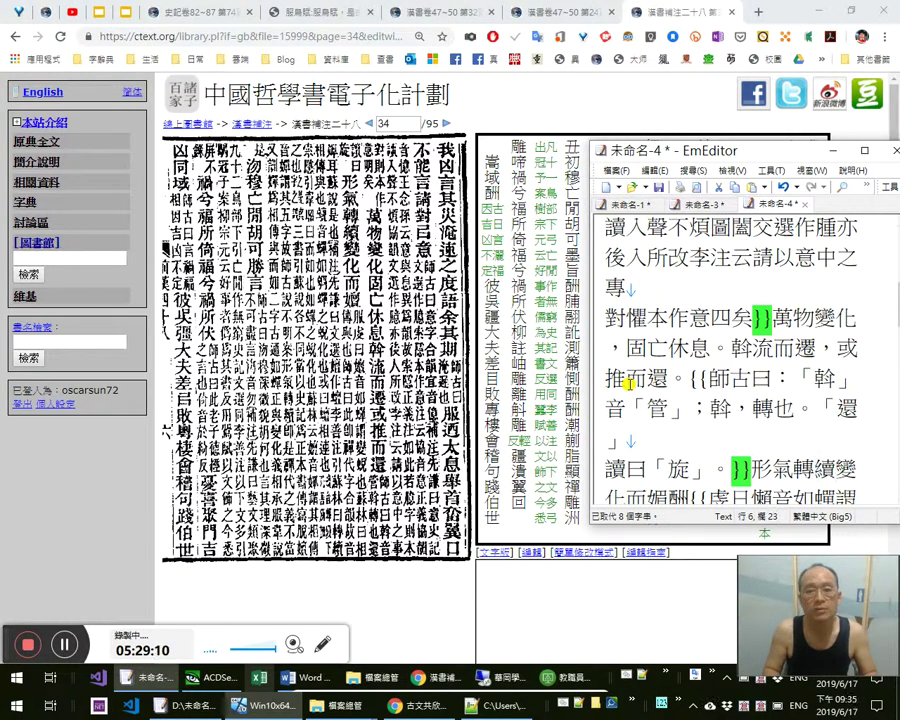
text(，)
key(Right)
key(Right)
key(shift+Left)
text(嬗)
key(shift+Right)
text(。)
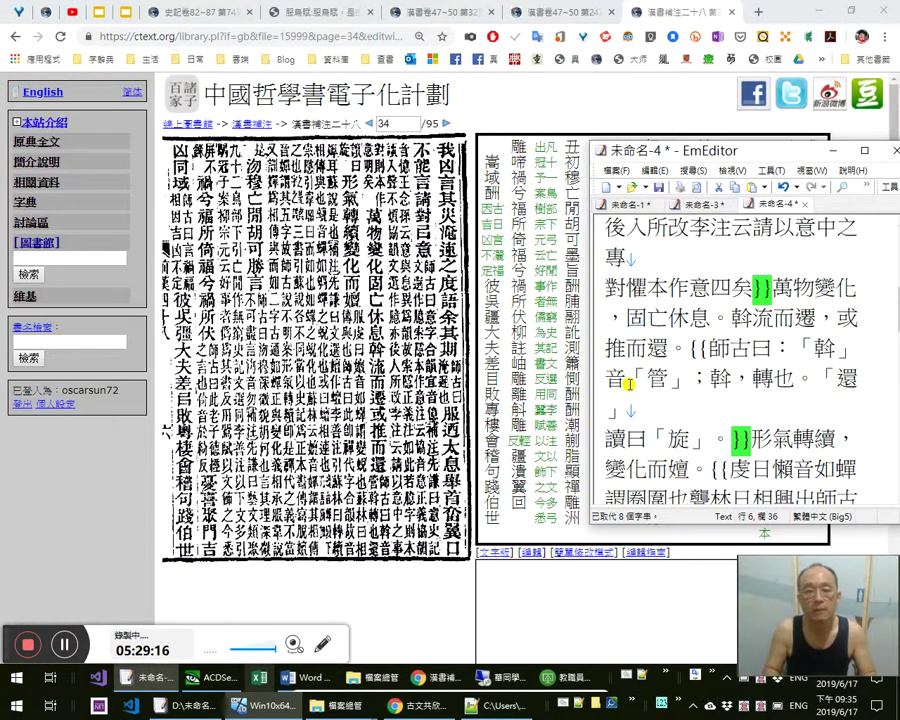
Open the note after 變化而嬗 with {{服, correct 日 to 曰 followed by a colon, and replace 懶 with 嬗
text({{服)
key(Right)
key(shift+Right)
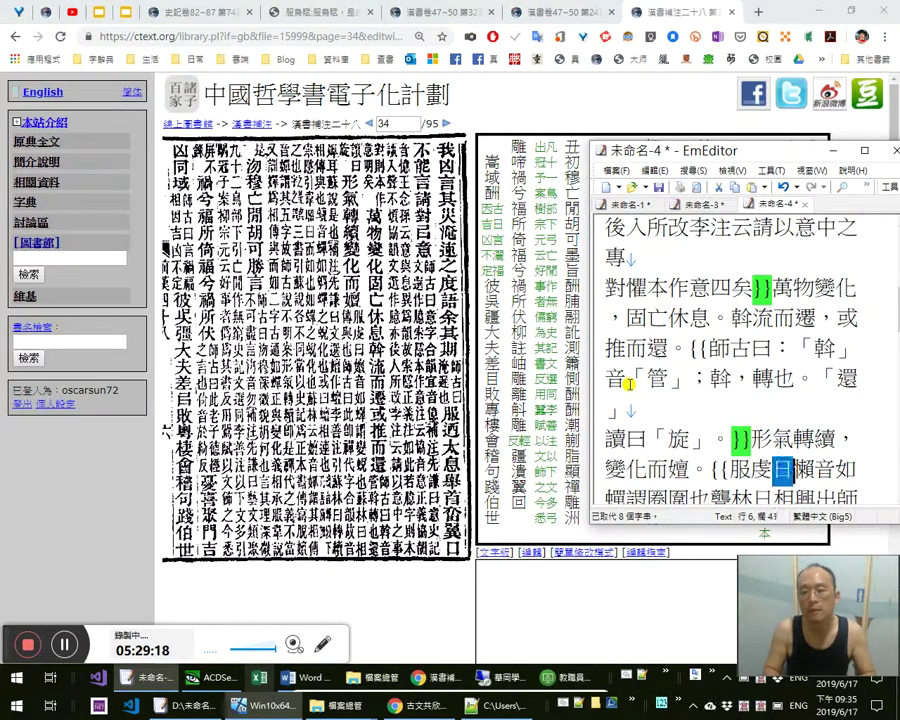
text(曰：)
key(shift+Right)
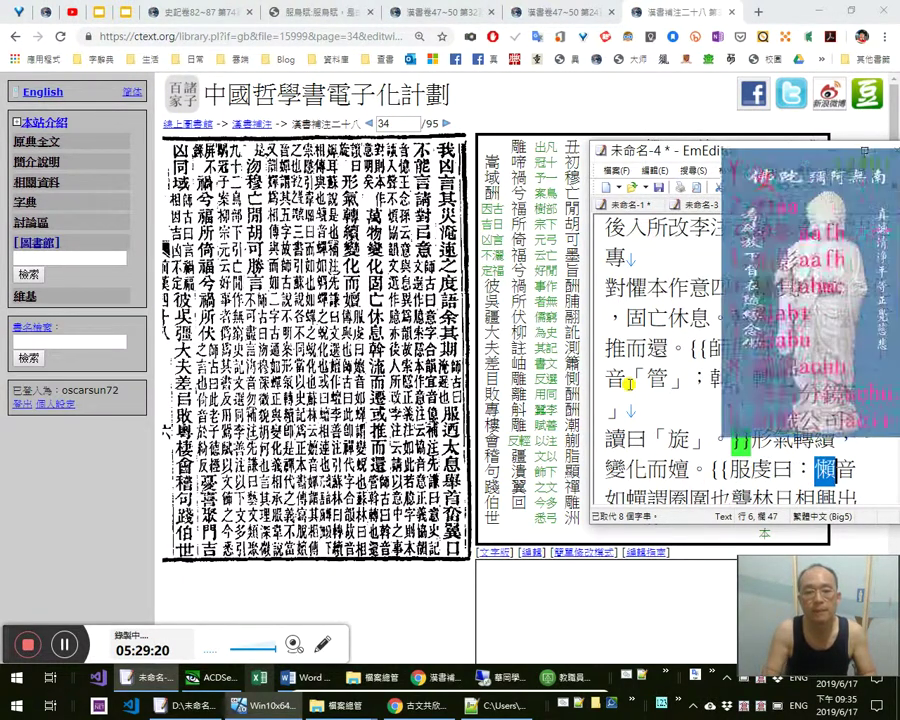
text(嬗)
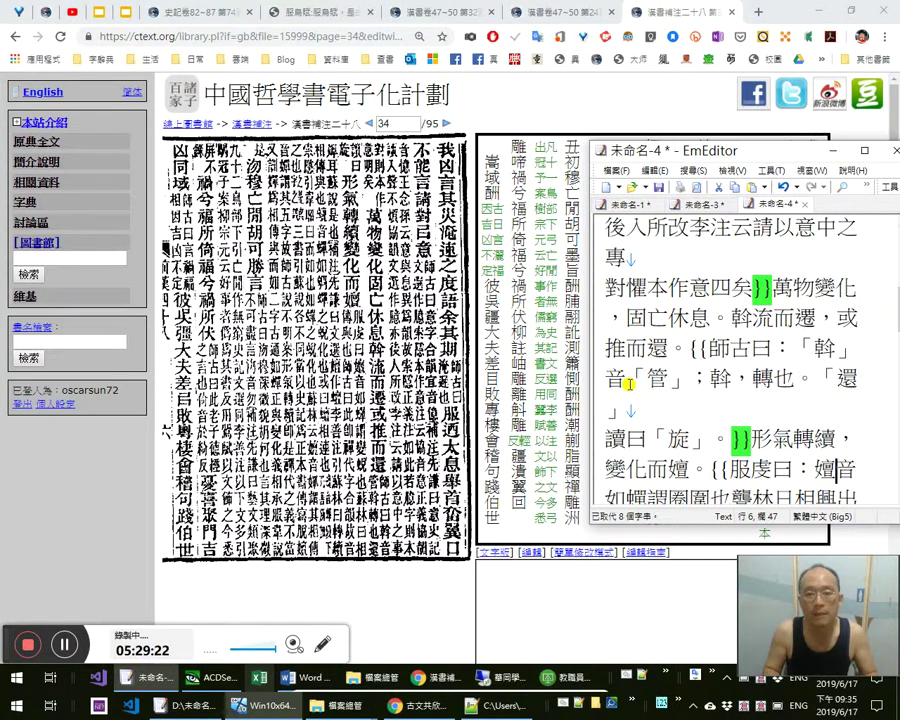
Enclose 嬗 and 蟬 in corner quotation marks in the 服虔 note and add a comma after 「蟬」
key(Right)
key(Right)
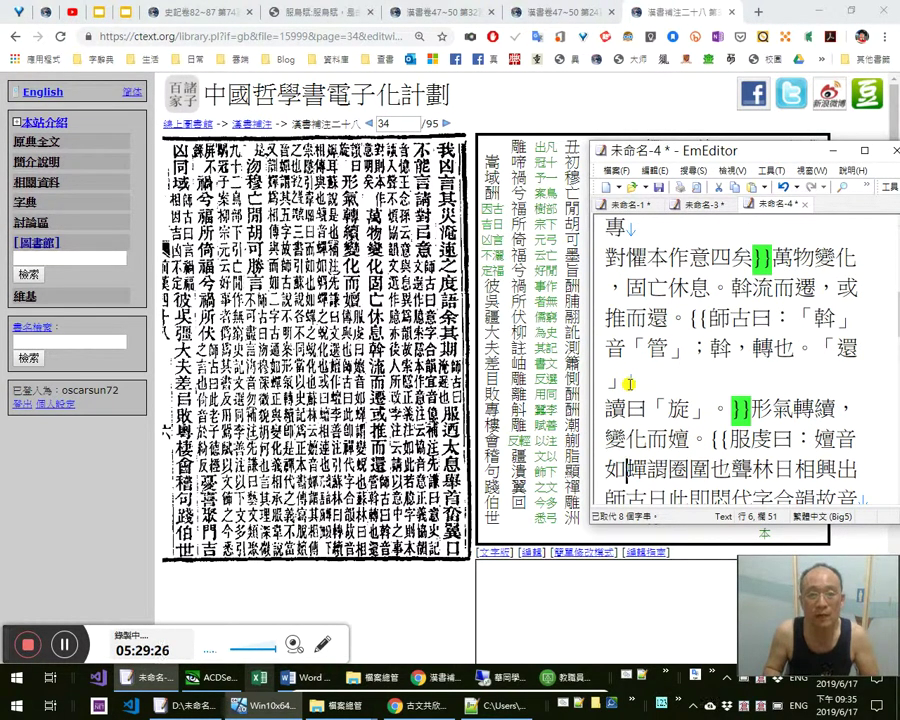
key(Left)
key(Left)
key(Left)
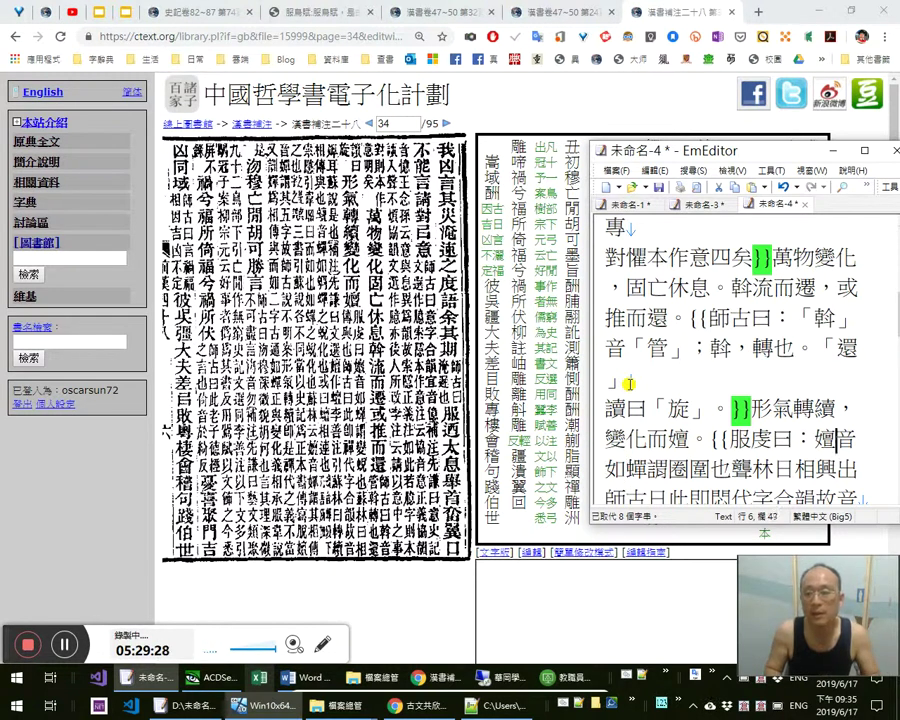
text(「)
key(Right)
text(」)
key(Right)
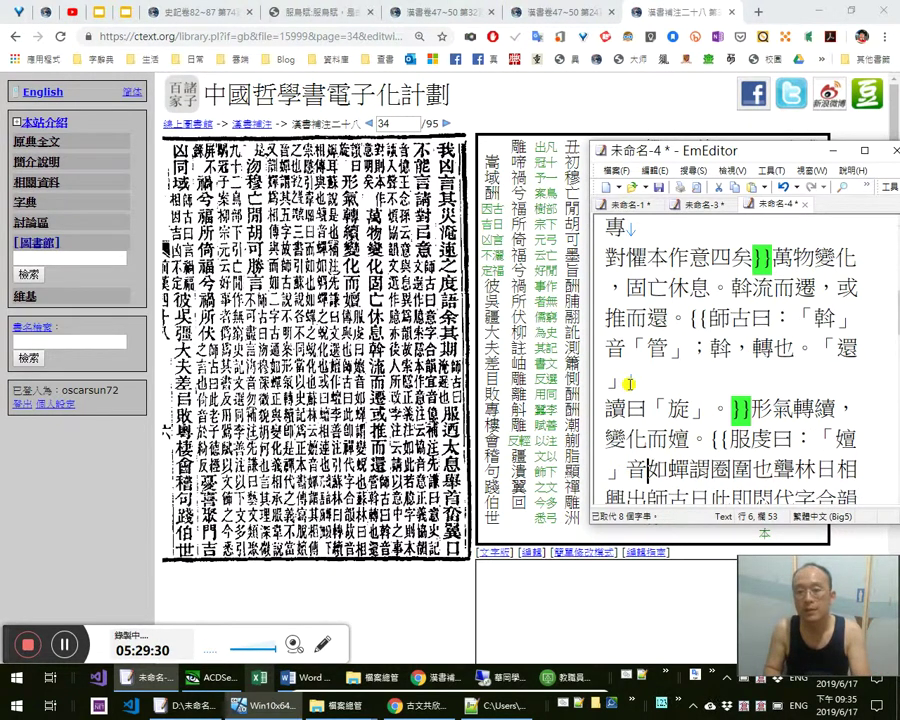
key(Right)
text(「)
key(Right)
text(」，)
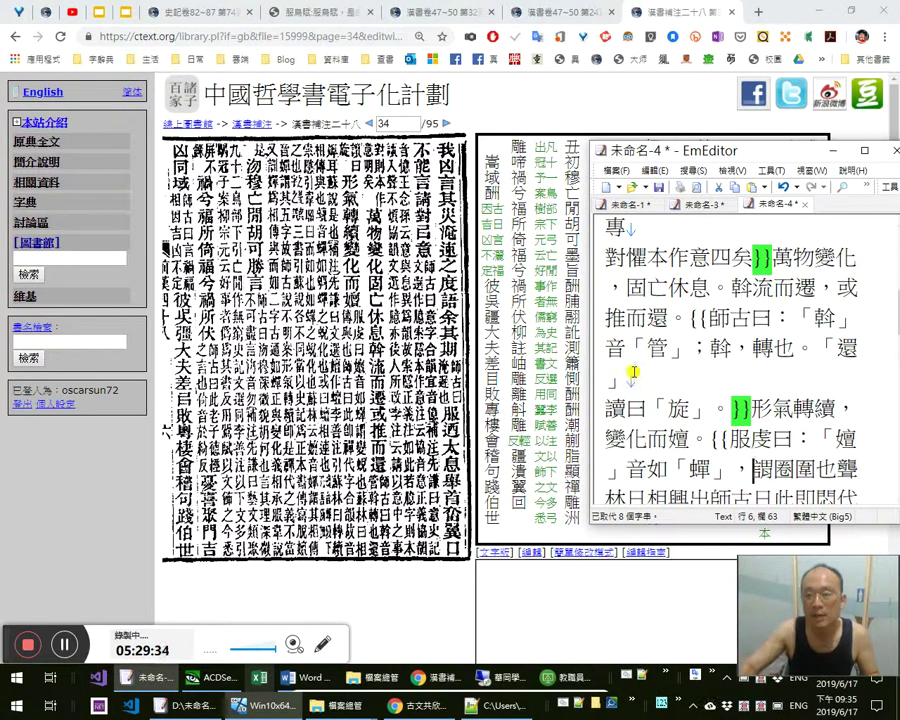
Check the enlarged page scan and correct the misread phrase 圈圍也 in the 服虔 note to 變蛻也
click(357, 404)
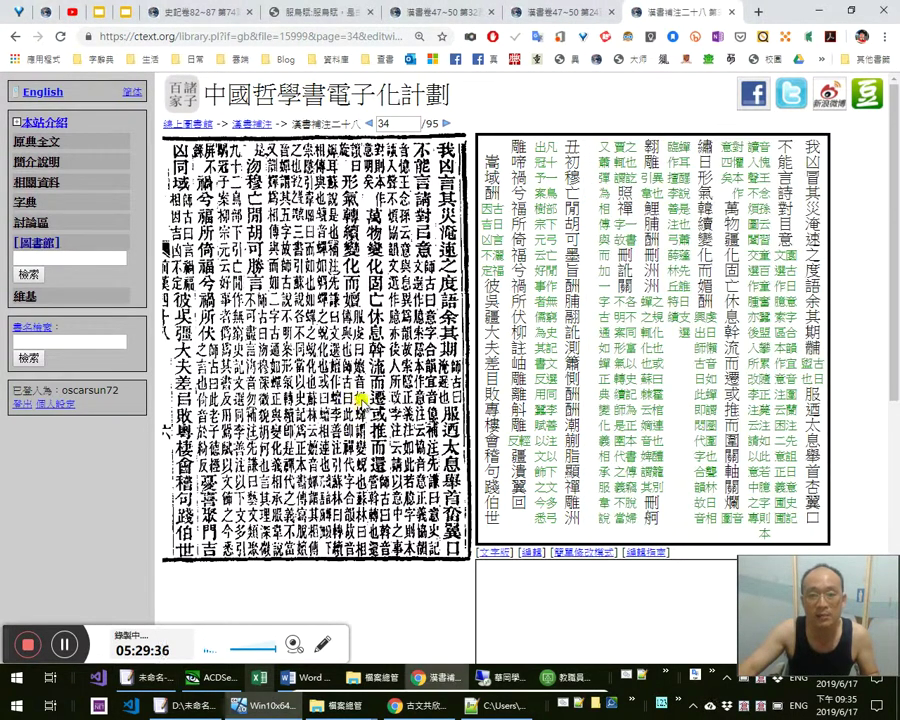
click(361, 402)
scroll(480, 458, down, 2)
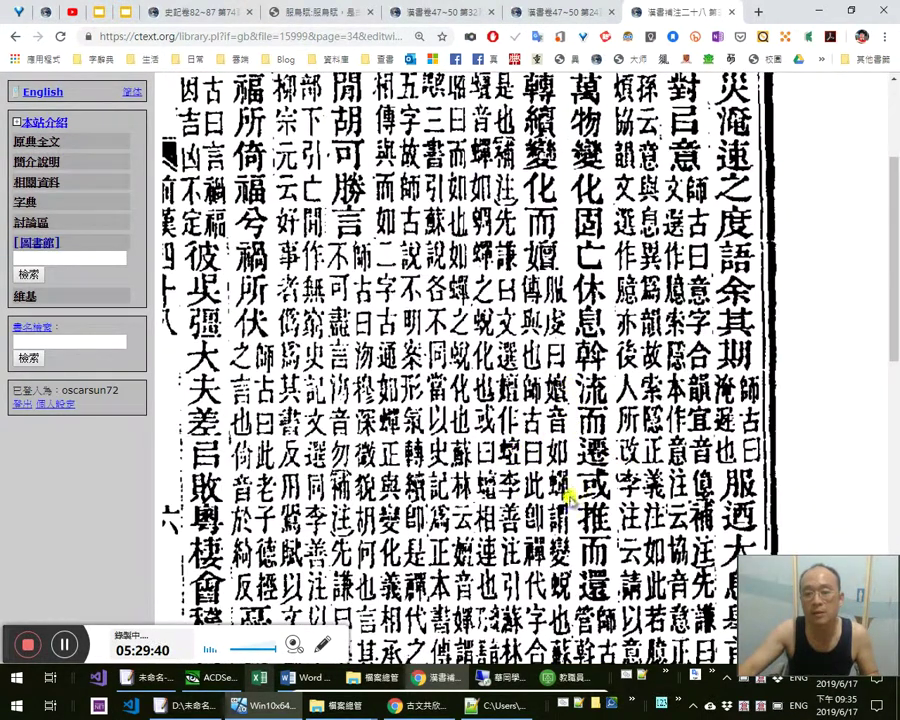
scroll(566, 488, down, 2)
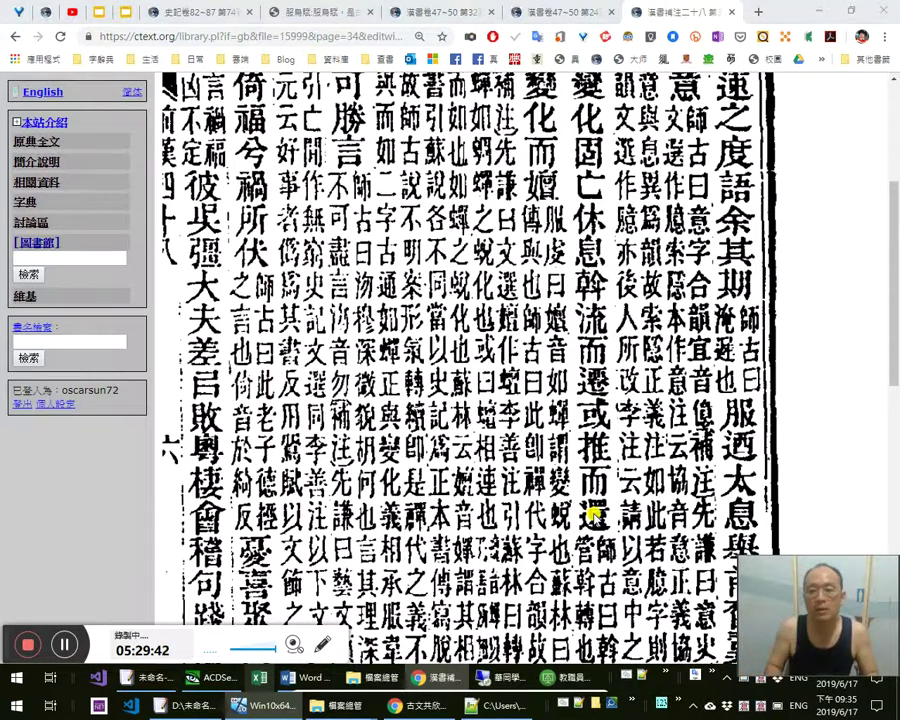
key(alt+Tab)
text(變鑿)
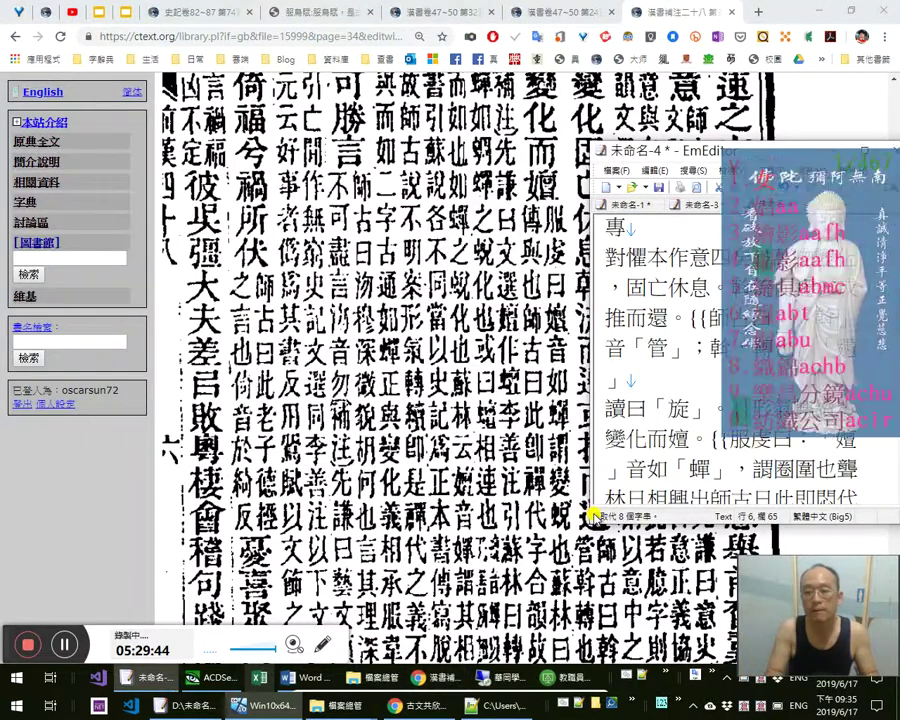
key(Delete)
key(Delete)
key(BackSpace)
text(蛻也)
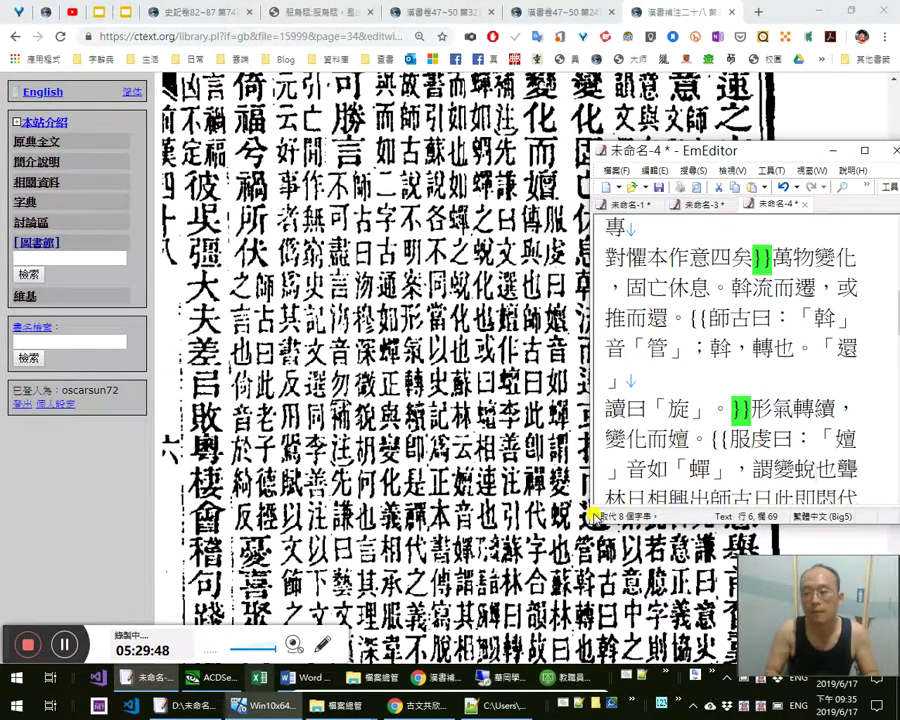
Add a full stop after 變蛻也 and correct the next commentator's attribution to 蘇林曰：
text(。)
key(shift+Left)
text(蘇)
key(Right)
key(shift+Right)
text(曰：)
Compare the text following 蘇林曰, from 相興出 through 合韻故音, with the page scan
click(553, 477)
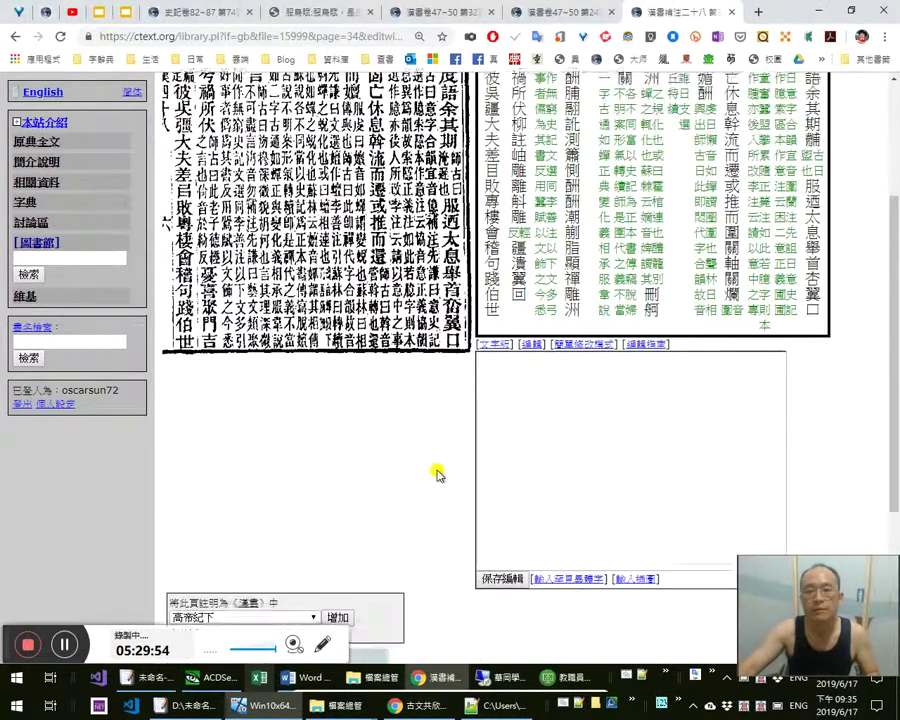
scroll(437, 475, up, 4)
key(alt+Tab)
key(Right)
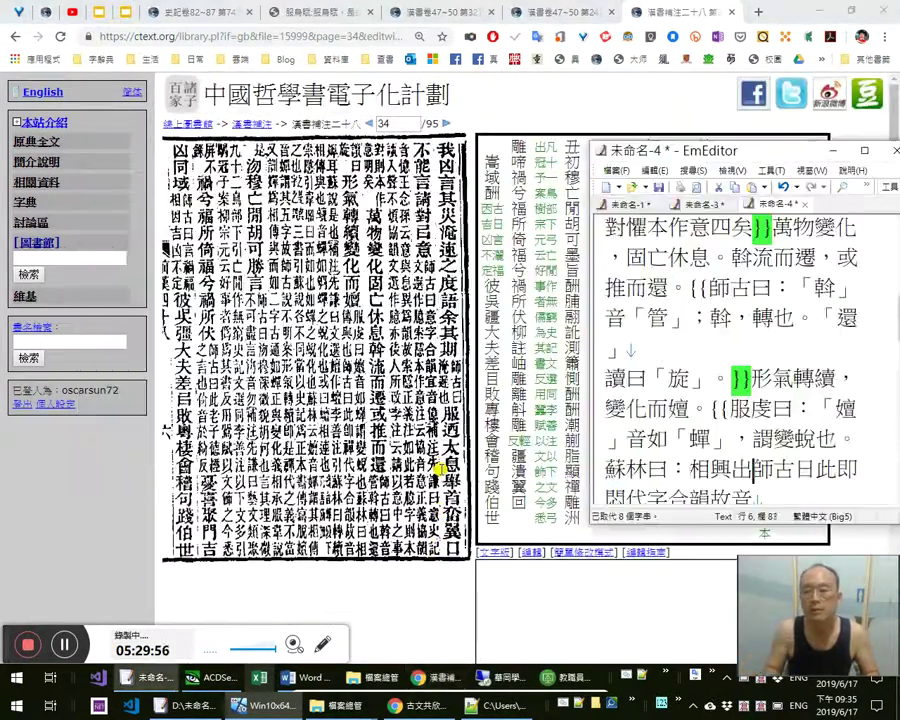
key(Down)
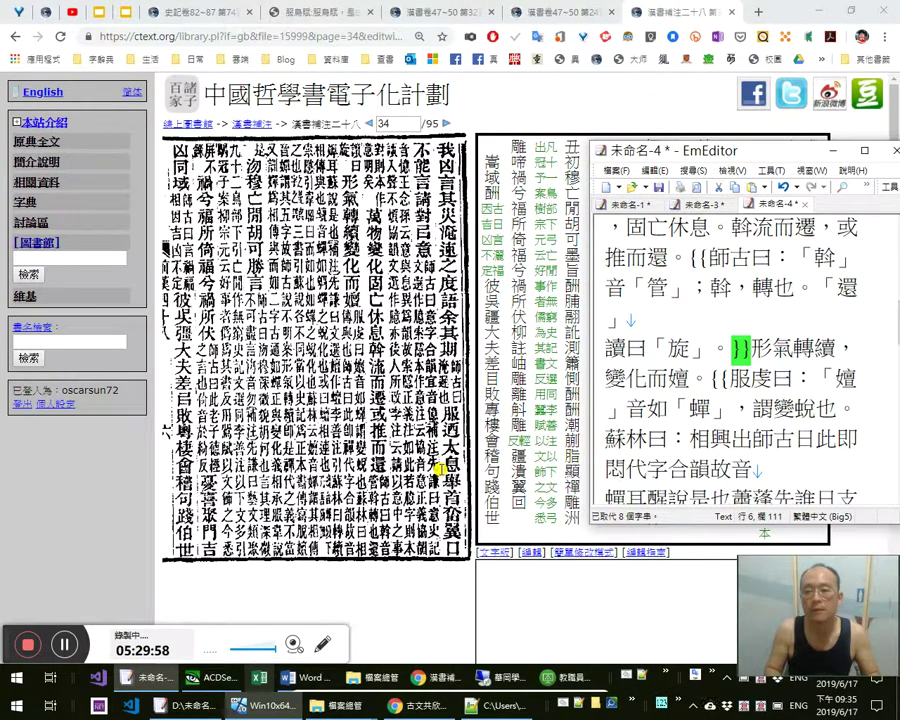
key(alt+Tab)
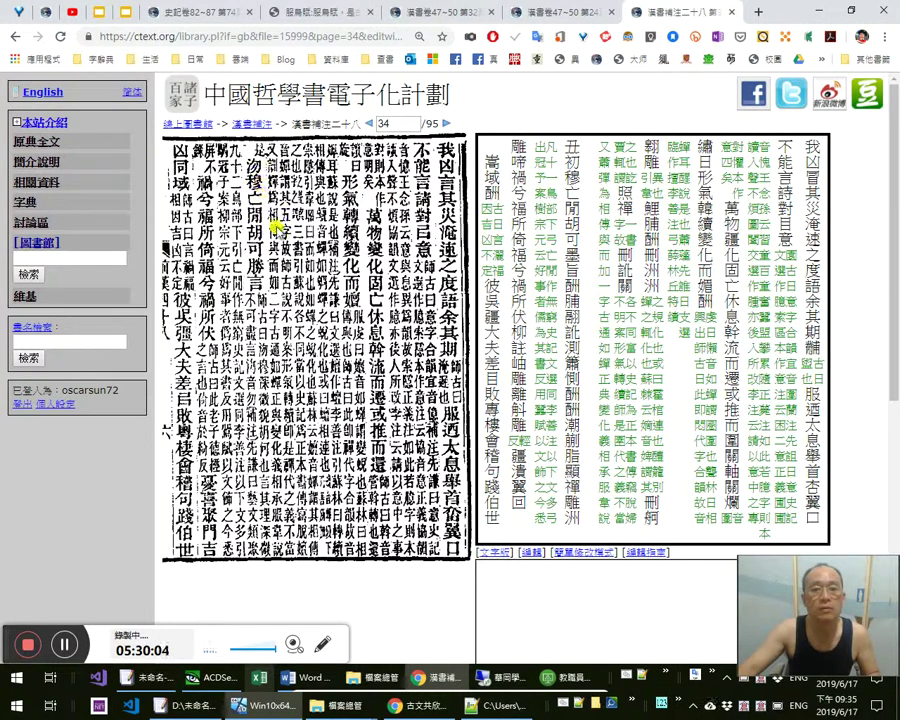
key(alt+Tab)
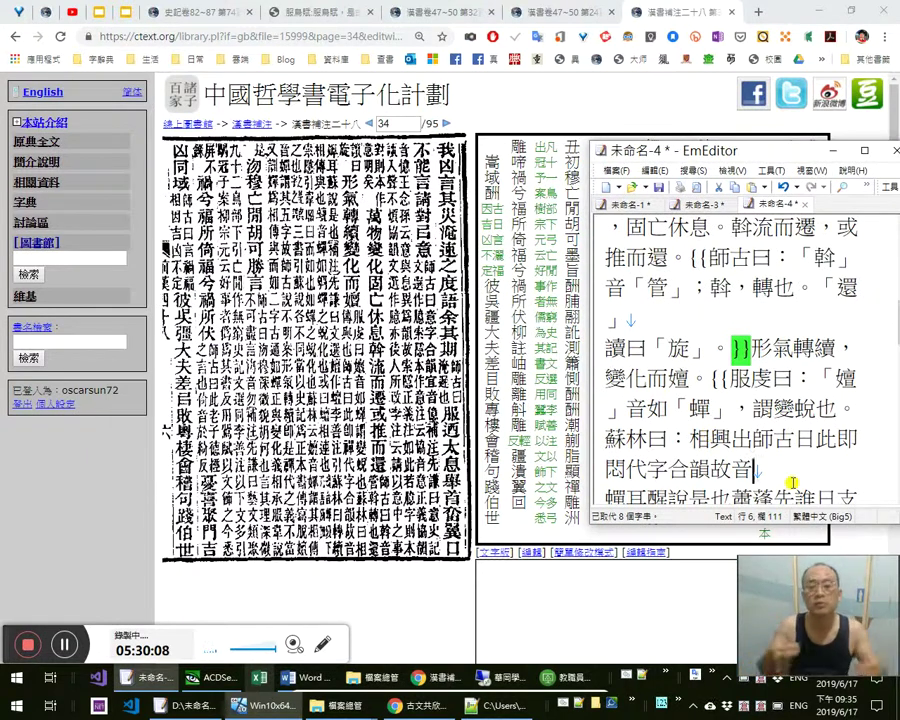
click(299, 228)
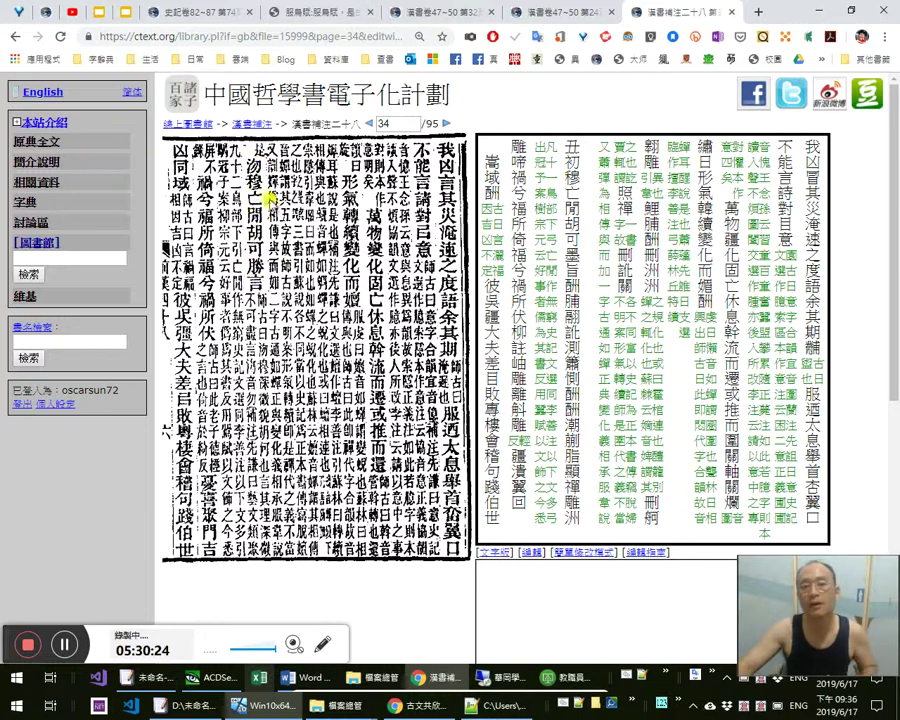
key(alt+Tab)
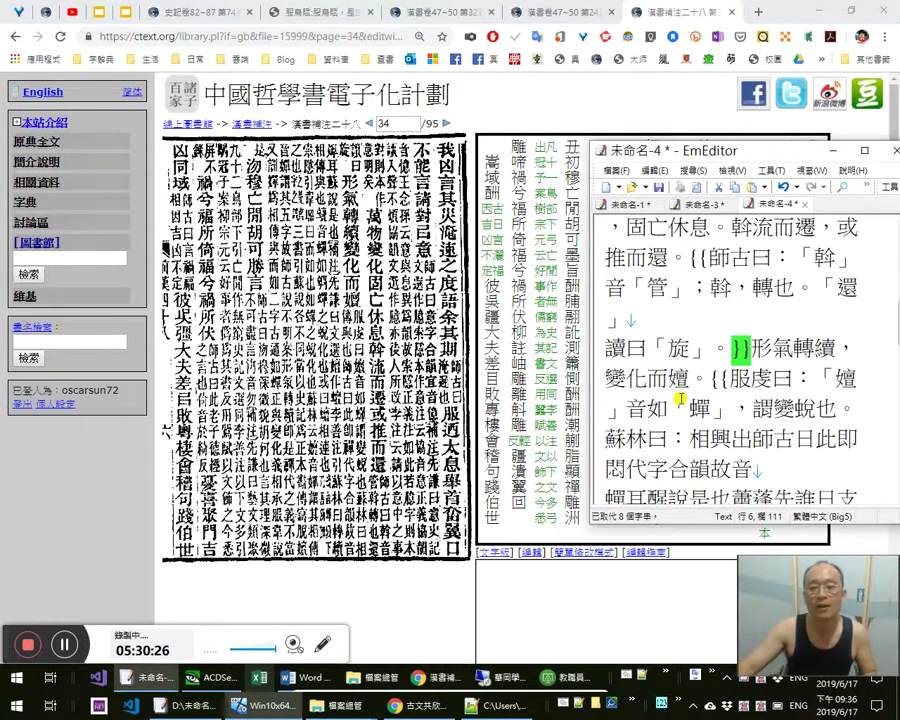
Cut the passage from 故音 through 如蟬正, strip its double braces with the clipboard brace-removal console app, and paste it back
scroll(704, 392, down, 2)
drag(710, 288, 738, 452)
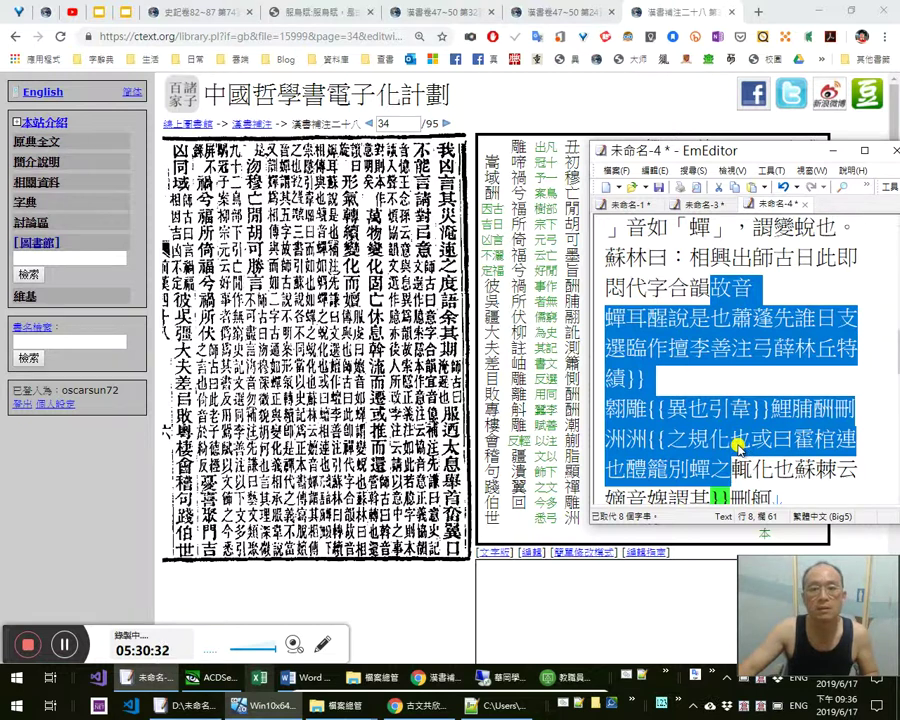
scroll(738, 452, down, 1)
scroll(731, 435, down, 1)
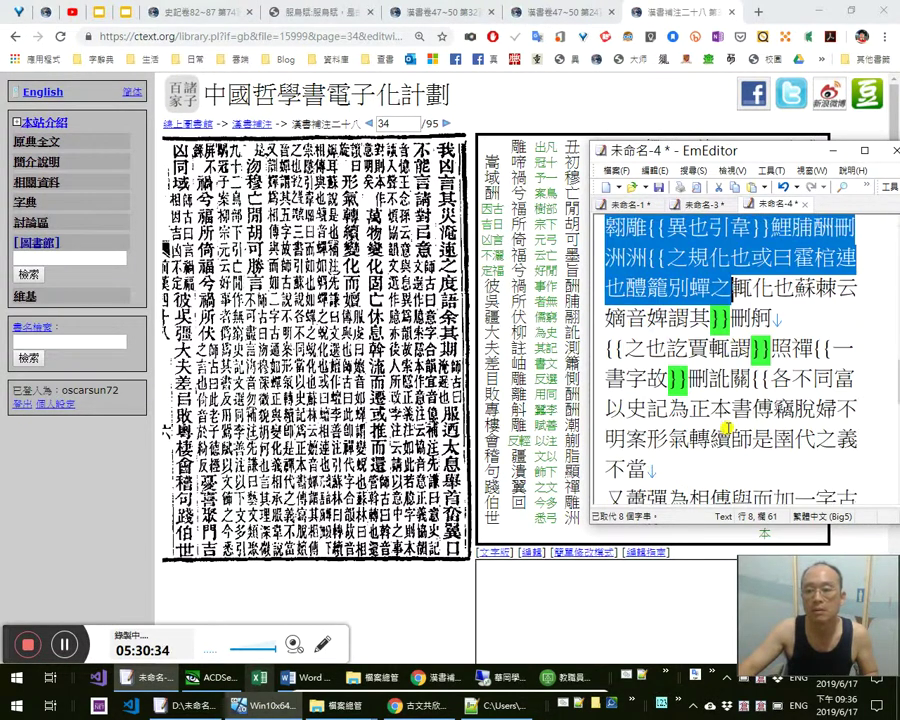
scroll(716, 427, down, 1)
shift+click(698, 430)
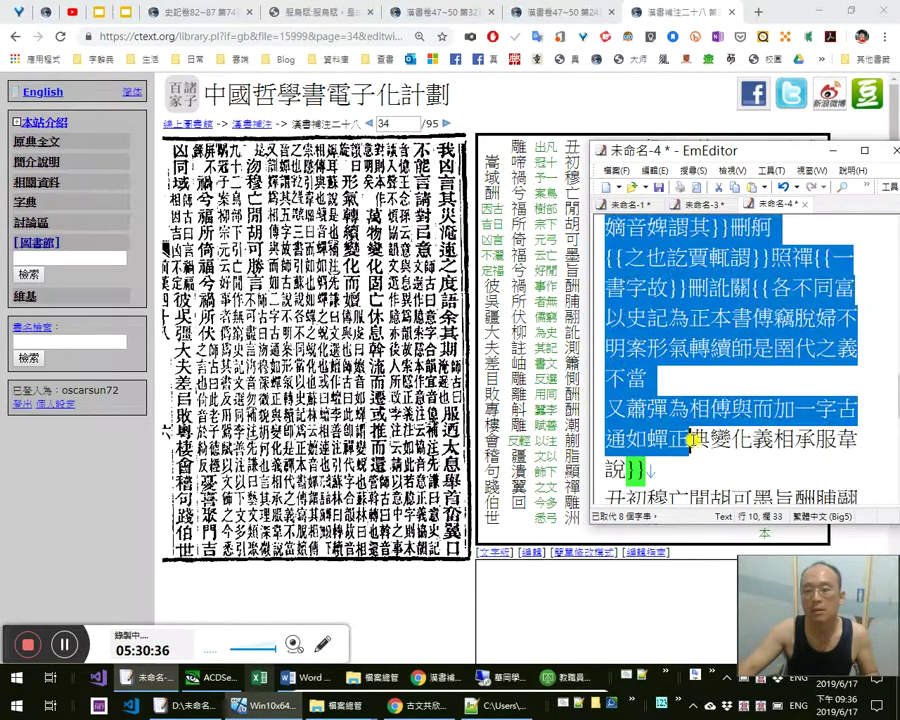
key(Delete)
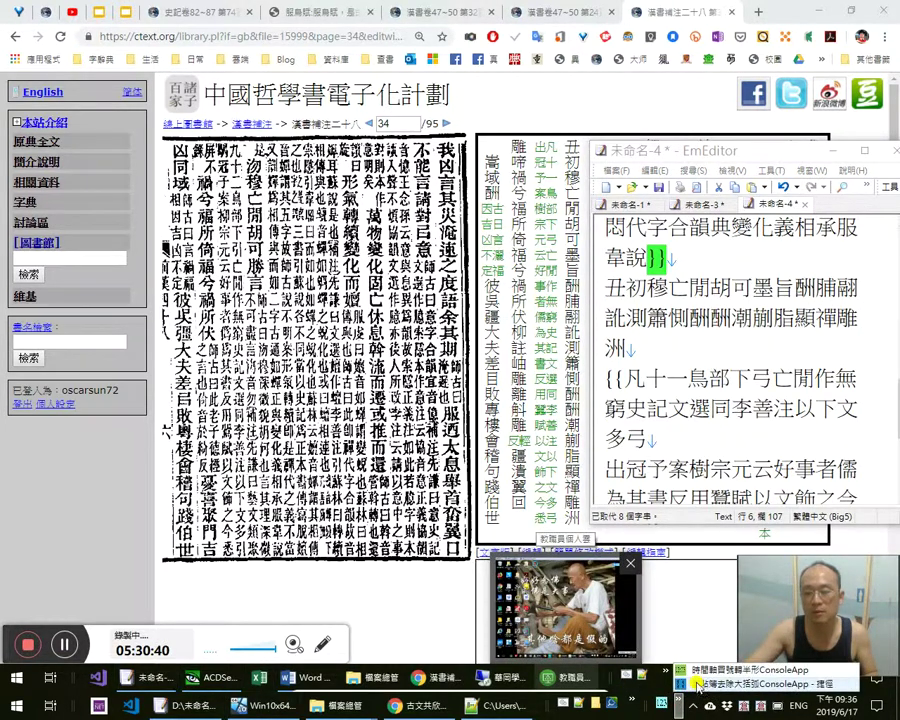
click(755, 188)
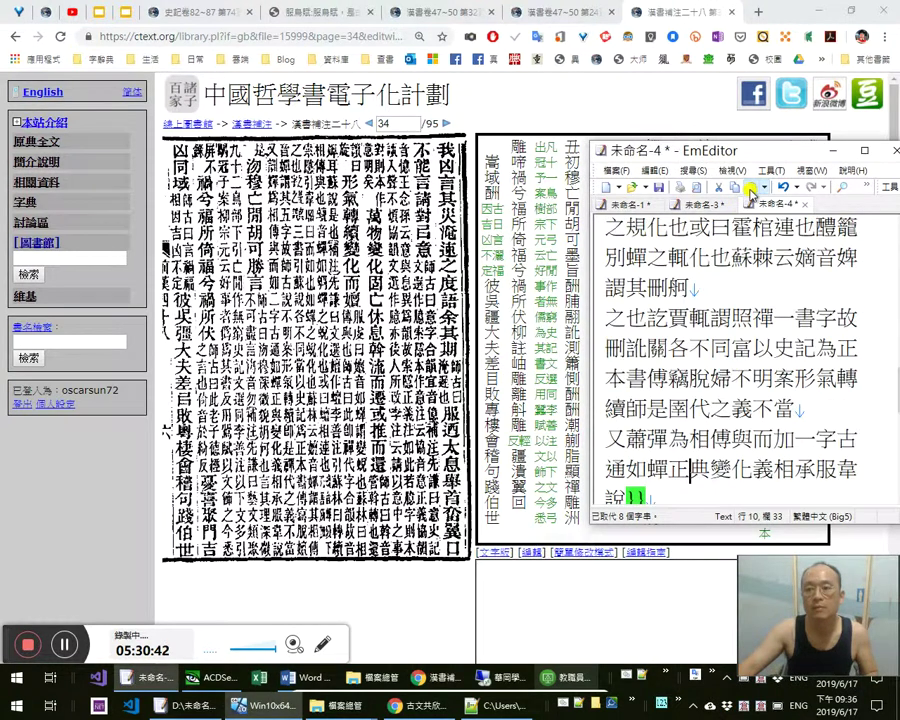
Move the closing }} from after 韋說 to after the next line's first character, and correct that character to 是 with a full stop
scroll(730, 379, down, 2)
key(Down)
key(Down)
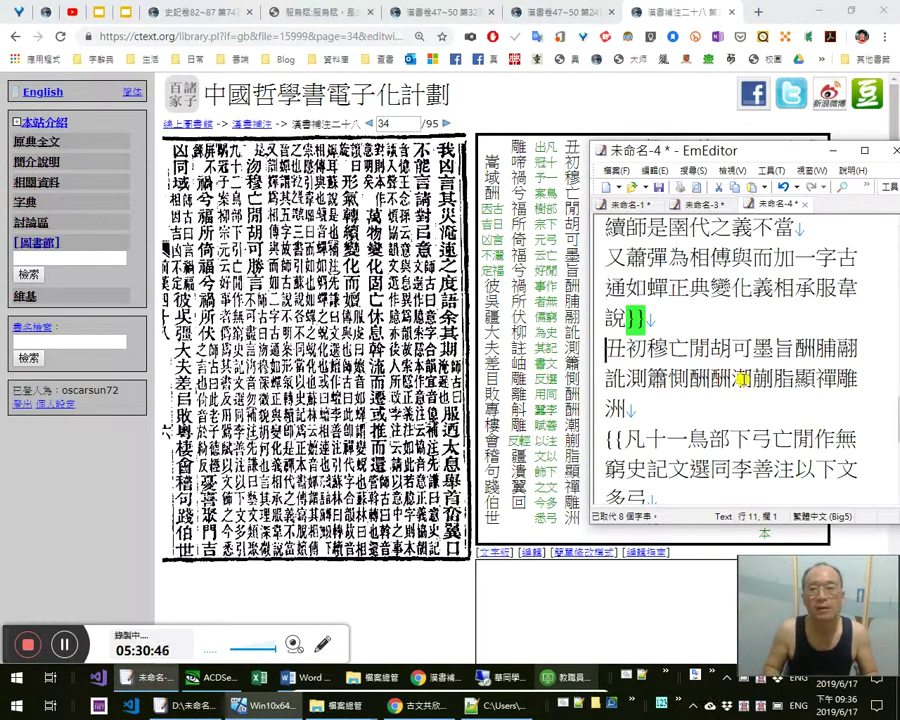
key(shift+Right)
key(shift+Right)
key(ctrl+x)
key(Down)
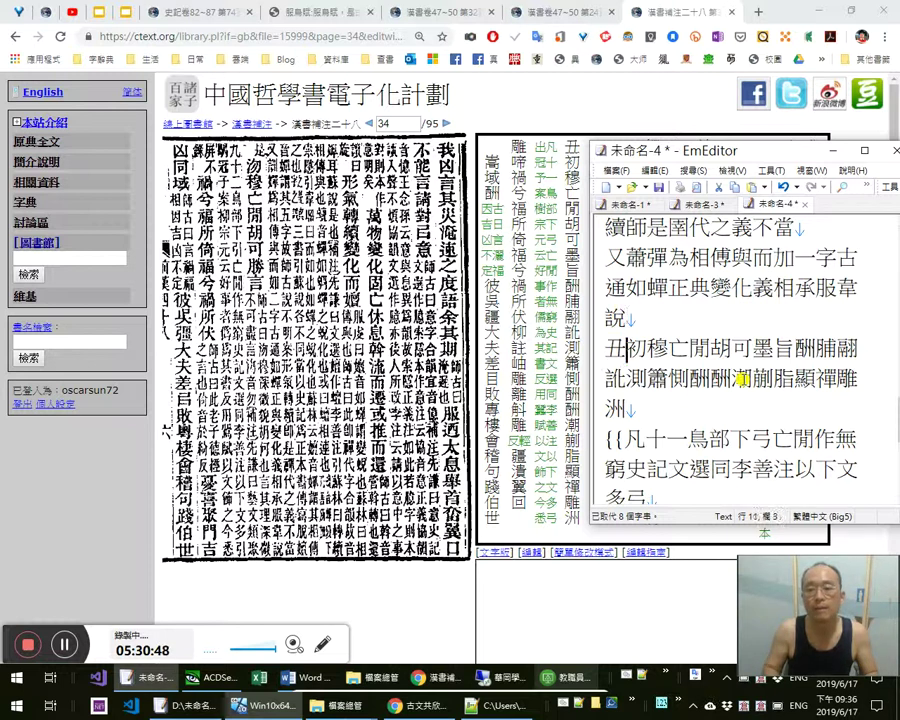
key(ctrl+v)
key(Home)
key(shift+Right)
text(是)
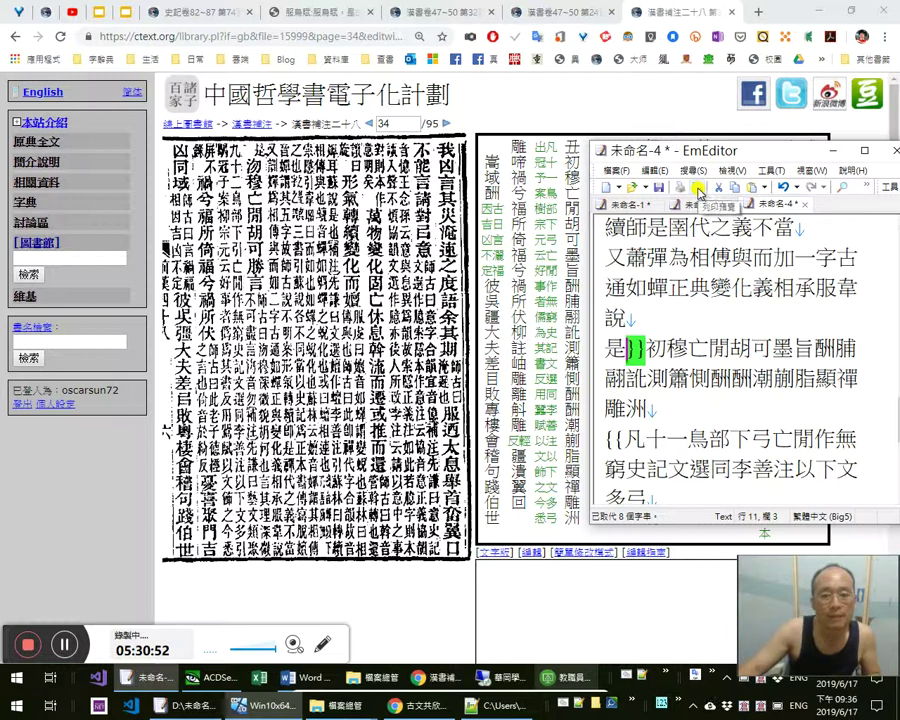
text(。)
Check the note's ending against the scan and punctuate it as 義相承。服、韋說
key(Up)
key(Up)
text(。)
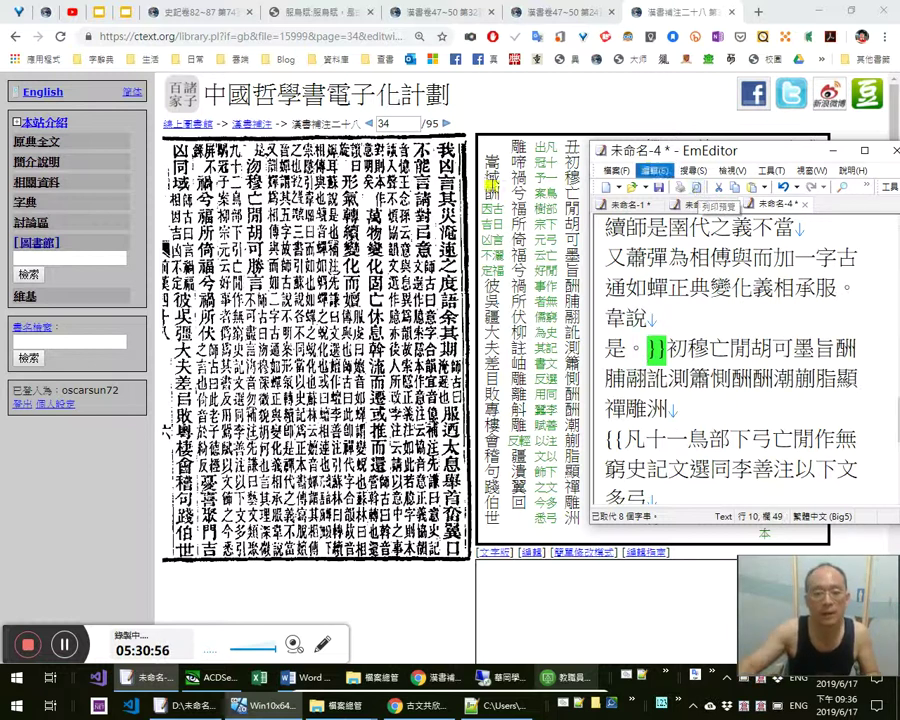
click(265, 543)
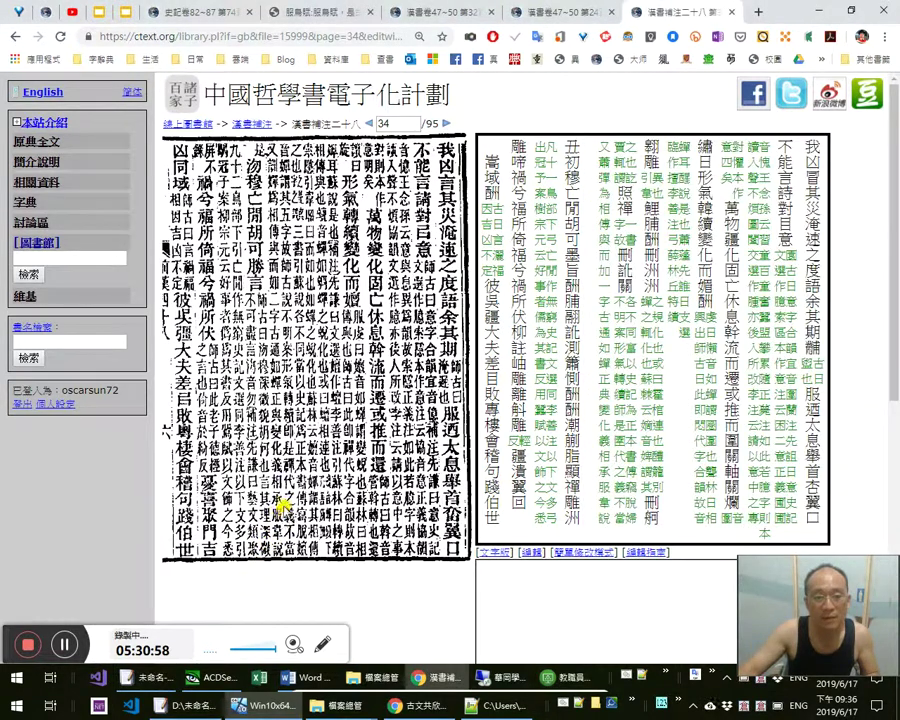
key(alt+Tab)
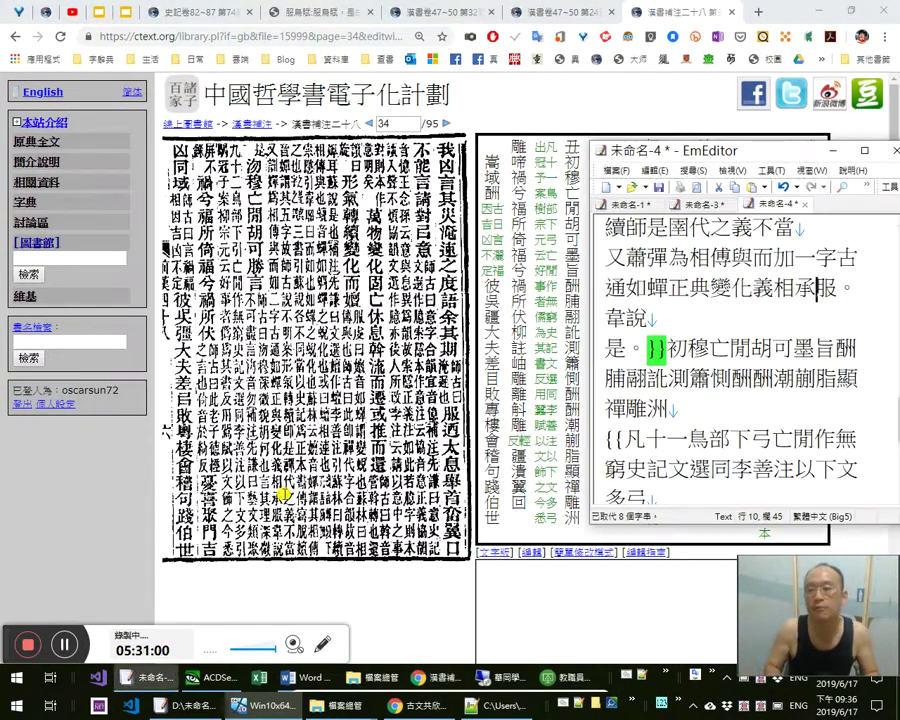
text(。)
key(Right)
key(shift+Right)
text(、)
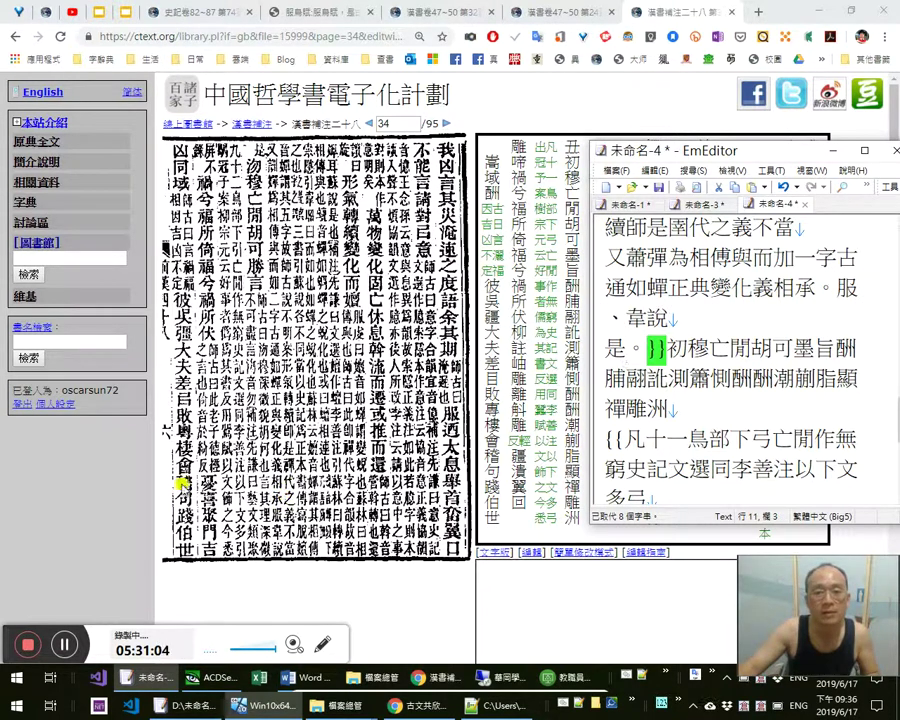
Compare the 服虔 and 蘇林 notes after 變化而嬗 with the enlarged page scan
click(151, 494)
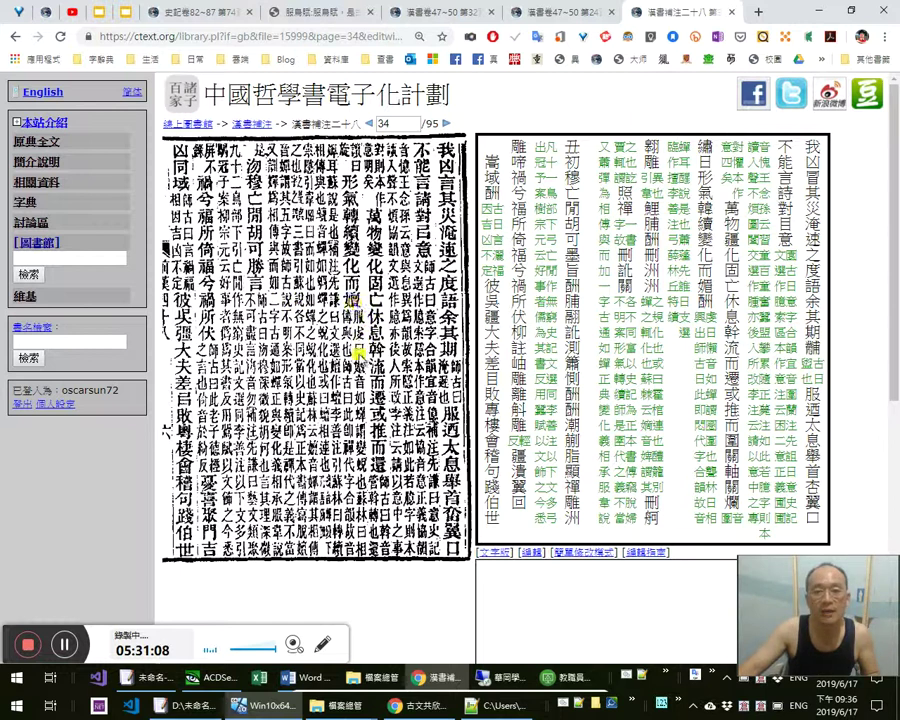
key(alt+Tab)
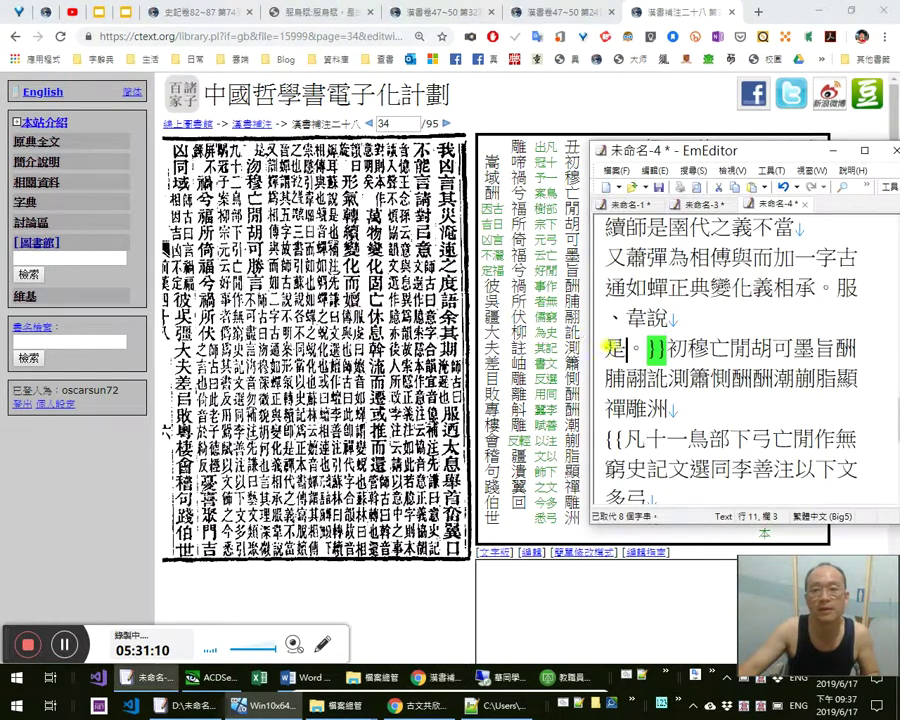
scroll(688, 350, up, 6)
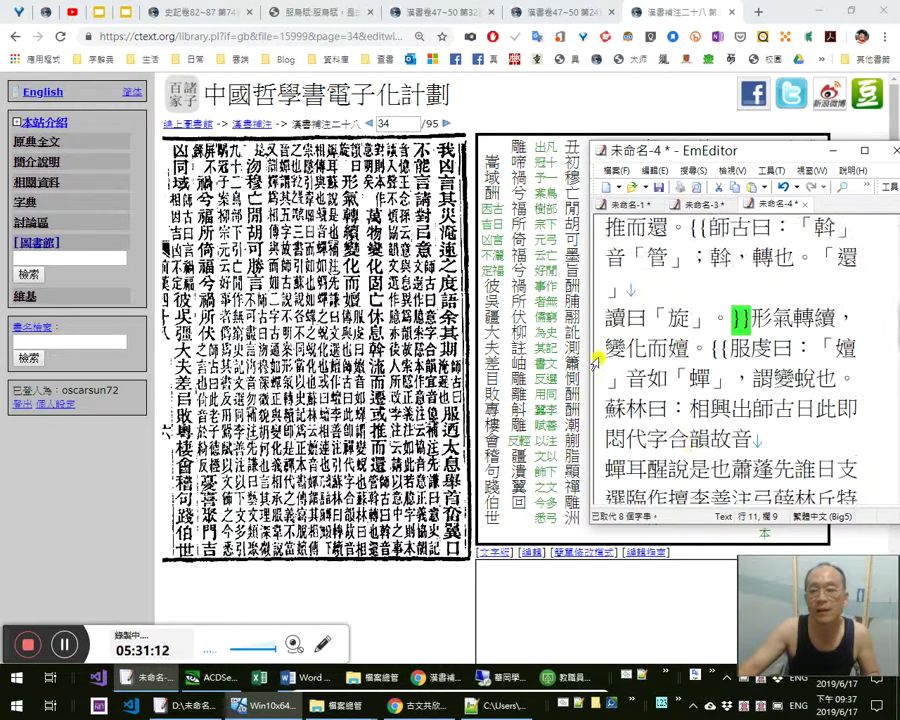
click(743, 348)
click(784, 350)
key(Right)
key(Right)
key(Right)
key(Right)
key(Right)
key(Right)
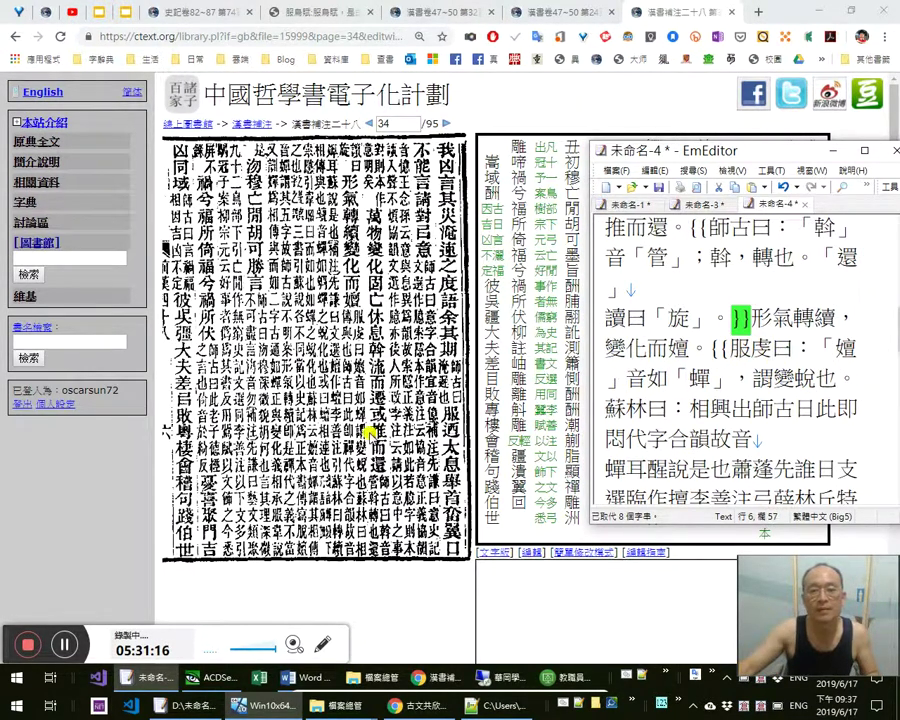
click(371, 433)
scroll(386, 453, down, 5)
key(alt+Tab)
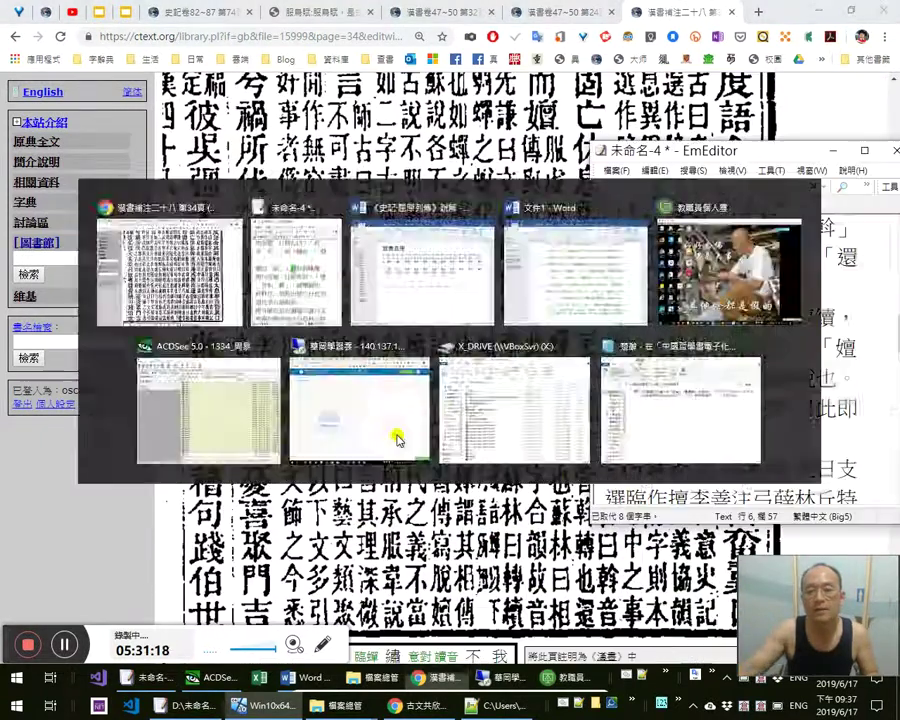
key(Down)
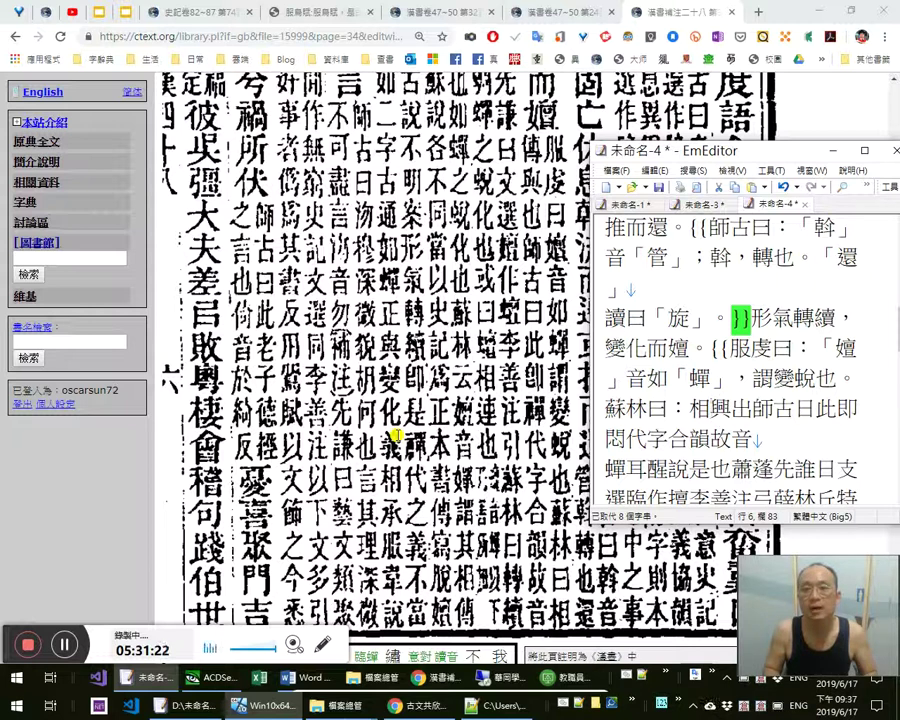
Correct the text after 蘇林曰 to 相傳與也。師古曰
text(傳與)
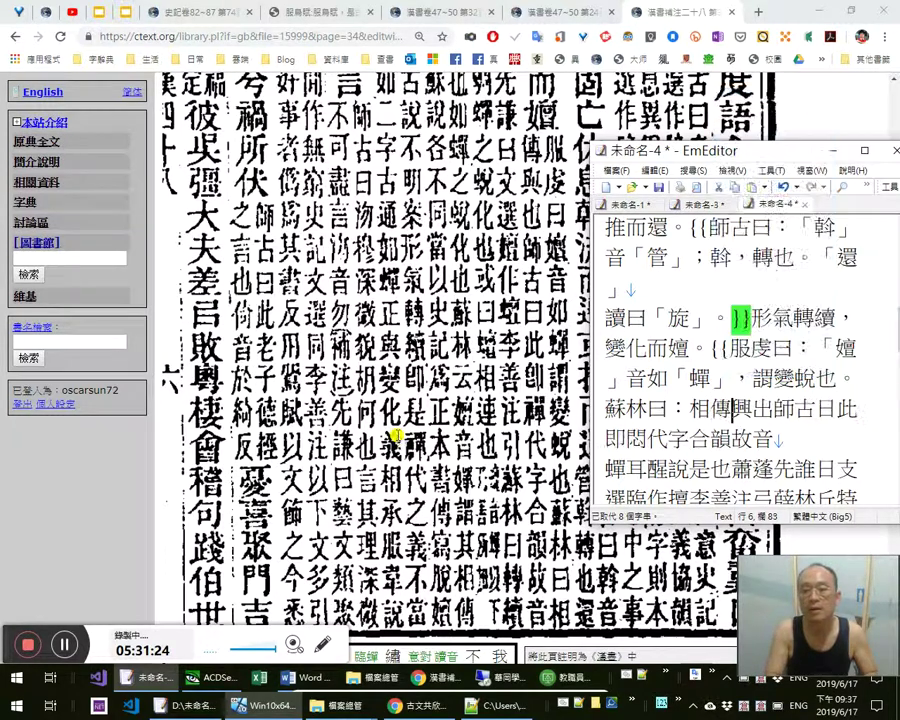
key(Delete)
text(也。)
key(Delete)
key(shift+Right)
text(曰)
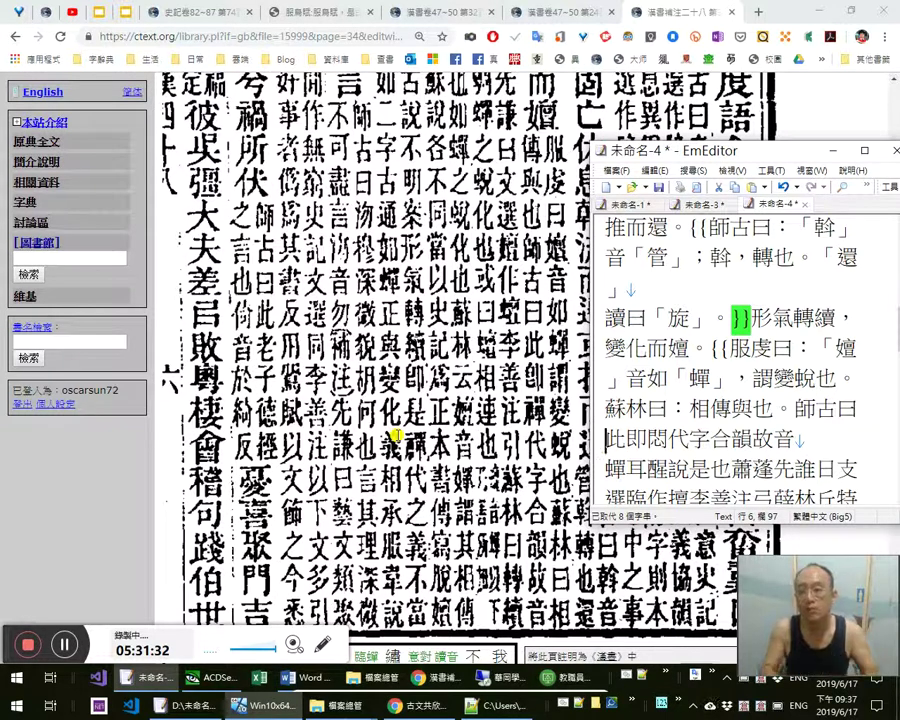
Check the wording 相傳與也 in the 蘇林 note
key(shift+Left)
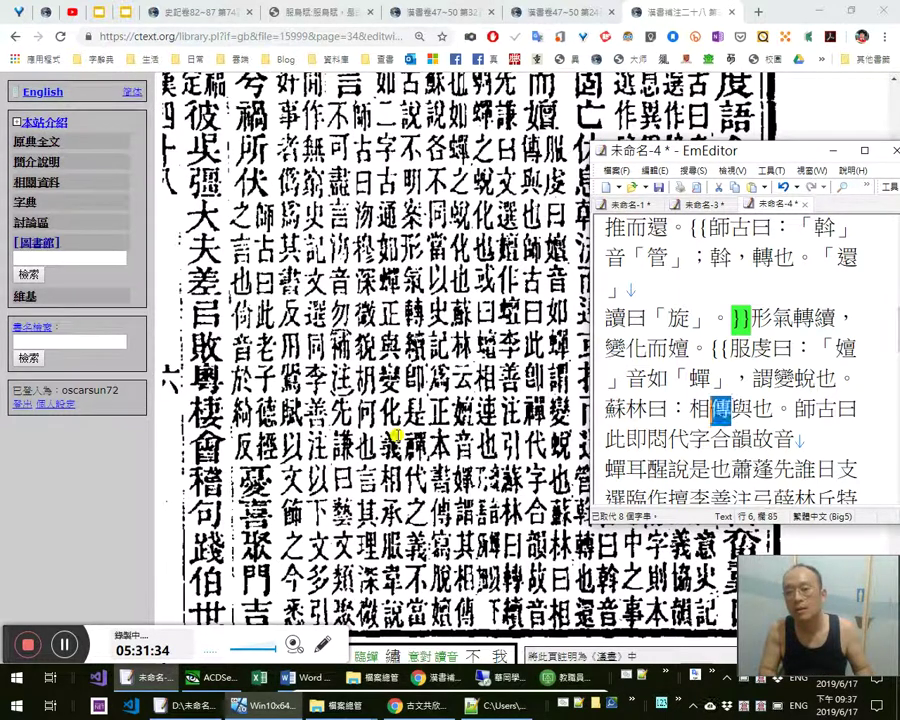
key(Right)
key(shift+Right)
key(Up)
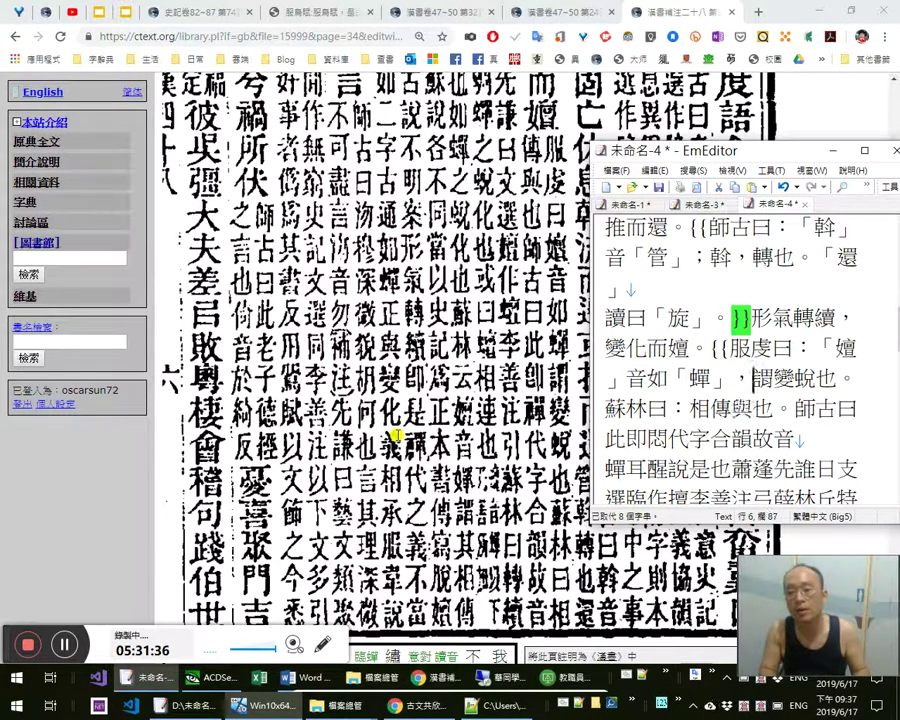
key(Left)
key(shift+Left)
key(shift+Left)
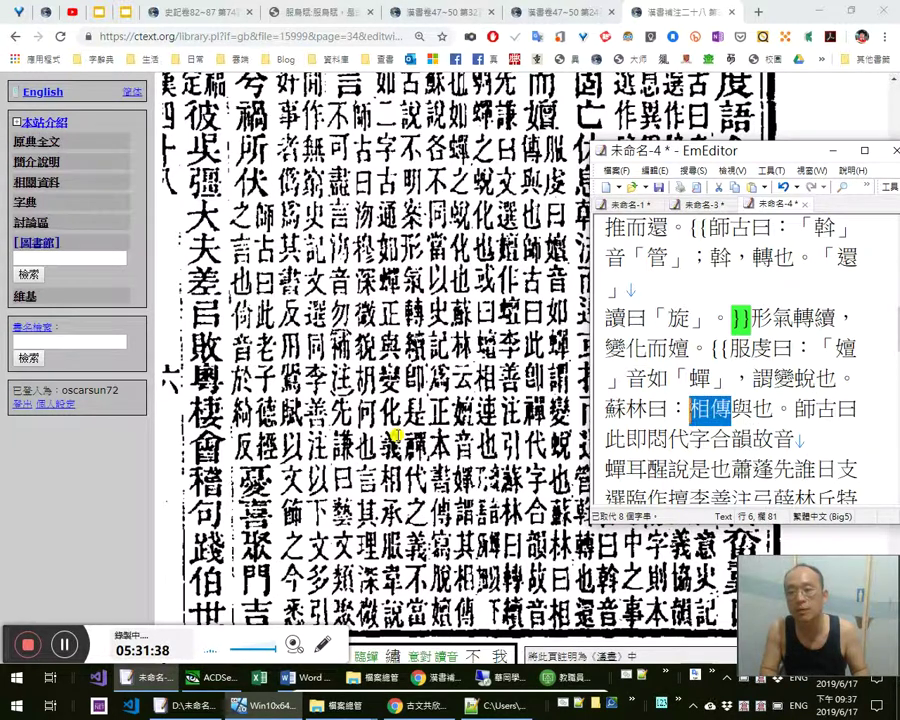
key(Right)
key(Right)
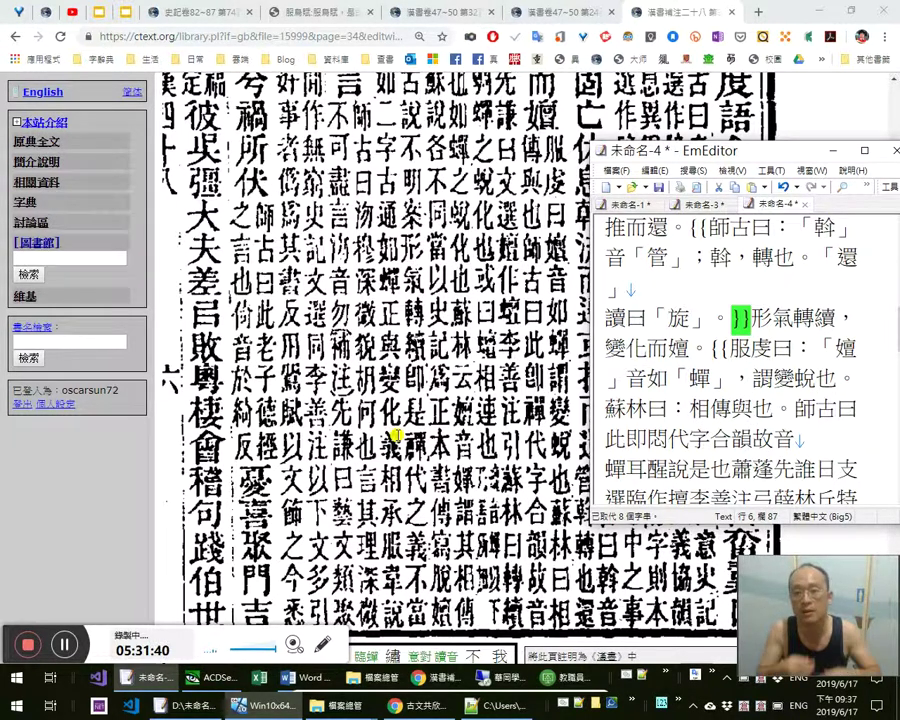
Add a colon after 師古曰 and enter the corrected, punctuated text 此即「禪代」字，合韻，故
key(Right)
key(Right)
key(Right)
key(Right)
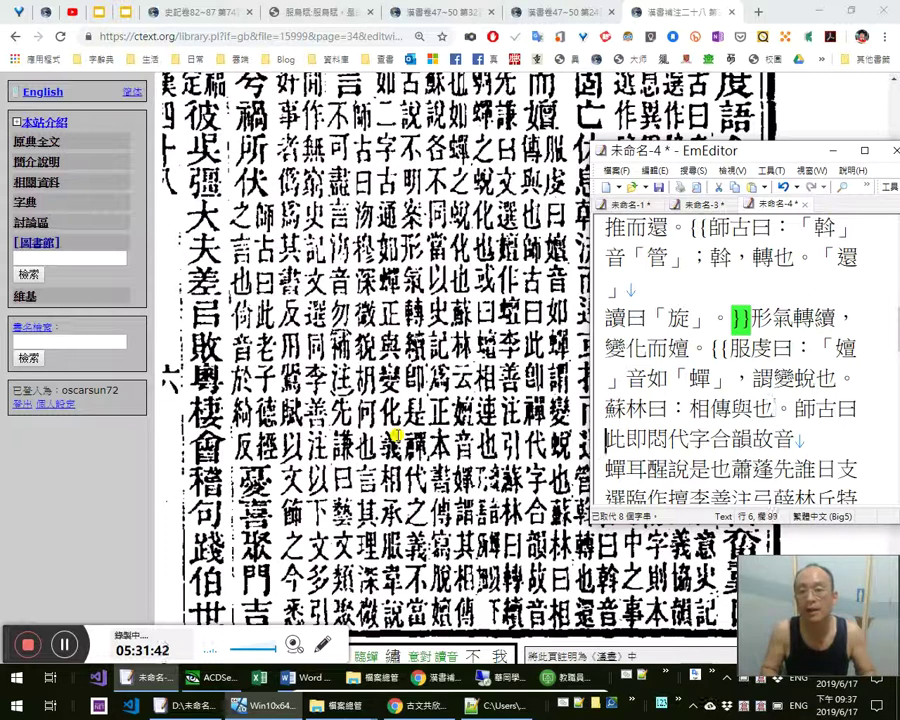
text(：此即)
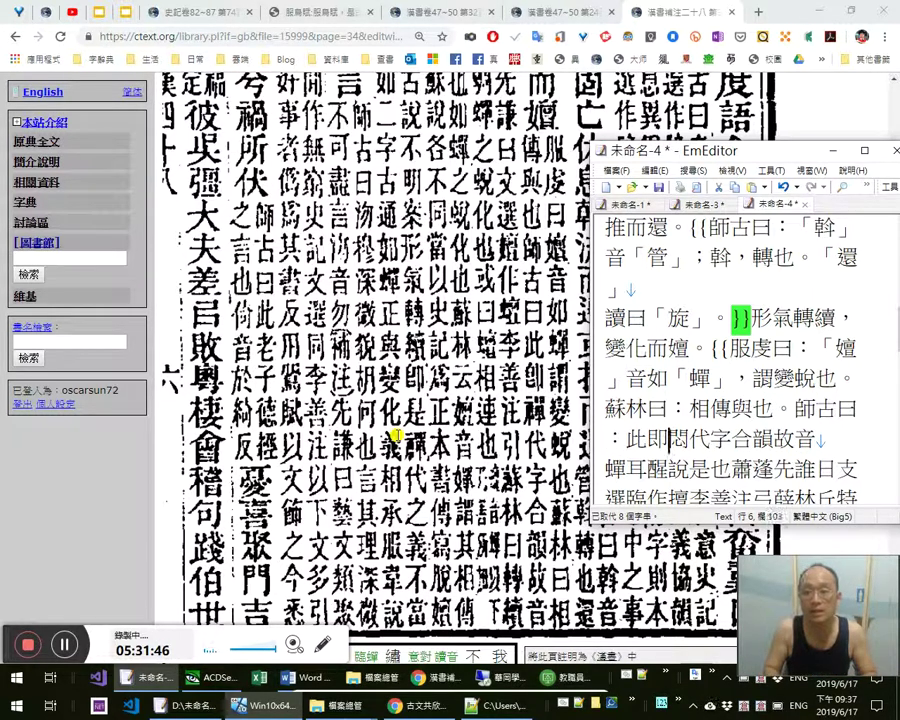
text(「禪)
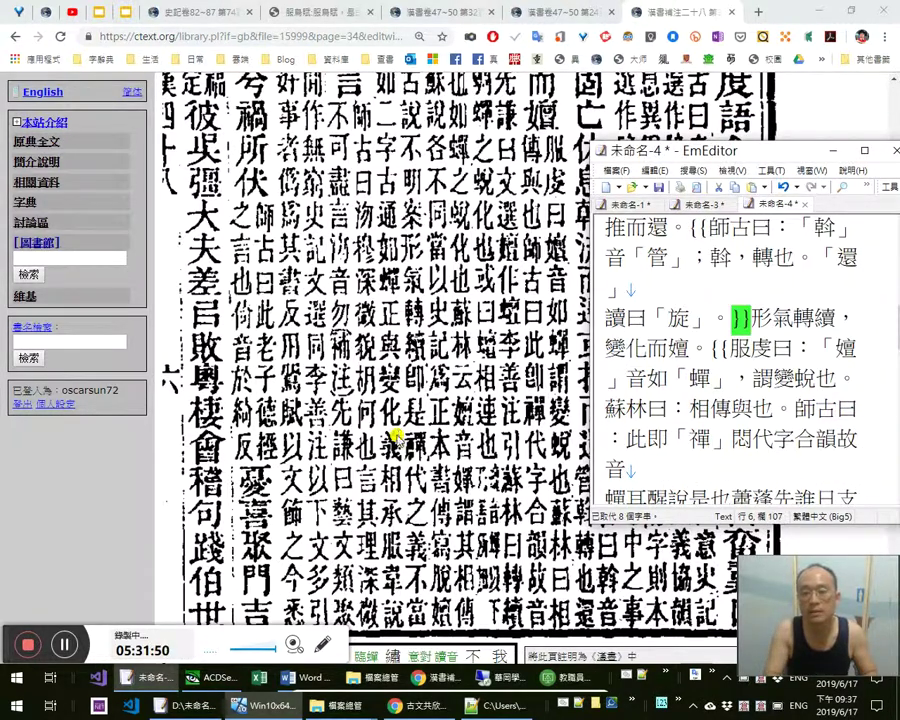
text(代」字)
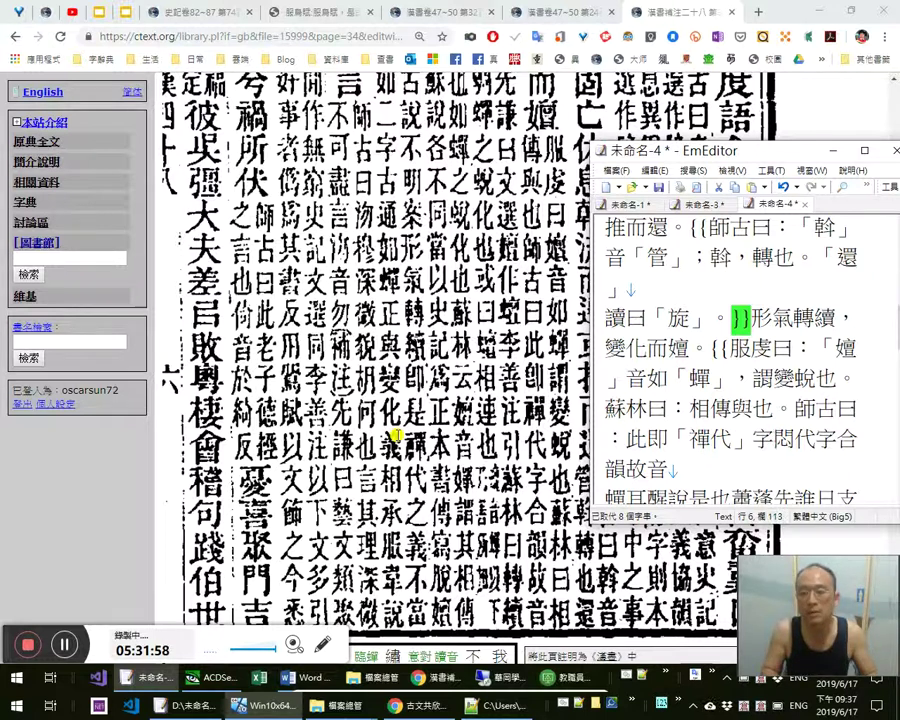
text(，合韻)
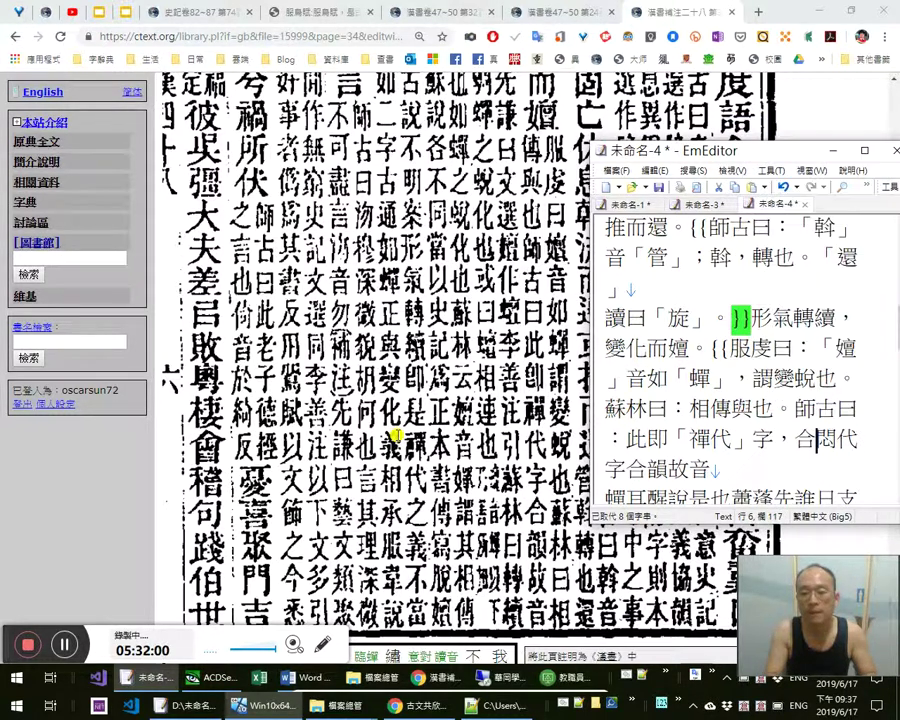
text(，故)
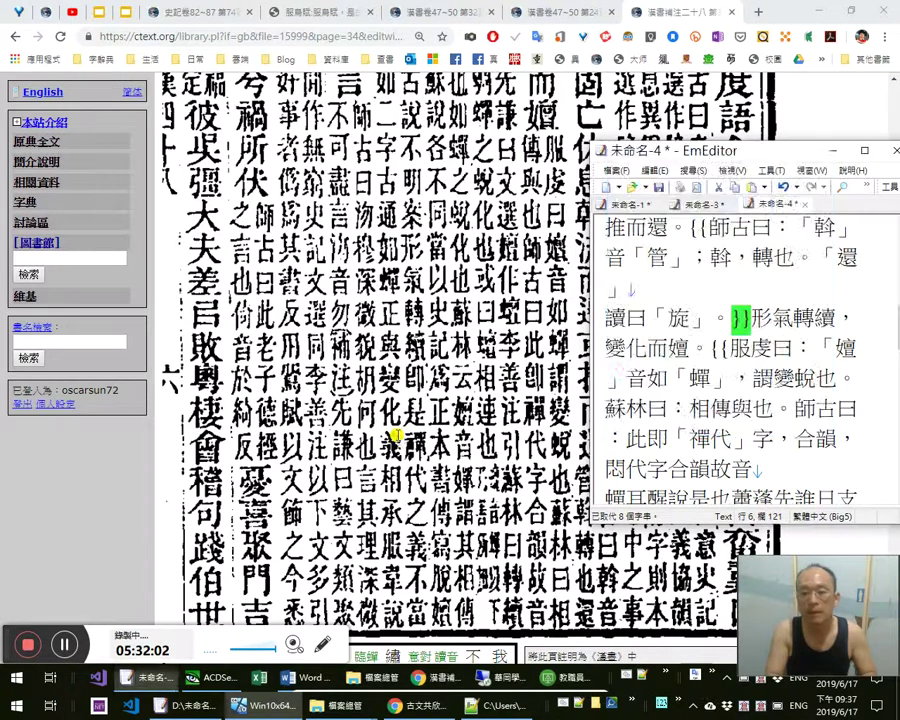
Delete the leftover OCR text 悶代字合韻故 so that the line ends in 故音
key(shift+Right)
key(shift+Right)
key(shift+Right)
key(shift+Right)
key(shift+Right)
key(Delete)
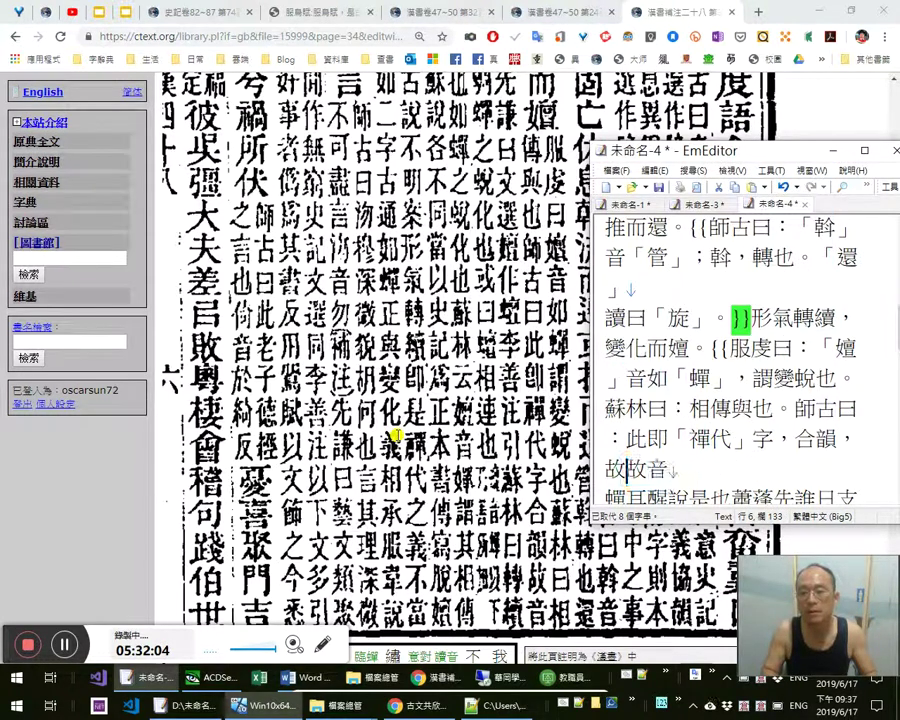
key(Delete)
Compare the start of the transcription line after 故音 with the head of the matching column in the scan
key(alt+Tab)
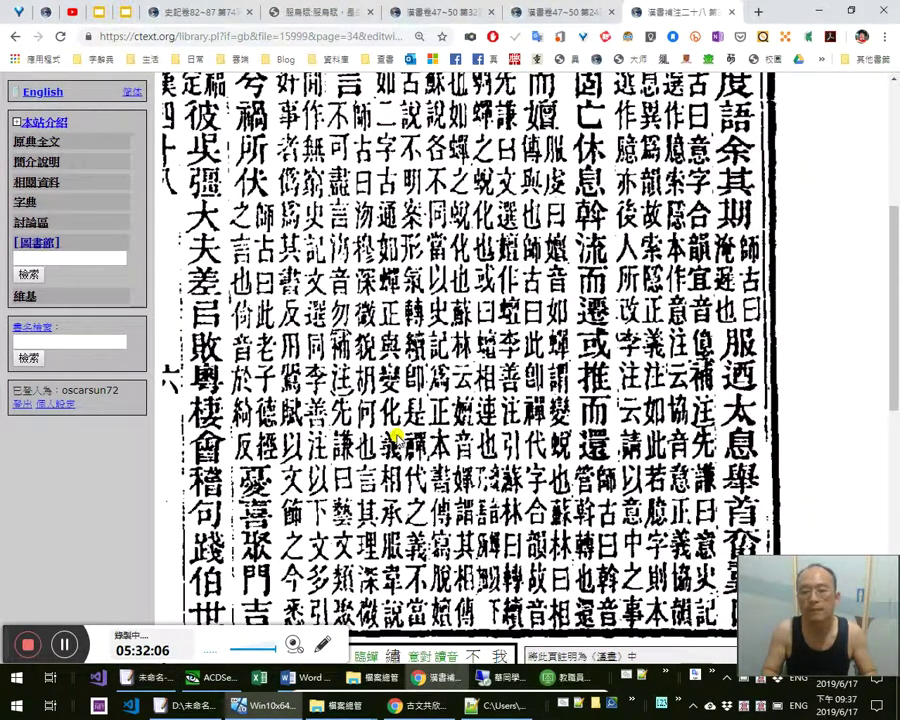
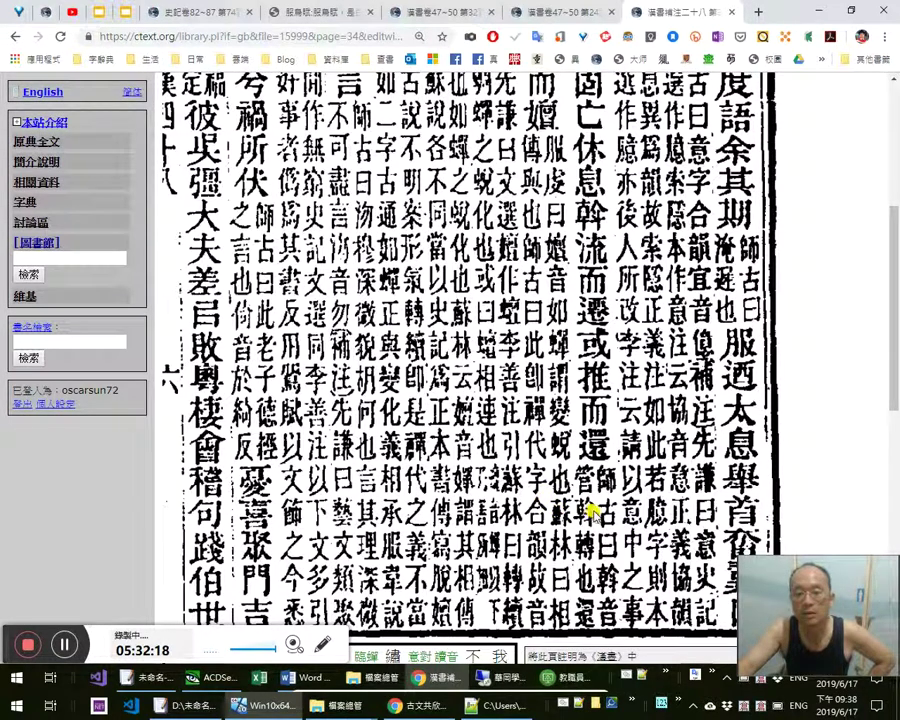
scroll(592, 512, up, 3)
scroll(608, 500, up, 1)
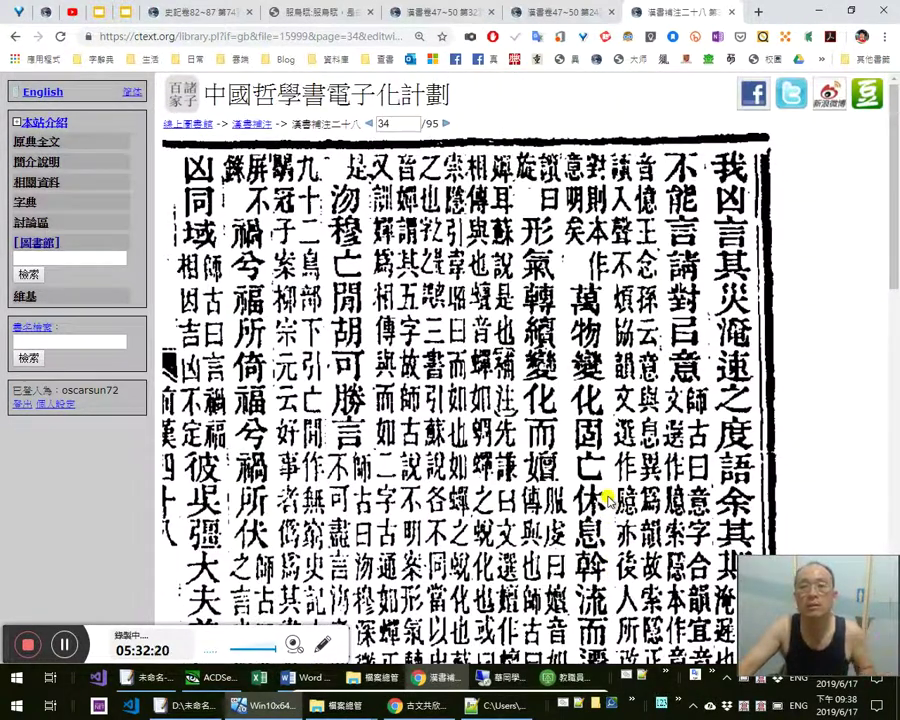
key(alt+Tab)
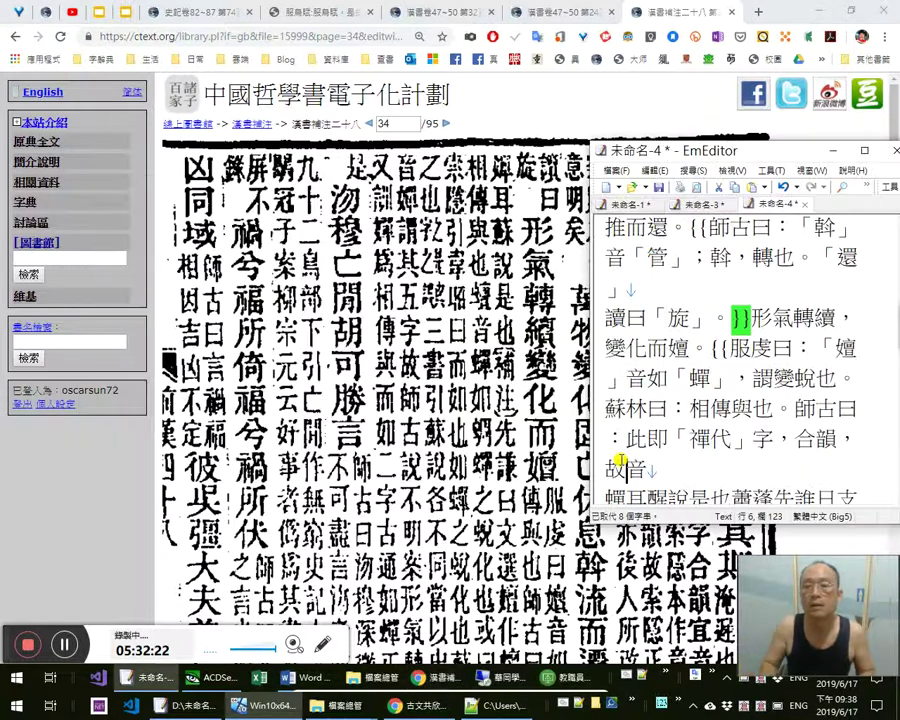
key(alt+Tab)
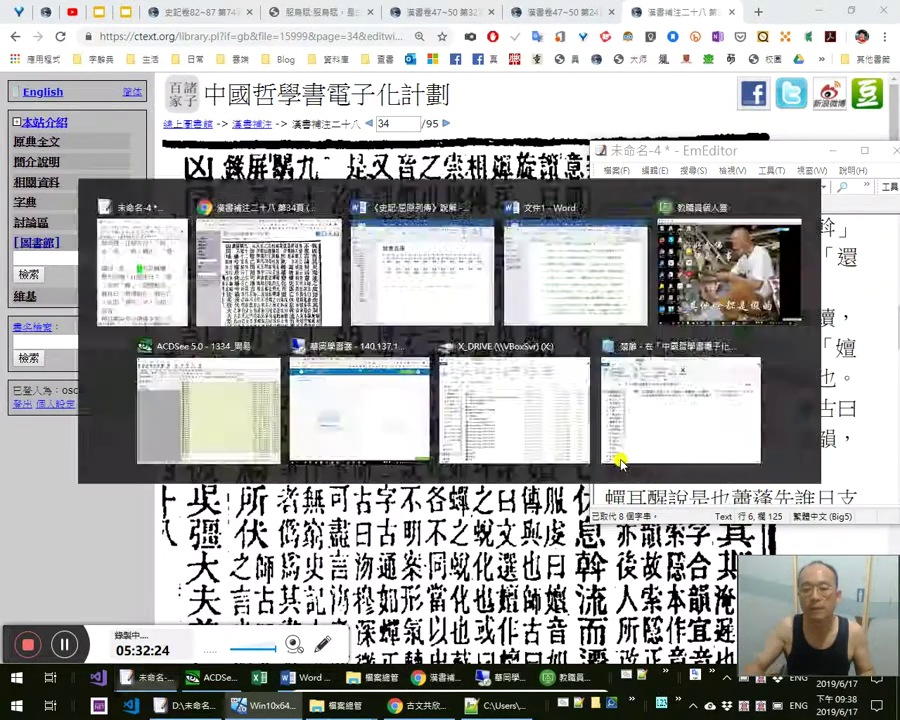
scroll(560, 553, down, 2)
scroll(578, 428, up, 2)
key(alt+Tab)
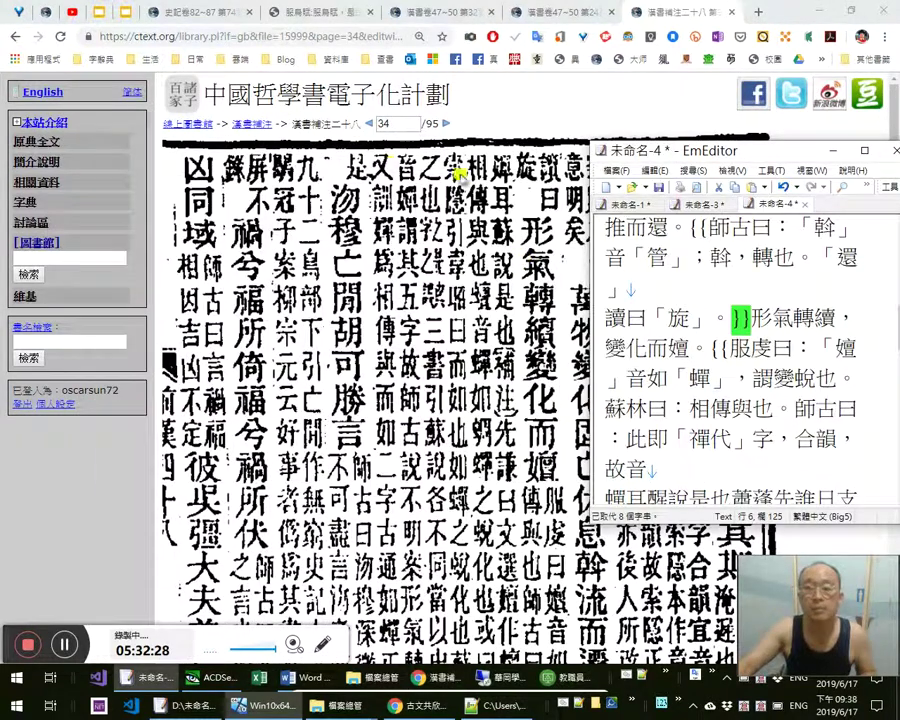
key(alt+Tab)
key(alt+Tab)
key(alt+Tab)
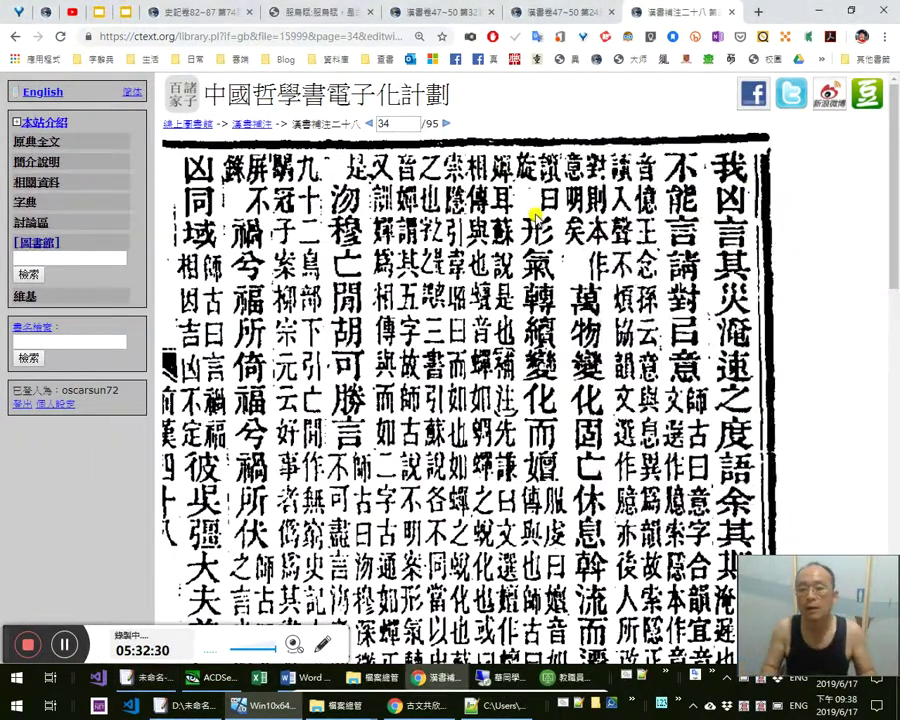
Correct the first character of the line after 故音 to 嬋 and punctuate the opening as 「嬋」耳。
key(alt+Tab)
key(Right)
key(shift+Right)
text(嬋)
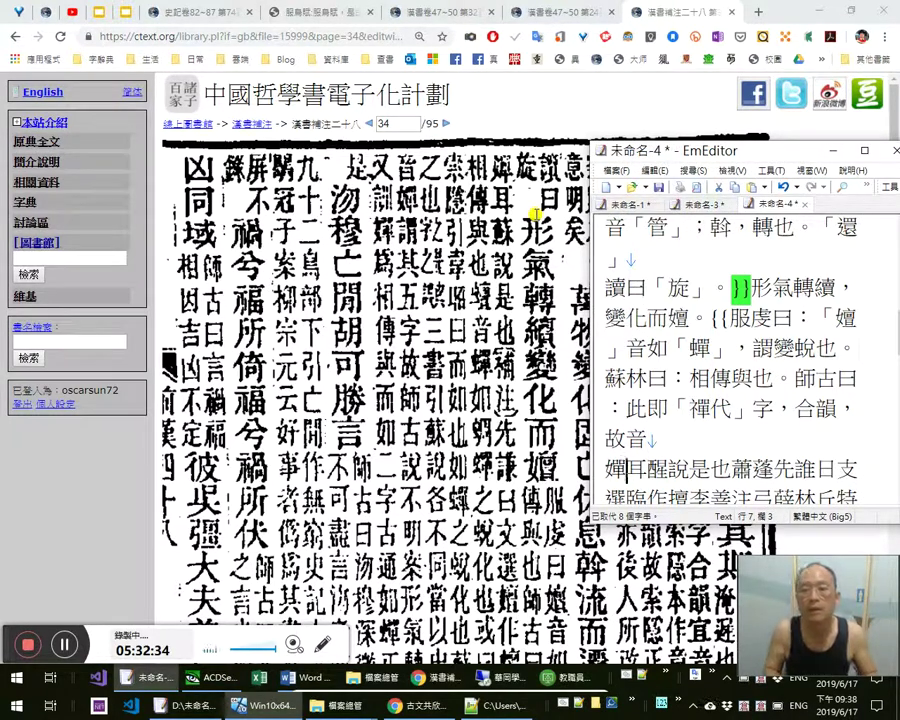
text(。)
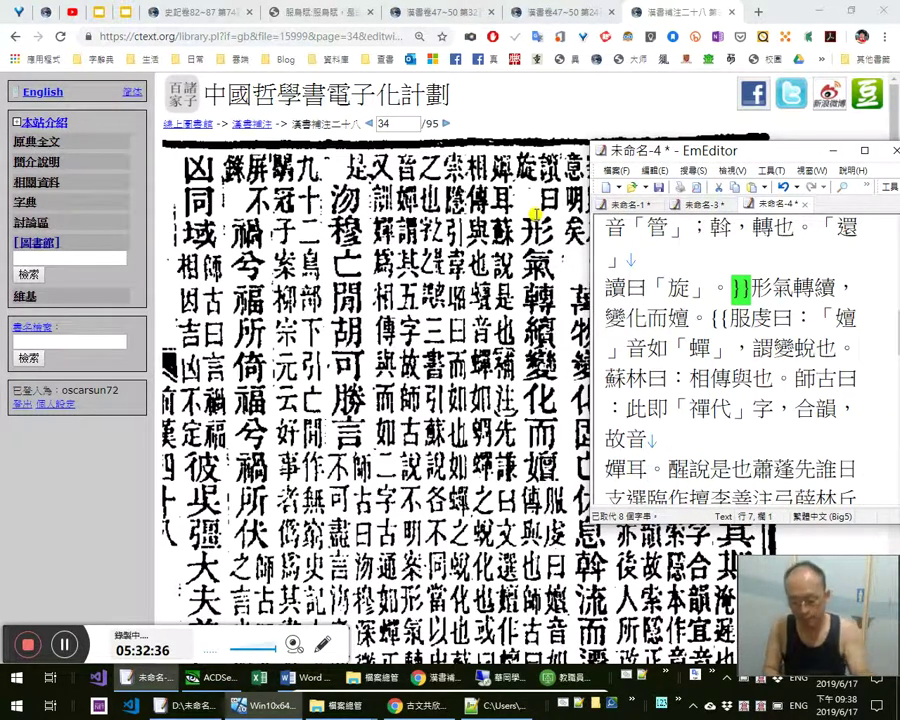
text(「)
key(Right)
text(」)
key(Right)
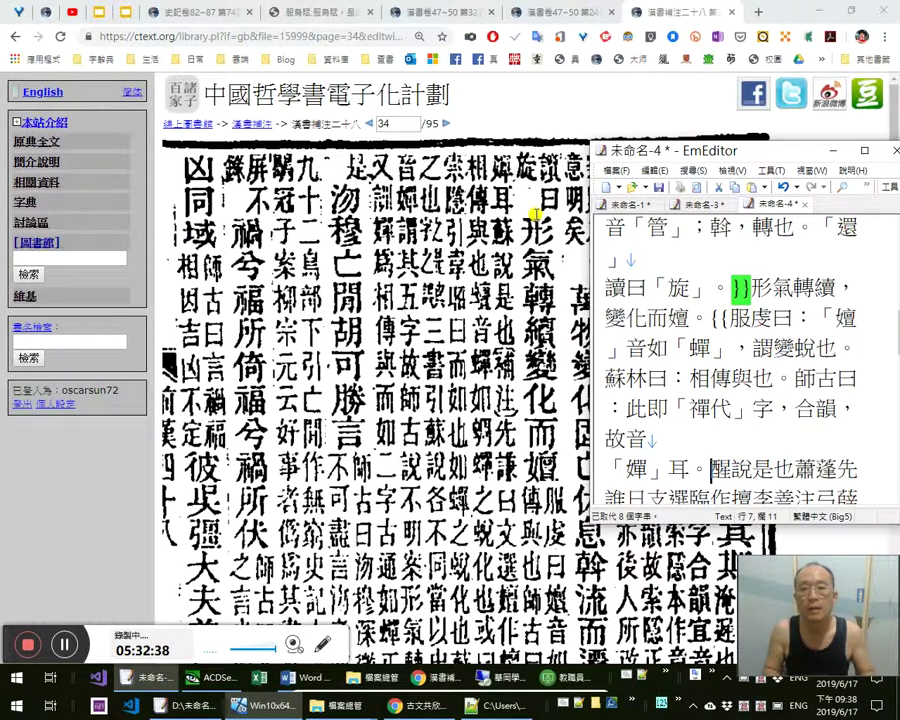
Replace 醒 with 蘇 and end the phrase 蘇說是也 with a full stop
text(蘇)
key(Delete)
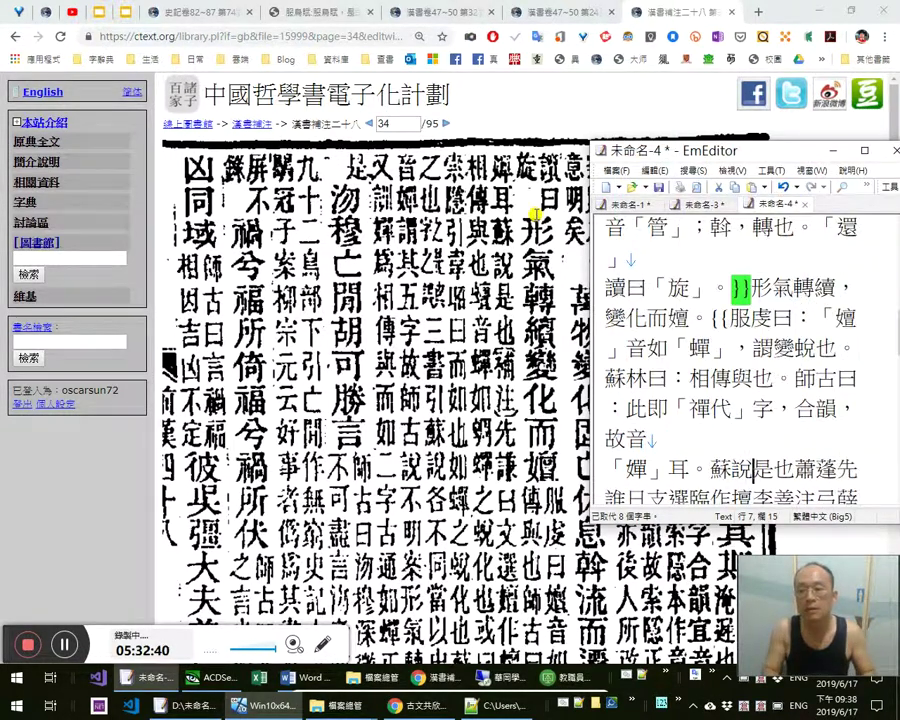
key(Right)
key(Right)
key(Right)
text(。)
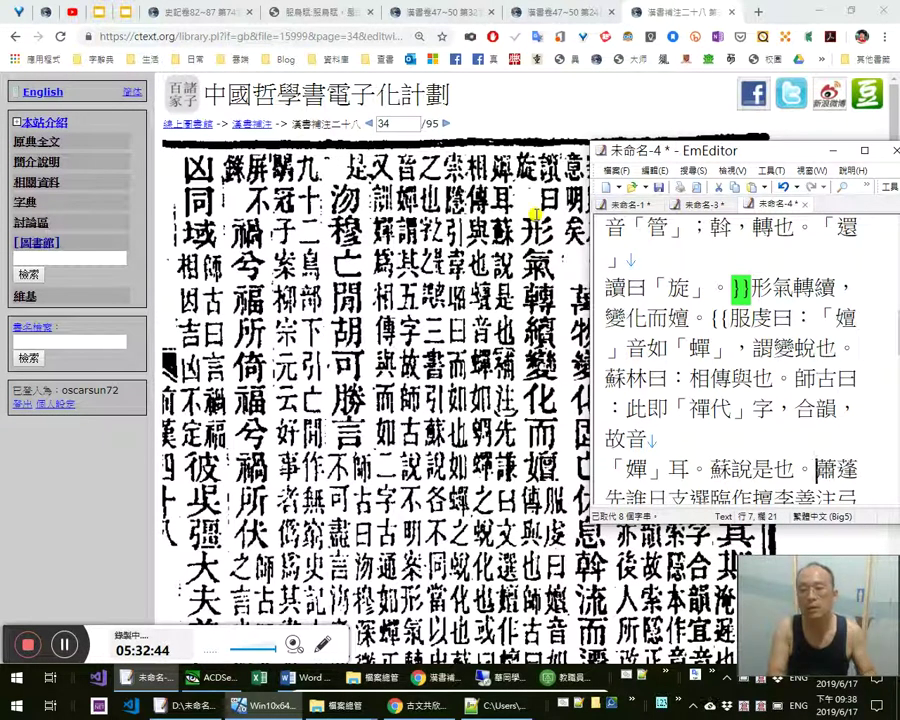
Insert 《補注》： after 蘇說是也。
text(補注)
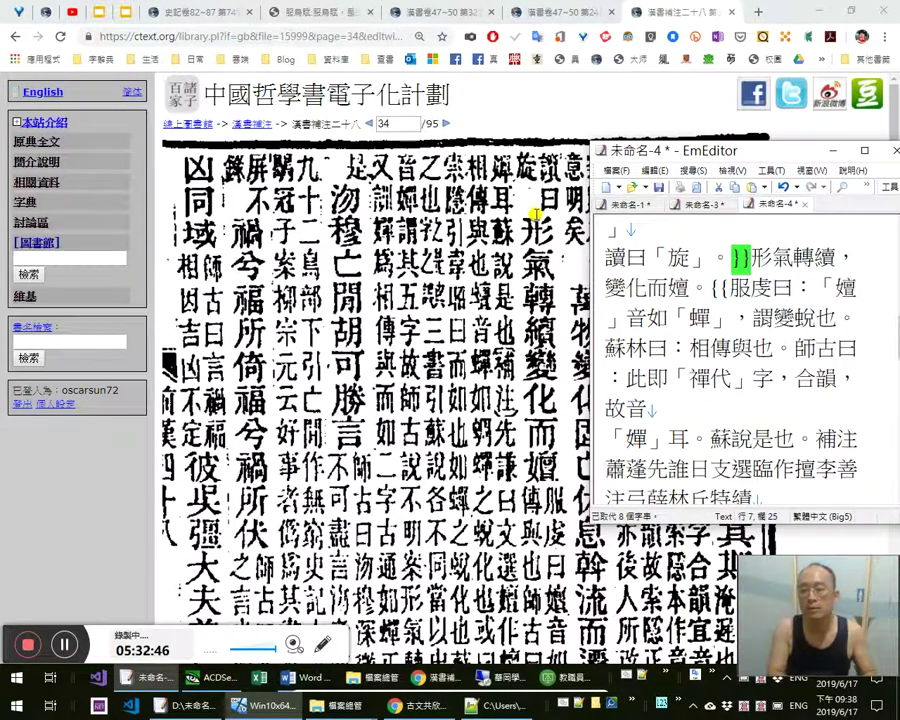
text(：)
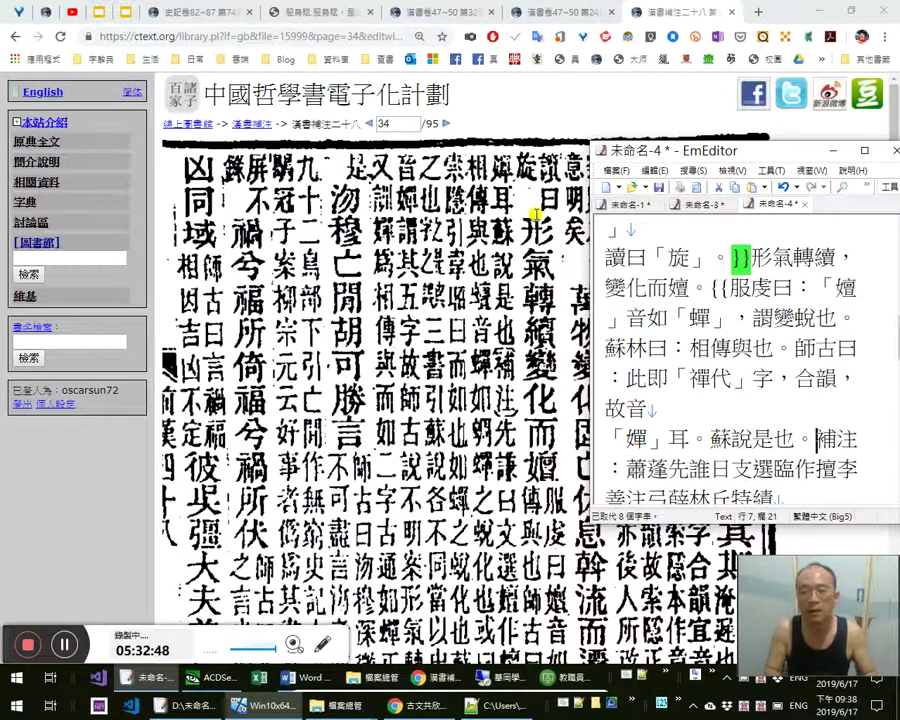
text(《)
key(Right)
key(Right)
text(》)
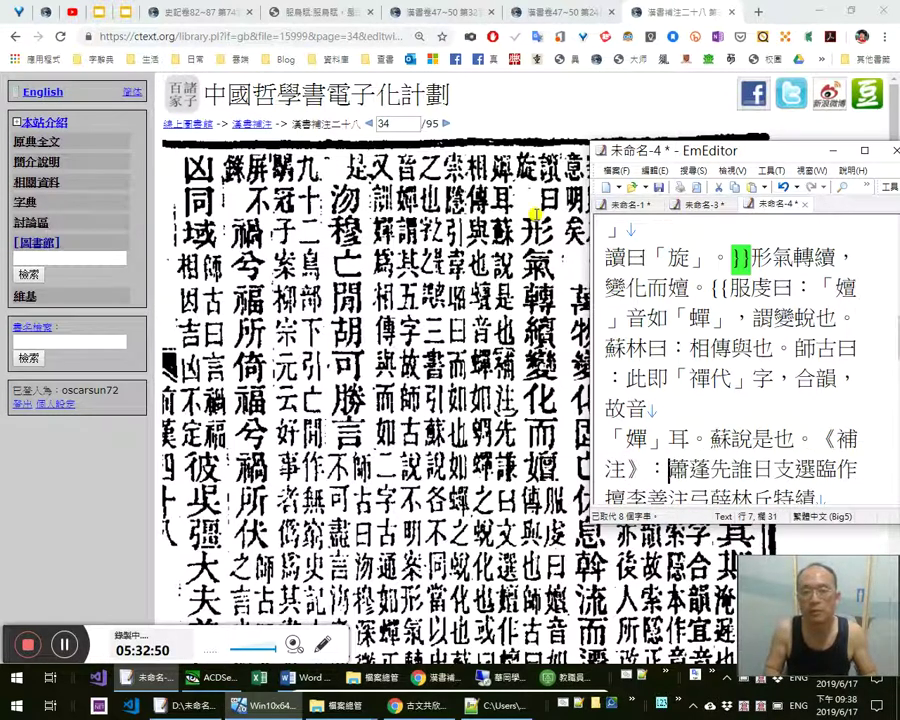
Copy the inserted heading 《補注》： to the clipboard
key(shift+Left)
key(shift+Left)
key(shift+Left)
key(shift+Left)
key(shift+Left)
key(ctrl+c)
key(Right)
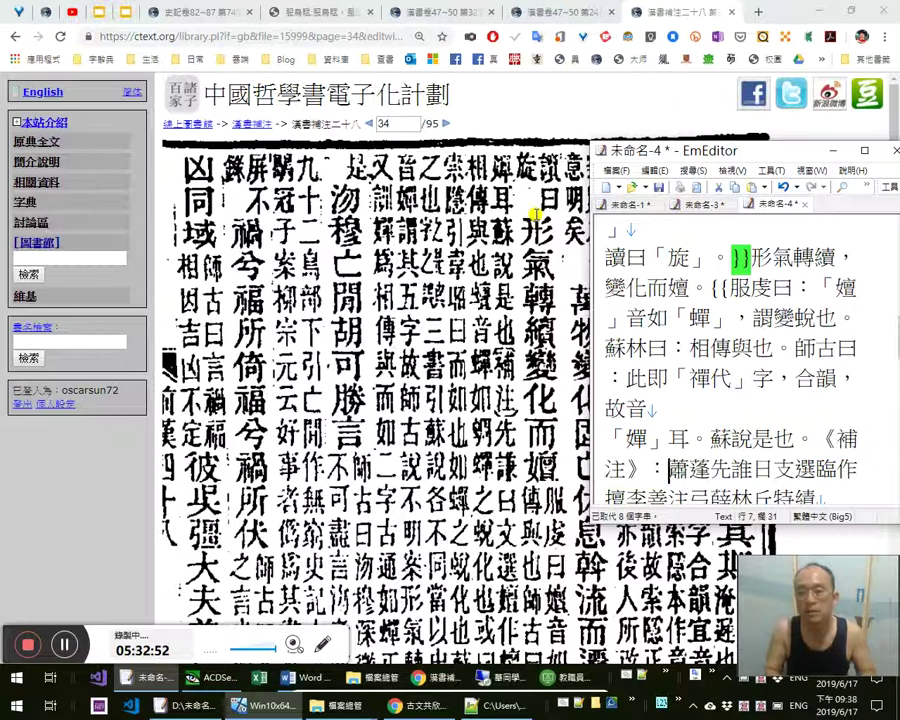
Insert 先謙曰： directly after 《補注》： in the transcription
key(a)
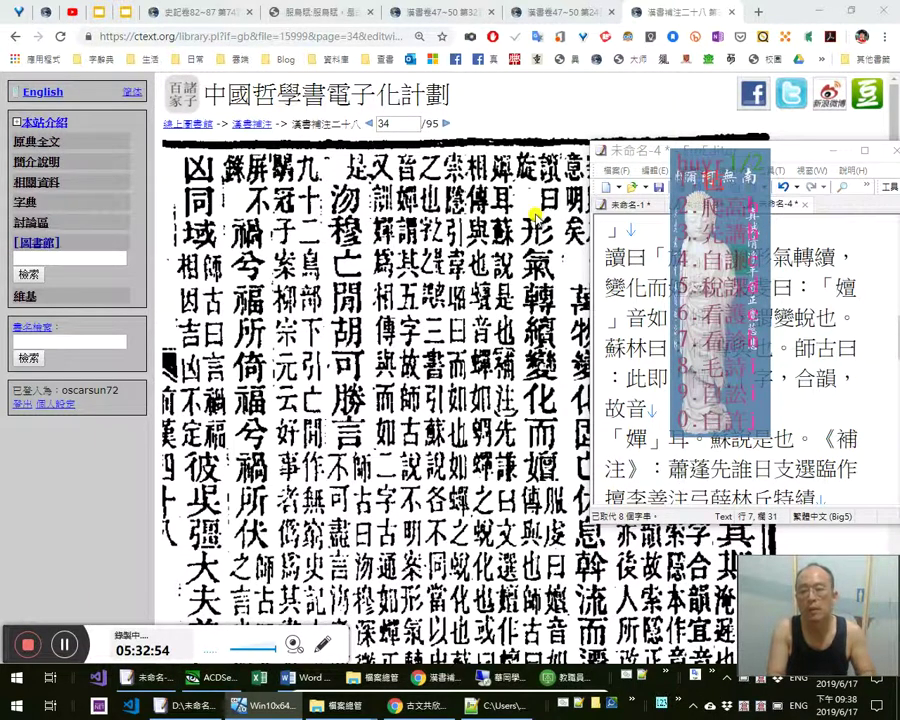
key(Escape)
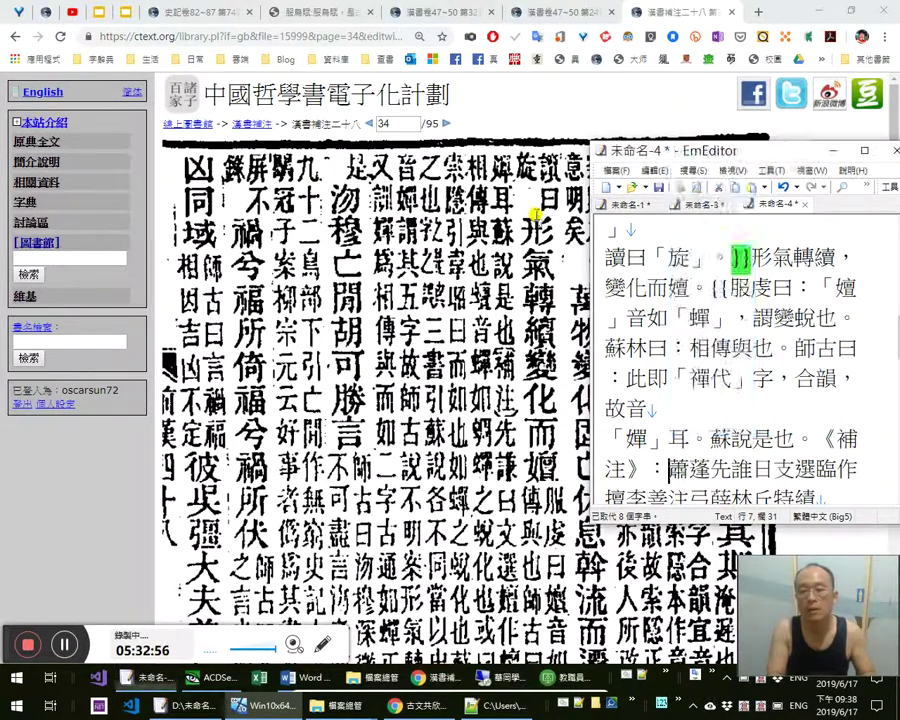
text(hgh)
text(先謙)
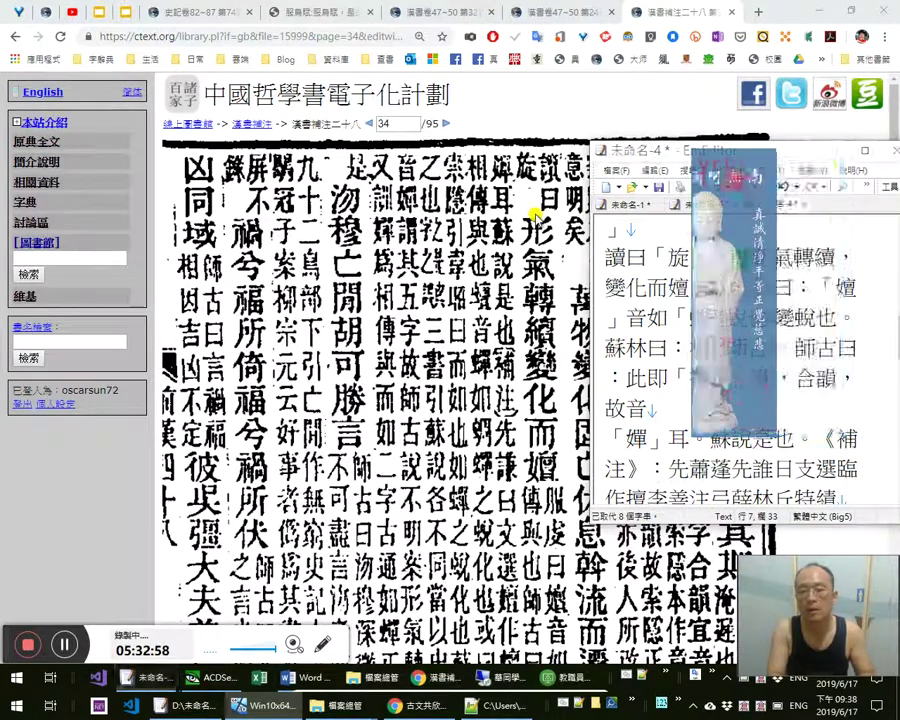
text(曰：)
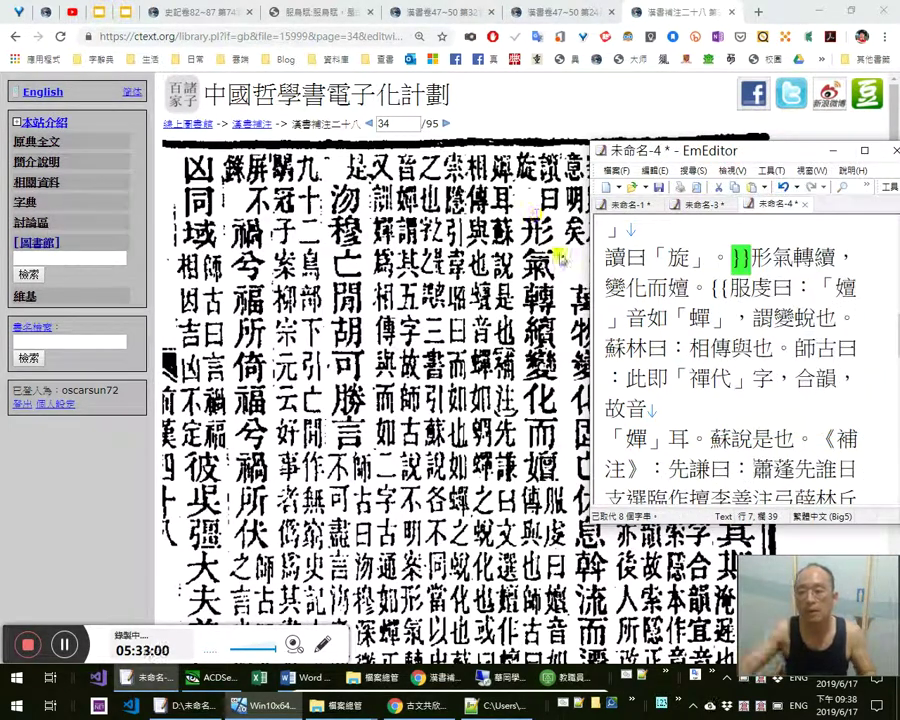
Switch to Notepad++ and search all opened dictionary files for 《補注》： and for 補注
click(582, 704)
key(ctrl+f)
key(ctrl+v)
key(alt+o)
key(ctrl+c)
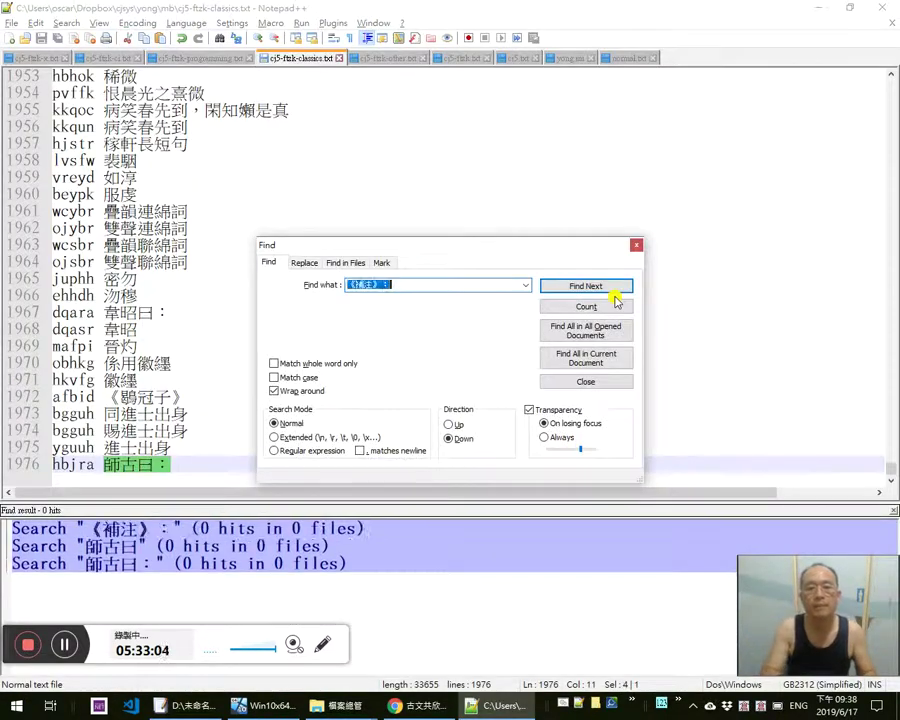
key(Left)
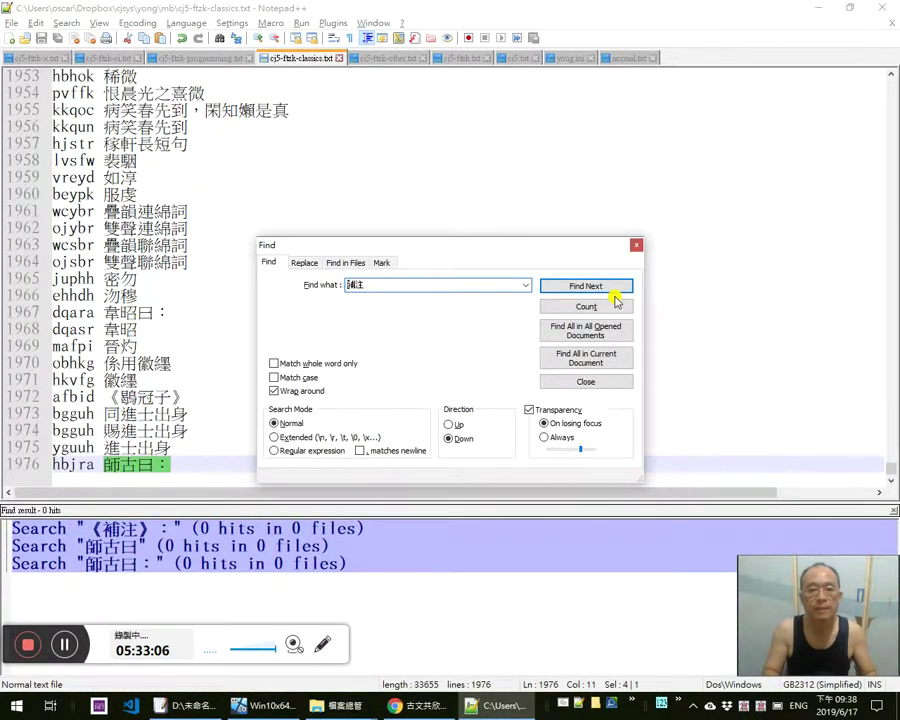
key(alt+o)
click(303, 342)
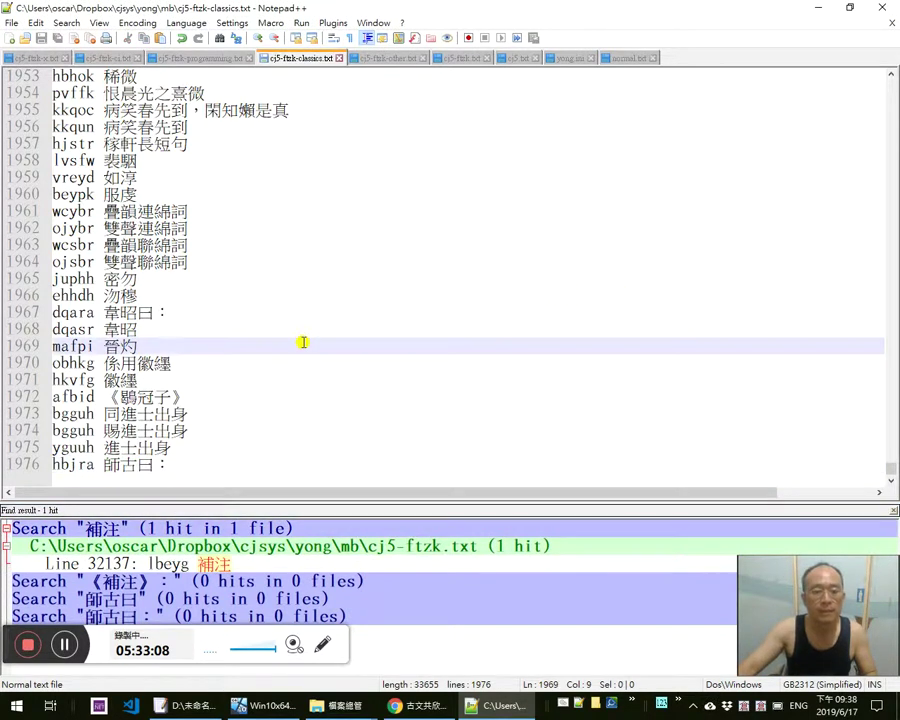
Append two new lines at the end of cj5-ftzk-classics.txt reading 《補注》： and 《補注》
key(ctrl+End)
key(Return)
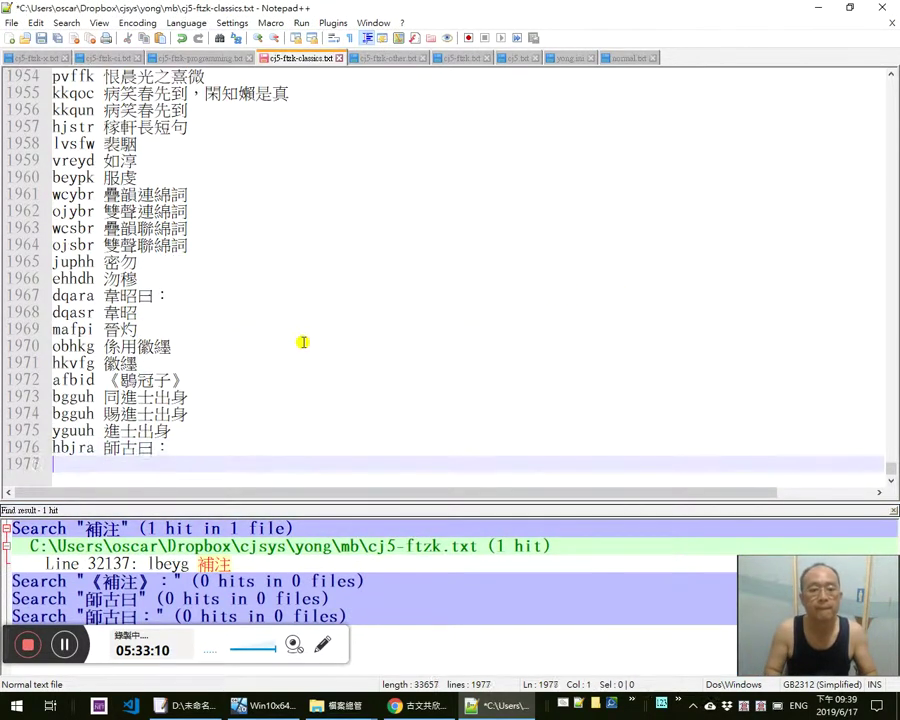
key(ctrl+v)
key(Return)
key(ctrl+v)
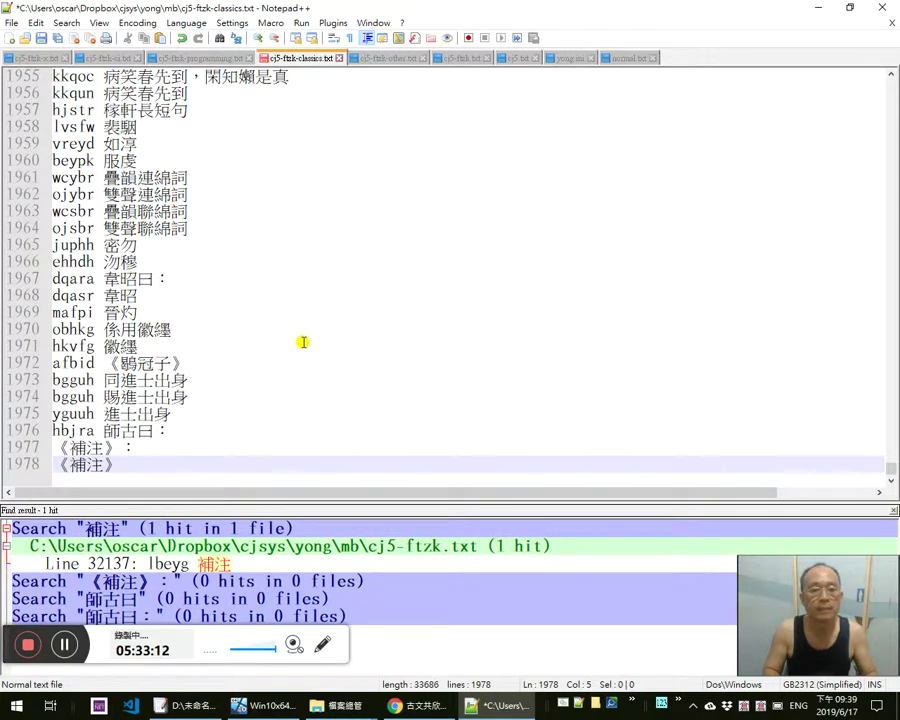
Prefix the new 《補注》： entry with the input code lbeyg and a space
key(Up)
key(Home)
text(lb)
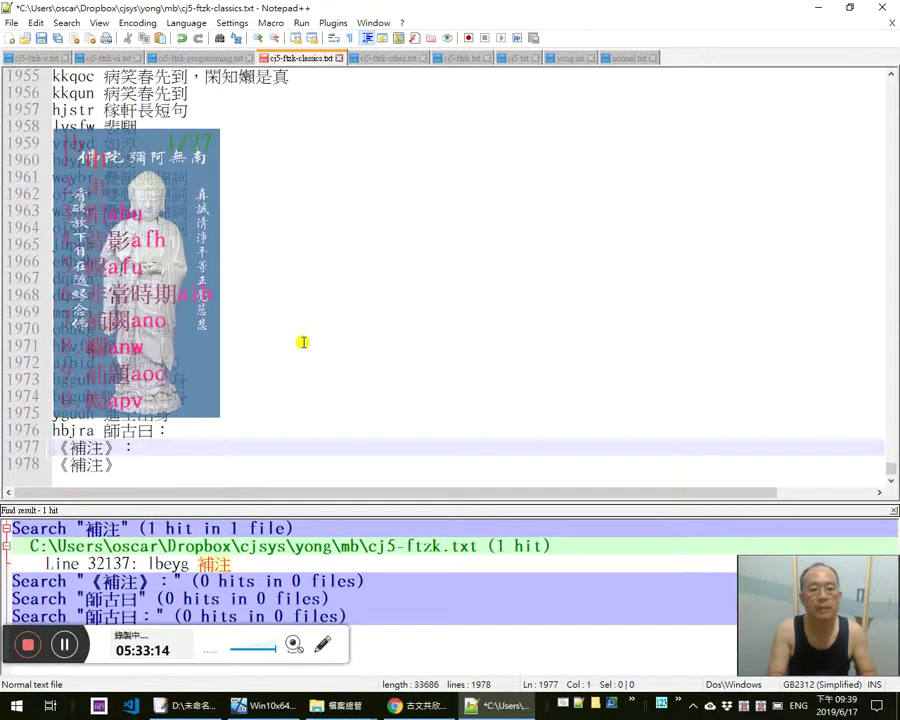
text(eyg)
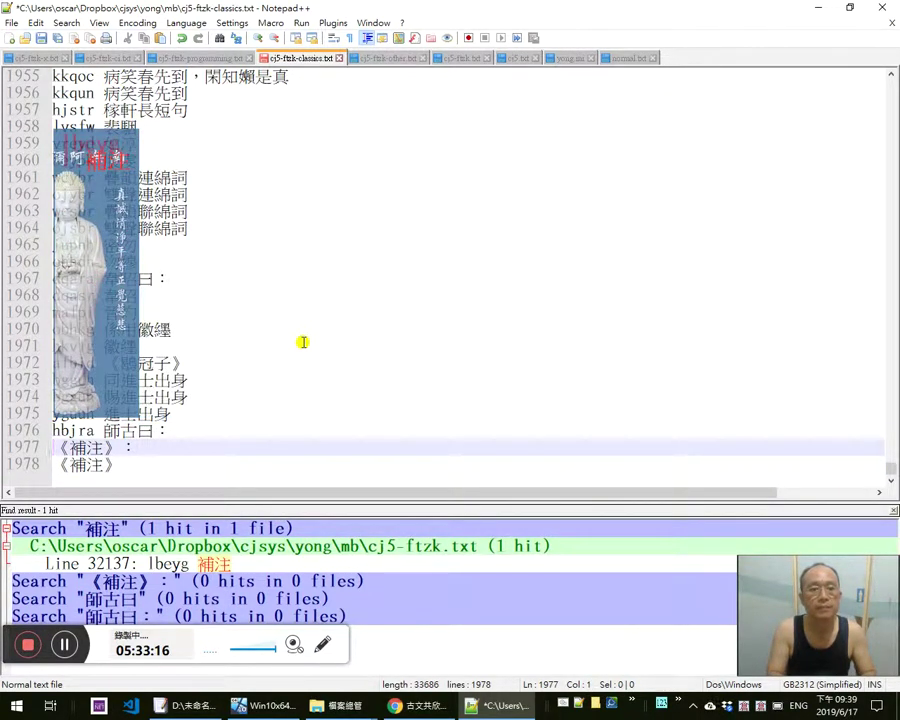
key(ctrl+space)
text(lbeyg)
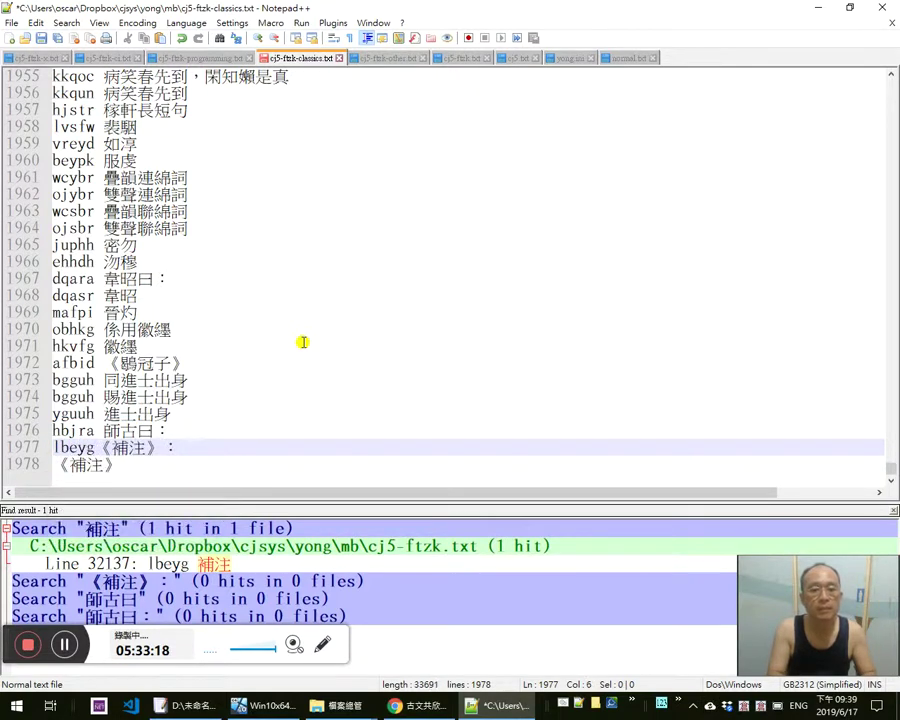
key(Down)
key(Up)
Copy the code lbeyg in front of the 《補注》 entry as well and save the dictionary file
key(shift+Home)
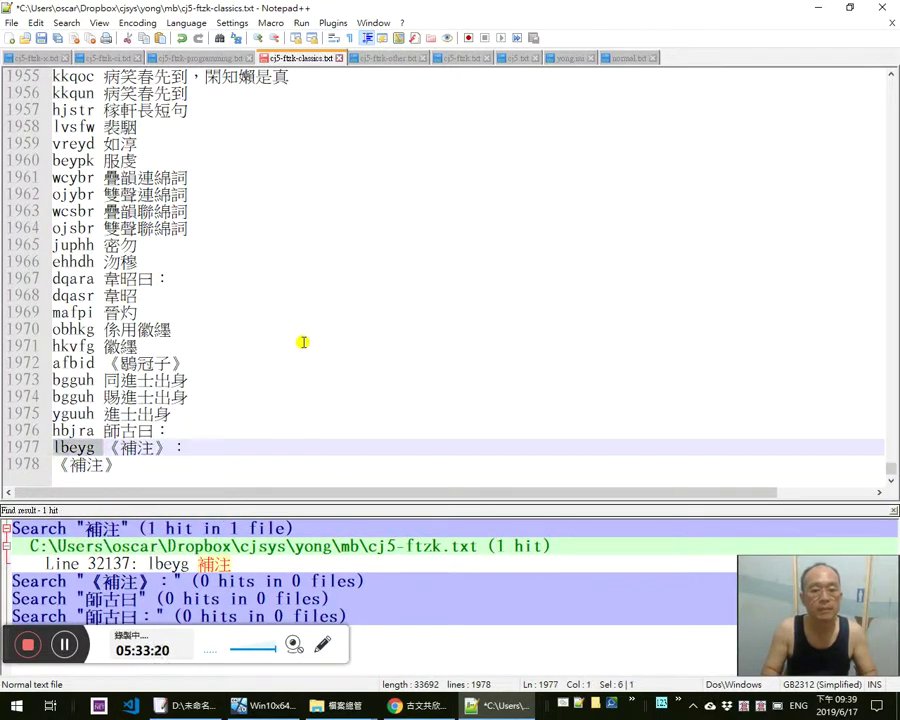
key(ctrl+c)
key(Down)
key(ctrl+v)
key(ctrl+s)
key(Up)
key(End)
key(Down)
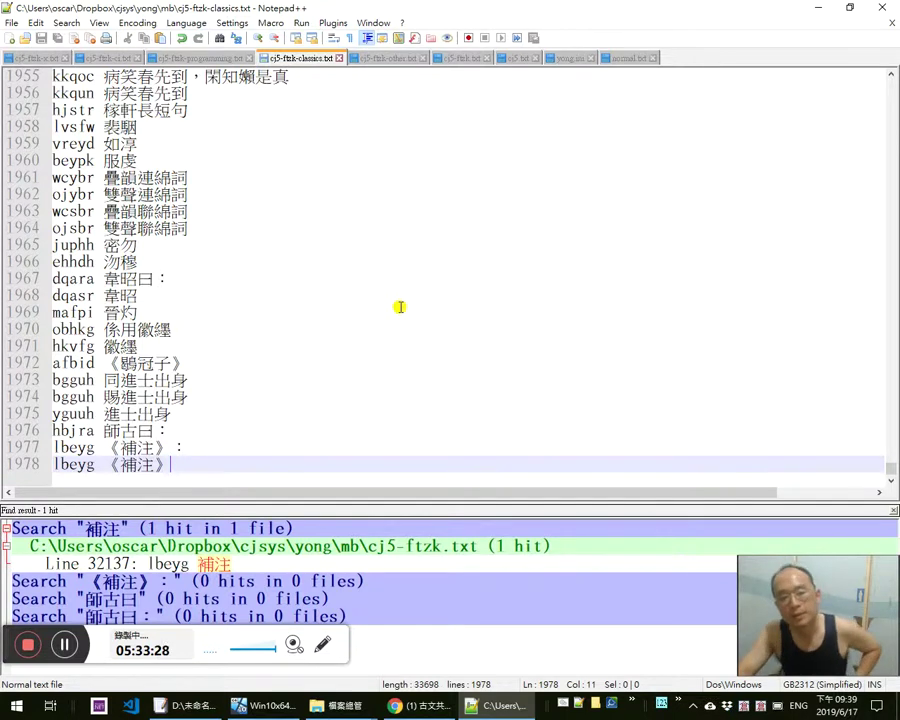
Return to the transcription in EmEditor and copy 先謙曰： to the clipboard
key(alt+Tab)
click(507, 366)
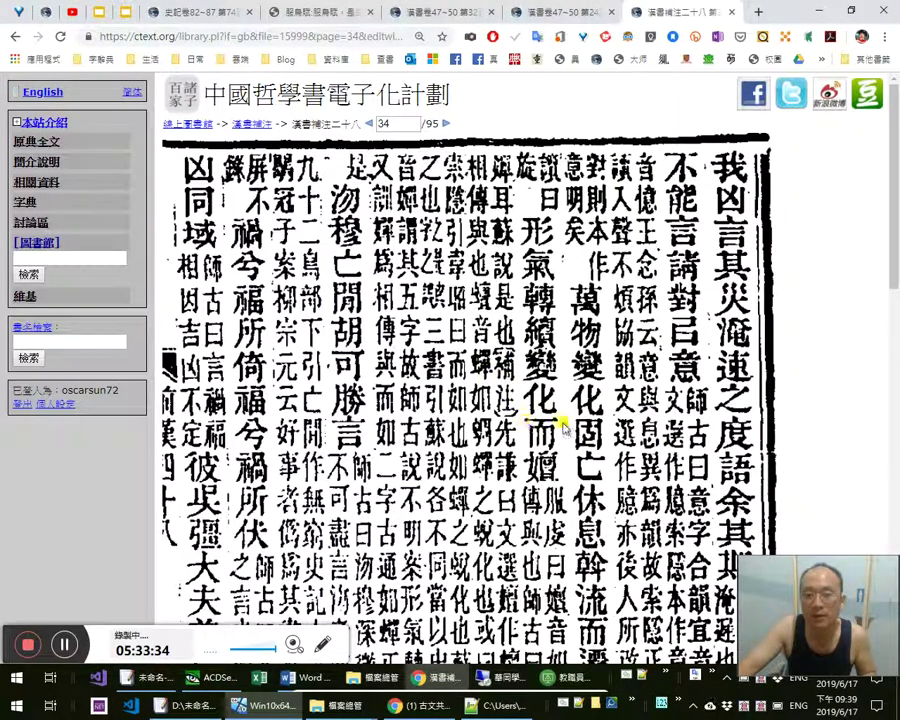
key(alt+Tab)
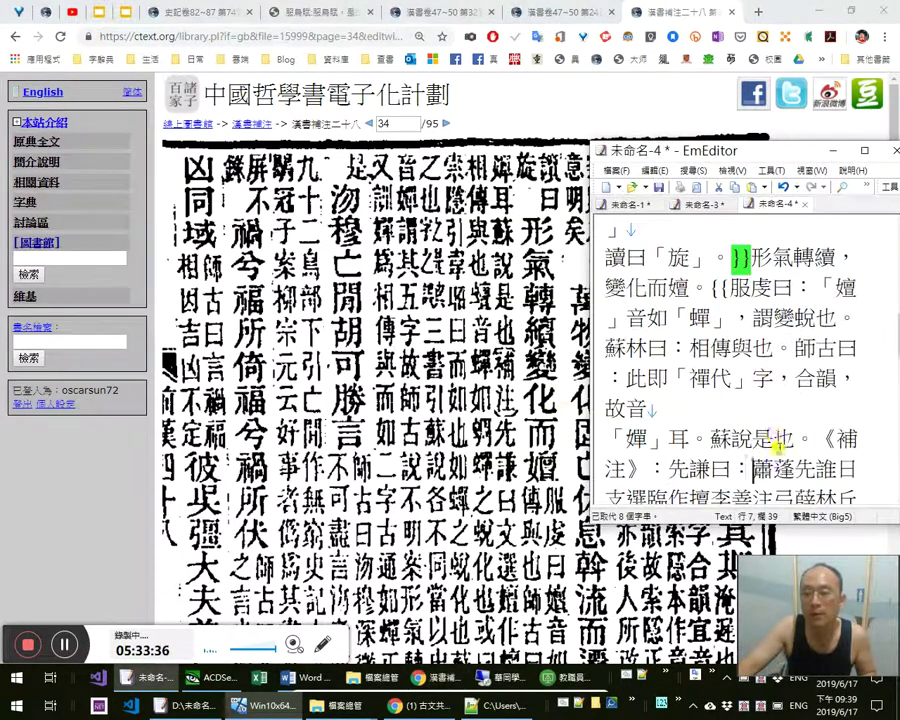
shift+click(669, 467)
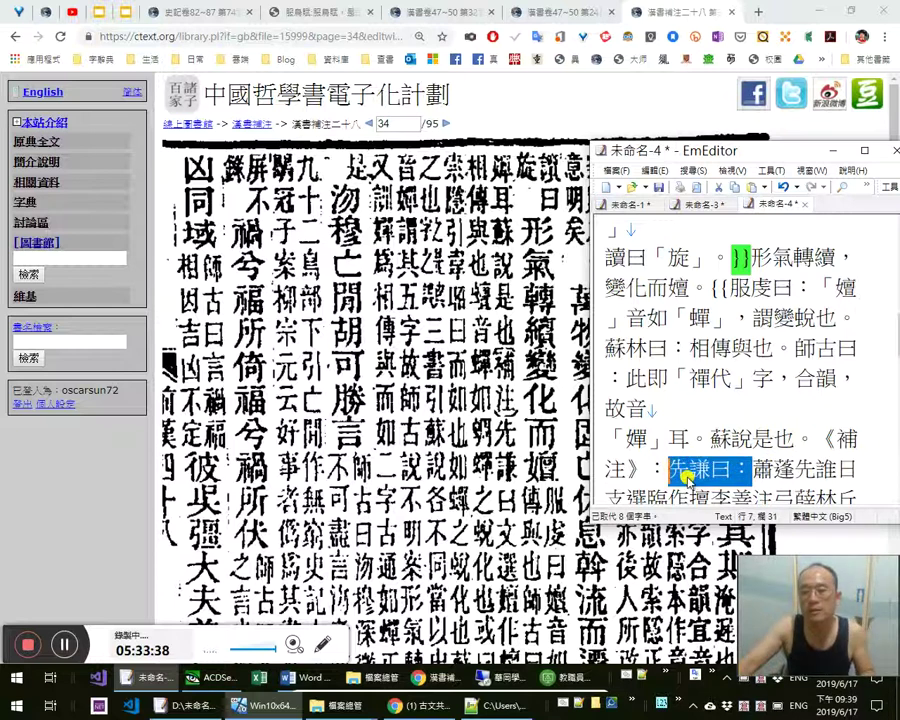
key(alt+Tab)
Switch to Notepad++ and search all opened dictionary files for 先謙曰 and for 先謙
click(512, 707)
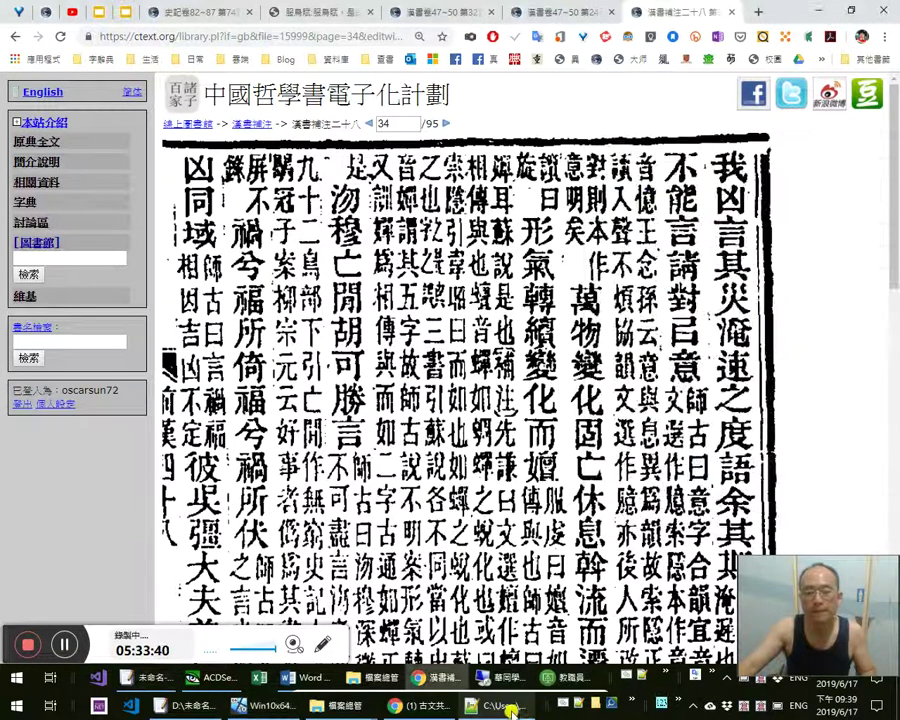
key(ctrl+f)
key(ctrl+v)
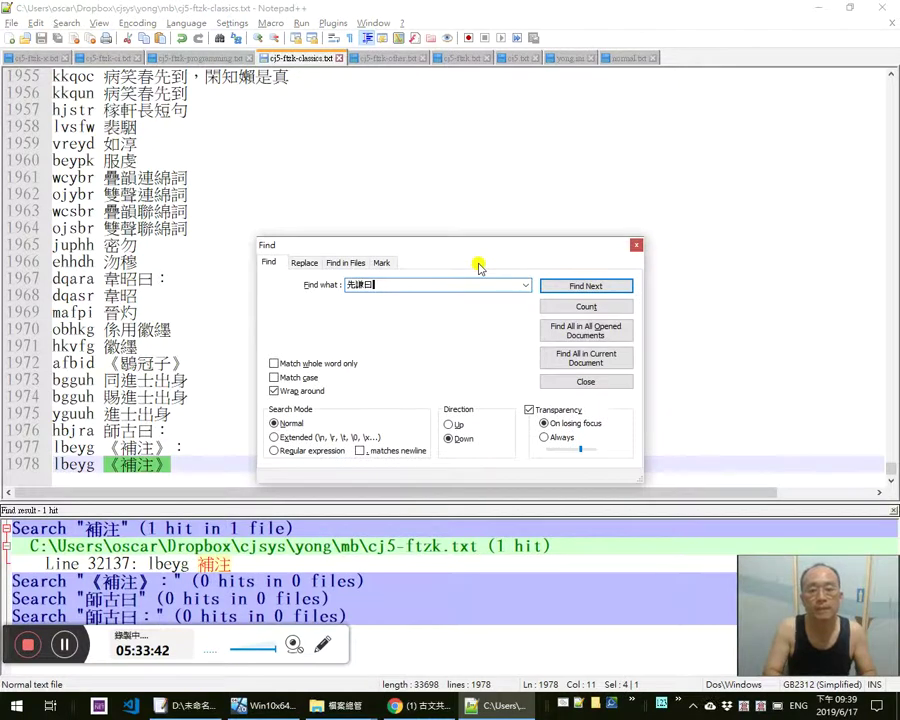
key(alt+o)
key(Delete)
key(alt+o)
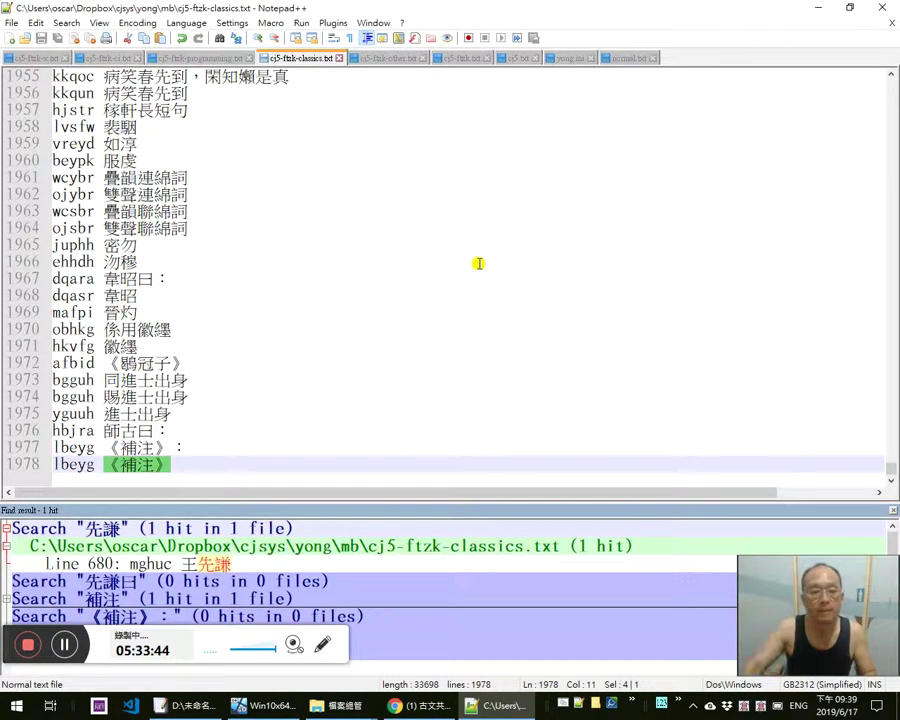
Append two new lines at the end of cj5-ftzk-classics.txt reading 先謙曰： and 先謙
click(477, 261)
key(ctrl+End)
key(Return)
key(ctrl+v)
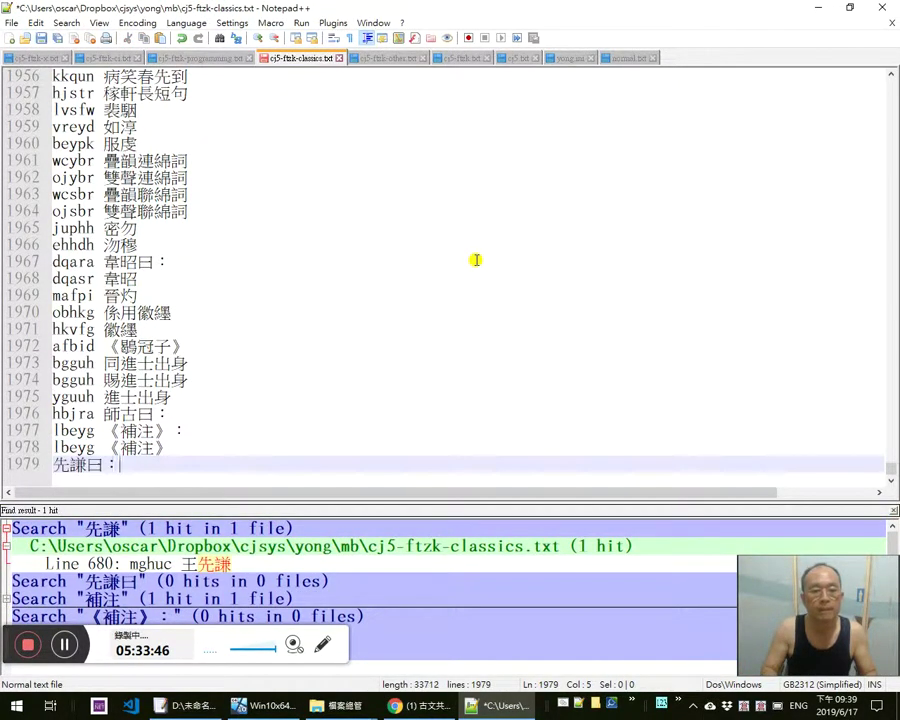
key(Return)
key(ctrl+v)
key(Left)
key(shift+End)
key(Delete)
key(Home)
Prefix 先謙 with the code huyrc and 先謙曰： with huyca, save the dictionary file and close Notepad++
text(huy)
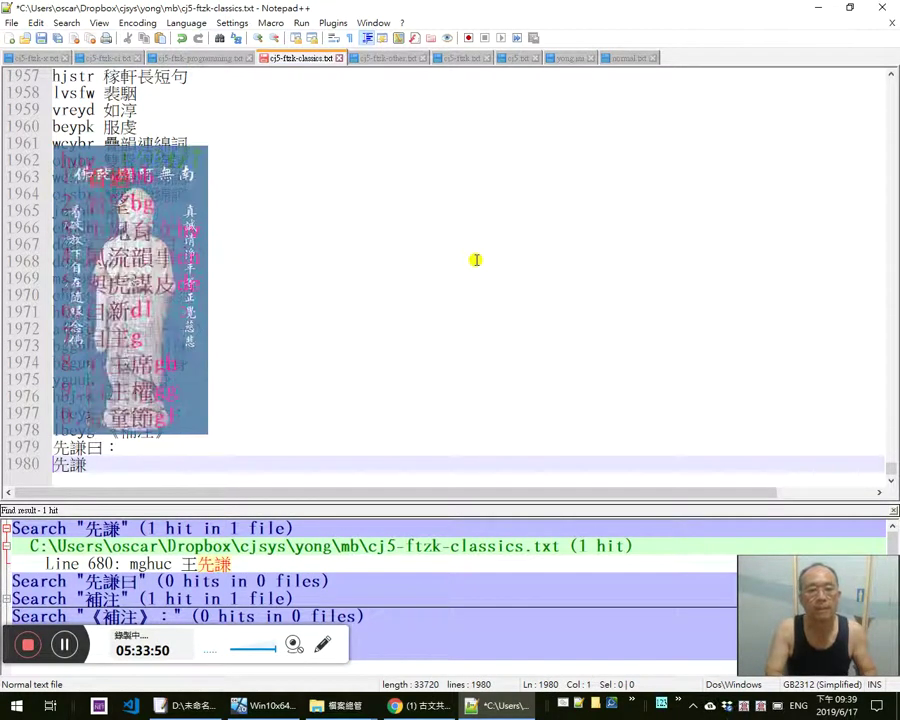
text(huyrc)
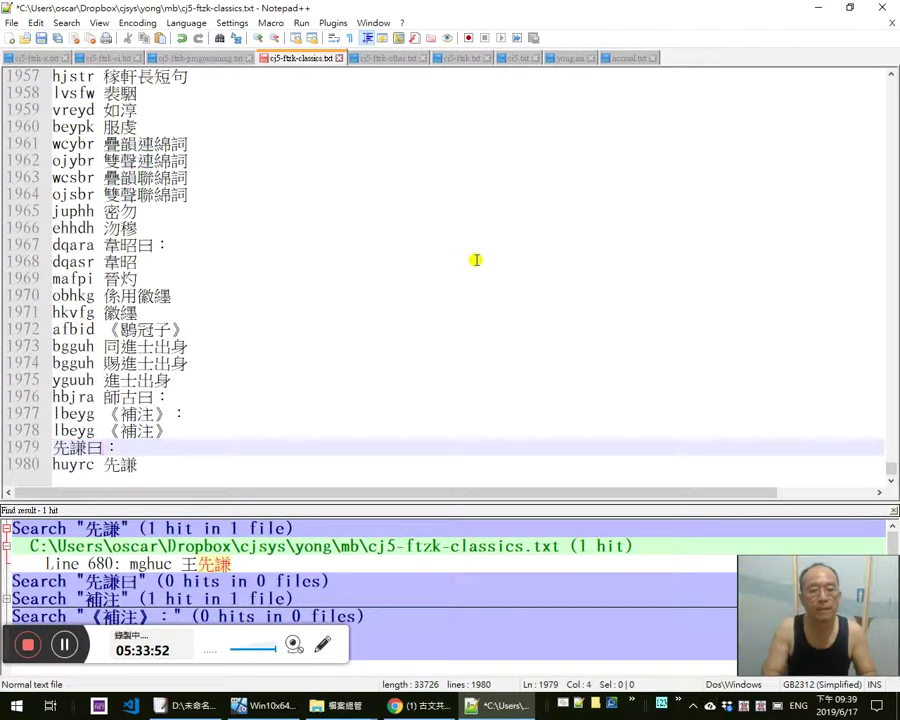
key(Home)
text(huyca)
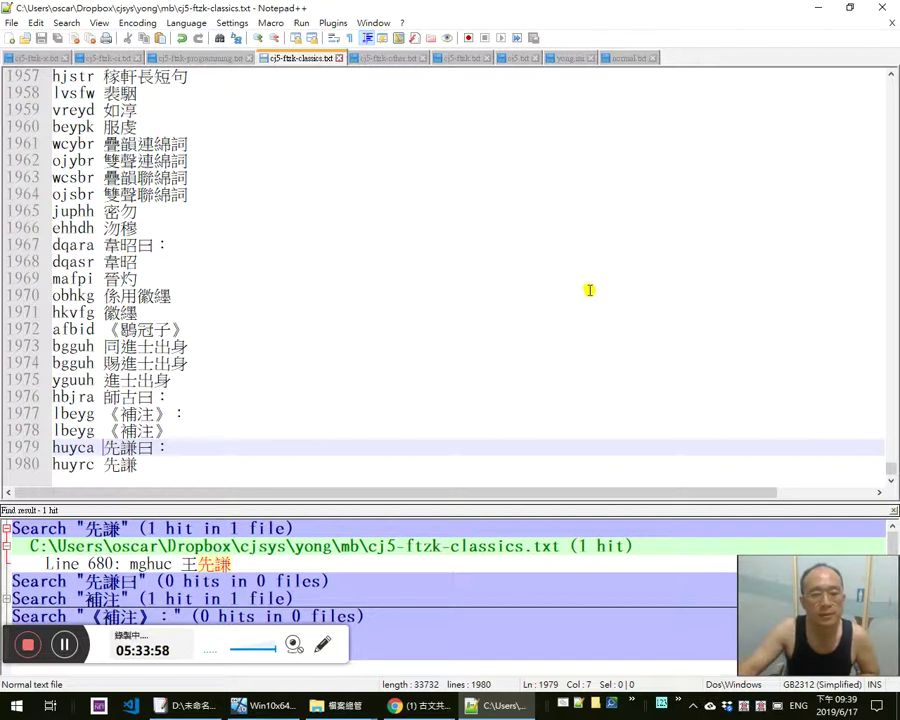
click(883, 8)
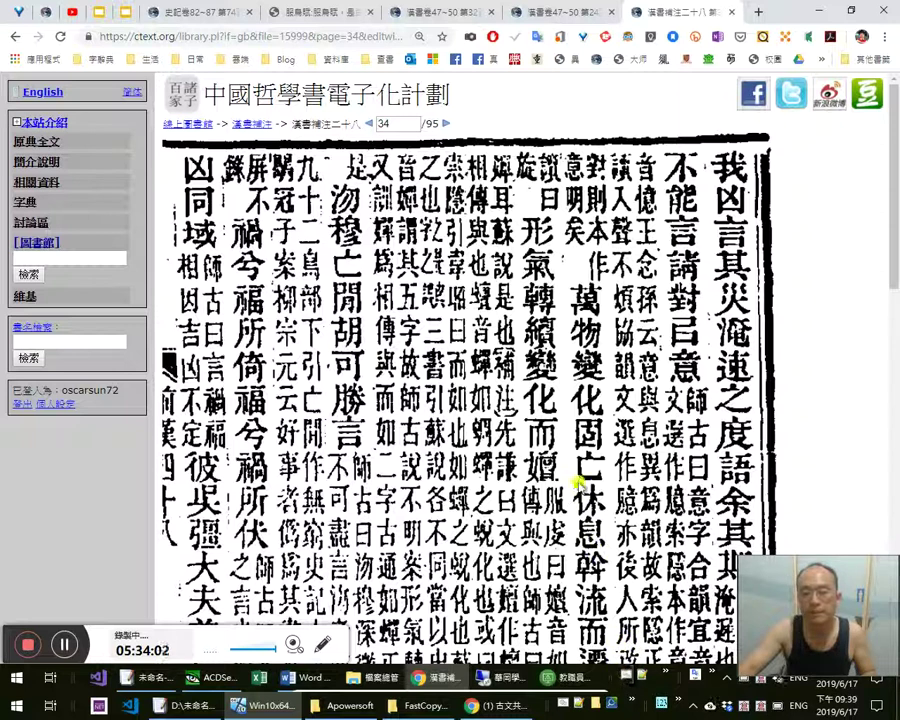
Return to the transcription in EmEditor and replace 蕭 after 先謙曰： with 《文選》
key(alt+Tab)
click(756, 469)
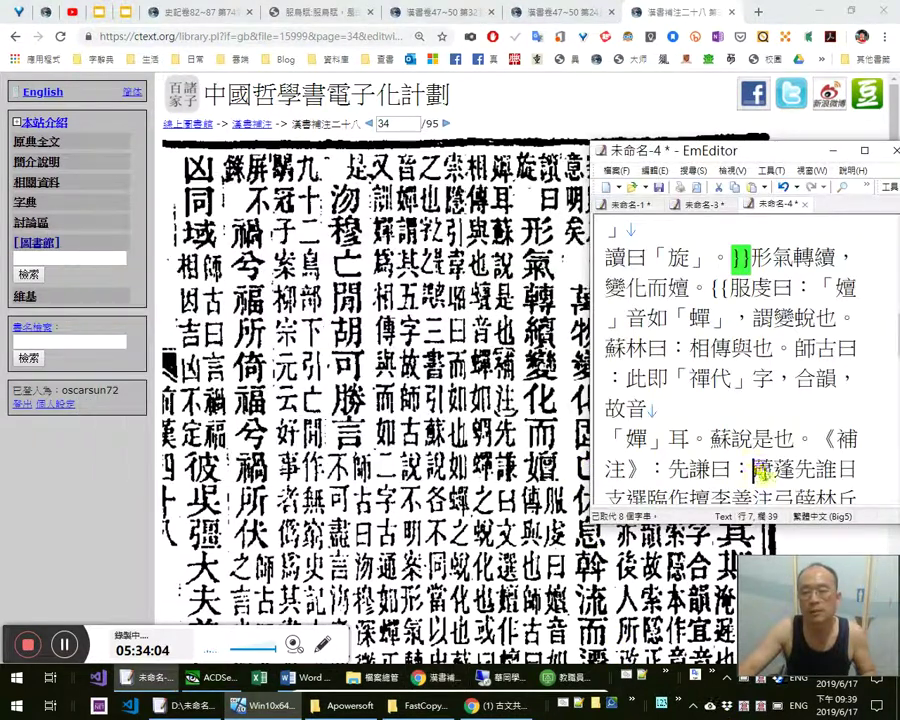
key(shift+Right)
text(yky)
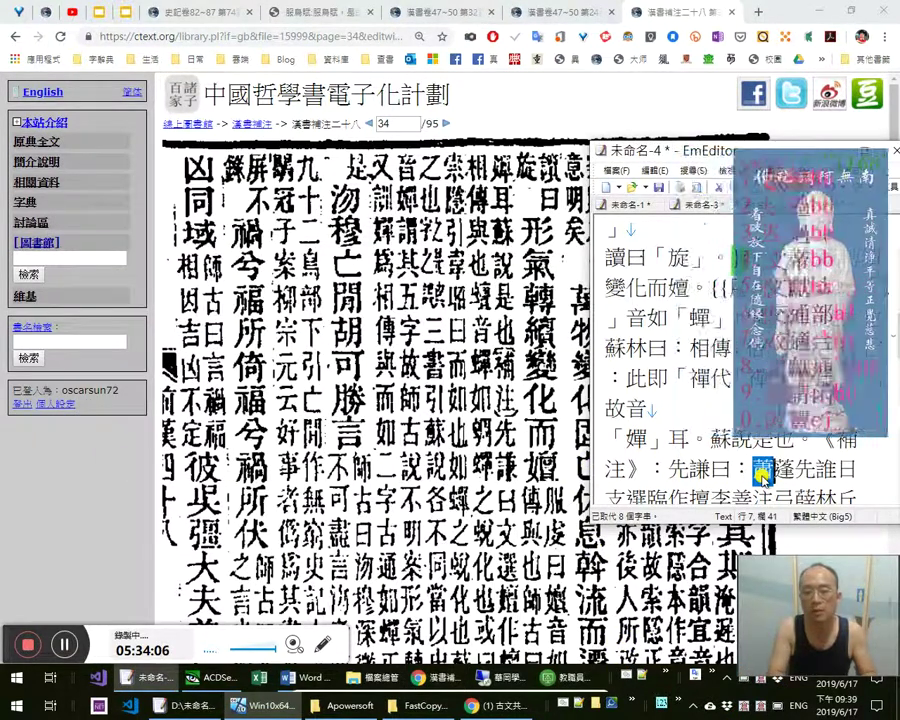
text(文選》)
key(Left)
click(758, 470)
text(《)
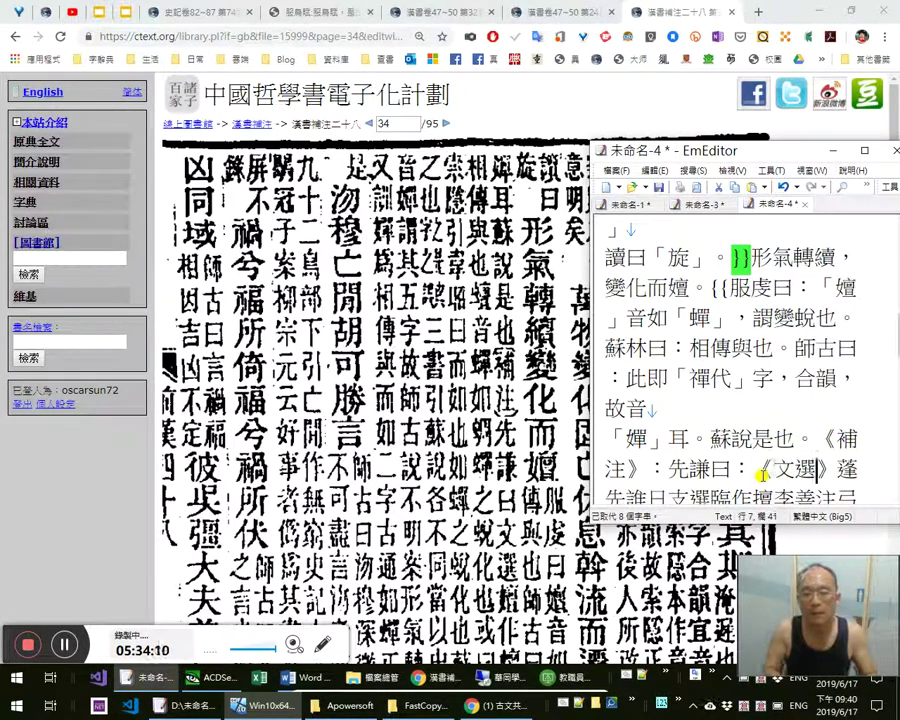
Replace 蓬先 after 《文選》 with 嬗作 and enclose 嬗 in 「」 quotation marks
key(shift+Right)
key(shift+Right)
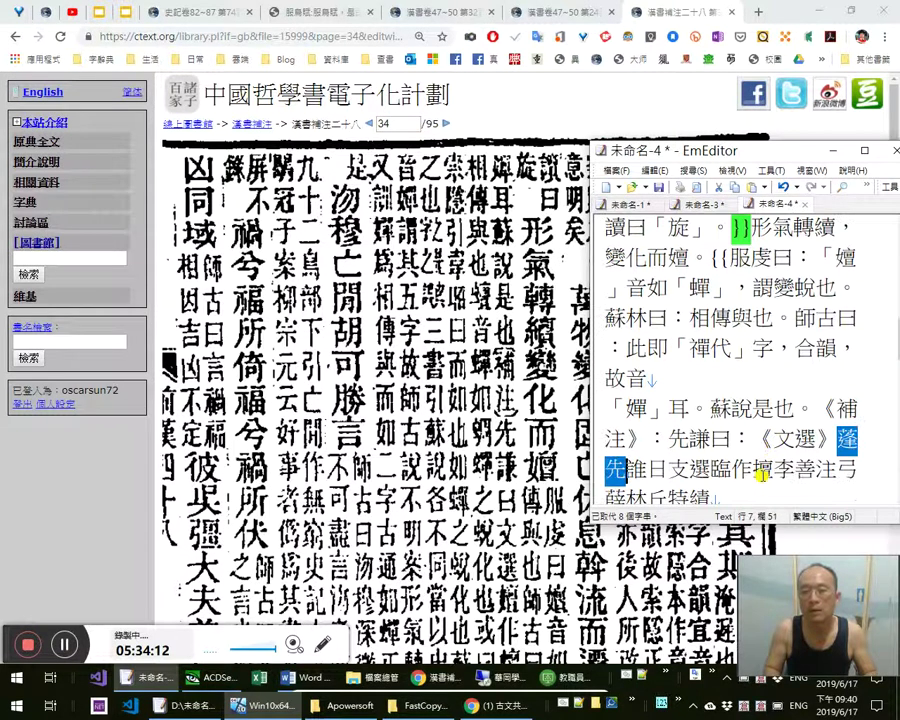
text(嬗作)
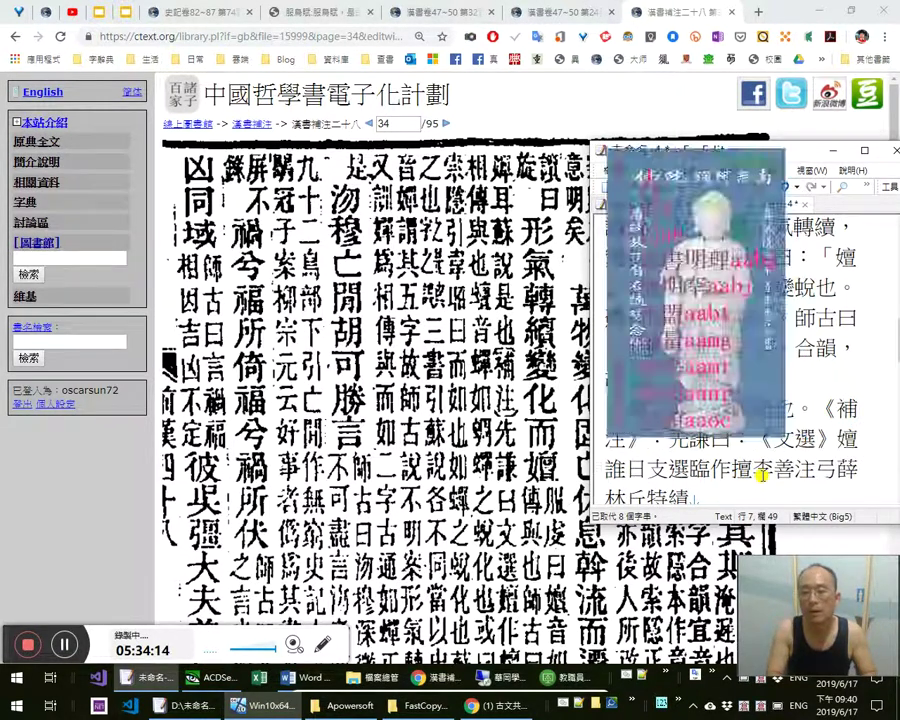
key(Left)
key(Left)
key(Left)
text(「)
key(Right)
text(」)
Check the scan and insert 「蟺」 followed by a comma after 作
key(alt+Tab)
scroll(760, 476, down, 5)
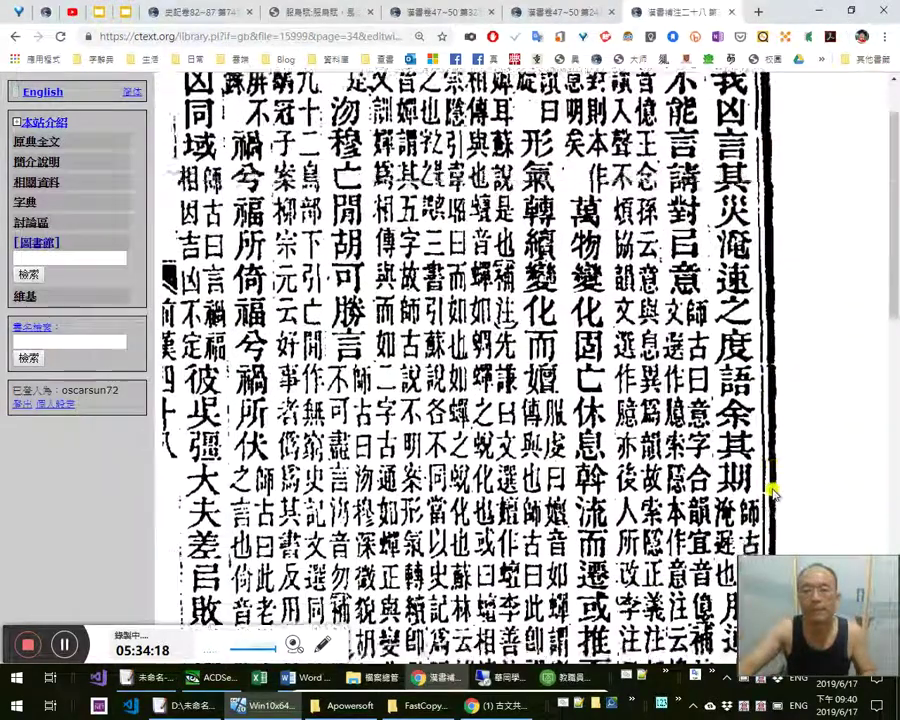
key(alt+Tab)
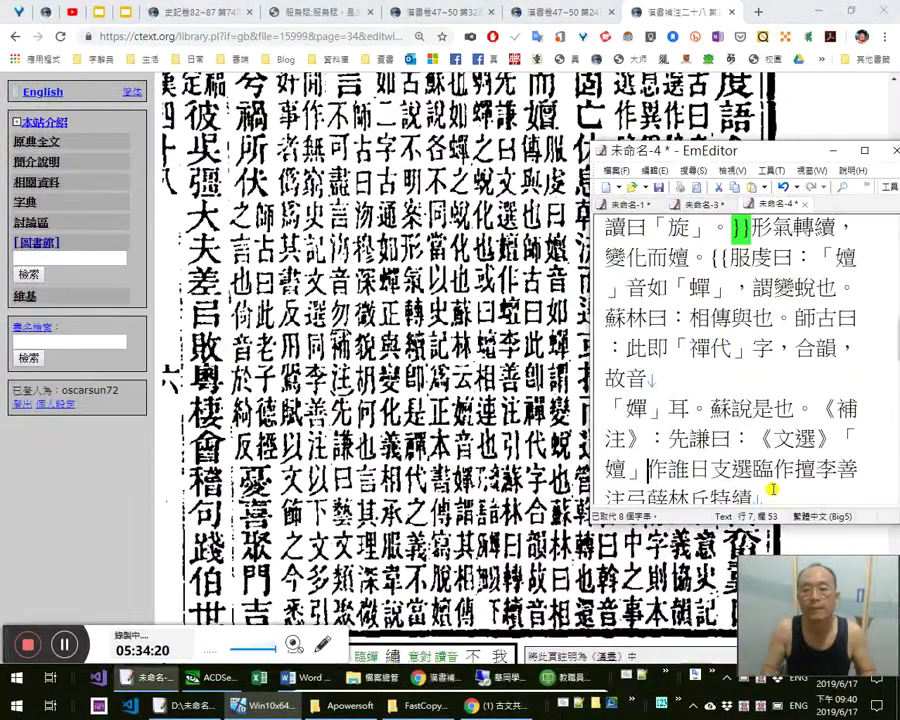
text(liy)
text(嬗)
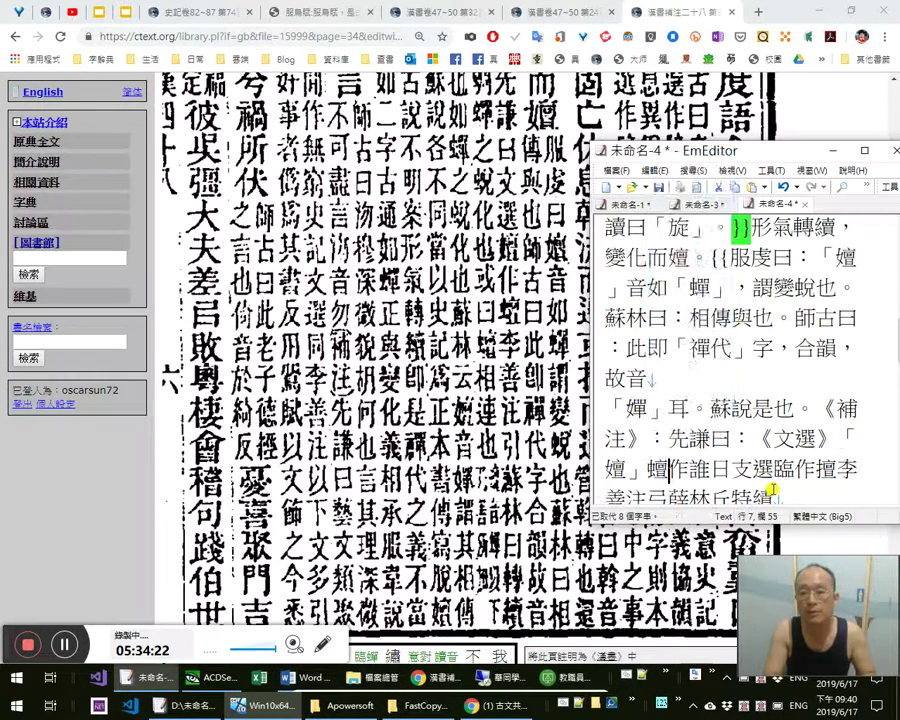
key(shift+Left)
key(ctrl+x)
key(Right)
text(「」)
key(shift+Left)
key(Left)
key(ctrl+v)
key(Right)
text(，)
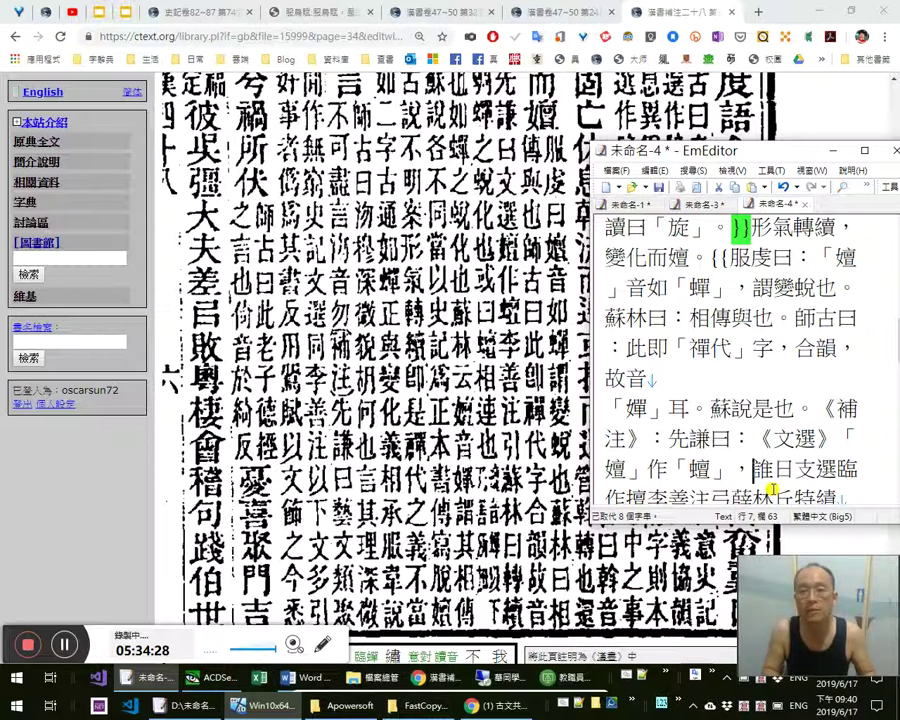
Insert 李善注引蘇林曰： after the comma following 作「蟺」
text(李善注)
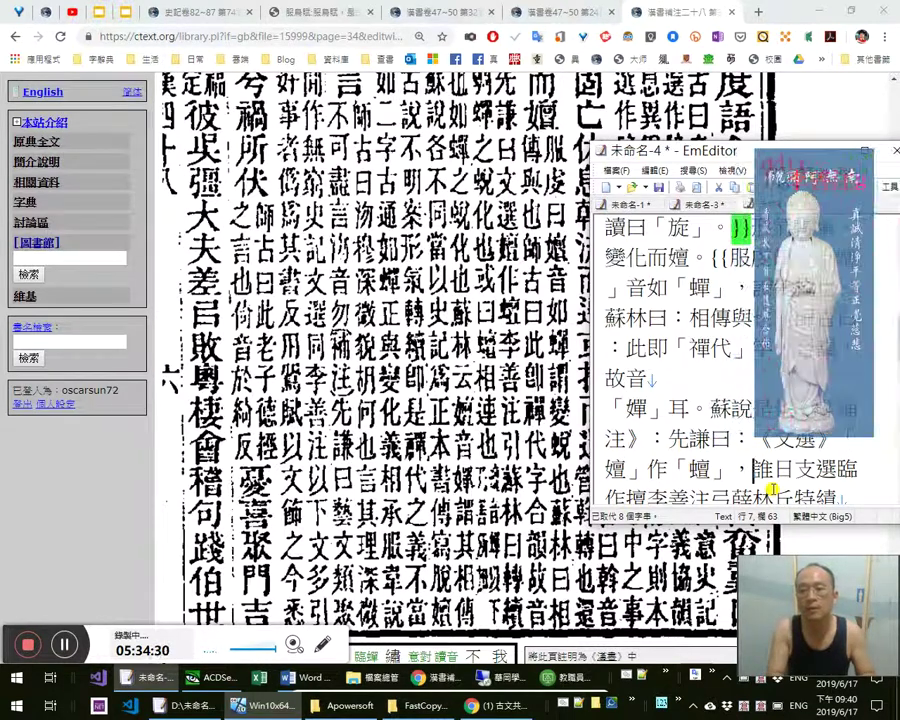
text(弔)
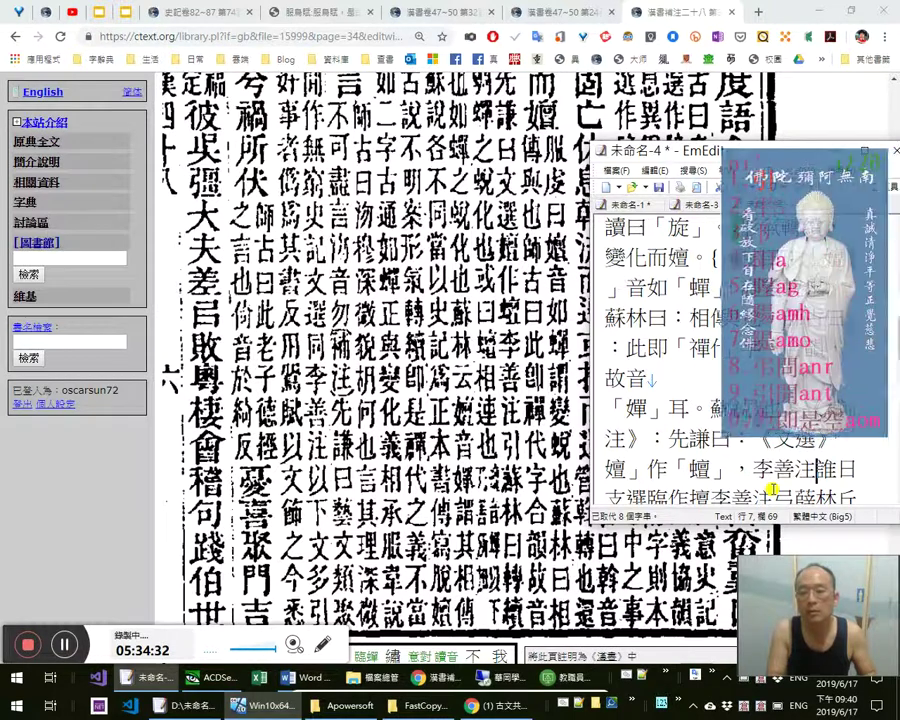
key(BackSpace)
text(引)
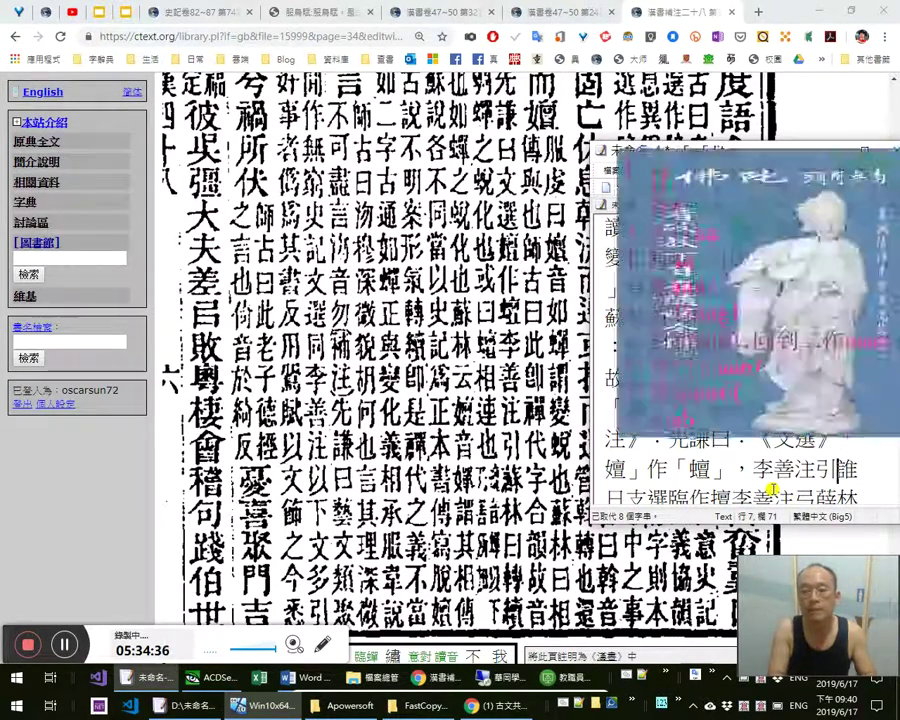
text(蘇林)
text(日：)
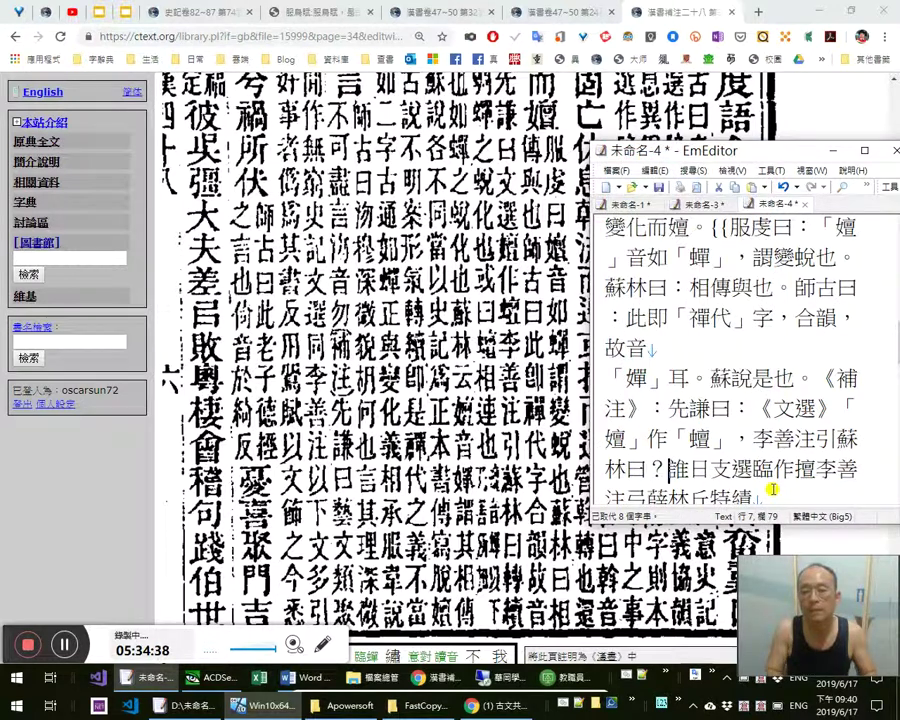
Copy 蘇林 from the transcription and search the input-method dictionary file in Notepad++ for it
key(Left)
key(shift+Left)
key(shift+Left)
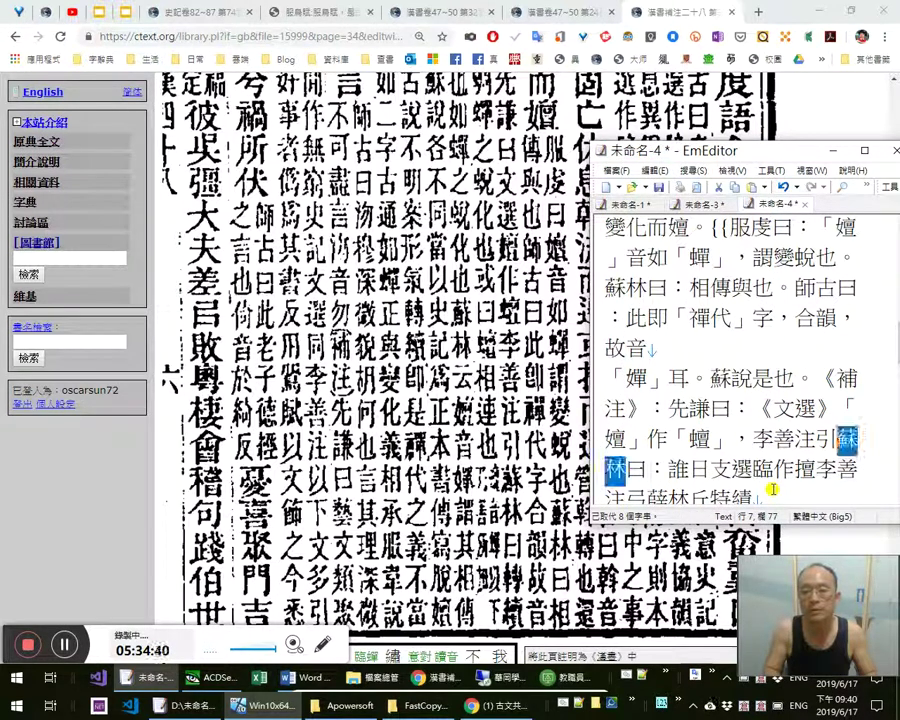
click(587, 704)
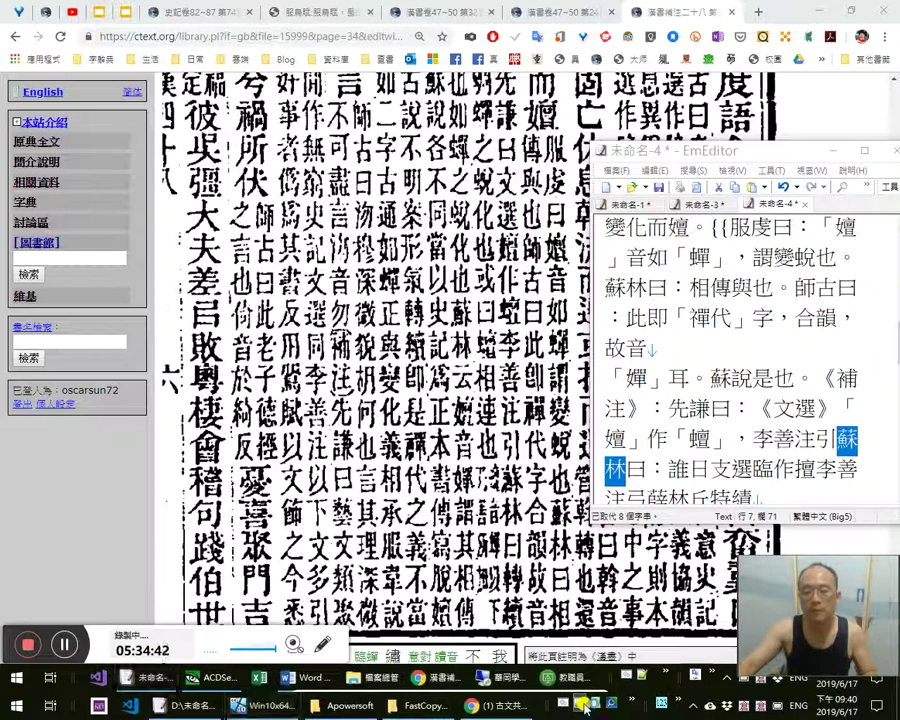
key(ctrl+f)
key(ctrl+v)
key(alt+o)
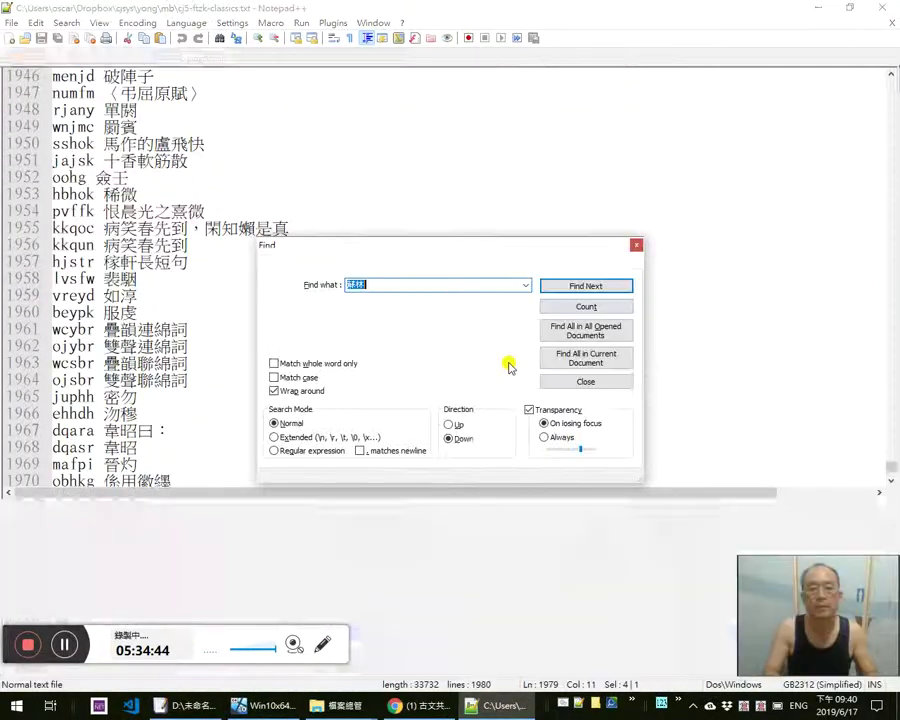
Append 蘇林 as a new entry at the end of the dictionary file with the code tddd
key(Escape)
key(ctrl+End)
key(Return)
key(ctrl+v)
key(Home)
text(tddd)
key(alt+Tab)
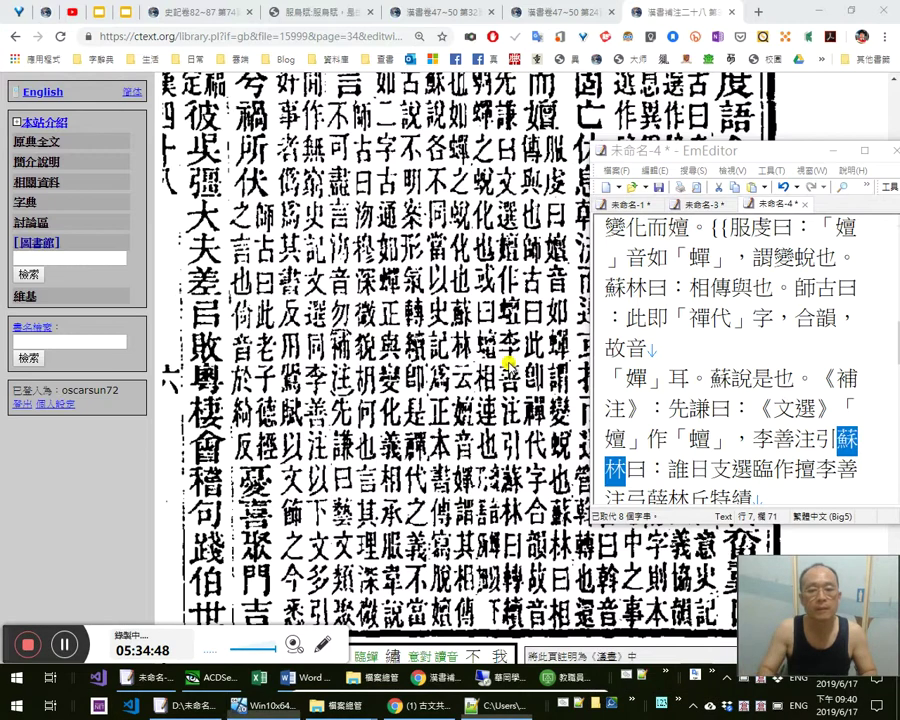
Return to the transcription in EmEditor, insert 轉續 after 蘇林曰： and delete the leftover OCR text on that line
click(655, 475)
key(shift+Left)
key(Right)
key(Right)
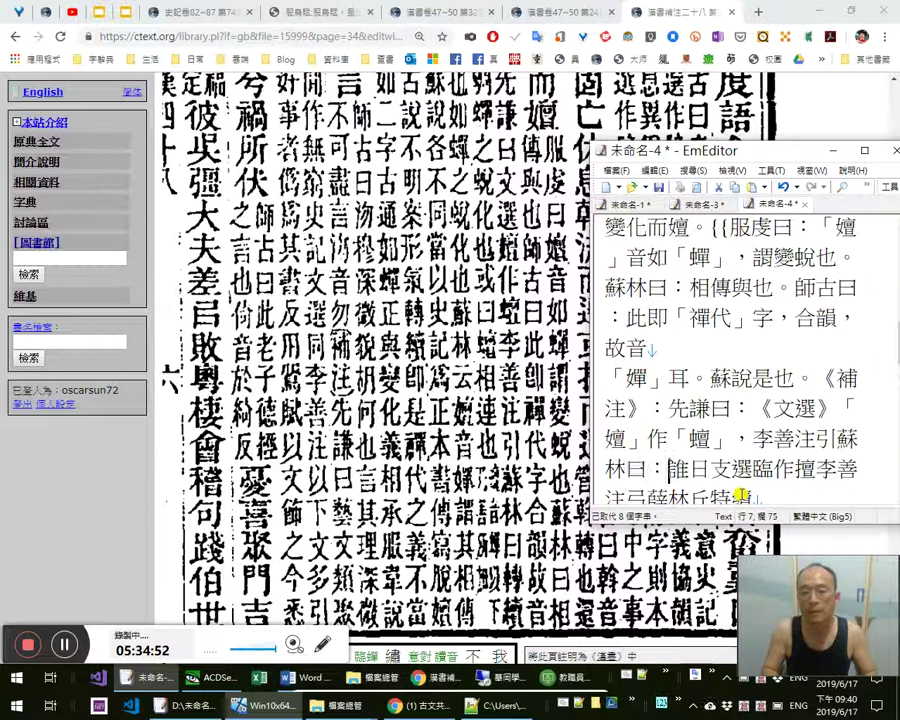
text(轉續)
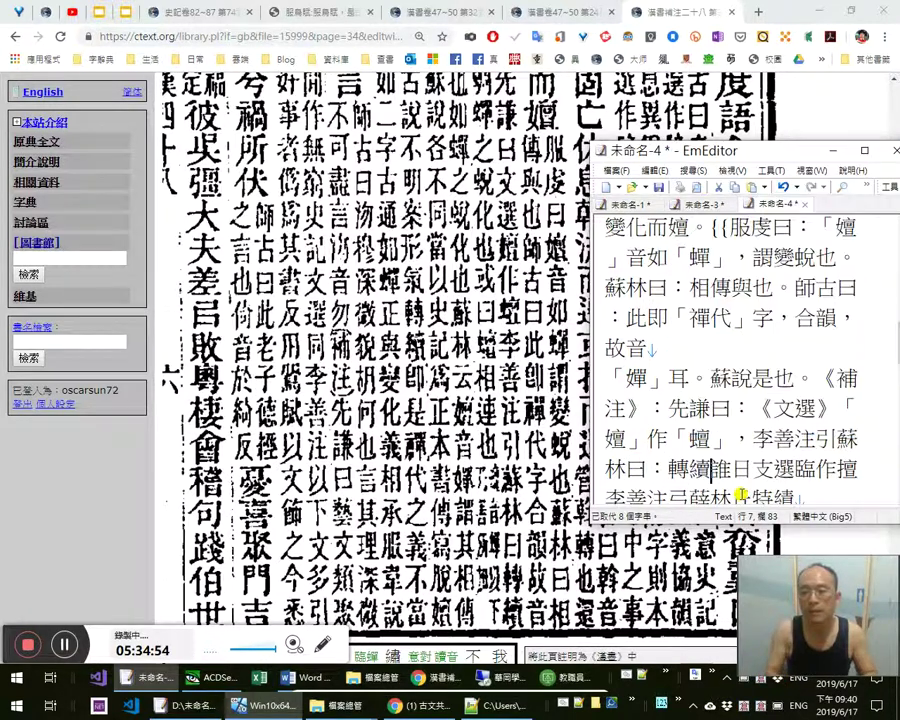
key(shift+Down)
key(shift+End)
key(Delete)
Check the scan and correct the beginning of the next line to 相傳與也。
key(alt+Tab)
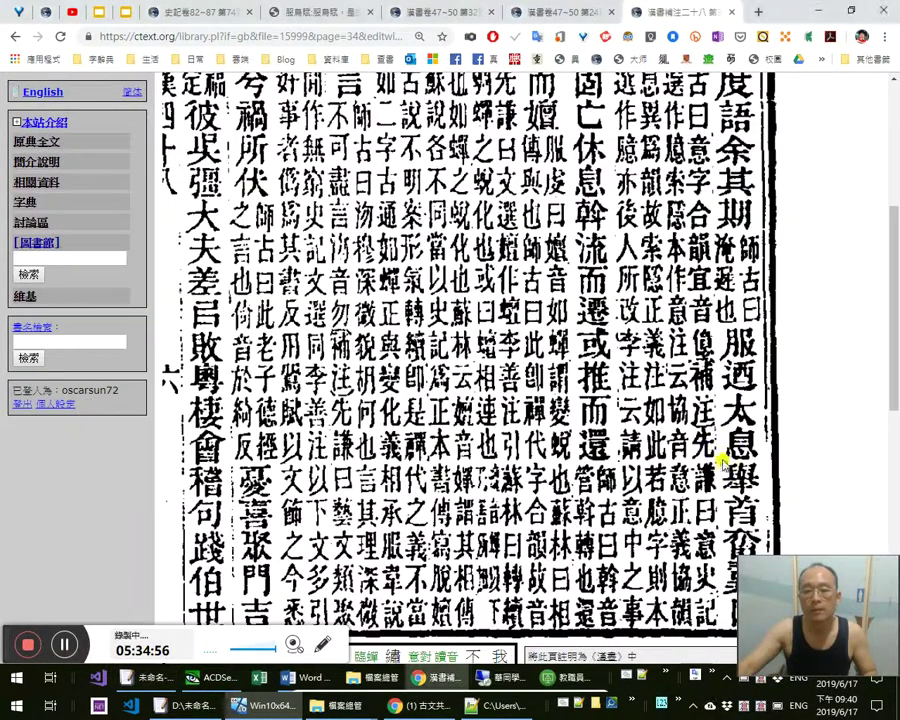
scroll(718, 434, up, 5)
key(alt+Tab)
key(Right)
key(Right)
key(shift+Left)
key(Right)
key(BackSpace)
text(相傳)
key(Delete)
key(shift+Right)
text(與也)
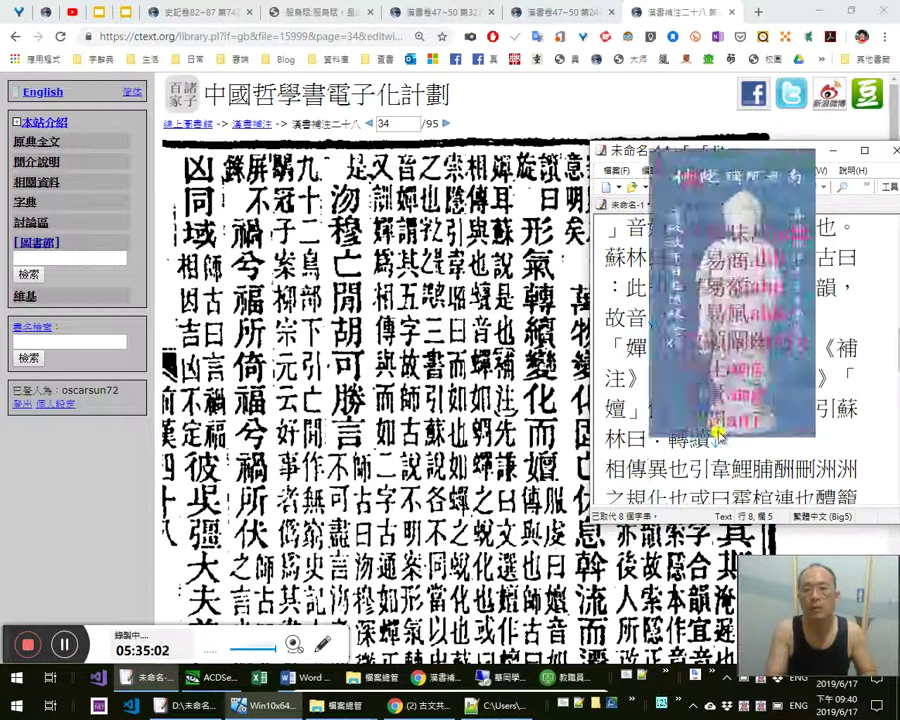
text(。)
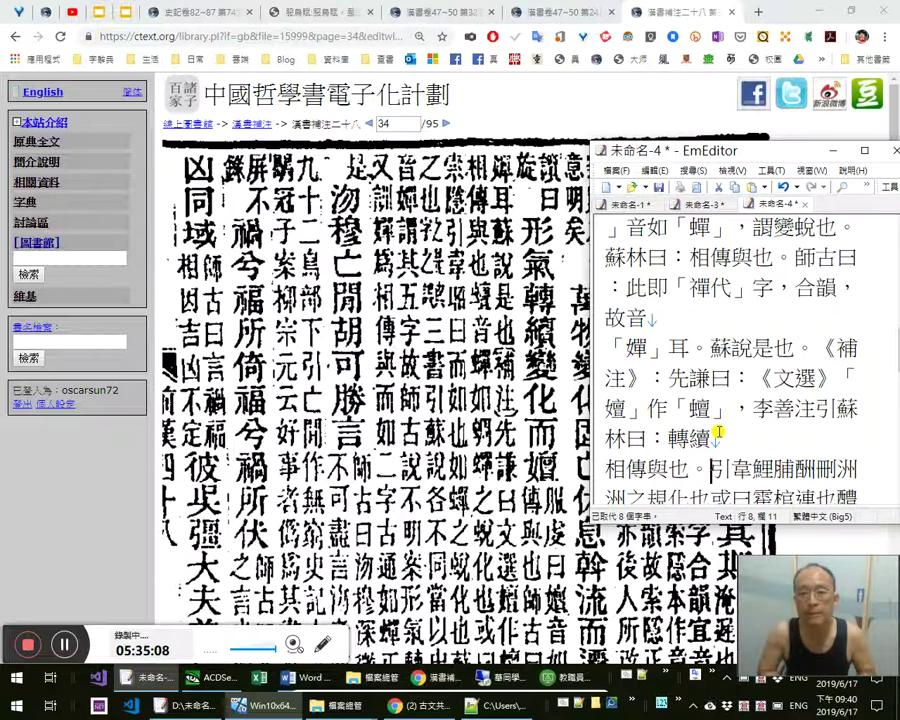
Insert 蟺音蟬，如 after 相傳與也。 and move the remaining OCR text onto its own line
text(蟺音)
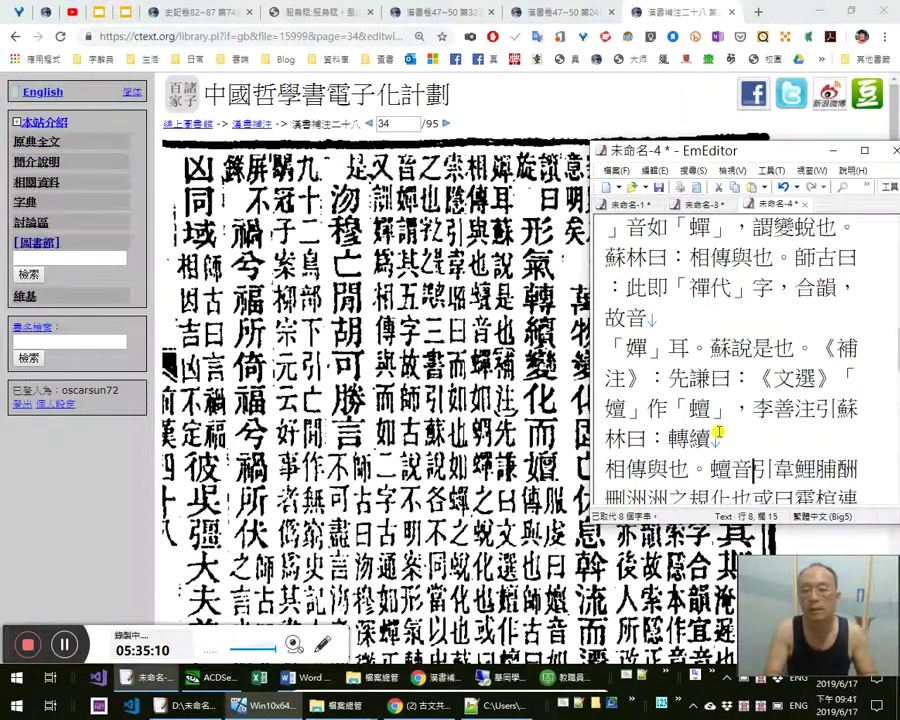
text(蟬，)
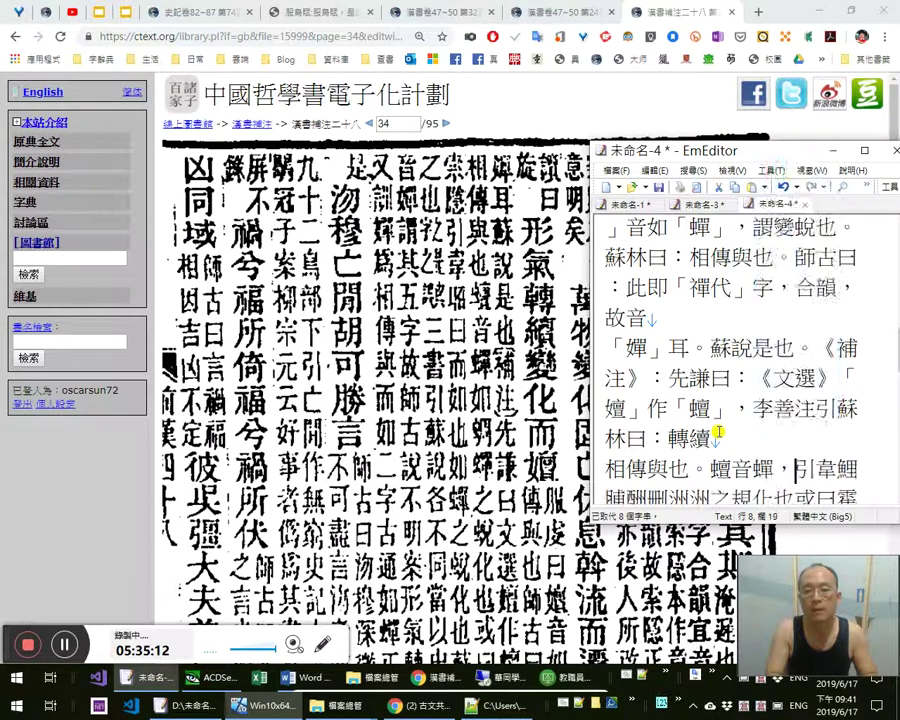
text(如)
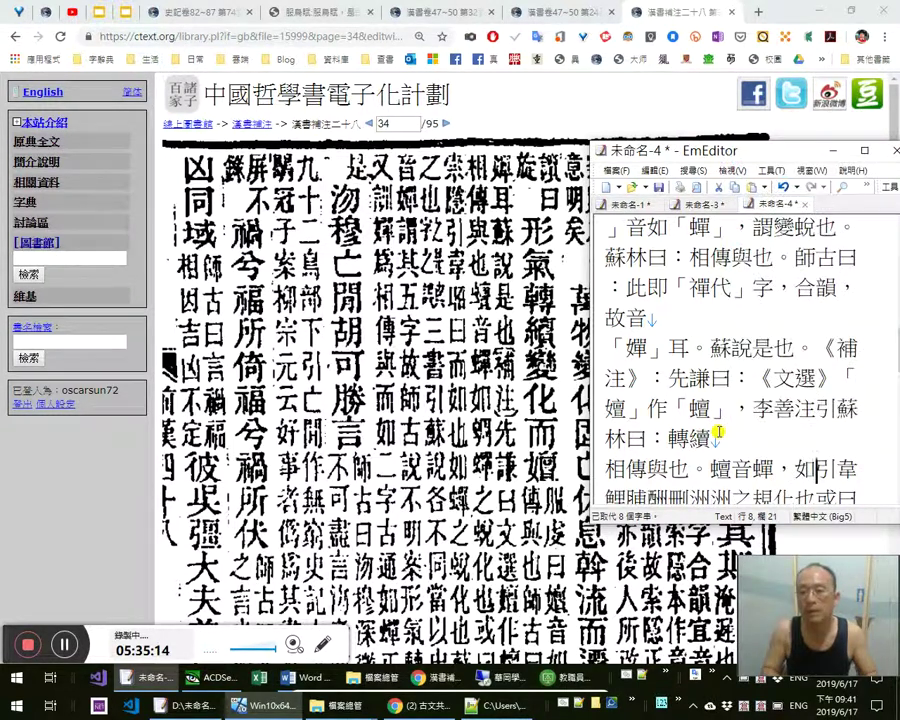
key(Return)
key(Down)
key(Up)
key(Up)
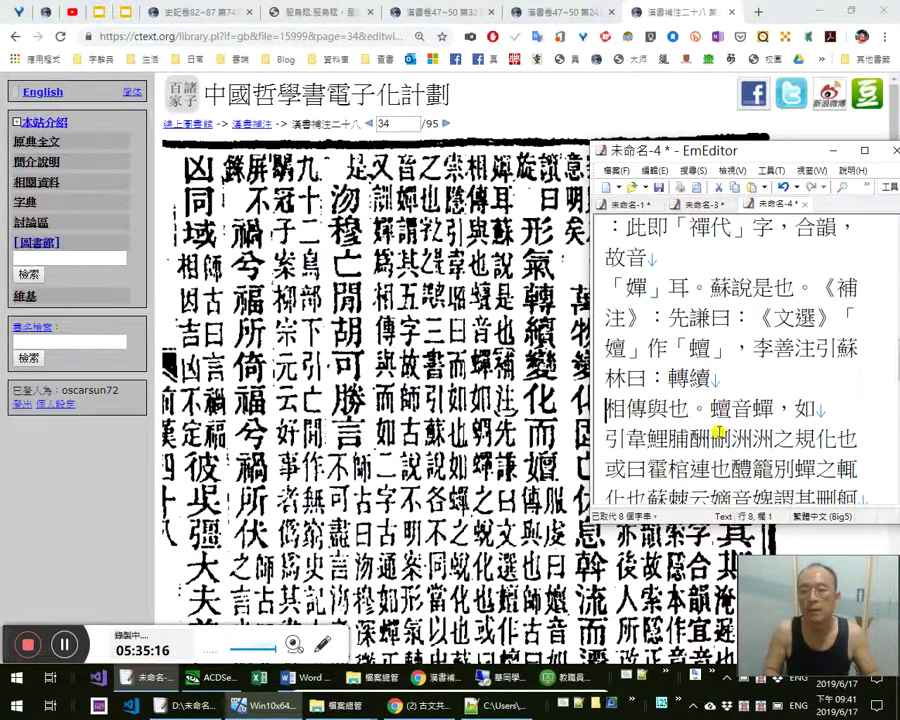
key(Left)
key(Down)
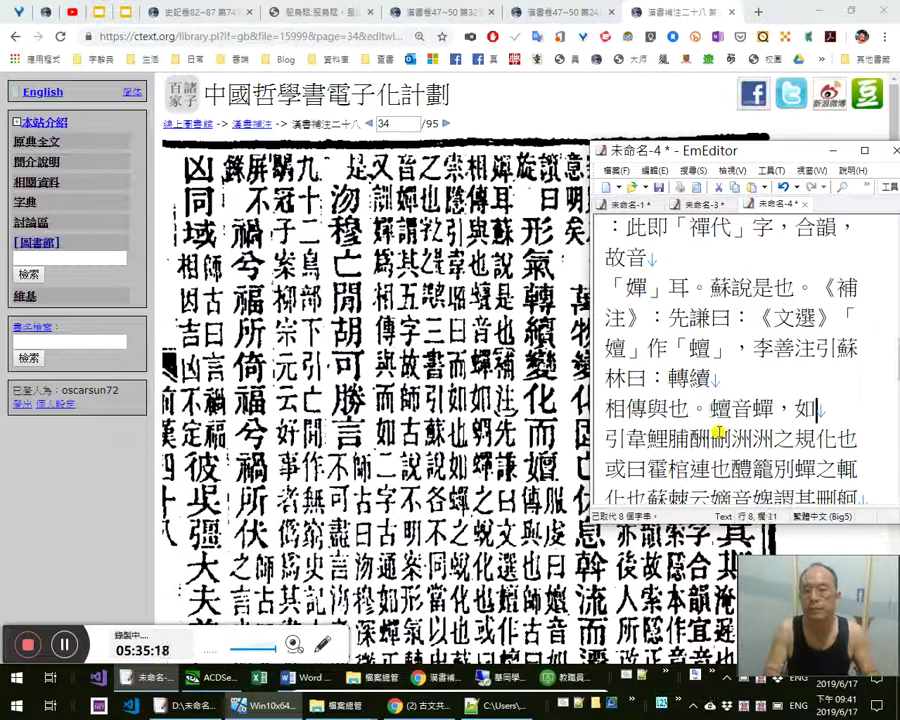
Continue the line after 如 with 蜩蟬之蛻化也。或曰：
text(蜩蟬)
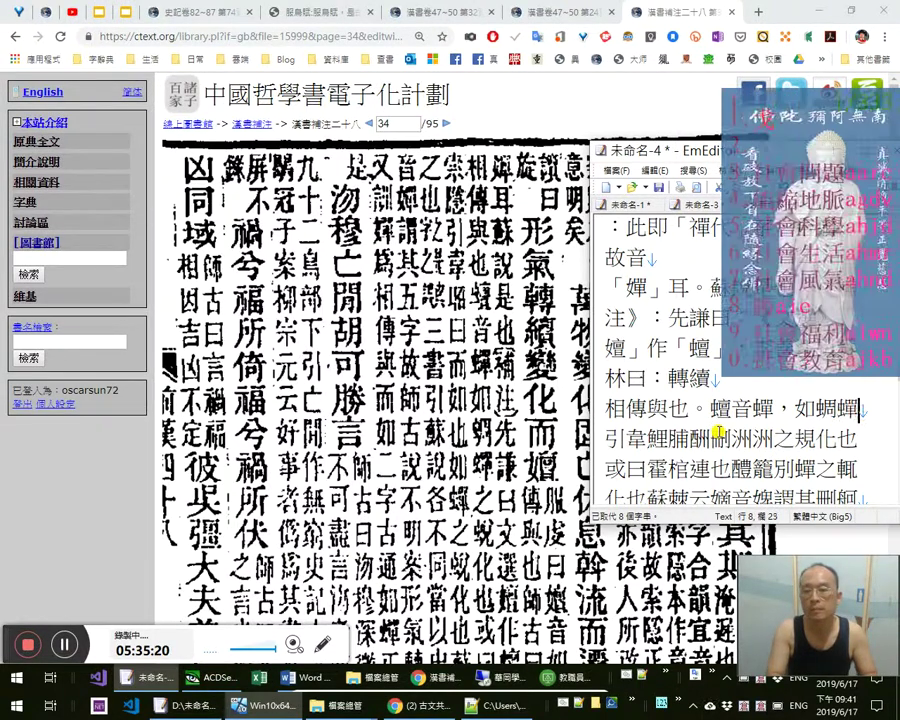
text(之蛻化也。或)
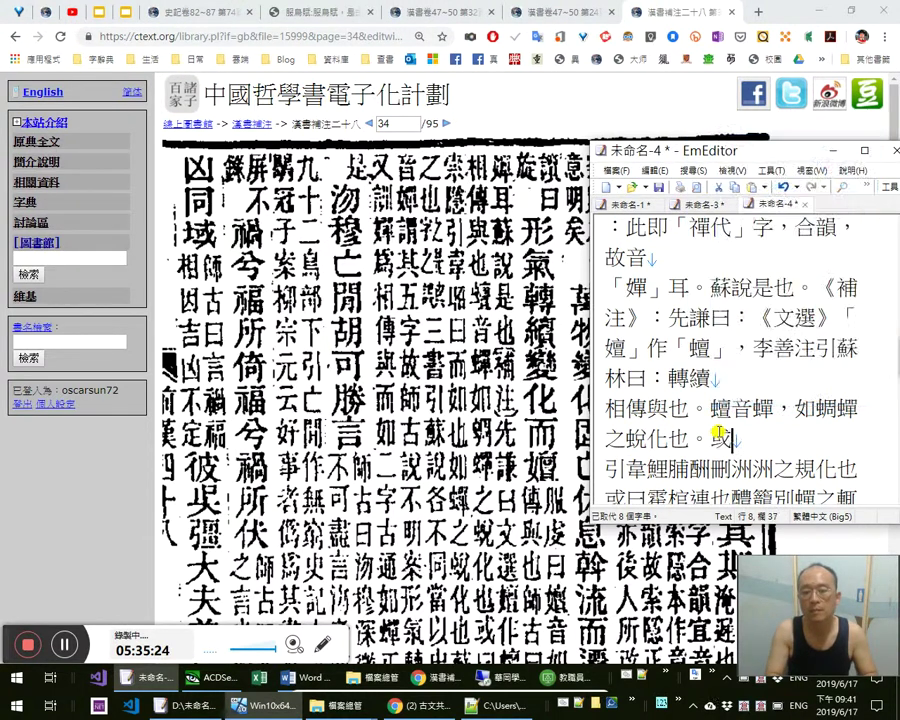
text(曰：)
Check the lower part of the scan and add 蟺，相連也。 after 或曰：
key(alt+Tab)
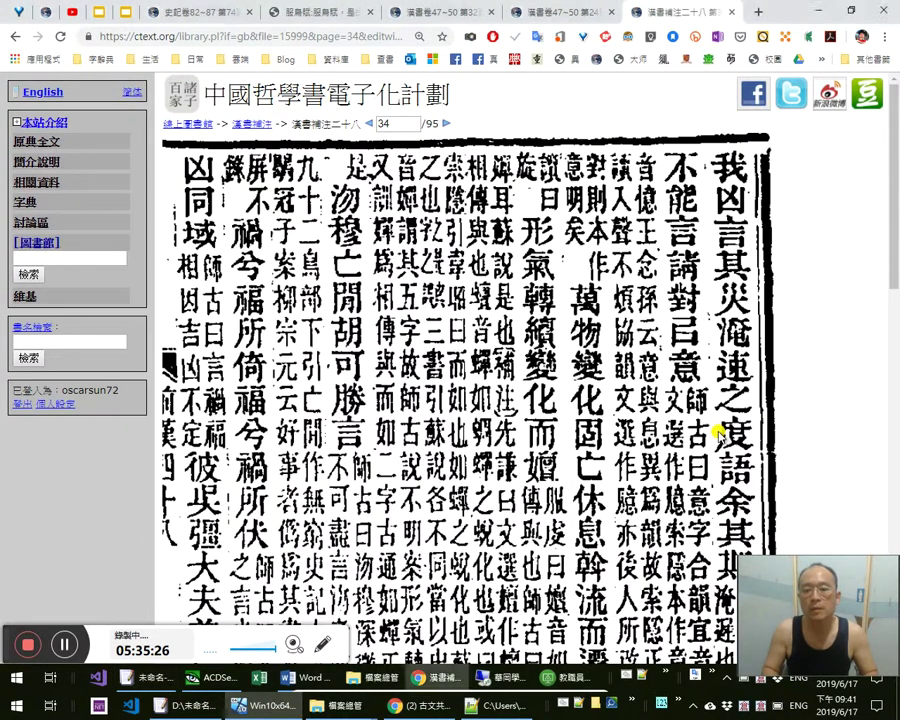
scroll(645, 432, down, 8)
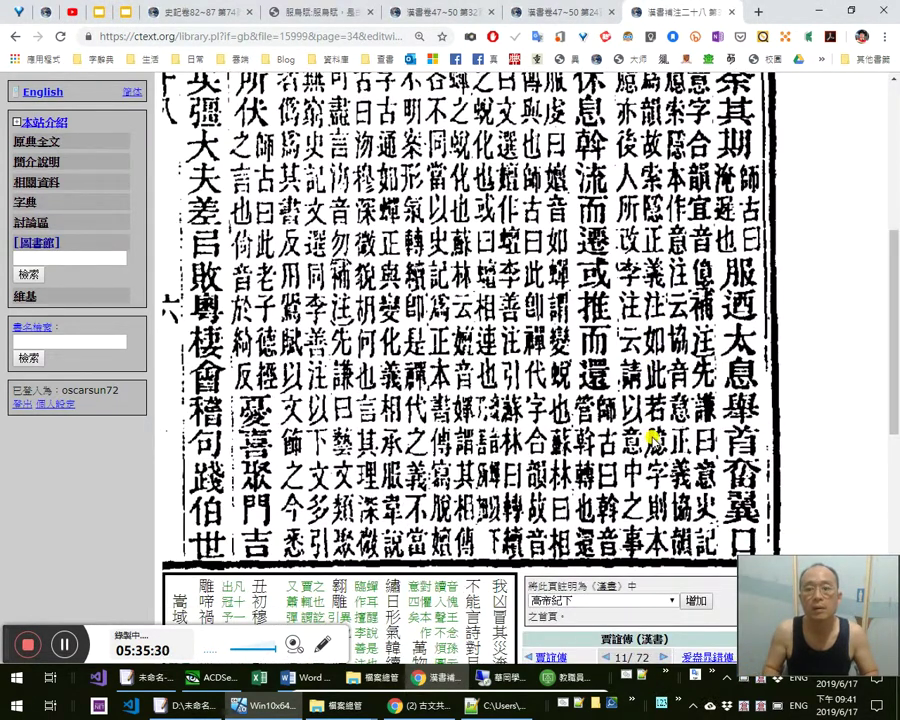
key(alt+Tab)
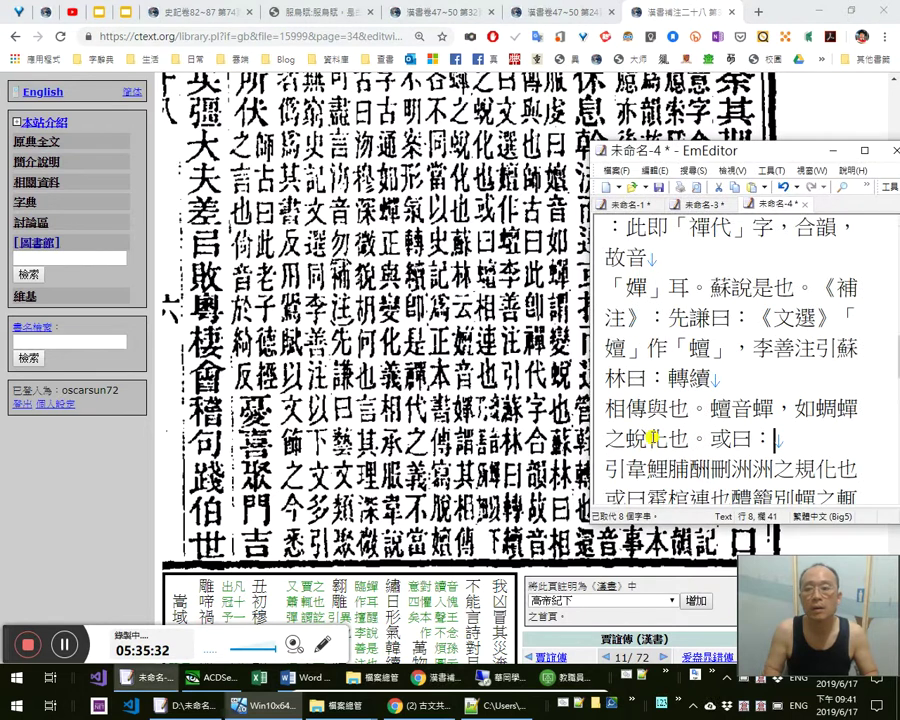
text(蟺，相連也。)
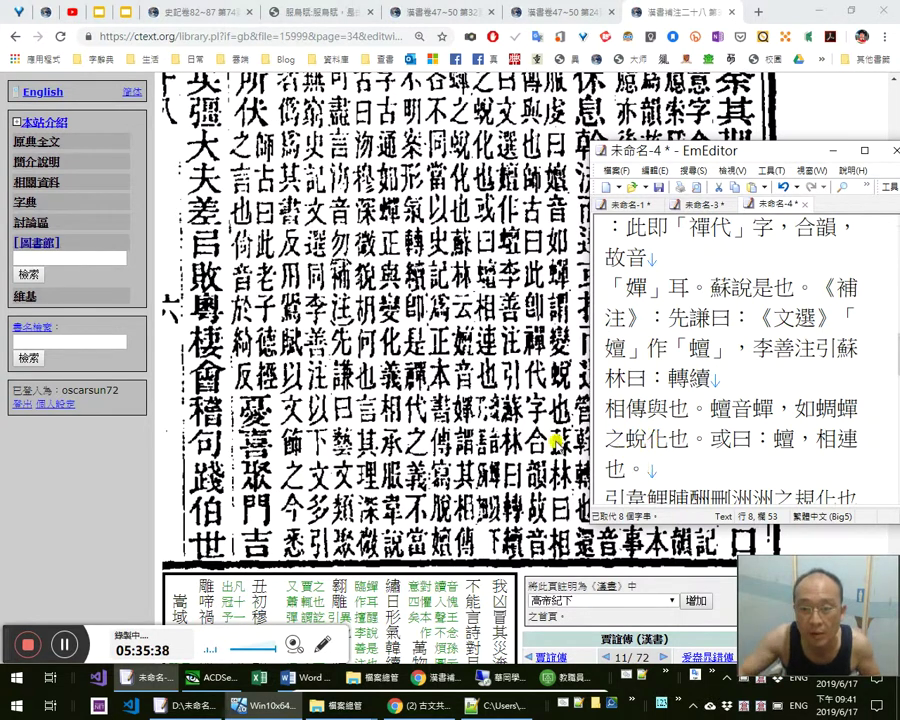
Check the scan and add a note in {{ }} after 相連也。 containing 蟺音蟬以下
click(502, 426)
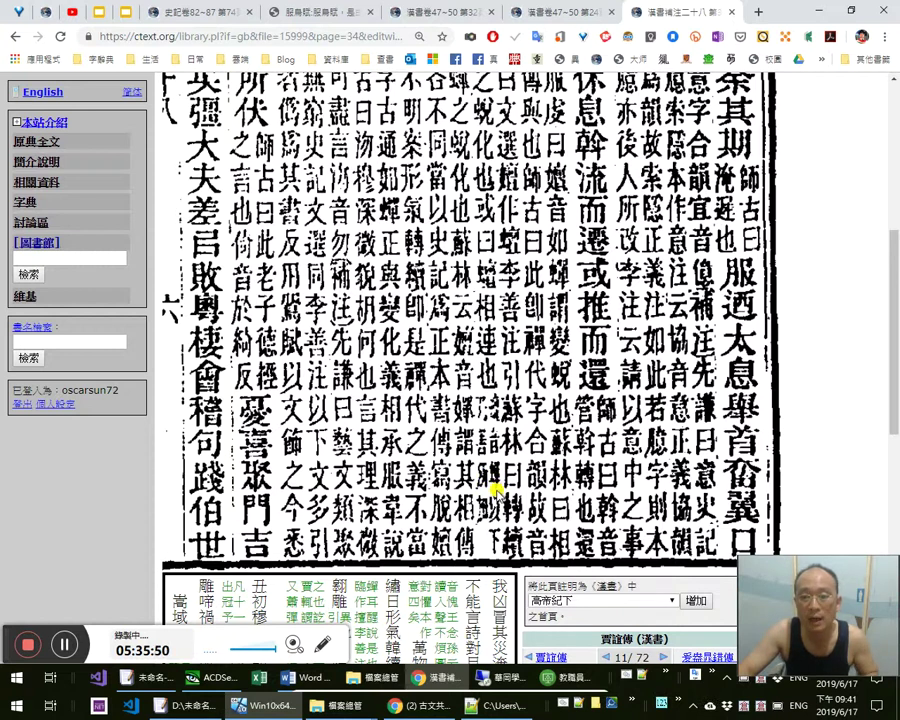
key(alt+Tab)
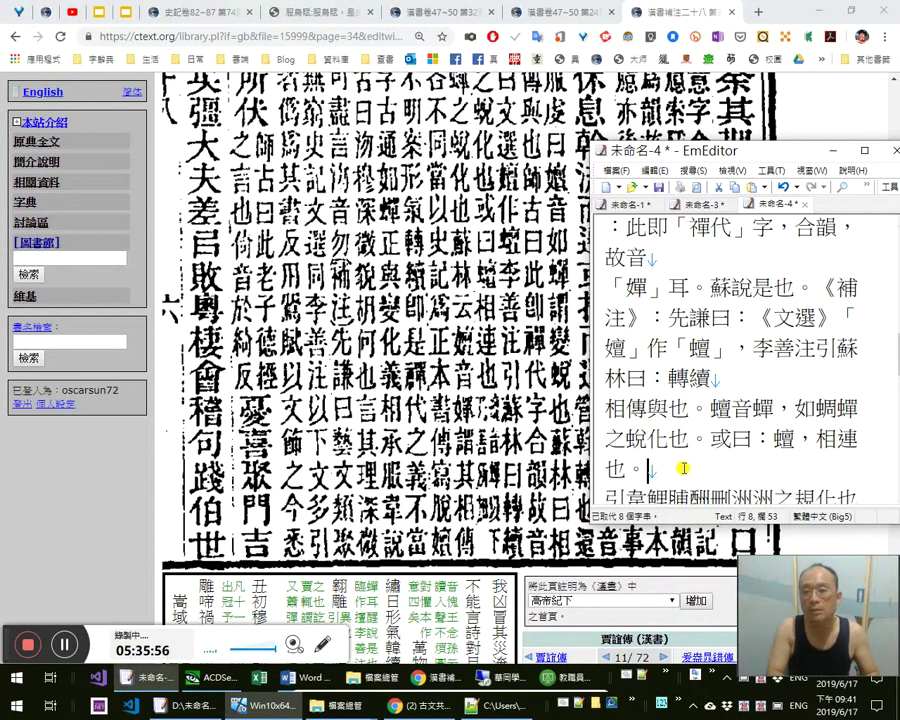
text({{}})
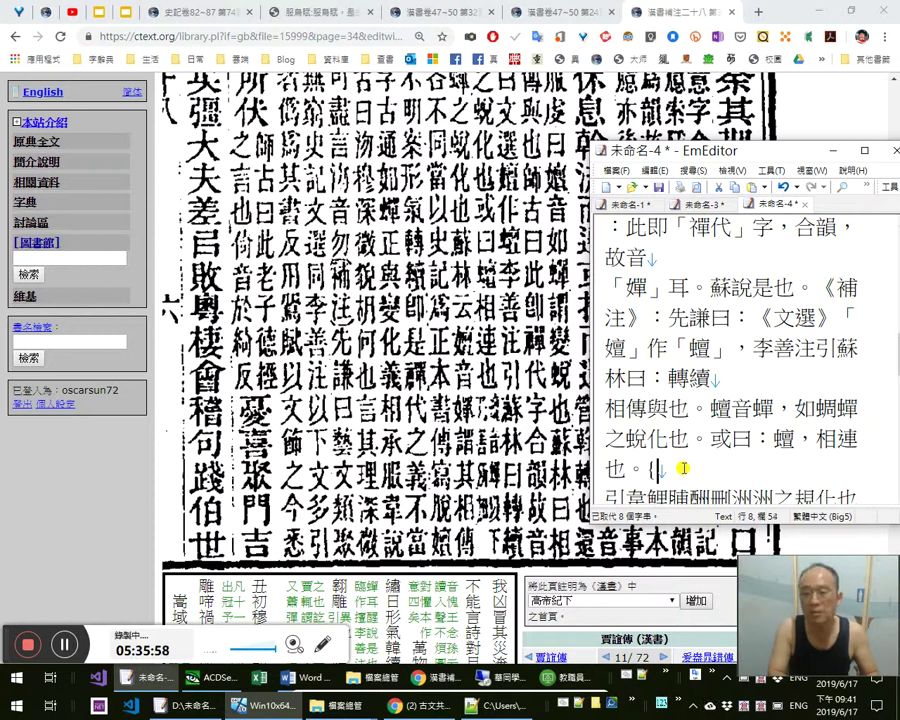
key(Left)
key(Left)
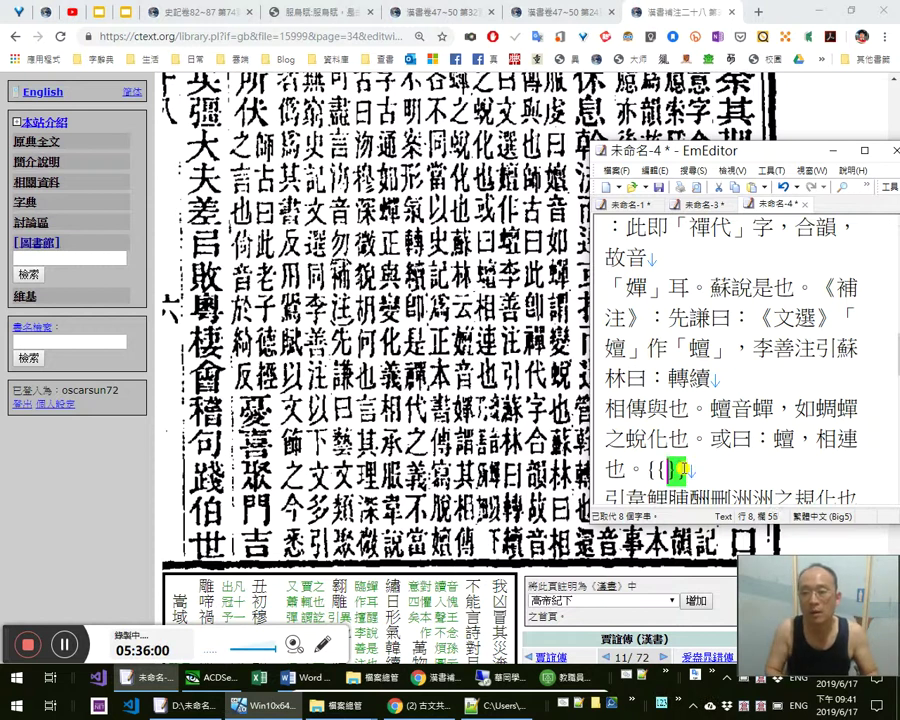
text(蟺音)
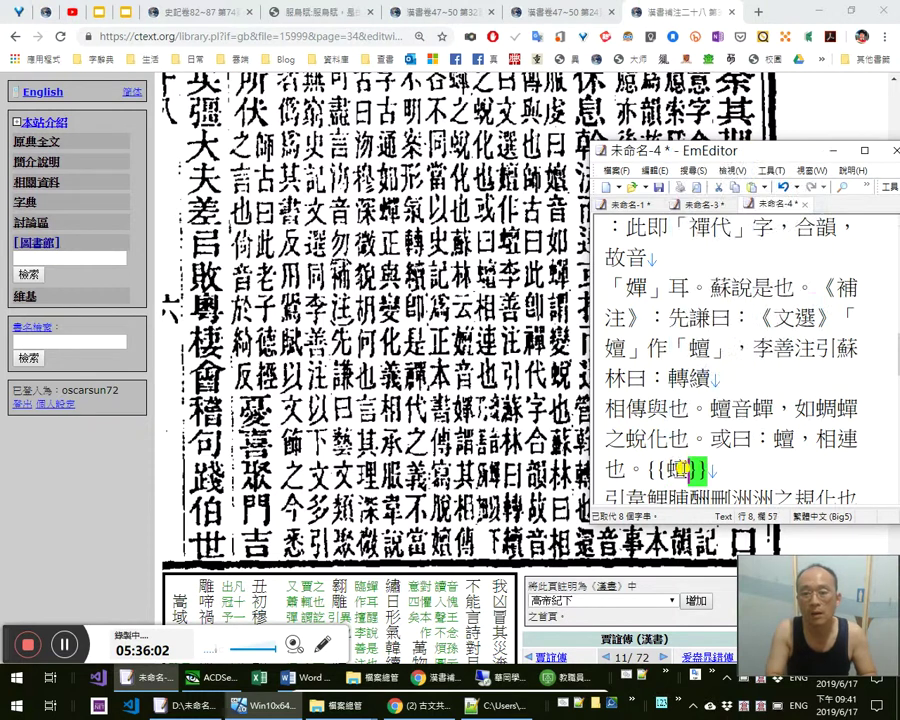
text(蟬以下)
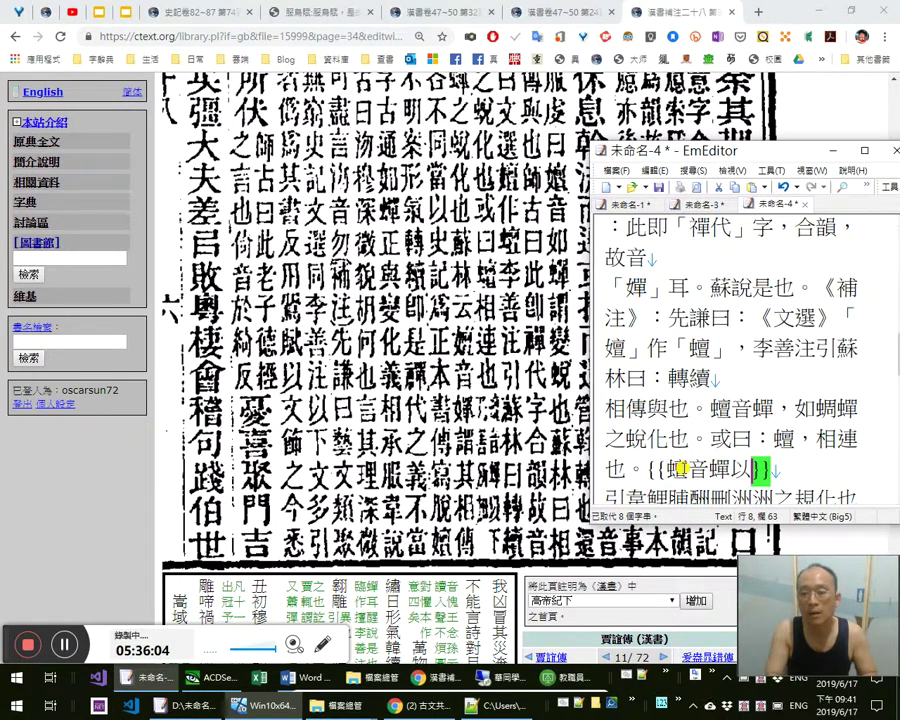
Enclose 蟺音蟬 in 「」 quotation marks inside the note and complete the note with 乃善所加。
text(「)
key(Right)
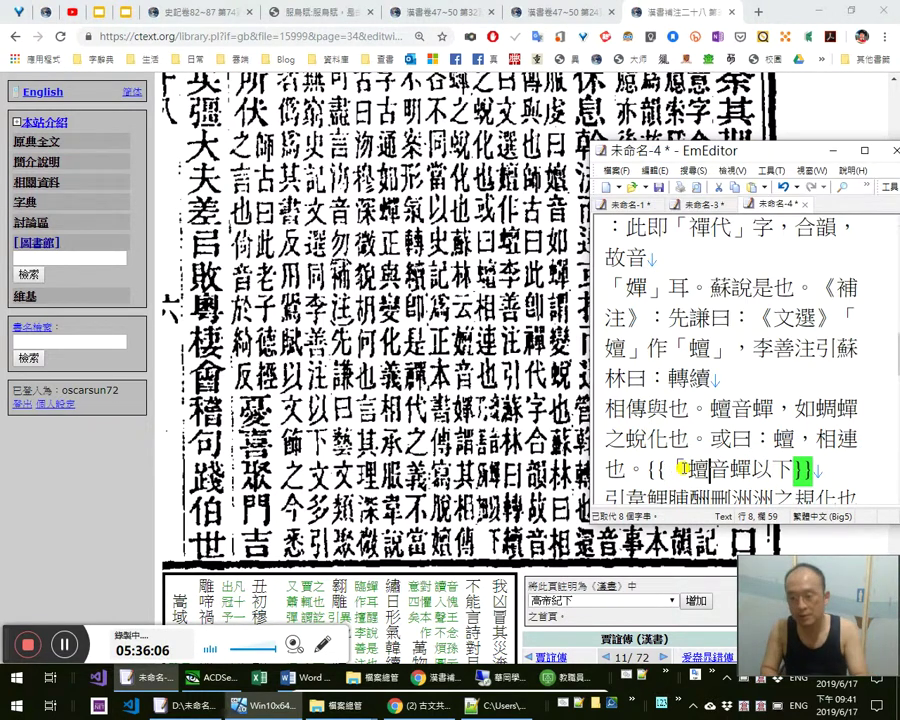
text(」)
key(Right)
key(Right)
key(Right)
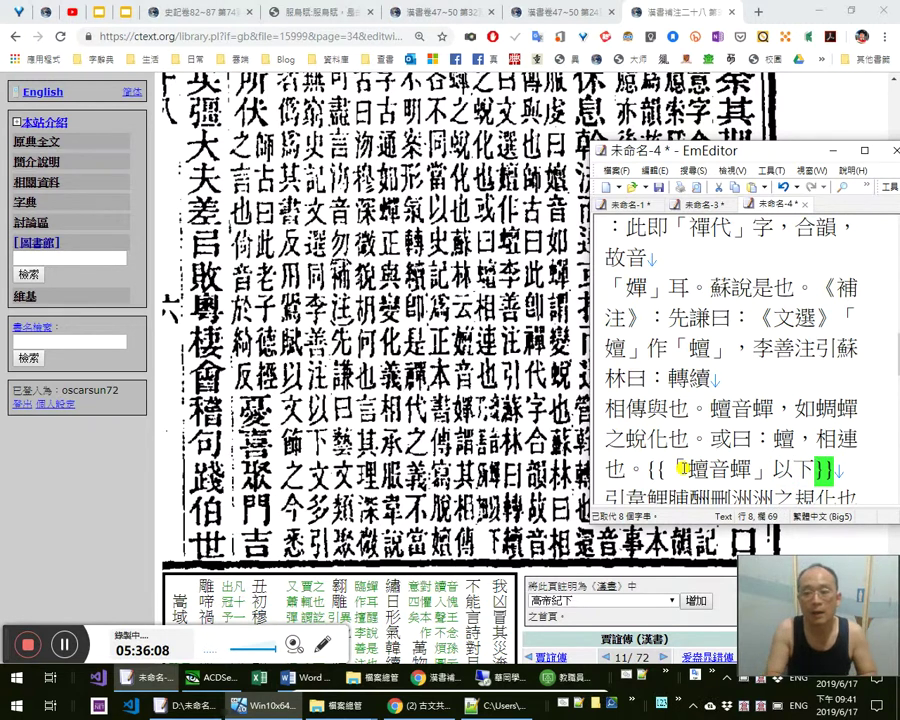
text(乃善)
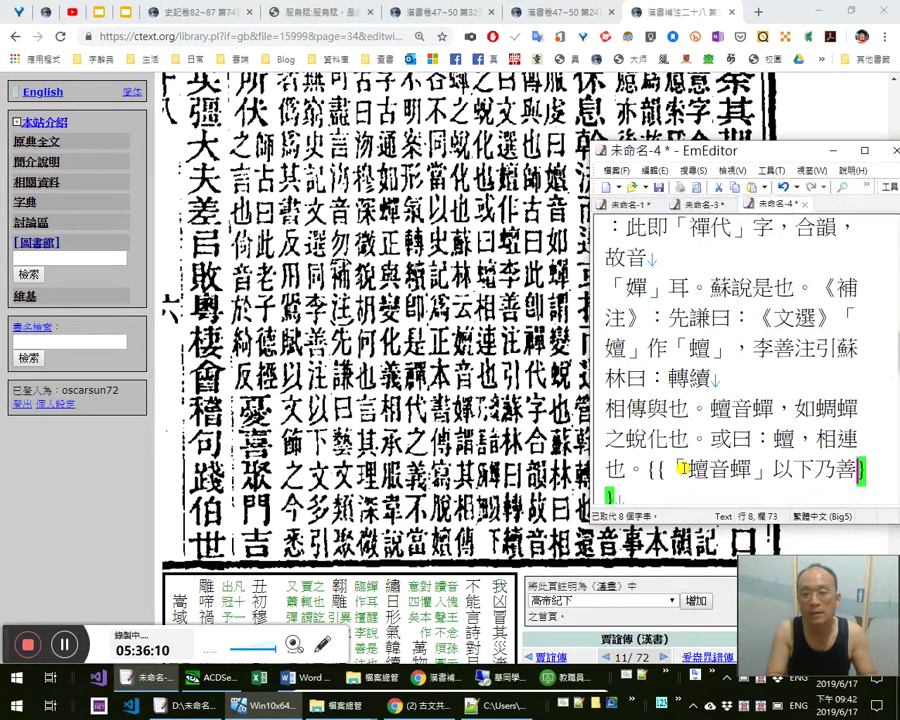
text(所加。)
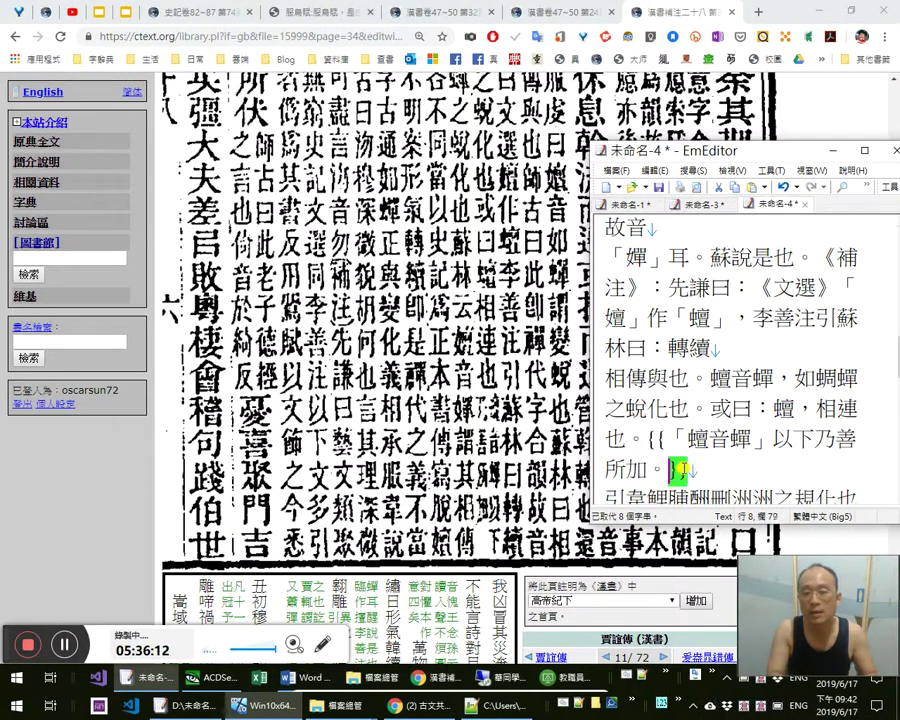
Check the scan and insert 《索隱》 before 引 at the start of the line after the 所加。 note
key(alt+Tab)
scroll(684, 468, up, 2)
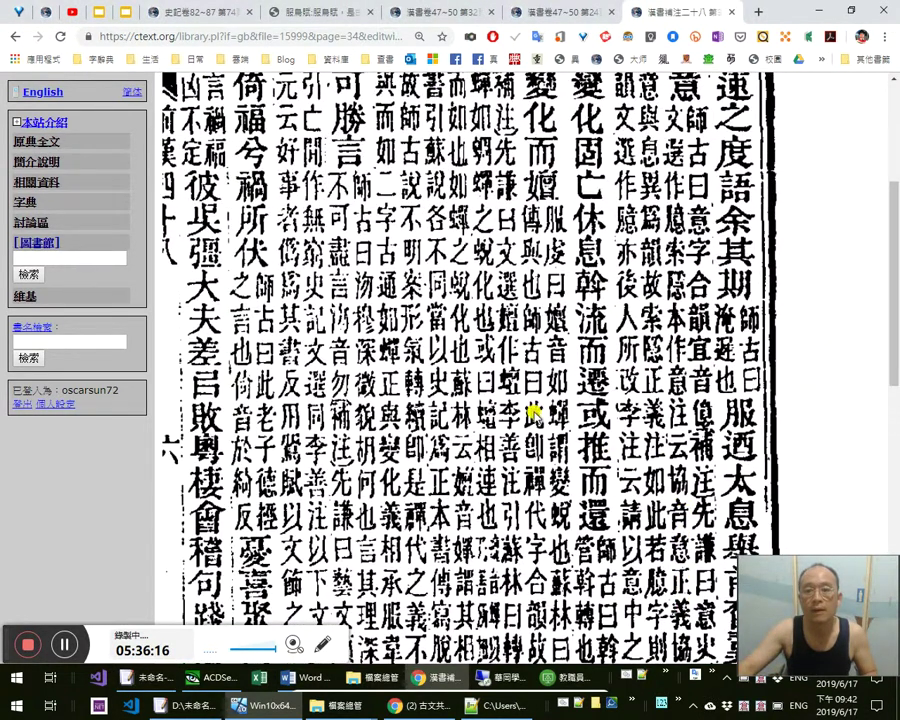
scroll(545, 415, up, 3)
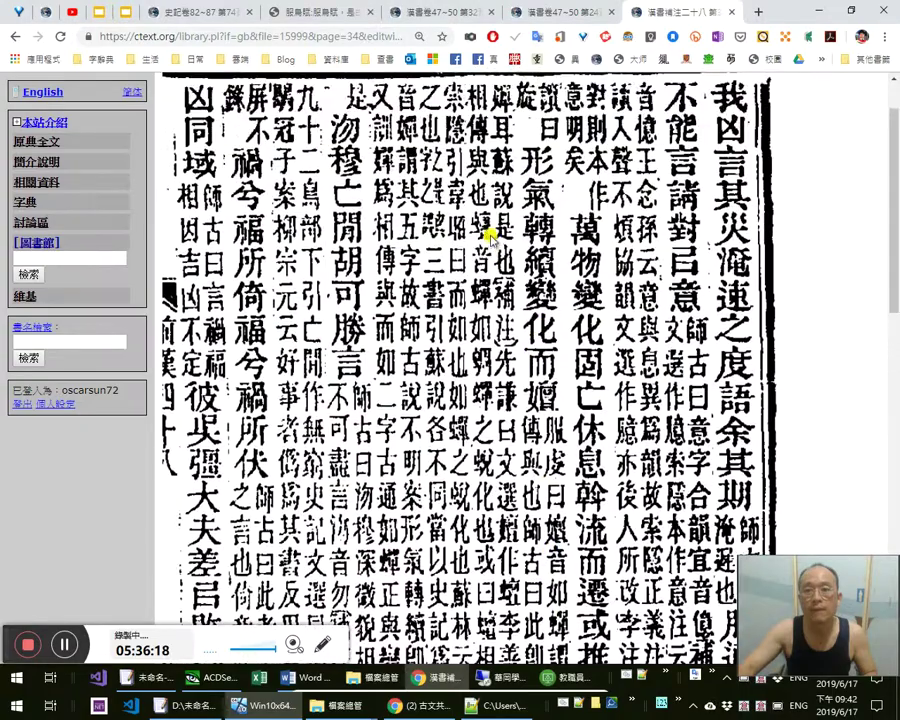
scroll(495, 235, down, 7)
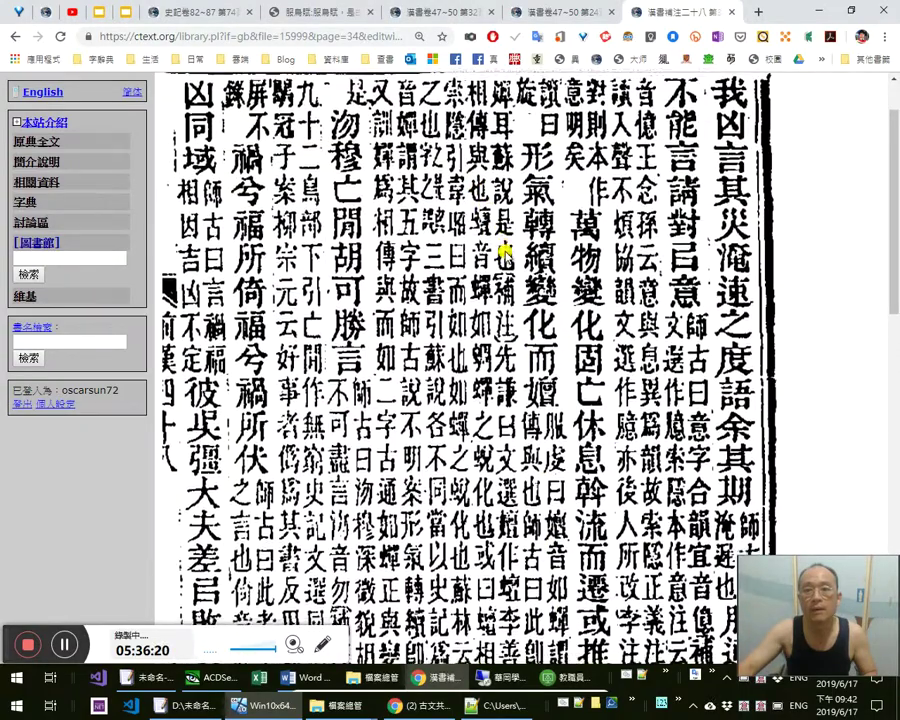
scroll(515, 265, up, 4)
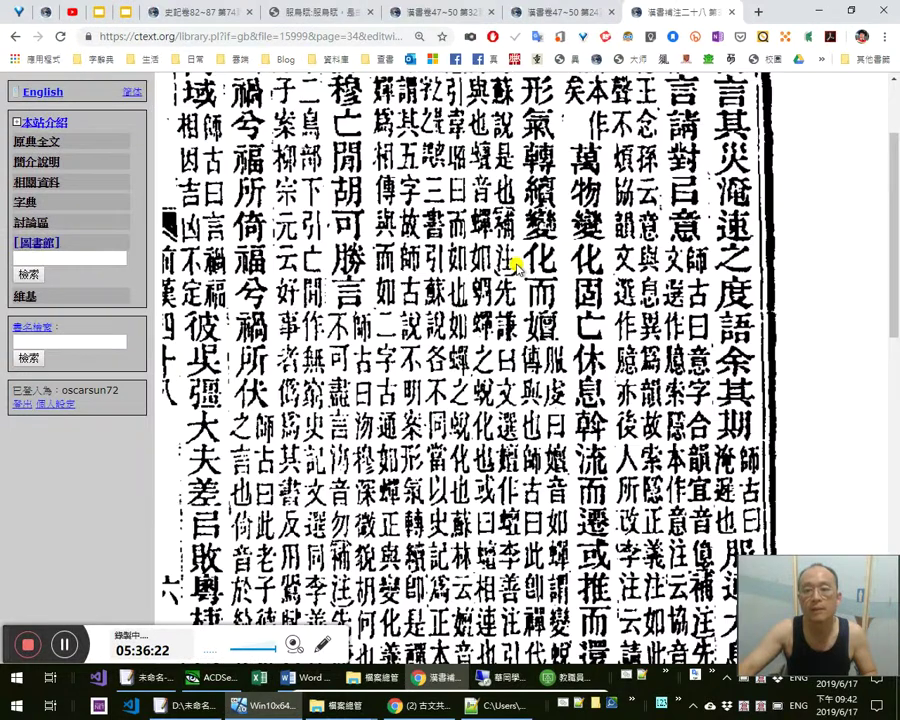
key(alt+Tab)
key(Right)
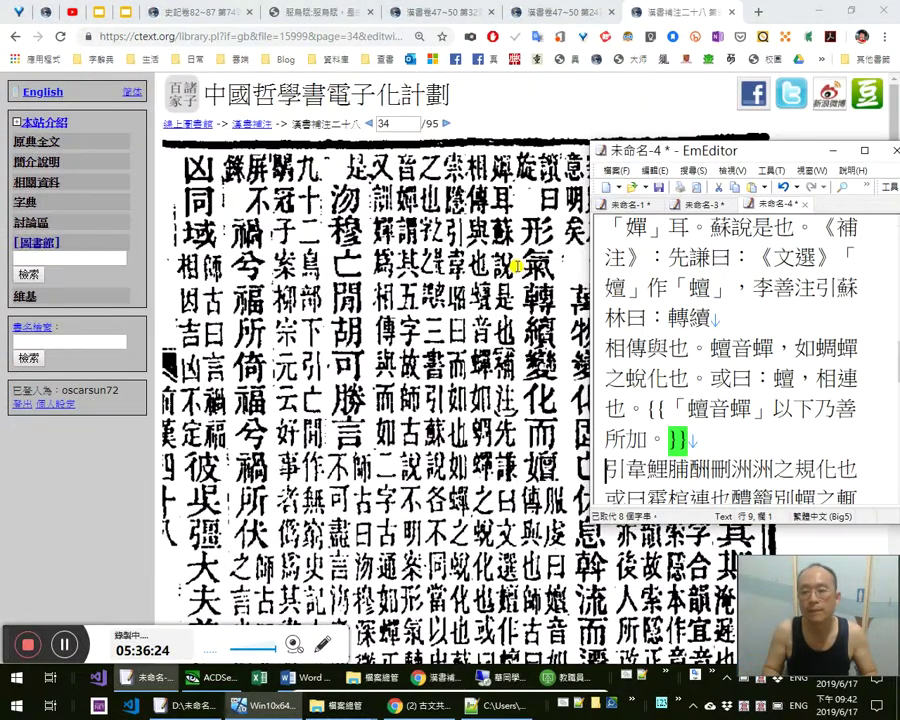
key(a)
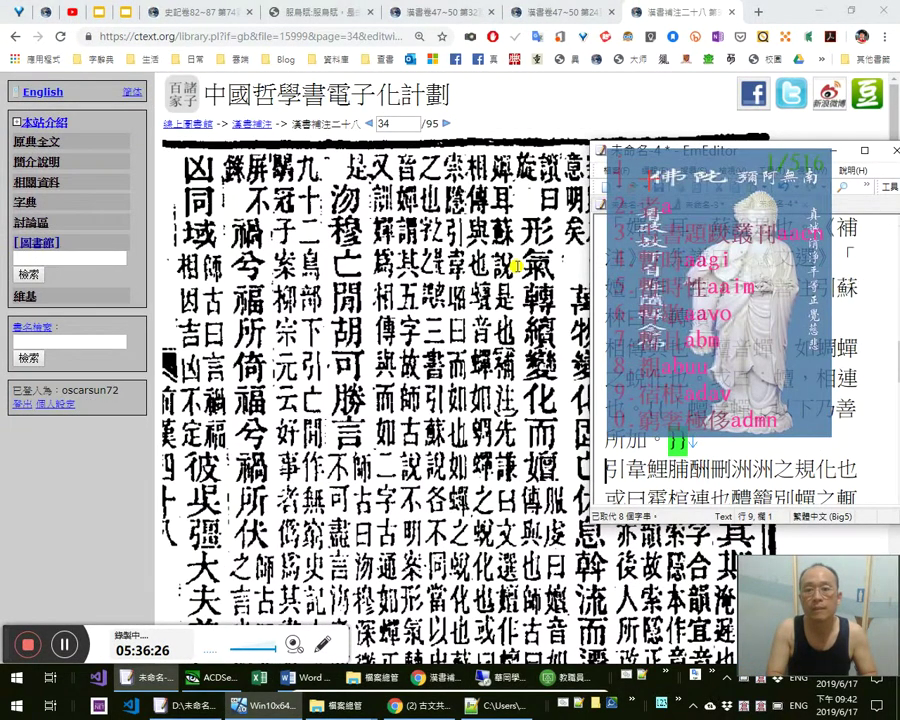
text(《索隱》：)
key(shift+Left)
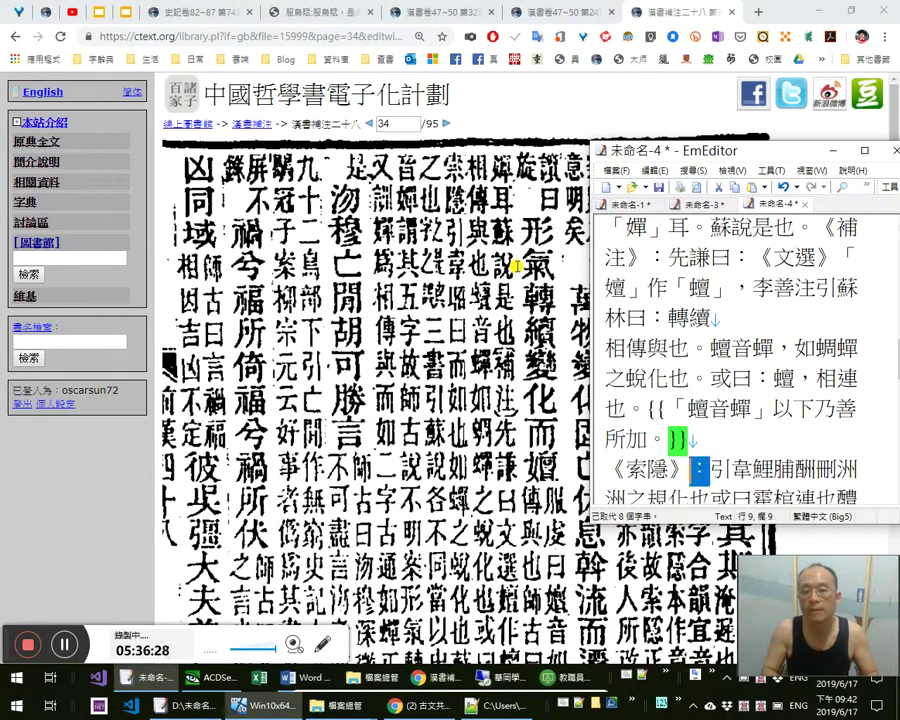
key(BackSpace)
key(Right)
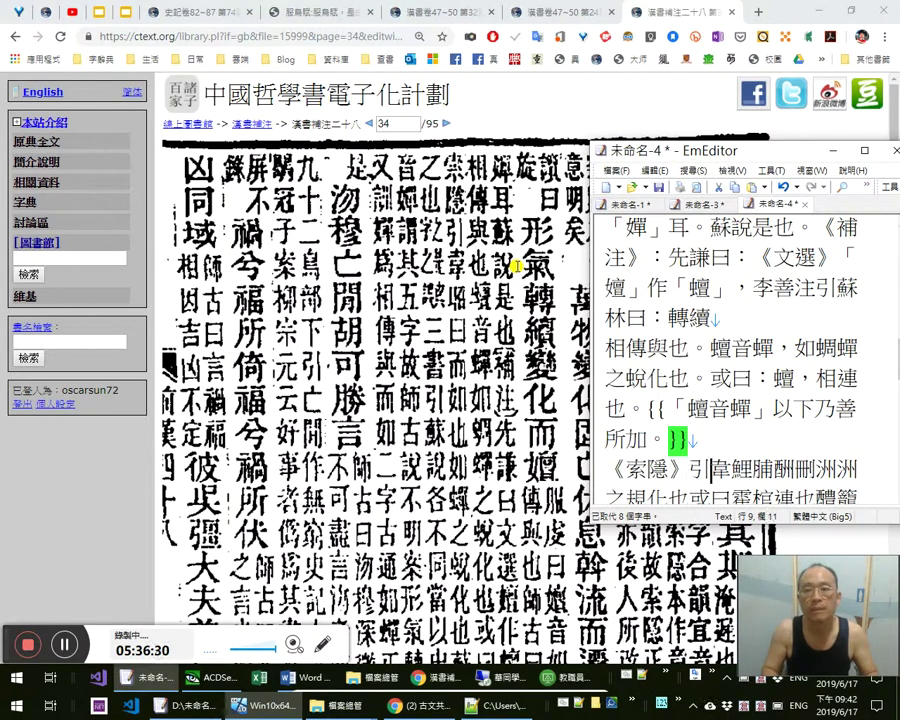
Insert 昭曰：而，如也。 after 引韋 in the 《索隱》 line
key(Right)
text(昭曰)
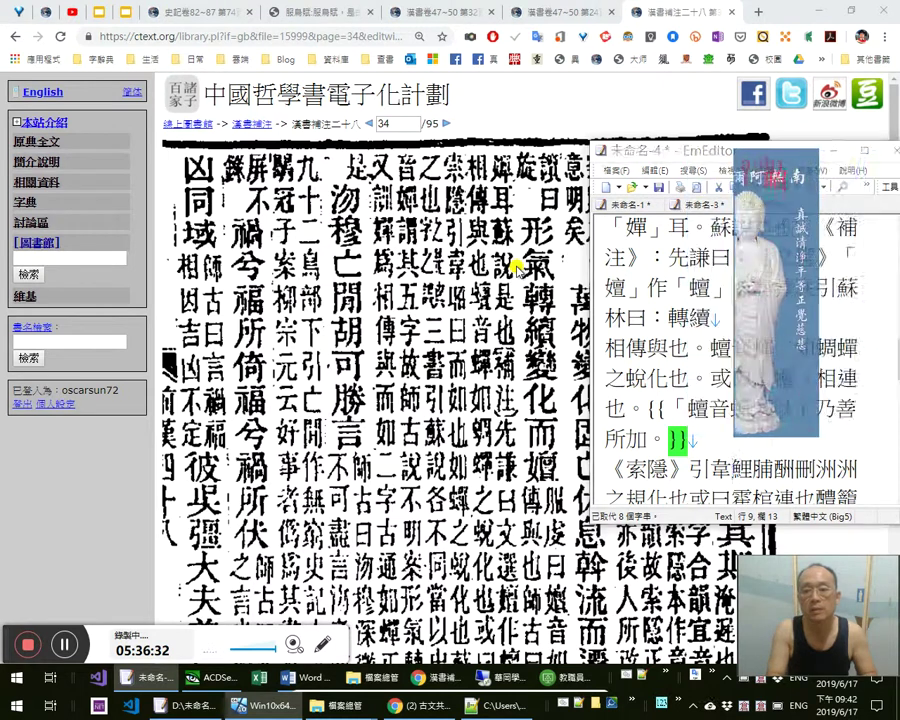
text(：而，如也。)
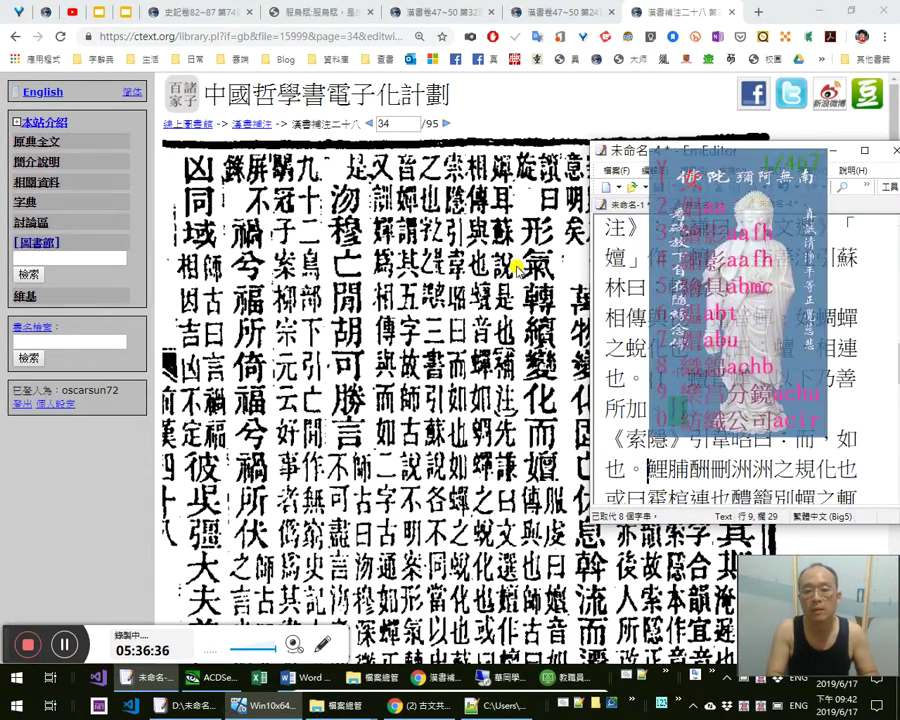
Continue the 《索隱》 line after 如也。 with 如蟬之蛻
text(如蟬之)
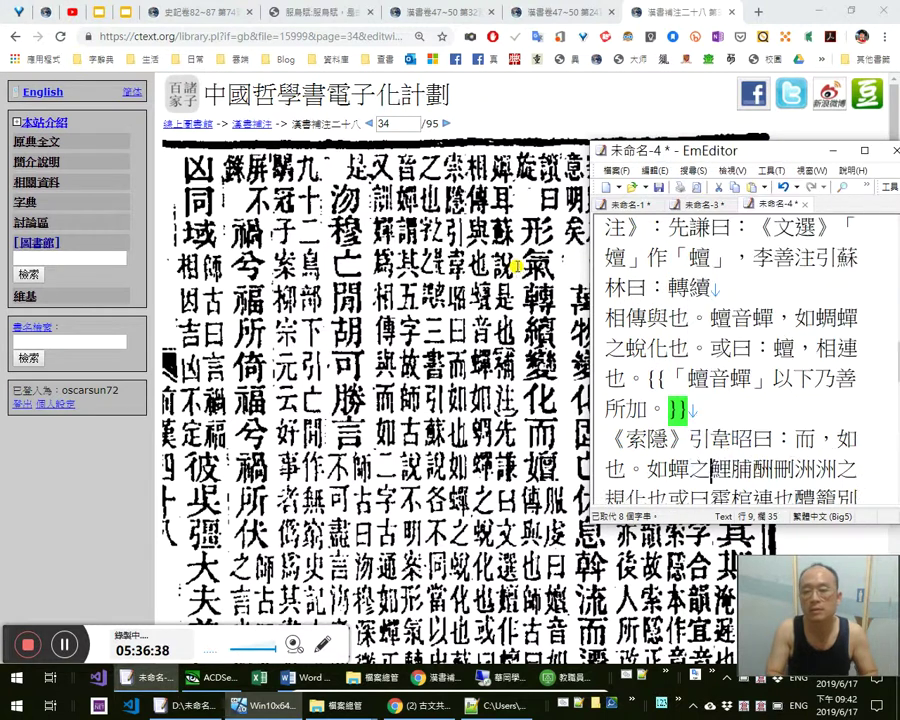
text(iv)
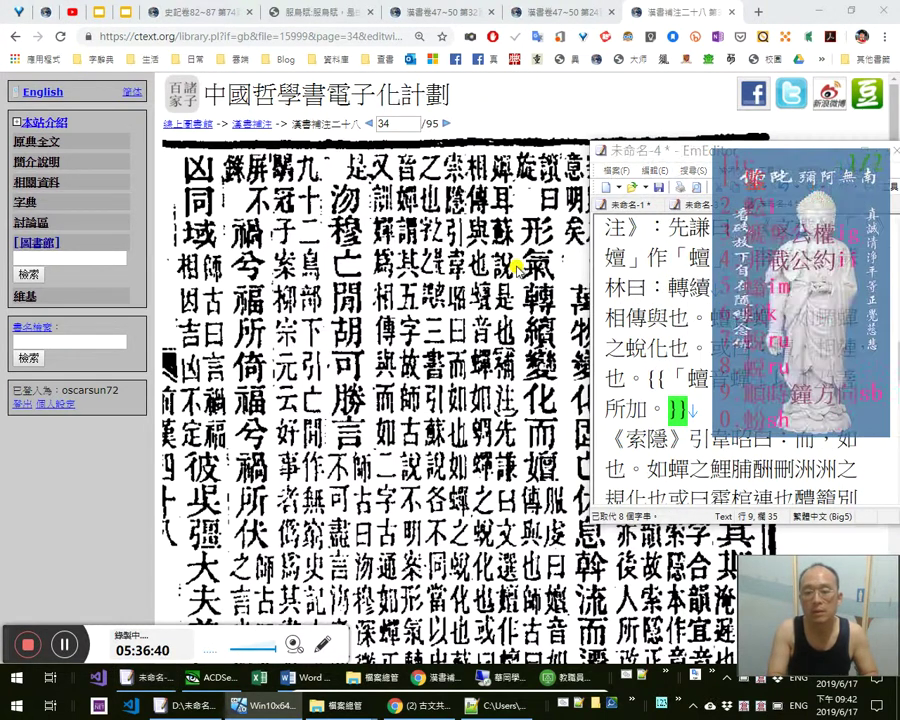
key(BackSpace)
key(BackSpace)
key(BackSpace)
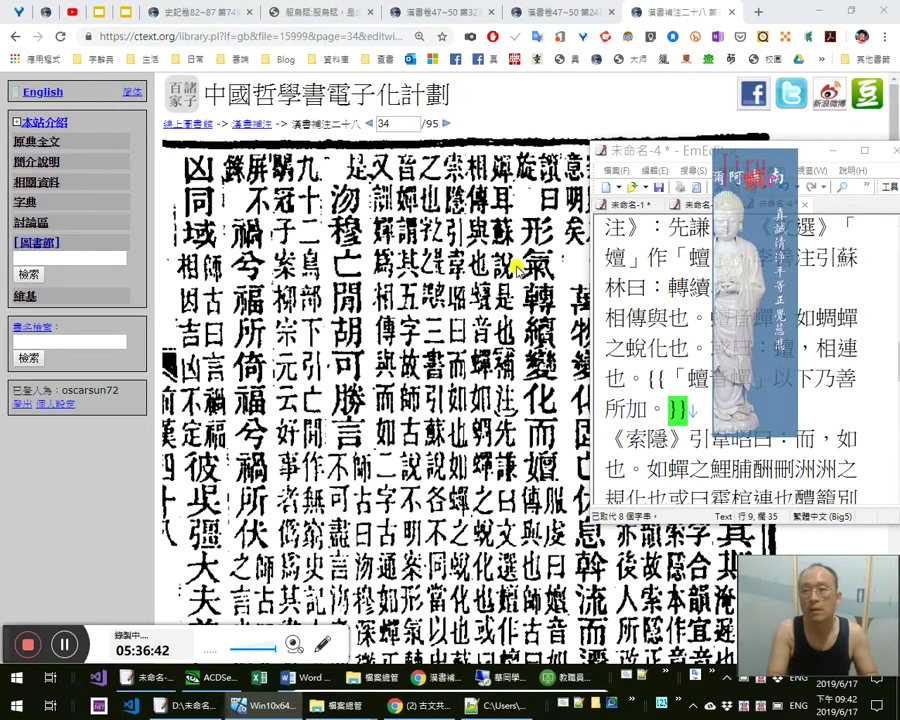
text(lic)
text(蛻)
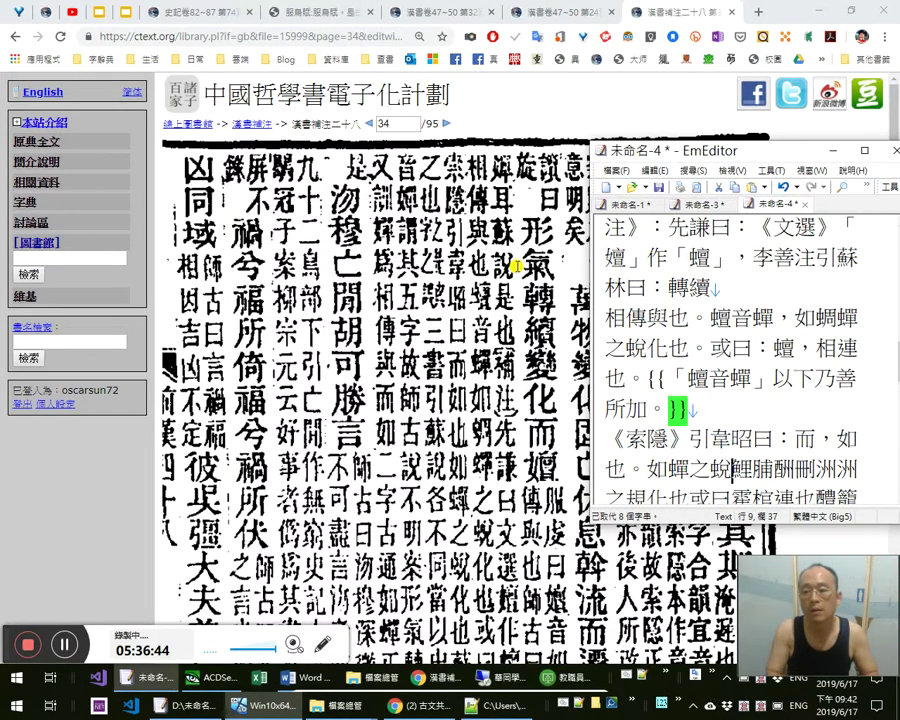
Delete the garbled 鯉脯酬刪洲洲之規 before 化也 and add 。 after 化也
key(shift+Down)
key(shift+Left)
key(shift+Left)
key(shift+Left)
key(shift+Left)
key(Delete)
key(Right)
key(Right)
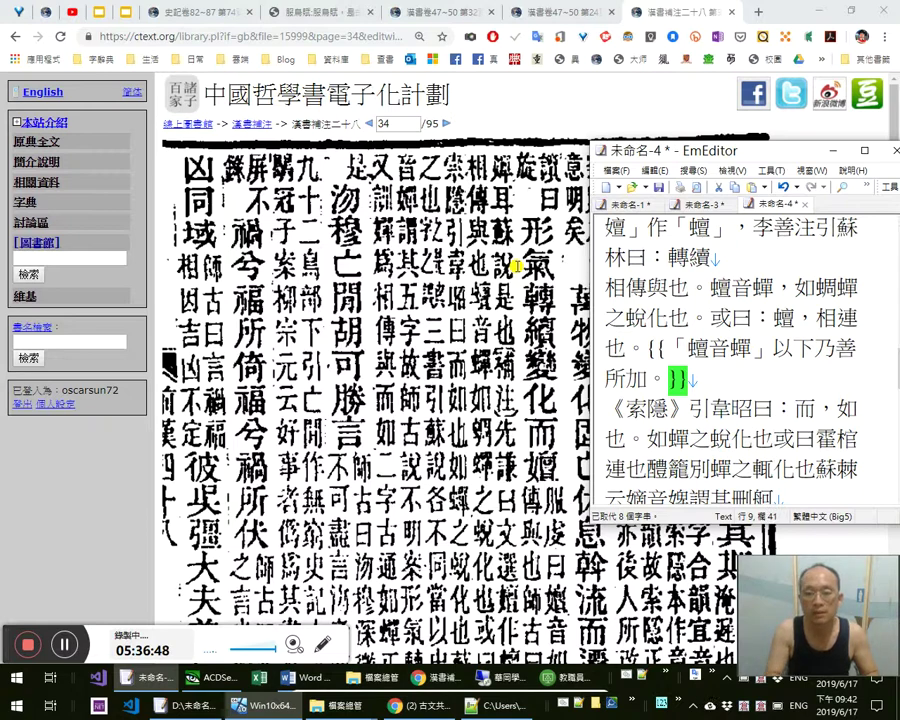
Check the lower part of the scan and add 蘇林云： after 如蟬之蛻化也。
click(516, 268)
scroll(516, 268, down, 3)
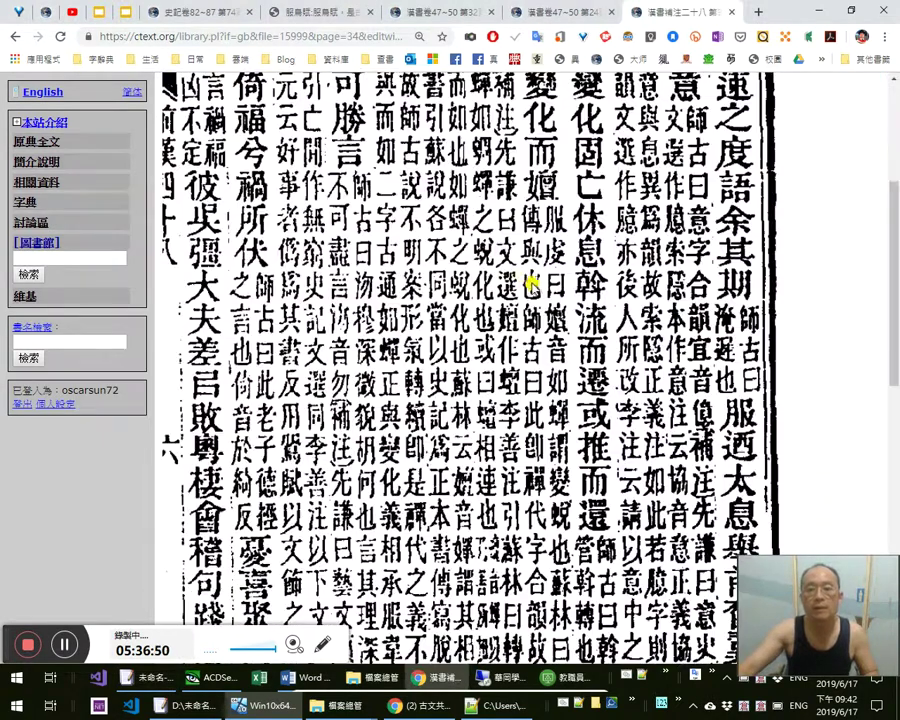
scroll(530, 283, down, 1)
key(alt+Tab)
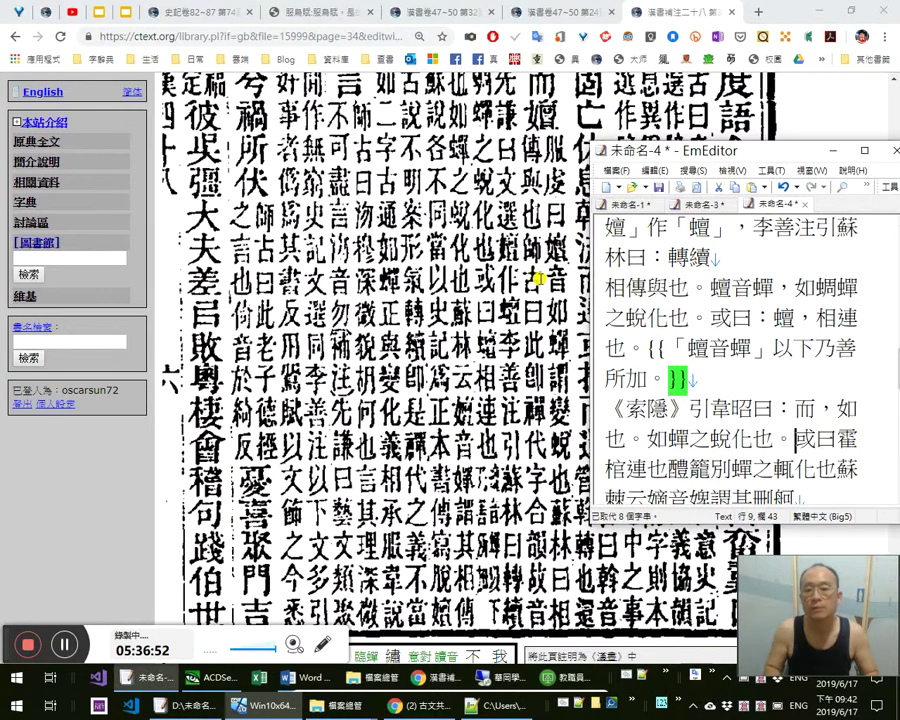
click(490, 606)
click(645, 678)
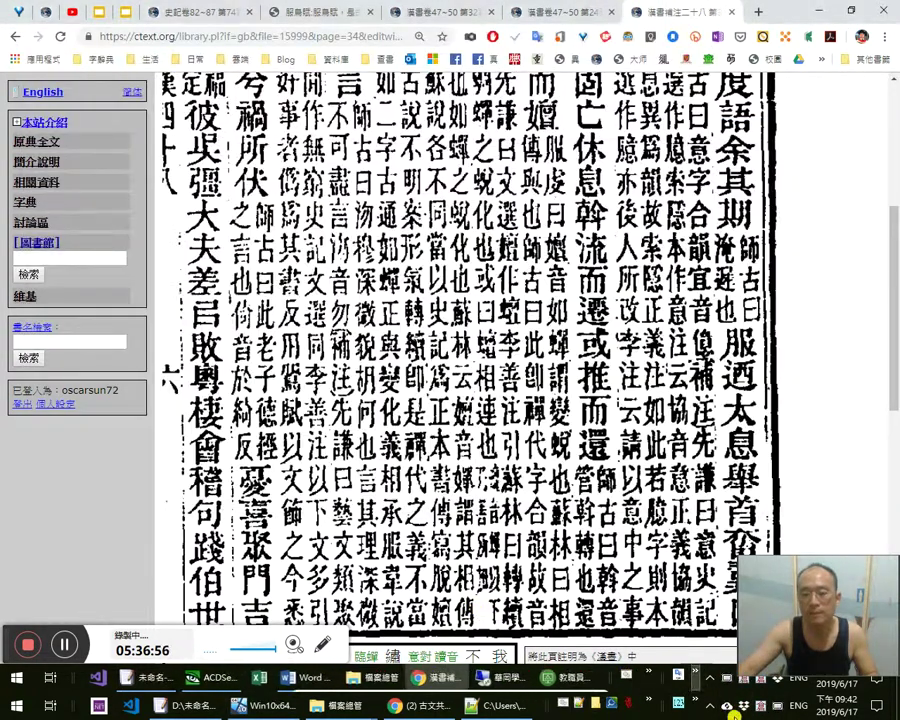
key(alt+Tab)
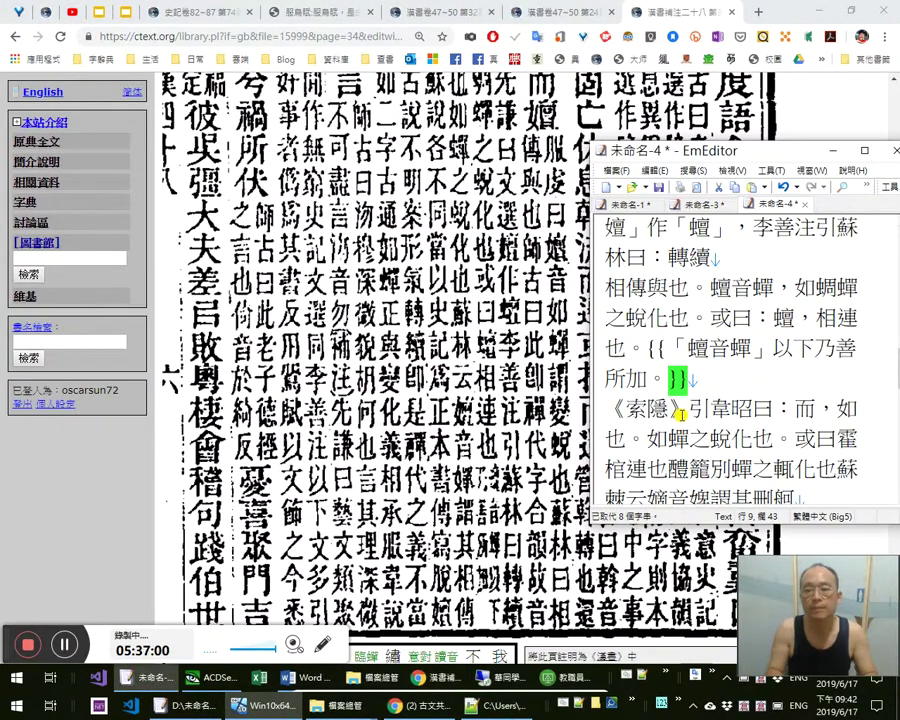
text(蘇林云：)
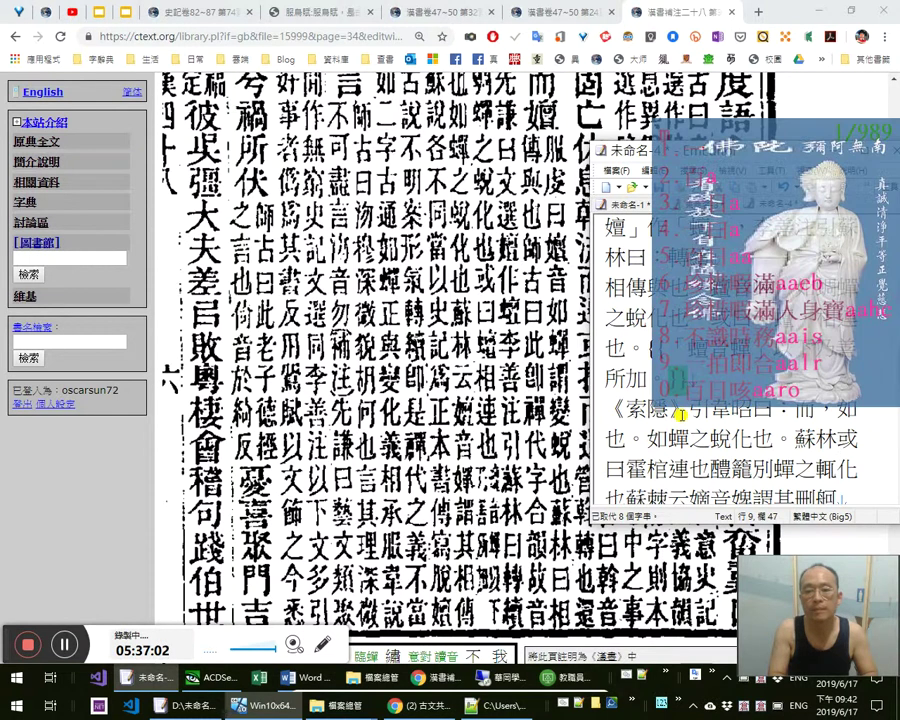
Continue after 蘇林云： with 嬗音嬋，
text(蟺)
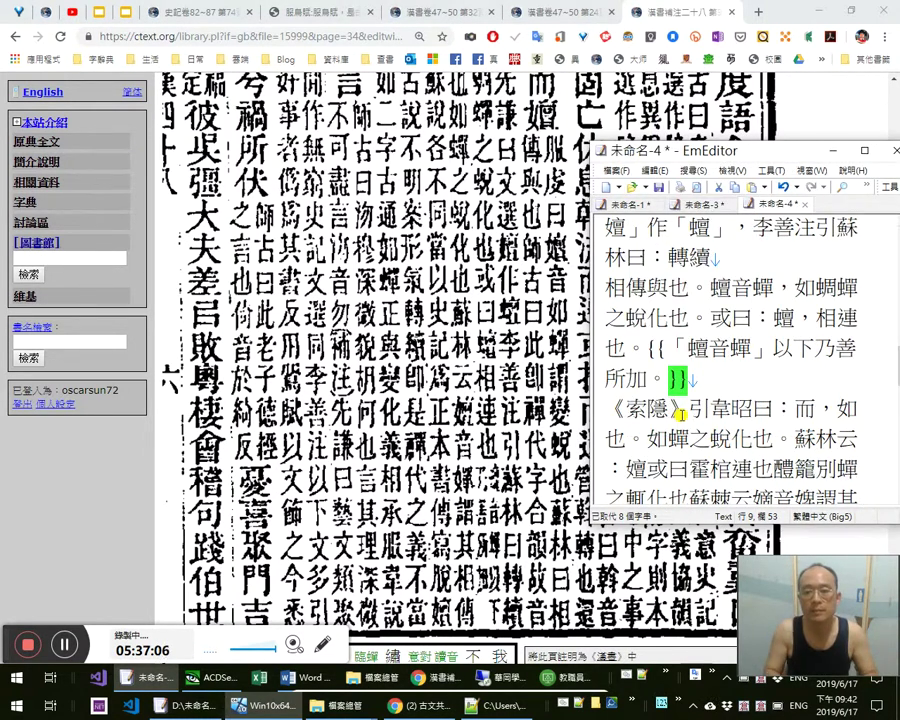
text(音)
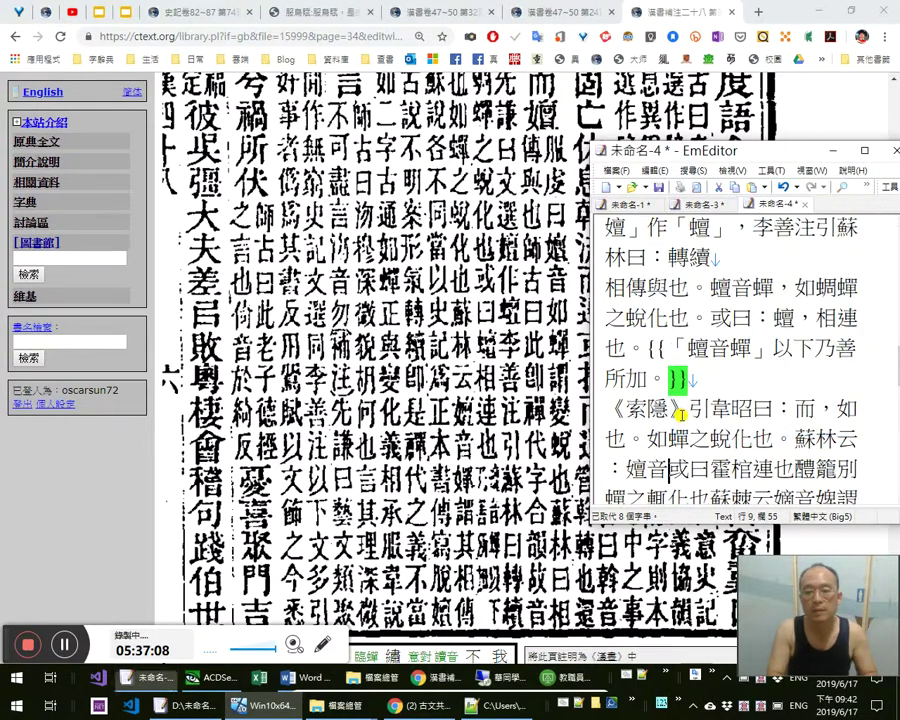
text(，)
key(Left)
text(嬋)
key(Right)
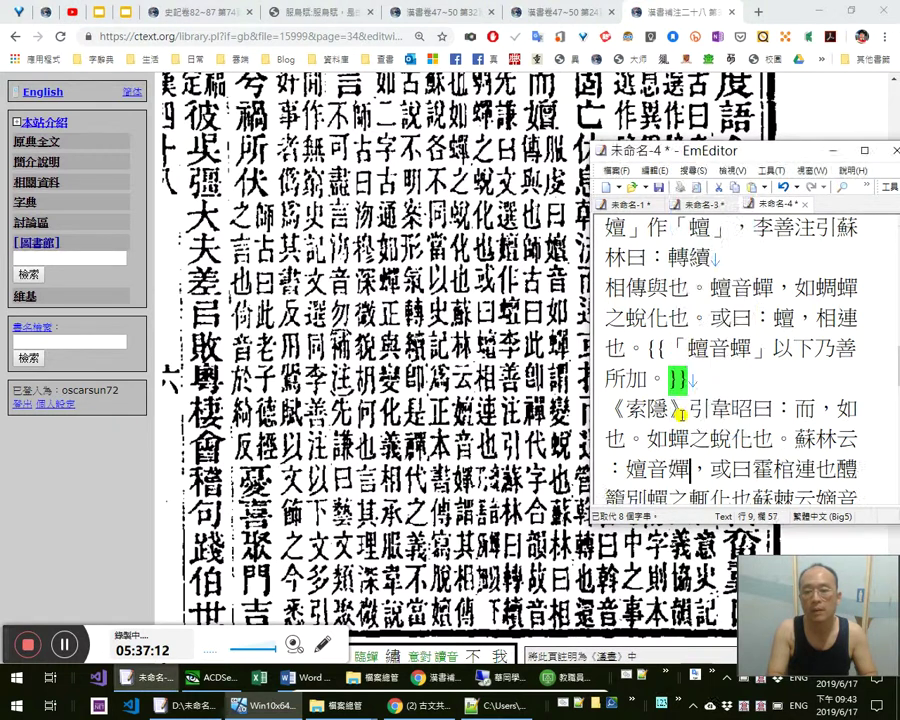
Add 謂其相 after 嬗音嬋， and delete the garbled text in the rest of that line
text(謂)
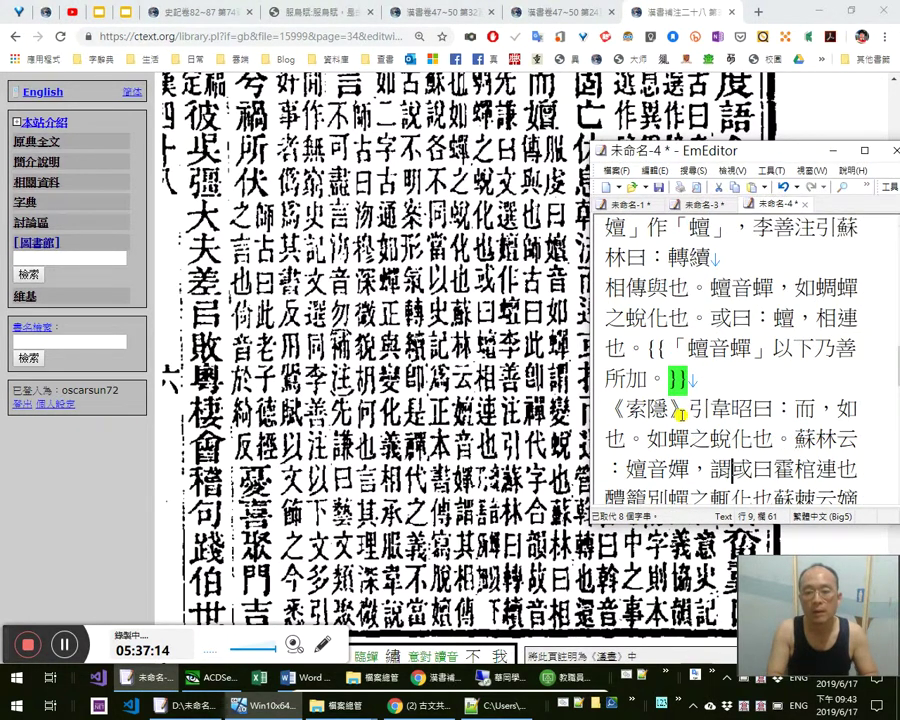
text(其相)
key(shift+Down)
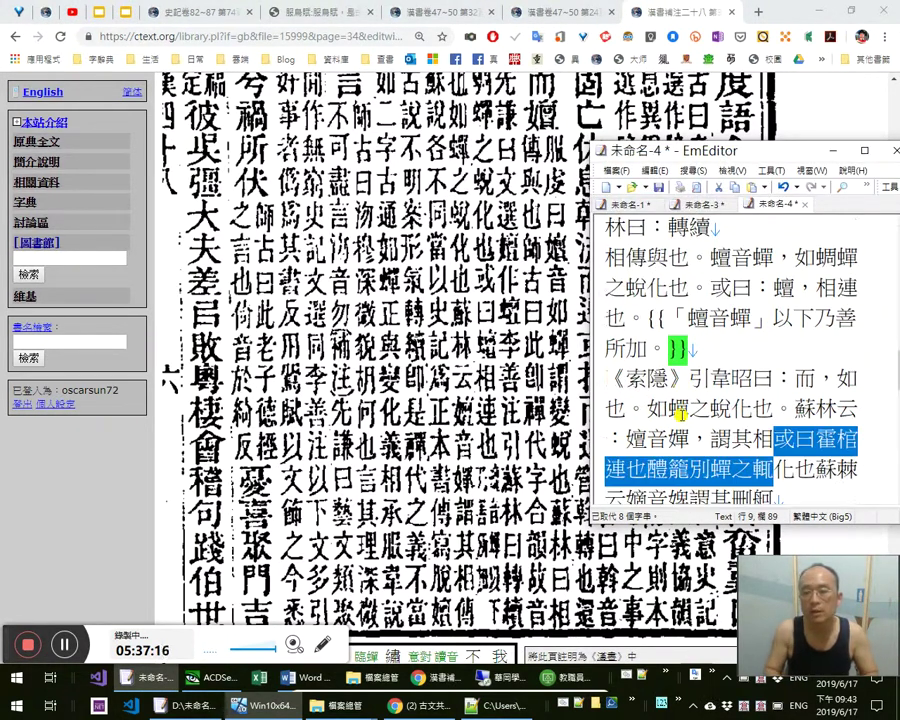
key(shift+Right)
key(shift+Right)
key(shift+Right)
key(shift+Right)
key(shift+Right)
key(shift+Right)
key(shift+Right)
key(shift+Right)
key(shift+Right)
key(shift+Right)
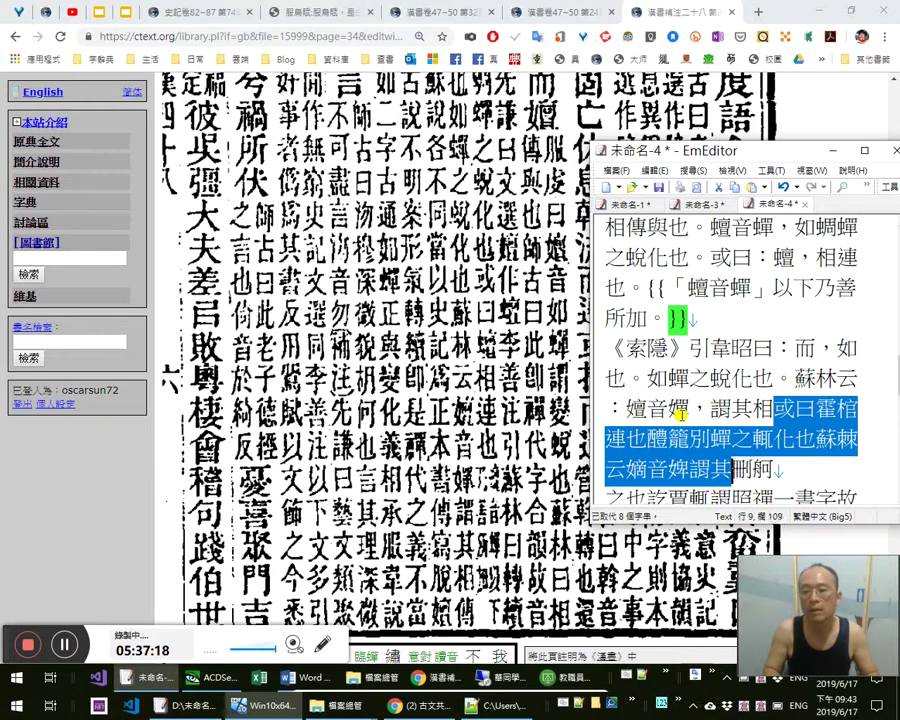
key(Delete)
key(Delete)
text(傳)
key(Delete)
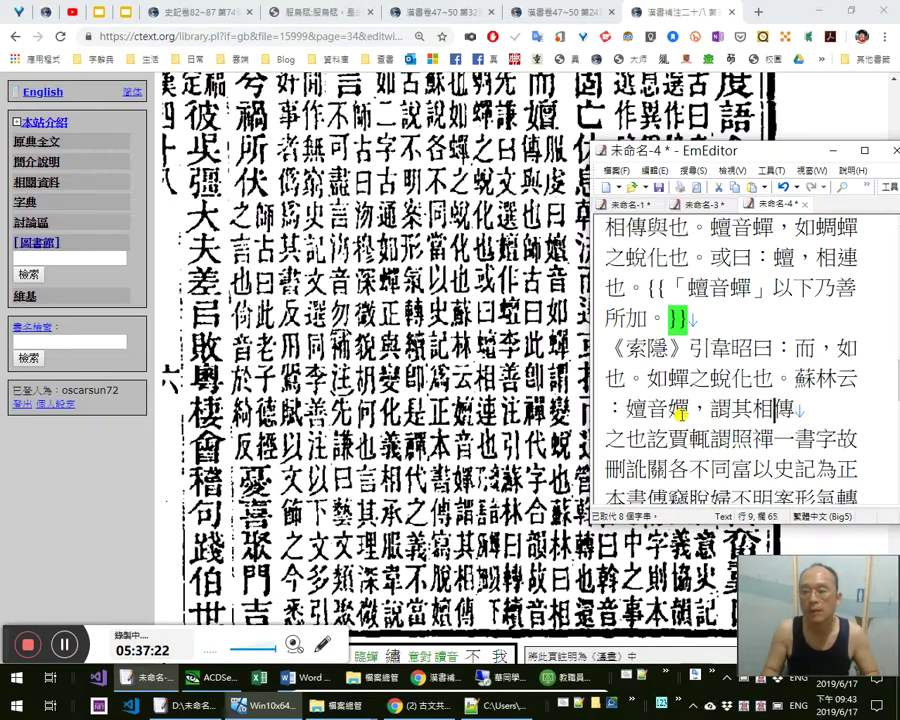
Compare the top and bottom of the scan's columns and add 。 after 之也 on the following line
key(alt+Tab)
scroll(681, 415, up, 5)
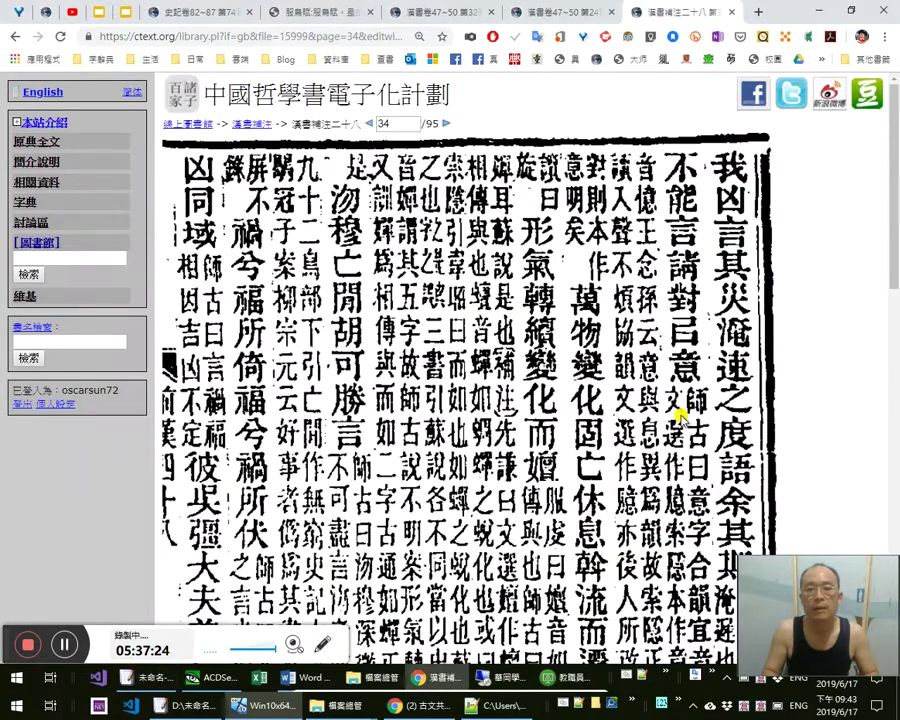
scroll(680, 416, down, 5)
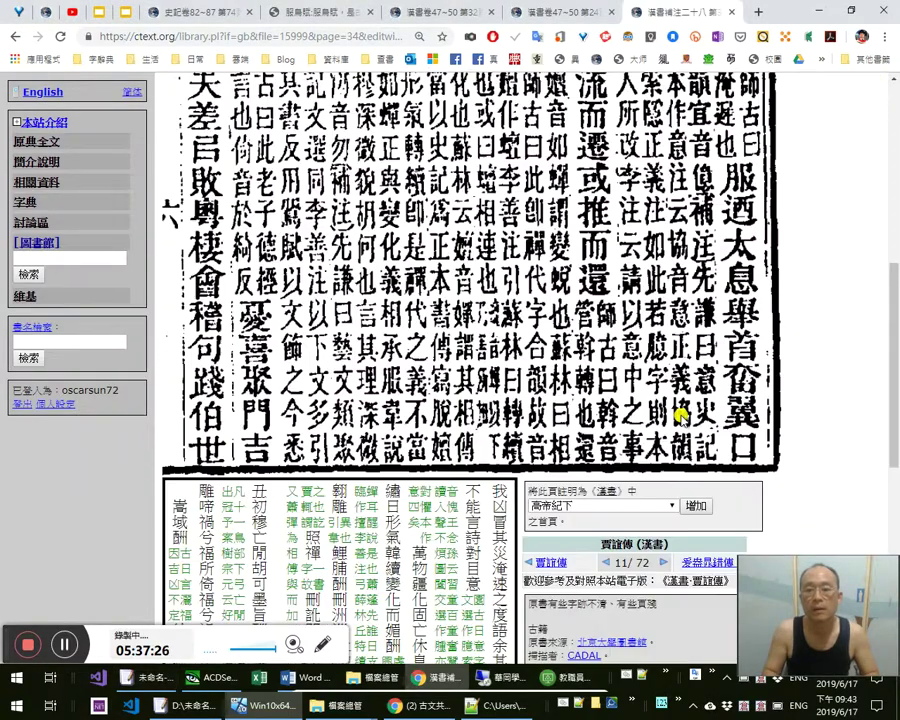
scroll(681, 414, up, 5)
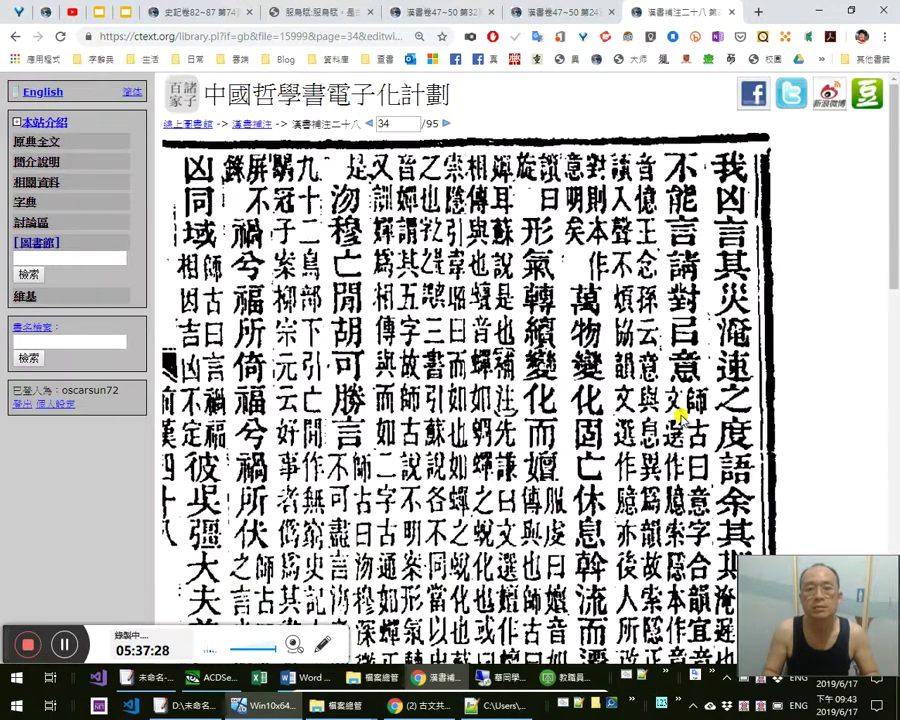
key(alt+Tab)
key(Right)
key(Right)
key(Right)
text(。)
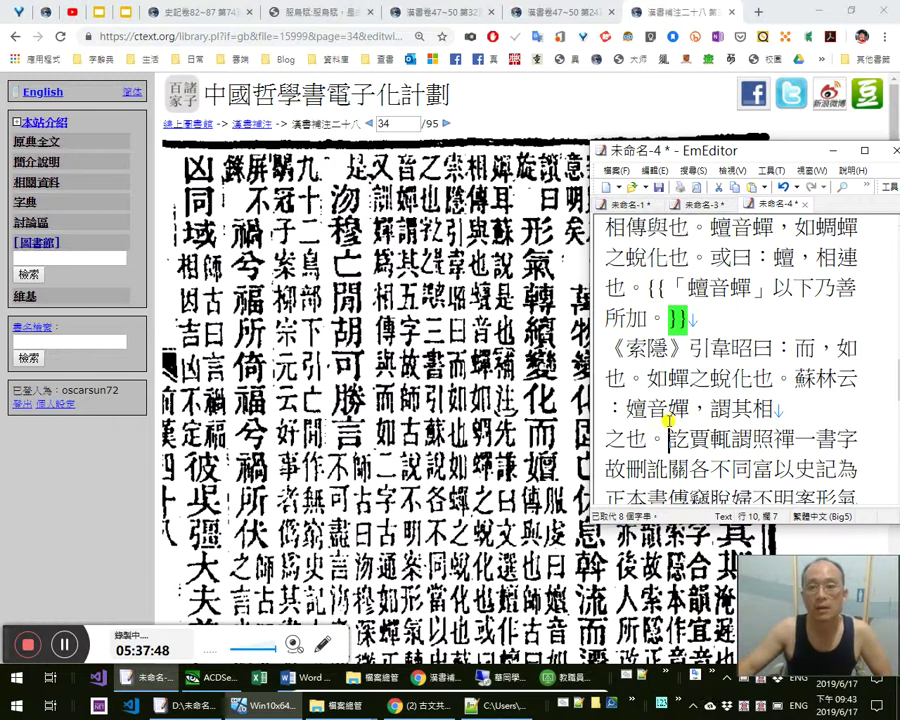
Check the scan and insert the note {{「之」是「與」字之誤。}} after 之也。
click(443, 305)
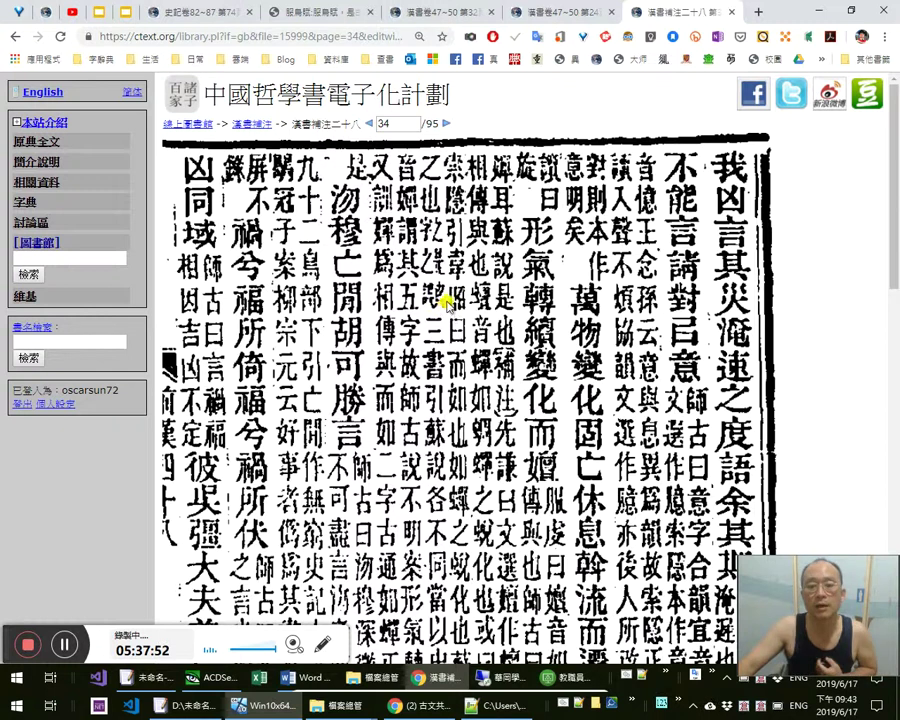
key(alt+Tab)
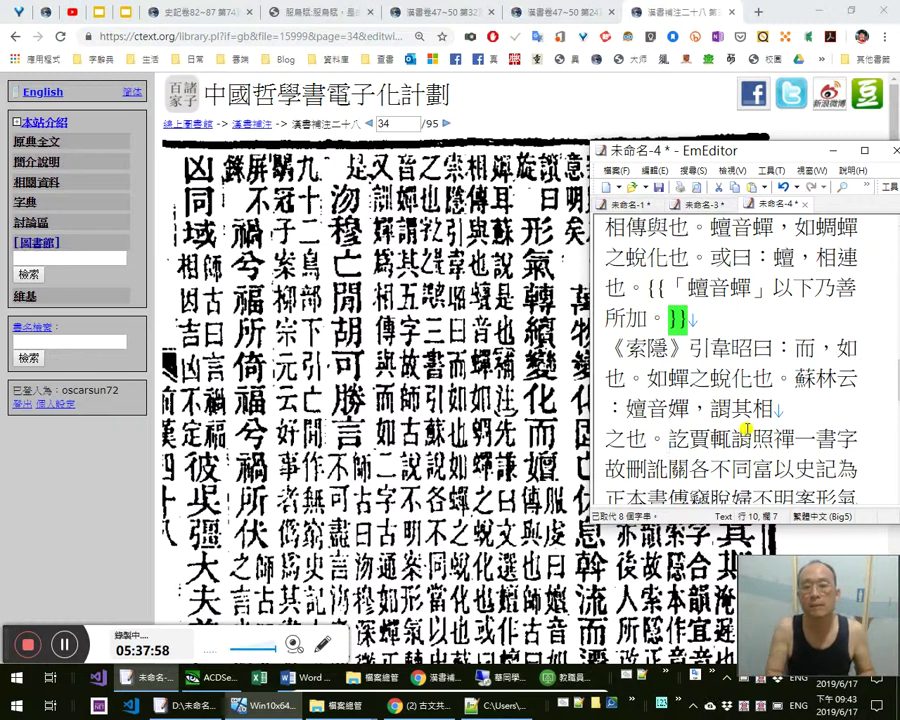
text({{}})
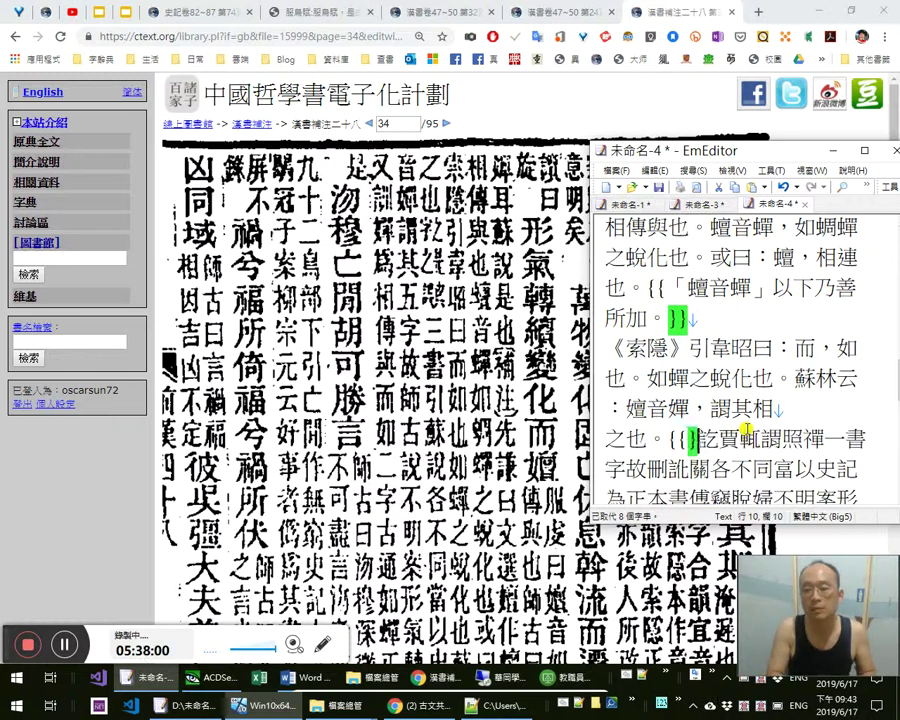
text(之)
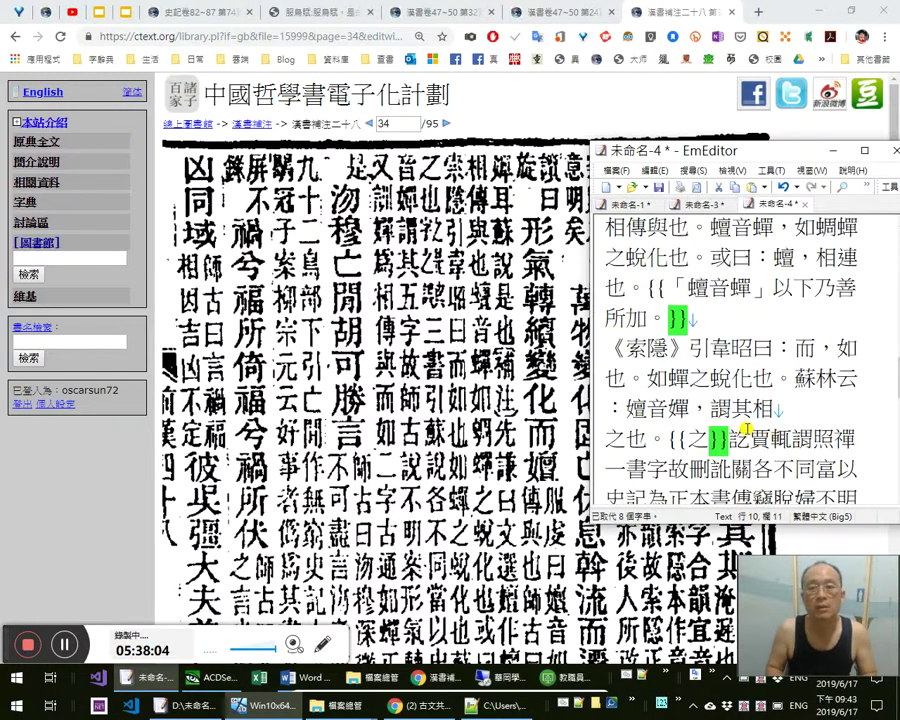
text(「)
key(Right)
text(」是「」)
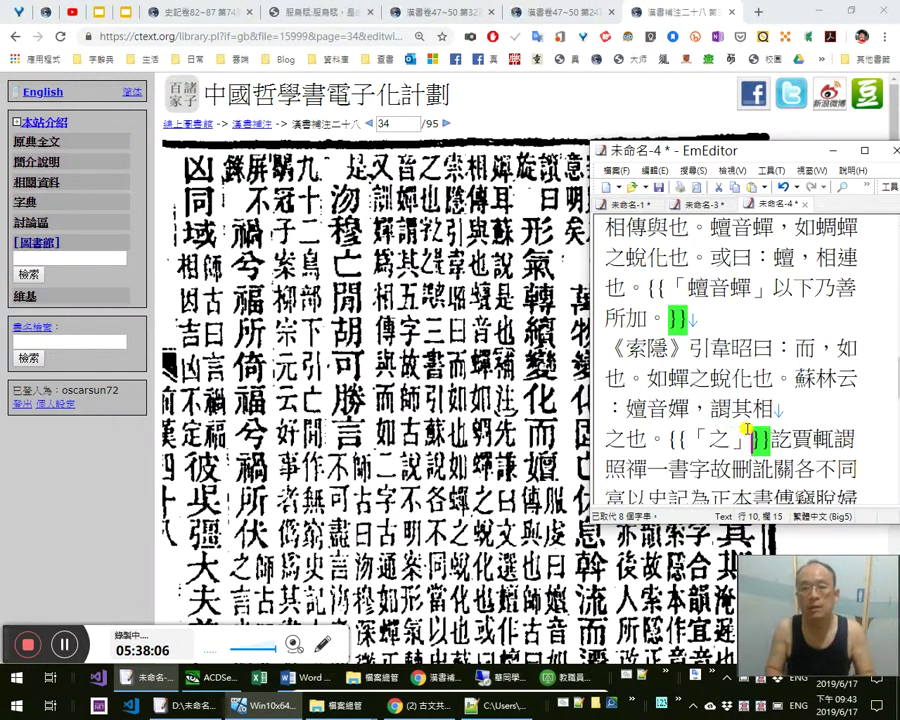
key(shift+Left)
key(Left)
text(與)
key(Right)
text(字之誤。)
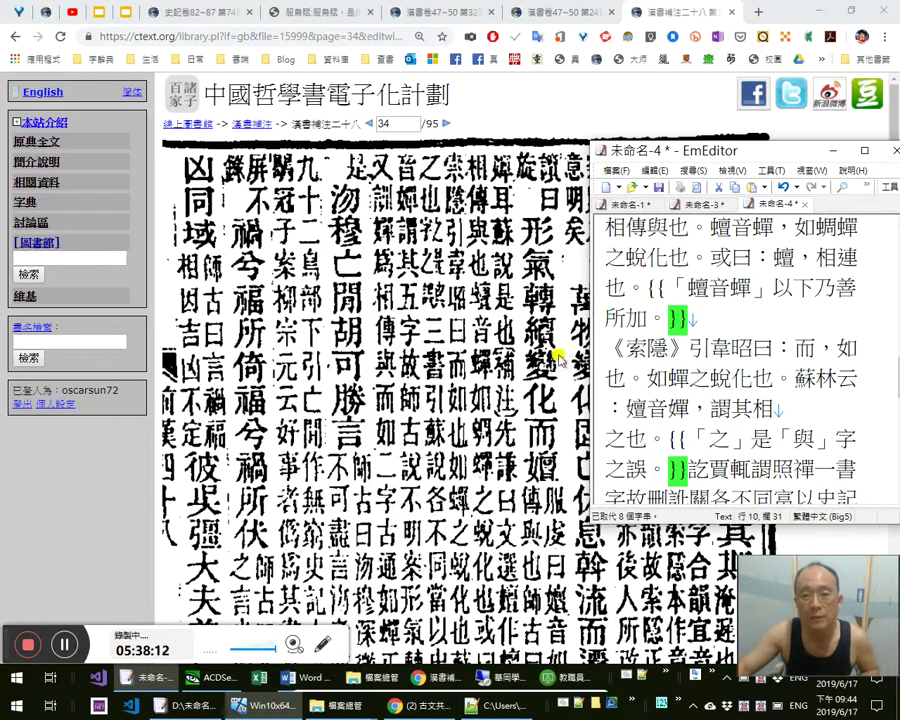
Magnify the unclear character in the scan and replace the garbled 訖賈輒謂照禪一 after the note with 三
click(434, 300)
middle_click(434, 302)
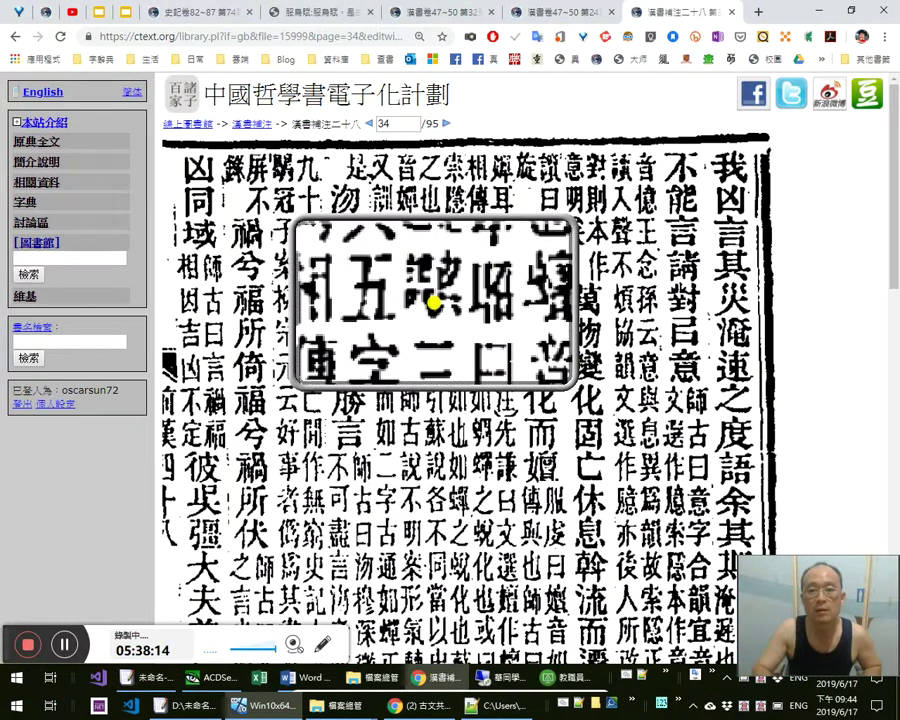
key(super+Escape)
key(alt+Tab)
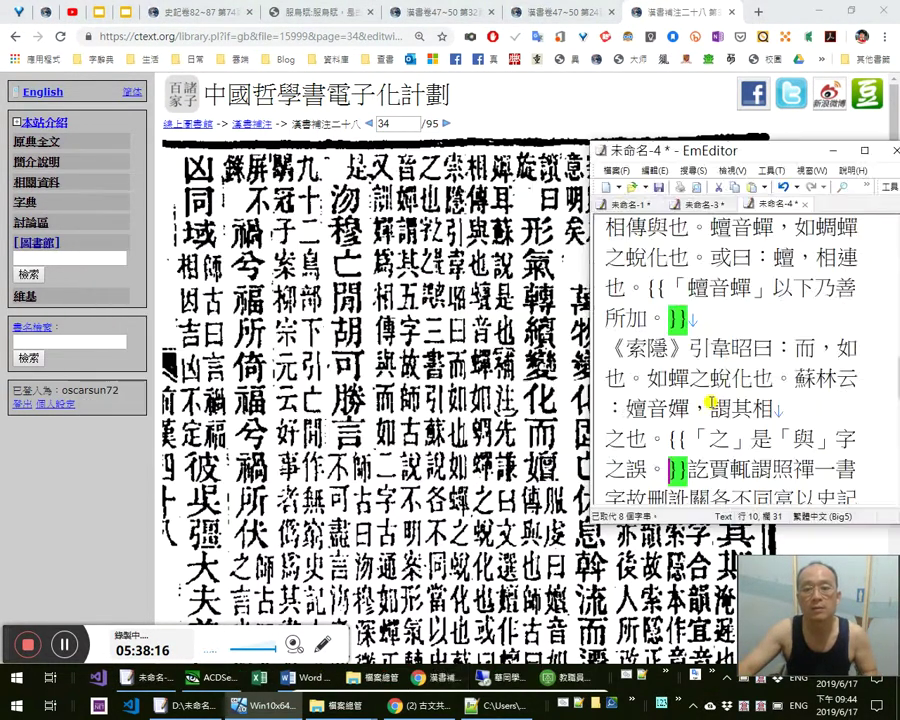
double_click(741, 408)
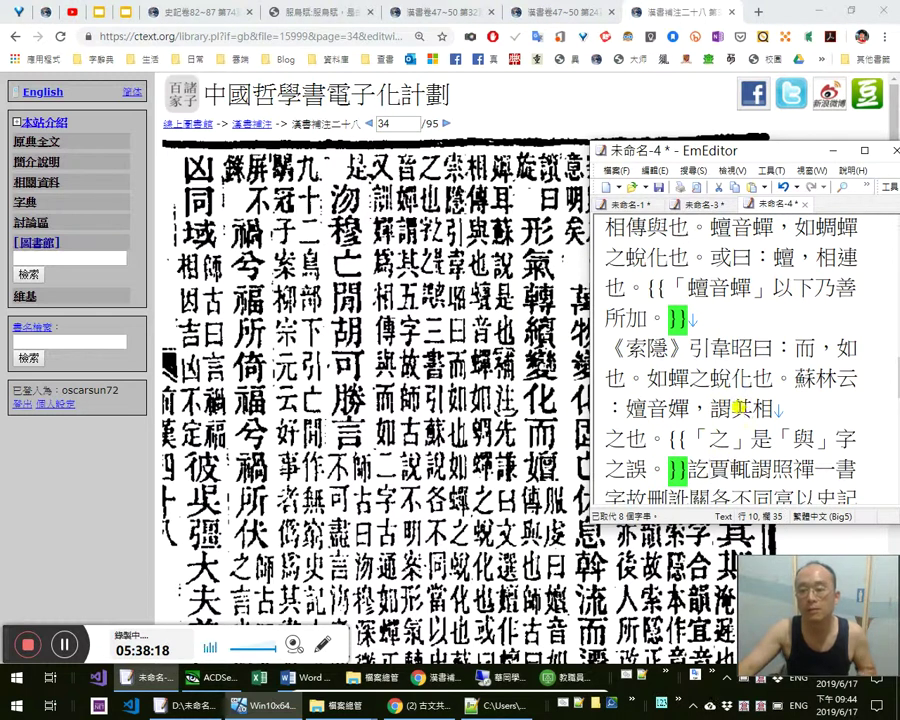
click(656, 441)
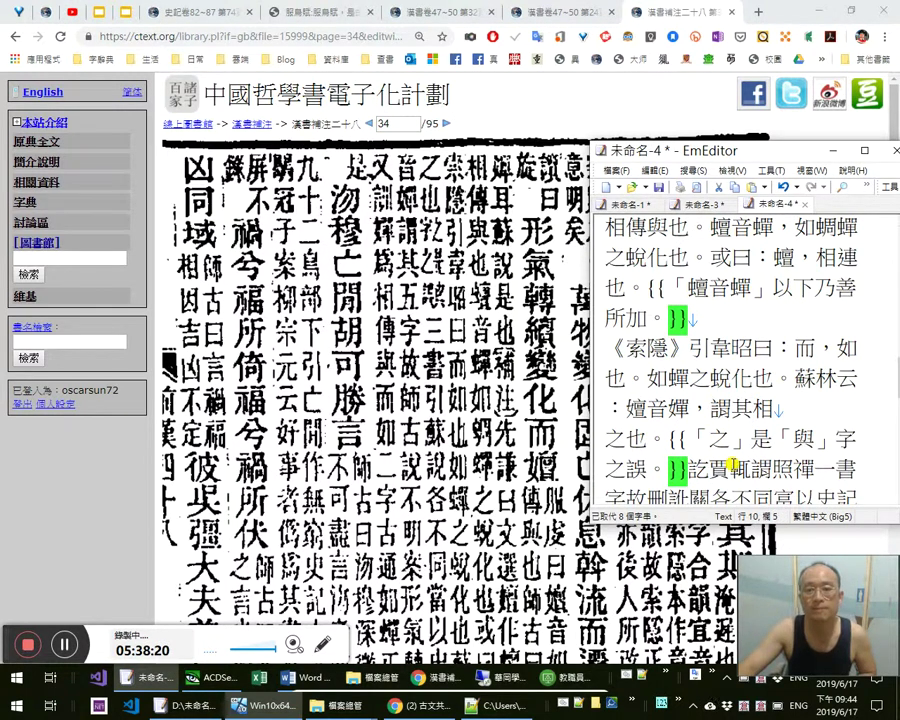
key(Down)
key(Right)
key(Right)
key(Right)
key(shift+End)
key(shift+Left)
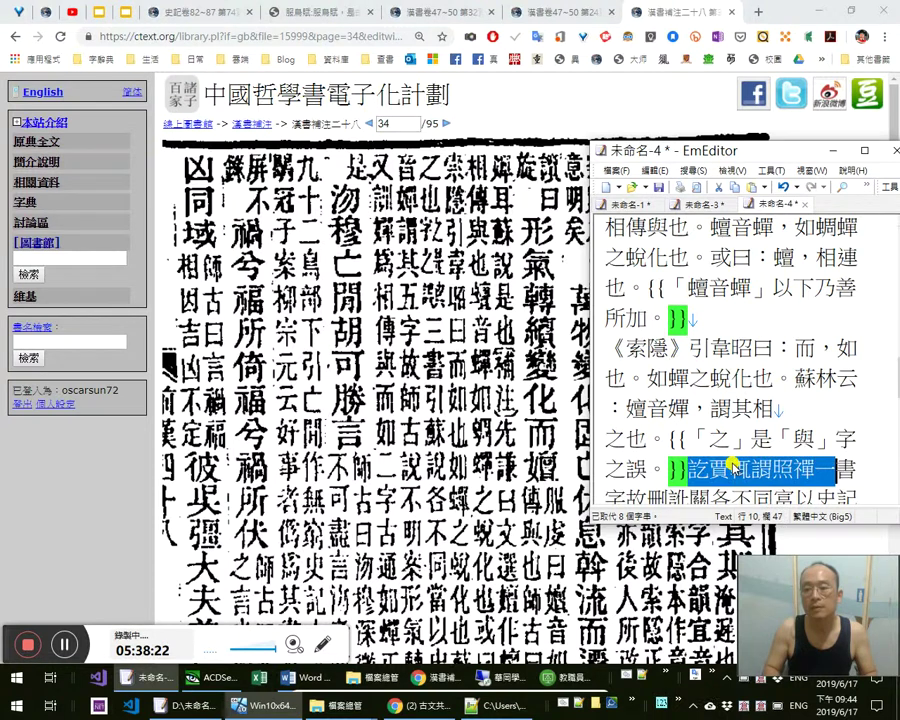
text(三)
Insert 引蘇說各不同，當以 after 三書
key(Right)
key(Right)
key(Left)
key(Left)
key(Left)
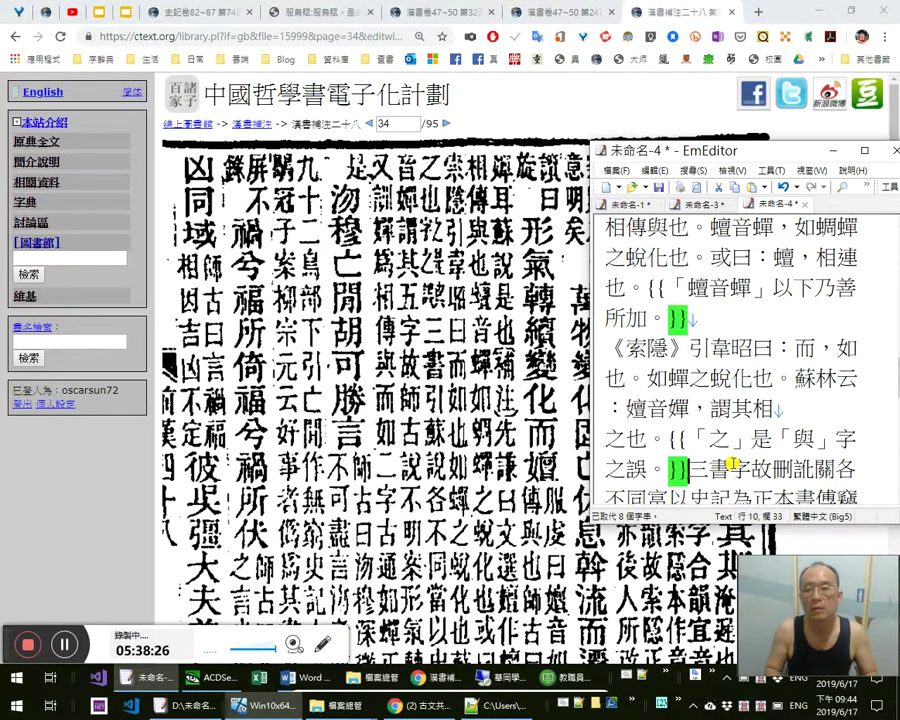
key(Right)
text(引蘇)
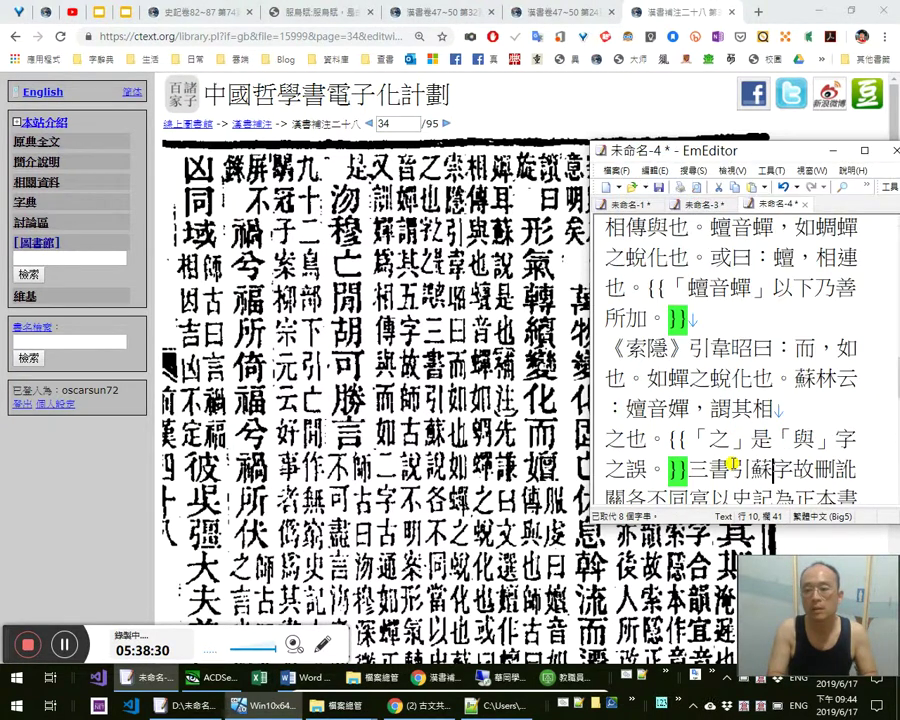
text(說)
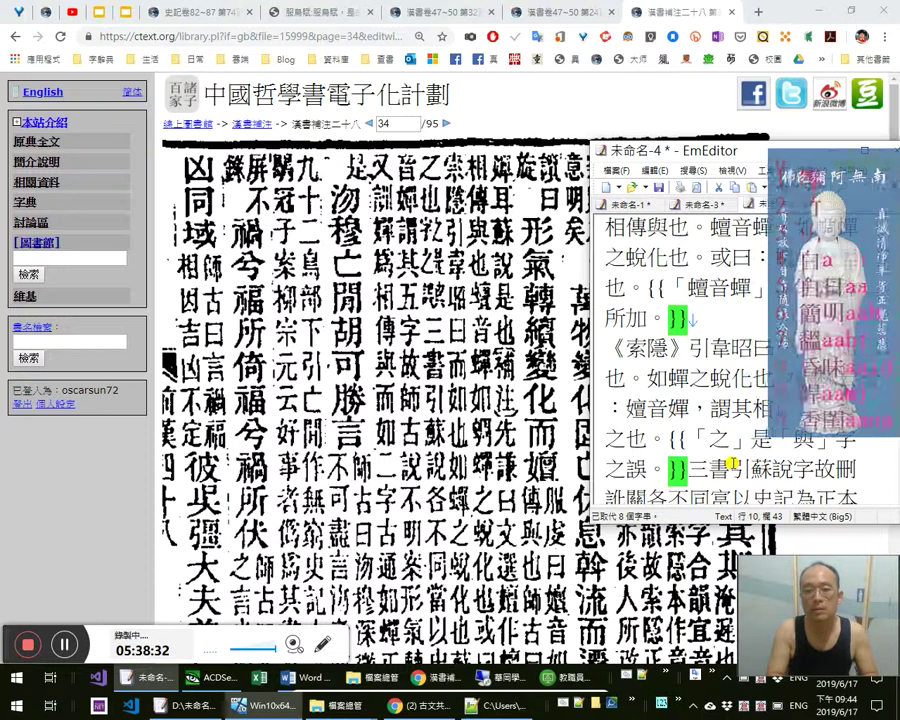
text(各不同)
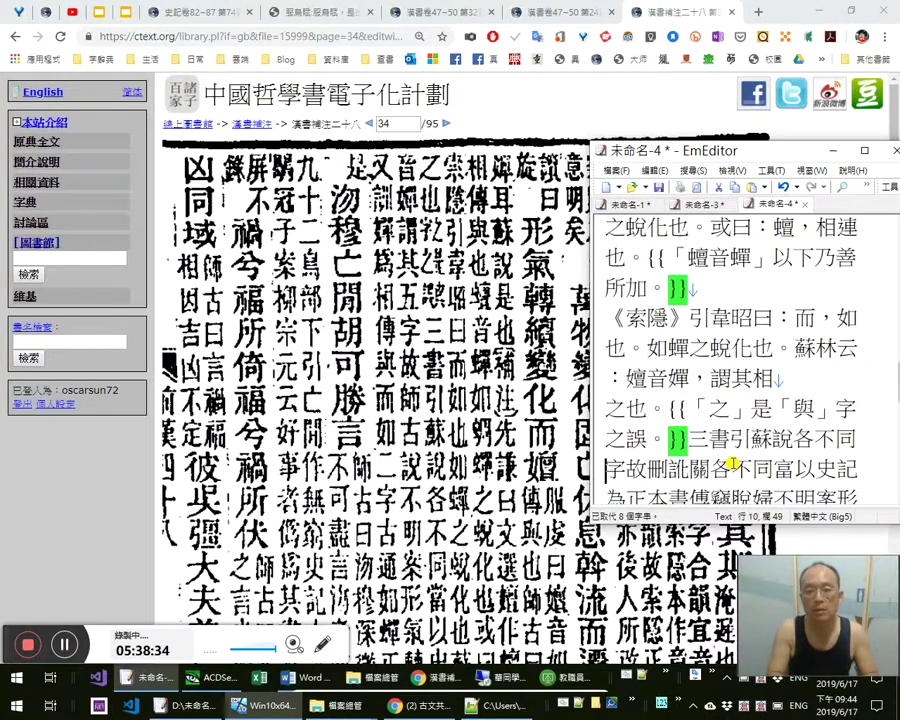
text(，當以)
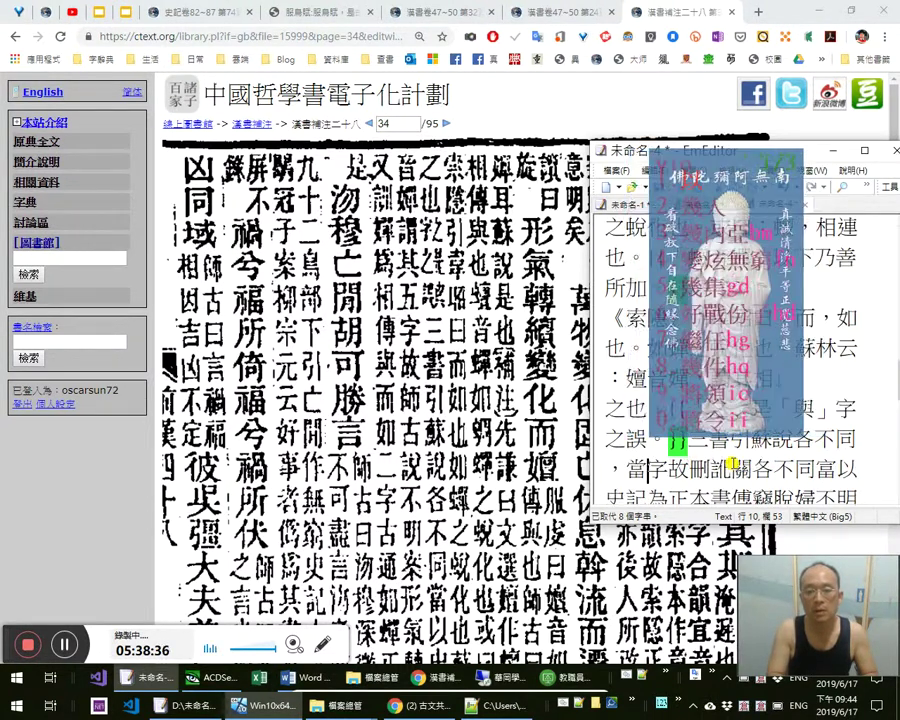
Check the lower part of the scan and delete the garbled 字故刪訿關各不同富以 before 史記
key(alt+Tab)
scroll(755, 487, down, 4)
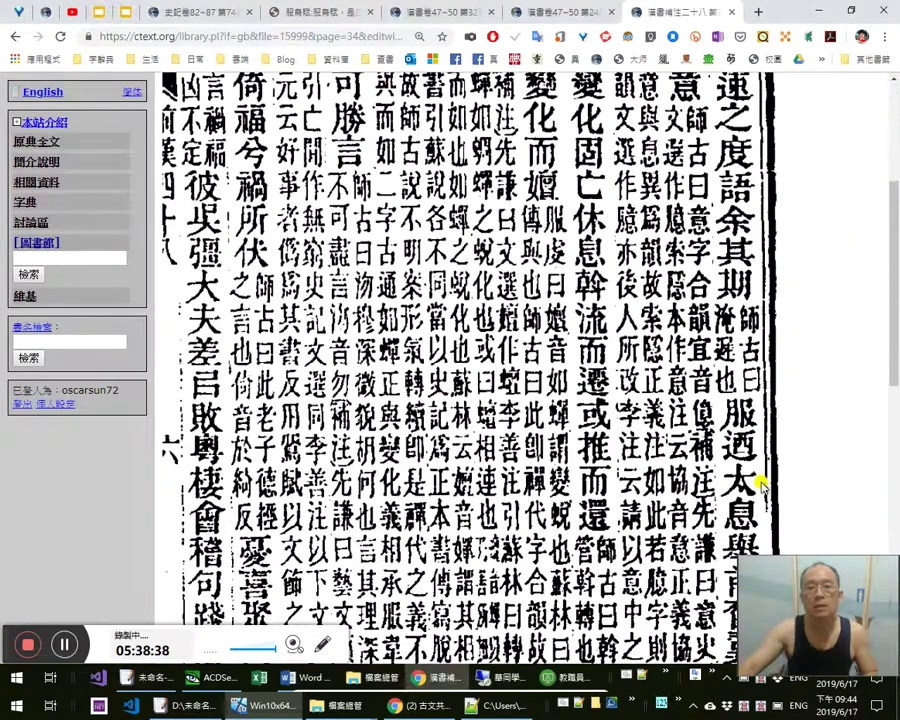
scroll(761, 481, down, 4)
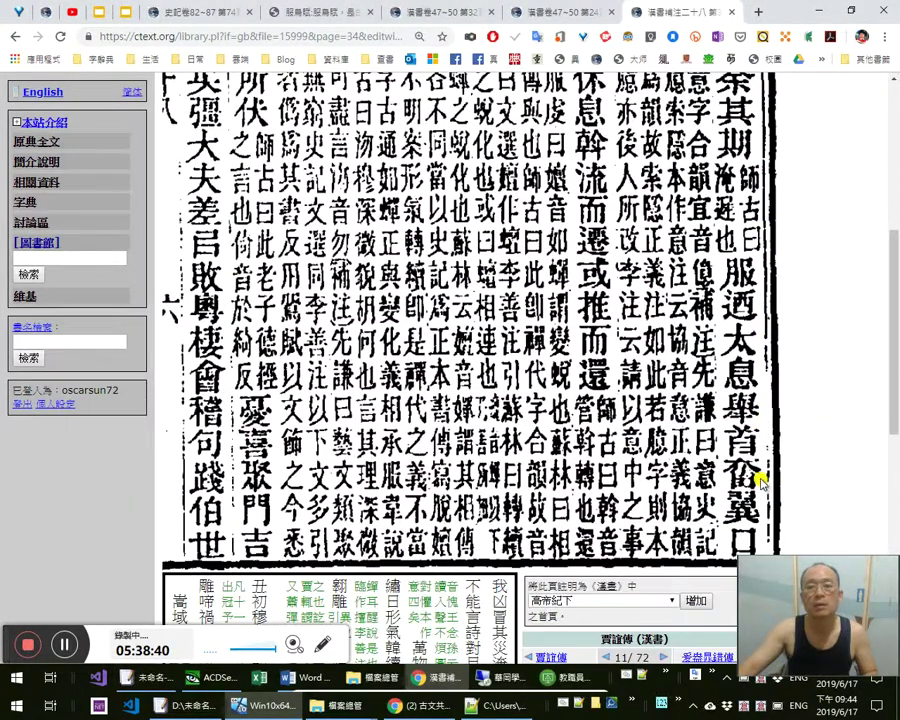
key(alt+Tab)
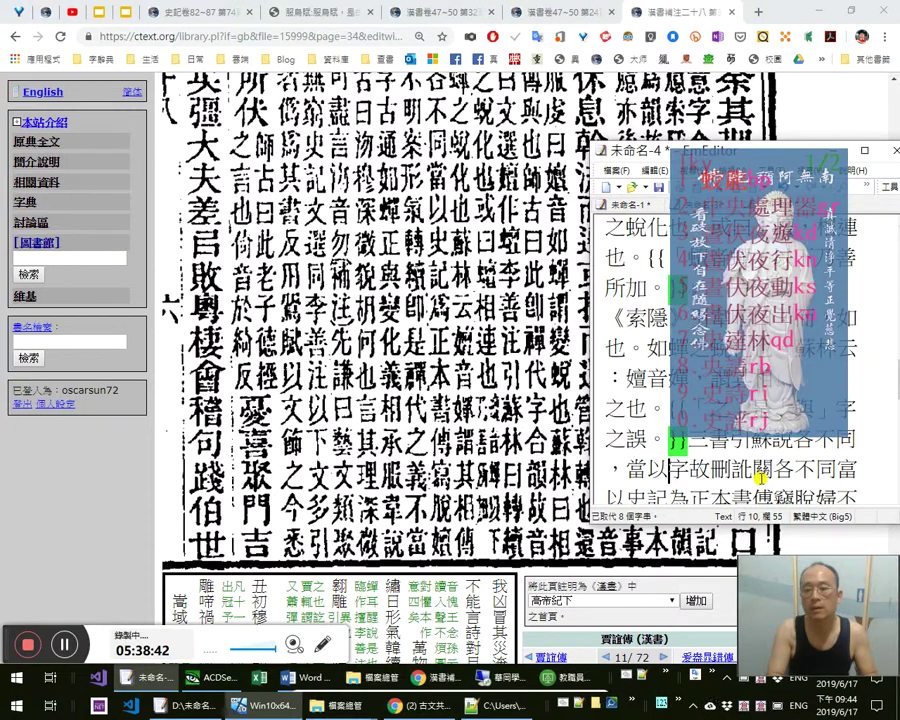
key(Escape)
key(shift+Down)
key(shift+Up)
key(shift+End)
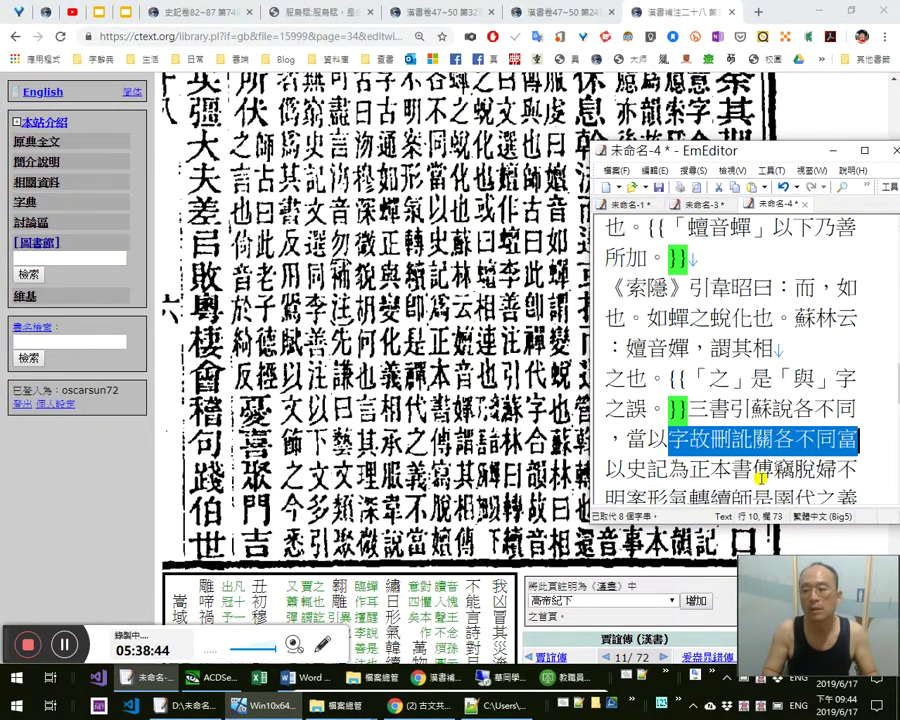
key(Delete)
key(Delete)
Enclose 史記 in the book-title marks 《》
text(《)
key(Right)
key(Right)
text(》)
Add ， after 為正本 and correct 傅竊 to 傳寫
key(Right)
key(Right)
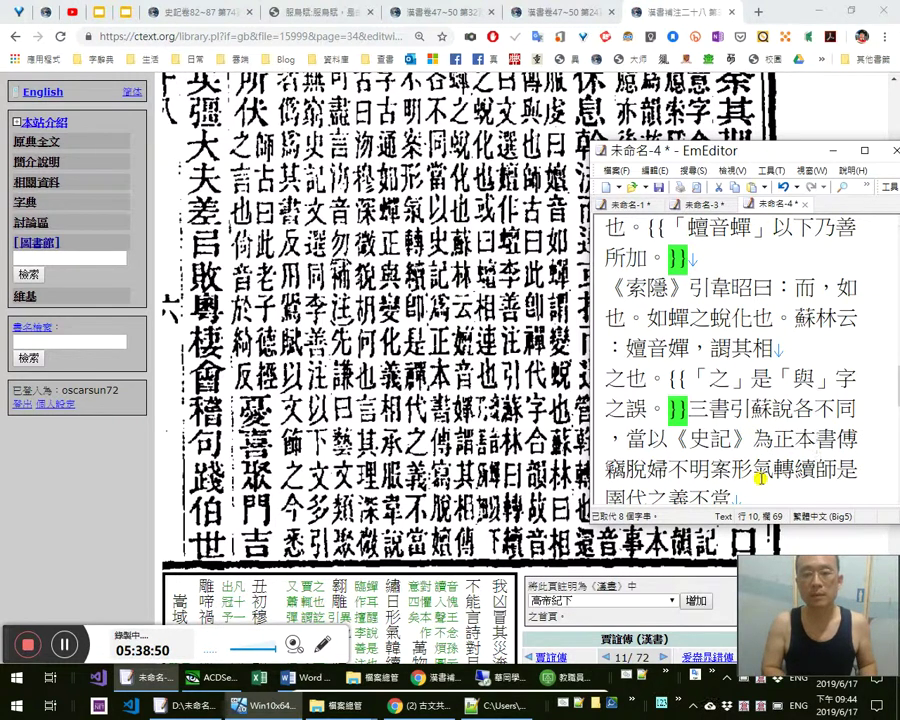
text(，)
key(Right)
key(Right)
key(shift+Left)
text(oj)
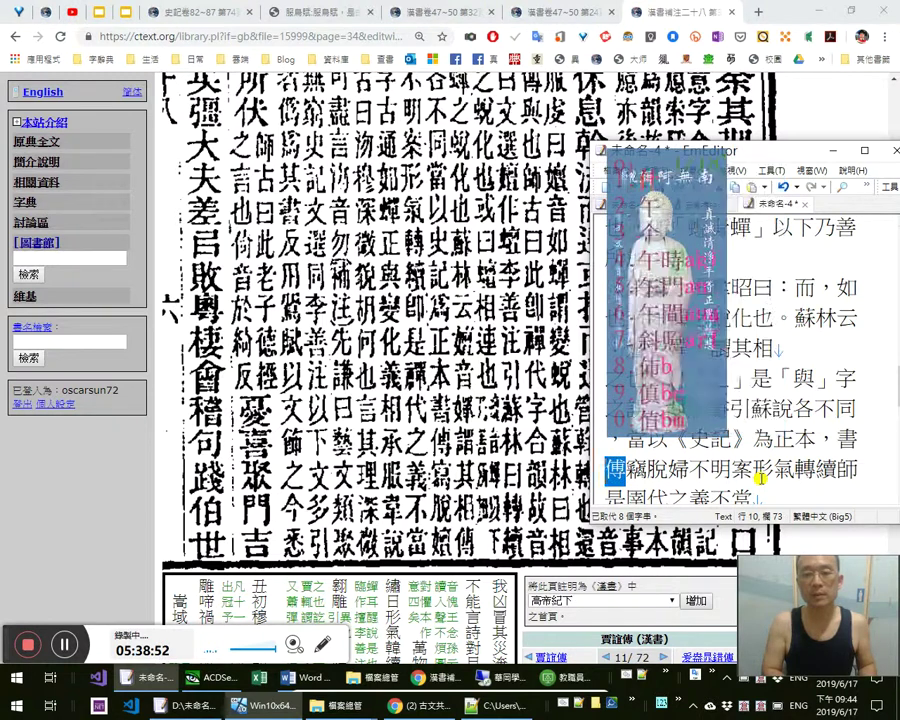
text(傳)
key(Right)
key(shift+Left)
text(j寫)
Add ， after 傳寫脫 and replace the following 婦 with 嬗
key(shift+Right)
key(Right)
key(shift+Right)
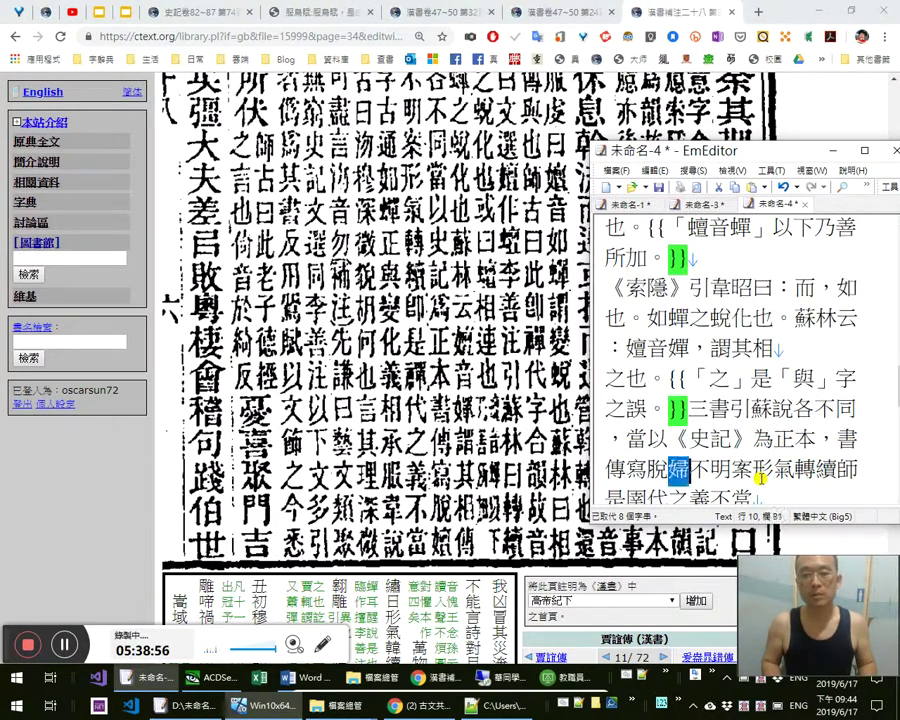
key(Left)
text(，嬗)
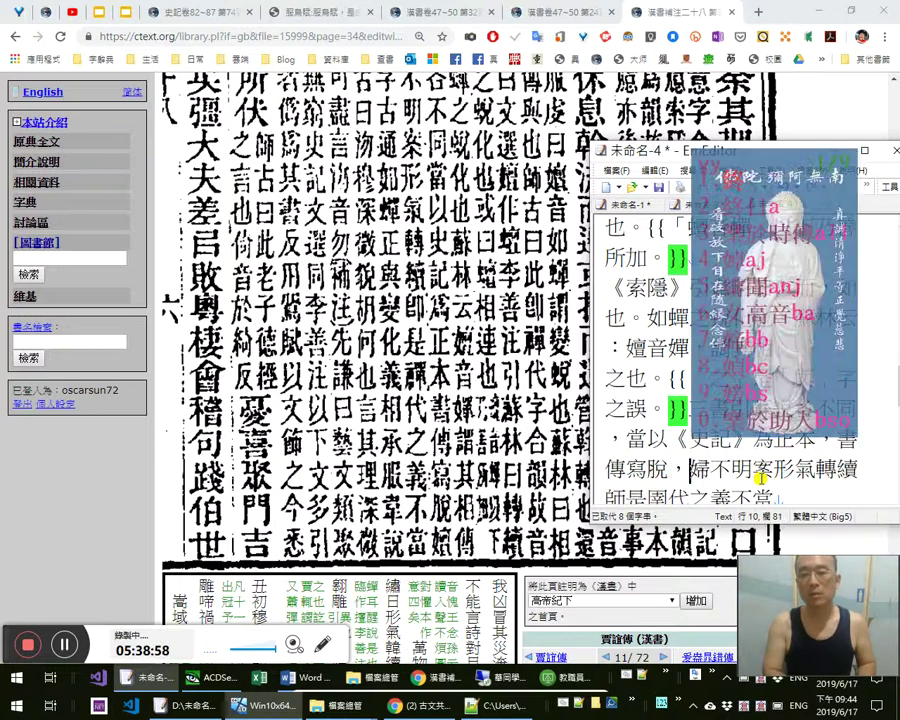
key(Delete)
Compare with the top of the scan's columns and replace the ， before 嬗 with 「
key(alt+Tab)
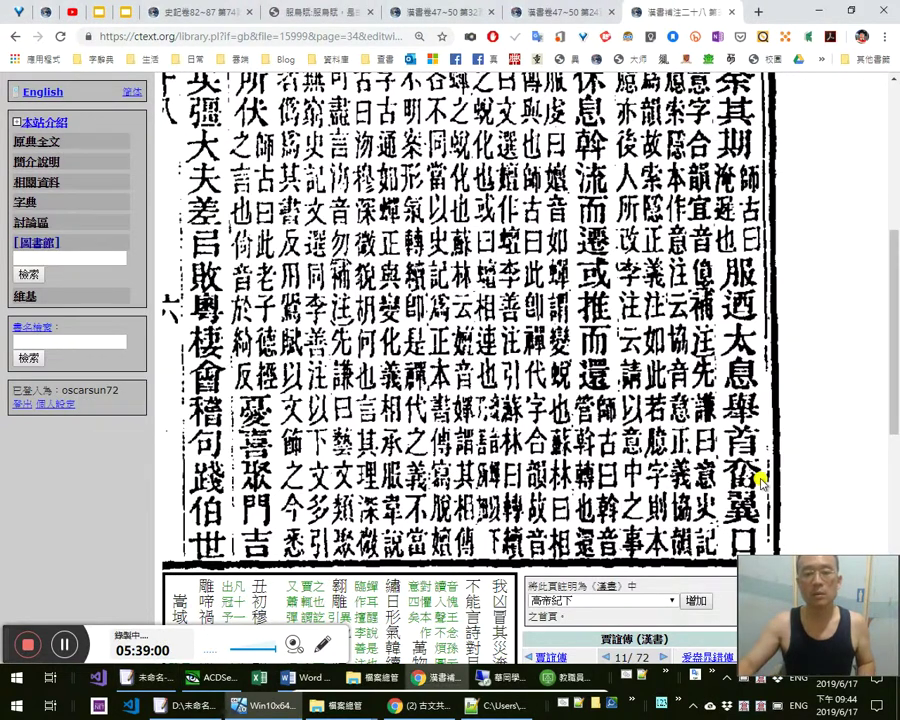
scroll(762, 480, up, 5)
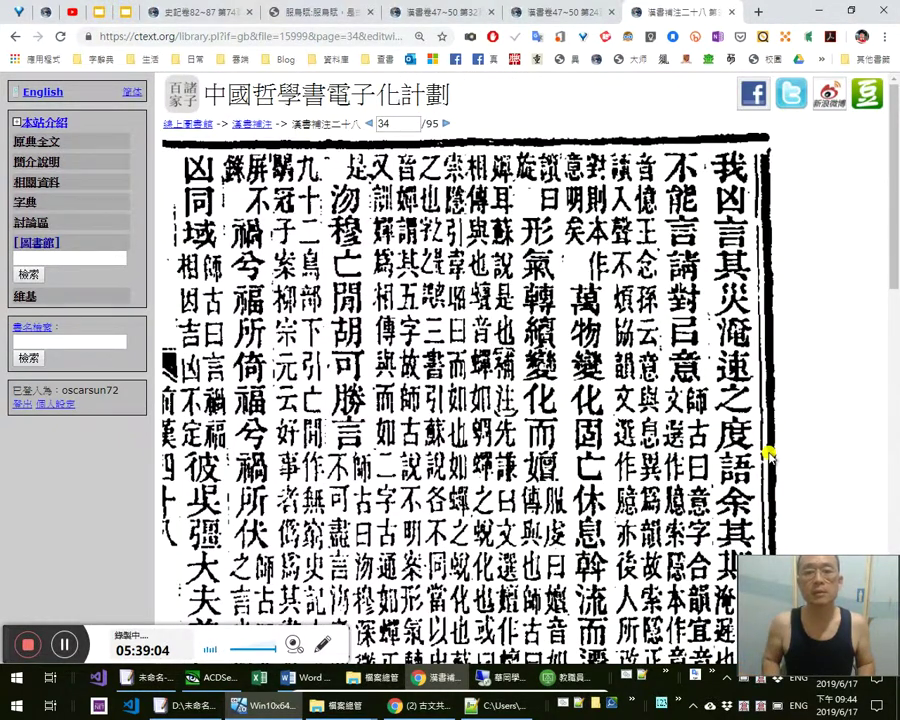
key(alt+Tab)
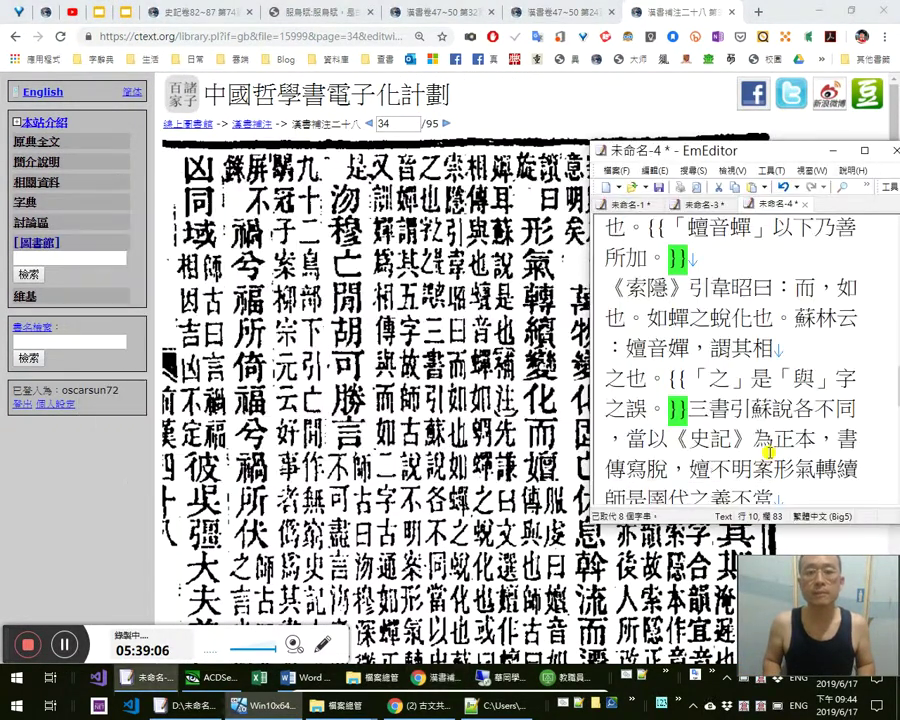
key(Left)
key(Left)
key(Left)
key(Left)
key(Right)
key(Right)
text(「)
key(Delete)
key(Right)
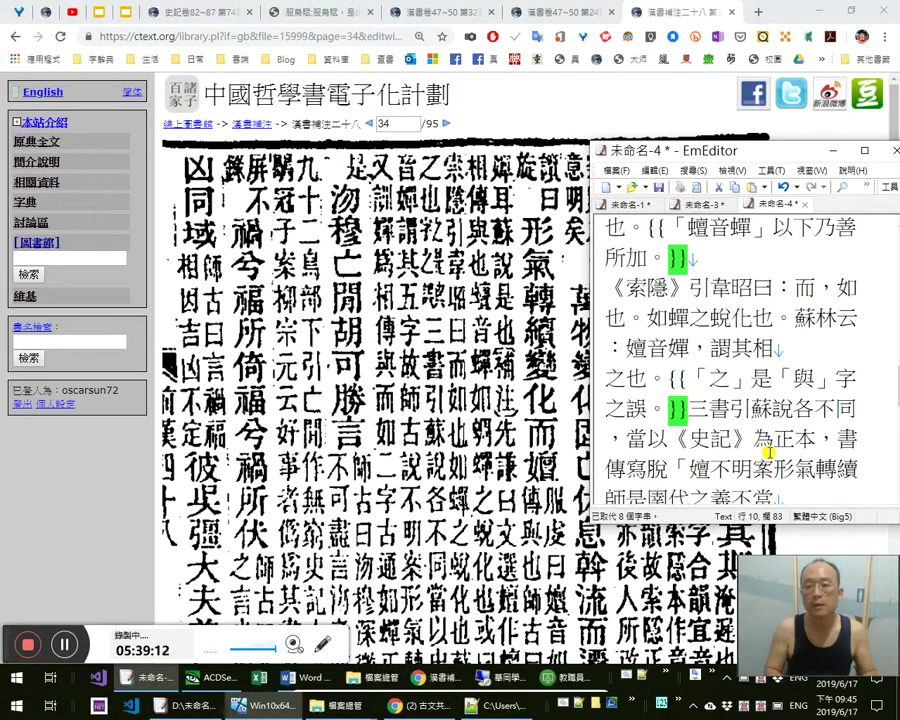
Break the line after 「嬗 and insert an empty line above 不明案形氣轉續
key(Return)
key(shift+Down)
key(shift+Left)
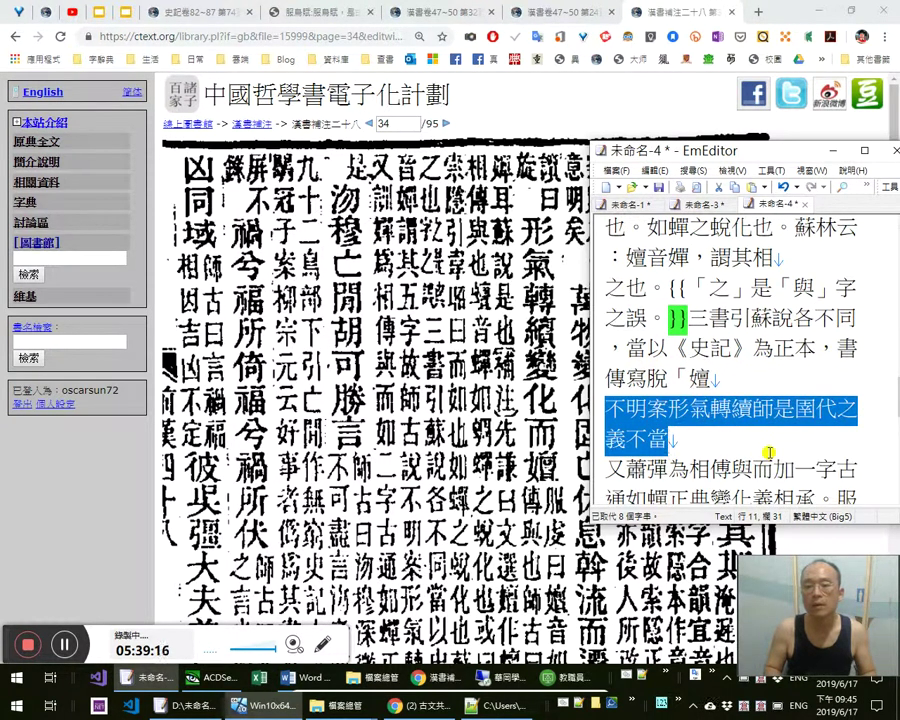
key(Left)
key(Left)
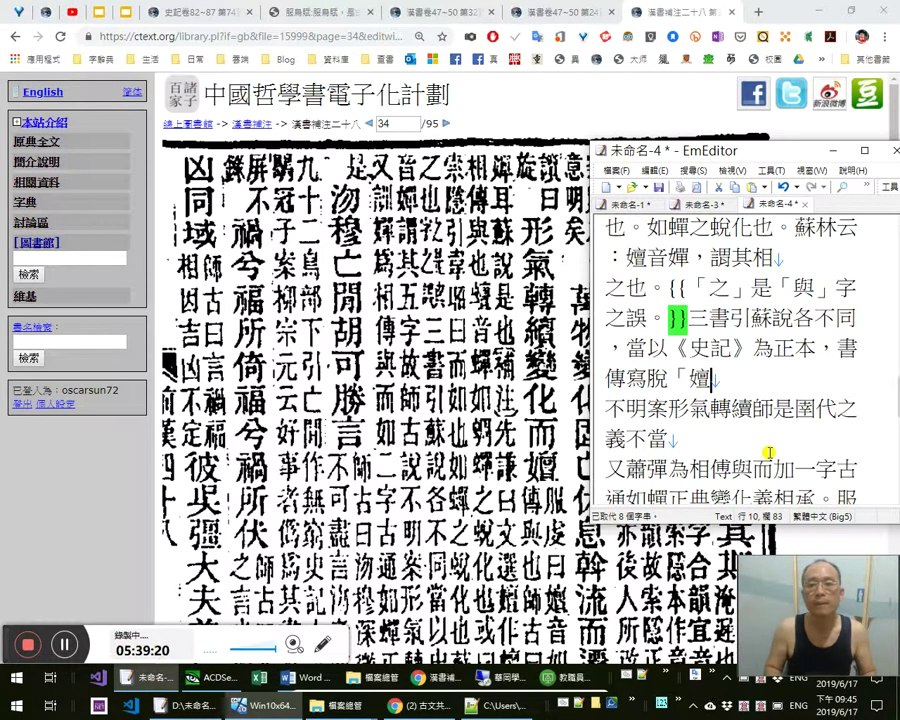
key(Return)
Recheck the scan and enter 音嬋，謂其」 on the empty line
key(alt+Tab)
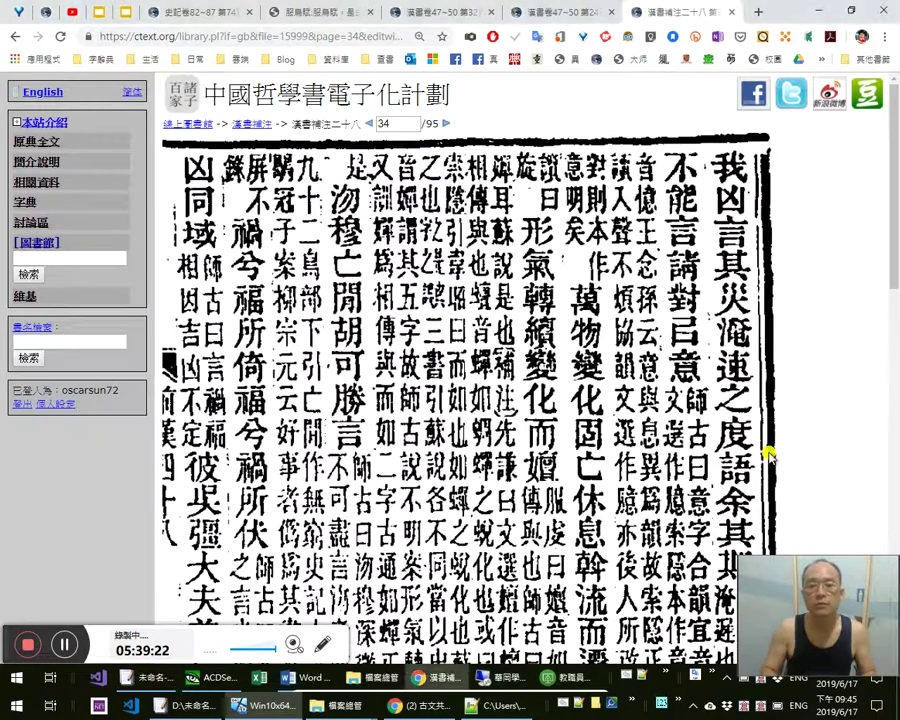
key(Page_Down)
scroll(768, 453, up, 5)
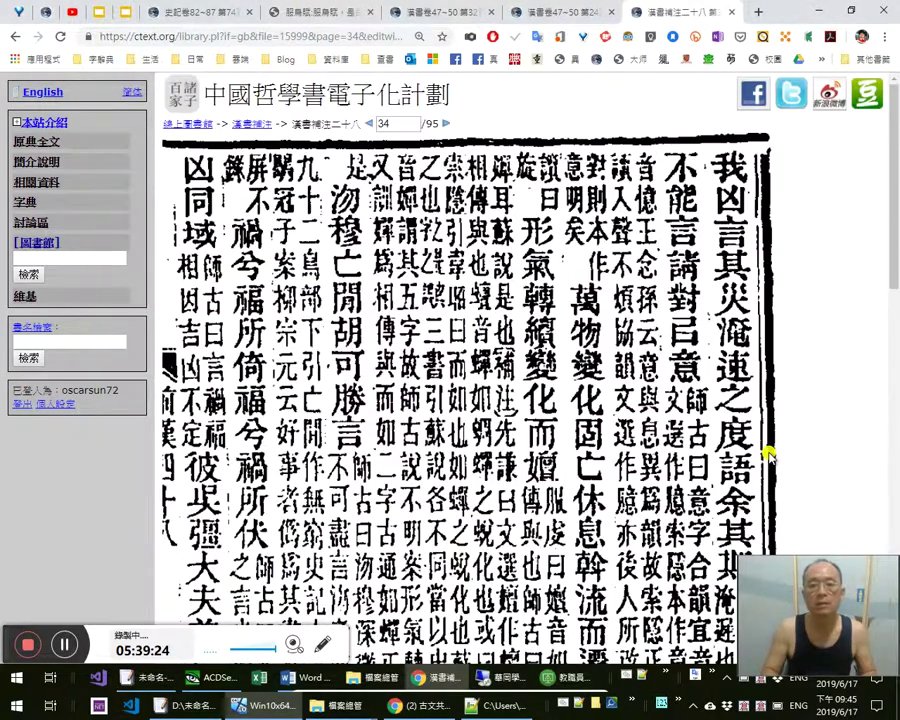
key(alt+Tab)
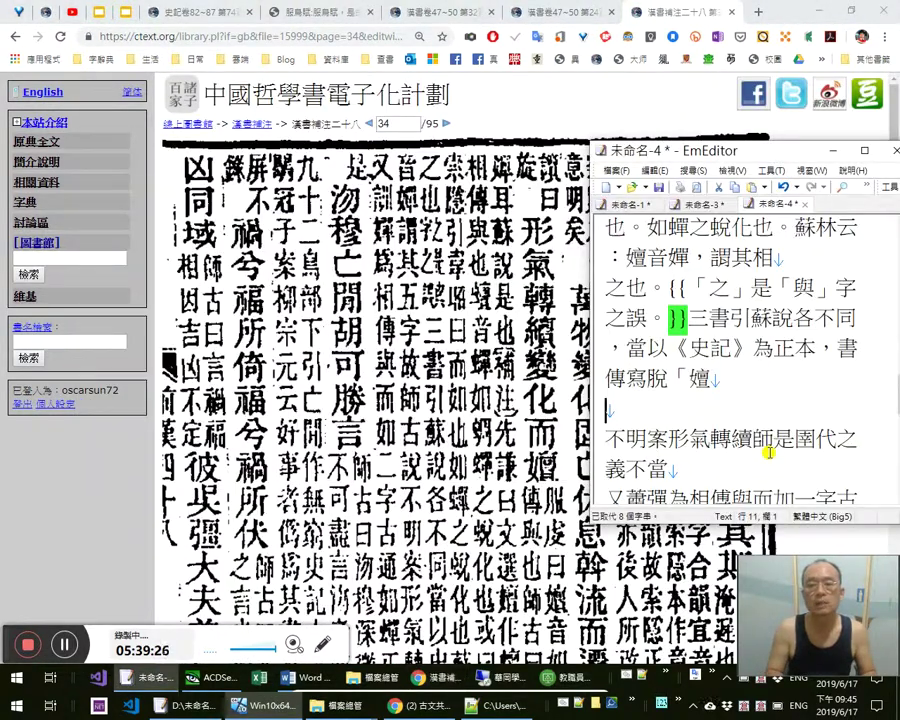
text(音嬋謂其」)
key(Left)
key(shift+Up)
key(Down)
key(Up)
key(Left)
key(Left)
text(，)
Continue the line after 謂其」 with 五字，
key(Right)
key(Right)
key(Right)
text(五字)
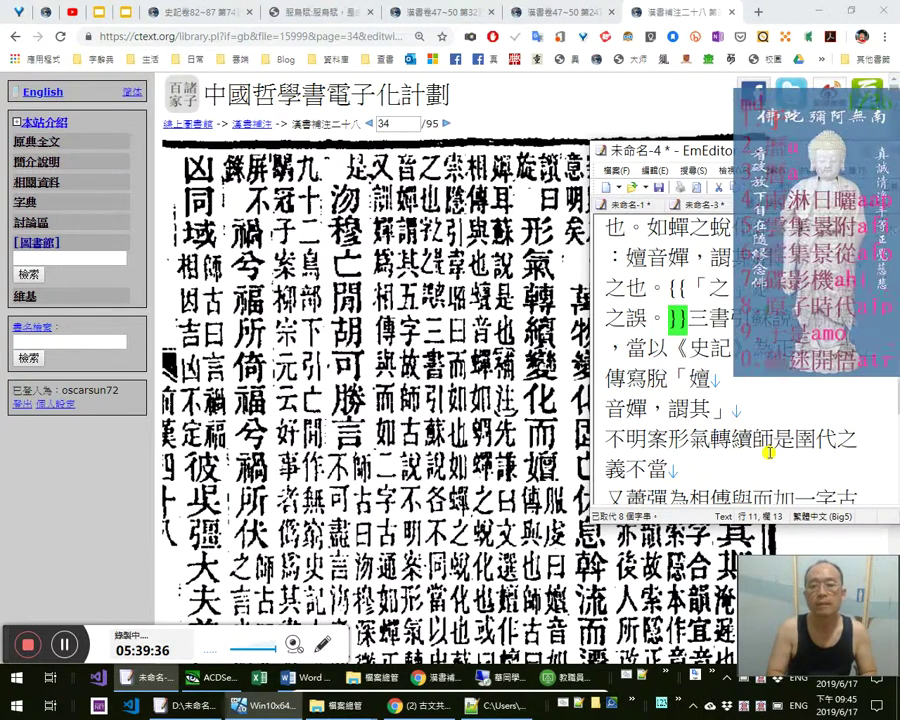
text(，)
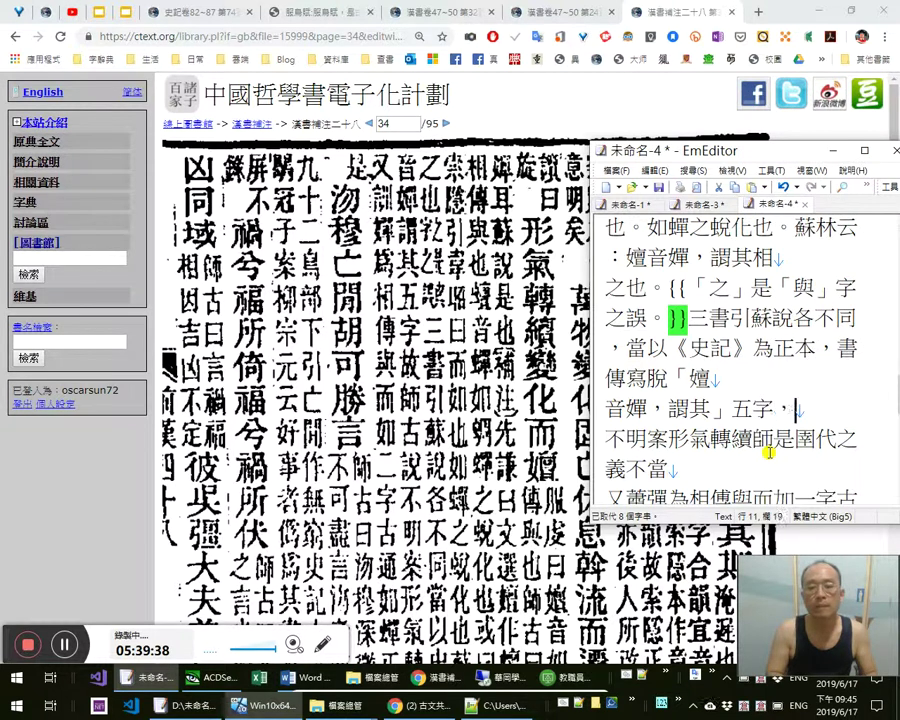
Continue the line after 五字， with 故師古說不明。案： and delete the duplicate 不明案 and line break that follow
text(故師古)
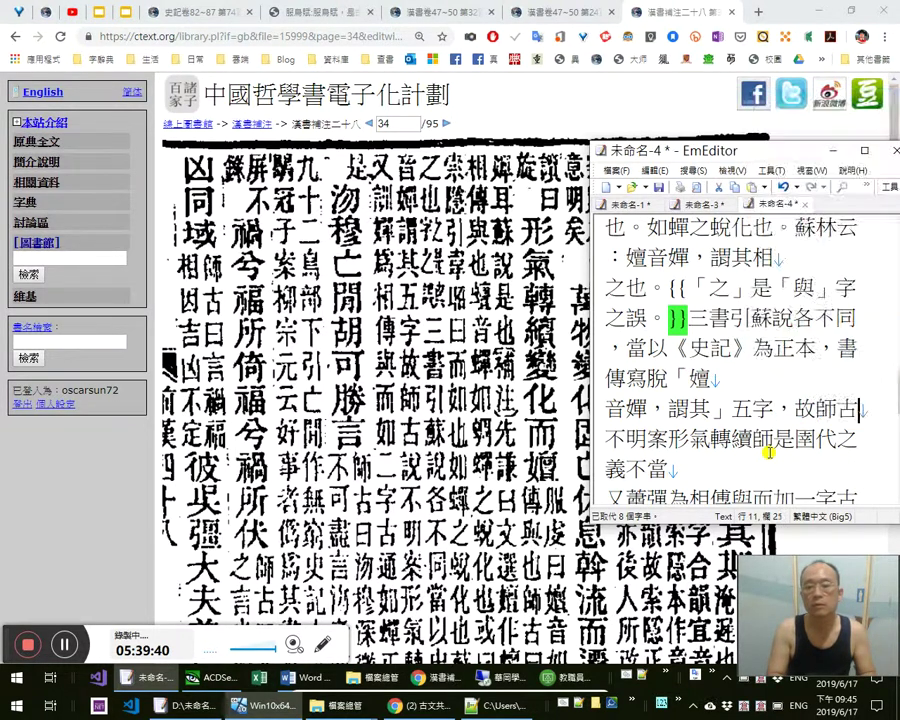
text(不明。)
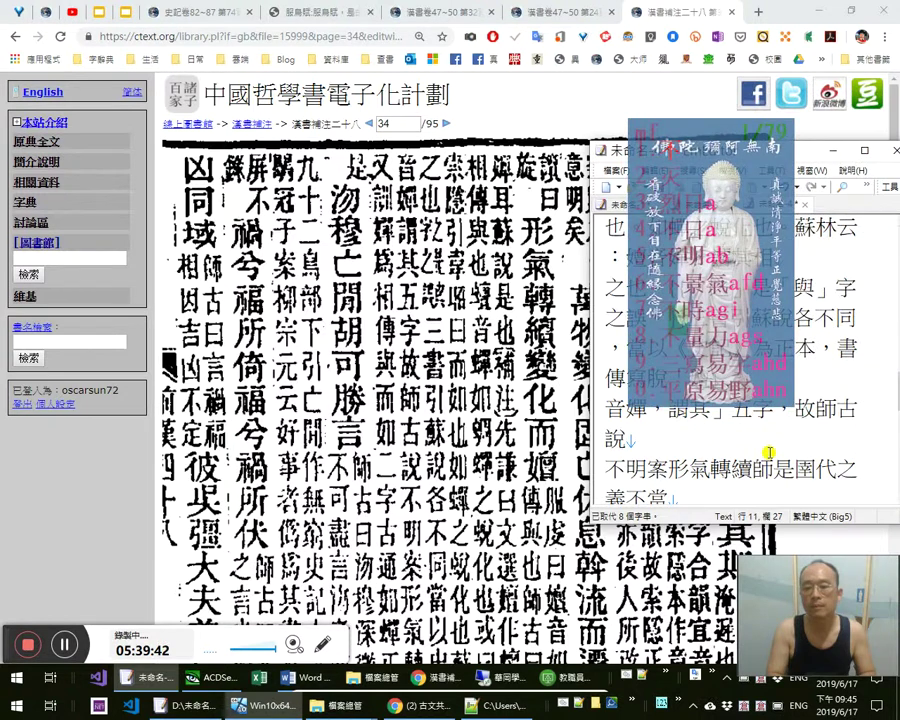
text(案：)
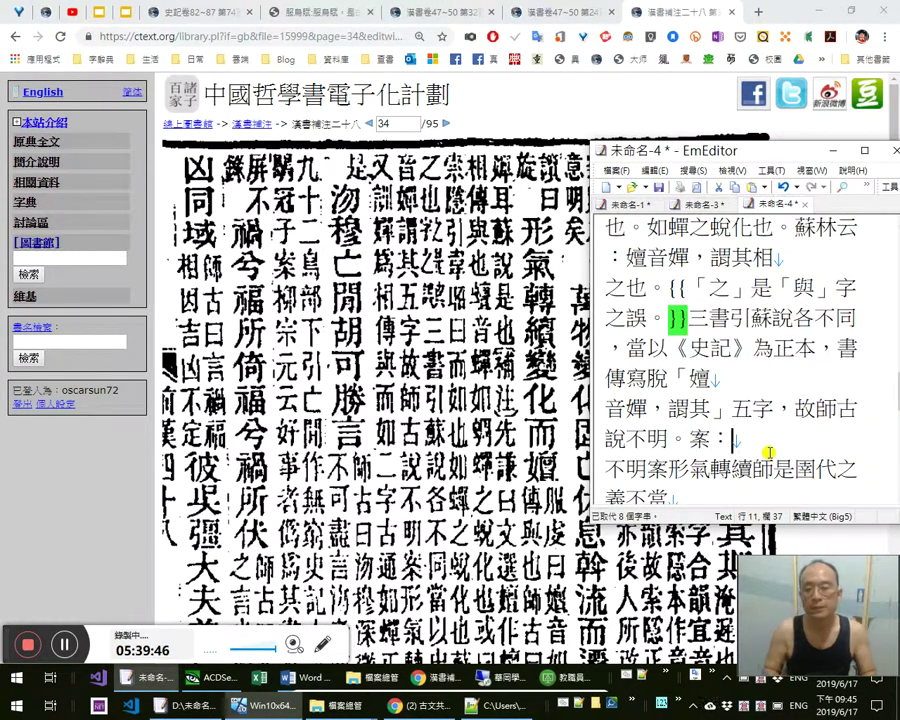
key(Delete)
key(Delete)
key(Delete)
key(Delete)
Compare with the lower part of the scan's columns and insert ， after 形氣轉續
key(alt+Tab)
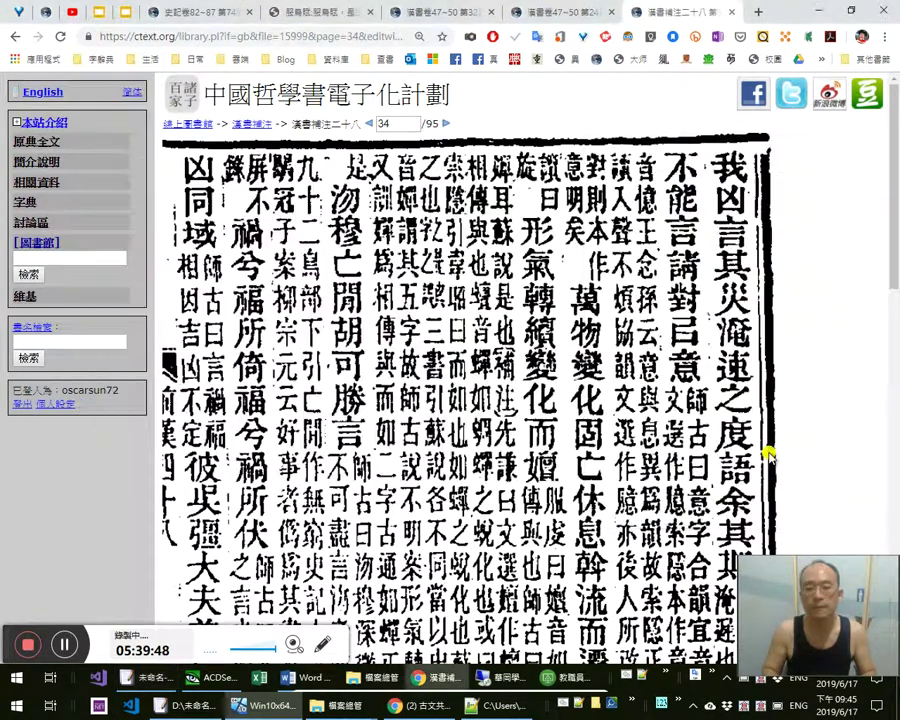
scroll(768, 455, down, 5)
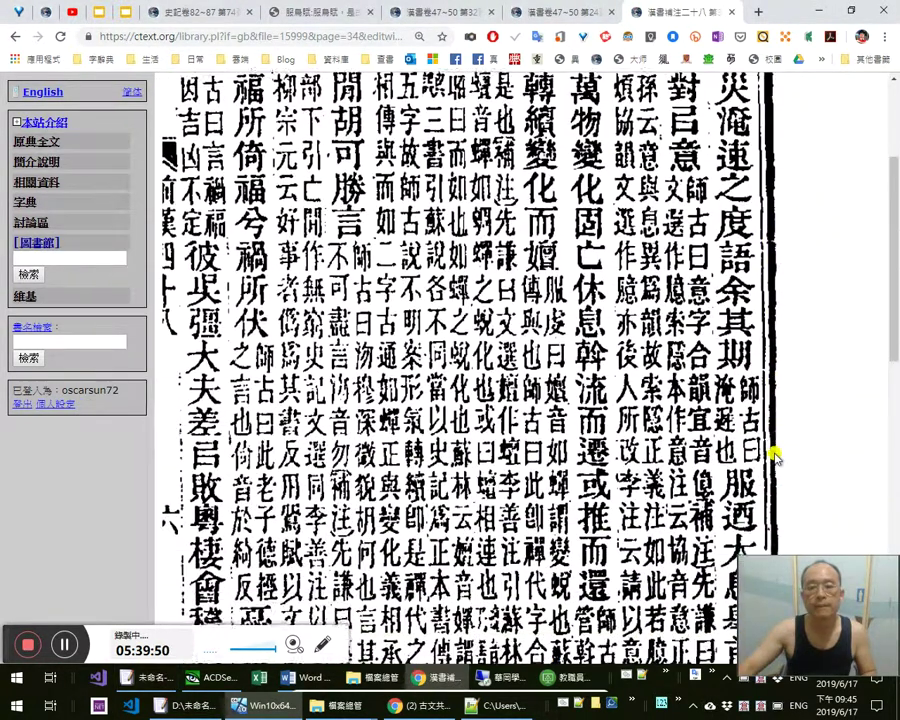
scroll(776, 460, down, 3)
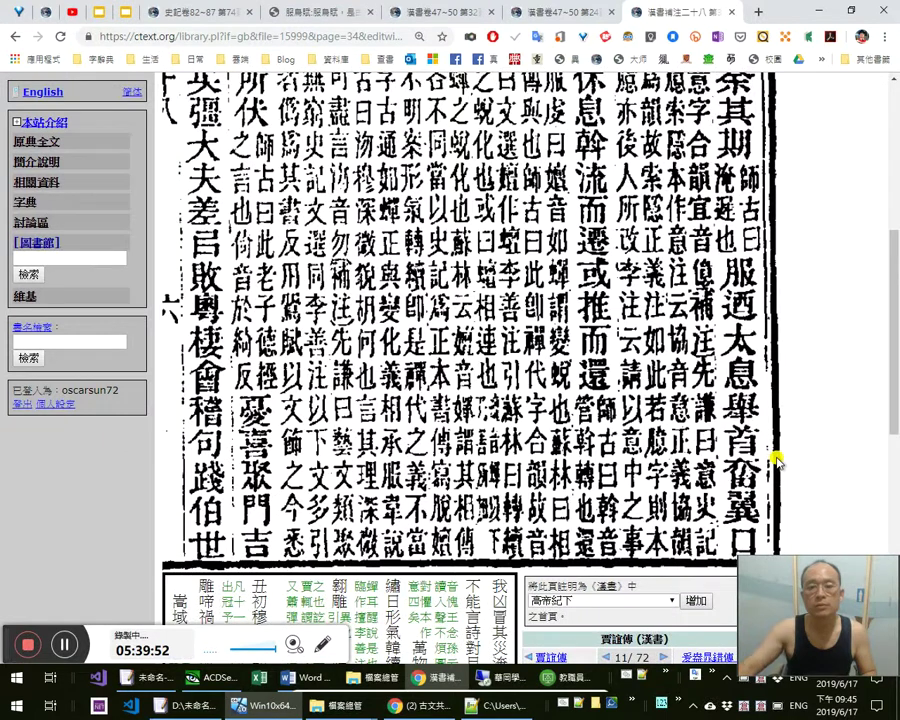
key(alt+Tab)
key(shift+Right)
key(Right)
key(Right)
key(Right)
key(Right)
key(Right)
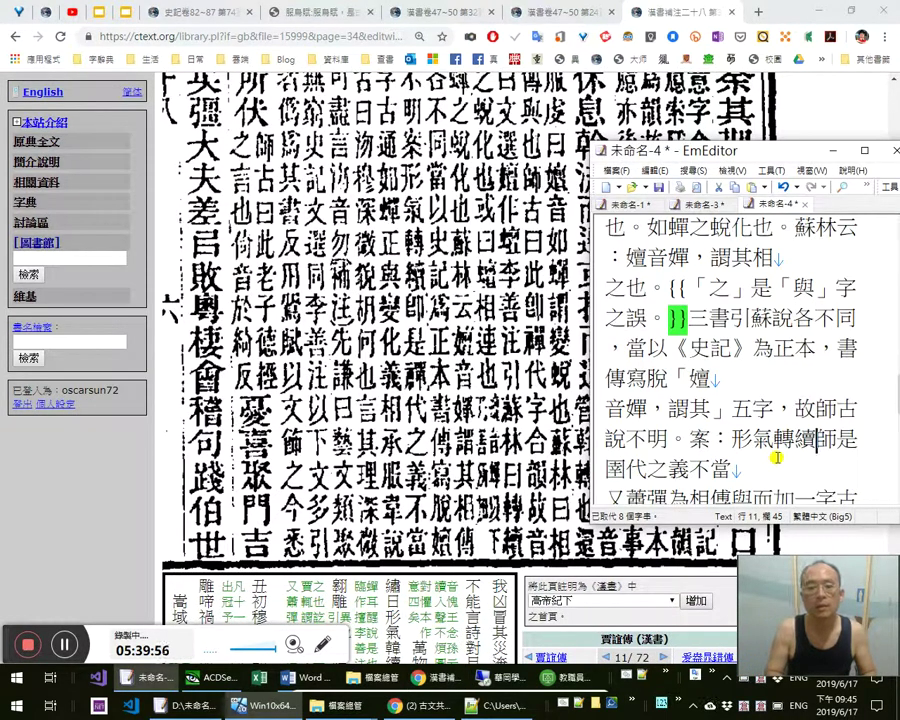
text(，)
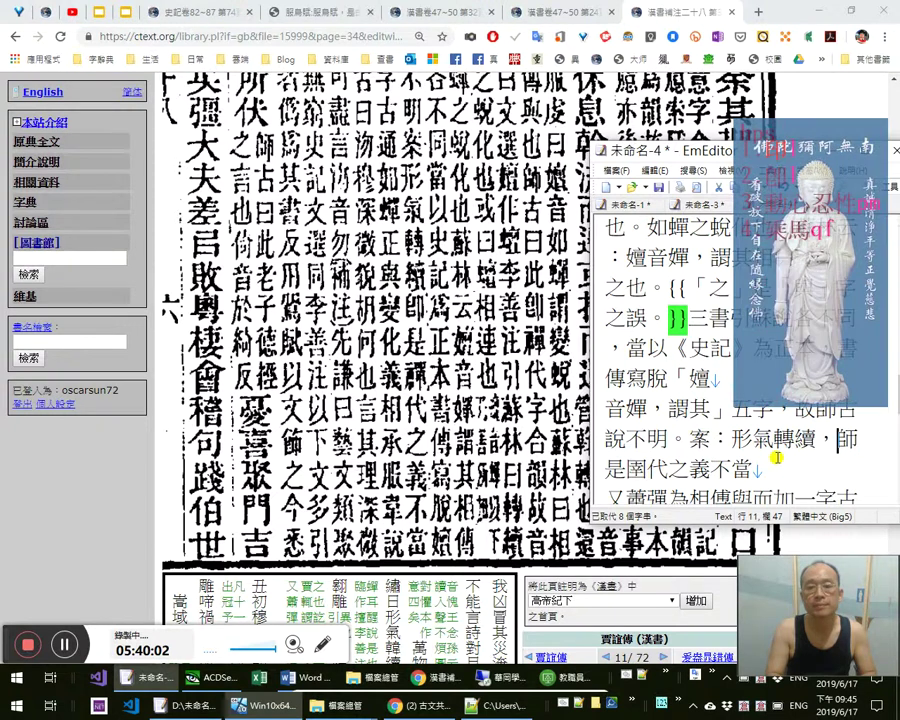
Replace 師是圉代之義 before 不當 with 即是禪代之義，
text(即是)
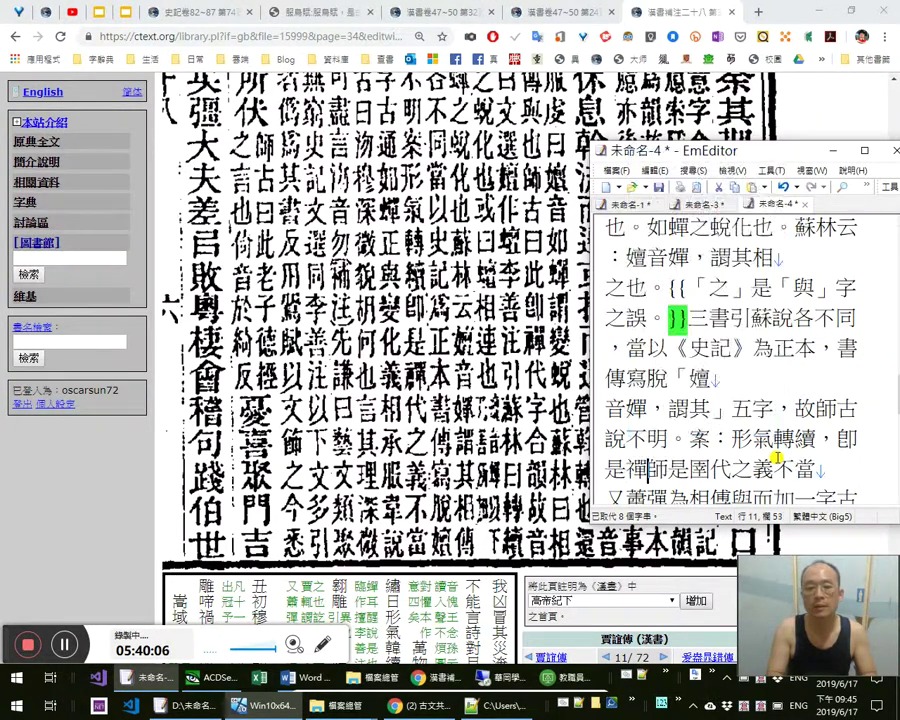
text(禪代)
text(之義，)
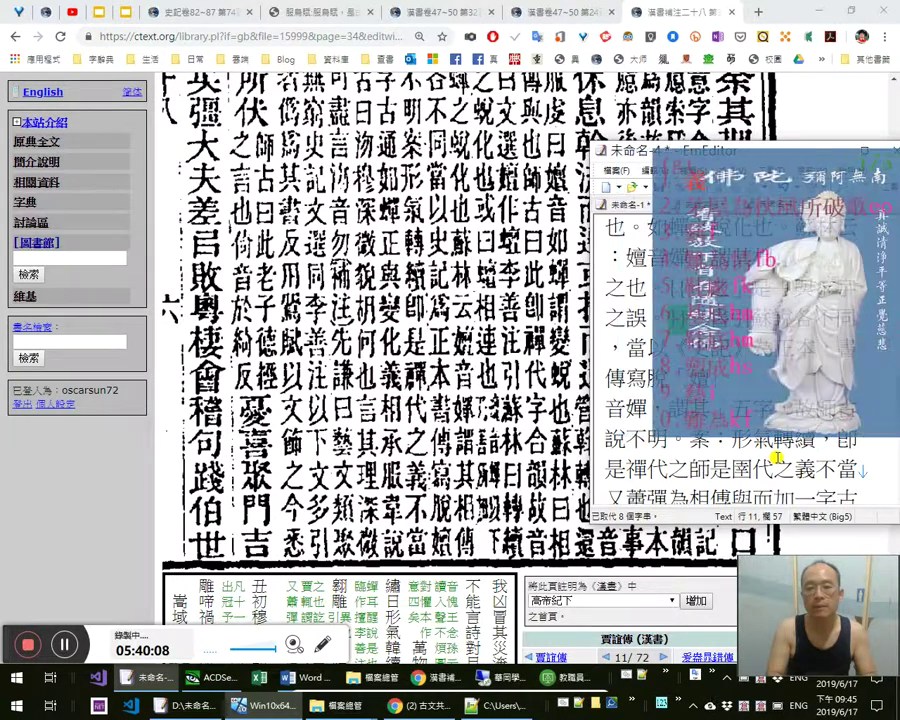
key(shift+Down)
key(shift+Up)
key(shift+End)
key(Delete)
key(Right)
key(Right)
key(Right)
Check the top of the scan and correct 蕭彈 to 訓嬋 after 又 on the next line
key(alt+Tab)
scroll(833, 402, up, 5)
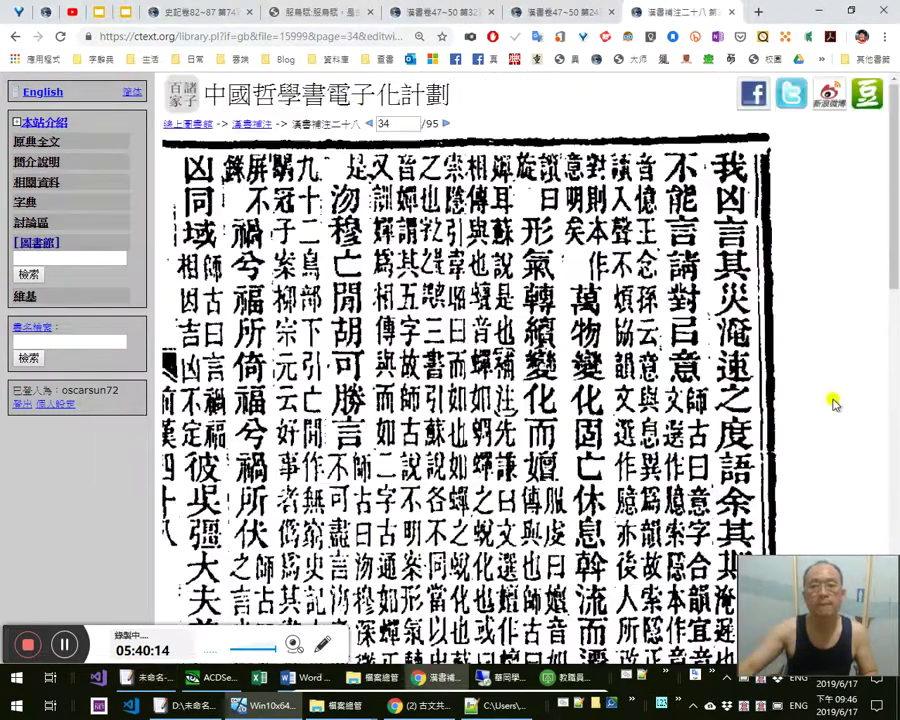
key(alt+Tab)
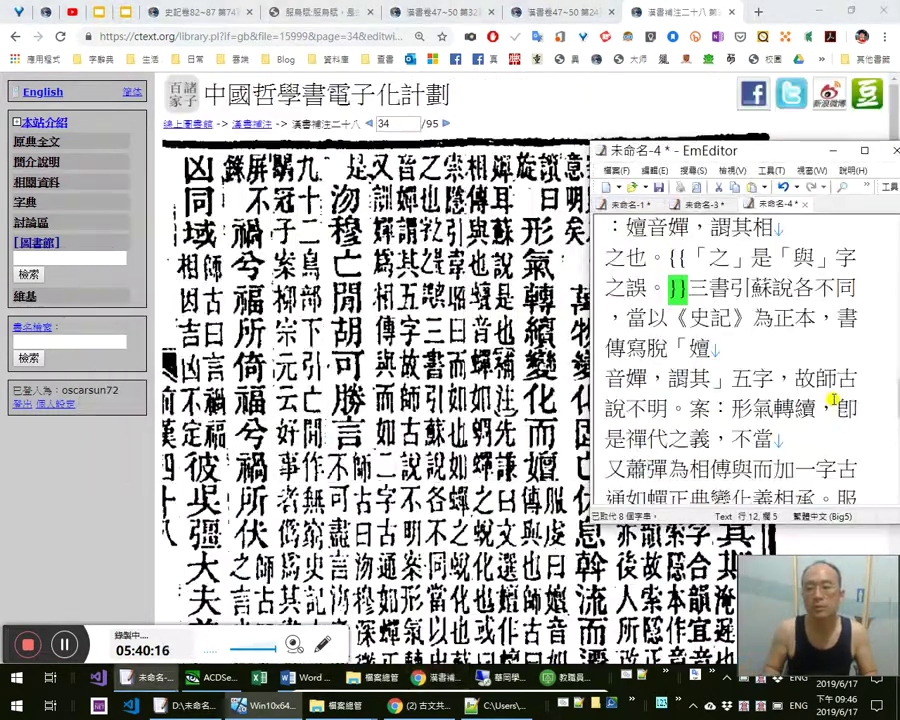
key(shift+Left)
text(訓)
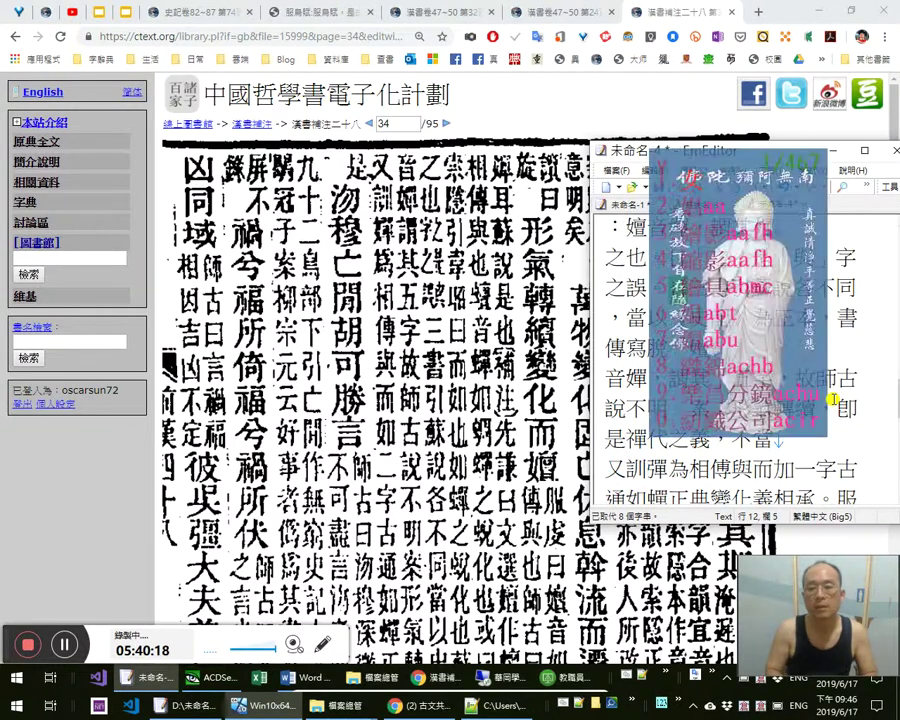
text(燀為)
key(Delete)
key(Delete)
key(Right)
key(Right)
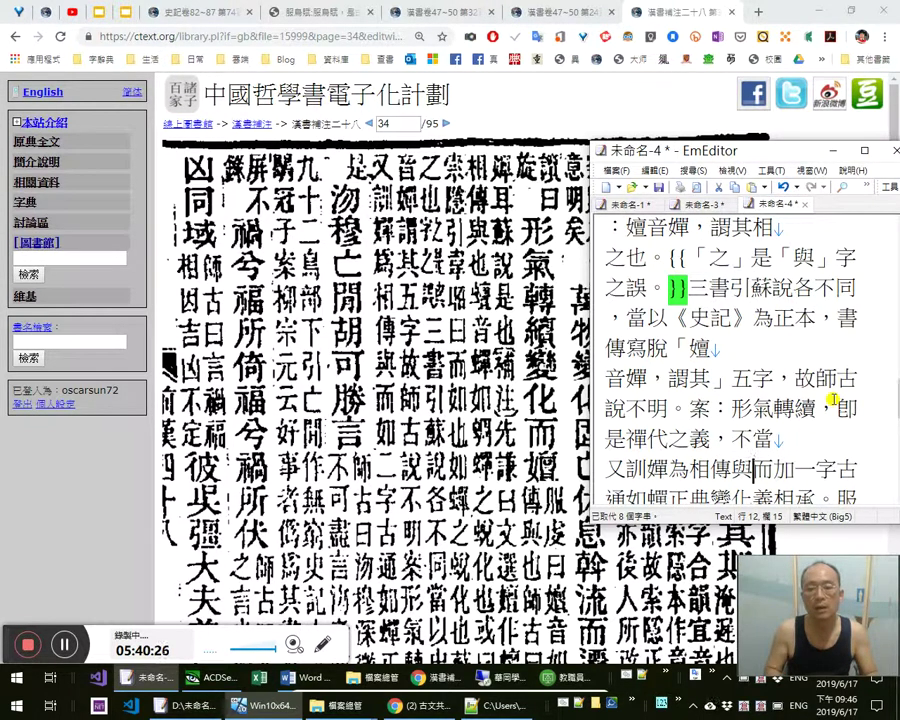
Add 。 after 相傳與 and correct the following 而加一字 to 「而、如」二字
text(。)
key(Right)
text(、如)
key(Delete)
key(Left)
key(Left)
key(Left)
text(「)
key(Right)
key(Right)
key(Right)
text(」二)
key(Delete)
End the clause 二字古通 with 。 before 如蟬
key(Right)
key(Right)
key(Left)
key(Right)
key(Right)
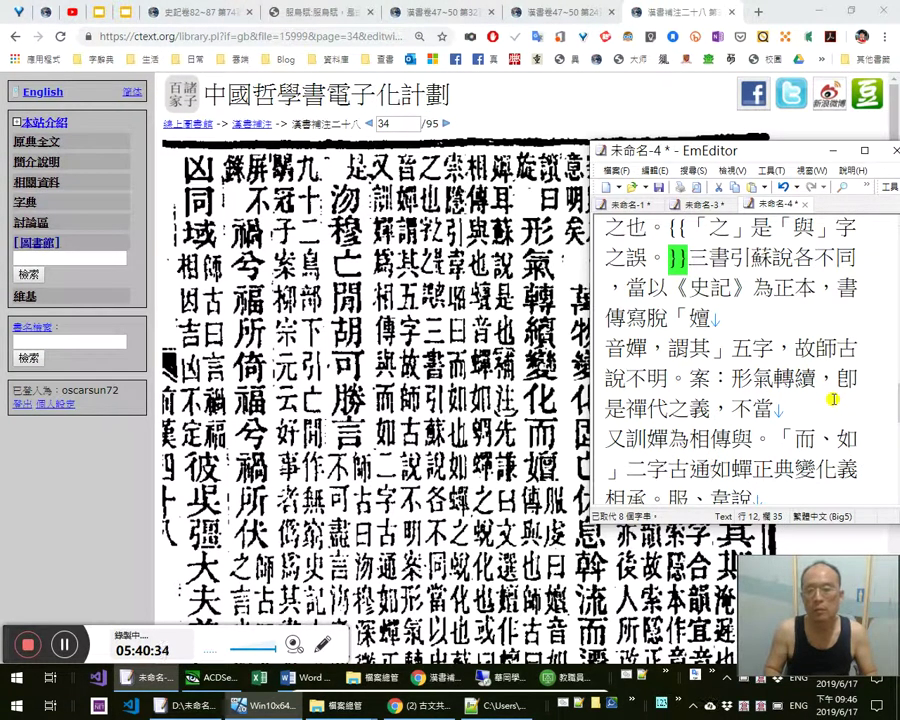
text(。)
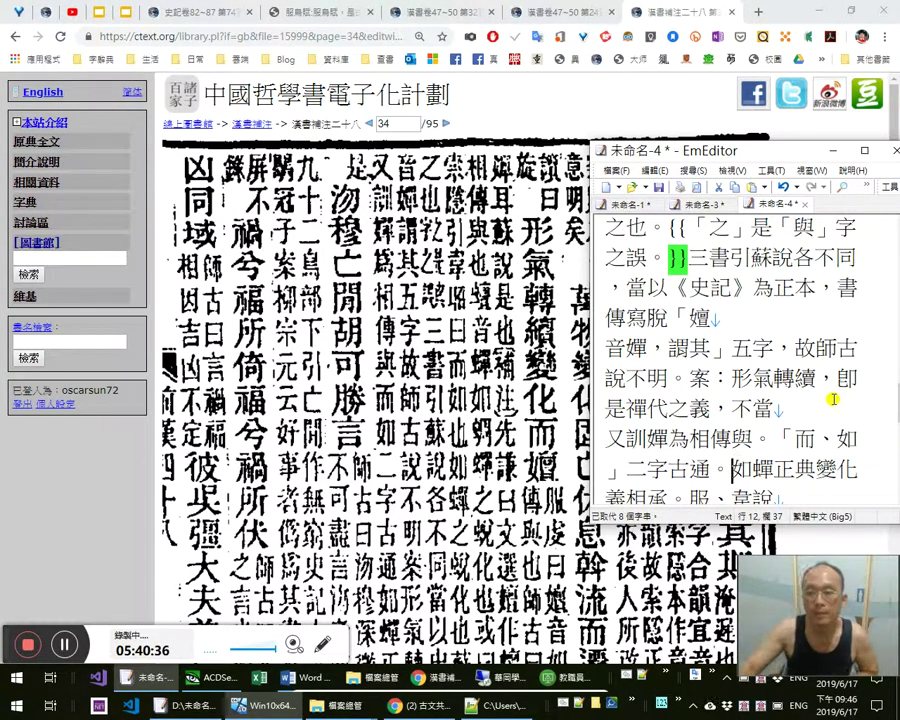
Enclose 嬋 and 相傳與 each in 「」 quotation marks in the clause starting with 又訓
click(650, 438)
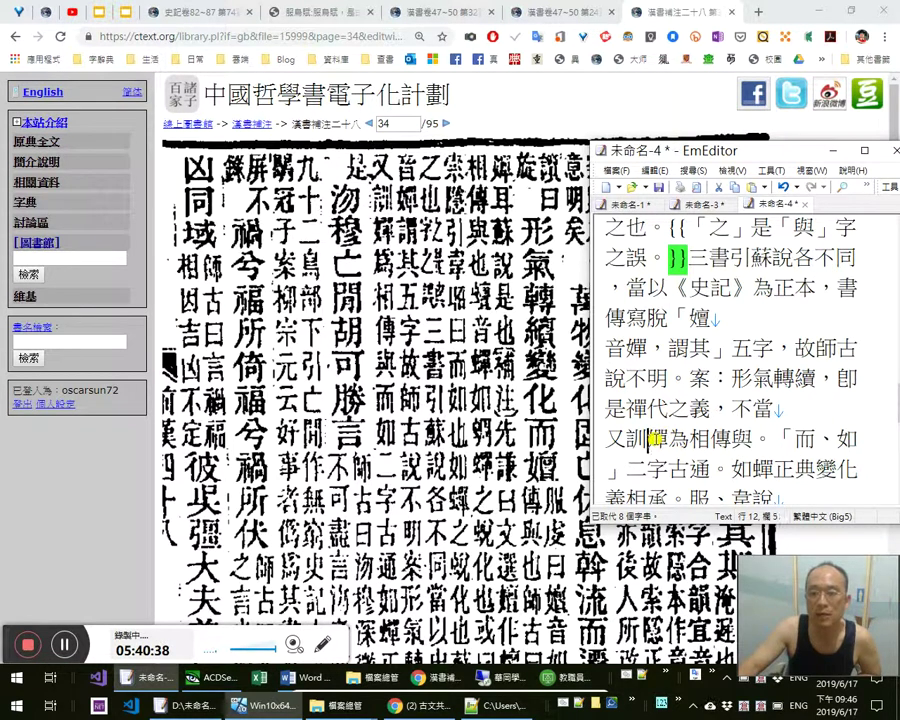
text(「)
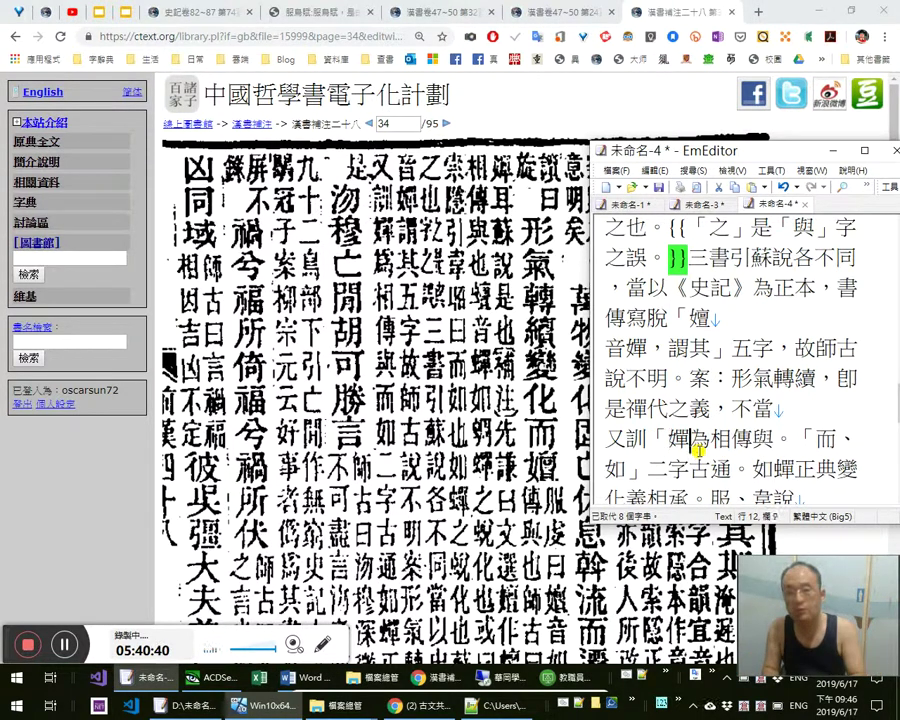
key(Right)
text(」)
key(Right)
text(「)
key(Right)
key(Right)
key(Right)
text(」)
key(Right)
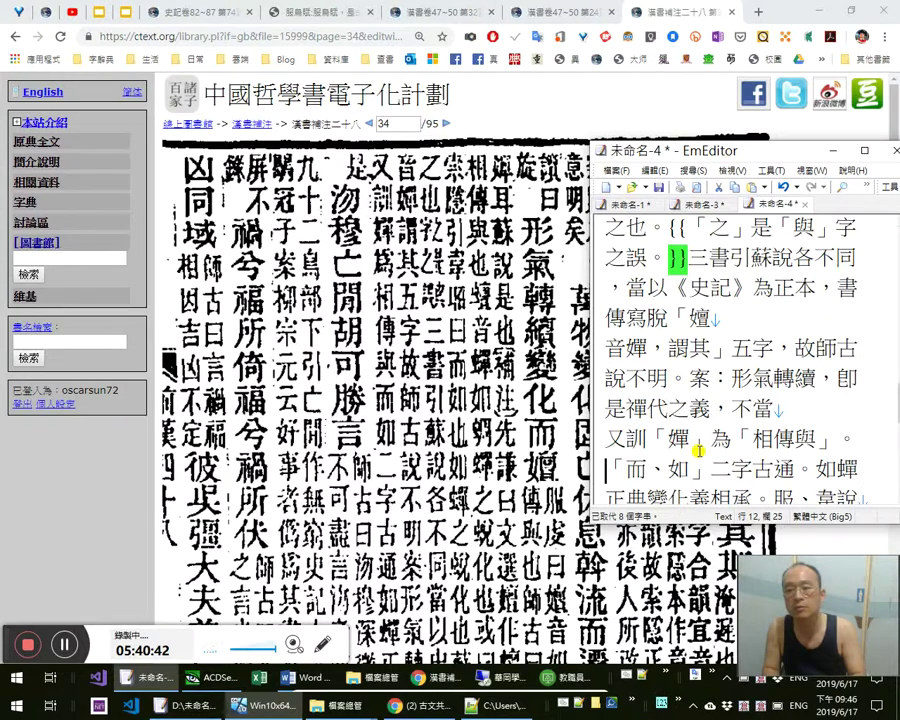
Compare the clause after 古通 with the scan and enclose 如蟬 in 「」 quotation marks
key(Down)
key(Right)
key(Right)
key(Right)
key(Right)
key(Right)
key(Right)
key(Right)
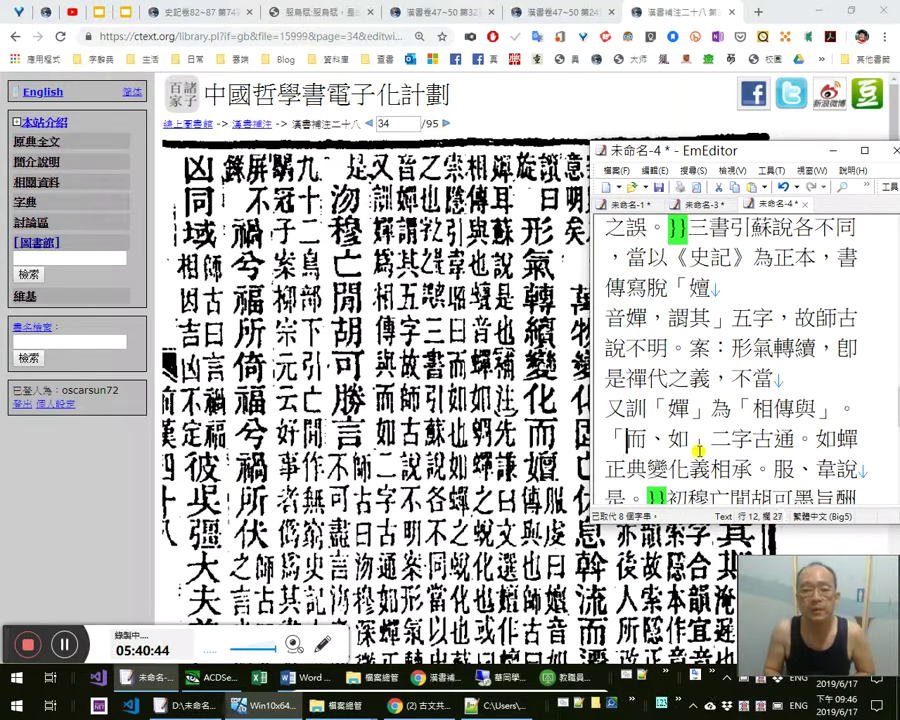
key(alt+Tab)
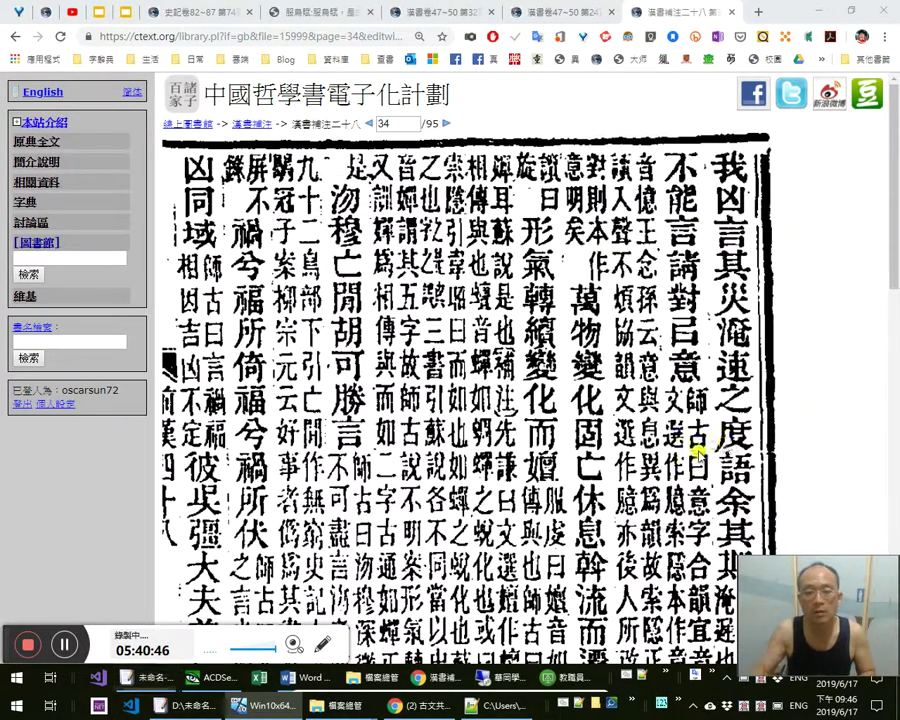
scroll(747, 458, down, 4)
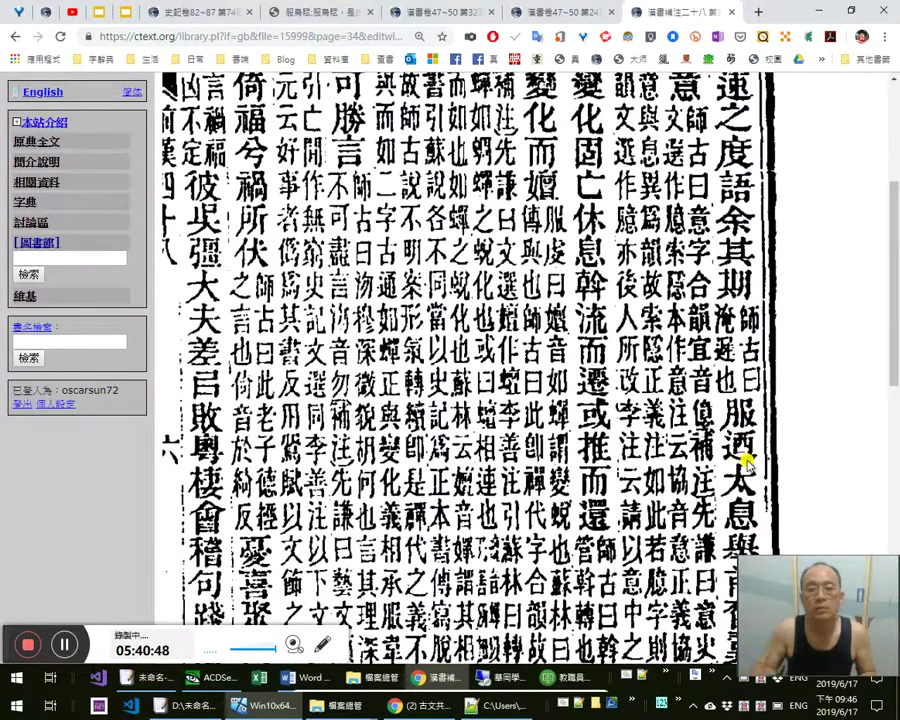
scroll(746, 462, down, 1)
key(alt+Tab)
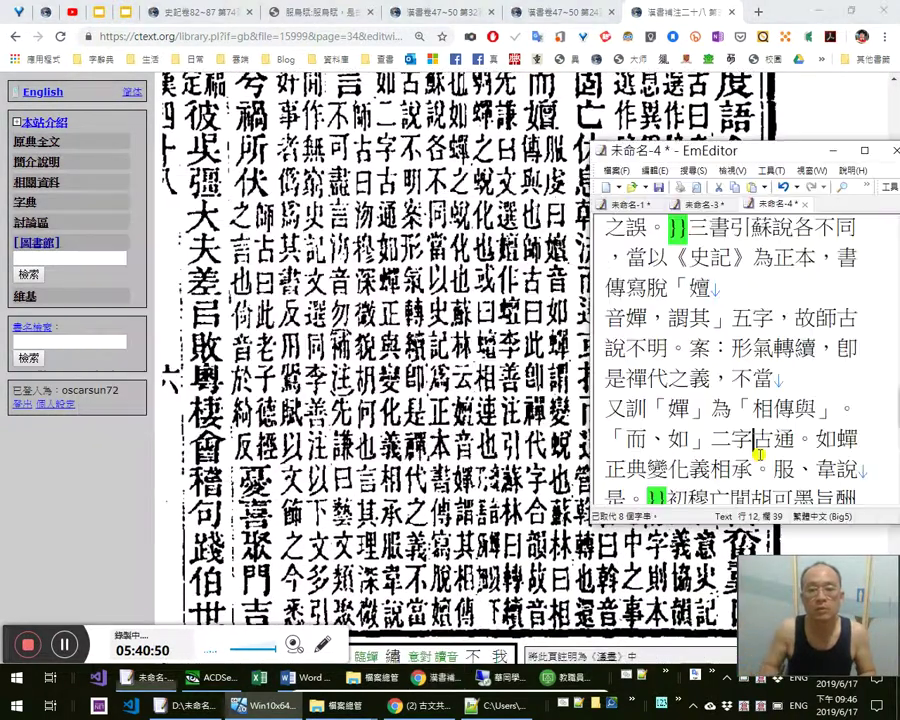
key(Right)
key(Right)
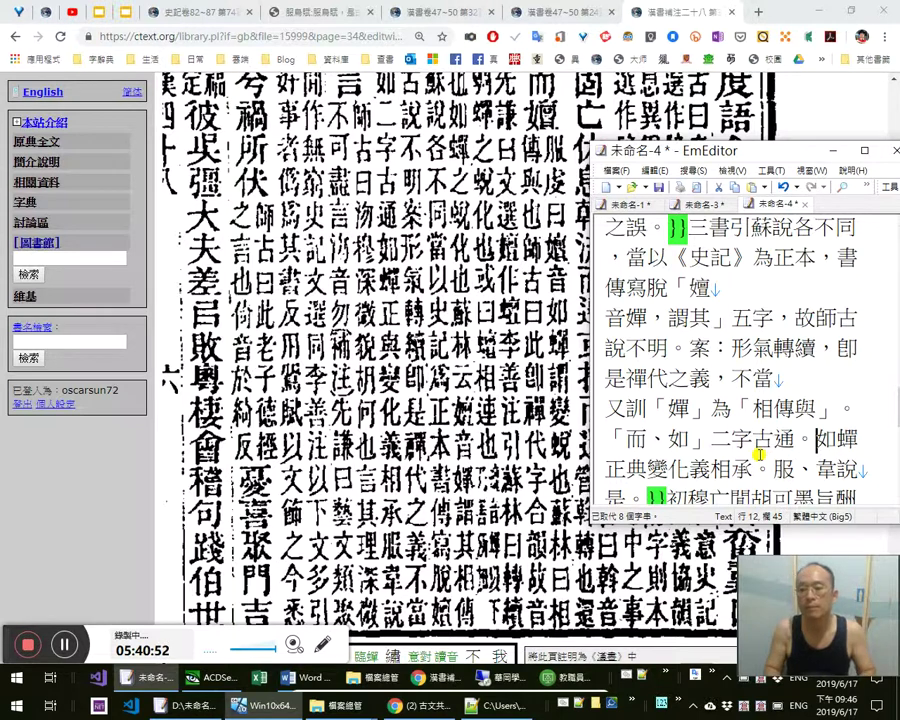
text(「)
key(Right)
key(Right)
text(」)
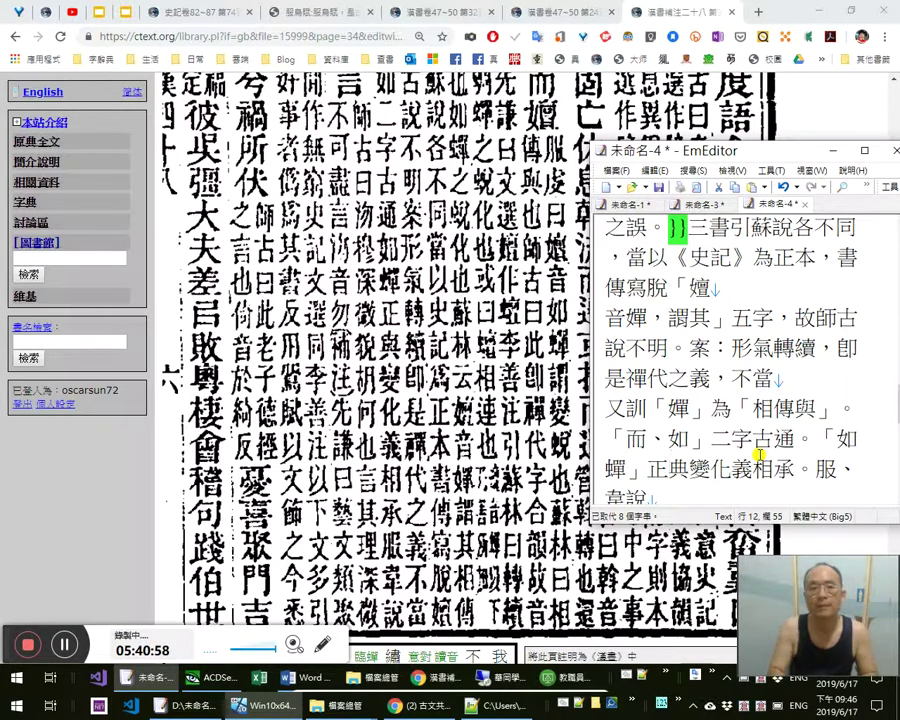
Correct 典 to 與 before 變化義相承 and proofread on to the line starting with 是。
key(Delete)
text(與)
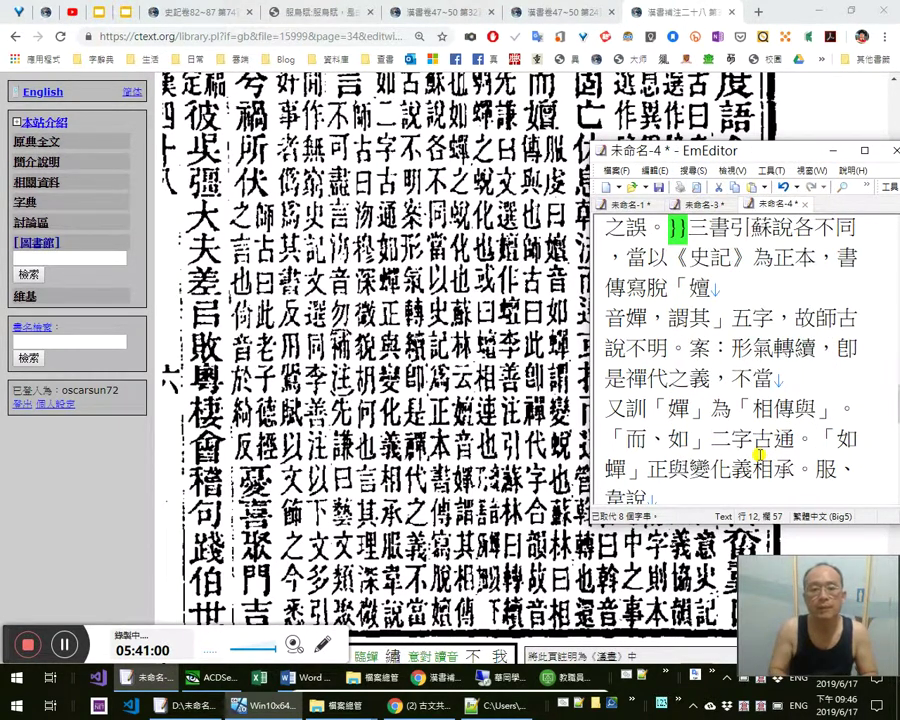
key(Right)
key(Right)
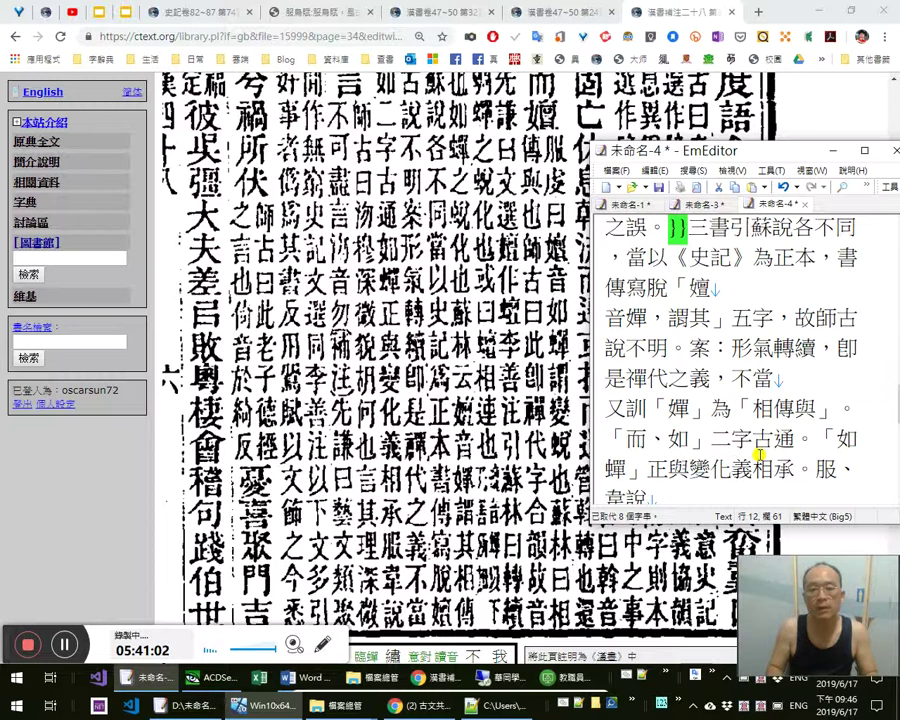
key(Right)
key(Right)
key(Right)
key(Right)
key(Right)
key(Right)
key(Right)
key(Right)
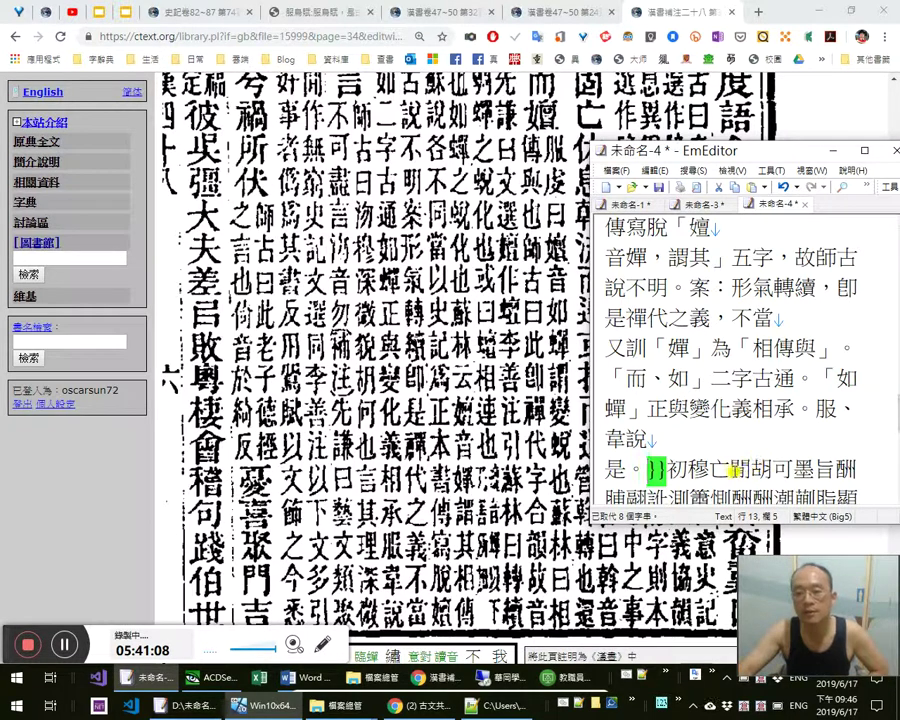
Check the whole scanned page and correct 初 to 沕 before 穆亡 in the main text
click(465, 410)
scroll(465, 410, down, 3)
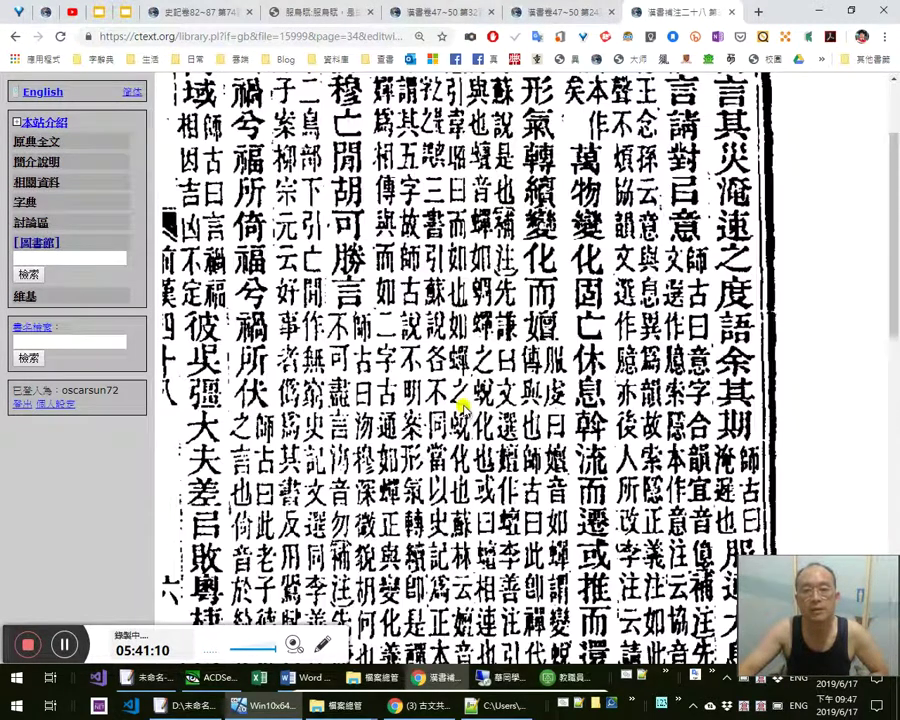
scroll(465, 413, up, 2)
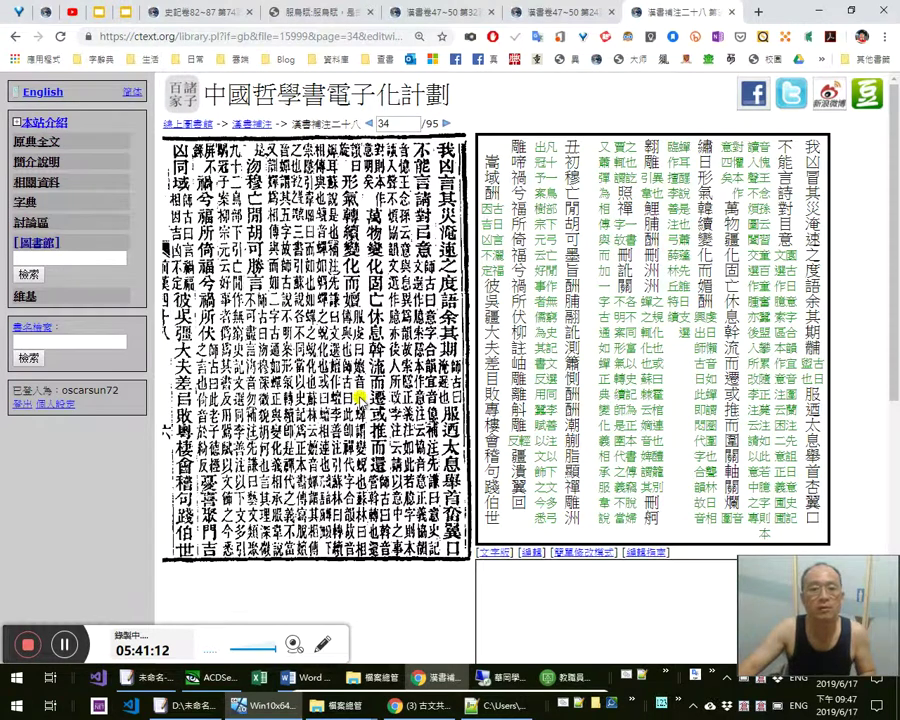
key(alt+Tab)
click(674, 477)
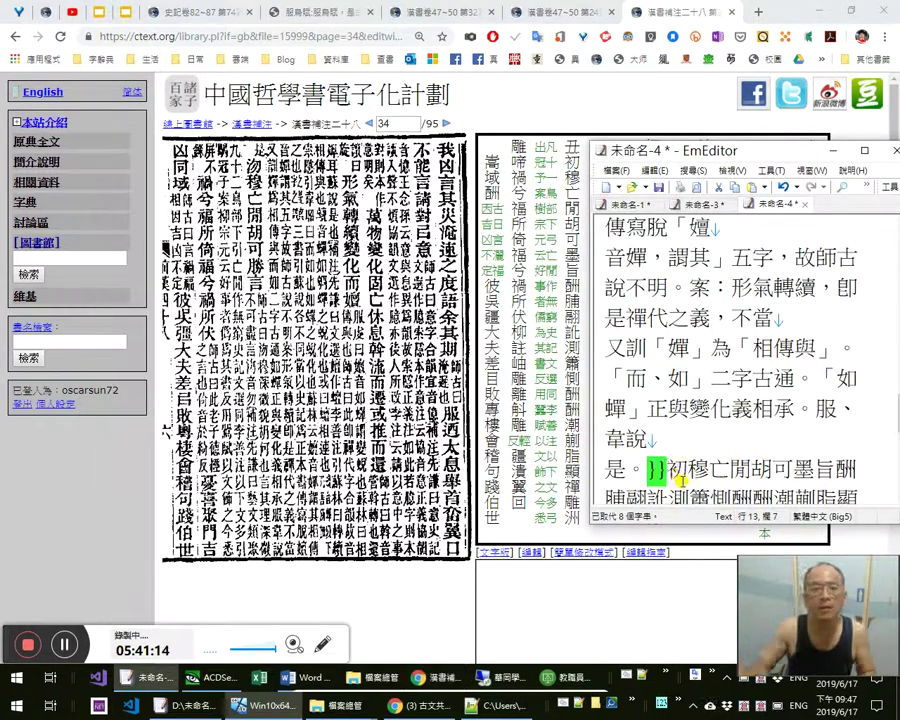
key(shift+Right)
text(e沕)
key(Right)
key(Right)
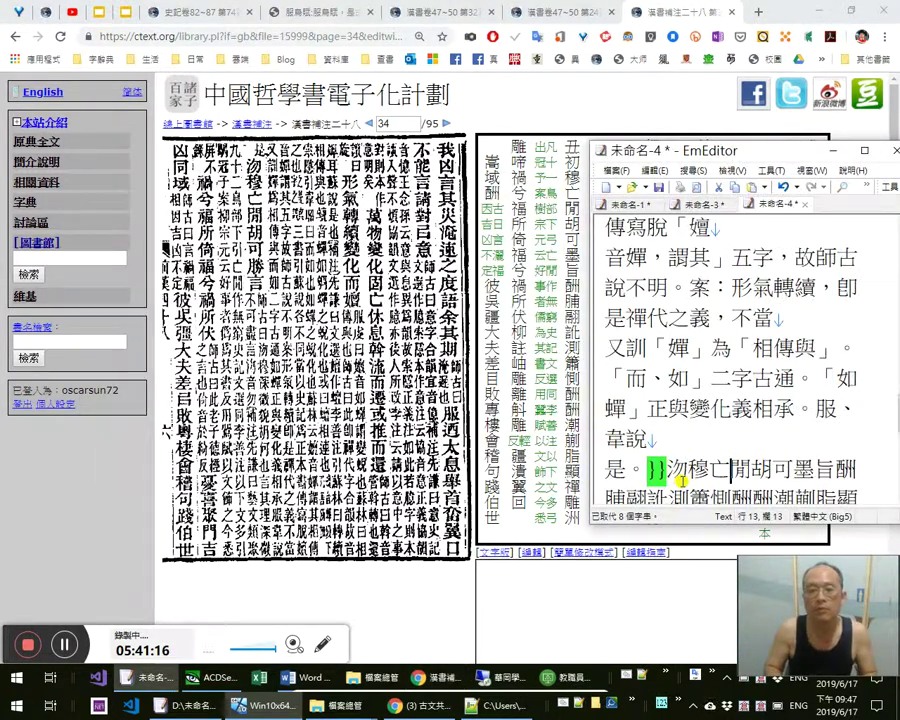
Re-enter 閒 after 沕穆亡 and add ， behind it
key(shift+Right)
text(閒)
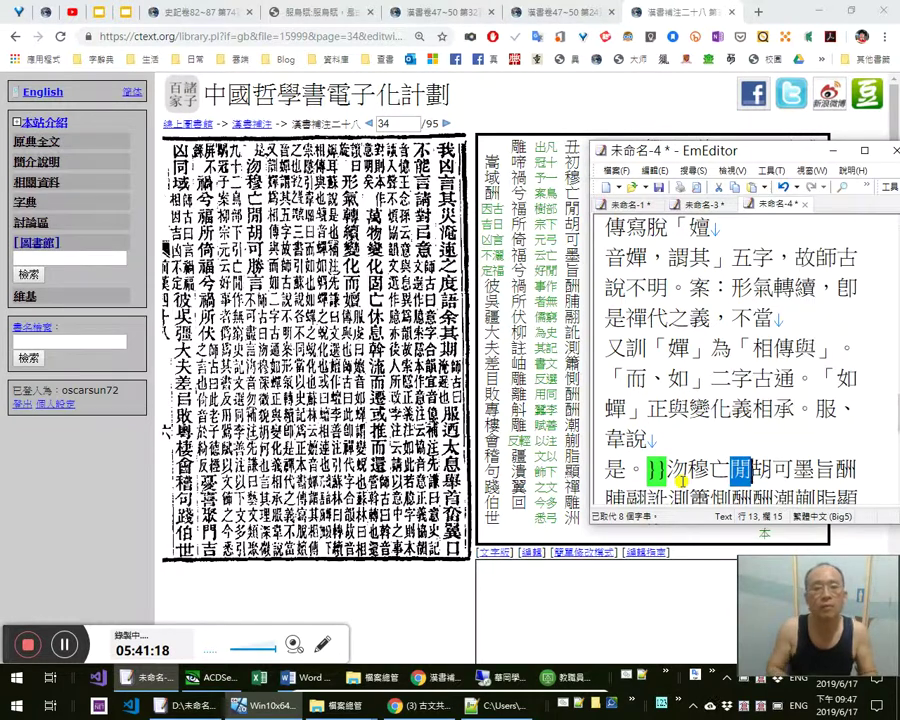
text(，)
Replace the misread 墨 after 胡可 with 勝
key(Right)
key(Right)
key(Right)
key(shift+Left)
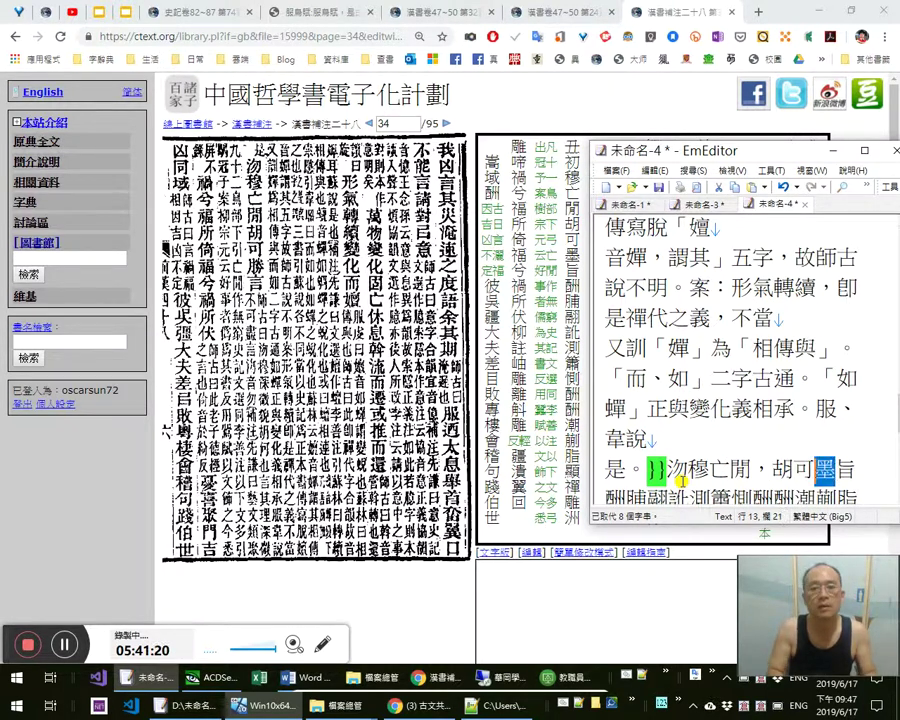
text(b)
text(勝)
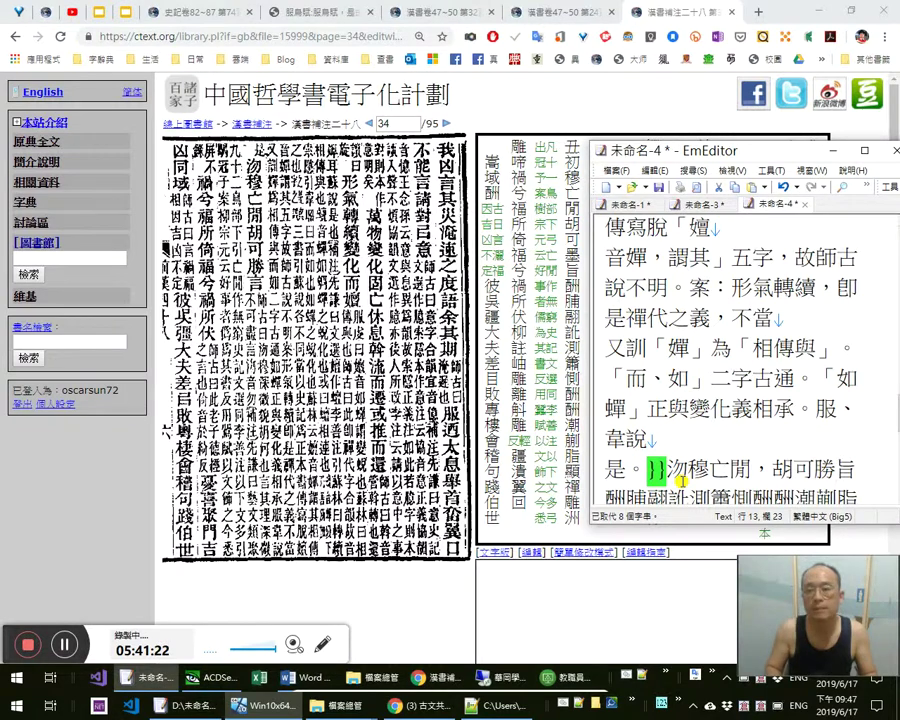
Correct 旨 to 言 after 胡可勝, end the question with ？ and open its commentary with {{師古曰：
key(shift+Right)
text(言)
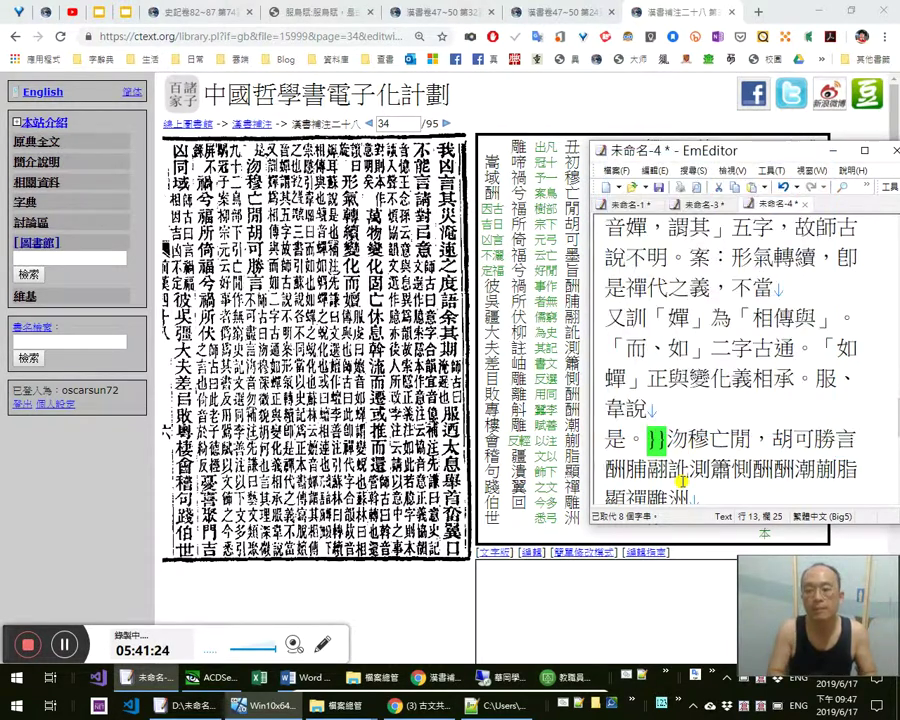
text(？{{)
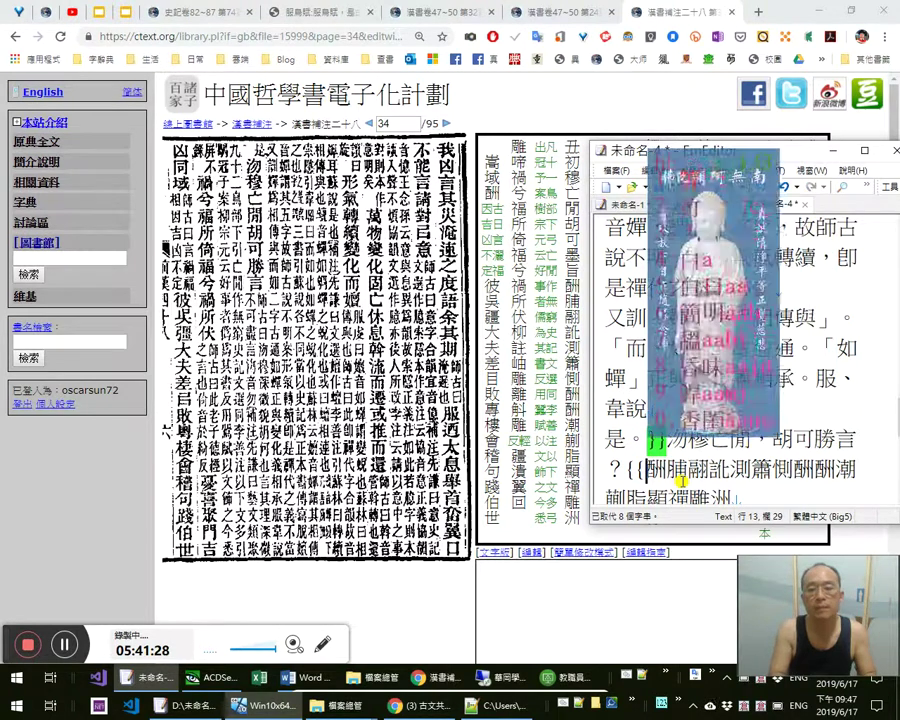
text(師古曰：)
Remove the {{ at the start of the commentary line before 鳥部 and correct its opening 凡十一 to 九十二
key(Down)
key(Down)
key(Down)
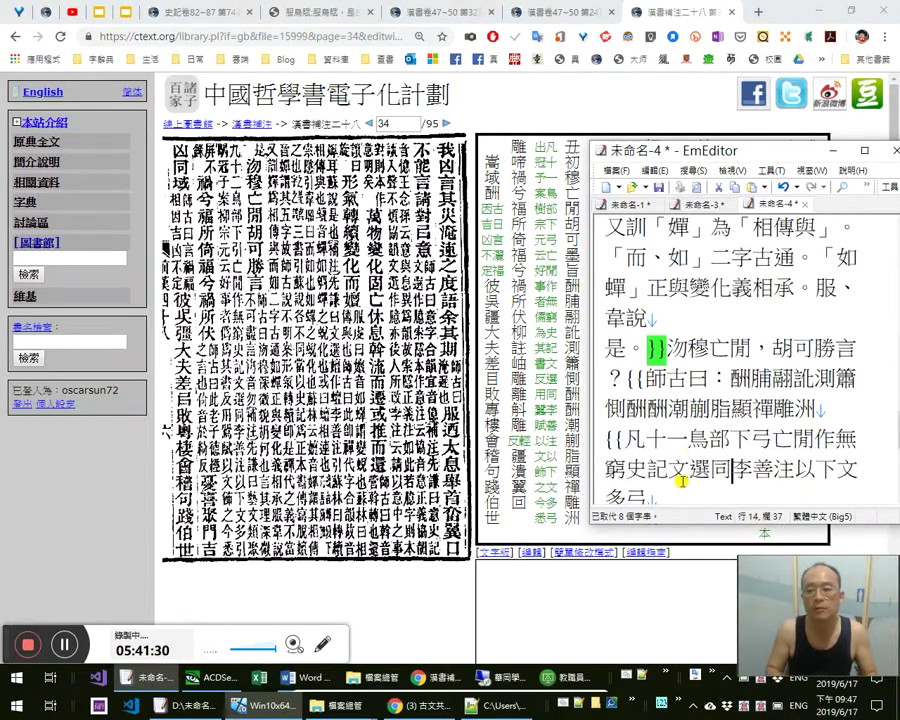
key(Home)
key(Delete)
key(Delete)
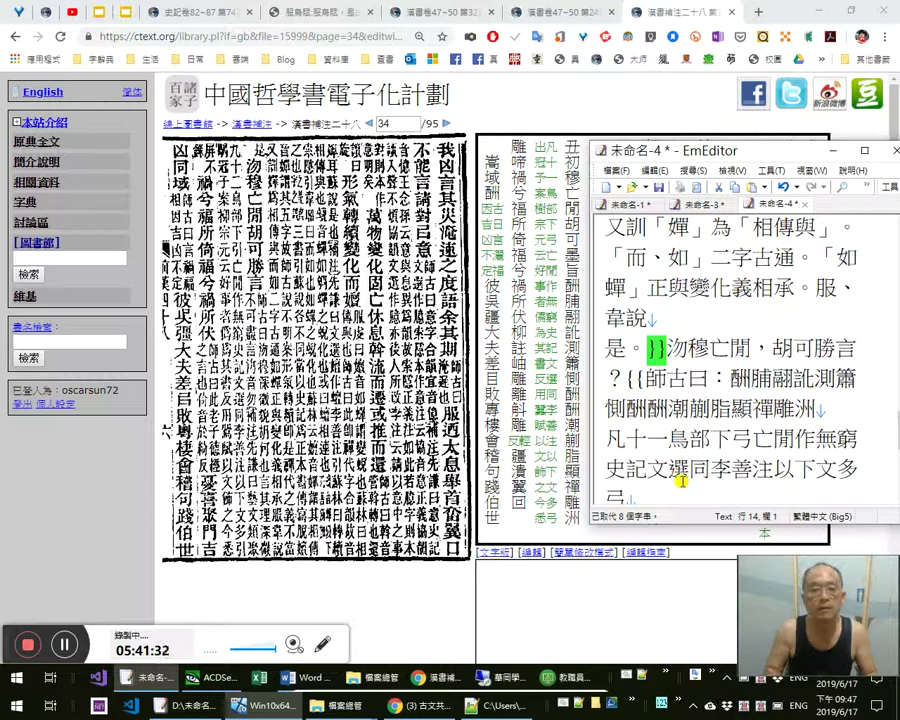
key(shift+Right)
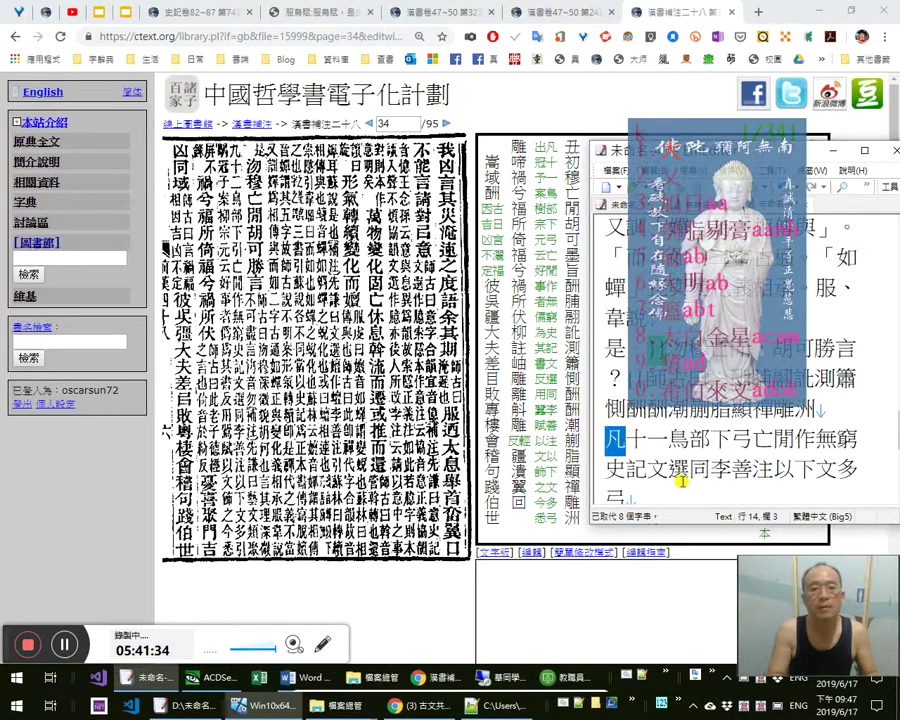
text(九)
key(Right)
key(Right)
key(shift+Left)
text(二)
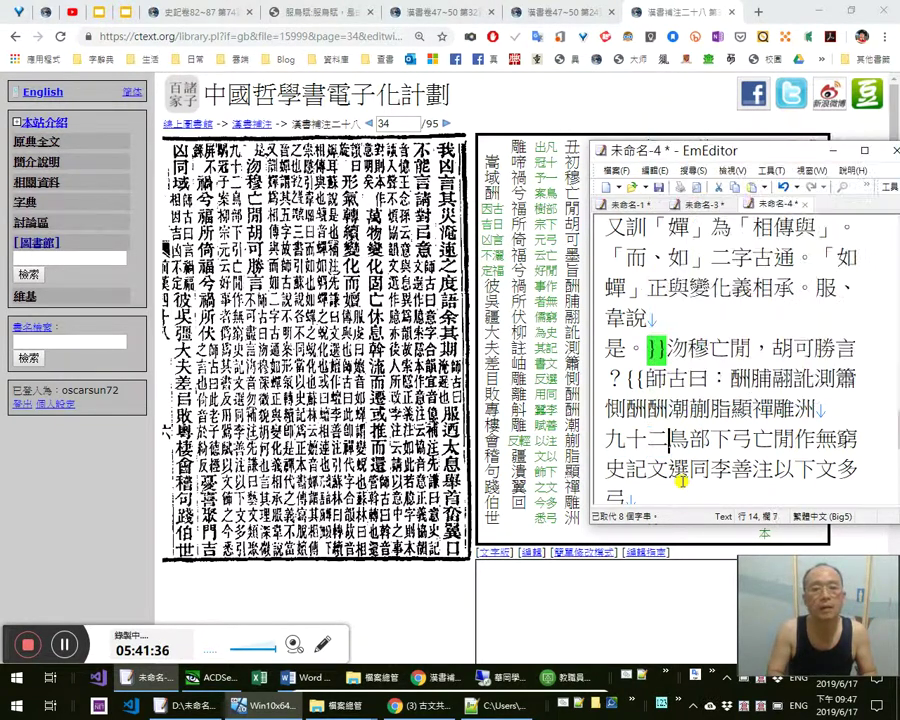
Remove the }} after 文飾之今悉 and begin the following line with 屏不錄。}}
key(Down)
key(Left)
key(Down)
key(Down)
key(Down)
key(Down)
key(Down)
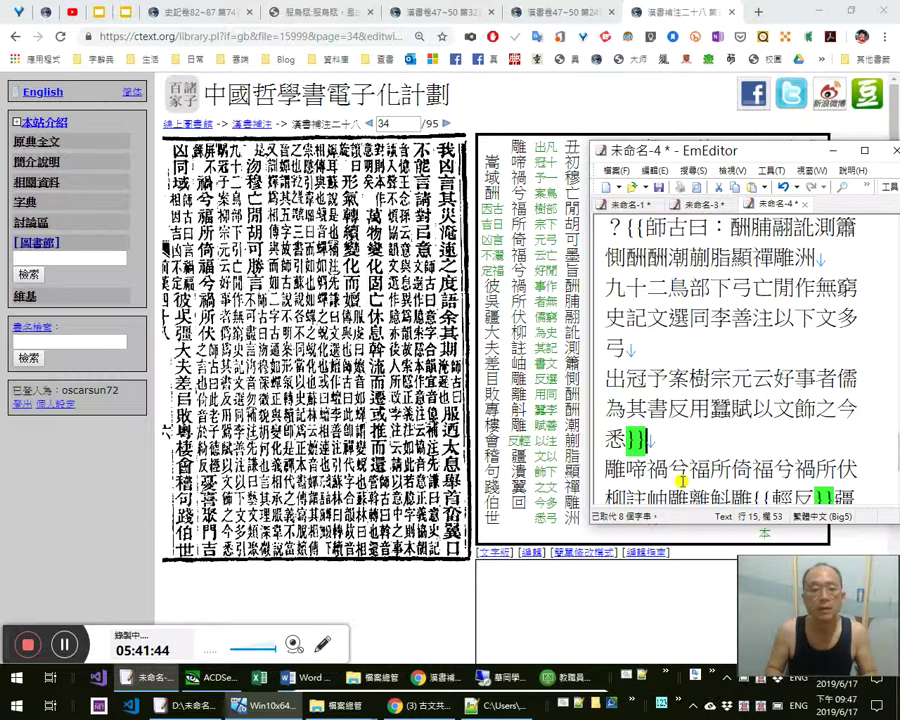
key(shift+Left)
key(shift+Left)
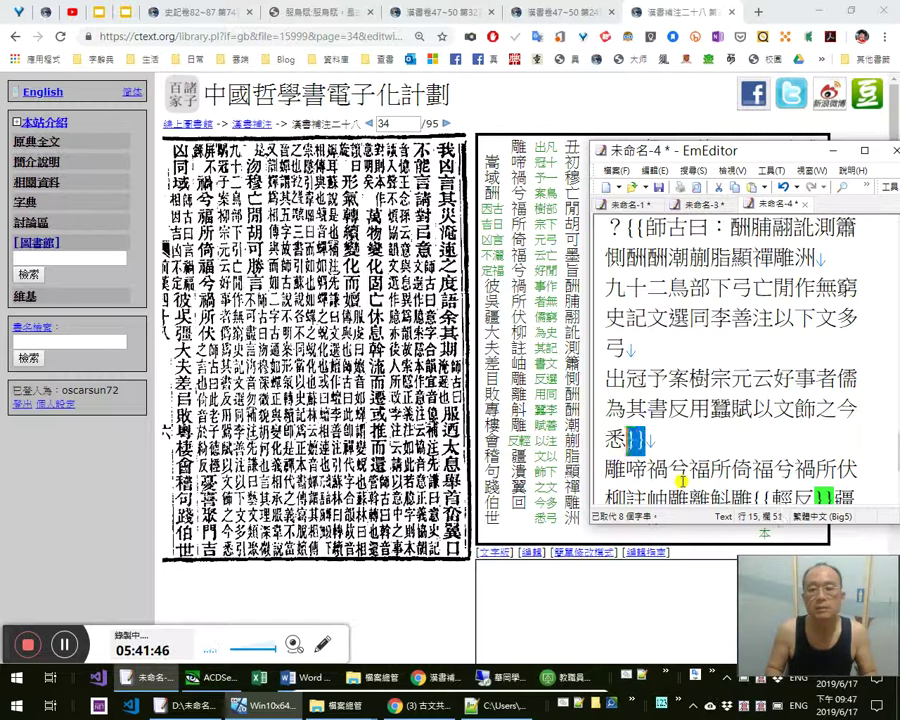
key(Delete)
key(Left)
text(屏不錄。}})
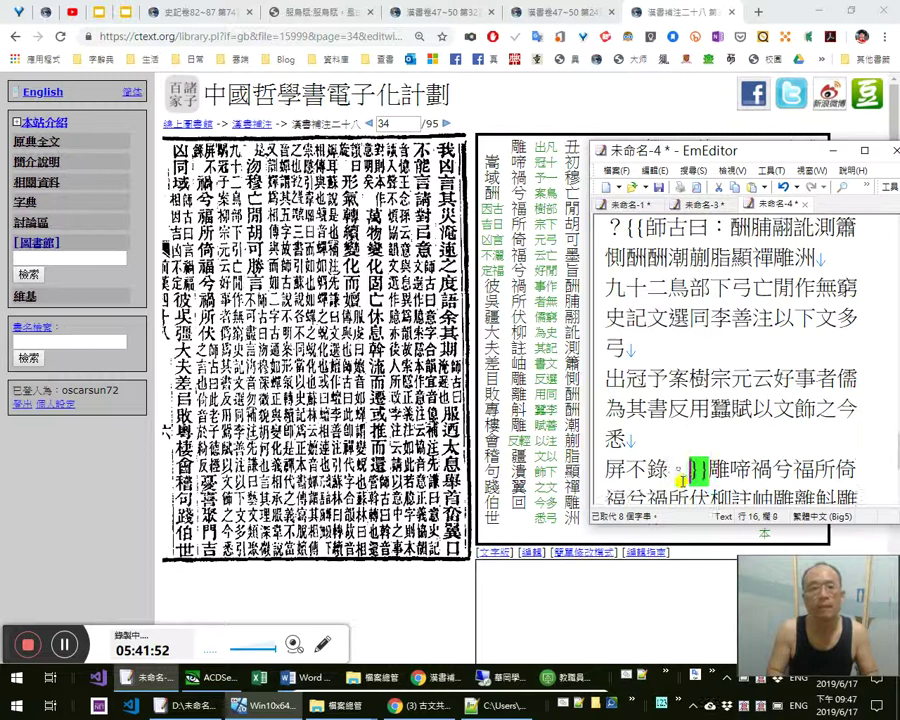
Delete the stray 雕啼 before 禍兮 and punctuate the main text as 禍兮福所倚，福兮禍所伏。
key(shift+Right)
key(shift+Right)
key(Delete)
key(Right)
key(Right)
key(Right)
key(Right)
text(，)
key(Right)
key(Right)
key(Right)
key(Right)
key(Right)
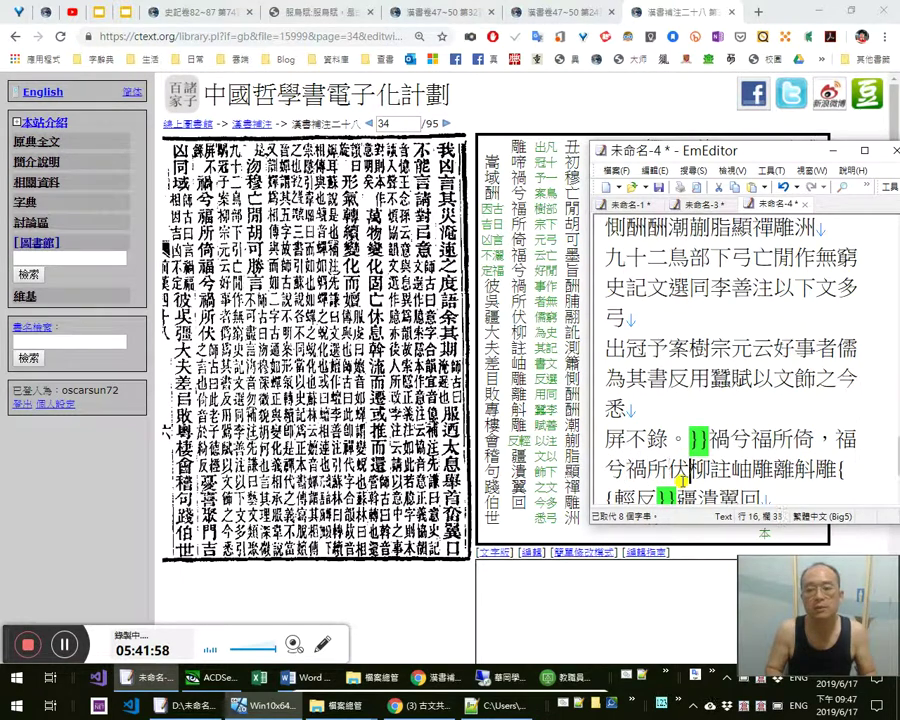
text(。)
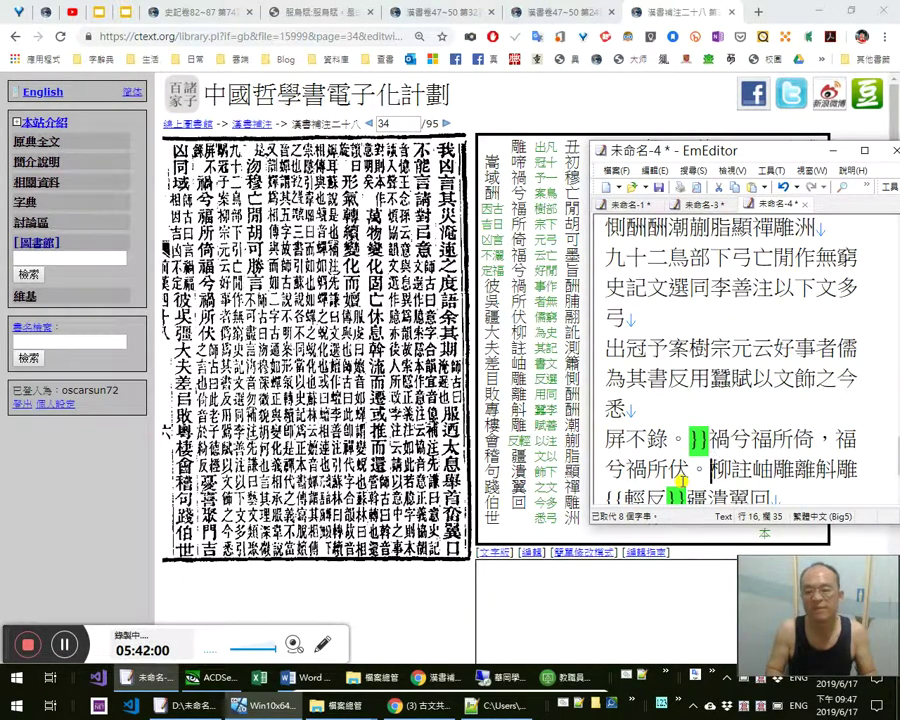
Open the commentary with {{ before 柳註 and remove the misplaced {{ before 輕反
text({{)
key(Right)
key(Right)
key(Right)
key(Right)
key(Right)
key(Right)
key(Right)
key(Right)
key(Right)
key(Right)
key(Right)
key(Right)
key(Right)
key(Right)
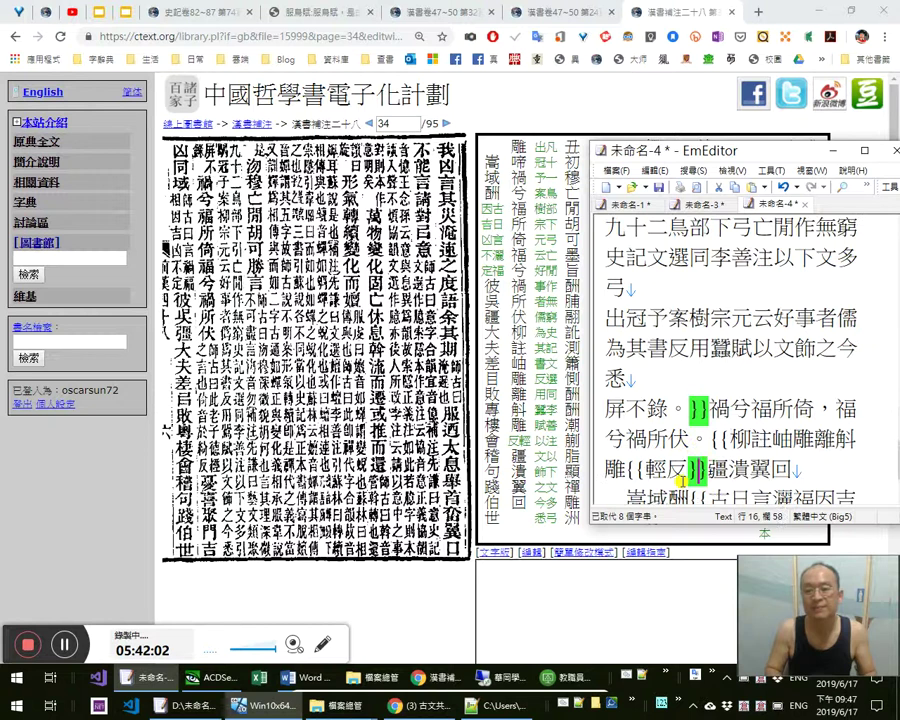
key(shift+Left)
key(shift+Left)
key(Delete)
Check the scan and replace 疆潰翼回 after 輕反}} with 憂喜聚門，吉凶同
key(Right)
key(Right)
key(alt+Tab)
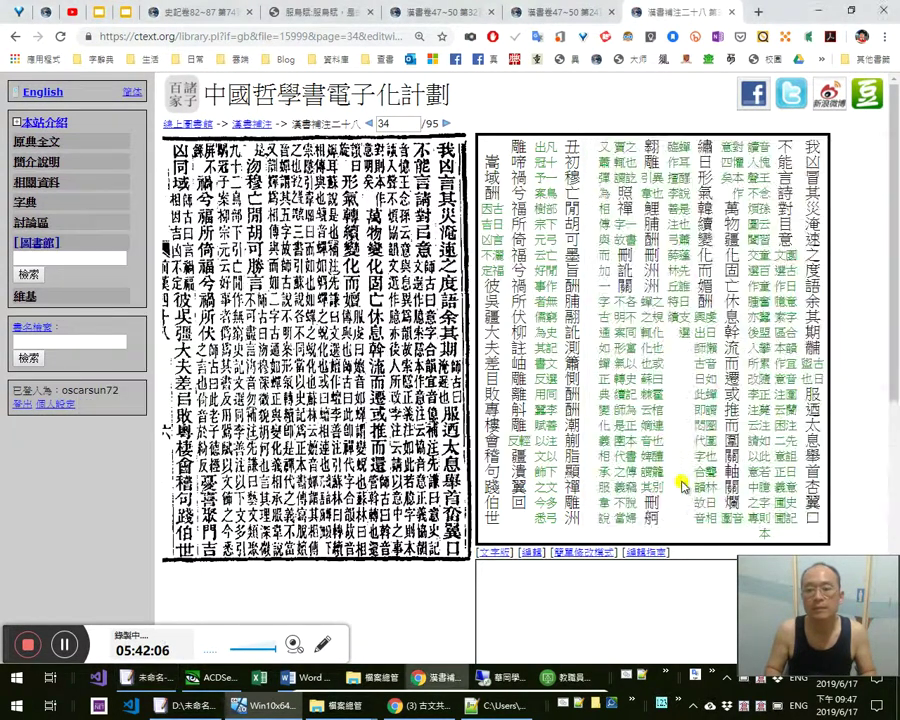
key(alt+Tab)
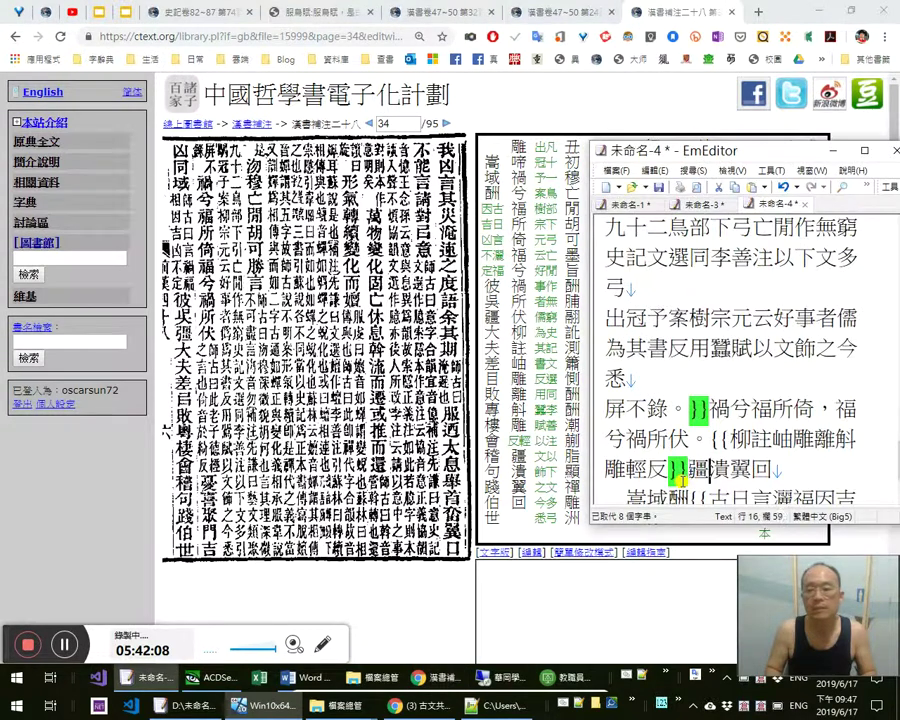
text(mbp)
key(BackSpace)
key(BackSpace)
key(BackSpace)
key(BackSpace)
text(憂)
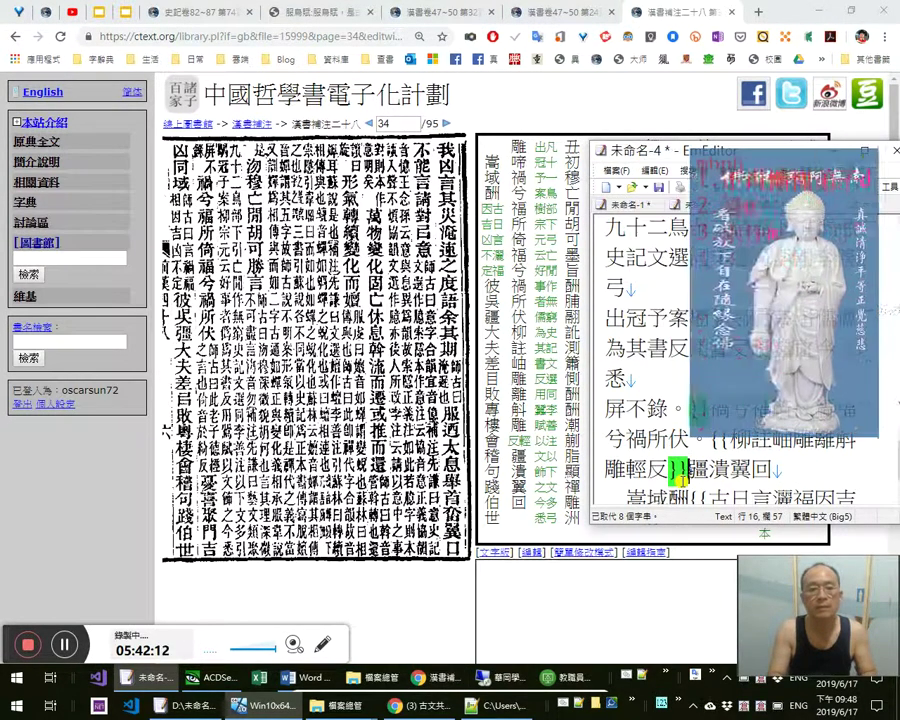
text(喜聚門)
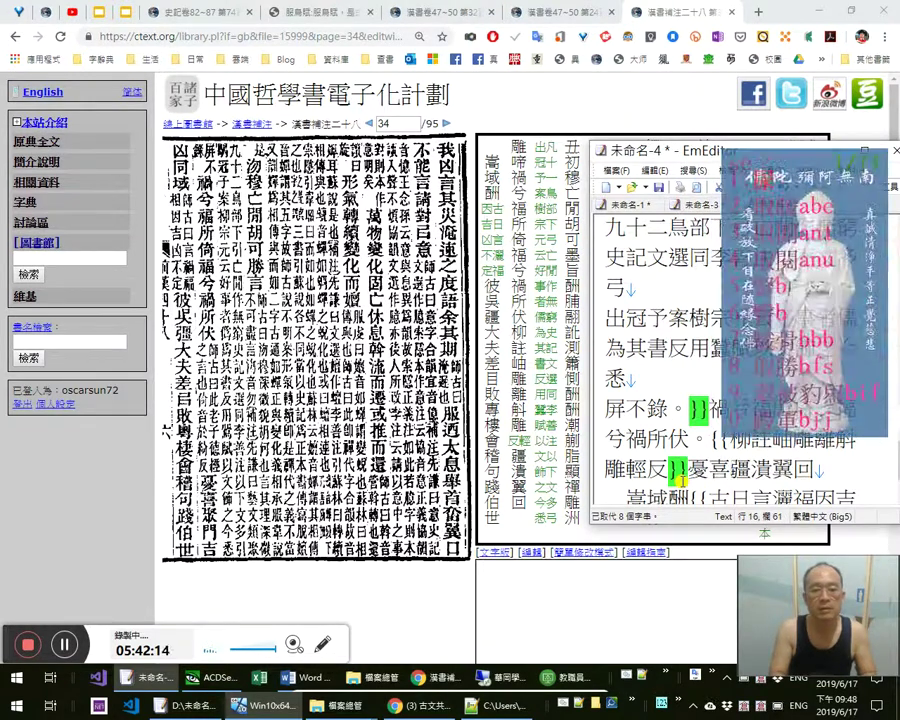
text(，吉)
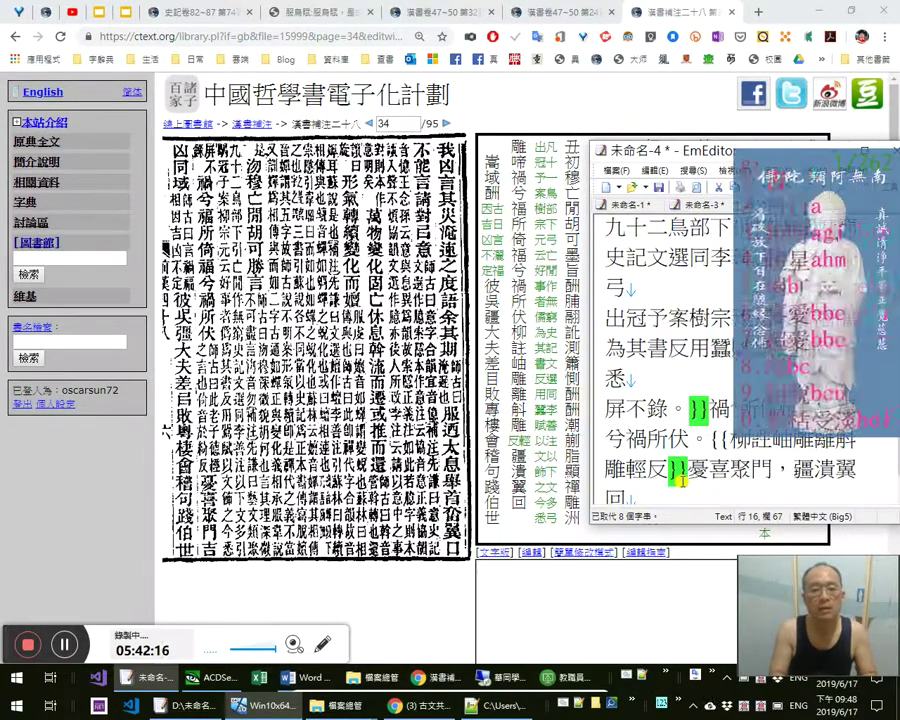
text(凶同封底)
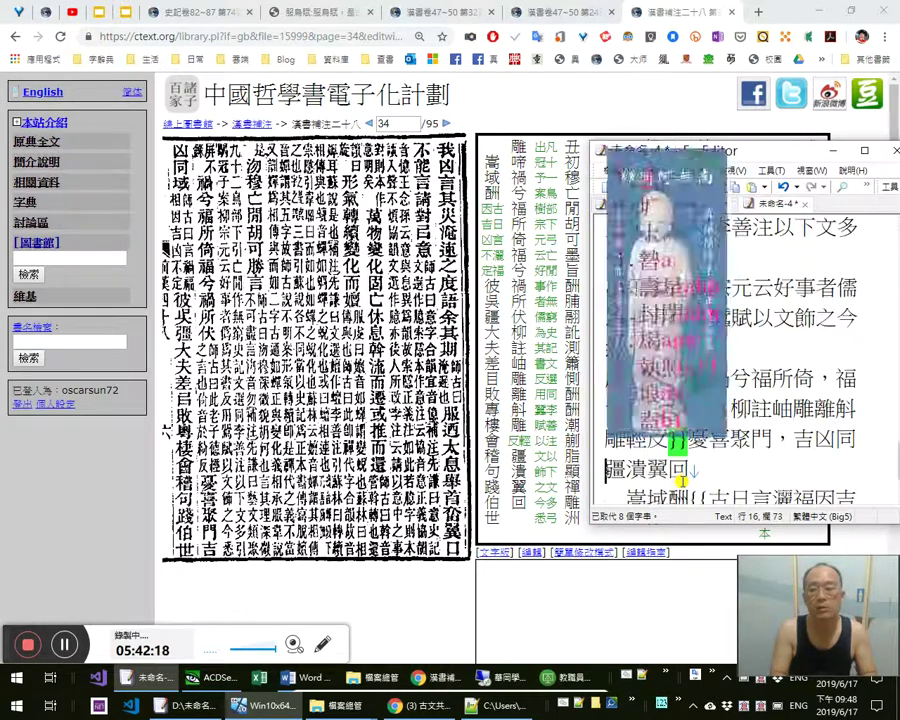
key(shift+End)
key(Delete)
key(shift+Home)
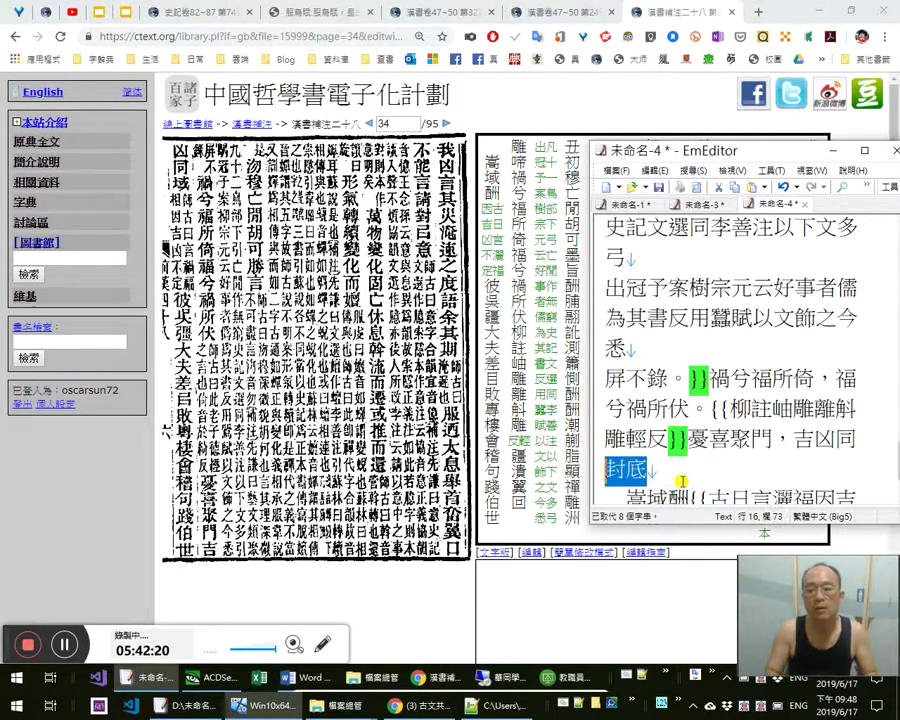
key(Delete)
key(Delete)
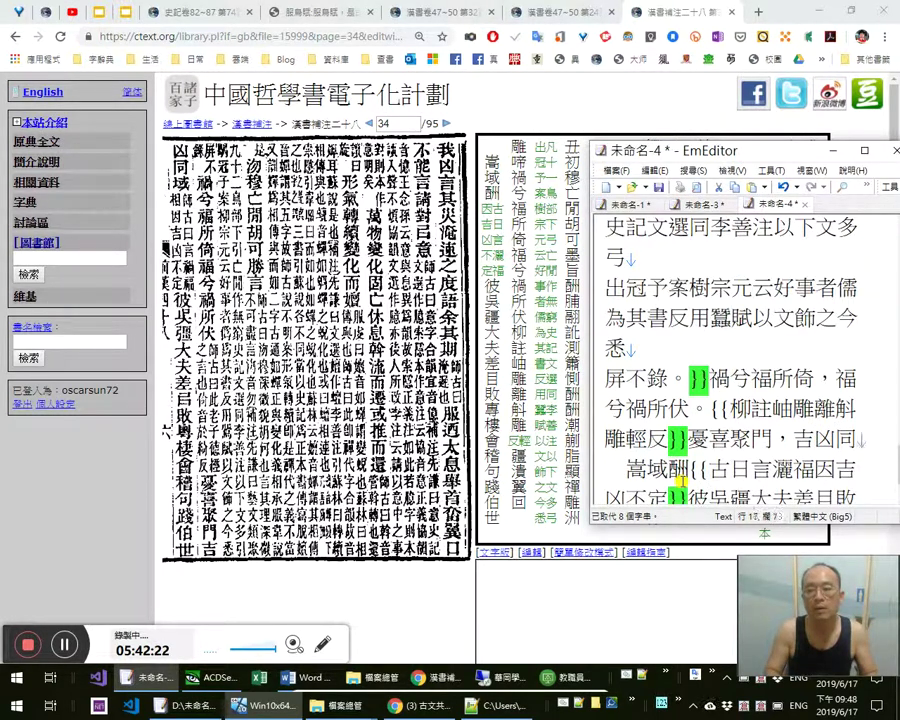
Break the line before 凶同 and remove the blank and 嵩 before 域 so the new line begins 凶同域
key(Left)
key(Left)
key(Left)
key(Return)
key(Right)
key(Delete)
key(Delete)
key(Delete)
key(Up)
key(End)
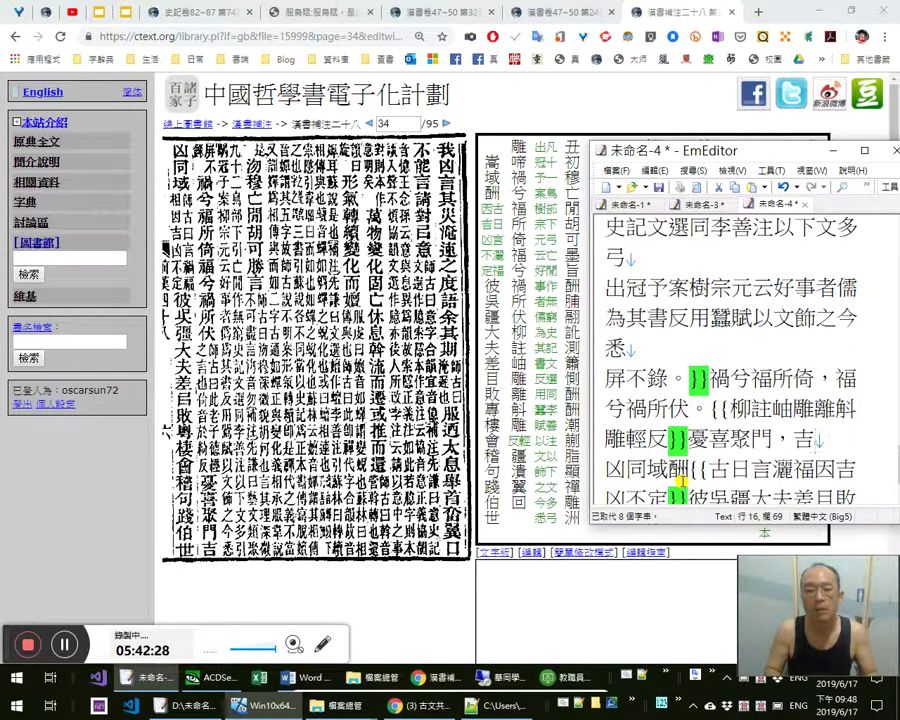
Delete the stray 酬 after 凶同域 and correct the commentary's opening 古日 to 師古曰：
key(Left)
key(Left)
key(Left)
key(Left)
key(Left)
key(Left)
key(shift+End)
key(Right)
key(Right)
key(Right)
key(Right)
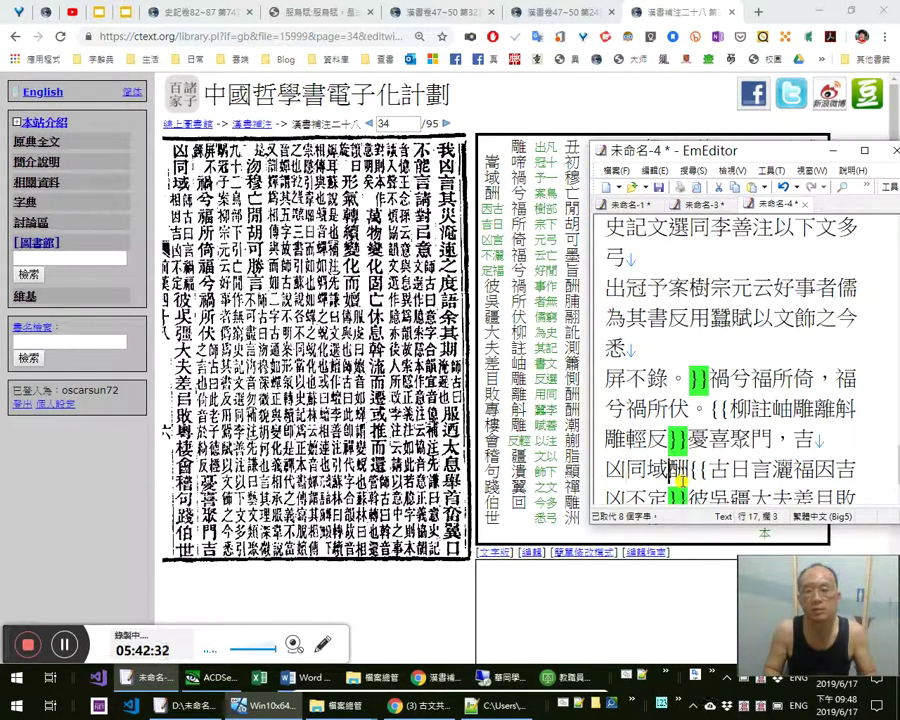
key(Delete)
key(Right)
key(Right)
text(師)
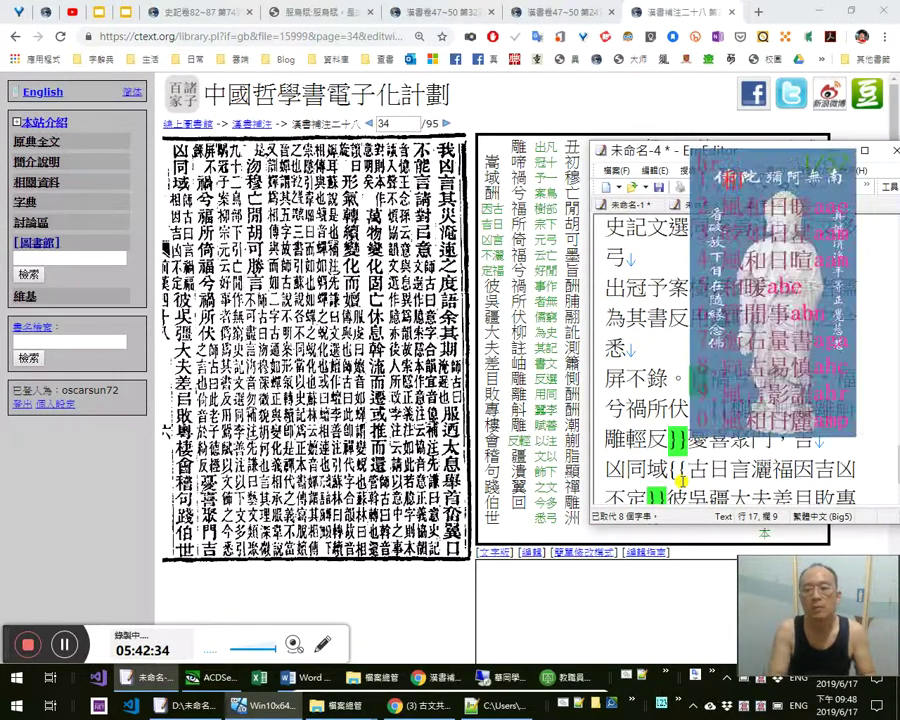
key(Right)
text(曰：)
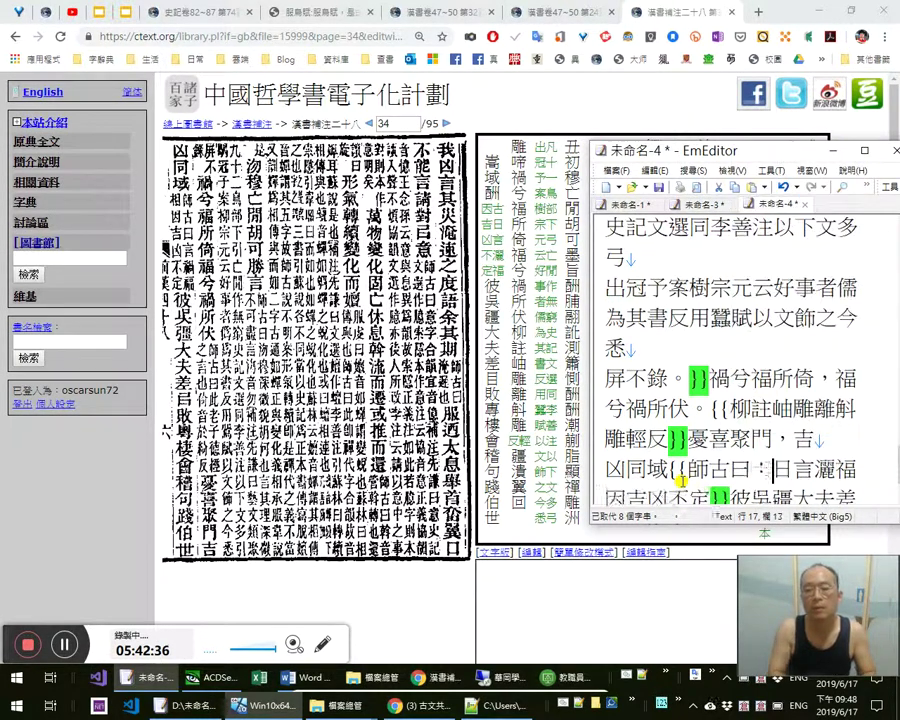
key(Delete)
Correct 疆 to 彊 after 彼吳 and add ， behind 彊大
key(Down)
key(Left)
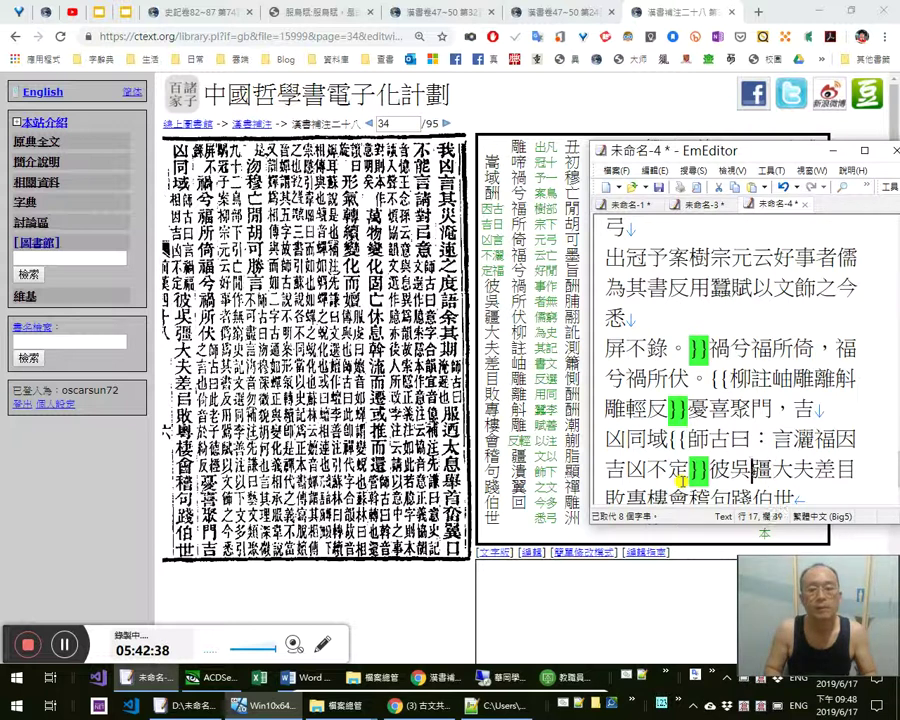
key(Right)
key(shift+Right)
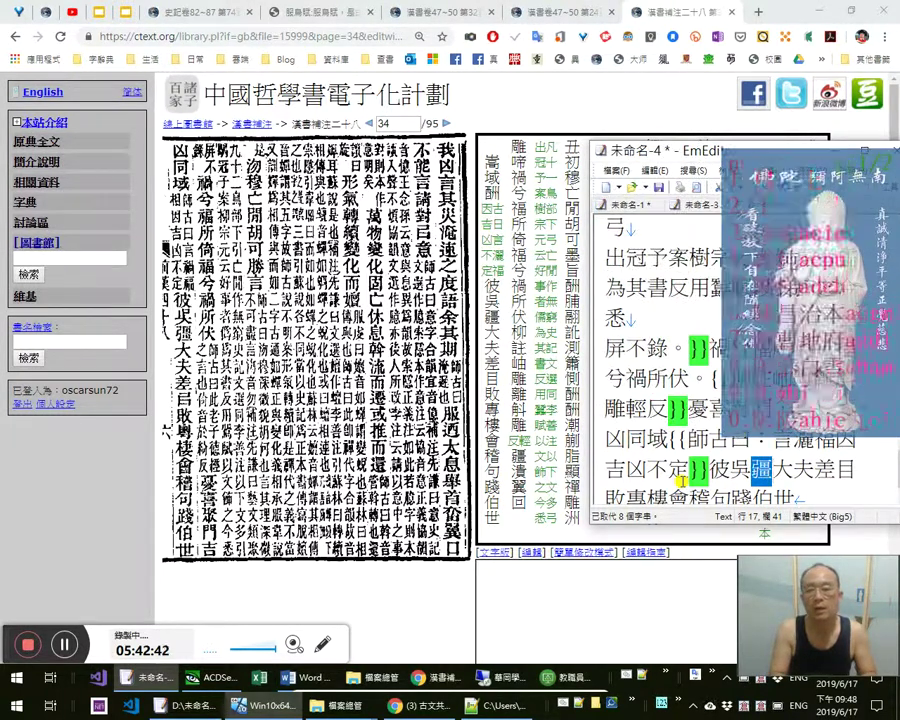
text(彊大)
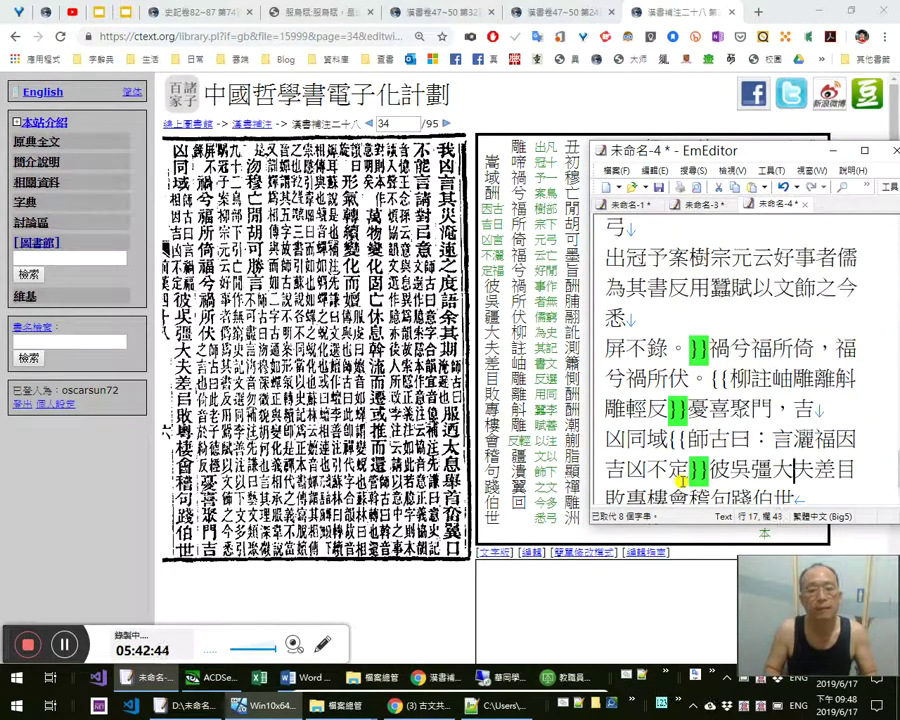
text(，)
Correct 目 to 㠯 after 夫差, add ； behind 敗 and replace the misread 專 with 粵
key(Right)
key(Right)
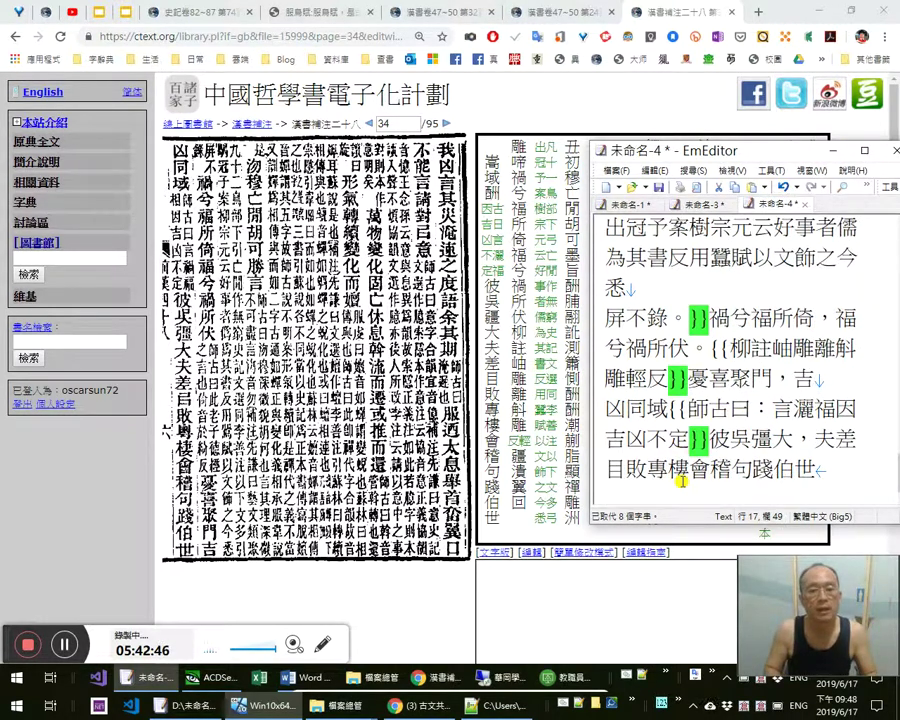
key(shift+Left)
text(㠯敗)
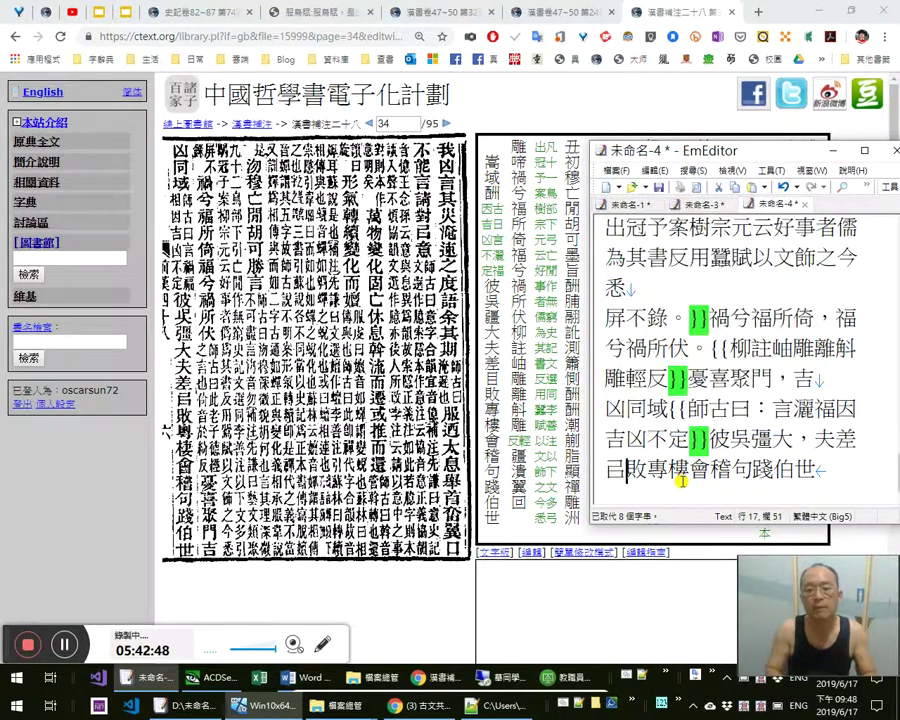
text(；)
key(shift+Right)
text(摶=)
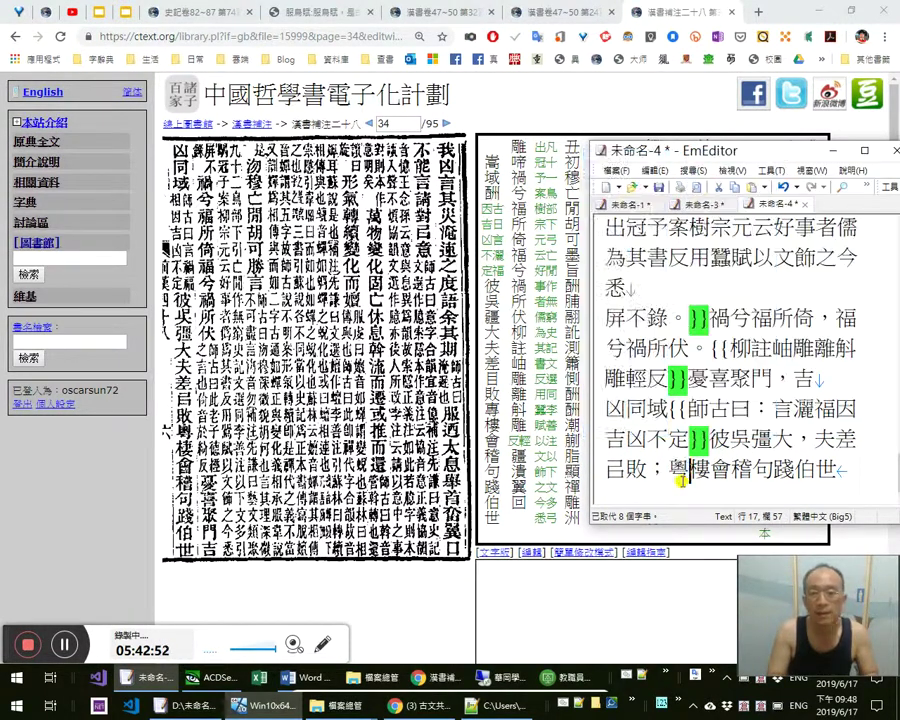
text(越)
key(Left)
text(=)
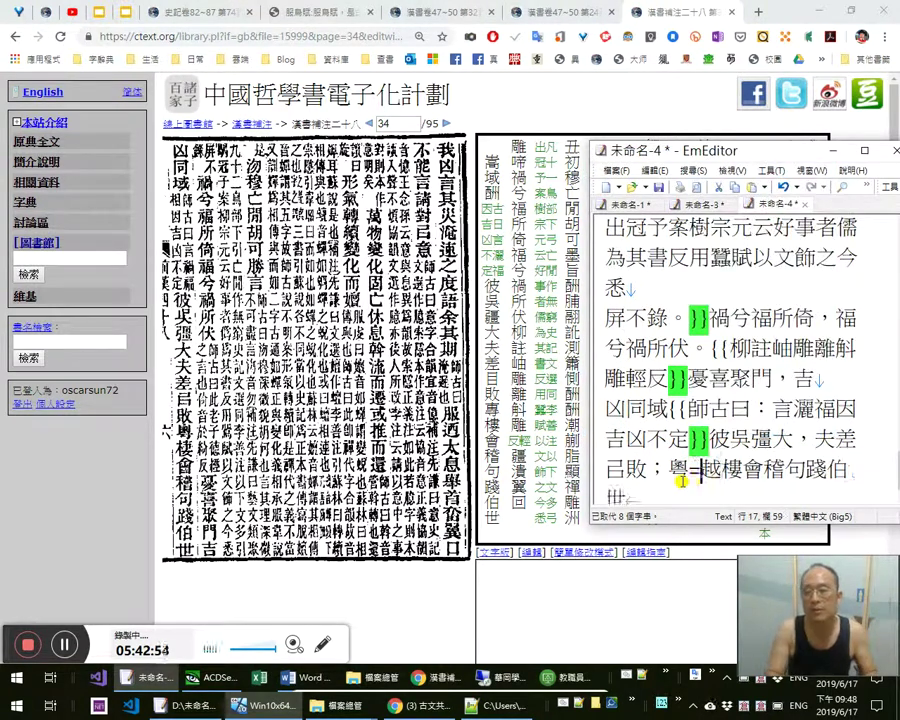
key(Left)
key(shift+Right)
key(shift+Right)
key(Delete)
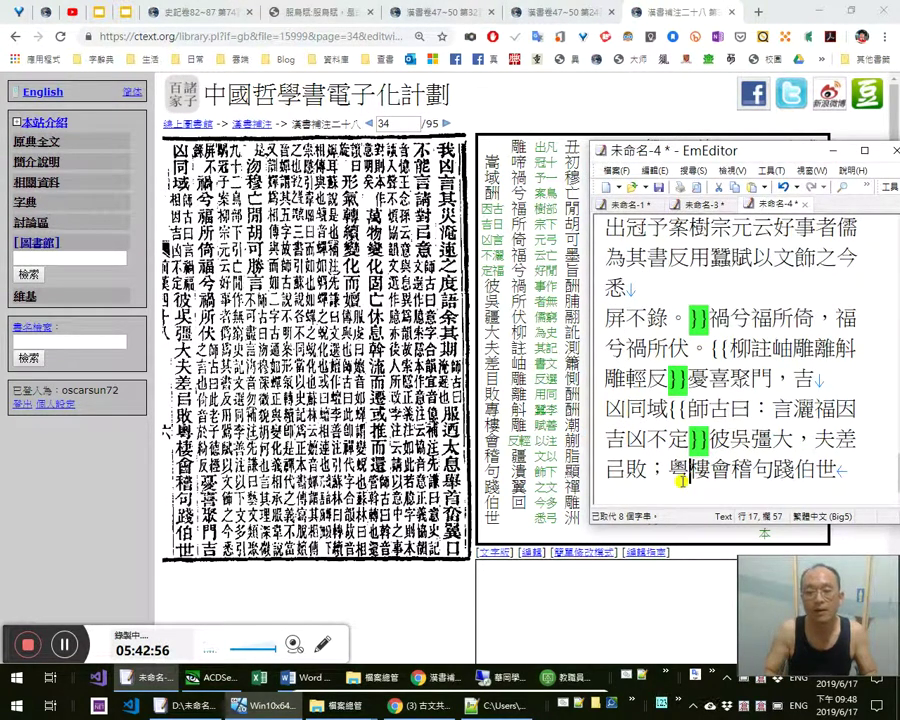
Check the character after 粵 on the enlarged scan and correct 樓 to 棲 before 會稽
click(180, 429)
scroll(262, 543, down, 2)
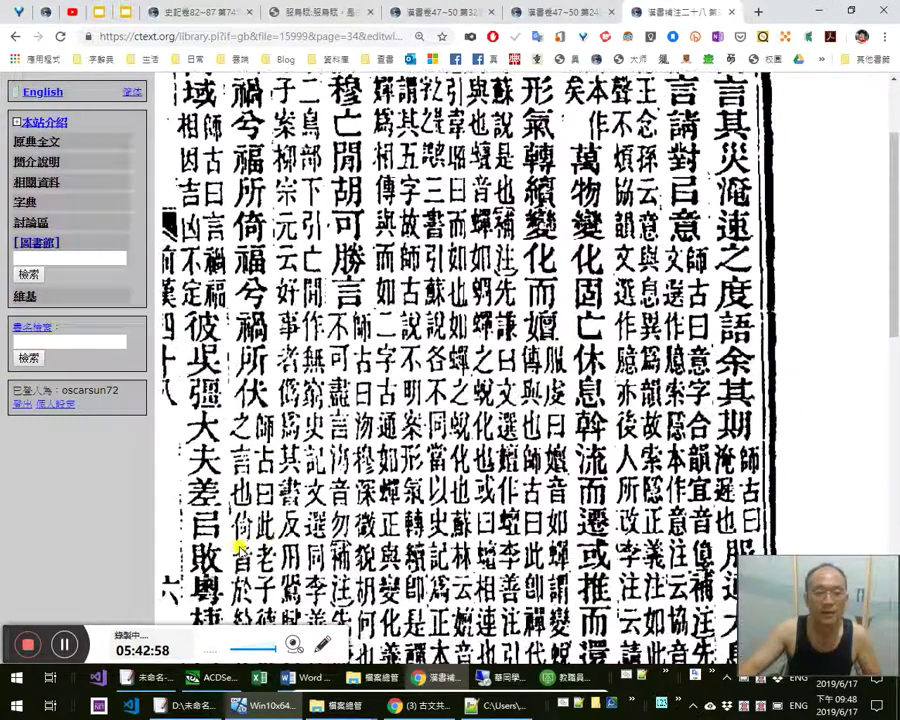
scroll(244, 566, down, 5)
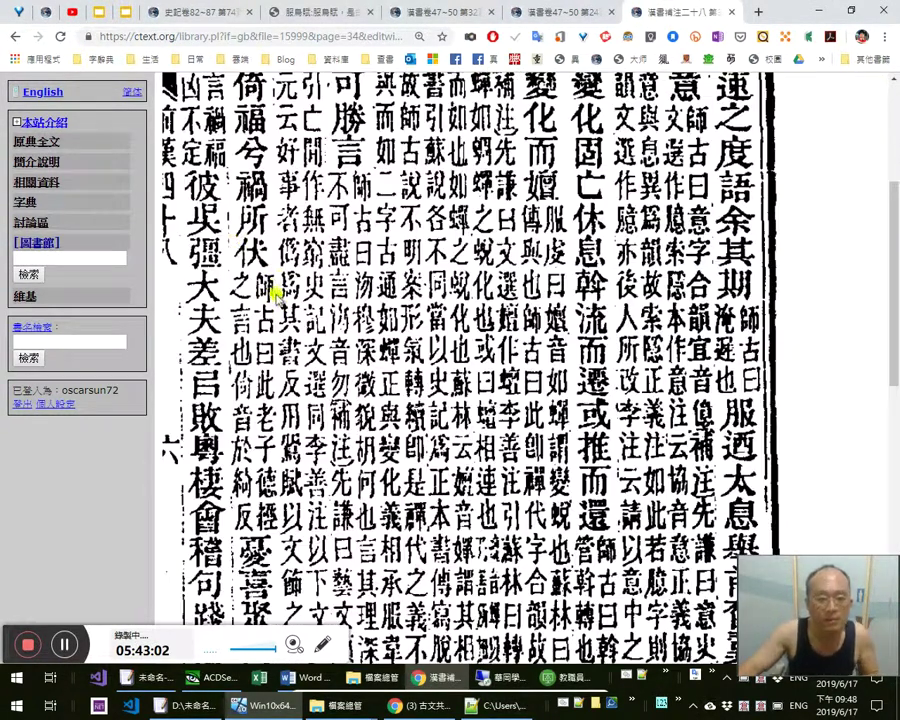
click(276, 296)
scroll(274, 295, up, 4)
key(alt+Tab)
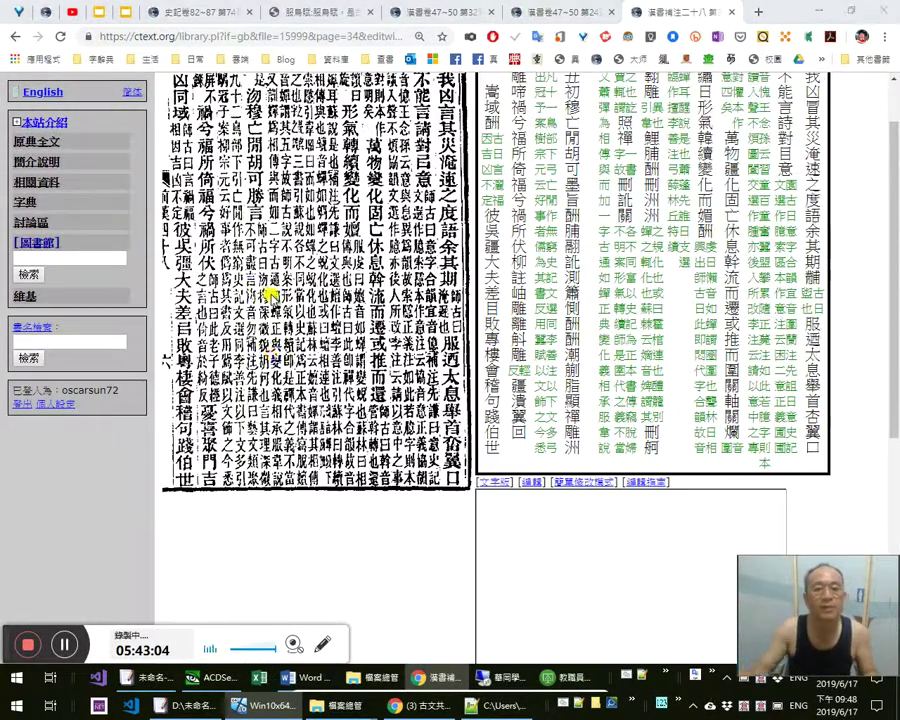
key(shift+Right)
text(棲)
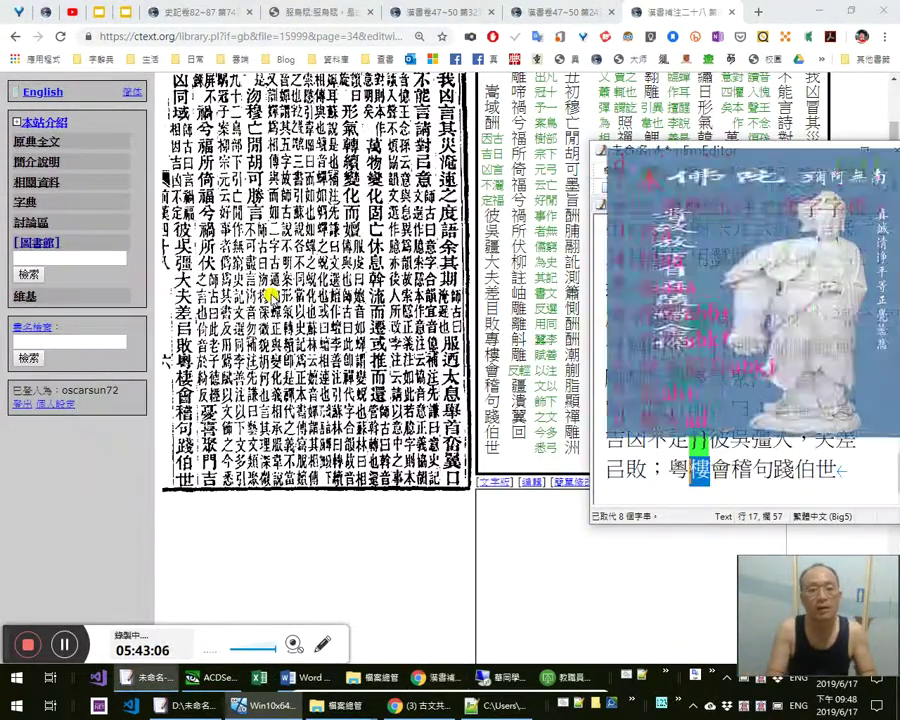
key(Left)
key(shift+Left)
key(Right)
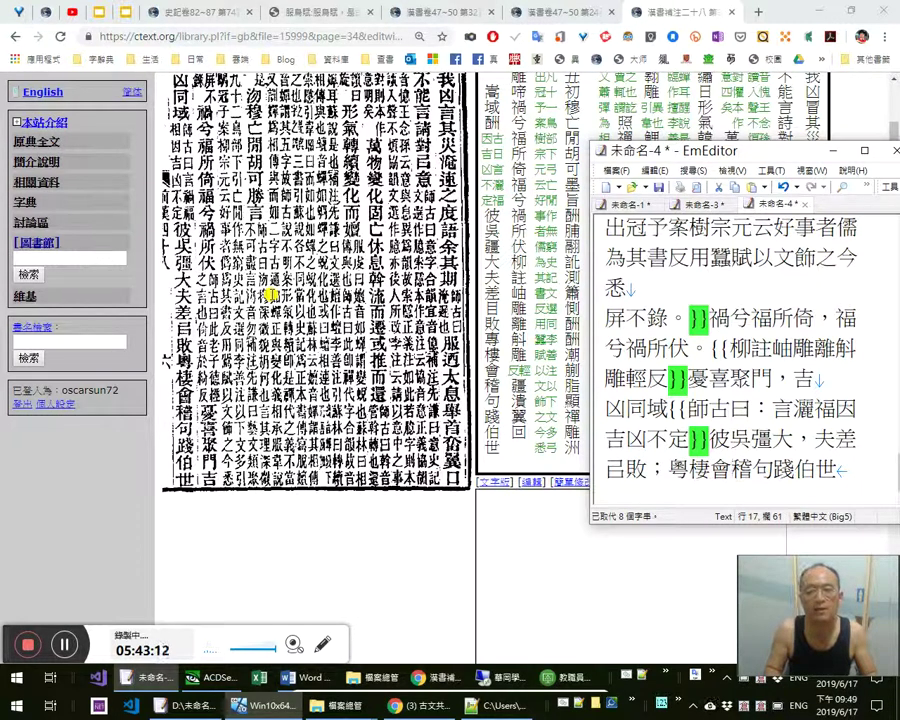
Insert a full-width comma between 會稽 and 句踐 in the last line
text(，)
key(Right)
key(Right)
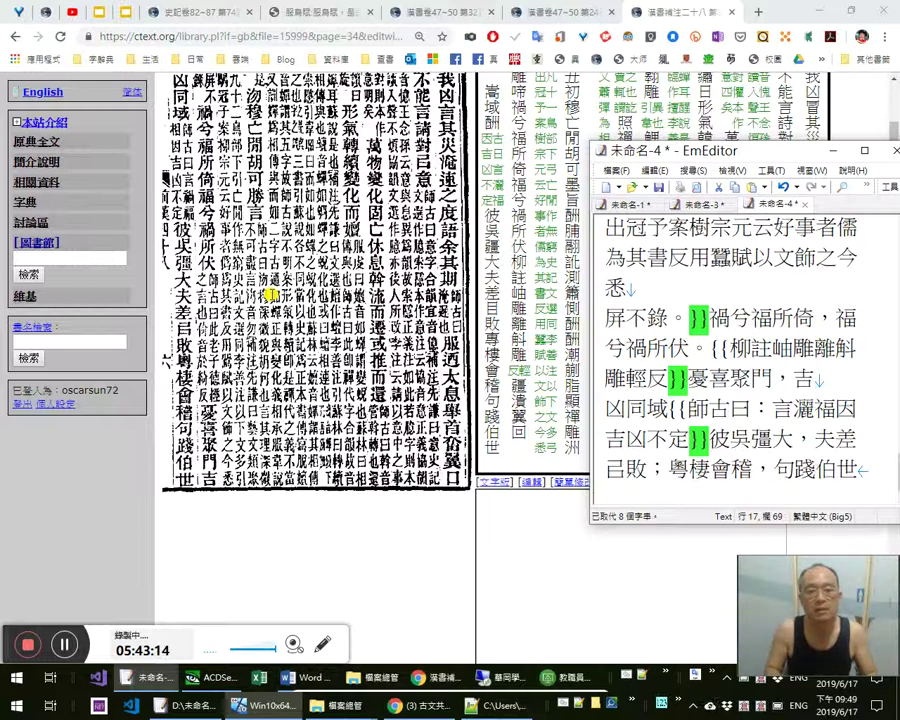
key(Right)
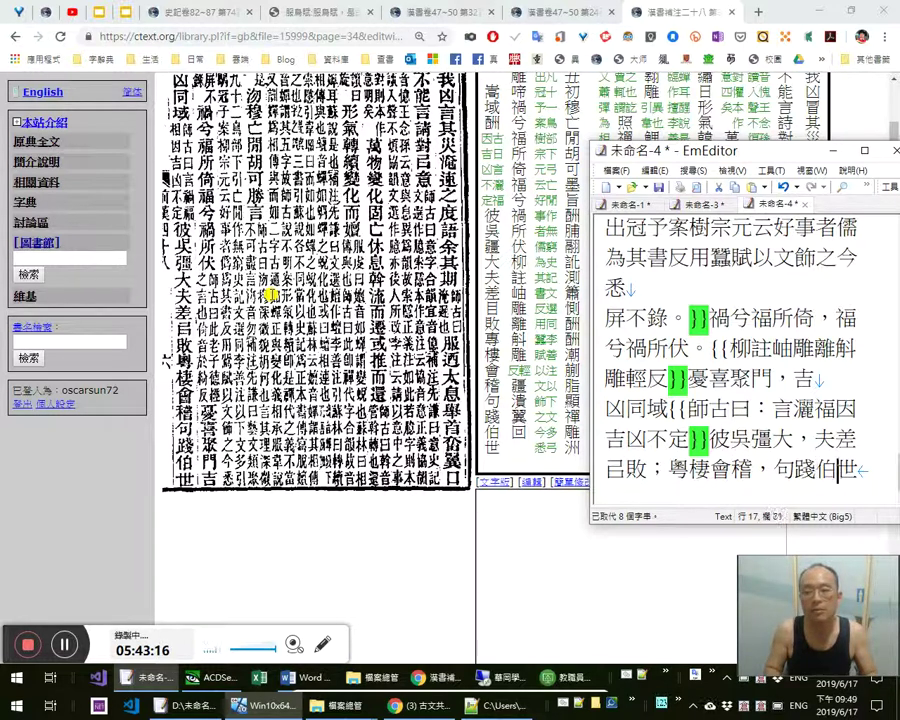
key(shift+Left)
key(Right)
text(m)
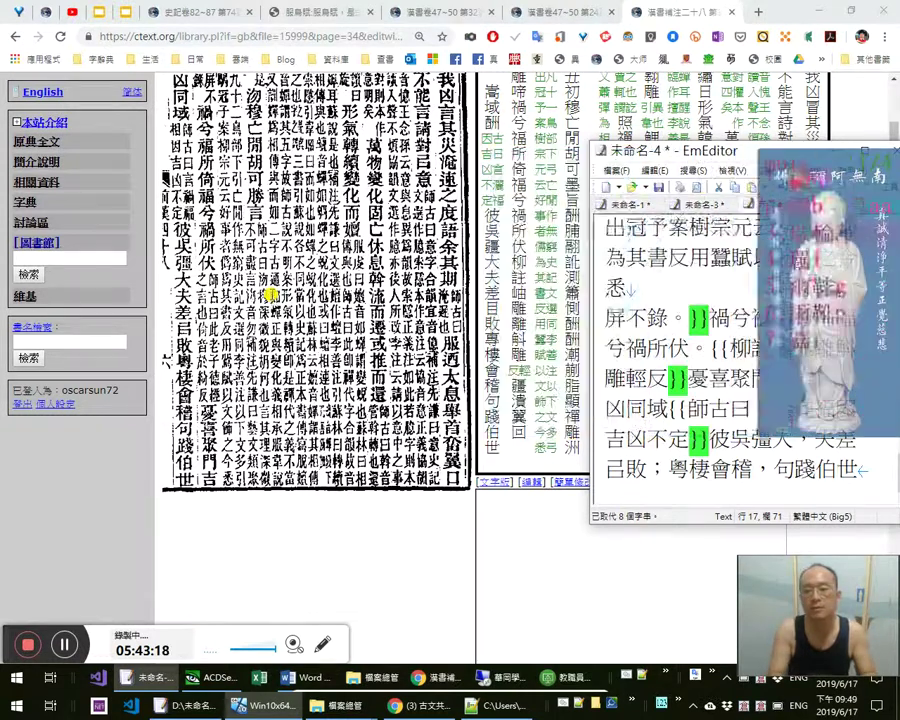
text(霸)
key(shift+Left)
key(ctrl+x)
key(Right)
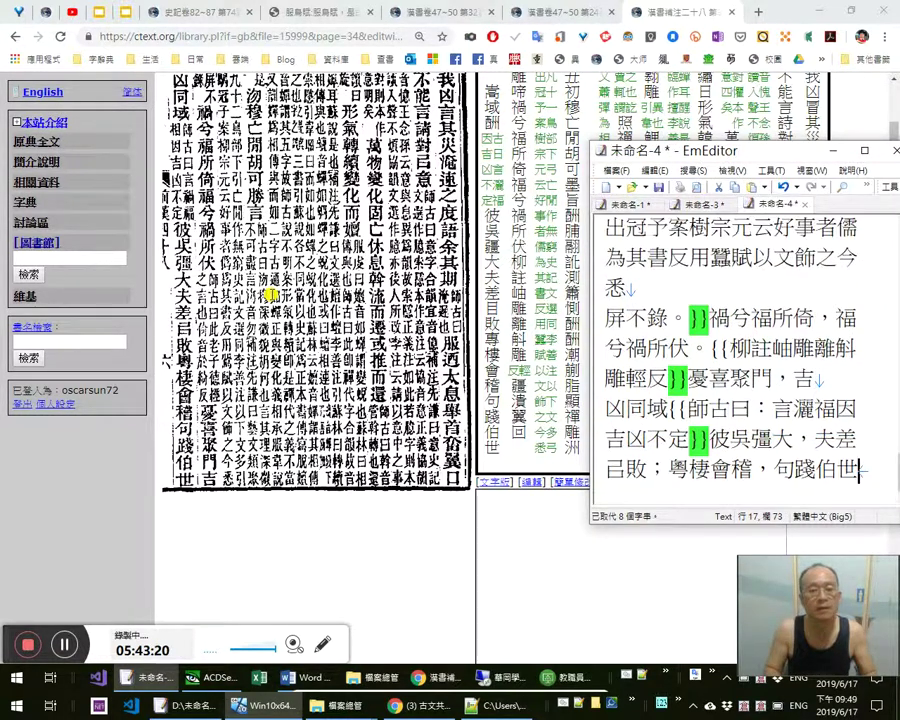
Move the whole corrected text from EmEditor into the page 34 edit box in the browser and save the edit
key(ctrl+a)
key(ctrl+x)
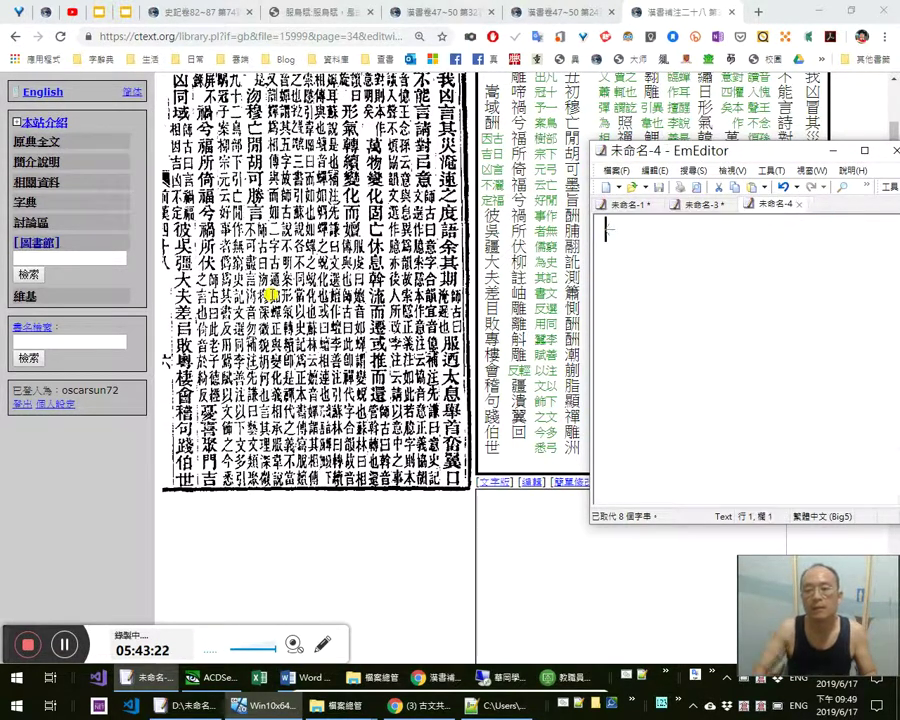
click(605, 569)
key(ctrl+v)
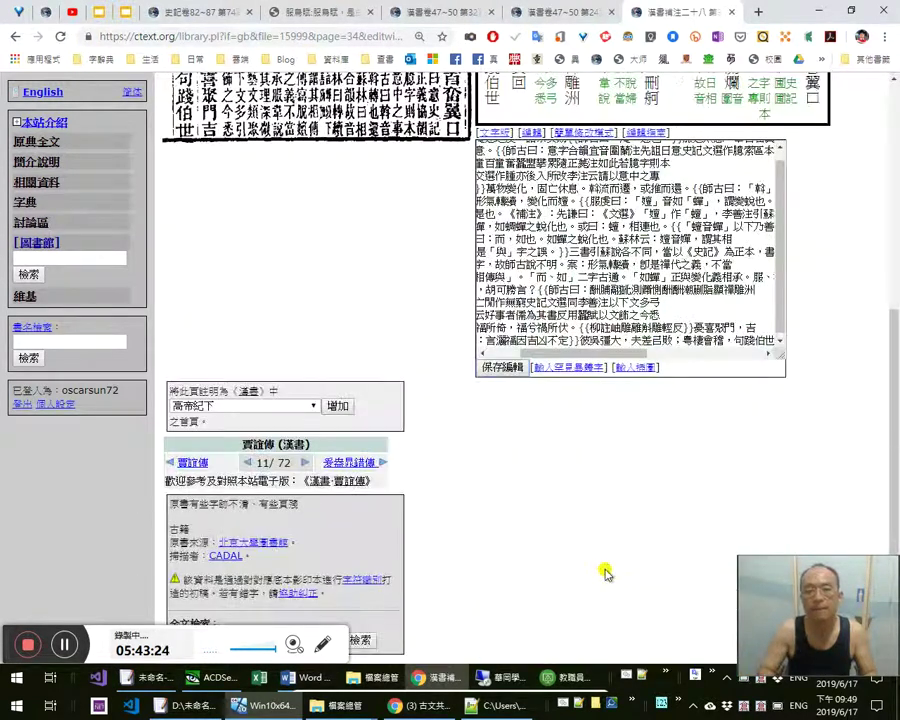
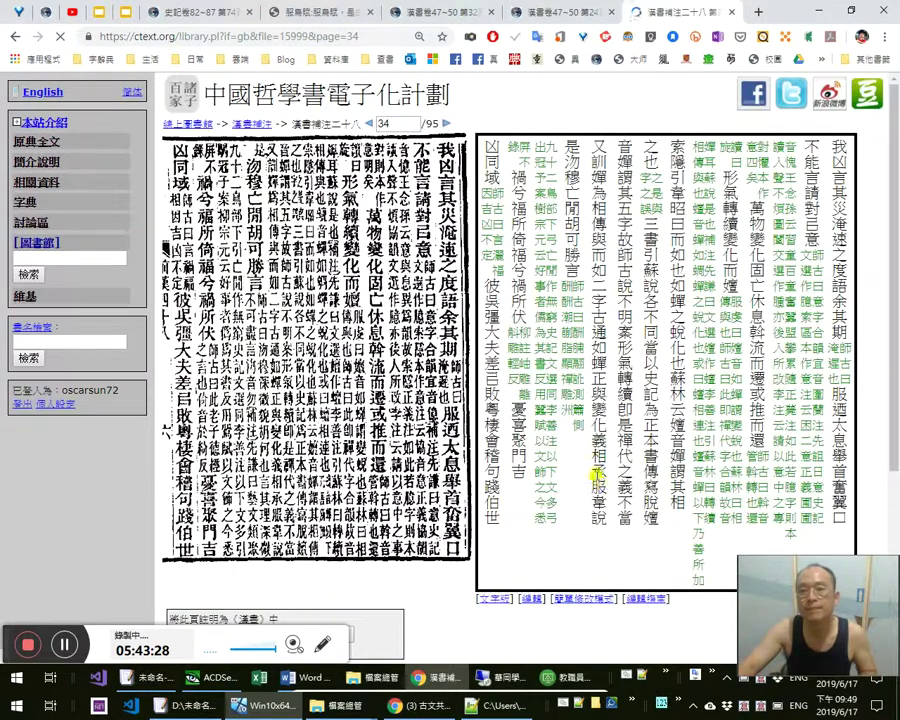
Open page 35 in simple edit mode and move its text into the empty 未命名-4 document in EmEditor
click(447, 125)
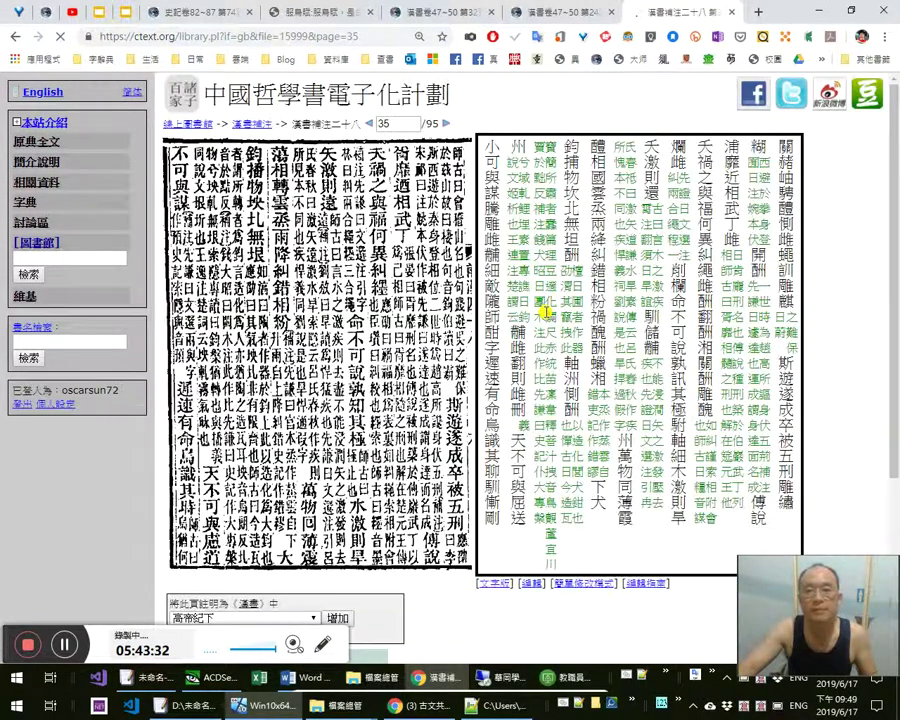
click(595, 584)
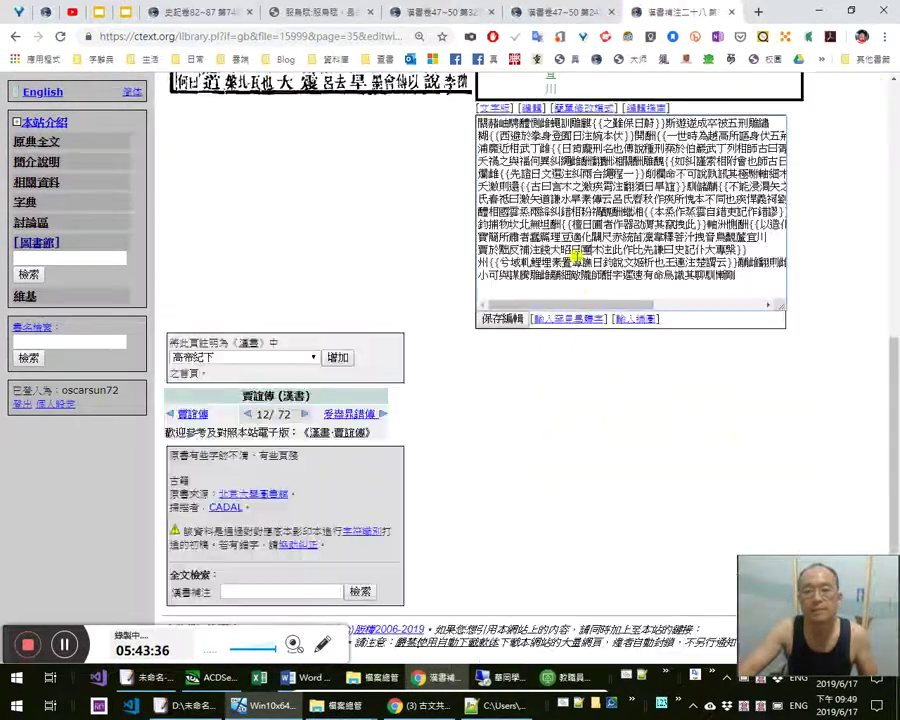
scroll(589, 250, up, 3)
scroll(591, 275, up, 2)
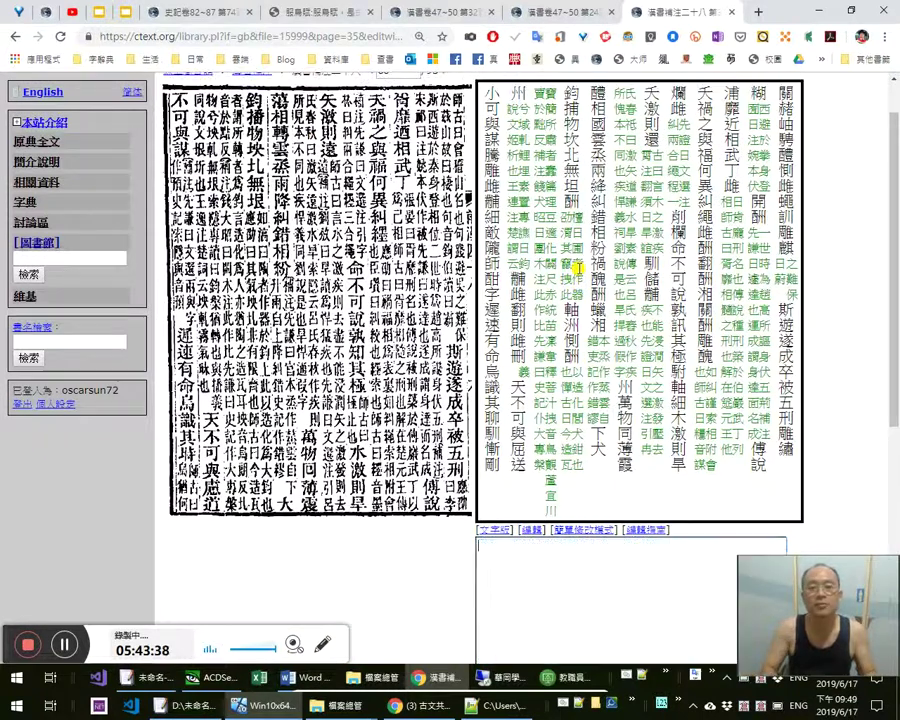
key(alt+Tab)
Remove the opening {{ before 之難保 and put it at the very start of the first line instead
key(ctrl+Home)
key(Right)
key(Right)
key(Right)
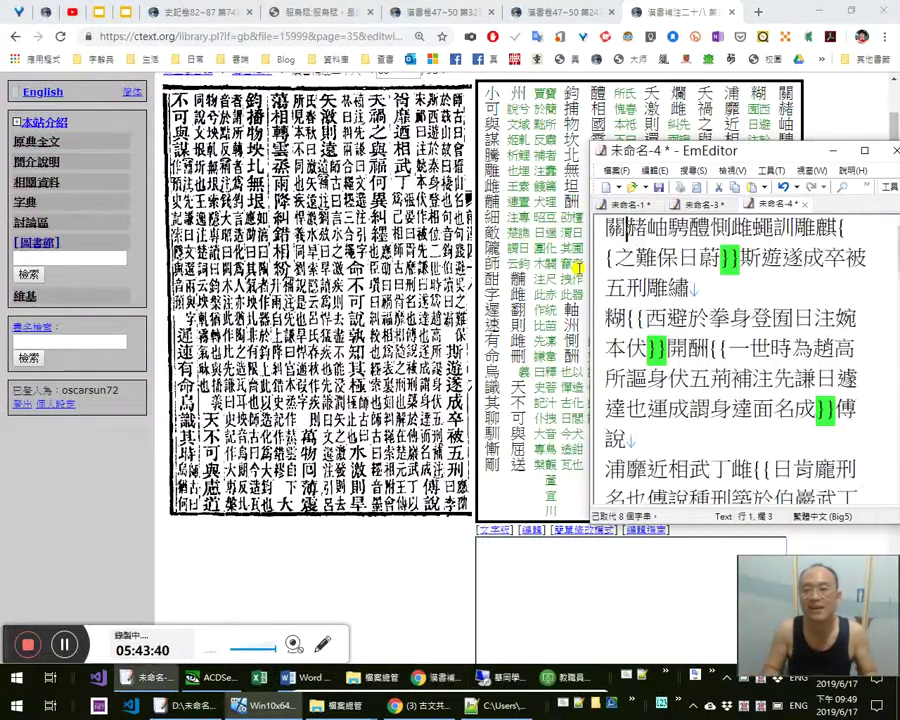
key(Down)
key(Left)
key(Left)
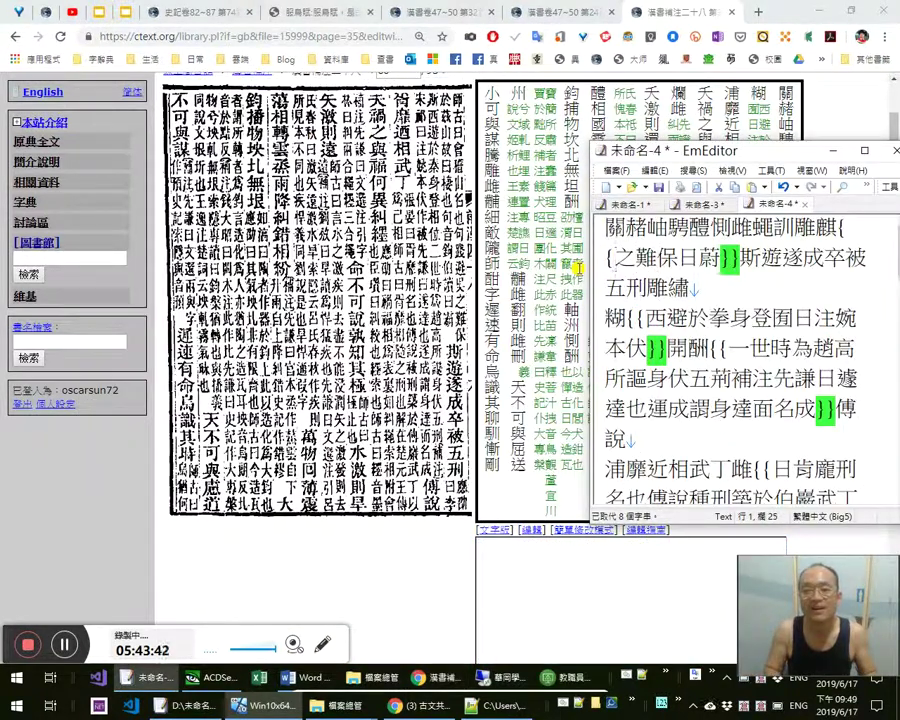
key(BackSpace)
key(BackSpace)
key(Right)
key(Right)
key(Right)
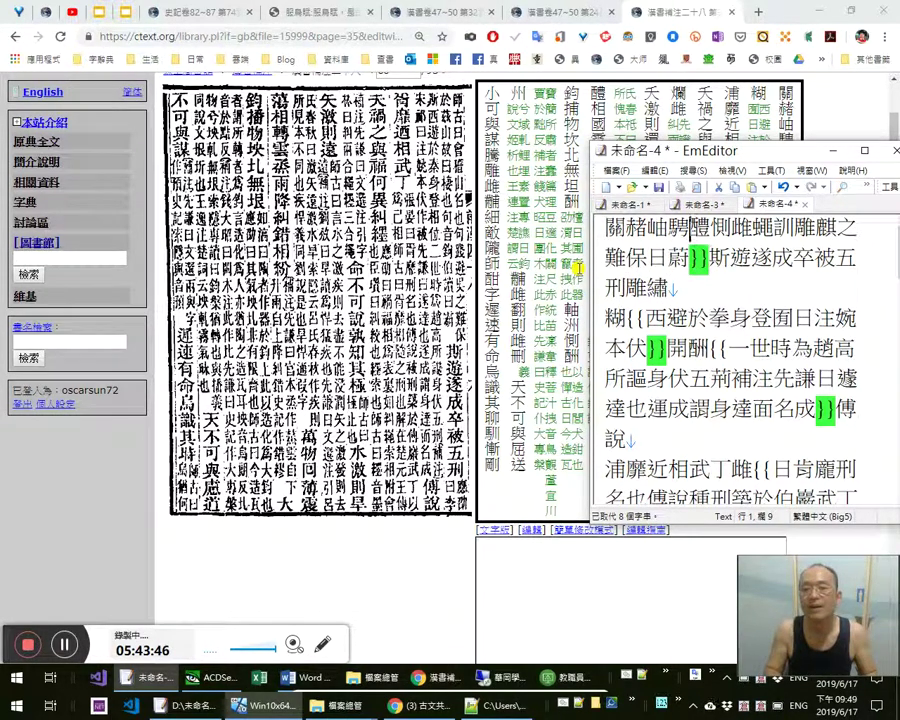
text({{)
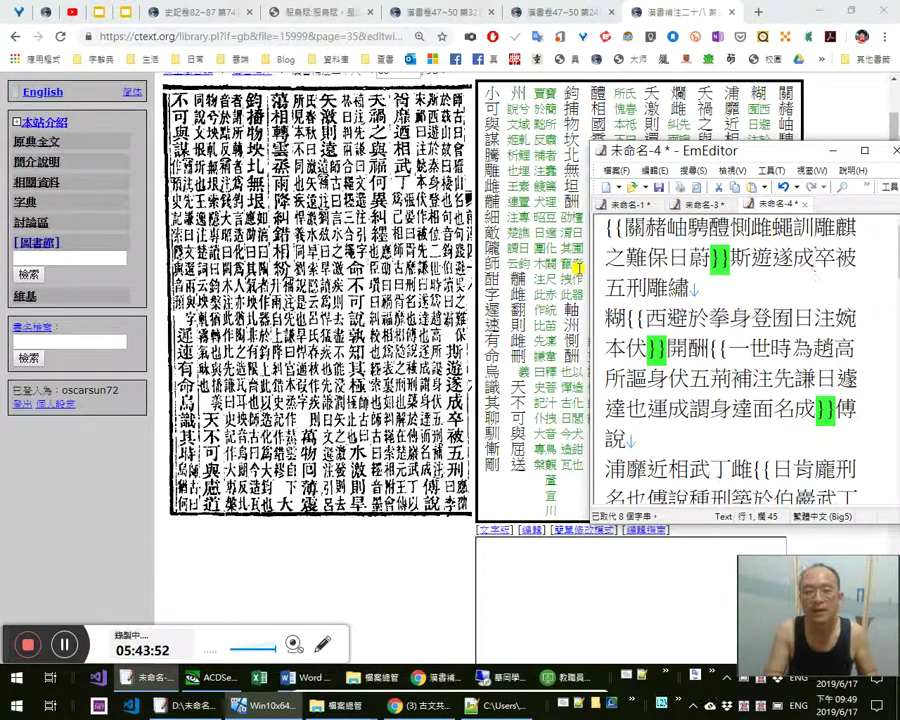
Punctuate the main text as 斯遊遂成，卒被五刑。 and add an opening {{ for the note that follows
text(，)
key(Right)
key(Right)
key(Right)
key(Right)
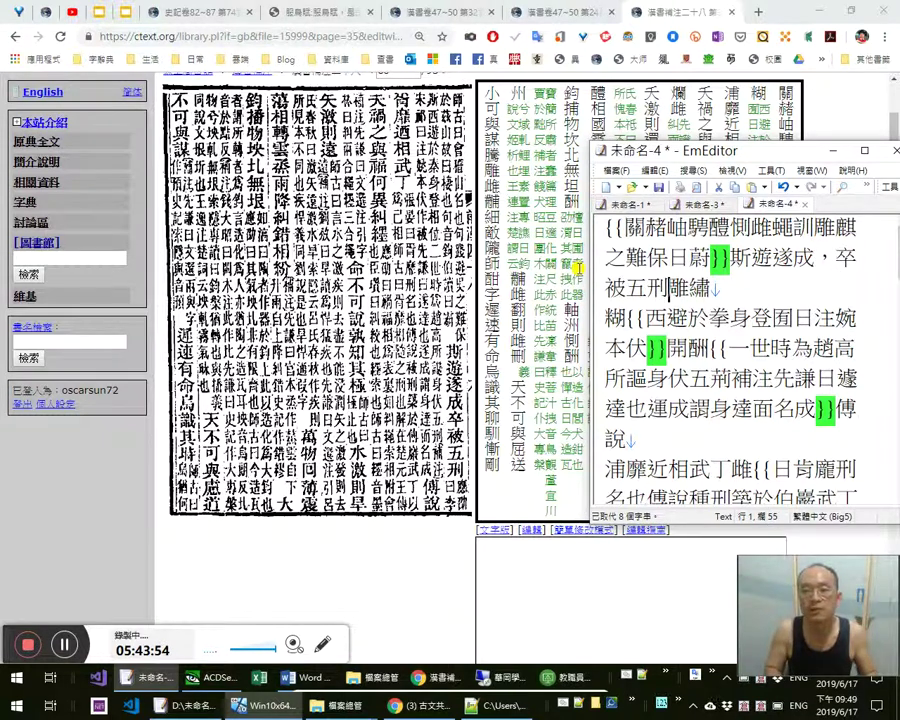
text(。{{)
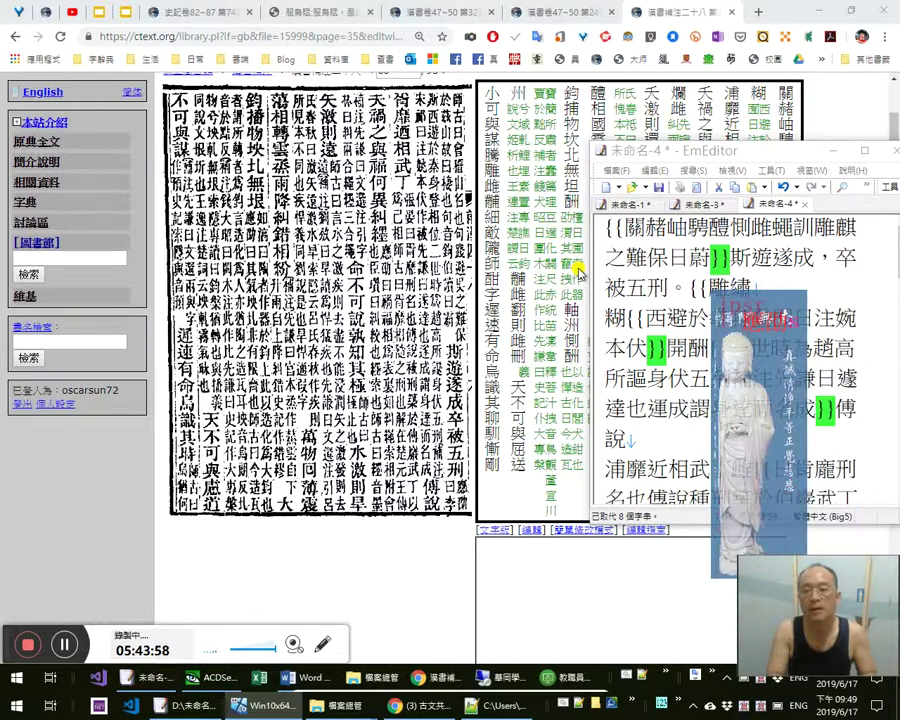
Begin the note with 應劭曰：李, delete the garbled 雕繡 and 糊{{, and break the line before 西避於
text(應劭曰：李)
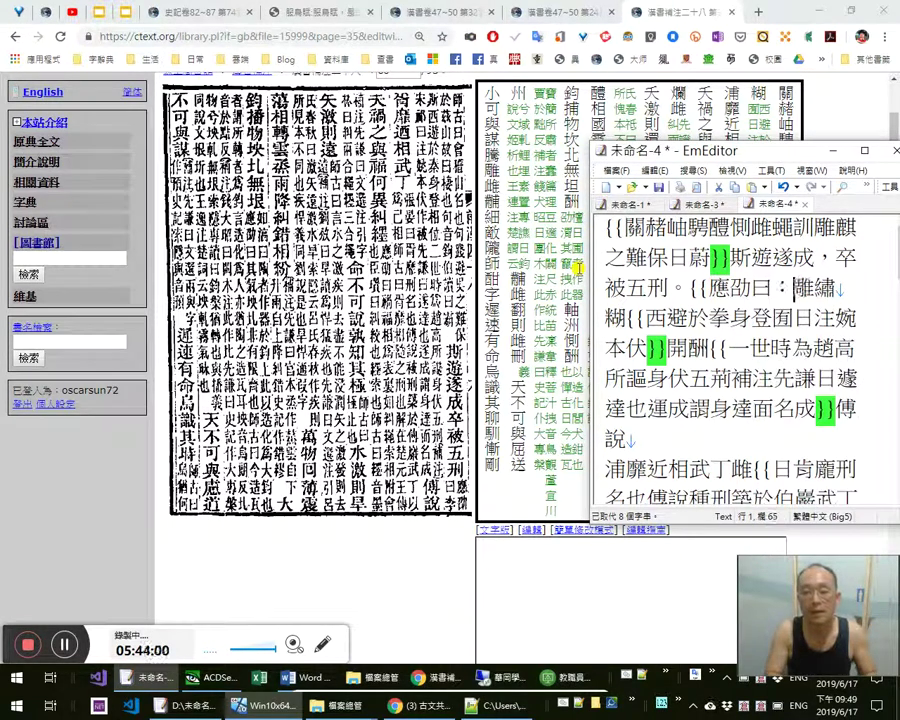
key(shift+Right)
key(shift+Right)
key(shift+Right)
key(shift+Right)
key(shift+Right)
key(shift+Right)
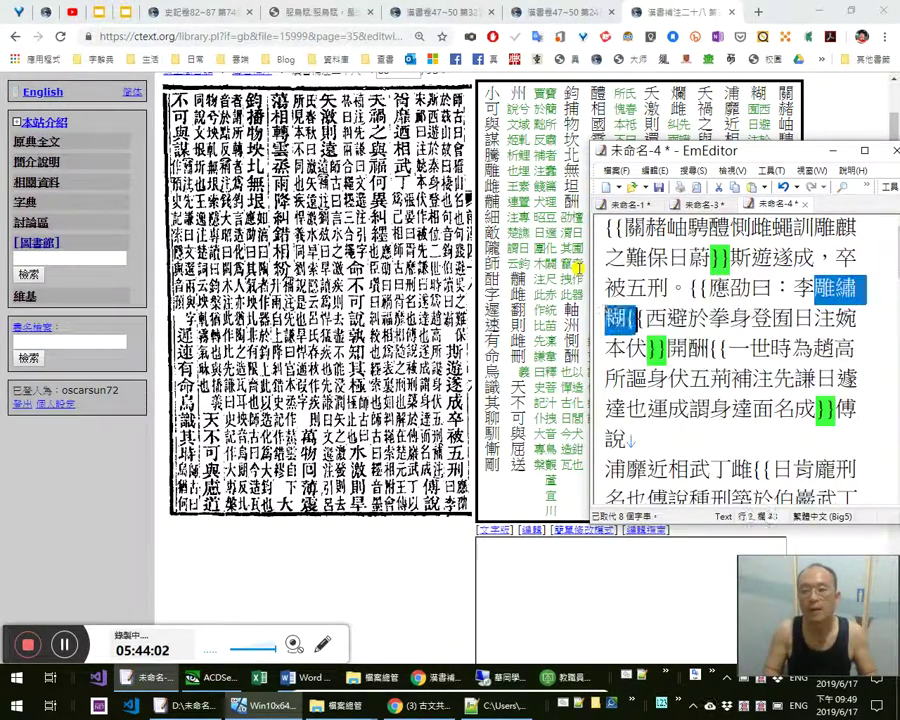
key(Delete)
key(Return)
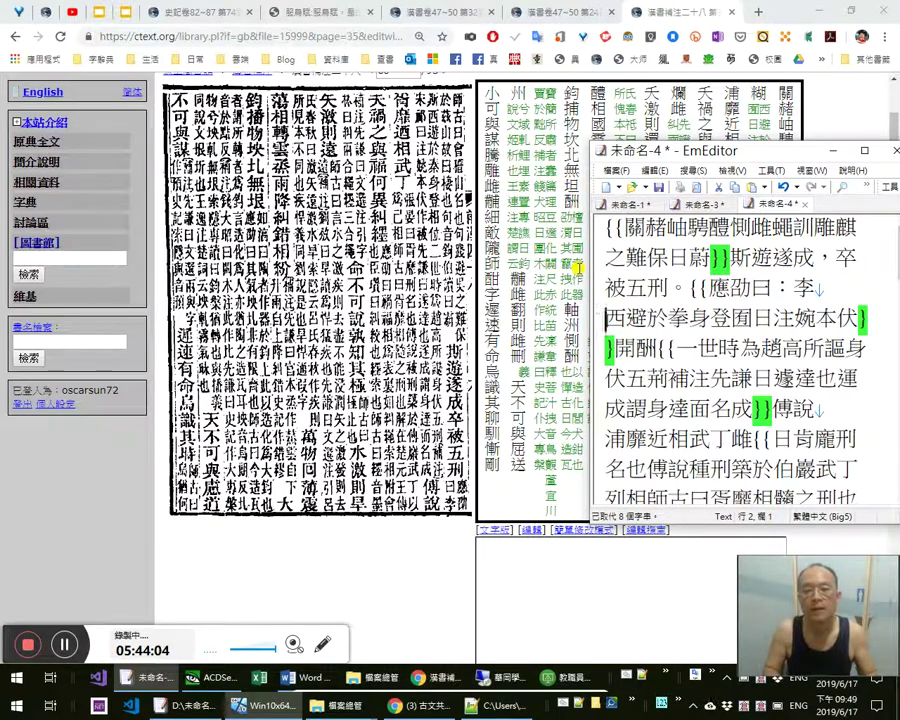
Correct the opening of the second line to read 斯西遊於秦，
text(斯)
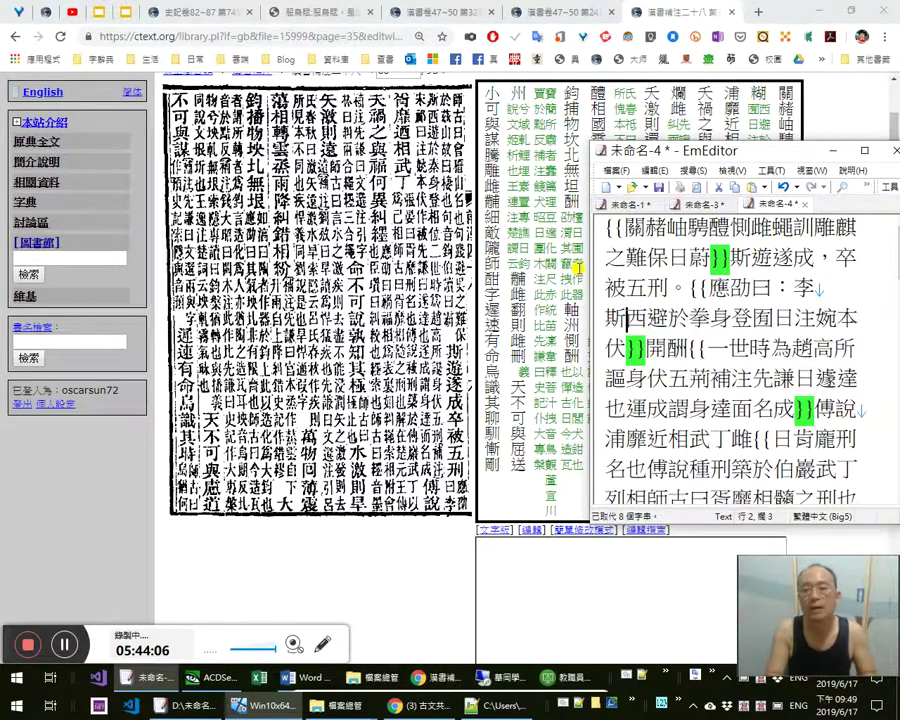
key(Right)
key(shift+Left)
text(遊)
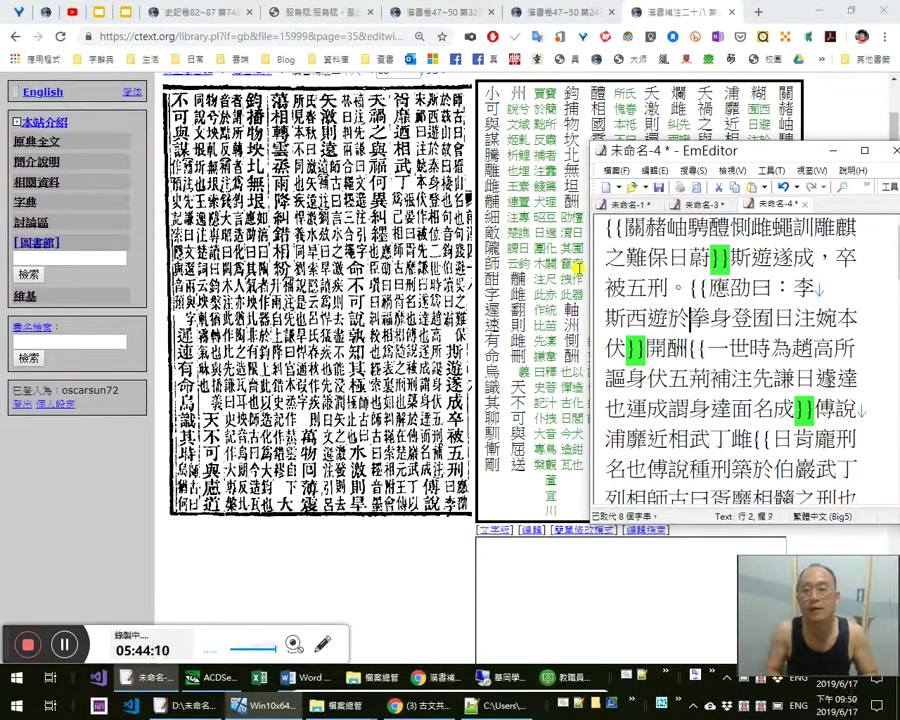
key(shift+Right)
text(秦，)
key(Left)
key(Left)
key(Left)
key(shift+Left)
key(Right)
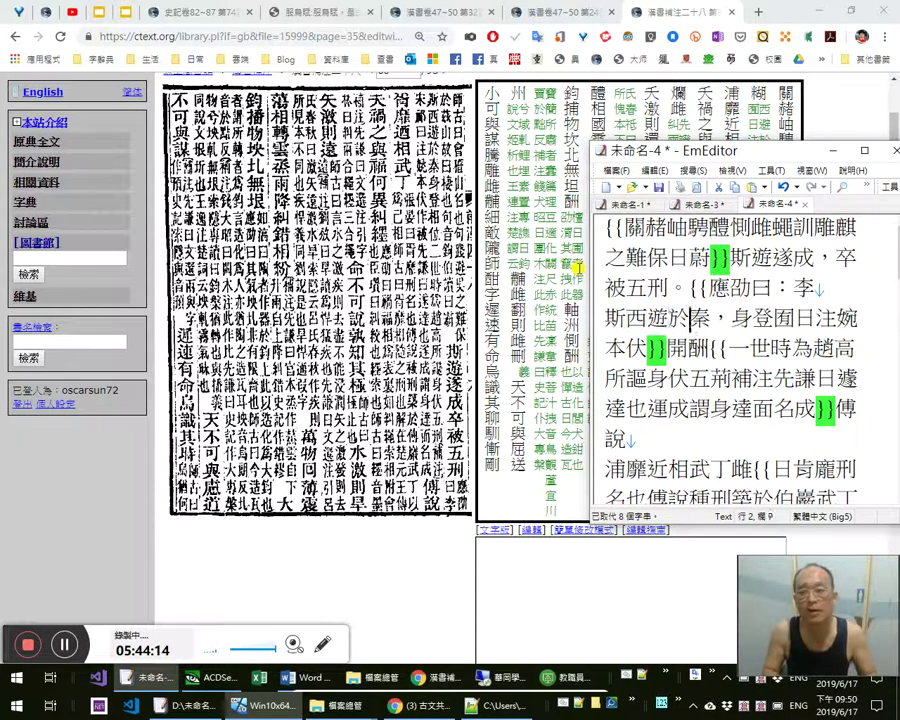
key(Escape)
key(Left)
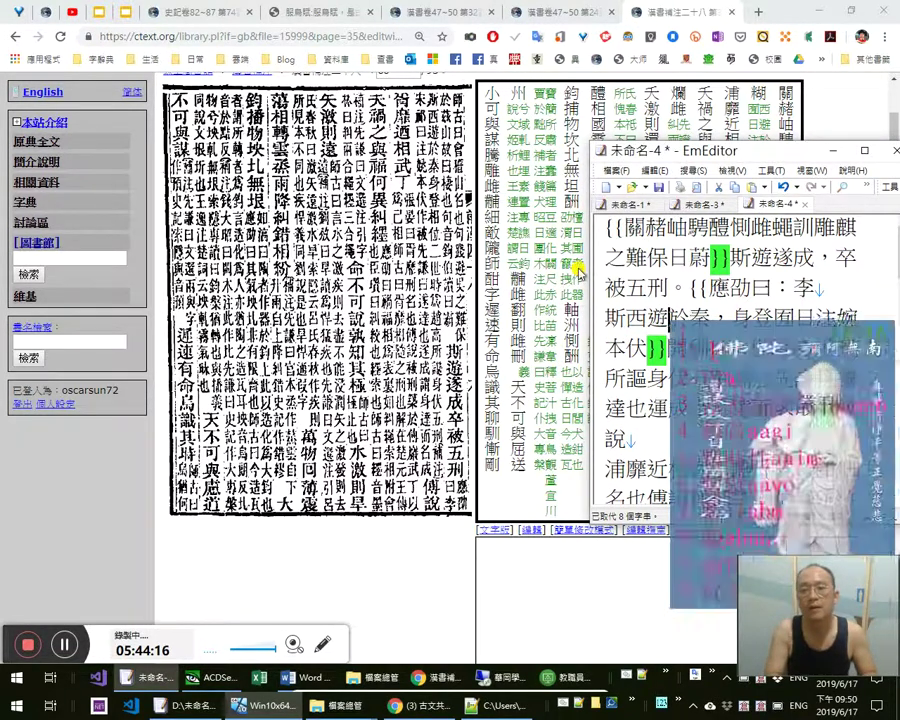
text(說)
key(BackSpace)
key(Right)
key(Right)
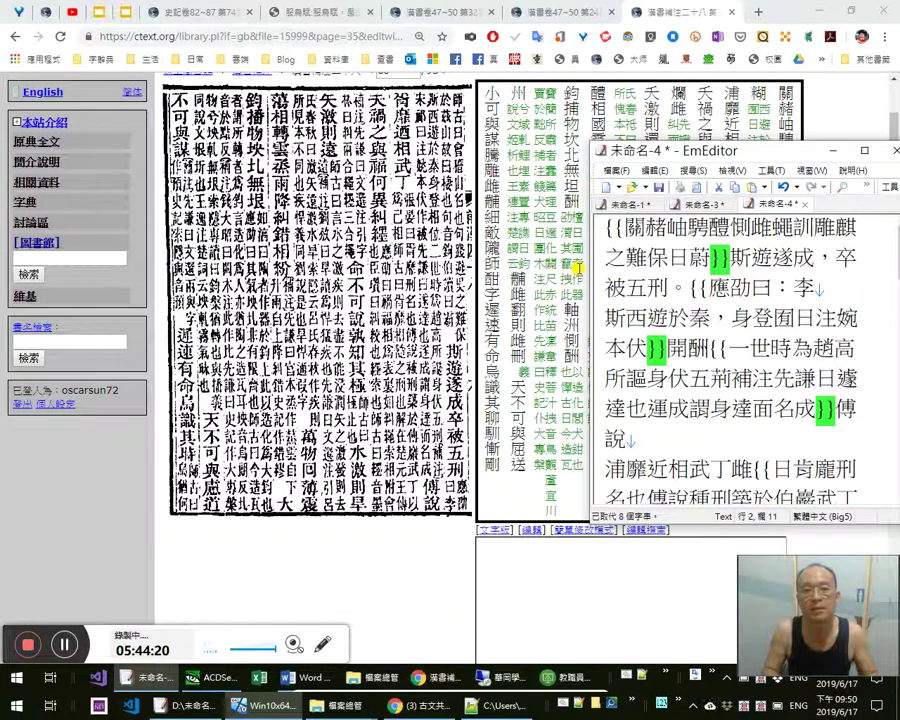
Replace the wrong characters 囿日注 after 身登 with 相位，二世
key(Right)
key(shift+Left)
text(相位，)
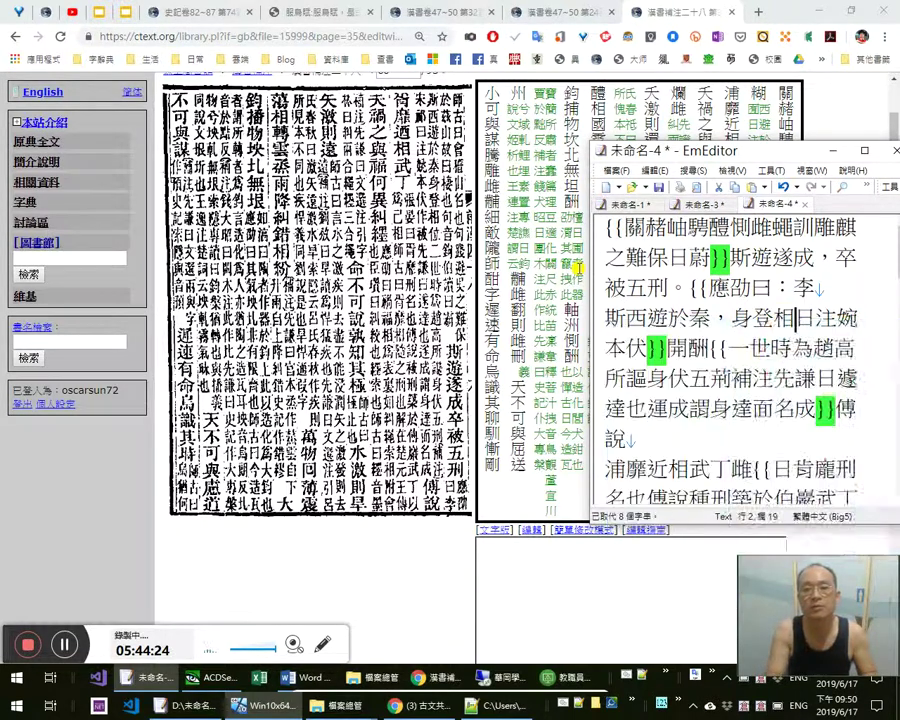
key(shift+Right)
key(shift+Right)
text(不)
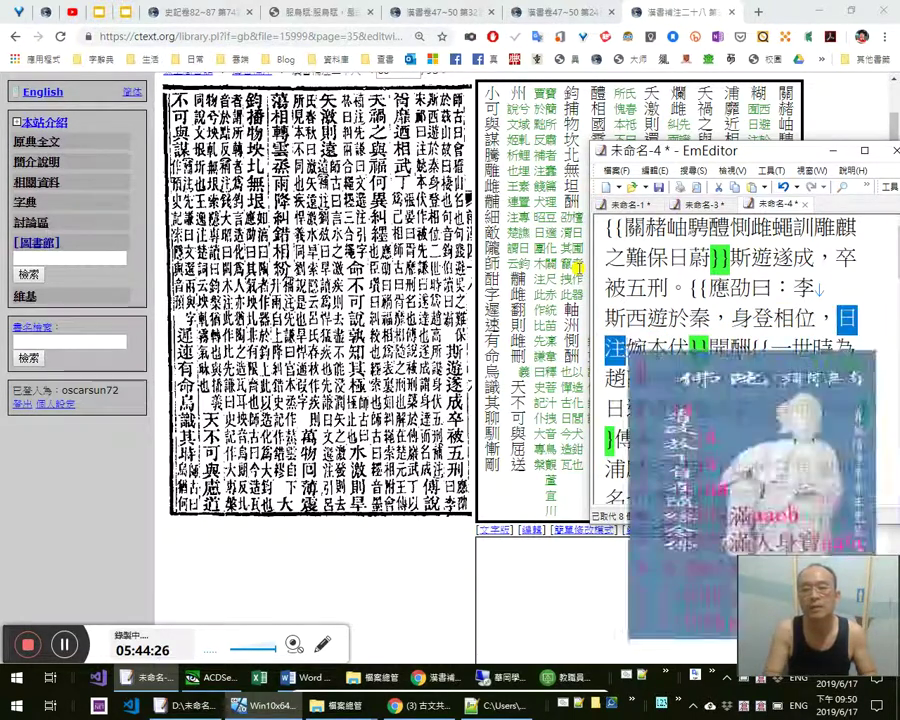
key(BackSpace)
text(二世)
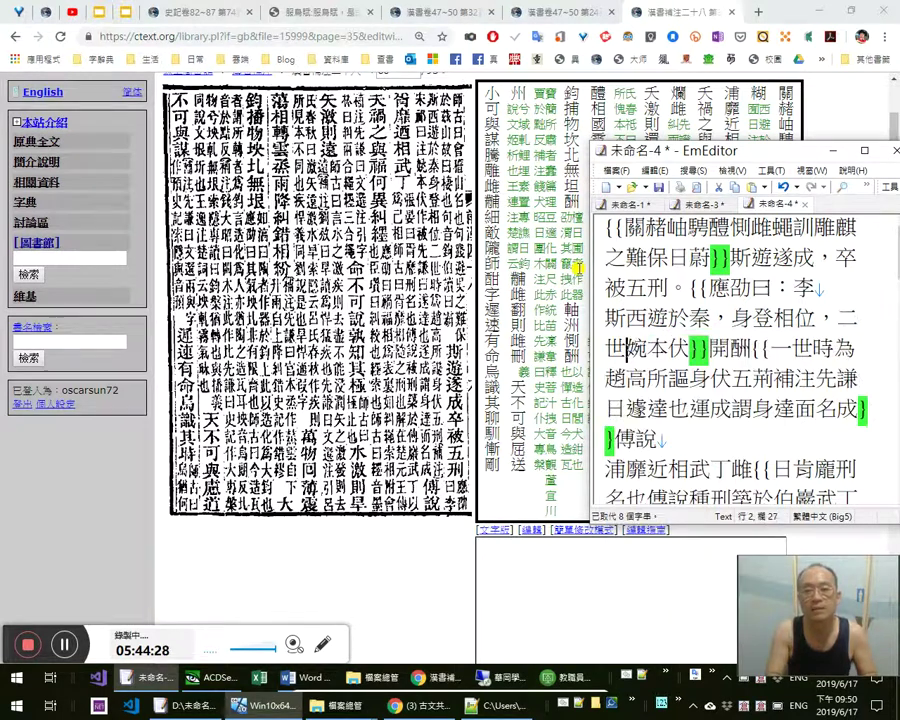
Continue the note after 二世 with 時，為趙高所讒，身伏
text(時，為)
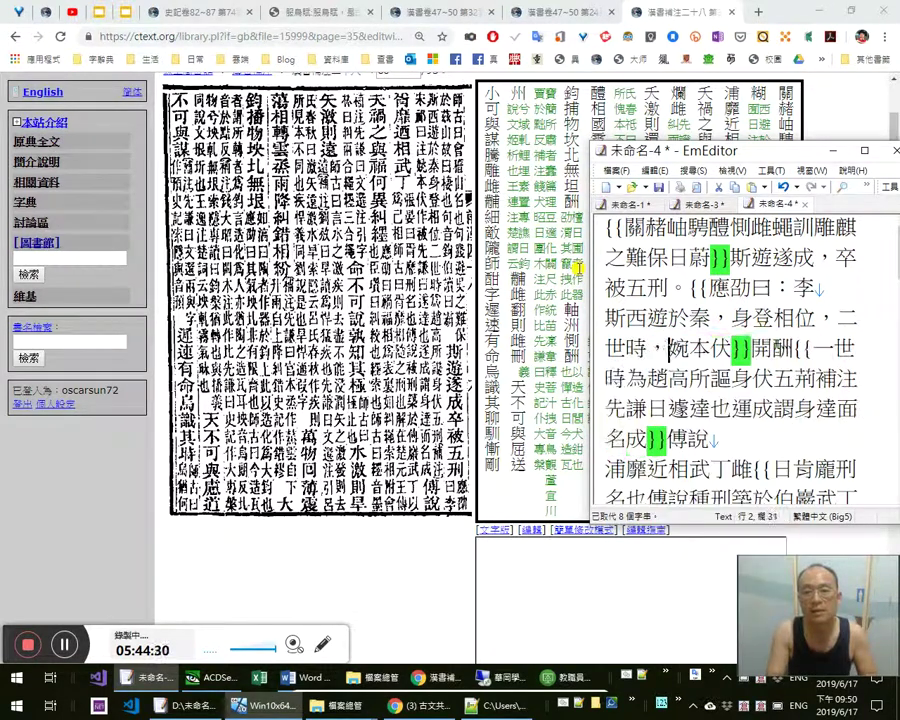
text(趙)
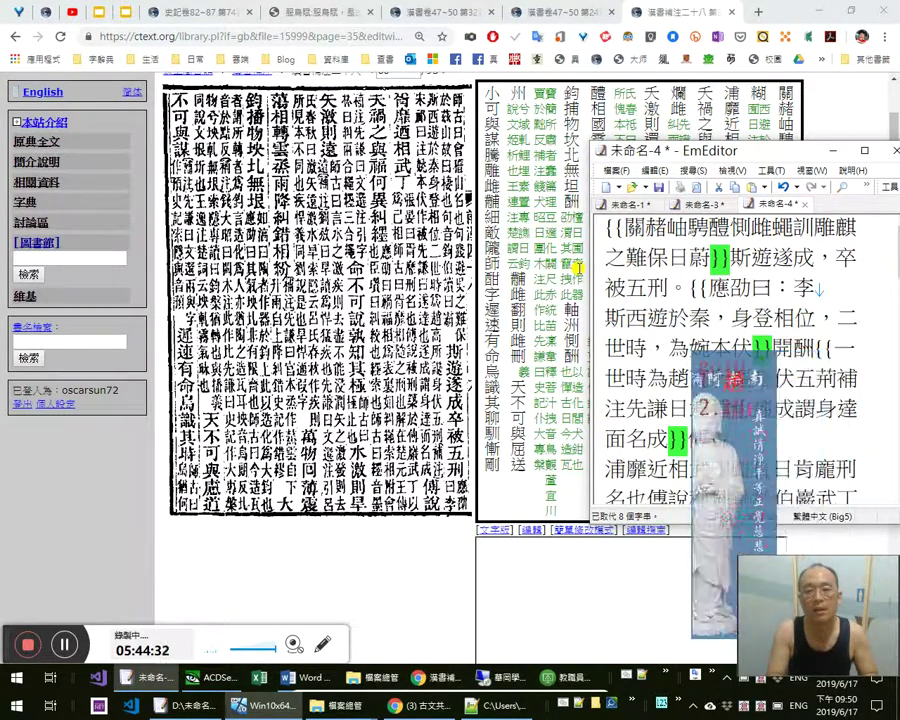
text(高所)
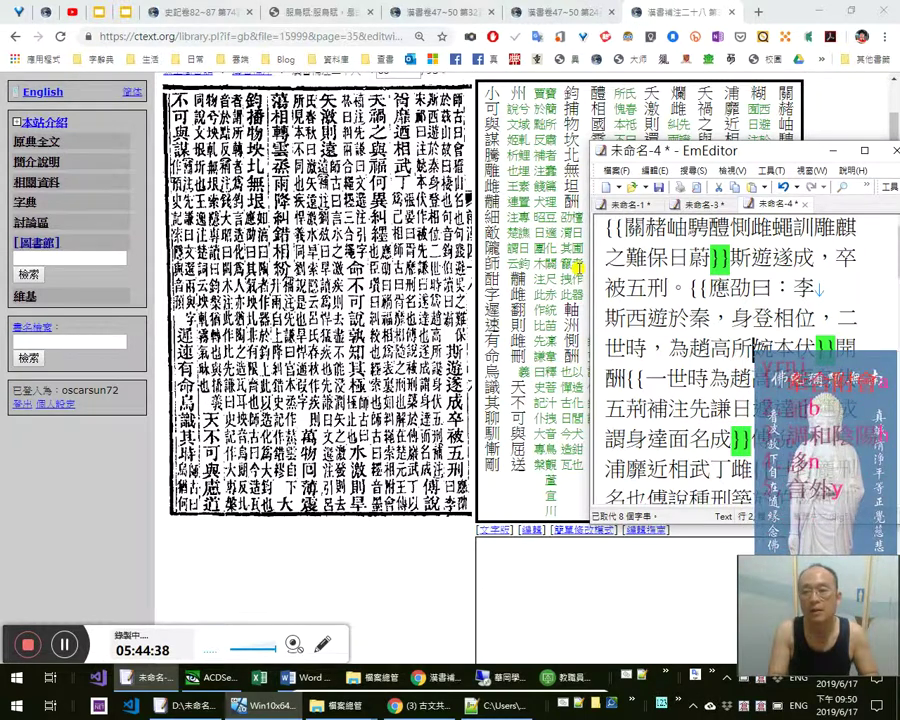
text(讒)
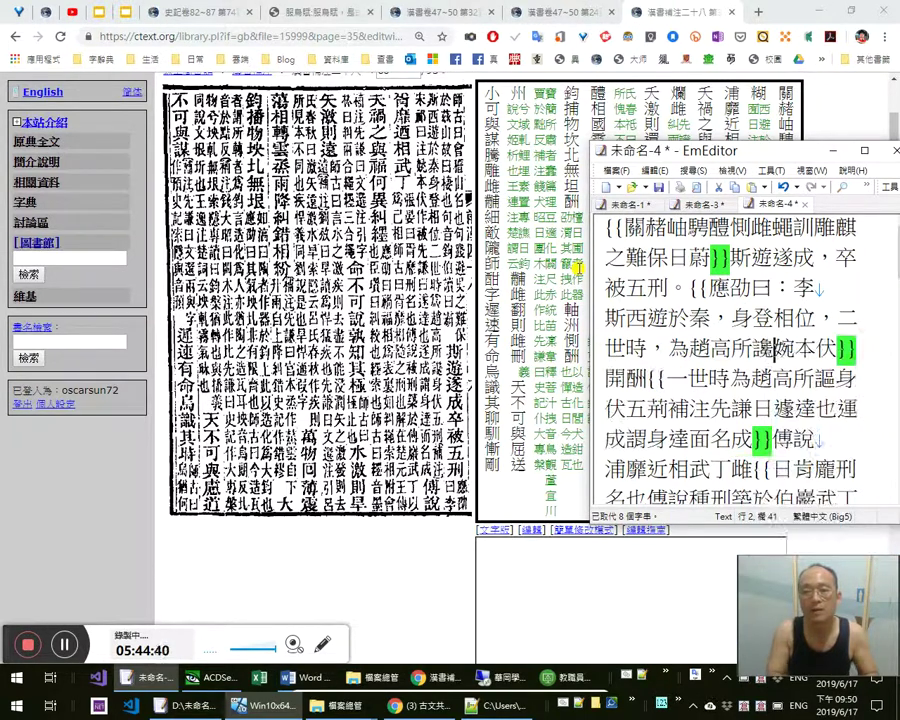
text(，身伏)
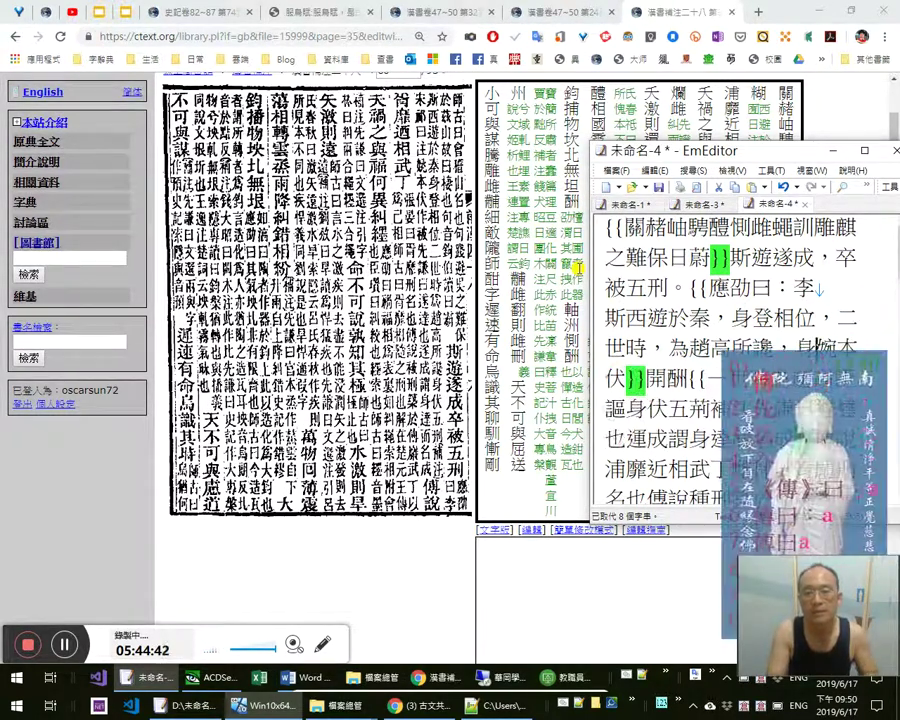
Delete the leftover passage from 婉本伏}}開酬{{ through the duplicate 一世時為趙高所謳身伏
key(shift+Right)
key(shift+Right)
key(shift+Right)
key(shift+Right)
key(shift+Right)
key(shift+Right)
key(shift+Right)
key(shift+Right)
key(shift+Right)
key(shift+Right)
key(shift+Right)
key(shift+Right)
key(shift+Right)
key(shift+Right)
key(shift+Right)
key(shift+Right)
key(shift+Right)
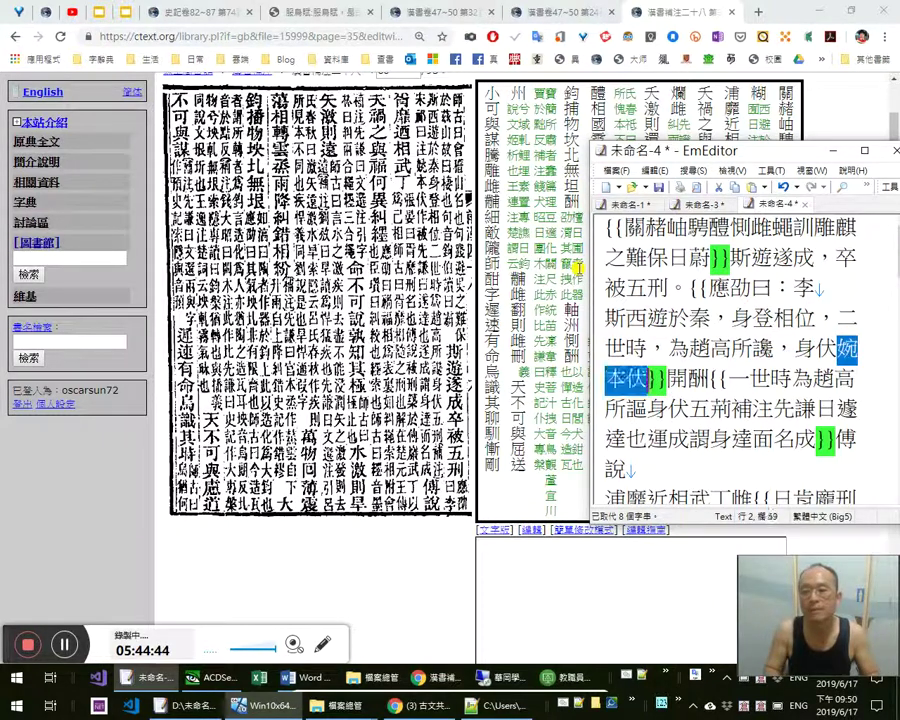
key(Delete)
Replace the wrong character 荊 after 身伏五 with 刑。
key(Right)
key(Right)
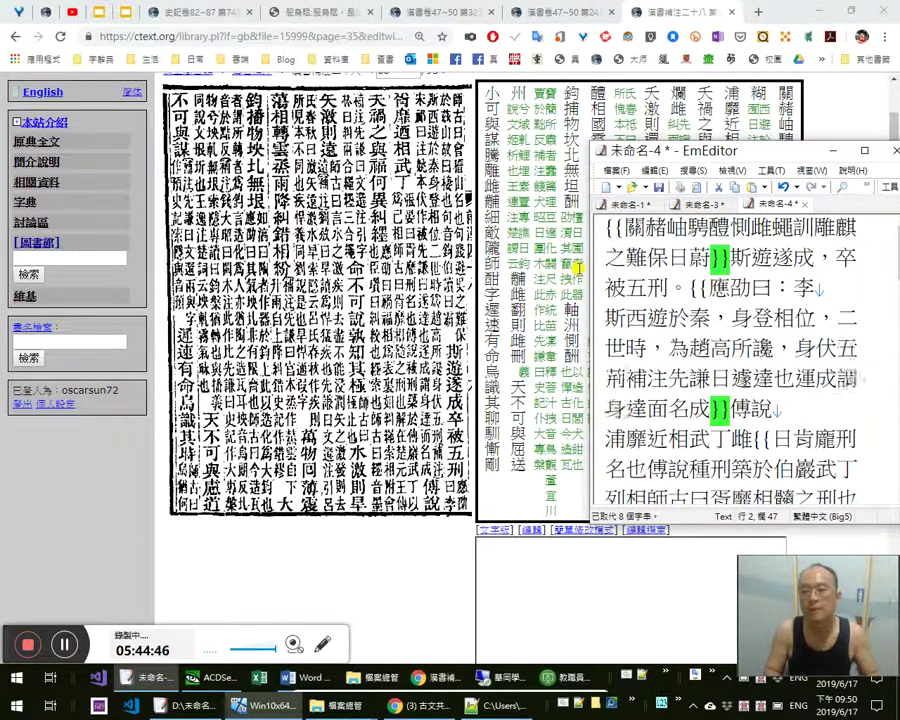
key(shift+Left)
text(刑。)
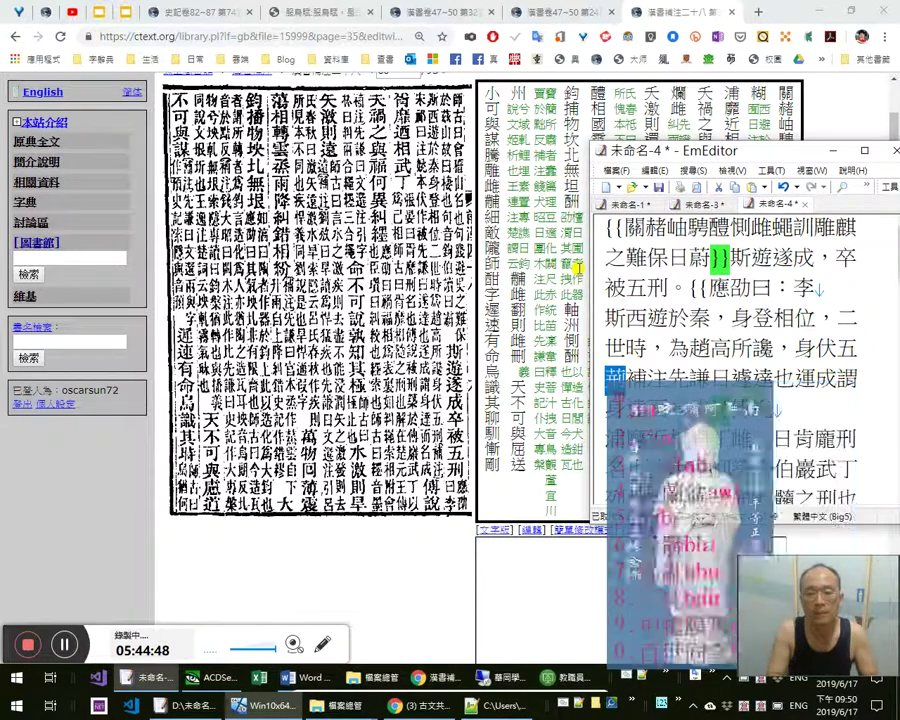
Punctuate the commentary heading after 身伏五刑。 as 《補注》：先謙曰：
text(《)
key(Right)
key(Right)
text(》：)
key(Right)
key(Right)
key(Right)
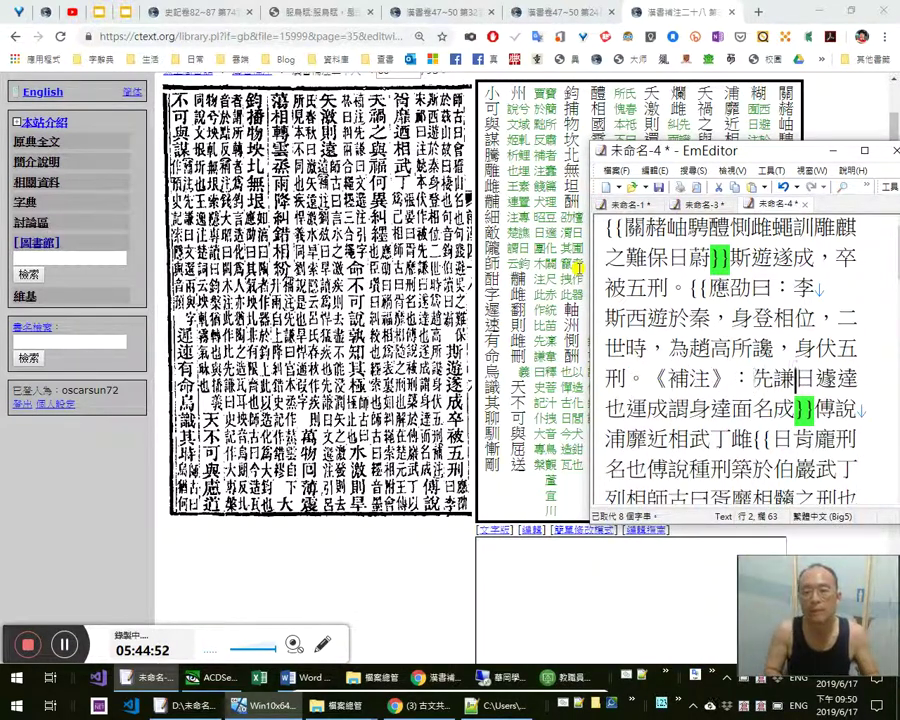
text(：)
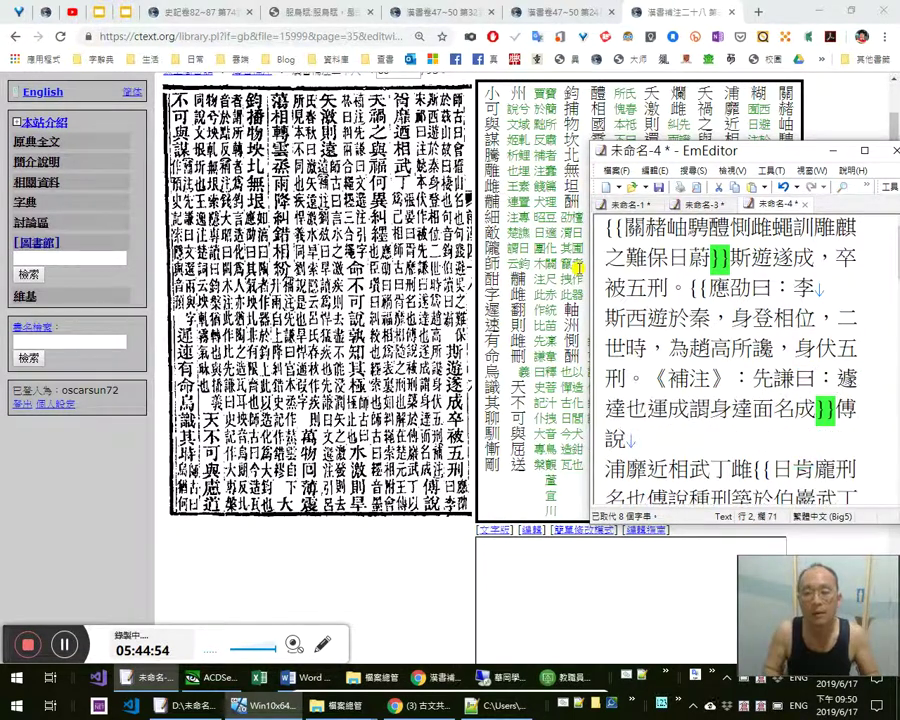
Check the phrase 《補注》：先謙曰： against the scanned page
key(shift+Left)
key(shift+Left)
key(shift+Left)
key(shift+Left)
key(shift+Left)
key(shift+Left)
key(shift+Left)
key(shift+Left)
key(shift+Left)
key(shift+Left)
key(shift+Right)
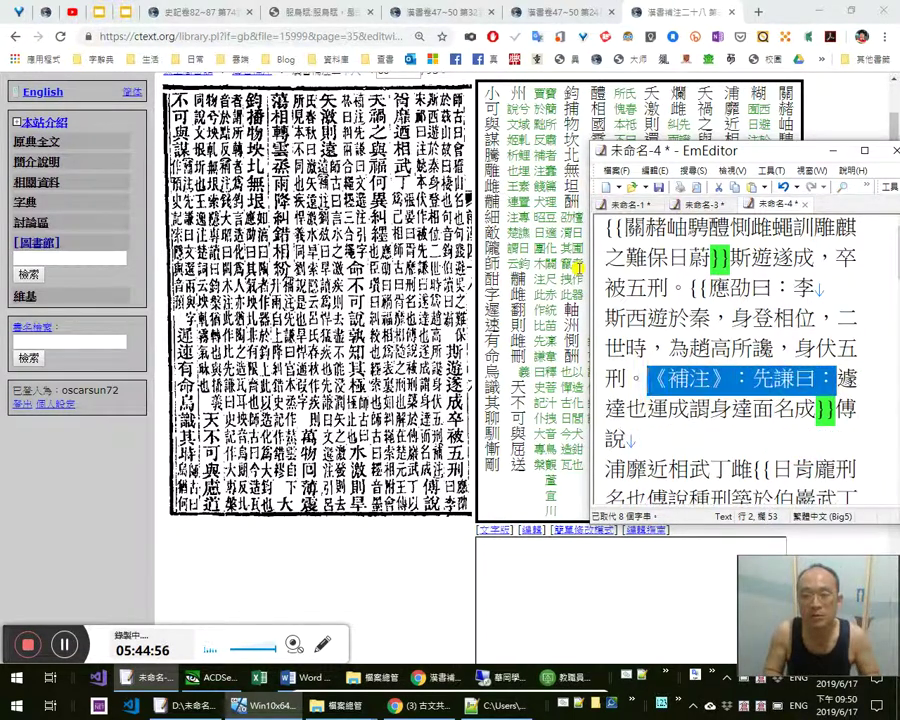
key(alt+Tab)
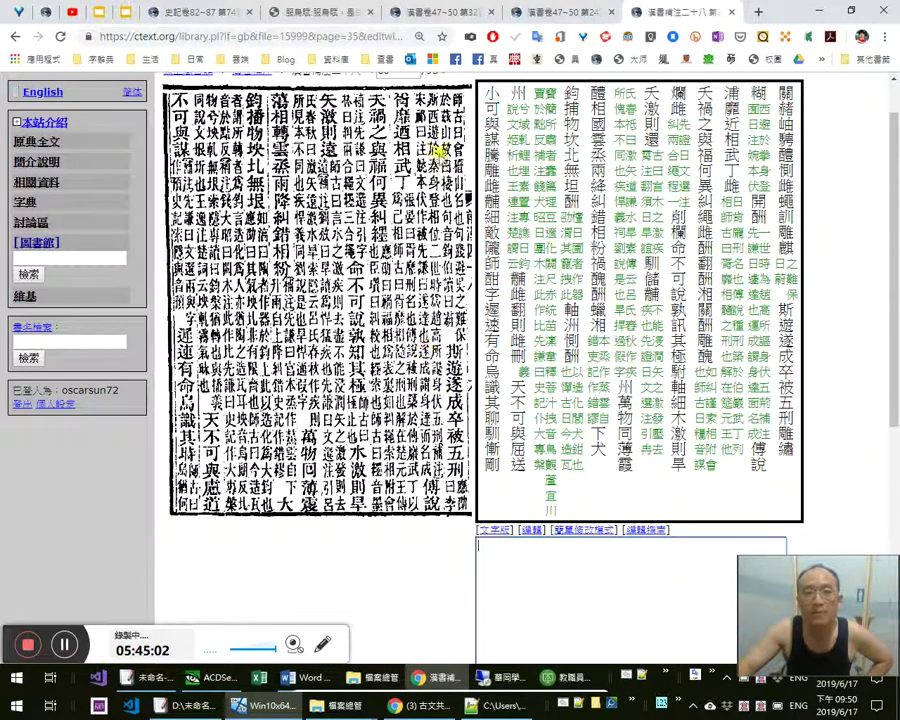
key(alt+Tab)
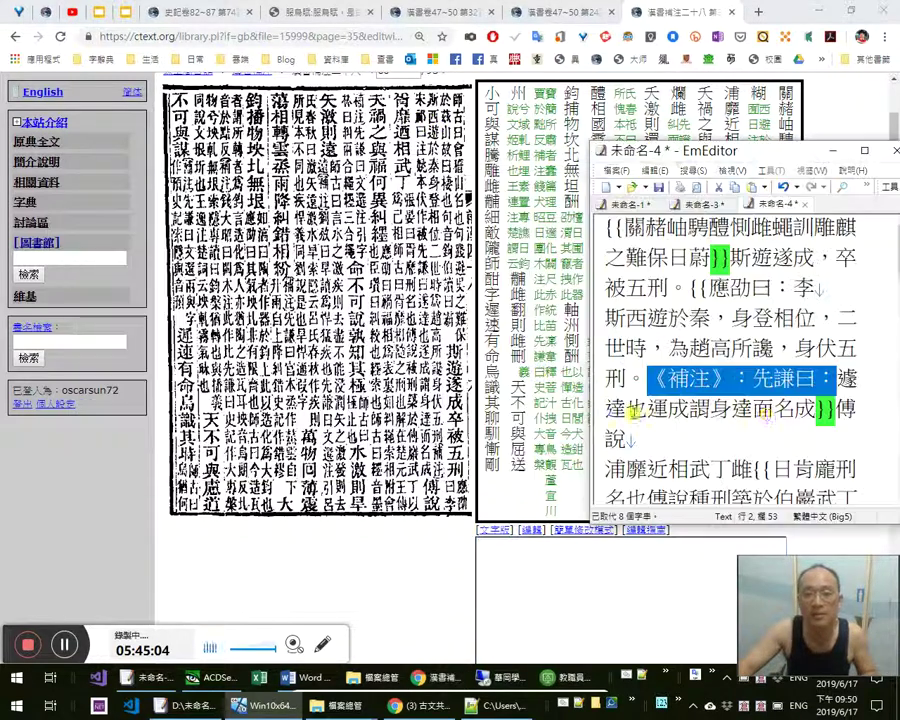
Insert the missing 宋祁曰： between 《補注》： and 先謙曰
click(772, 380)
key(Left)
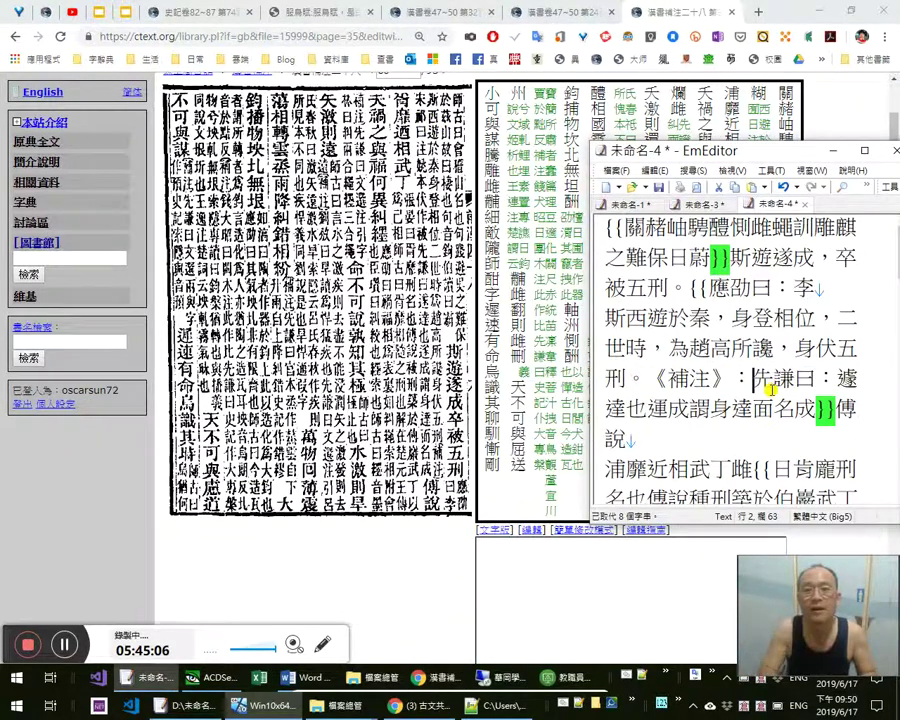
text(宋)
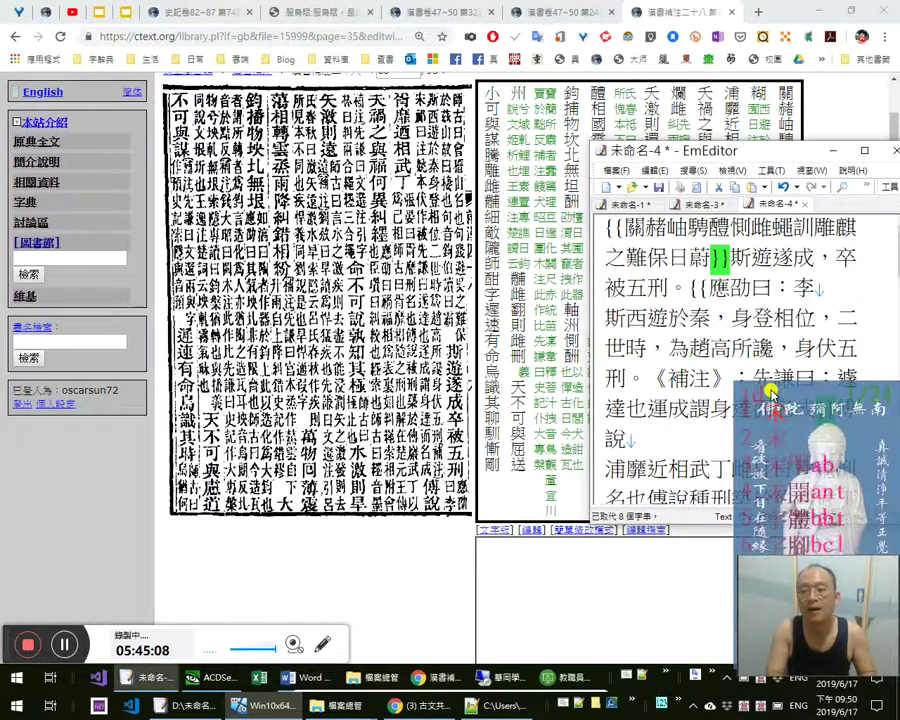
text(祁曰：)
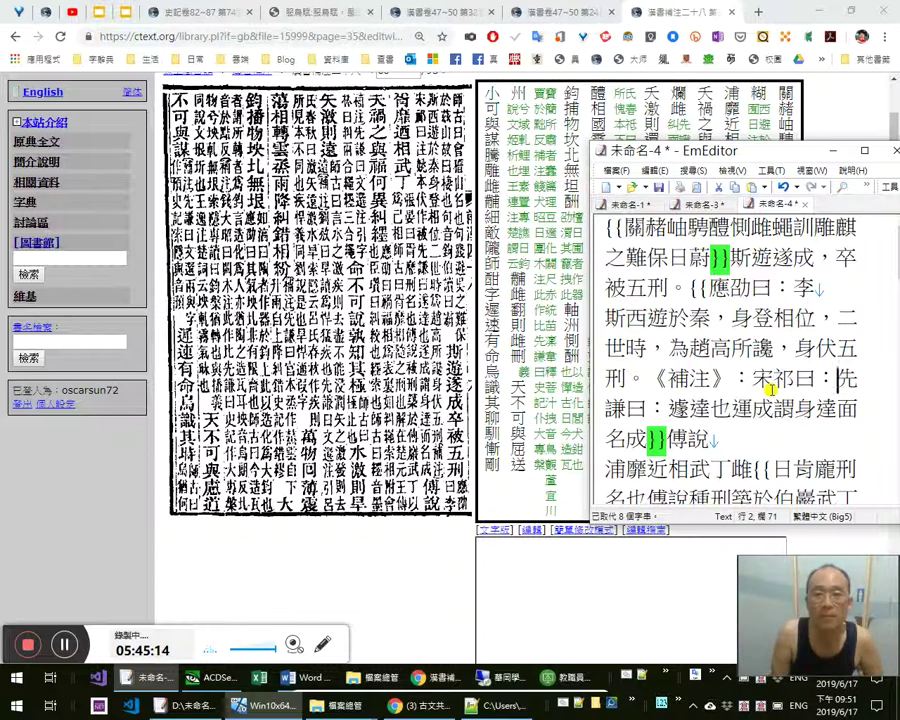
Continue the text after 宋祁曰： with 注，姚本 and enclose 注 in the title marks 《》
text(注，姚)
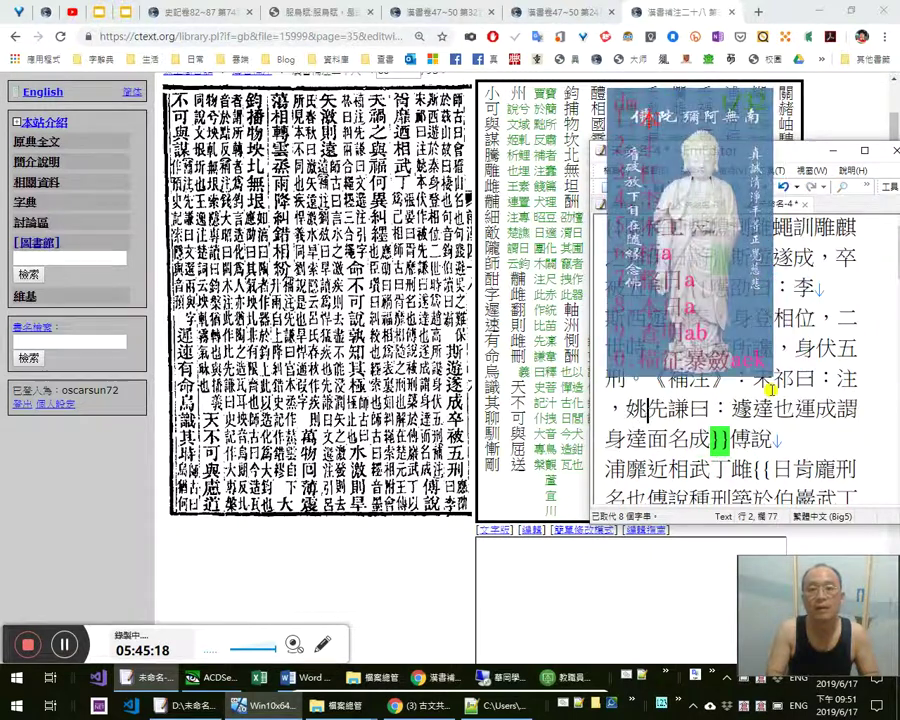
text(本)
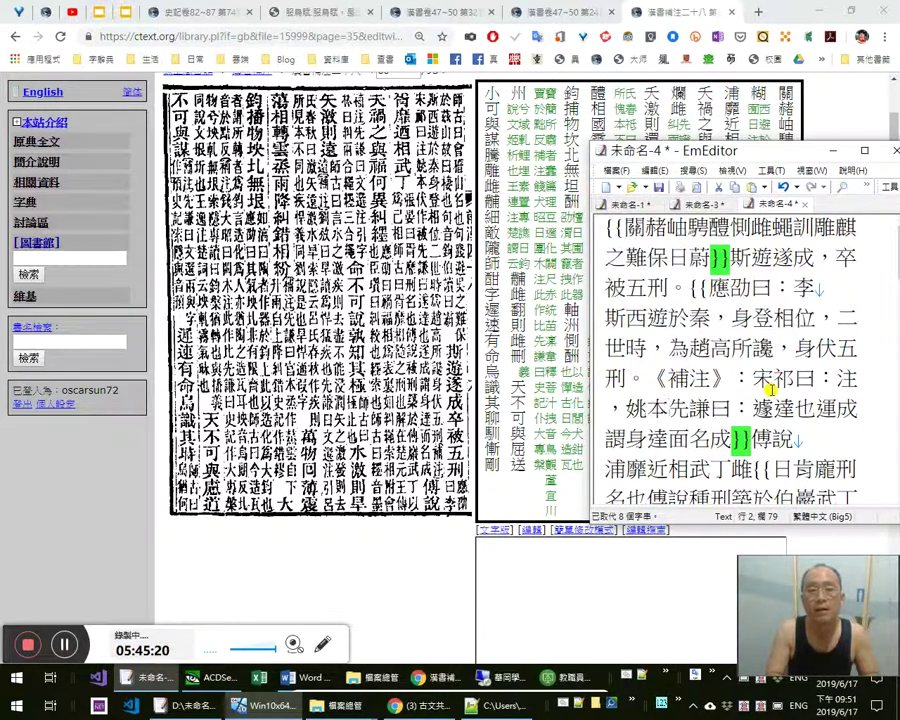
key(Up)
key(Down)
key(End)
key(Left)
text(《)
key(Right)
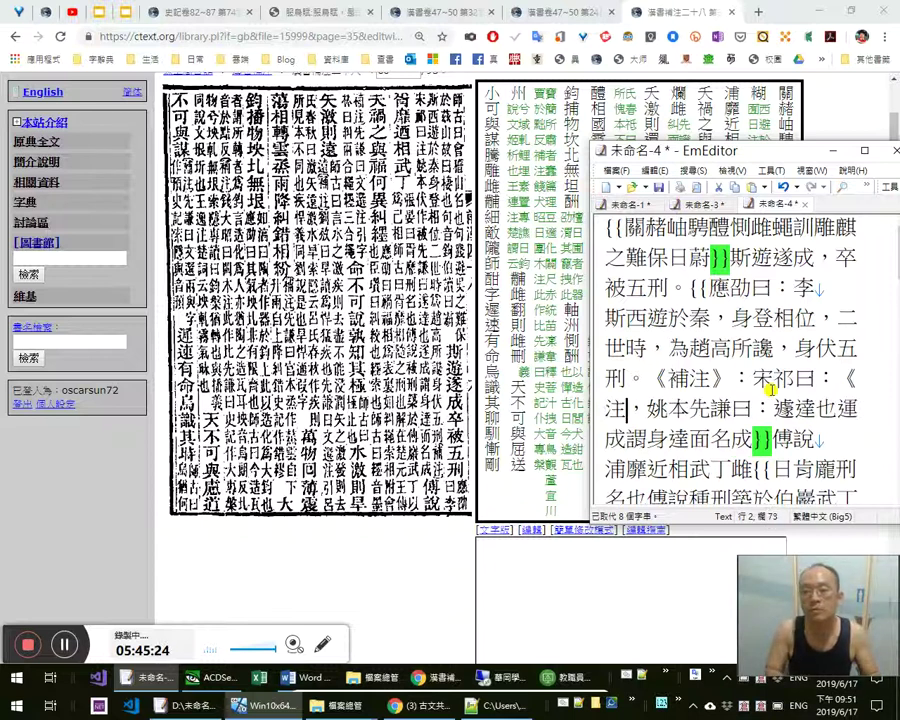
text(》)
key(Right)
key(Right)
key(Right)
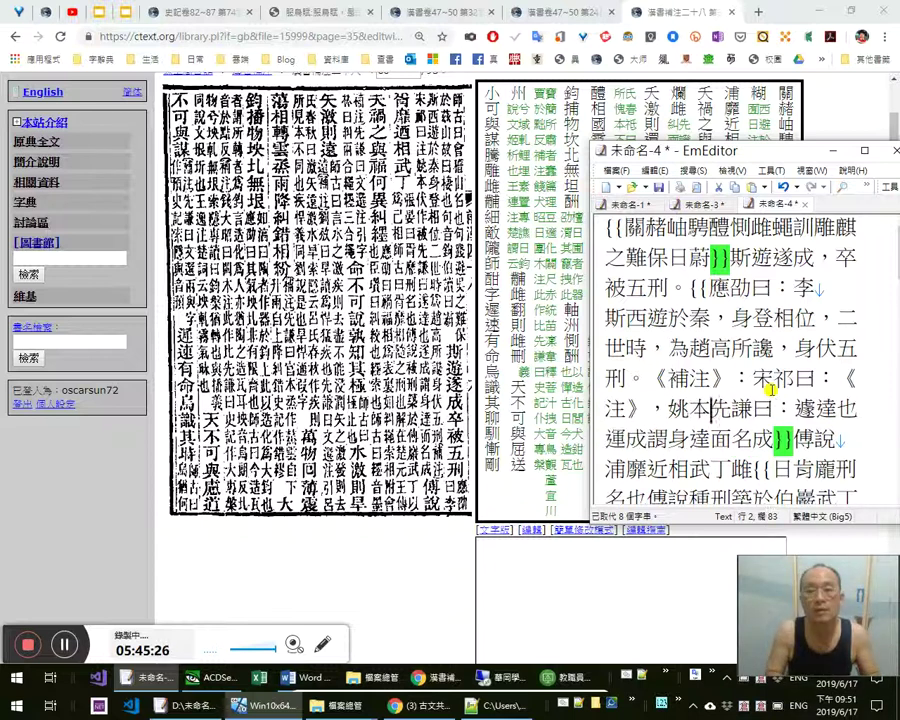
Add 伏作被。 after 姚本 and enclose 伏 and 被 each in the quotation marks 「」
text(伏)
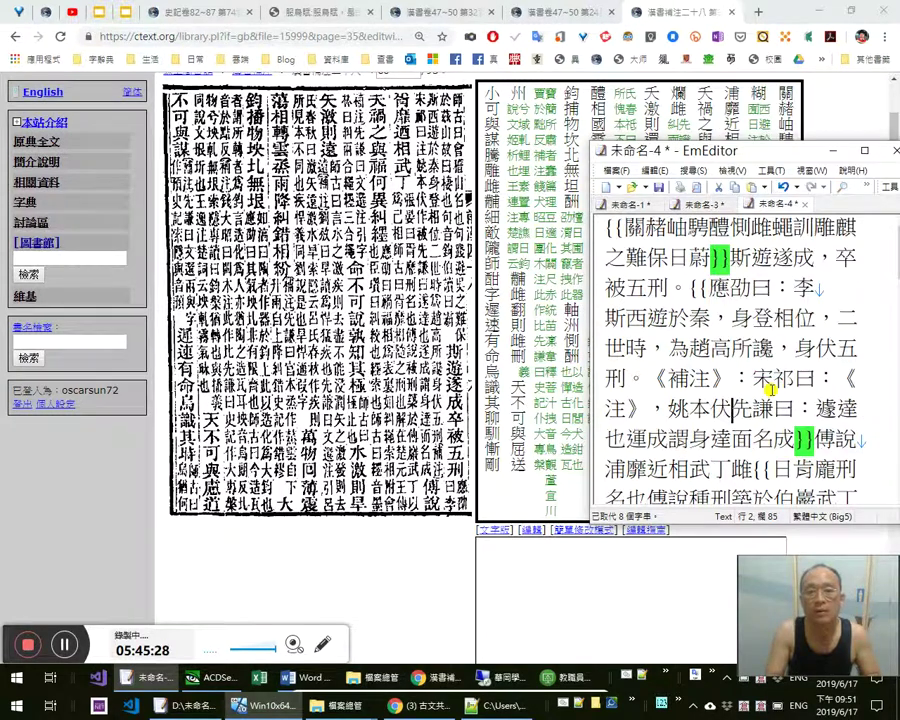
text(作)
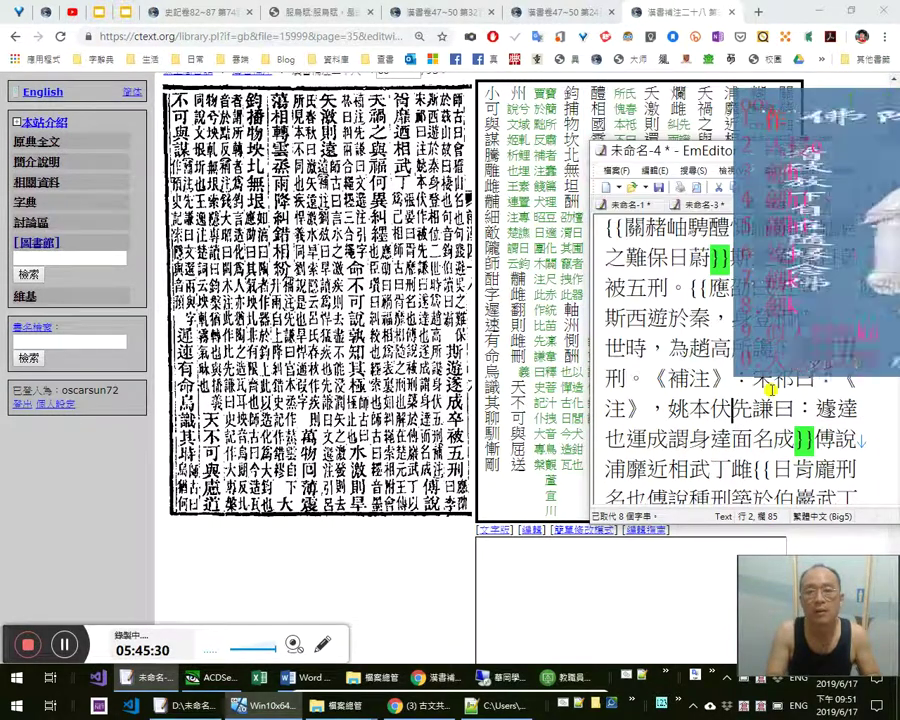
text(被。)
key(Left)
key(Left)
key(Left)
key(Left)
text(「)
key(Right)
text(」)
key(Right)
text(「)
key(Right)
text(」)
key(Left)
key(Left)
key(Left)
key(Left)
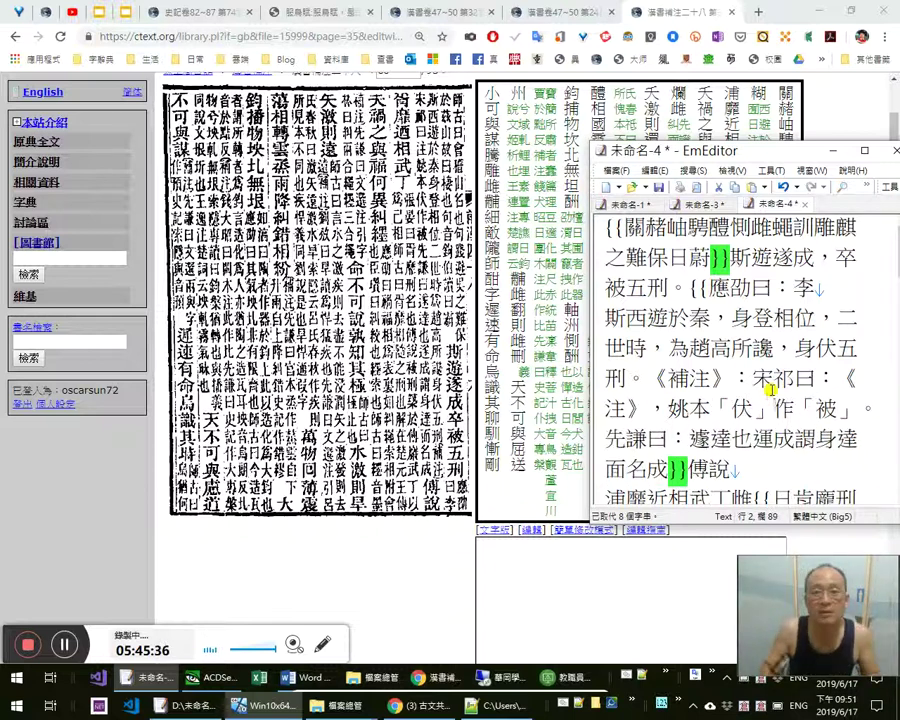
Insert 遂，達也。 after 先謙曰： in the commentary
key(Right)
key(Right)
key(Right)
key(Right)
key(Right)
key(Right)
key(Right)
key(Right)
key(Right)
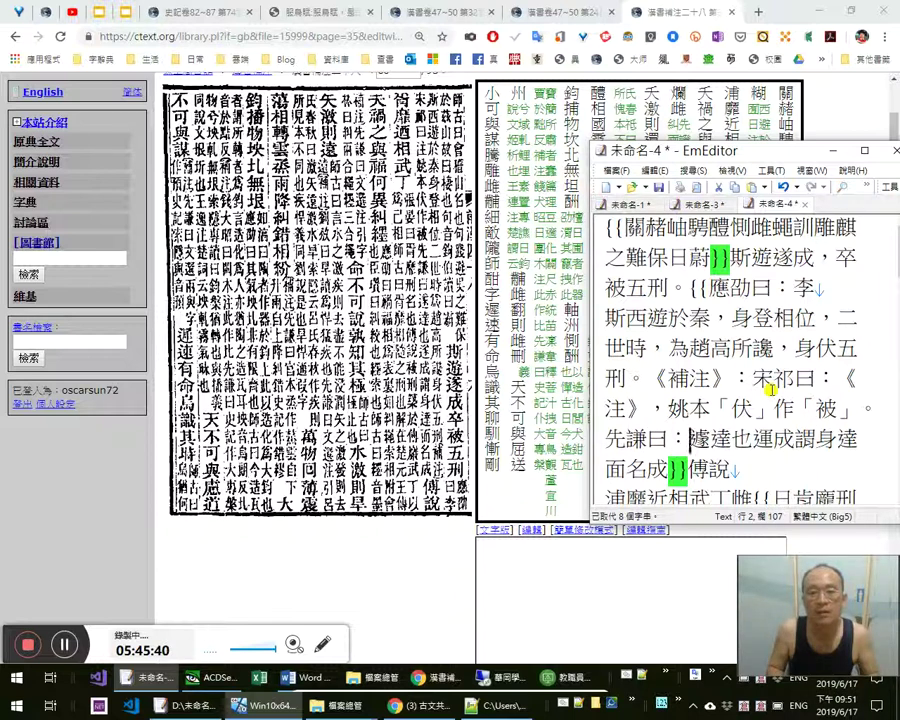
text(遂，達)
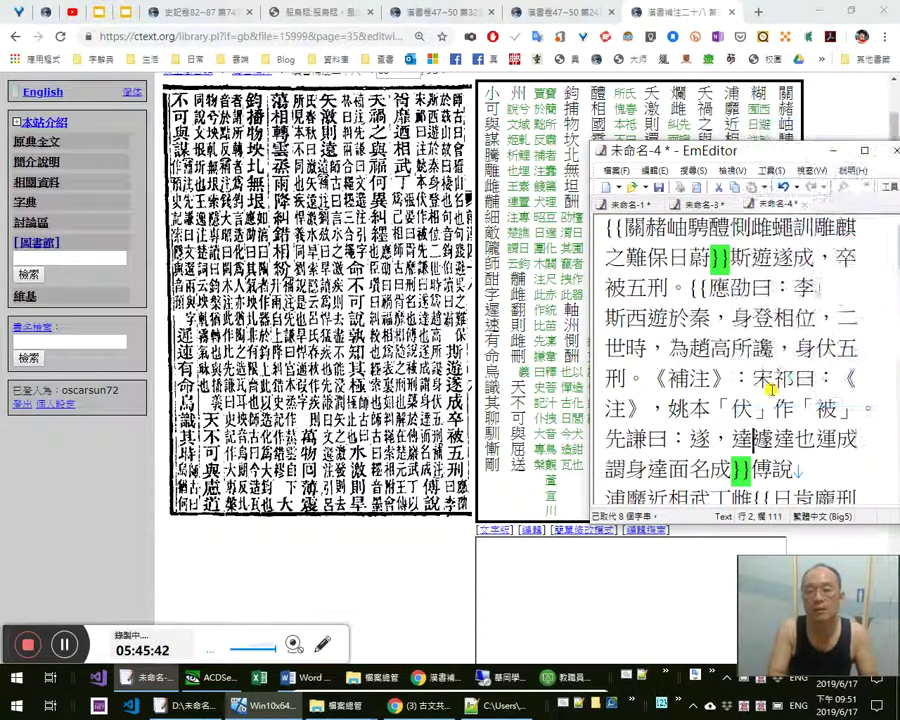
text(也。)
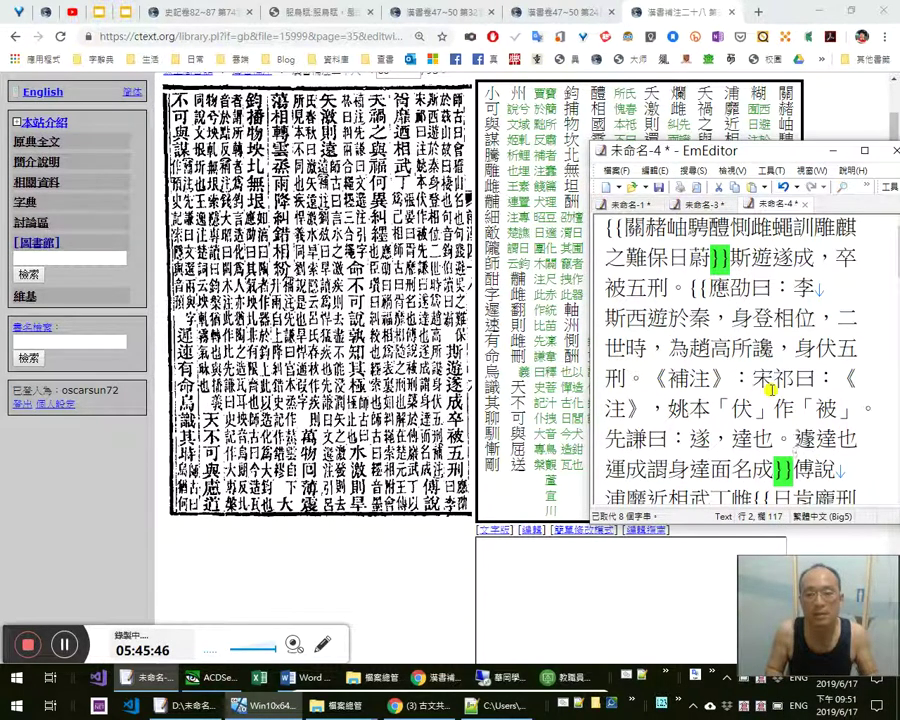
Replace the misread 遽達也運成 after 達也。 with 遂成，
key(shift+Down)
key(shift+Left)
key(shift+Left)
key(shift+Left)
key(shift+Left)
key(shift+Left)
key(shift+Left)
key(shift+Left)
key(shift+Left)
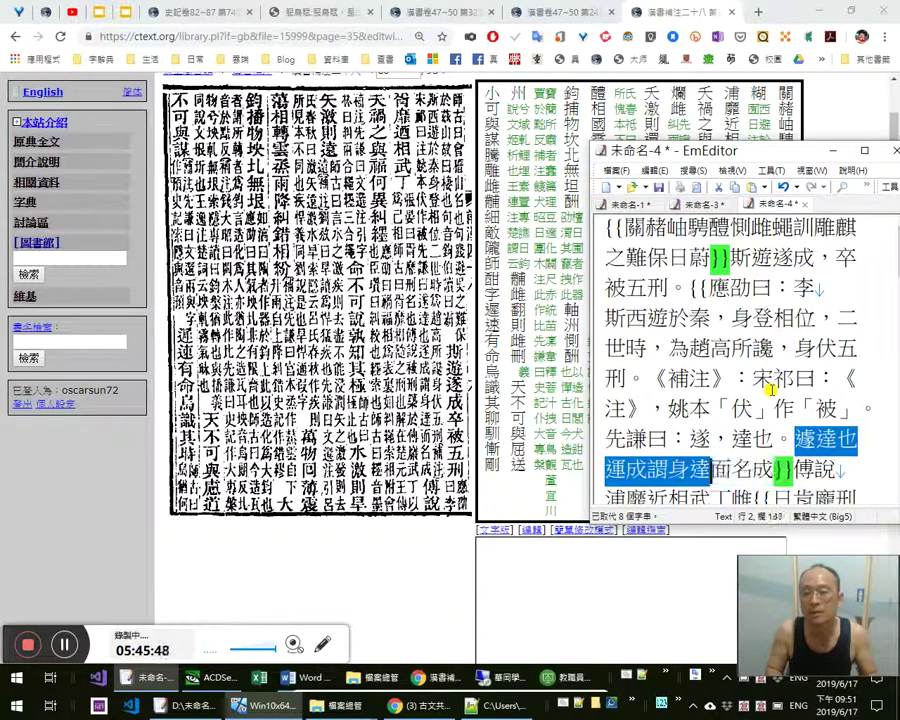
text(遂成)
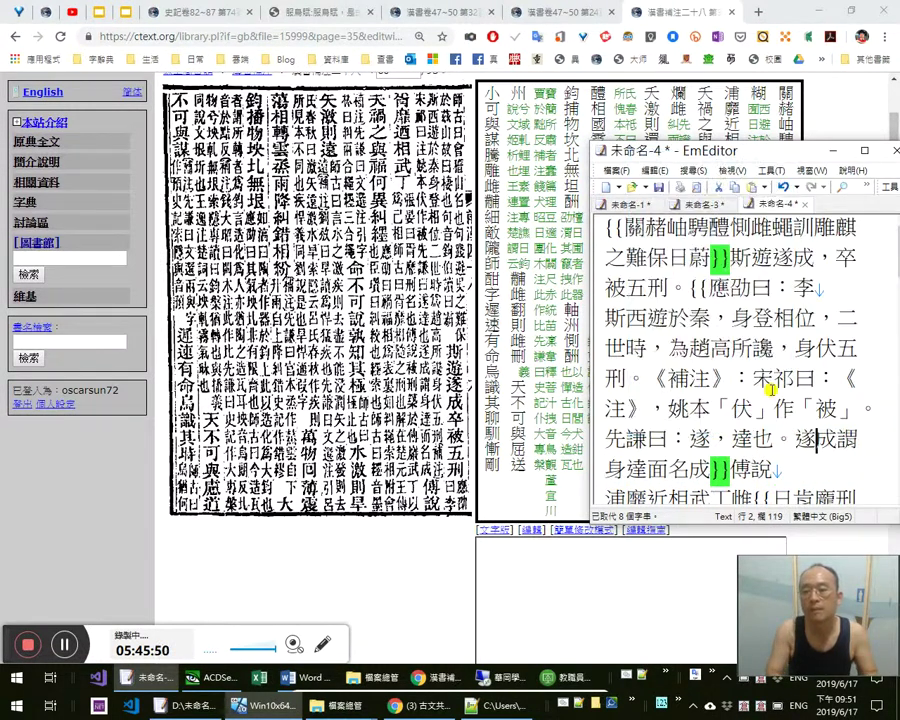
text(，)
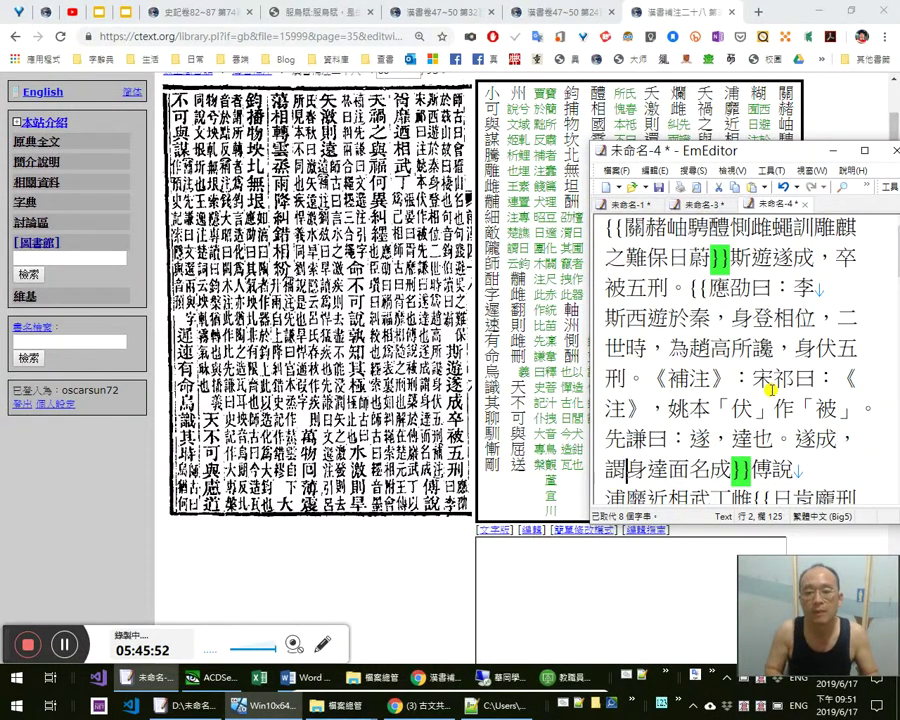
Correct 面 to 而 in 謂身達面名成 and end the note with 。 before the closing braces
key(shift+Left)
text(而)
key(Right)
key(Right)
text(。)
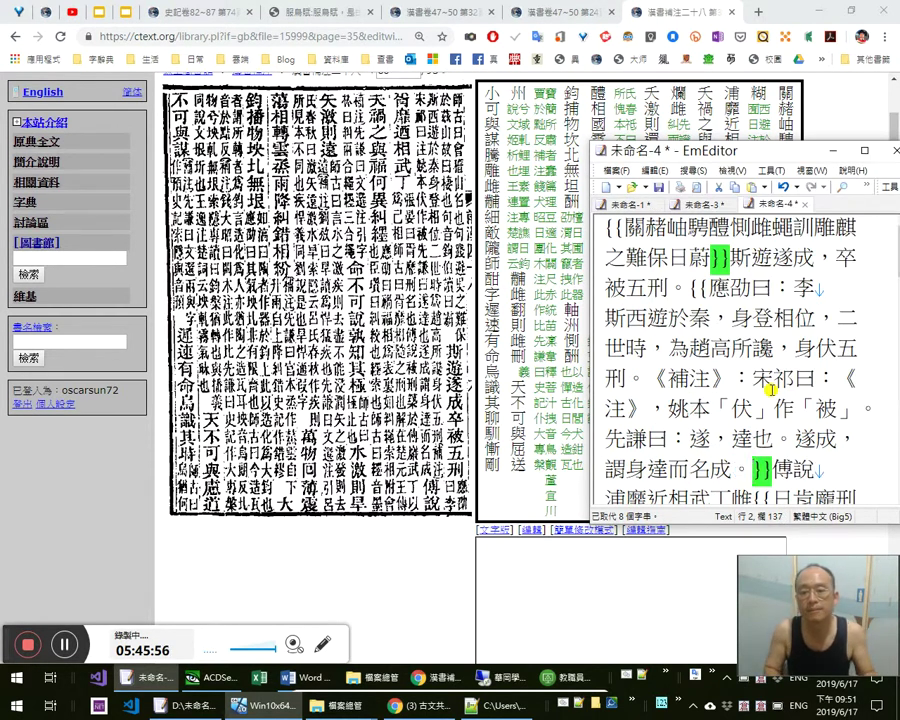
Reread the corrected note from 先謙曰 through 謂身達而名成。 and compare it with the scan
key(Up)
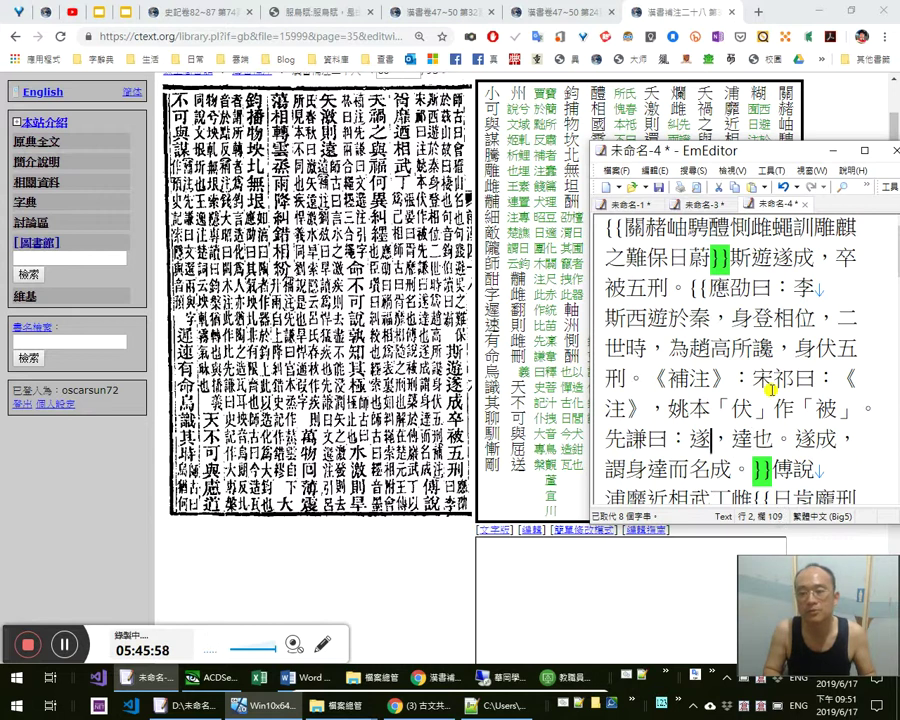
key(shift+End)
key(shift+Right)
key(shift+Right)
key(shift+Right)
key(shift+Right)
key(shift+Right)
key(shift+Right)
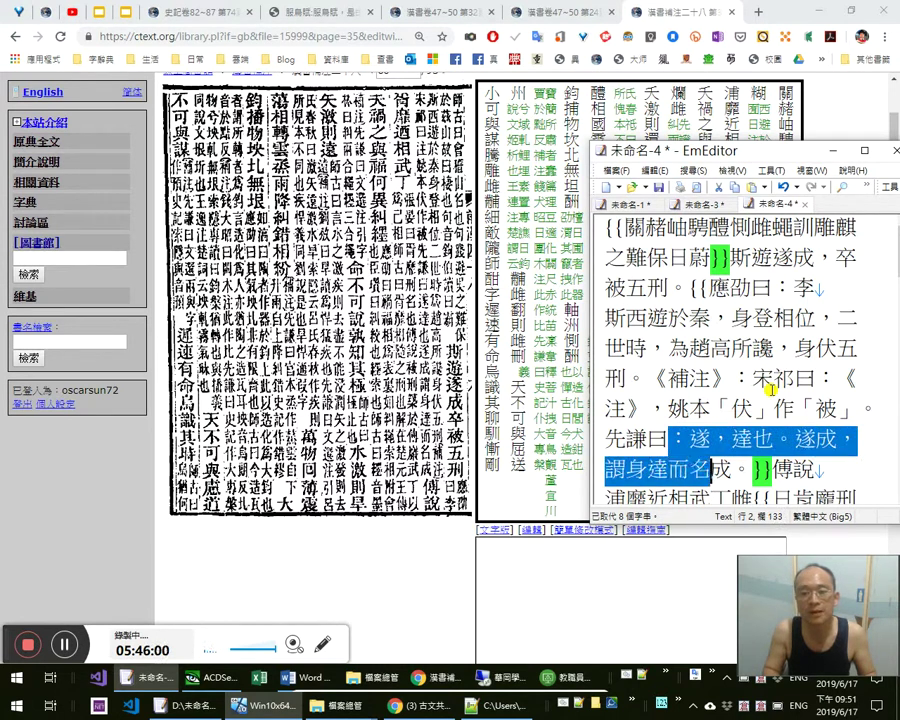
key(Right)
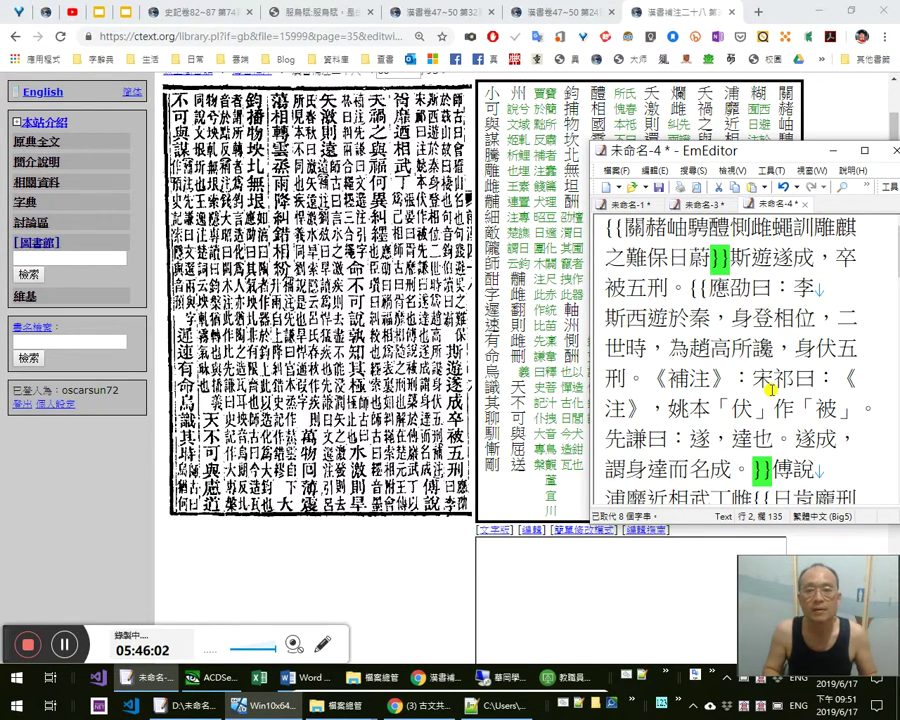
key(shift+Left)
key(shift+Left)
key(shift+Left)
key(shift+Left)
key(shift+Left)
key(shift+Left)
key(shift+Left)
key(shift+Left)
key(shift+Left)
key(shift+Left)
key(shift+Left)
key(shift+Left)
key(shift+Left)
key(shift+Left)
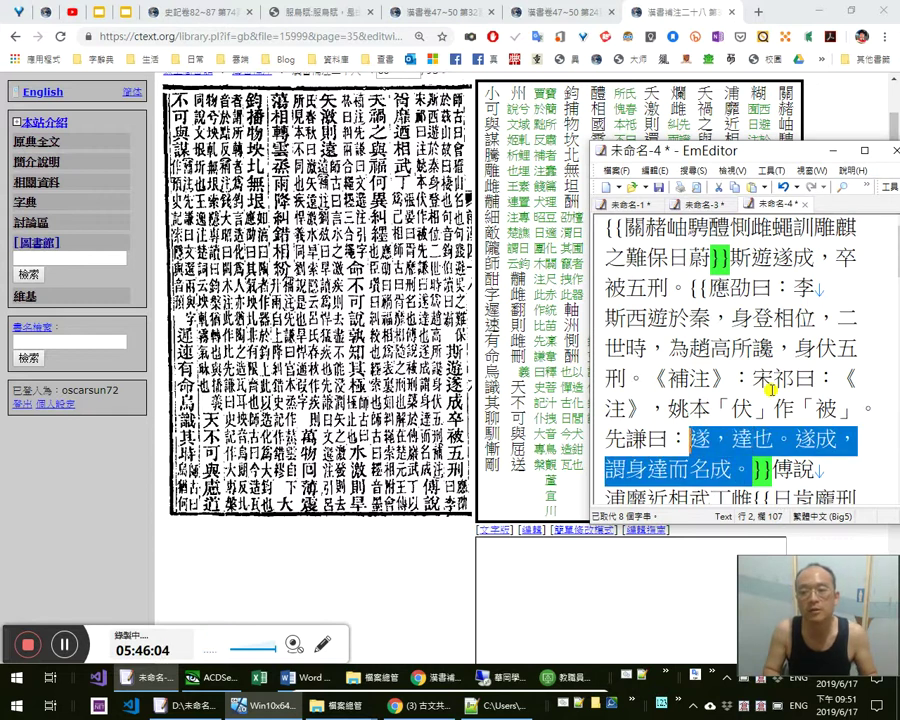
key(Left)
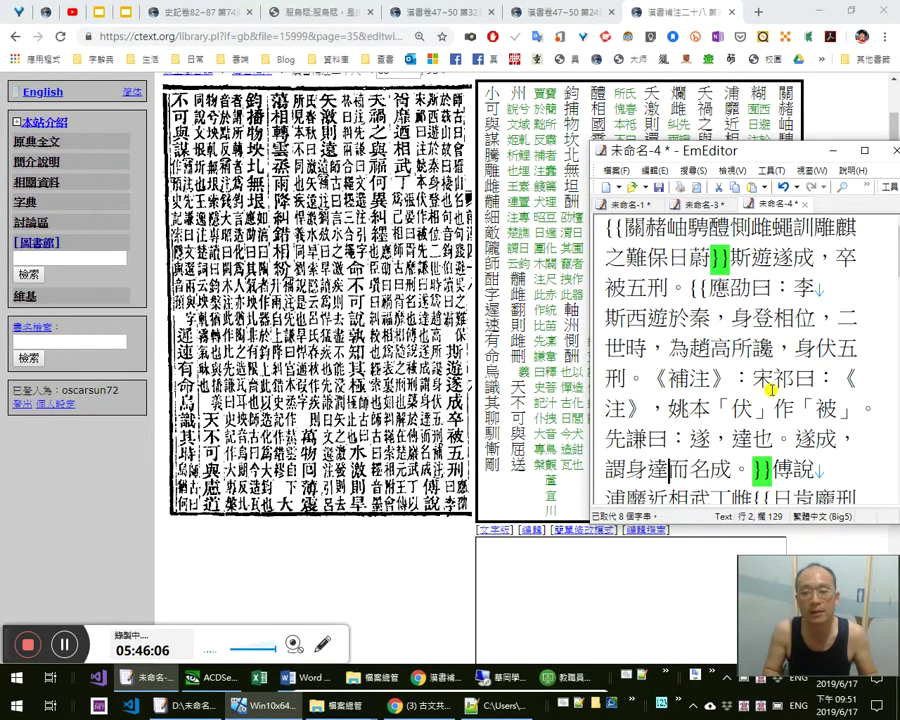
key(shift+Left)
key(shift+Left)
key(Right)
key(Right)
key(Right)
key(Right)
key(shift+Left)
key(Left)
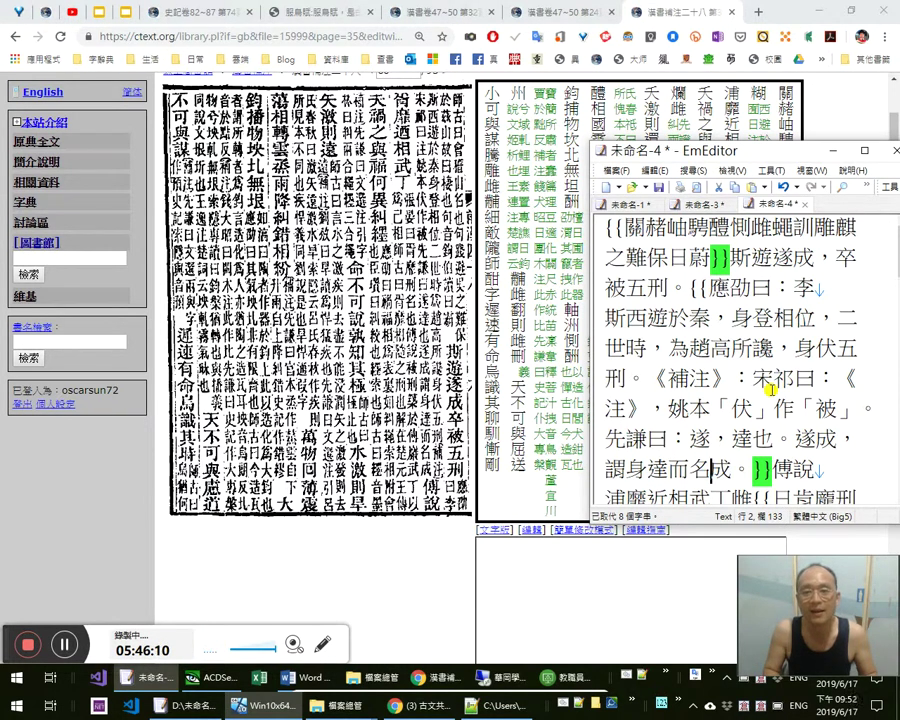
key(Down)
key(Right)
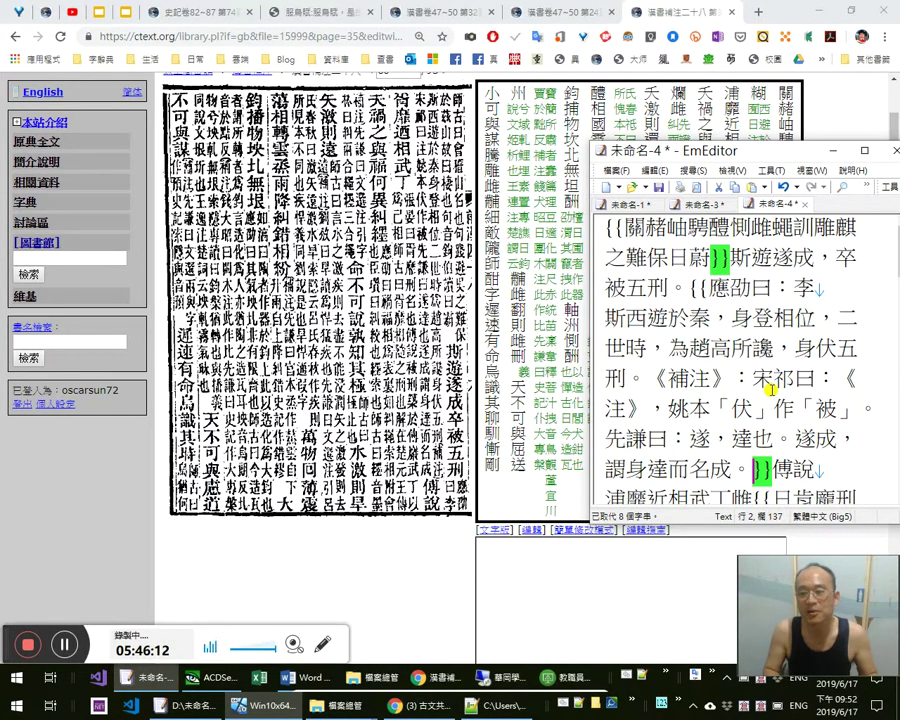
key(shift+Up)
key(shift+Up)
key(shift+Left)
key(shift+Left)
key(shift+Left)
key(shift+Down)
key(Down)
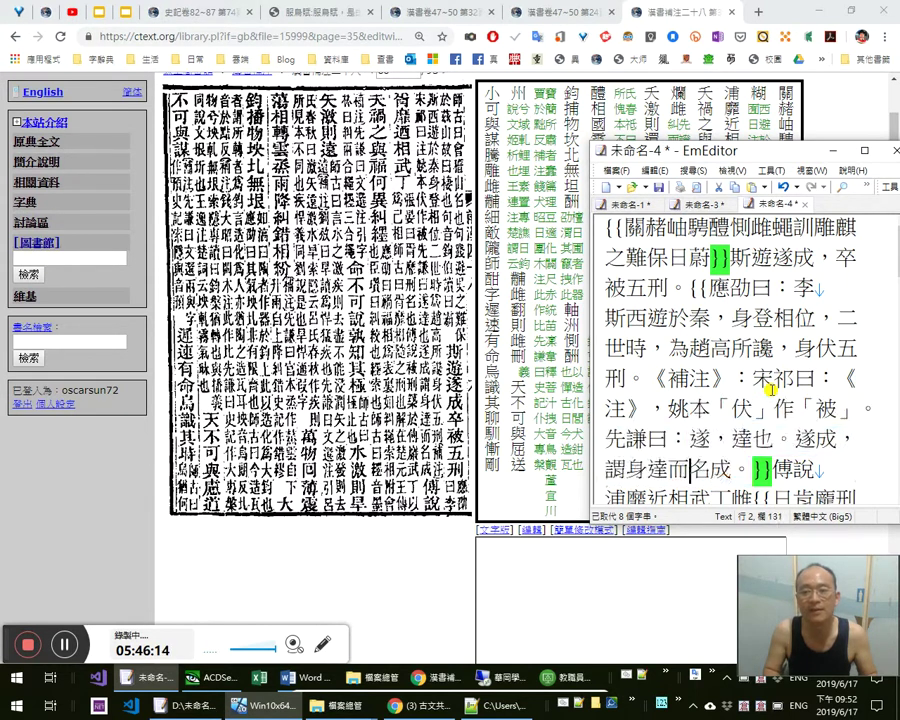
Replace the wrong character 浦 at the start of the next line with 胥
key(Down)
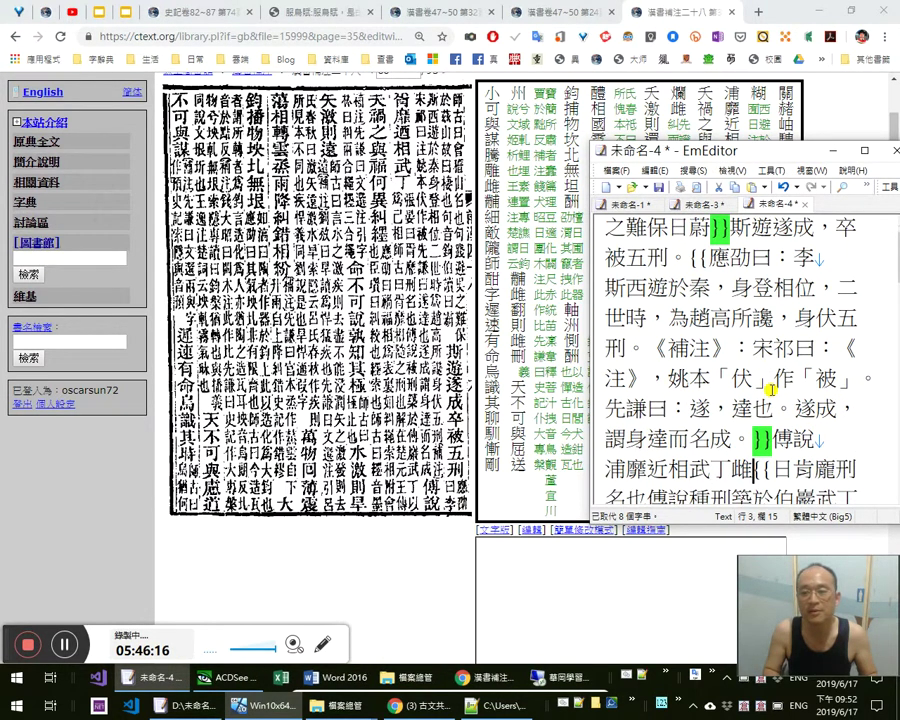
key(Home)
text(胥)
key(Delete)
key(Right)
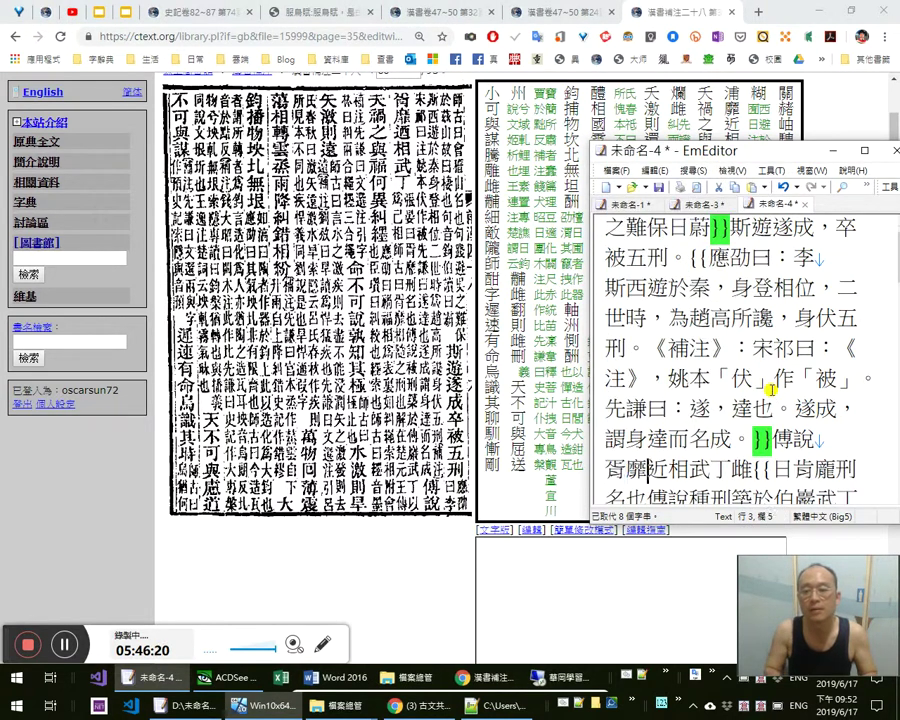
Correct the text after 胥靡 to ，迺相武丁。, replacing the misread 近 and 雌
text(，)
key(Delete)
key(Right)
key(Right)
key(Right)
text(。)
key(Delete)
key(Right)
key(Right)
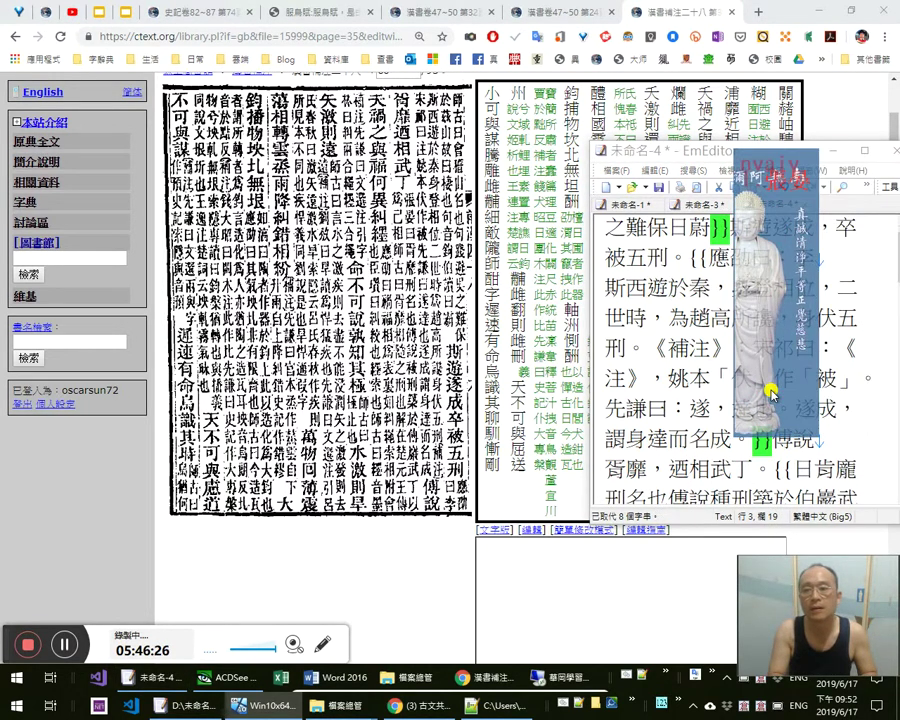
Begin the note after 迺相武丁。 with 張晏曰： in place of the leading 日
text(張晏)
key(Right)
text(：)
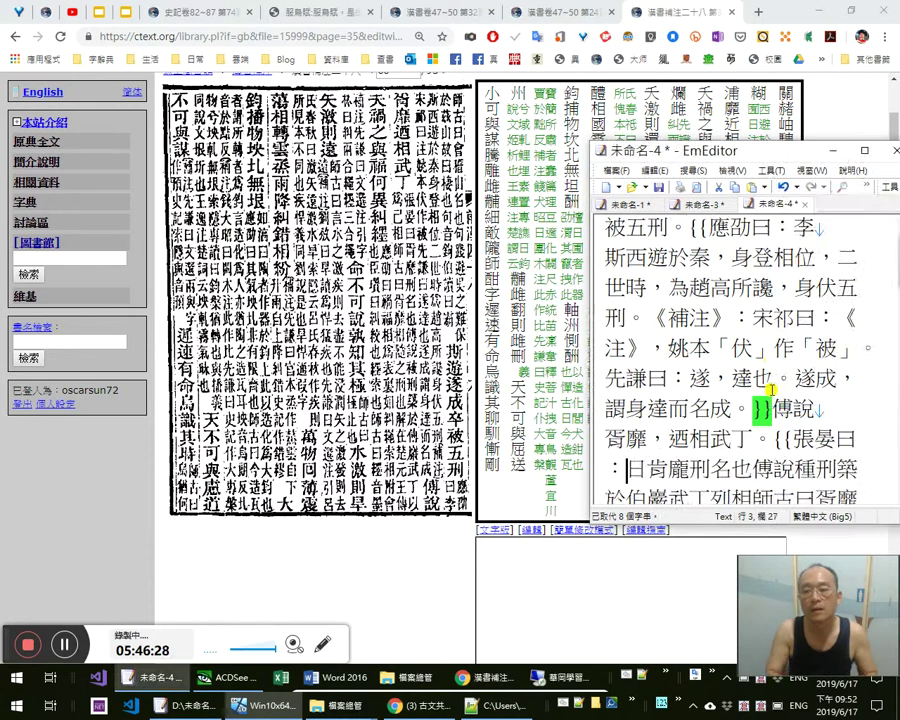
Copy 宋祁 from the note and search for it in all input-method dictionary files open in Notepad++
drag(752, 317, 795, 316)
key(ctrl+c)
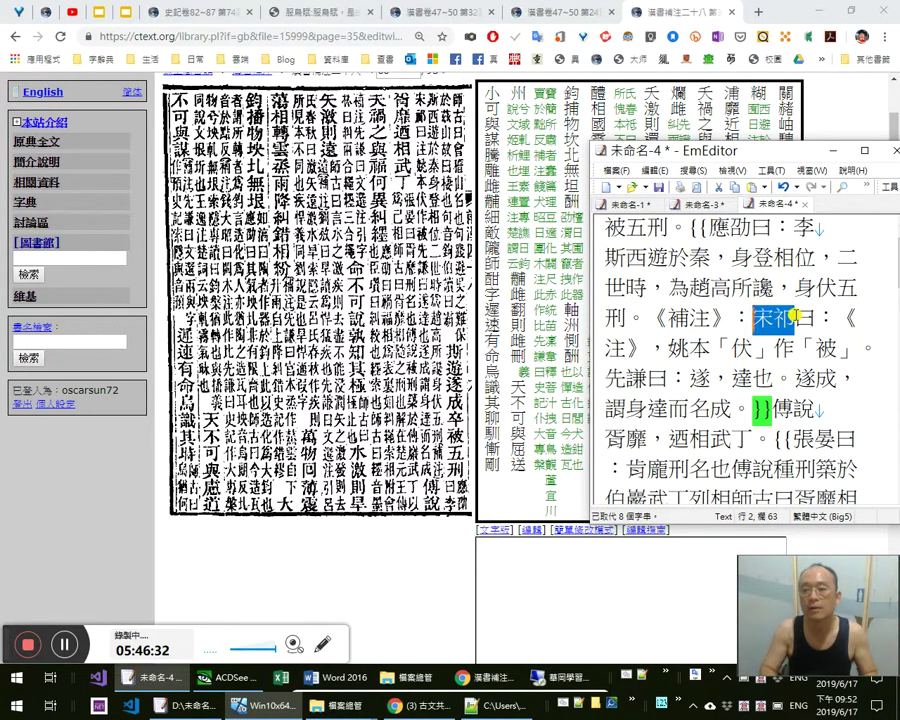
click(577, 705)
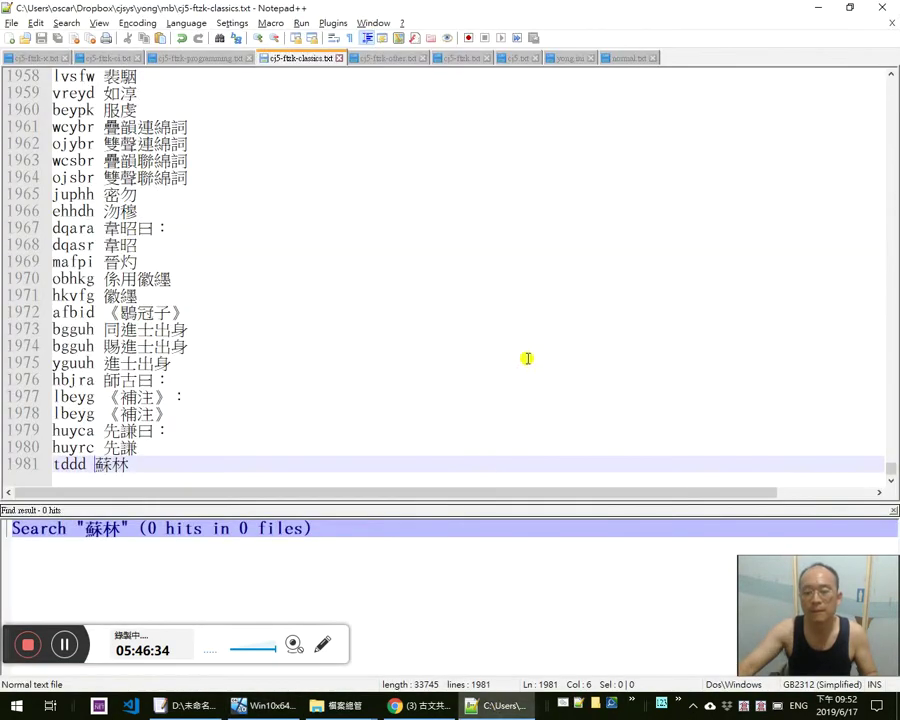
key(ctrl+f)
key(ctrl+v)
key(alt+o)
key(Escape)
key(End)
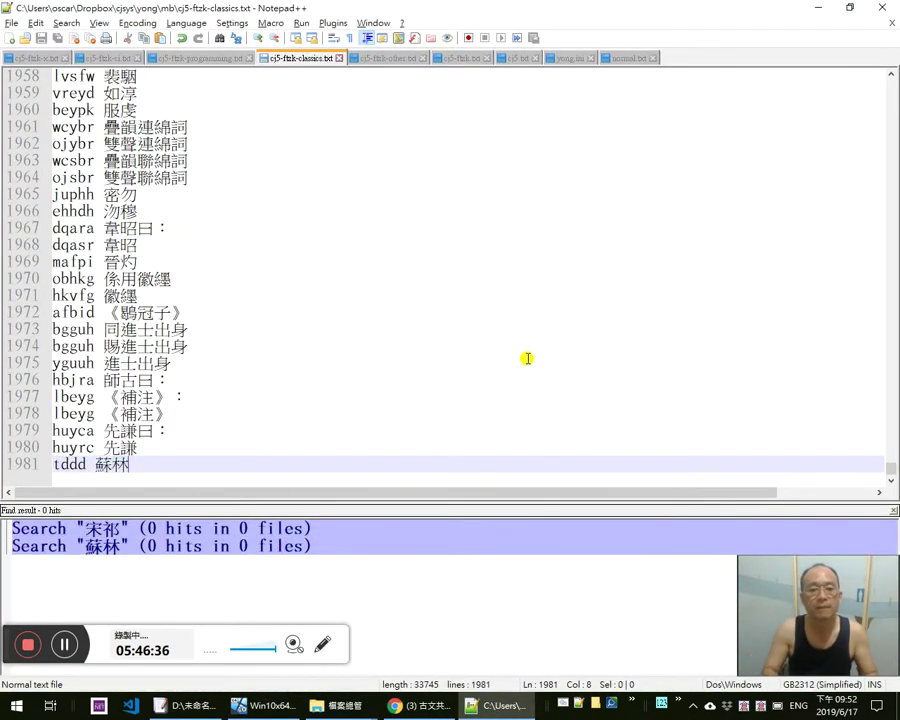
Add the entry jdifl 宋祁 at the end of cj5-ftzk-classics.txt, save it, and return to EmEditor
key(Return)
key(ctrl+v)
key(Home)
text(jdif)
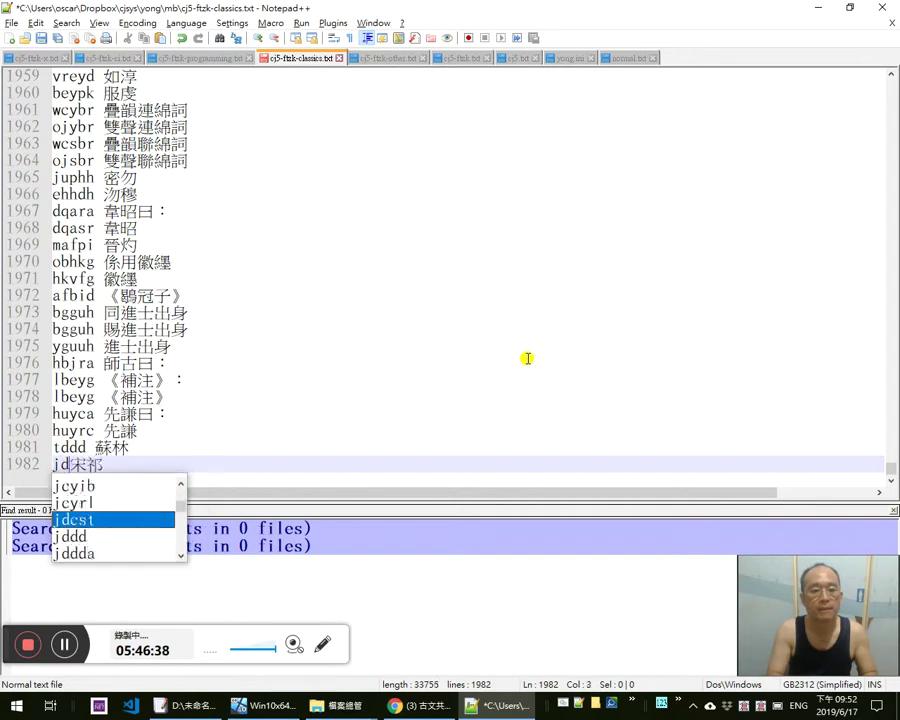
text(l)
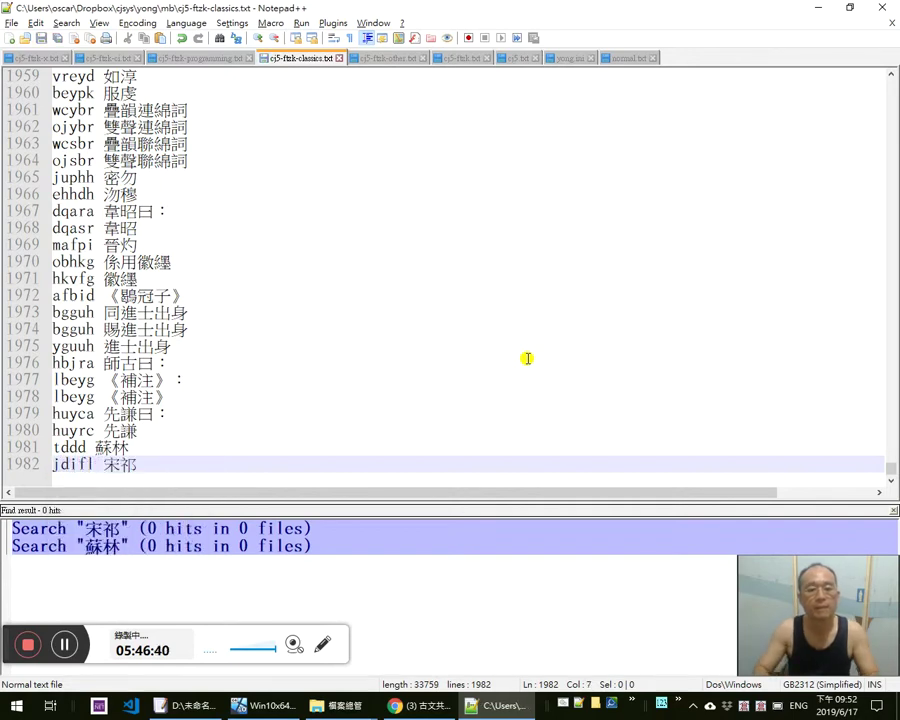
key(alt+Tab)
click(529, 362)
key(alt+Tab)
Reread the note from 身伏五刑 through 謂身達而名成。, checking 宋祁's remark on 伏 and 被 against the text
click(793, 325)
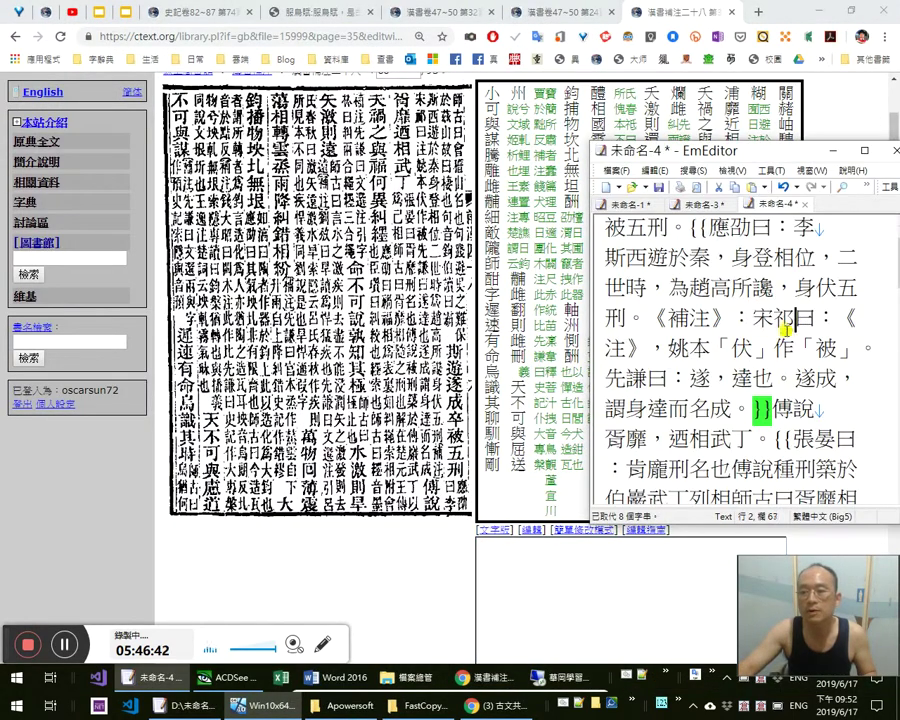
key(Left)
key(Left)
key(Left)
key(Left)
key(Left)
key(Left)
key(Left)
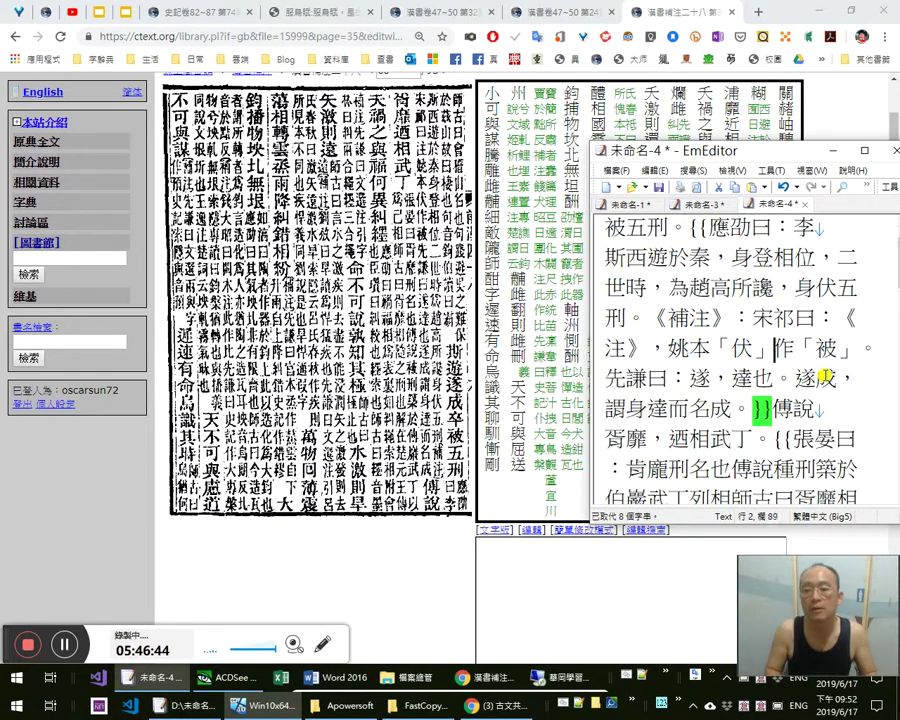
key(Right)
key(Right)
key(Right)
key(Right)
key(Right)
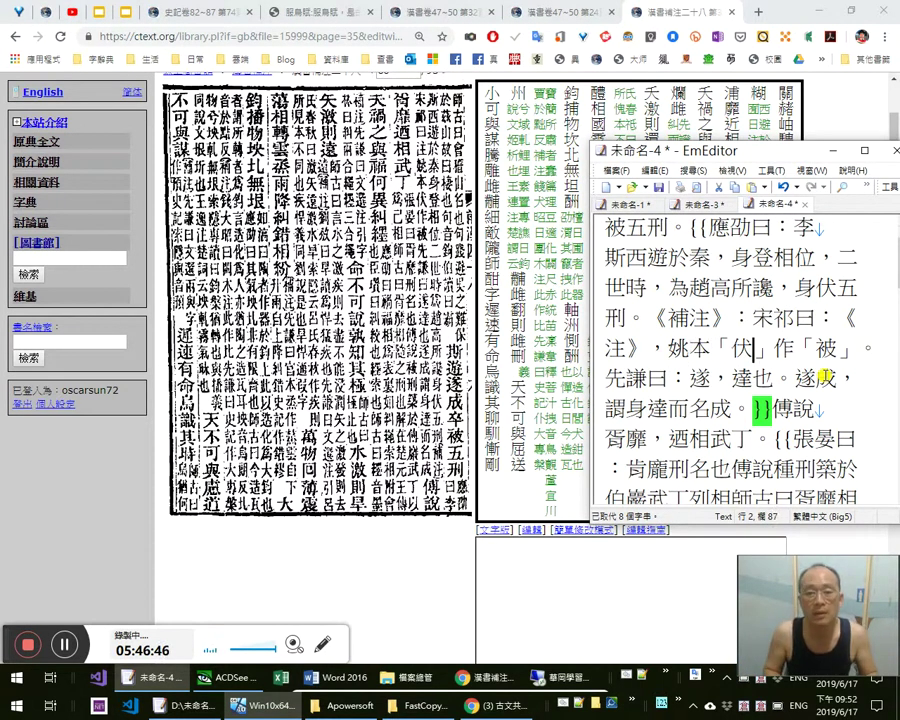
key(Left)
key(shift+Left)
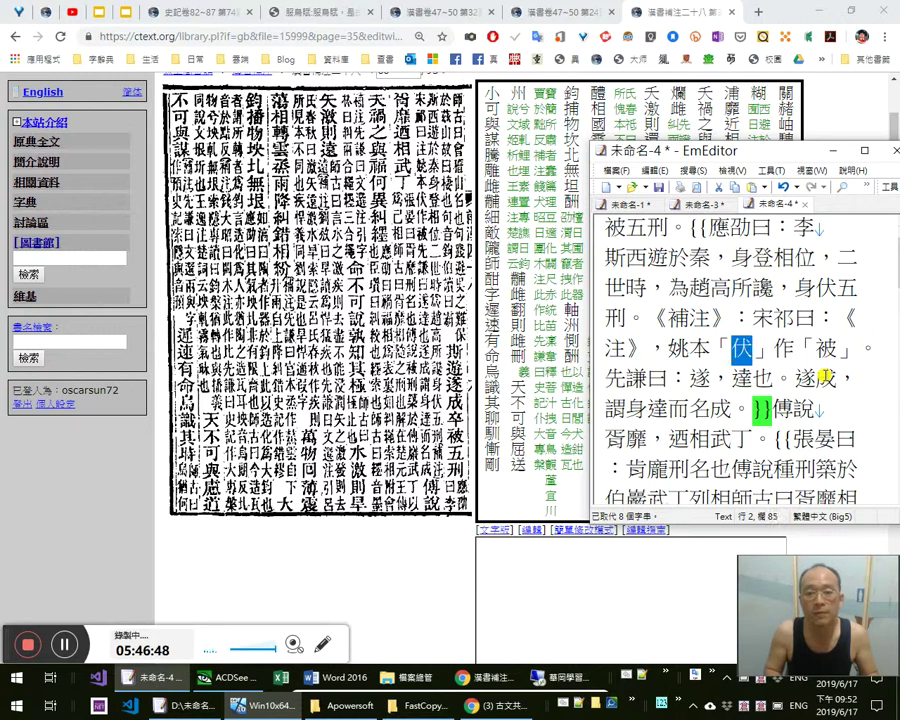
key(Right)
key(Right)
key(Right)
key(Up)
key(Up)
key(Up)
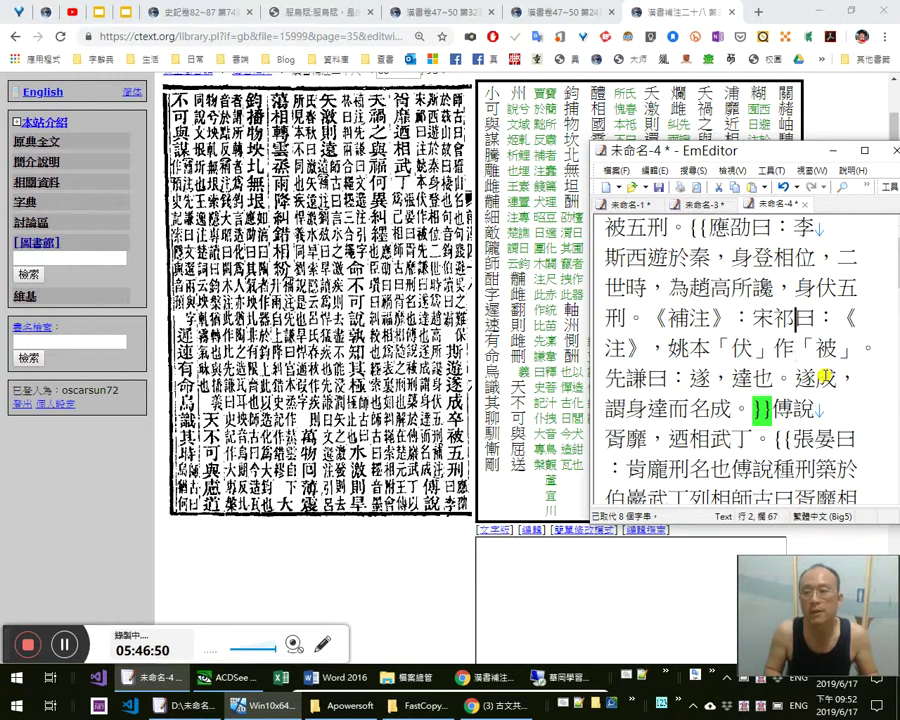
key(Down)
key(shift+Right)
key(shift+Right)
key(shift+Right)
key(shift+Right)
key(shift+Right)
key(shift+Left)
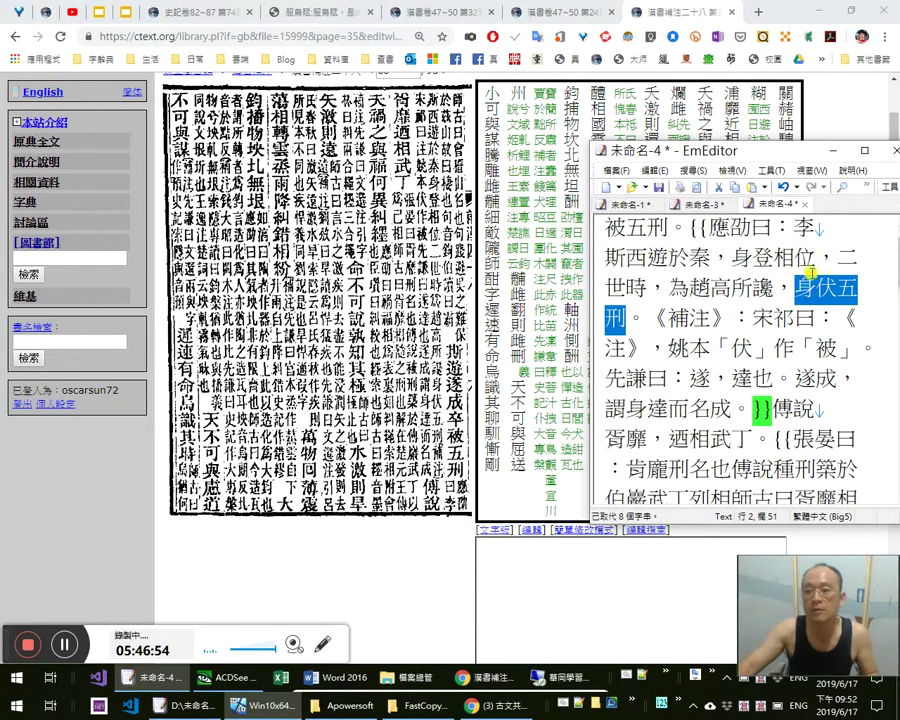
click(817, 282)
click(679, 349)
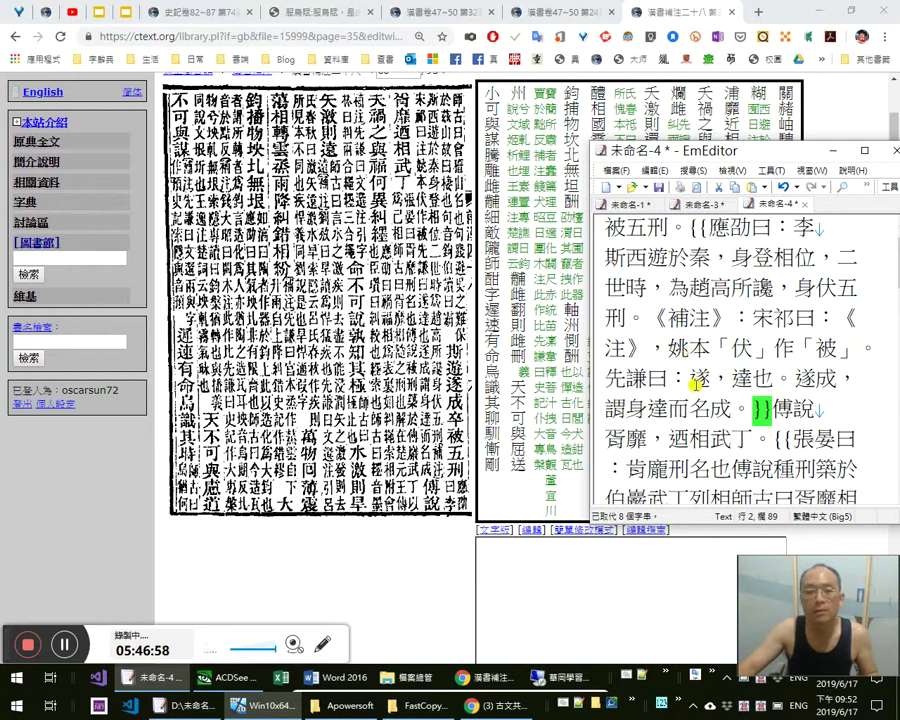
click(706, 381)
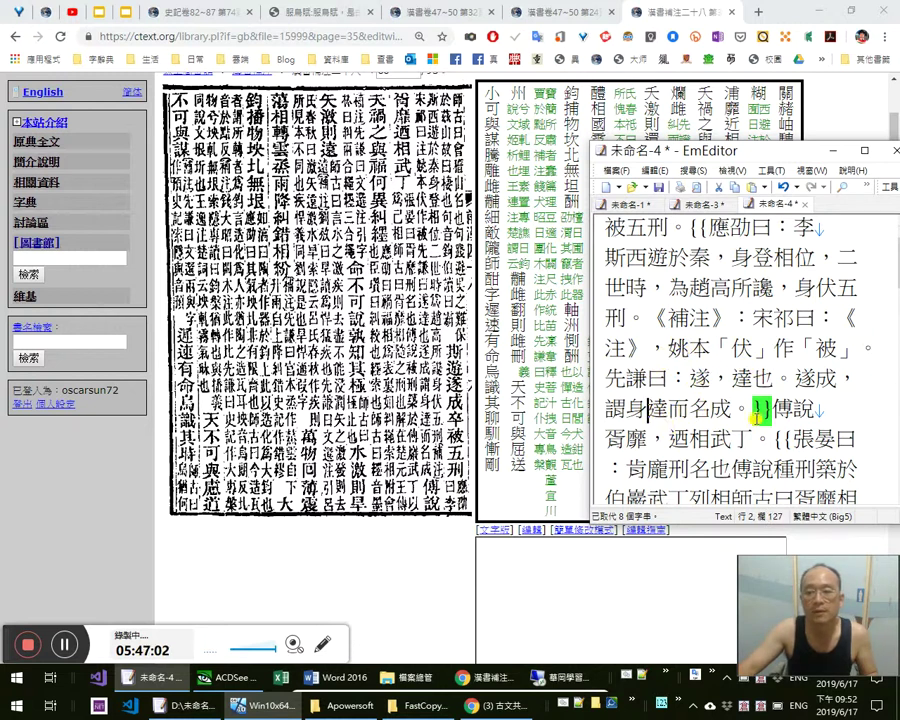
click(686, 440)
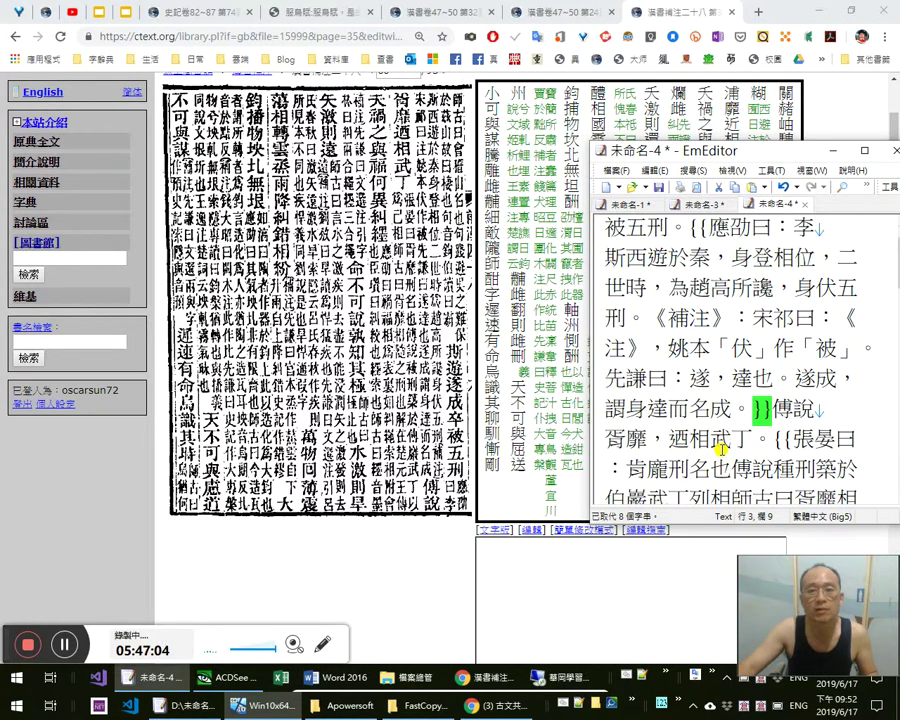
Replace the wrong character 夭 at the start of the line 禍之與福 with 夫
key(Down)
key(Down)
key(Down)
key(Down)
key(Up)
key(Up)
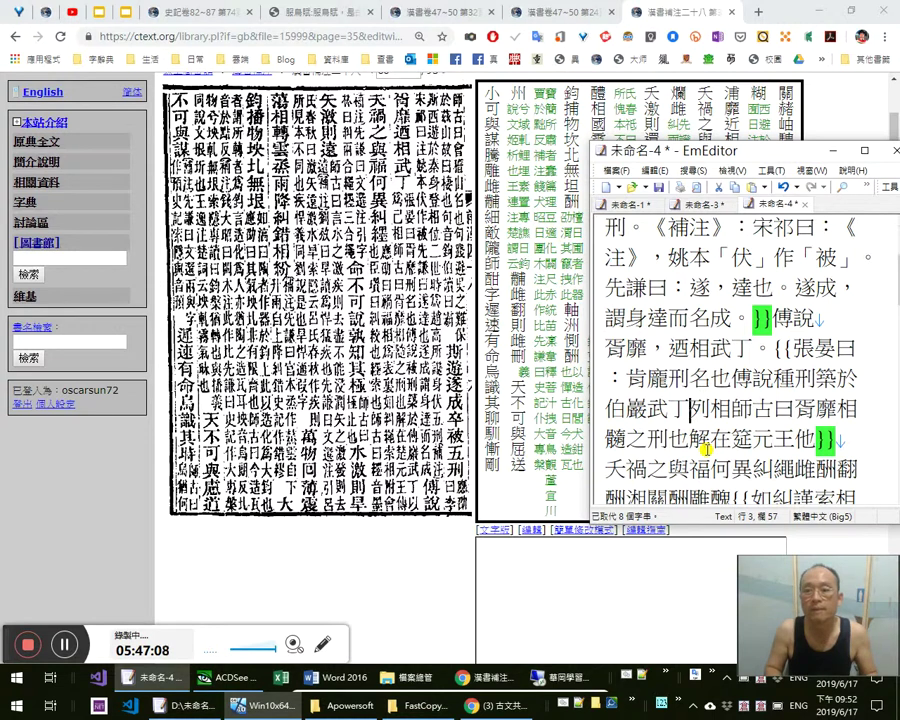
key(Down)
key(Down)
key(Down)
key(Home)
key(Up)
key(shift+Right)
text(夫)
Punctuate the line as 夫禍之與福，何異糾纆。, replacing the misread 繩 with 纆
key(Right)
key(Right)
key(Right)
key(Right)
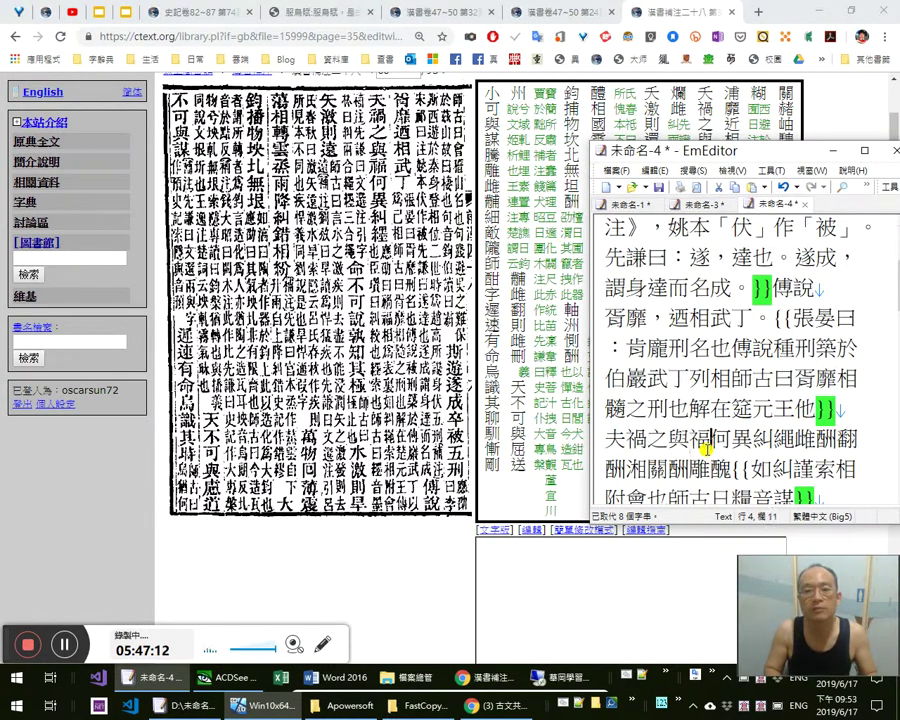
text(，)
key(Right)
key(Right)
key(Right)
key(shift+Right)
key(v)
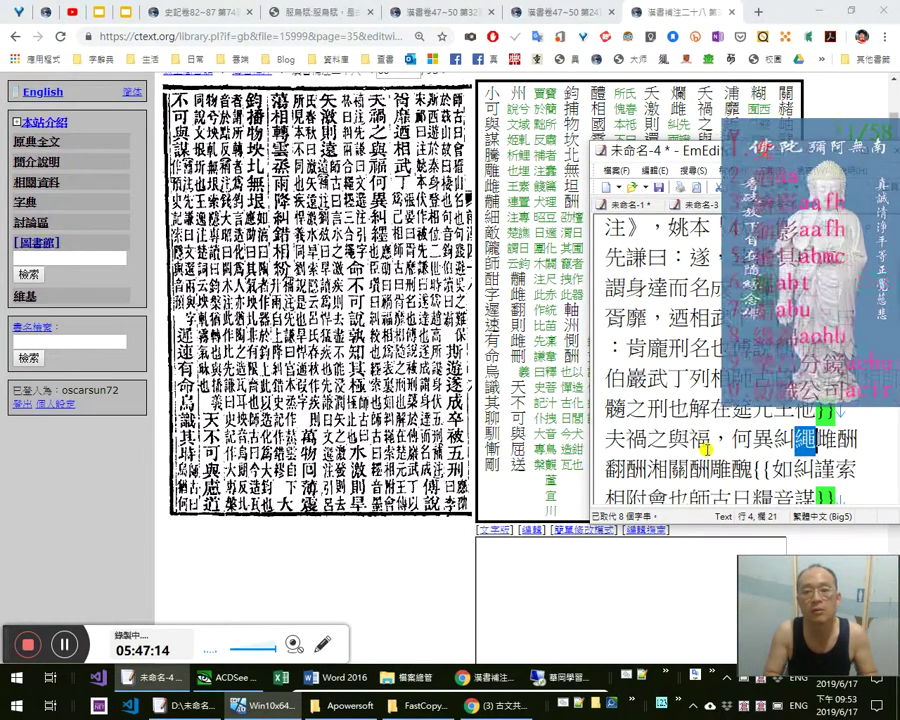
text(纆)
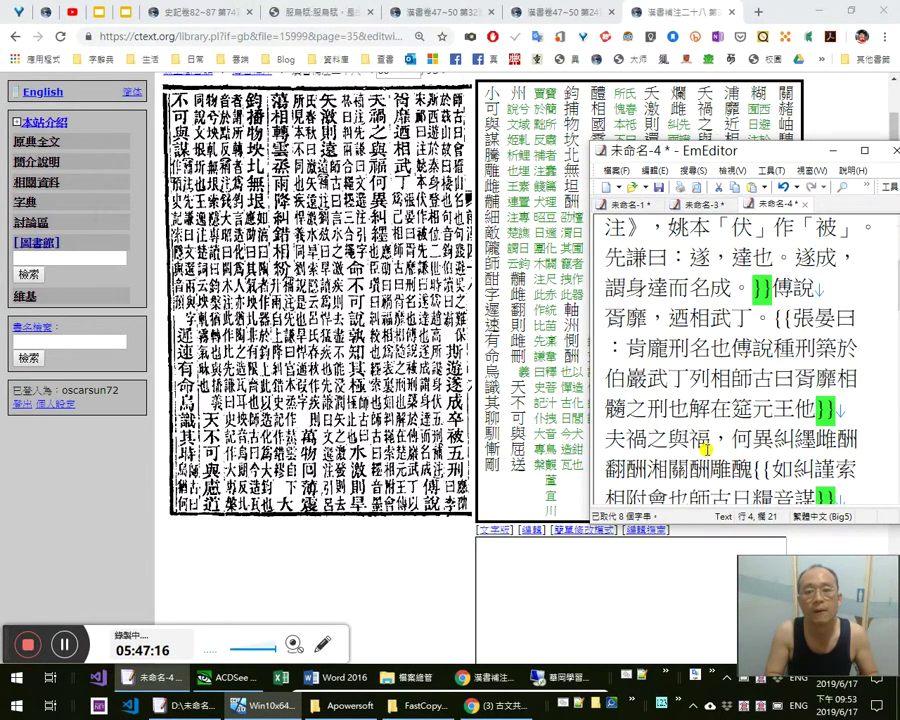
text(。)
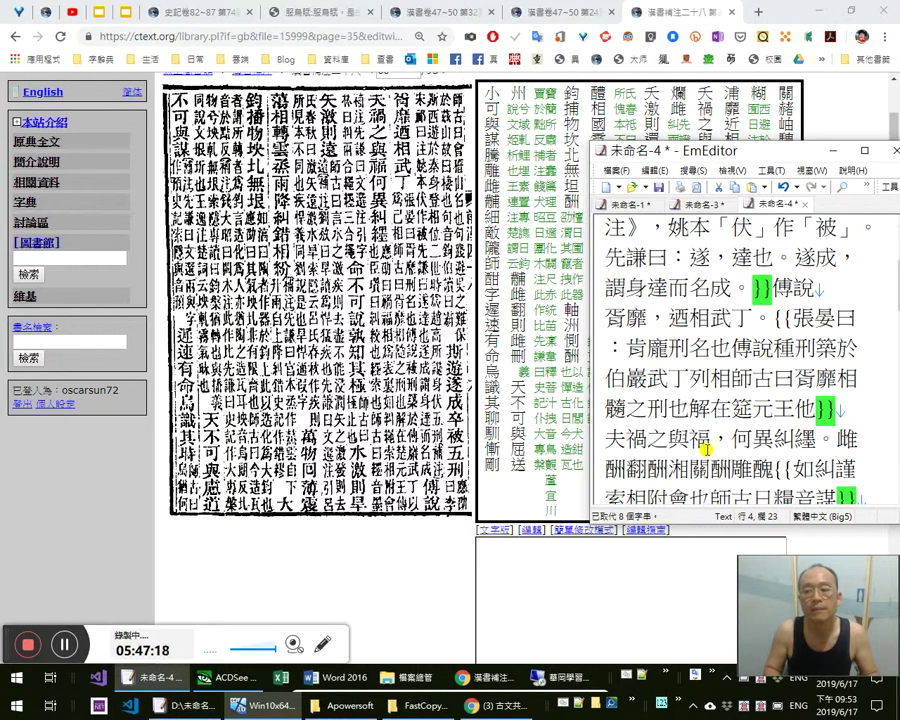
Open the note with {{ directly after 何異糾纆。 and delete the misplaced {{ before 如糾
text({{)
key(Right)
key(Right)
key(Right)
key(Right)
key(Right)
key(Right)
key(Right)
key(Right)
key(Right)
key(Right)
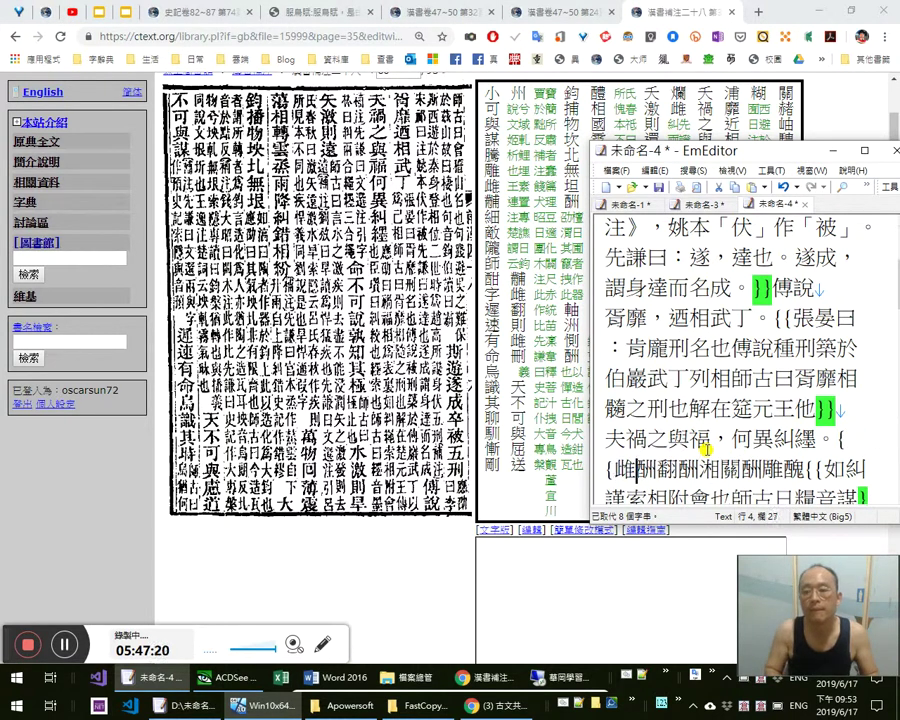
key(Right)
key(shift+Left)
key(shift+Left)
key(Delete)
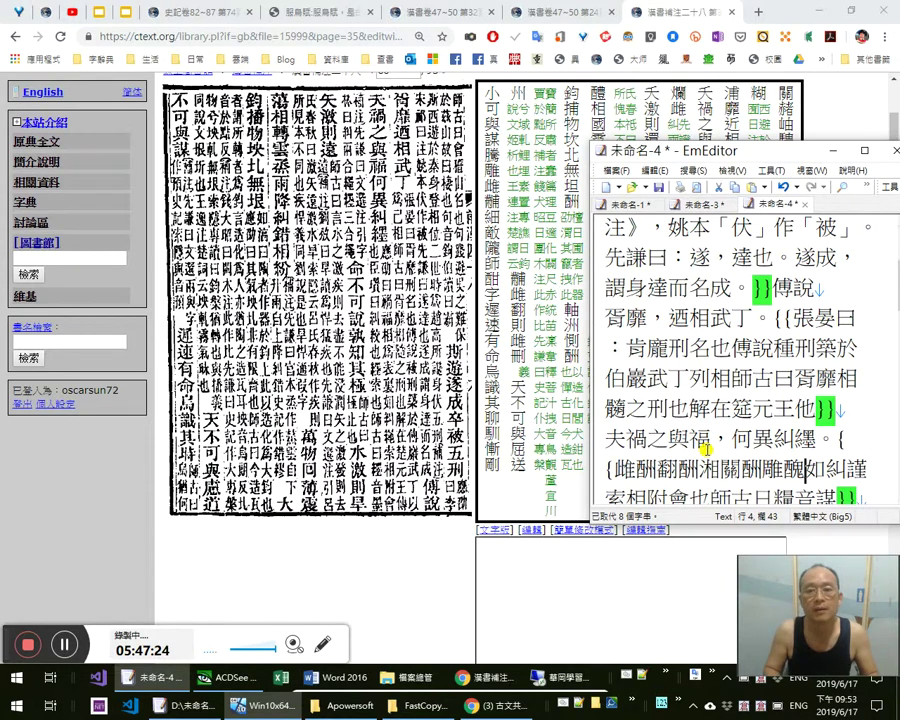
Delete the }} after 音謀 and the {{ before 先證 so that both parts form one note
key(Right)
key(Right)
key(Right)
key(Down)
key(Up)
key(Up)
key(Down)
key(Down)
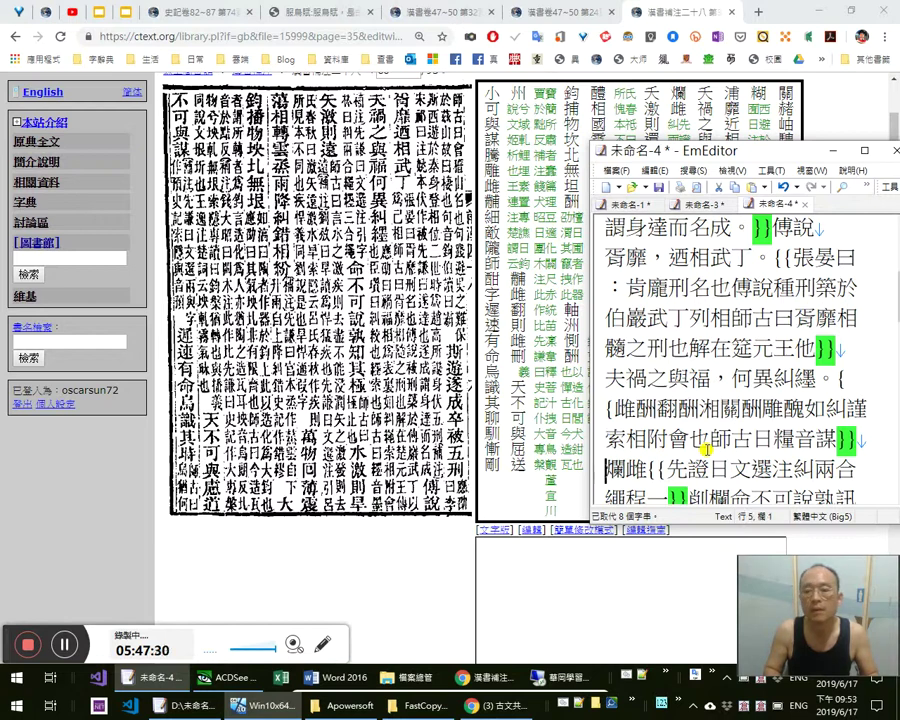
key(Left)
key(Left)
key(Left)
key(shift+Right)
key(shift+Right)
key(Delete)
key(Right)
key(Right)
key(Right)
key(Delete)
key(Delete)
Delete the stray characters 削欄 between the note's closing braces and 命不可說
key(Down)
key(Right)
key(Right)
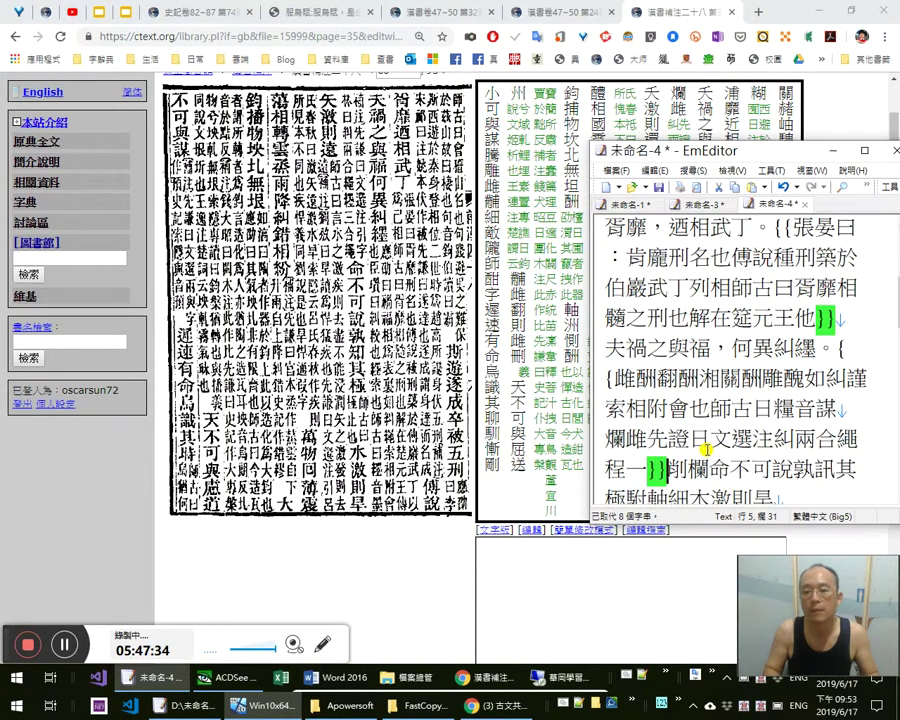
key(shift+Right)
key(shift+Right)
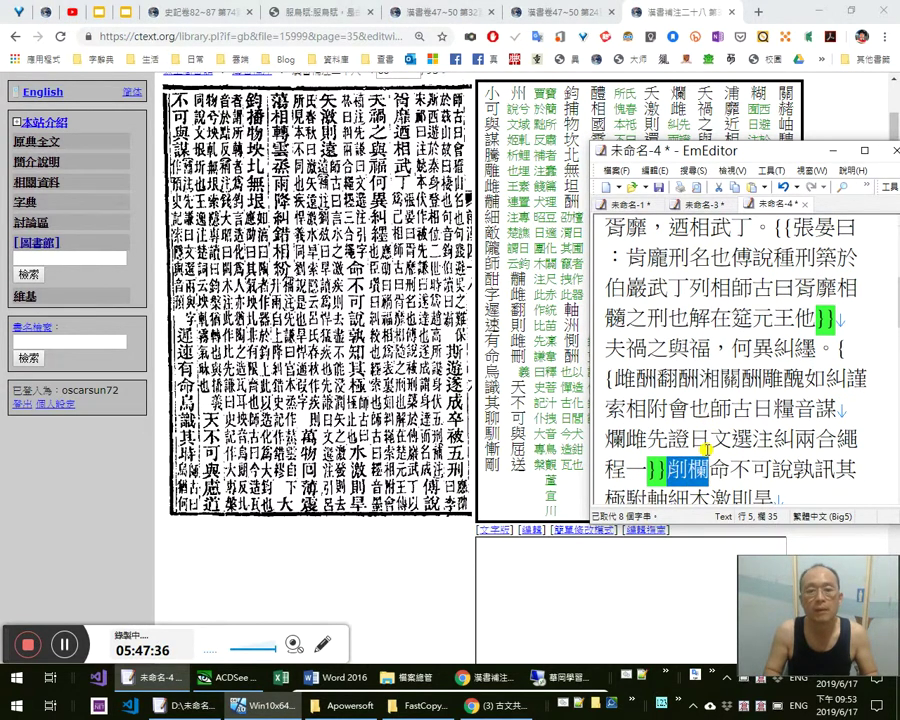
key(Delete)
Correct the main text to 命不可說，孰知其極。, replacing the misread 訊 with 知
key(Right)
key(Right)
key(Right)
key(Right)
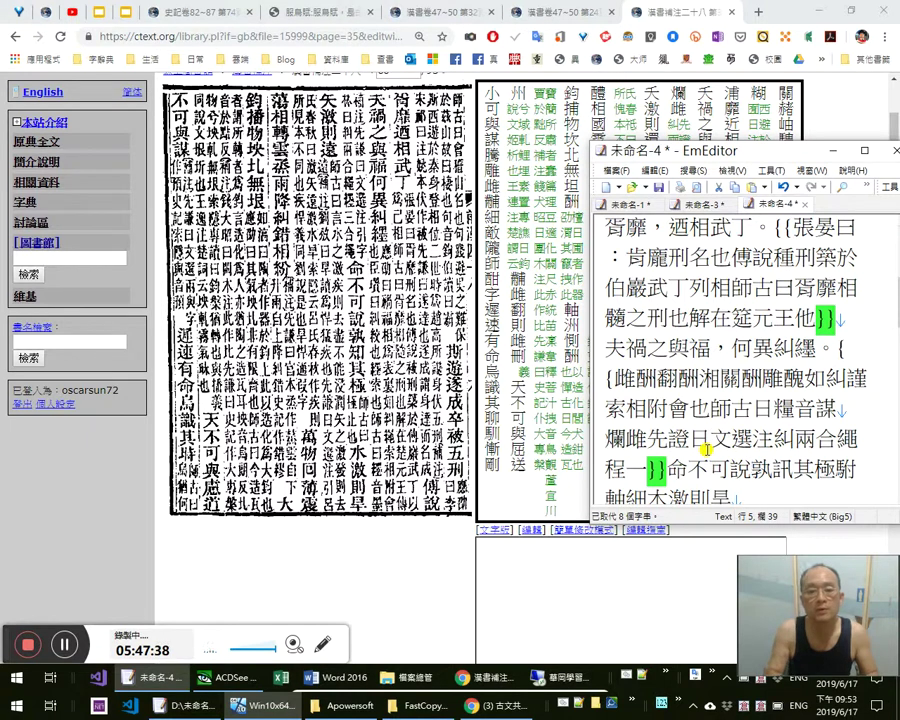
text(，)
key(Right)
key(shift+Right)
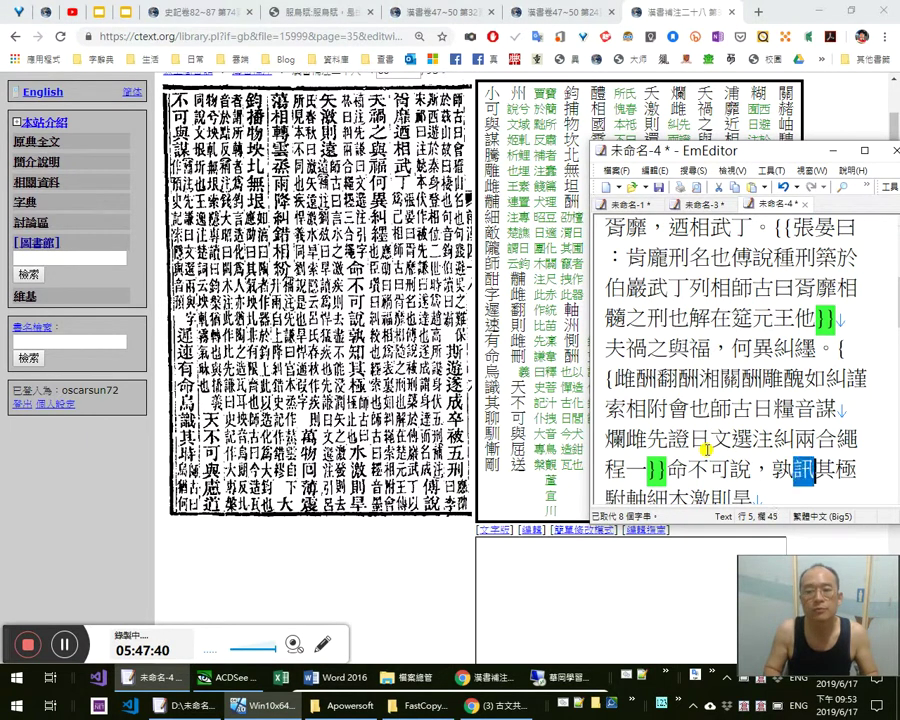
text(知)
key(Right)
key(Right)
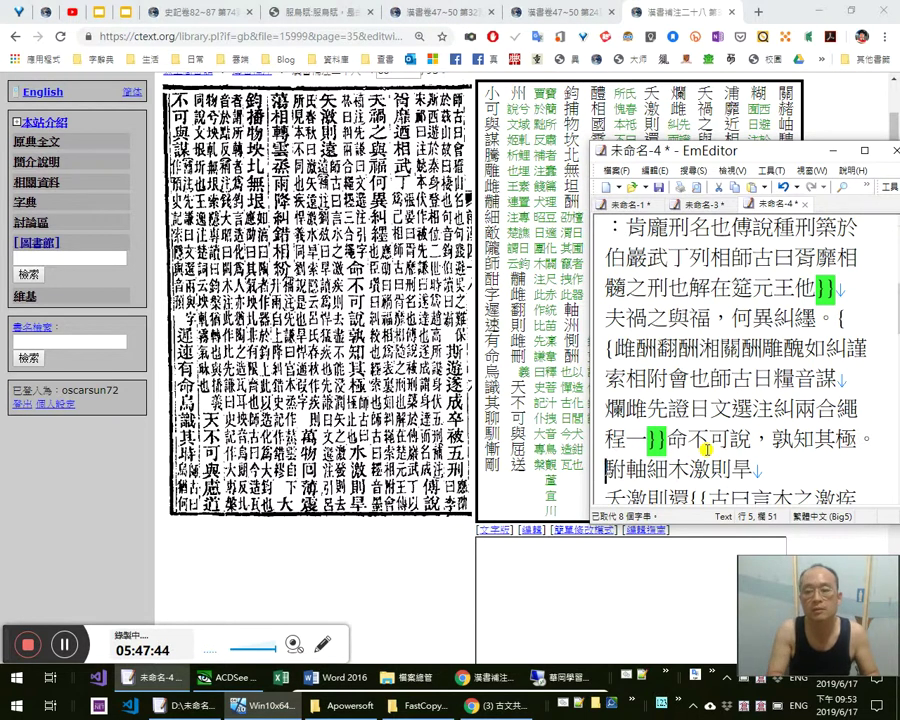
Insert the missing note {{師古曰：極，止也。}} after 孰知其極。 and check its character 止 against the scan
text({{師古曰：)
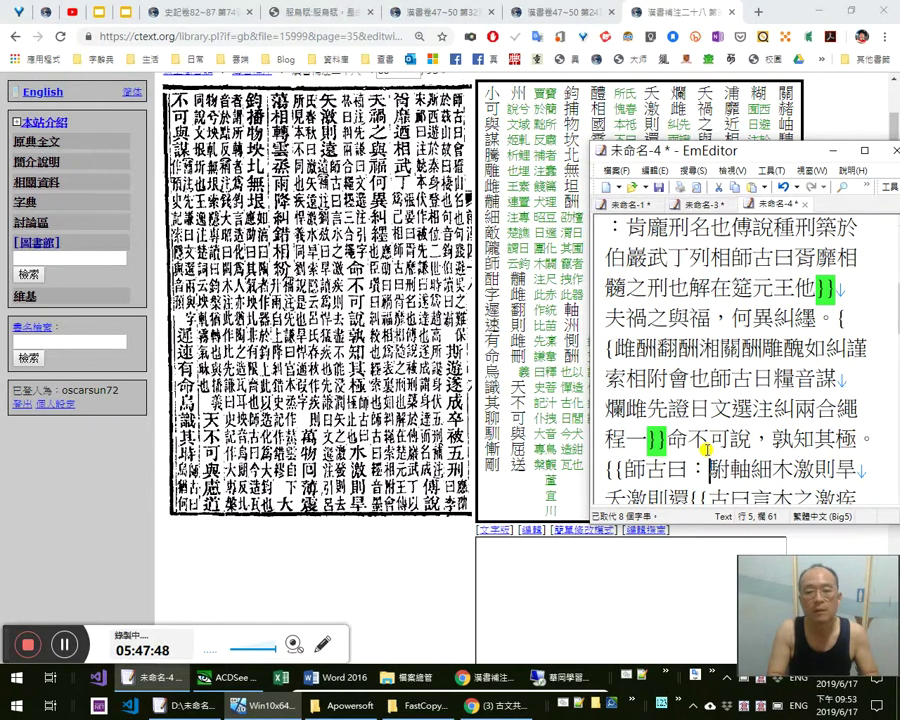
text(極，止也。}})
key(Left)
key(Left)
key(Left)
key(Left)
key(Left)
key(shift+Right)
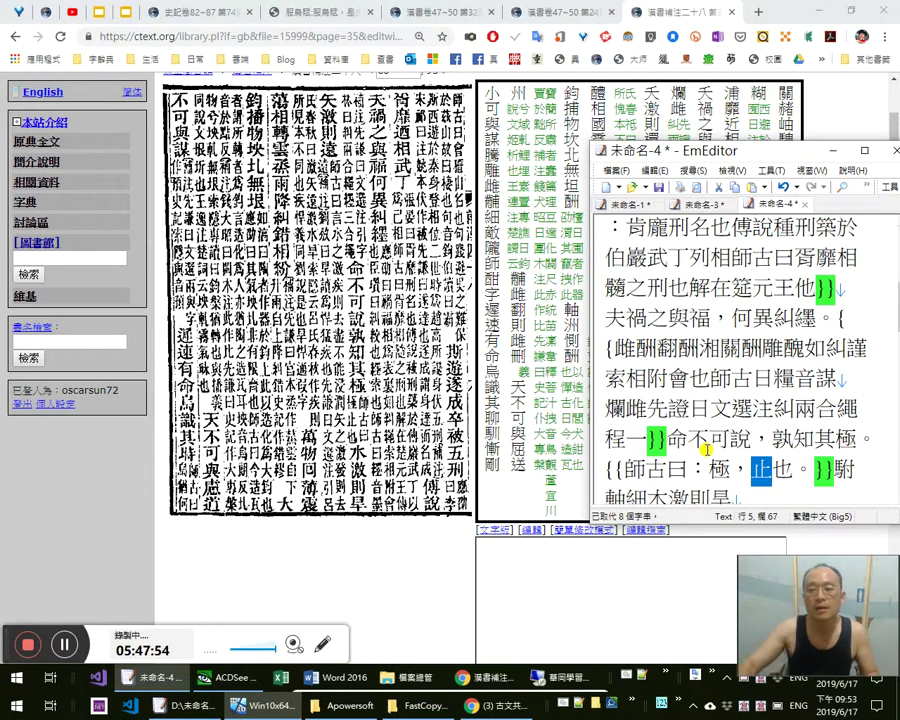
scroll(715, 440, down, 1)
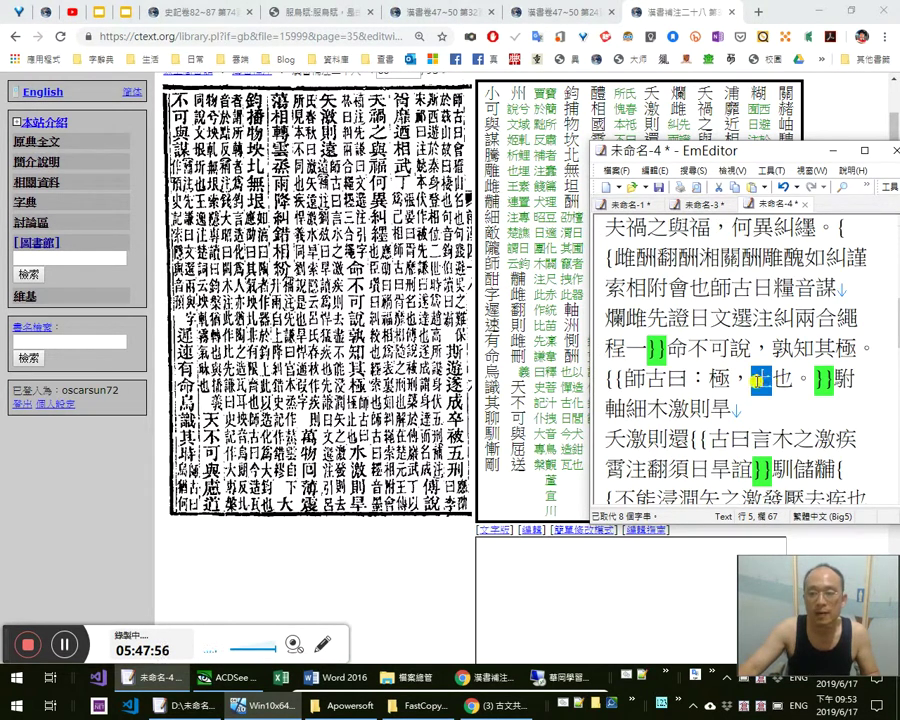
key(Right)
key(Right)
key(Right)
key(Right)
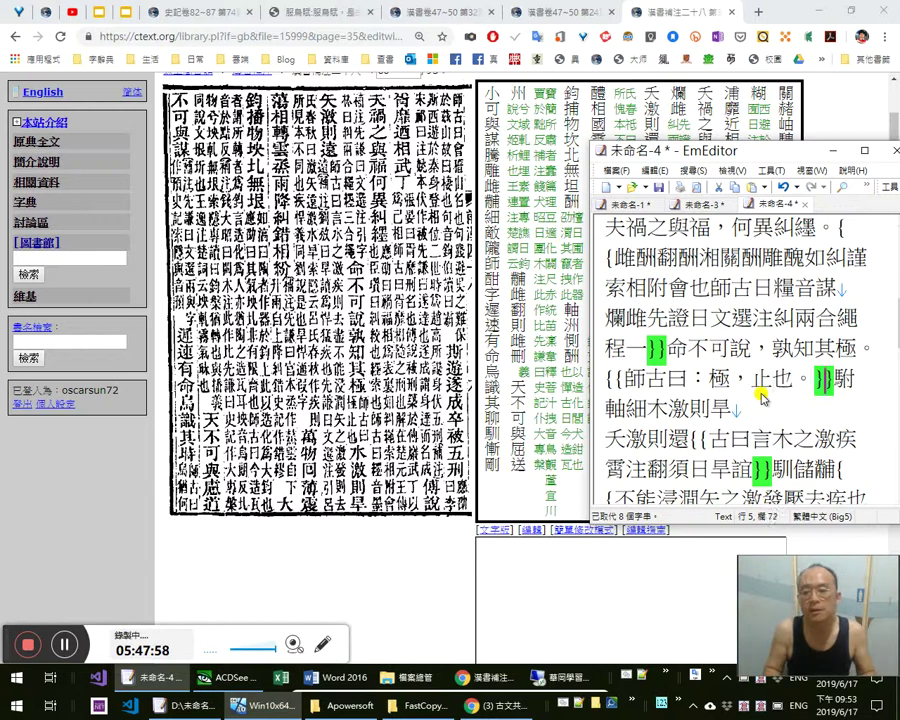
Correct the text after the inserted note to 水激則旱，, replacing the misread 駙軸細木 with 水
key(shift+Right)
key(shift+Right)
key(shift+Right)
key(shift+Right)
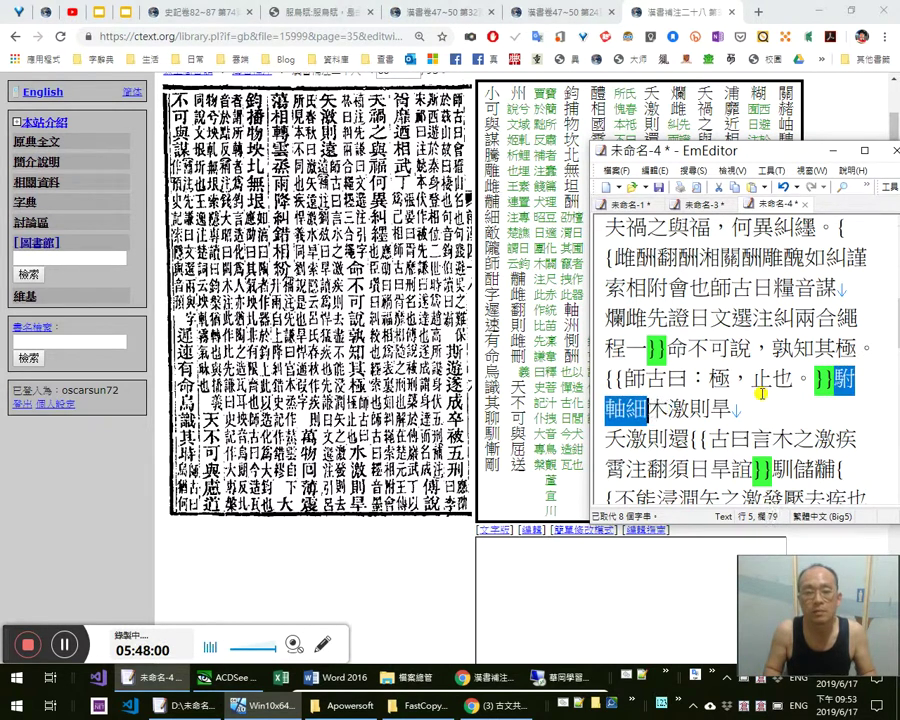
text(水)
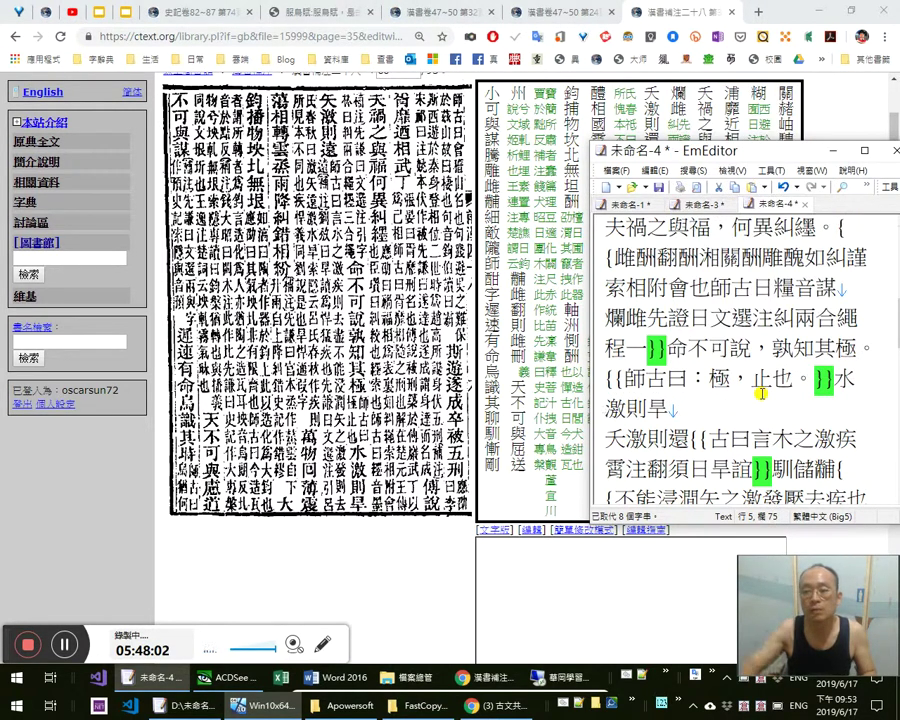
click(408, 455)
key(alt+Tab)
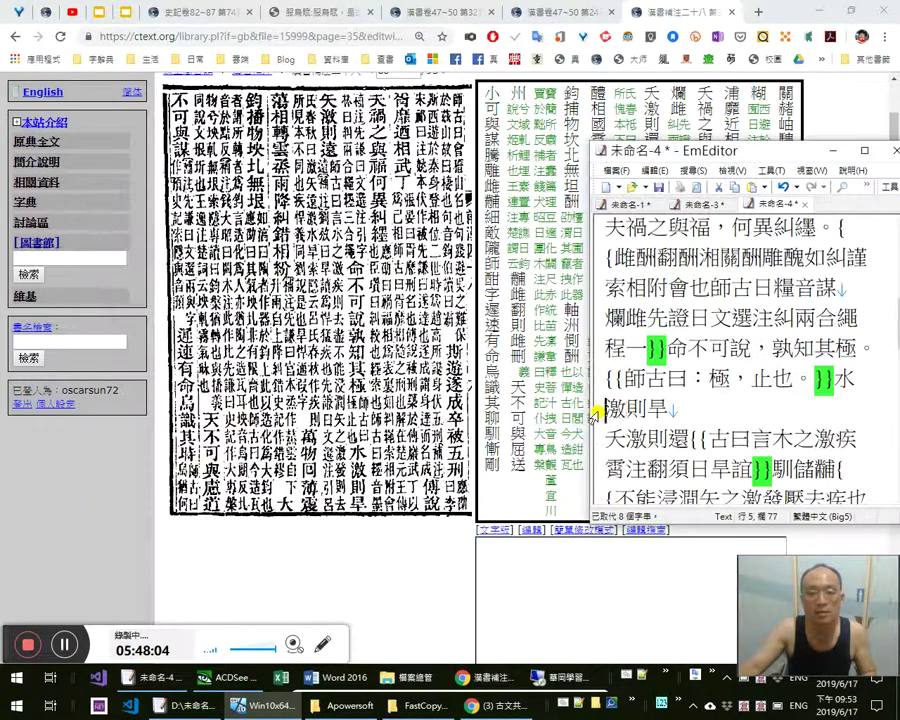
key(Right)
key(Right)
key(Right)
text(，)
Correct the beginning of the next line to 矢激則遠。, replacing the misread 夭 and 還
key(Right)
key(Right)
key(shift+Left)
text(ok矢)
key(Right)
key(Right)
key(shift+Right)
text(遠。)
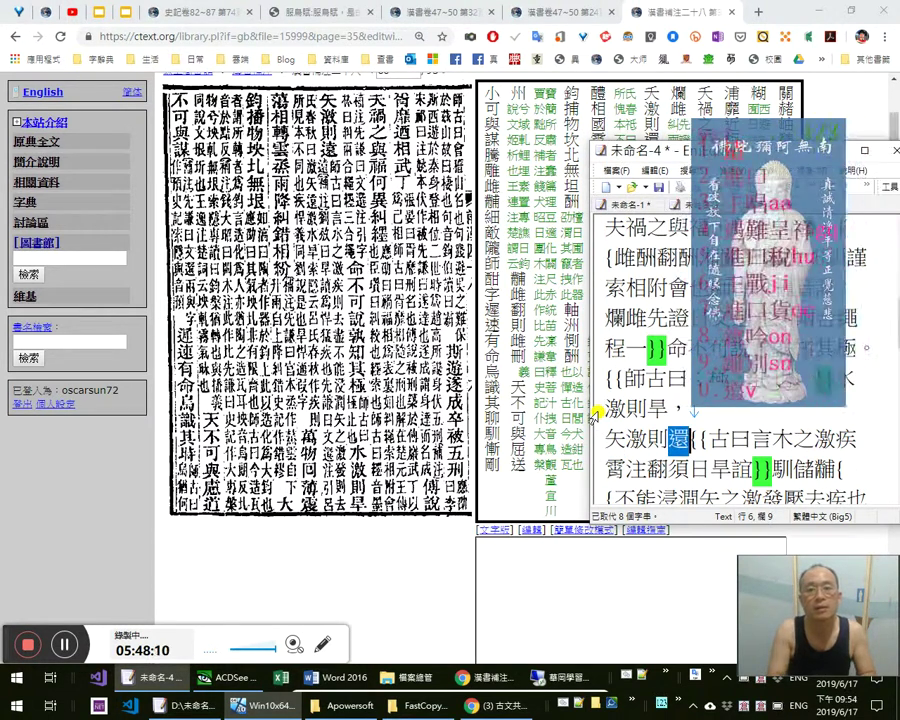
Correct the start of the note after 矢激則遠。 to 師古曰：言水之激疾，, adding 師 and replacing the misread 木 with 水
key(Right)
key(Right)
text(師)
key(Right)
key(Right)
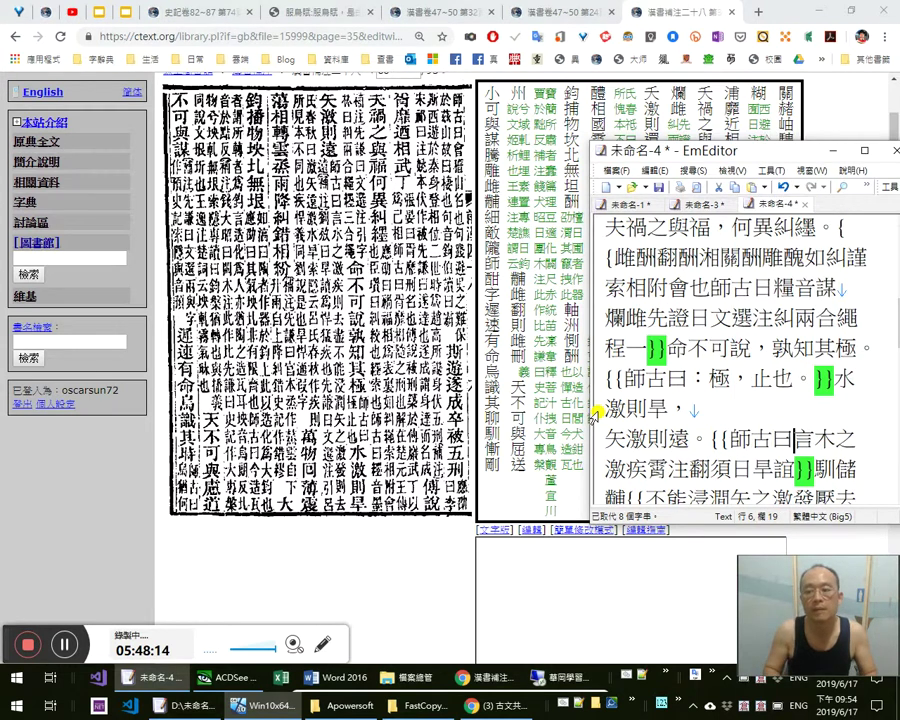
text(：)
key(Right)
key(Right)
key(Right)
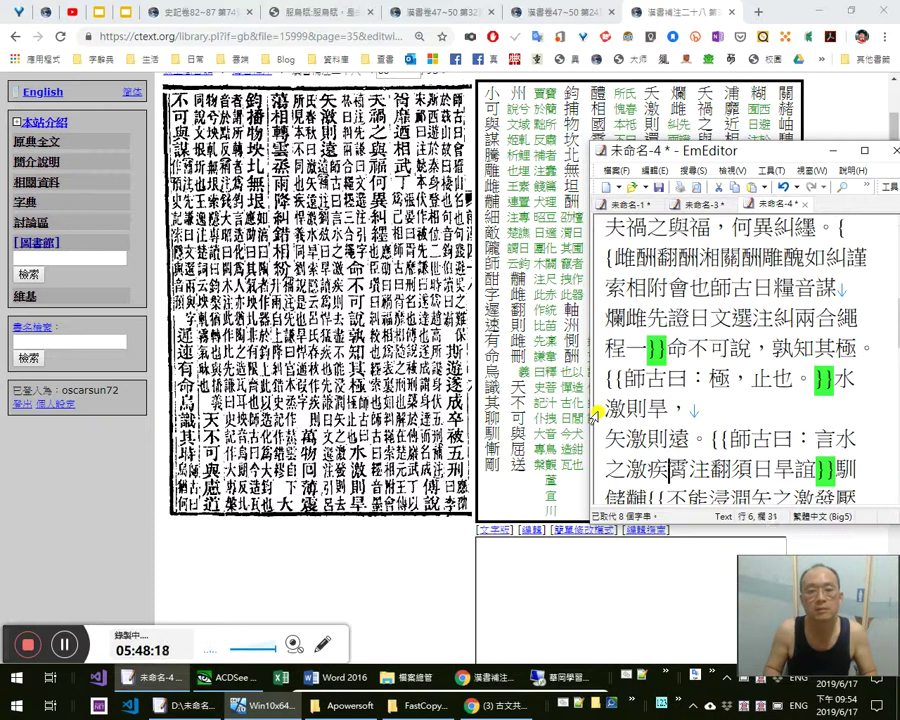
text(，)
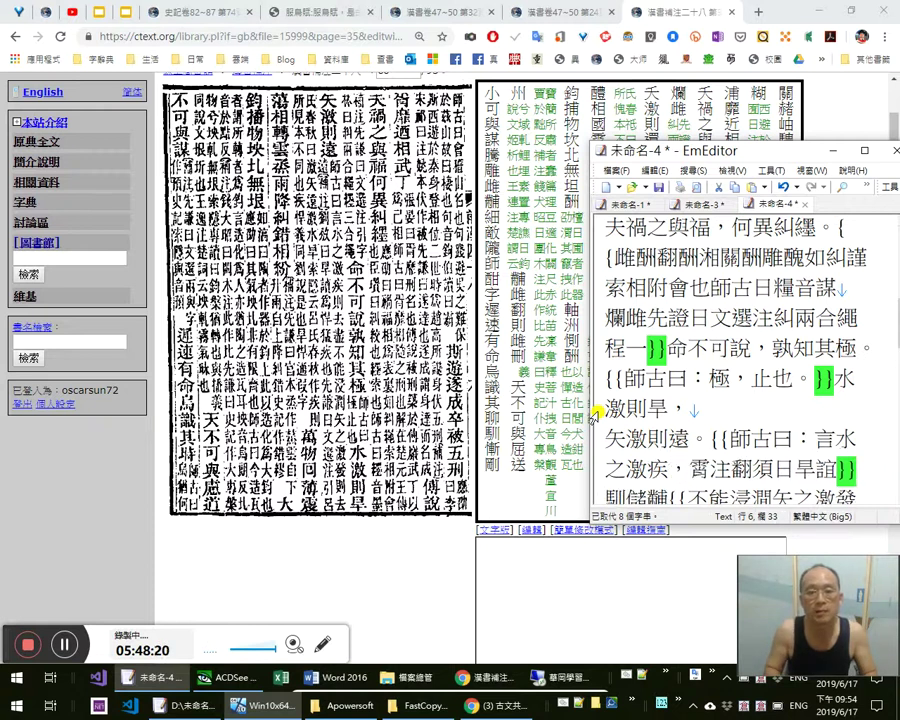
Delete the stray closing double braces after 旱誼 and the stray opening double braces before 不能浸 to join the two note fragments
key(Right)
key(Down)
key(Down)
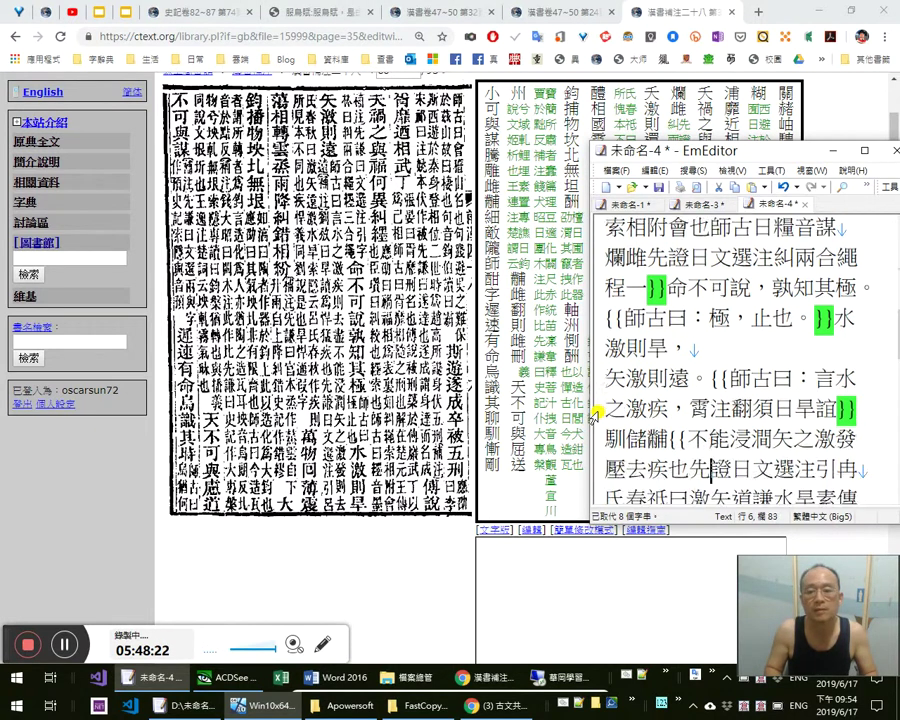
key(Up)
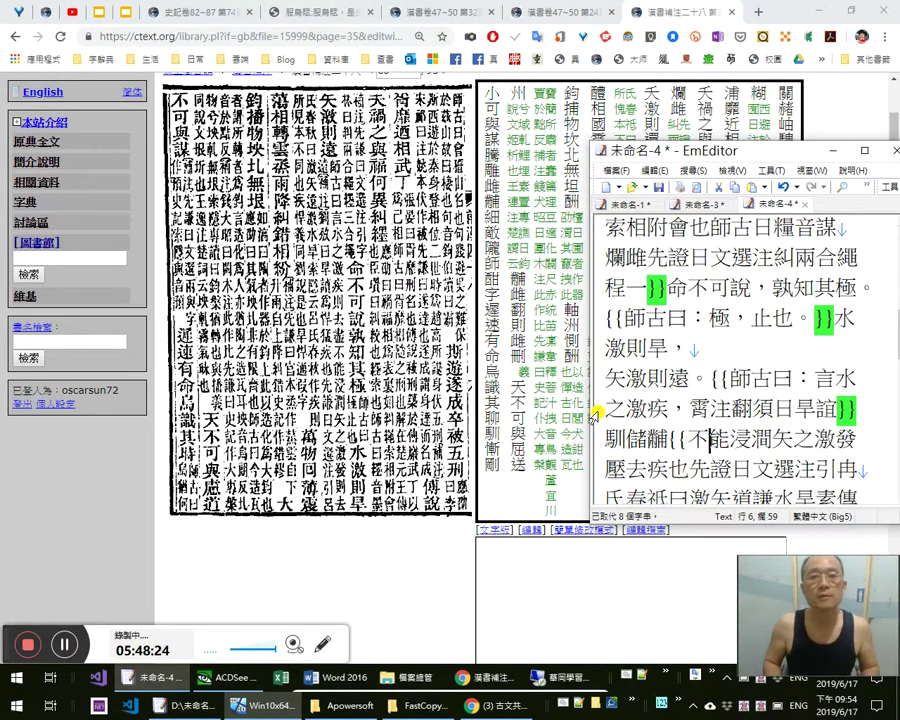
key(Up)
key(End)
key(Left)
key(Left)
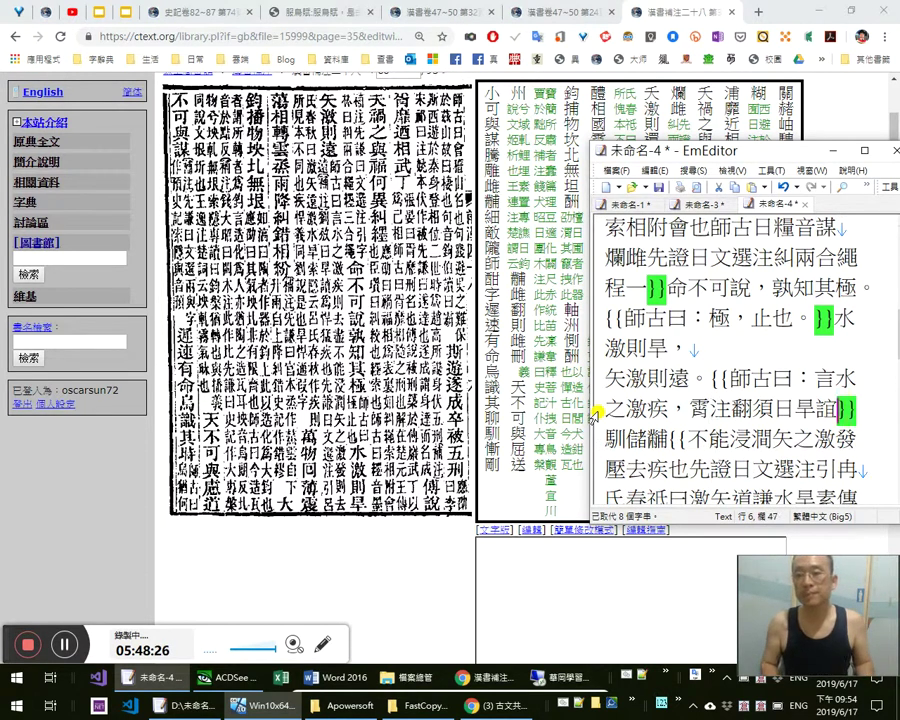
key(Delete)
key(Delete)
key(Down)
key(Left)
key(Left)
key(Left)
key(Left)
key(Left)
key(Left)
key(Left)
key(Left)
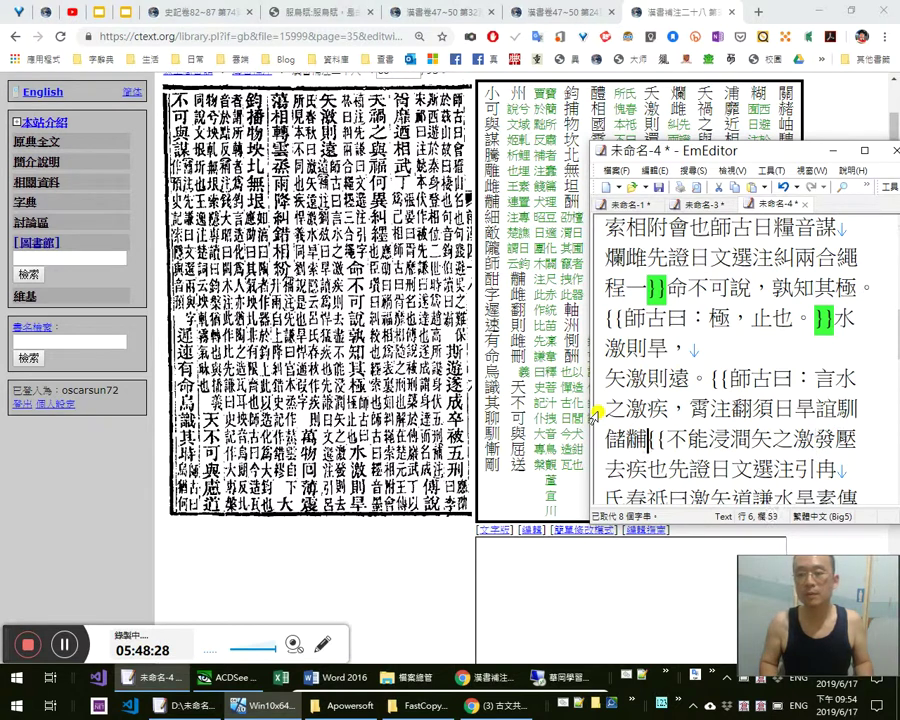
key(BackSpace)
key(BackSpace)
Delete the stray character before 萬物 following the note's closing marker, and replace the misread 同 with 囘
key(Down)
key(Down)
key(Down)
key(Down)
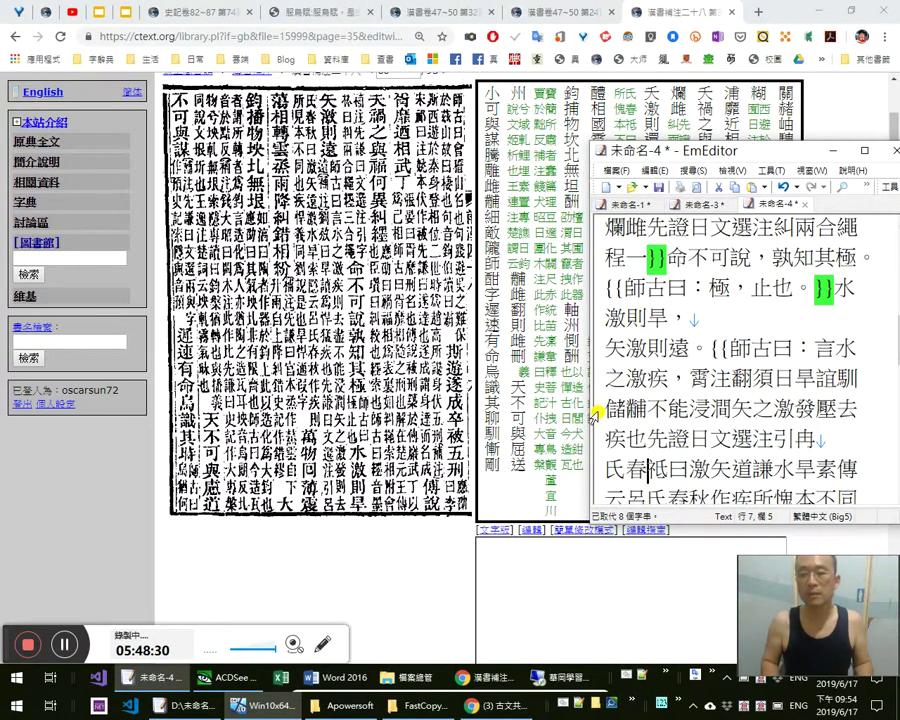
key(Down)
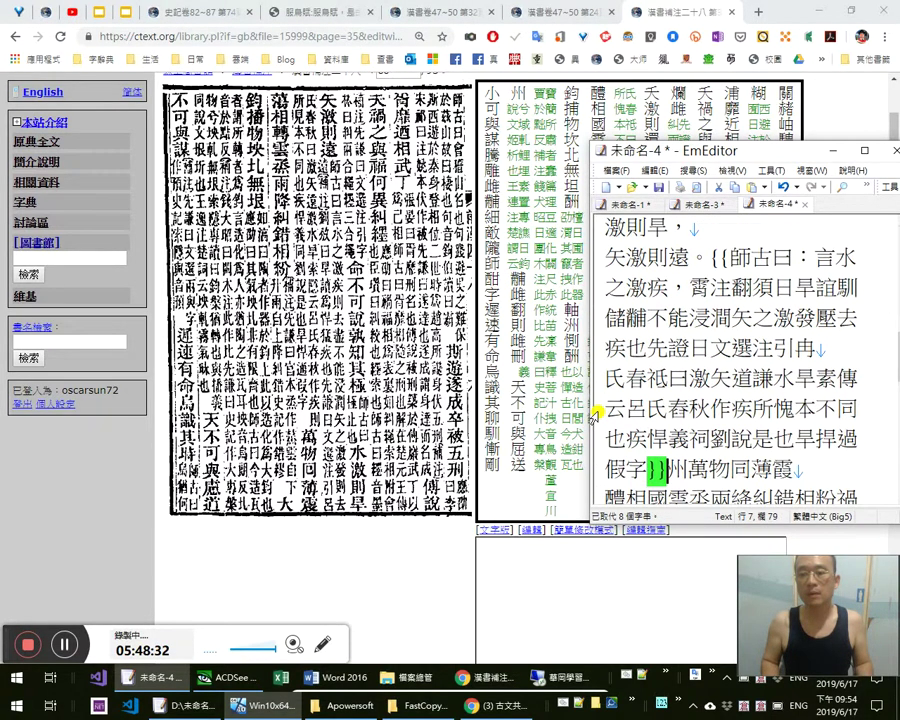
key(Delete)
key(Right)
key(Right)
key(shift+Right)
text(囘)
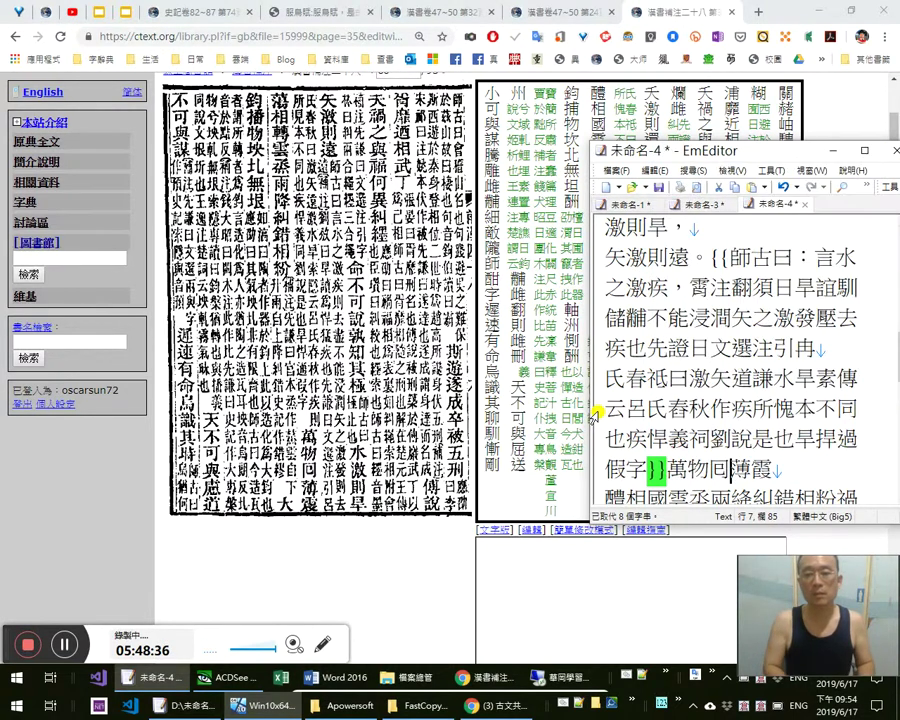
Insert a comma after 萬物囘薄 and replace the misread 霞 at the line's end with 震
key(Right)
text(，)
key(Right)
key(shift+Left)
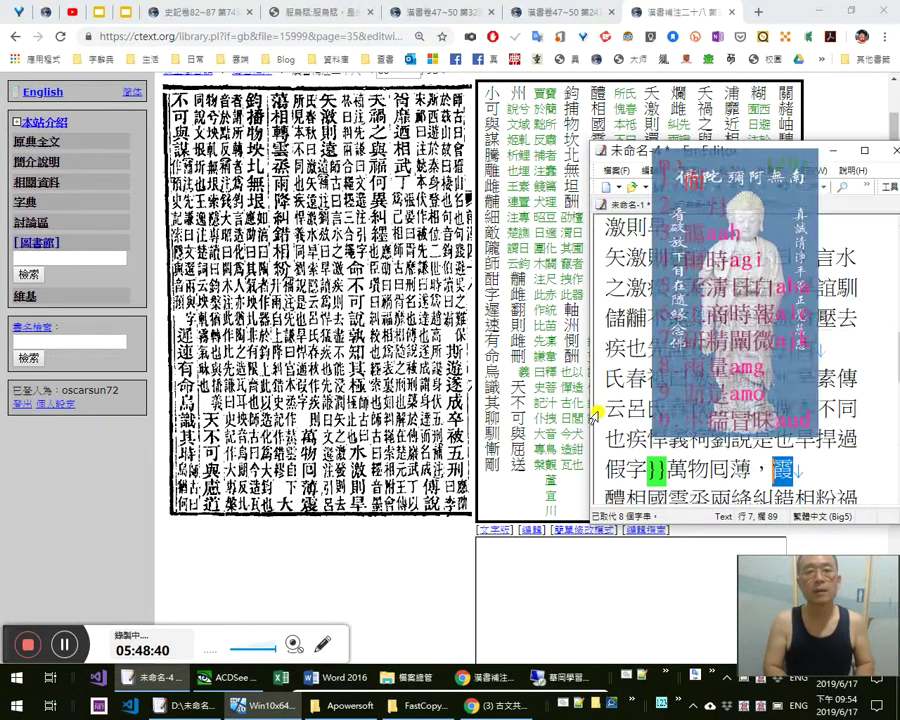
text(震)
key(Right)
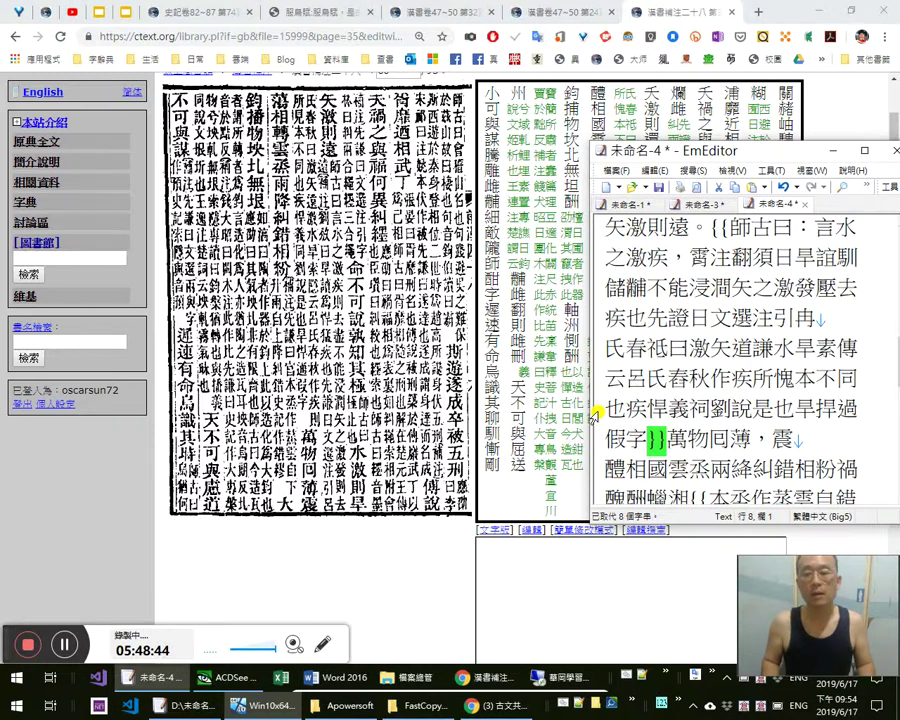
Correct the beginning of the next line to 蕩相轉，, replacing the misread 醴 and 國
key(shift+Right)
text(蕩)
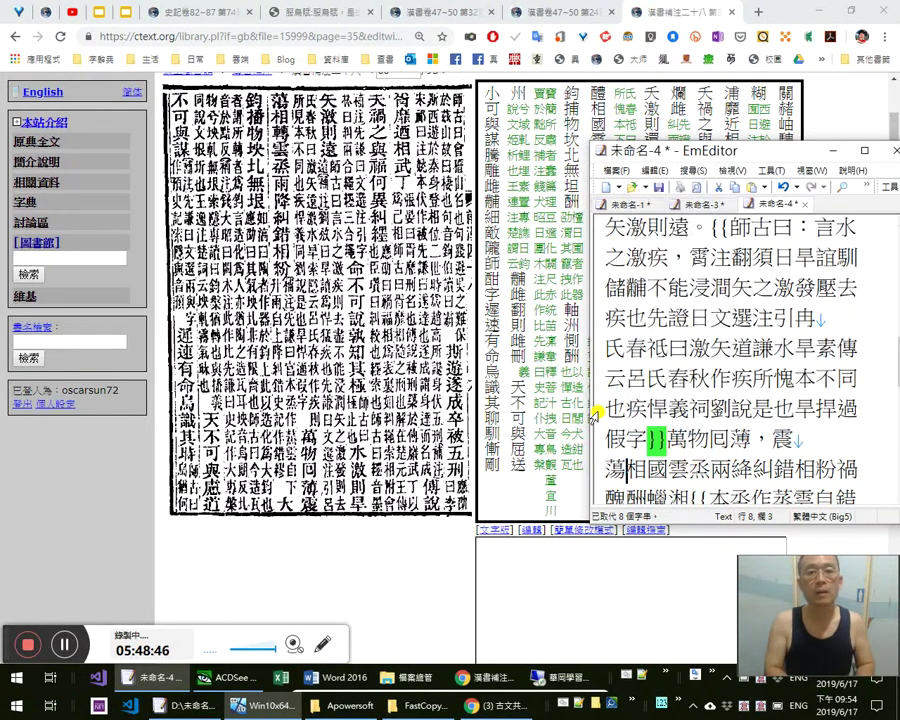
key(Right)
key(shift+Right)
text(轉，)
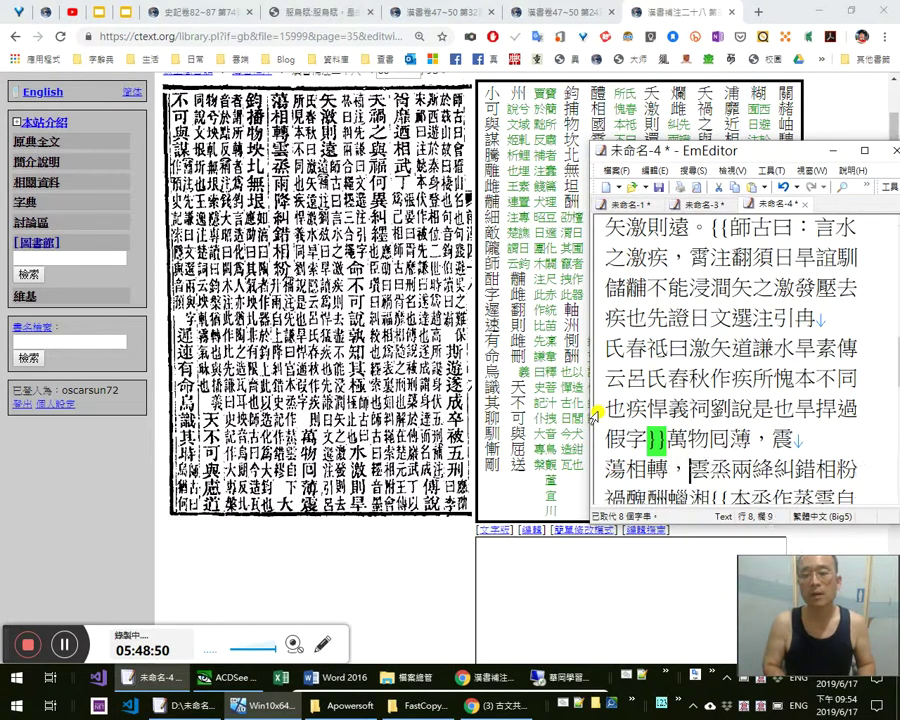
Correct the following phrase to 雲烝雨降，, replacing the misread 兩 and 絳
key(Right)
key(Right)
key(Right)
key(shift+Left)
key(Left)
key(shift+Left)
text(m雨)
key(Right)
text(，)
key(Left)
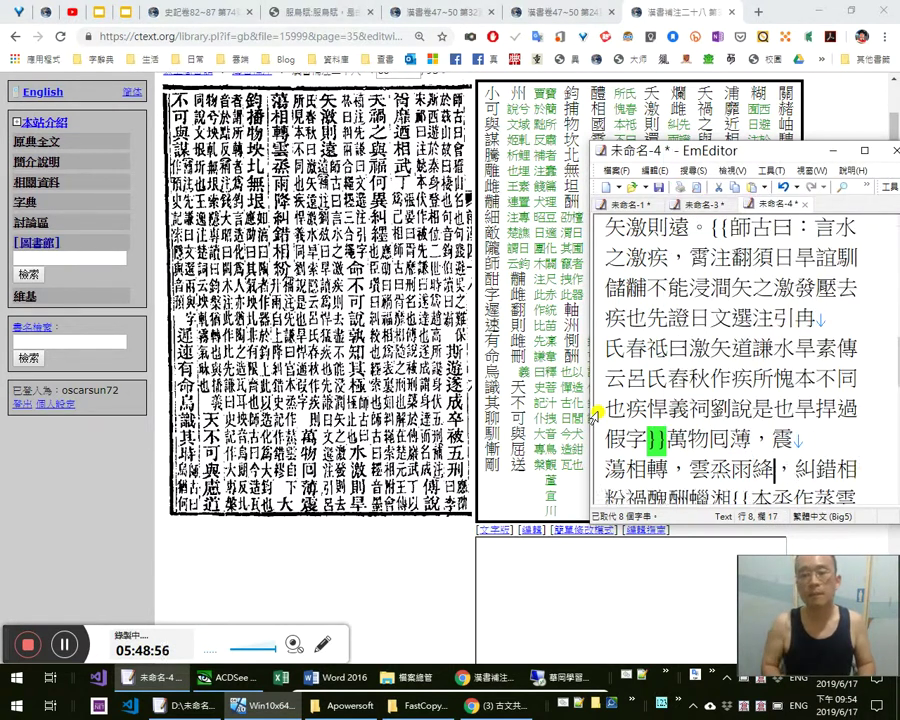
key(shift+Left)
text(nins降)
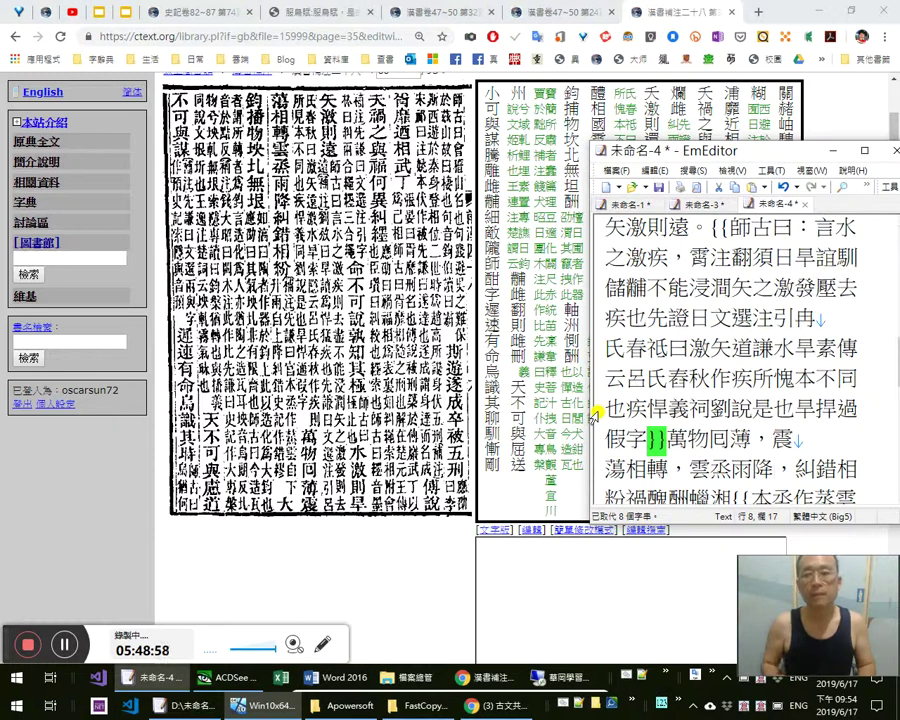
Correct the end of the phrase to 糾錯相紛。, replacing the misread 粉
key(Right)
key(Right)
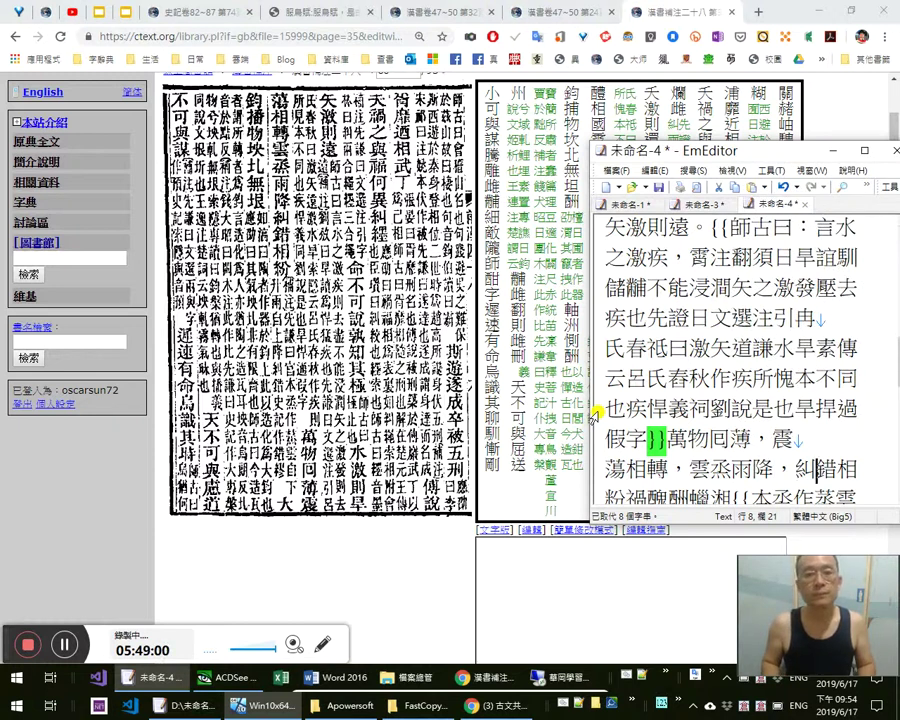
key(Right)
key(Right)
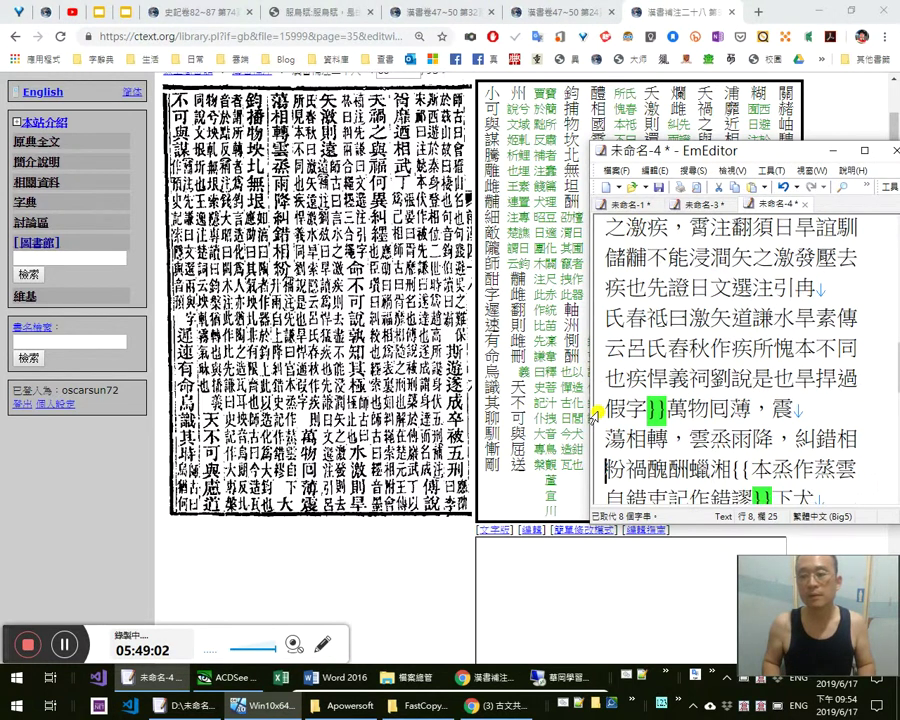
key(shift+Right)
text(紛。)
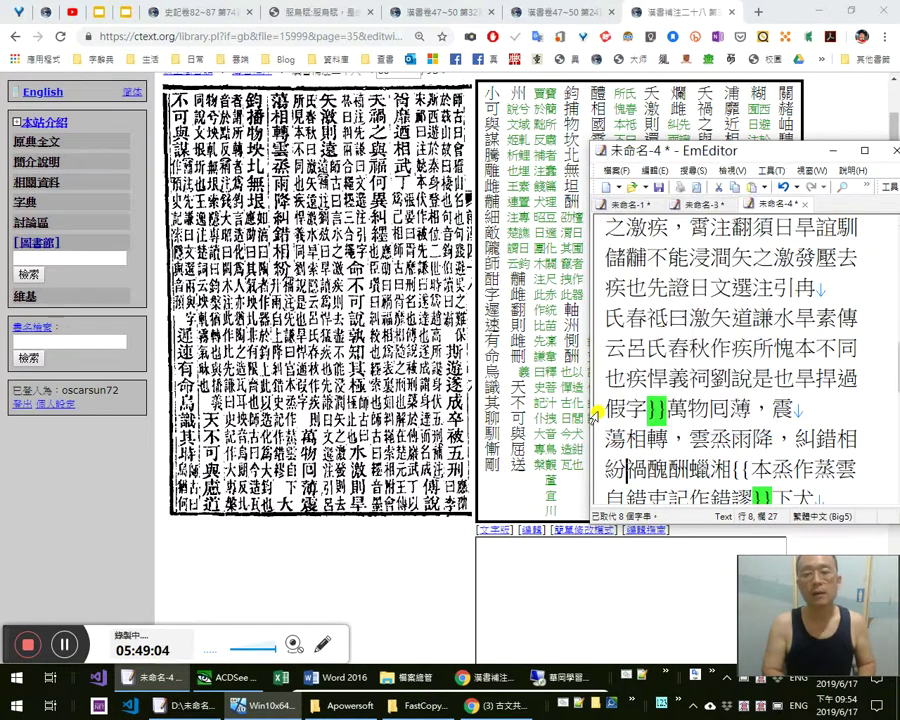
Delete the stray characters 禍醜酬蠟湘 between 糾錯相紛。 and the note's opening marker
key(shift+Right)
key(shift+Right)
key(shift+Right)
key(shift+Right)
key(shift+Right)
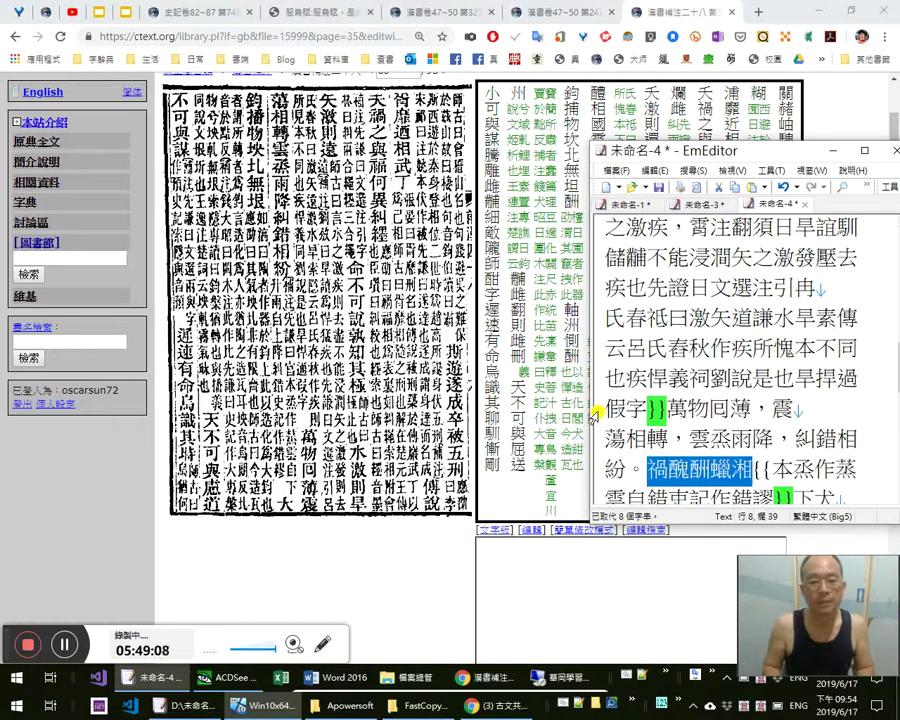
key(Delete)
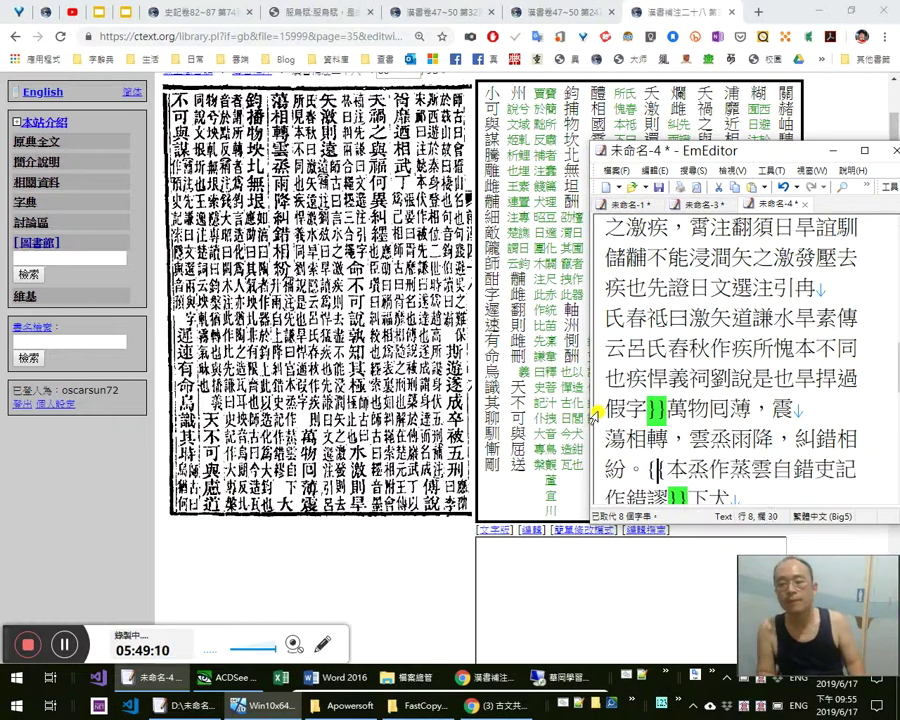
Replace the comma after 蕩相轉 with a semicolon
key(Up)
key(Up)
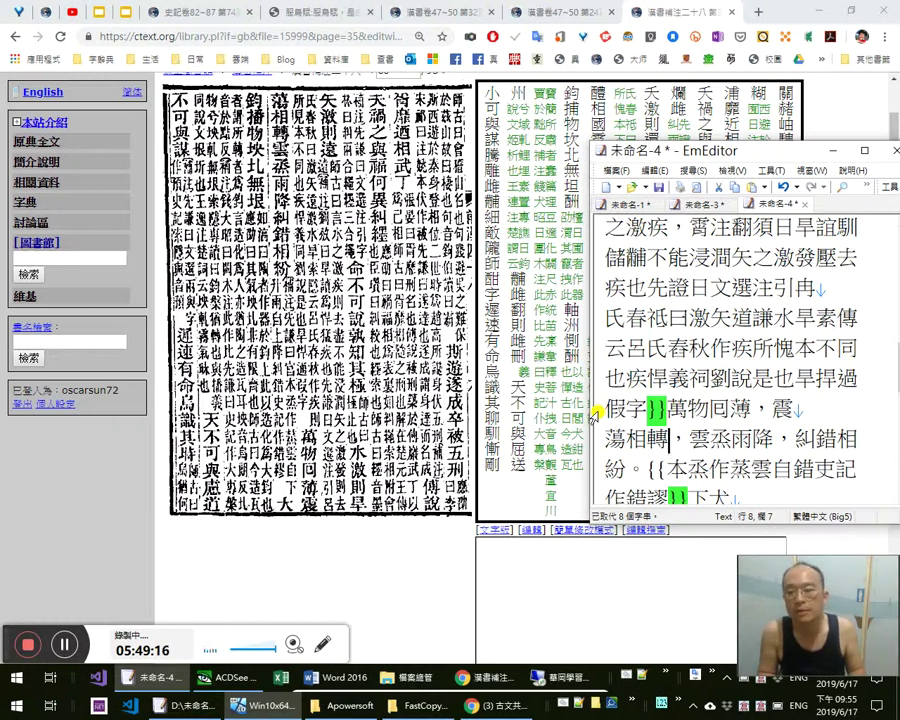
key(shift+Right)
text(；)
key(Right)
key(Down)
key(Up)
key(Left)
key(Left)
key(shift+Left)
key(Down)
key(Left)
key(Down)
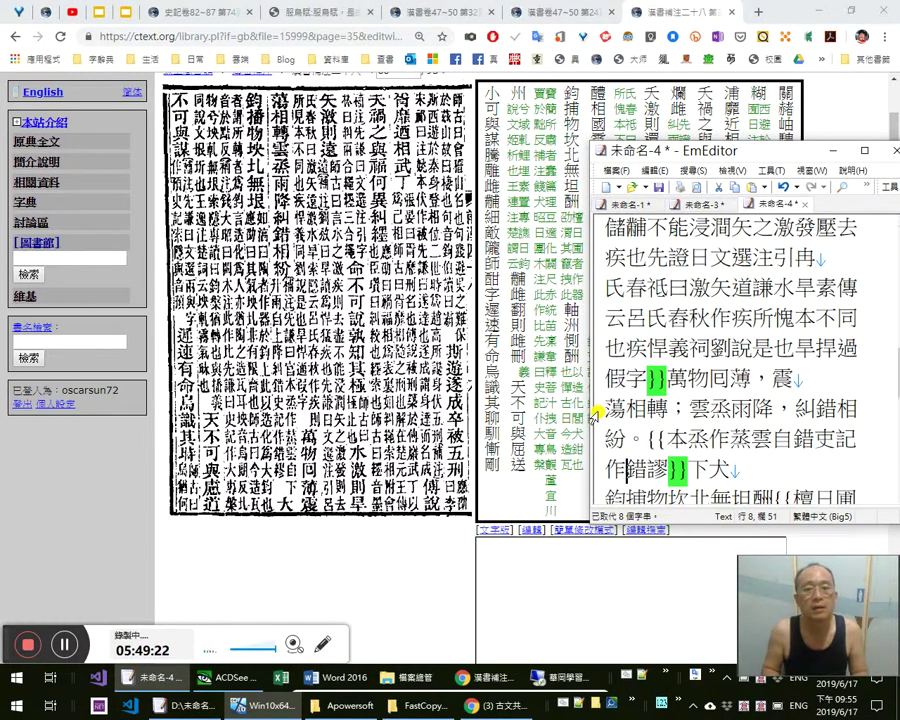
Move the misplaced 下 from behind the note's closing marker into the note, directly after 雲自
key(Down)
key(Down)
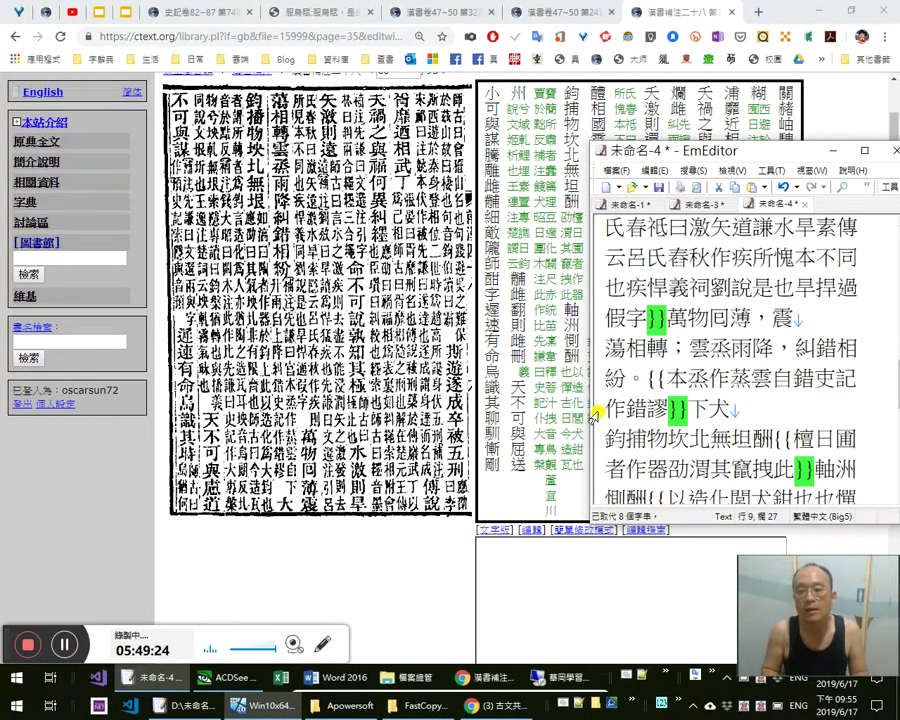
key(Right)
key(Right)
key(Up)
key(Up)
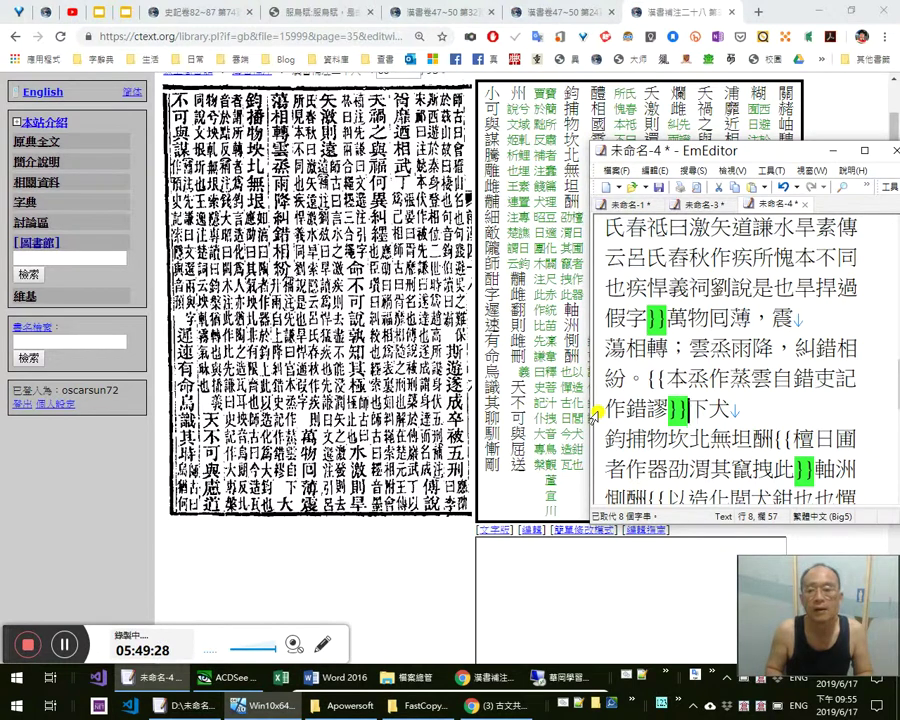
key(Delete)
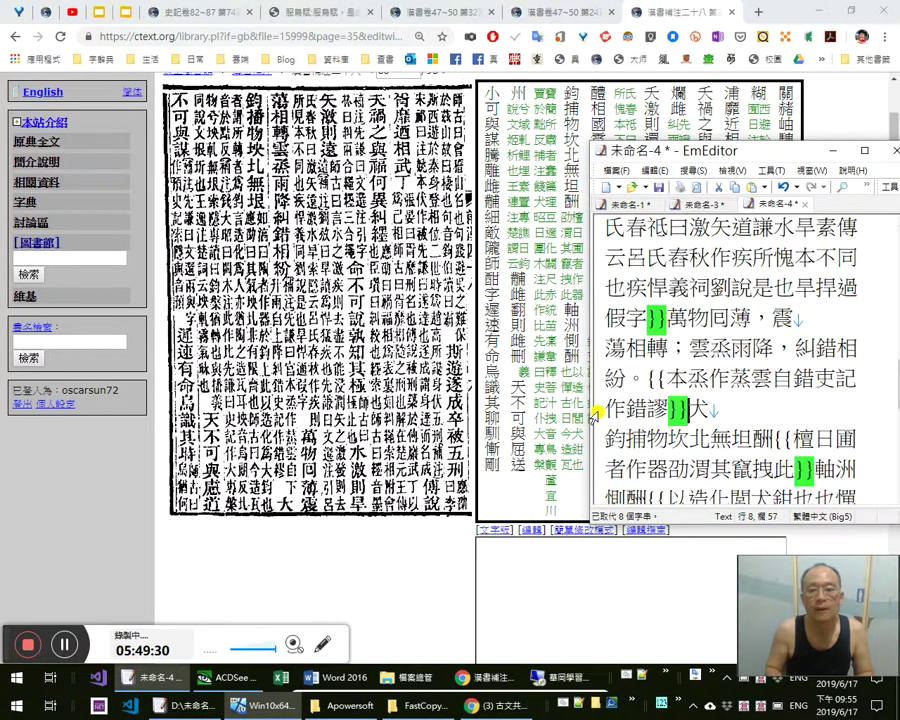
key(ctrl+z)
key(shift+Right)
key(ctrl+x)
key(Left)
key(Left)
key(Left)
key(Left)
key(Left)
key(Left)
key(Left)
key(Left)
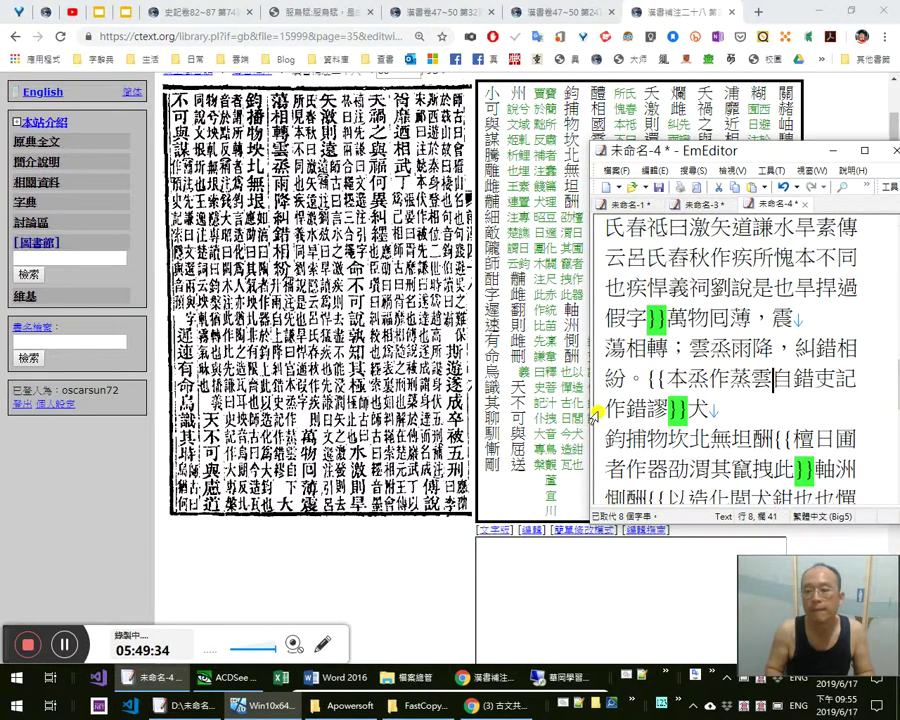
text(下)
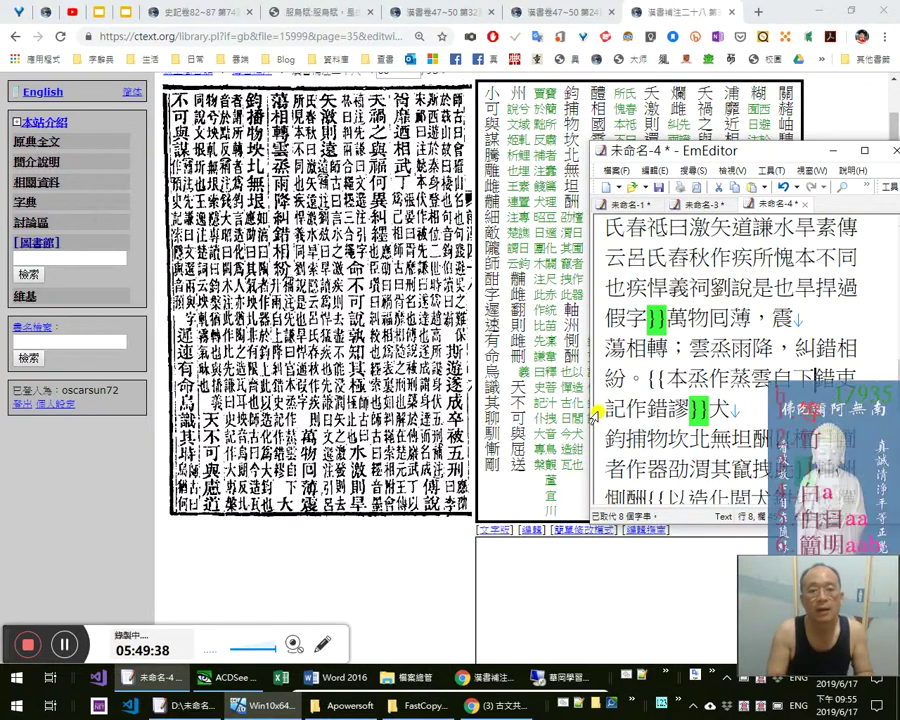
Insert the missing characters 升雨自上降糾 between 雲自下 and 錯 in the note
text(升雨自上)
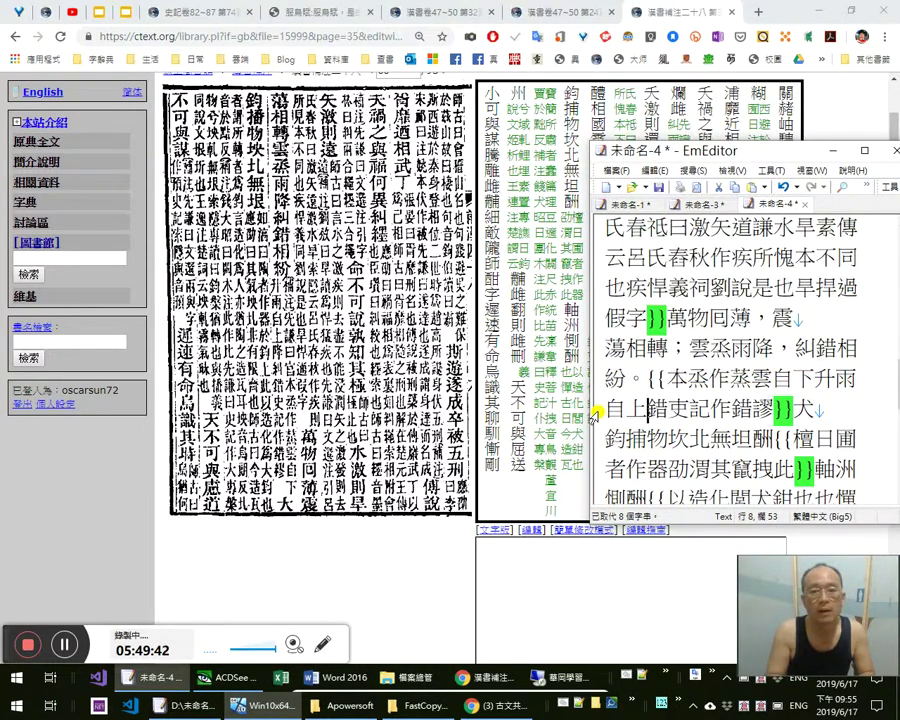
text(降)
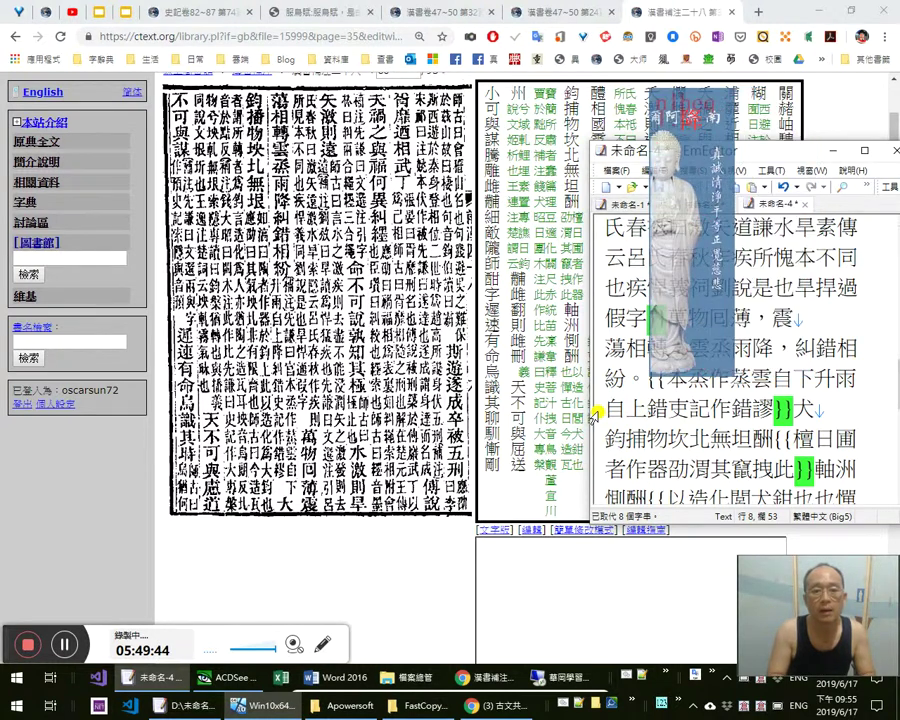
text(fc)
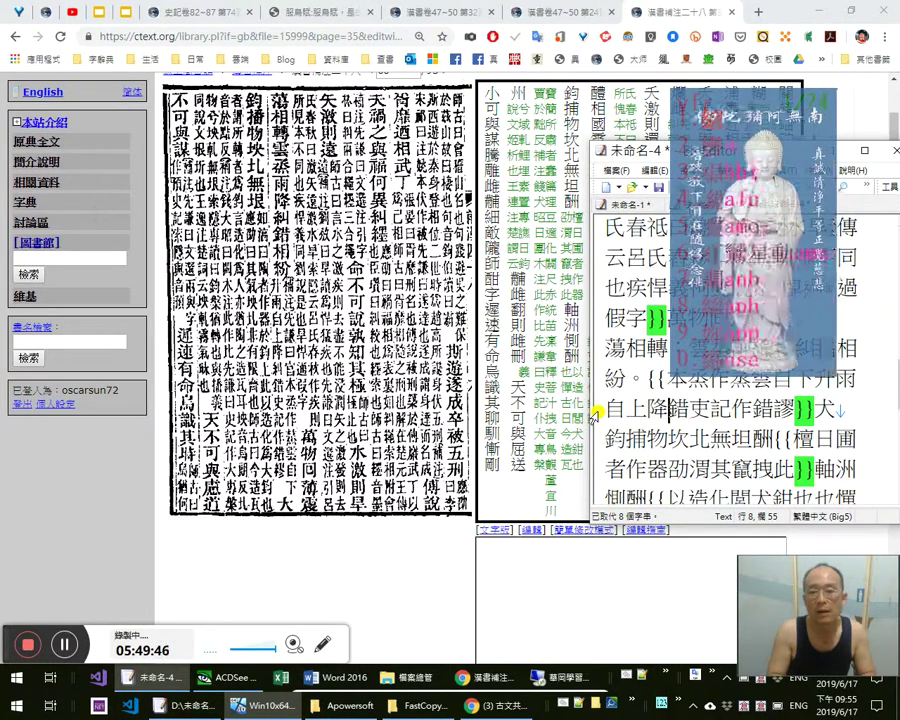
text(糾)
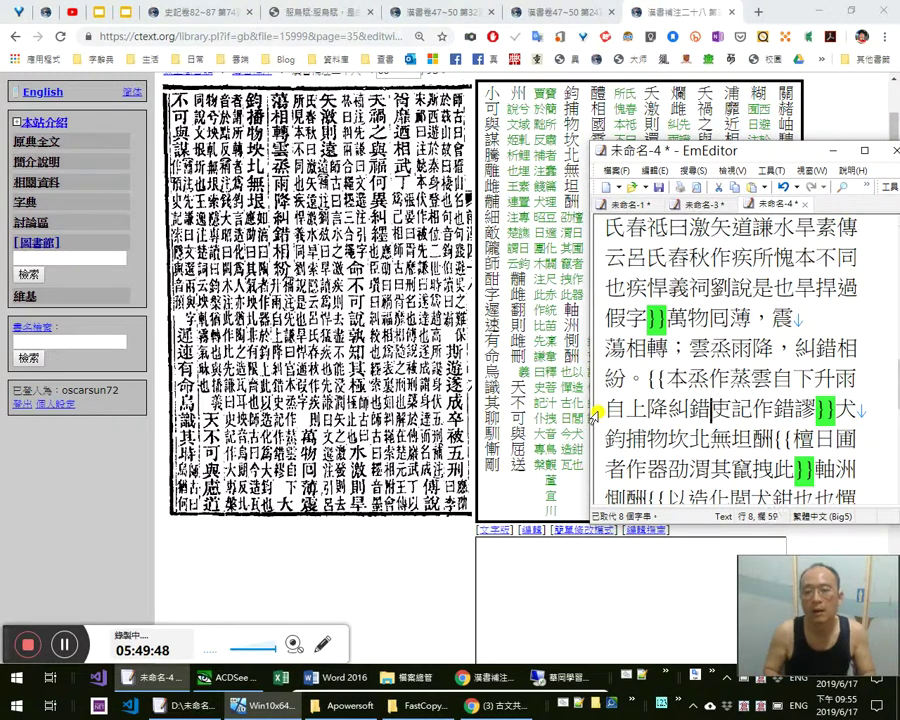
Correct the note's ending to 史記作錯繆, replacing the misread 吏 and 謬, and check it against the enlarged scan
key(shift+Right)
text(史)
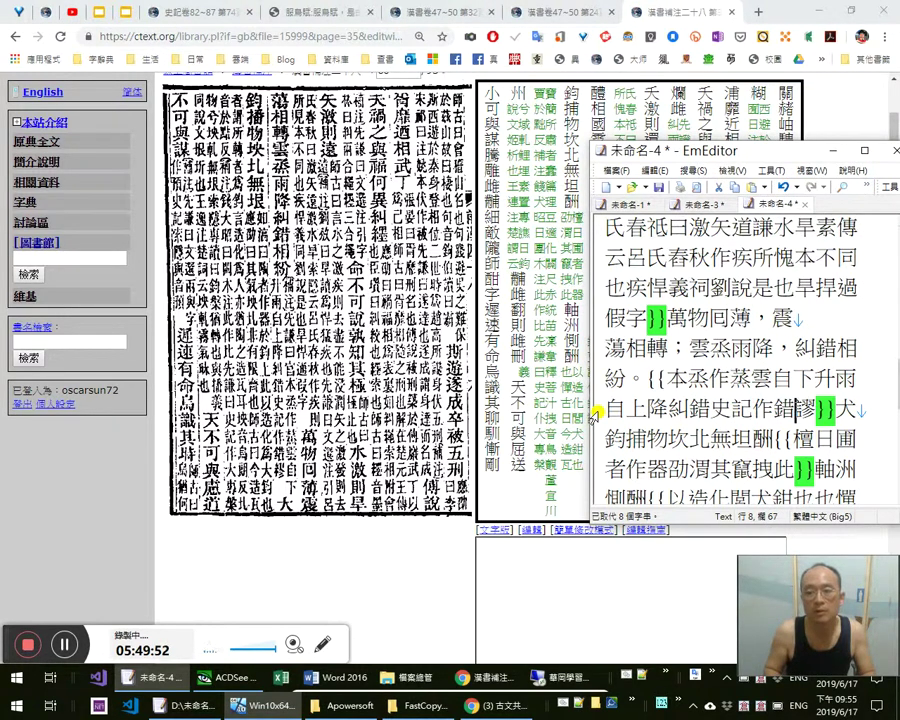
key(shift+Right)
text(繆)
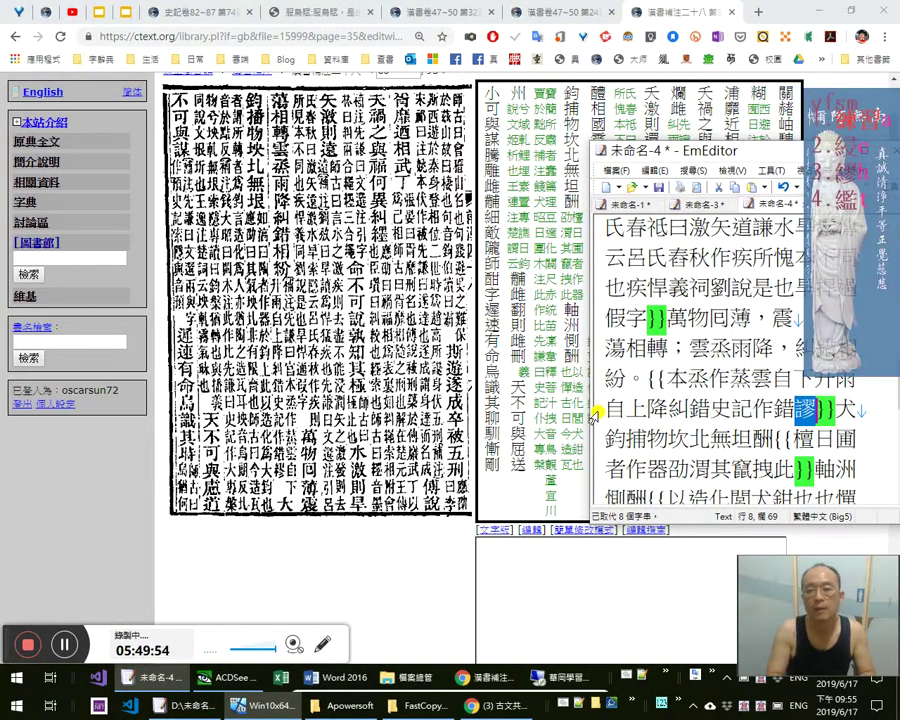
click(322, 426)
scroll(328, 429, down, 5)
key(alt+Tab)
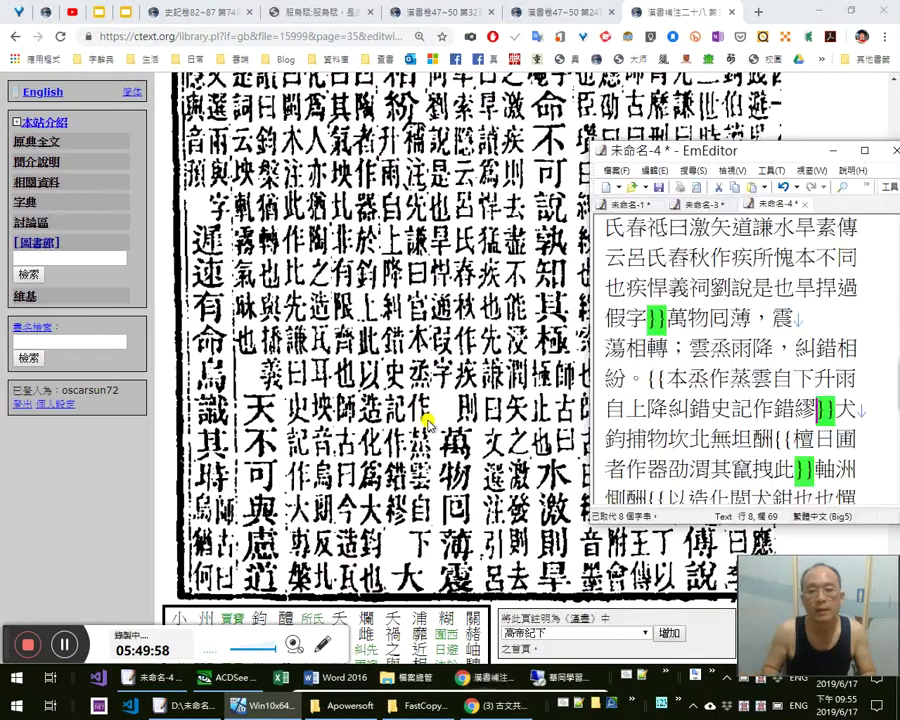
Insert a full stop after 自上降 in the note and enclose 糾錯 in quotation marks 「」
key(Left)
key(Left)
text(。)
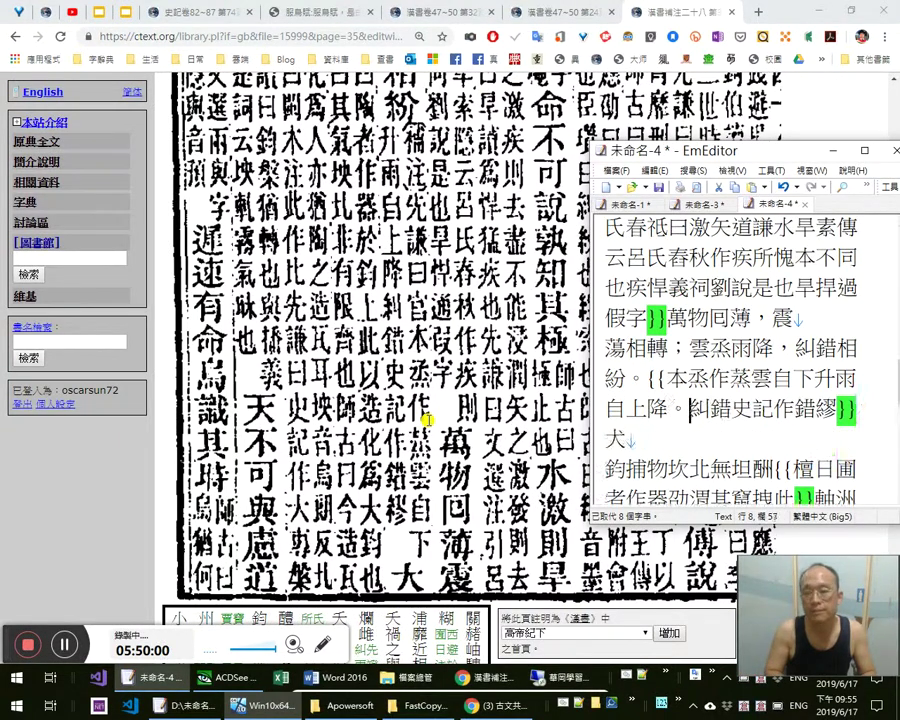
text(「)
key(Right)
key(Right)
text(」)
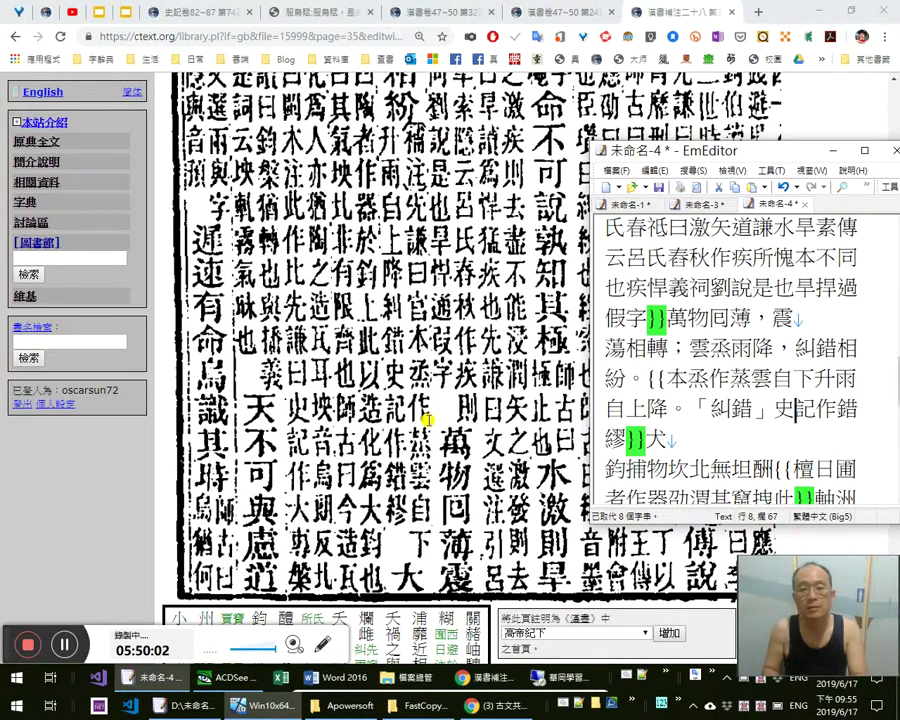
Put book-title marks around 史記 and quotation marks around 錯繆 in the note
text(《)
key(Right)
key(Right)
text(》作)
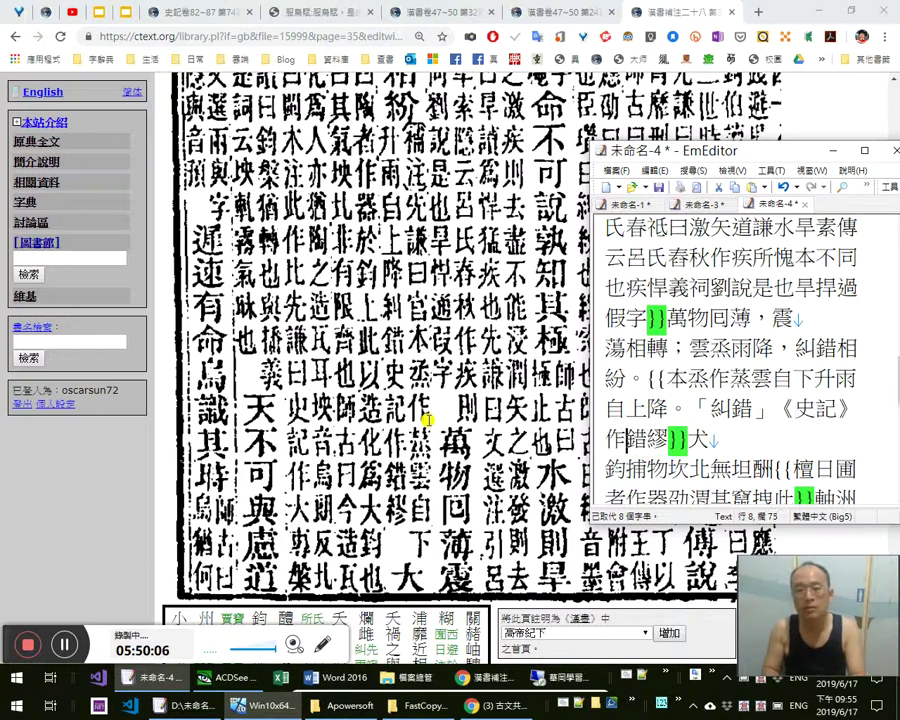
text(「)
key(Right)
key(Right)
text(」)
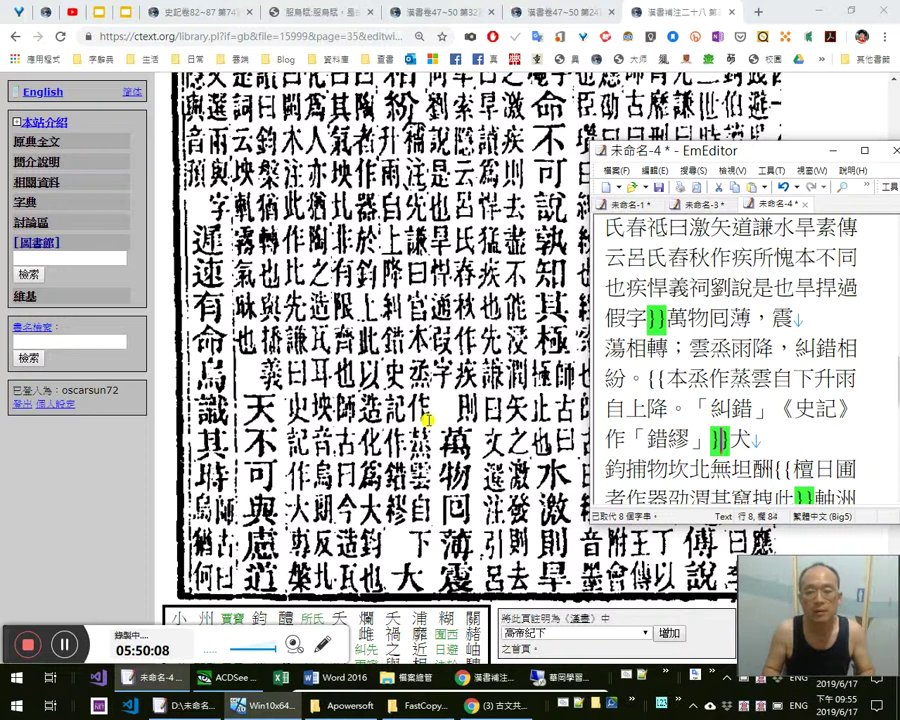
End the note with a full stop before its closing marker and correct the following 犬 to 大
text(。}}大)
key(ctrl+z)
key(Right)
key(shift+Right)
text(大)
key(Right)
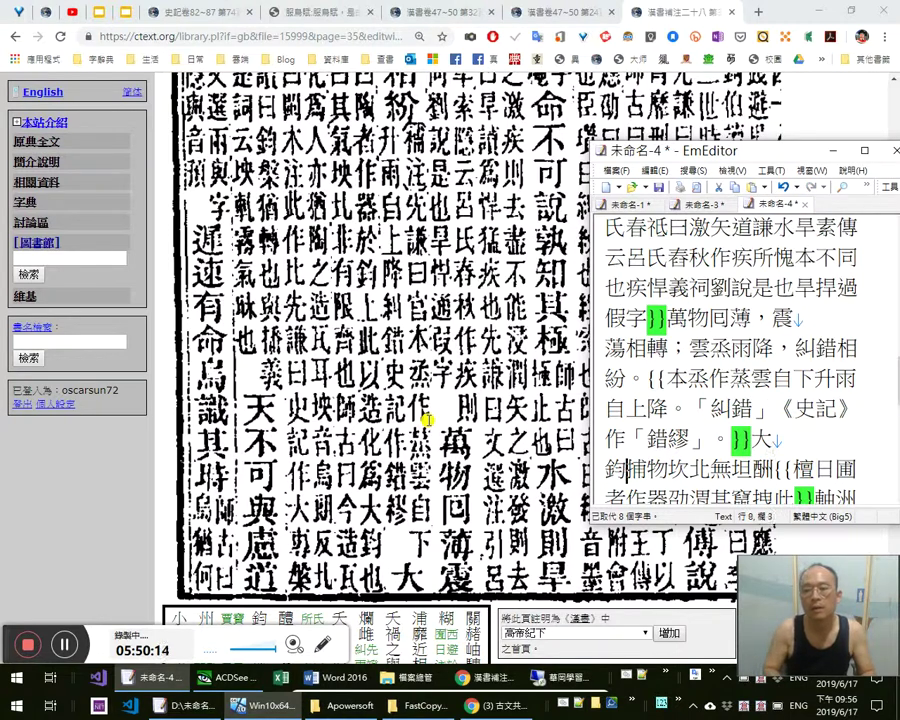
Check the next main-text column against the whole-page scan and correct 捕 to 播 in 鈞播物
click(428, 420)
scroll(414, 244, up, 4)
scroll(412, 244, up, 2)
click(410, 240)
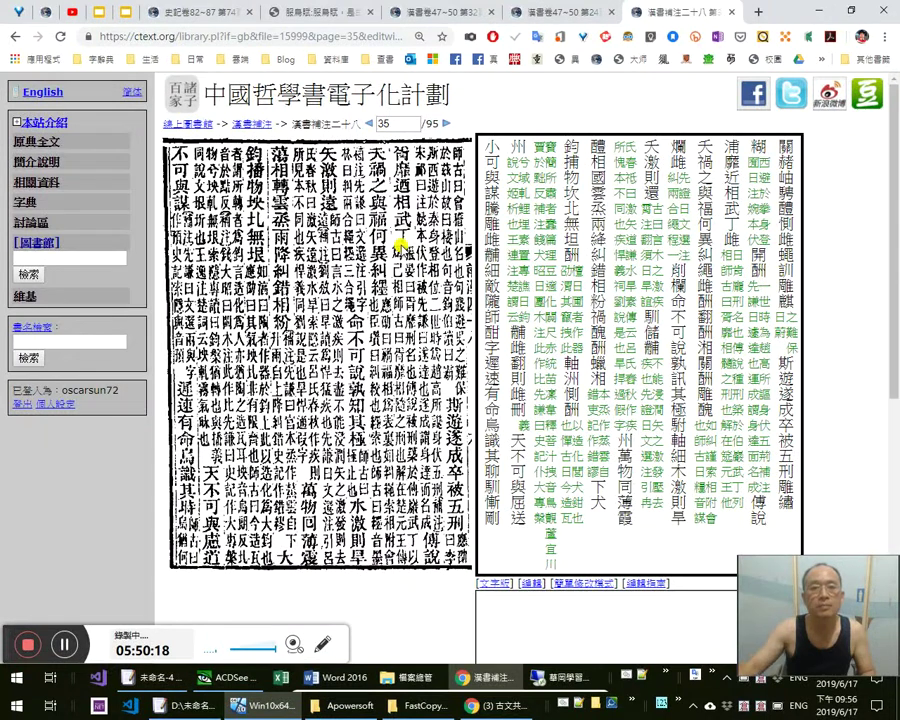
key(alt+Tab)
key(Left)
key(shift+Left)
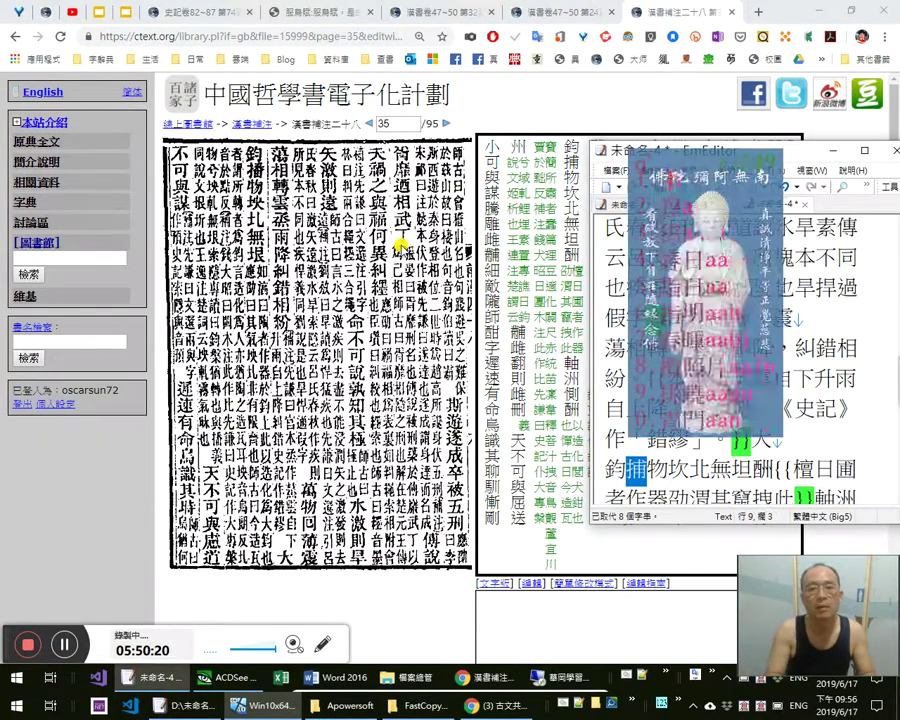
text(播物)
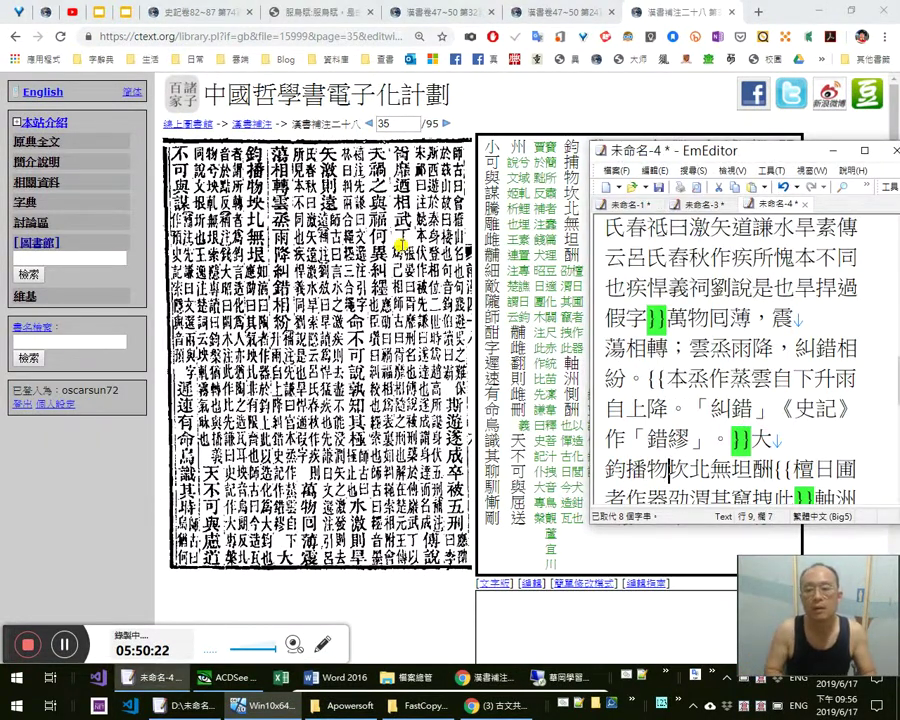
Insert a comma and 坱圠 after 鈞播物, in place of the misread 坎北
text(，坱)
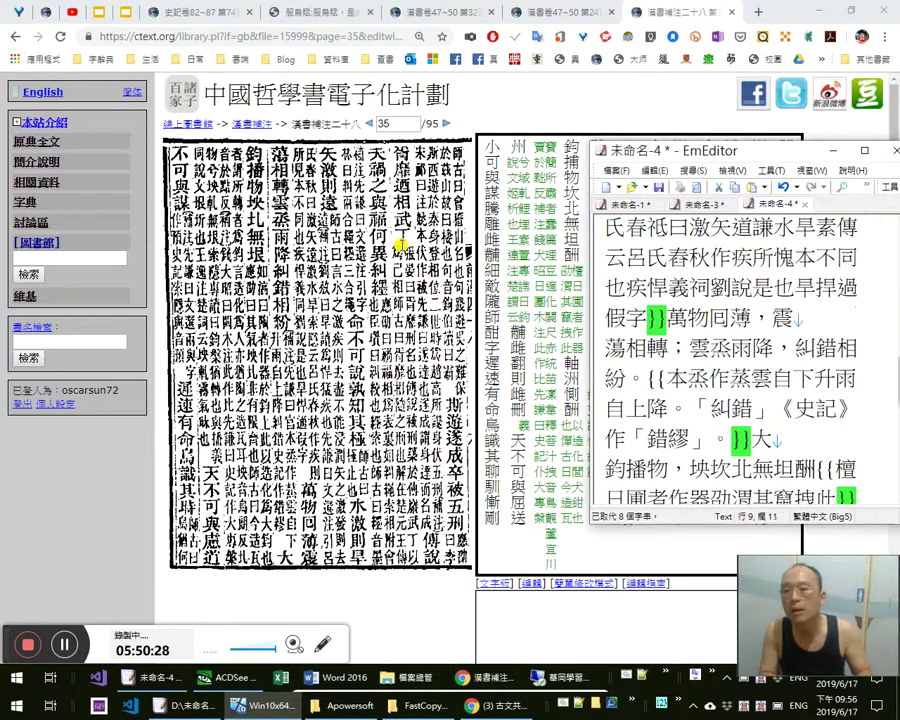
text(圠)
key(shift+Left)
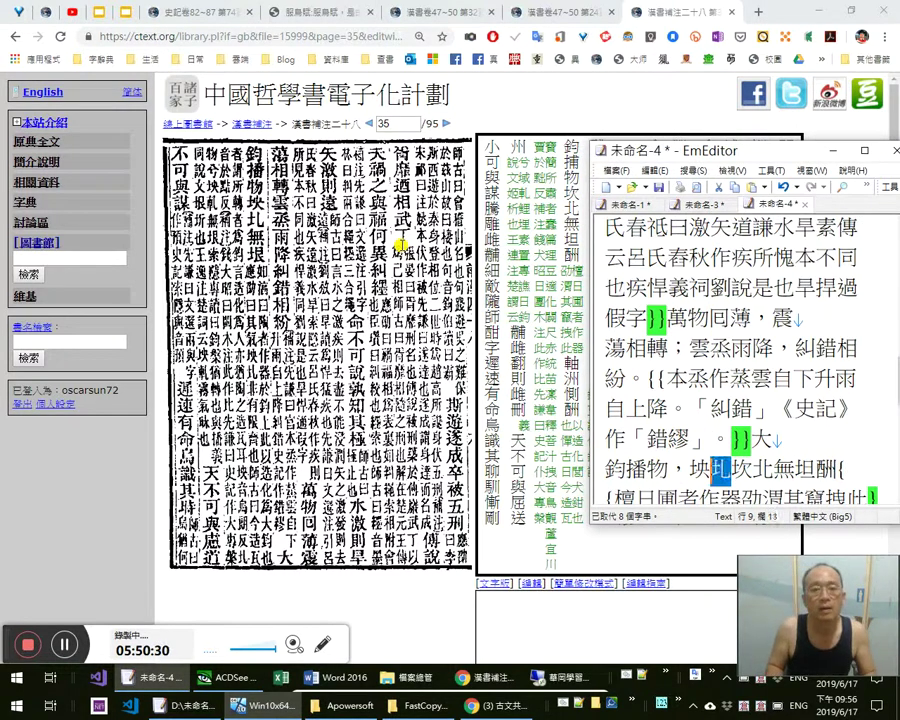
key(Right)
key(shift+Left)
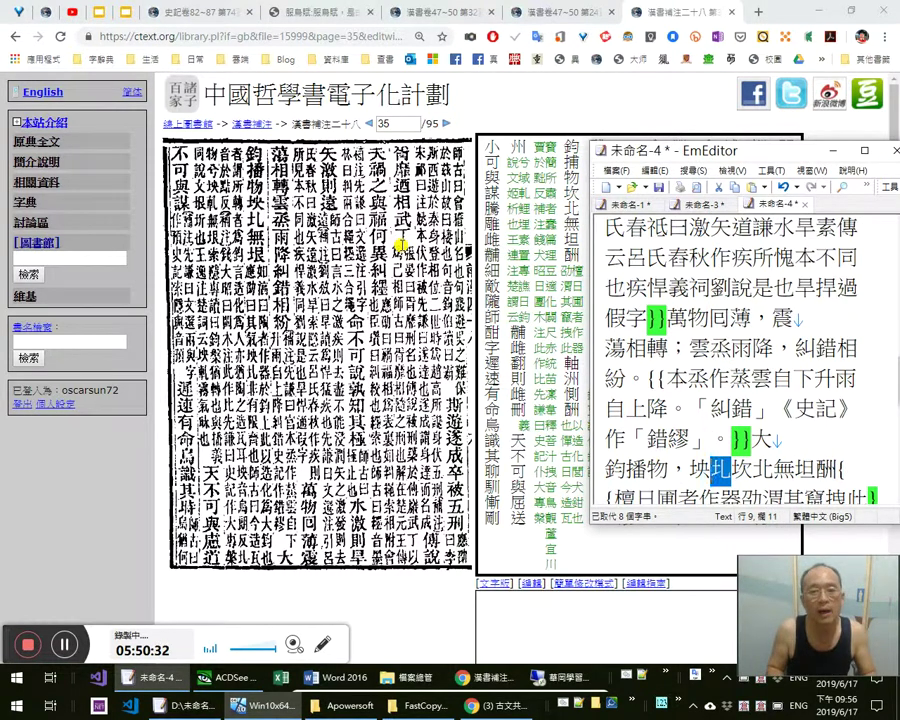
key(Right)
key(shift+Right)
key(shift+Right)
key(Delete)
Correct 坦 to 垠 after 無 and replace the stray 酬 with a full stop
key(Right)
key(shift+Right)
text(垠)
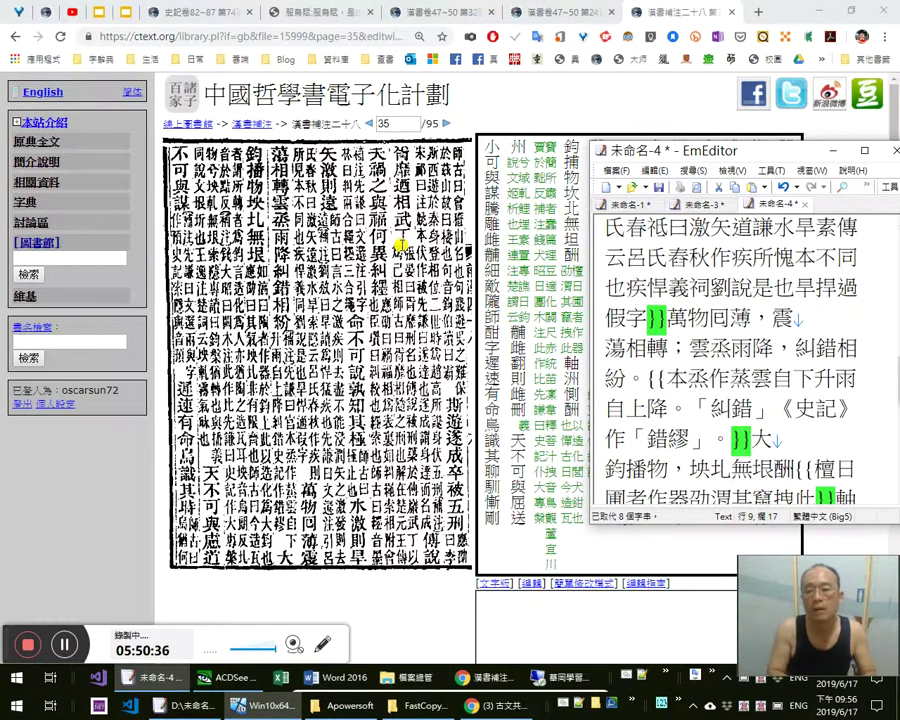
key(shift+Right)
text(。)
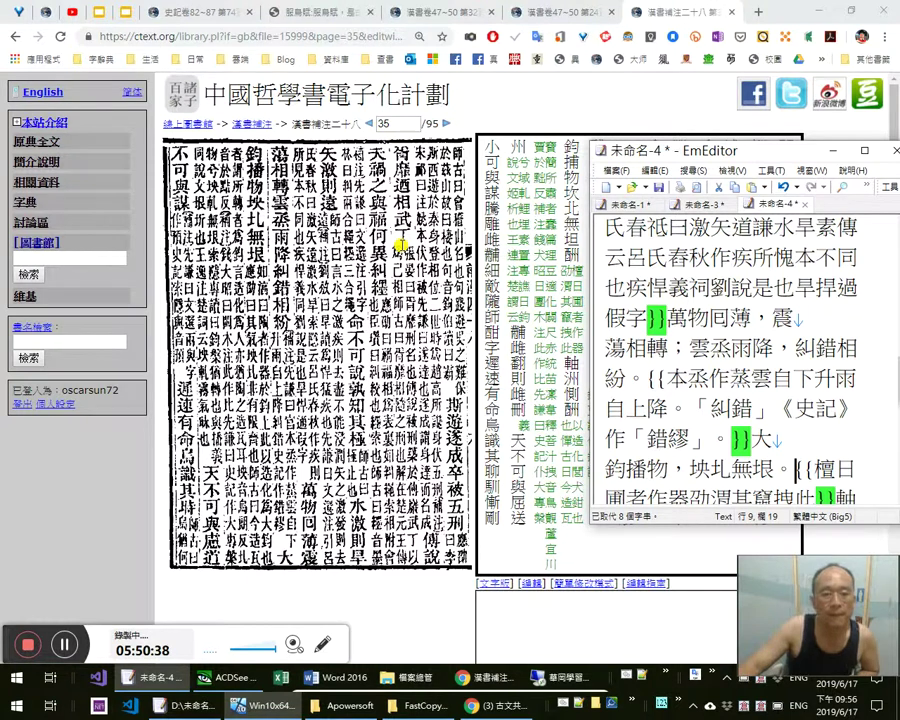
Compare the corrected phrase 鈞播物，坱圠無垠 with the page scan
click(187, 508)
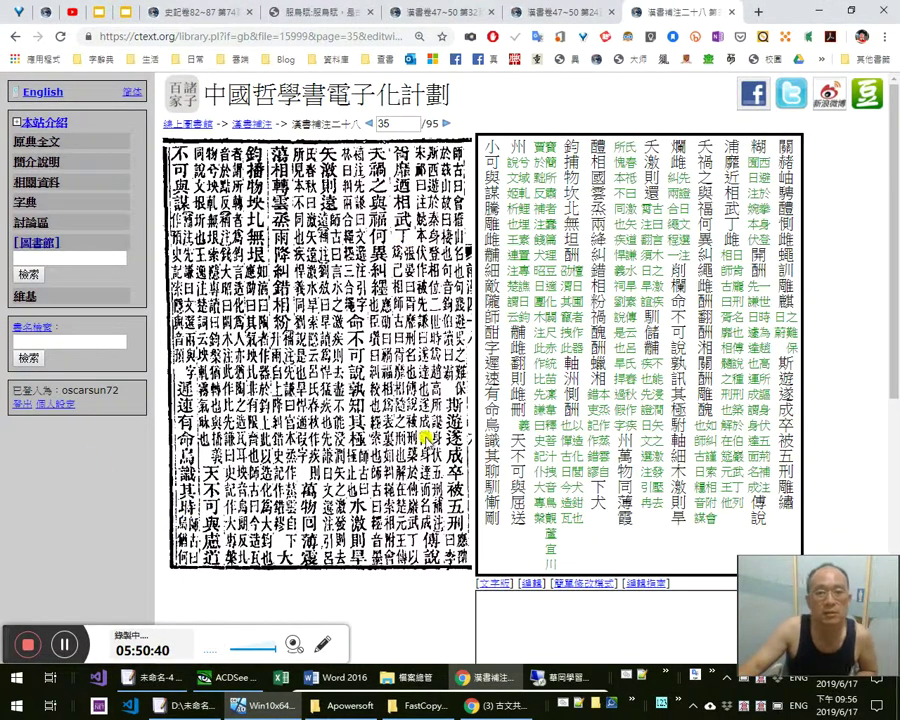
key(alt+Tab)
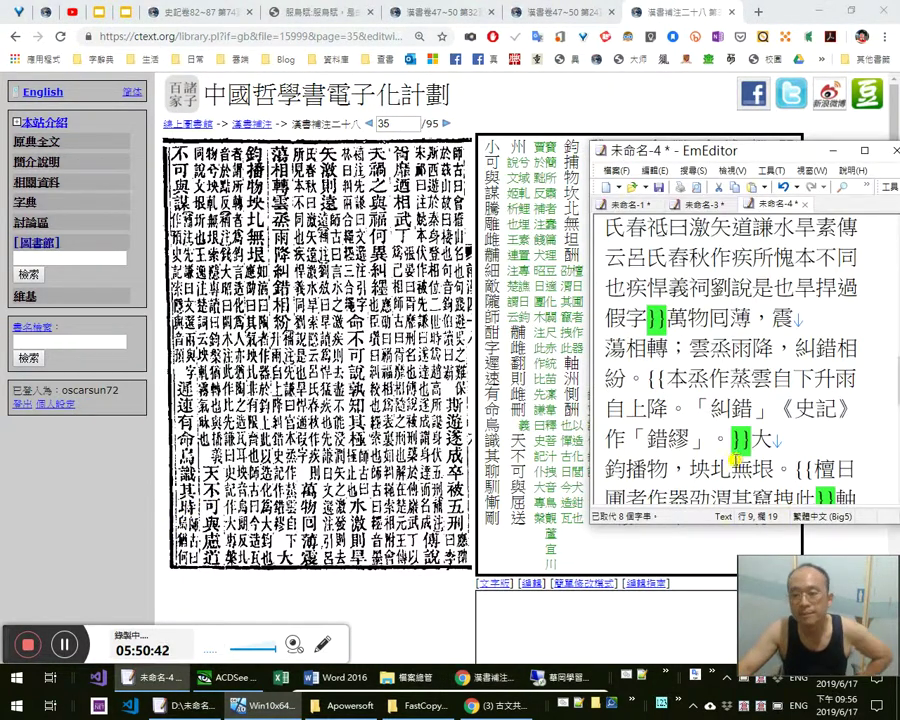
drag(627, 470, 673, 470)
key(alt+Tab)
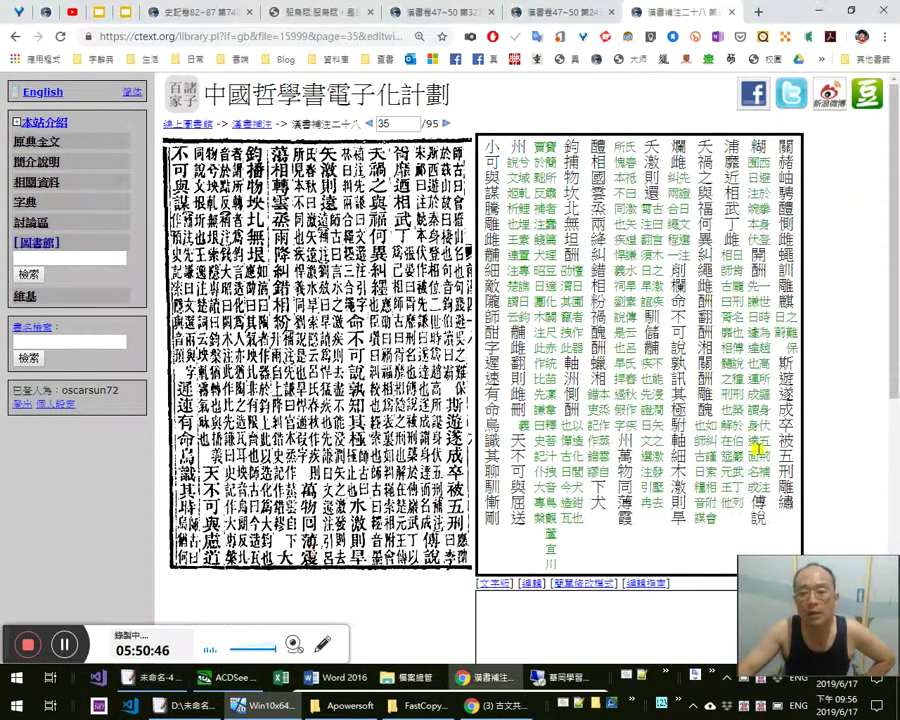
key(alt+Tab)
drag(749, 440, 684, 468)
click(671, 468)
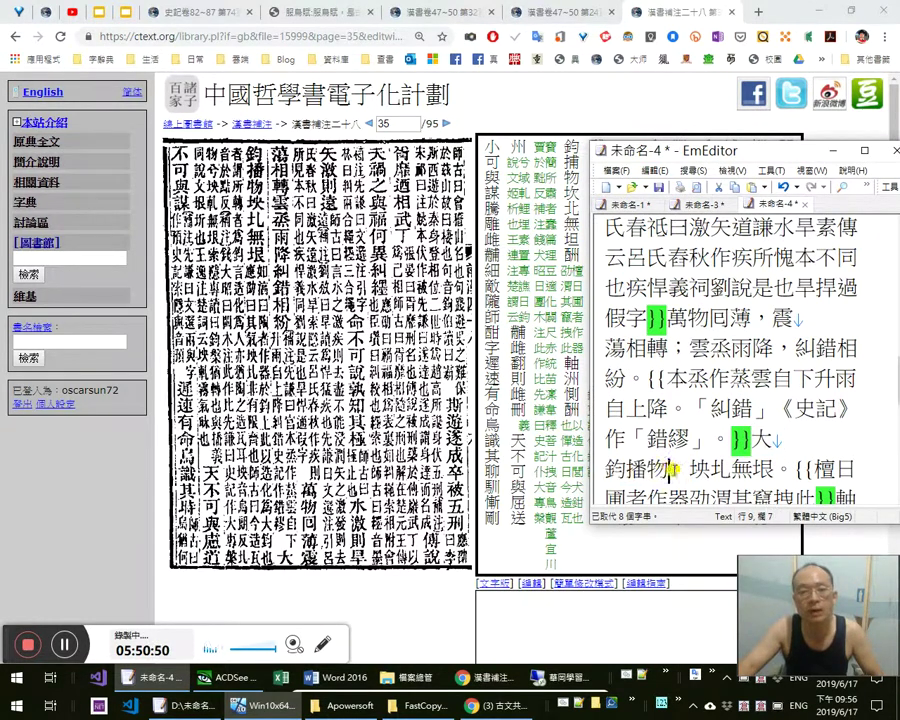
mouse_move(770, 469)
mouse_down()
mouse_move(695, 468)
mouse_move(771, 471)
mouse_up()
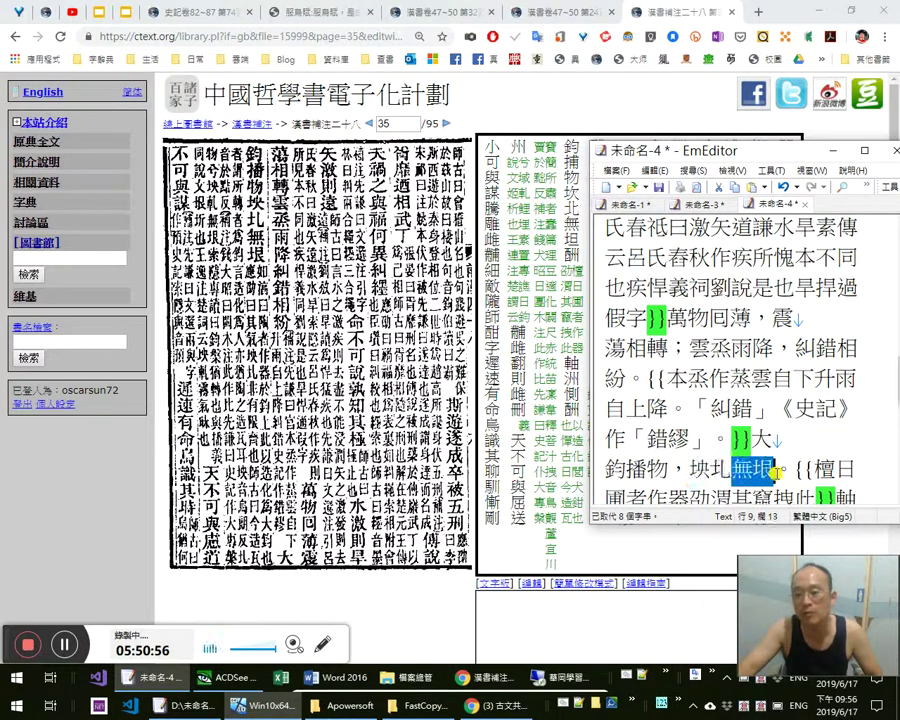
click(765, 474)
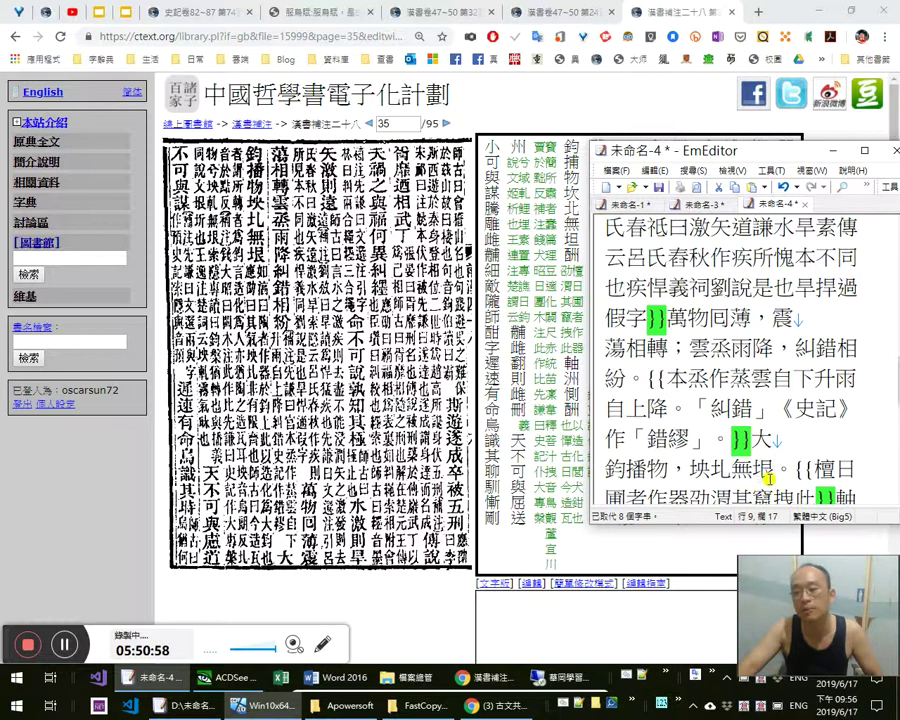
drag(690, 467, 730, 467)
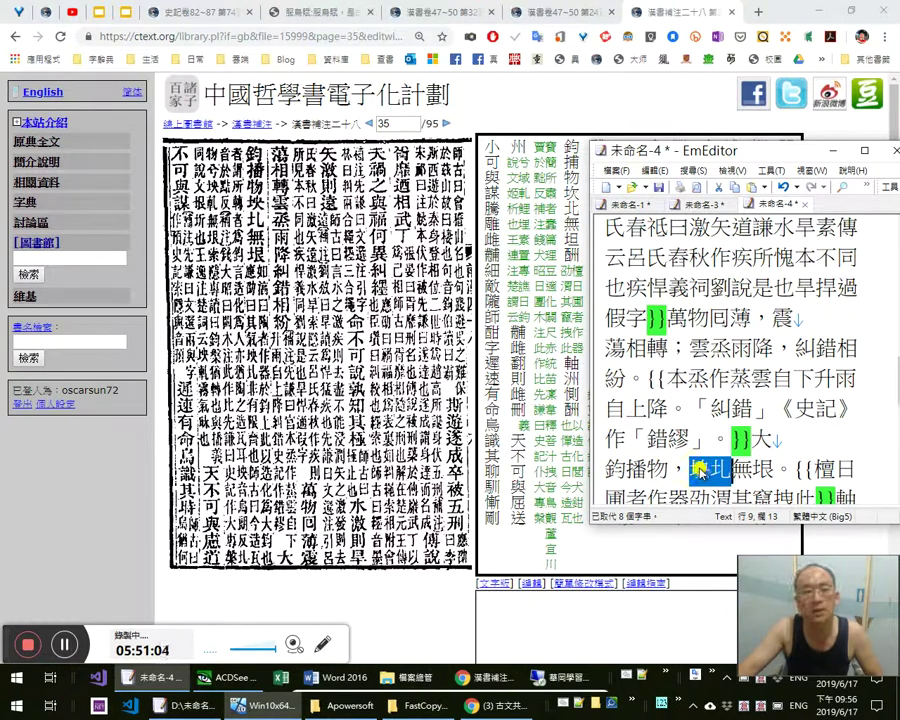
click(252, 208)
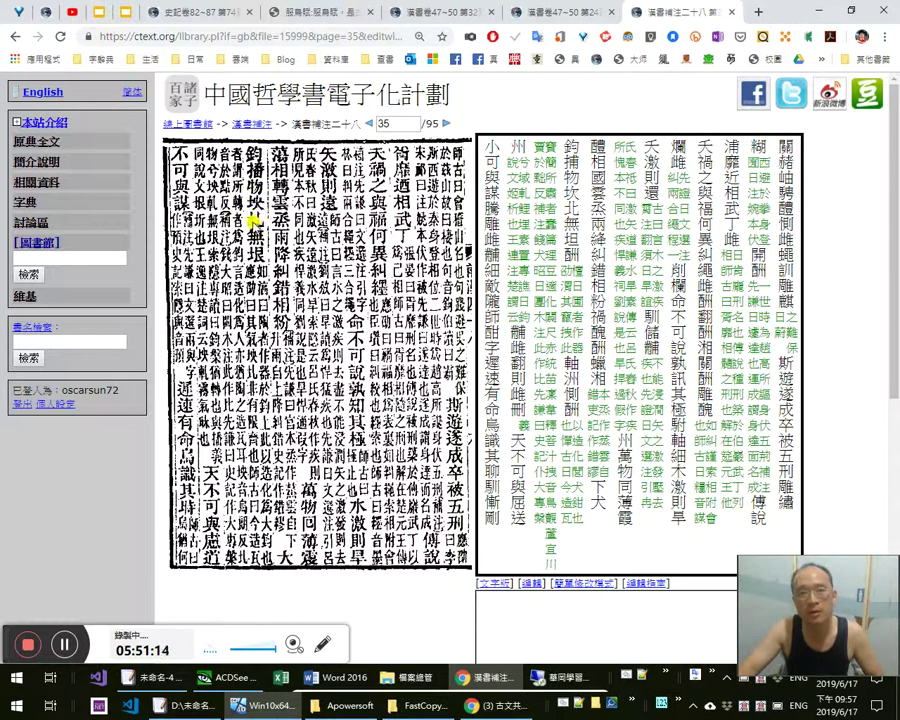
key(alt+Tab)
text(j)
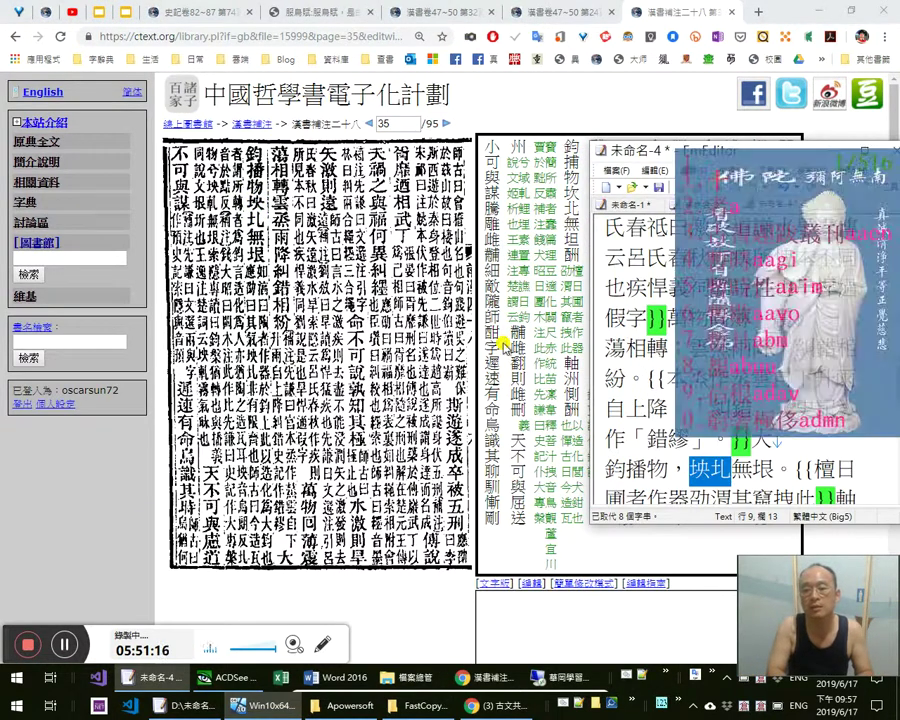
key(Escape)
key(Right)
text(j軋)
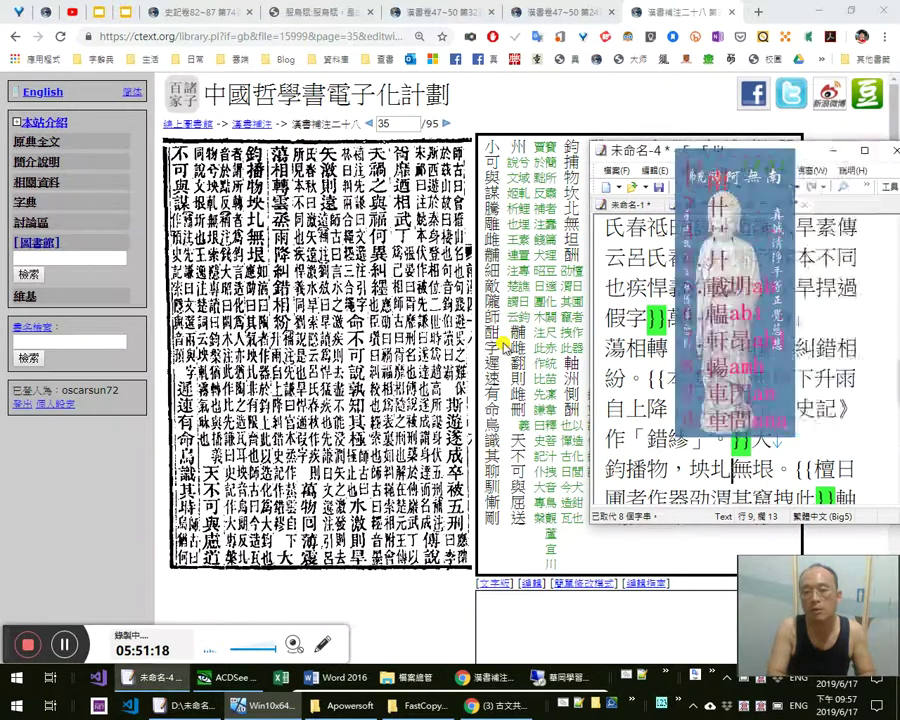
key(shift+Left)
key(BackSpace)
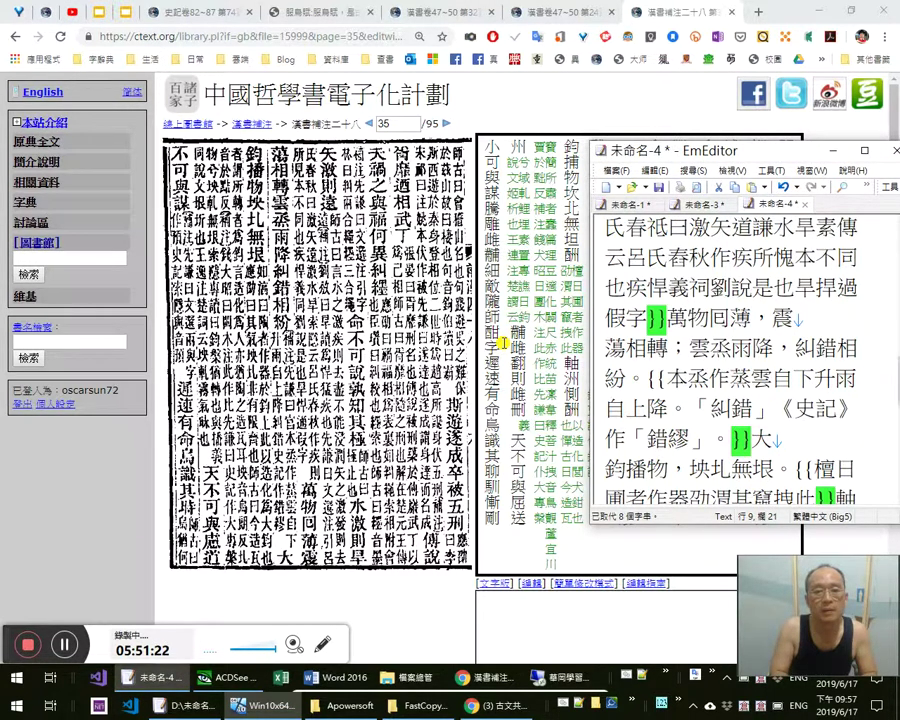
Begin the note after 無垠 with 如湻曰： and remove the misread 檀日
text(如淯)
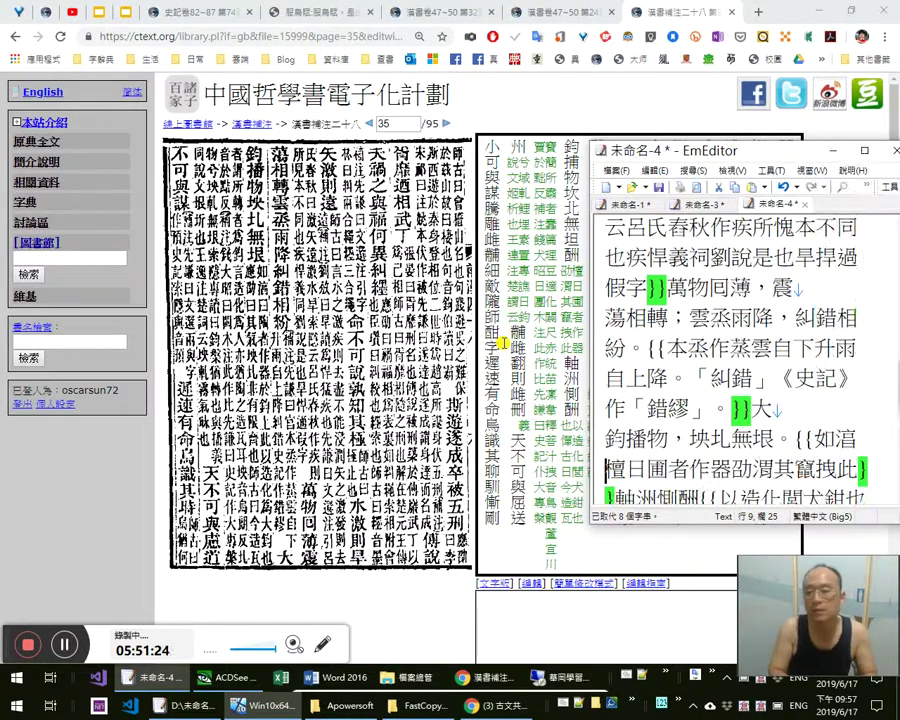
text(曰：)
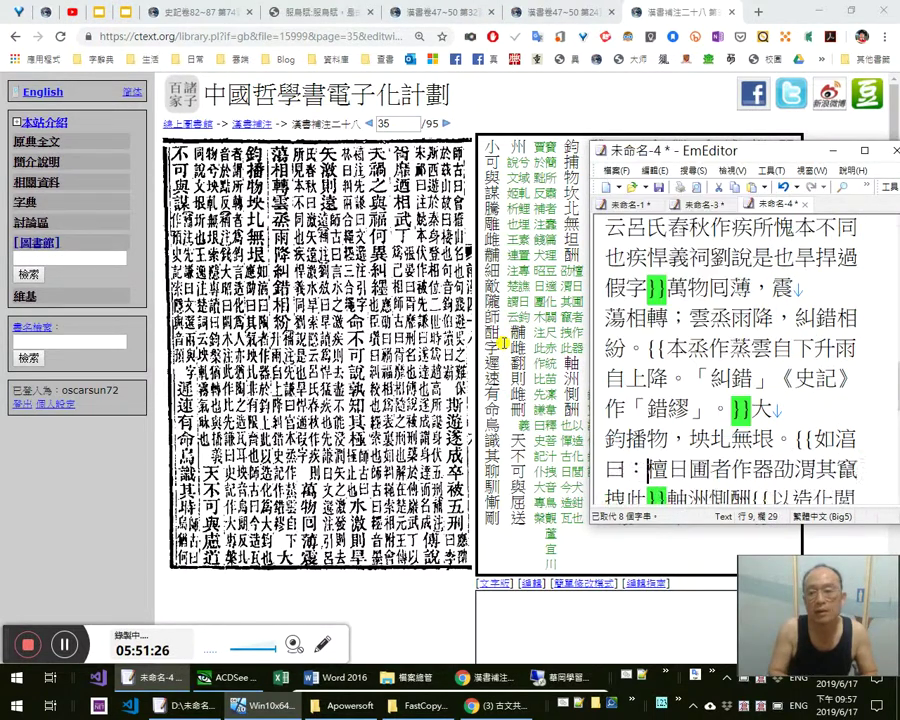
key(shift+Right)
key(shift+Right)
key(Delete)
Check the character 湻 in 如湻曰 against the enlarged scan
key(Up)
key(End)
key(shift+Left)
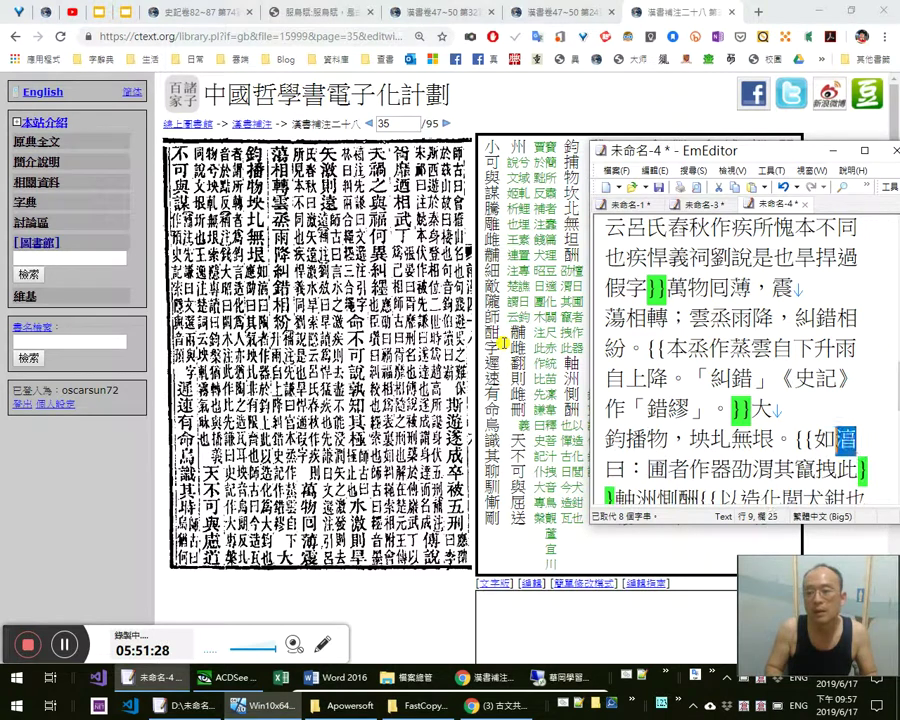
click(265, 297)
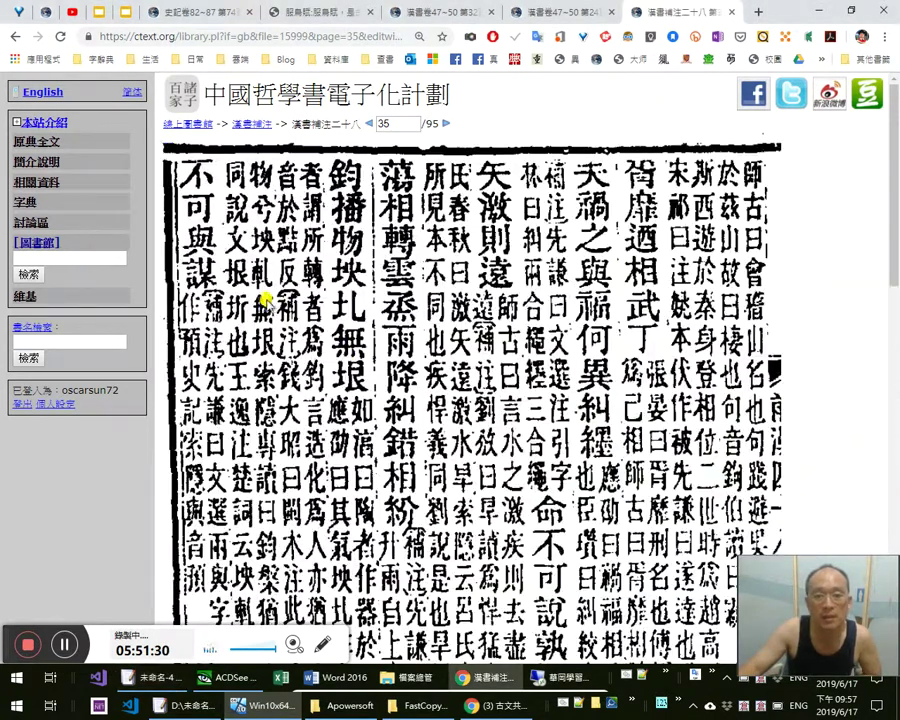
click(366, 444)
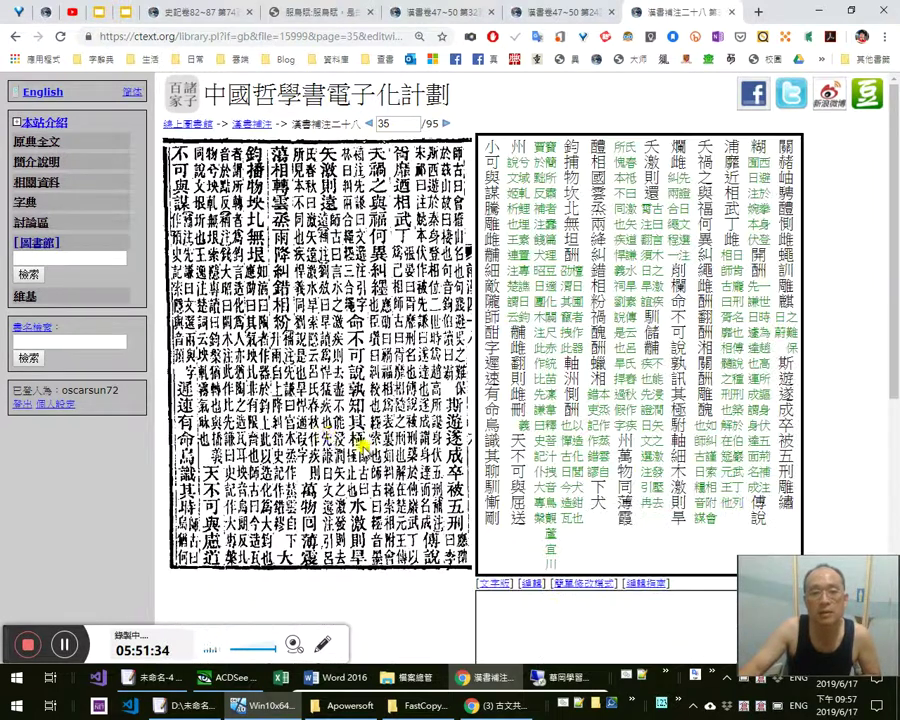
Search Google for 載淳 in a new browser tab
click(757, 12)
text(載淨)
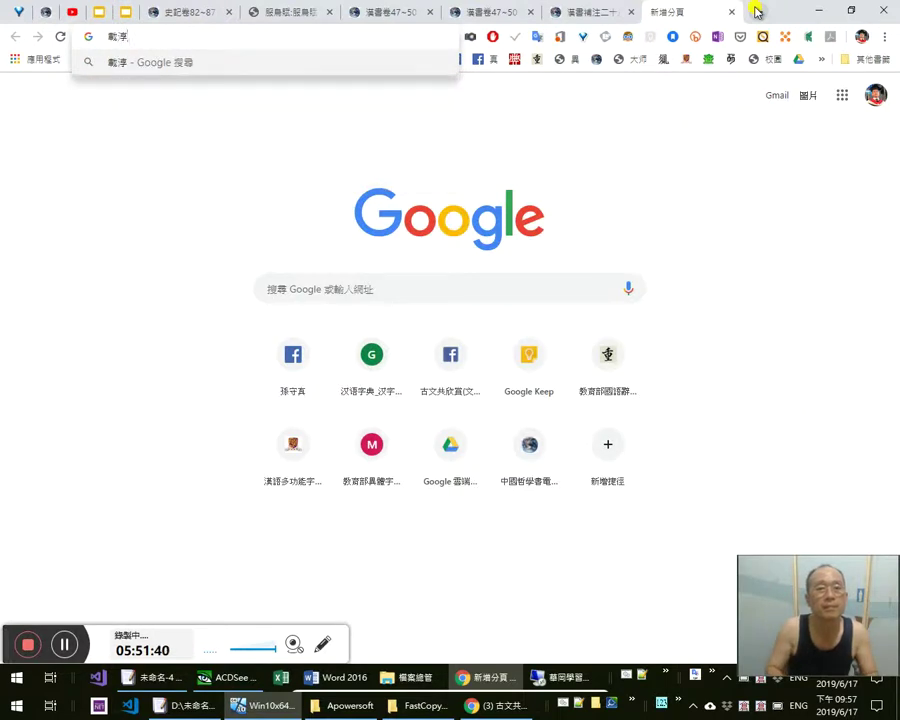
key(Return)
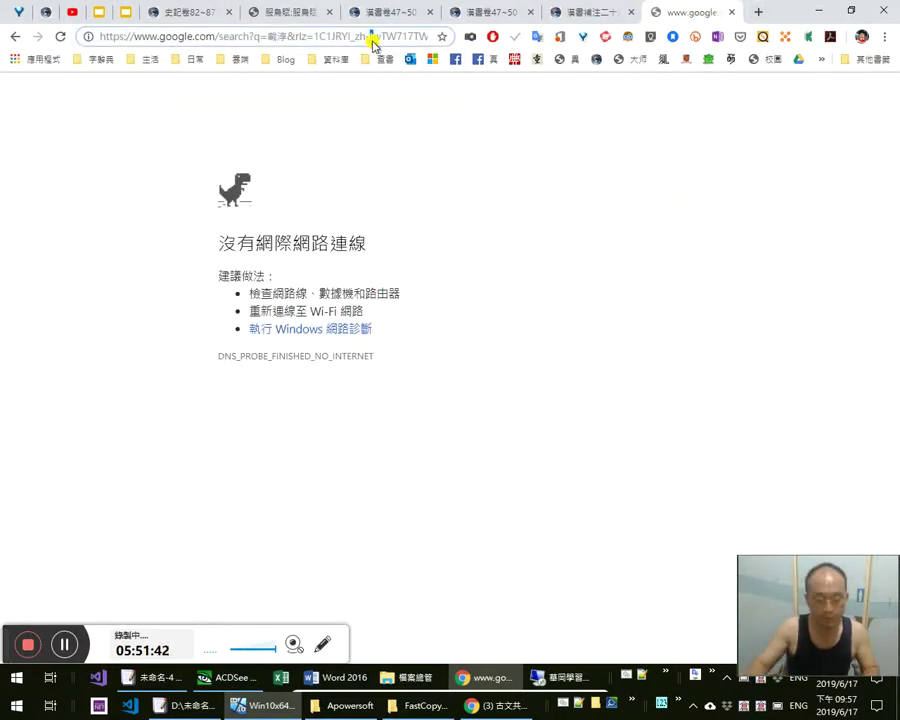
Restart Wi-Fi, connect to the router network listed below the D-LINK 2.4GHz one, and return to the search address
click(693, 706)
click(693, 655)
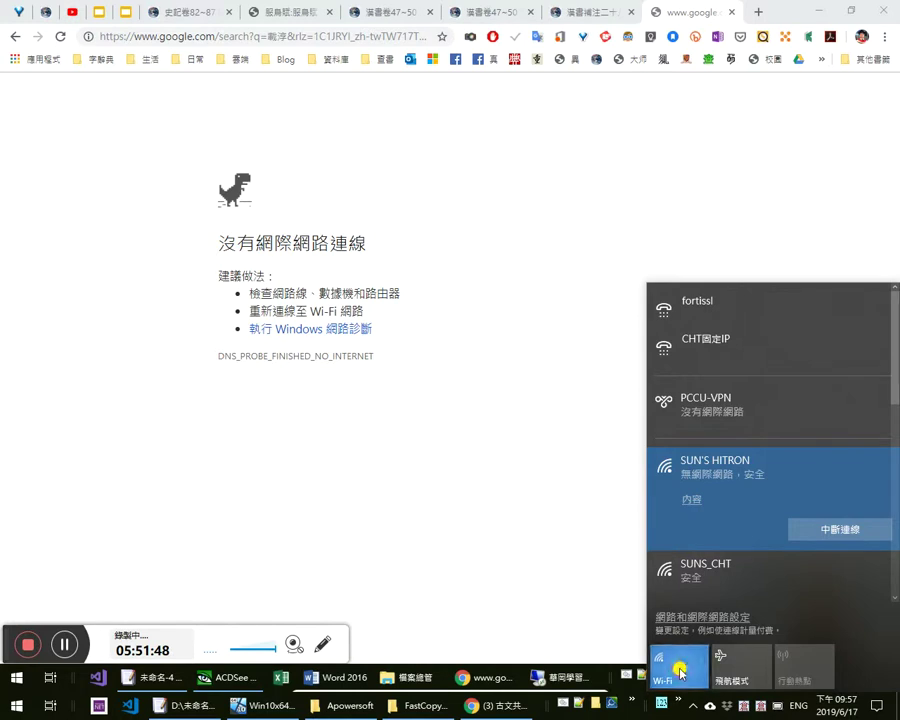
click(679, 665)
click(679, 674)
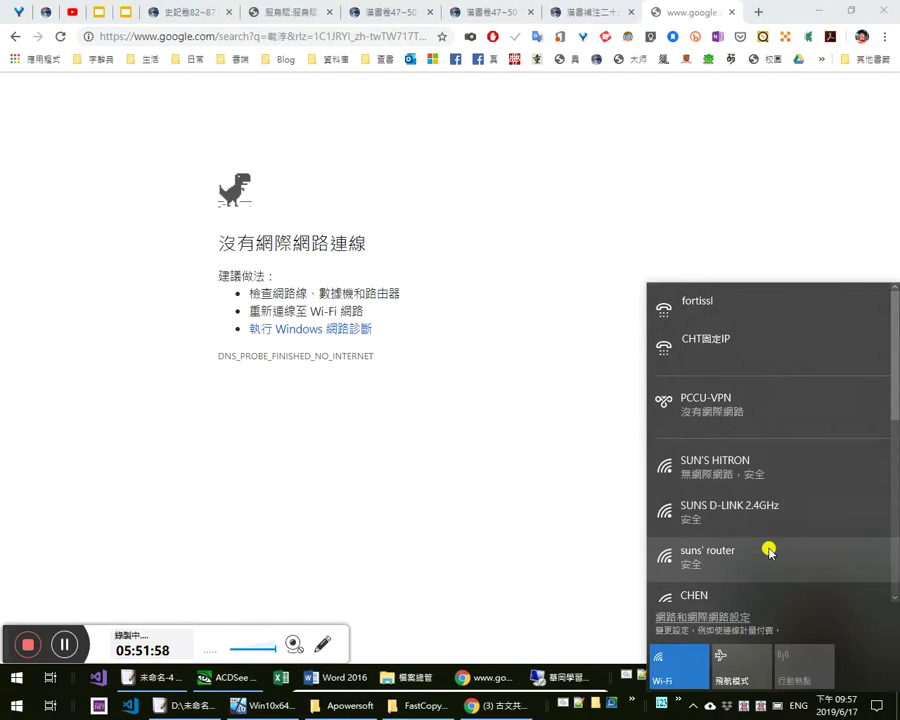
click(769, 552)
click(826, 586)
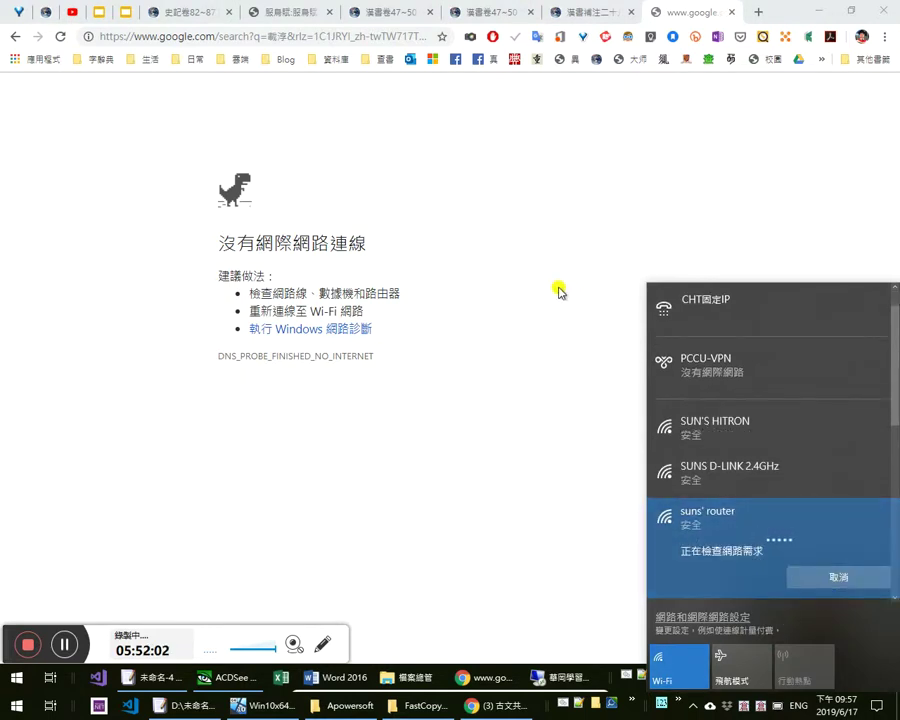
click(371, 37)
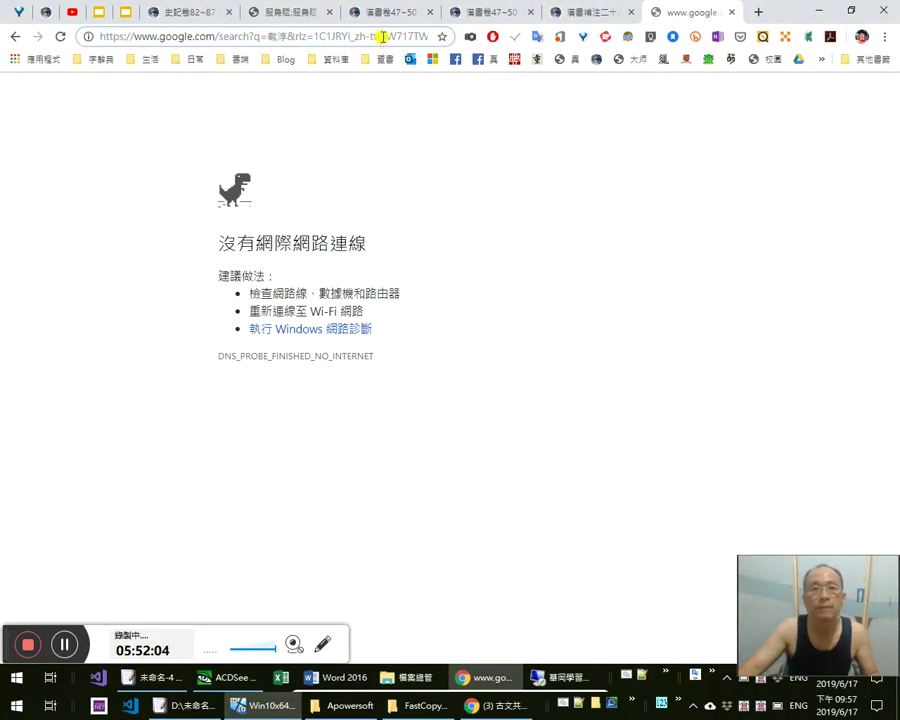
Reload the Google search for 載淳, checking the current Wi-Fi connection between attempts
key(Return)
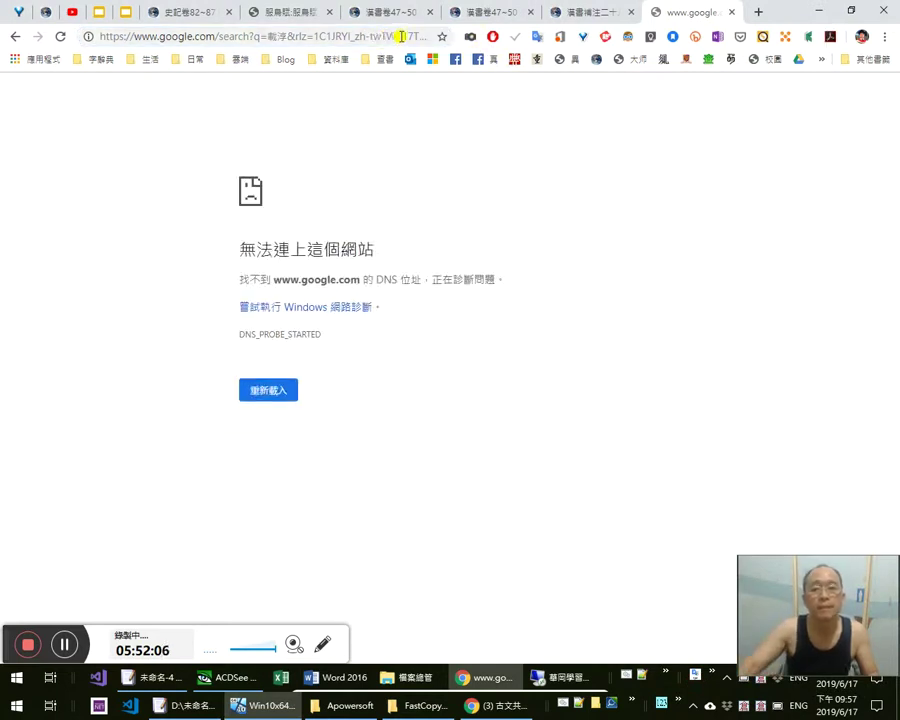
click(396, 36)
key(Return)
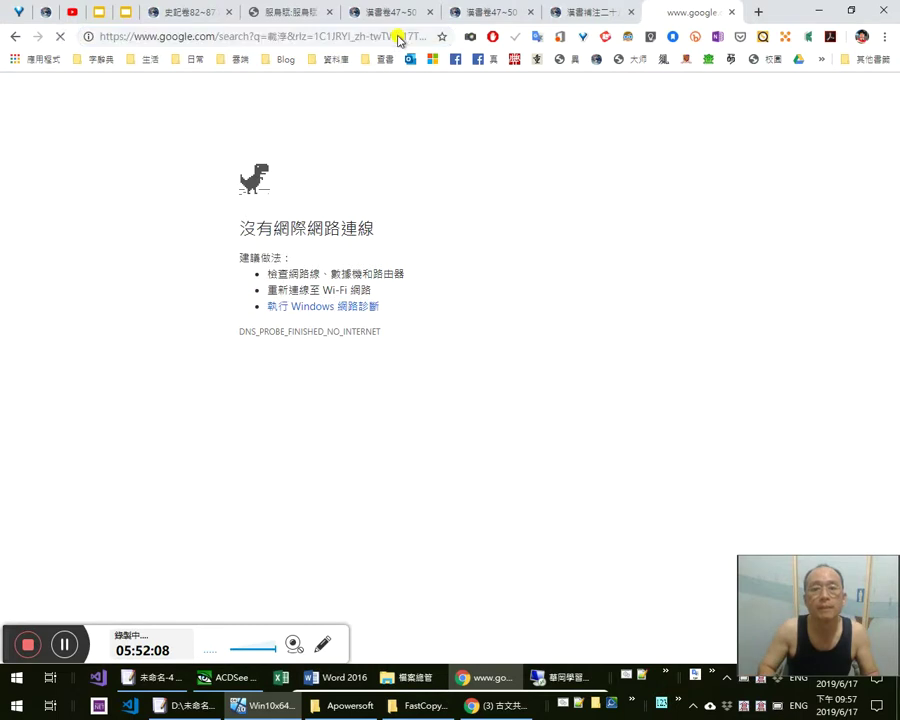
click(694, 706)
click(712, 648)
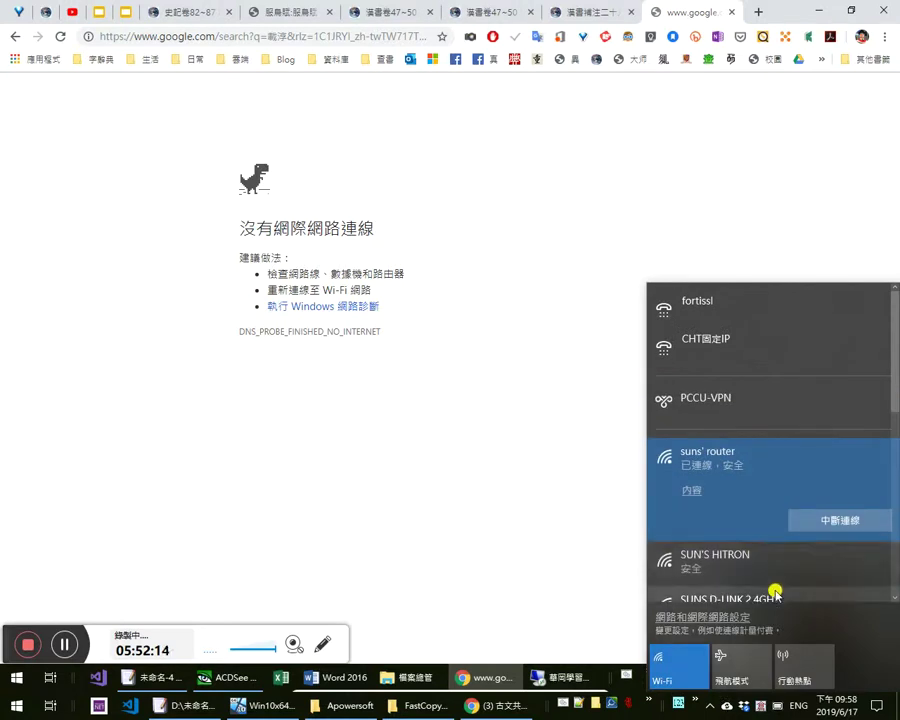
click(377, 34)
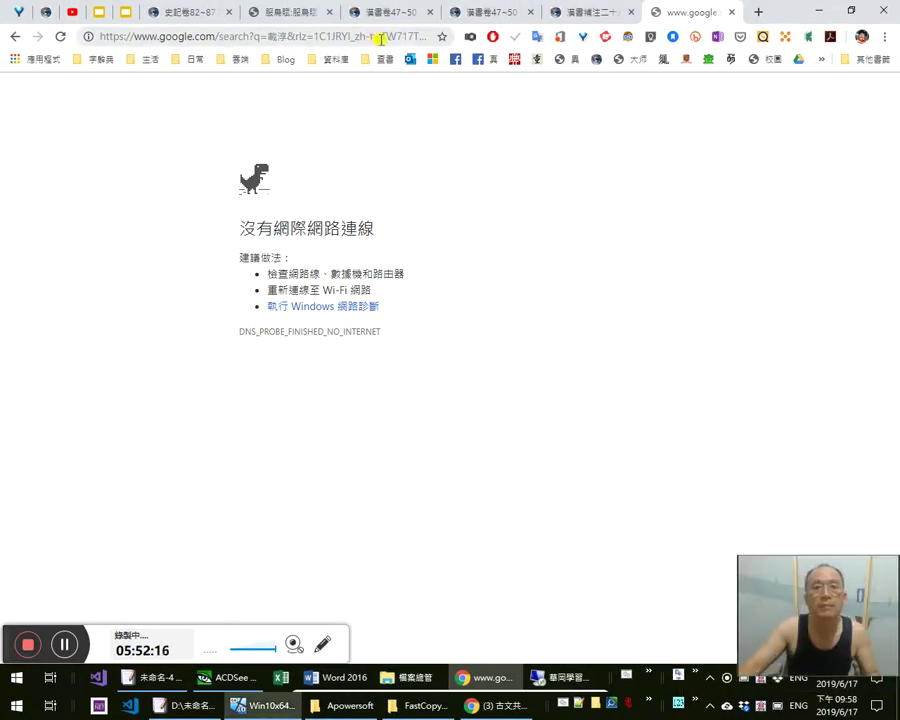
click(381, 39)
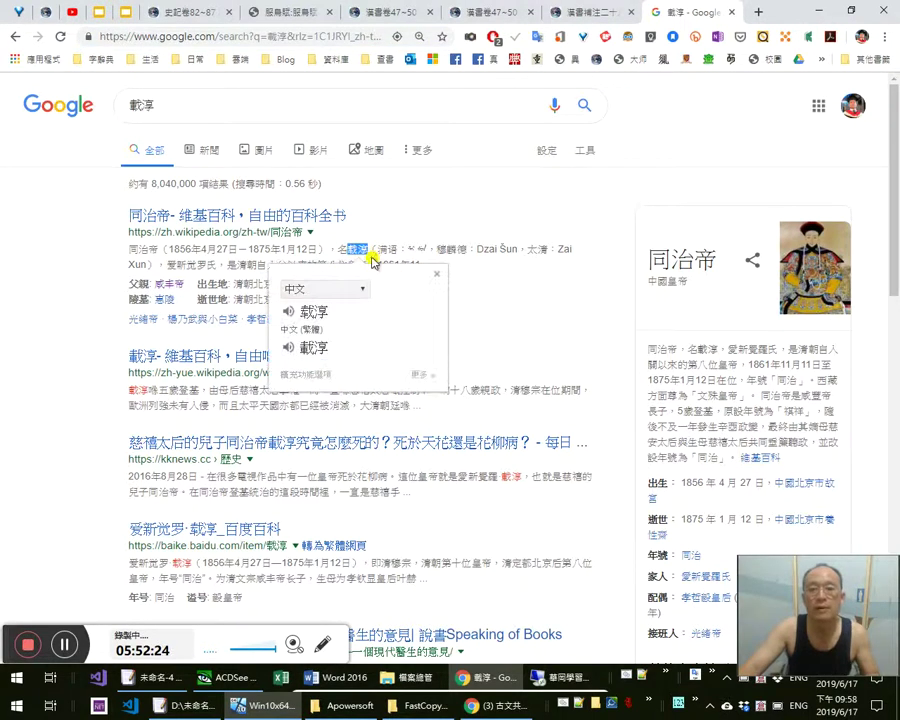
Return to the EmEditor text and strip the inner double-brace markers from the misread note between 圃者作器 and 雌刪, keeping its text before 義
click(587, 12)
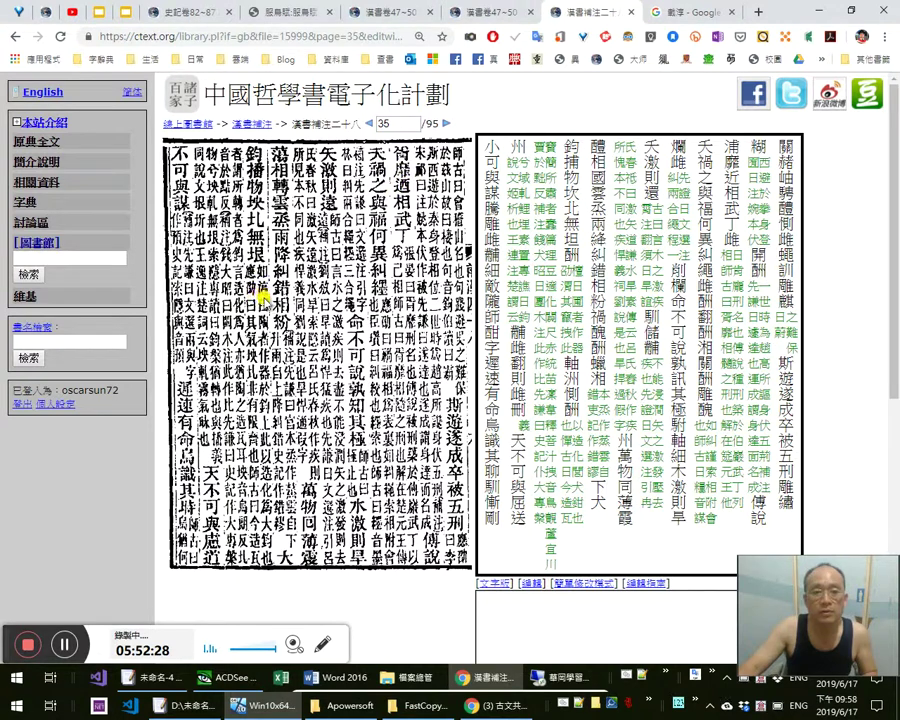
key(alt+Tab)
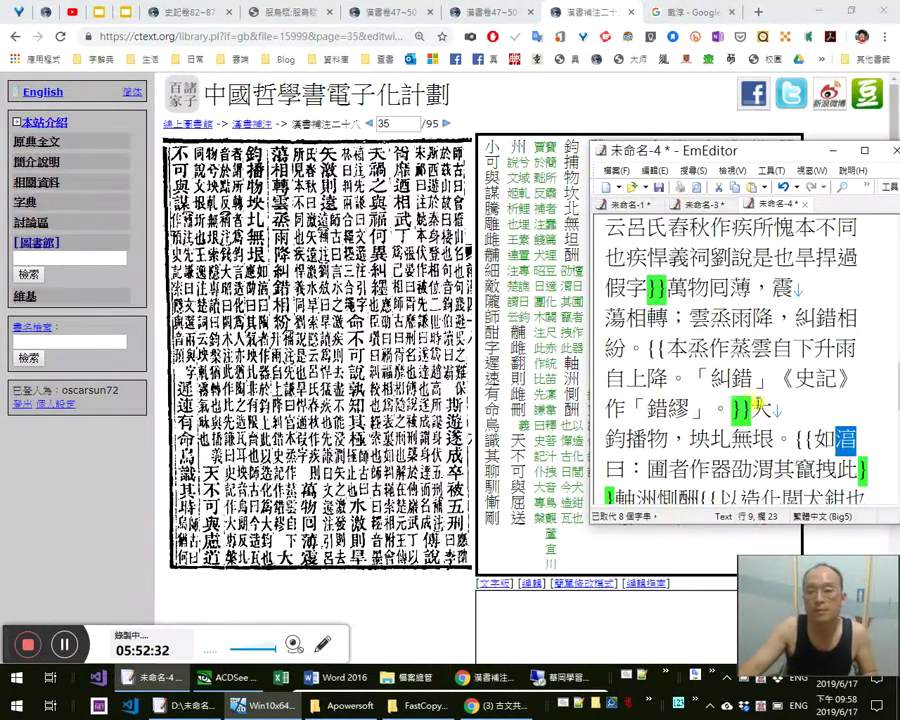
click(697, 440)
click(653, 466)
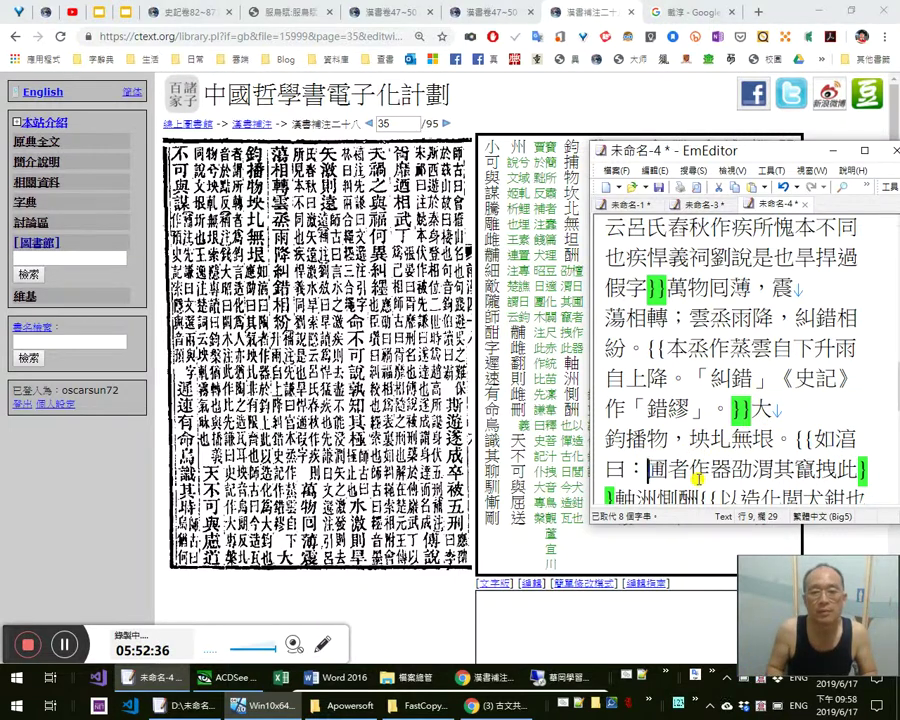
scroll(697, 480, down, 1)
key(shift+Down)
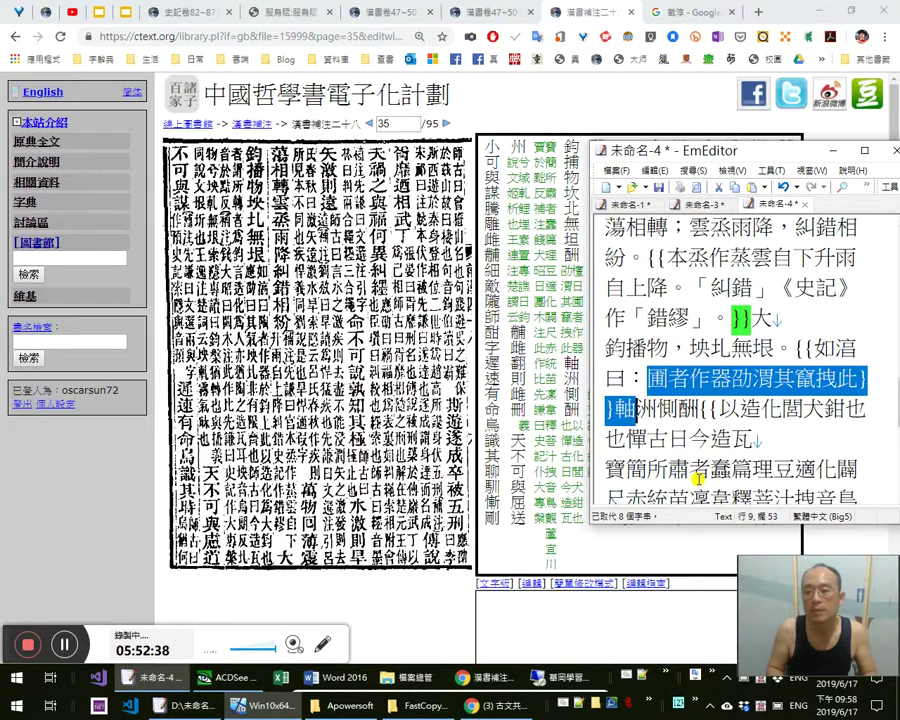
key(shift+Down)
key(shift+Down)
key(shift+Down)
key(shift+Down)
key(shift+Down)
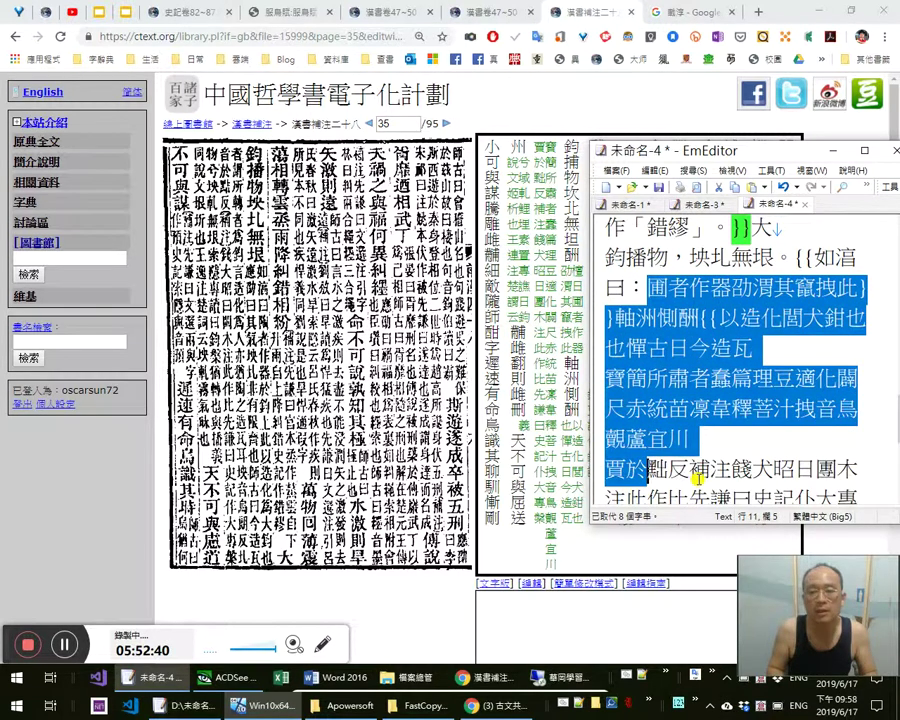
key(shift+Down)
key(shift+Down)
key(shift+Down)
key(shift+Down)
key(shift+Down)
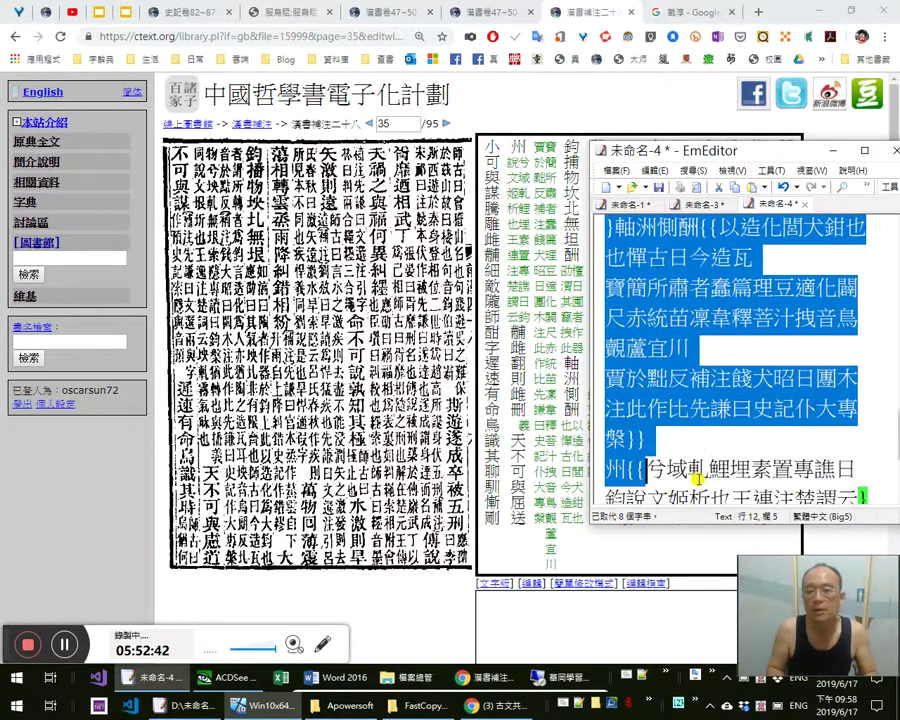
key(shift+Right)
key(shift+Right)
key(shift+Right)
key(shift+Right)
key(shift+Right)
key(shift+Right)
key(shift+Right)
key(Delete)
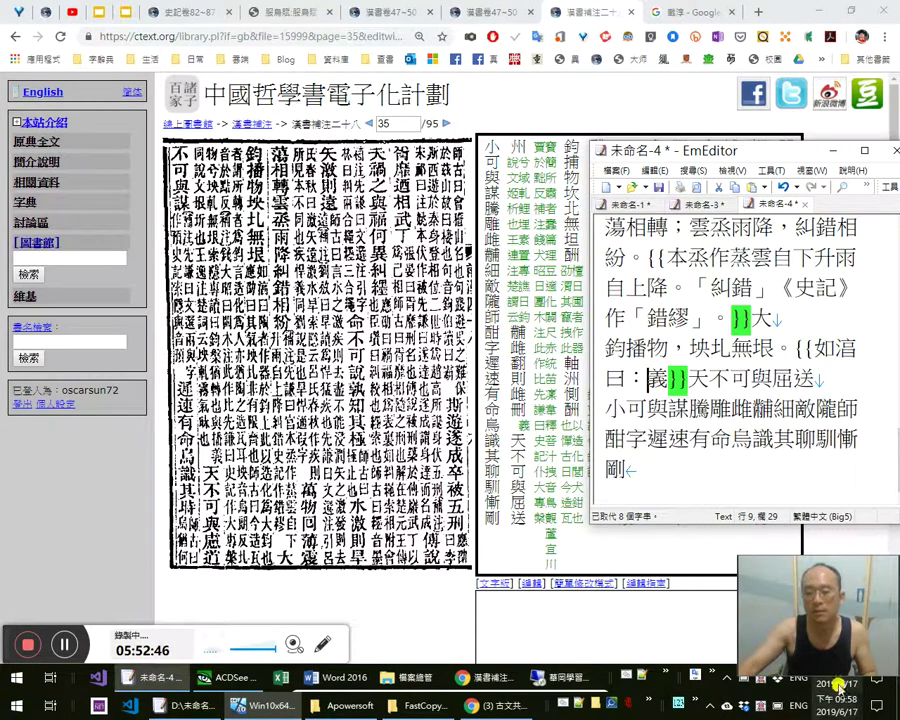
click(649, 702)
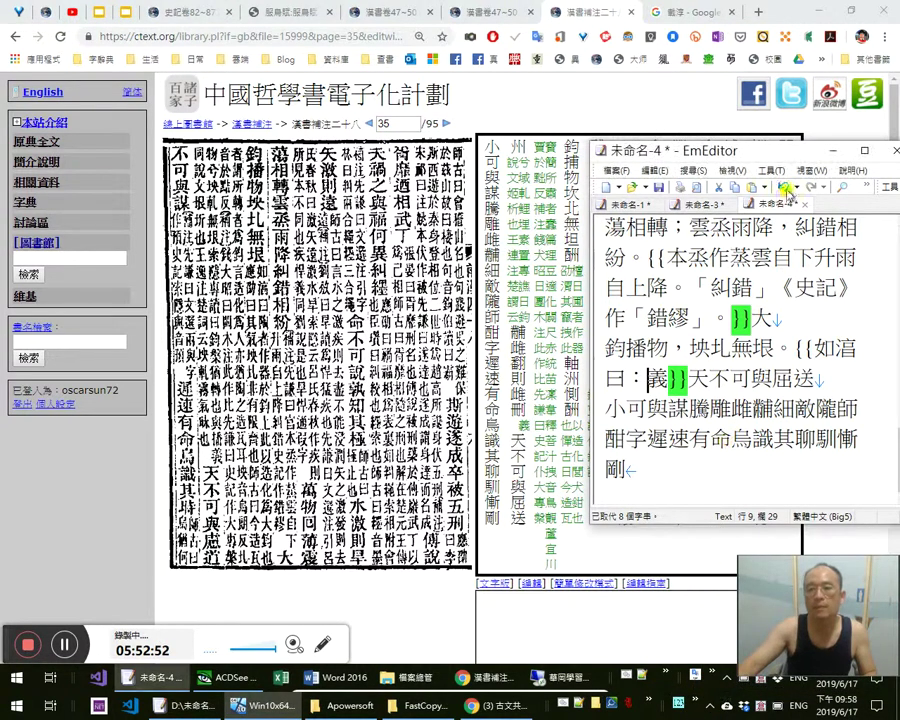
click(750, 189)
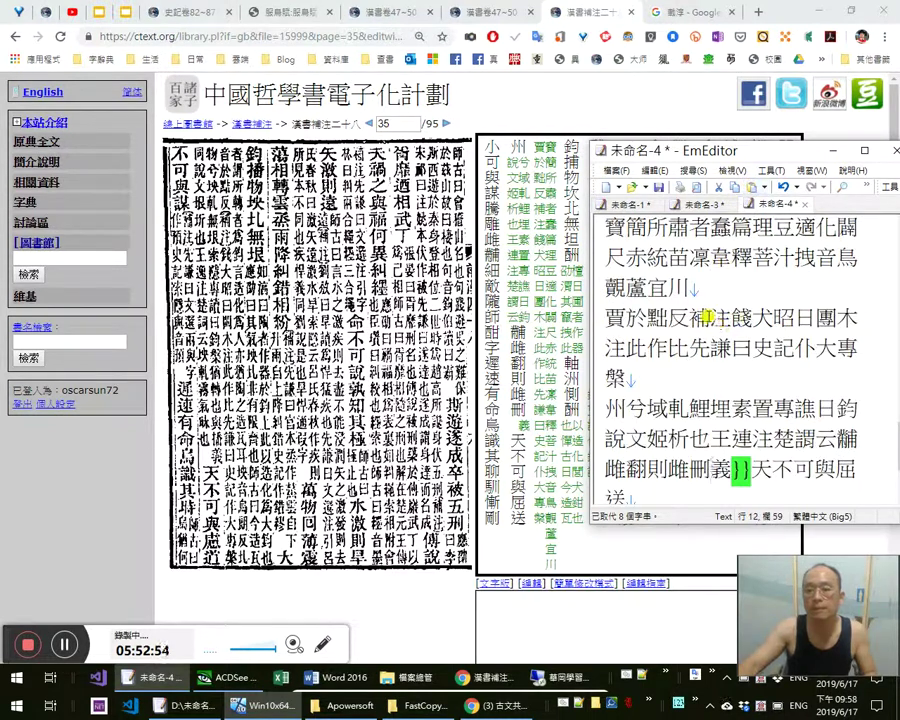
Correct 屈送 after 天不可與 to 慮，道 to match the scan
key(Right)
key(Right)
key(Right)
key(Right)
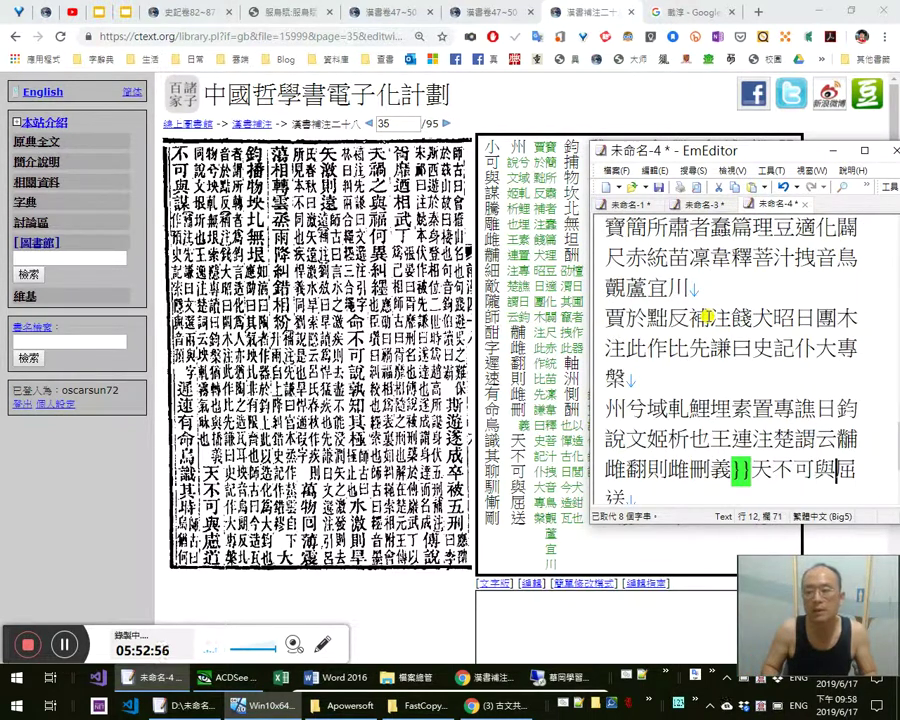
key(shift+Right)
text(慮)
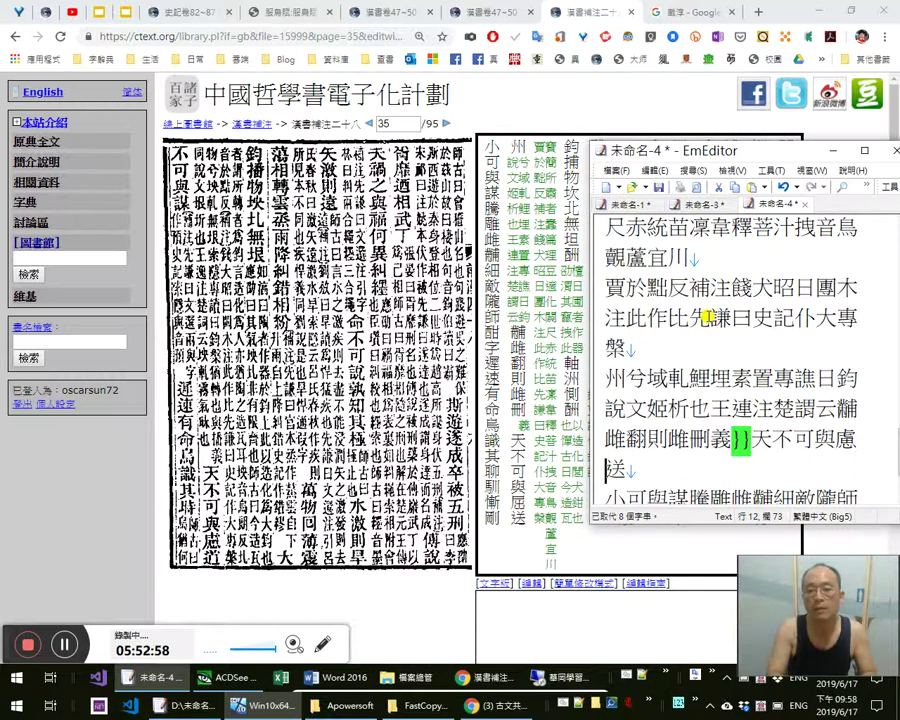
text(，道)
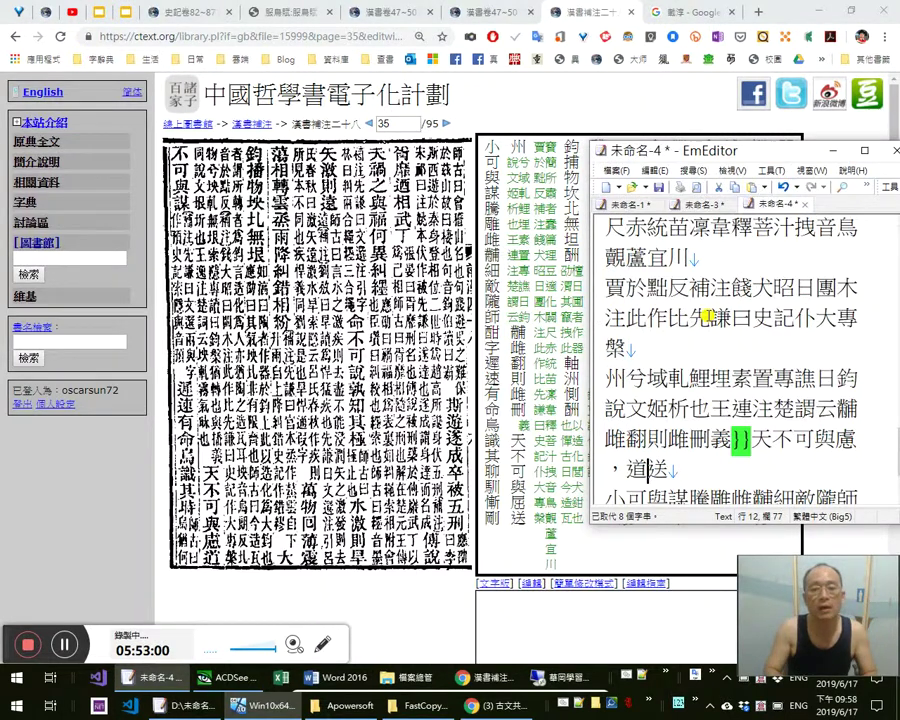
key(Delete)
Correct the next line's opening to 不可與謀 and follow it with a full stop and an opening double-brace note marker
key(Right)
key(shift+Right)
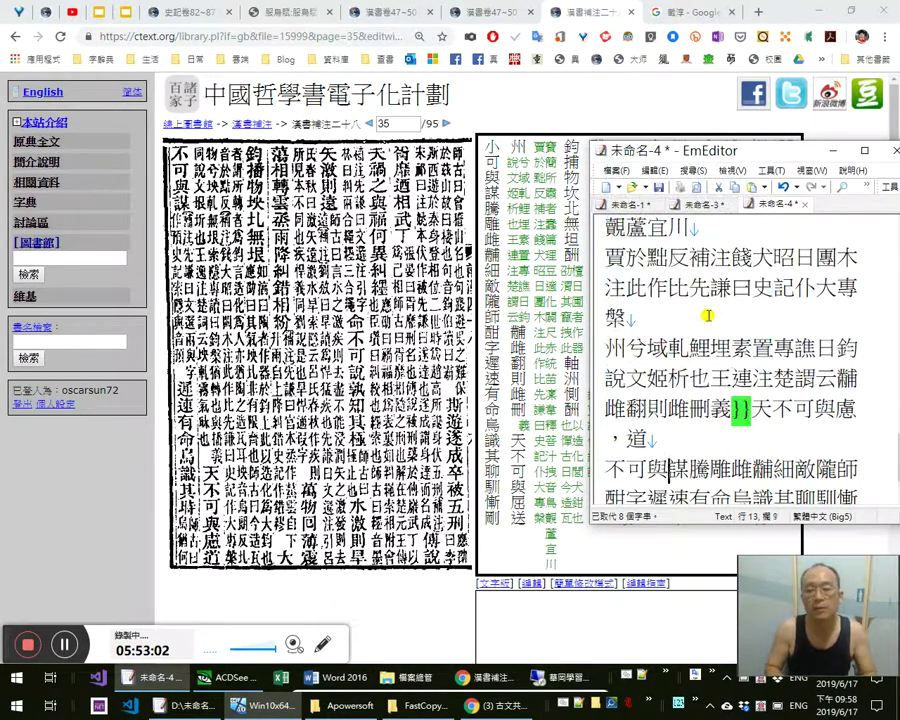
text(，)
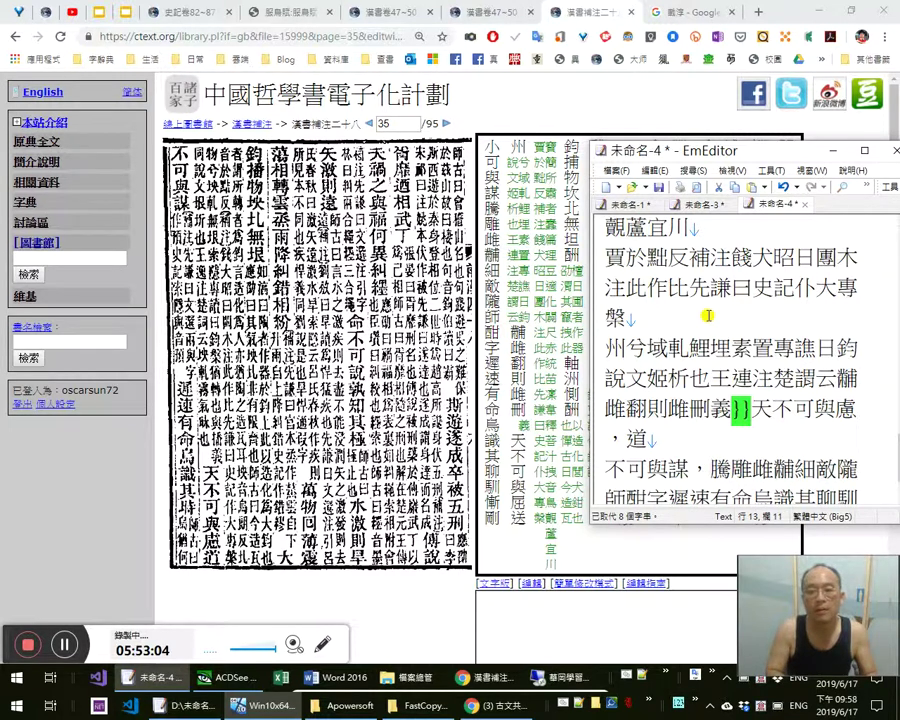
text({{)
key(shift+Left)
text(。)
Close the note with a double brace before 遲速有命 and put a comma after that phrase
key(Down)
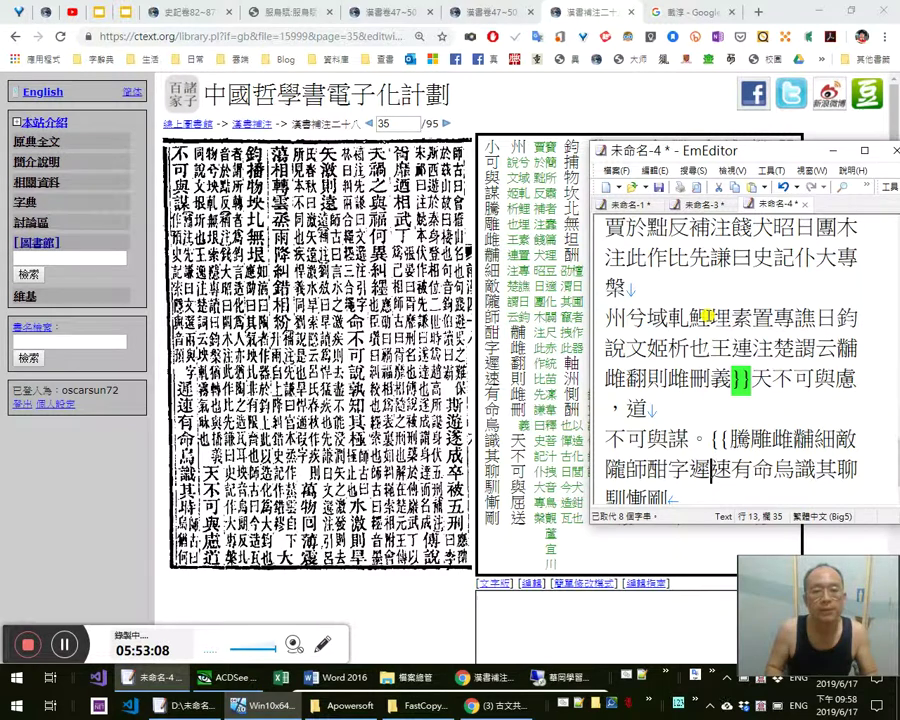
key(Down)
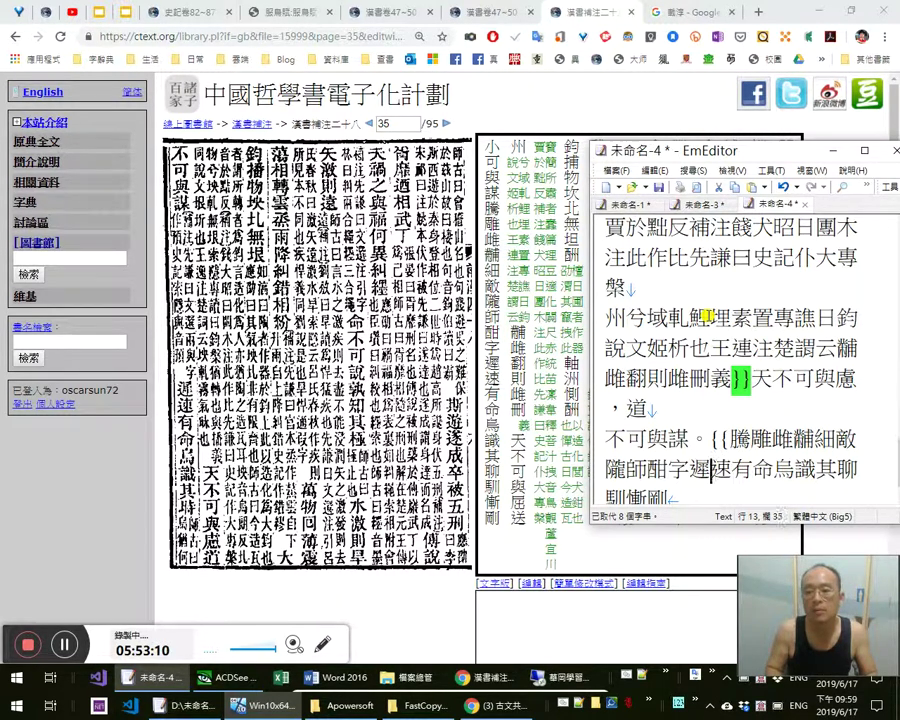
text(}}遲速有命)
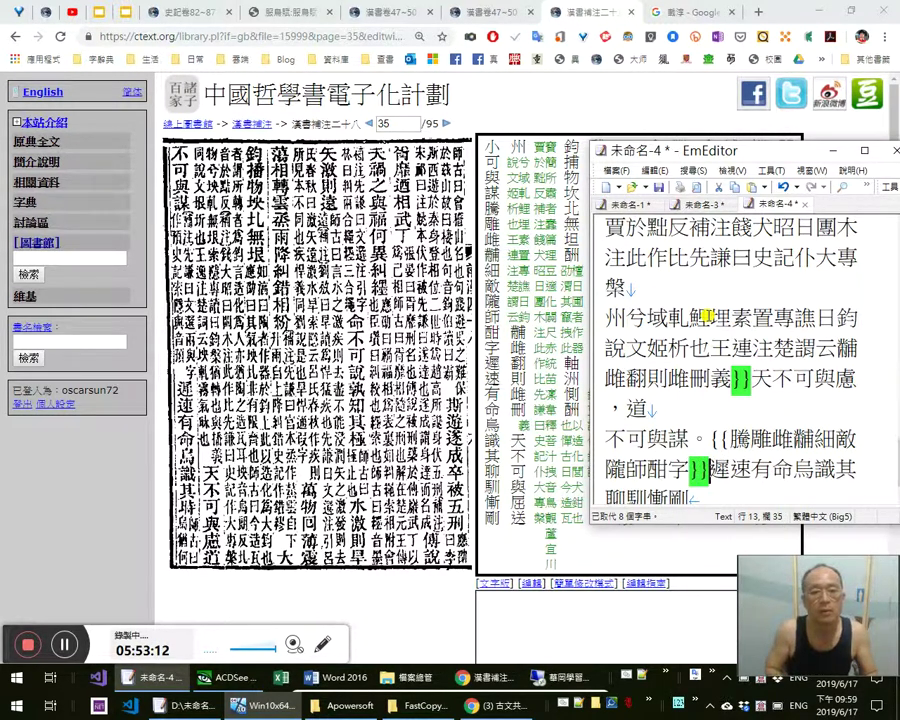
text(，)
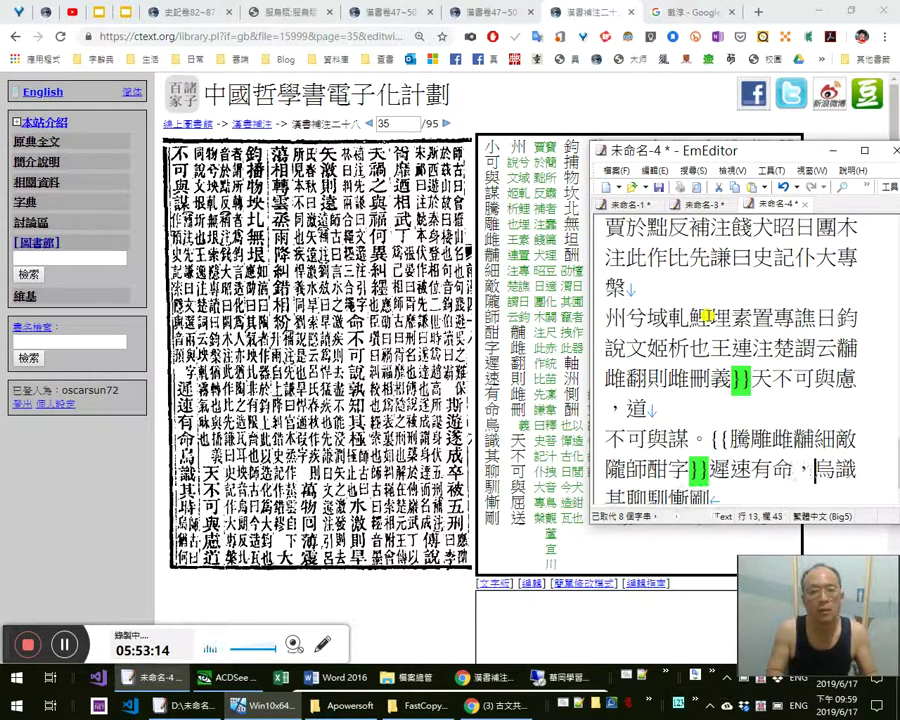
Correct 聊 after 烏識其 to 時 and add a question mark and an opening double-brace note marker
key(Right)
key(Right)
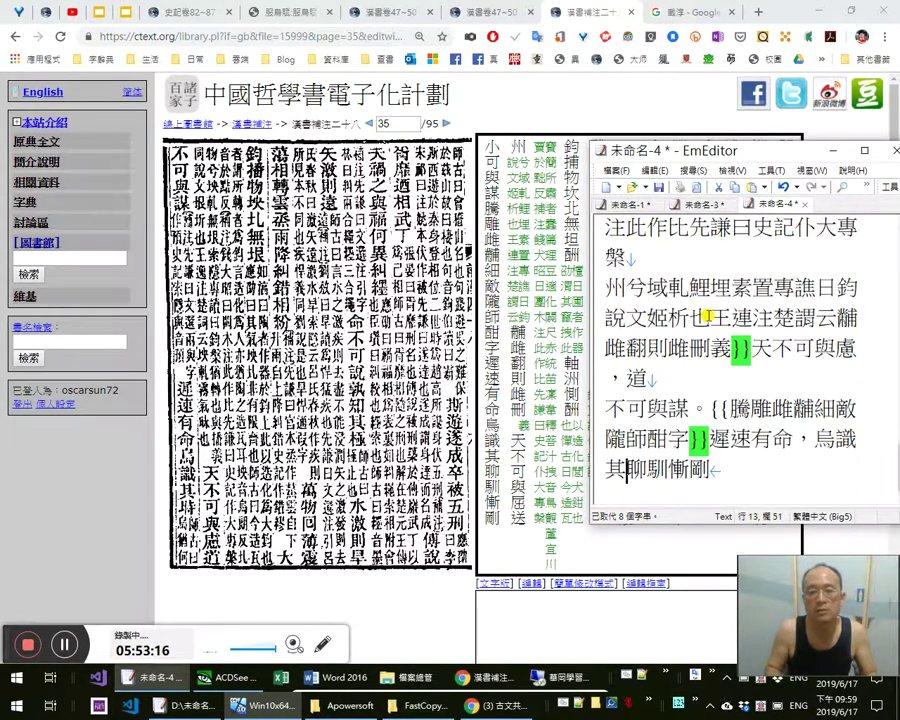
key(shift+Right)
text(時)
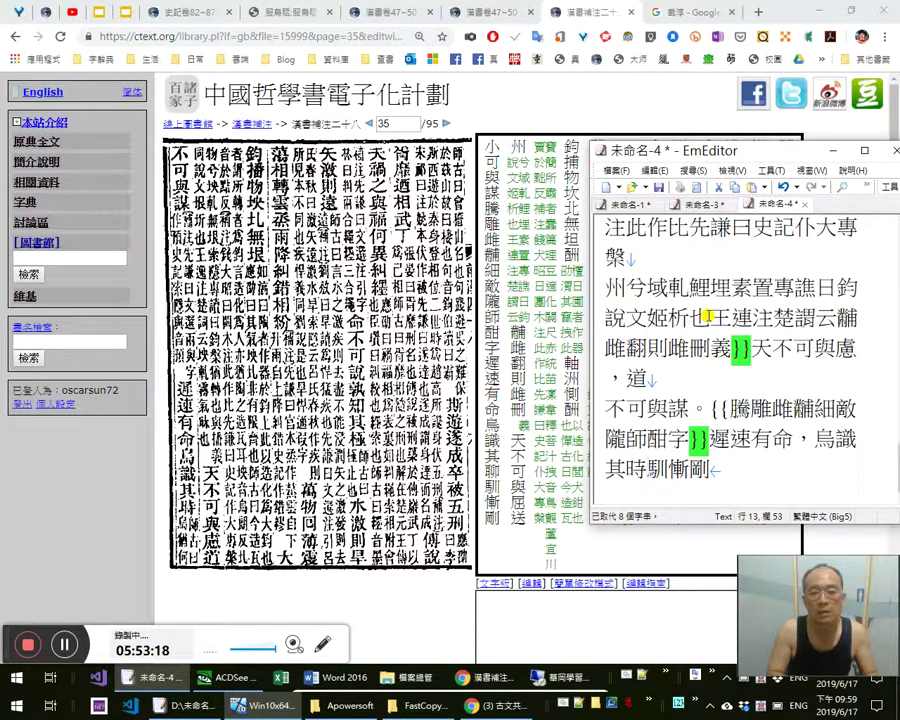
text(？{{)
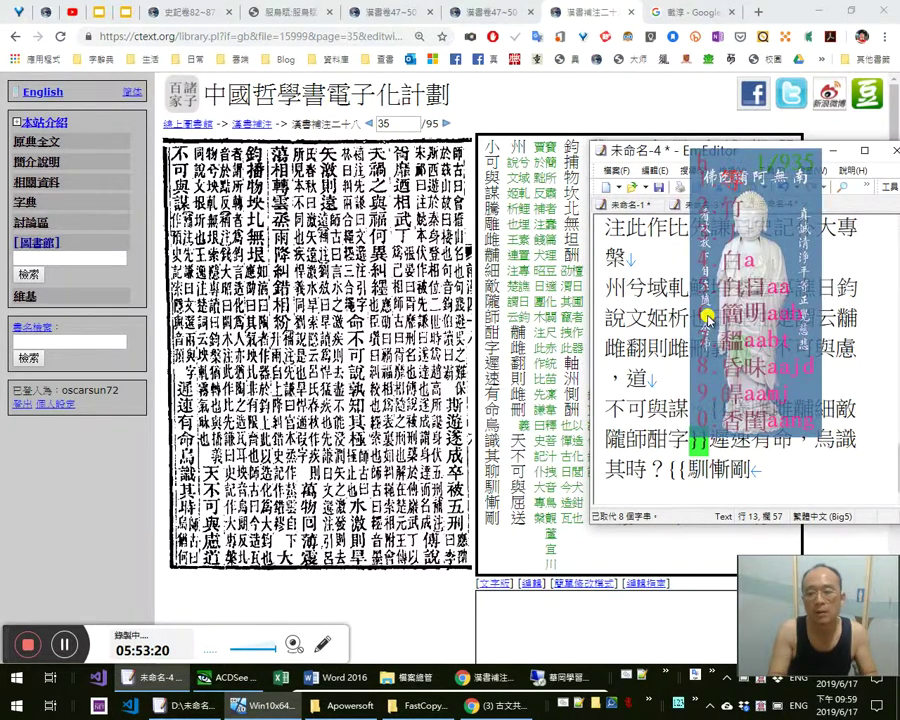
Replace the misread 馴慚剛 in the last note with 師古曰：烏猶何
text(師古曰：)
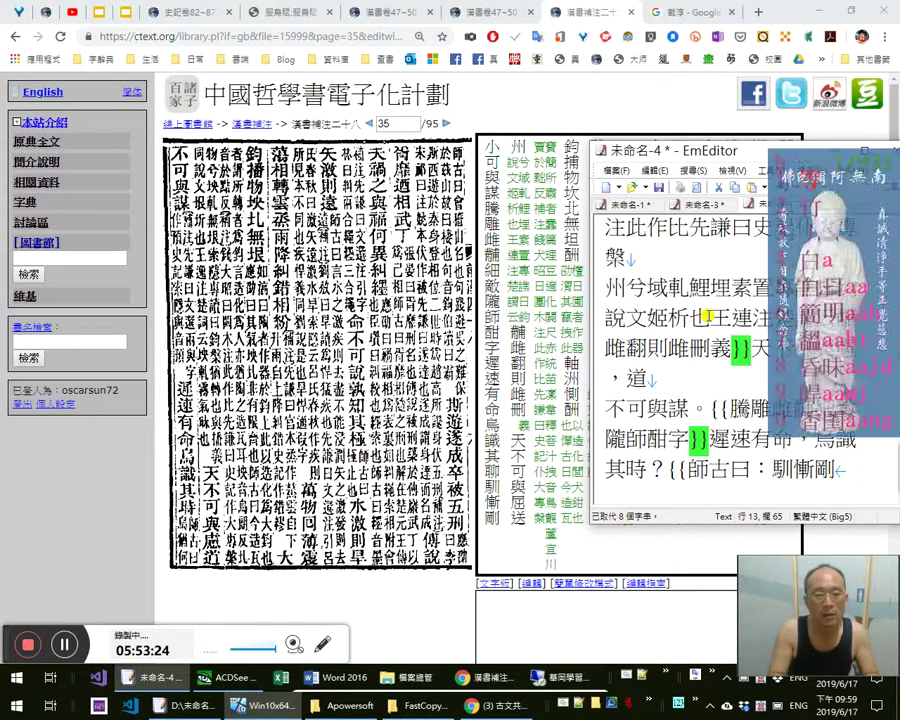
text(烏)
text(猶何)
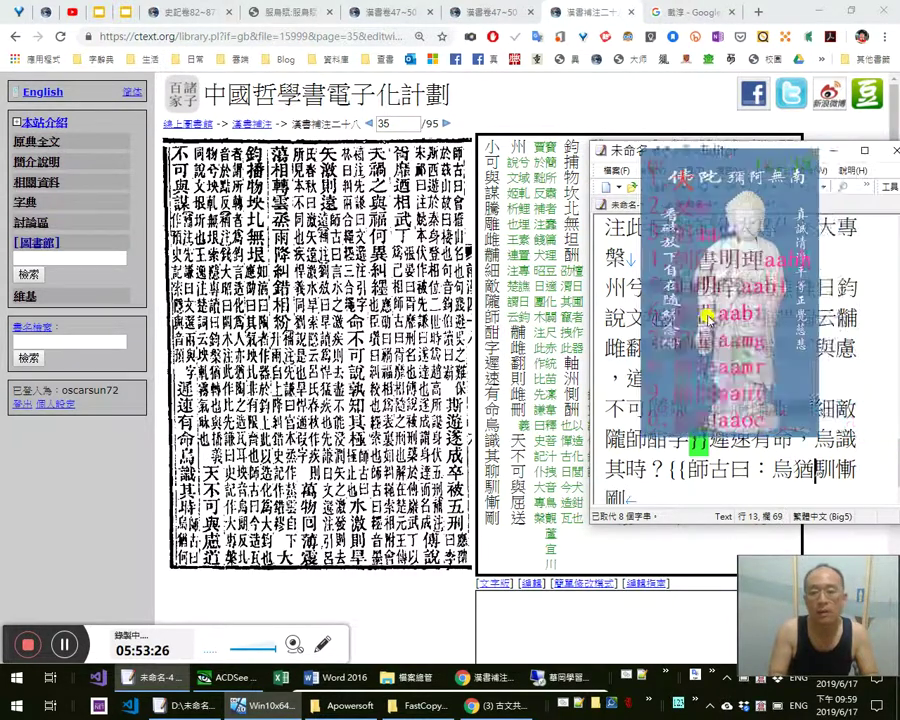
key(shift+End)
key(Delete)
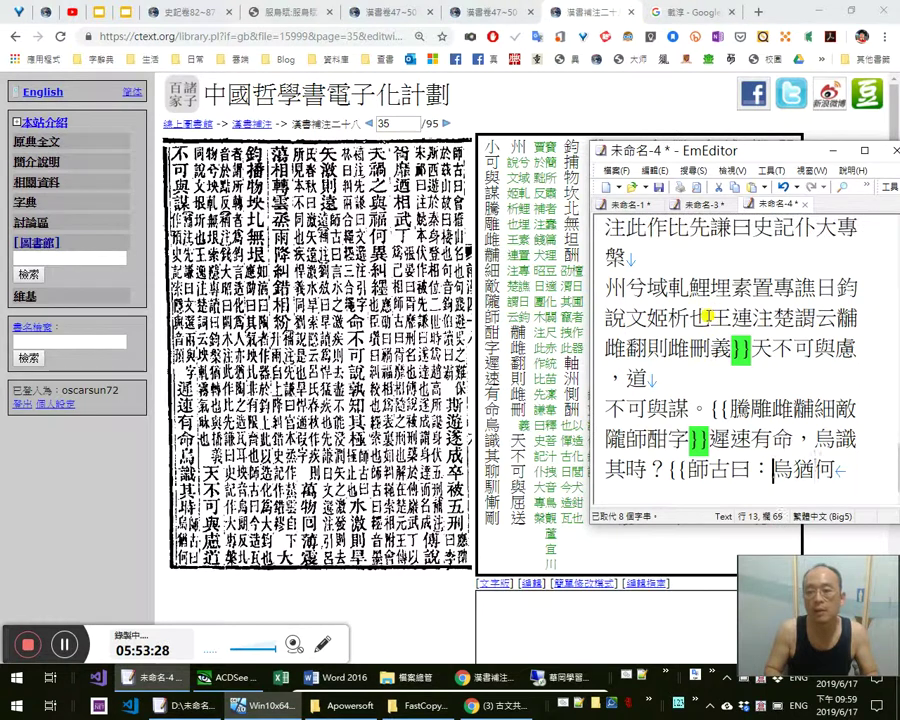
Enclose 烏 and 何 separately in 「」 quotation marks in the last note
text(「)
key(Right)
key(Right)
text(」)
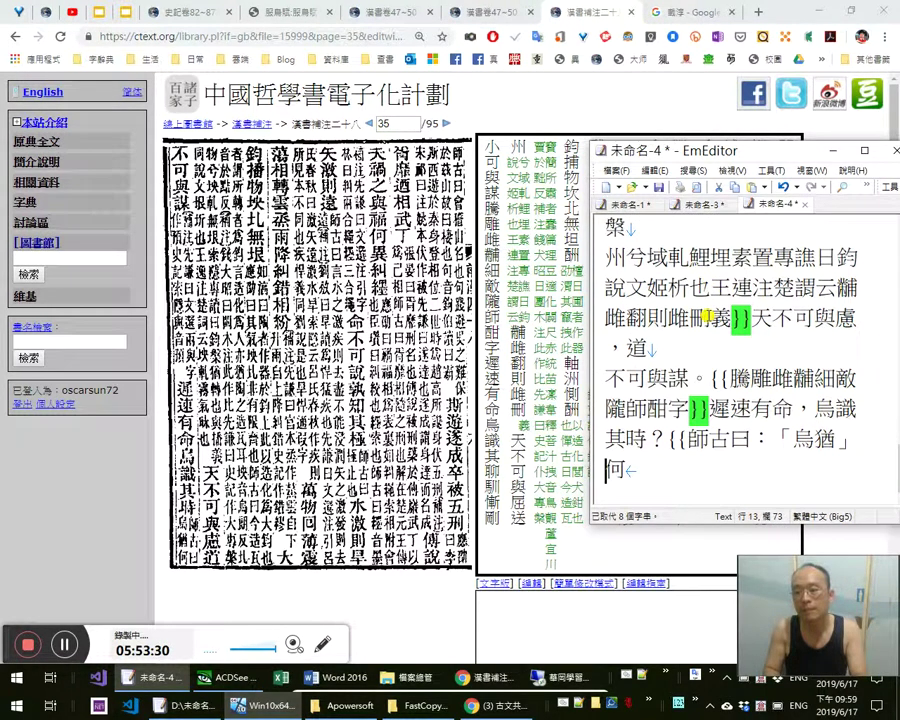
key(BackSpace)
key(Left)
text(」)
key(Right)
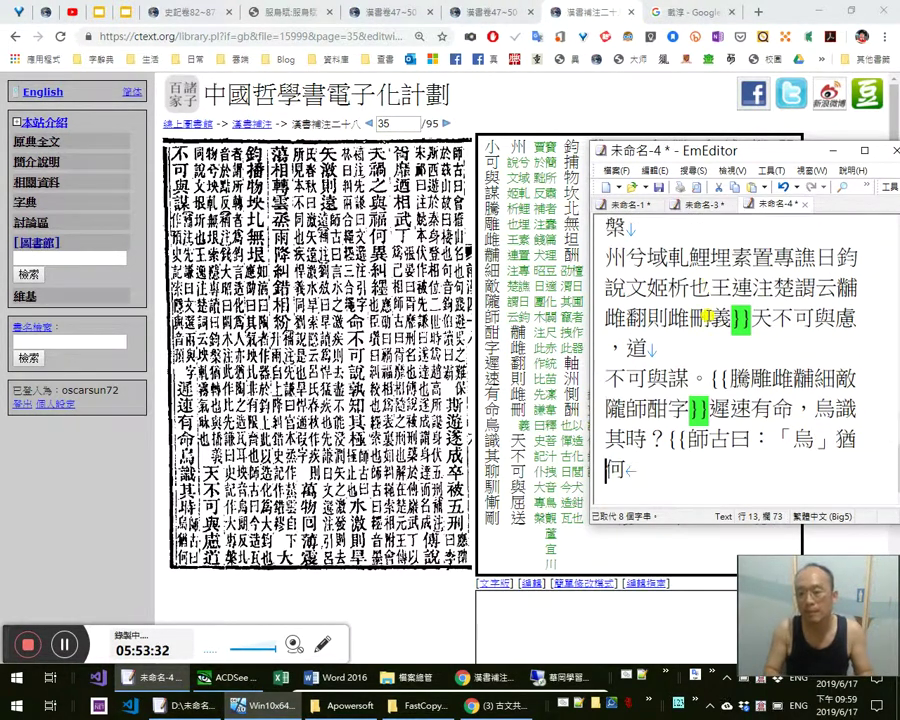
text(「)
key(Right)
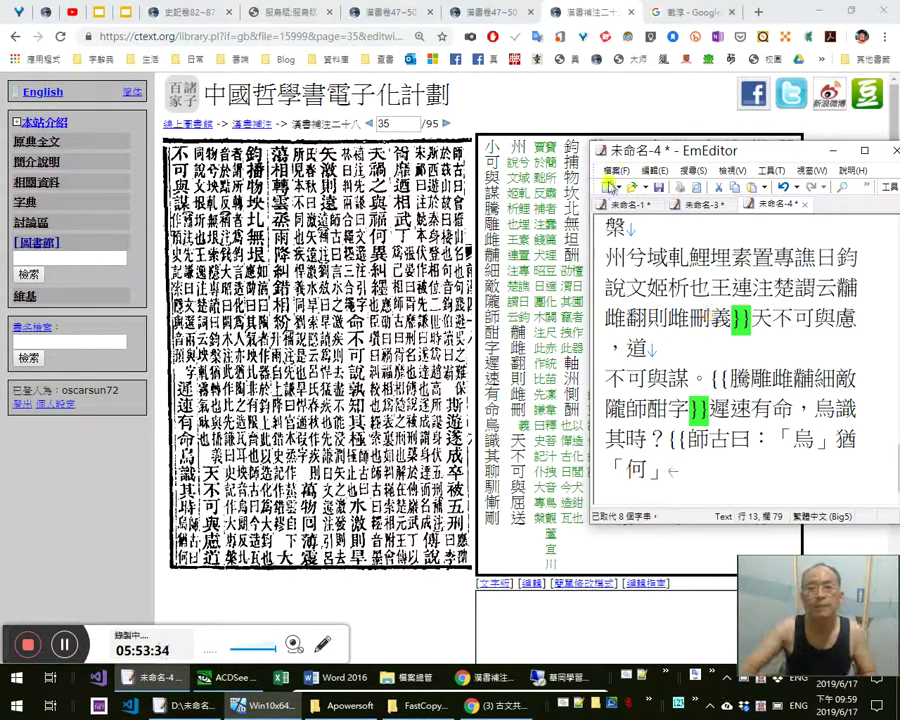
Check the start of scan page 36 in a separate tab and return to page 35
click(455, 124)
double_click(446, 122)
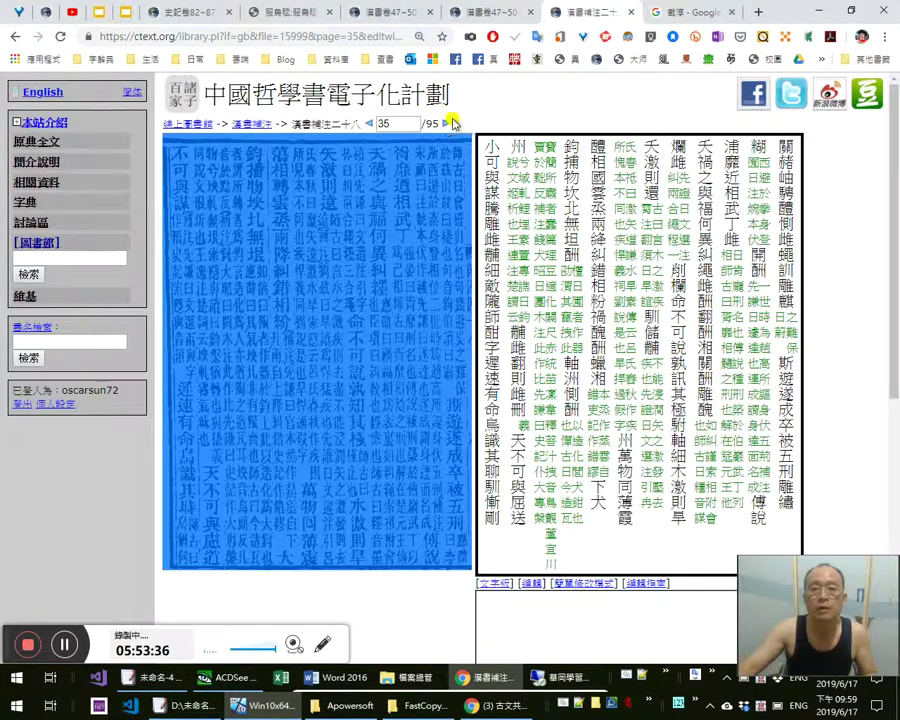
click(450, 122)
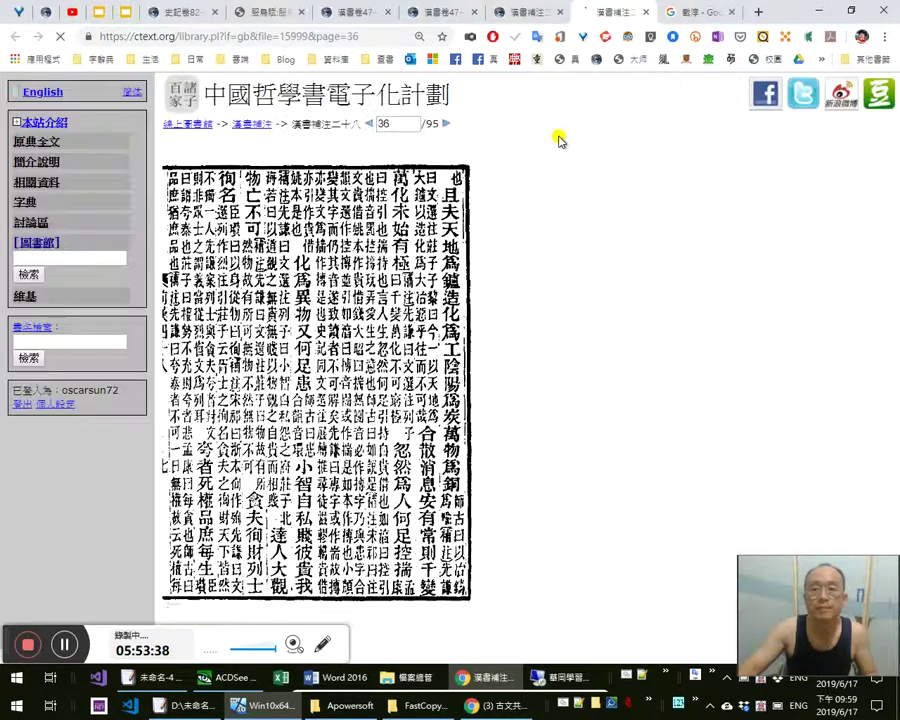
middle_click(599, 14)
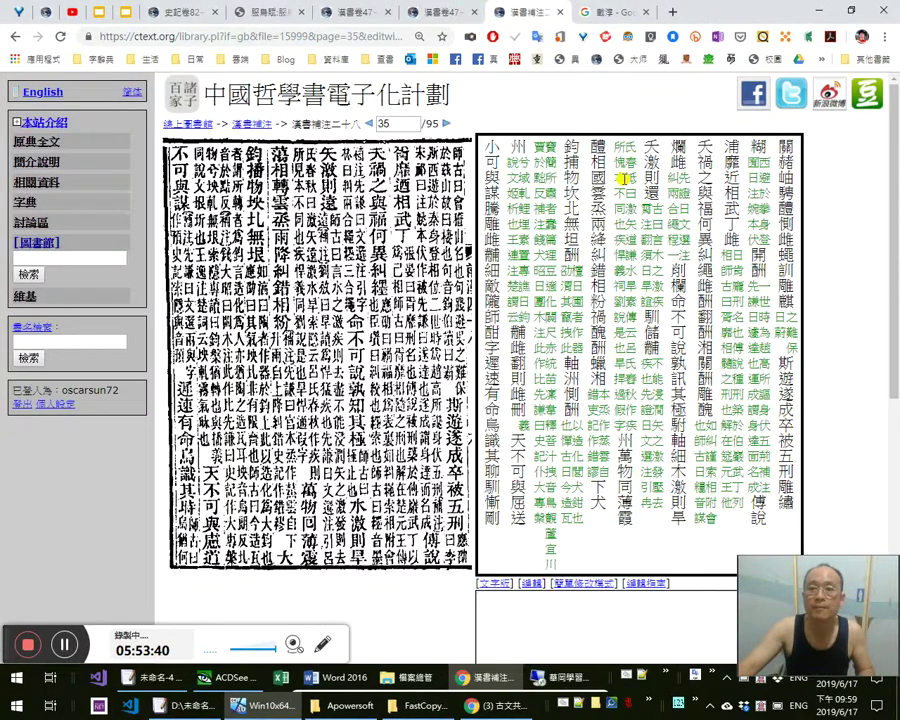
Move the corrected text from EmEditor into the edit box of 漢書補注 page 35 and save it
key(alt+Tab)
key(ctrl+a)
key(ctrl+x)
key(alt+Tab)
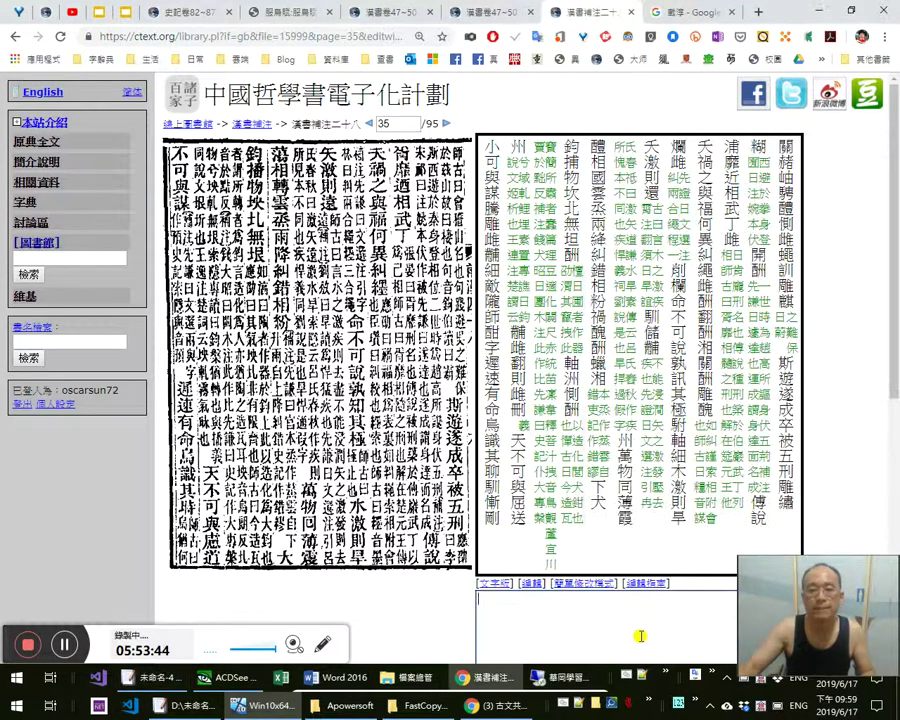
key(ctrl+v)
key(Tab)
key(Return)
scroll(618, 531, up, 5)
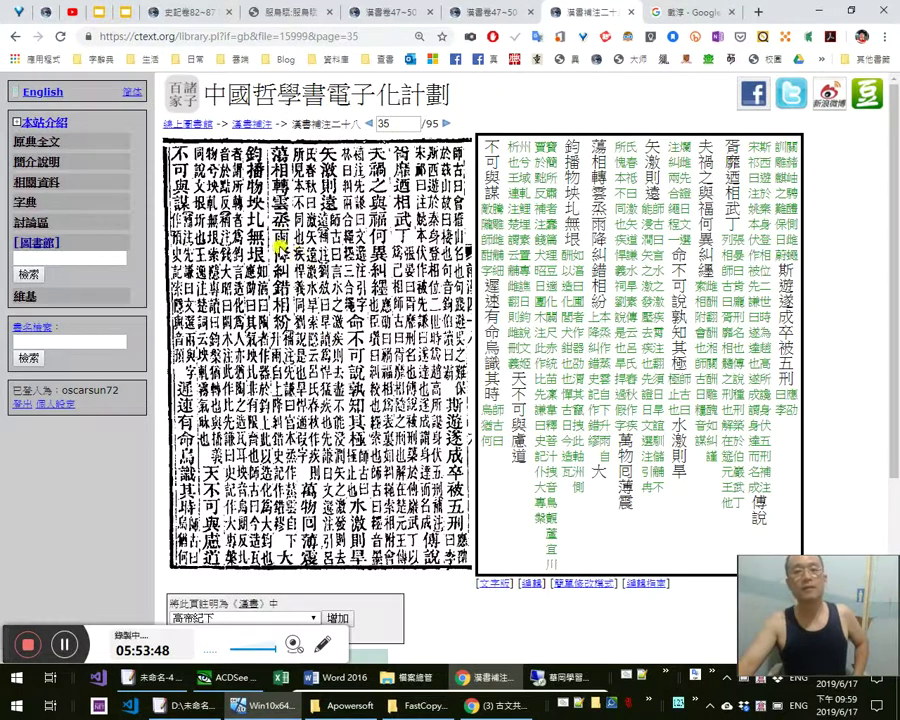
Compare the 坱圠無垠 passage on 漢書補注 scan page 35 with the parallel text on 史記 page 74 and the 服鳥賦 web page
click(466, 13)
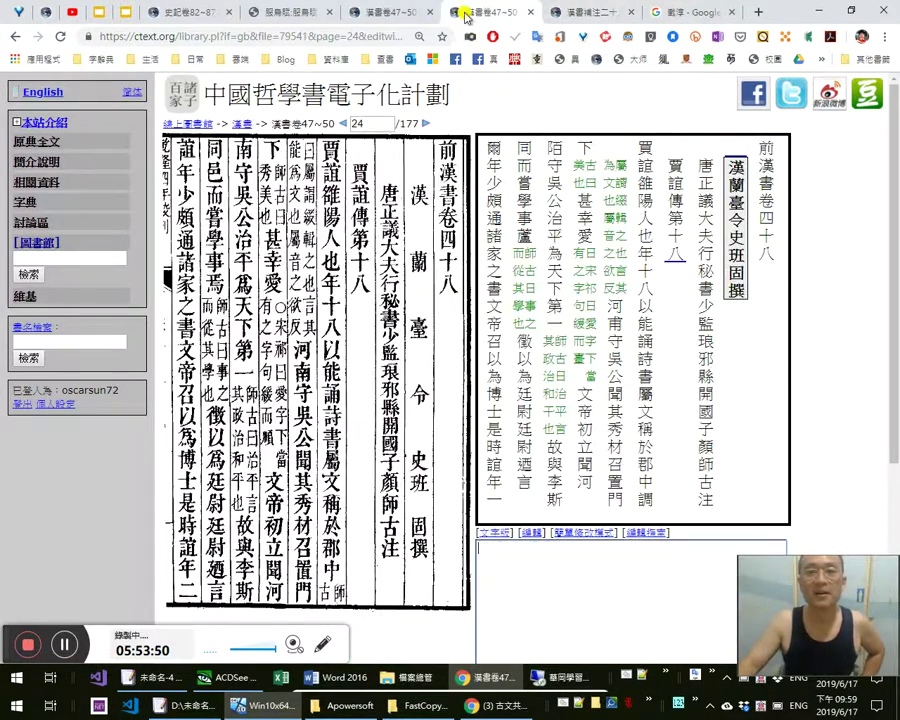
click(388, 14)
click(287, 14)
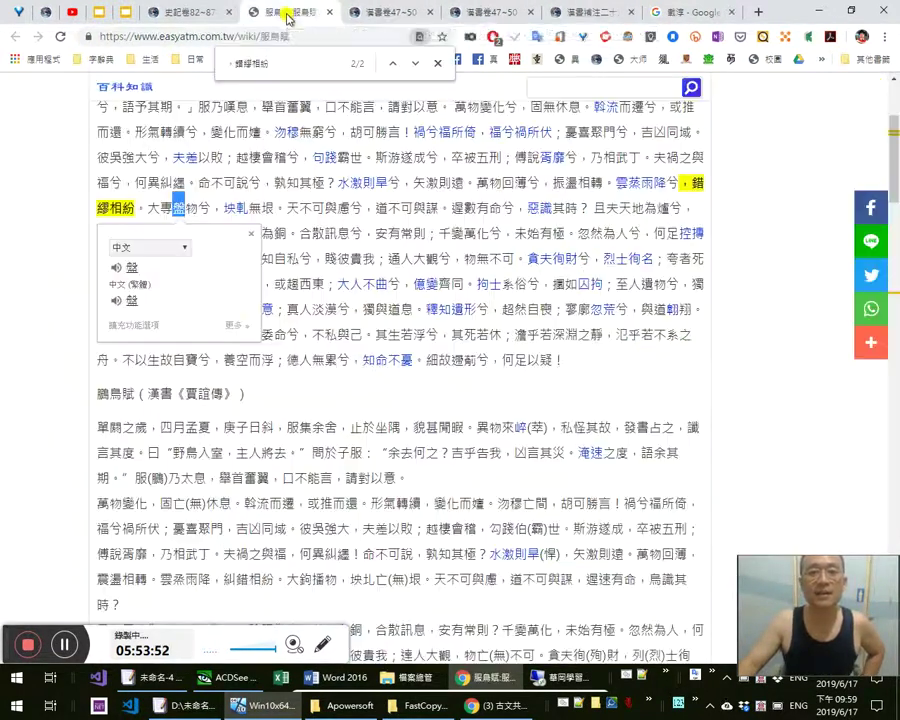
click(197, 13)
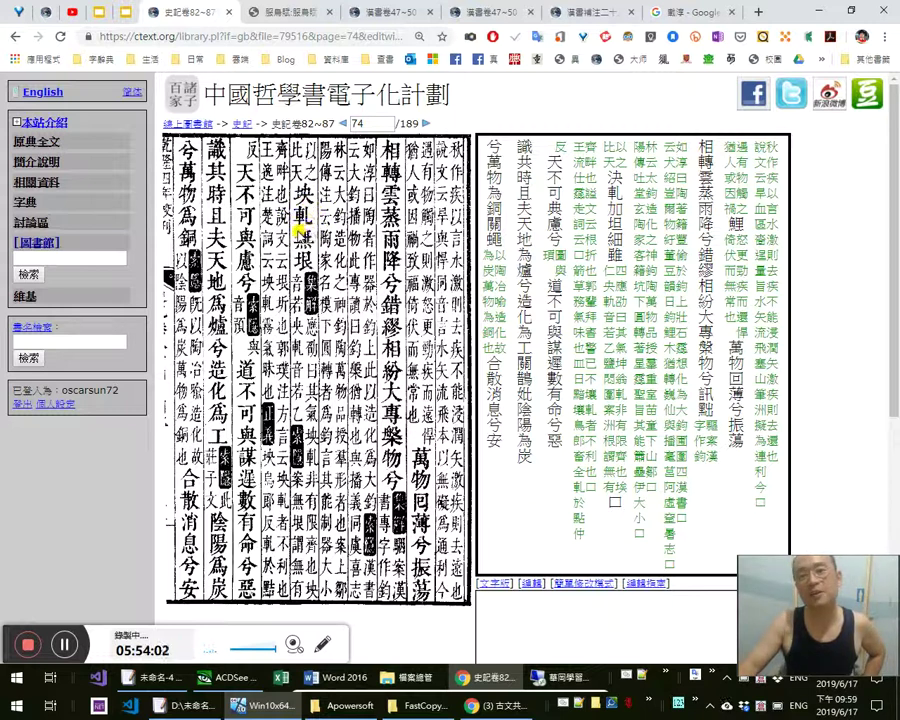
click(568, 15)
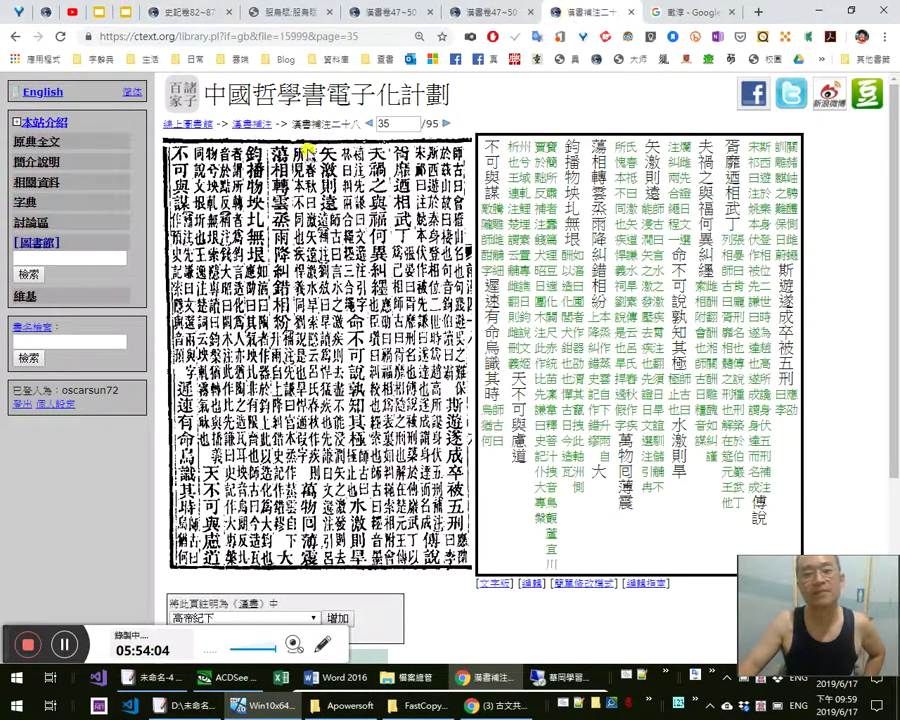
click(208, 14)
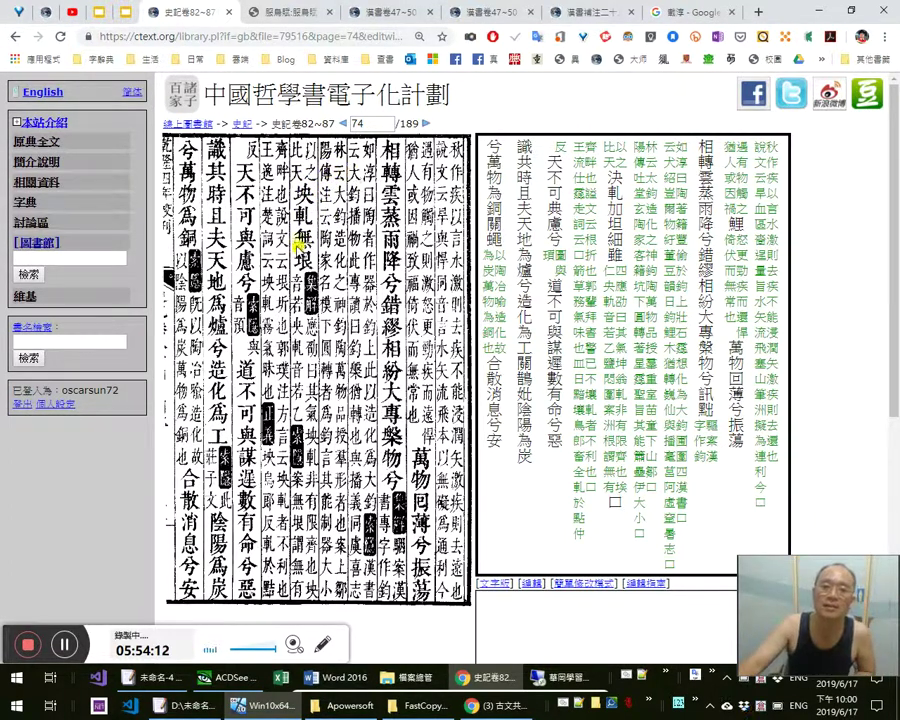
click(588, 12)
click(255, 200)
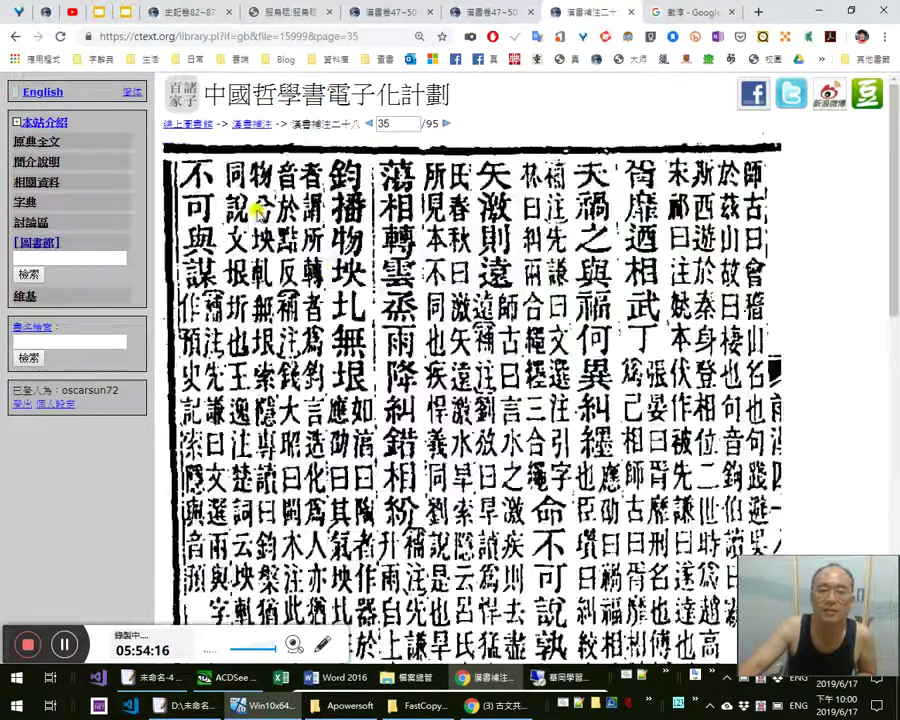
click(368, 300)
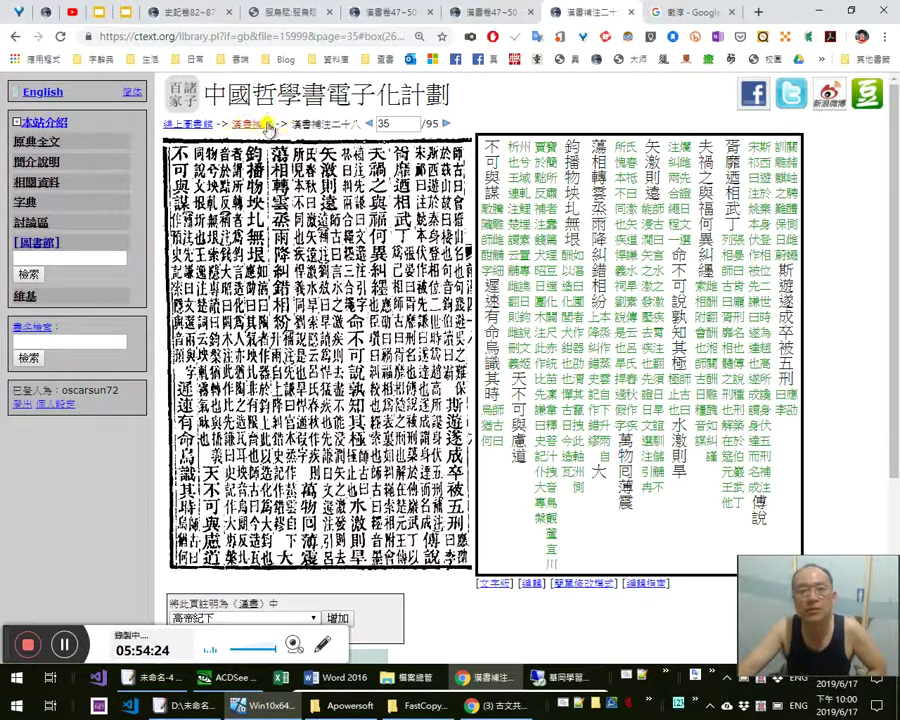
Open the 漢書補注 book overview in a separate tab
middle_click(266, 125)
click(613, 14)
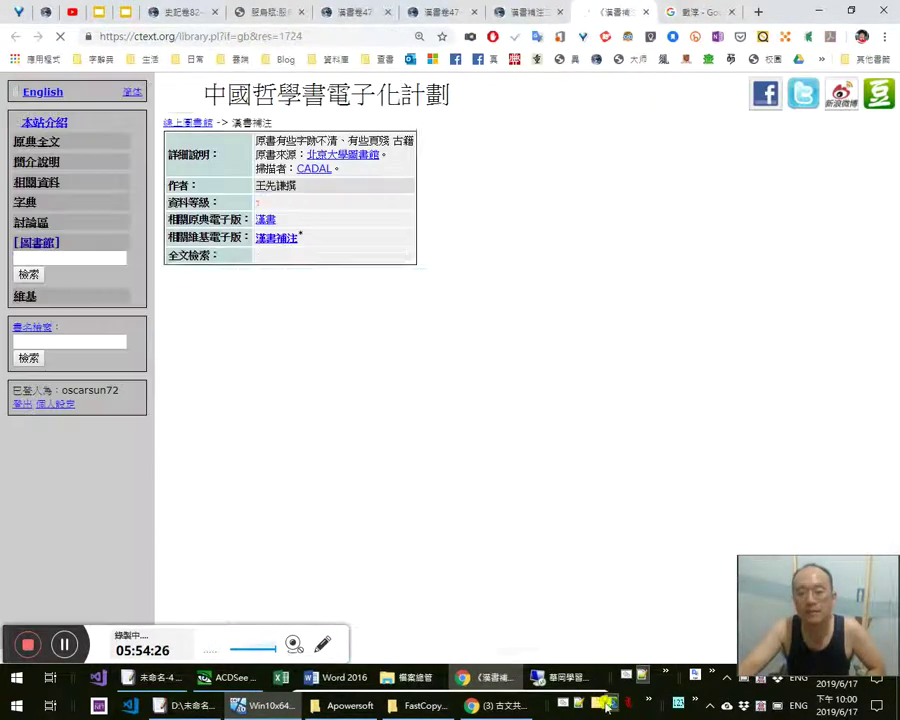
click(583, 707)
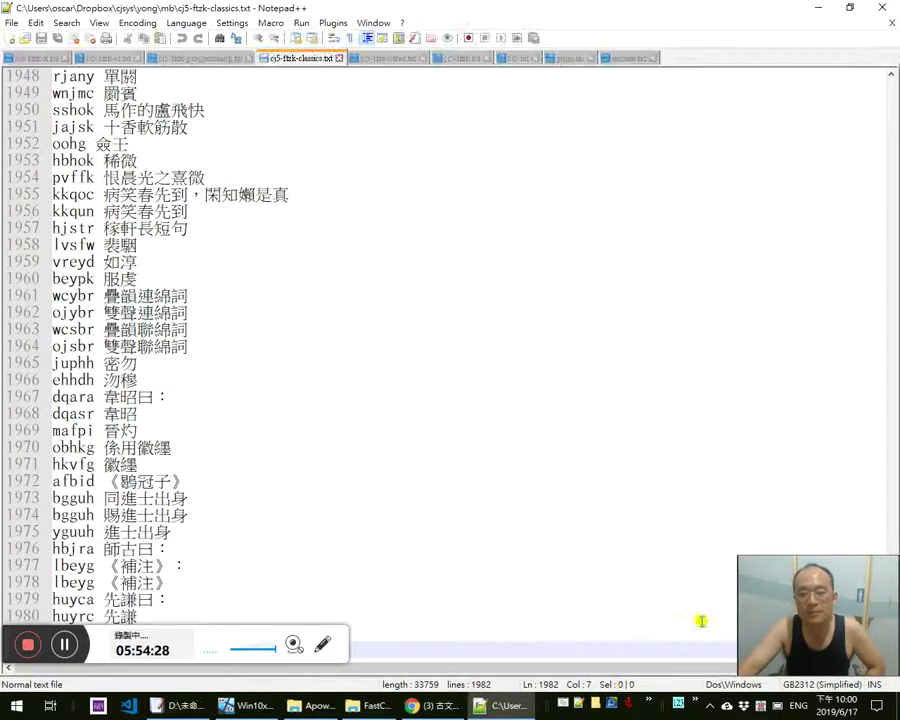
click(885, 10)
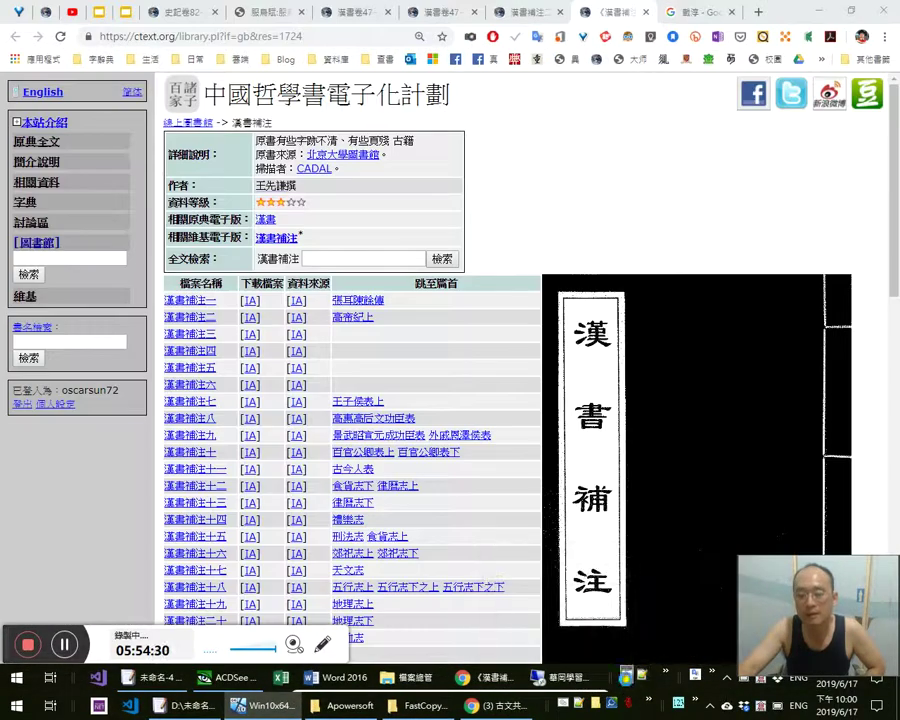
click(562, 702)
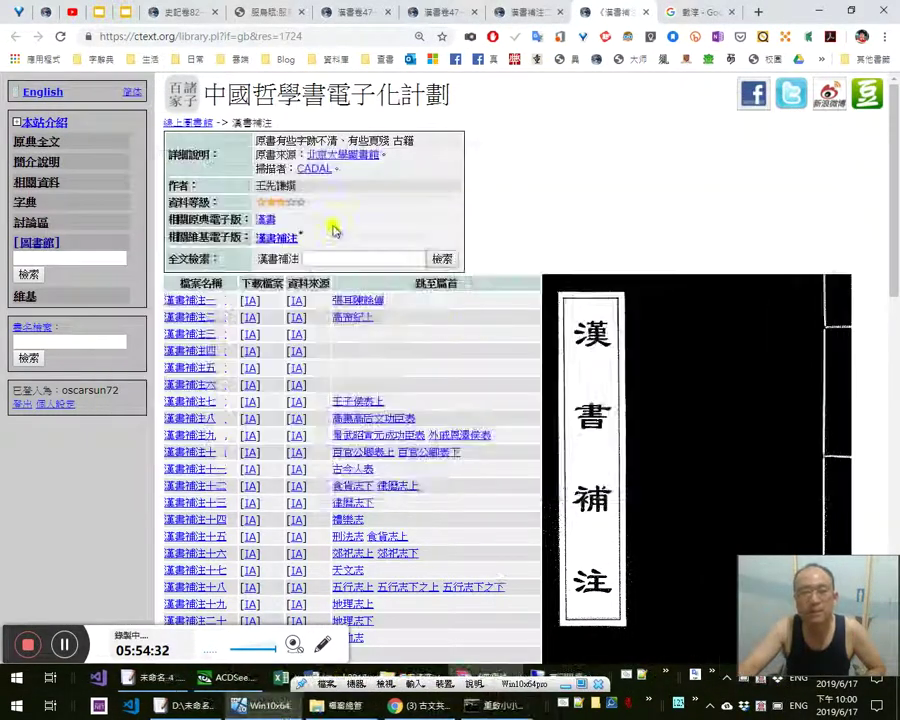
Search the full text of 漢書補注 for 大鈞播物 and keep the phrase on the clipboard
click(340, 259)
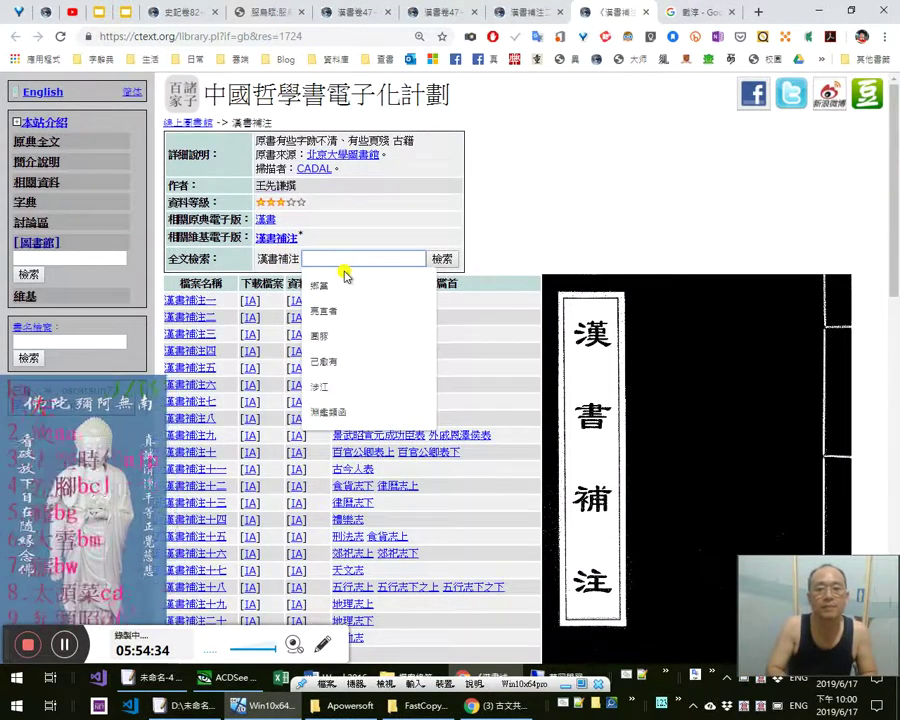
text(左)
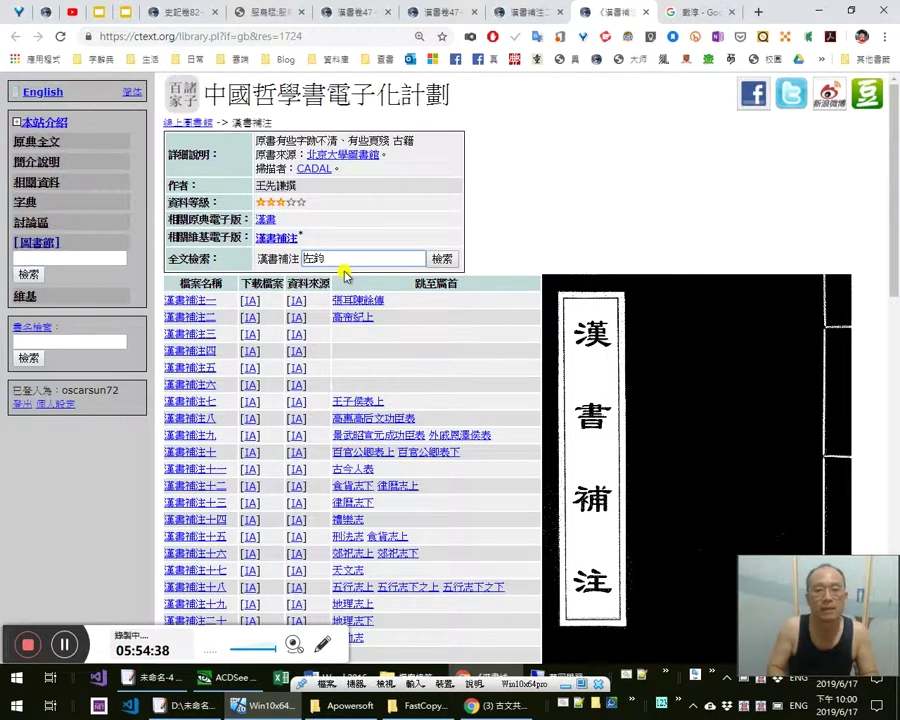
text(鈞)
text(師執屬巴)
key(BackSpace)
key(BackSpace)
key(BackSpace)
key(BackSpace)
text(播物)
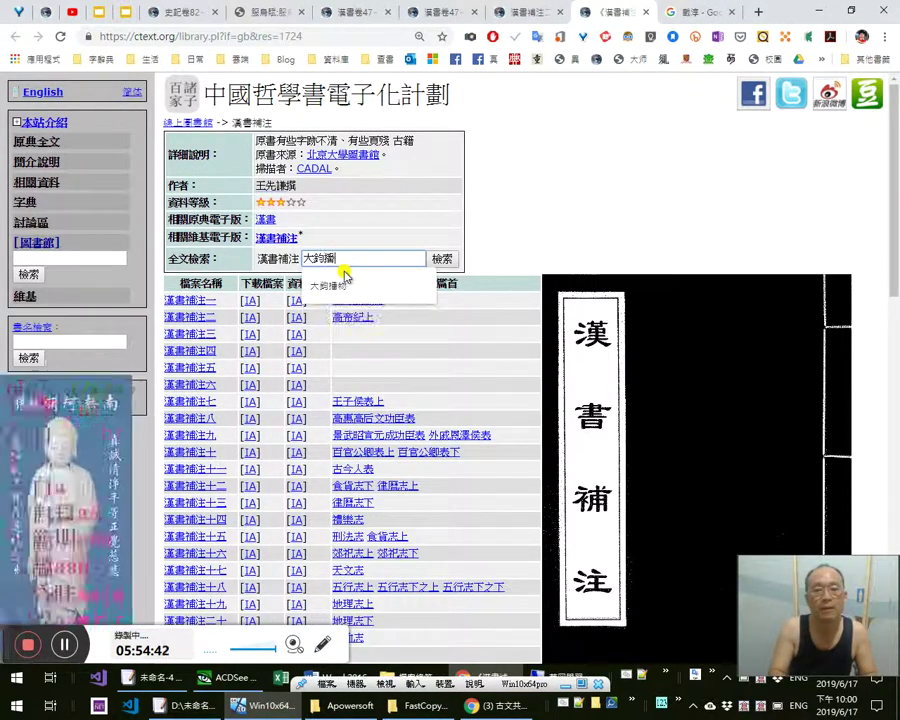
key(ctrl+a)
key(ctrl+c)
key(Return)
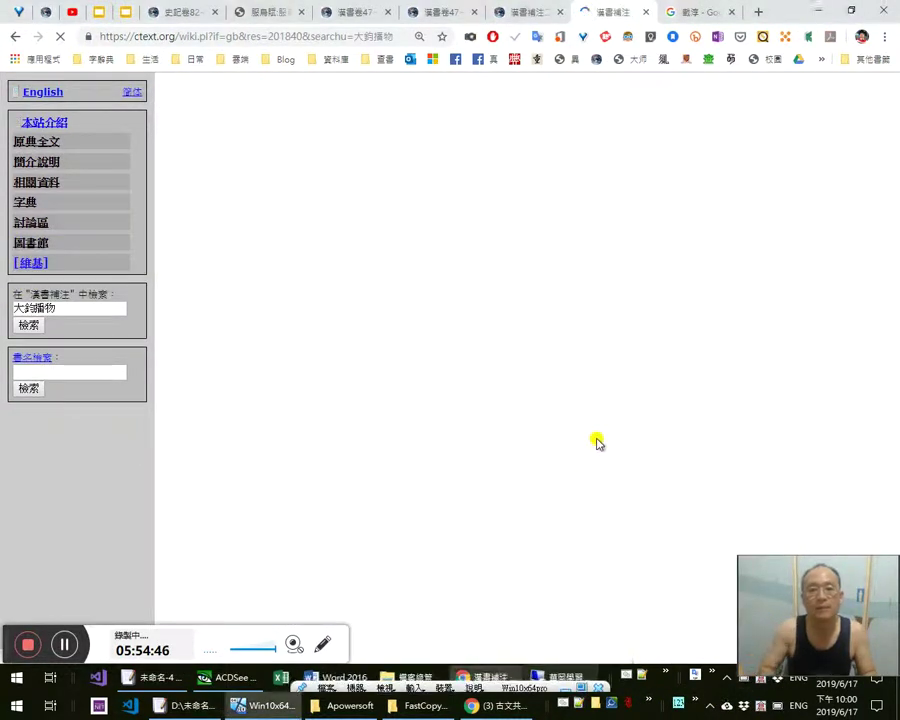
Search all code table files open in Notepad++ for 大鈞播物
key(alt+Tab)
key(ctrl+f)
key(alt+o)
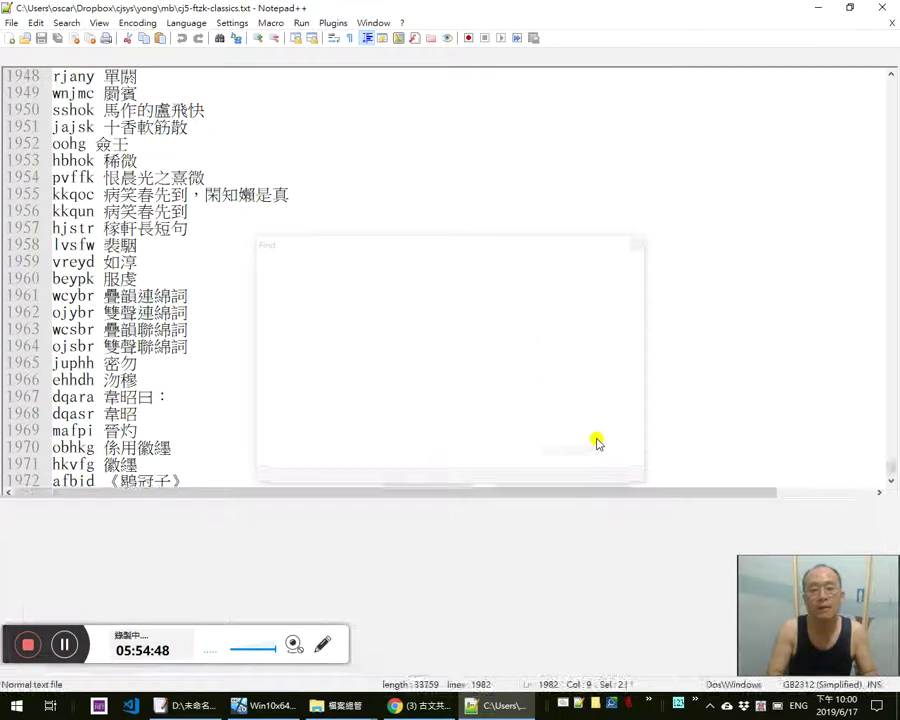
Append the entry kmqwh 大鈞播物 at the end of cj5-ftzk-classics.txt and save the file
key(ctrl+Page_Up)
key(ctrl+Page_Down)
key(ctrl+End)
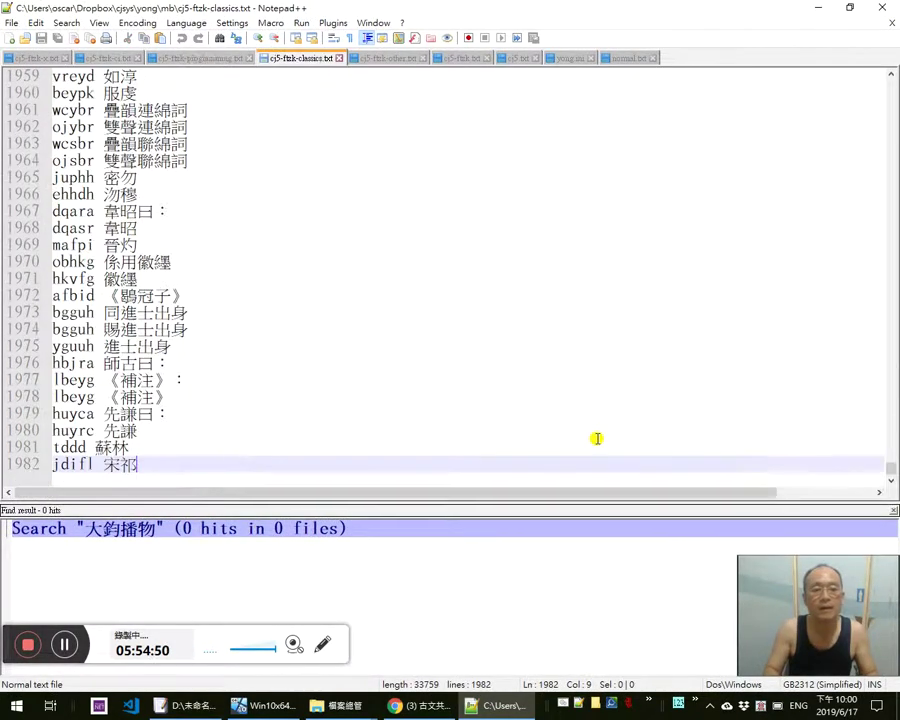
key(Return)
key(ctrl+v)
text(kmqw)
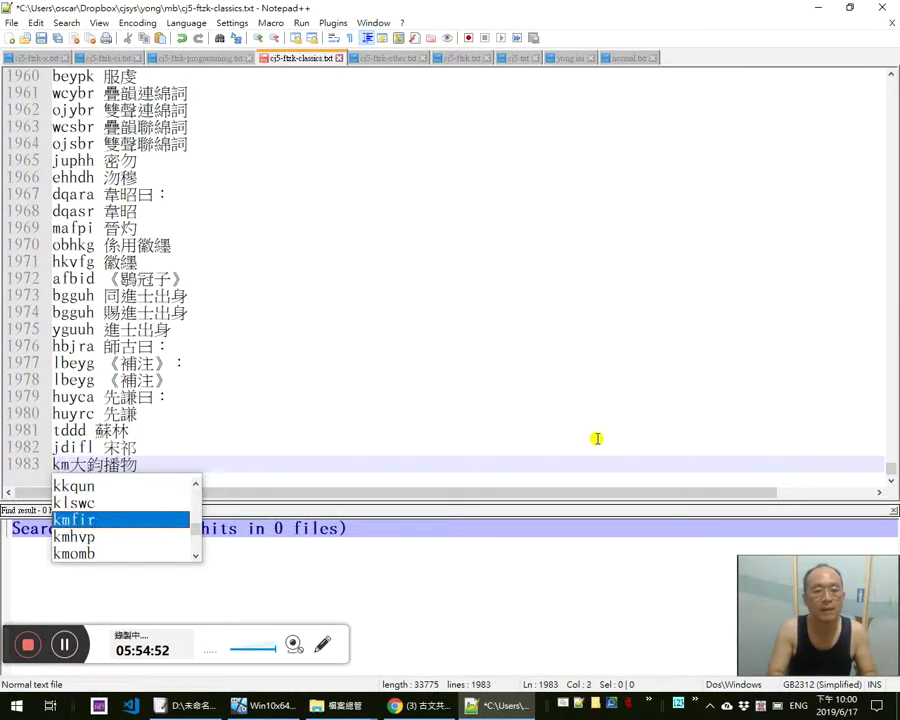
key(ctrl+s)
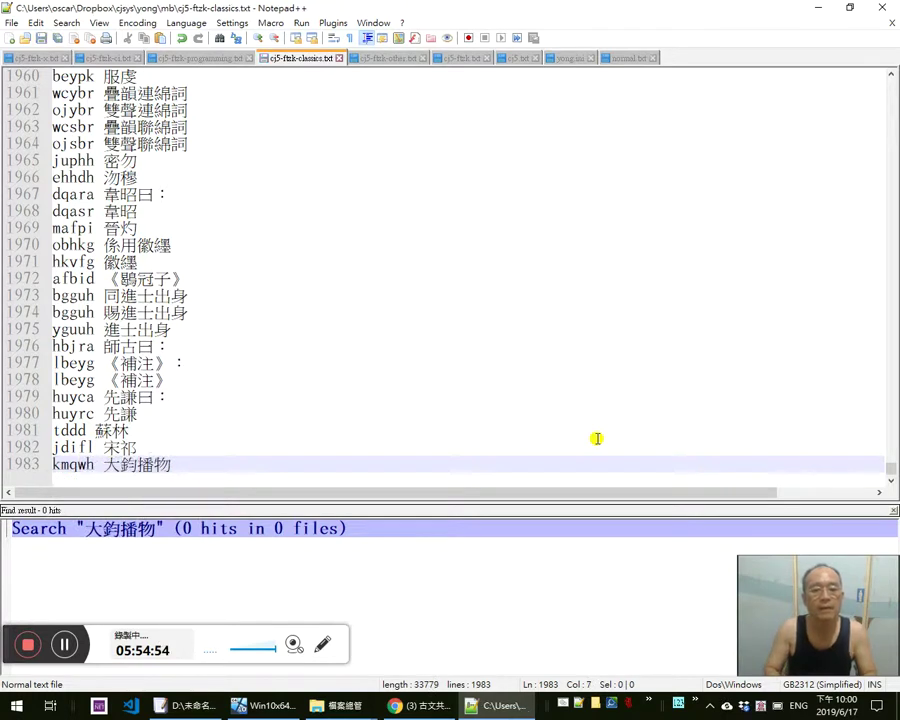
Check the parallel wording on 史記 page 74, duplicate the 大鈞播物 entry and change the copy's phrase to 大專槃物
key(alt+Tab)
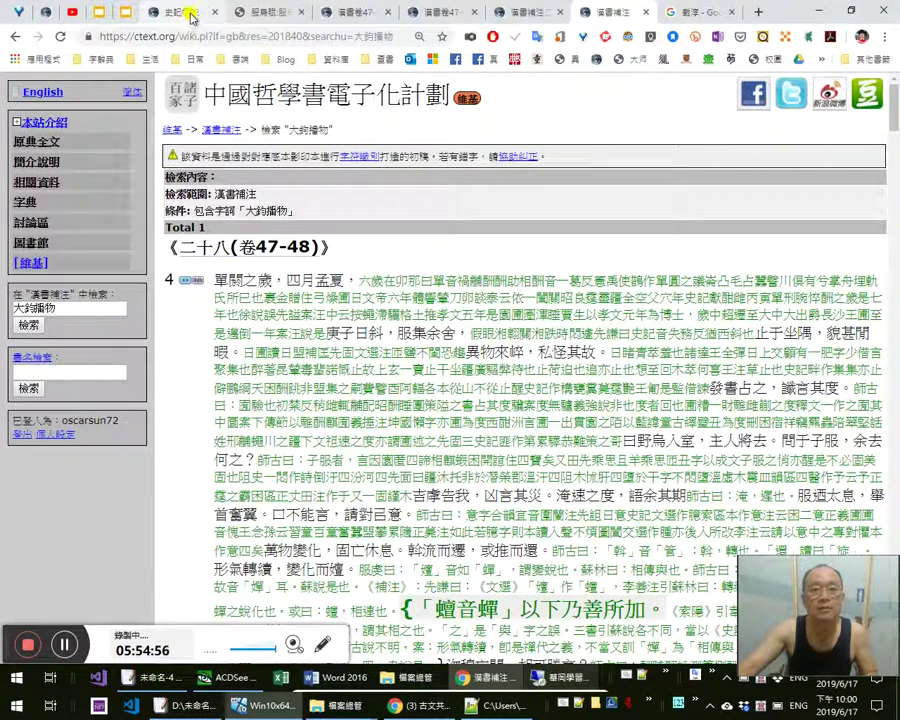
click(188, 13)
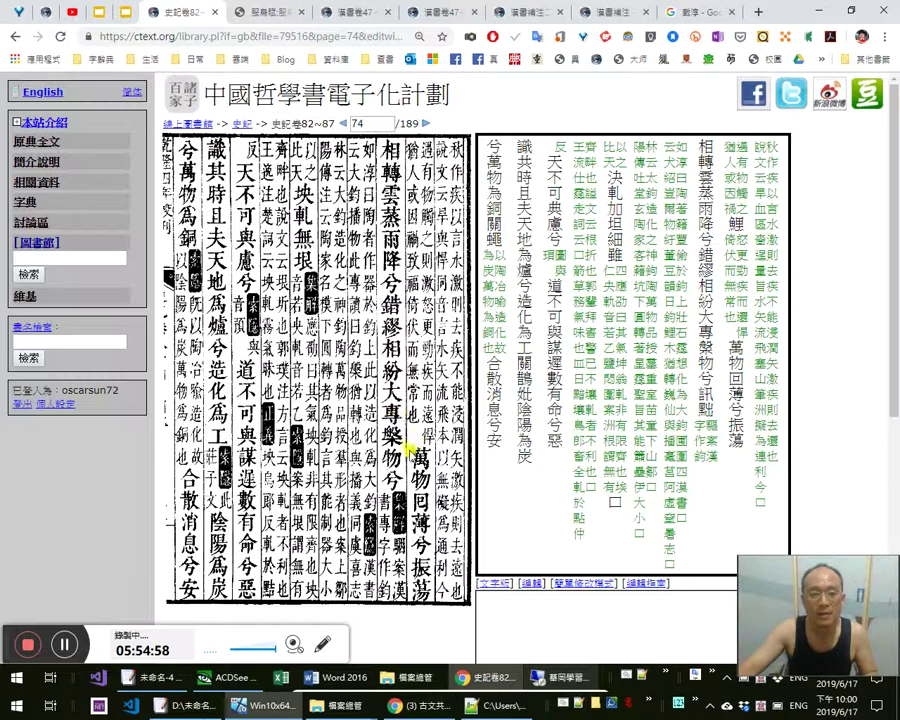
click(506, 706)
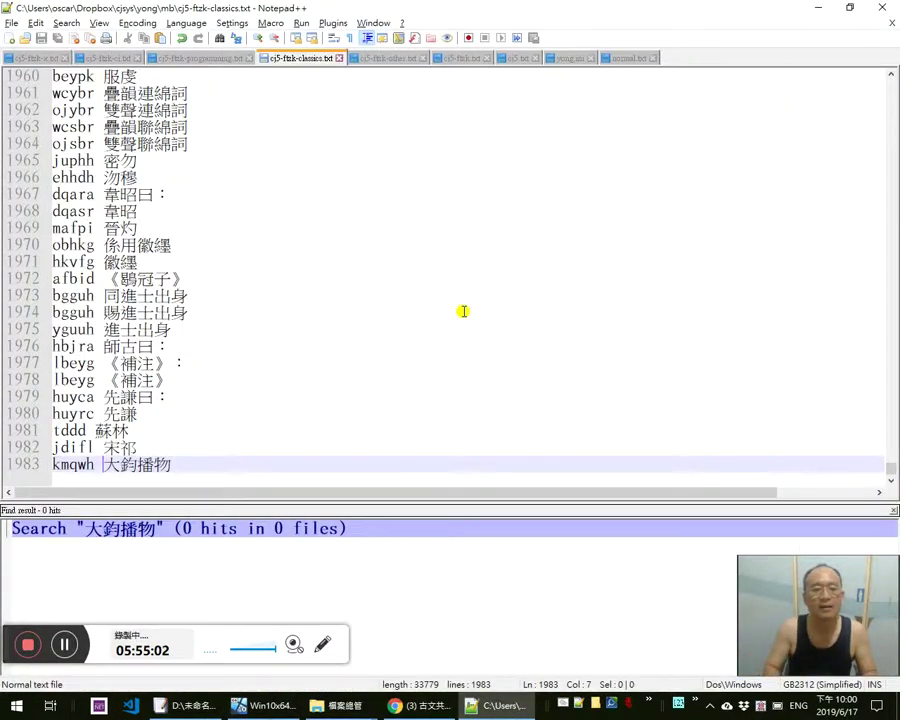
key(ctrl+d)
key(shift+Left)
text(ji)
key(BackSpace)
key(BackSpace)
key(ctrl+space)
text(ji)
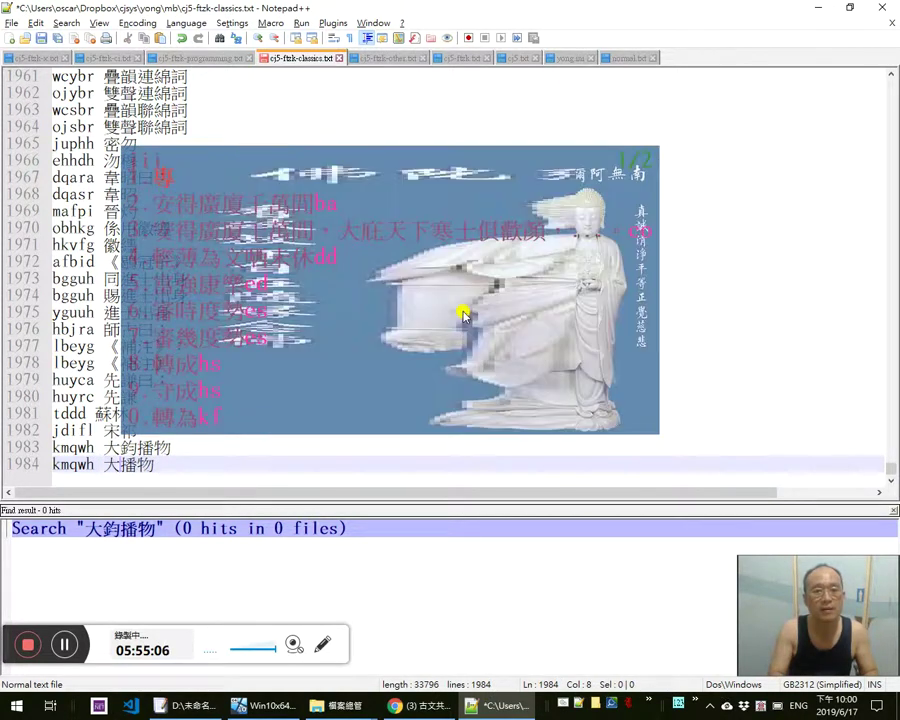
text(專槃)
key(Delete)
Set the code of the 大專槃物 entry to kihdh, save the code table and close it
key(Home)
text(kihdh)
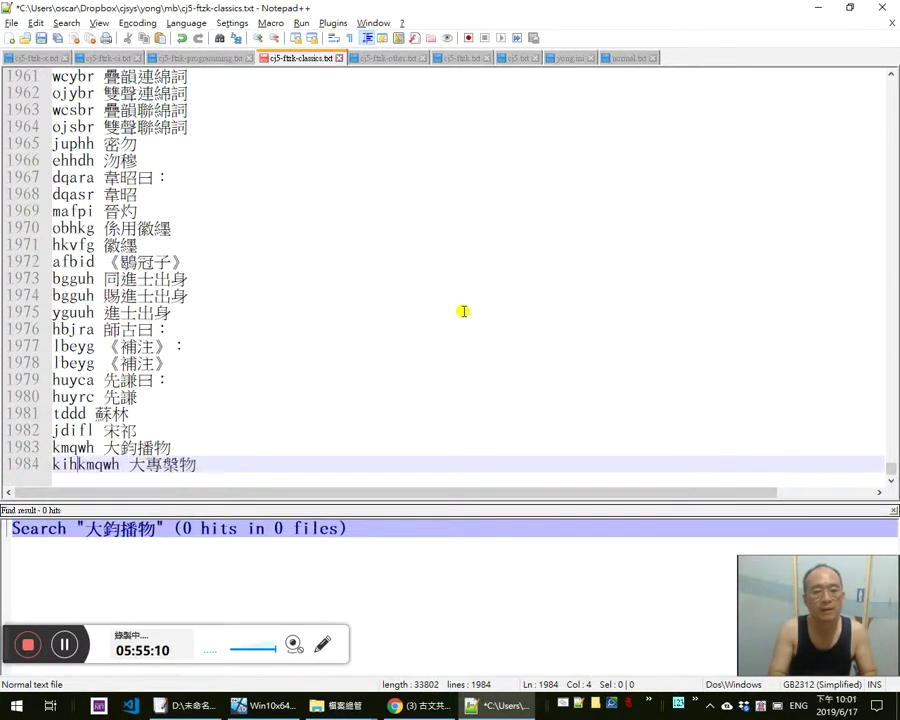
key(ctrl+Delete)
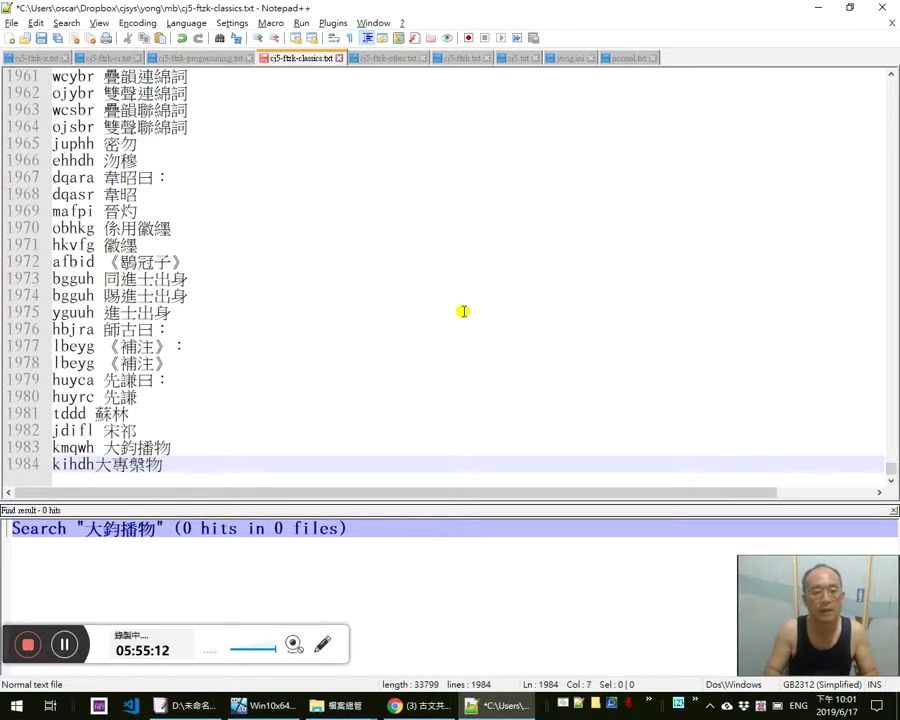
key(ctrl+s)
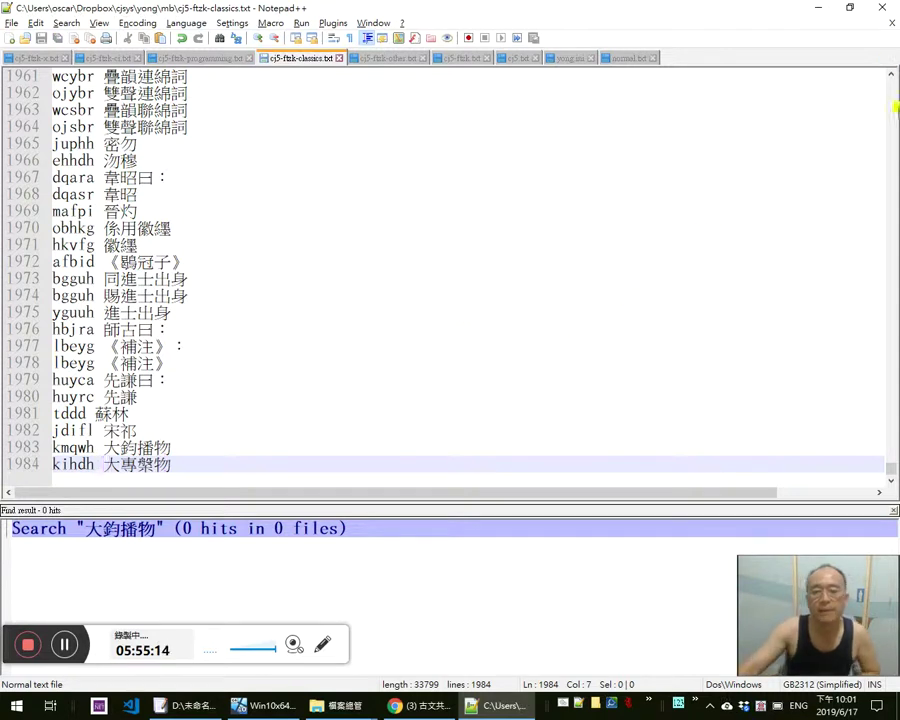
click(879, 6)
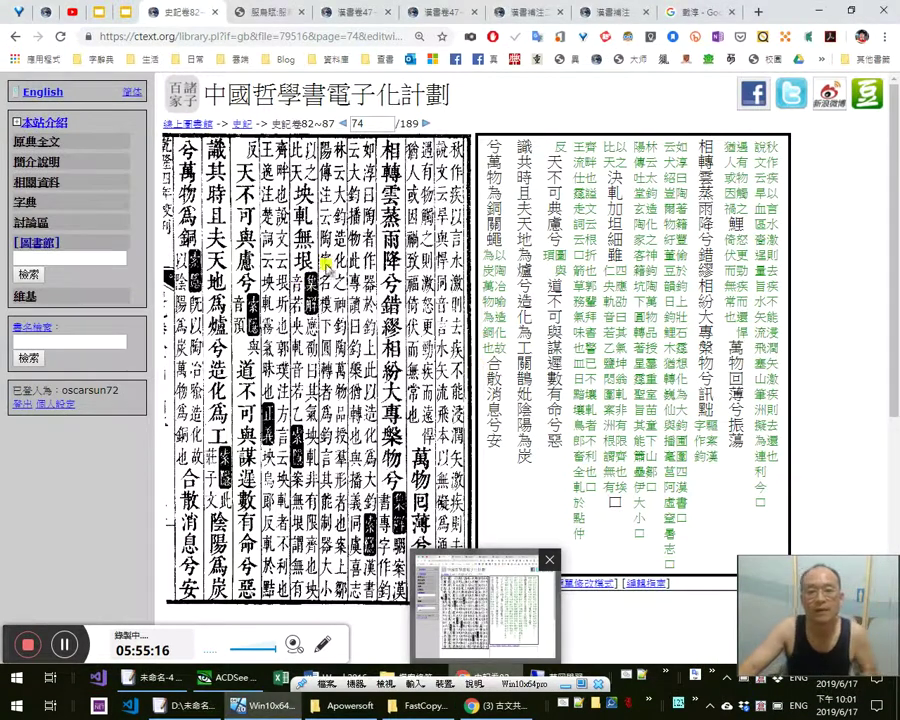
key(alt+Tab)
key(alt+Tab)
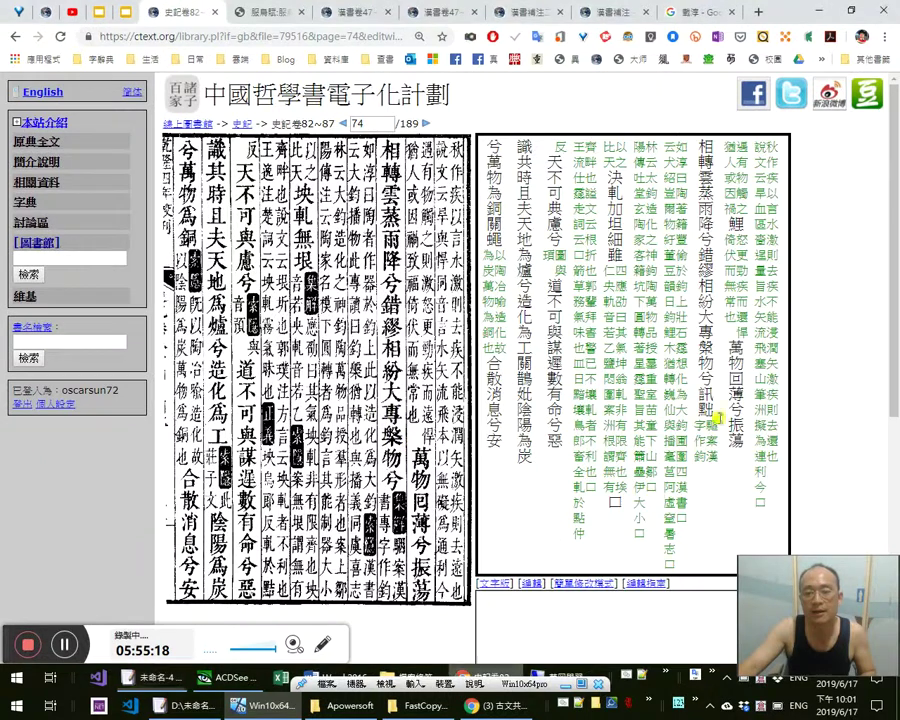
key(alt+Tab)
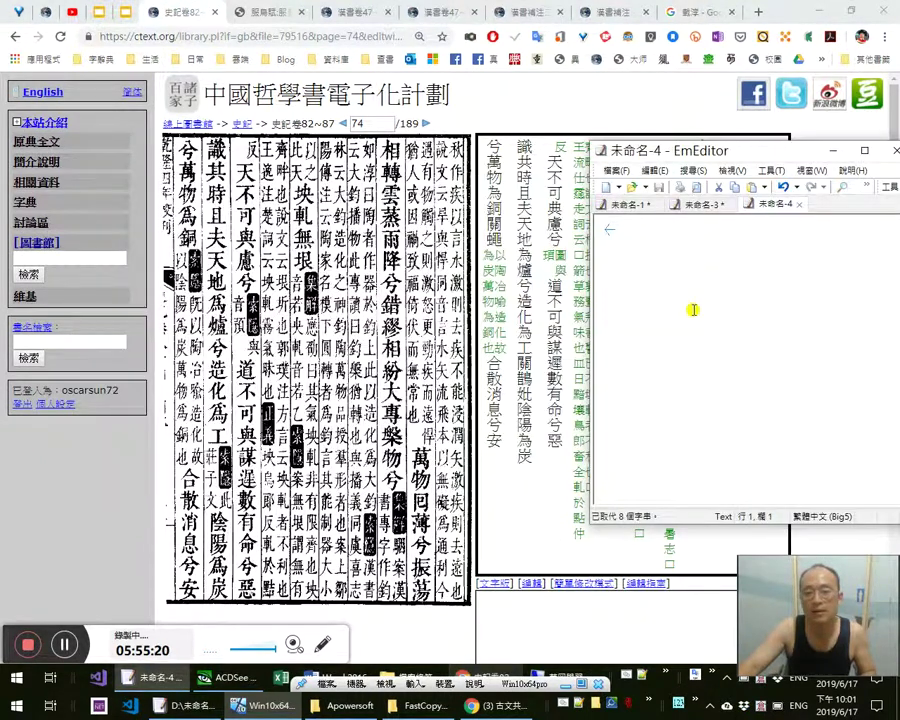
click(518, 707)
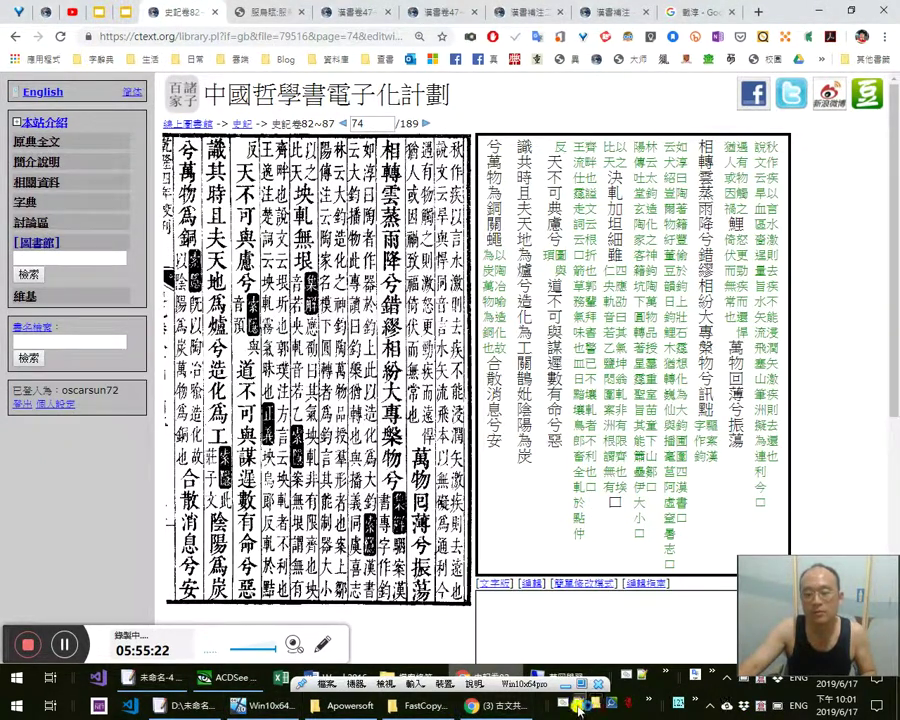
click(579, 705)
key(ctrl+f)
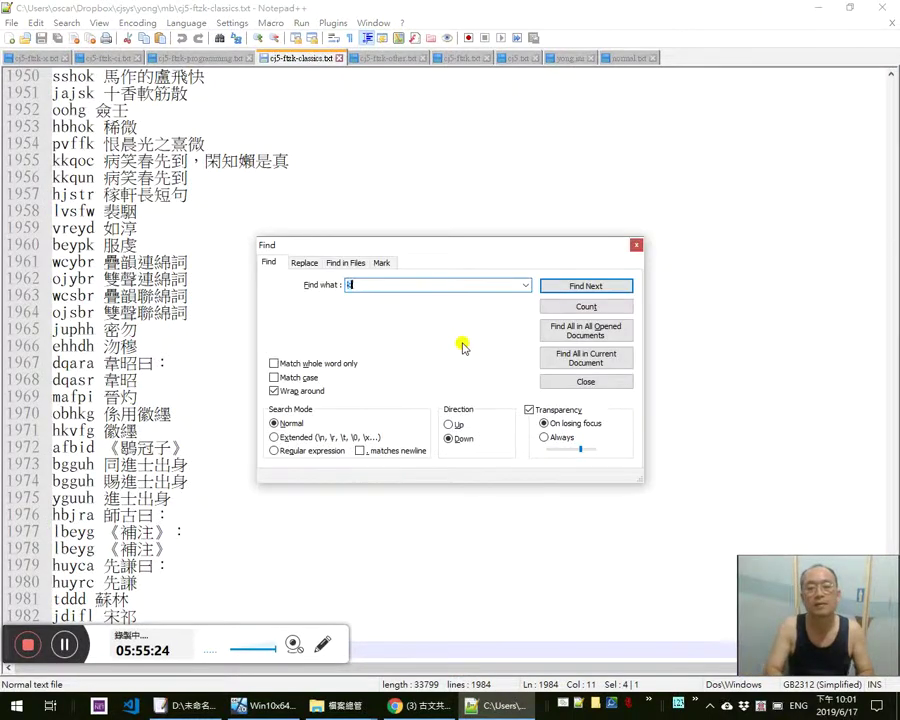
key(Escape)
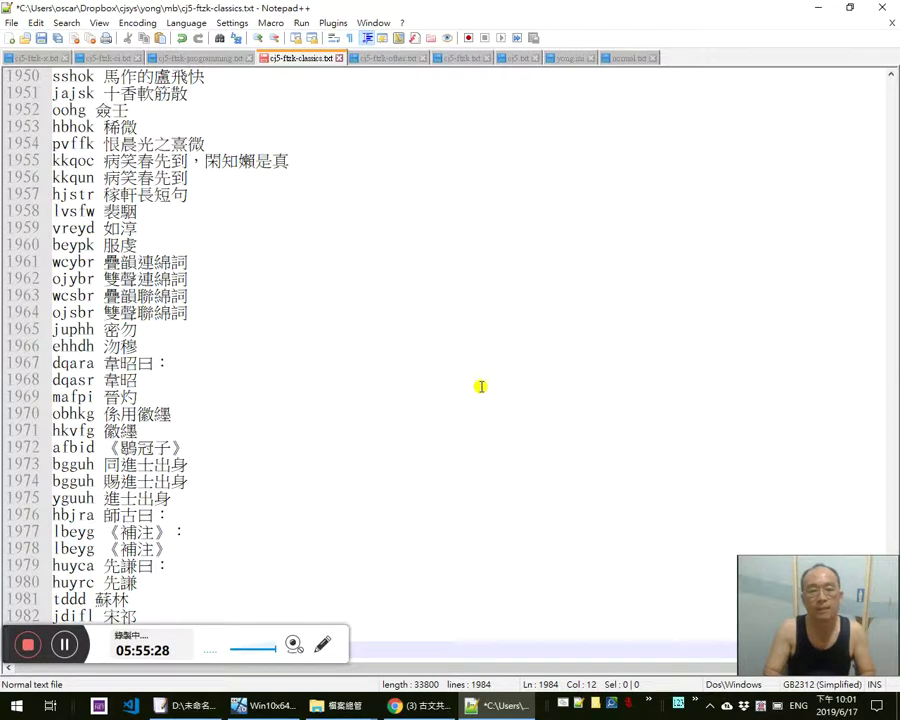
click(481, 386)
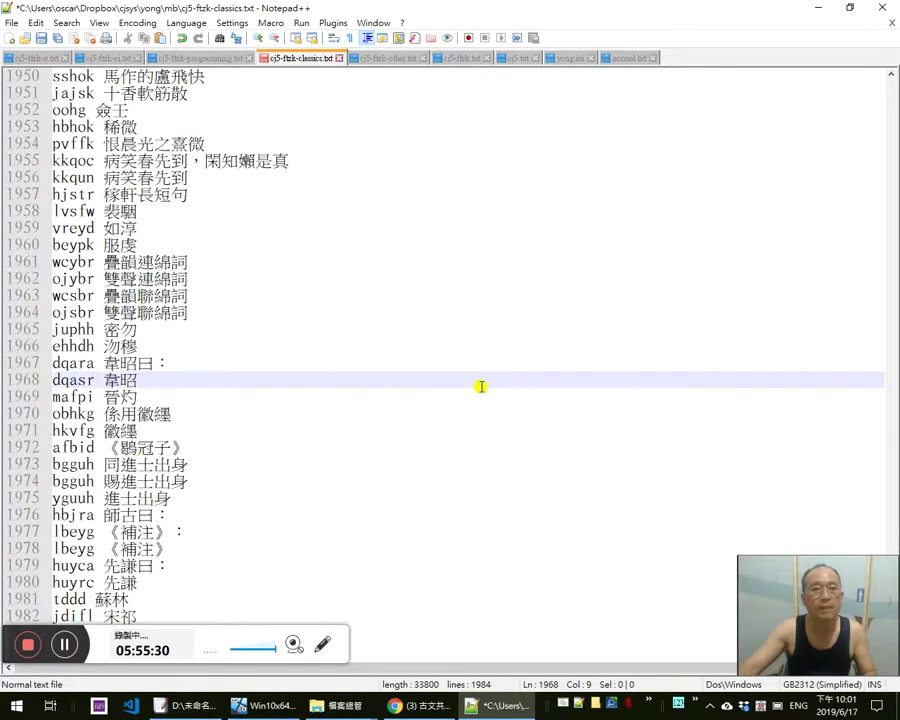
Delete the stray f at the end of the 大專槃物 entry on line 1984
drag(9, 632, 33, 529)
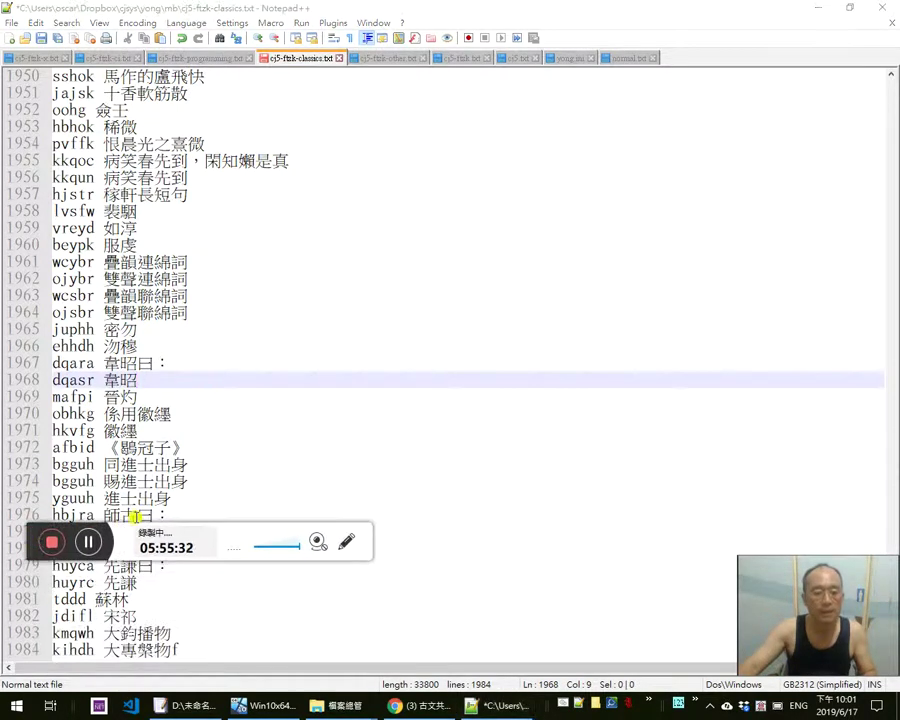
drag(213, 639, 215, 644)
click(214, 643)
key(BackSpace)
Search all open code table files for 大鈞, taking the term from the 大鈞播物 entry
key(Up)
key(Left)
key(Left)
key(shift+Left)
key(shift+Left)
key(ctrl+f)
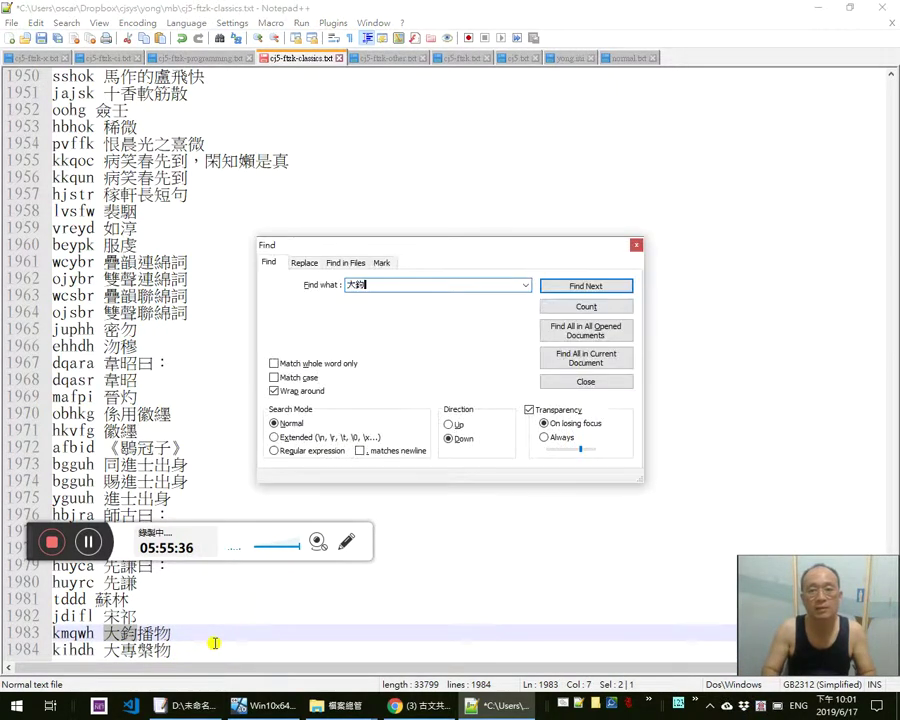
key(alt+o)
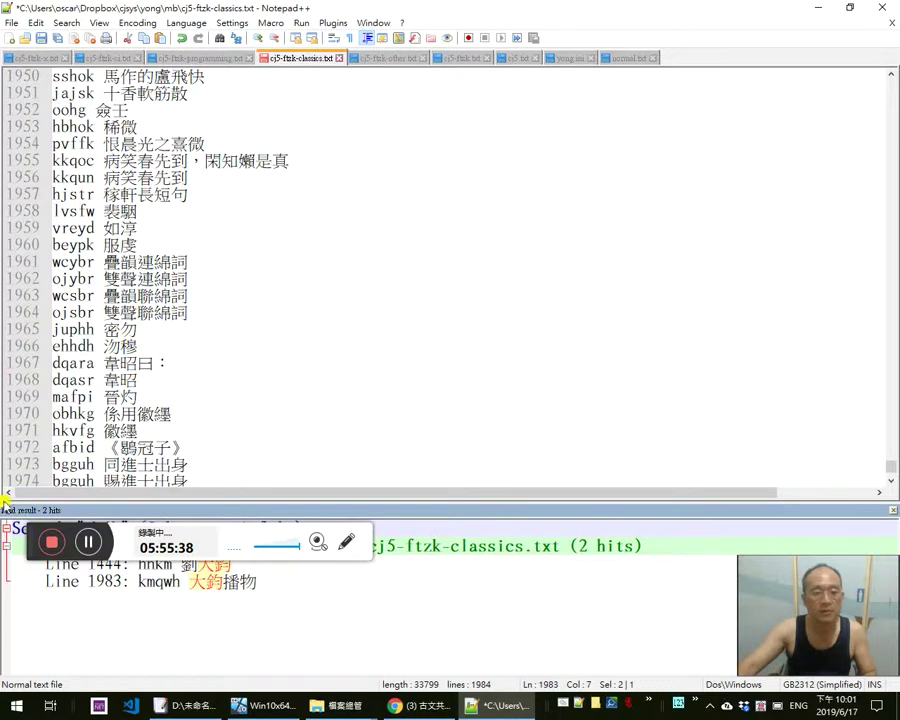
drag(27, 538, 45, 626)
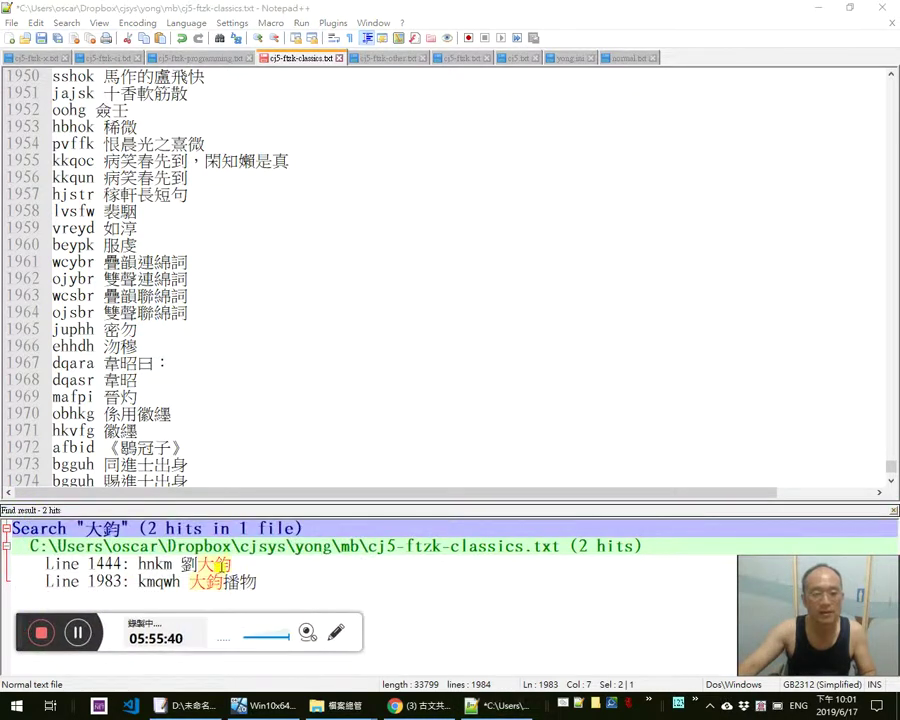
Append the entry kcpm 大鈞 at the end of cj5-ftzk-classics.txt and save the file
click(233, 478)
key(ctrl+End)
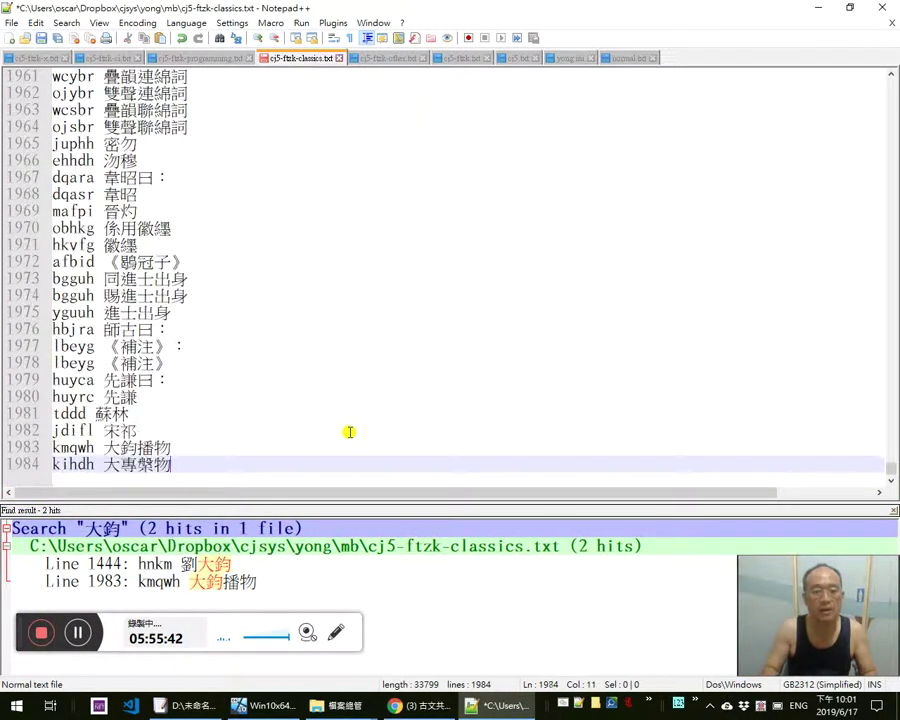
key(Return)
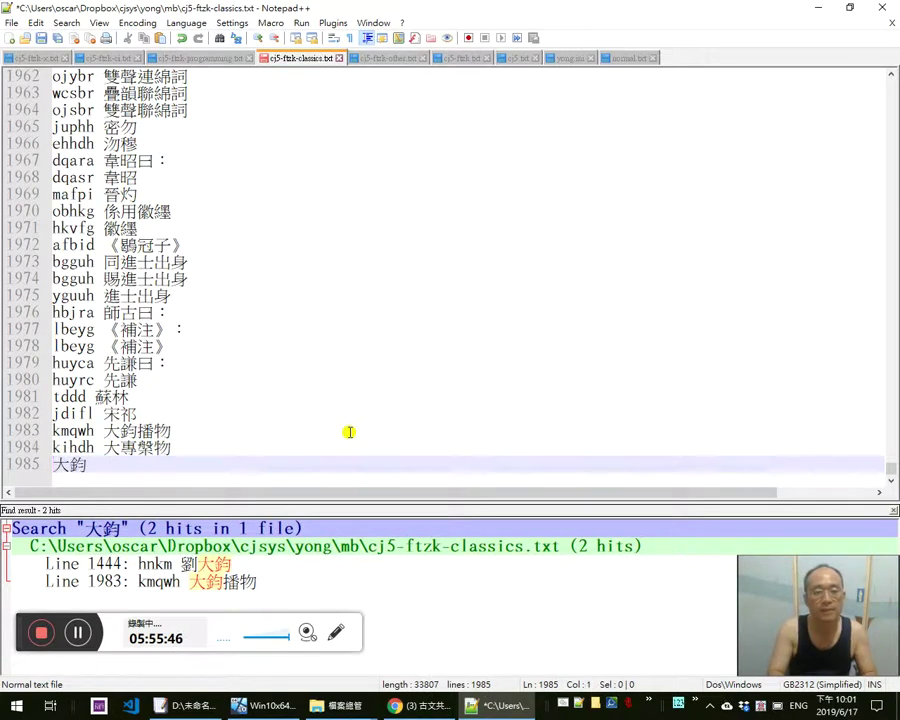
text(大)
key(BackSpace)
text(kcpm)
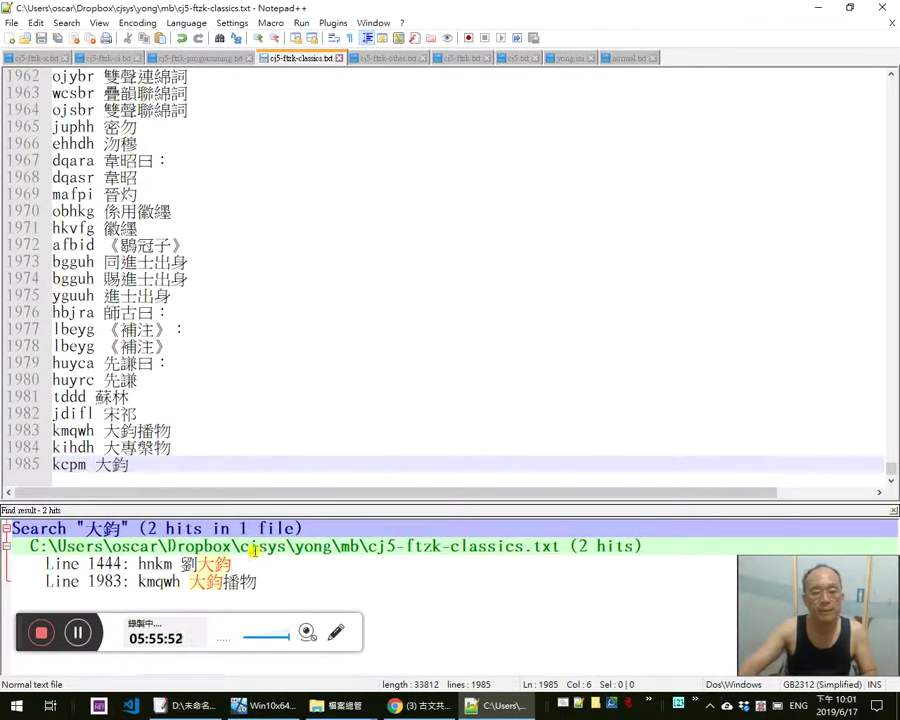
click(259, 583)
Search all open code table files for 大專 and look through the matching entries
click(279, 407)
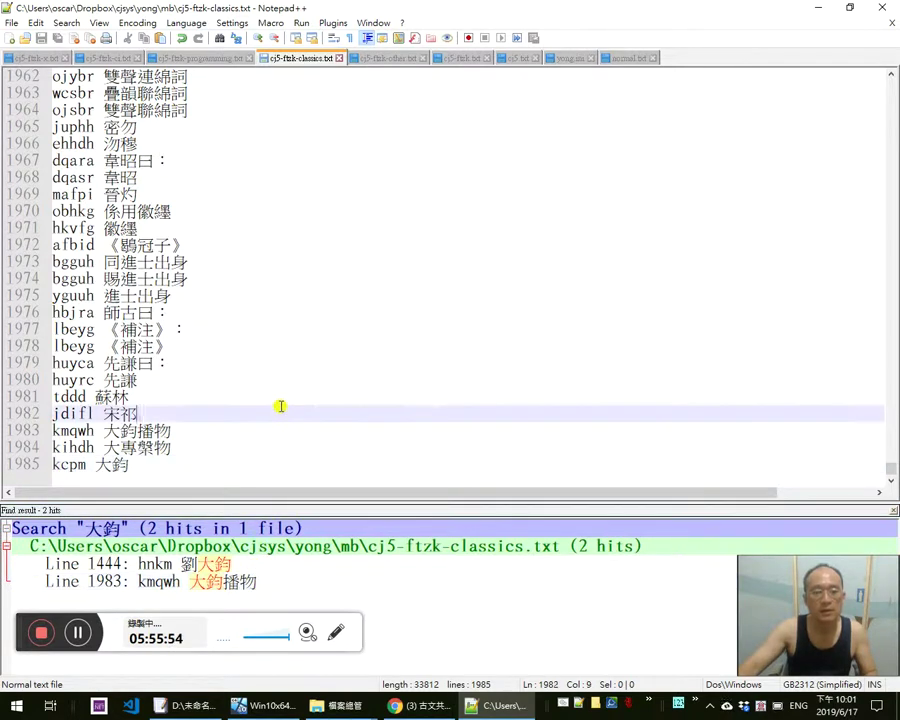
key(ctrl+f)
text(k)
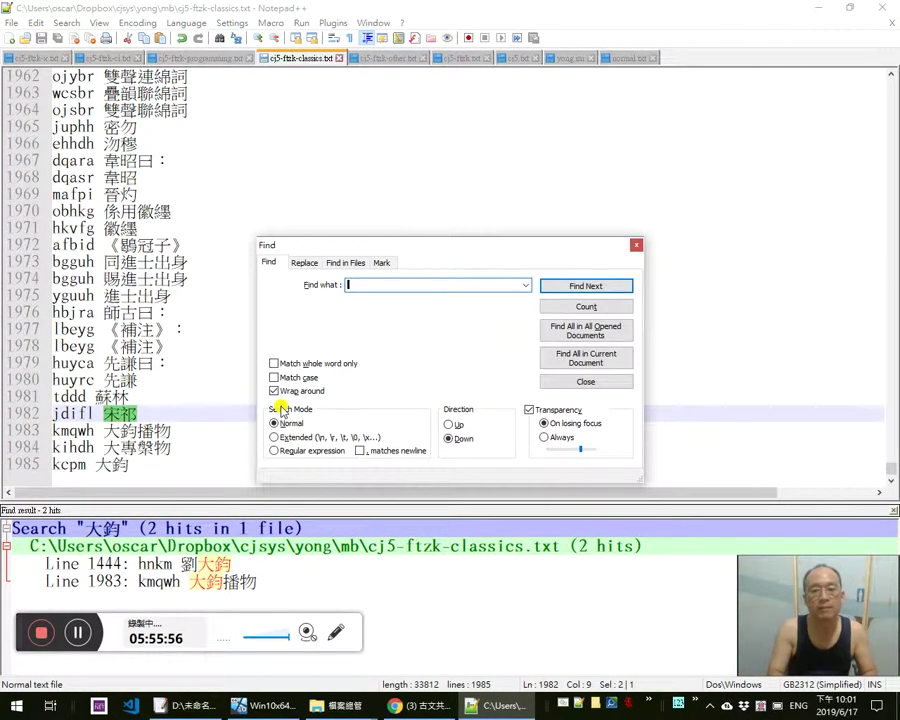
text(專)
key(alt+o)
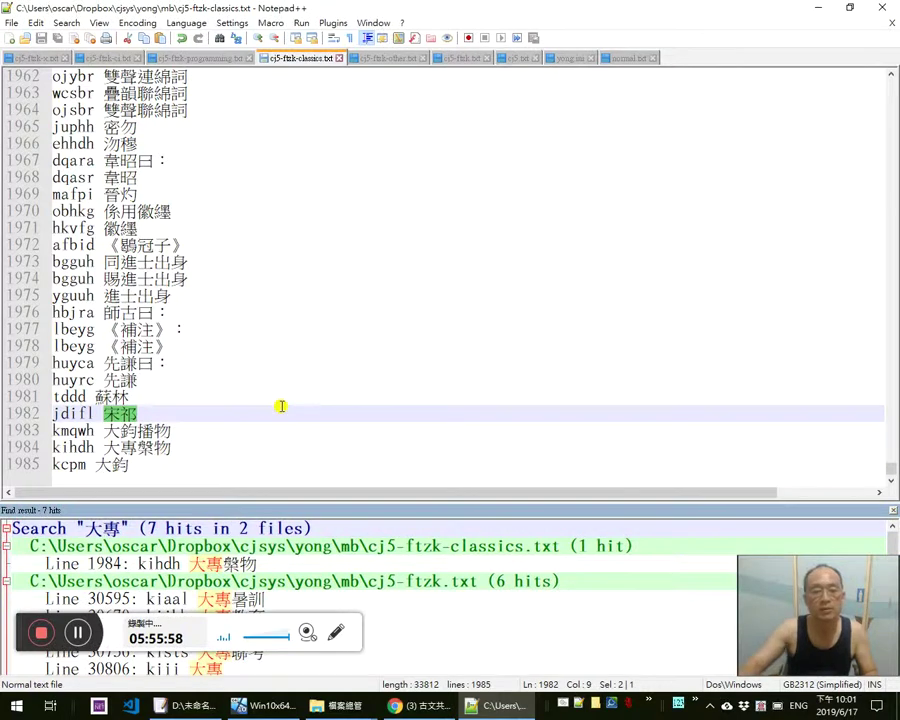
drag(18, 620, 88, 434)
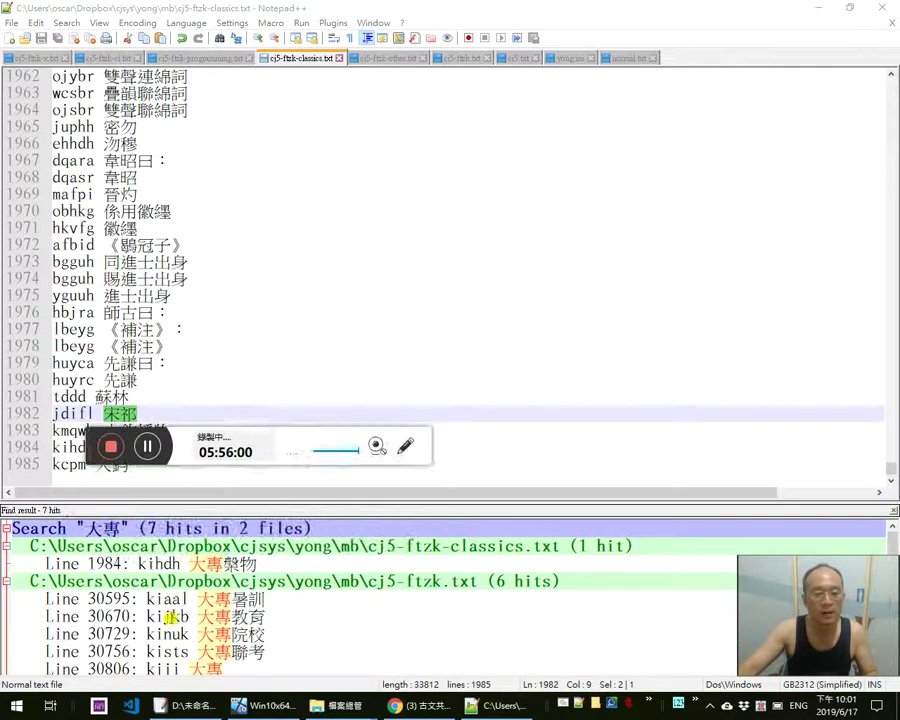
click(285, 606)
scroll(287, 607, down, 2)
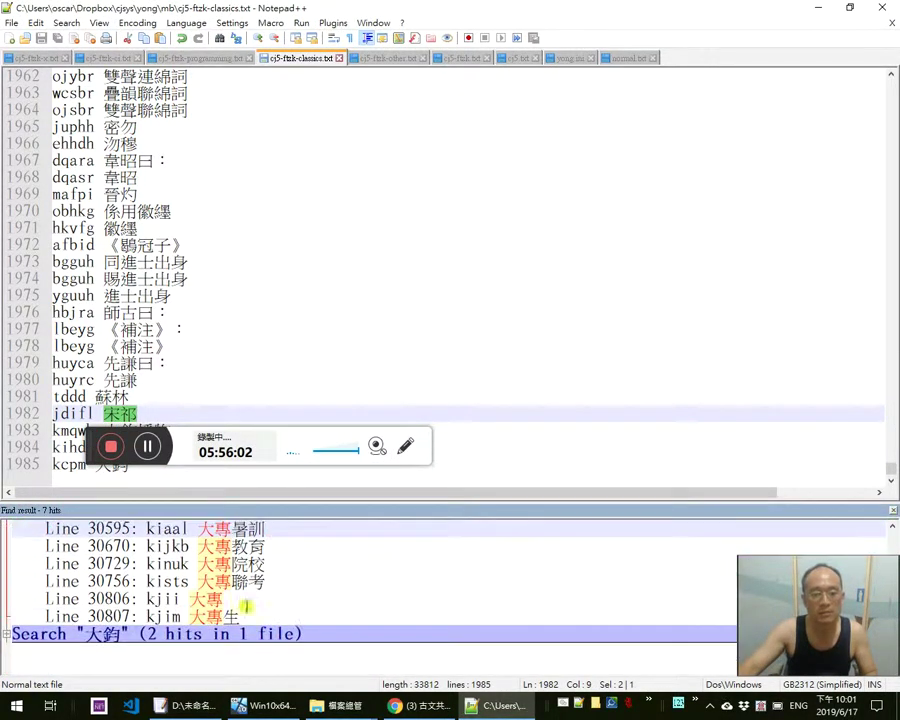
scroll(240, 592, up, 2)
Close the code table editor and return to the 史記 page in the browser
drag(86, 435, 34, 540)
click(217, 436)
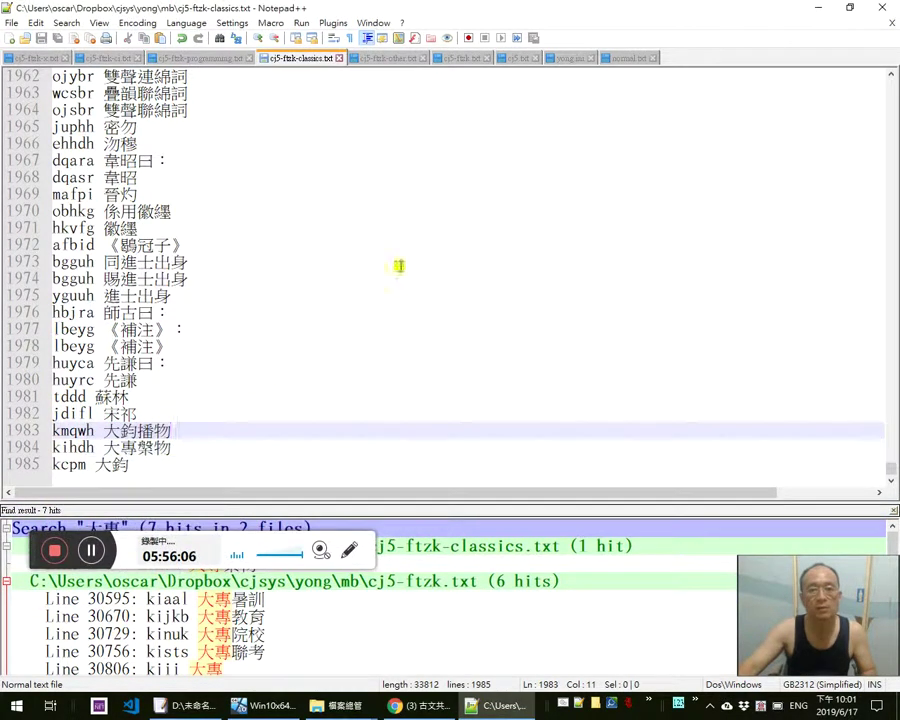
click(881, 8)
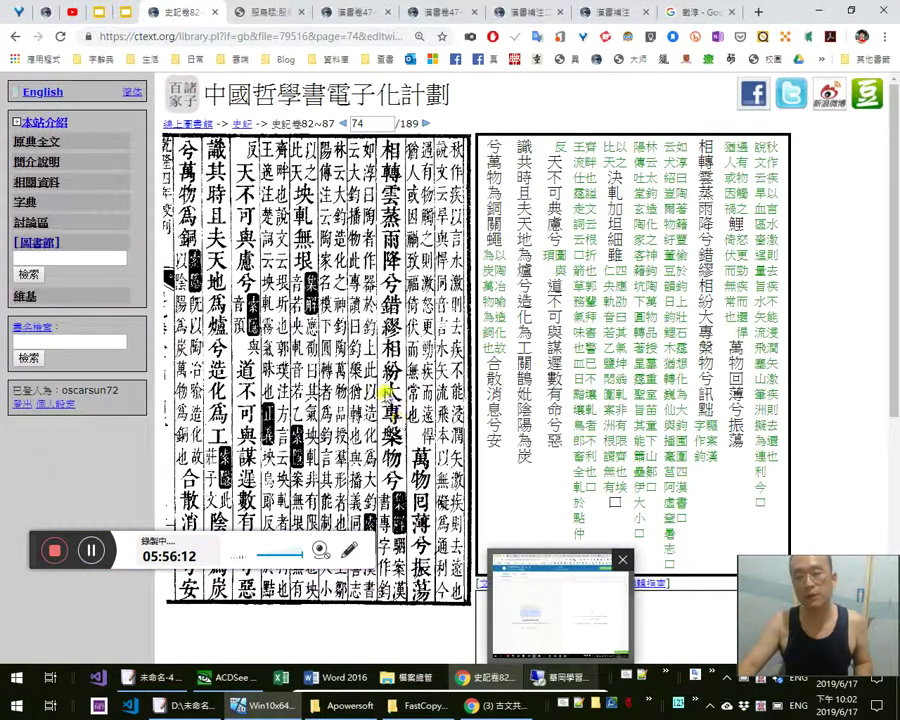
Switch to EmEditor and close the empty document 未命名-4
drag(32, 547, 13, 630)
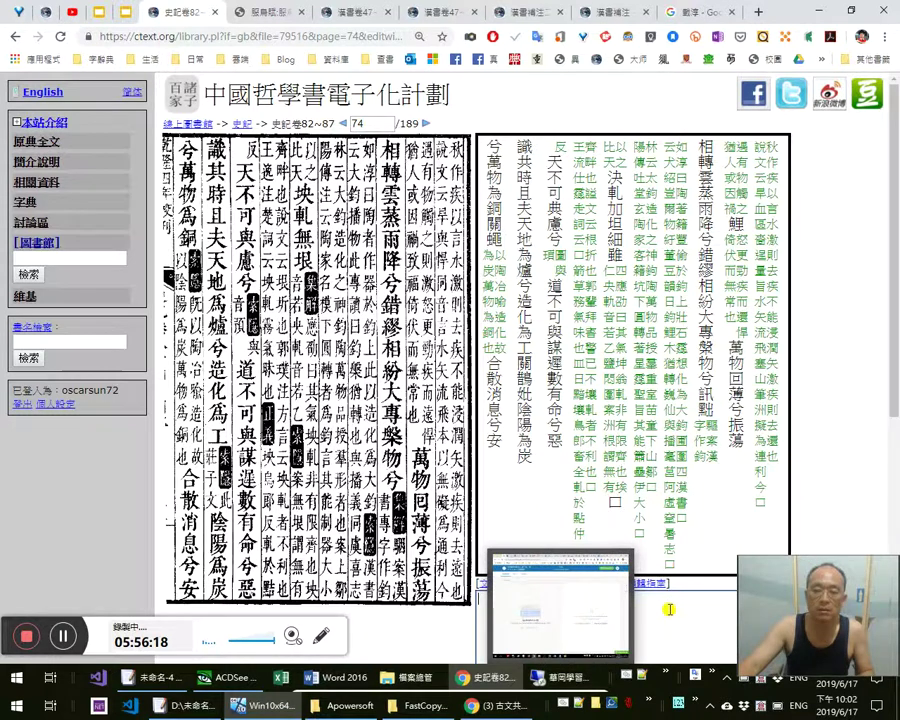
key(alt+Tab)
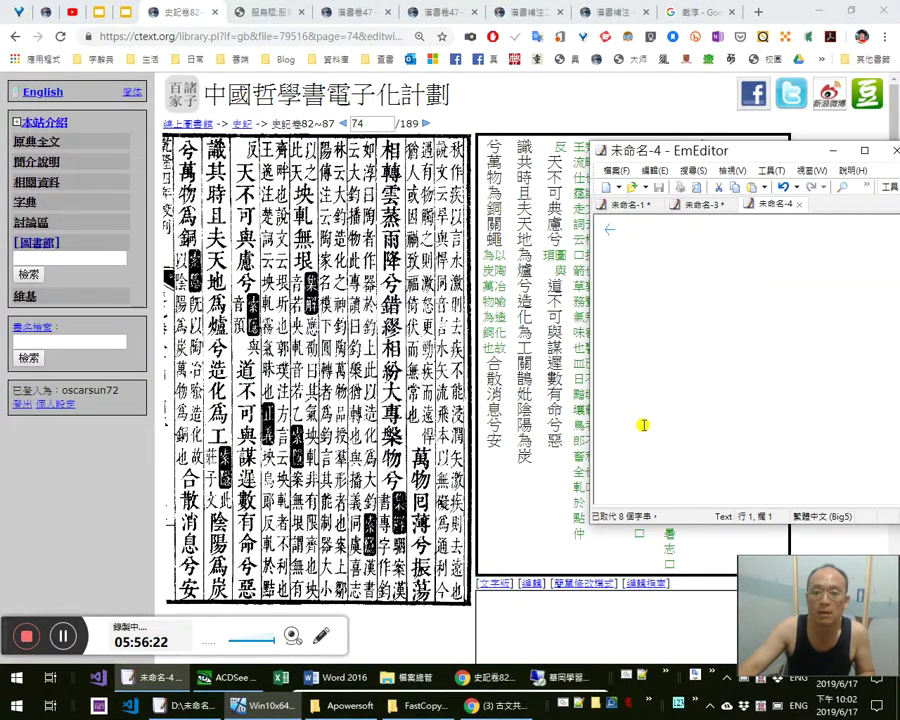
key(alt+Tab)
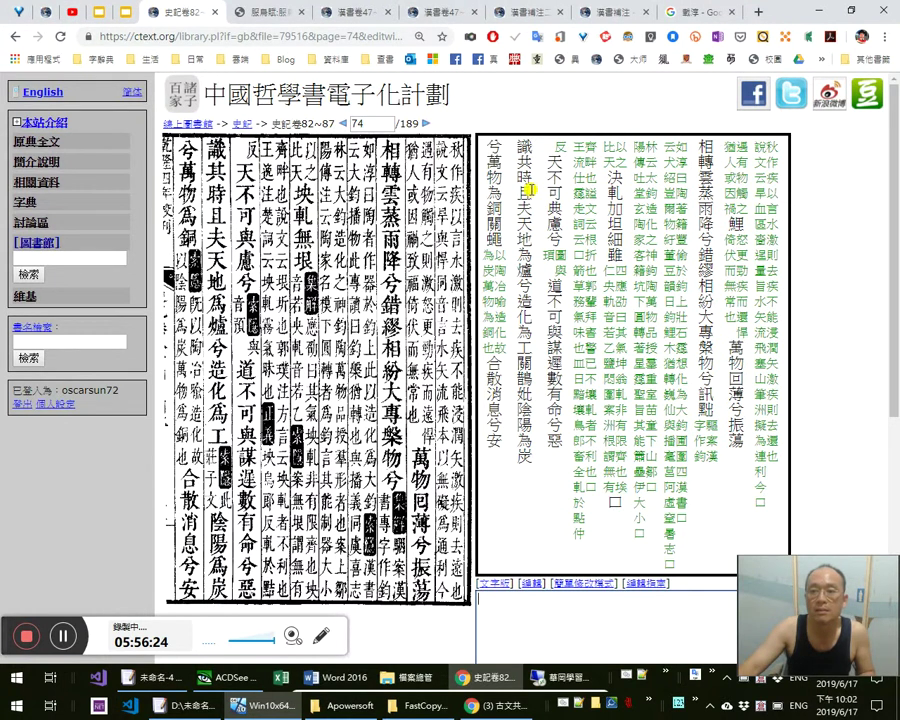
key(alt+Tab)
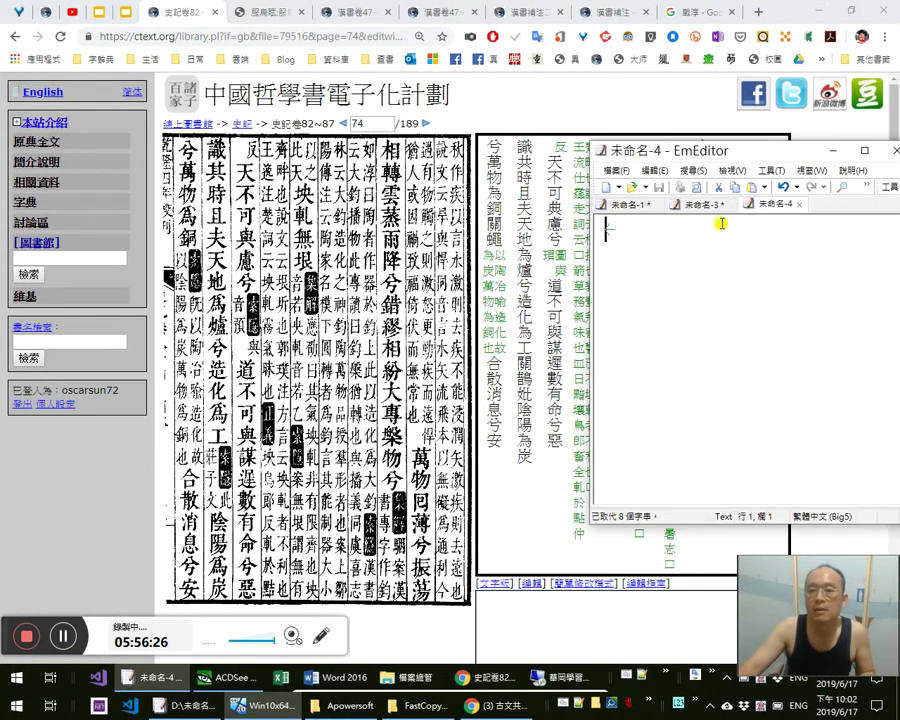
middle_click(752, 205)
Review the braces around 「蟺音蟬」以下乃善所加 in the 大鈞播物 search result and open scan page 34 of 漢書補注二十八
click(474, 12)
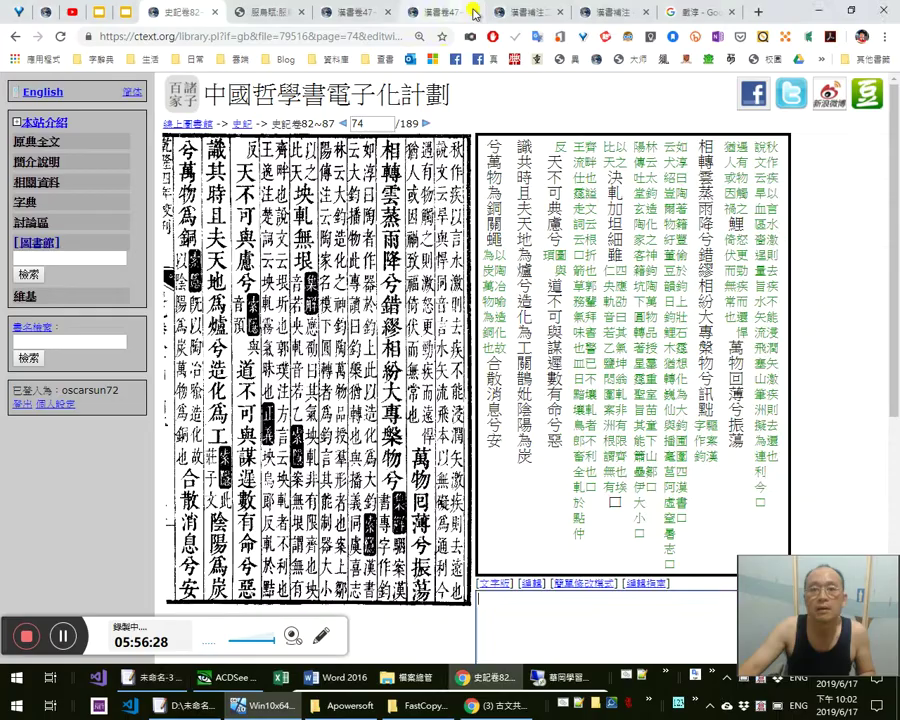
click(600, 14)
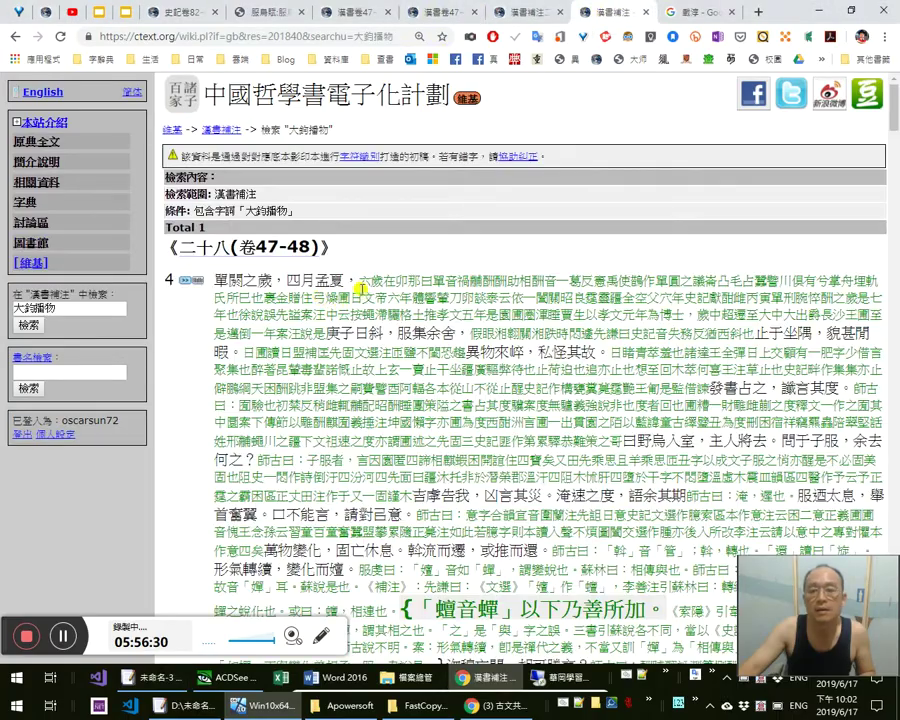
scroll(361, 288, down, 8)
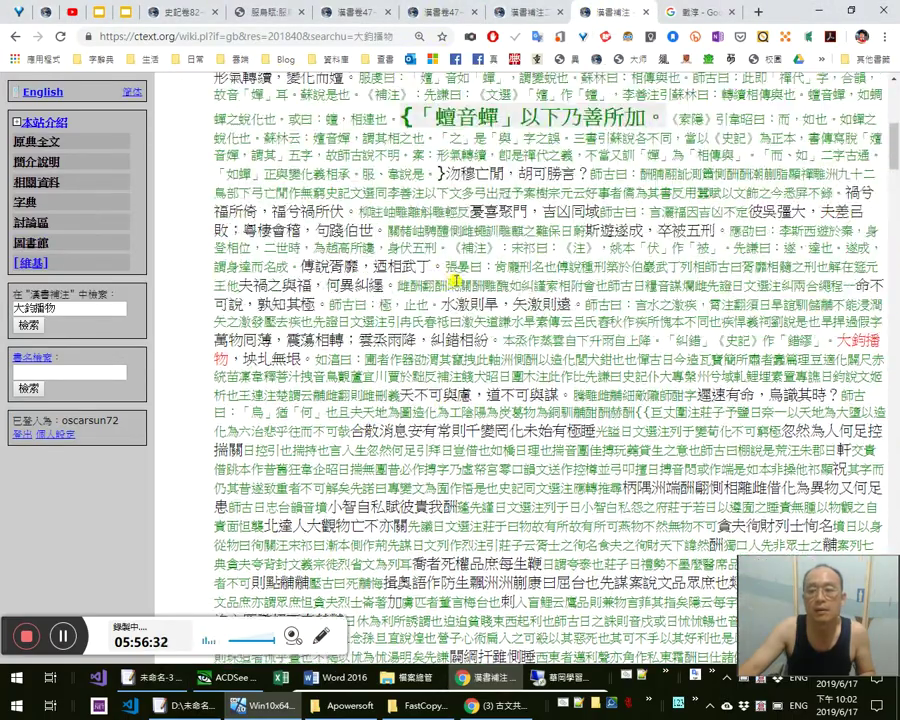
scroll(484, 234, up, 2)
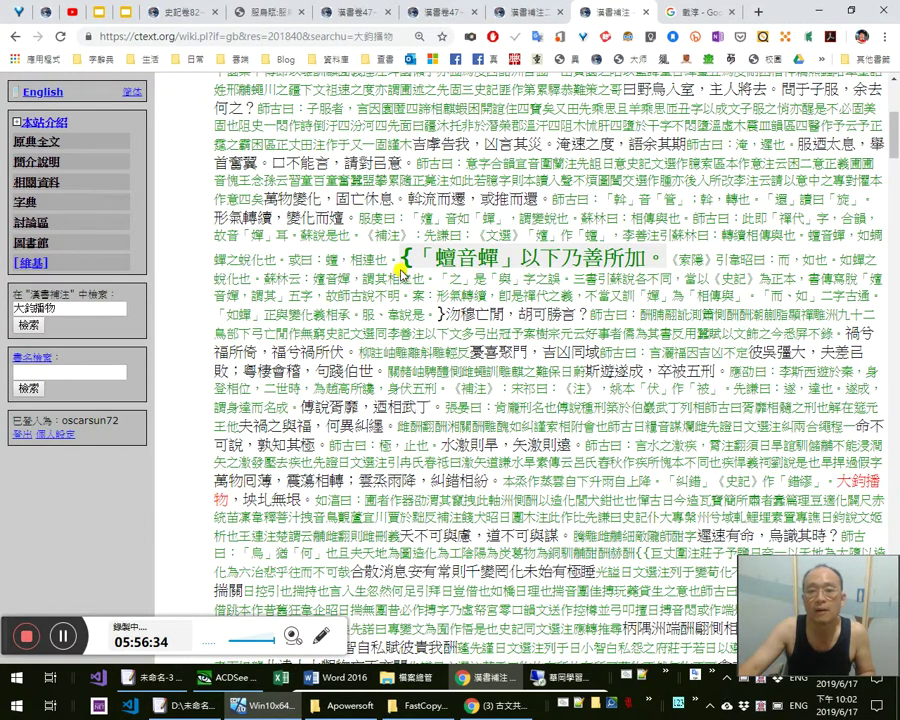
scroll(401, 268, up, 1)
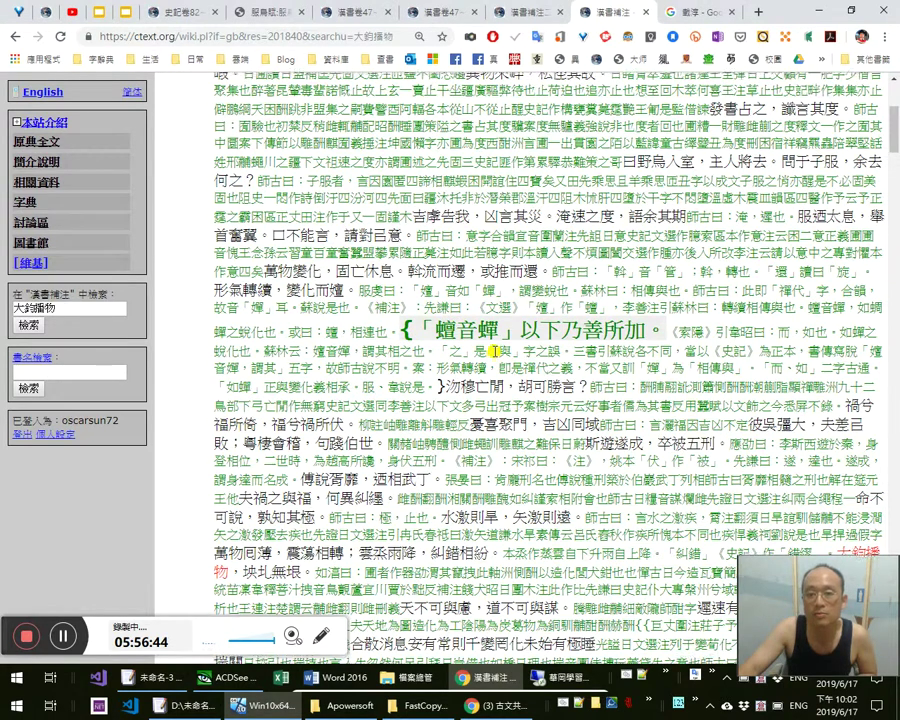
scroll(494, 352, up, 2)
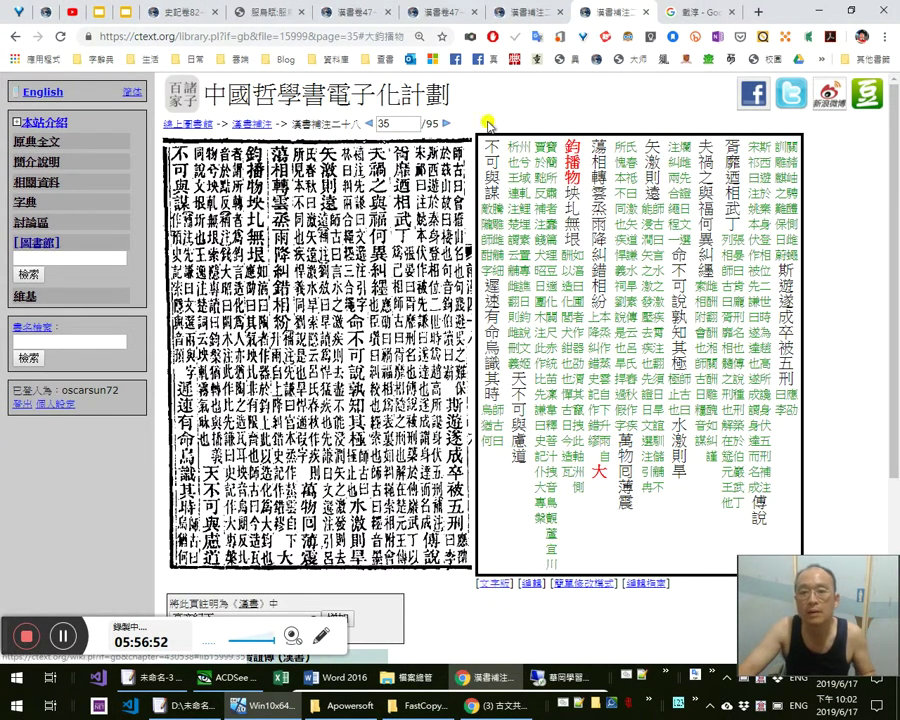
click(370, 124)
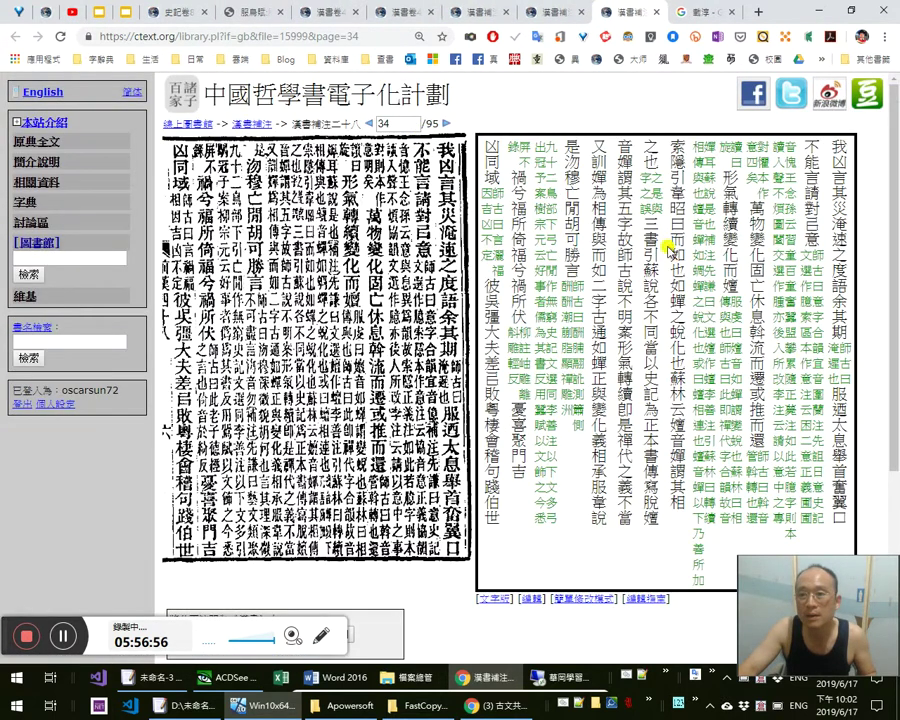
Open page 34 in simple edit mode and move its whole text into a new EmEditor document
click(578, 598)
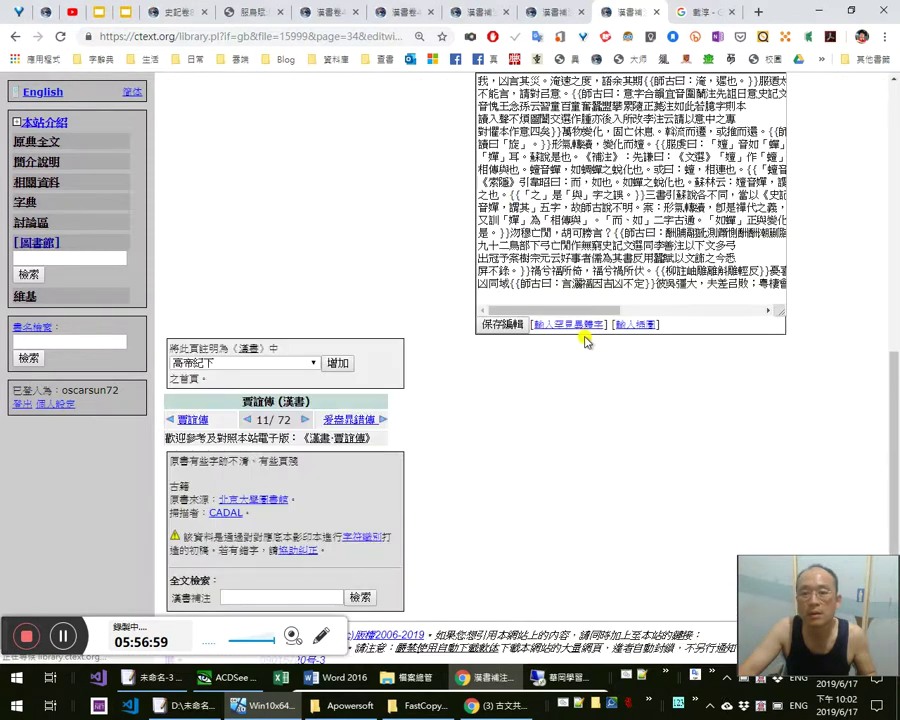
click(638, 262)
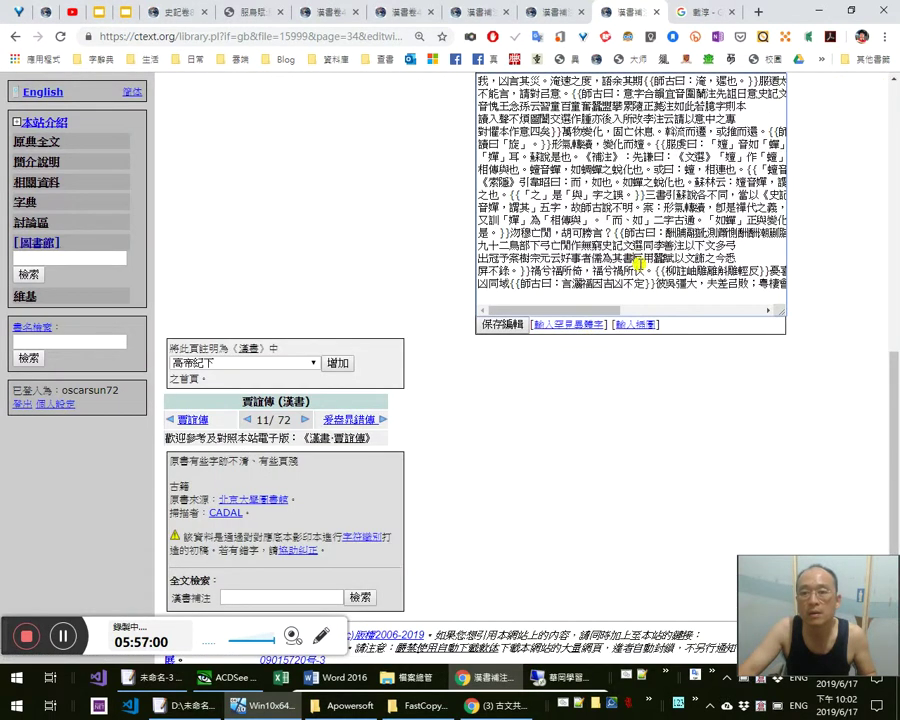
scroll(657, 270, up, 4)
key(ctrl+a)
key(ctrl+x)
key(alt+Tab)
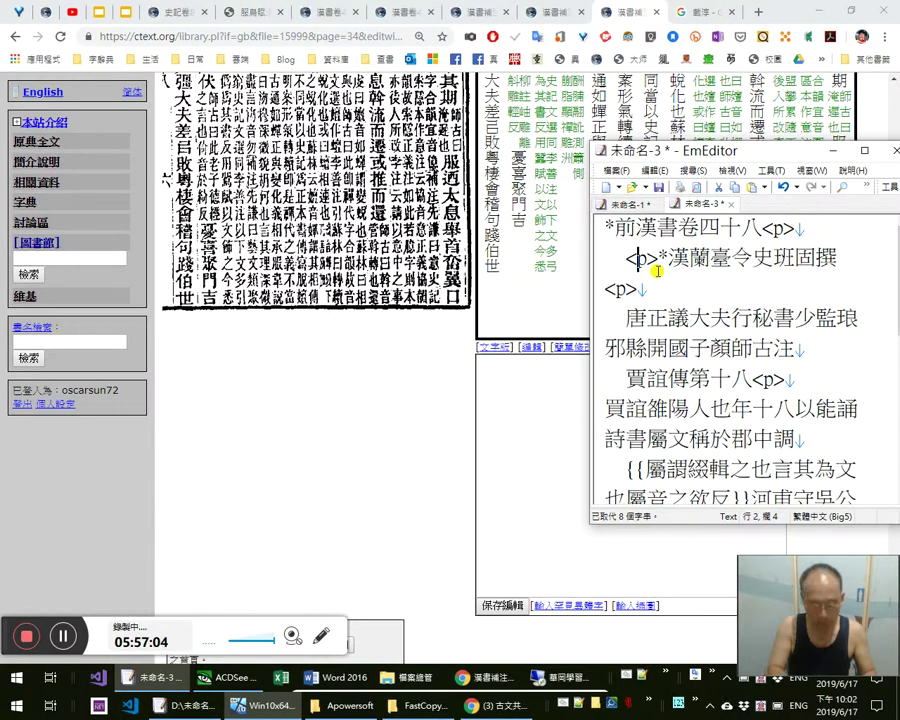
key(ctrl+n)
key(ctrl+v)
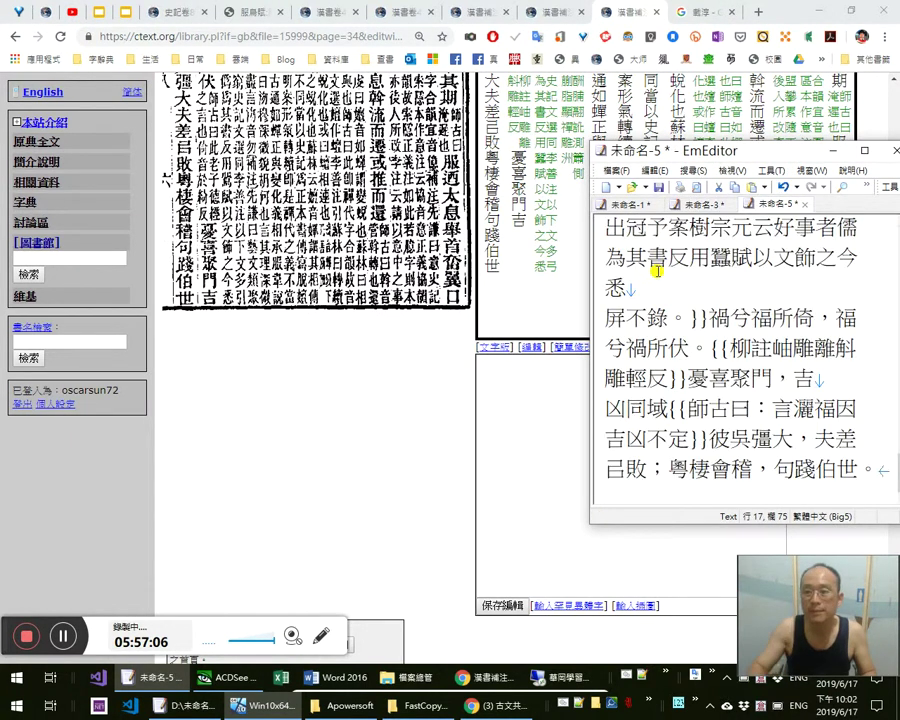
Remove the double braces around 「蟺音蟬」以下乃善所加。 in the pasted text and return to the browser page
scroll(797, 296, up, 10)
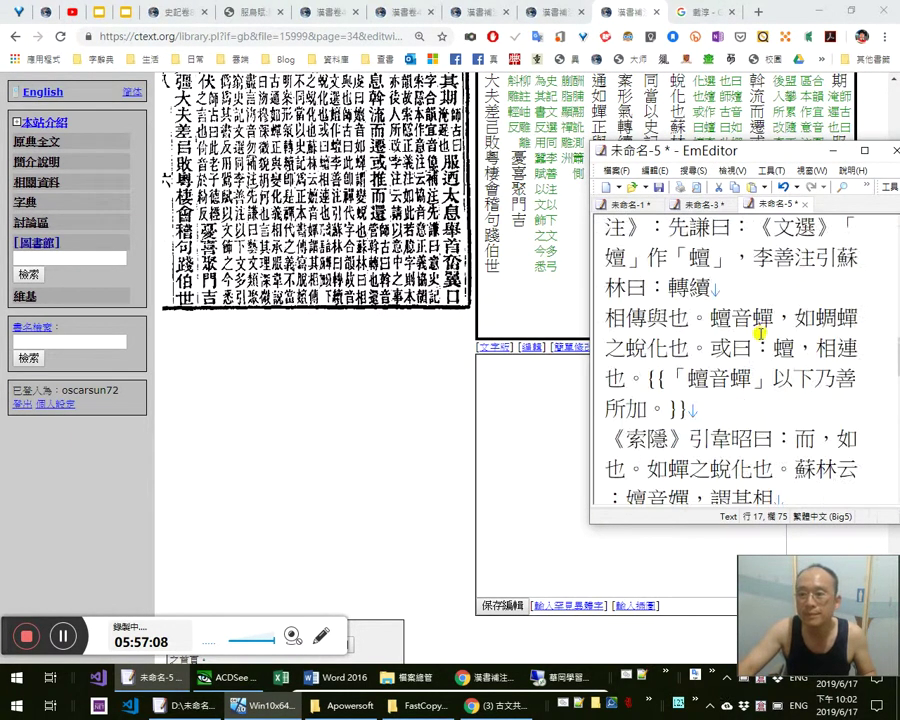
scroll(727, 367, up, 3)
scroll(725, 375, down, 2)
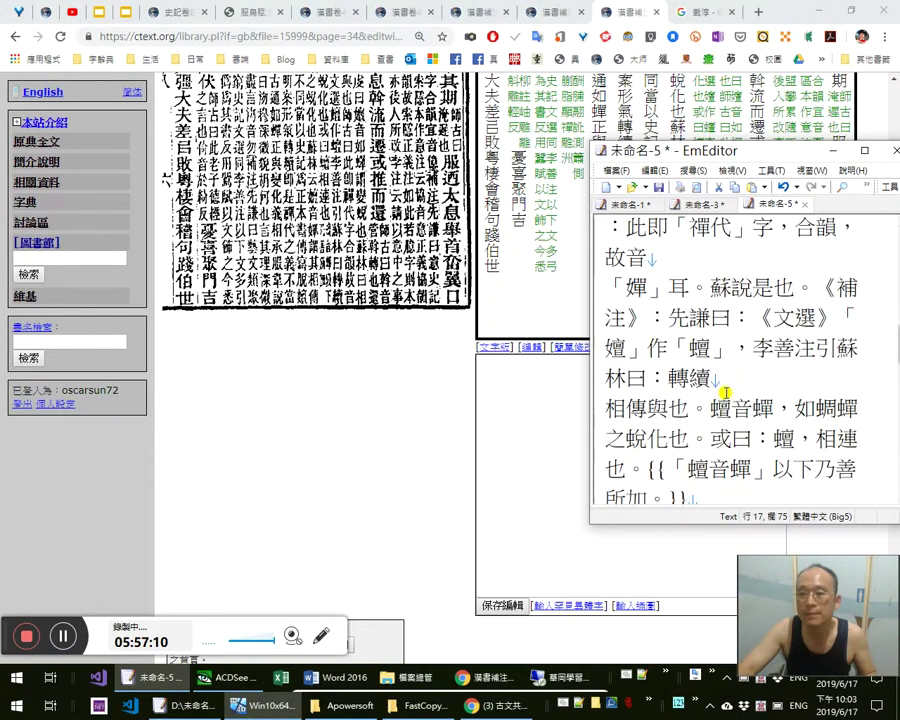
scroll(725, 392, down, 1)
click(700, 381)
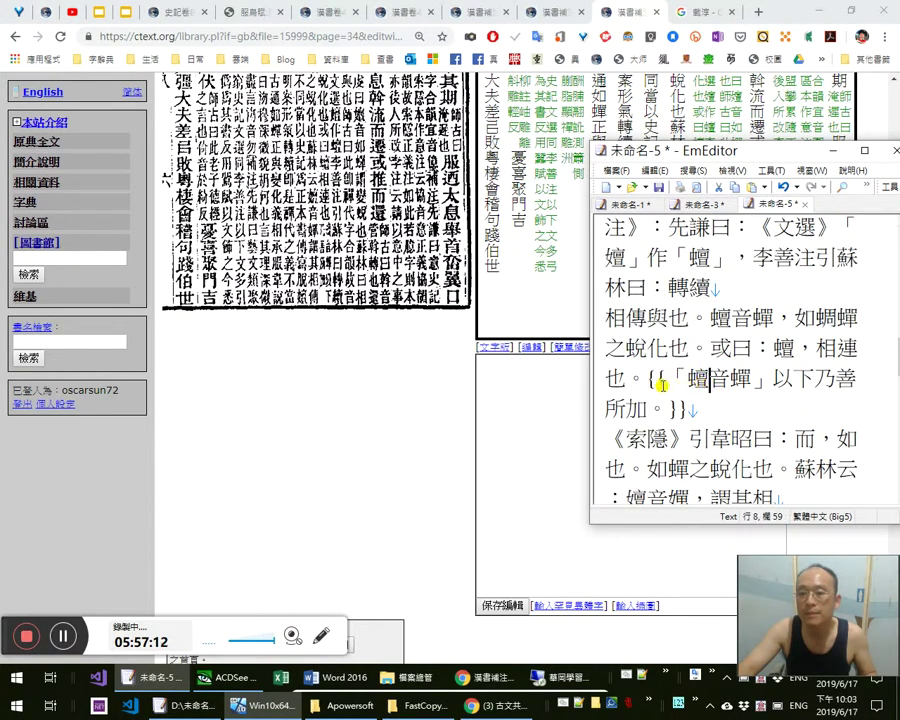
drag(650, 375, 661, 381)
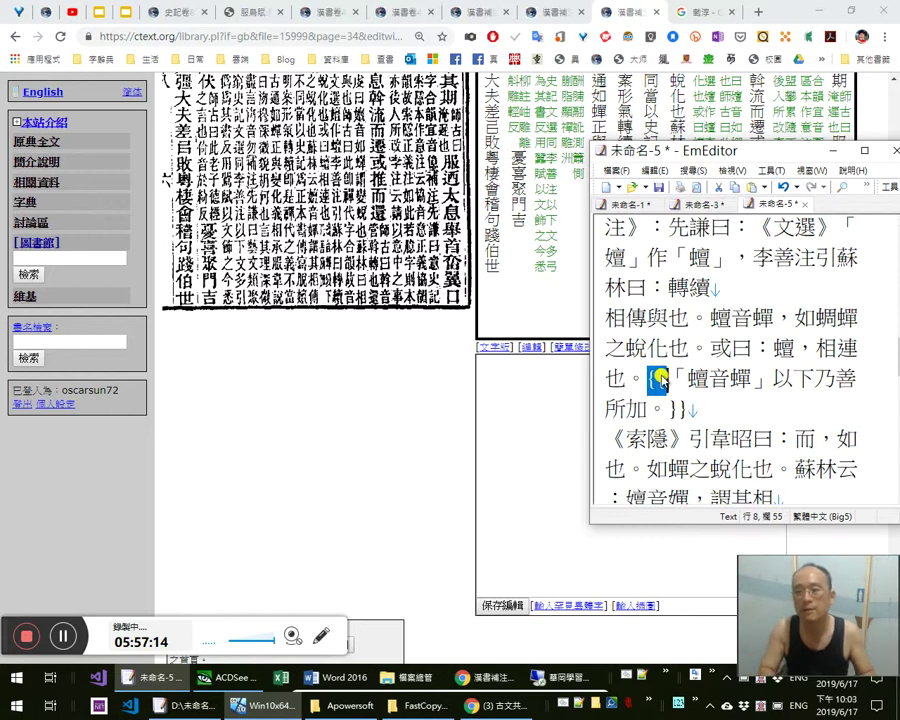
key(Delete)
key(shift+End)
key(Delete)
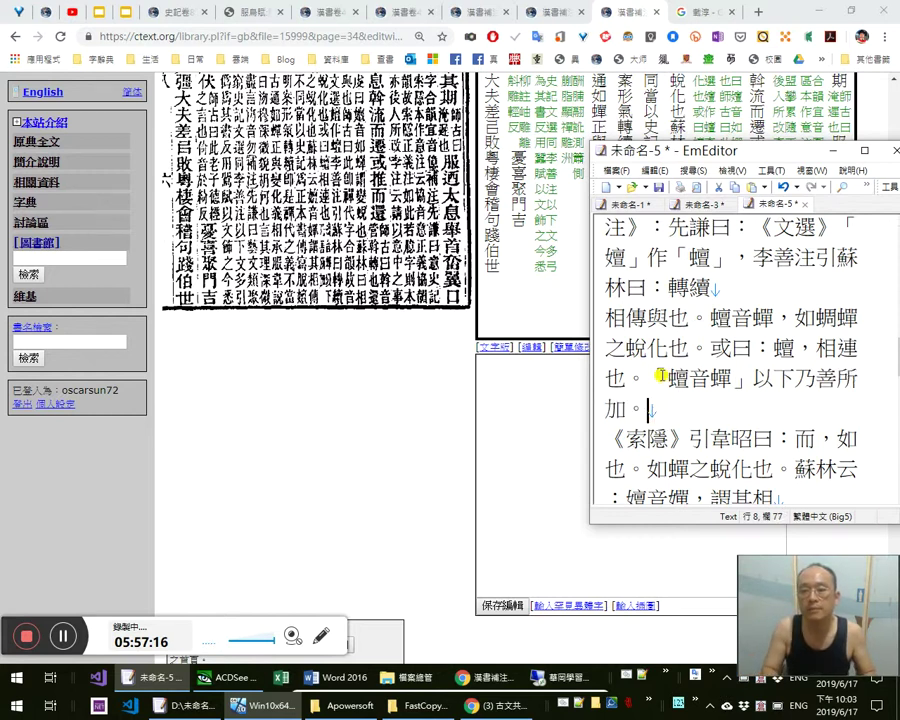
key(alt+Tab)
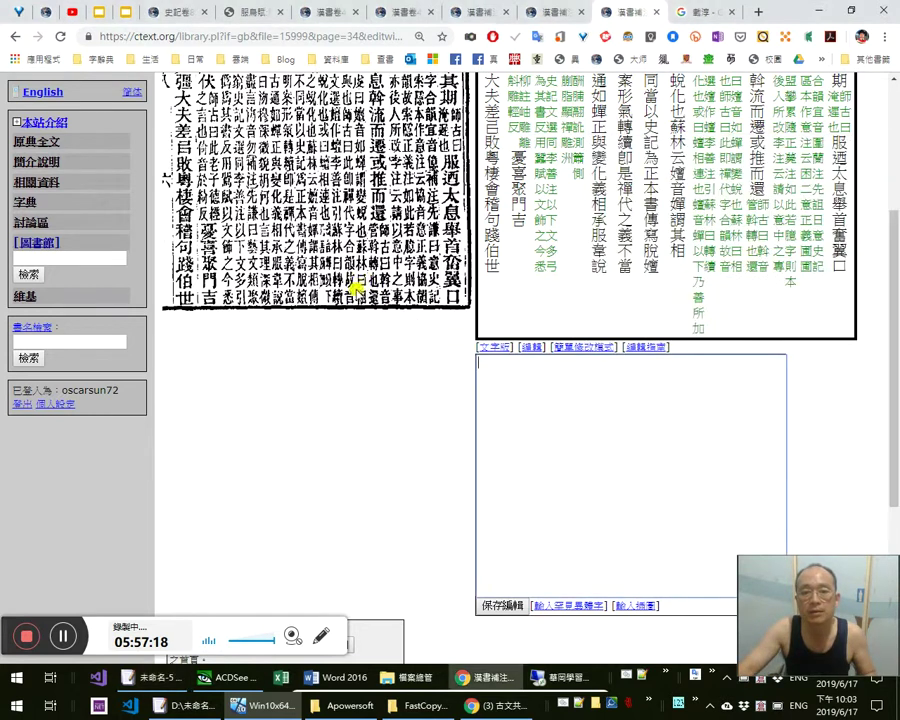
Check 「之」是「與」字之誤。 against scan page 34, then remove the double braces around it in the EmEditor text
scroll(354, 293, up, 2)
scroll(342, 353, up, 1)
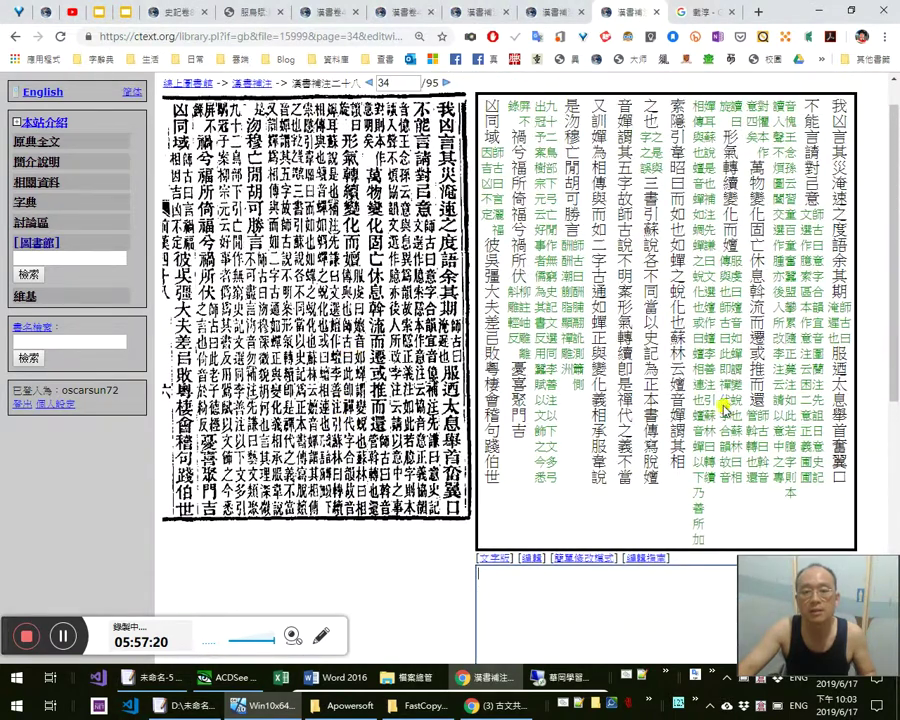
key(alt+Tab)
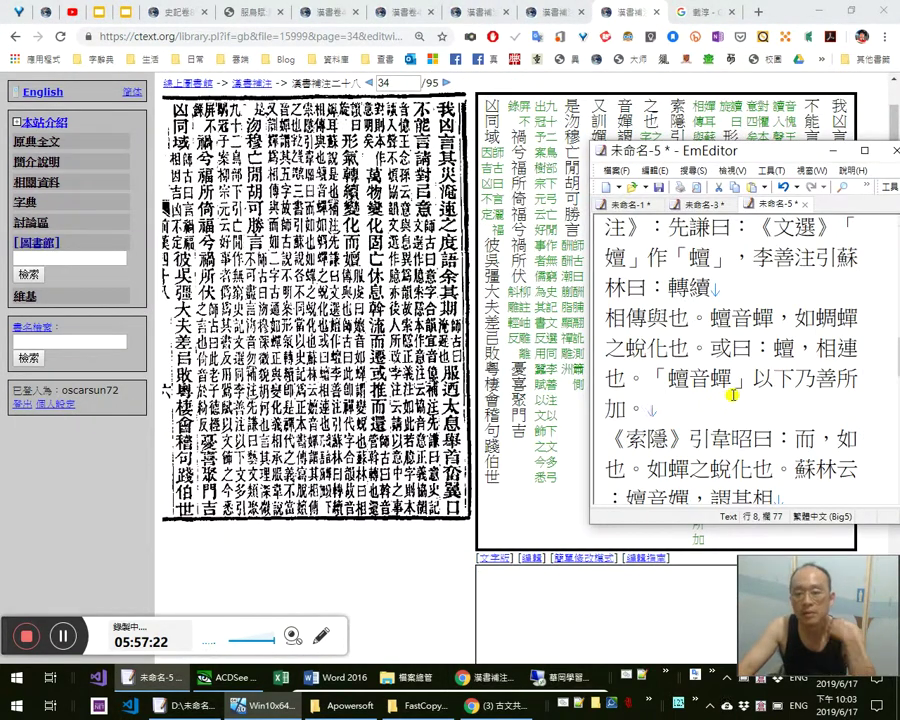
scroll(760, 440, down, 2)
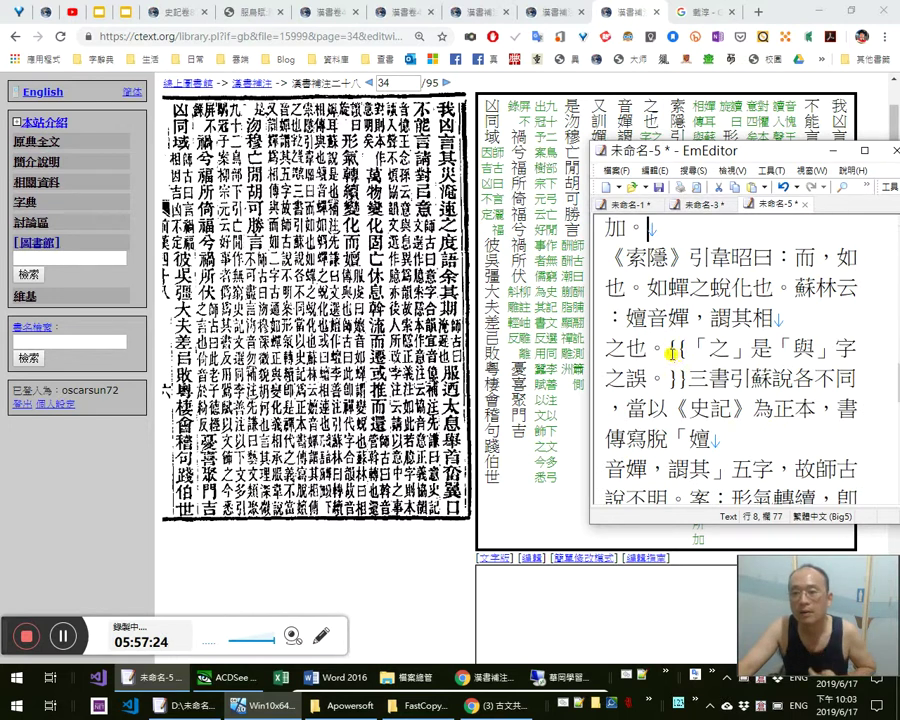
key(Delete)
key(Delete)
click(648, 377)
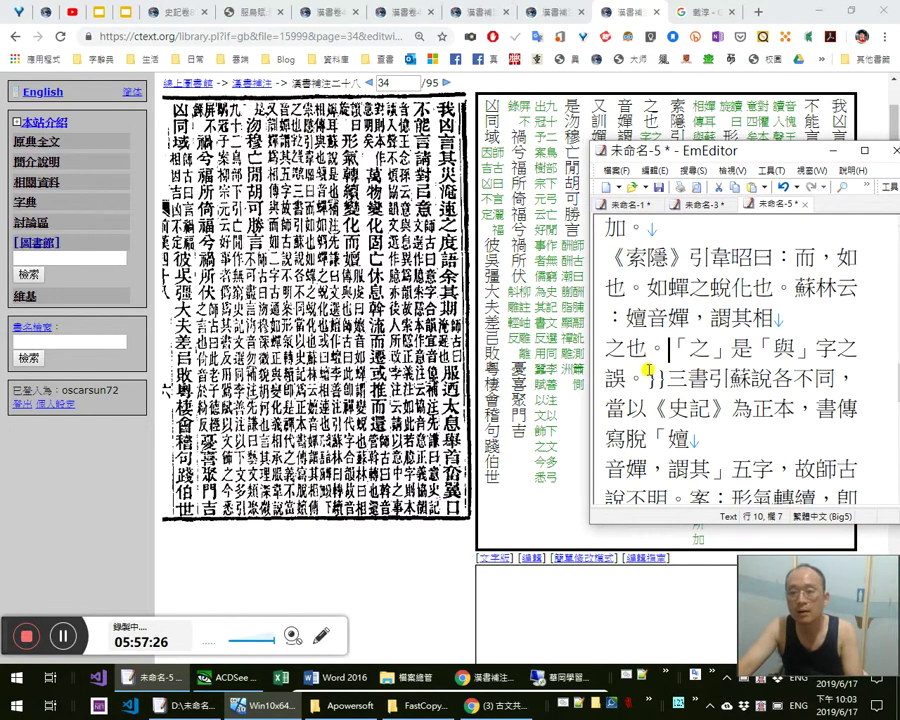
key(Delete)
key(Delete)
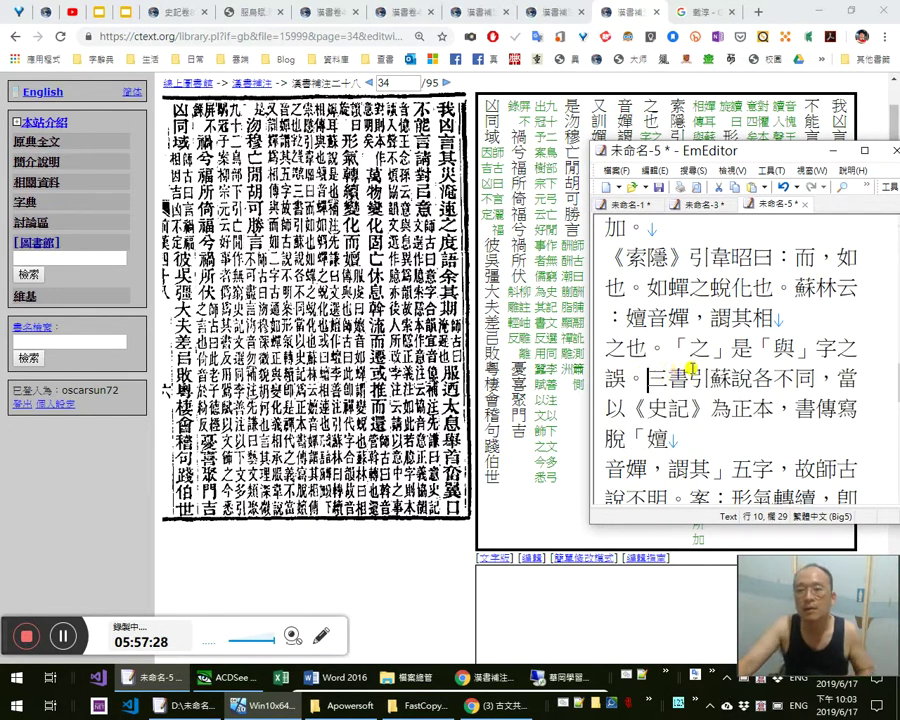
Move the whole corrected text from EmEditor back into page 34's edit box on ctext.org and save the edit
key(ctrl+a)
key(ctrl+x)
click(622, 588)
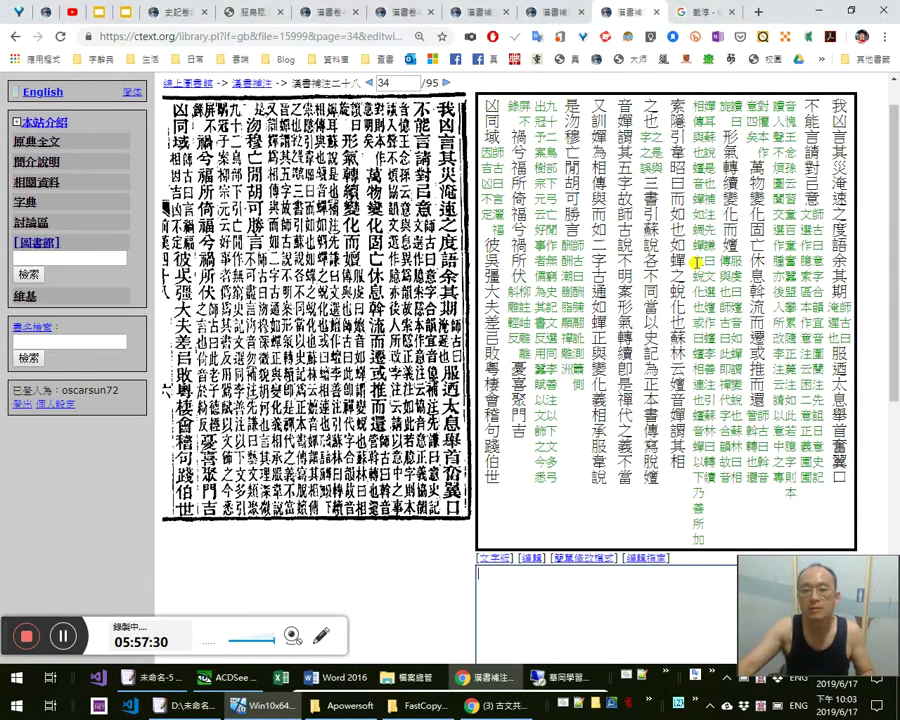
key(ctrl+v)
key(Tab)
key(Return)
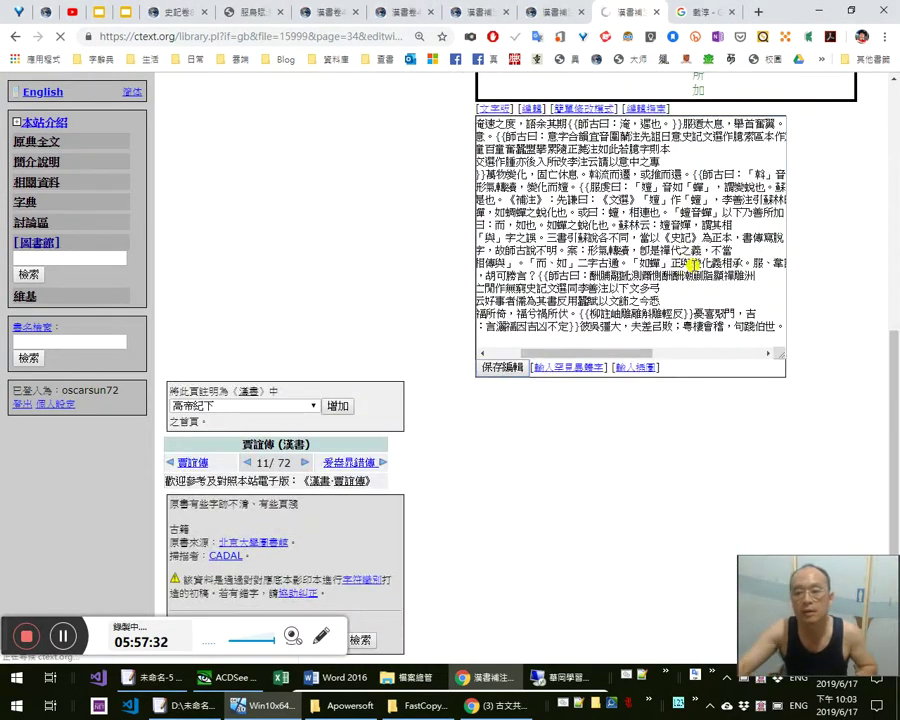
scroll(450, 172, up, 3)
scroll(450, 174, up, 3)
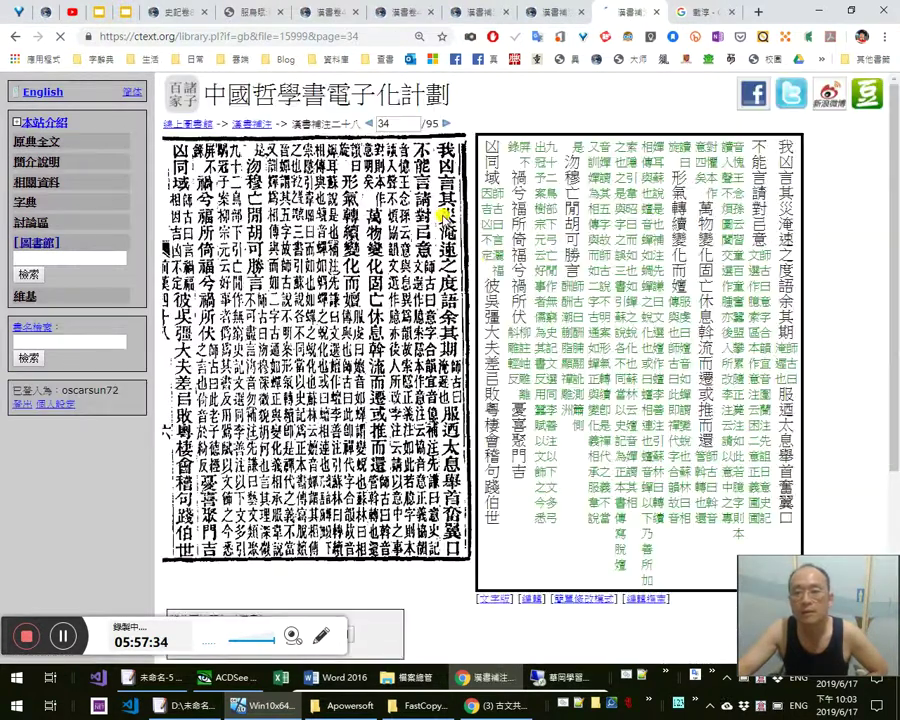
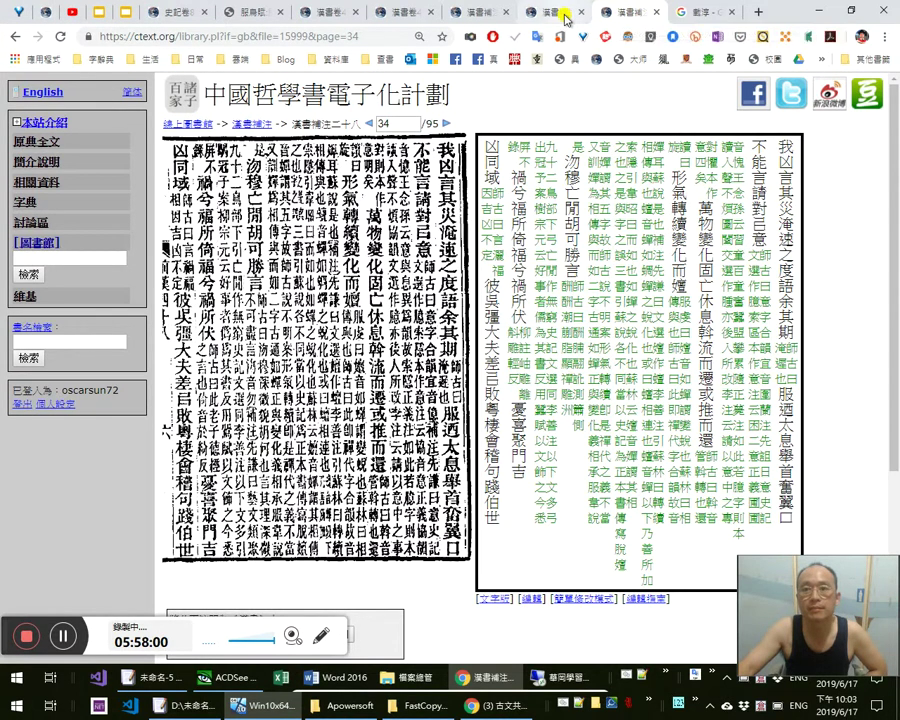
Compare the 大鈞播物 passage in 漢書補注 page 35, 漢書 page 32 and the 服鳥賦 article
click(566, 20)
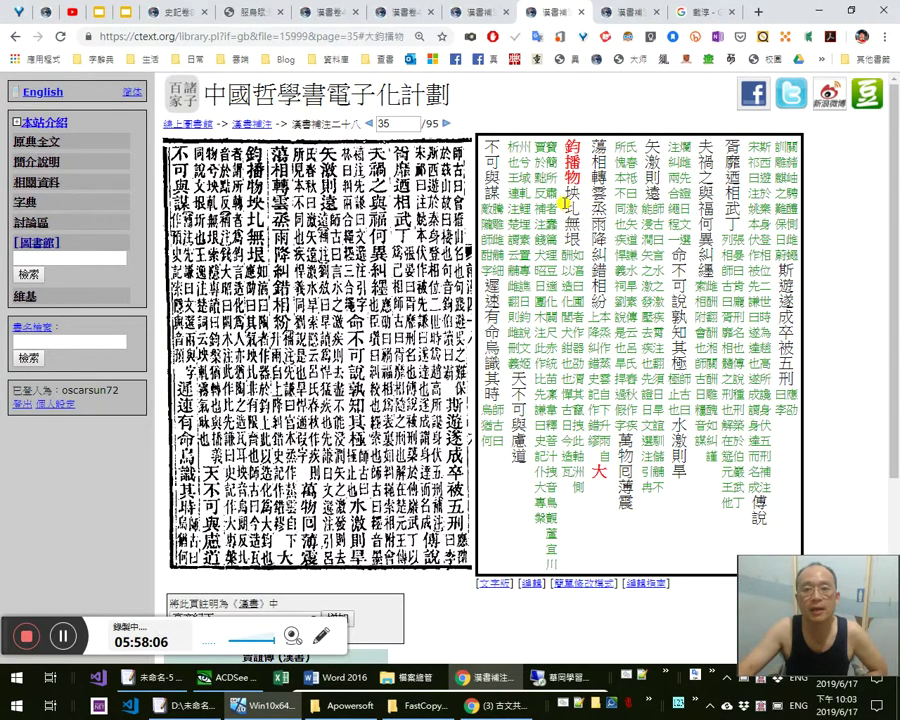
click(472, 13)
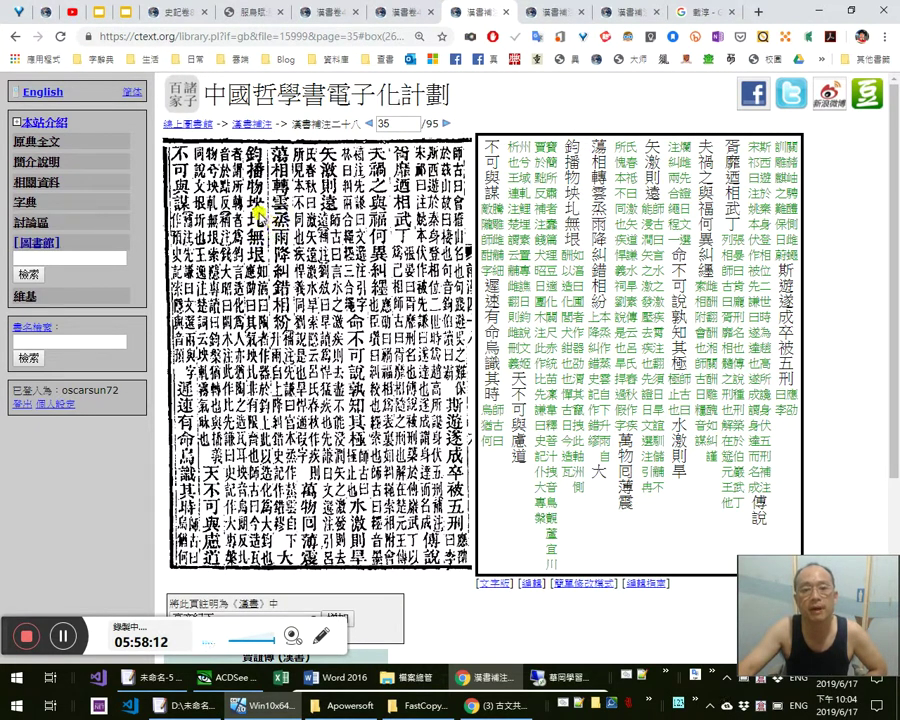
click(327, 14)
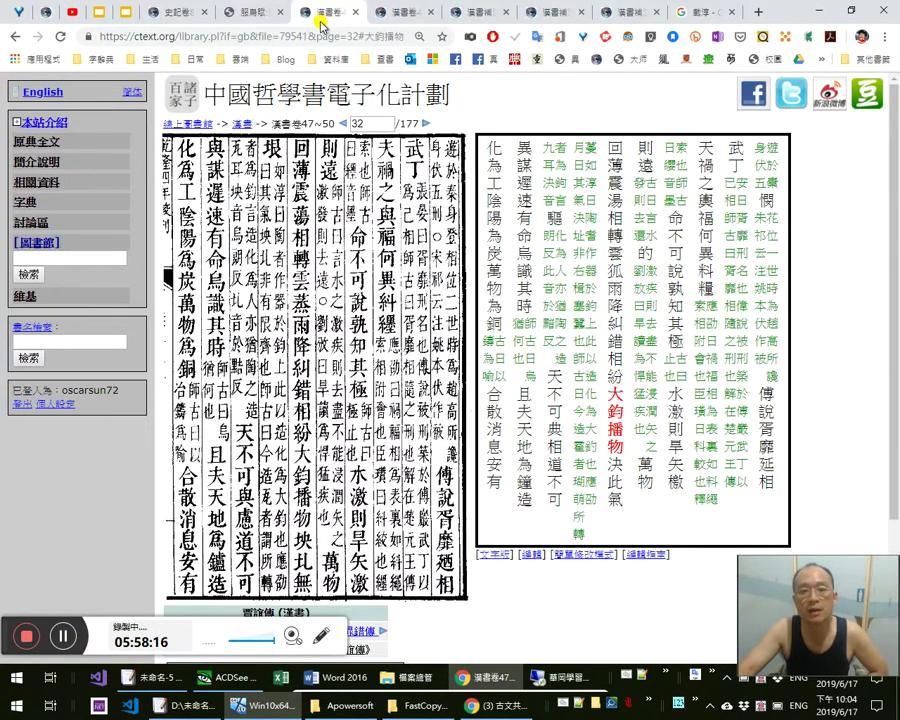
click(256, 14)
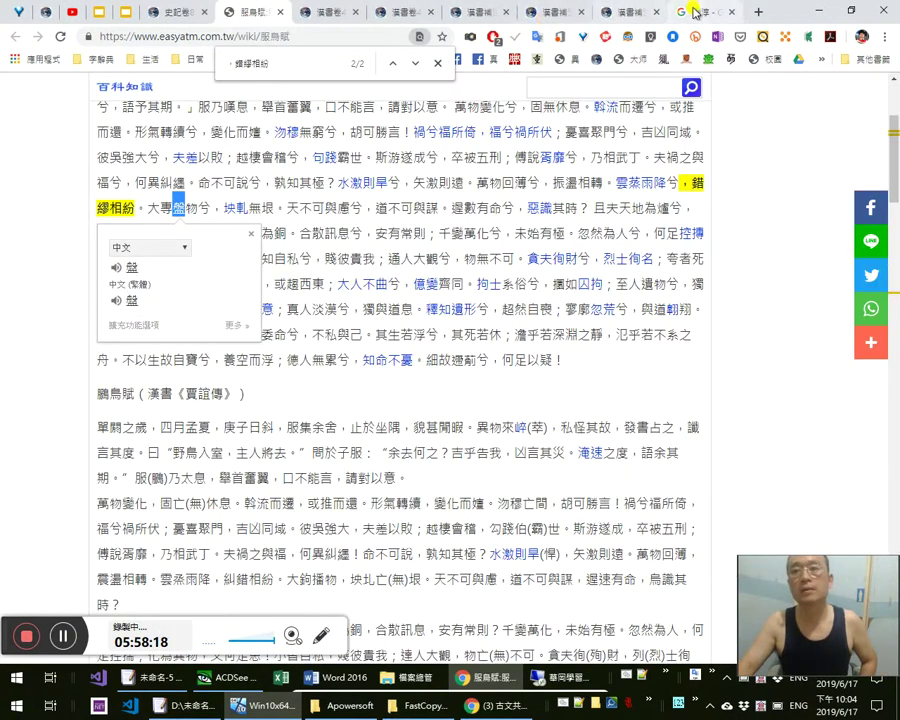
Open 漢語多功能字庫 in place of the Google search page and look up the character 軋
click(694, 12)
click(681, 61)
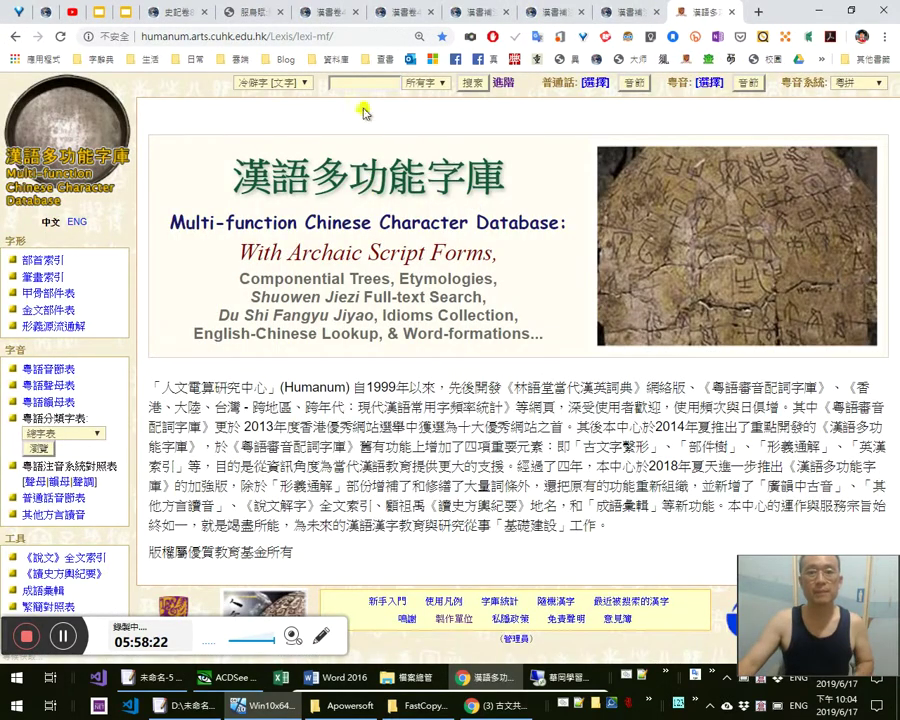
click(370, 82)
text(載)
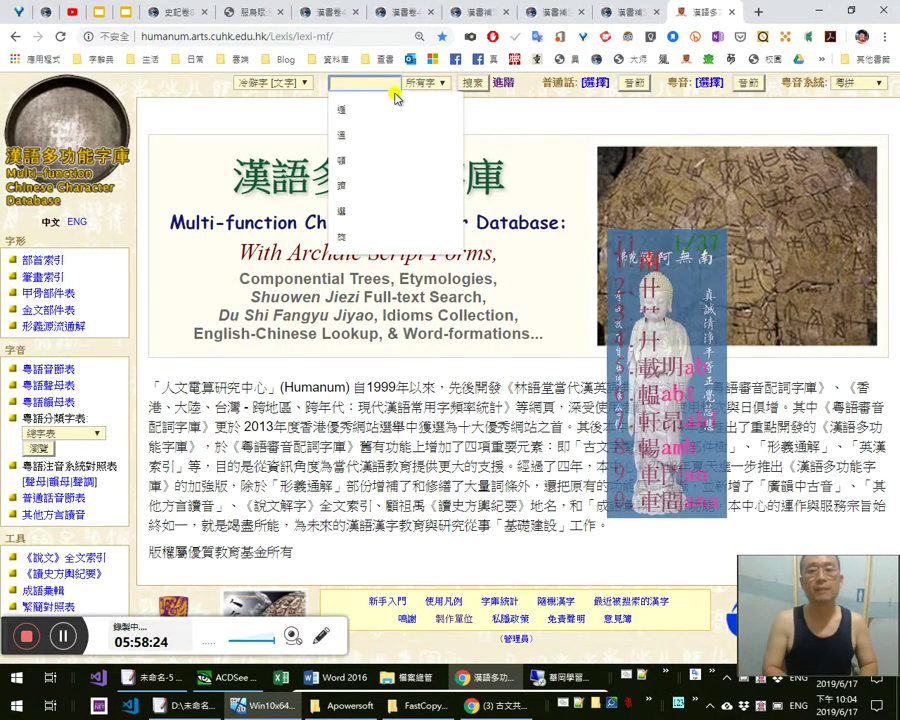
key(Return)
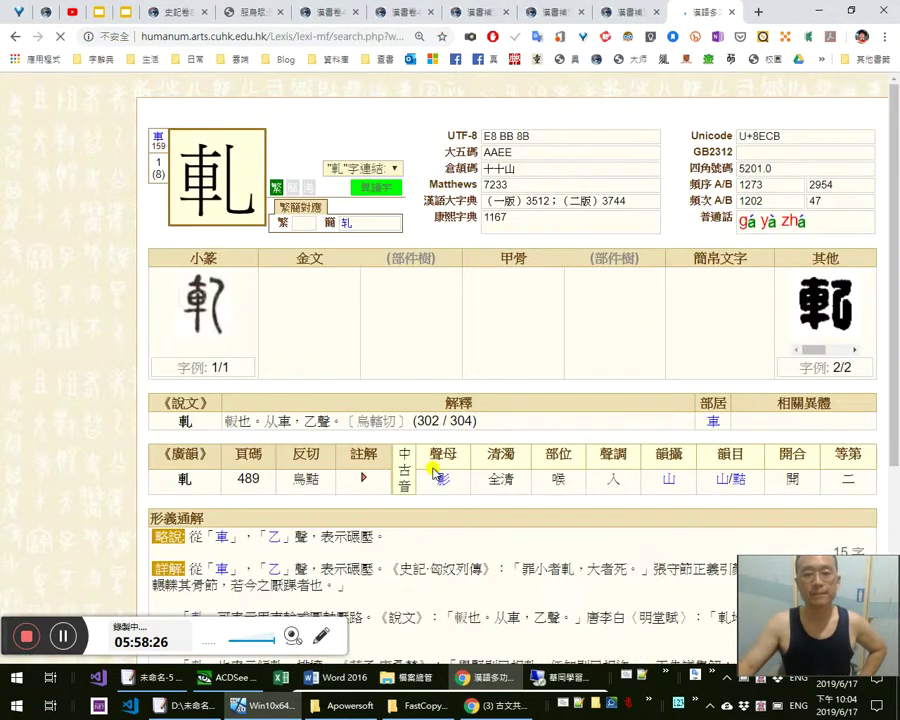
Look up the character 圠 in 漢語多功能字庫 and select the headword in its entry
click(354, 83)
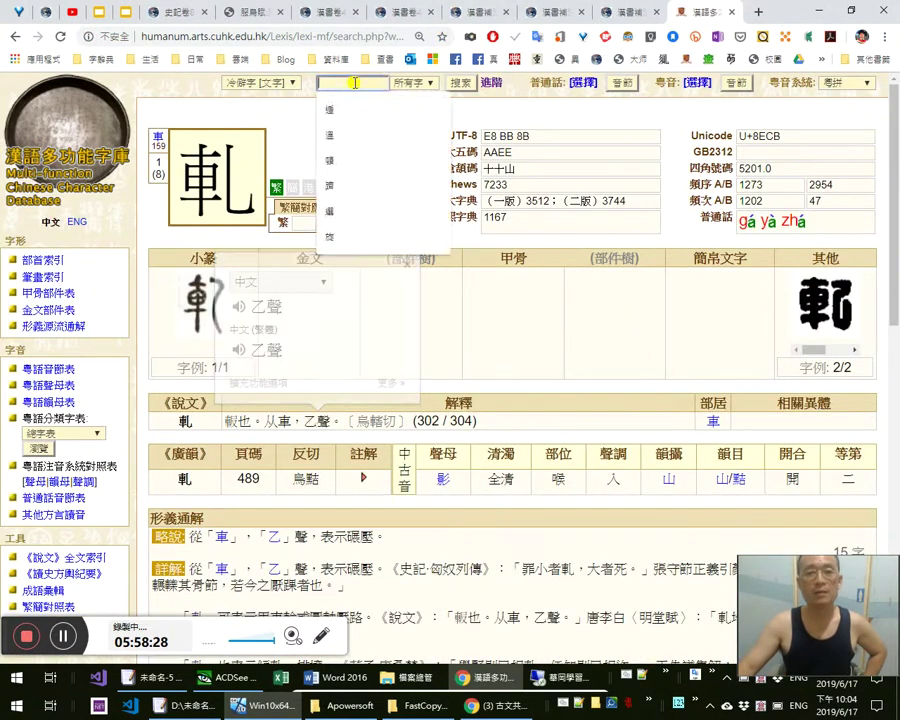
text(gu)
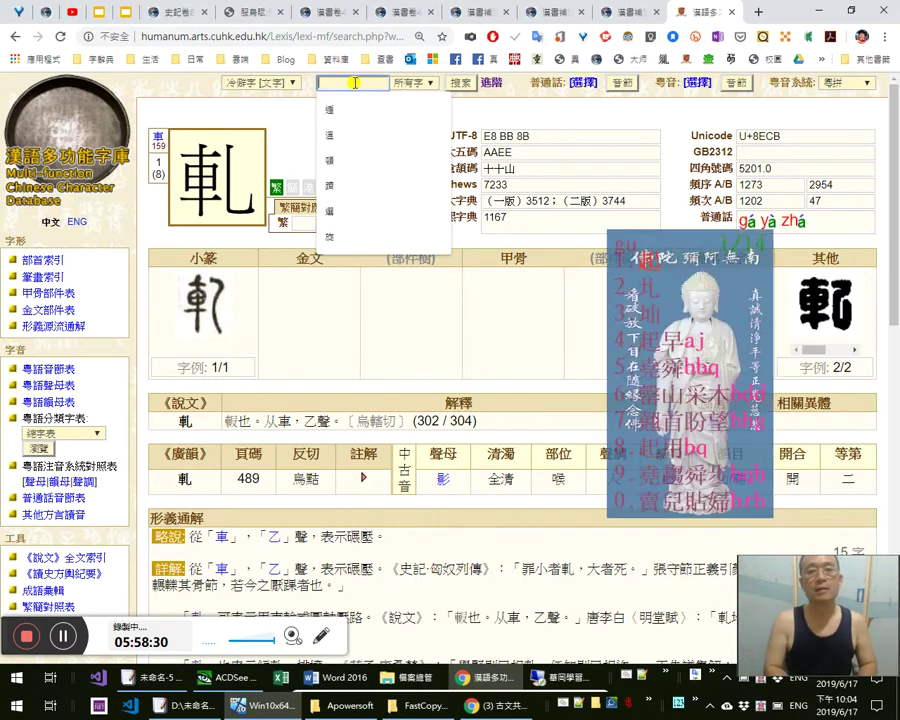
text(2)
key(Return)
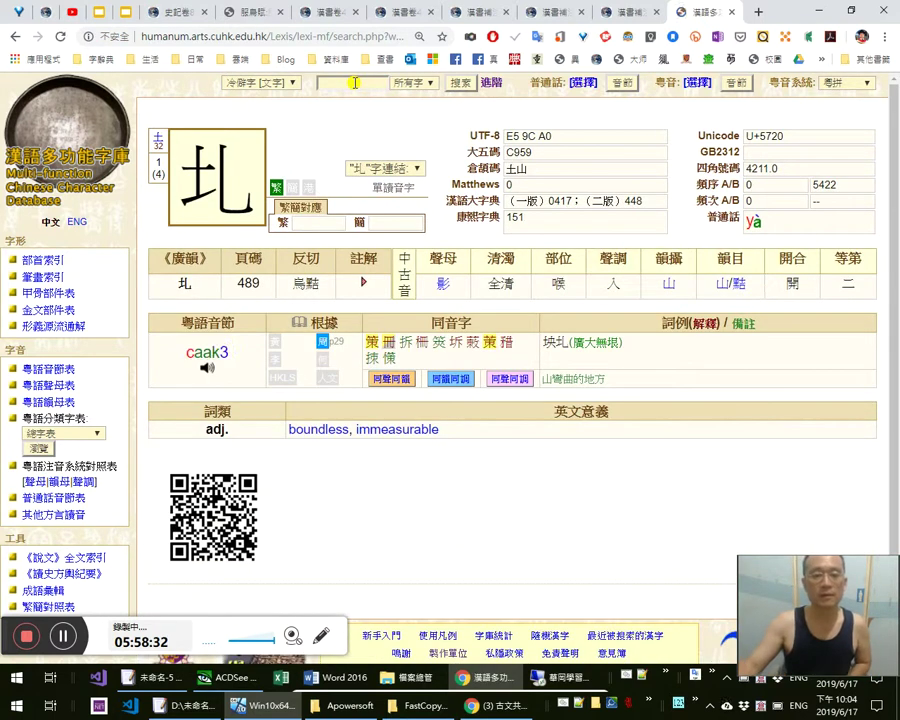
scroll(318, 202, down, 1)
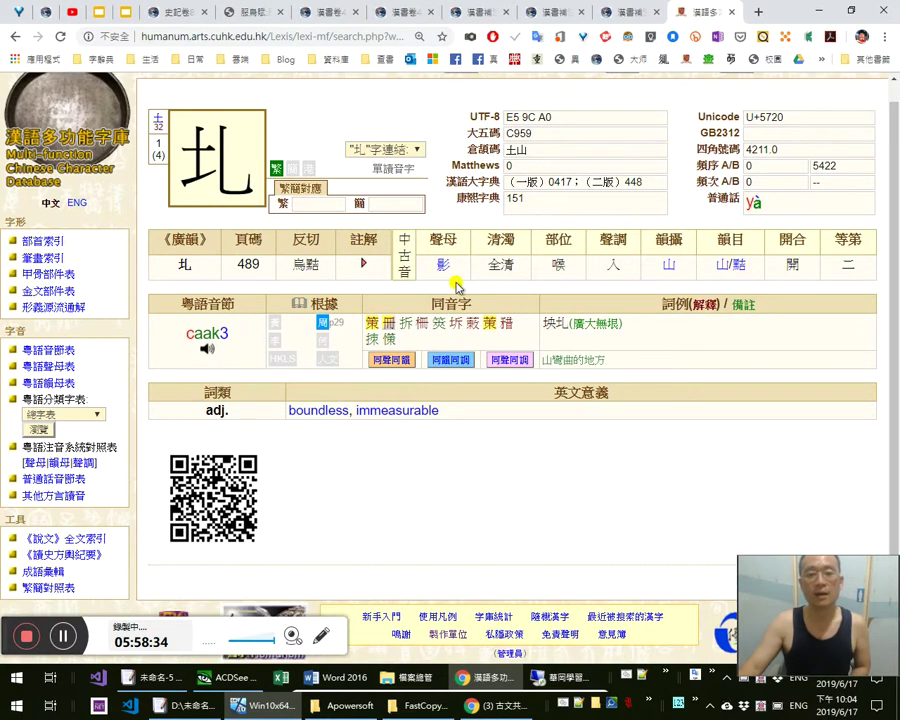
double_click(226, 155)
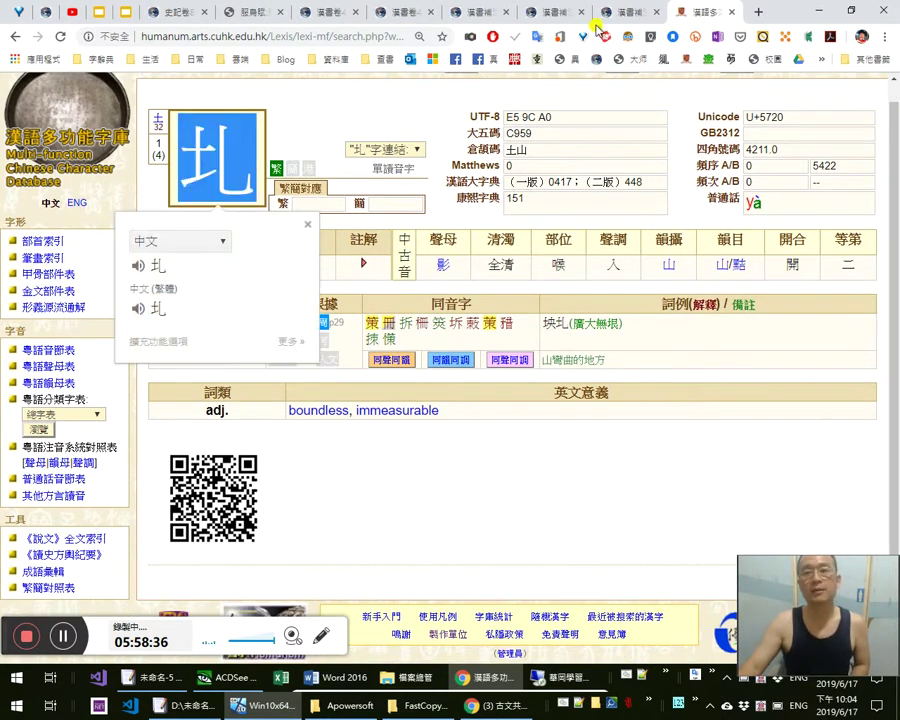
Check the 漢書 scans, then return to the 軋 entry and examine its 說文 definition and 形義通解 explanation
click(606, 15)
click(393, 14)
click(327, 14)
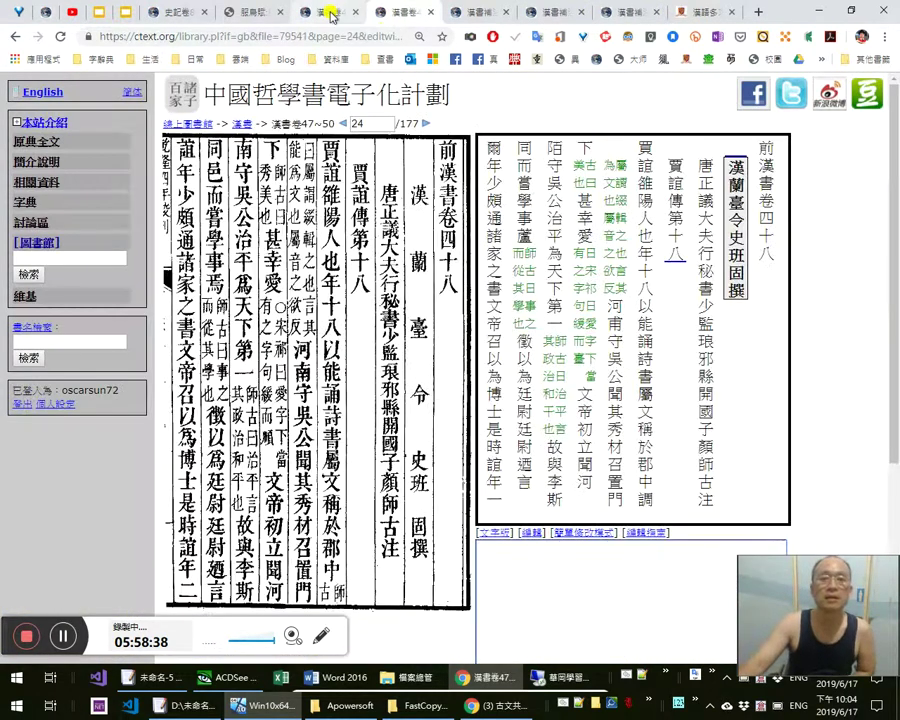
click(699, 15)
click(16, 37)
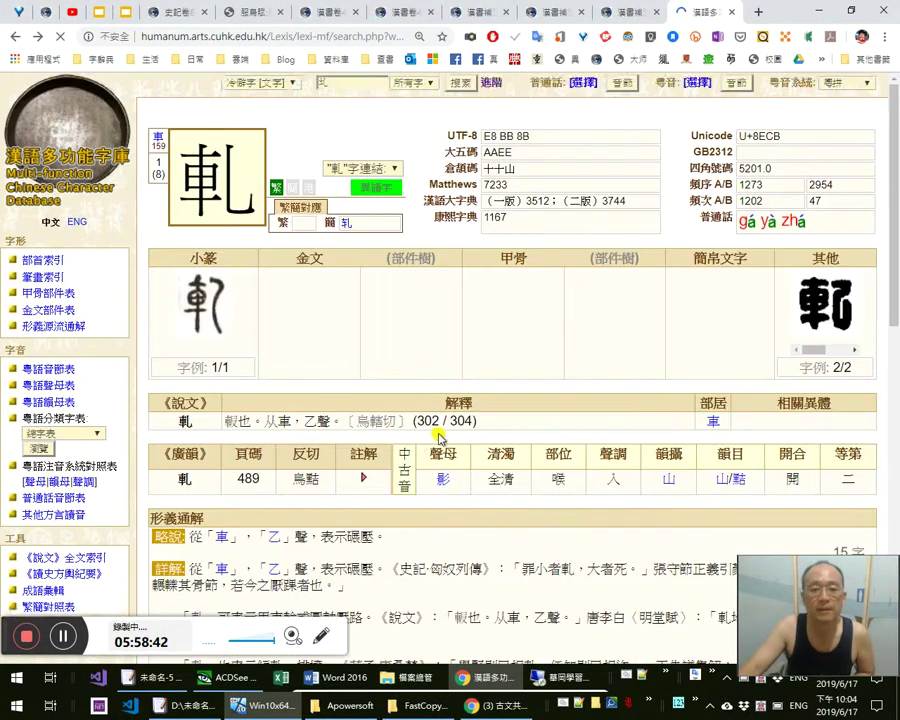
scroll(265, 408, down, 1)
double_click(231, 280)
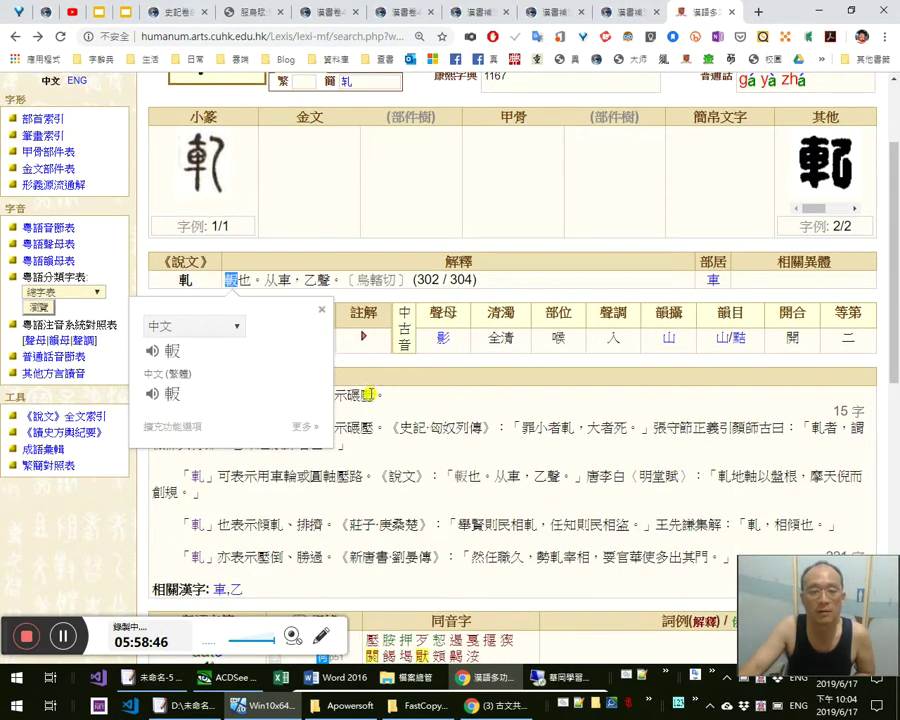
click(405, 385)
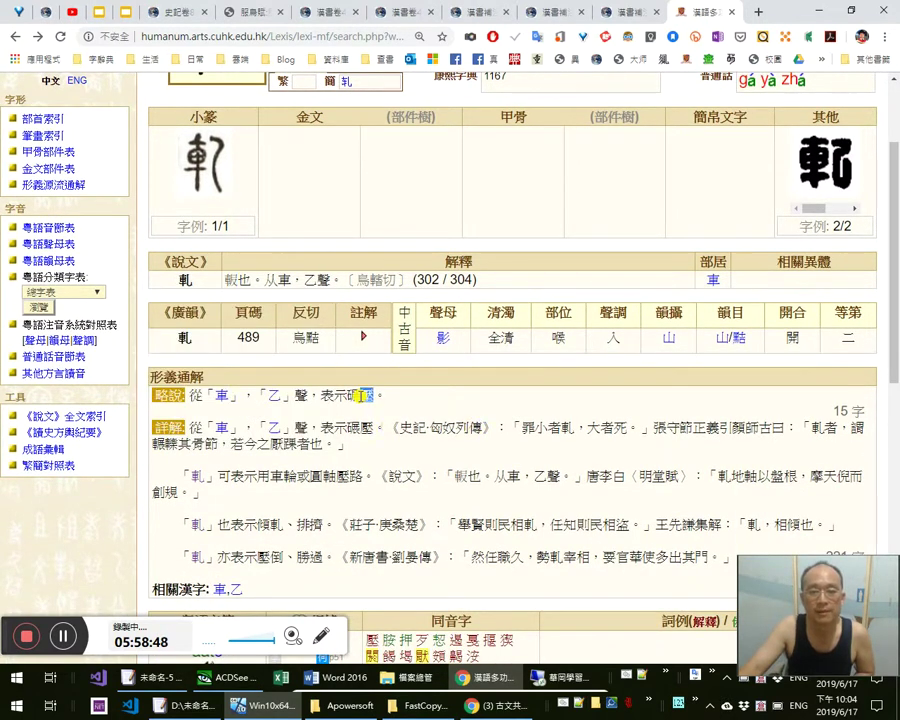
scroll(497, 445, down, 1)
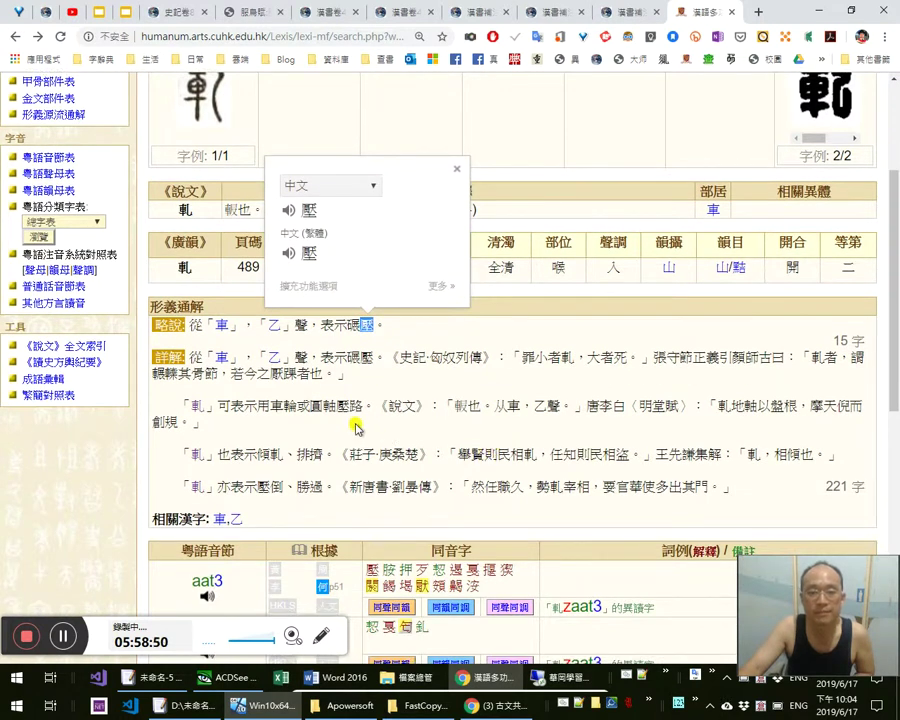
click(356, 487)
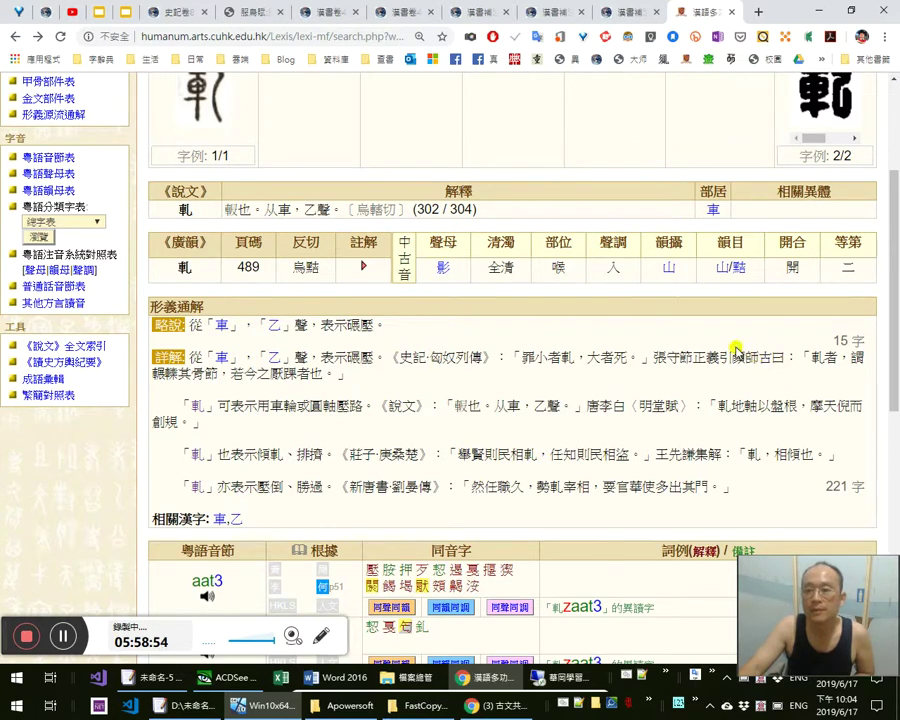
scroll(735, 350, up, 5)
Compare the 坱圠無垠 wording on 漢書 scan page 32 with the dictionary entry for 軋
click(327, 12)
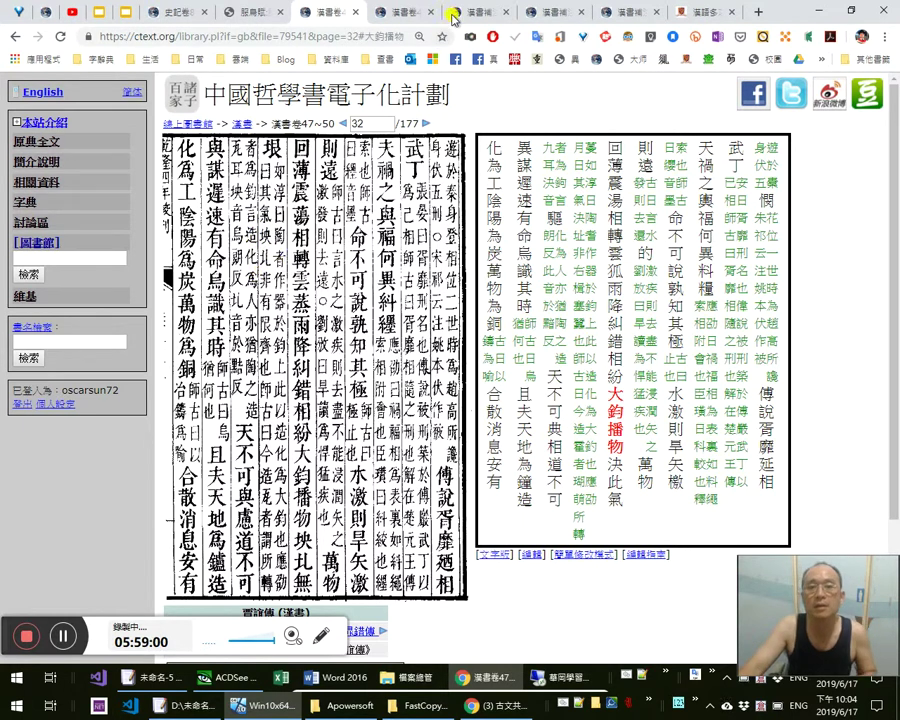
click(710, 12)
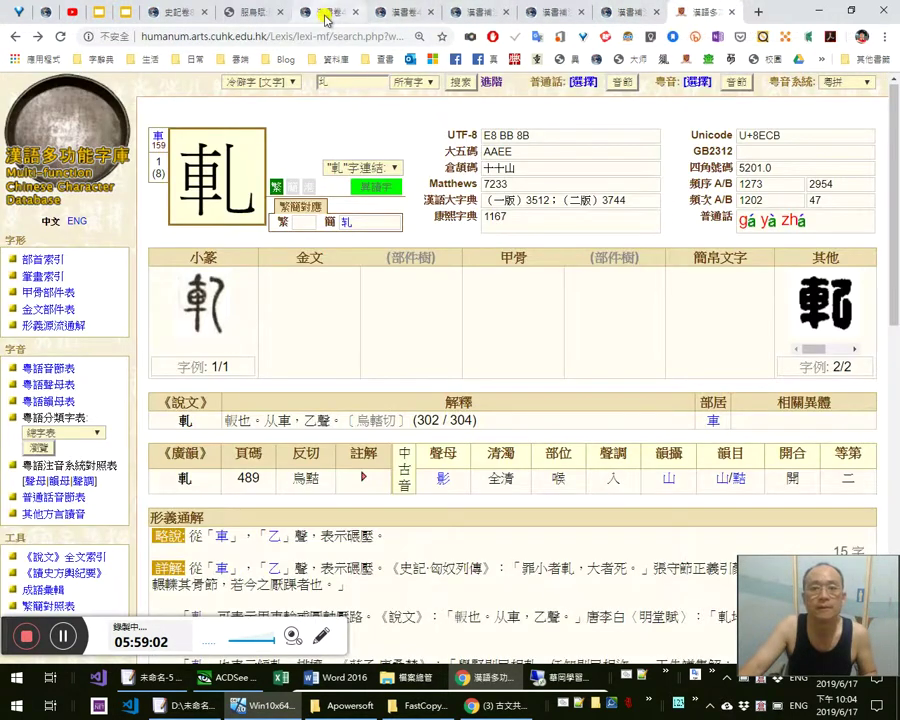
click(325, 16)
click(381, 14)
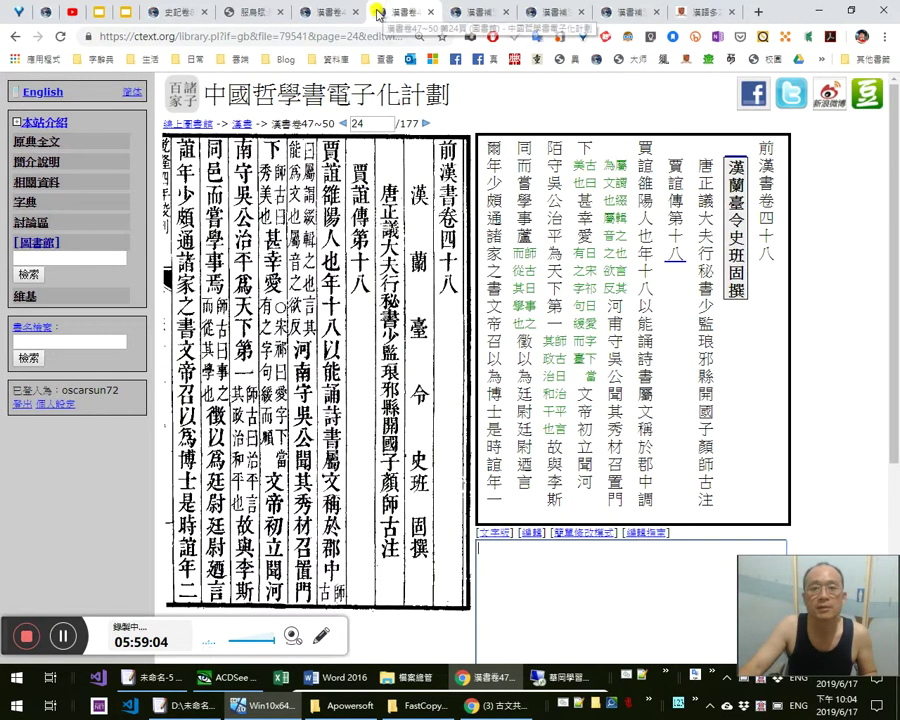
click(322, 14)
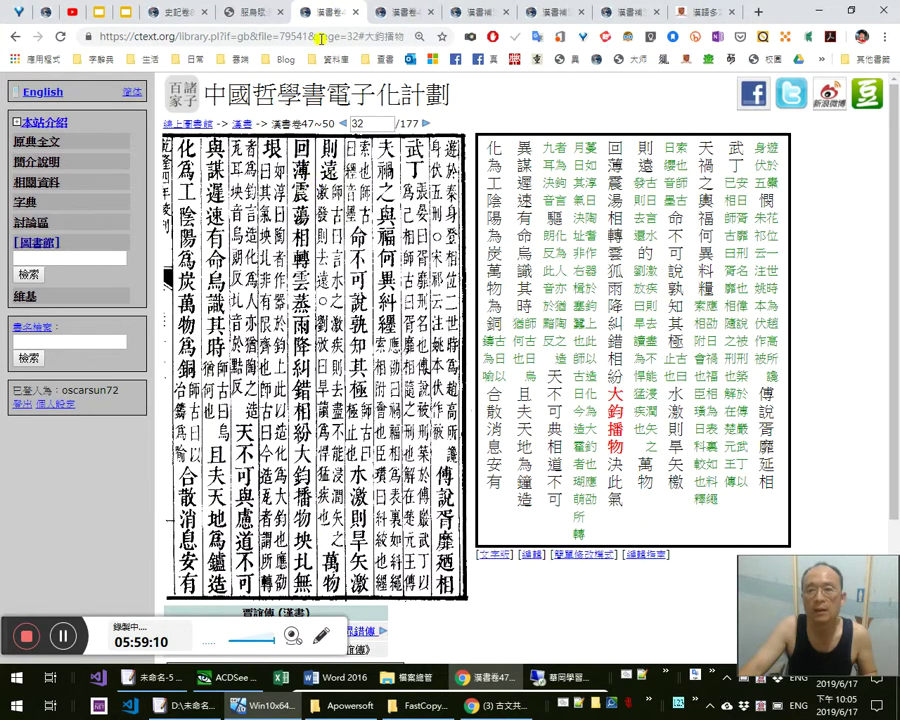
Restore and cut page 24's text in the 漢書卷47~50 edit box, and switch to document 未命名-3 in EmEditor
click(405, 16)
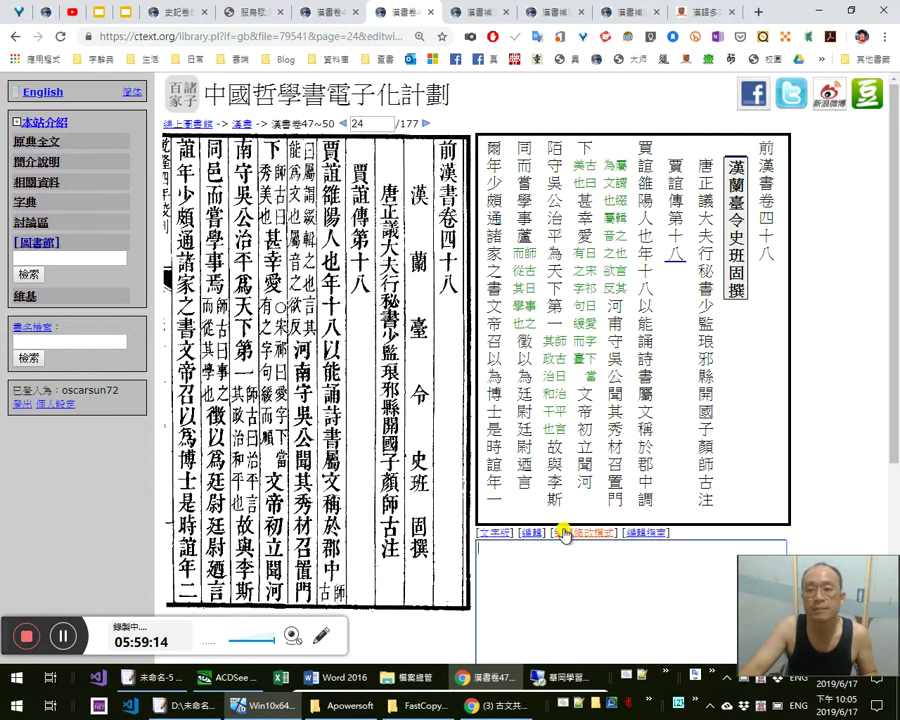
key(ctrl+z)
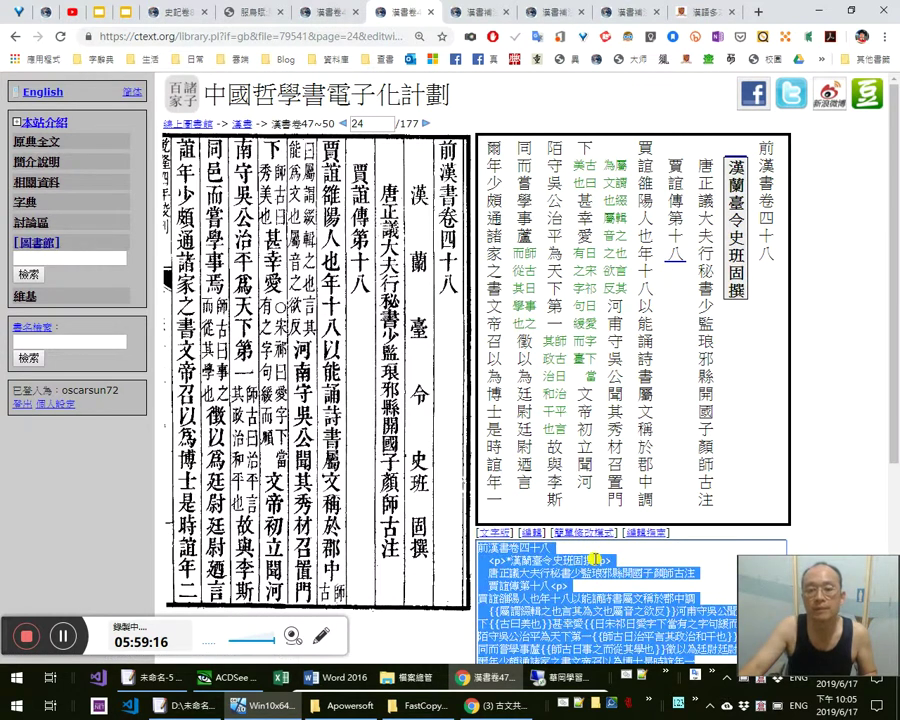
key(ctrl+x)
key(alt+Tab)
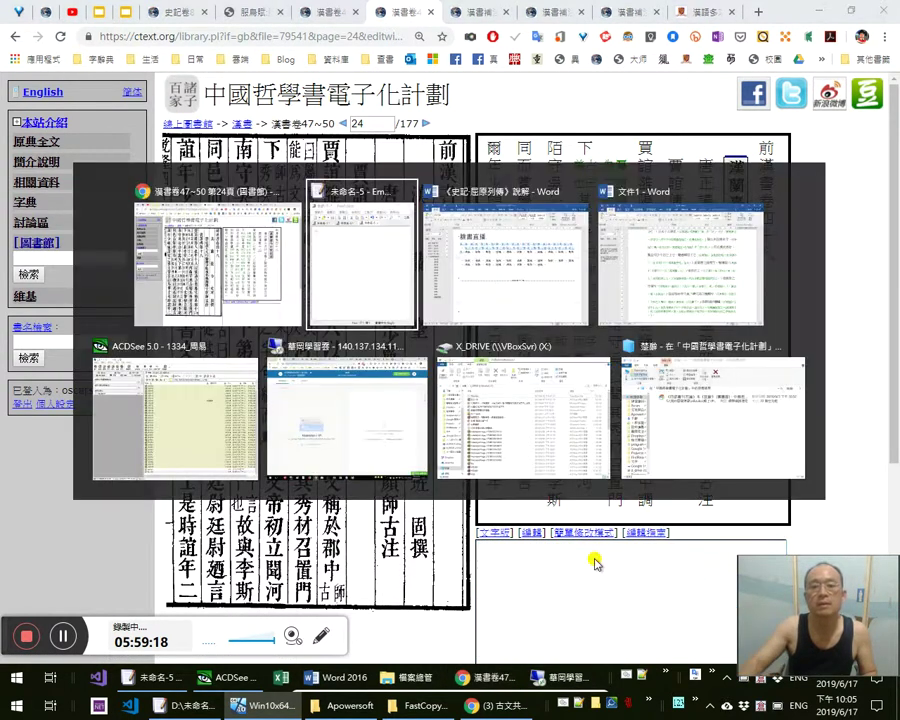
key(ctrl+v)
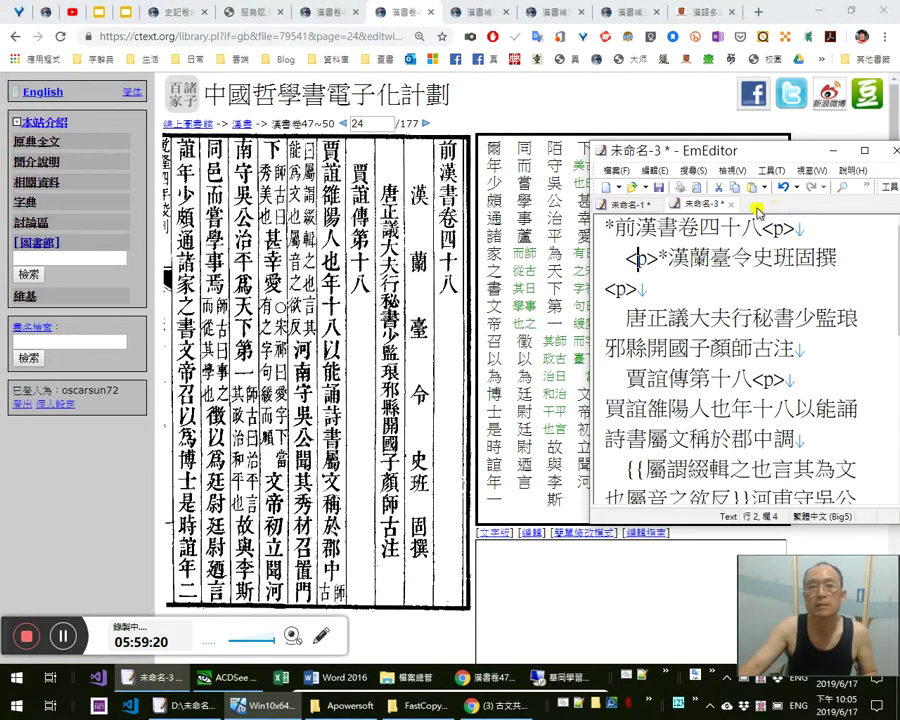
Close the duplicate 漢書補注 page 35, keeping the copy with 大鈞播物 highlighted
click(483, 17)
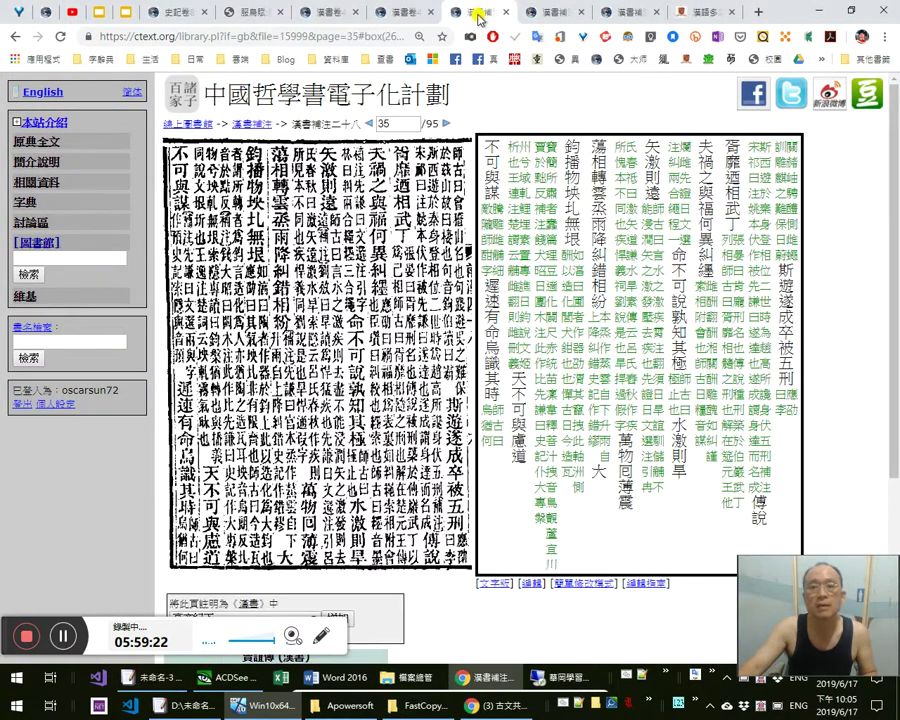
click(545, 14)
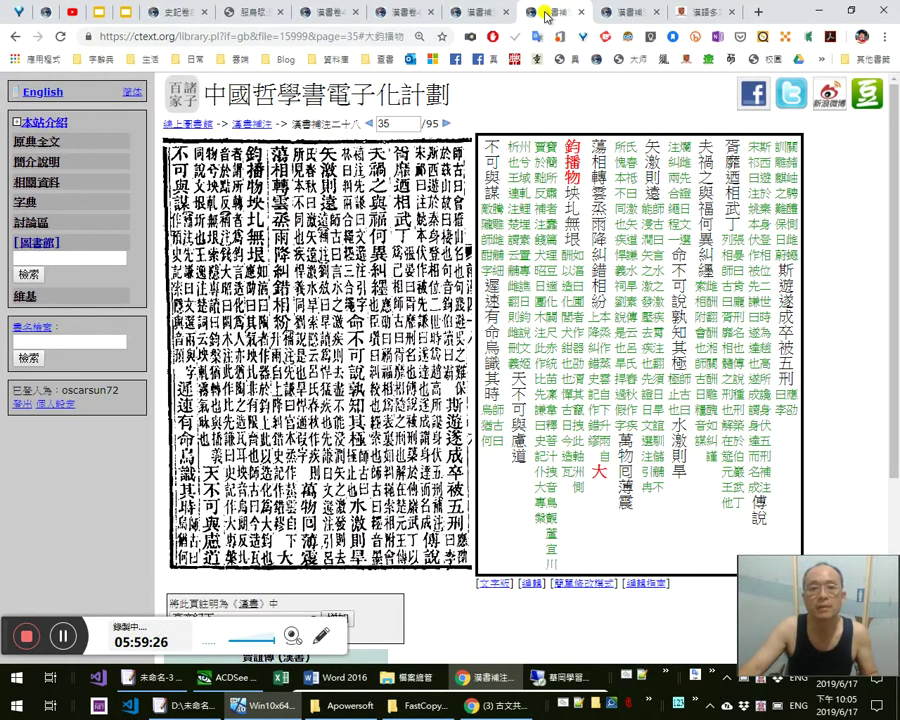
middle_click(546, 17)
click(475, 17)
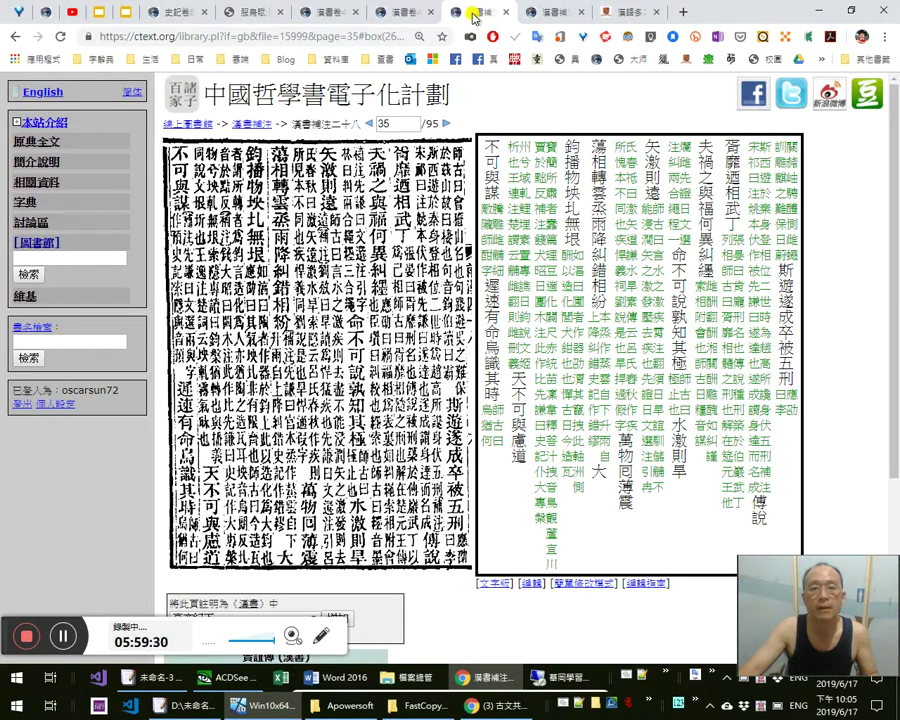
key(ctrl+shift+t)
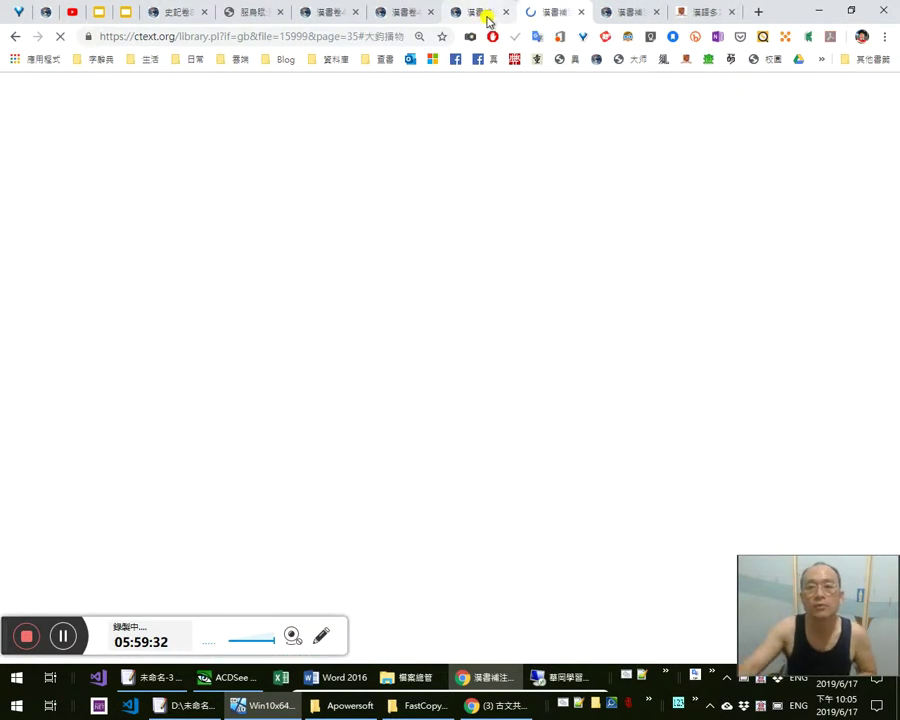
middle_click(487, 18)
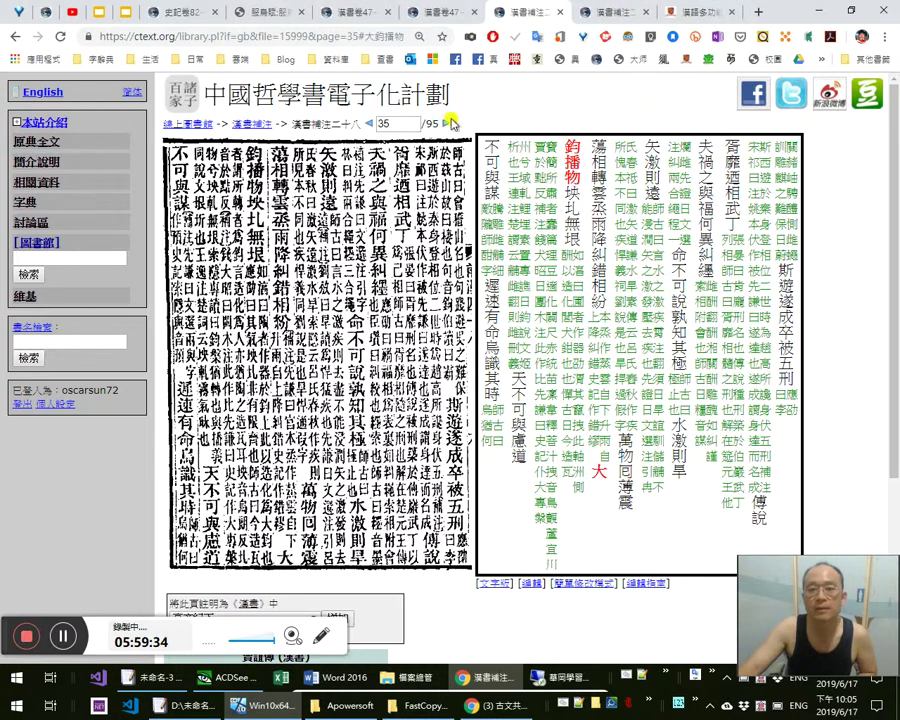
Open 漢書補注 page 34 in simple edit mode and cut all its text
click(608, 18)
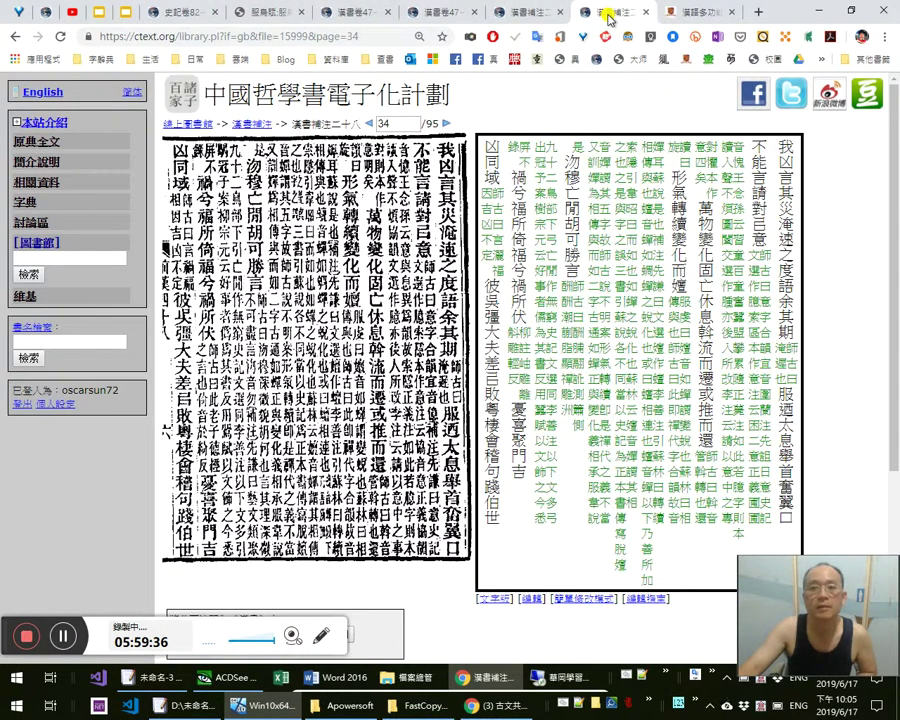
click(541, 16)
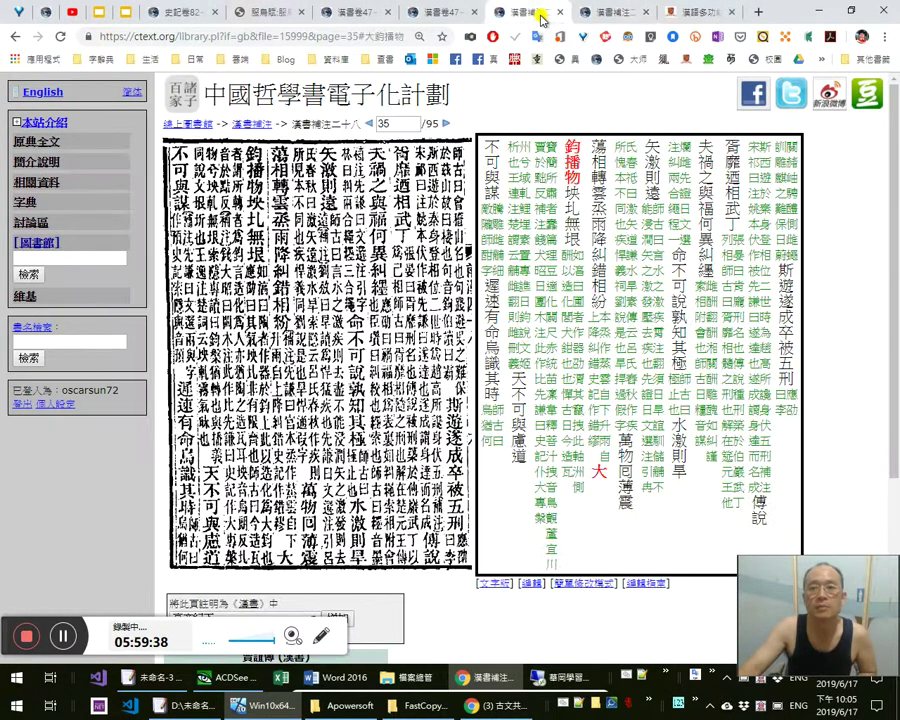
click(595, 14)
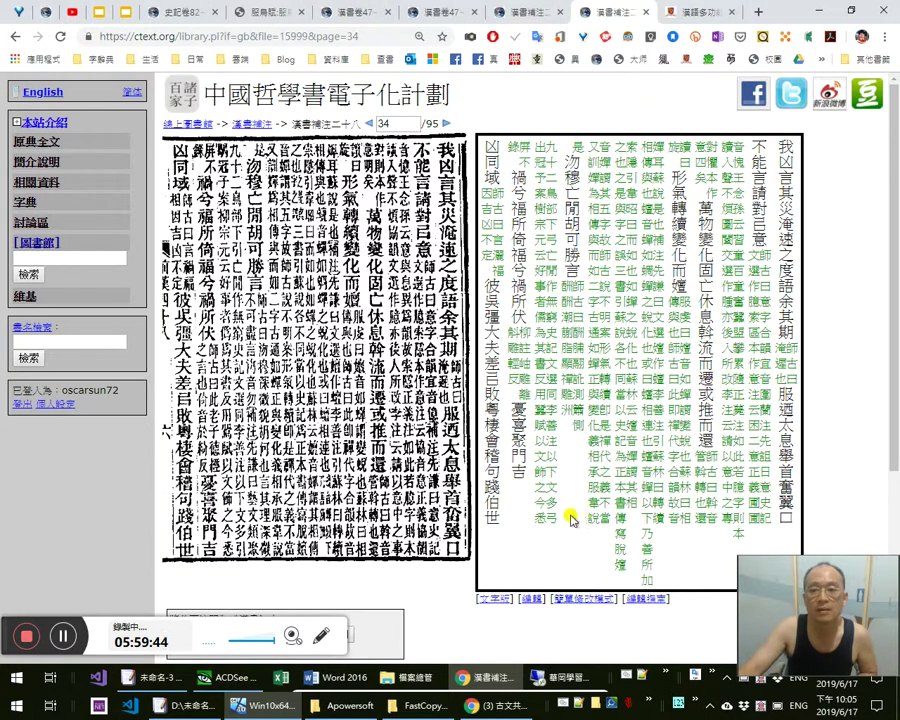
click(596, 597)
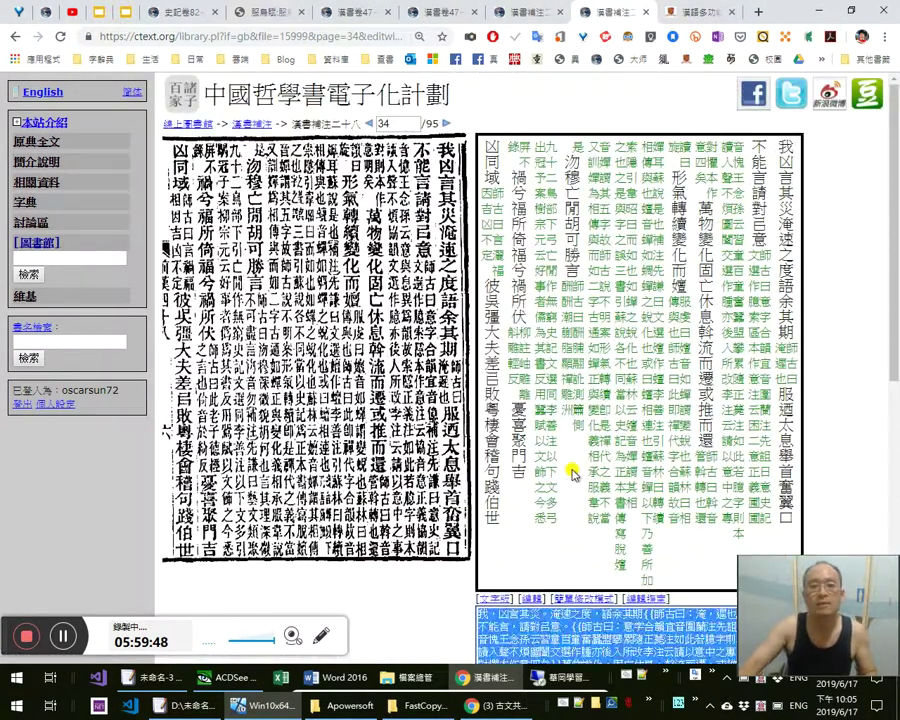
key(ctrl+x)
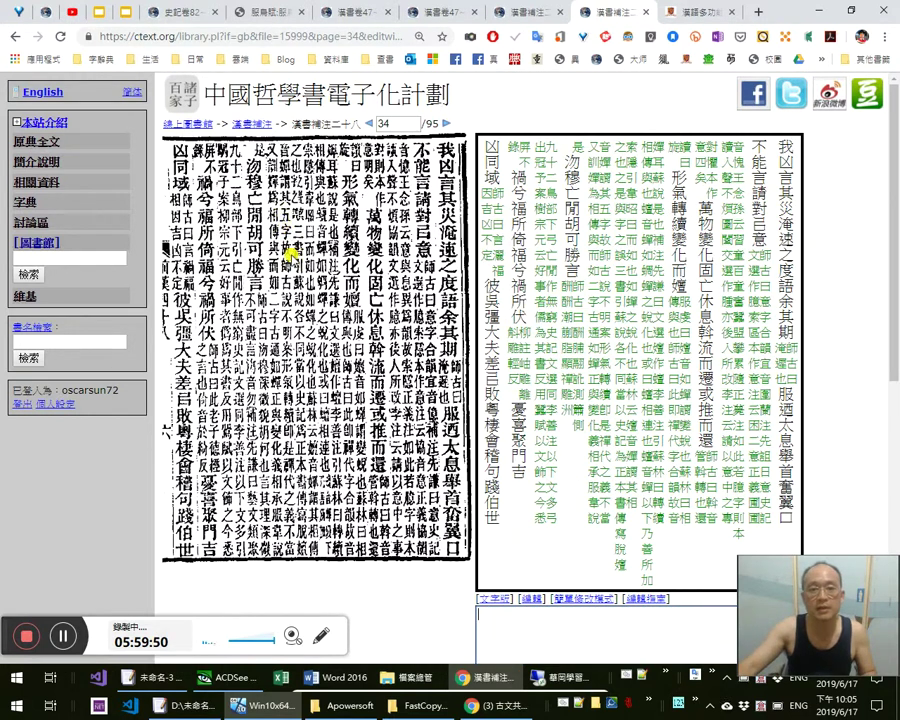
Switch to EmEditor and paste the cut 漢書補注 page 34 text into a new document
key(alt+Tab)
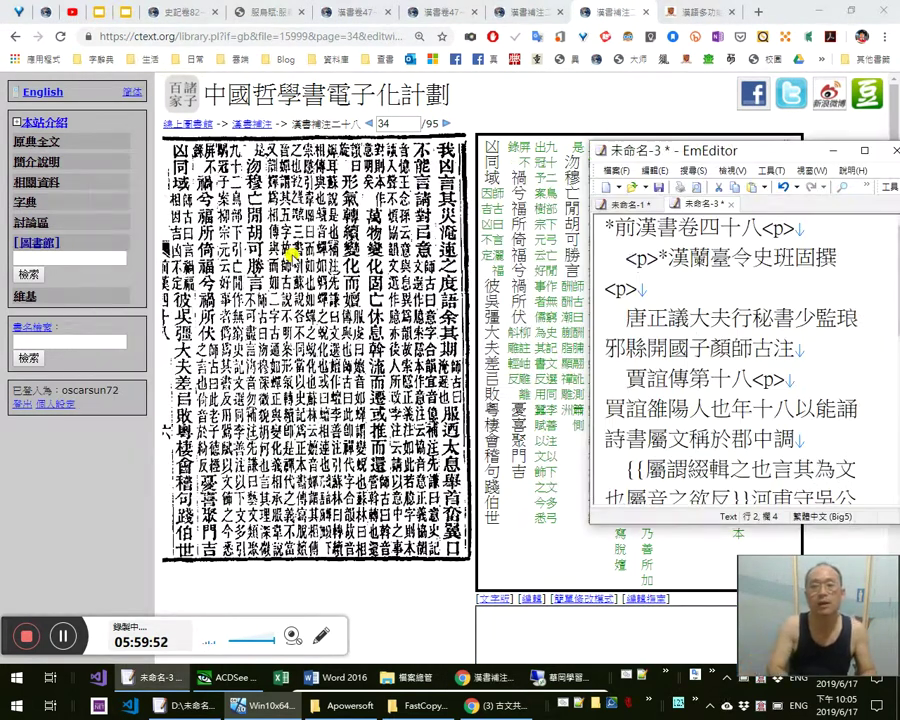
key(alt+Tab)
key(ctrl+n)
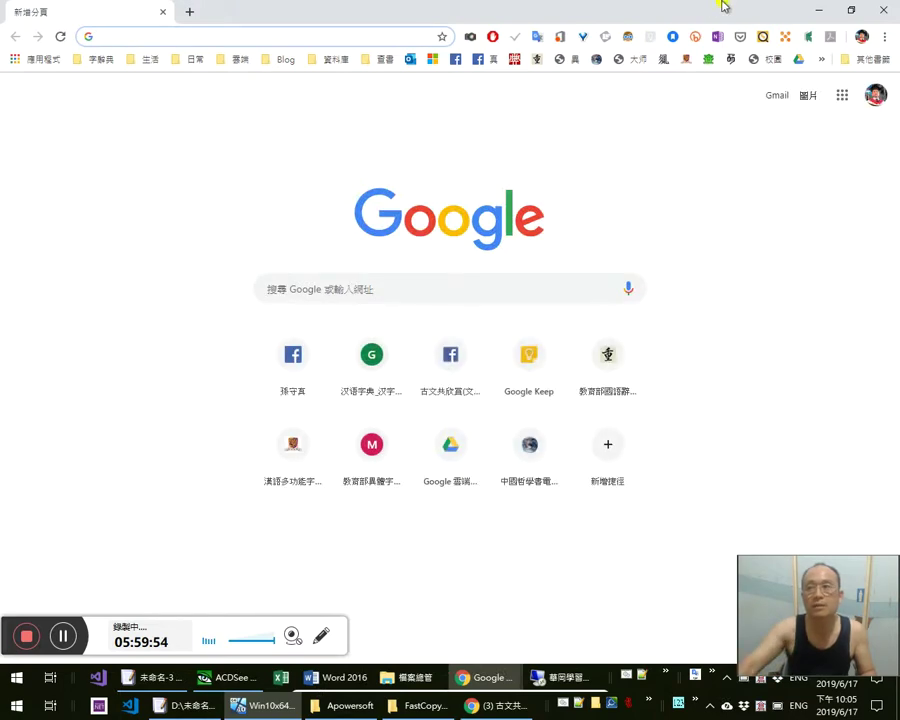
click(880, 8)
key(alt+Tab)
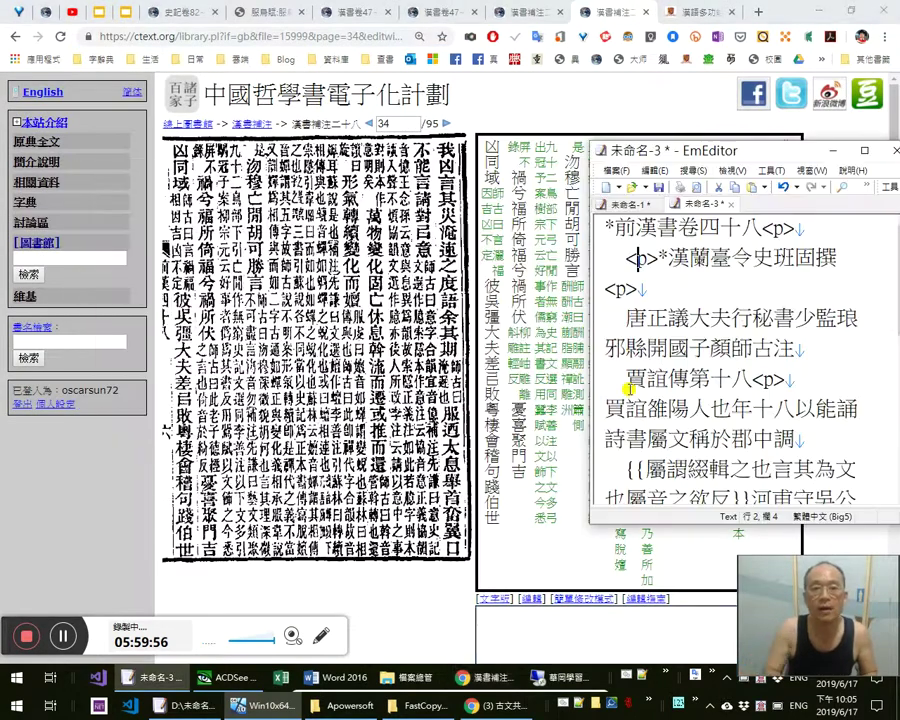
key(ctrl+n)
key(ctrl+v)
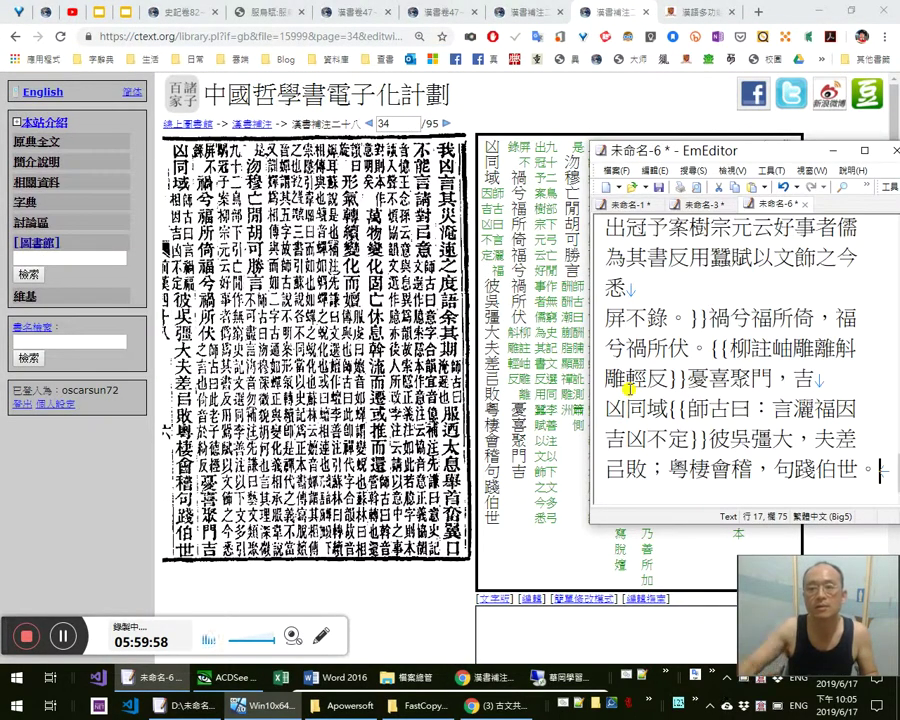
scroll(715, 350, up, 4)
Switch to the 漢文解讀技巧 presentation in Google Slides and look through its slides, including the 10用典 slide
click(101, 14)
drag(186, 311, 193, 530)
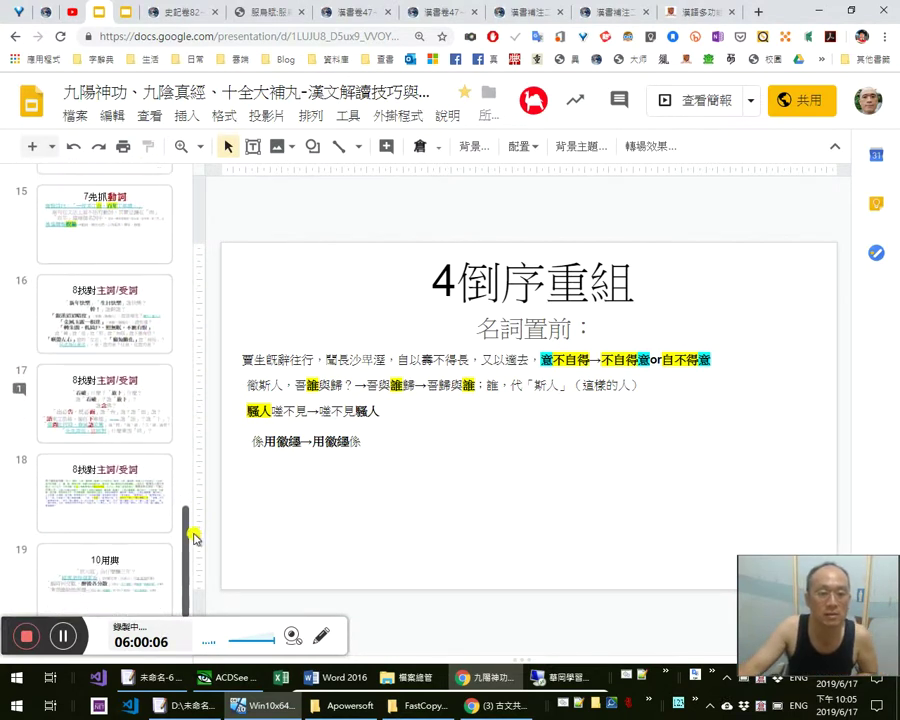
click(148, 550)
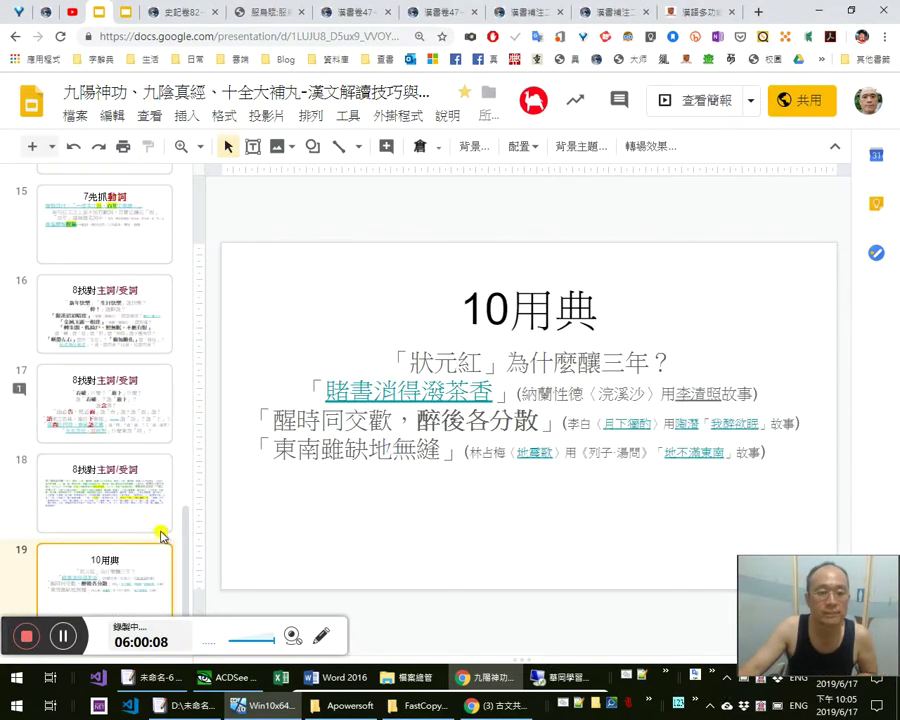
scroll(166, 495, up, 9)
scroll(166, 430, up, 4)
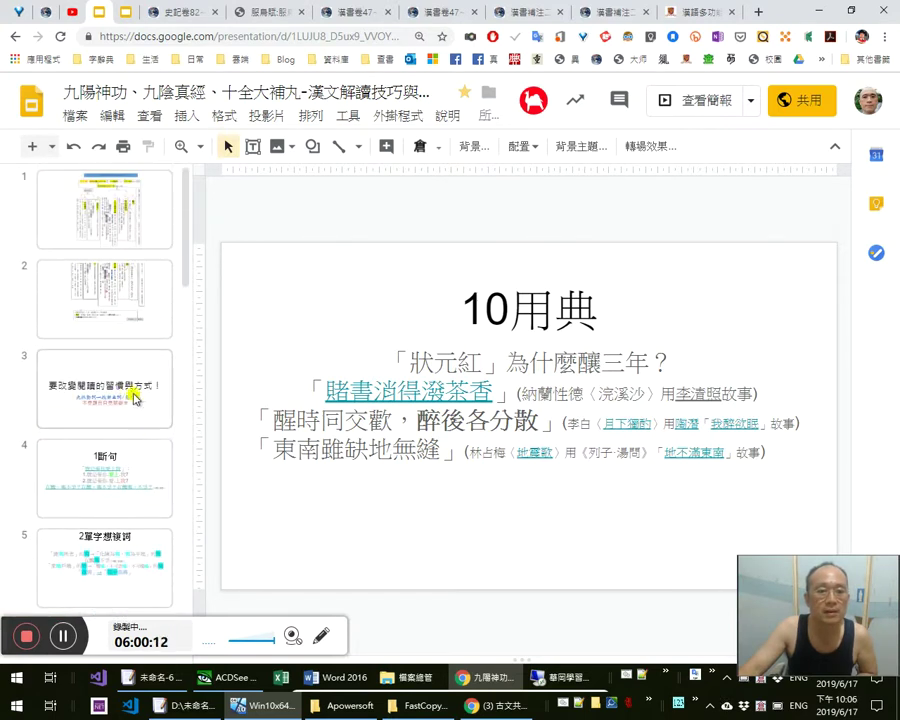
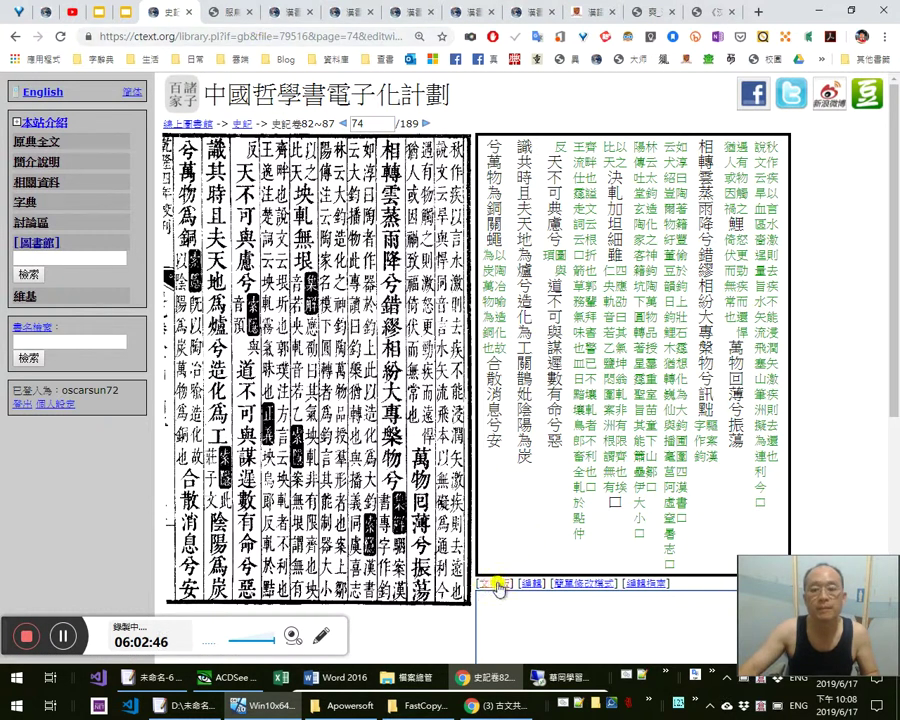
Open the text version of 史記卷82~87 page 74, review the 賈生 passages in paragraphs 8 and 9, and close it
click(491, 579)
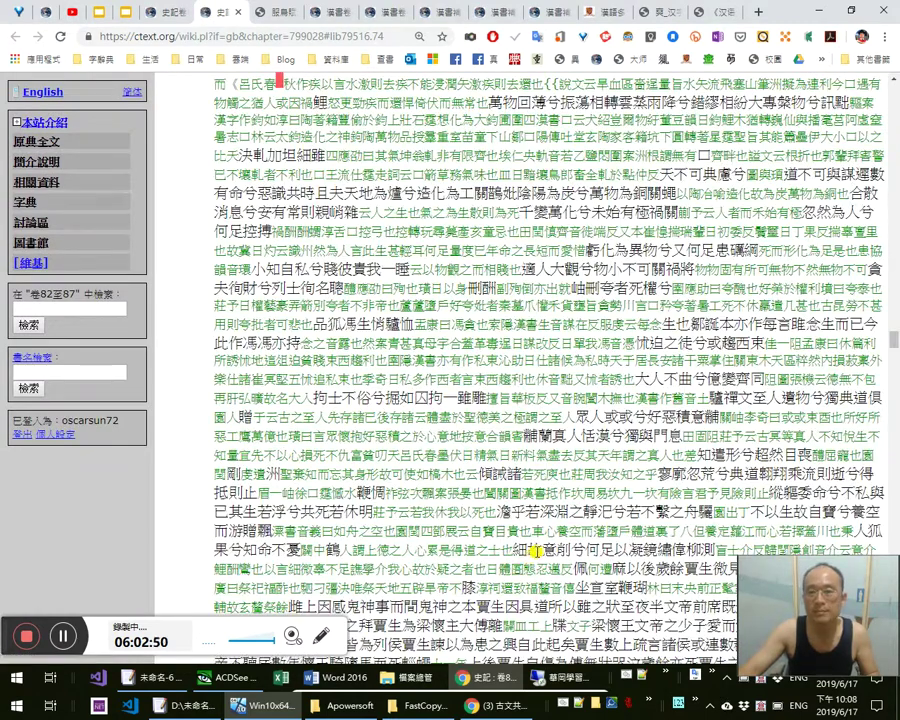
scroll(537, 549, up, 4)
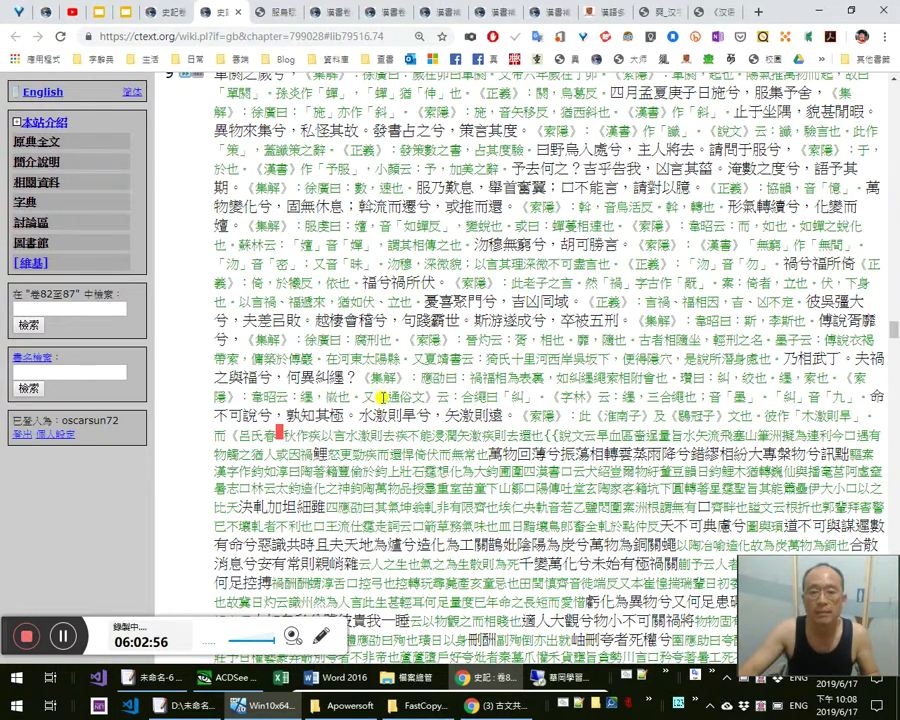
scroll(370, 381, up, 2)
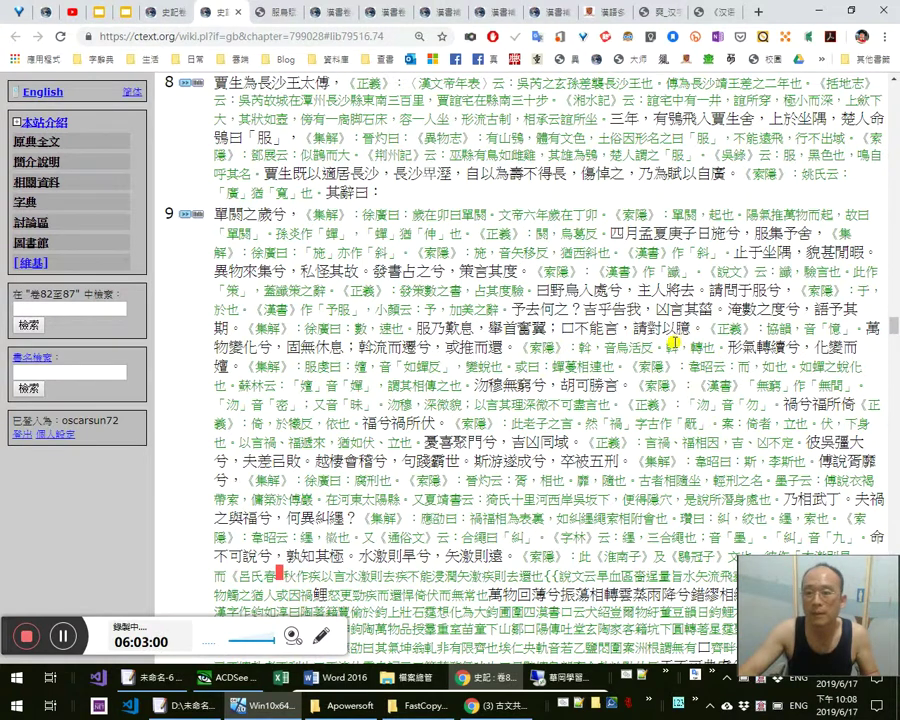
scroll(394, 173, up, 1)
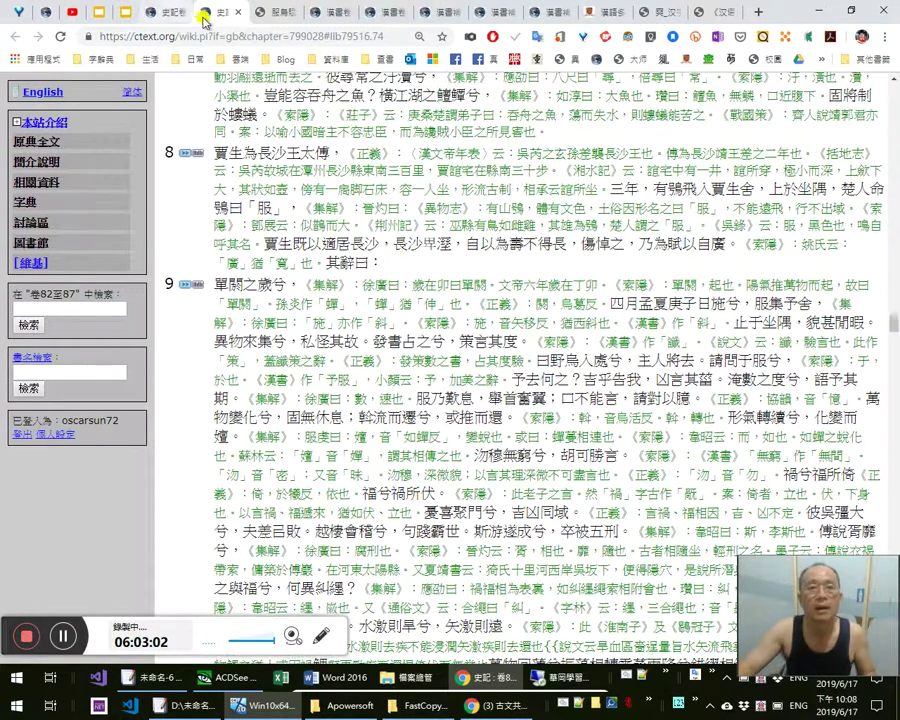
middle_click(202, 16)
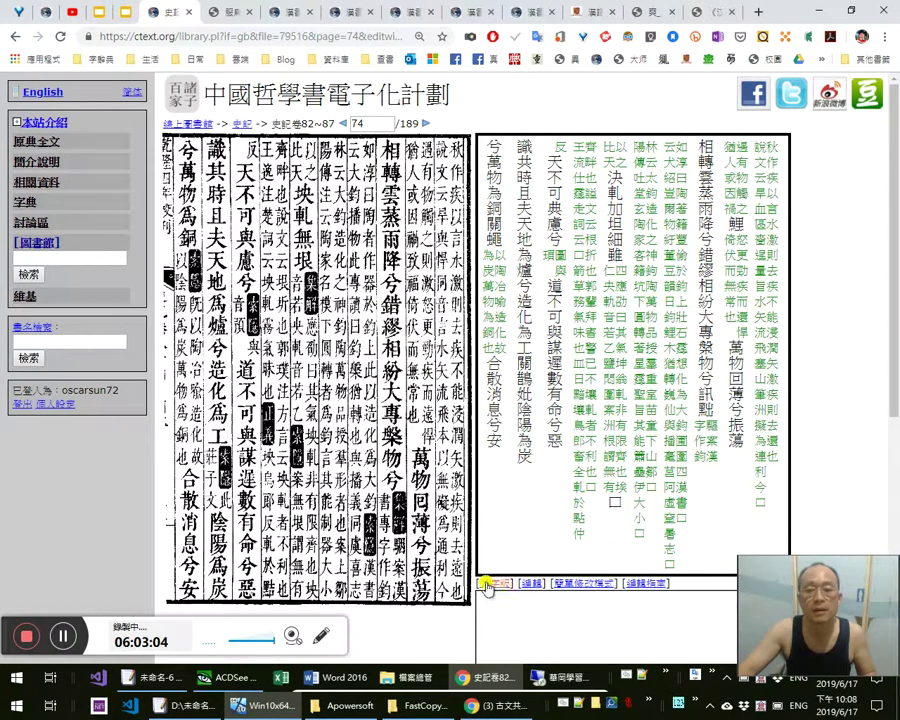
Search the full text of 史記 for 沕穆 and copy the sentence 沕穆無窮兮，胡可勝言。
middle_click(241, 124)
click(225, 14)
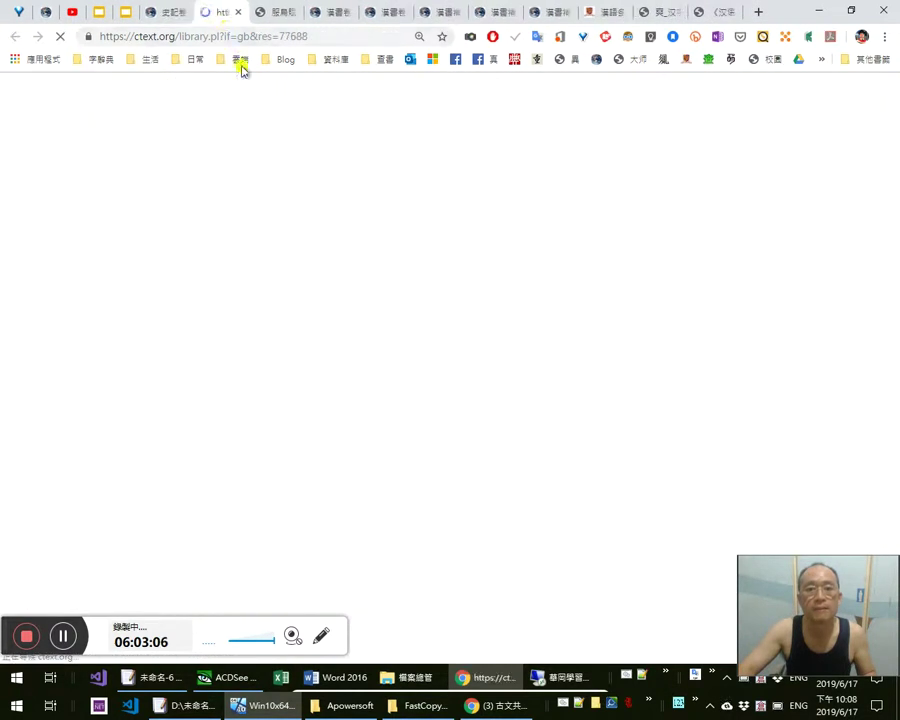
click(358, 236)
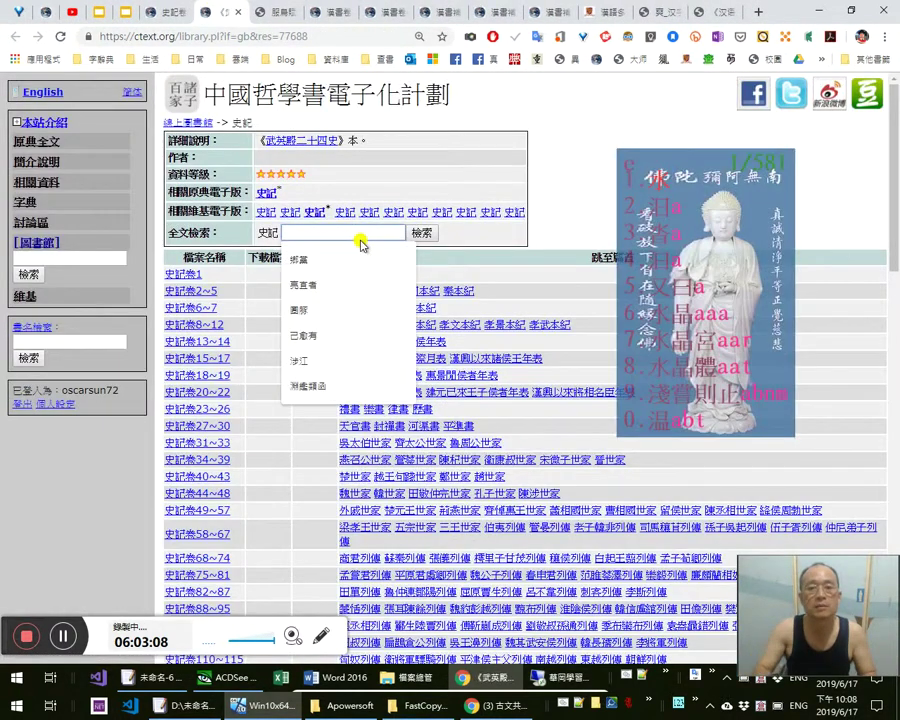
text(沙邱)
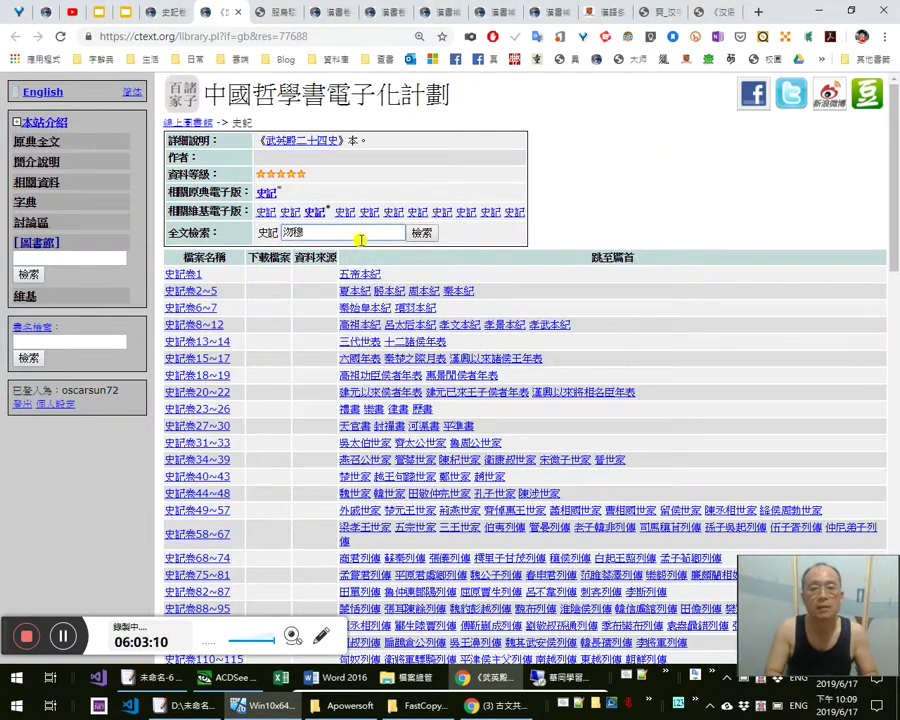
text(沕穆)
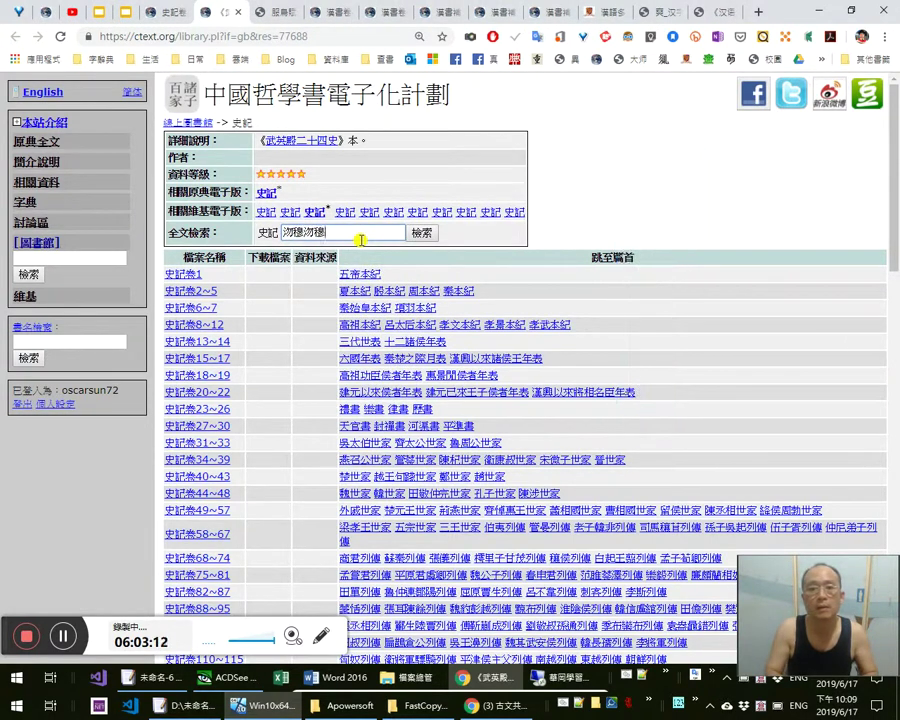
key(Return)
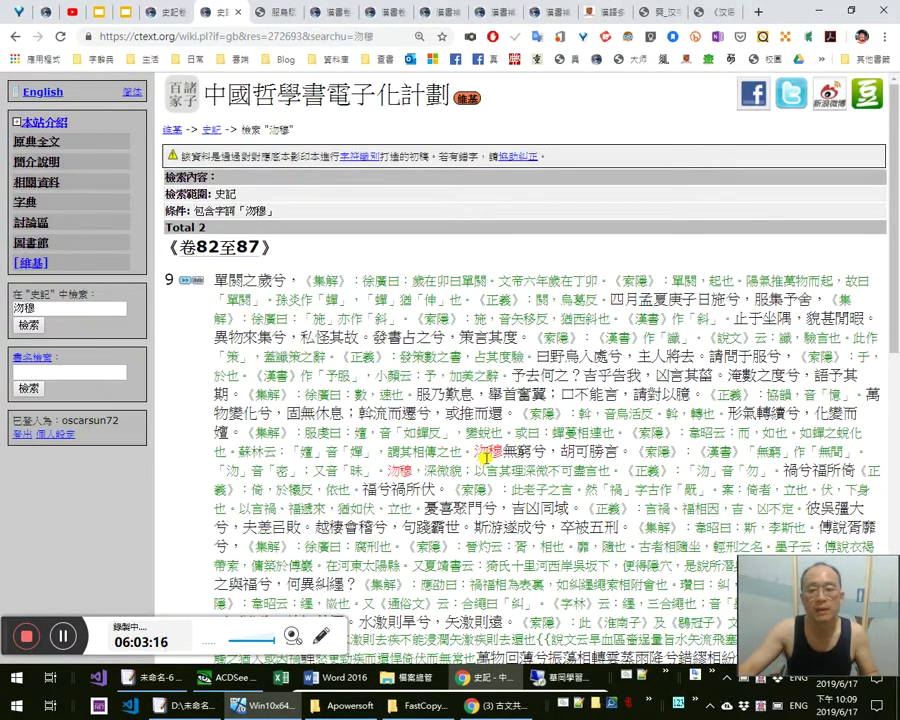
drag(484, 457, 634, 455)
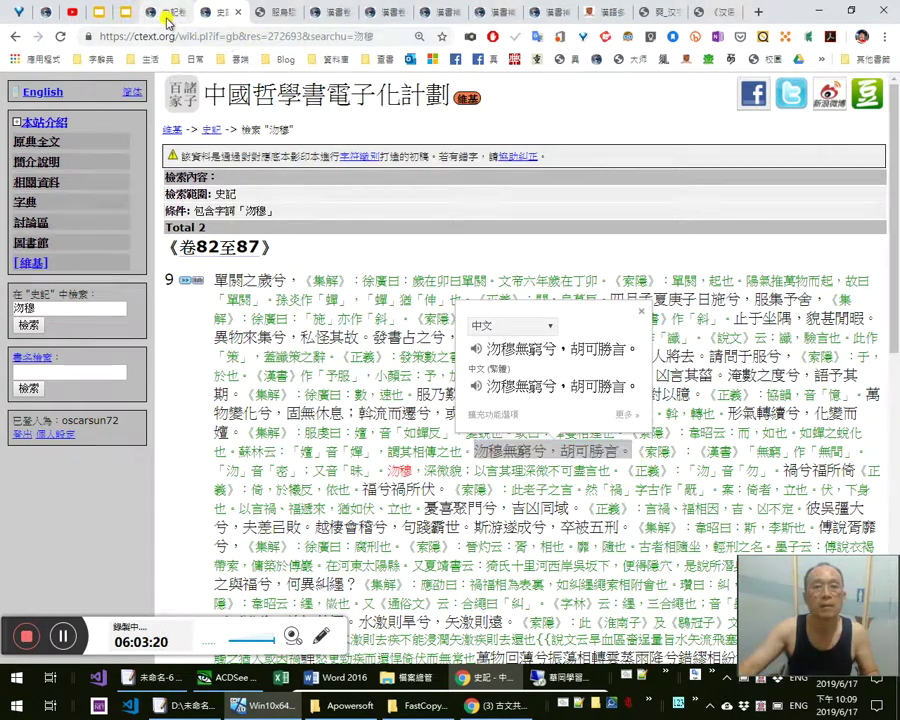
Replace 奭然四解 in the 《史記·賈誼傳》 line of the 上下文、前後文 slide with 沕穆無窮兮，胡可勝言。
click(164, 18)
click(104, 16)
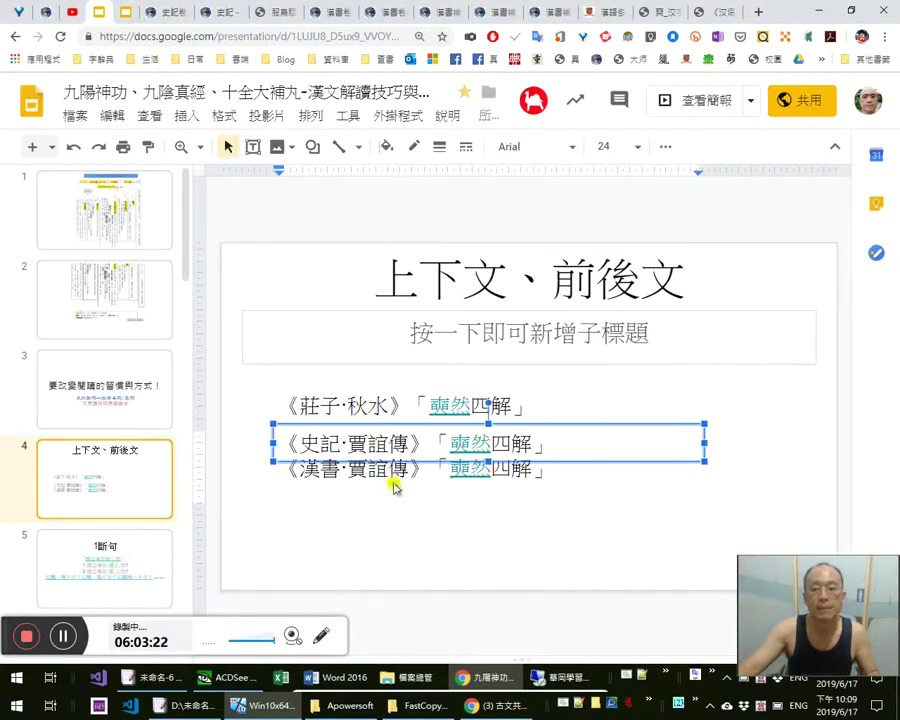
drag(448, 442, 527, 442)
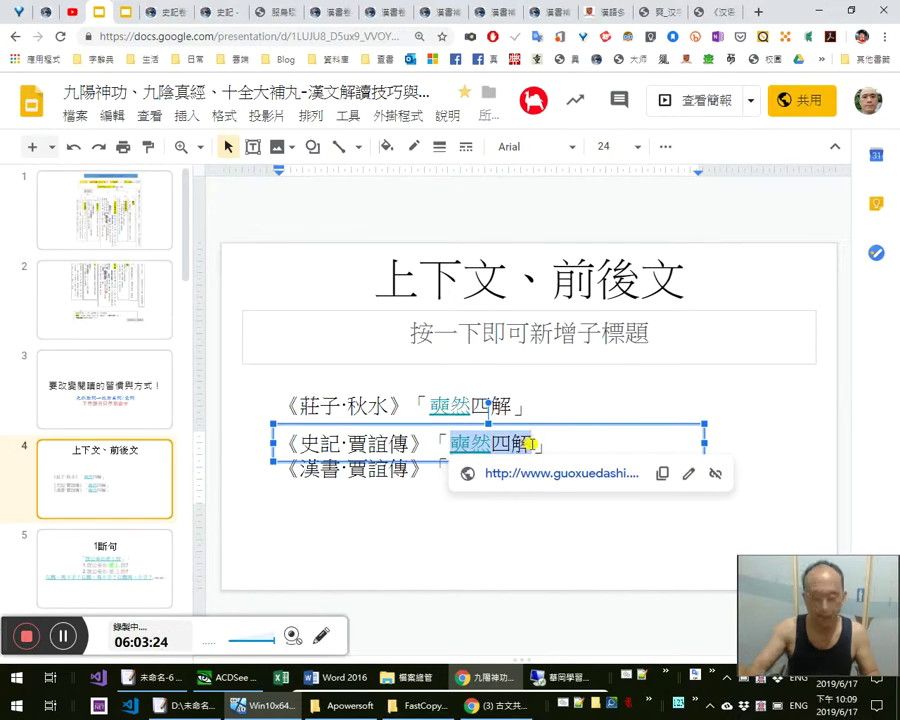
text(汾穆無窮兮，胡可勝言。)
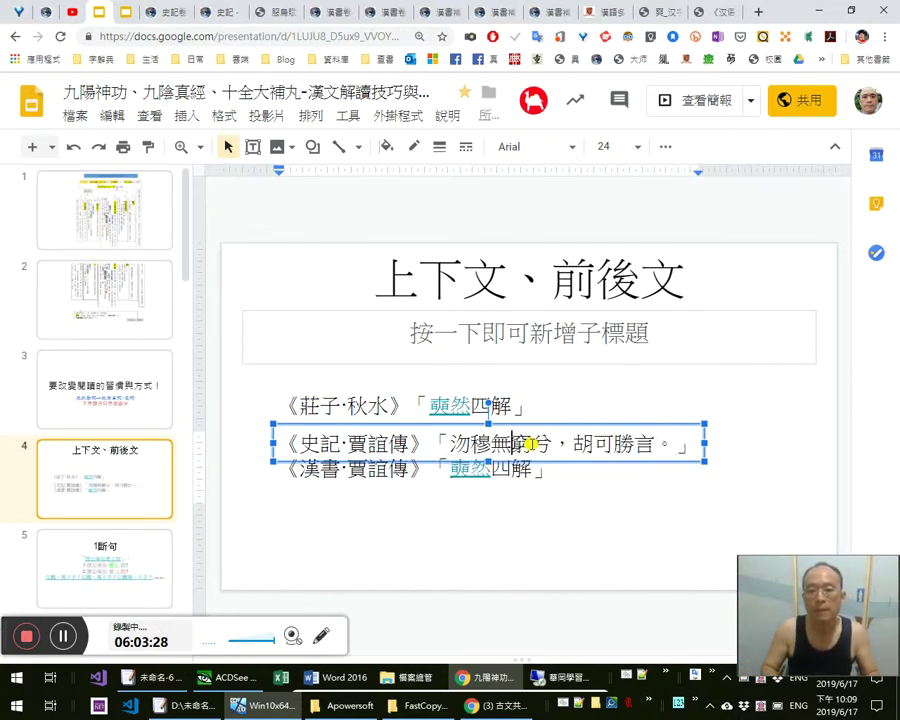
Select 沕穆 in the slide's 《史記·賈誼傳》 line, open its scan on page 72 of 史記卷82~87, and copy the page address
key(Left)
key(shift+Left)
key(shift+Left)
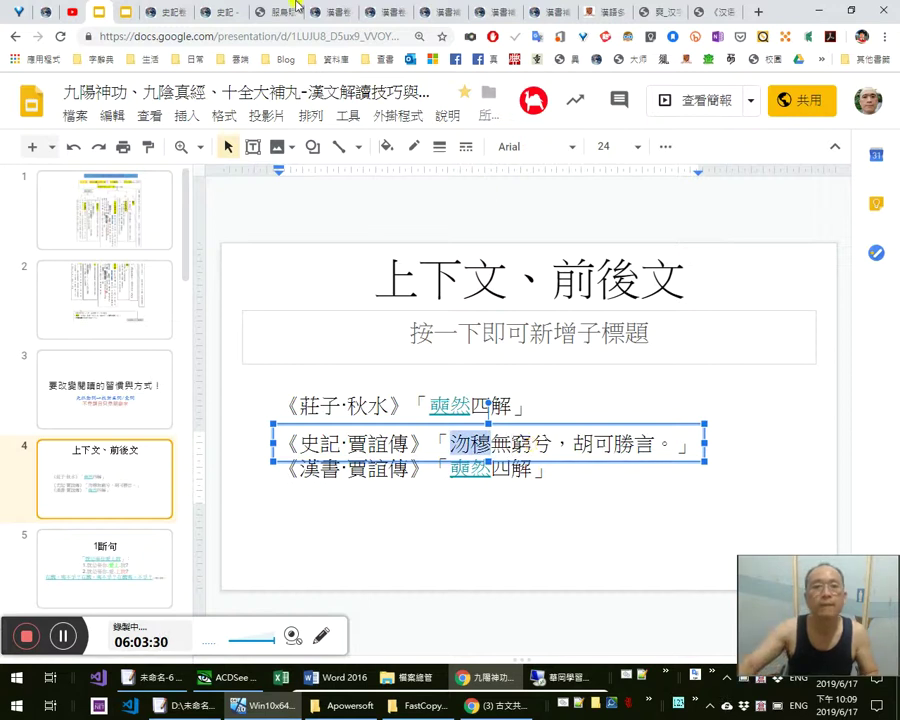
click(221, 16)
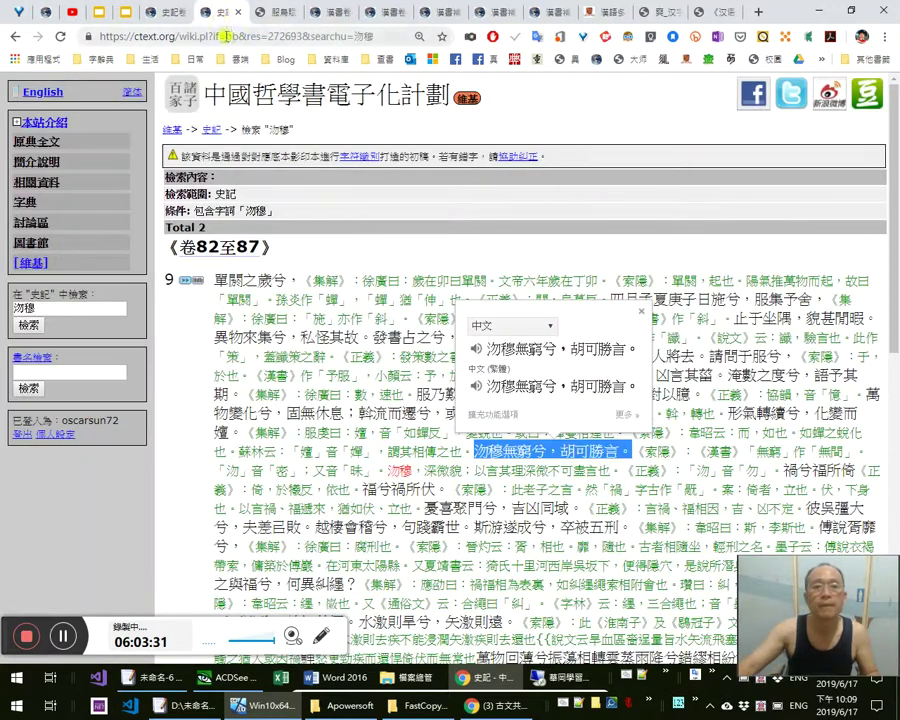
click(195, 288)
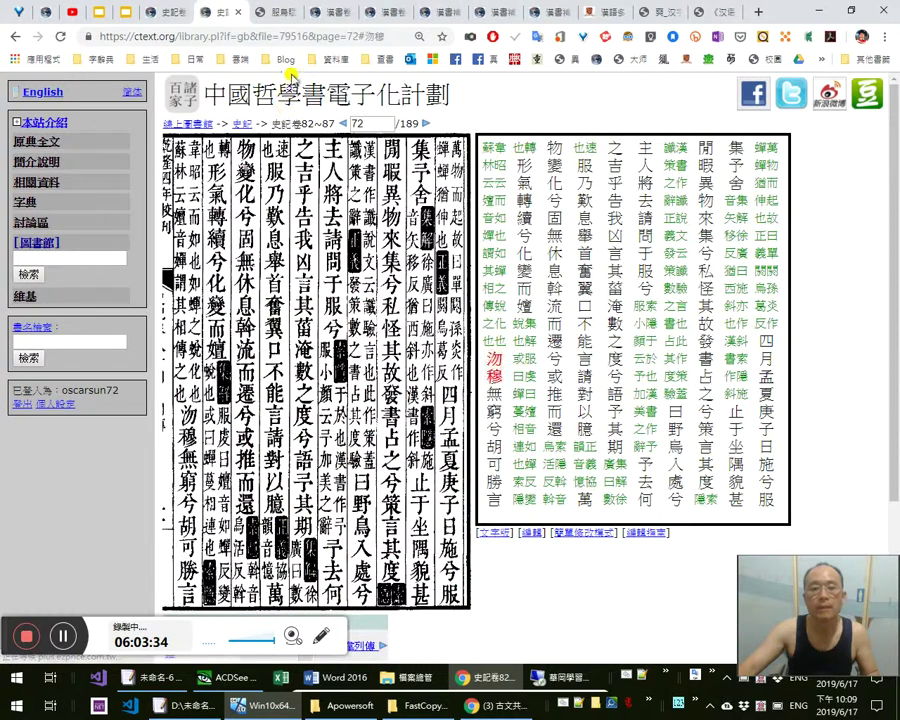
click(312, 37)
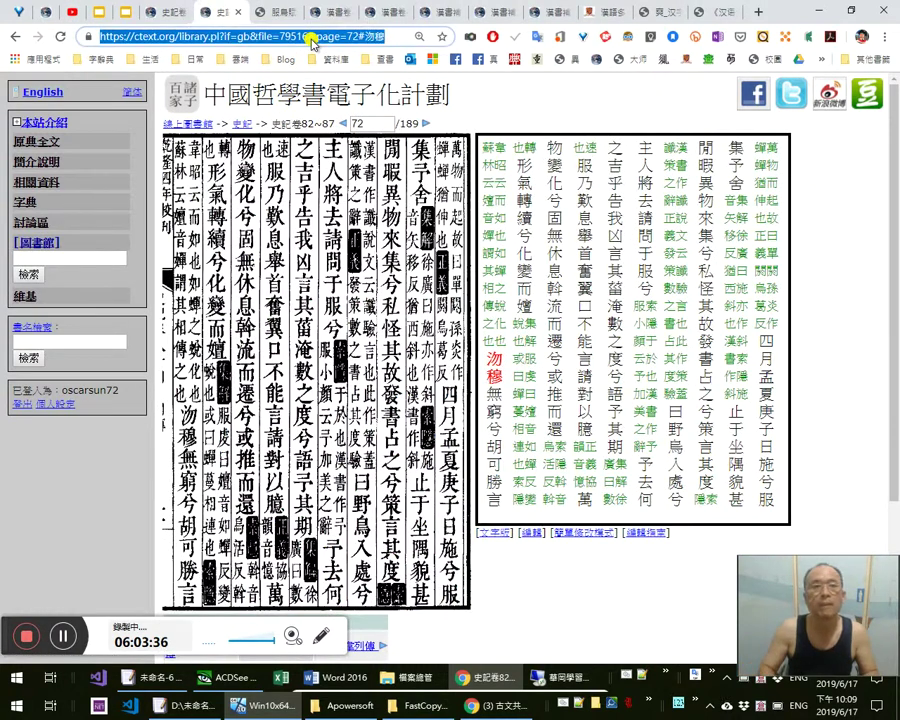
Link 沕穆 on the slide to the copied ctext page address and extend the text box downward to enclose the 《漢書·賈誼傳》 line
click(97, 14)
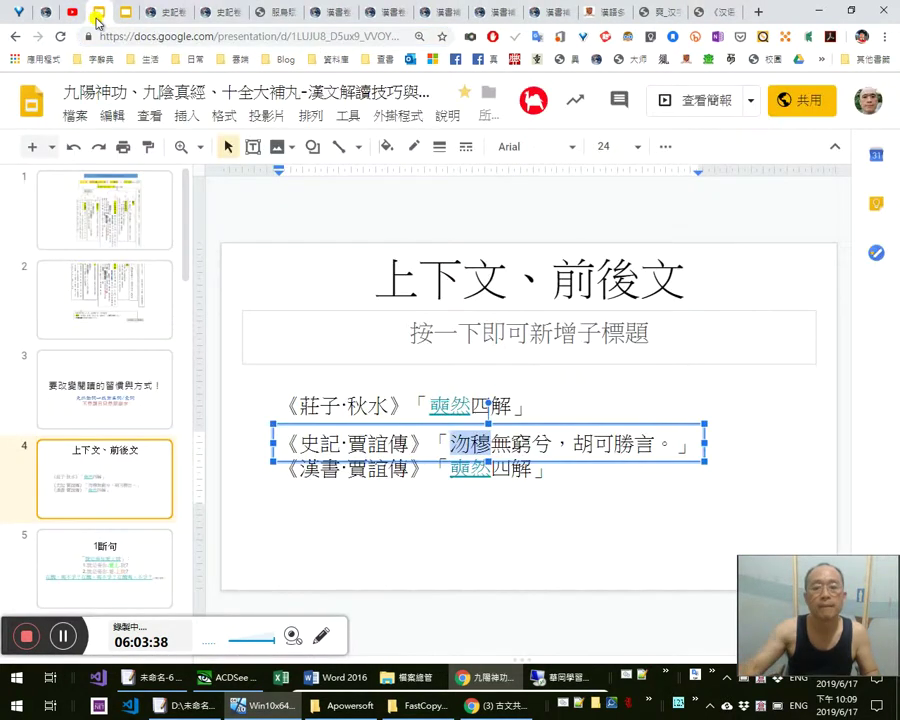
key(ctrl+k)
key(ctrl+v)
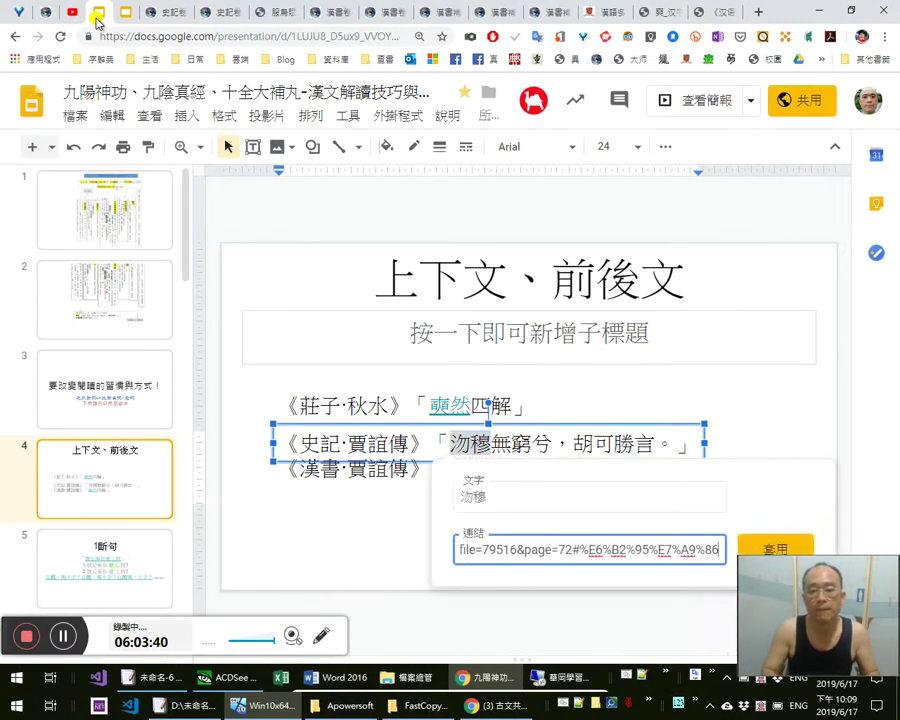
key(Return)
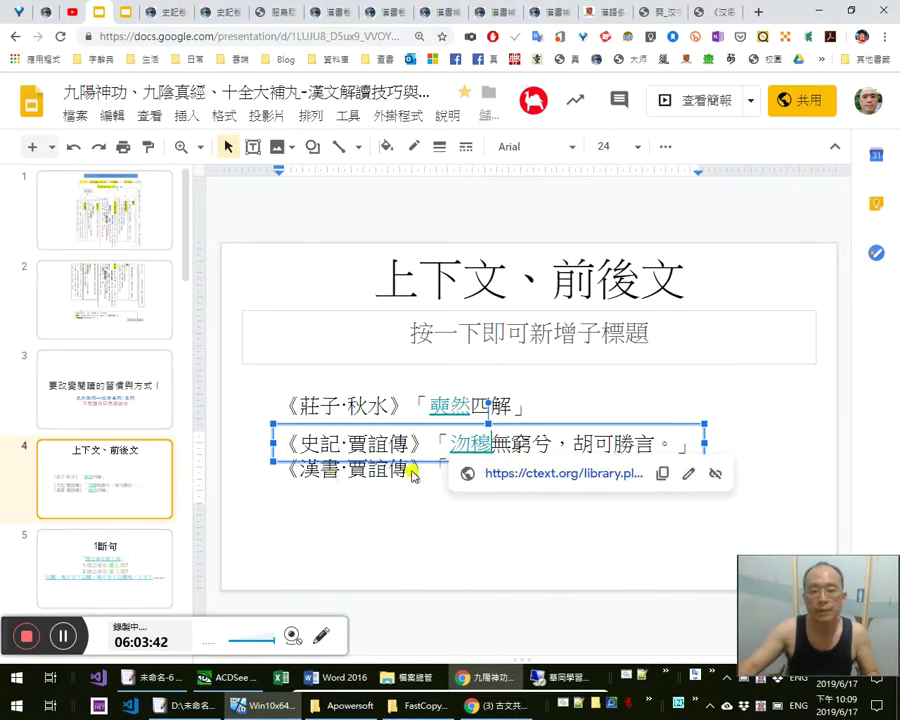
key(Escape)
key(Escape)
click(639, 450)
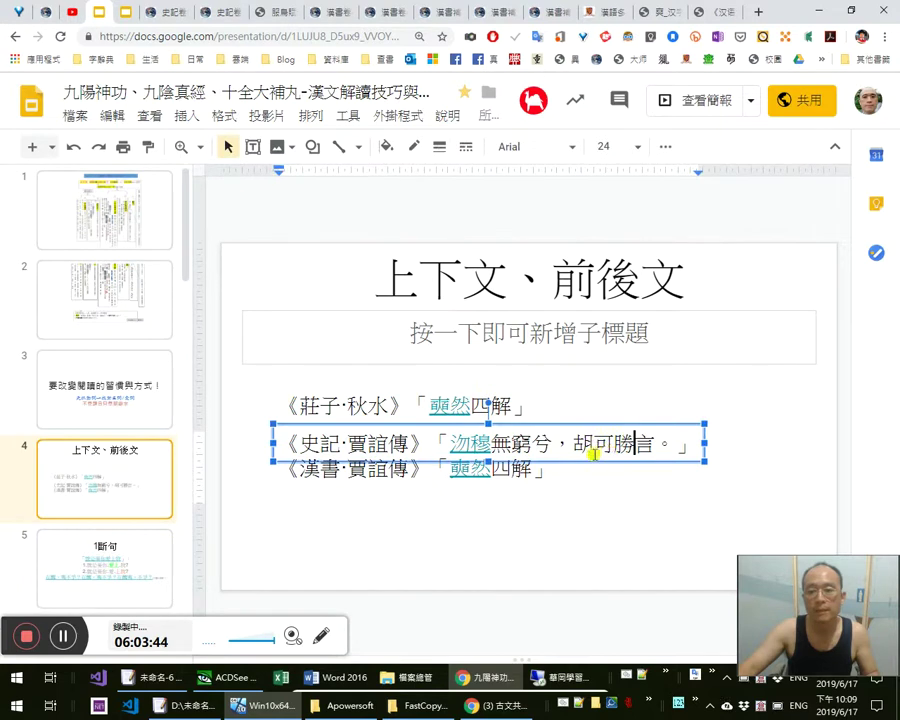
drag(488, 461, 491, 493)
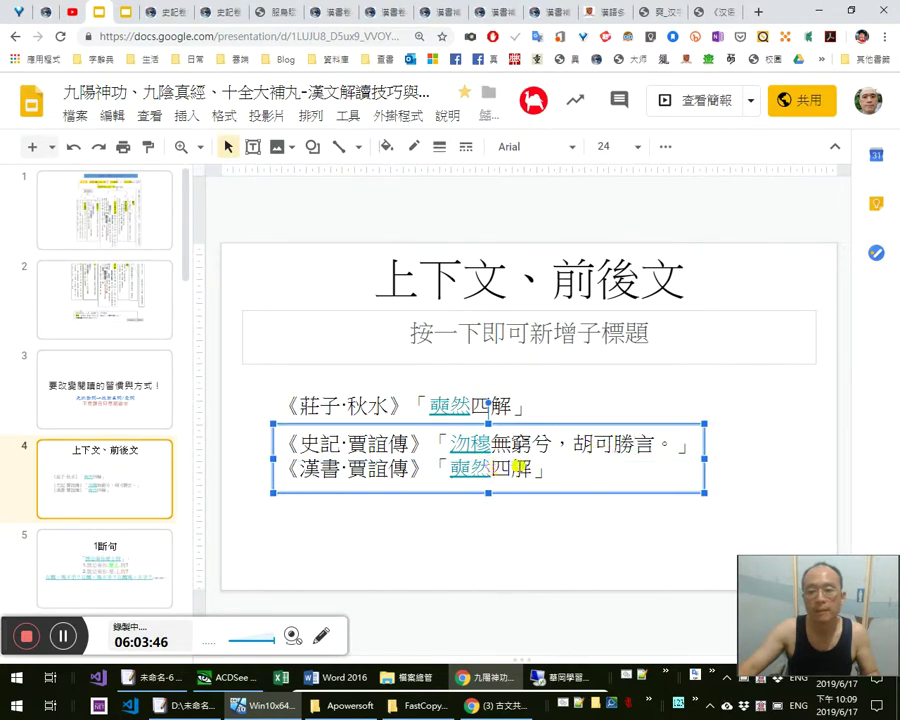
Look for the 沕穆 passage in 漢書補注二十八 pages 34 and 35, its text version, and the proofread draft in EmEditor
click(441, 19)
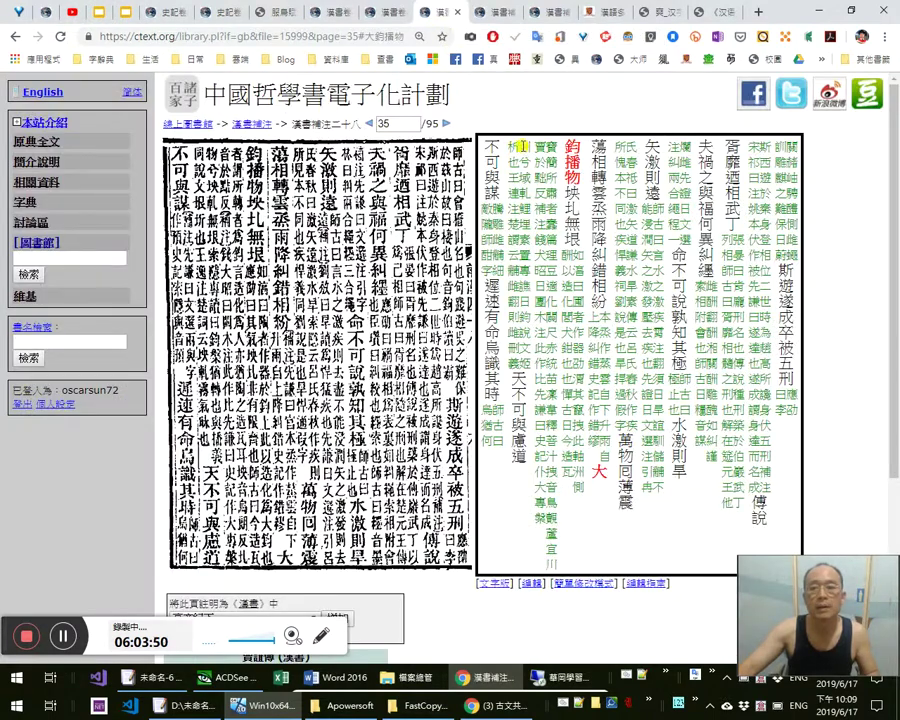
click(500, 11)
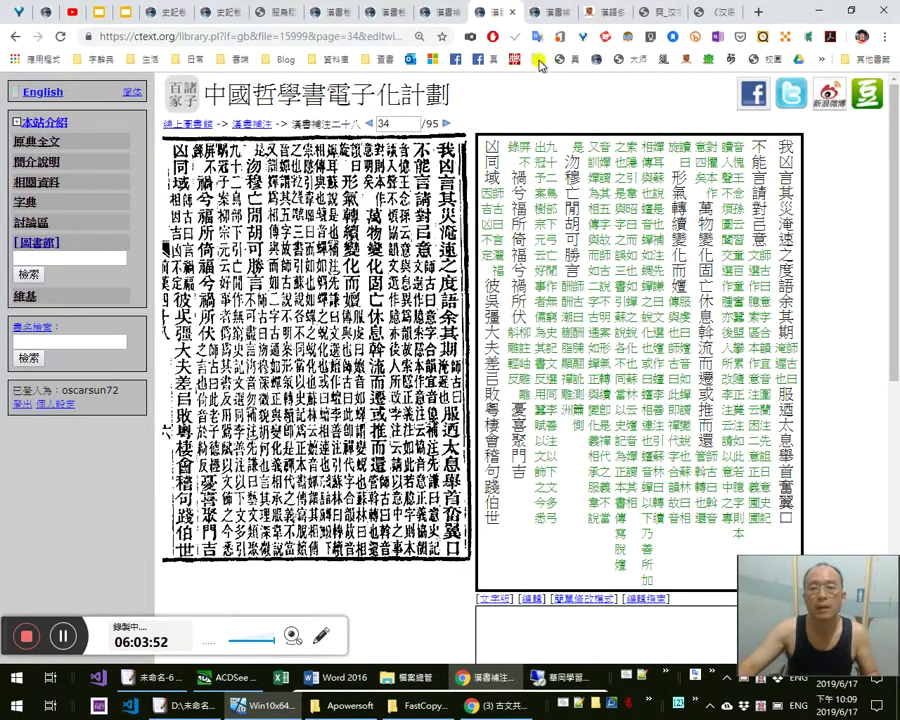
click(543, 14)
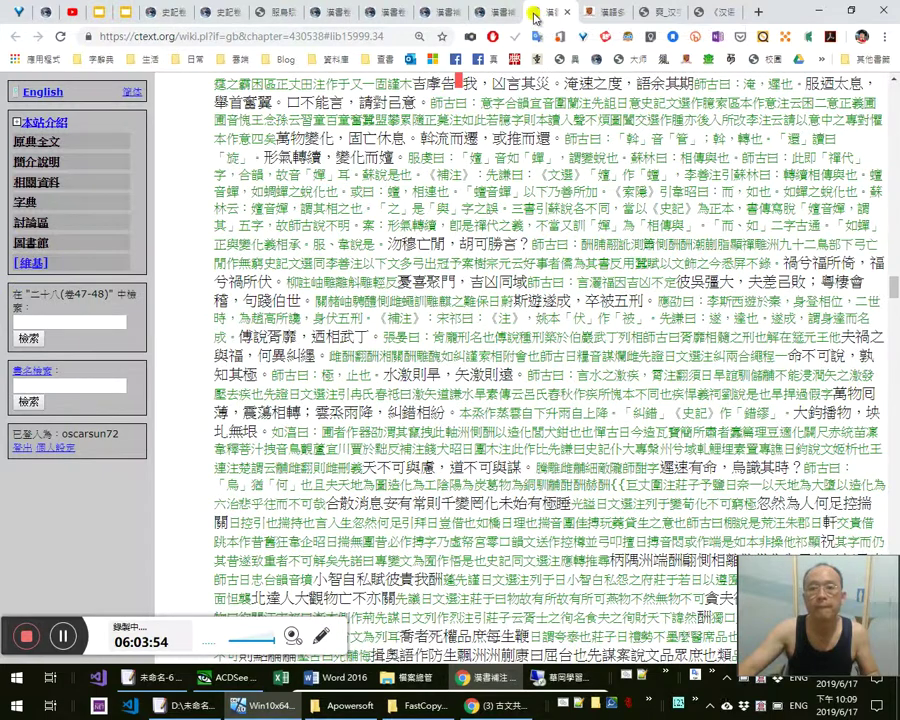
click(500, 12)
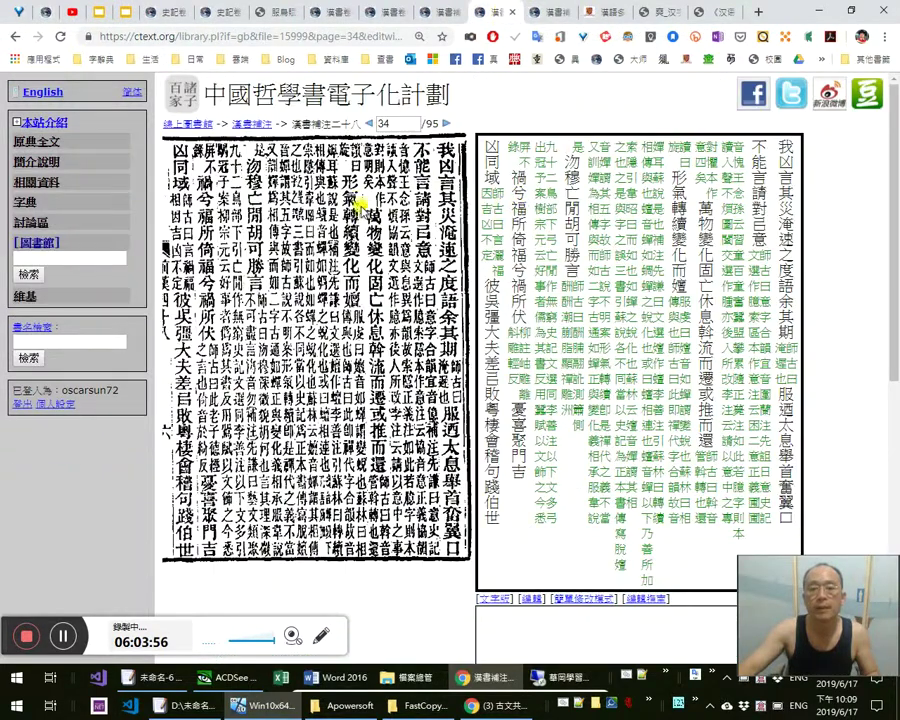
scroll(502, 505, down, 2)
scroll(506, 502, up, 2)
key(alt+Tab)
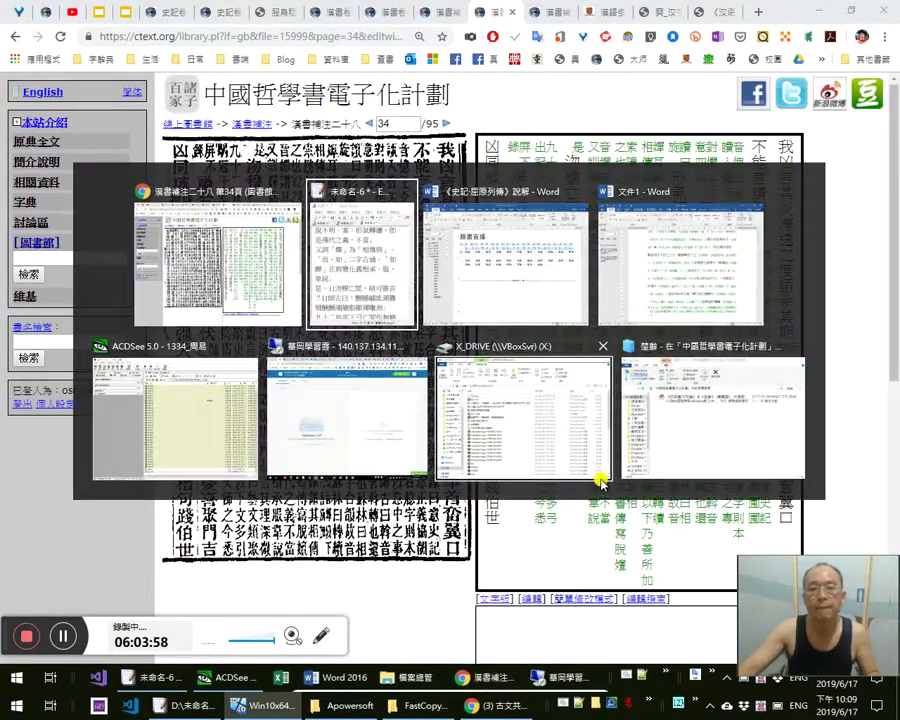
scroll(764, 343, up, 3)
scroll(762, 343, up, 6)
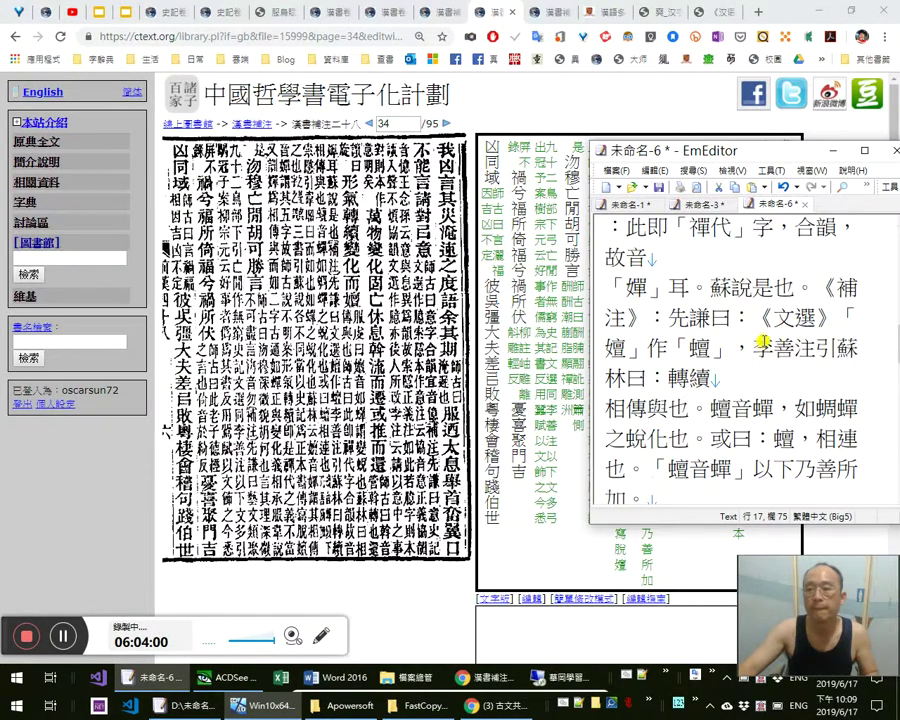
scroll(754, 349, up, 1)
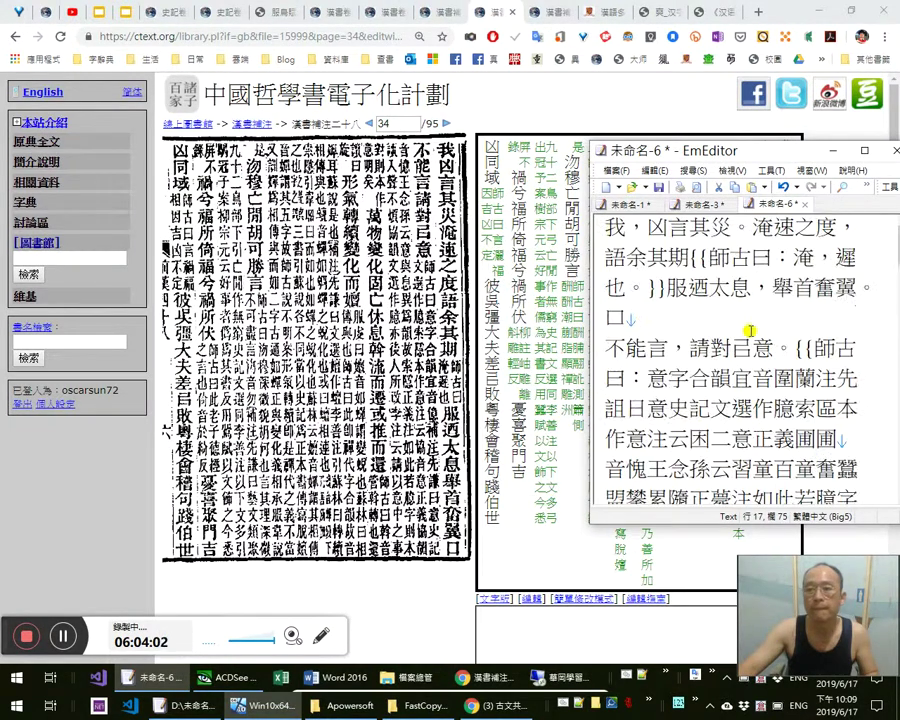
scroll(716, 378, down, 2)
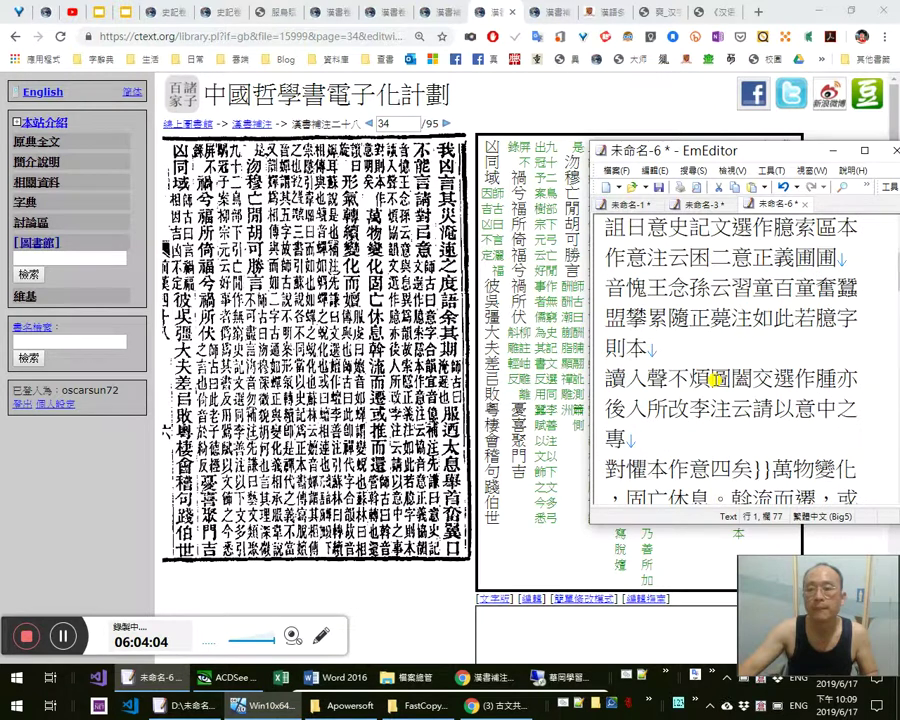
scroll(716, 378, down, 5)
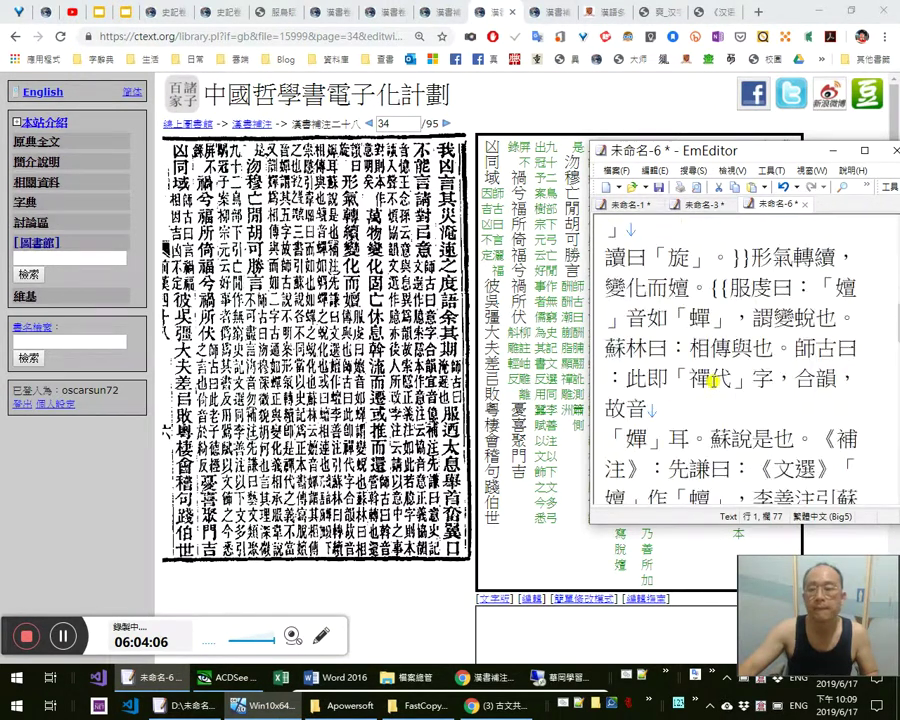
scroll(709, 385, down, 5)
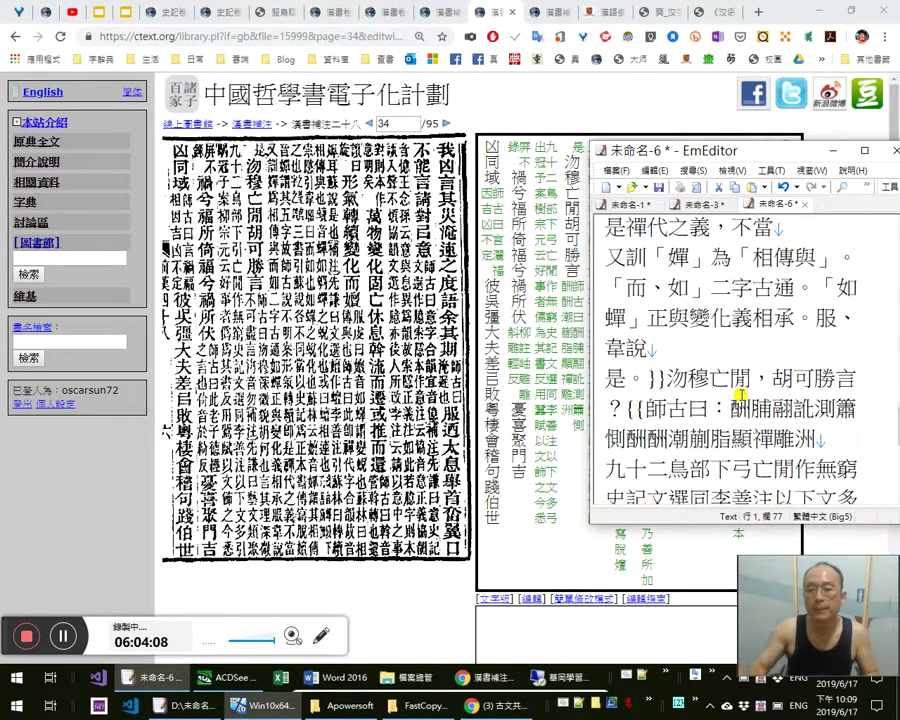
Find 沕穆 in the EmEditor draft and copy the sentence 沕穆亡閒，胡可勝言？
key(ctrl+f)
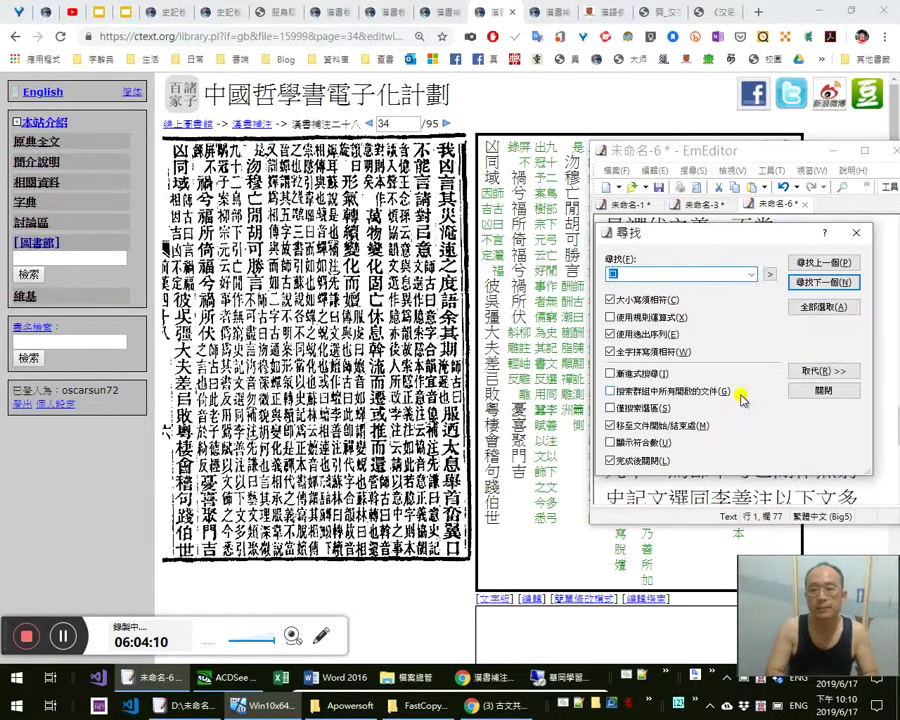
text(沕穆)
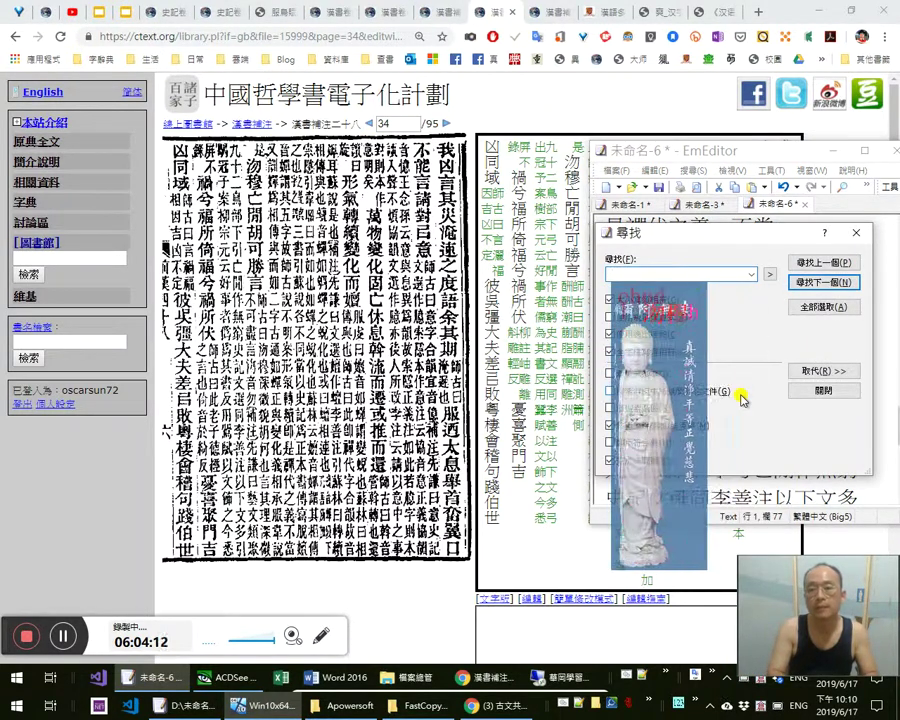
key(Return)
key(Right)
key(Right)
key(Right)
key(Right)
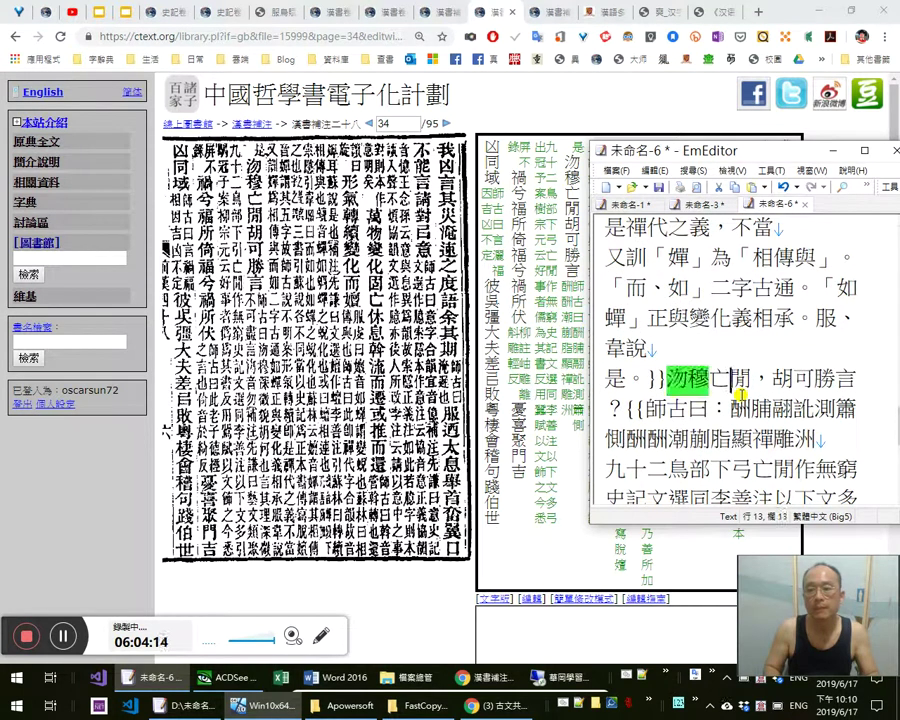
key(shift+End)
key(Left)
key(Right)
key(shift+End)
key(shift+Right)
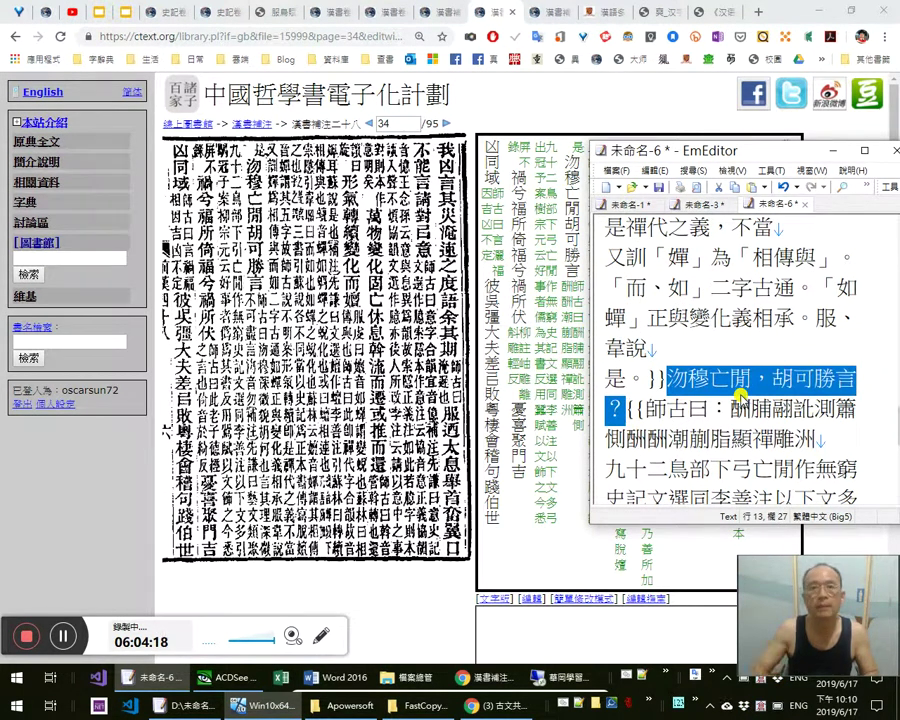
In Google Slides, replace 奭然四解 in the 《漢書·賈誼傳》 line with 沕穆亡閒，胡可勝言？ and end the 《史記·賈誼傳》 quotation with ？
key(alt+Tab)
click(166, 16)
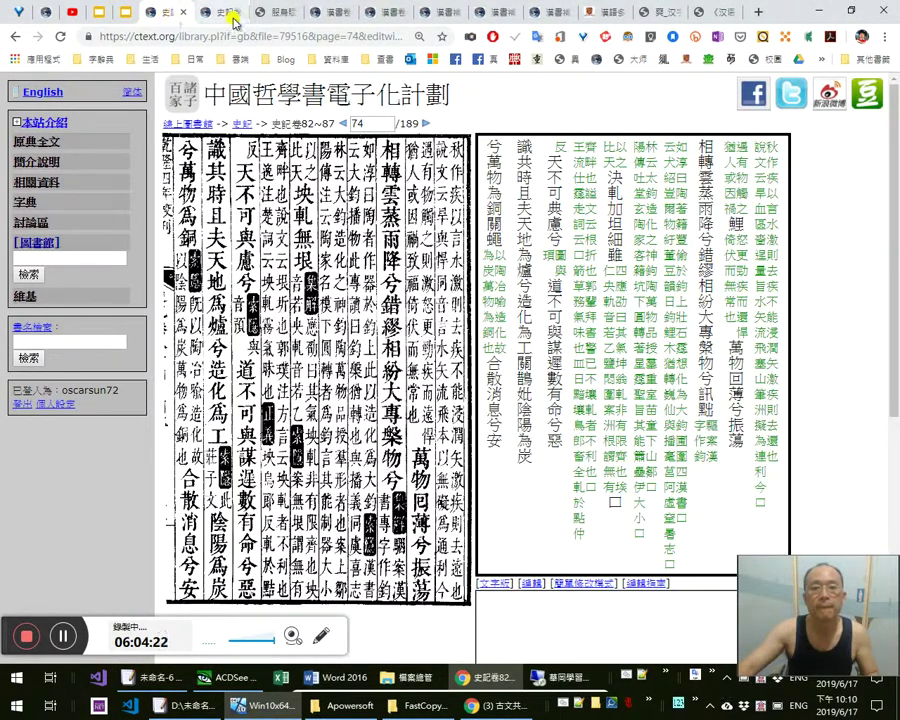
click(104, 12)
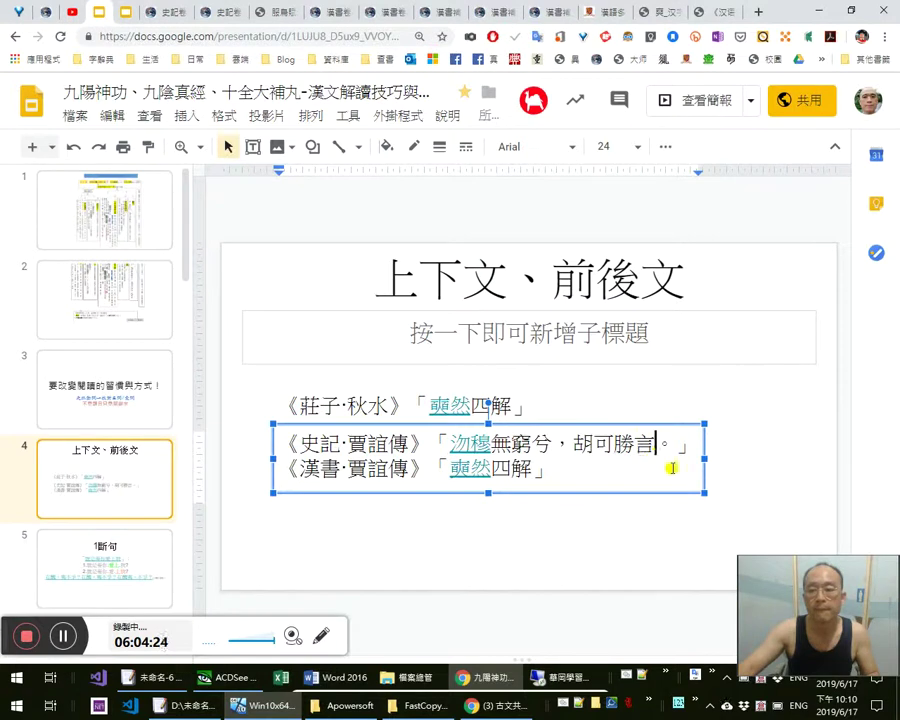
key(shift+Right)
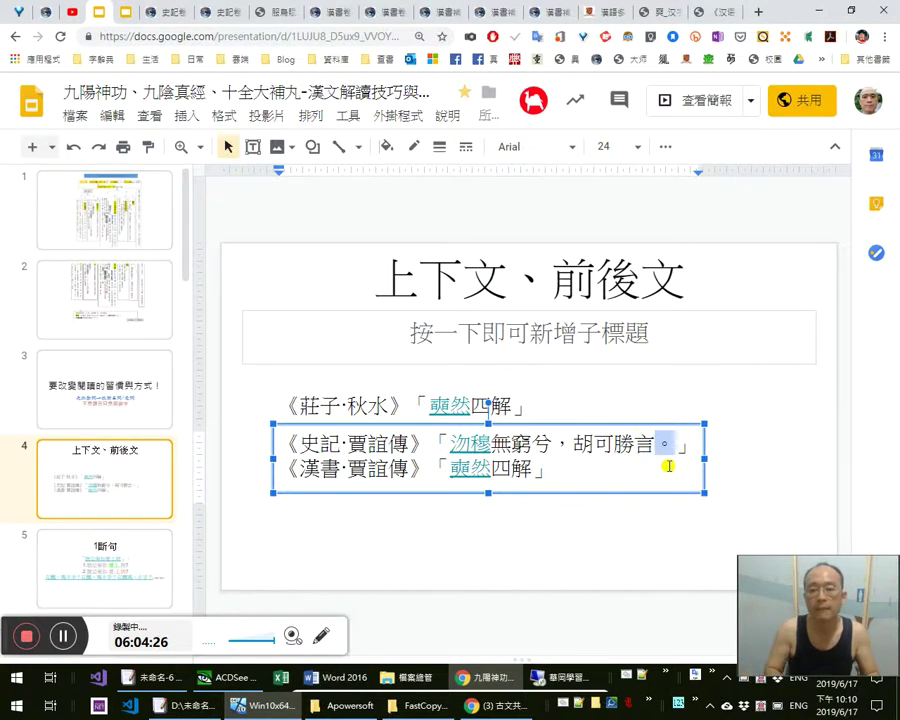
key(Down)
key(Left)
key(shift+Left)
key(shift+Left)
key(shift+Left)
key(shift+Left)
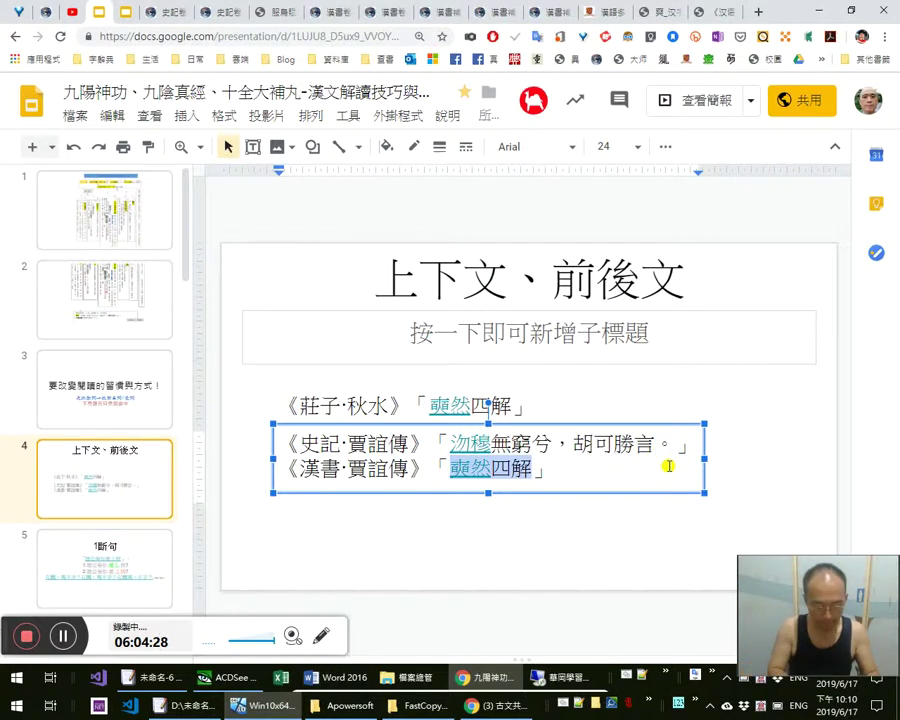
text(汮穆亡閒，胡可勝言？)
key(shift+Right)
text(？)
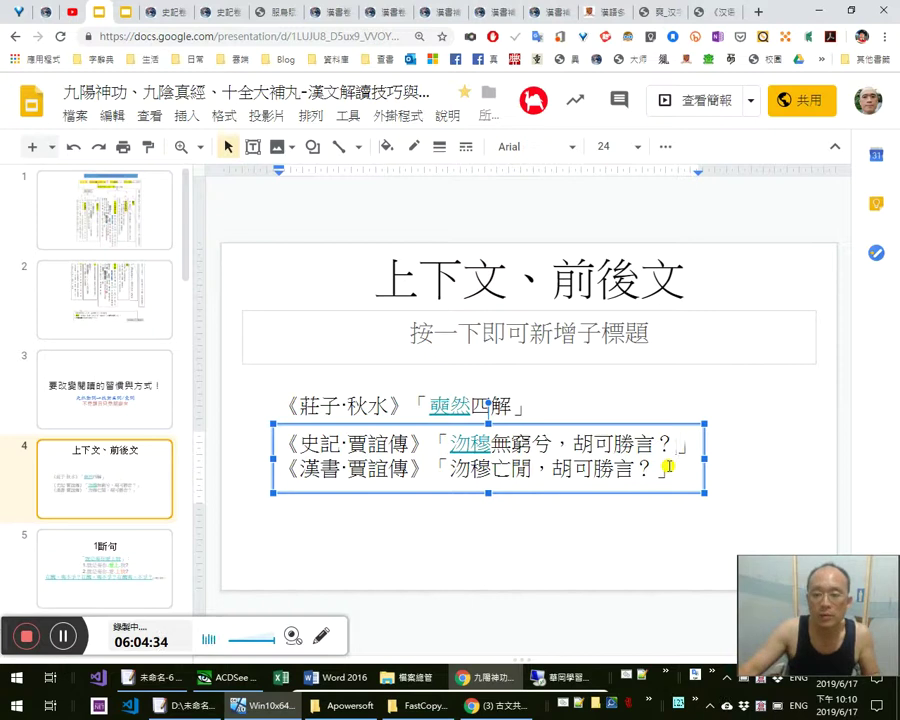
Select 沕穆 in the 《漢書·賈誼傳》 line and open the scanned 漢書補注 page for the passage's paragraph 4 on ctext.org
mouse_move(478, 470)
mouse_down()
mouse_move(457, 469)
mouse_move(493, 468)
mouse_up()
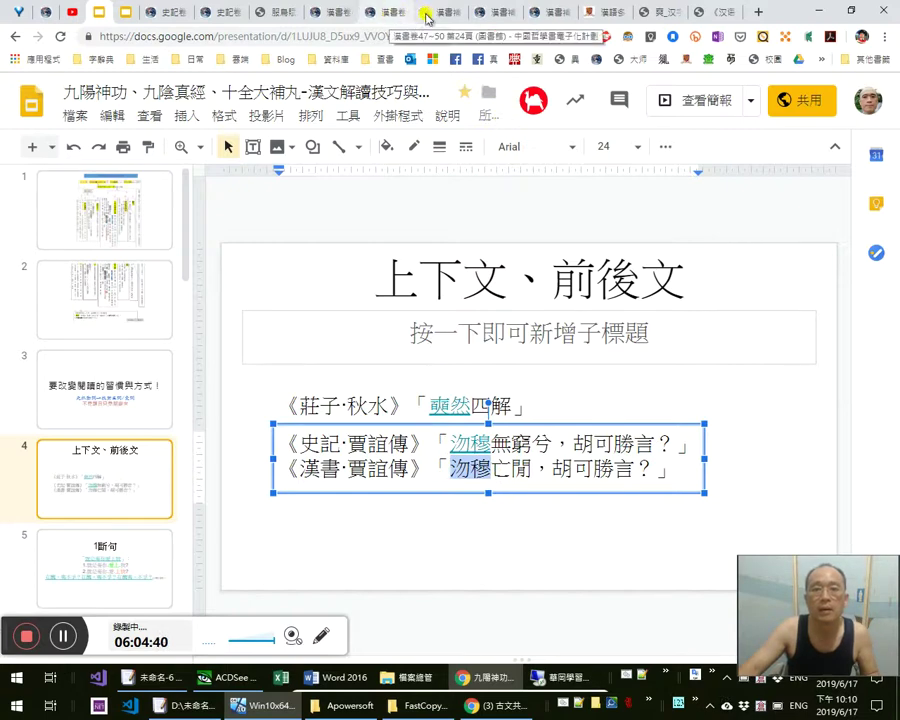
click(520, 16)
click(528, 16)
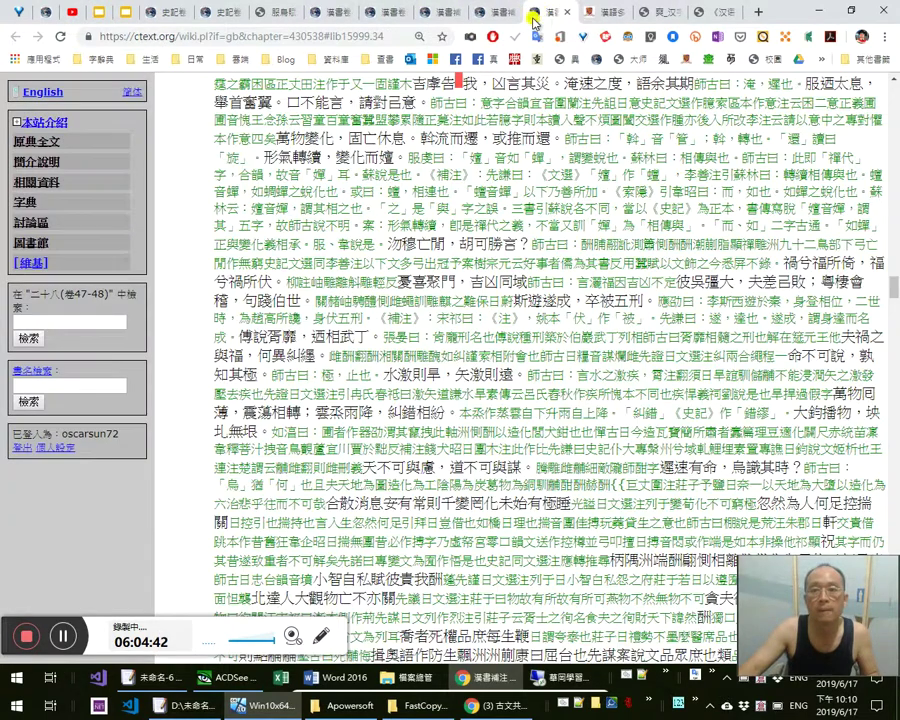
scroll(478, 198, up, 3)
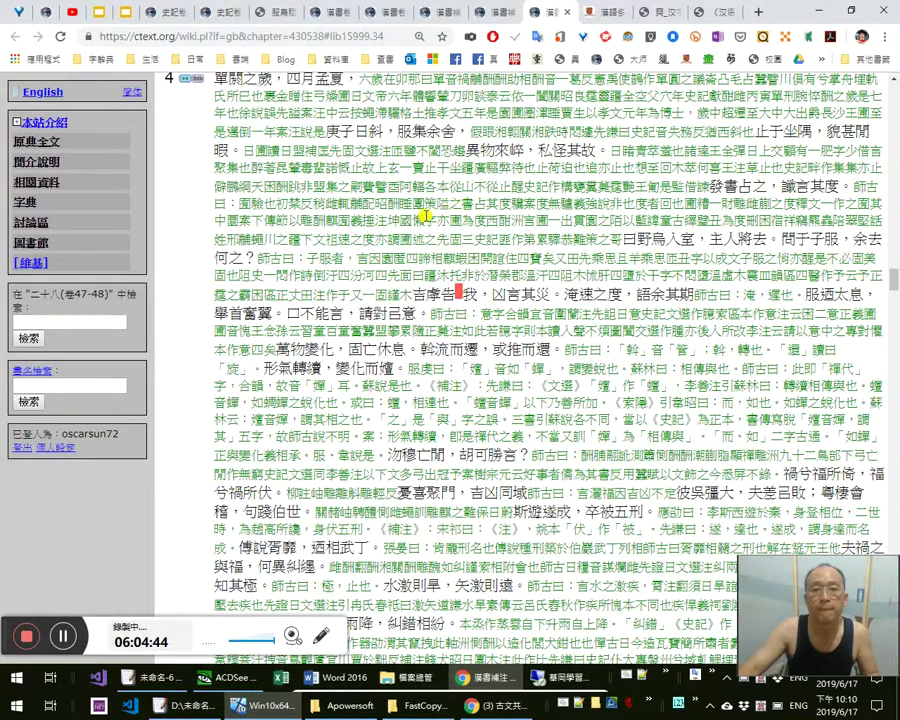
scroll(333, 222, up, 2)
click(200, 220)
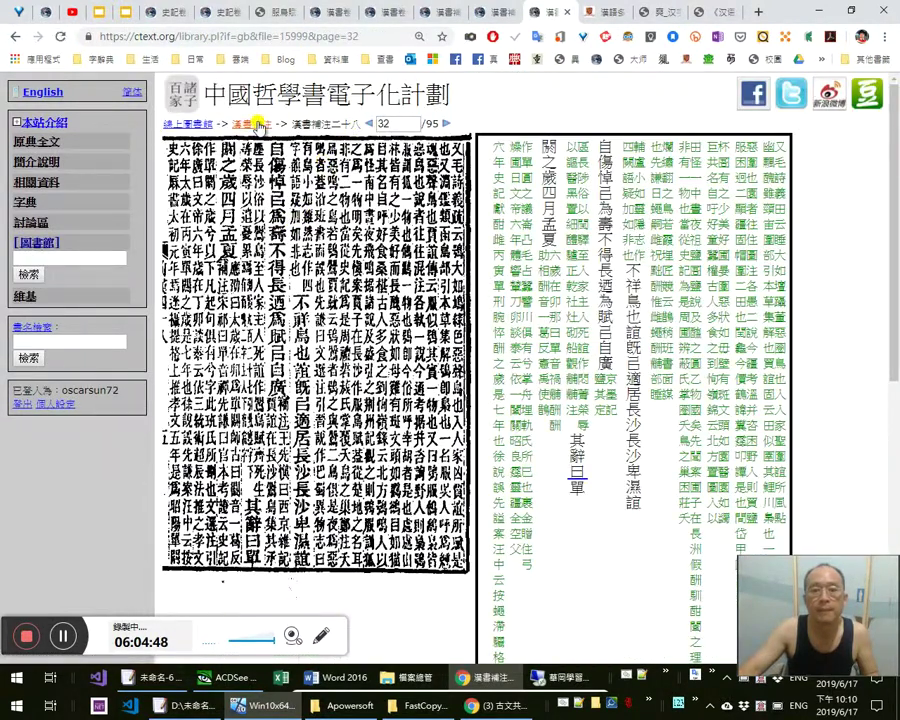
Search the full text of 漢書補注 for 沕穆 and open the matching scanned page
click(253, 124)
click(364, 255)
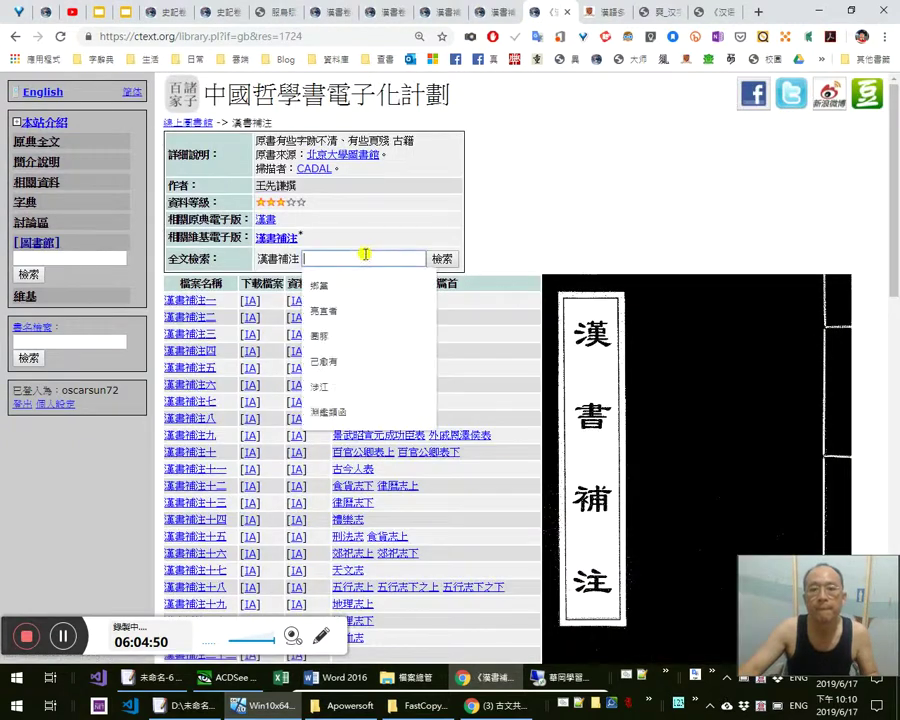
text(沕穆)
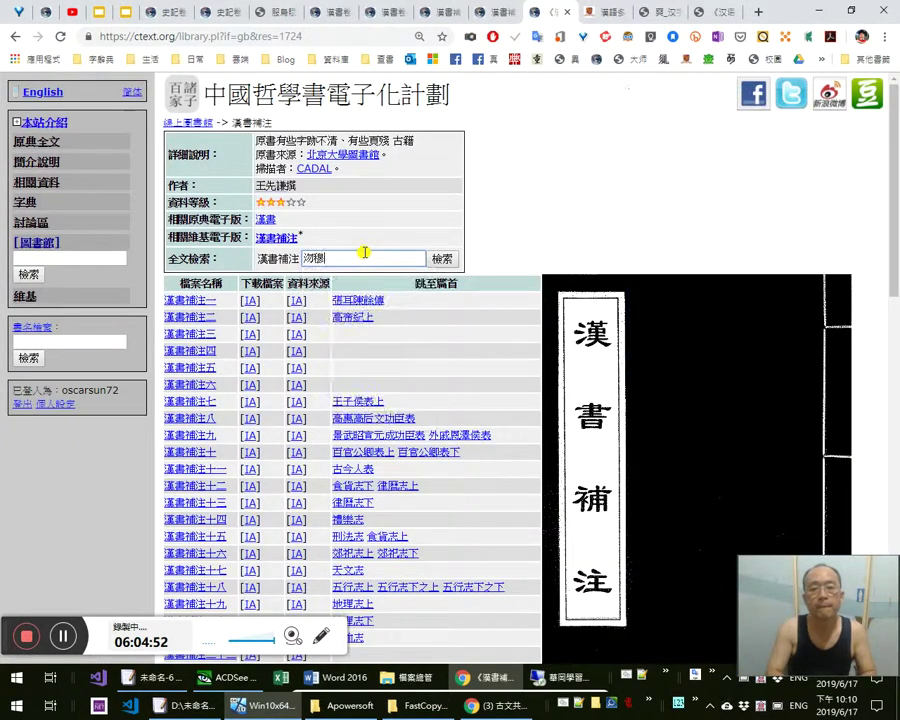
key(Return)
click(197, 284)
Link the word 沕穆 in the slide's 《漢書·賈誼傳》 line to the address of the 漢書補注 search-match page
click(386, 38)
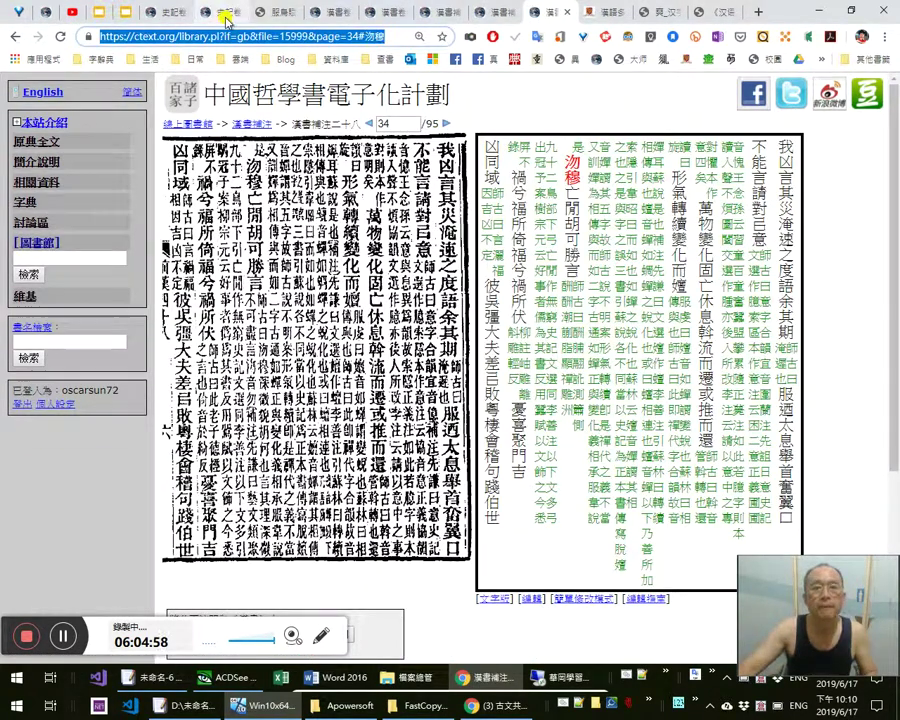
click(227, 18)
click(96, 12)
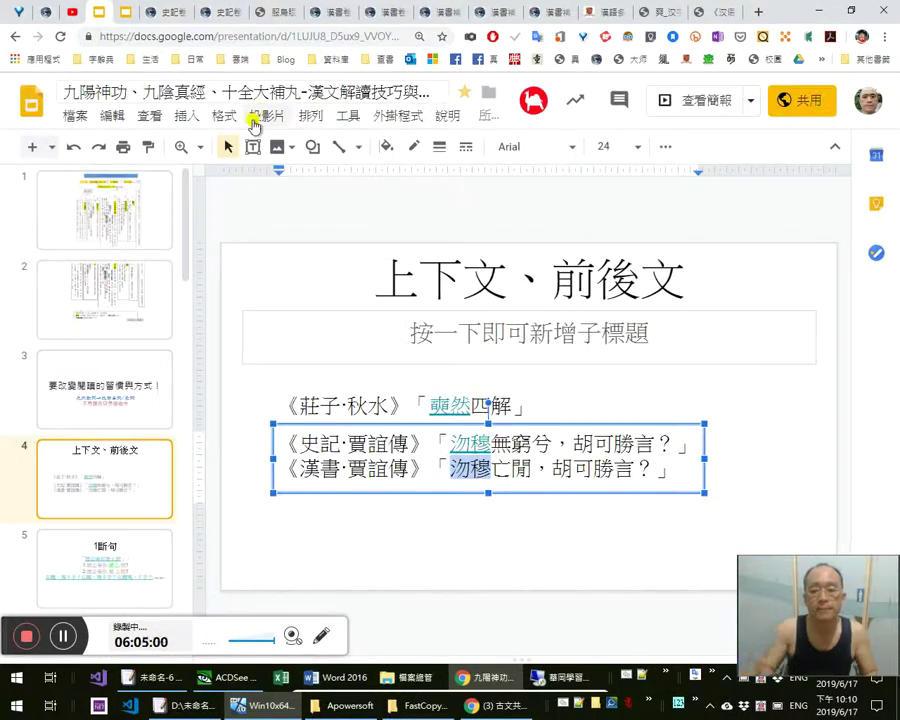
key(ctrl+k)
key(ctrl+v)
key(Return)
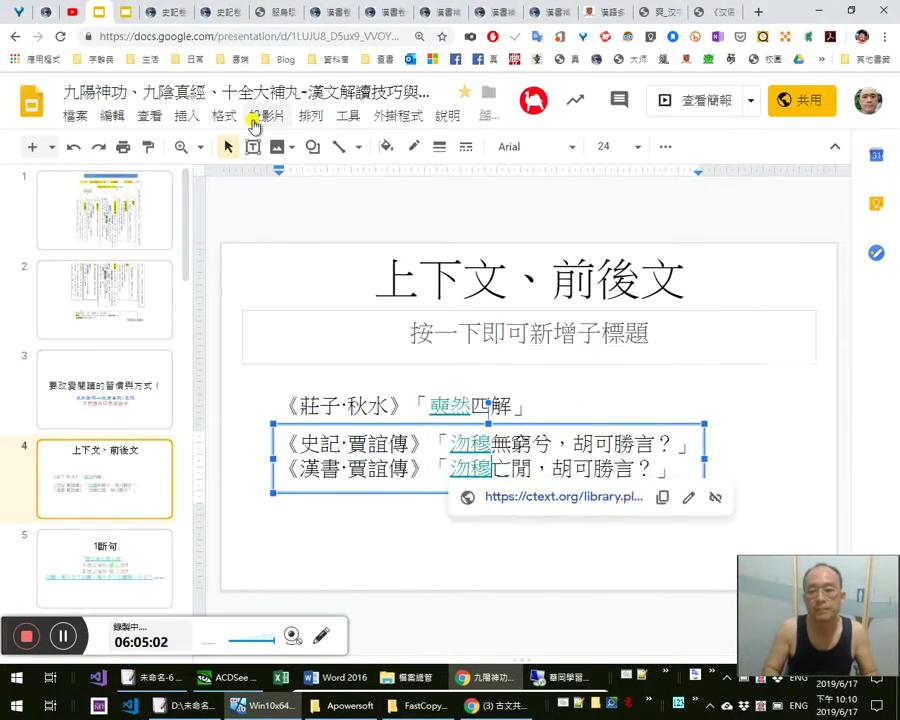
Colour 亡閒 and 無窮 dark orange in the two 賈誼傳 lines and preview the slide in presentation mode
double_click(529, 466)
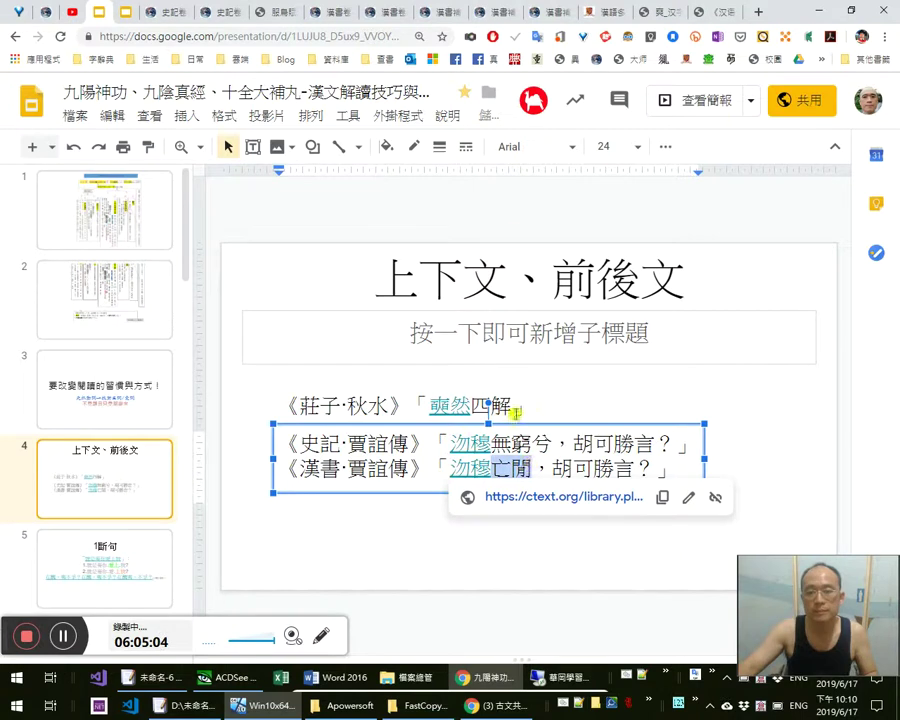
click(665, 146)
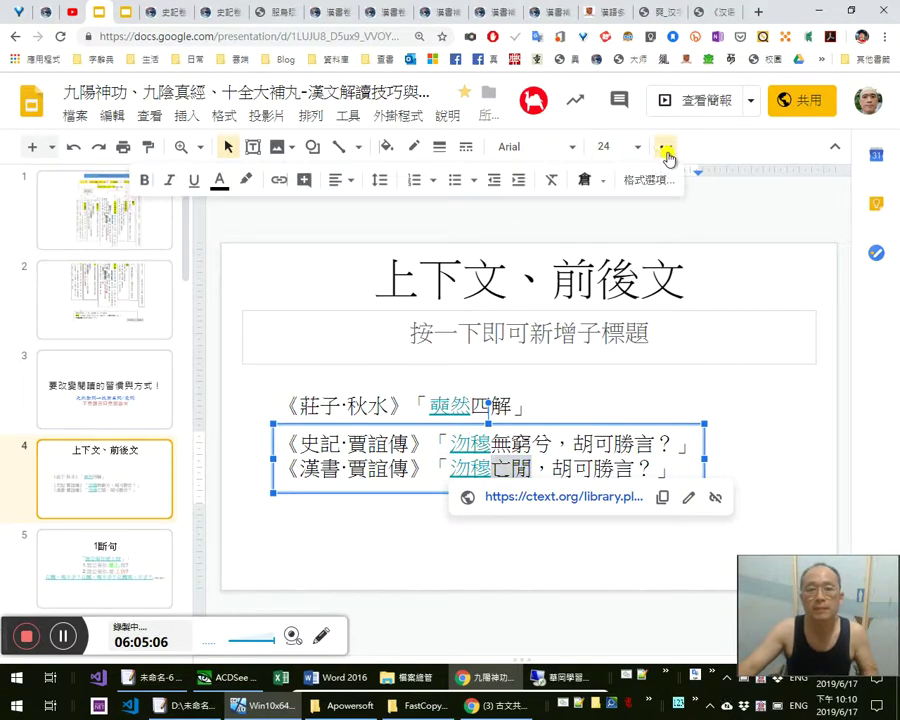
click(220, 182)
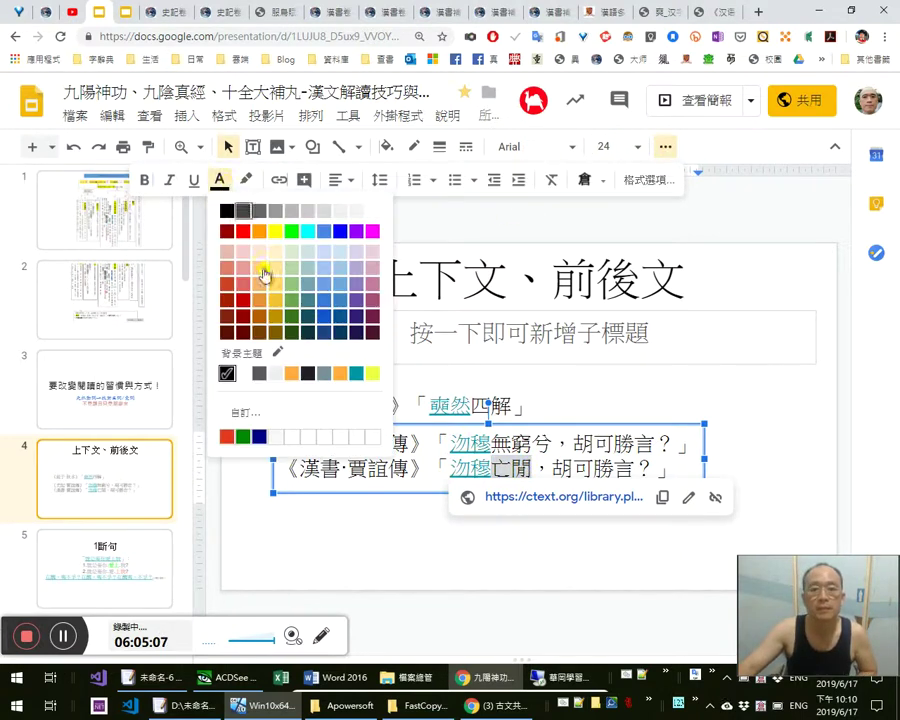
click(261, 321)
double_click(497, 445)
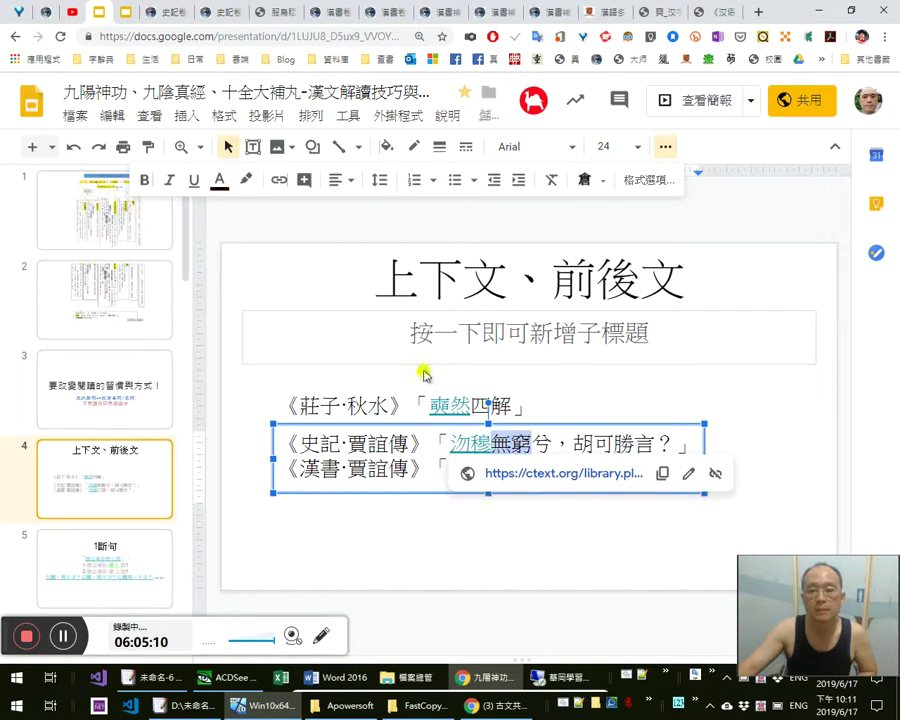
click(704, 109)
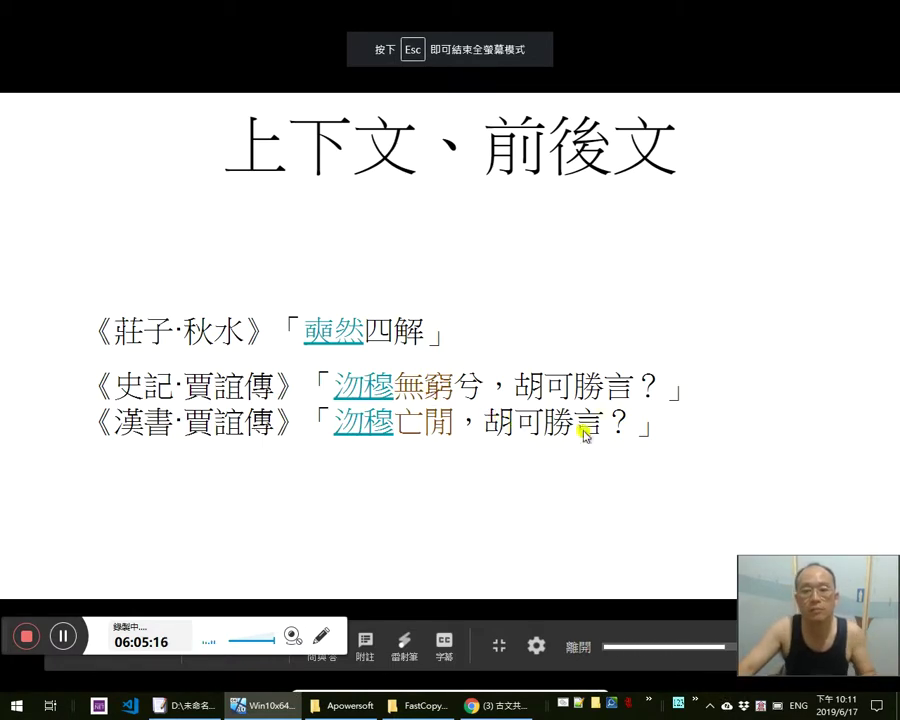
key(Escape)
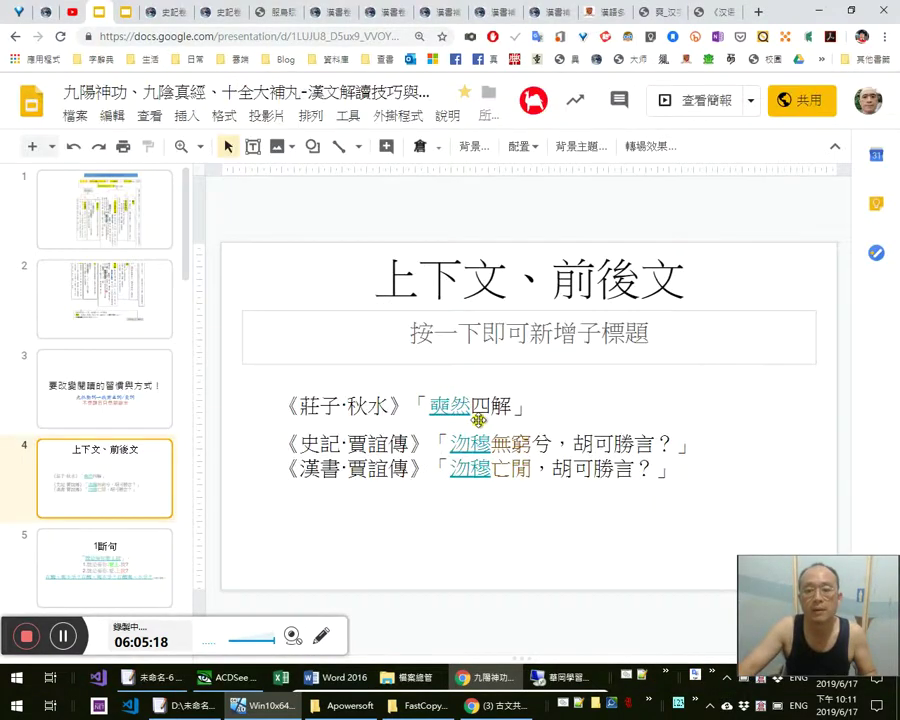
Give 四解 in the 《莊子·秋水》 line the darkest orange text colour and a yellow highlight
drag(480, 404, 517, 403)
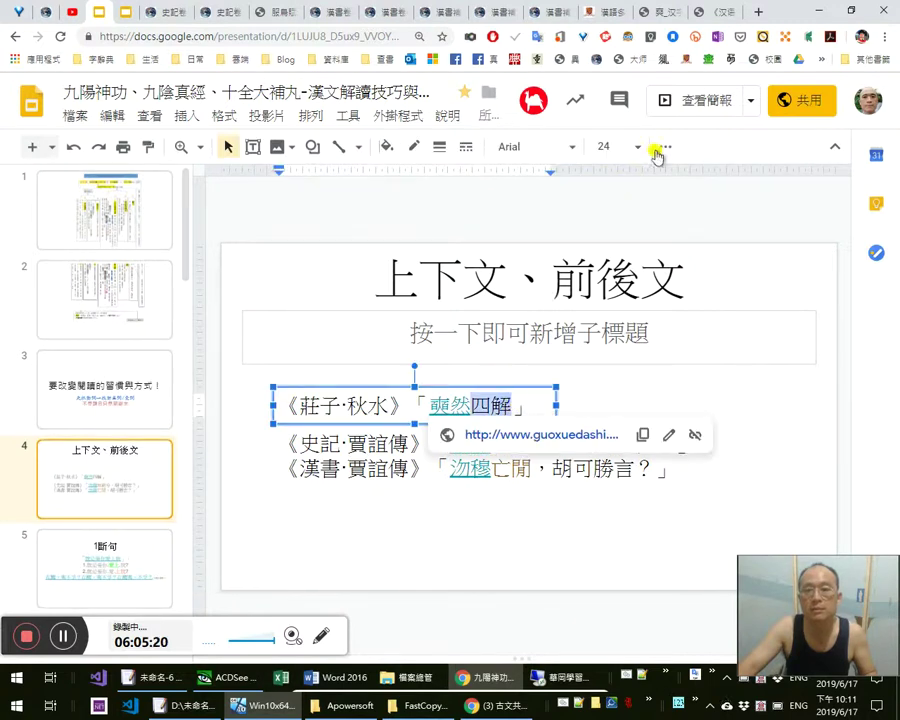
click(662, 148)
click(219, 180)
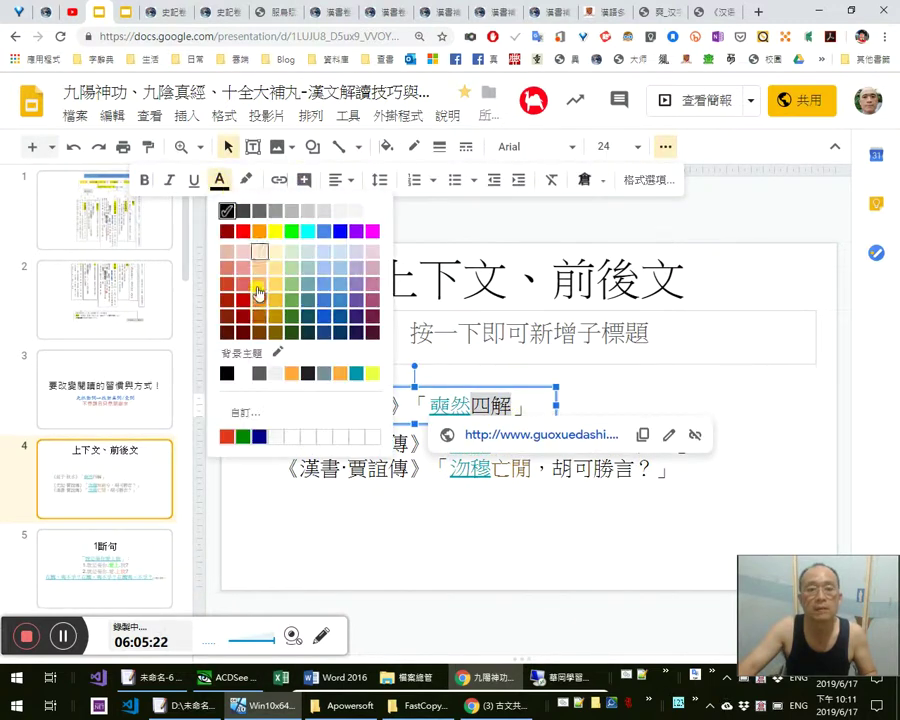
click(260, 332)
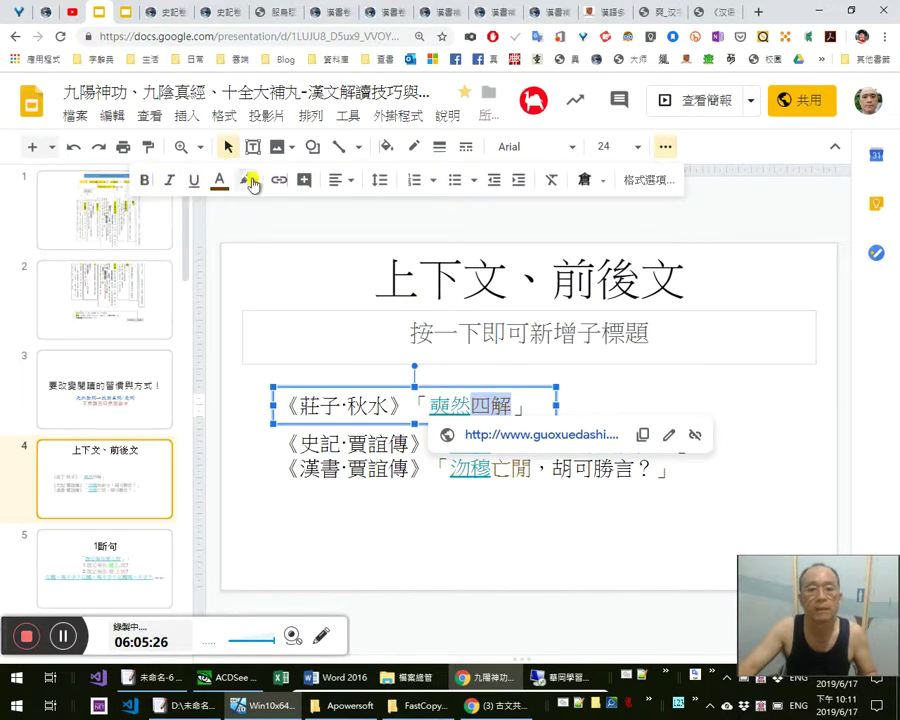
click(246, 180)
click(299, 259)
Apply the same yellow highlight to 無窮 in the 《史記》 line and 亡閒 in the 《漢書》 line
click(540, 488)
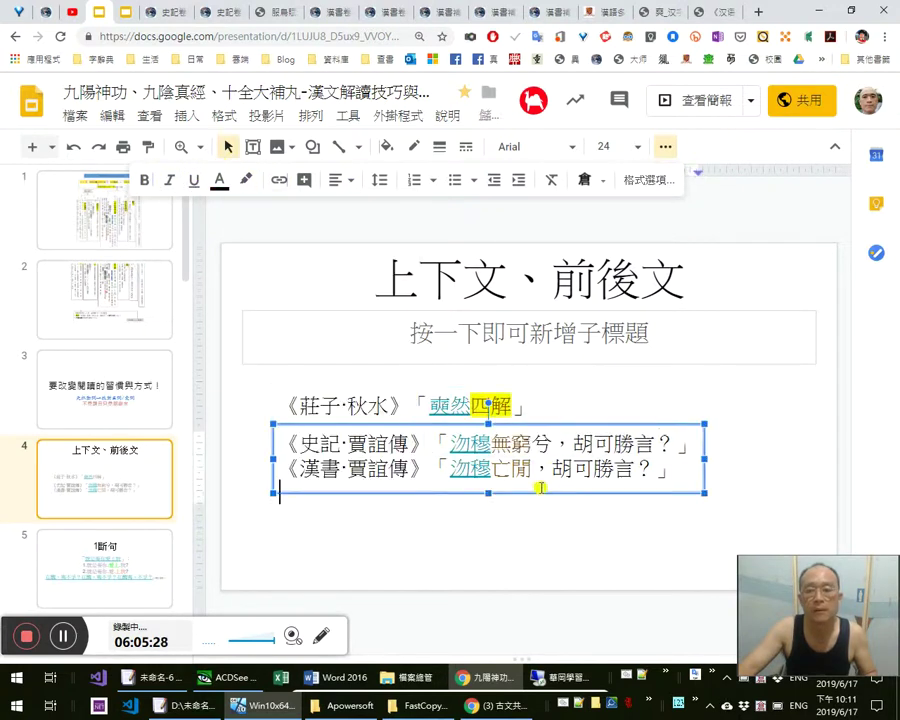
double_click(521, 441)
key(ctrl+y)
key(Down)
key(shift+Left)
key(shift+Left)
key(ctrl+y)
click(526, 466)
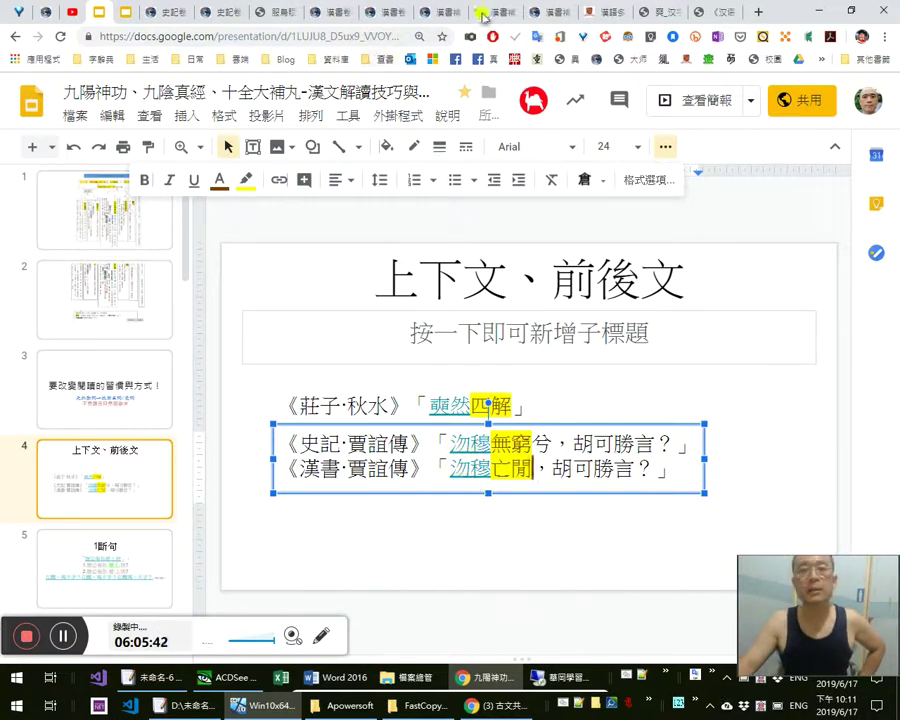
Review the 漢書補注 scan, the text notes and the 奭 dictionary pages among the open sources
click(535, 11)
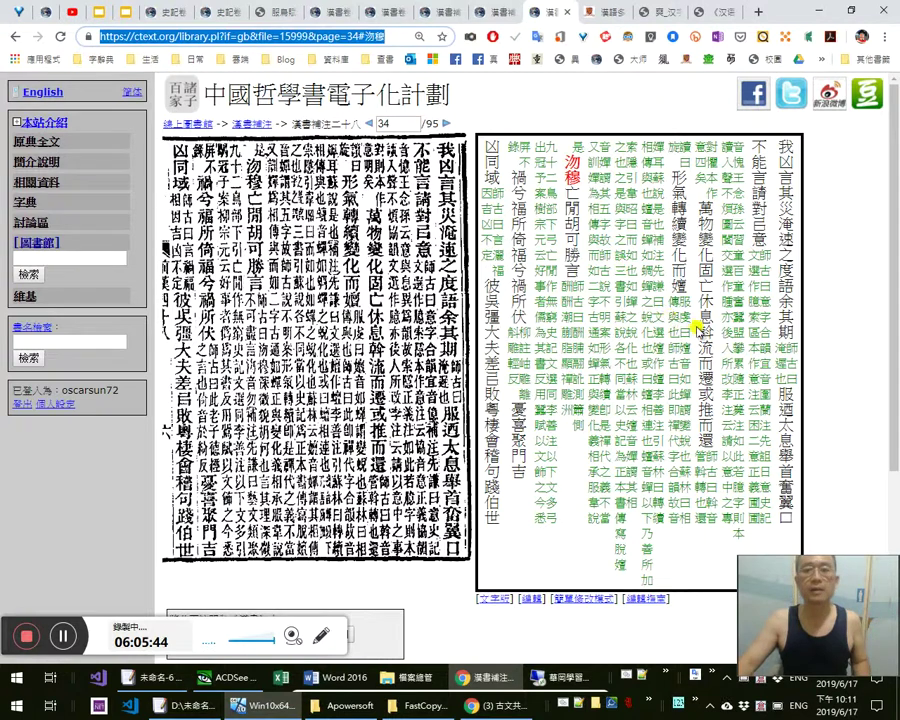
key(alt+Tab)
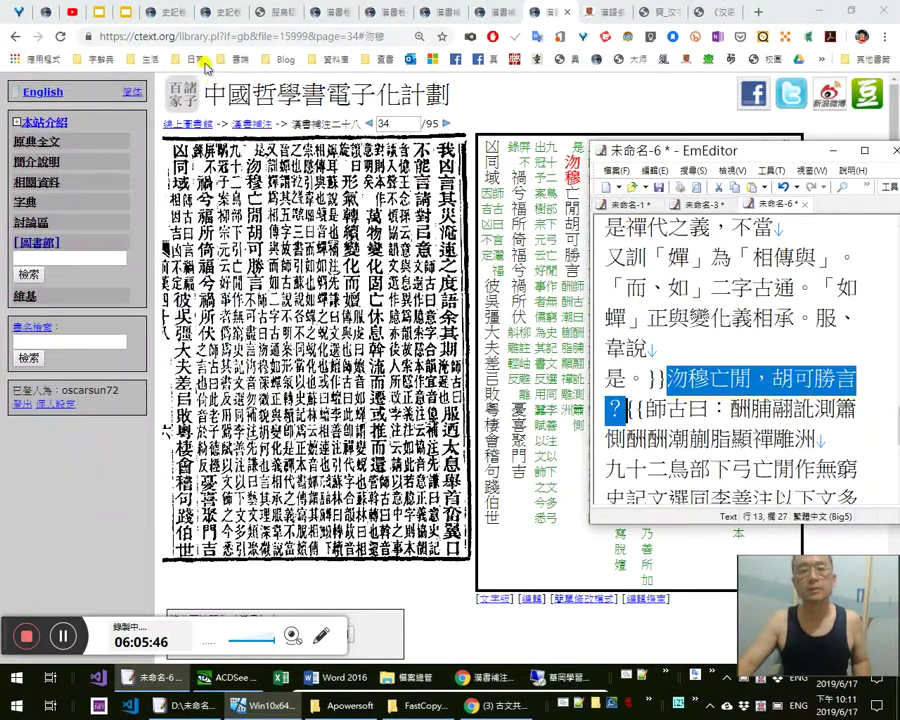
click(99, 13)
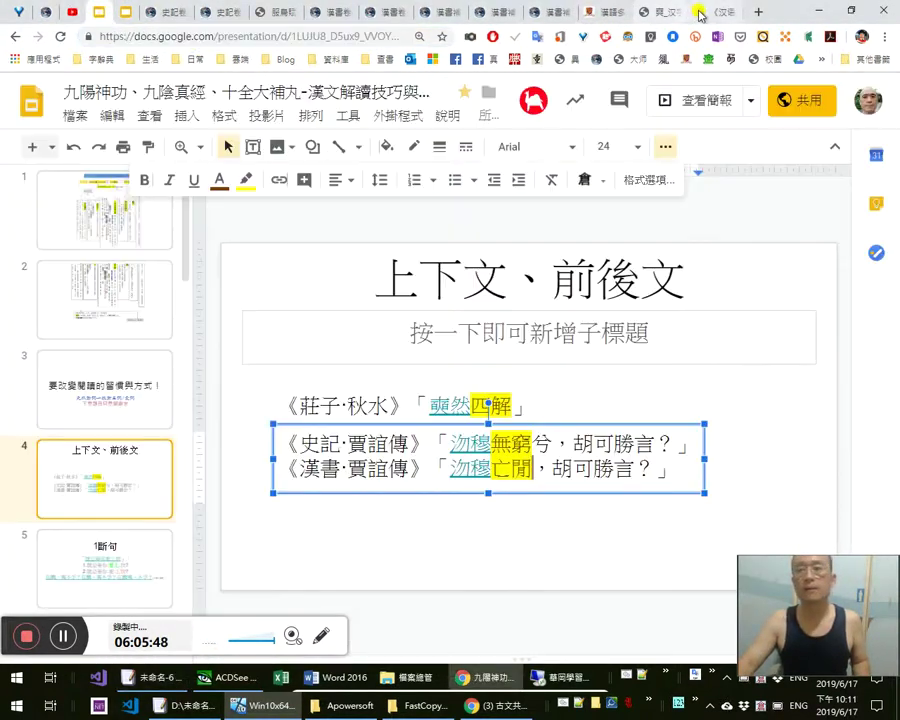
click(699, 14)
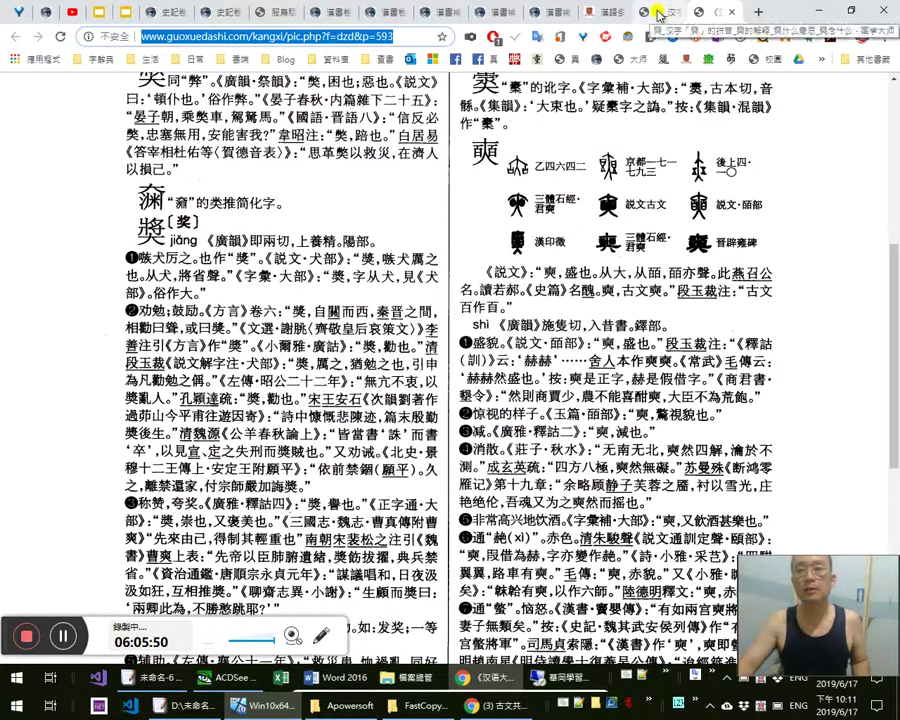
click(658, 12)
Add a line reading 「沕穆」《漢語大詞典》《國語辭典》 below the 《漢書·賈誼傳》 line on the slide
click(97, 15)
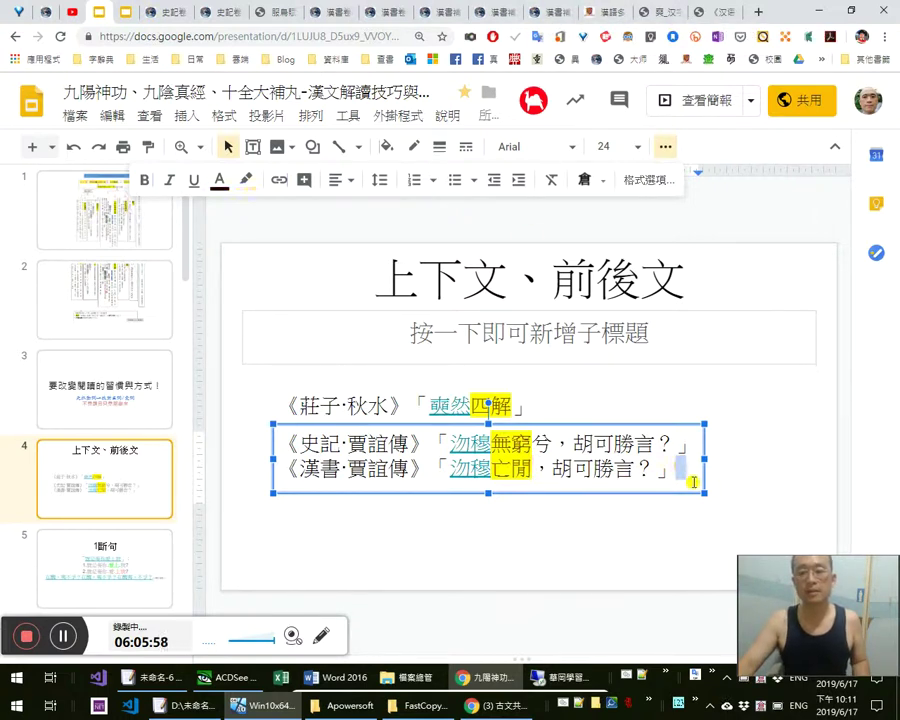
key(Return)
text(《)
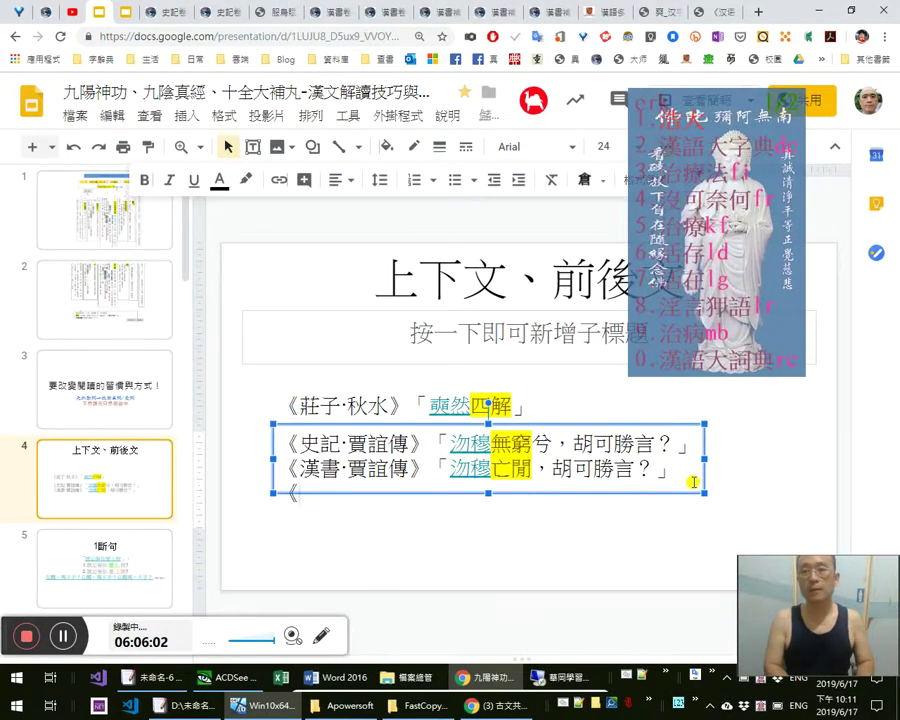
text(errc)
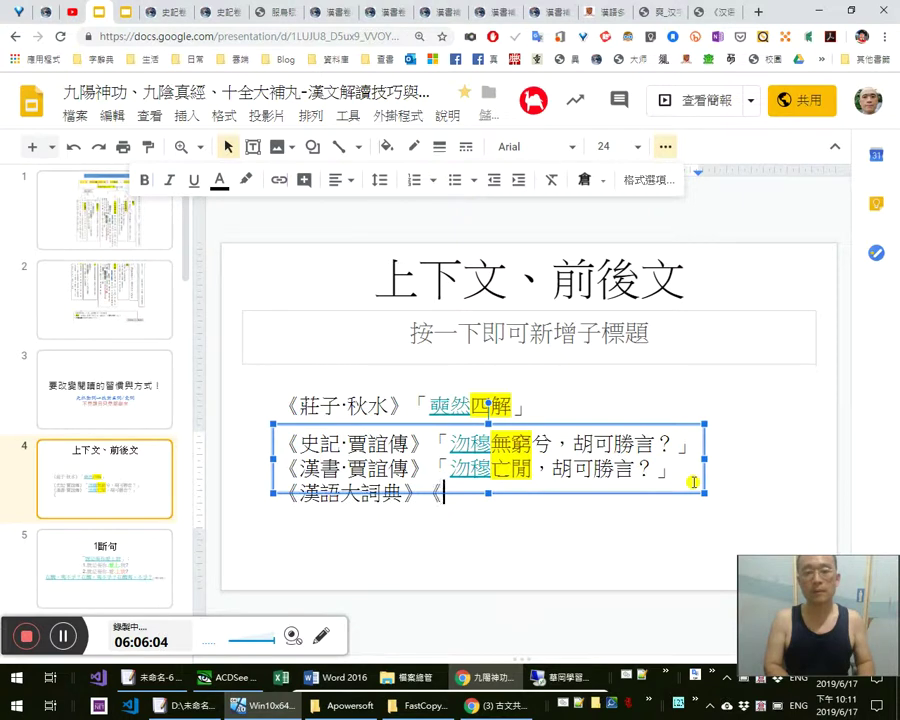
text(國語辭典》)
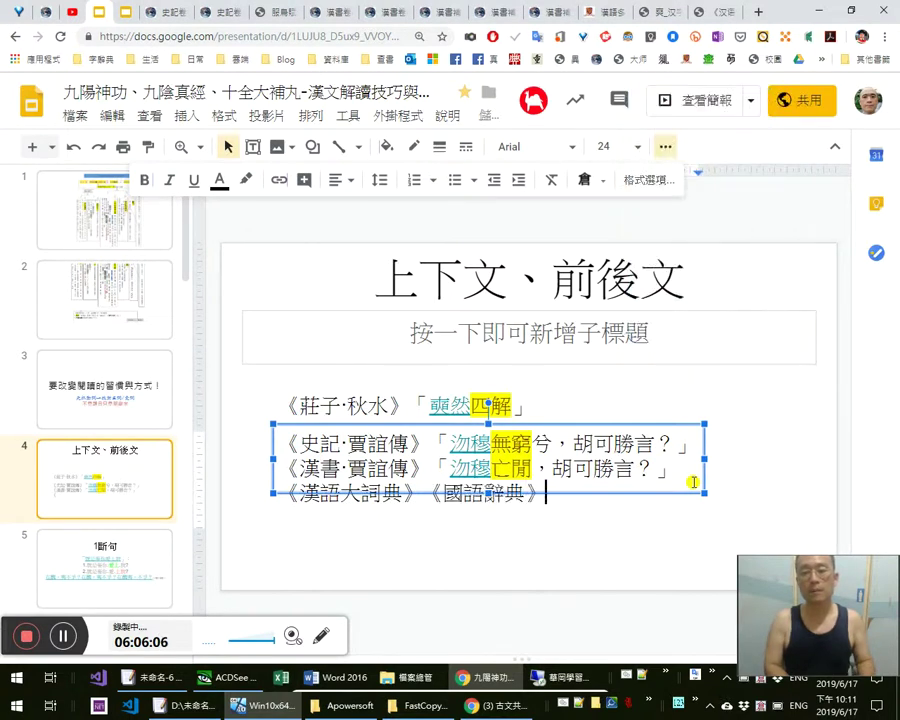
key(Home)
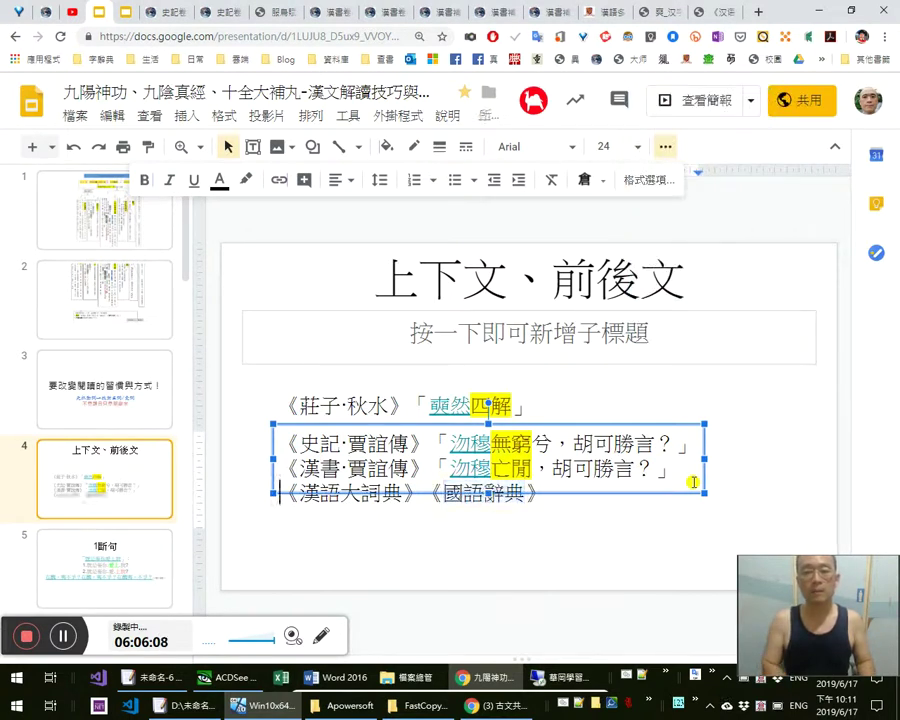
text(「」)
key(Left)
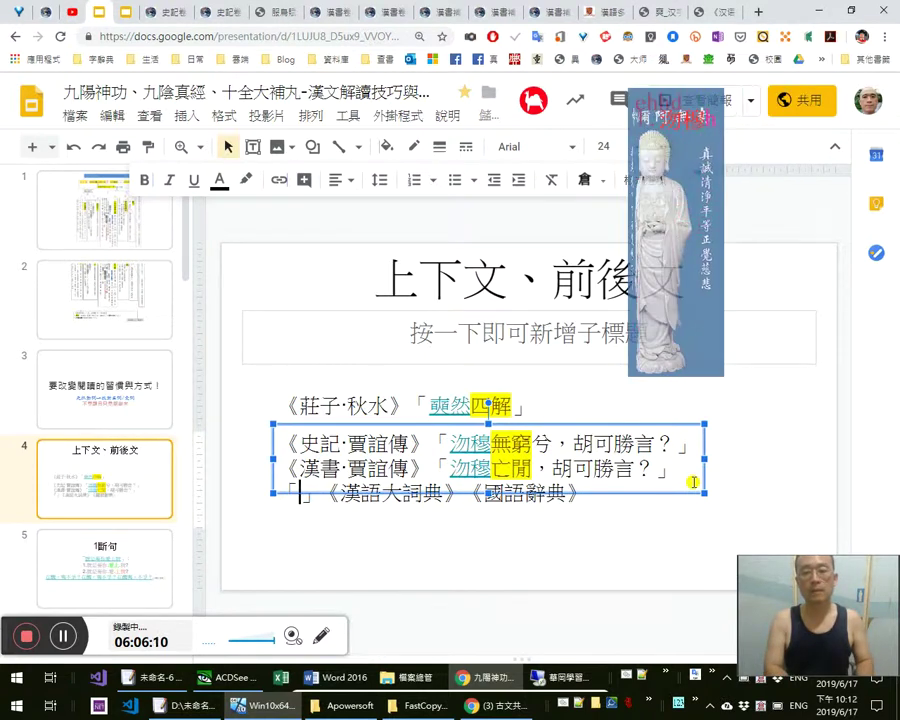
text(沕穆)
Select 漢語大詞典 in the new line and open the guoxuedashi.com dictionary lookup page
key(Right)
key(Right)
key(shift+Right)
key(shift+Right)
key(shift+Right)
key(shift+Right)
key(shift+Right)
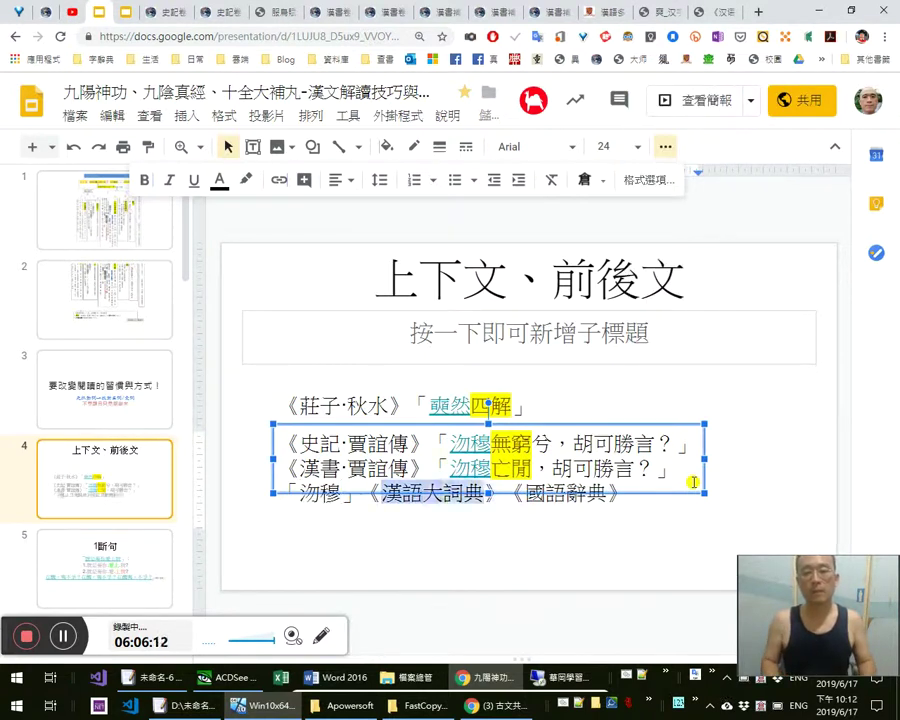
click(702, 9)
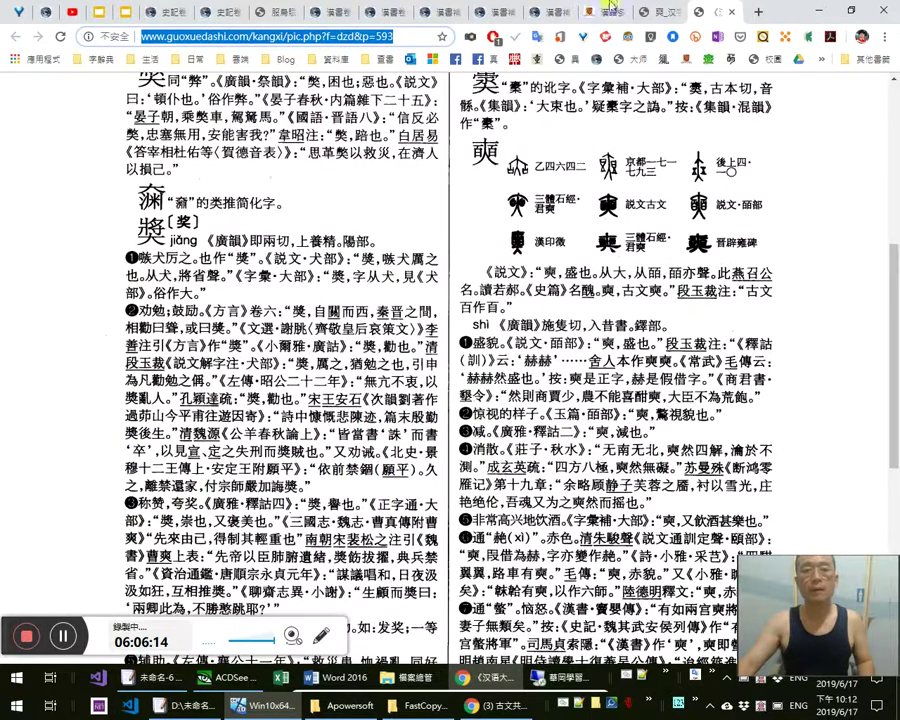
click(634, 58)
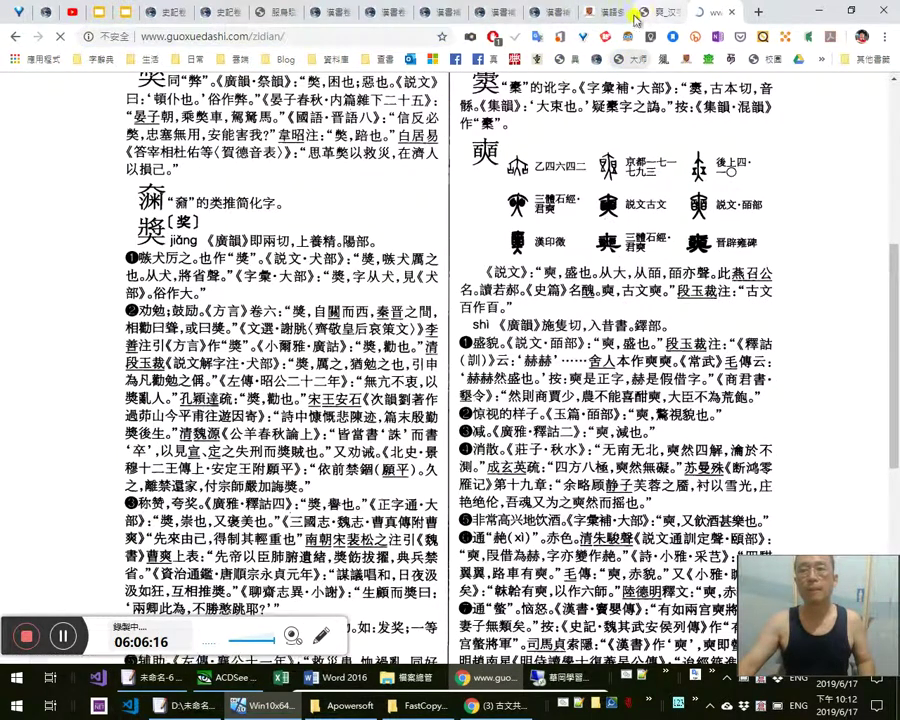
Open the Ministry of Education's 重編國語辭典修訂本 in place of the 奭 page and search it for 沕穆
click(648, 14)
click(537, 59)
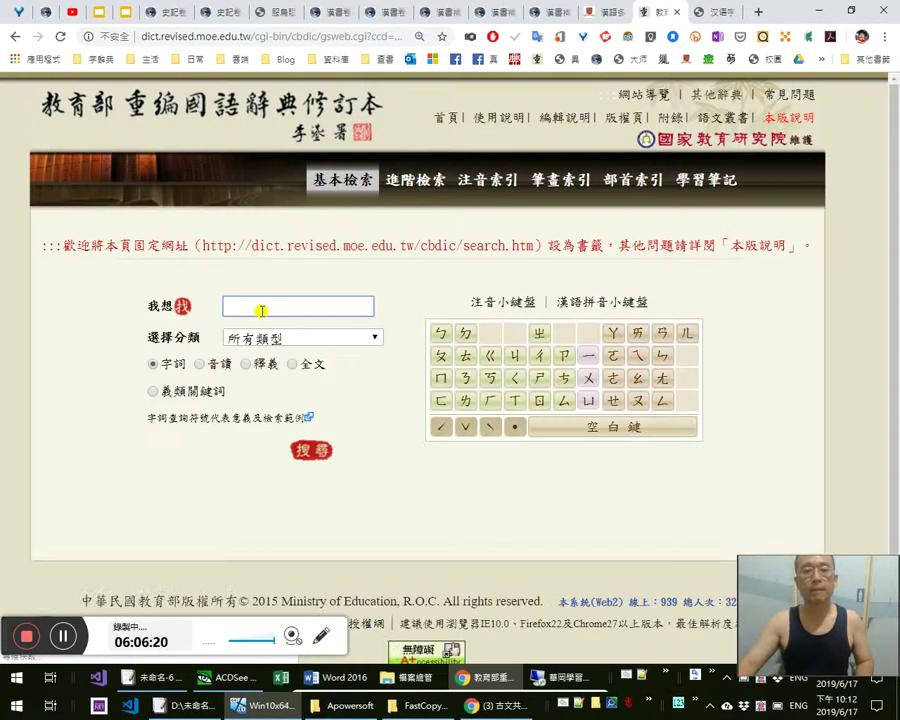
text(沕穆)
key(Return)
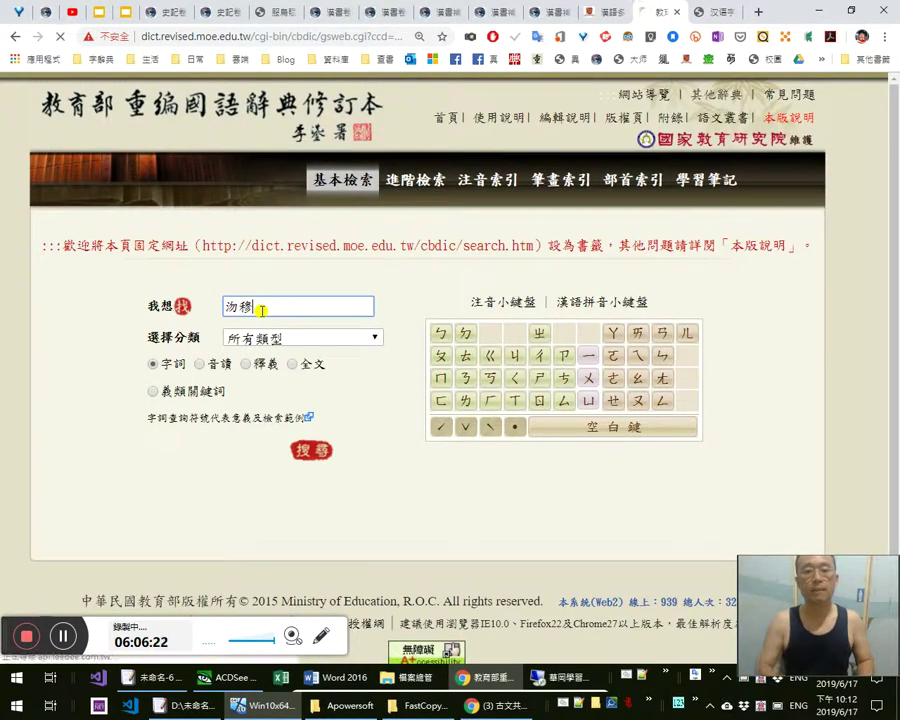
key(ctrl+Tab)
click(343, 245)
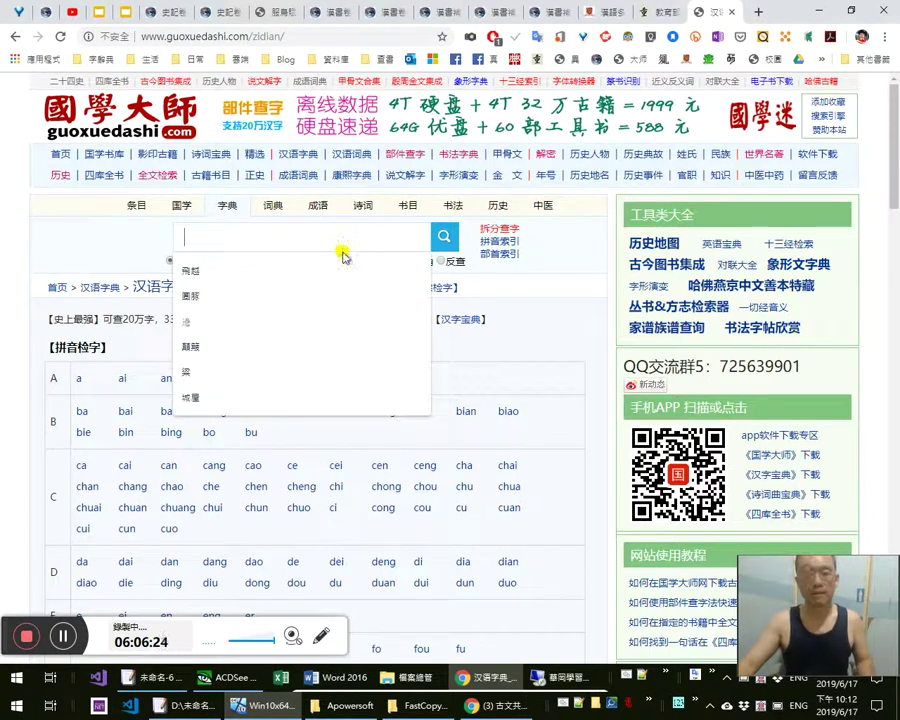
key(Return)
key(Return)
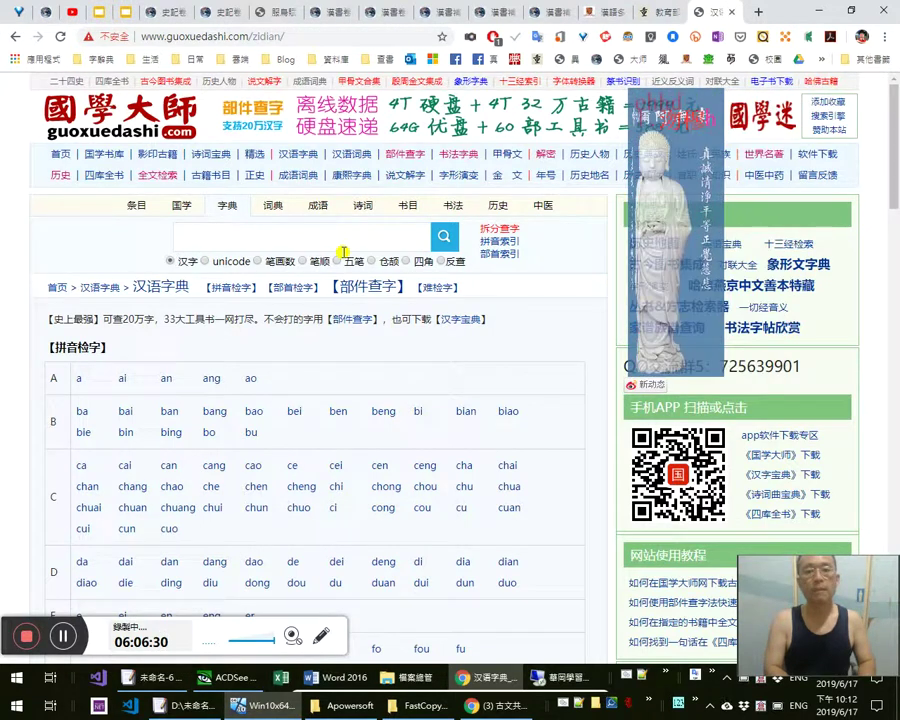
text(沙皇)
key(Return)
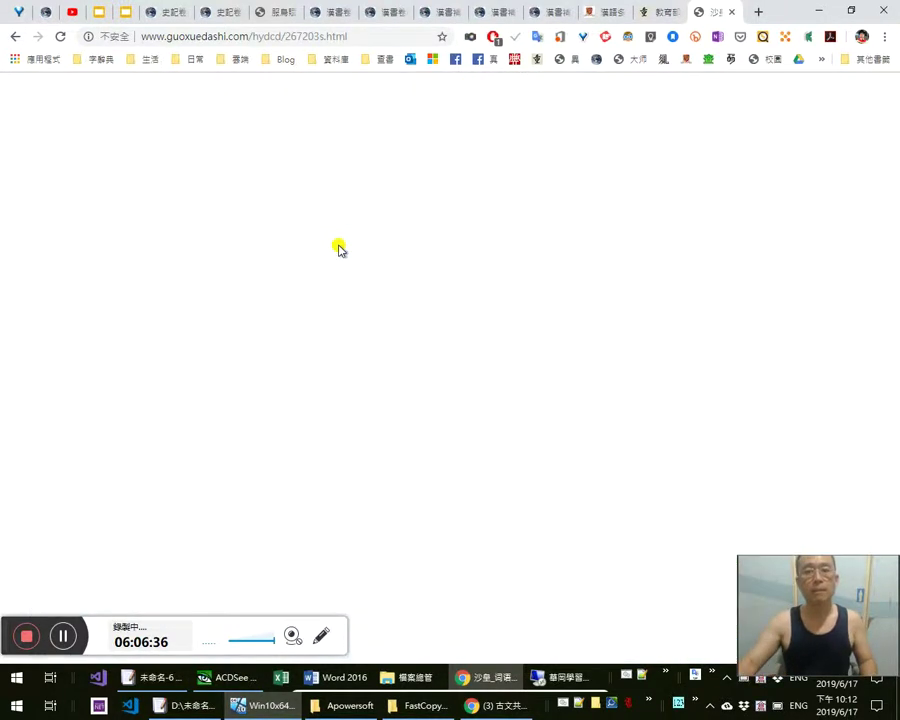
Look up 沕穆 in the guoxuedashi.com dictionary and copy the web address of its 漢語大詞典 entry
click(630, 60)
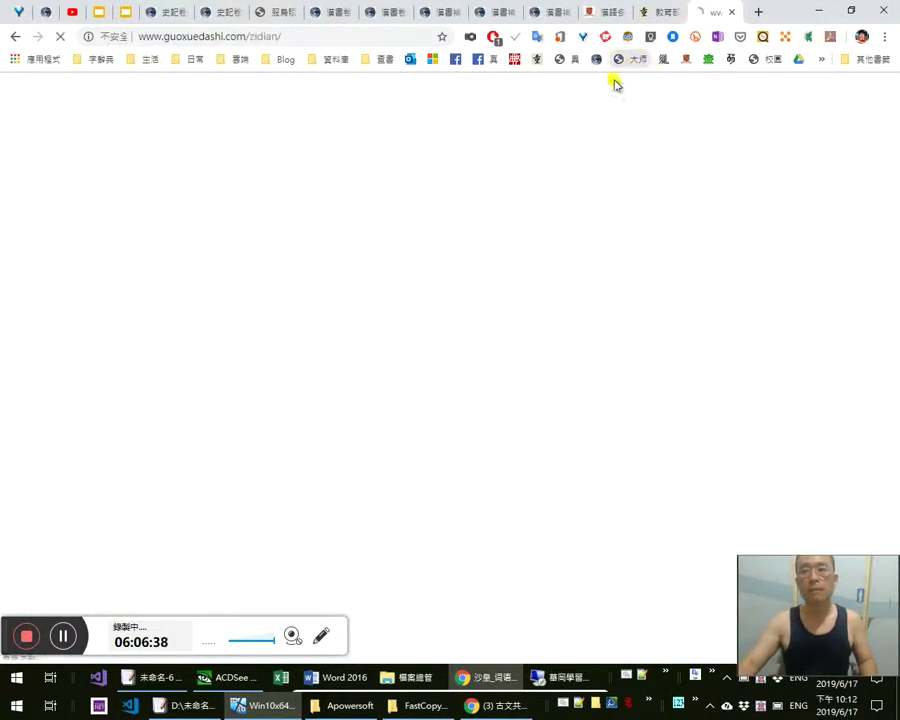
click(251, 243)
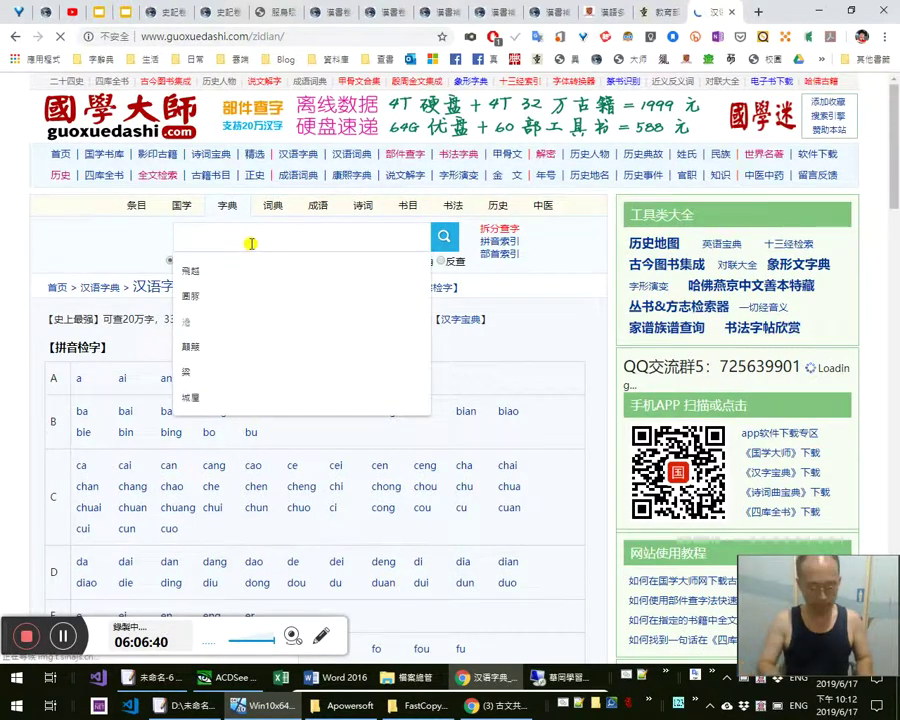
text(沕穆)
key(Return)
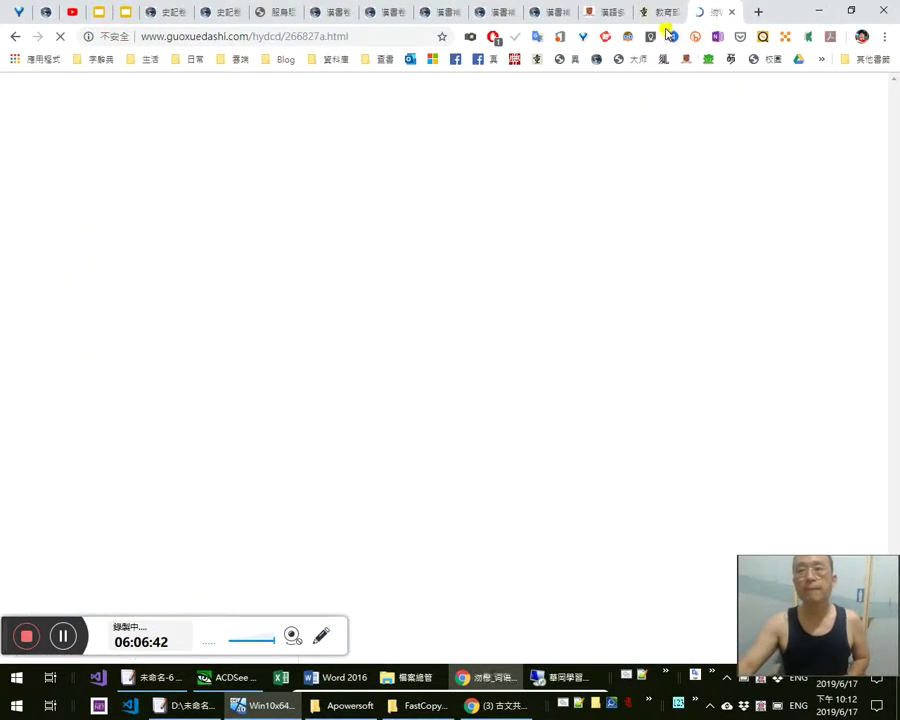
click(381, 38)
click(381, 37)
key(ctrl+c)
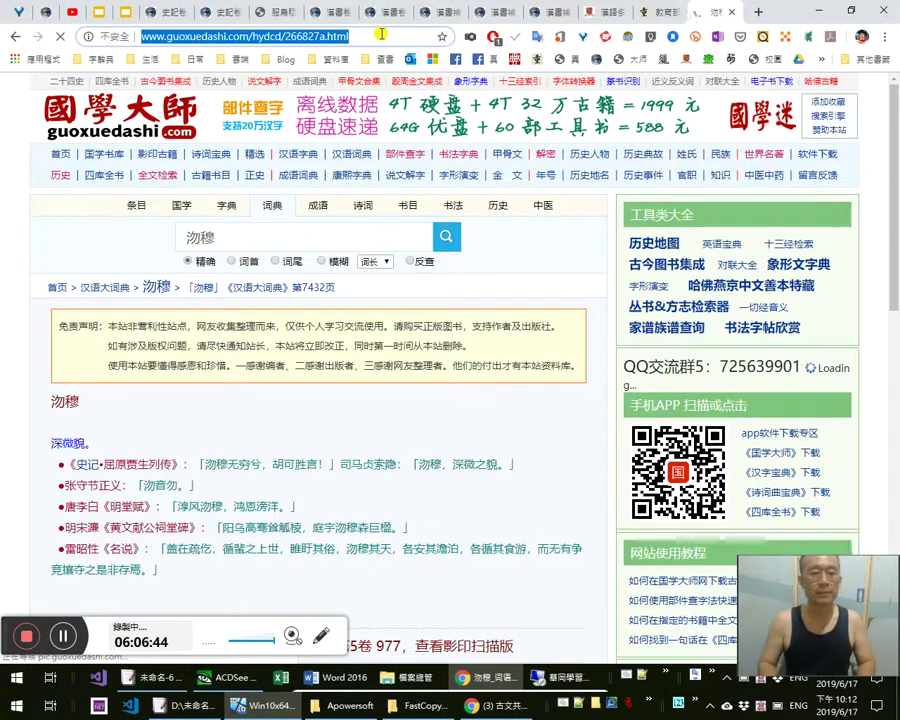
Link the selected 漢語大詞典 on the slide to the copied guoxuedashi.com entry address
click(92, 13)
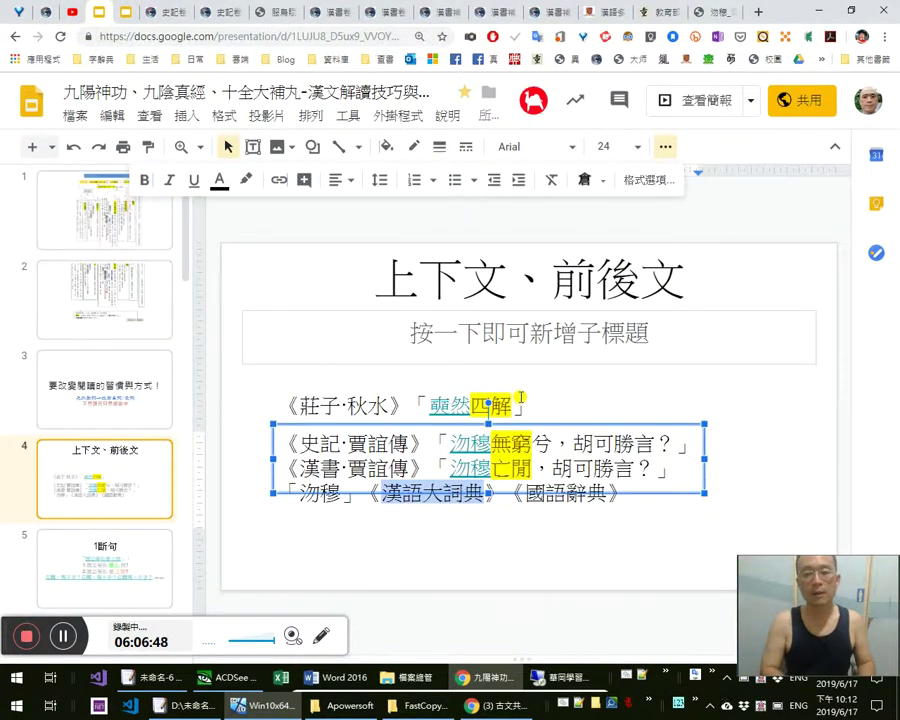
key(ctrl+k)
key(ctrl+v)
key(Return)
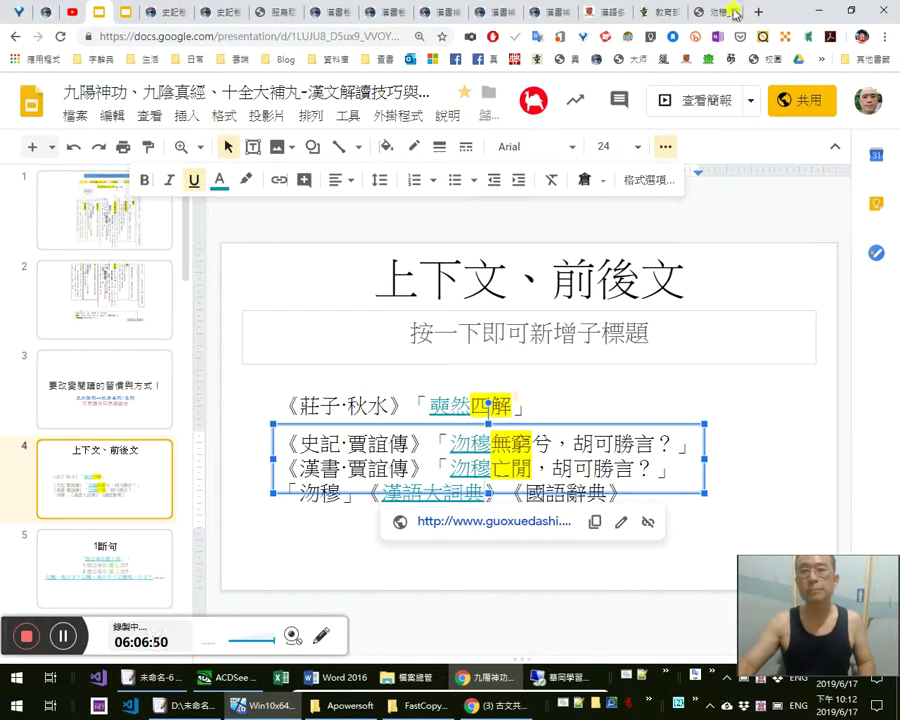
Copy the page address given under the 教育部國語辭典 entry for 沕穆 and examine the definition and its 淳風沕穆 quotation
click(640, 11)
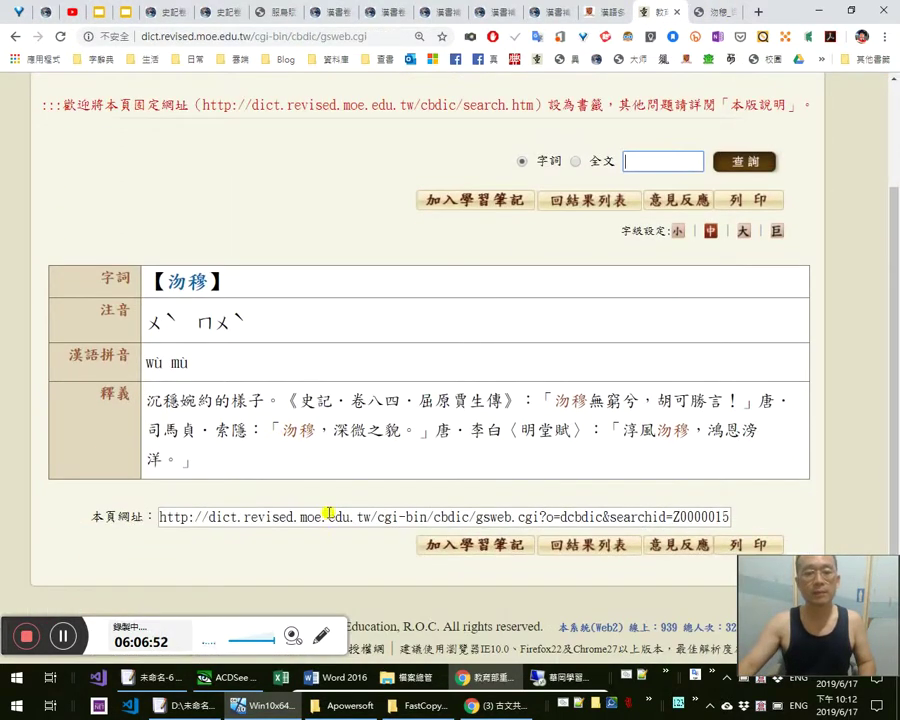
click(329, 513)
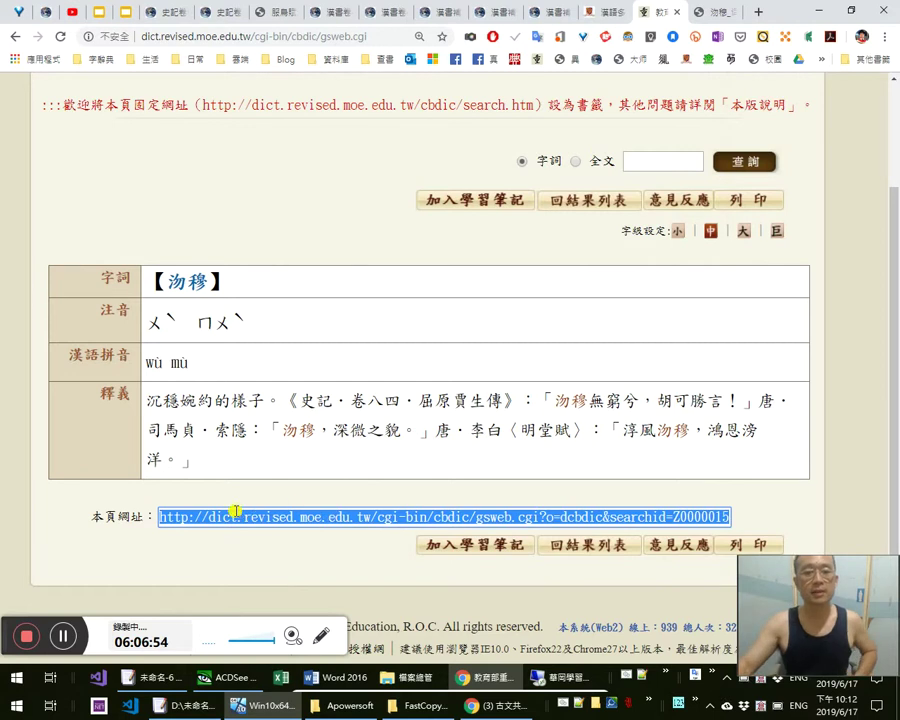
drag(197, 402, 132, 395)
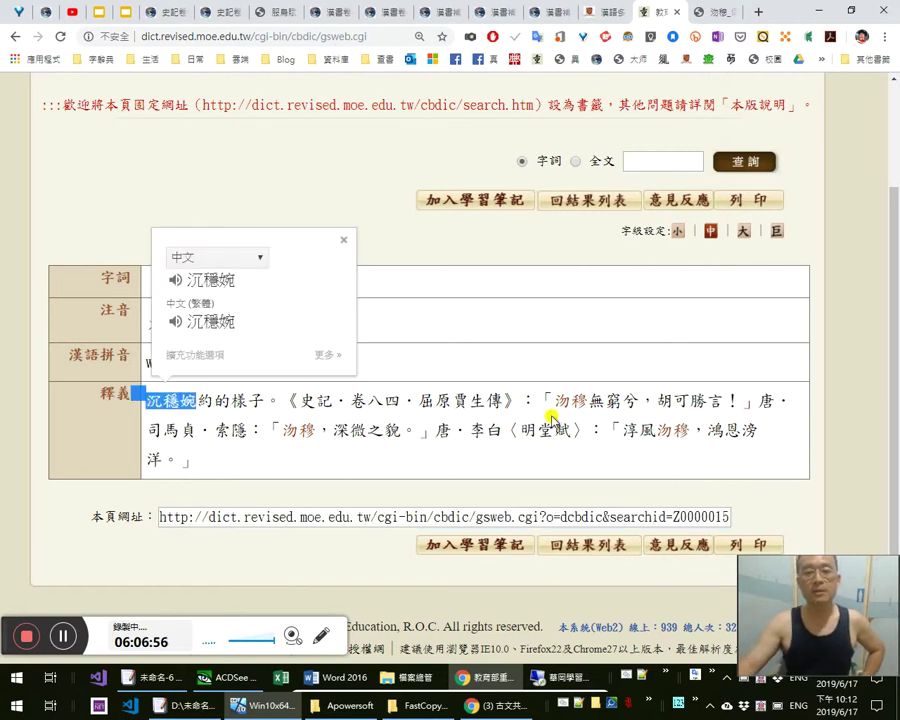
drag(623, 431, 687, 431)
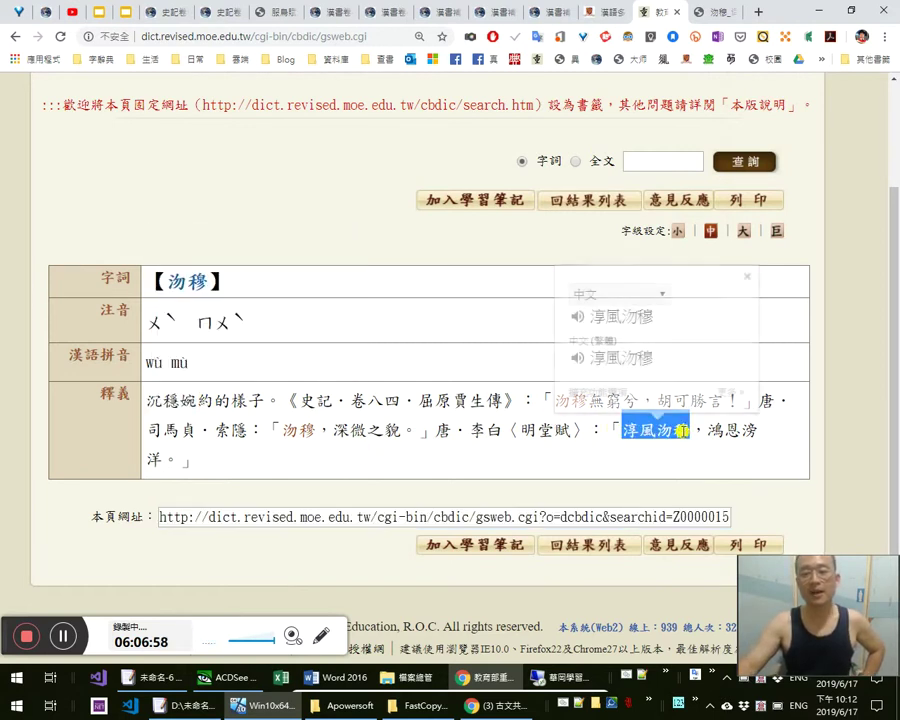
drag(214, 402, 165, 402)
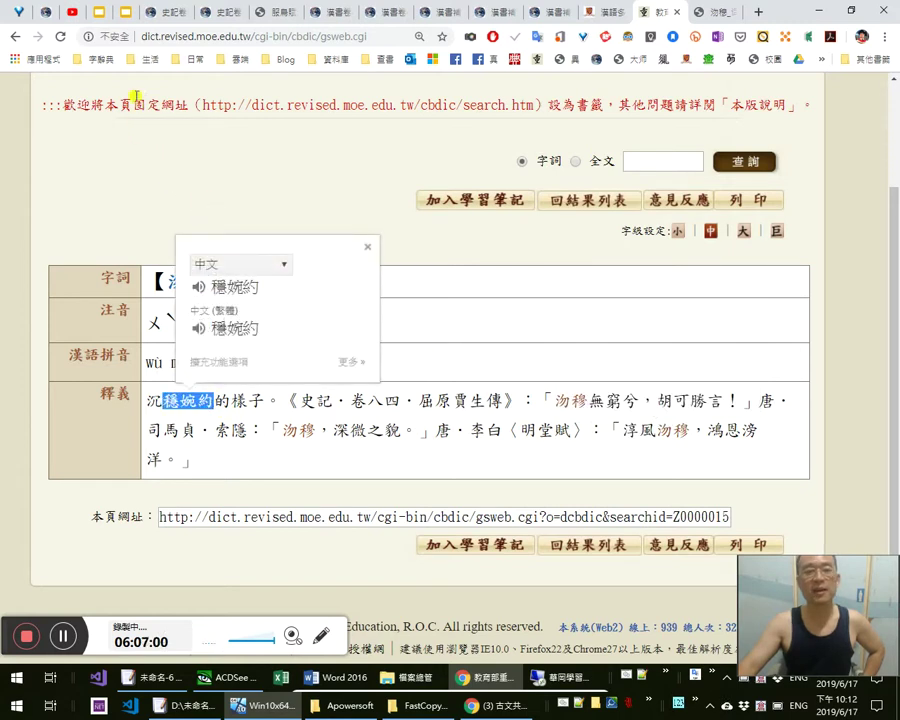
Link 國語辭典 on the slide to the copied dictionary address and extend the text box downward to enclose its last line
click(86, 16)
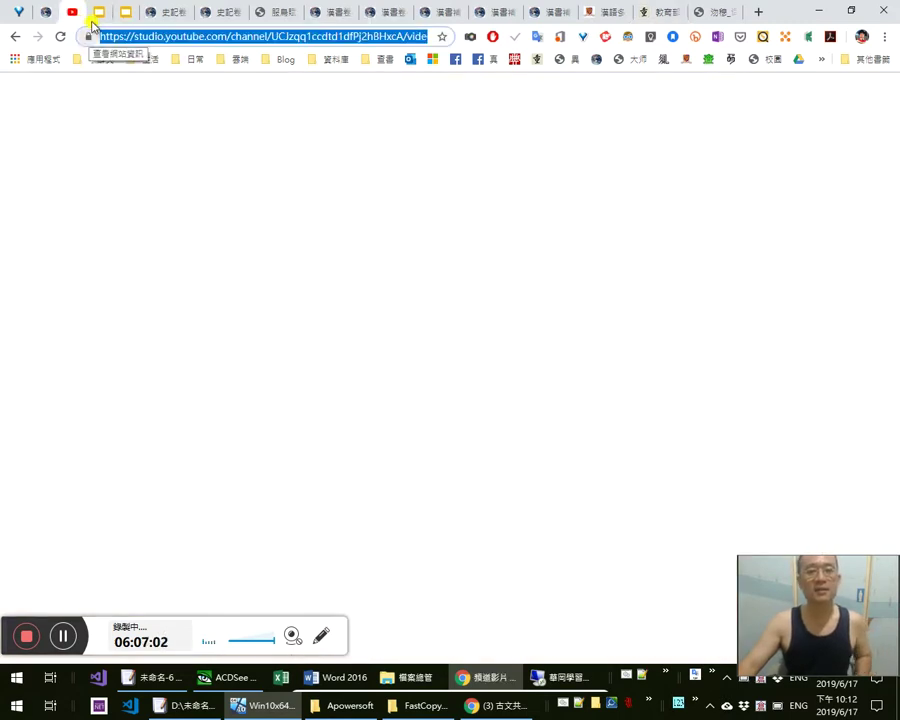
click(98, 16)
key(Right)
key(Right)
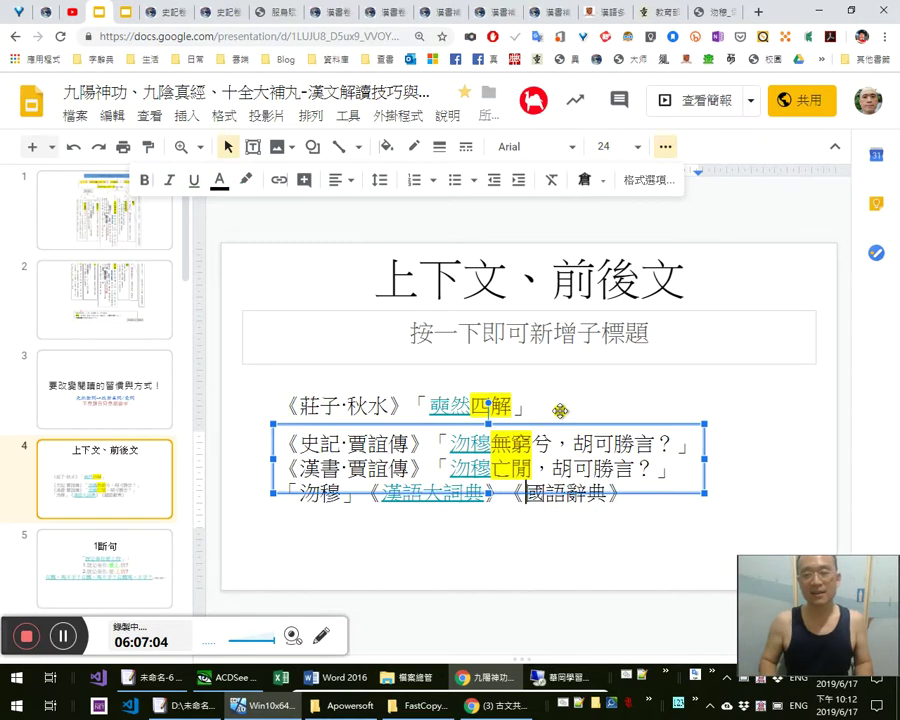
key(shift+Right)
key(shift+Right)
key(shift+Right)
key(shift+Right)
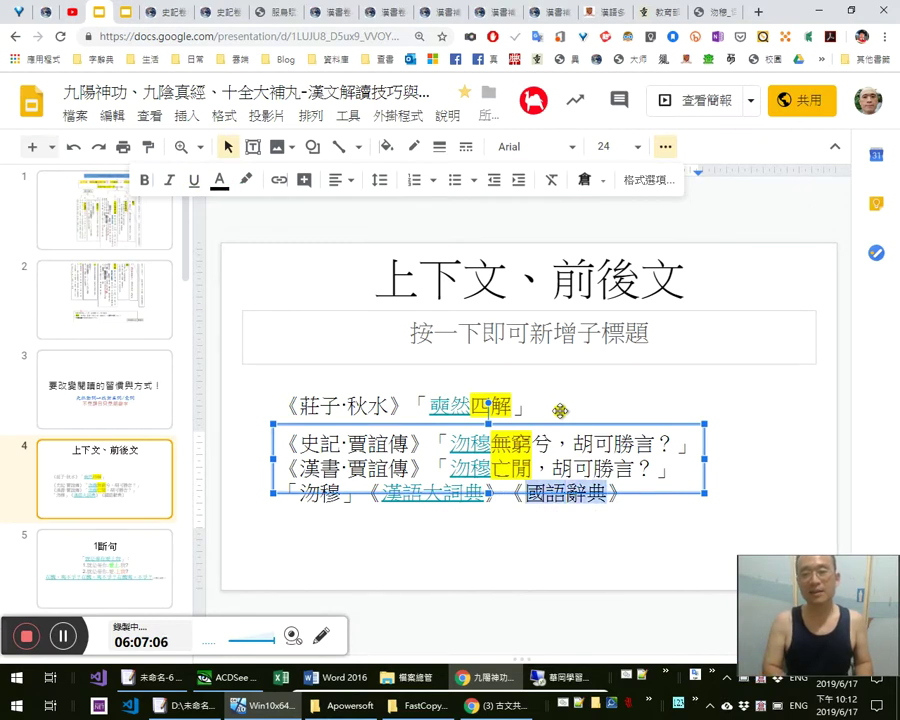
key(ctrl+k)
key(ctrl+v)
key(Return)
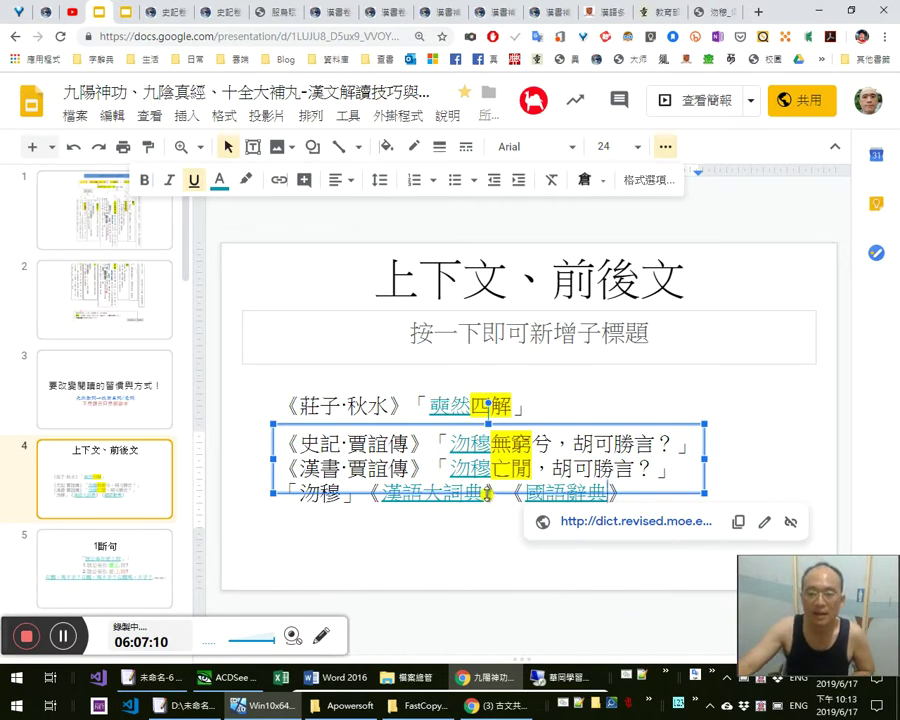
drag(488, 492, 472, 542)
Capture the whole 沕穆 entry table on the 教育部國語辭典 page with the Snipping Tool (剪取工具)
click(655, 14)
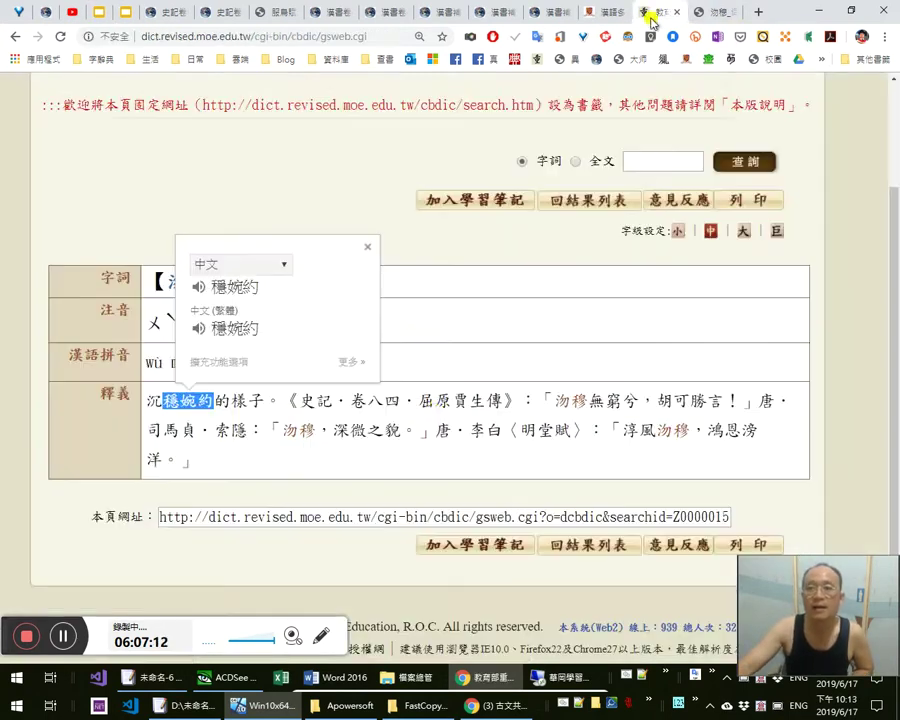
click(460, 409)
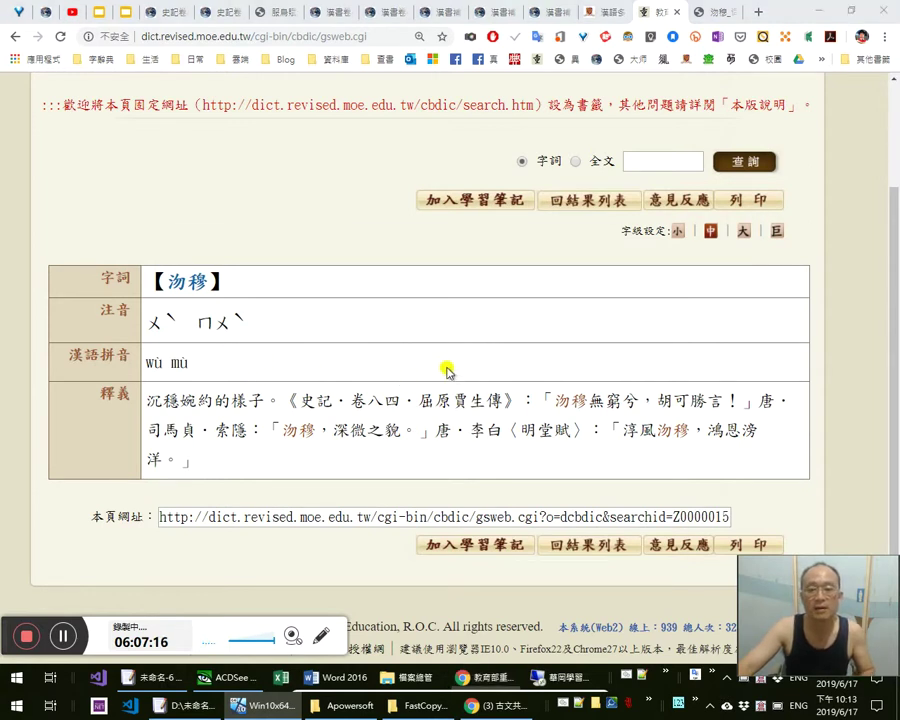
key(super)
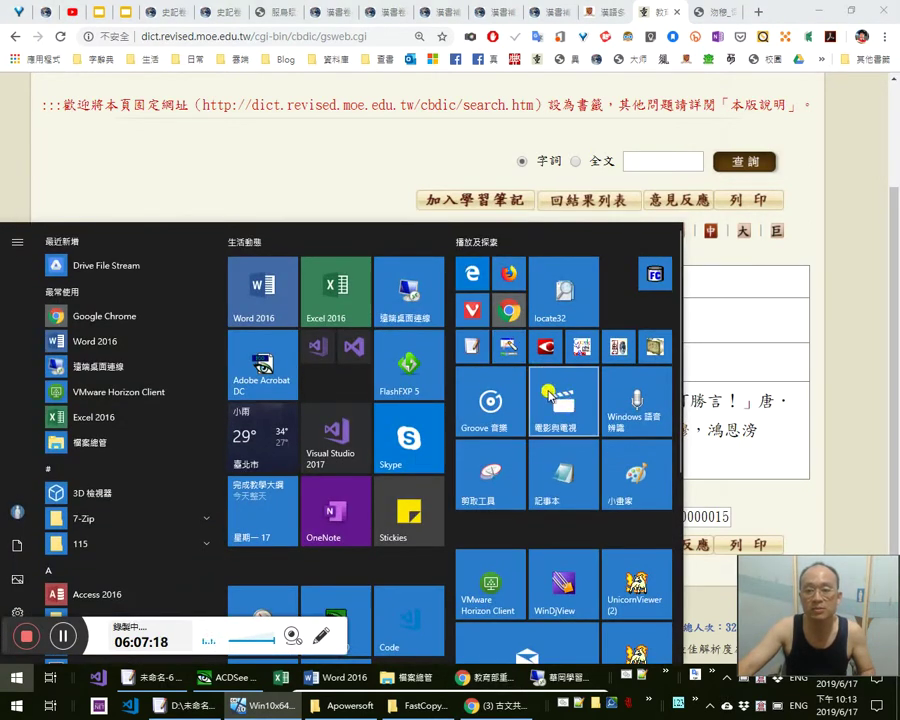
click(490, 465)
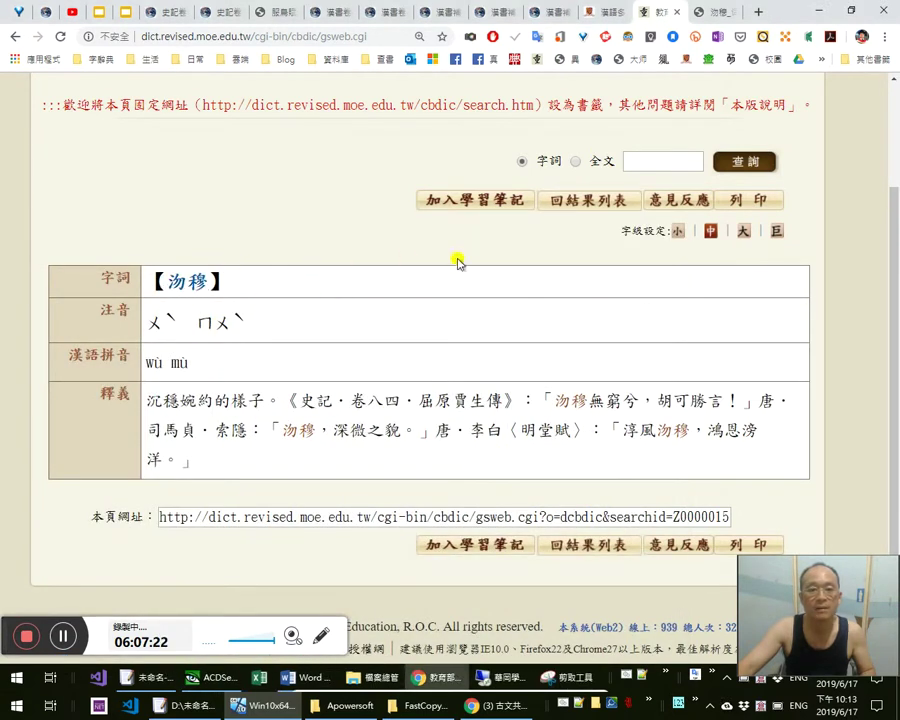
click(564, 678)
click(615, 342)
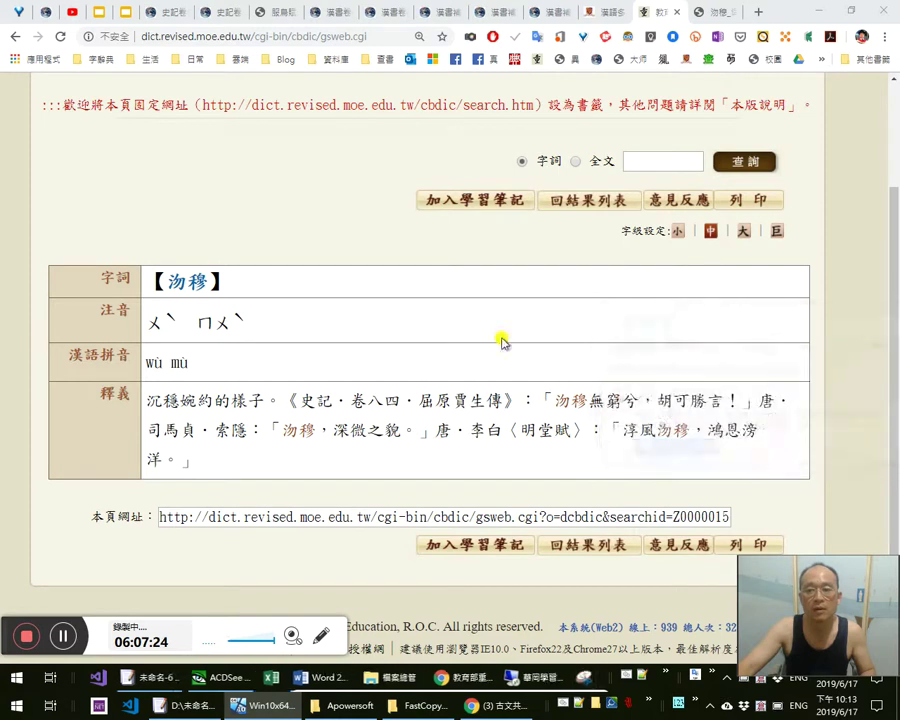
drag(53, 265, 804, 479)
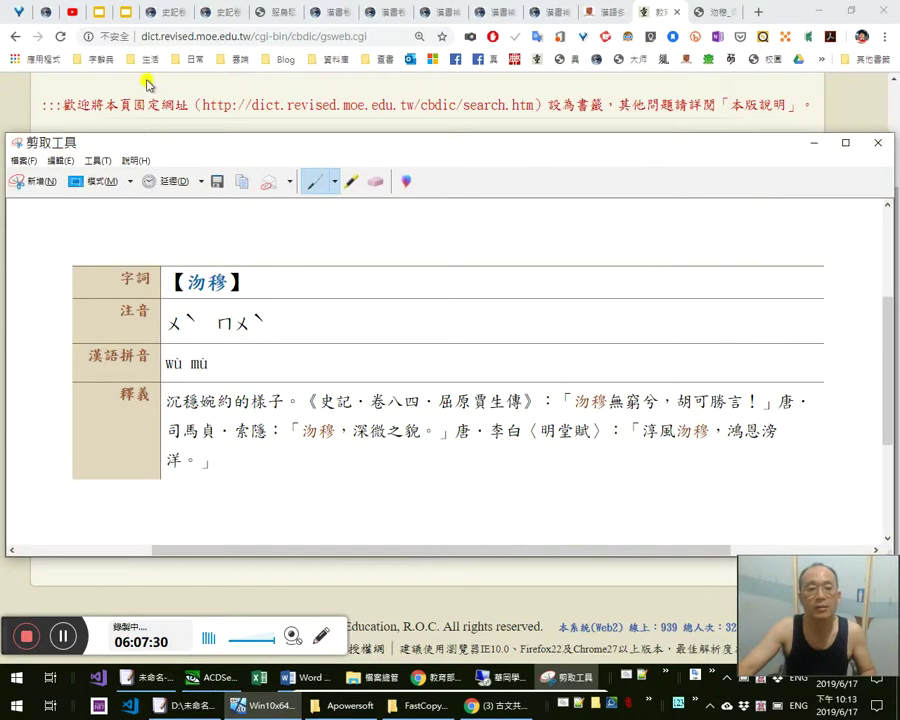
Try the captured entry image on the 上下文、前後文 slide and delete it again
click(96, 12)
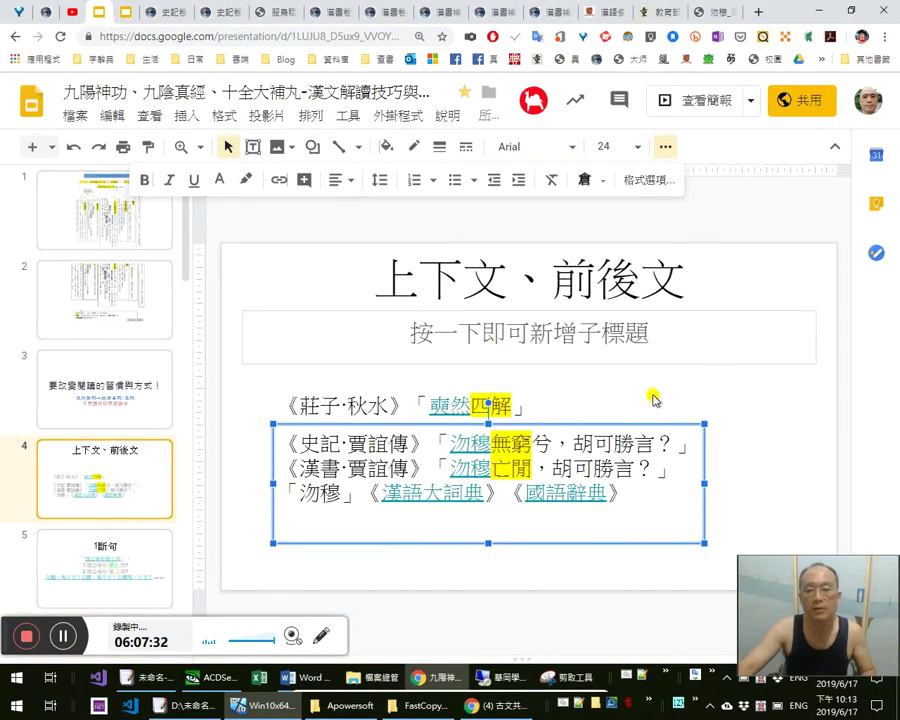
right_click(743, 423)
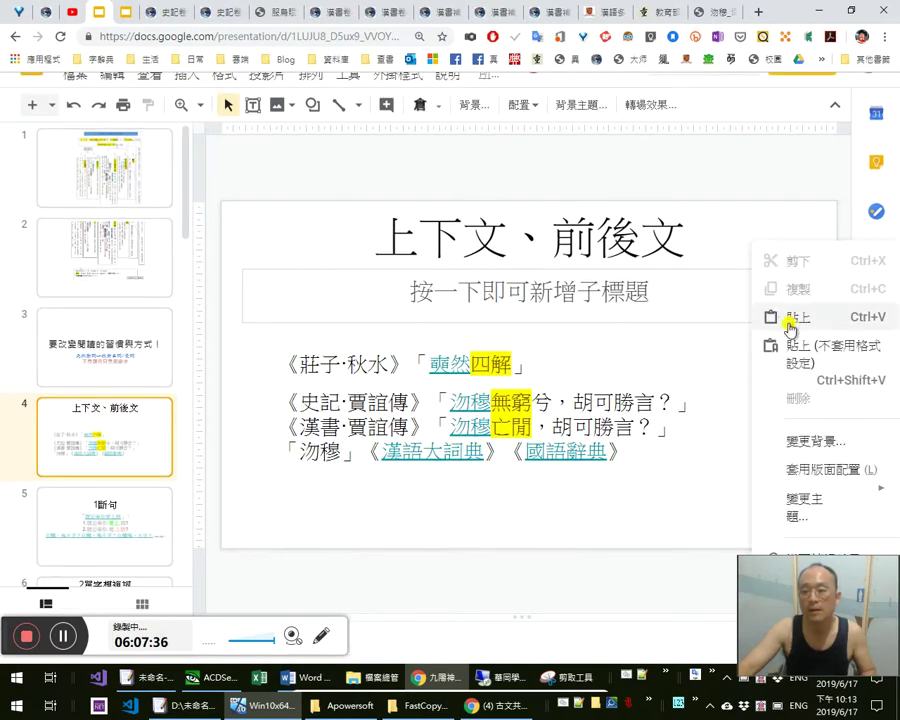
click(789, 318)
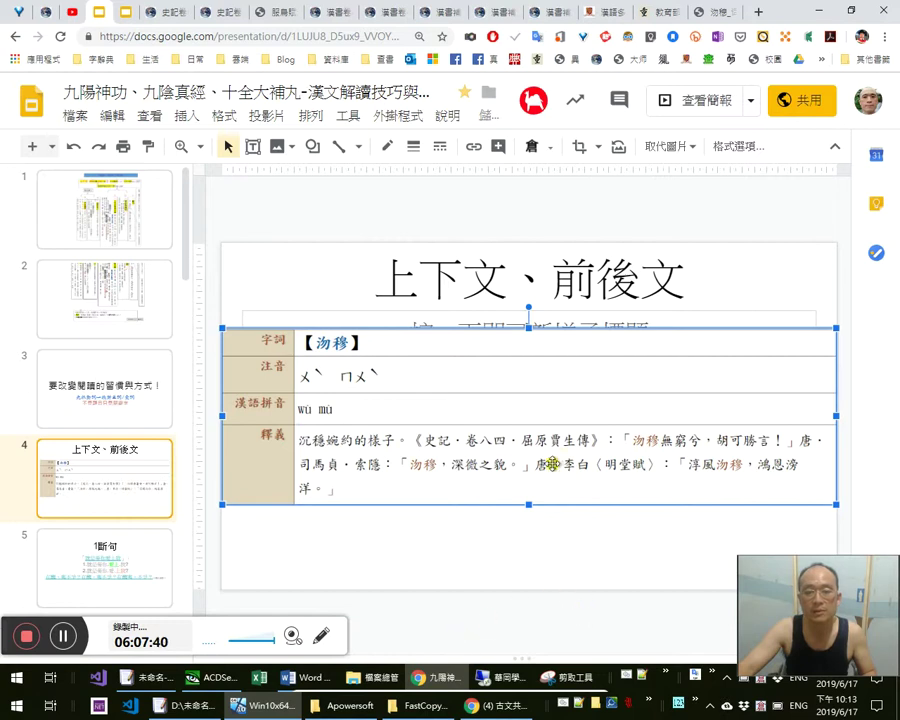
key(Delete)
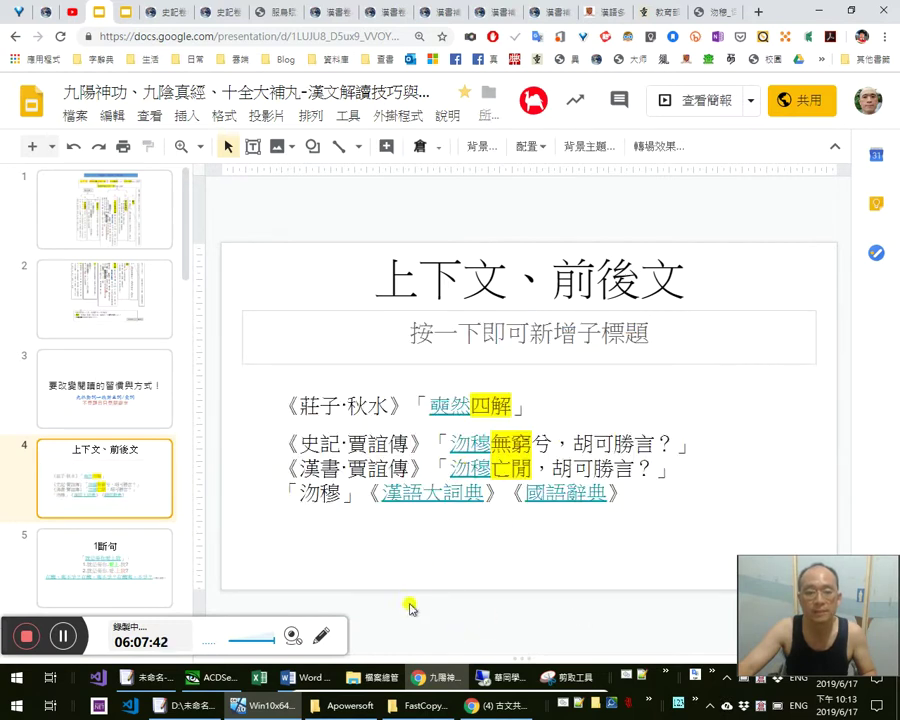
Open Paint (小畫家) and return to the 沕穆 capture in the Snipping Tool
key(alt+Tab)
key(super)
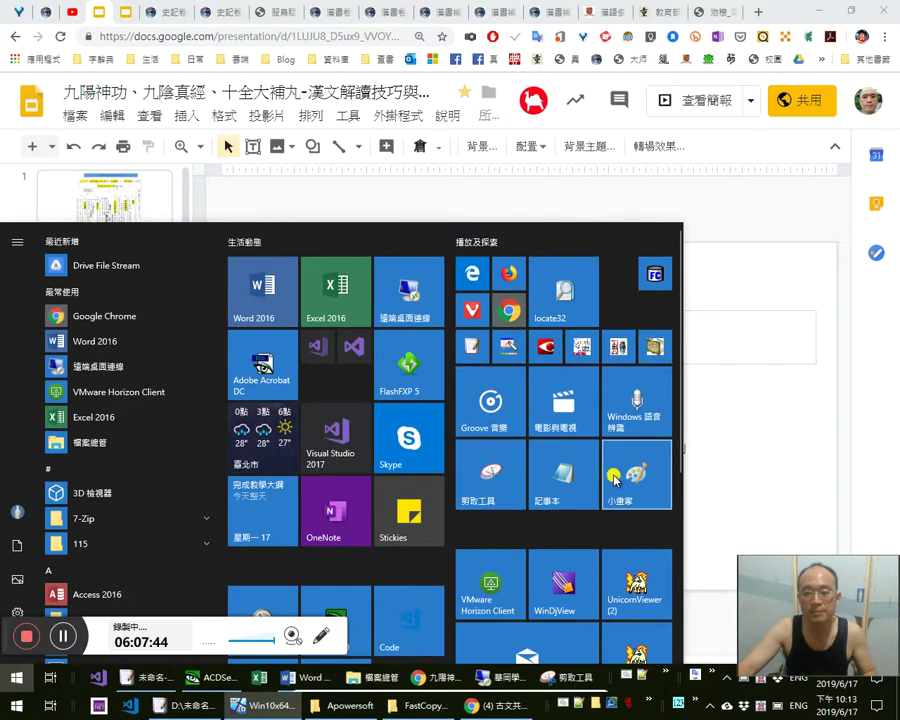
click(614, 476)
click(568, 679)
click(526, 676)
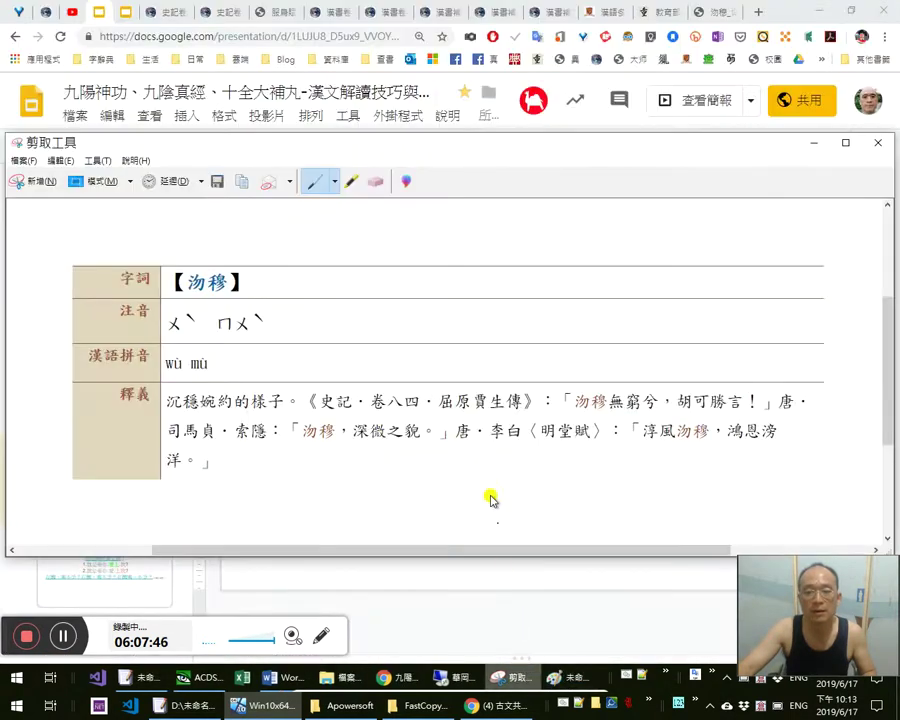
Mark the area beside the headword 沕穆 in the capture with the yellow highlighter
click(350, 181)
drag(277, 276, 233, 272)
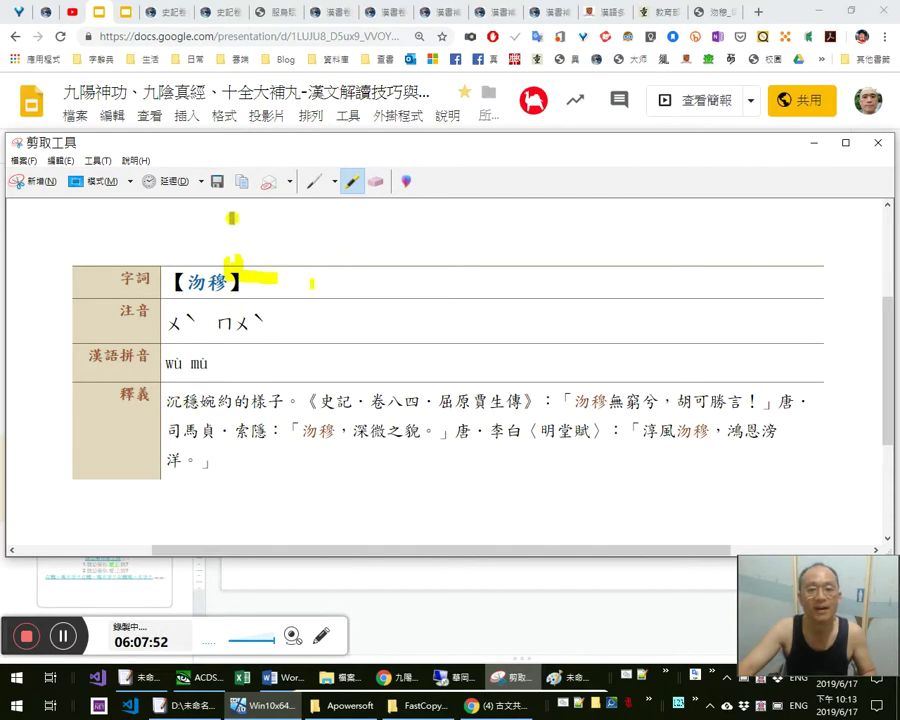
click(60, 160)
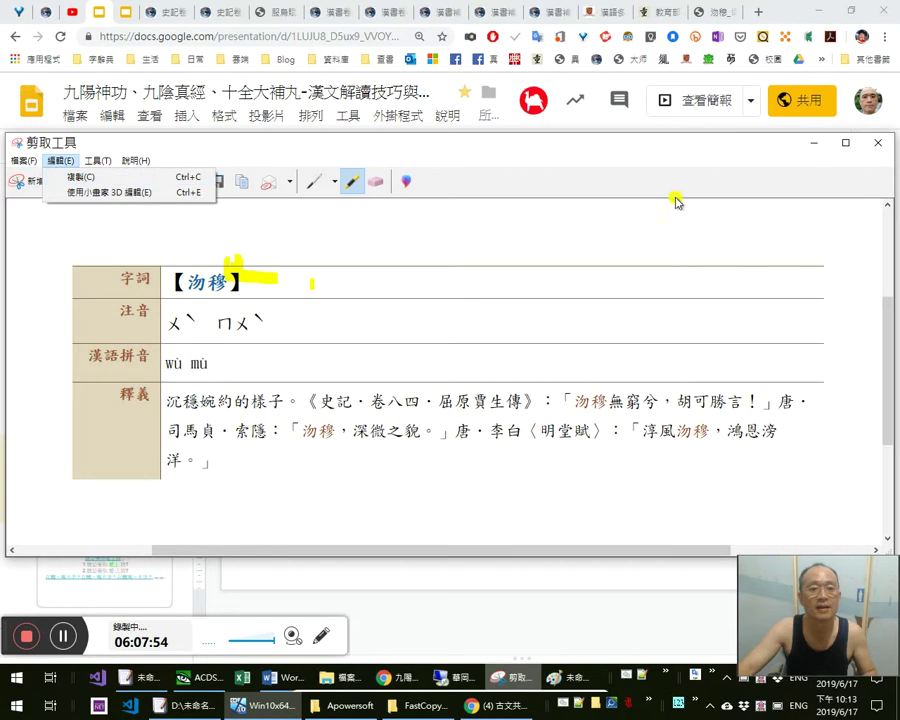
Paste the highlighted capture into Paint, crop the canvas to it and set the drawing colour to red
click(566, 677)
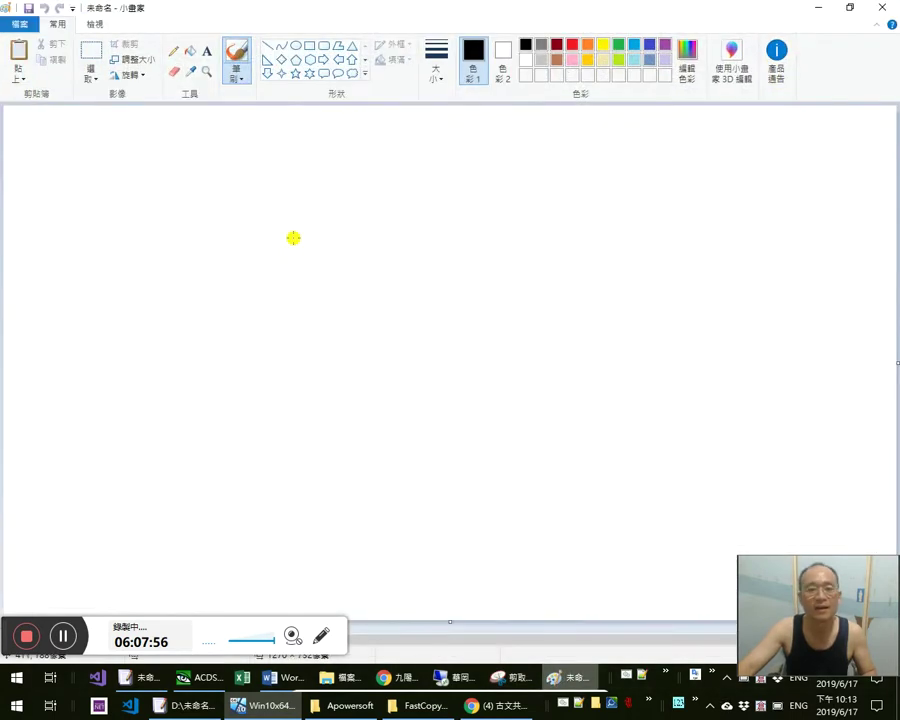
key(ctrl+v)
key(ctrl+shift+x)
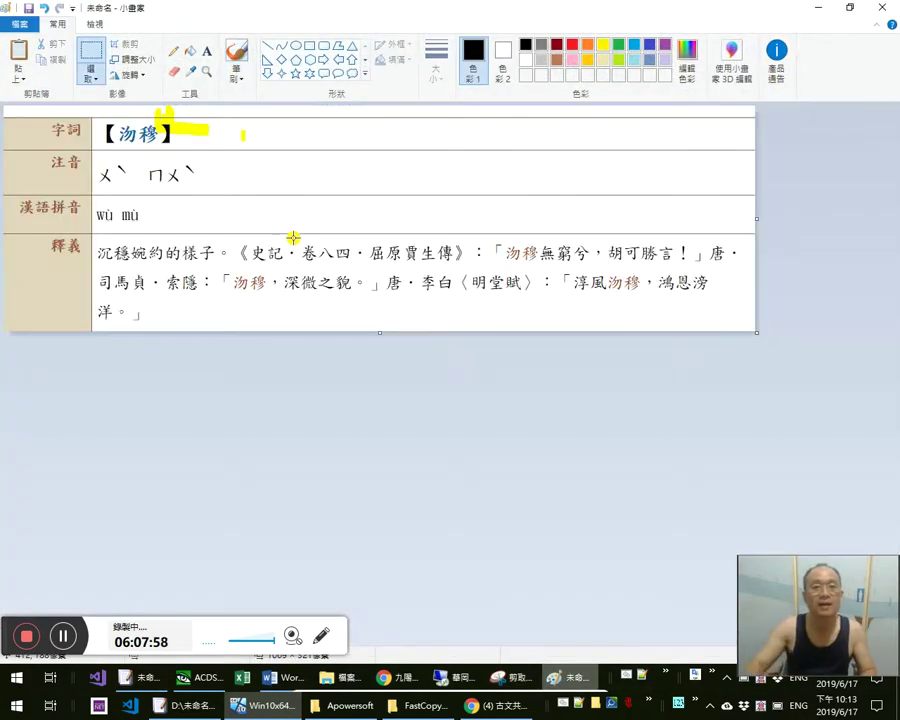
click(571, 44)
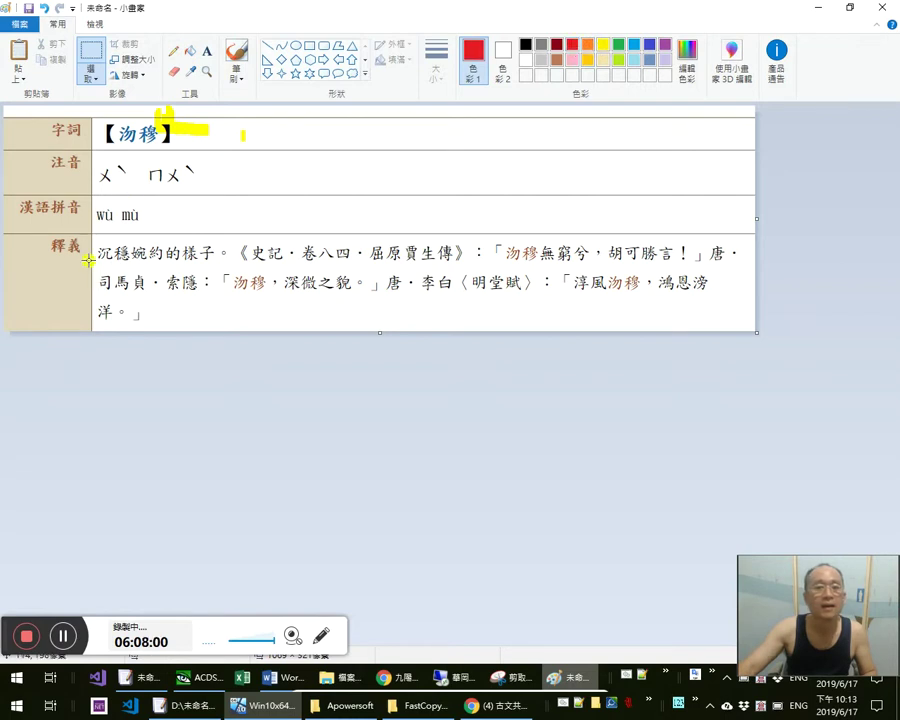
Outline 沉穩婉約 in the 釋義 row of the capture with a red rectangle
drag(94, 240, 165, 266)
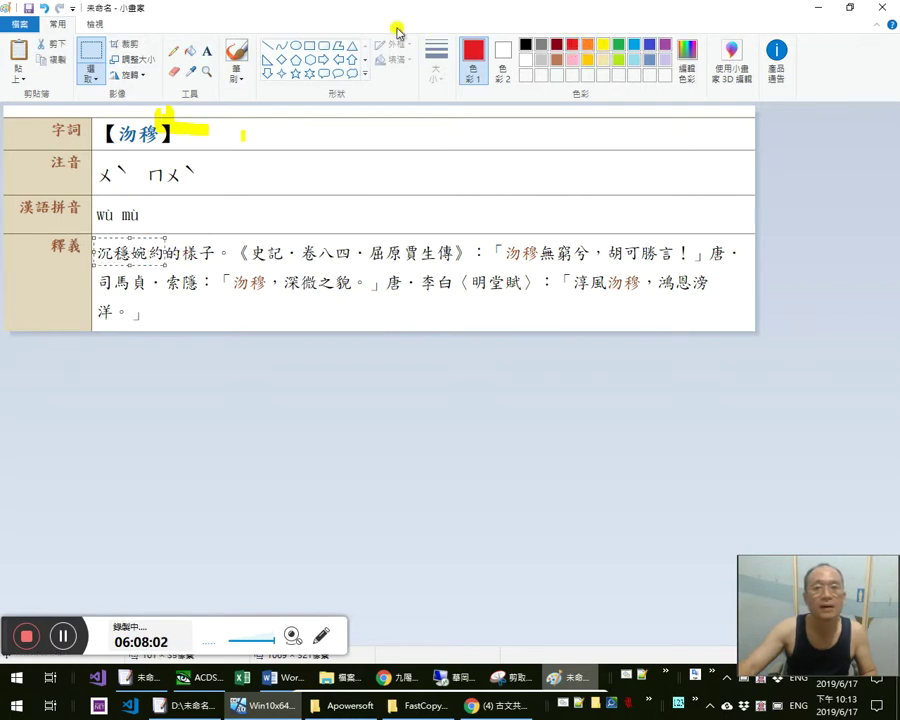
click(314, 46)
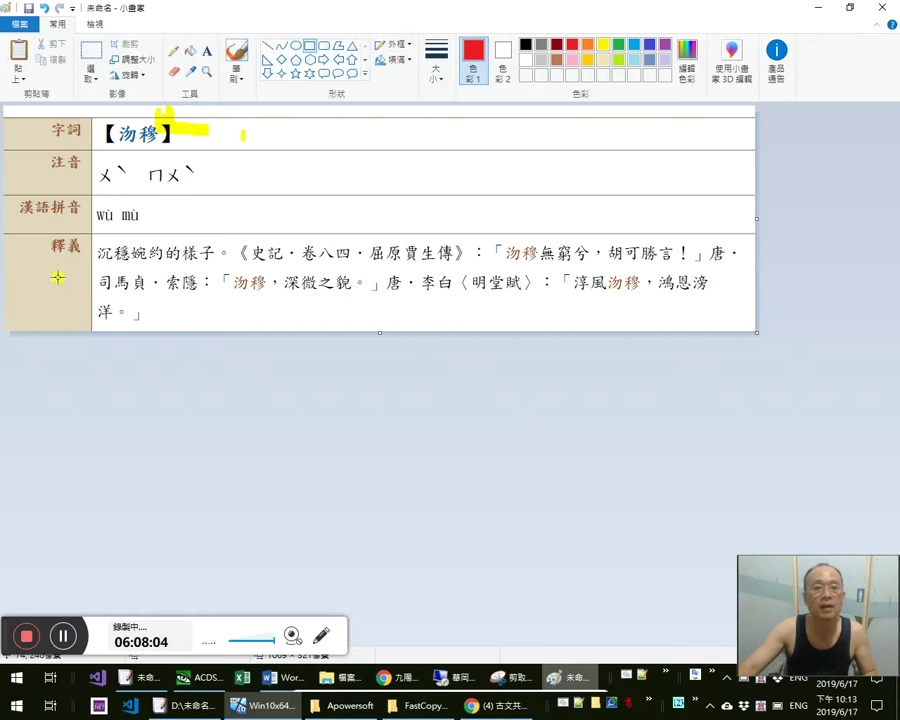
drag(96, 236, 164, 267)
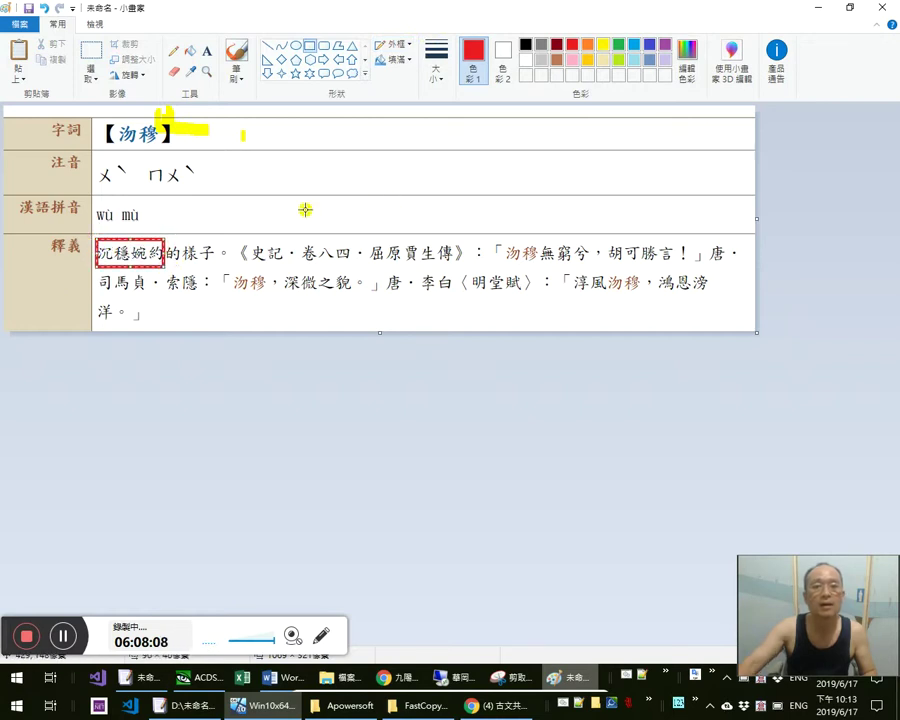
Copy the whole annotated picture and switch back to the Google Slides presentation
key(ctrl+a)
key(alt+Tab)
key(alt+Tab)
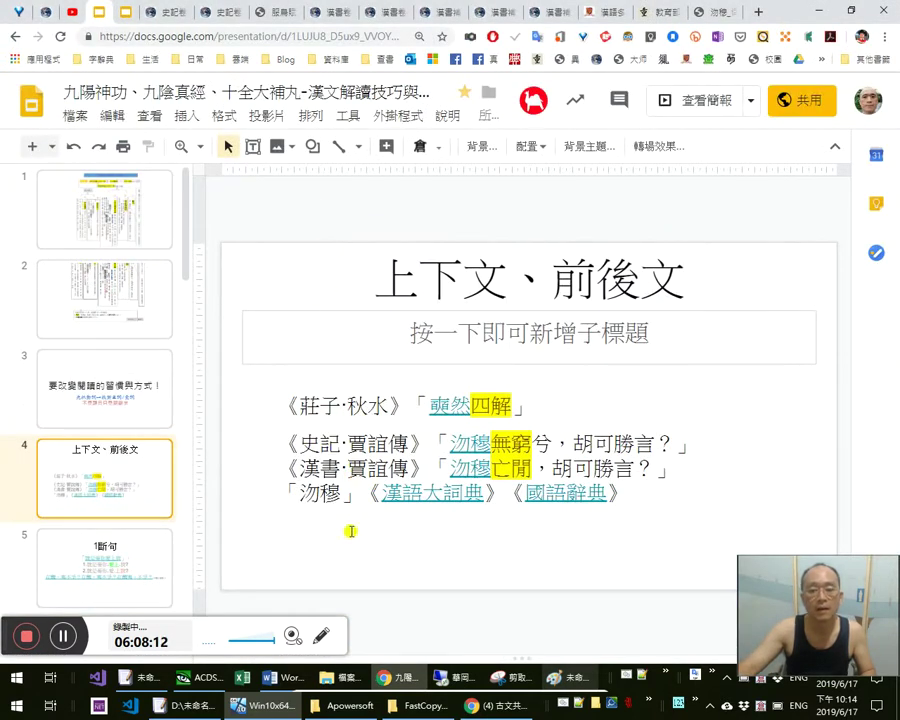
Try the annotated capture on the 上下文、前後文 slide, moved down below the subtitle placeholder
right_click(459, 449)
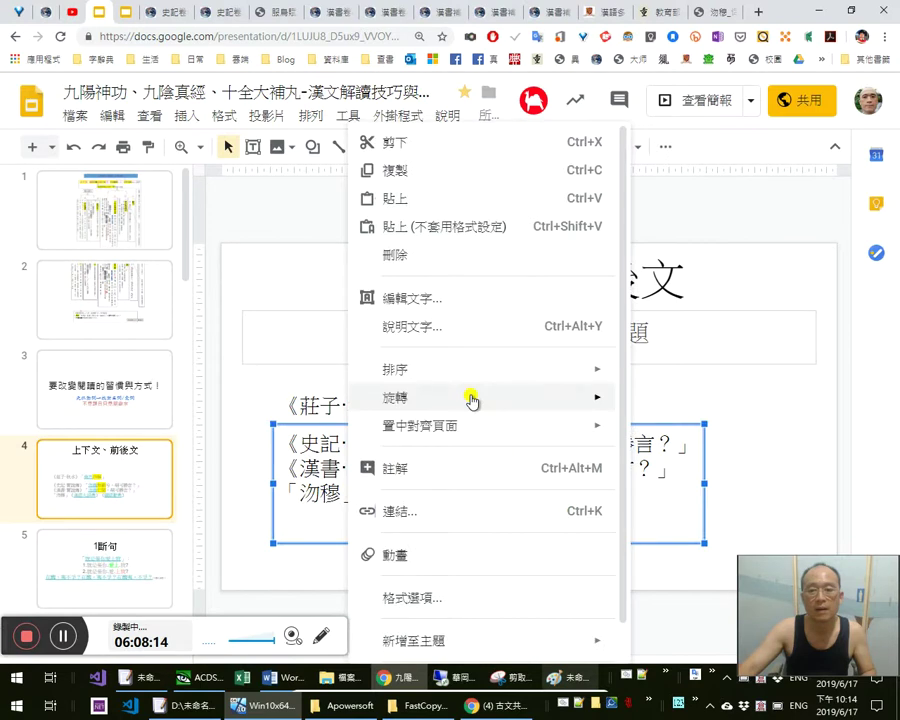
click(425, 199)
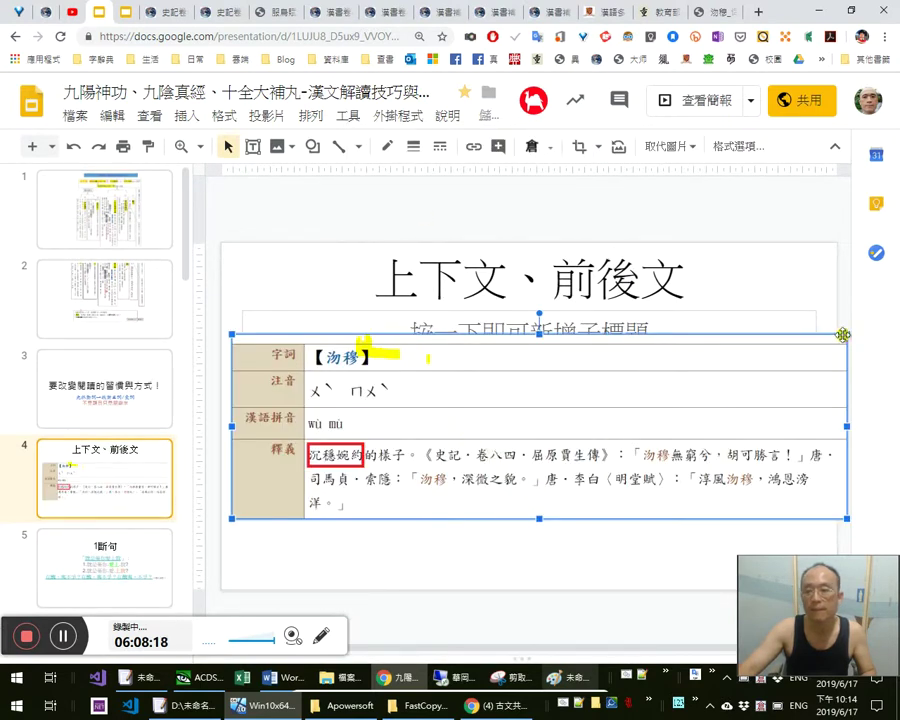
drag(725, 404, 726, 463)
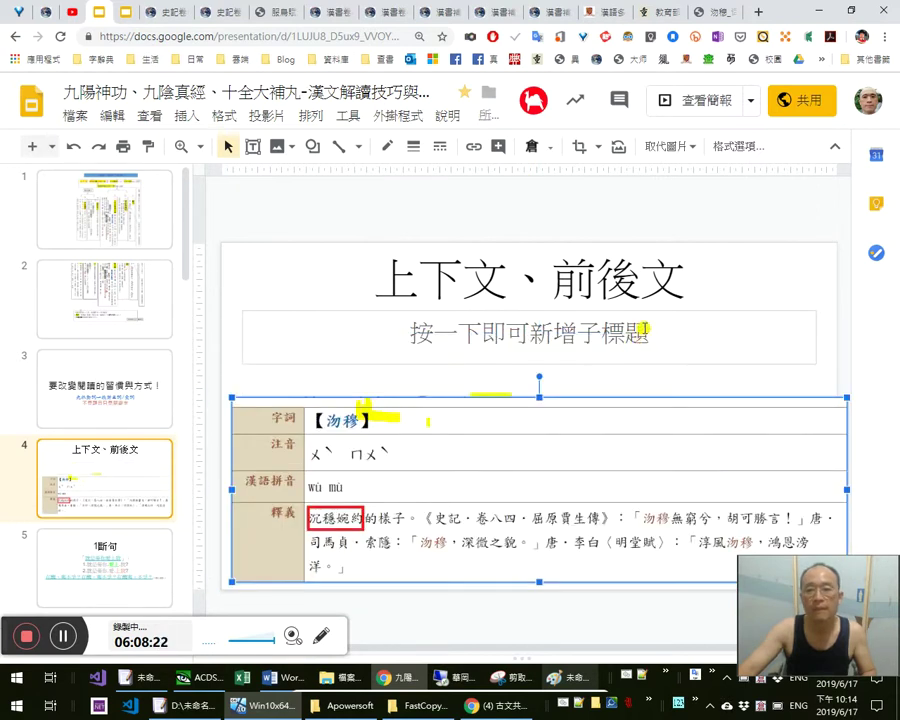
click(712, 335)
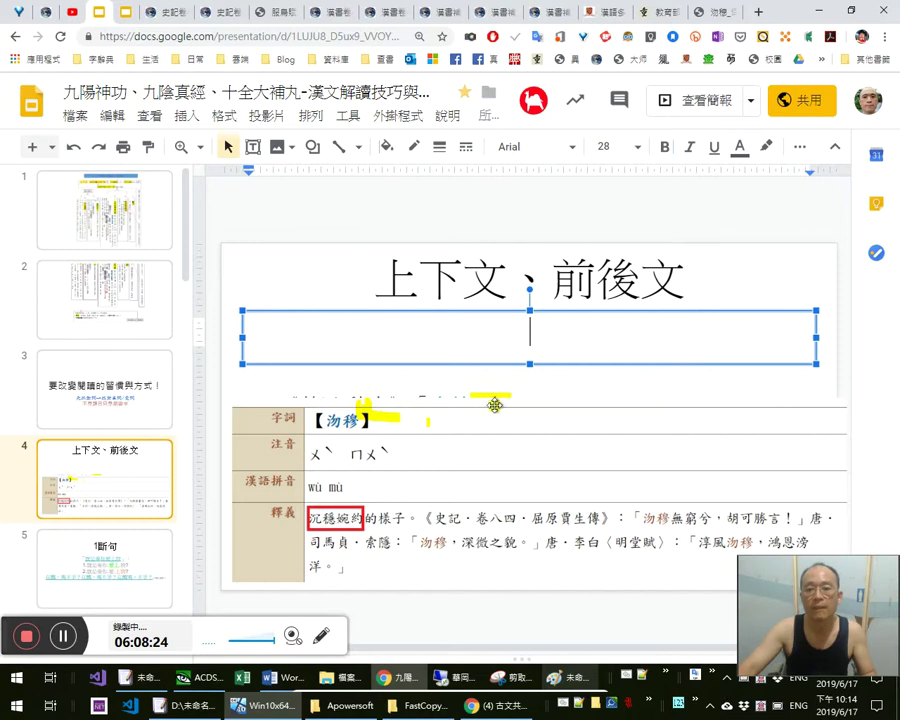
click(676, 408)
scroll(252, 497, down, 1)
Add a new slide directly after the 上下文、前後文 slide
click(115, 474)
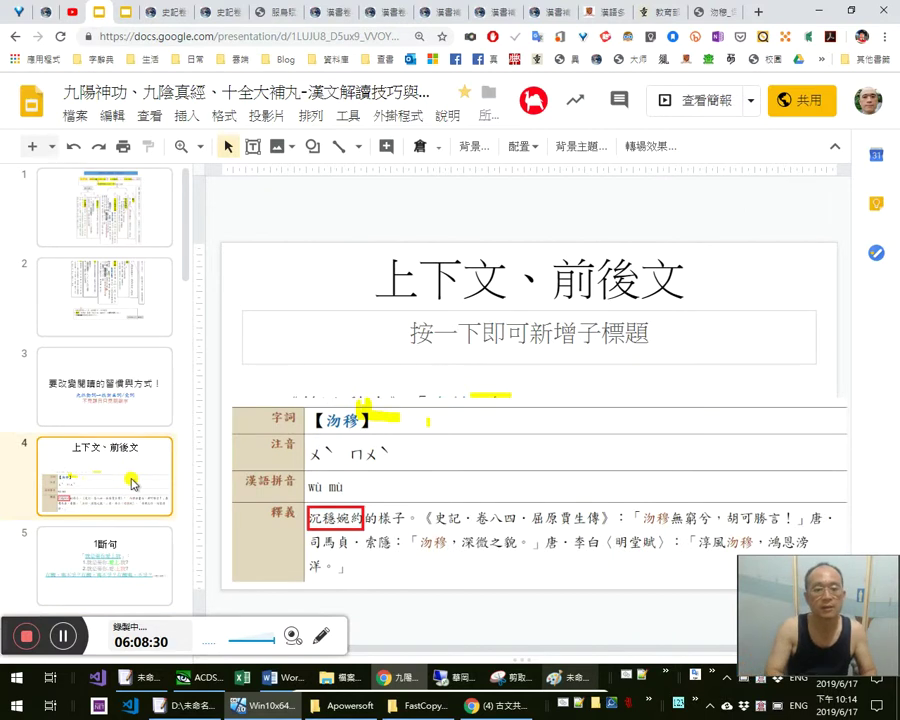
key(ctrl+m)
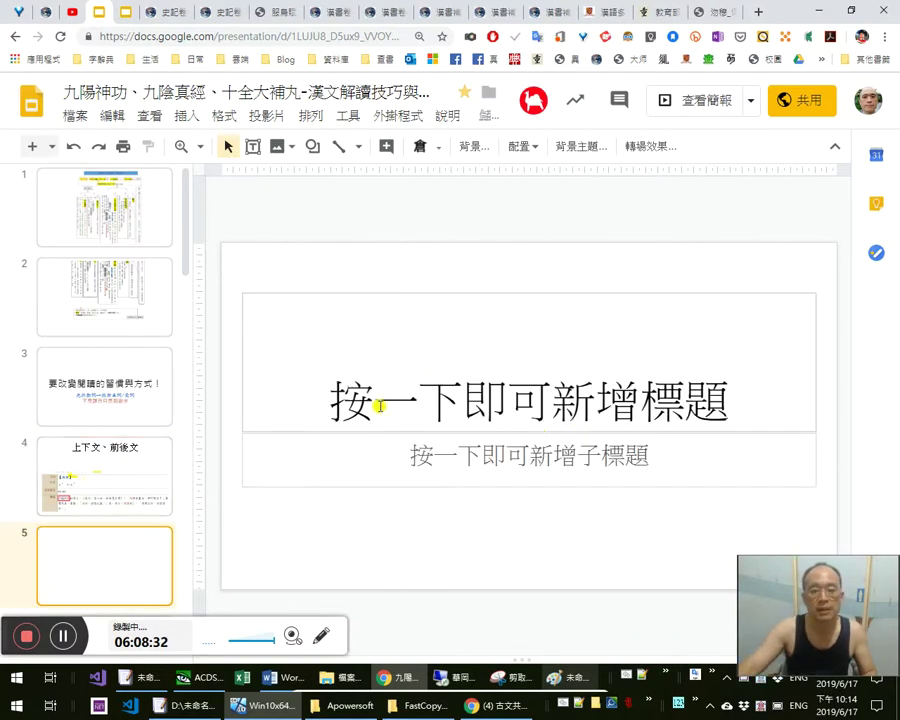
click(118, 485)
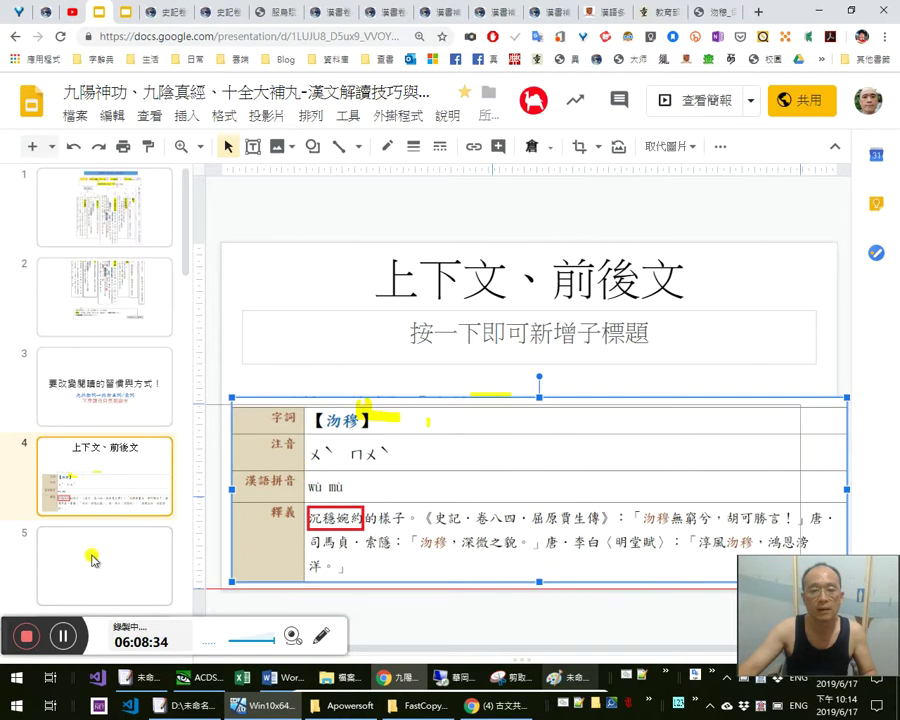
key(ctrl+z)
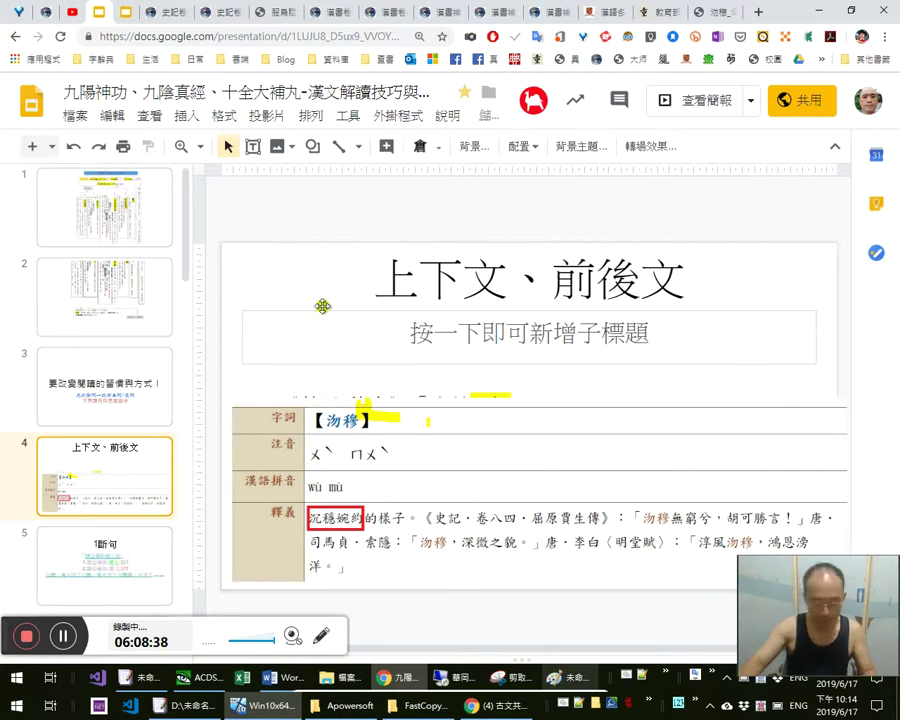
key(ctrl+y)
Delete the annotated capture from the 上下文、前後文 slide
click(160, 483)
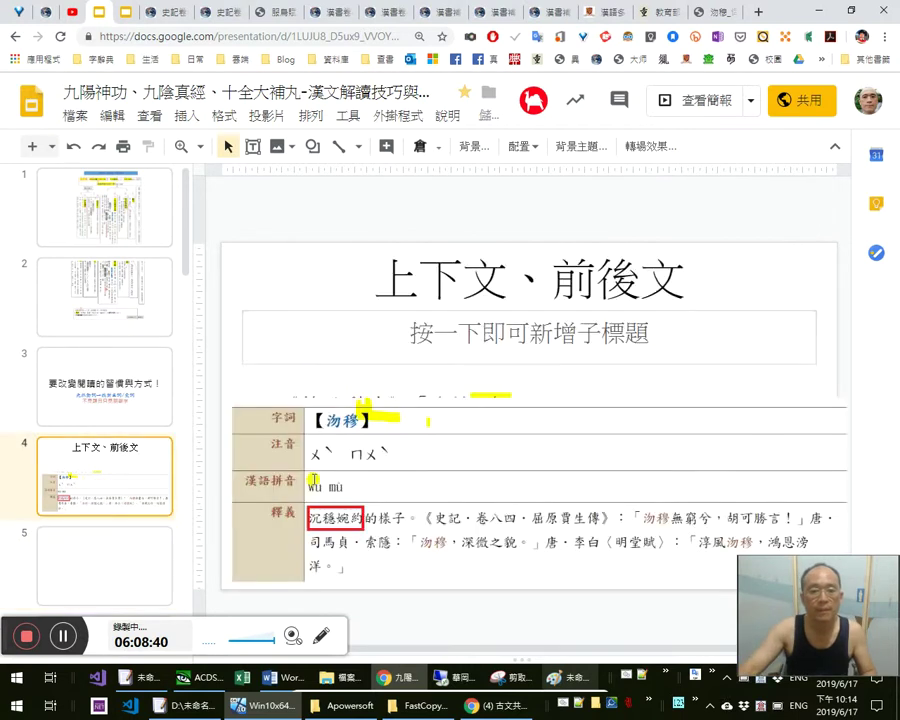
click(432, 509)
key(Delete)
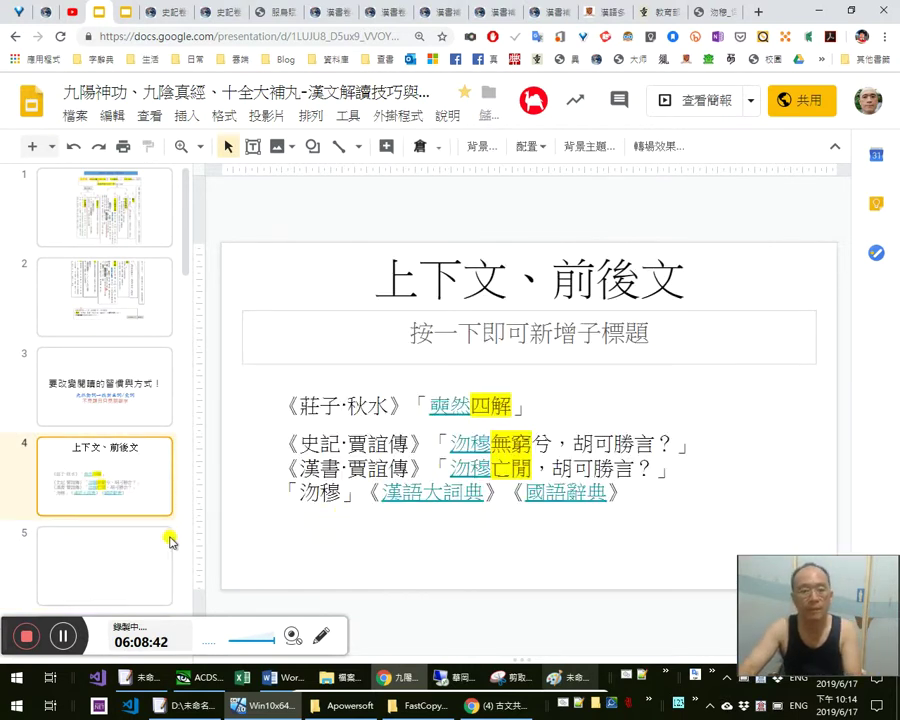
Remove the empty title and subtitle placeholders from the new slide and paste the annotated 沕穆 capture there
click(170, 541)
click(142, 490)
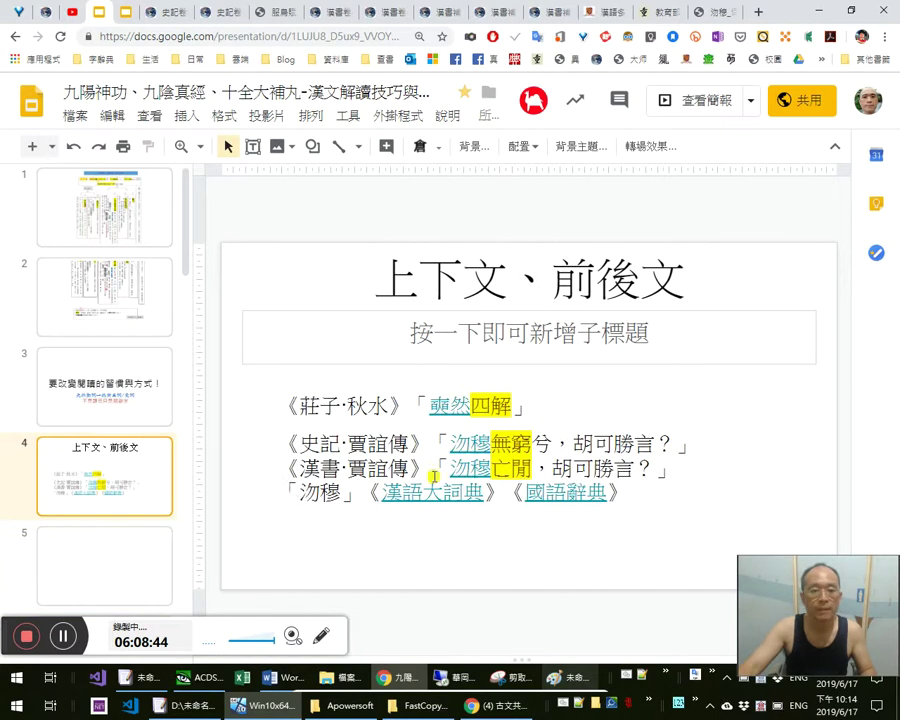
scroll(600, 465, down, 1)
click(130, 485)
click(125, 566)
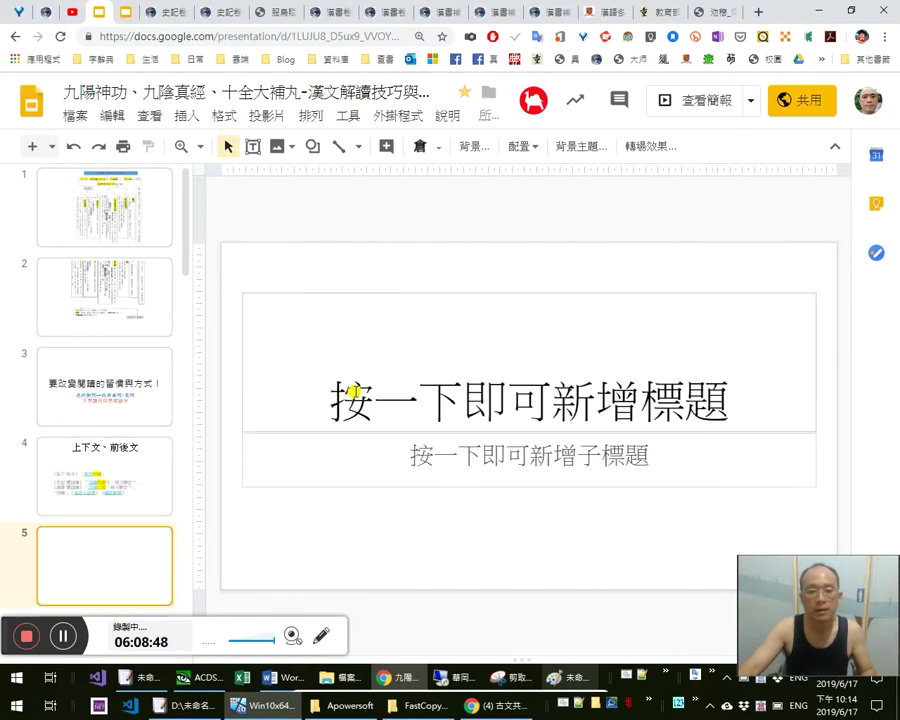
click(380, 346)
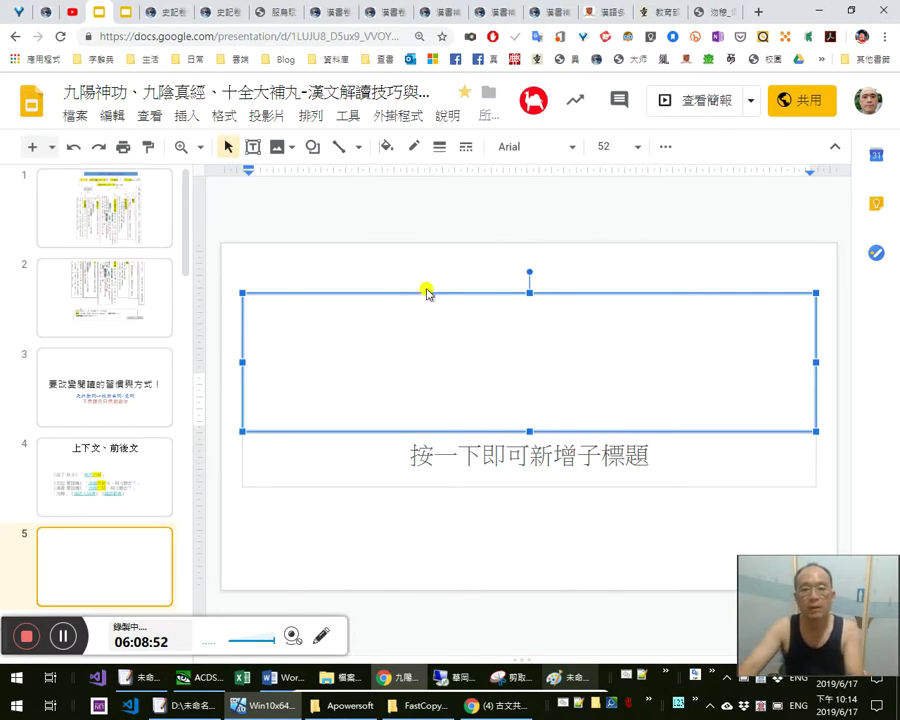
click(427, 290)
click(476, 441)
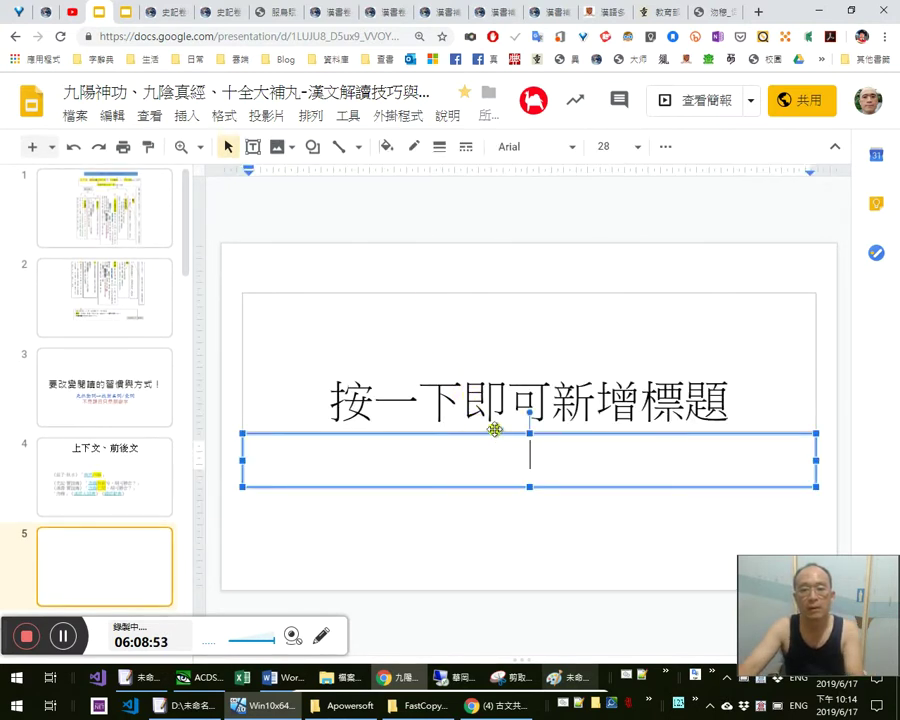
click(500, 295)
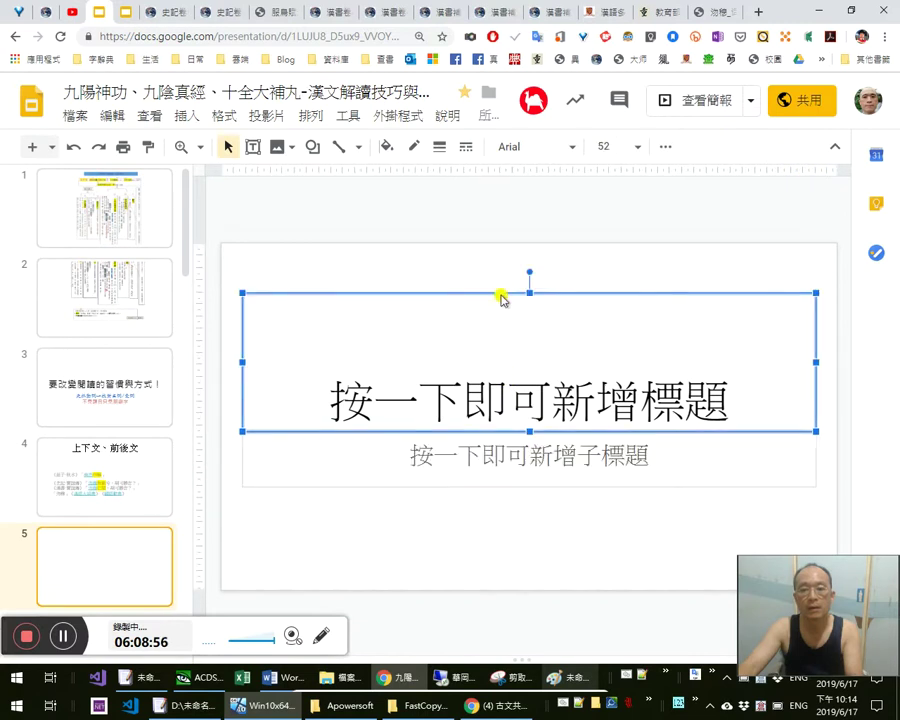
key(Delete)
click(501, 434)
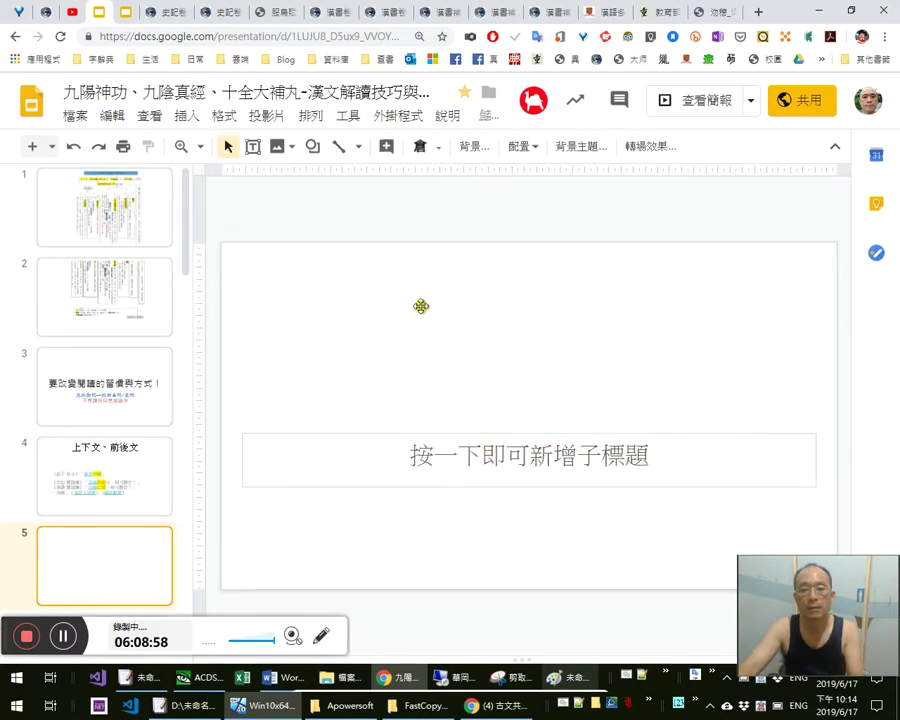
key(Delete)
click(117, 122)
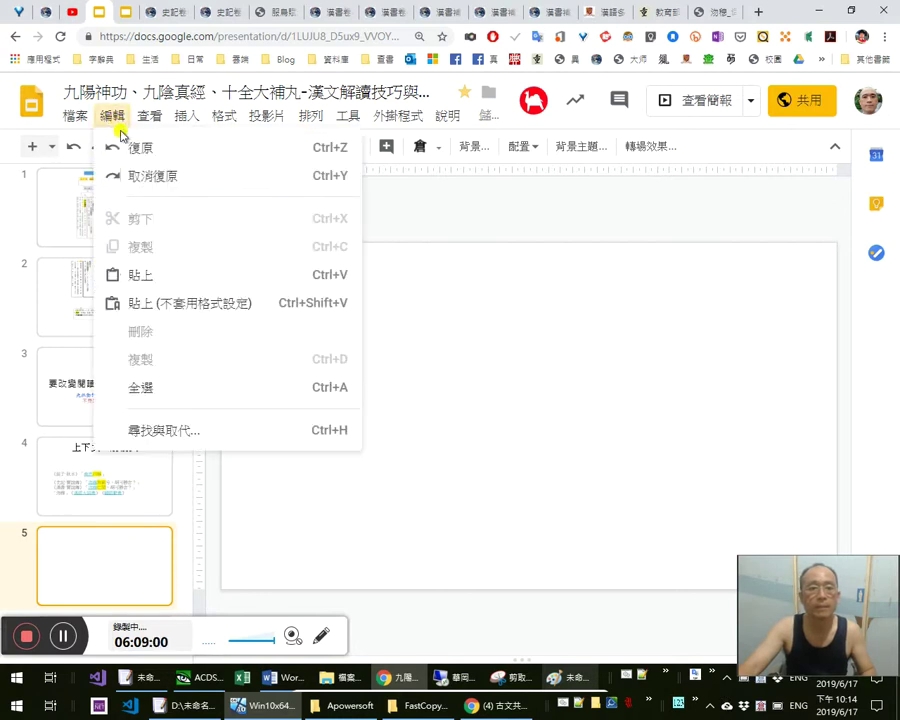
click(150, 283)
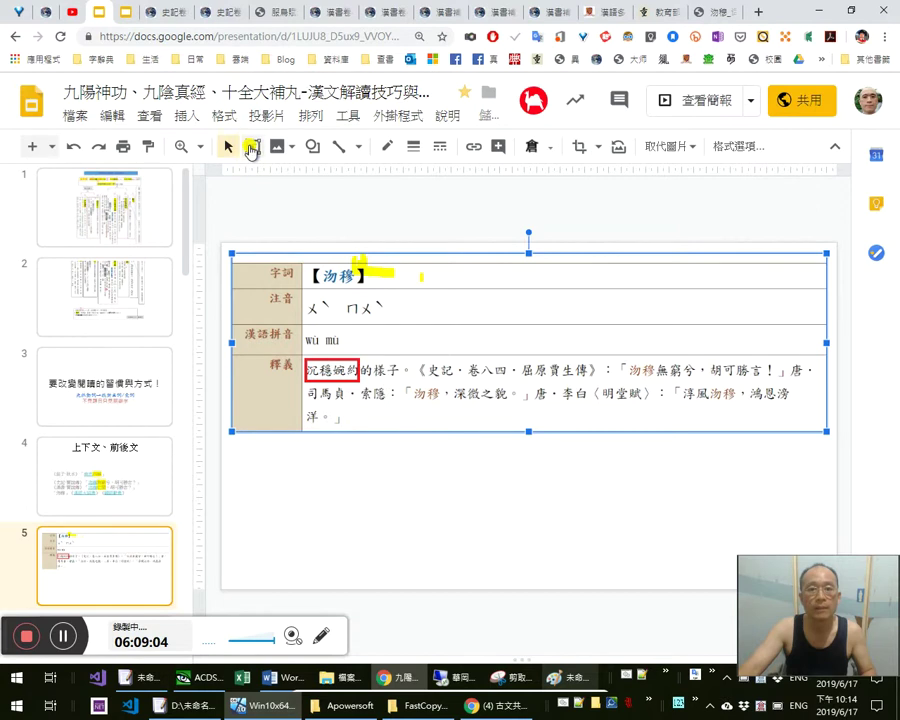
Add a wide, single-line text box on the new slide just below the 沕穆 capture
click(252, 147)
drag(275, 448, 280, 451)
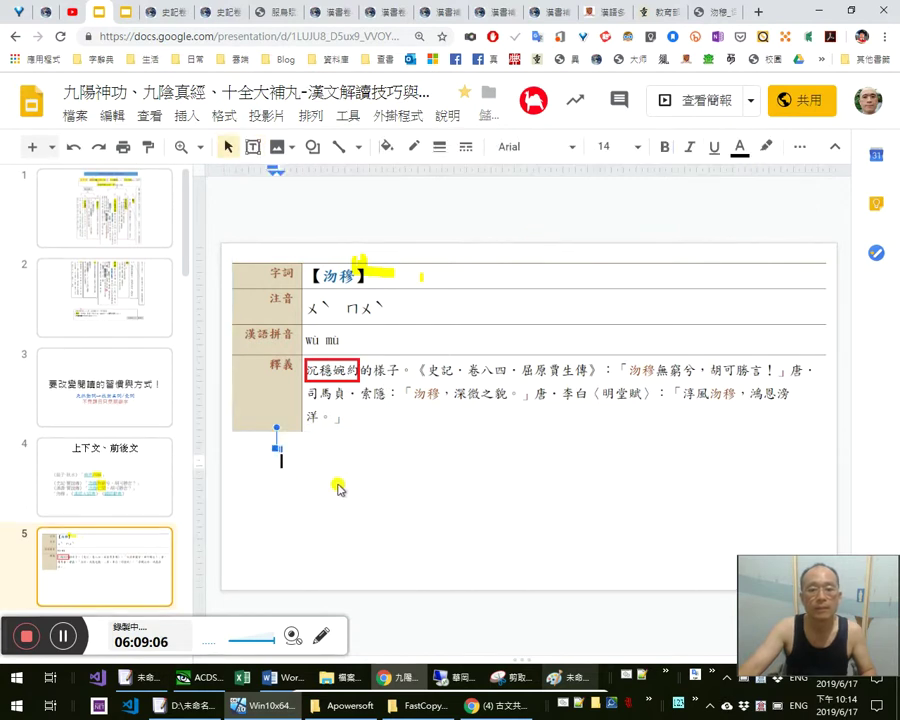
drag(281, 453, 581, 488)
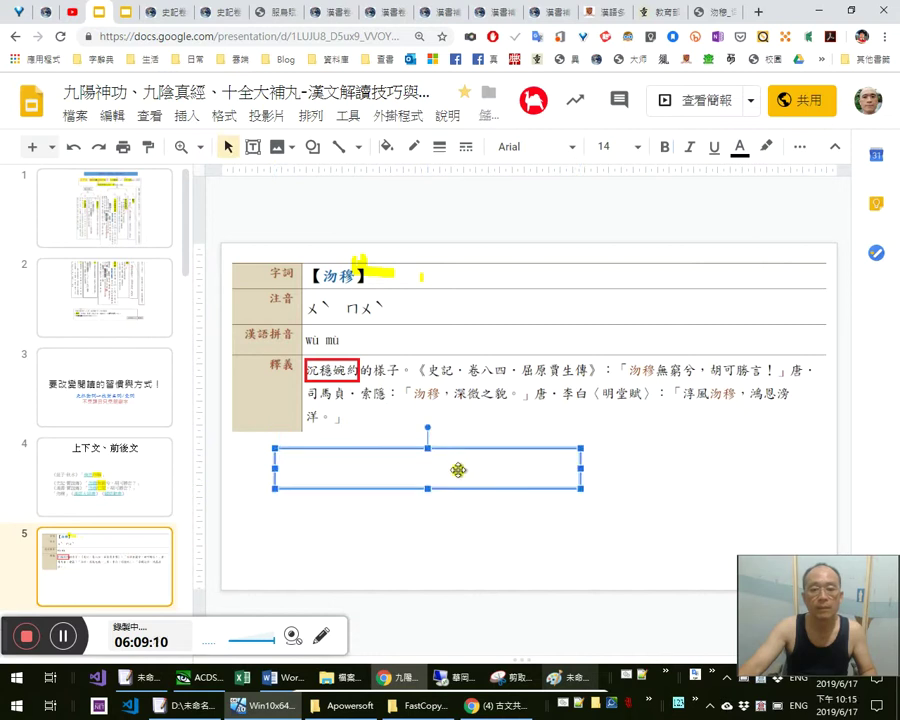
Enter the comment 《國語辭典》此「沉穩婉約」之說不知從何得來？ in the text box below the capture
click(459, 471)
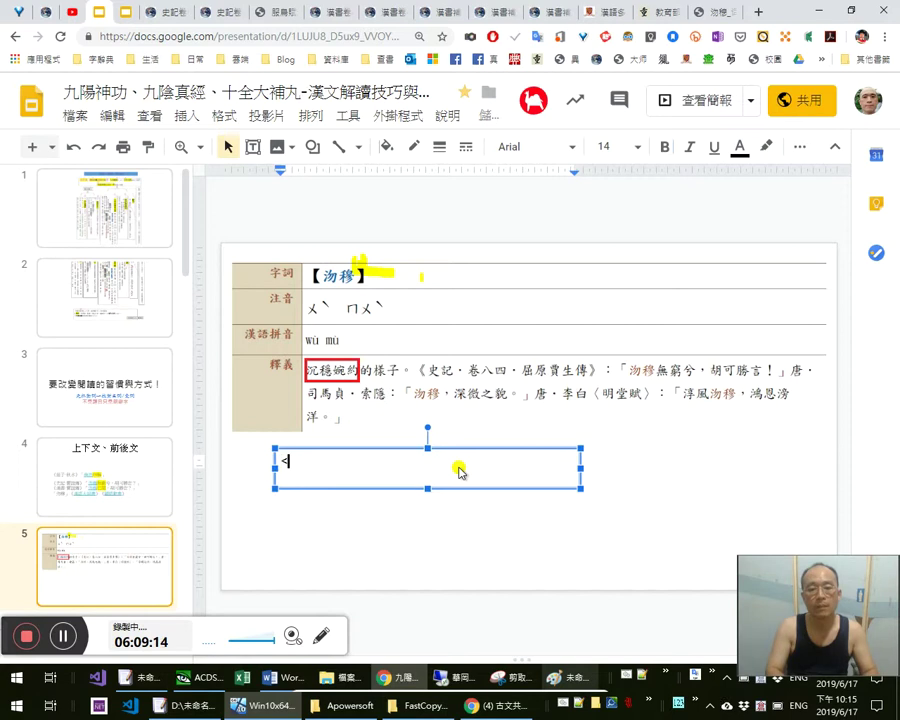
text(《)
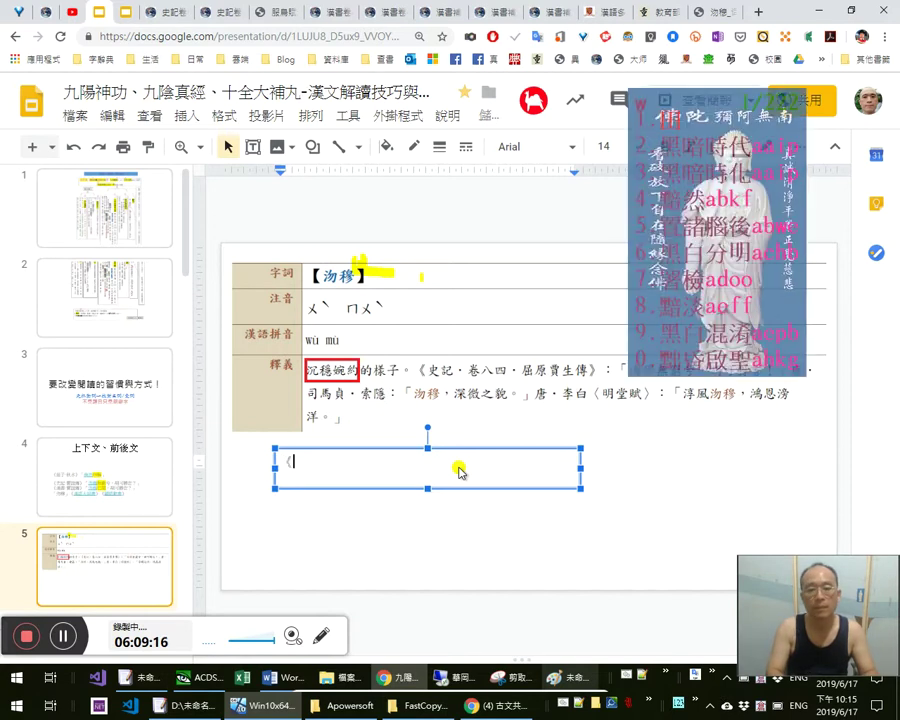
text(國語辭典》此「ebh)
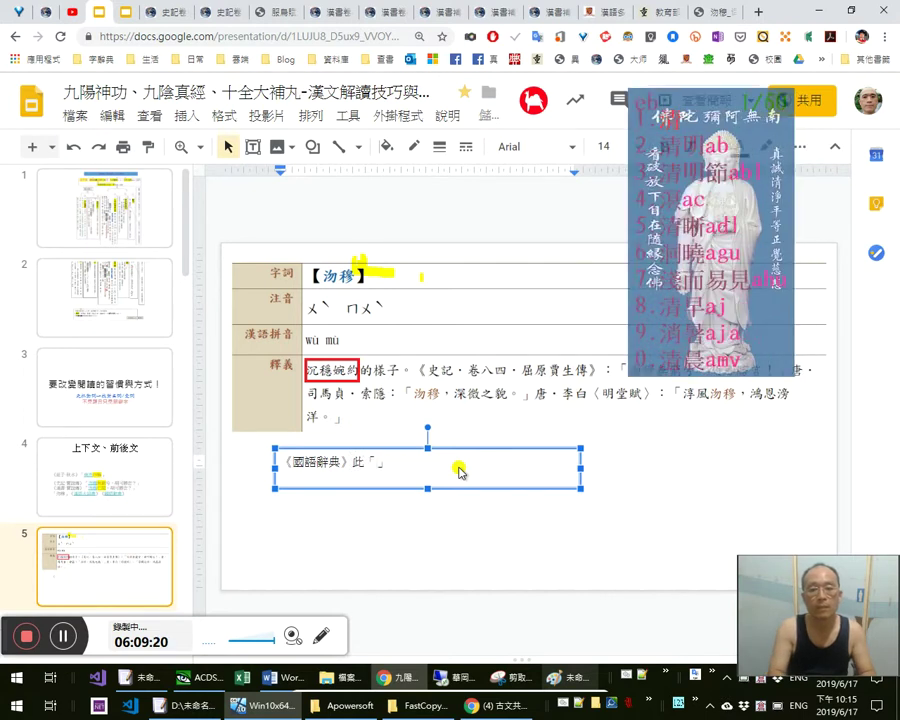
key(BackSpace)
key(BackSpace)
text(沉穩)
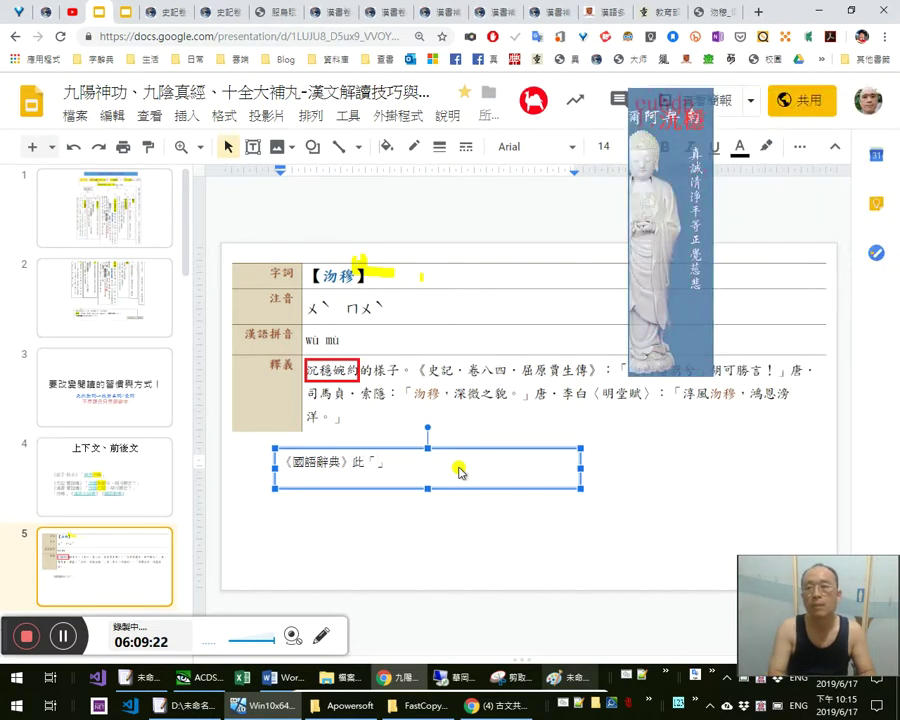
text(婉約」之)
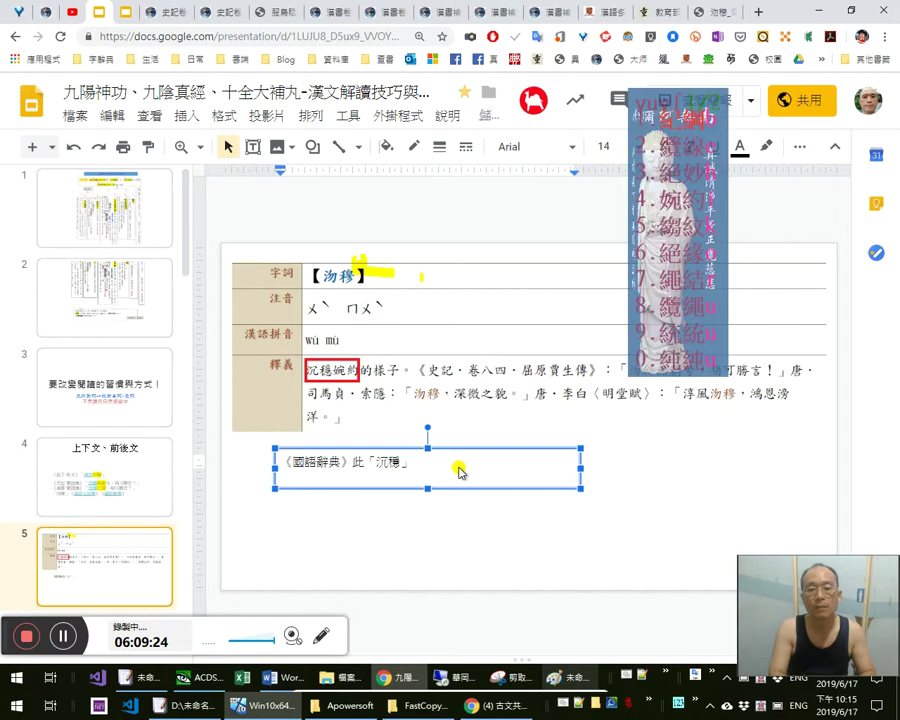
text(說不)
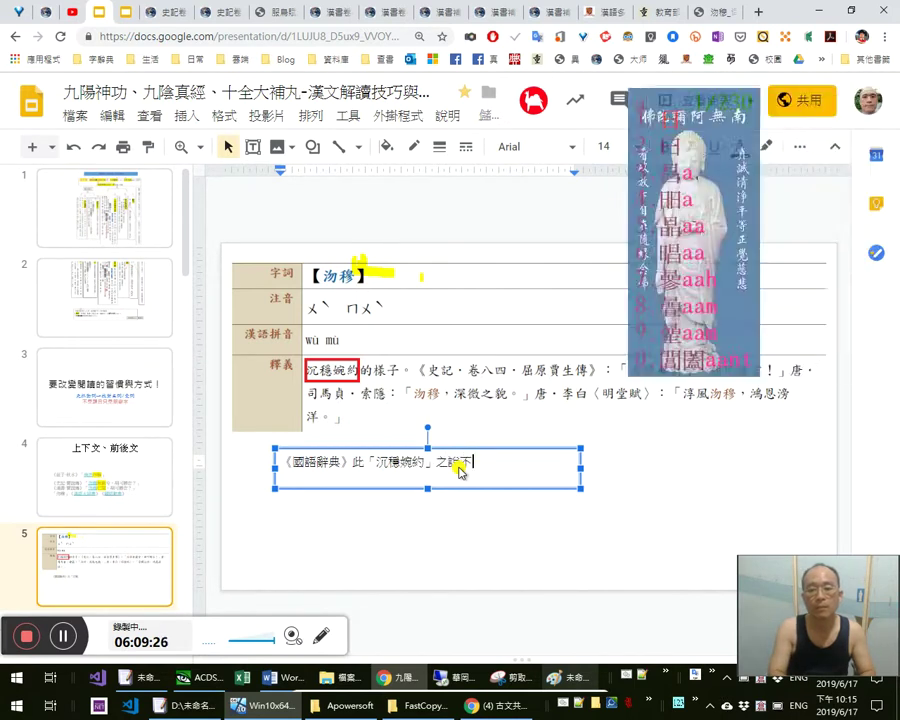
text(知)
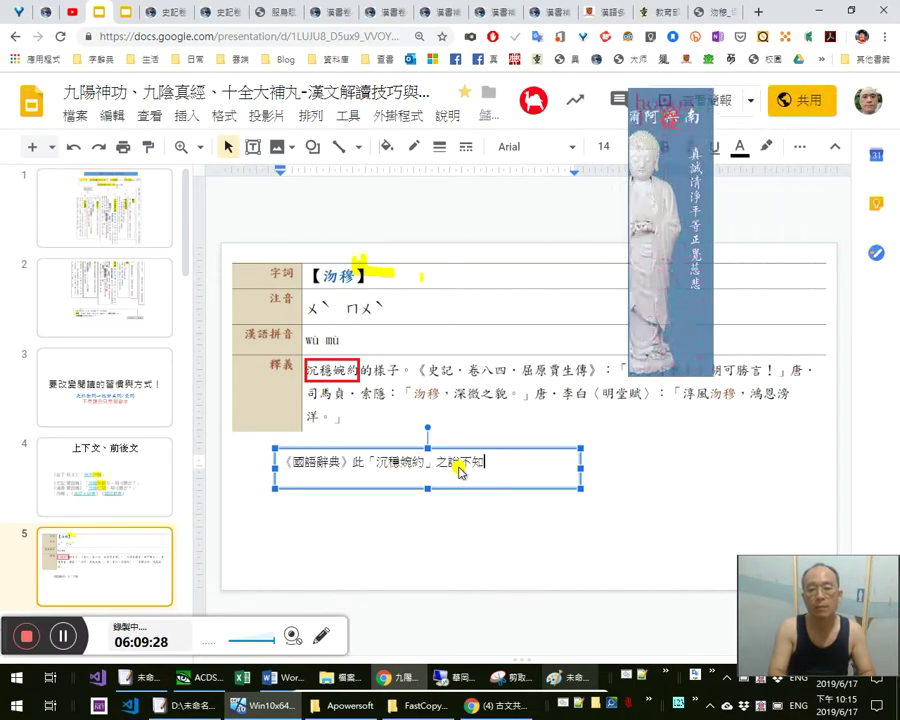
text(從何昝來)
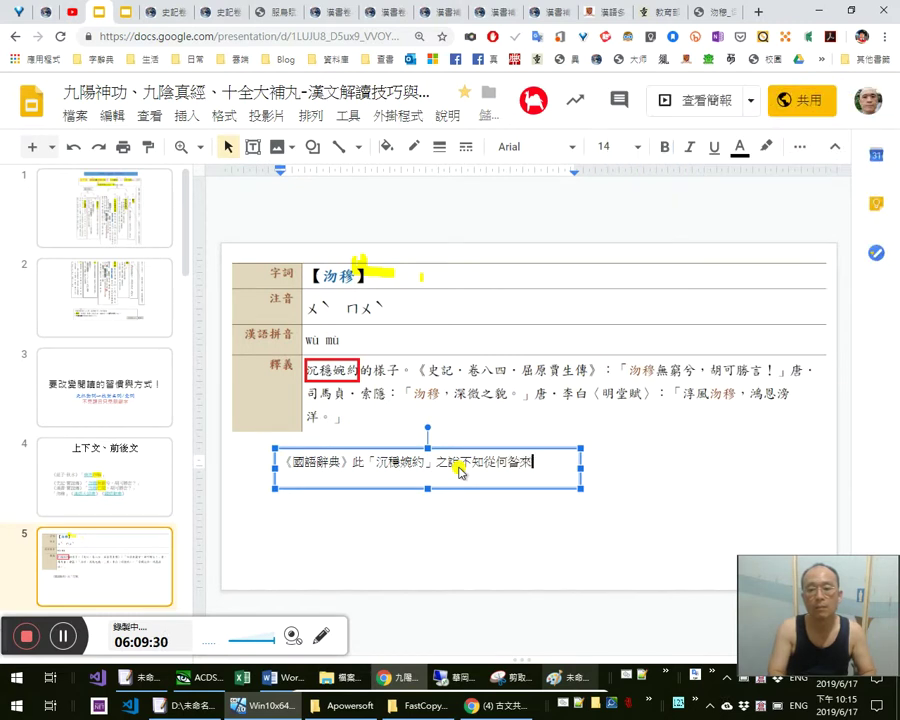
key(BackSpace)
key(BackSpace)
text(得來？)
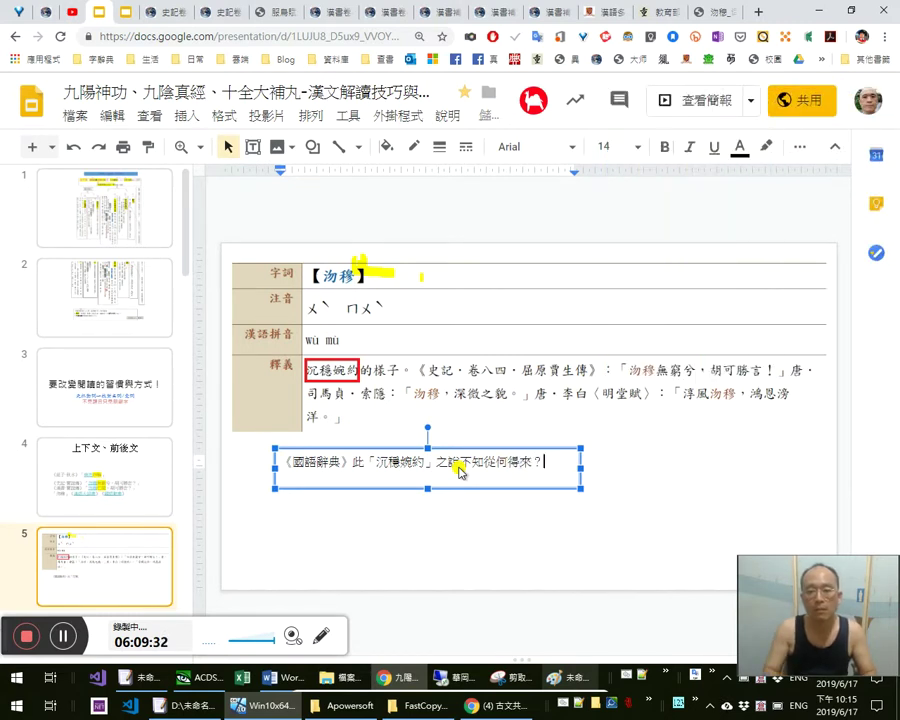
Set the comment text below the 沕穆 capture to size 24 and widen its text box to keep it on one line
key(ctrl+a)
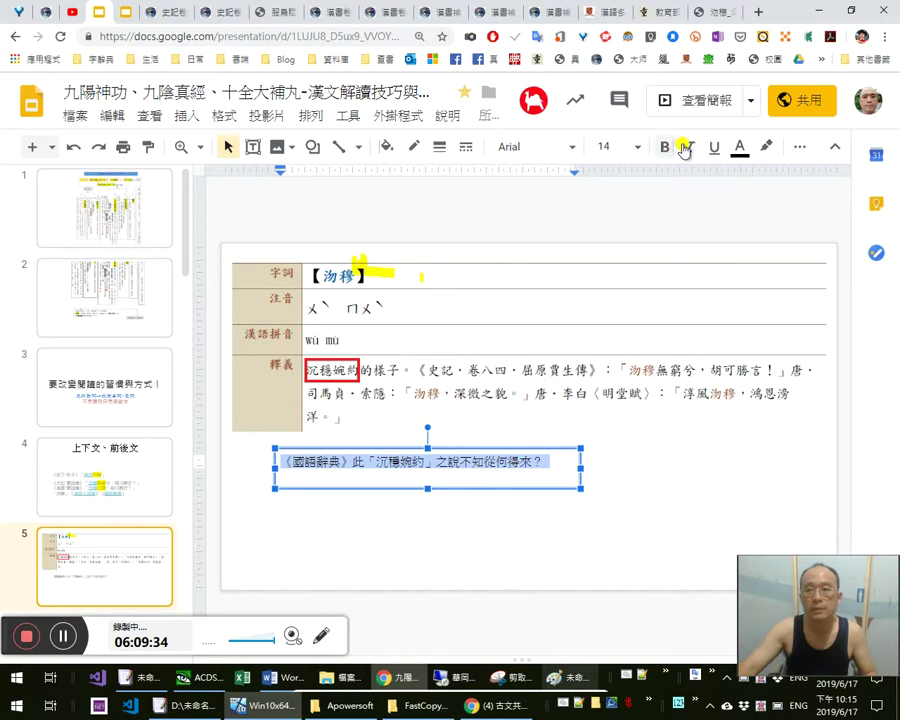
click(645, 150)
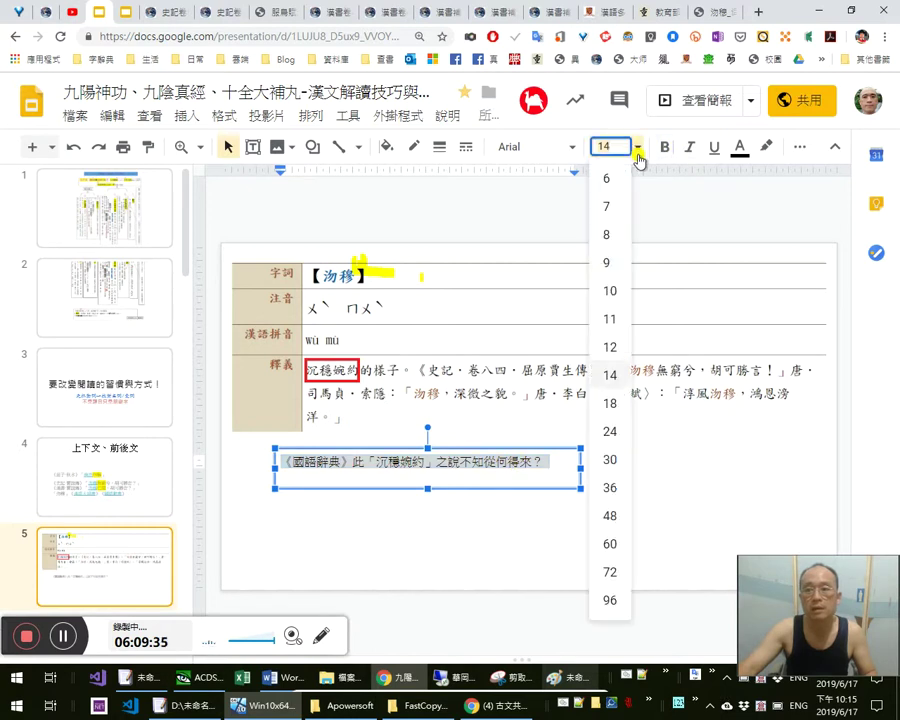
click(609, 427)
drag(582, 466, 753, 468)
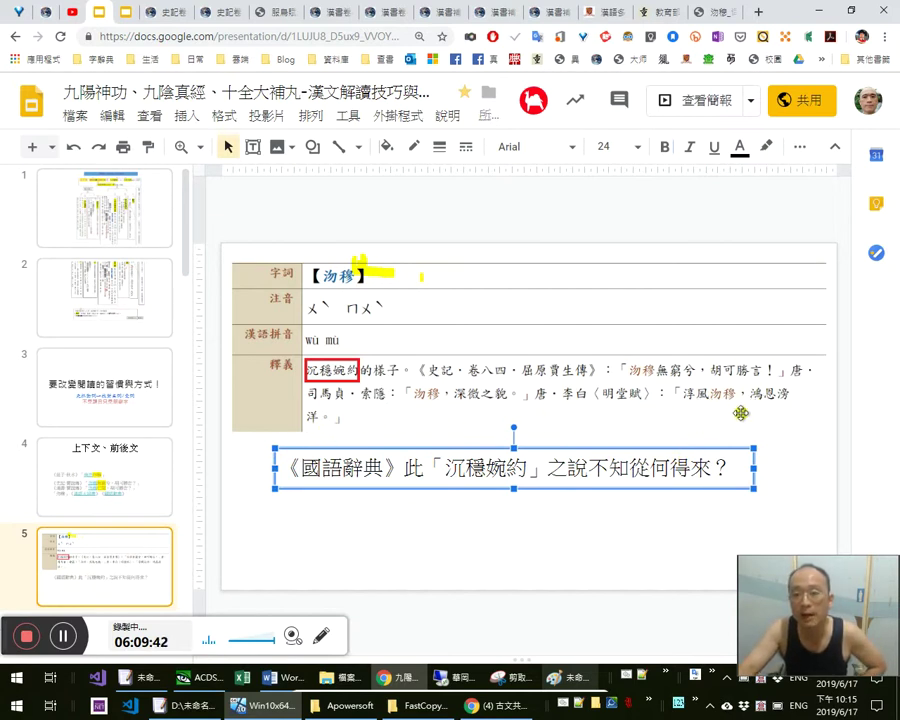
click(731, 467)
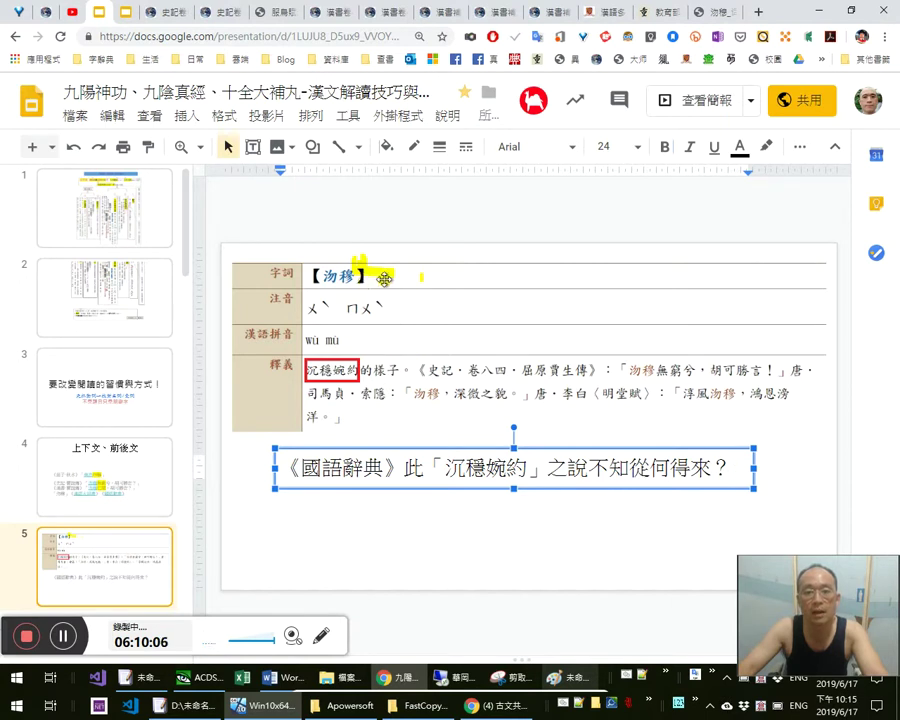
click(611, 395)
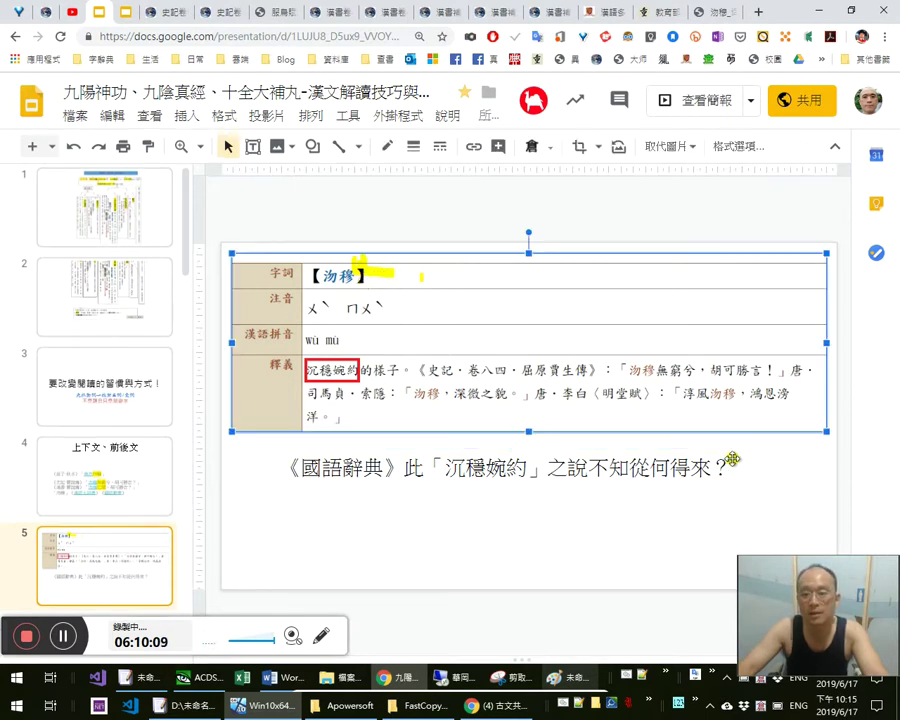
click(673, 472)
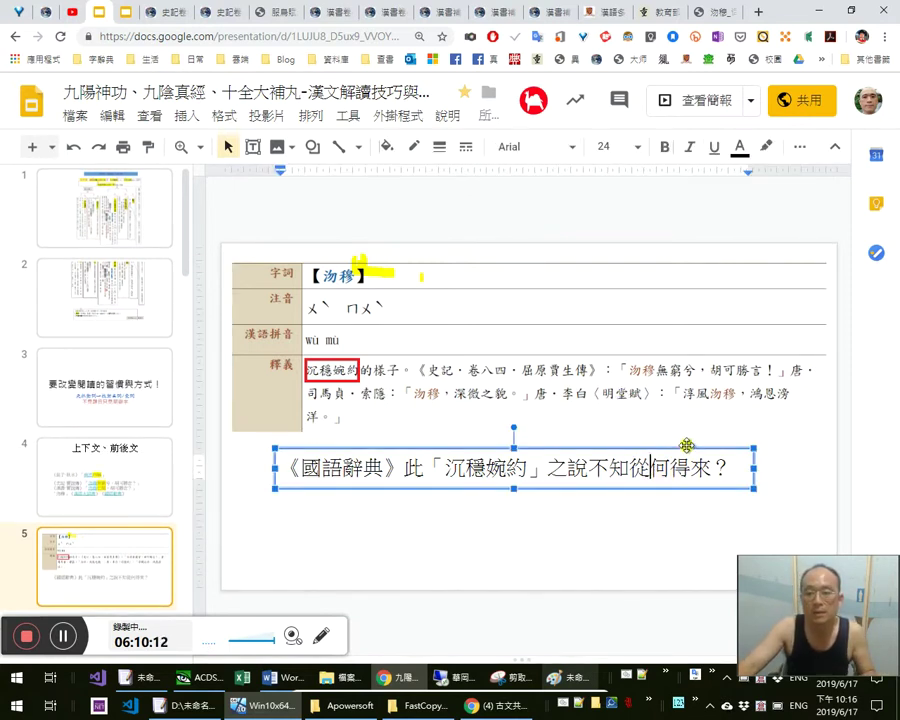
Close the Snipping Tool and Paint windows holding the 沕穆 capture, discarding the unsaved Paint image
key(alt+Tab)
key(alt+Tab)
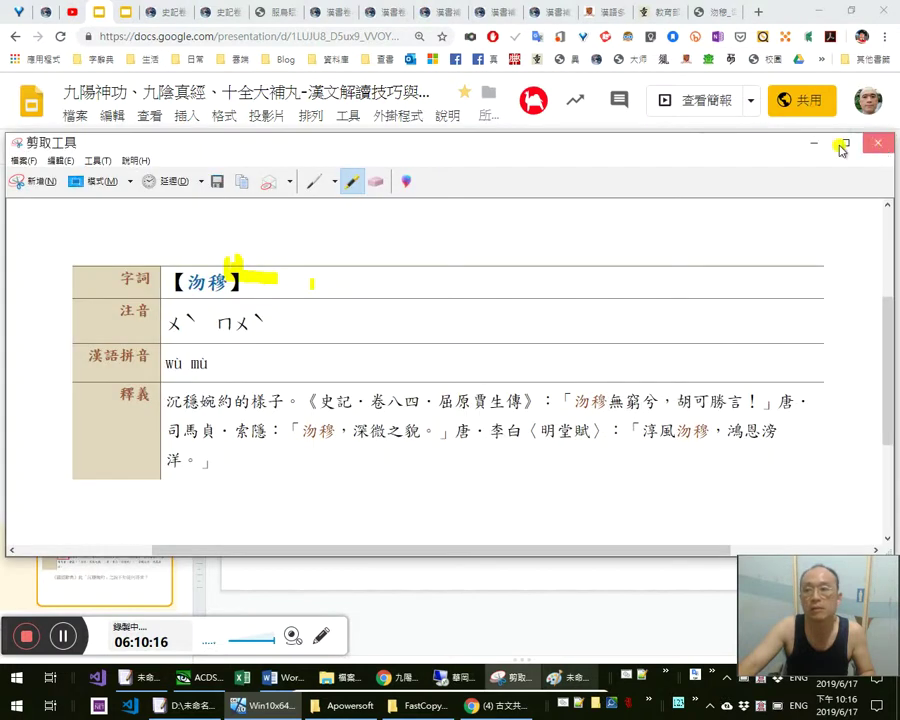
click(876, 144)
key(alt+Tab)
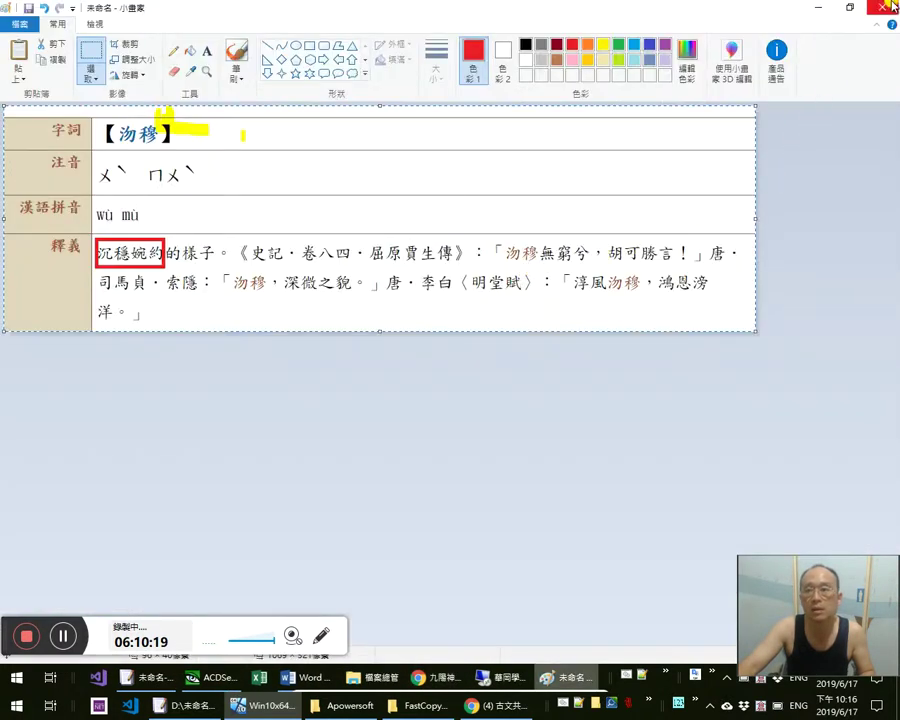
click(889, 6)
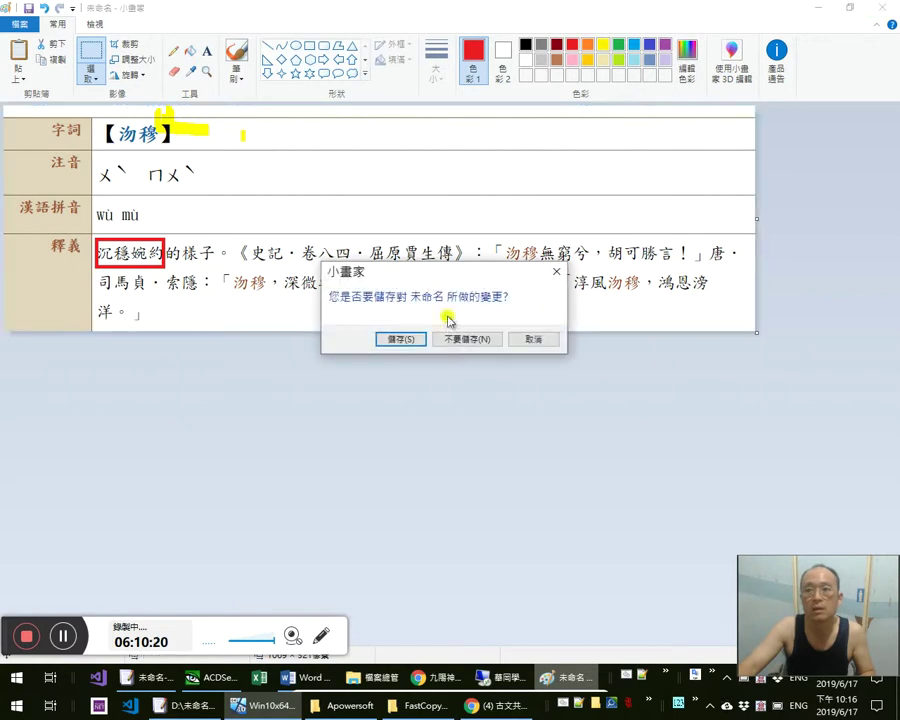
click(472, 343)
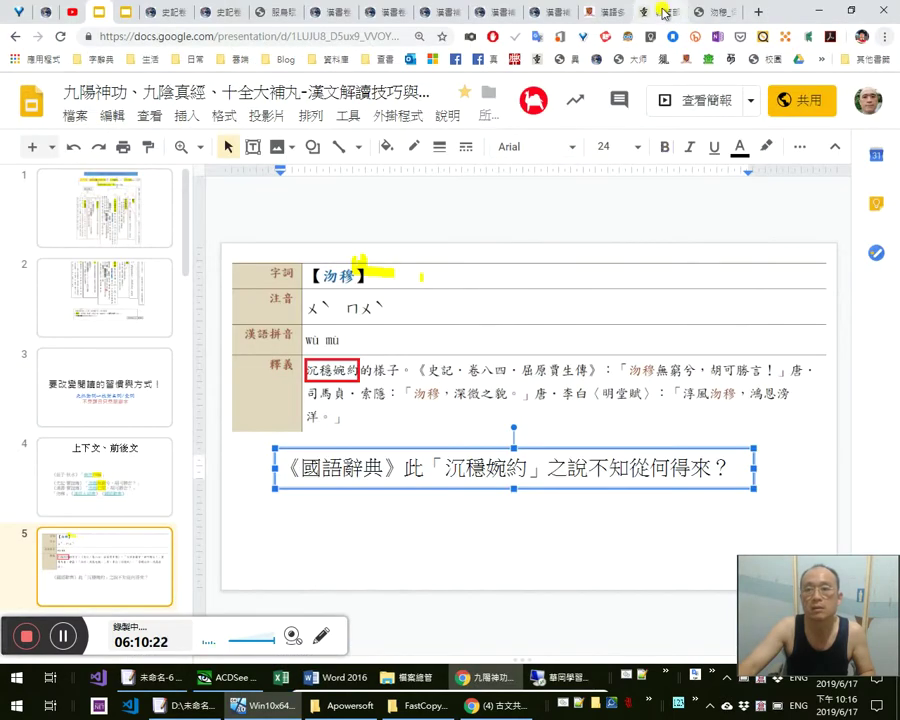
Copy the page address of the 國語辭典 entry on 沕穆 and close the open dictionary tabs
click(711, 16)
click(664, 16)
click(704, 14)
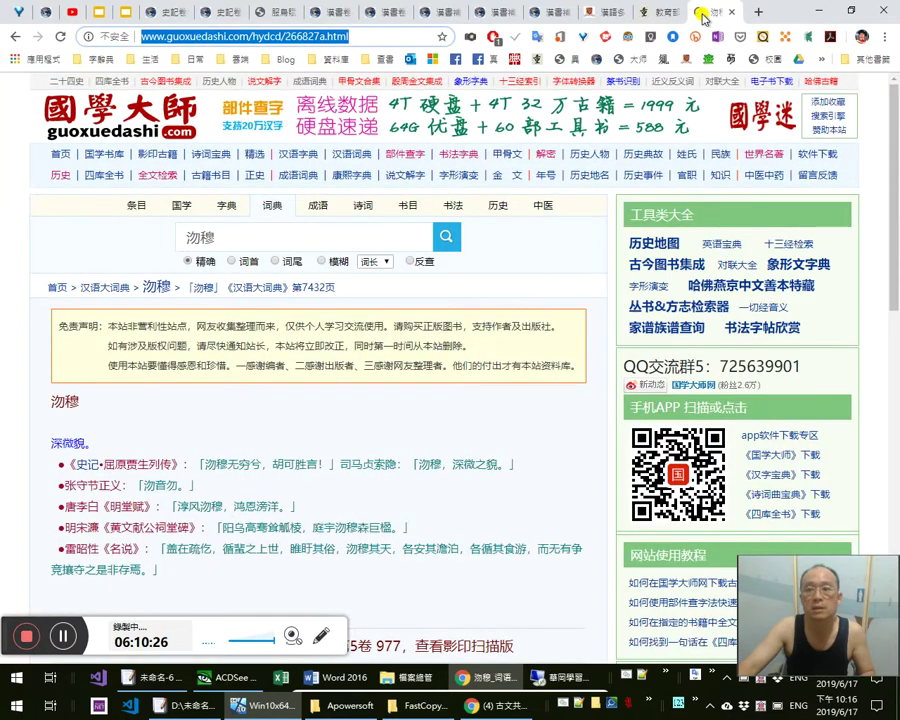
key(ctrl+w)
click(302, 512)
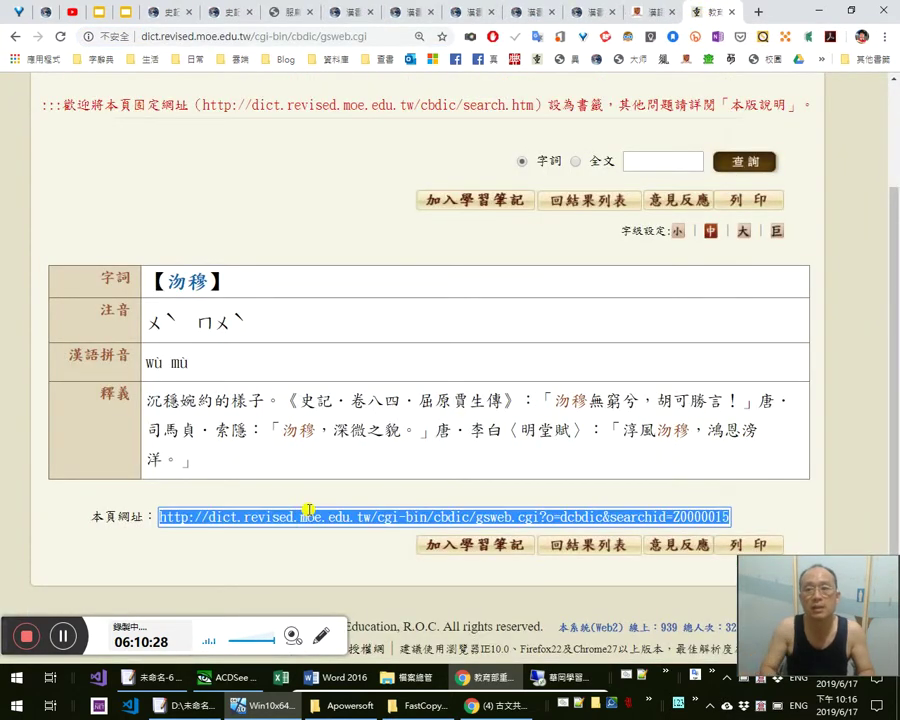
key(ctrl+w)
key(ctrl+w)
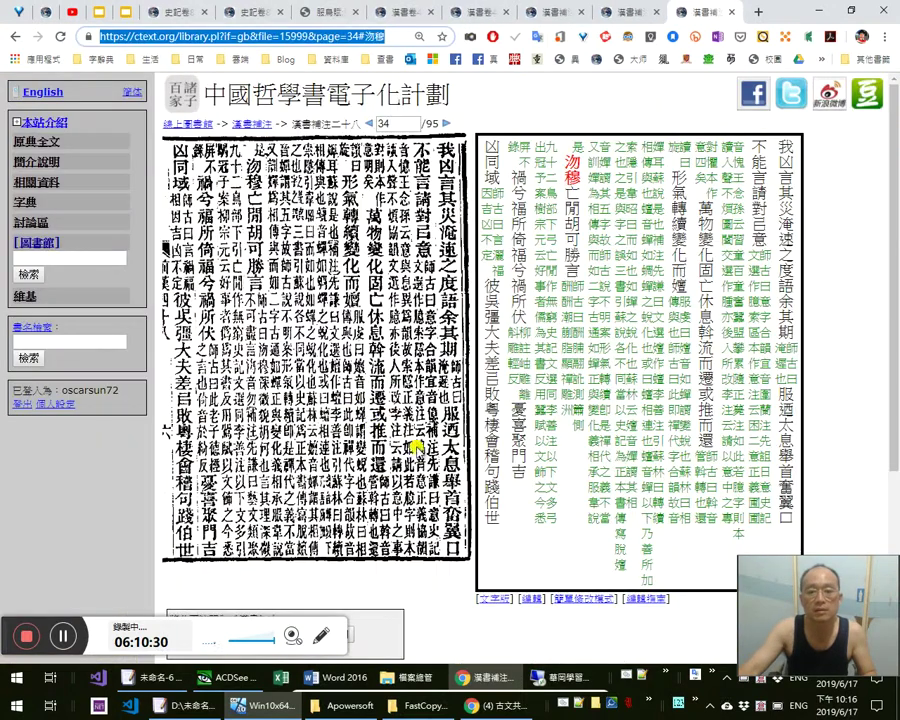
Switch back to the presentation in Google Slides
key(alt+Tab)
key(alt+Tab)
key(alt+Tab)
key(alt+Tab)
key(alt+Tab)
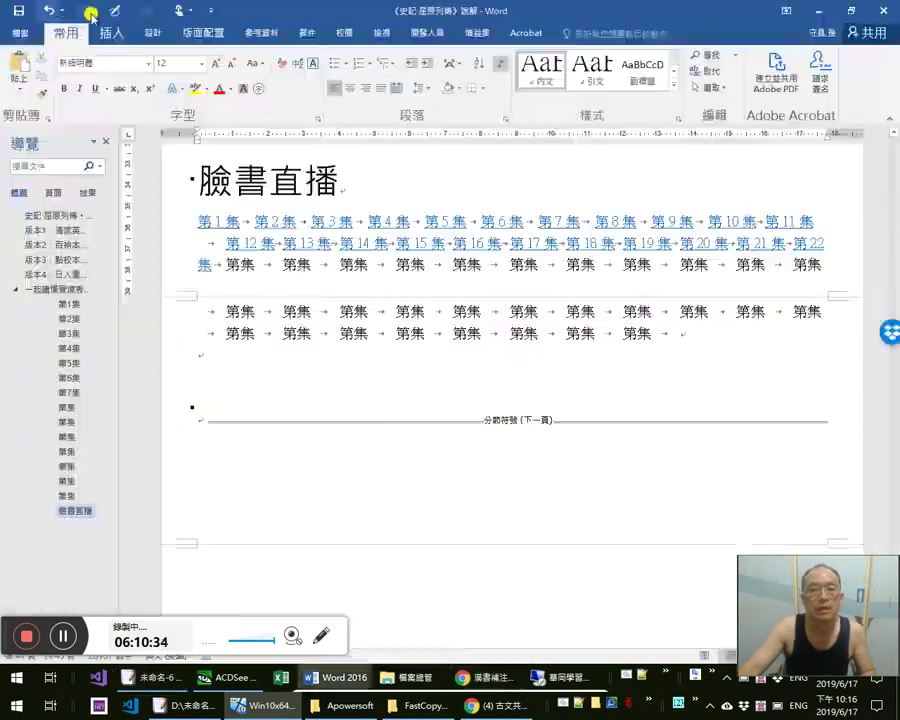
key(alt+Tab)
click(99, 19)
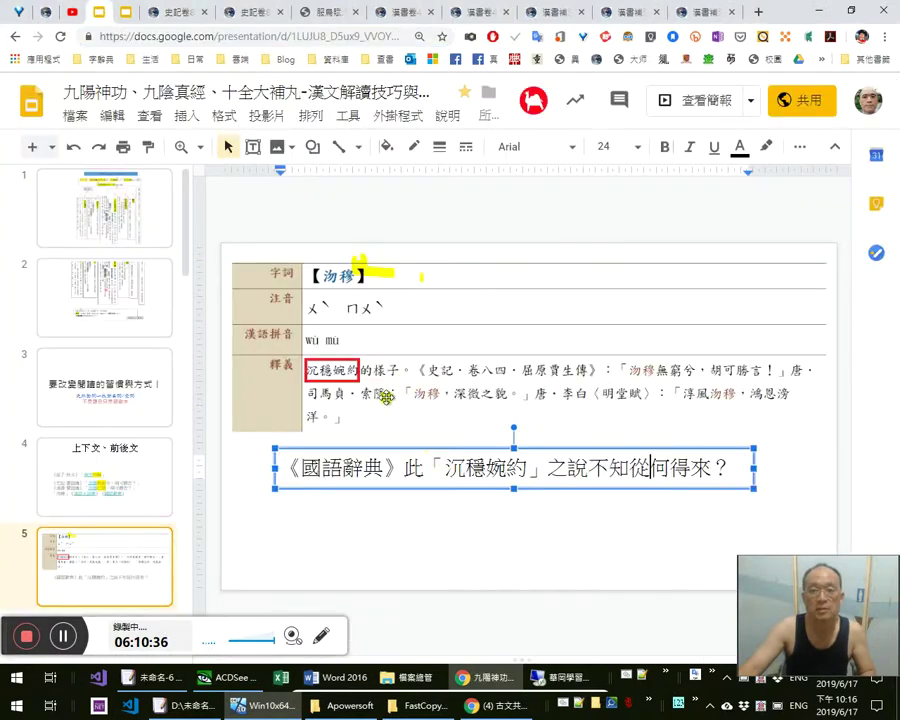
click(385, 396)
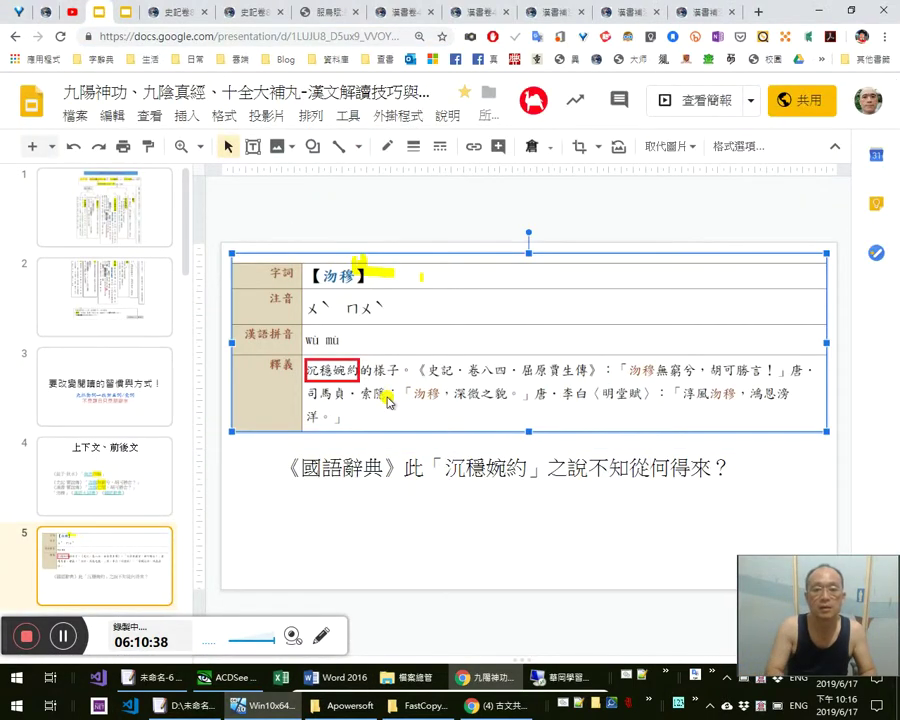
key(ctrl+k)
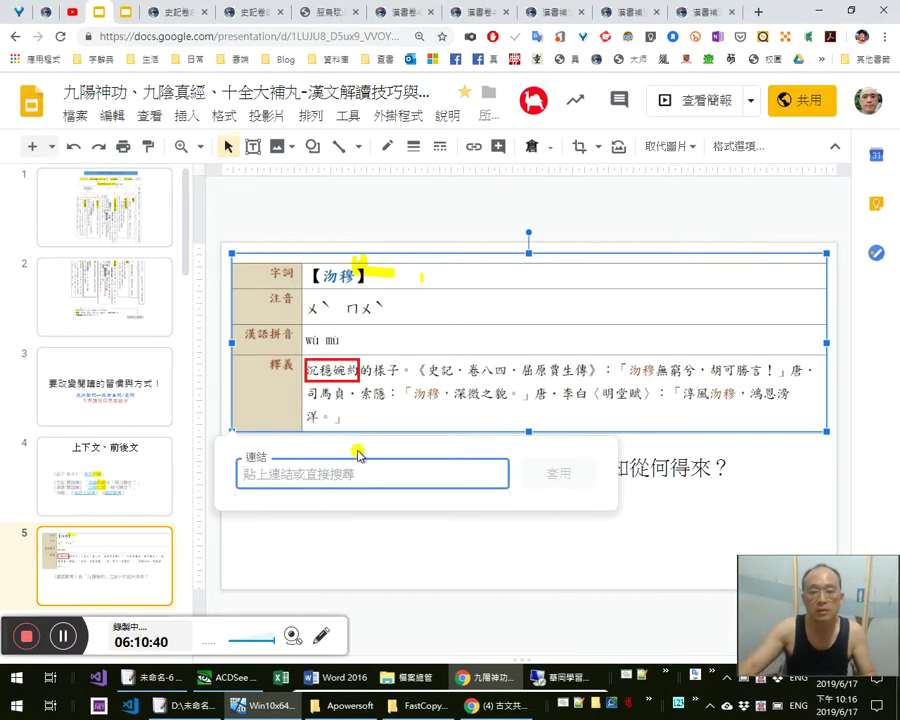
click(464, 483)
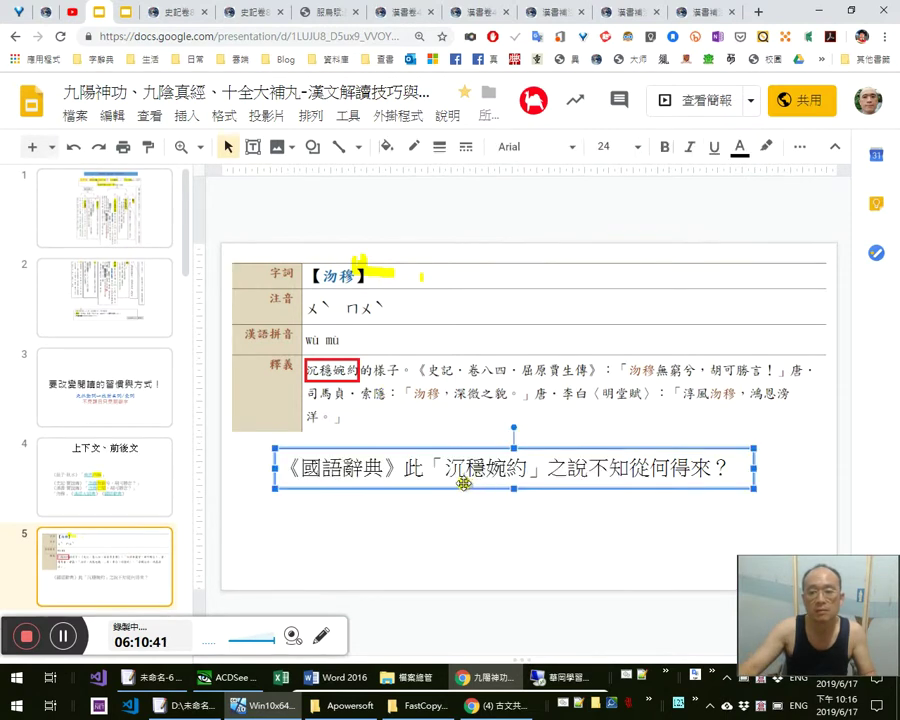
Link the words 國語辭典 in the comment to the copied address of the dictionary's 沕穆 entry
double_click(379, 474)
key(ctrl+k)
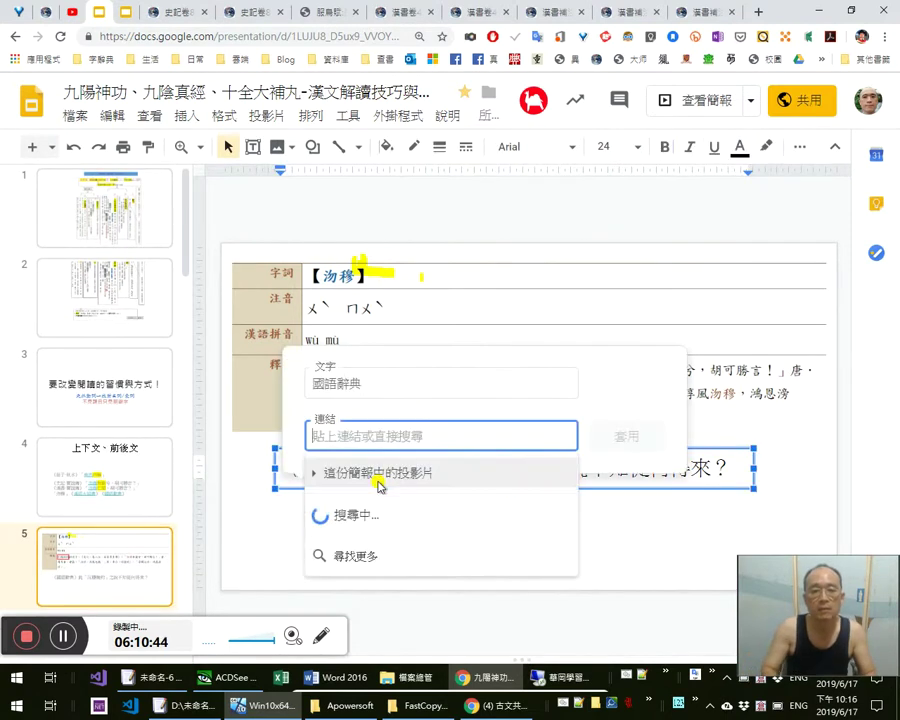
key(ctrl+v)
key(Return)
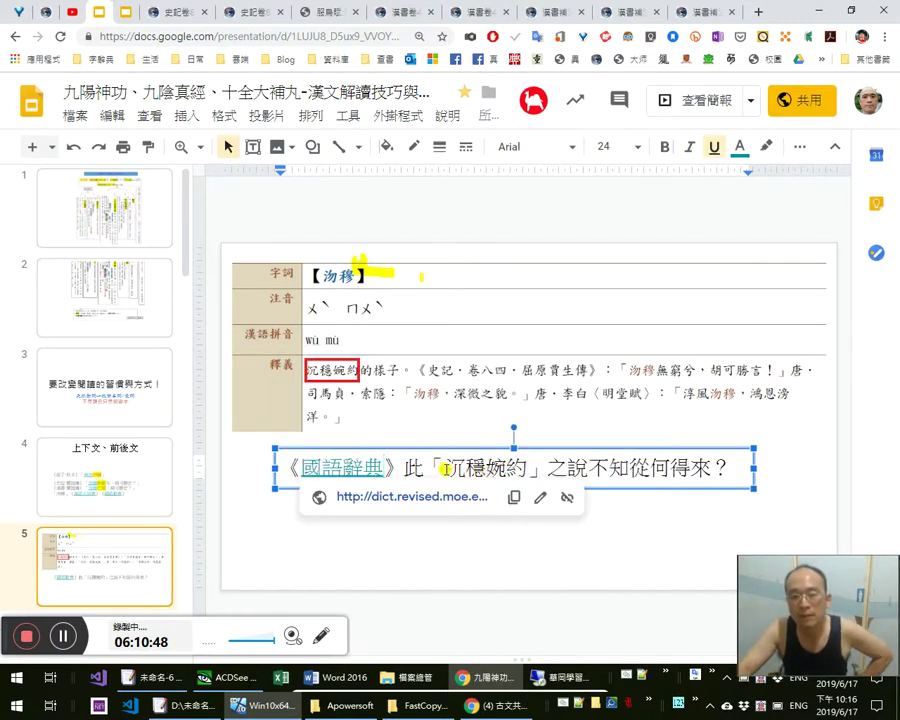
Color the words 沉穩婉約 in the comment red
double_click(500, 466)
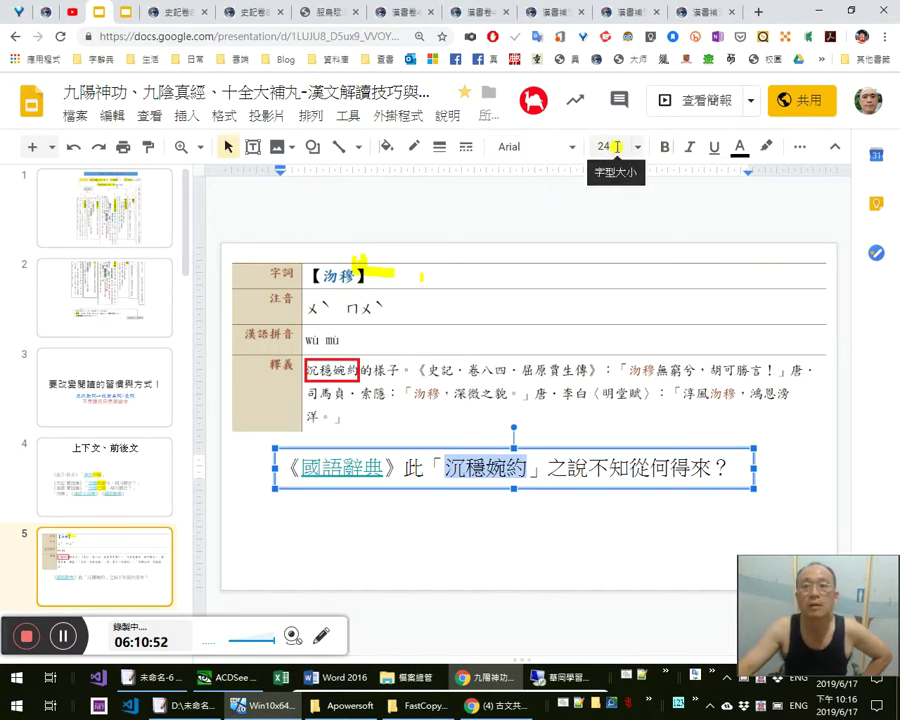
click(740, 149)
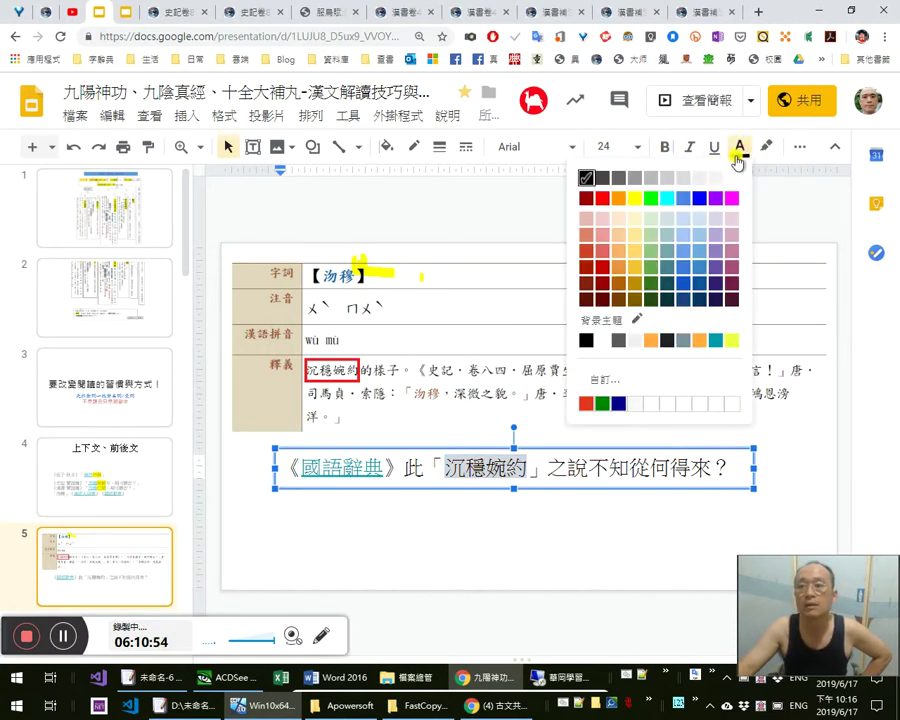
click(802, 151)
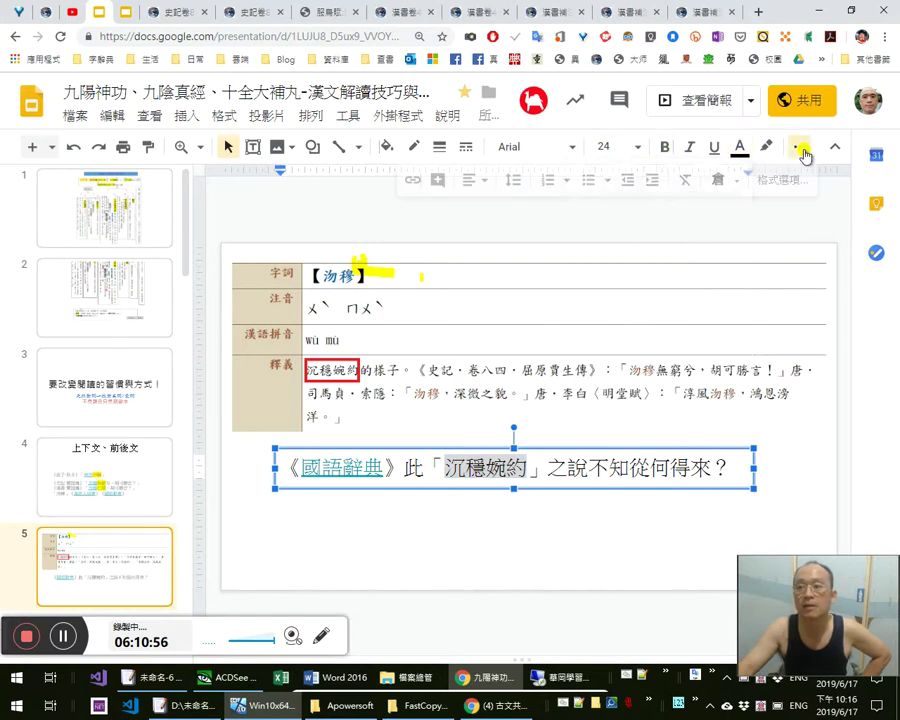
click(740, 147)
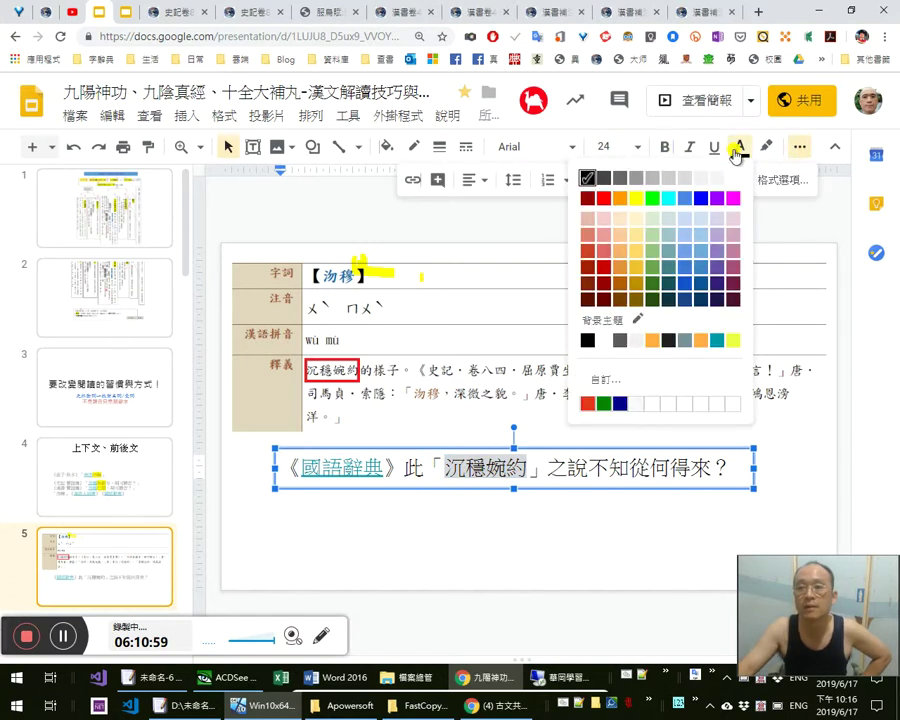
click(597, 201)
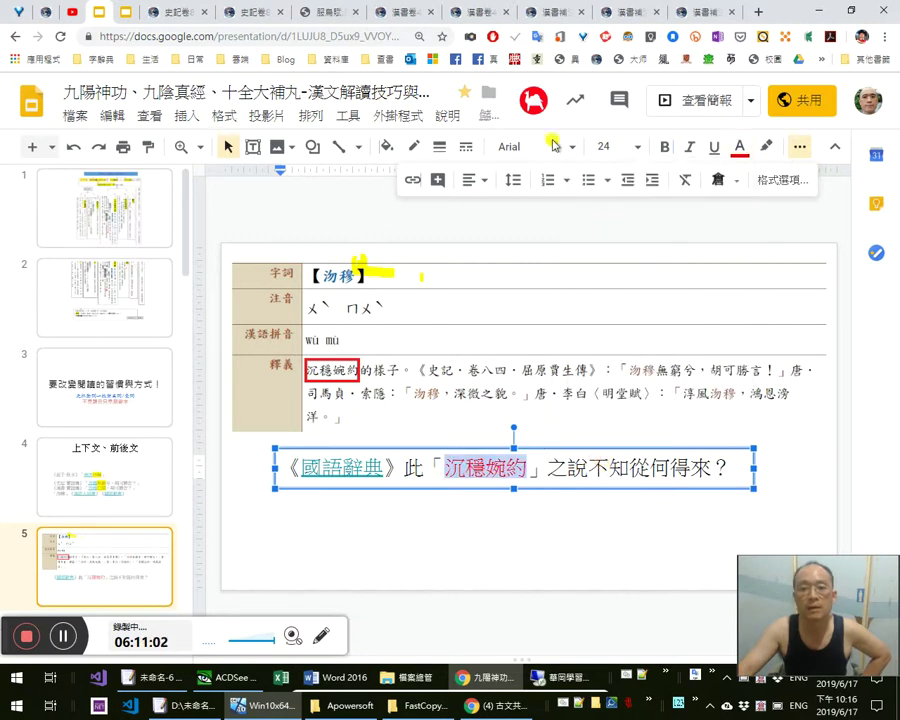
Preview the slide with the 沕穆 capture and comment in presentation mode, and return to the editor
click(694, 105)
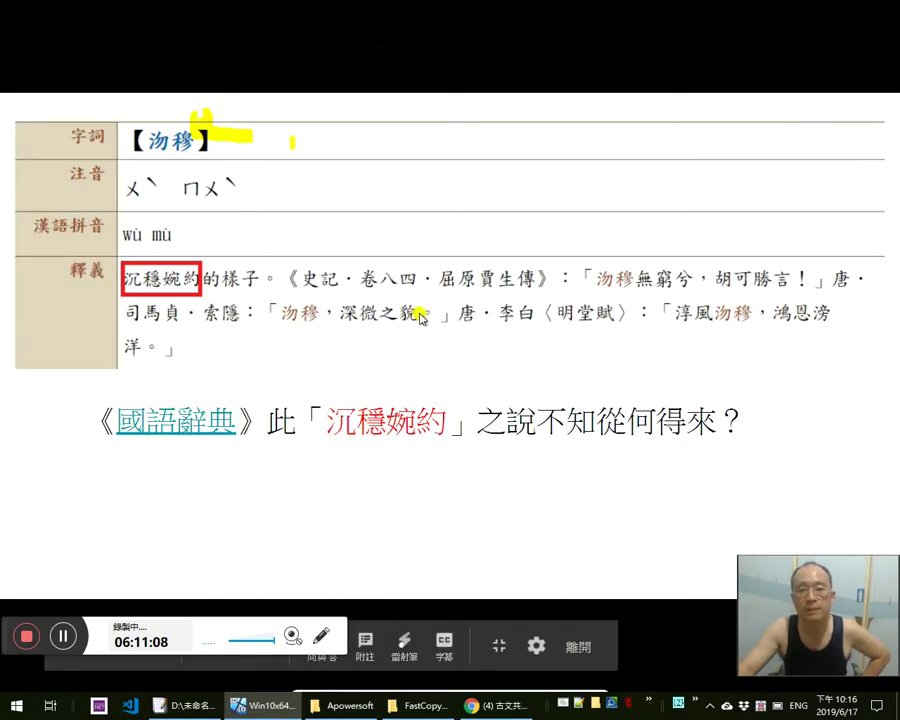
key(Escape)
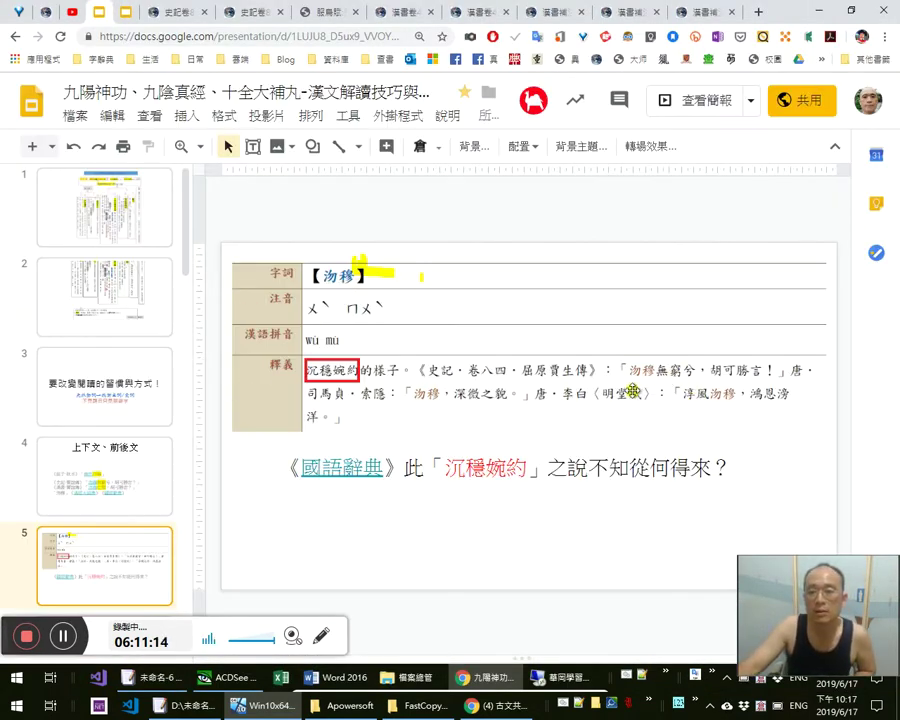
click(679, 7)
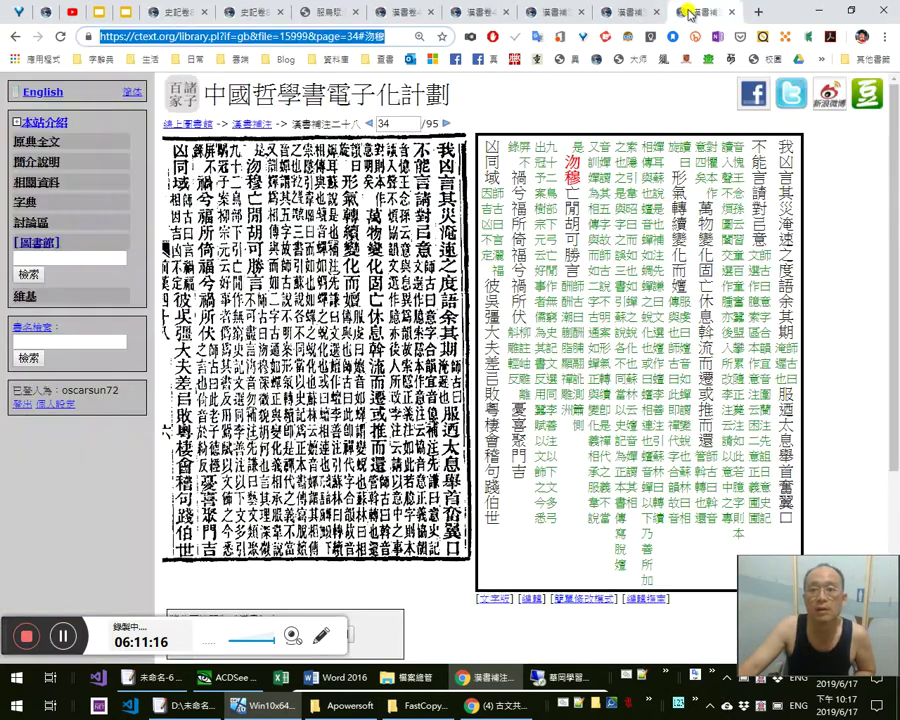
click(130, 12)
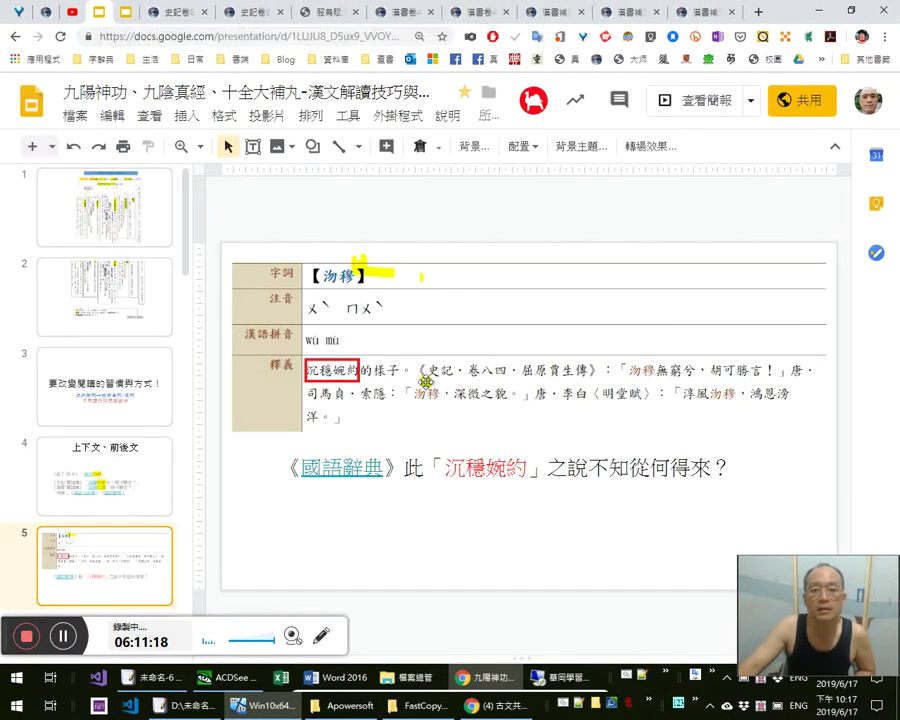
Remove the text box with the 史記 and 漢書 quotations and dictionary links from the 上下文、前後文 slide
click(107, 512)
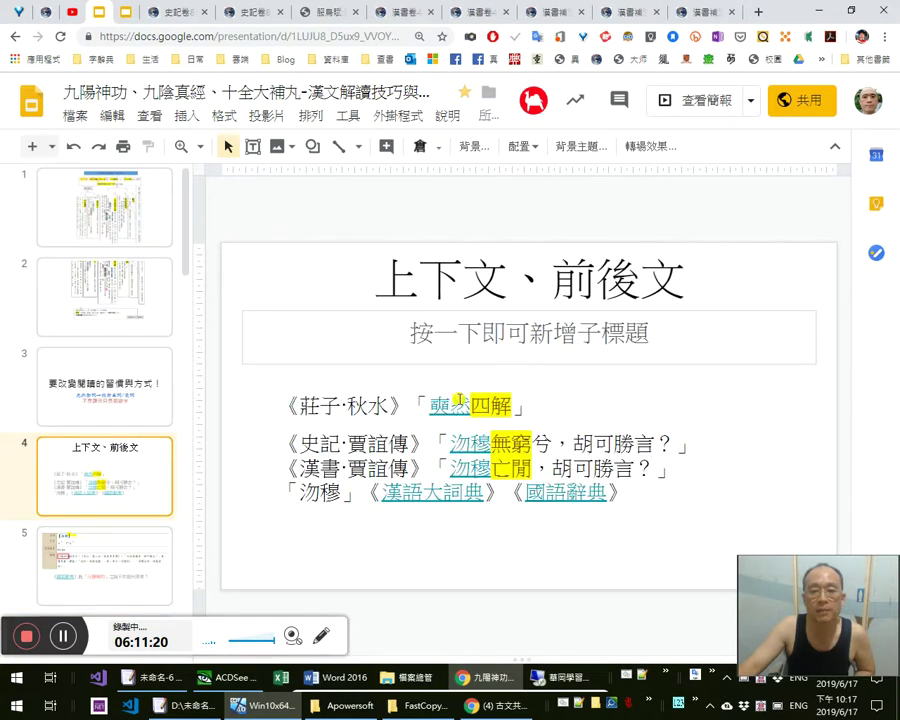
click(425, 492)
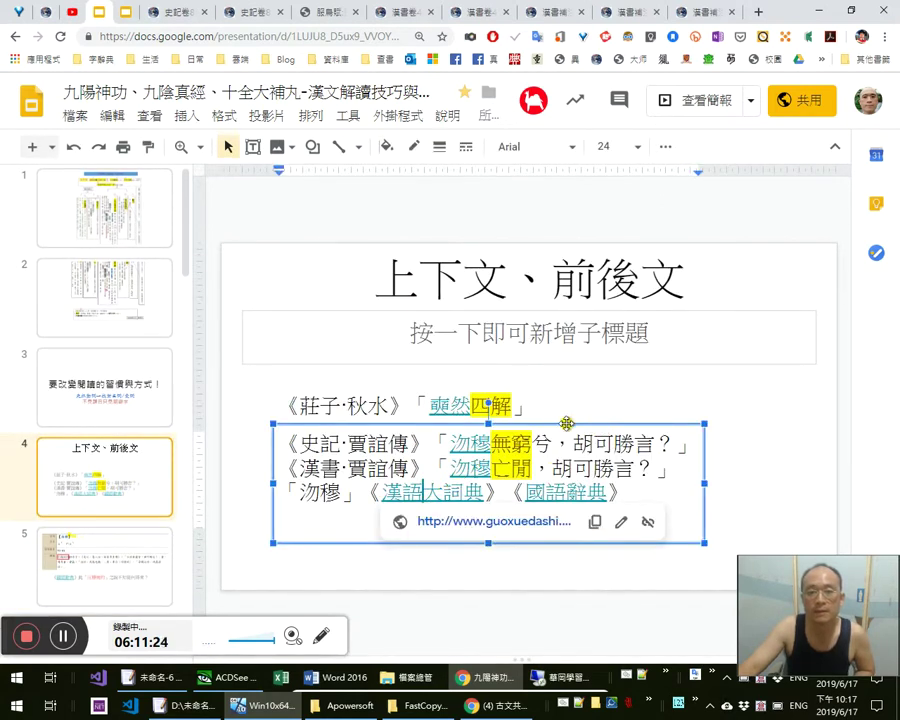
click(566, 424)
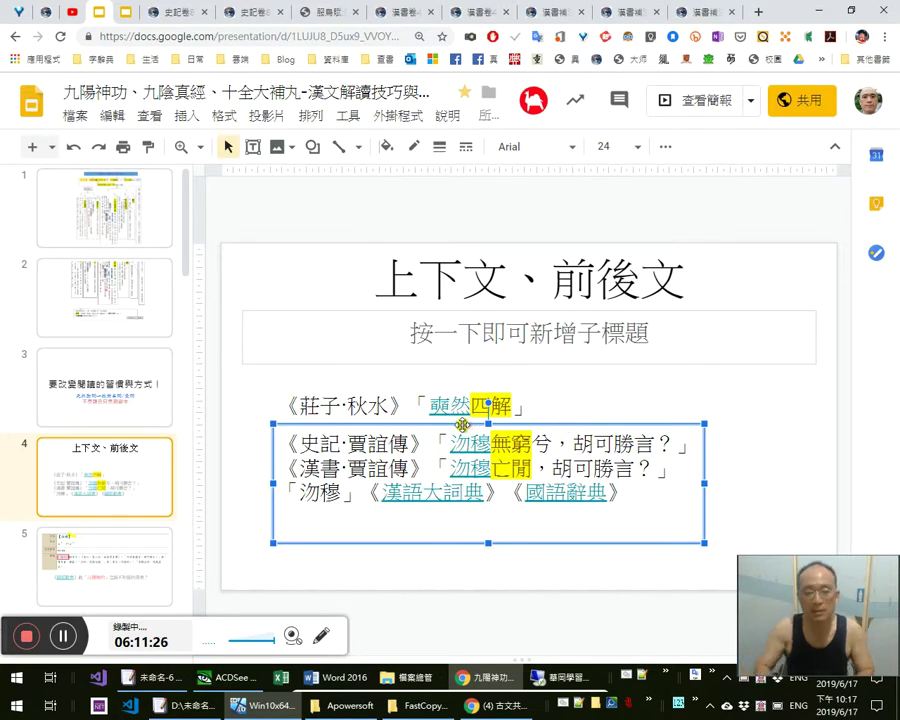
key(Delete)
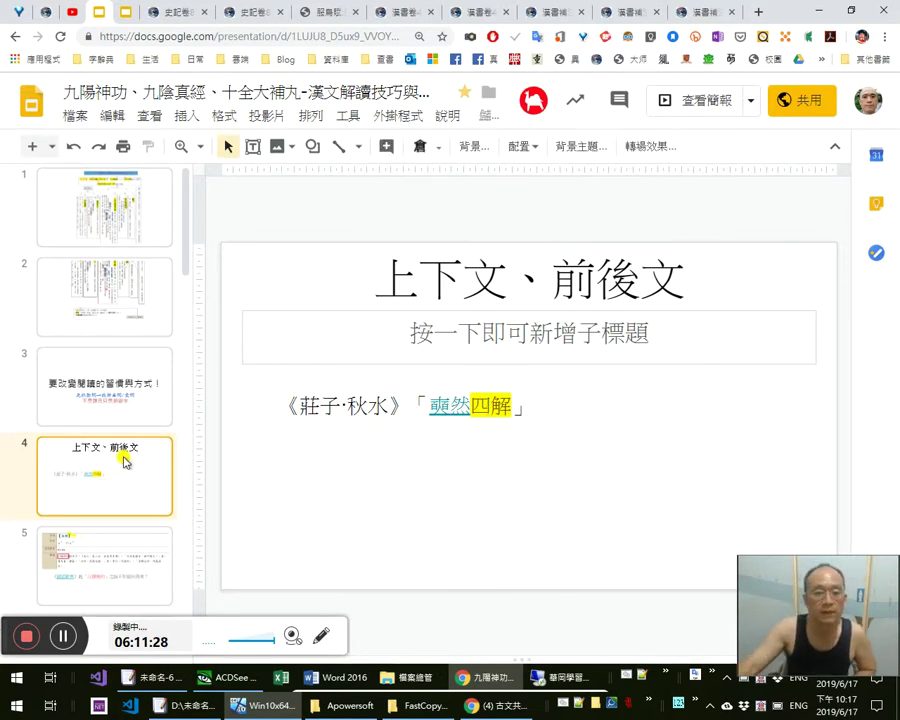
Move the 沕穆 dictionary capture and the comment below it together down to the lower part of slide 5
click(120, 557)
click(364, 285)
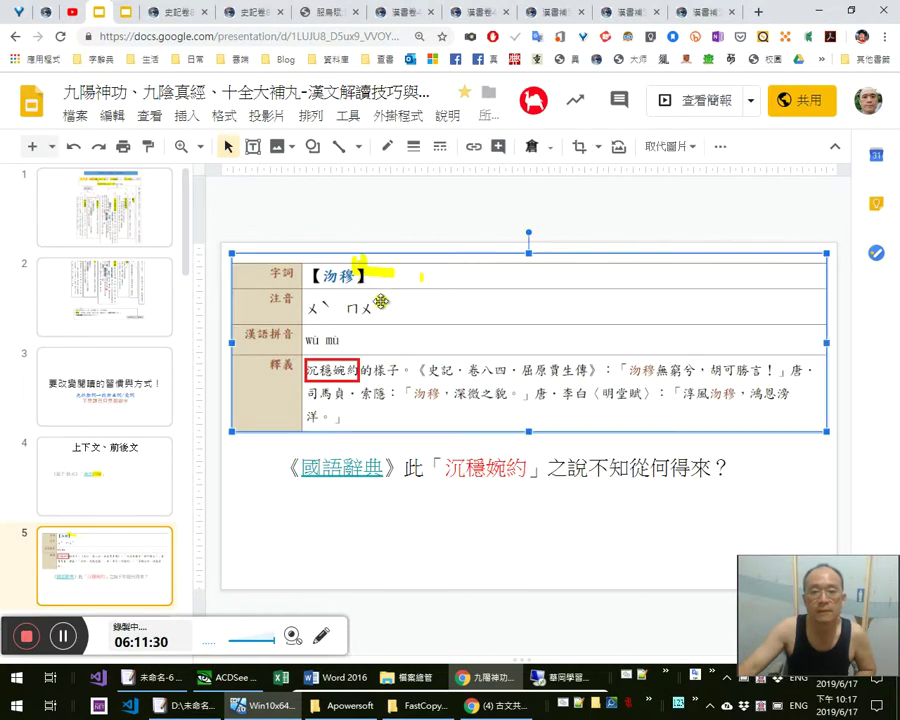
shift+click(523, 471)
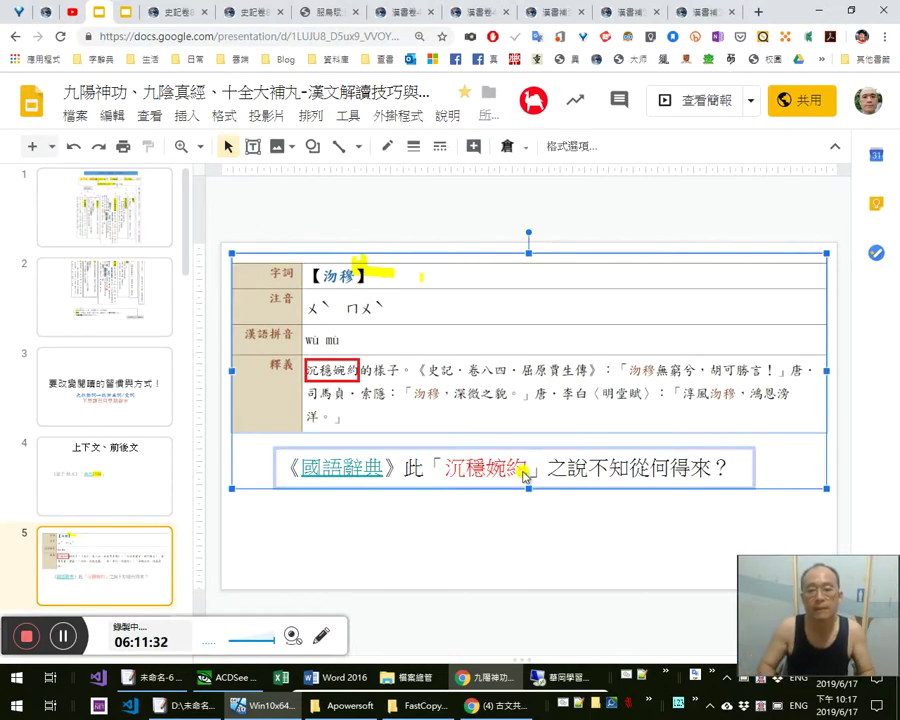
key(Down)
key(Down)
key(Down)
key(Down)
key(Down)
key(Down)
key(Down)
key(Down)
key(Down)
key(Down)
key(Down)
key(Down)
key(Down)
key(Down)
key(Down)
key(Down)
key(Down)
key(Down)
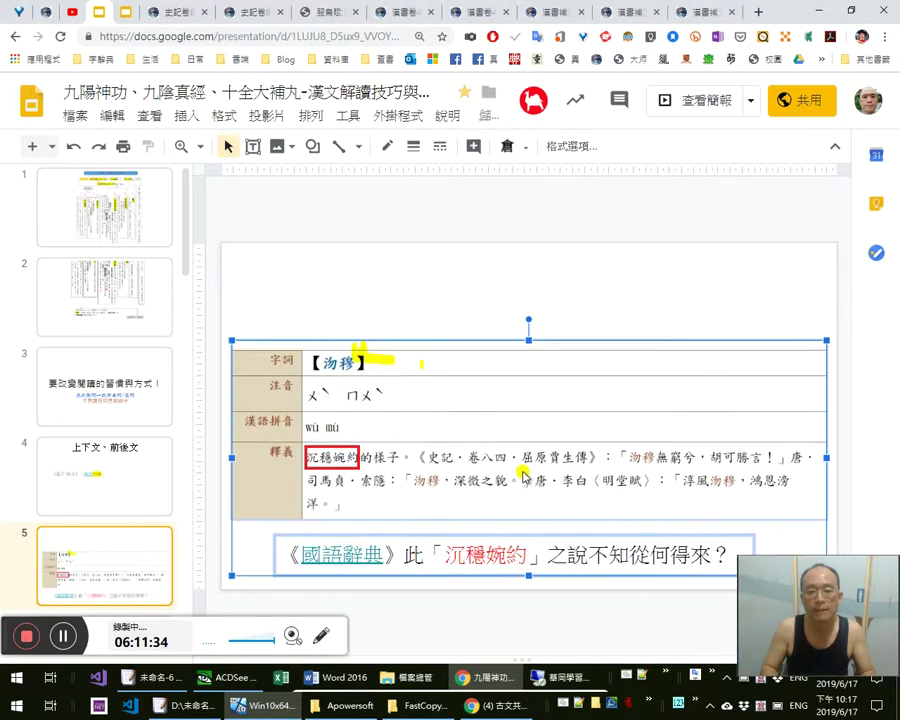
Paste the text box with the 史記 and 漢書 quotations onto slide 5 and move it above the dictionary capture
right_click(407, 285)
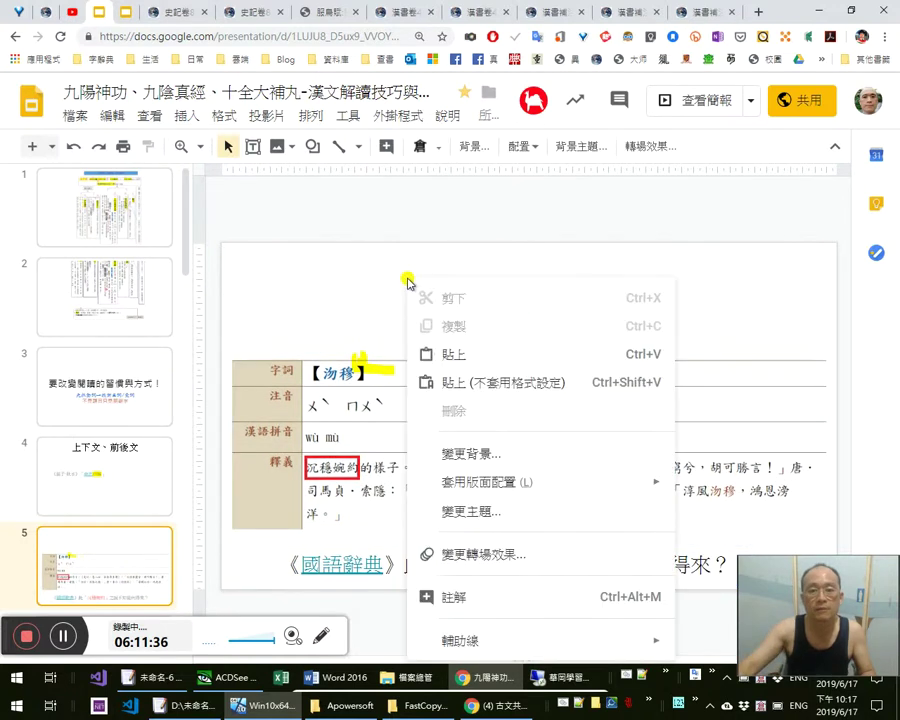
click(452, 353)
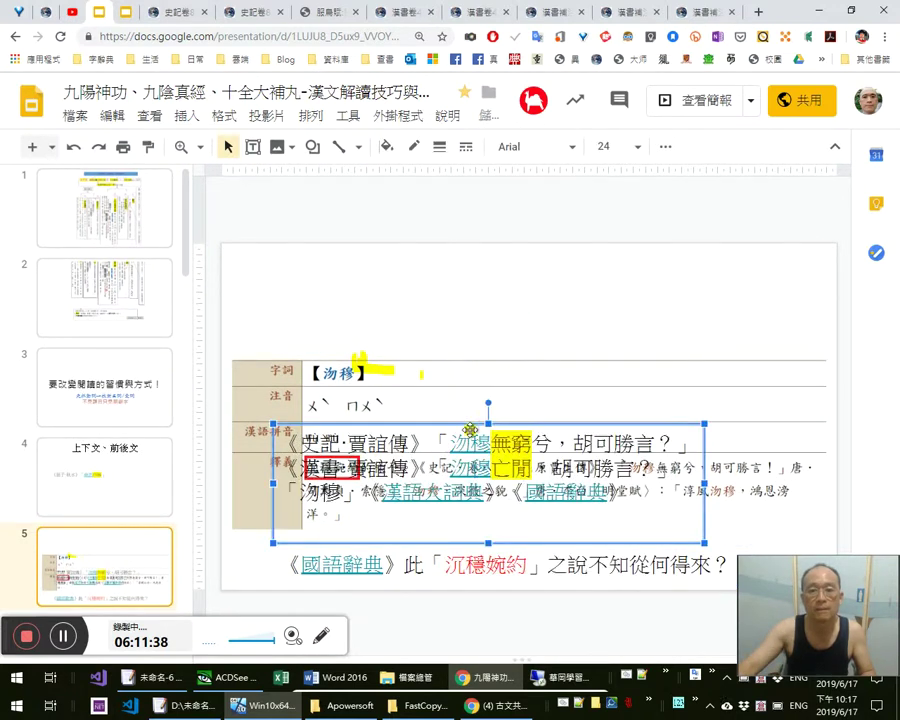
key(Up)
key(Up)
key(Up)
key(Up)
key(Up)
key(Up)
key(Up)
key(Up)
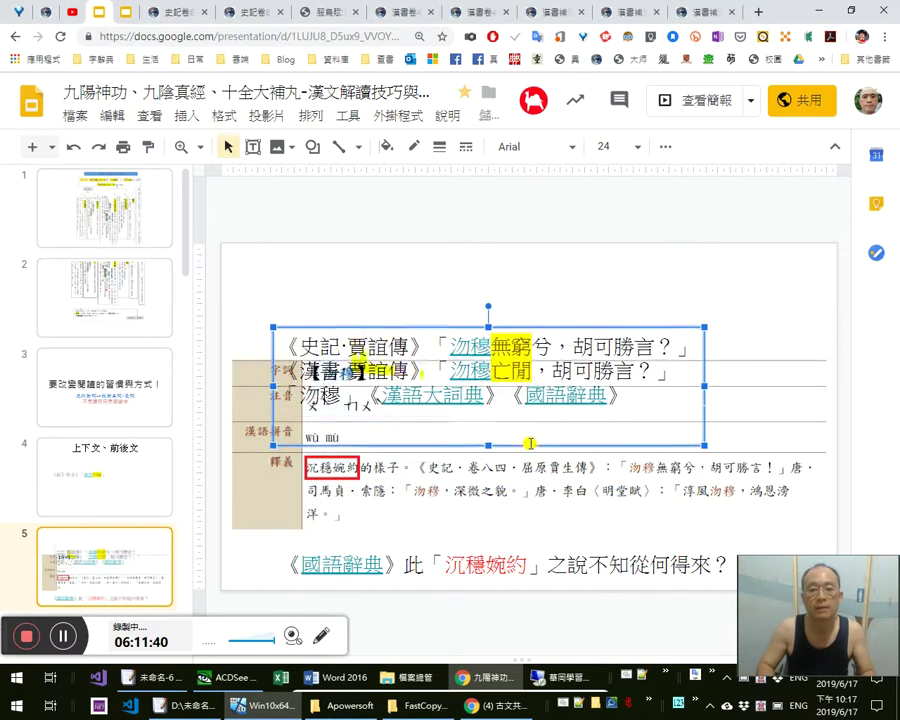
key(Up)
key(Up)
key(Up)
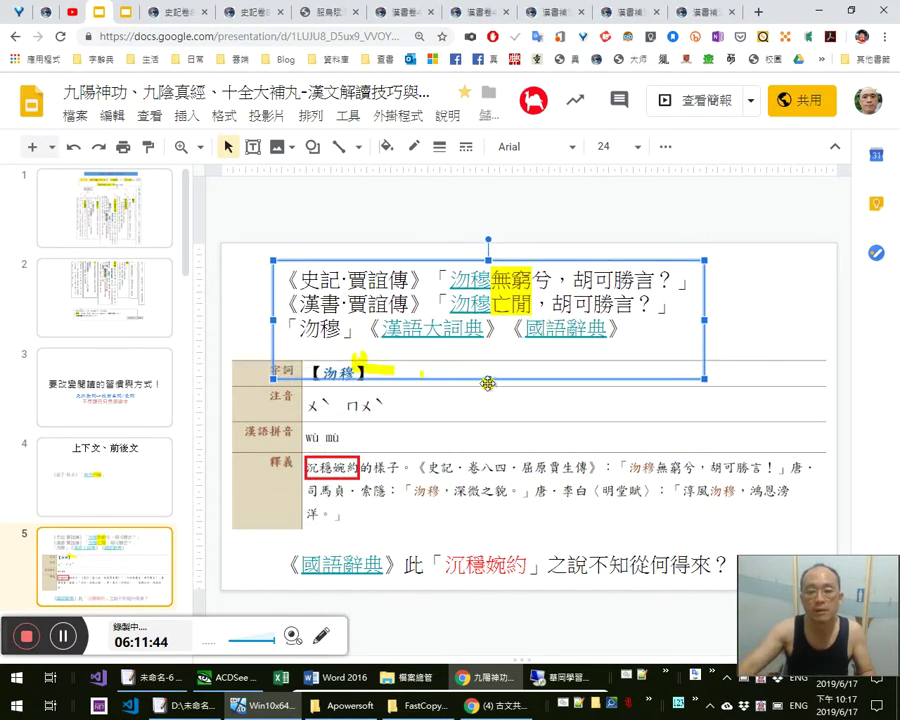
Shorten the quotation text box to fit its three lines and shift it slightly to the left
drag(490, 377, 494, 352)
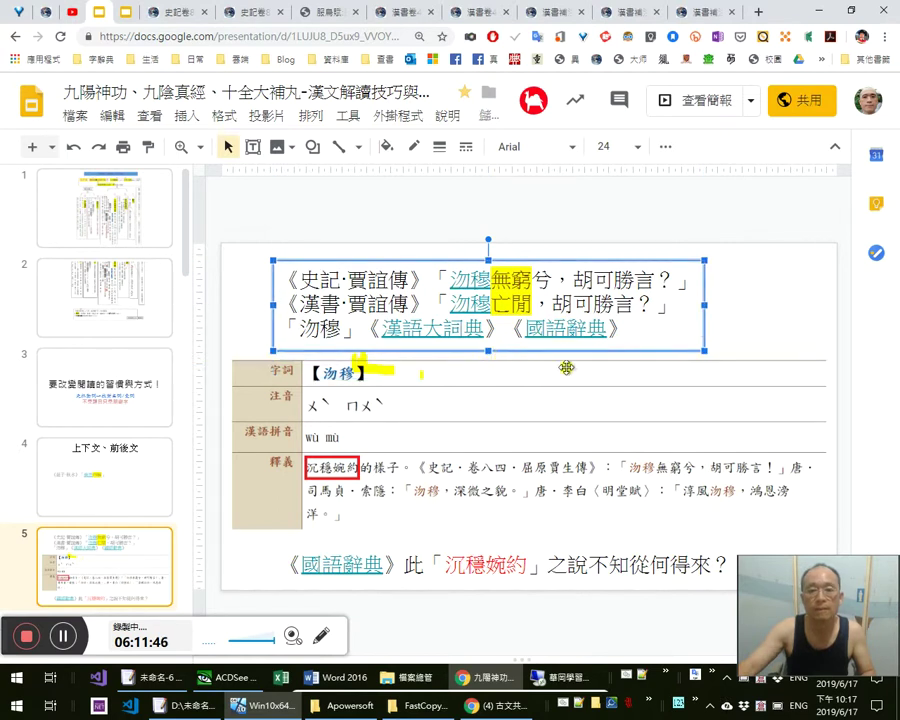
key(Left)
key(Left)
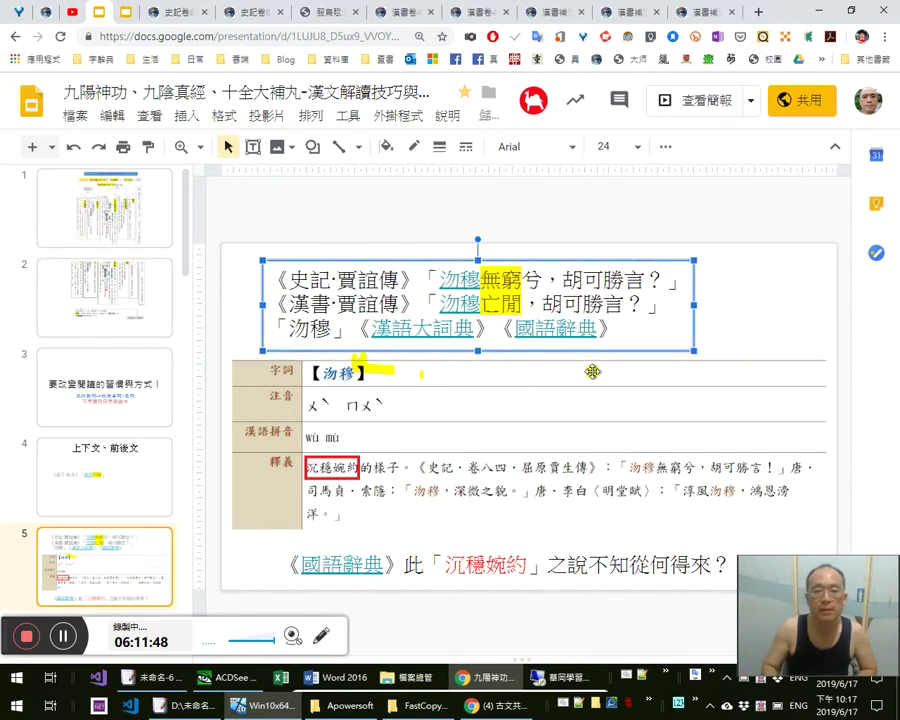
click(640, 426)
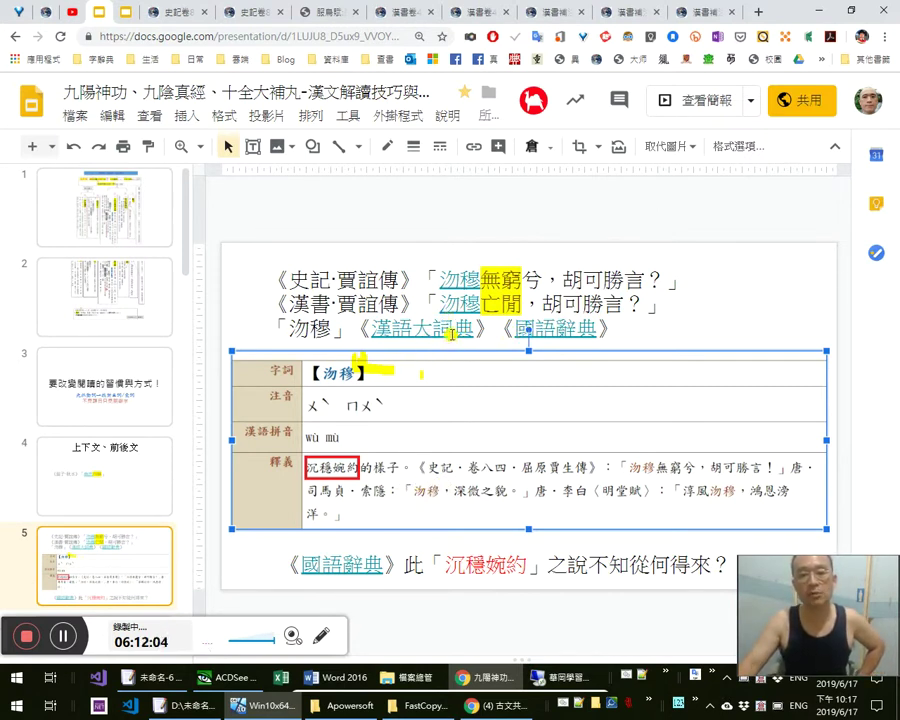
Follow the 漢語大詞典 link in the quotation box and highlight the gloss 深微之貌 in the 沕穆 entry
click(459, 328)
click(472, 359)
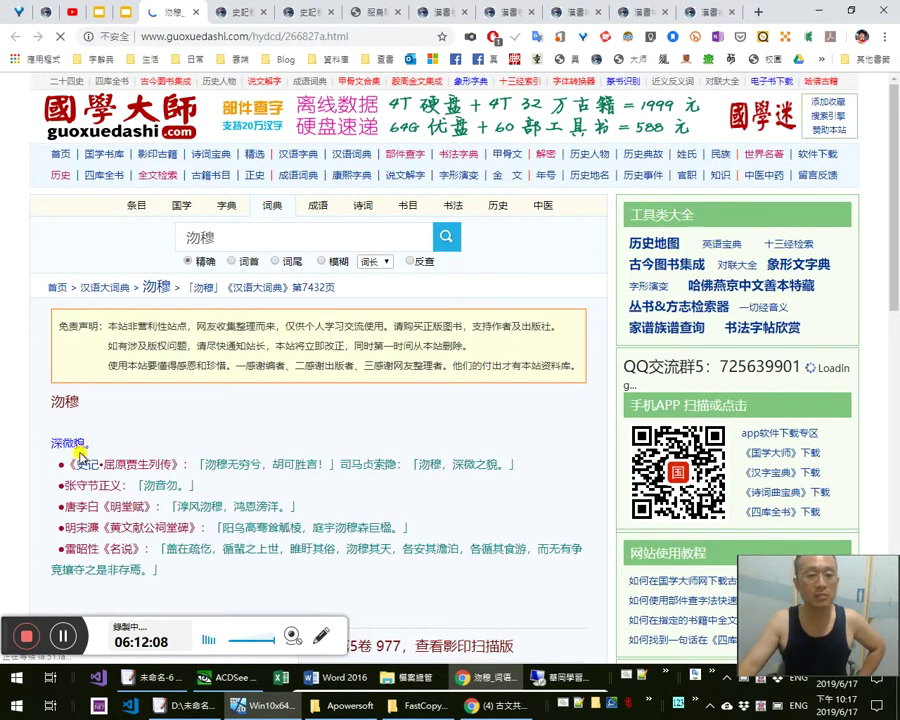
drag(445, 463, 507, 464)
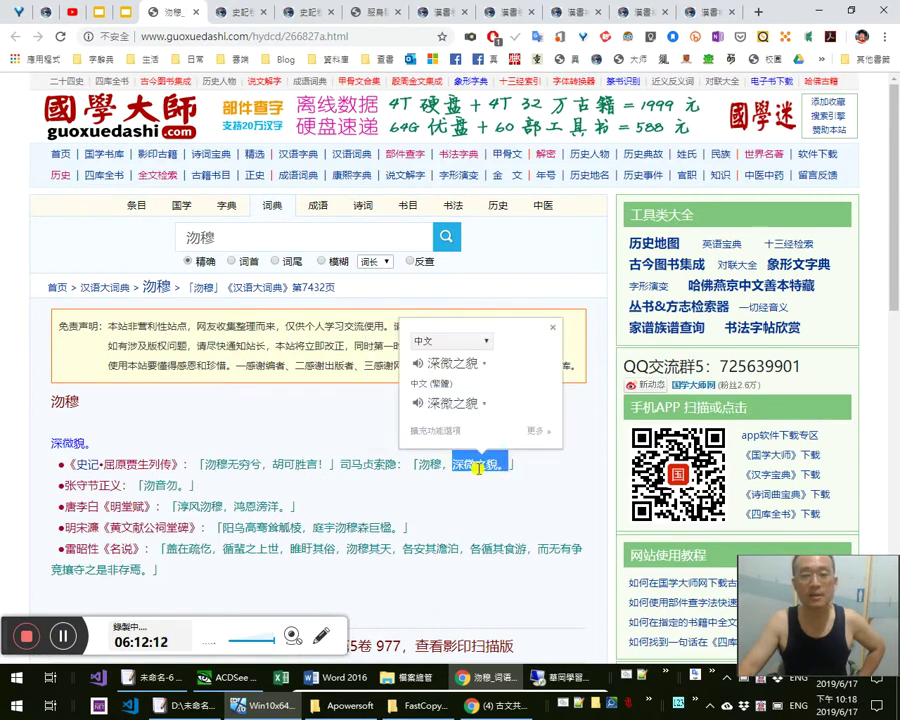
Open the scanned 漢語大詞典 page 7432 from the 沕穆 entry and copy its web address
click(292, 288)
click(250, 35)
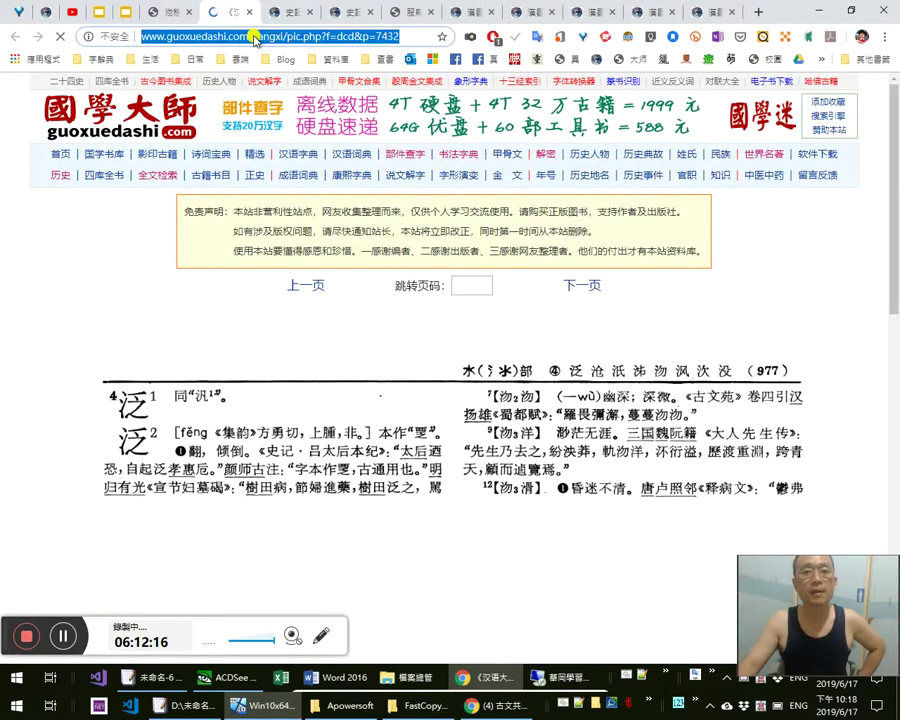
right_click(308, 40)
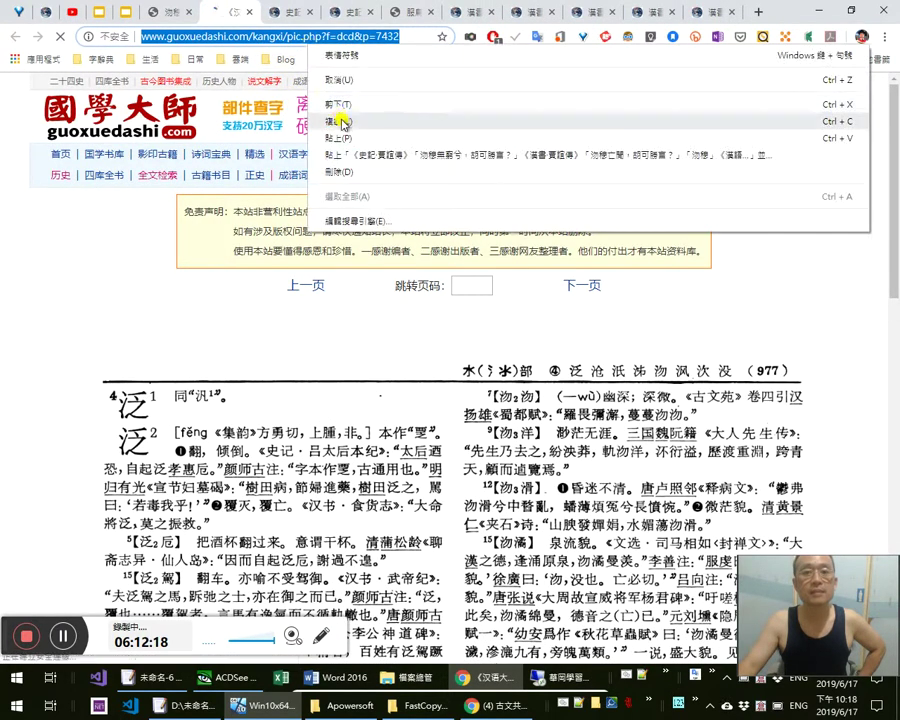
click(341, 122)
Examine the readings and definitions of 沕 and the 沕穆 entry on the scanned dictionary page
scroll(592, 478, down, 15)
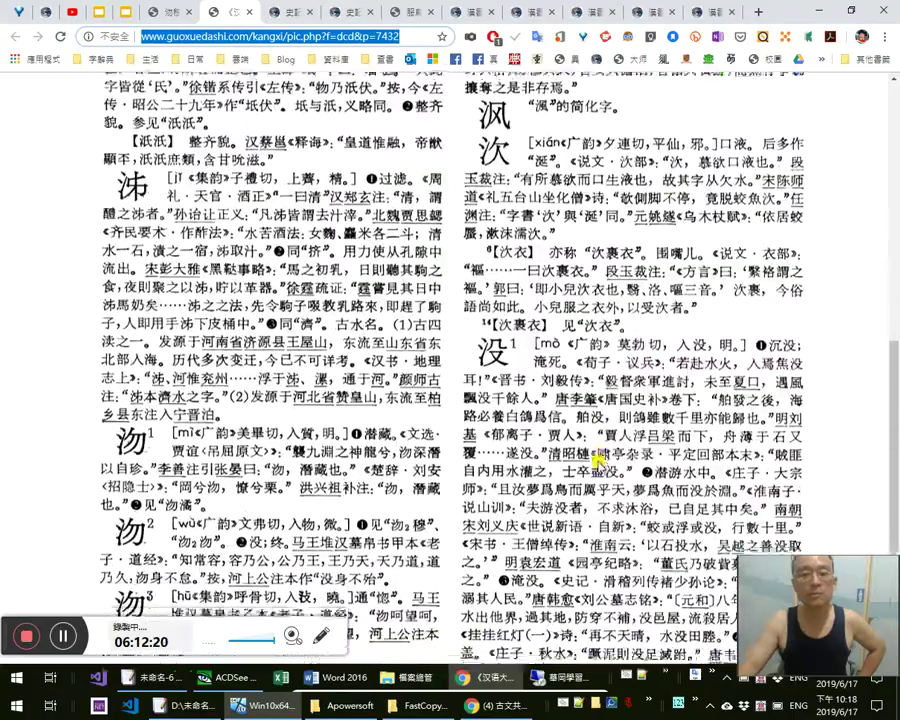
scroll(344, 402, up, 15)
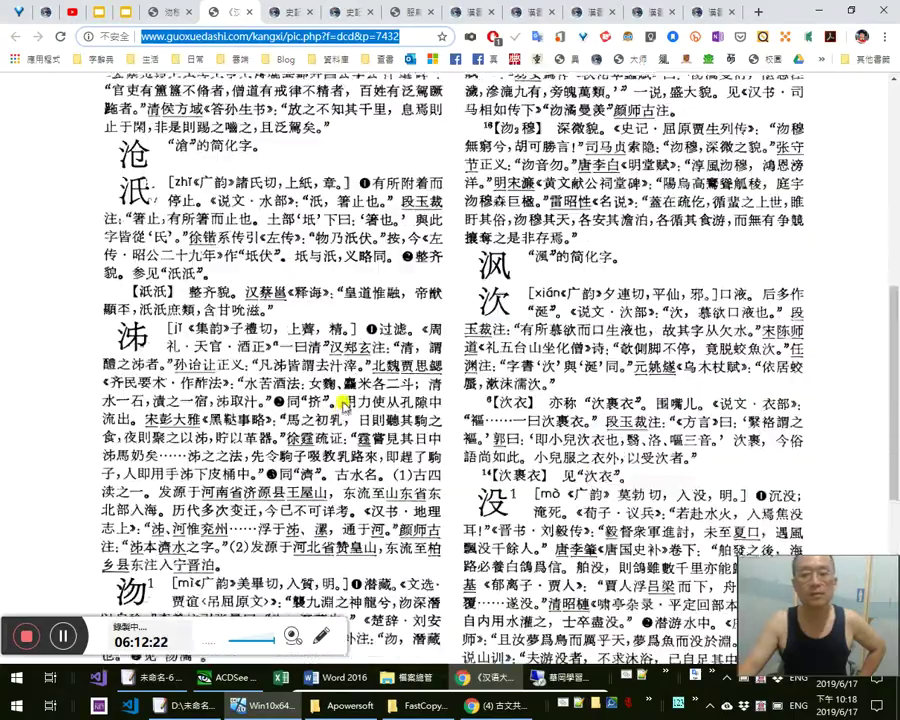
scroll(344, 402, down, 15)
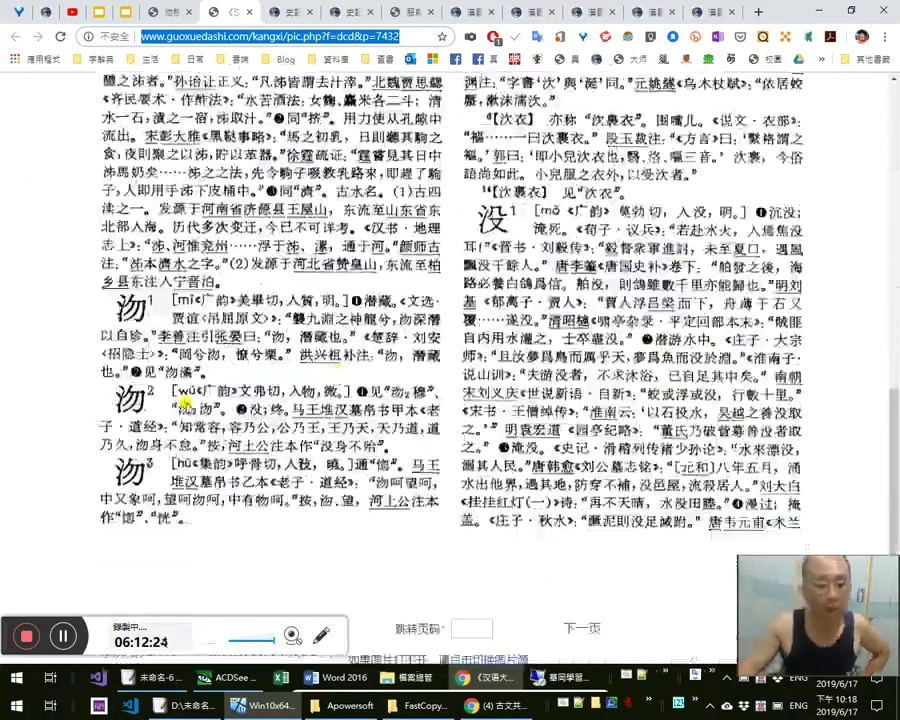
scroll(394, 400, down, 5)
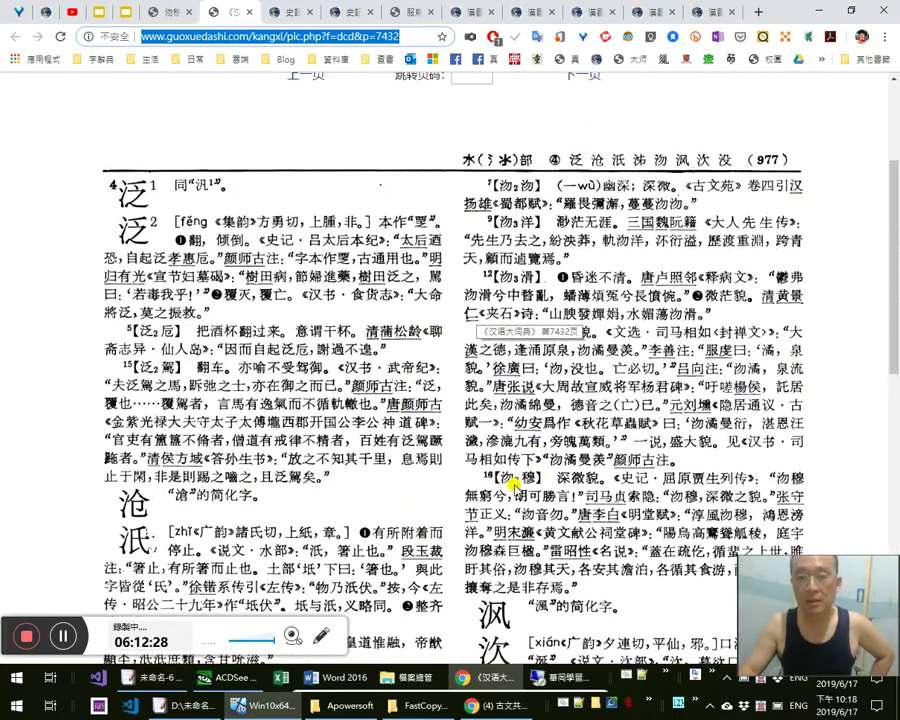
scroll(513, 484, down, 10)
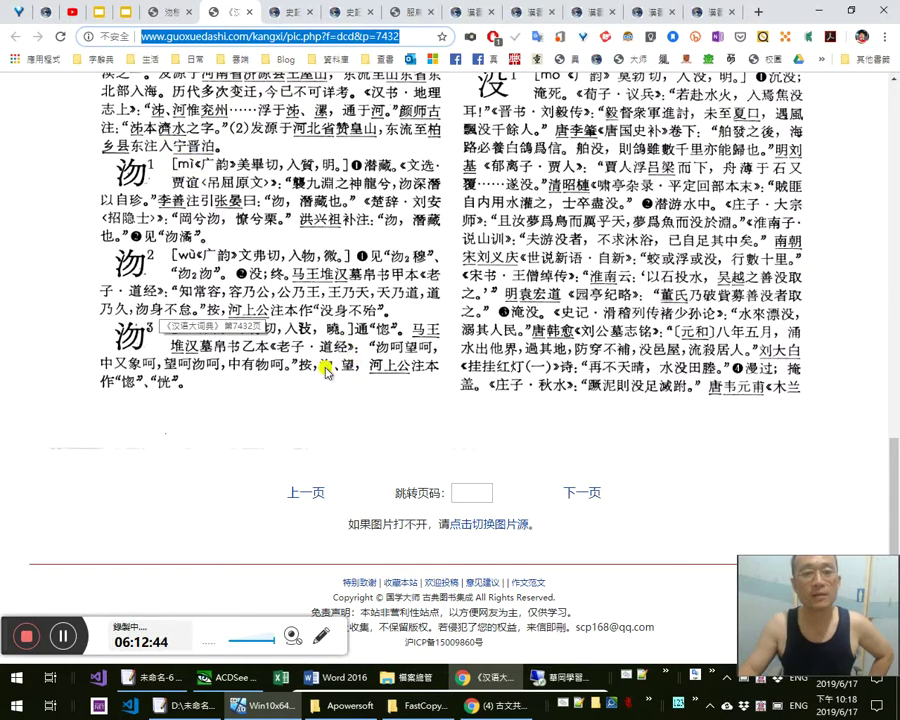
click(345, 421)
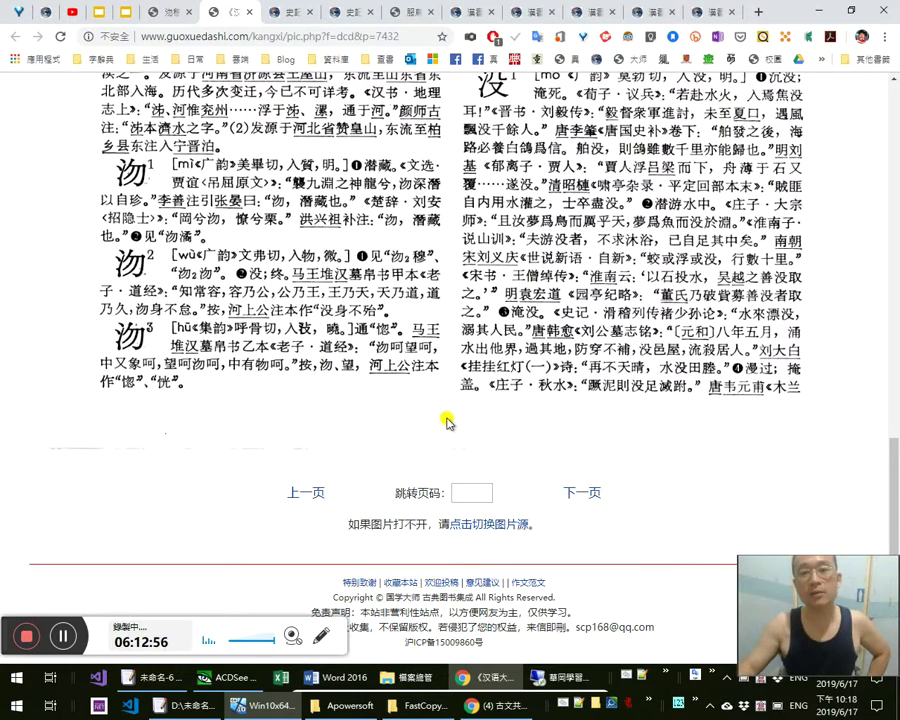
scroll(457, 414, up, 3)
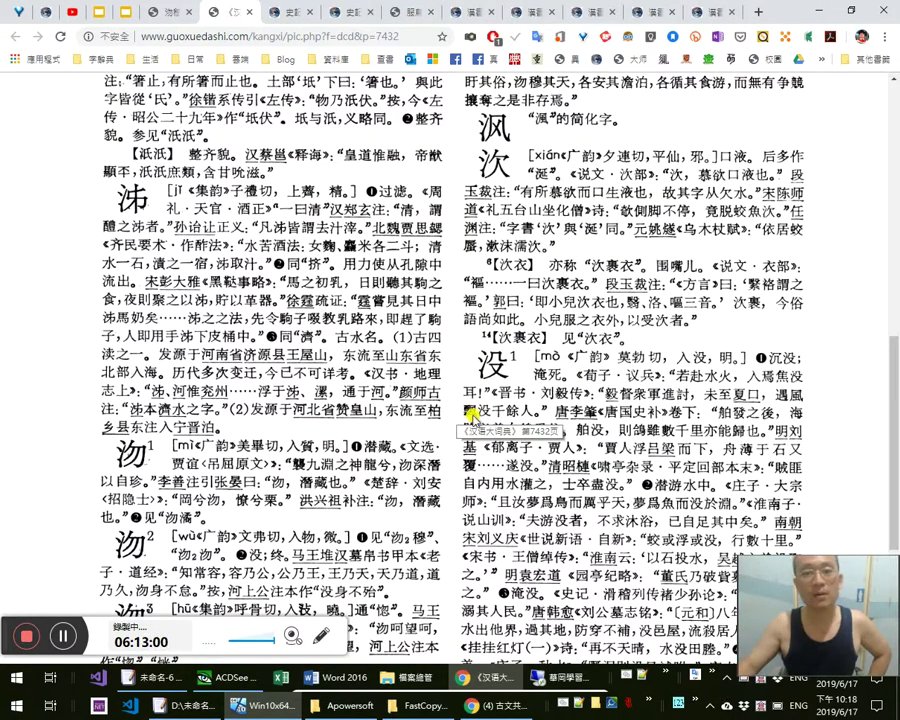
scroll(457, 414, up, 5)
scroll(527, 420, up, 2)
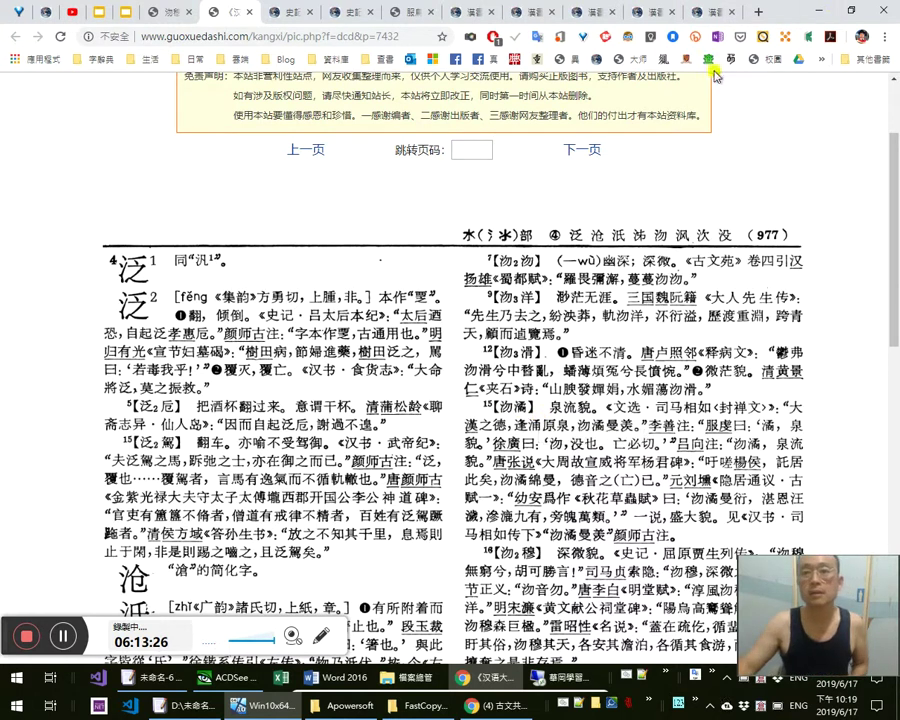
Open the 教育部重編國語辭典修訂本 in a new tab and search it for 密
middle_click(532, 57)
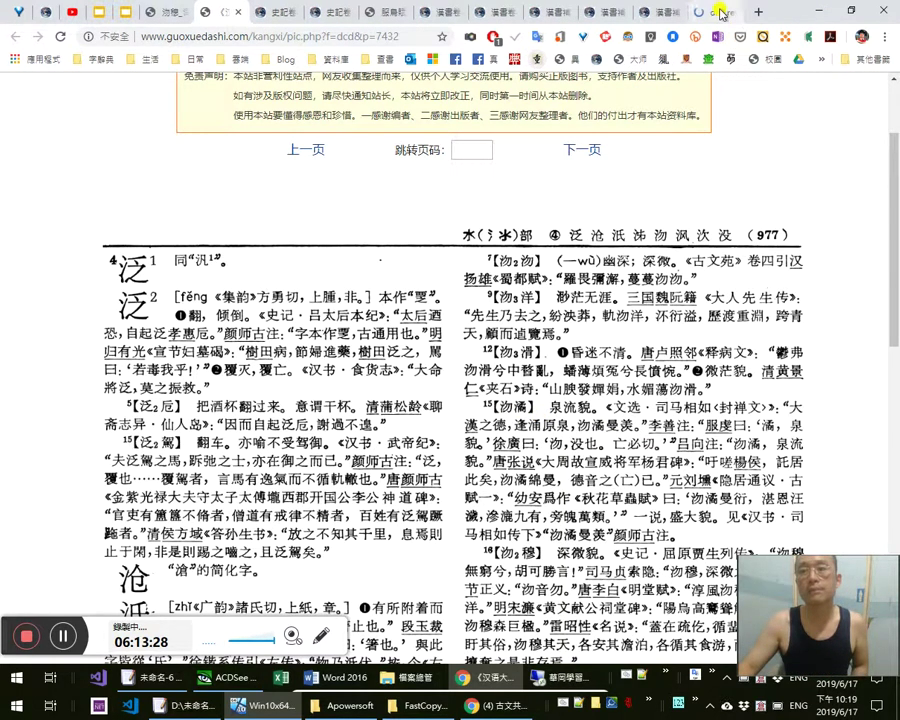
click(708, 14)
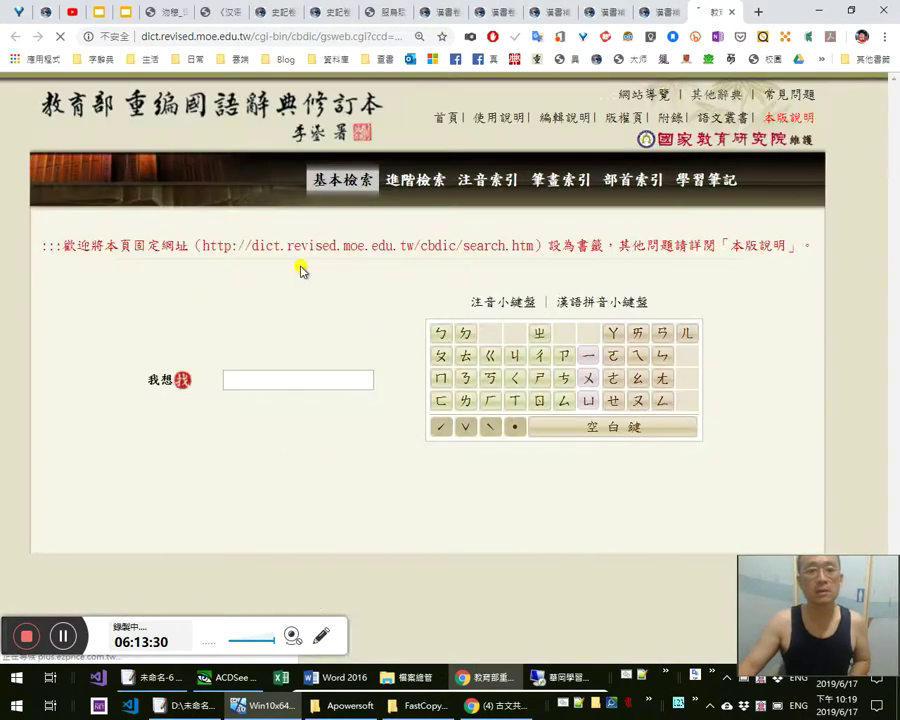
key(ctrl+v)
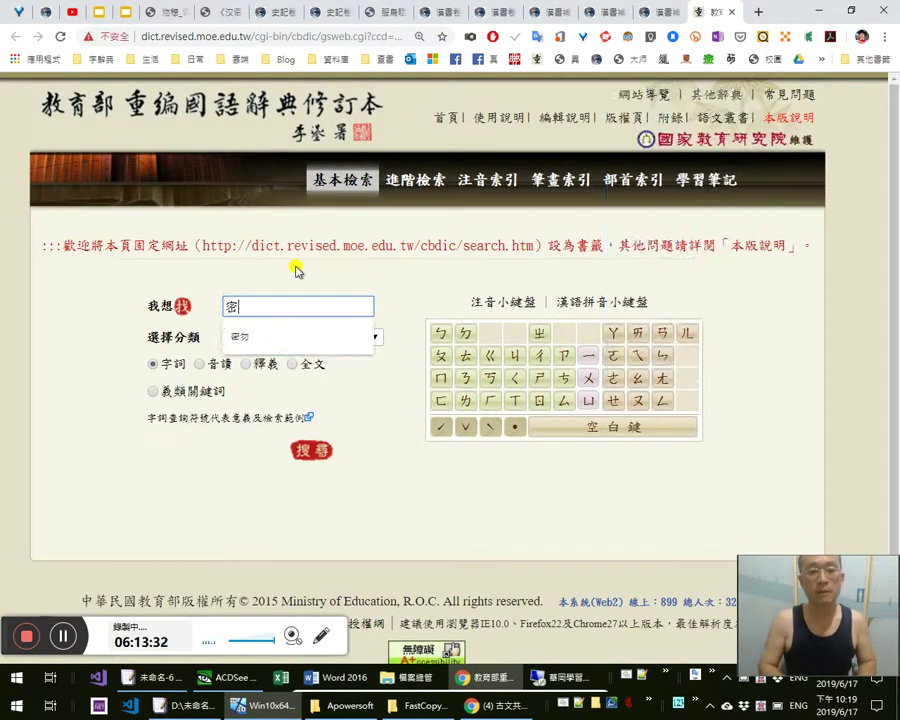
key(Return)
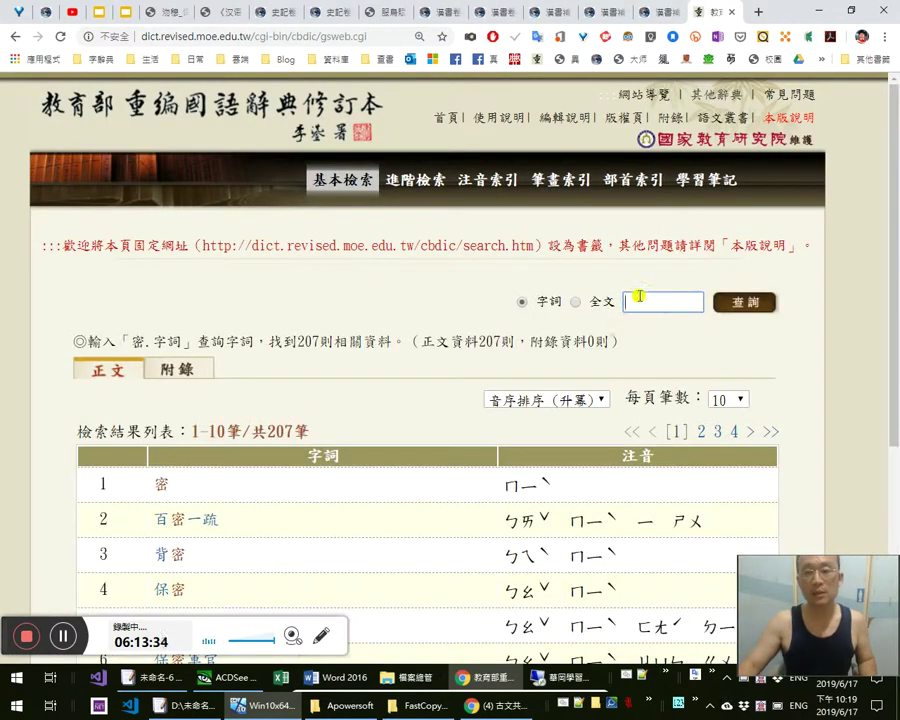
Search the dictionary for 宓 and highlight the ㄈㄨˊ reading in the results
text(宓)
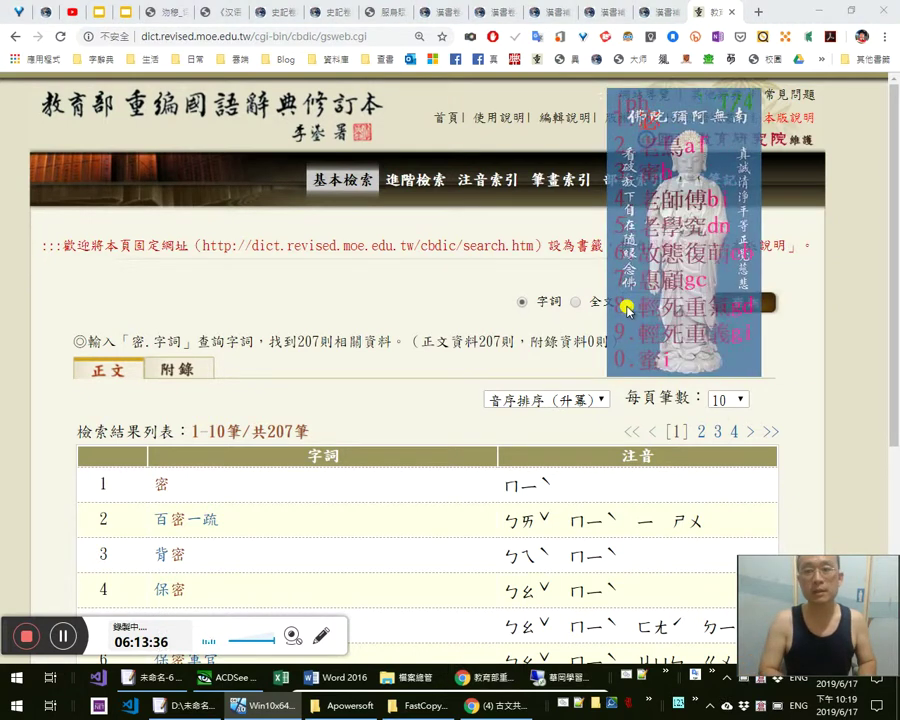
key(Return)
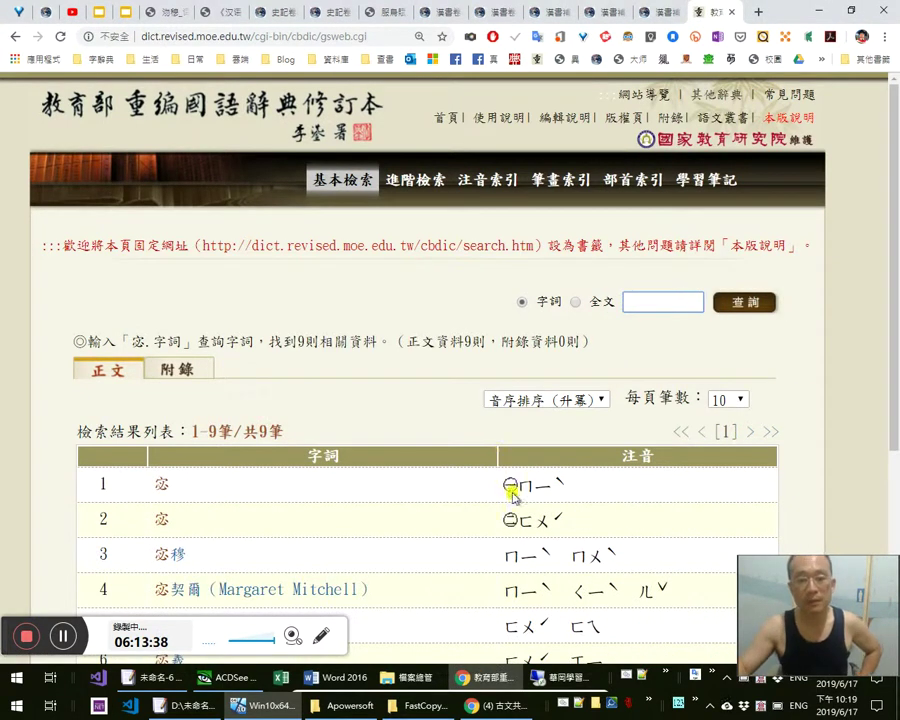
double_click(527, 522)
drag(582, 526, 525, 522)
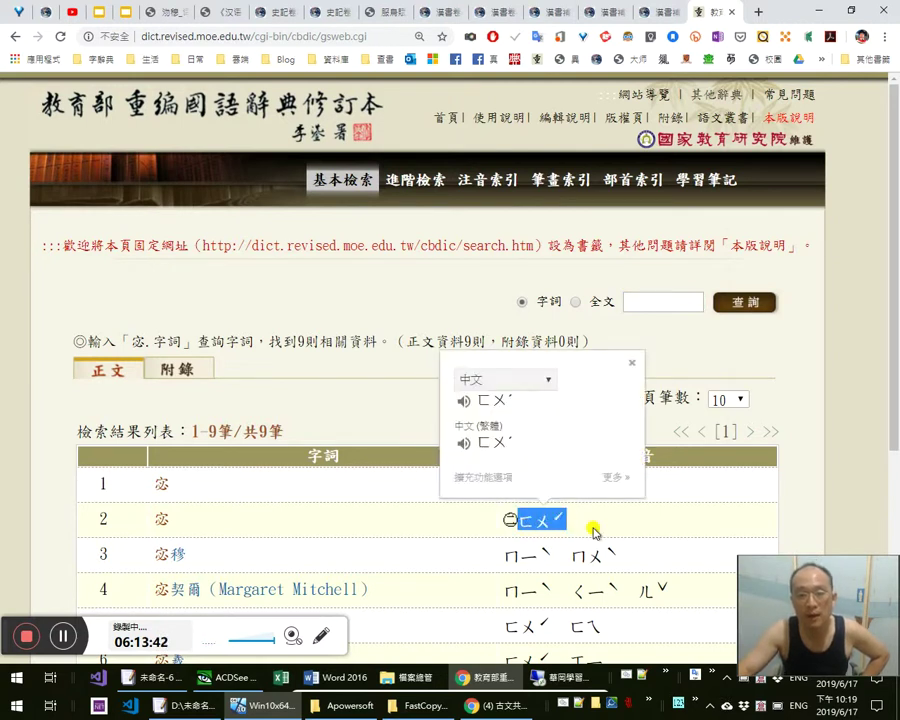
click(448, 524)
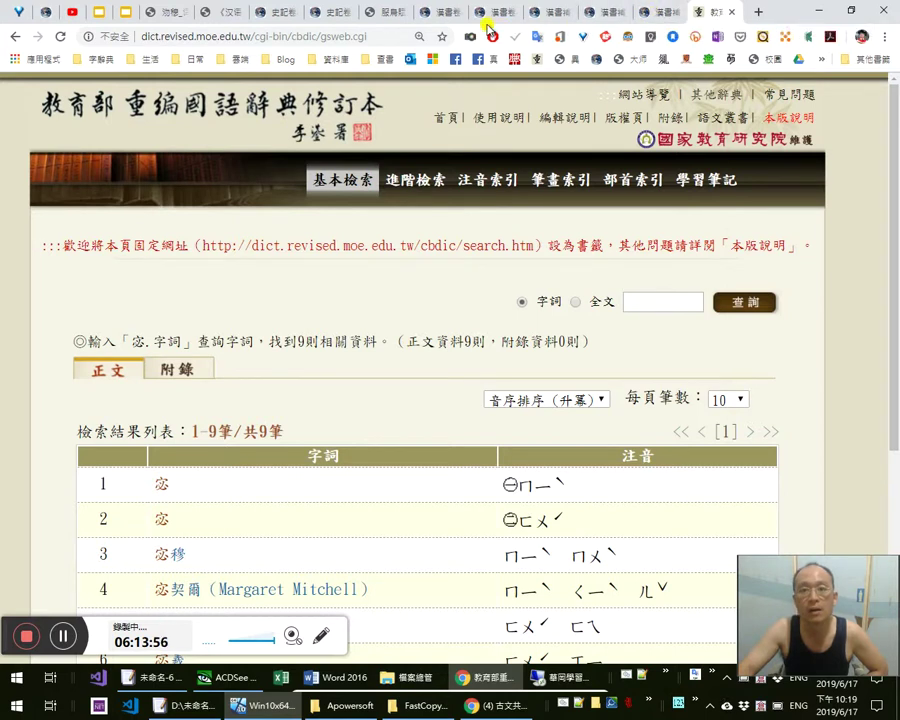
Look up 聲音變化的關係 in a new browser tab and open the matching Excel Online workbook
click(150, 14)
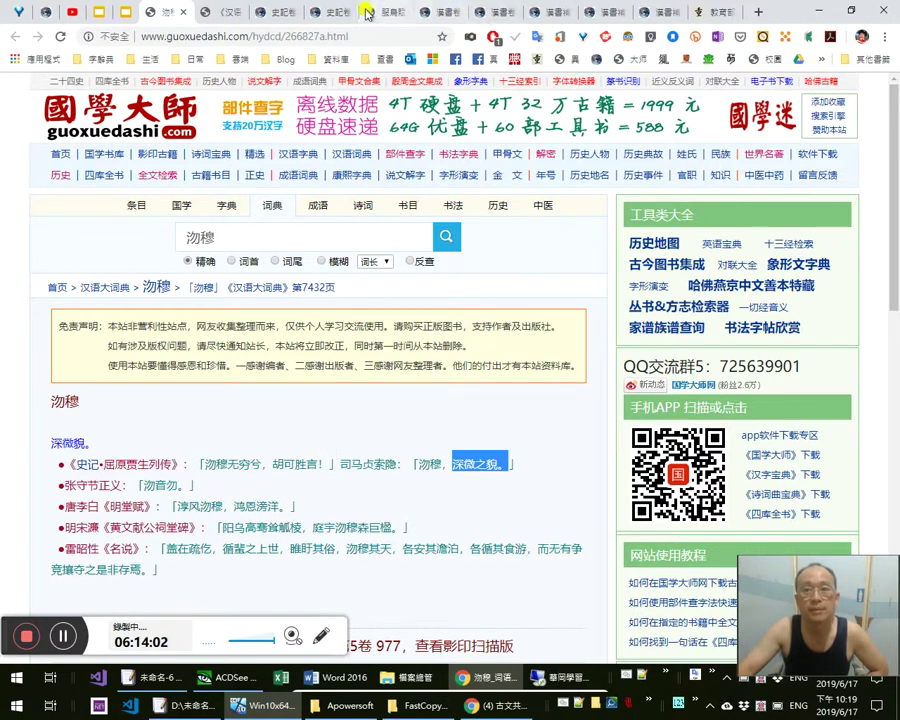
click(761, 14)
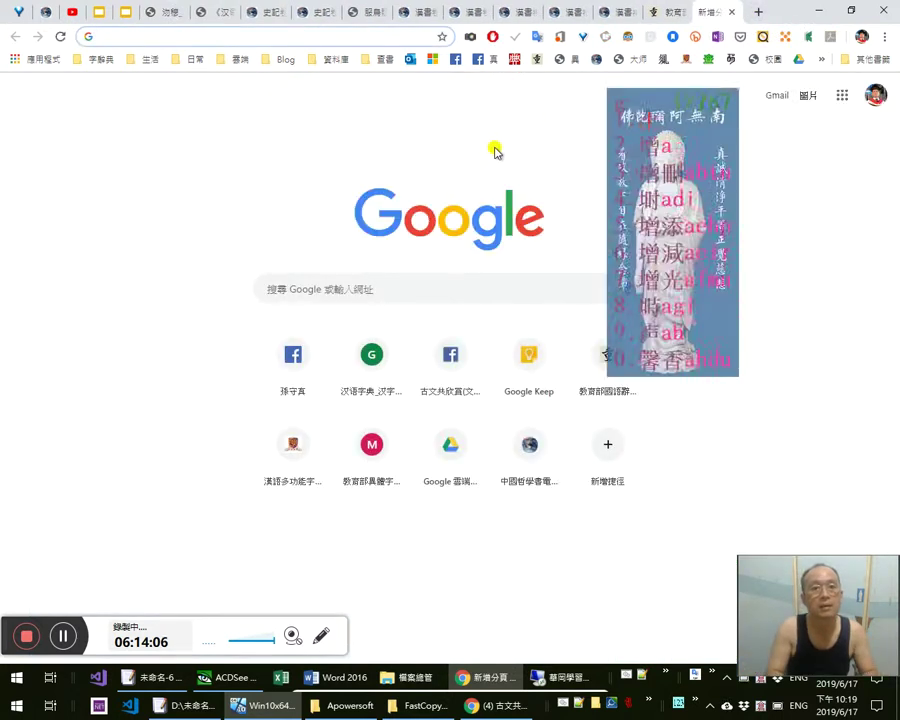
text(ga)
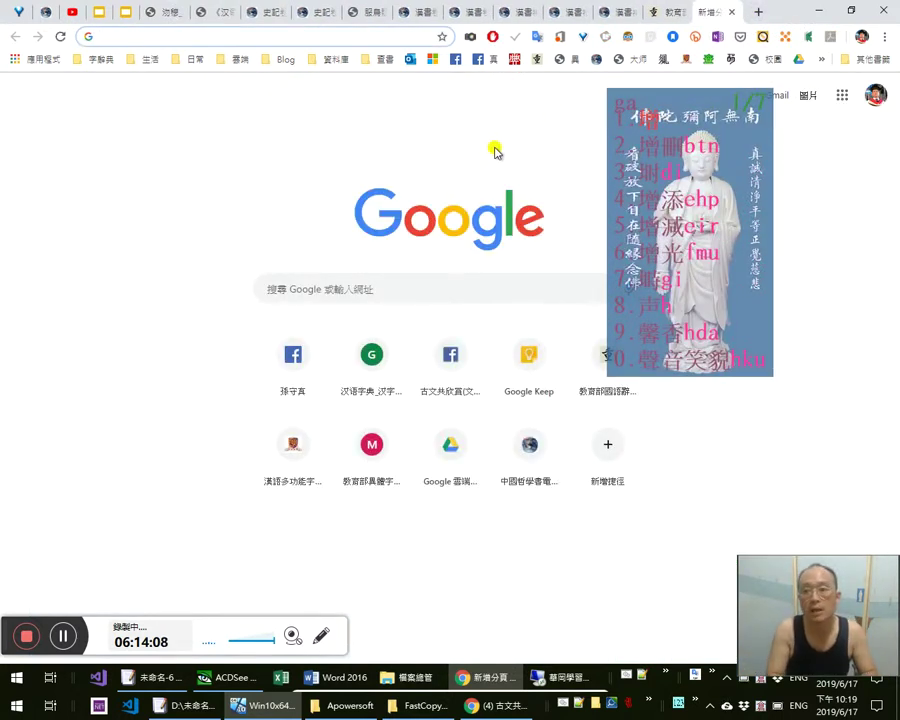
text(v聲音變化的關係)
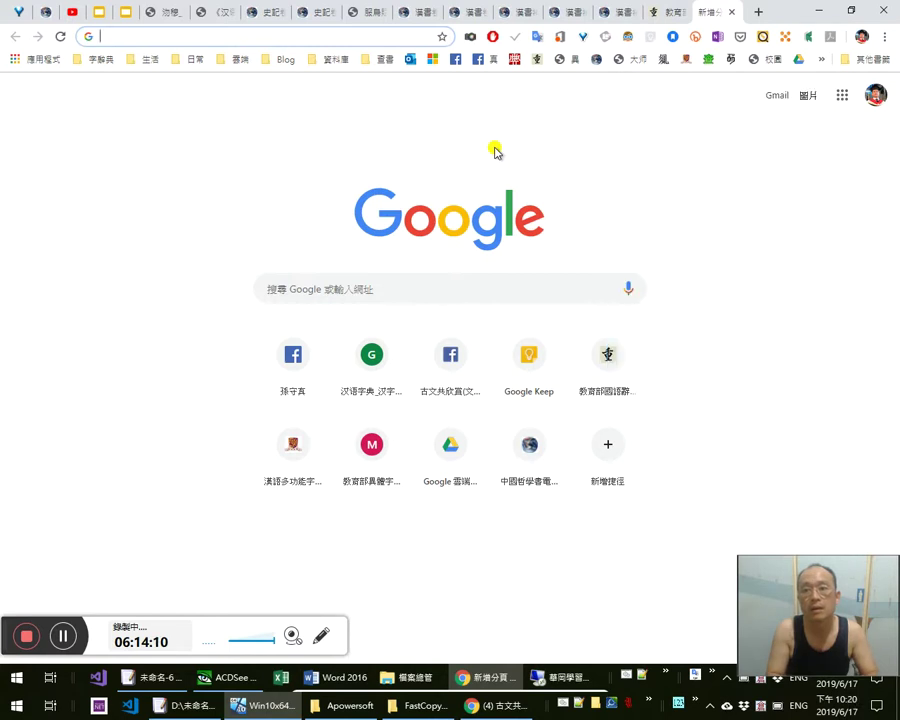
key(Down)
key(Return)
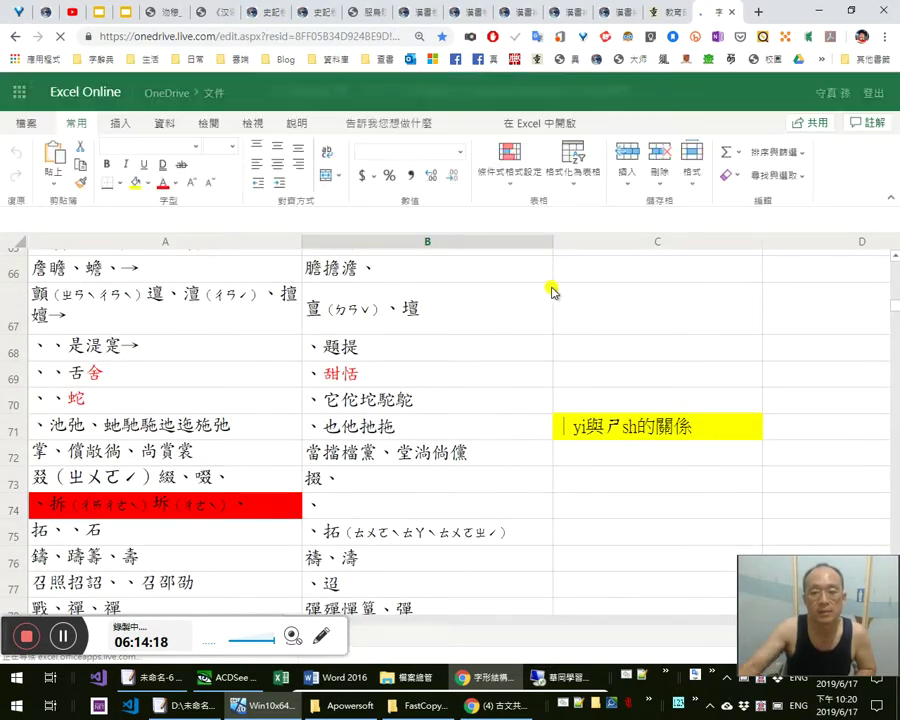
Search the worksheet for ㄏ and step through several matching cells
key(ctrl+f)
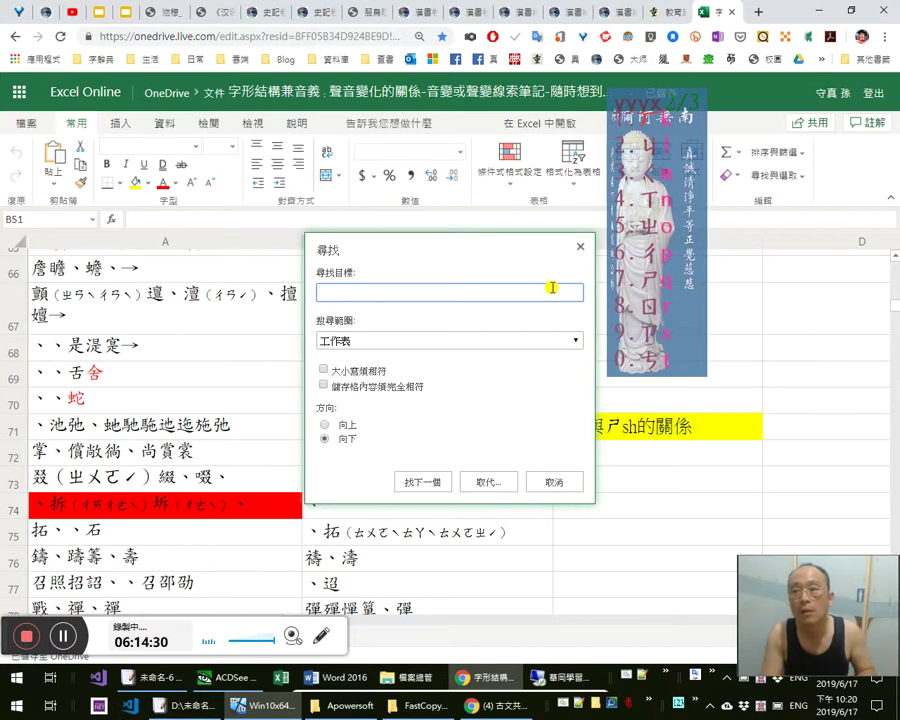
text(ㄏ)
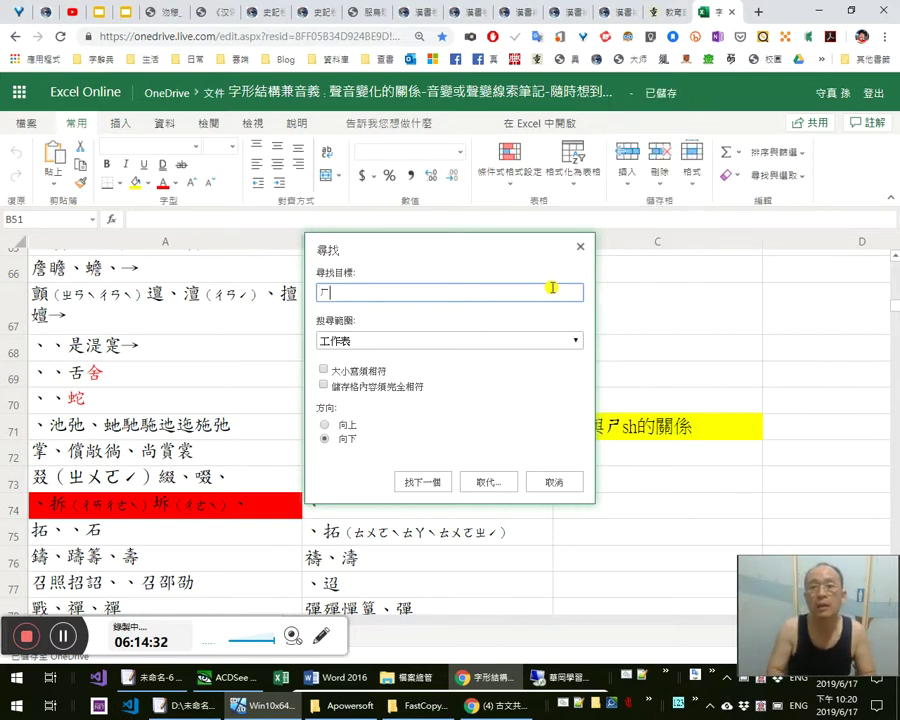
key(Return)
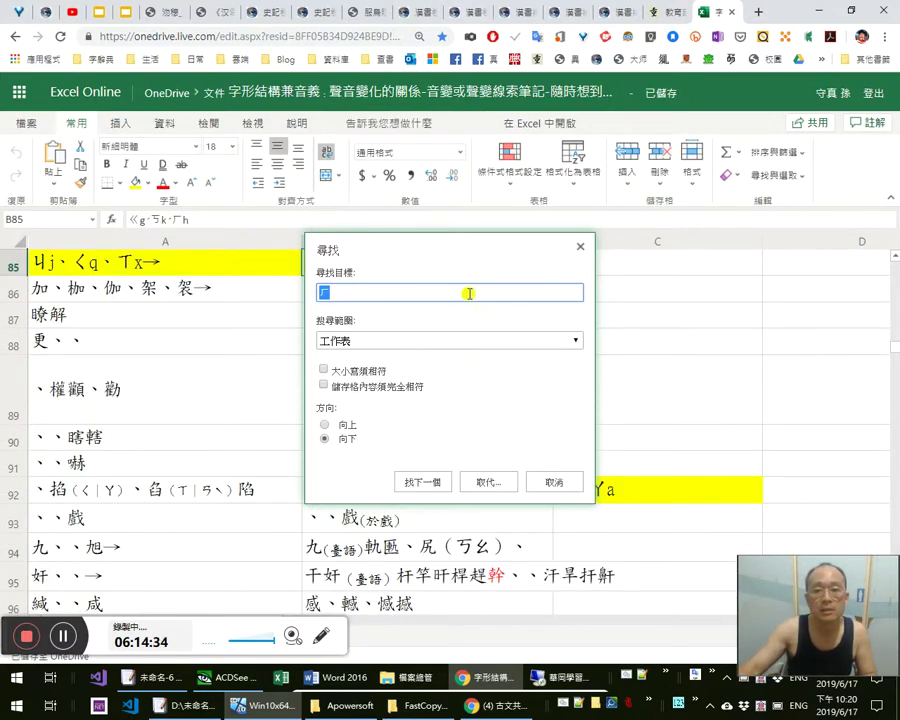
drag(450, 244, 409, 333)
click(392, 572)
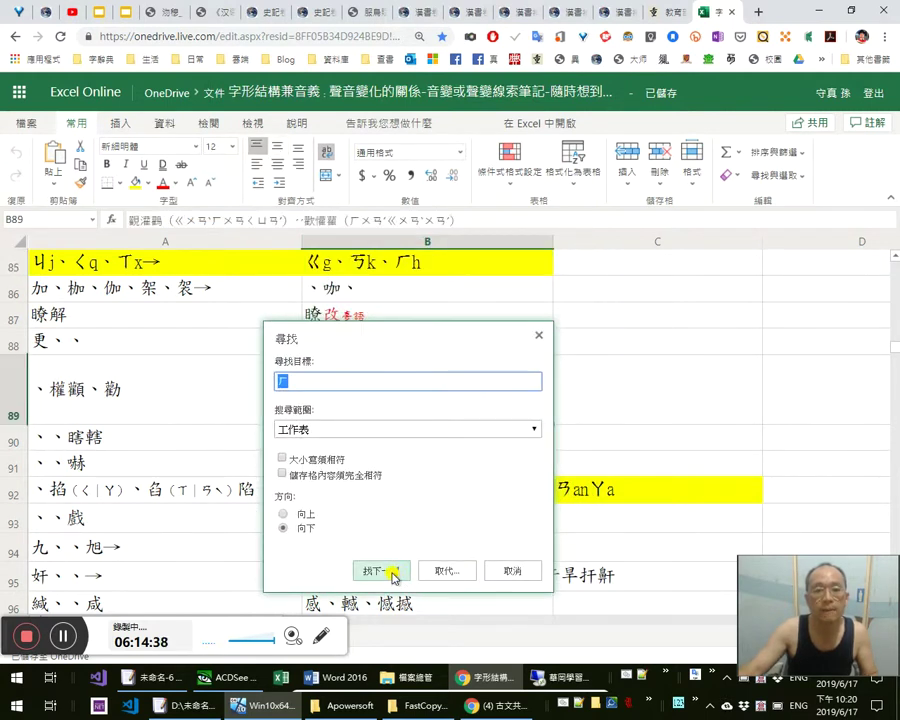
click(392, 572)
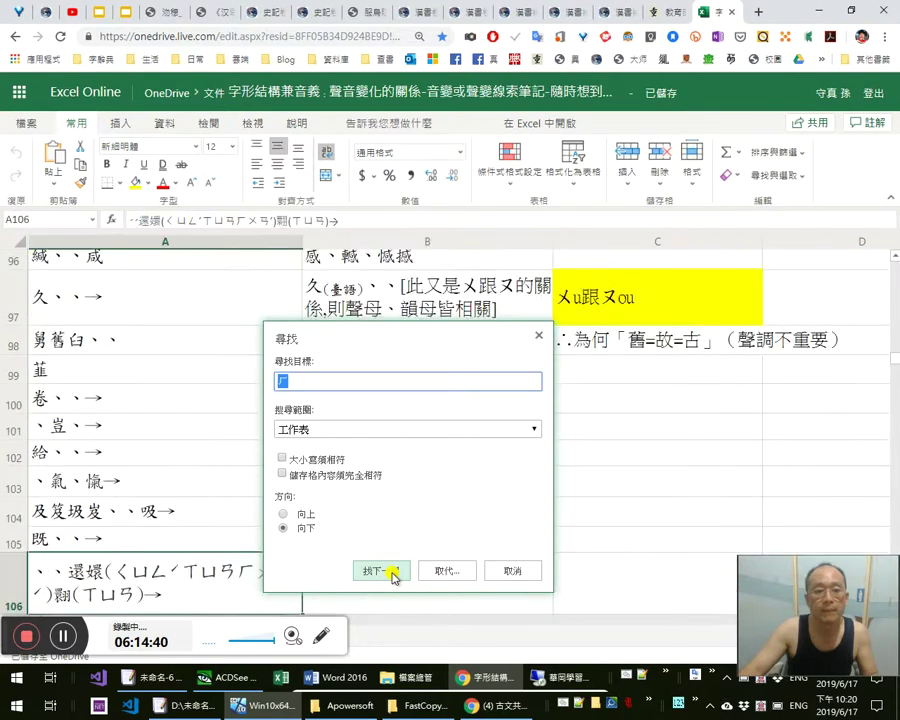
click(392, 572)
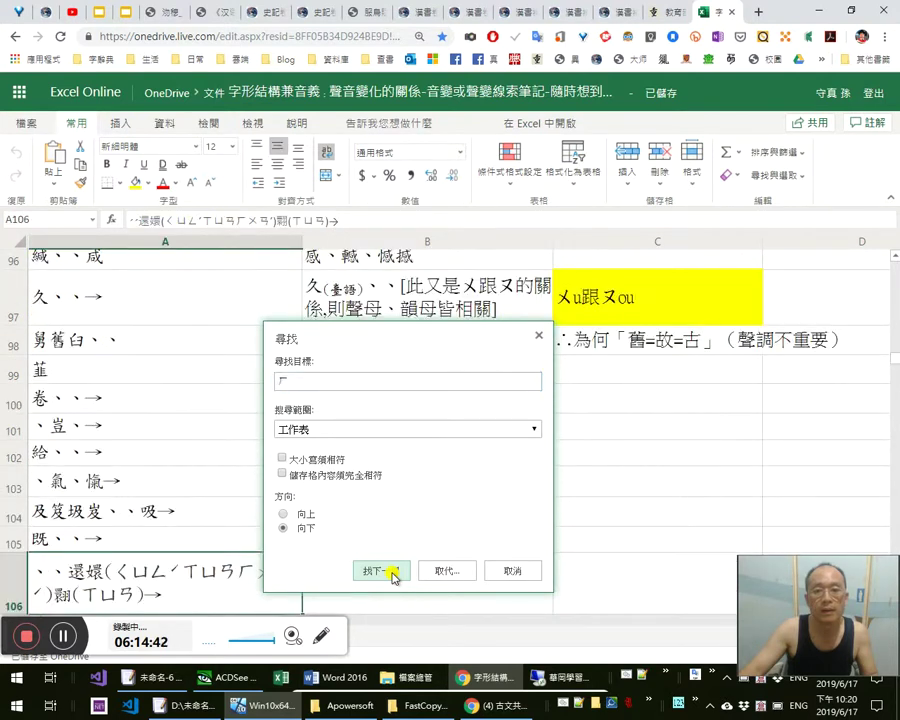
key(Escape)
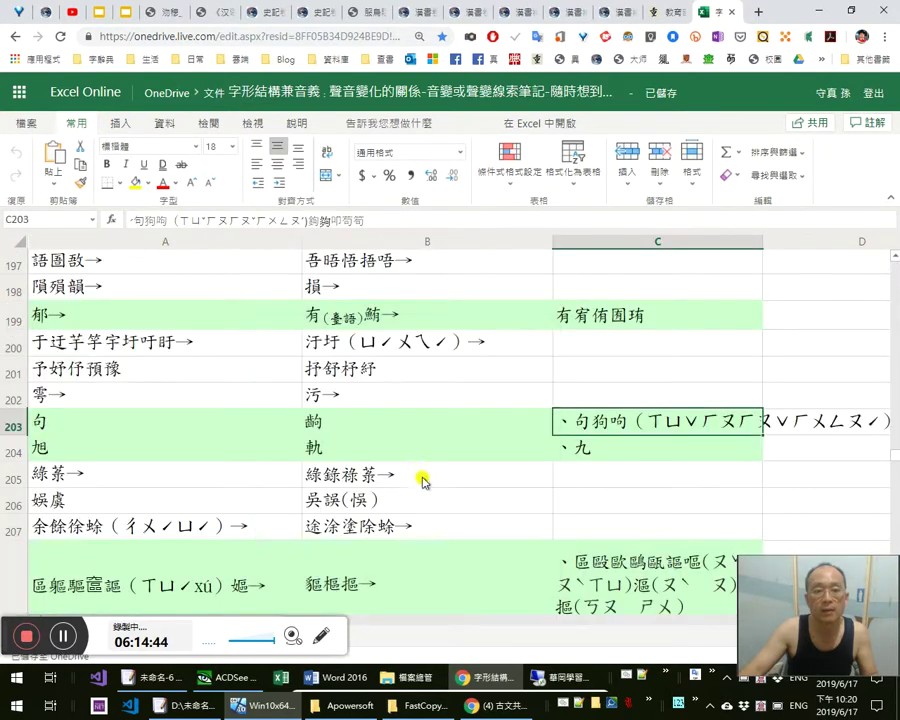
Restart the ㄏ search from the beginning of the worksheet and find its first match
key(ctrl+Home)
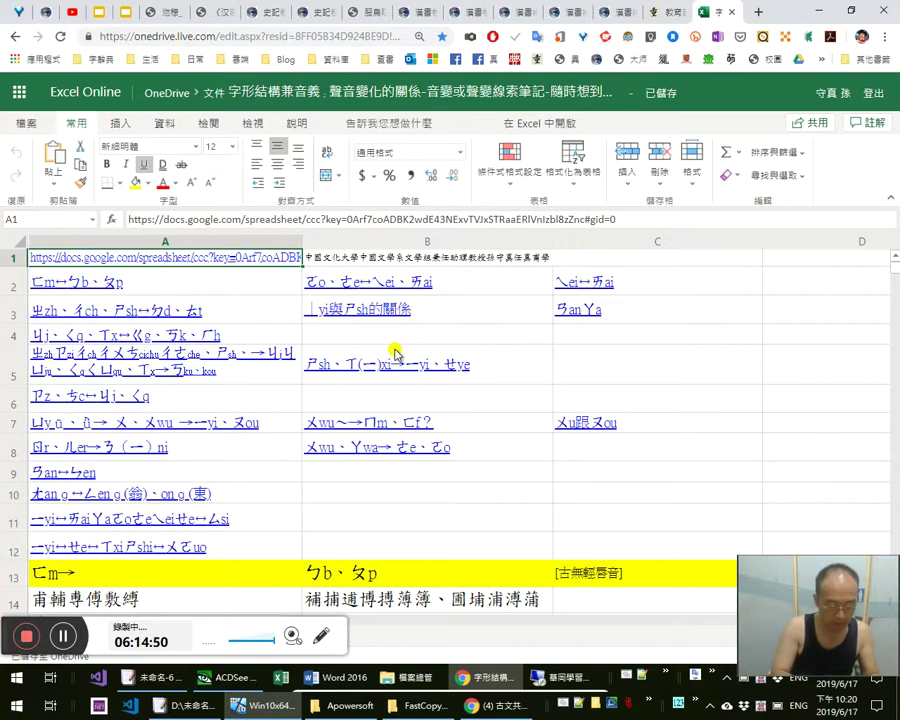
key(ctrl+f)
click(451, 484)
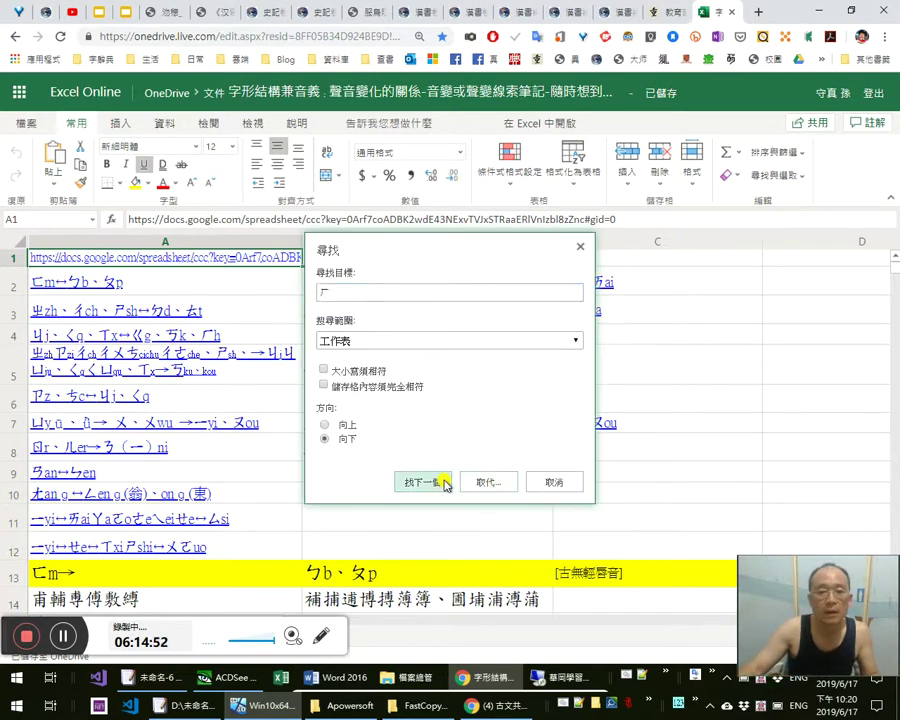
drag(452, 246, 725, 250)
click(702, 482)
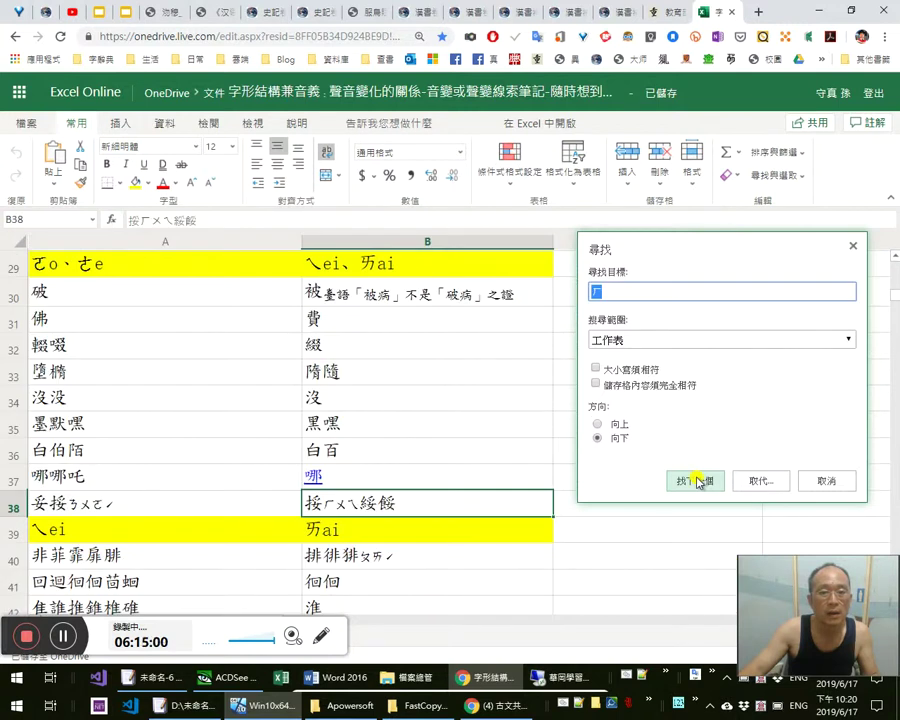
key(Escape)
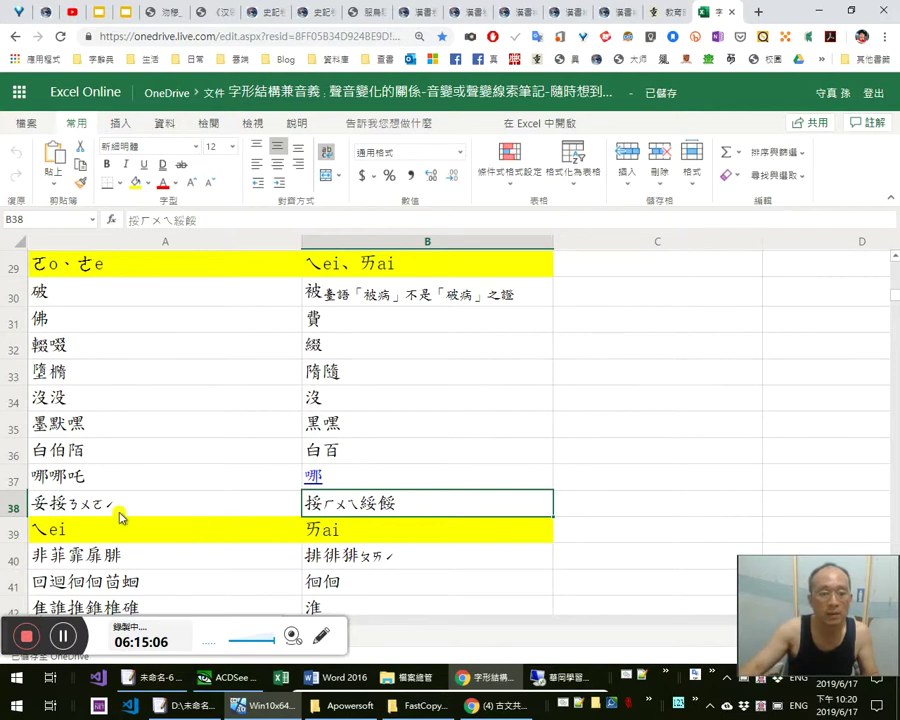
Follow the index link to the ㄨwu～→ㄇm、ㄈf？ section, extend its yellow heading into C184 and change that cell's text to ㄏh？
key(ctrl+Home)
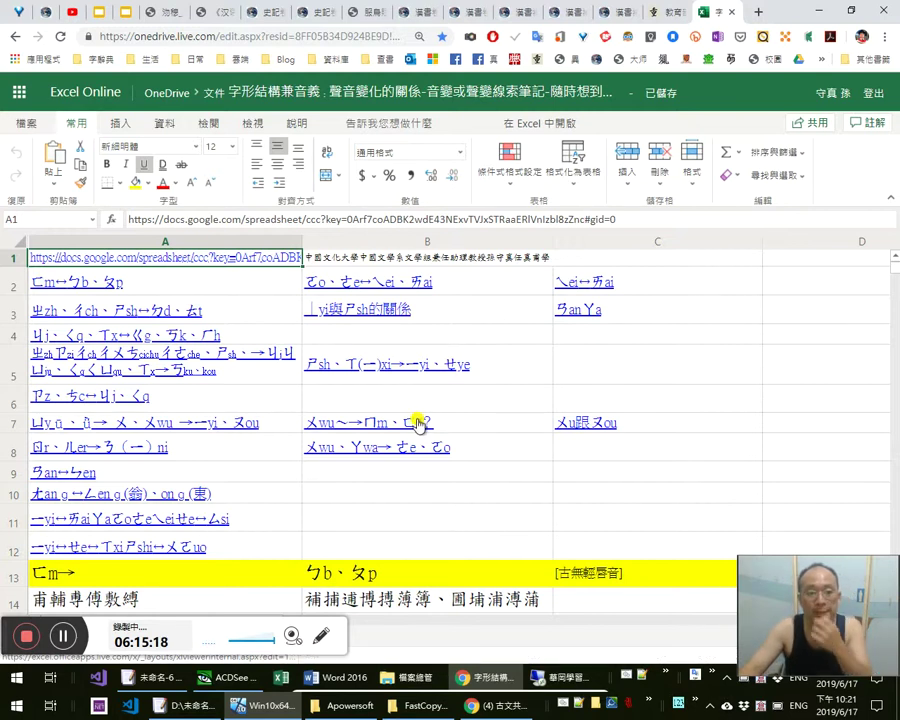
click(417, 424)
scroll(346, 524, down, 2)
click(641, 472)
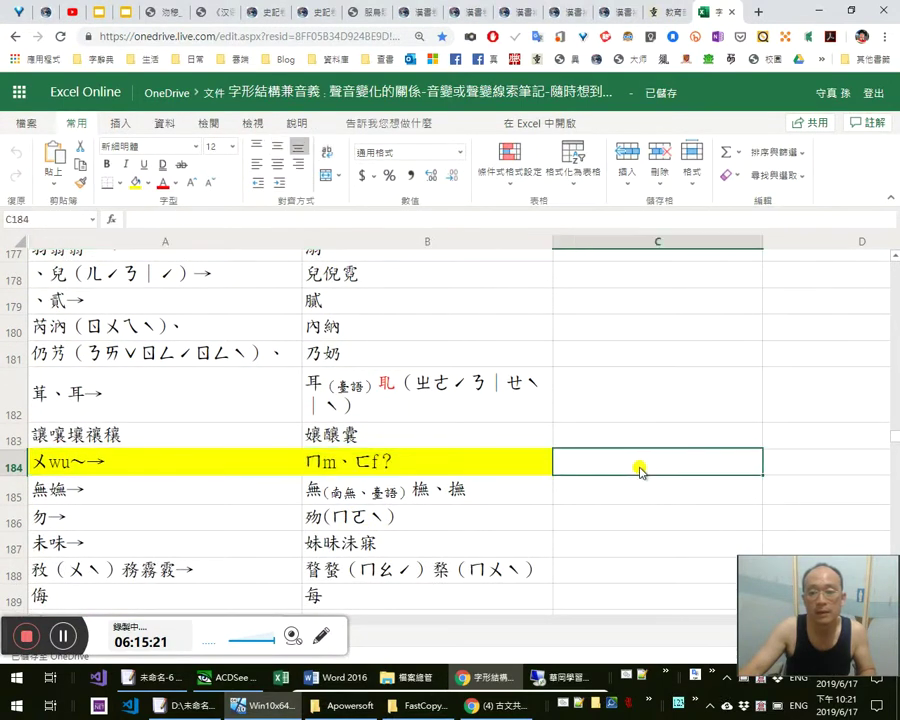
click(549, 471)
drag(552, 471, 621, 463)
double_click(631, 468)
text(hh)
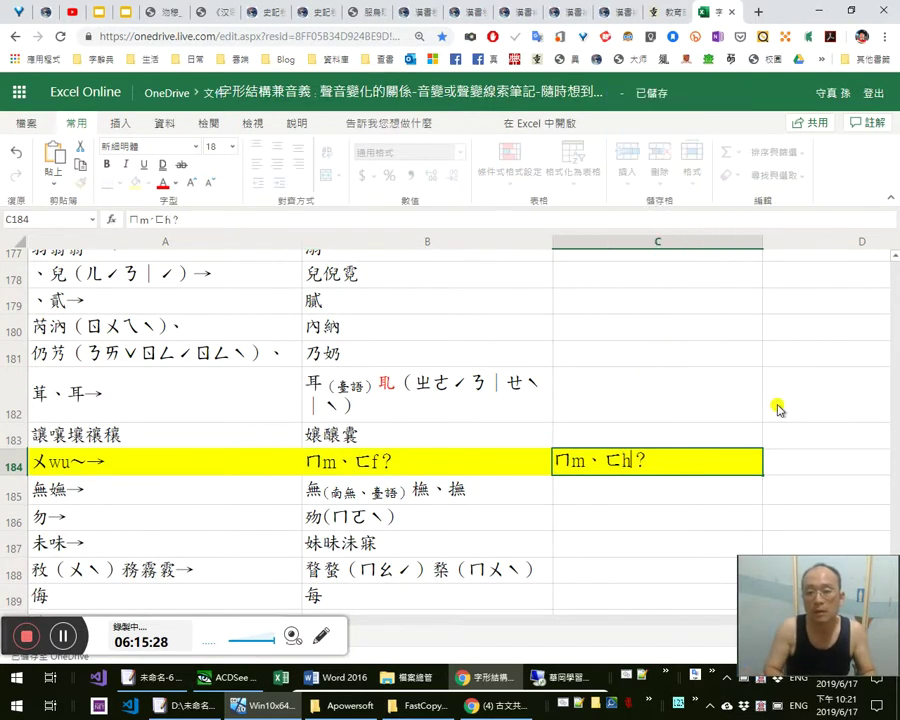
key(shift+Home)
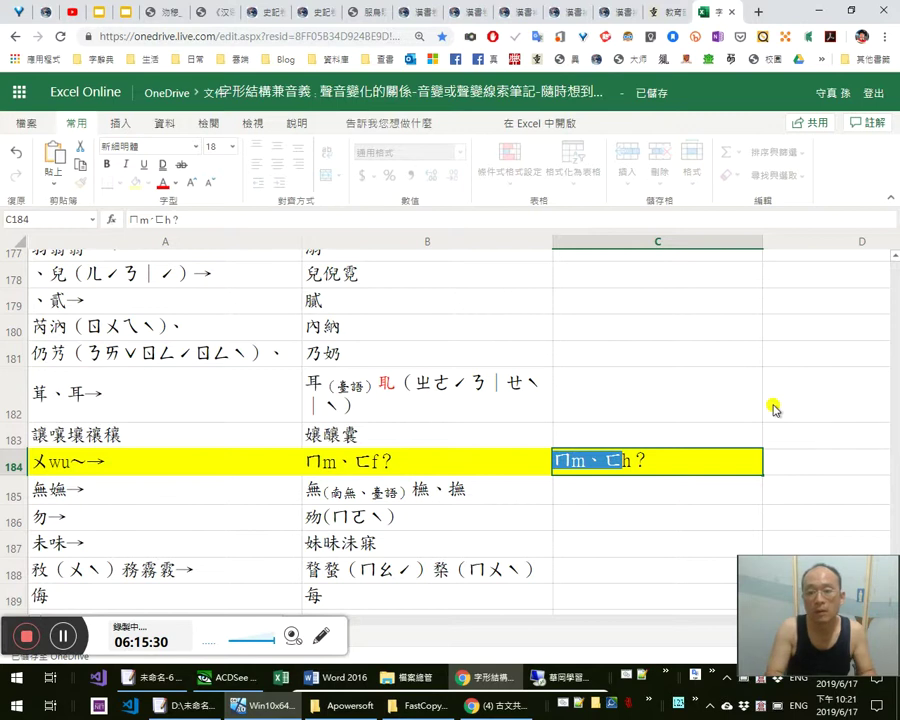
text(ㄏ)
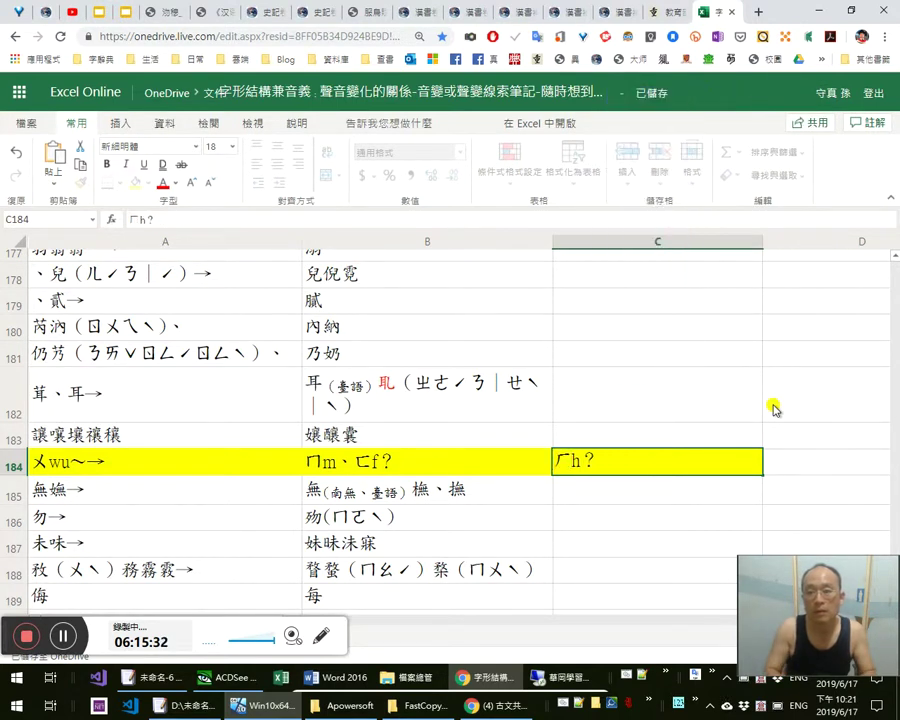
key(Return)
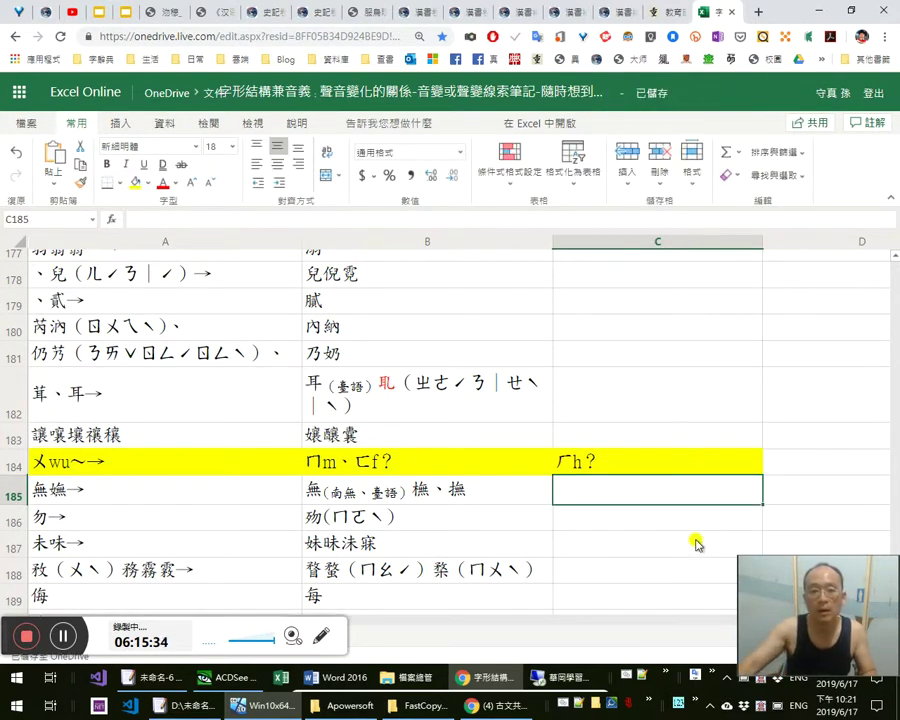
key(Up)
Append →ㄏ to the ㄨwu～→ㄇm、ㄈf？ index entry in cell B7
key(ctrl+Home)
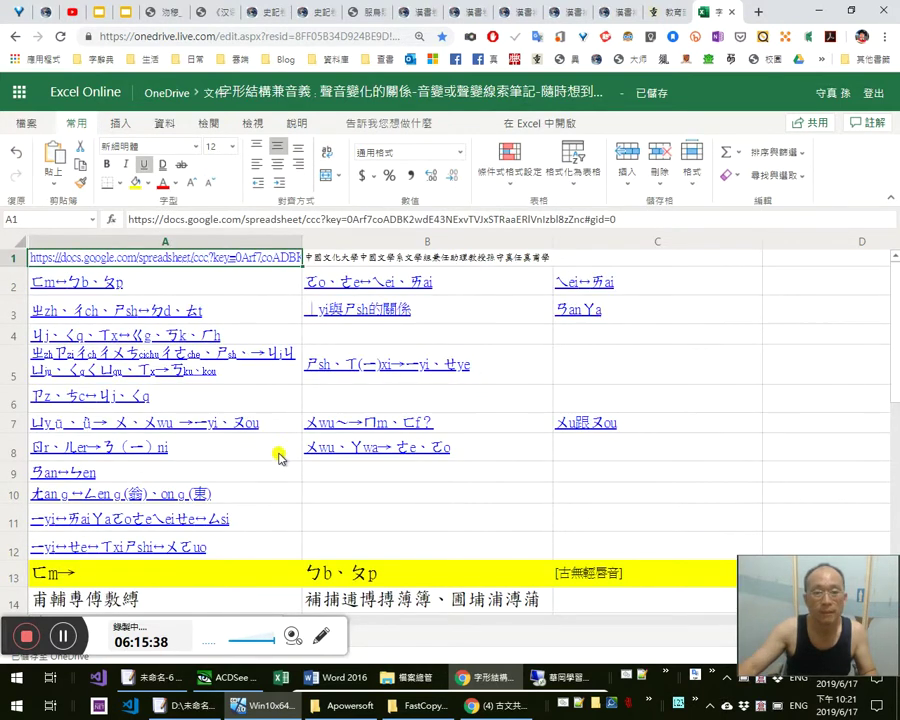
click(488, 424)
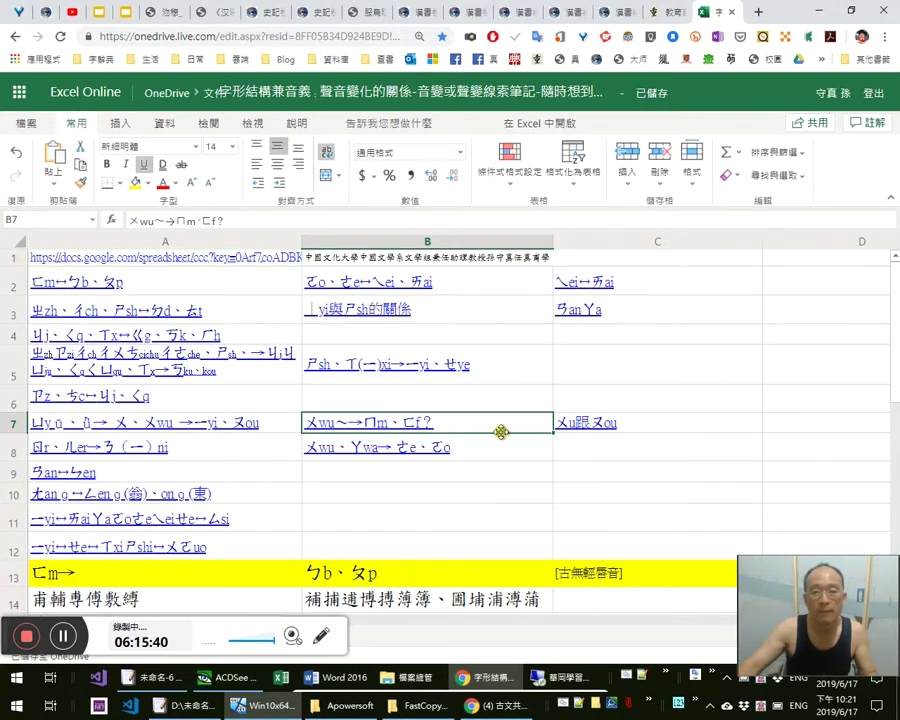
double_click(501, 432)
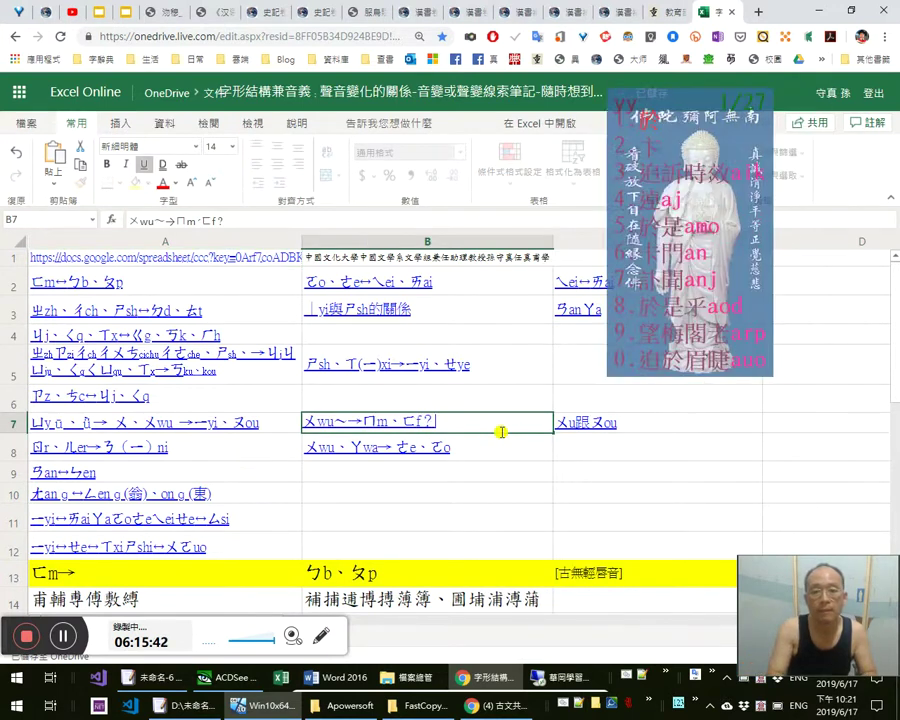
text(→)
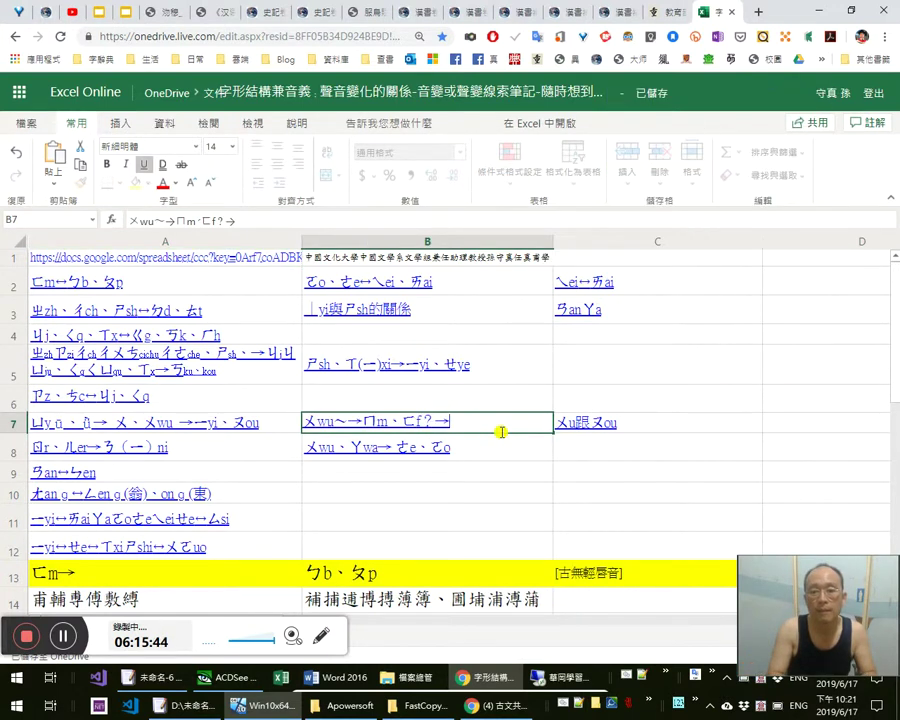
text(ㄏ)
key(Return)
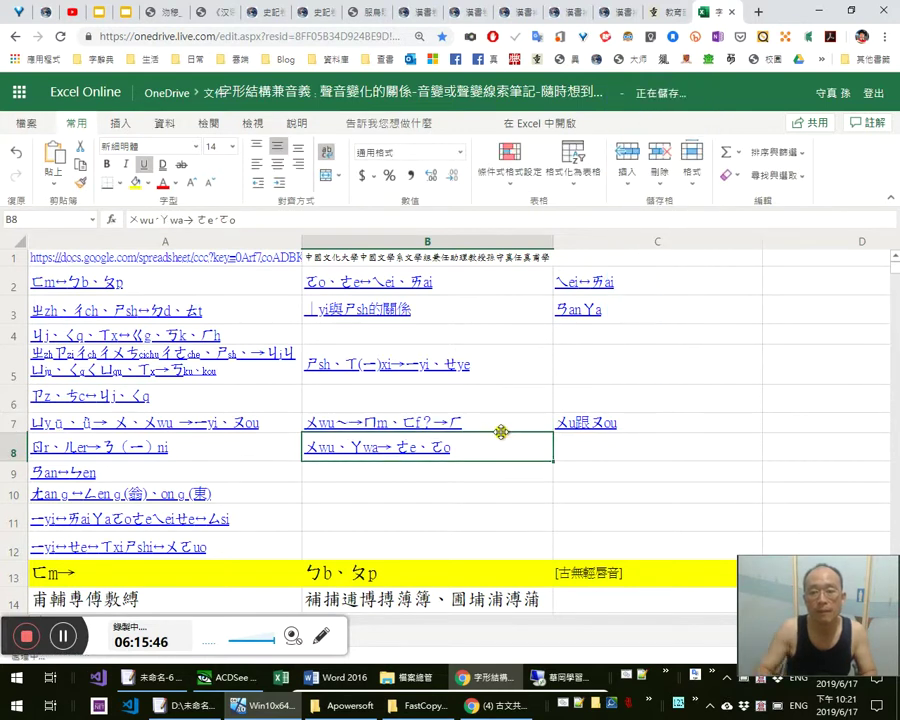
Return to the ㄨwu section and enter 沕 under the ㄏh？ heading in C186, on the 勿 row
click(458, 424)
scroll(458, 424, down, 20)
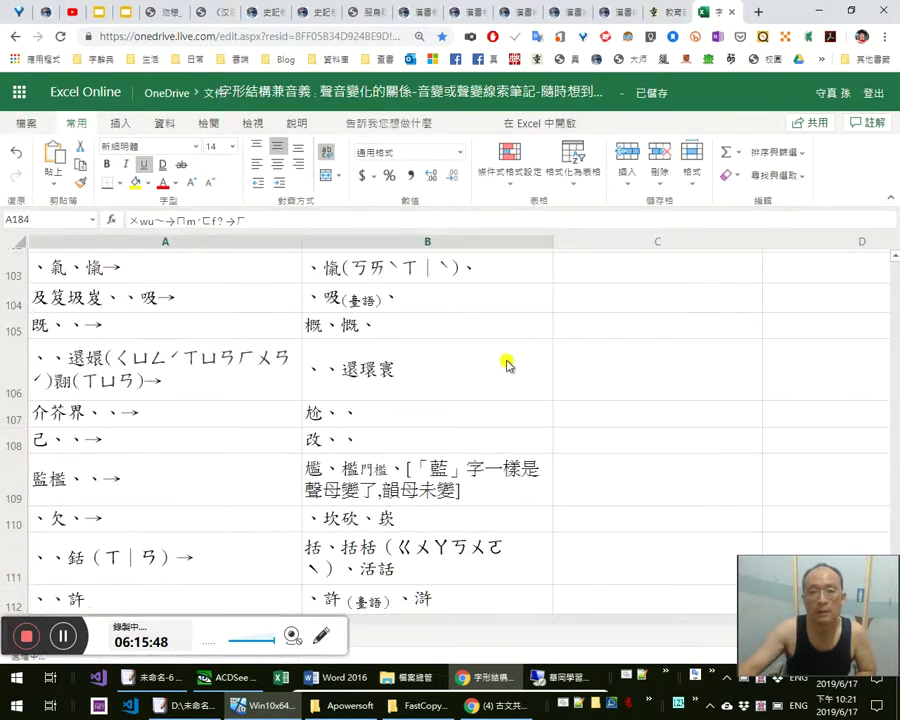
scroll(508, 366, down, 18)
click(613, 430)
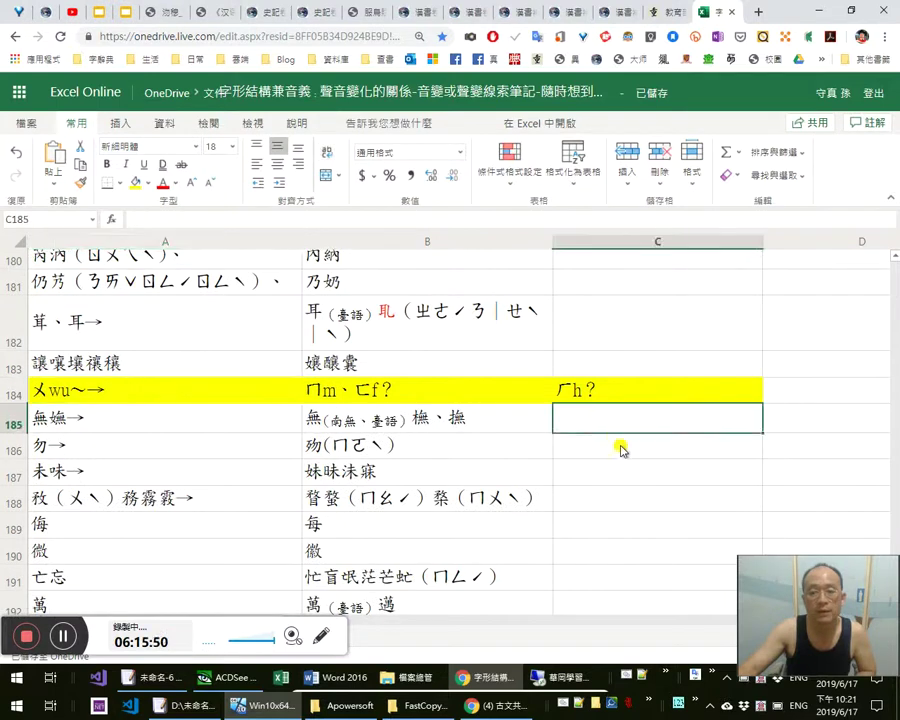
scroll(613, 441, down, 2)
click(625, 382)
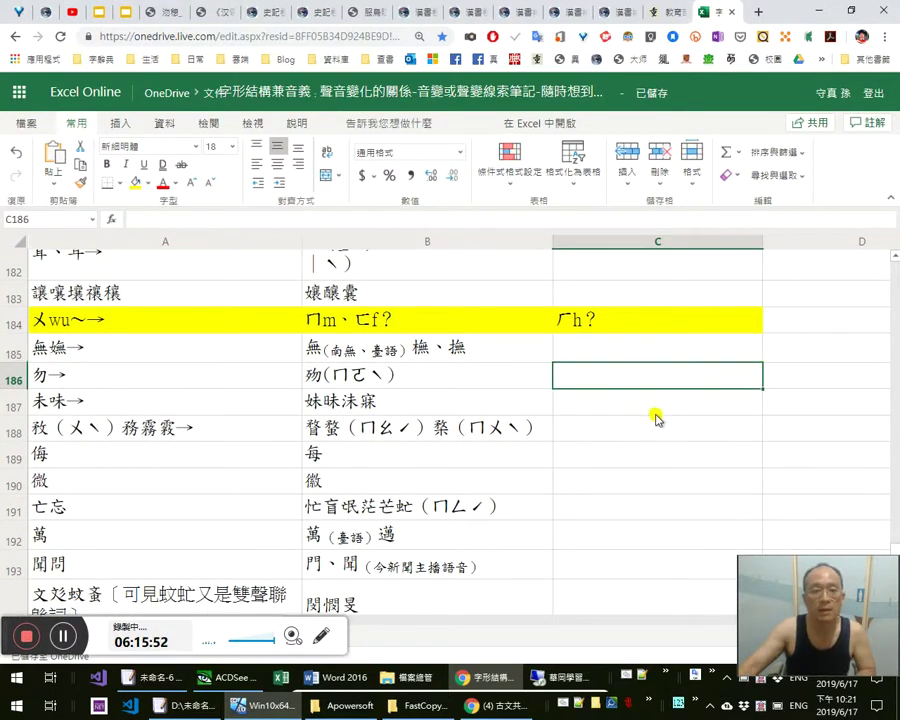
text(沕)
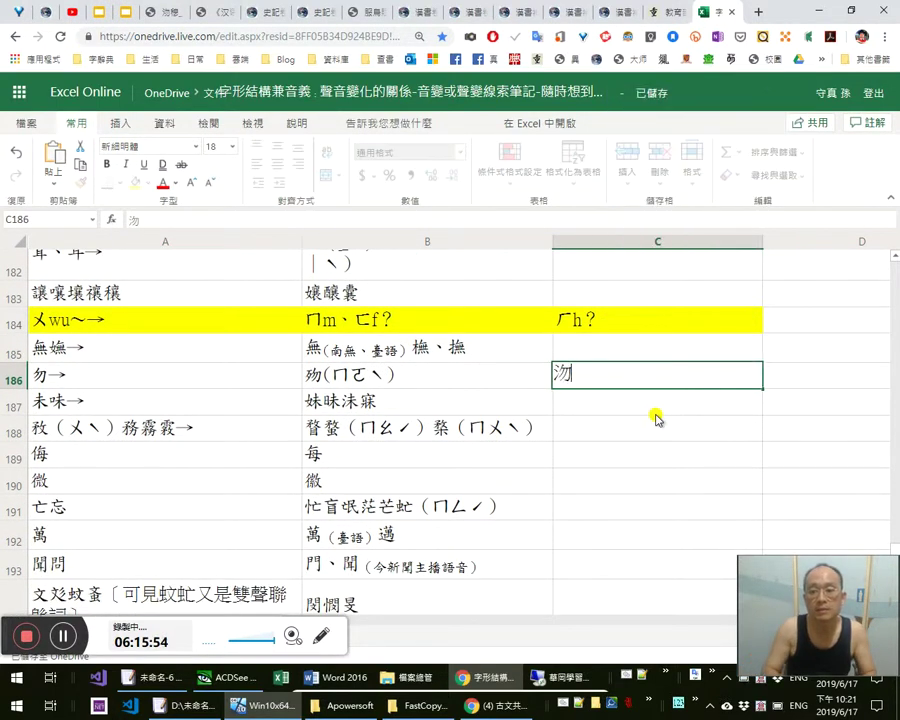
Insert 沕 after 勿 and before the arrow in cell A186
key(Left)
key(Left)
key(Right)
key(Left)
key(F2)
key(Left)
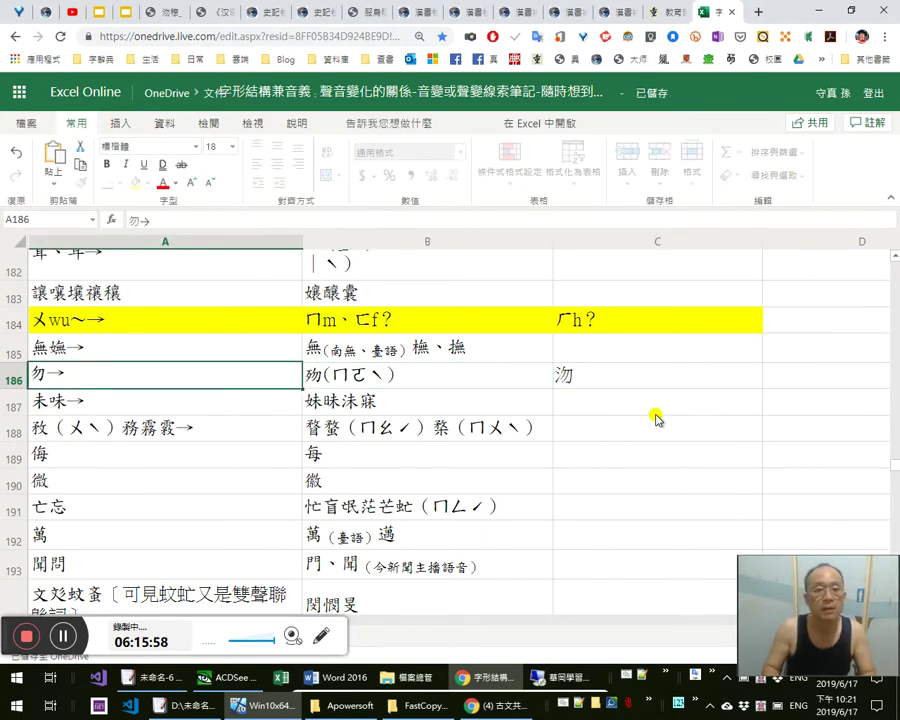
text(沕)
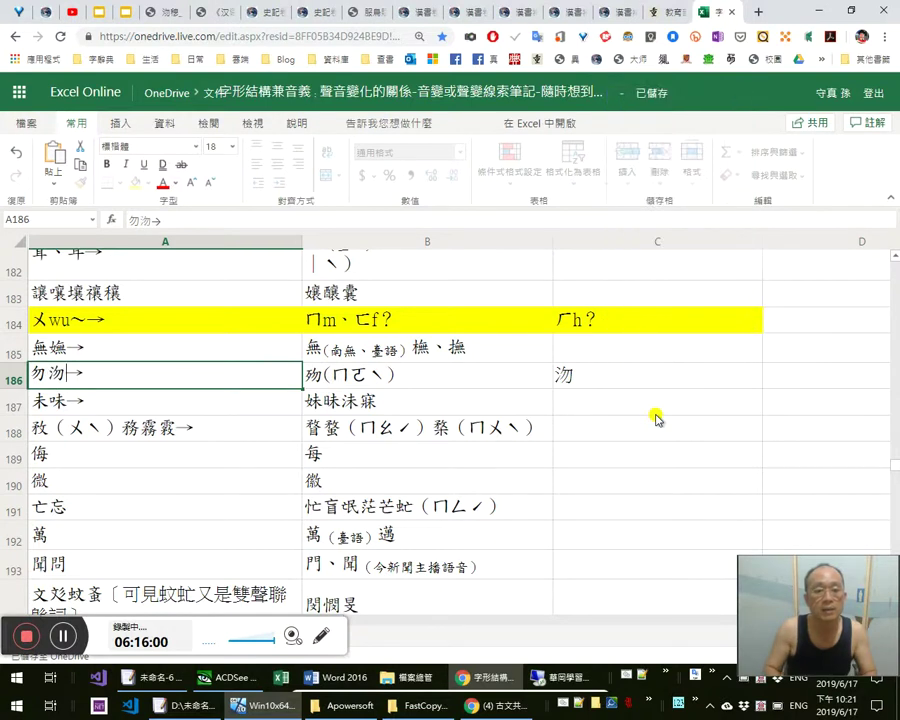
key(Tab)
Select cells C185 to C193 and look through the available fonts for a suitable typeface
key(Tab)
key(Up)
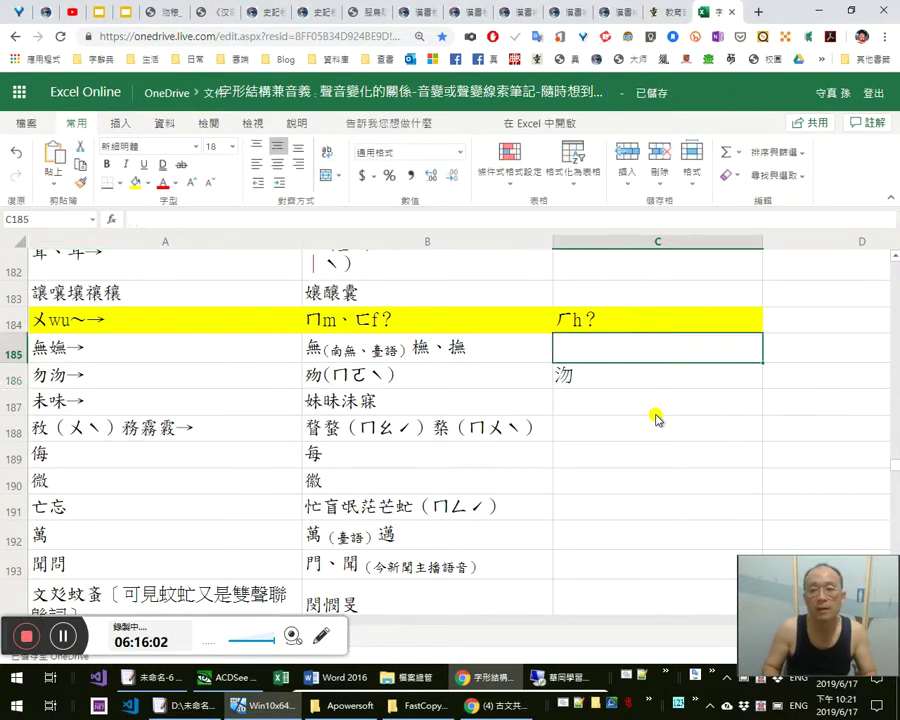
key(shift+Down)
key(shift+Down)
key(shift+Down)
key(shift+Down)
key(shift+Down)
key(shift+Down)
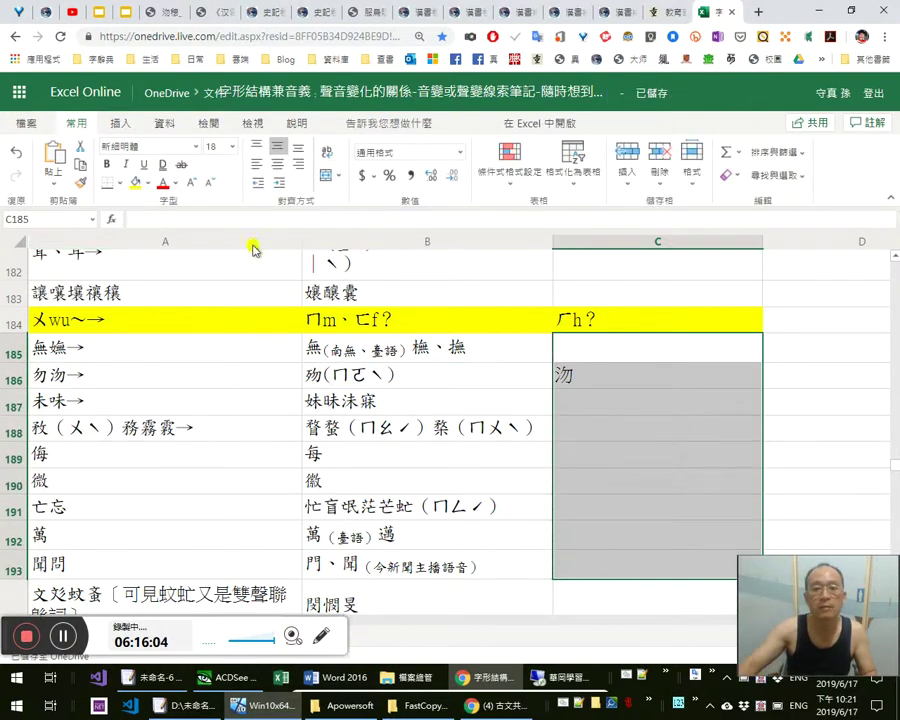
click(195, 153)
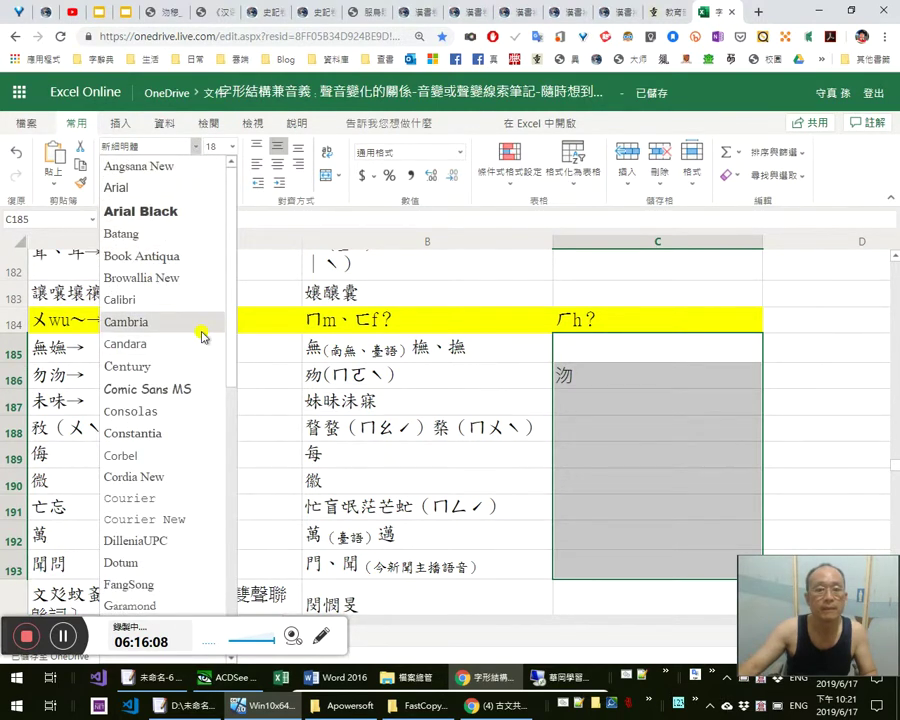
scroll(200, 333, down, 5)
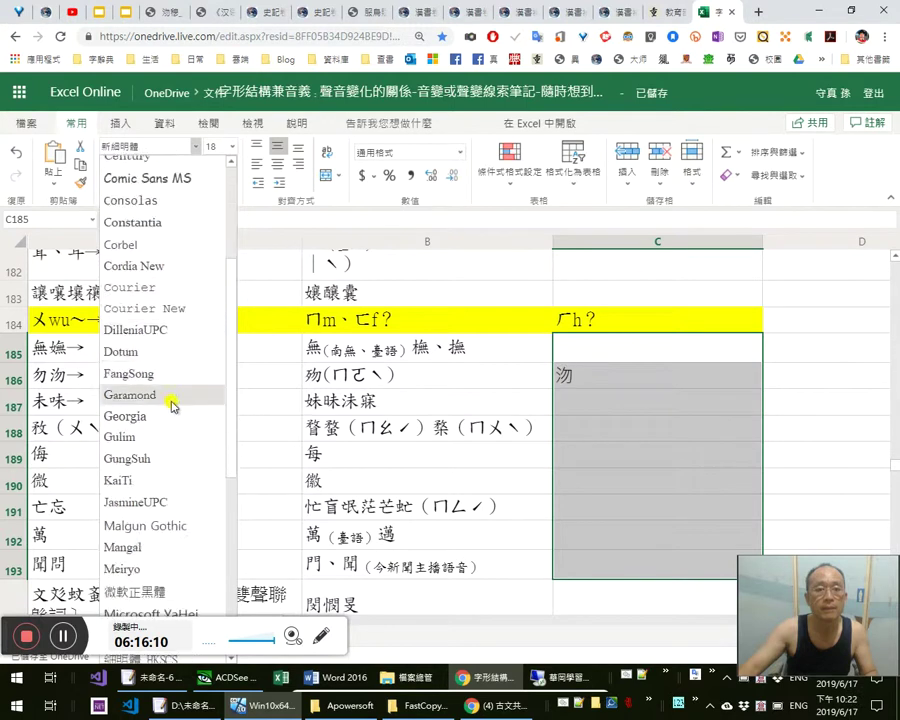
scroll(166, 516, down, 3)
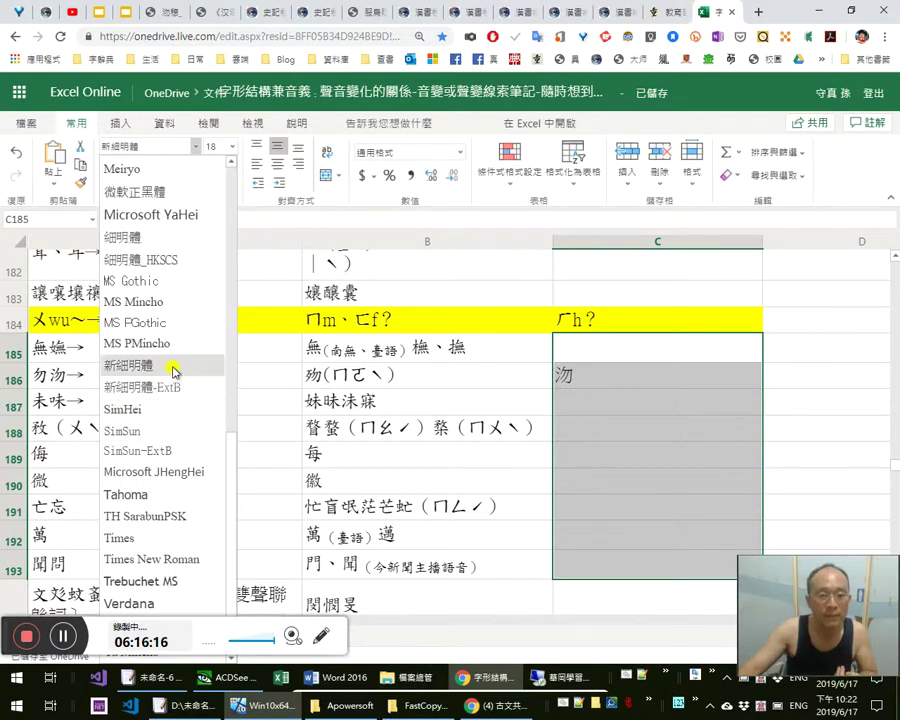
scroll(173, 364, up, 2)
scroll(175, 360, up, 10)
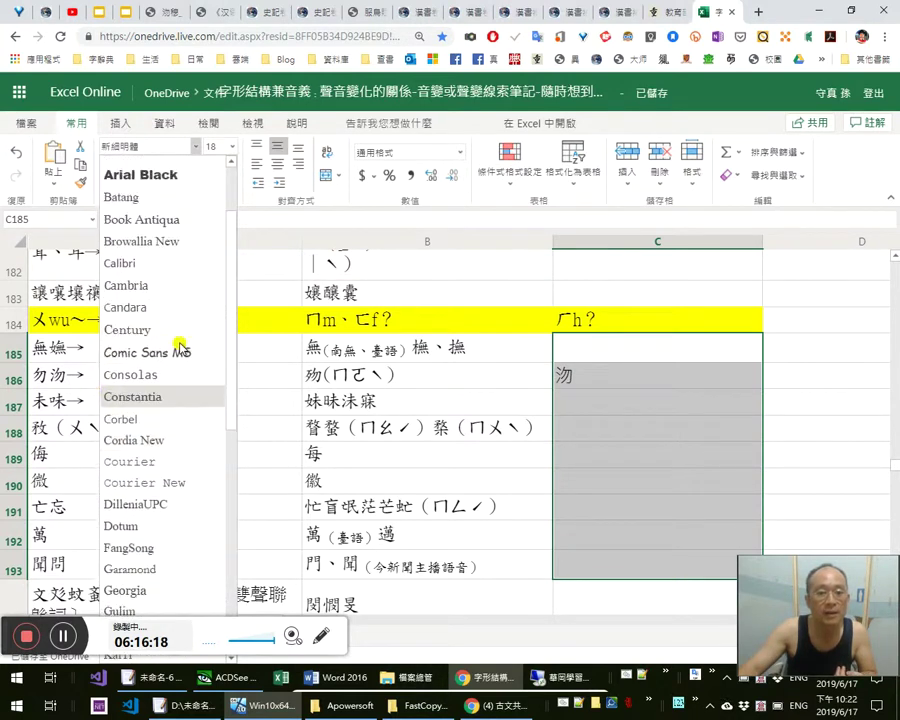
click(488, 380)
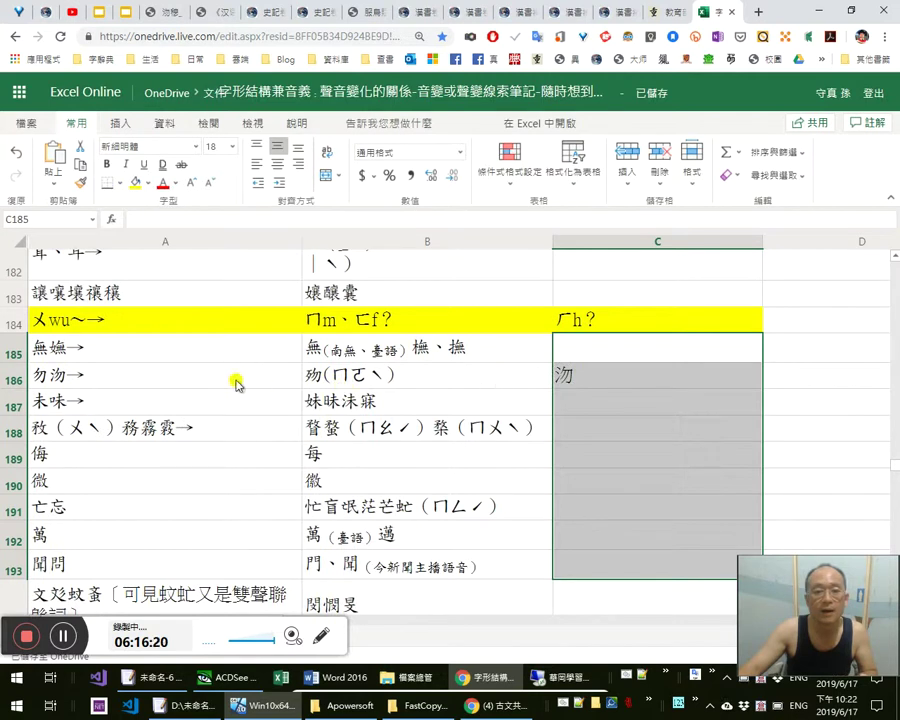
click(235, 380)
key(ctrl+c)
key(Right)
key(Right)
key(Right)
key(Left)
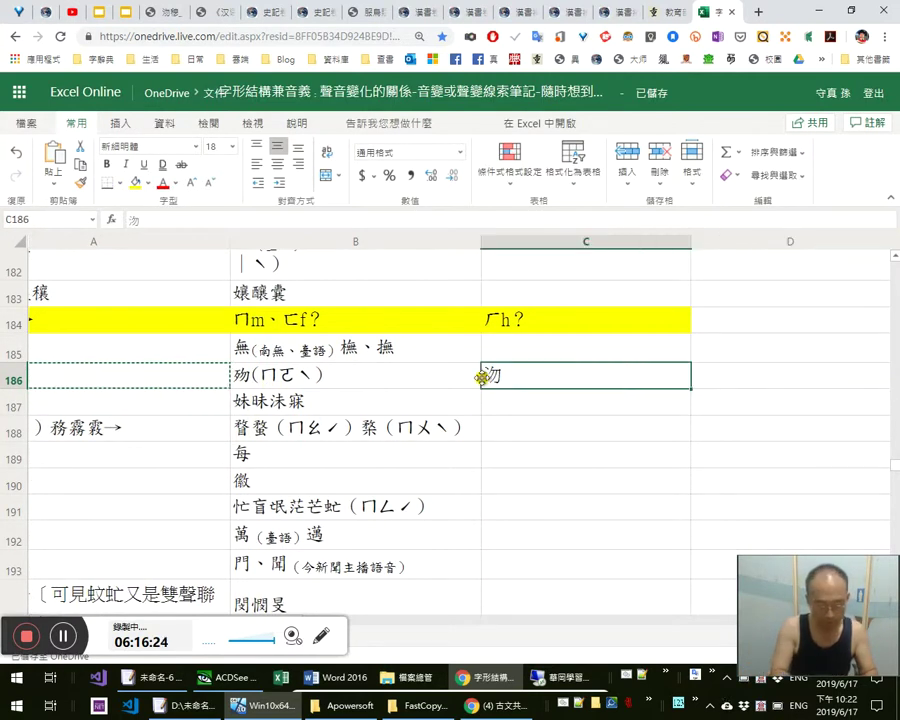
key(ctrl+v)
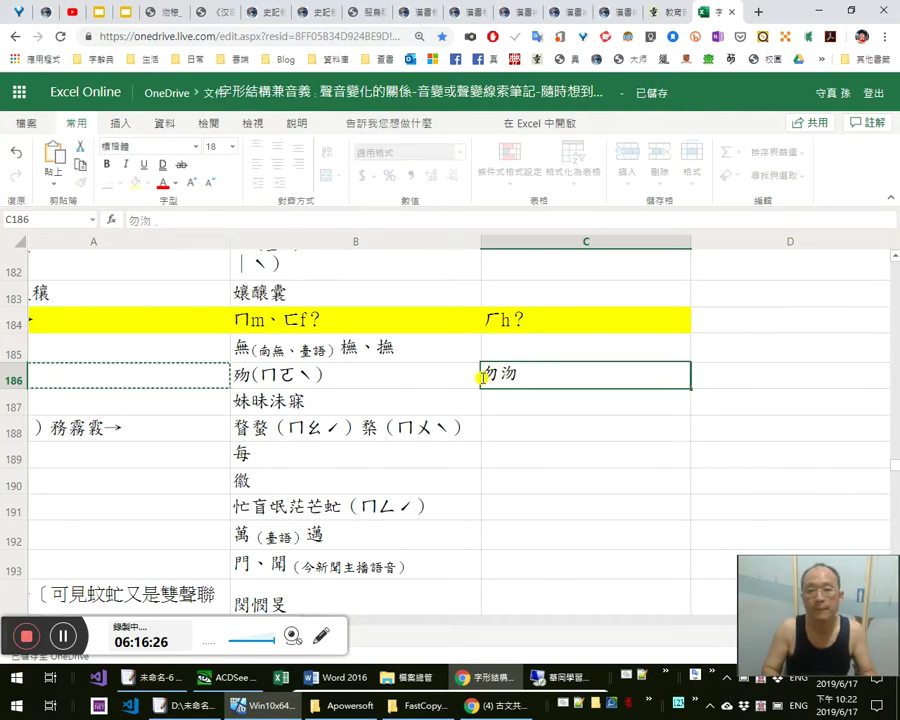
key(ctrl+z)
Append 忽 after 沕 in cell C186, under the ㄏh？ heading
text(忽)
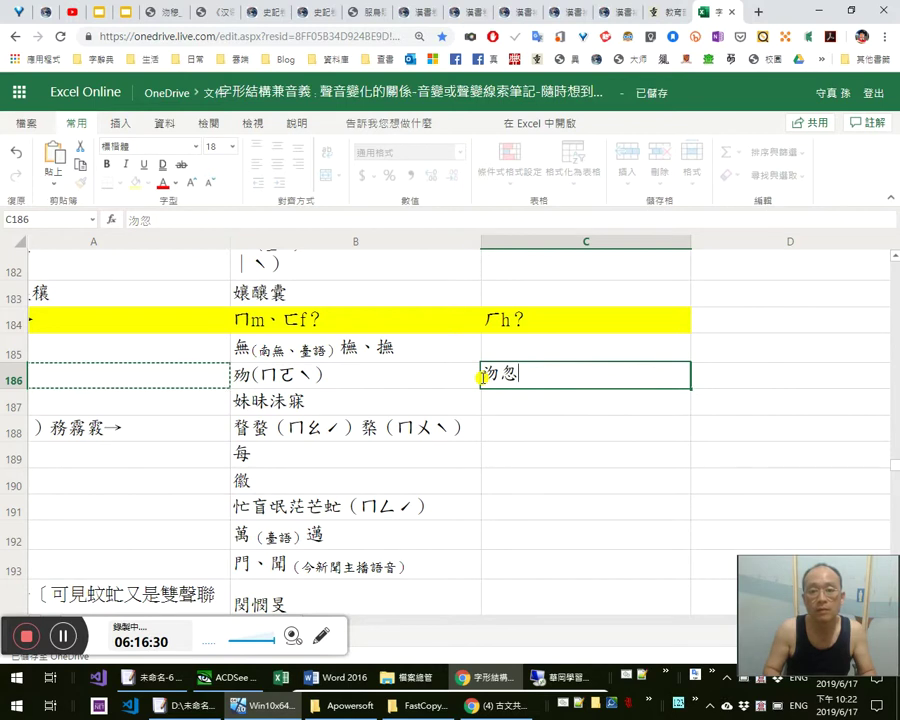
key(Return)
key(Up)
key(Left)
key(Left)
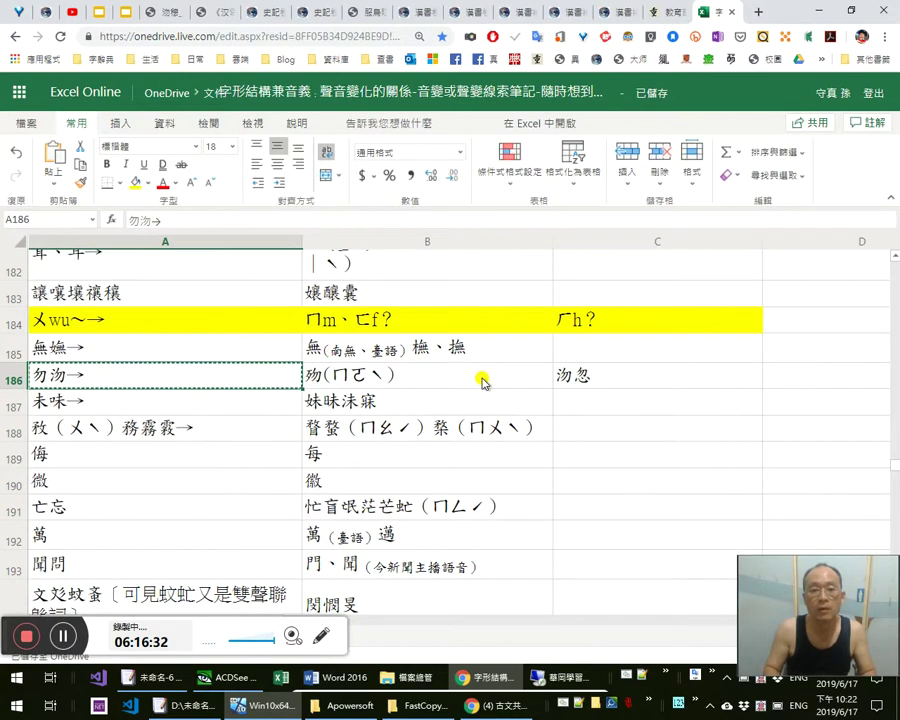
Append 沕（密勿） to the end of cell B186, under the ㄇm、ㄈf？ heading
key(Right)
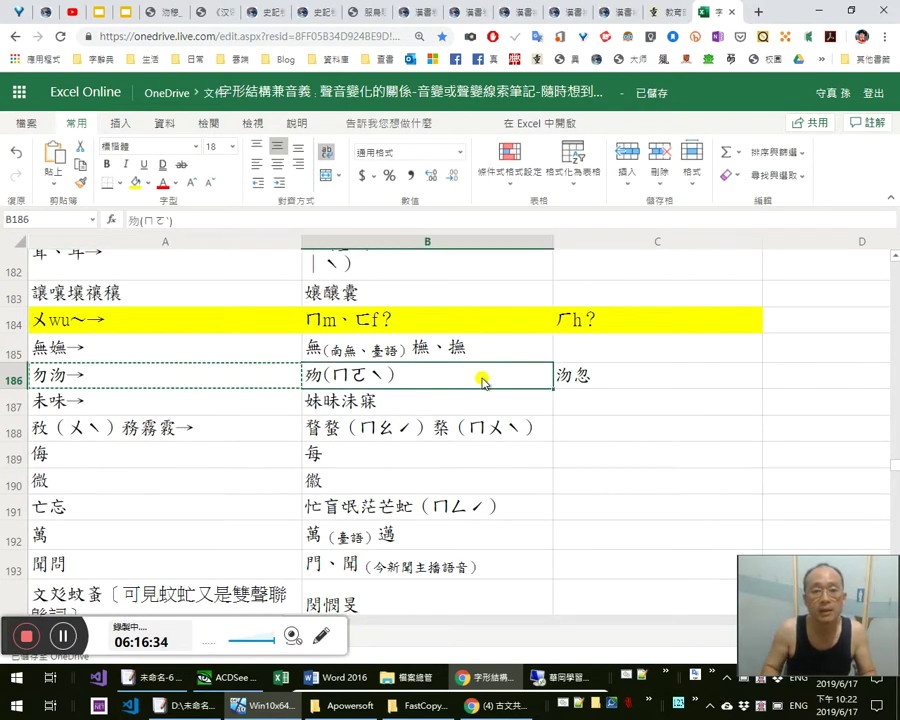
key(F2)
text(沕)
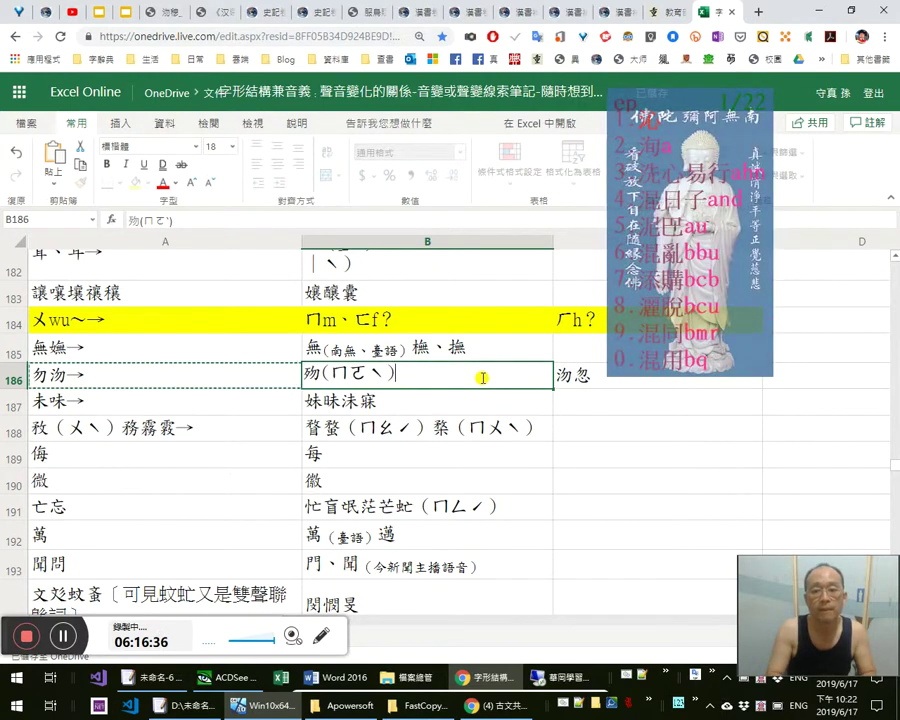
text(（宓)
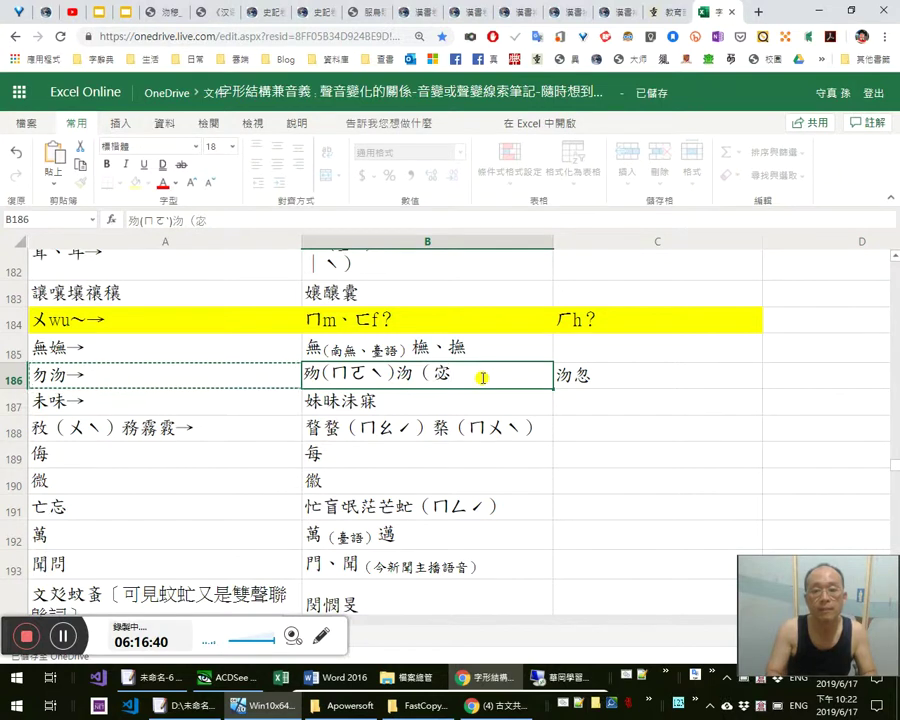
key(BackSpace)
text(愧密)
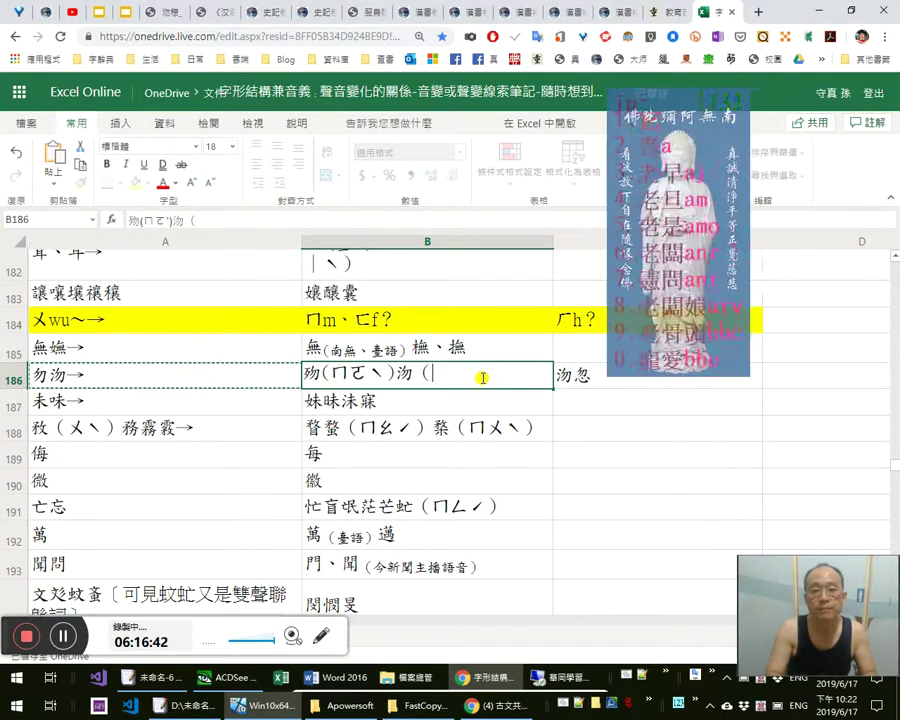
text(勿）)
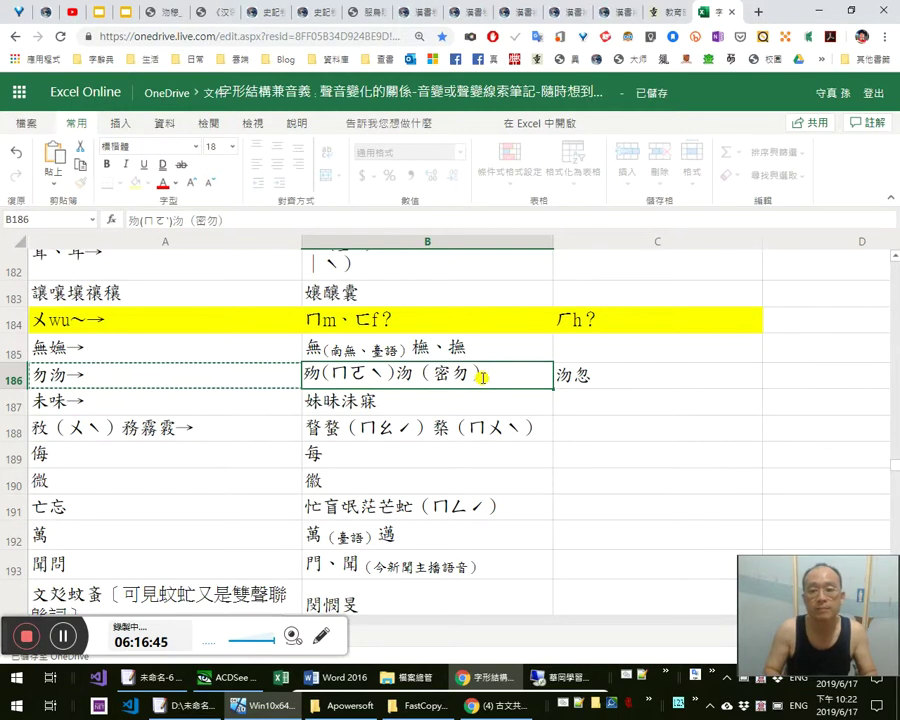
key(Return)
click(483, 380)
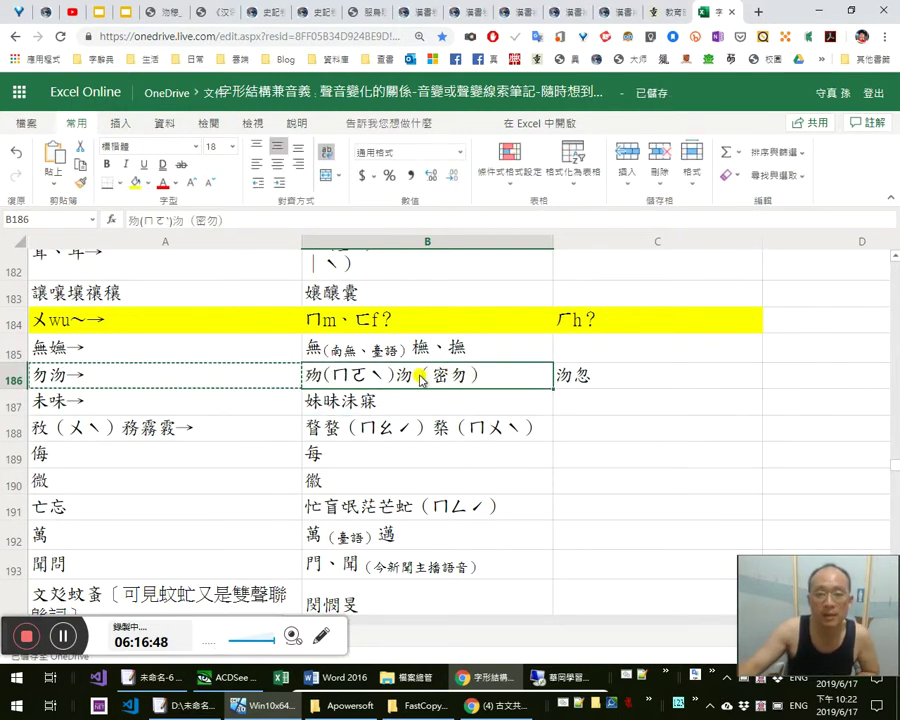
Insert 吻 between 沕 and the arrow in cell A186
click(196, 385)
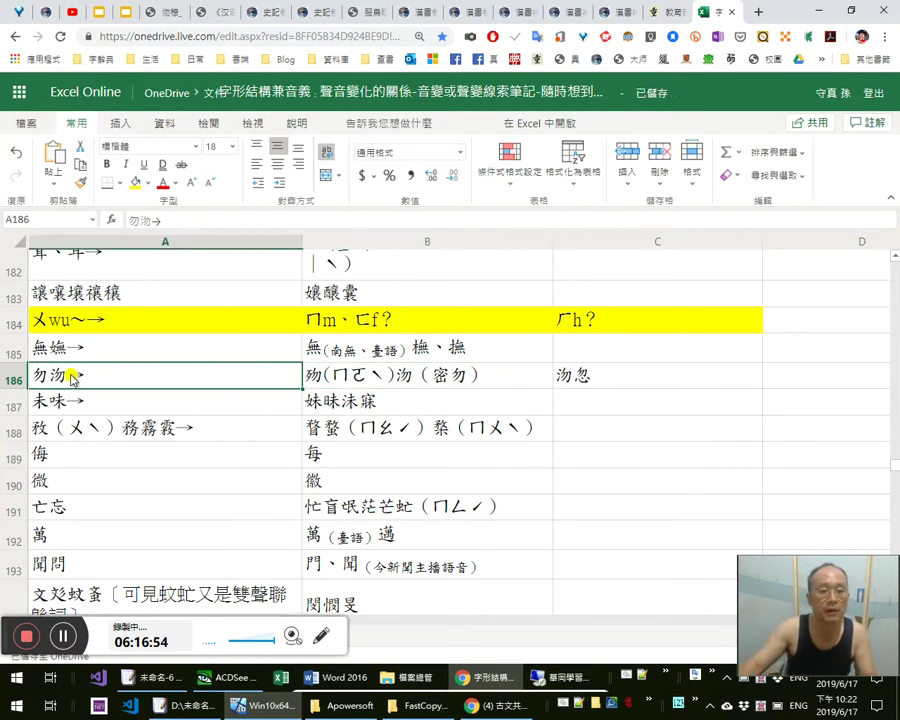
click(147, 220)
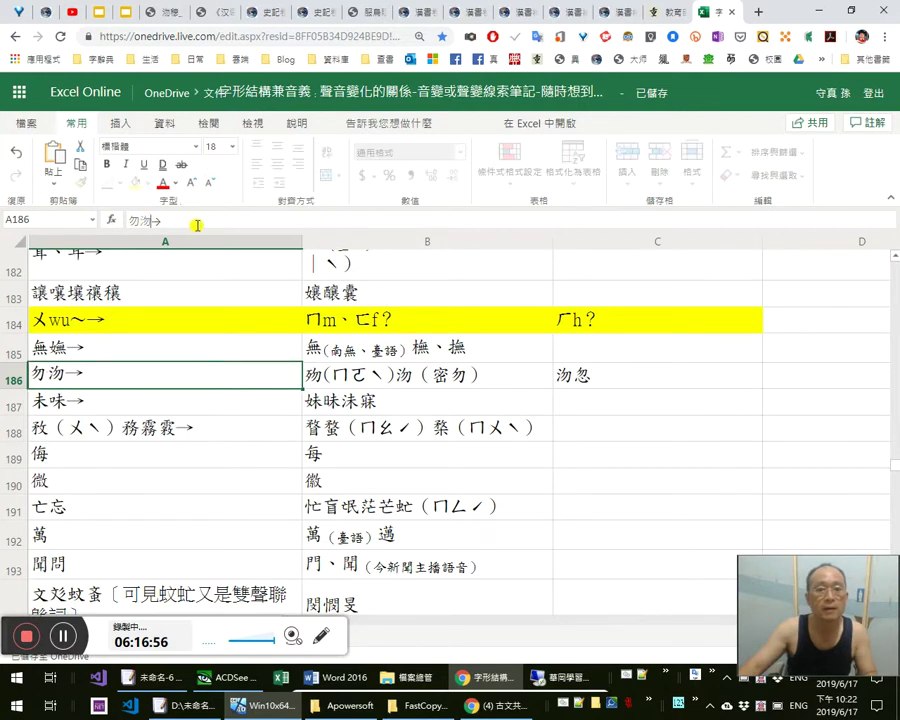
text(吻)
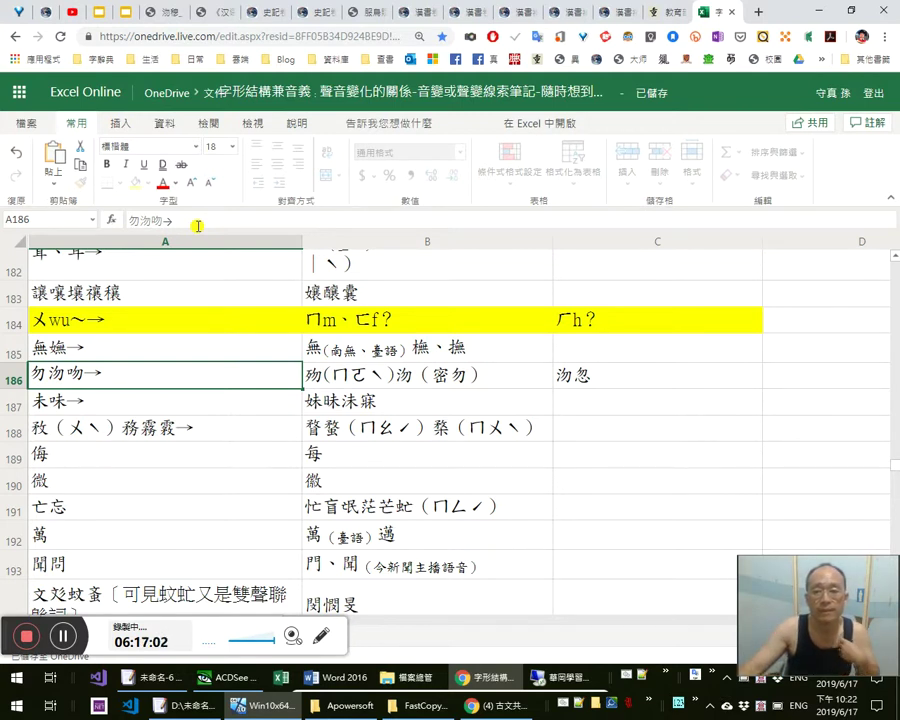
click(606, 384)
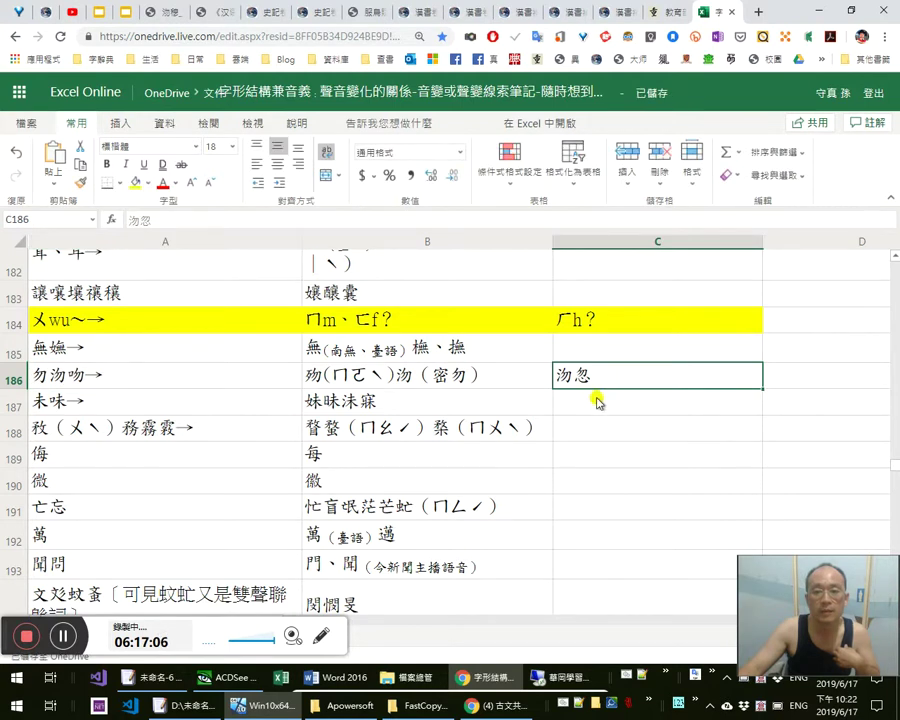
click(597, 401)
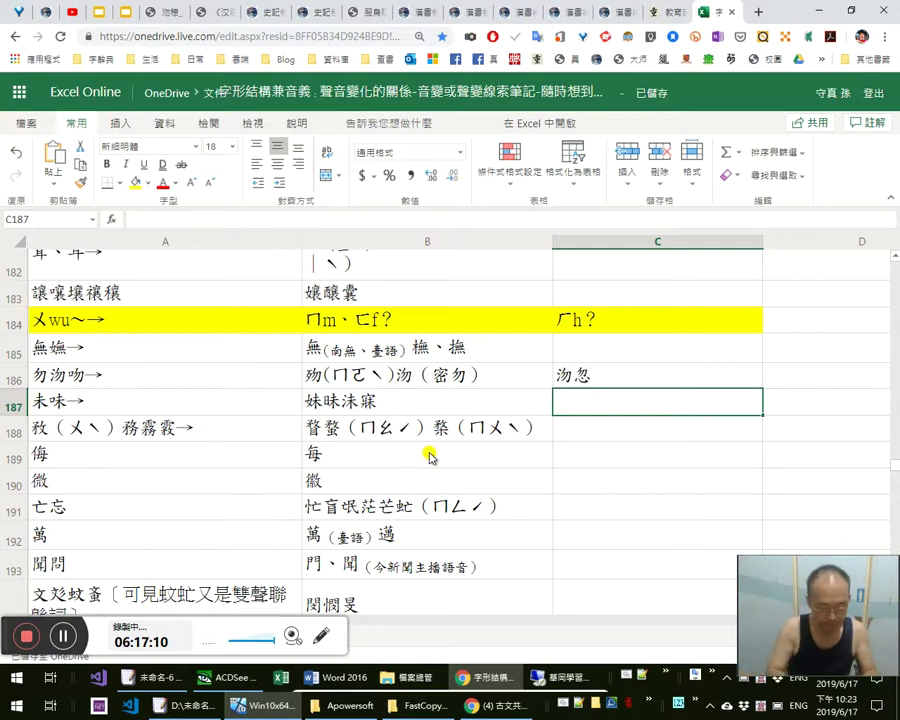
Search the worksheet for 宓 and examine the rows around its entry, checking for further matches
key(ctrl+f)
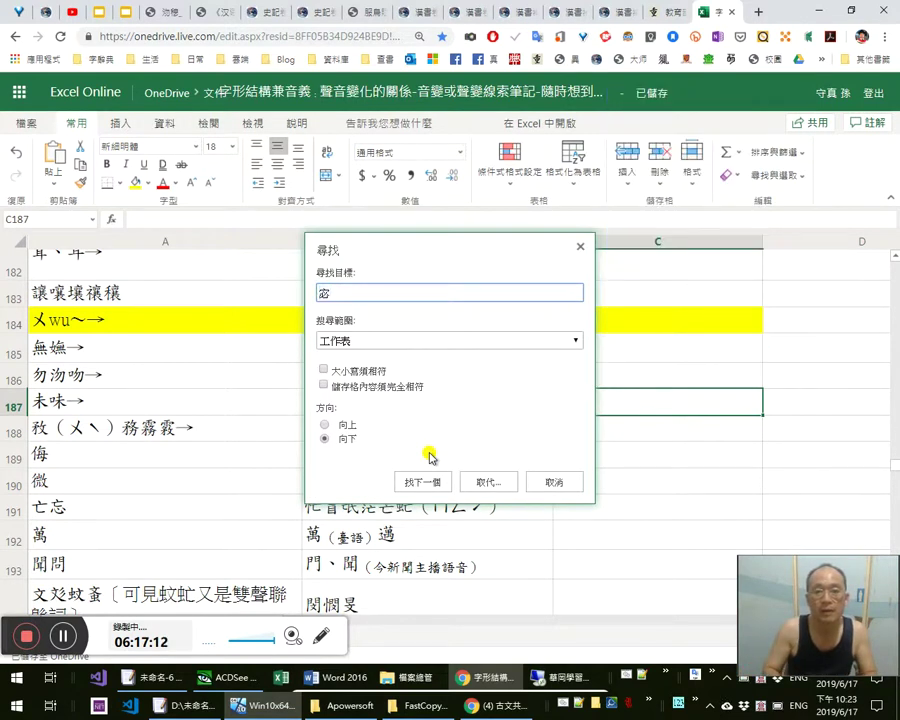
key(Return)
key(Escape)
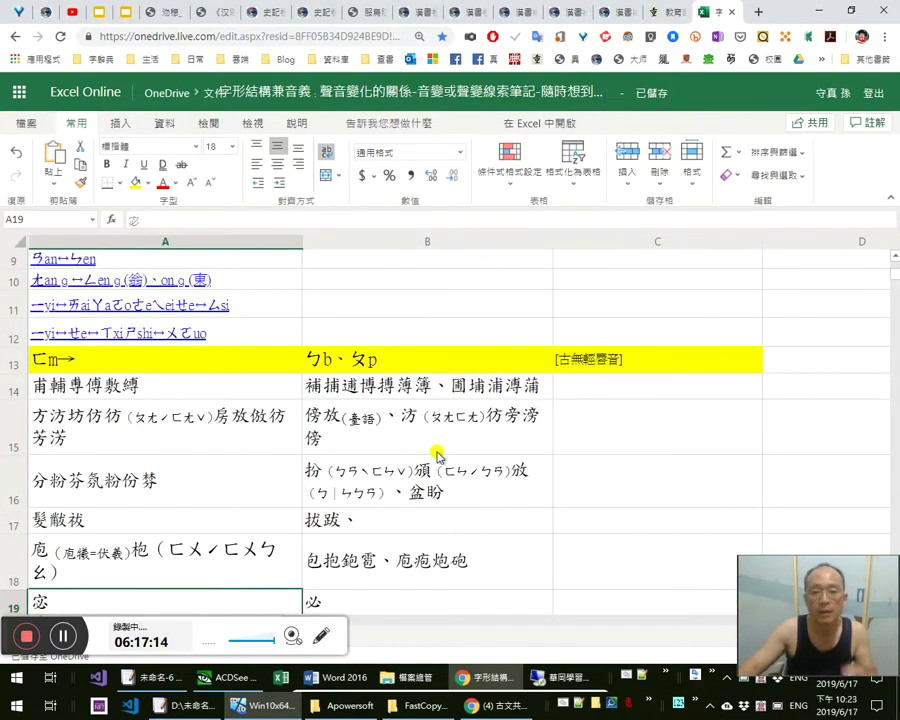
scroll(505, 500, down, 3)
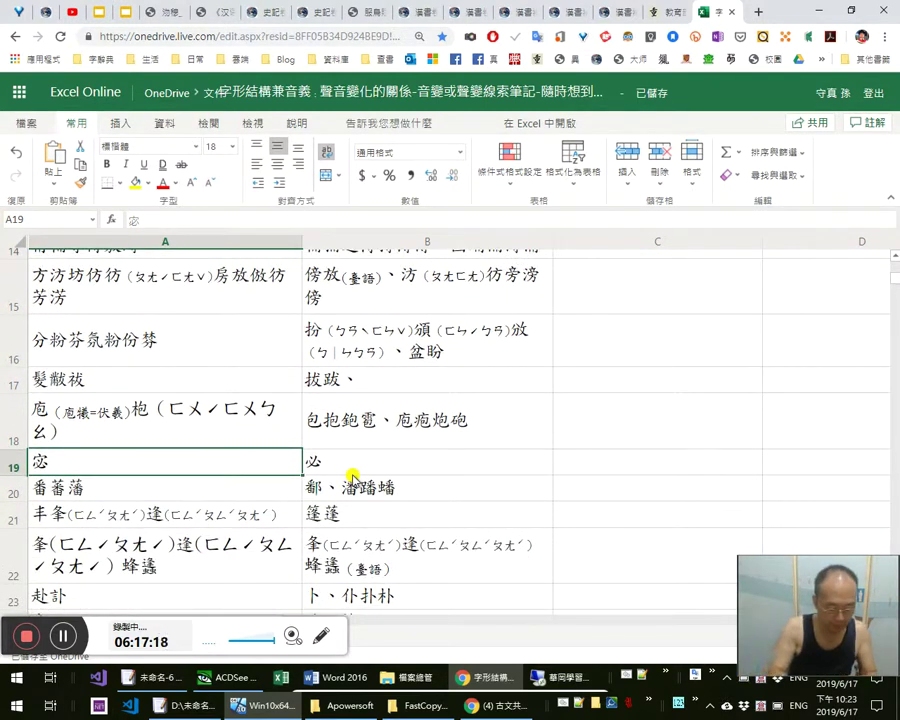
key(ctrl+f)
click(421, 482)
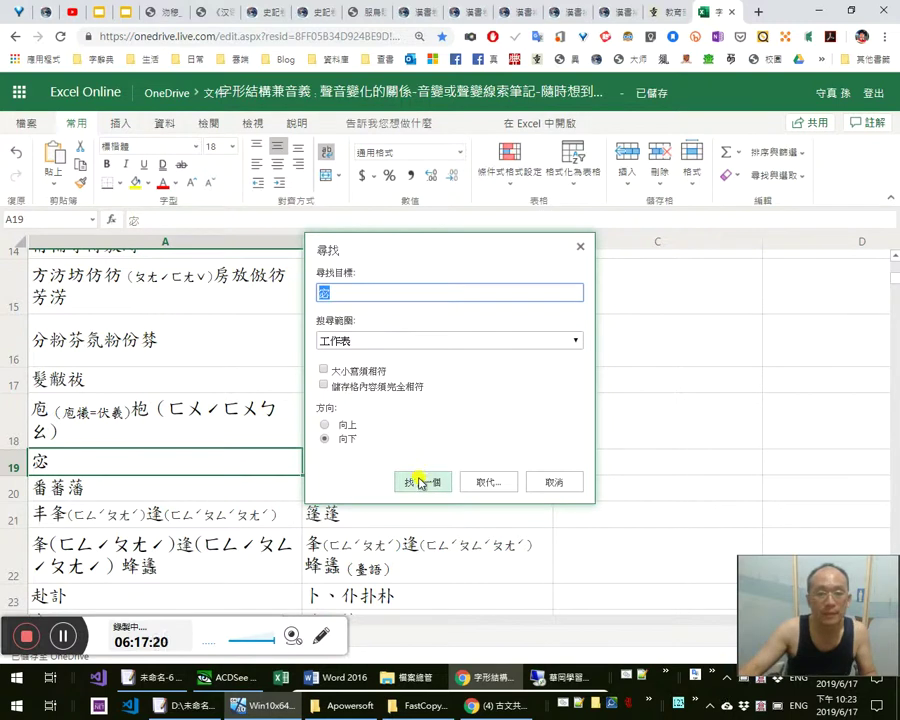
click(421, 482)
key(Escape)
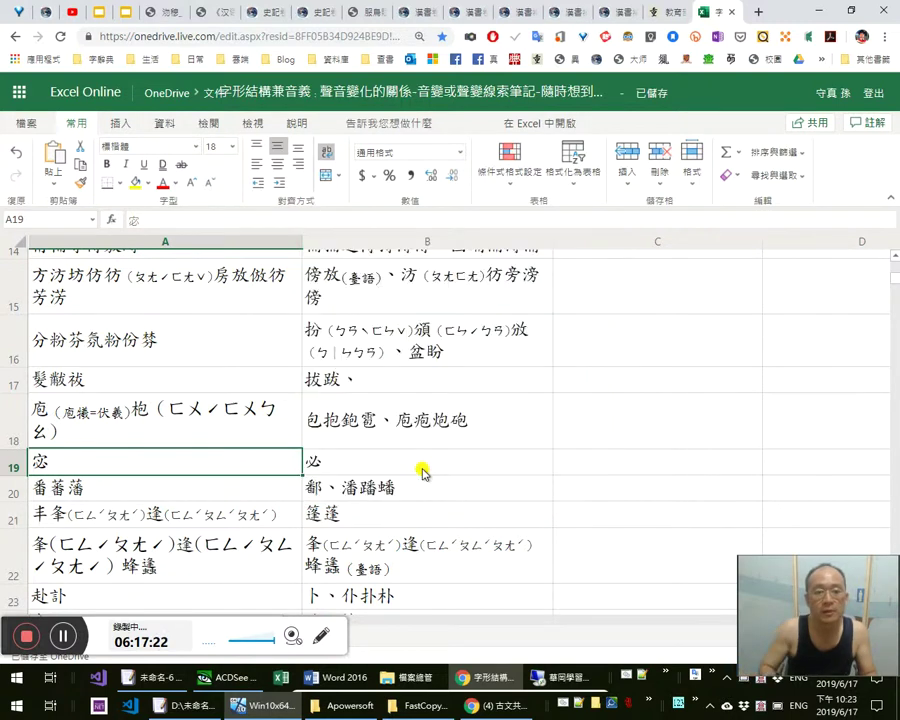
Return to the ㄨwu section through its index link and compare row 186 with the readings of 宓 in the online dictionary
key(ctrl+Home)
click(450, 425)
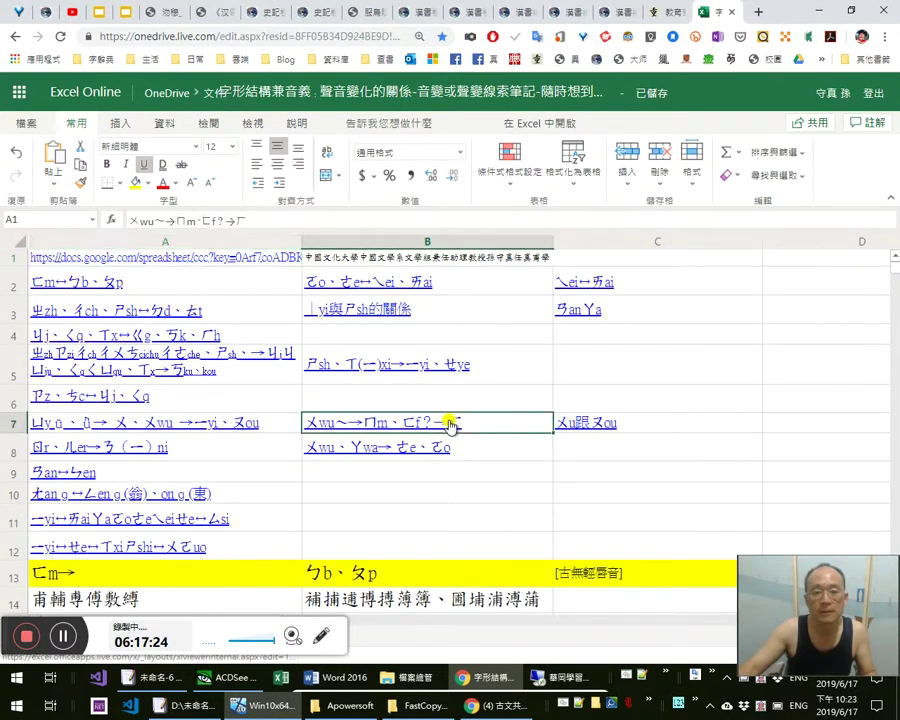
scroll(450, 502, down, 3)
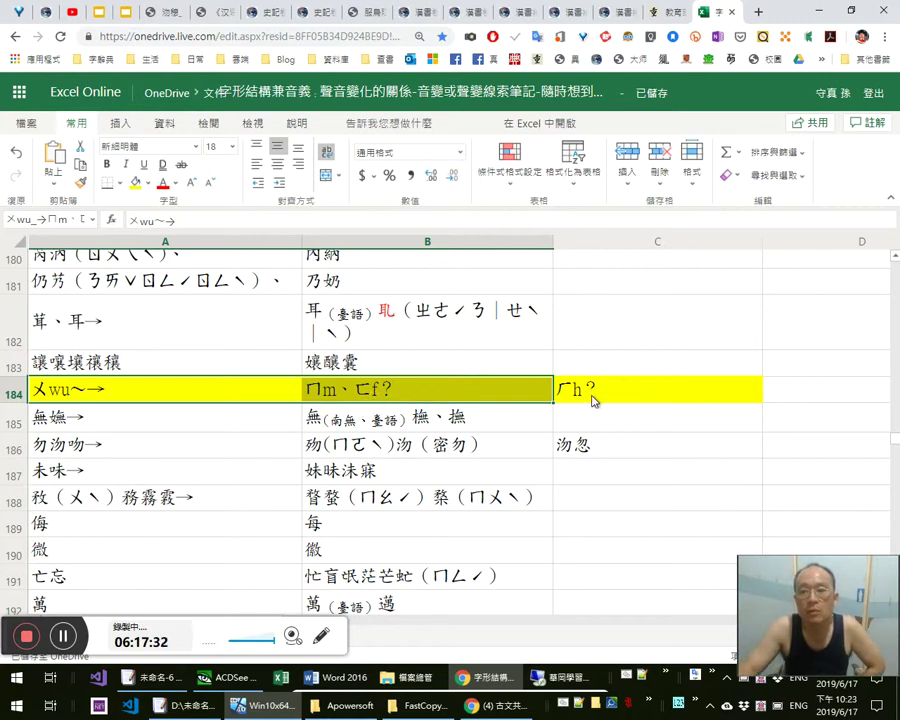
click(665, 12)
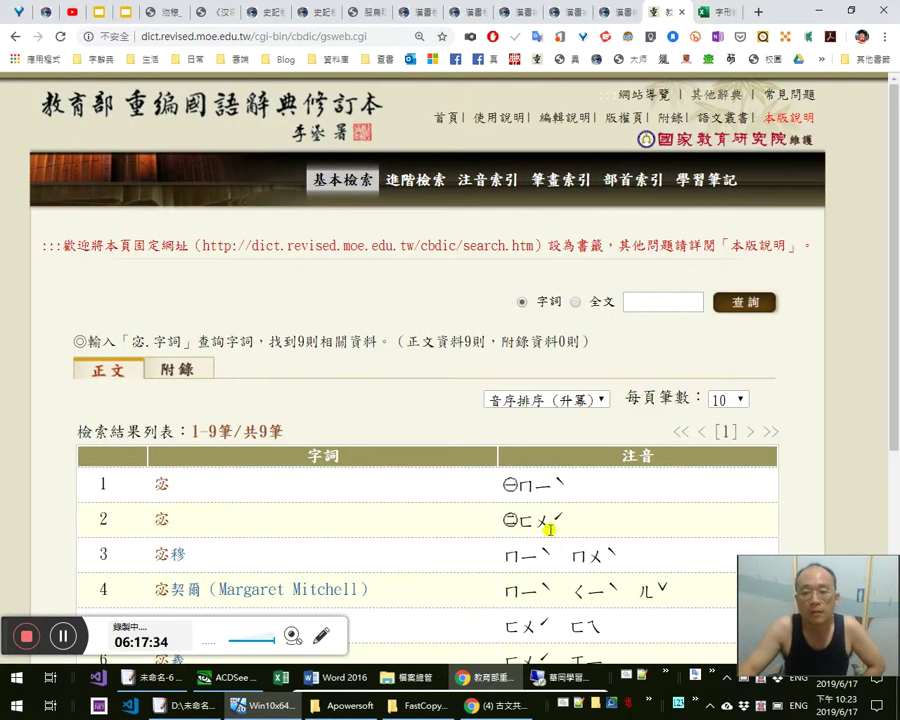
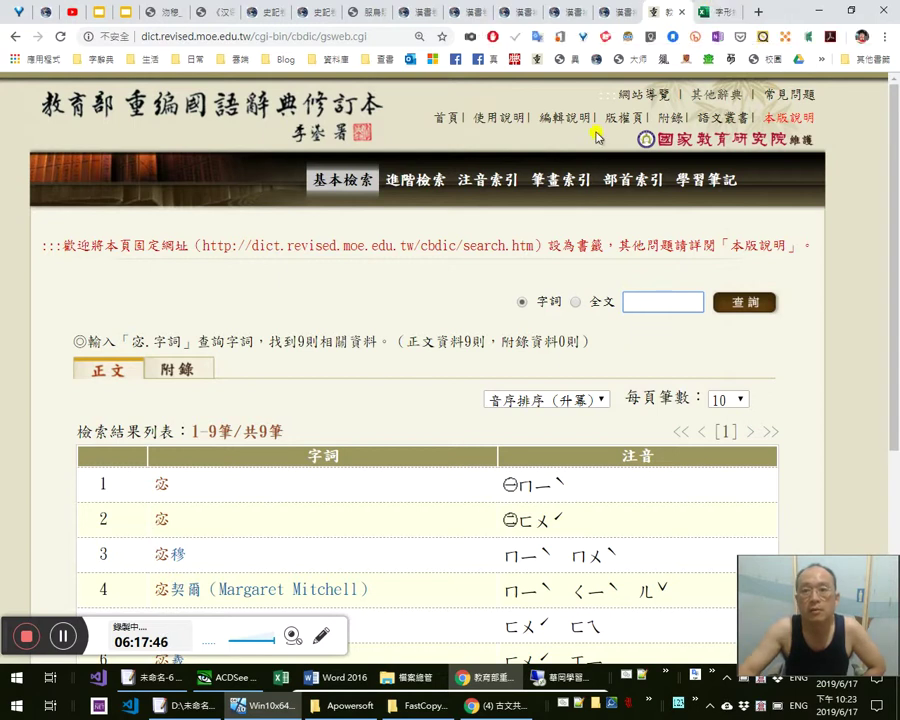
click(707, 12)
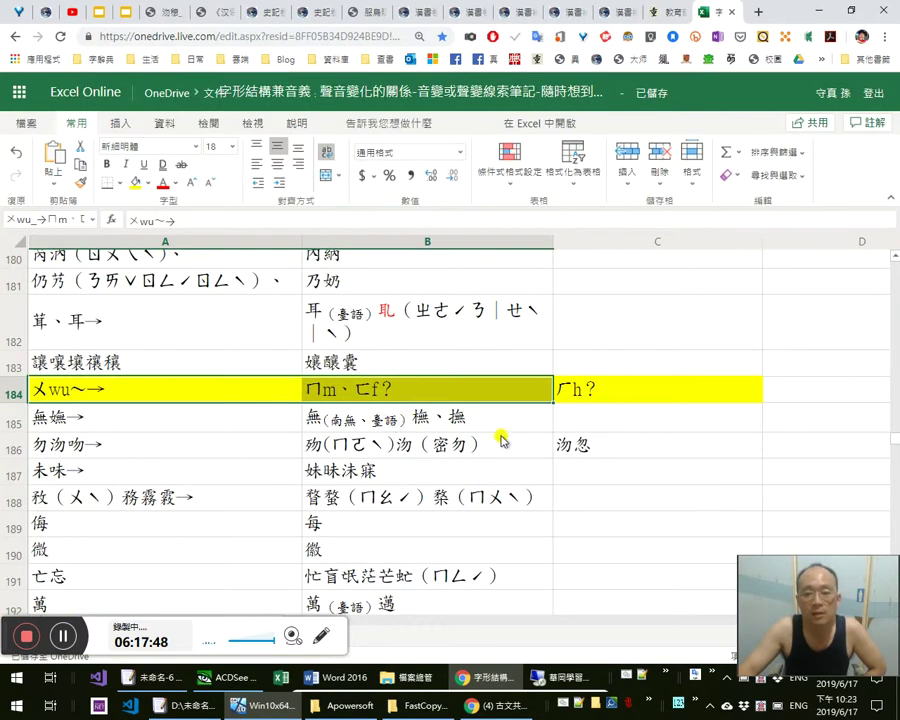
click(540, 444)
click(566, 450)
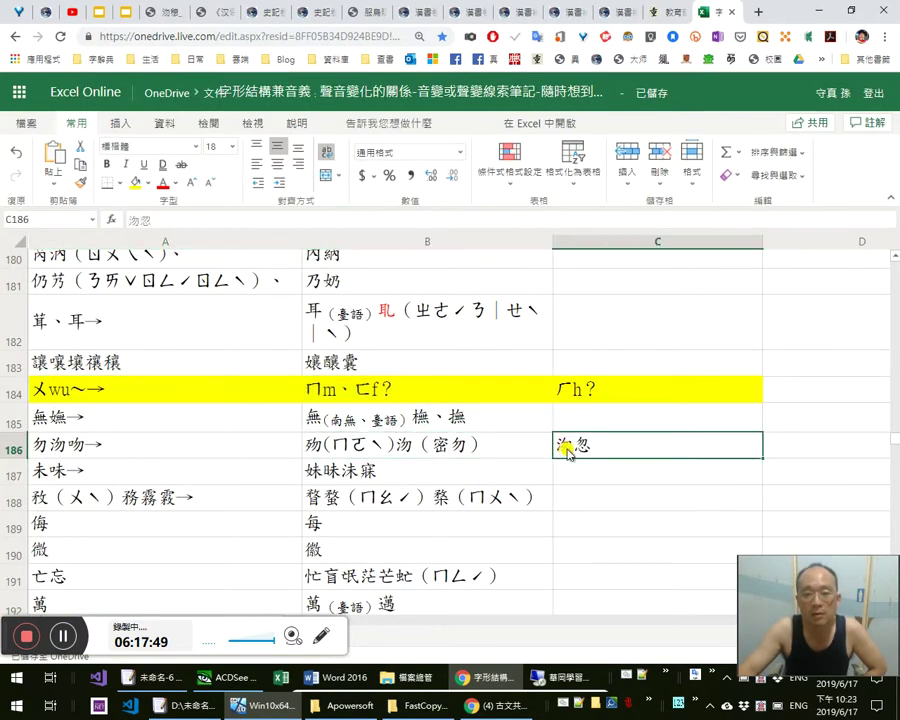
Move 沕 after 吻 in cell A186 so the entry reads 勿吻沕→
click(47, 451)
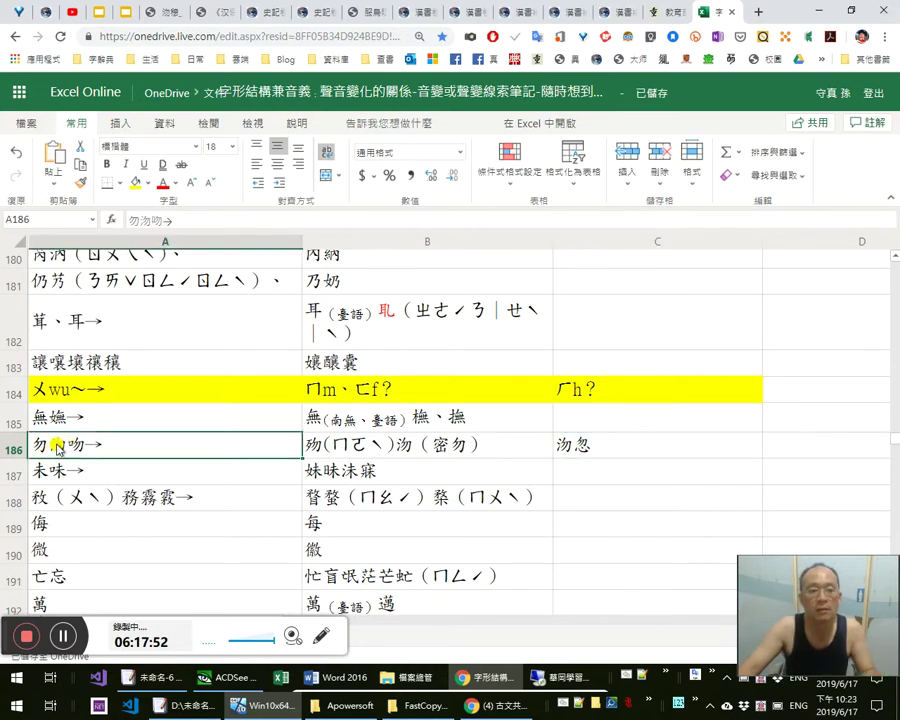
double_click(58, 450)
double_click(57, 446)
key(ctrl+x)
key(Right)
key(ctrl+v)
key(Return)
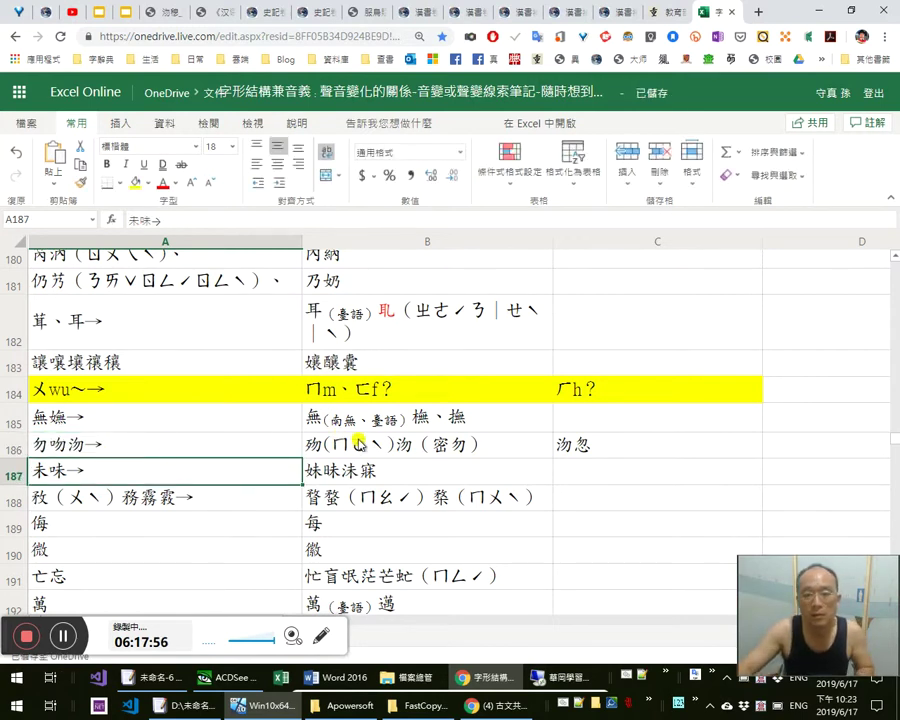
Review the 勿 row and its ㄏh？ heading, and close the workbook and dictionary pages to return to the 漢書補注 page
click(558, 437)
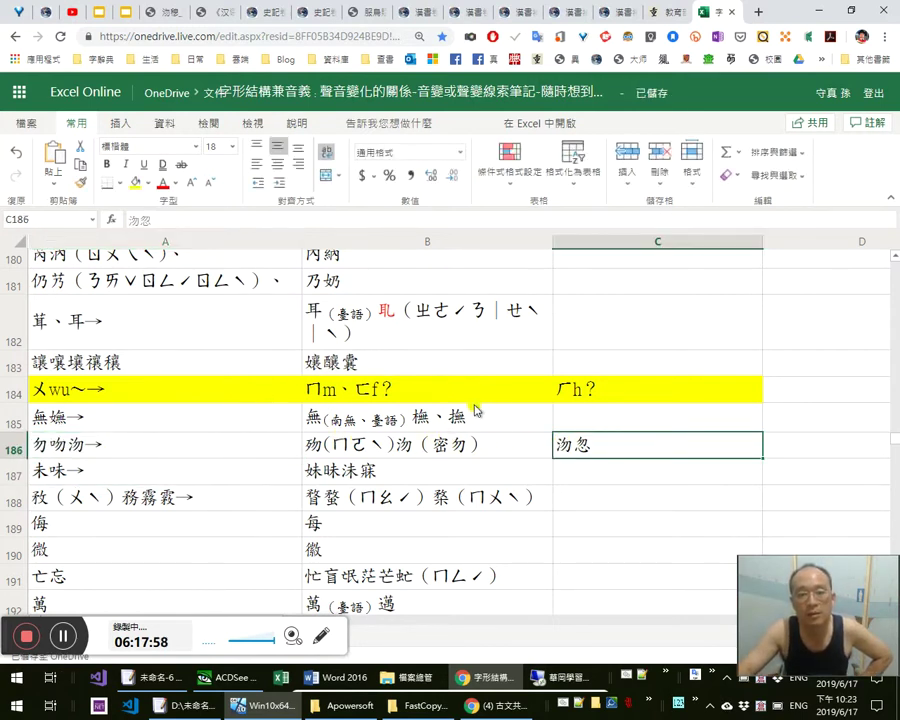
click(374, 443)
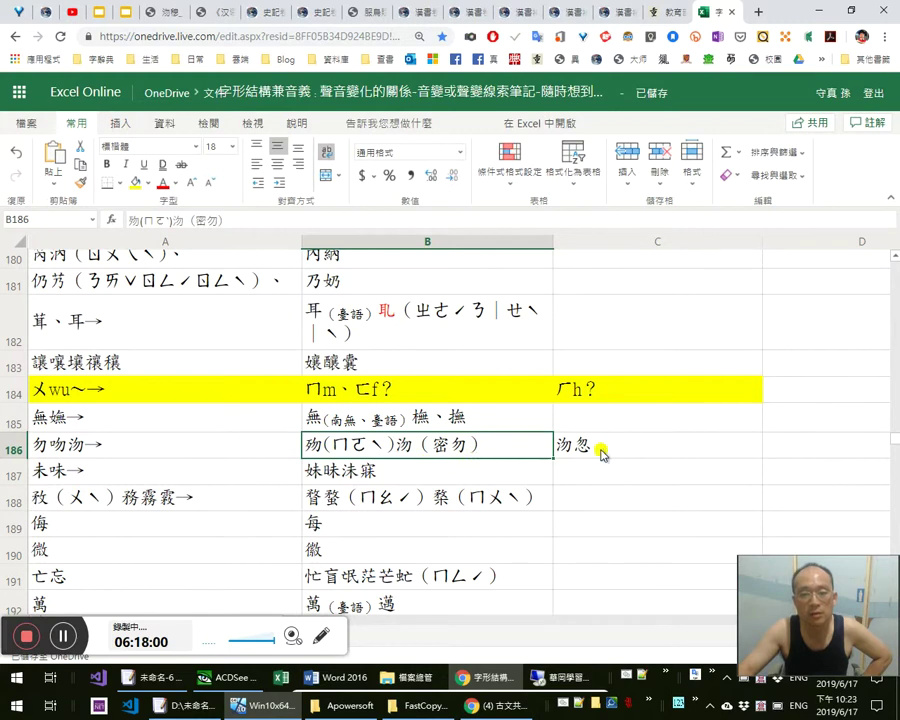
click(616, 393)
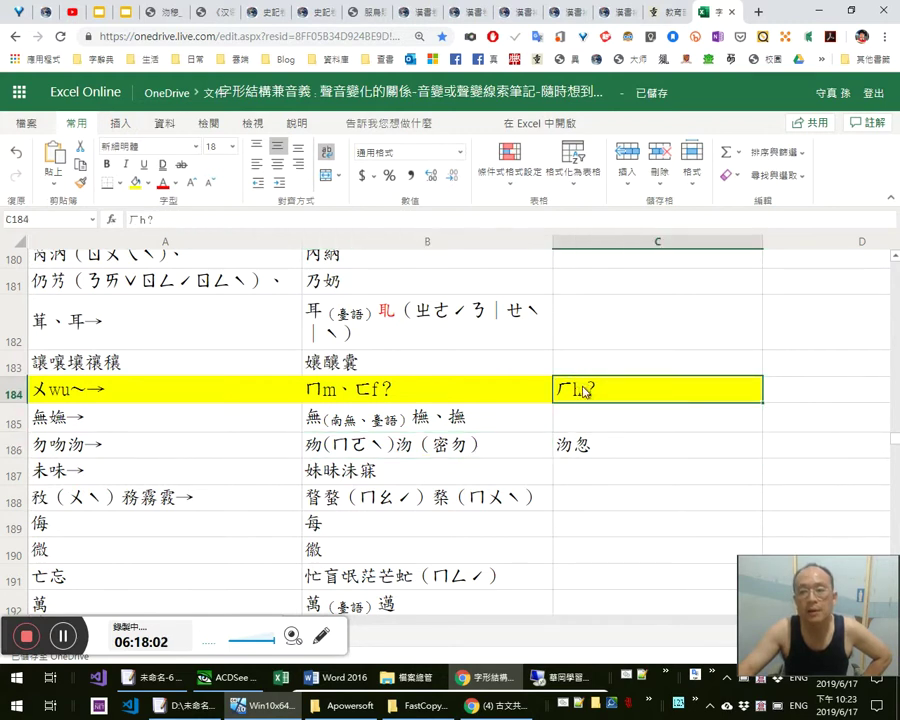
click(731, 13)
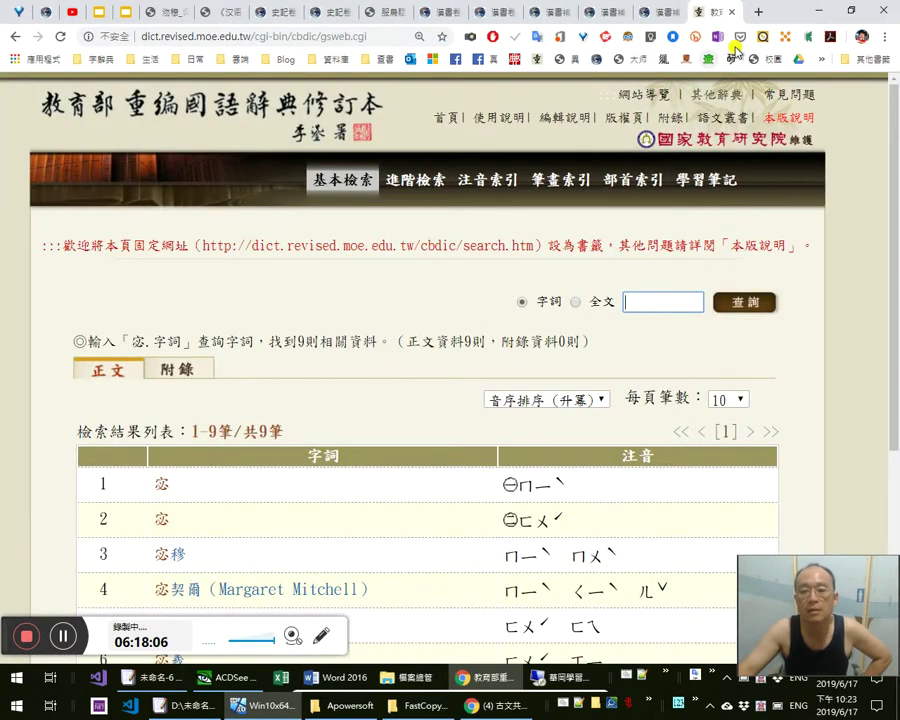
click(731, 12)
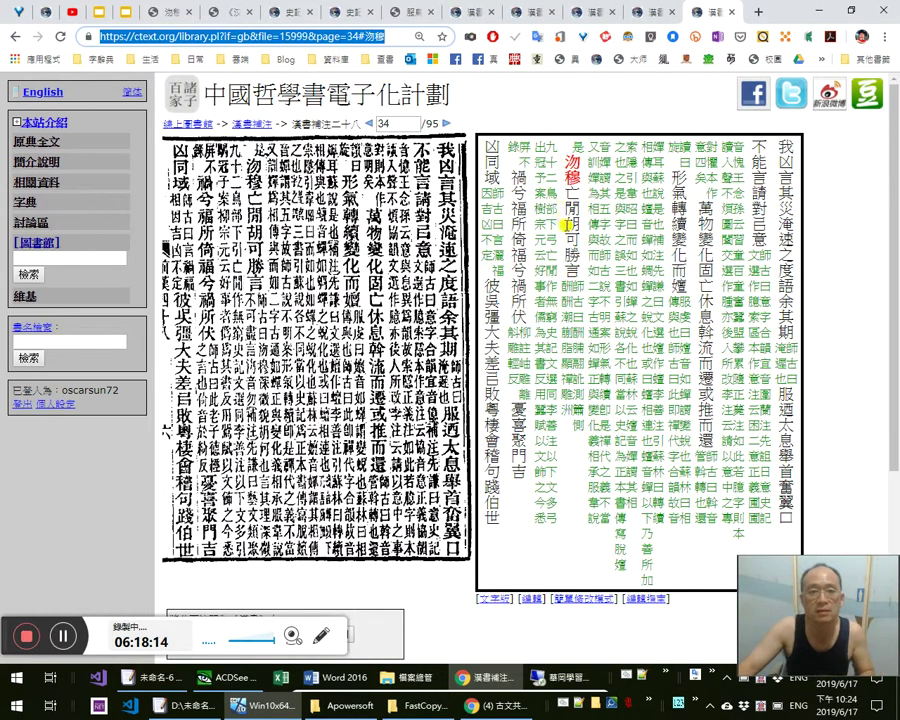
key(alt+Tab)
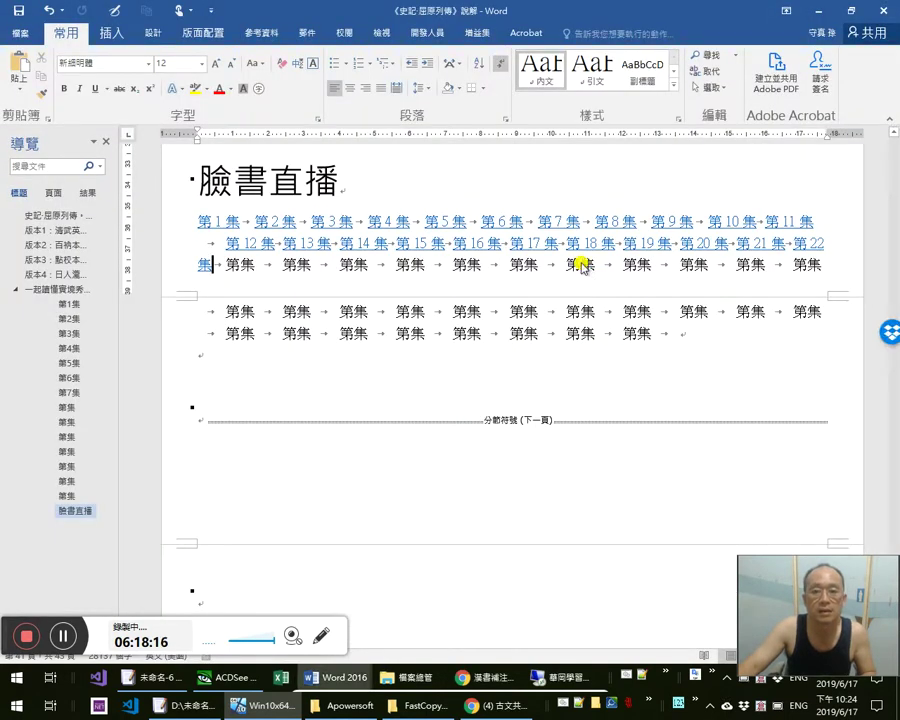
key(alt+Tab)
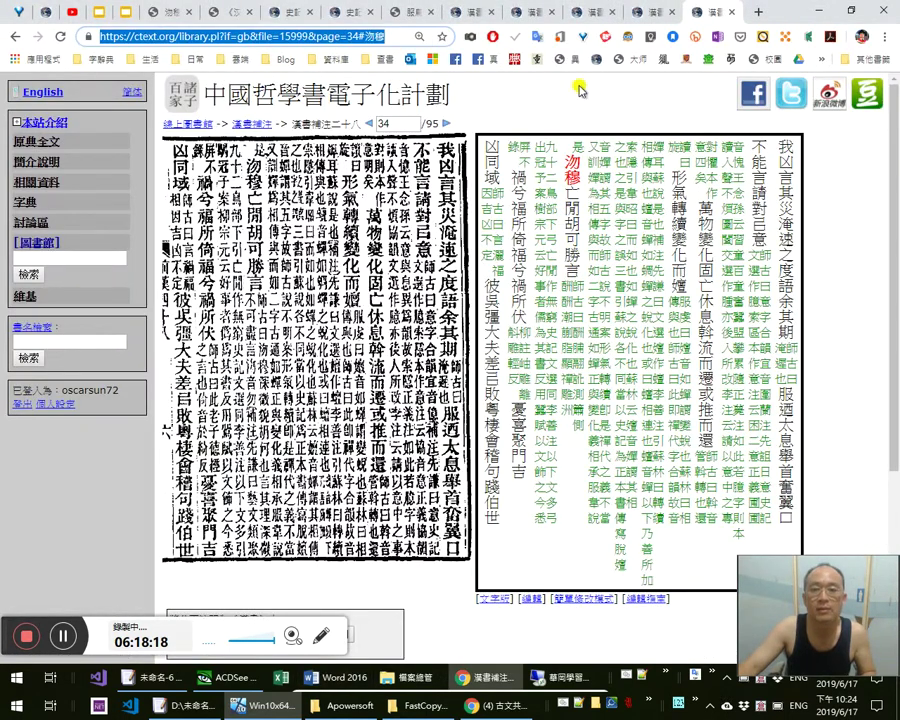
Copy 沕穆 from the 漢書補注 text in EmEditor and insert 沕穆，深微 after 師古曰：
click(637, 15)
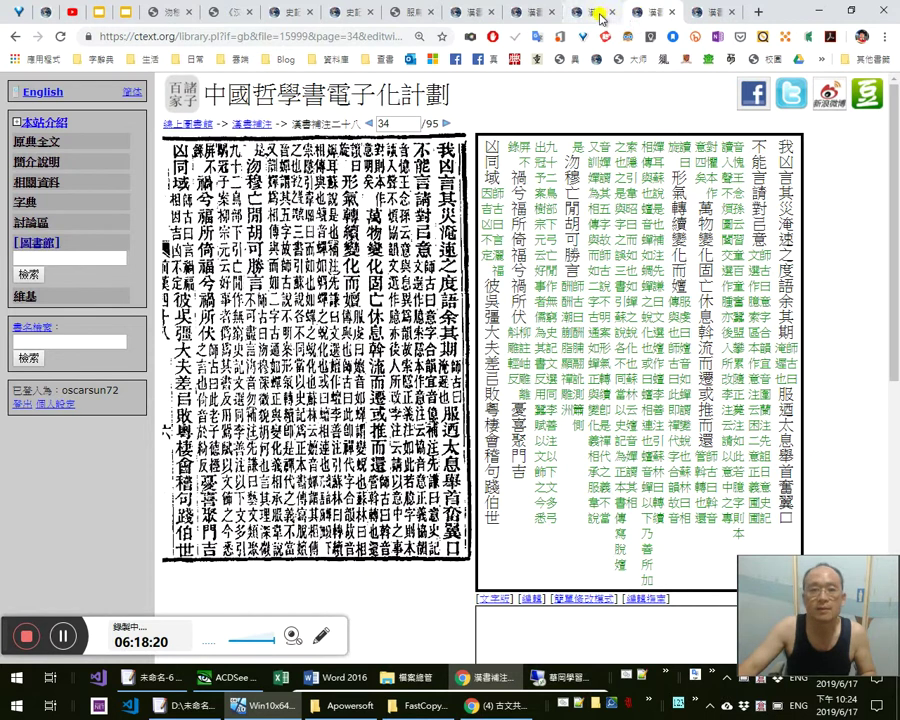
key(alt+Tab)
key(alt+Tab)
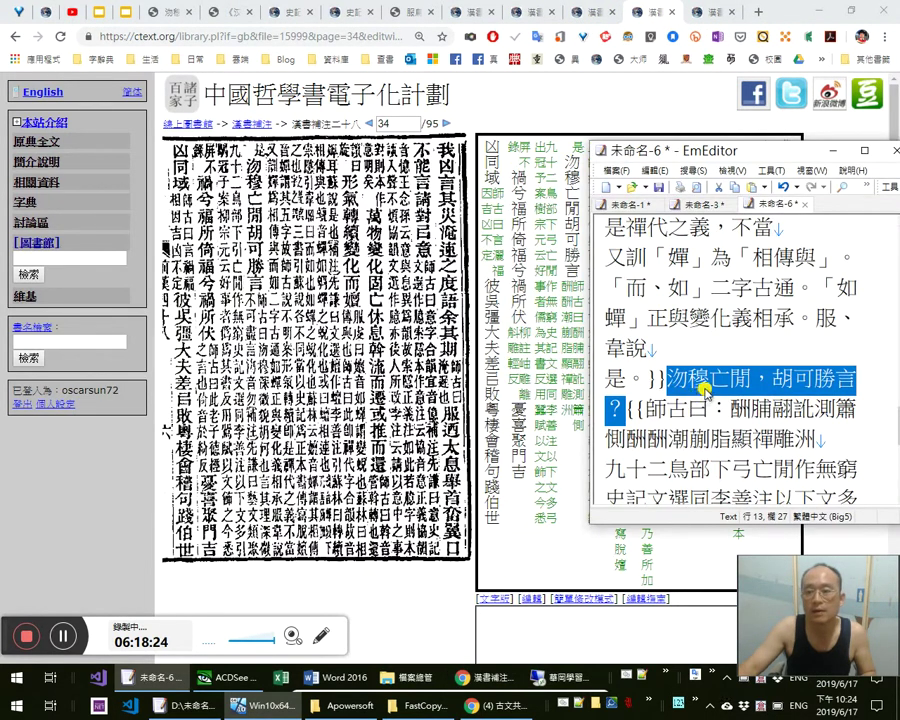
drag(666, 379, 708, 384)
key(Right)
key(Right)
key(Right)
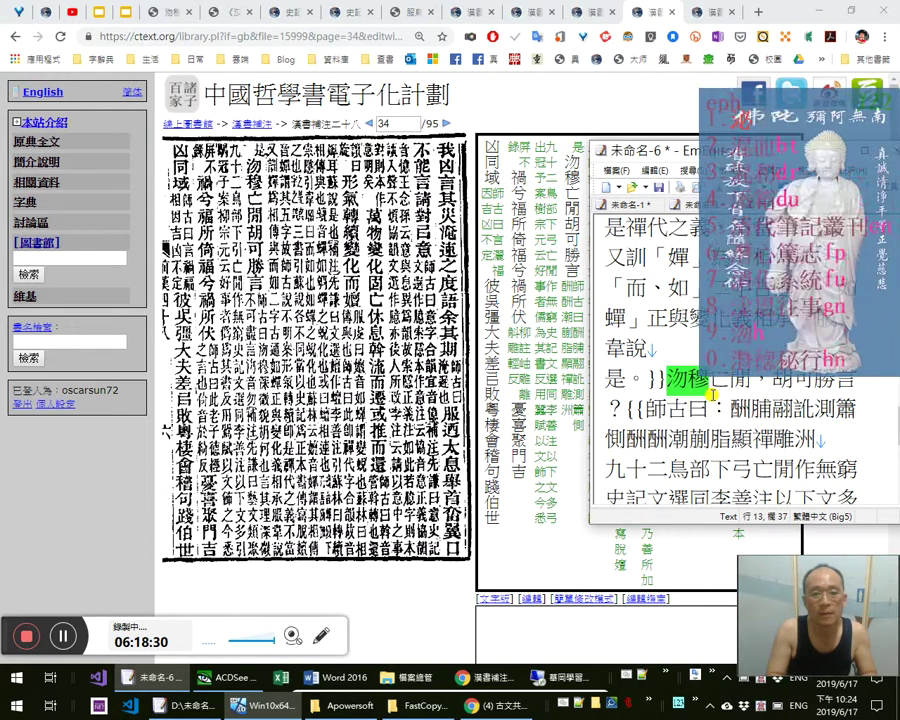
key(ctrl+v)
text(，)
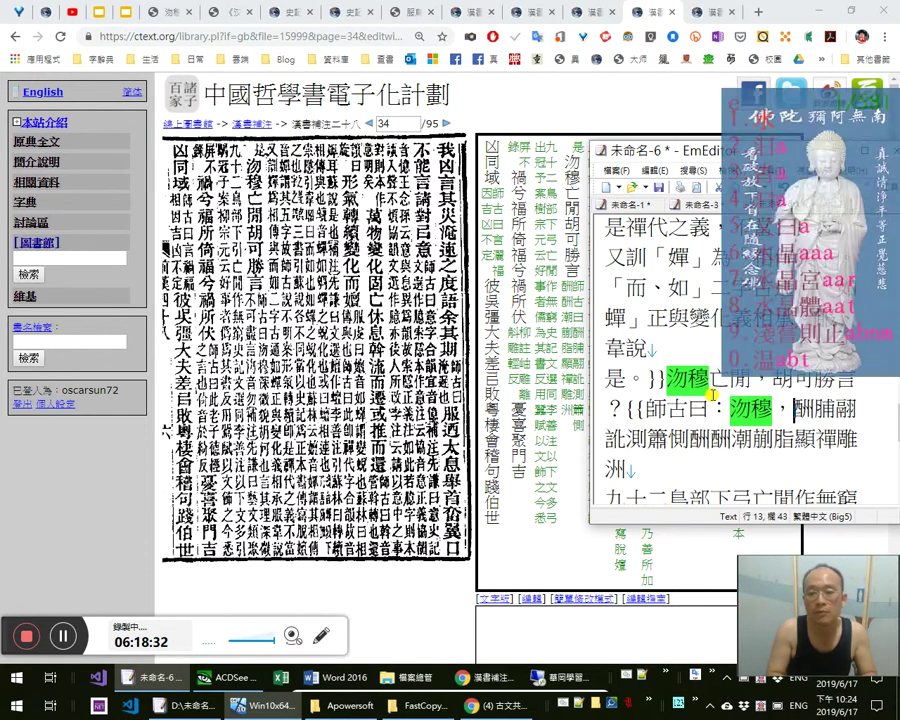
text(深微)
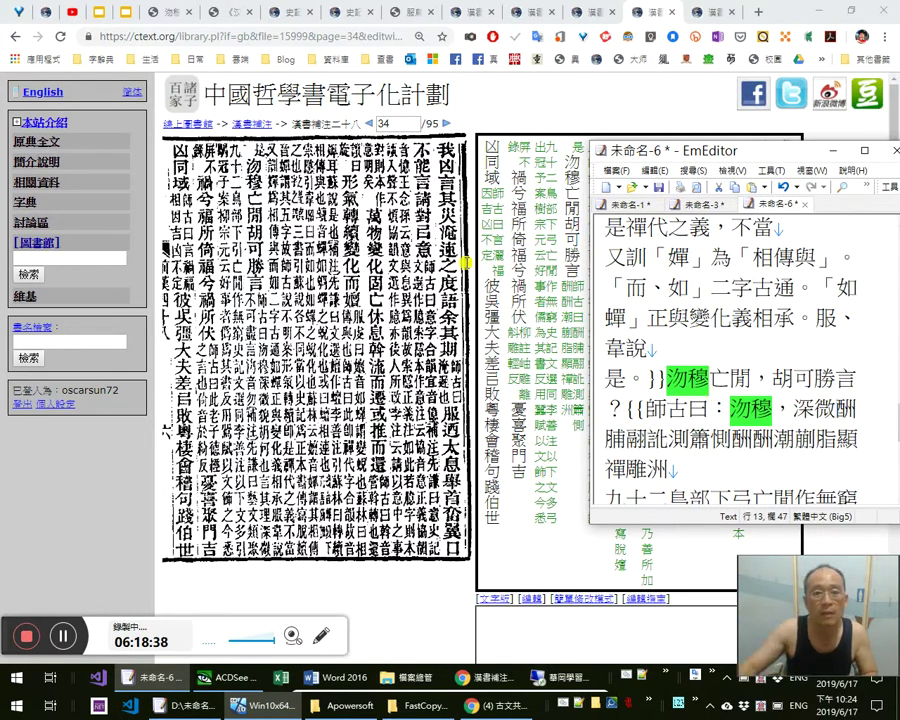
Check the 師古 note on the enlarged page scan and add 貌 after 深微 in the transcription
click(257, 370)
scroll(321, 402, down, 4)
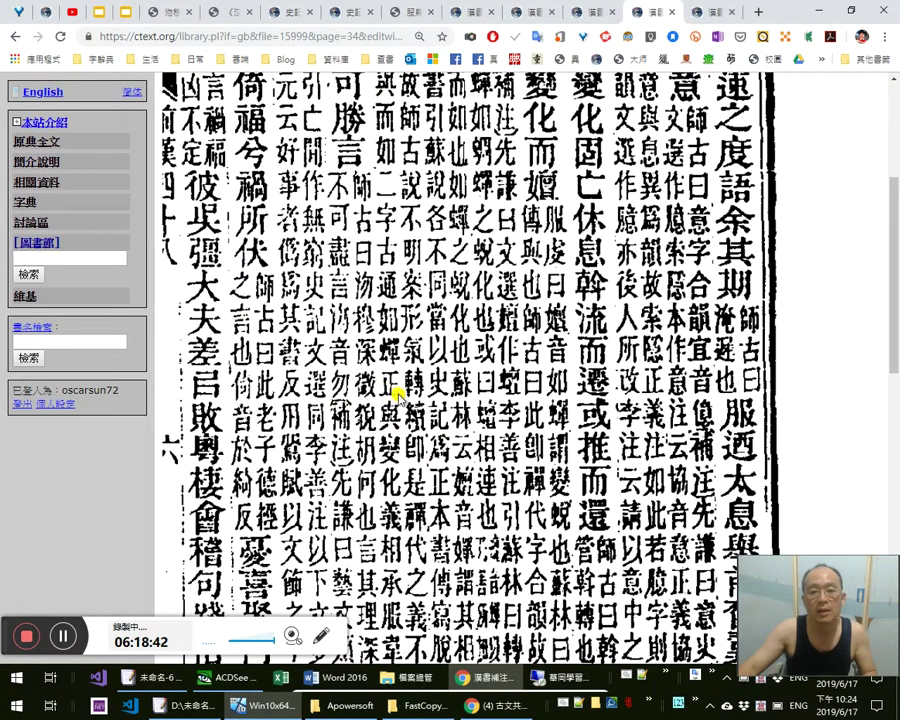
key(alt+Tab)
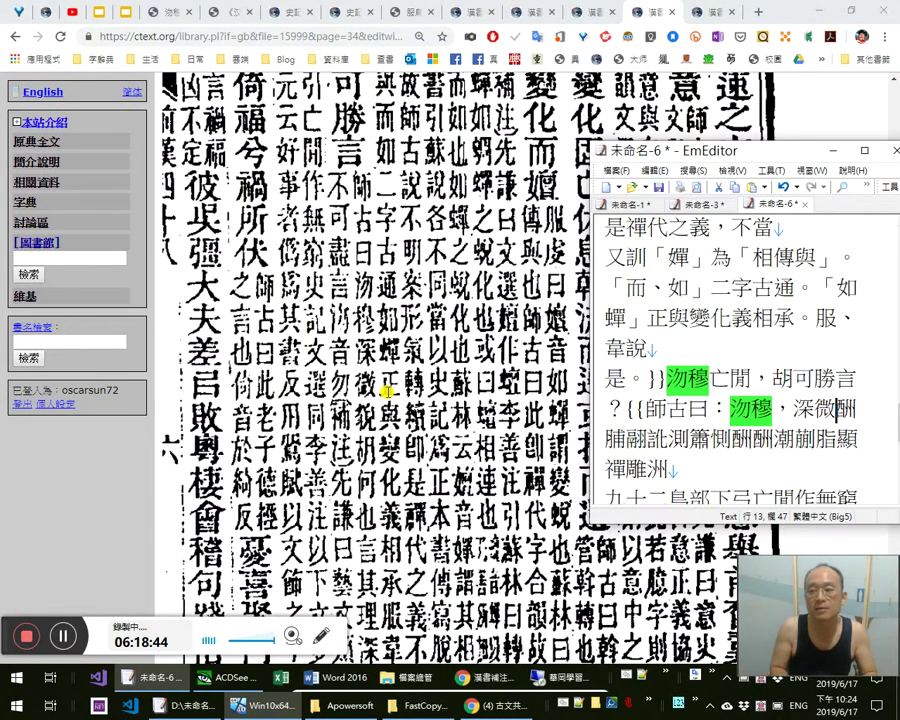
key(a)
key(Escape)
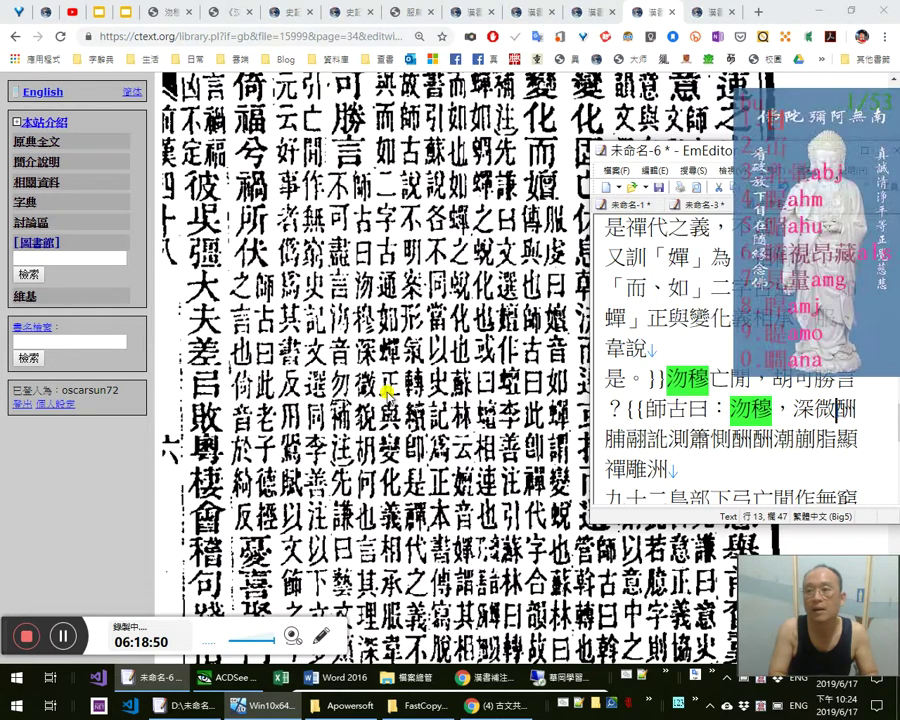
text(貌)
Look up 貌 in the cj5.txt code table in Notepad++ and duplicate its bhhau line
key(shift+Left)
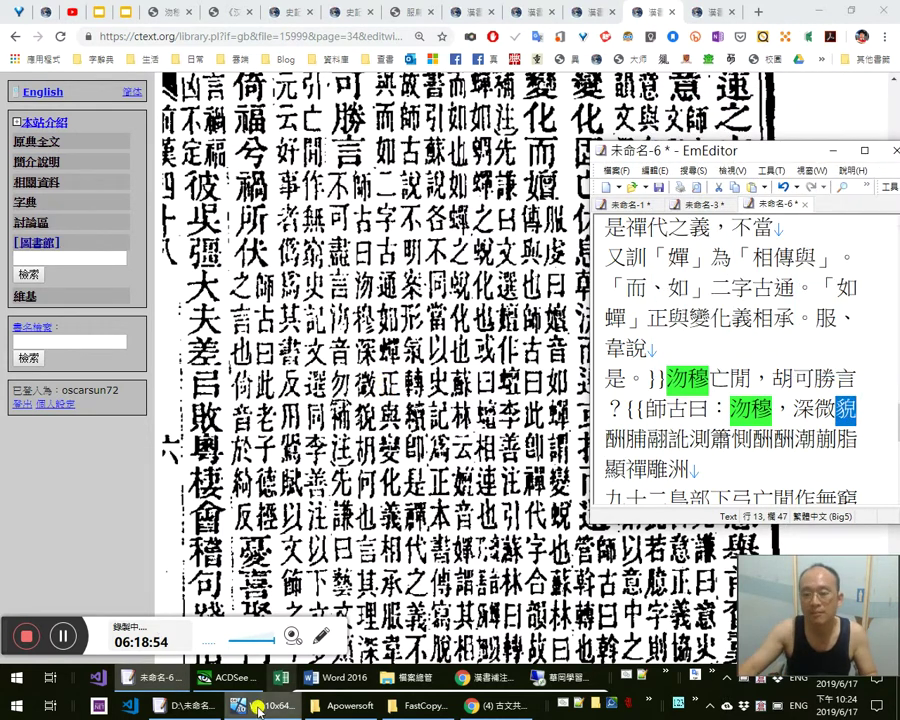
click(579, 706)
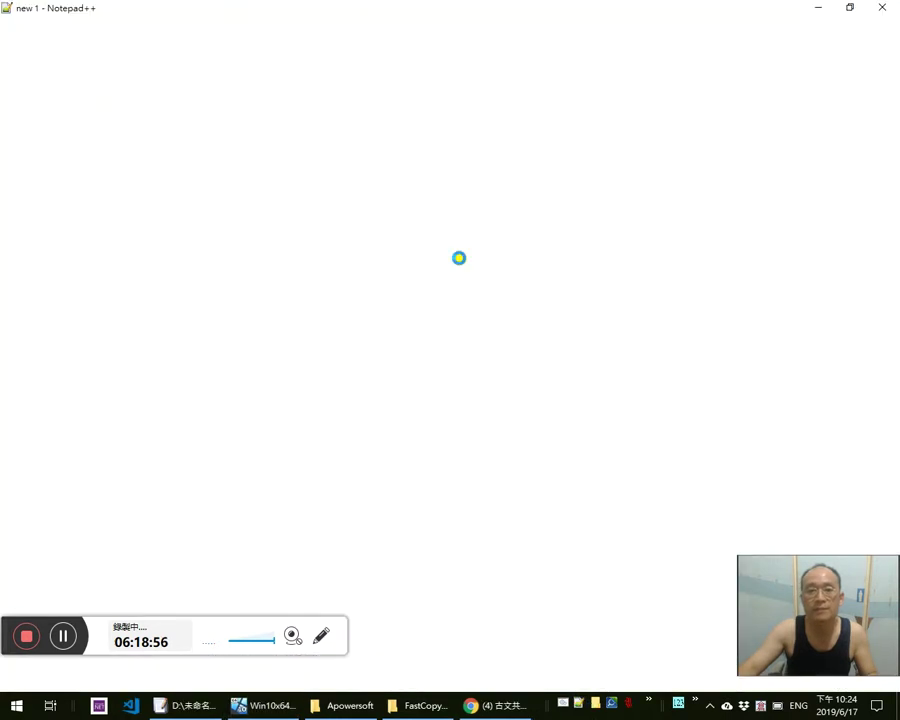
click(460, 60)
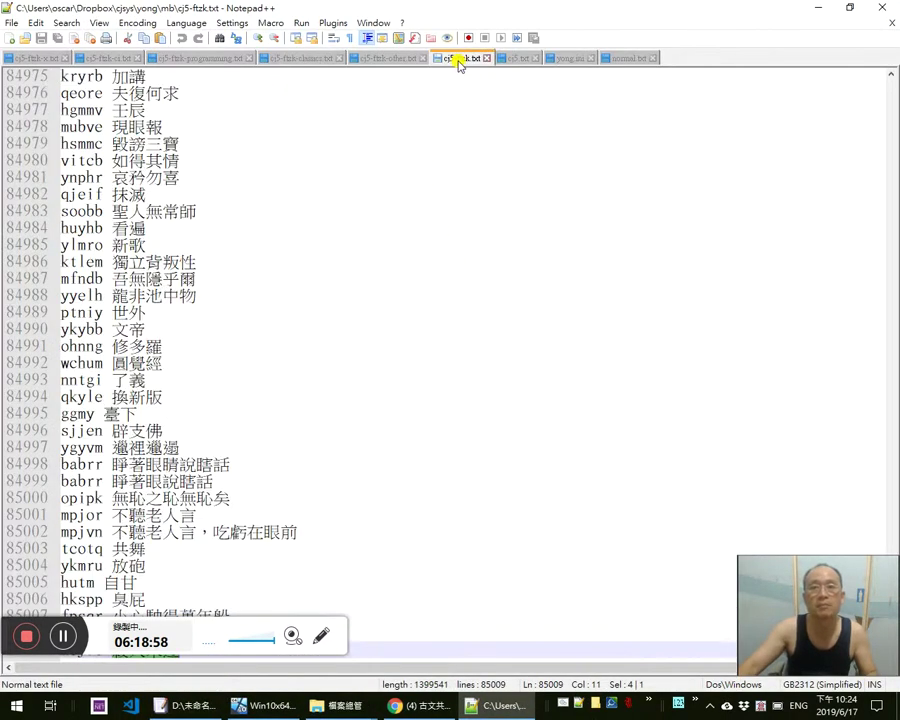
key(ctrl+f)
key(Escape)
key(ctrl+Page_Down)
key(ctrl+f)
key(ctrl+v)
key(Return)
key(Escape)
key(Right)
key(ctrl+d)
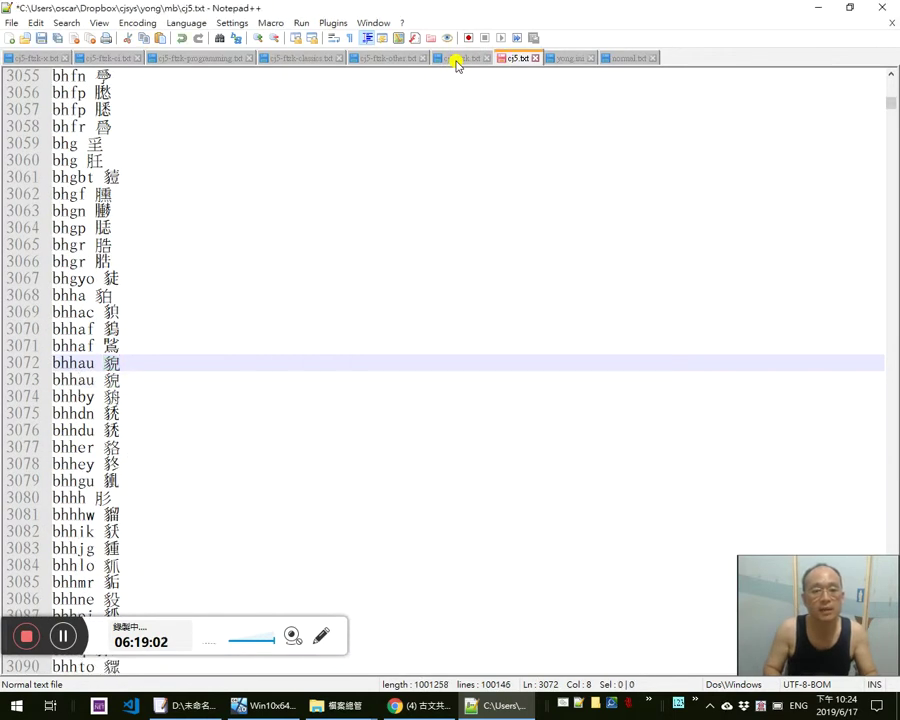
Shorten the duplicated 貌 line's code to bhu and save cj5.txt
key(Down)
text(bu)
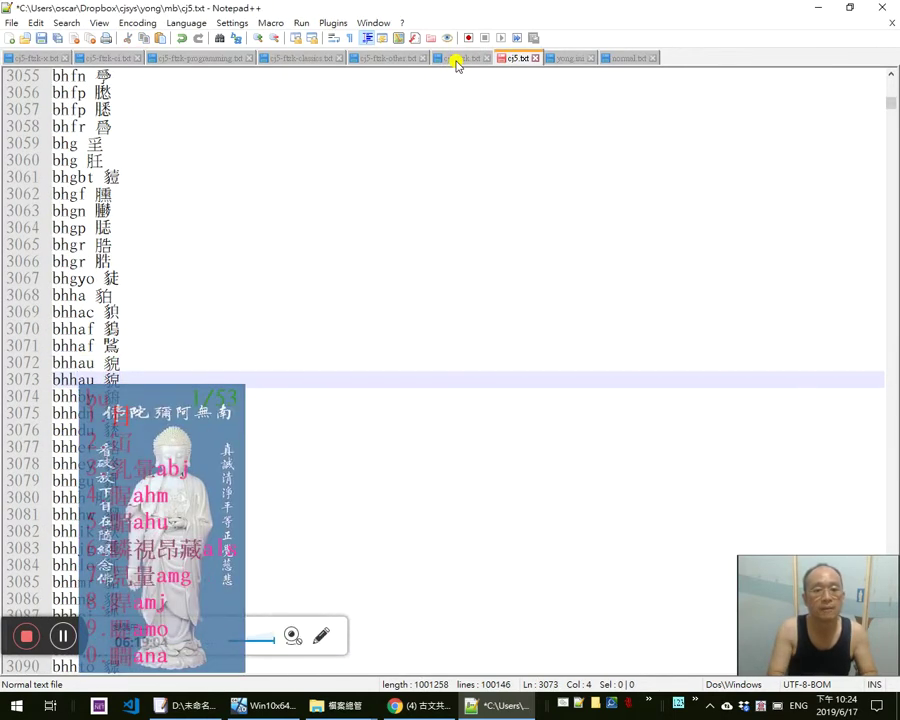
key(Escape)
text(bhu)
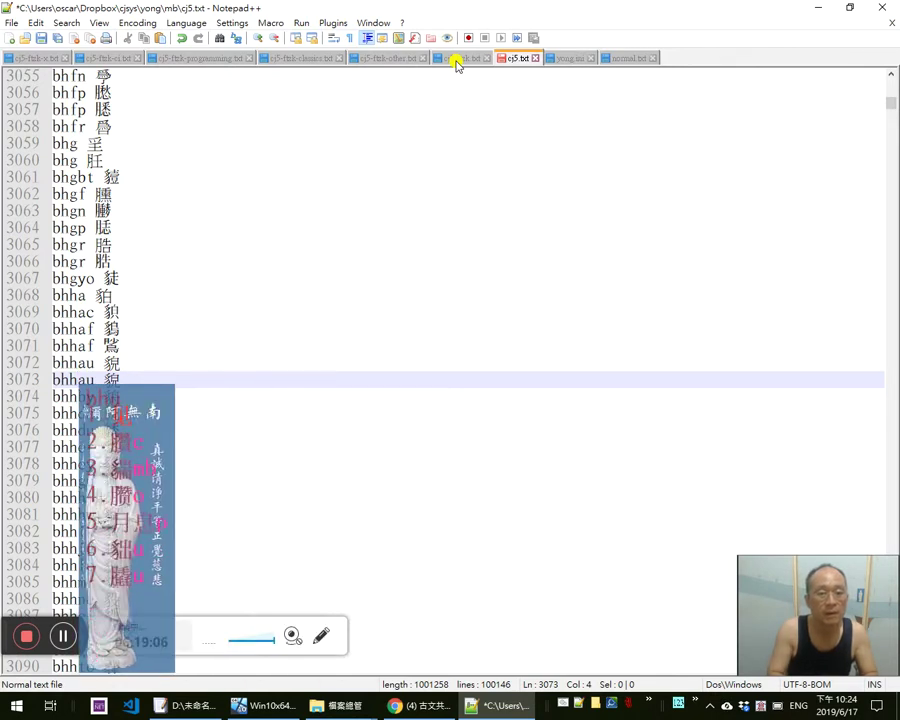
key(Escape)
key(shift+Right)
key(shift+Right)
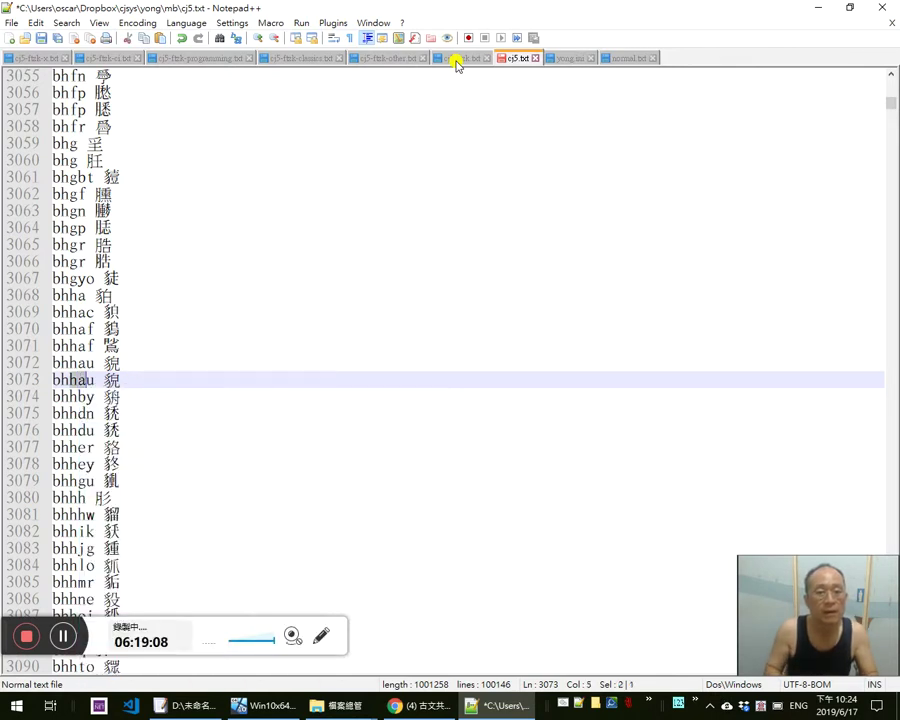
key(Delete)
key(ctrl+s)
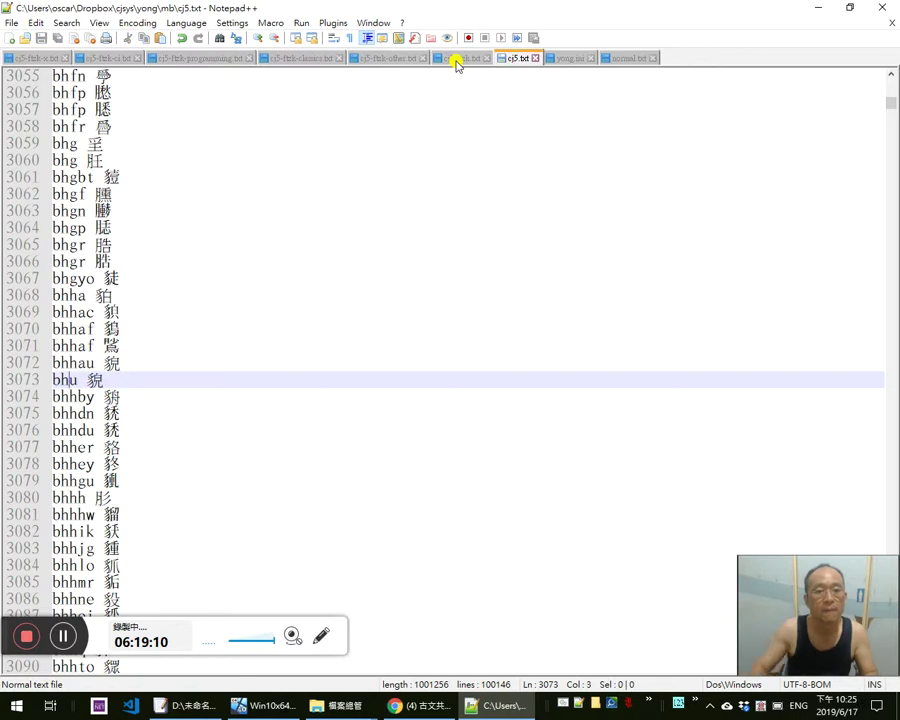
Move the bhu 貌 line to the front of the existing bhu entries and save the file
key(Home)
key(shift+Down)
key(ctrl+x)
key(ctrl+f)
key(ctrl+v)
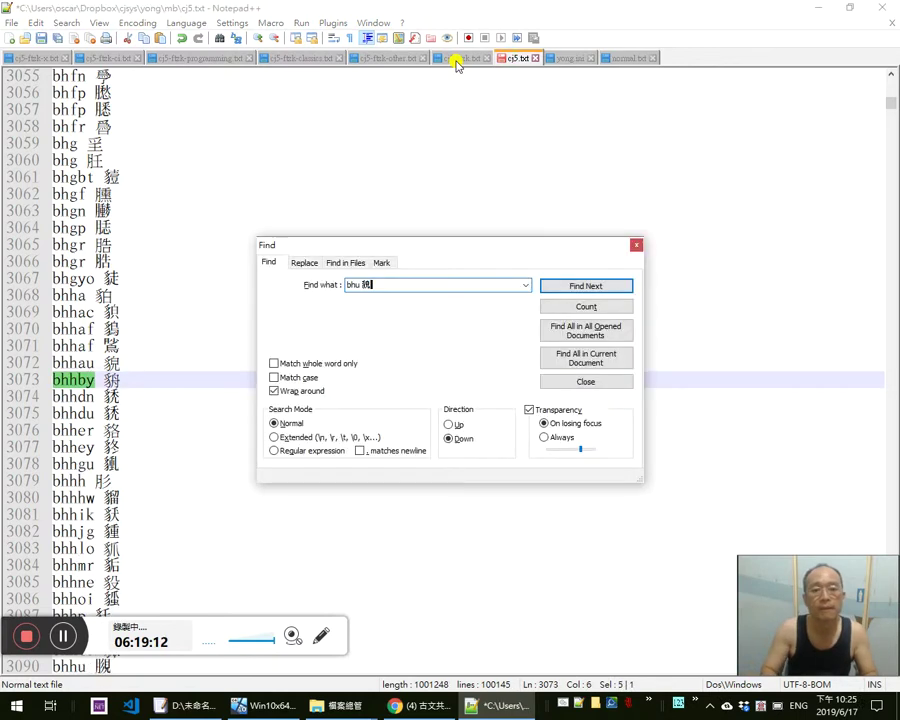
key(Return)
key(Escape)
key(Home)
key(ctrl+v)
key(ctrl+s)
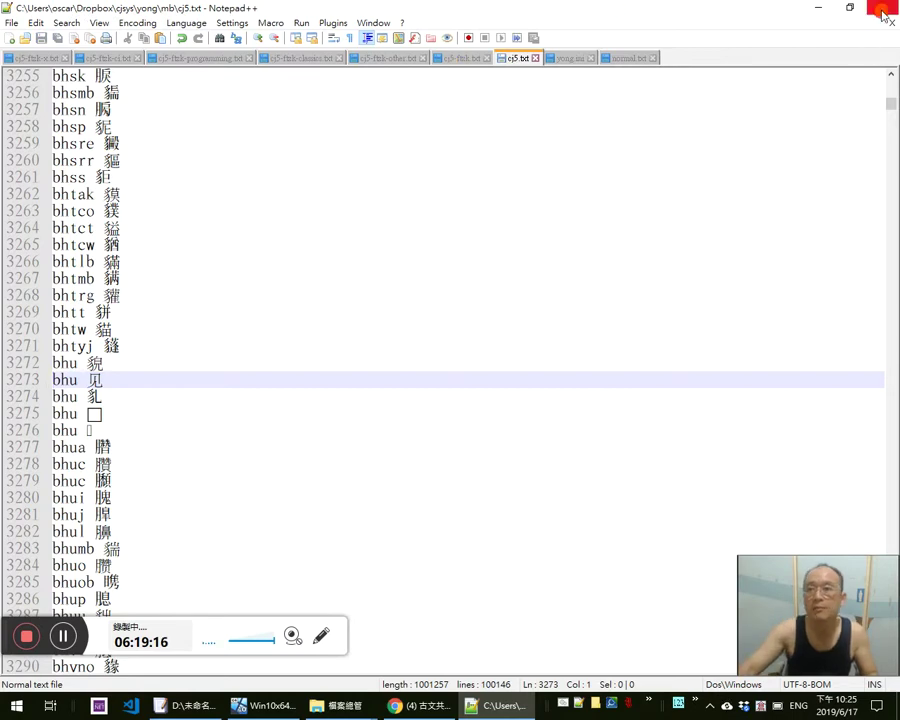
Close the code table, return to the EmEditor transcription and restart the 小小輸入法 input method
click(882, 8)
key(alt+Tab)
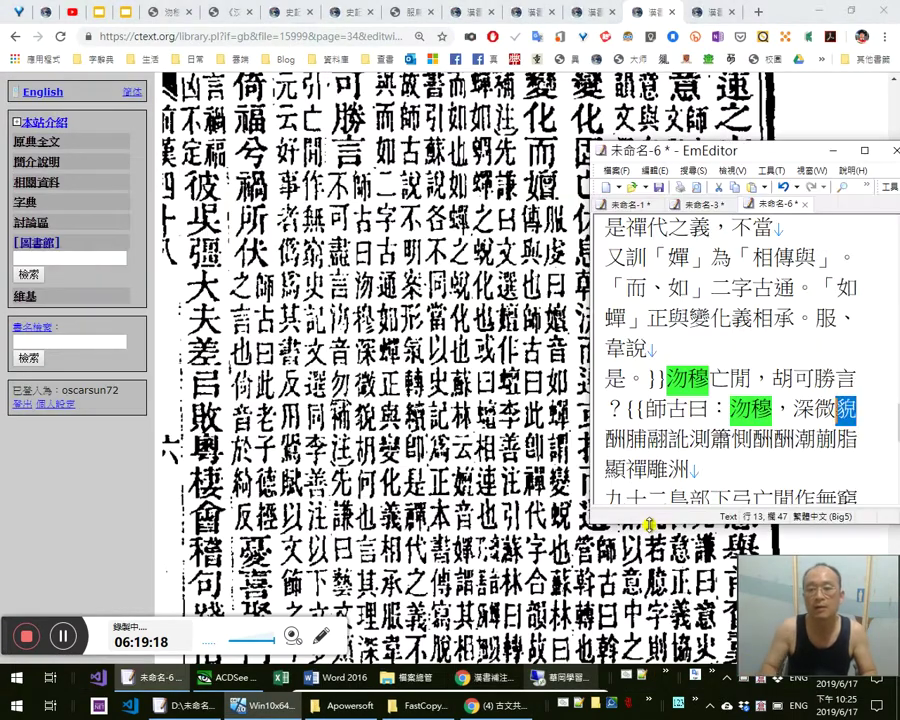
key(Right)
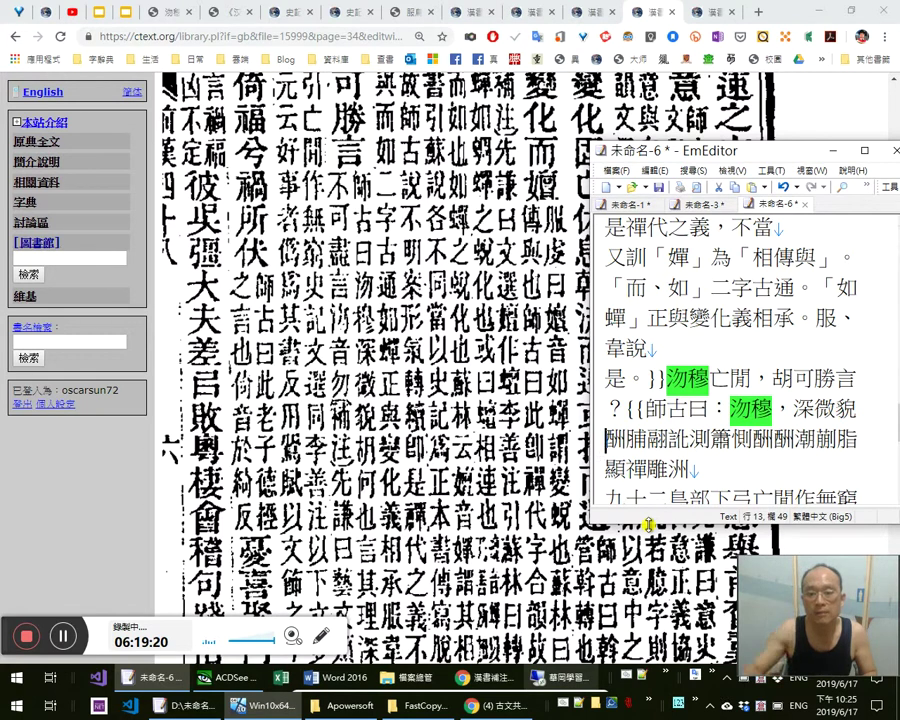
click(627, 676)
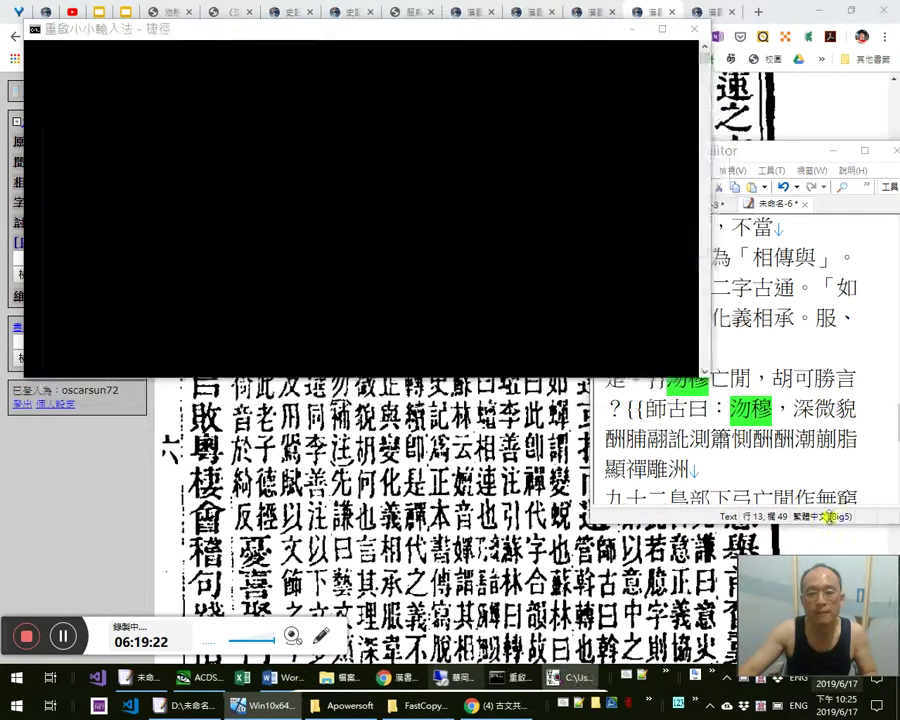
Continue the 師古 note after 深微貌 with 。胡，何也。言其理深
text(古)
key(BackSpace)
text(胡，何也)
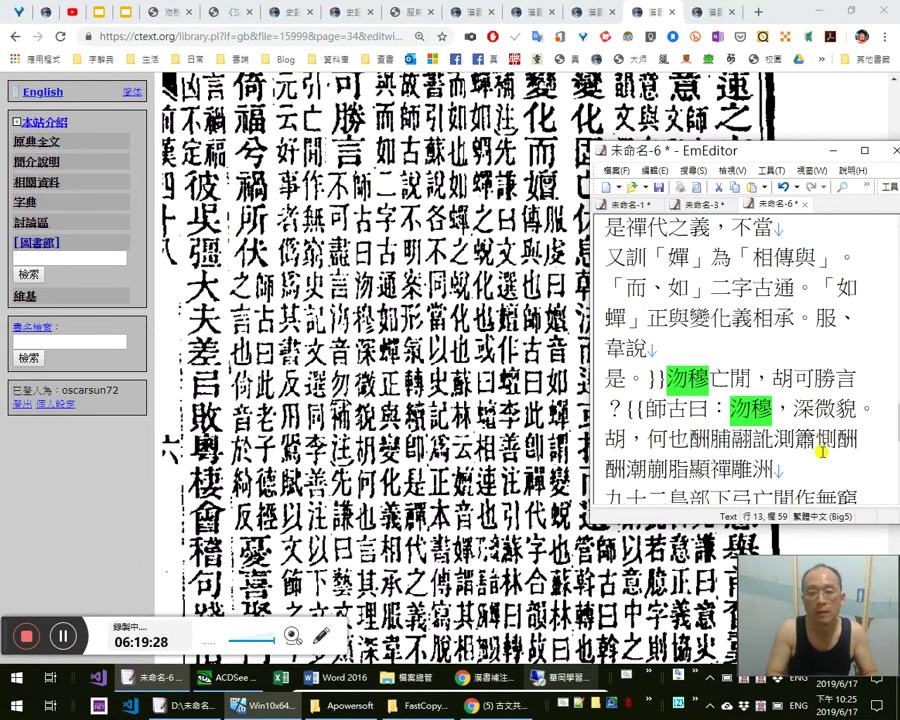
text(。)
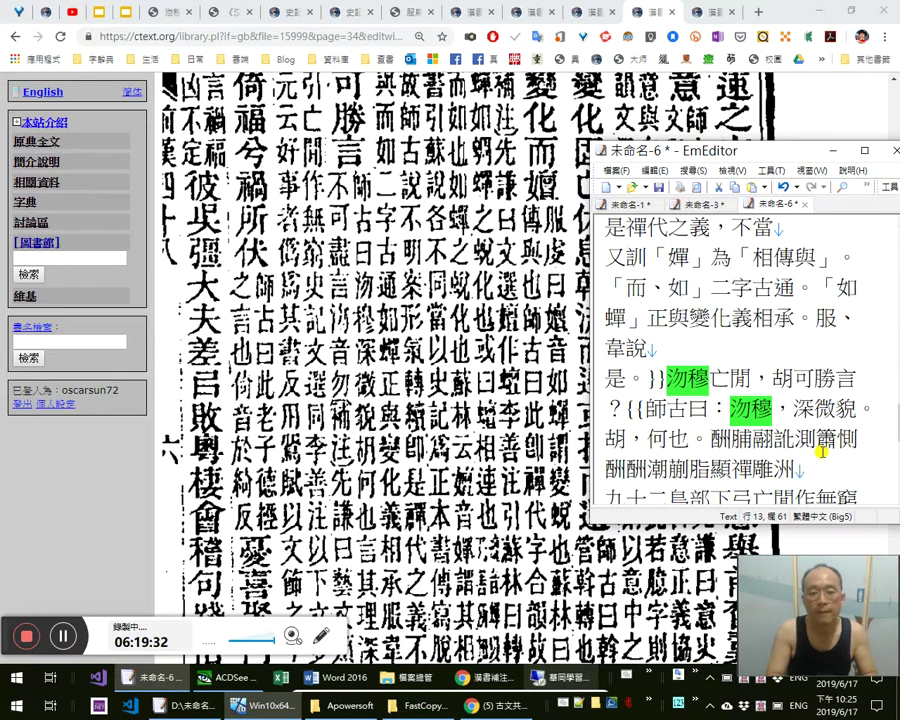
text(言其理深)
Follow the note on the page scan and continue the transcription after 言其理深 with 微，不可盡
key(alt+Tab)
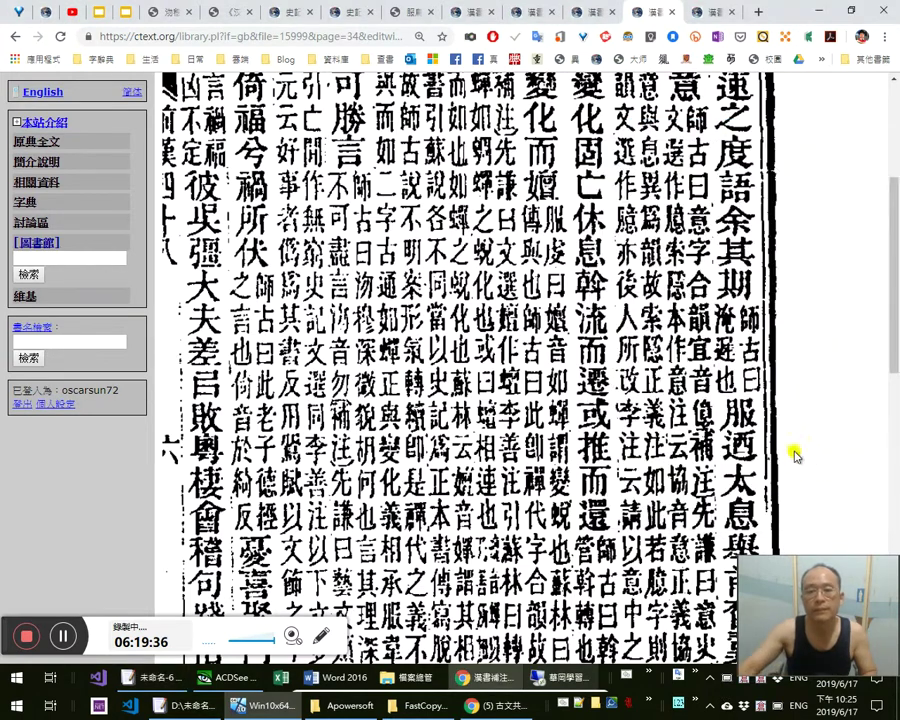
scroll(770, 450, down, 2)
scroll(710, 437, up, 1)
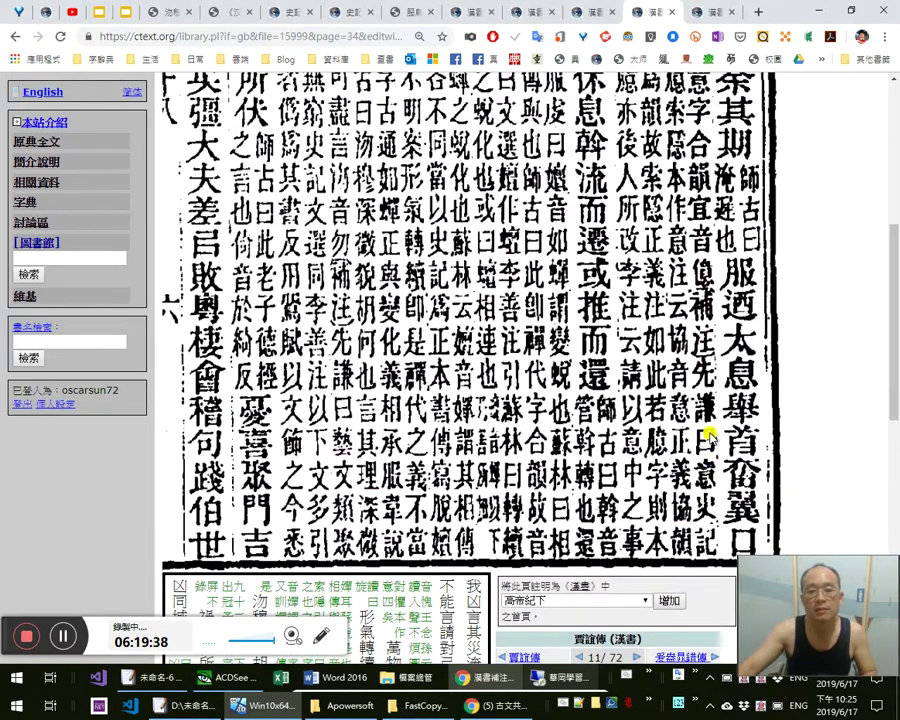
key(alt+Tab)
text(hou)
text(微酬脯翩訛測篇惻酬酬潮蒯脂顯禪雕洲)
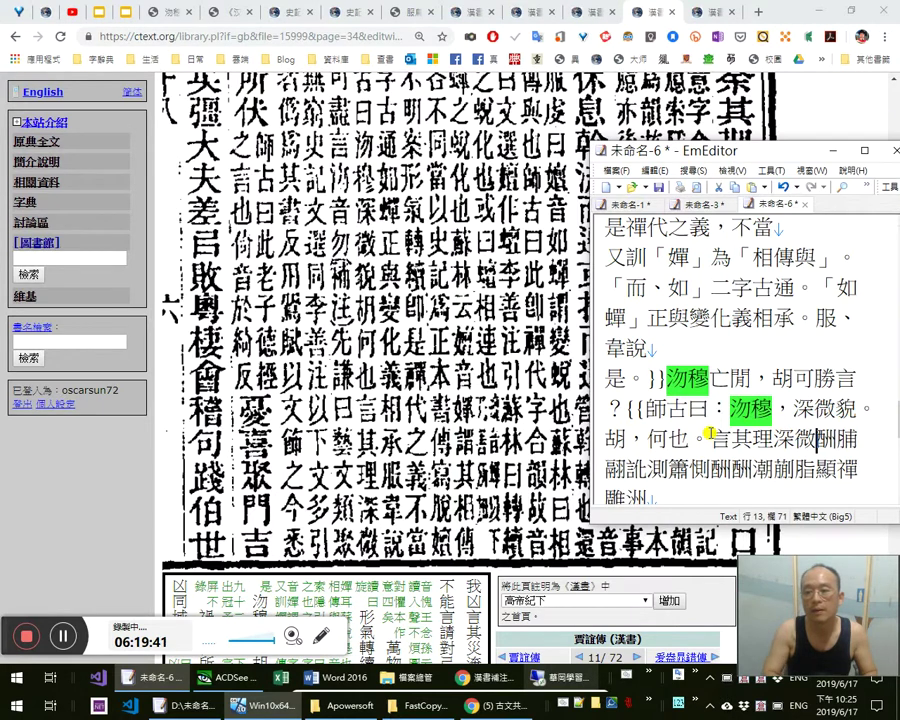
key(alt+Tab)
scroll(678, 433, up, 1)
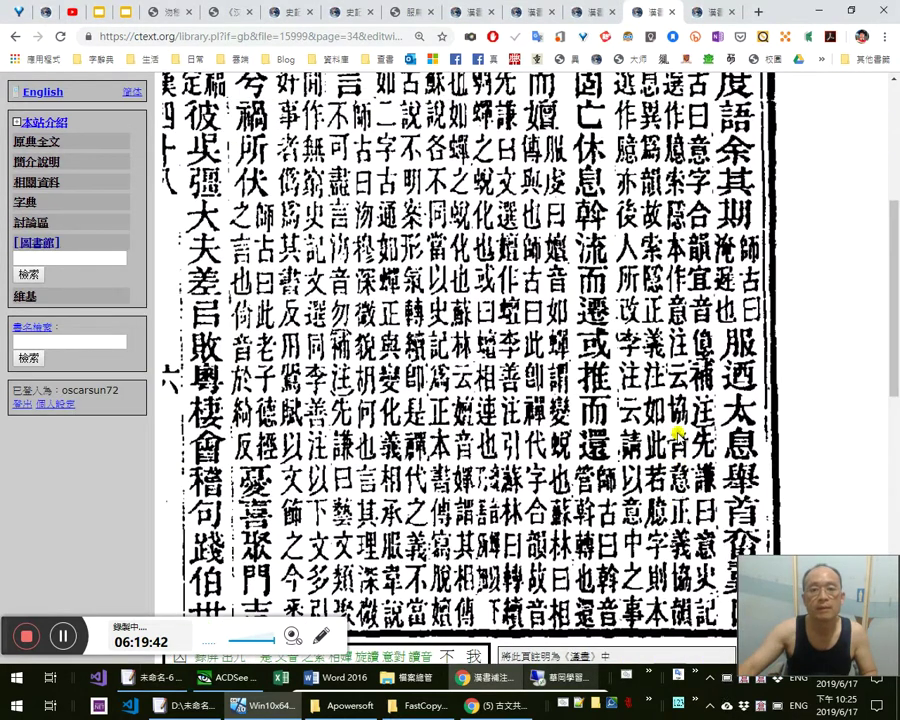
key(alt+Tab)
text(不可)
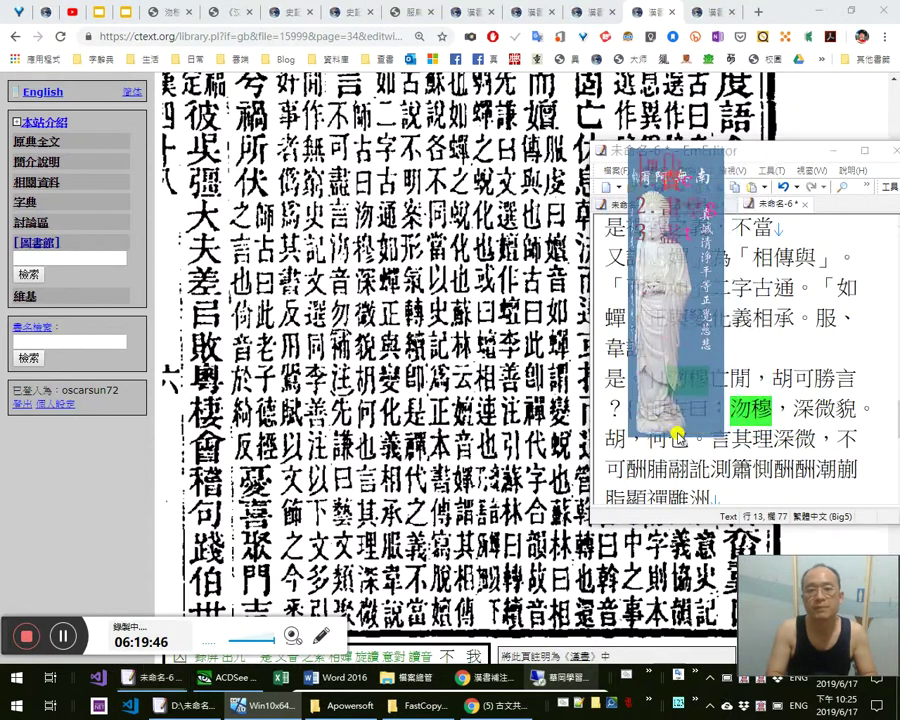
text(盡)
Reread the 沕穆 passage and complete the note after 不可盡 with 言。沕音勿。
drag(752, 439, 821, 438)
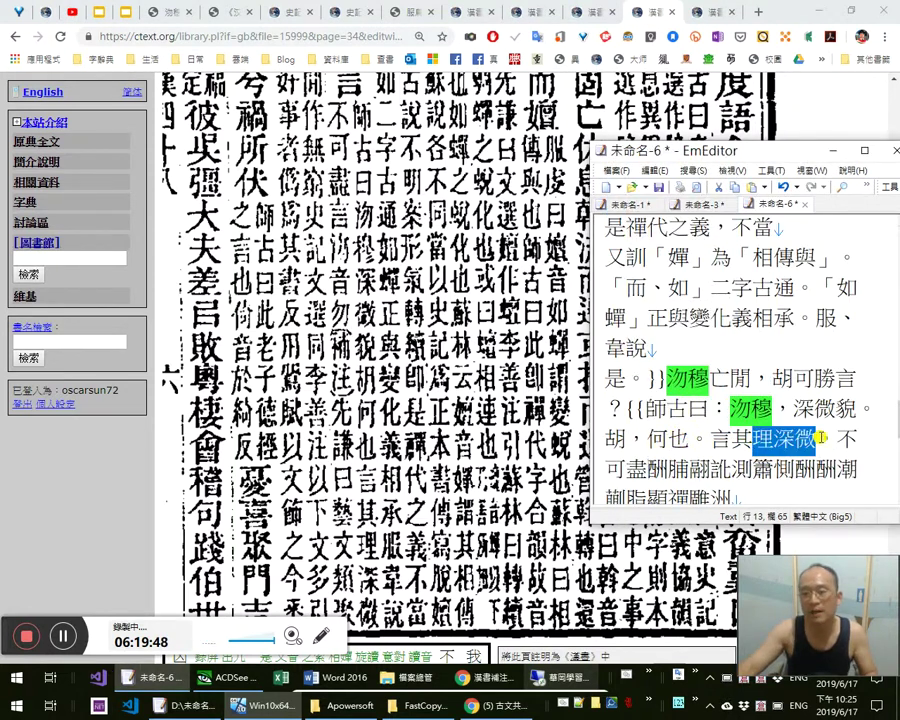
click(800, 439)
drag(700, 357, 730, 373)
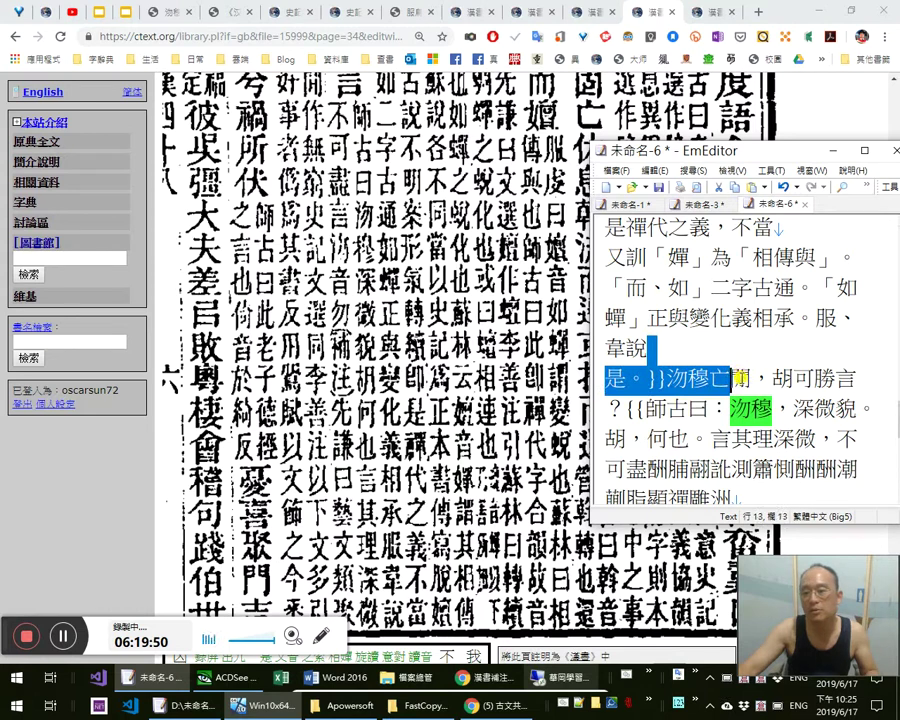
click(752, 380)
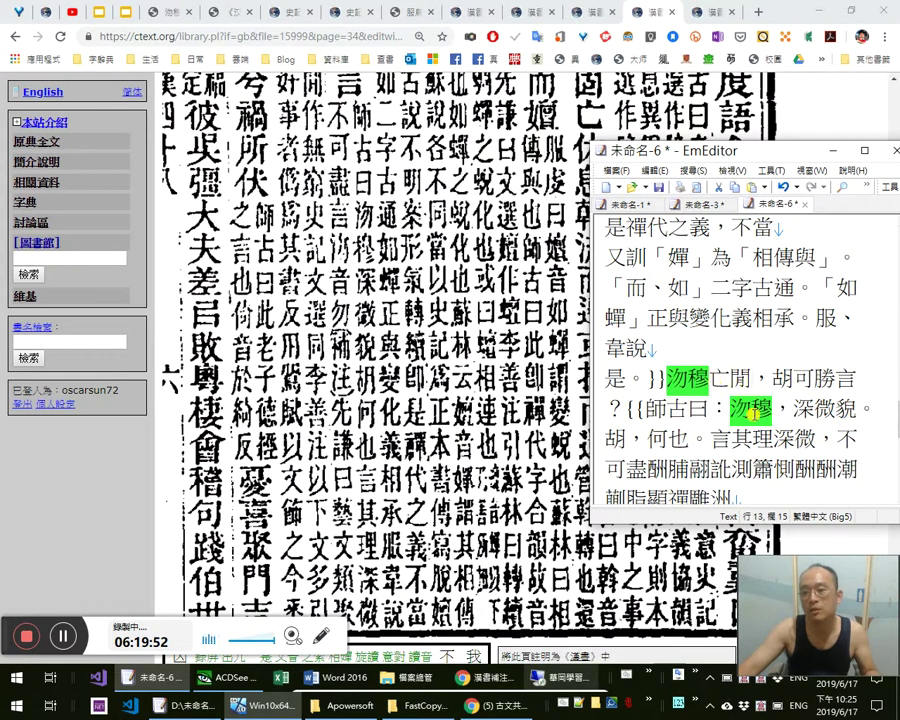
click(645, 469)
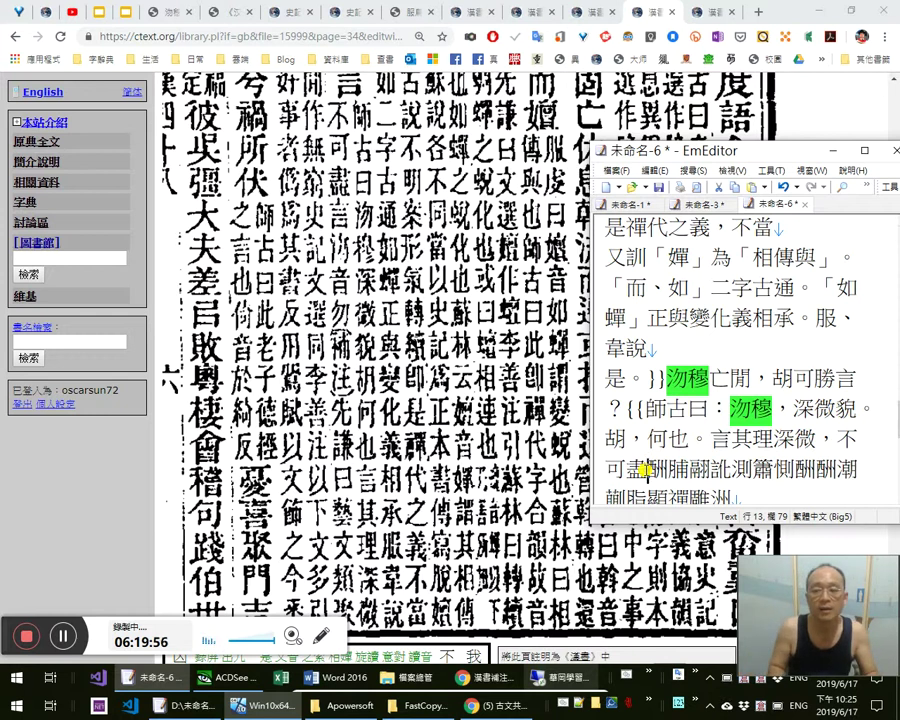
text(言。)
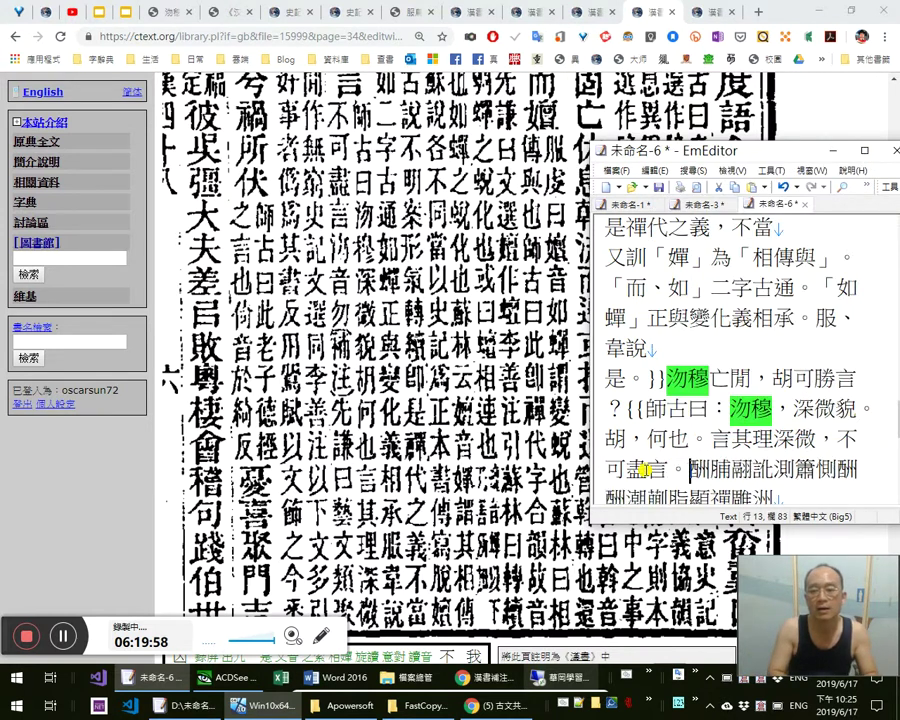
text(汾音)
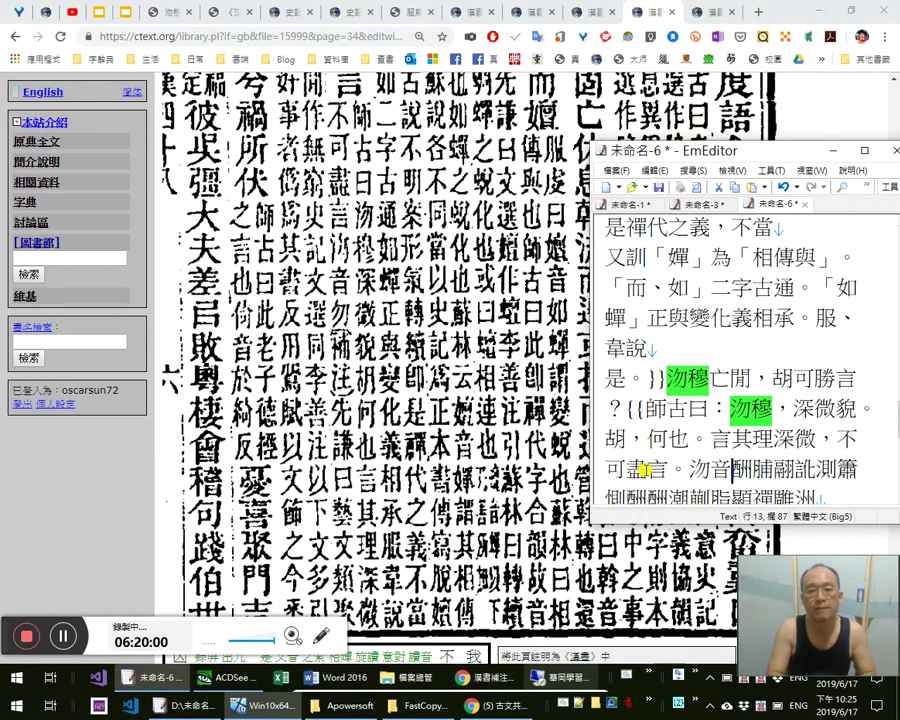
text(勿。)
Enclose 沕 and 勿 each in 「」 quotation marks in the phrase 沕音勿
key(Left)
key(Left)
key(Left)
key(Left)
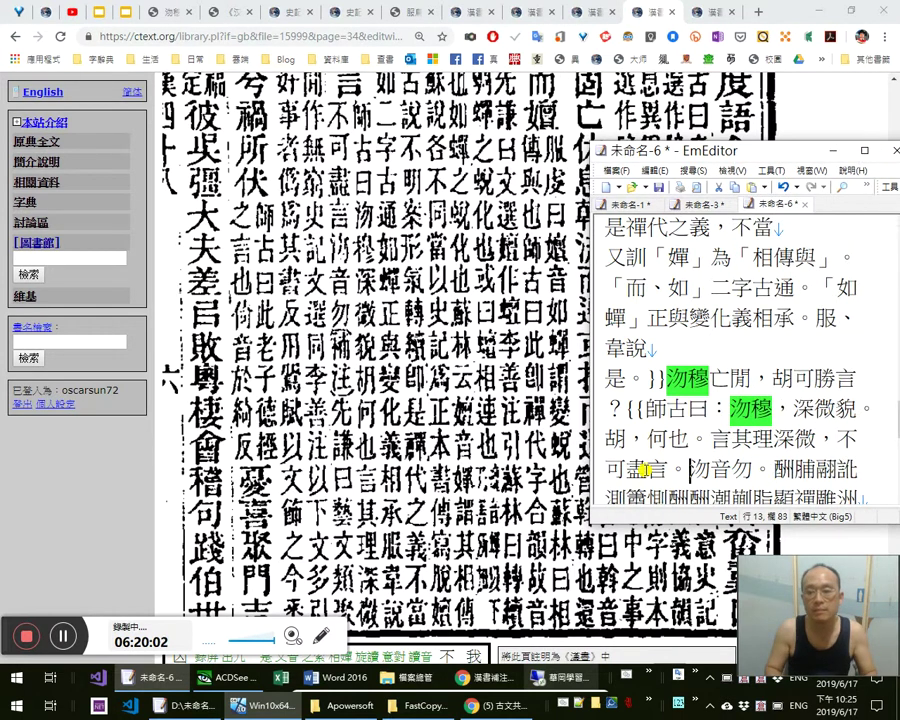
text(「)
key(Right)
text(」)
key(Right)
text(「)
key(Right)
text(」)
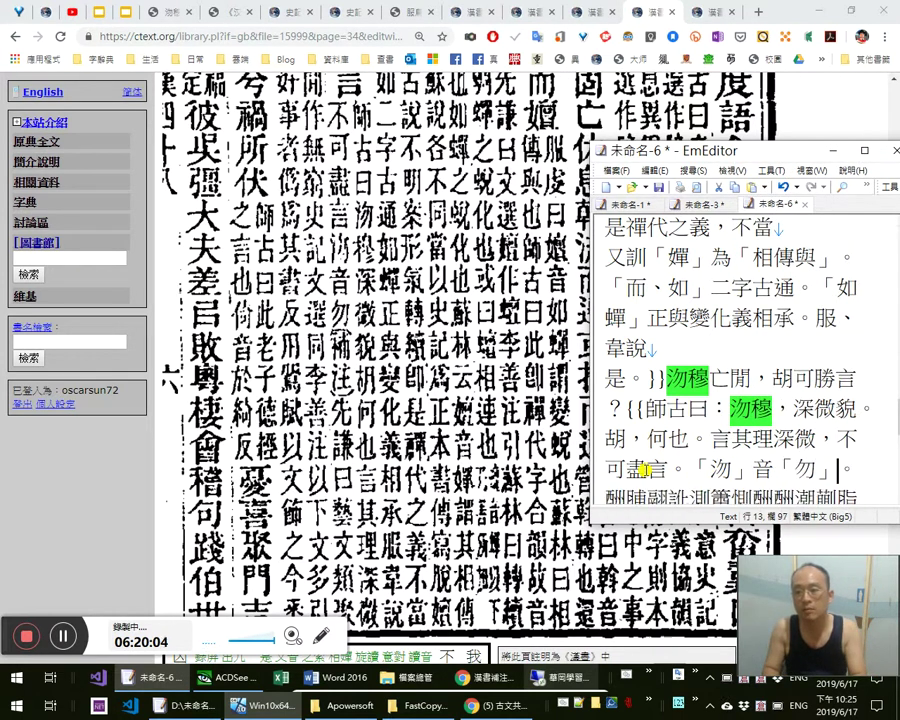
Enclose 何 in 「」 quotation marks in the gloss 胡，何也
key(Up)
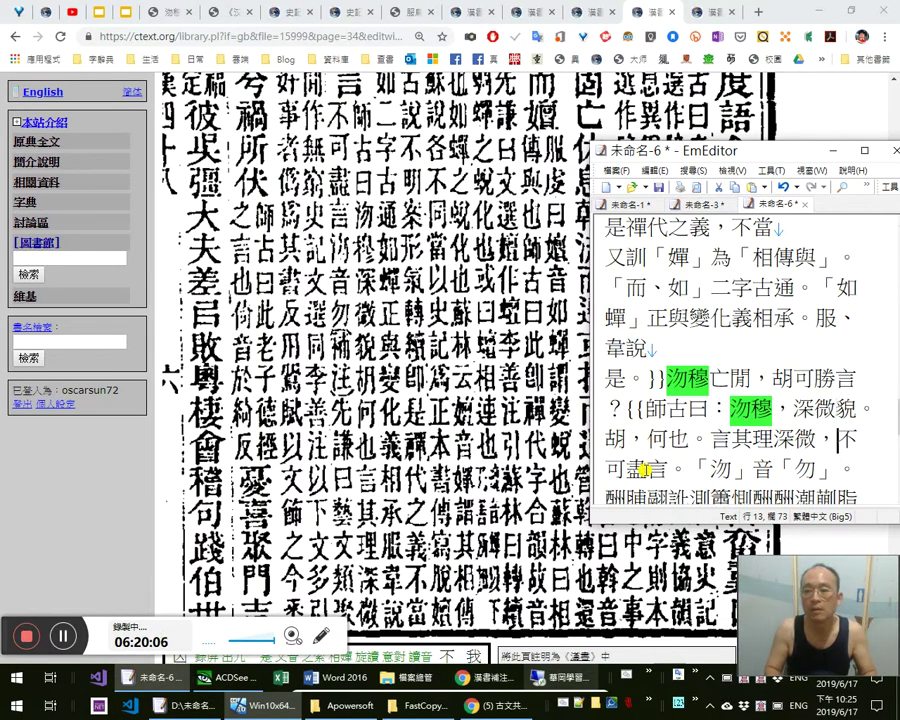
key(Down)
key(Down)
key(Up)
key(Up)
key(Home)
key(Right)
key(Right)
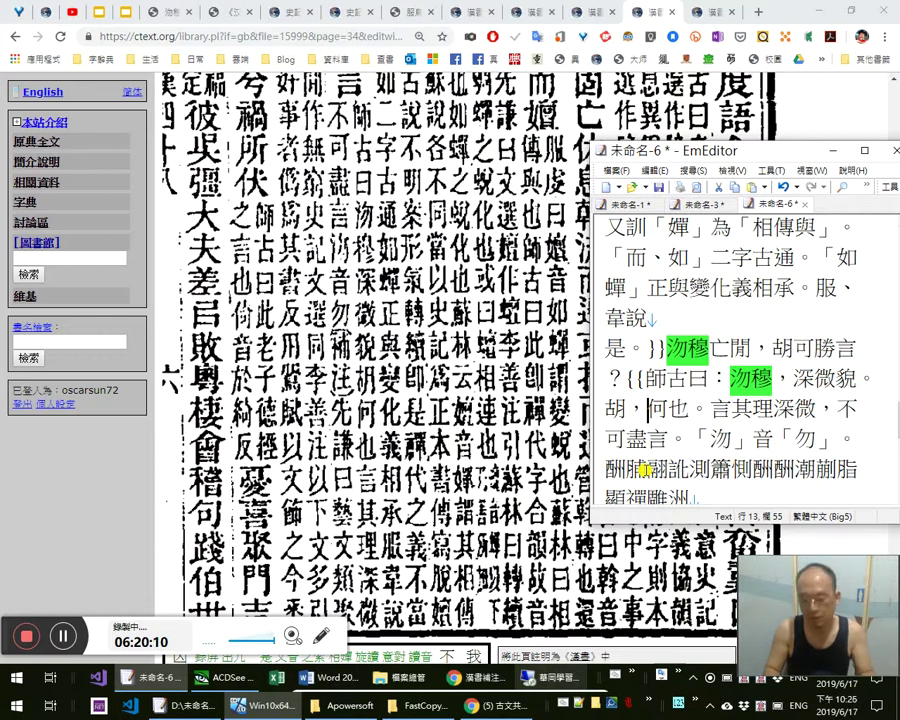
text(「)
key(Right)
text(」)
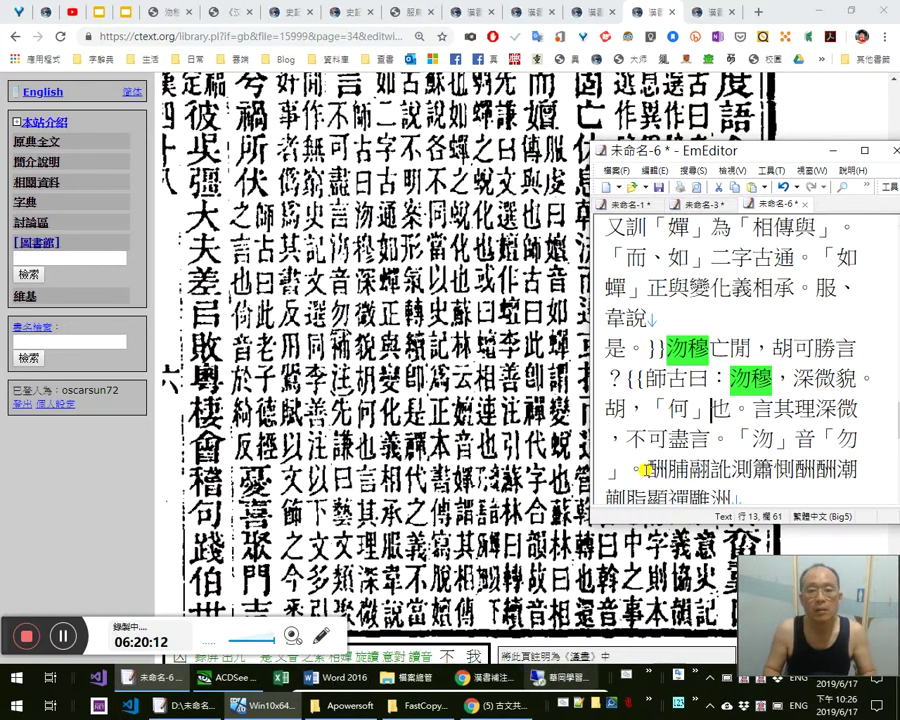
Continue the transcription after 「沕」音「勿」。 with 《補注》：先謙曰：
click(648, 469)
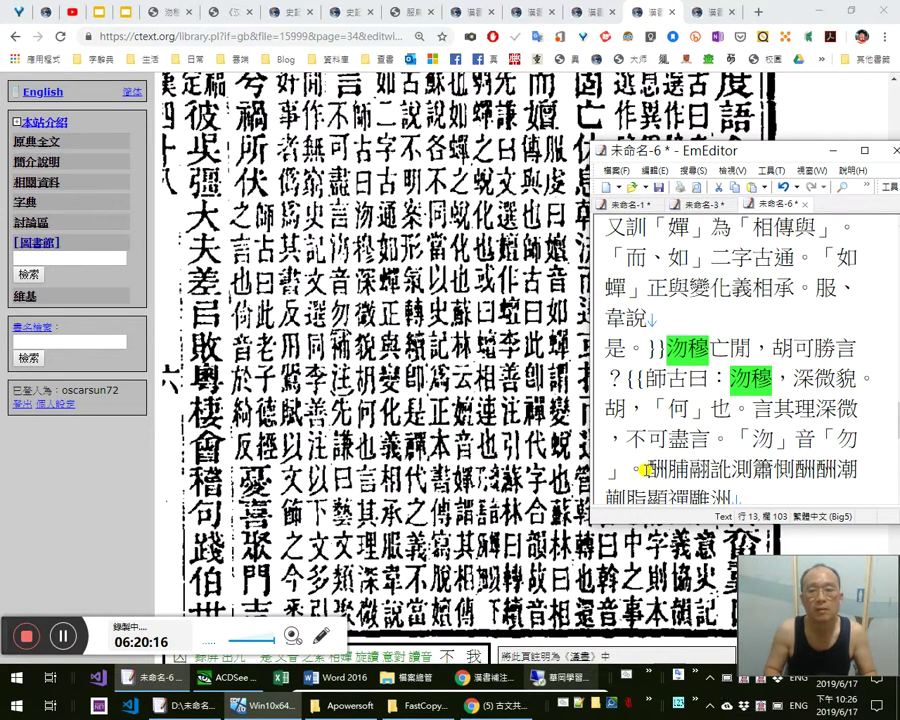
text(lb)
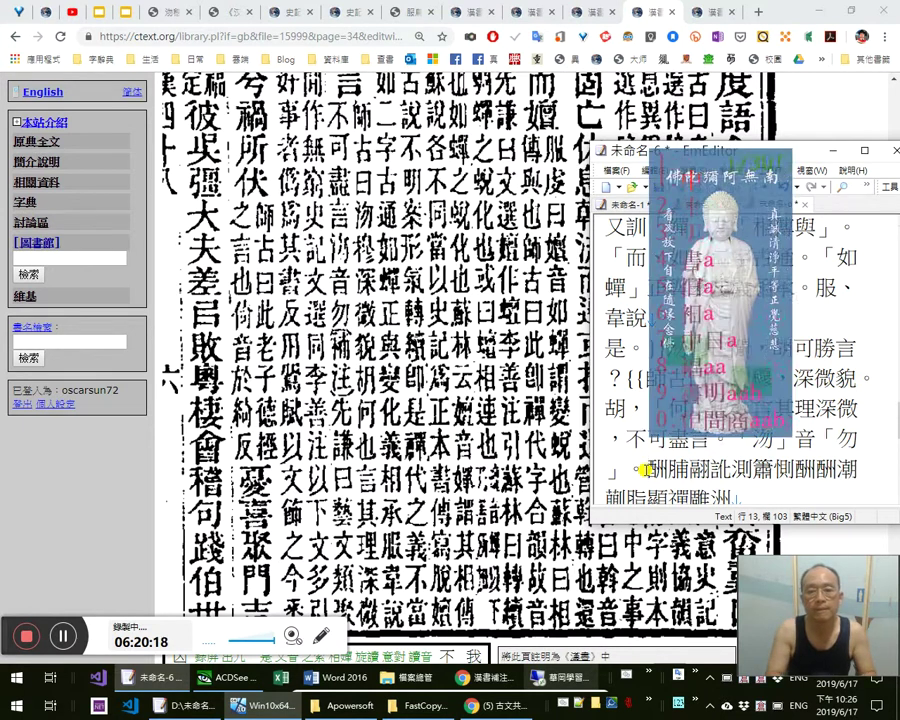
text(eyg)
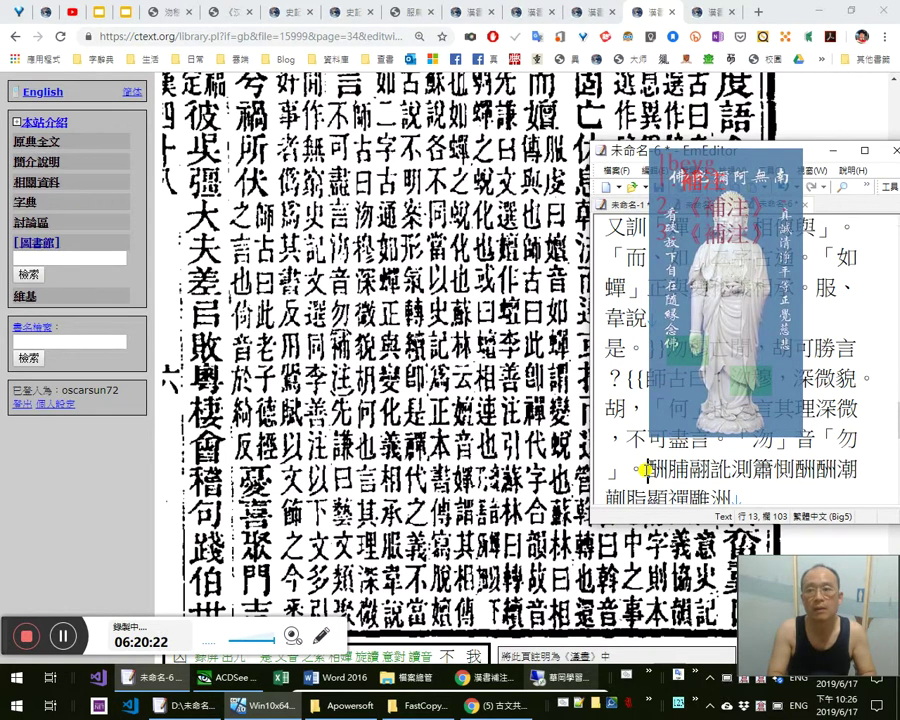
text(2)
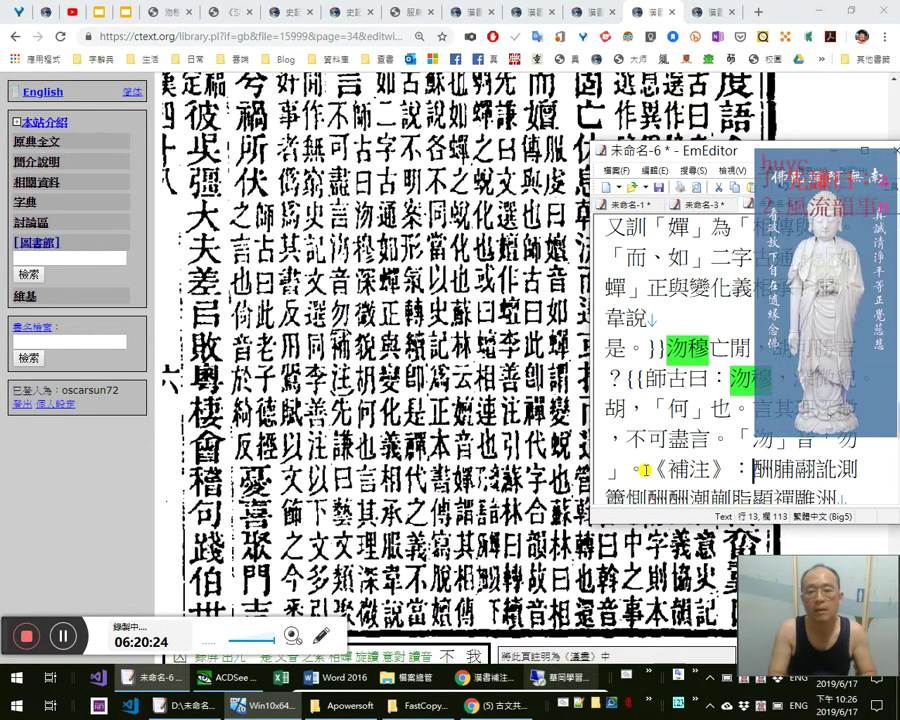
key(space)
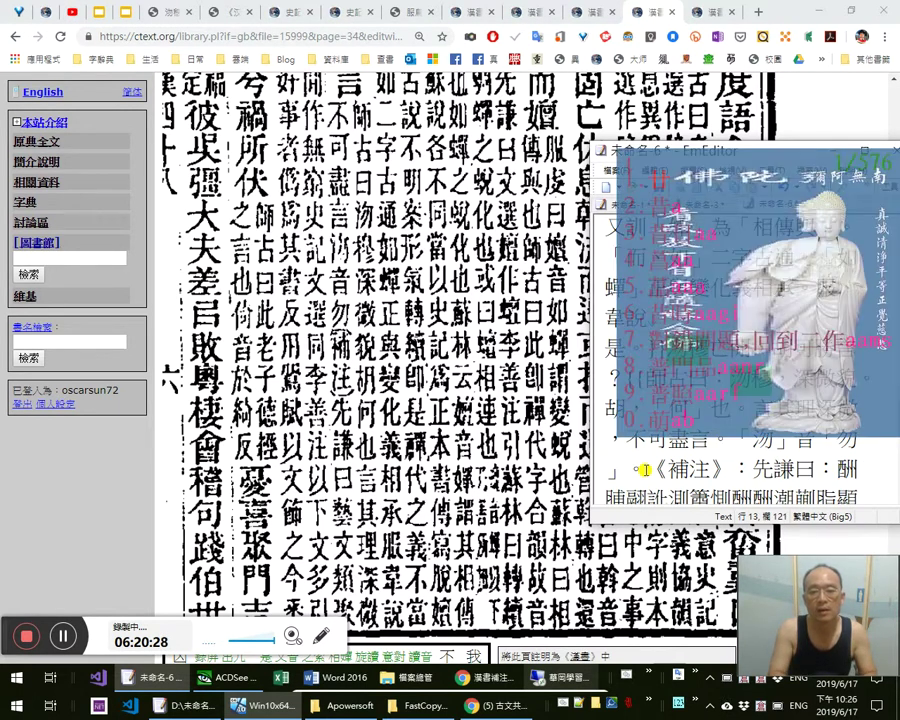
Add 藝文類聚 after 先謙曰： and enclose it in 《》 title marks
text(藝文類聚)
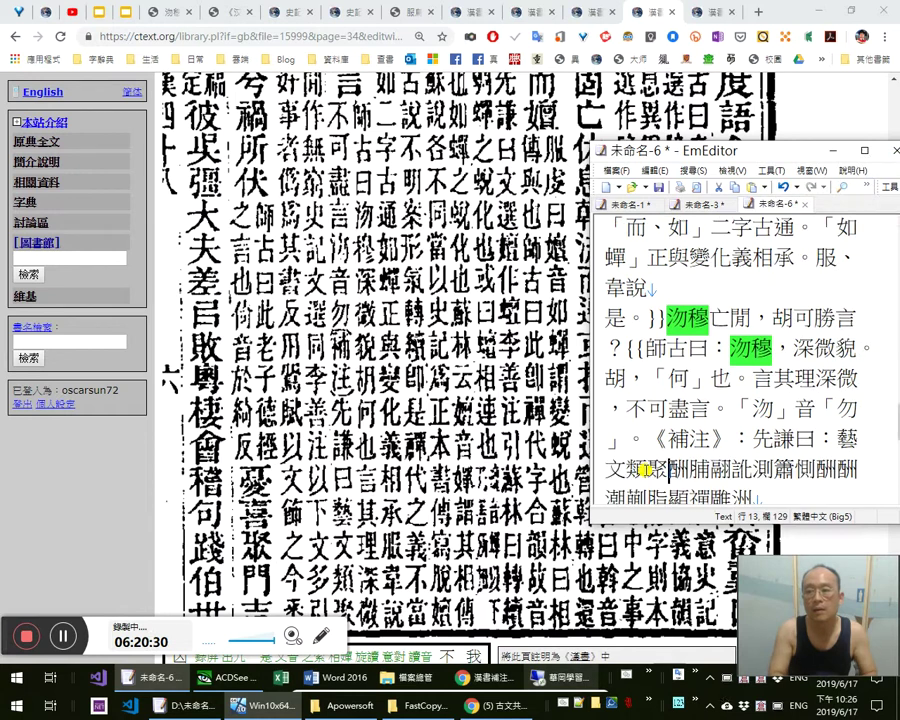
key(Left)
key(Left)
key(Left)
text(《)
key(Right)
key(Right)
key(Right)
key(Right)
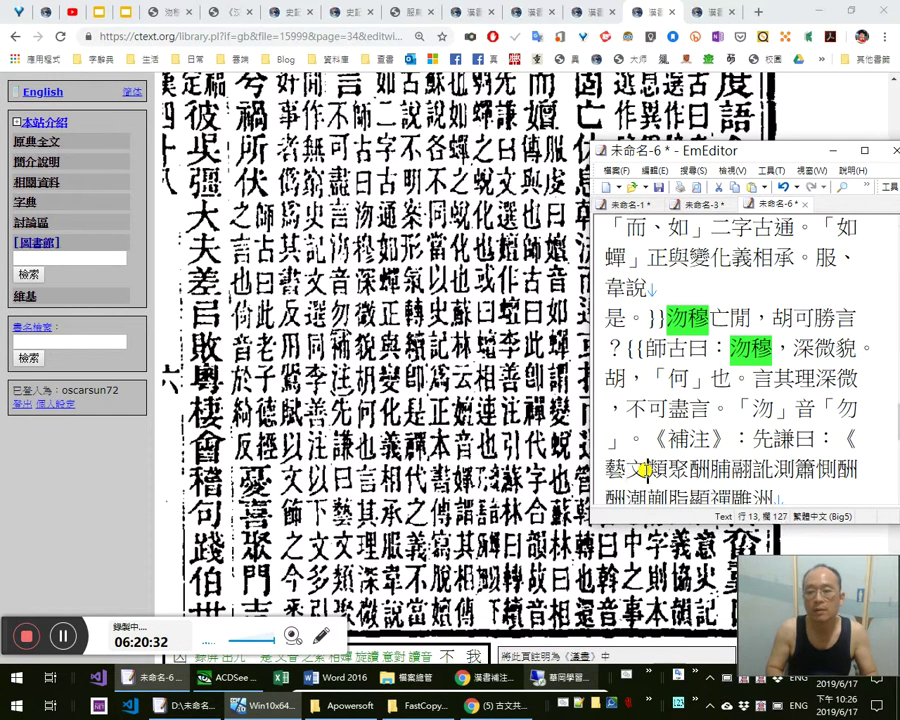
text(》)
Copy 《藝文類聚》, switch to Notepad++ and search the open input method code tables for 藝文類聚 without its title marks
key(shift+Left)
key(shift+Left)
key(shift+Left)
key(shift+Left)
key(shift+Left)
key(shift+Left)
key(ctrl+c)
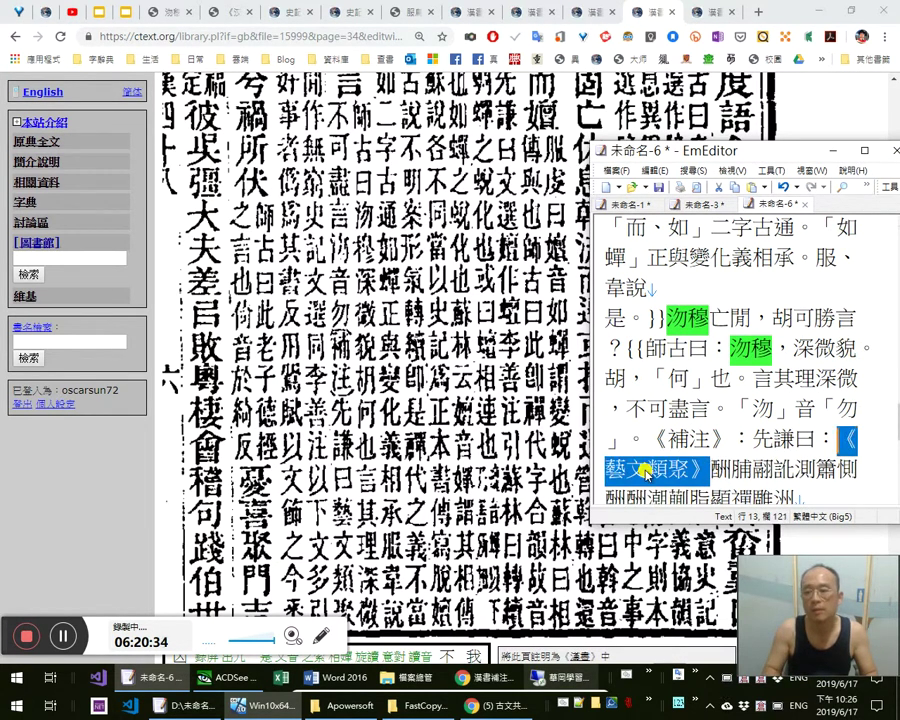
click(577, 704)
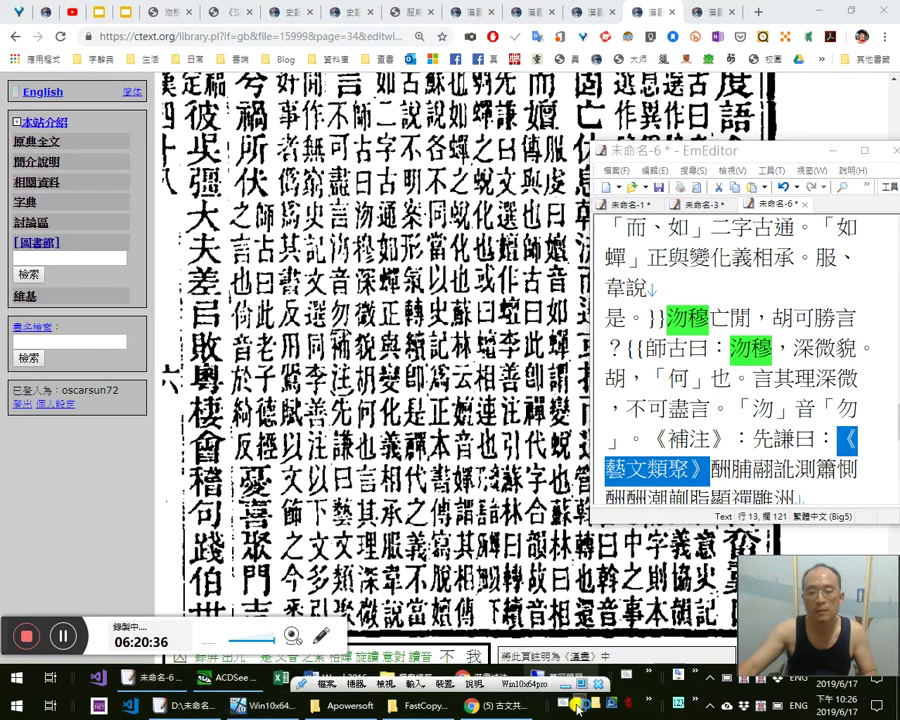
key(ctrl+f)
key(ctrl+v)
key(Delete)
key(Home)
key(Delete)
key(alt+o)
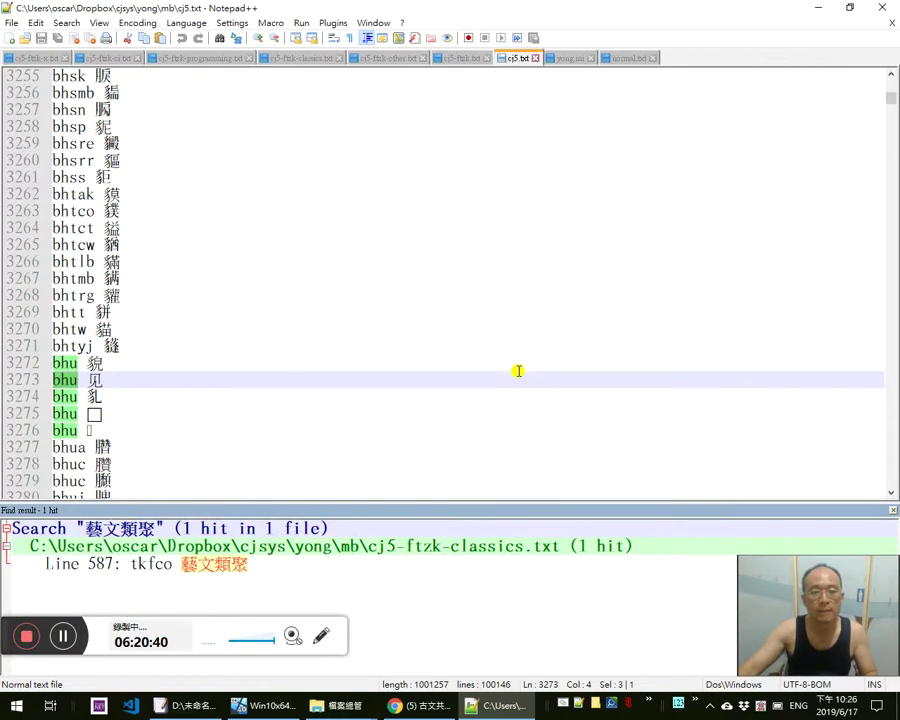
Duplicate the tkfco entry in cj5-ftzk-classics.txt, make the copy 《藝文類聚》, save the file and return to the transcription
key(ctrl+f)
key(Escape)
double_click(305, 568)
key(Right)
key(ctrl+d)
key(Left)
key(Left)
key(Left)
key(Left)
key(Down)
text(《)
key(End)
text(》)
key(ctrl+s)
key(alt+Tab)
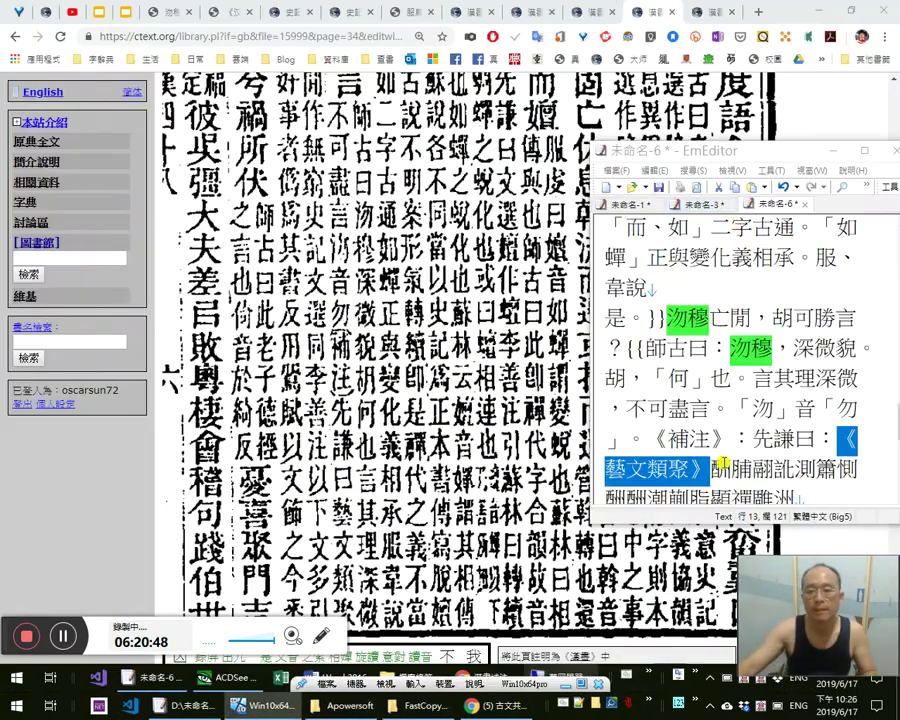
Check the page scan and delete the garbled characters from 酬脯 to the line end after 《藝文類聚》
click(717, 468)
click(450, 376)
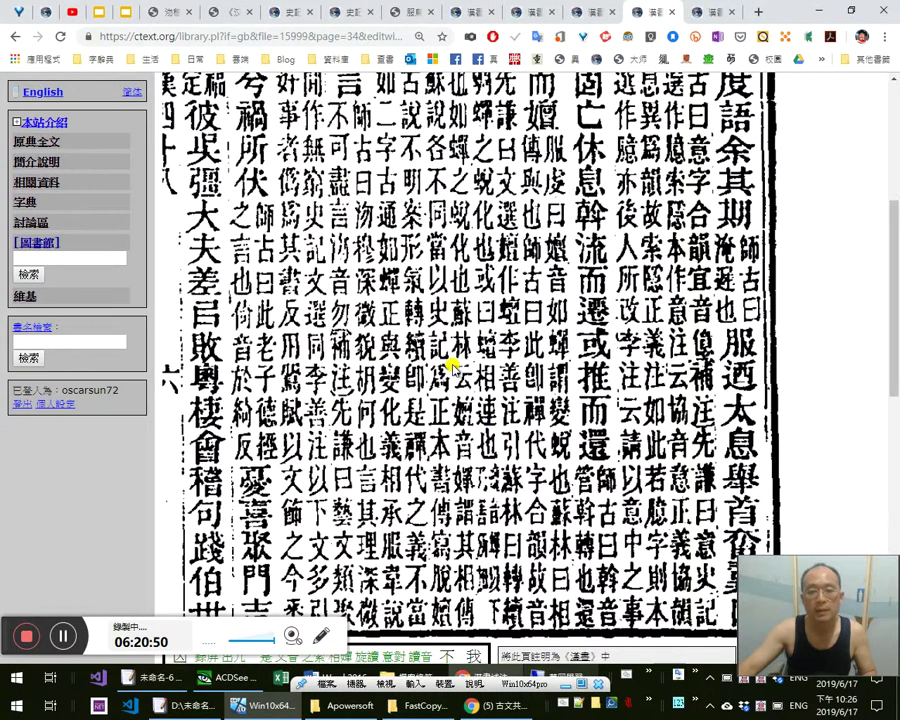
click(455, 364)
scroll(408, 236, up, 10)
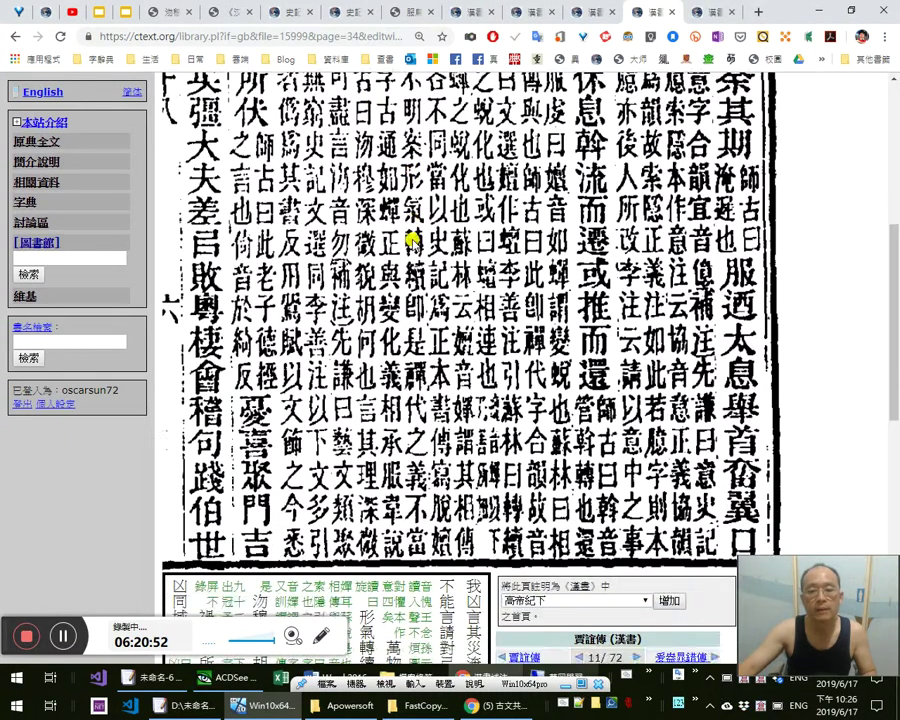
key(alt+Tab)
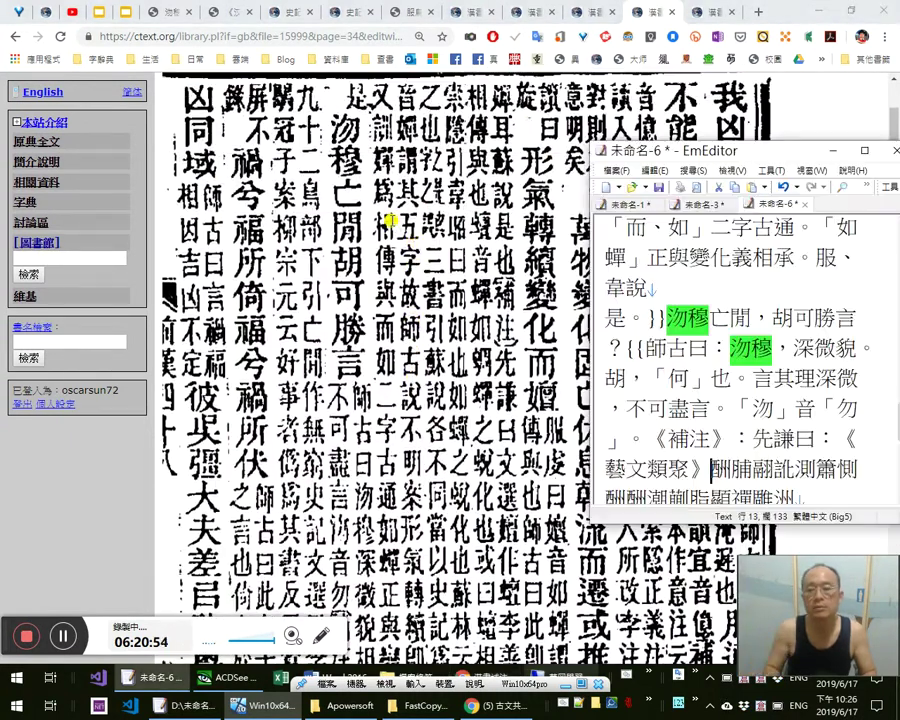
key(shift+Down)
key(shift+End)
key(Delete)
Correct the character after 九十二 to 鳥 and insert 引 after 部下
key(Right)
key(Right)
key(Right)
key(Right)
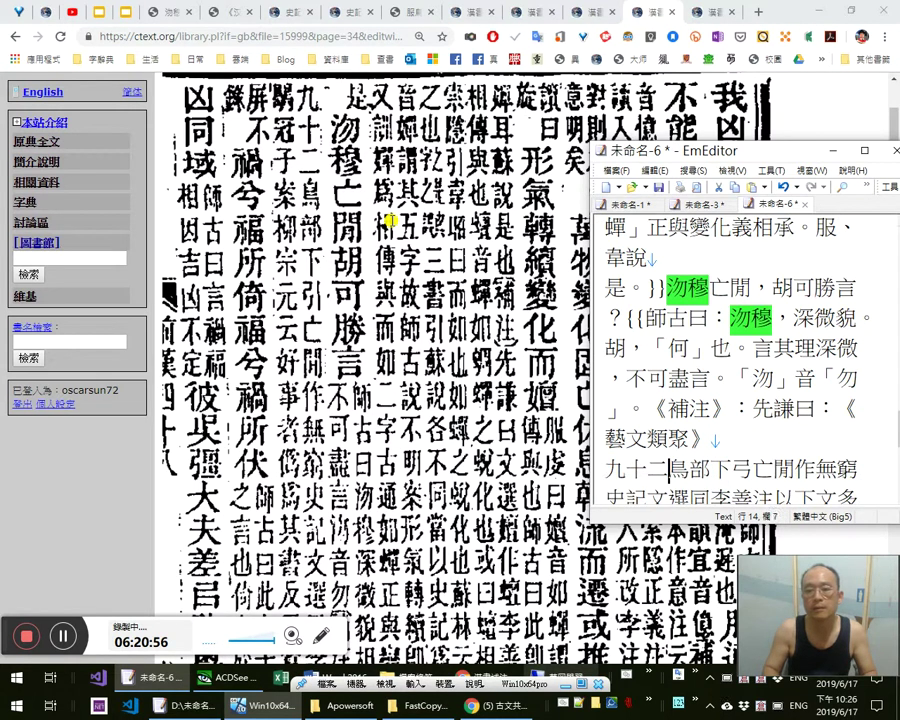
key(shift+Right)
text(鳥)
key(Right)
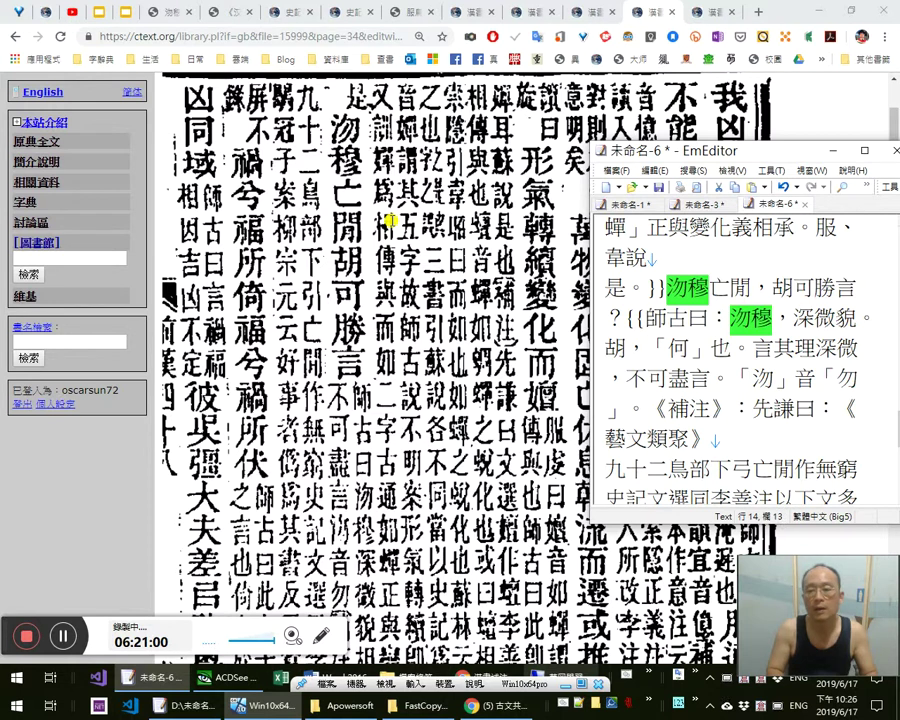
text(引)
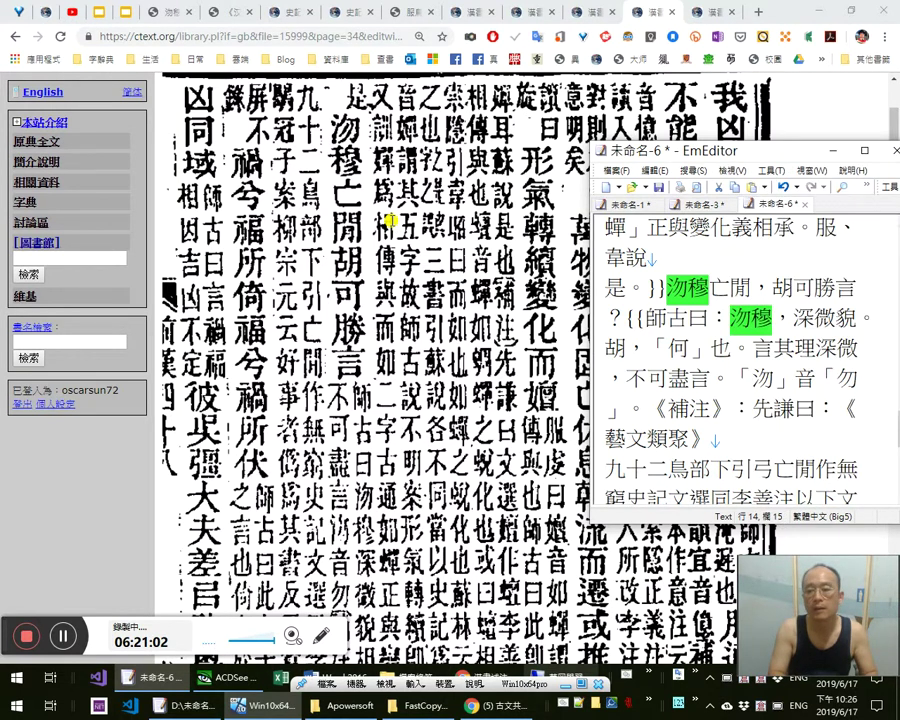
Remove the stray 弓 after 引 and enclose 亡閒 in 「」 quotation marks
text(「」)
key(ctrl+x)
key(Delete)
key(Right)
key(Right)
key(ctrl+v)
key(Right)
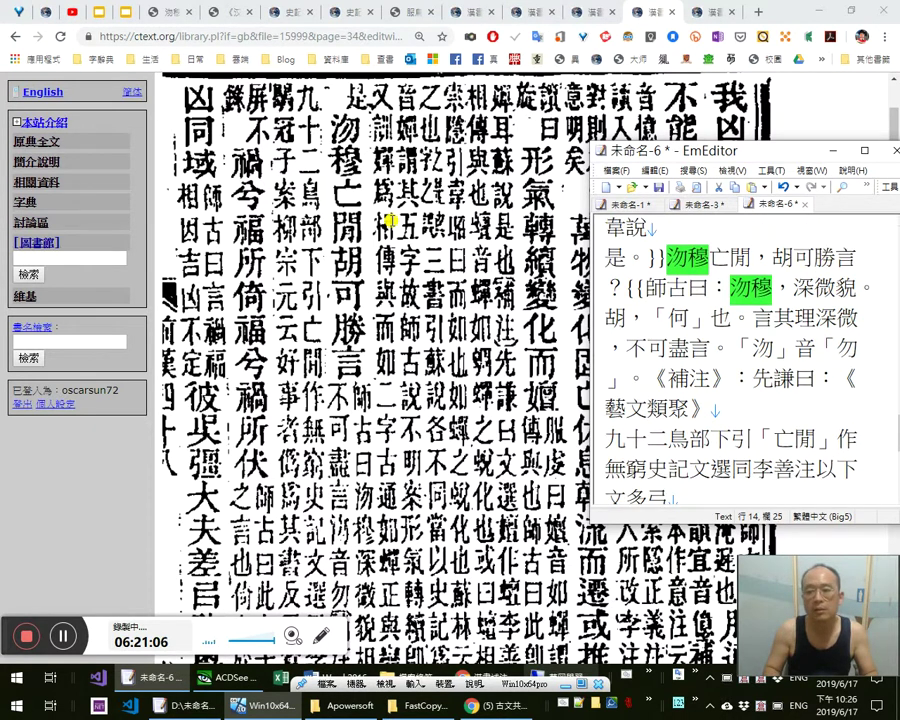
Punctuate the text after 作 as 「無窮」。《史記》《文選》
text(「)
key(Right)
key(Right)
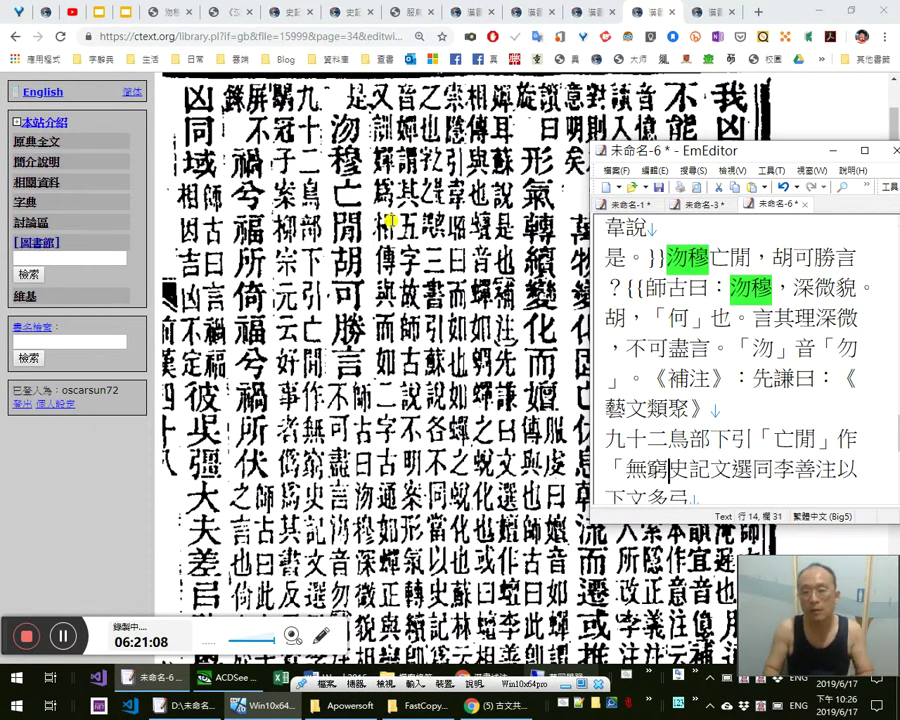
text(」。《)
key(Right)
key(Right)
text(》《)
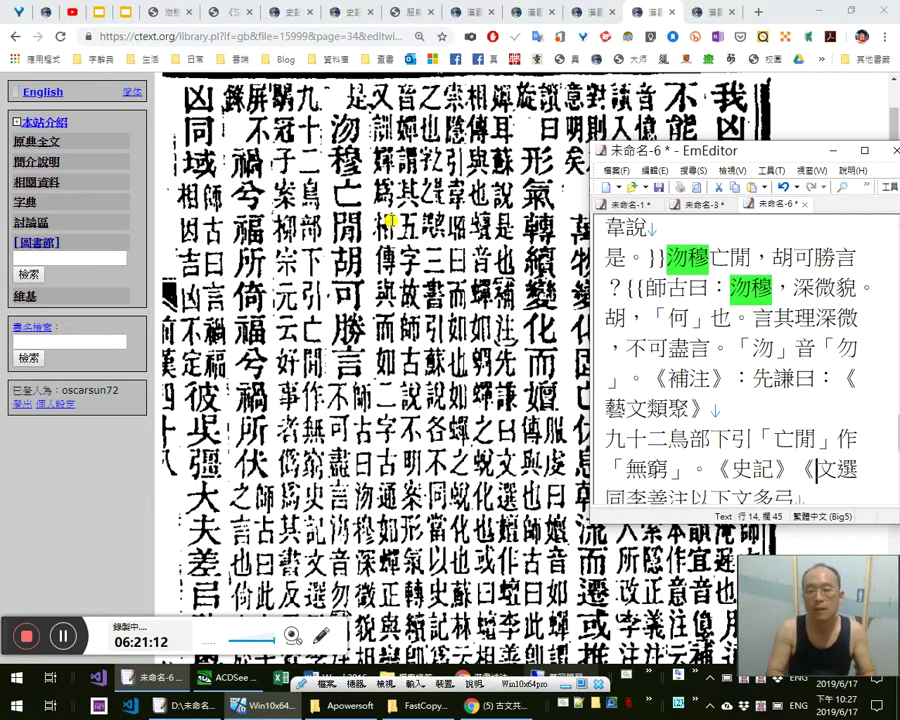
key(Right)
key(Right)
text(》)
Compare the passage with the page scan and add a full stop 。 between 同 and 李善注
key(alt+Tab)
scroll(393, 224, down, 5)
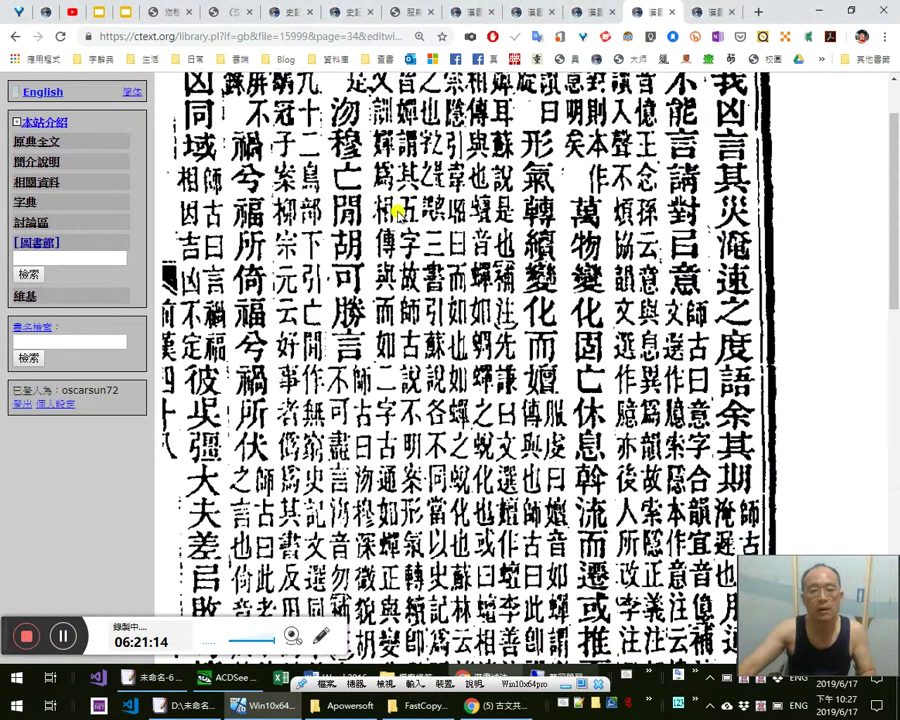
key(alt+Tab)
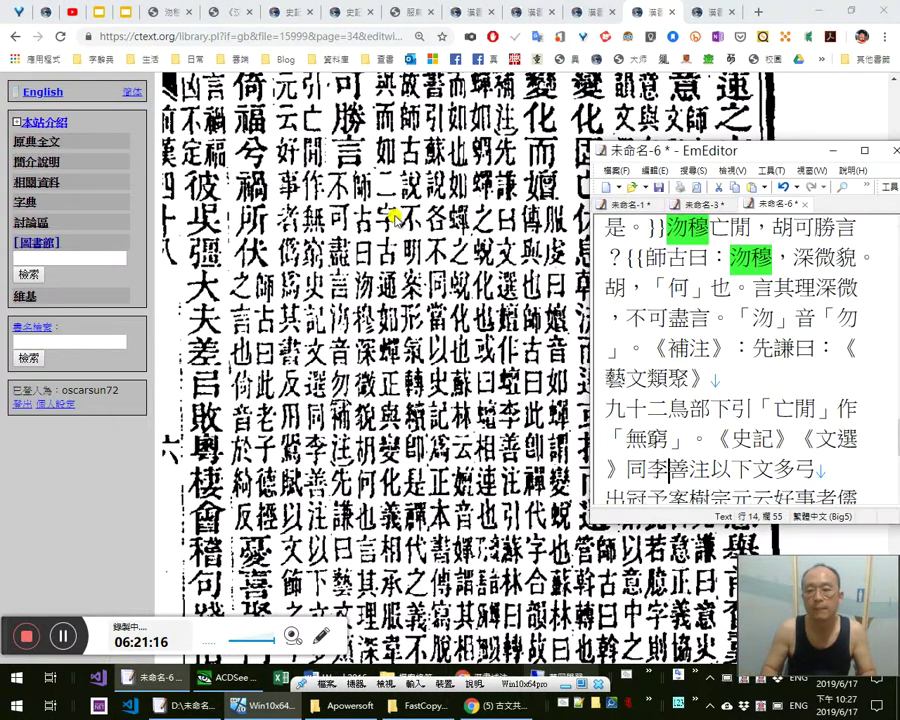
key(Left)
text(。)
key(Right)
key(Right)
key(Right)
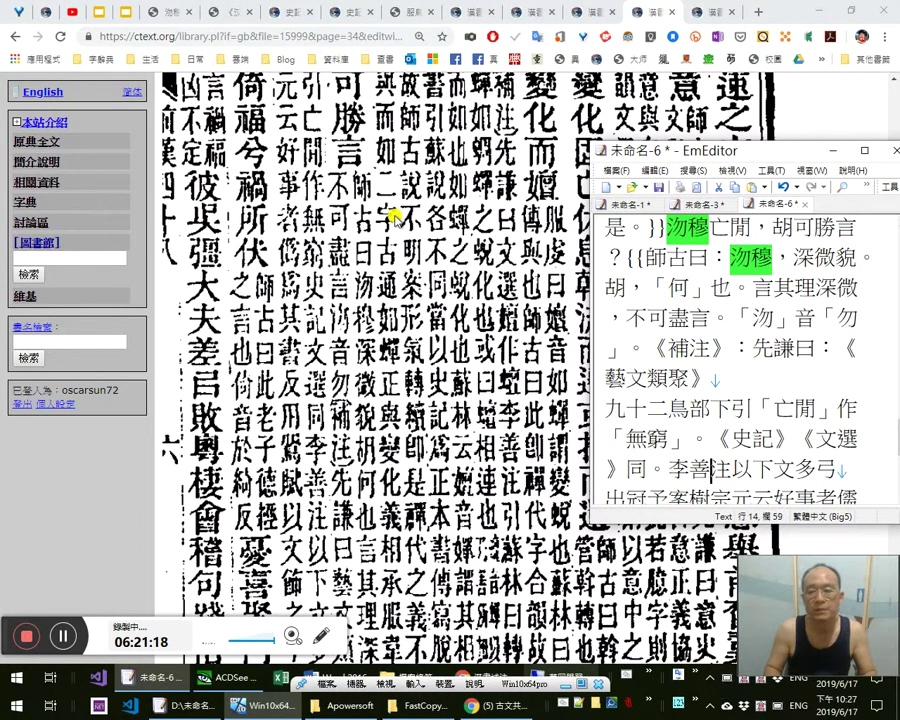
Check 李善注以下文多 against the scan and correct the last character of the line from 弓 to 引
key(alt+Tab)
scroll(402, 230, down, 2)
key(alt+Tab)
key(Right)
key(Right)
key(Right)
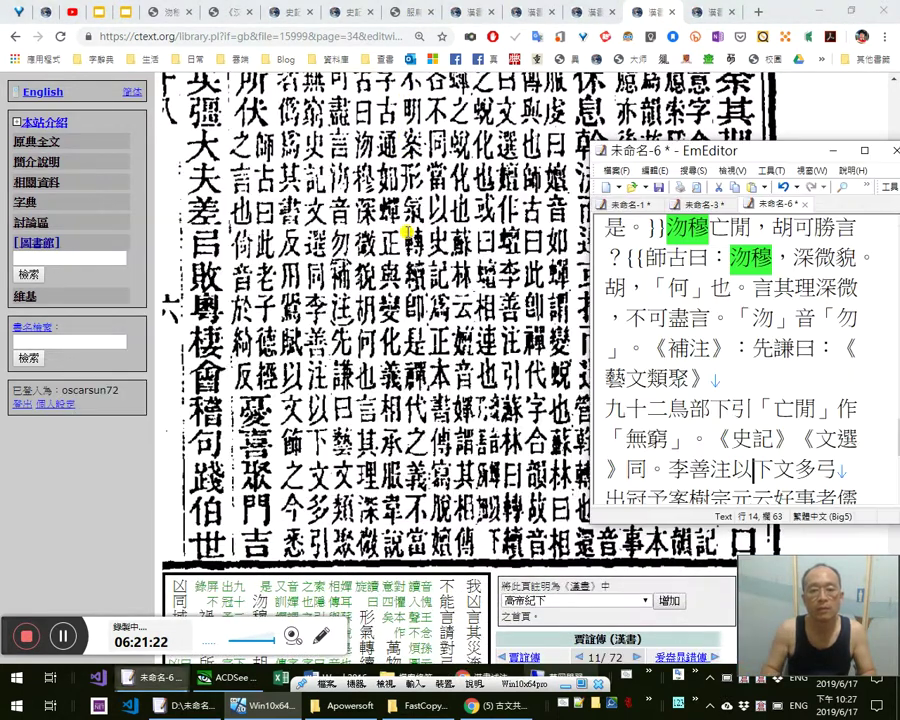
key(Right)
key(Right)
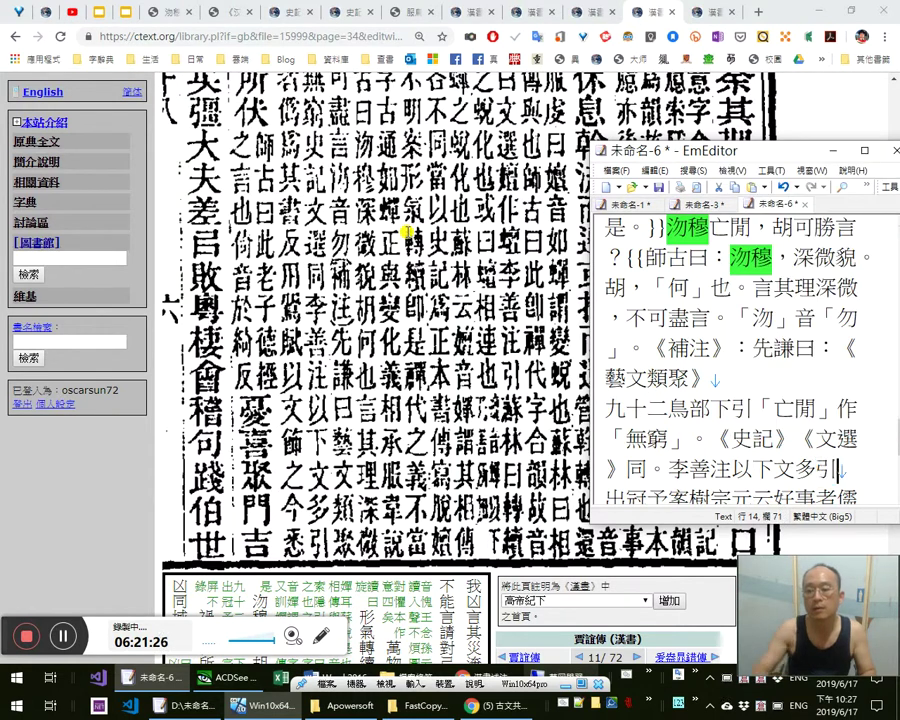
Check the top of the next scan column and replace the misread 出冠予 before 案 with 《鶡冠子》。
key(alt+Tab)
scroll(412, 228, up, 5)
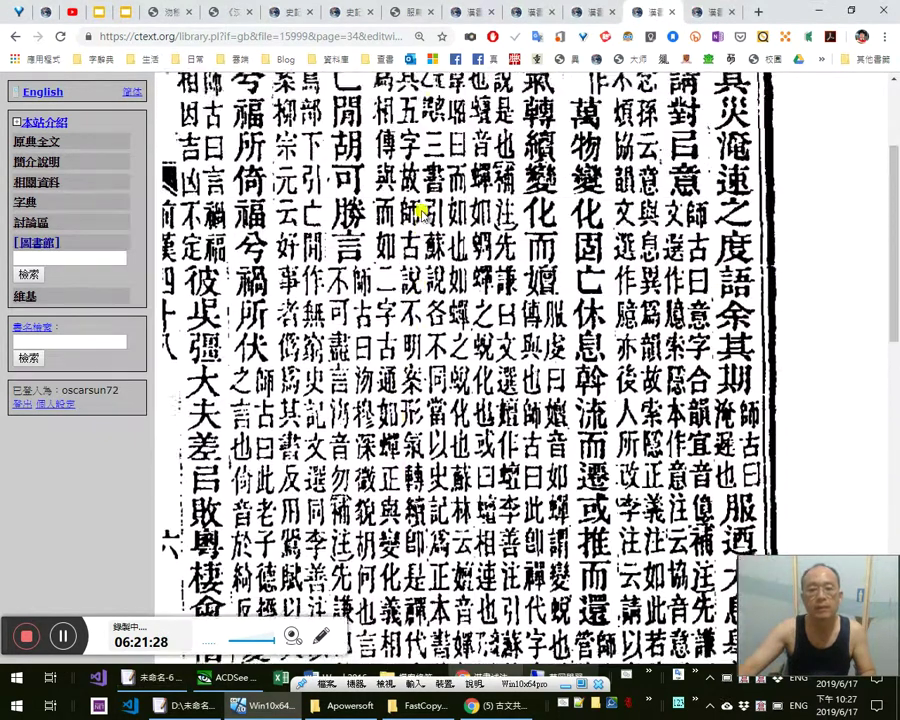
key(alt+Tab)
key(Right)
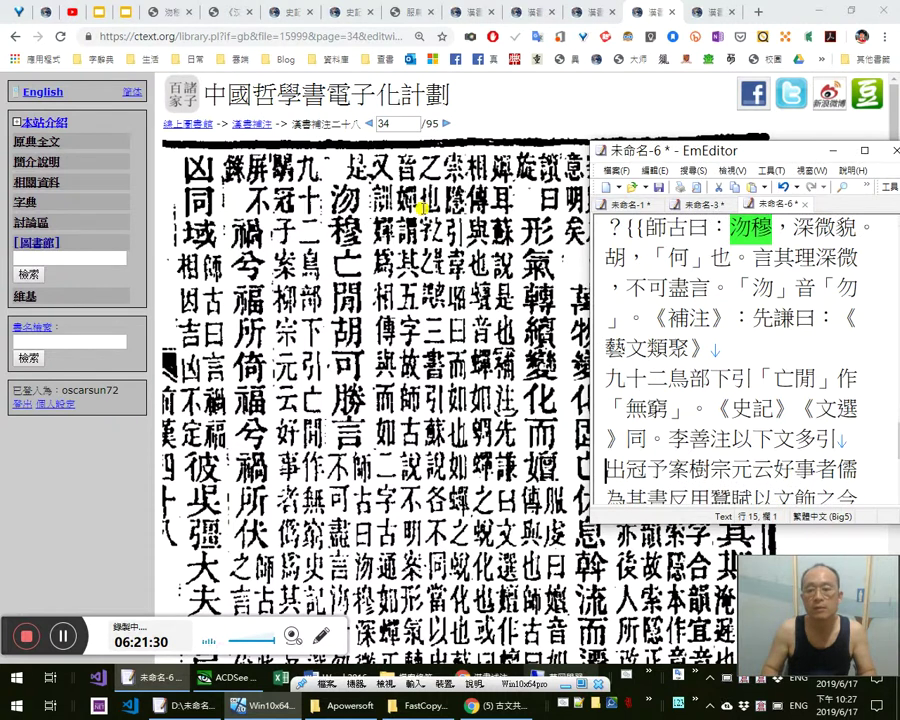
text(al)
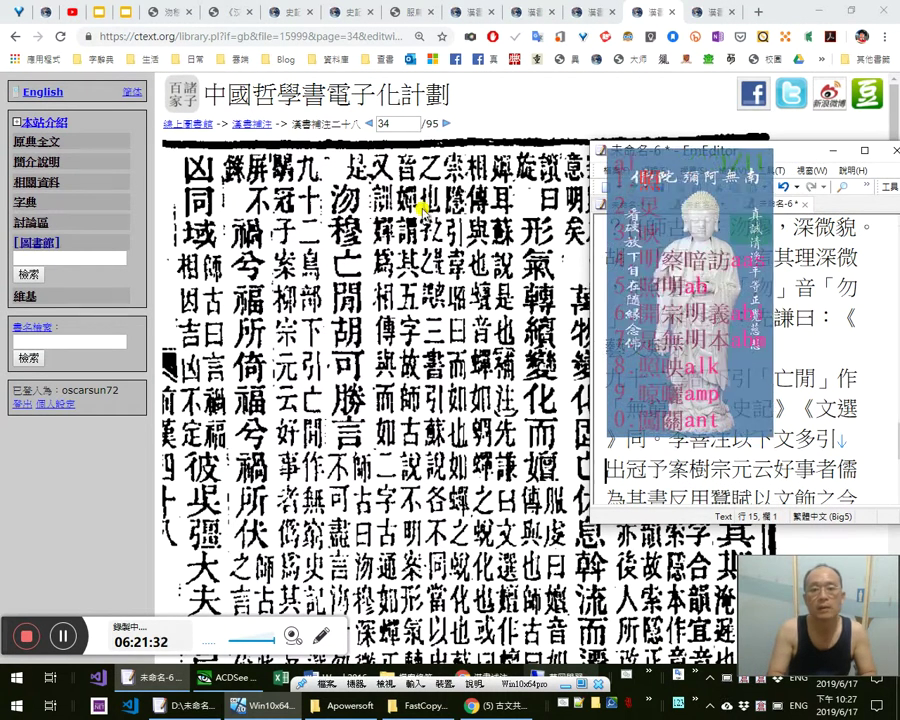
text(《鶡冠子》)
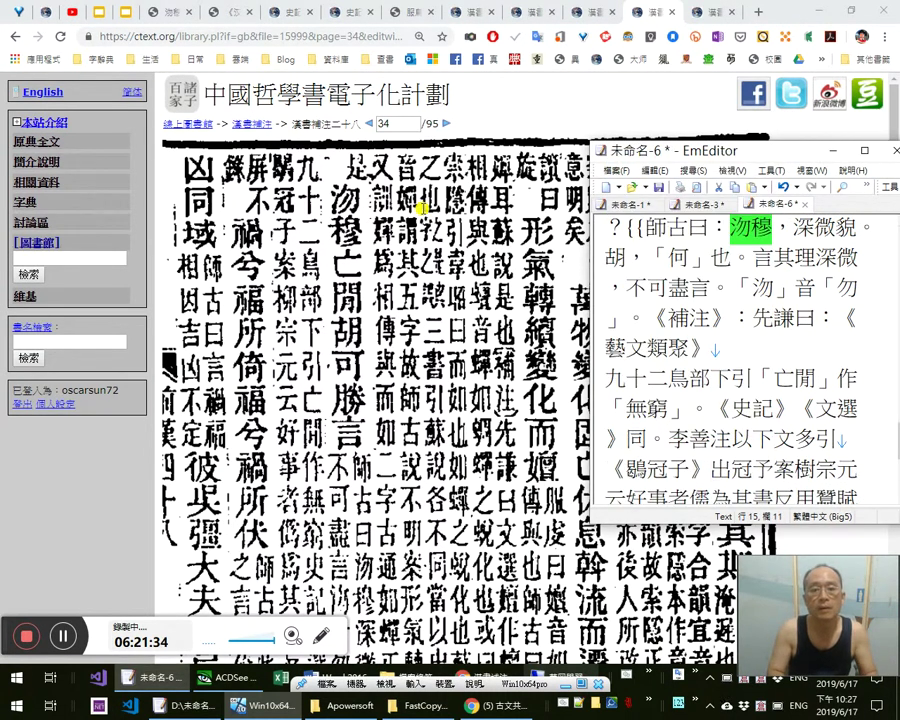
text(。)
key(Delete)
key(Delete)
key(Delete)
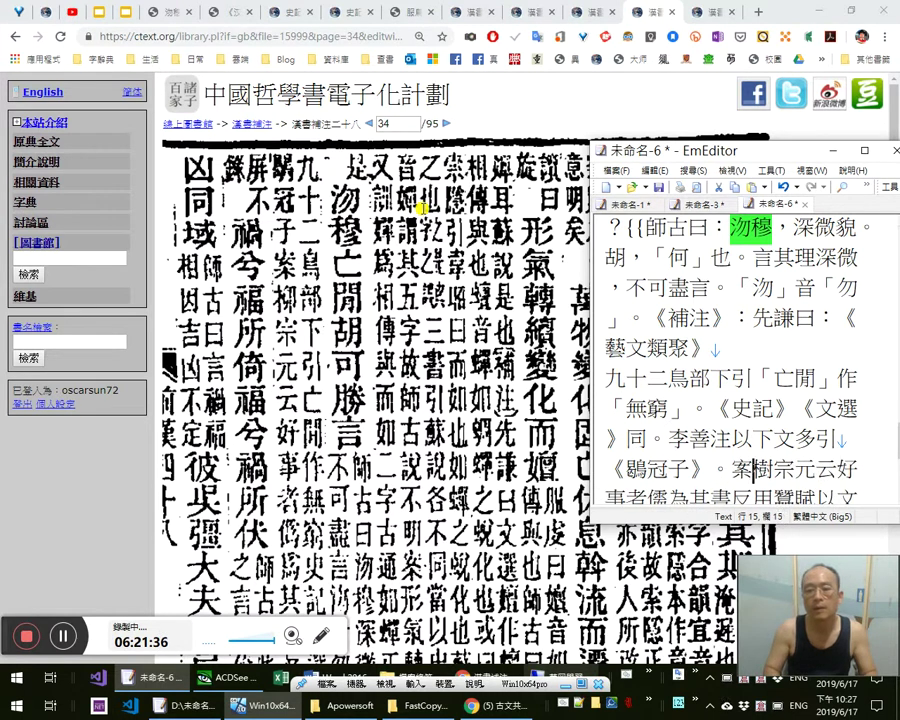
Add a colon ： after 案 and correct the misread 樹宗元 to 柳宗元
text(：)
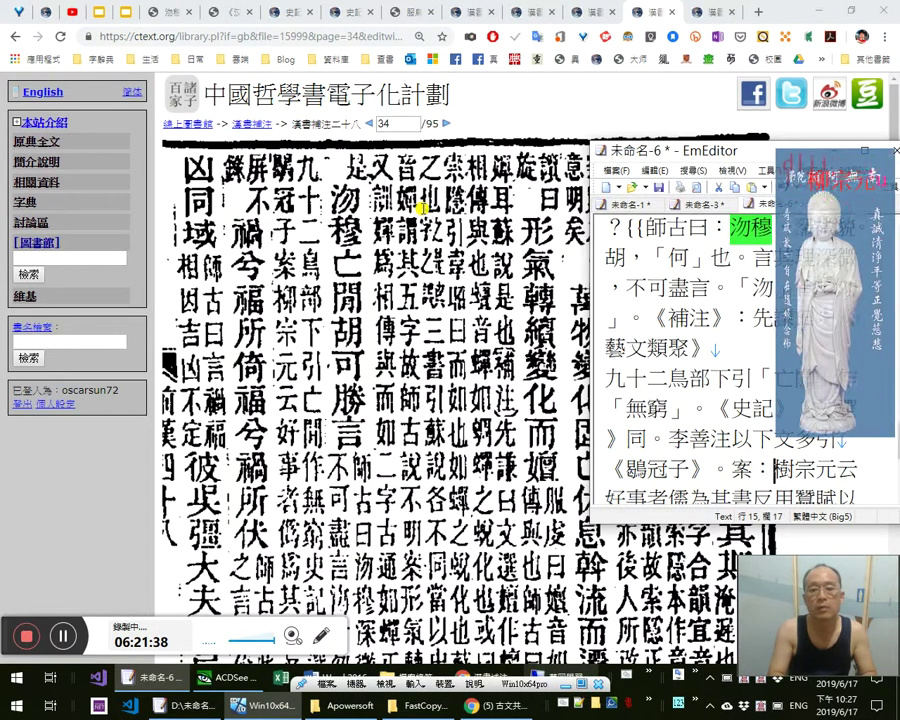
text(柳宗元)
key(Delete)
key(Delete)
key(Delete)
key(Right)
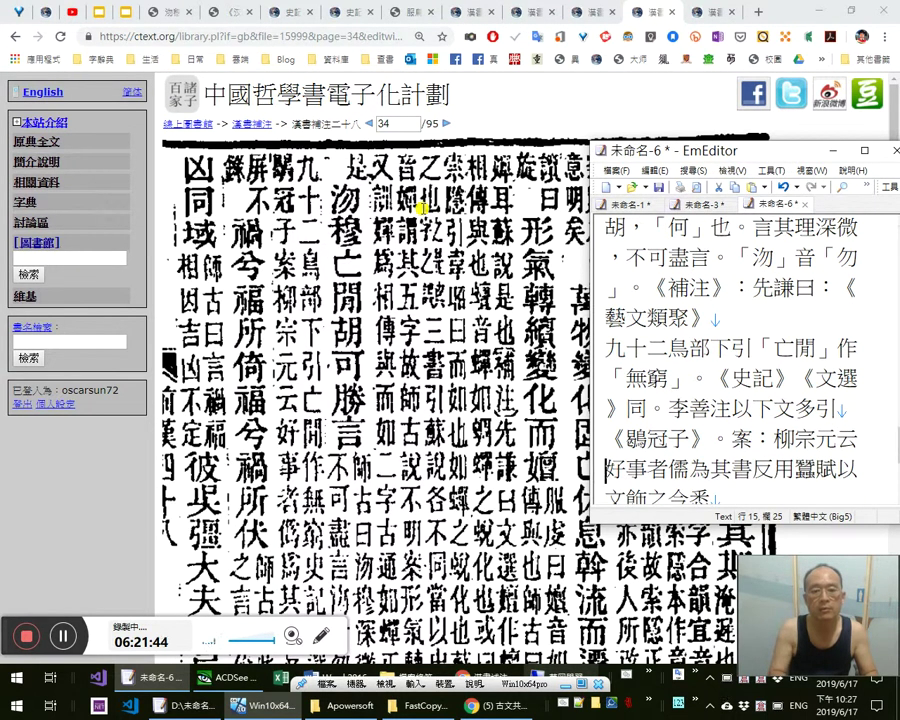
Add a colon ： after 柳宗元云 and, checking the scan, correct the misread 儒 after 好事者 to the variant form 僞
text(：)
key(Right)
key(Right)
key(Right)
key(shift+Right)
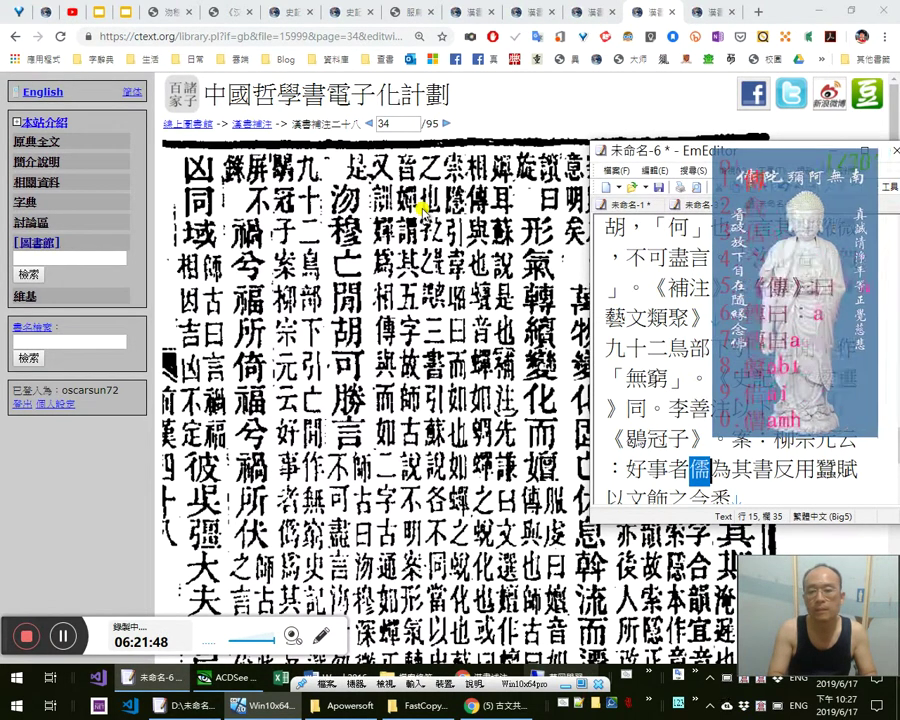
text(偽)
key(Right)
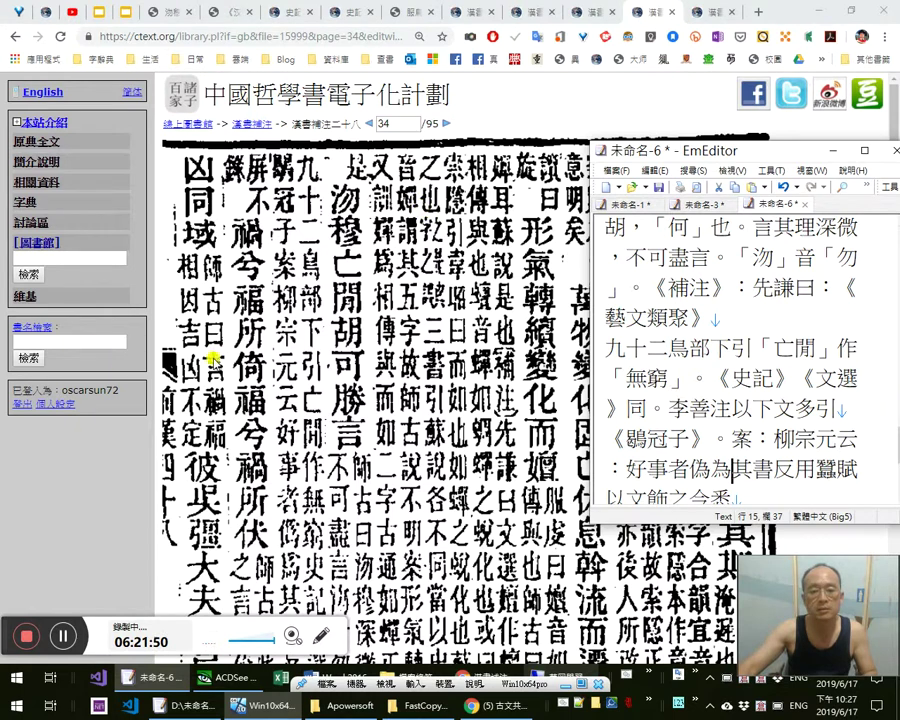
click(131, 368)
scroll(282, 369, down, 3)
key(alt+Tab)
key(shift+Left)
key(Left)
key(shift+Left)
text(僞)
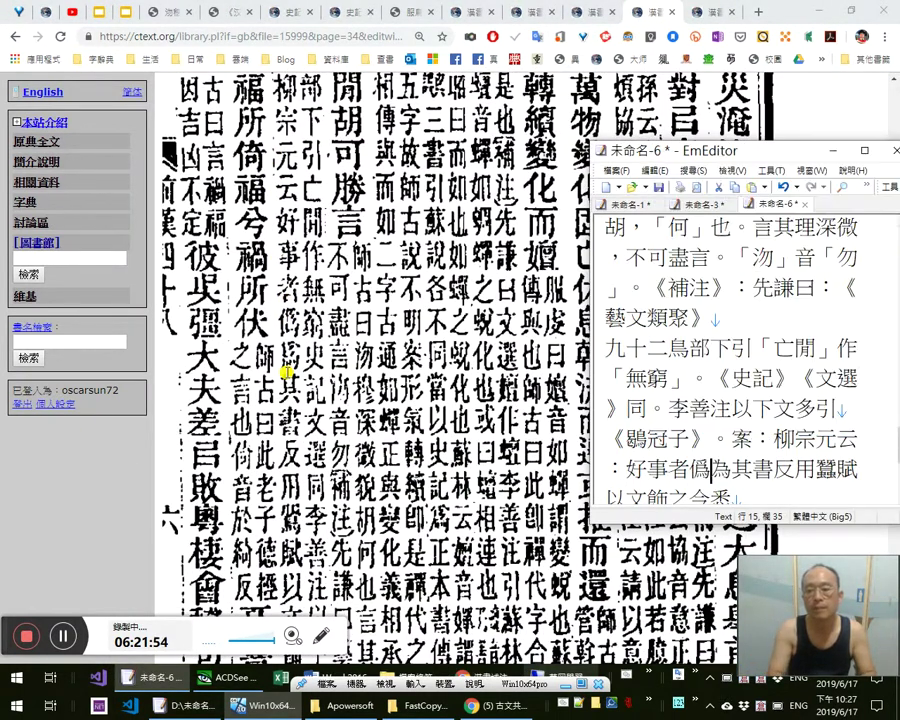
Add a comma ， after 好事者僞為其書
key(Right)
key(Right)
text(，)
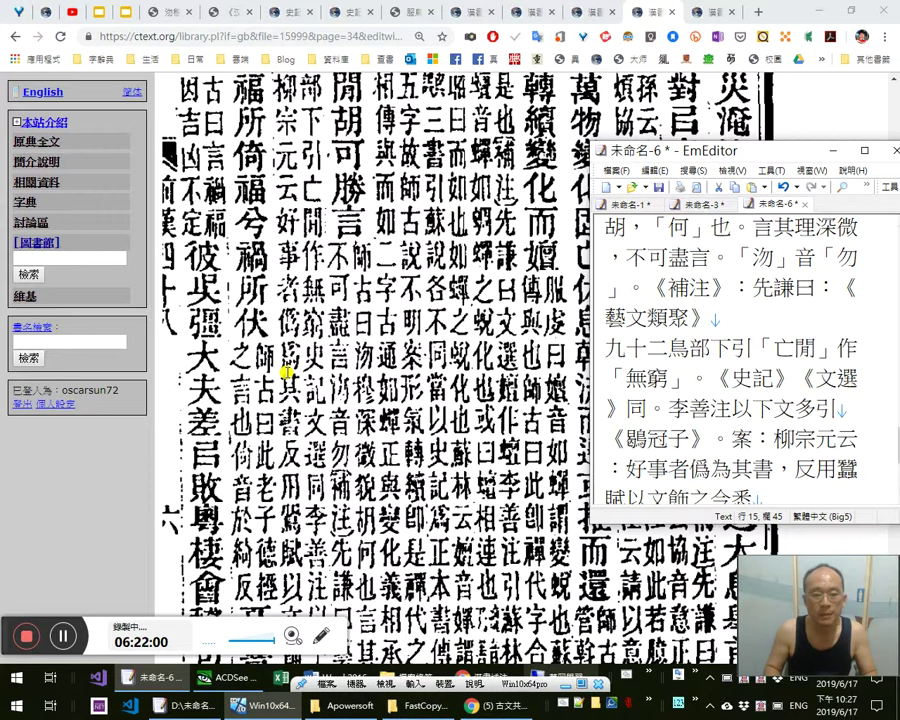
Compare the passage from 《鶡冠子》 through 好事者僞為其書 with the page scan and reread it for sense
click(288, 499)
scroll(342, 500, down, 2)
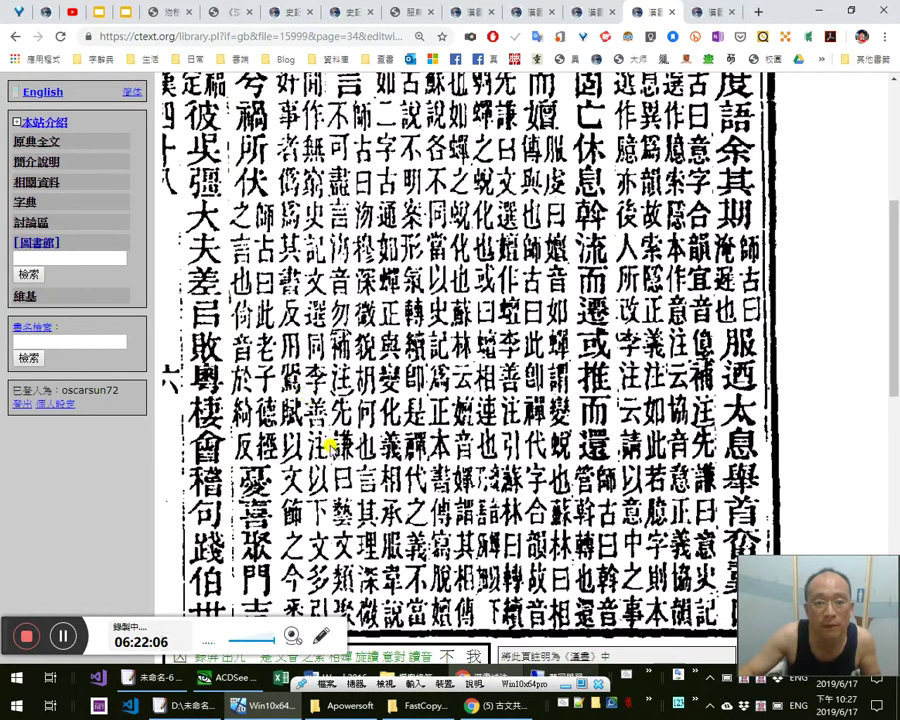
key(alt+Tab)
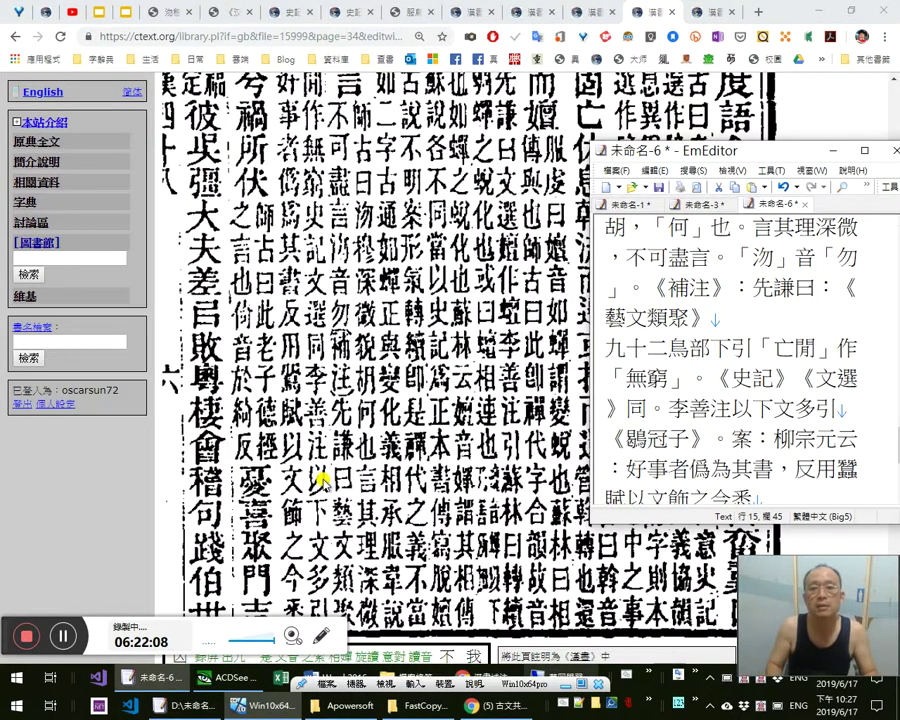
key(alt+Tab)
key(alt+Tab)
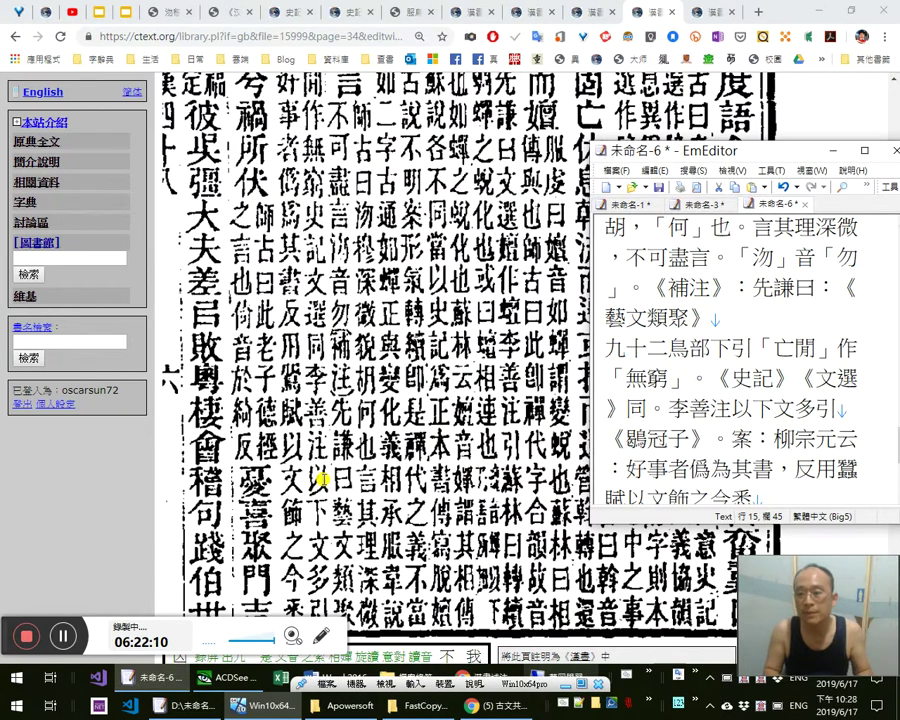
key(Left)
key(Left)
key(Left)
key(Left)
key(Left)
key(Left)
key(Left)
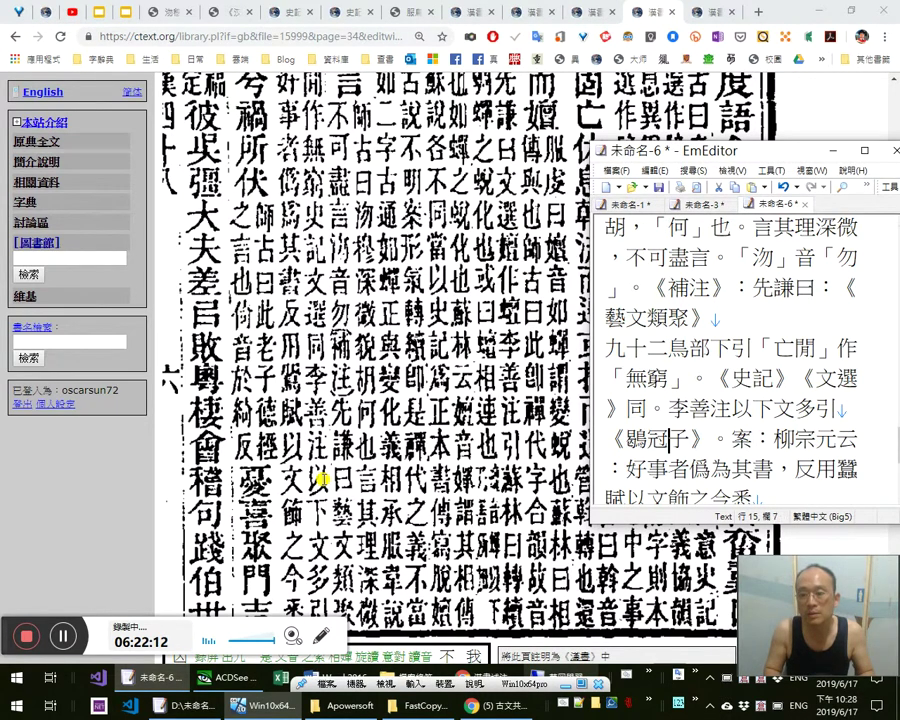
key(shift+Left)
key(shift+Left)
key(shift+Left)
key(Down)
key(Right)
key(shift+Right)
key(shift+Right)
key(shift+Right)
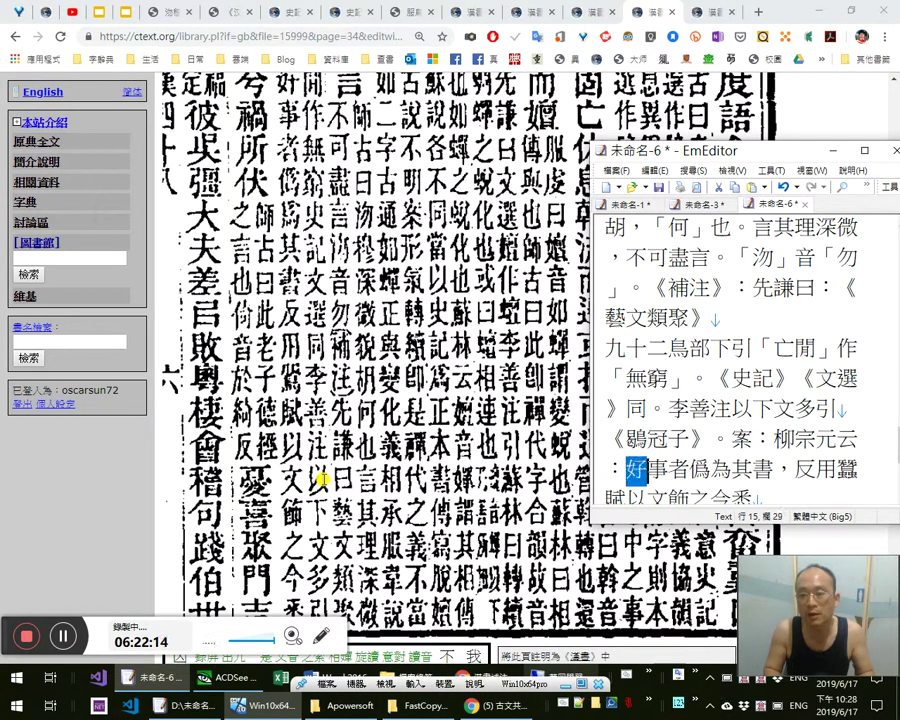
key(Right)
key(shift+Right)
key(shift+Right)
key(Right)
key(shift+Left)
key(Up)
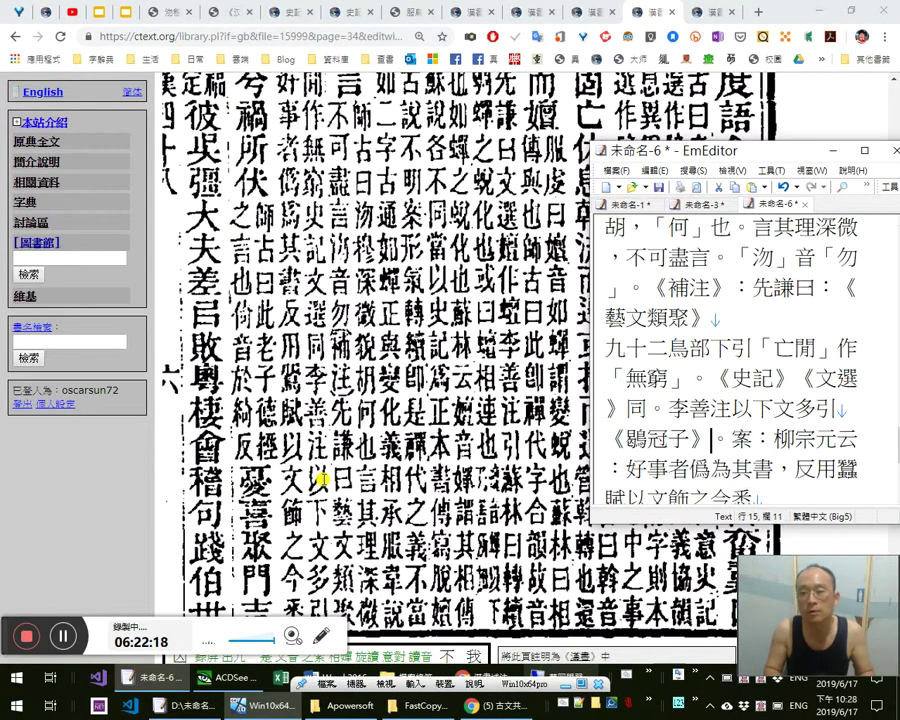
key(Down)
key(Down)
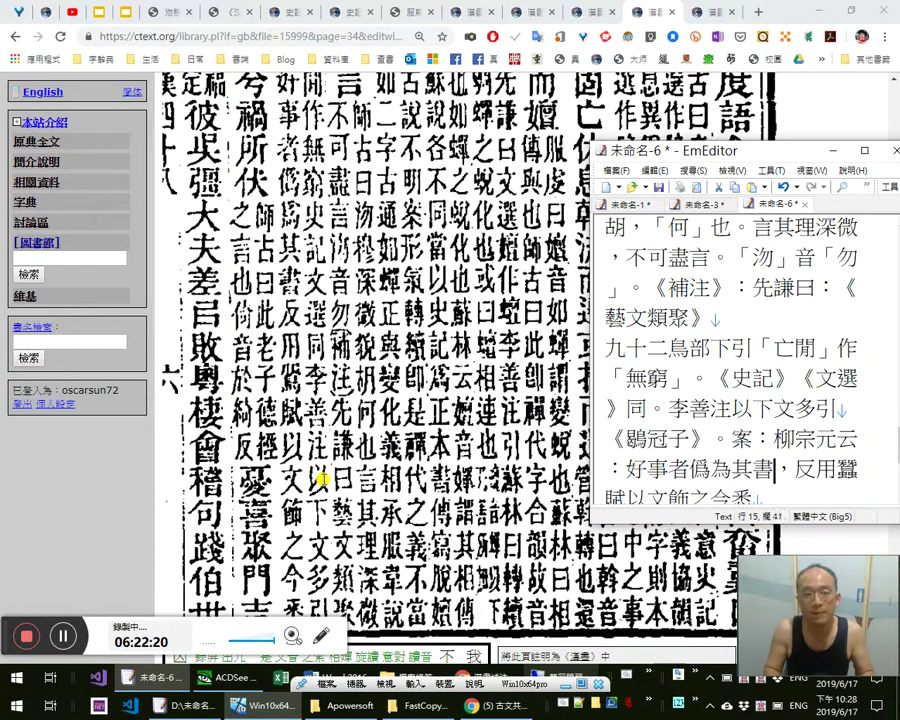
Check the scan column after 反用 and replace the misread 蠶 before 賦 with the printed character containing 鳥
click(294, 380)
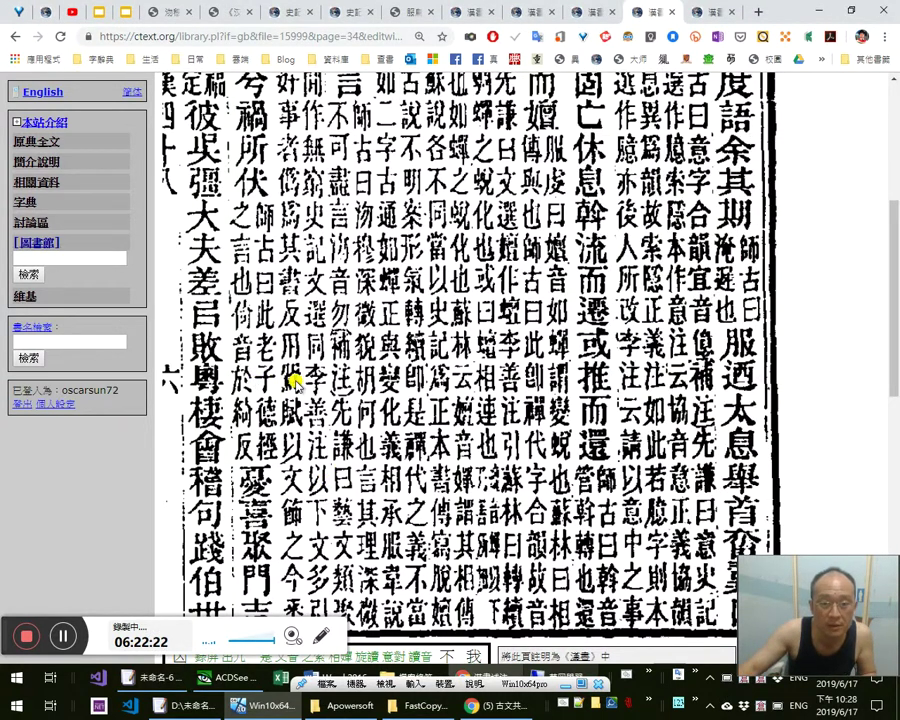
key(alt+Tab)
key(Right)
key(Right)
key(Right)
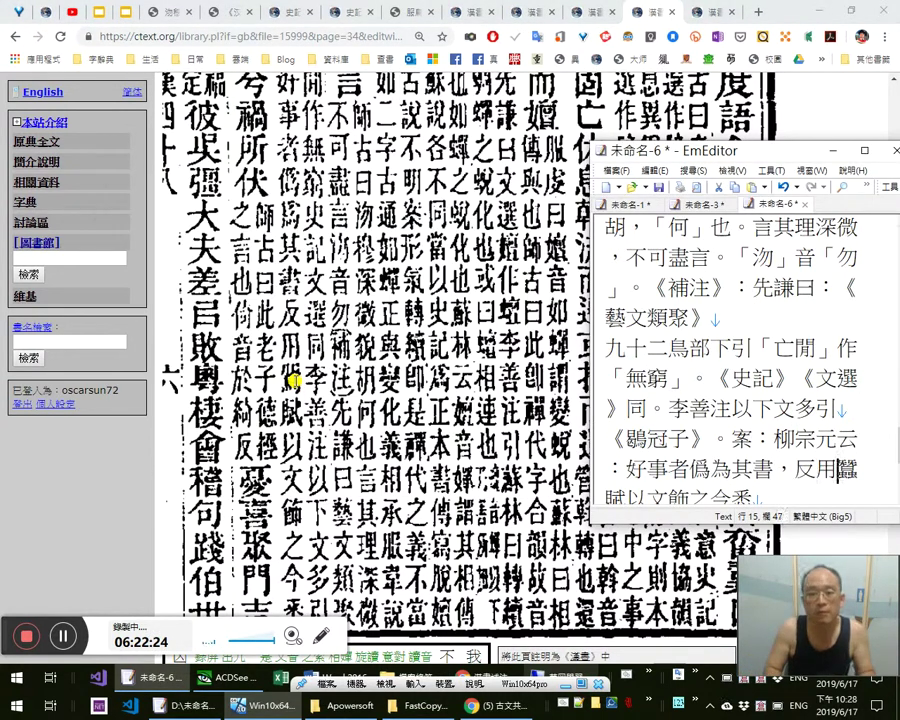
text(beh)
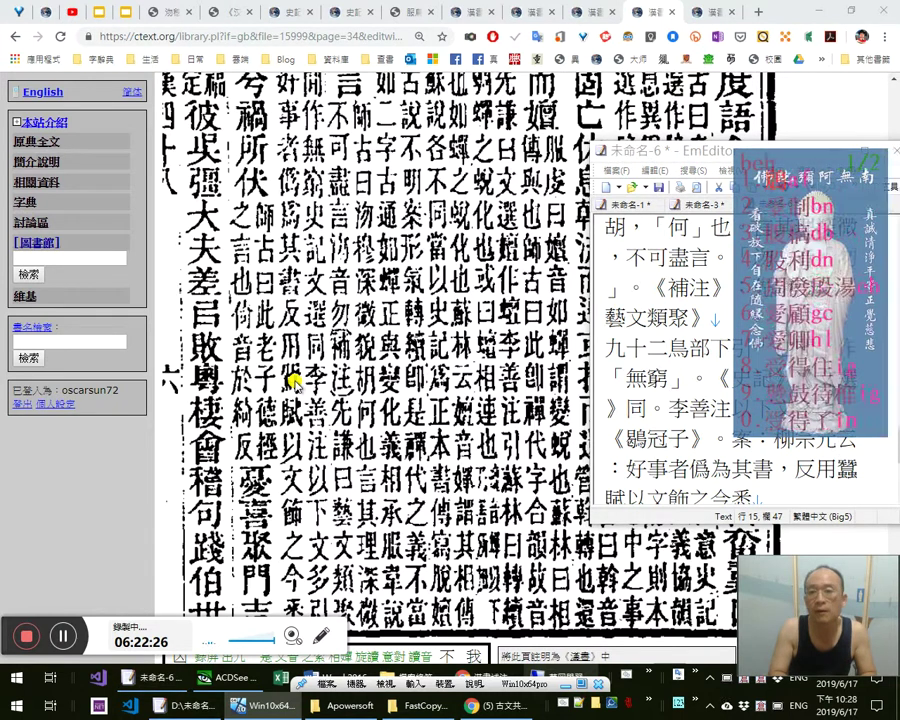
text(at)
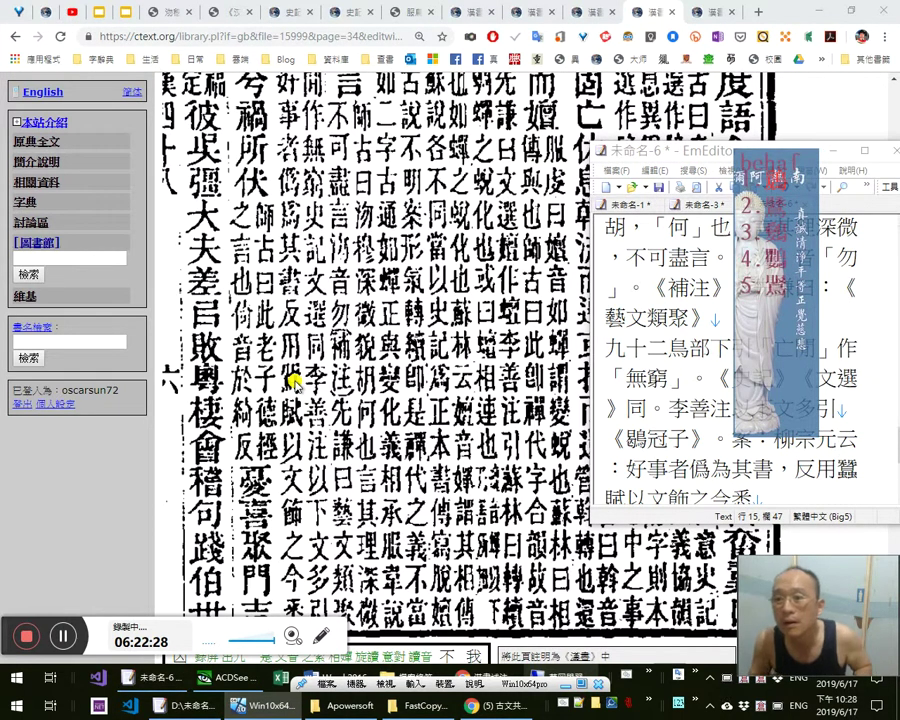
key(Escape)
text(behat)
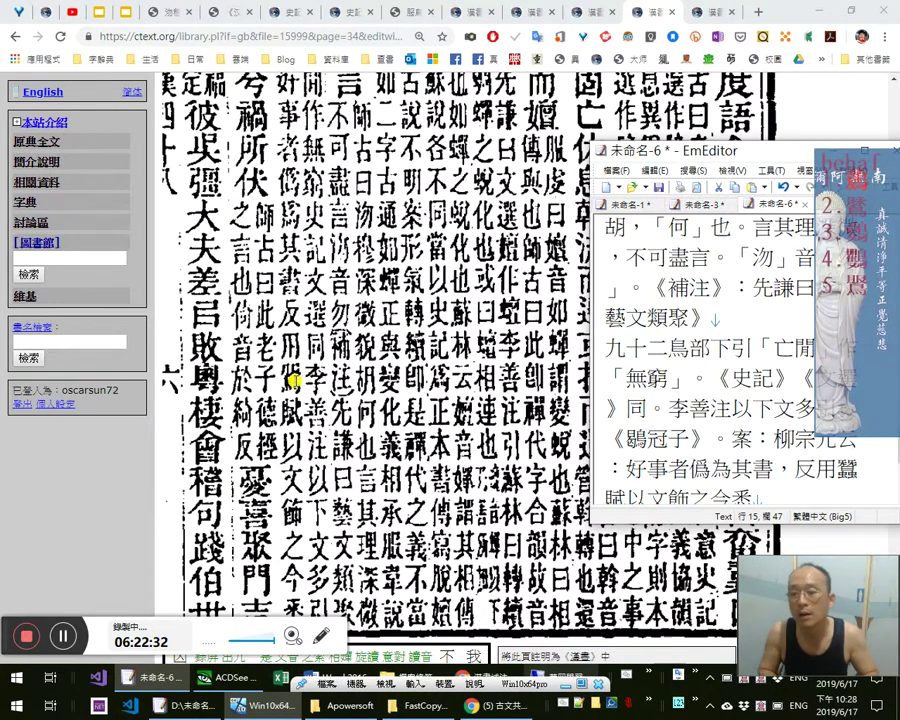
text(2)
key(shift+Right)
key(Delete)
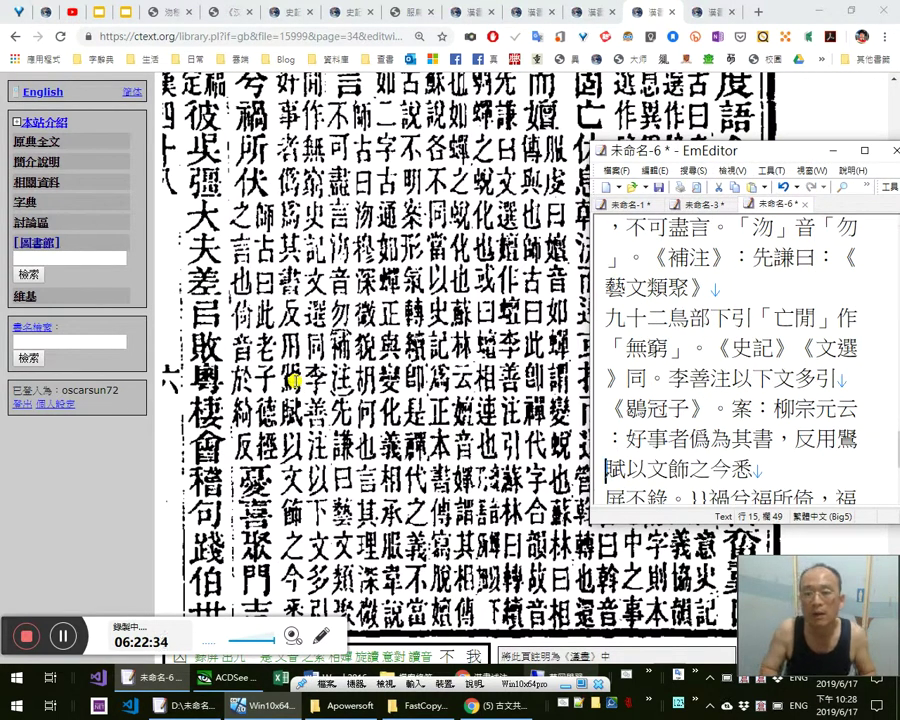
Enclose the two-character 賦 title after 反用 in 〈〉 and add a comma ， after 以文飾之
key(Left)
text(〈〉)
key(shift+Left)
key(ctrl+x)
key(Right)
key(Right)
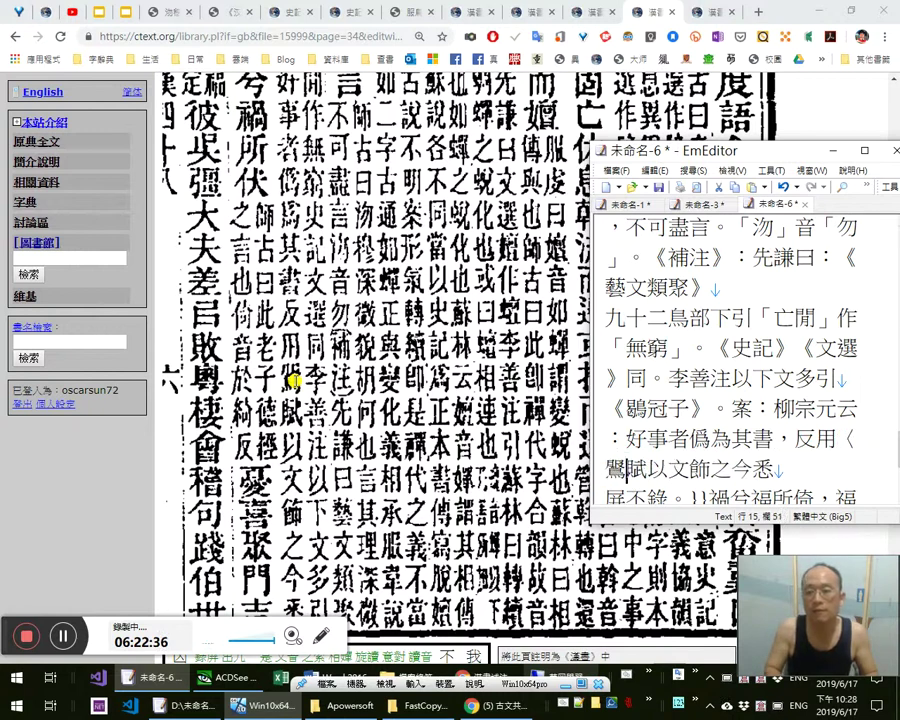
text(〉)
key(Right)
key(Right)
key(Right)
key(Right)
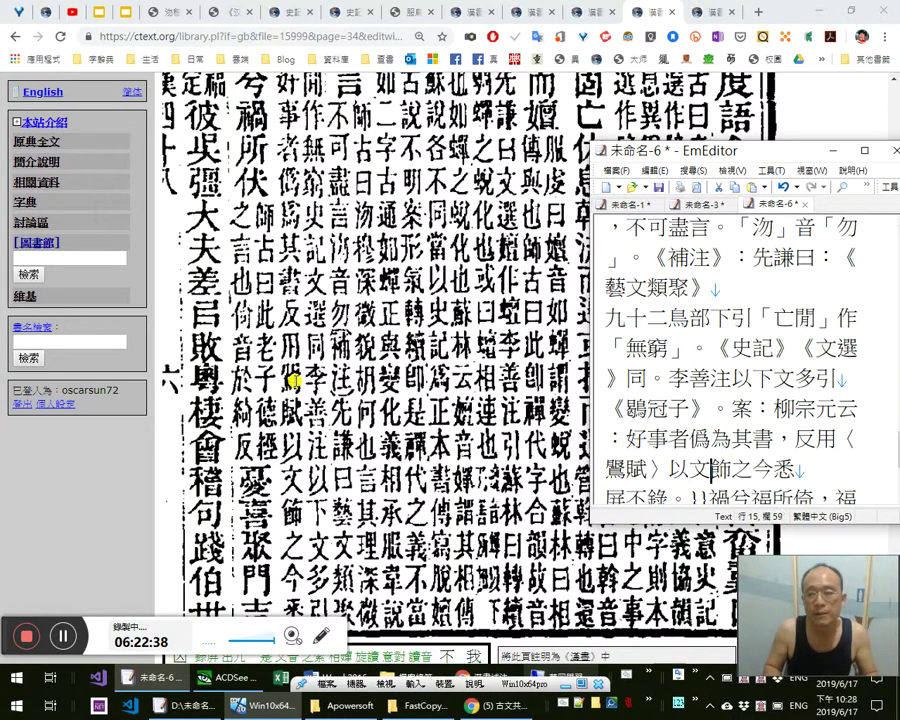
text(，)
key(Right)
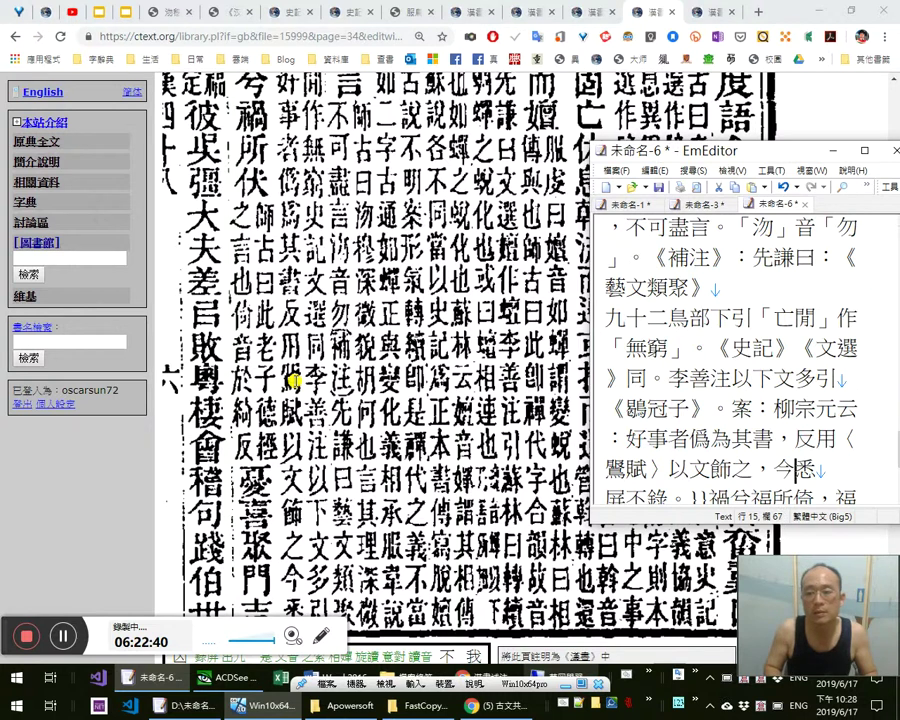
Check 今悉 and the following 屏不錄 against the foot and top of the scan columns
key(shift+Right)
click(63, 492)
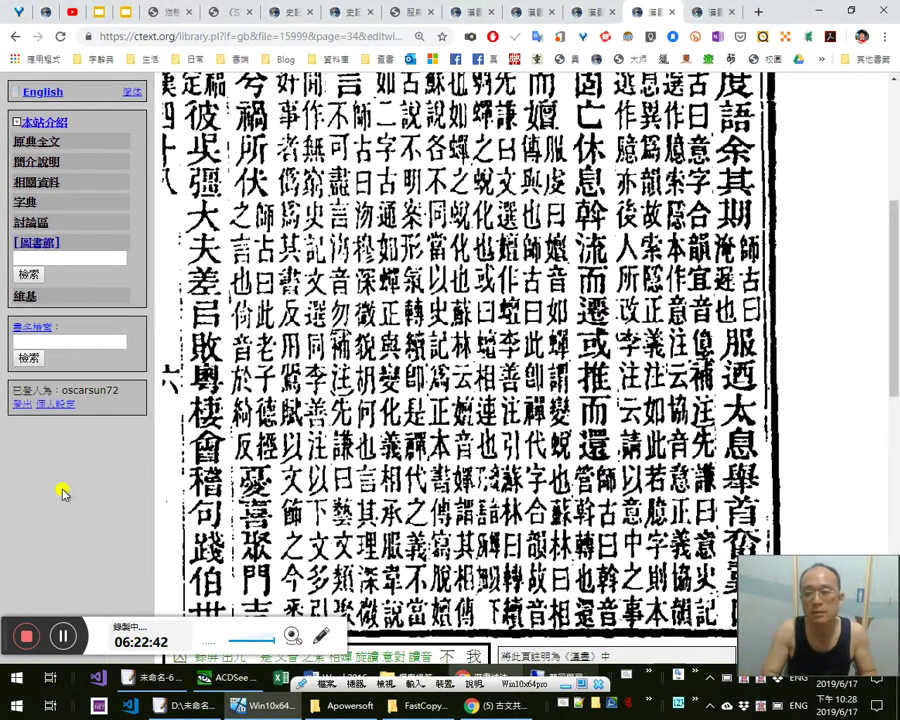
key(alt+Tab)
key(Right)
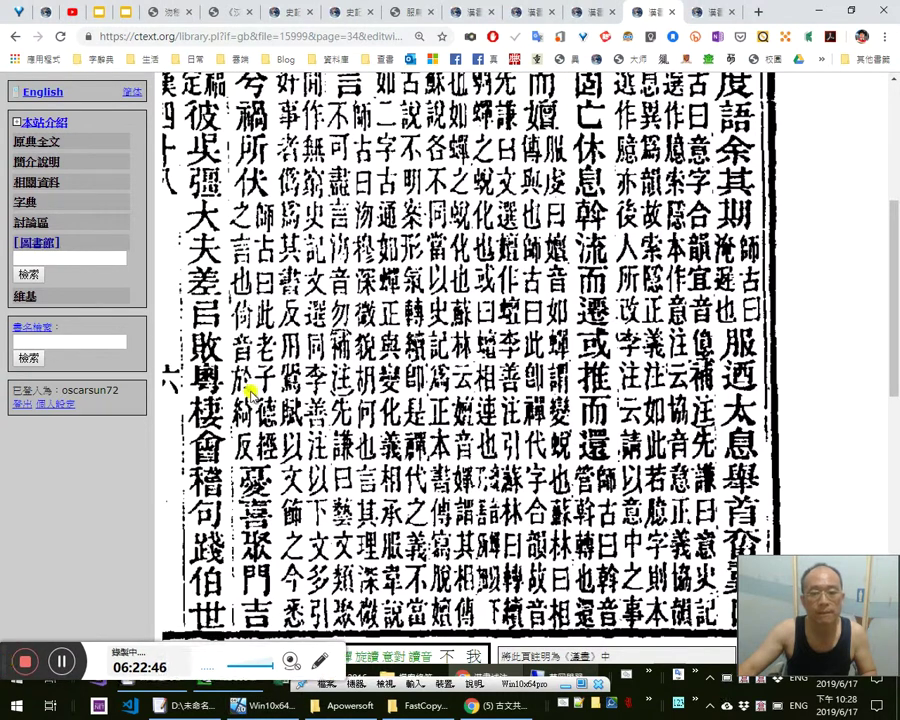
scroll(268, 390, up, 1)
scroll(268, 390, up, 4)
key(alt+Tab)
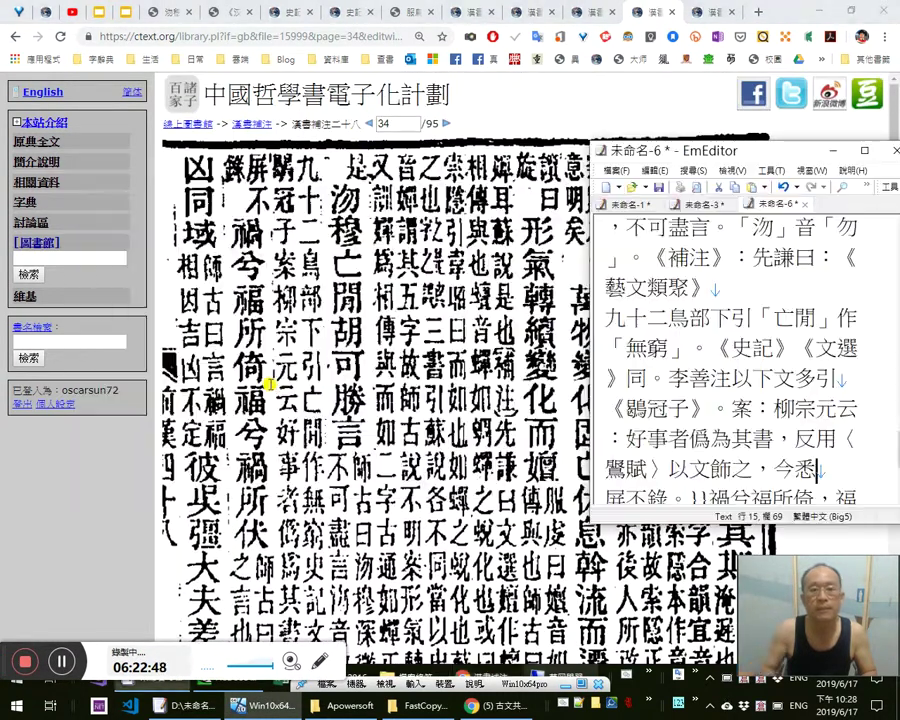
key(Right)
key(Right)
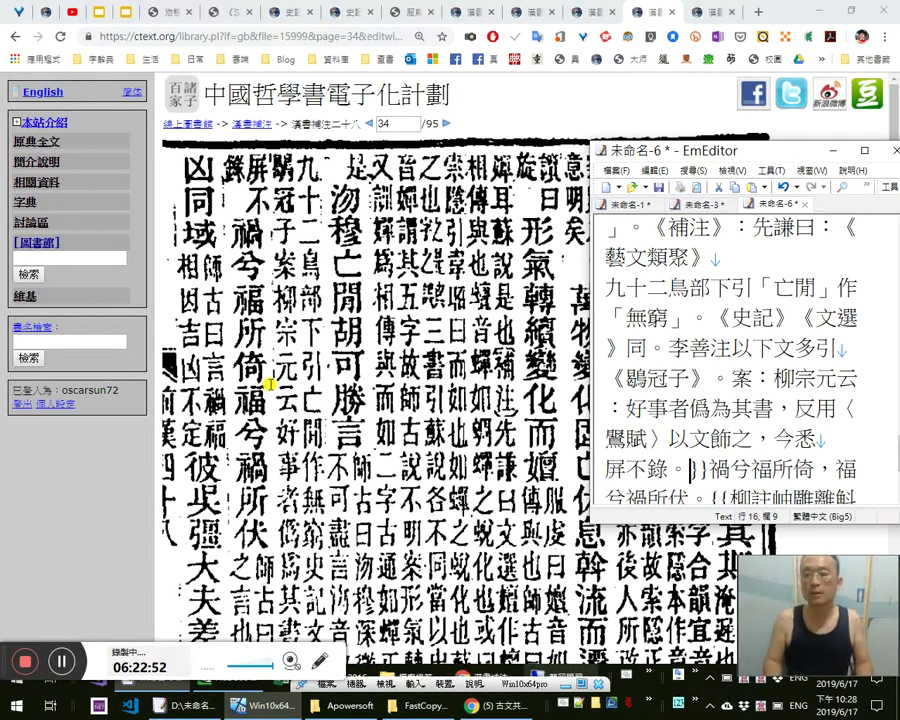
Reread the passage from 李善注以下文多引 and replace the comma after 以文飾之 with a full stop 。
key(shift+Down)
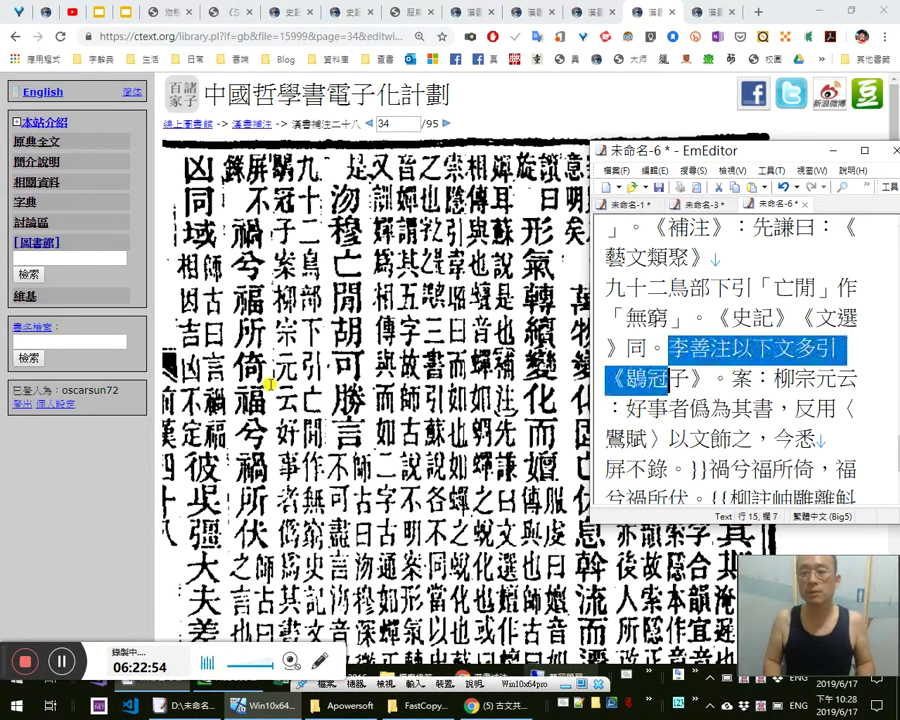
key(Down)
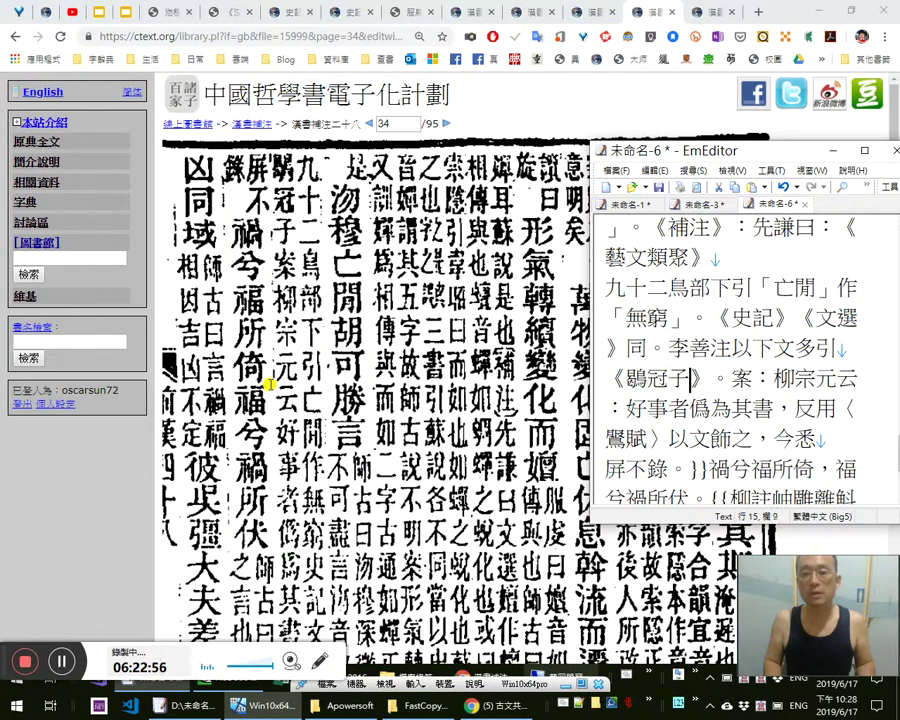
key(Up)
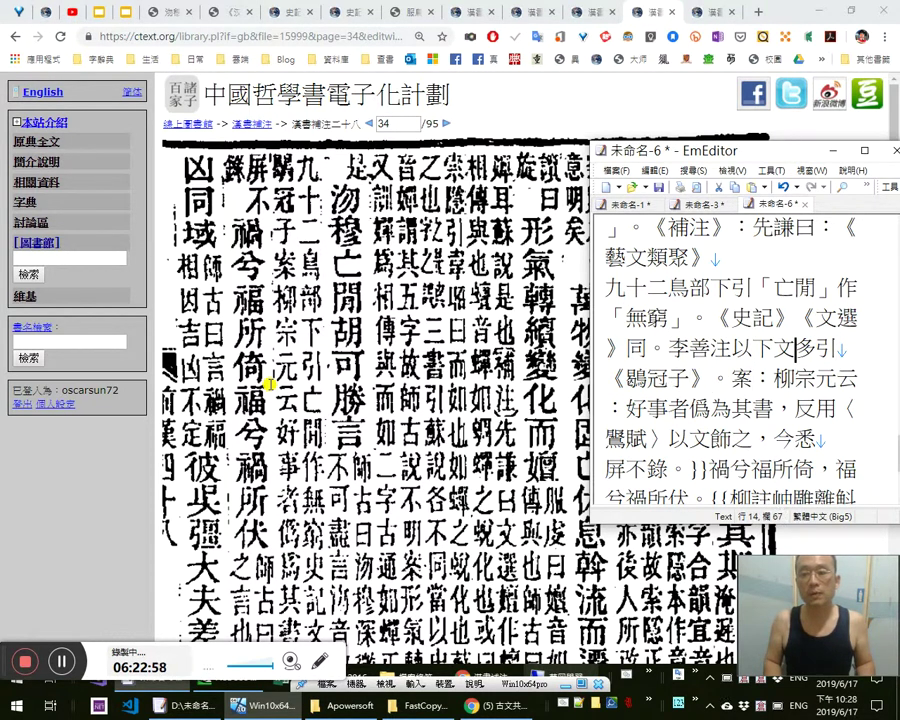
key(shift+Left)
key(shift+Left)
key(Down)
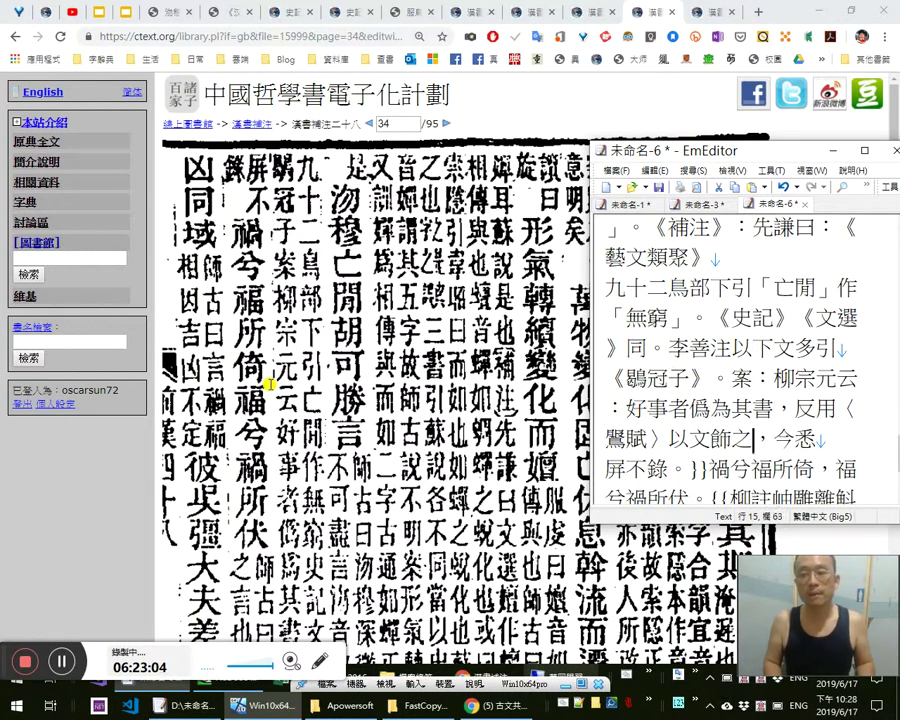
key(shift+Right)
text(。)
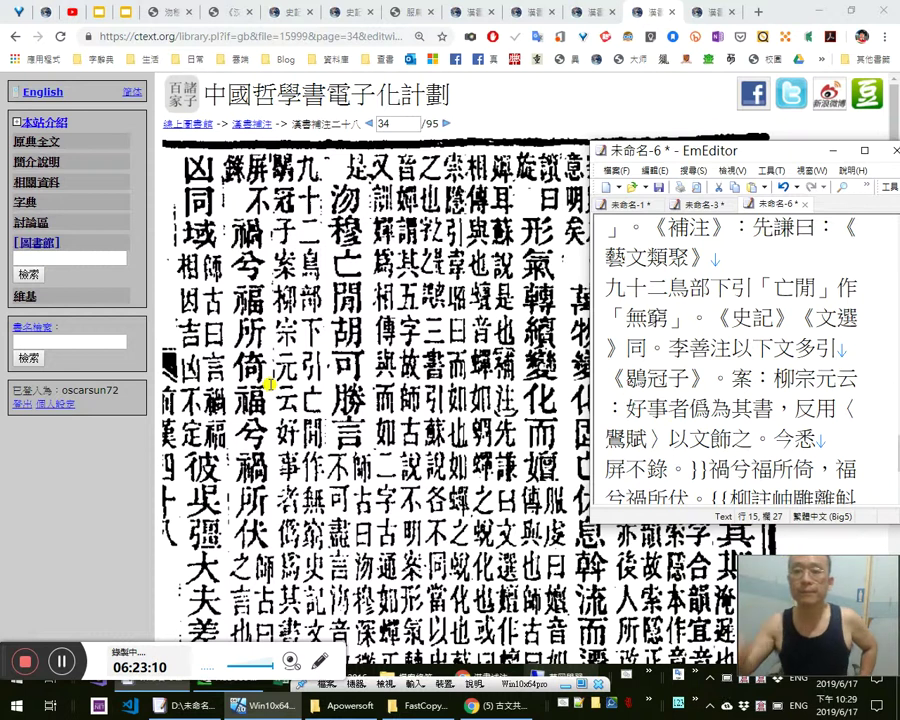
Replace the colon after 柳宗元云 with an opening 「 and close the quotation with 」 after 以文飾之。
click(402, 279)
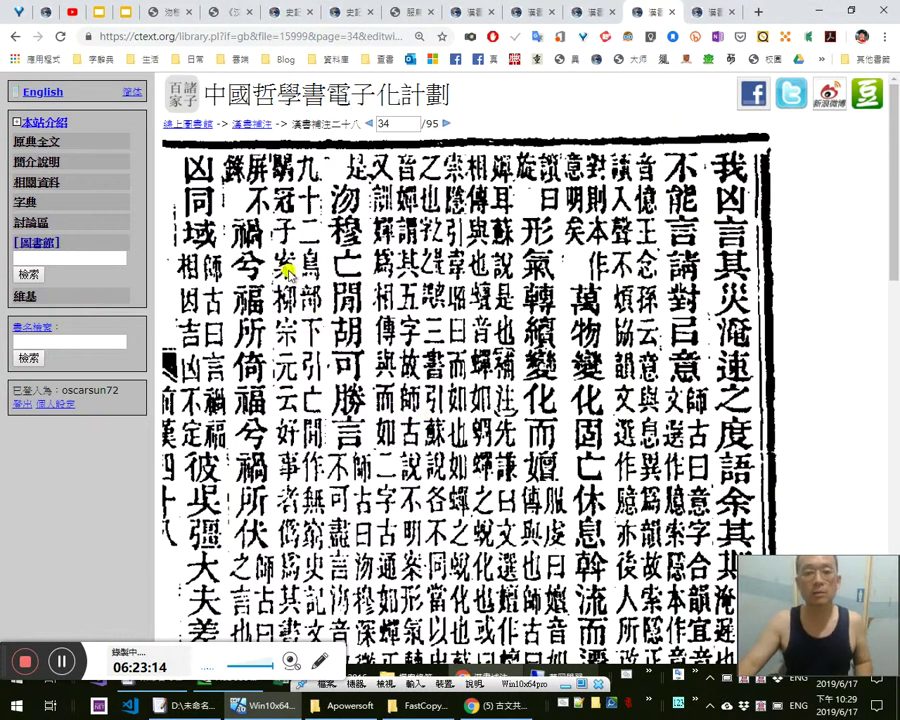
key(alt+Tab)
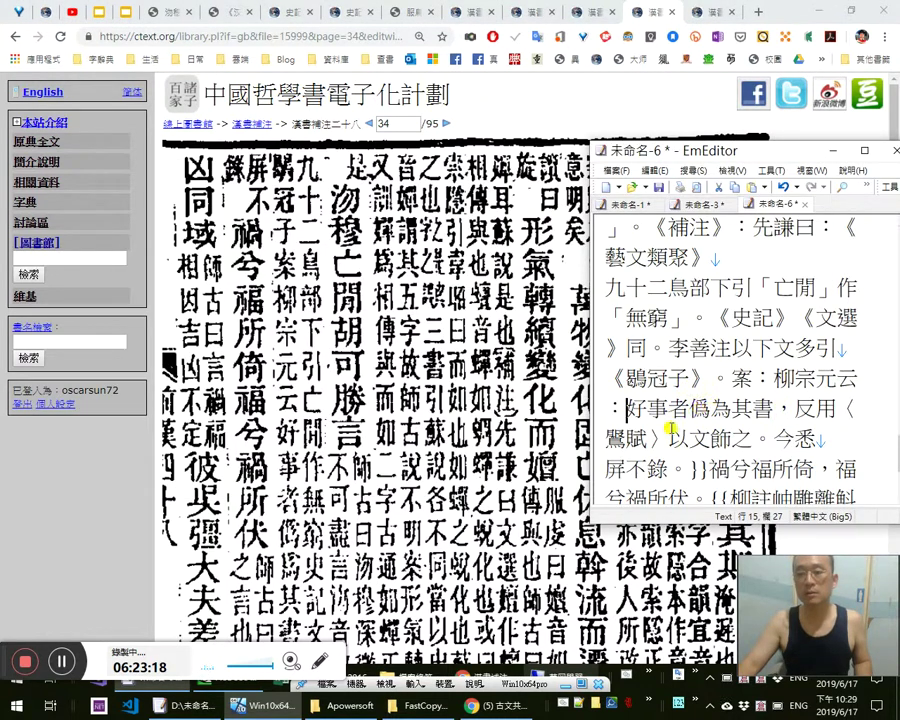
key(shift+Left)
text(」)
key(shift+Left)
text(「)
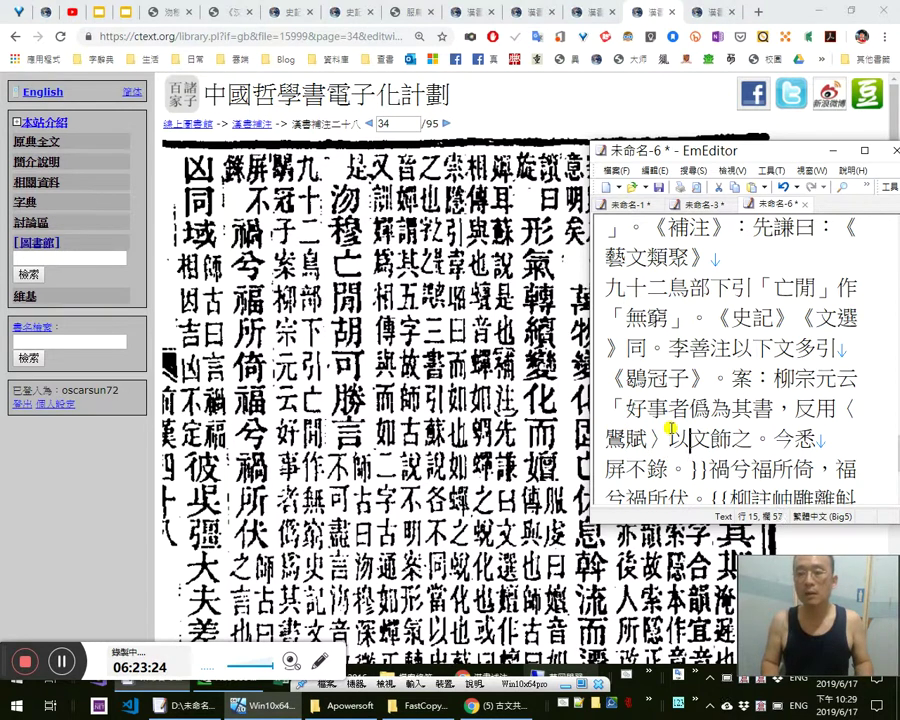
text(」)
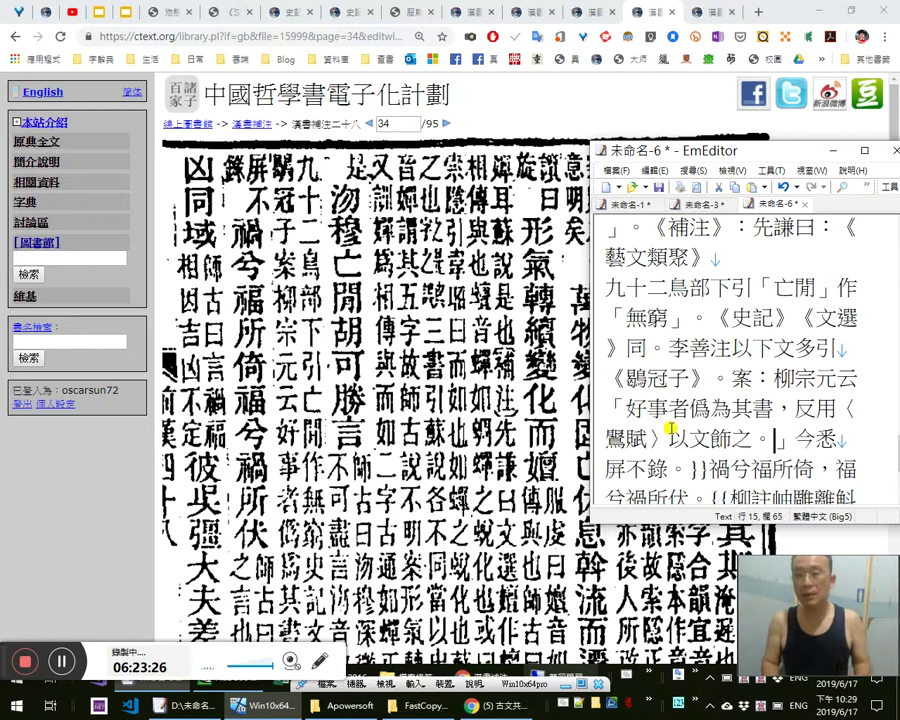
Search Google for the 柳宗元 quotation from 好事者 through 以文飾之。 copied out of the transcription
key(Left)
key(shift+Left)
key(shift+Left)
key(shift+Left)
key(shift+Left)
key(shift+Left)
key(shift+Left)
key(shift+Left)
key(shift+Left)
key(shift+Left)
key(shift+Left)
key(shift+Left)
key(shift+Left)
key(shift+Left)
key(shift+Left)
key(shift+Left)
key(shift+Left)
key(shift+Left)
key(shift+Left)
key(shift+Left)
key(shift+Left)
key(shift+Right)
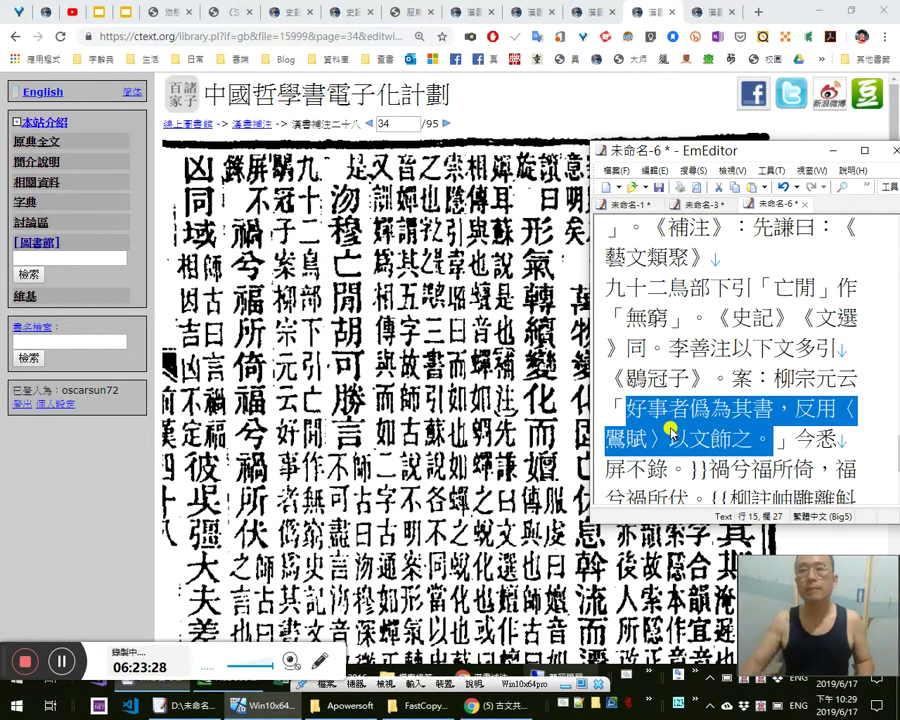
click(708, 13)
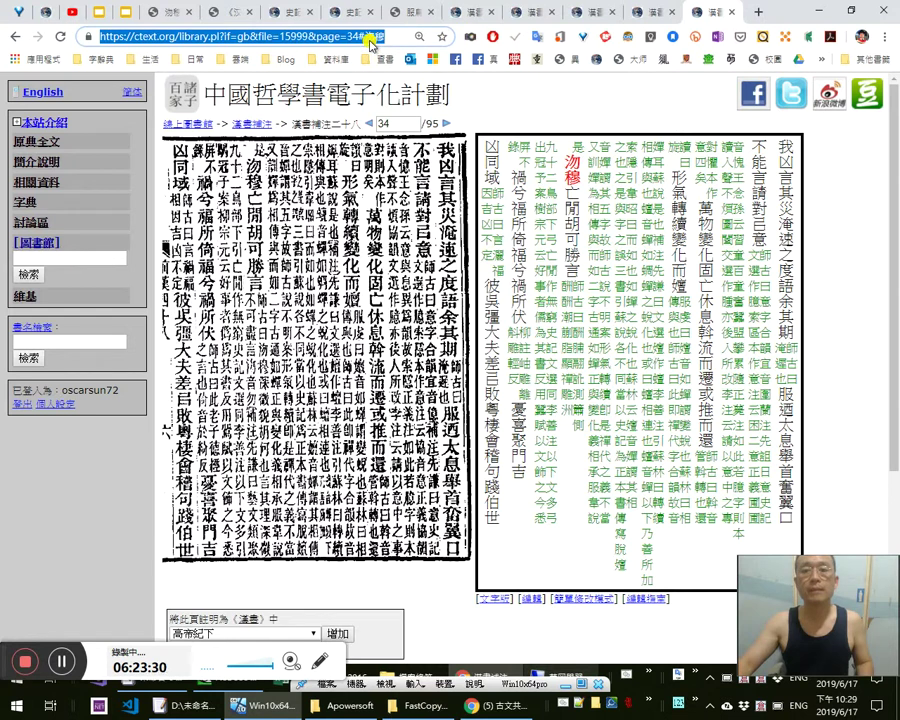
right_click(370, 44)
click(430, 151)
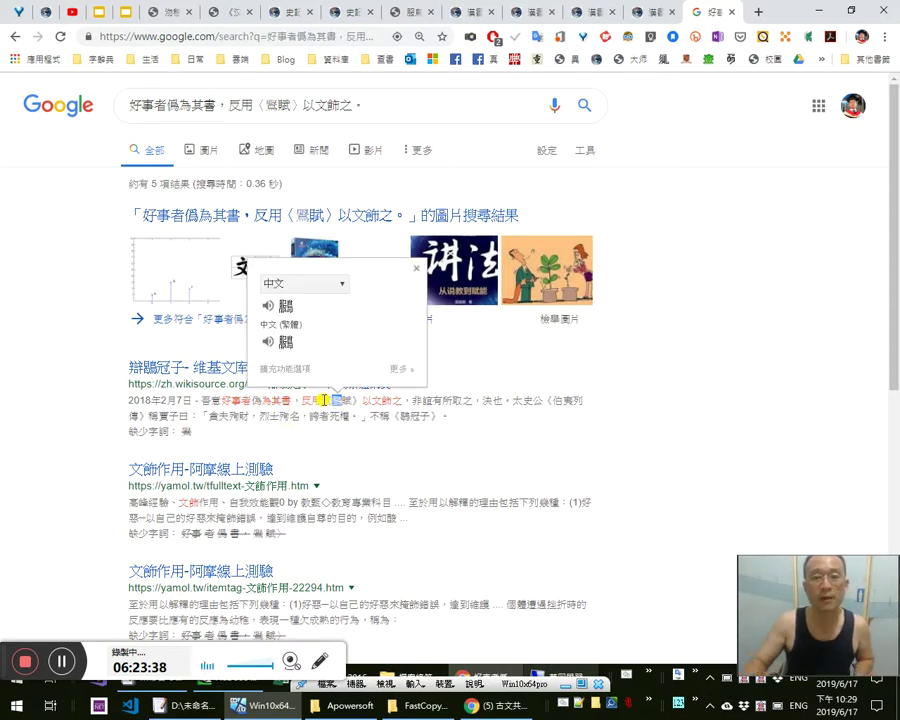
Open the Wikisource text 辯鶡冠子, find 賦 in it, and compare how the 賦 title is written in each occurrence
click(399, 403)
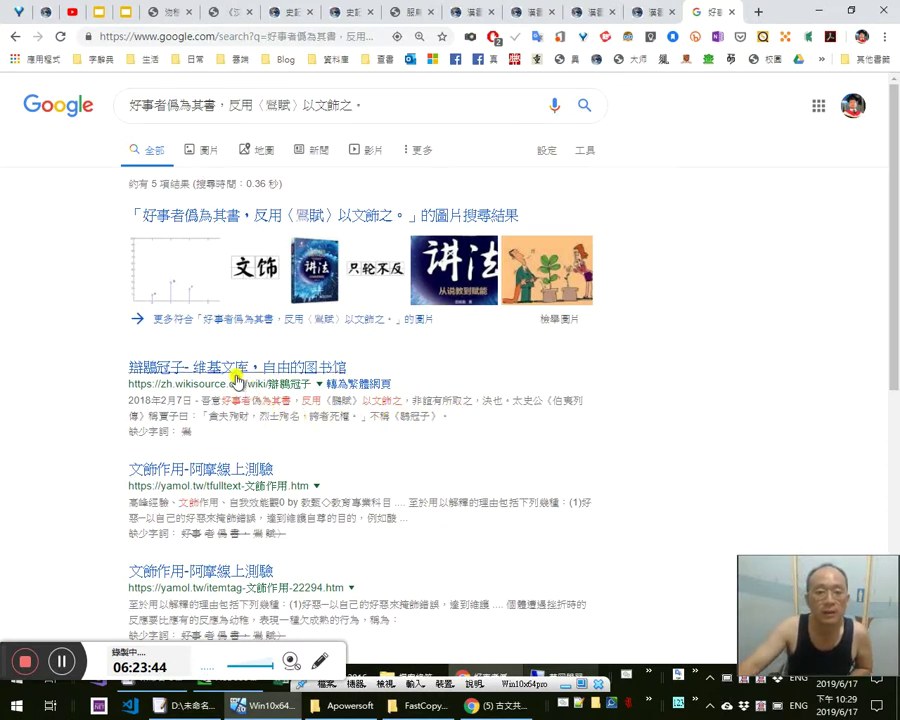
middle_click(211, 371)
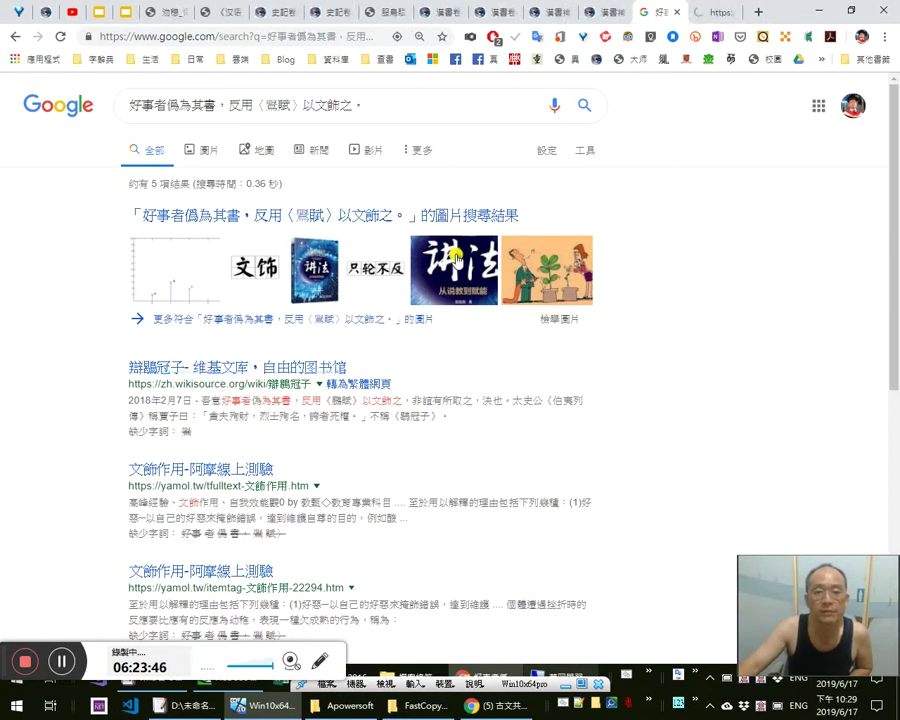
click(703, 13)
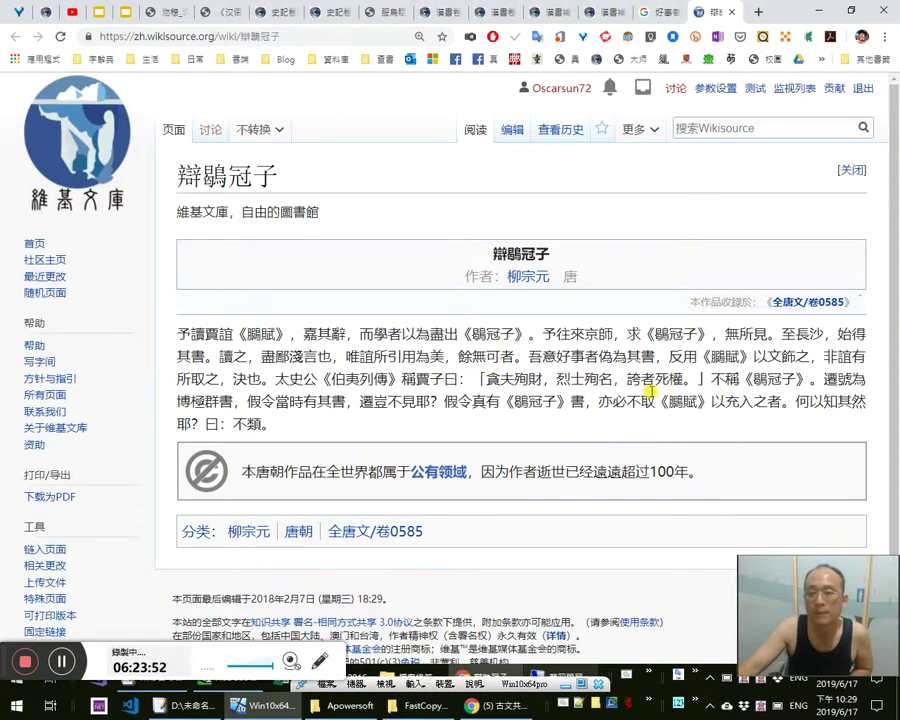
key(ctrl+f)
text(賦)
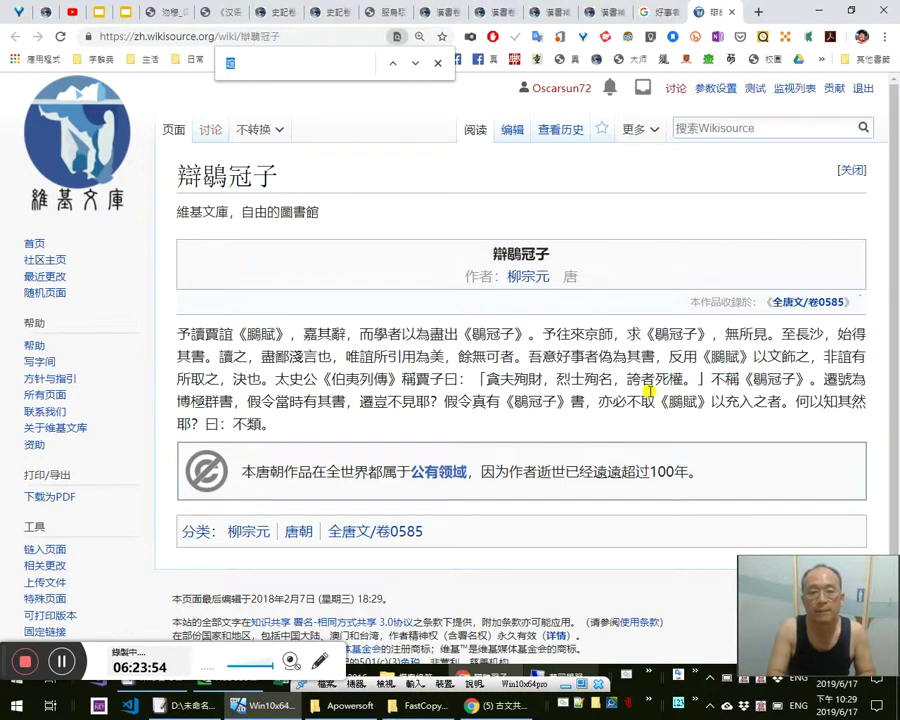
drag(247, 335, 277, 332)
click(265, 354)
click(268, 336)
double_click(264, 334)
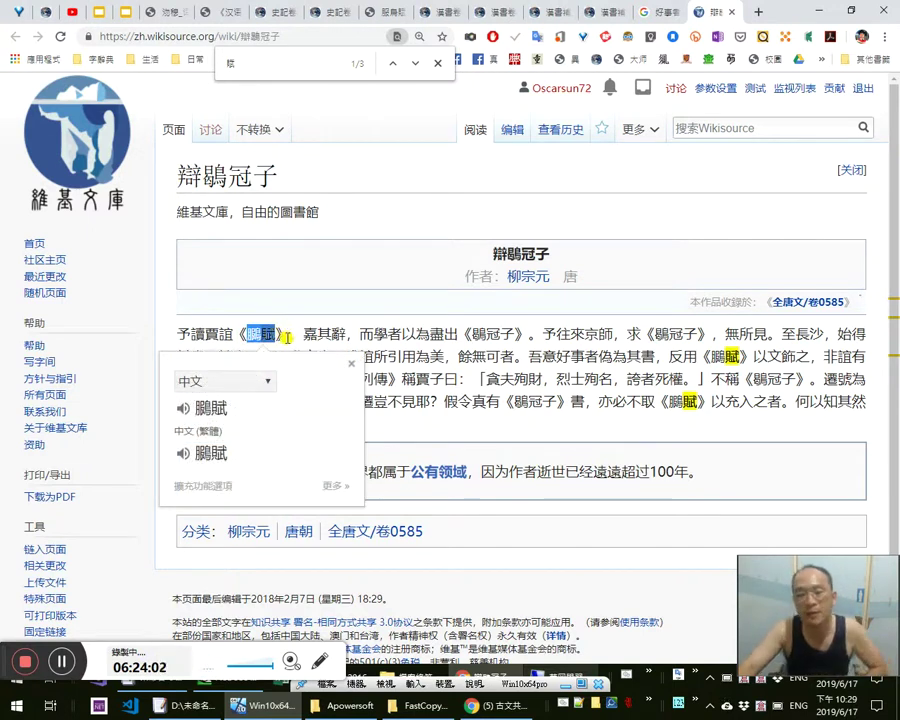
click(286, 338)
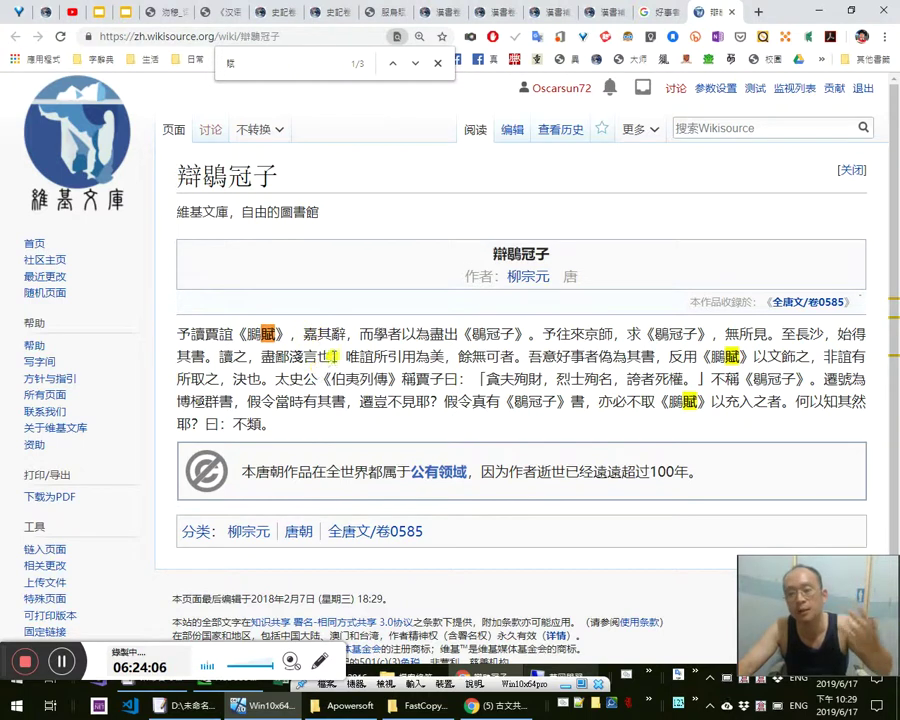
drag(701, 407, 677, 420)
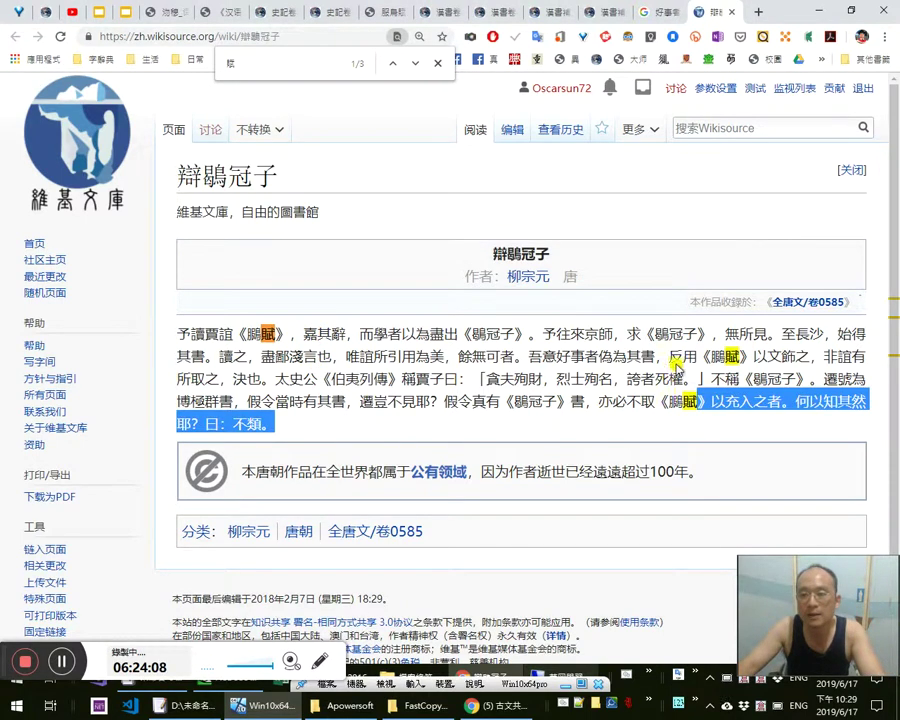
click(774, 354)
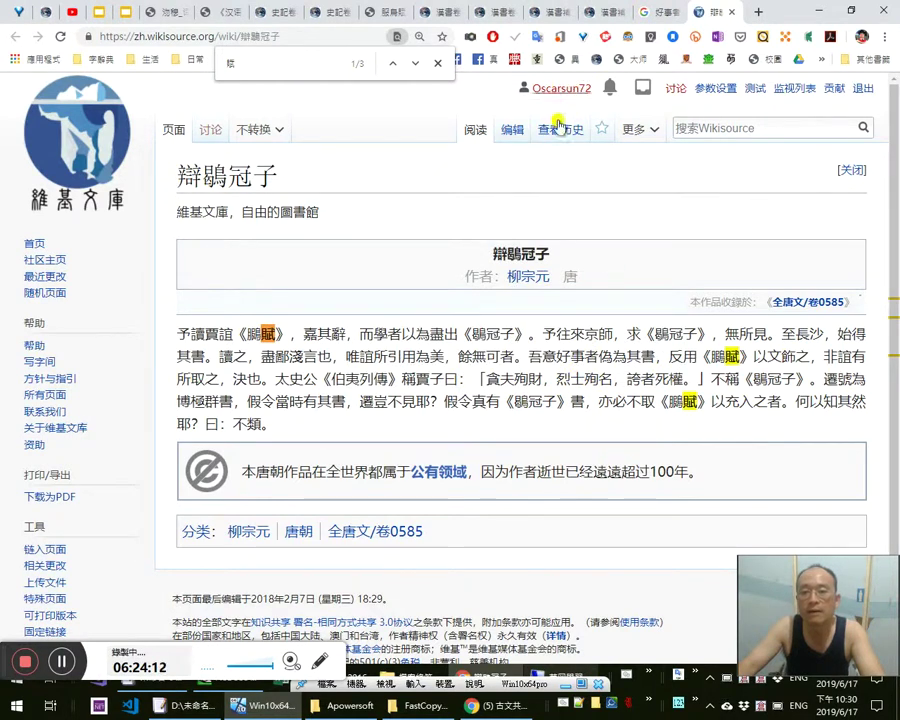
Return to the transcription in EmEditor and check the first character of the 賦 title in the 柳宗元 quotation
click(600, 12)
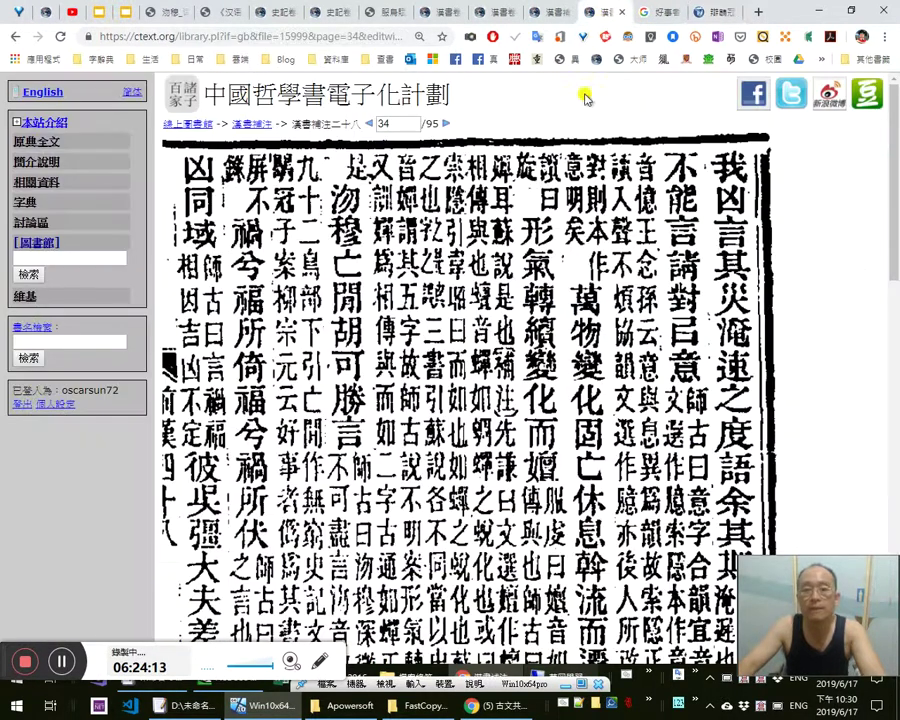
click(427, 270)
key(alt+Tab)
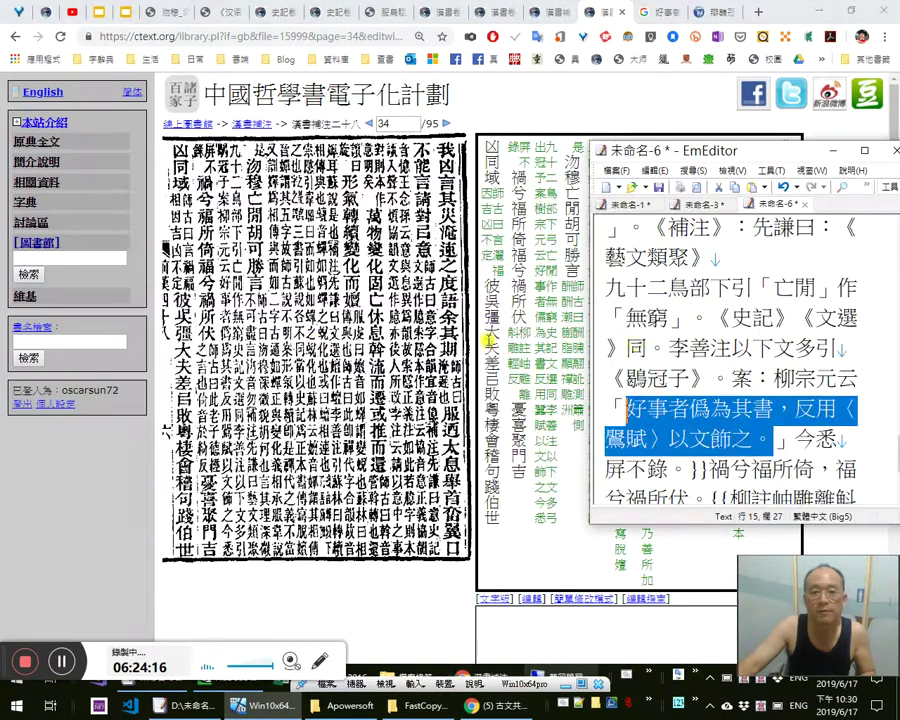
click(728, 409)
click(633, 437)
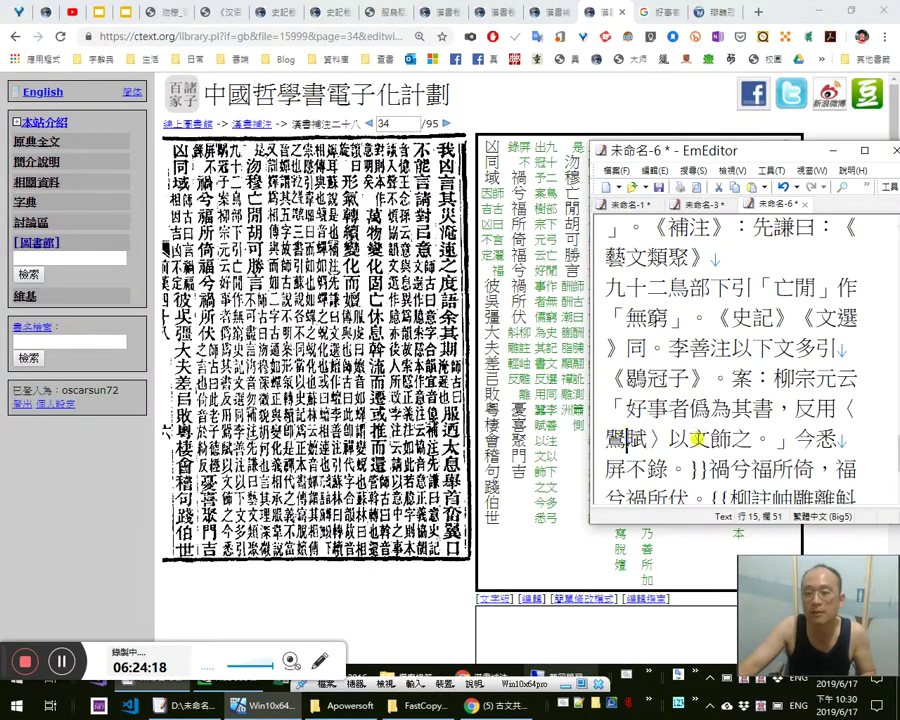
key(Right)
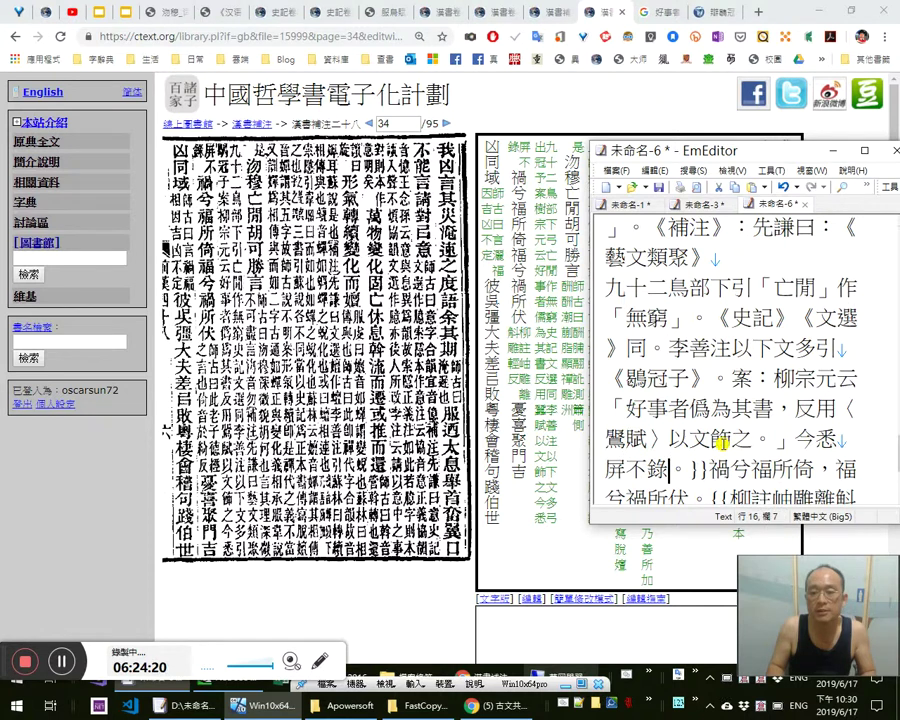
key(Left)
key(Left)
key(shift+Left)
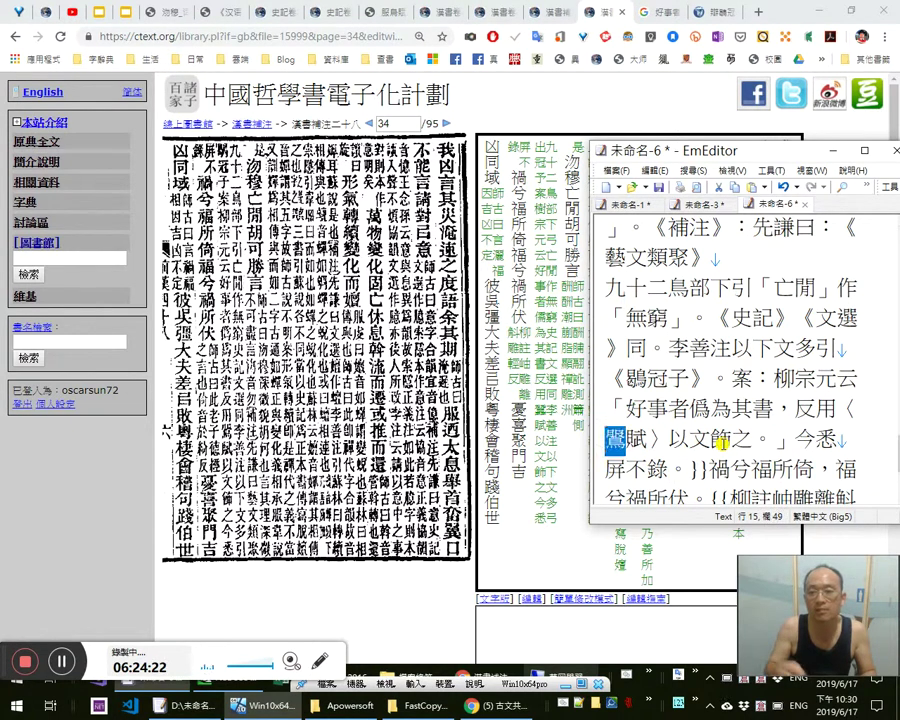
key(Right)
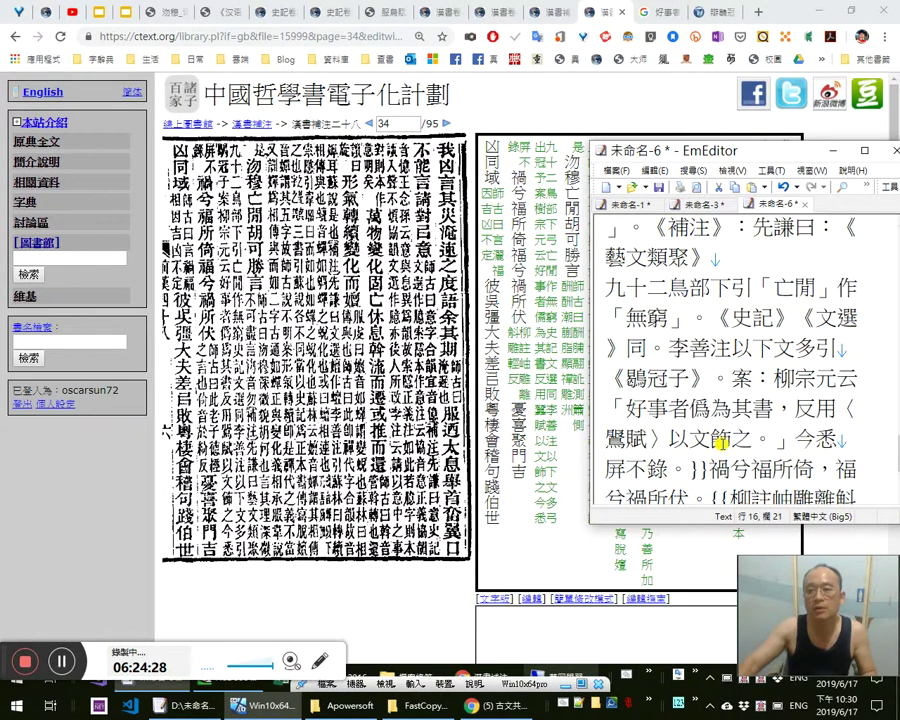
Move the entire transcription from EmEditor into the edit box of 漢書補注 page 34 on ctext and save the edit
key(ctrl+a)
key(ctrl+x)
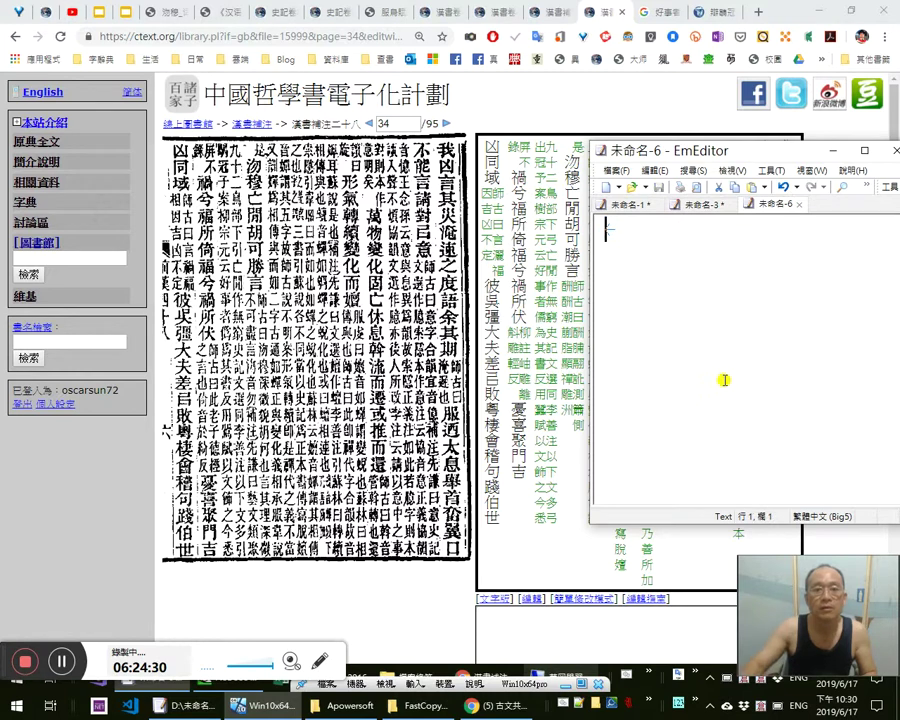
click(597, 625)
key(ctrl+v)
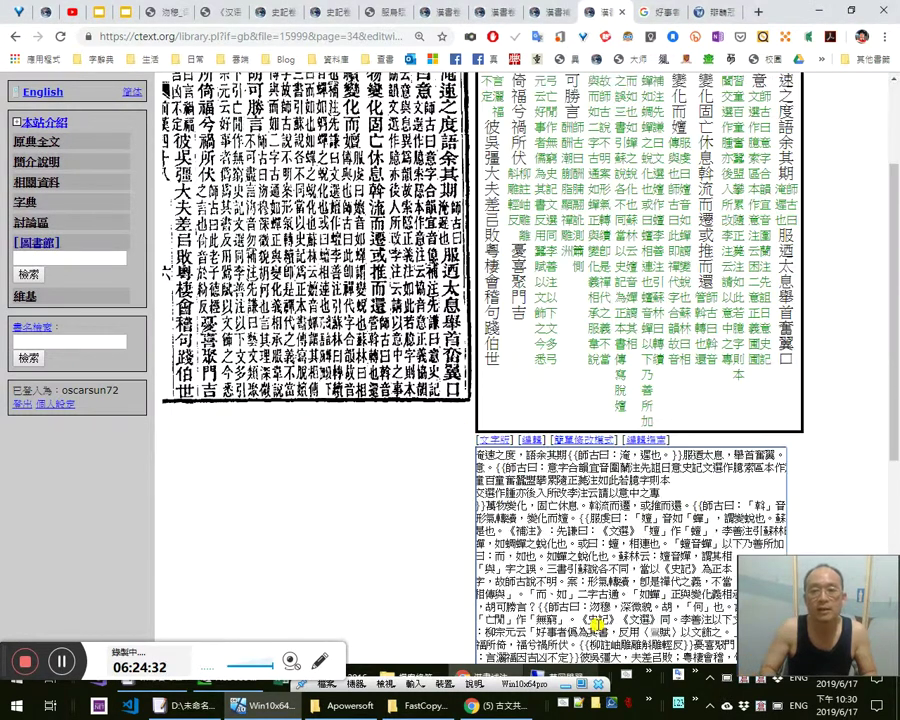
key(Tab)
key(Return)
scroll(492, 328, up, 1)
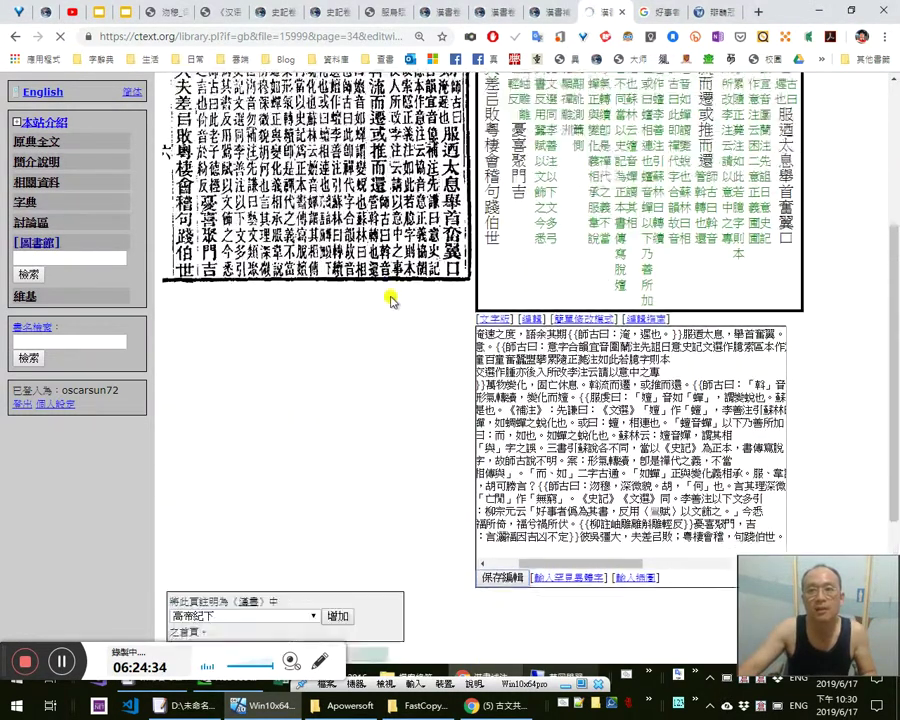
Check the saved 漢書補注 page through the slide's 《漢書·賈誼傳》 沕穆 link and close its tab
click(101, 14)
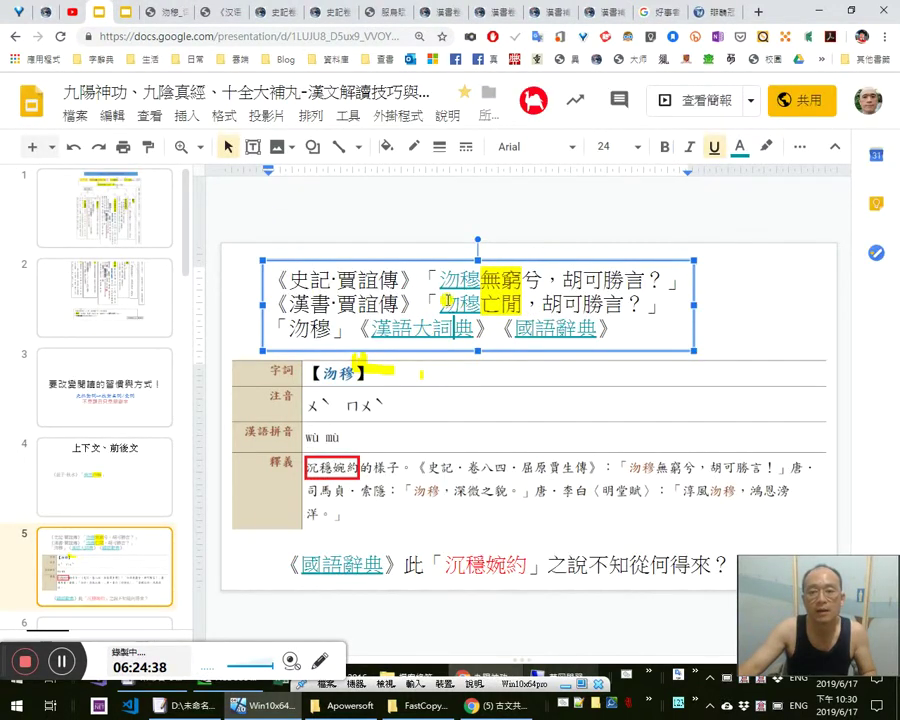
click(528, 340)
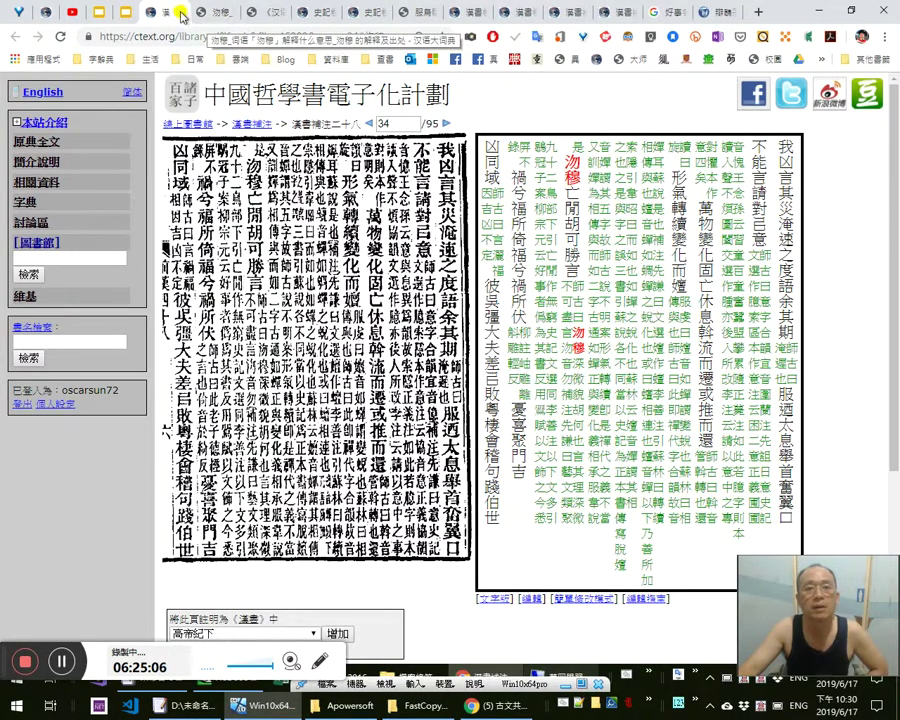
click(178, 12)
click(180, 14)
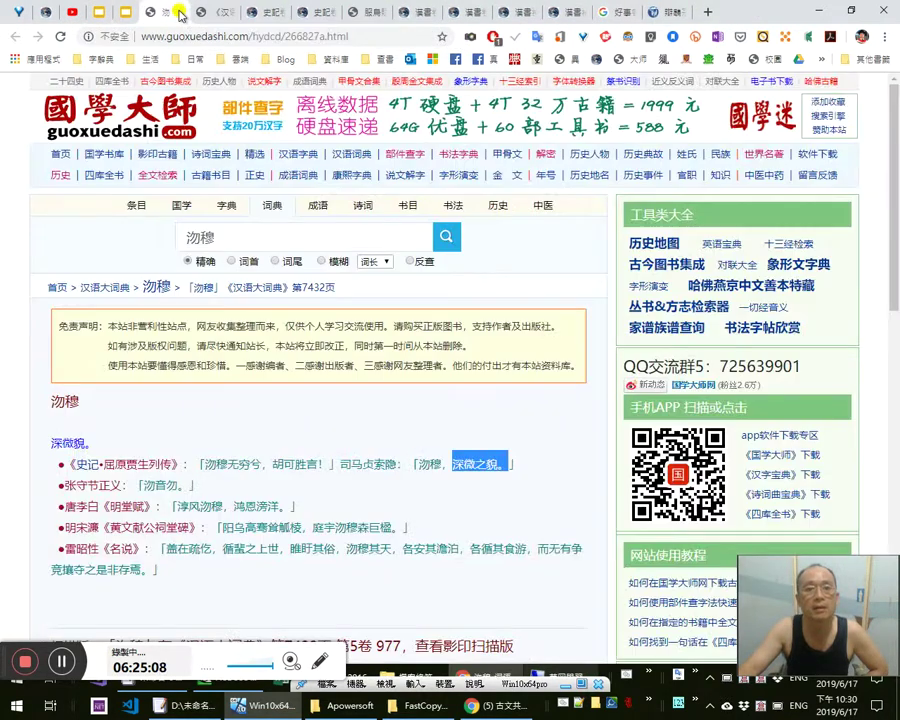
click(179, 13)
click(178, 12)
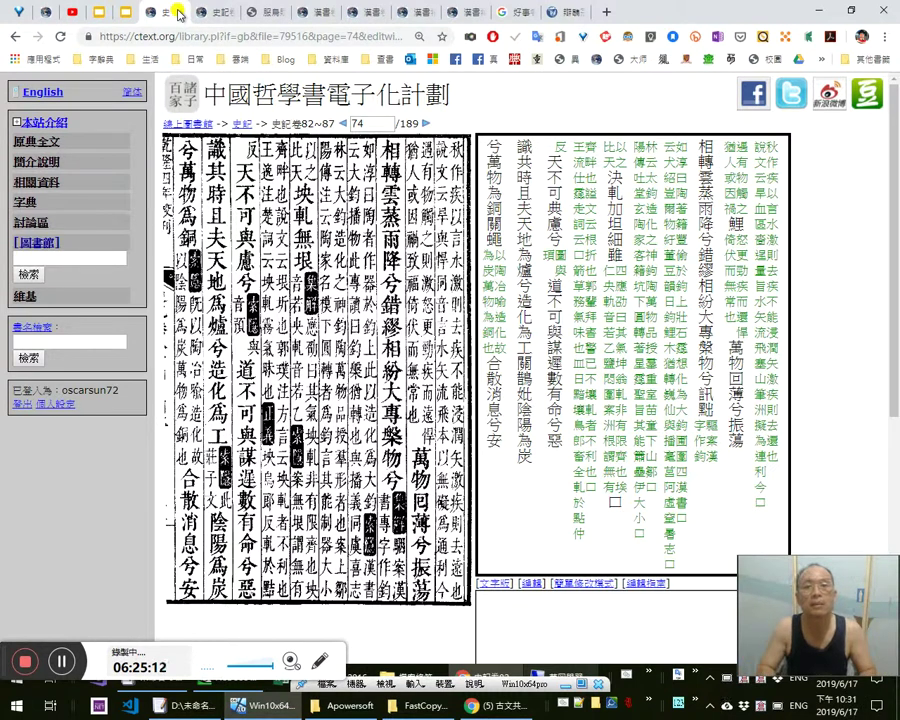
click(178, 12)
click(84, 11)
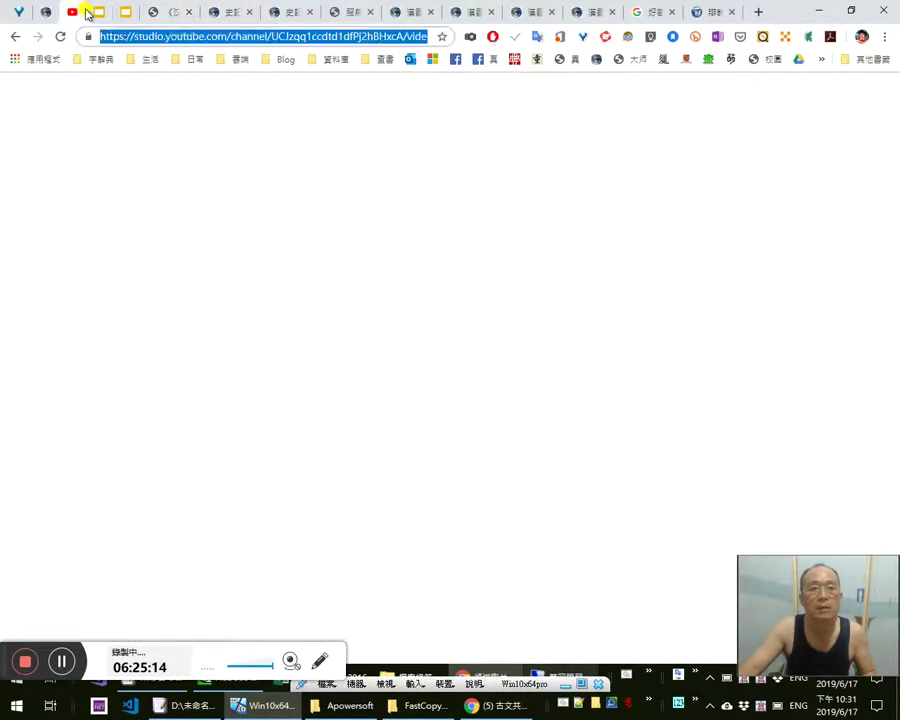
Open the 沕穆 entry through the 《漢語大詞典》 link on slide 5
click(97, 13)
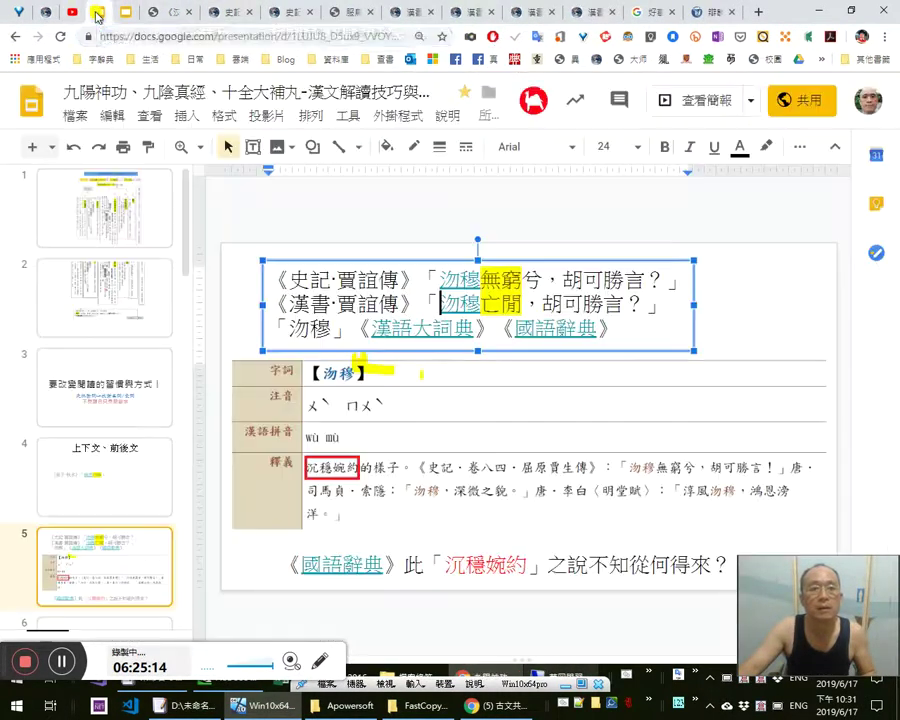
click(456, 326)
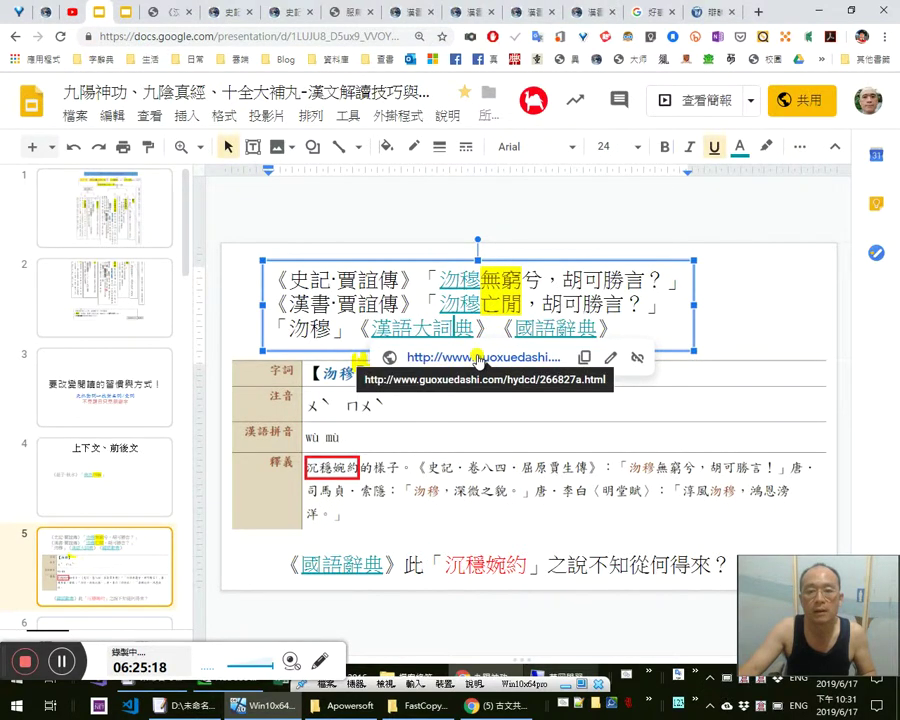
click(478, 358)
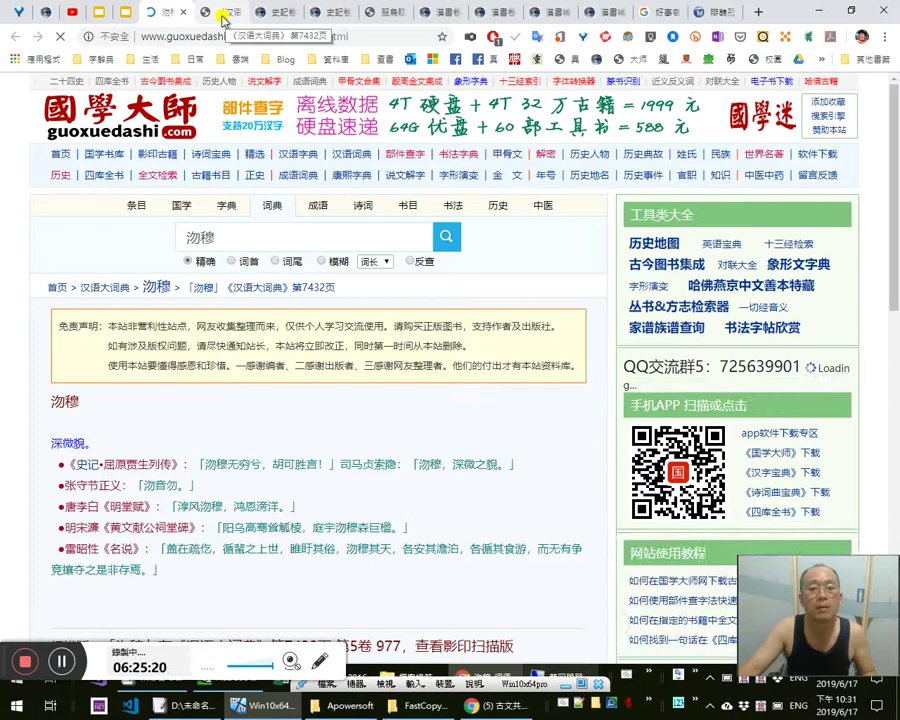
Select the web address of the scanned 《汉语大词典》 page 7432
click(223, 15)
click(230, 37)
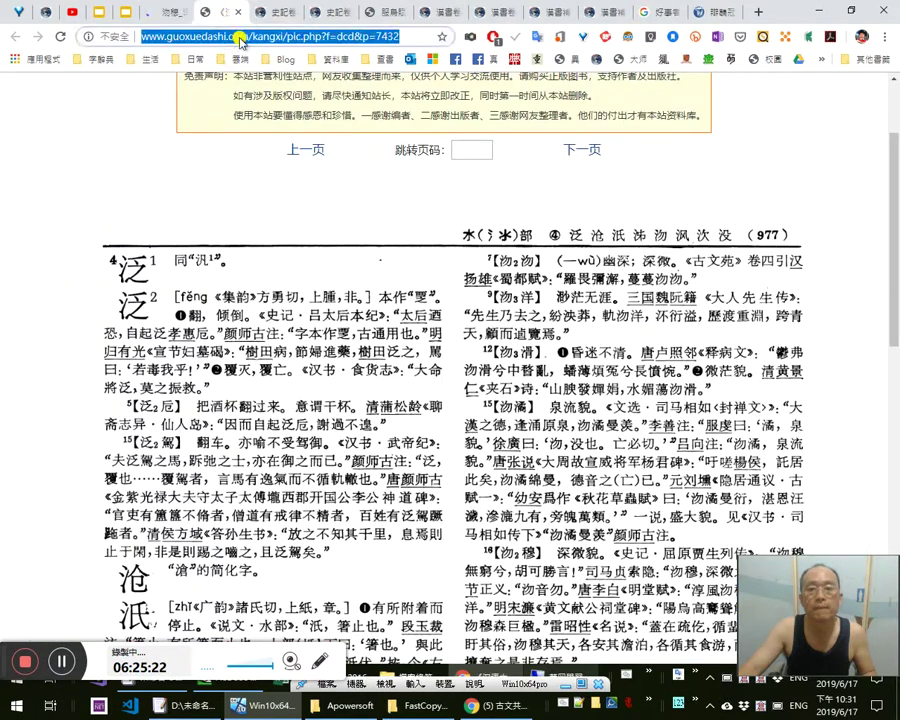
Copy the web address of the scanned dictionary page and bring its 沕穆 entry into view
right_click(256, 37)
click(292, 113)
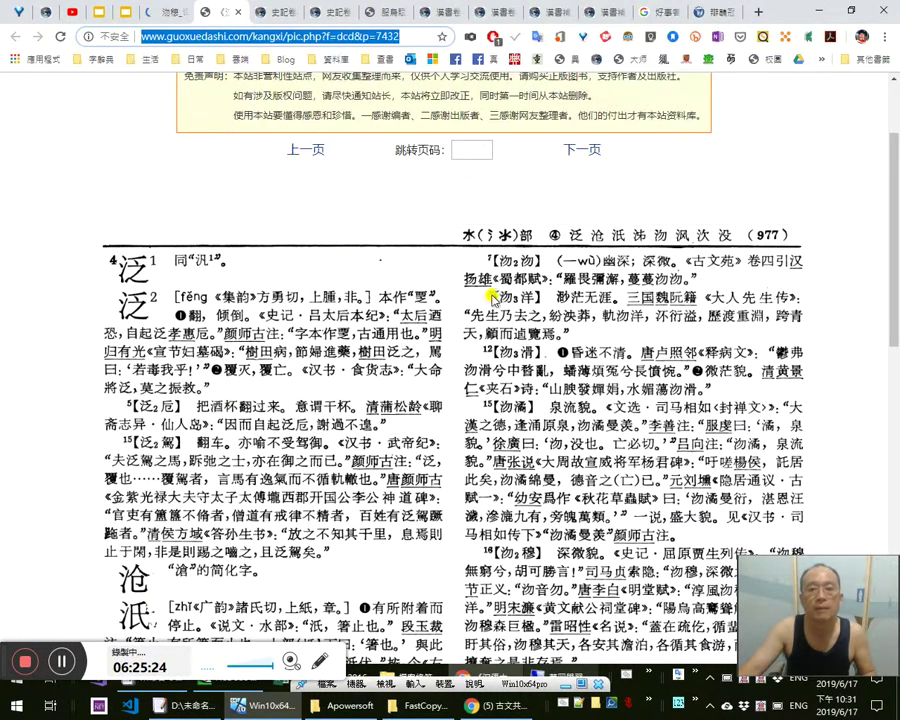
scroll(600, 440, down, 3)
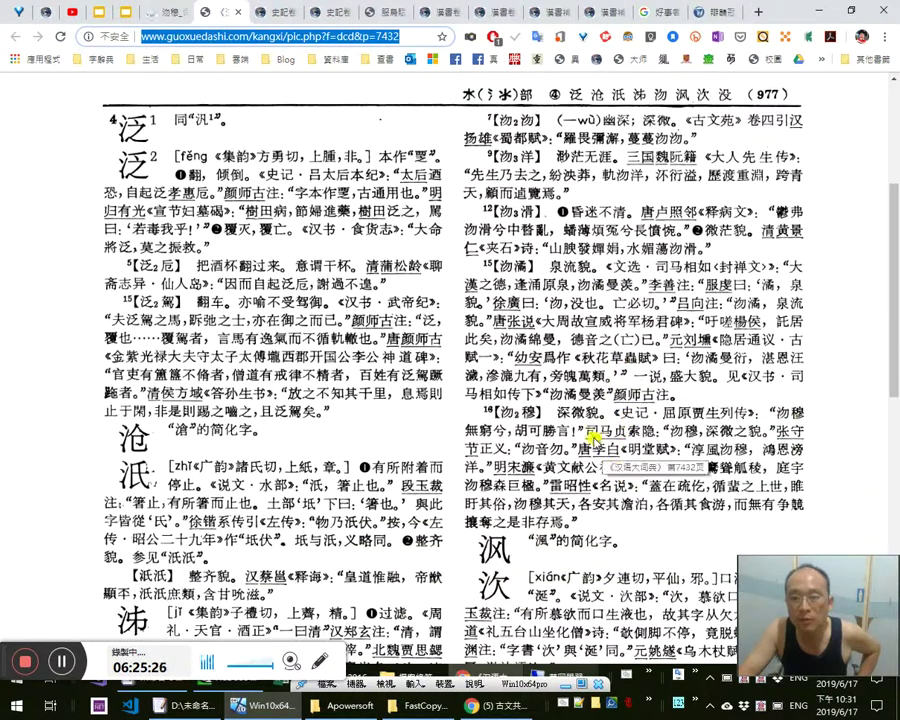
click(848, 469)
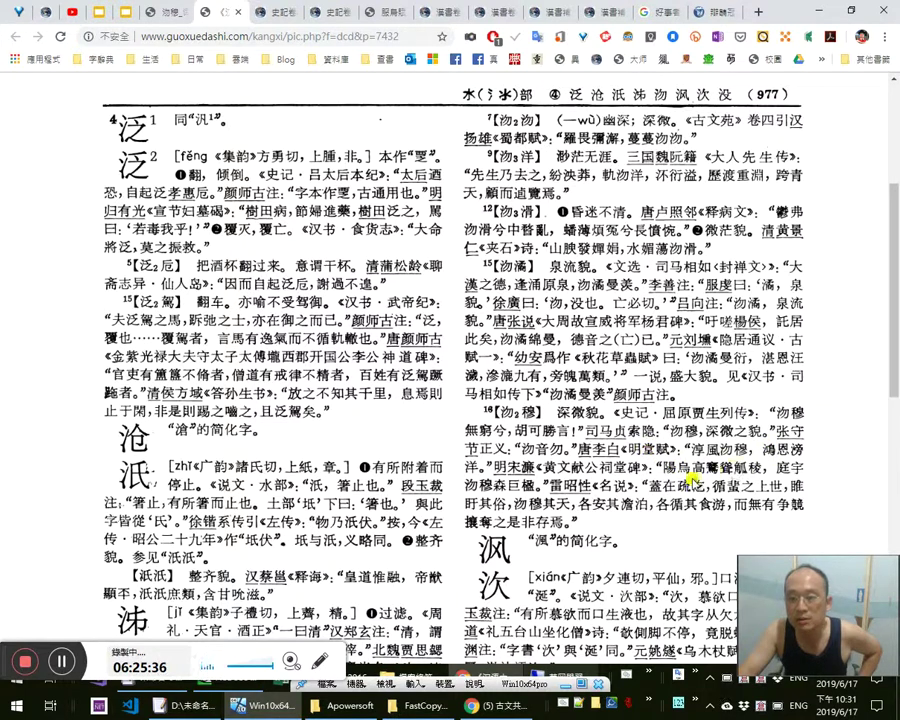
Go back to the presentation with the 沕穆 comparison slide, end its slide show and select the dictionary screenshot
click(94, 15)
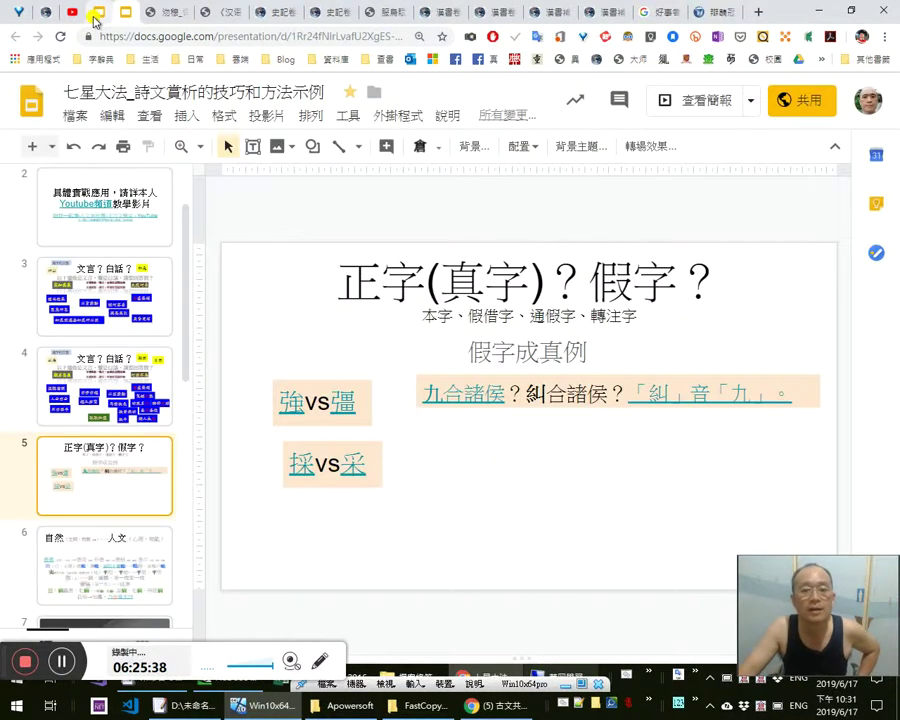
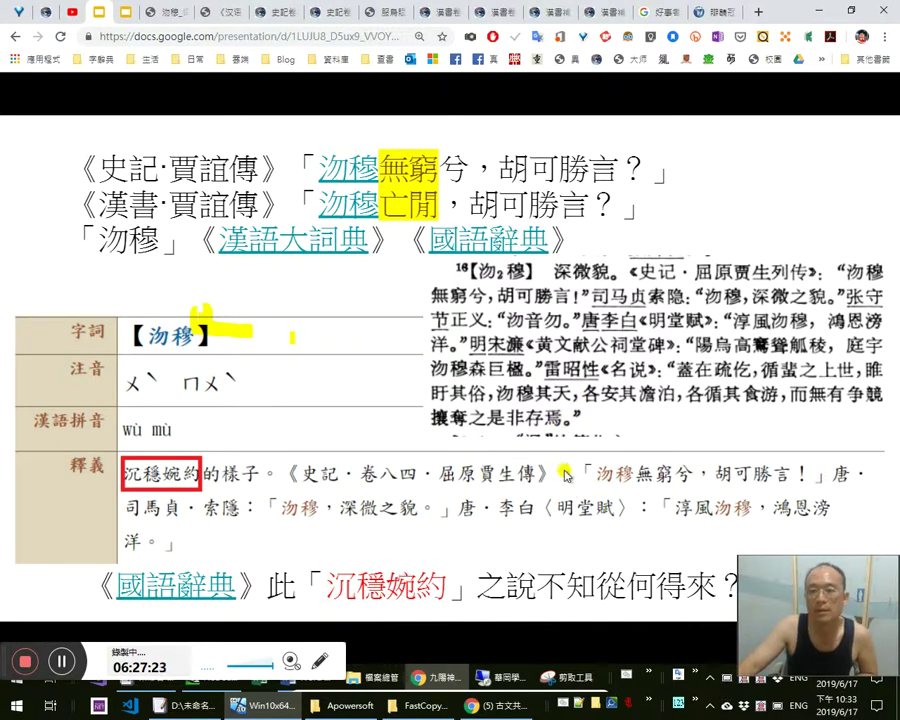
key(Escape)
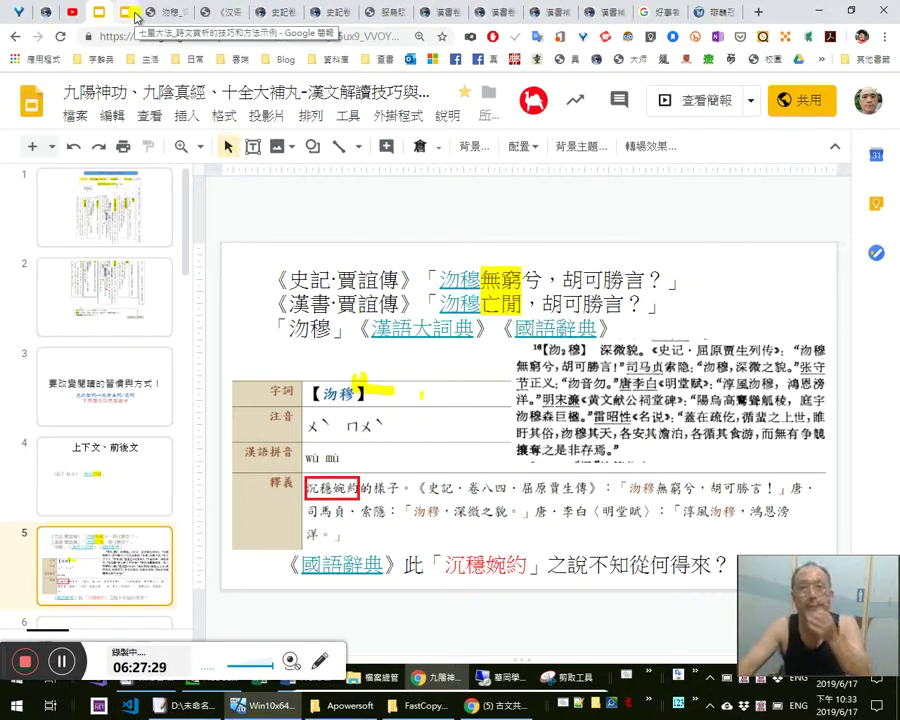
click(450, 443)
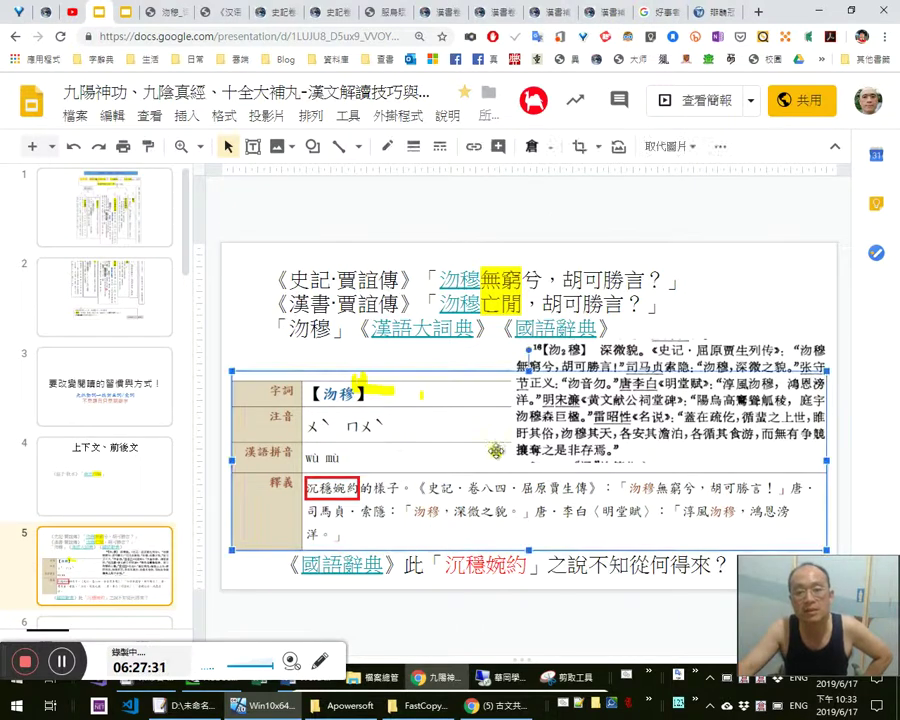
Close the Google search page, the 辯鶡冠子 page and page 34 of 漢書補注
click(662, 12)
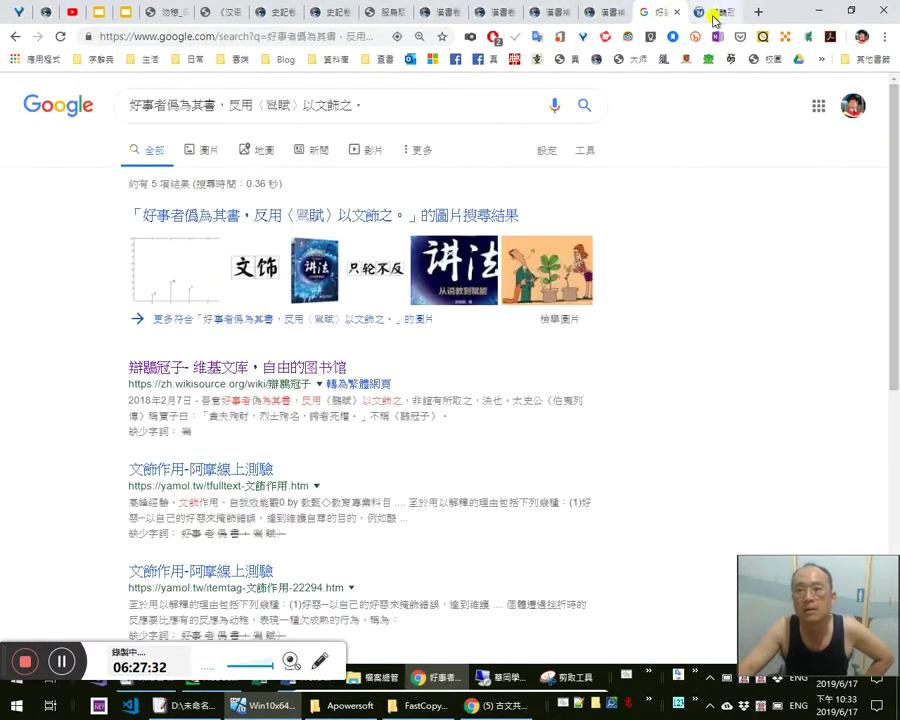
click(715, 18)
click(664, 18)
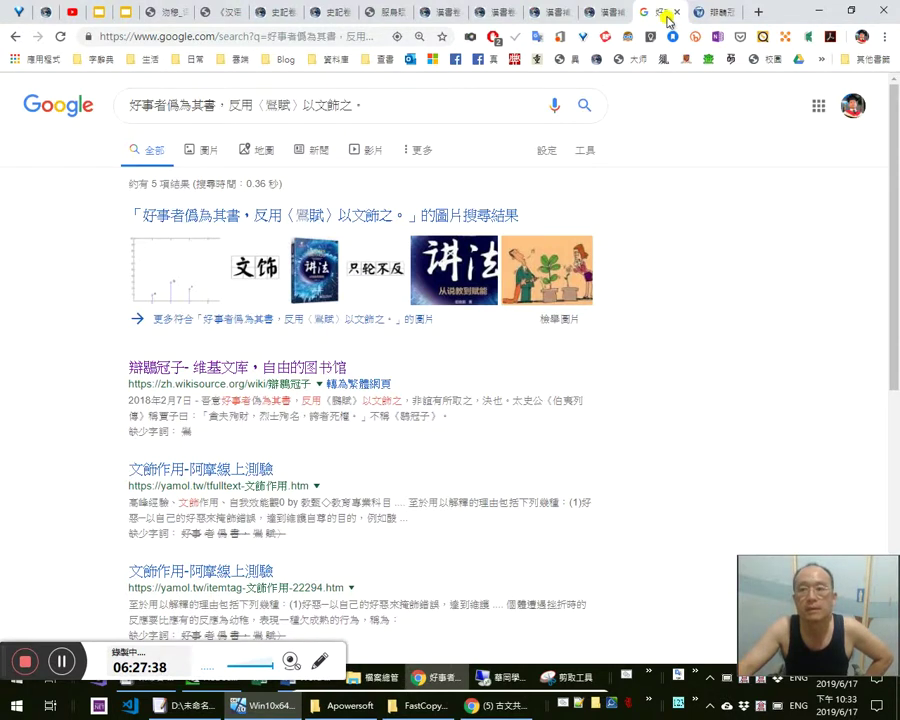
click(676, 12)
click(676, 12)
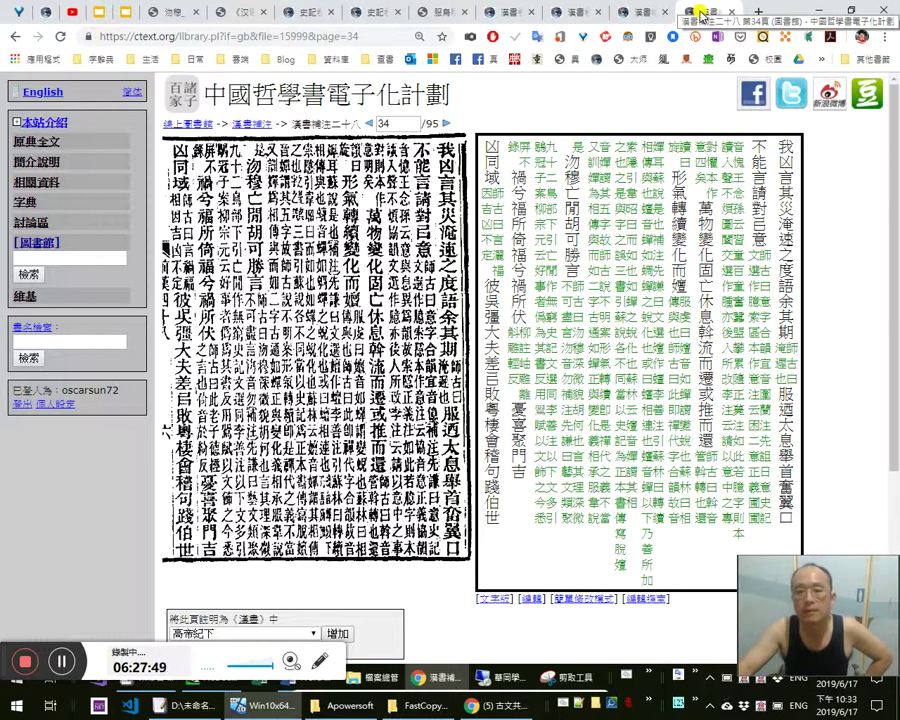
middle_click(702, 15)
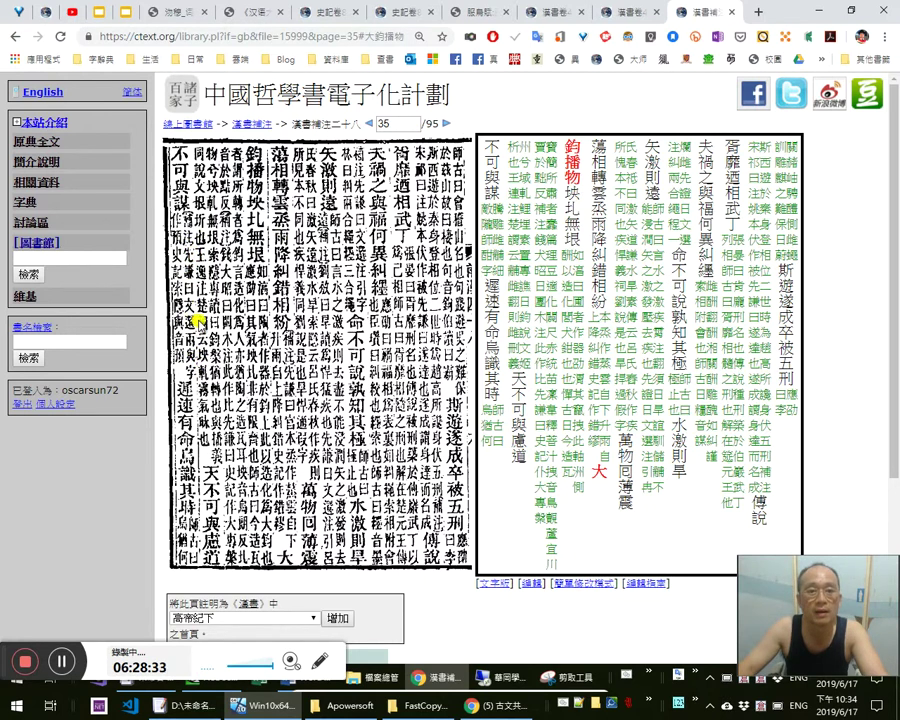
Examine the commentary beneath 不可與謀 in the enlarged scan of 漢書補注 page 35
click(176, 243)
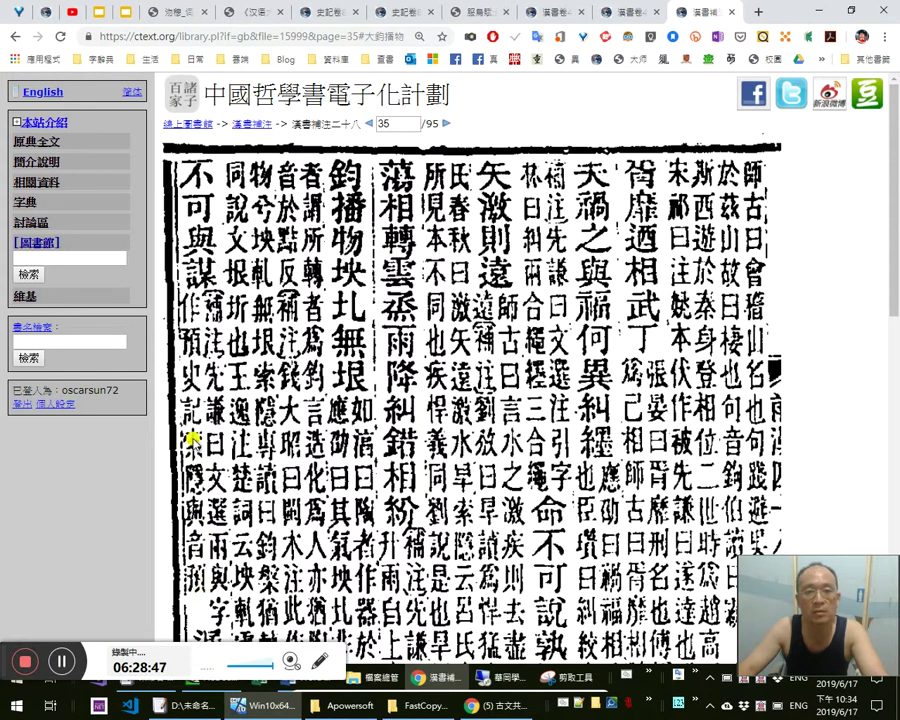
click(194, 437)
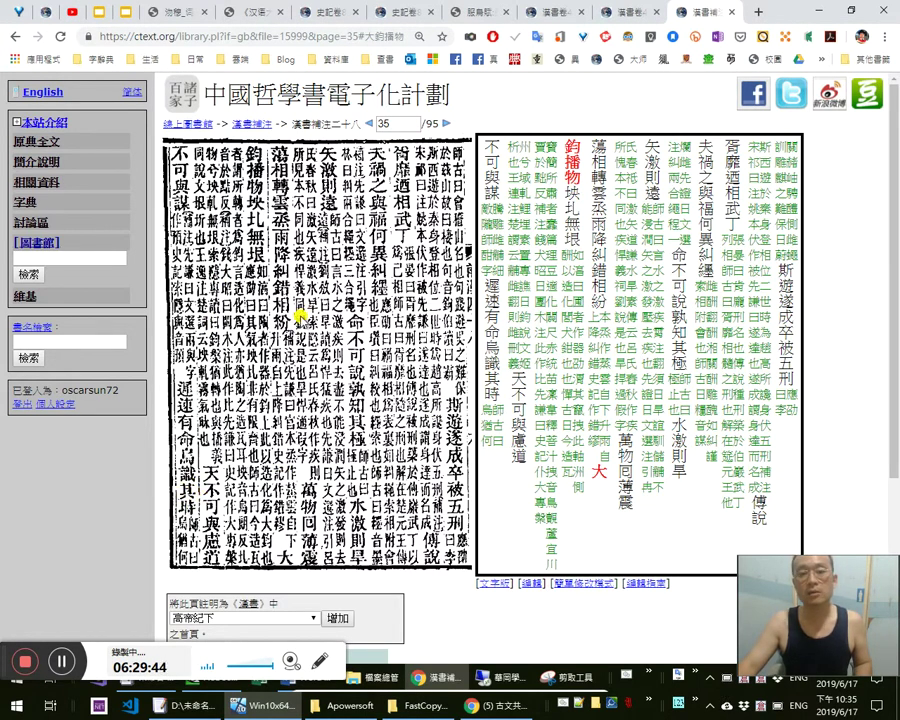
Close the 沕穆 dictionary entry and the scanned 汉语大词典 page
click(181, 11)
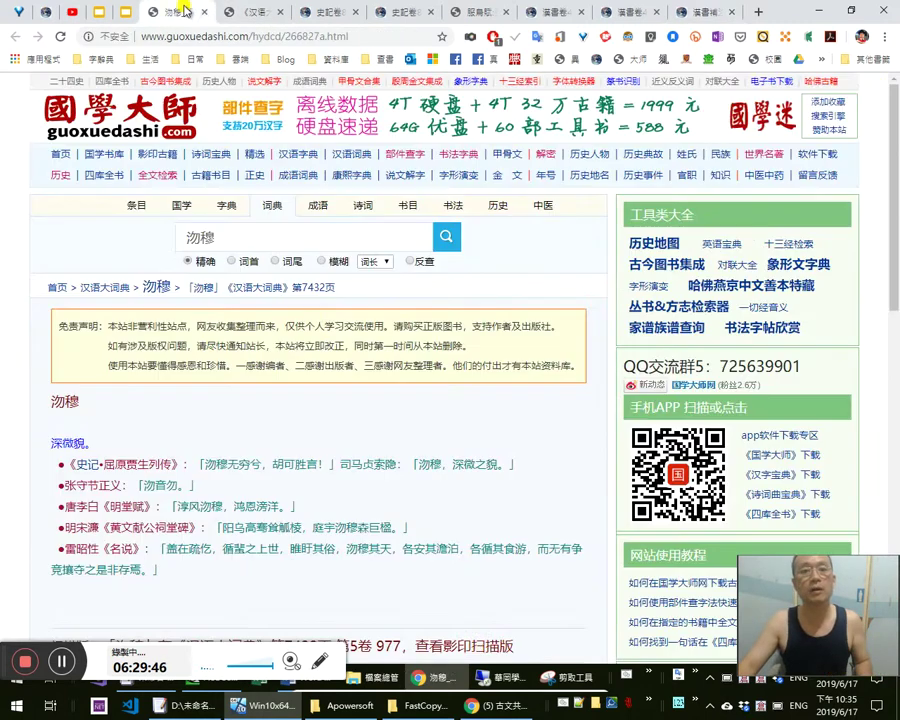
click(205, 12)
key(ctrl+w)
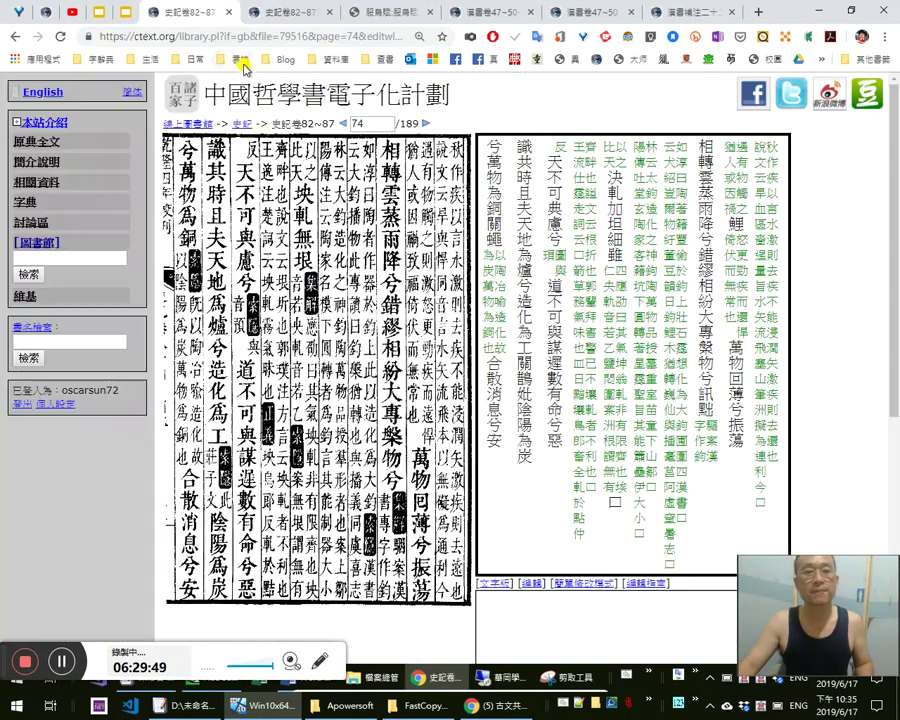
Close the Snipping Tool, then switch to EmEditor and close the 未命名-6 document
key(alt+Tab)
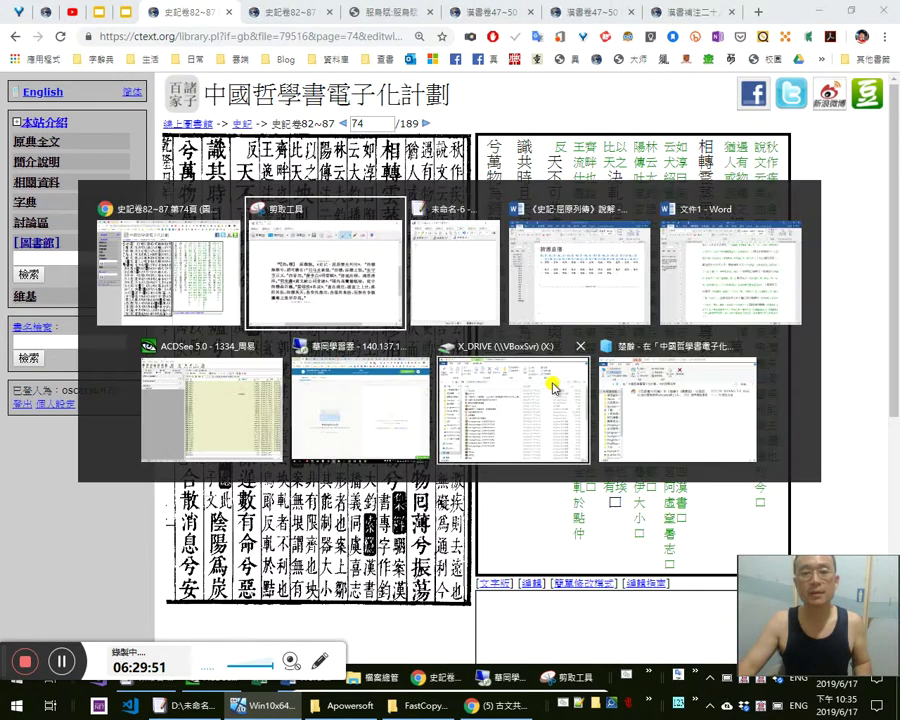
click(878, 207)
key(alt+Tab)
key(ctrl+w)
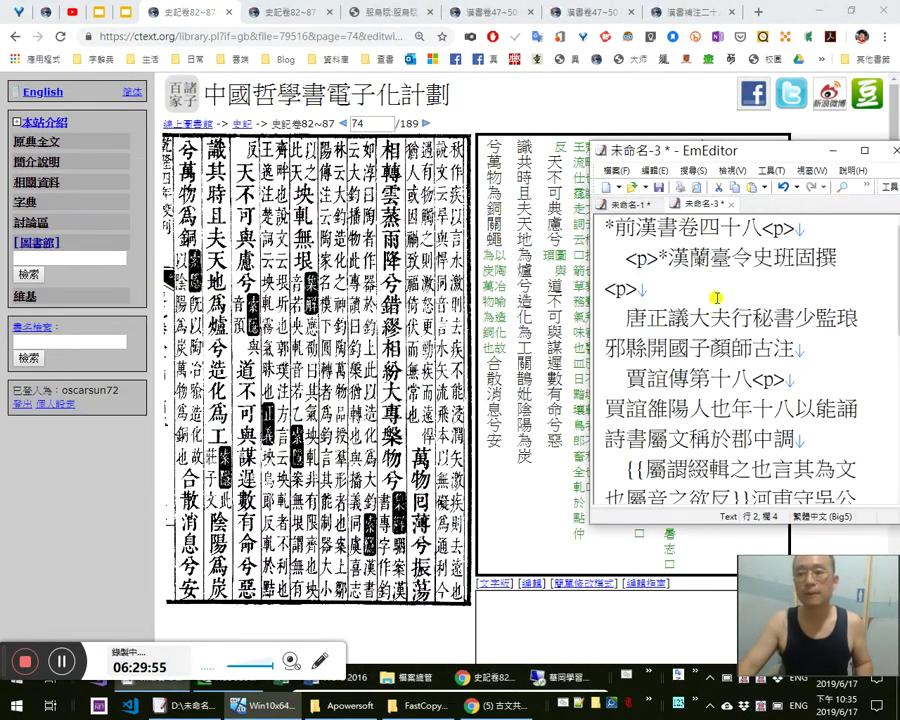
Return to the browser and bring up page 24 of 漢書卷47~50 for comparison with the text
click(300, 14)
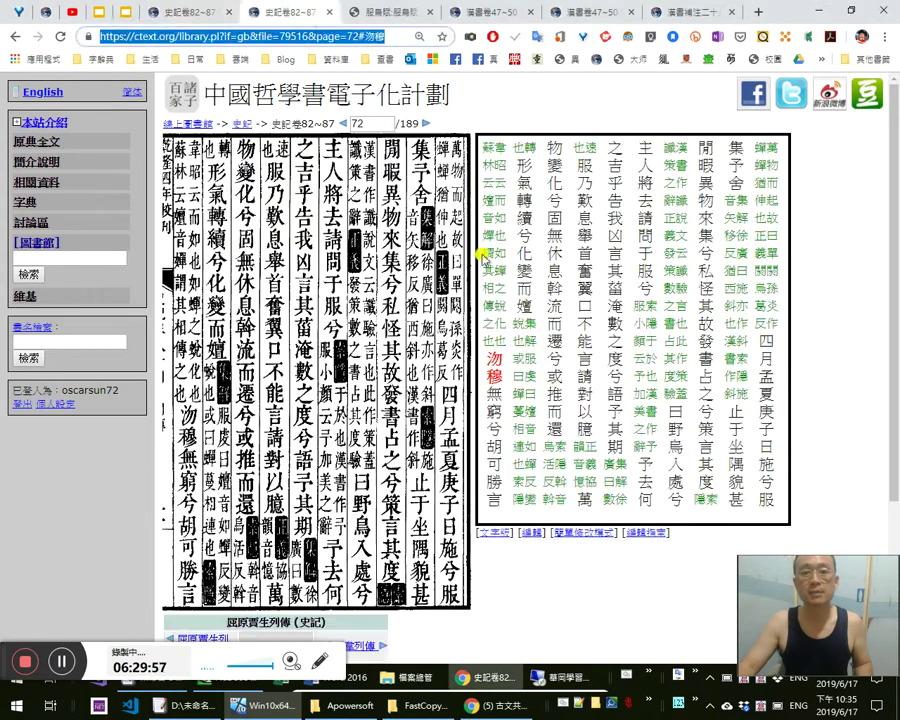
key(alt+Tab)
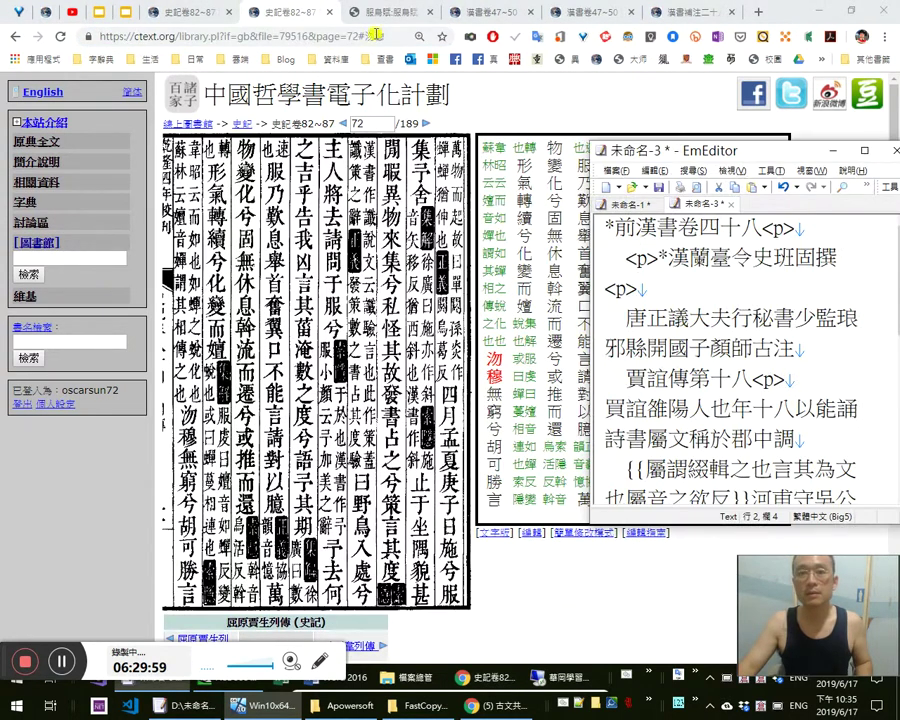
click(392, 14)
click(477, 14)
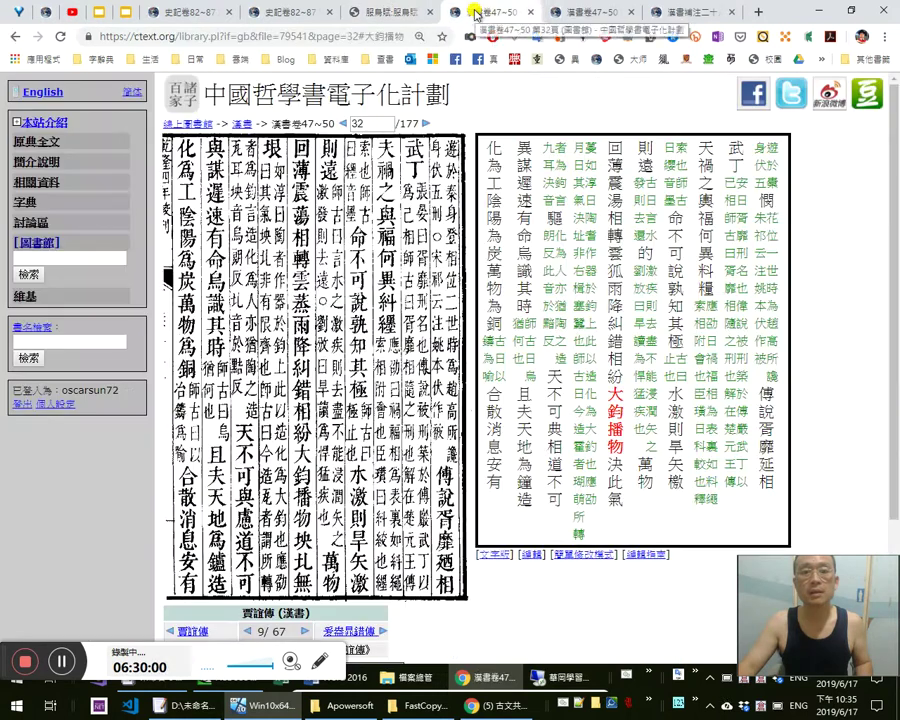
click(578, 13)
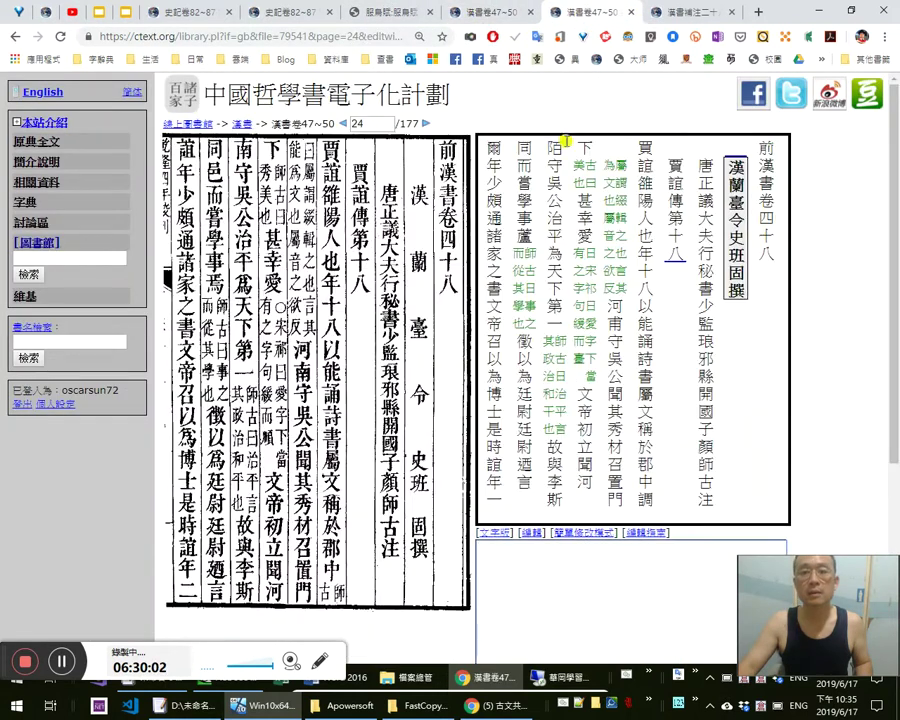
In EmEditor, delete the <p> tag and the asterisk in front of 漢蘭臺令史班固撰 on the second line
key(alt+Tab)
click(647, 257)
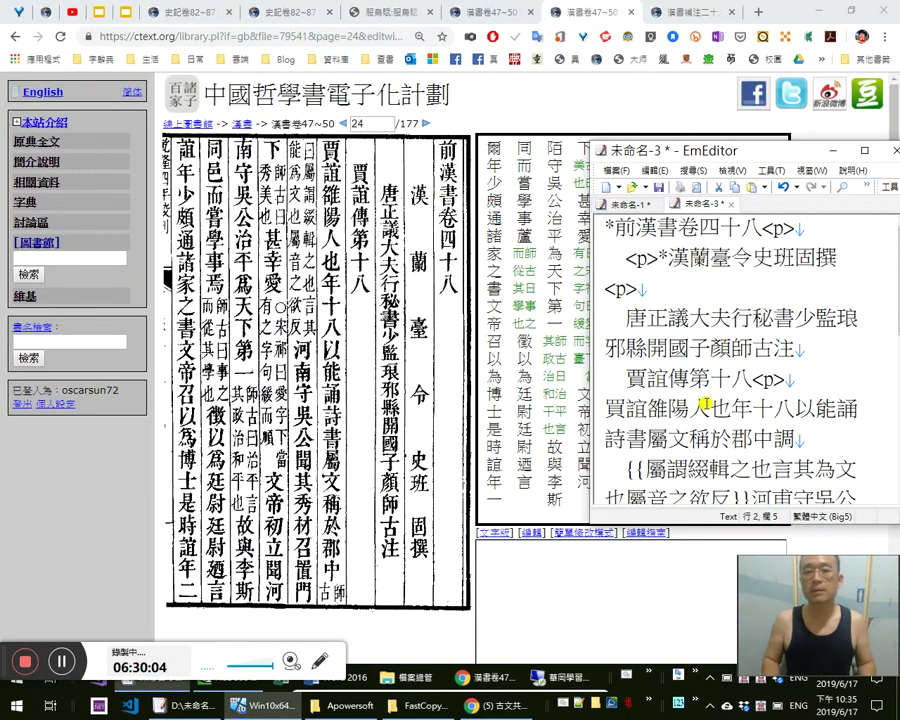
key(shift+Left)
key(shift+Left)
key(shift+Left)
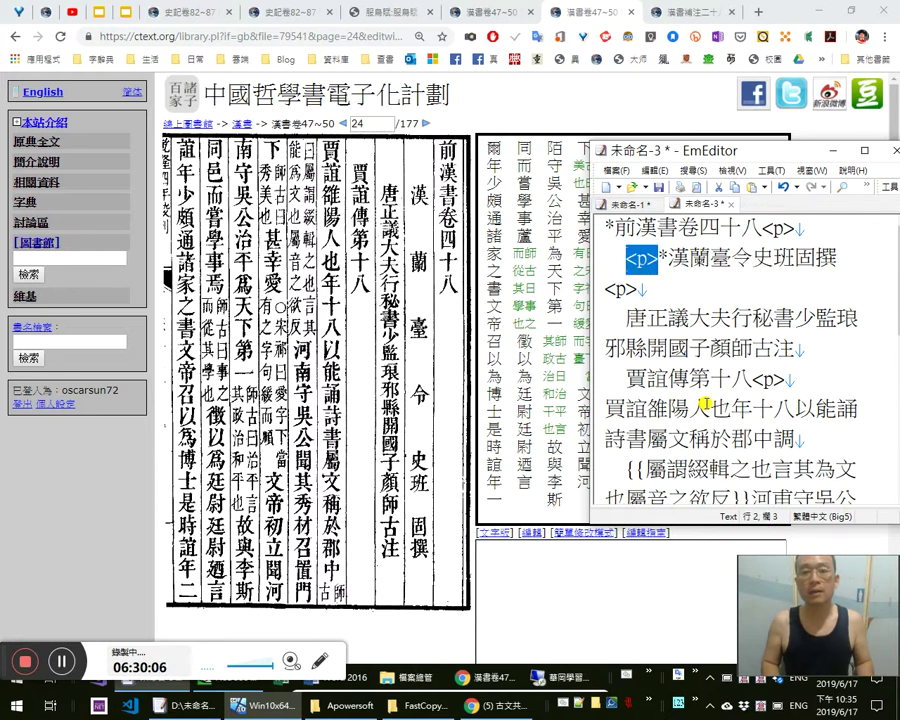
key(Delete)
key(Delete)
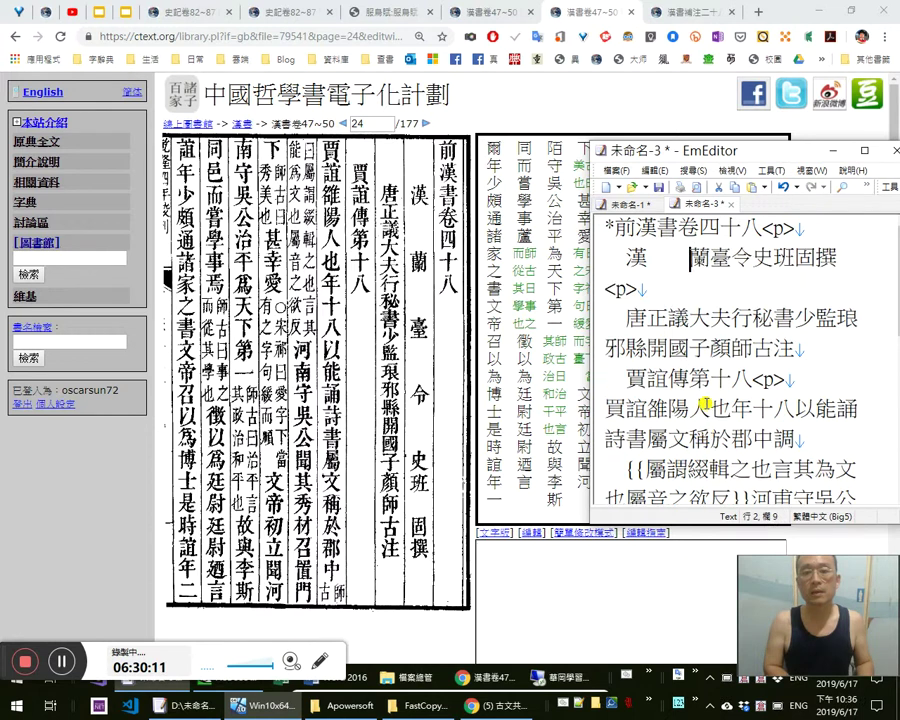
Space out the author line to match the scan, with gaps after 漢, 蘭, 臺, 令 and 班
key(Tab)
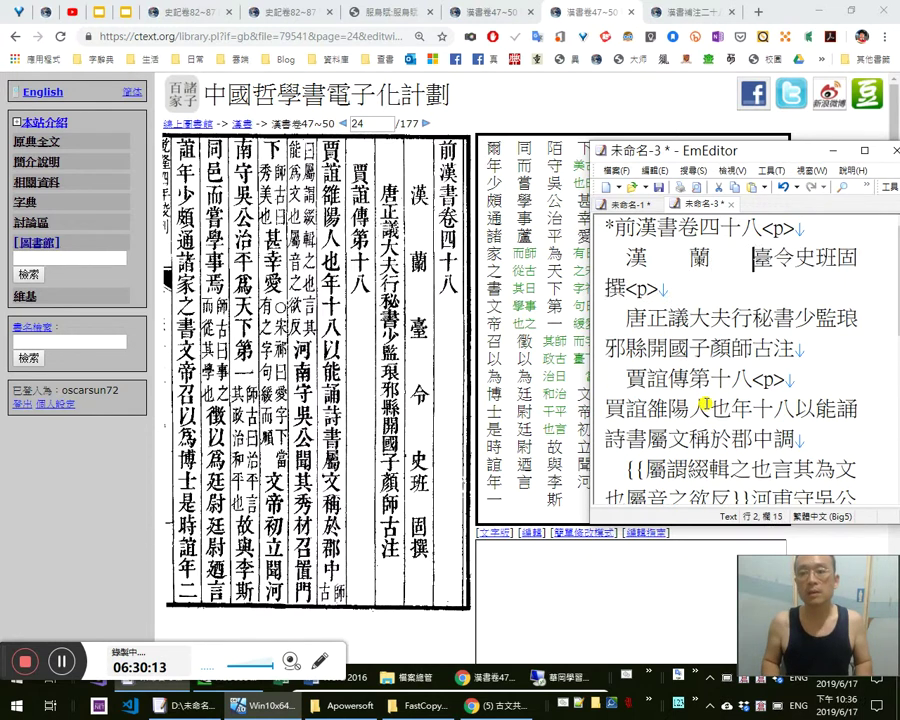
key(Tab)
key(shift+Right)
text(令)
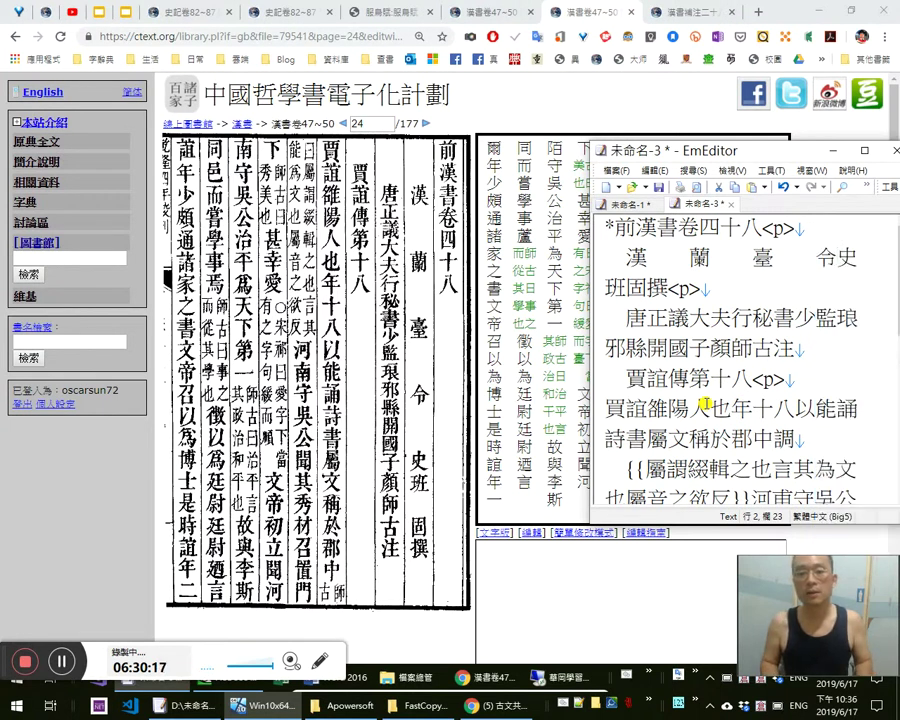
key(Tab)
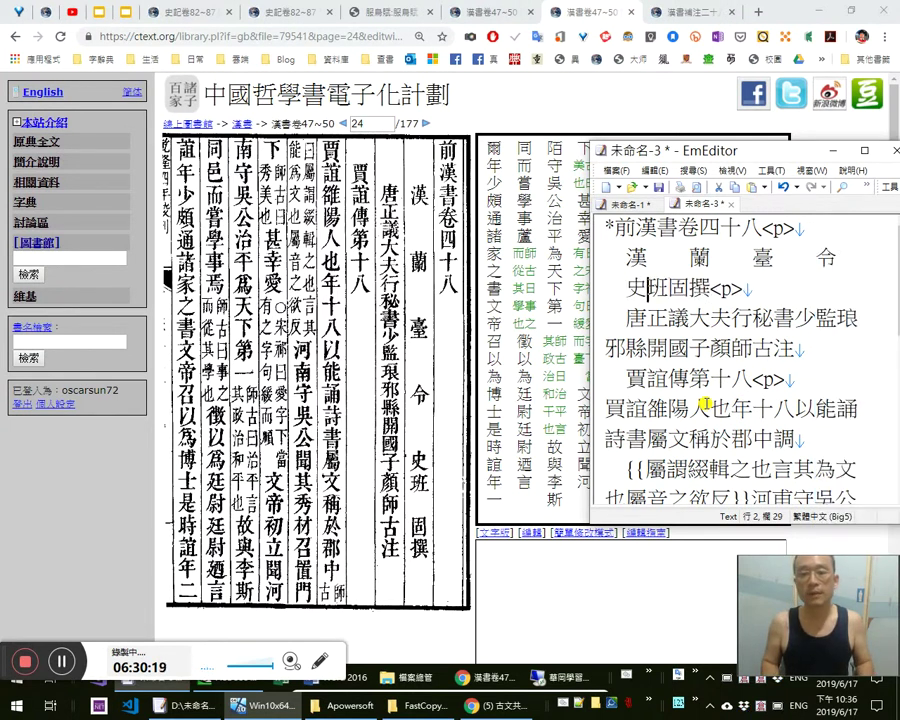
key(Right)
key(Tab)
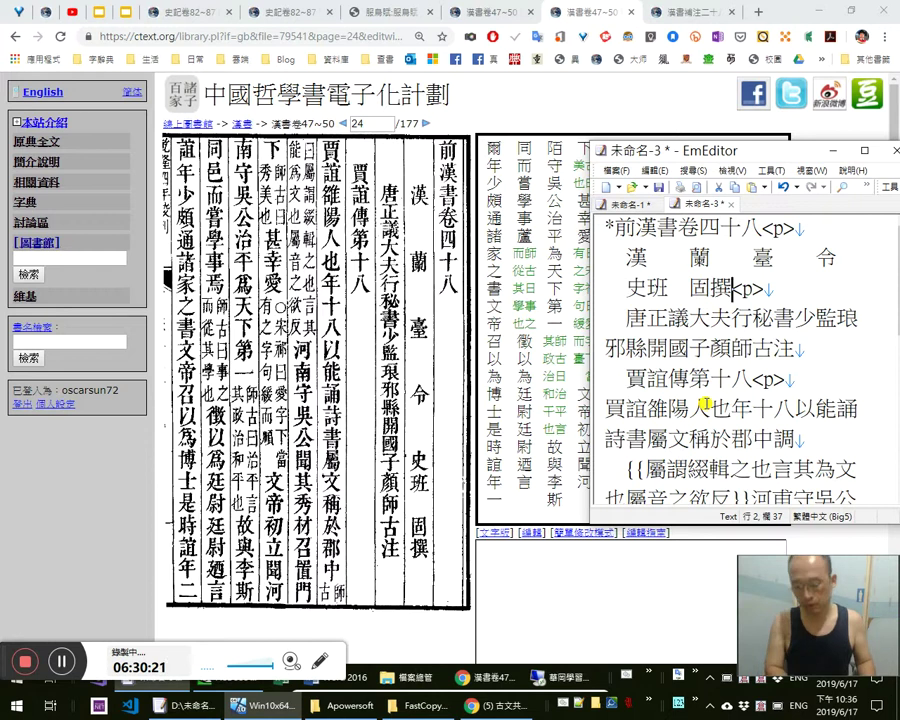
Replace the <p> tag after 撰 at the end of the author line with a | mark
key(shift+Left)
key(shift+Left)
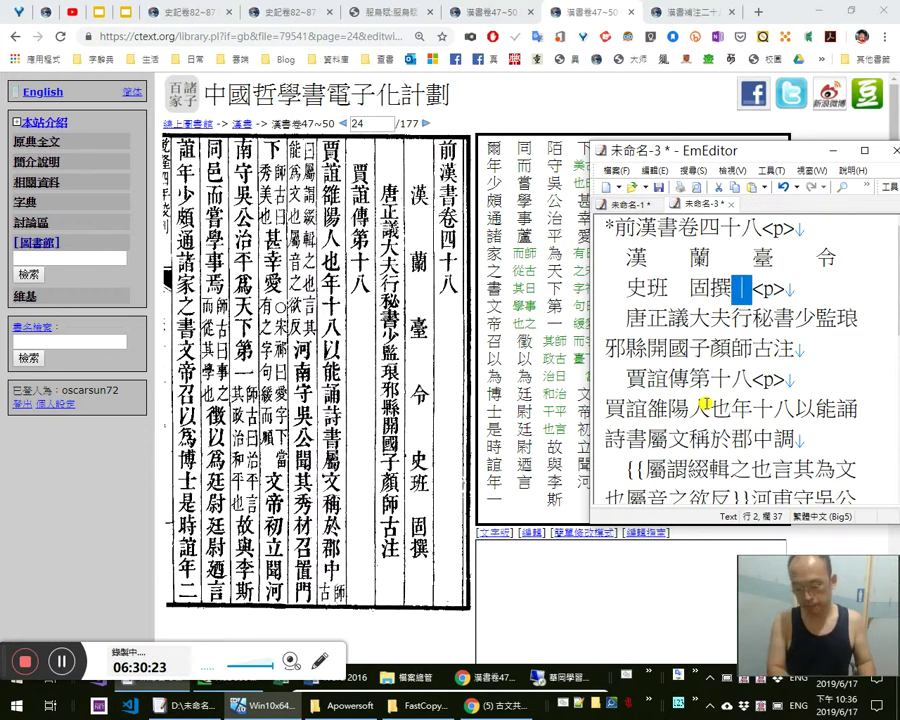
text(|)
key(Delete)
key(Delete)
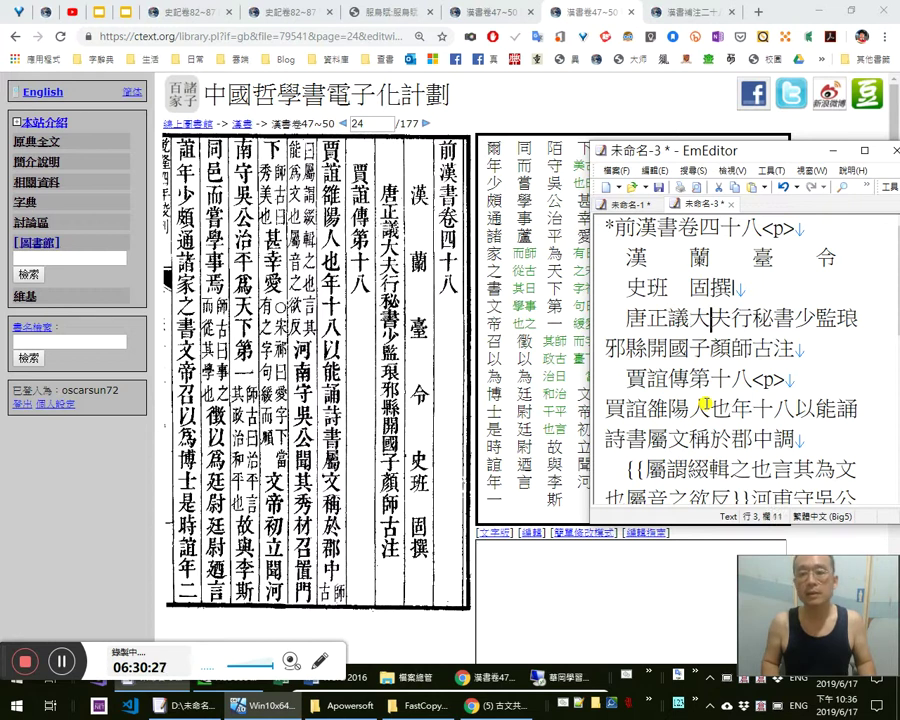
Insert the enumeration mark 、 after 唐正議大夫 and after 行秘書少監 in the annotator line
text(、)
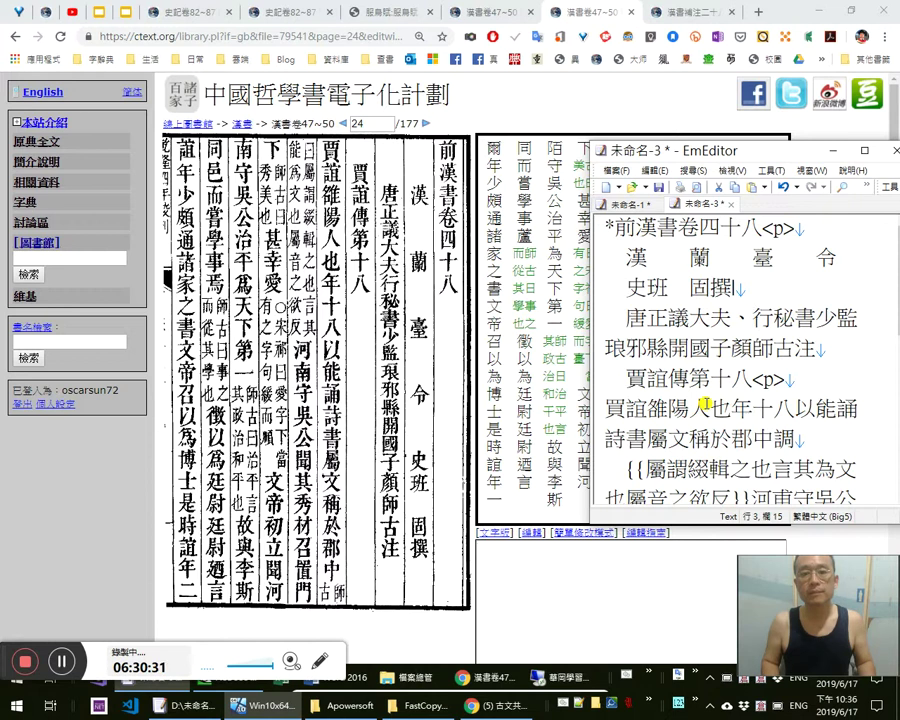
key(Right)
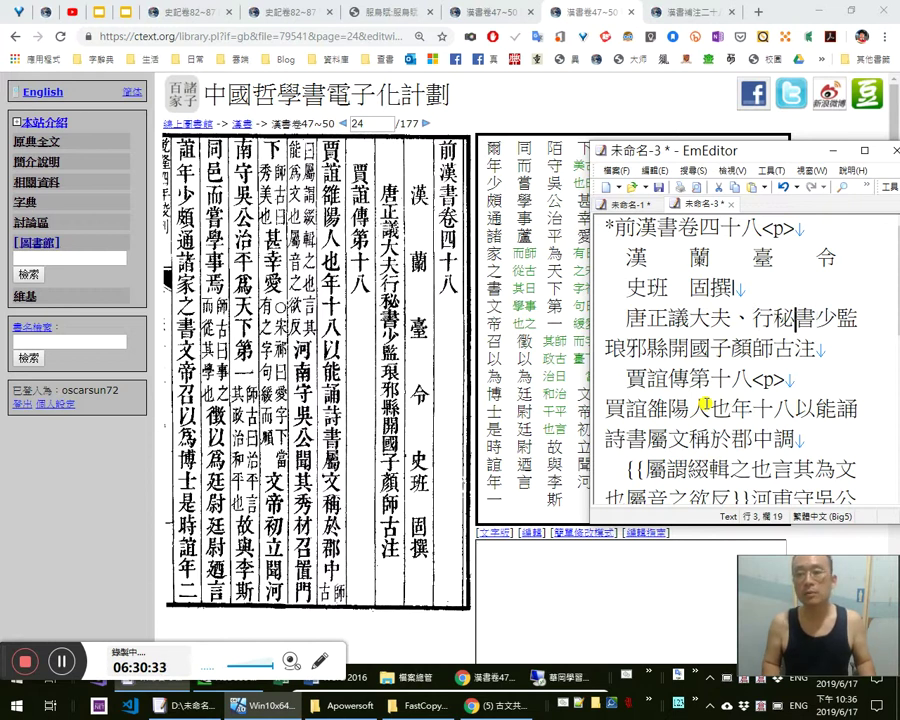
key(Right)
key(Right)
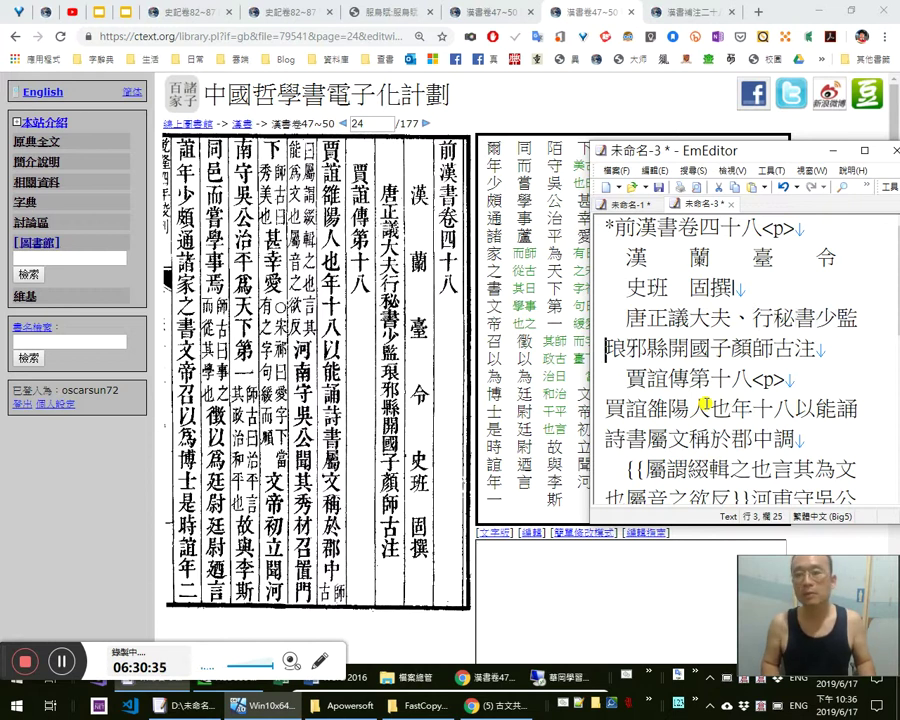
text(、)
key(Right)
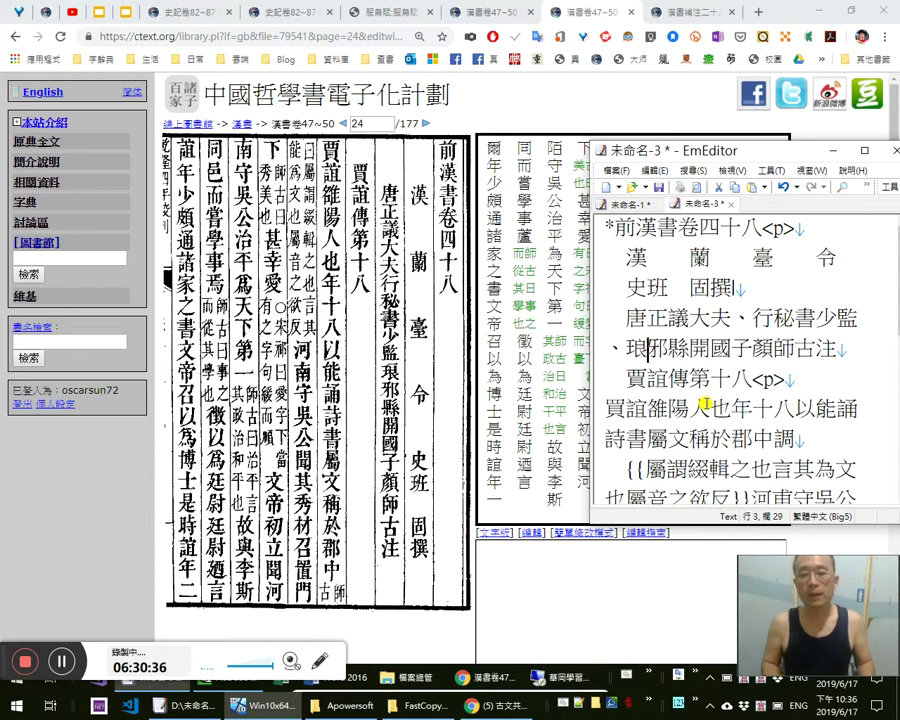
Add a <p> tag after 顏師古注 at the end of the annotator line
key(shift+Right)
key(Right)
key(Right)
key(Right)
key(Right)
key(Right)
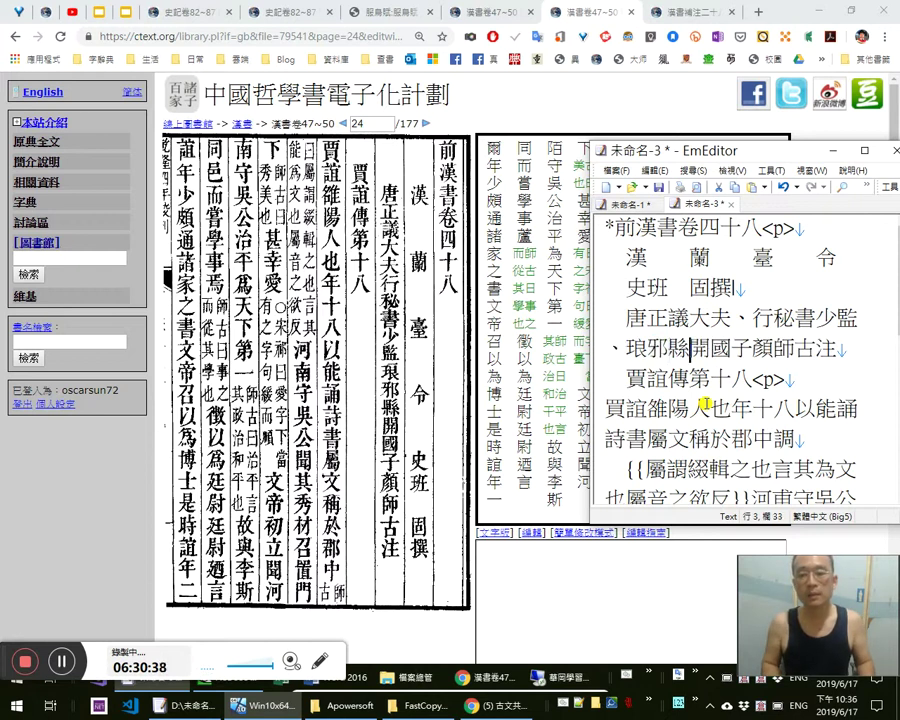
key(Right)
key(Right)
key(Right)
key(Right)
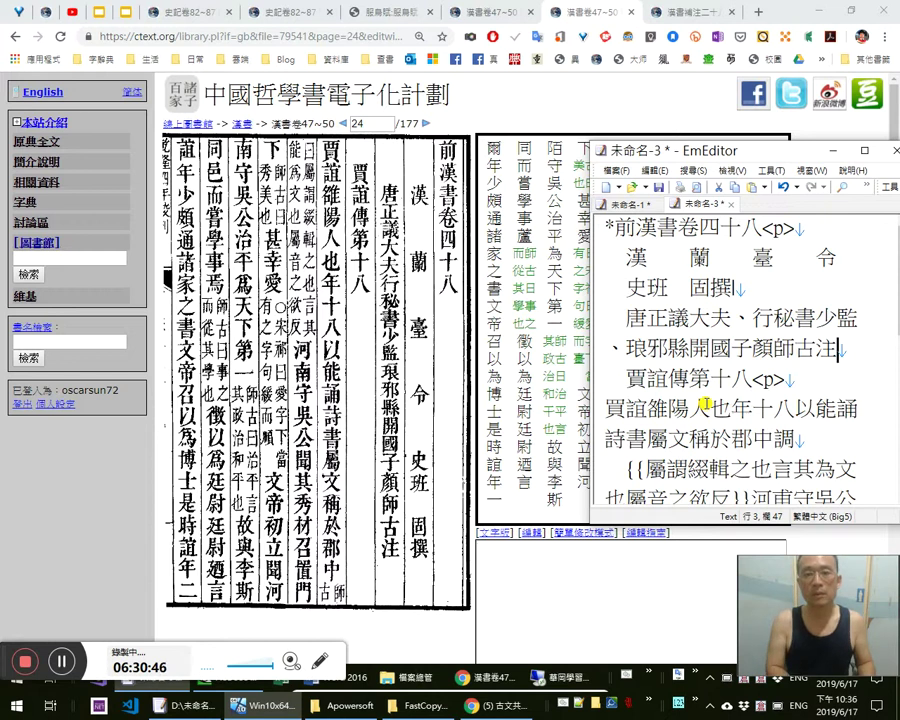
text(<p>)
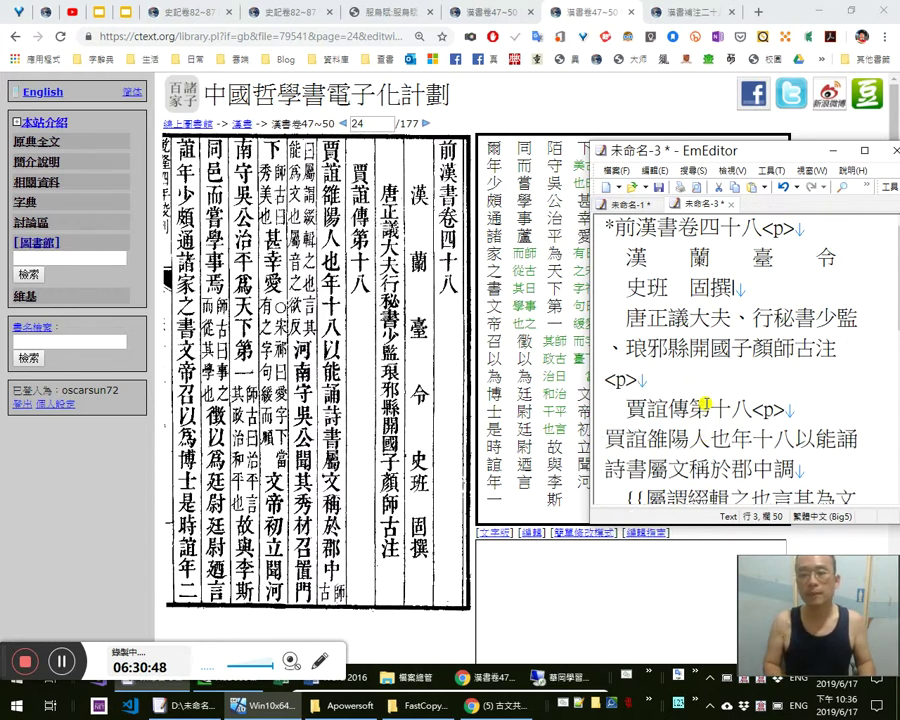
Mark 賈誼傳第十八 as a heading by adding an asterisk directly in front of 賈
key(Left)
key(Left)
key(Left)
key(Left)
key(Left)
key(Left)
key(Left)
key(Left)
key(Left)
key(Left)
key(Left)
key(Left)
key(Left)
key(Left)
key(Left)
key(Left)
key(Up)
key(Down)
key(Left)
key(Down)
key(End)
key(Left)
key(Left)
key(Left)
key(Left)
key(Left)
key(Left)
key(Left)
key(Left)
key(Left)
key(Left)
key(Right)
text(*)
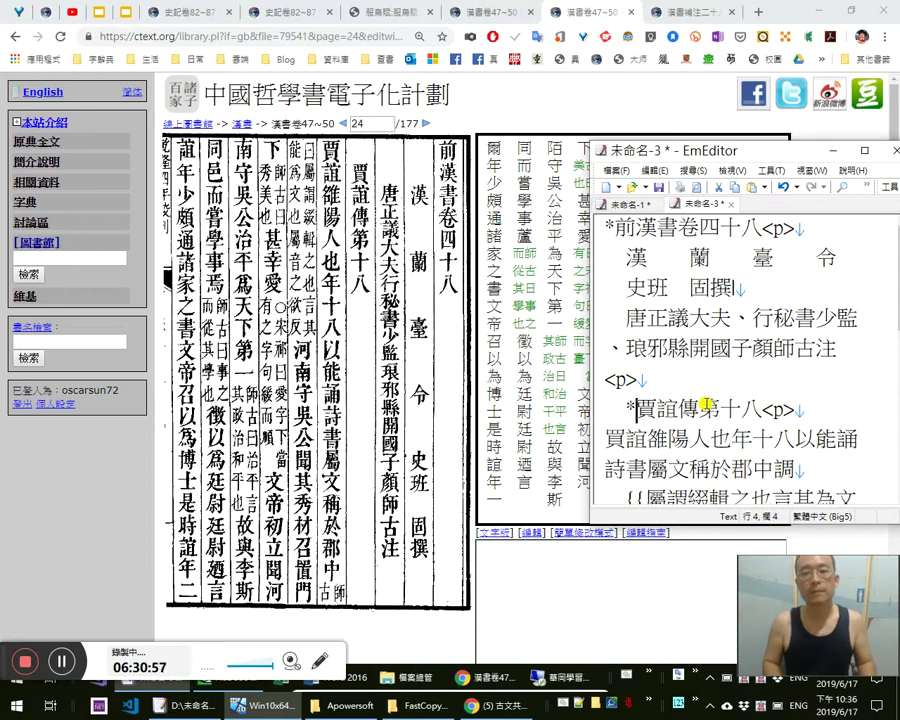
Punctuate the opening of the biography text as 賈誼，雒陽人也。
key(Right)
key(Right)
key(Right)
key(Right)
key(Right)
key(Right)
key(Right)
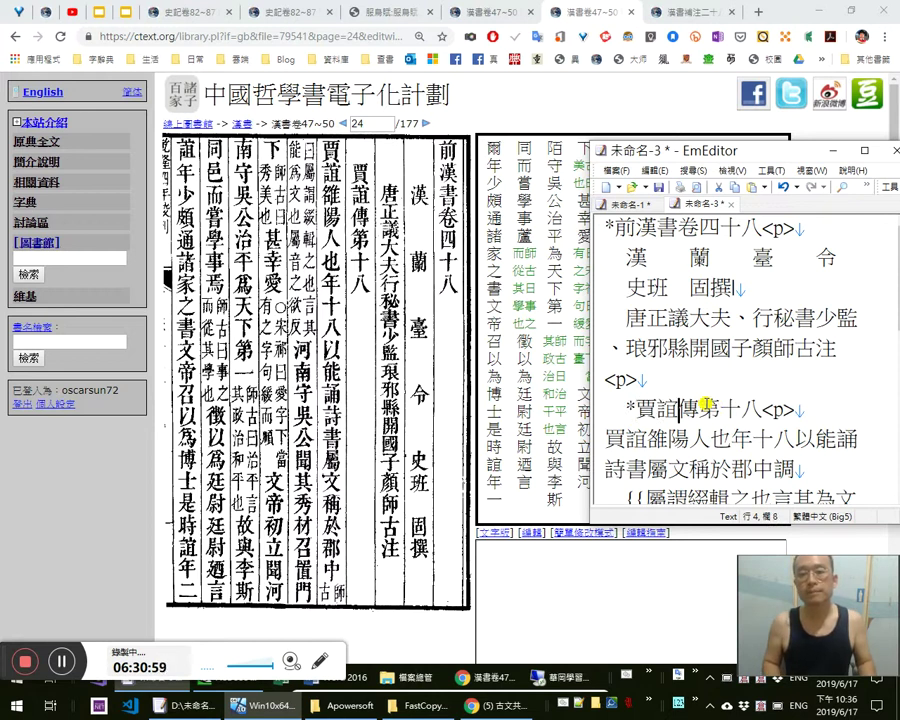
key(Down)
key(Home)
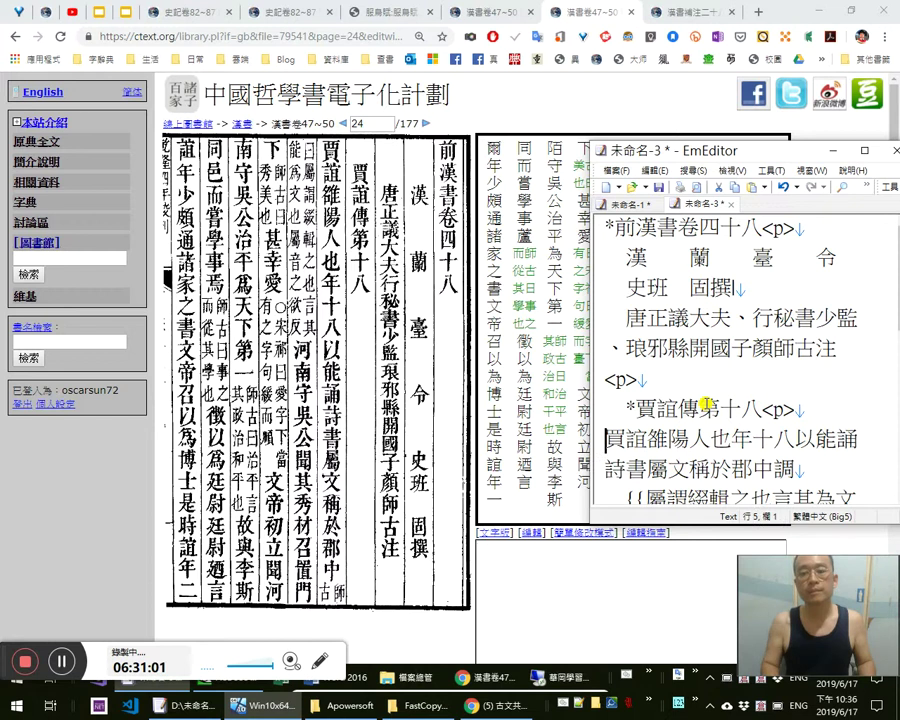
text(m)
key(BackSpace)
key(BackSpace)
key(ctrl+space)
text(m賈)
key(Delete)
key(Right)
text(，)
key(Right)
key(Right)
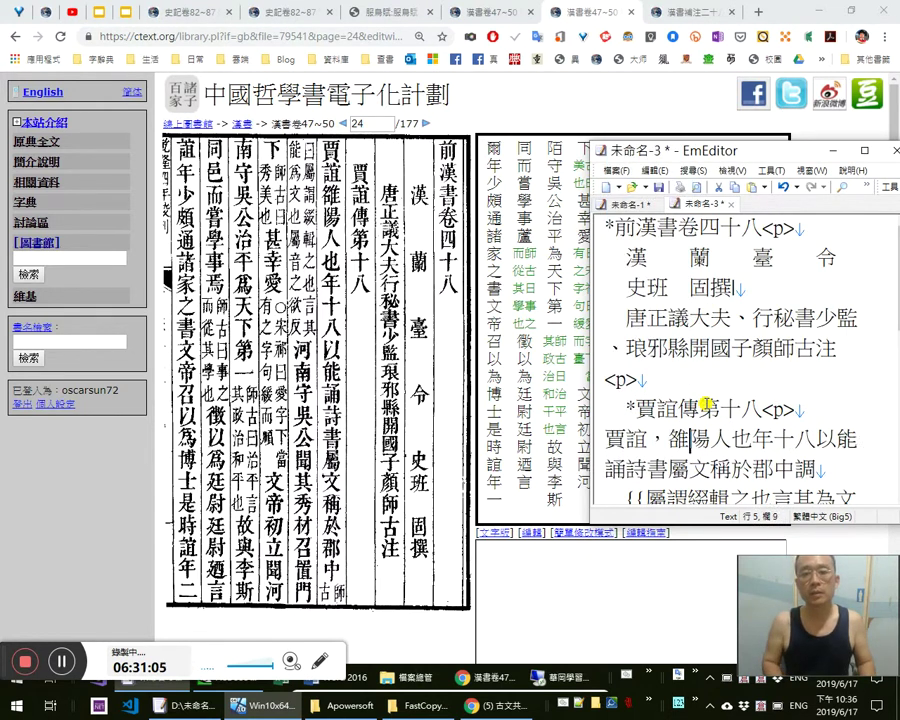
key(Right)
key(Right)
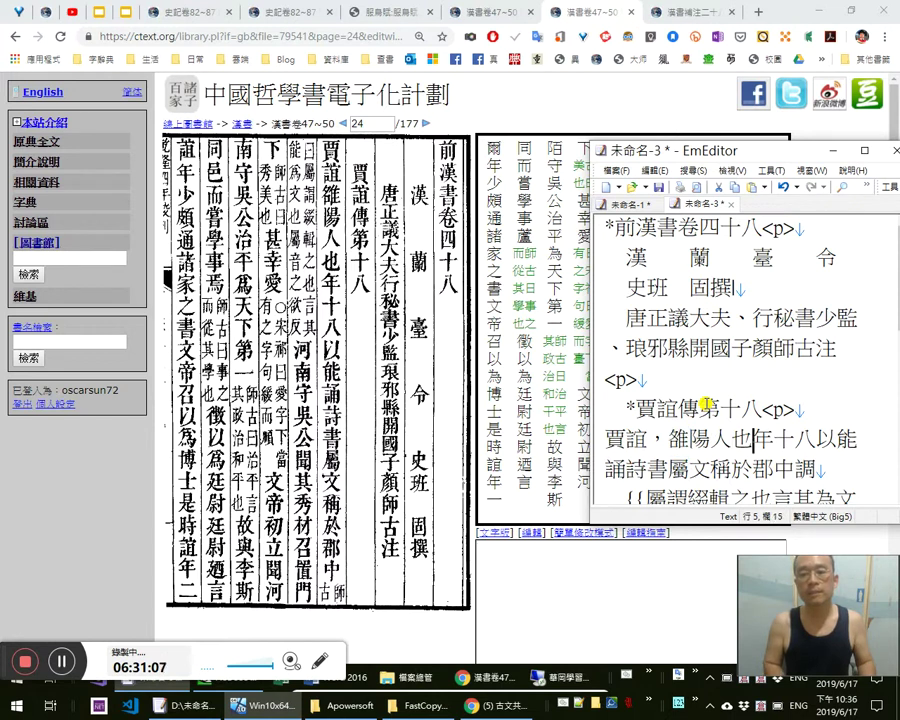
text(。)
Punctuate the following clause as 年十八以能誦詩、書、屬文，
key(Right)
key(Right)
key(Right)
key(Right)
key(Right)
key(Right)
key(Right)
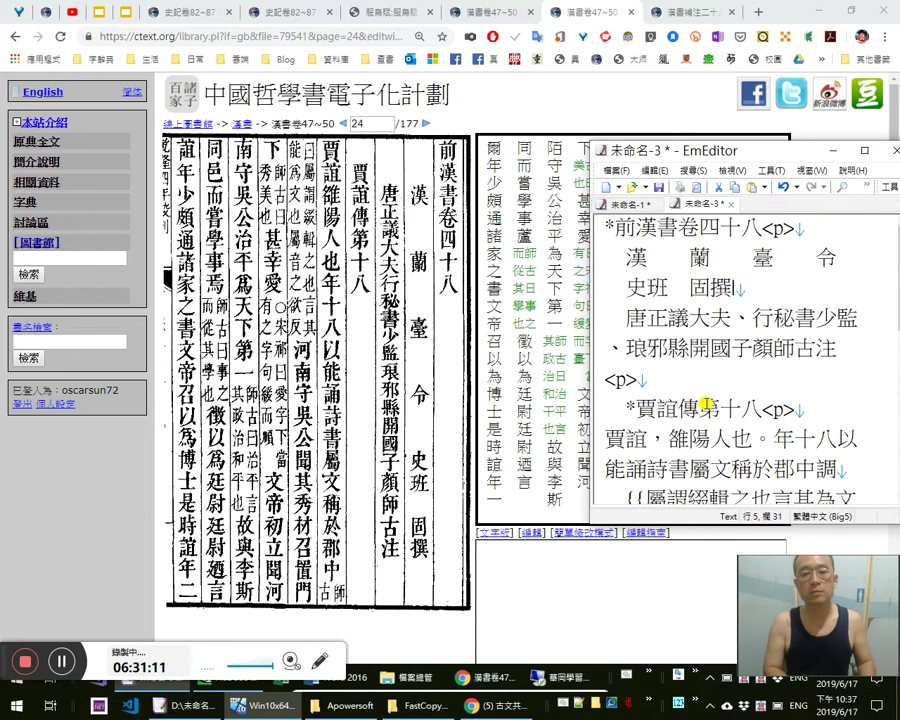
text(、)
key(Right)
key(Right)
key(Right)
text(，)
key(Right)
key(Right)
key(Left)
key(Left)
key(Left)
key(Left)
key(Left)
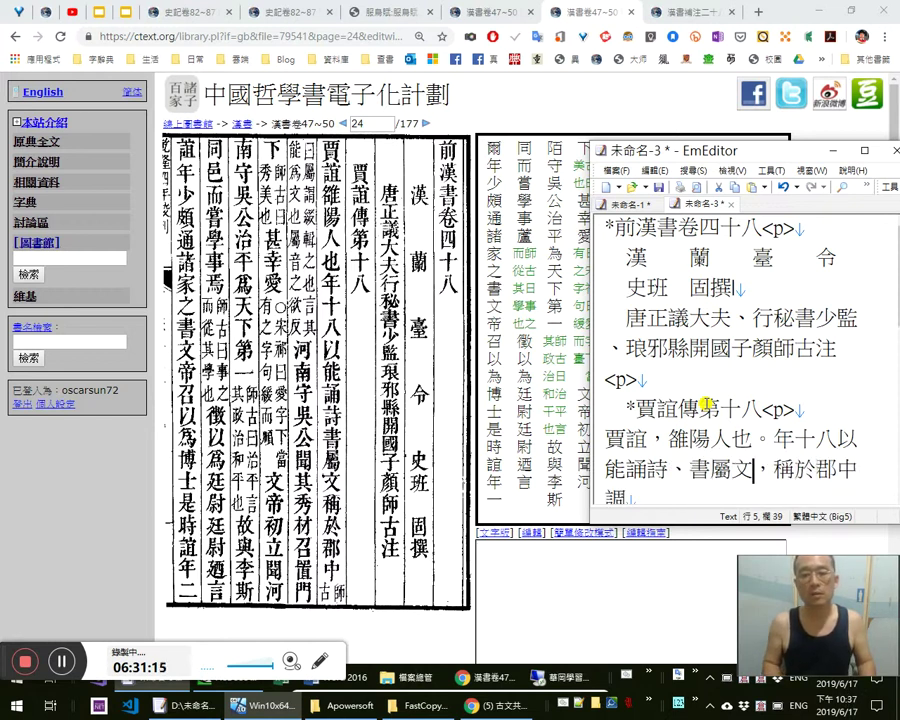
text(、)
Put a full stop 。 after 稱於郡中 and delete the stray 調 that follows it
key(Right)
key(Right)
key(Right)
key(Right)
key(Right)
key(Right)
key(Right)
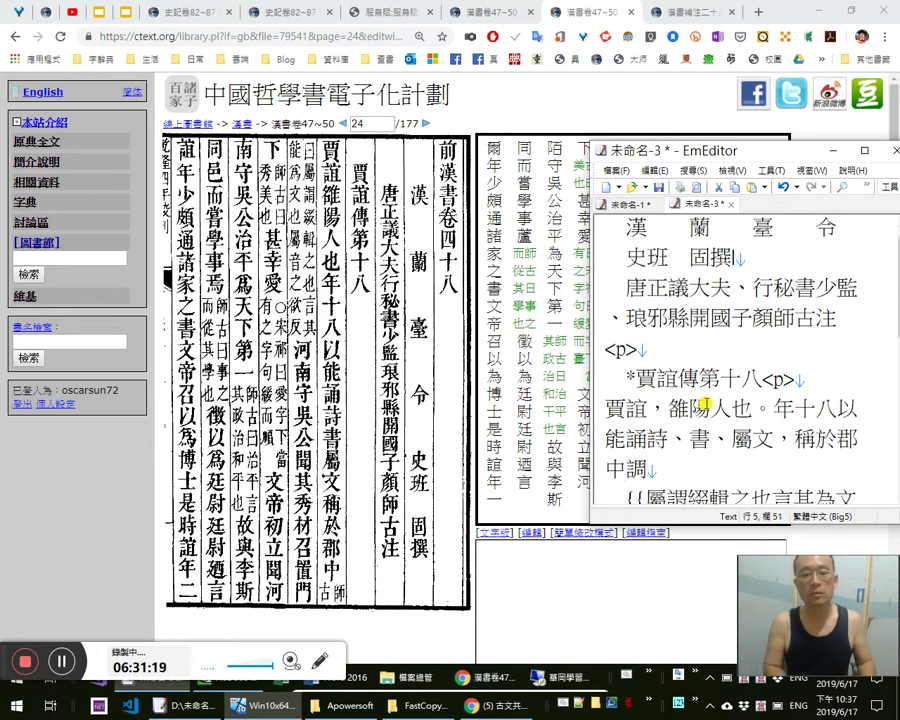
text(，)
key(shift+Left)
text(。)
key(shift+Right)
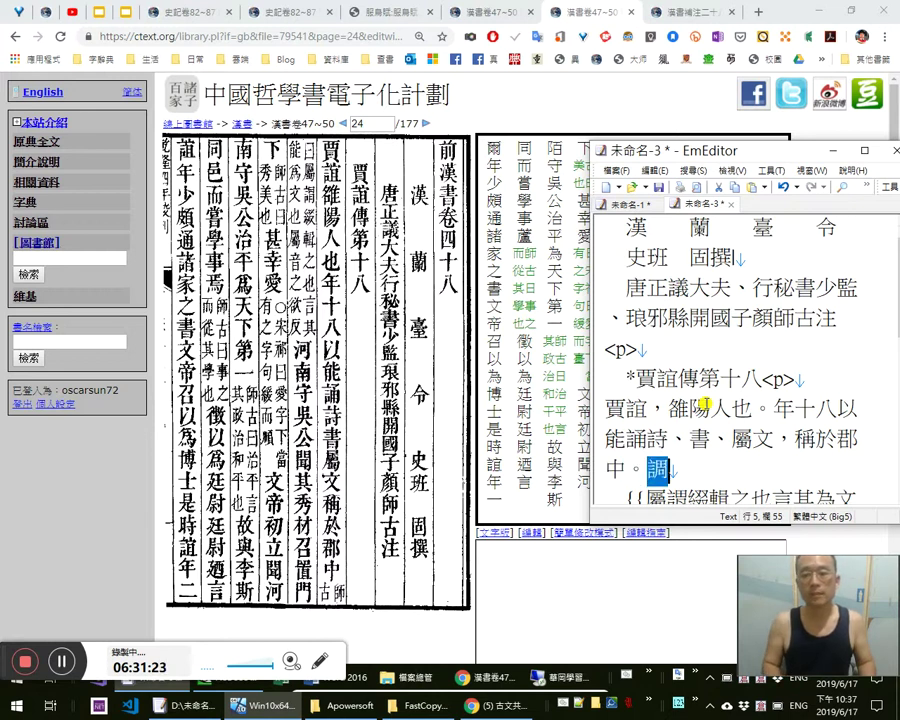
key(Delete)
Move the opening {{ from in front of 屬謂綴輯 to the end of the previous line, after 郡中。
key(Down)
key(shift+Left)
key(shift+Left)
key(ctrl+x)
key(Up)
key(Right)
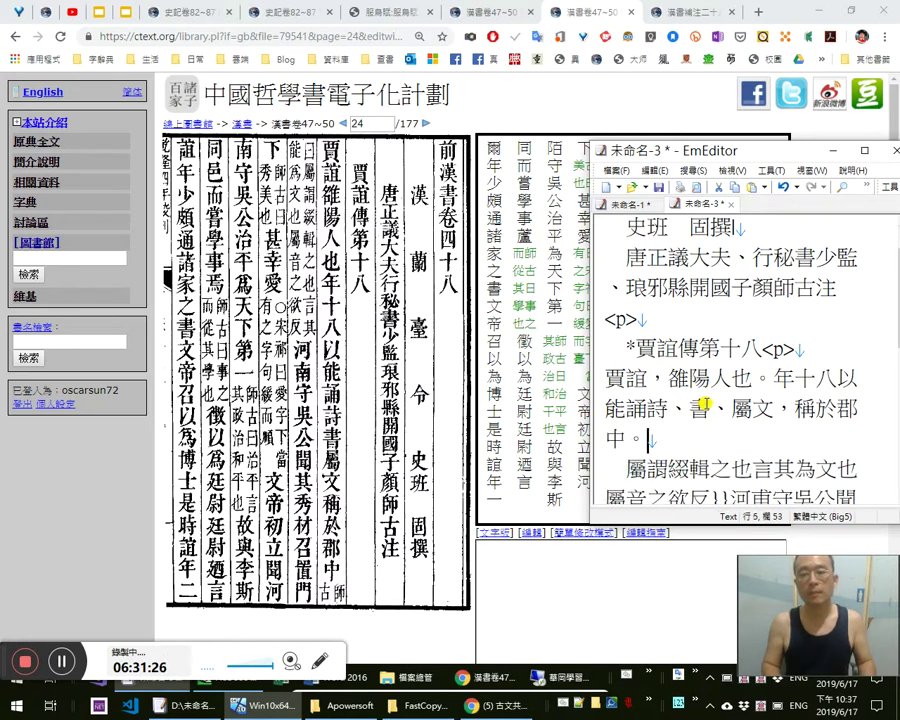
key(ctrl+v)
Add 師古曰： to the note, with 師古 after {{ and 曰： starting the following line before 屬, and remove that line's indent
text(bb)
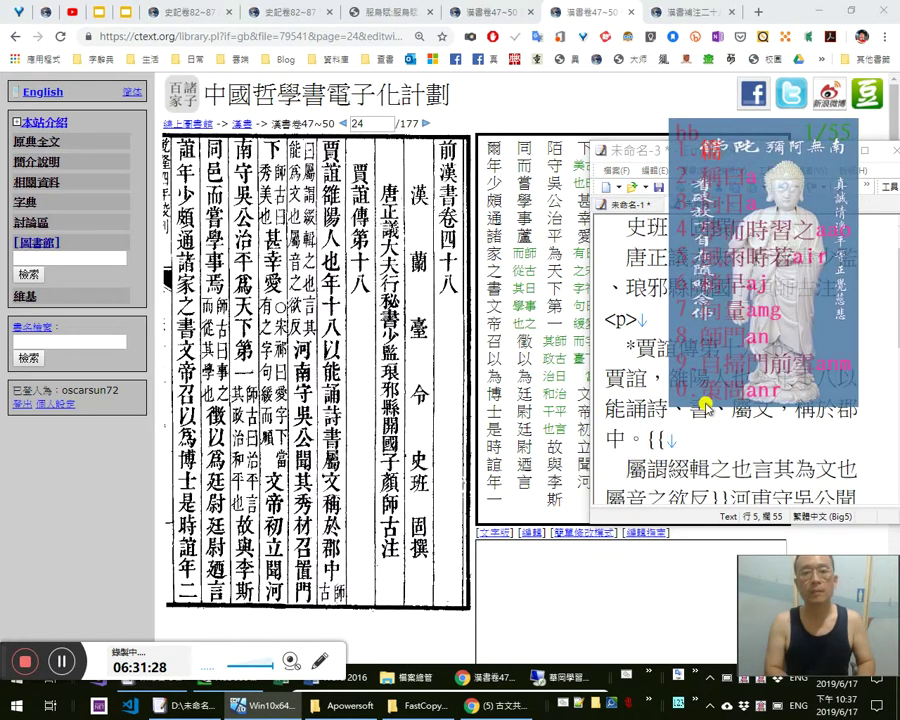
text(師古曰：)
key(shift+Left)
key(shift+Left)
key(ctrl+x)
key(Right)
key(Right)
key(shift+Right)
key(ctrl+v)
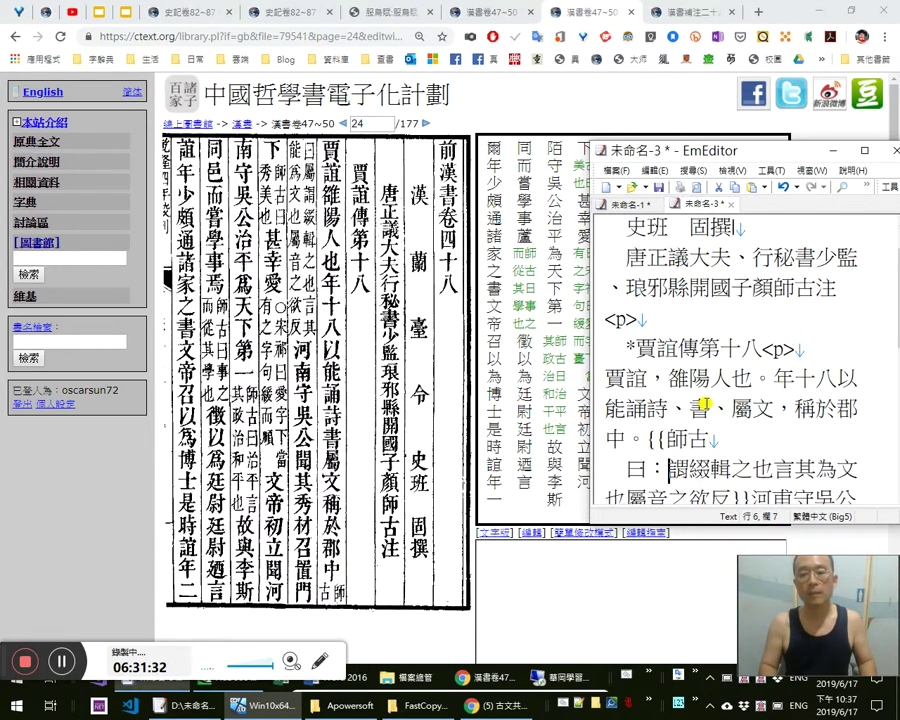
key(ctrl+z)
key(Left)
key(BackSpace)
key(ctrl+v)
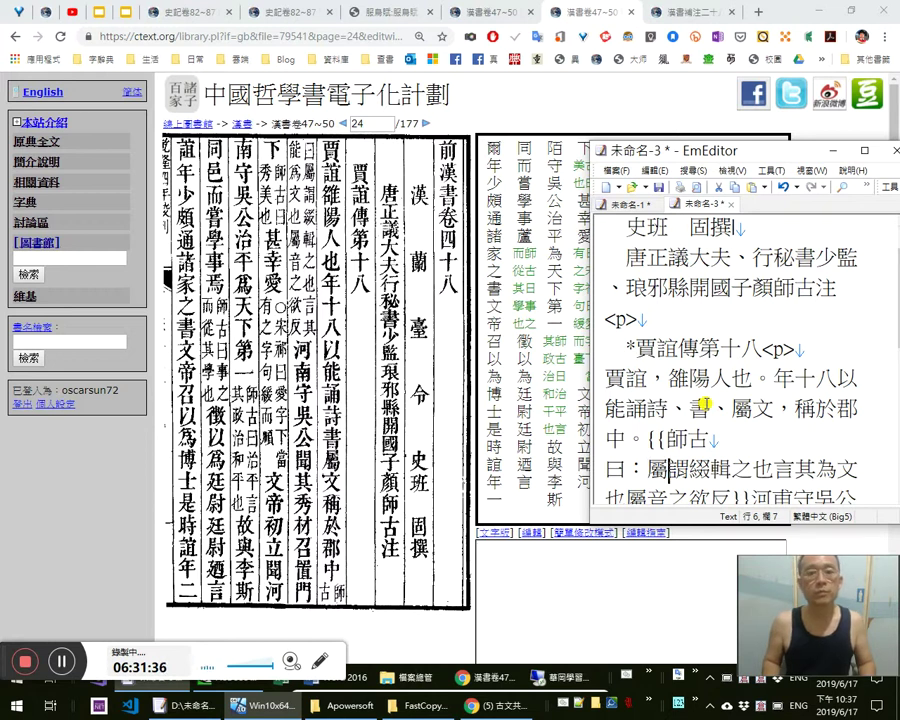
Punctuate the note as 屬，謂綴輯之也。
text(，)
key(Right)
key(Right)
key(Right)
key(Right)
key(Right)
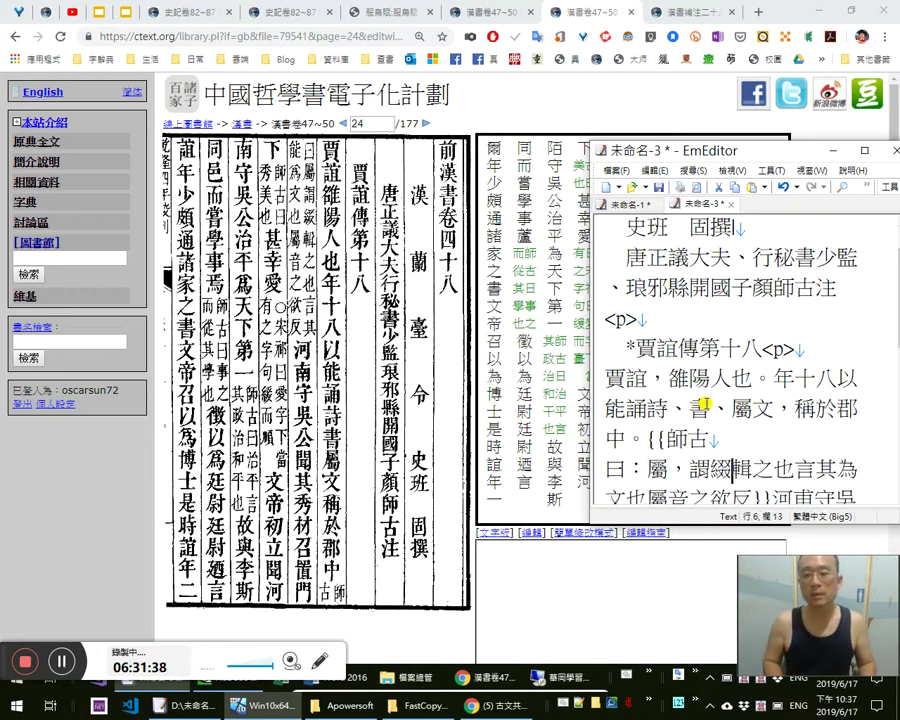
text(。)
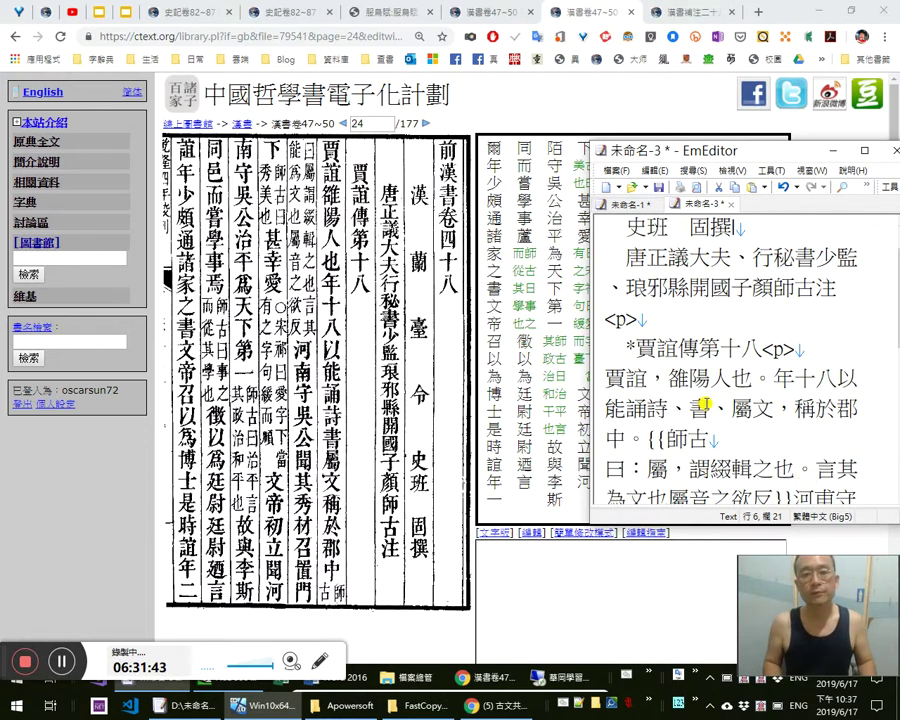
key(Left)
key(Left)
key(Left)
key(Left)
key(Left)
text(a)
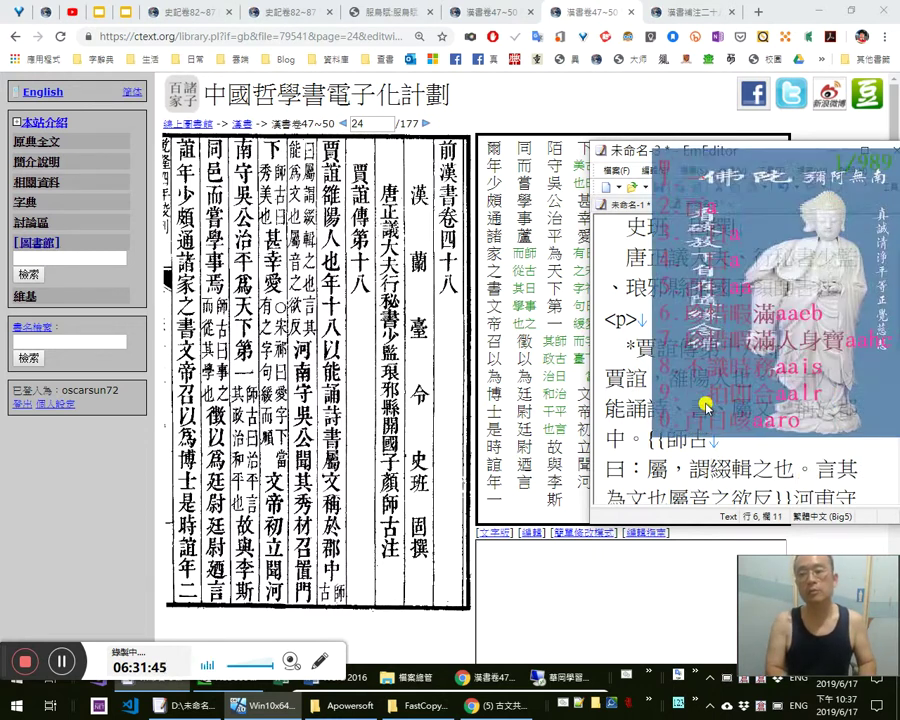
text(言)
key(shift+Left)
key(Delete)
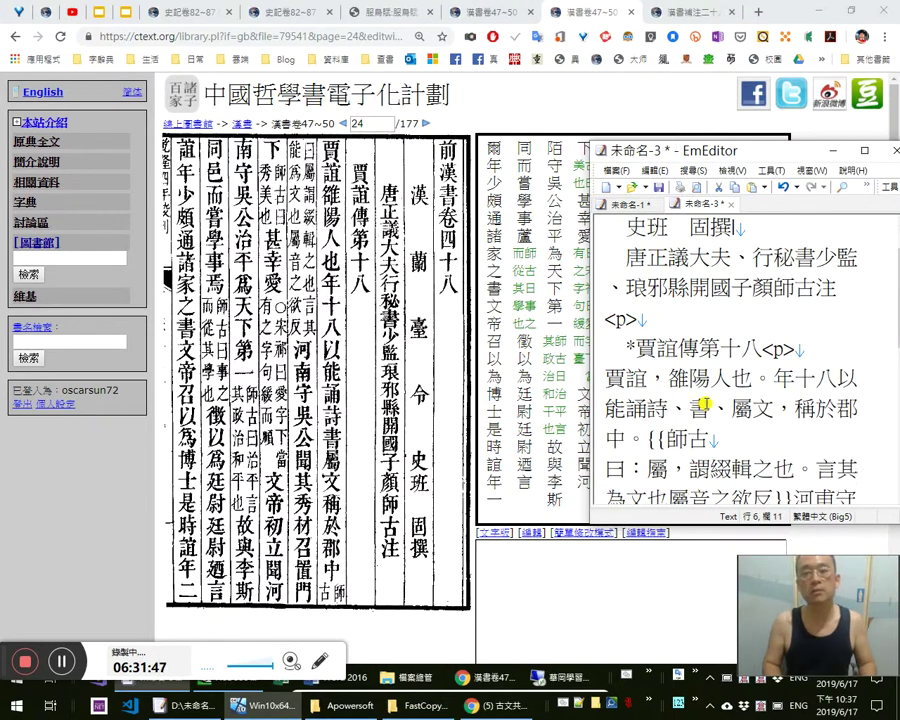
Insert the missing character 能 between 言其 and 為文 in the note
key(Right)
key(Right)
key(Right)
key(Right)
key(Right)
key(shift+Right)
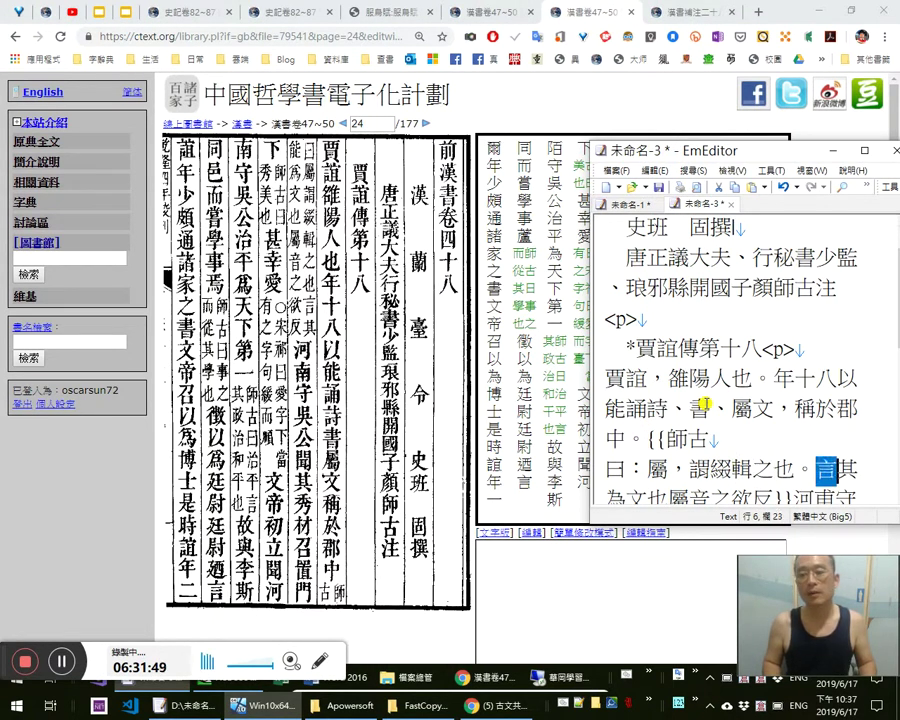
key(Right)
key(Right)
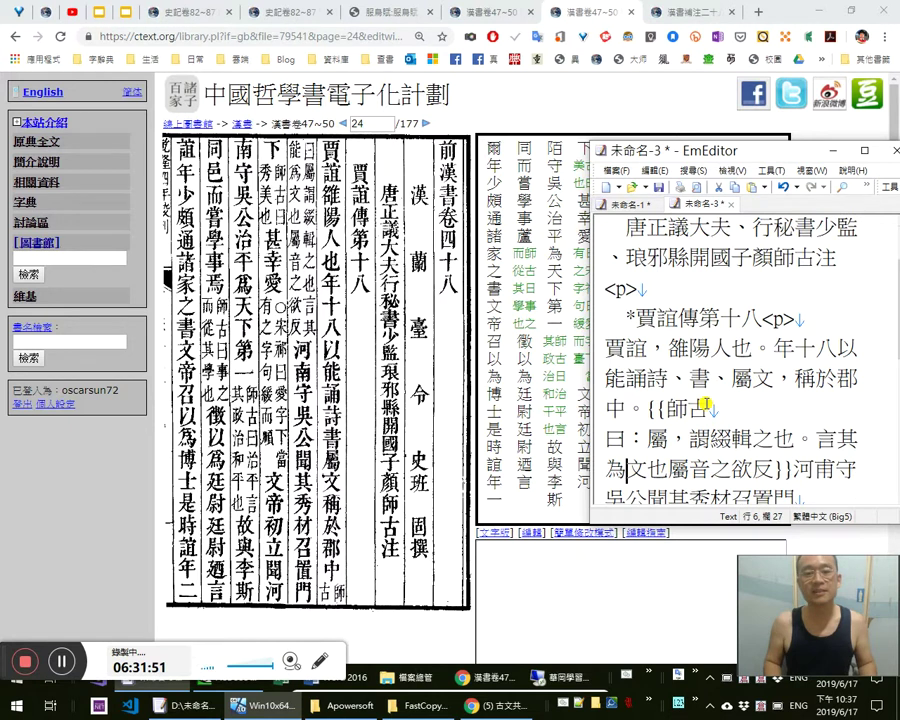
key(Right)
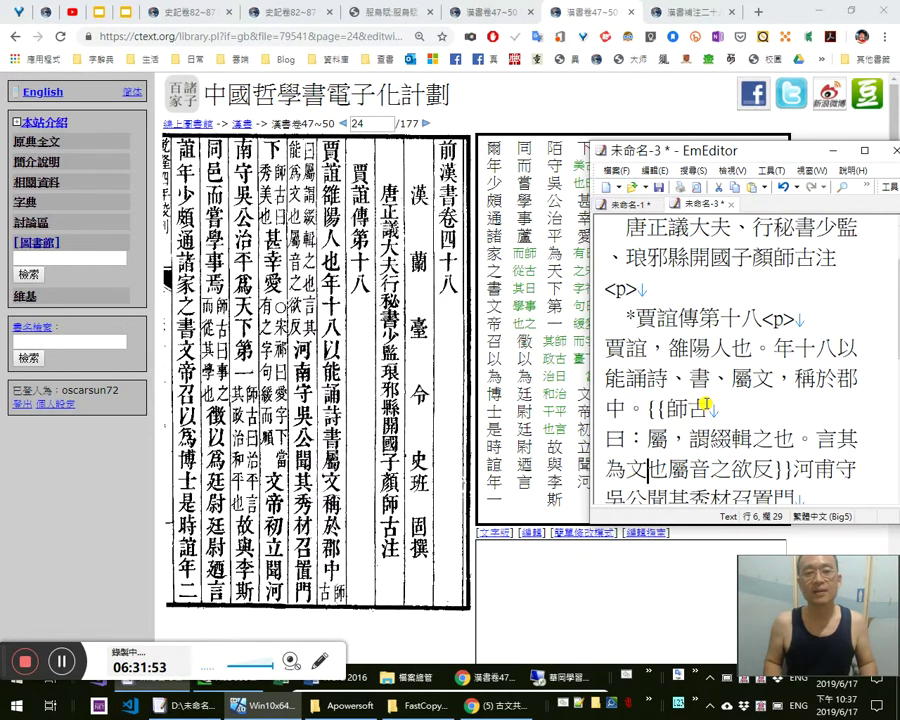
key(Left)
key(Left)
text(能)
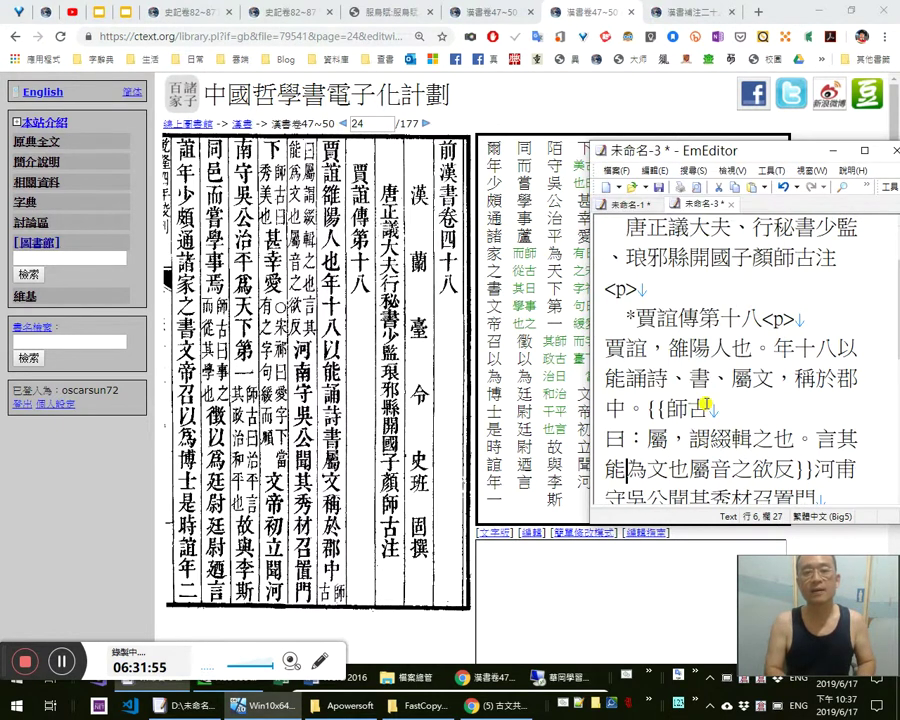
key(Right)
key(Left)
text(作)
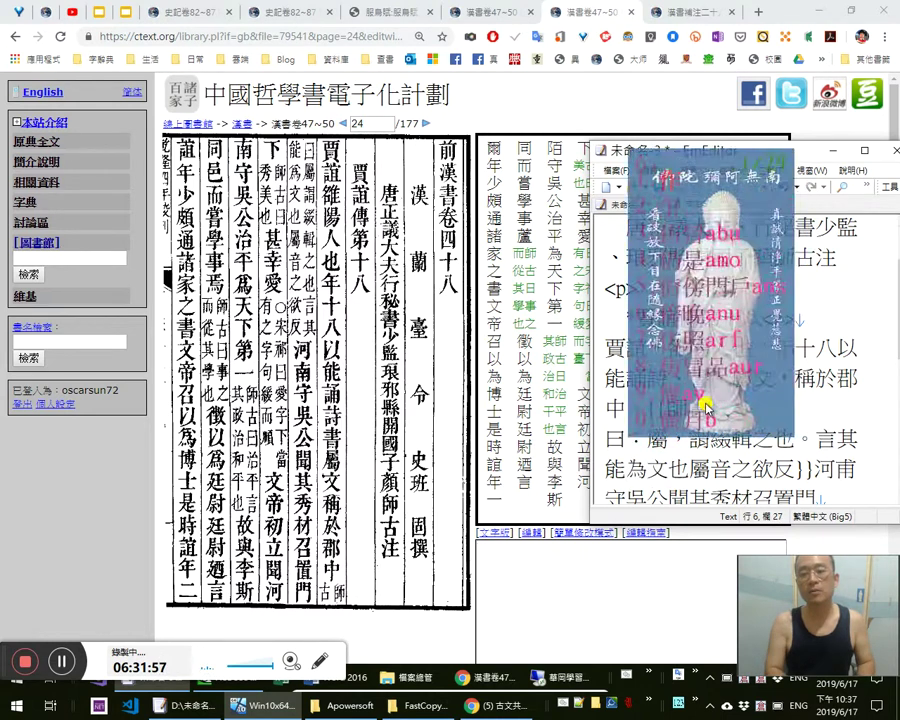
key(shift+Left)
key(BackSpace)
key(Right)
key(Right)
key(Right)
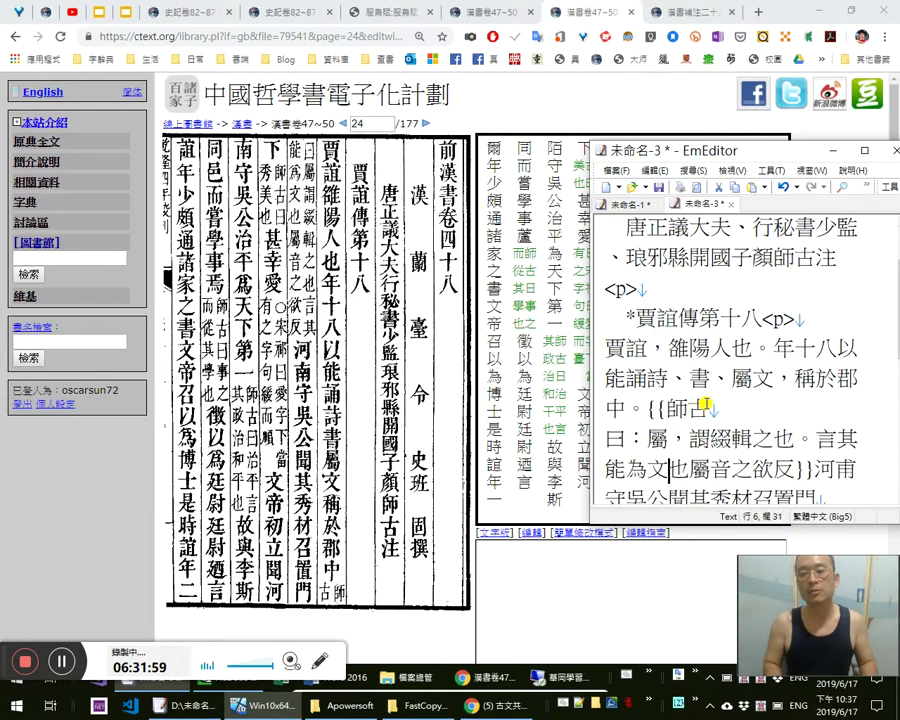
Punctuate the end of the note as 能為文也。屬，音「之欲反」。 before the closing braces
text(。)
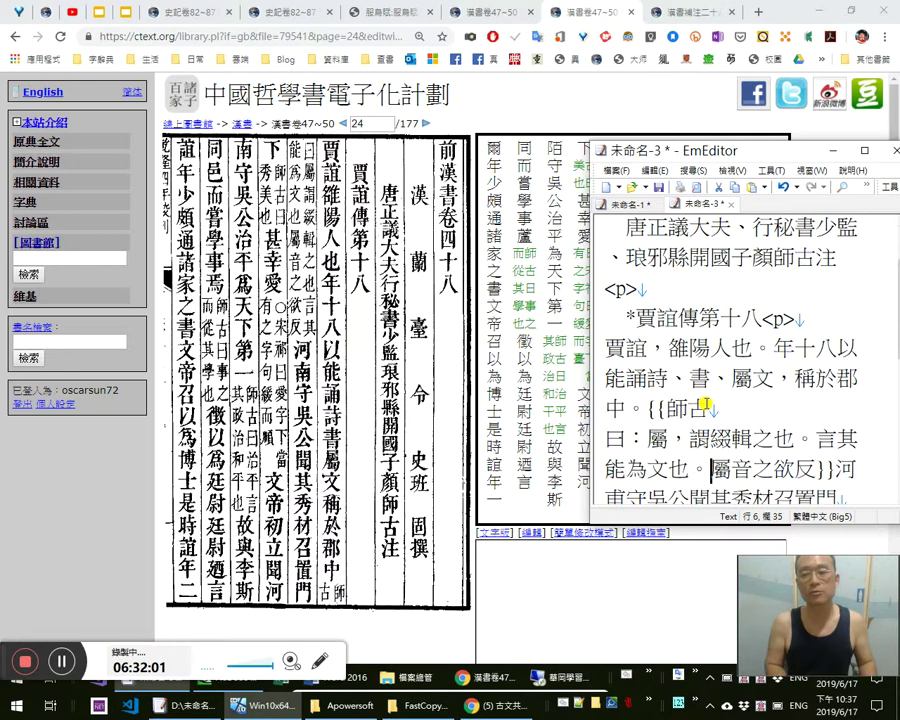
text(，)
key(Right)
key(Right)
key(Left)
text(「)
key(Right)
key(Right)
key(Right)
text(」)
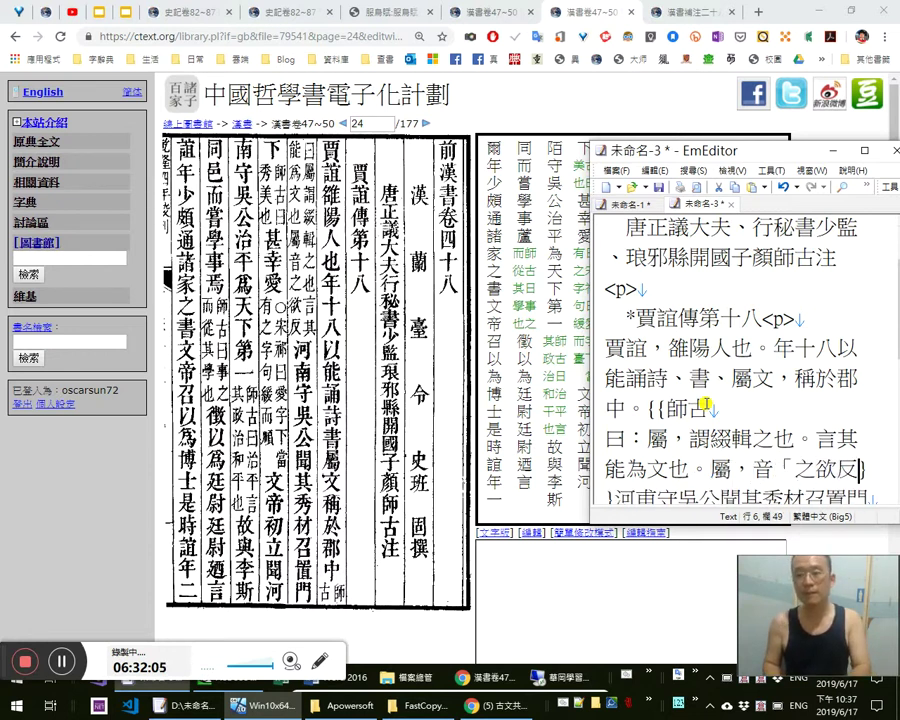
text(。)
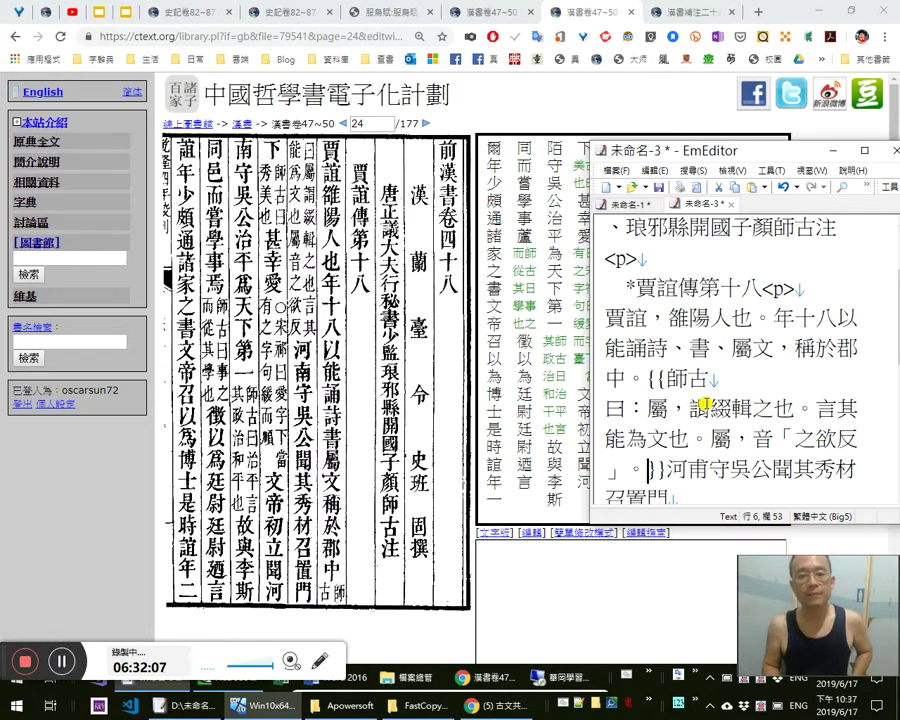
Check the characters of 之欲反 in the note against the scanned page
key(Left)
key(Left)
key(Left)
key(Left)
key(shift+Left)
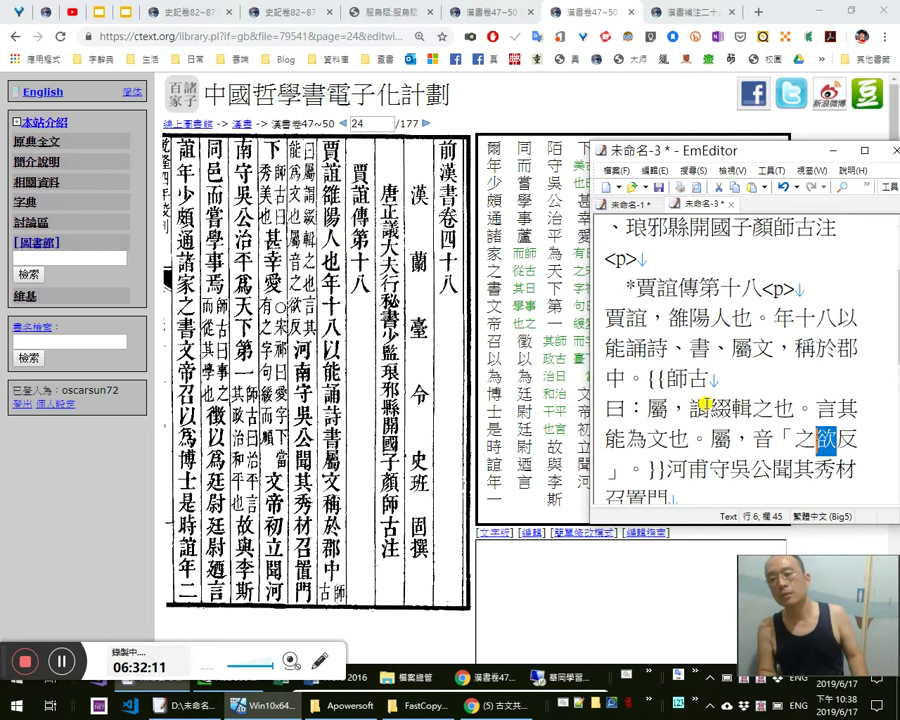
key(Left)
key(shift+Left)
key(Right)
key(shift+Right)
key(Left)
key(Left)
key(shift+Right)
key(shift+Right)
Replace the wrong character 甫 with 南 so the main text reads 河南守吳公
key(Right)
key(Right)
key(Right)
key(Right)
key(Right)
key(Right)
key(shift+Right)
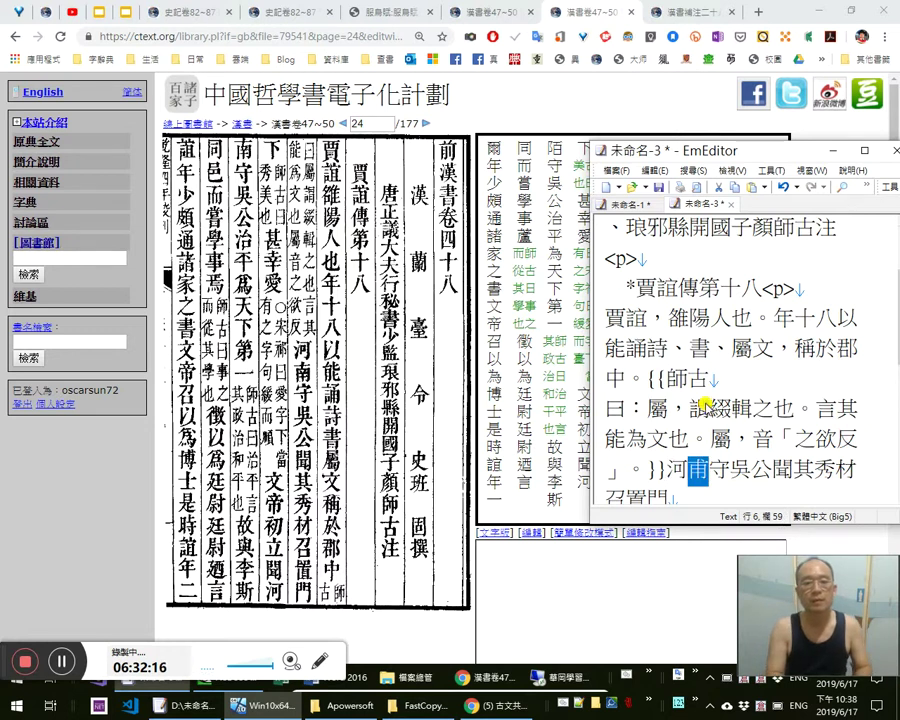
text(老師宿儒)
key(shift+Left)
key(shift+Left)
key(shift+Left)
key(shift+Left)
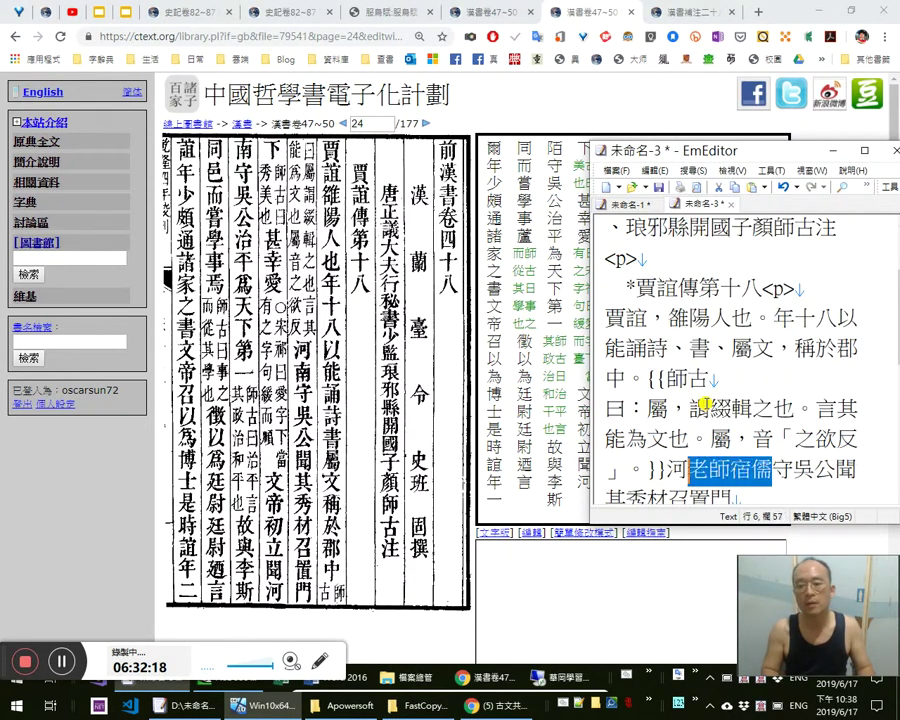
text(南)
Insert ， after 聞其秀材 and after 召置門下, keeping the line break between 門 and 下
key(Right)
key(Right)
key(Right)
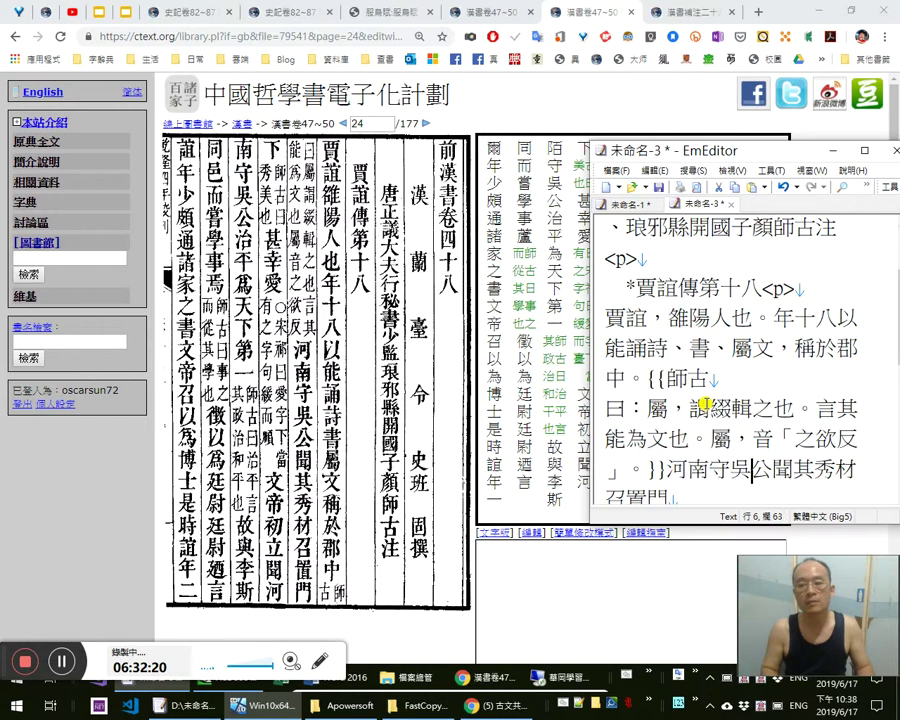
key(Right)
key(Right)
key(Right)
key(Right)
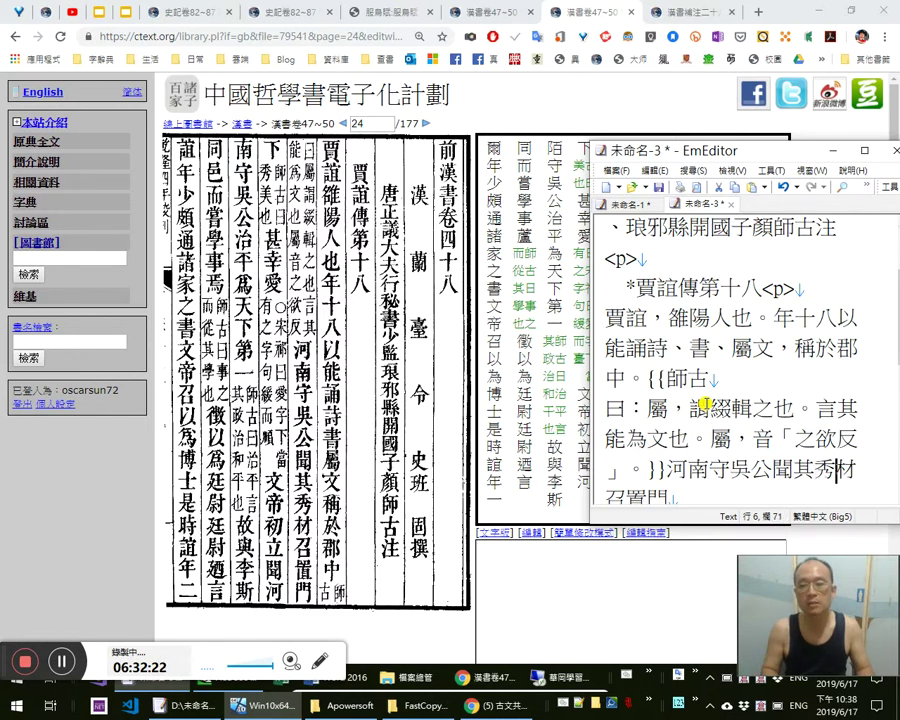
text(，)
key(Right)
key(Right)
key(Right)
key(Right)
key(Right)
text(，)
Complete and punctuate the note after 召置門下 as 師古曰：秀，美也。
key(Right)
text(師)
key(Right)
key(Right)
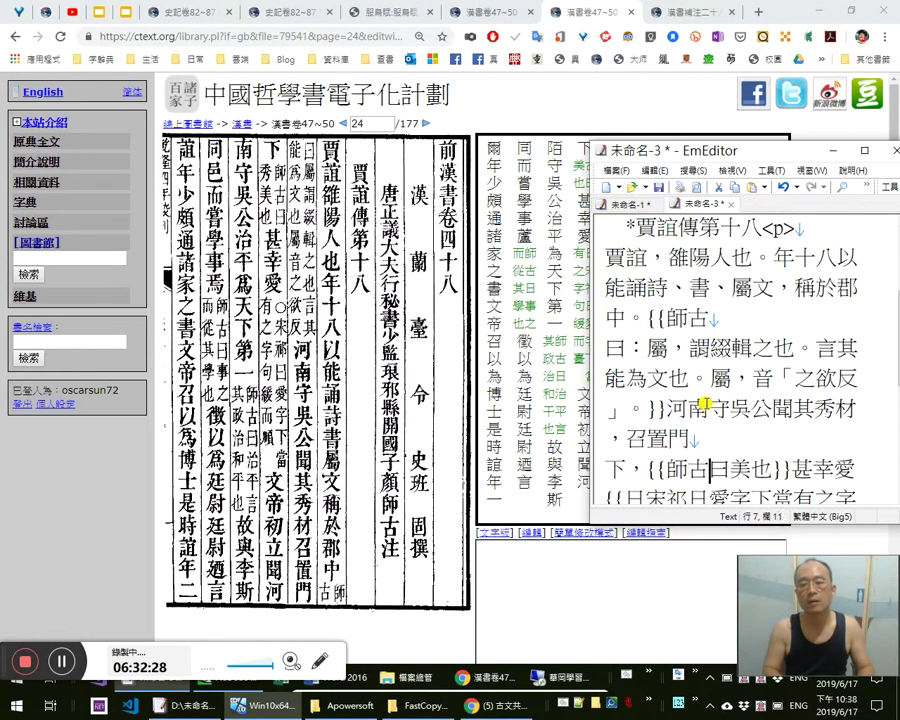
text(：秀，)
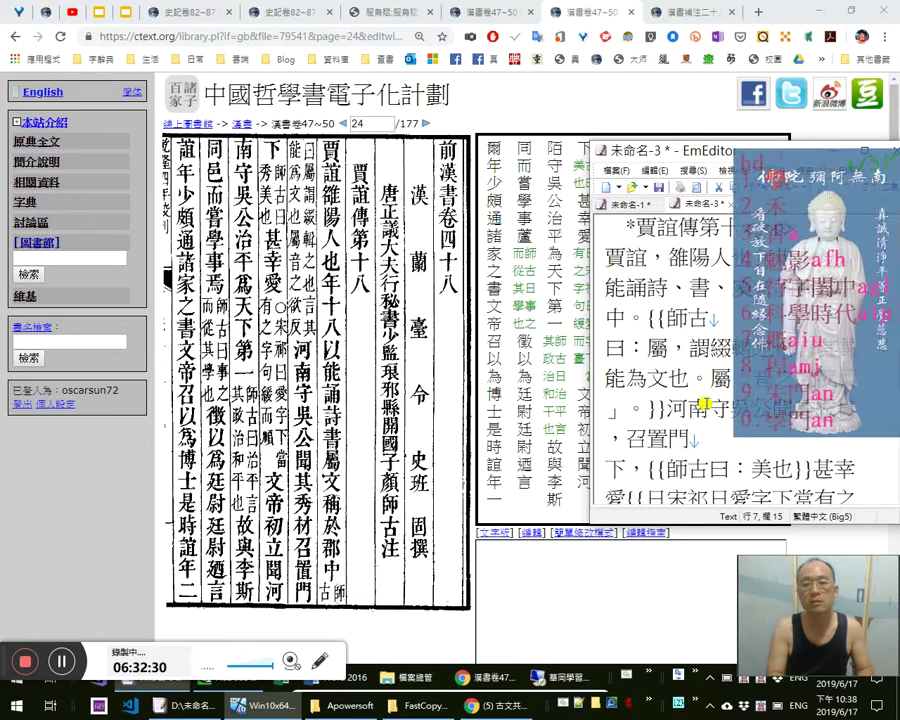
key(Right)
key(Right)
text(。)
Move the whole corrected text from the text editor into the web page's edit box for page 24 and save the edit
key(ctrl+a)
key(ctrl+x)
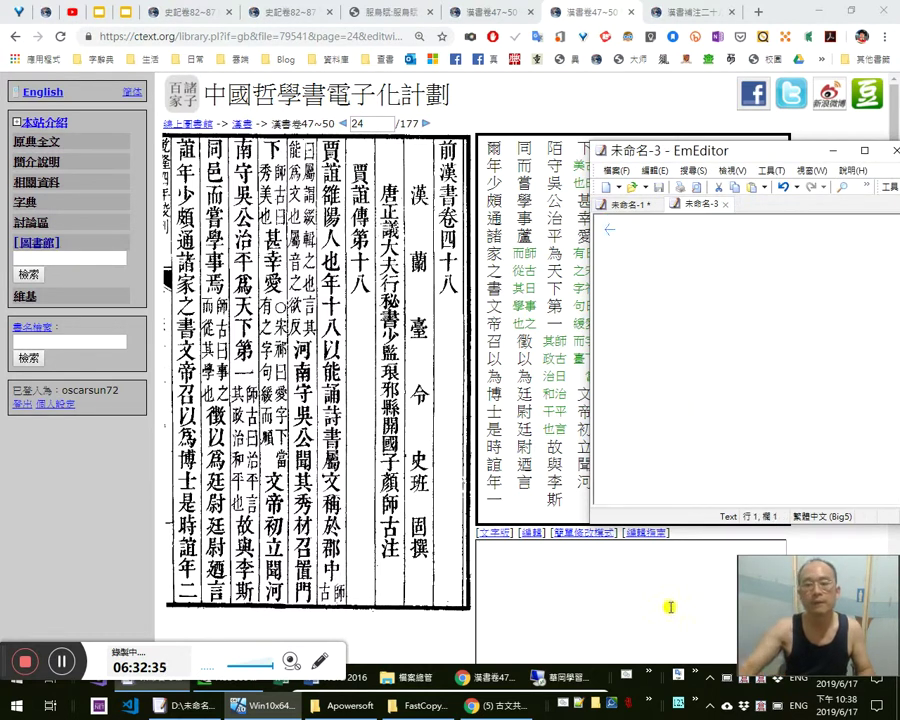
click(638, 601)
key(ctrl+v)
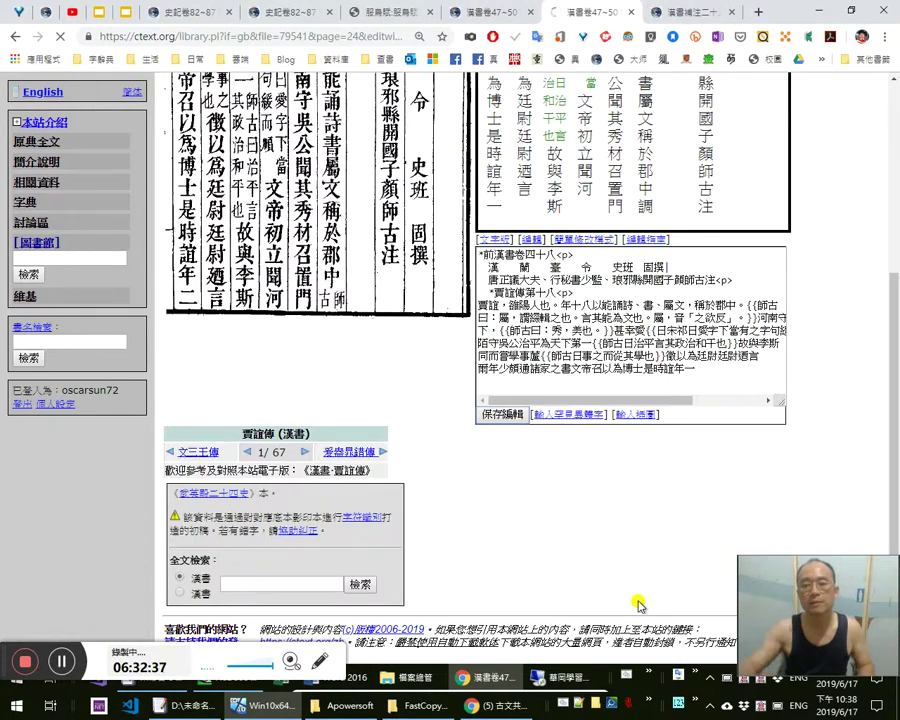
scroll(530, 480, up, 2)
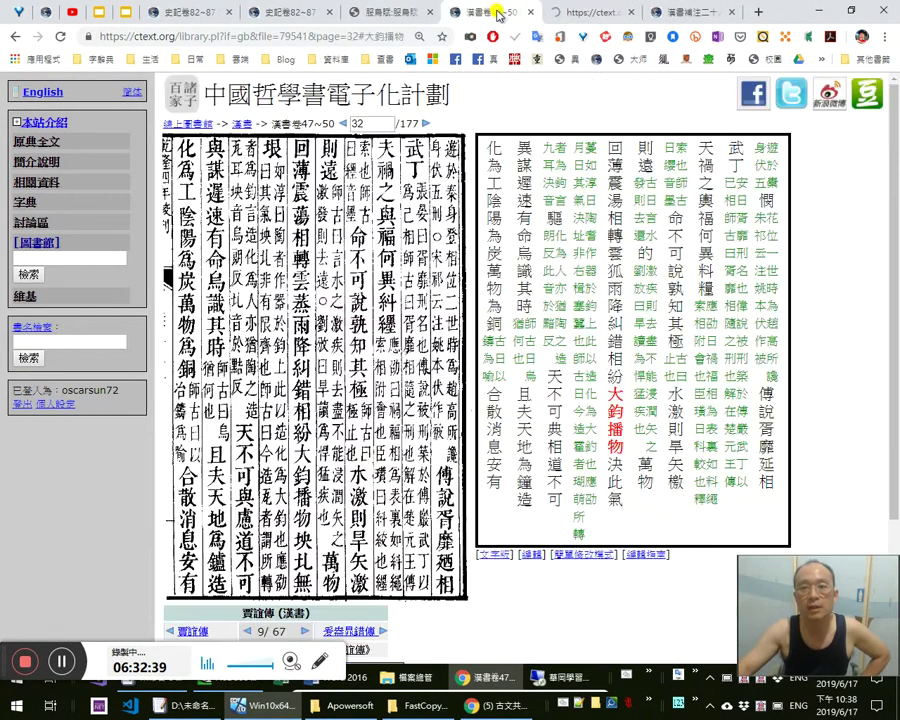
Check the saved page 24, close its tab and return to the tab showing page 32
click(470, 14)
click(566, 18)
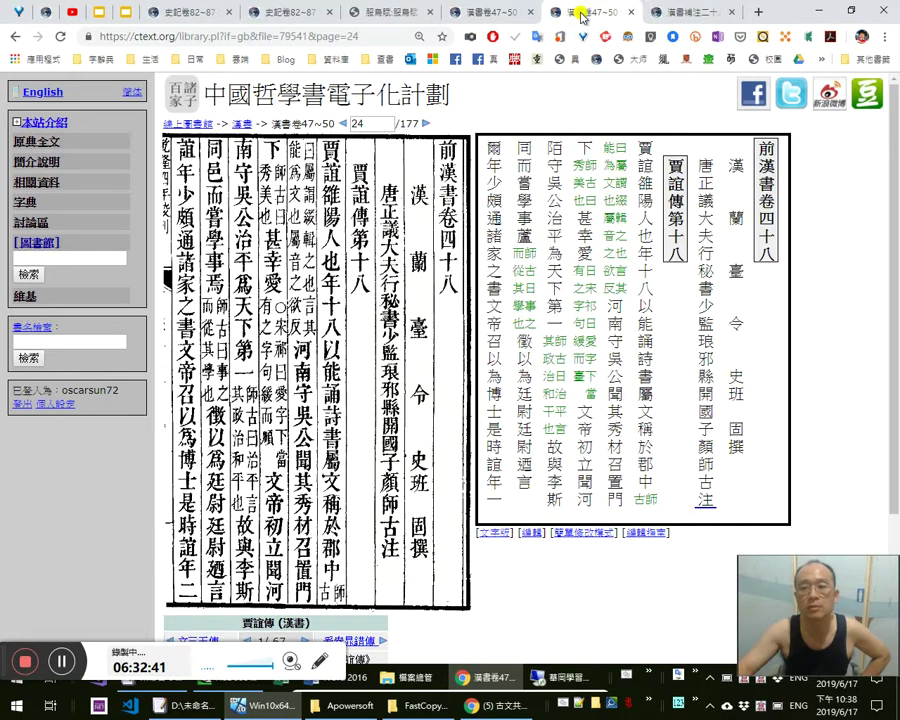
middle_click(581, 16)
click(494, 16)
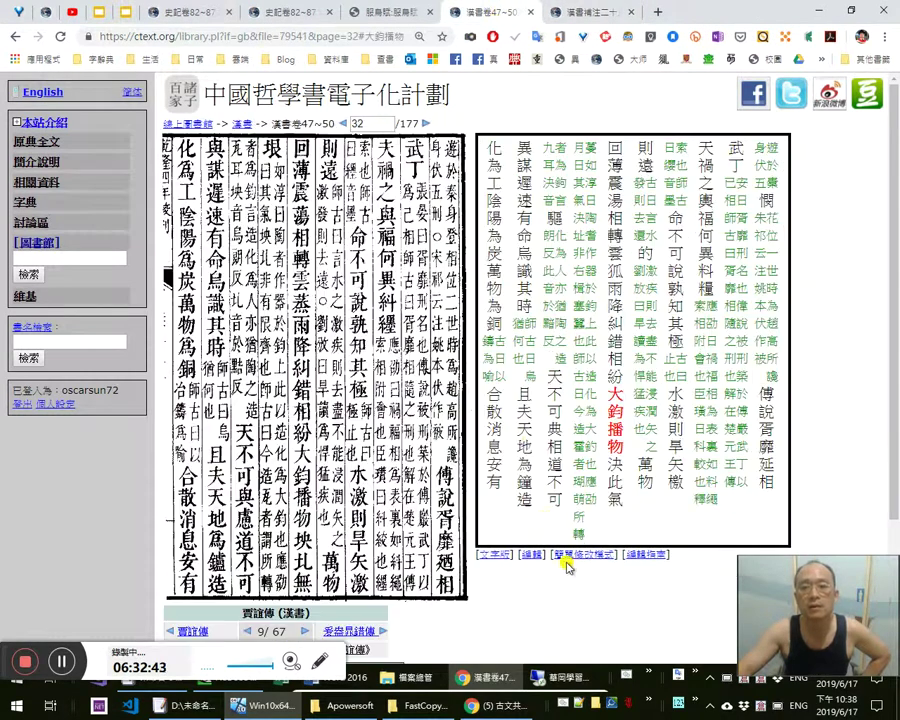
Open page 32 in simple editing mode and move its entire transcription into the empty EmEditor document
click(581, 557)
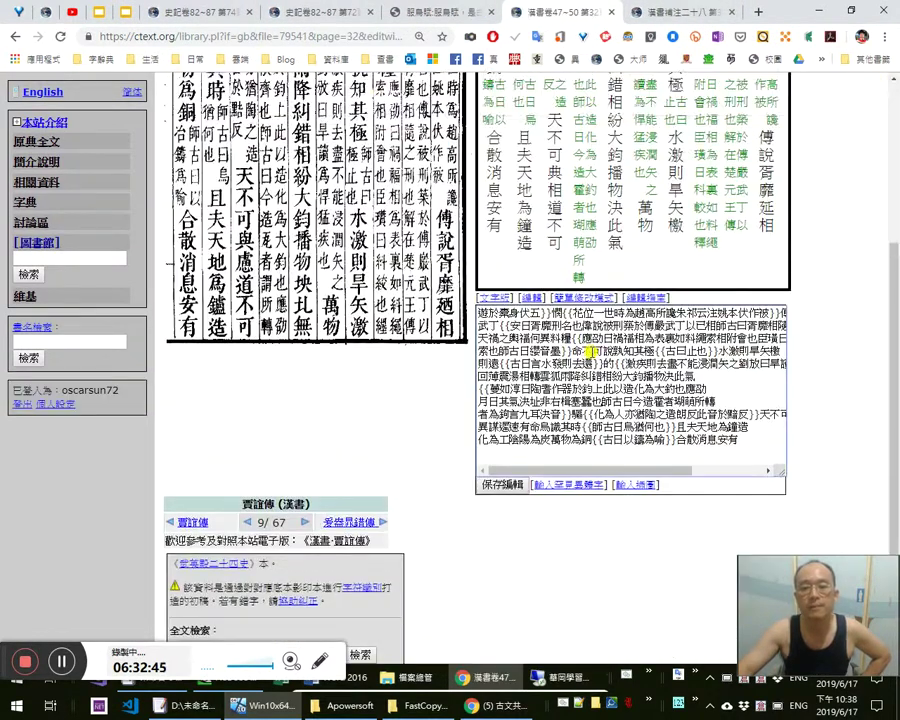
scroll(590, 365, up, 4)
key(ctrl+a)
key(ctrl+x)
key(alt+Tab)
key(ctrl+v)
Insert 。 after 武丁 at the start of the second line, before the note
key(ctrl+Home)
key(Down)
key(Down)
key(Right)
key(Down)
key(Right)
text(。)
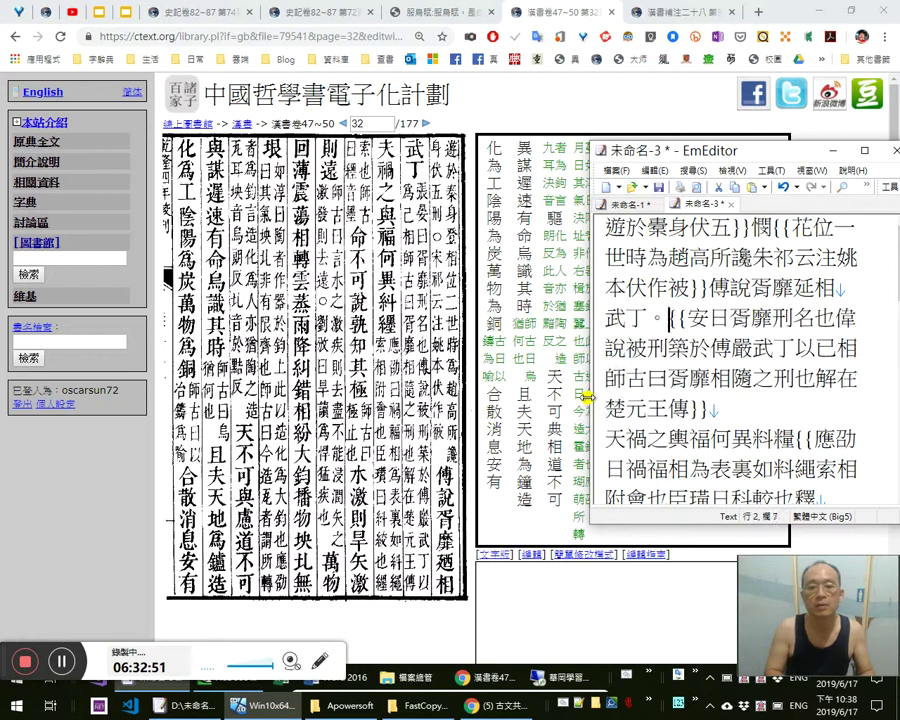
Remove the stray closing braces after 伏五 and the opening braces before 花位 in the first line's note
key(Up)
key(Up)
key(Up)
key(Right)
key(Right)
key(Right)
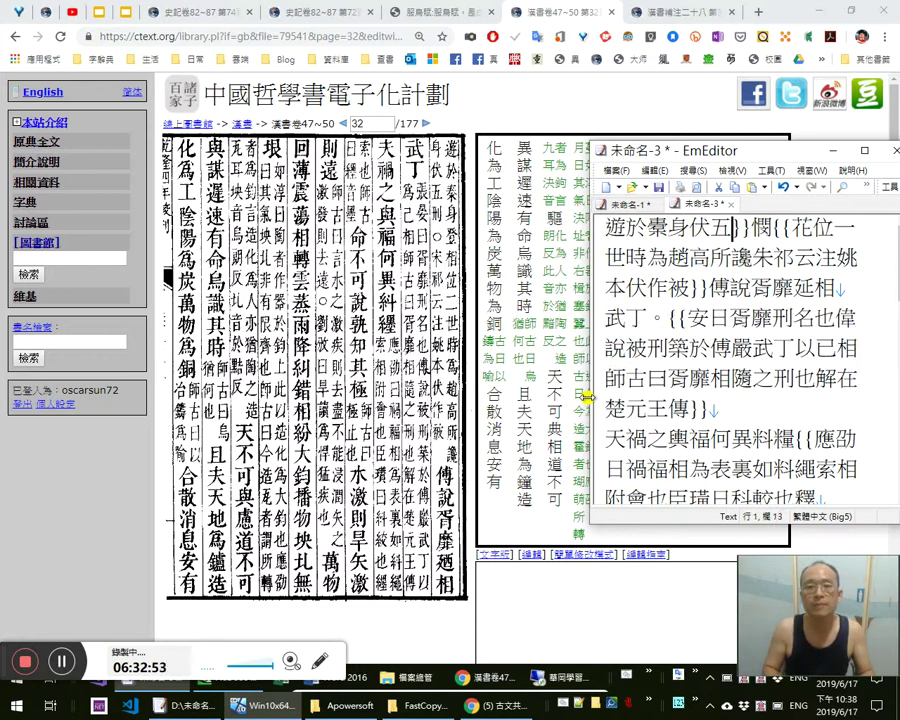
key(shift+Right)
key(shift+Right)
key(Delete)
key(Right)
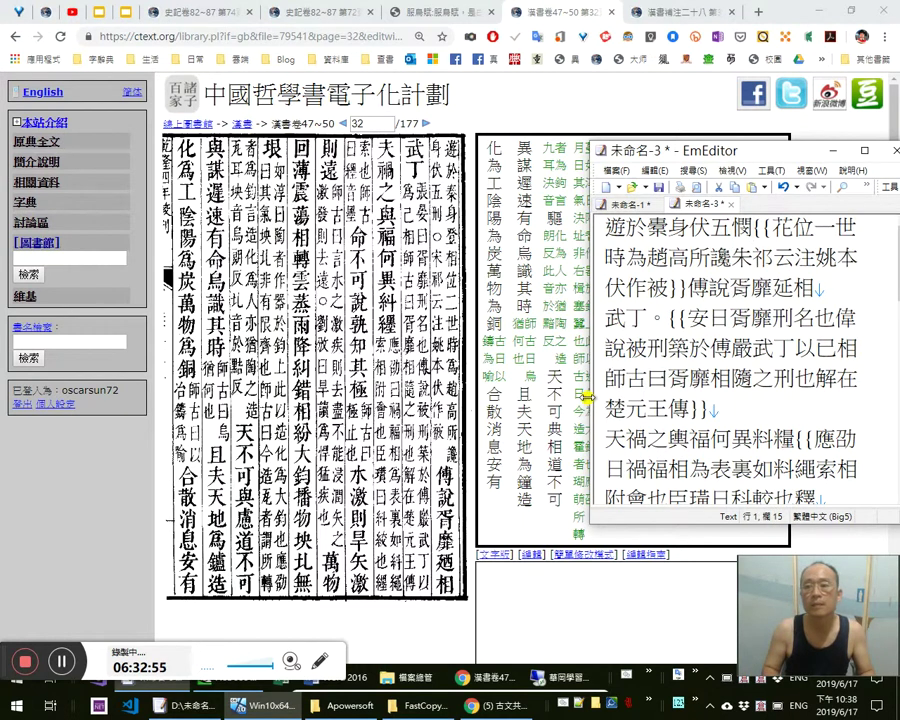
key(Delete)
key(Delete)
Change 傳說胥靡延相 to 傳說胥靡，迺相 at the end of the first line
key(Down)
key(Down)
key(Left)
key(Left)
key(Left)
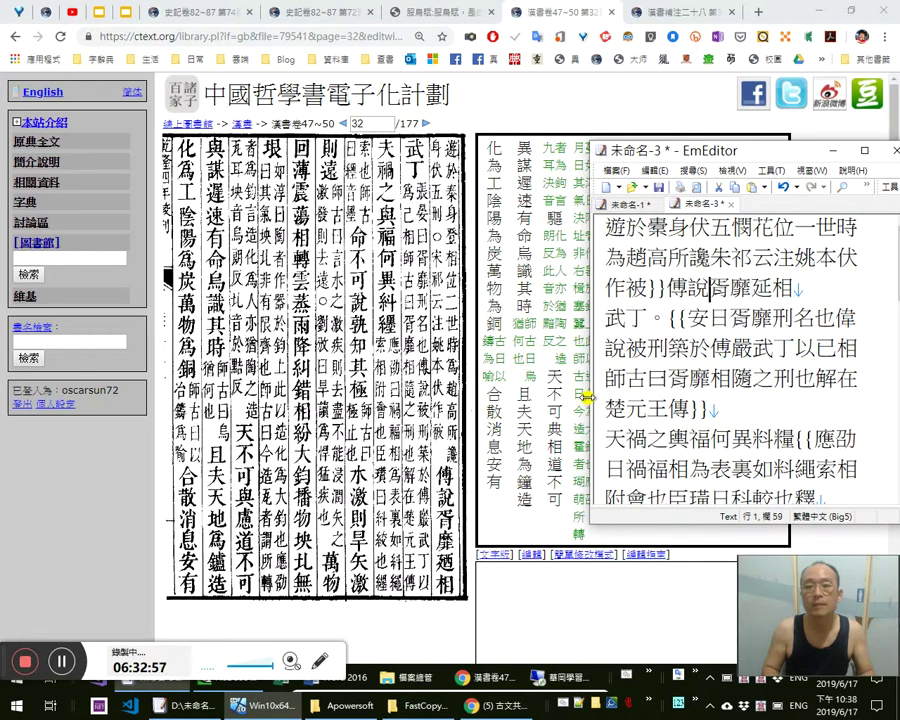
key(Right)
key(Right)
key(Right)
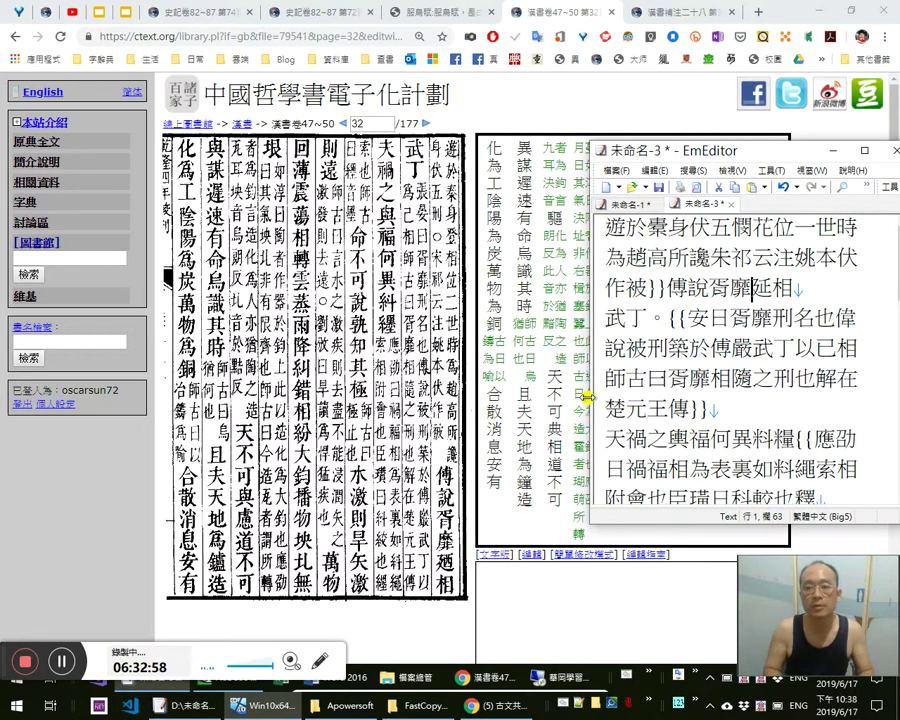
text(，迺)
key(Delete)
Correct 天禍之輿福 to 夫禍之與福 at the start of the third line and add ， after it
key(Right)
key(Right)
key(Right)
key(Right)
key(Right)
key(Down)
key(Down)
key(Down)
key(Down)
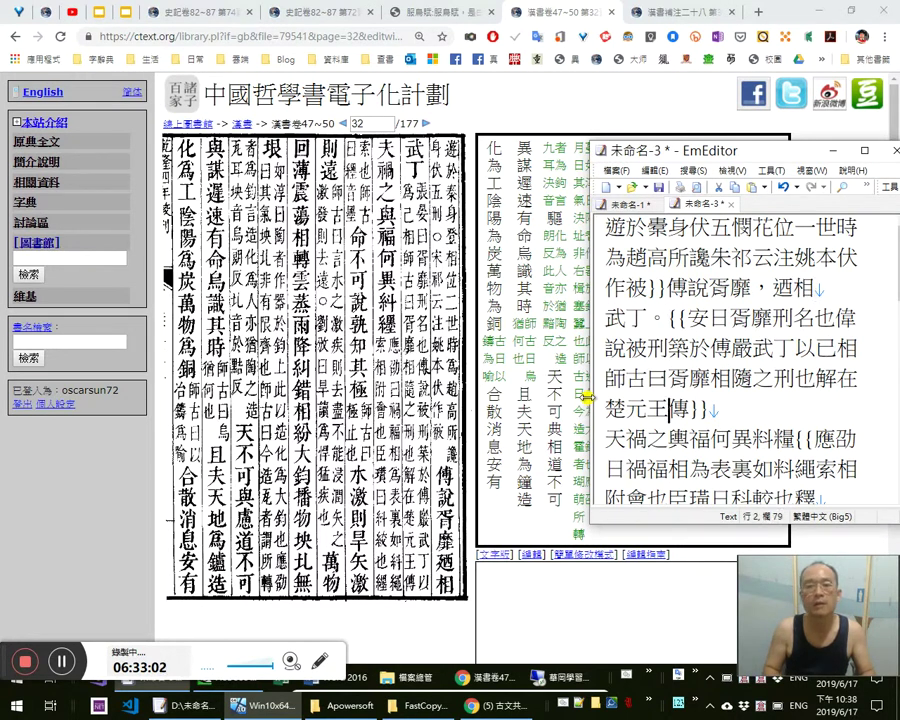
key(Right)
key(Right)
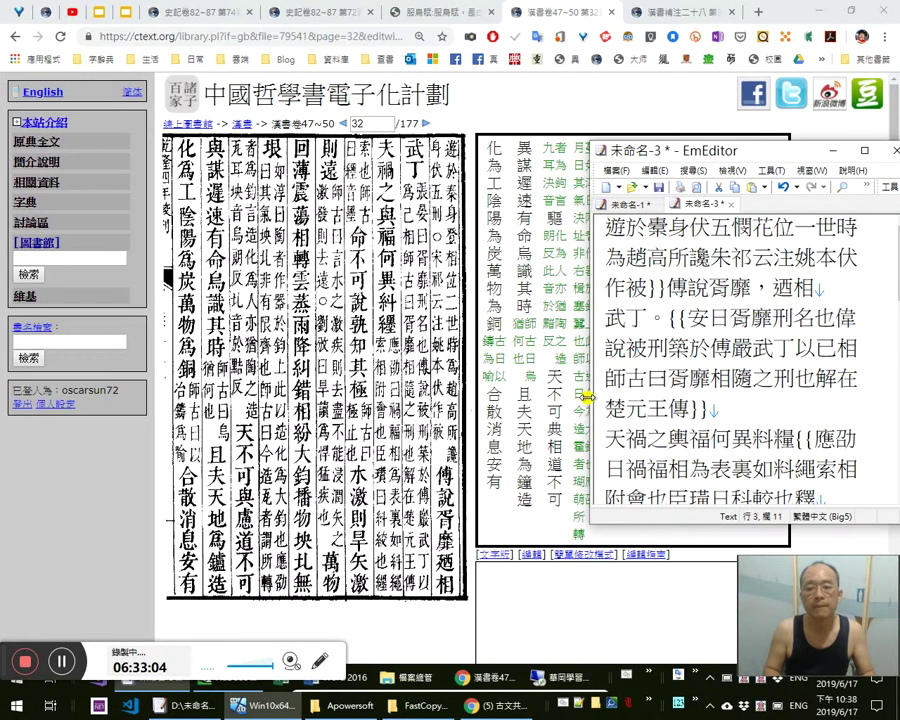
key(Home)
key(shift+Right)
text(夫)
key(Right)
key(Right)
key(shift+Right)
text(與)
key(Right)
text(，)
Replace 料糧 after 何異 with 紏纆 and end the sentence with 。
key(Right)
key(Right)
key(shift+Right)
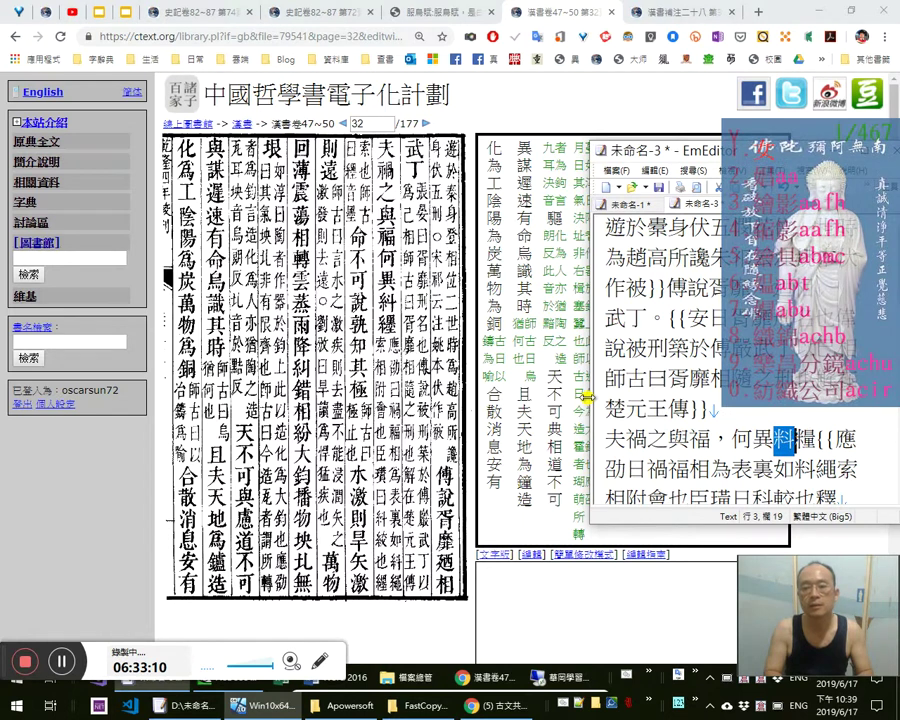
text(糾)
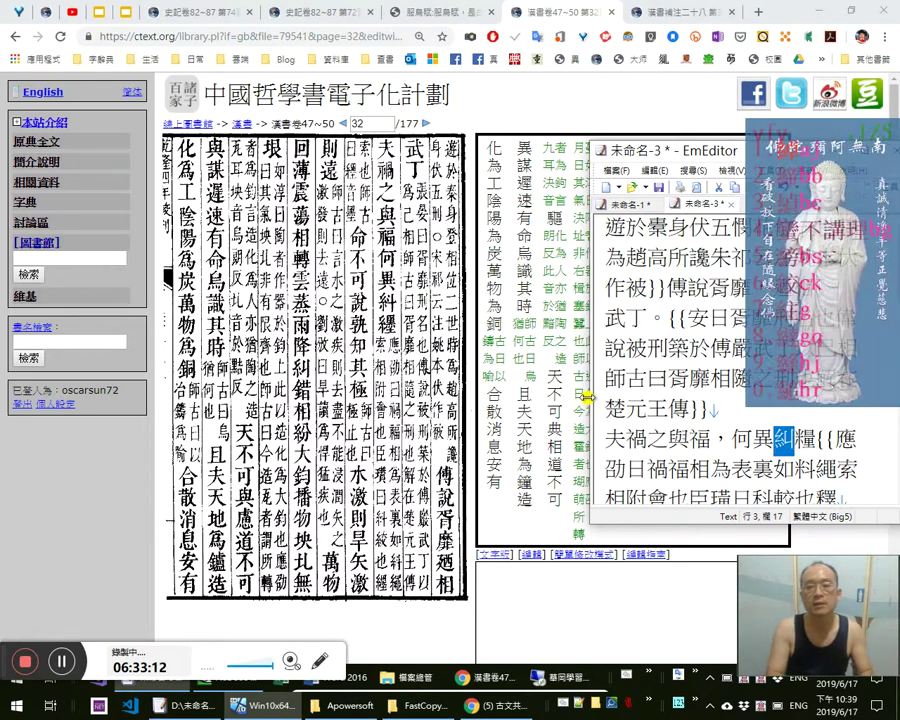
key(Return)
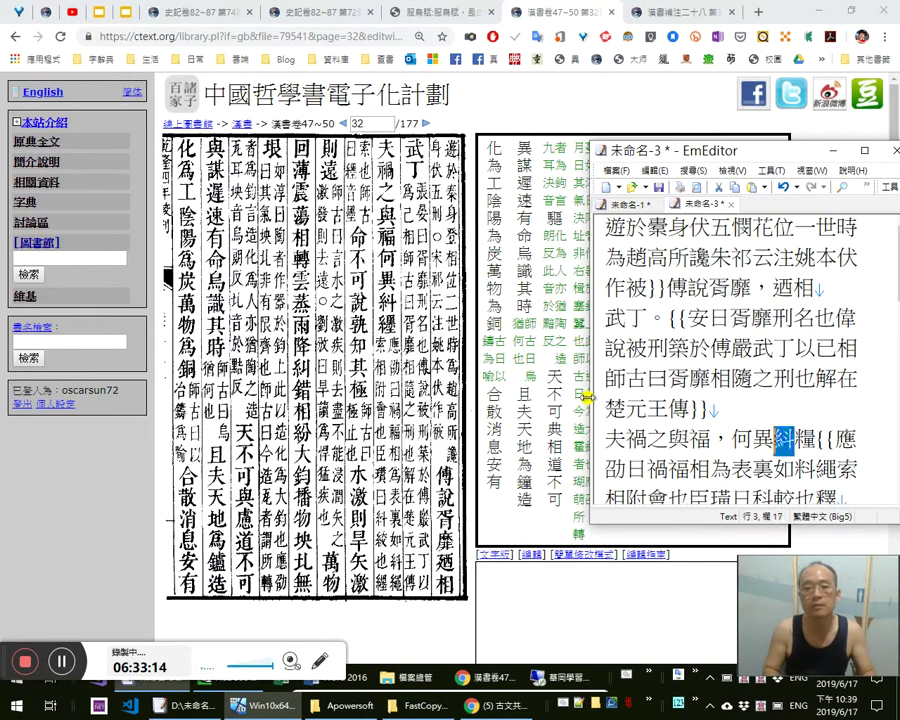
key(shift+Right)
text(纆。)
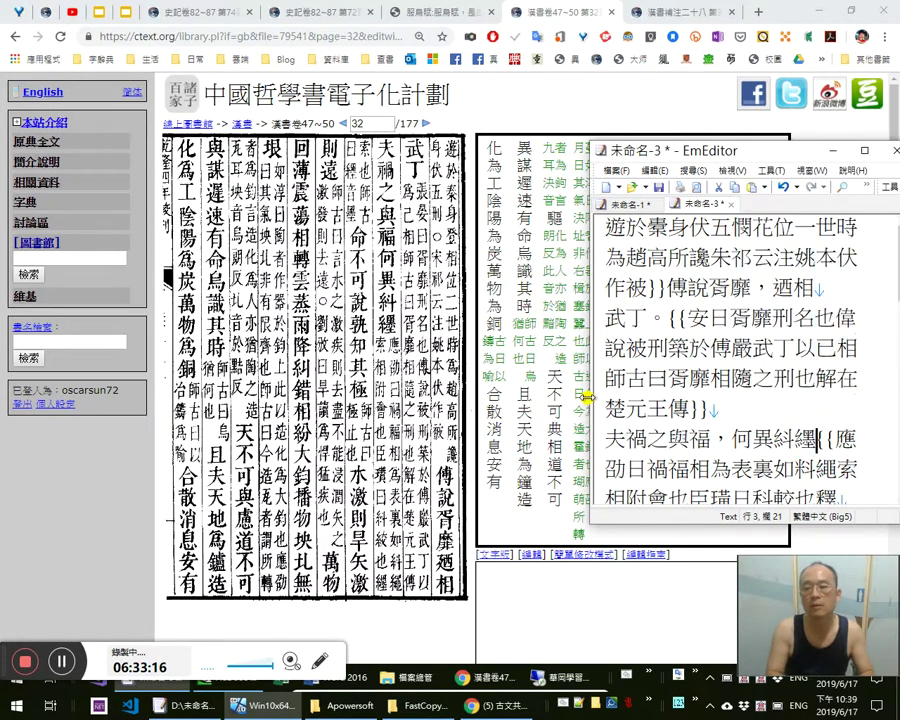
Correct 應劭日 to 應劭曰： at the start of the note after 何異紏纆。
key(Right)
key(Right)
key(Right)
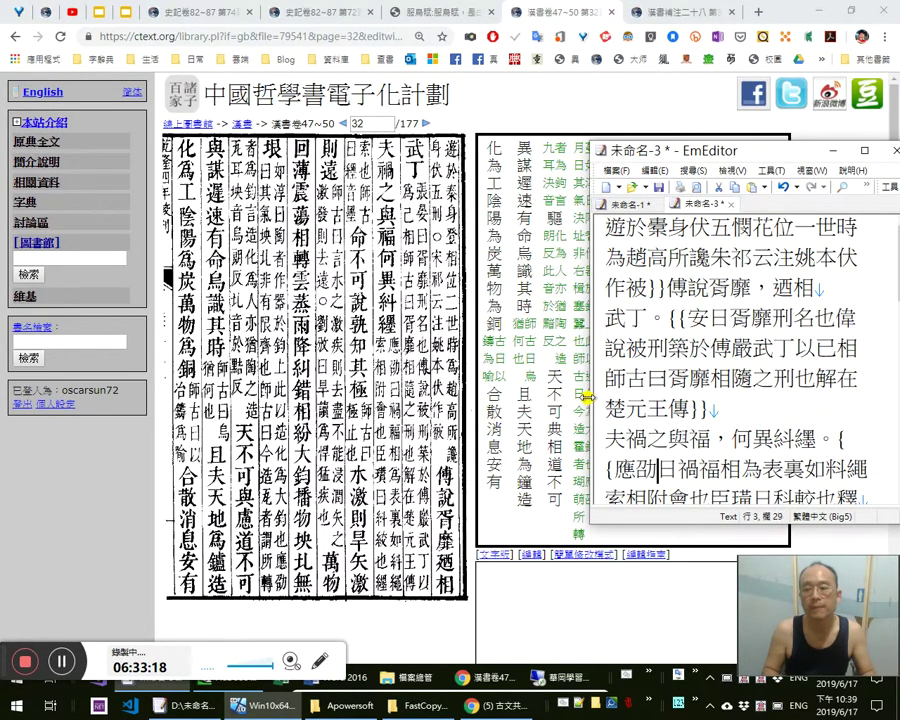
key(Down)
key(Up)
key(shift+Right)
text(曰：)
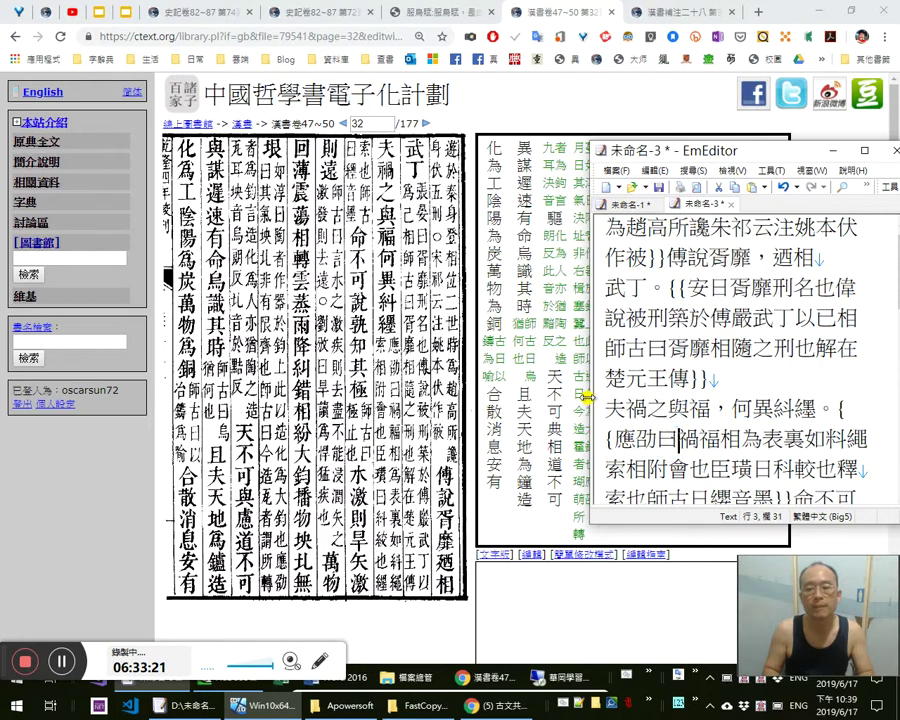
Punctuate the main text of the fourth line as 命不可說，孰知其極。
key(Down)
key(Down)
key(Down)
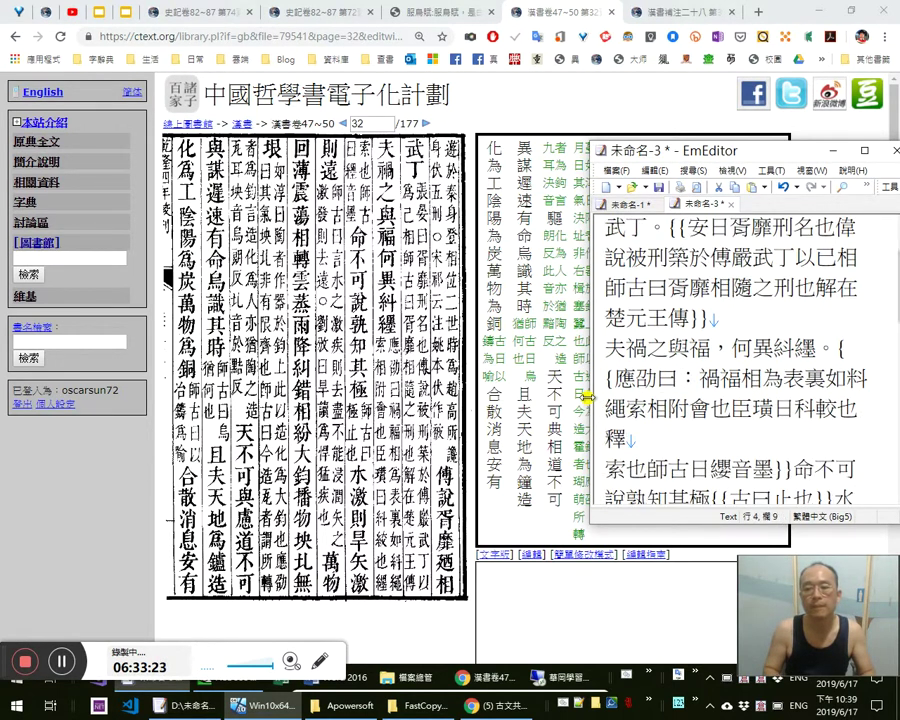
key(Down)
key(Up)
key(End)
key(Right)
key(Right)
key(Left)
text(，)
key(Right)
key(Right)
key(Right)
key(Right)
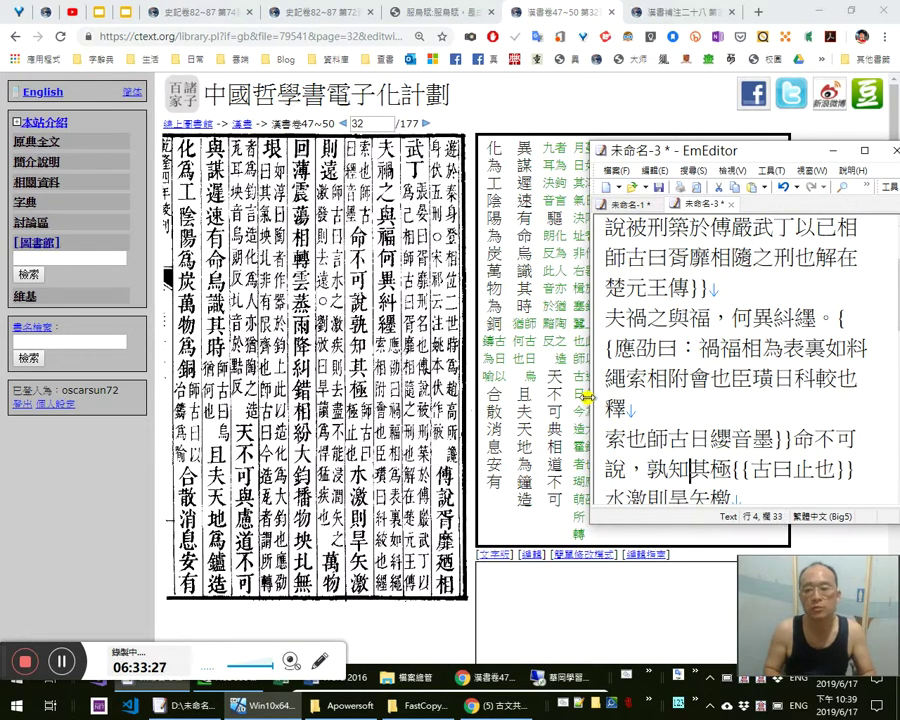
text(。)
Insert ， between 水激則旱 and 矢 at the end of the fourth line
key(Down)
key(Down)
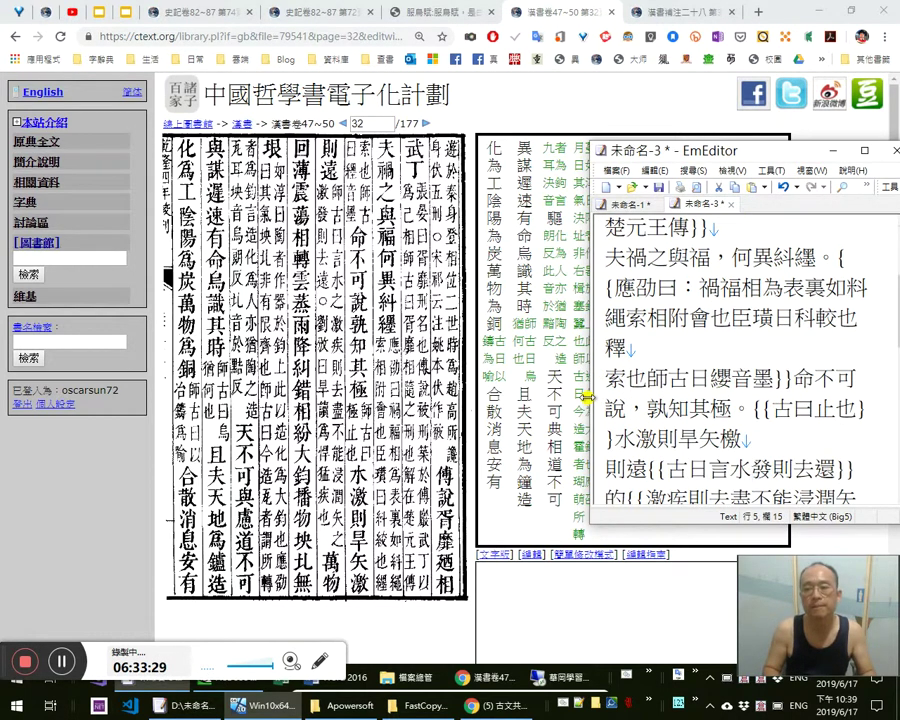
key(Up)
key(Left)
key(Left)
text(，)
key(Right)
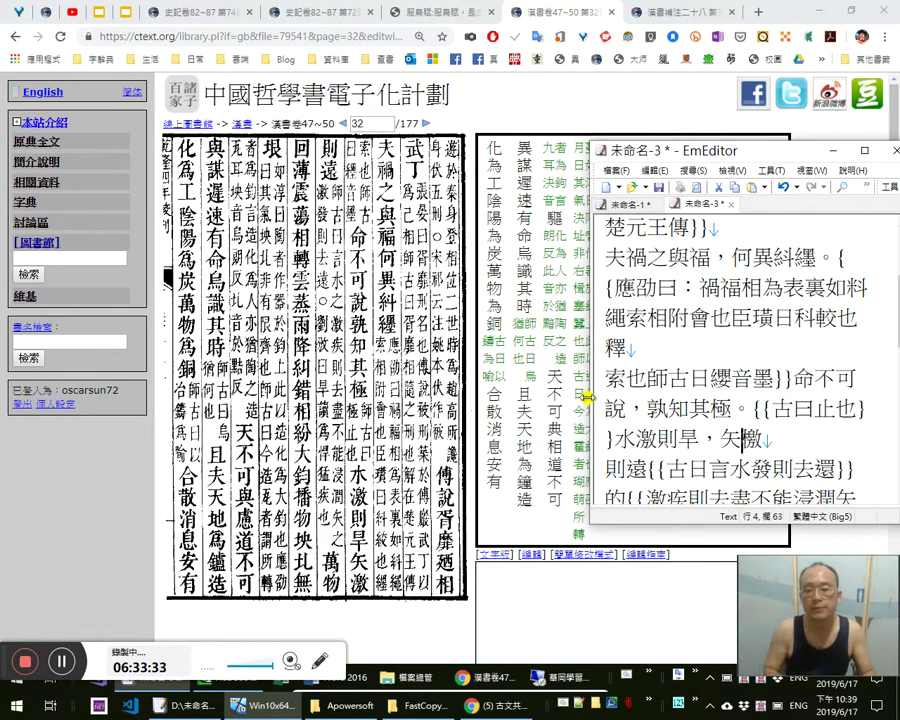
Replace 檄 after 矢 with 激 and insert 。 after 則遠 at the start of the fifth line
key(Right)
key(Right)
key(Right)
key(Right)
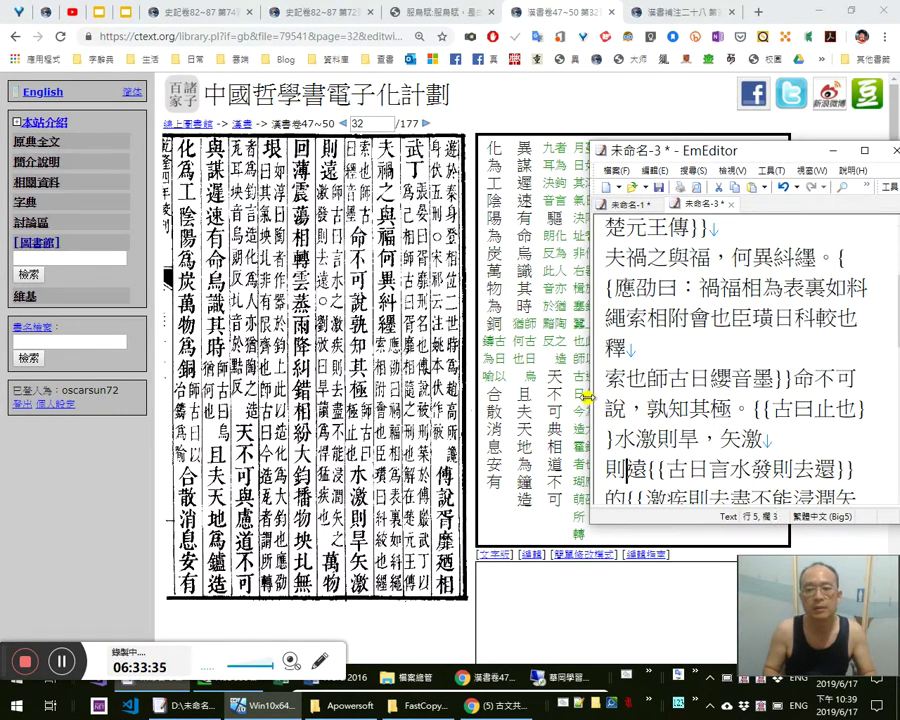
text(。)
Delete the stray closing and opening double braces around 的 in the fifth line so its two note parts form one note
key(Down)
key(Down)
key(Down)
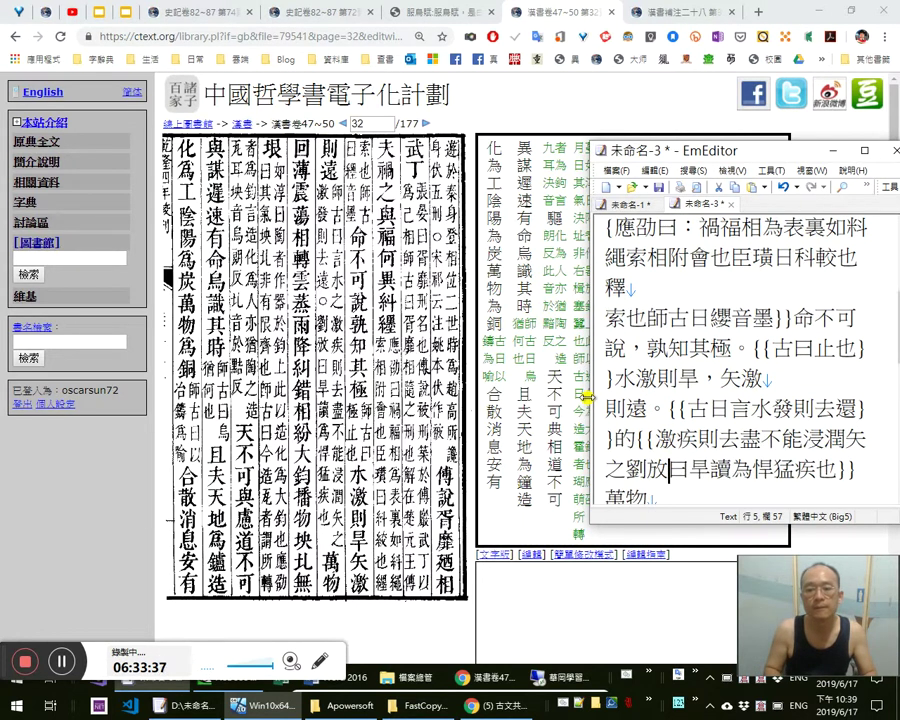
key(Left)
key(Left)
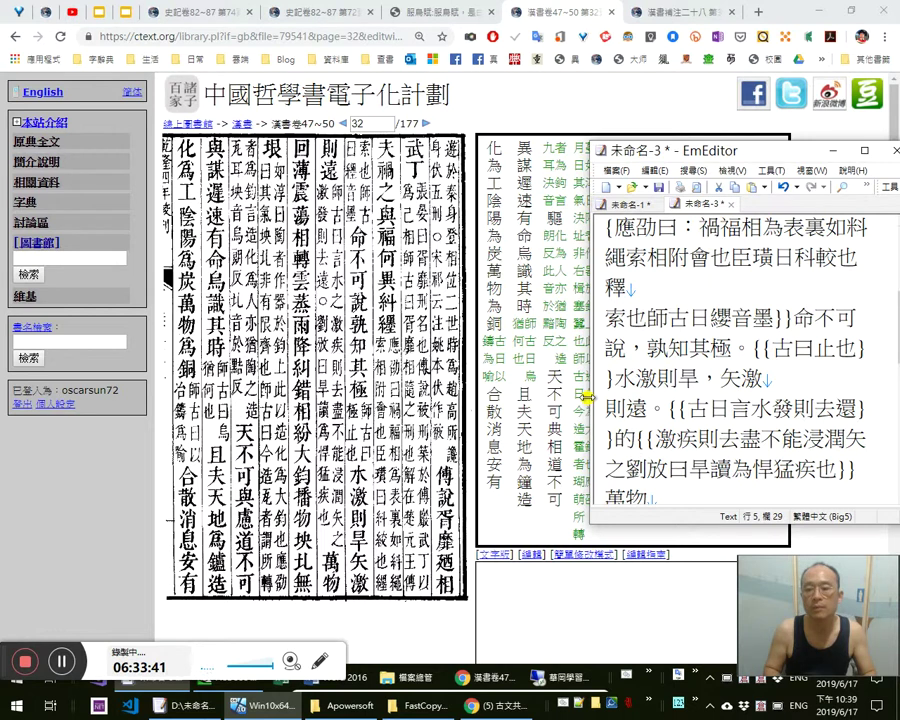
key(Delete)
key(Delete)
key(Left)
key(BackSpace)
key(BackSpace)
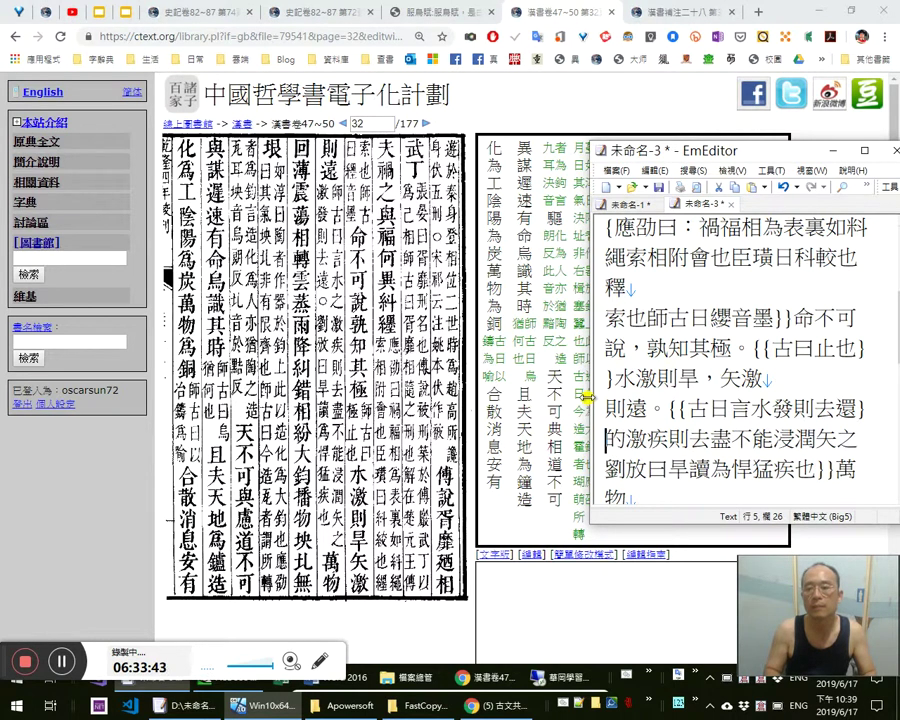
Punctuate the start of the sixth line as 回薄，震蕩相轉。 and replace 湯 with 蕩
key(End)
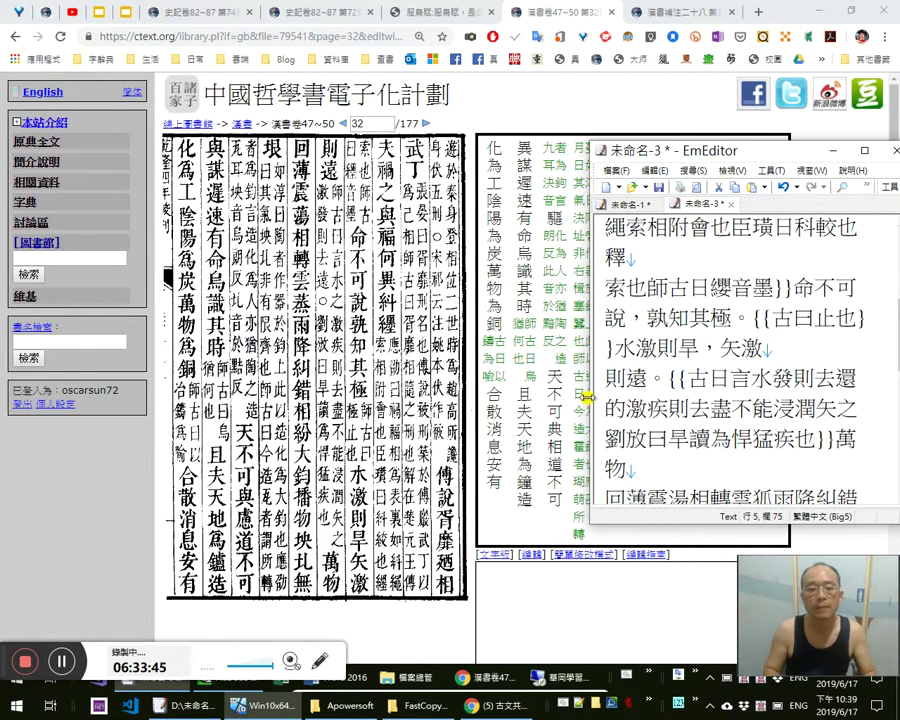
key(Right)
key(Right)
key(Right)
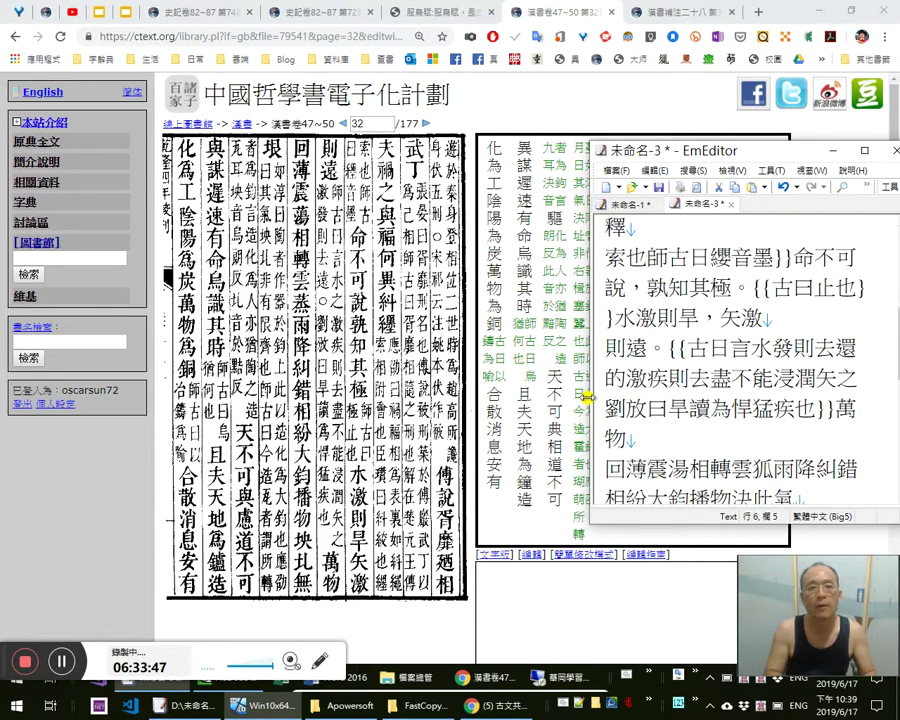
text(，)
key(Right)
key(Right)
key(Right)
key(Right)
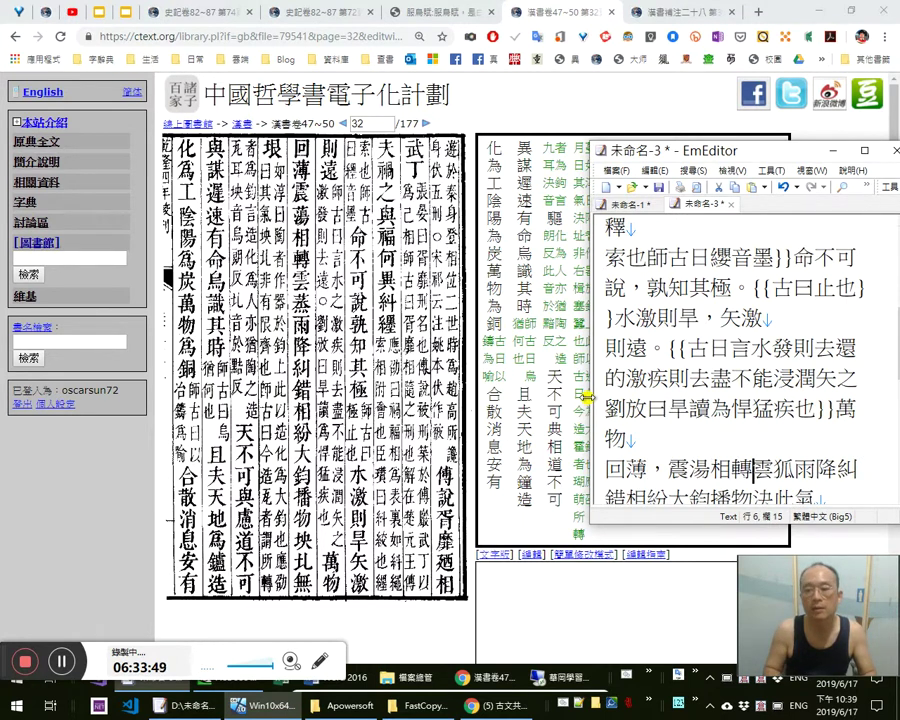
text(。)
key(Left)
key(Left)
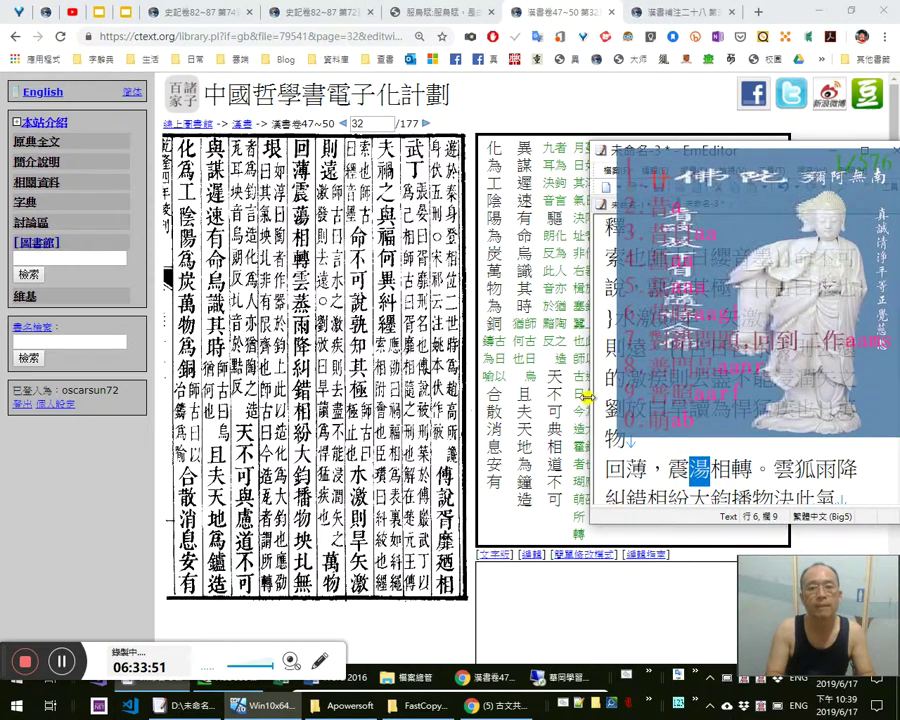
text(蕩)
key(Right)
key(Right)
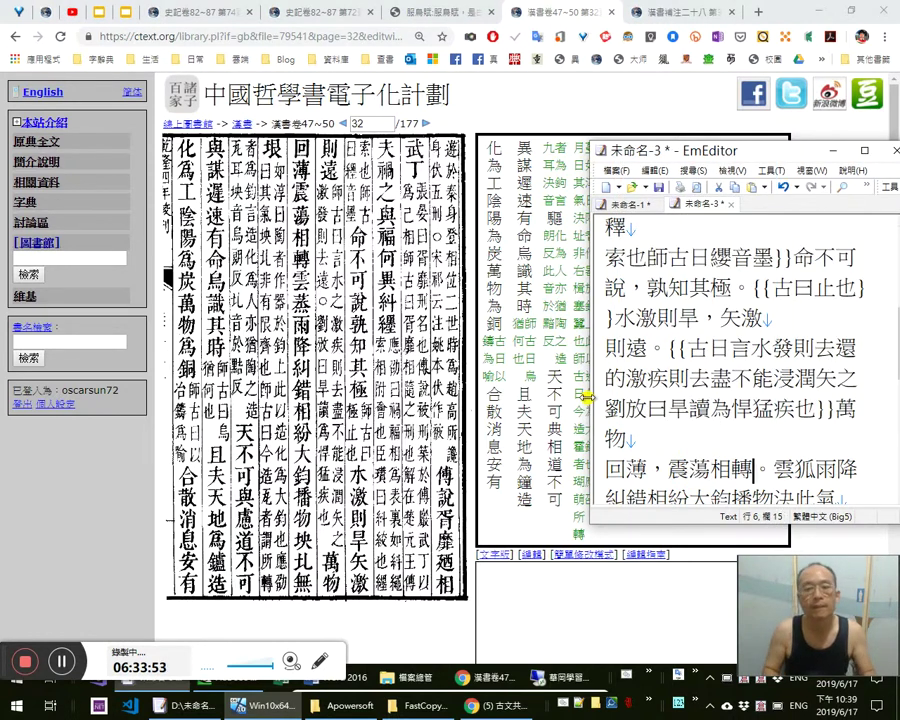
Replace 狐 after 雲 with 蒸 and punctuate the passage as 雲蒸雨降，糾錯相紛。
key(Right)
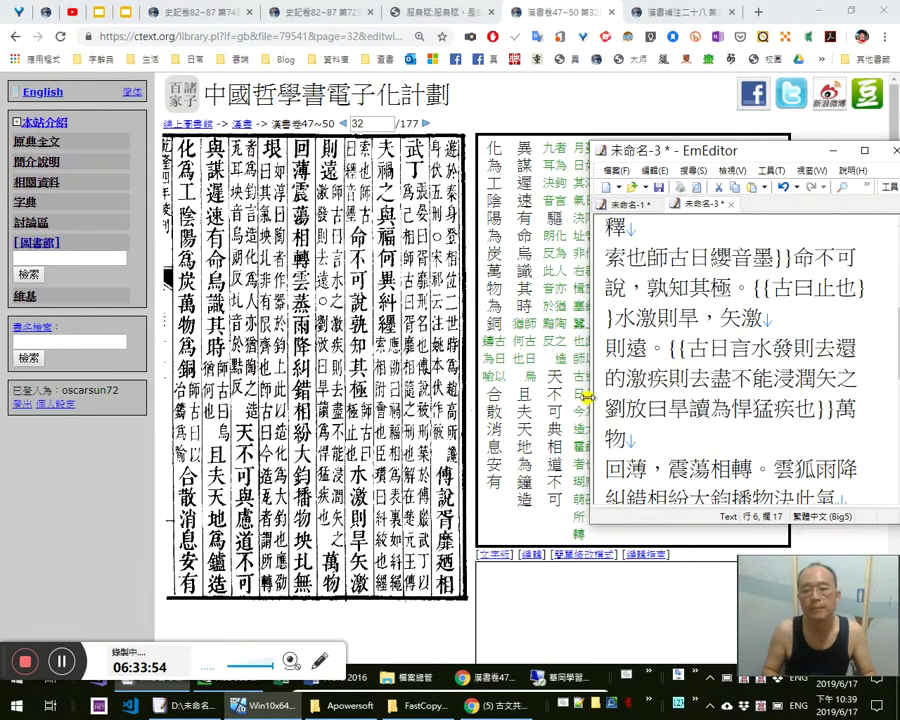
key(shift+Right)
text(蒸)
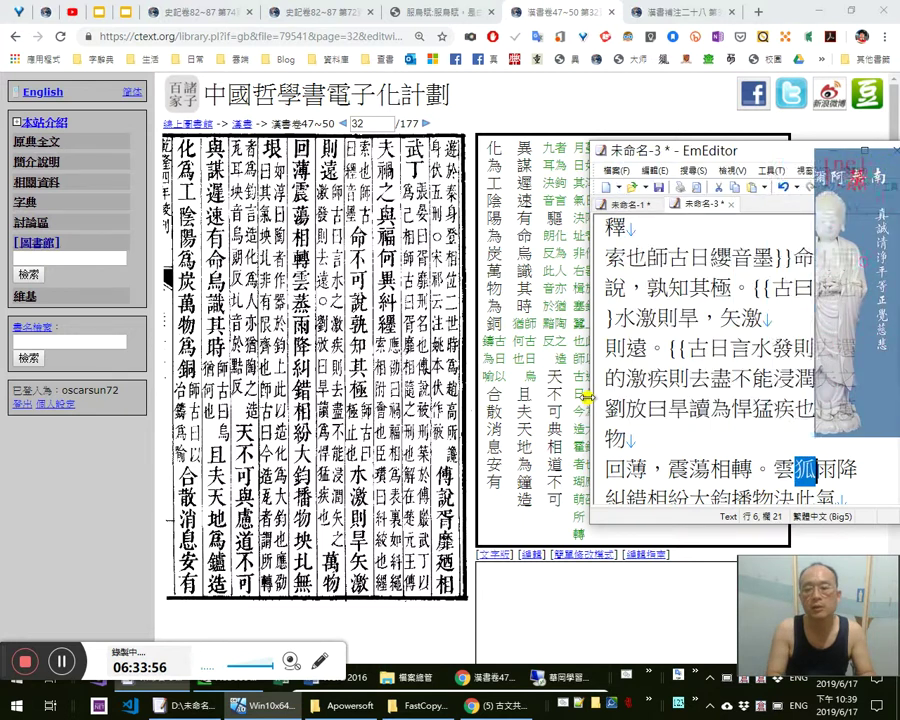
key(Right)
key(Right)
text(，)
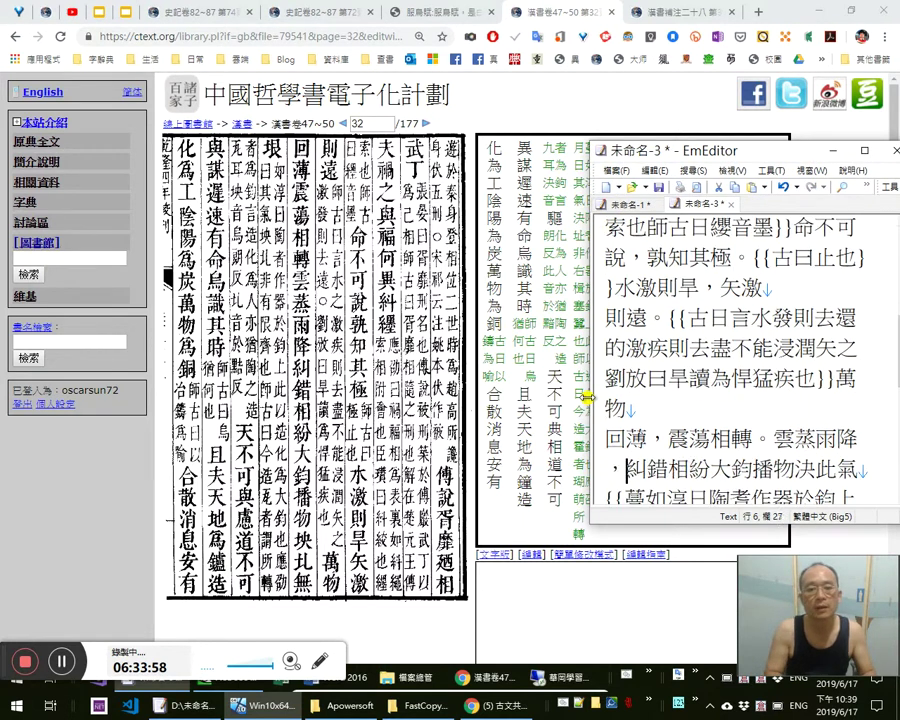
key(Right)
key(Right)
key(Right)
key(Right)
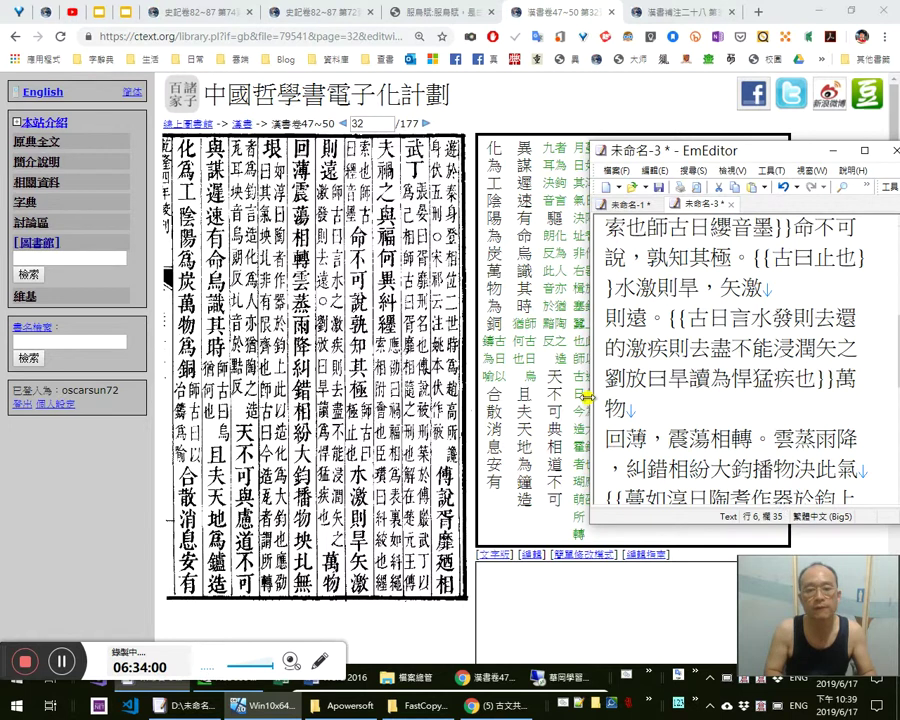
text(。)
Insert ， after 大鈞播物 and replace 決此 with 坱圠
key(Right)
key(Right)
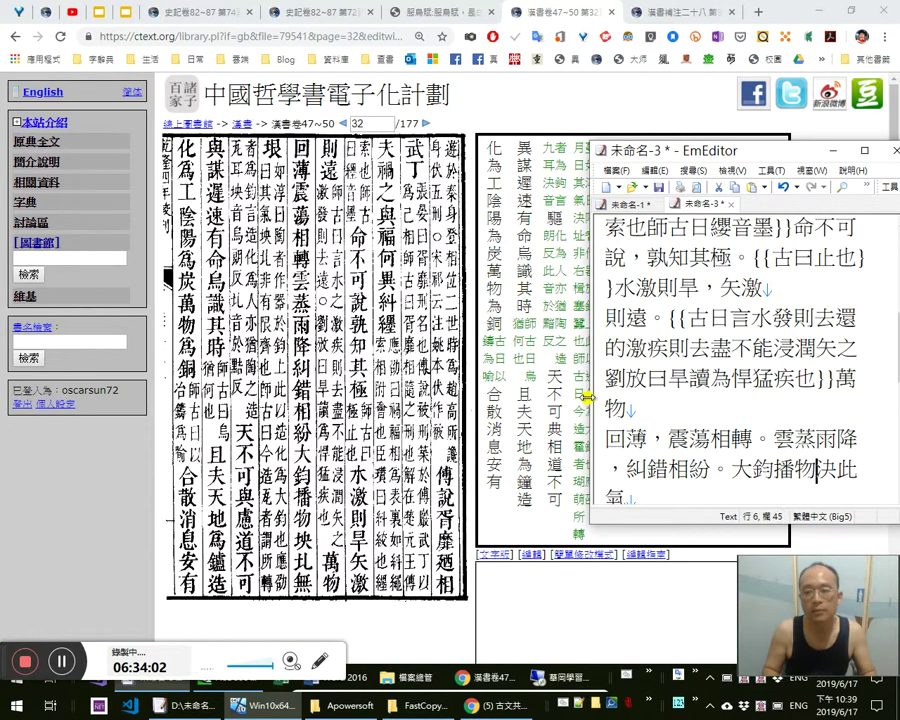
text(，)
key(Right)
key(Left)
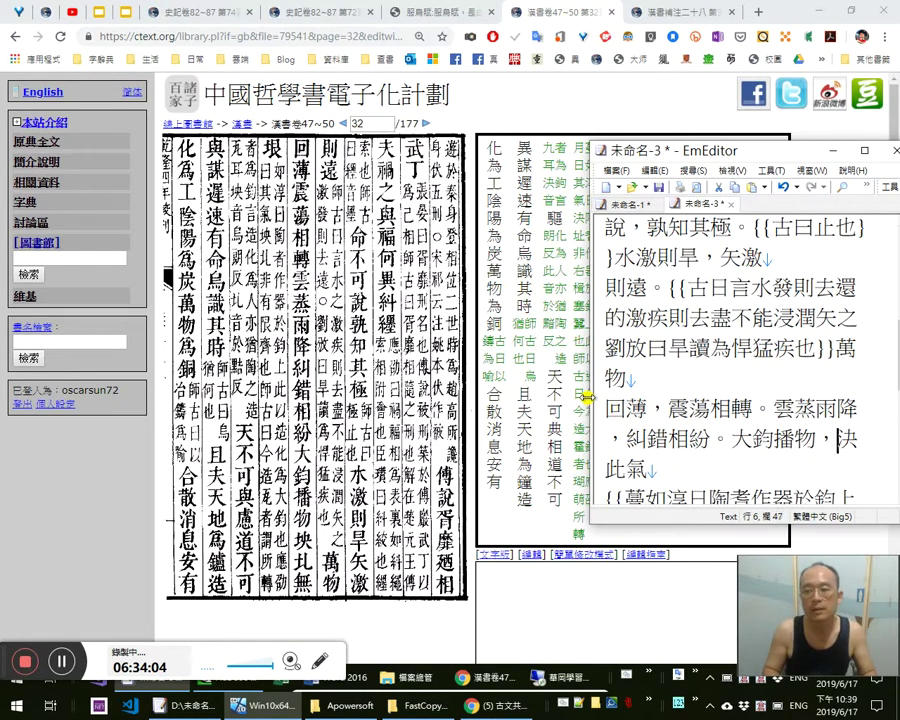
text(坱)
key(Delete)
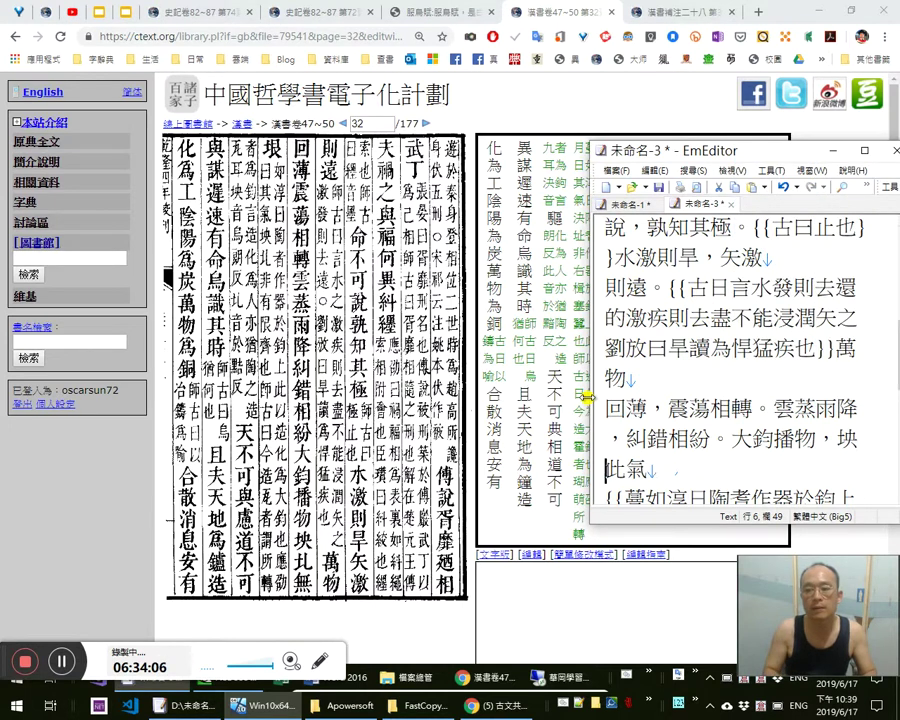
key(shift+Right)
text(gu)
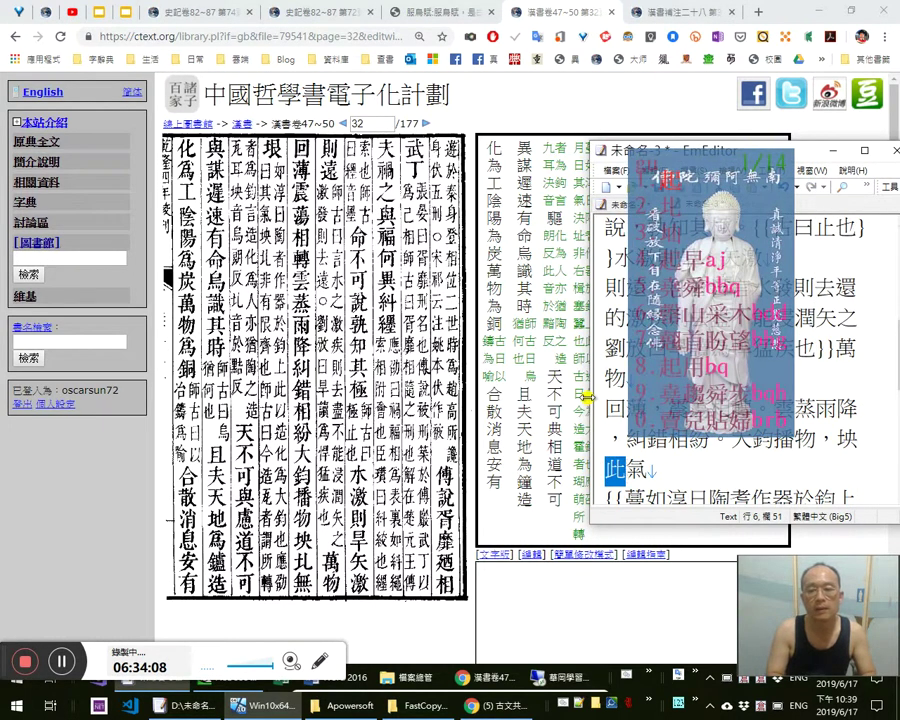
text(圠)
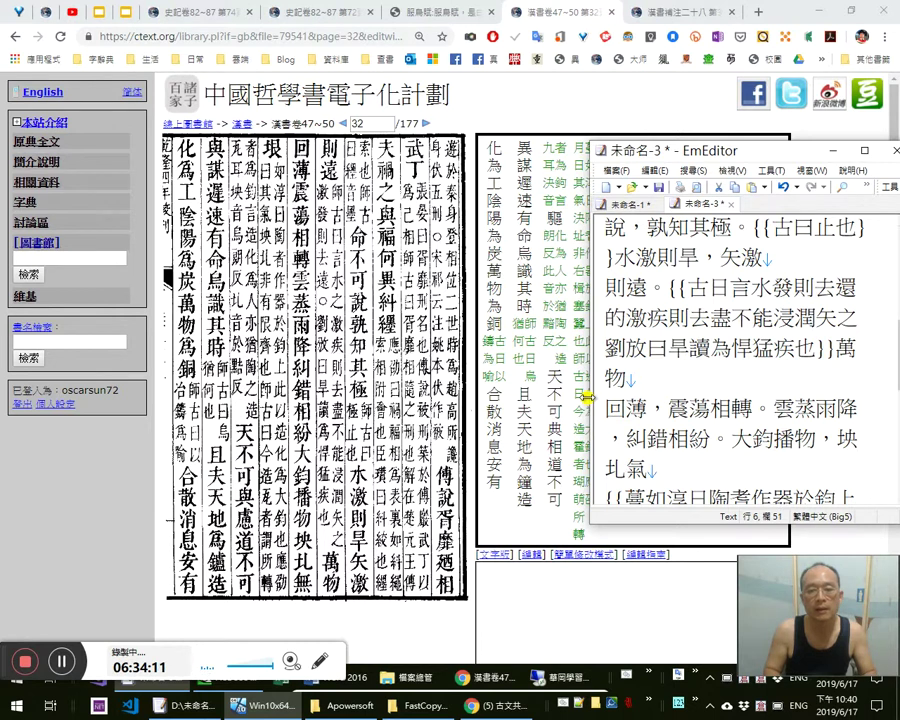
Replace 氣 at the end of the sixth line with 無 and insert 垠 before the seventh line's note
key(Right)
key(shift+Left)
text(無)
key(Right)
key(shift+Right)
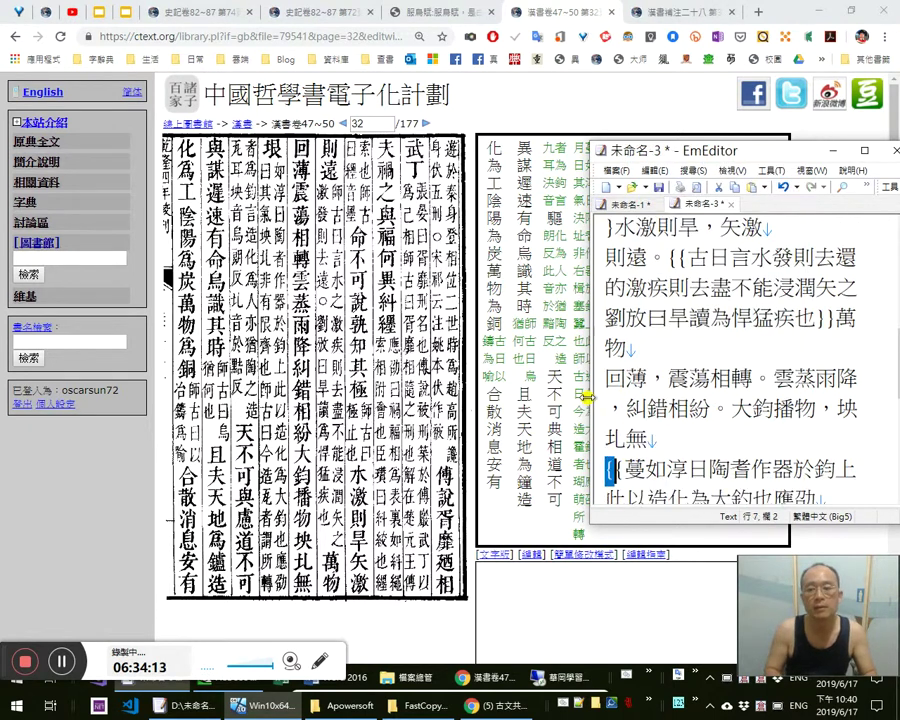
text(垻)
Delete 蔓 at the start of the seventh line's note and correct 如淳日 to 如淳曰：
key(Right)
key(Right)
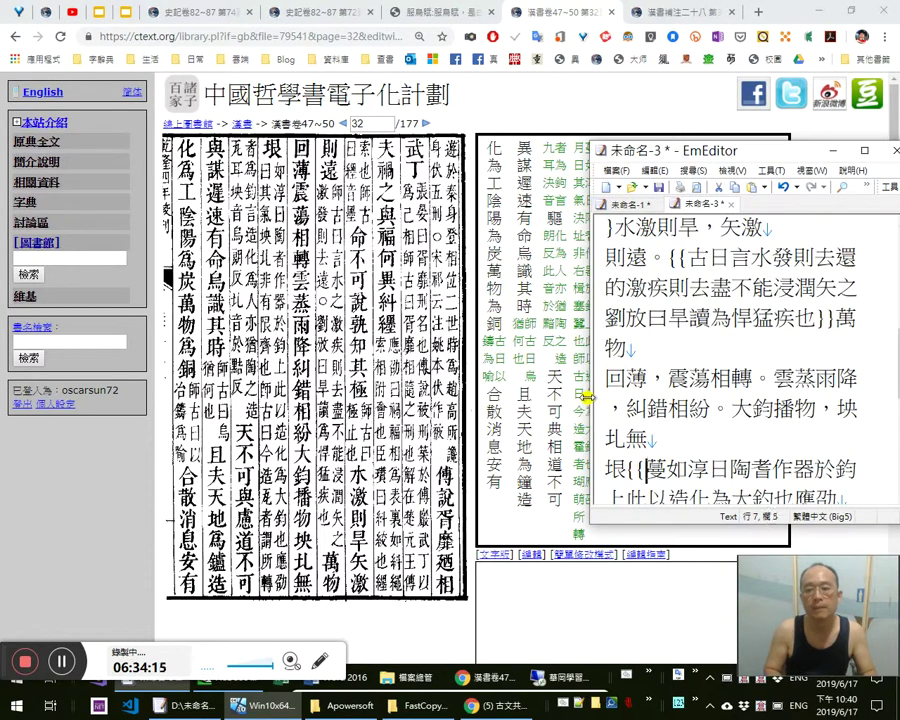
key(Delete)
key(Right)
key(Right)
key(shift+Right)
text(a曰：)
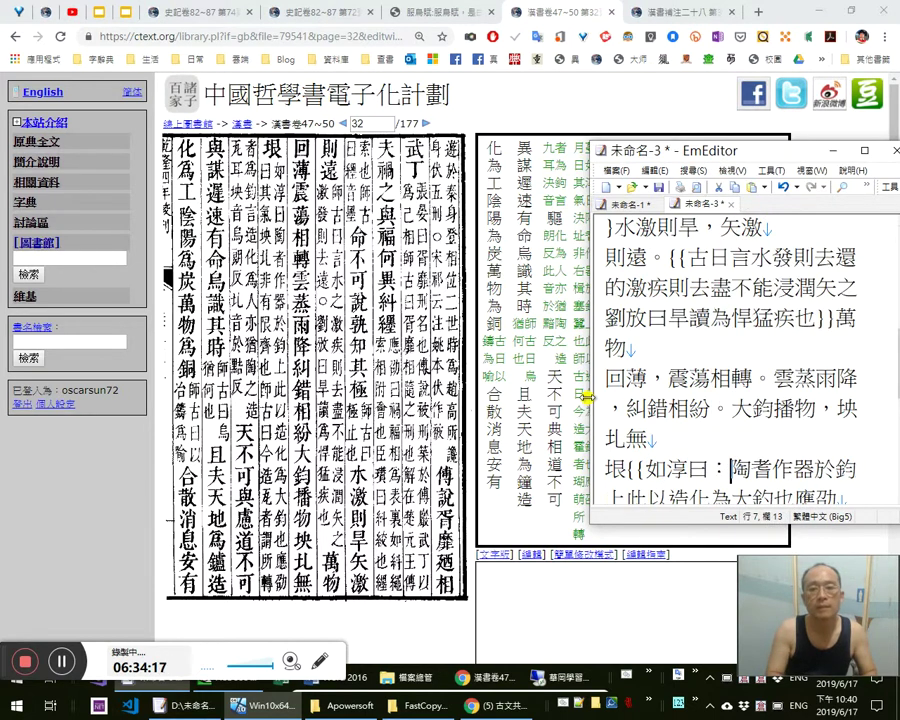
click(281, 197)
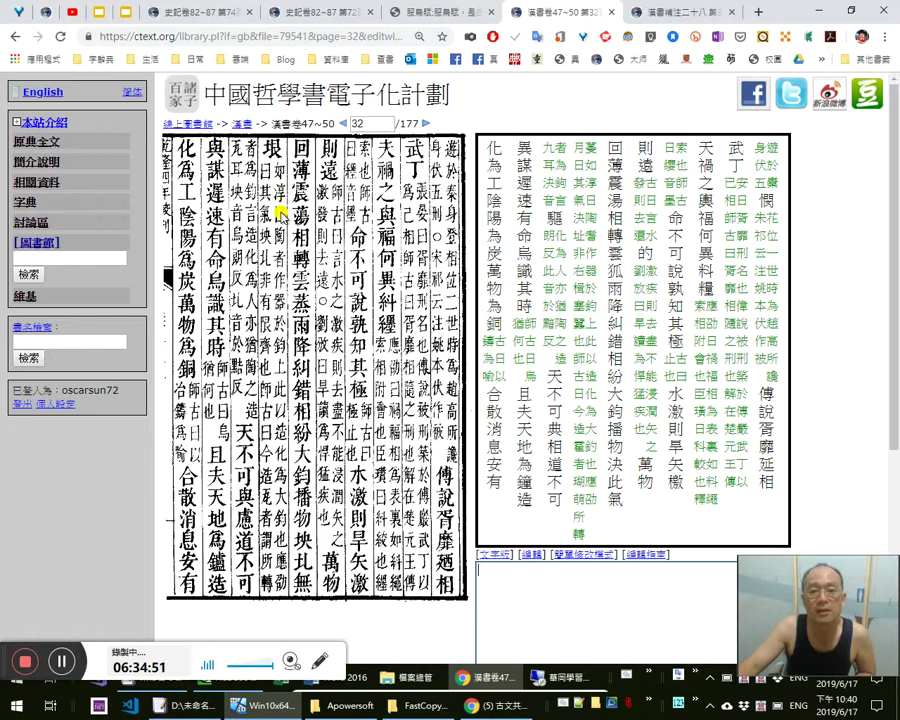
key(alt+Tab)
key(alt+Tab)
key(alt+Tab)
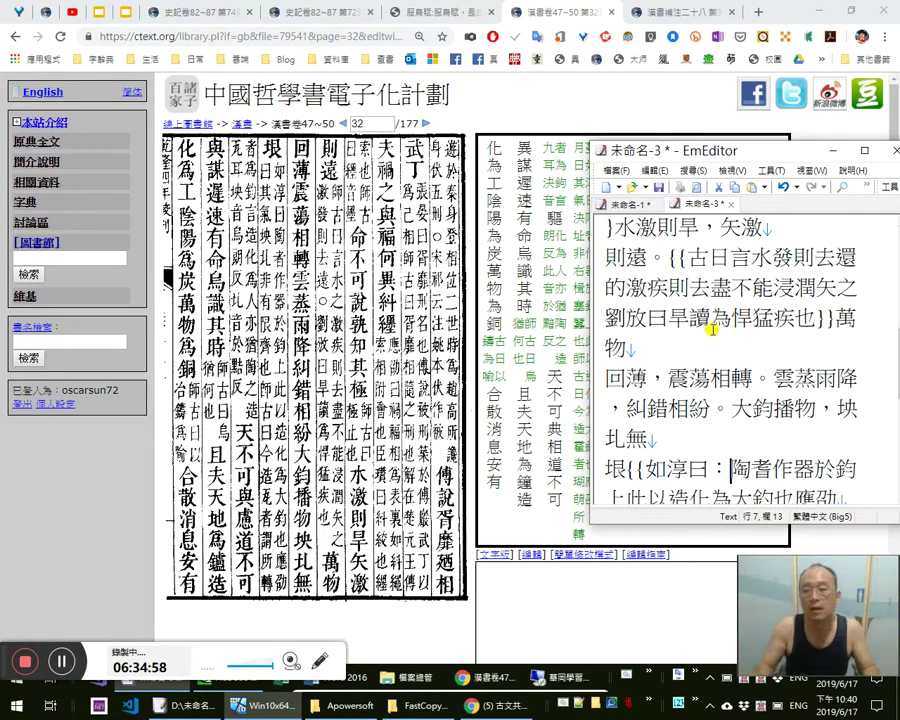
Correct 陶耆 to 陶者 in the 如淳 note and insert ， after 作器於鈞上
key(Right)
key(Right)
key(Right)
key(Right)
key(Right)
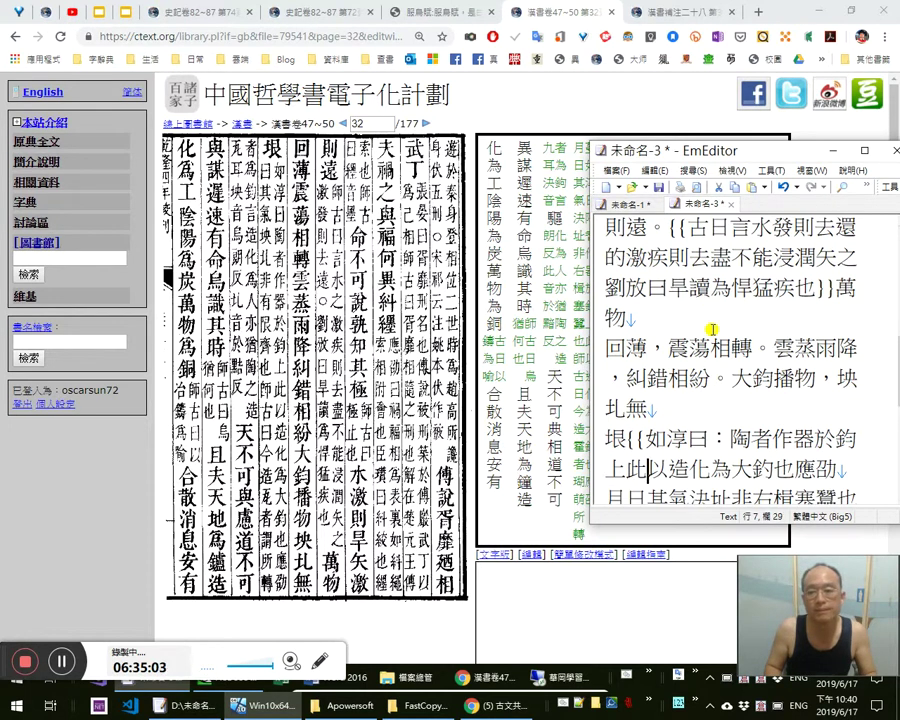
text(，)
Insert 。 after 也 before 應劭 in the seventh line's note
key(Right)
key(Right)
key(Right)
key(Right)
key(Right)
key(Right)
key(Right)
key(Right)
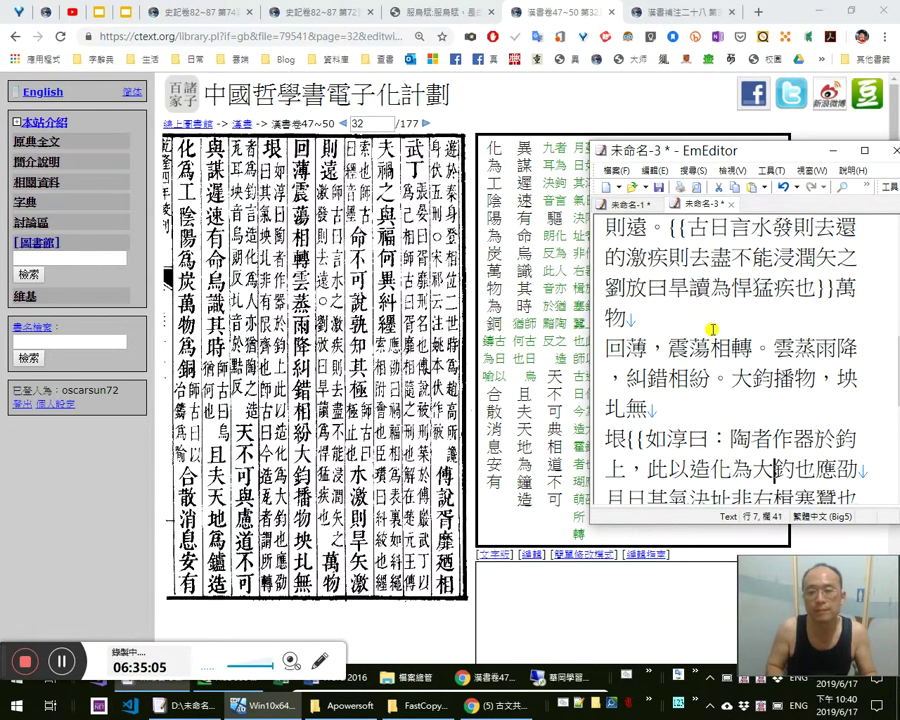
text(。)
Replace 釣 with 鈞 so the phrase in the 如淳 note reads 此以造化為大鈞也
key(Left)
key(Left)
key(Left)
key(Left)
key(Left)
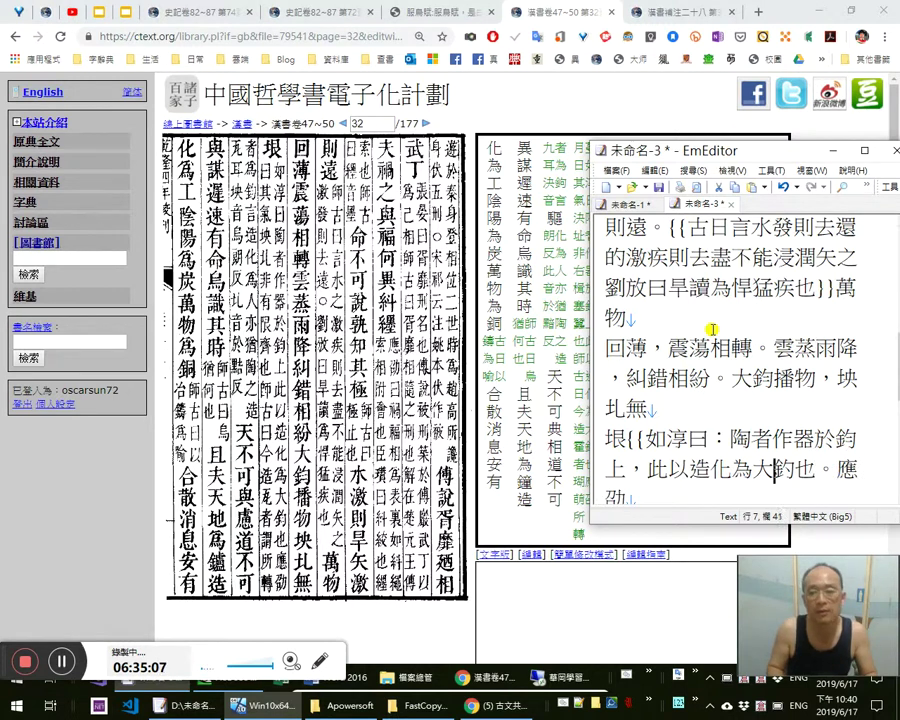
key(shift+Left)
key(shift+Left)
key(Right)
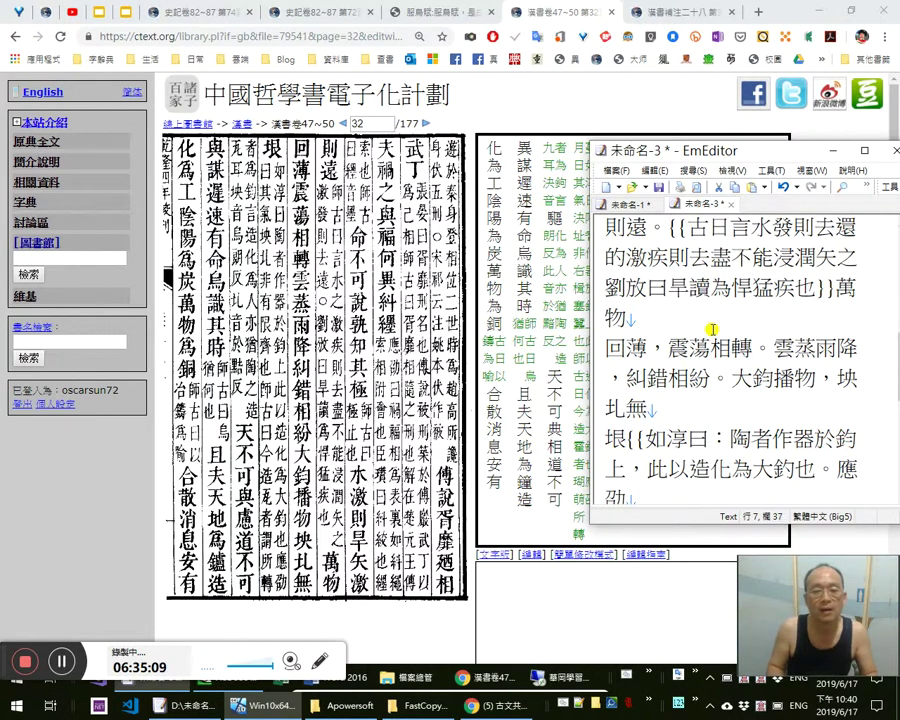
key(shift+Left)
key(shift+Left)
key(Right)
key(Right)
key(Right)
key(Right)
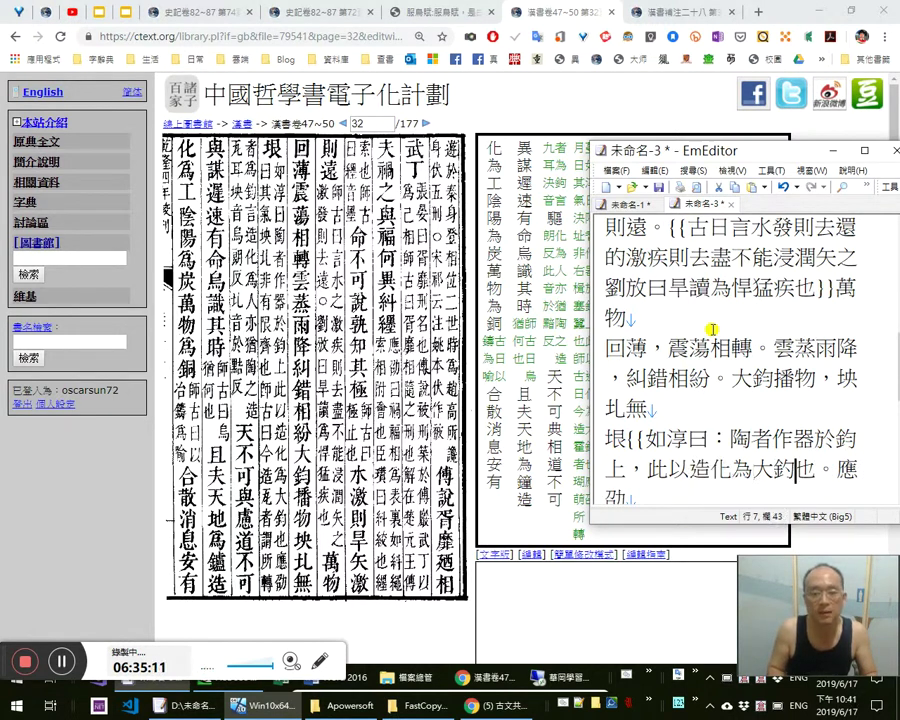
key(shift+Left)
text(鈞)
key(Right)
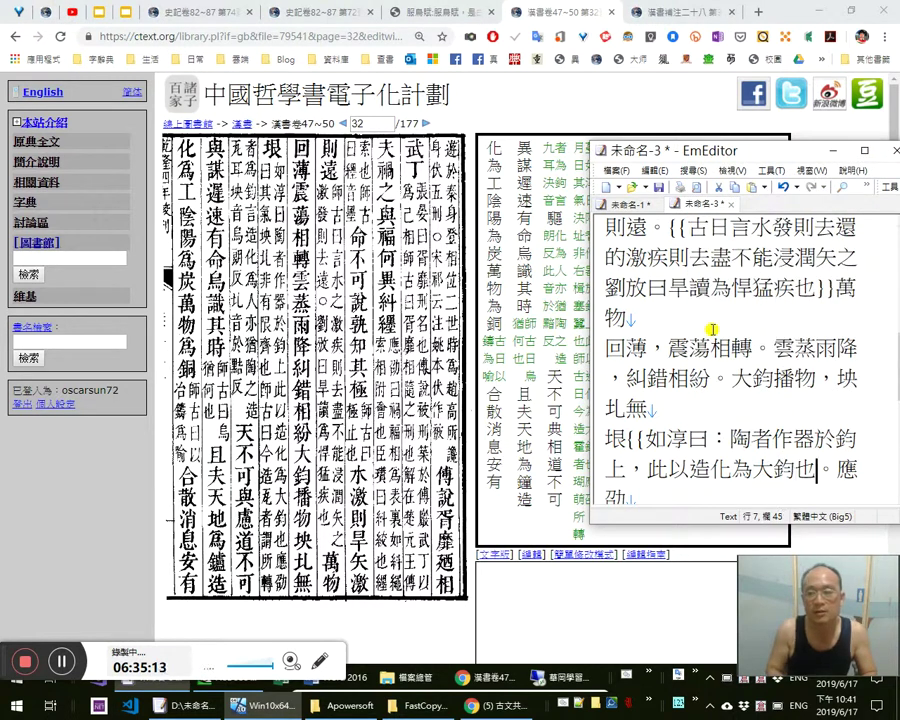
Replace the two characters before 其氣 at the start of the eighth line with 曰：
key(Right)
key(Right)
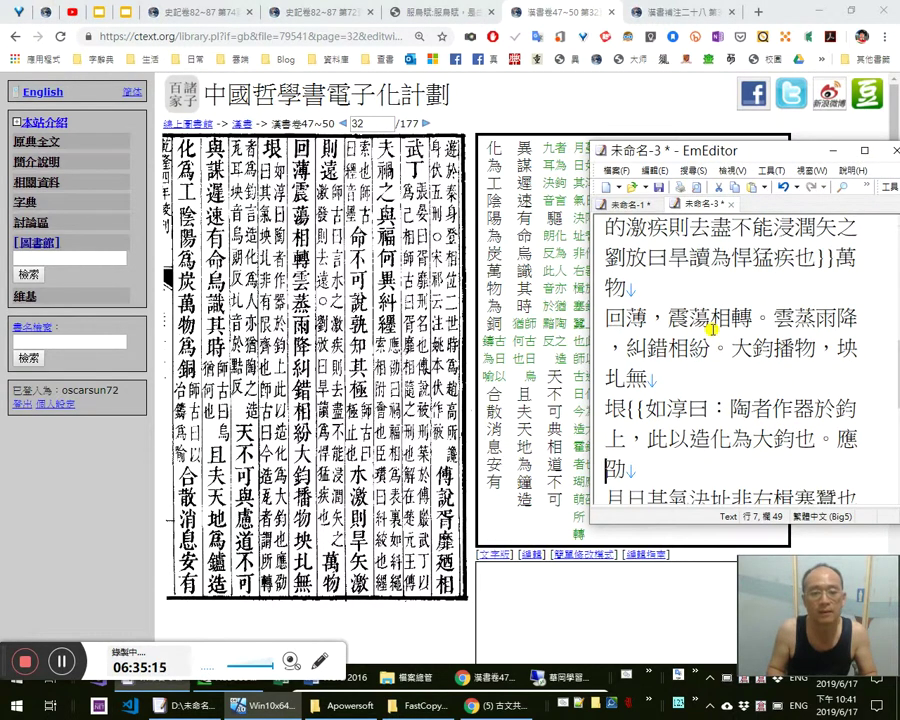
key(Right)
text(曰：)
key(Delete)
key(Delete)
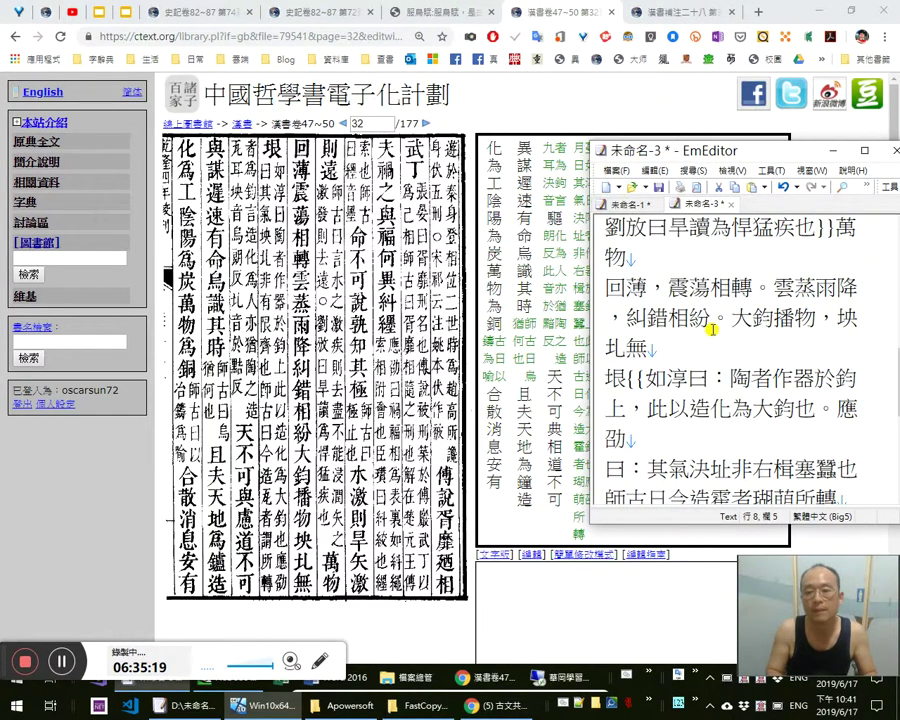
Replace 決 after 其氣 in the eighth line with 坱圠，
key(Right)
key(shift+Right)
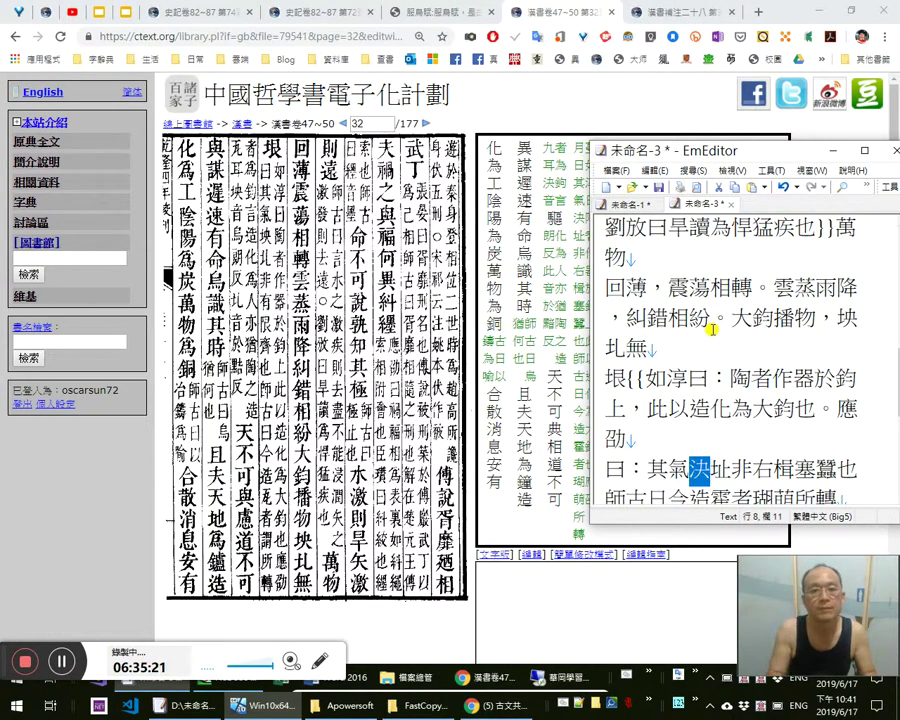
text(坱)
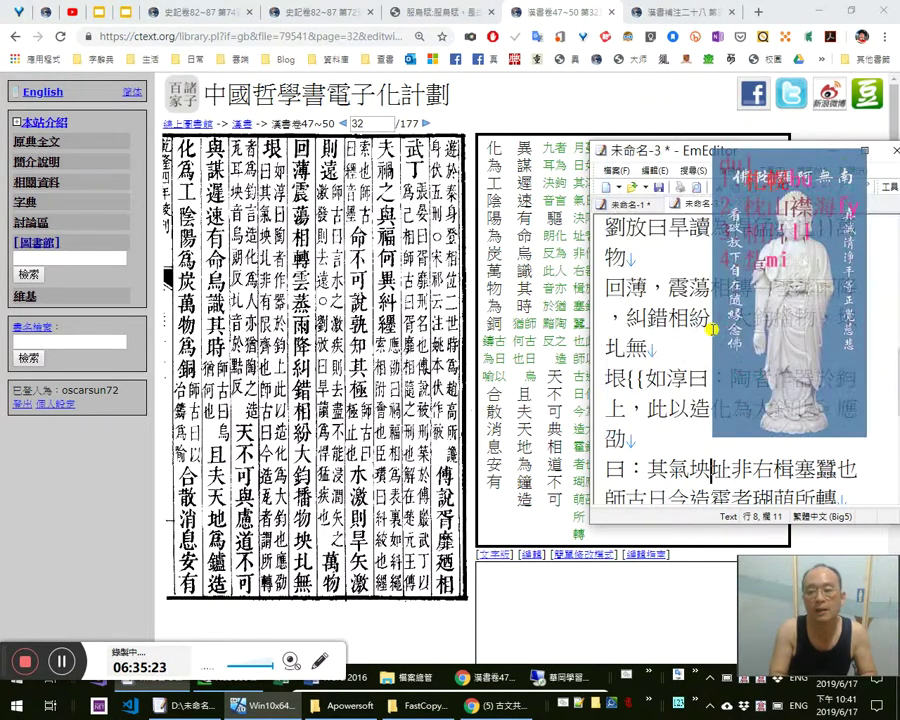
text(圠，)
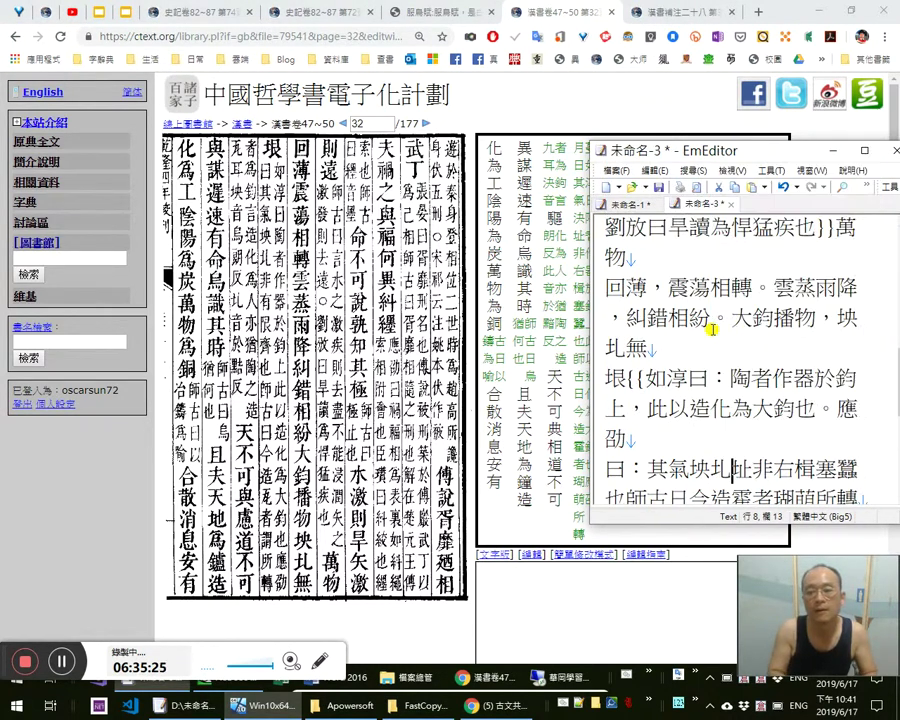
key(shift+Left)
key(shift+Left)
key(shift+Left)
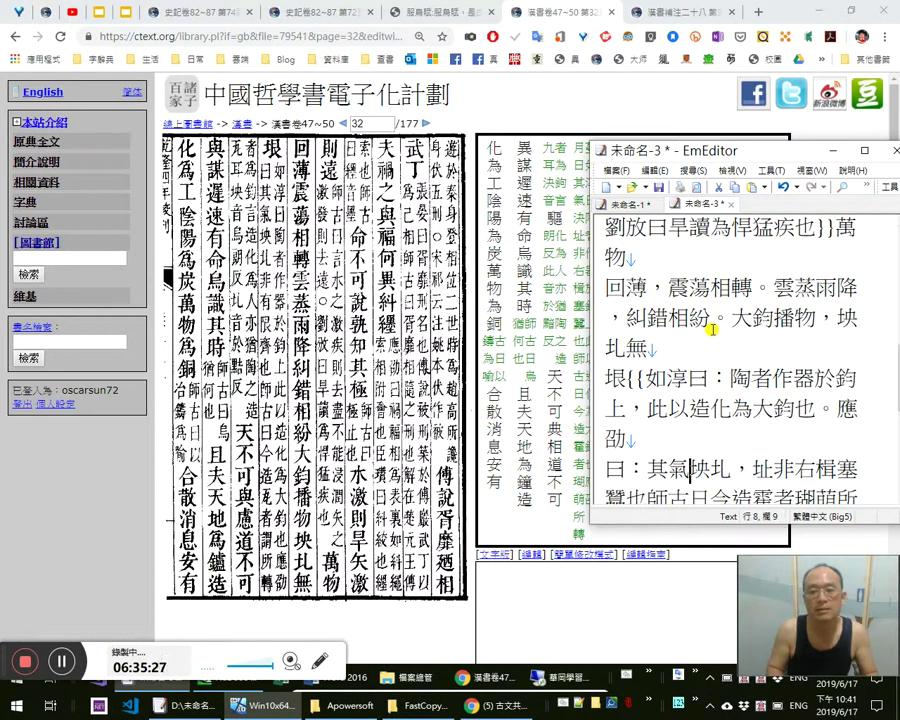
key(Left)
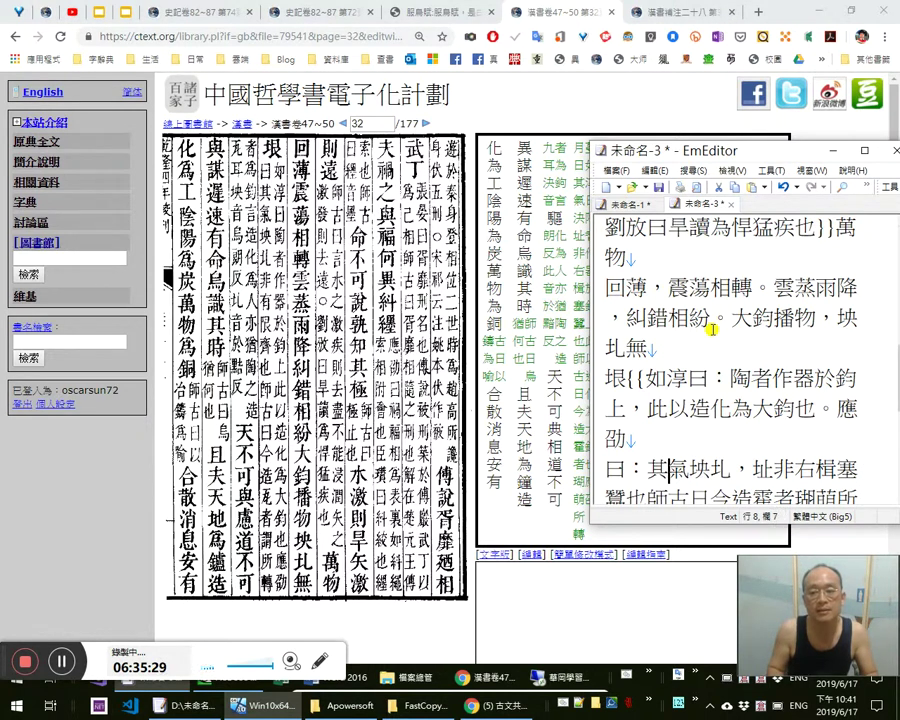
key(Right)
key(Right)
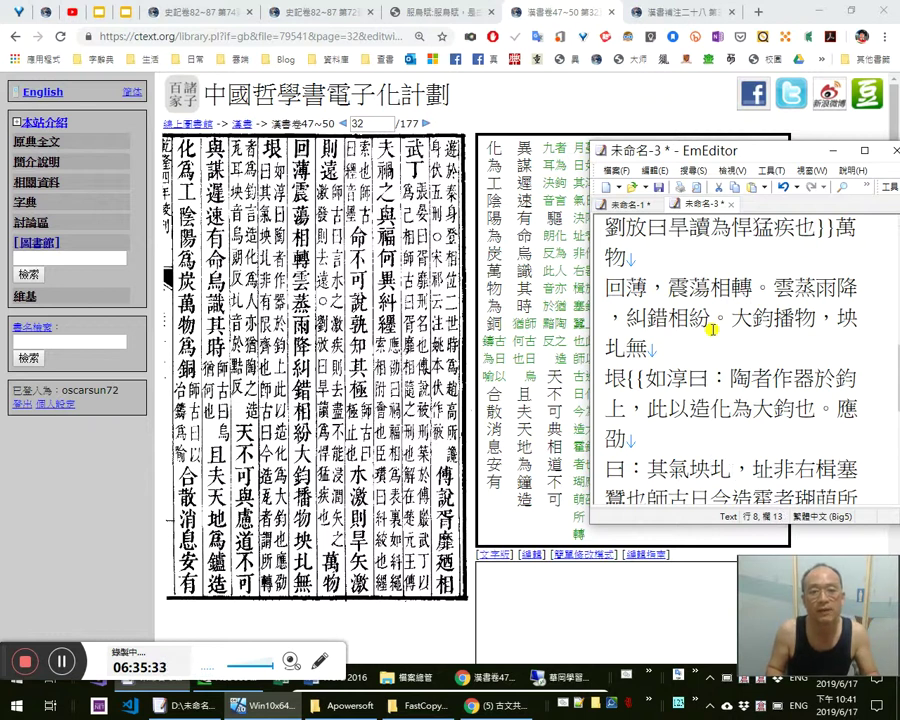
Delete 址 before 非 and replace 右 with 有限齊 in the 應劭 note
key(shift+Right)
key(Delete)
key(Right)
key(shift+Right)
text(有限齊)
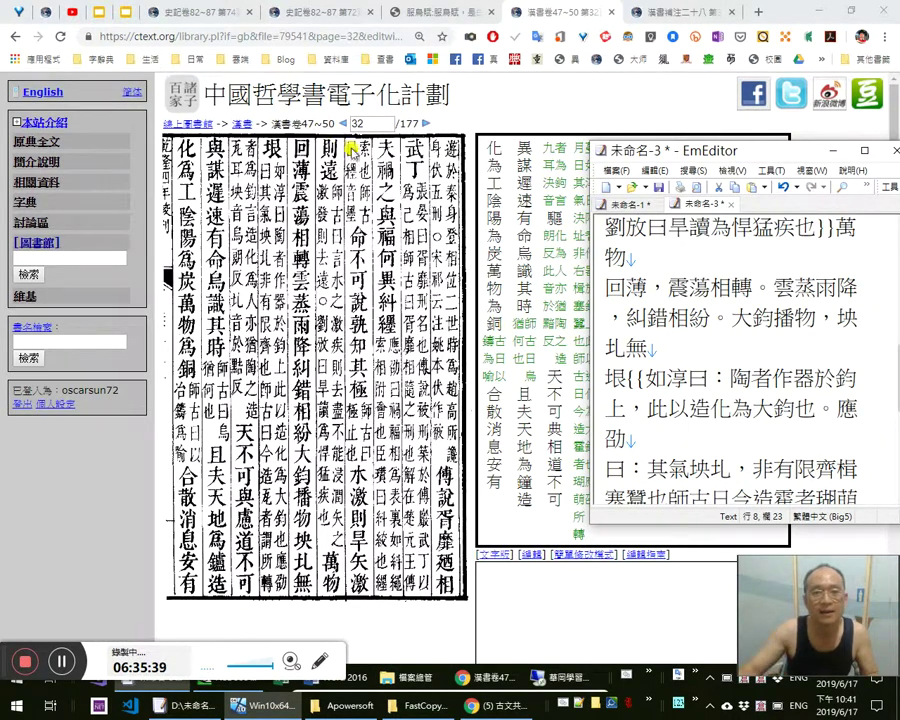
Check the scan, insert 也。 after 非有限齊 and delete the stray 楫塞蠶也 before 師古
click(271, 144)
key(alt+Tab)
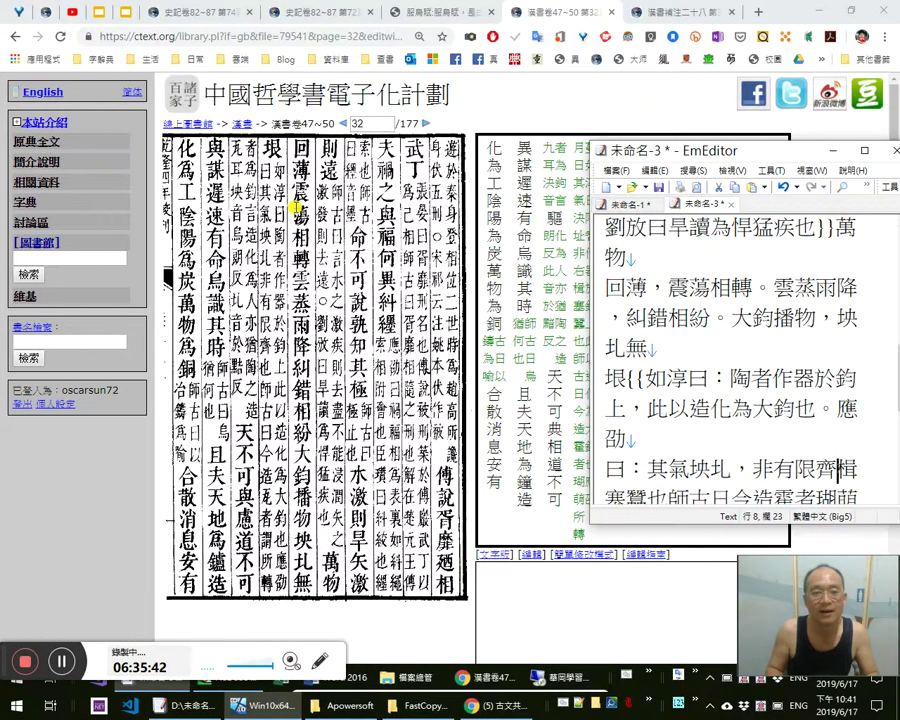
text(也。)
key(shift+Right)
key(shift+Right)
key(shift+Right)
key(shift+Right)
key(Delete)
Replace 日 after 師古 in the eighth line's note with 曰：
key(Right)
key(Right)
key(shift+Right)
text(a)
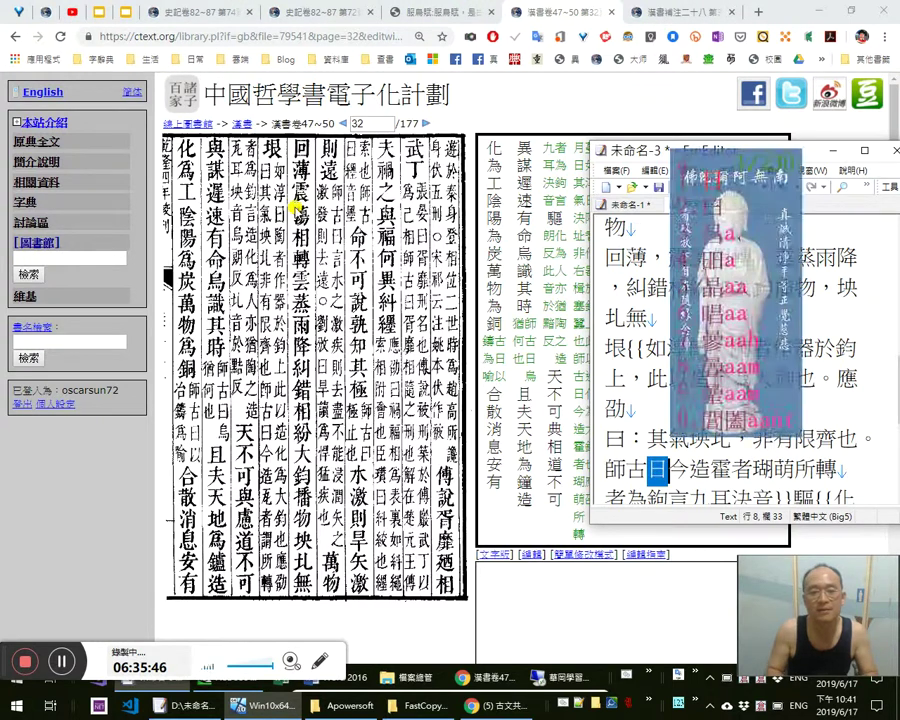
text(曰：)
key(Right)
key(Right)
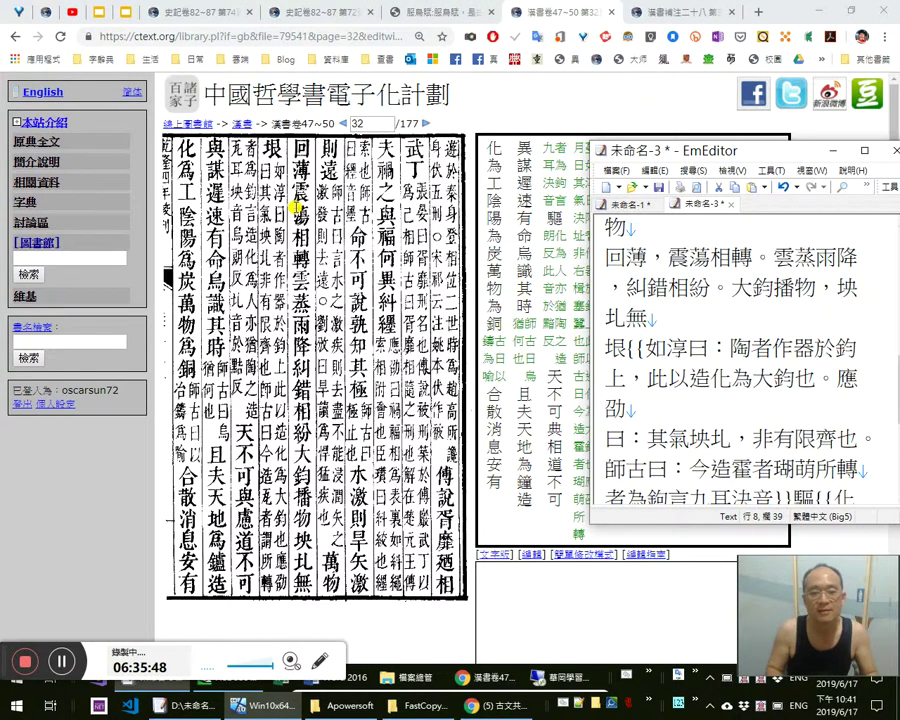
Replace 霍 with 瓦 so the 師古 note reads 今造瓦者
key(shift+Right)
text(瓦)
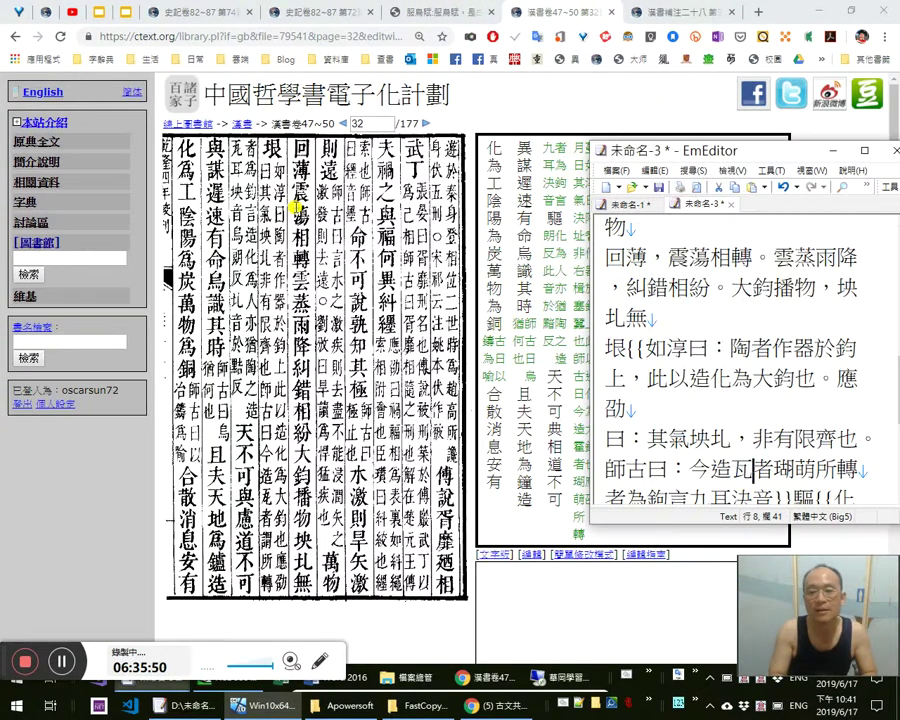
text(to)
key(Escape)
key(Right)
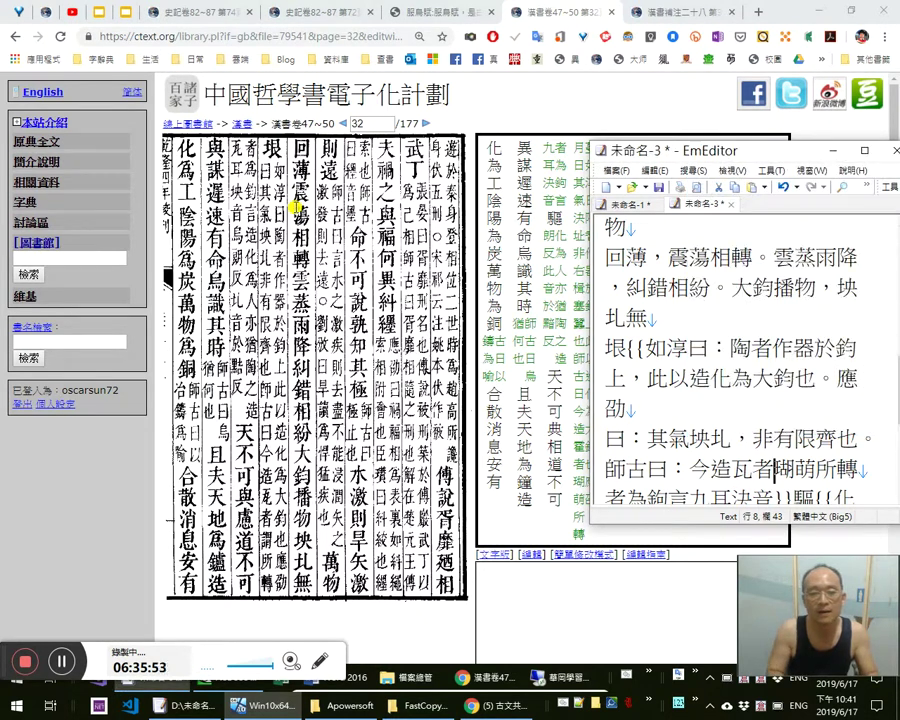
Insert ，謂 after 今造瓦者 and delete 瑚萌 before 所轉
text(，謂)
key(Right)
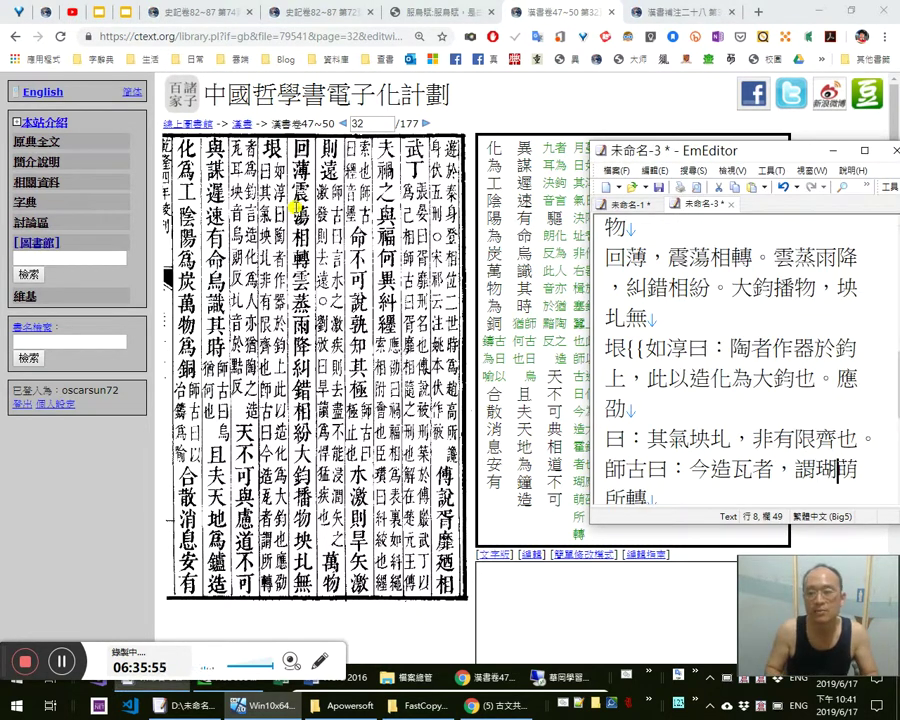
key(shift+Right)
key(shift+Right)
key(Delete)
Replace 鉤 after 者為 at the start of the ninth line with 鈞，
key(Right)
key(Right)
key(Right)
key(Right)
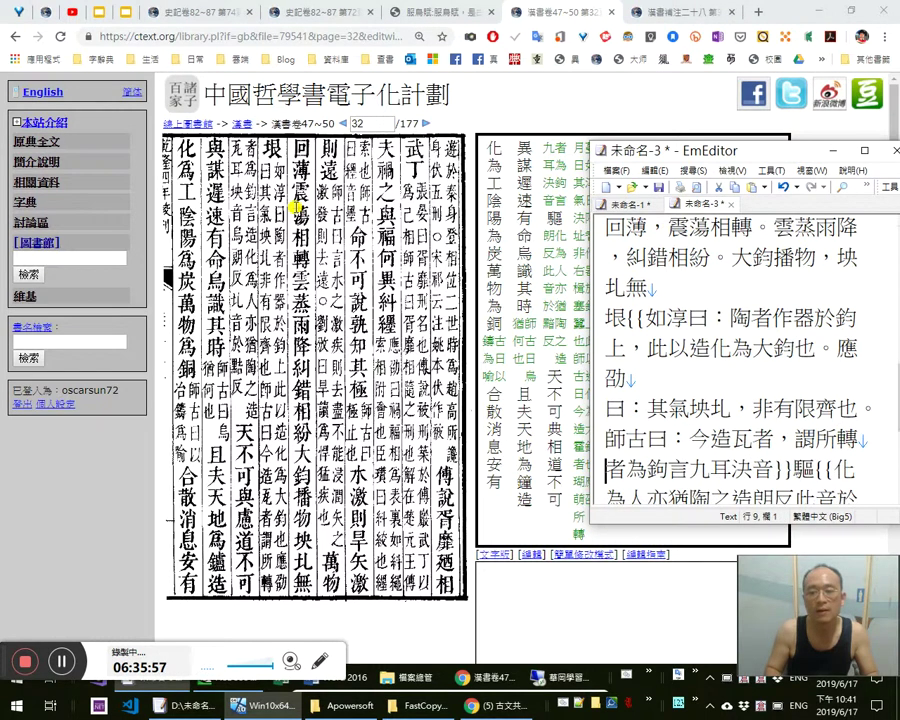
key(Left)
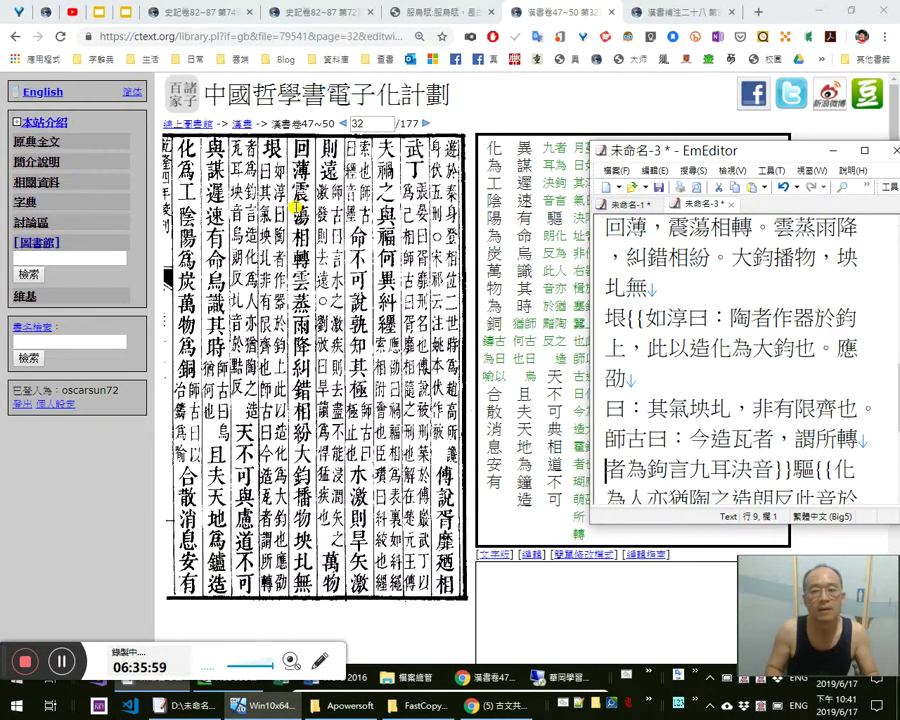
key(shift+Right)
text(鈞，)
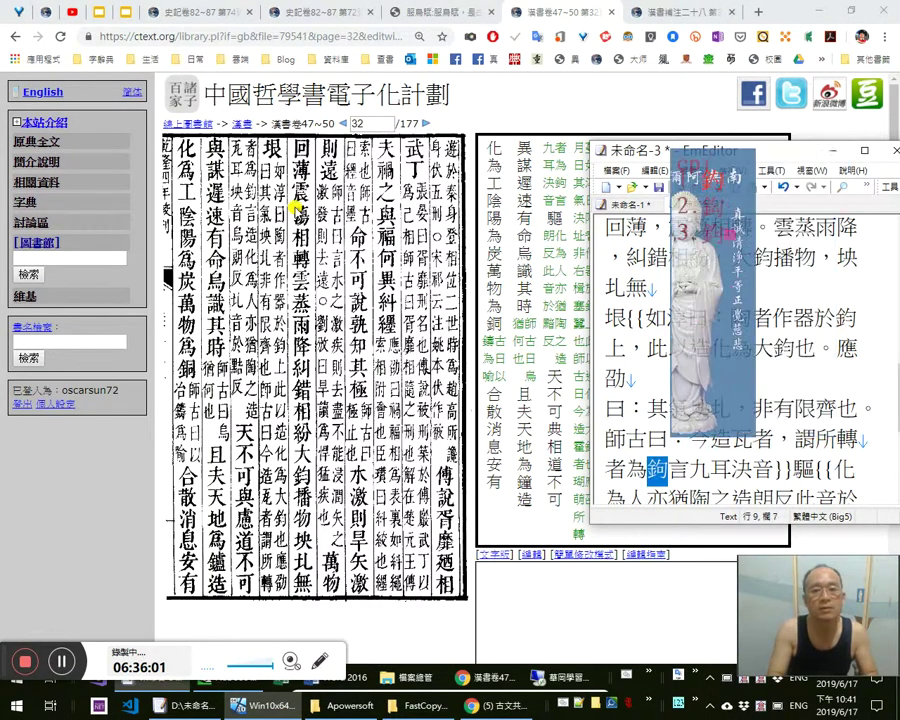
Replace the text from 九耳決音 through 亦猶陶, including the stray braces, with 造化為人，亦猶陶 after 言
key(Right)
text(訛)
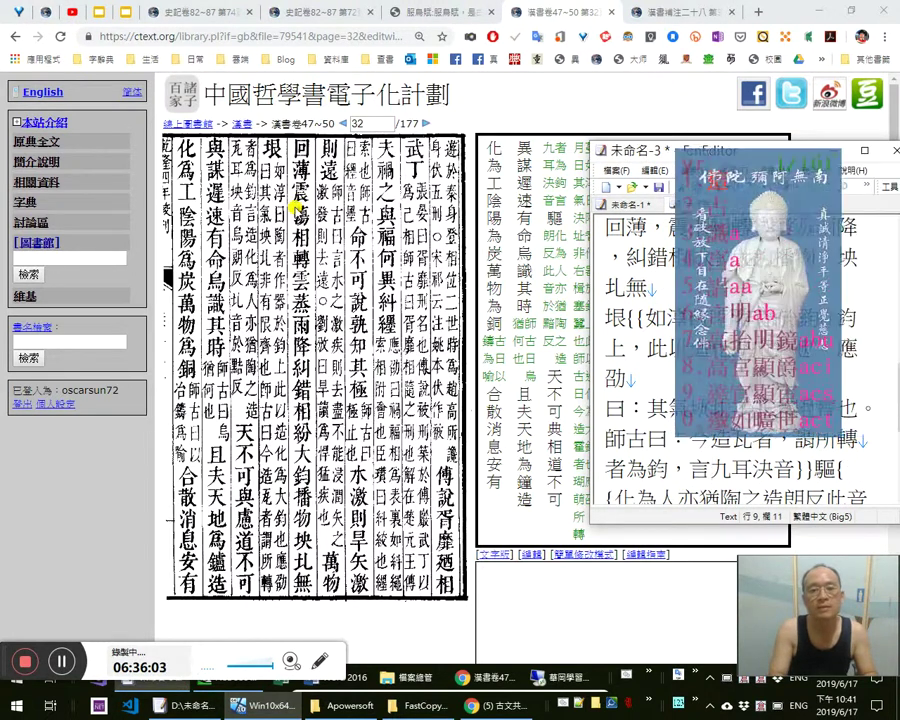
key(shift+Left)
text(造化)
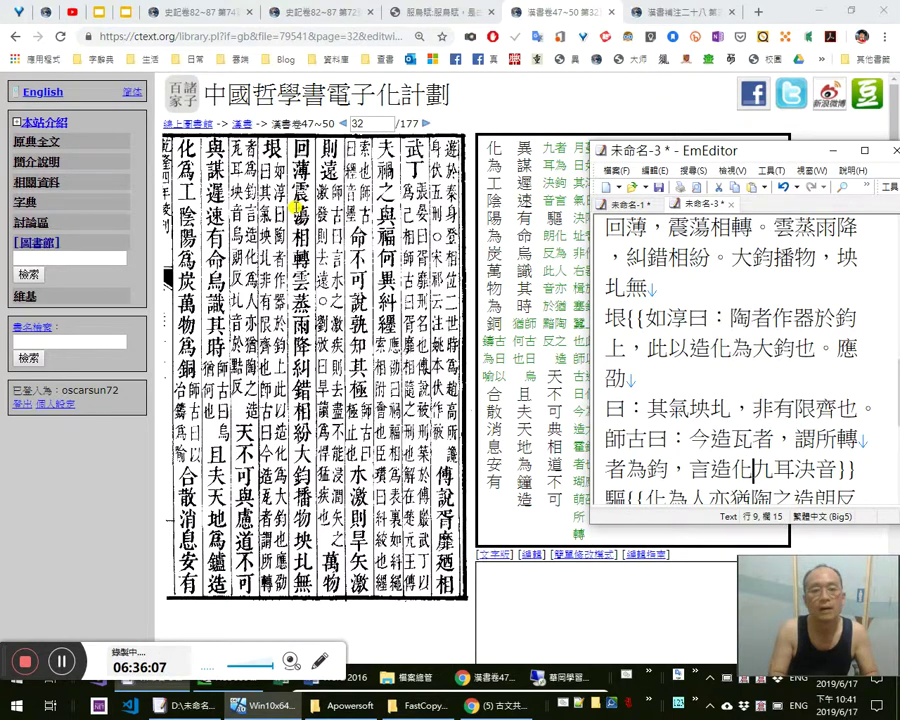
text(為人)
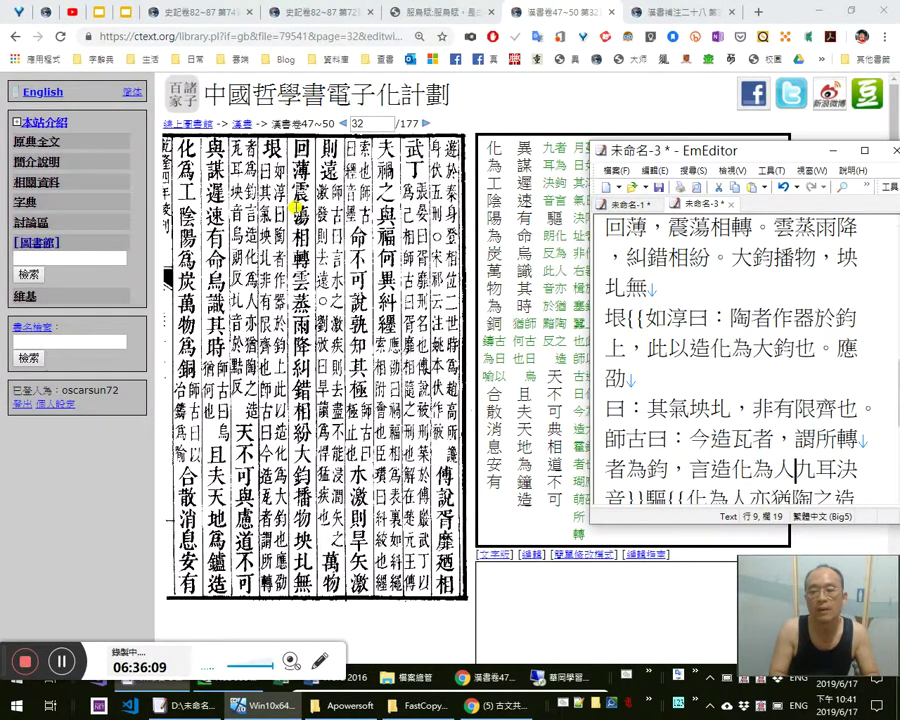
text(，亦猶)
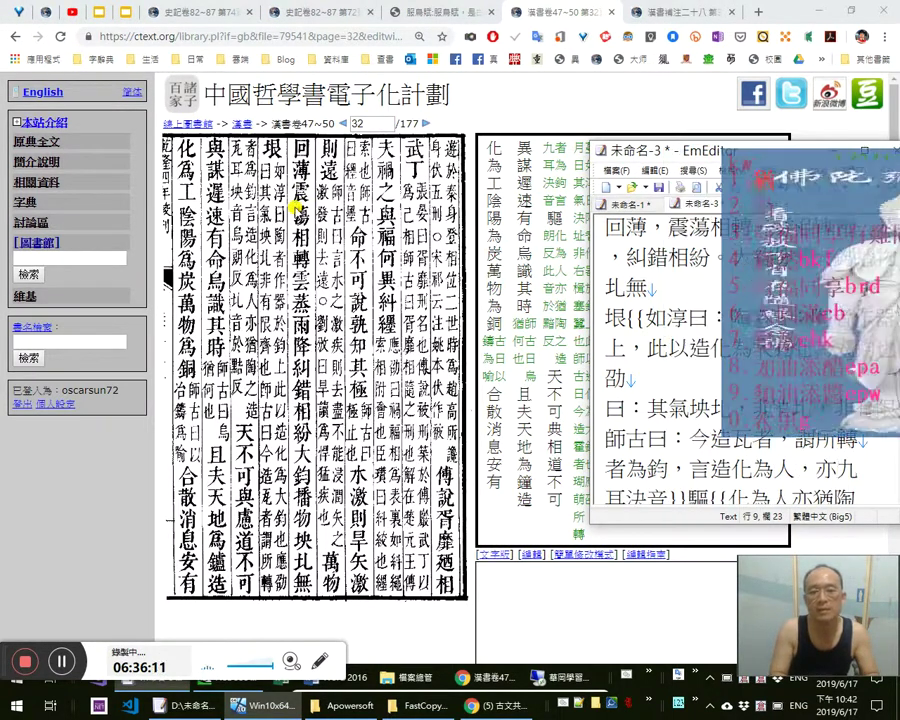
text(陶)
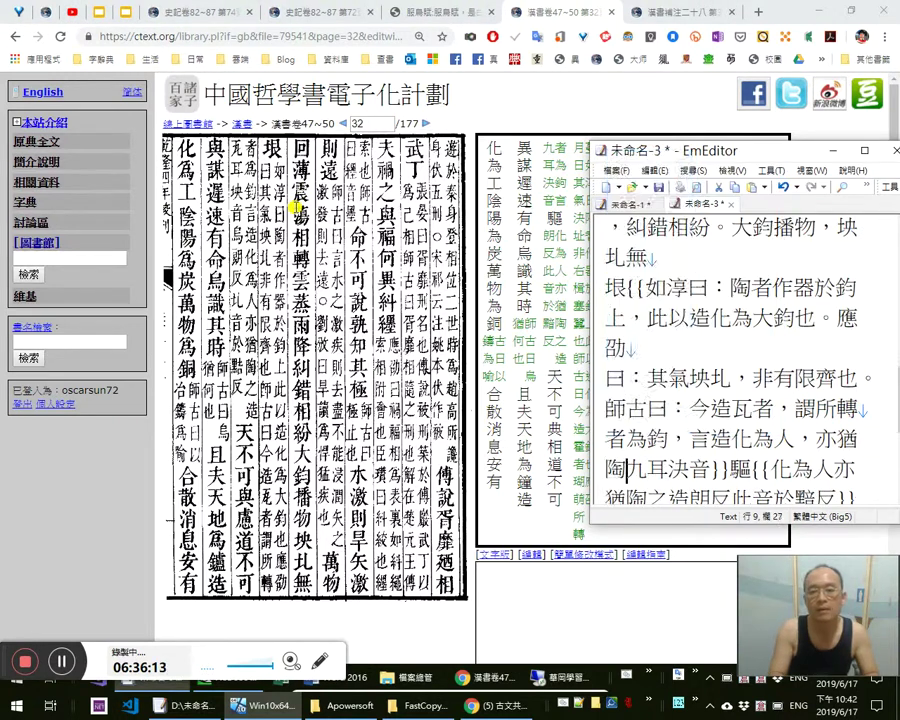
key(shift+Down)
key(shift+Right)
key(Delete)
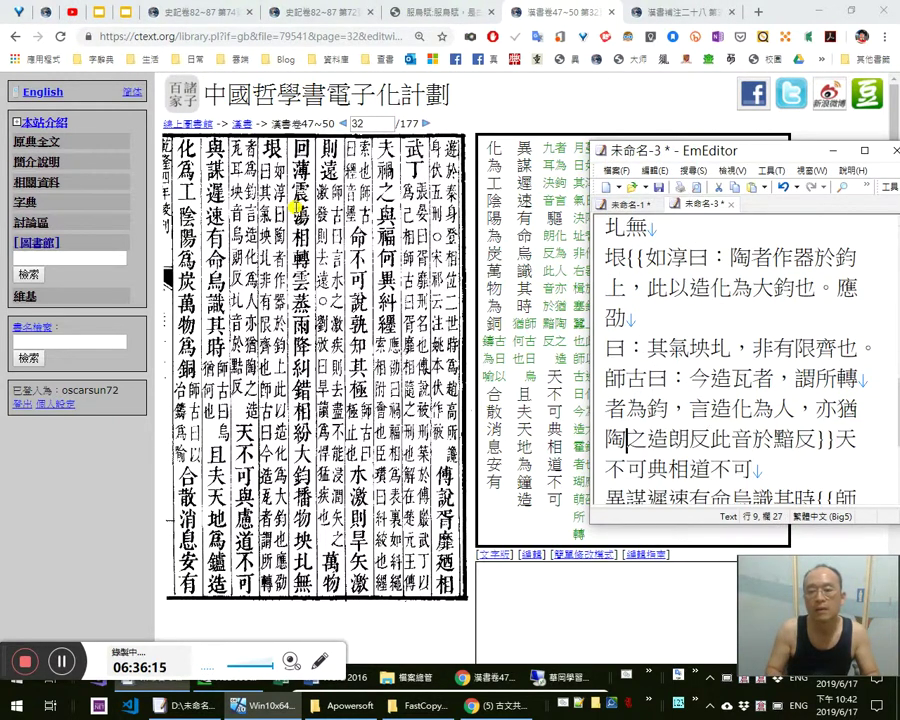
Replace 朗反 after 陶之造 with 瓦耳。坱，音烏朗反。 in the ninth line's note
key(Right)
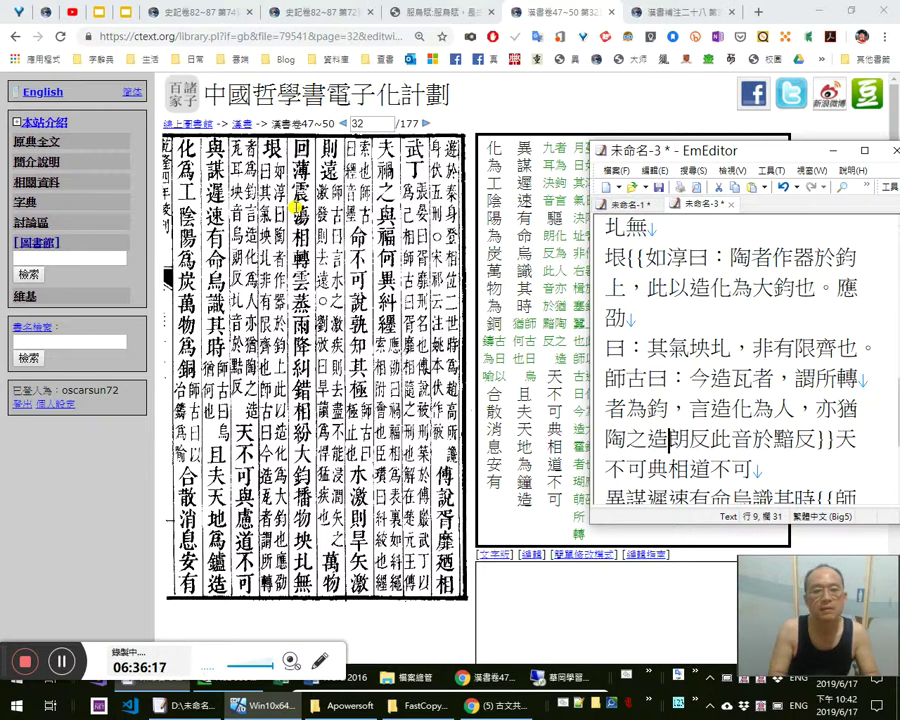
text(瓦耳)
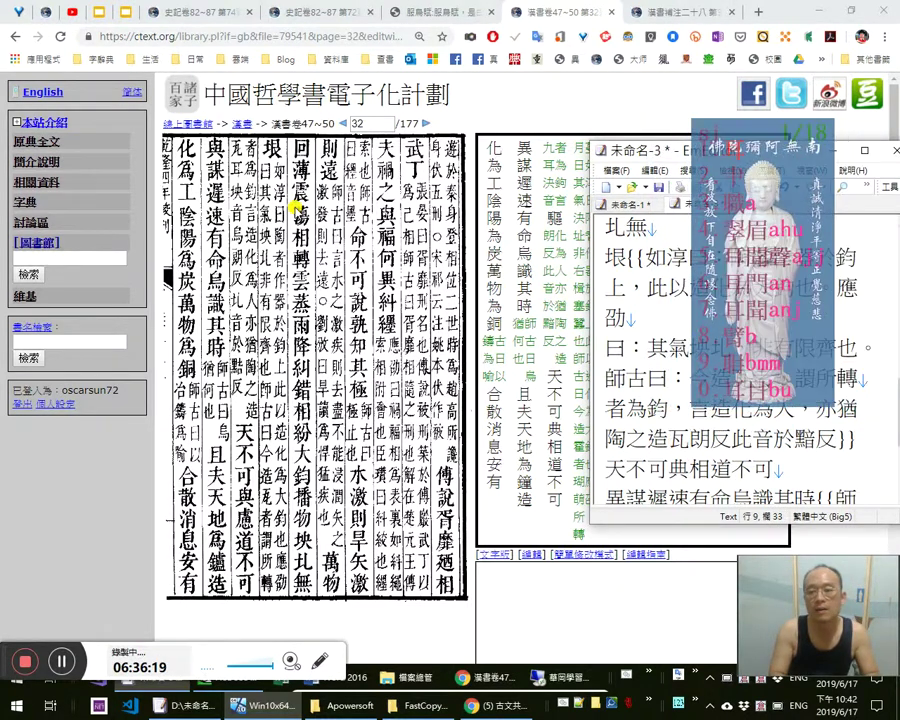
text(。坱)
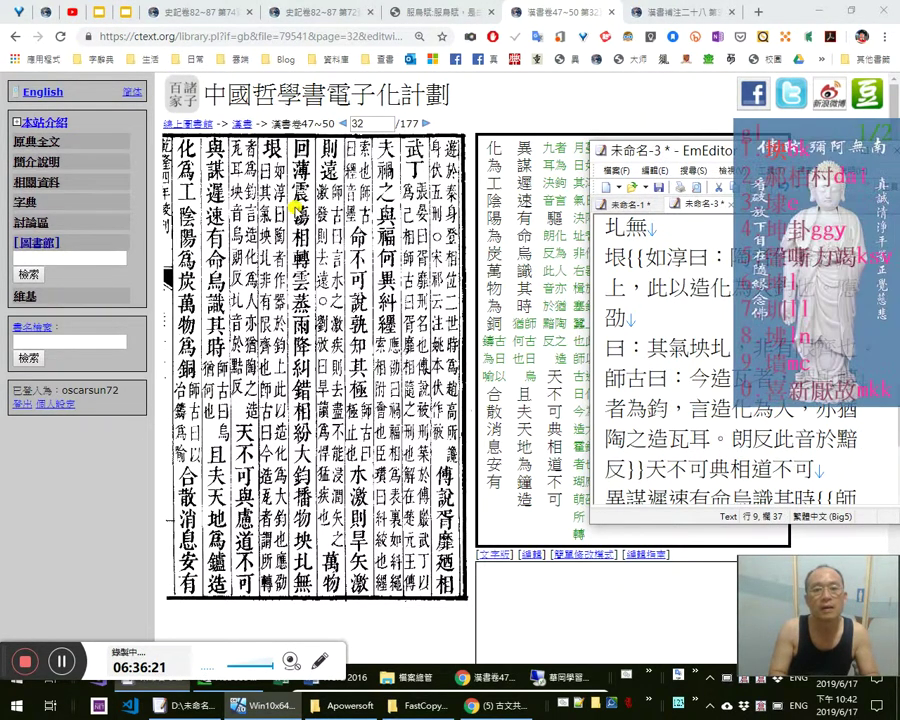
text(，)
key(Delete)
key(Delete)
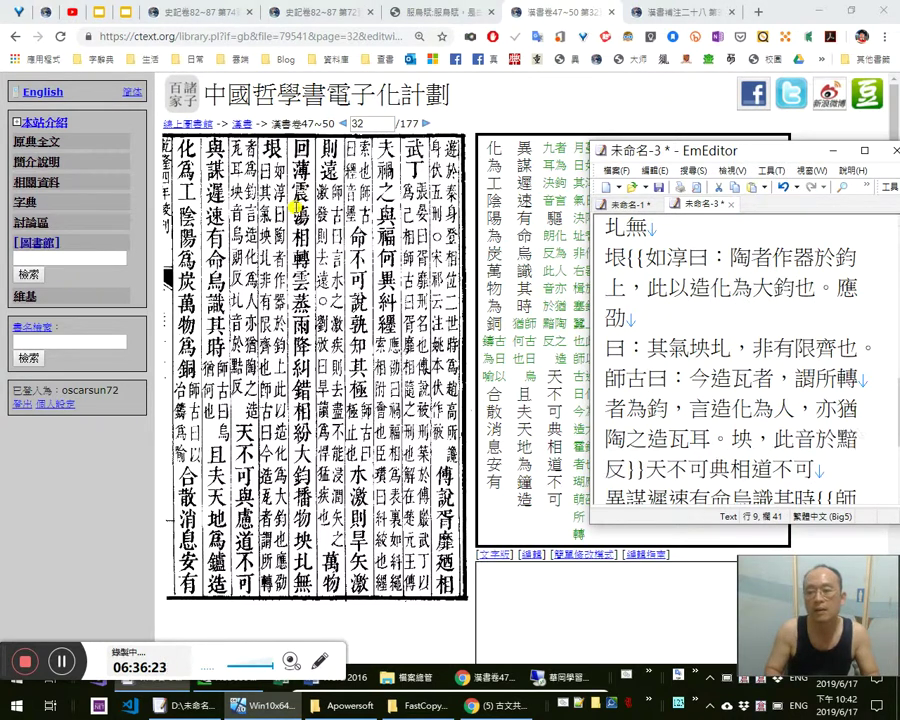
text(音)
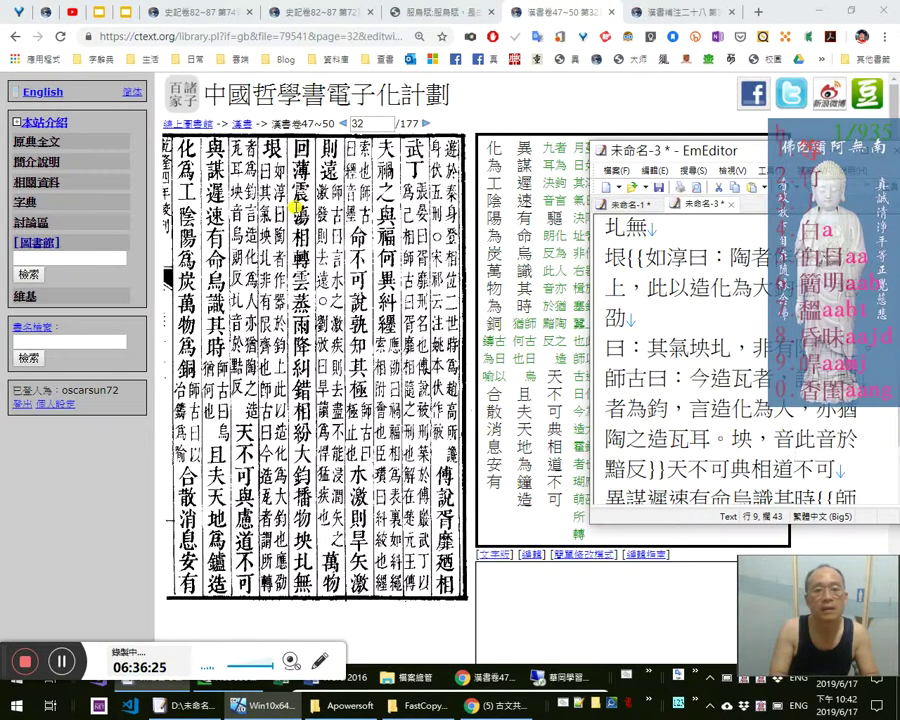
text(烏朗)
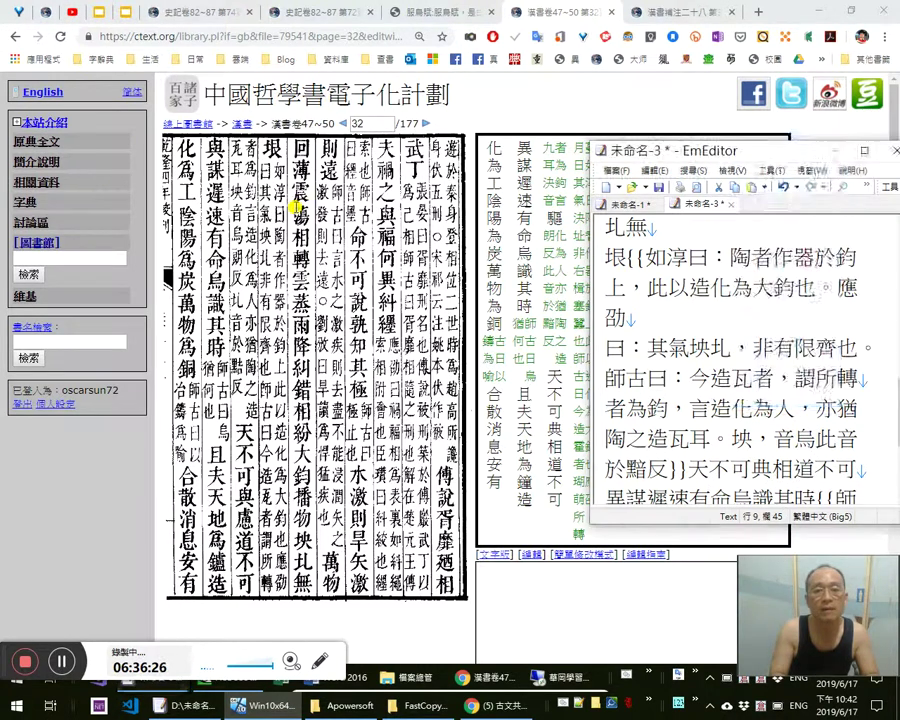
text(反。)
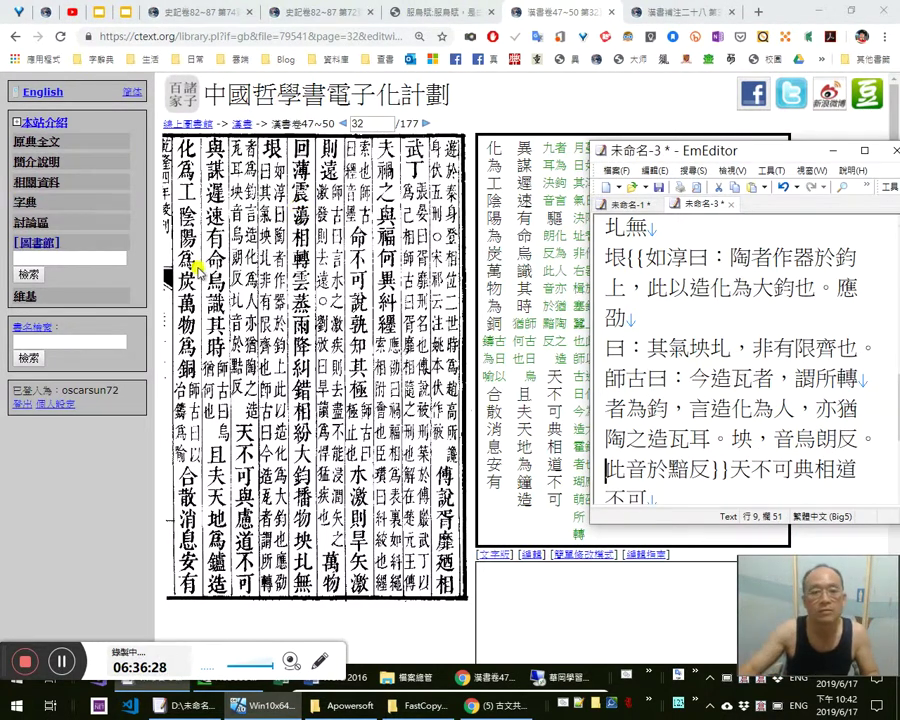
Consult the enlarged scan, replace 此音於黯 with 圠，音於點, and insert 。 after the final 反 of the note
click(199, 266)
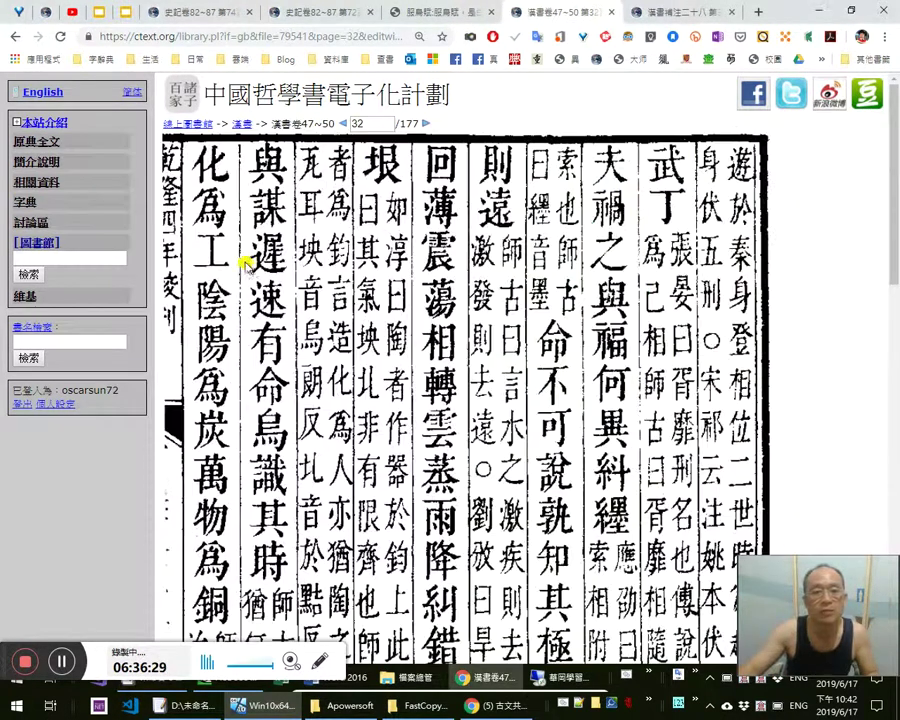
click(320, 354)
key(alt+Tab)
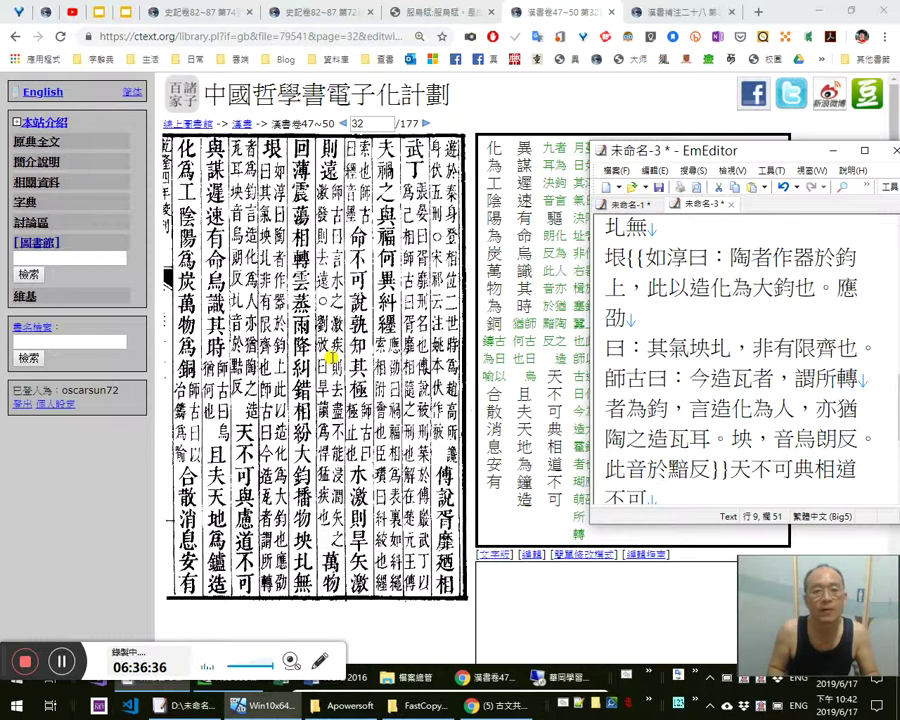
text(圠，音於黯)
key(shift+Right)
key(shift+Right)
key(shift+Right)
key(shift+Right)
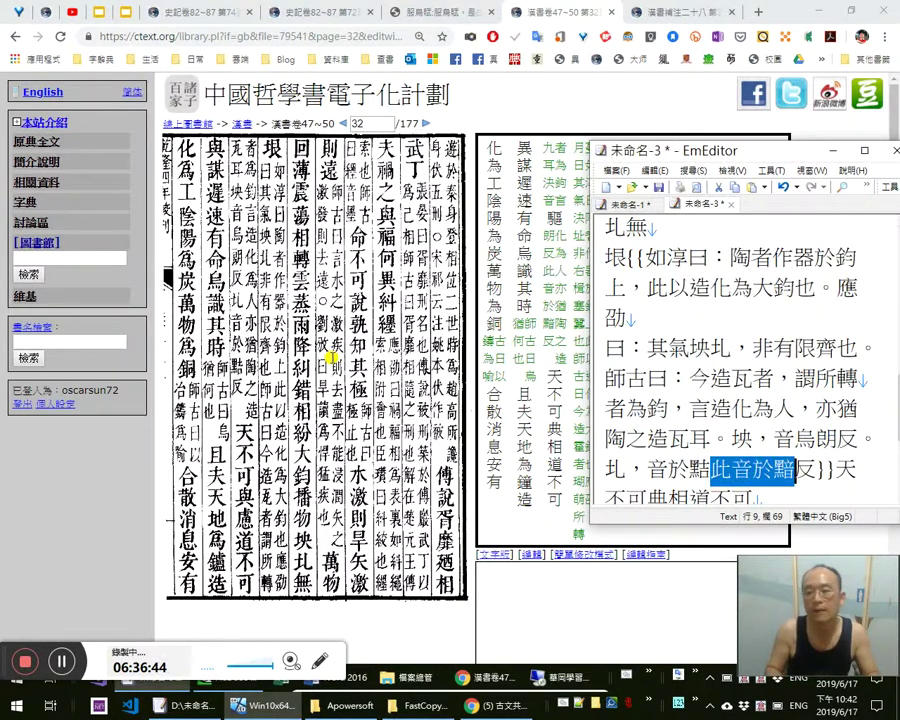
key(Delete)
key(Right)
text(。)
Examine the wording of the pronunciation gloss for 圠 at the end of the ninth line's note
key(Left)
key(Left)
key(Left)
key(shift+Left)
key(shift+Left)
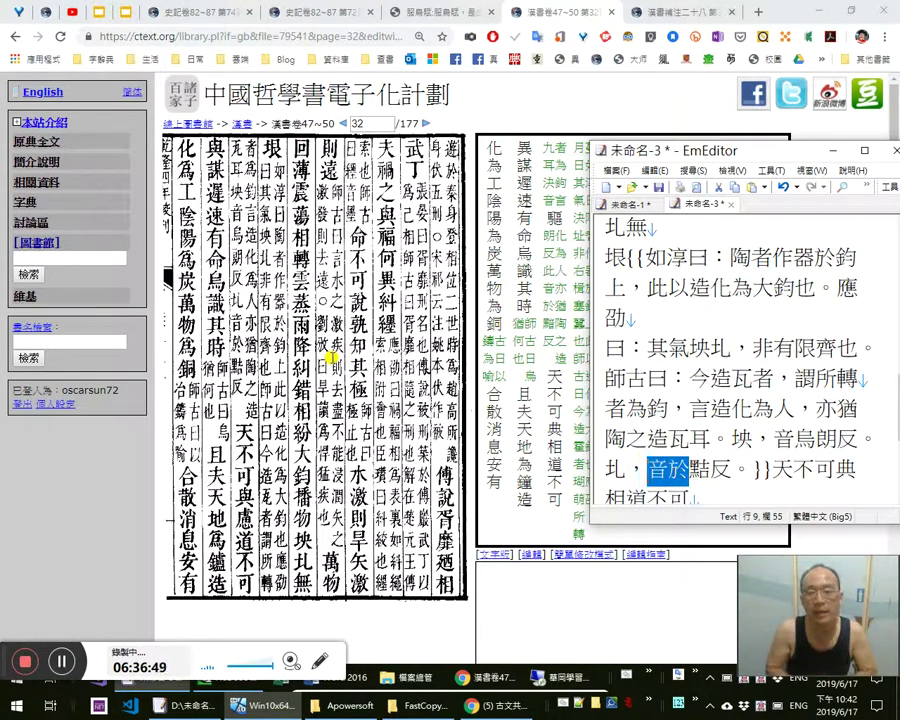
key(Right)
key(shift+Right)
key(Left)
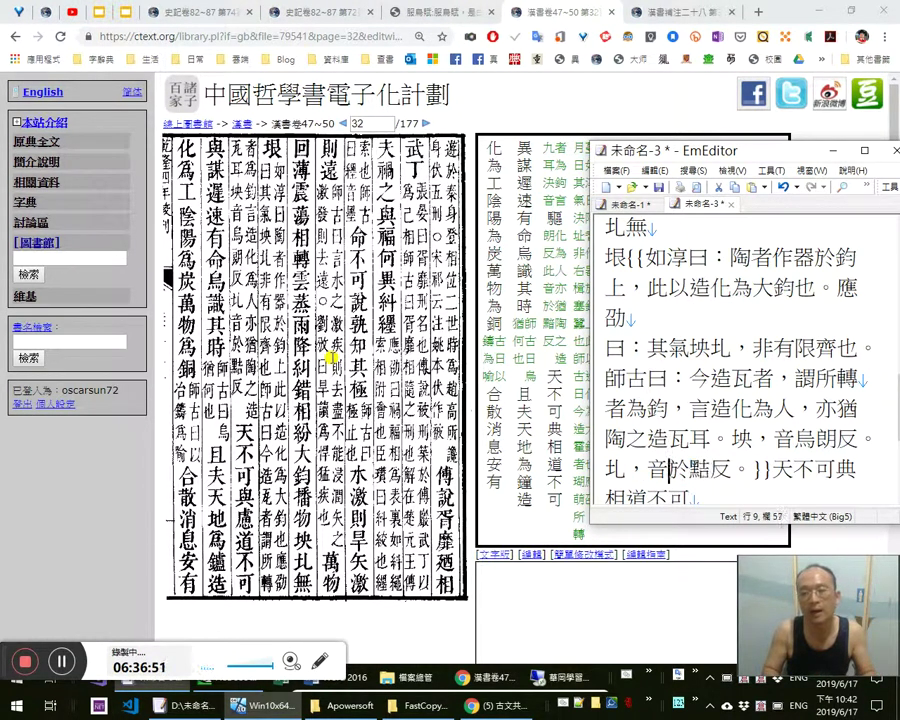
key(Right)
key(Right)
key(Right)
key(Down)
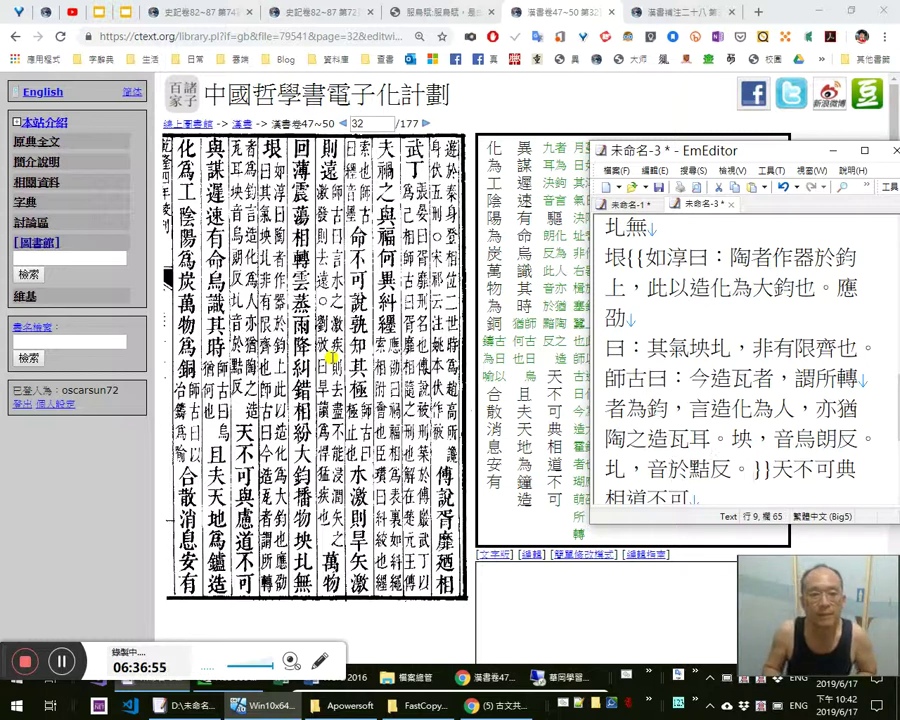
Remove the ， after 坱 in the ninth line's gloss and enclose 坱 and 烏朗反 in 「」
key(Up)
key(Delete)
key(Left)
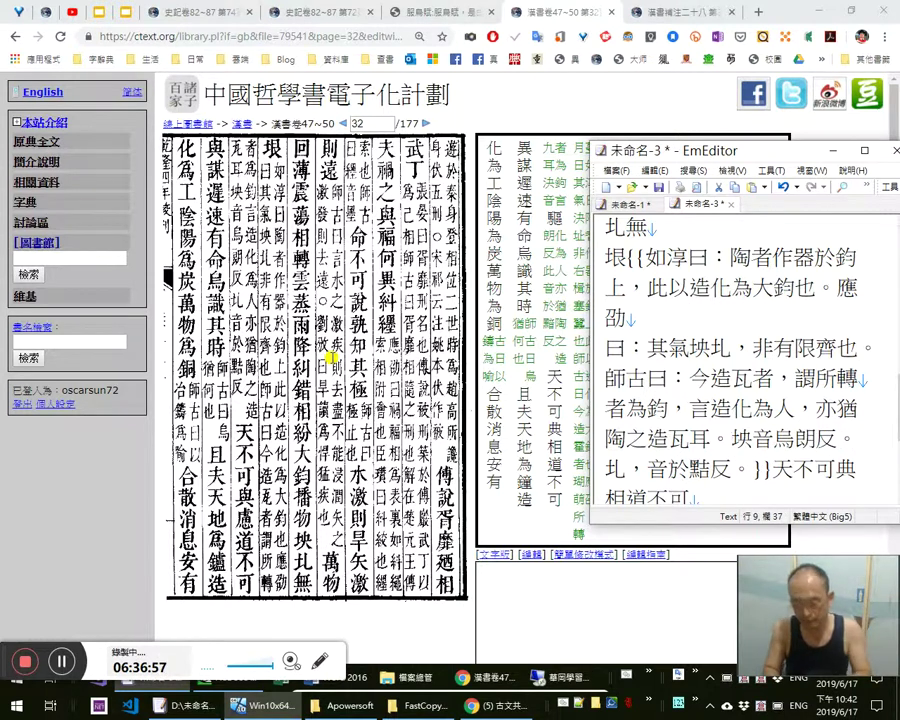
text(「)
key(Right)
text(」)
key(Right)
key(Right)
key(Left)
text(「)
key(Right)
key(Right)
key(Right)
text(」)
Remove the ， after 圠 in the same gloss and enclose 圠 and 於點反 in 「」
key(Right)
text(「)
key(Right)
text(」)
key(Delete)
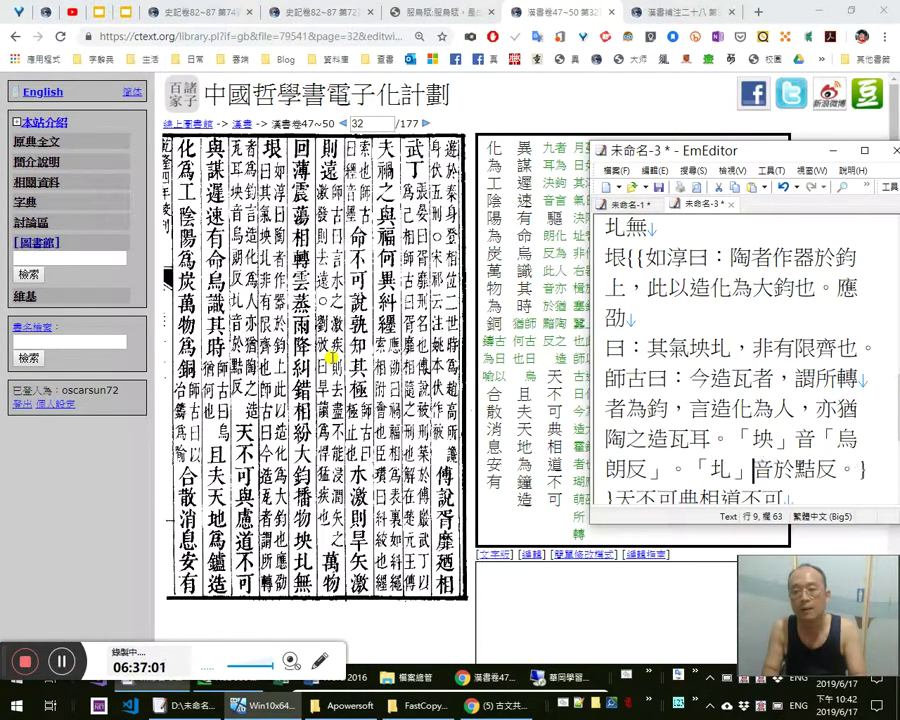
key(Right)
text(「)
key(Right)
key(Right)
key(Right)
text(」)
key(Right)
key(Right)
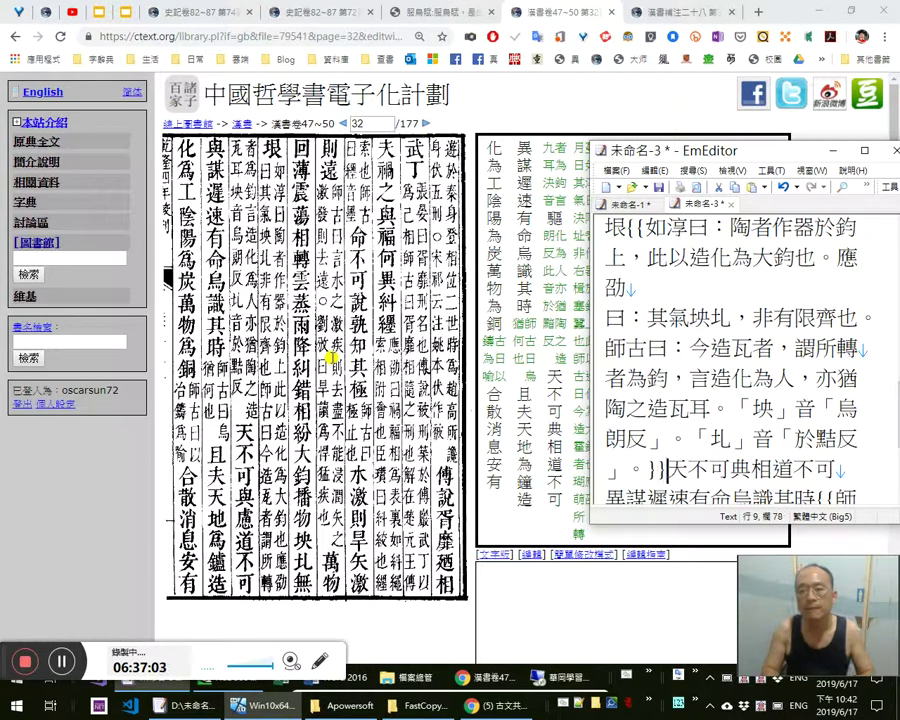
Replace 典相 with 與慮， after 天不可 at the end of the ninth line
key(Right)
key(Right)
key(Right)
key(shift+Right)
text(與慮，)
key(Delete)
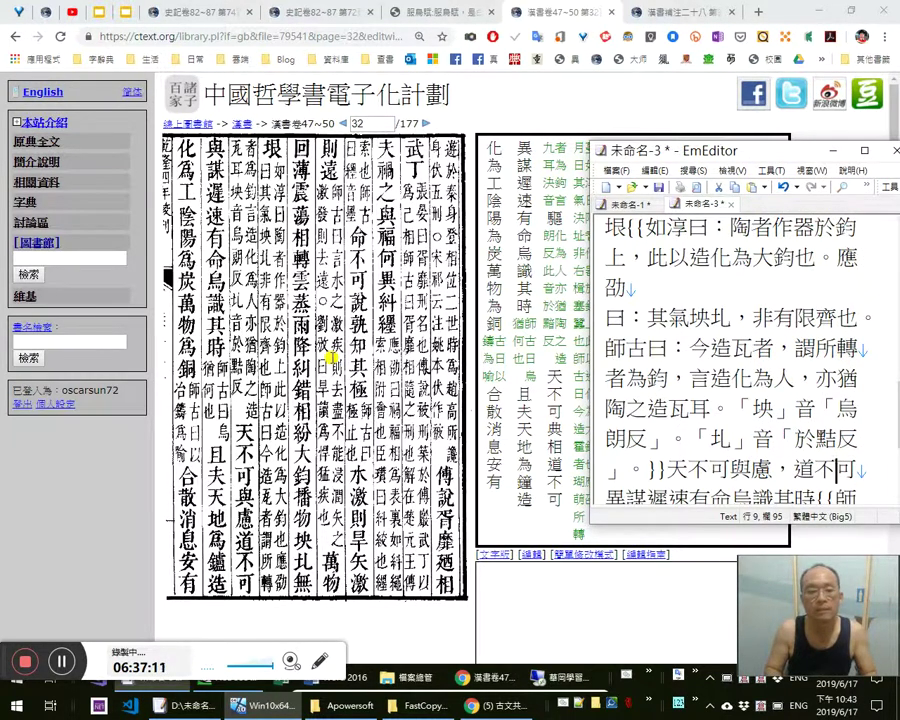
Replace 異 with 與 at the start of the tenth line and insert 。 after 謀
key(Right)
key(Right)
key(Right)
key(shift+Left)
text(與)
key(Right)
text(。遲速有命)
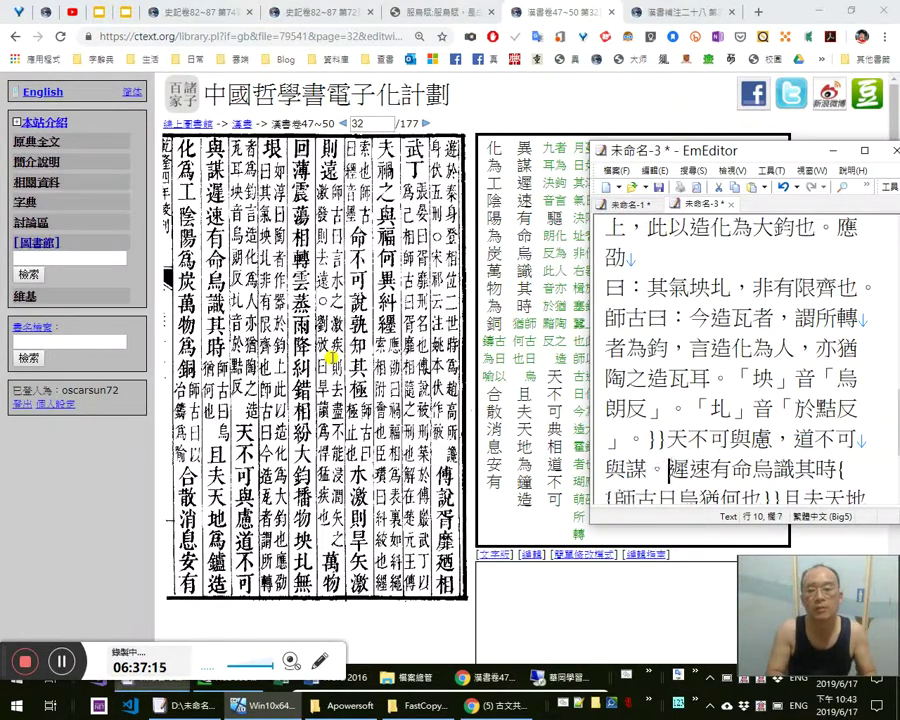
Insert ， after 遲速有命 and ？ after 烏識其時
text(，)
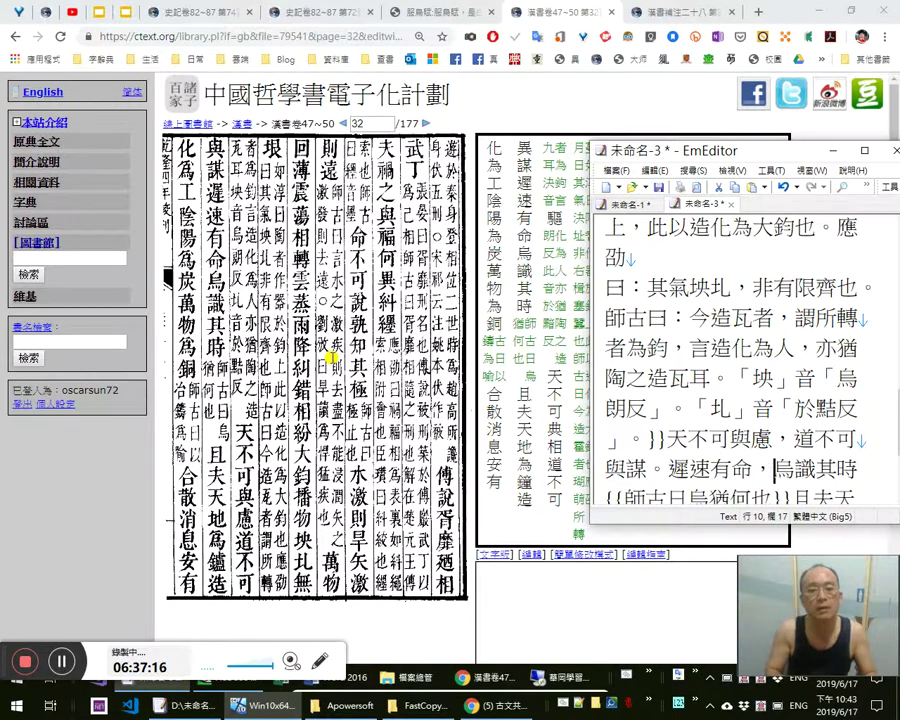
key(Right)
key(Right)
text(？)
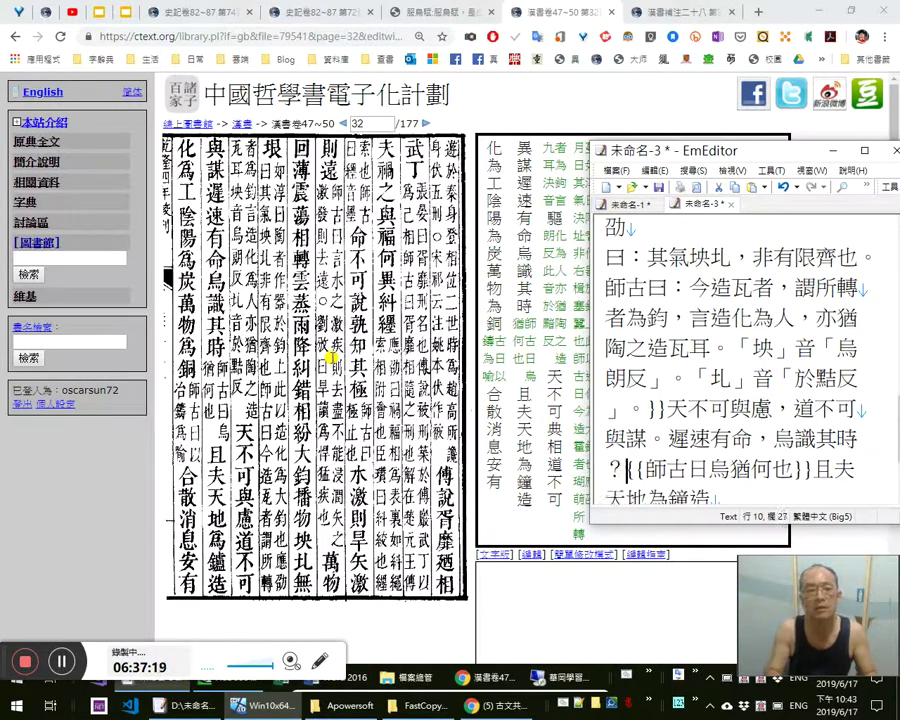
Insert ： after 師古曰 and 。 after 烏猶何也 in the tenth line's note
key(Right)
text(：烏猶何也)
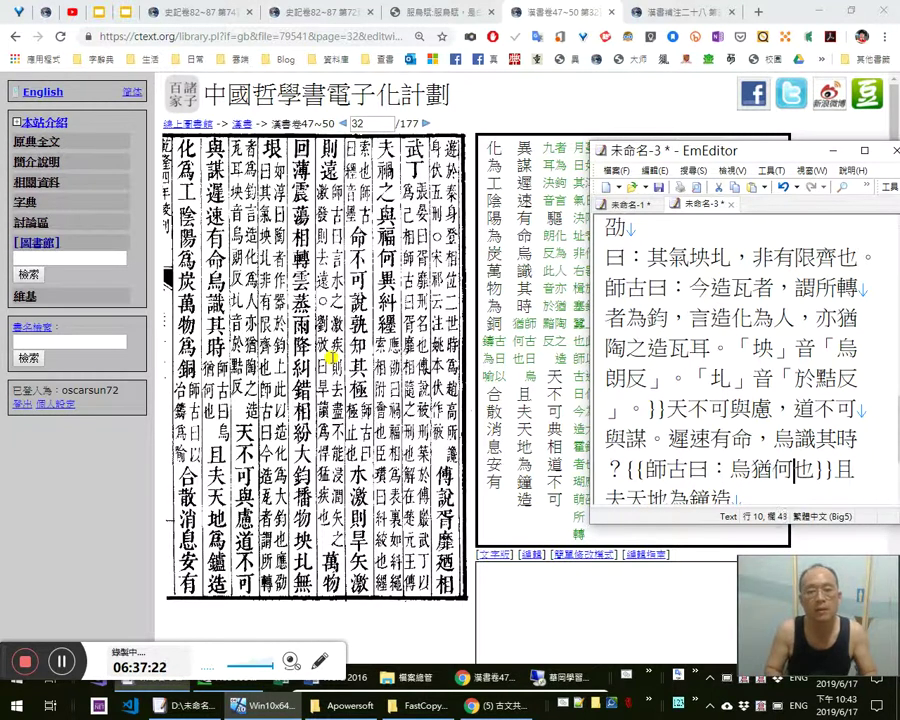
text(。)
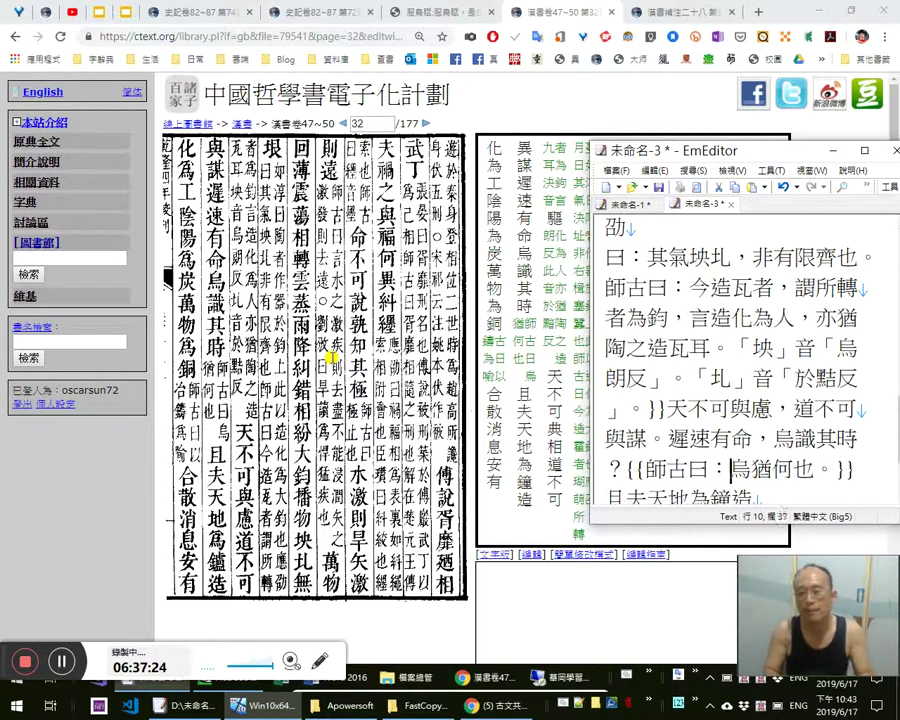
Enclose 烏 and 何 in 「」 in the tenth line's note
key(Right)
text(「)
key(Right)
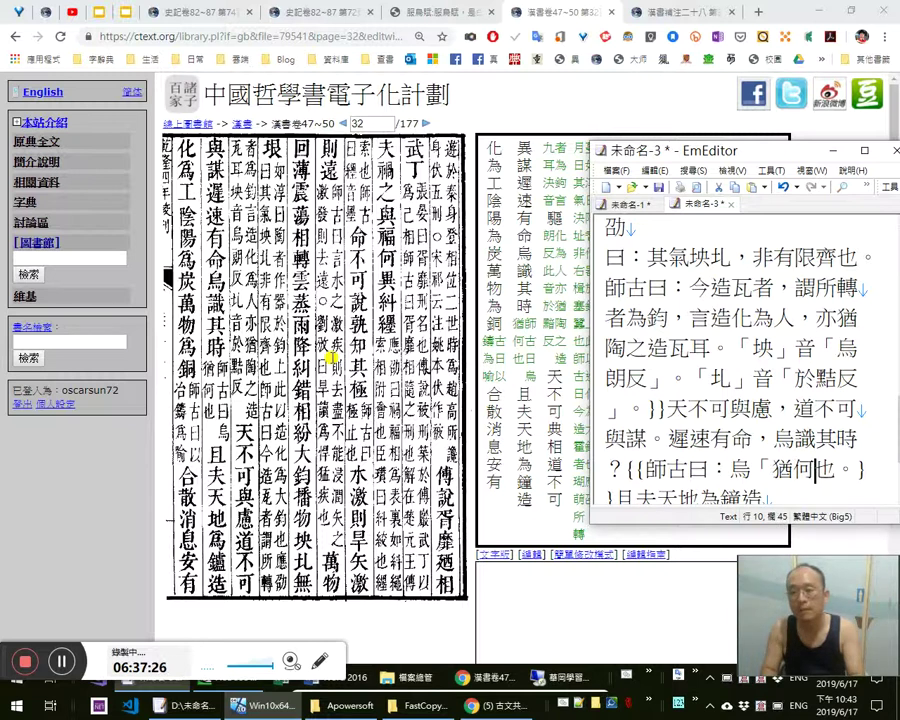
text(」)
key(Right)
key(Right)
text(「)
key(Right)
text(」)
key(Left)
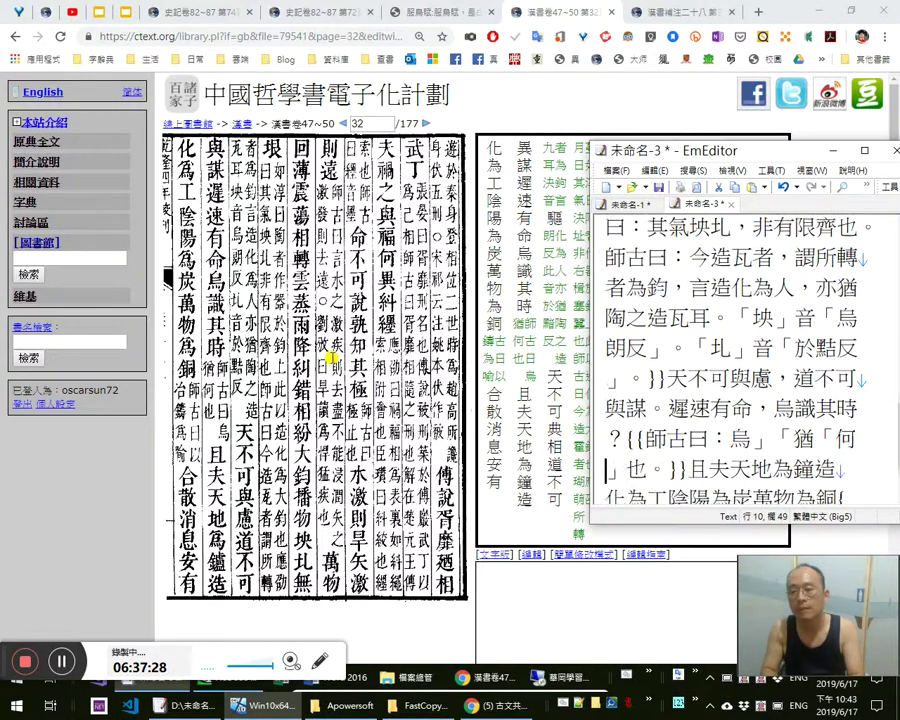
key(BackSpace)
key(Left)
key(Left)
text(「)
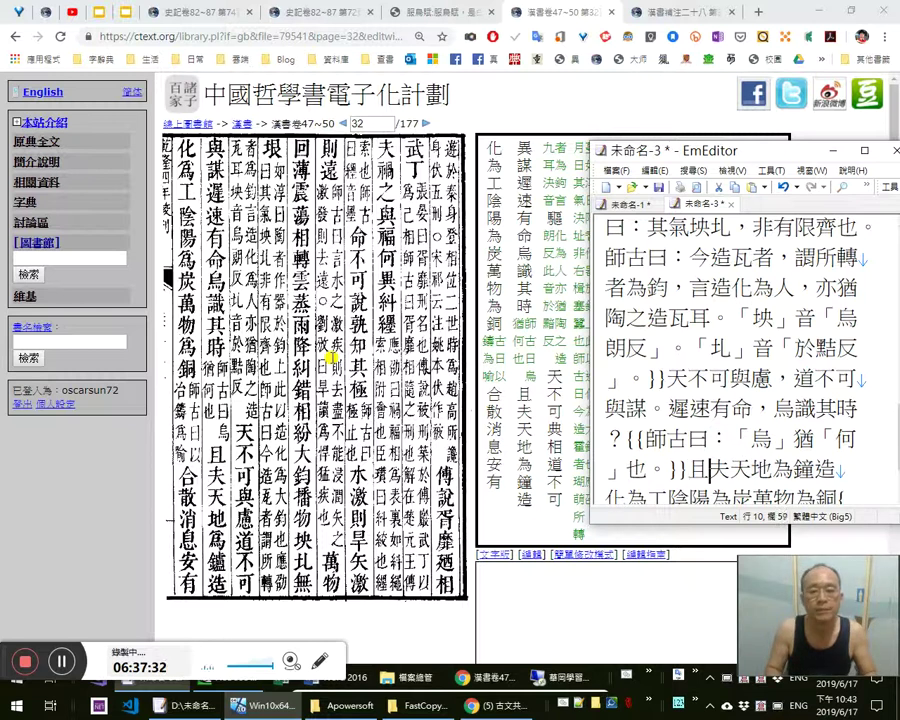
Replace 鐘 with 鑪， after 且夫天地為 and insert ， after 化為工 in the eleventh line
key(Right)
key(shift+Right)
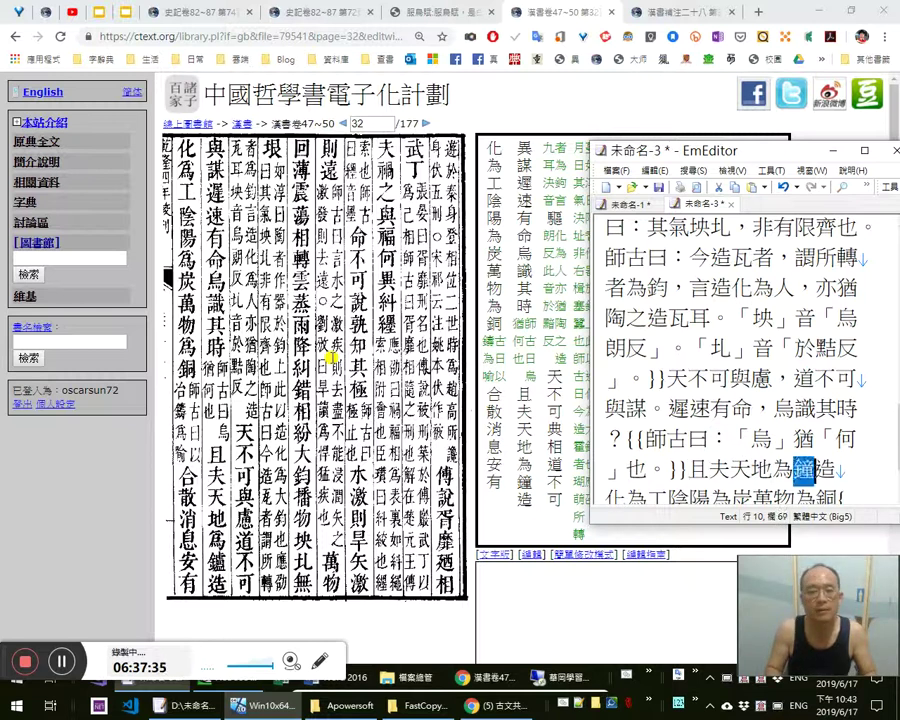
text(鑪，)
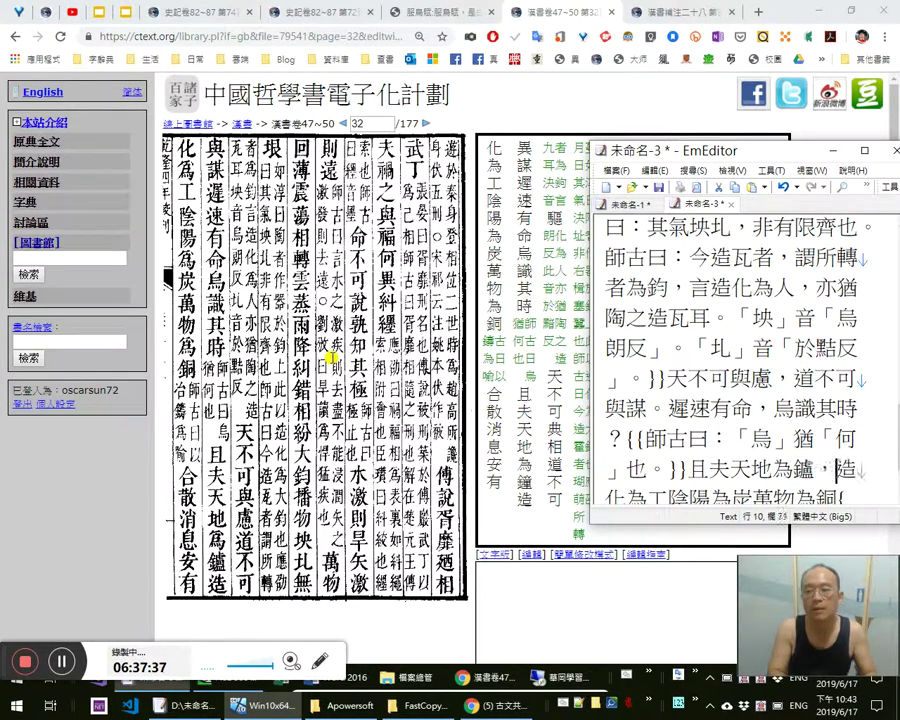
key(Right)
key(Right)
key(Right)
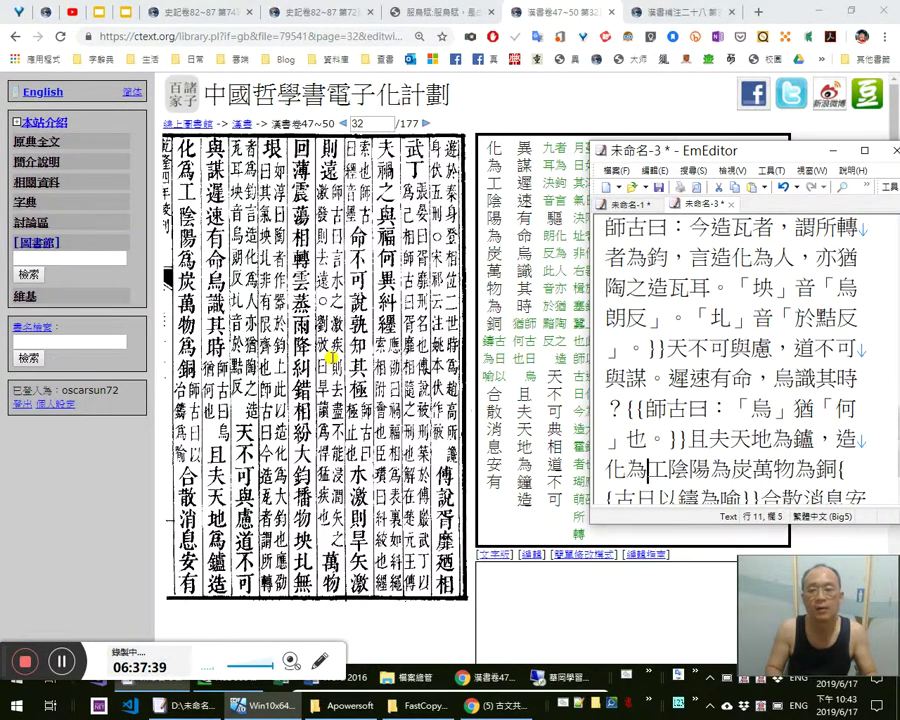
text(，)
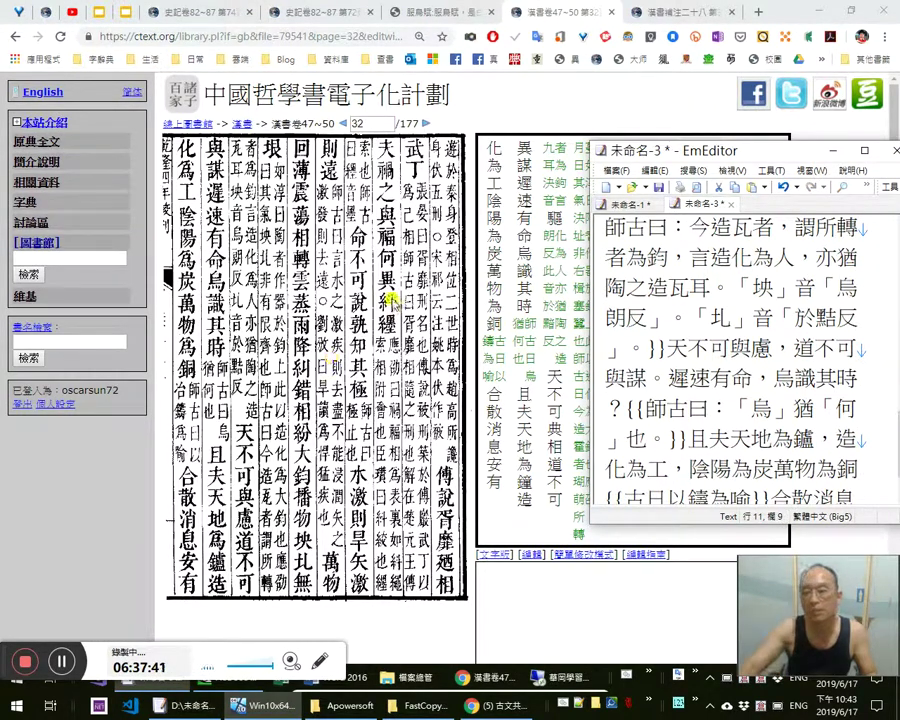
Copy the ， after 化為工 to follow 陰陽為炭 and insert 。 after 萬物為銅
click(338, 422)
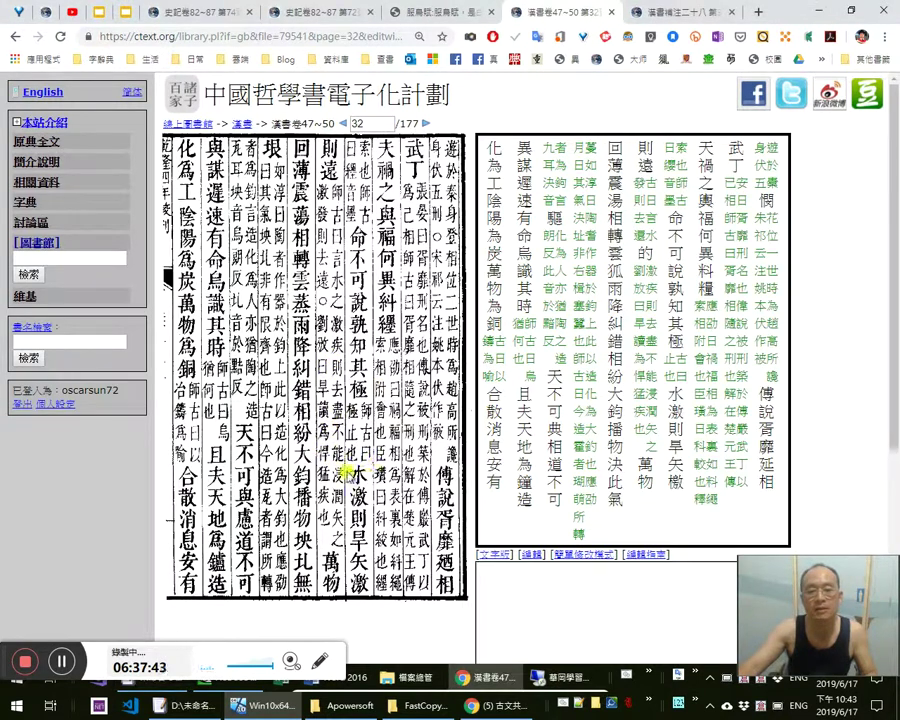
key(alt+Tab)
key(shift+Left)
key(ctrl+c)
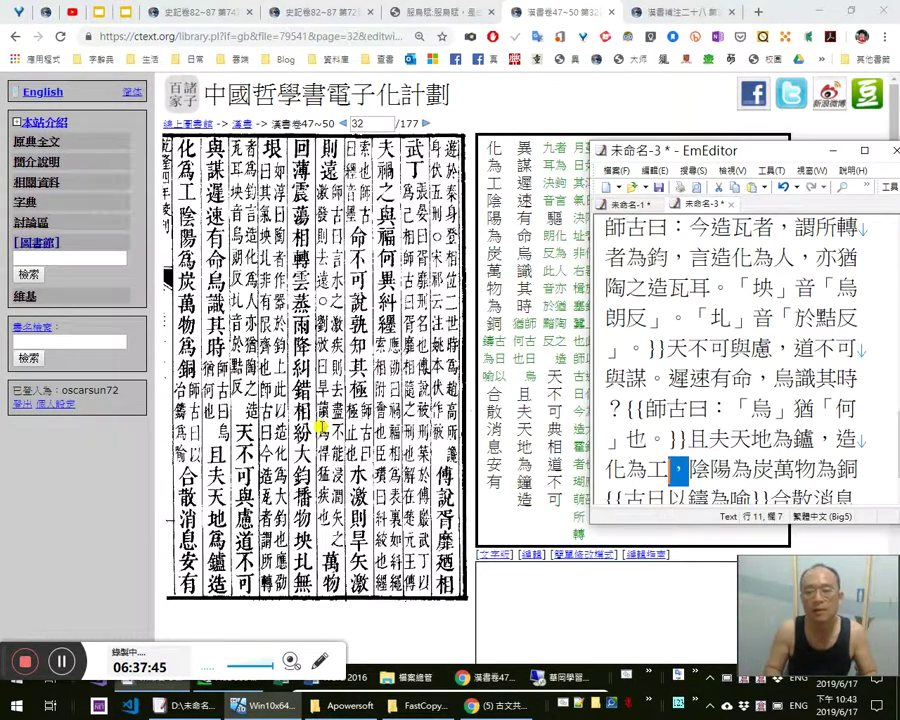
key(Right)
key(Right)
key(Right)
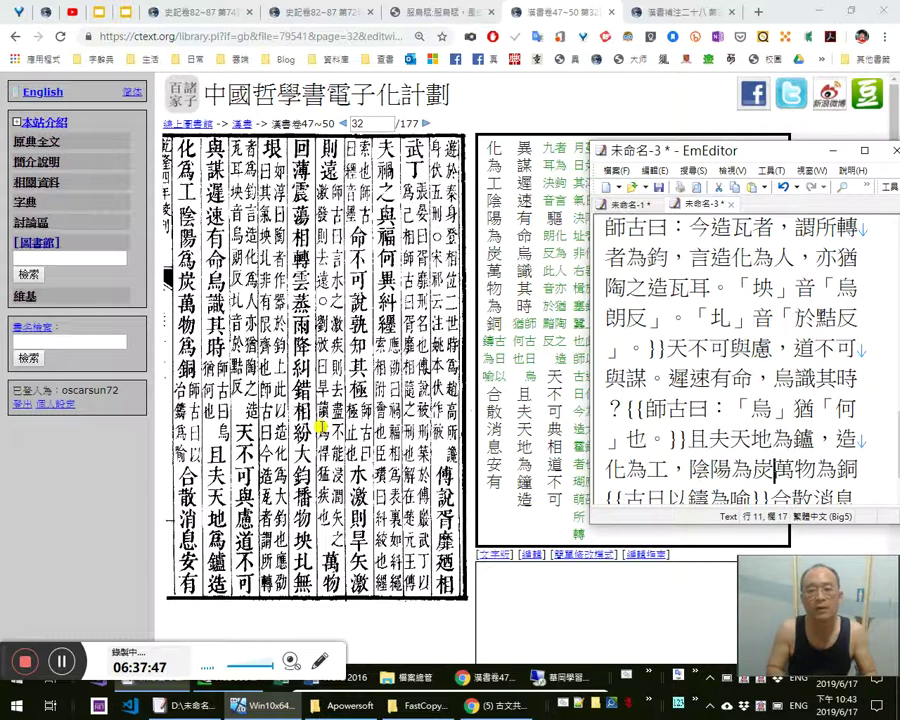
key(ctrl+v)
key(Right)
key(Right)
key(Right)
key(Right)
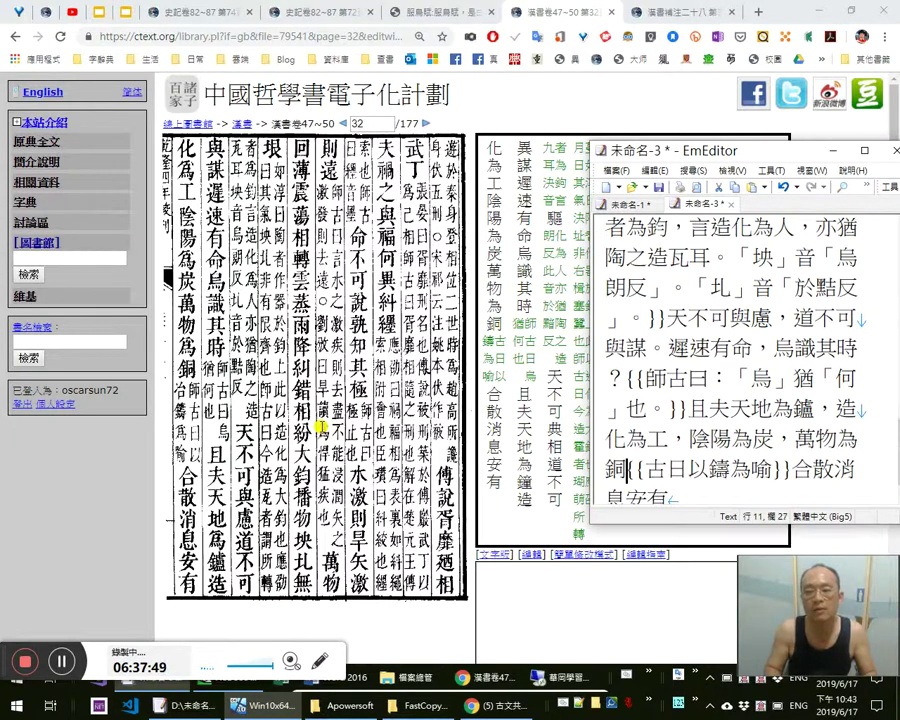
text(。)
Try 。 and ； as the mark after 化為工 and restore the ，
key(Delete)
text(。)
key(shift+Left)
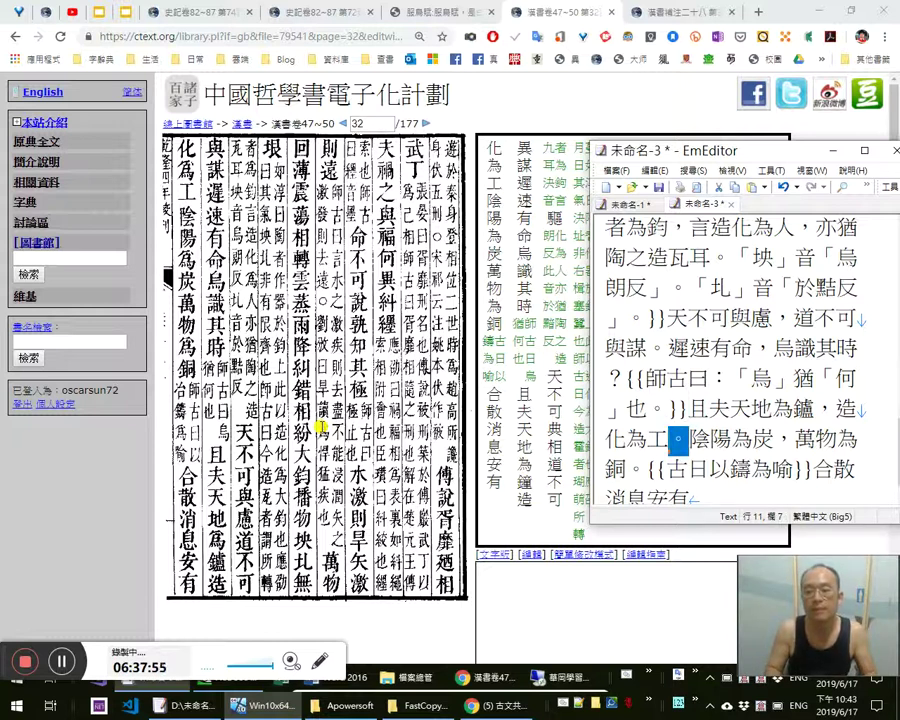
text(；)
click(683, 470)
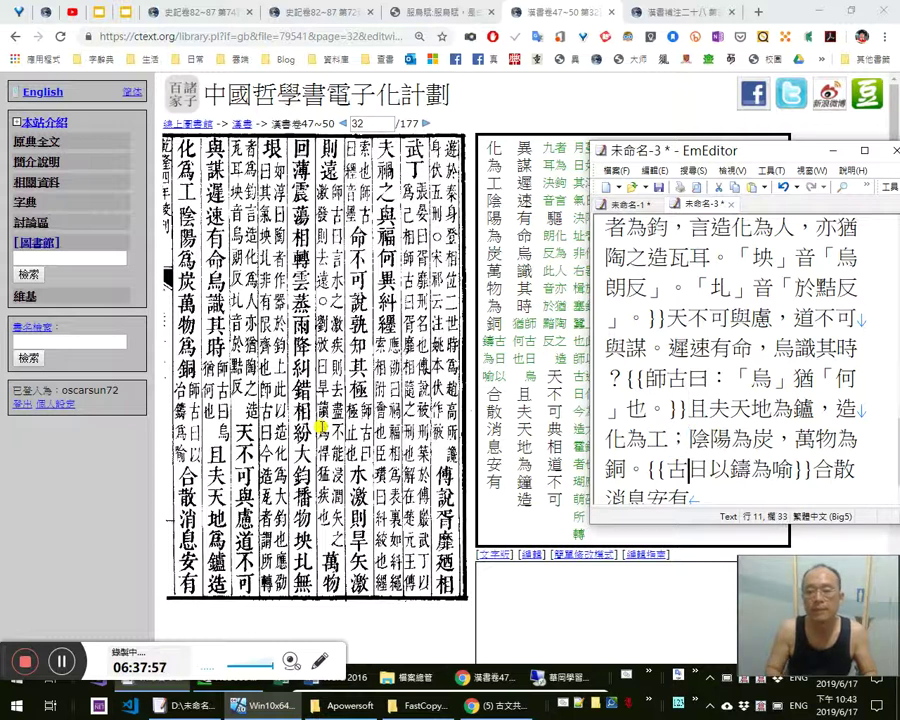
key(shift+Left)
text(，)
key(Down)
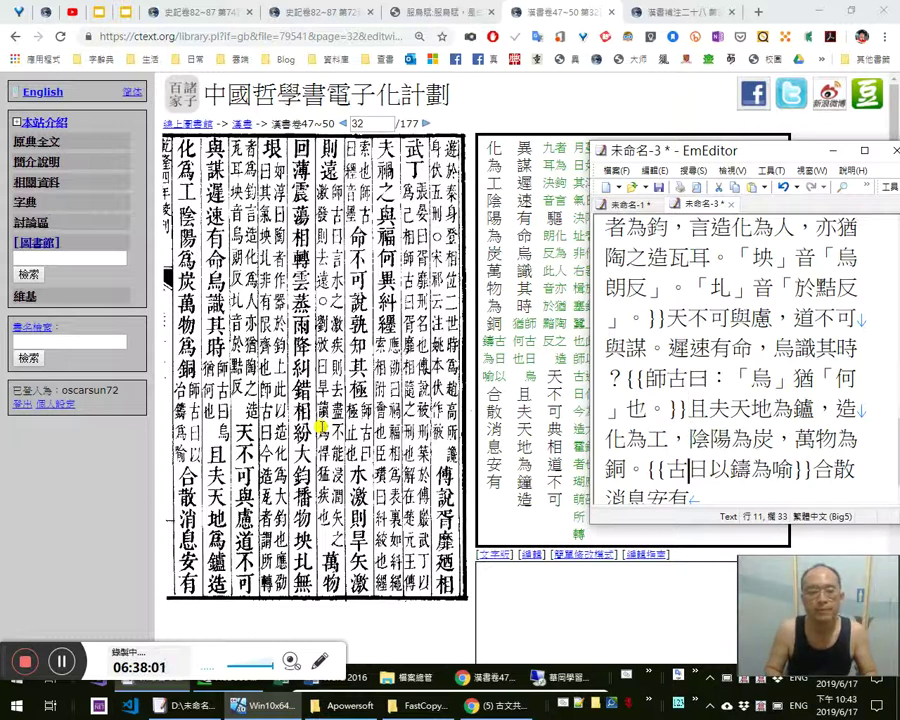
Correct the opening of the eleventh line's note to 師古曰： and insert 冶 before 鑄
text(師)
key(Right)
text(曰：)
key(Delete)
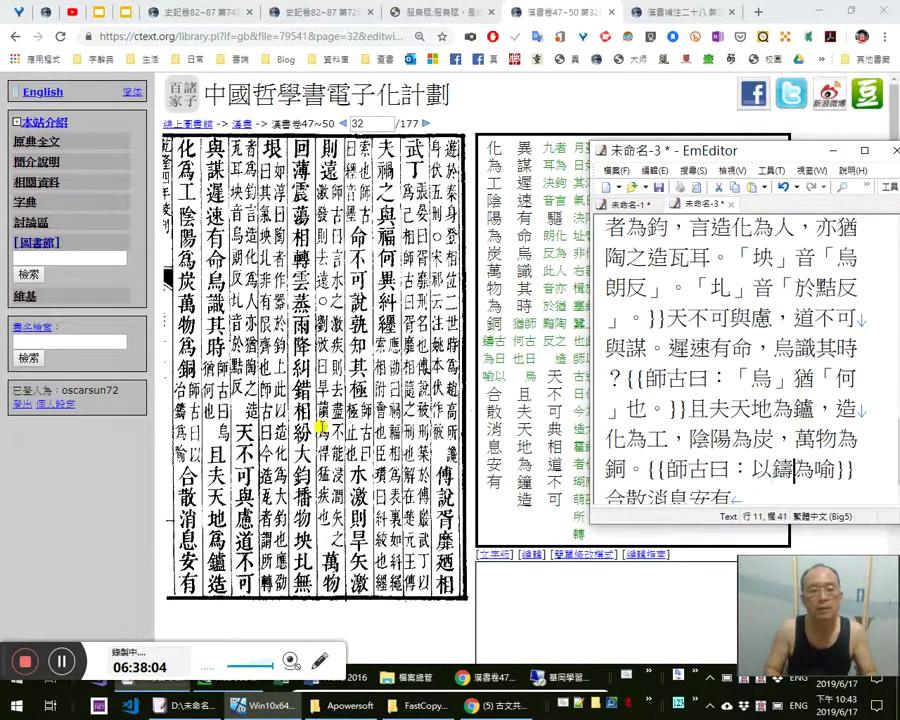
text(冶)
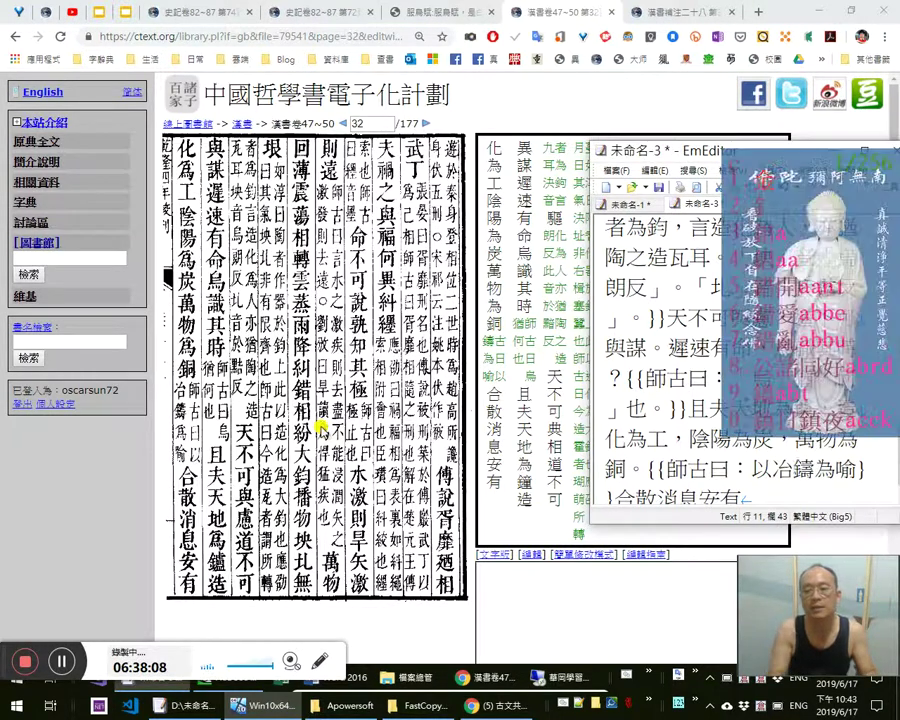
text(鈞)
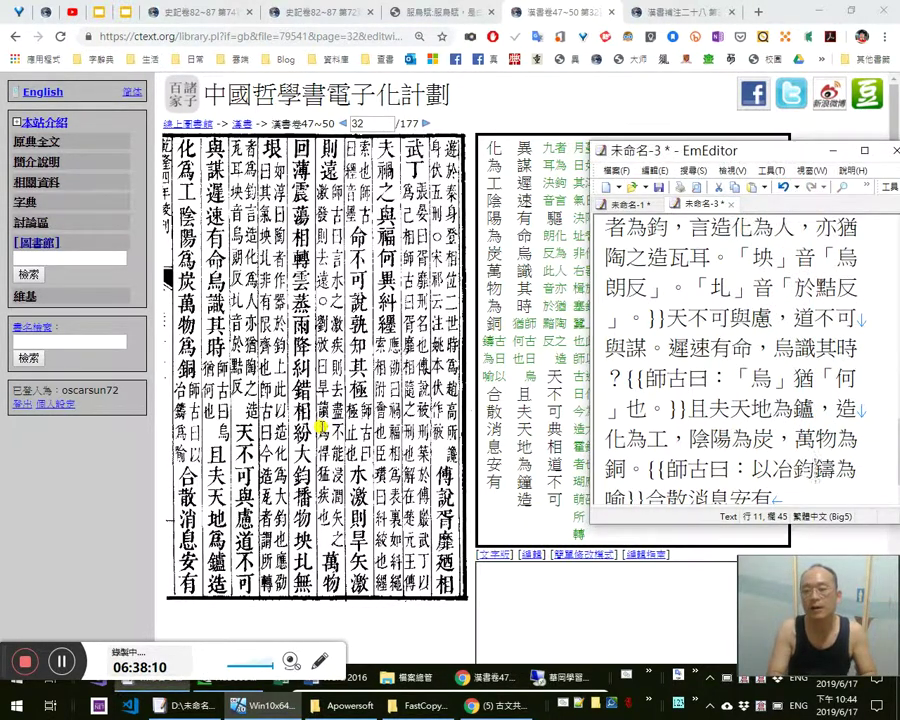
text(irc)
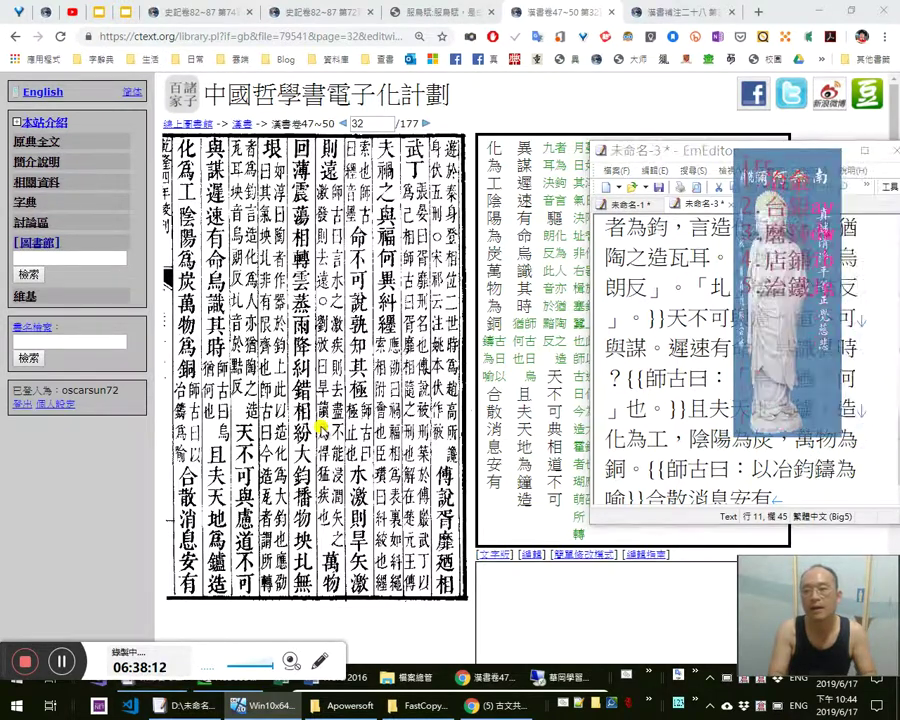
text(冶金)
key(shift+Left)
key(shift+Left)
key(shift+Left)
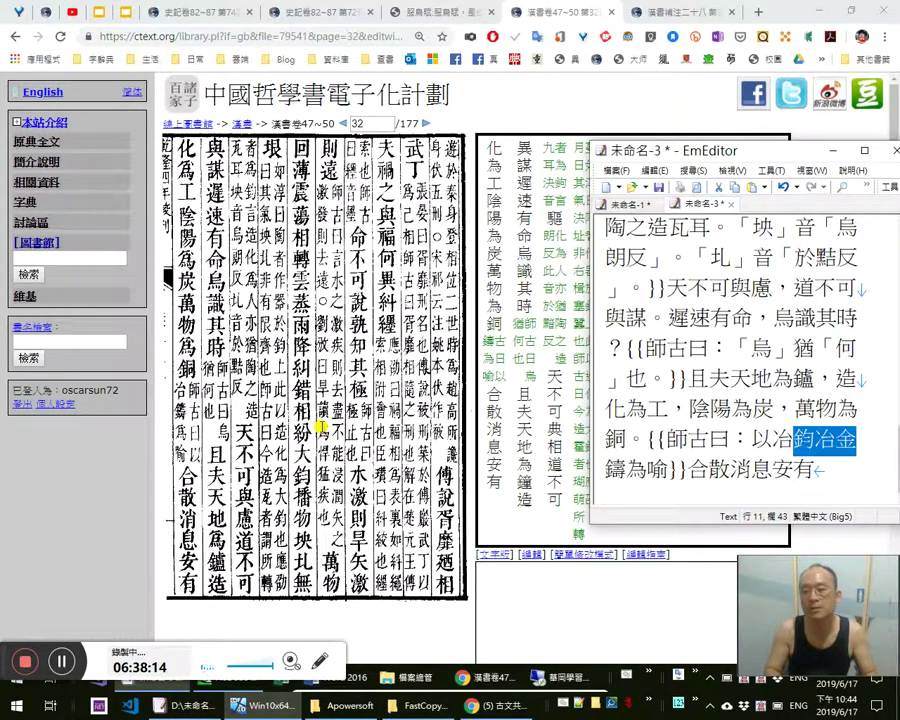
key(Escape)
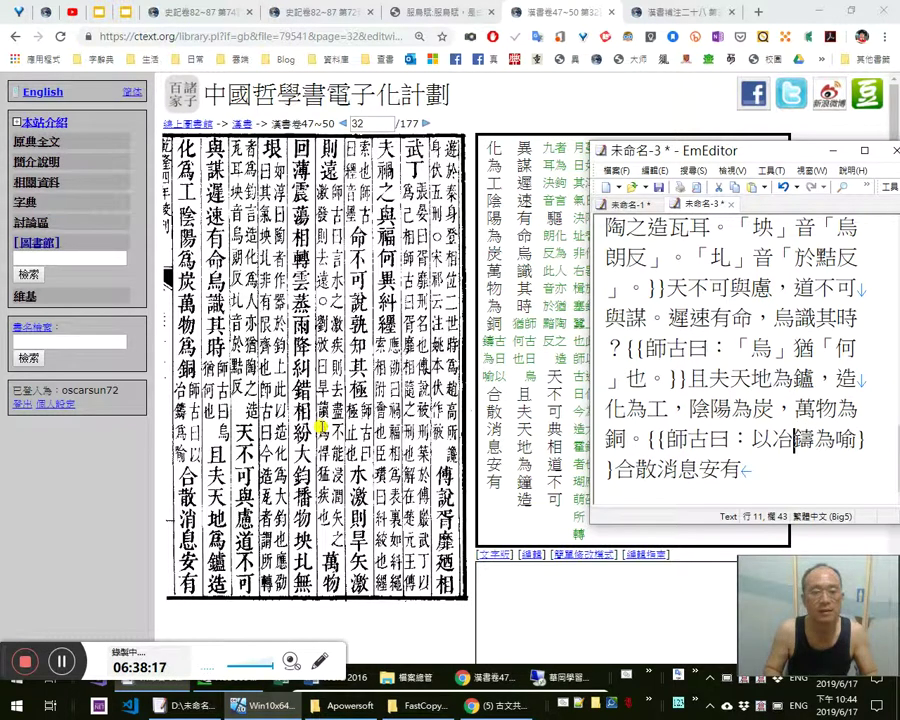
Insert 。 after 以冶鑄為喻 and ， after 合散消息
text(。)
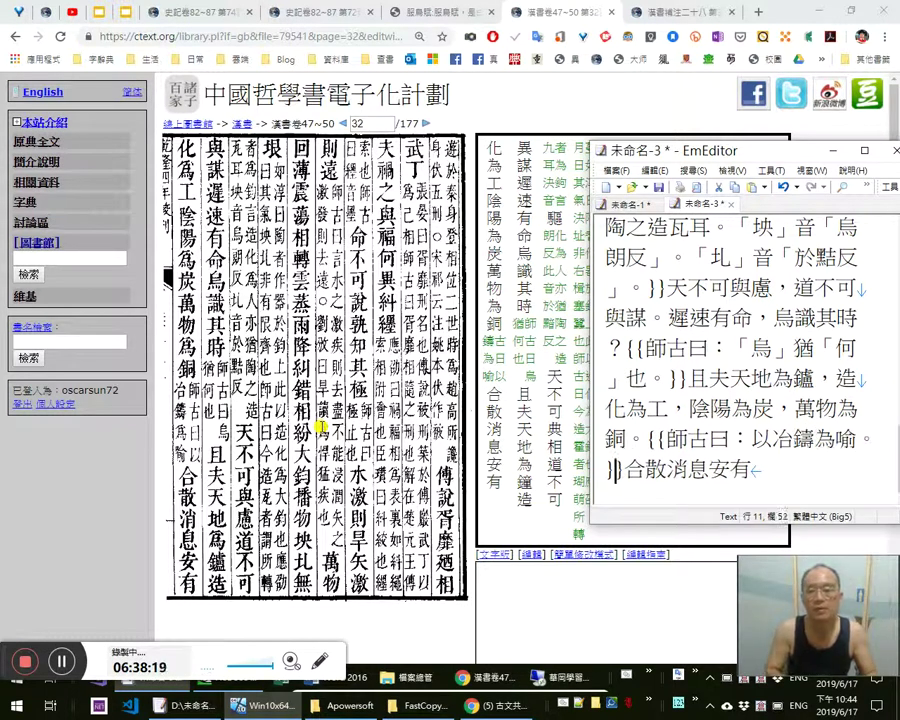
key(Right)
key(Right)
key(Right)
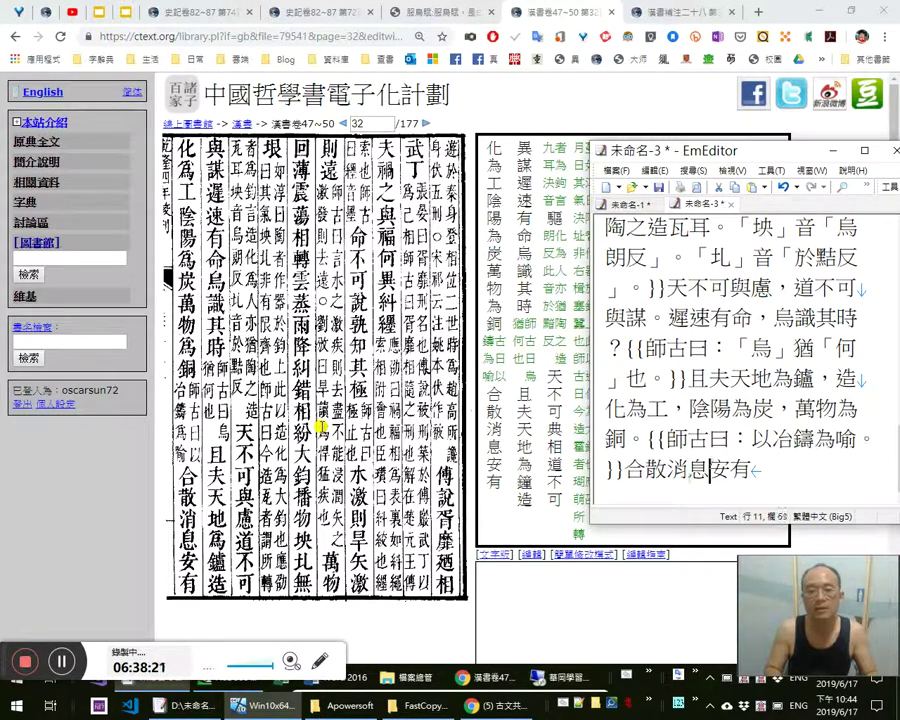
text(，)
Try separating the characters of 合散消息 with 、 and remove the marks
key(Left)
key(Left)
text(、)
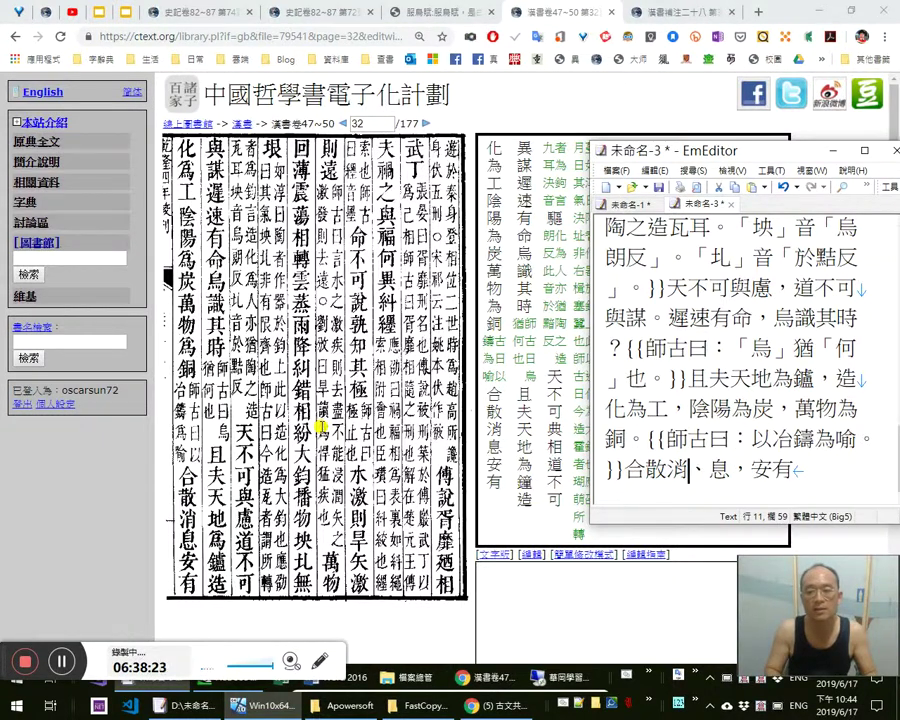
key(Delete)
key(Left)
text(、)
key(Left)
key(Delete)
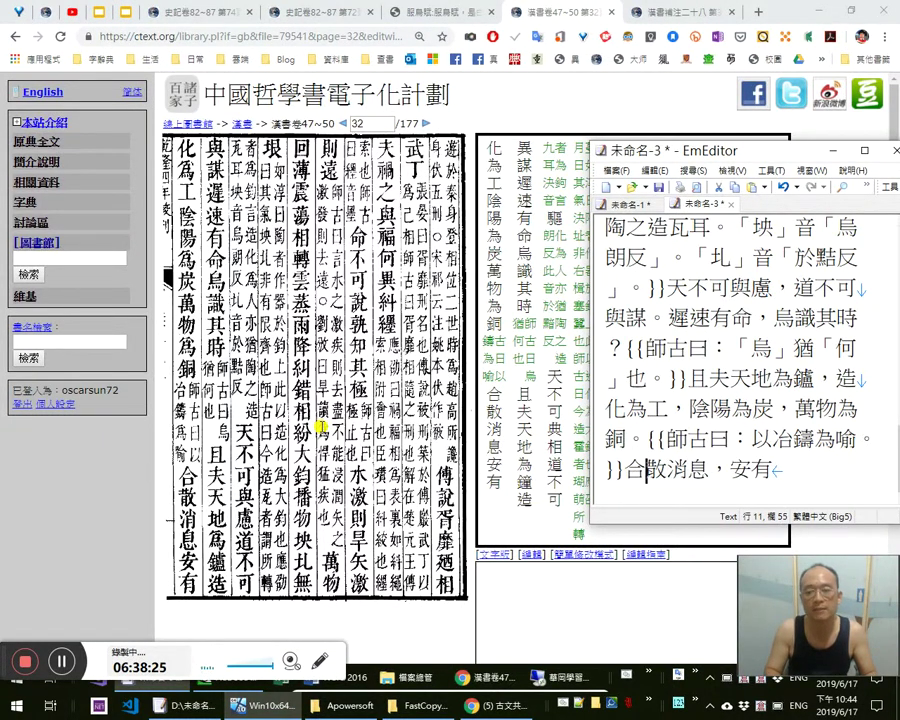
key(Left)
key(shift+Right)
key(shift+Right)
key(Left)
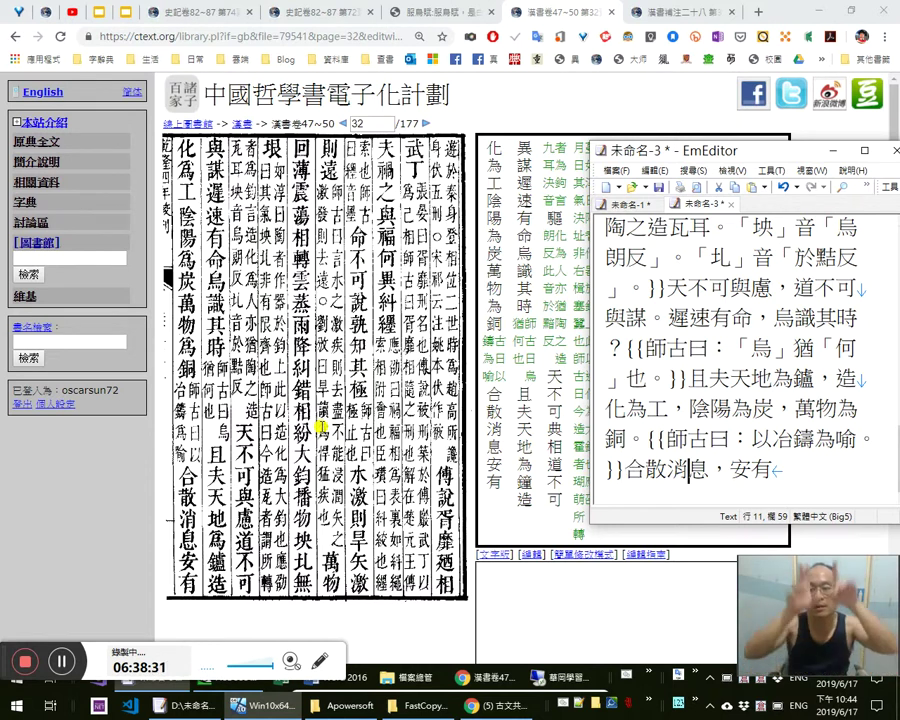
key(shift+Right)
key(Right)
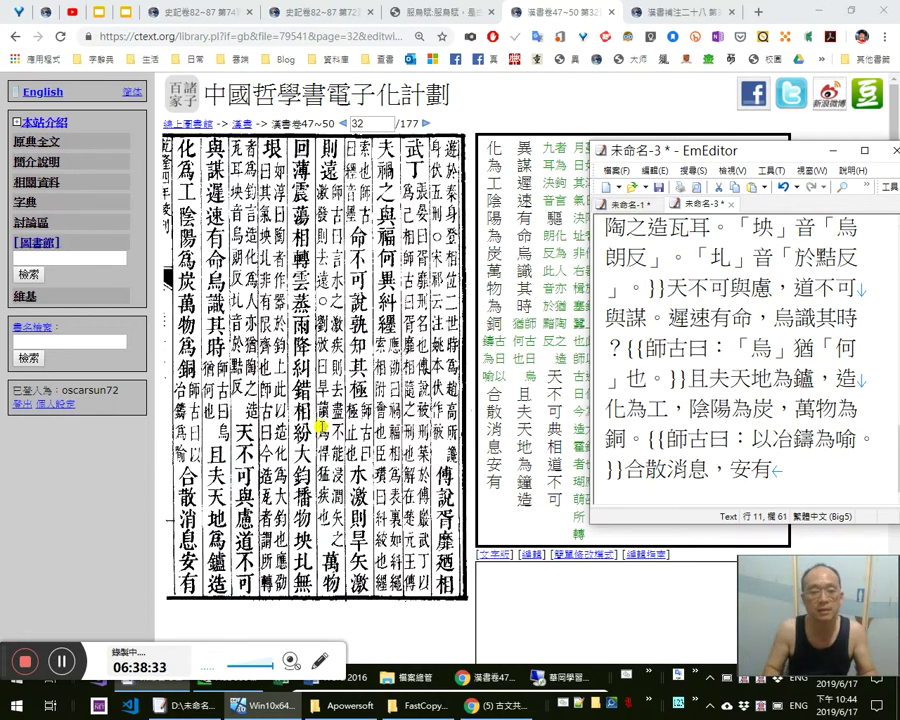
Move the corrected page 32 text from EmEditor into the edit box of the 漢書 page in Chrome and save the edit
key(ctrl+a)
key(ctrl+x)
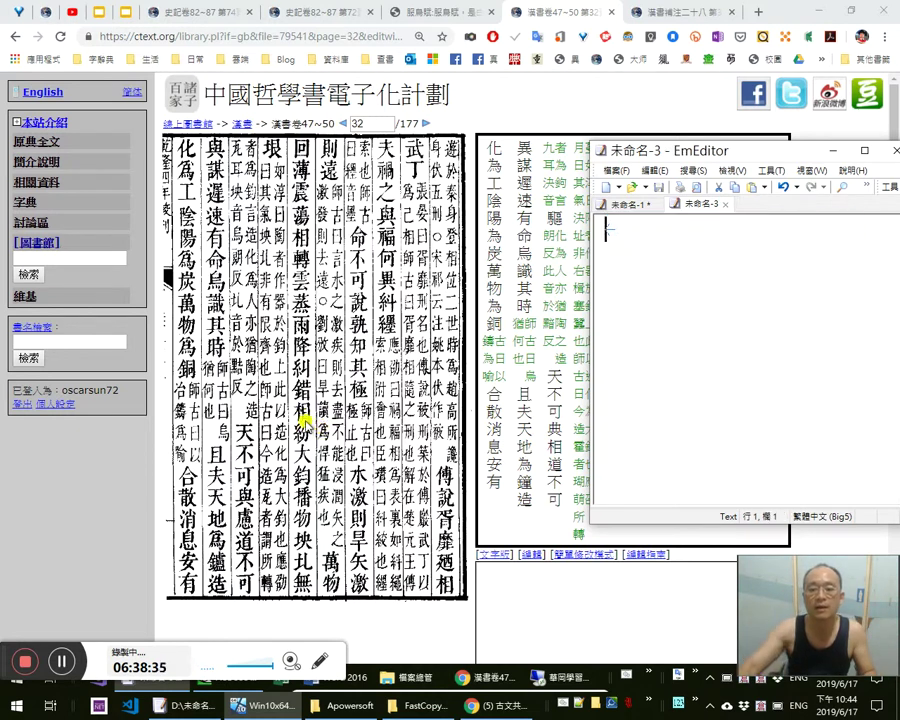
click(585, 606)
key(ctrl+v)
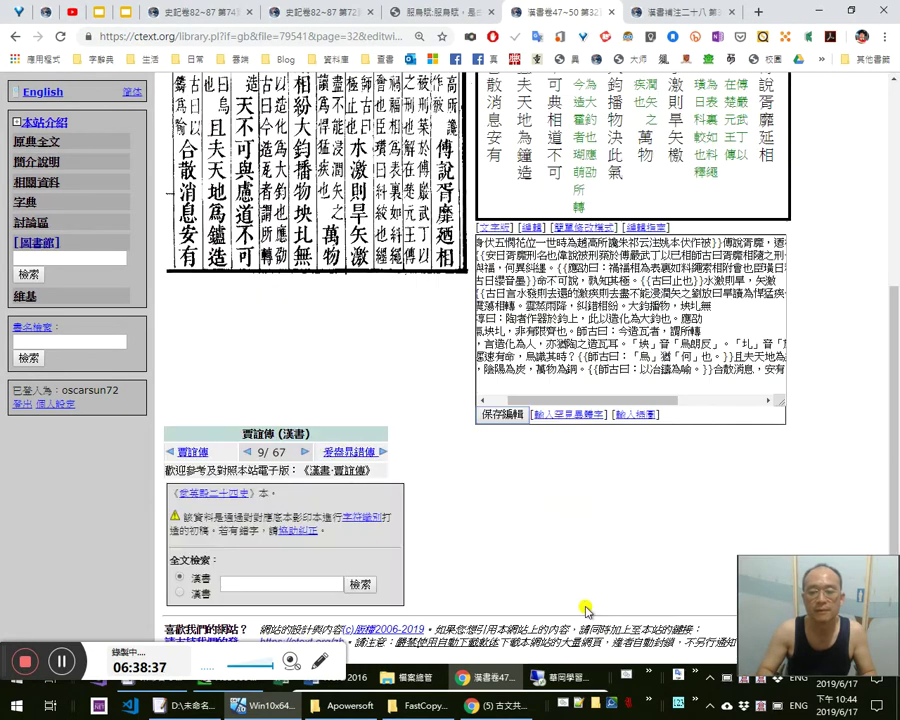
scroll(440, 530, up, 5)
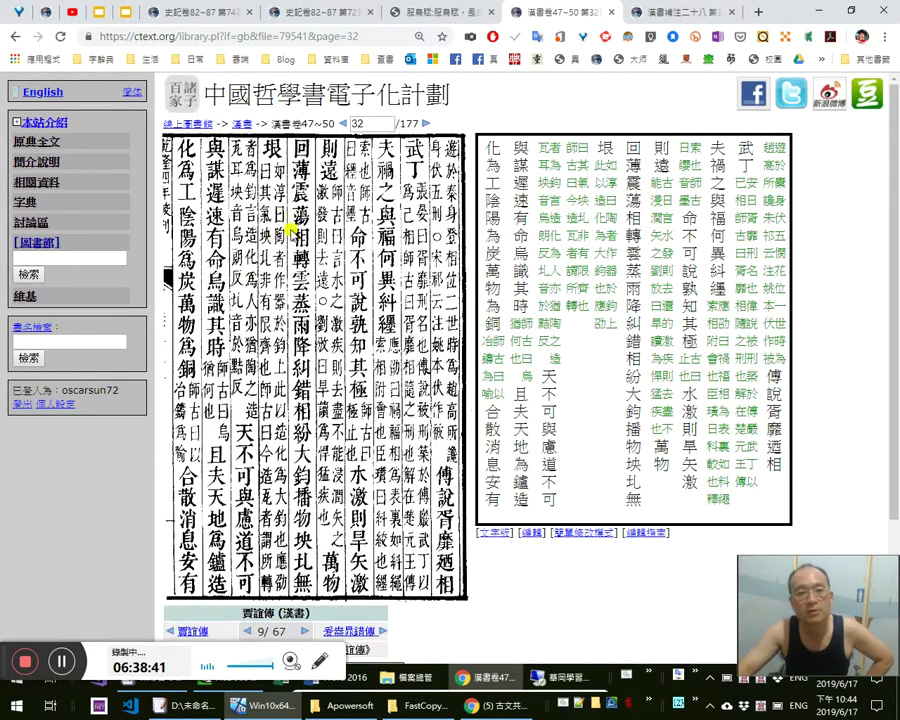
click(500, 532)
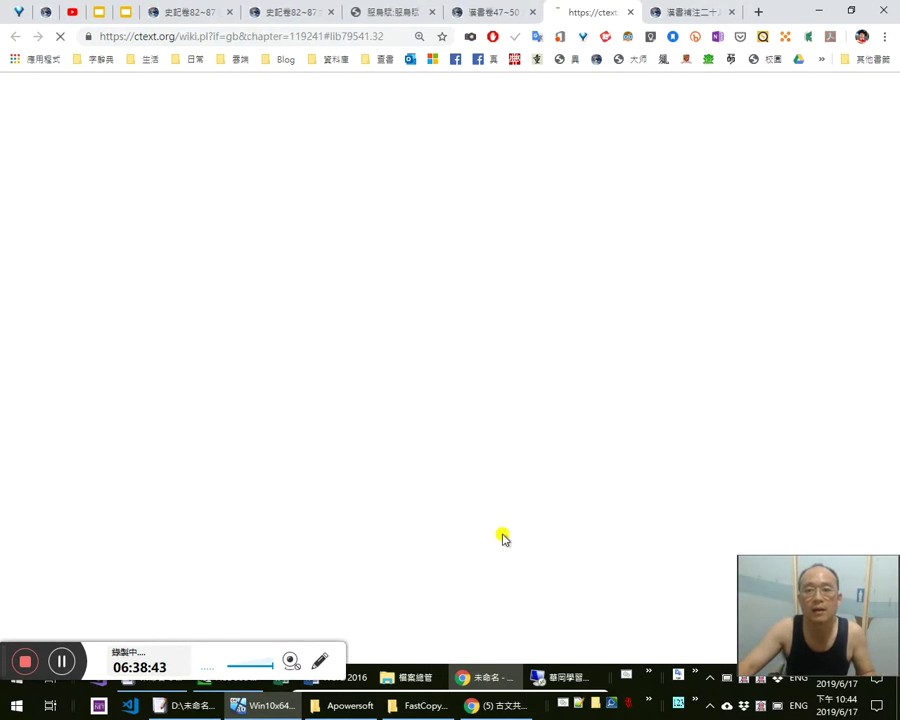
middle_click(587, 11)
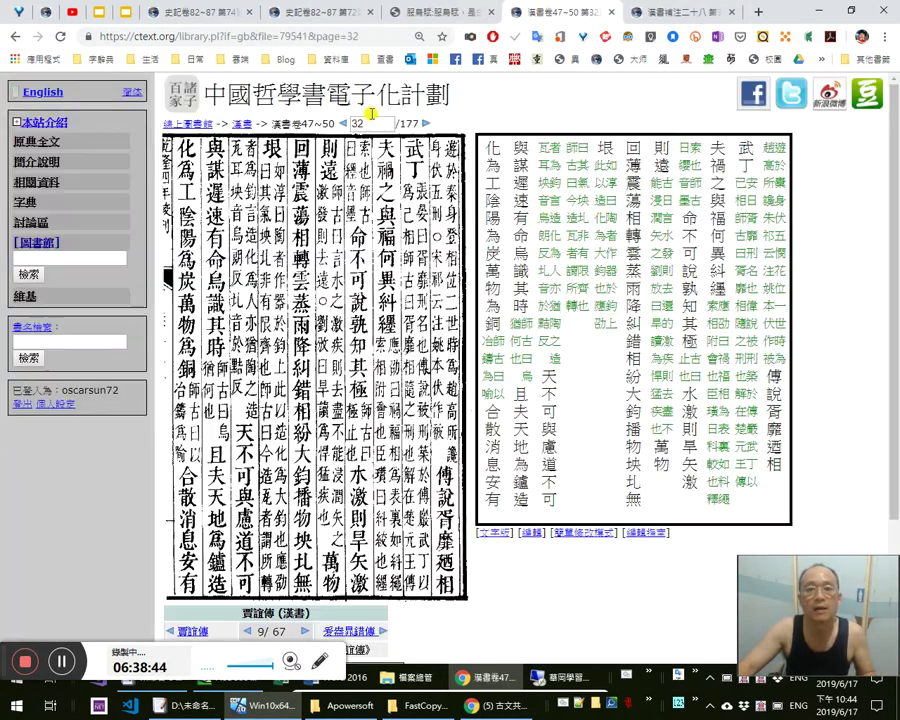
Open the 漢書補注 book page and the source page linked from the 《漢書·賈誼傳》 沕穆 quotation on slide 5
click(660, 13)
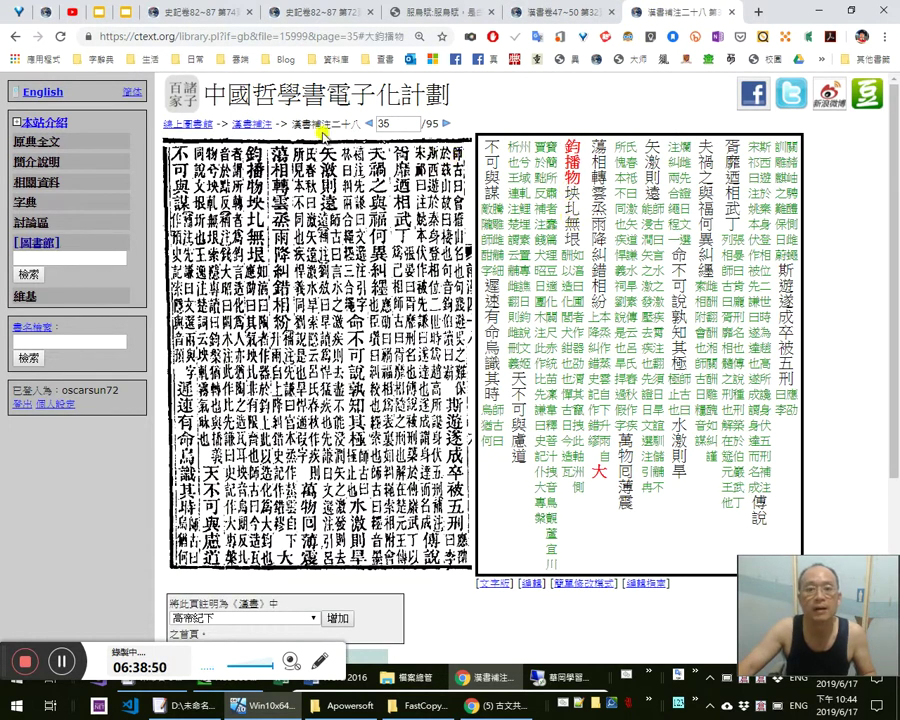
click(262, 125)
click(106, 12)
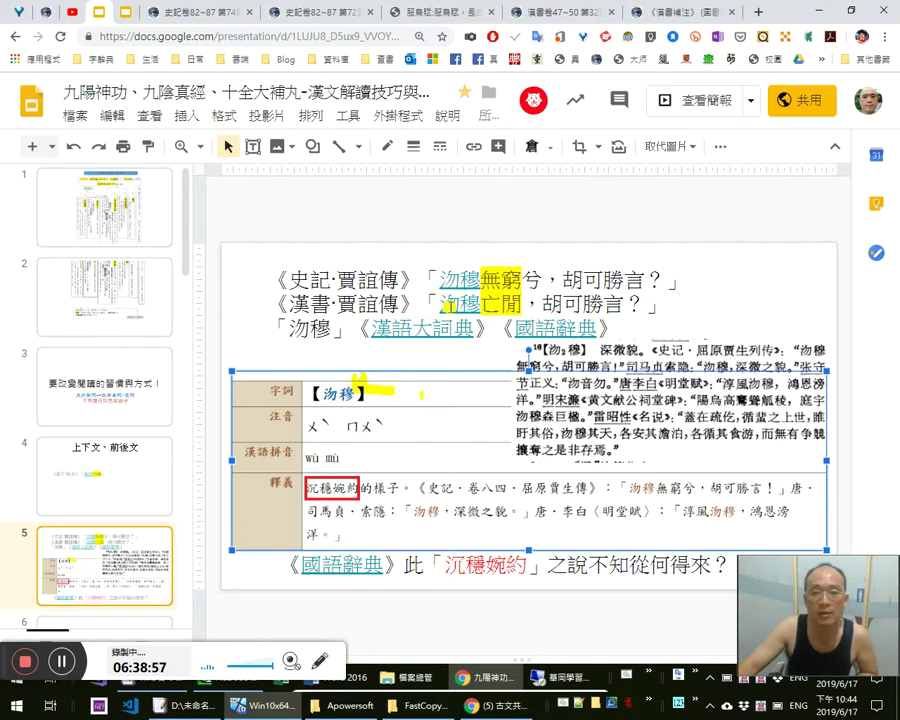
click(460, 303)
click(506, 335)
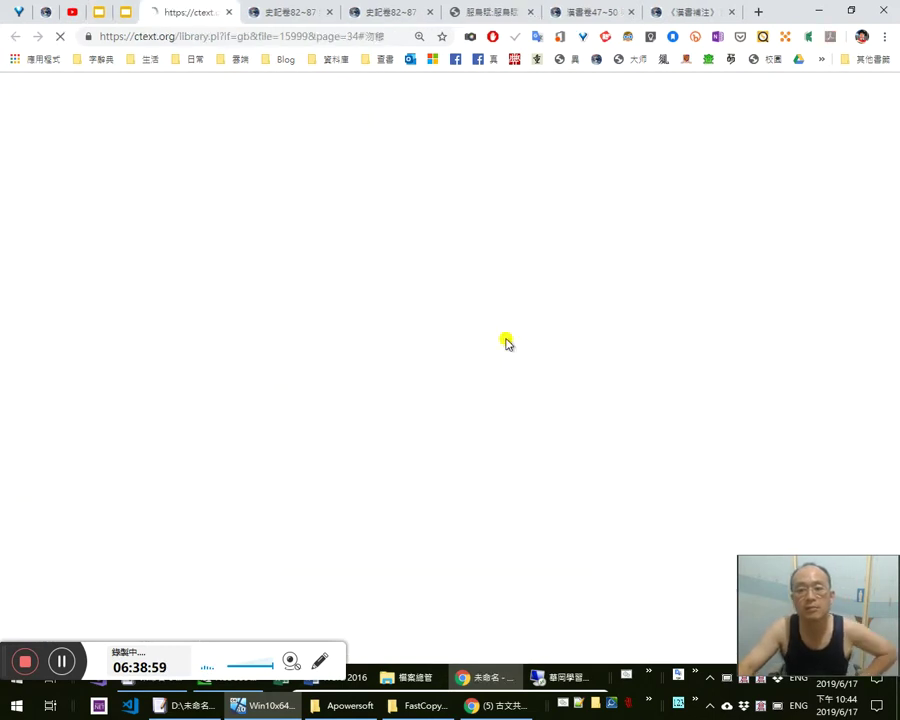
click(104, 13)
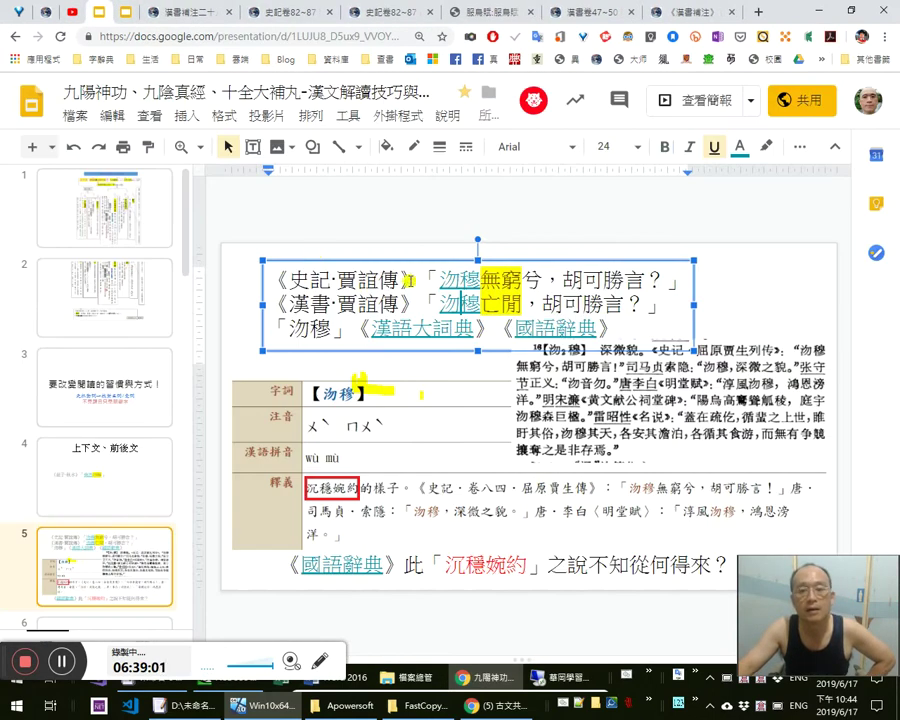
Open the 《史記·賈誼傳》 沕穆 source linked on the slide, read on to page 73, and close both source pages
click(454, 279)
click(499, 310)
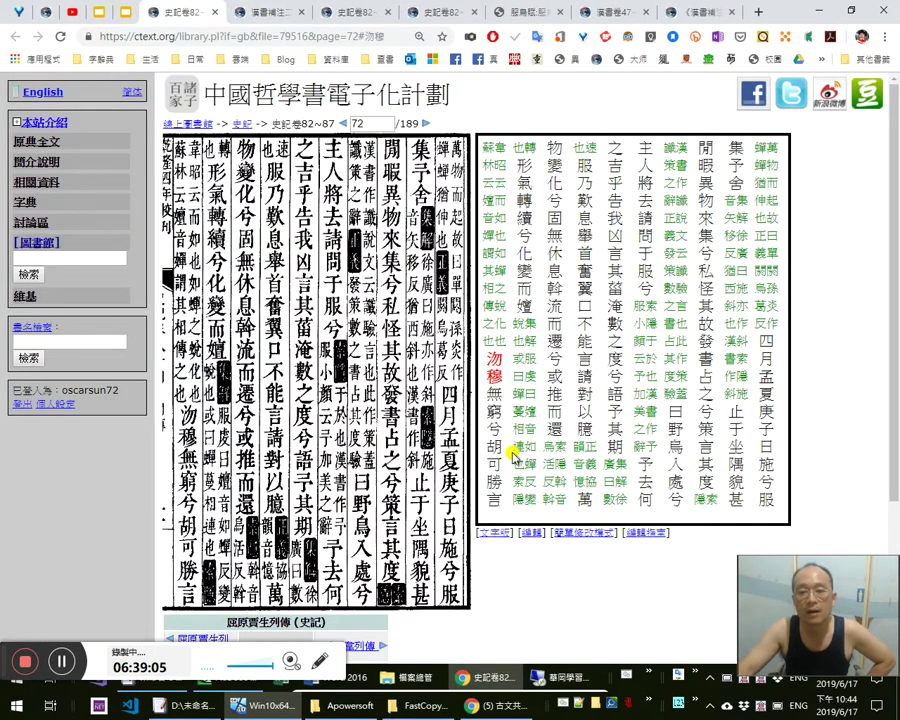
click(423, 127)
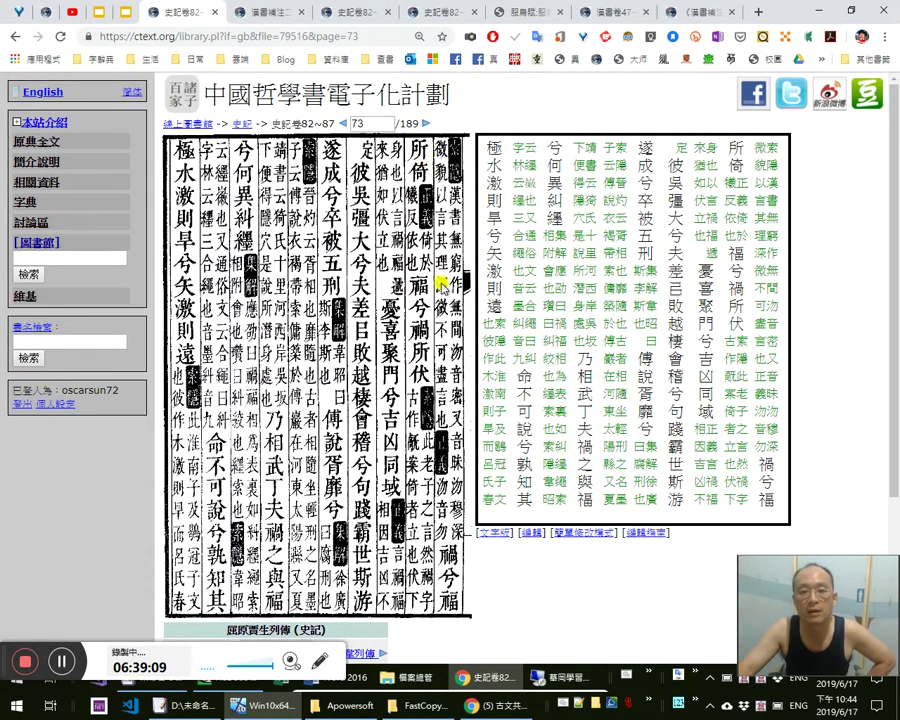
click(214, 12)
click(190, 18)
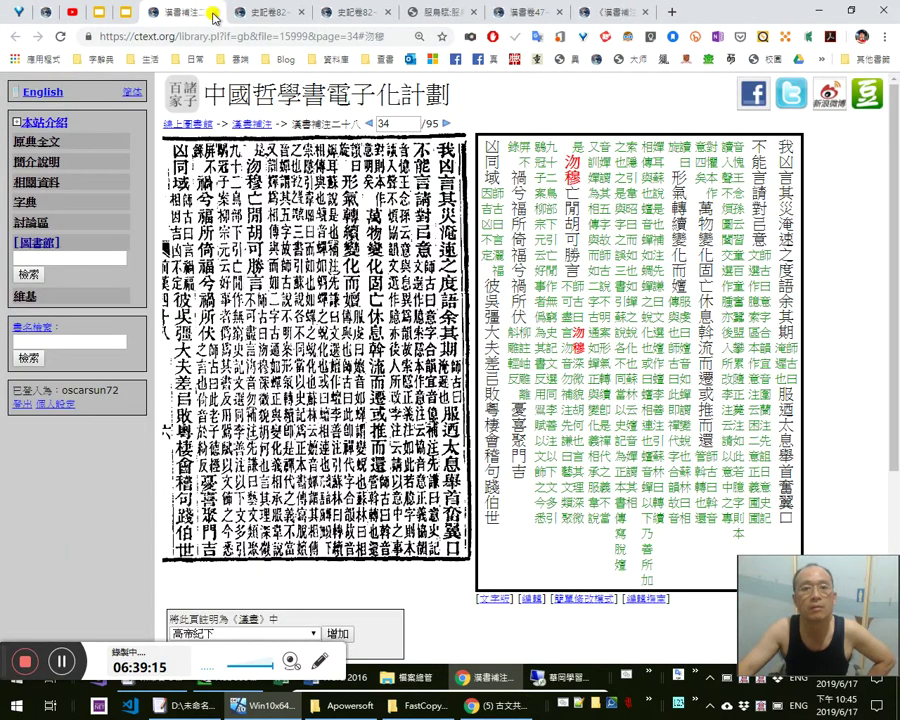
click(214, 13)
Enter 坱圠 in the full-text search field of the 漢書補注 book page and select the word for copying
click(517, 15)
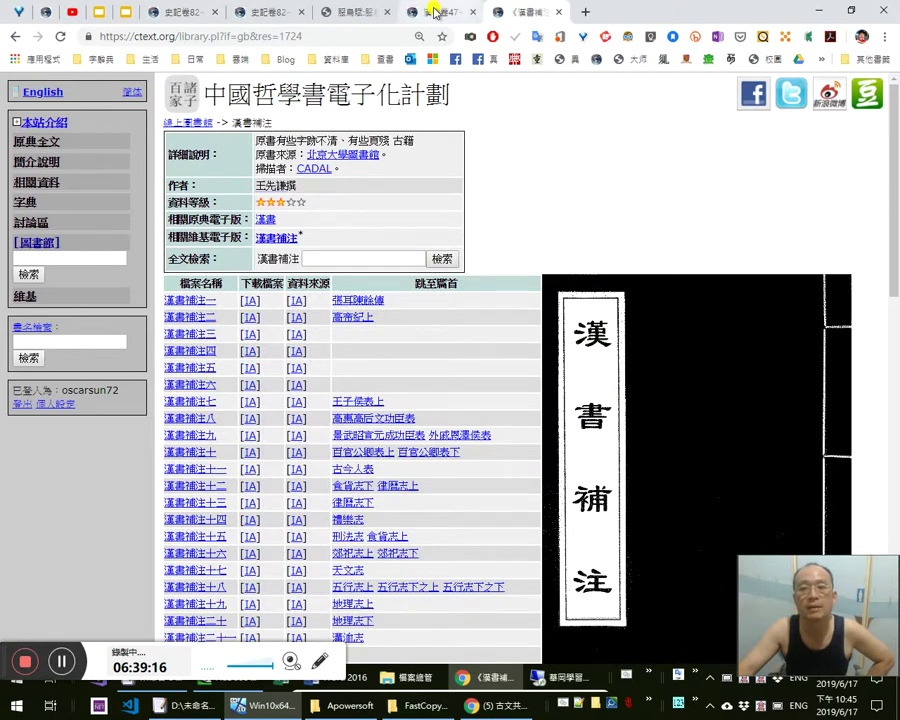
click(435, 12)
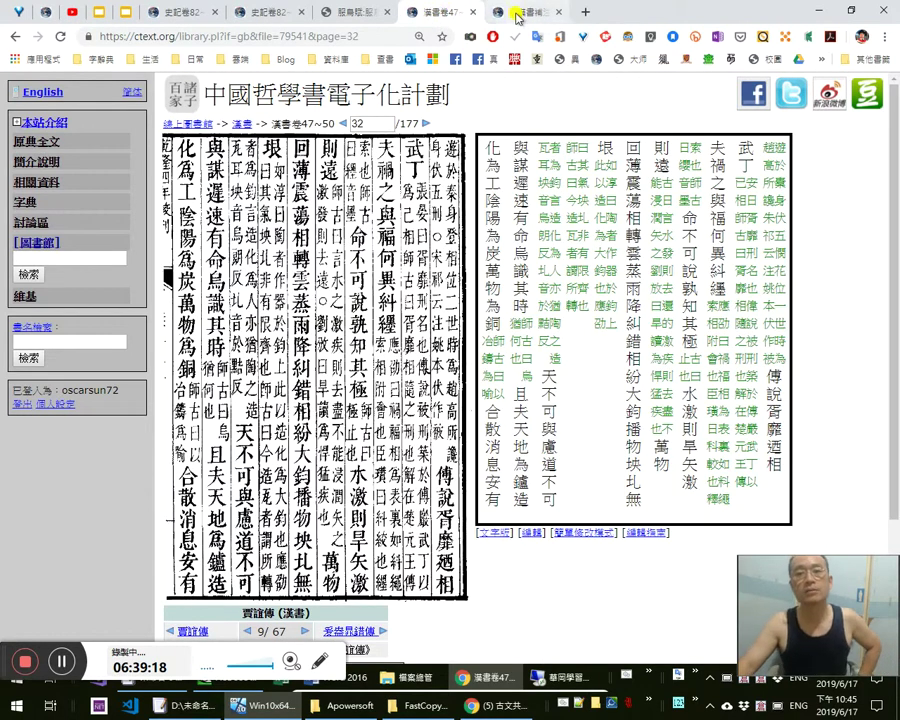
click(494, 12)
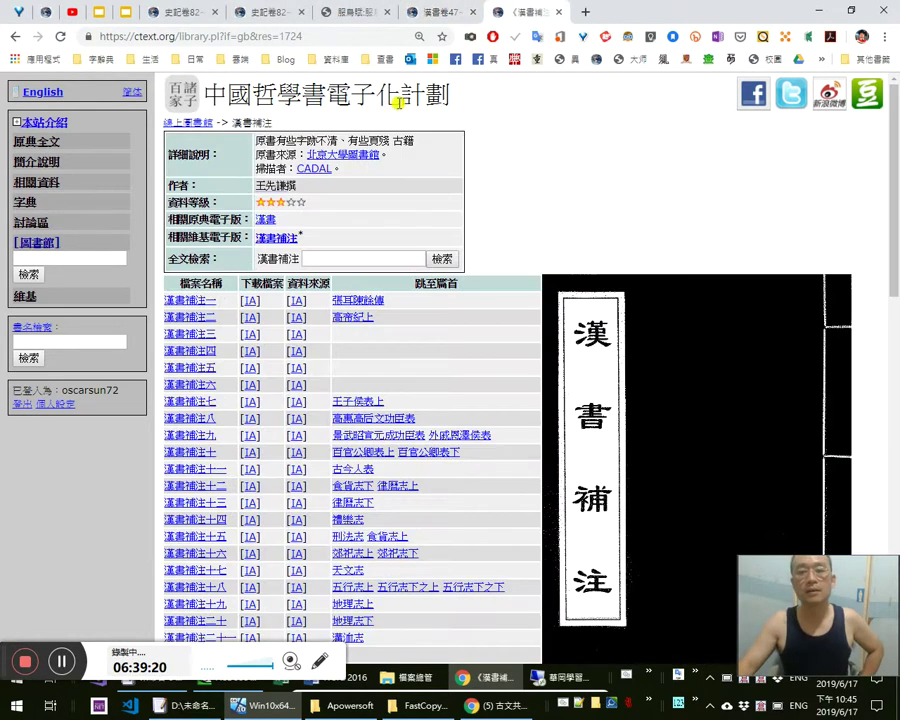
click(361, 257)
text(gk)
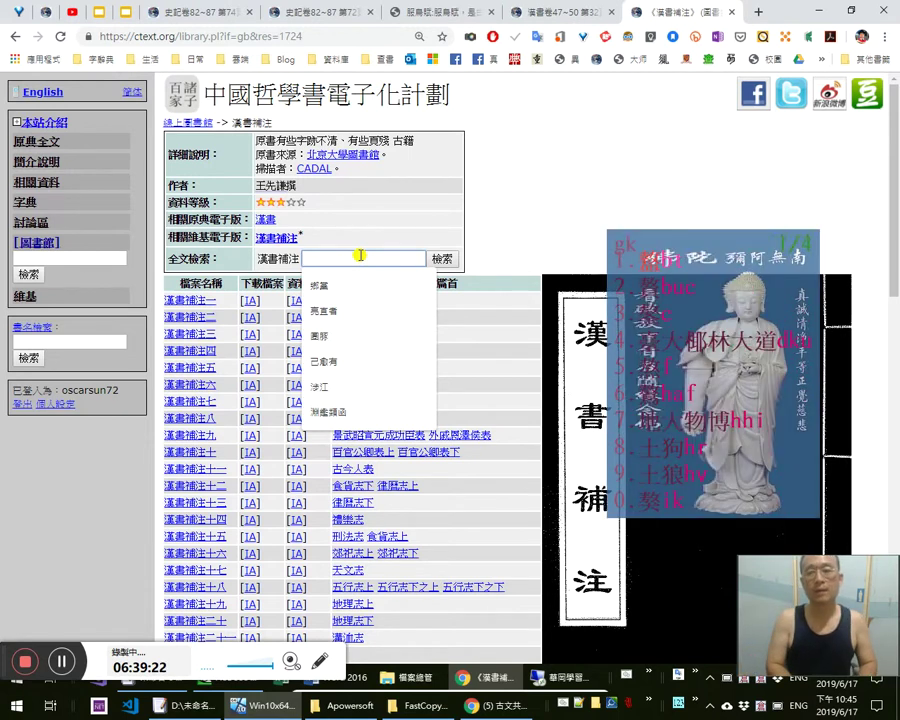
text(螫)
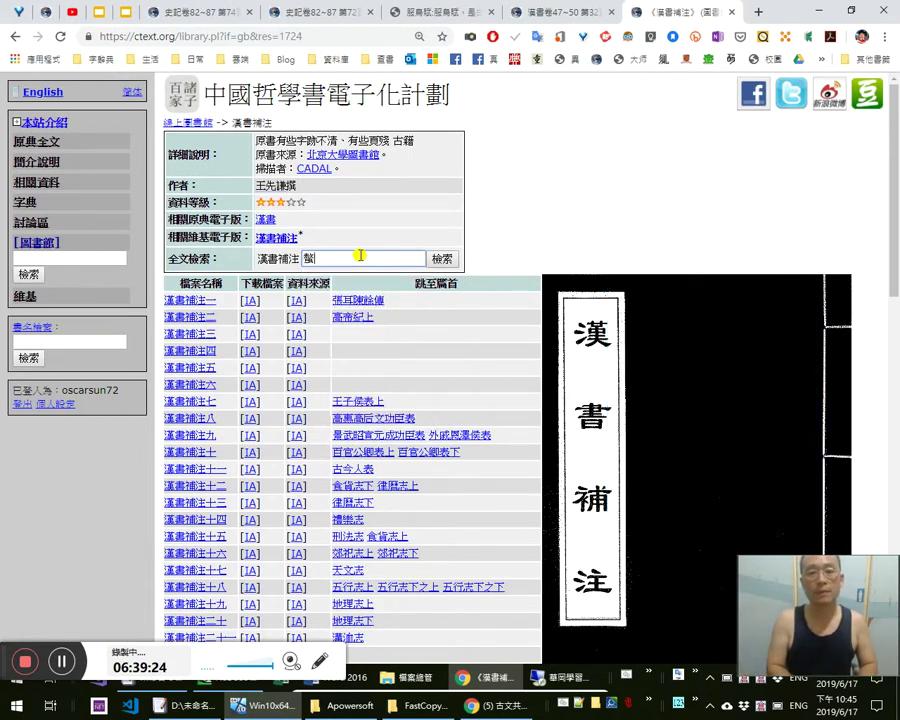
text(坱圠)
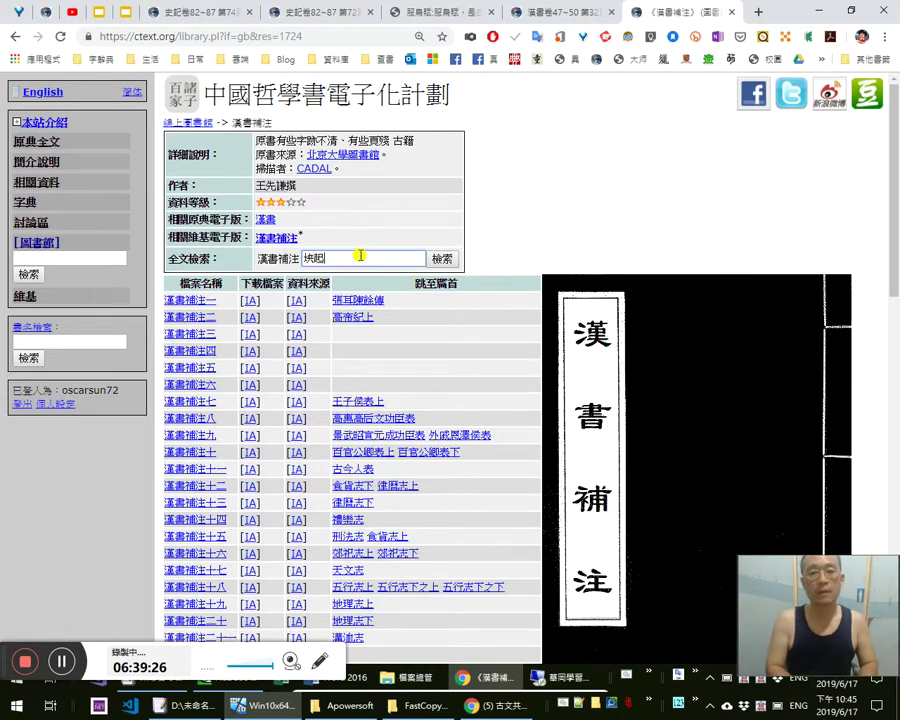
key(BackSpace)
text(圠)
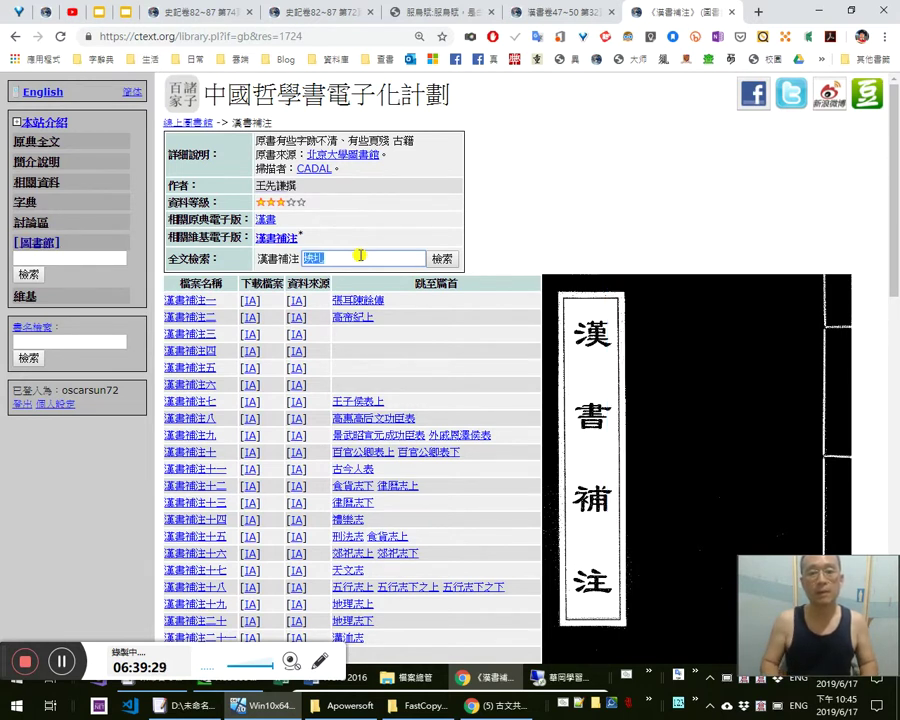
click(542, 677)
key(alt+Tab)
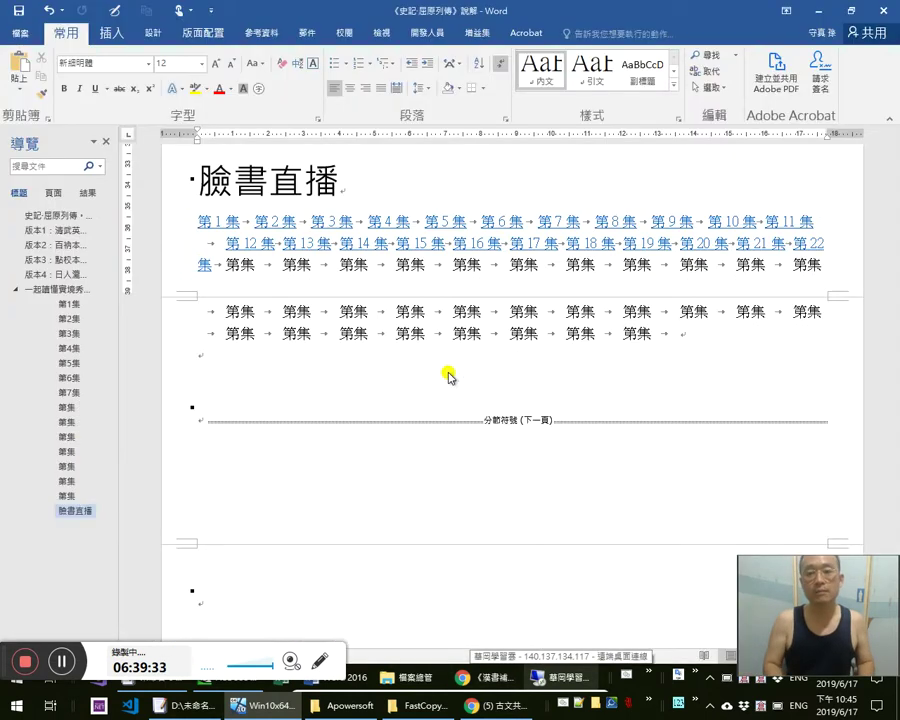
key(alt+F11)
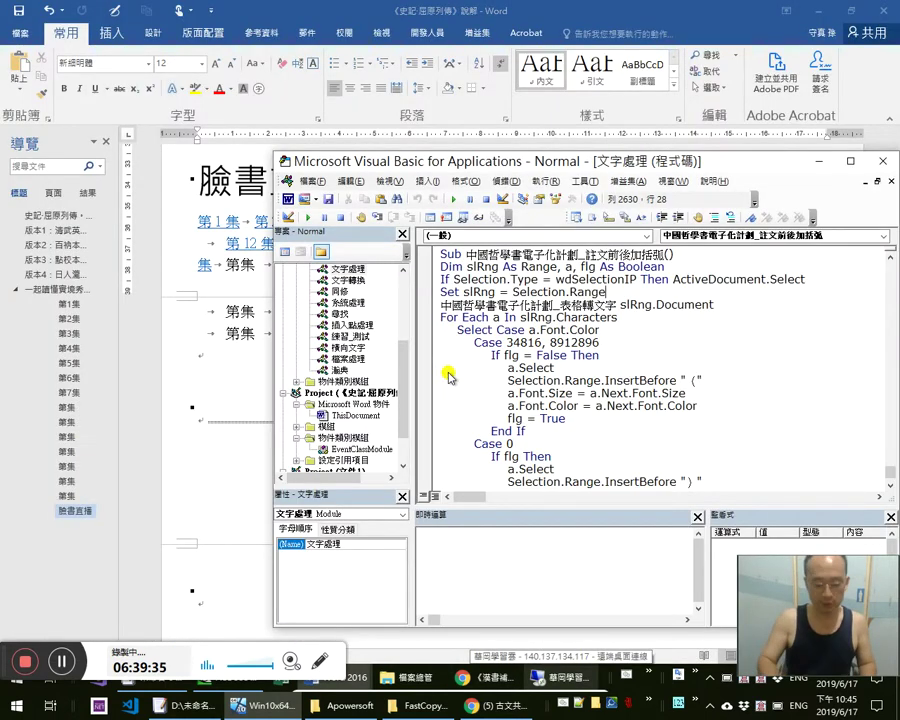
key(ctrl+g)
key(ctrl+a)
text(?)
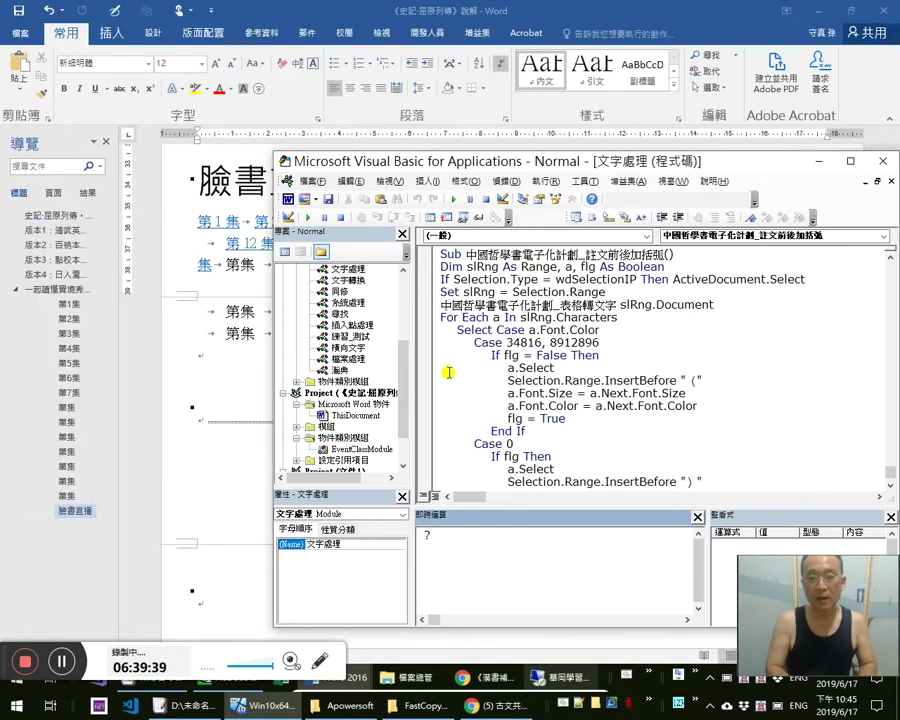
text(l)
key(Escape)
text(gu)
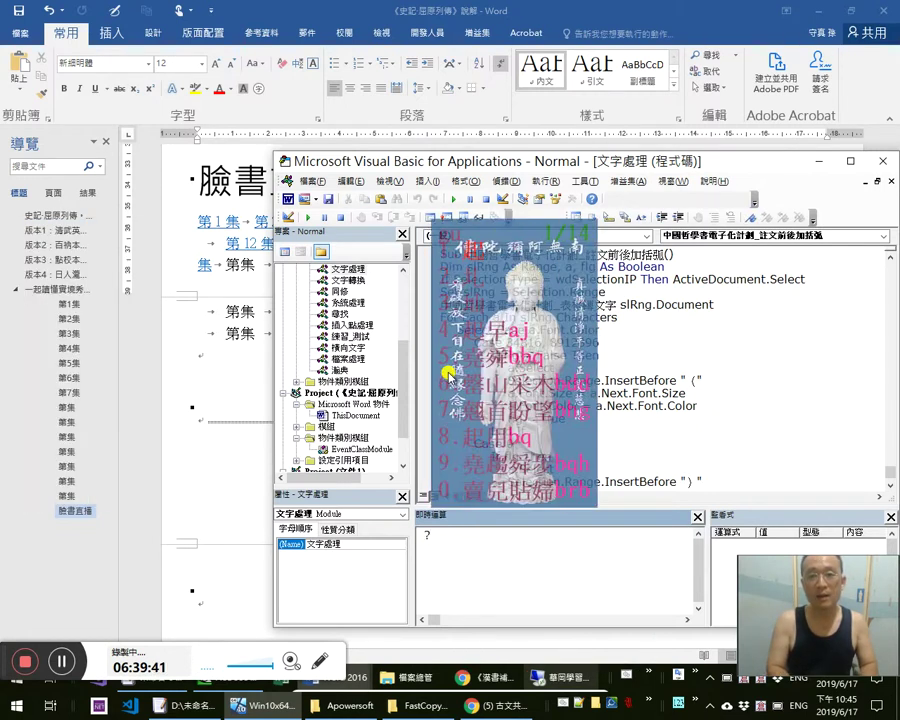
text(?)
key(alt+F11)
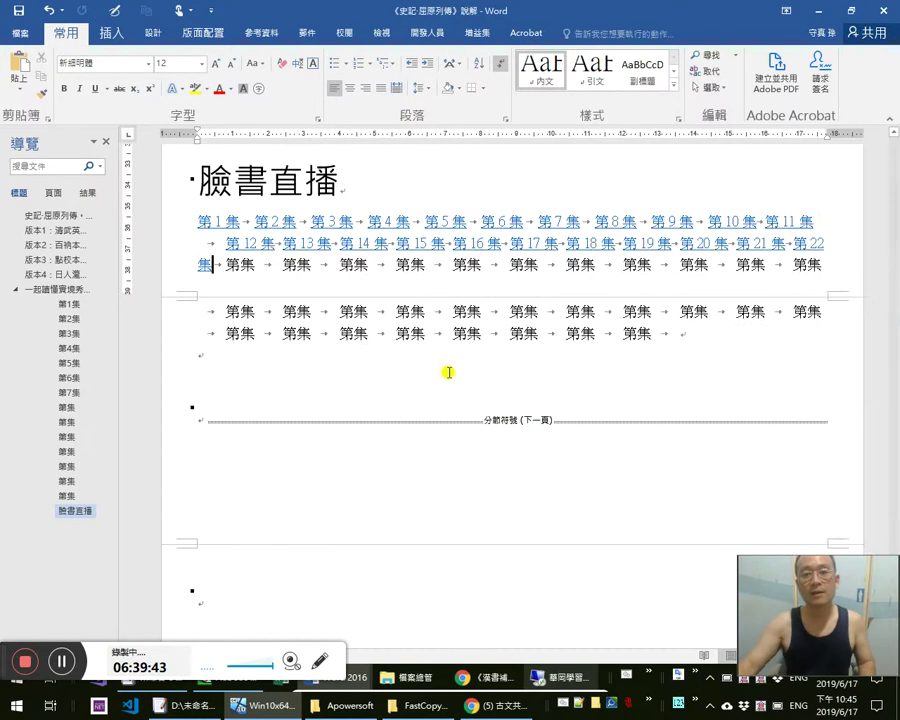
In Notepad++, append the entry gkgu 坱圠 as a new last line of cj5-ftzk-classics.txt and save the file
click(578, 704)
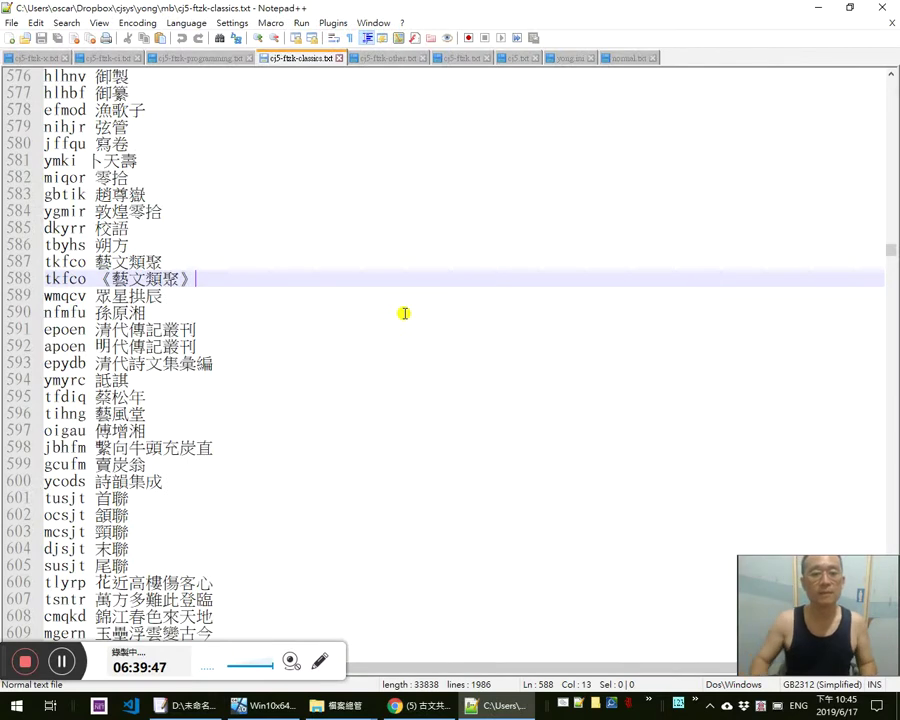
key(ctrl+End)
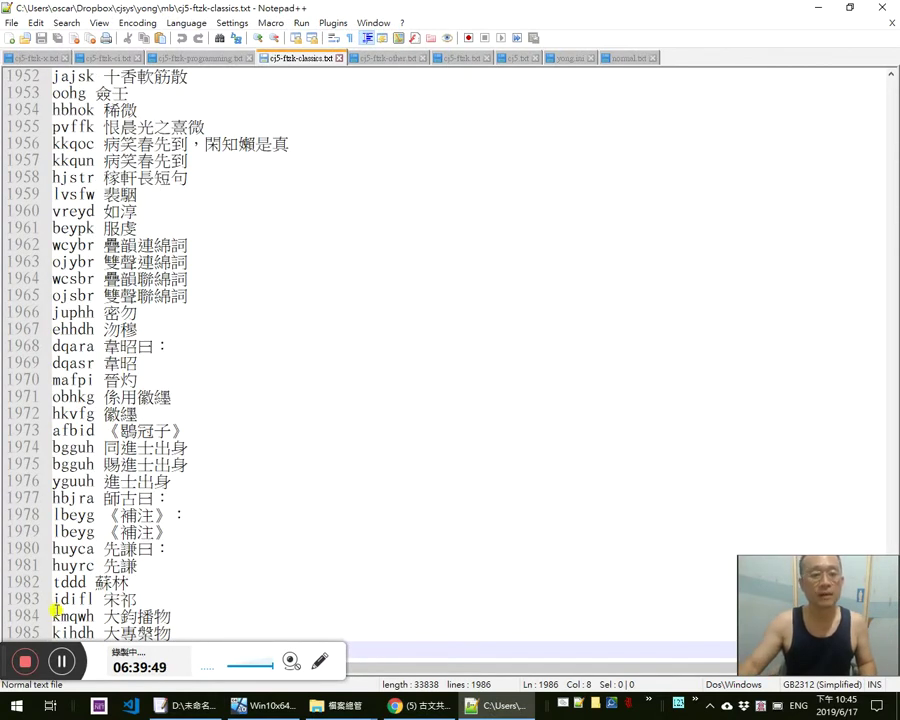
drag(5, 661, 30, 578)
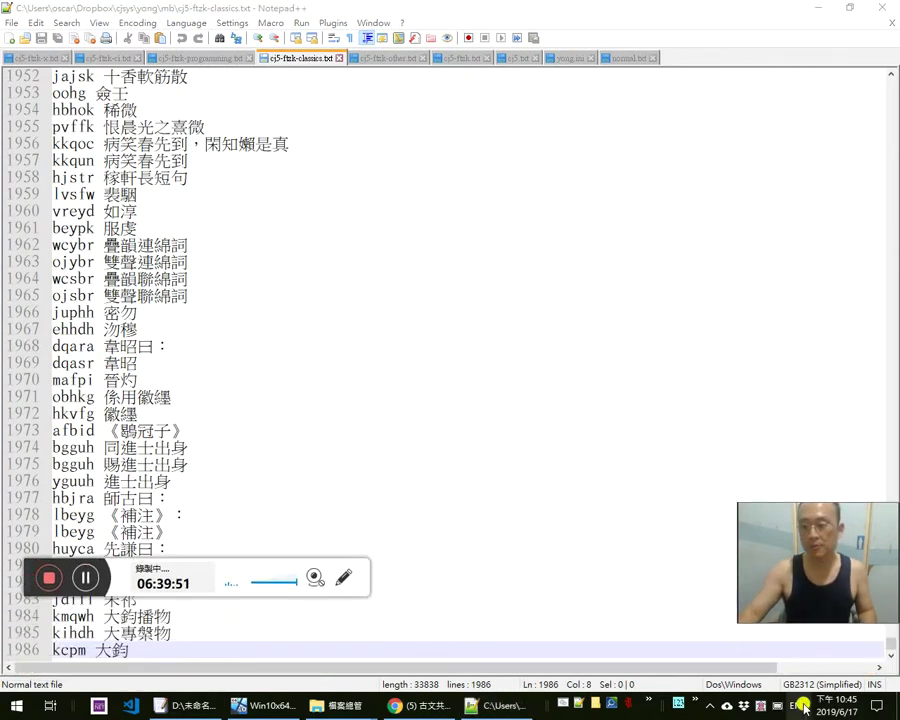
click(474, 611)
key(ctrl+End)
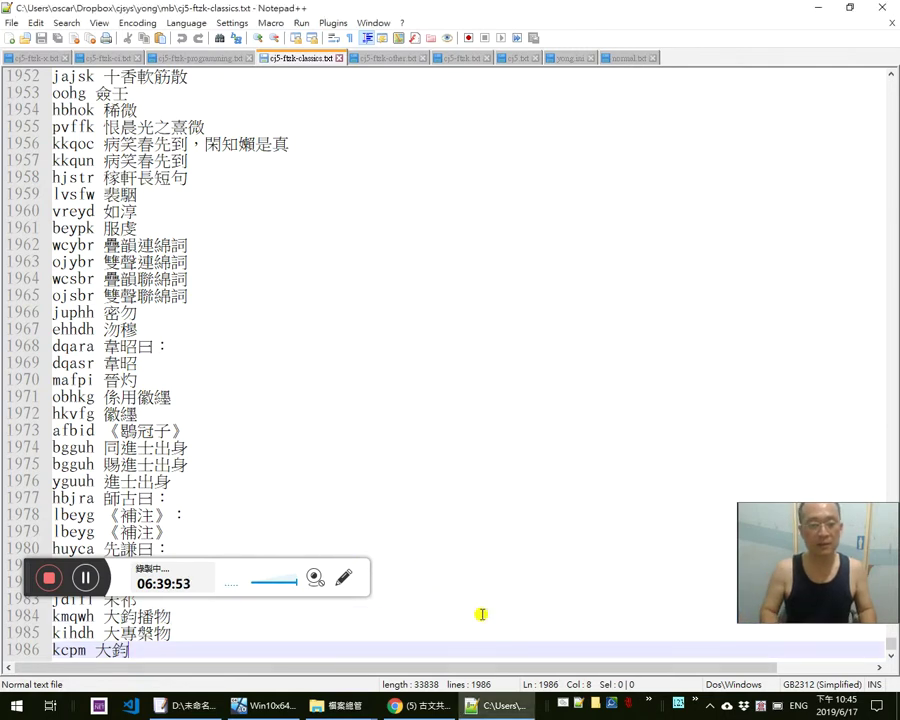
key(Return)
text(坱圠)
text(gkgu)
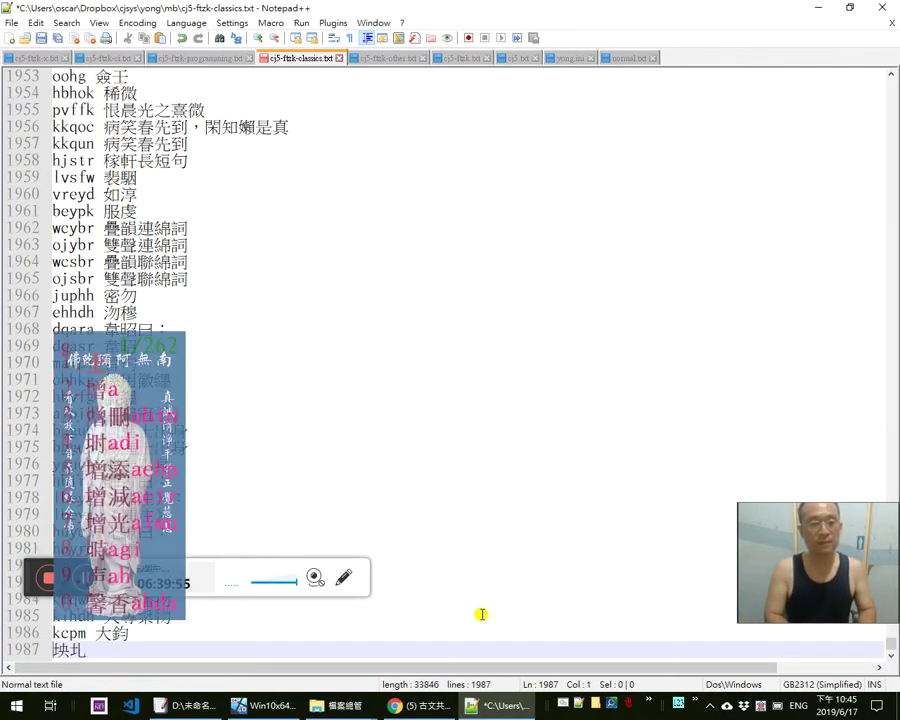
key(Return)
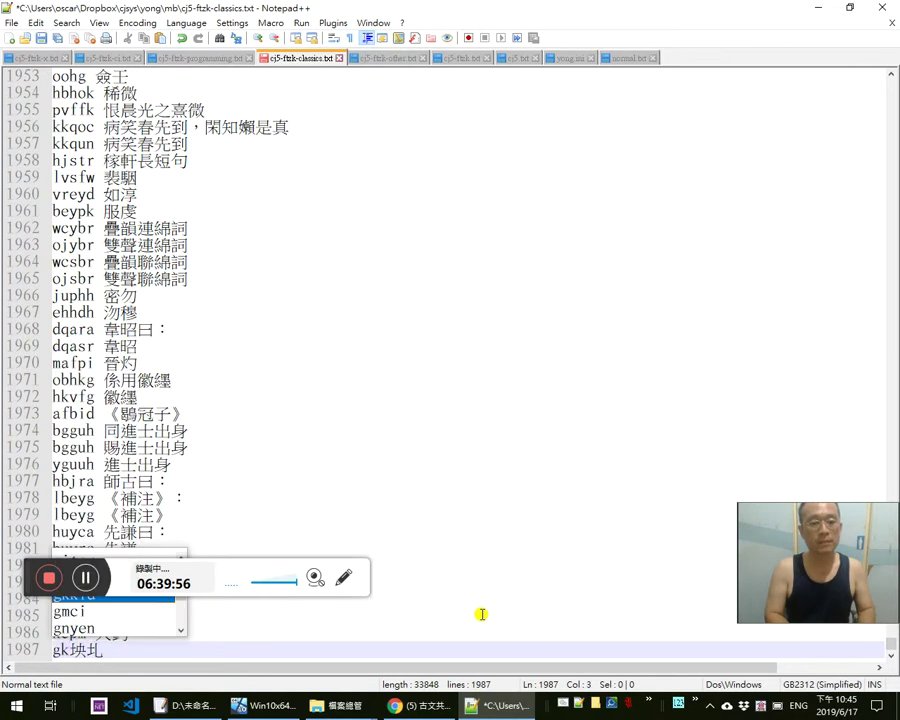
key(Escape)
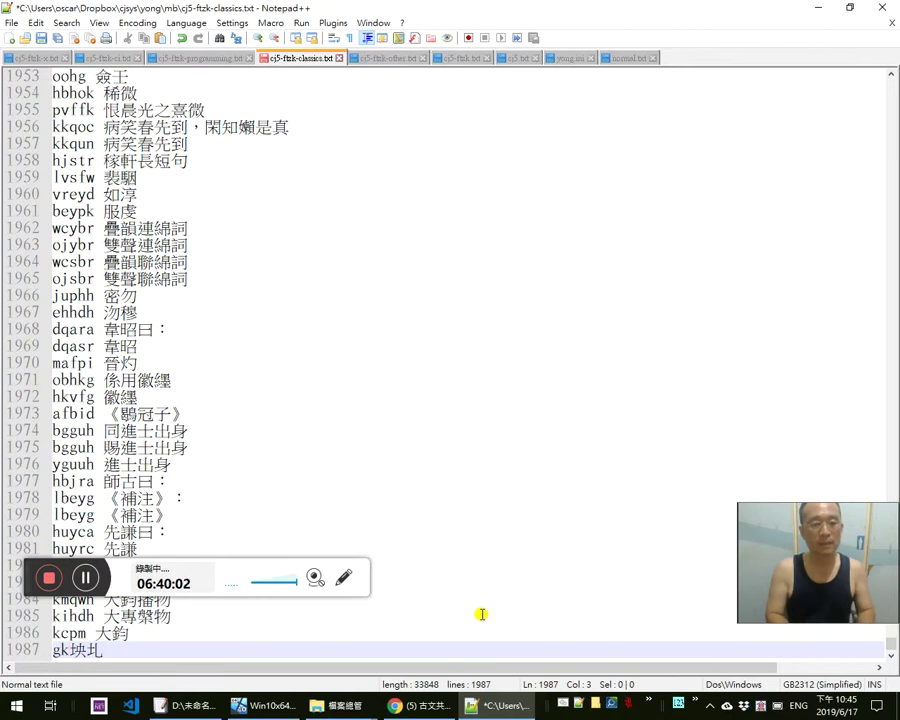
text(gu)
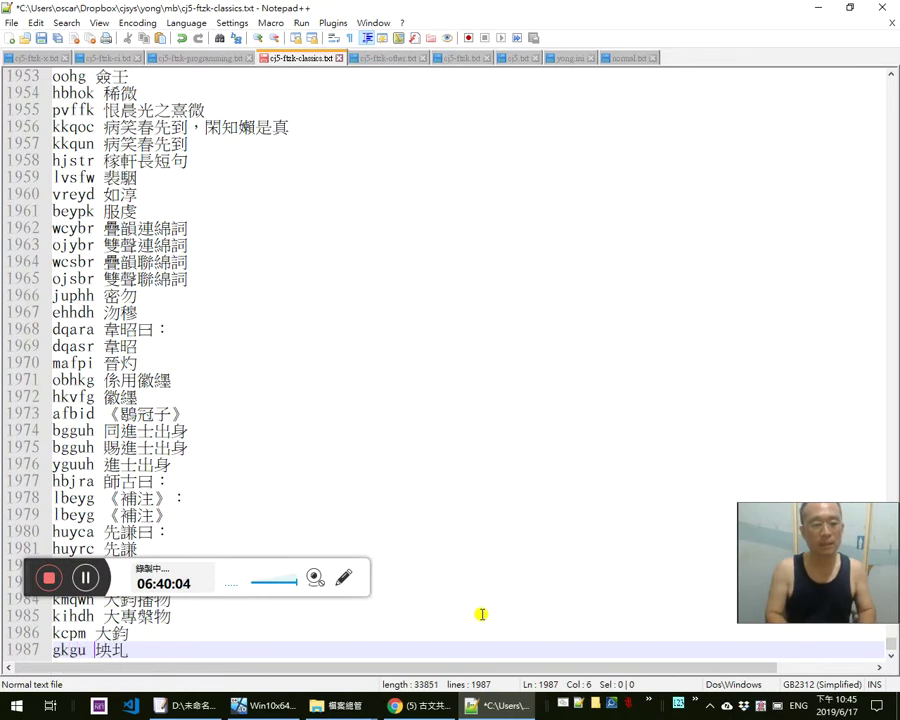
key(ctrl+s)
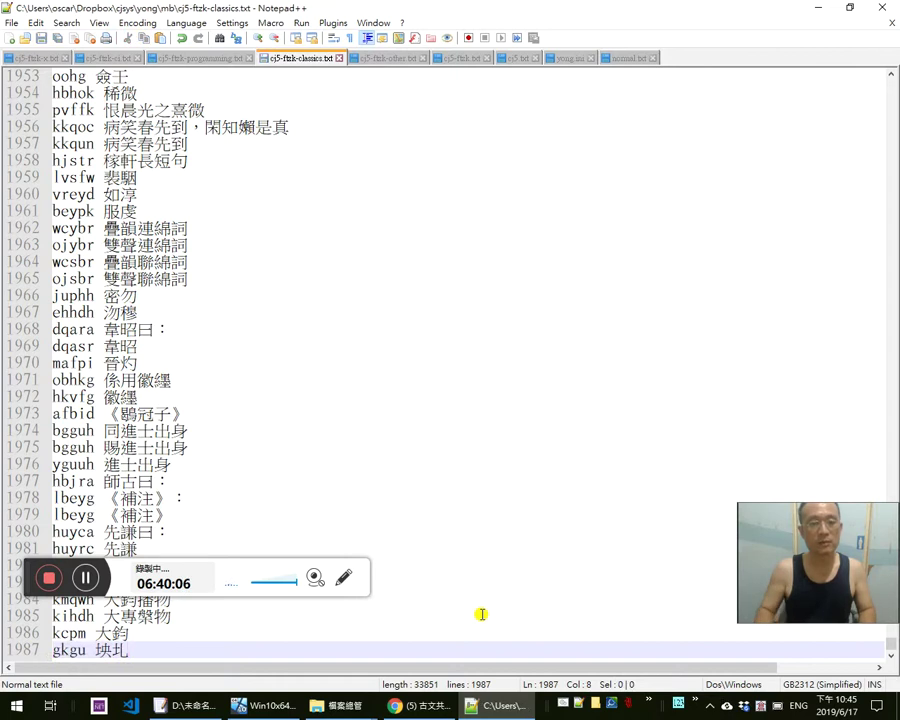
Close Notepad++ and reopen the word list cj5-ftzk-classics.txt
click(892, 7)
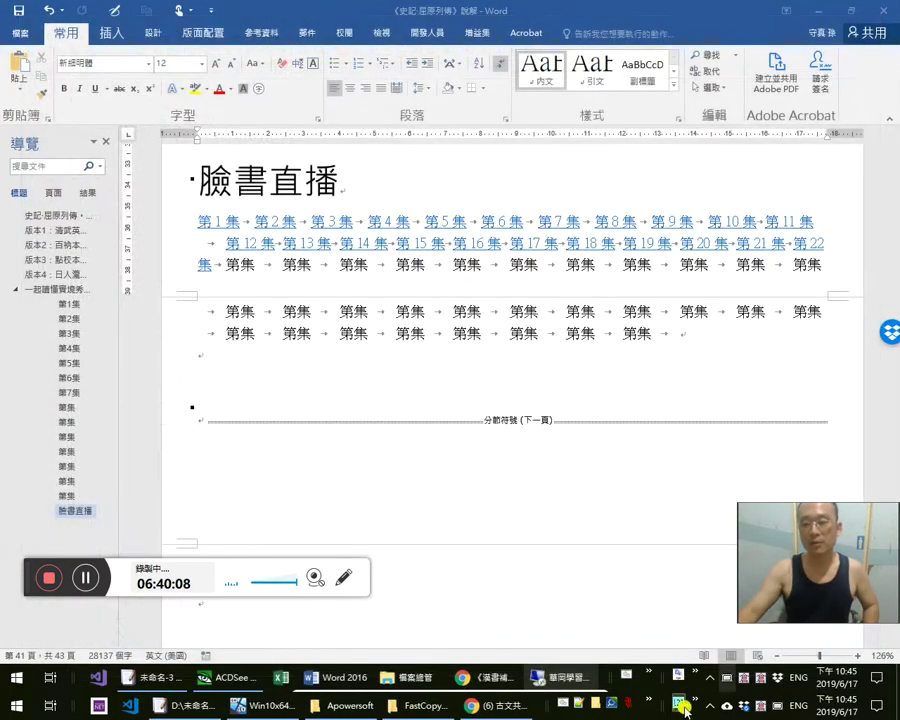
click(580, 704)
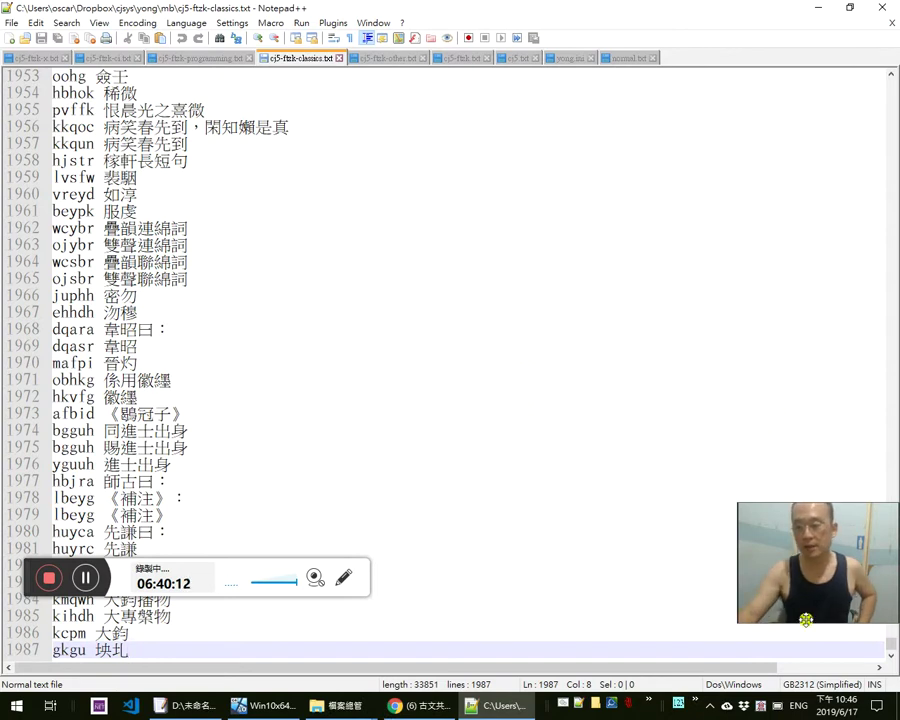
Close the Notepad++ word list, switch to the 漢書補注 page, and briefly reopen the word list to check it
click(891, 8)
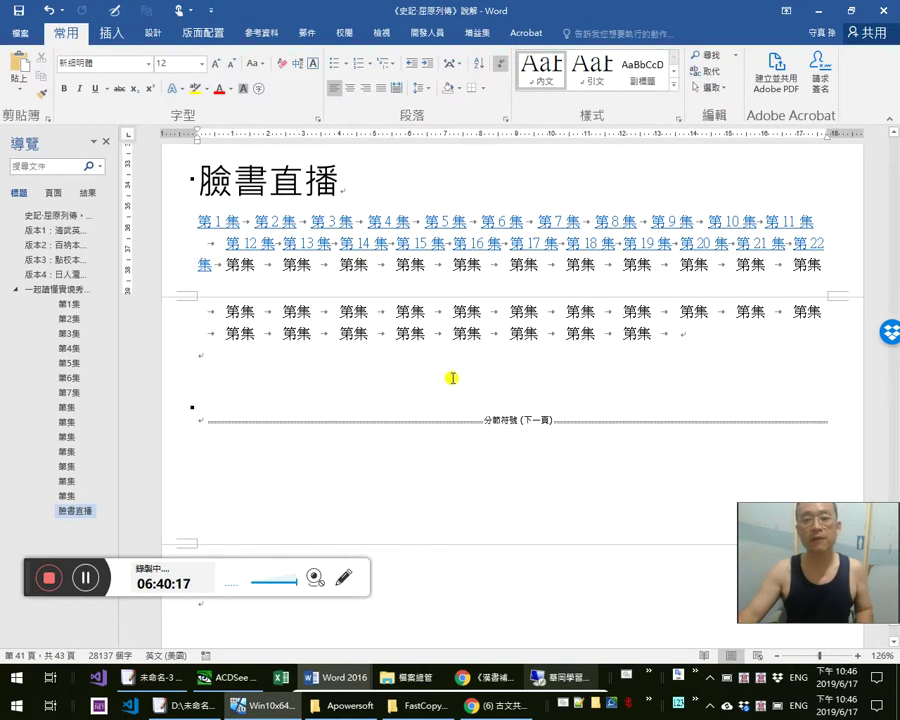
key(alt+Tab)
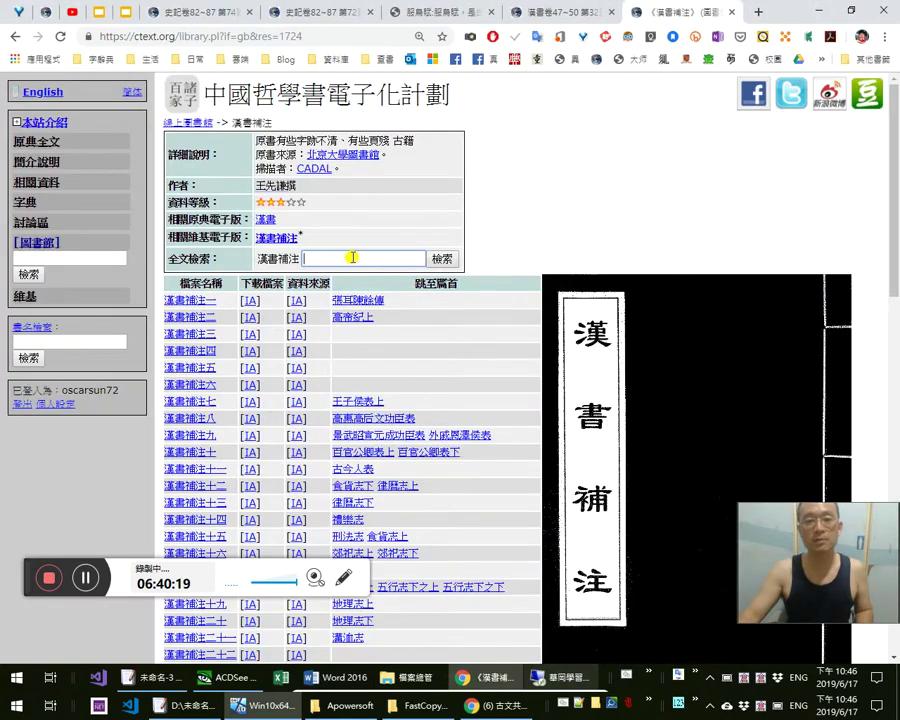
click(597, 705)
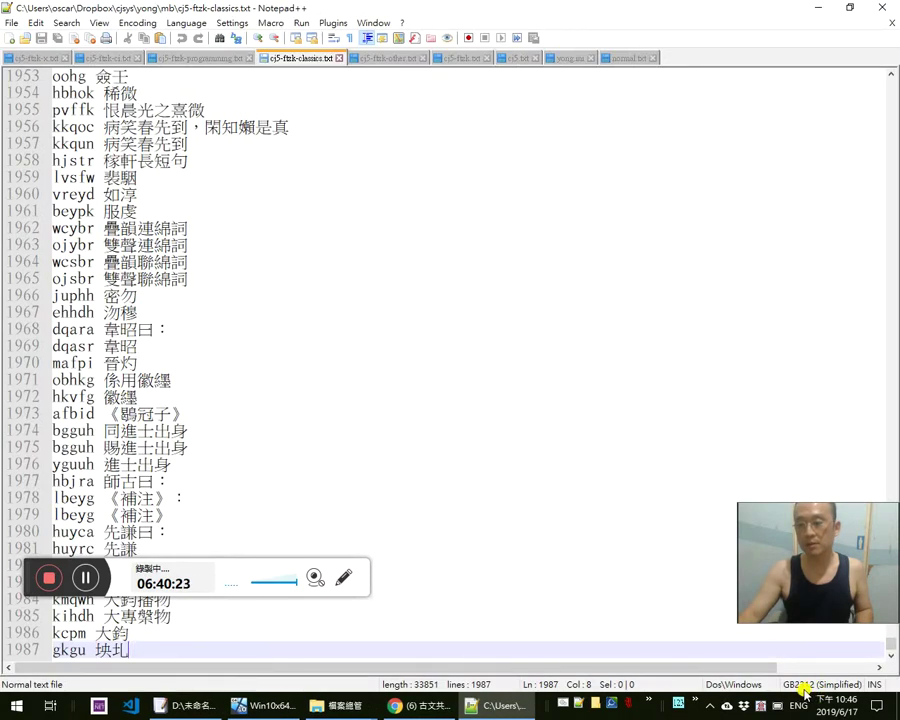
click(884, 9)
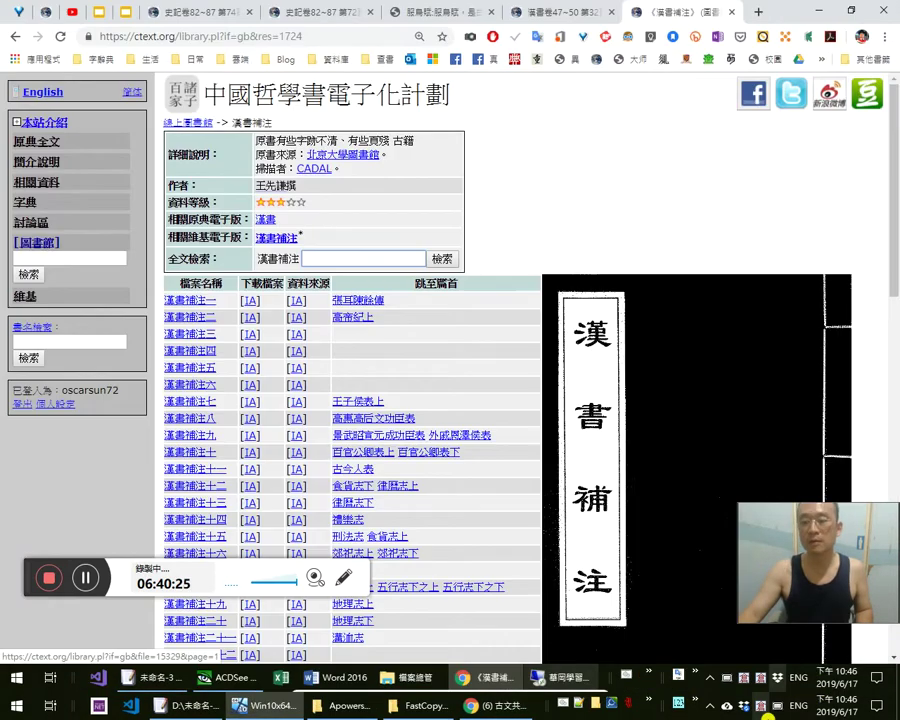
Try to enter 坱圠 in the 漢書補注 full-text search field using the input code gku
click(357, 260)
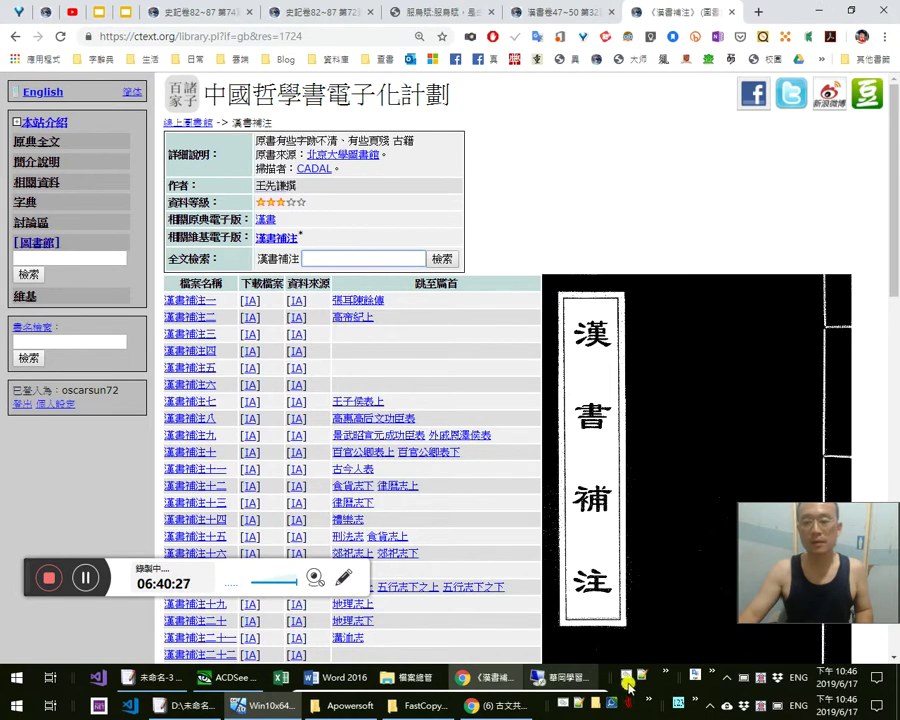
click(630, 678)
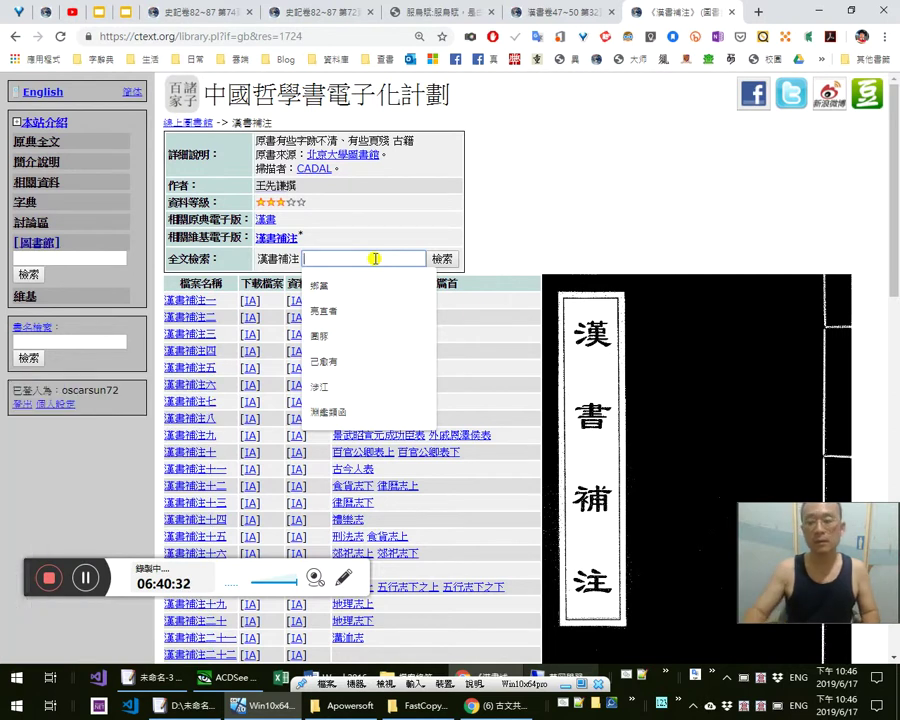
click(628, 678)
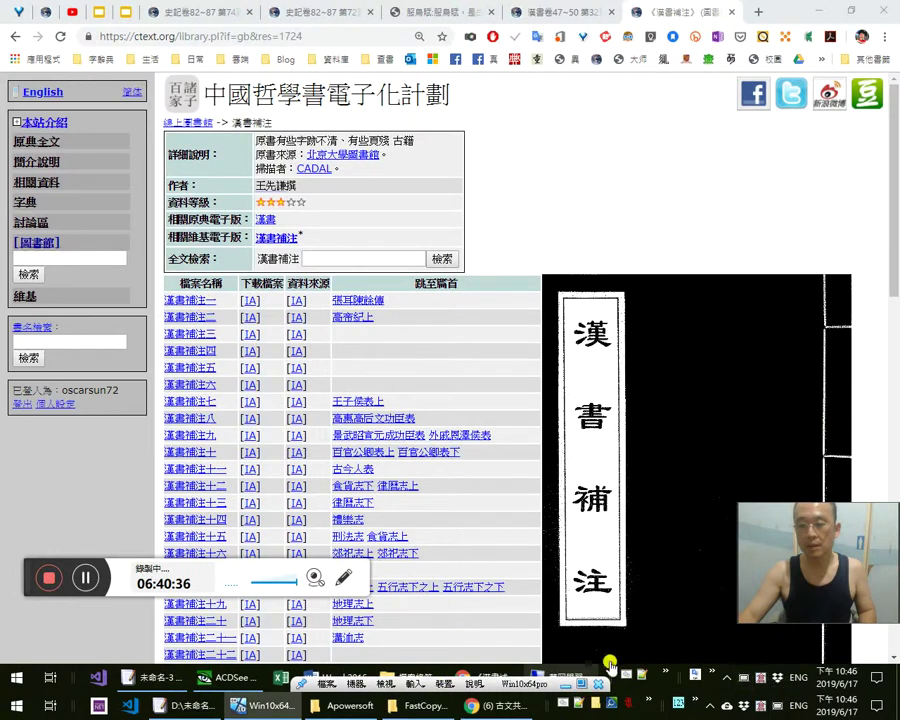
click(331, 257)
text(gk)
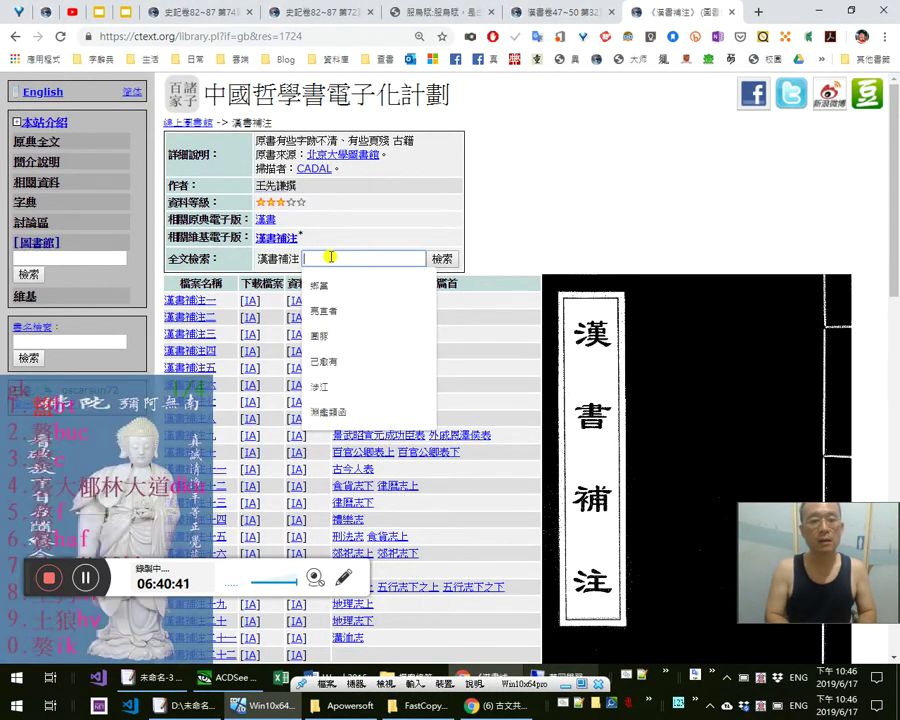
text(u)
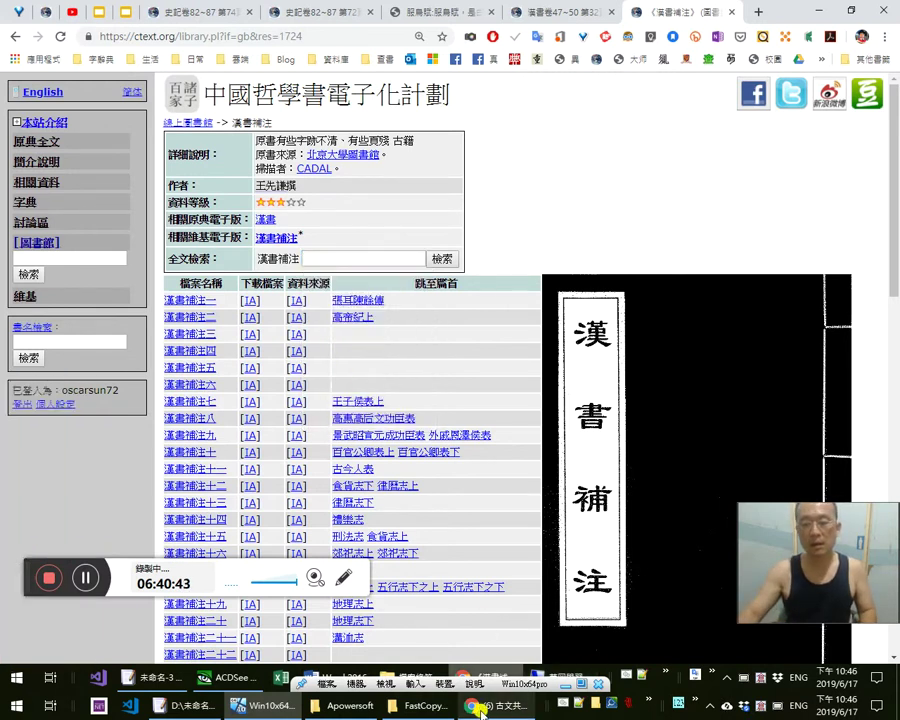
Minimize the Facebook browser window and try the input code gku again in the full-text search field
click(476, 706)
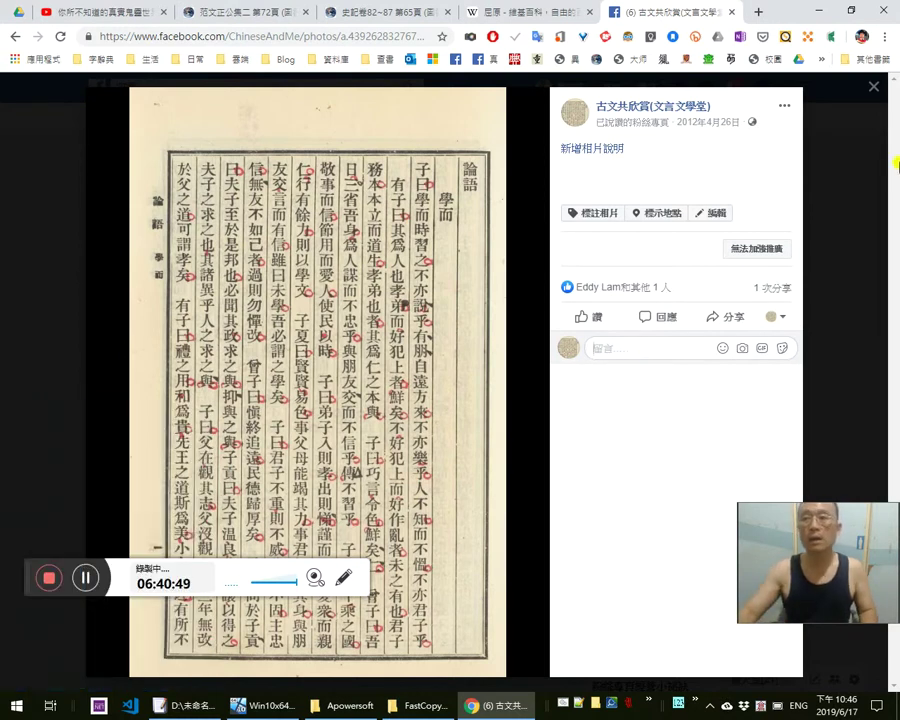
click(821, 12)
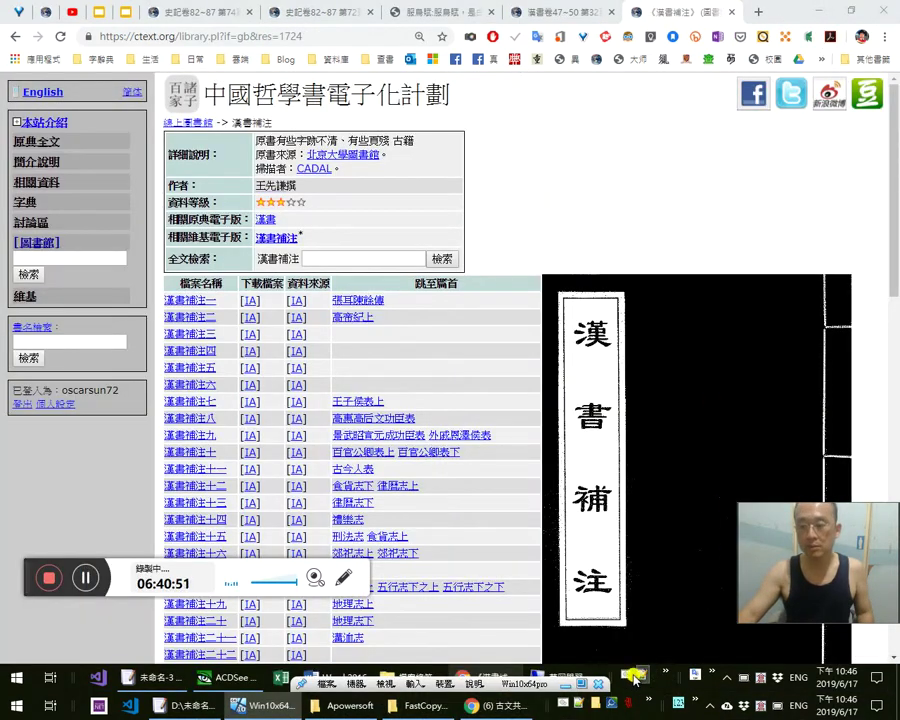
click(623, 675)
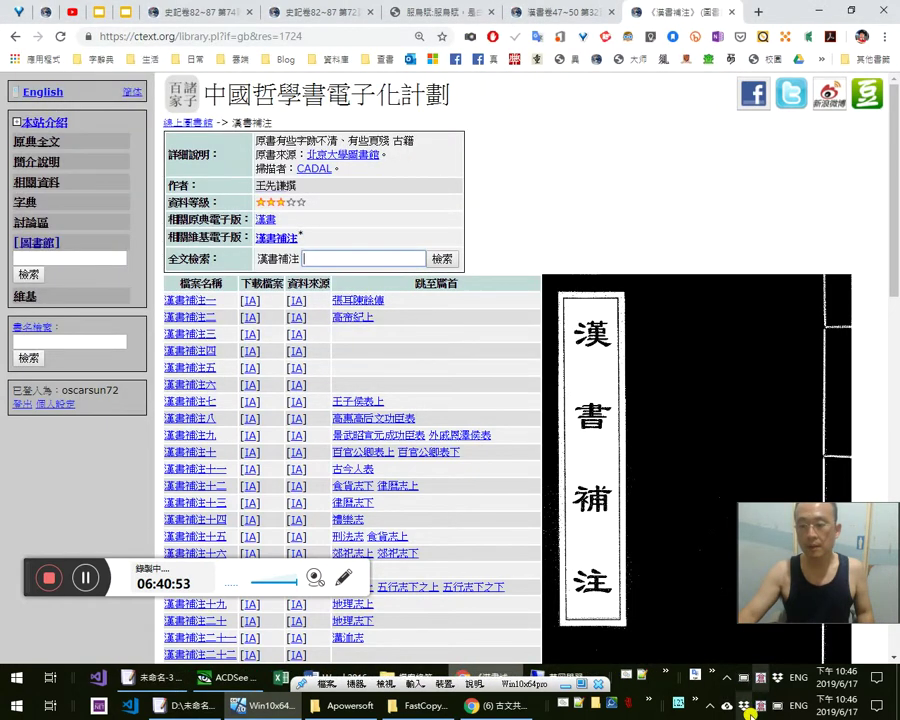
click(366, 254)
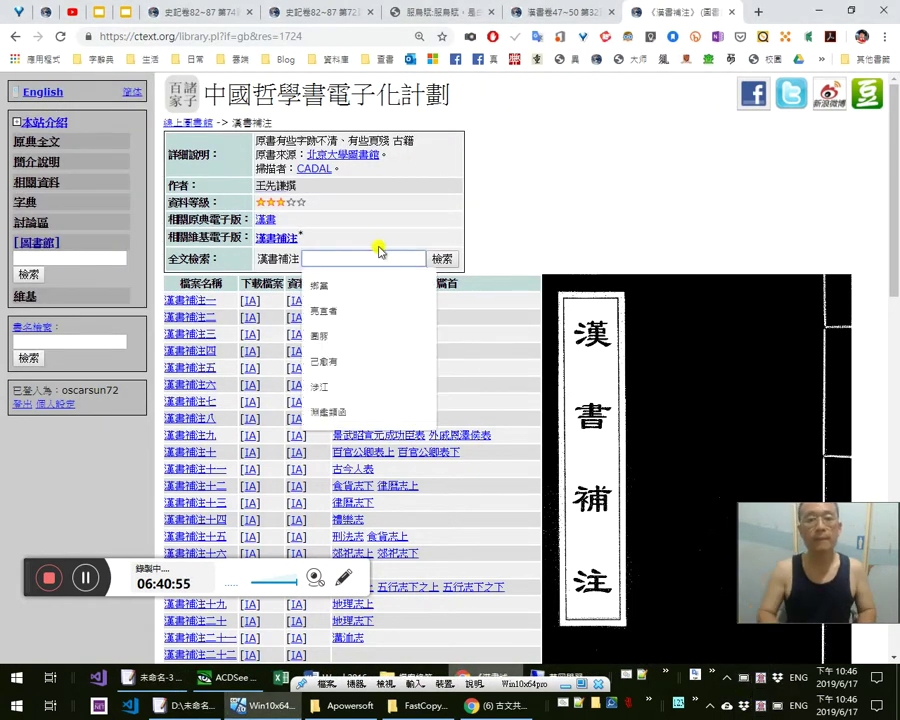
text(gku)
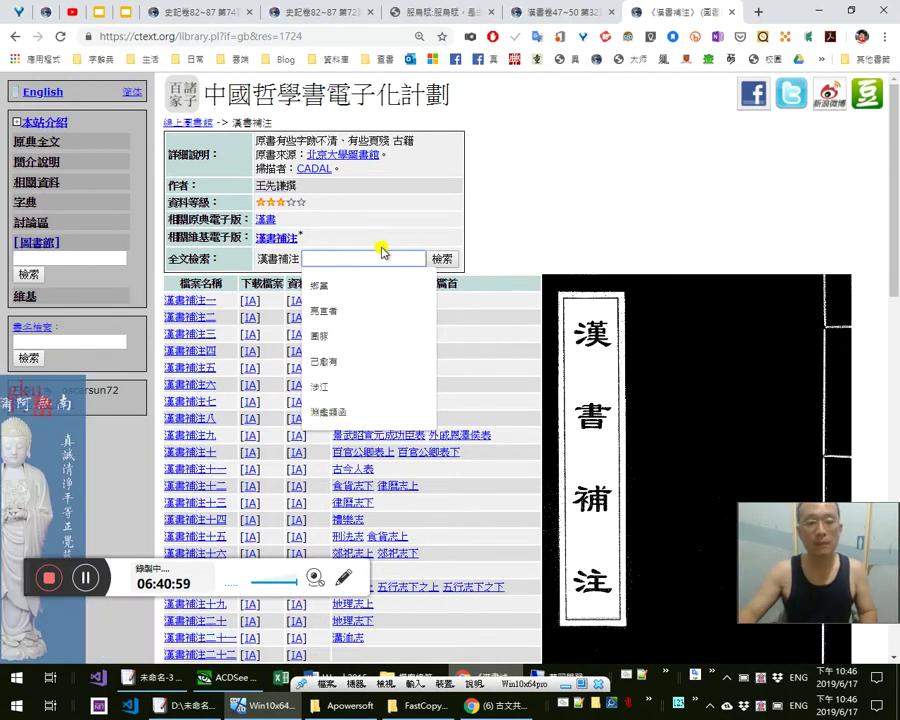
Recheck the end of the word list in Notepad++, close it, and retry the code gku in the search field
click(727, 700)
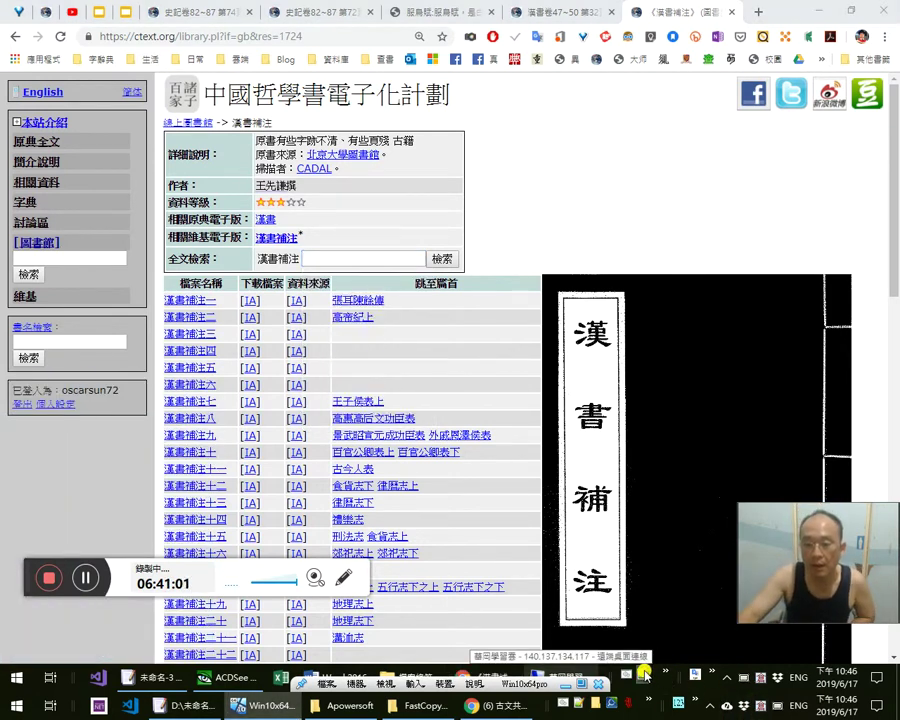
click(630, 677)
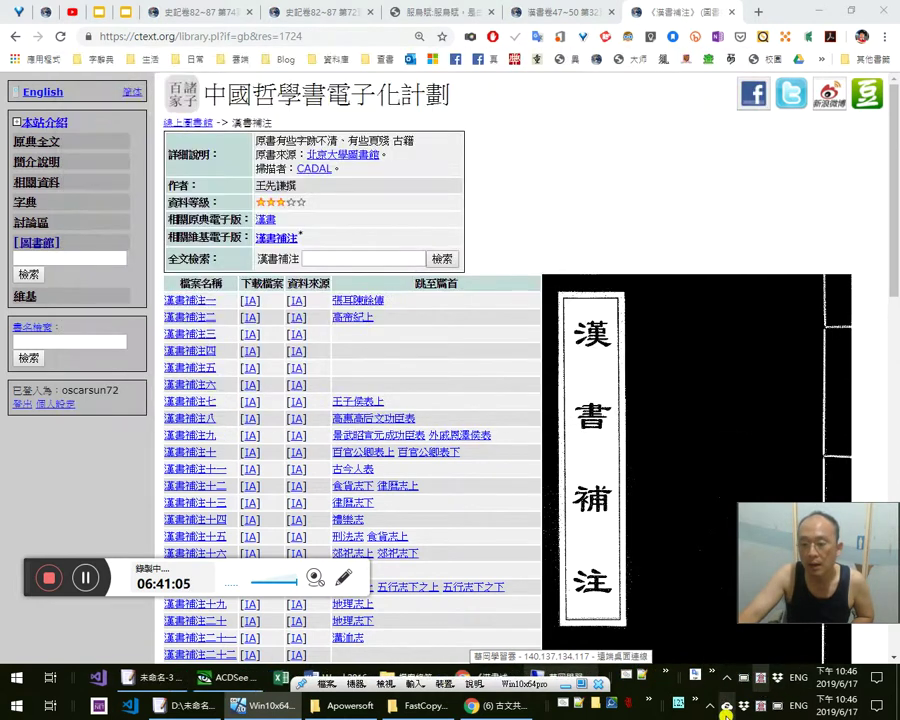
click(579, 704)
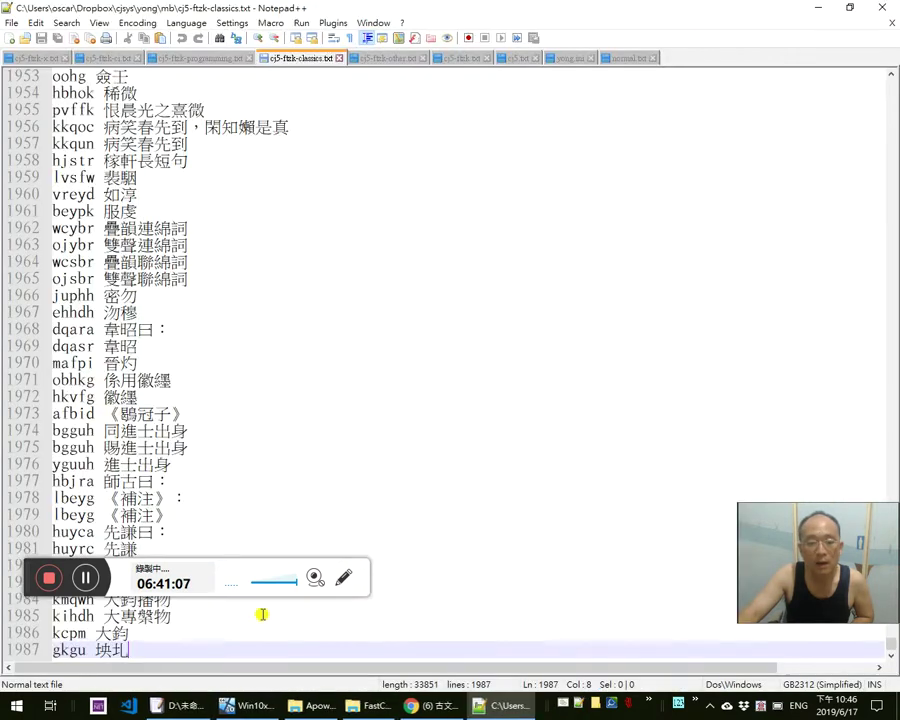
click(888, 9)
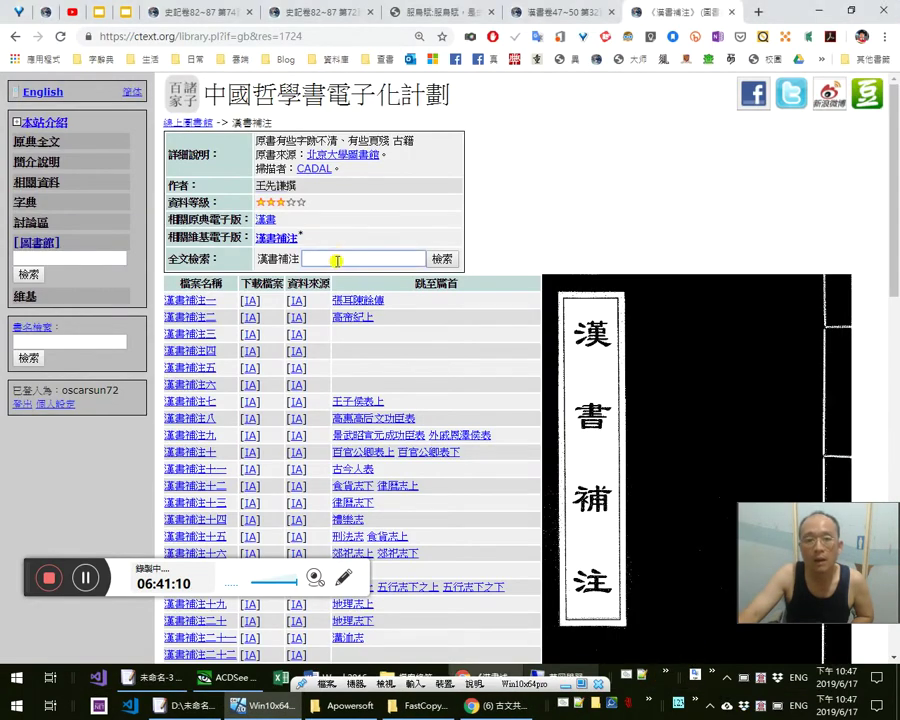
click(338, 260)
text(gku)
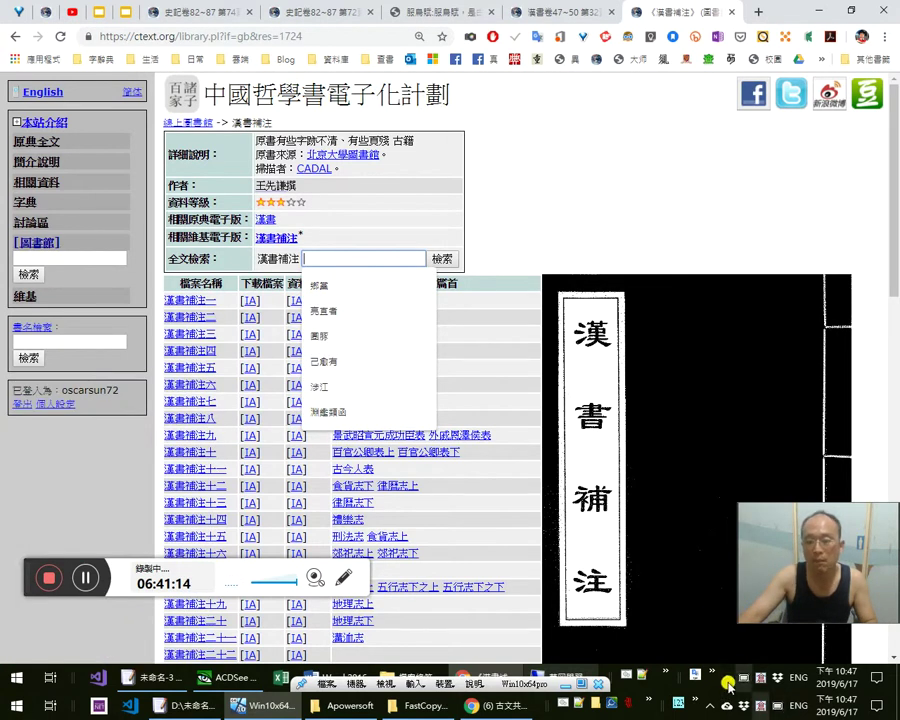
Open the 倉頡輸入法 settings at 五倉世紀 and put the cursor in the 分詞庫 path
right_click(765, 678)
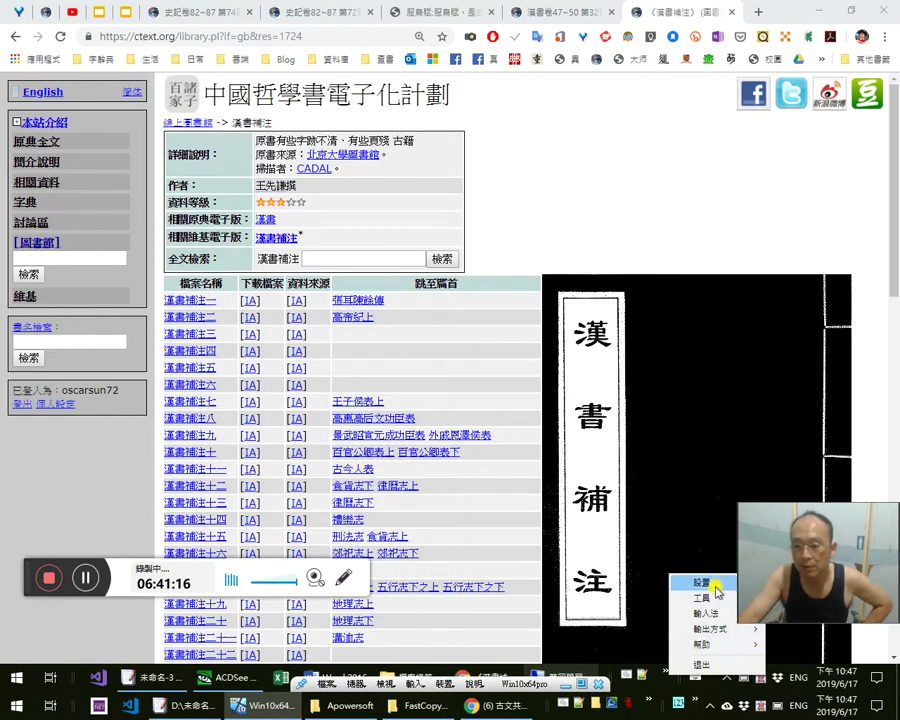
click(750, 582)
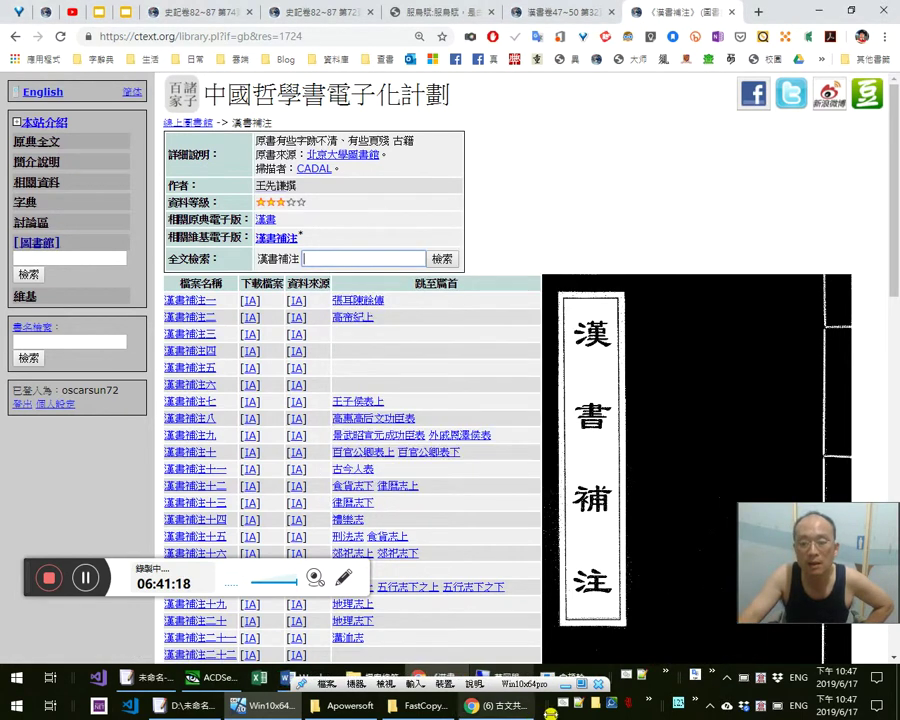
click(526, 232)
click(479, 277)
click(624, 320)
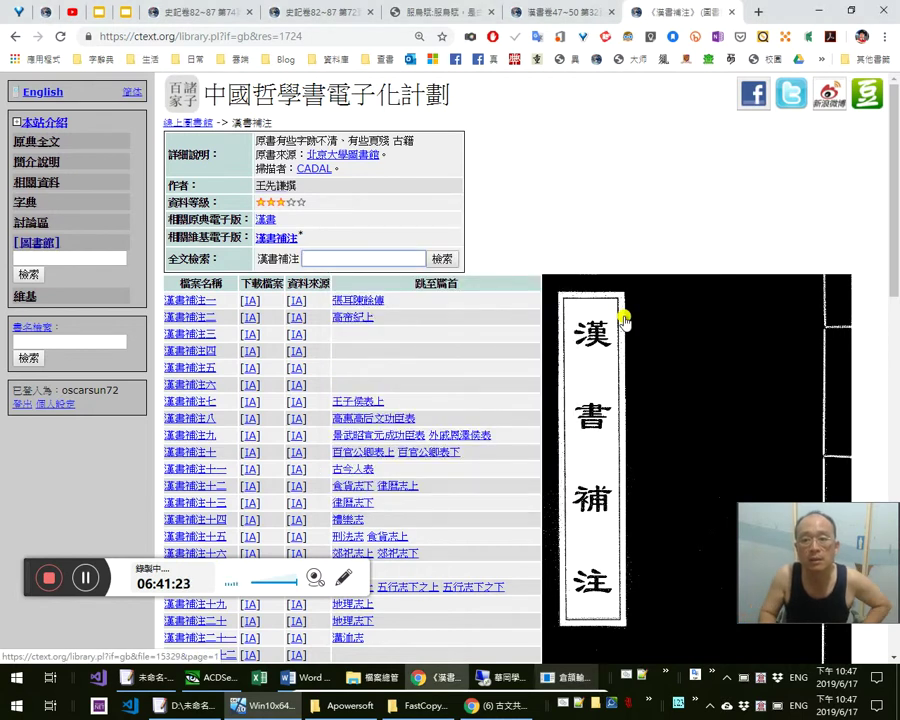
key(alt+Tab)
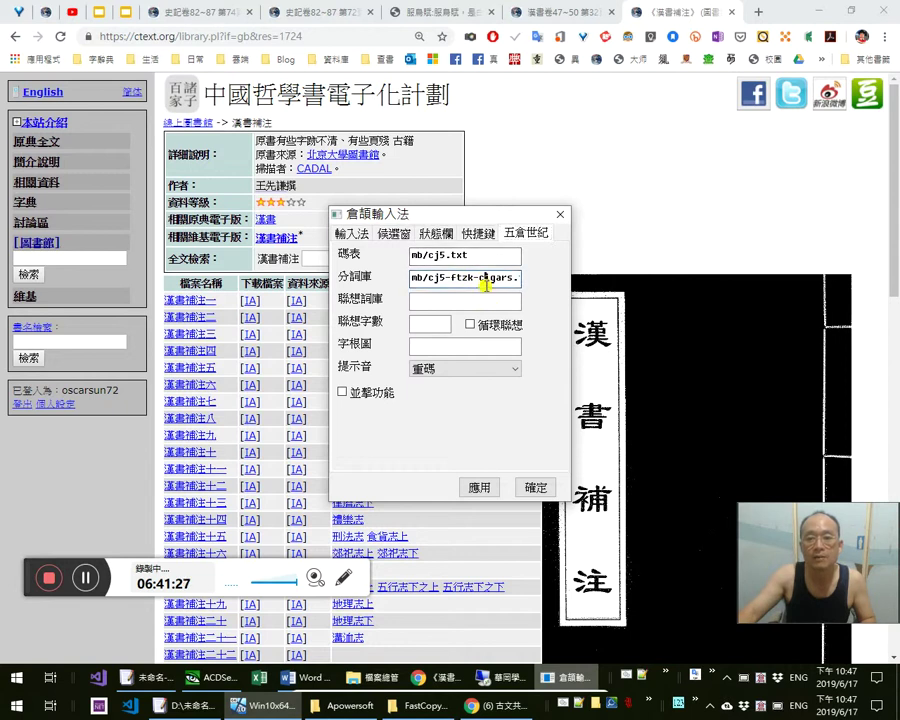
Read along the 分詞庫 file list past the classics word list, and close the input-method settings without changes
key(Right)
key(Right)
key(Right)
key(Right)
key(Right)
key(Right)
key(Right)
key(Right)
key(Right)
key(Right)
key(Right)
key(Right)
key(Right)
key(Right)
key(Right)
key(Right)
key(Right)
key(Right)
key(Right)
key(Right)
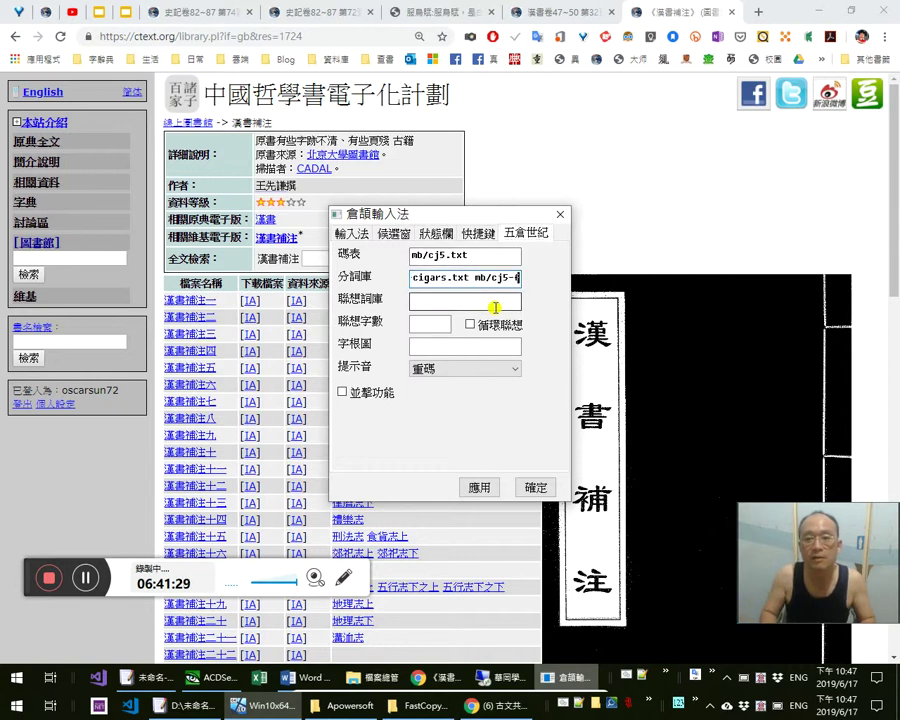
key(Right)
key(Right)
key(Right)
key(Right)
key(Right)
key(Right)
key(Right)
key(Right)
key(Right)
key(Right)
key(Right)
key(Right)
key(Right)
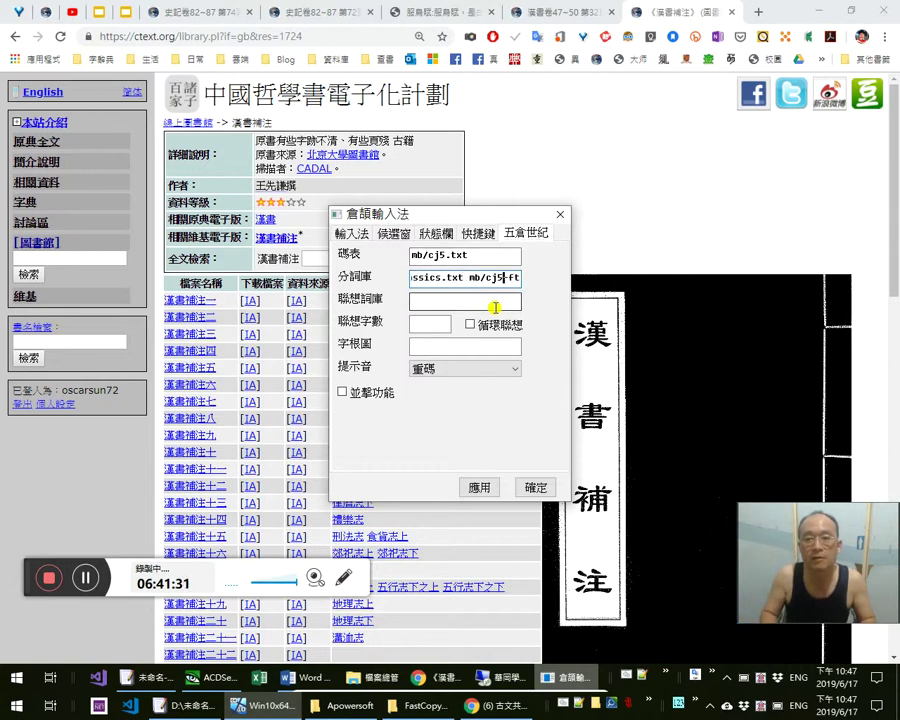
click(559, 214)
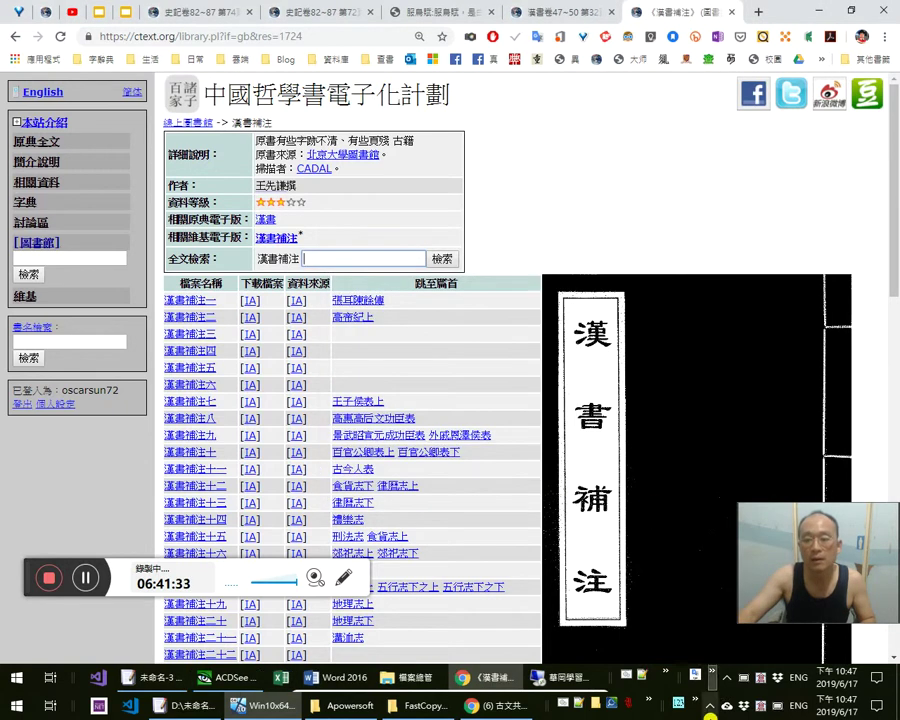
Open the other computer's Notepad++ copy of cj5-ftzk-classics.txt and check its last line for the new entry
click(642, 679)
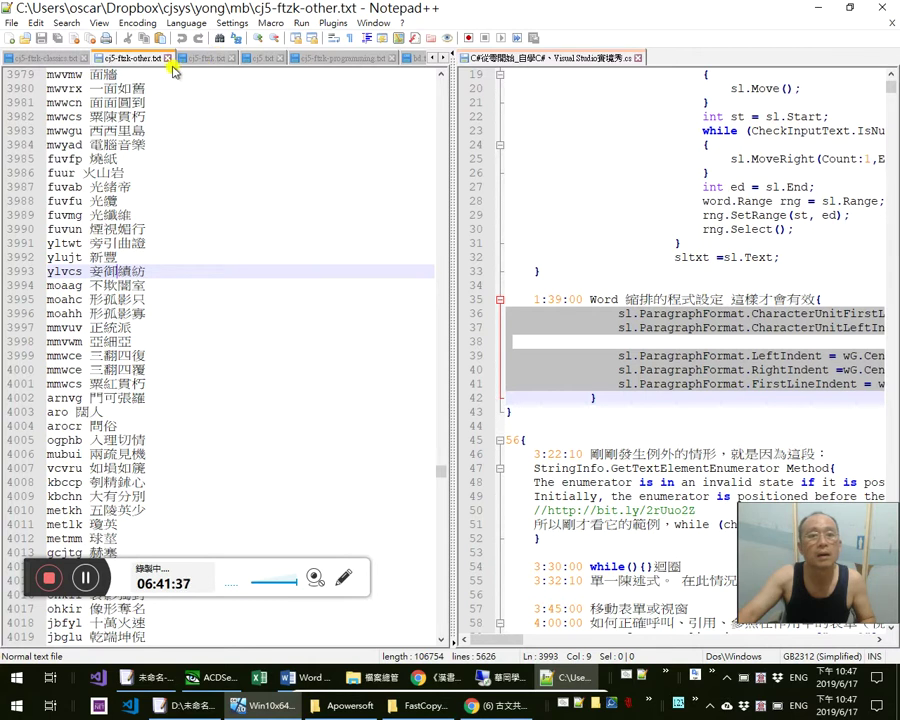
click(206, 62)
click(145, 60)
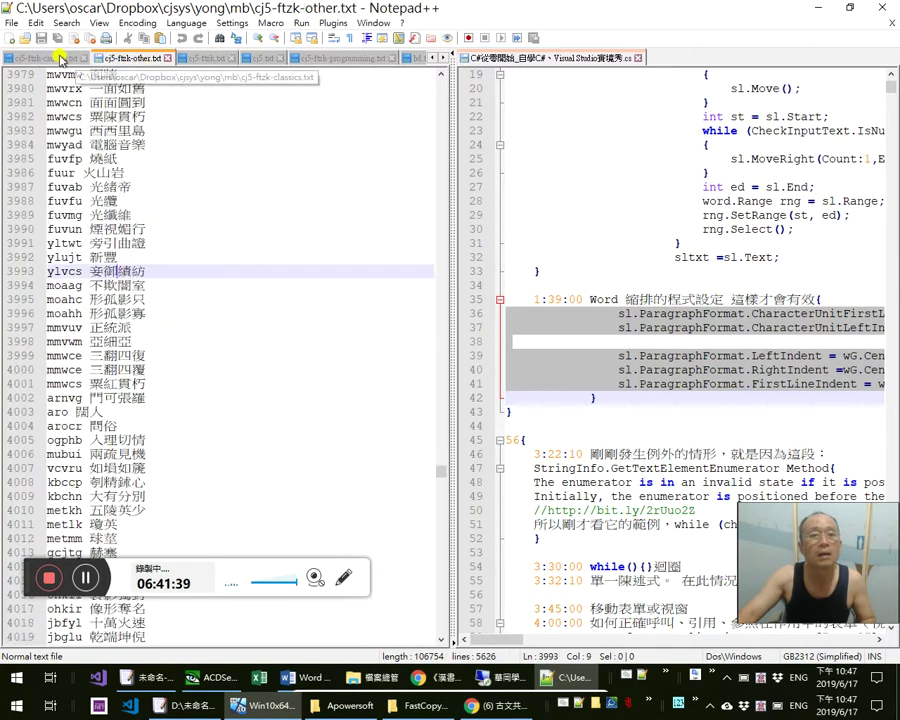
click(60, 58)
key(ctrl+End)
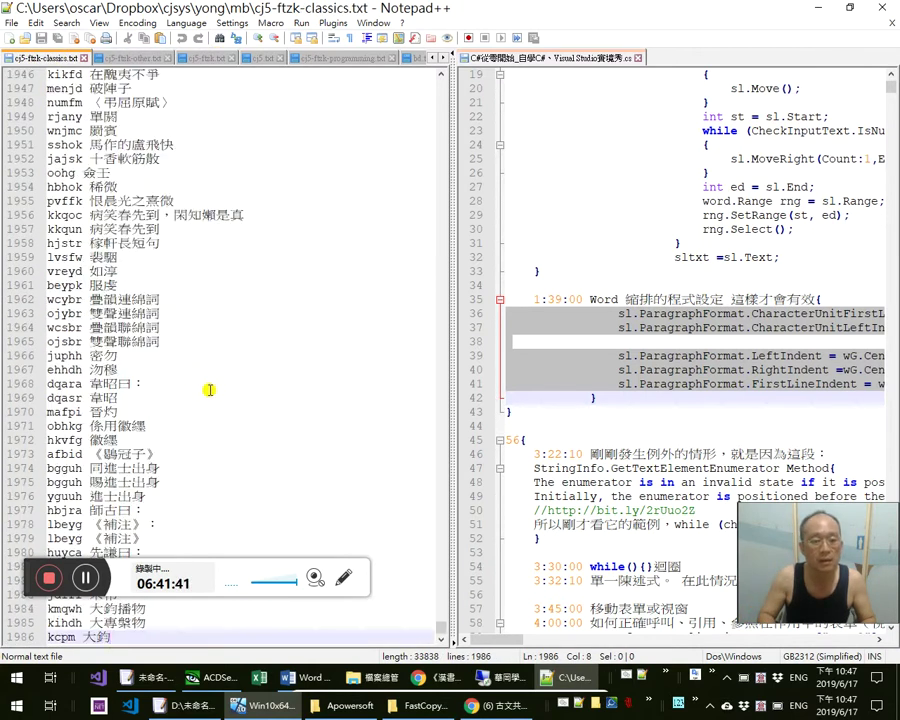
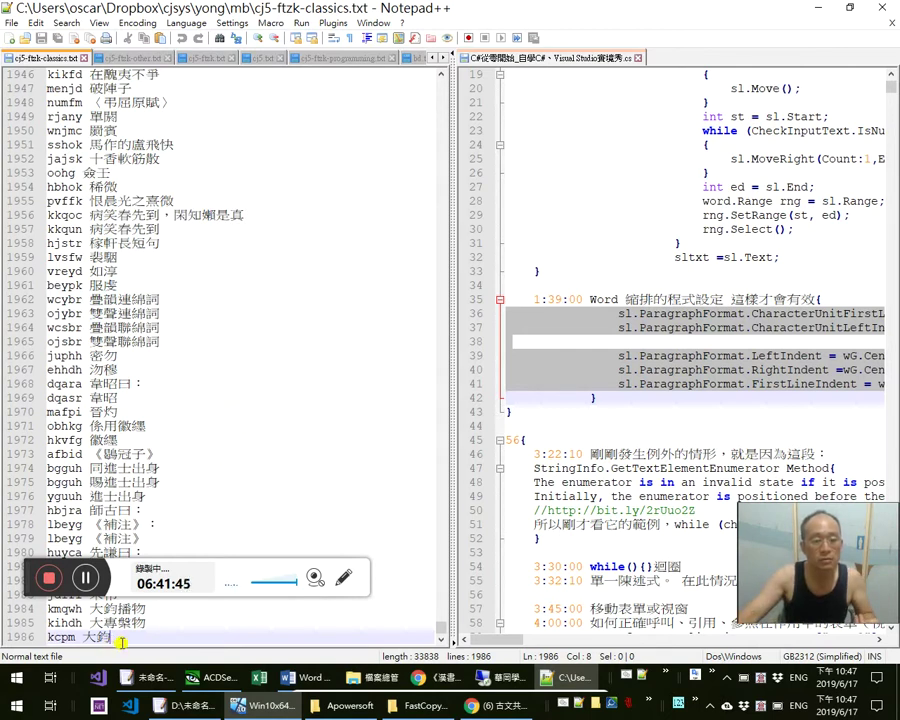
Return to the word list ending in gkgu 坱圠, add an empty line after that entry, save the file, and close Notepad++
click(592, 672)
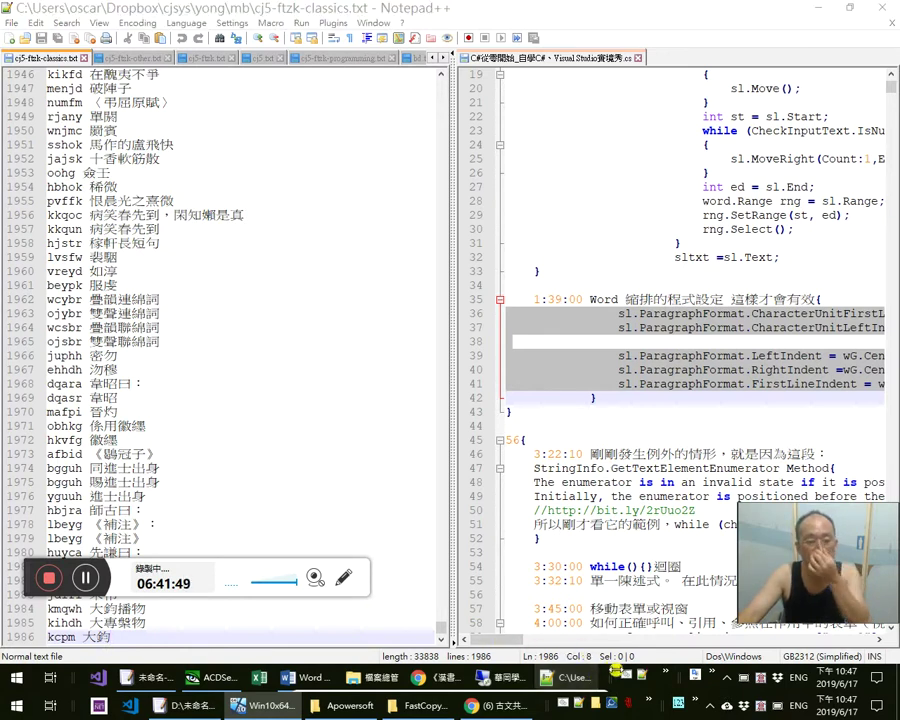
click(627, 674)
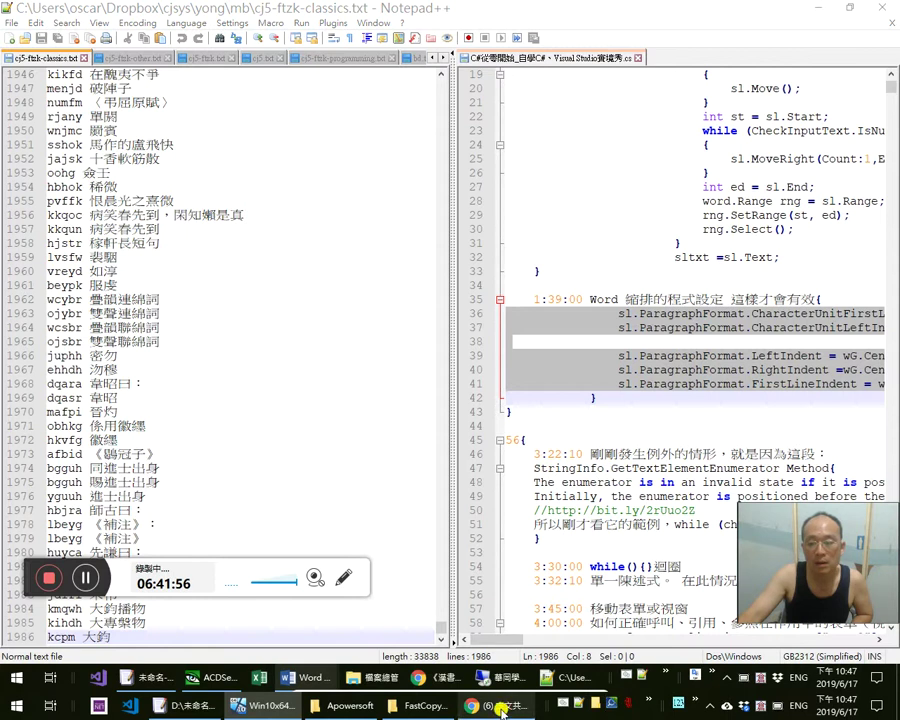
click(563, 703)
click(577, 703)
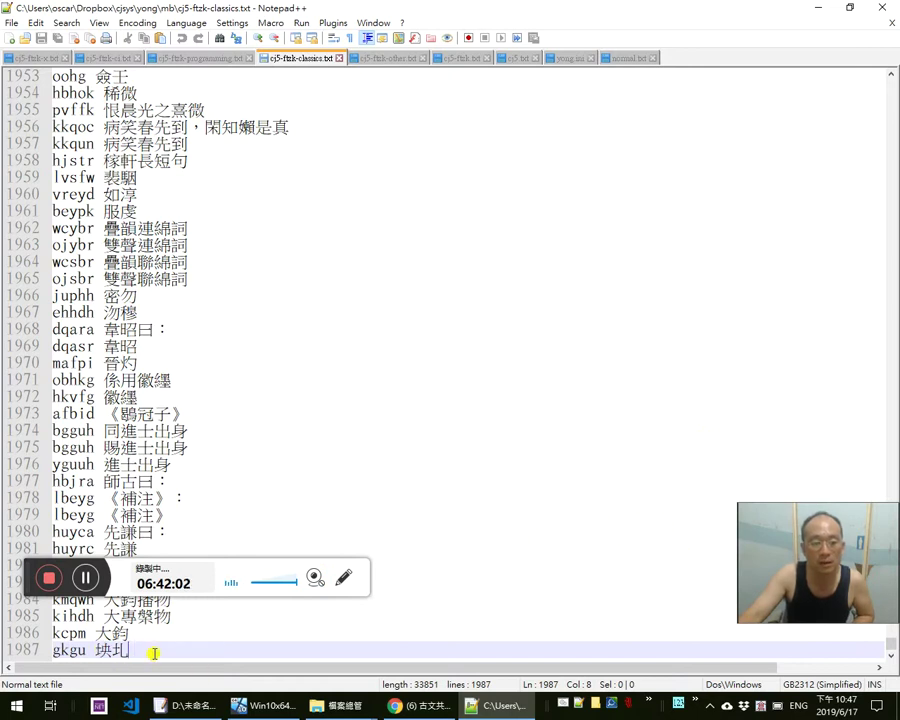
key(Return)
key(ctrl+s)
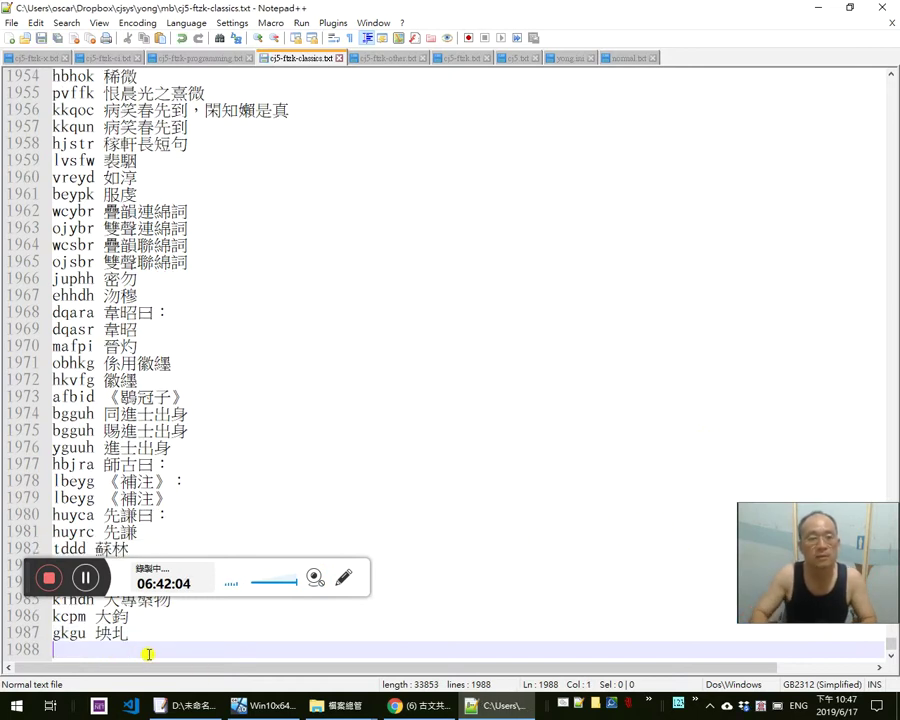
key(alt+F4)
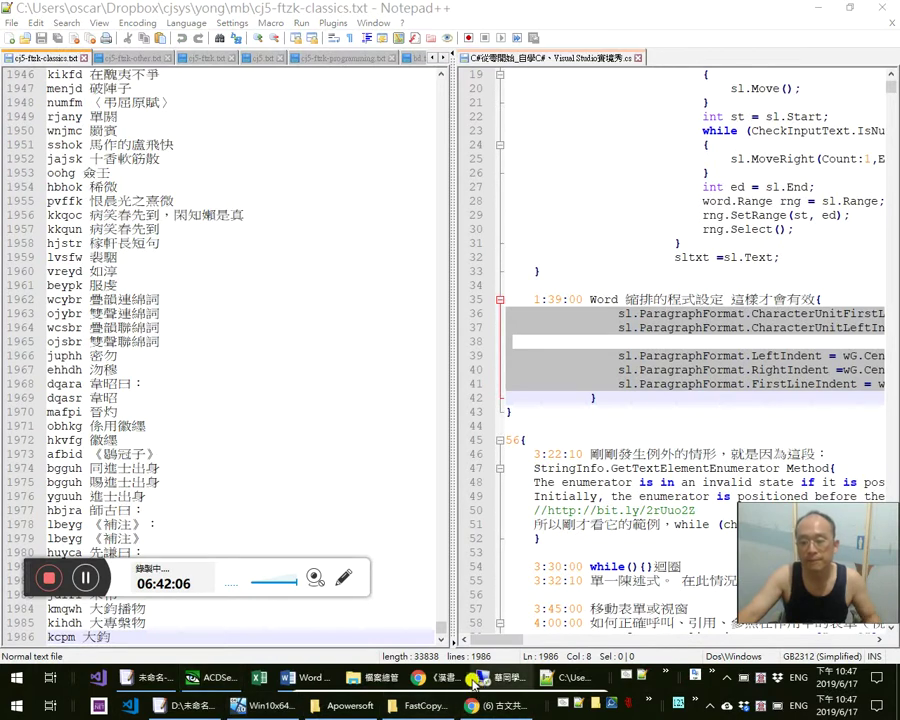
Reload the externally modified cj5-ftzk-classics.txt, check its last entry gkgu 坱圠, and close the window
click(324, 416)
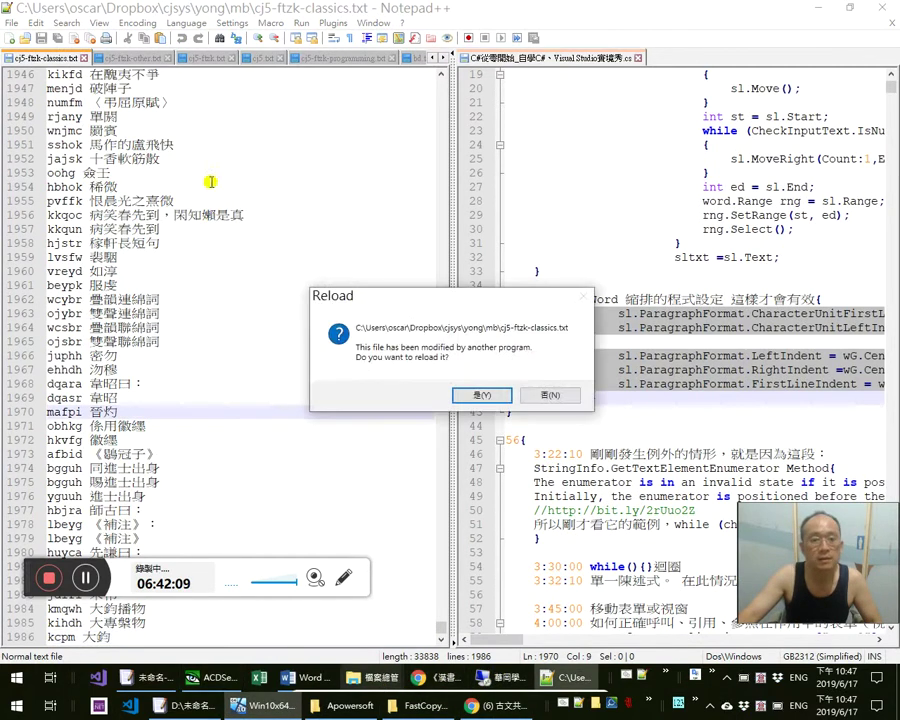
click(534, 395)
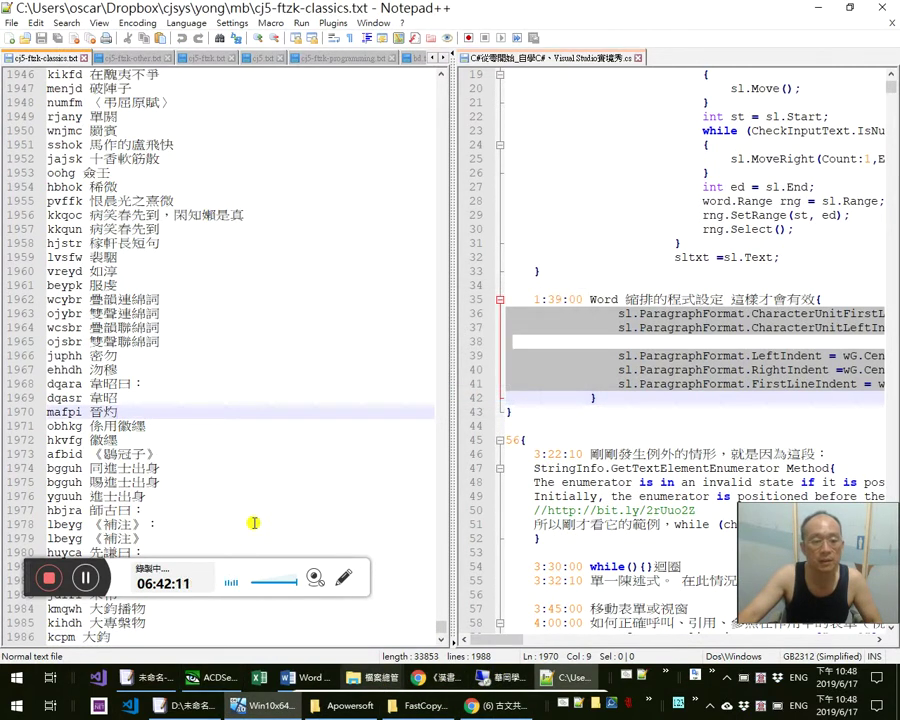
scroll(253, 523, down, 1)
click(108, 626)
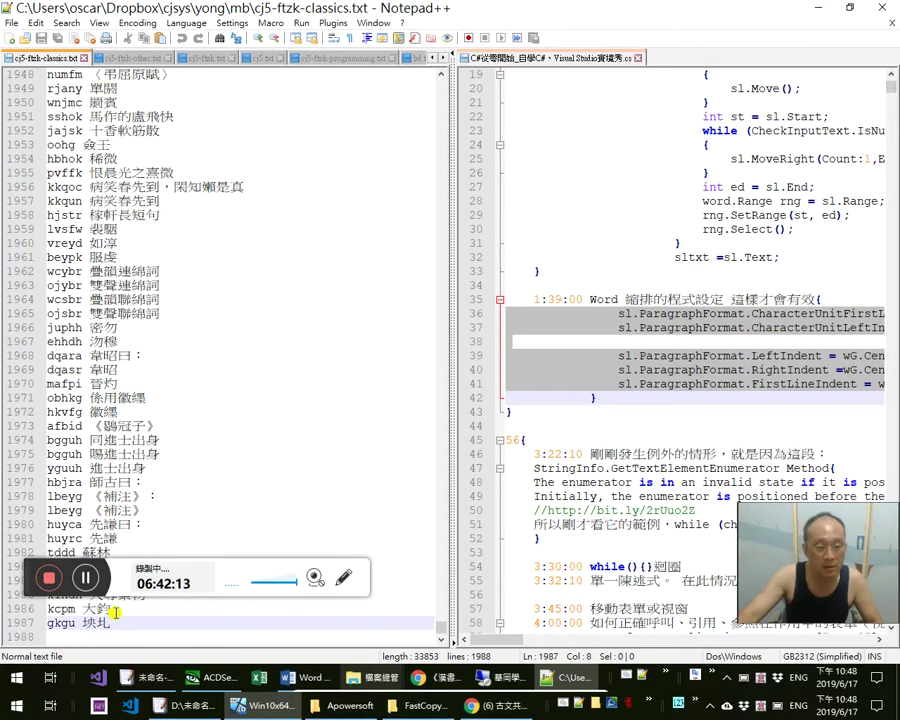
click(886, 8)
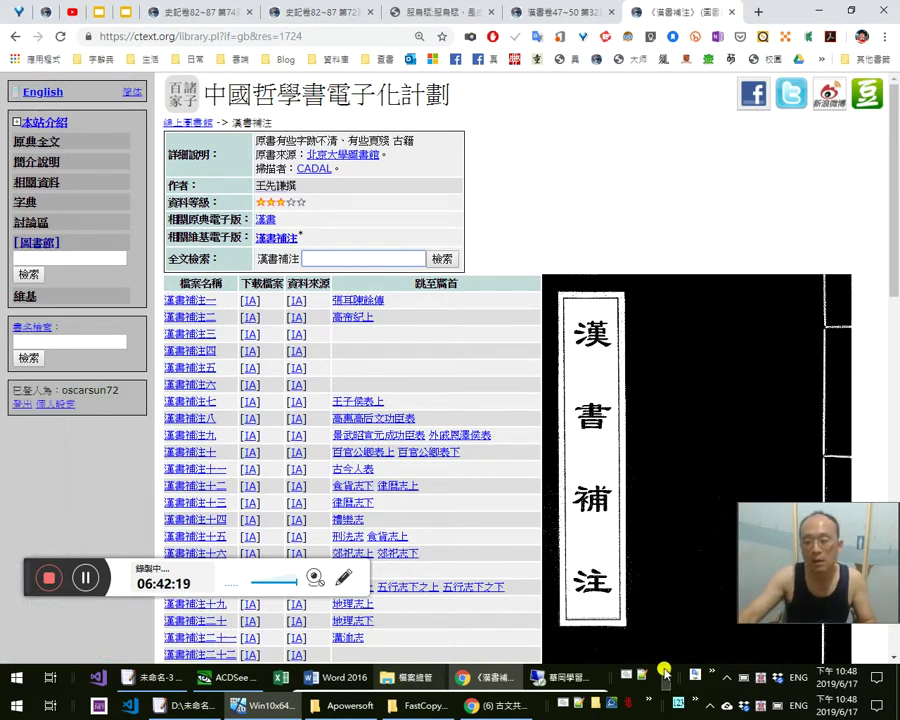
Return to the 漢書補注 page and search its full text for 坱圠
click(629, 676)
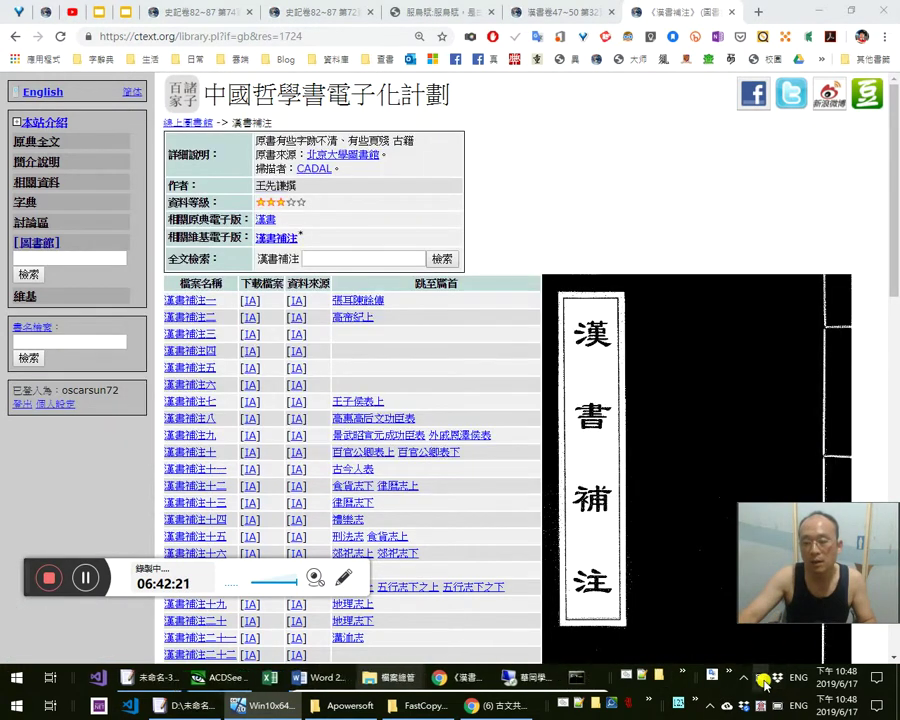
click(345, 258)
click(352, 258)
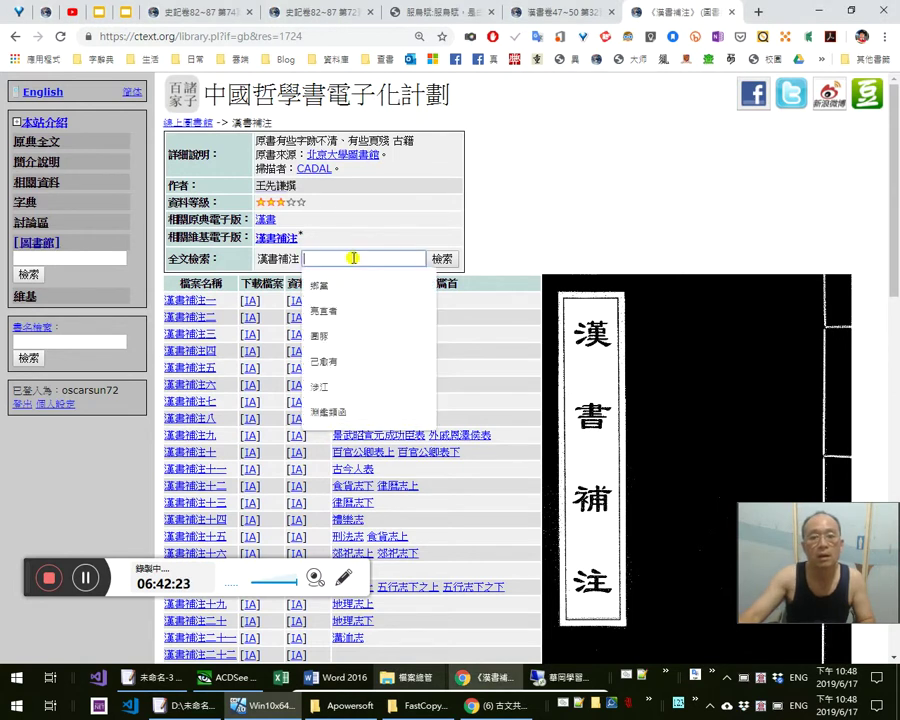
text(坱圠)
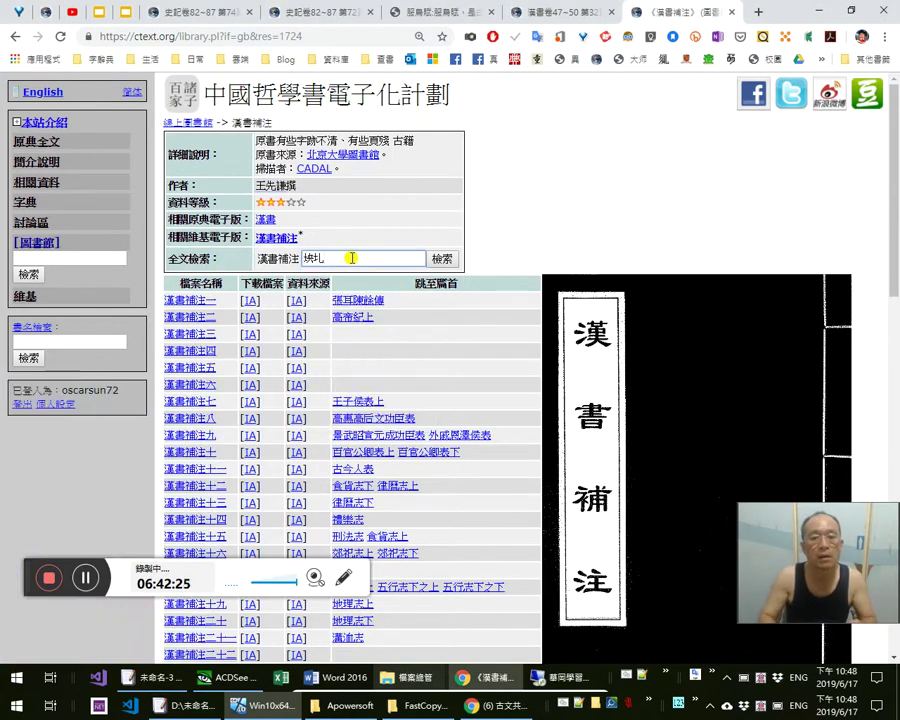
key(Return)
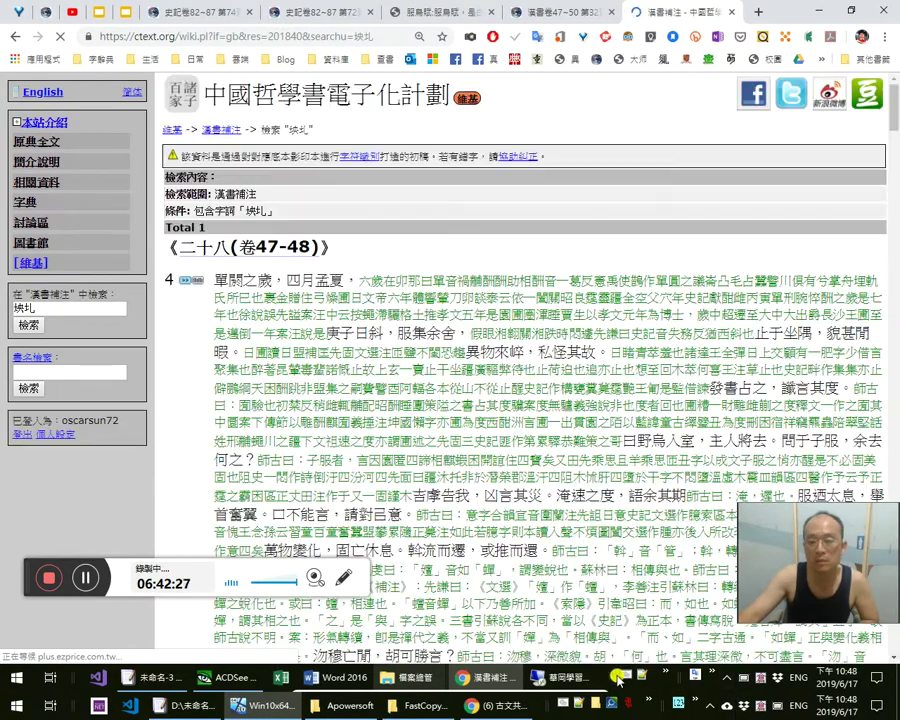
Examine the passage around 坱圠 in the search result and the small-print commentary that follows it
click(643, 677)
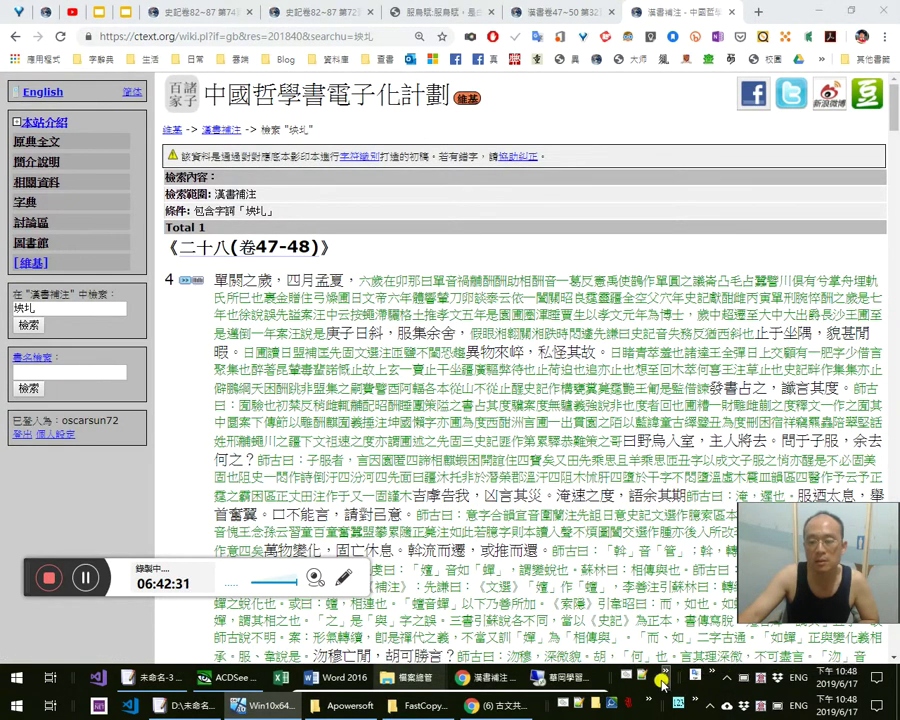
scroll(458, 398, down, 10)
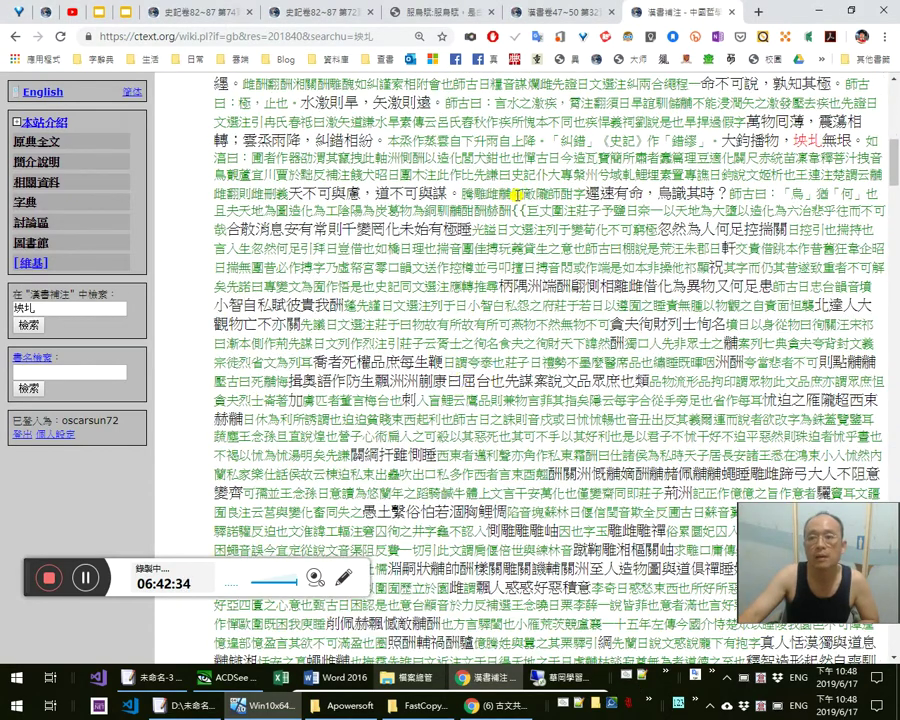
scroll(512, 212, up, 1)
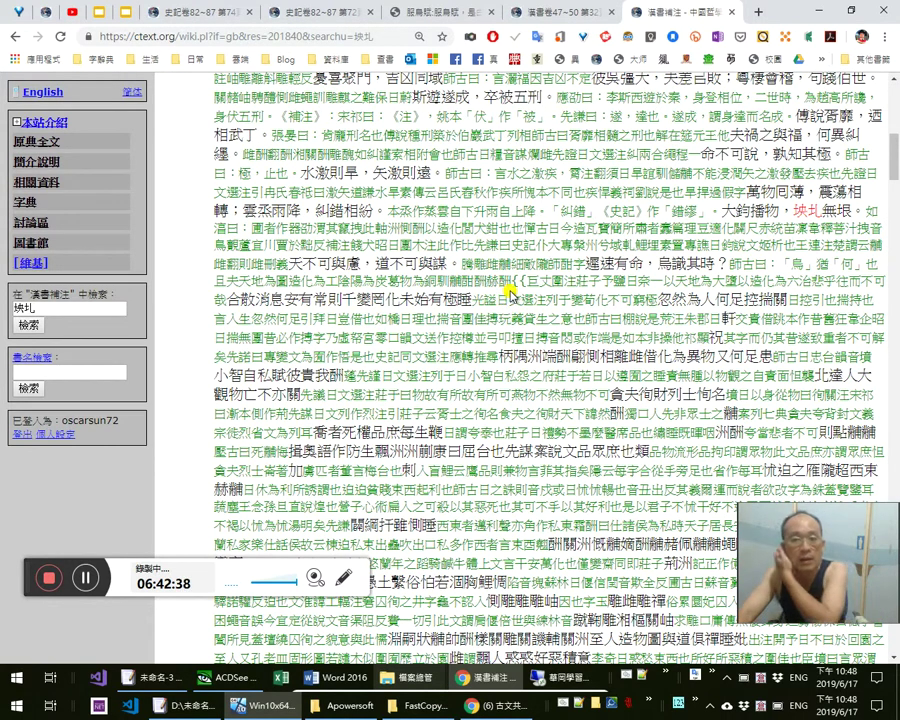
drag(512, 283, 546, 300)
scroll(600, 304, up, 2)
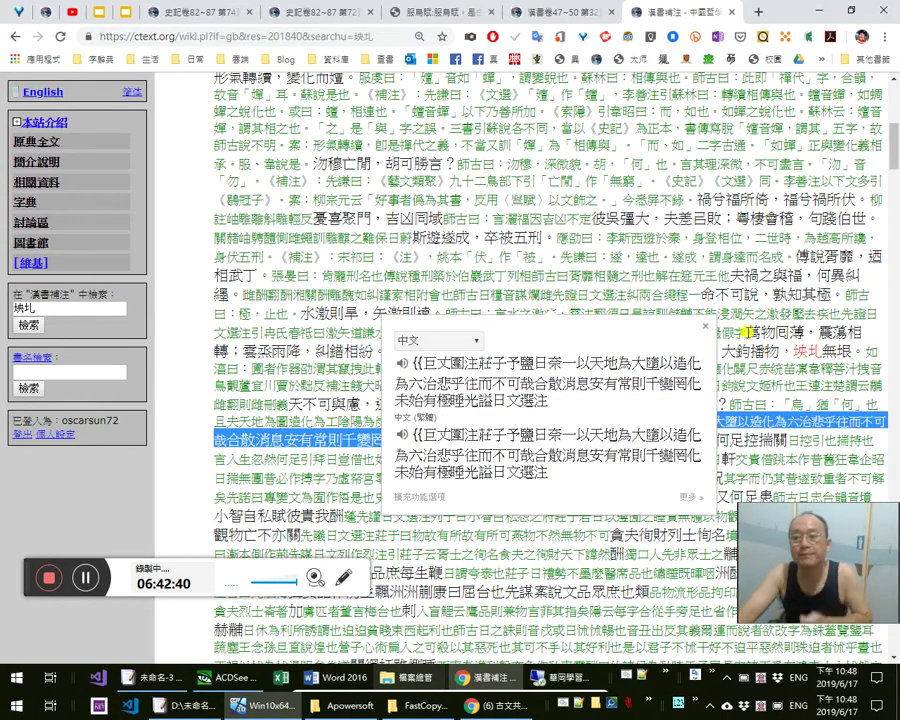
scroll(300, 276, up, 7)
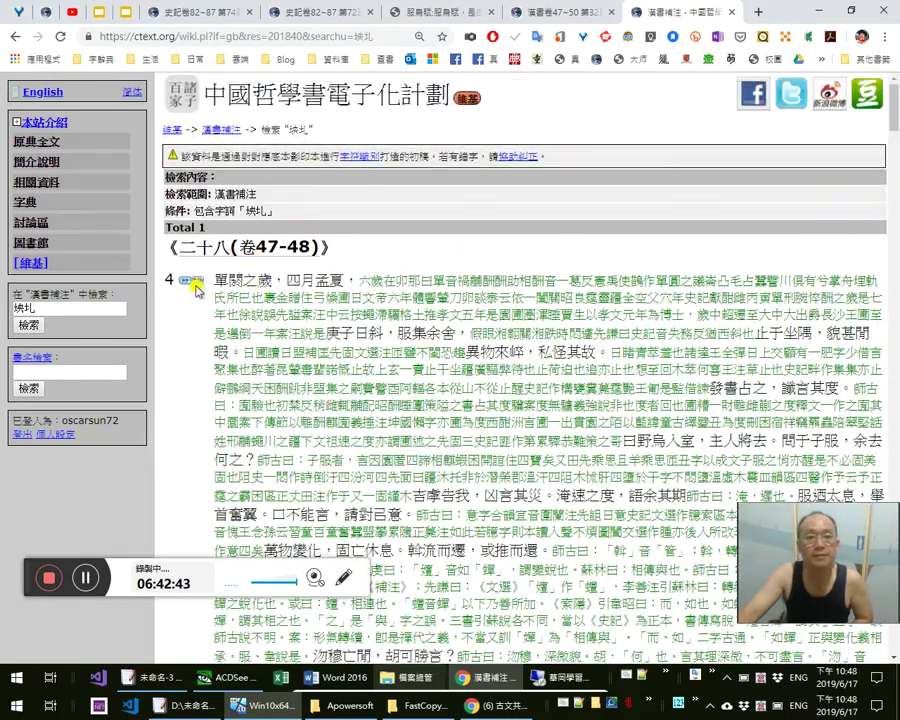
Open the scanned page for the 坱圠 passage, and open its text version in a new tab
click(195, 285)
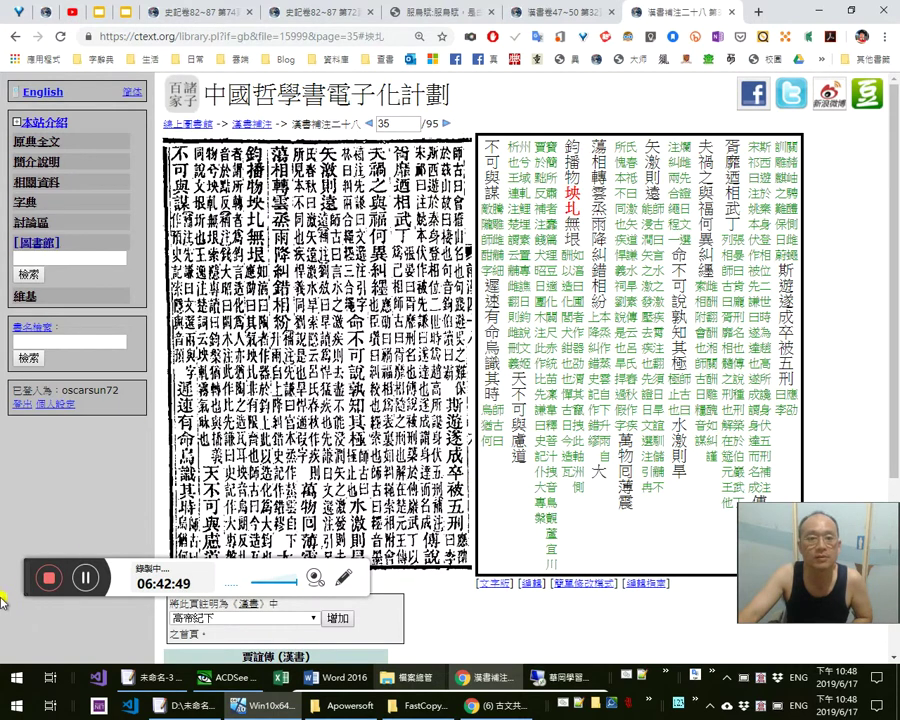
drag(26, 567, 17, 620)
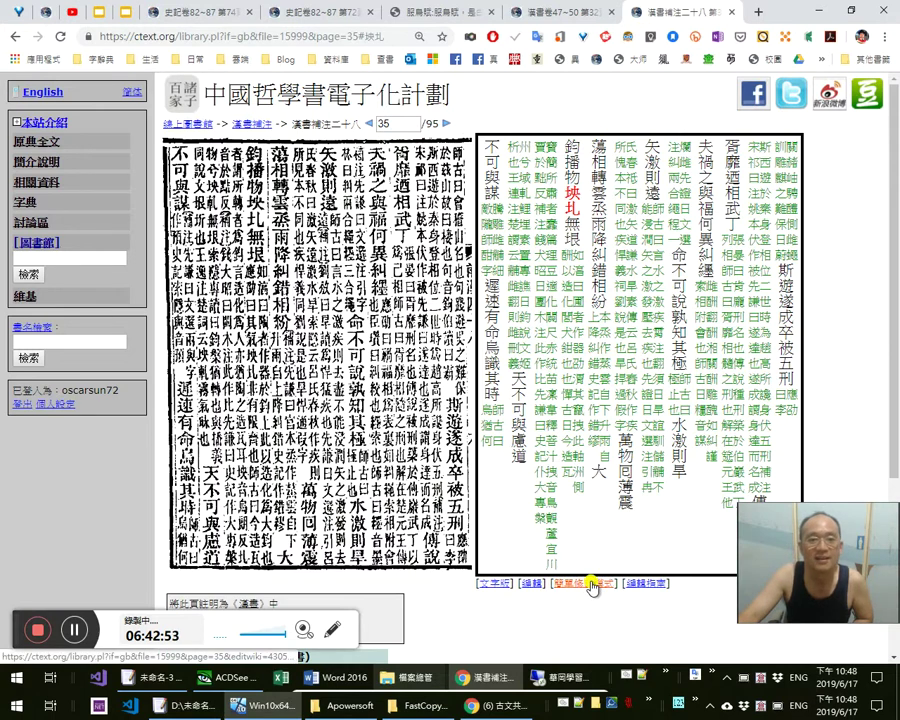
click(493, 591)
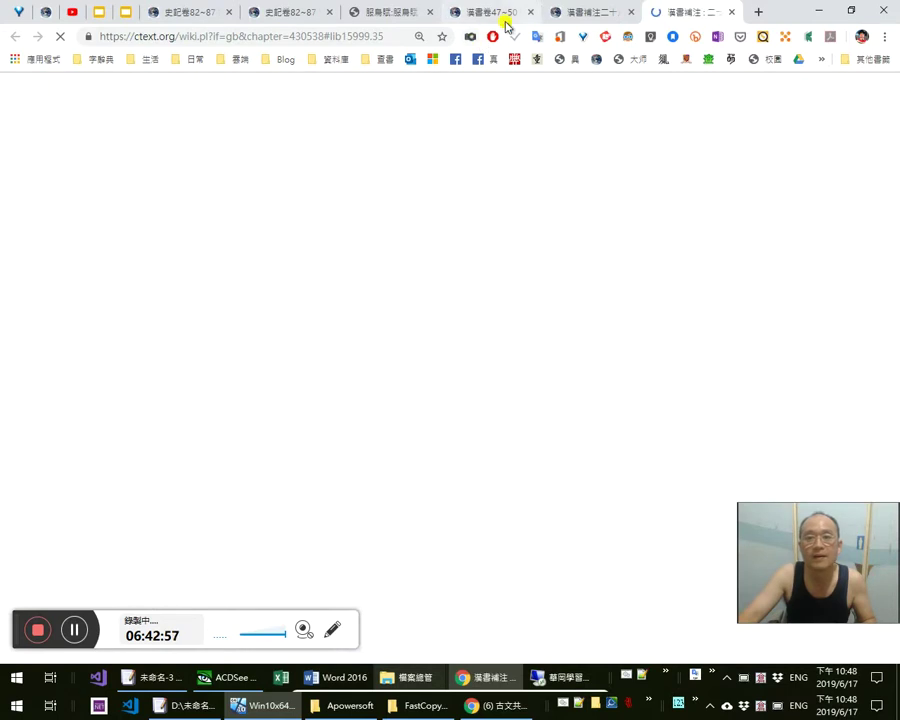
Switch to the 九陽神功 Google Slides presentation and add a new slide after slide 5
click(100, 14)
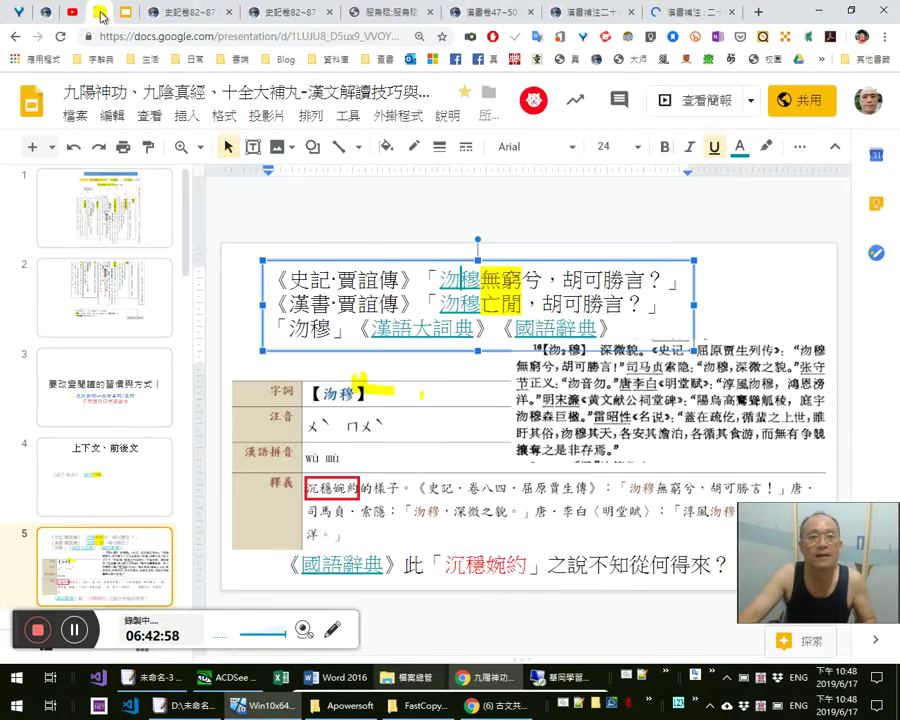
click(145, 553)
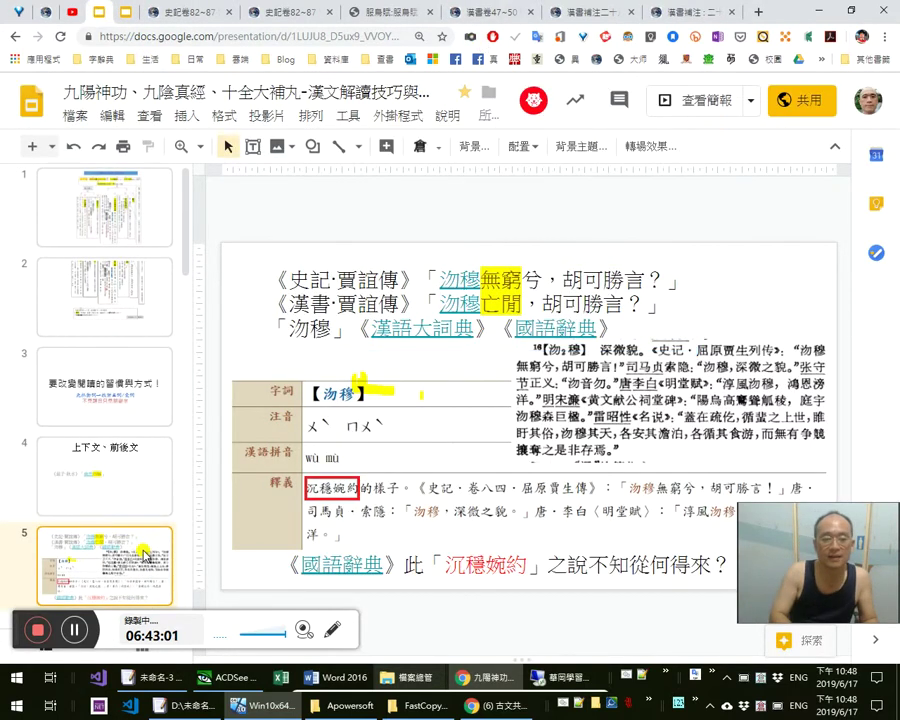
key(Return)
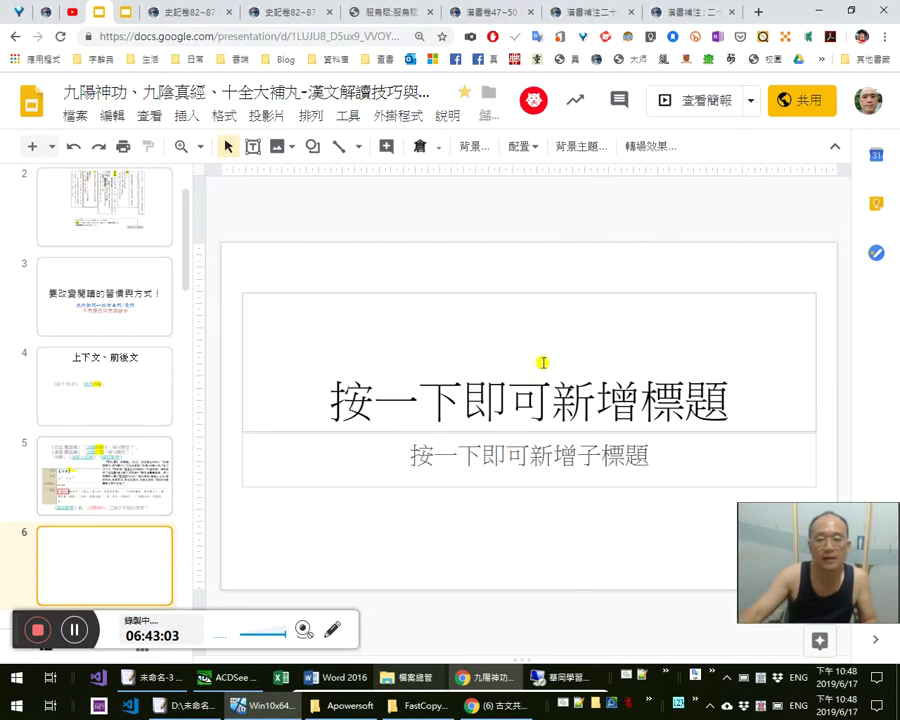
click(522, 392)
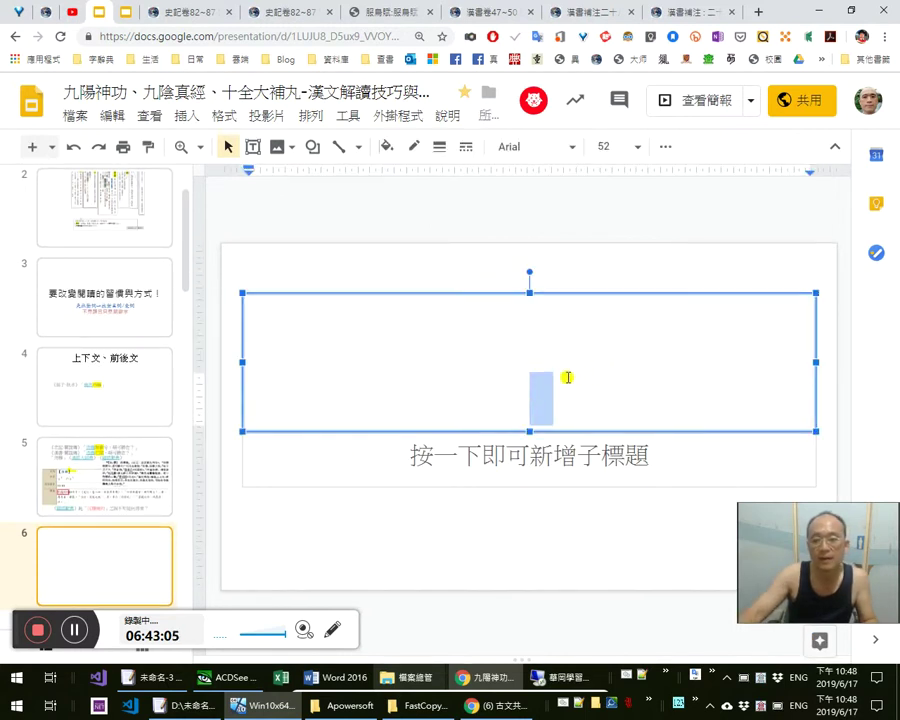
key(Escape)
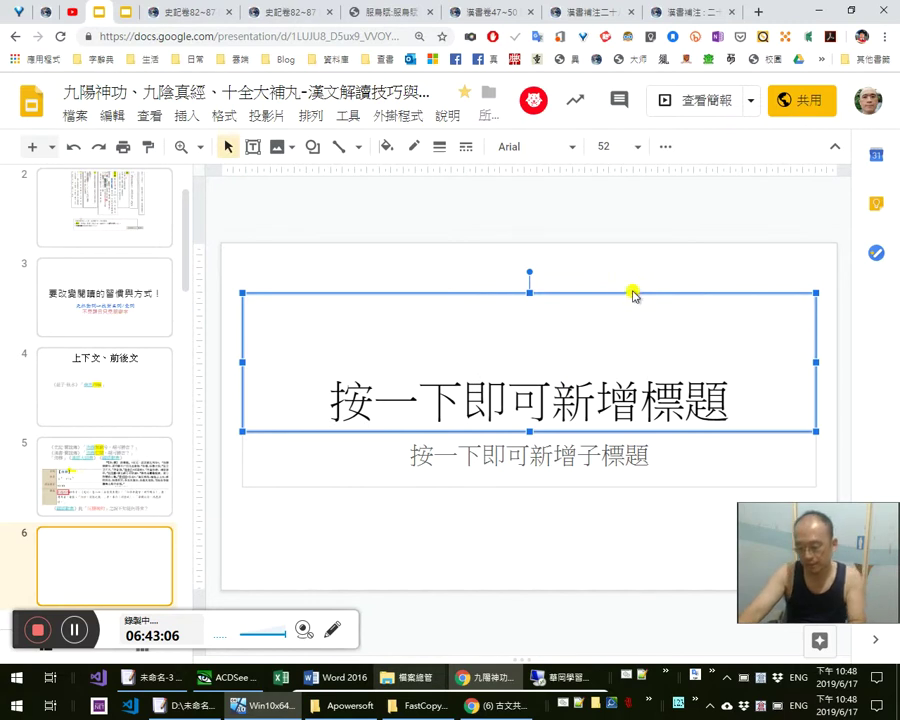
click(549, 335)
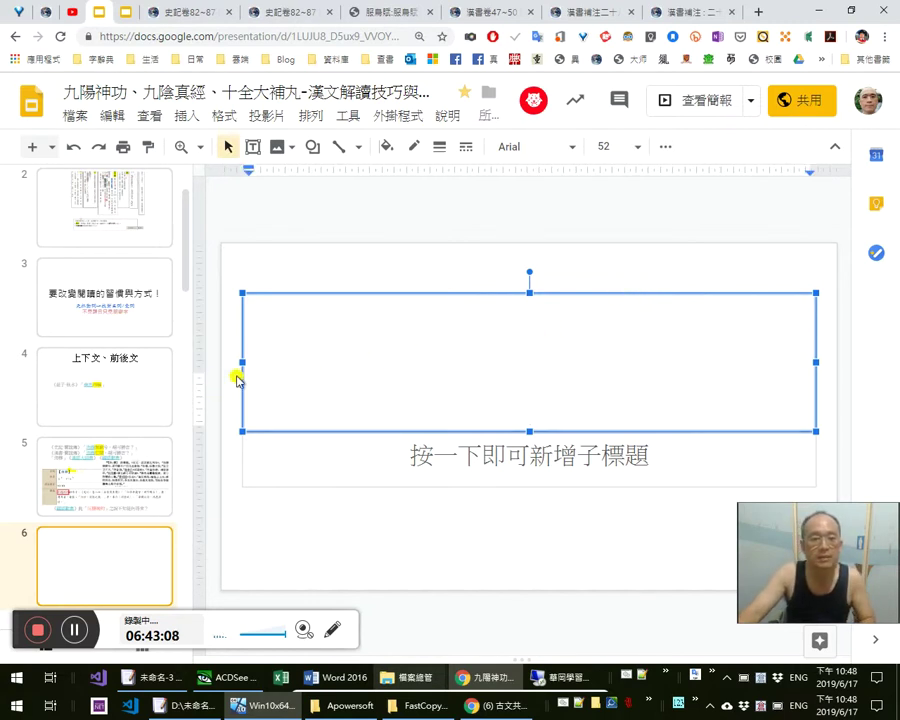
Replace the new slide's empty title and subtitle placeholders with a copy of slide 4's title box 上下文、前後文
click(93, 362)
click(555, 282)
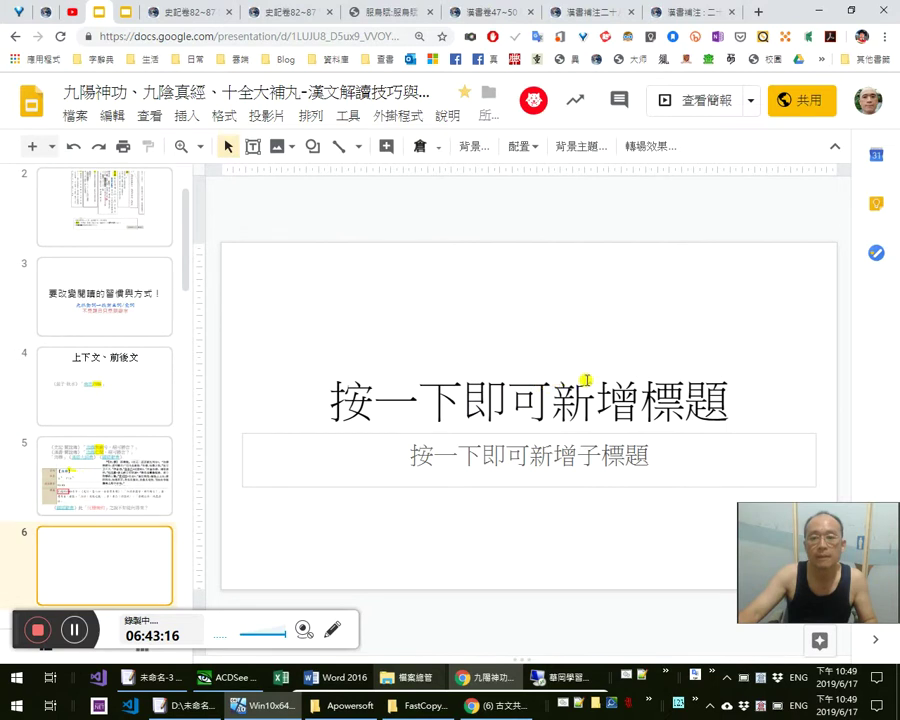
click(604, 385)
key(Escape)
key(Escape)
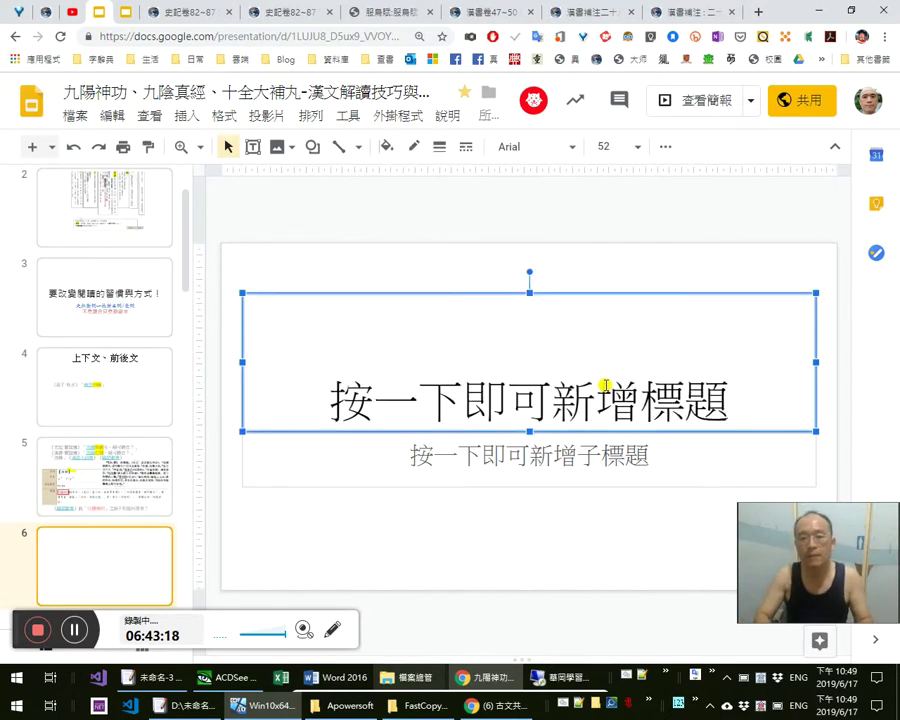
click(590, 458)
key(Escape)
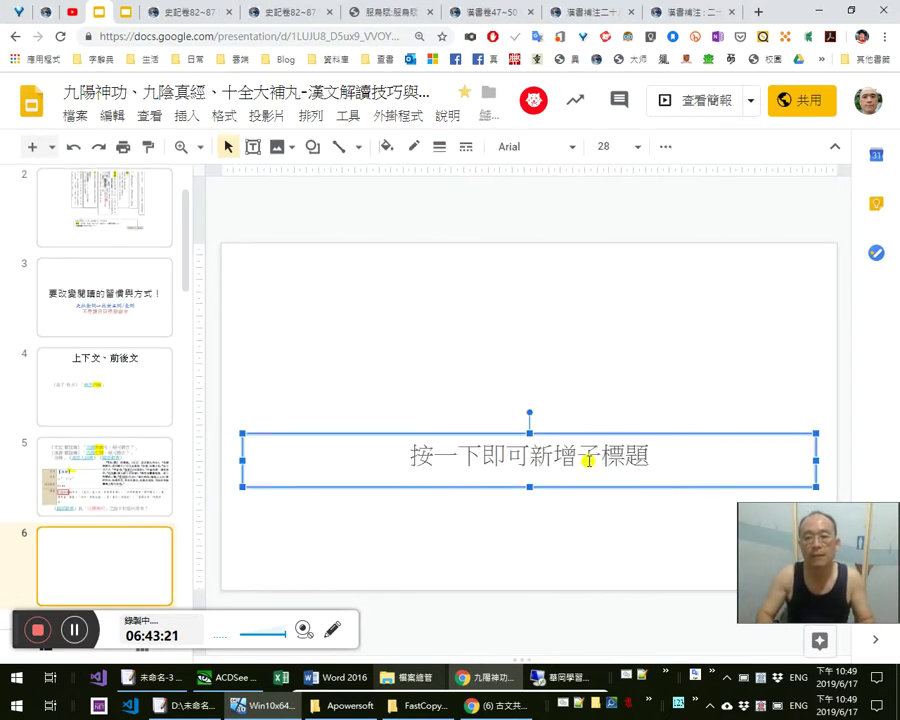
key(Delete)
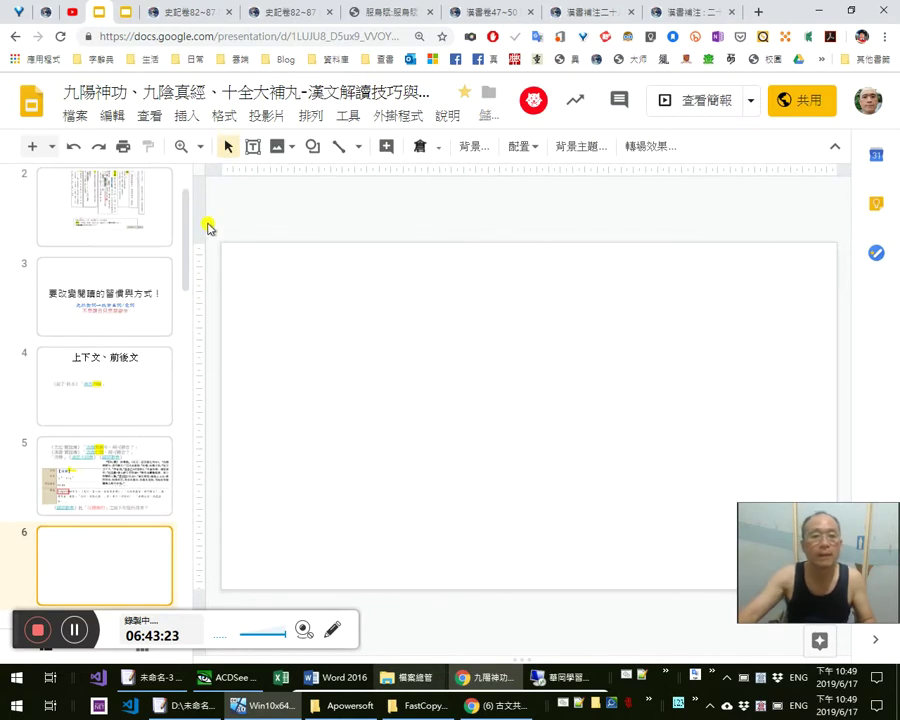
key(ctrl+v)
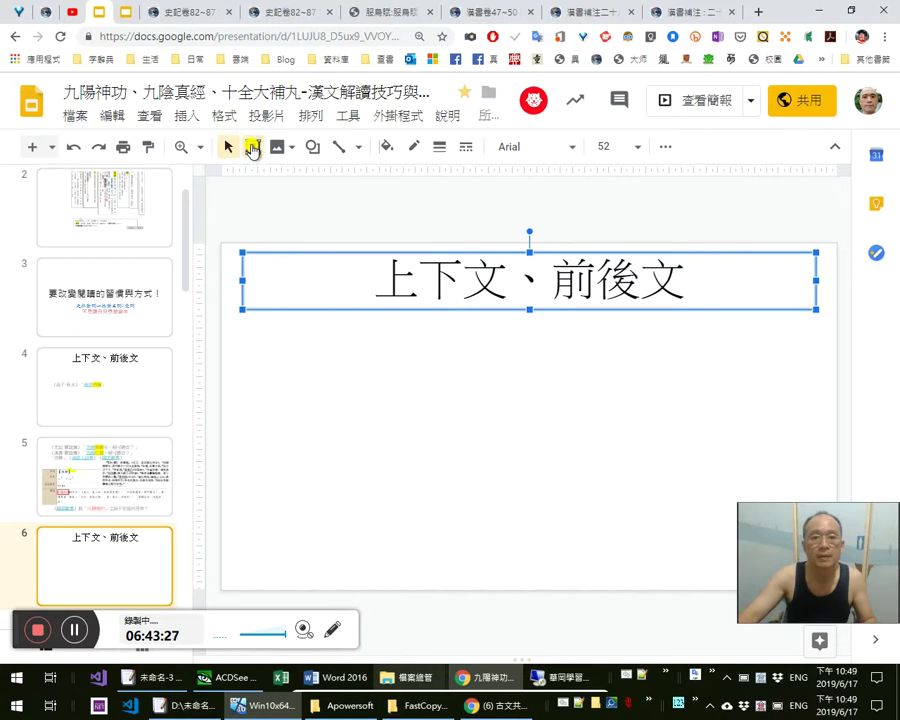
Choose the text box tool for the new slide, and select the quotation 大鈞播物，坱圠無垠。 in the 漢書補注 text version
click(253, 147)
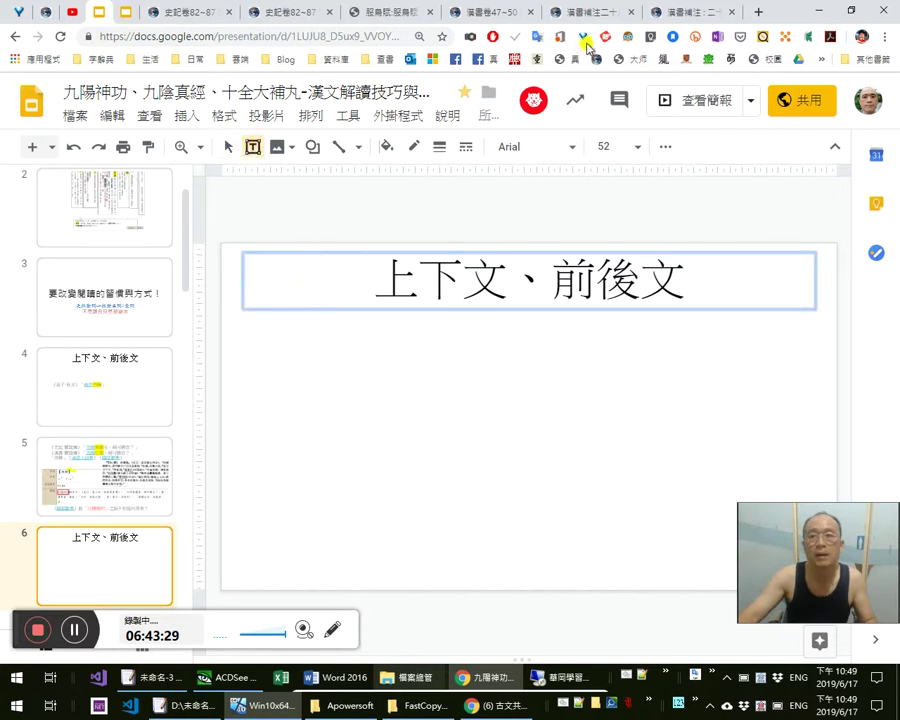
click(670, 14)
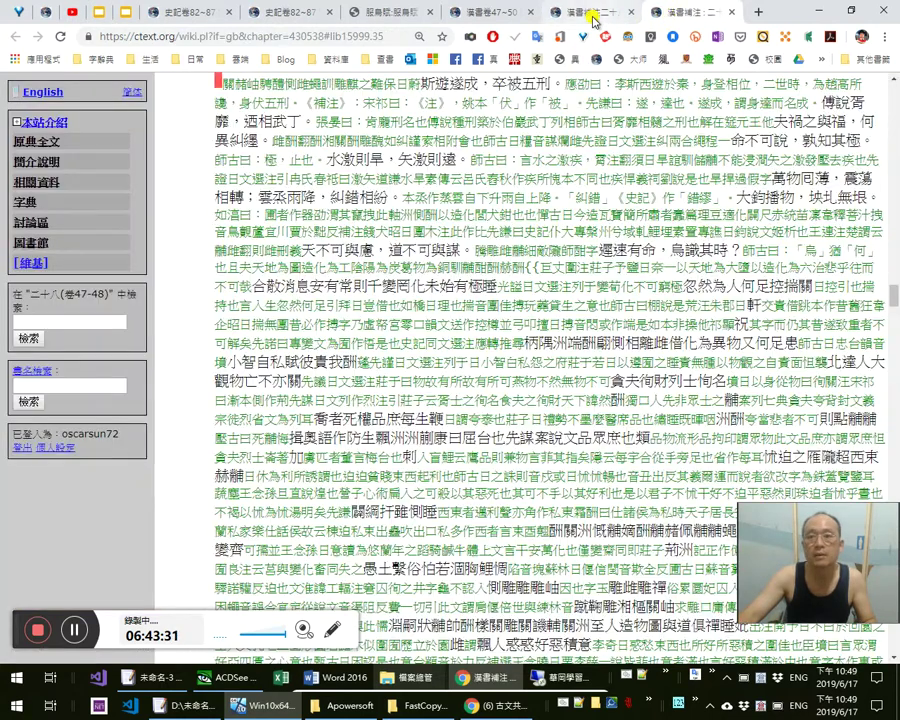
click(592, 15)
click(649, 12)
scroll(611, 308, up, 3)
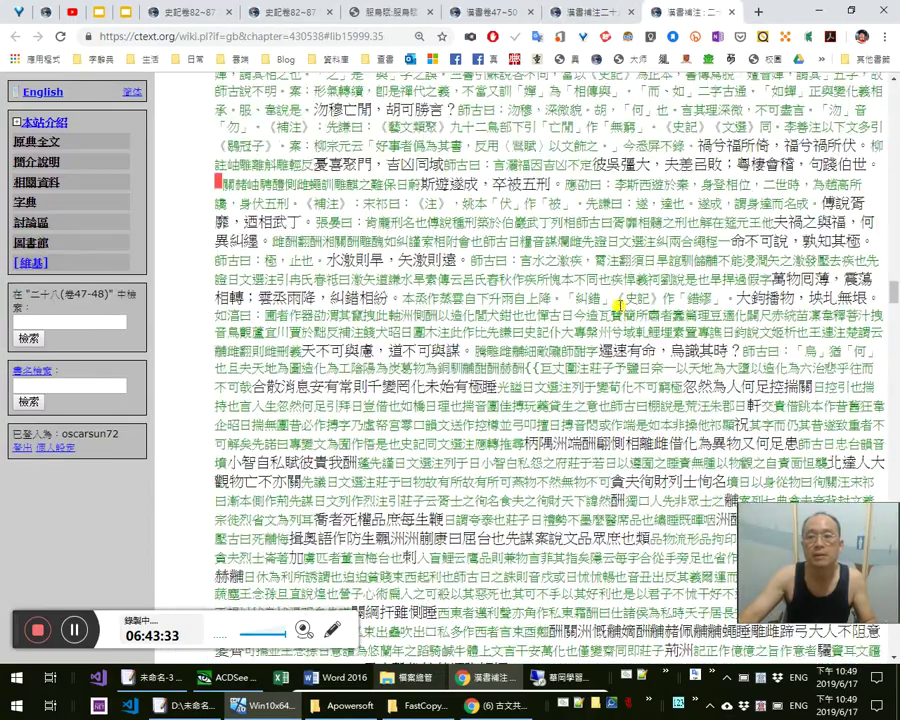
scroll(616, 303, down, 4)
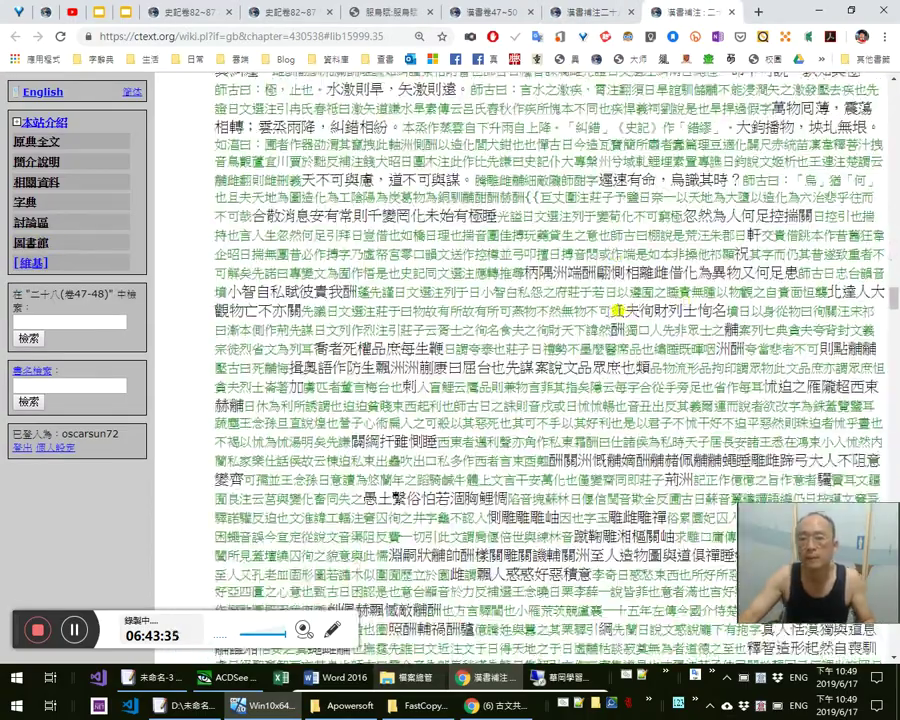
scroll(692, 278, up, 2)
drag(739, 268, 877, 267)
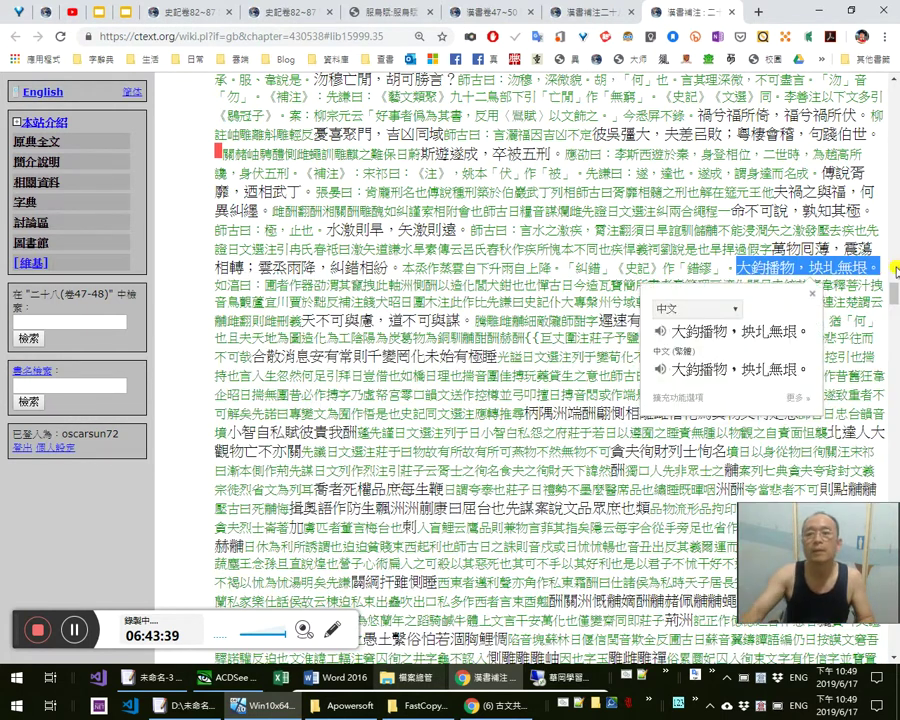
Return from slide 6 to the 漢書補注 text version and copy the quotation 大鈞播物，坱圠無垠。
click(98, 13)
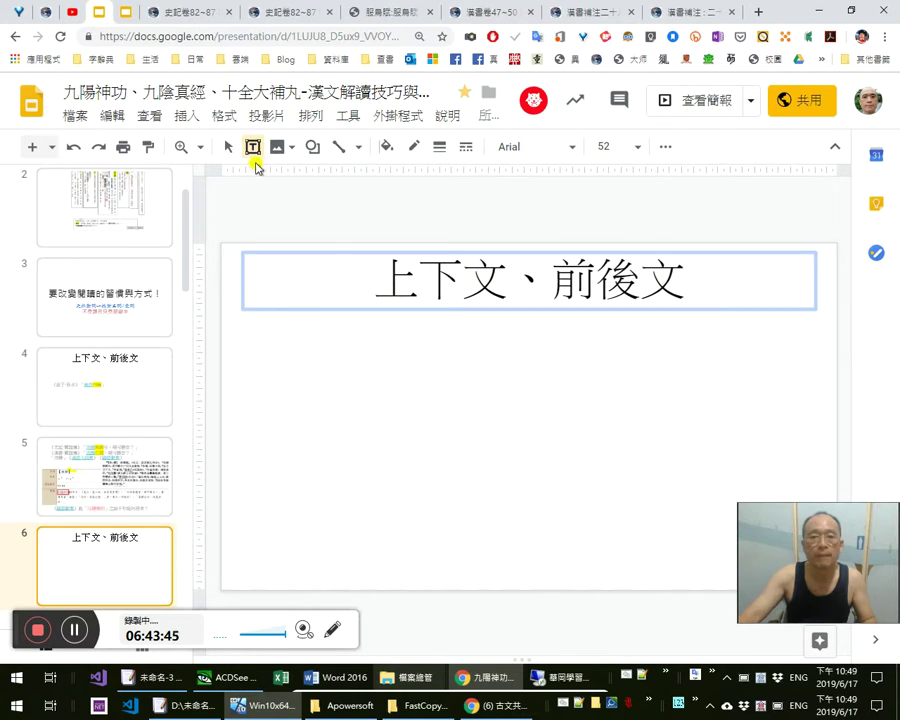
click(112, 115)
click(158, 245)
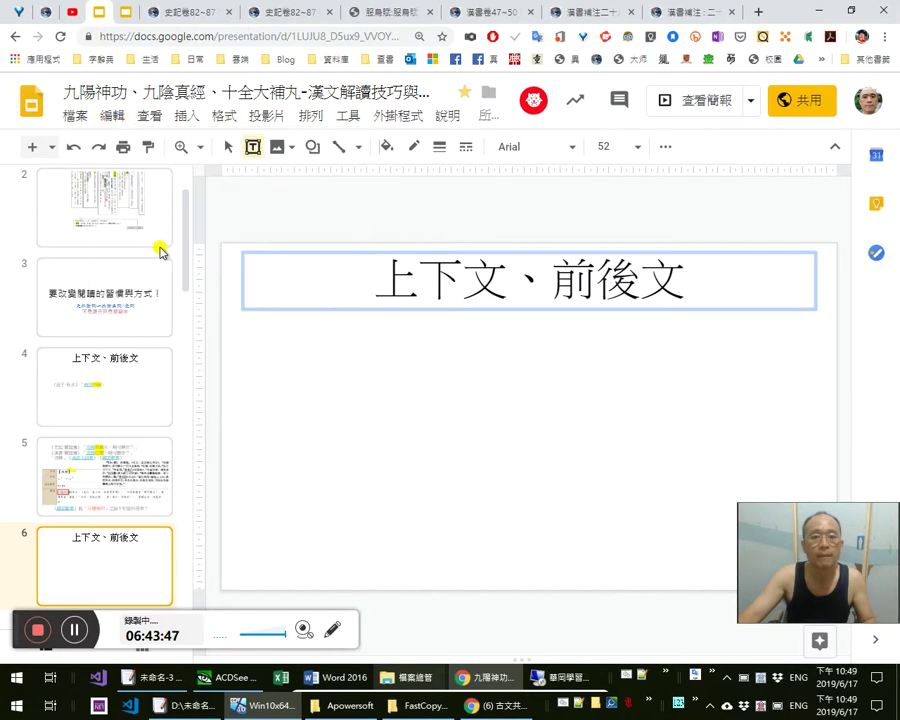
click(701, 11)
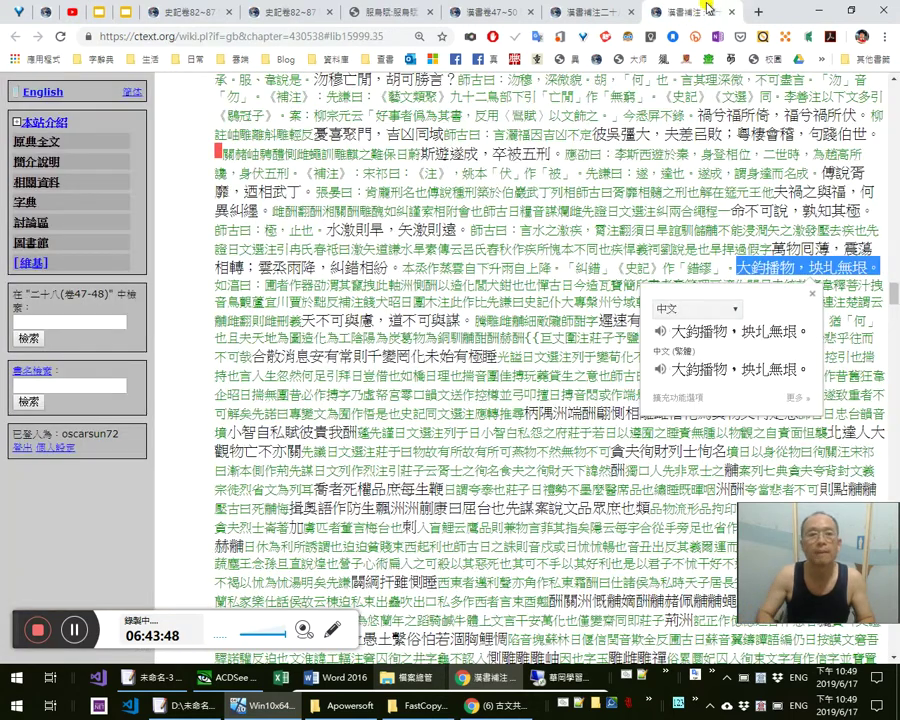
Try pasting the quotation into slide 6's title box and moving the box down the slide, and undo the attempt
click(112, 115)
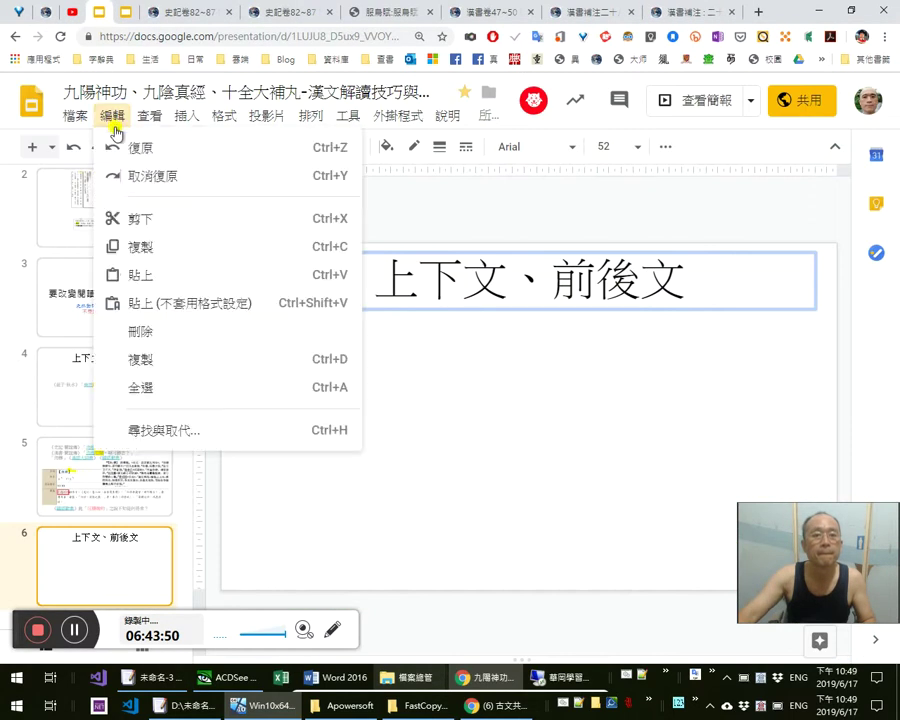
click(160, 284)
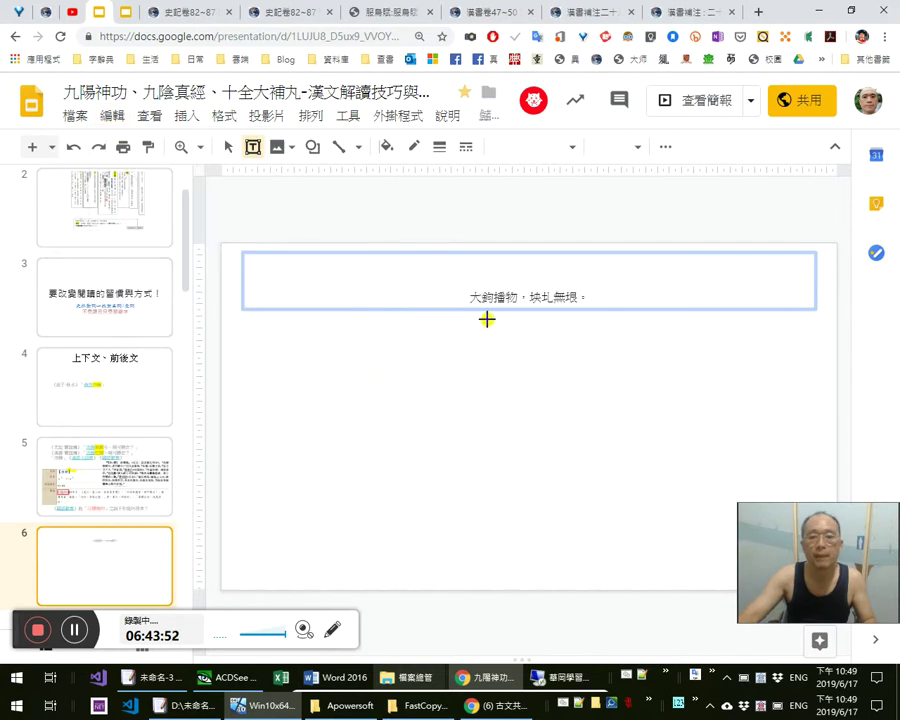
key(Escape)
key(Down)
key(Down)
key(Down)
key(Down)
key(Down)
key(Down)
key(Down)
key(Down)
key(Down)
key(Down)
key(Down)
key(Down)
key(Down)
key(Down)
key(Down)
key(Down)
key(Down)
key(Down)
key(Down)
key(Down)
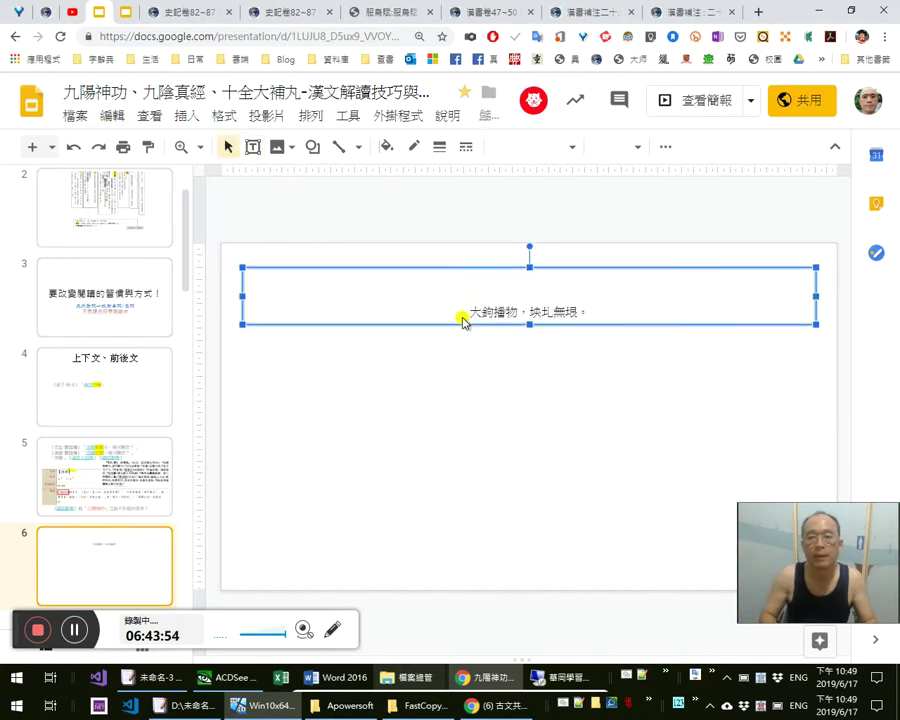
key(Up)
key(Up)
key(Up)
key(Up)
key(Up)
key(Up)
key(Up)
key(Up)
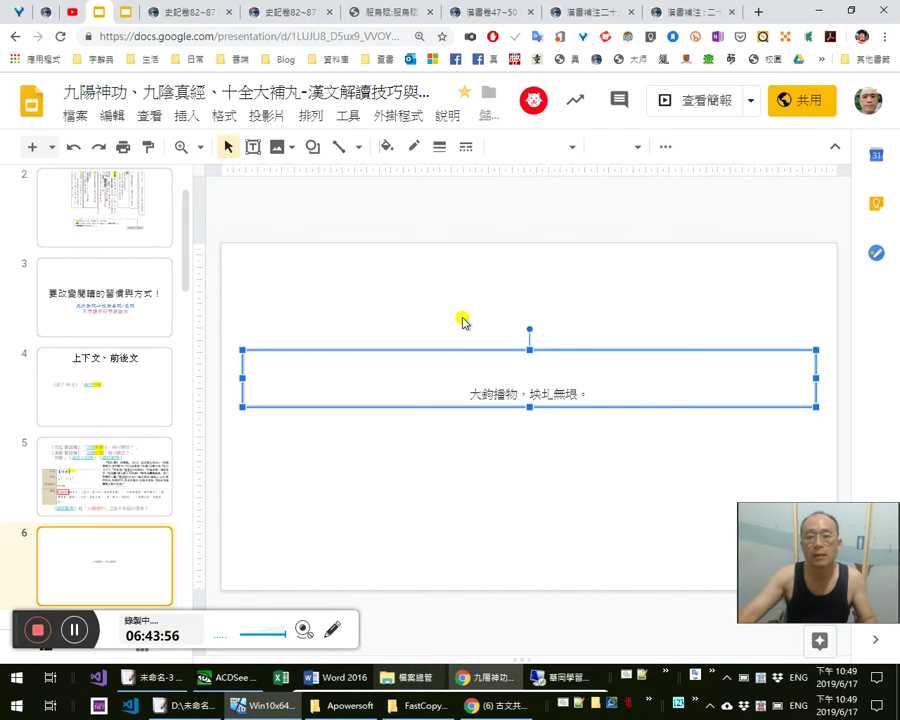
key(Up)
key(Up)
key(Up)
key(Up)
key(Up)
key(Up)
key(Up)
key(Up)
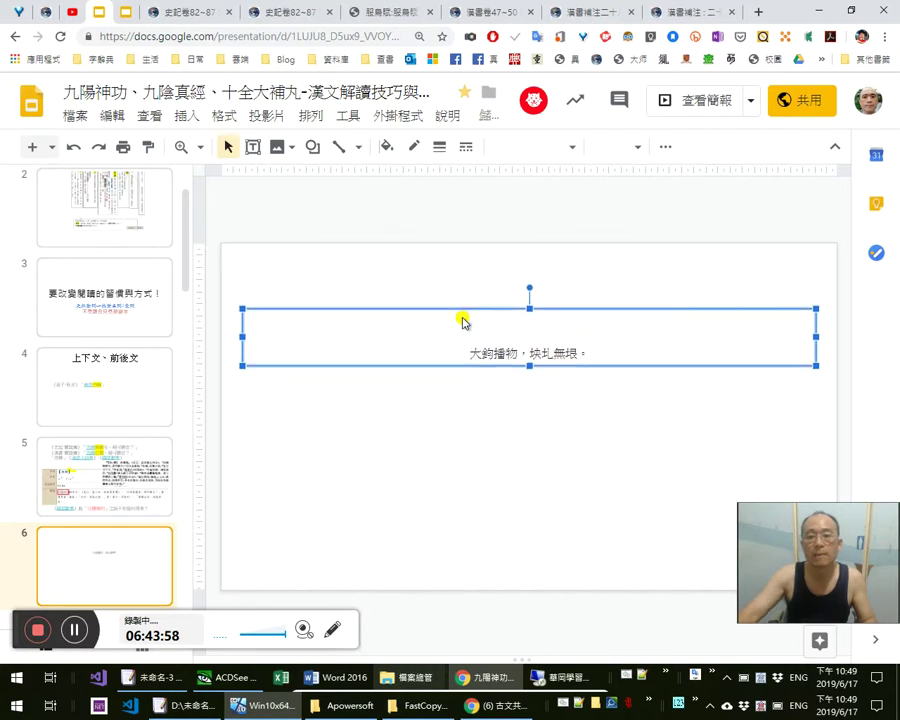
key(Up)
key(Up)
key(Up)
key(Up)
key(Up)
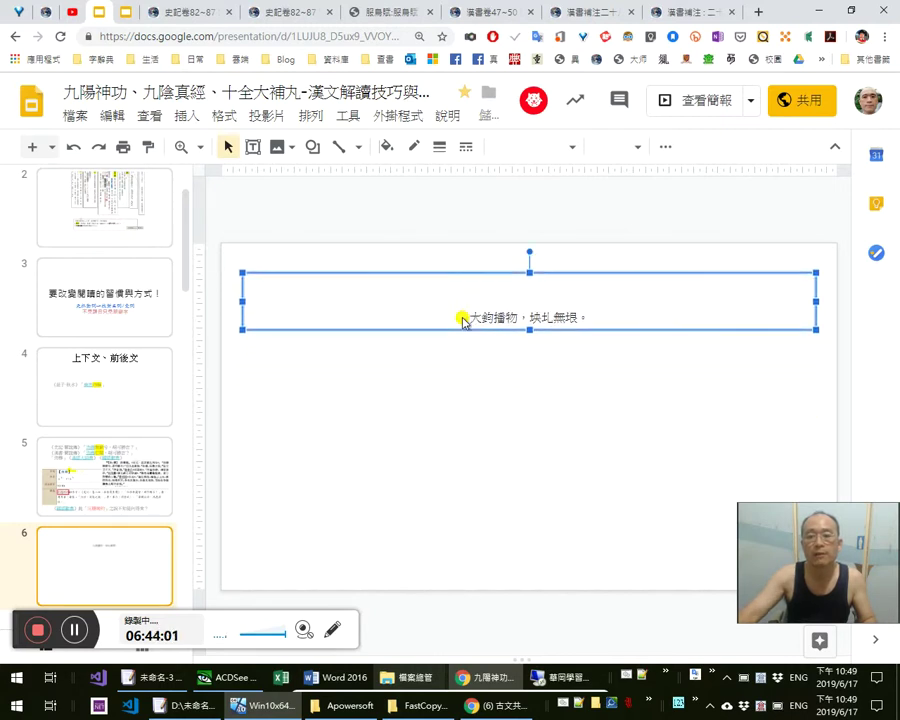
key(ctrl+z)
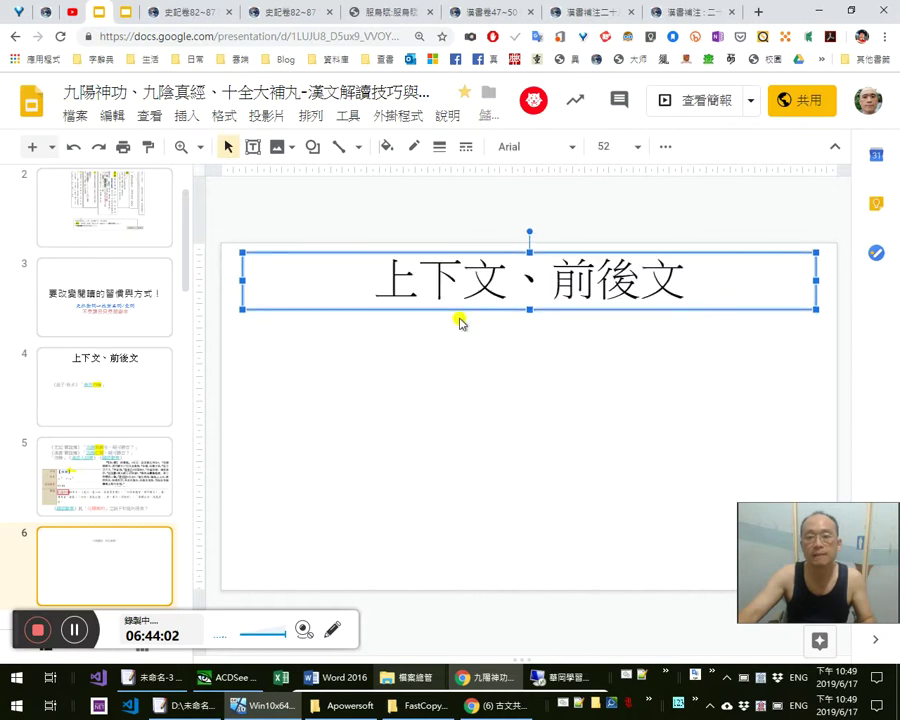
Paste the quotation 大鈞播物，坱圠無垠。 as a separate text box on slide 6 and shrink the box's height
click(120, 116)
click(162, 274)
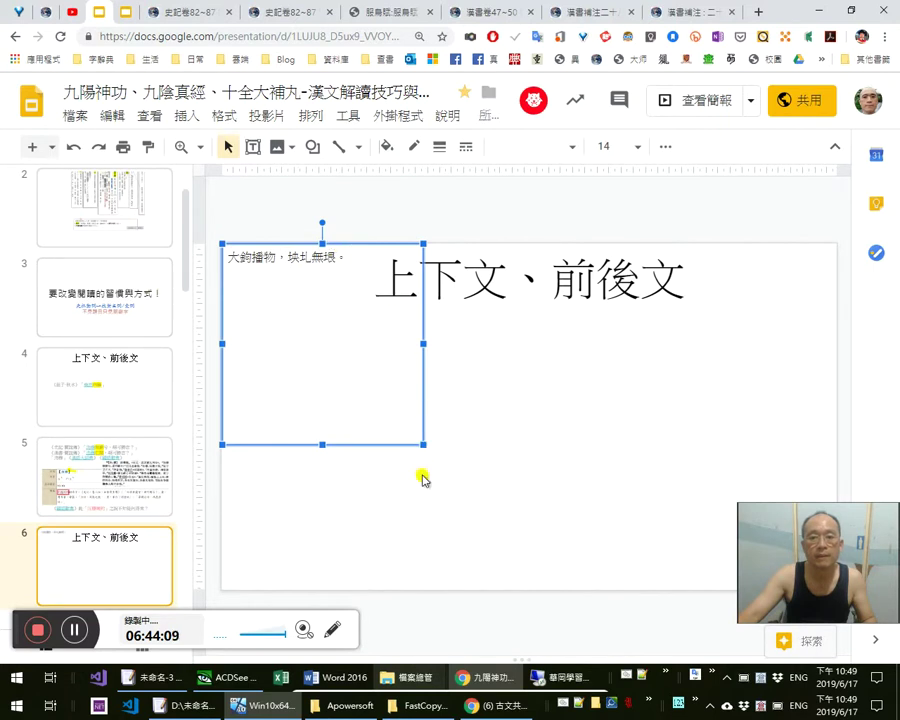
drag(423, 443, 414, 293)
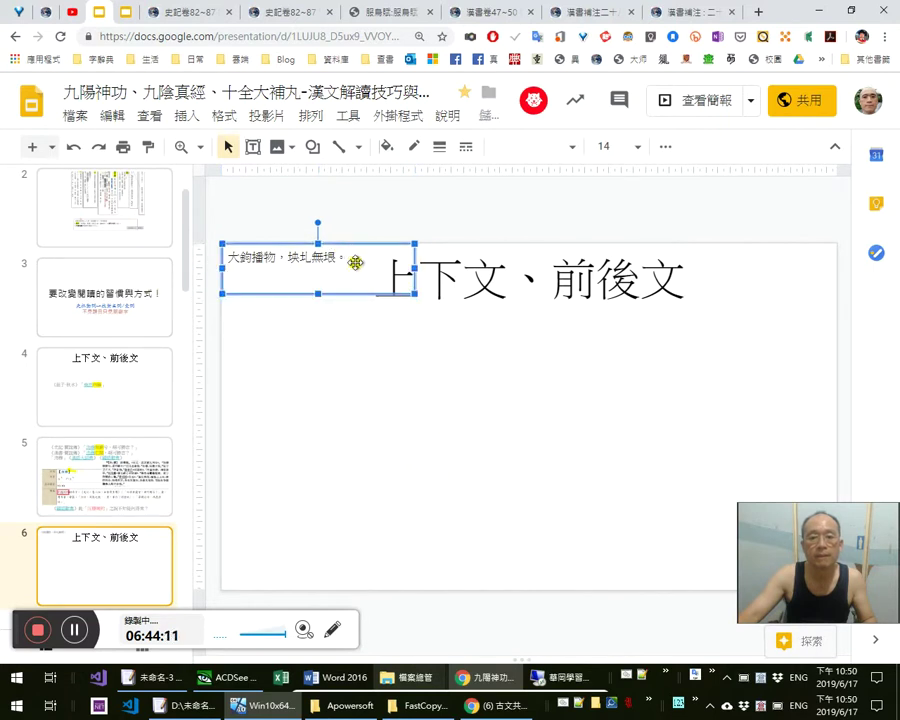
Set the quotation's font size to 24, widen its text box, and place it below the slide title
click(637, 147)
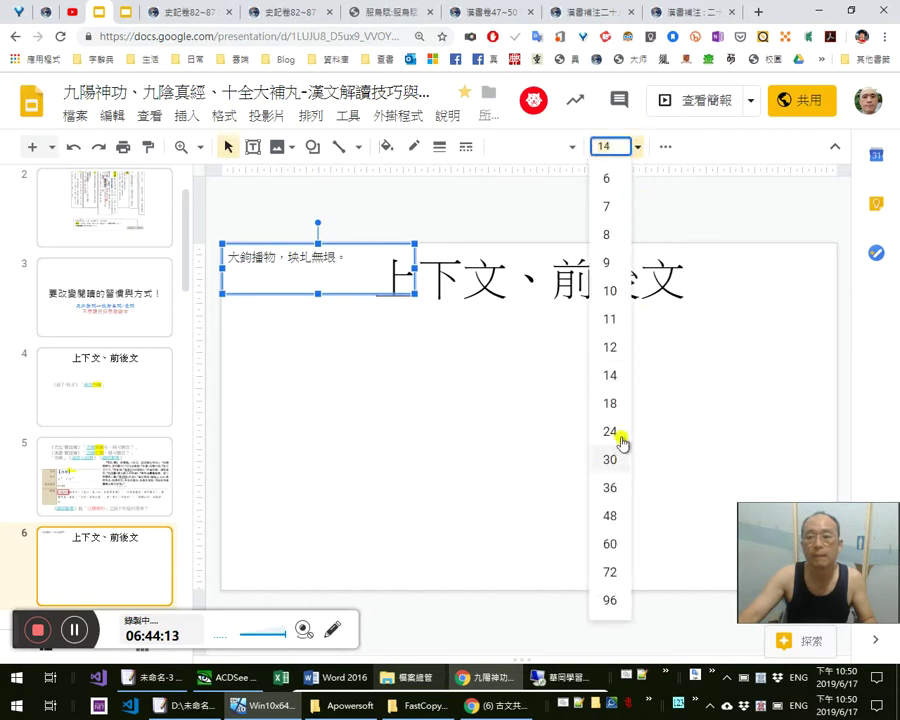
click(612, 430)
drag(410, 261, 516, 255)
drag(390, 244, 414, 361)
Select 坱圠 in the slide quotation, and open the scanned page for paragraph 4 of the 漢書補注 text version
click(457, 361)
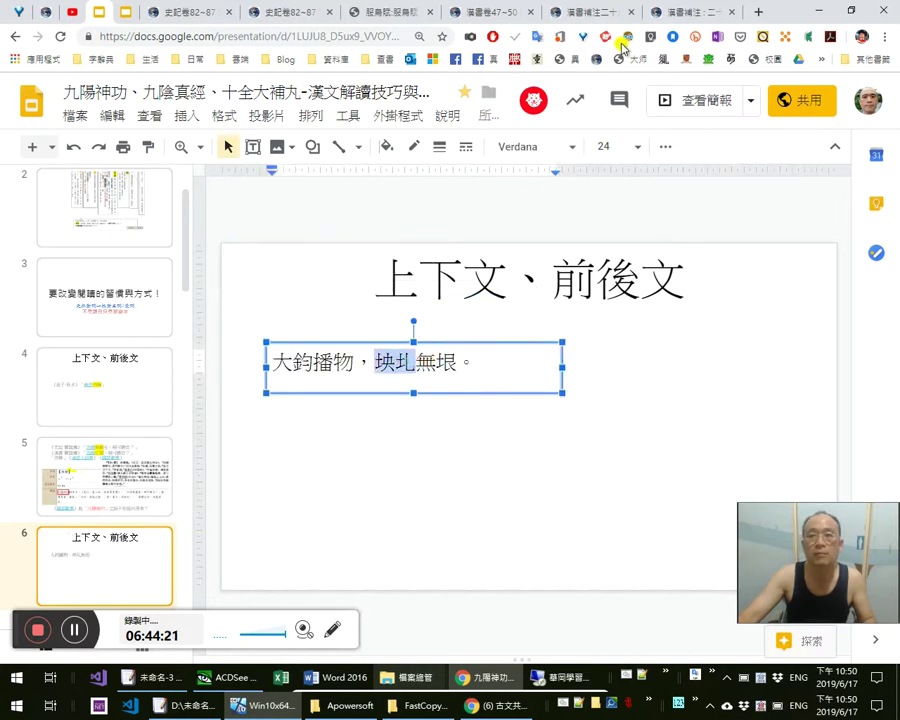
click(672, 12)
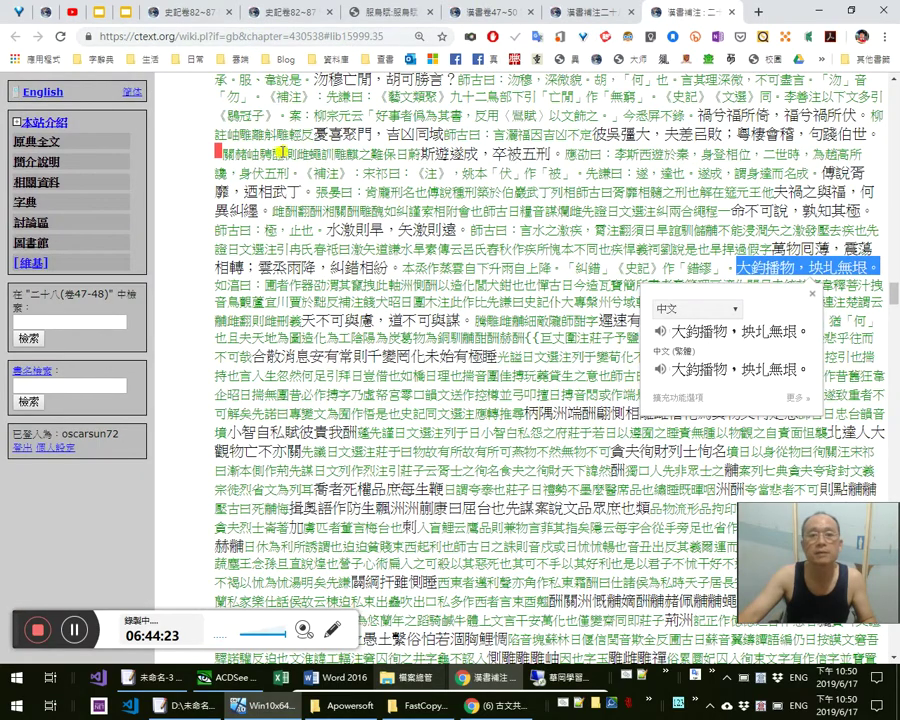
scroll(220, 160, up, 5)
scroll(231, 170, up, 2)
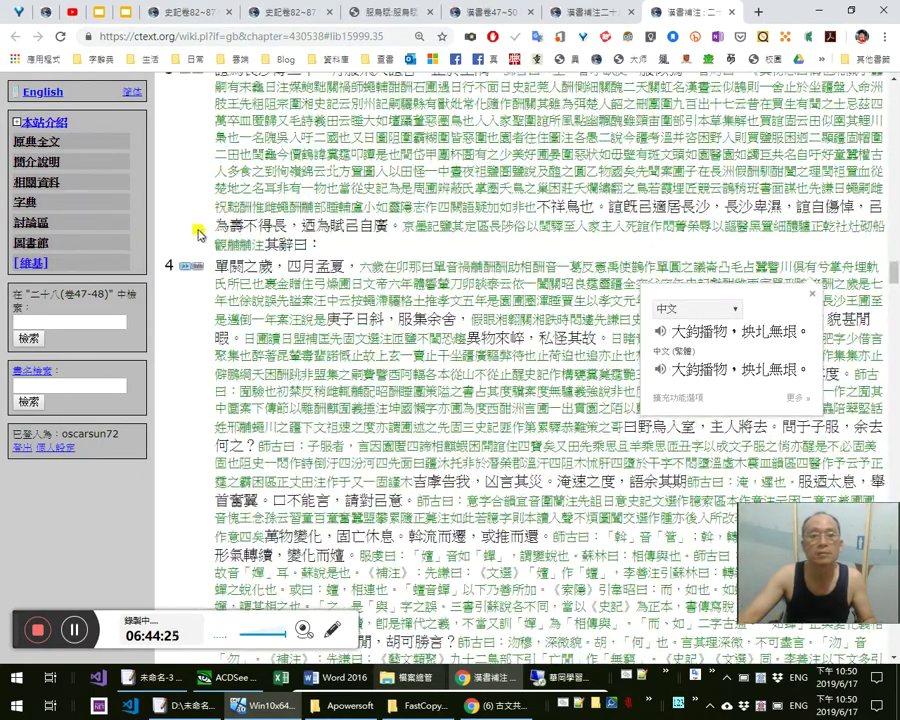
click(191, 262)
click(373, 41)
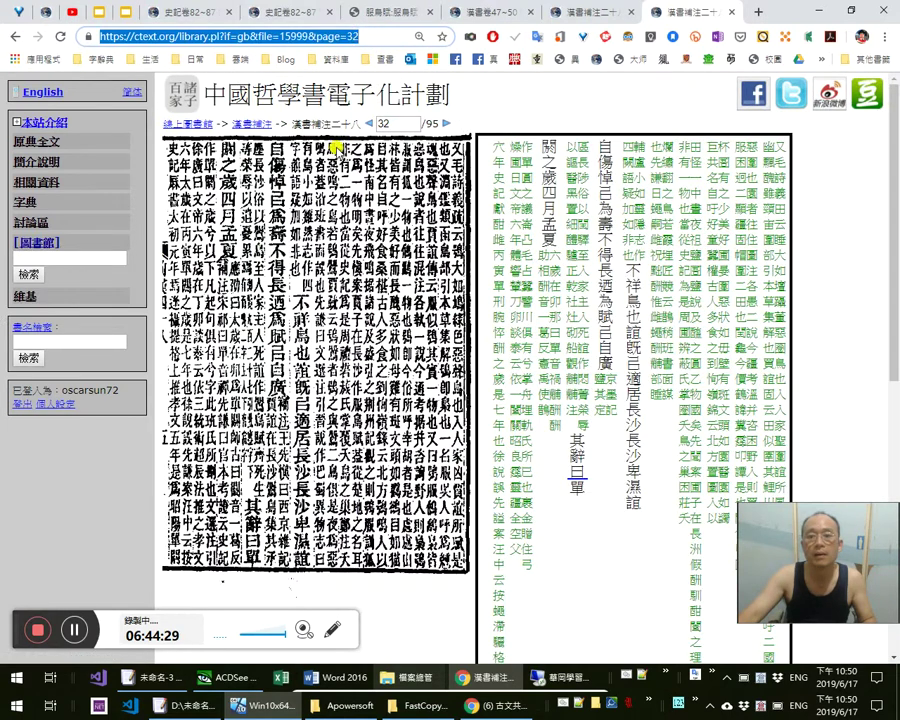
Search the full text of 漢書補注 for 坱圠 and open the matching scanned page
click(251, 125)
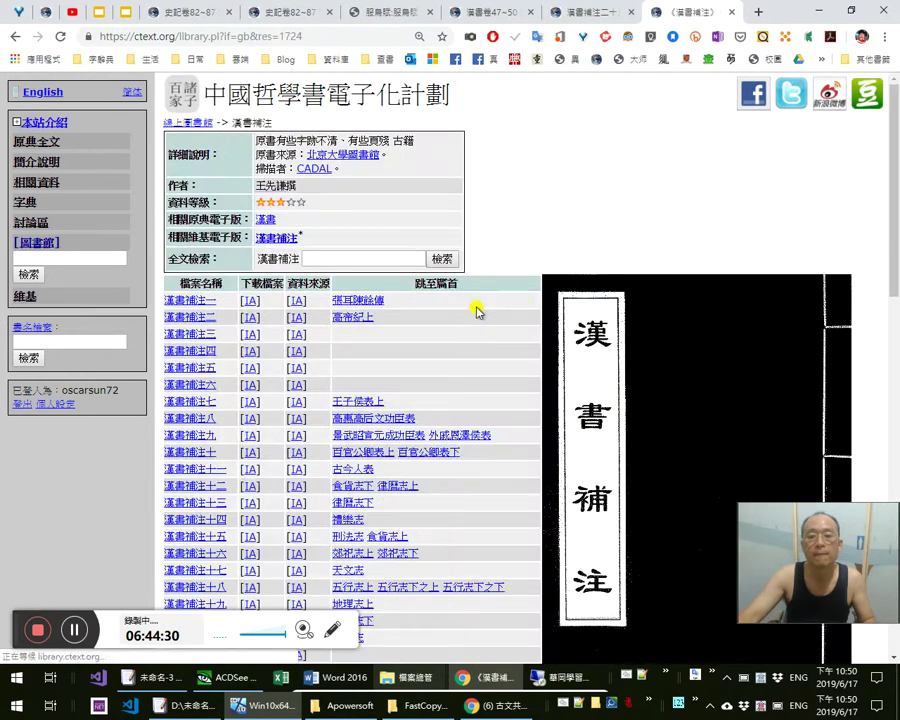
click(349, 252)
text(g)
key(BackSpace)
text(gkg)
key(BackSpace)
key(BackSpace)
text(k)
key(BackSpace)
key(BackSpace)
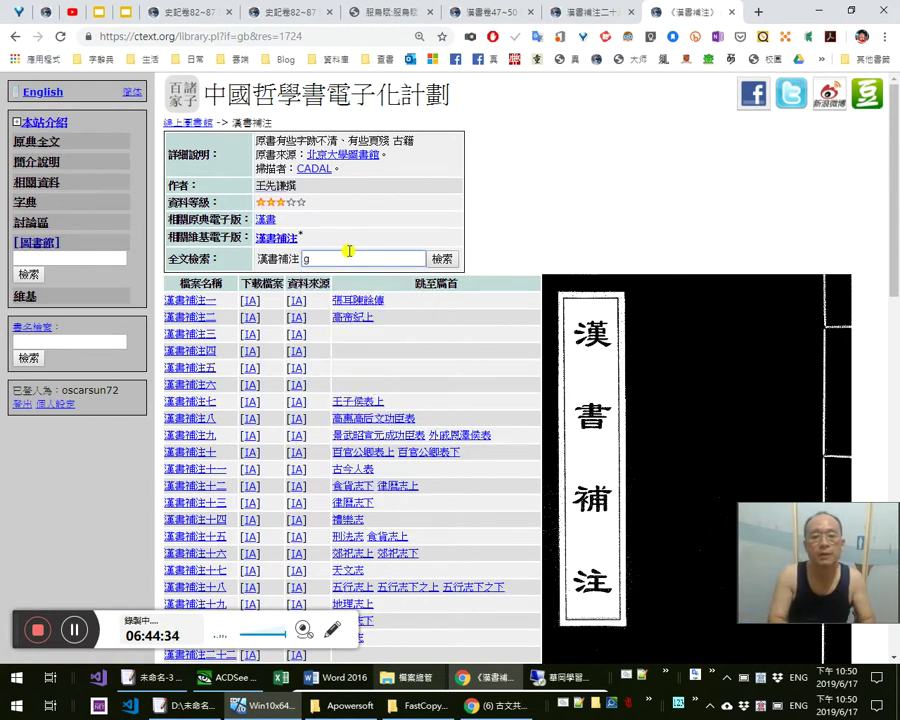
text(坱圠)
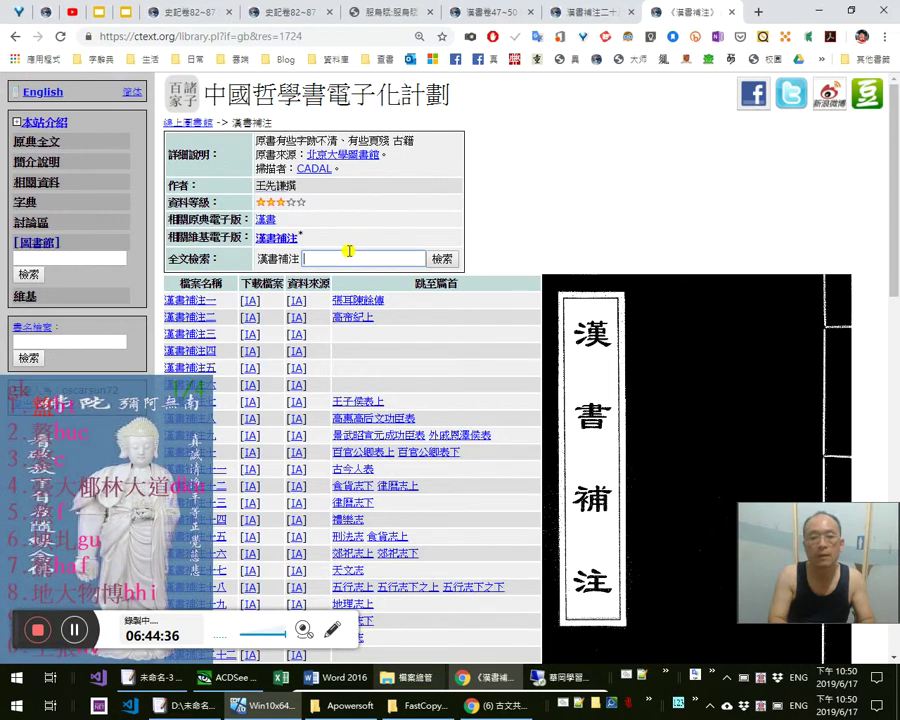
key(Return)
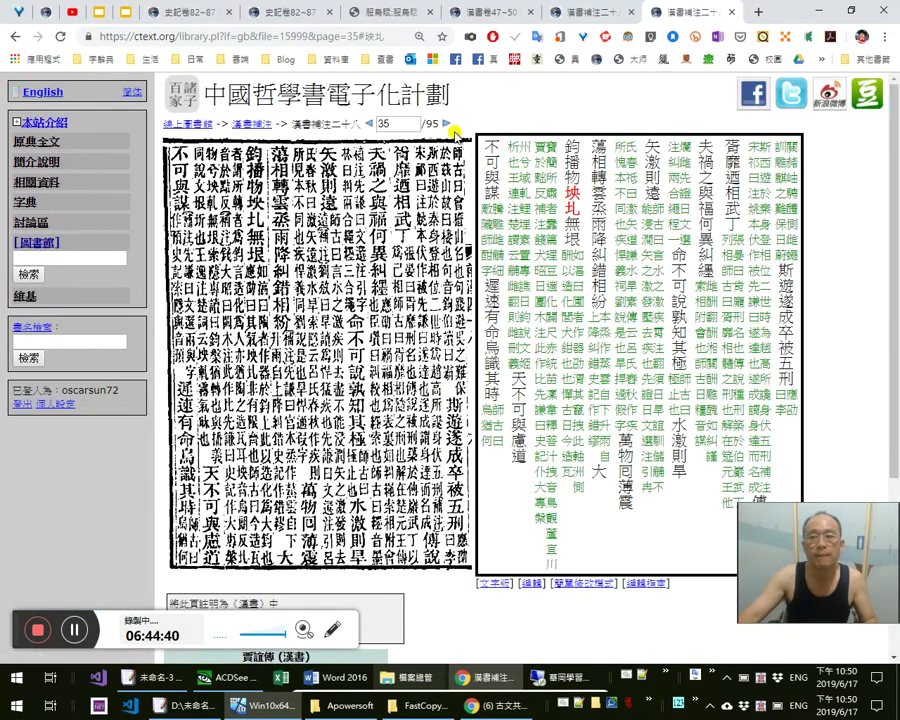
Link 坱圠 in the slide 6 quotation to the address of 漢書補注二十八 scan page 35
click(397, 40)
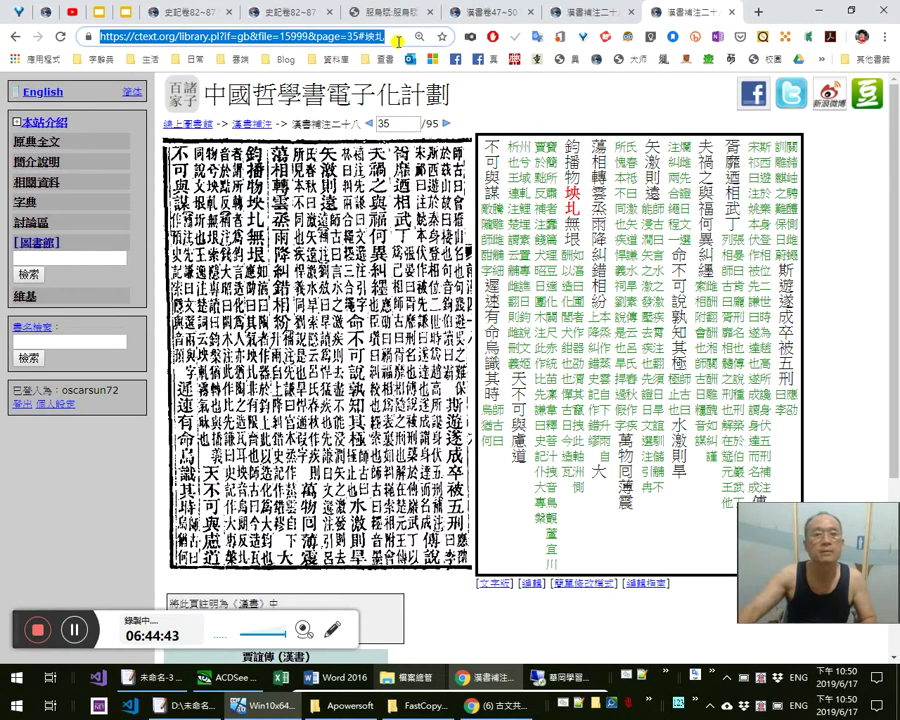
click(98, 11)
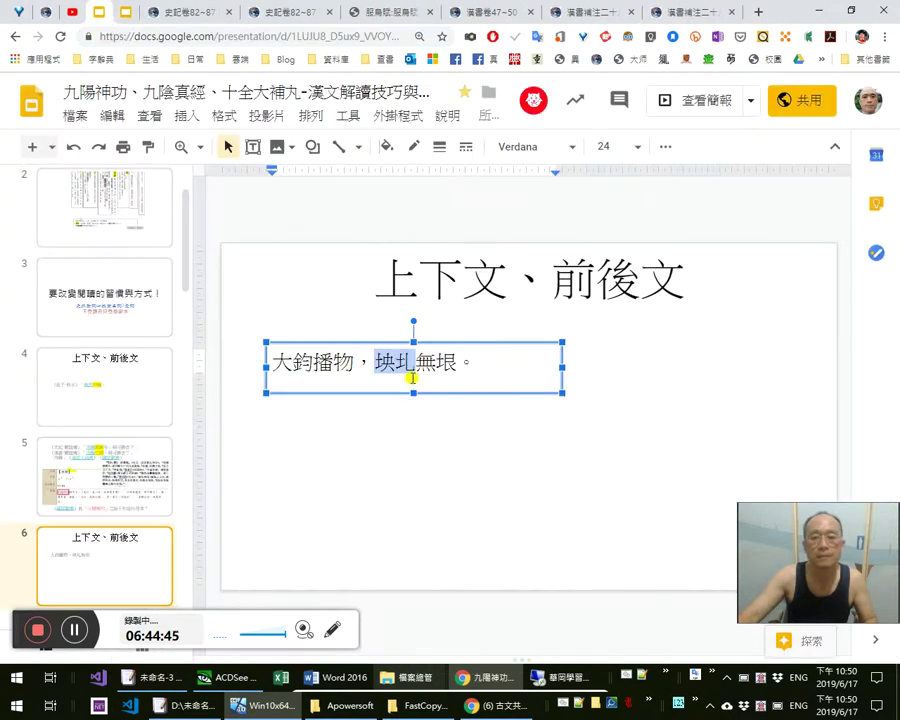
key(ctrl+k)
key(ctrl+v)
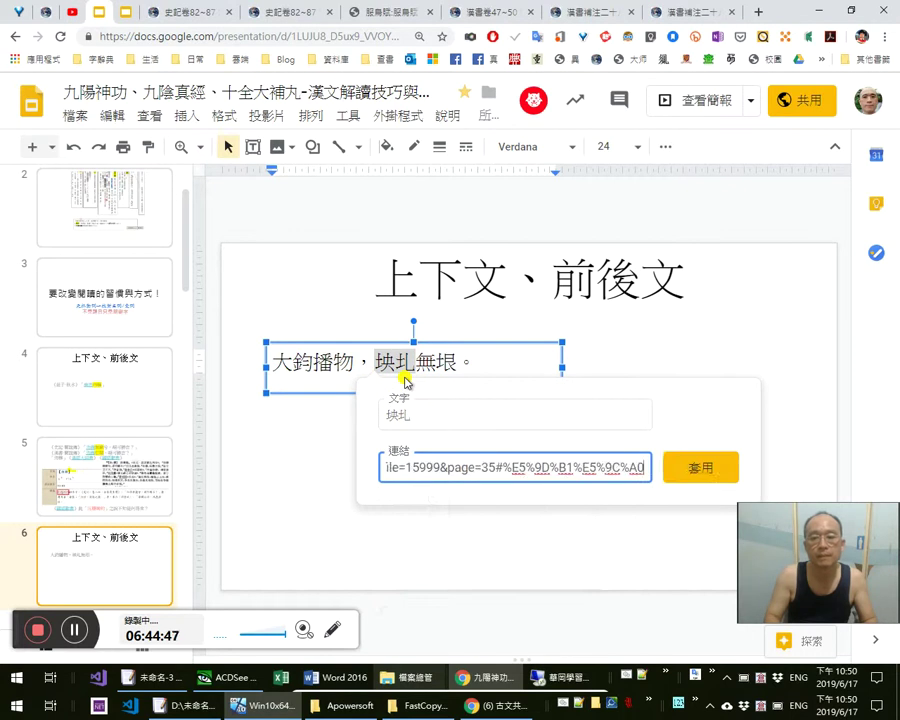
key(Return)
Insert the source title 《漢書·賈誼傳》 in front of the quotation on slide 6
key(Home)
text(《)
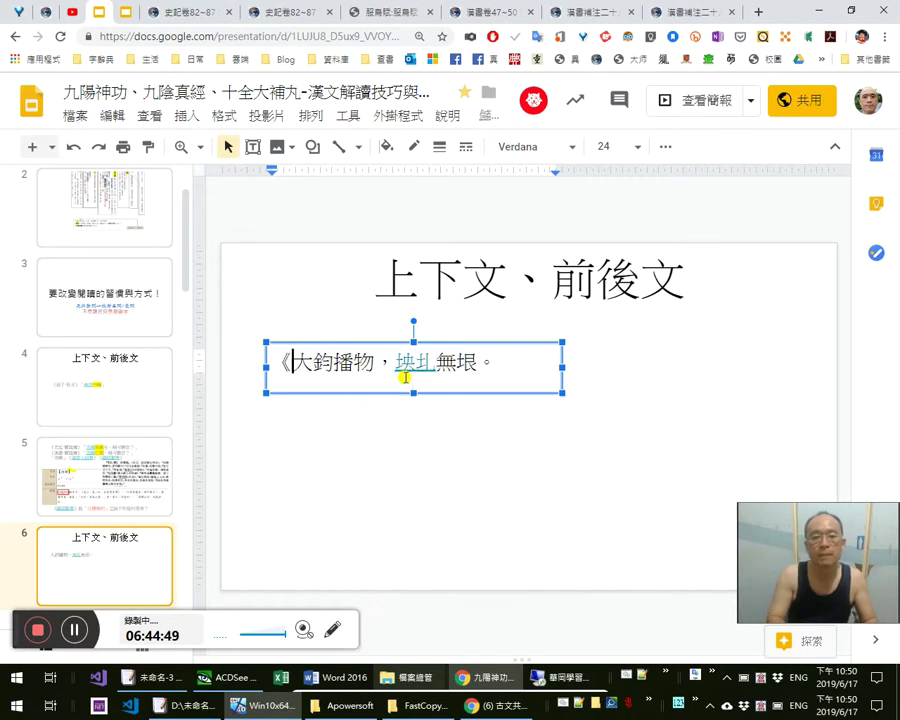
text(漢書·)
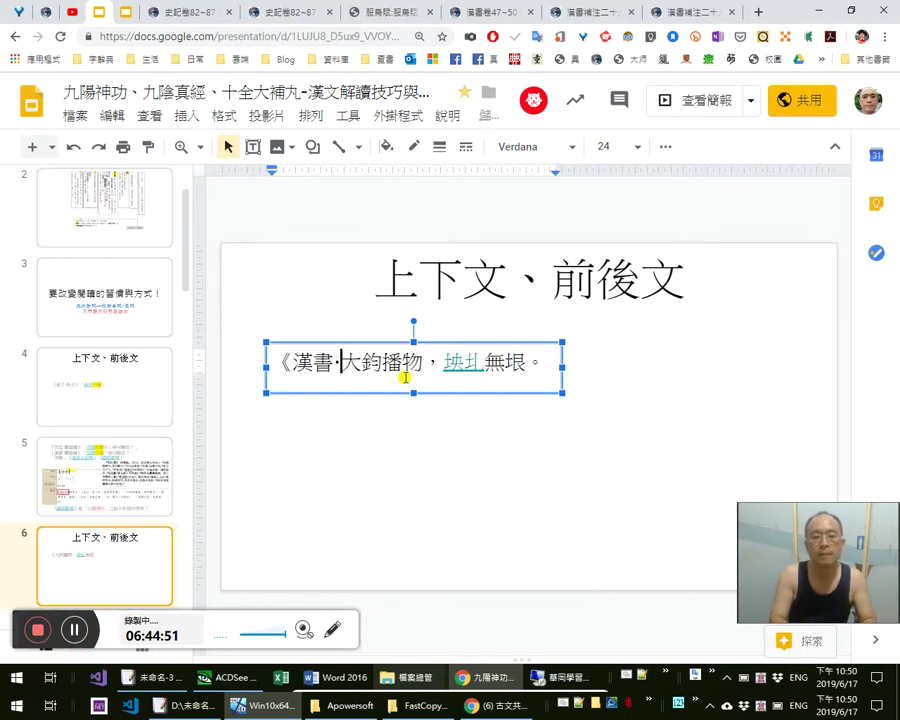
text(面試)
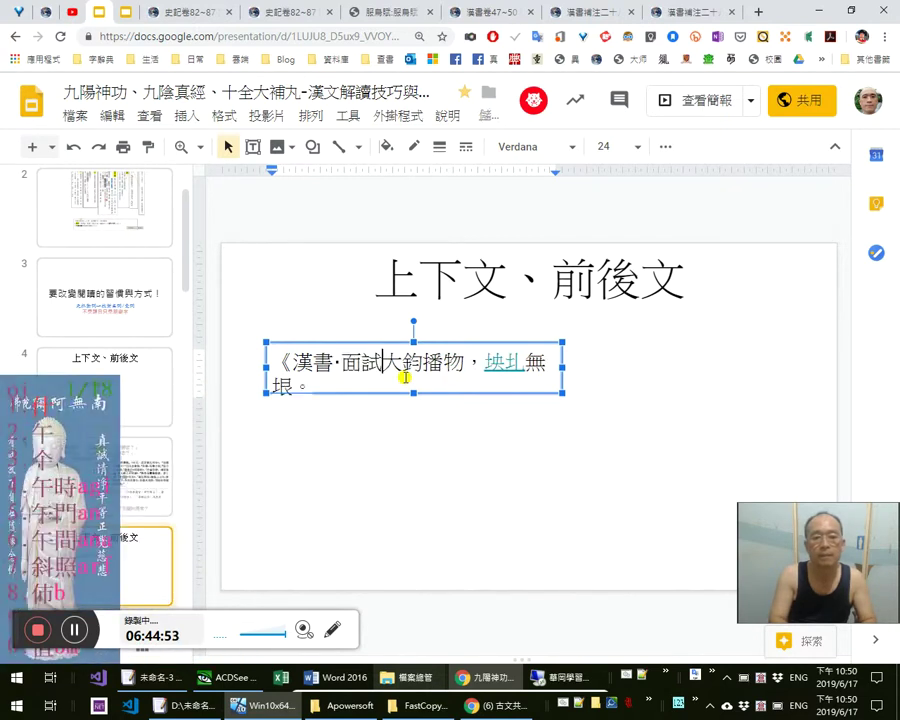
text(傳)
key(Left)
key(shift+Left)
key(shift+Left)
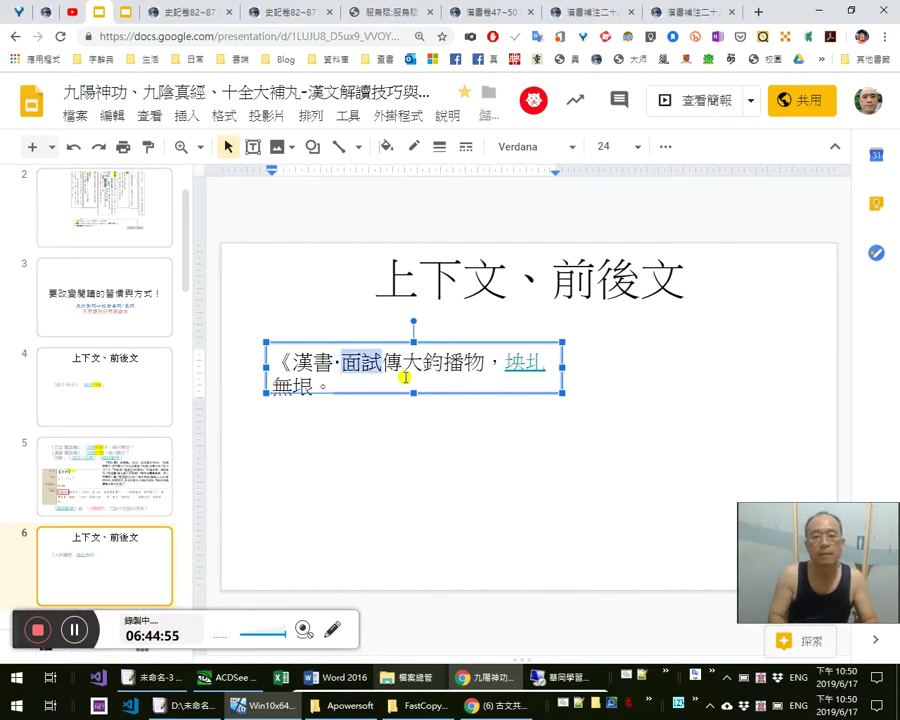
text(賈誼)
key(Right)
text(》)
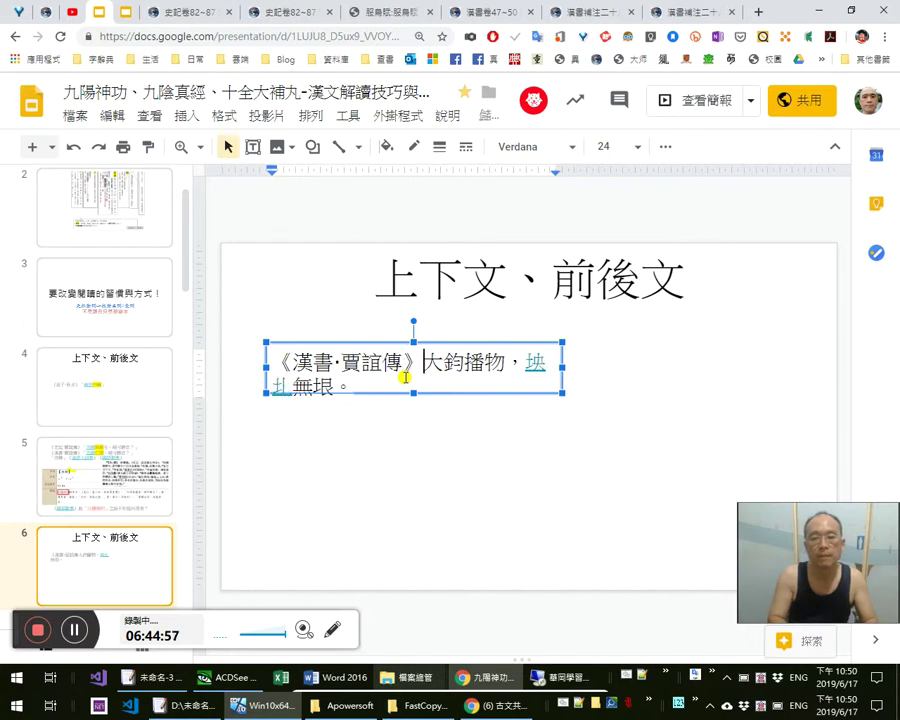
Add a full-width colon after 《漢書·賈誼傳》 and widen the text box so the quotation fits on one line
text(「」)
key(shift+Left)
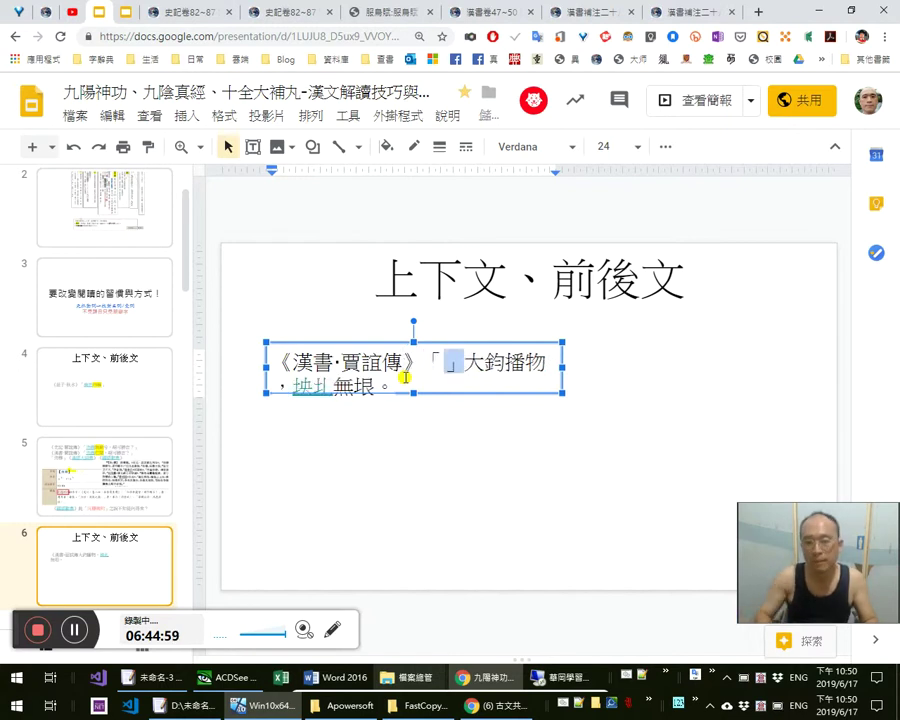
key(shift+Left)
text(：)
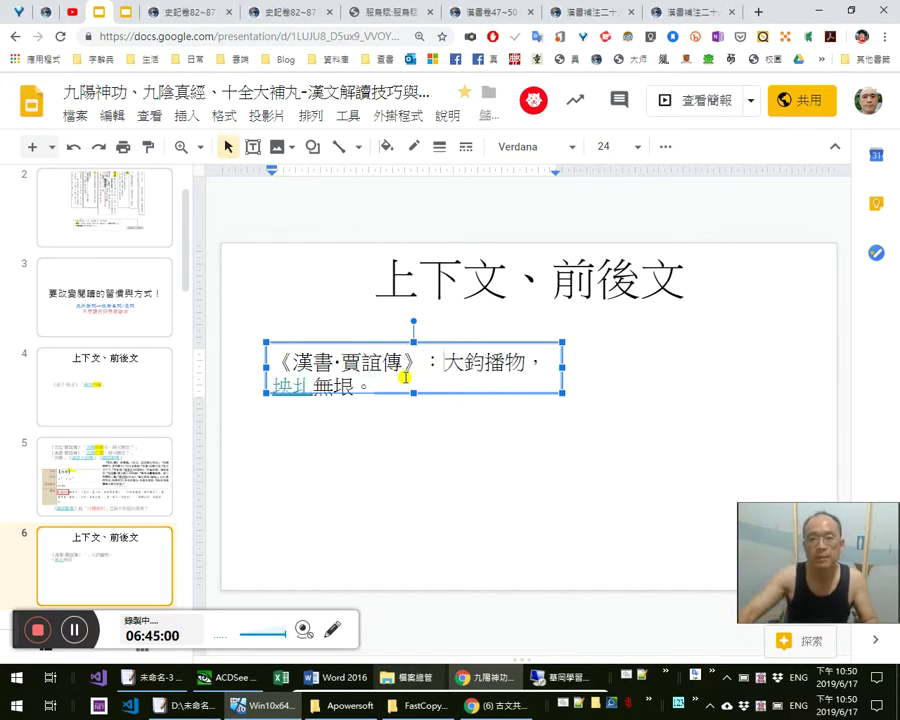
drag(664, 372, 736, 380)
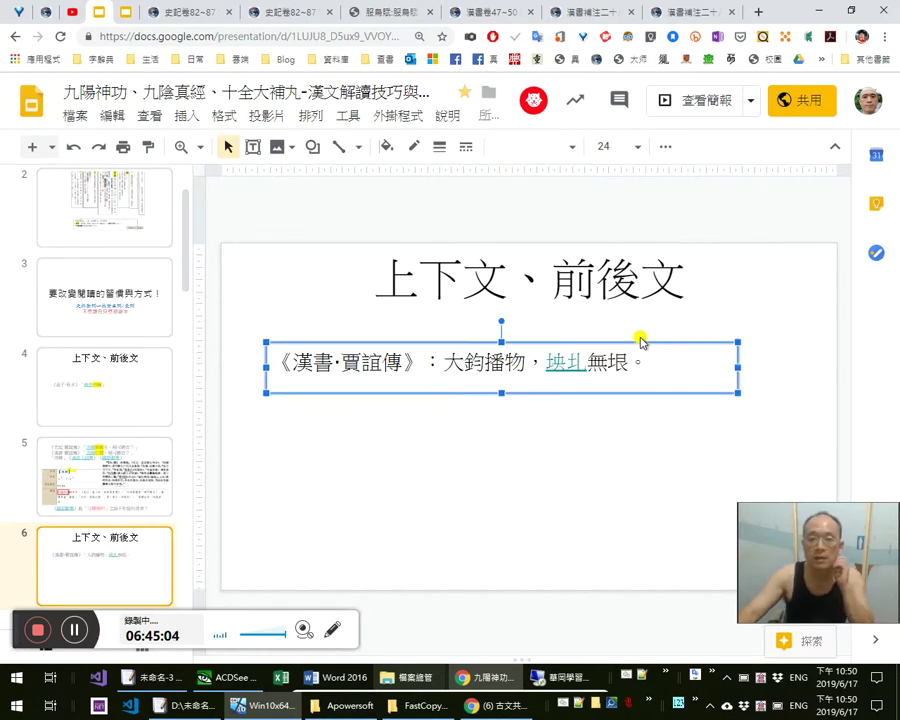
Open scan page 74 of 史記卷82~87, and bring up the 未命名-1 transcription in EmEditor at the 《索隱》：《漢書》 passage
click(200, 13)
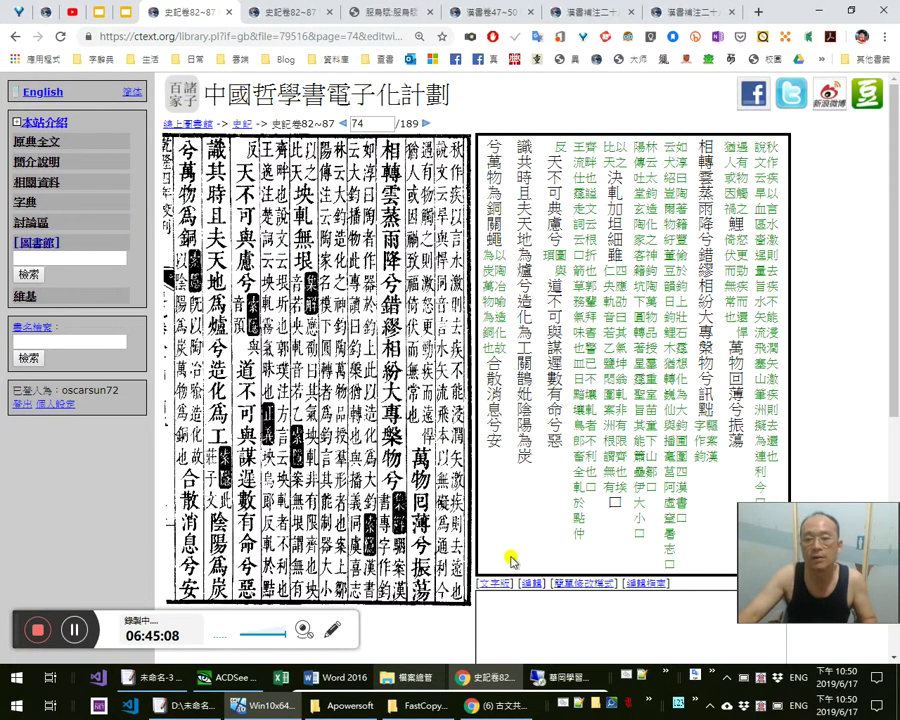
click(155, 677)
click(628, 205)
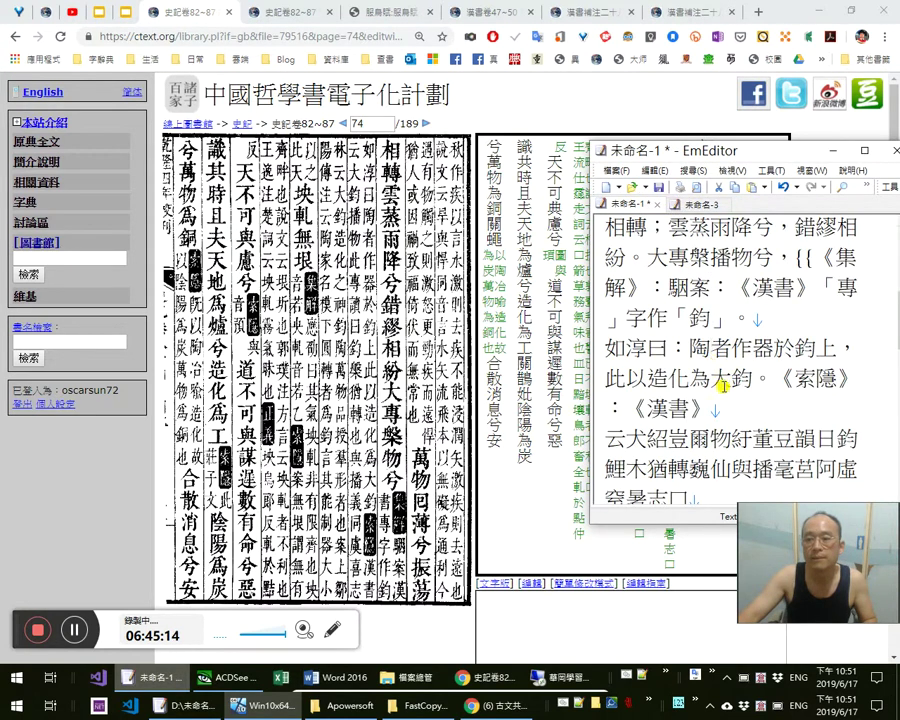
scroll(725, 385, down, 1)
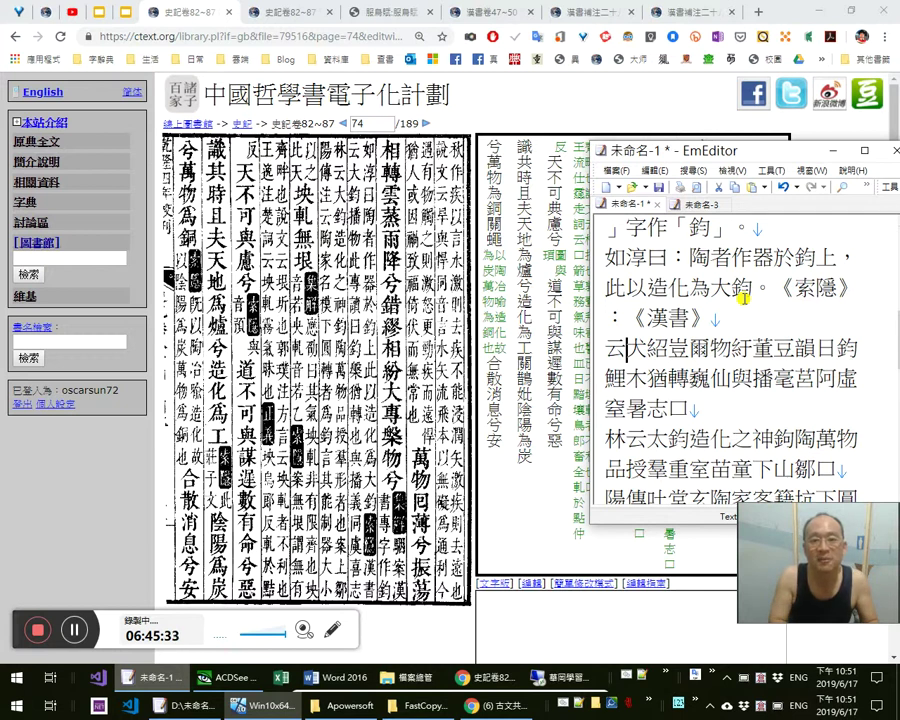
Replace the garbled characters after 《漢書》云 with the quotation 「大鈞播物」 and a full stop, matching the scan
text(「」)
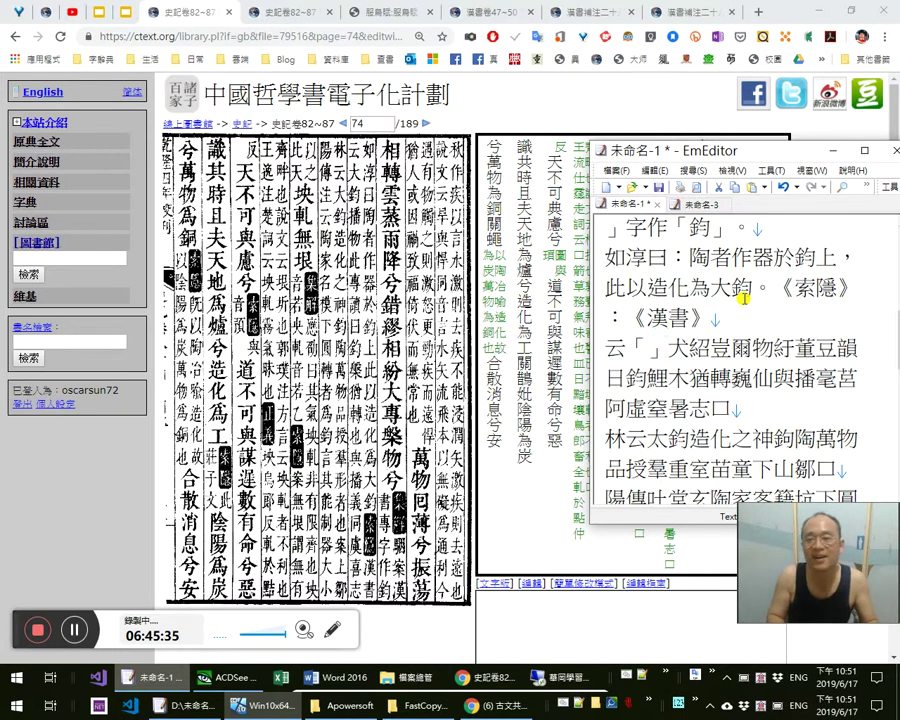
key(shift+Right)
key(ctrl+x)
key(Delete)
key(Delete)
text(大鈞)
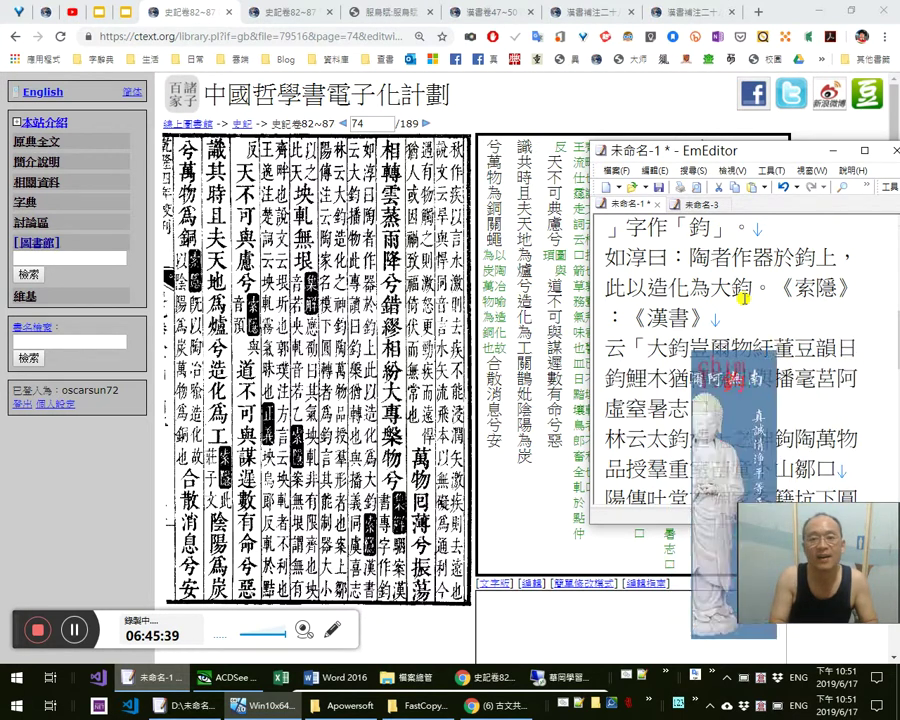
key(Escape)
key(BackSpace)
key(BackSpace)
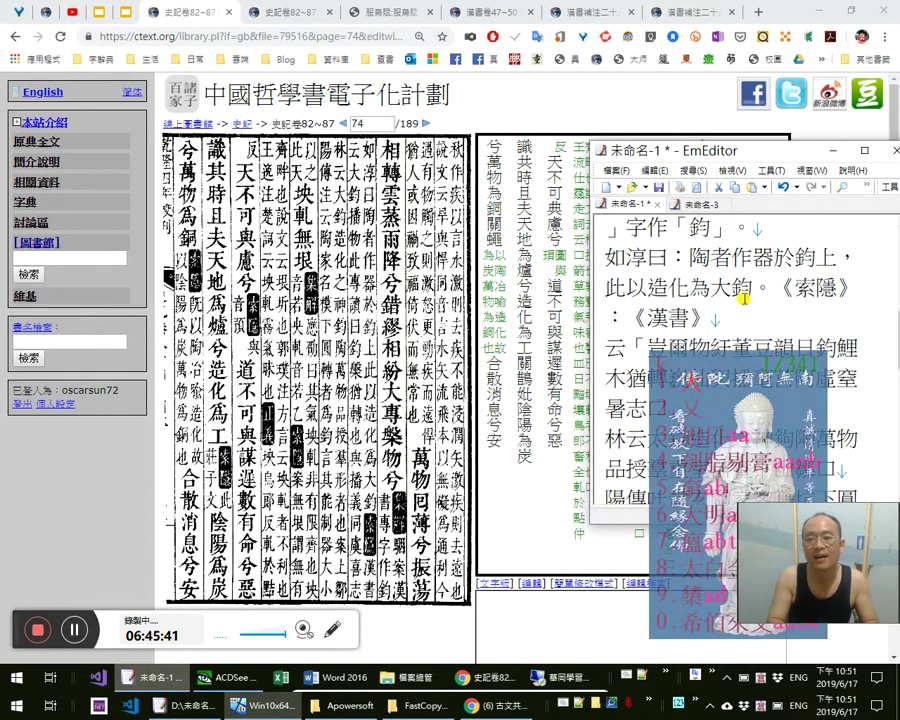
text(大鈞播物)
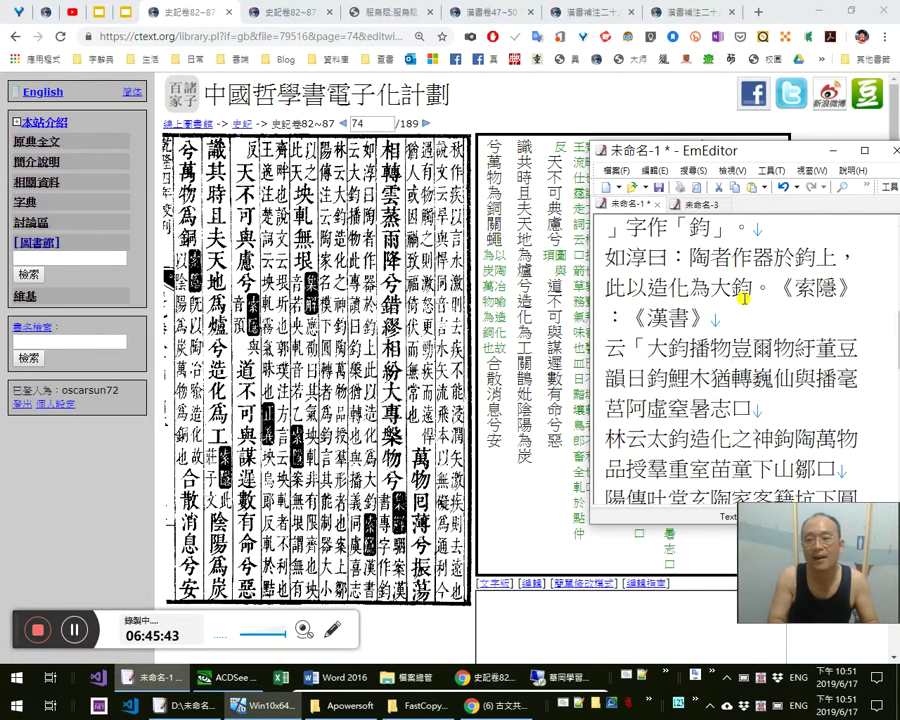
text(」)
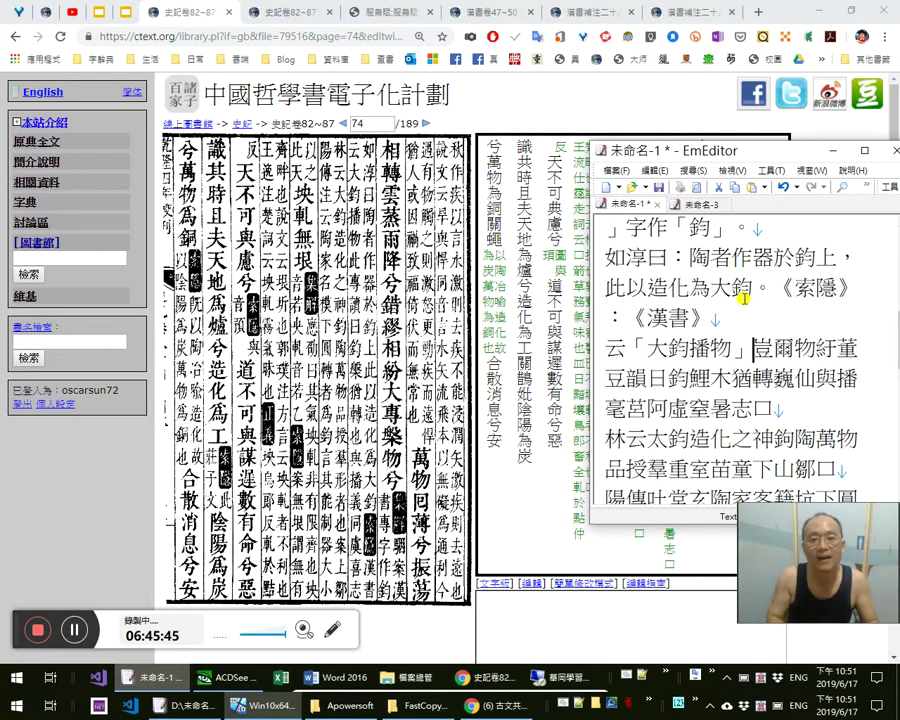
text(。)
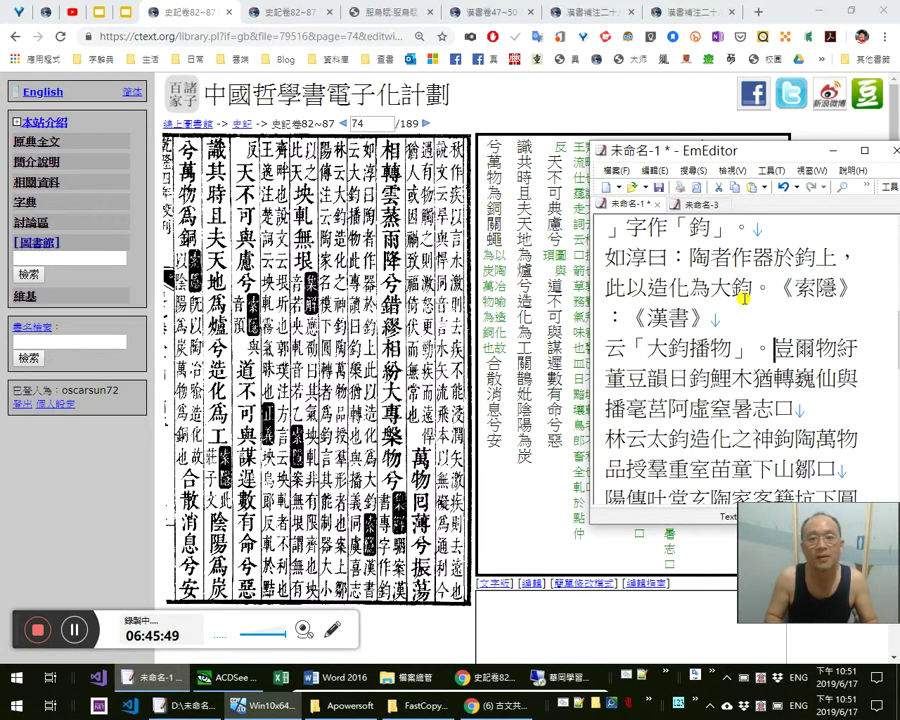
Continue the passage with 此「專」讀曰「鈞」, removing the garbled characters in front of 鈞
text(此)
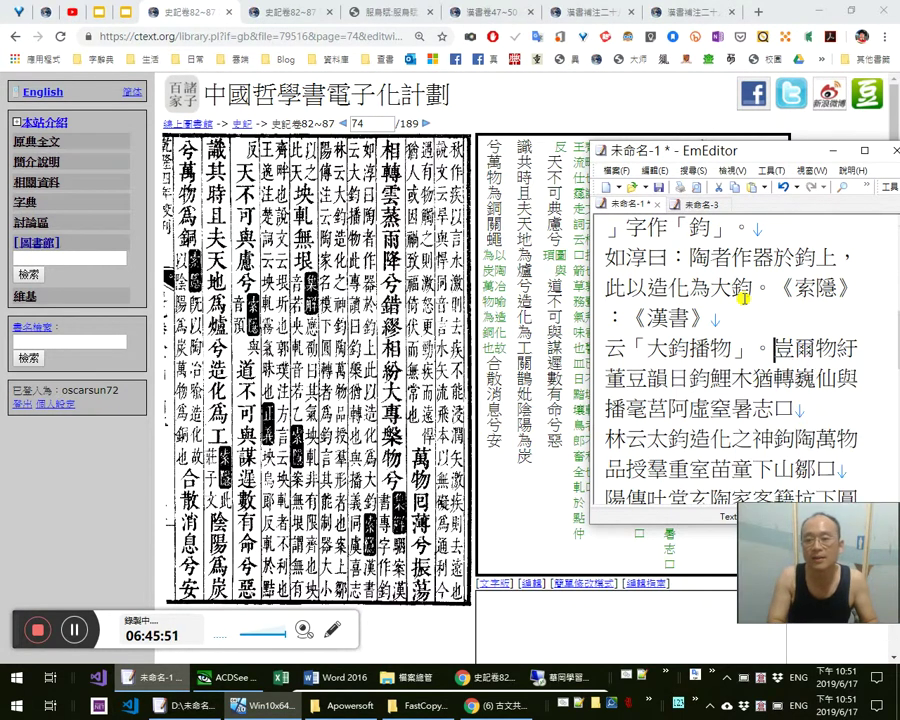
text(「」專讀曰)
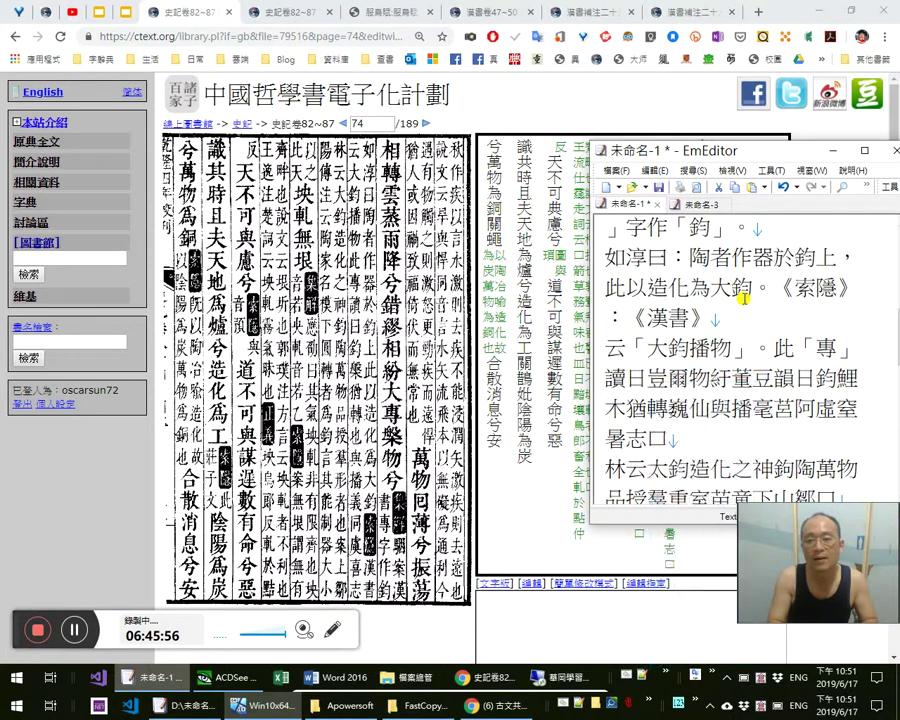
key(shift+Right)
key(shift+Right)
key(shift+Right)
key(shift+Right)
key(shift+Right)
key(shift+Right)
key(shift+Right)
key(shift+Right)
key(Delete)
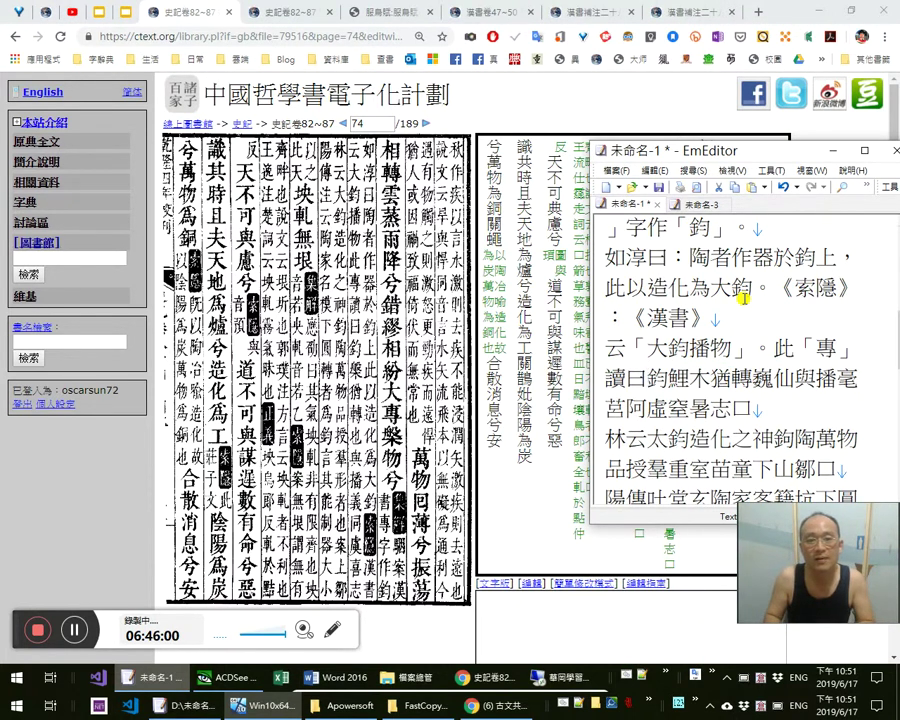
text(「)
key(Right)
text(」)
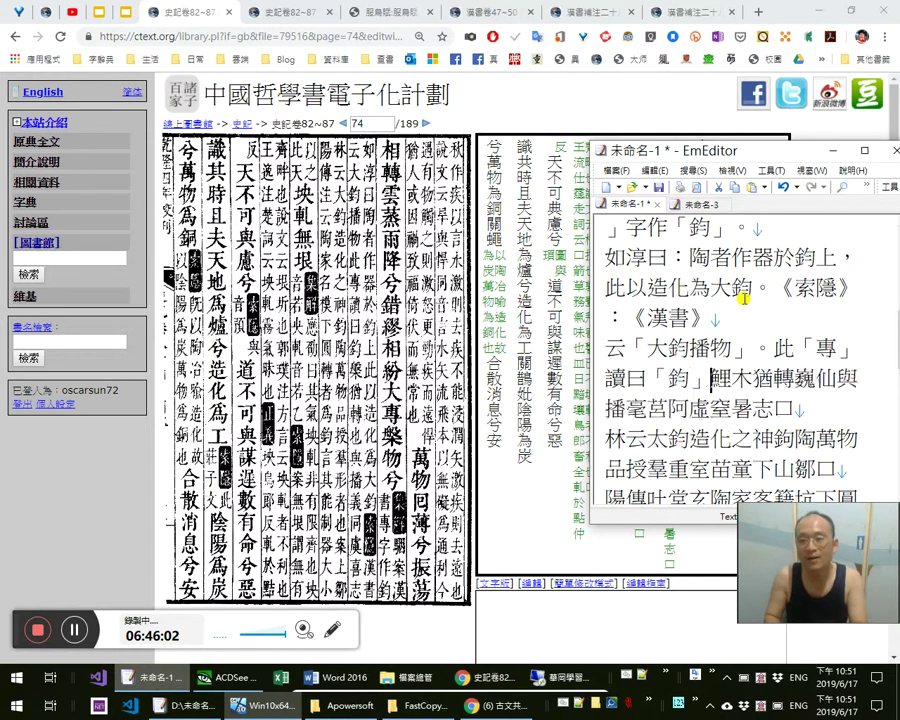
Add a full stop after 「鈞」 and correct the following garbled characters to 槃，猶轉也。
text(。槃)
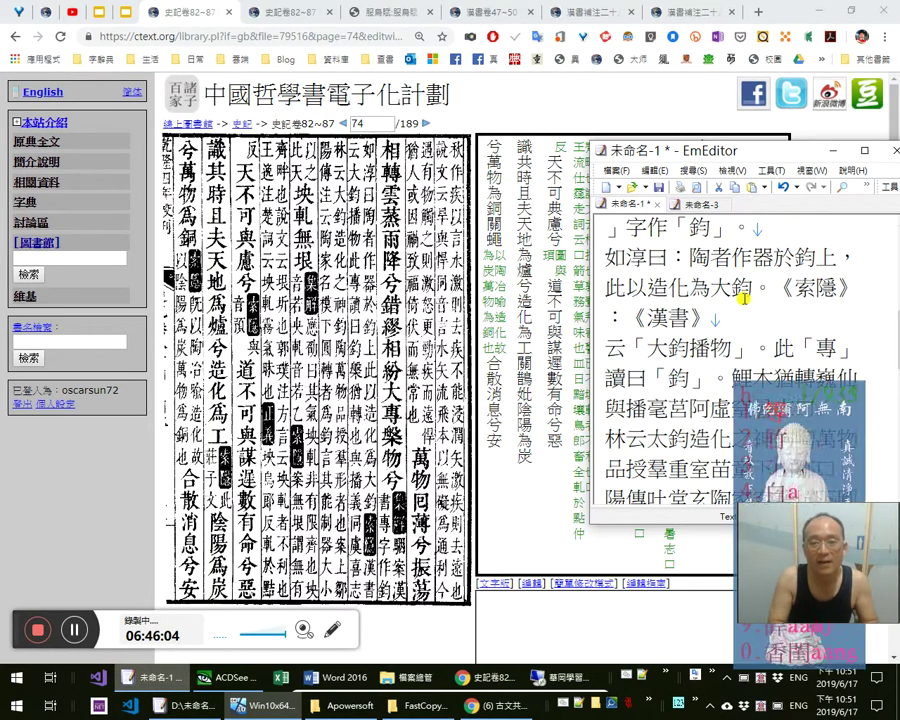
text(，)
key(Delete)
key(Delete)
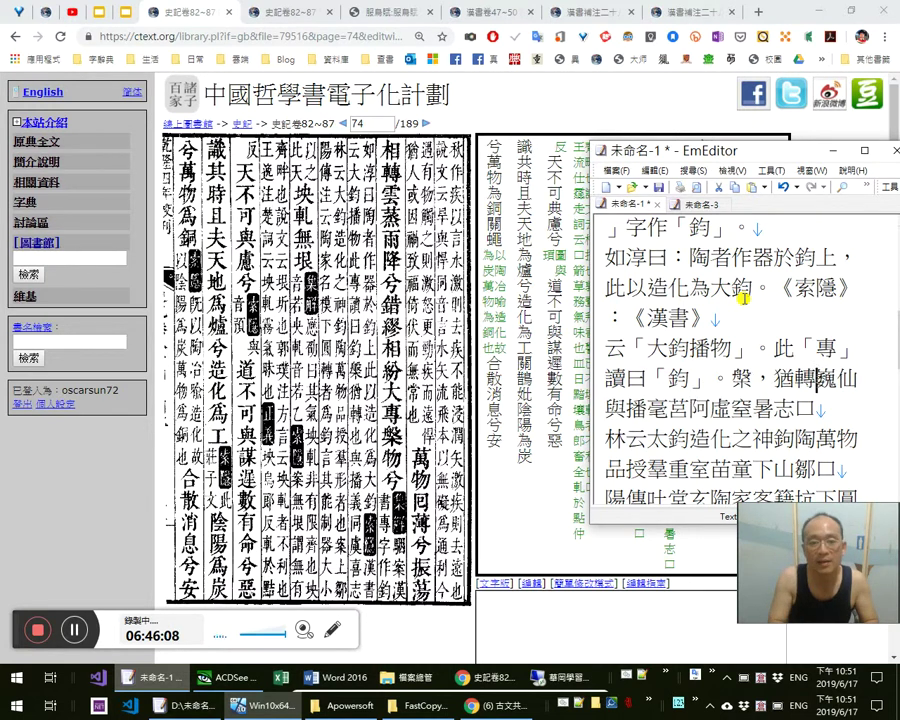
text(也。)
key(Delete)
key(Left)
key(Left)
key(Left)
key(Left)
key(Left)
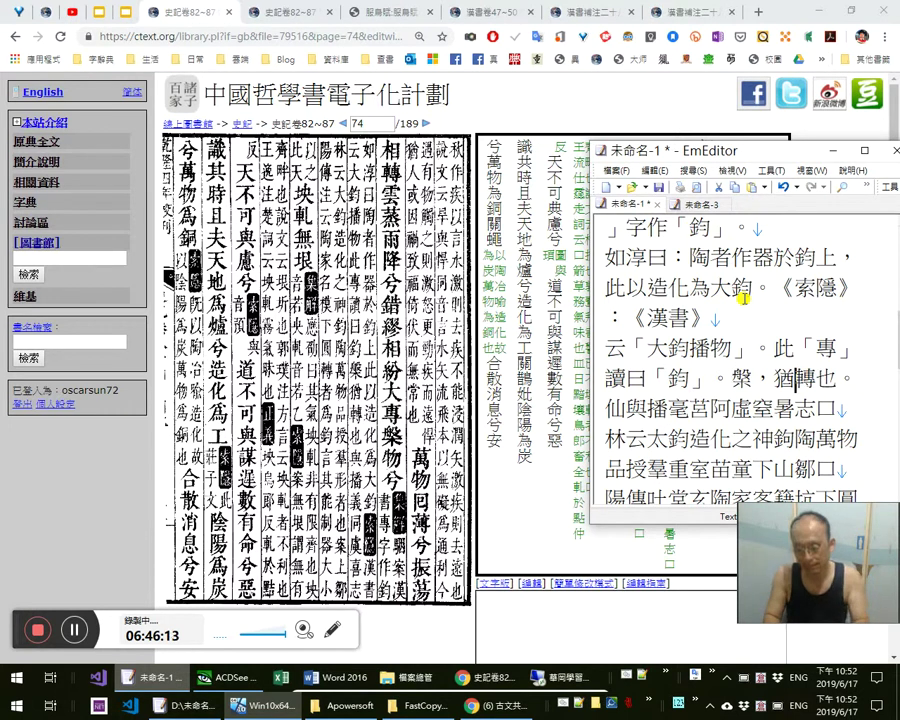
Enclose 轉 and 槃 in corner quotation marks and remove the comma after 槃, giving 「槃」猶「轉」也。
text(「)
key(Right)
text(」)
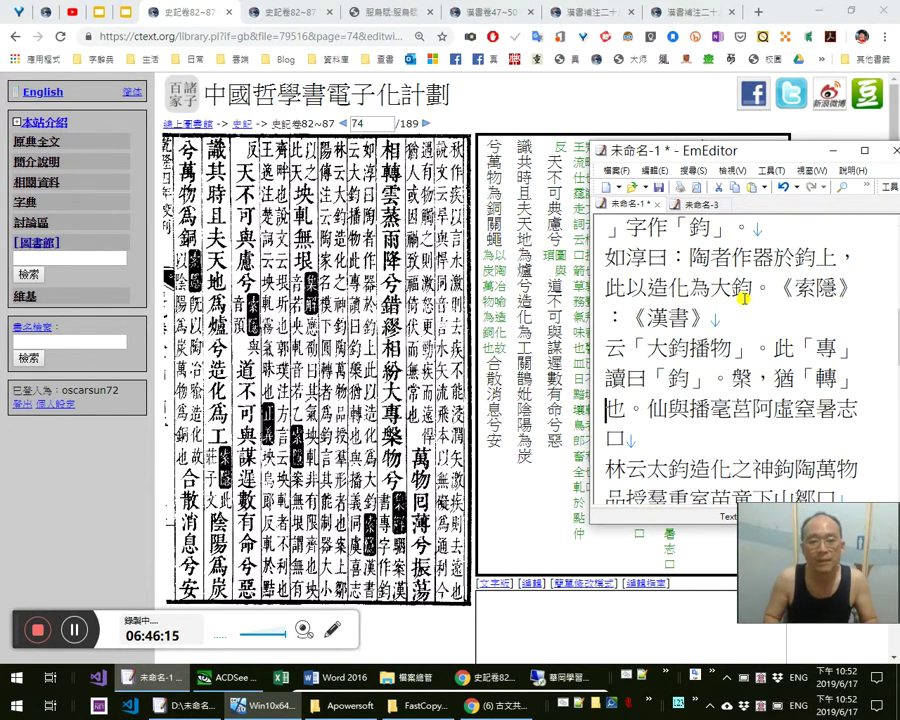
key(Up)
key(Right)
key(Right)
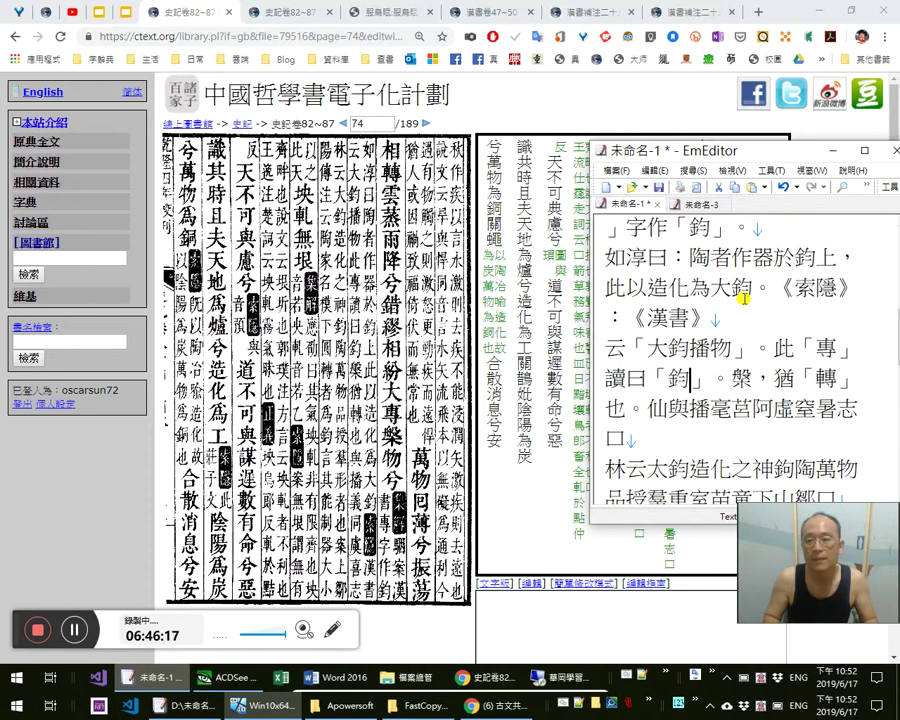
text(「)
key(Right)
key(Delete)
text(」)
key(Right)
key(Right)
key(Right)
key(Right)
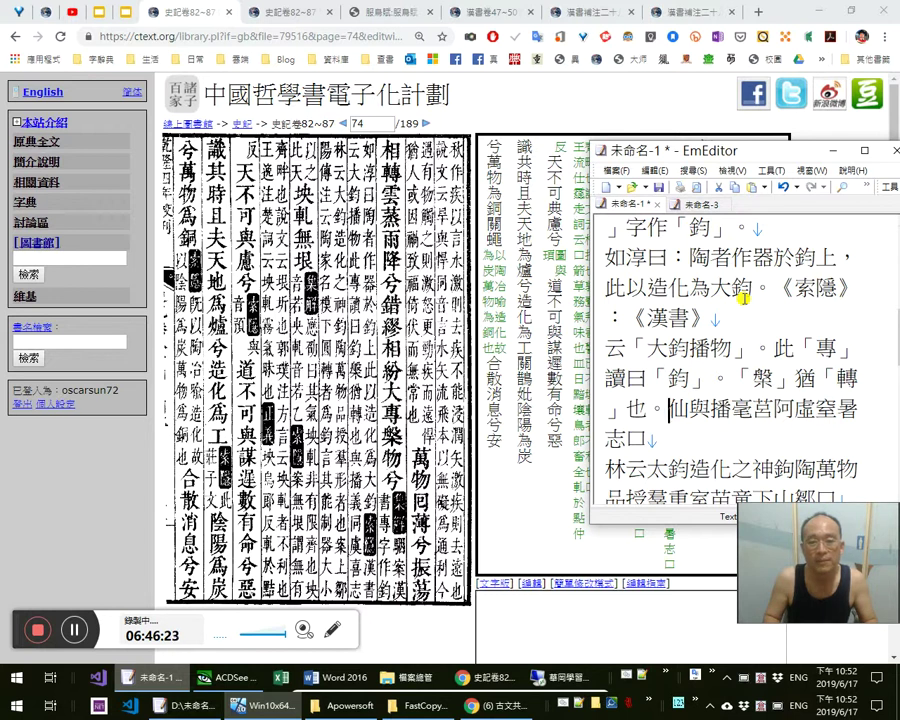
Replace the stop after 也 with a semicolon and correct the following text to 與「播」義同。
key(shift+Right)
text(；)
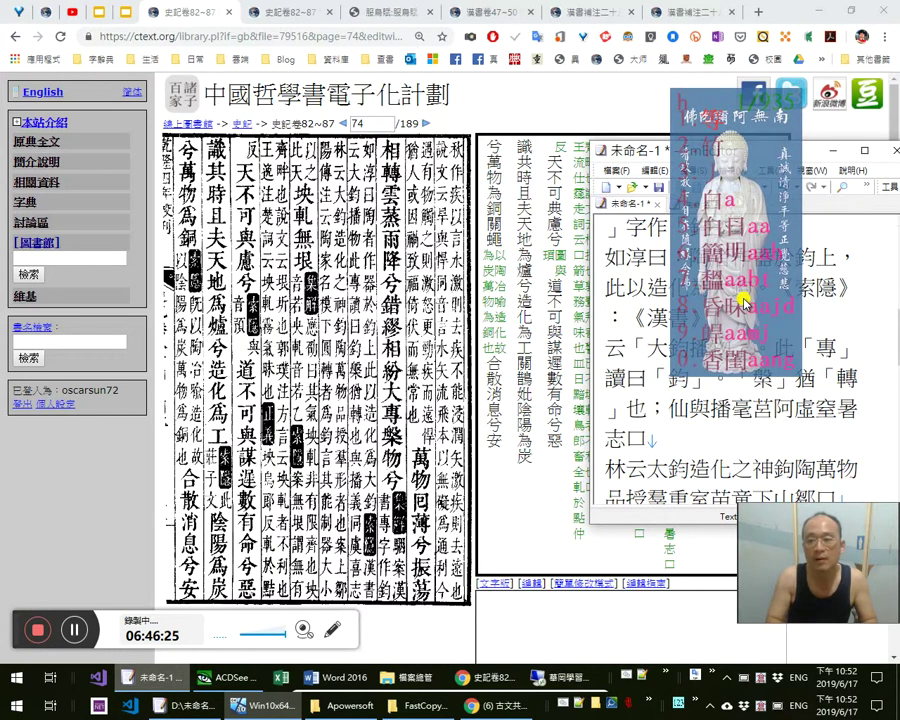
key(Delete)
text(「)
key(Right)
text(」)
key(Right)
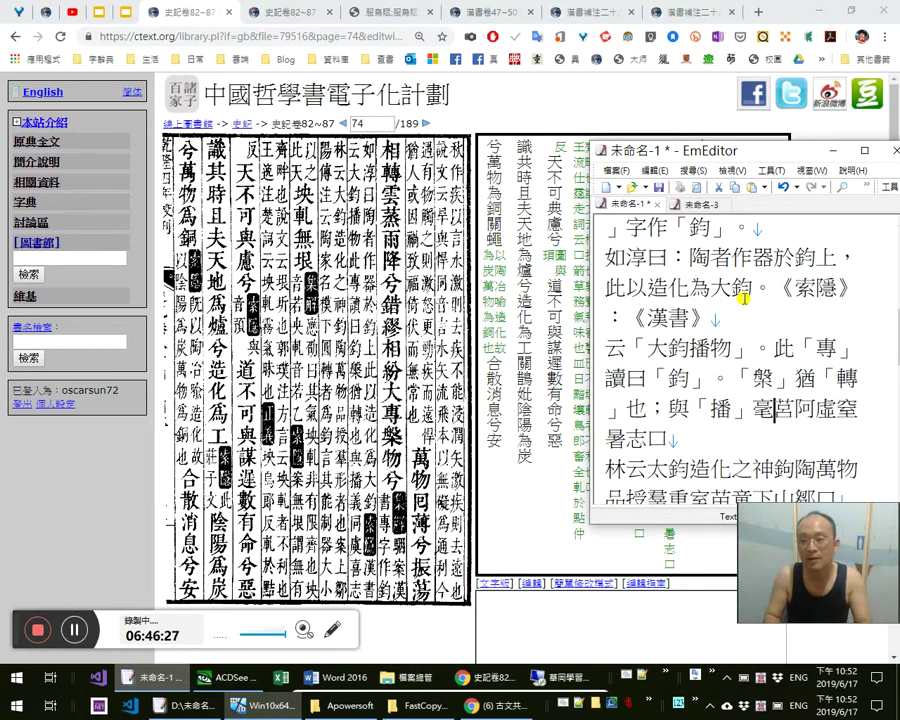
text(義同。)
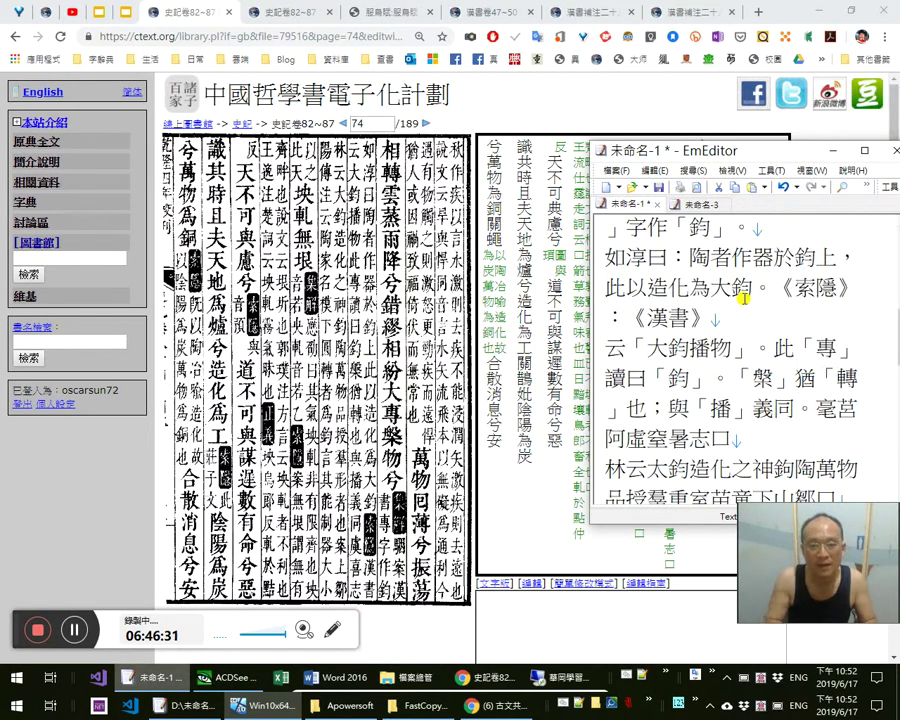
Insert 虞喜志 after 義同。 and delete the remaining garbled characters on that line
text(虞喜)
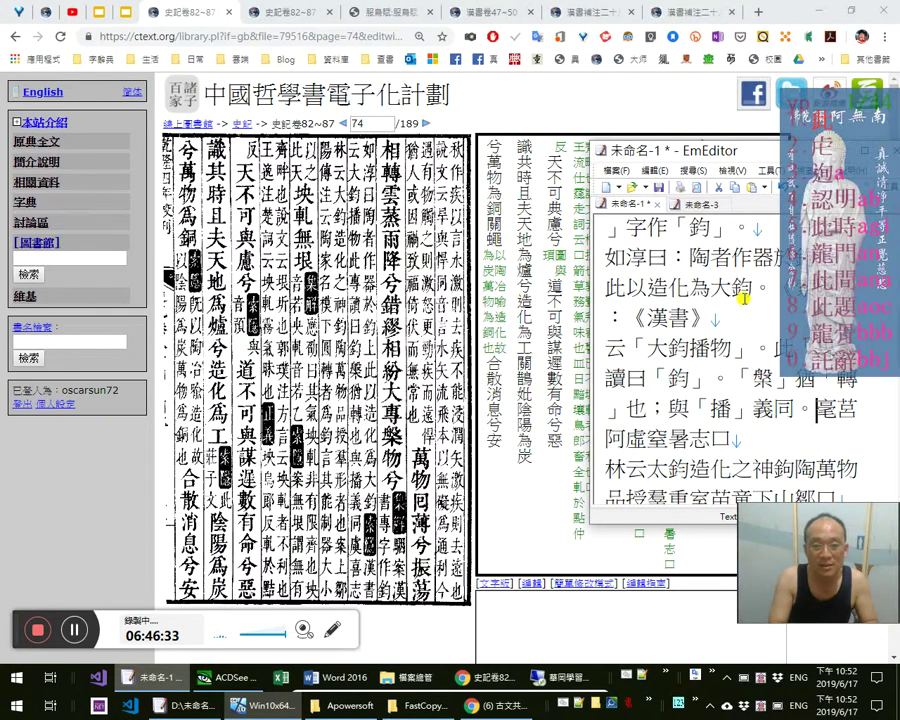
text(志)
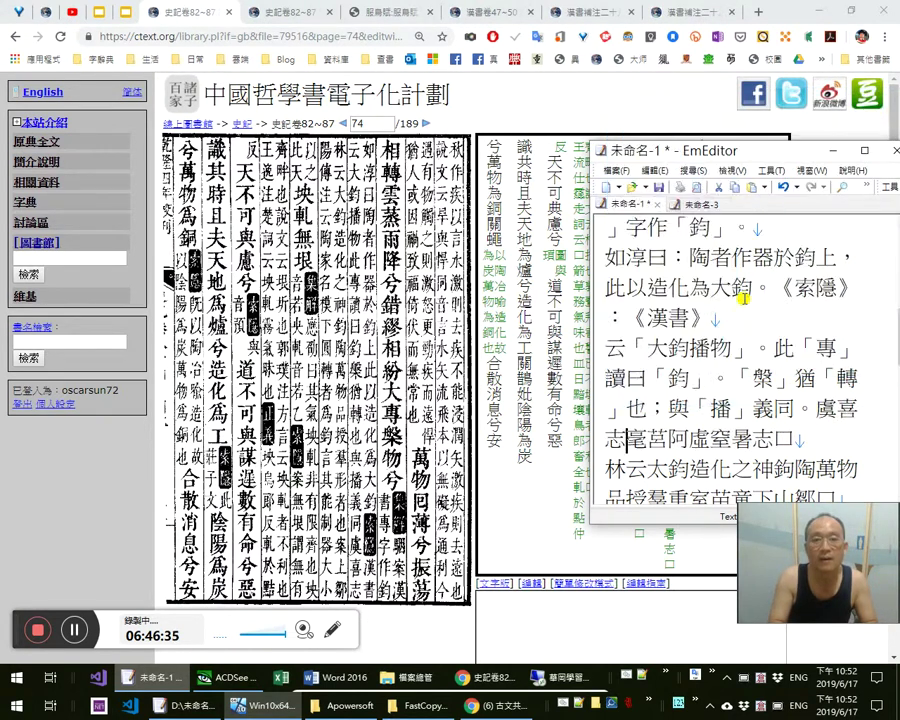
text(林)
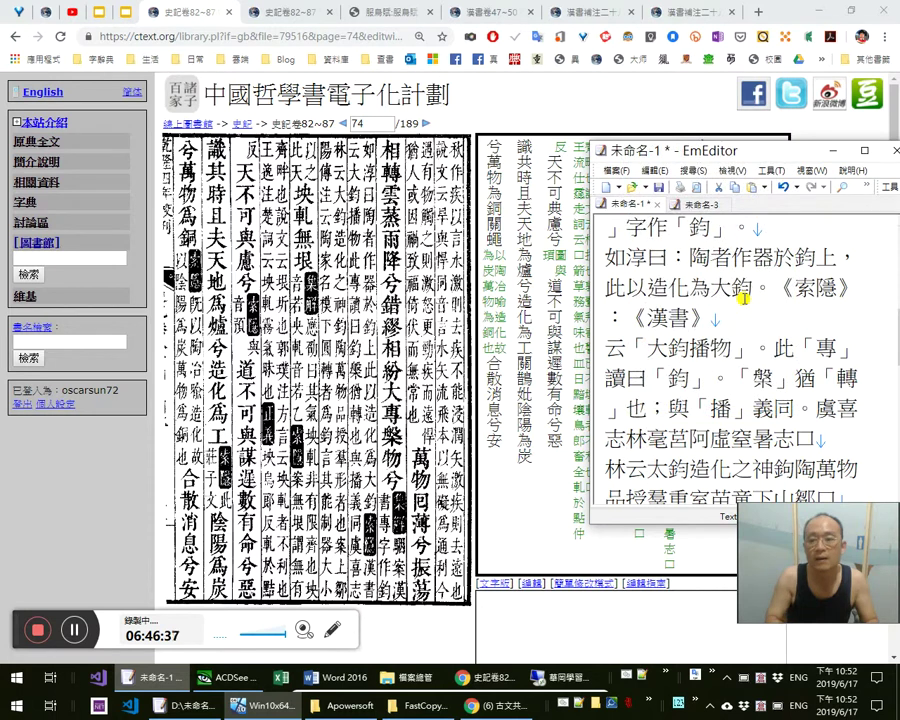
key(shift+End)
key(Delete)
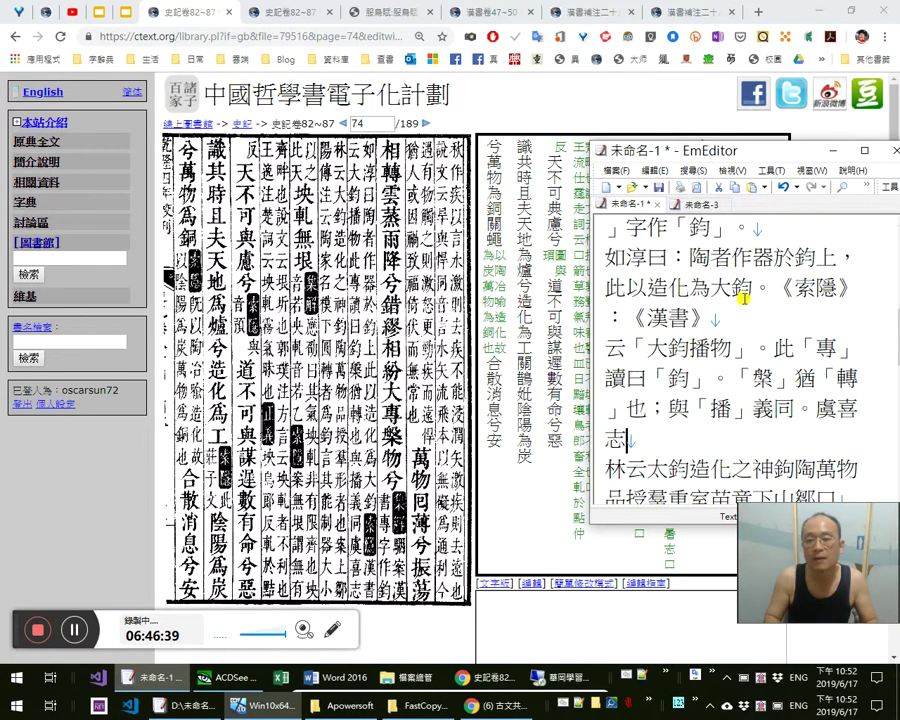
Check the scan and put title marks around 志林 across the line break, adding a colon after 云
text(《)
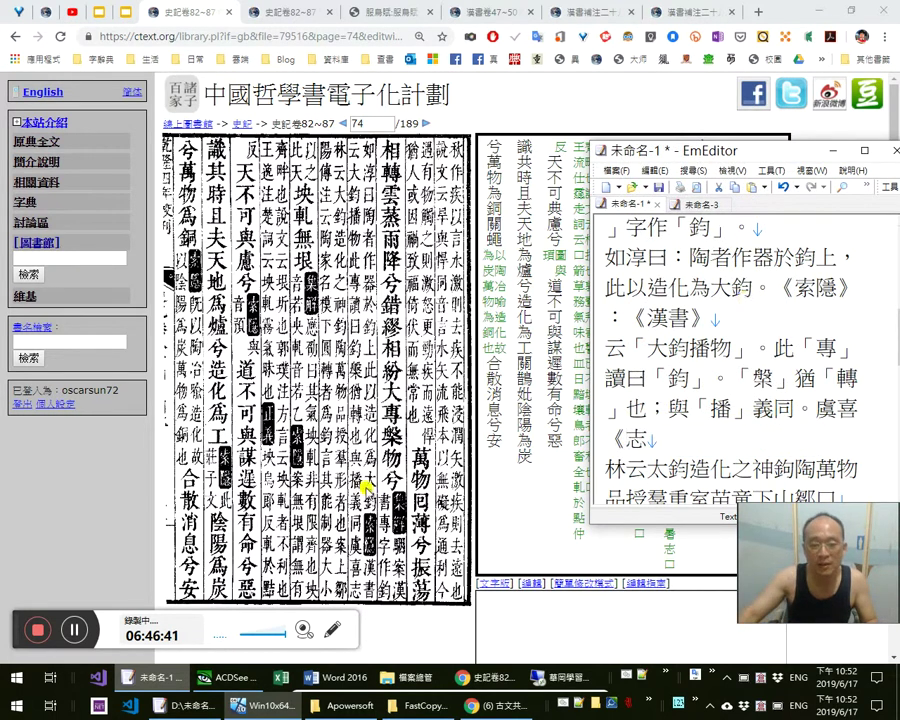
click(330, 557)
scroll(470, 555, down, 5)
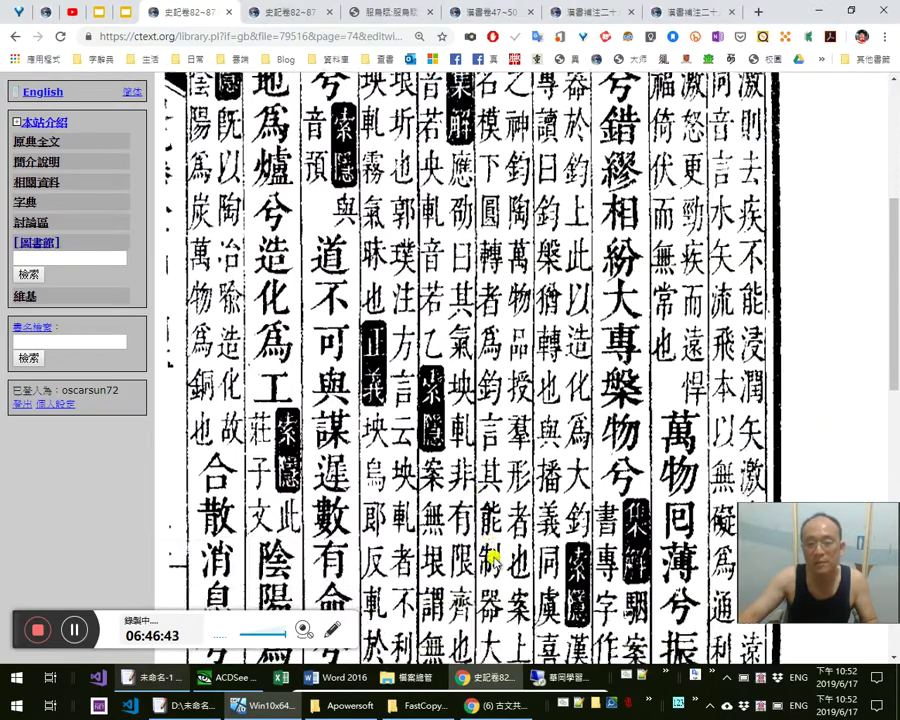
scroll(492, 558, down, 3)
click(502, 390)
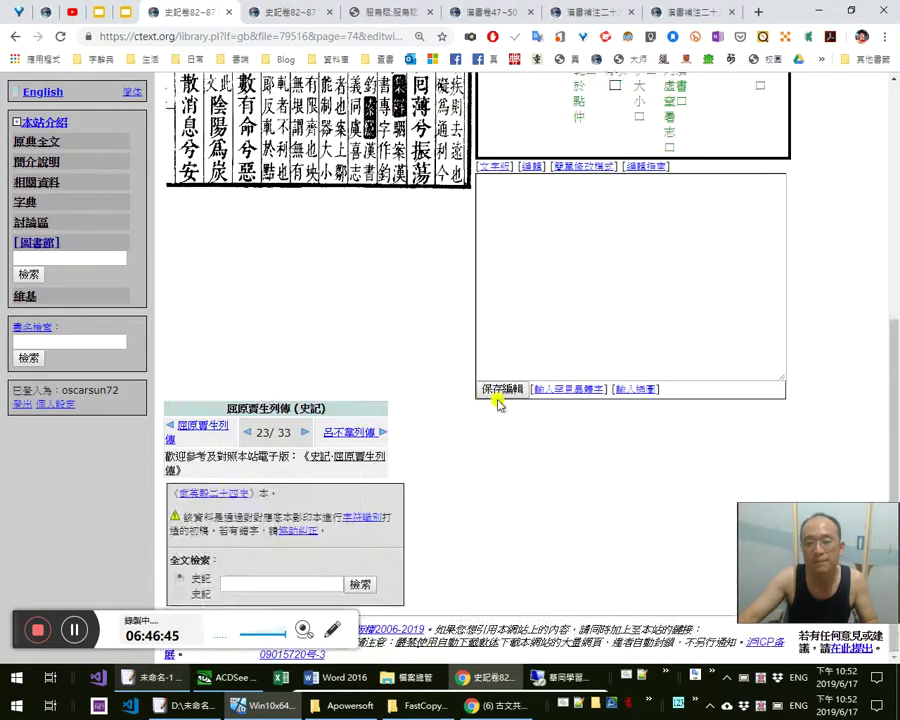
scroll(496, 402, up, 5)
key(alt+Tab)
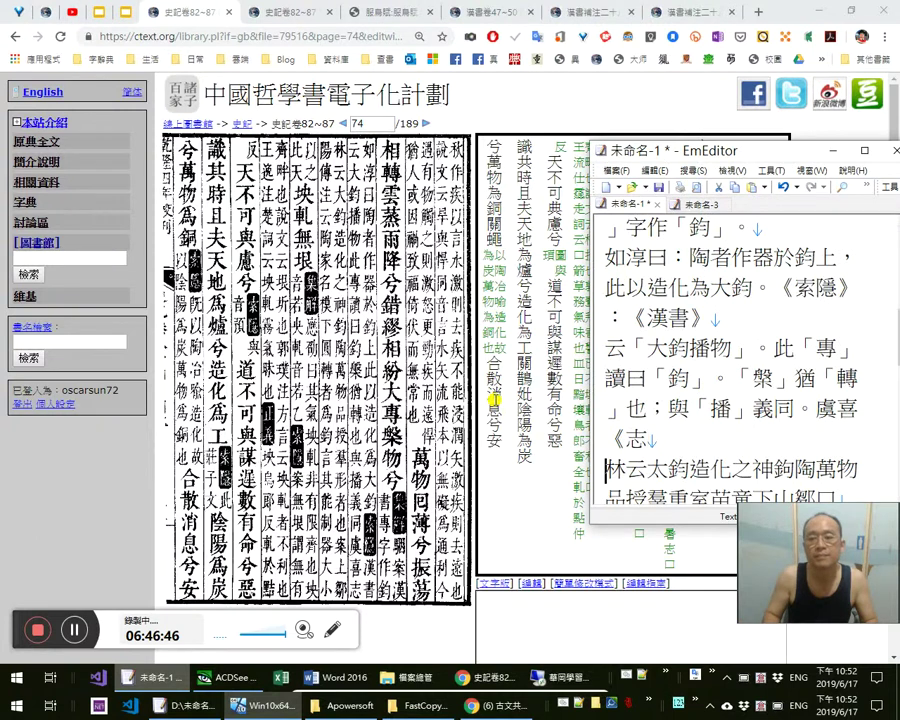
text(》云：)
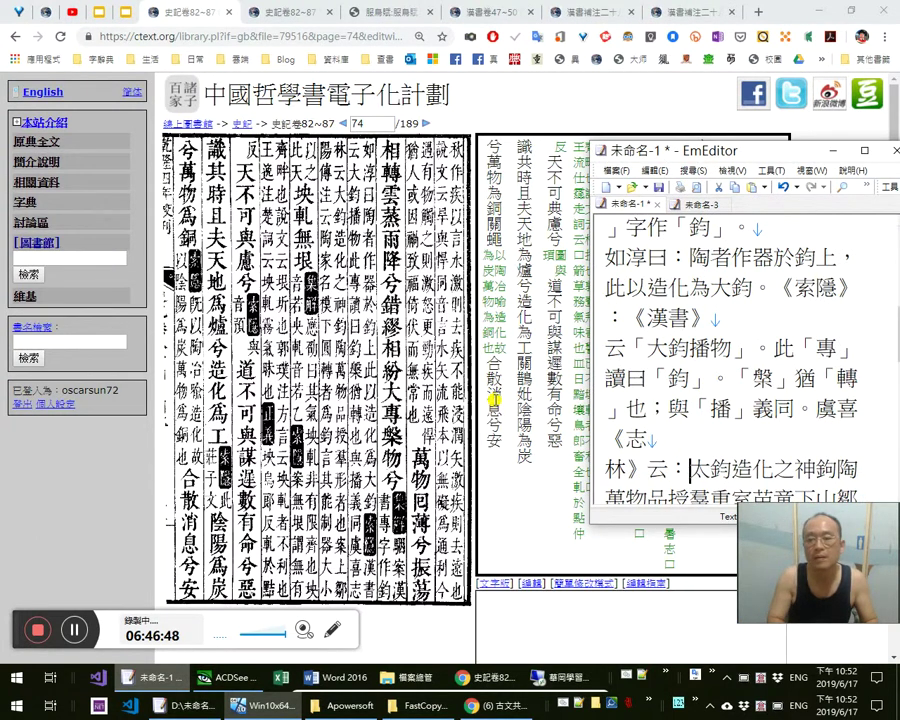
Correct the text after 《志林》云： to 大鈞，造化之神， and replace the wrong character before 陶萬物 with 鈞
key(shift+Right)
text(大)
key(Right)
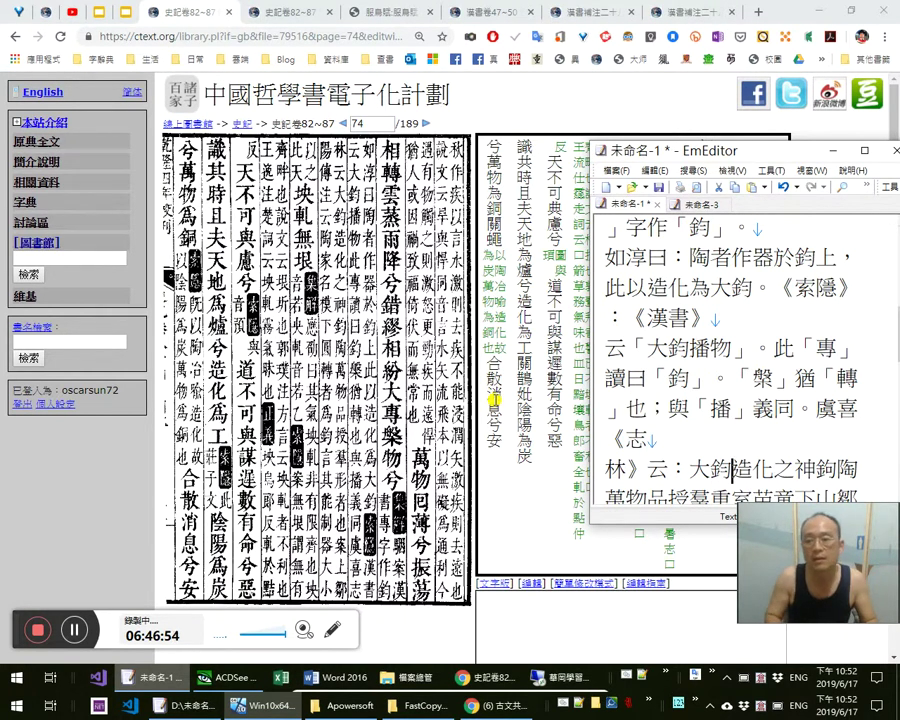
text(，)
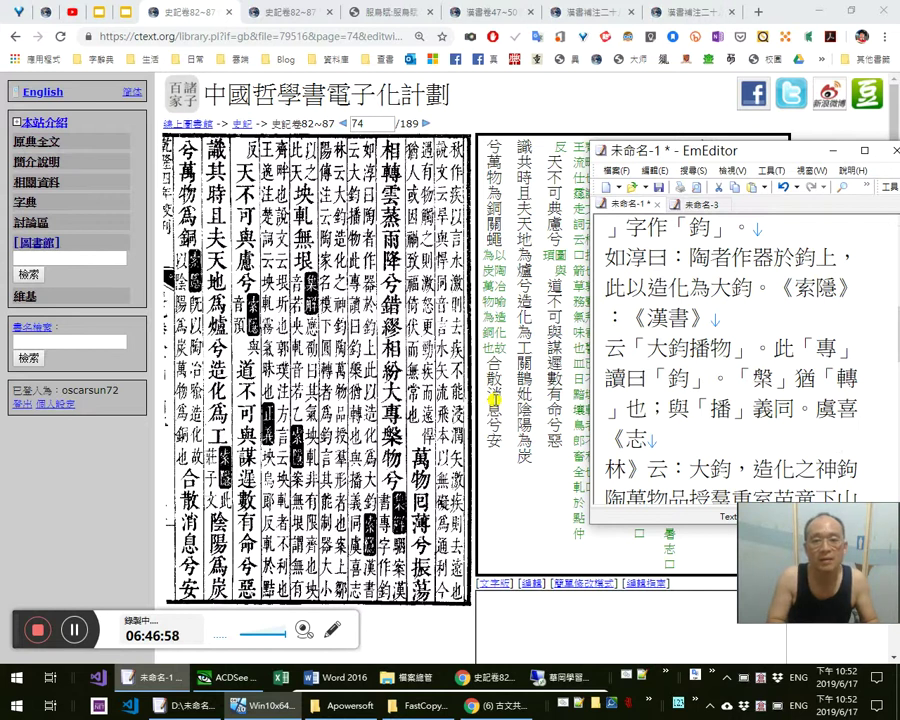
text(。)
text(，)
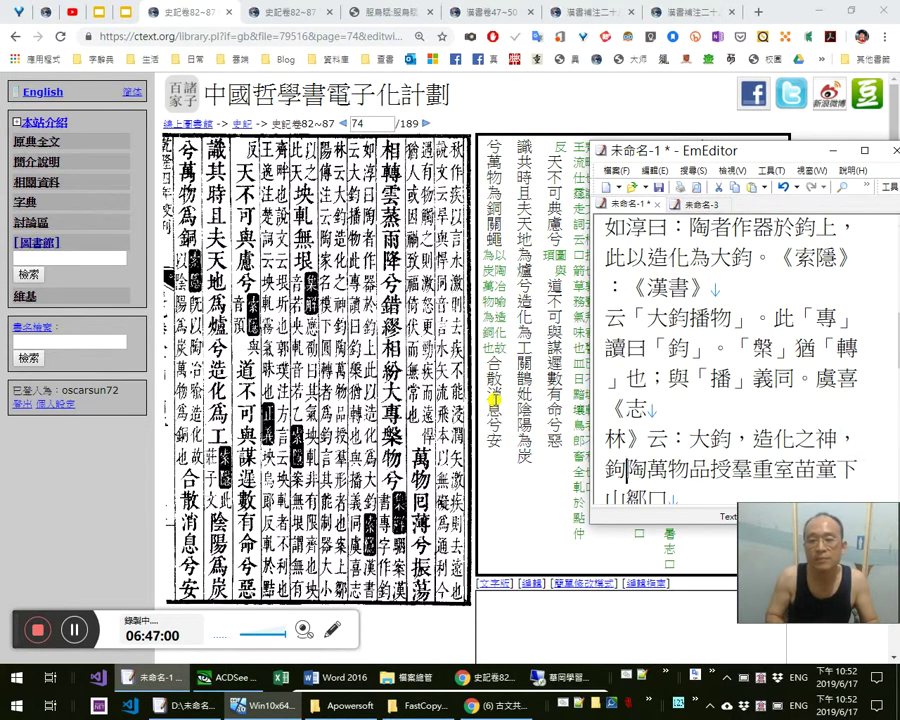
key(shift+Right)
text(鈞)
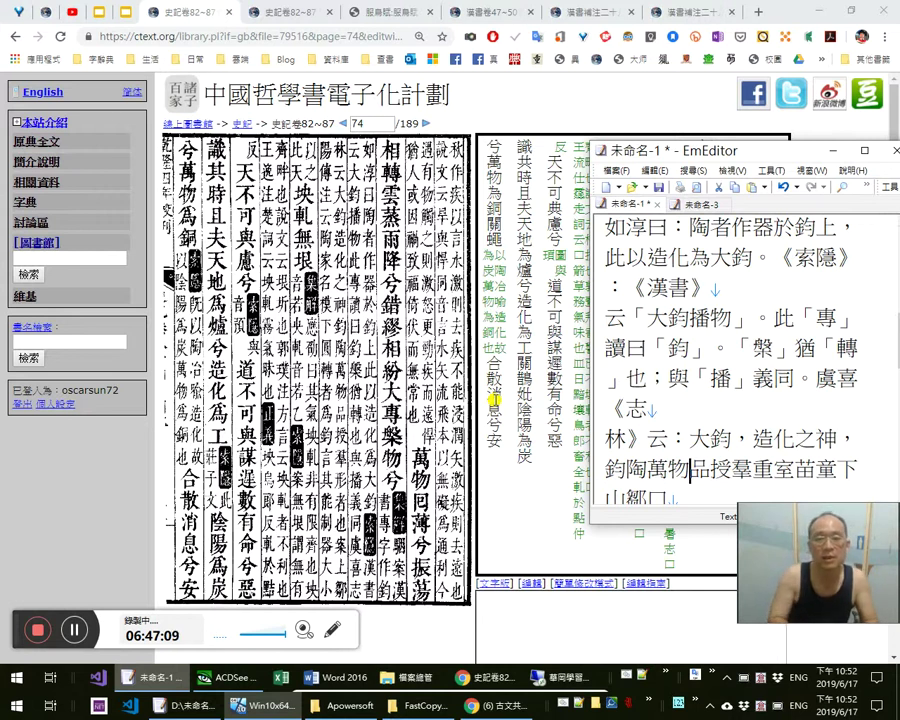
Add a comma after 鈞陶萬物 and correct the text following 品授羣 to 形者也。案：上鄒
text(，)
key(Right)
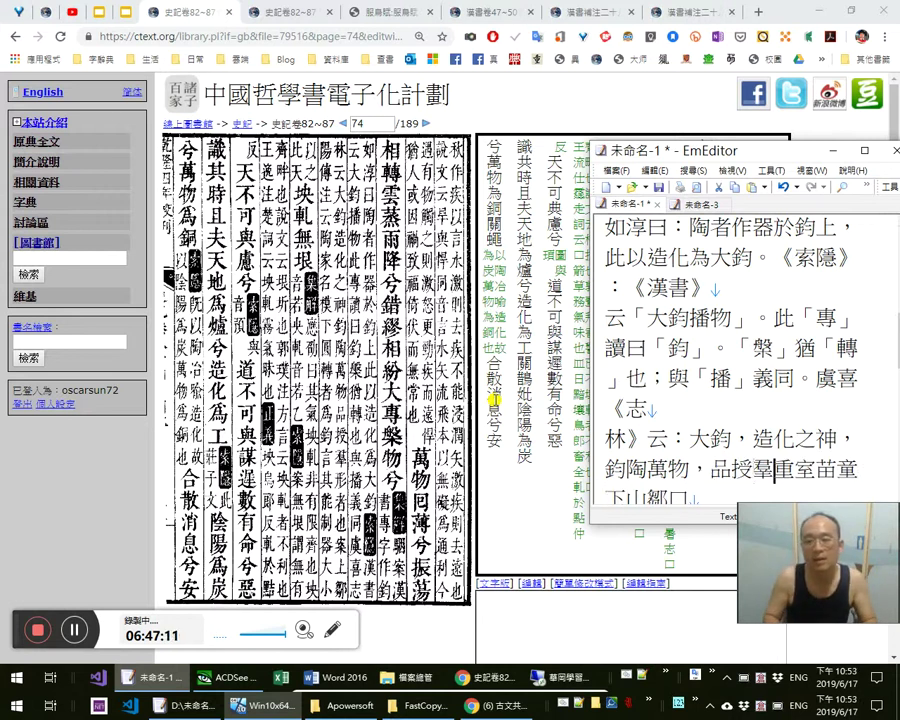
key(shift+Right)
text(形者也)
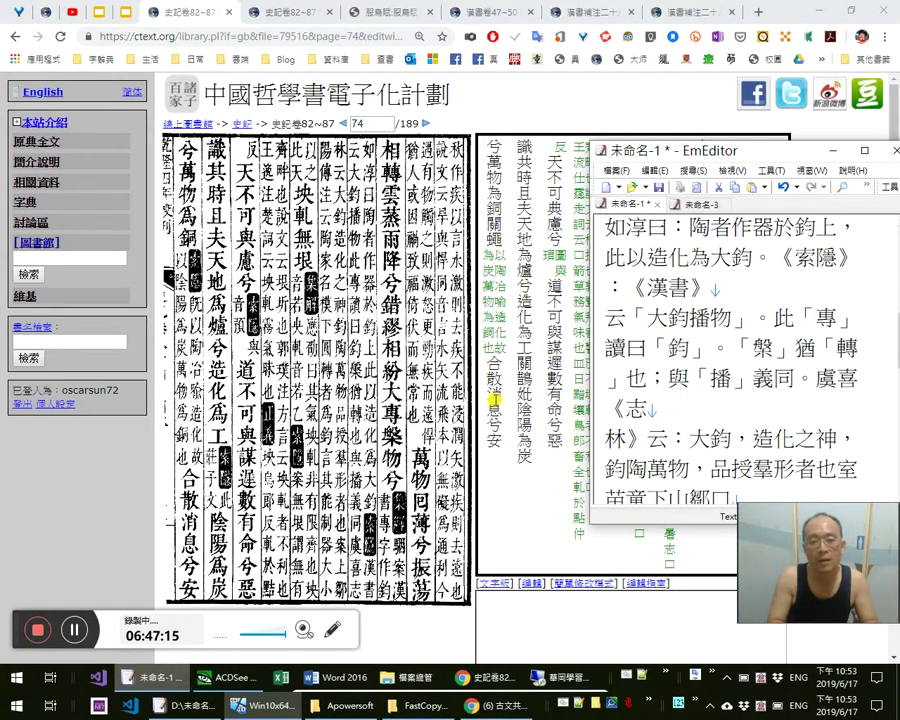
text(。案：上鄒)
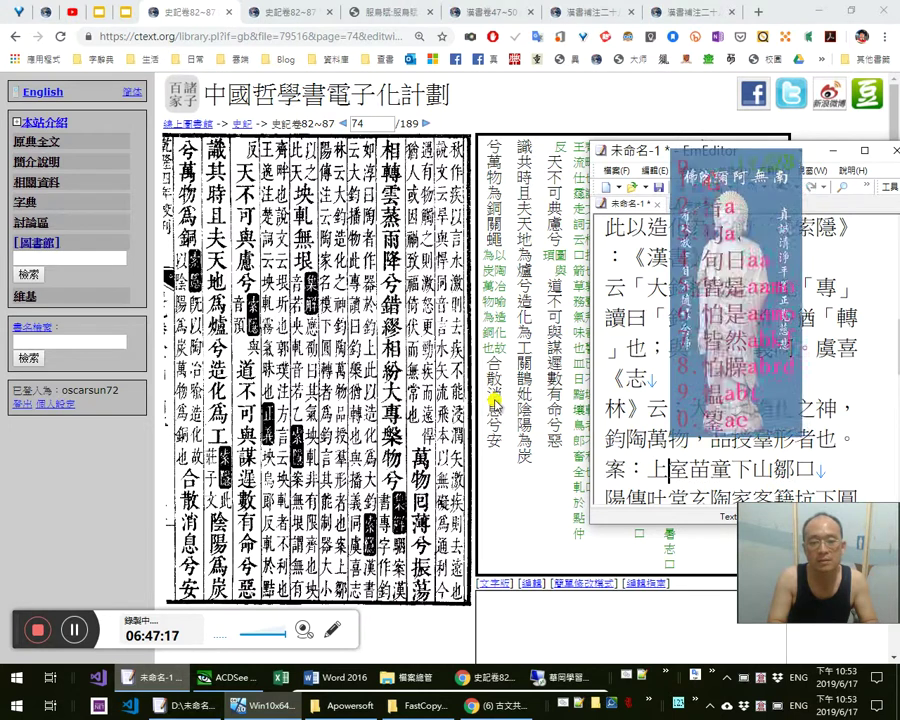
Complete the cited title as 〈鄒陽傳·注〉 after 上, follow it with 云： and remove the wrong character 室
key(Left)
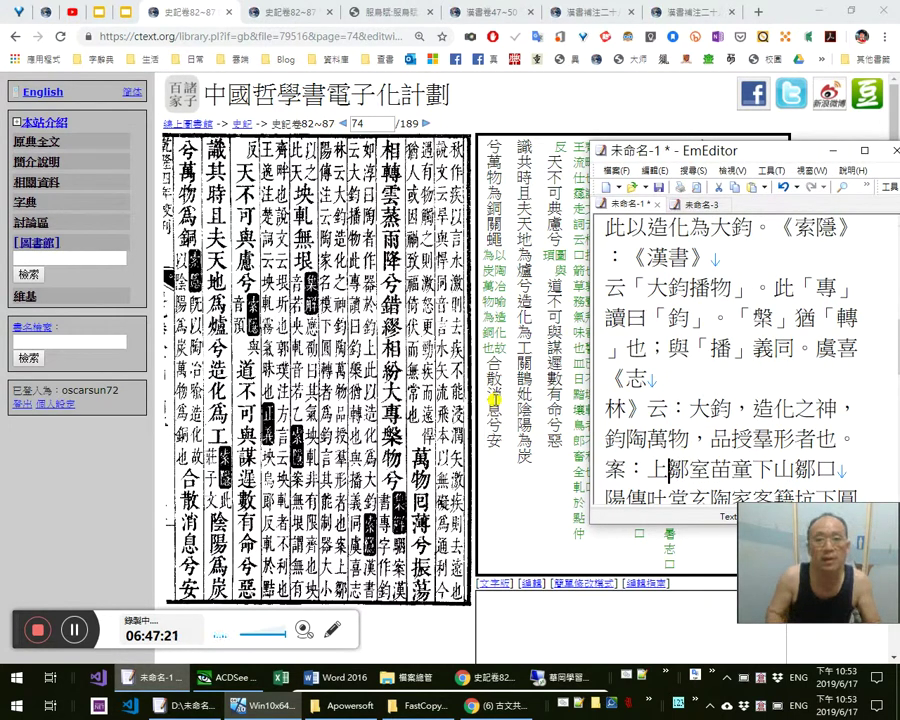
text(〈〉)
key(shift+Left)
key(ctrl+x)
key(Right)
text(陽傳)
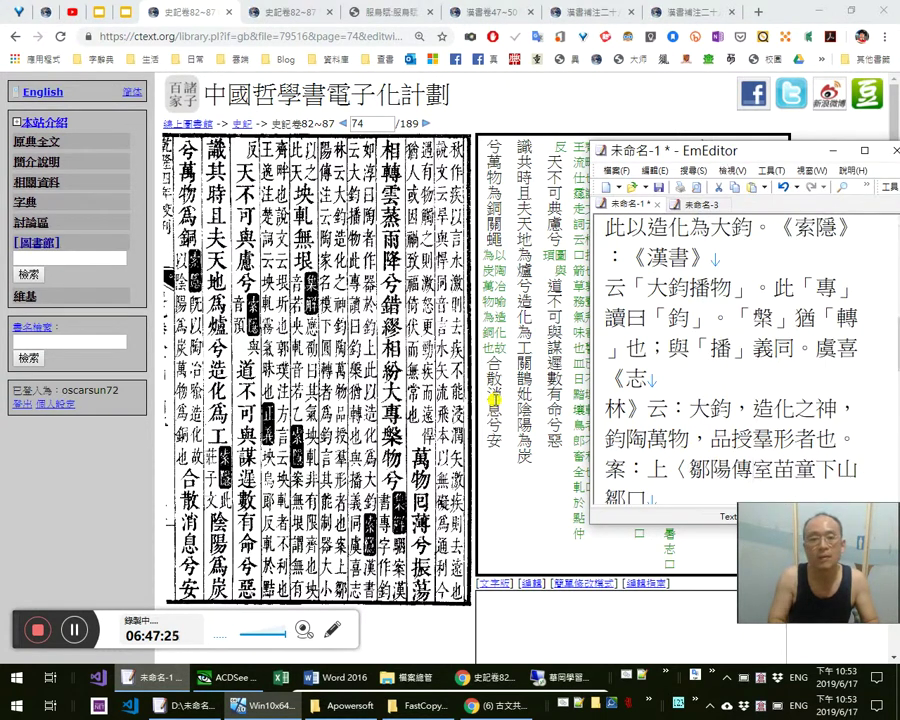
text(·)
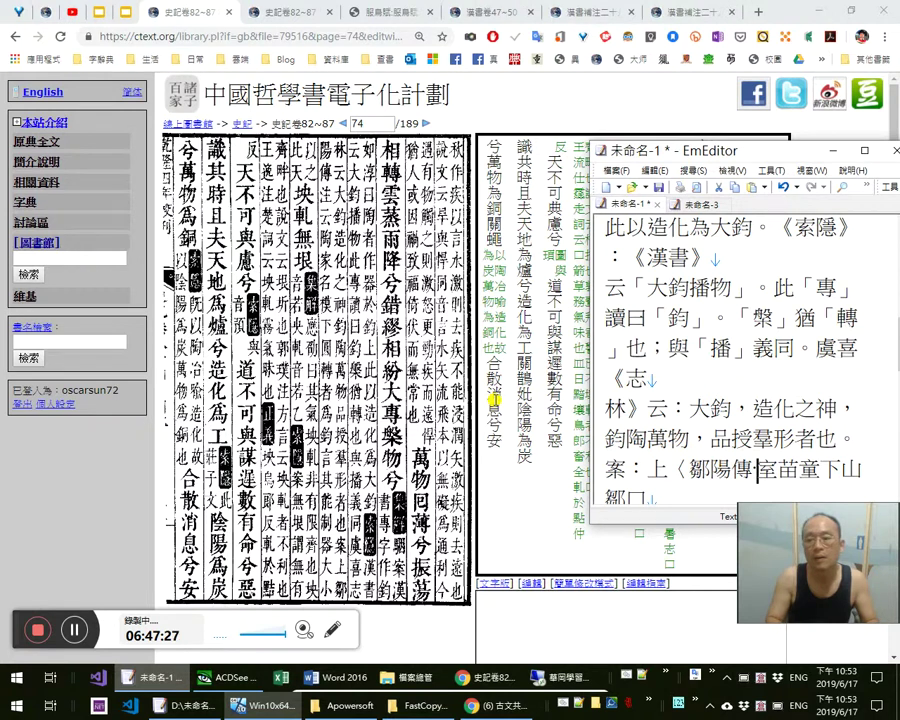
text(注)
key(ctrl+v)
text(云：)
key(Delete)
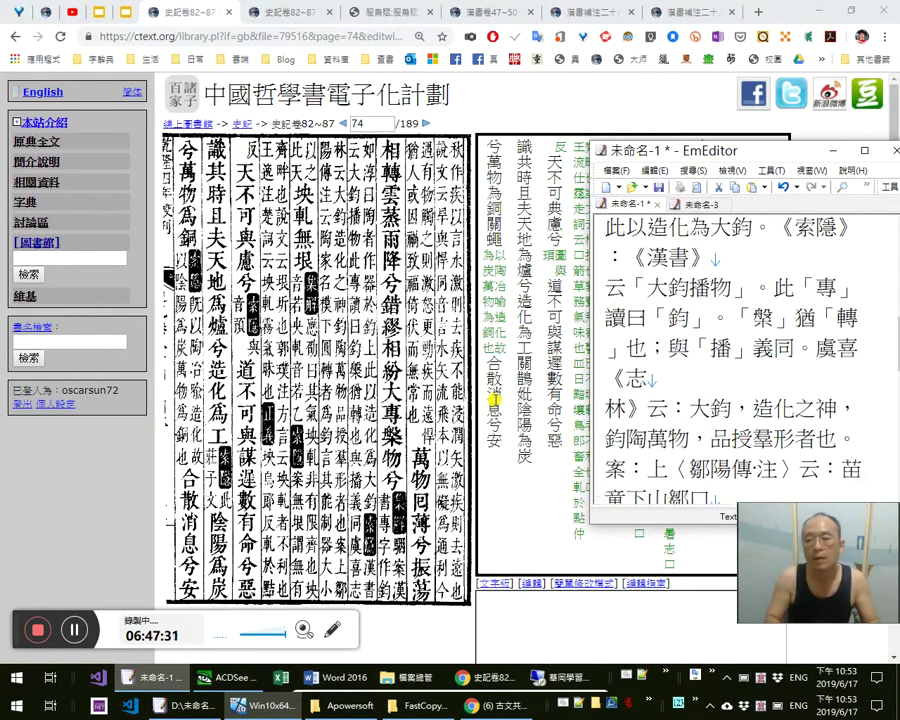
Delete the garbled 苗童下山鄒口 after 云： and move the line break to directly after 鄒, joining the following line
key(shift+Right)
key(shift+Right)
key(shift+Right)
key(shift+Right)
key(shift+Right)
key(shift+Right)
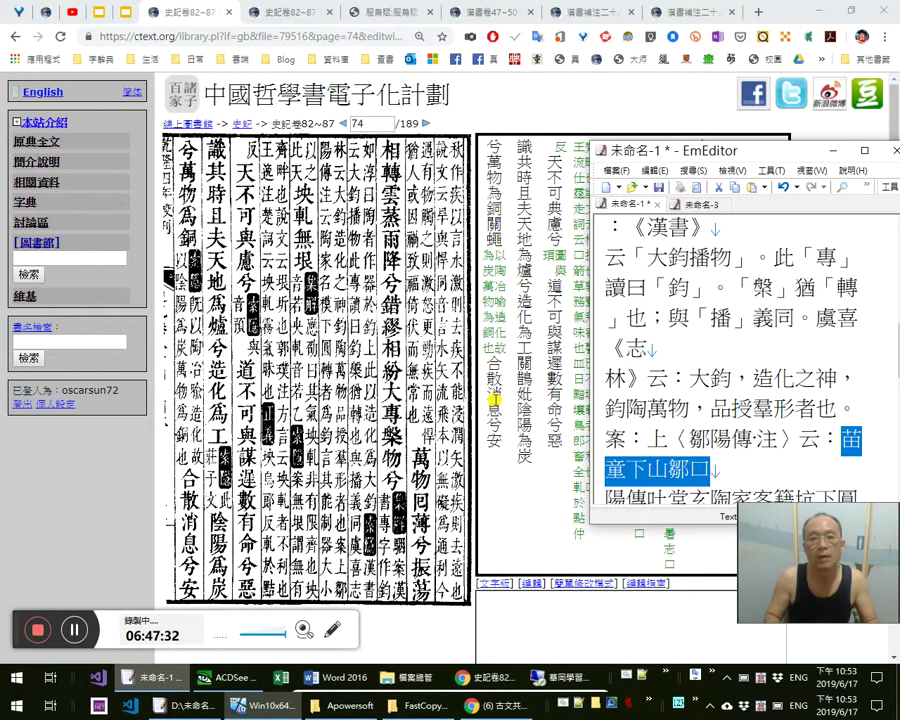
key(Delete)
key(Left)
key(Left)
key(Left)
key(Left)
key(Left)
key(Left)
key(Left)
key(Return)
key(End)
key(Delete)
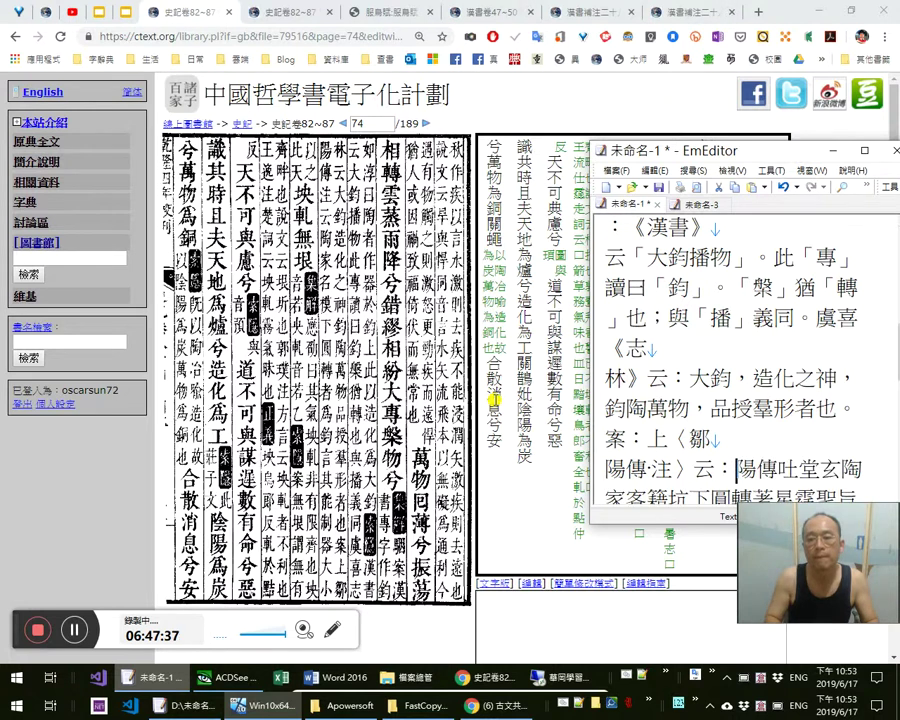
Delete the redundant 陽傳 and garbled 吐堂玄 before 陶家, and insert 名 after 陶家
key(shift+Right)
key(shift+Right)
key(shift+Right)
key(shift+Right)
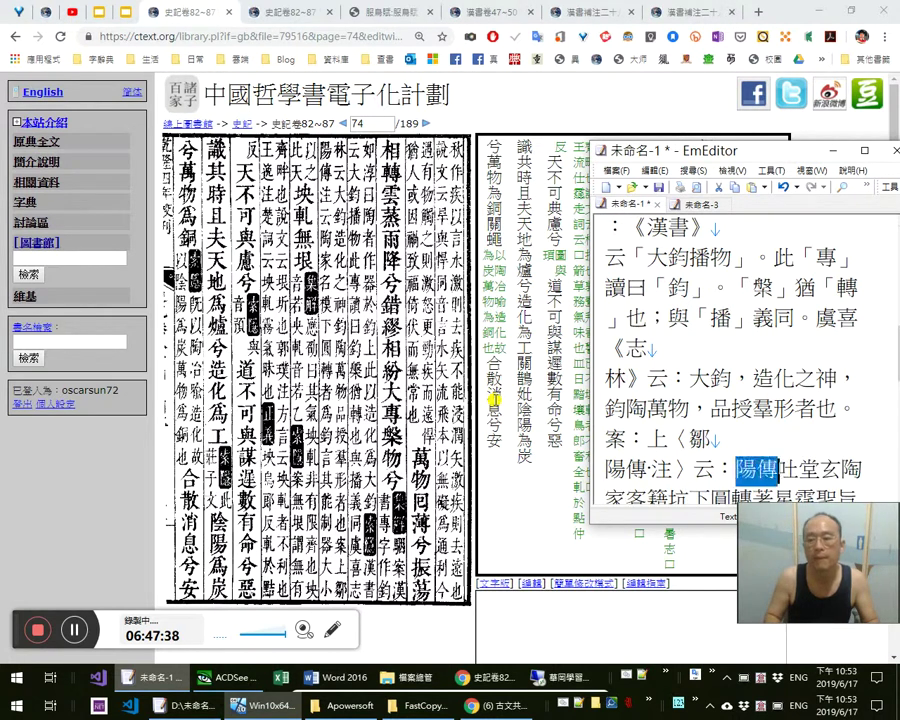
key(shift+Right)
key(Delete)
key(Right)
key(Right)
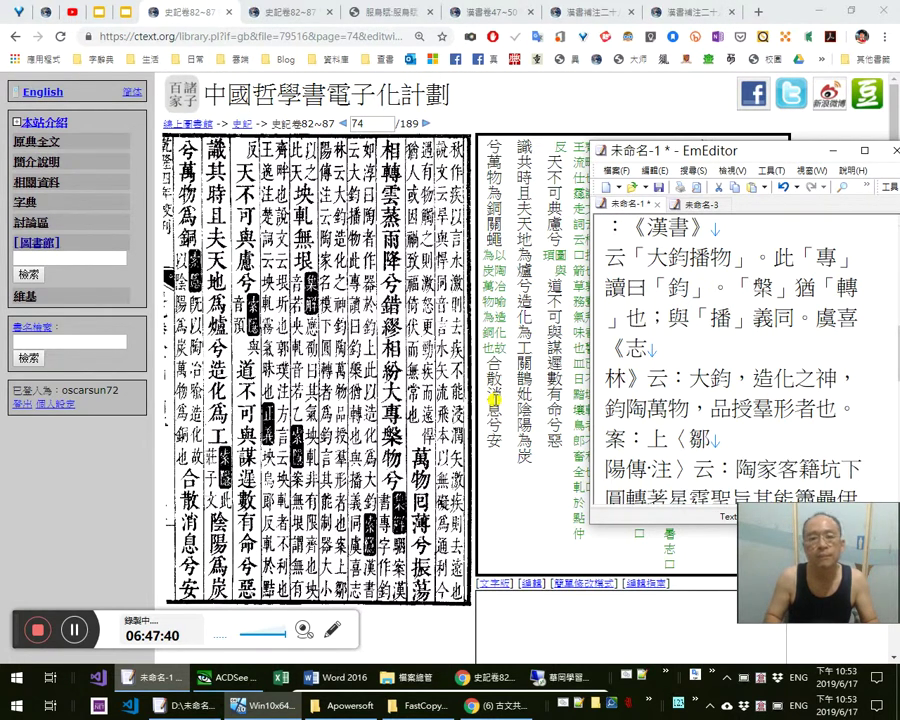
text(名)
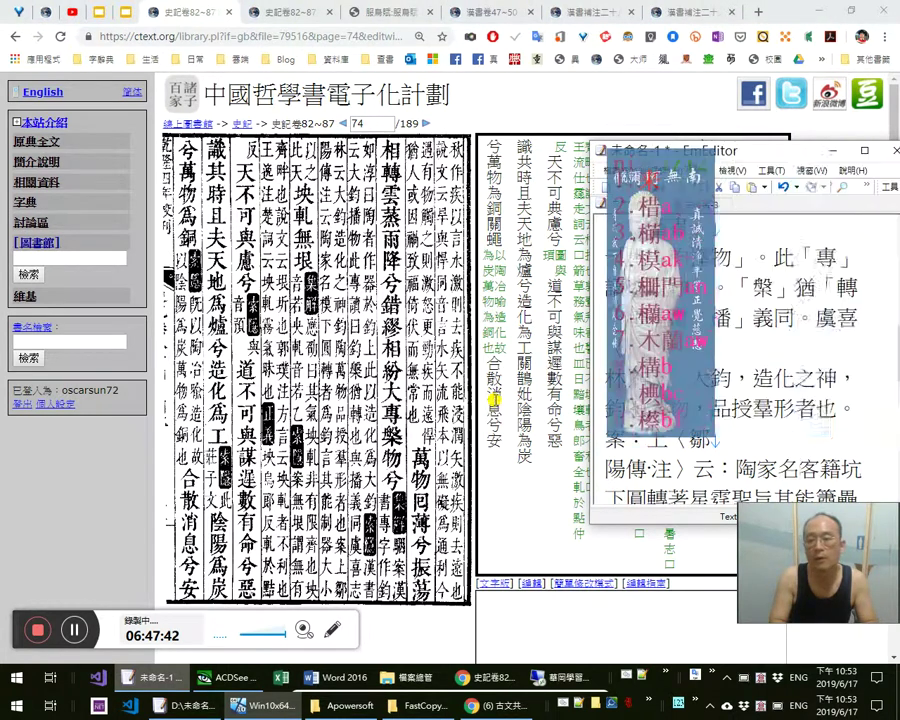
Replace the garbled run after 陶家名, from 客籍坑 to 聖旨, with 模下圓轉者為鈞，言
text(模下圓)
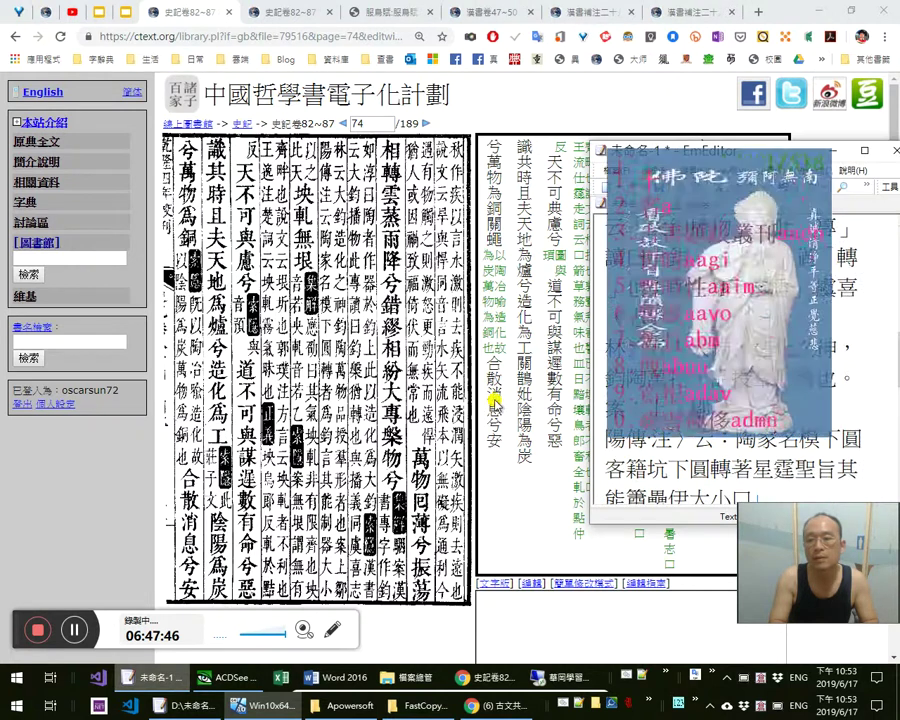
text(轉)
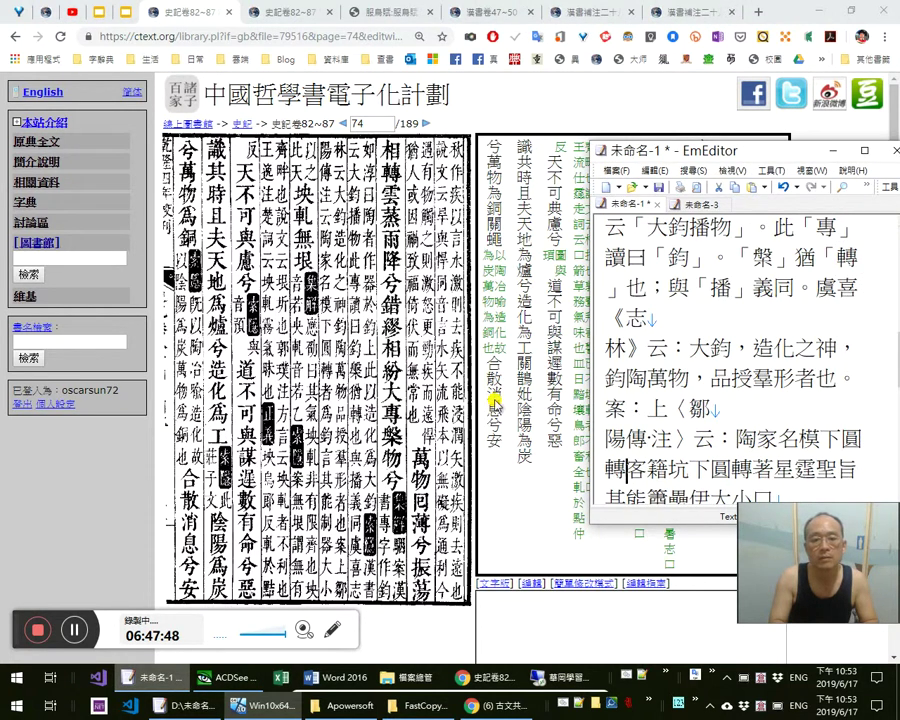
text(者為)
text(鈞，言)
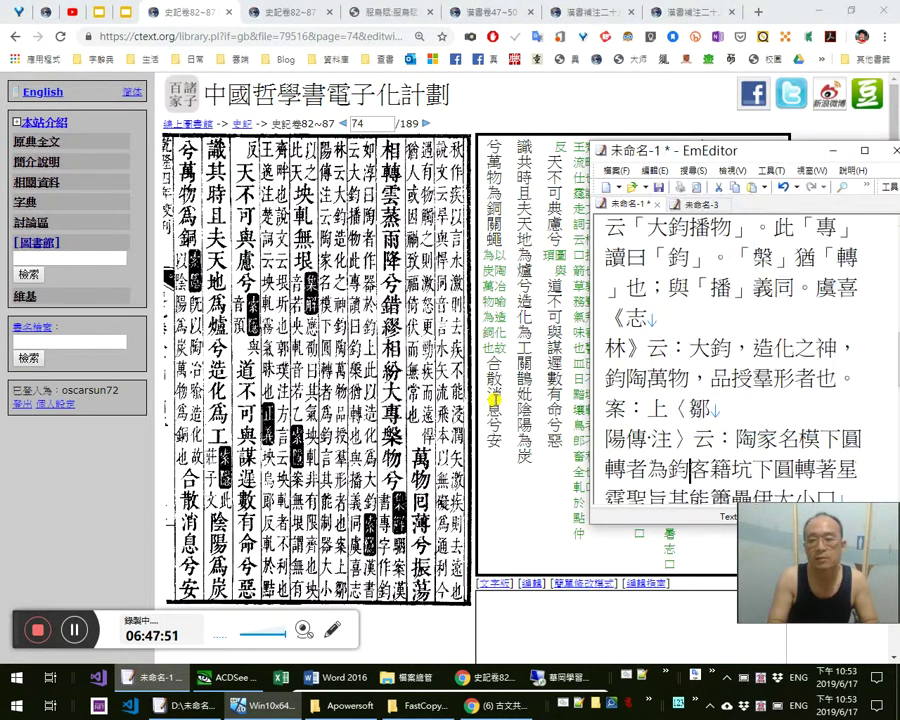
key(shift+Down)
key(shift+Left)
key(shift+Left)
key(shift+Right)
key(Delete)
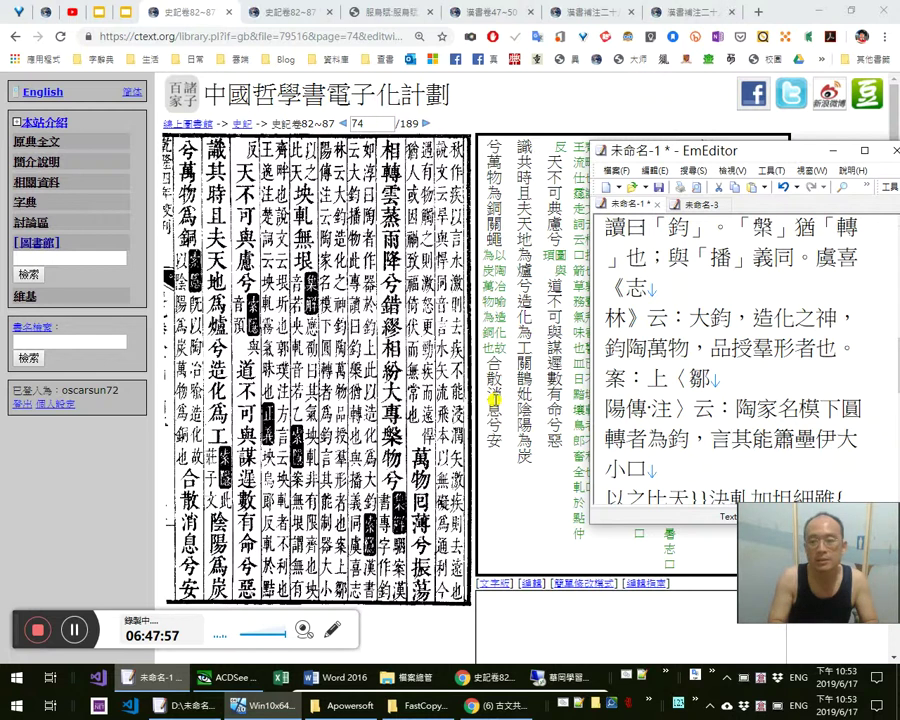
Insert 制器大小 after 言其能 and delete the garbled 簫壘伊大小口 together with its line break
key(Right)
key(Right)
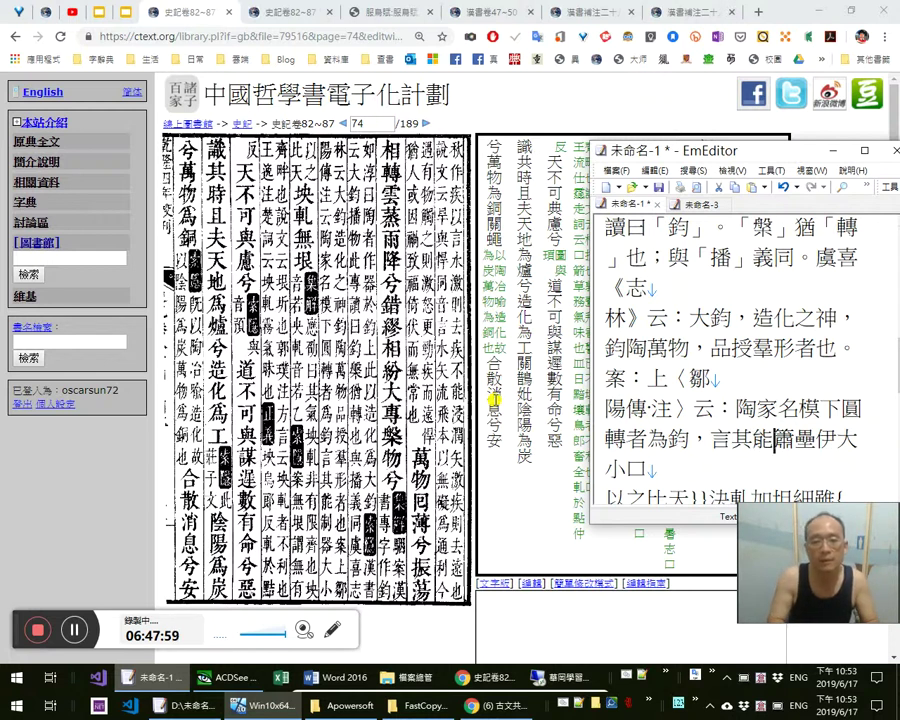
text(制)
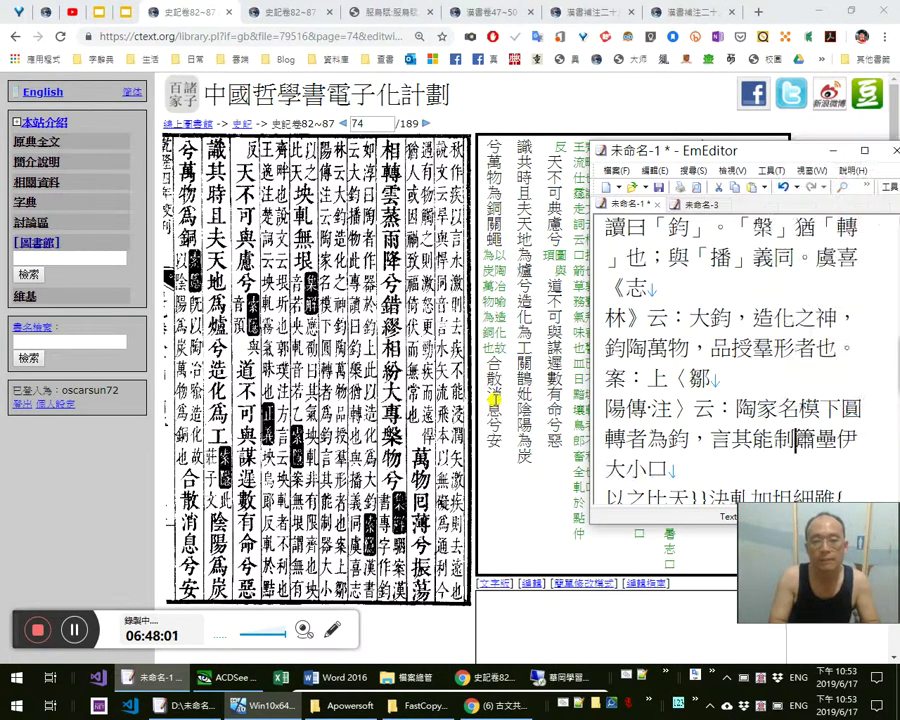
text(器)
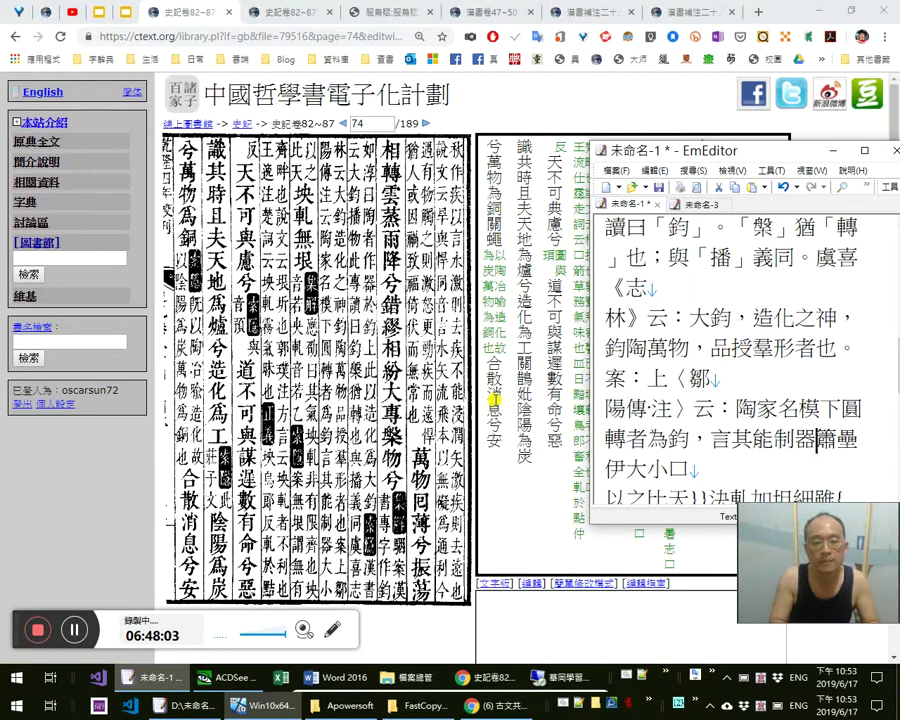
text(kf)
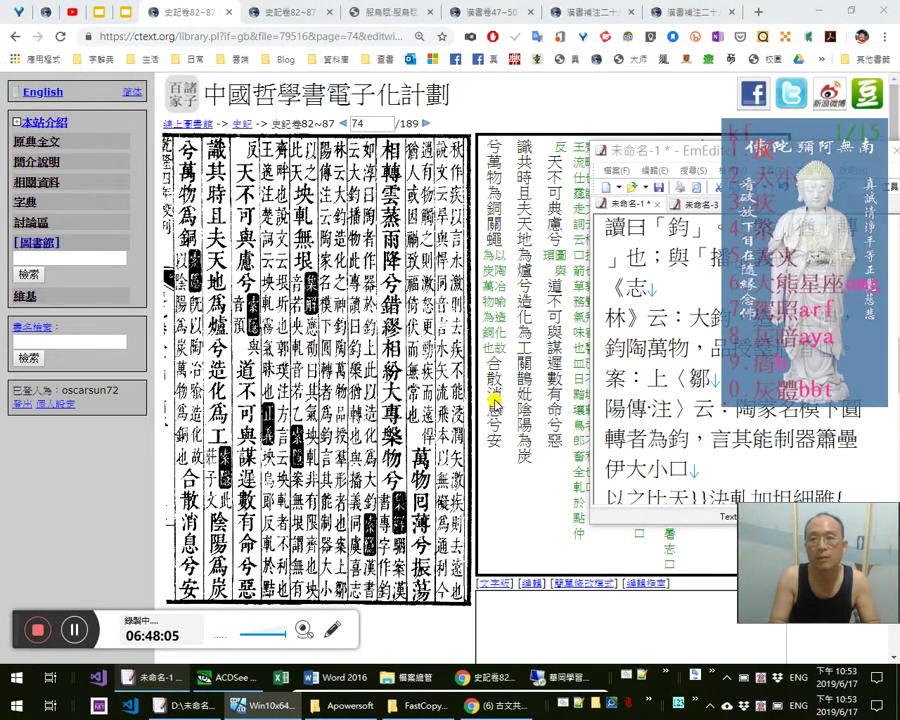
text(大小)
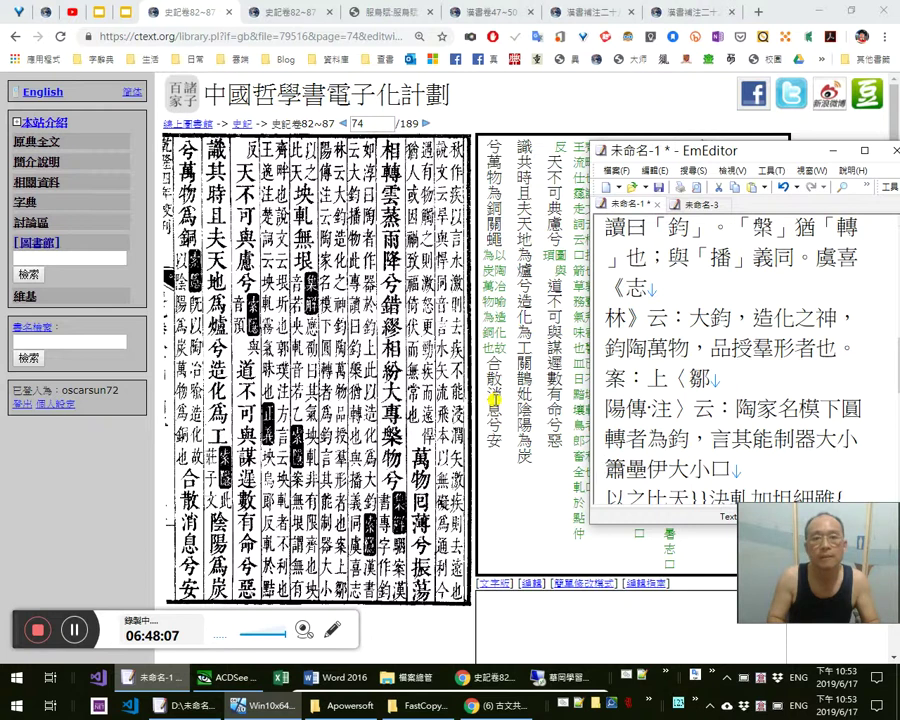
key(shift+Down)
key(Delete)
Punctuate 以之比天 with a 。 after it and a ， before it
key(Right)
key(Right)
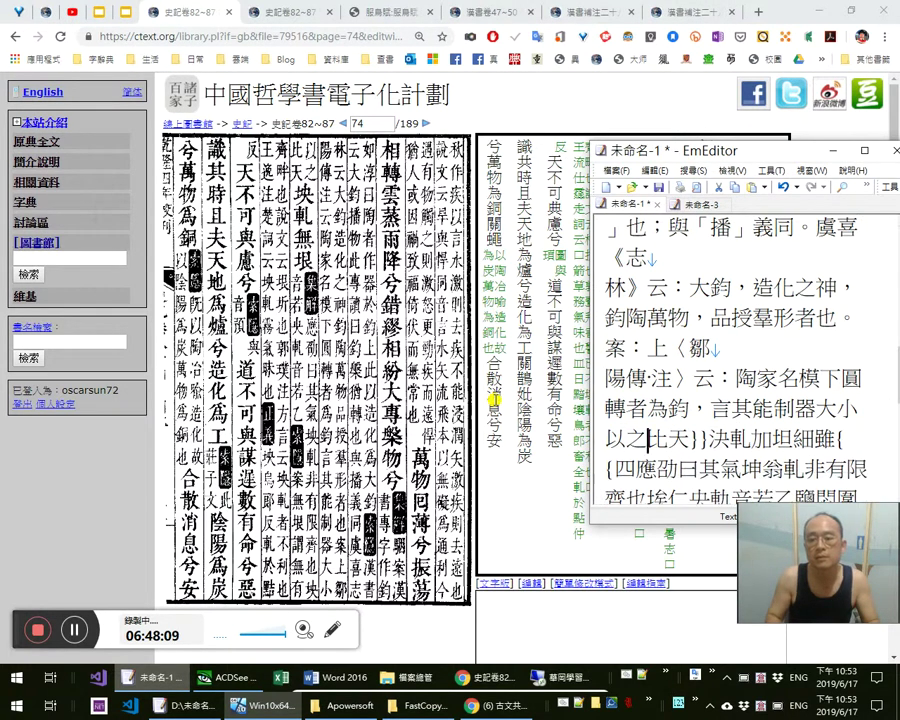
key(Right)
key(Right)
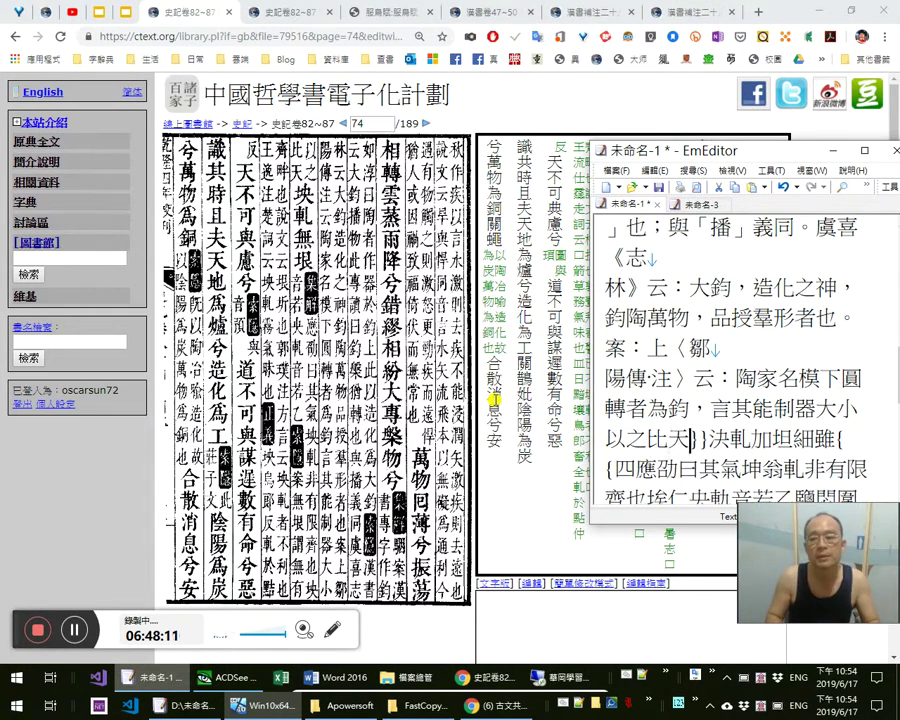
text(。)
key(Up)
key(End)
text(，)
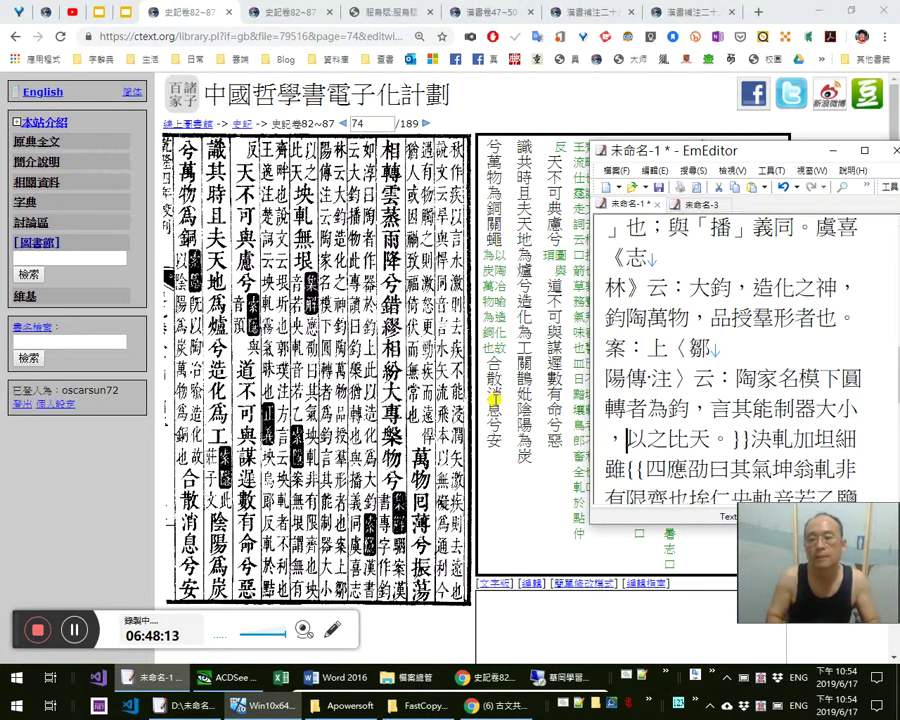
Proofread the end of the 索隱 note around ，以之比天。 character by character against the scanned page
key(Right)
key(Left)
key(Left)
key(Left)
key(Left)
key(shift+Right)
key(Right)
key(shift+Right)
key(Right)
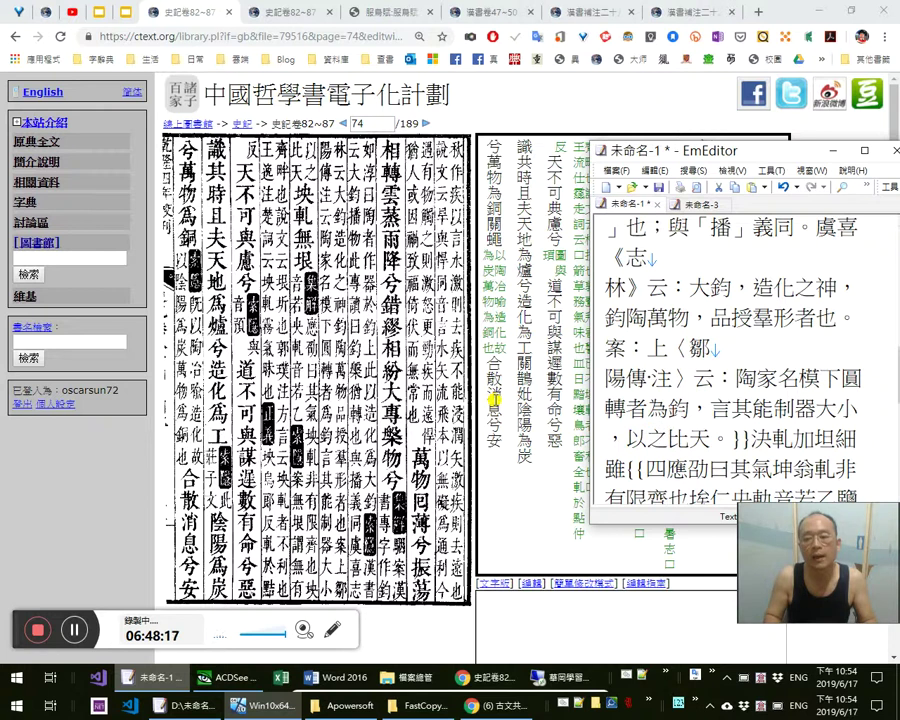
key(shift+Right)
key(Right)
key(Right)
key(shift+Right)
key(Right)
key(shift+Left)
key(Right)
key(Right)
key(Right)
key(Right)
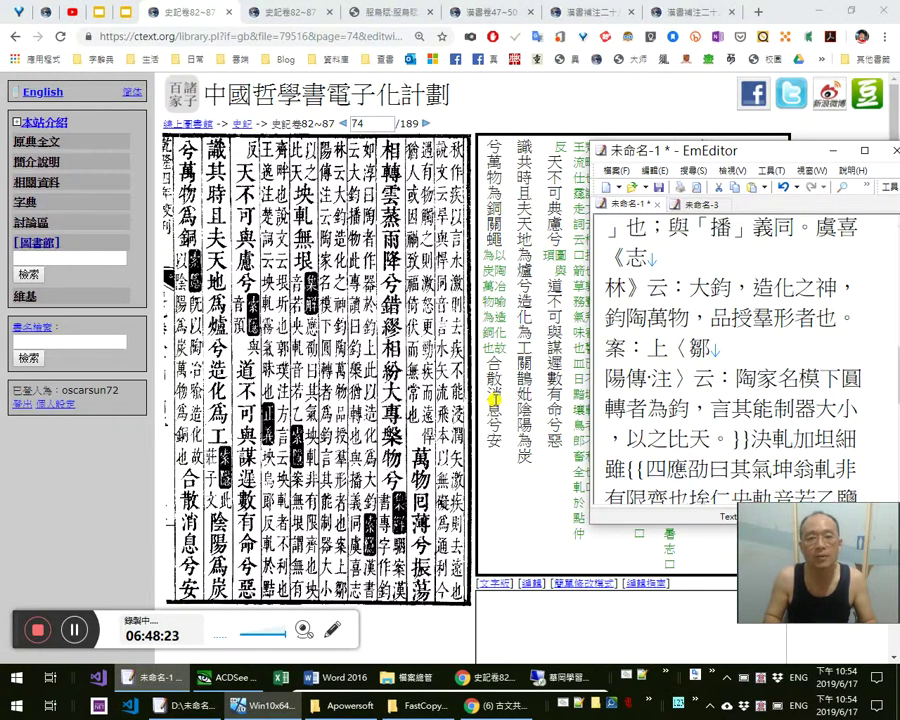
Correct the main text 決軋加坦細雖 after the closing braces to 坱軋無垠。
key(shift+Right)
text(坱)
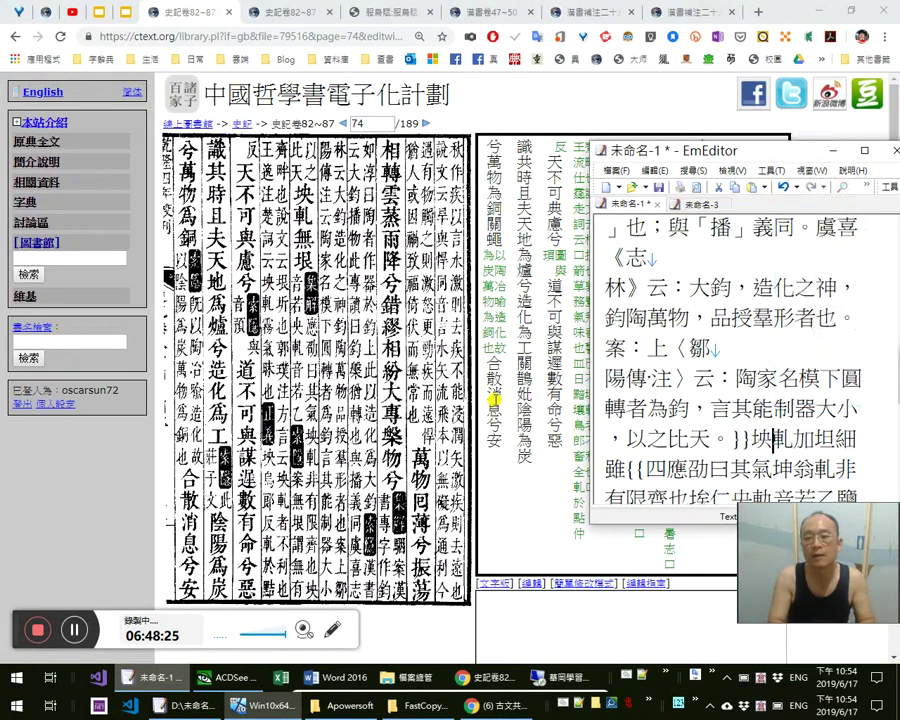
key(shift+Right)
text(無垠)
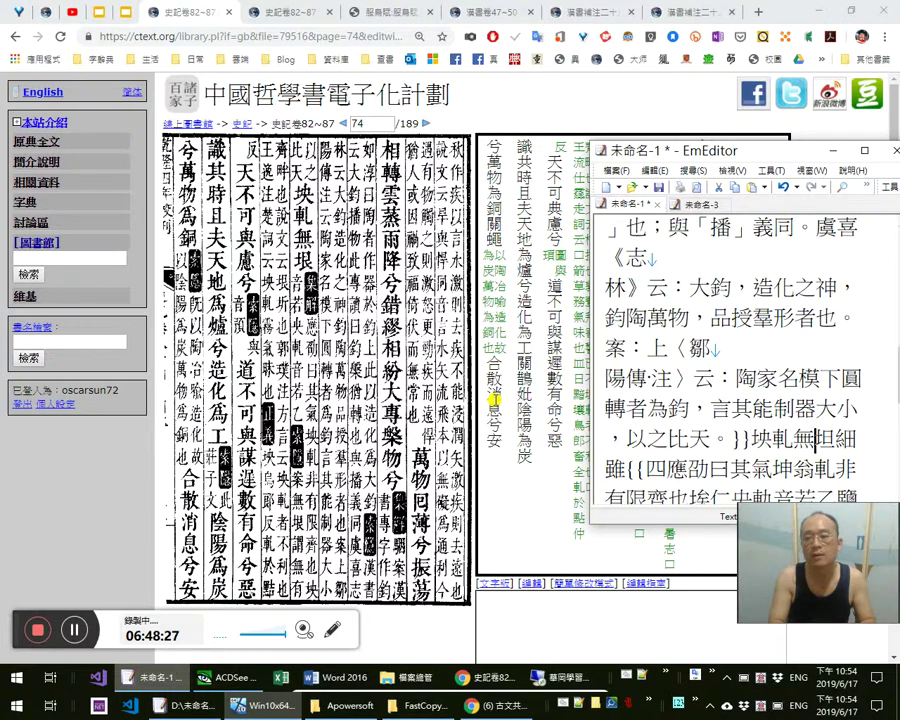
text(。)
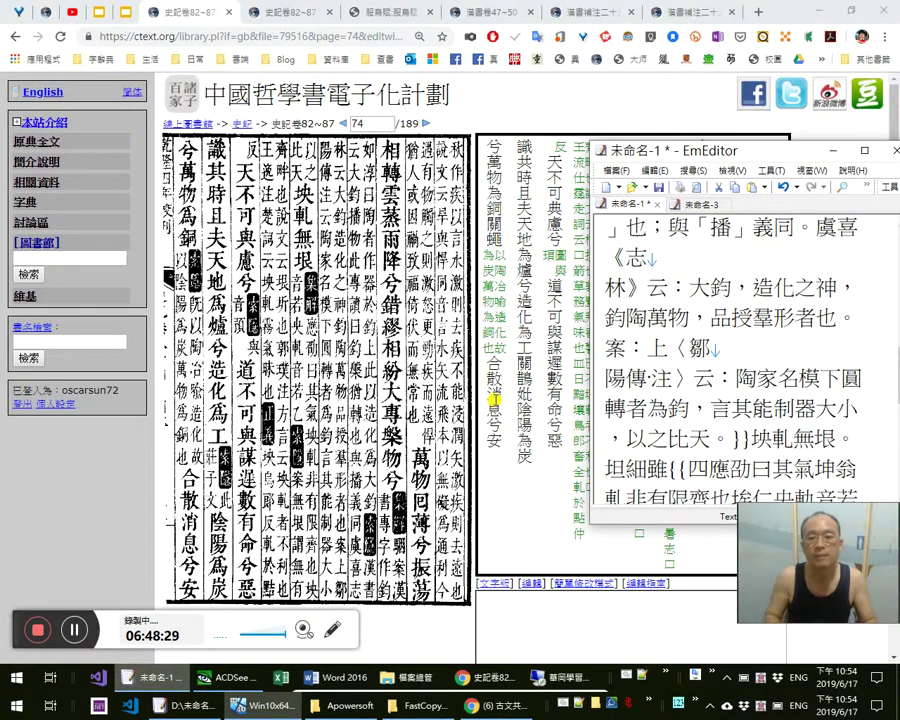
key(shift+Right)
key(shift+Right)
key(shift+Right)
key(Delete)
Start the following note with 《集解》：, delete the stray 四, and add ： after 應劭曰
key(Right)
key(Right)
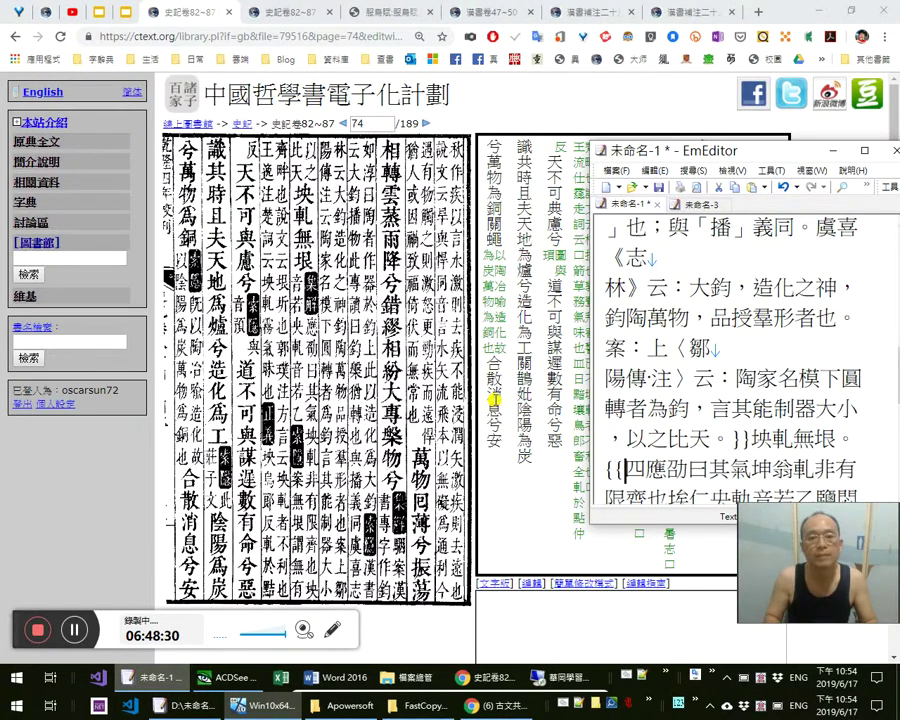
text(《集解》：)
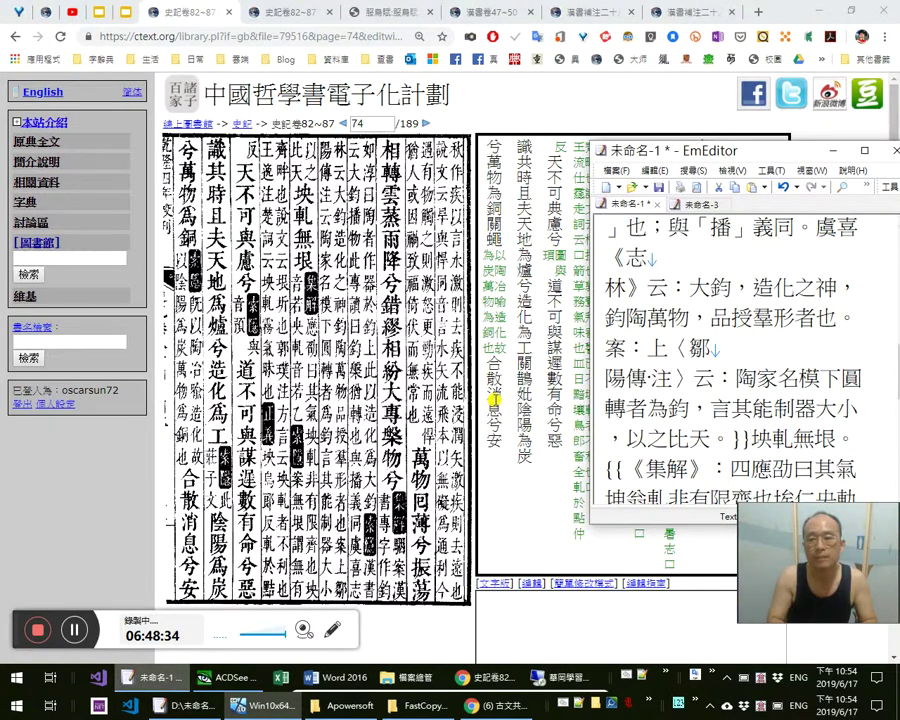
key(Delete)
key(Right)
key(Right)
key(Right)
text(：)
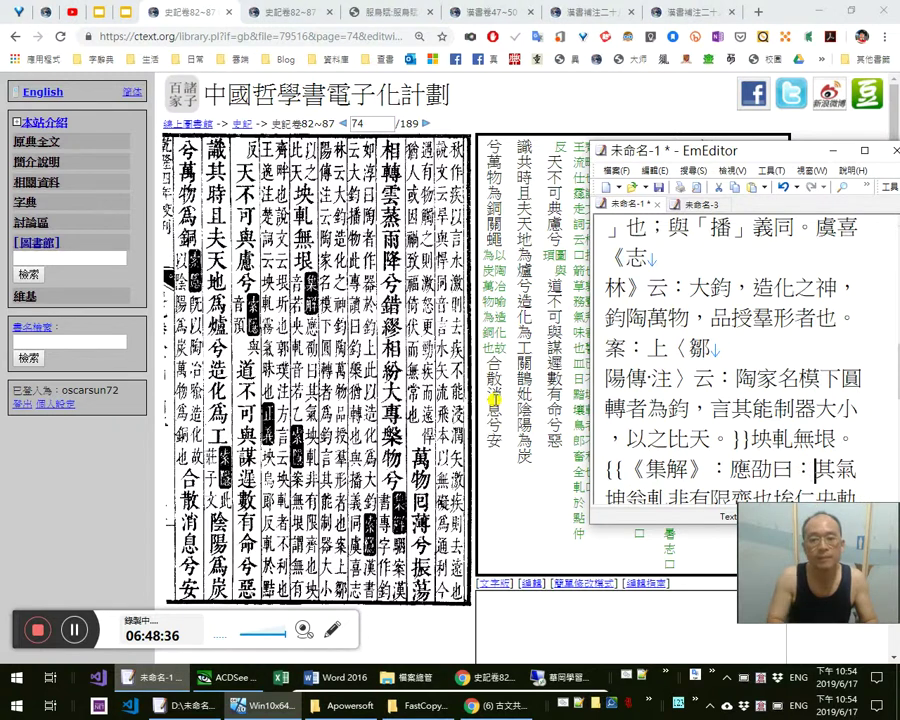
Correct 坤翁軋 after 其氣 to 坱軋
key(Right)
key(Right)
key(shift+Right)
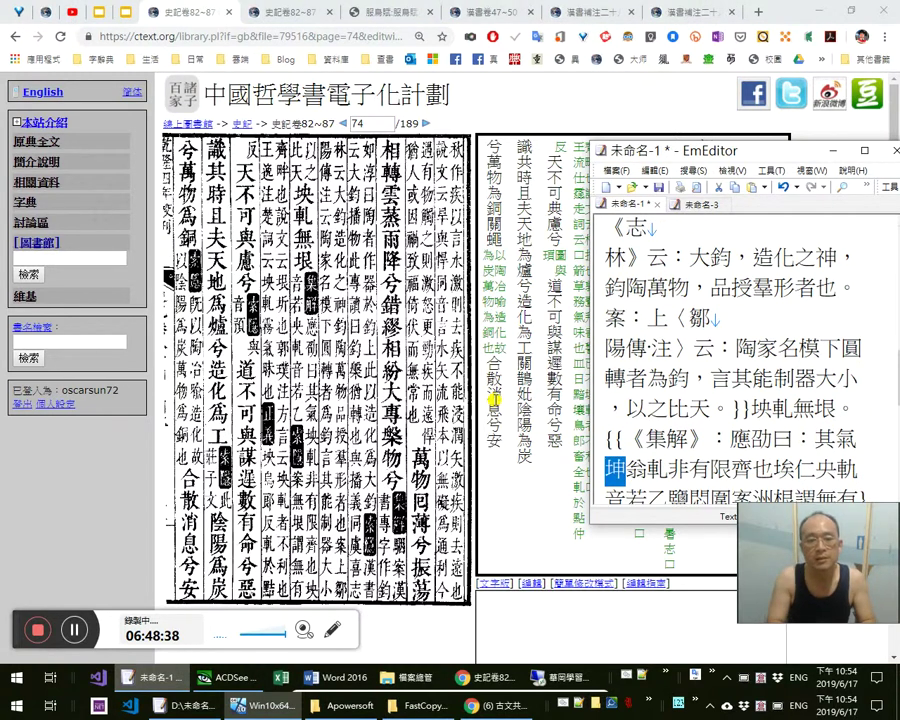
key(g)
key(Escape)
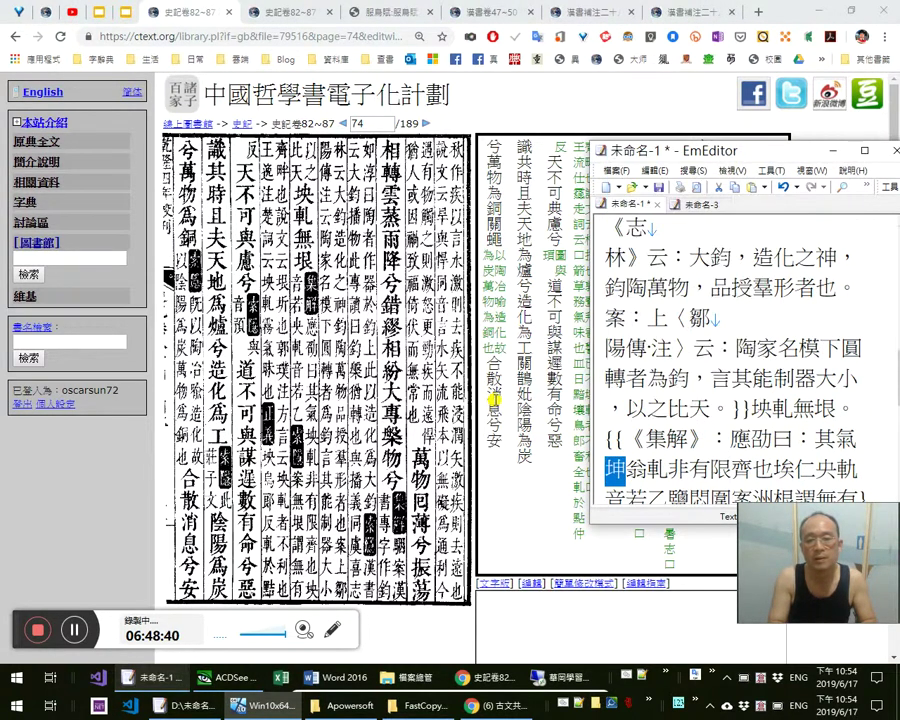
text(坱)
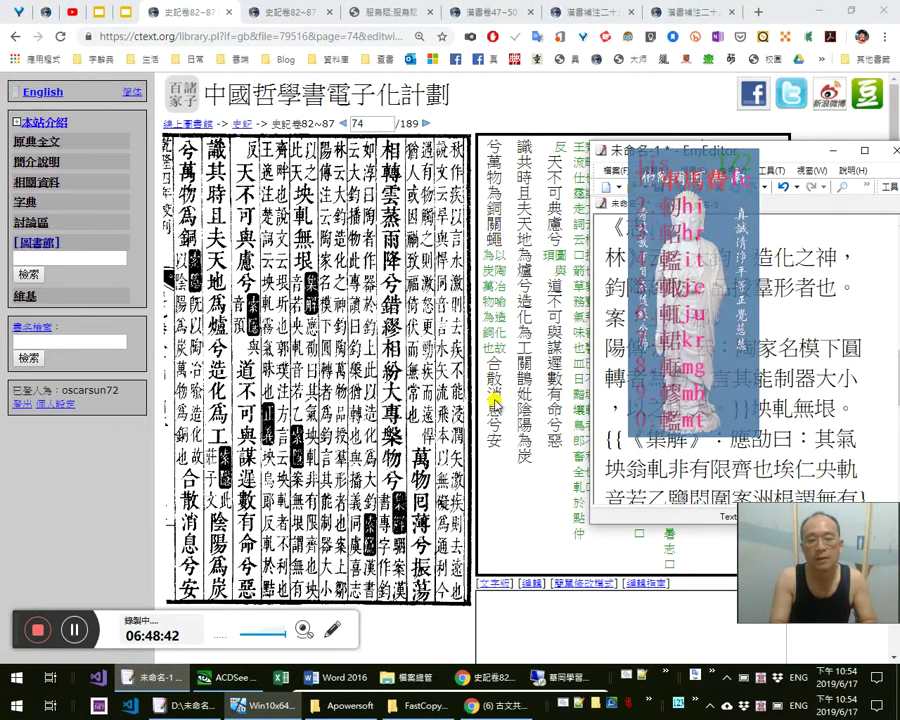
text(軋)
key(Delete)
key(Delete)
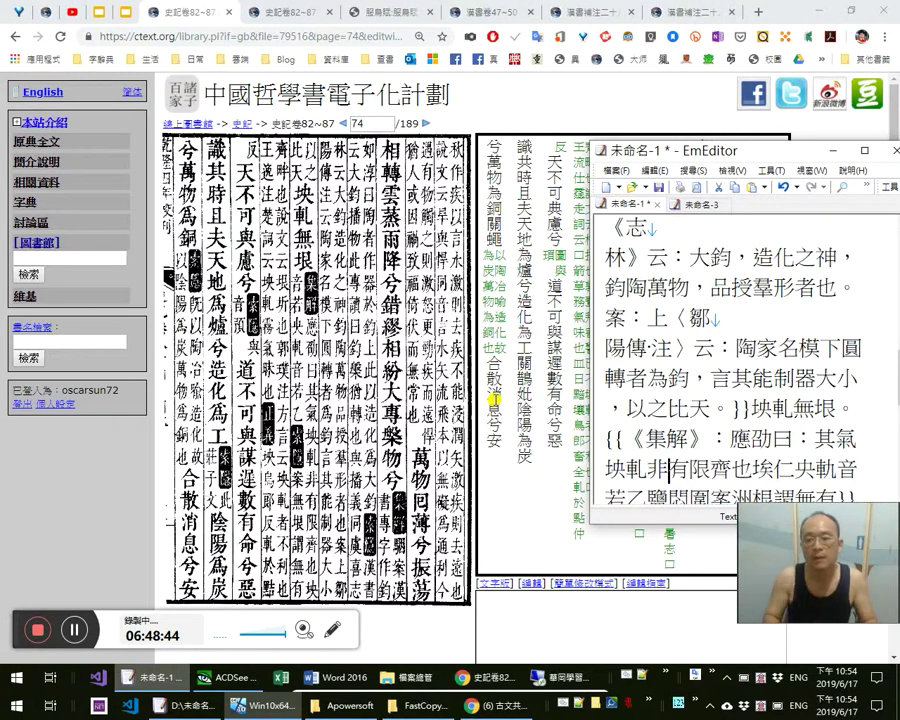
Add a ， after 其氣坱軋 and a 。 after 非有限齊也
text(，)
key(Right)
key(Right)
key(Right)
key(Right)
key(Right)
text(。)
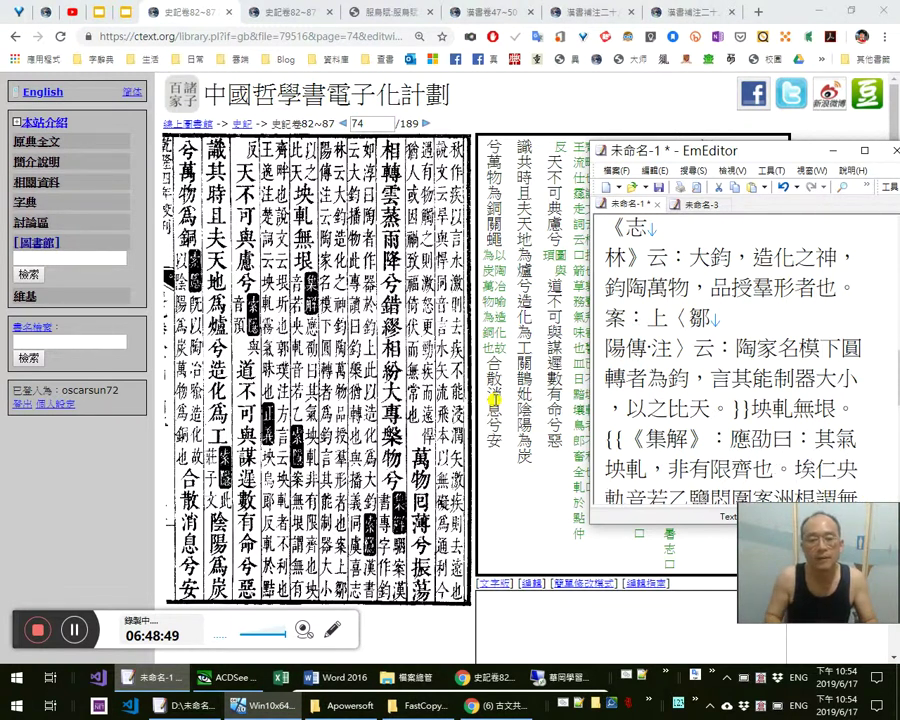
Replace 埃 after 非有限齊也。 with 坱 and enclose it in 「」
key(Right)
key(shift+Left)
text(坱)
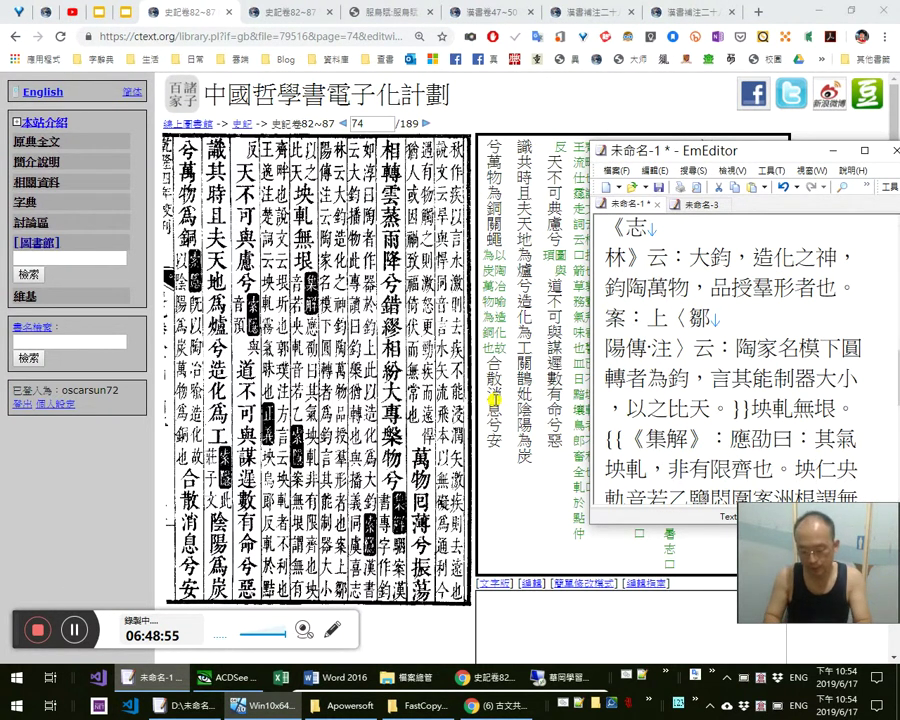
text(「)
key(Right)
text(」)
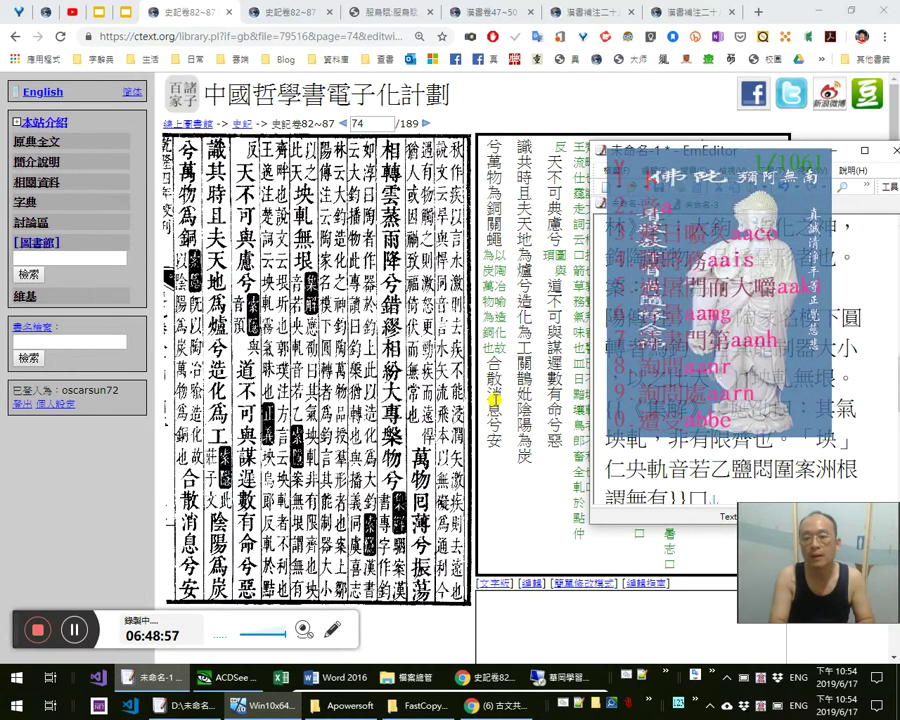
Replace 仁 with 音若 and enclose 央 in 「」 followed by ，, giving 音若「央」，
text(音「若)
key(Delete)
key(Right)
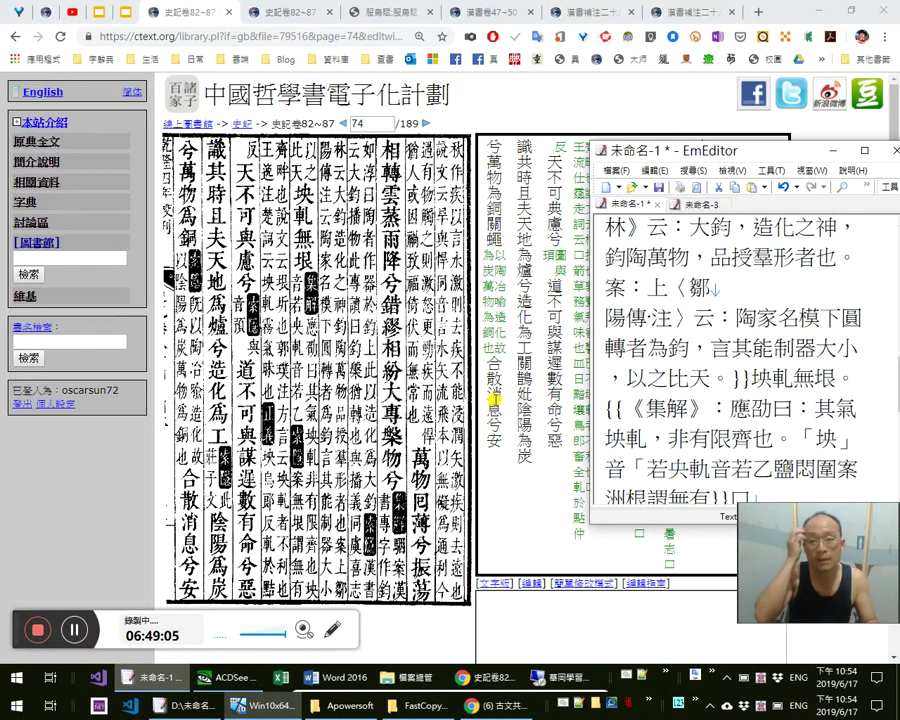
key(Left)
key(Left)
key(Left)
key(Right)
key(Right)
key(Left)
key(shift+Left)
key(ctrl+x)
key(Right)
key(ctrl+v)
key(Right)
text(」，)
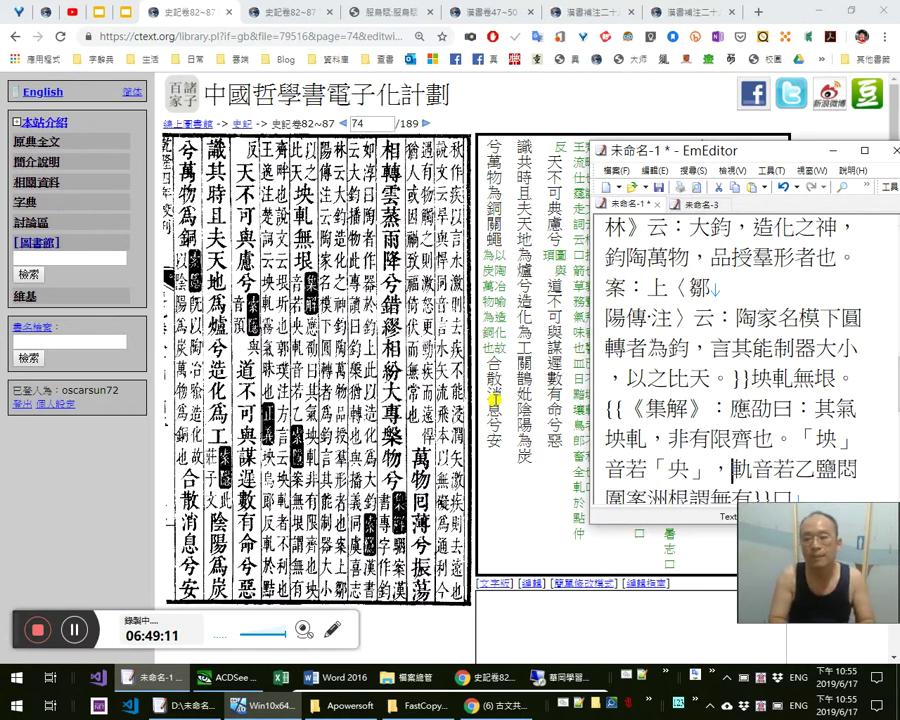
Replace 軌 with 「軋」 and enclose 乙 in 「」 followed by 。, giving 「軋」音若「乙」。
text(軌)
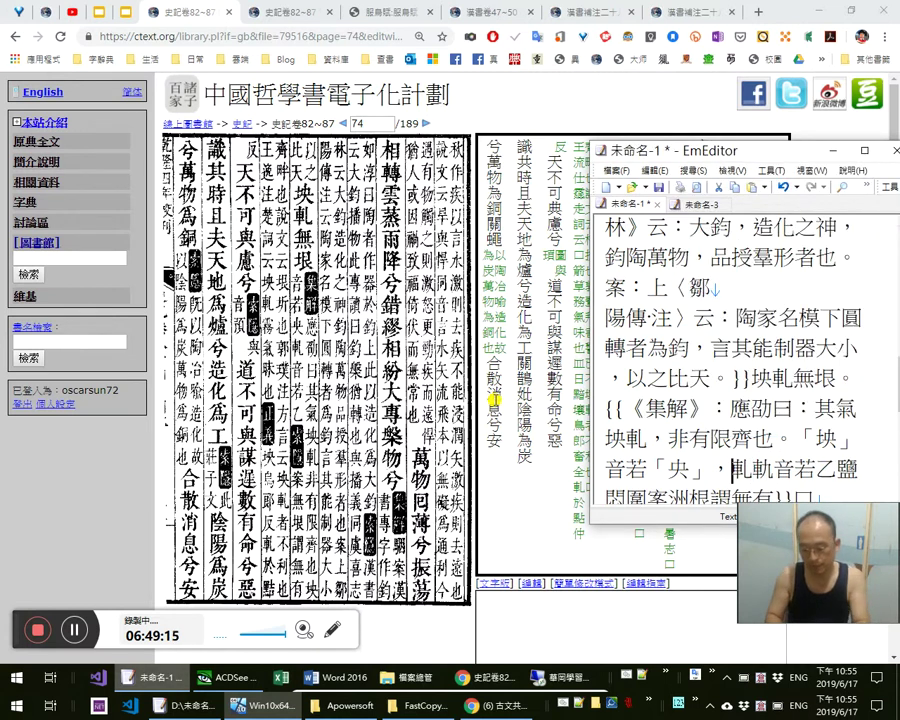
text(「)
key(Right)
text(」)
key(Delete)
key(Right)
key(Right)
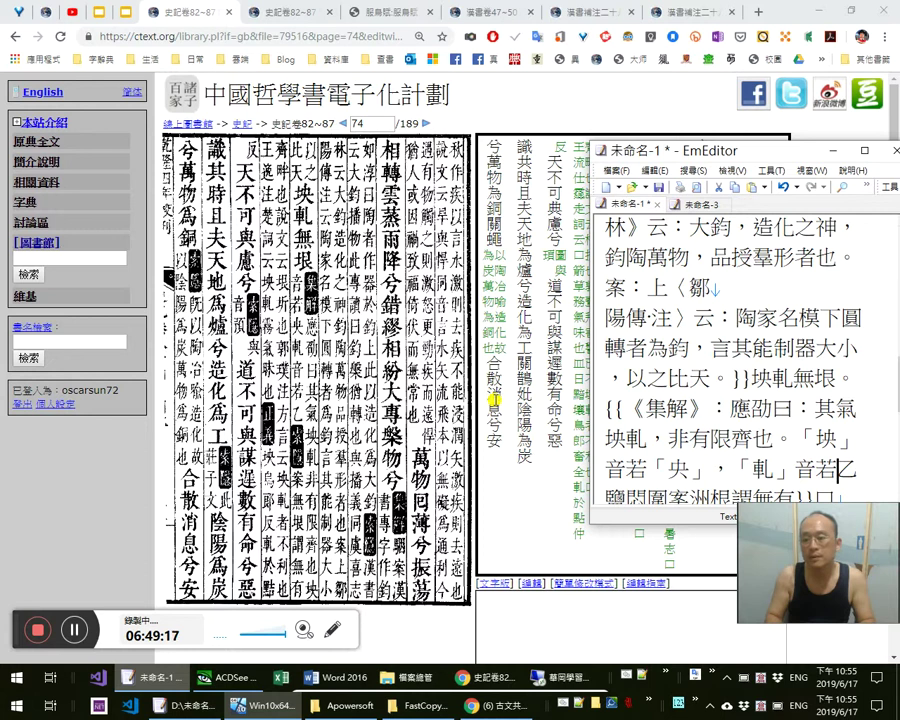
text(「)
key(Right)
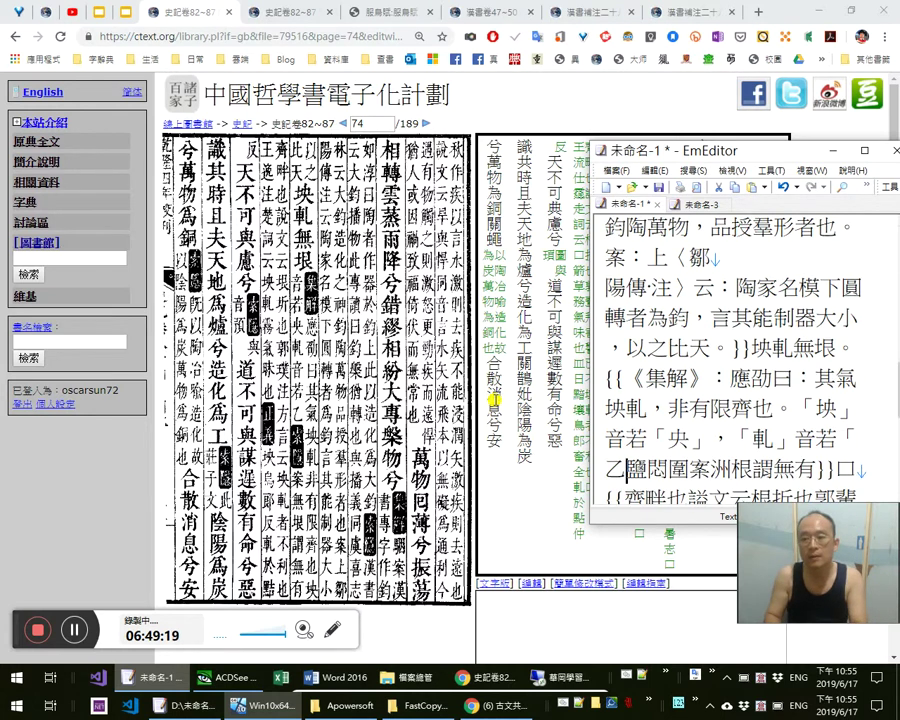
text(」。)
Recheck the quoted 軋 before 音若「乙」 against the scan and return to the text after it
key(Left)
key(Left)
key(Up)
key(End)
key(Left)
key(Left)
key(Left)
key(Left)
text(亂)
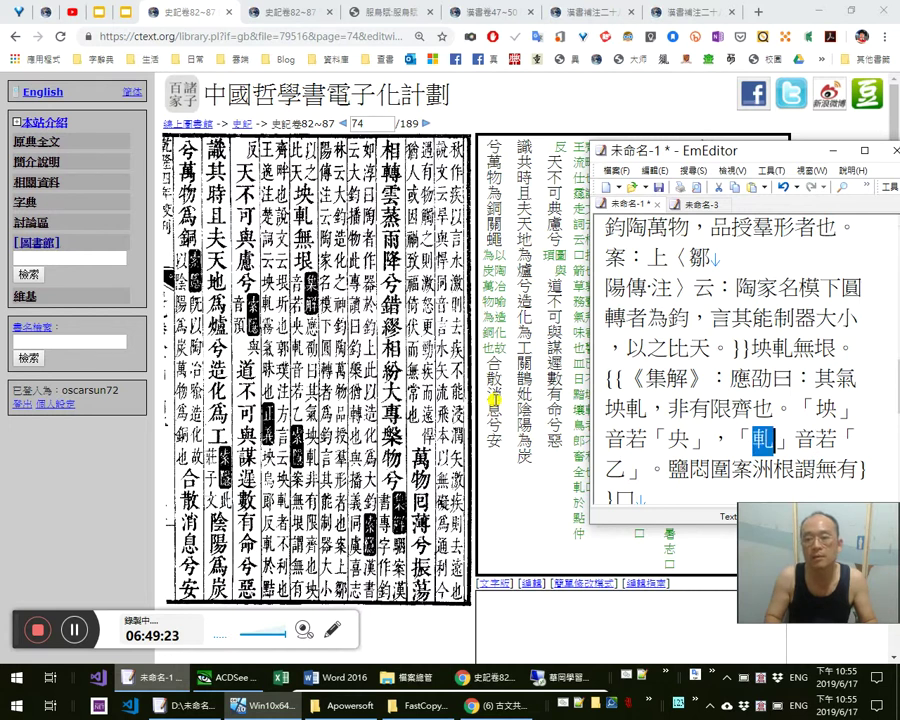
key(BackSpace)
key(Down)
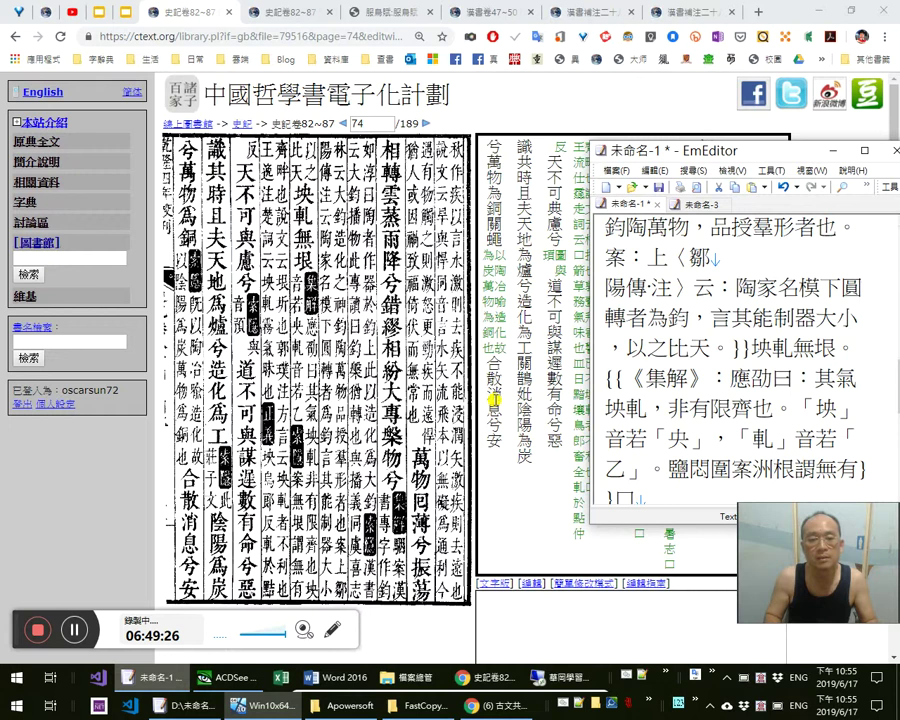
key(Left)
key(Left)
key(Left)
key(Left)
key(Left)
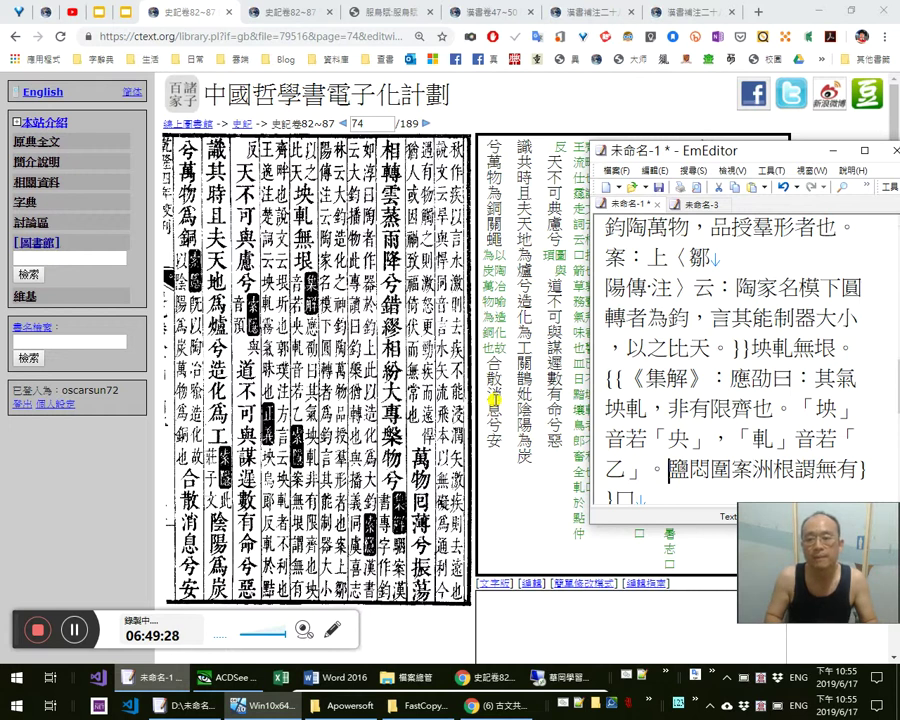
Insert the commentary heading 《索隱》： after 音若「乙」。 and recheck the quoted 軋 in the line above
key(ctrl+shift+v)
key(2)
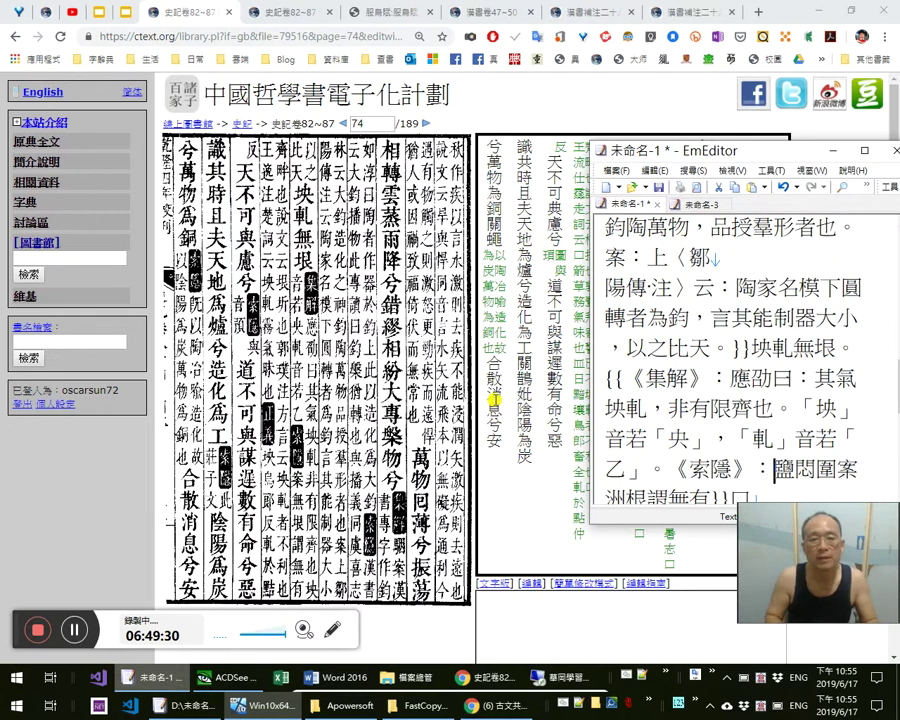
key(Up)
key(Left)
key(Left)
key(Left)
key(Left)
key(Left)
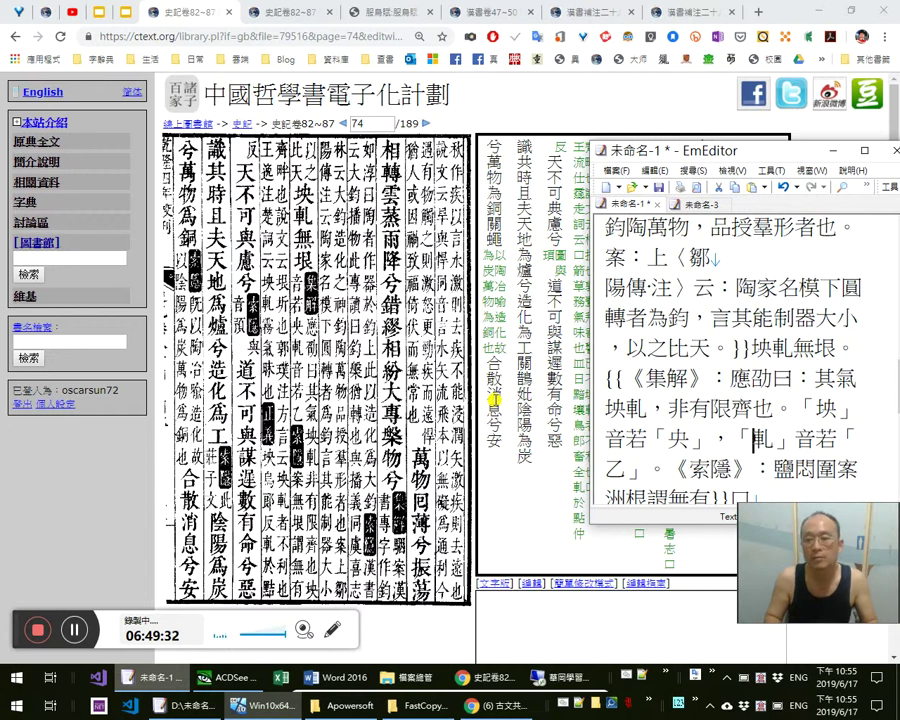
key(Up)
key(Down)
key(Down)
key(Down)
key(Up)
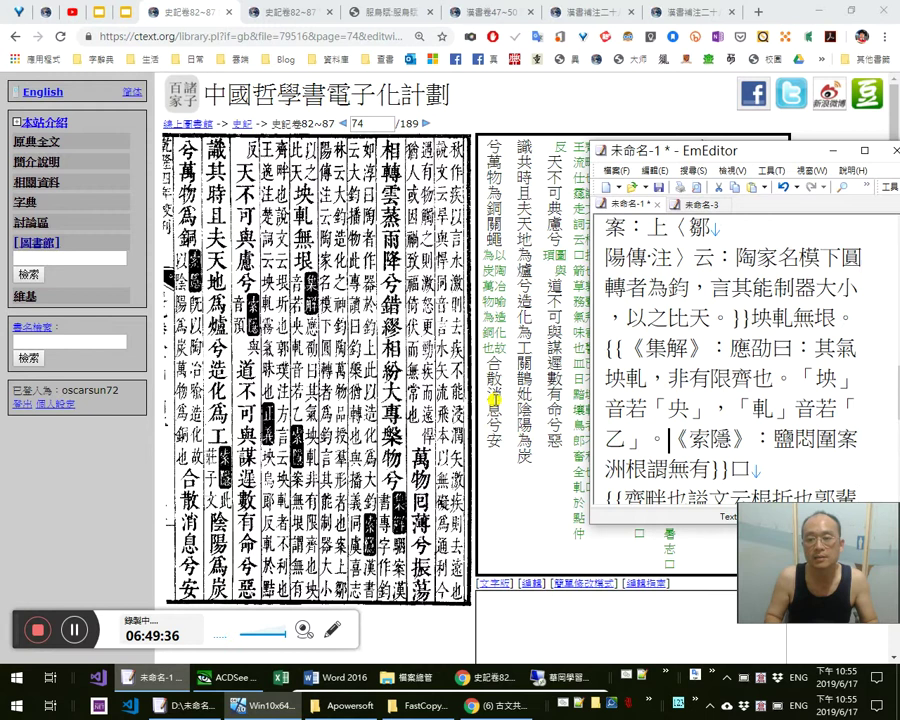
Insert 案：無垠，謂無有 directly after the heading 《索隱》：
key(Right)
key(Right)
key(Right)
key(Right)
key(Right)
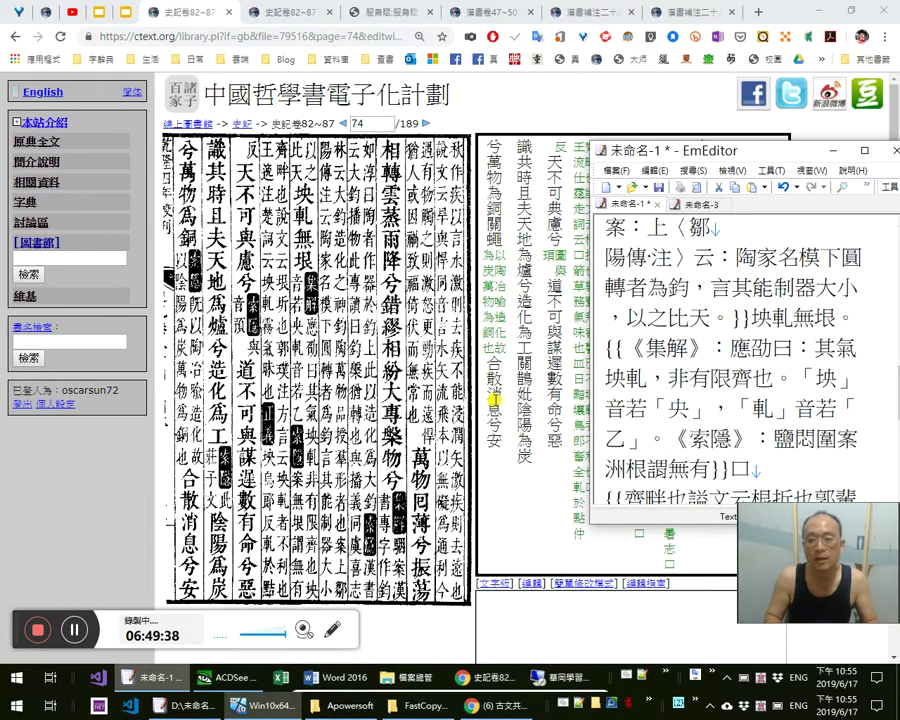
text(案：)
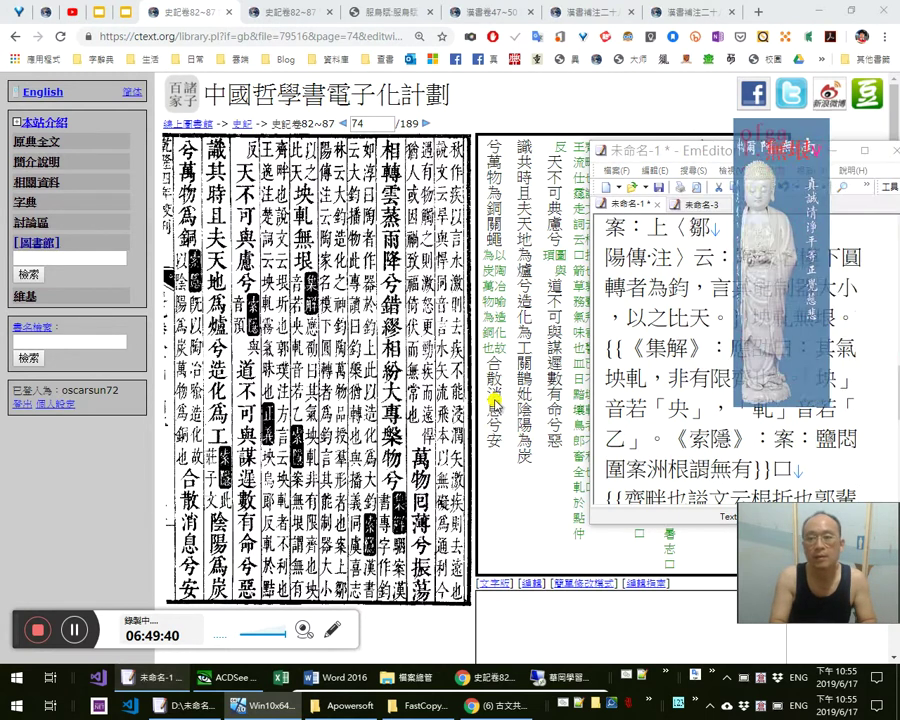
text(無垠，)
text(謂)
key(Left)
text(，)
key(Right)
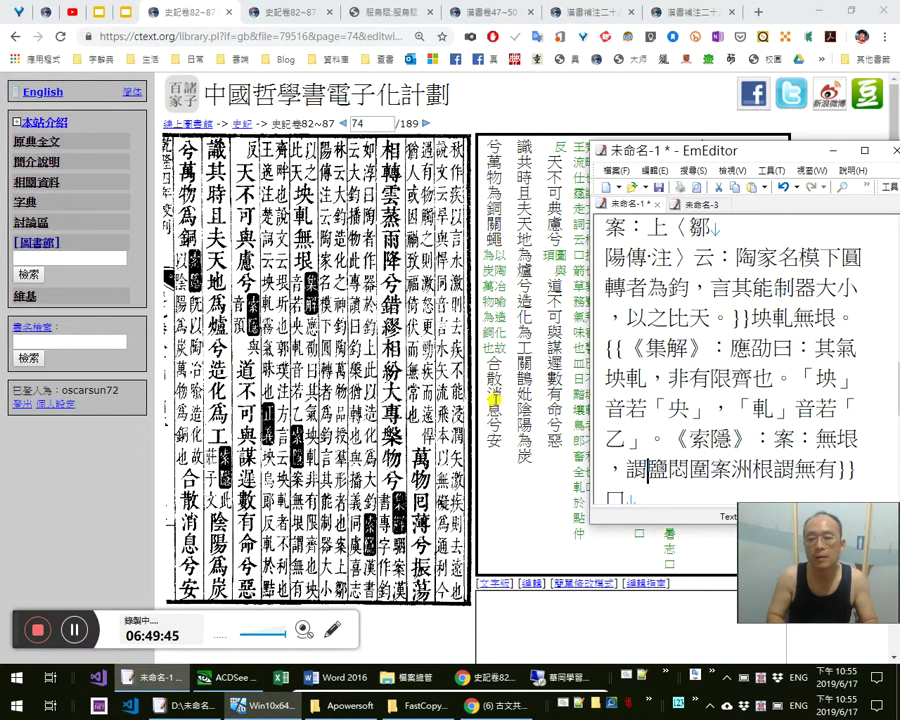
text(無有)
Delete the garbled OCR text 鹽悶圍案洲根謂無有 and its closing double braces after 謂無有
key(shift+End)
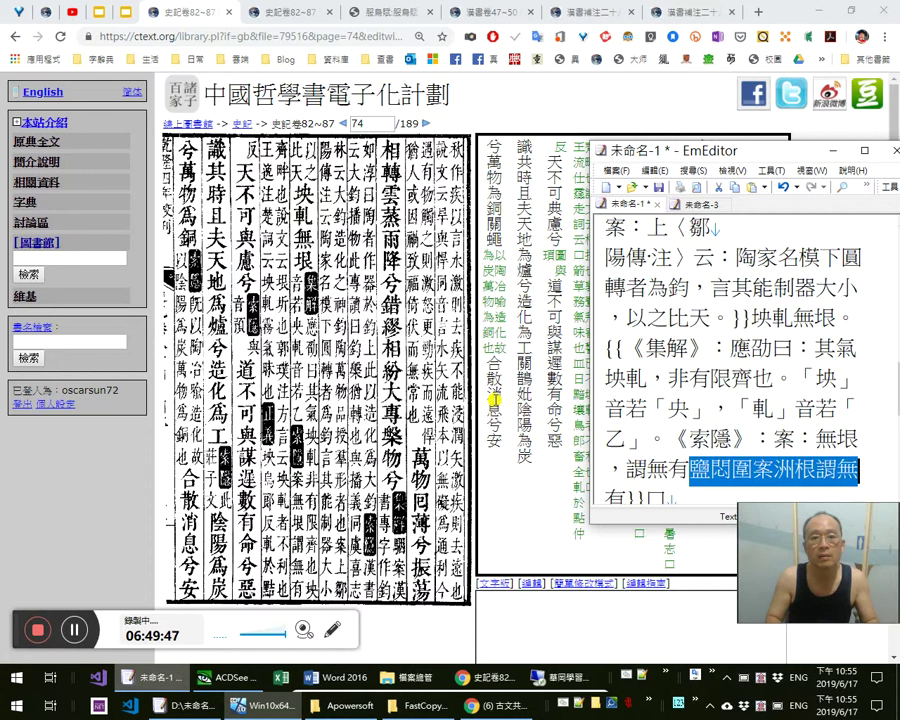
key(Delete)
key(Delete)
key(Delete)
key(Delete)
key(Delete)
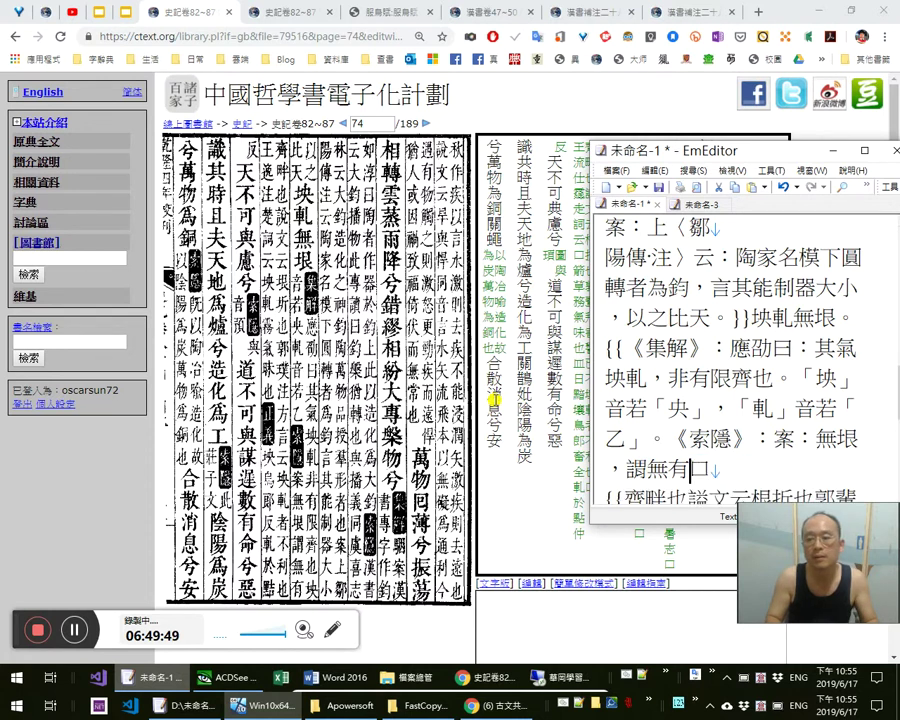
Remove the stray 口 after 謂無有 and the opening double braces before 齊畔也, and put 。 after 齊畔也
key(Down)
key(Home)
key(Delete)
key(Delete)
key(Right)
key(Right)
key(Right)
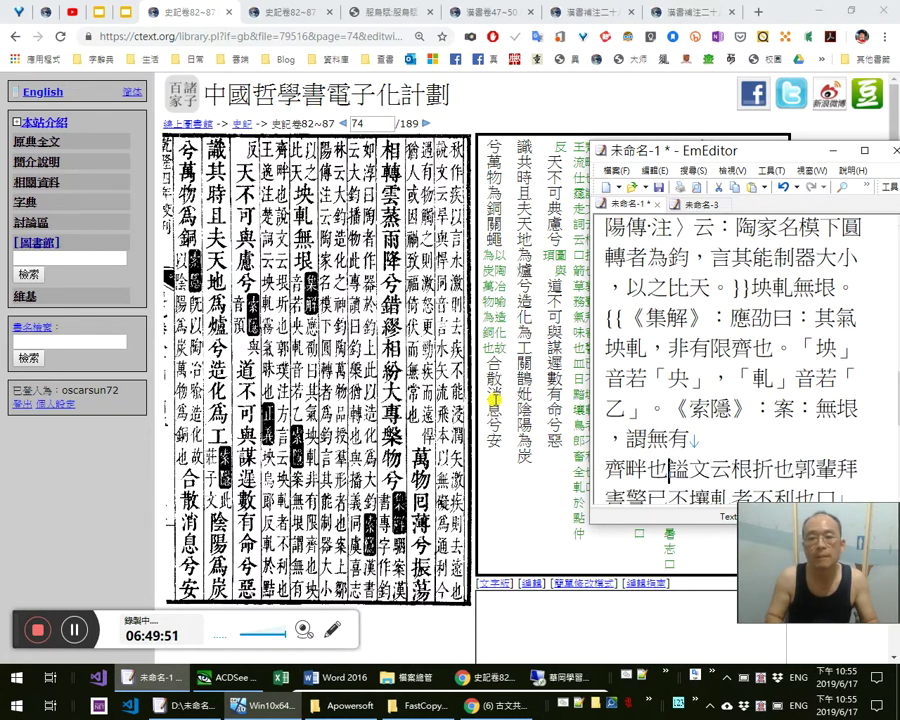
text(。)
key(Left)
key(Left)
key(Left)
key(shift+Left)
key(Right)
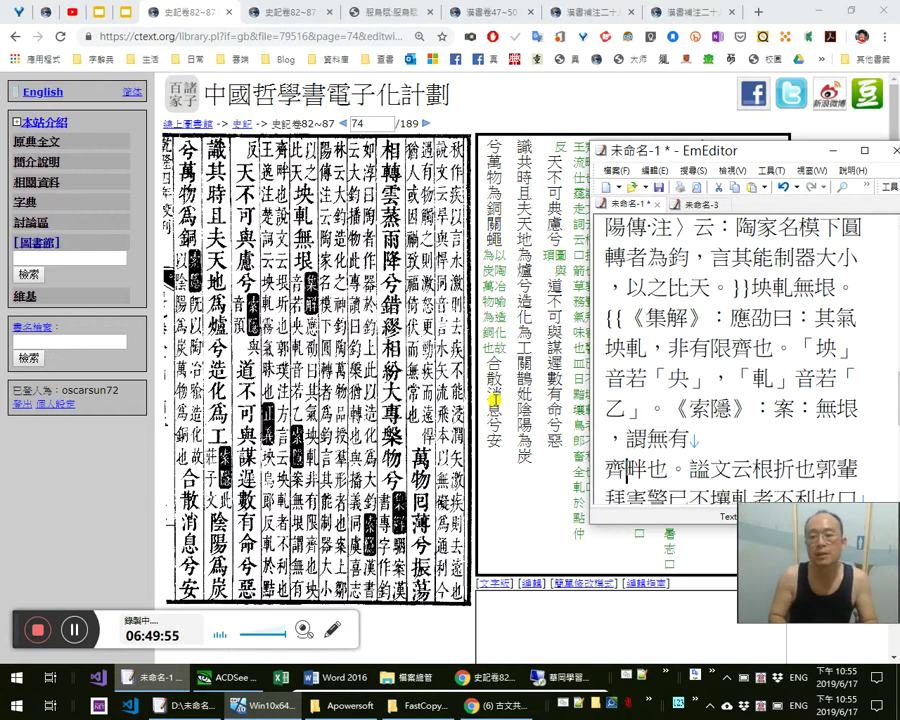
text(霽)
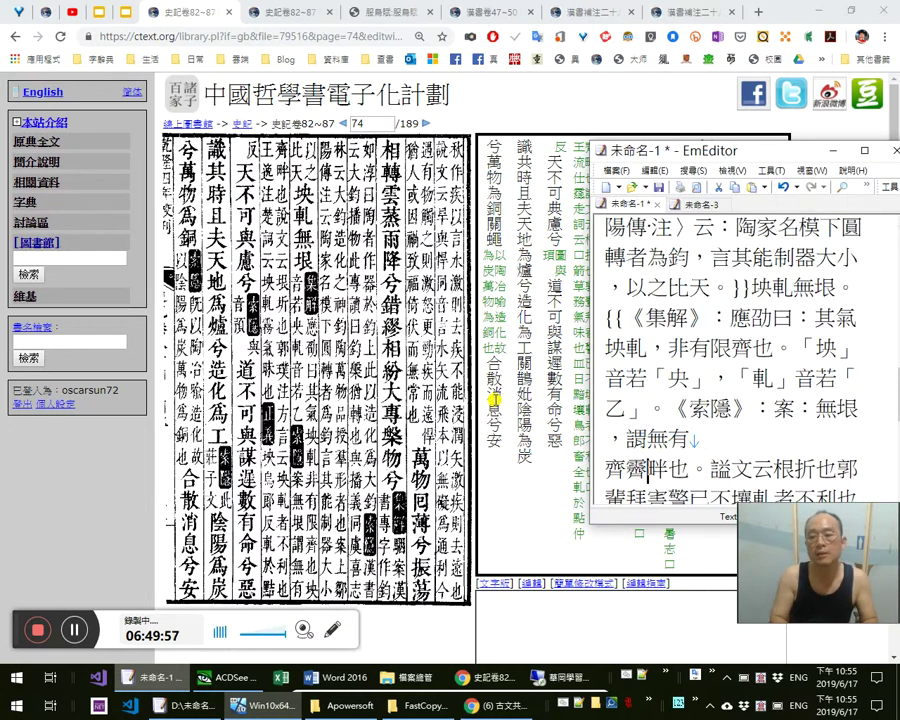
text(剸際)
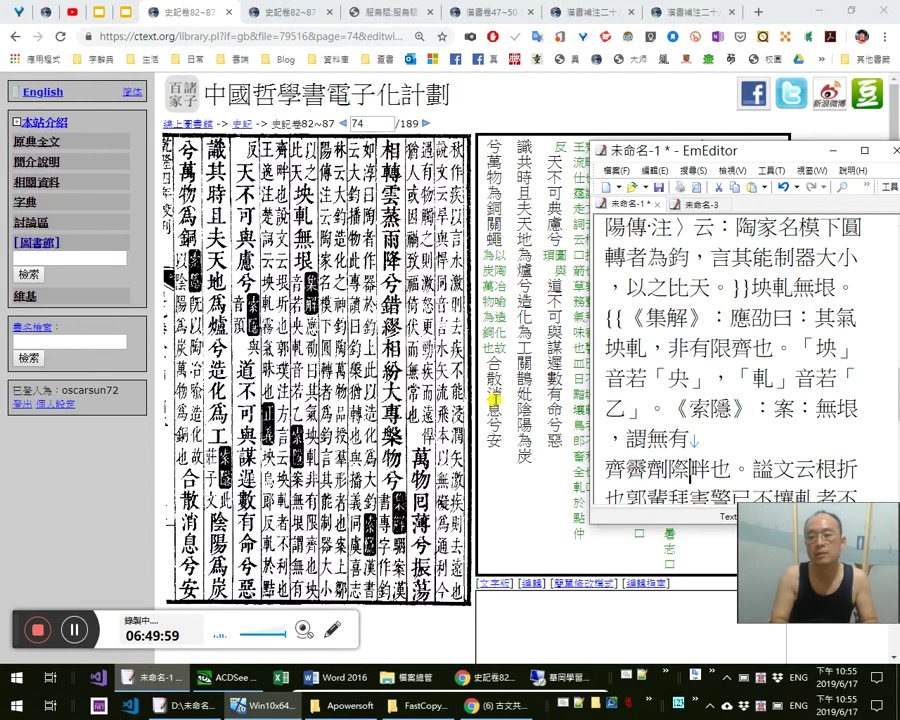
key(shift+Left)
key(shift+Left)
key(shift+Left)
key(BackSpace)
key(shift+Left)
key(Right)
key(shift+Left)
key(Right)
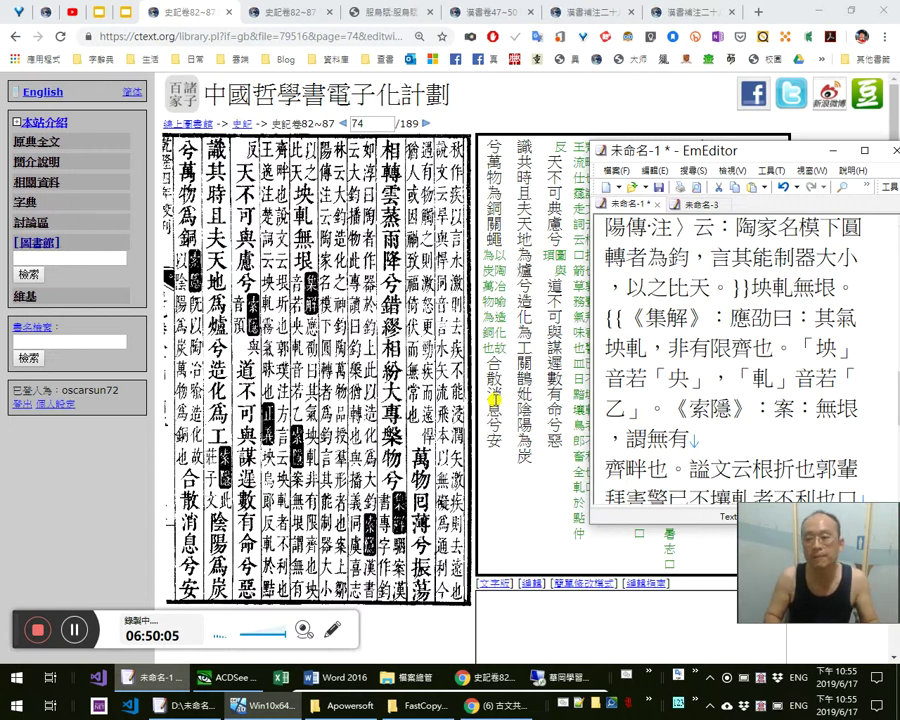
text(躋)
key(shift+Left)
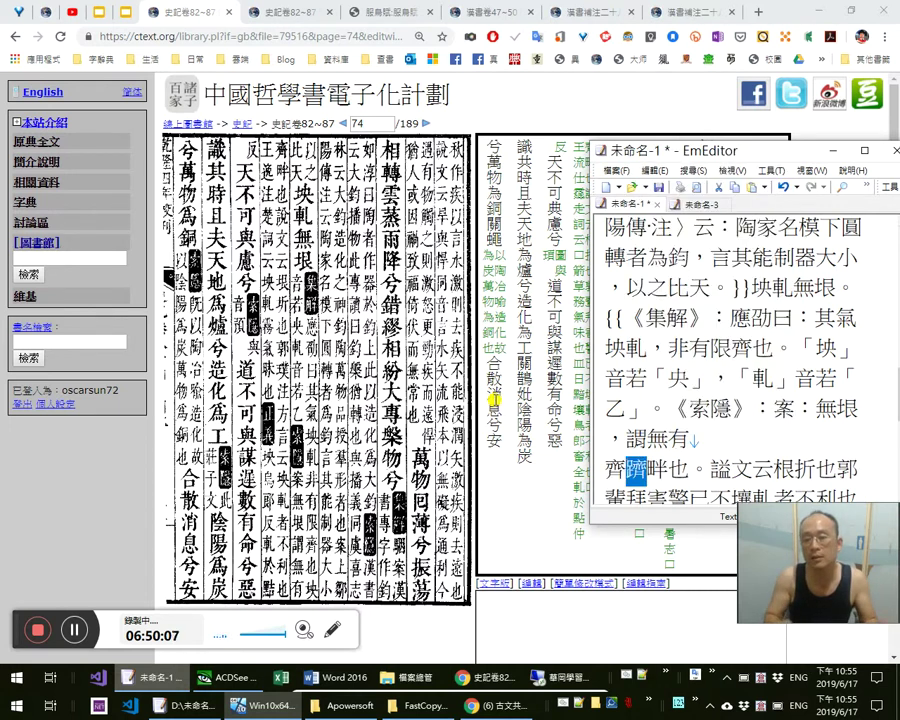
key(Delete)
Correct 謚文 after 齊畔也。 to the book title 《說文》
key(Right)
key(Right)
key(Right)
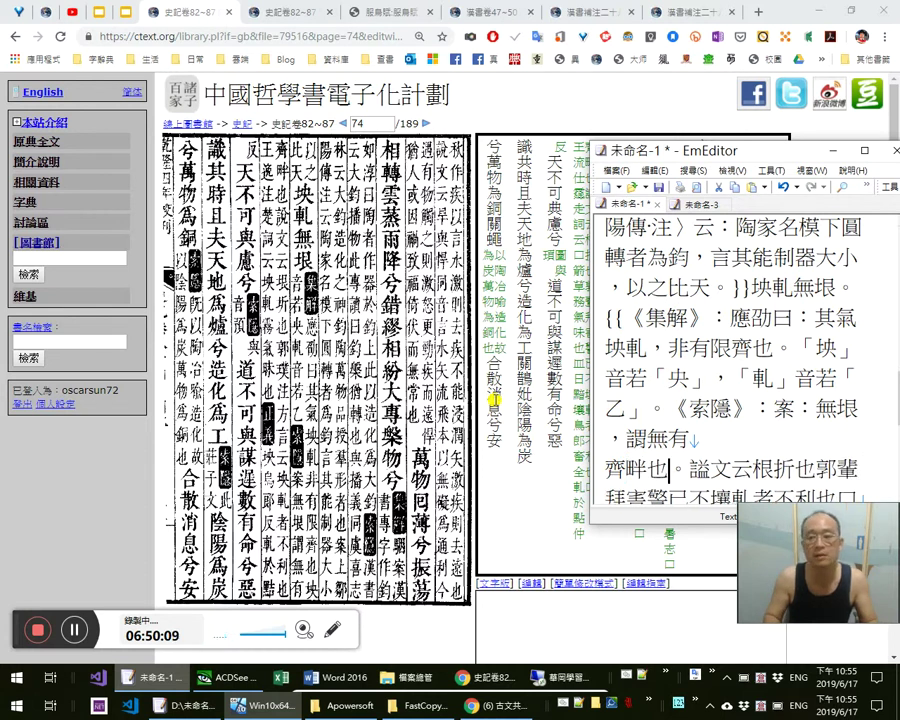
text(說)
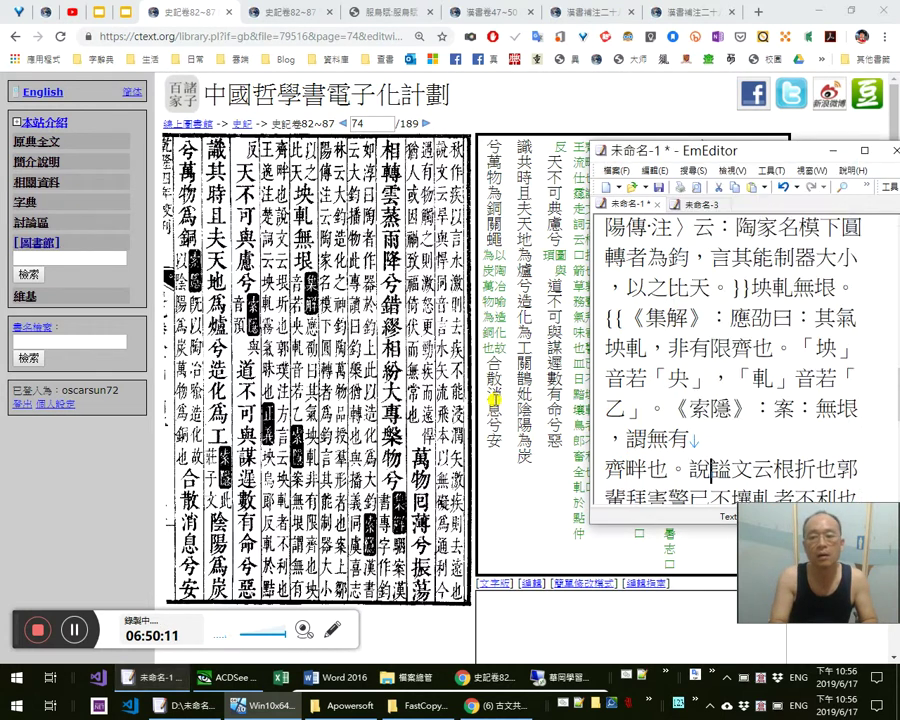
key(Left)
text(《)
key(Right)
key(Right)
text(》)
key(Right)
Replace 根折 after 《說文》云 with 垠，圻 and put 。 after the following 也
text(垠，圻)
key(Delete)
key(Delete)
key(Right)
text(。)
Enclose the 《說文》 quotation 垠，圻也。 in 「」
key(Up)
key(End)
key(Left)
key(Left)
key(Left)
text(「)
key(Right)
key(Right)
key(Right)
key(Right)
key(Right)
text(」)
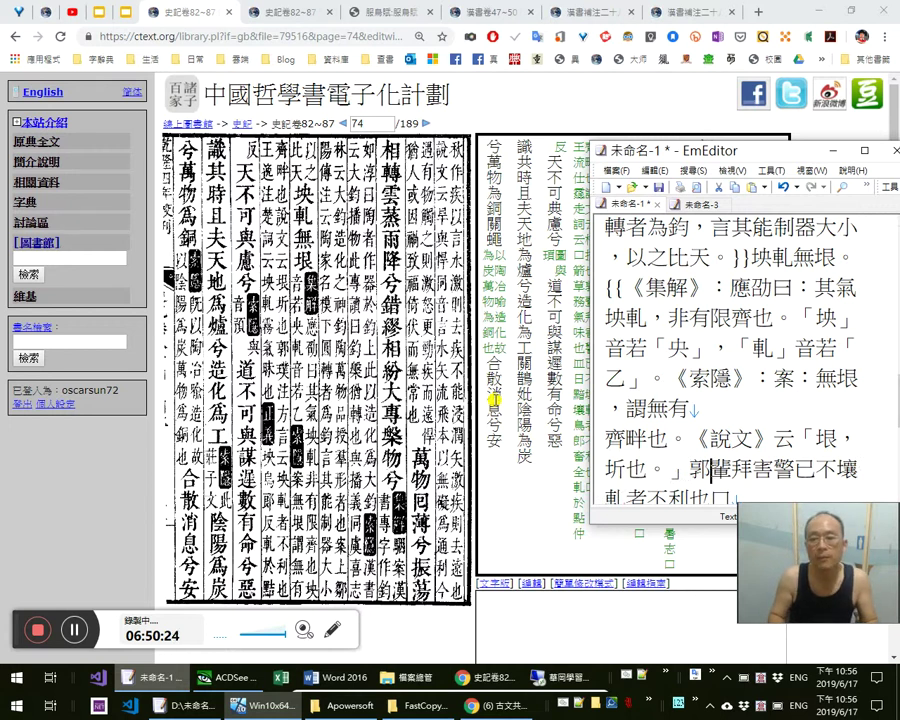
Replace 輩拜 after 郭 with 璞注 and add the title 《方言》, giving 郭璞注《方言》
key(shift+Right)
text(璞)
key(shift+Right)
text(注《)
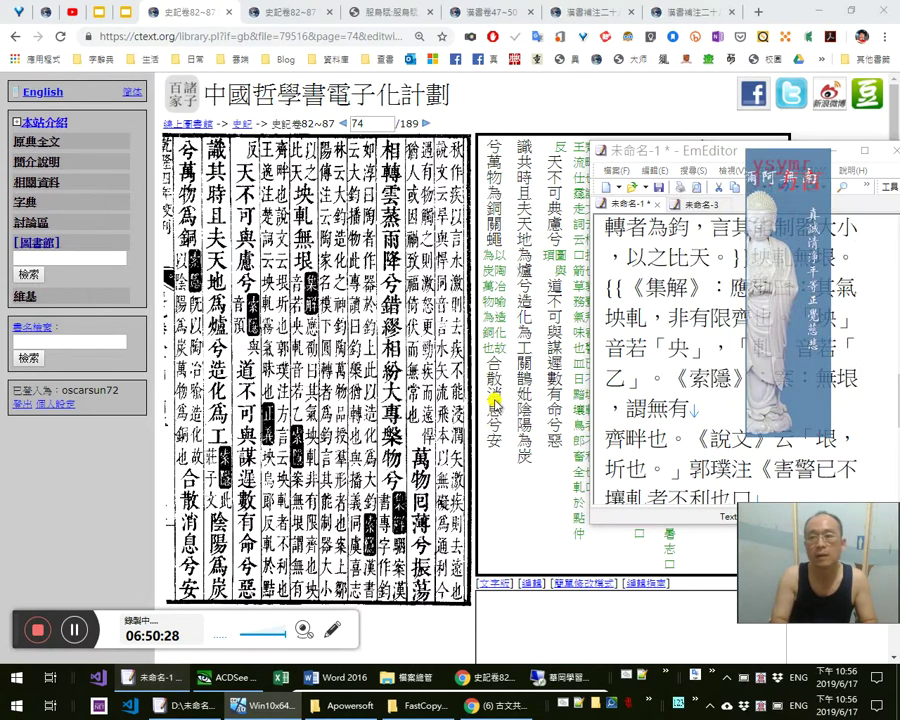
text(方言》)
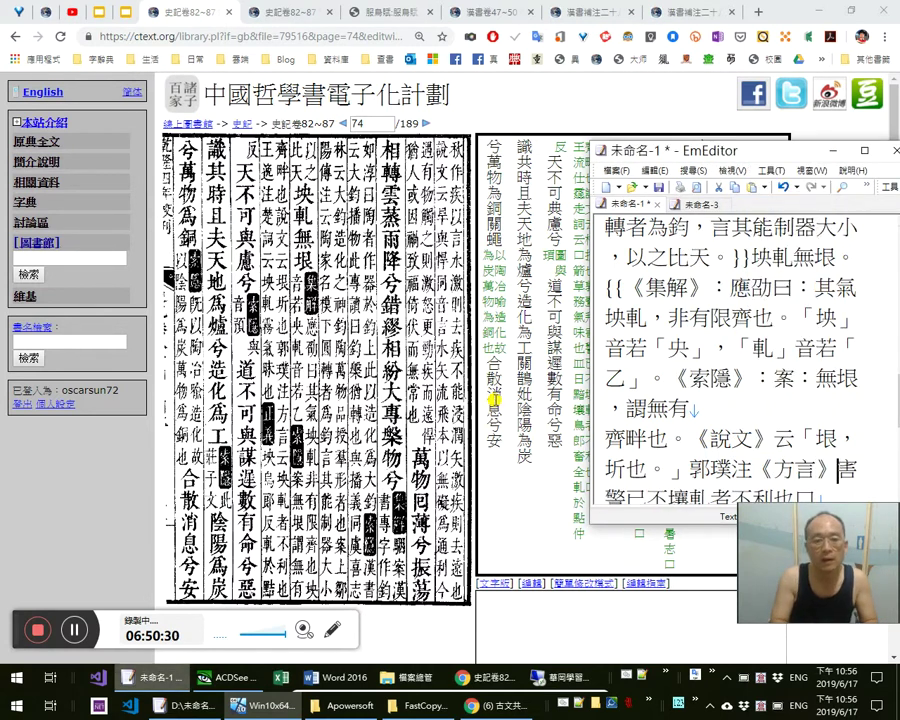
Insert 云：坱軋者，不利也。 after 《方言》 and delete the garbled 害警已不壤軋者不利也口 behind it
text(云：坱)
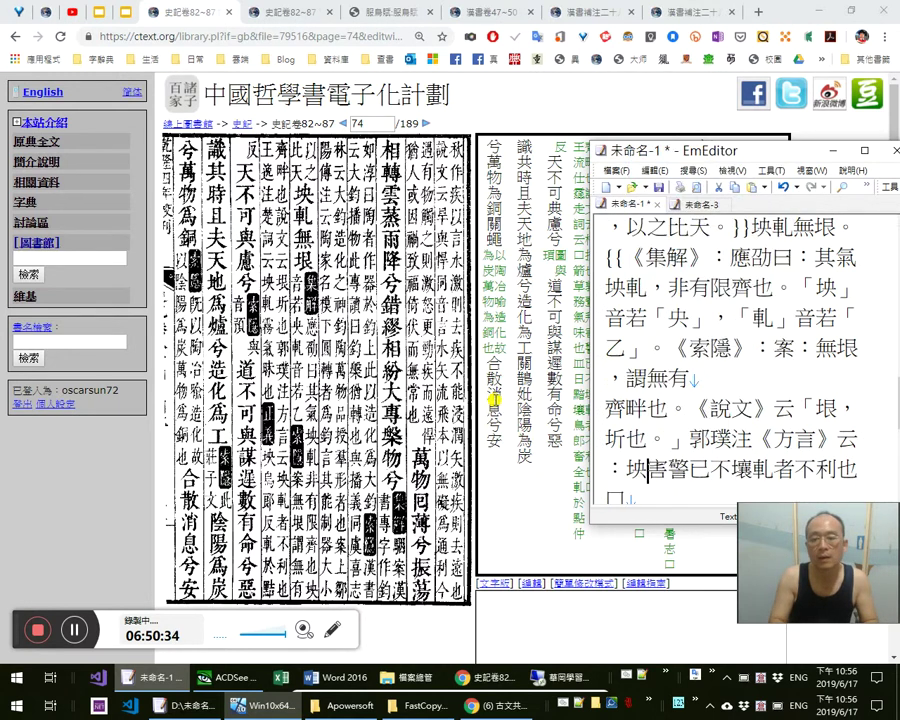
text(軋者，)
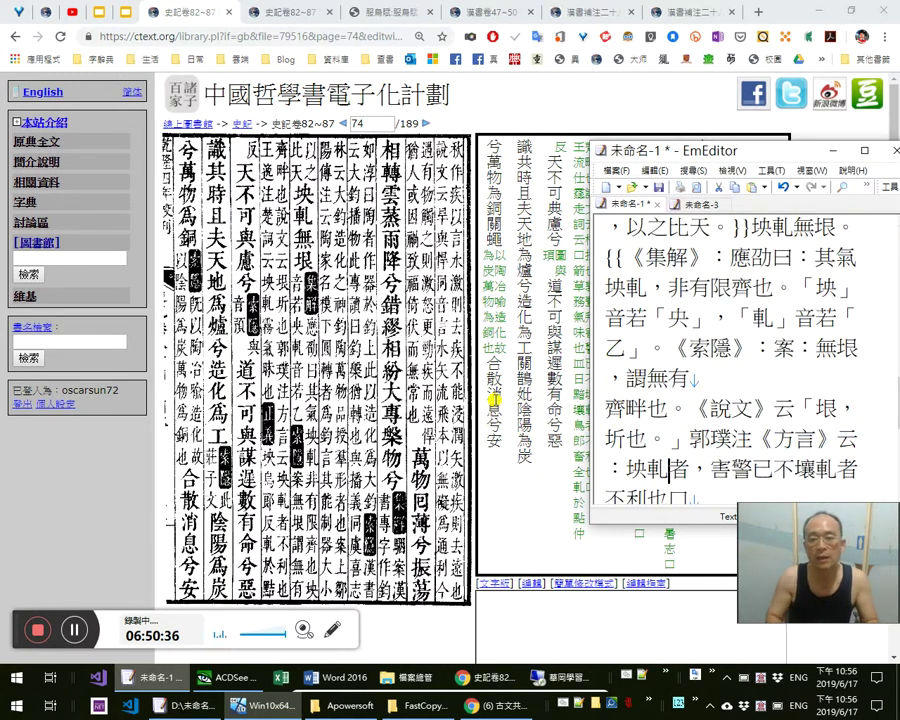
key(shift+Left)
key(shift+Left)
key(Right)
key(Right)
key(Right)
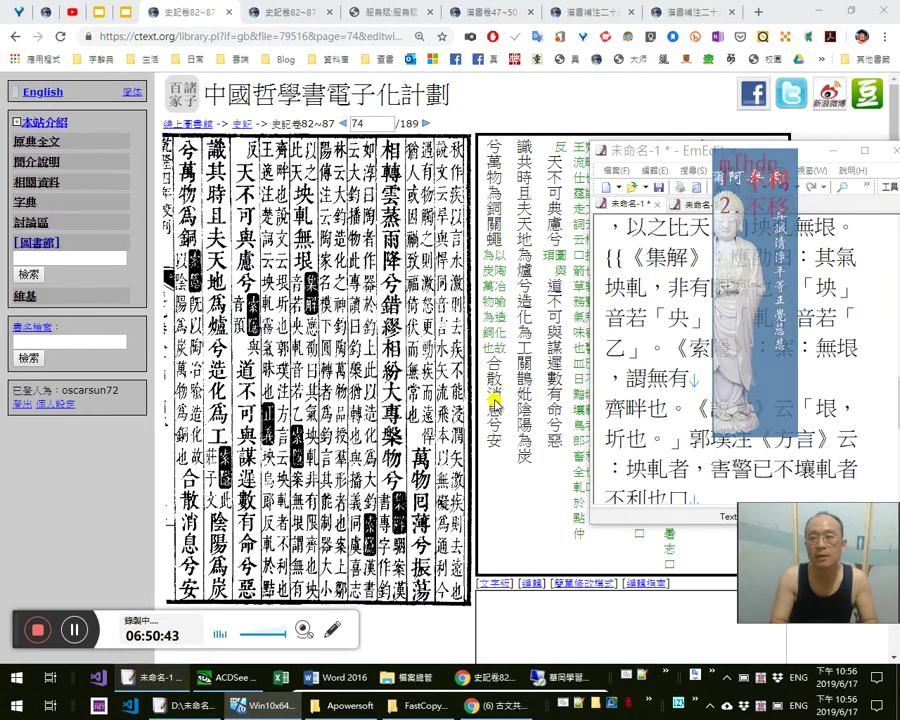
text(不利也。)
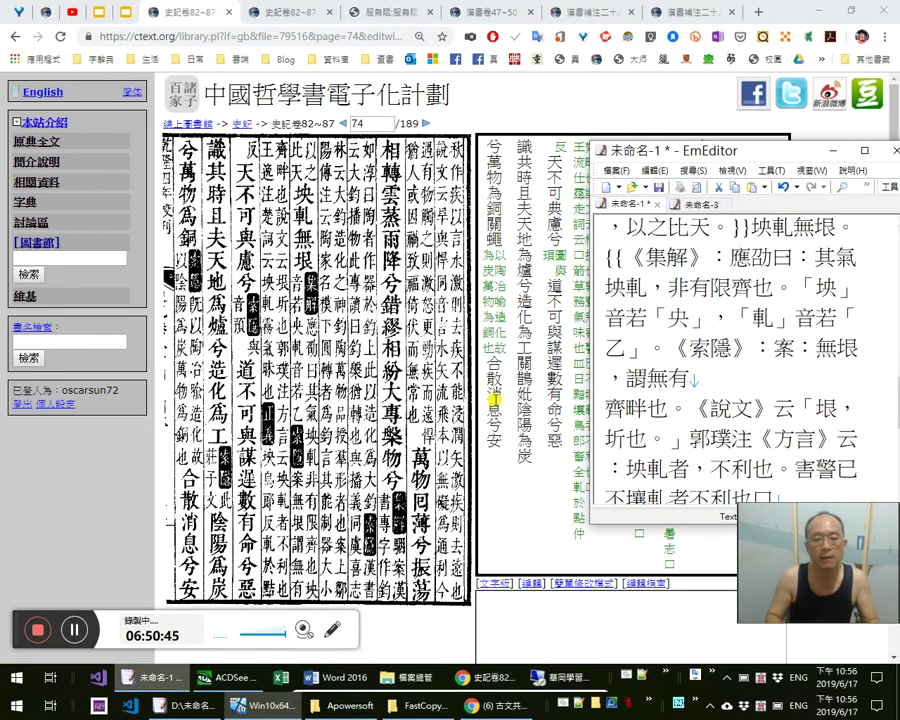
key(shift+Down)
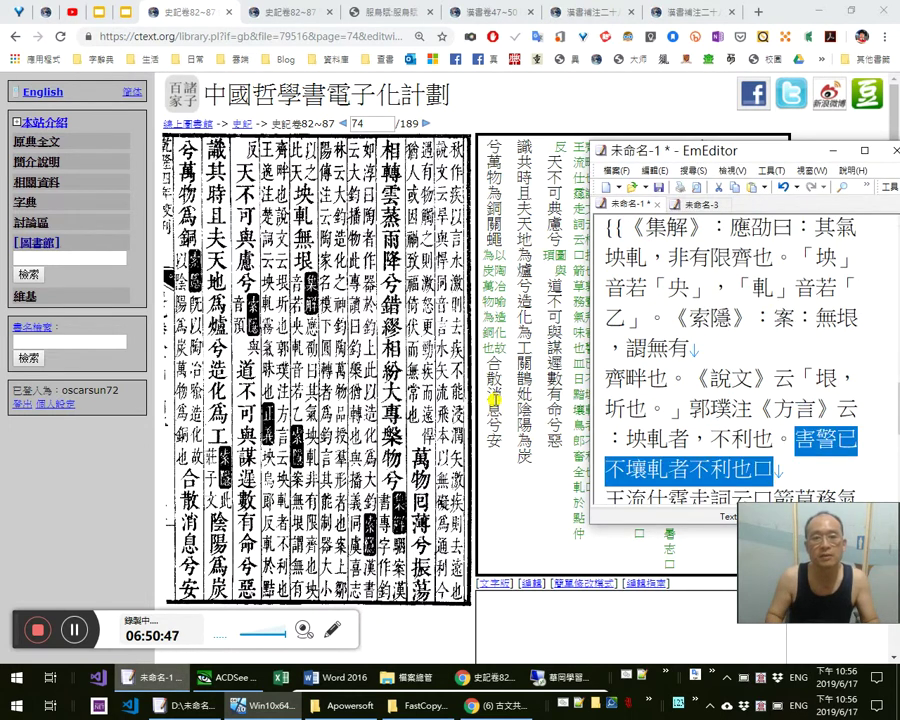
key(Delete)
Enclose 坱軋者，不利也。 in 「」, keeping the ： between 云 and the opening quotation mark
key(Right)
key(Right)
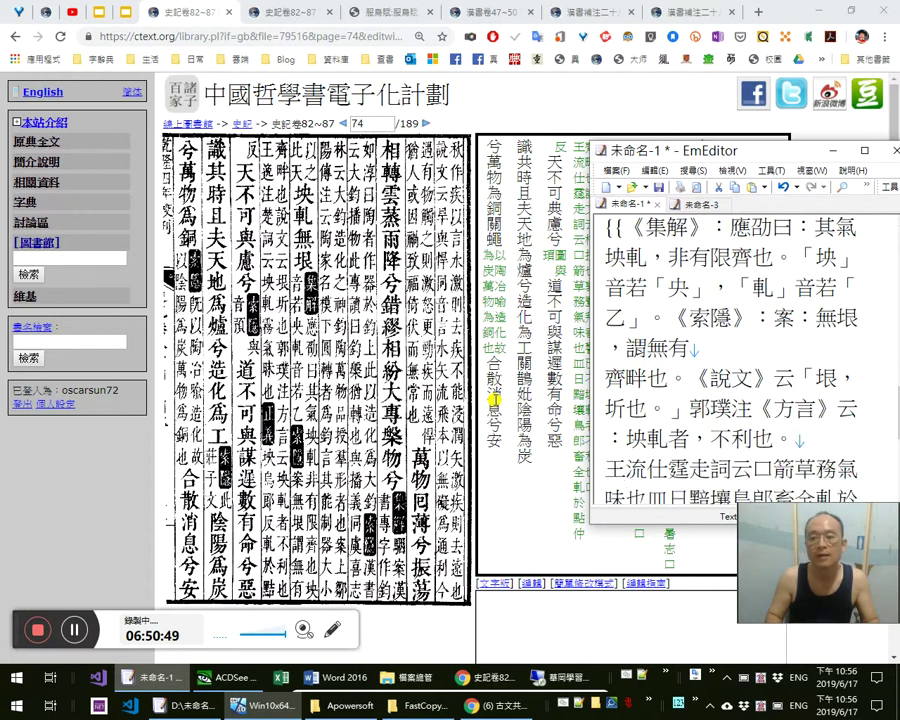
key(shift+Left)
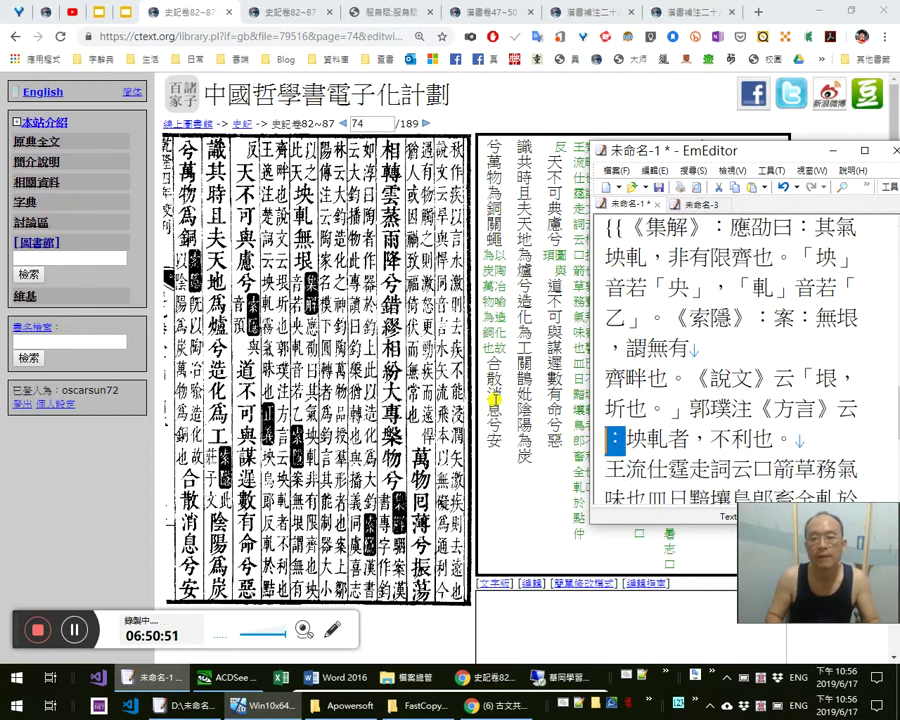
text(「)
key(End)
text(」)
key(Right)
key(Right)
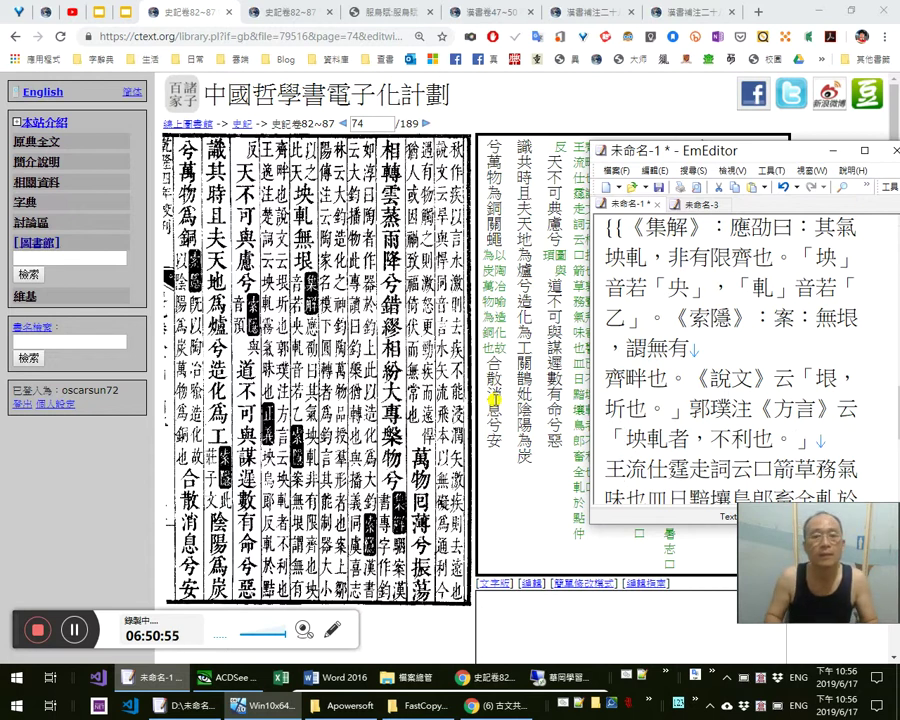
key(Left)
text(：)
Check the character after 王 against the enlarged scan and replace 流 with 逸
key(Down)
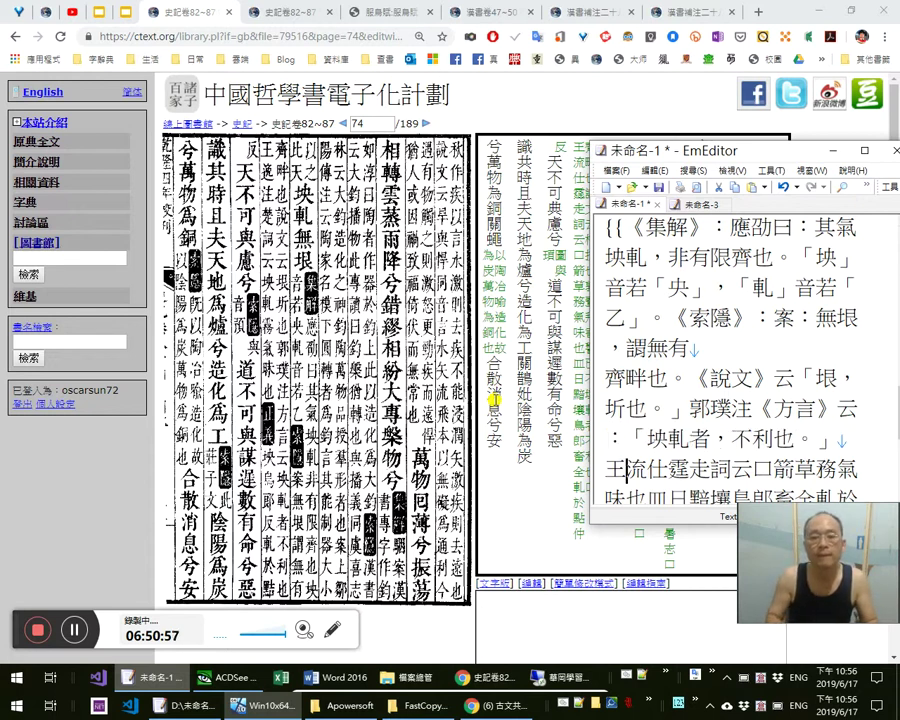
key(shift+Right)
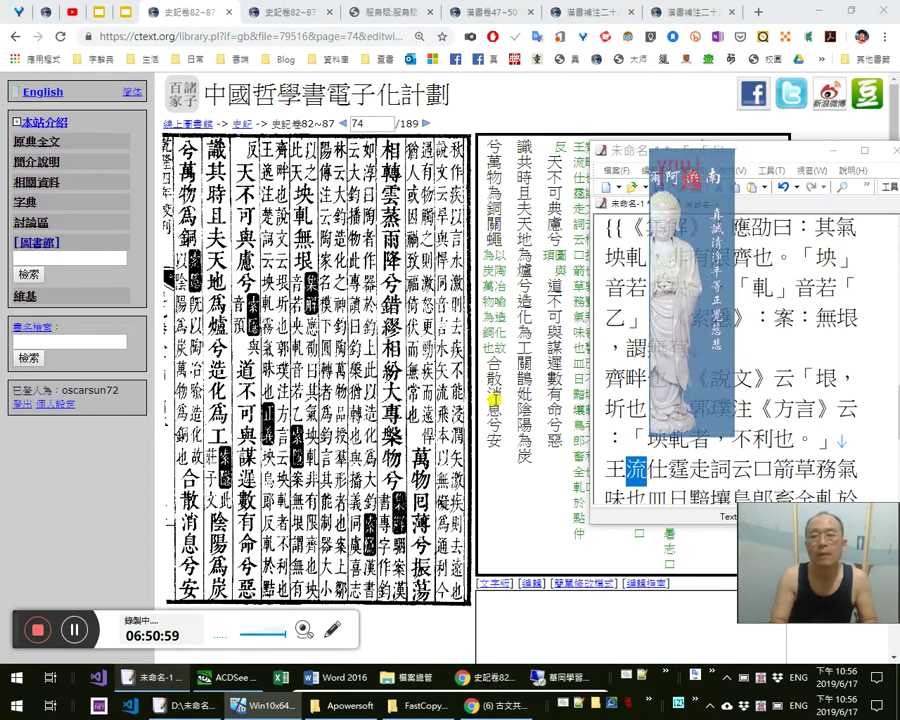
click(222, 146)
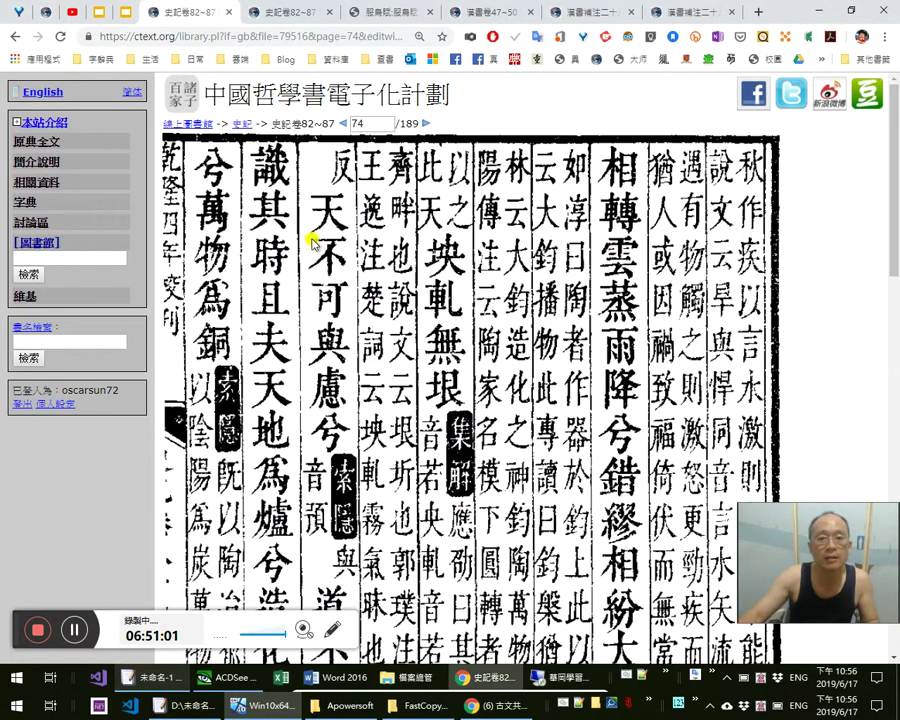
click(349, 258)
key(alt+Tab)
key(alt+Tab)
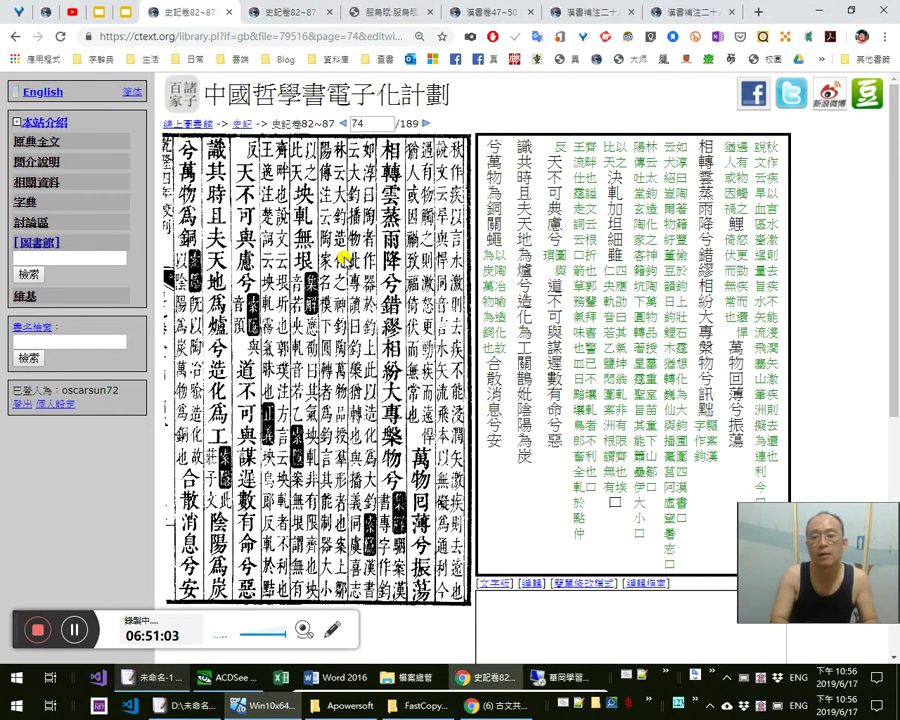
text(yna)
key(alt+Tab)
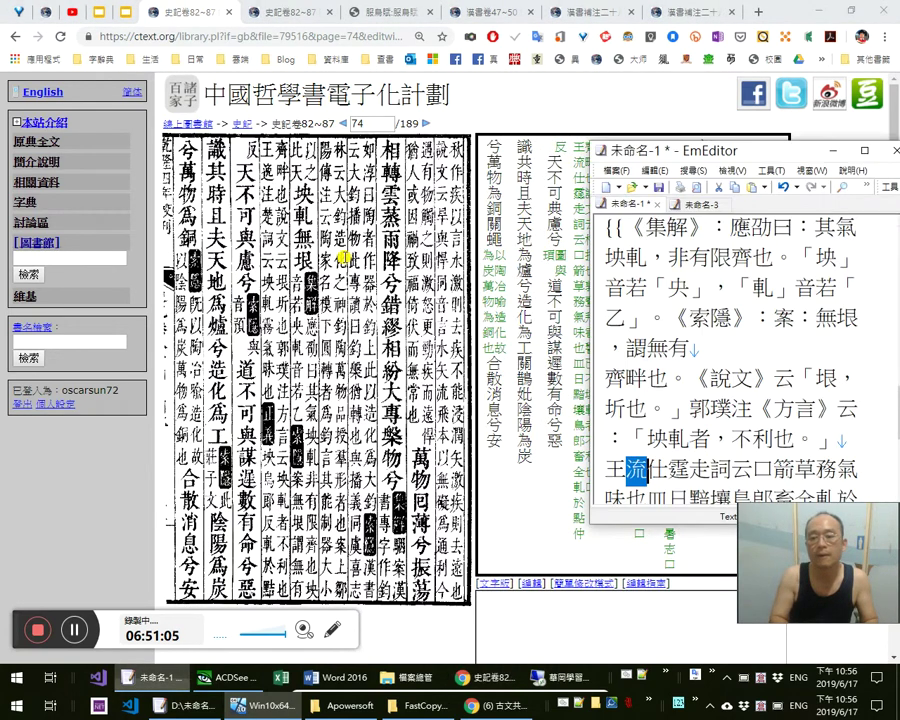
key(BackSpace)
key(BackSpace)
key(BackSpace)
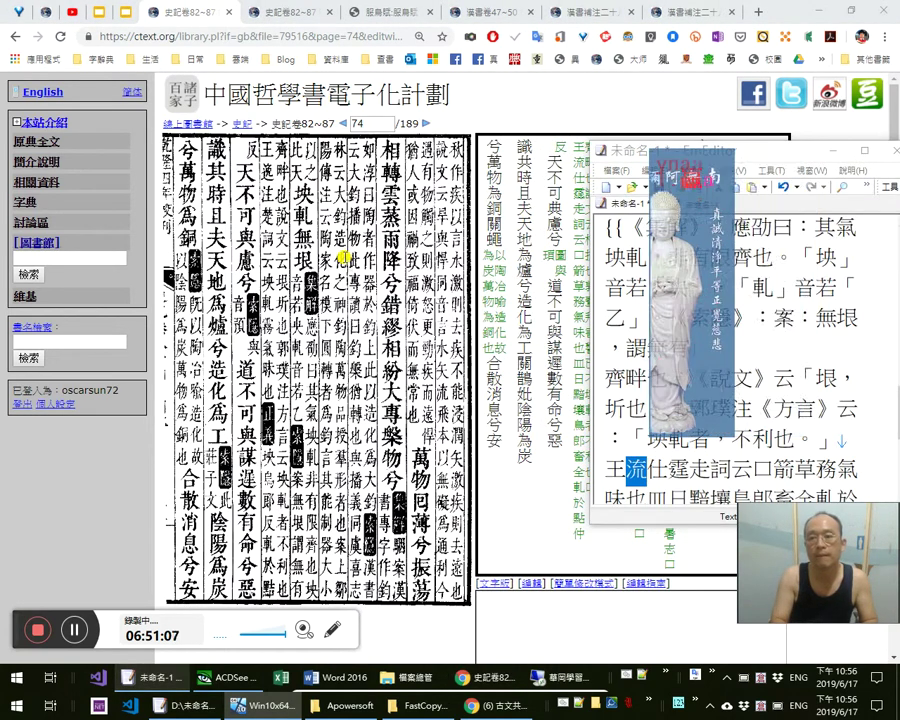
text(y逸)
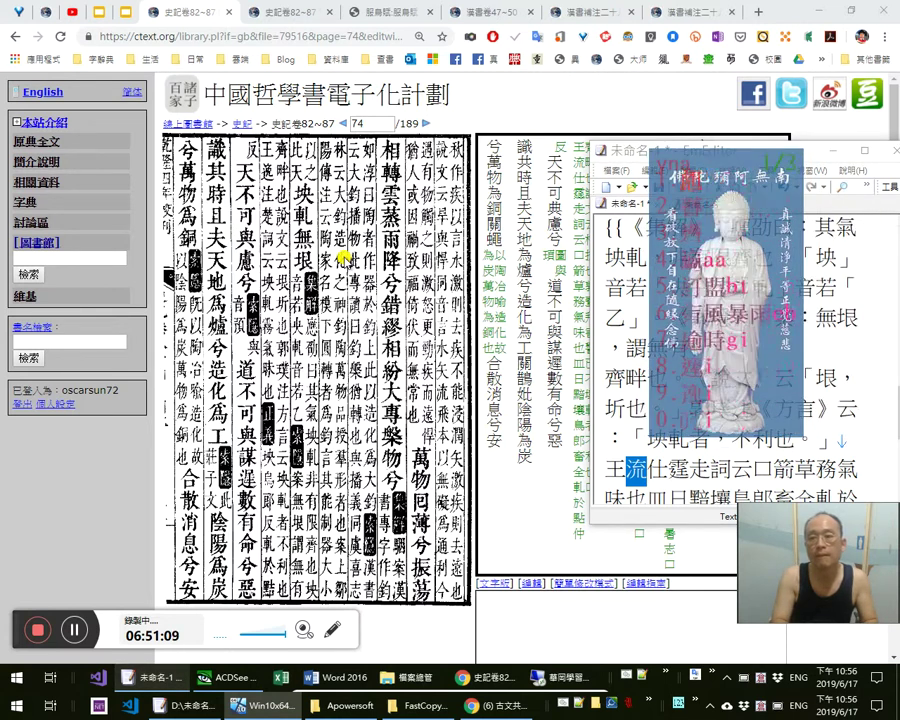
Replace 仕霆走 after 王逸 with 注 and mark the title, giving 王逸注《楚詞》云
key(shift+Right)
text(注《)
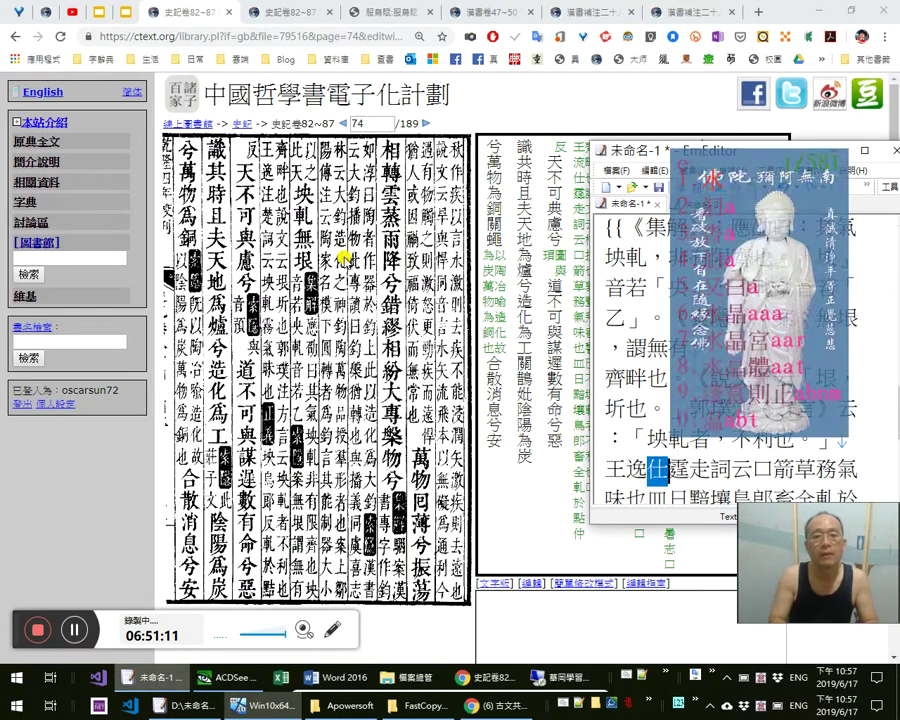
text(楚)
key(Delete)
key(Delete)
key(Right)
text(》云)
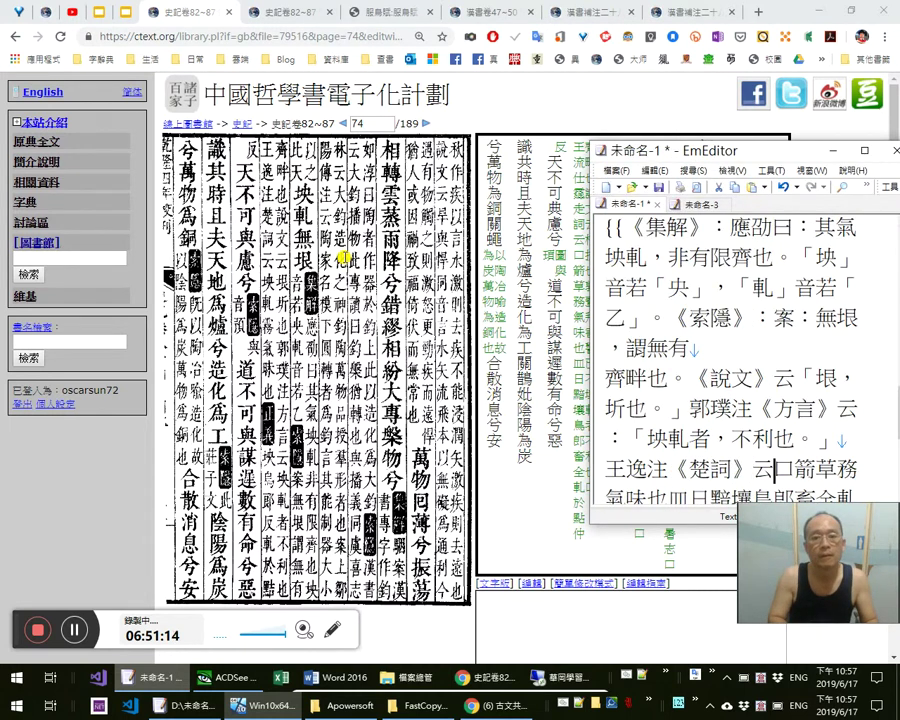
Begin the 《楚詞》 quotation after 云 with ：「坱軋， and delete the garbled 口箭草務
text(：「)
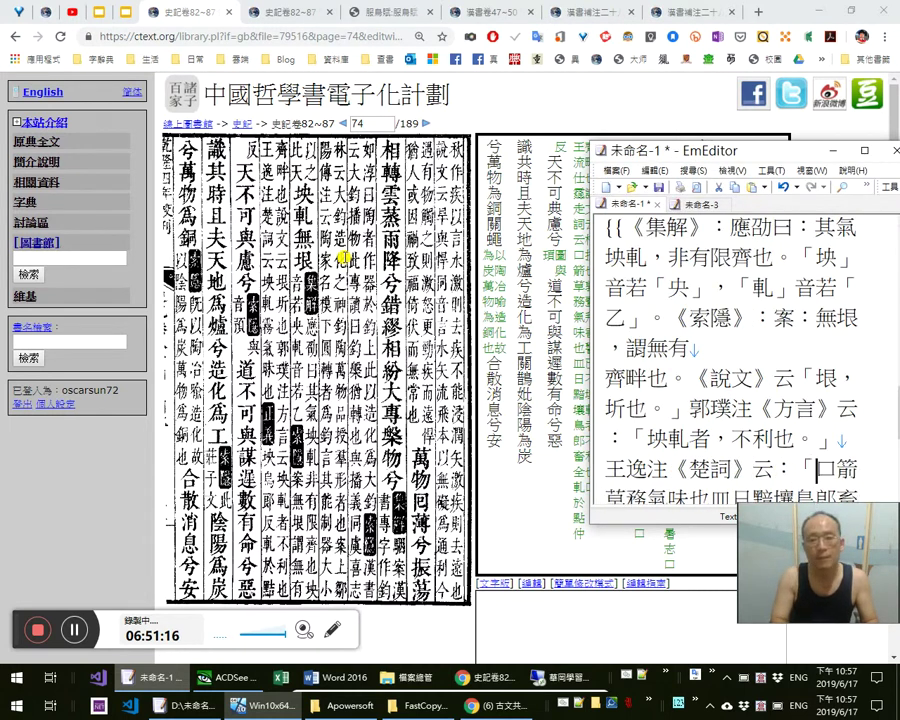
text(坱軋)
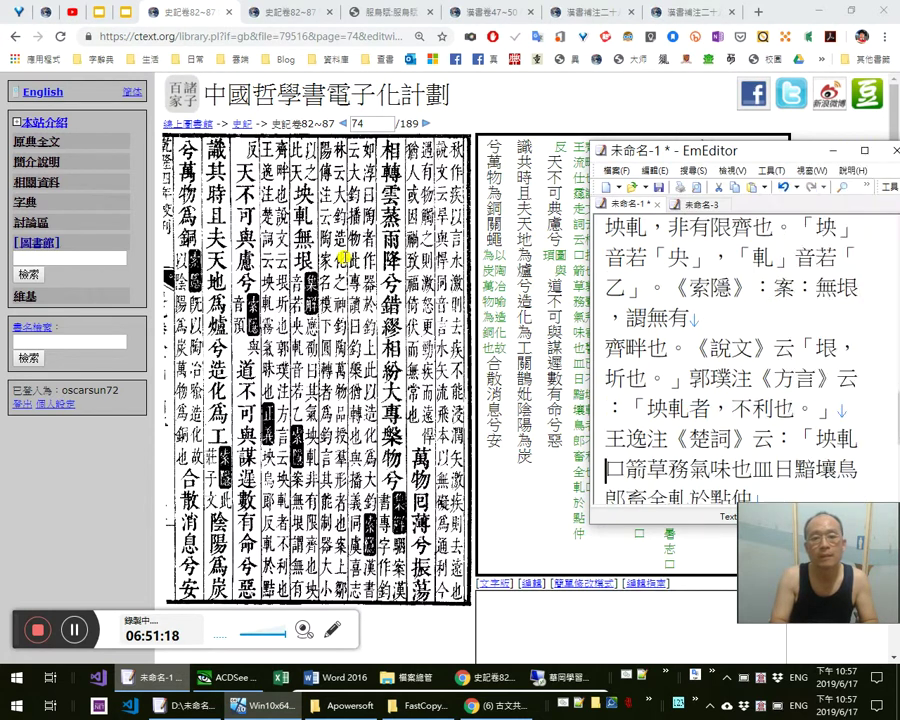
text(，)
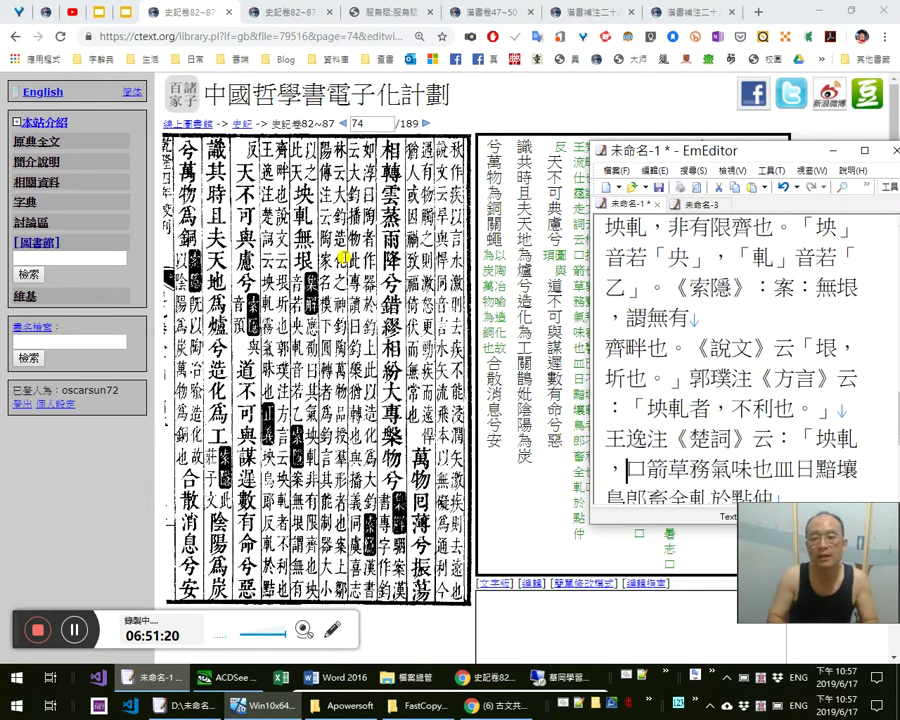
key(Delete)
key(Delete)
key(Delete)
key(Delete)
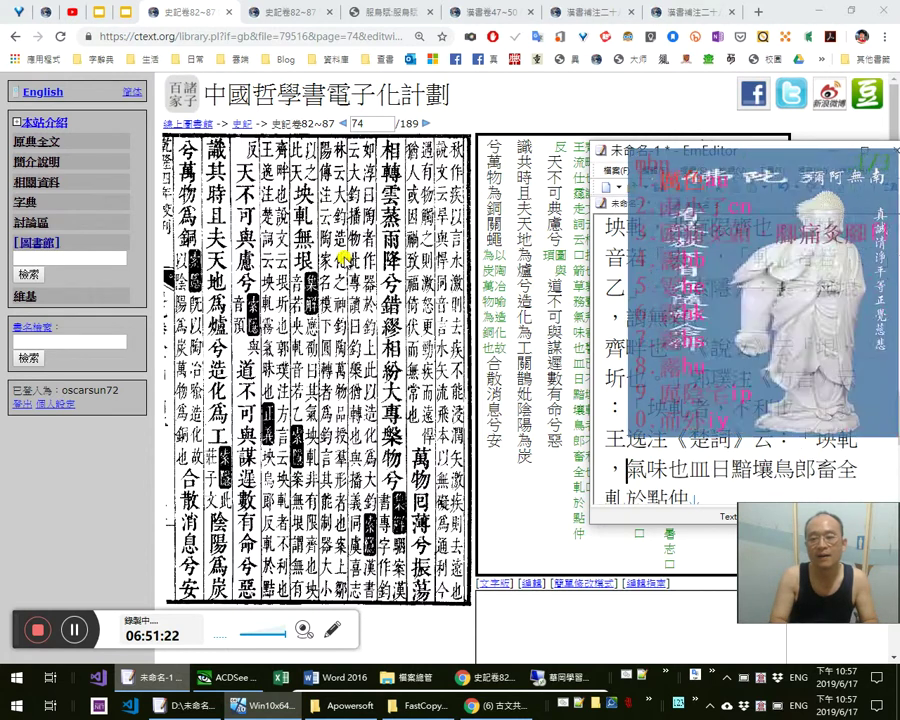
Insert 霧 before 氣, replace 味 with 昧, and close the sentence so it reads 霧氣昧也。」
text(霧)
key(Right)
key(Right)
key(shift+Left)
text(昧)
key(Right)
text(。)
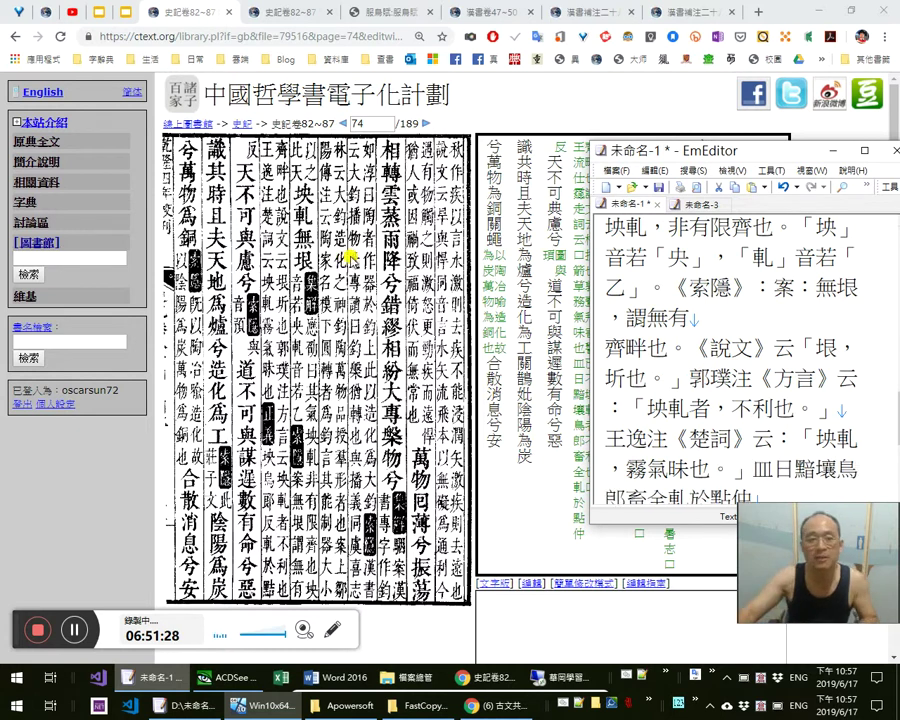
Examine the enlarged scan for the commentary heading and characters following 霧氣昧也
click(265, 388)
scroll(380, 464, down, 1)
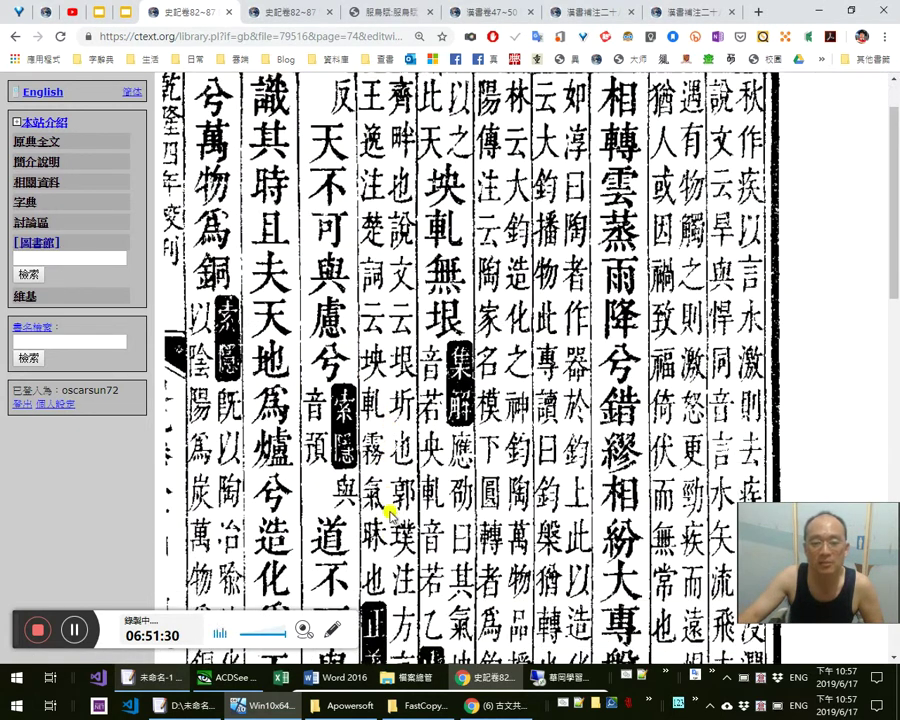
click(357, 433)
scroll(358, 436, up, 1)
key(alt+Tab)
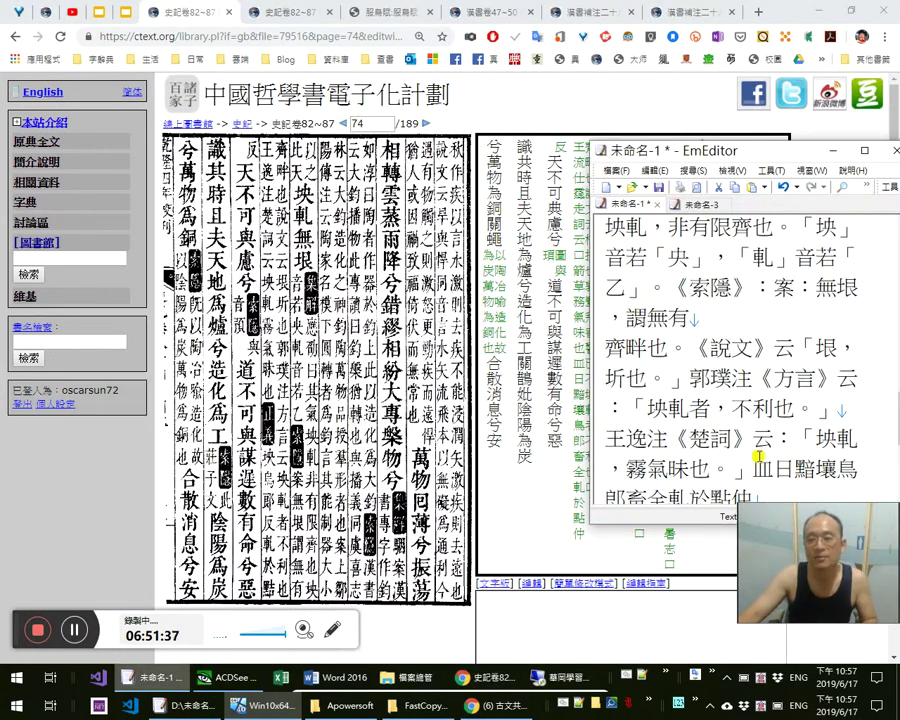
key(alt+Tab)
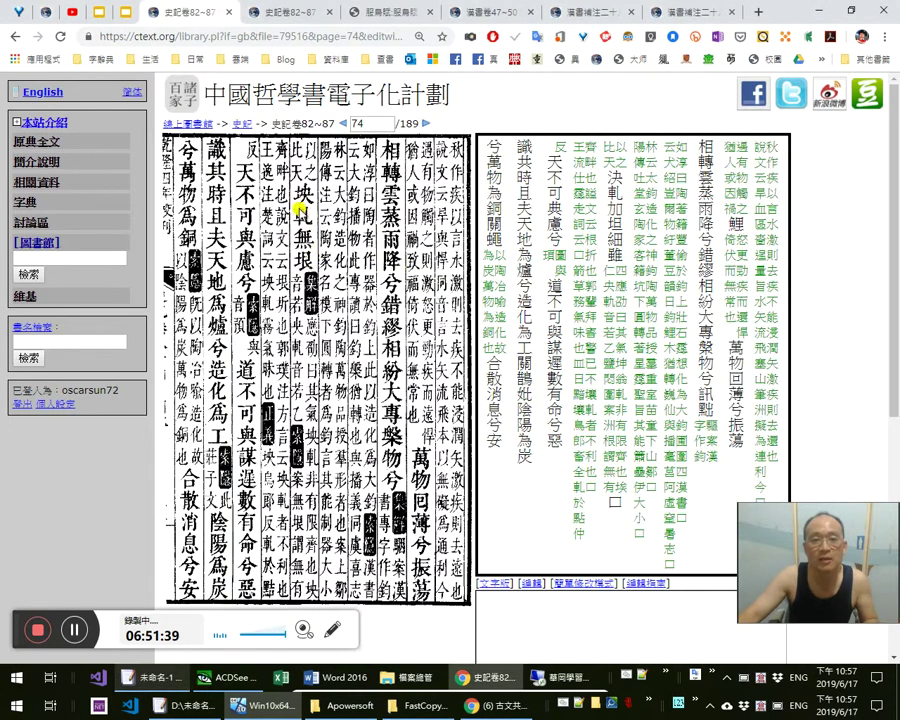
key(alt+Tab)
key(alt+Tab)
key(alt+Tab)
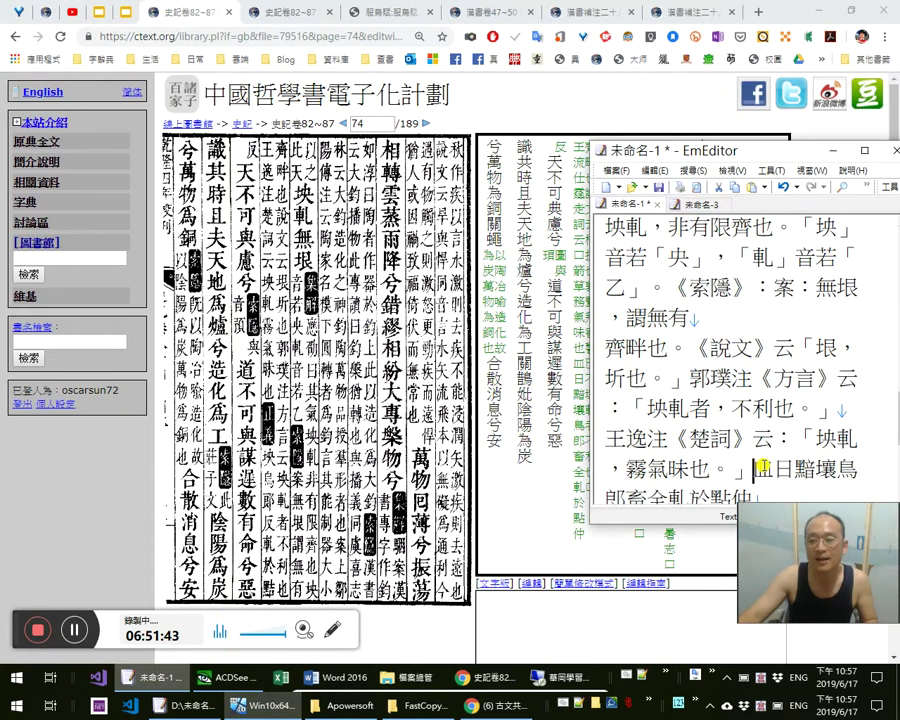
Insert the heading 《正義》： and the gloss word 坱， after the closing quotation mark of 霧氣昧也。」
double_click(619, 286)
click(736, 434)
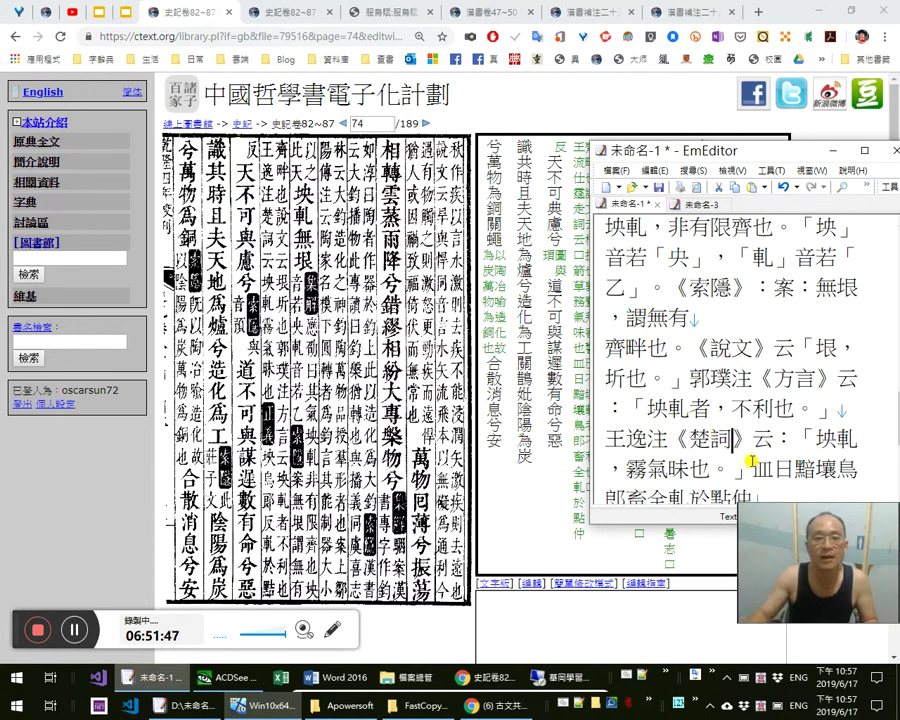
key(Down)
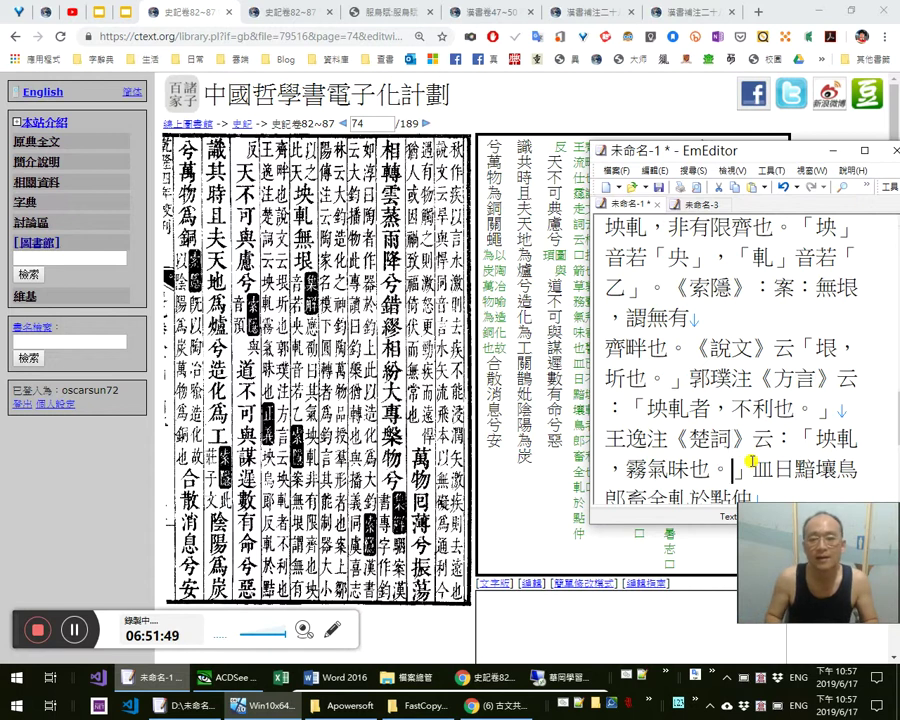
text(《正義》)
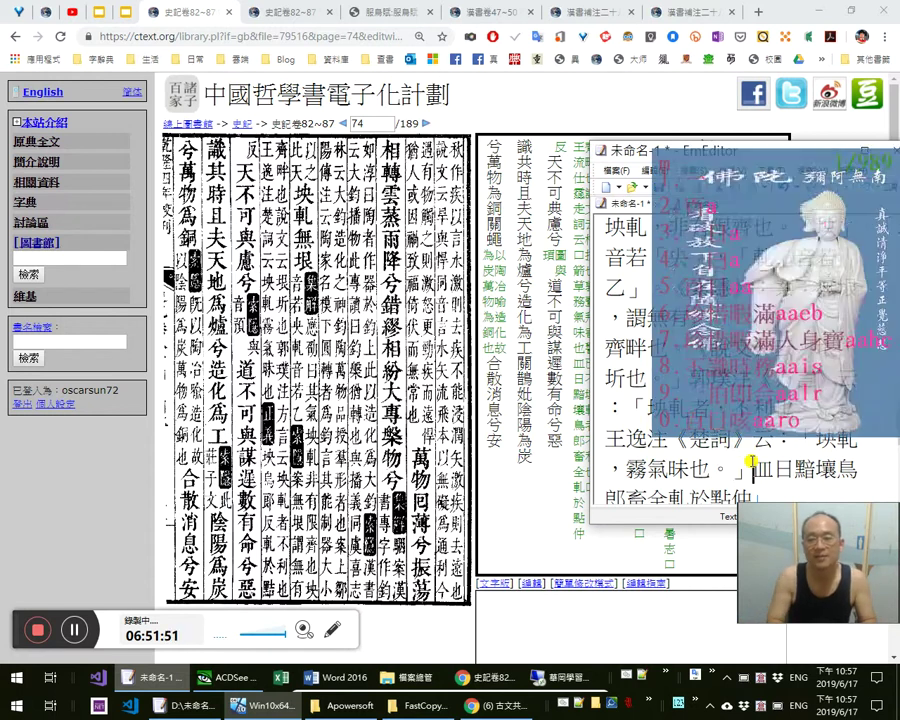
text(：坱)
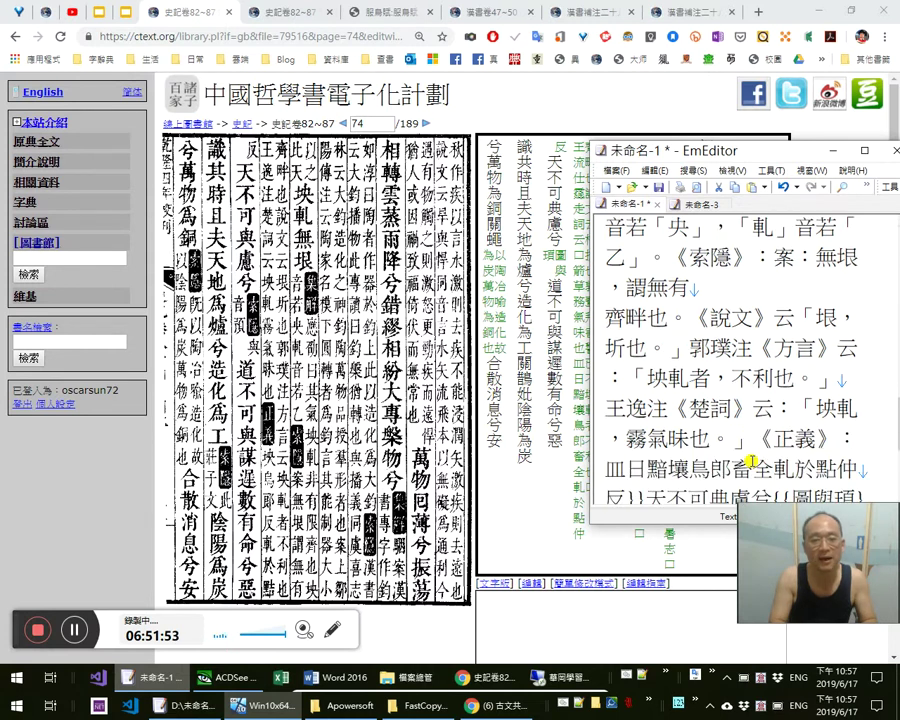
text(，)
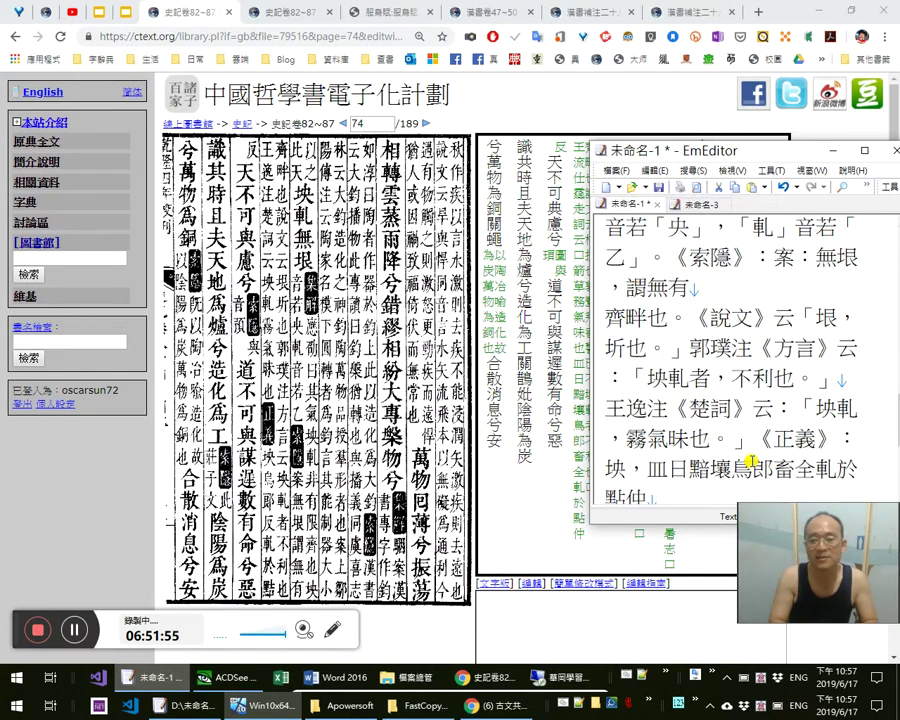
Replace 皿日黯壤鳥 with 烏 and 畜 with 反。, giving the gloss 坱，烏郎反。
key(shift+Right)
key(shift+Right)
key(shift+Right)
key(shift+Right)
key(shift+Right)
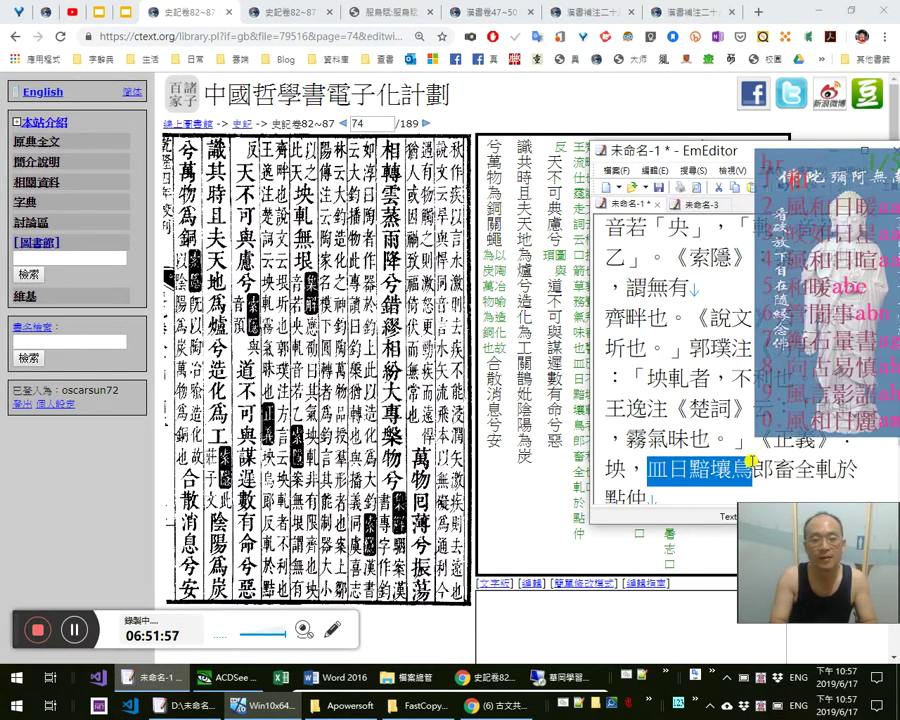
text(烏)
key(shift+Left)
text(反。)
Insert 軋， after 烏郎反。, delete 全軋, and replace 點 with 黠, giving 軋，於黠
text(軋，)
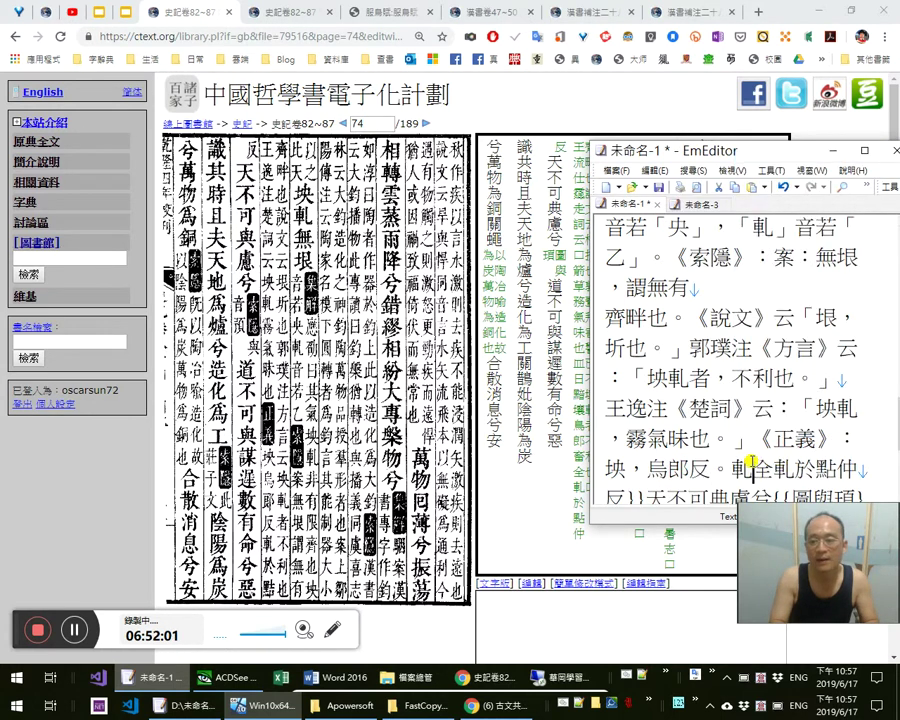
key(Delete)
key(Delete)
key(shift+Right)
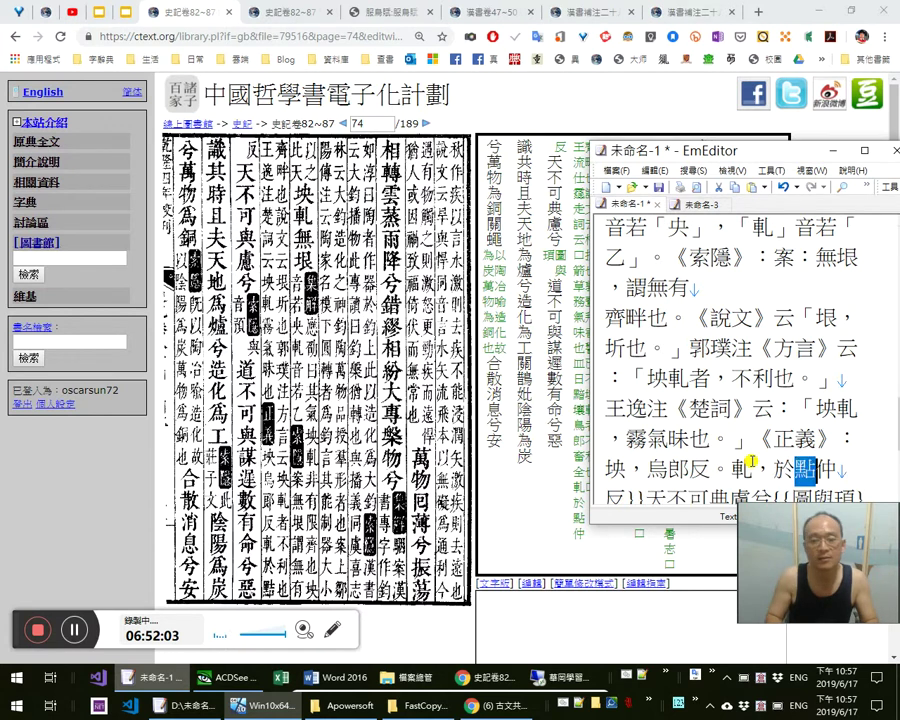
text(黠)
key(shift+Left)
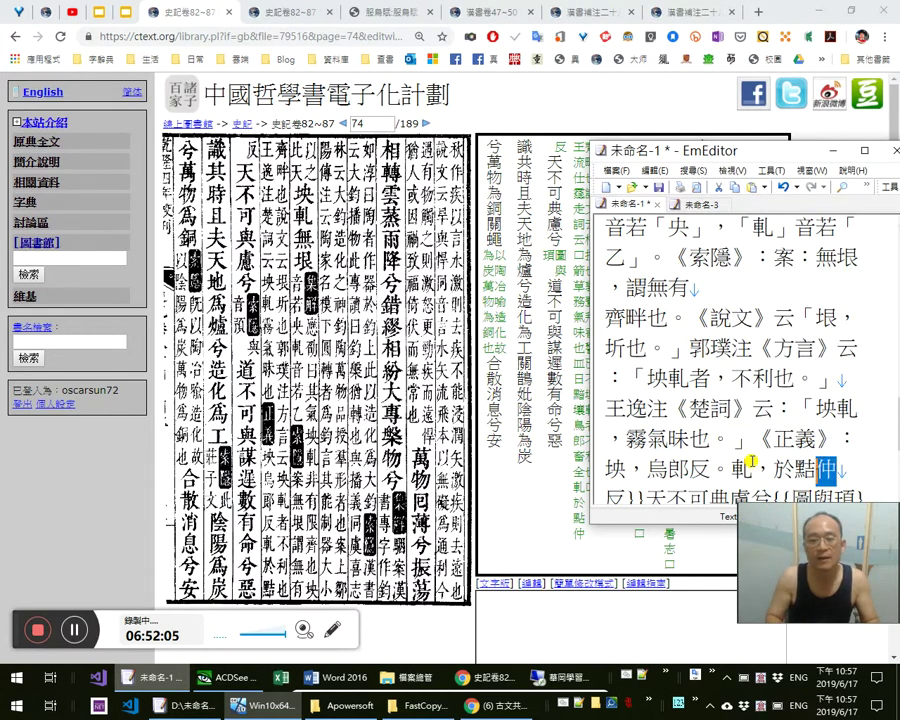
Delete 仲 after 於黠 and add 。 after 反 at the start of the following line
key(Return)
key(Delete)
key(Right)
key(Right)
key(Left)
text(。)
Correct 典 to 與 and punctuate the verse as 天不可與慮兮，, replacing 圖 in its note with 《索隱》：
key(Right)
key(Right)
key(Right)
key(Right)
key(Right)
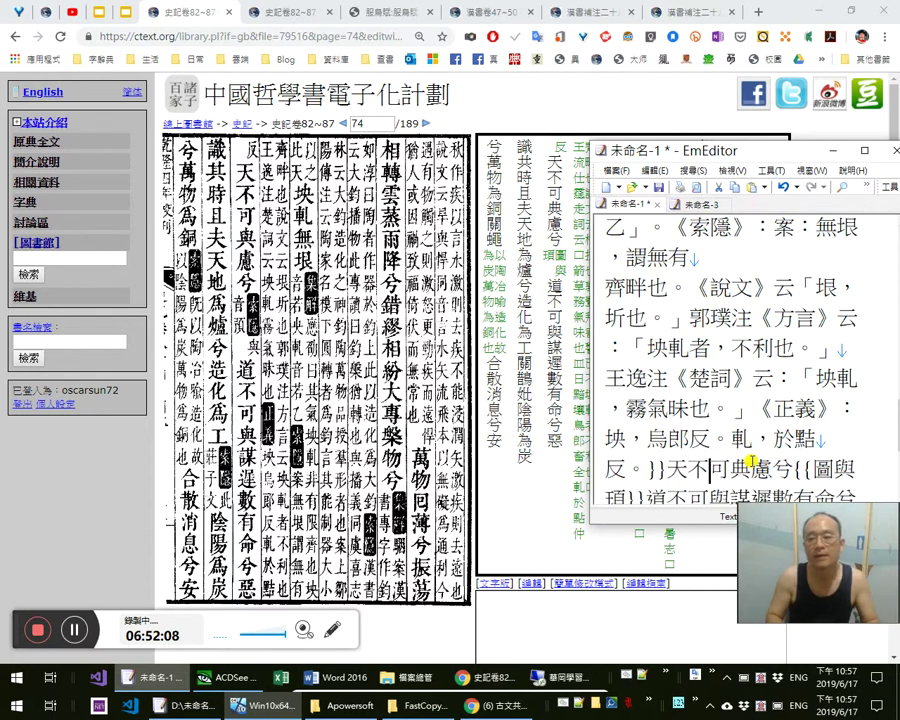
key(shift+Right)
text(與)
key(Right)
key(Right)
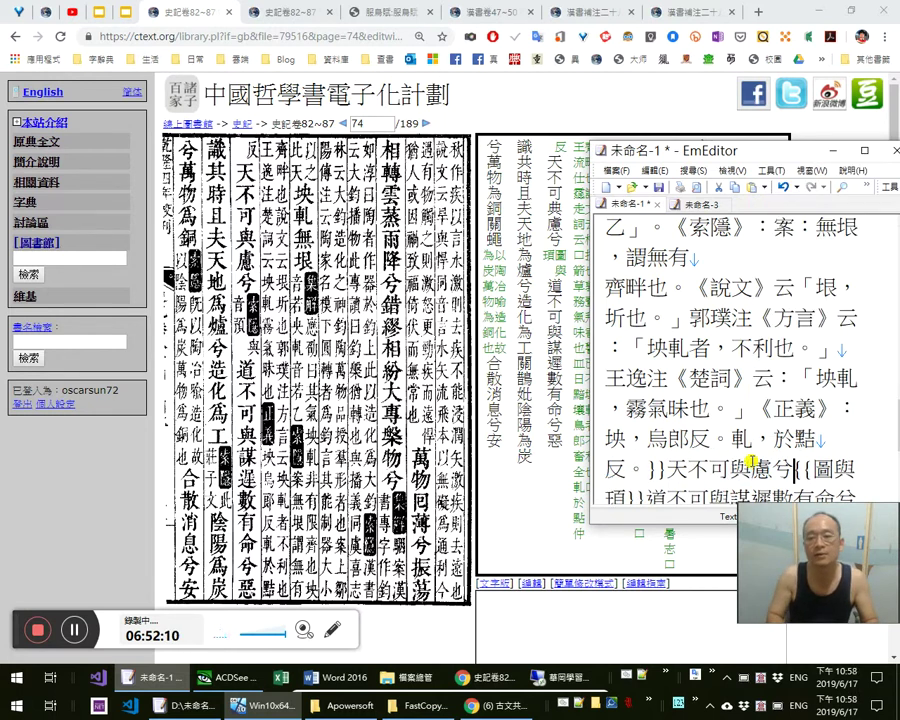
text(，)
key(shift+Right)
text(《索隱》：)
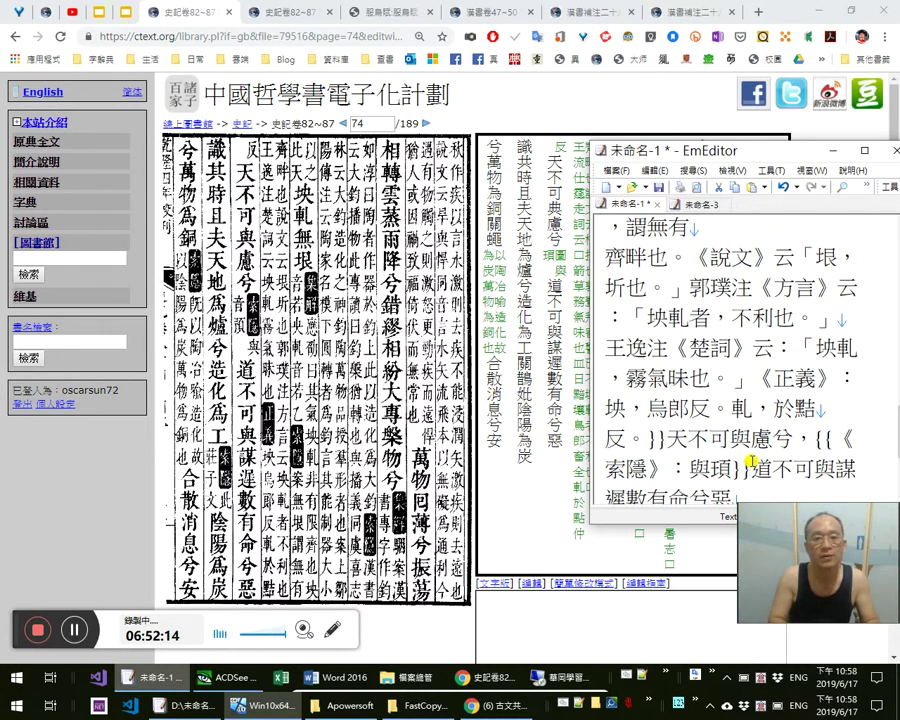
Rewrite 與頊 in the 《索隱》 note as 「與」音「預」。
text(與)
key(Left)
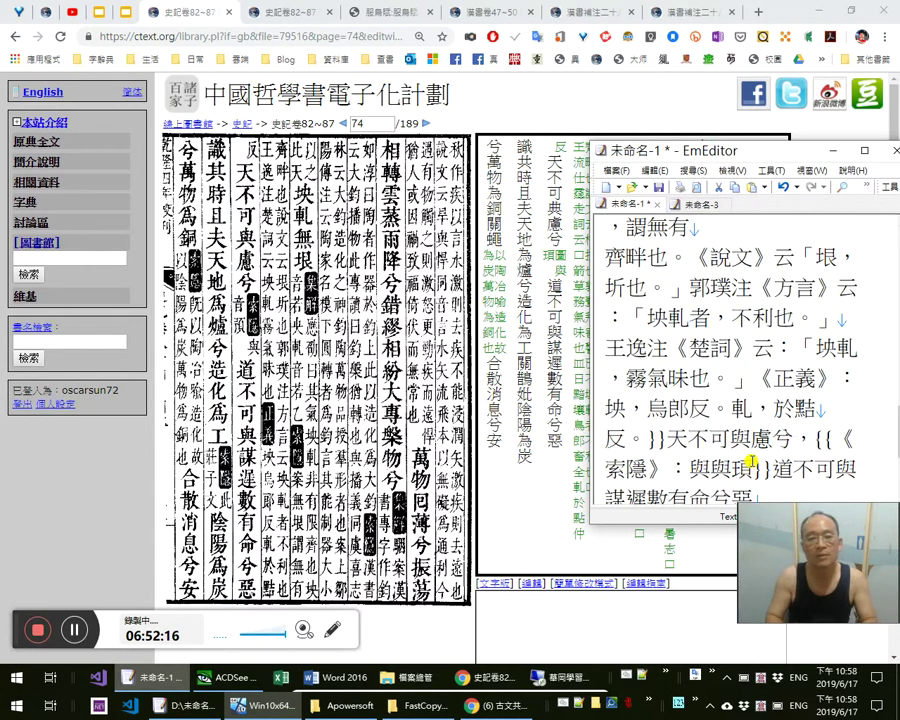
text(「)
key(Right)
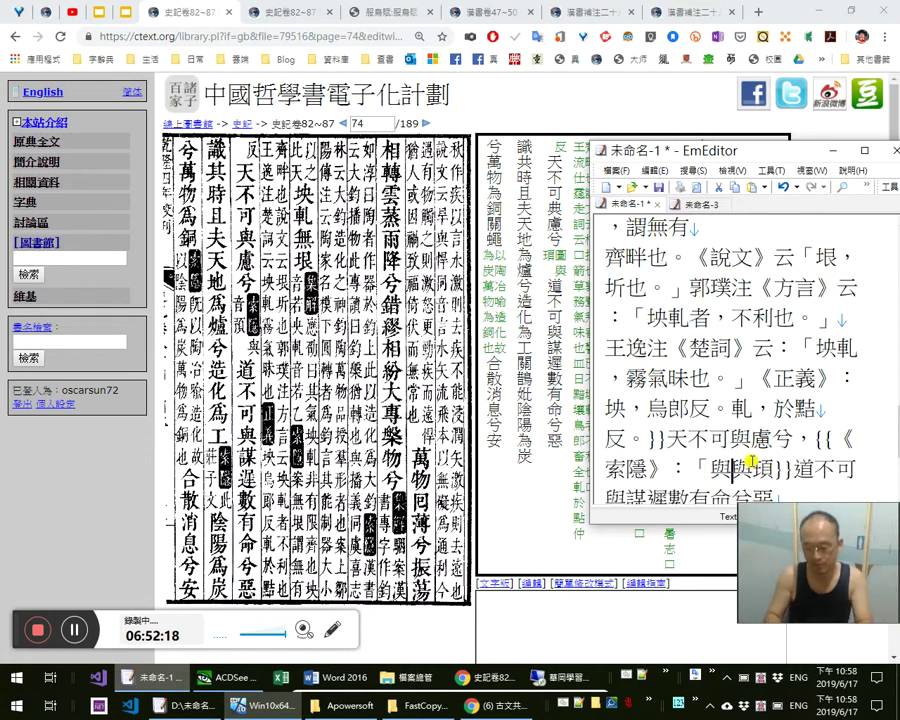
text(」a音)
key(Delete)
text(「」)
key(shift+Left)
key(Left)
text(預)
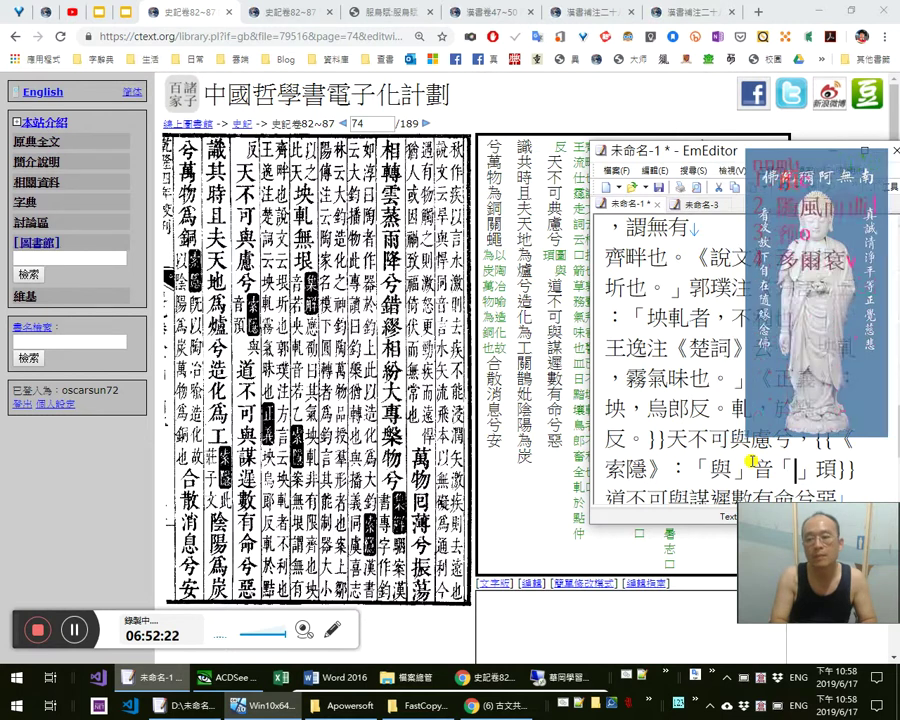
key(Right)
key(Delete)
text(。)
Close the 「與」音「預」 note with 。 and add 。 after the verse 道不可與謀
key(Right)
key(Right)
key(Right)
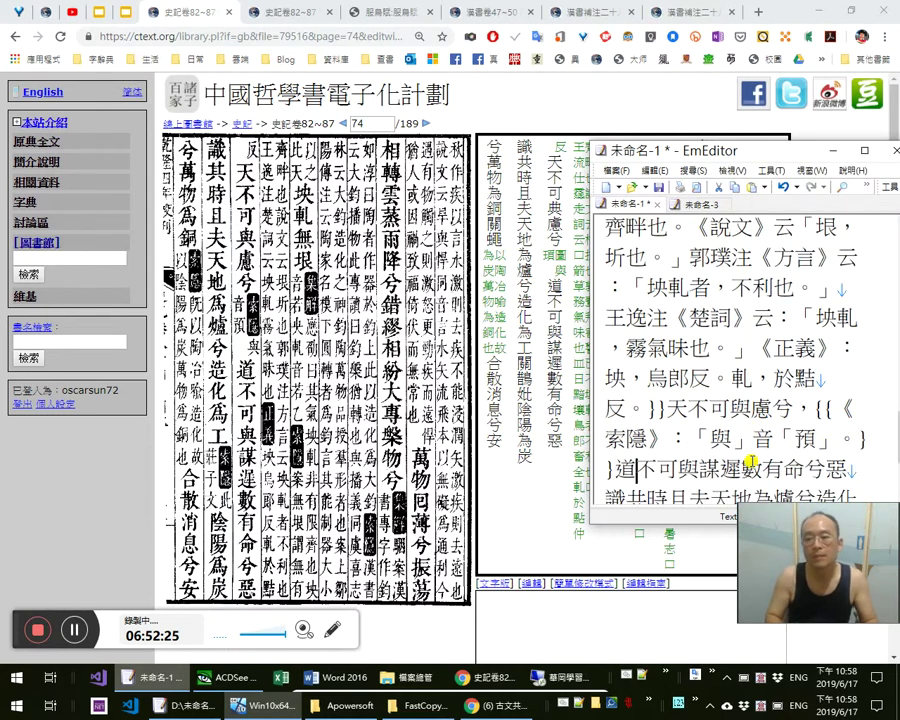
key(Left)
key(Right)
key(Right)
key(Right)
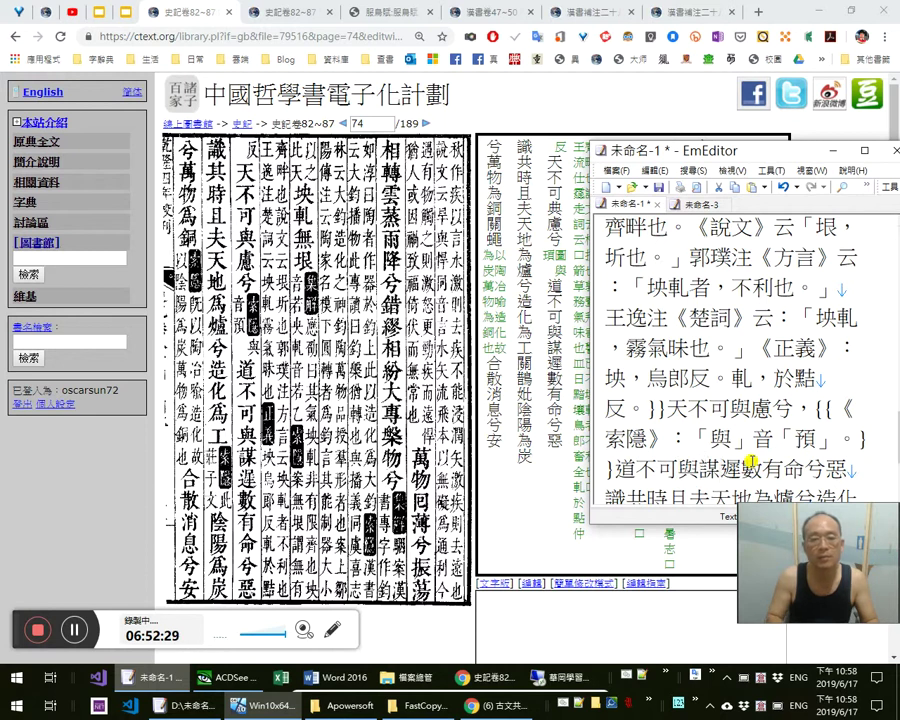
text(。)
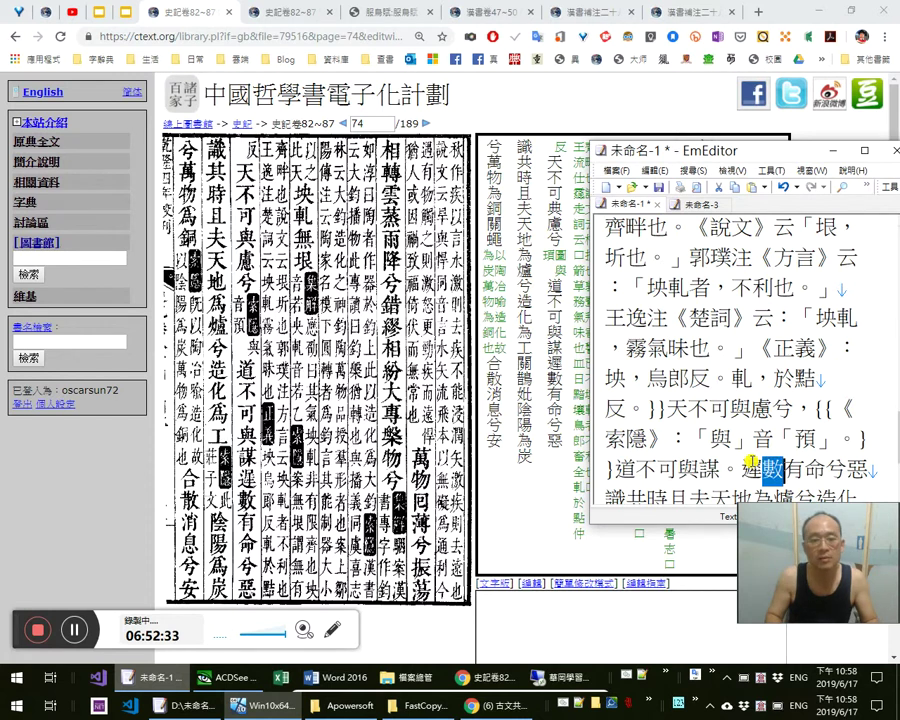
Punctuate the following phrase as 遲數有命兮，, with the comma after 兮 rather than after 命
key(Right)
key(Right)
text(，)
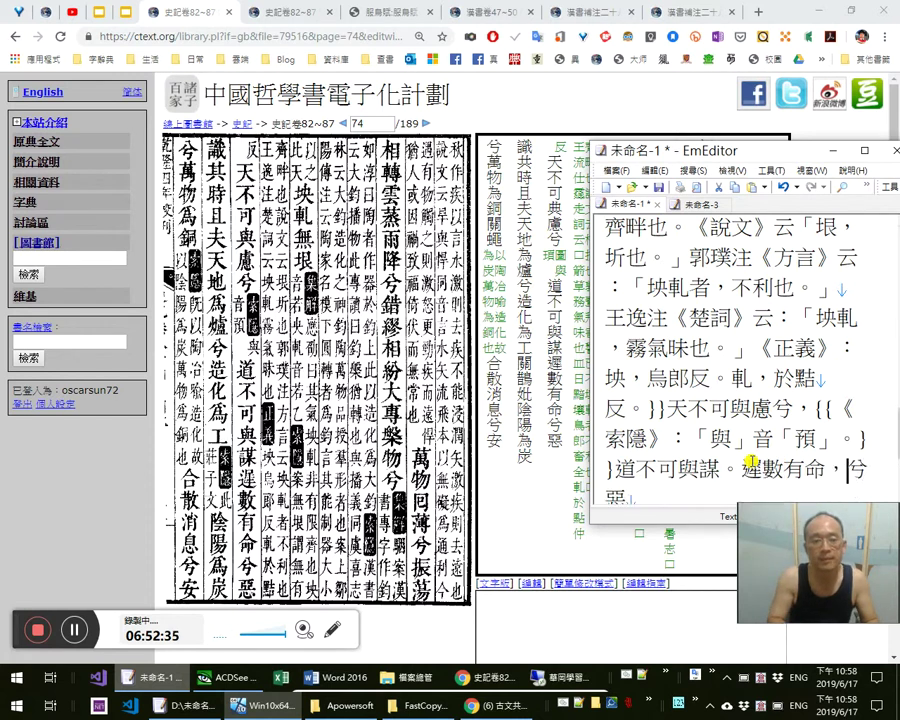
key(Left)
key(Left)
key(shift+Left)
key(Right)
key(Right)
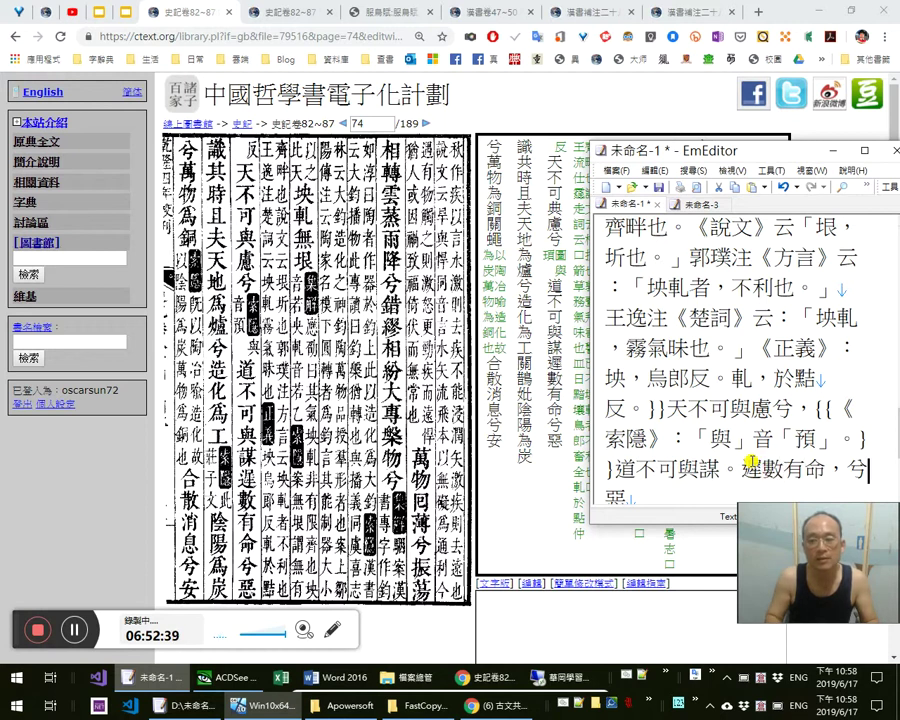
key(Left)
key(Left)
key(shift+Right)
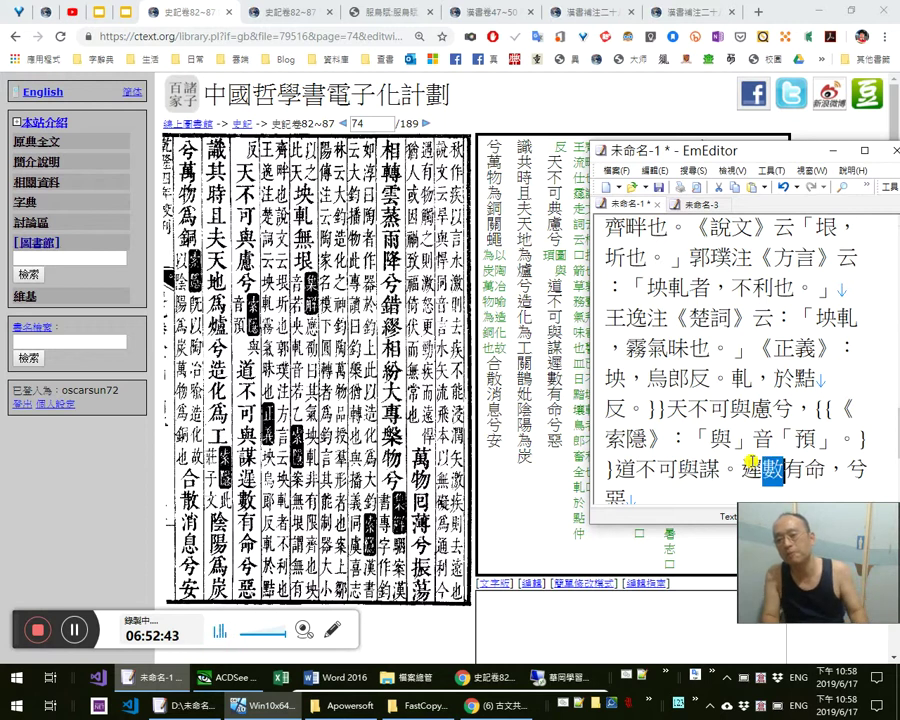
key(Right)
key(Right)
key(Right)
key(Right)
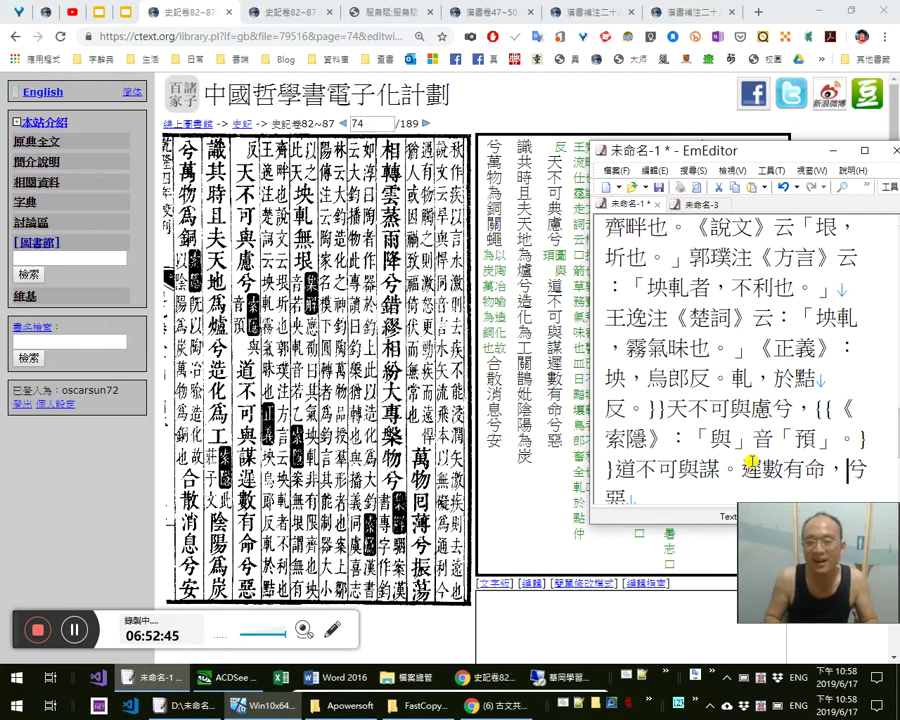
key(Delete)
key(Right)
text(，)
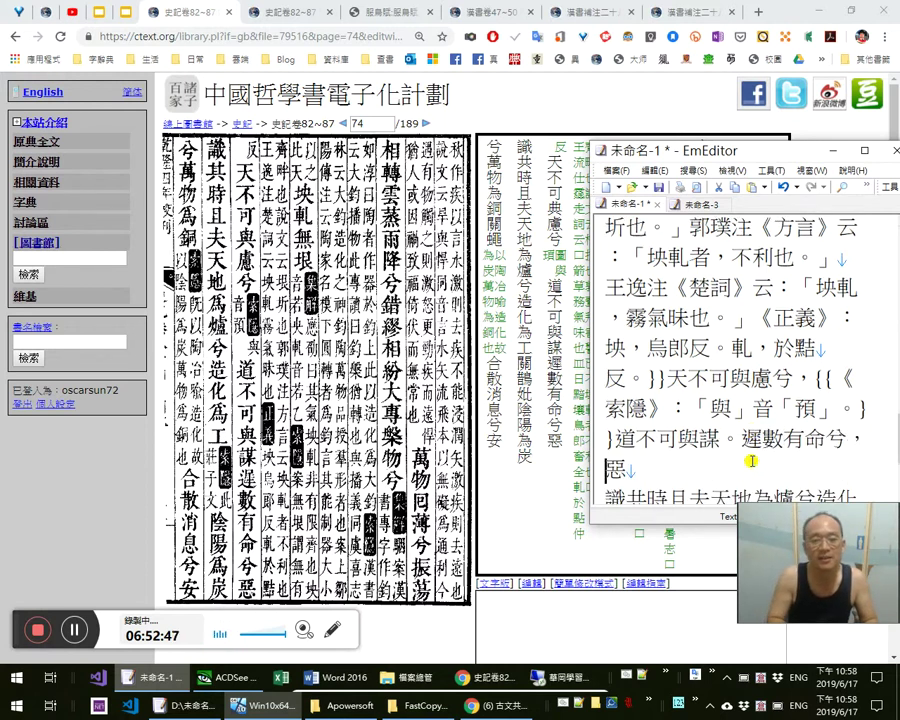
Correct 共 to 其 at the start of the following line and punctuate it as 識其時。
key(Right)
key(Right)
key(Right)
key(Right)
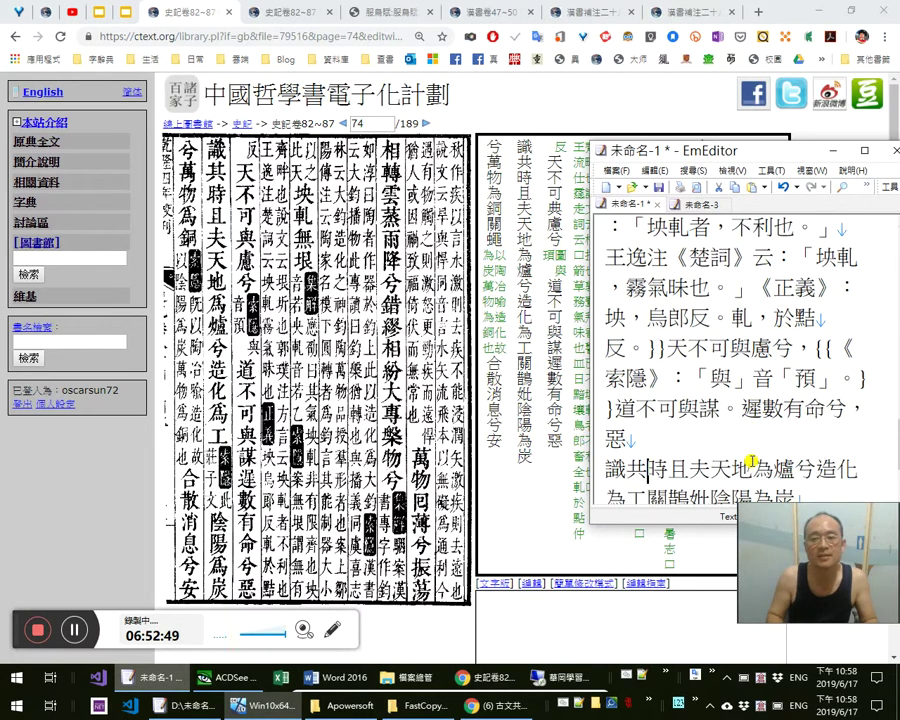
key(shift+Left)
text(其)
key(Right)
key(Right)
key(Left)
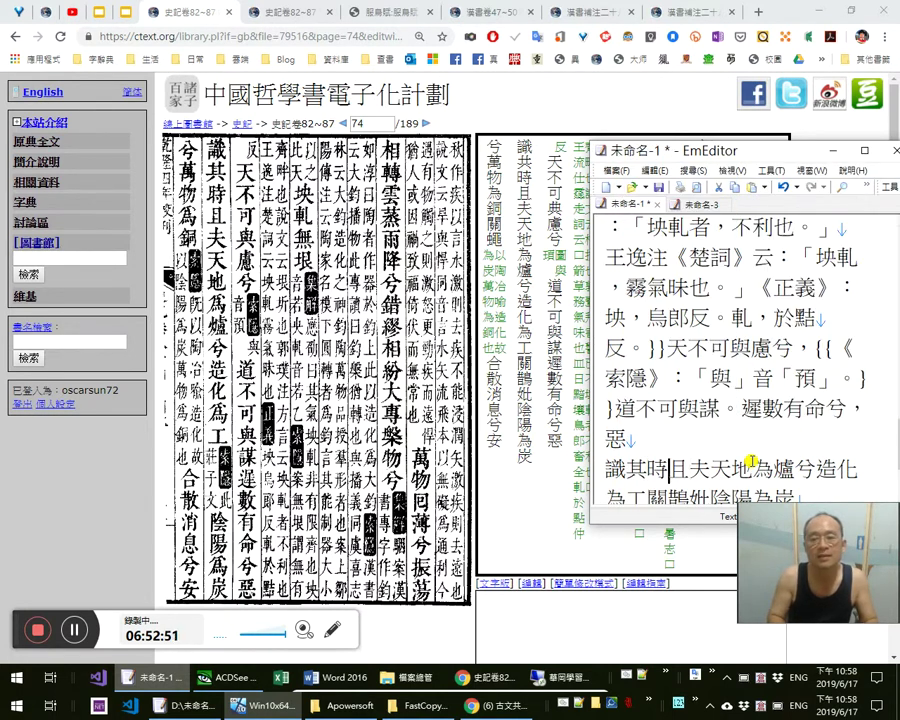
text(。)
Add ， after 兮 to punctuate the verse as 且夫天地為爐兮，
key(Right)
key(Right)
key(Right)
key(Right)
key(Right)
key(Right)
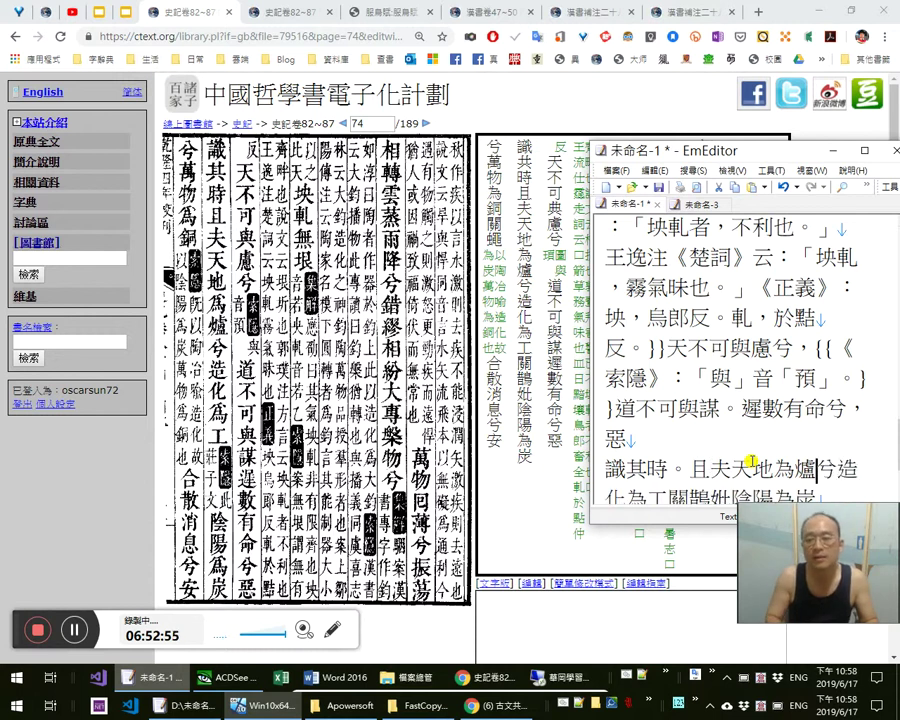
text(，)
key(Left)
key(Left)
key(shift+Left)
key(Right)
key(Right)
Add ； after 造化為工
key(Right)
key(Right)
key(Right)
key(Right)
key(Right)
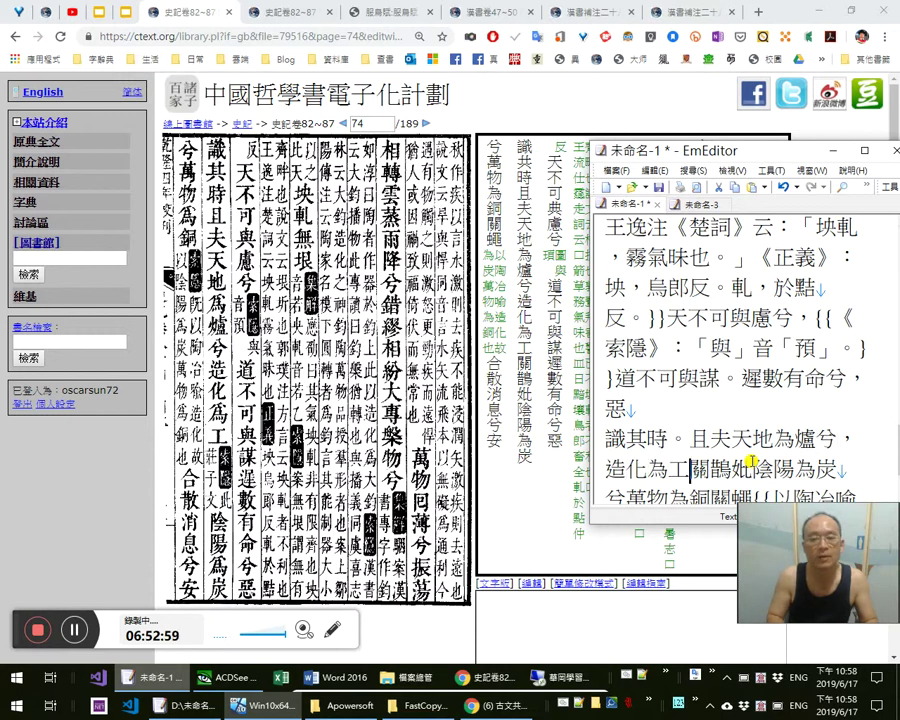
text(。)
key(shift+Left)
text(，)
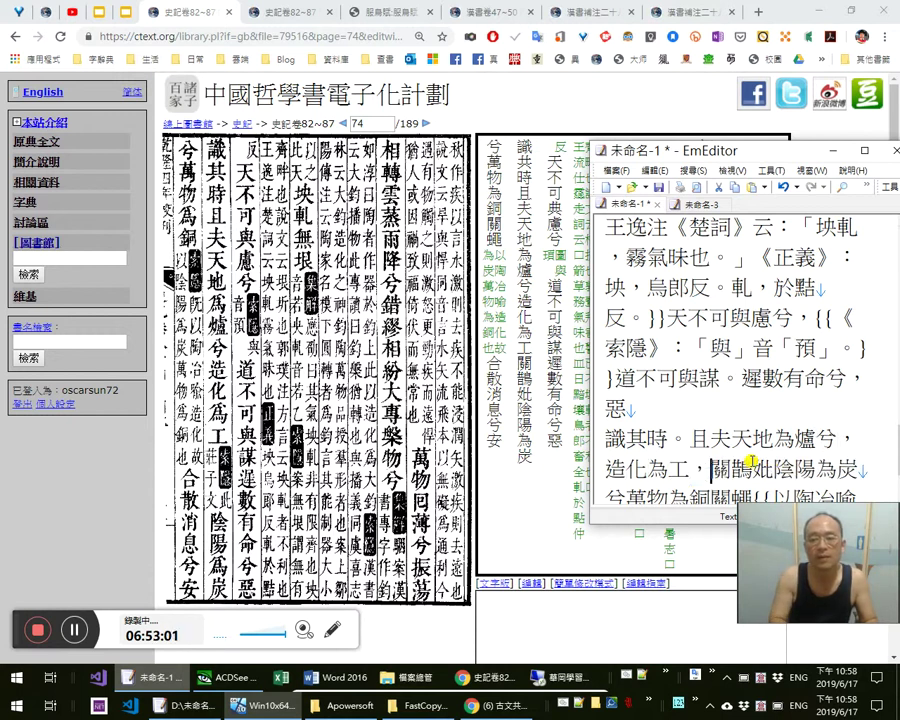
key(shift+Left)
text(；)
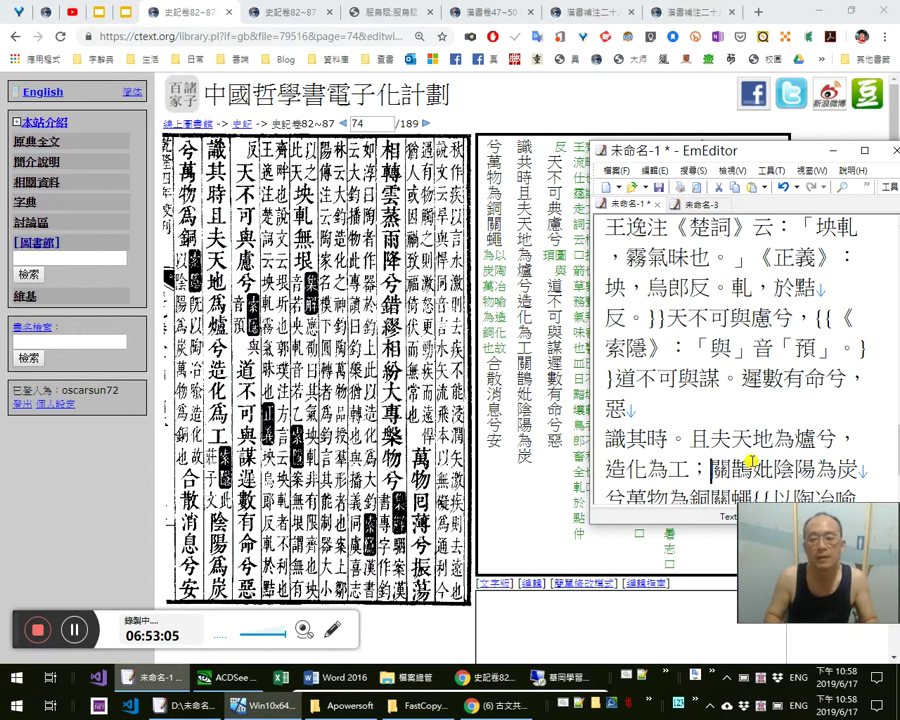
Insert the missing note {{《索隱》：此《莊子》文。}} after 造化為工；
text({{「ip)
key(BackSpace)
key(BackSpace)
key(BackSpace)
text(《索隱》：)
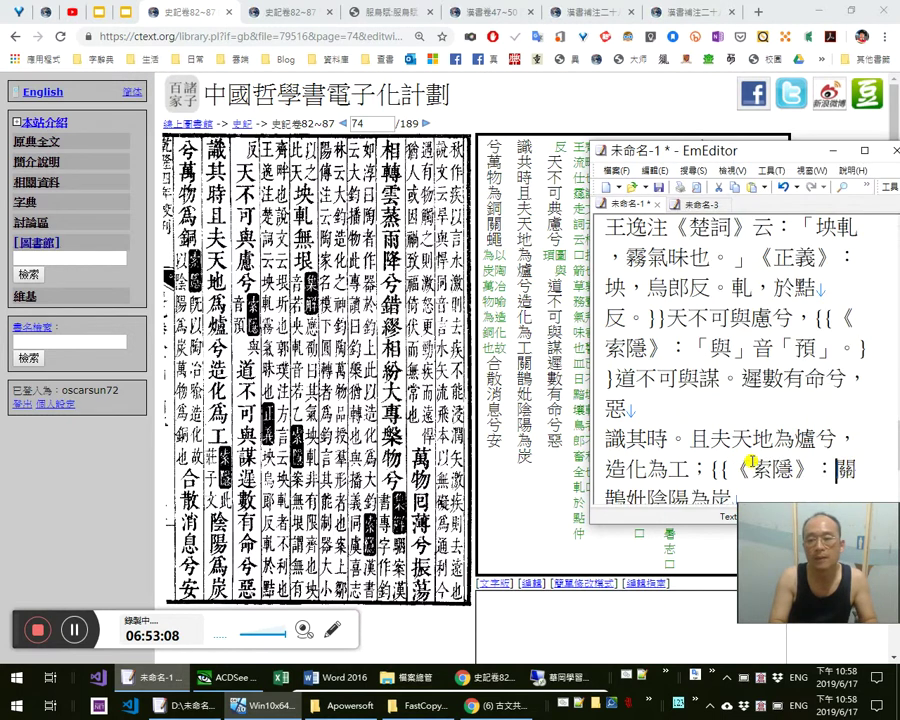
text(此「」)
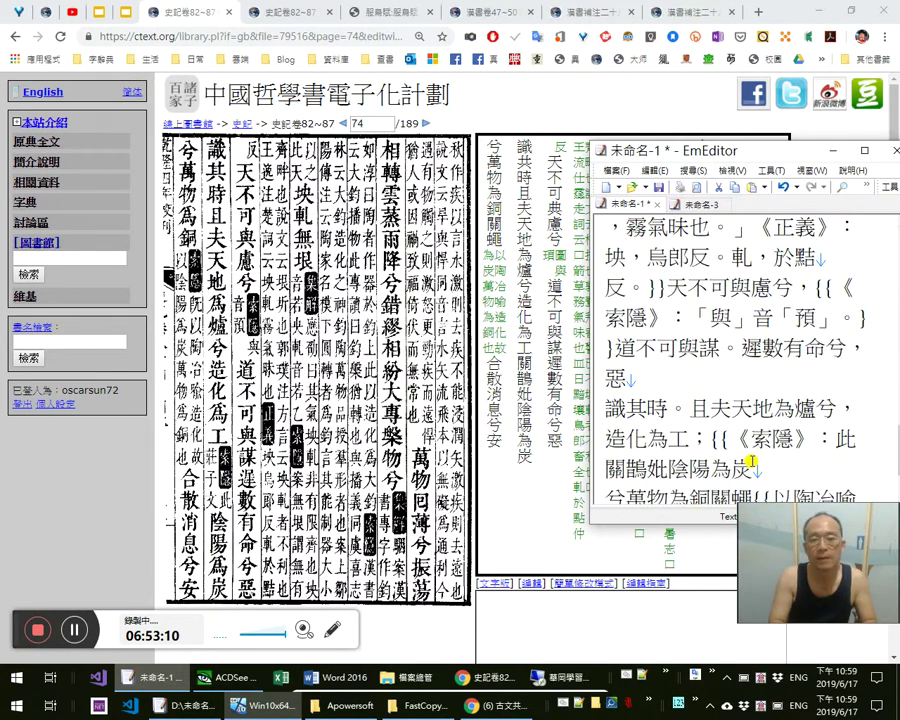
key(shift+Left)
key(shift+Left)
text(《莊子)
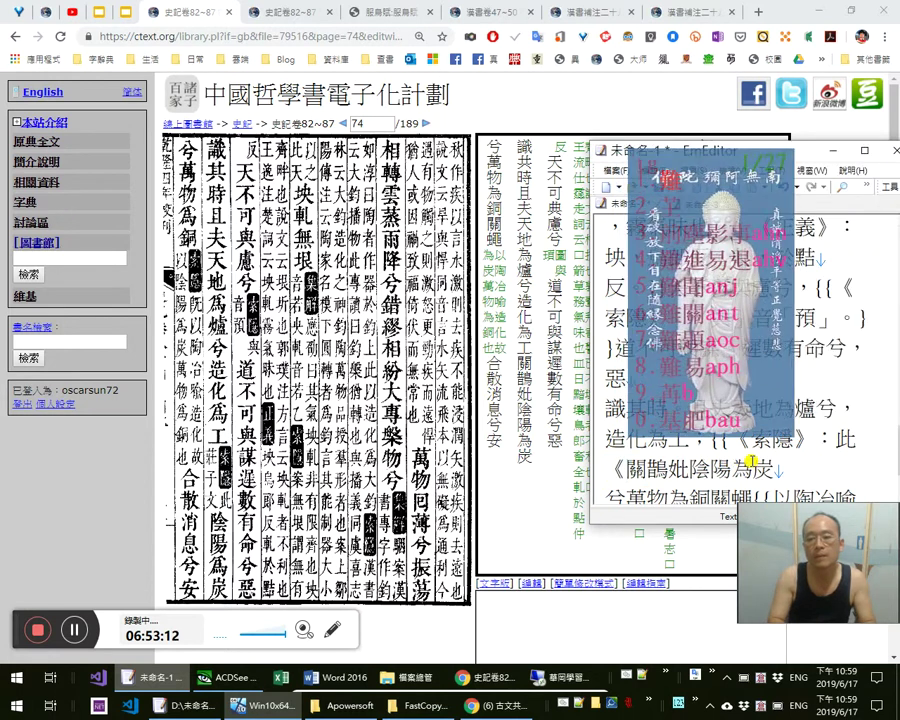
text(》文。)
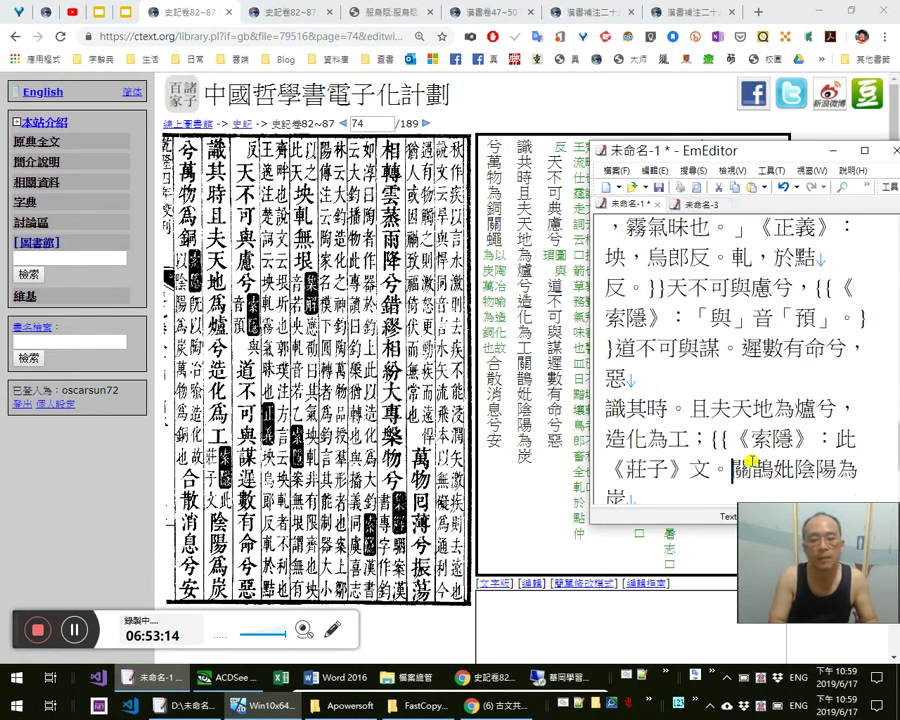
text(}})
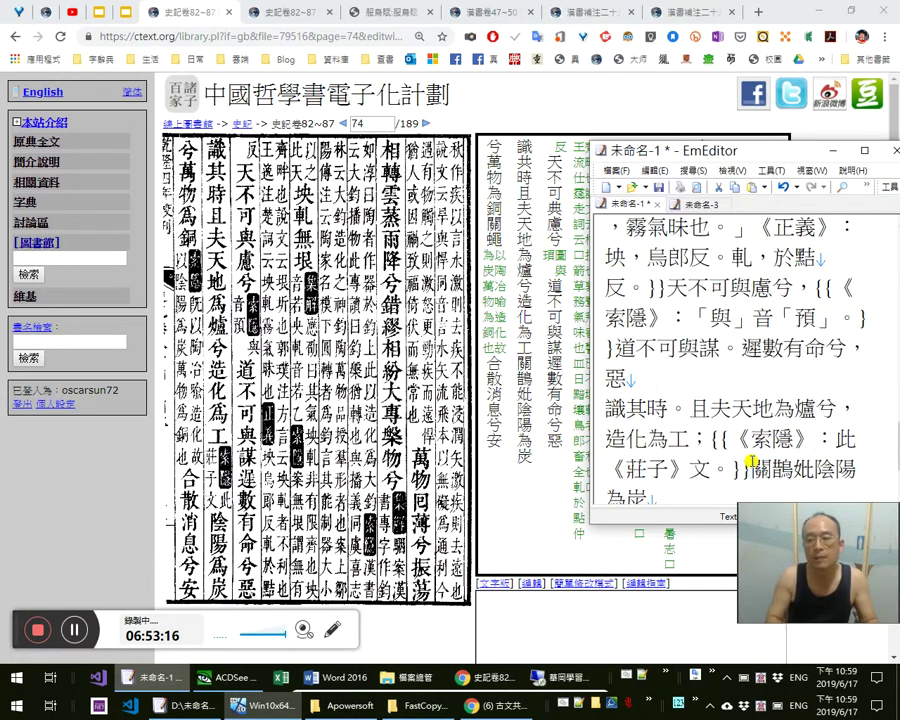
Delete the wrong characters 關鵲妣 before 陰陽為炭 and add ， after 兮 at the start of the following line
key(shift+End)
key(shift+Left)
key(shift+Left)
key(Delete)
key(Right)
key(Right)
key(Right)
key(Right)
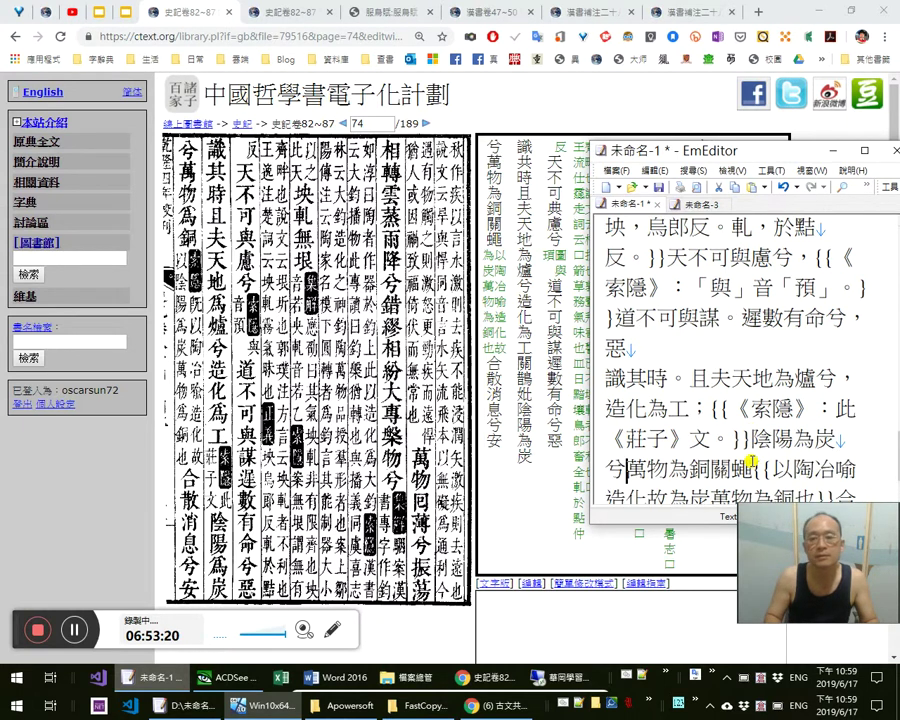
text(，)
Replace the wrong characters 關蠅 after 萬物為銅 with 。
key(Right)
key(Right)
key(Right)
key(Right)
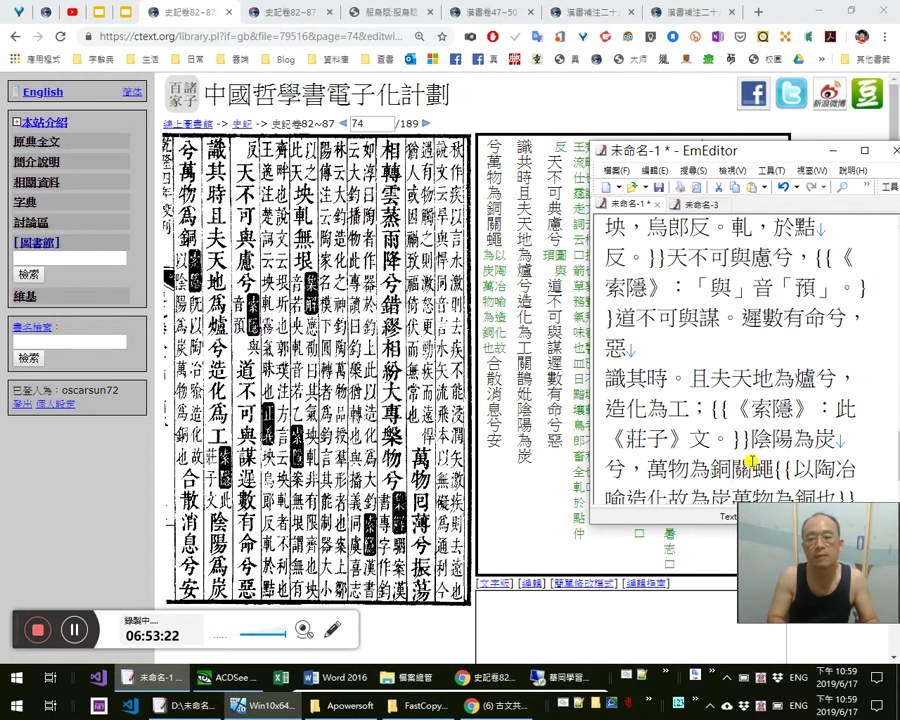
key(Delete)
key(Delete)
text(。)
Insert 《索隱》：既 at the start of the note before 以陶冶喻造化
key(Right)
key(Right)
text(《索隱》：)
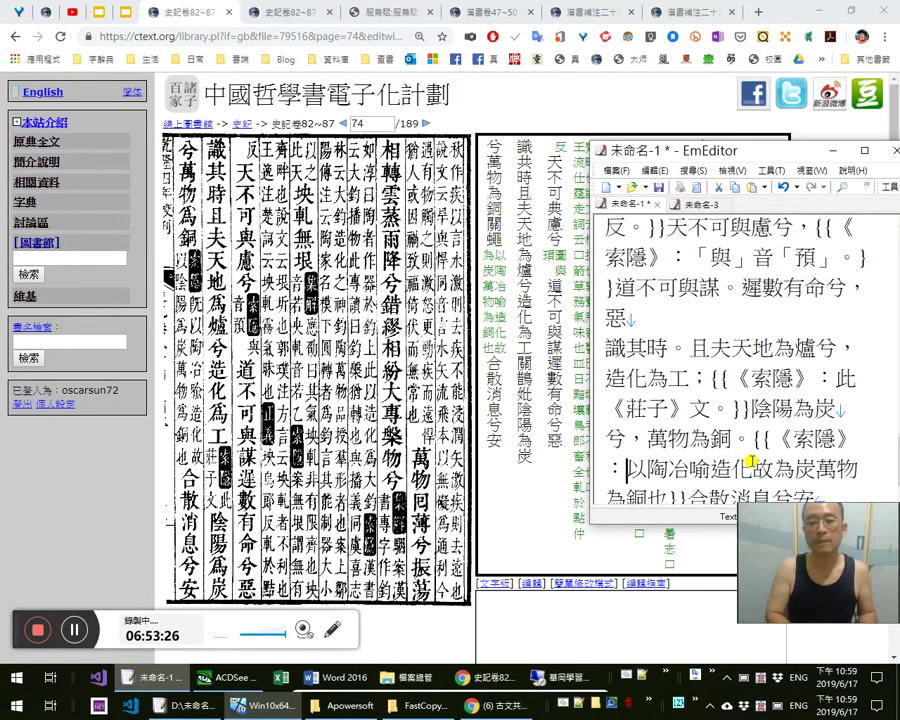
text(既)
Add ， after 喻造化 and complete the clause as 故以陰陽為炭
key(Right)
key(Right)
key(Right)
key(Right)
key(Right)
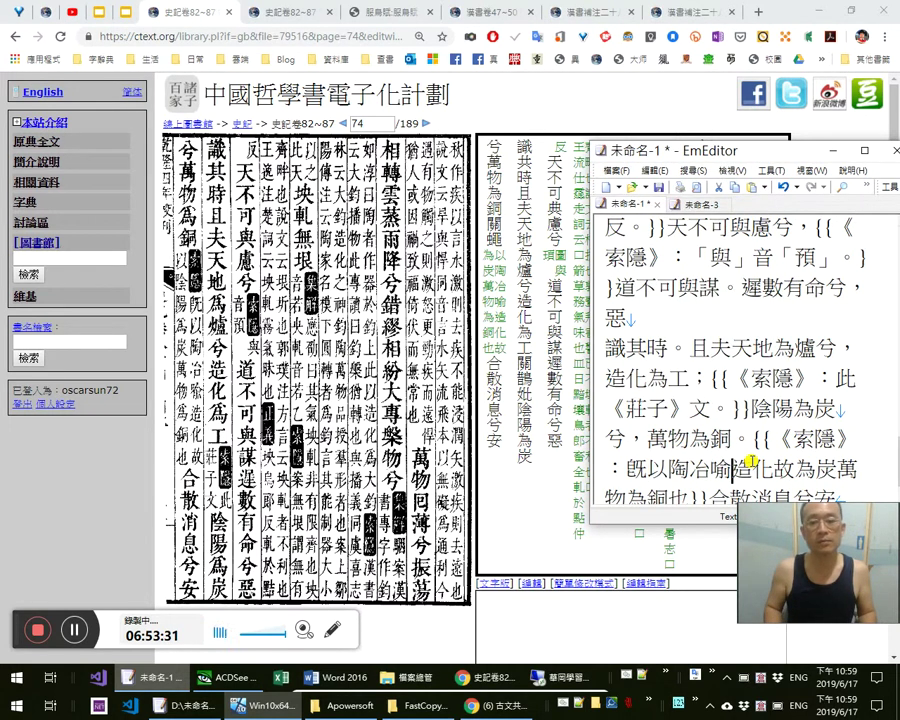
text(，故)
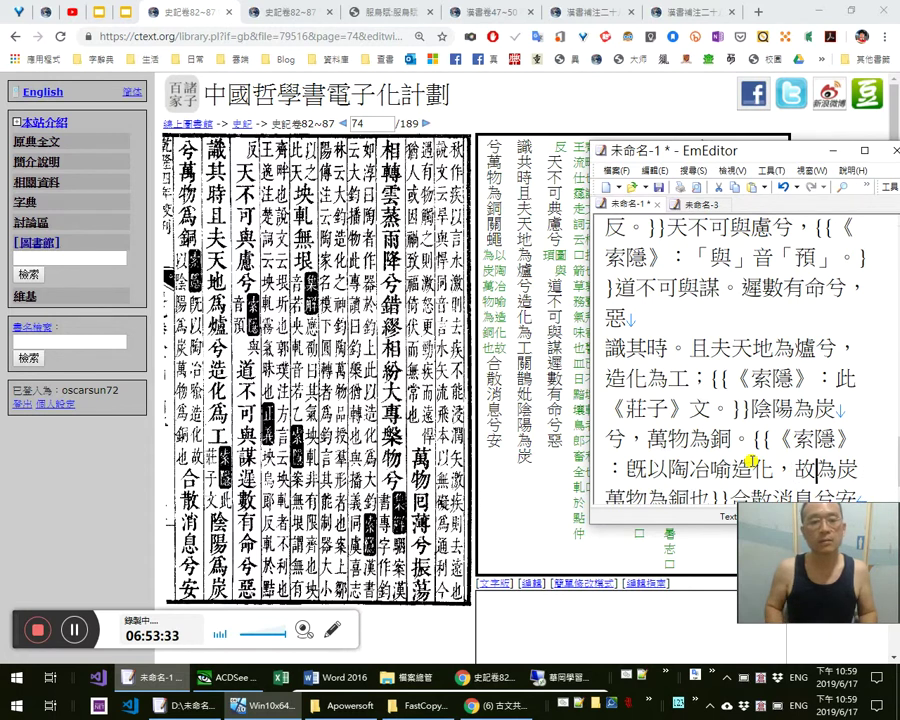
text(以)
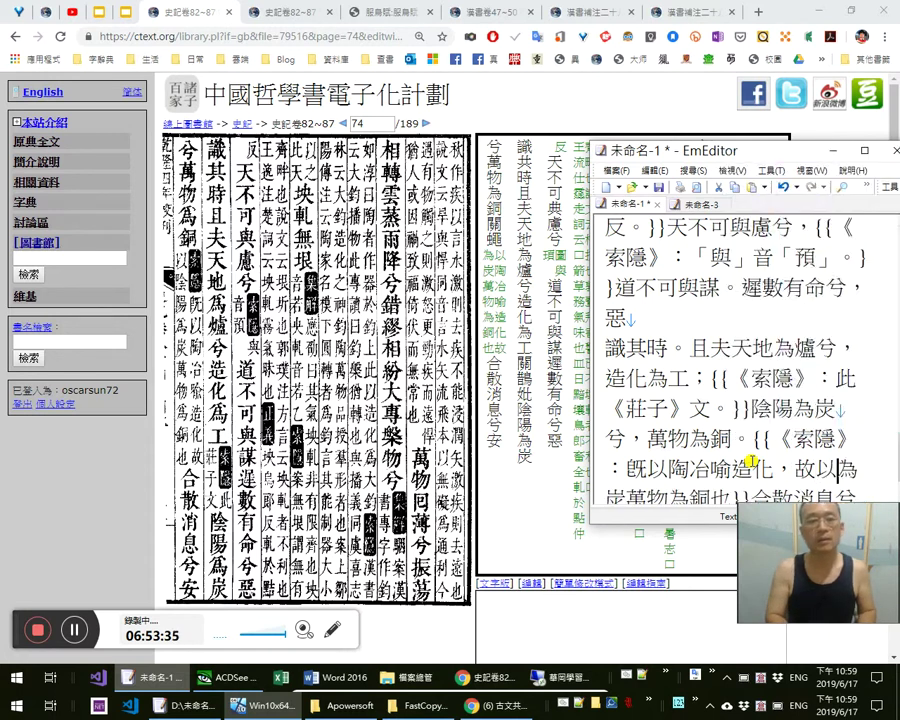
text(陰陽)
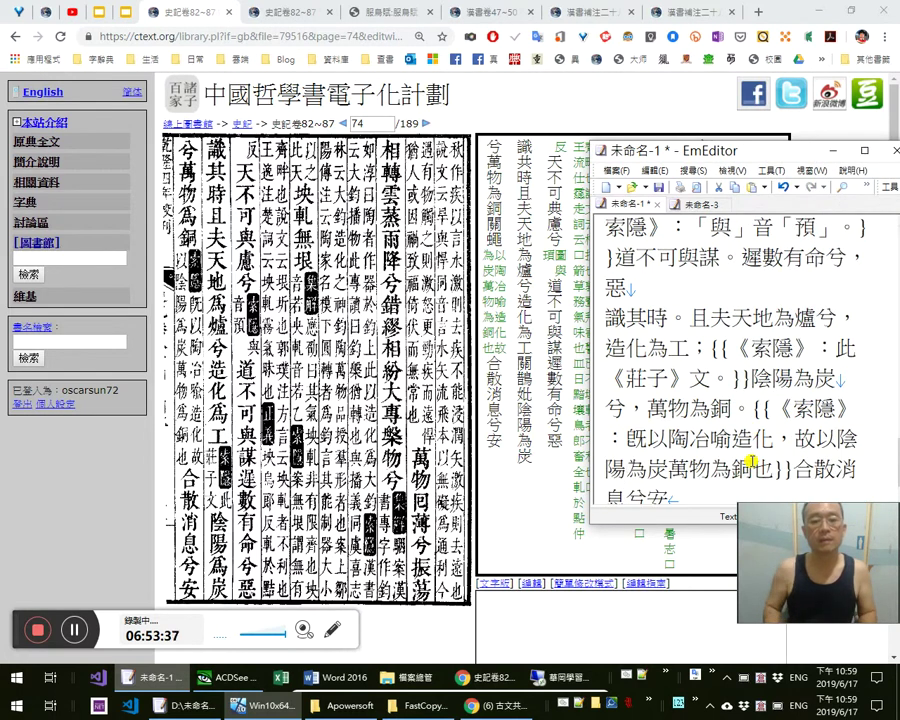
Add ， after 故以陰陽為炭 and 。 after 萬物為銅也
key(Right)
key(Right)
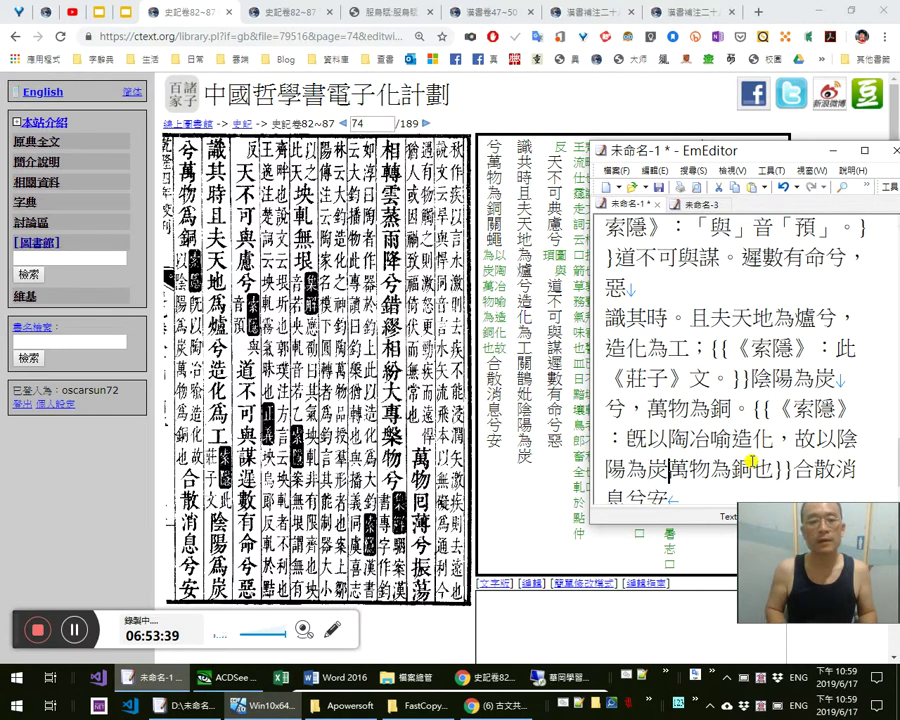
text(，)
key(Right)
key(Right)
key(Right)
key(Right)
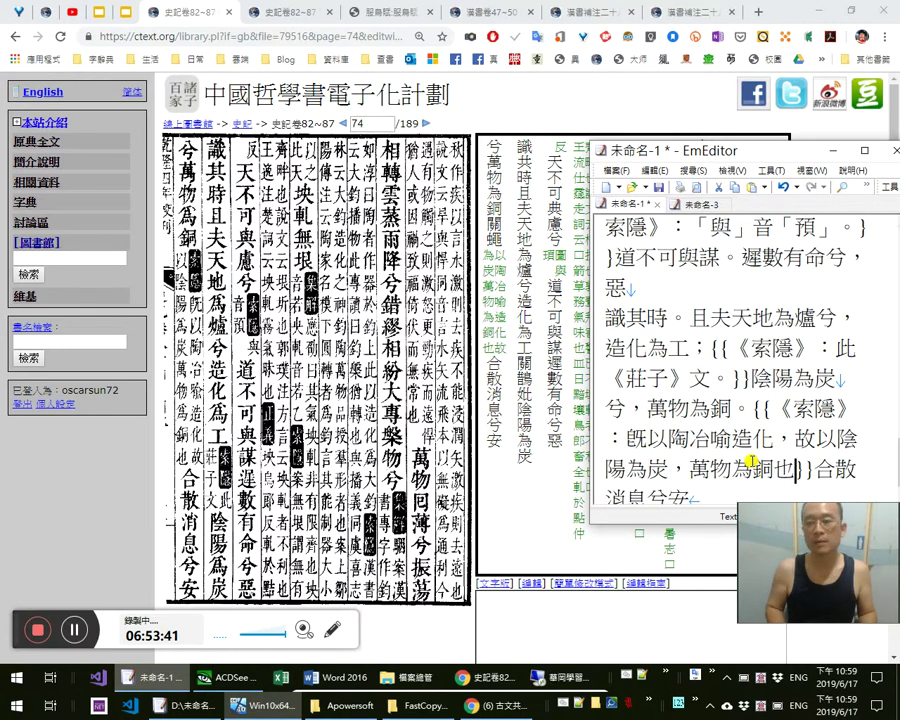
text(。)
Punctuate the last verse of the page as 合散消息兮，安
key(Right)
key(Right)
key(Right)
key(Right)
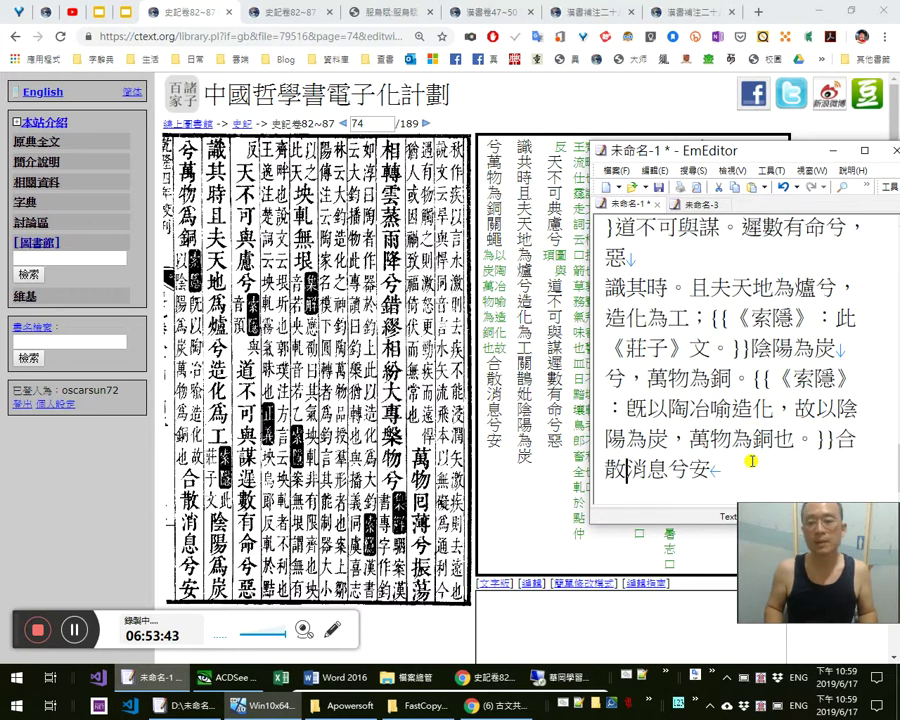
Cut the entire corrected text to the clipboard and paste it back into the document
key(ctrl+a)
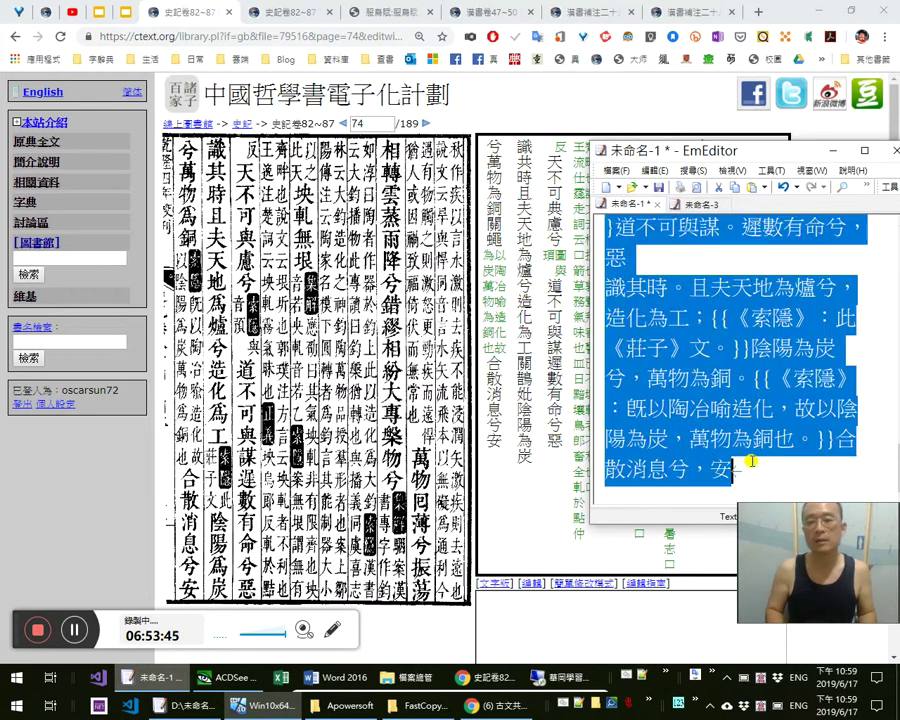
key(ctrl+x)
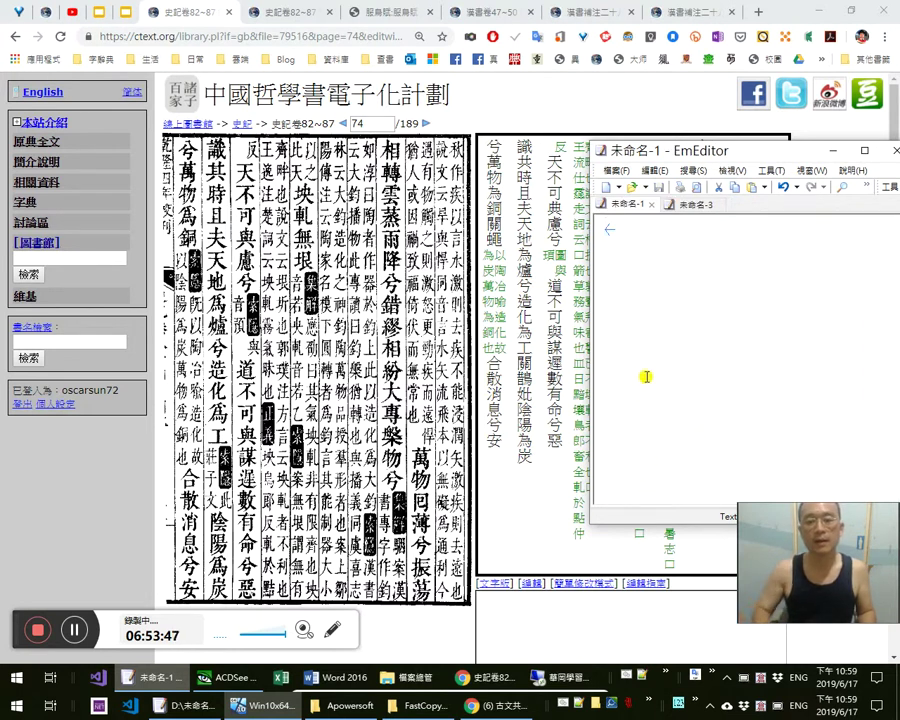
key(ctrl+v)
Open the quotation after 如淳曰： by adding 「 before 陶者作器於鈞上
scroll(646, 376, up, 7)
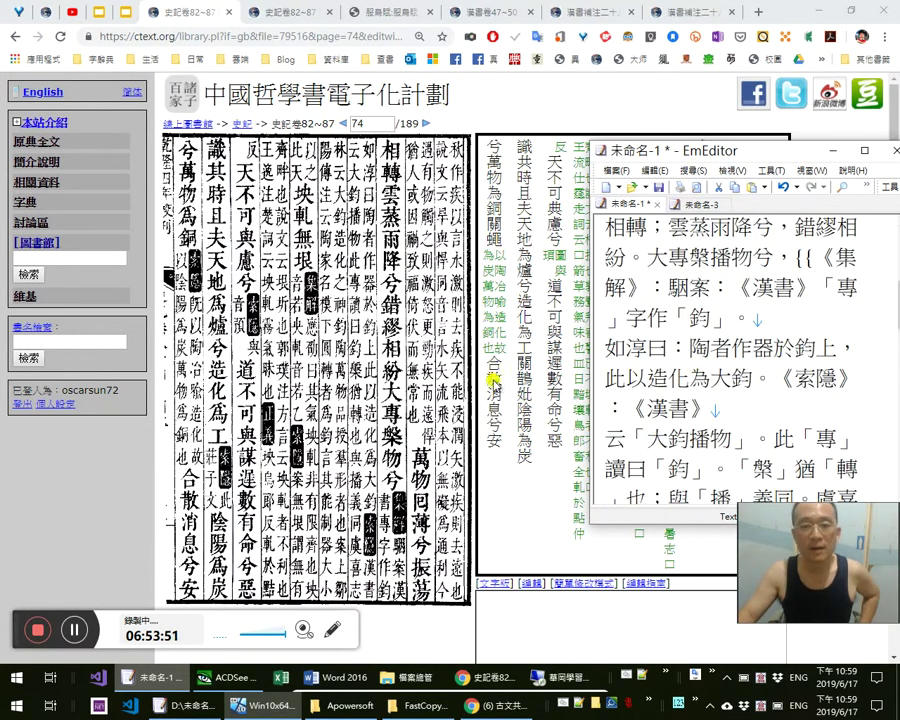
click(360, 393)
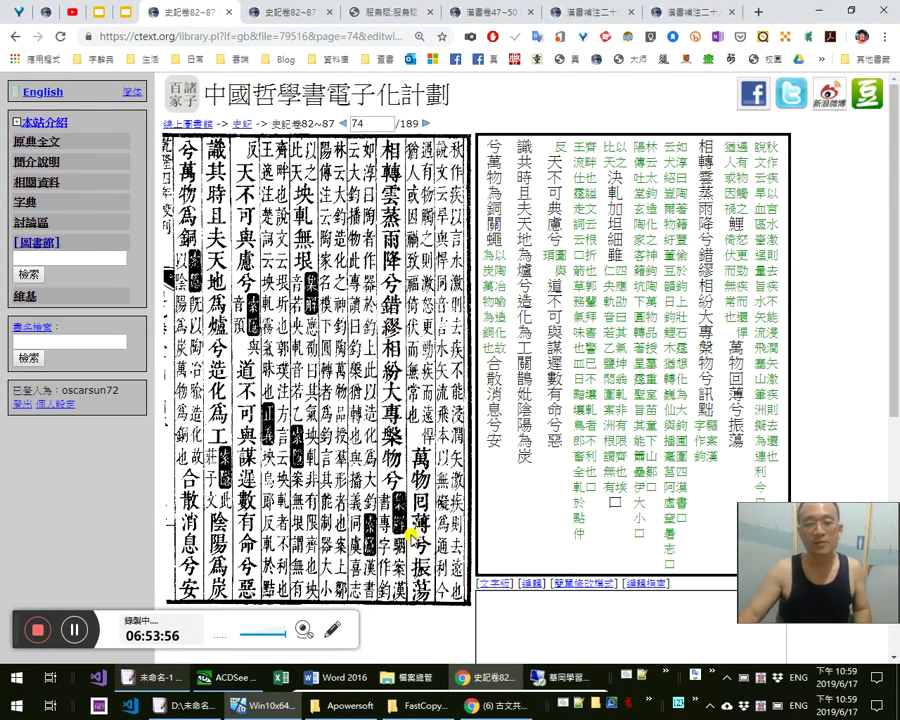
key(alt+Tab)
click(722, 352)
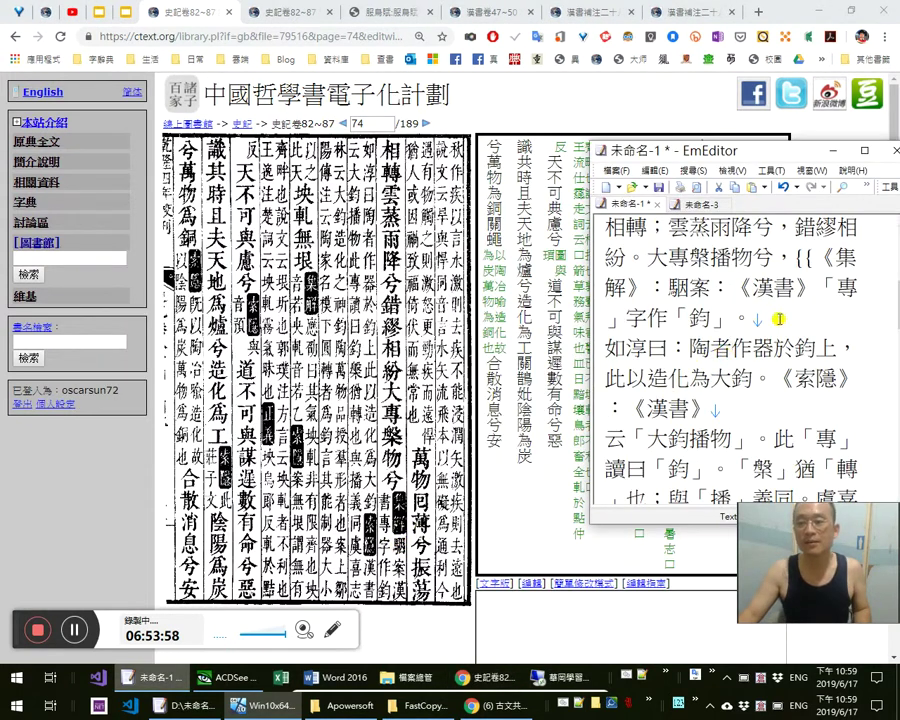
click(693, 347)
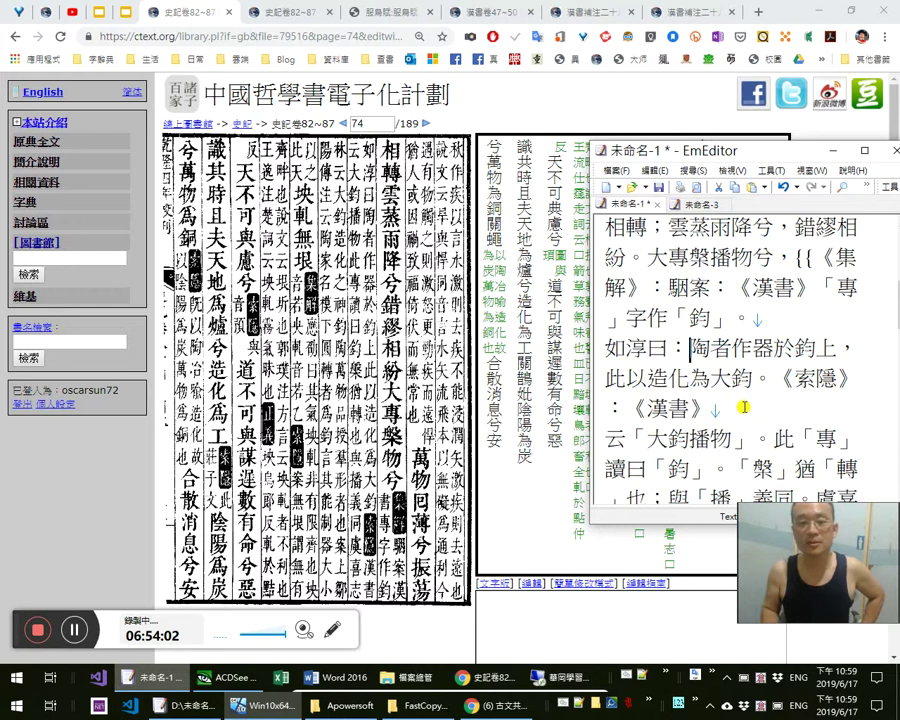
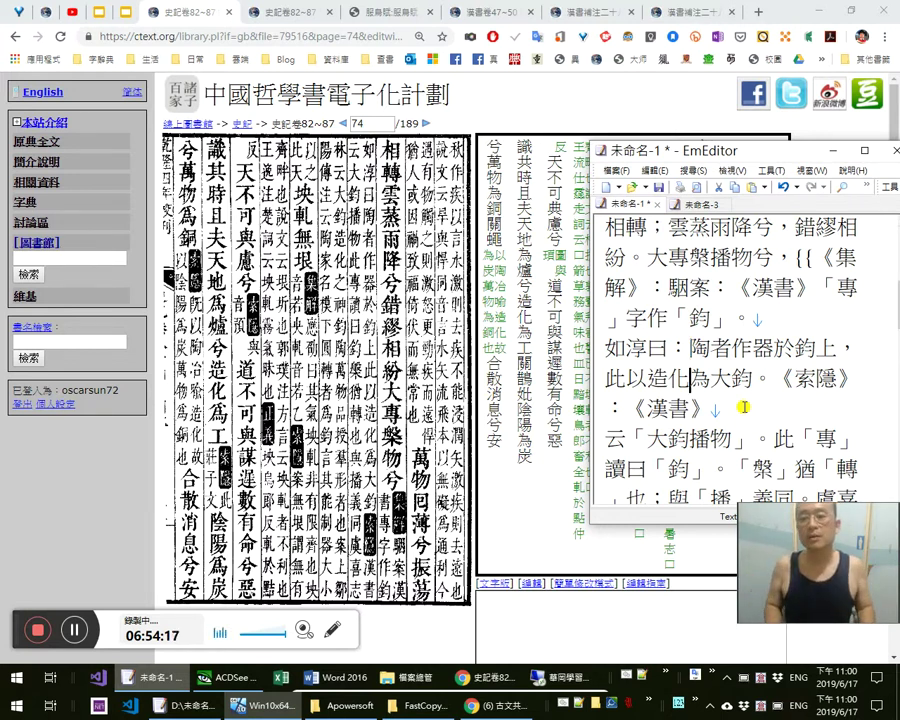
key(Right)
key(Right)
key(shift+Up)
key(shift+Left)
key(shift+Left)
key(shift+Left)
key(shift+Left)
key(shift+Left)
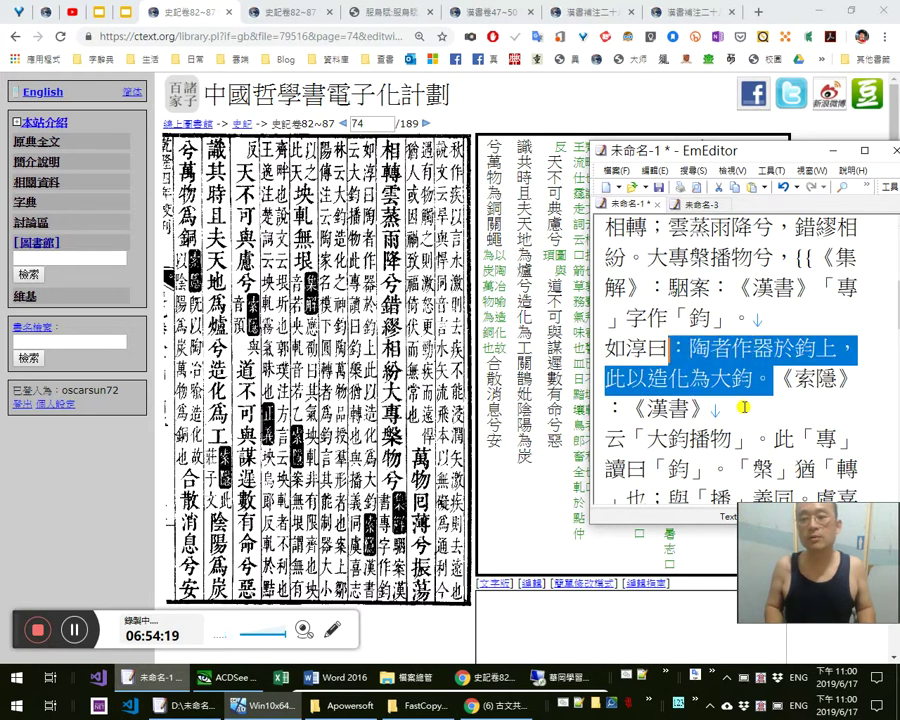
key(Left)
text(「)
Close the 如淳 quotation by adding 」 after 此以造化為大鈞。
key(Down)
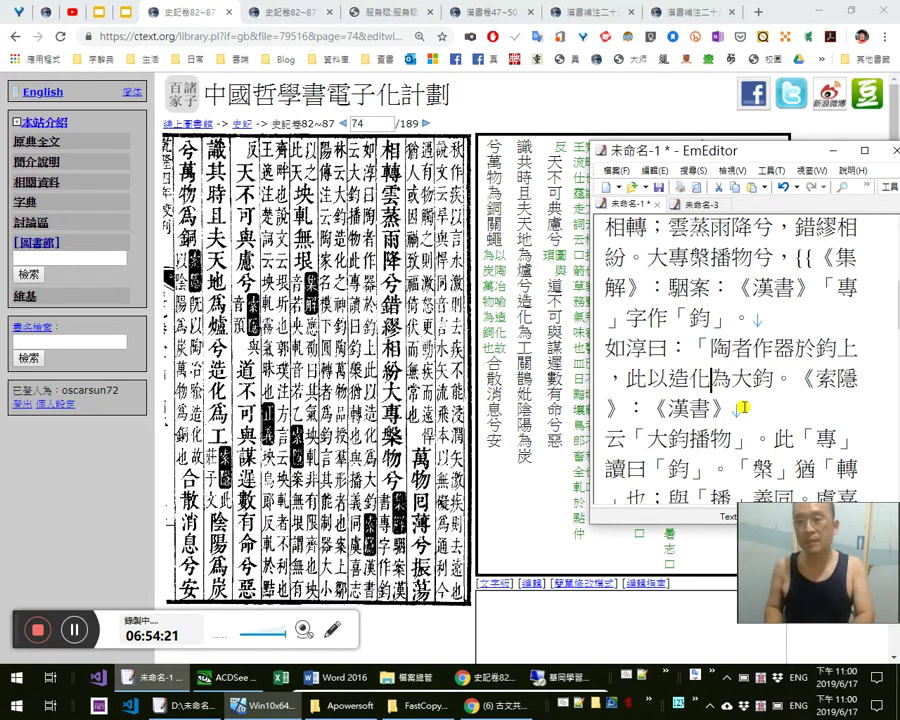
key(Right)
key(Right)
text(」)
Recheck the punctuation of the 《索隱》 note from 《漢書》云「大鈞播物」 through 與「播」義同 against the scan
key(Right)
key(Right)
key(Right)
key(Right)
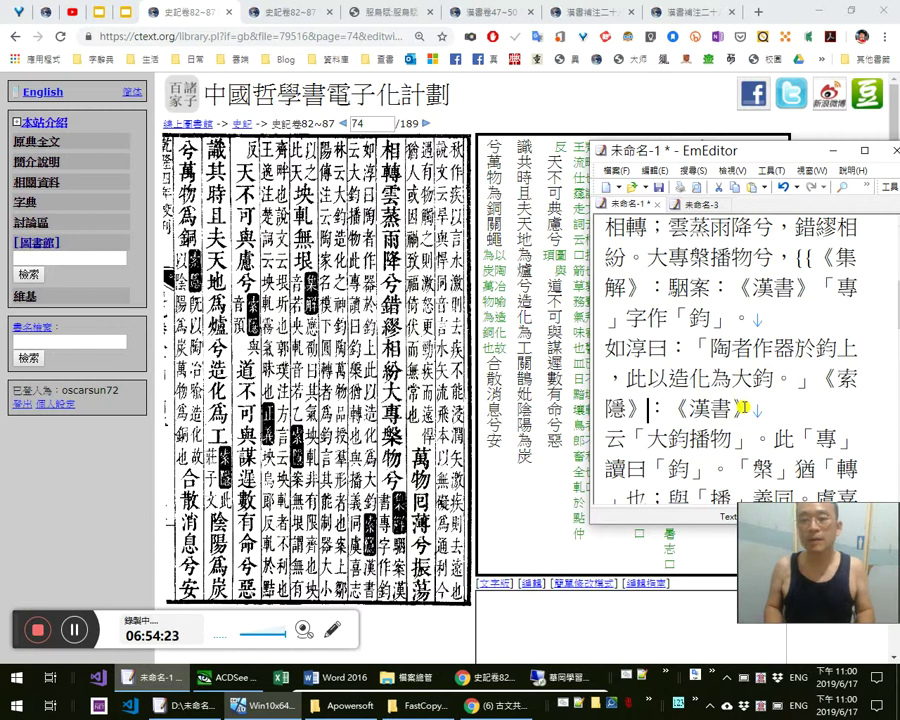
key(Right)
key(Right)
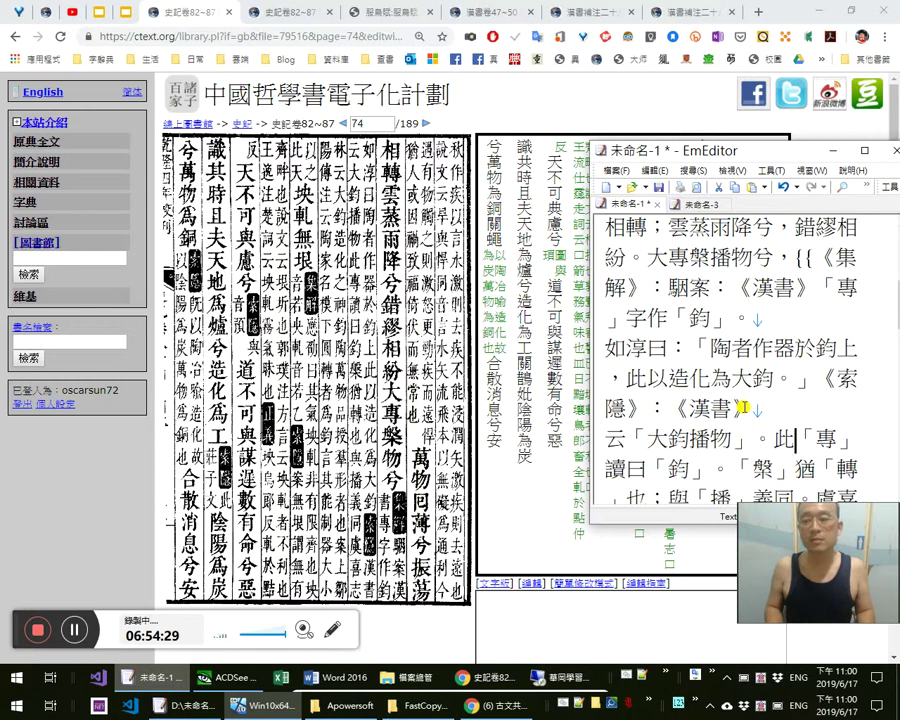
text(」)
key(Right)
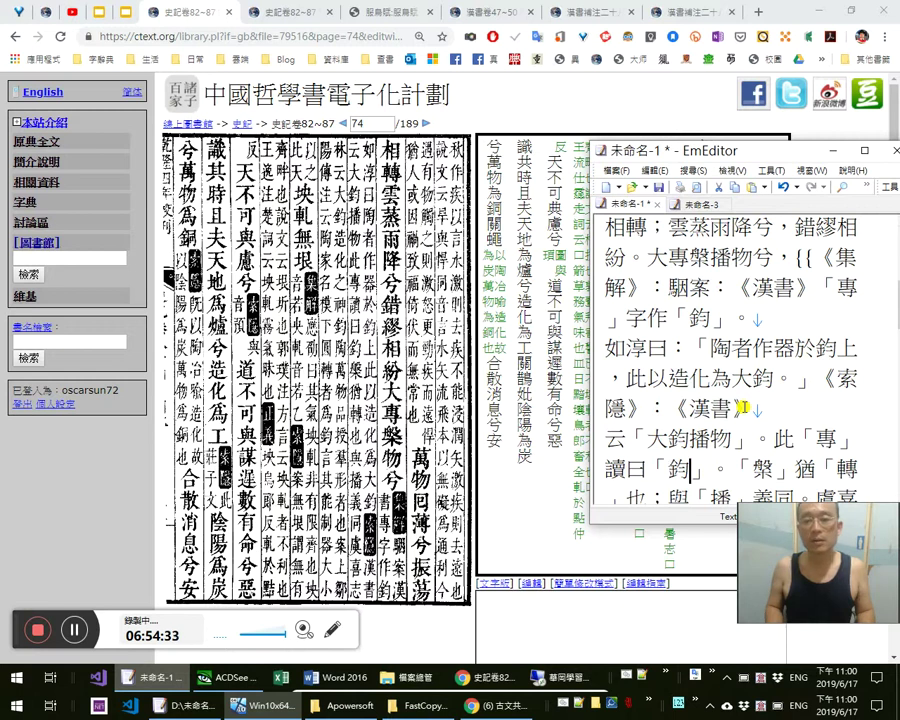
key(Right)
key(Right)
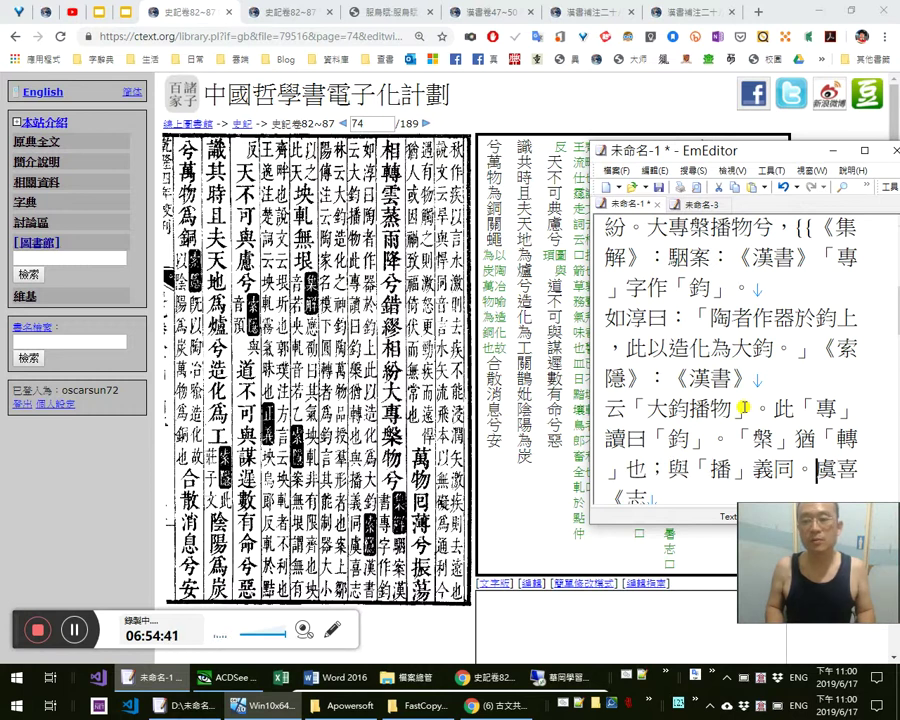
Copy 虞喜 from the note and search Google in a new tab for 虞喜 志林
key(shift+Right)
key(shift+Right)
key(ctrl+c)
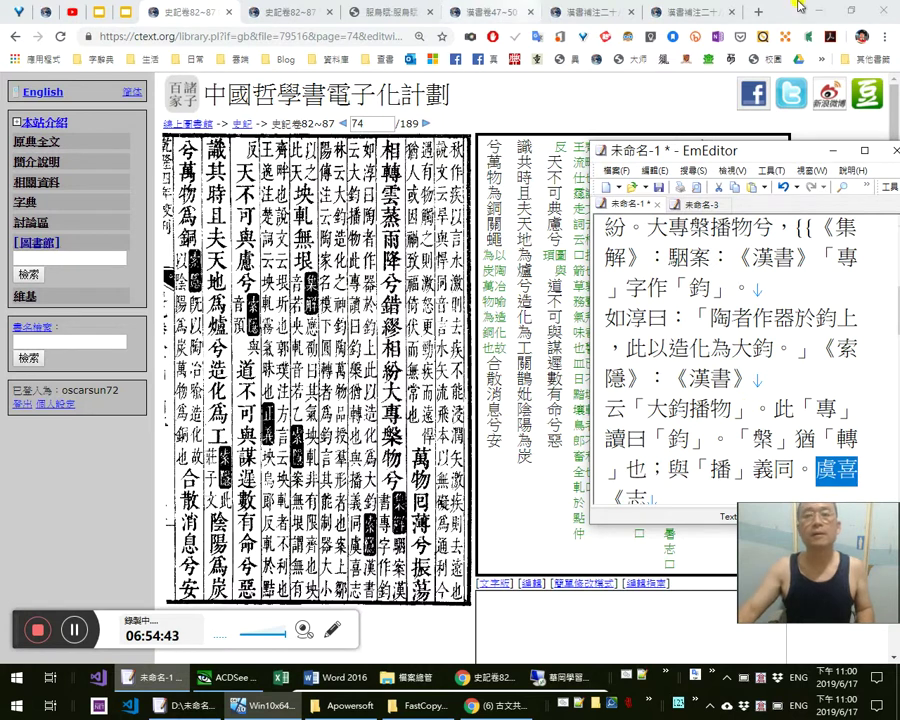
click(757, 14)
key(ctrl+v)
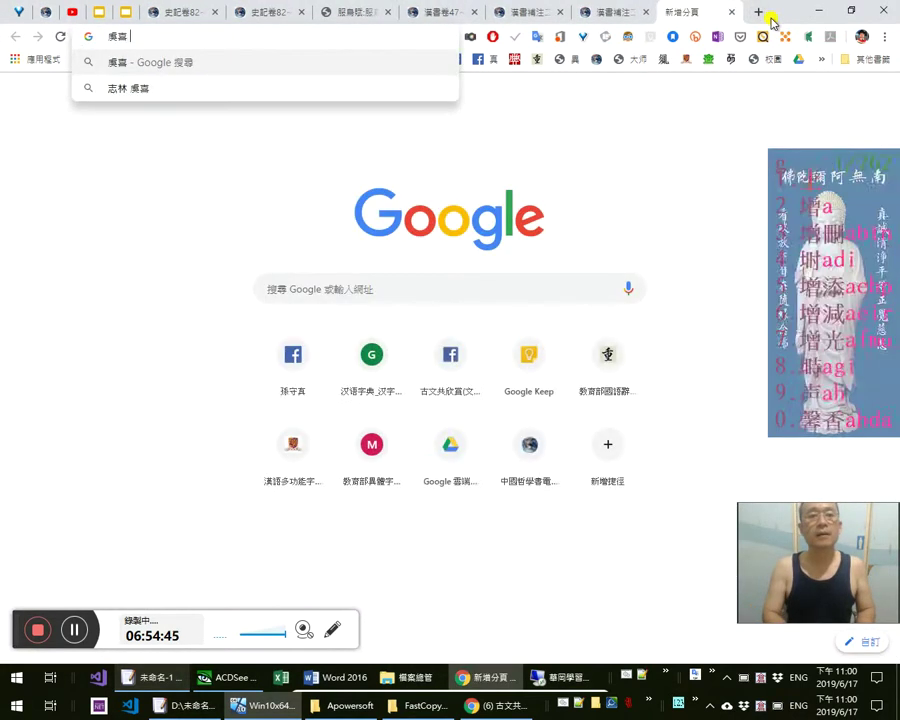
text(志林)
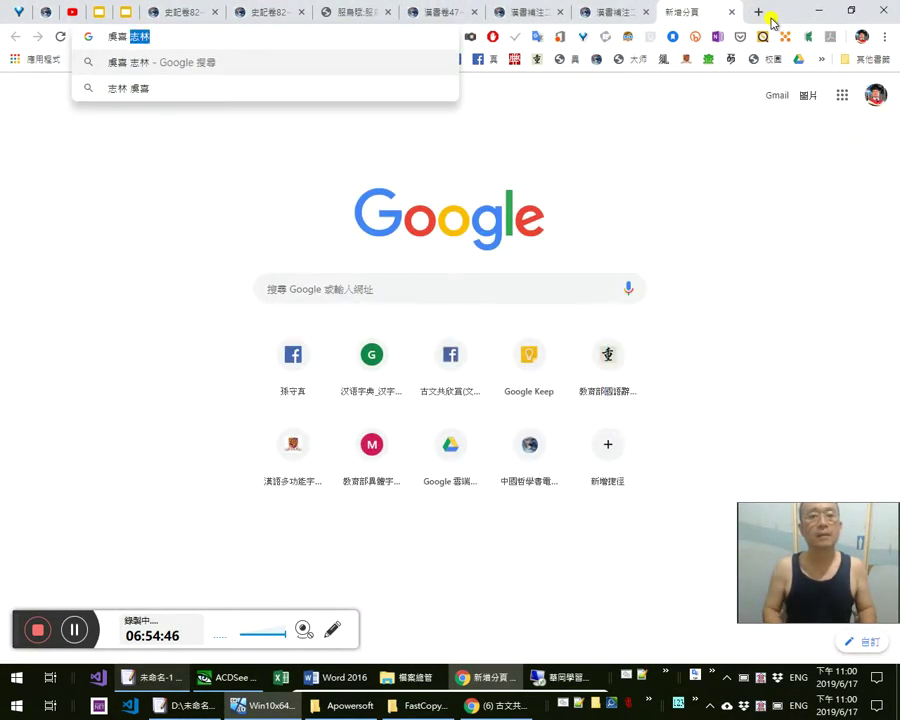
key(Return)
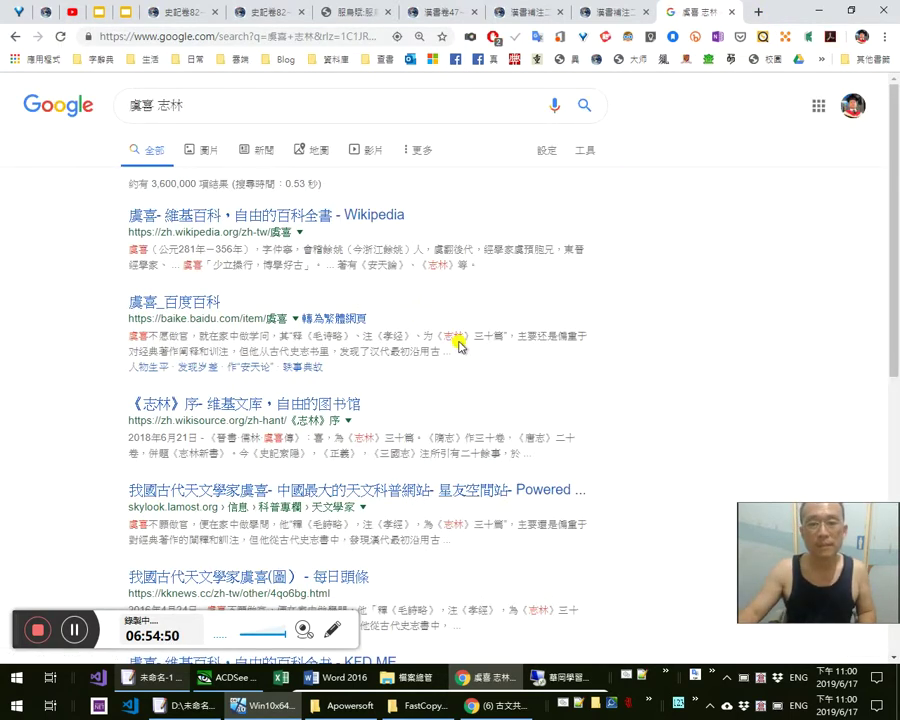
Switch to cj5-ftzk-classics.txt in Notepad++ and search the open files for 志林
click(564, 679)
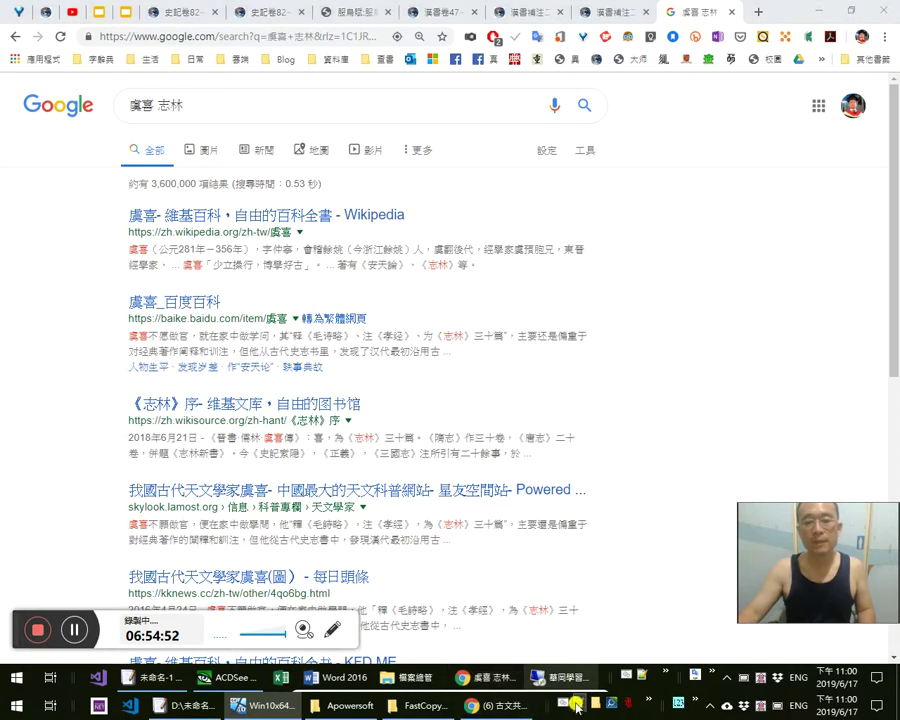
click(581, 704)
click(583, 702)
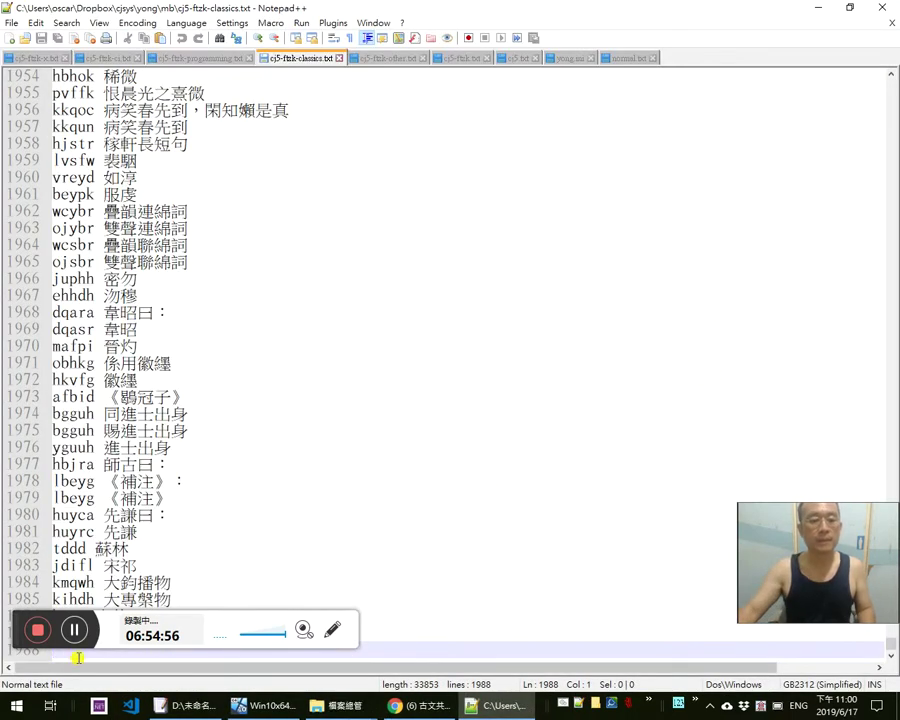
drag(17, 618, 1, 680)
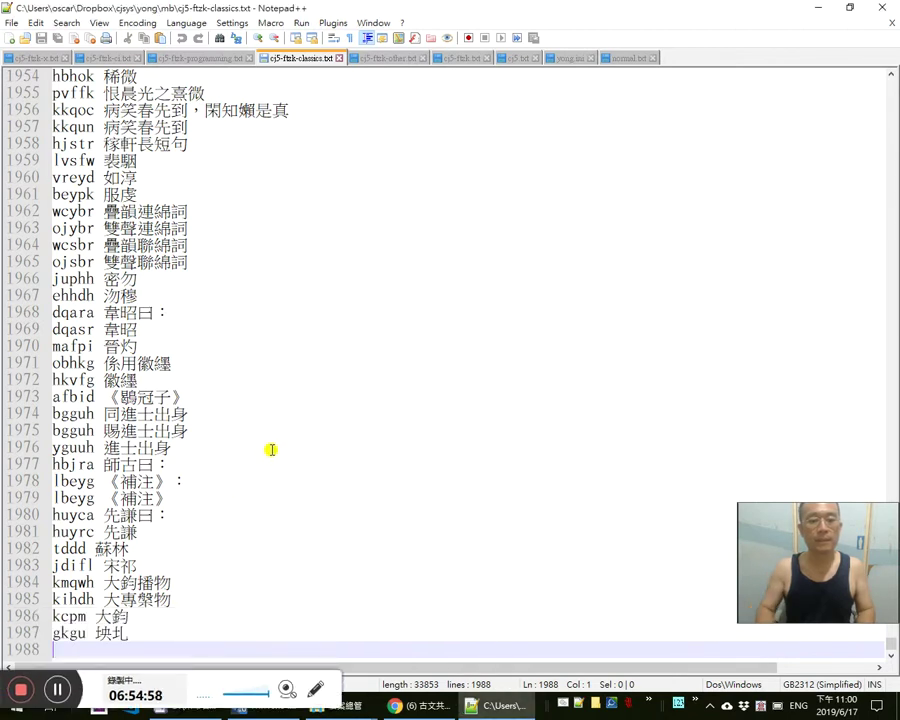
key(ctrl+f)
key(Escape)
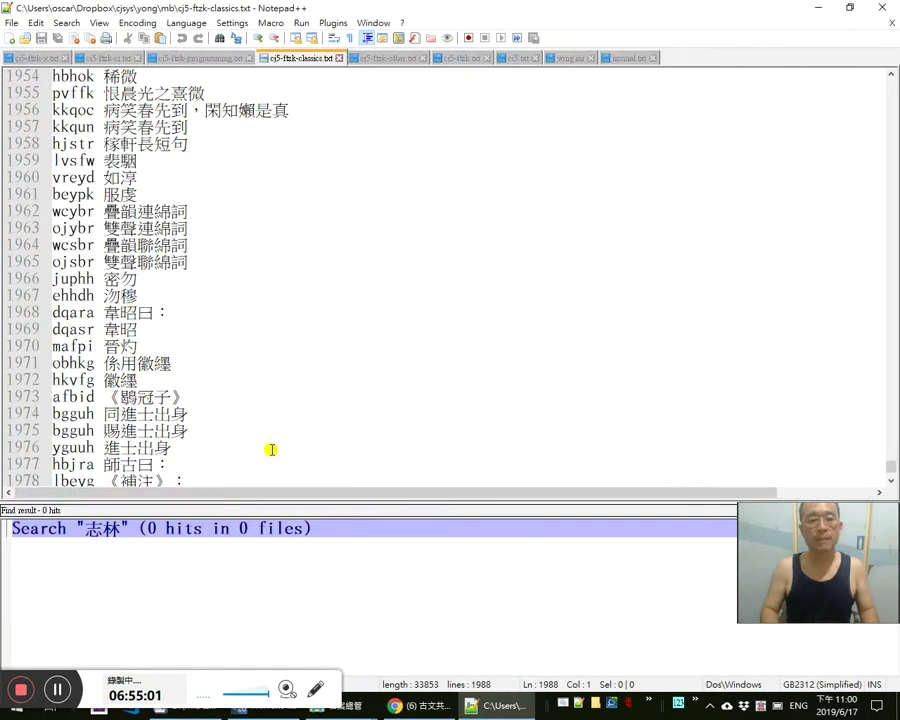
Add the entry gpdd 志林 at the end of cj5-ftzk-classics.txt and save the file
key(Return)
key(Up)
text(志林)
key(Home)
text(gpdd)
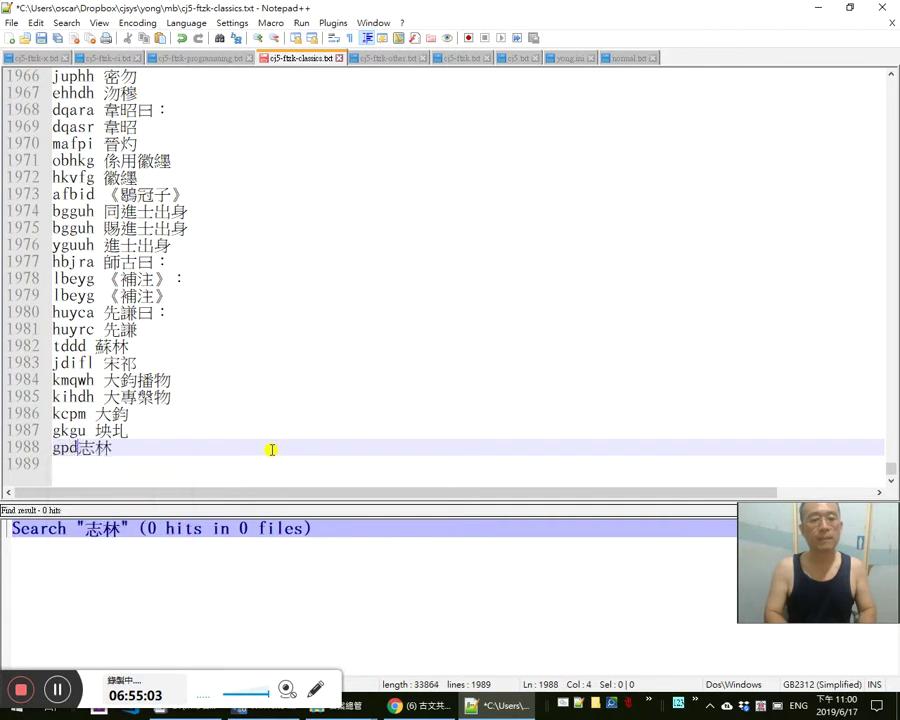
key(alt+Tab)
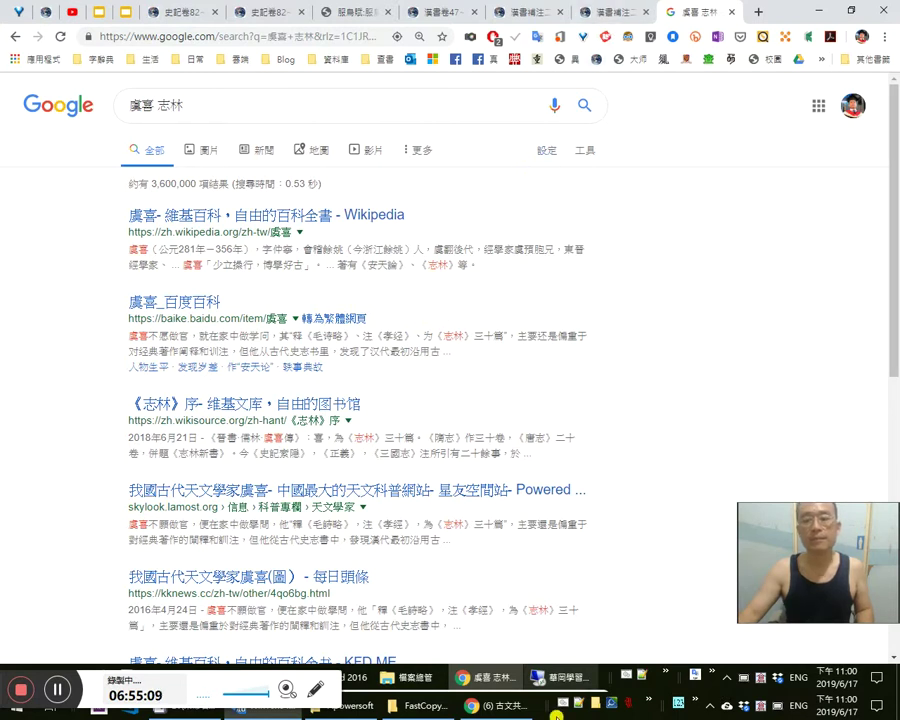
Search the open input-method word lists again for 志林 to check the new entry
click(596, 701)
key(alt+Tab)
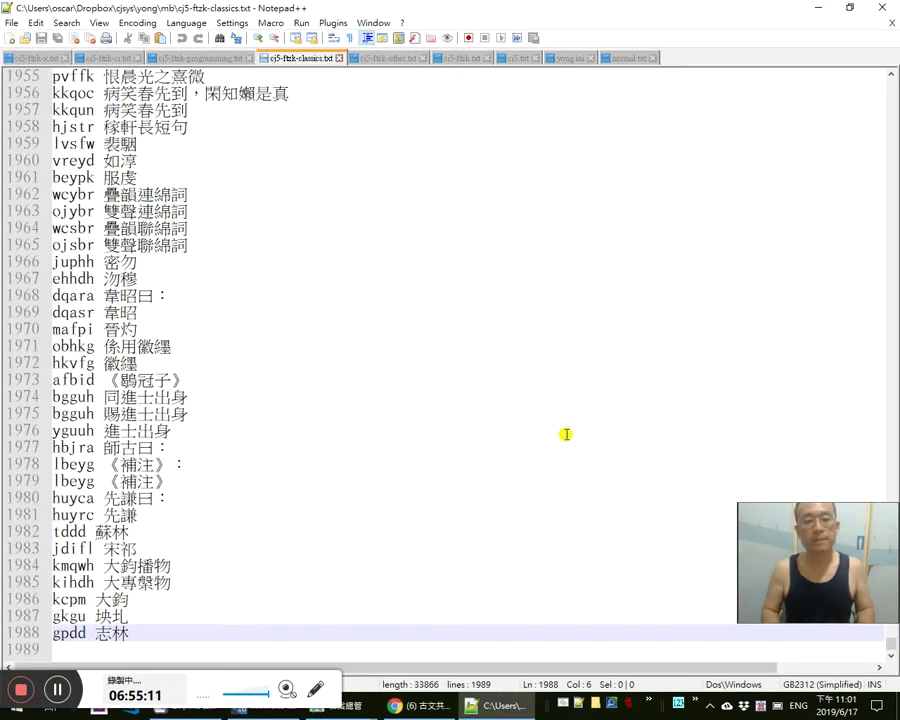
key(ctrl+f)
key(alt+o)
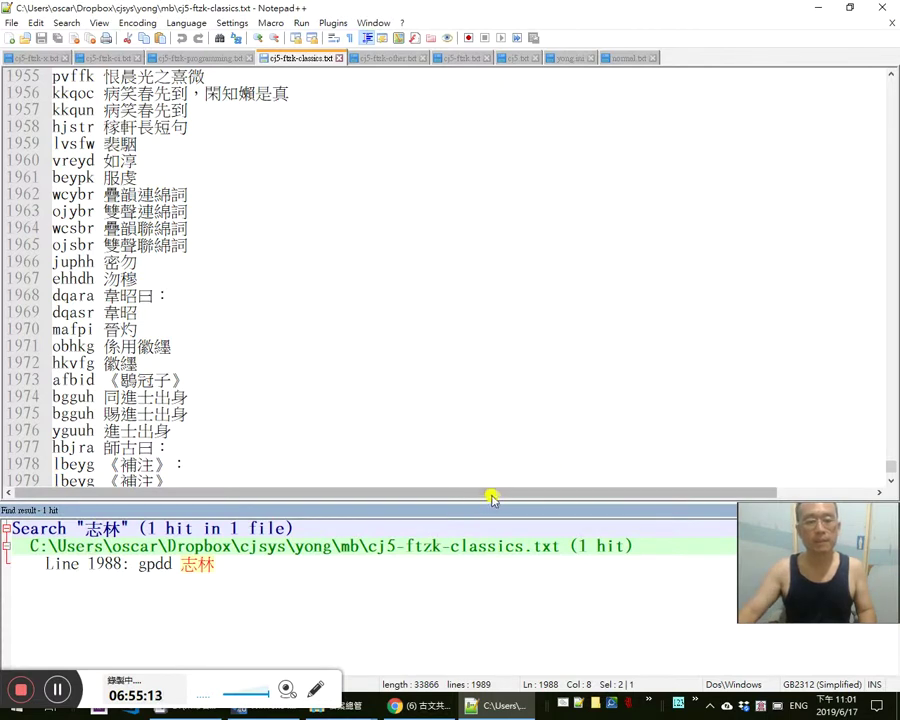
click(886, 7)
Switch back to EmEditor and cut the entire corrected page text to the clipboard
key(alt+Tab)
key(alt+Tab)
key(alt+Tab)
click(707, 377)
key(ctrl+a)
key(ctrl+x)
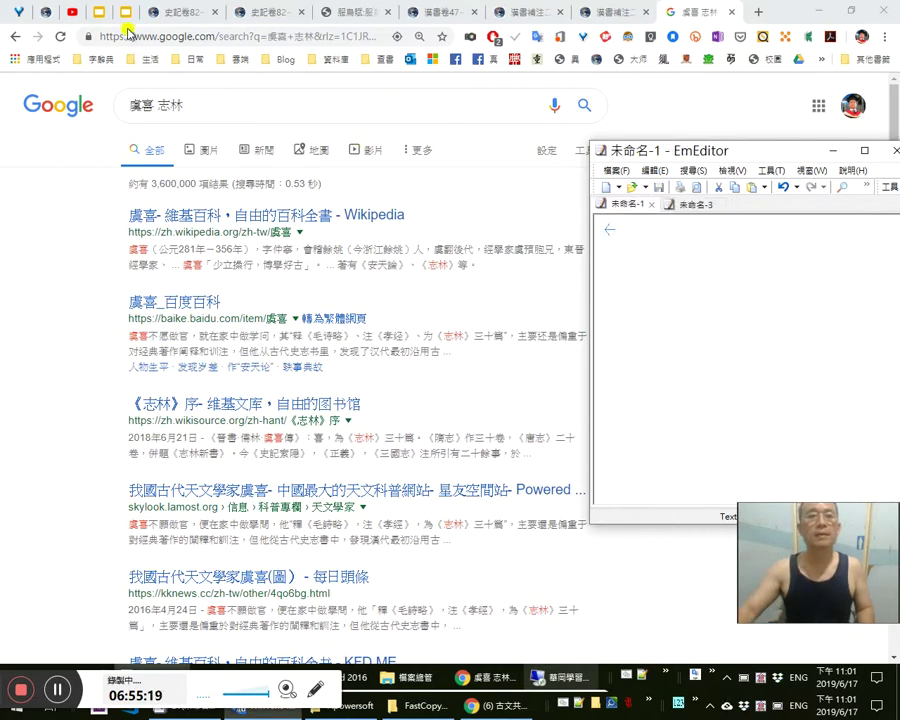
Paste the corrected text into the ctext.org edit box for page 74 and save the edit
click(185, 12)
click(539, 617)
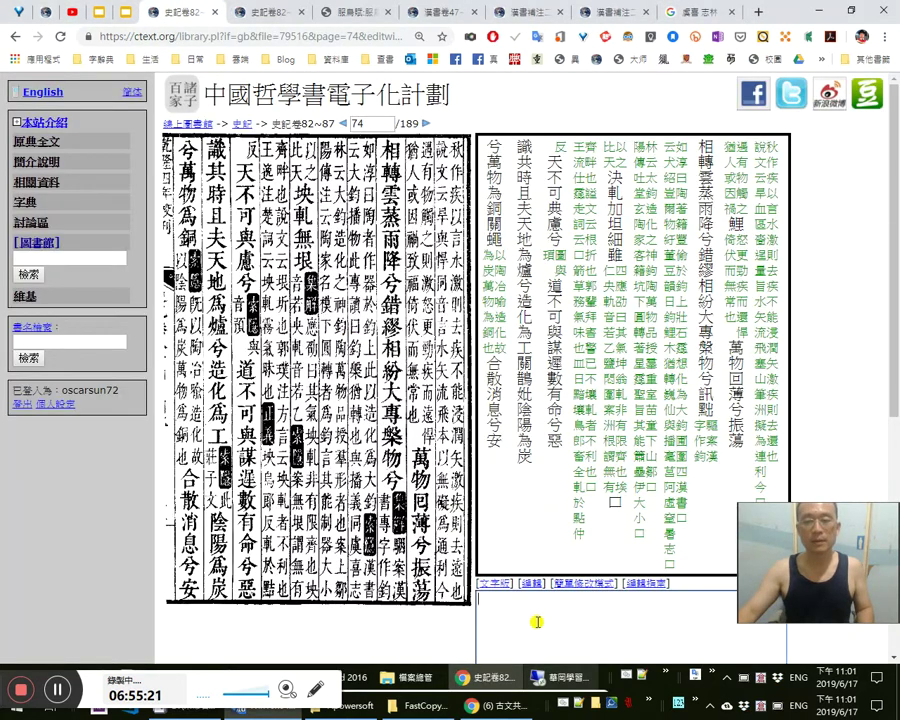
key(ctrl+v)
key(Tab)
key(Return)
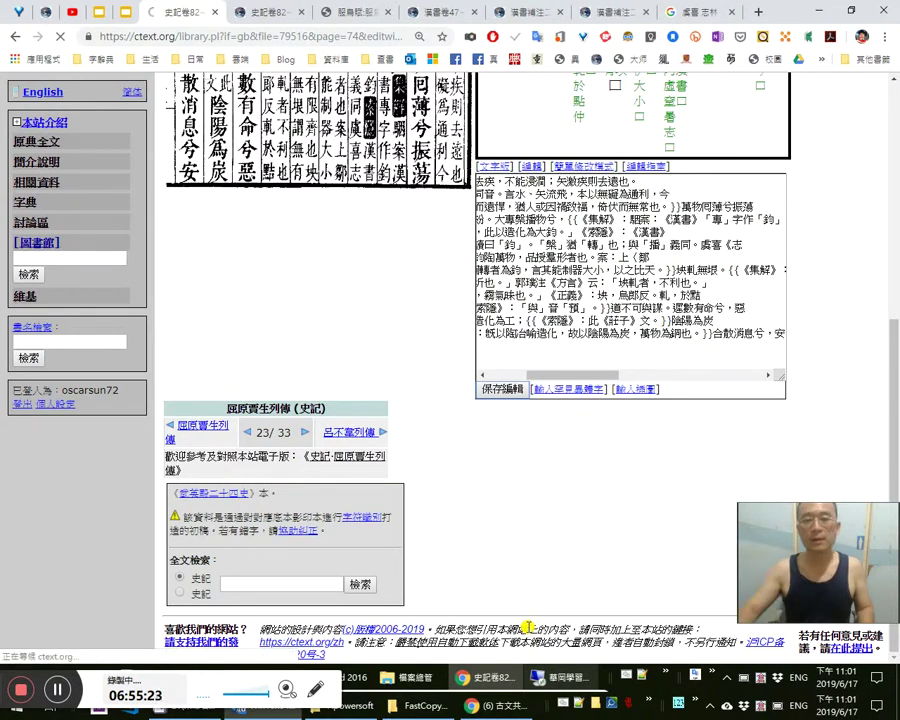
Reopen page 74 in 簡單修改模式 and move all of its text into the empty EmEditor document
scroll(510, 585, up, 5)
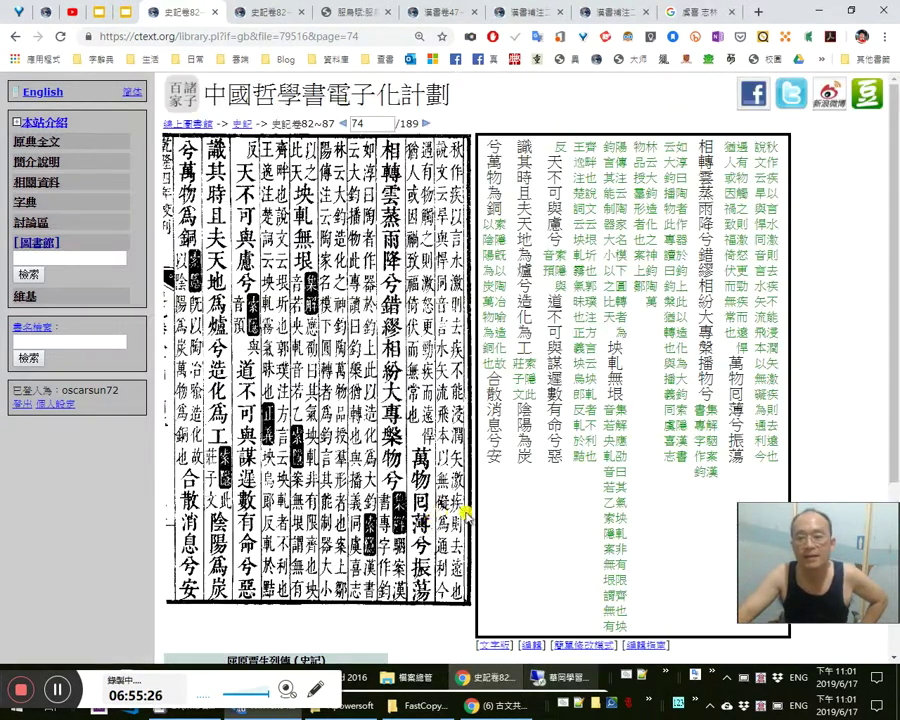
scroll(488, 555, down, 2)
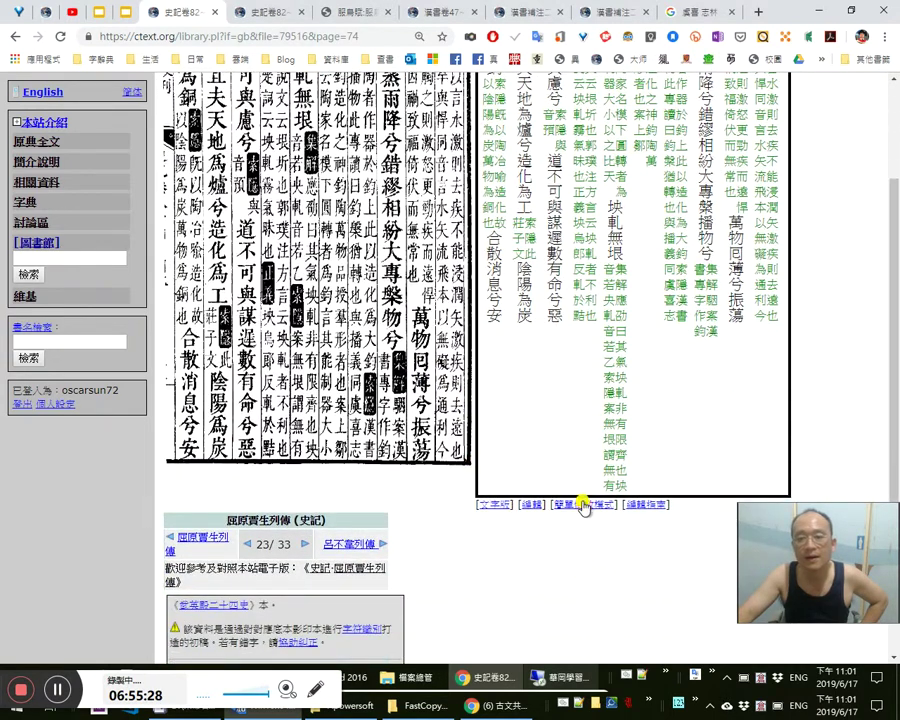
click(556, 507)
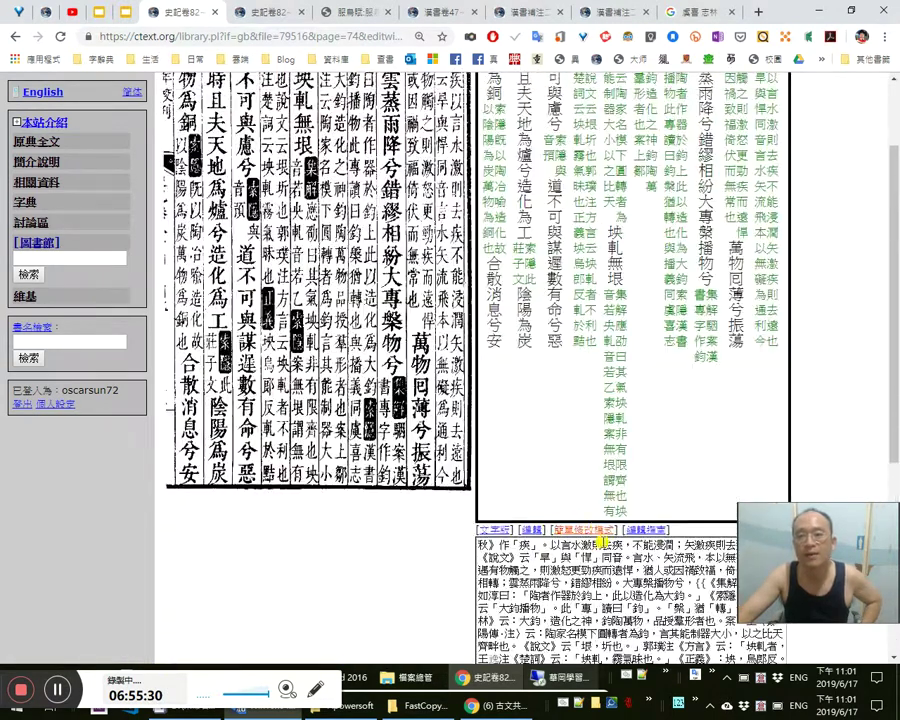
scroll(596, 560, up, 2)
key(ctrl+a)
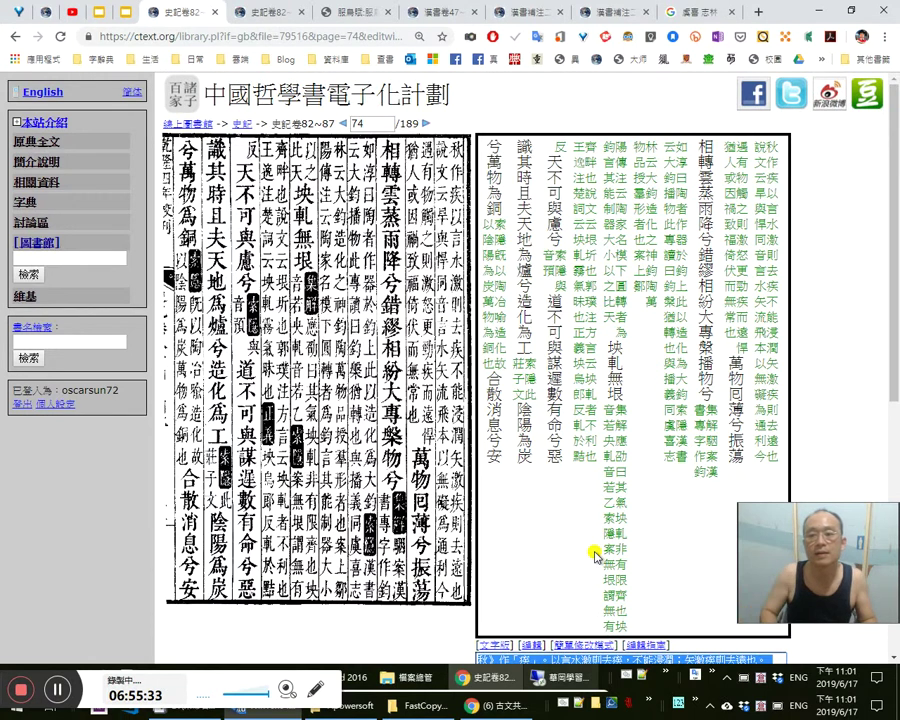
key(ctrl+x)
key(alt+Tab)
key(ctrl+v)
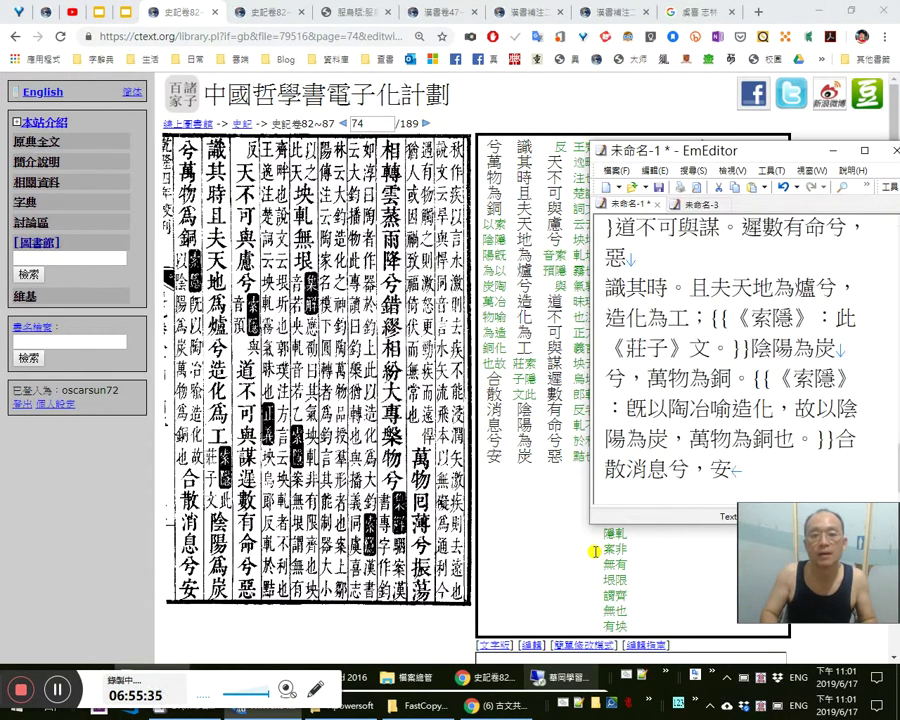
Review the EmEditor text from 相轉 through the 虞喜《志林》 quotation against the page 74 scan, checking for missing quotation marks
key(ctrl+Home)
key(alt+Tab)
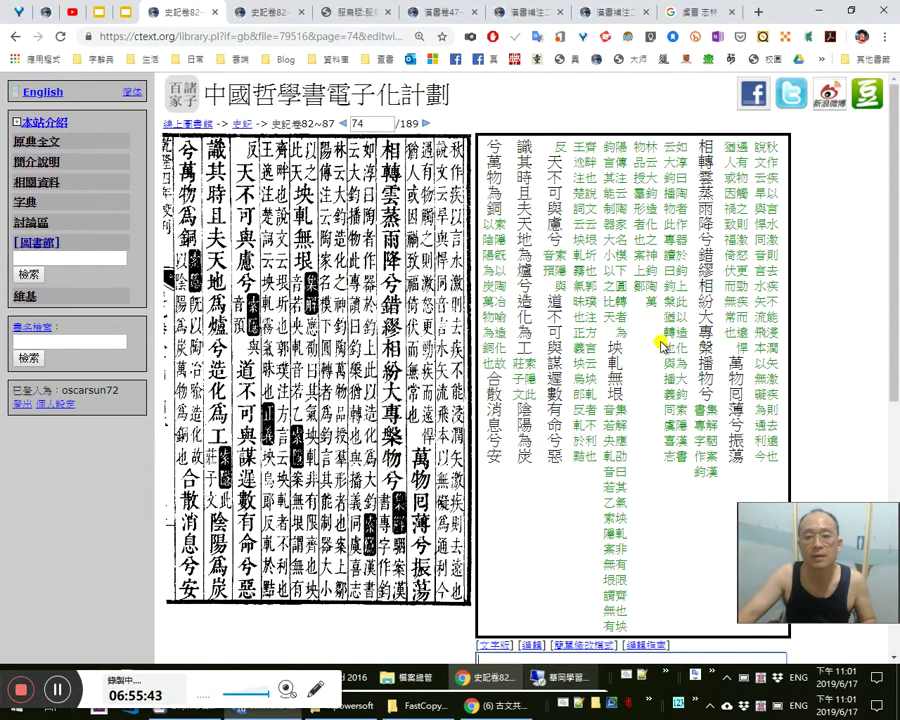
key(alt+Tab)
scroll(752, 402, down, 5)
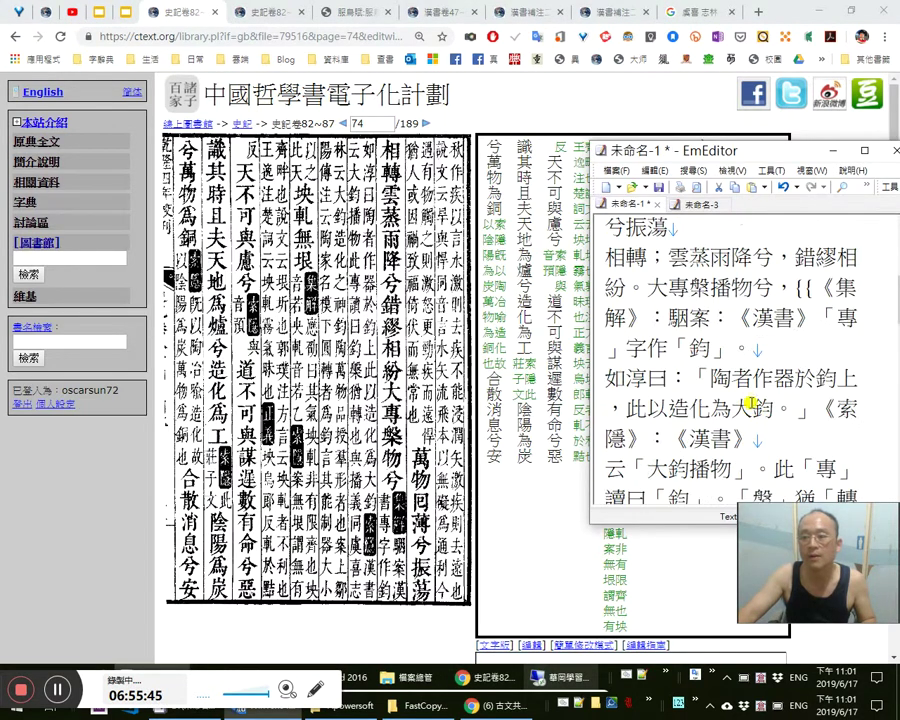
click(756, 318)
key(Down)
key(Down)
key(Down)
key(Down)
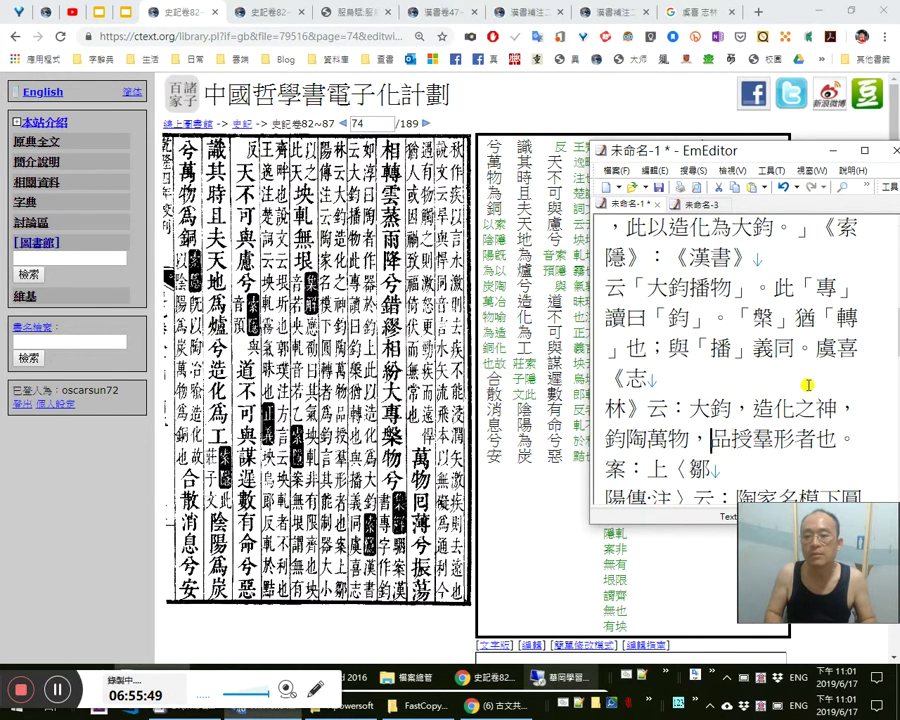
key(Left)
key(Left)
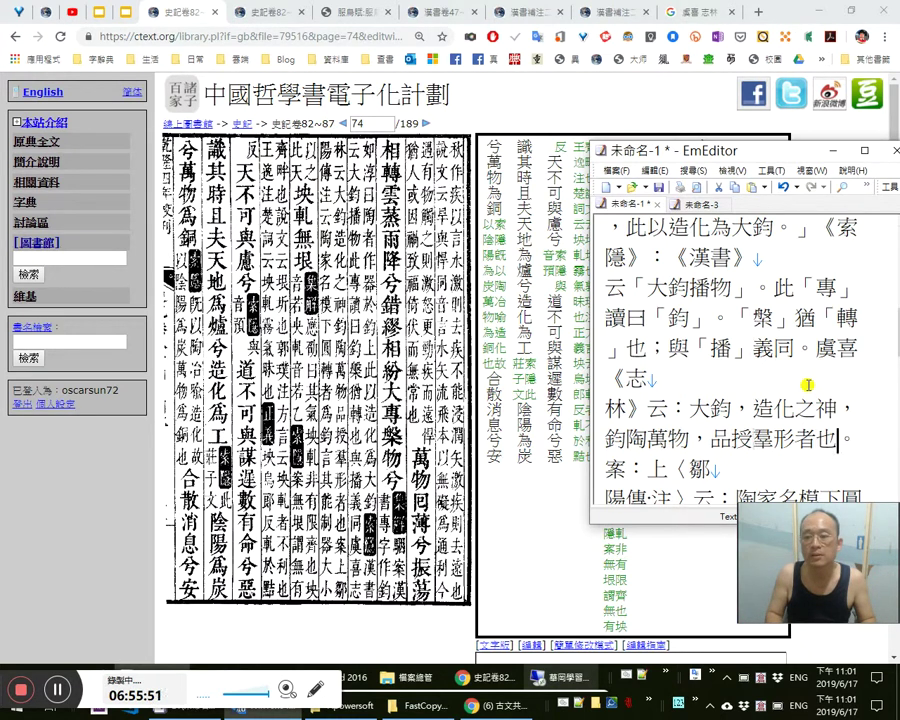
key(alt+Tab)
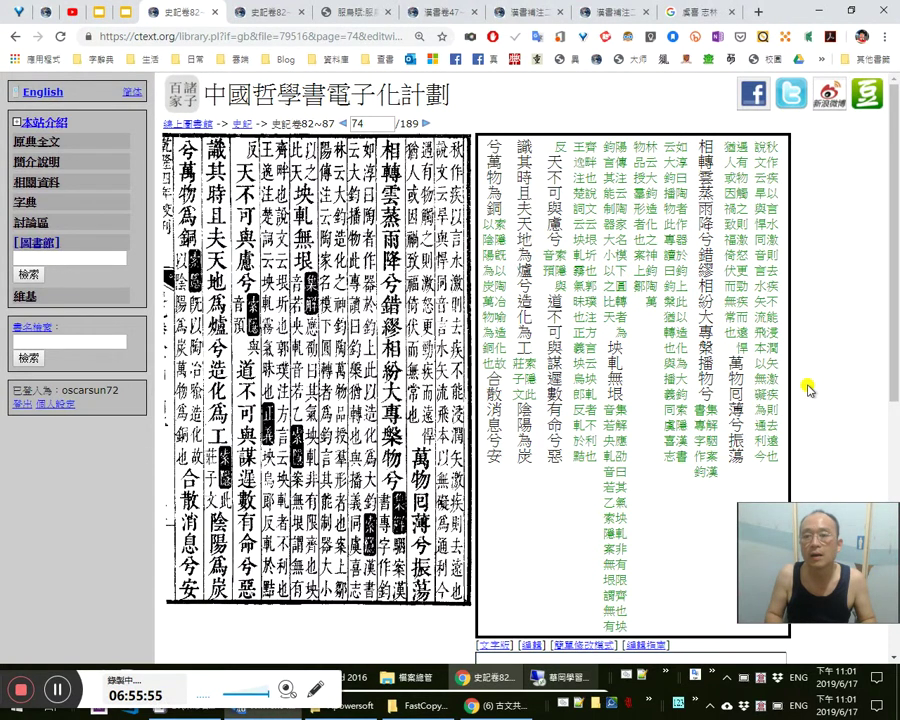
key(alt+Tab)
key(Right)
key(Right)
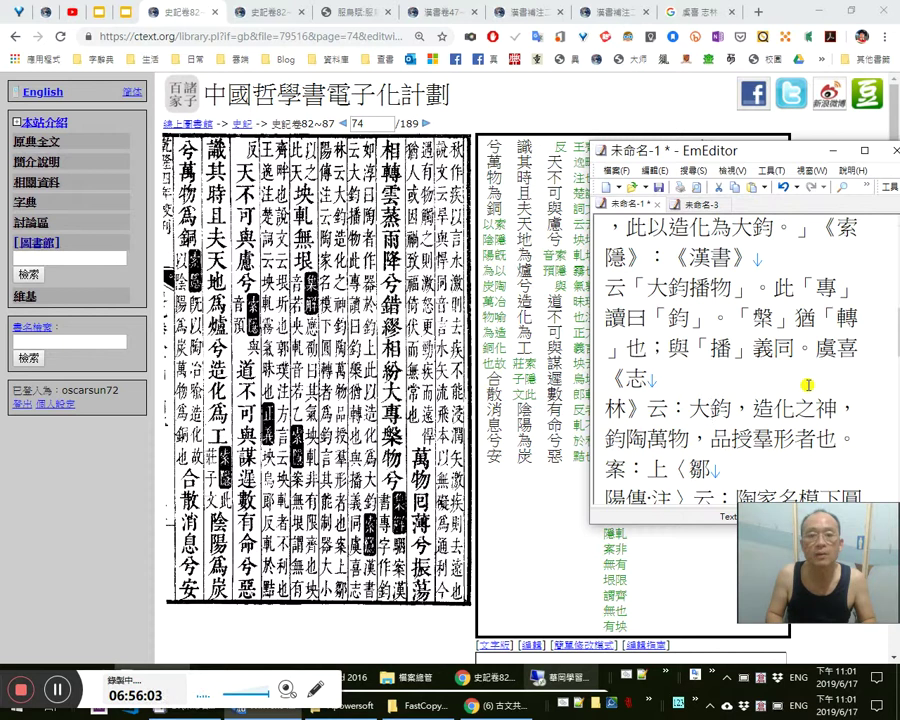
Break the commentary line after 言其能制器大小 so that ，以之比天 starts a new line as in the scan
key(Down)
key(Down)
key(Down)
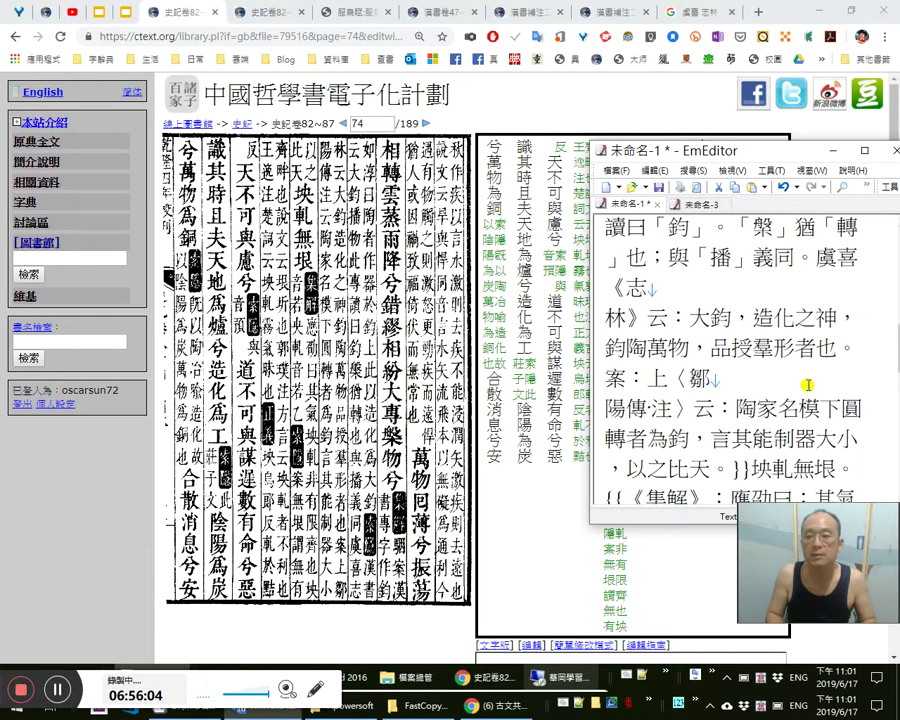
key(Up)
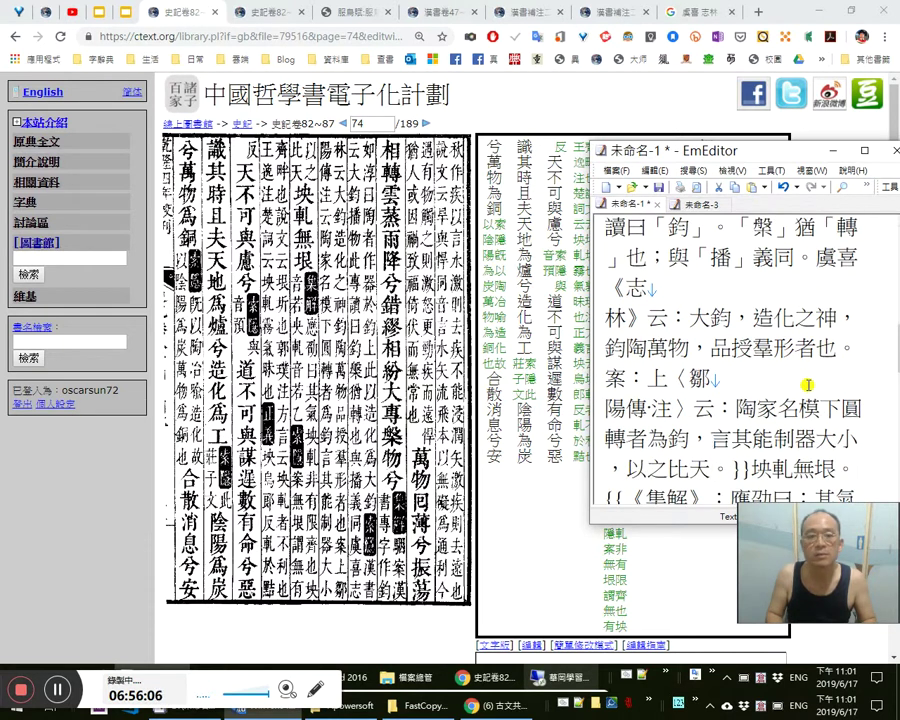
key(Right)
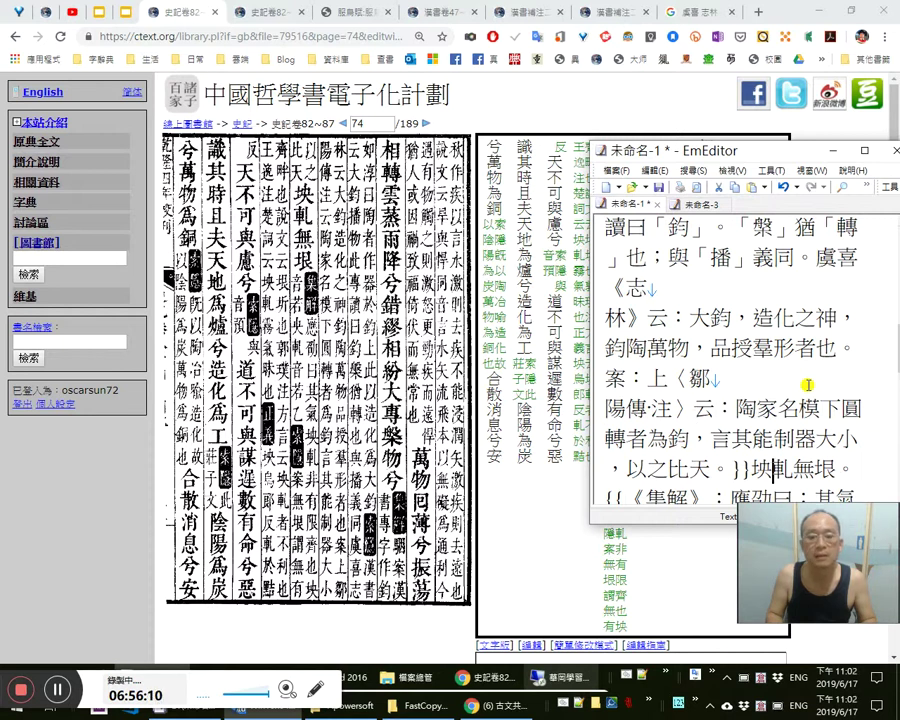
key(End)
key(Right)
Cut the whole revised text, paste it into the ctext.org edit box for page 74, and save the edit
key(ctrl+a)
key(ctrl+x)
click(351, 471)
scroll(395, 490, down, 2)
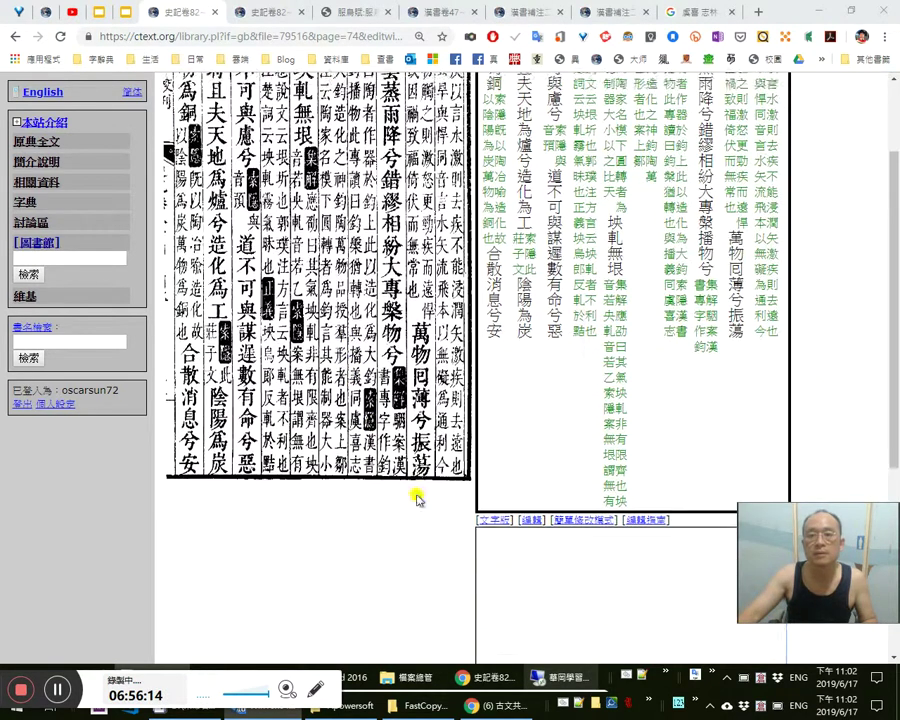
click(510, 596)
key(ctrl+v)
scroll(474, 590, down, 5)
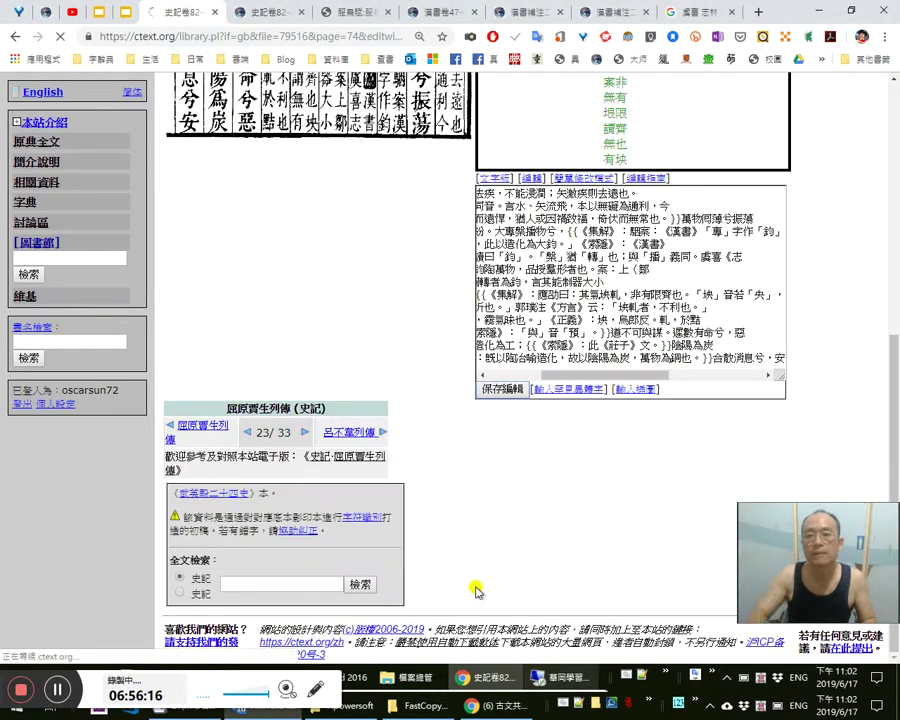
scroll(424, 558, up, 6)
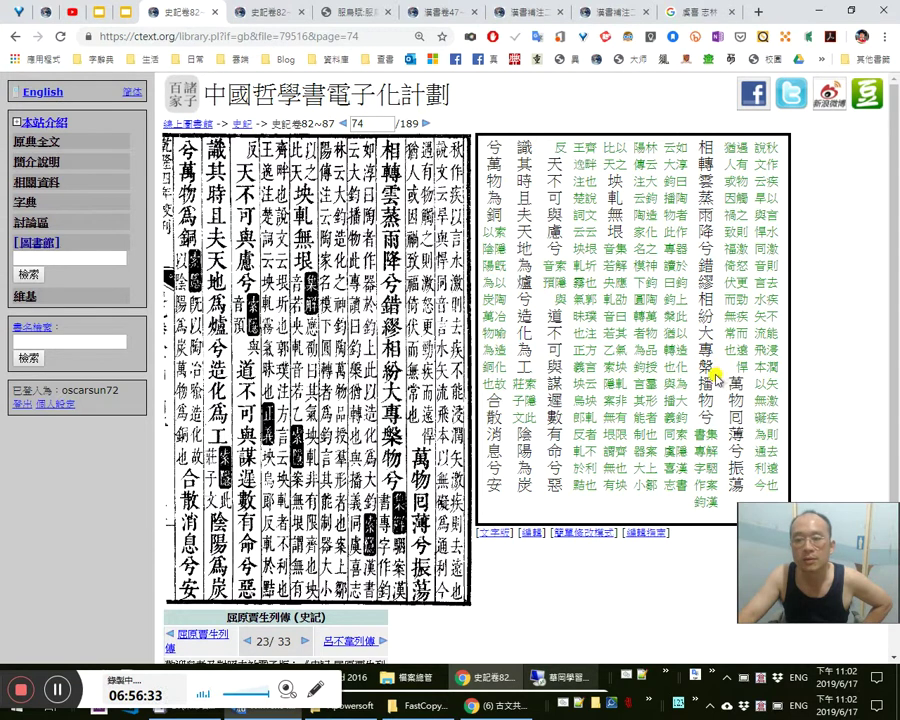
Reopen page 74 in 簡單修改模式, delete 播 so the phrase reads 大專槃物兮, and save the edit
click(585, 532)
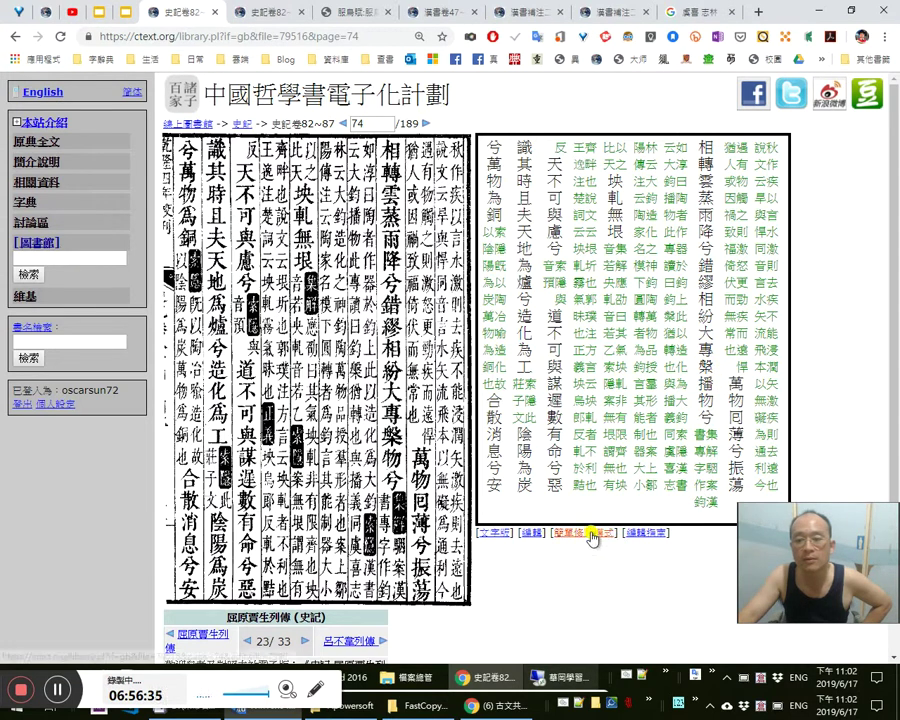
scroll(669, 457, up, 2)
click(613, 377)
scroll(617, 402, up, 1)
scroll(617, 402, up, 3)
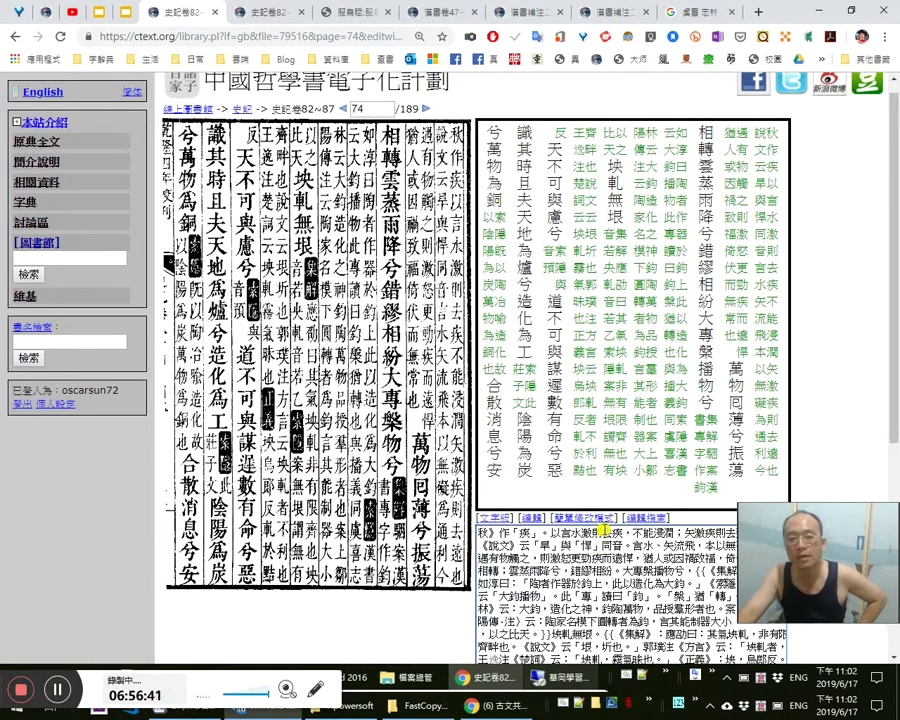
scroll(612, 545, down, 1)
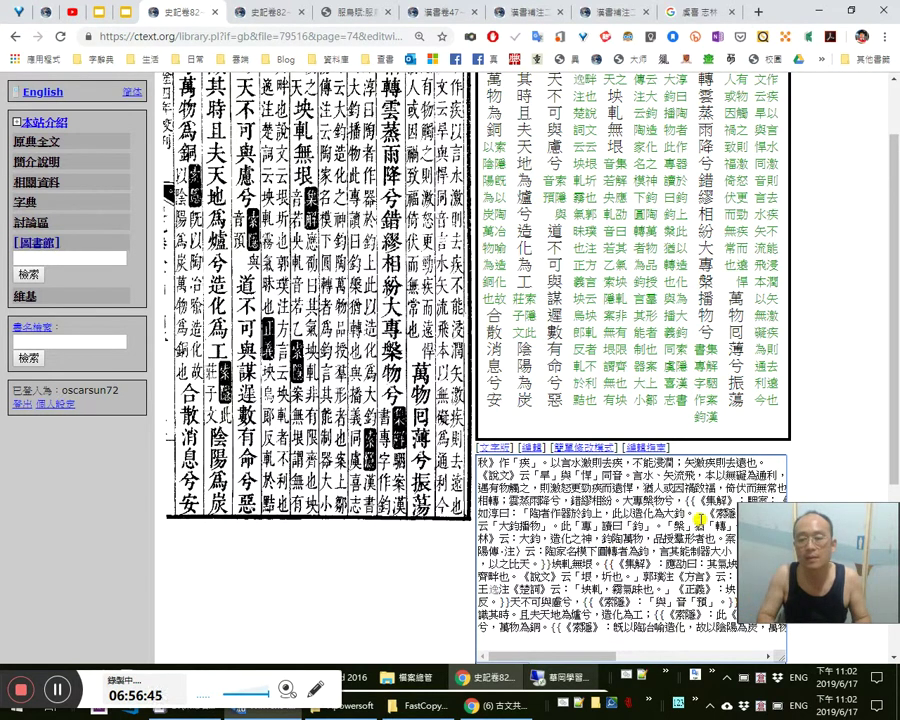
key(Tab)
key(Return)
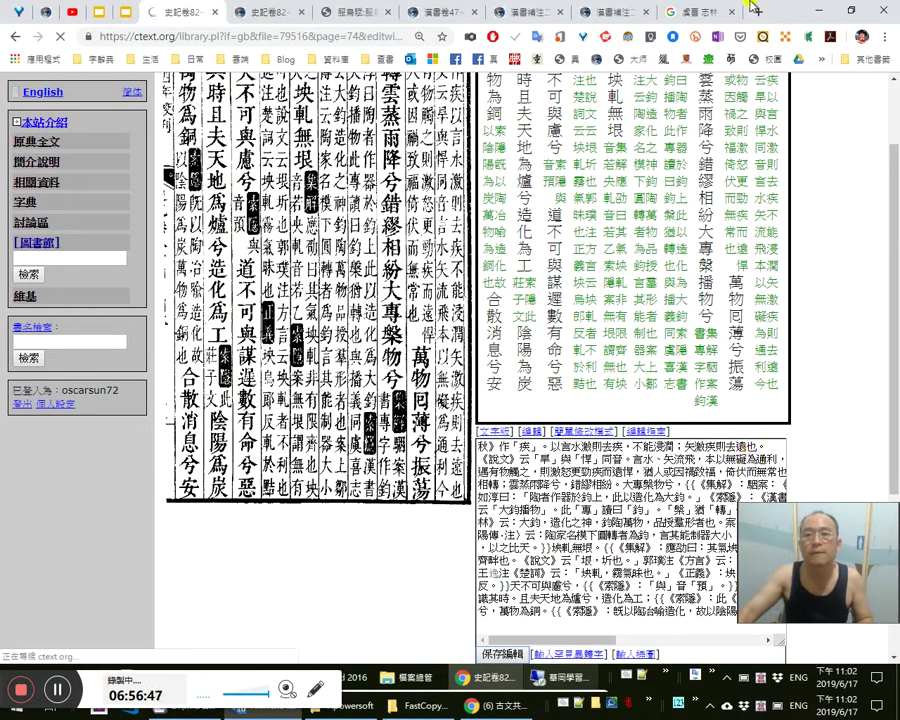
Search the 教育部重編國語辭典修訂本 for 盤剝 and open the entries 盤剝 and 重利盤剝
click(706, 12)
click(540, 60)
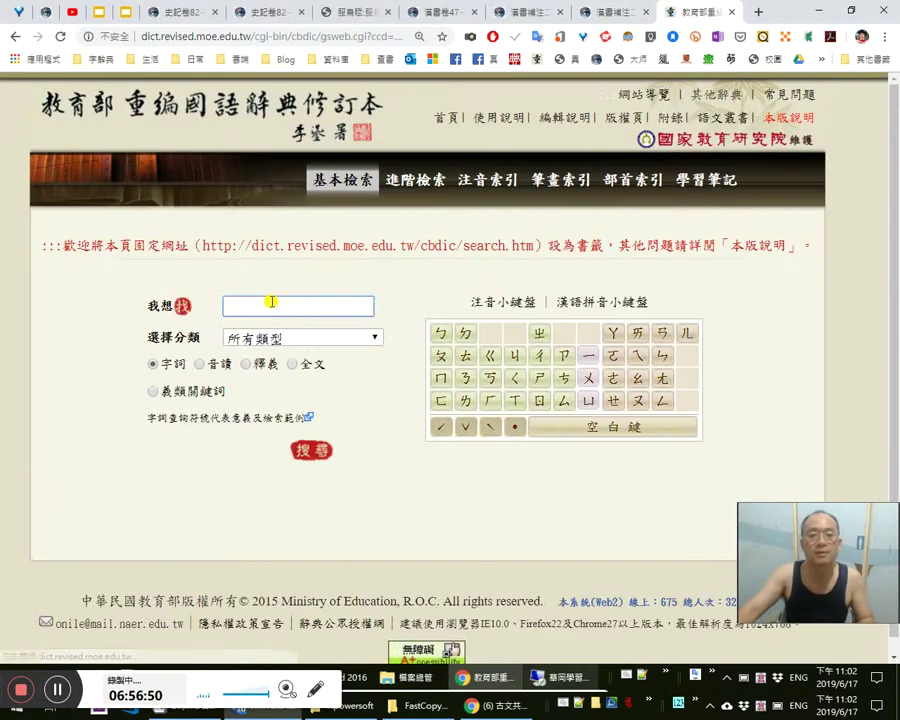
text(htv)
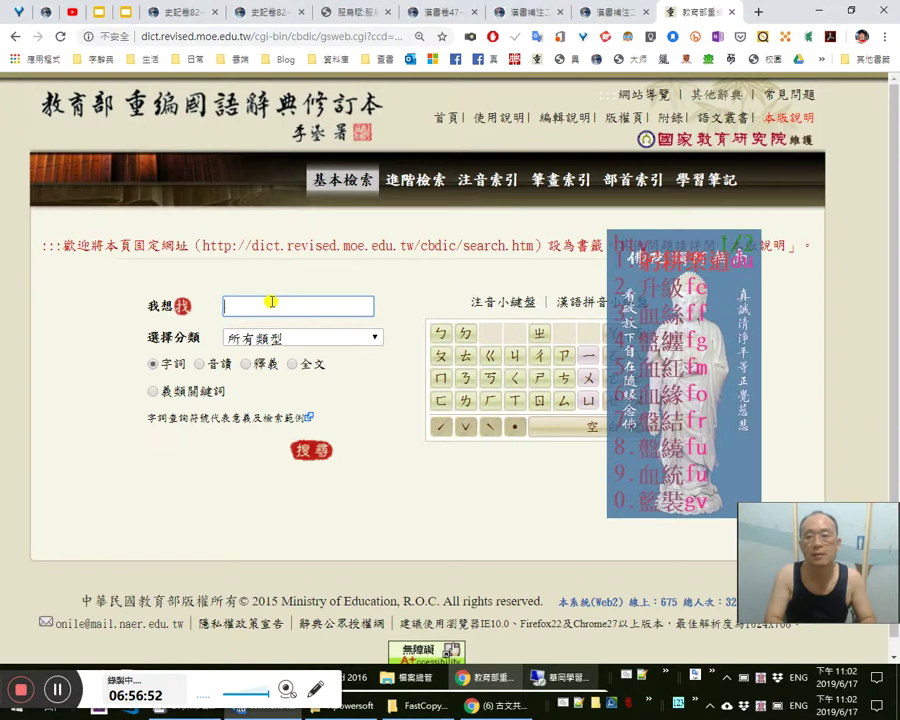
text(盤剝)
key(ctrl+a)
key(Return)
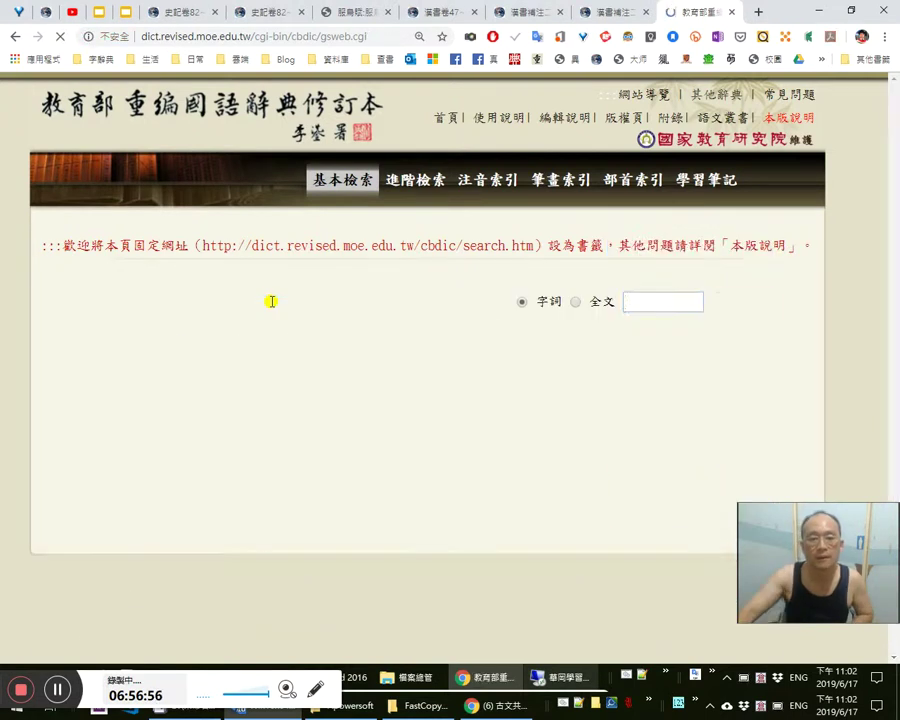
middle_click(187, 520)
click(173, 490)
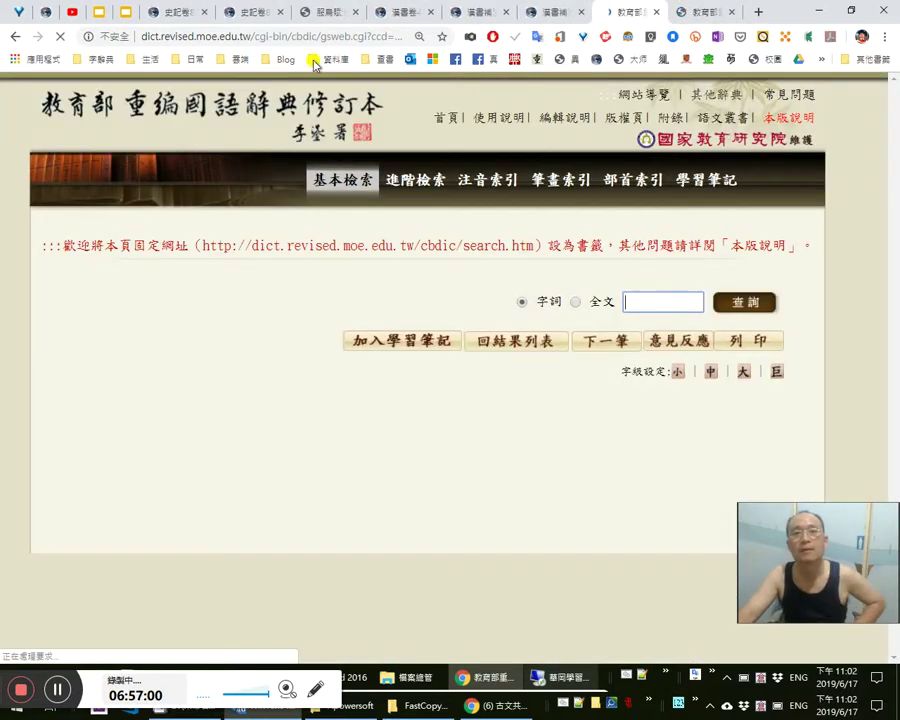
Read the definitions of 盤剝 and 重利盤剝, close the 重利盤剝 entry, and examine the second sense of 盤剝
click(175, 12)
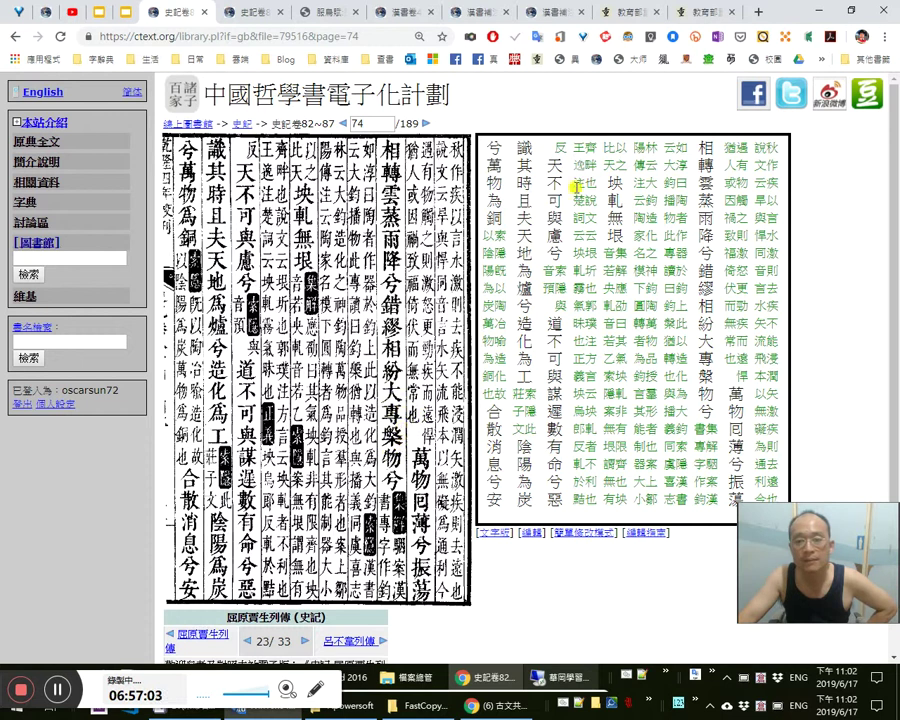
click(628, 12)
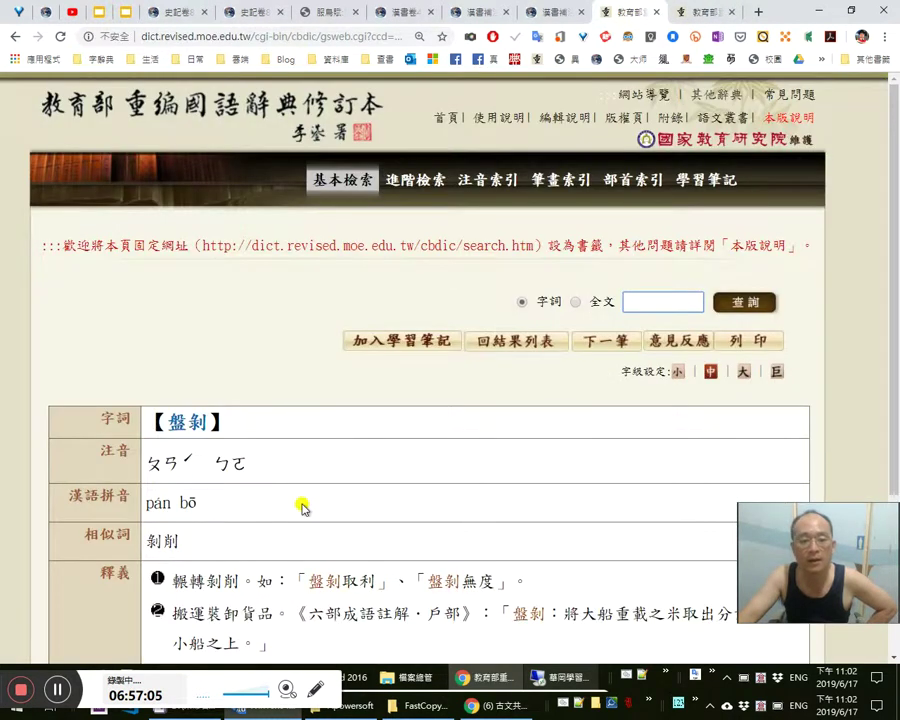
scroll(302, 508, down, 1)
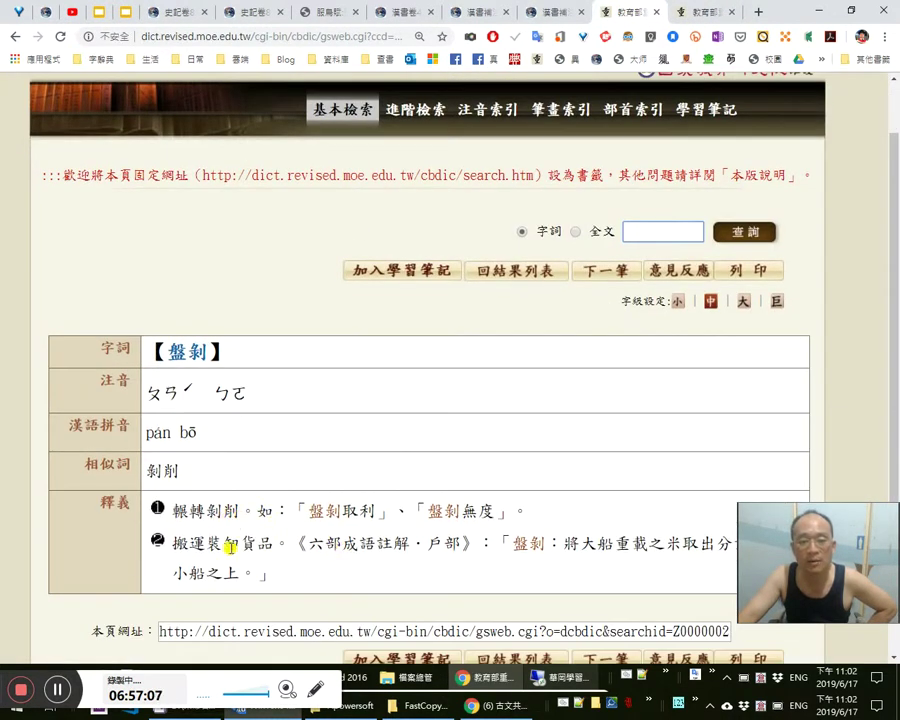
click(712, 16)
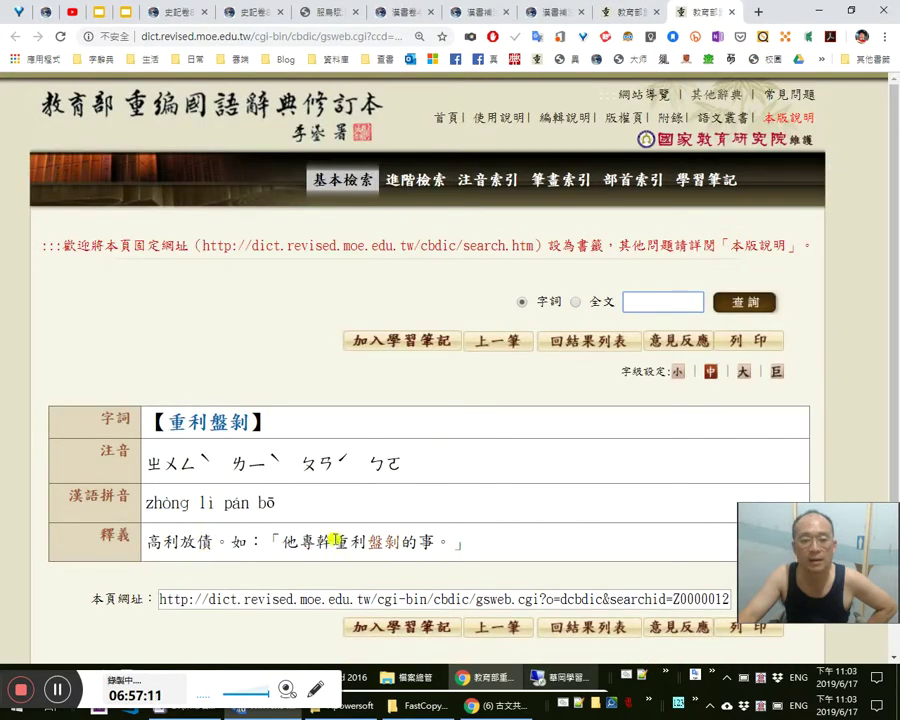
middle_click(694, 18)
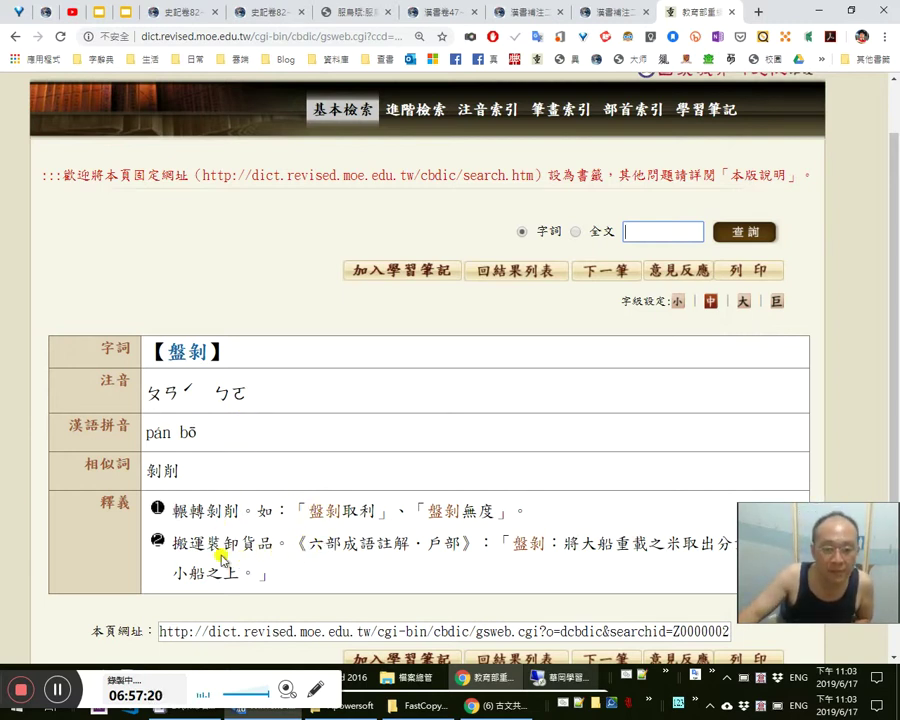
scroll(600, 566, down, 1)
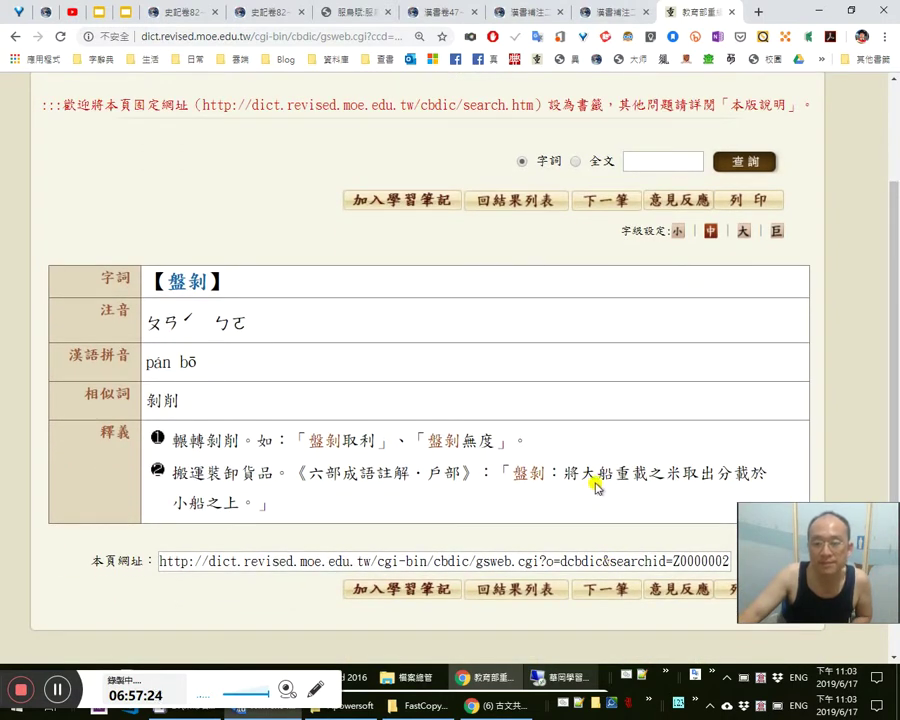
double_click(536, 473)
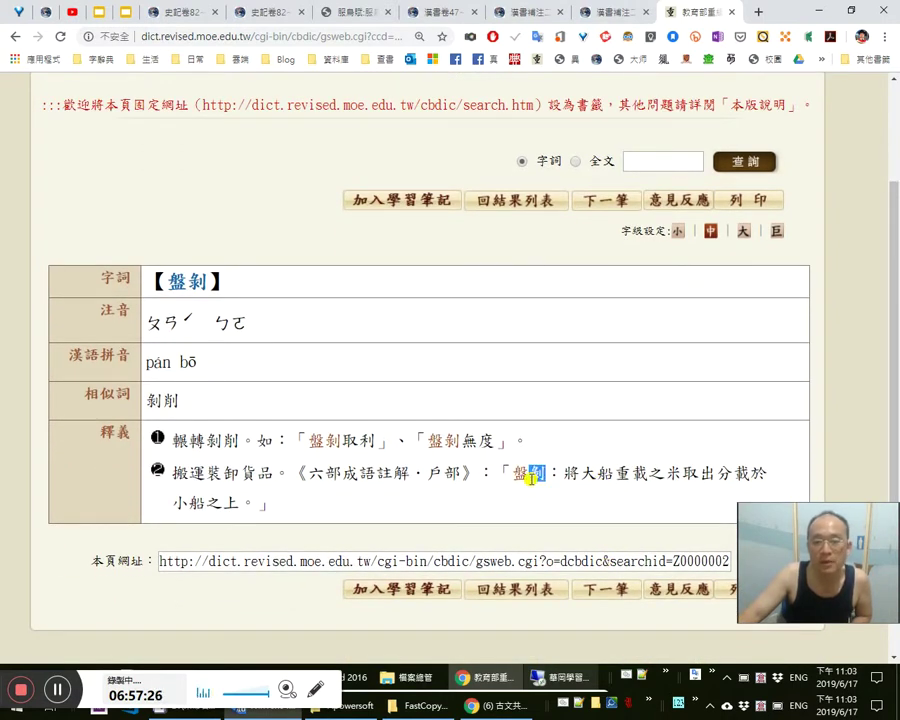
Switch to the 上下文、前後文 slide in Google Slides and compare its 大鈞播物 quotation with the saved 史記 page
click(198, 19)
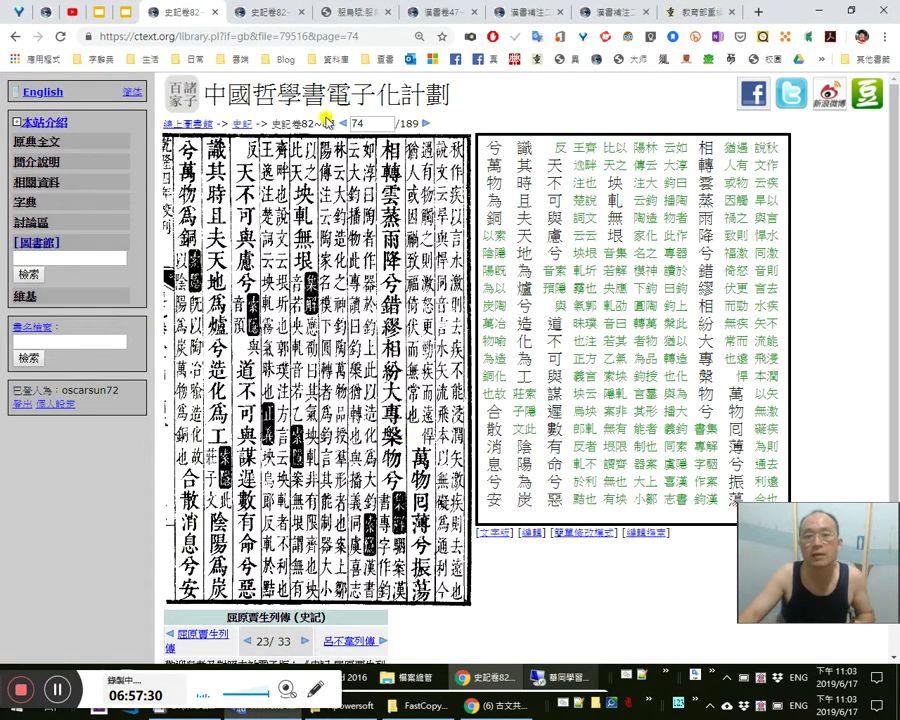
click(101, 13)
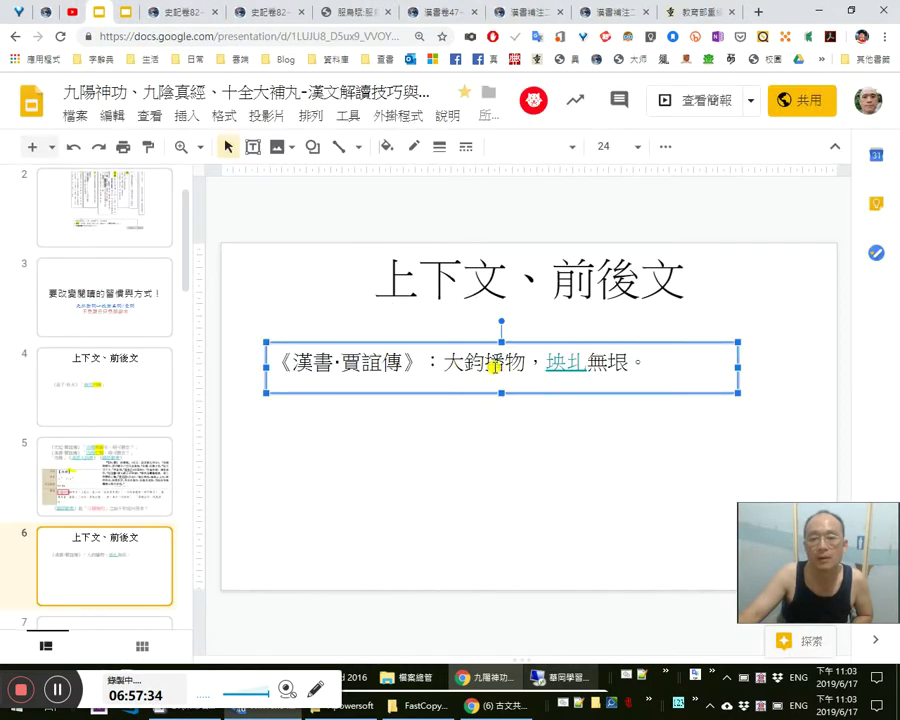
drag(488, 365, 524, 368)
click(506, 368)
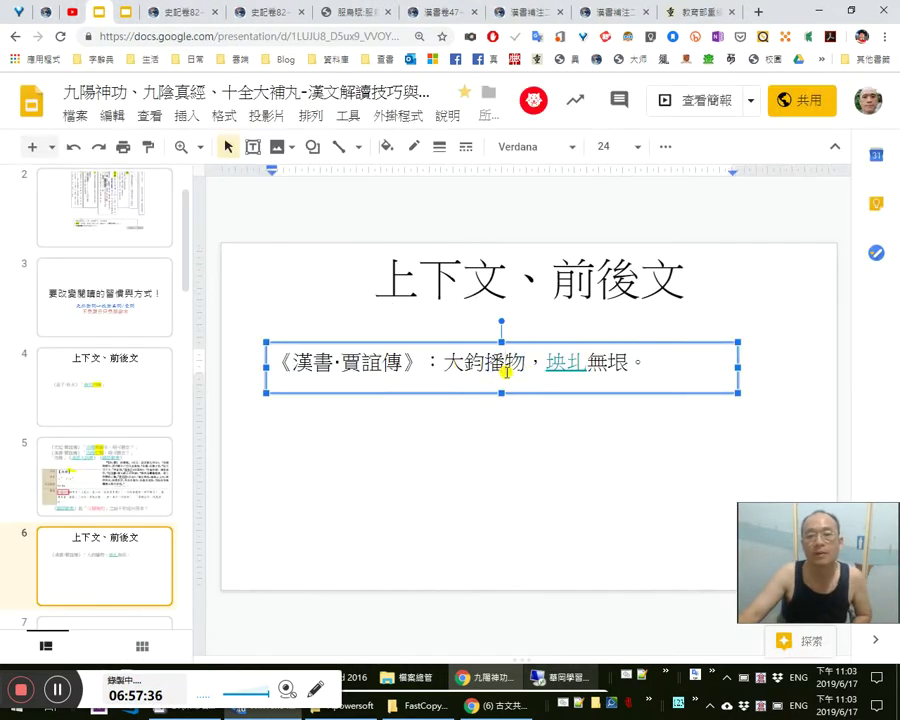
click(273, 16)
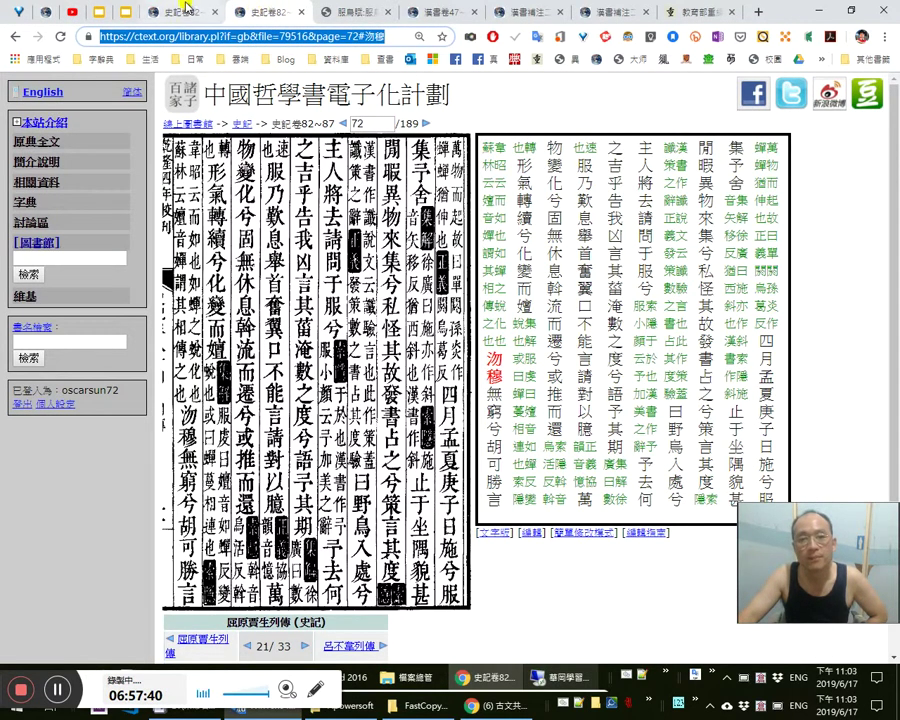
click(185, 10)
click(105, 14)
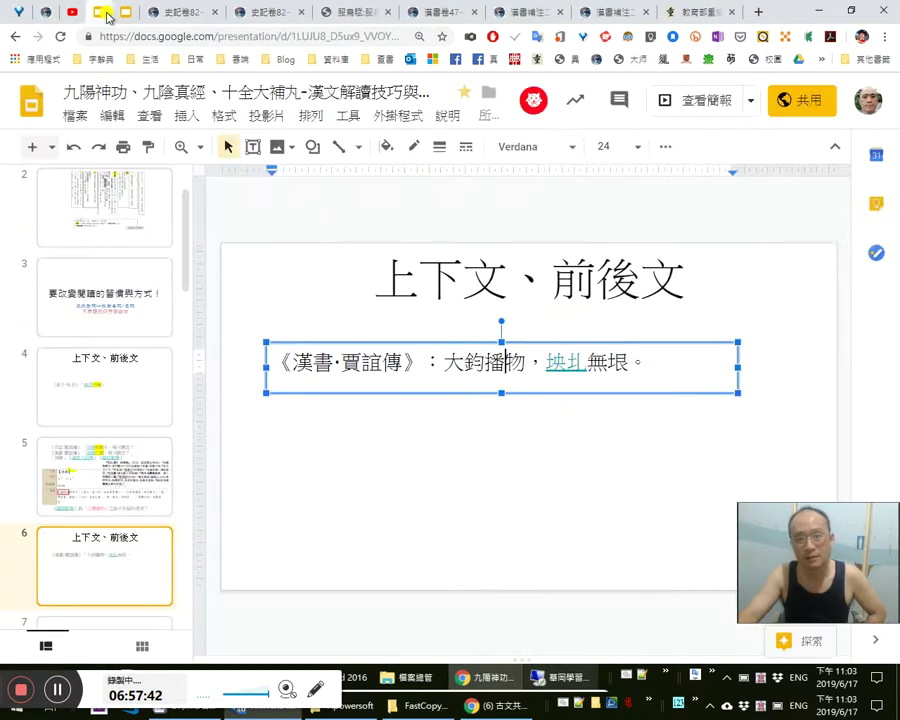
Add the line 《史記·賈誼傳》： above the 漢書 quotation on the 上下文、前後文 slide
click(652, 370)
key(Return)
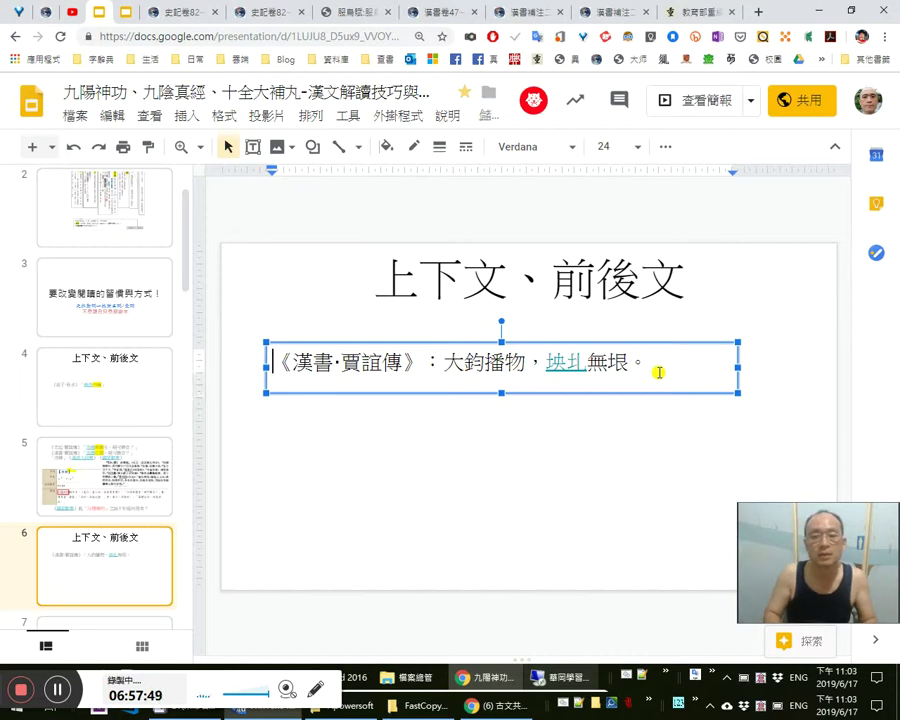
key(Return)
text(《史記)
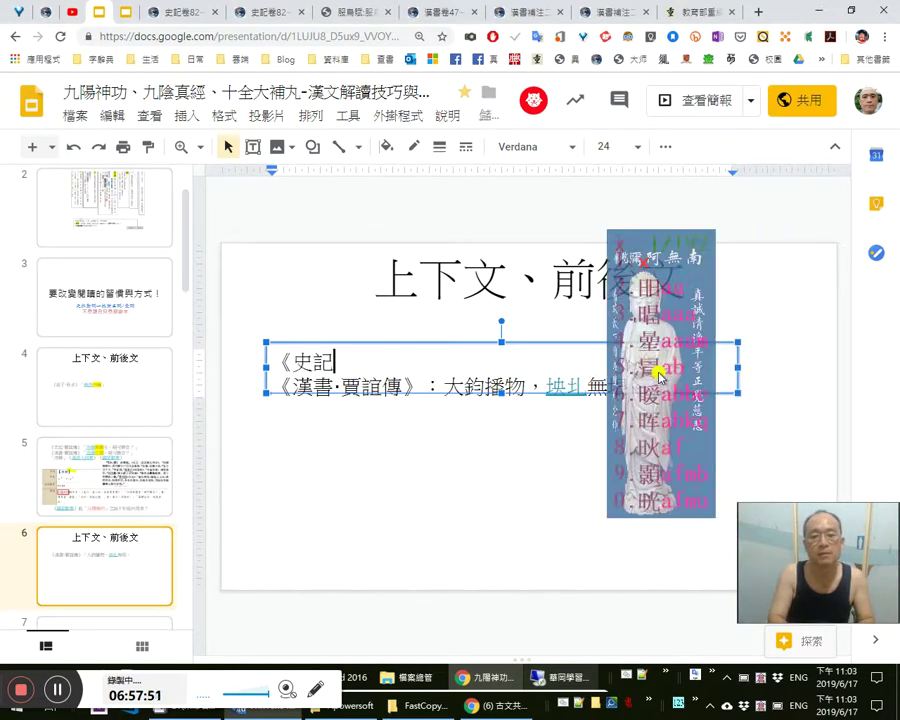
text(·賈誼傳》：)
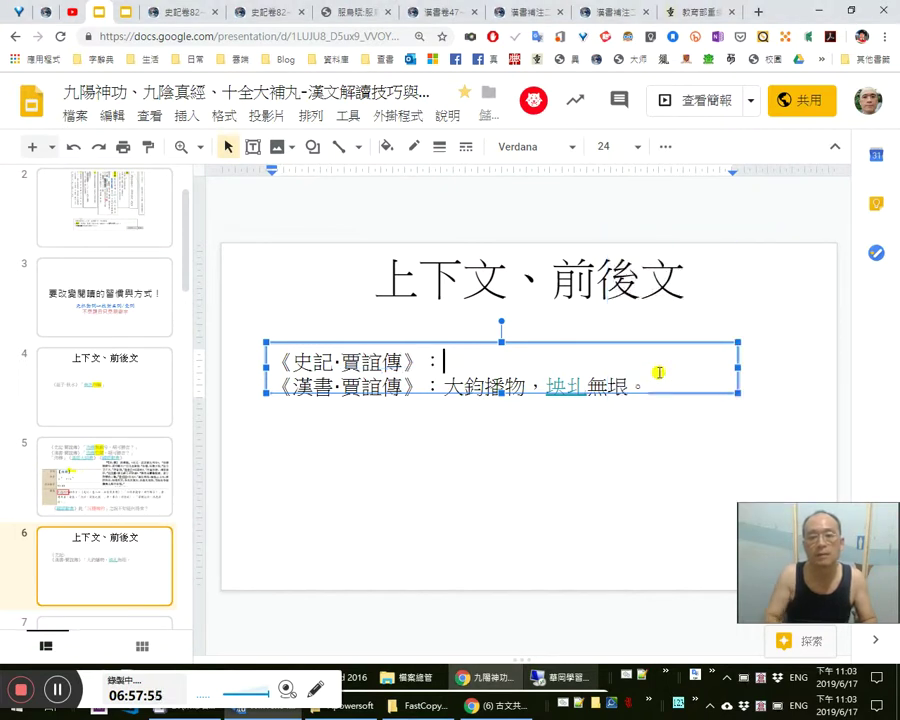
Switch to ctext.org, open the 史記 overview from page 74, and search its full text for 坱軋
click(179, 11)
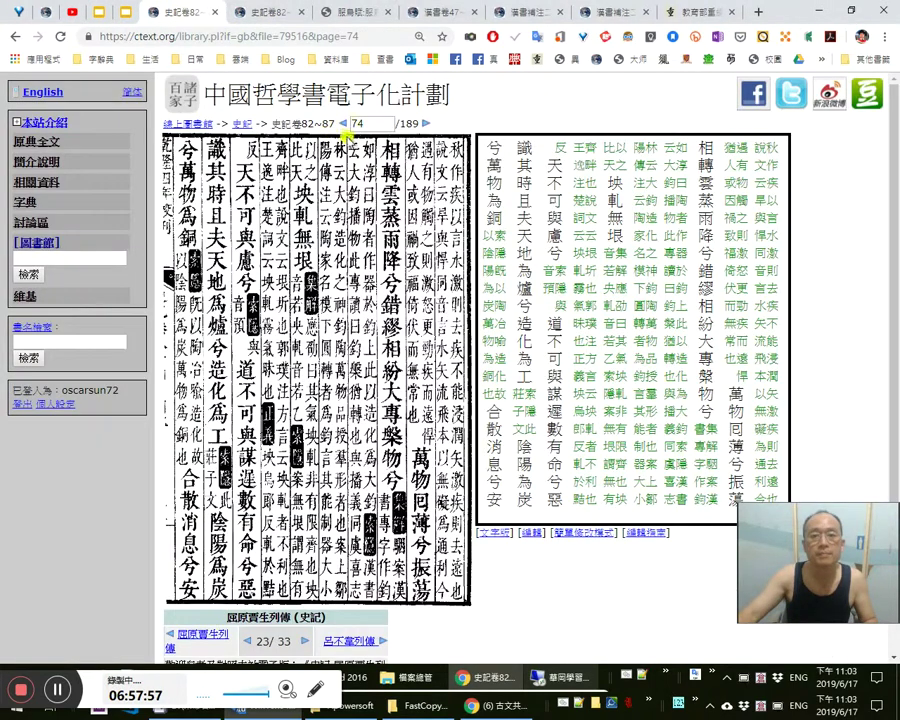
click(241, 124)
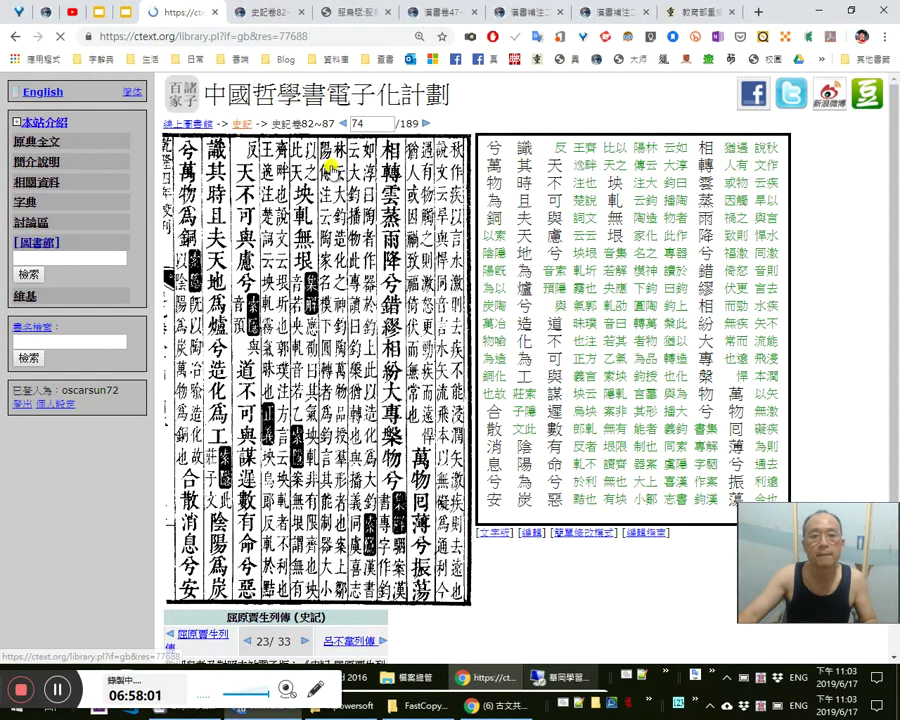
click(370, 235)
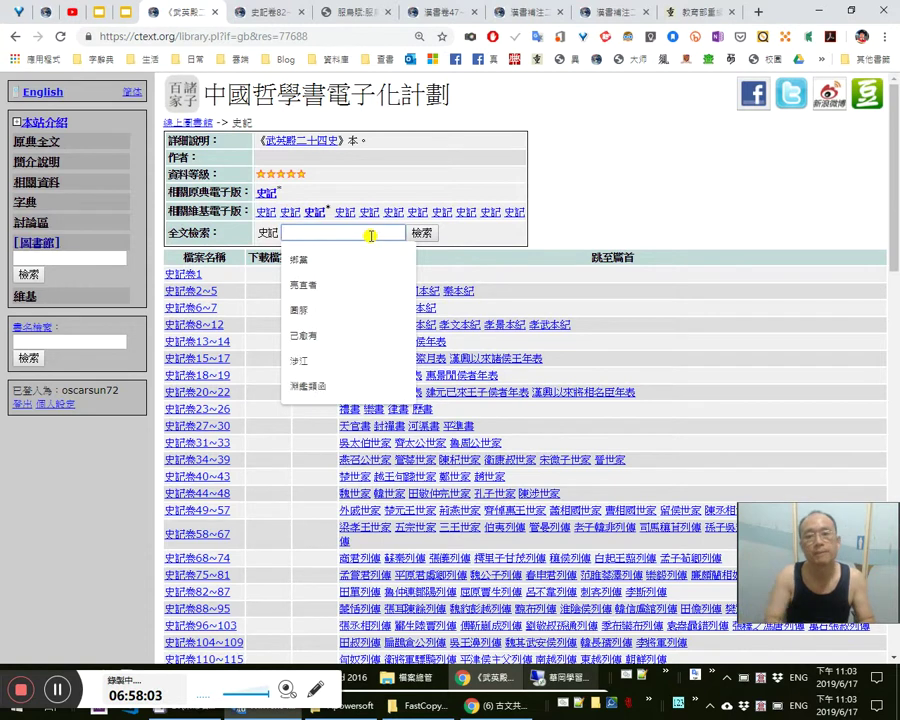
text(坱車馬費)
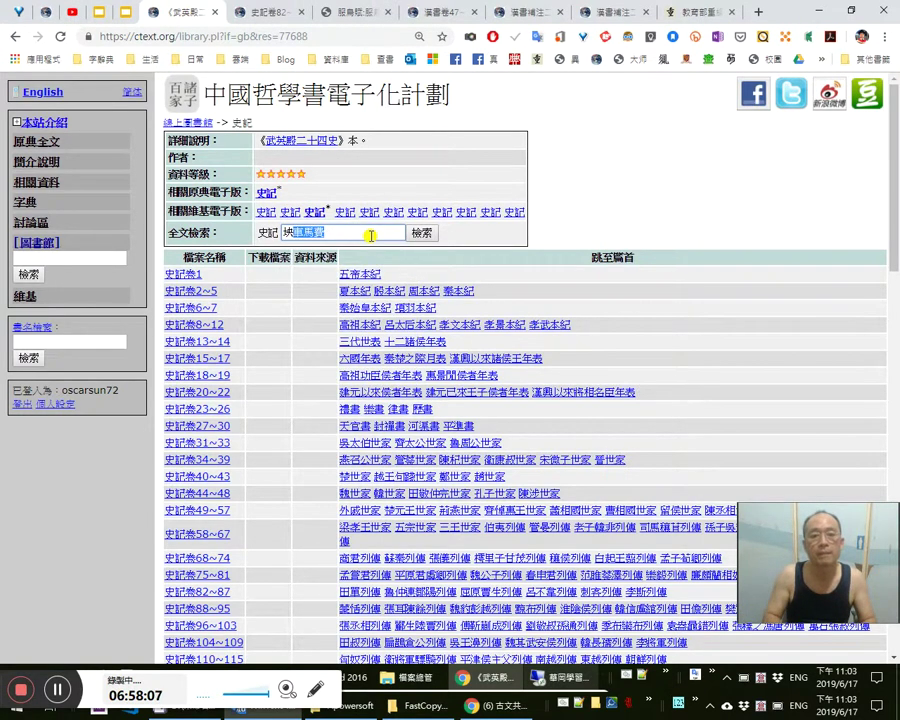
text(軋)
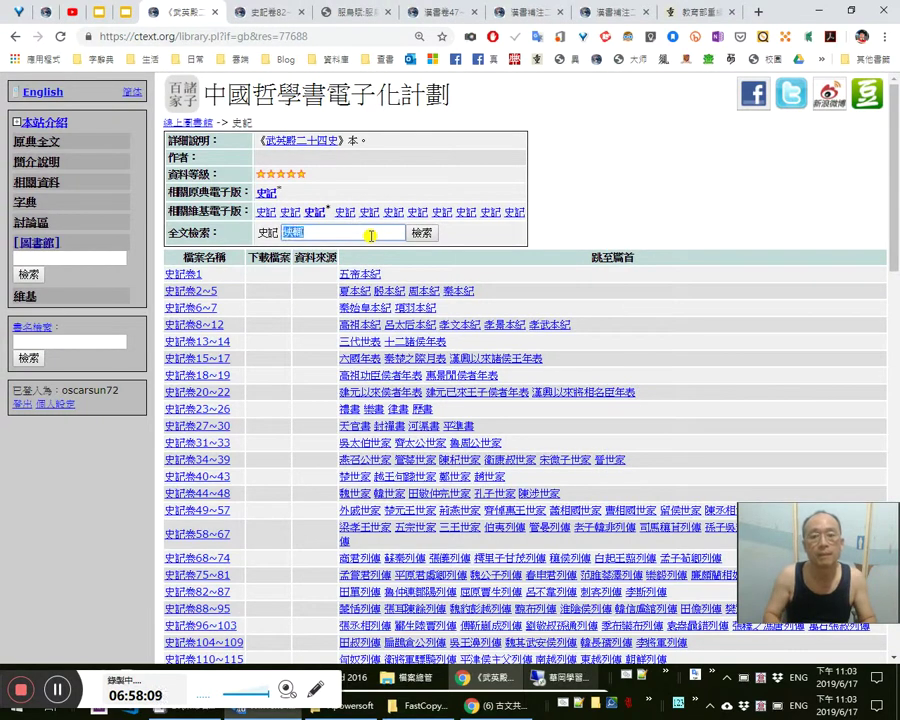
key(BackSpace)
text(軋)
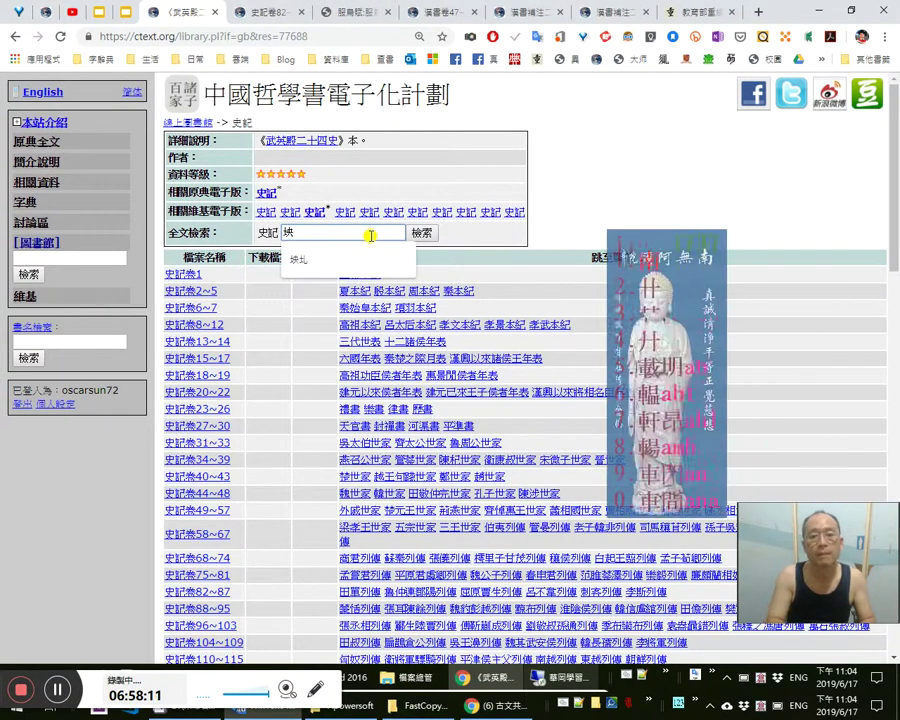
key(Return)
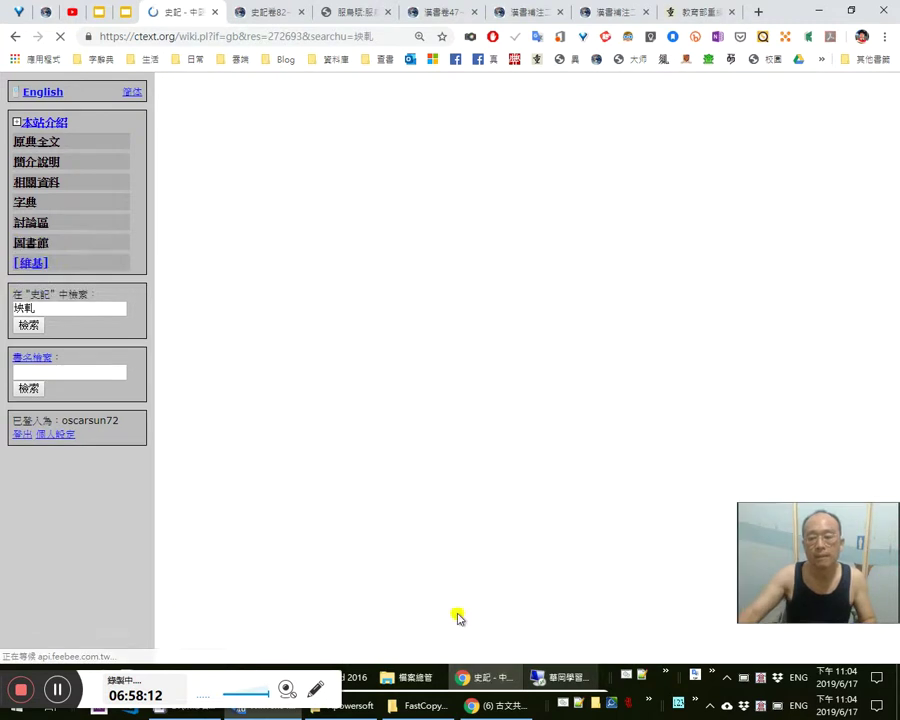
Switch to Notepad++ and search cj5-ftzk-classics.txt for an existing 坱軋 entry
key(alt+Tab)
key(ctrl+f)
key(alt+o)
key(ctrl+f)
text(坱軋)
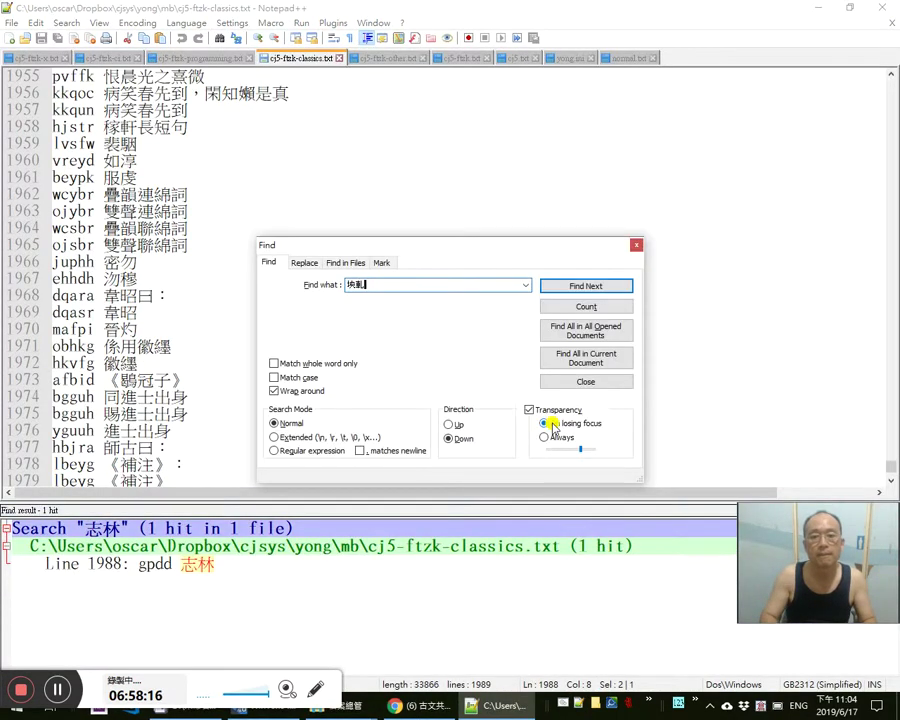
key(alt+o)
key(ctrl+c)
key(Escape)
click(552, 423)
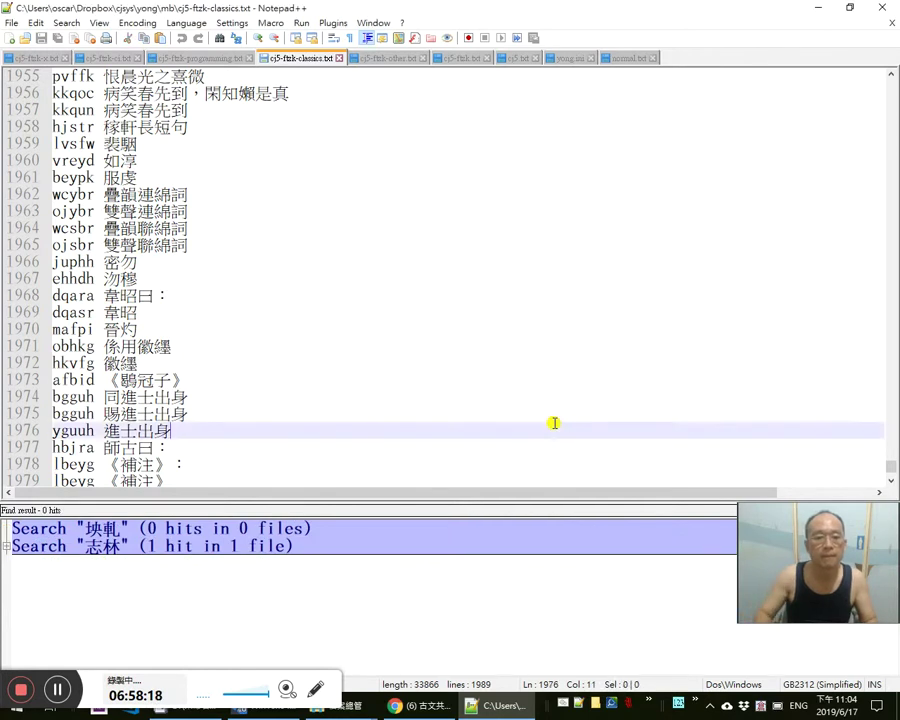
Add the entry gkjju 坱軋 between 坱圠 and 志林 near the end of cj5-ftzk-classics.txt and save the file
key(ctrl+End)
key(Up)
key(Up)
key(Down)
key(Return)
key(Up)
key(ctrl+v)
text(gkjju)
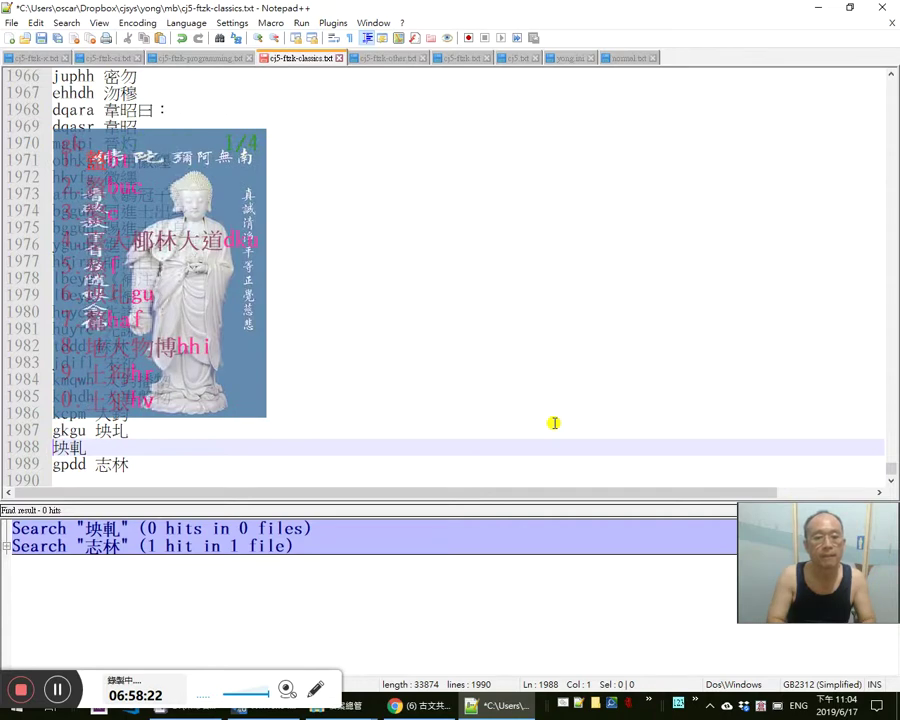
key(ctrl+s)
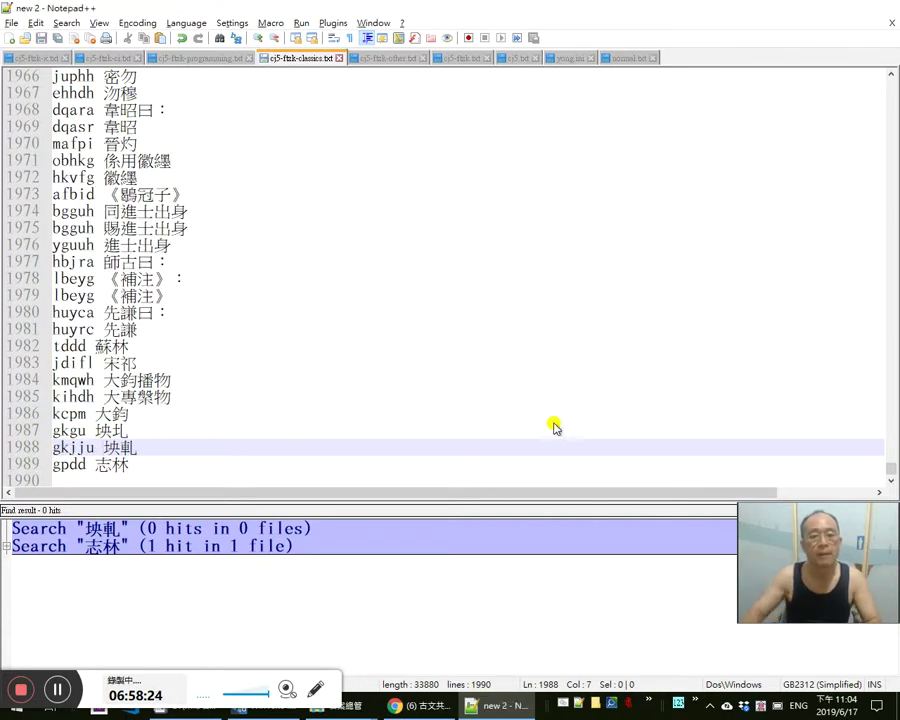
Copy 坱軋無垠。 from the 史記 search results on ctext.org and paste it after 《史記·賈誼傳》： on the Google Slides slide
key(alt+Tab)
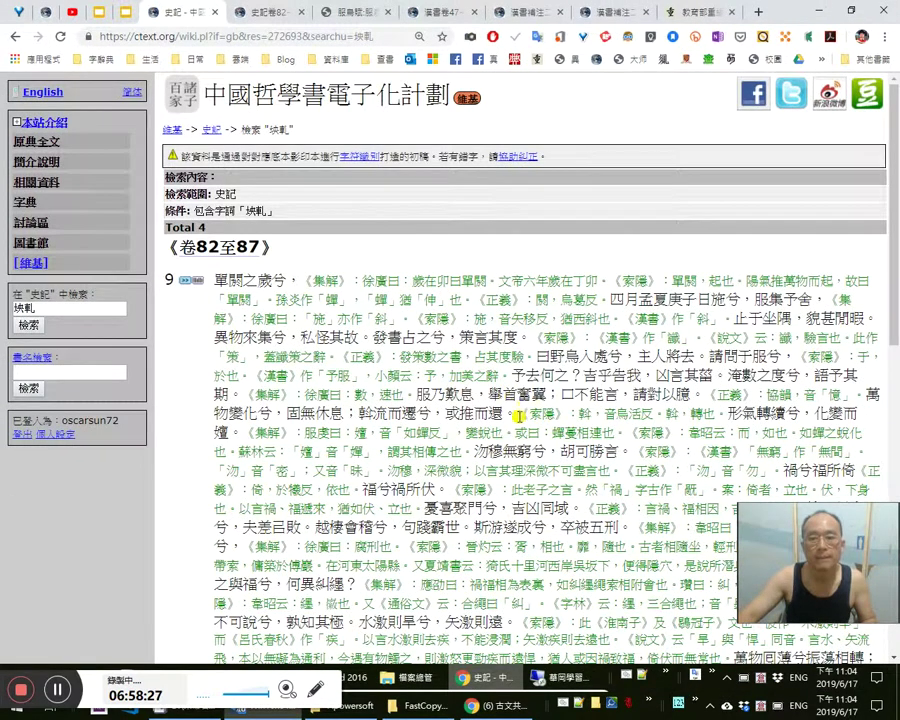
scroll(517, 413, down, 7)
scroll(423, 349, up, 4)
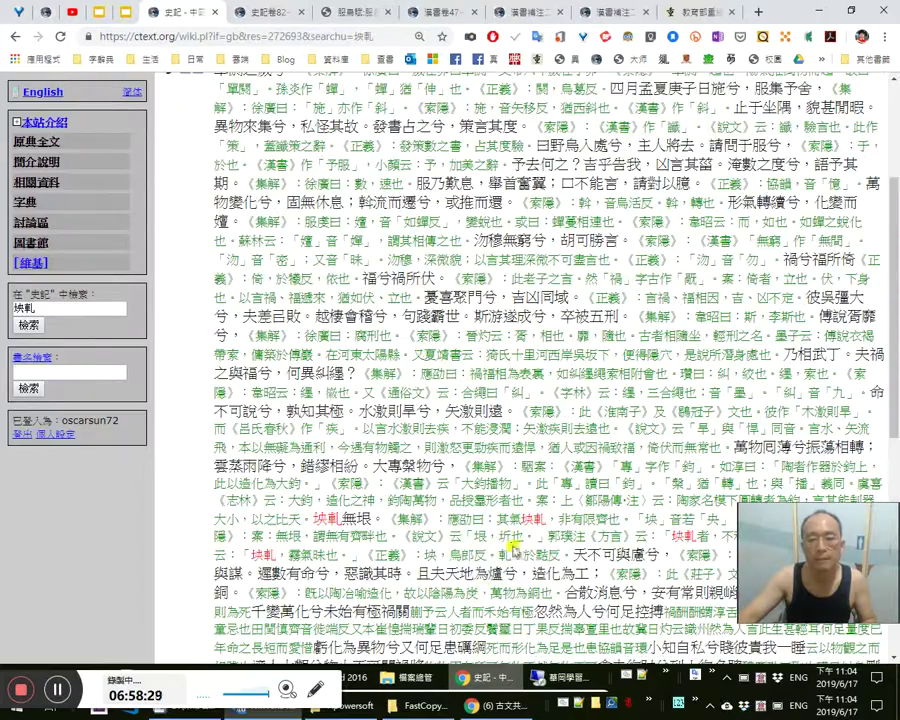
scroll(503, 523, up, 3)
click(204, 282)
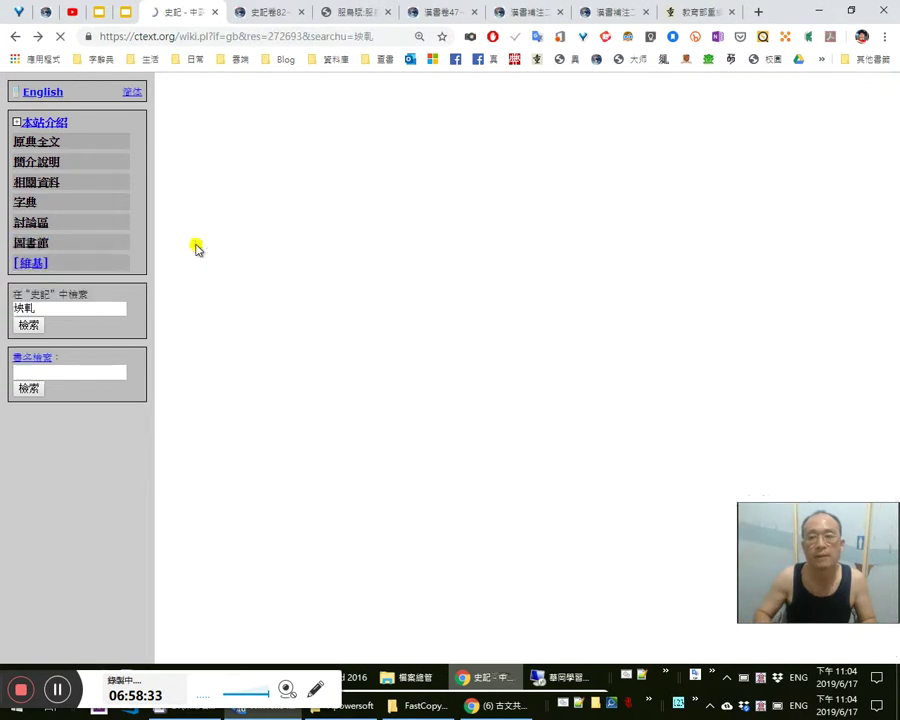
scroll(402, 372, down, 6)
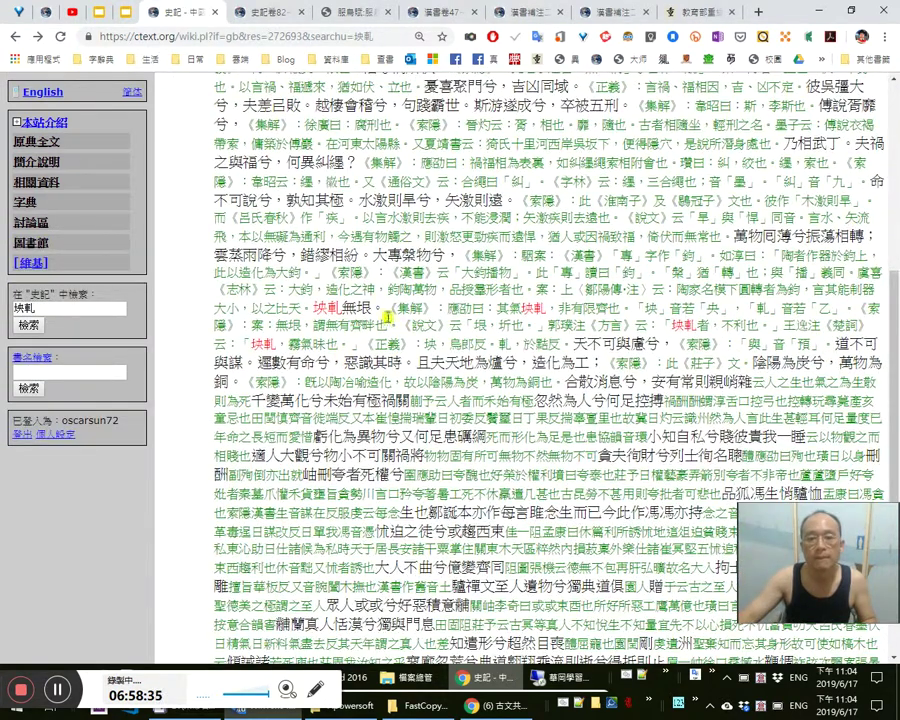
drag(385, 308, 314, 308)
key(ctrl+c)
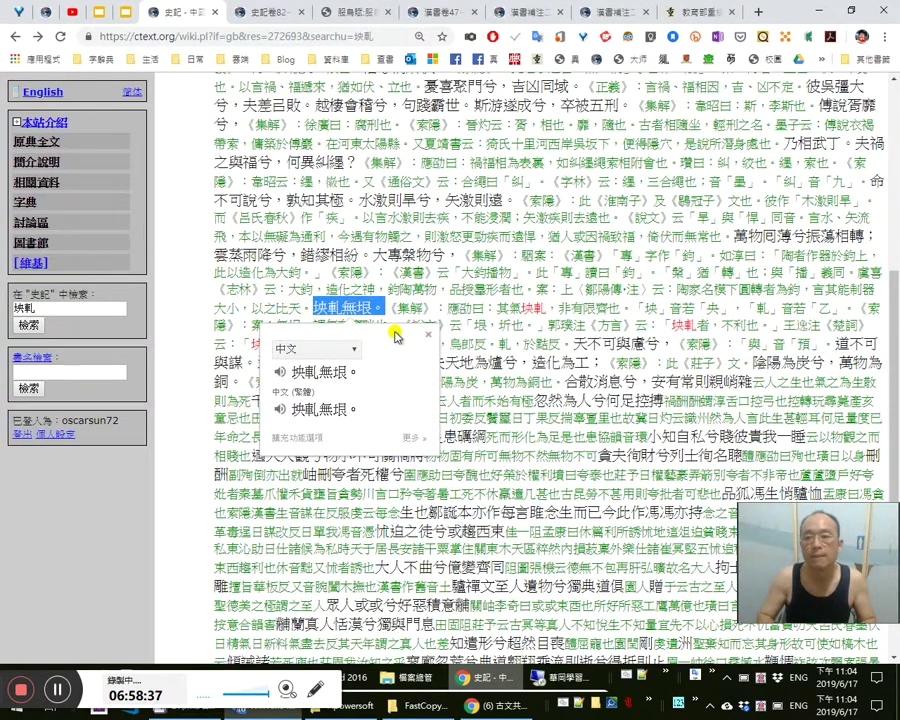
click(101, 13)
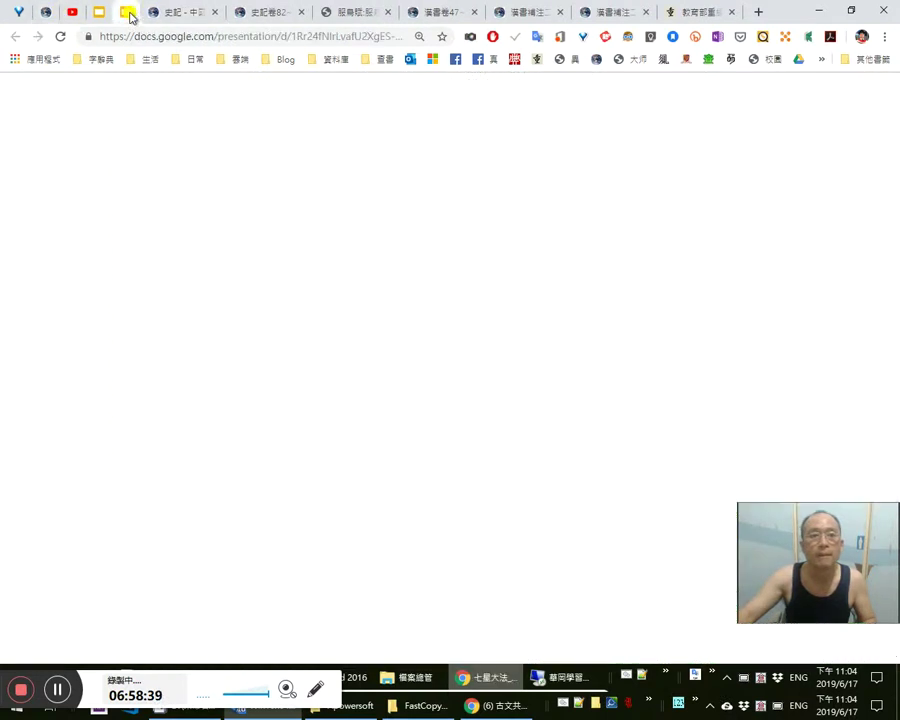
click(104, 16)
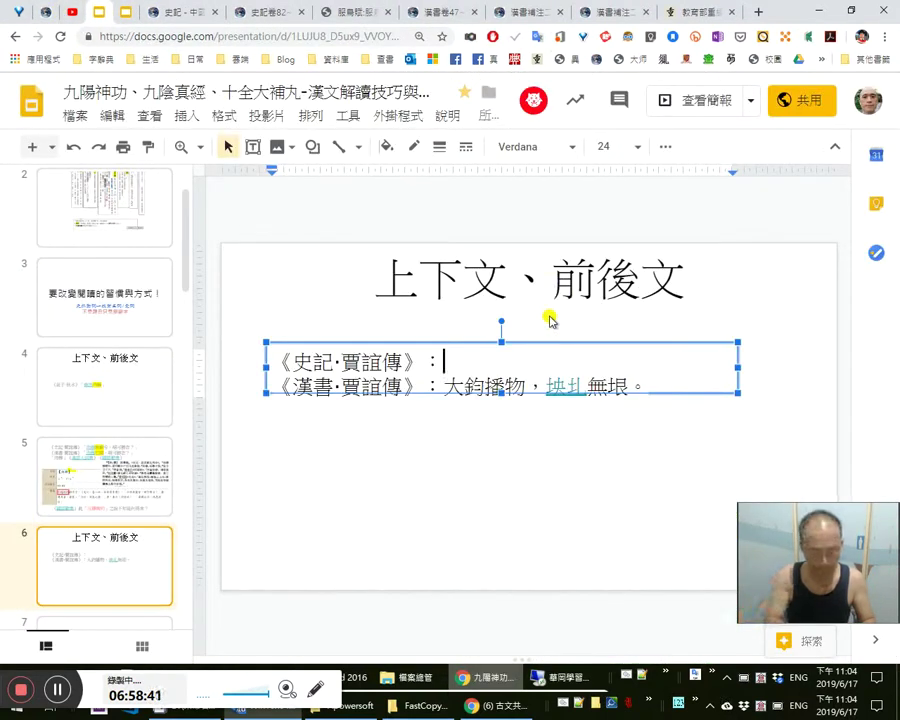
key(ctrl+v)
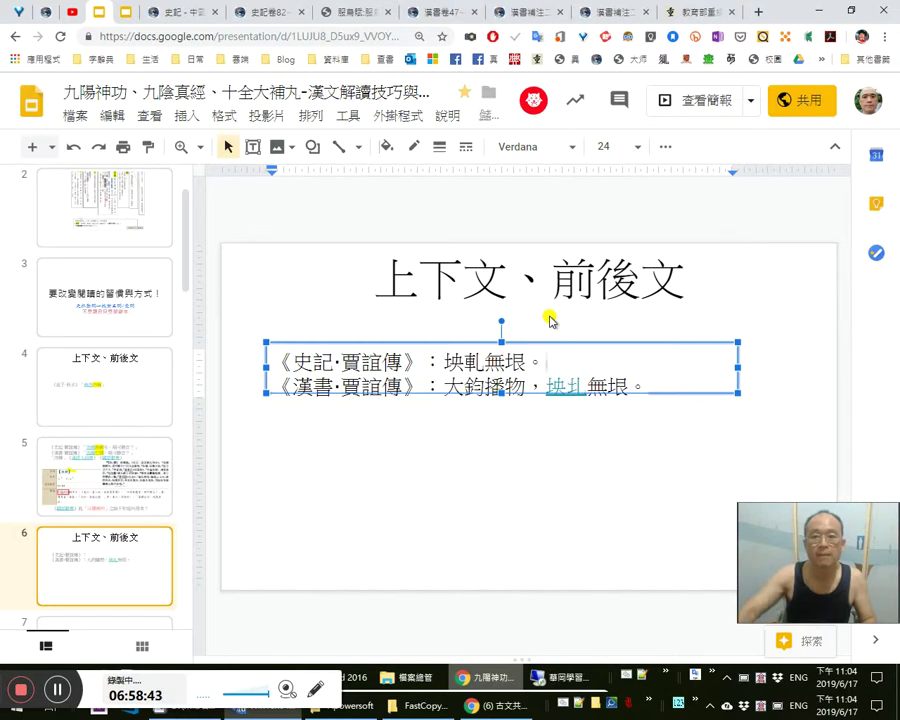
Find the preceding phrase in the 史記 search results and insert 大專槃物兮， before 坱軋無垠 on the slide
click(258, 13)
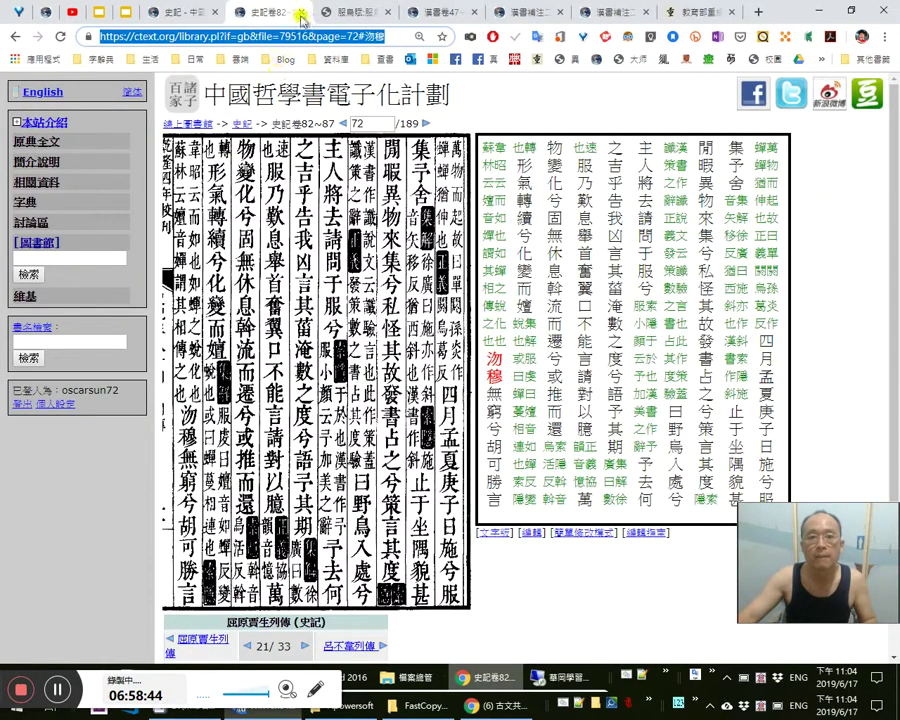
click(199, 10)
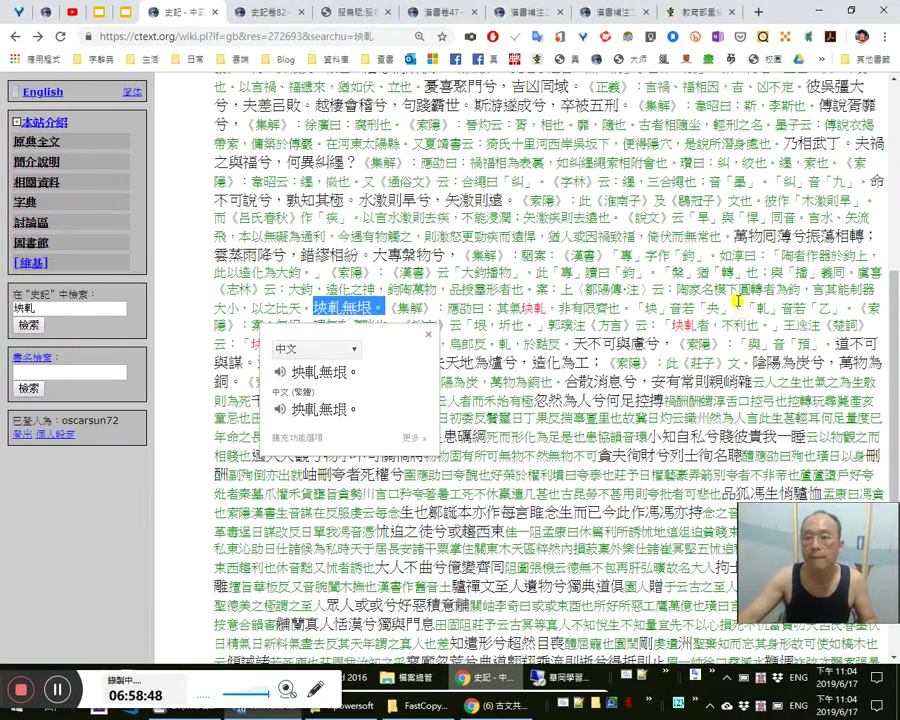
scroll(800, 320, up, 2)
scroll(811, 290, down, 1)
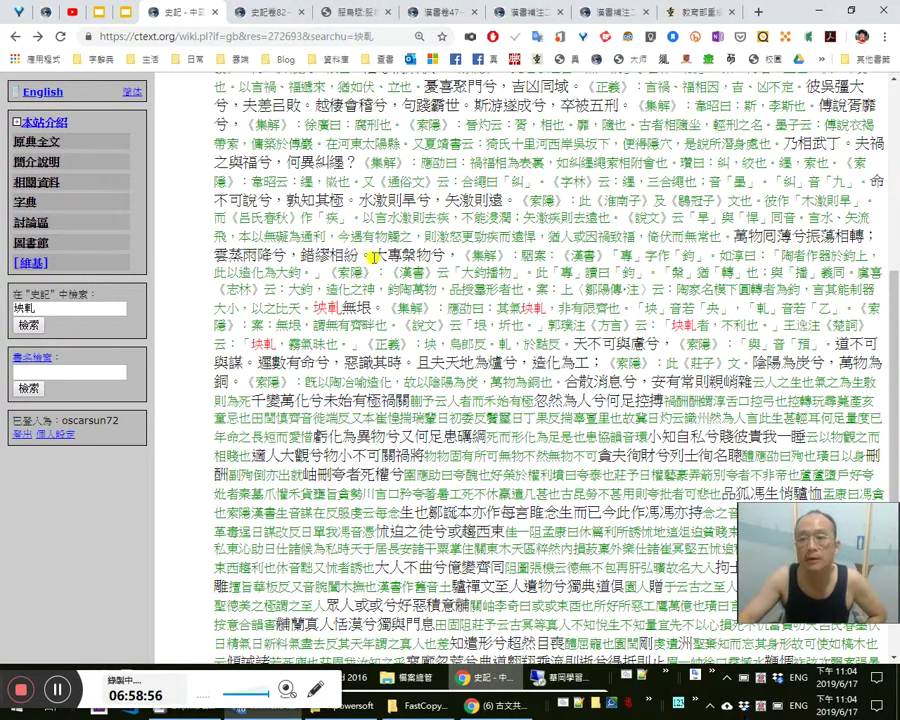
drag(373, 256, 452, 255)
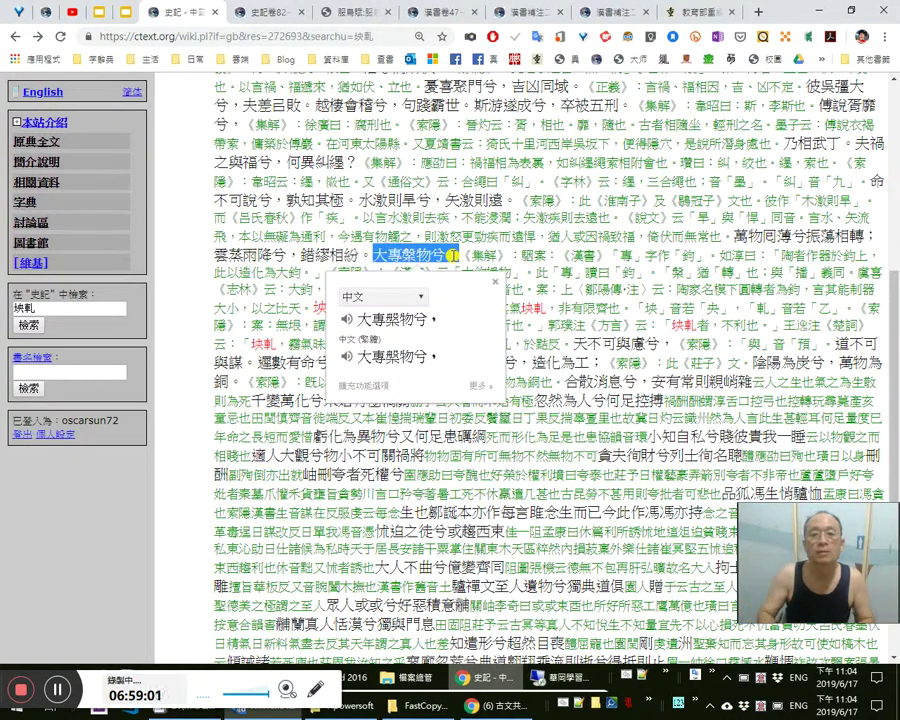
click(99, 12)
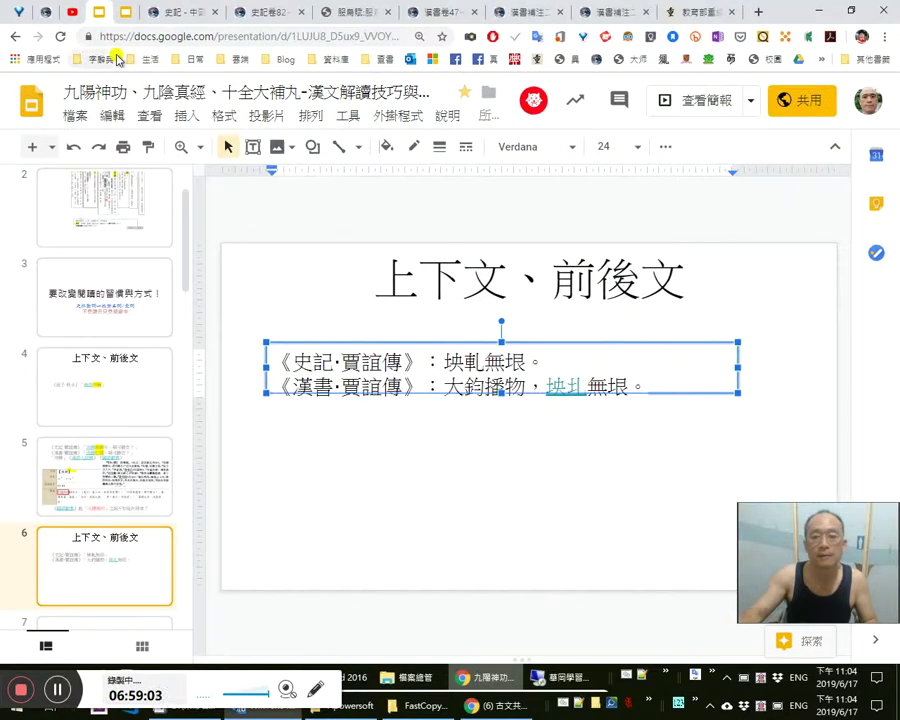
text(大專槃物兮，)
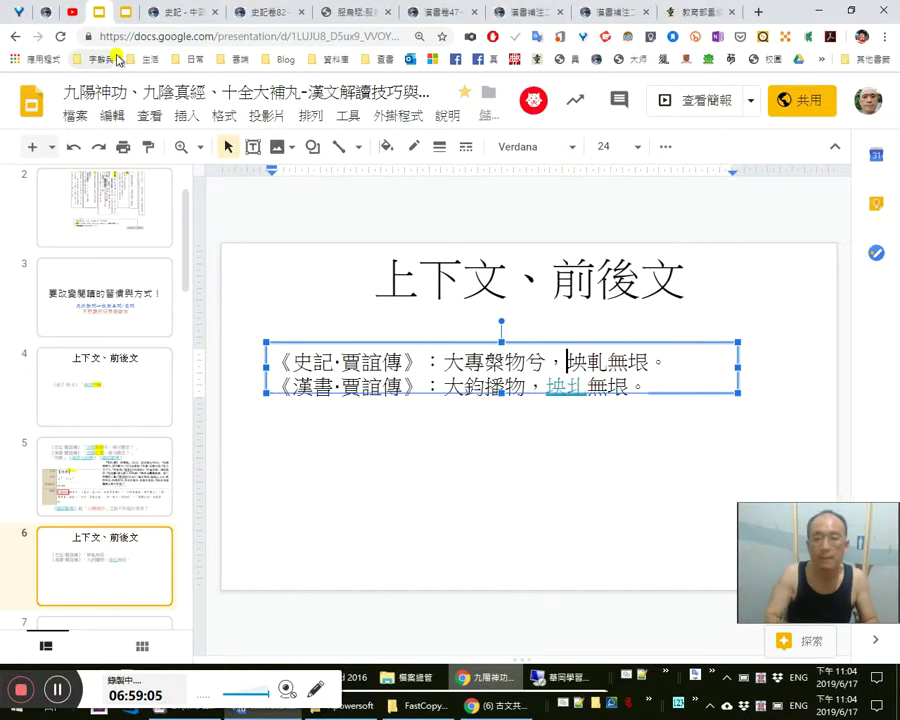
Link 坱軋 in the slide's 史記 line to the ctext.org scan page 74 with 坱軋 highlighted, and return to that page
key(shift+Right)
key(shift+Right)
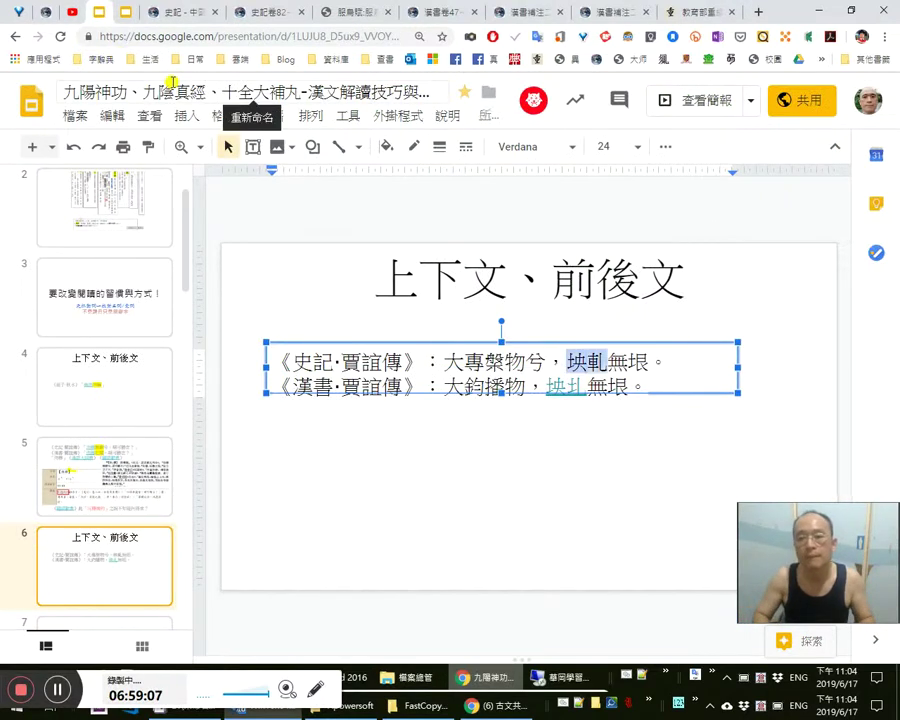
key(ctrl+k)
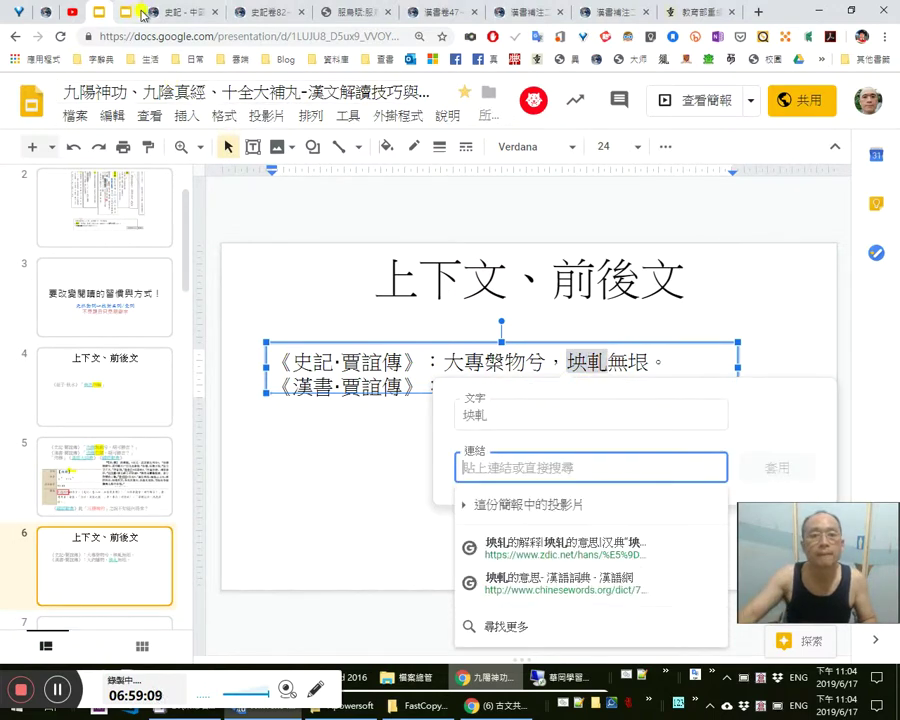
click(160, 12)
scroll(200, 220, up, 5)
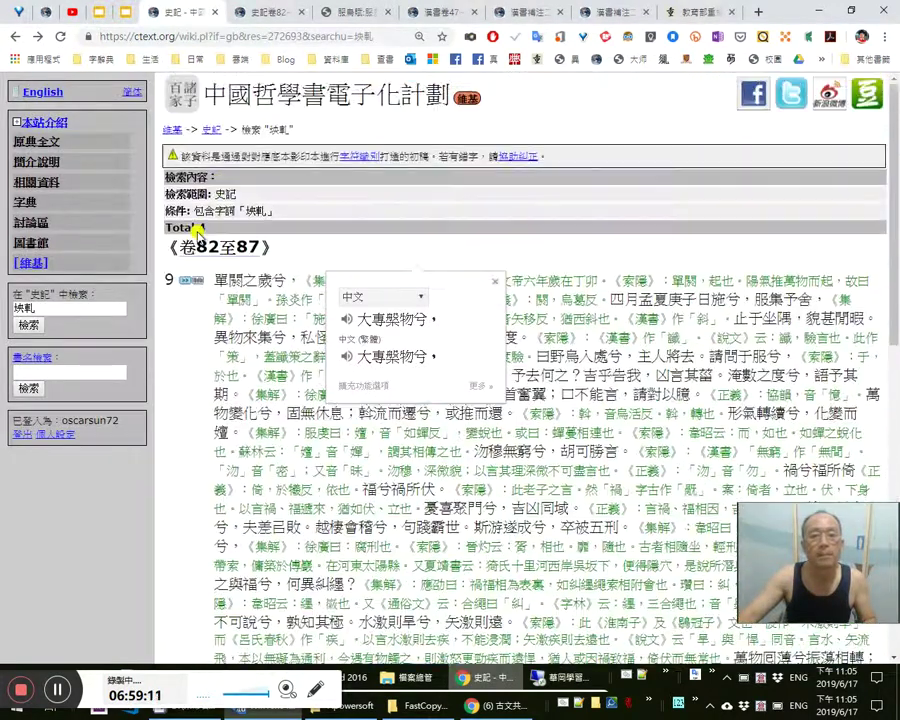
click(200, 283)
click(266, 37)
key(ctrl+c)
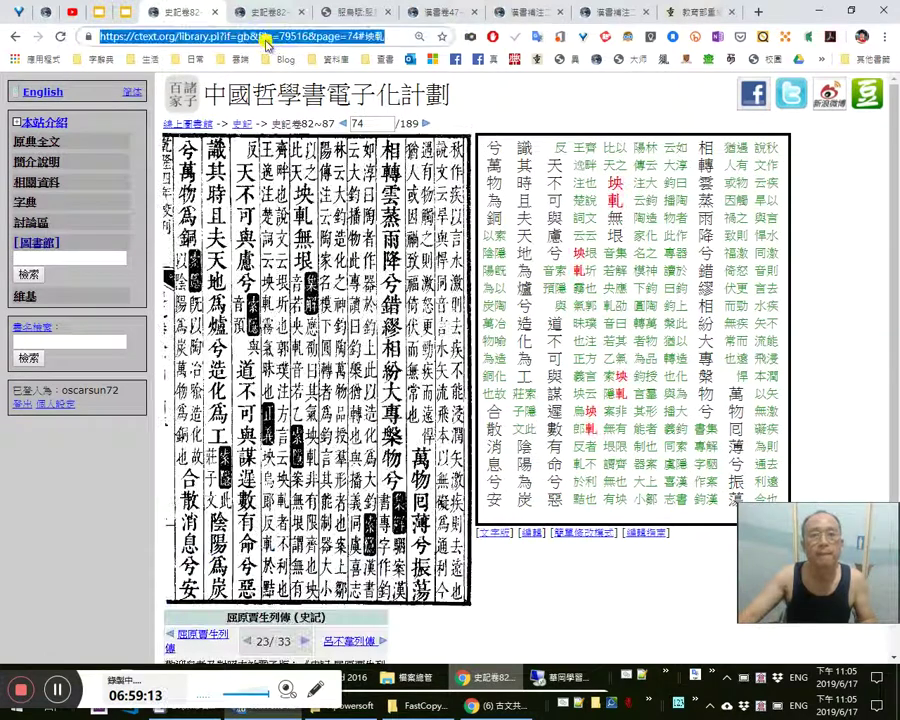
key(ctrl+shift+Tab)
key(ctrl+shift+Tab)
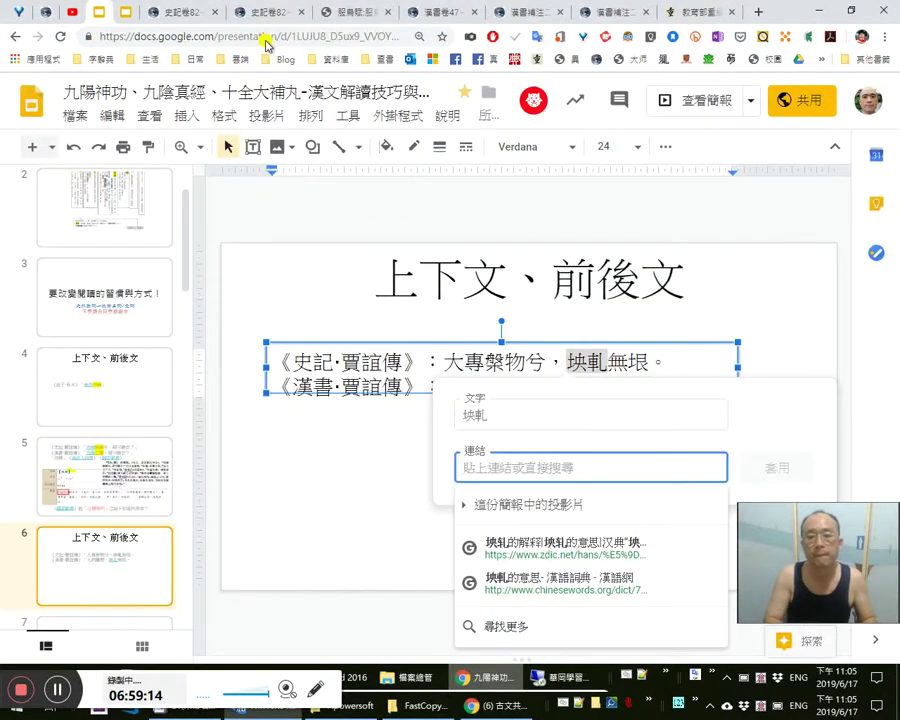
key(ctrl+v)
key(Return)
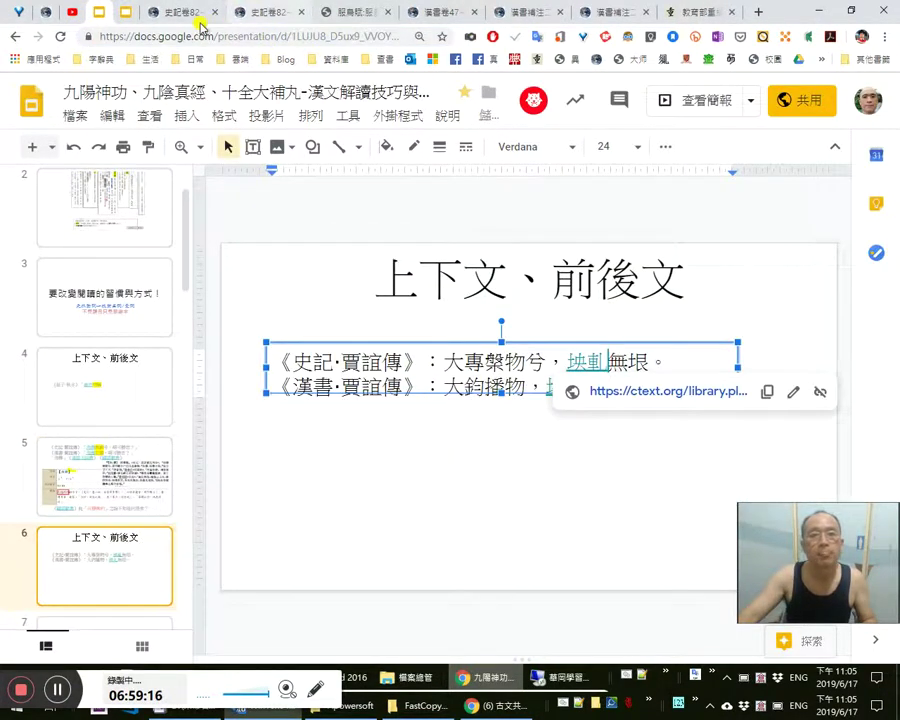
click(190, 14)
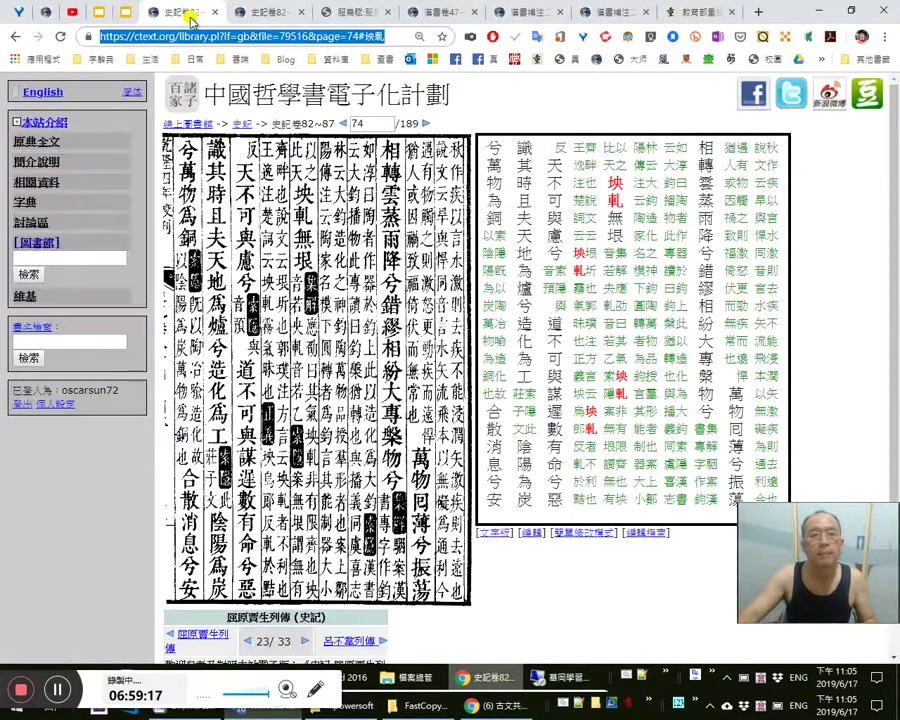
Open the page 74 transcription in simple edit mode and find the character 囘 in its text
click(568, 533)
scroll(571, 532, up, 5)
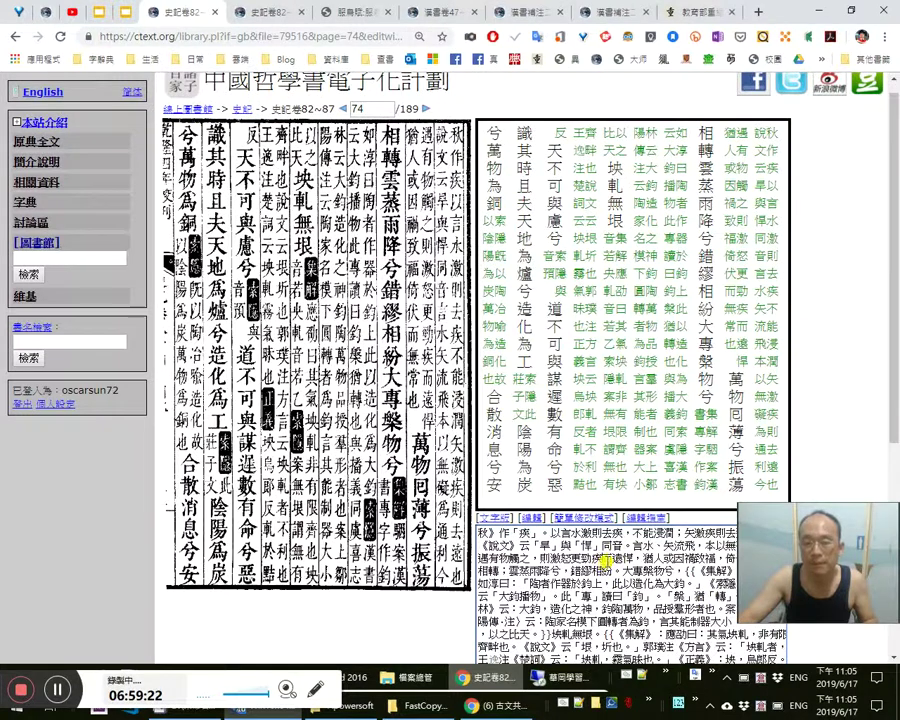
scroll(628, 545, down, 1)
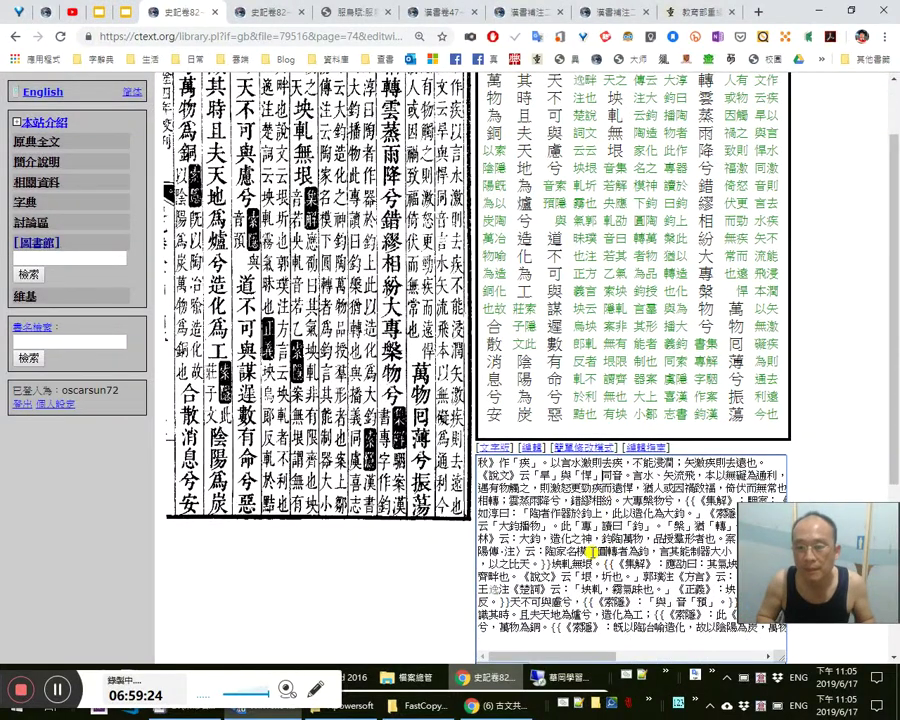
key(Right)
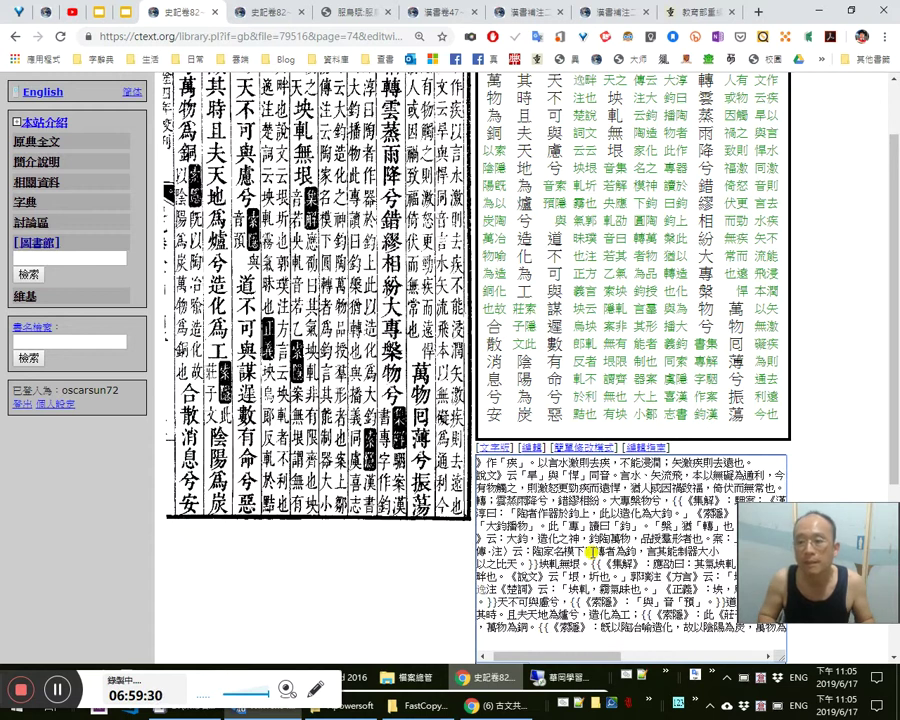
scroll(593, 551, left, 1)
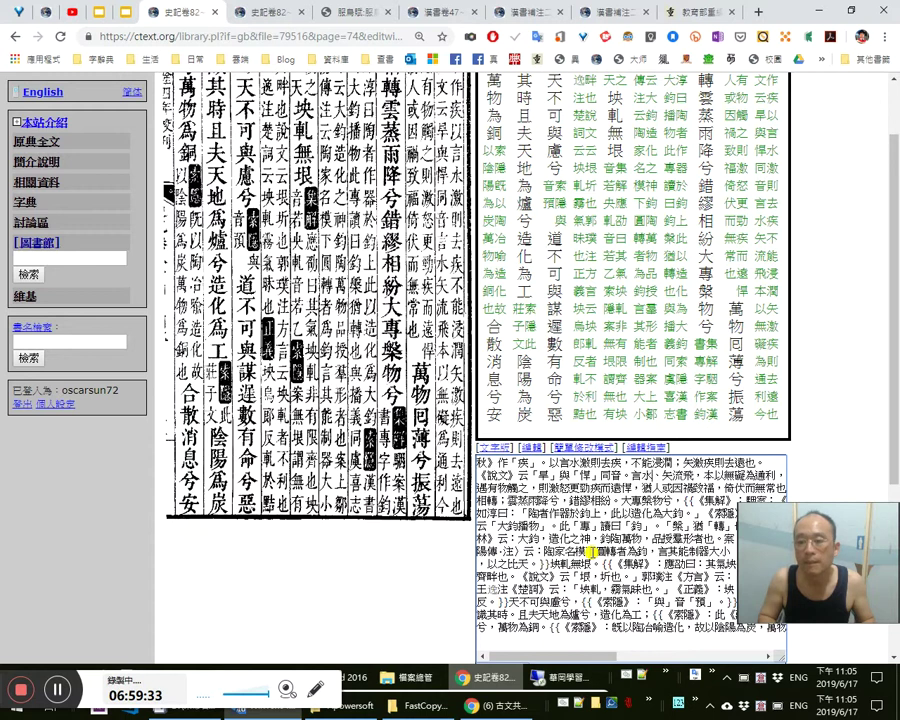
key(ctrl+f)
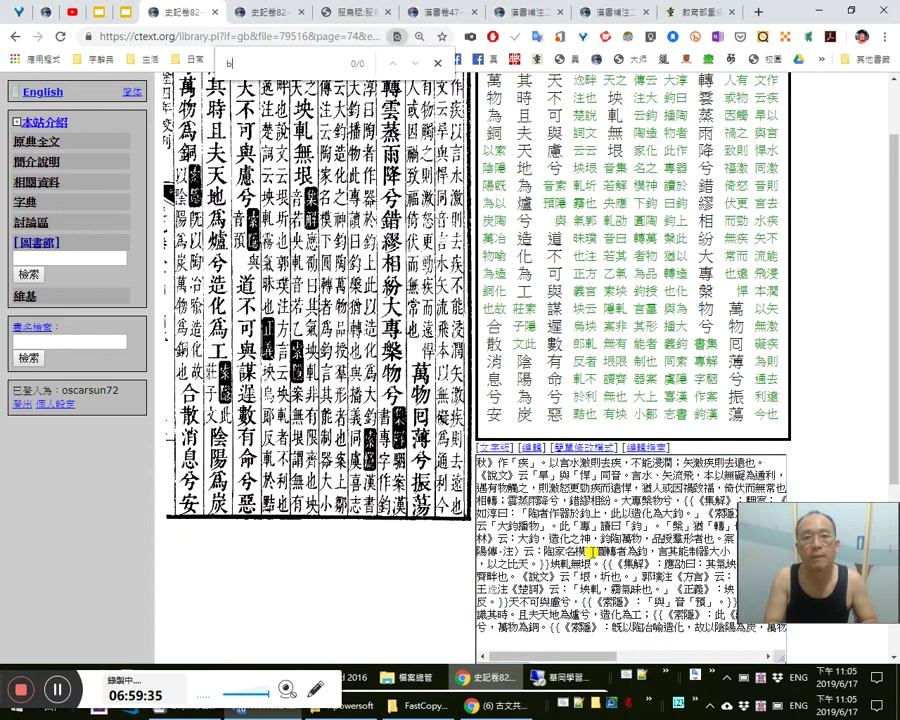
text(同)
key(Return)
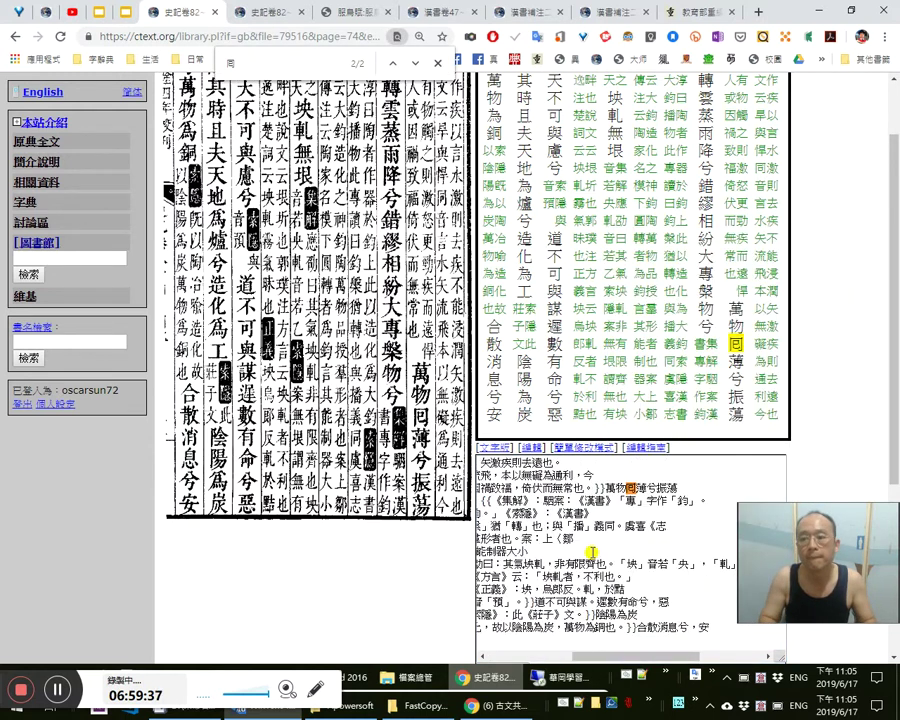
Insert the comma ， after 萬物囘薄兮 in the page 74 transcription and save the edit
key(Escape)
click(652, 488)
text(，)
key(Right)
key(Right)
key(Right)
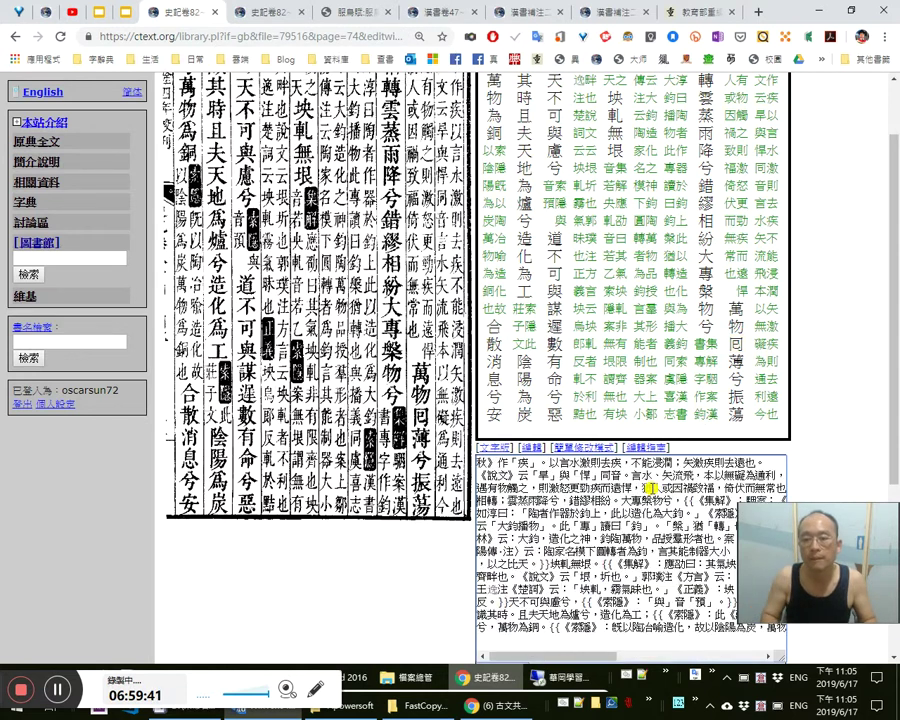
key(Tab)
key(Return)
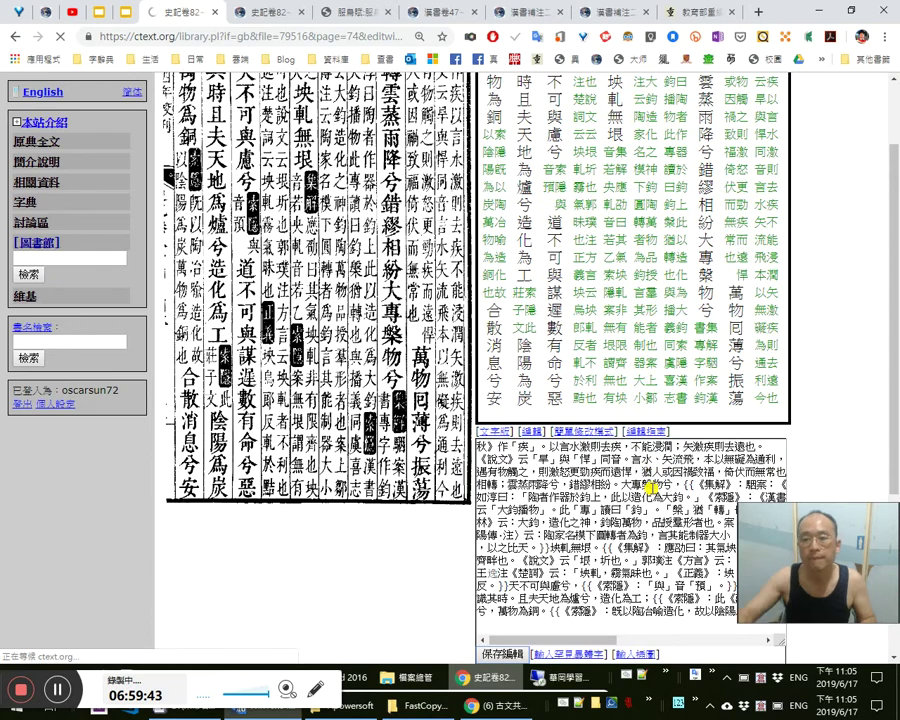
scroll(640, 488, up, 2)
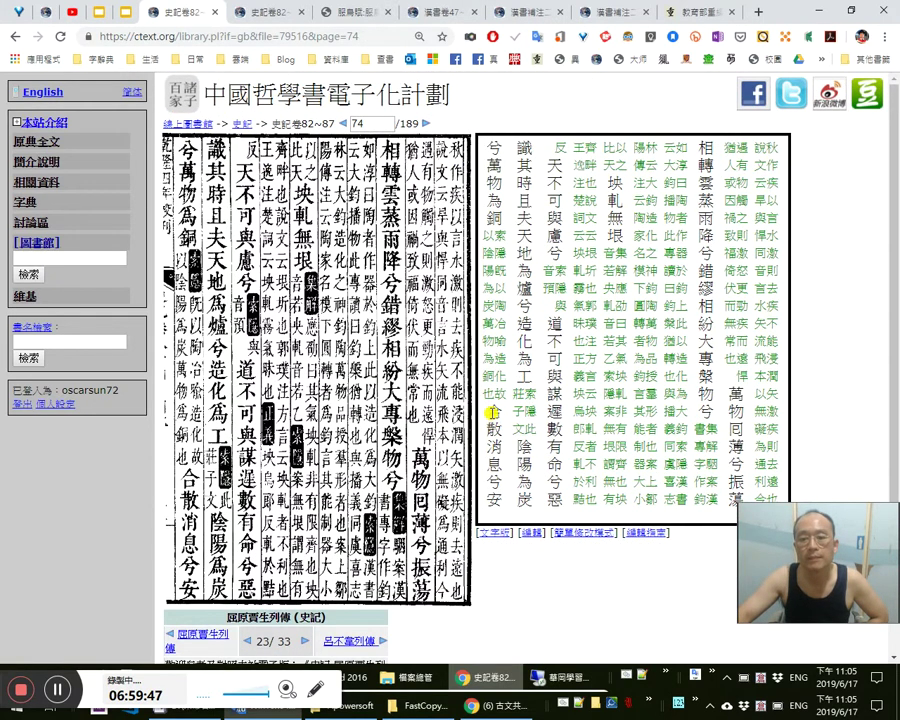
Return to the 上下文、前後文 slide and extend the 史記/漢書 text box slightly downward, then place the cursor in 坱軋
click(100, 16)
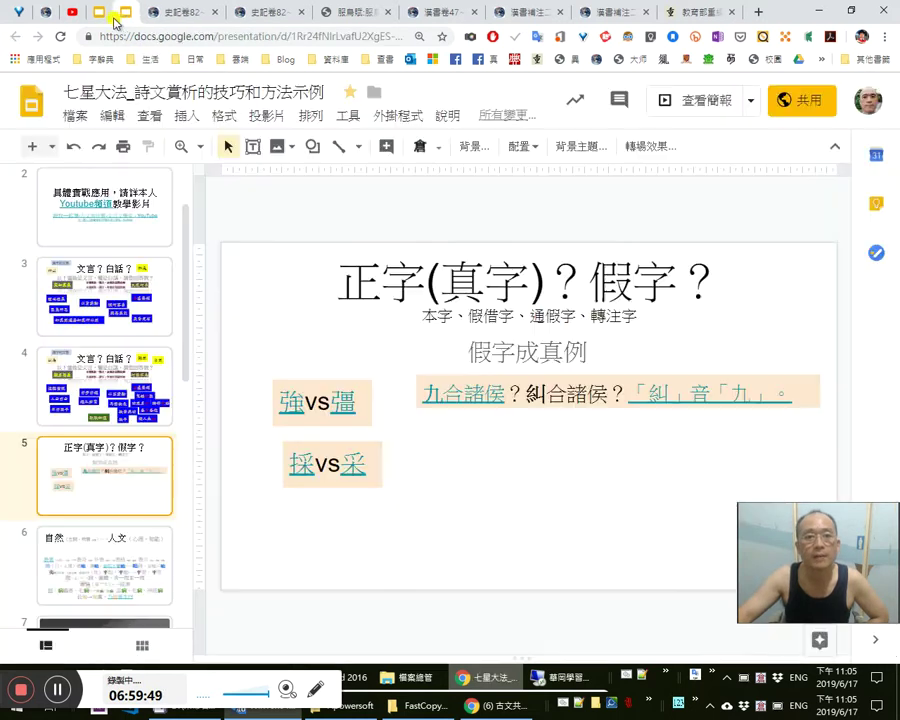
click(155, 14)
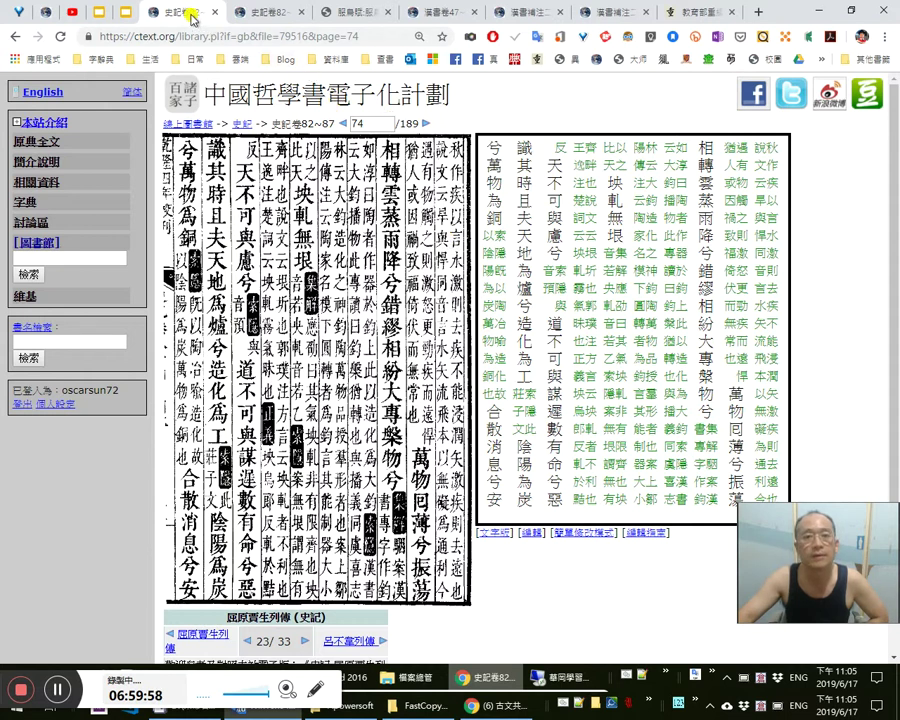
click(101, 18)
click(101, 20)
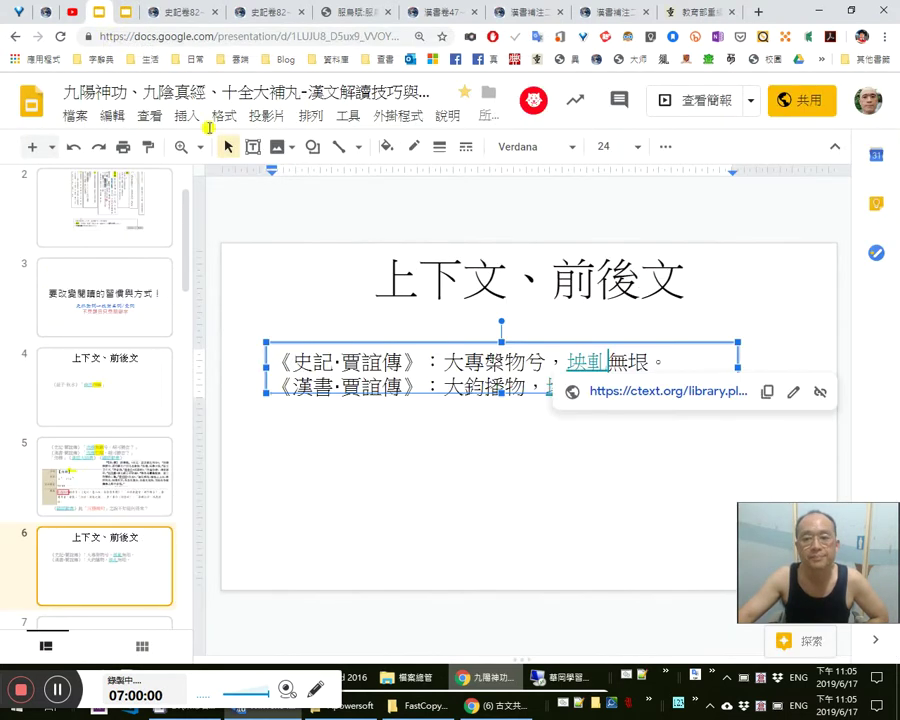
drag(501, 393, 502, 408)
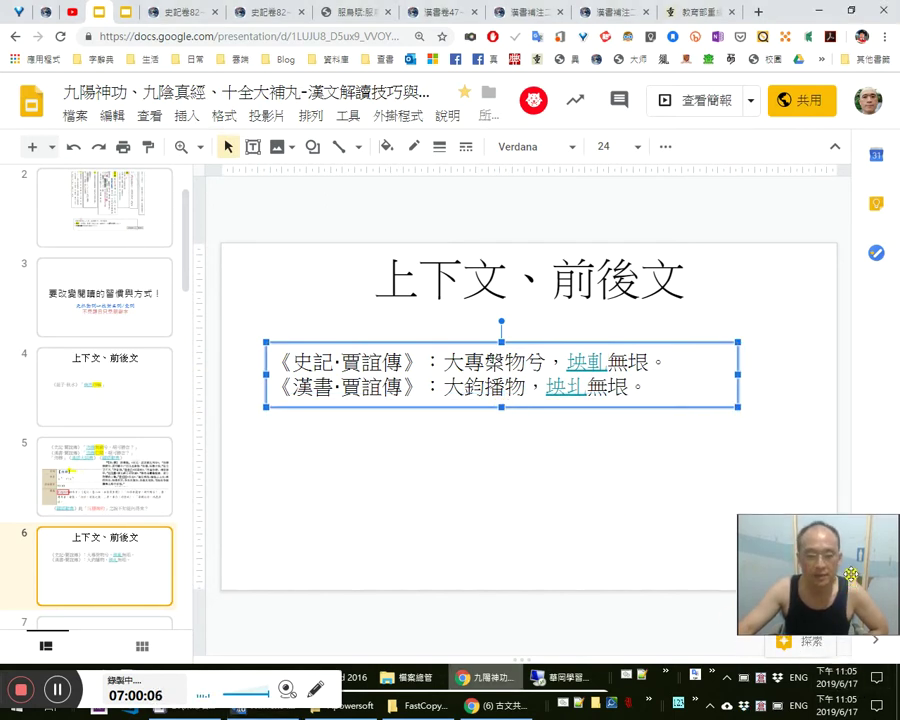
click(581, 357)
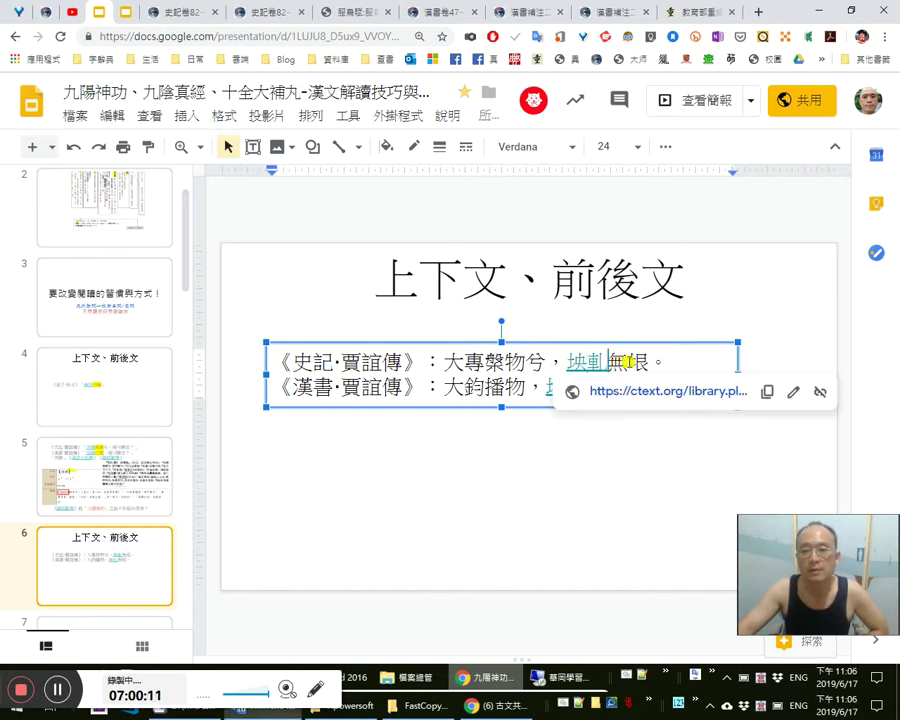
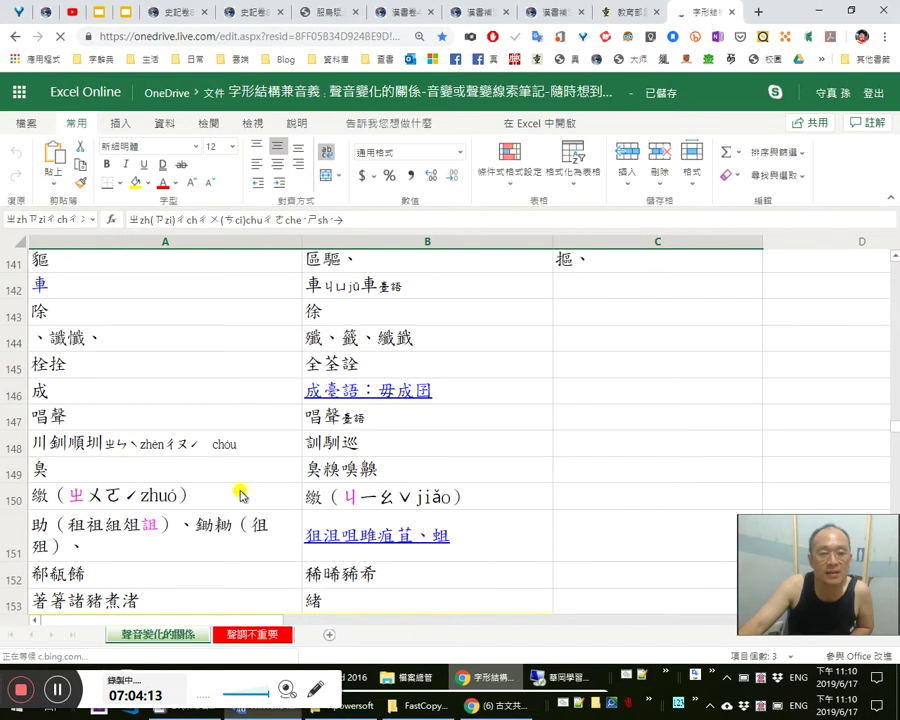
Insert an empty row directly above the yellow ㄓzh→ heading at row 154 in the 聲音變化的關係 sheet
scroll(244, 493, down, 3)
scroll(243, 486, up, 3)
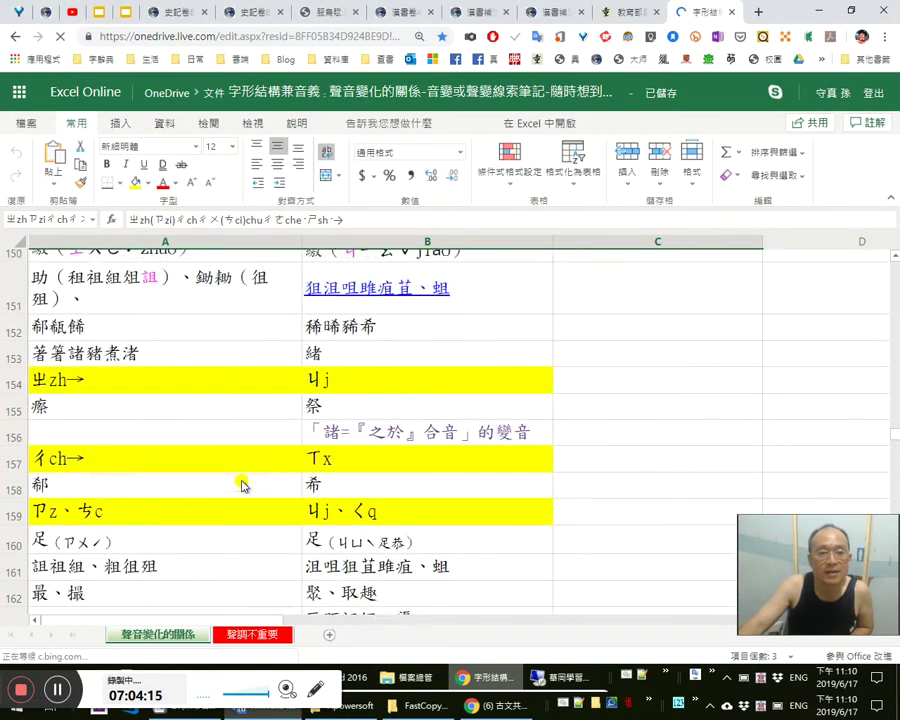
scroll(242, 485, down, 1)
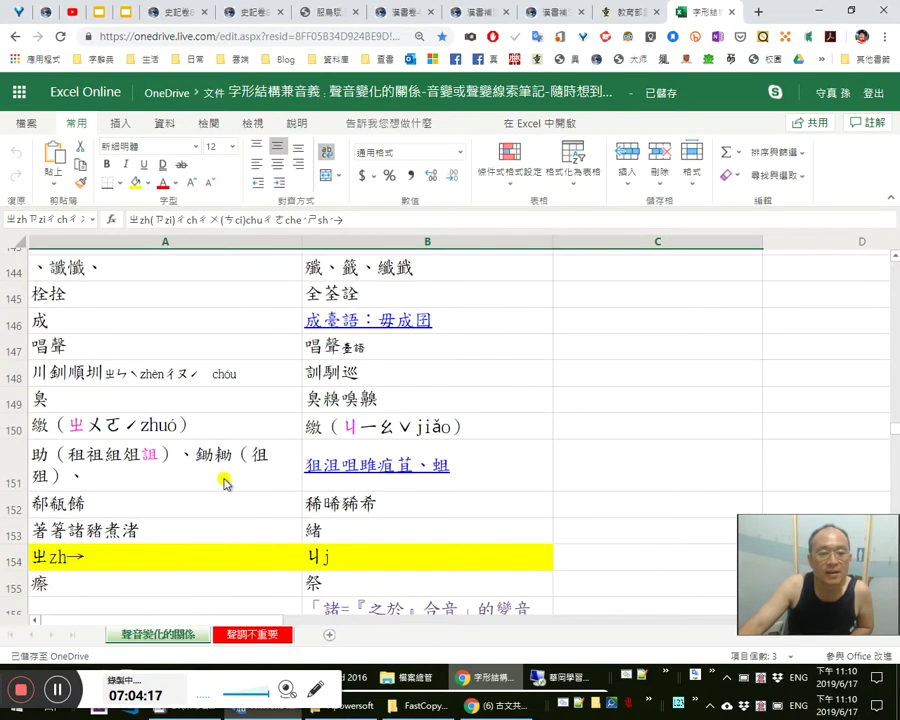
right_click(14, 534)
click(484, 395)
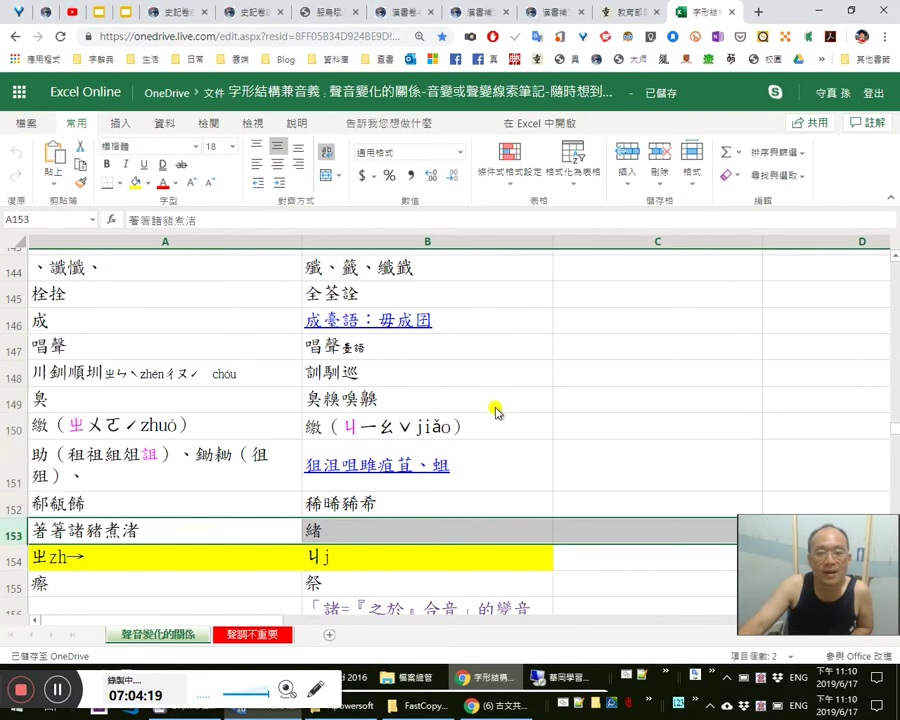
scroll(498, 412, up, 3)
scroll(250, 457, down, 3)
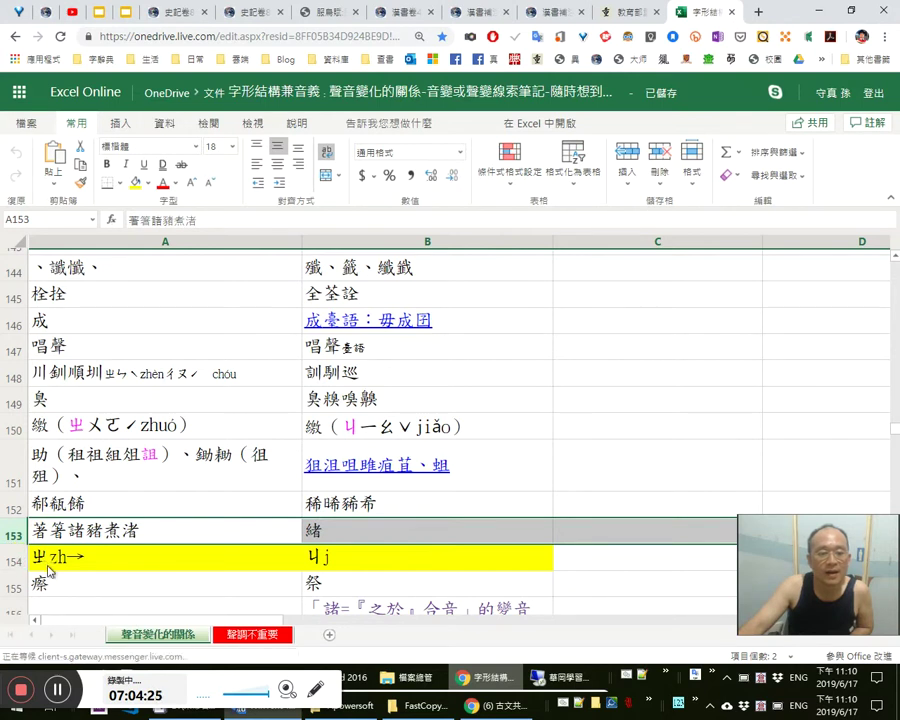
right_click(16, 560)
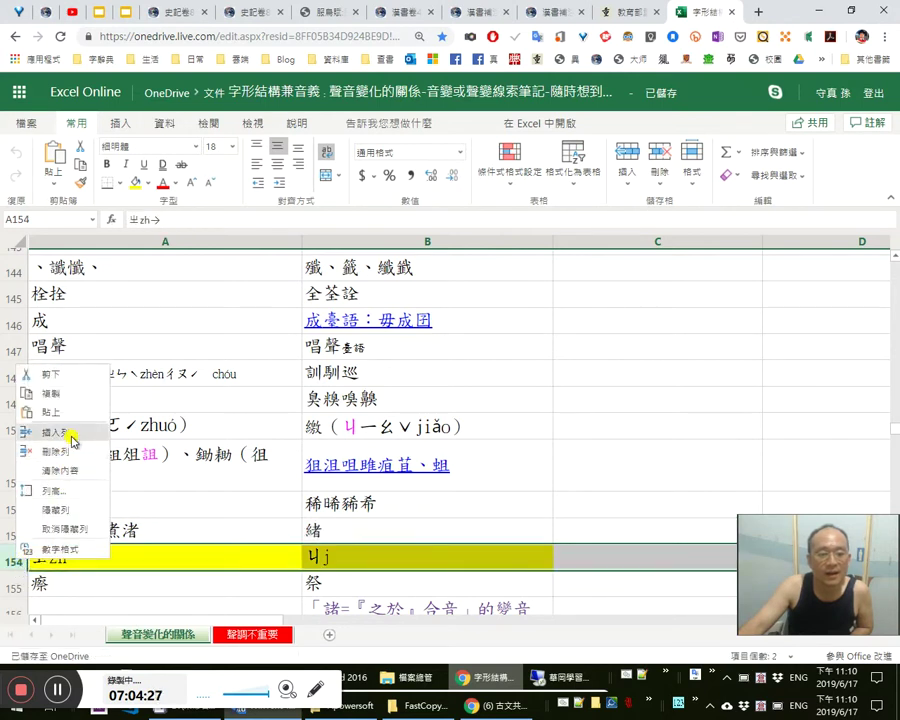
click(71, 437)
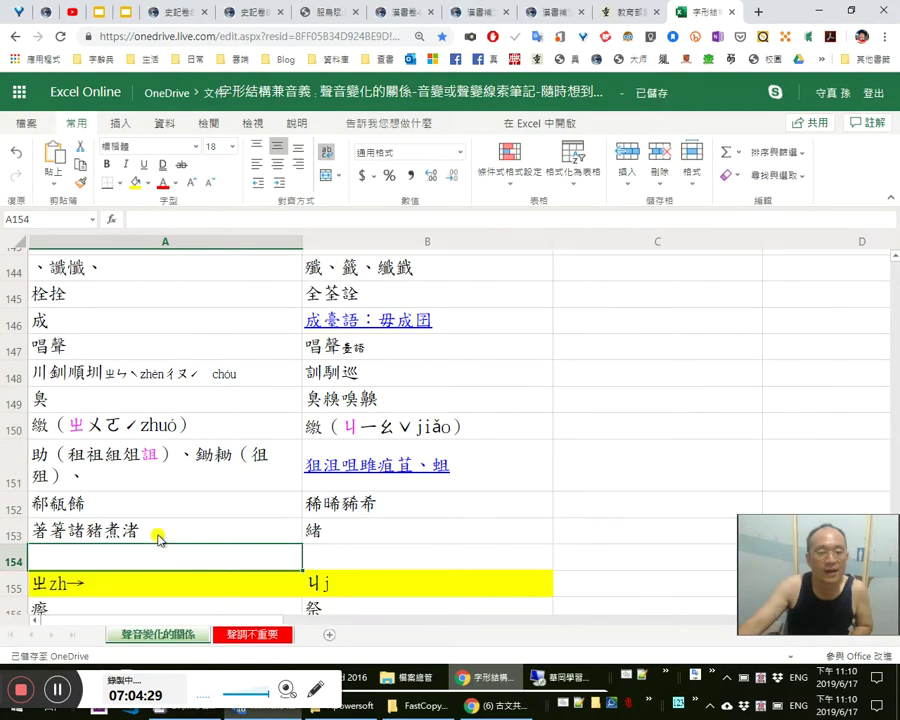
Enter 大專 in cell A154 of the new row
text(k)
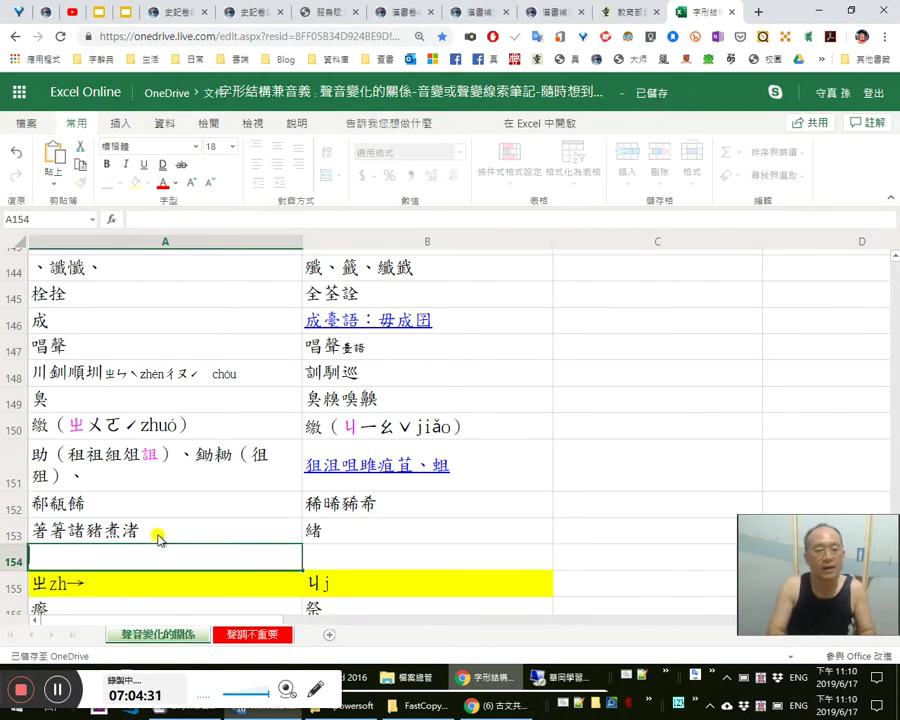
text(專)
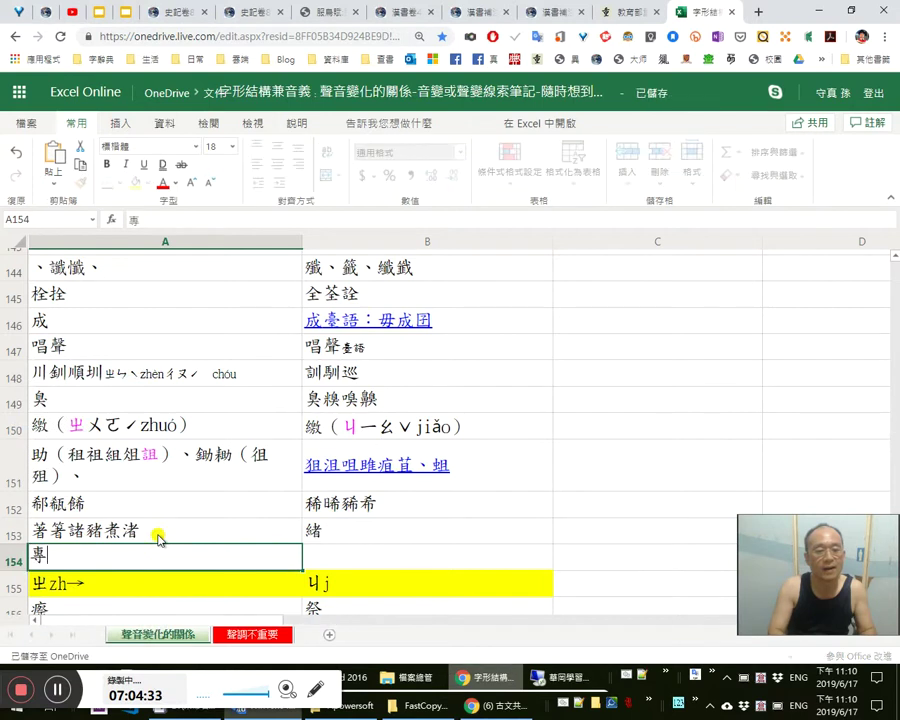
text(大)
key(Return)
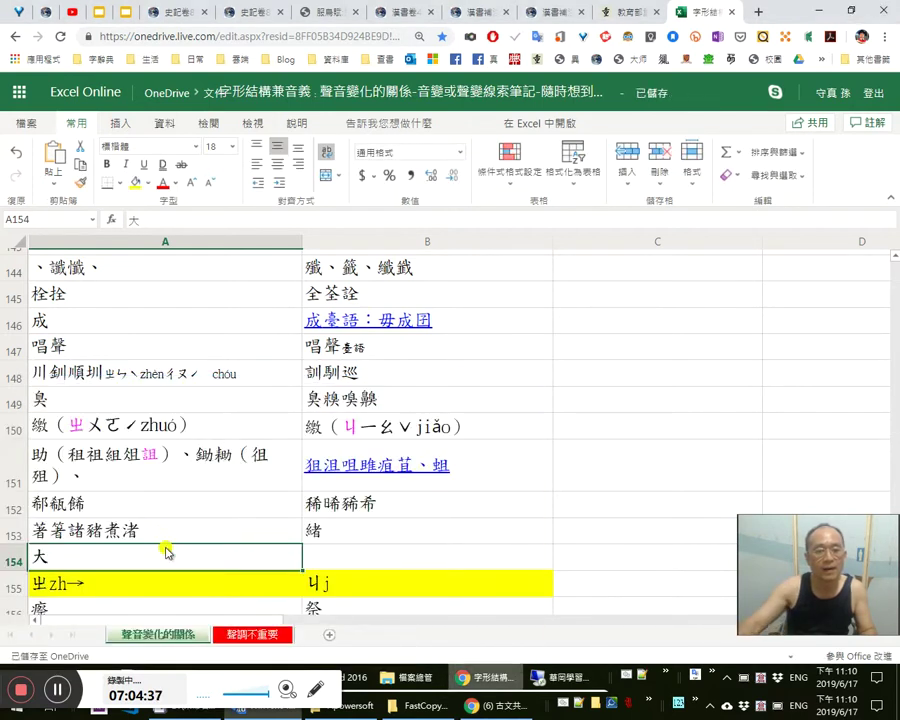
scroll(258, 532, up, 3)
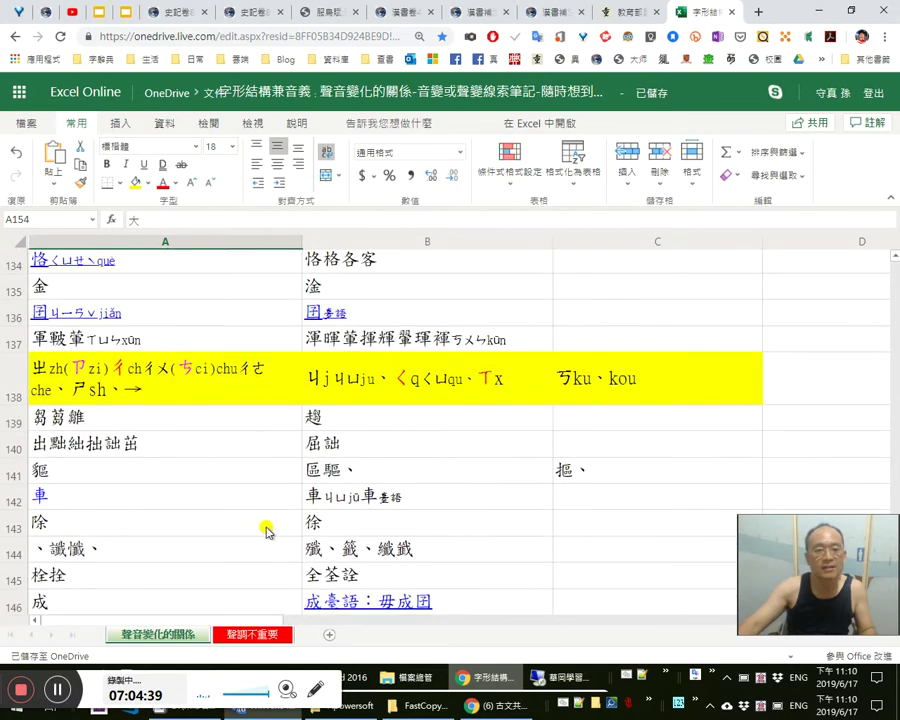
scroll(263, 530, down, 2)
scroll(270, 531, down, 1)
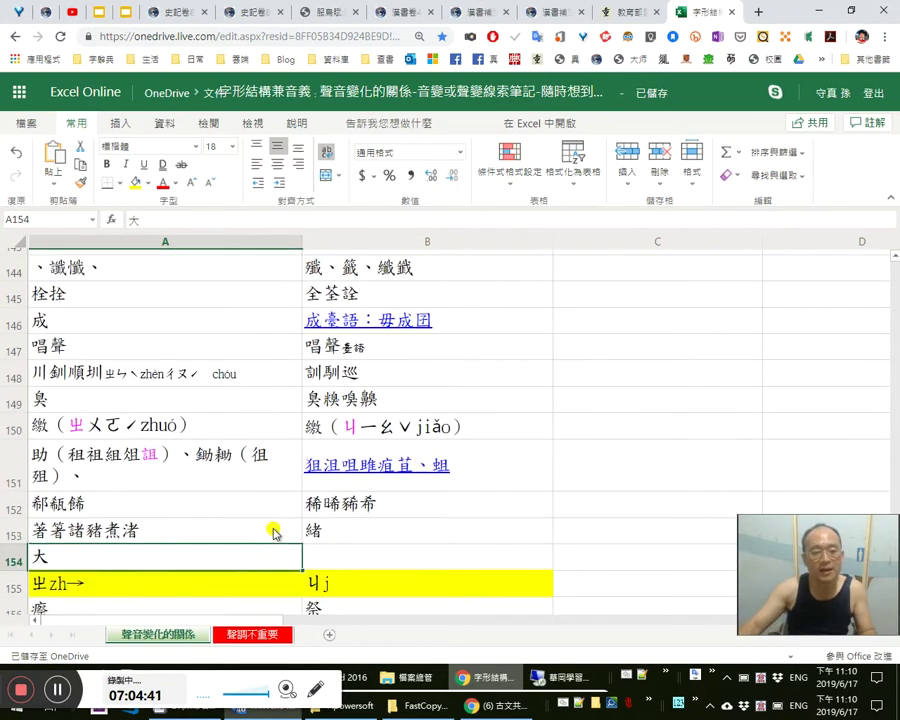
key(F2)
text(專)
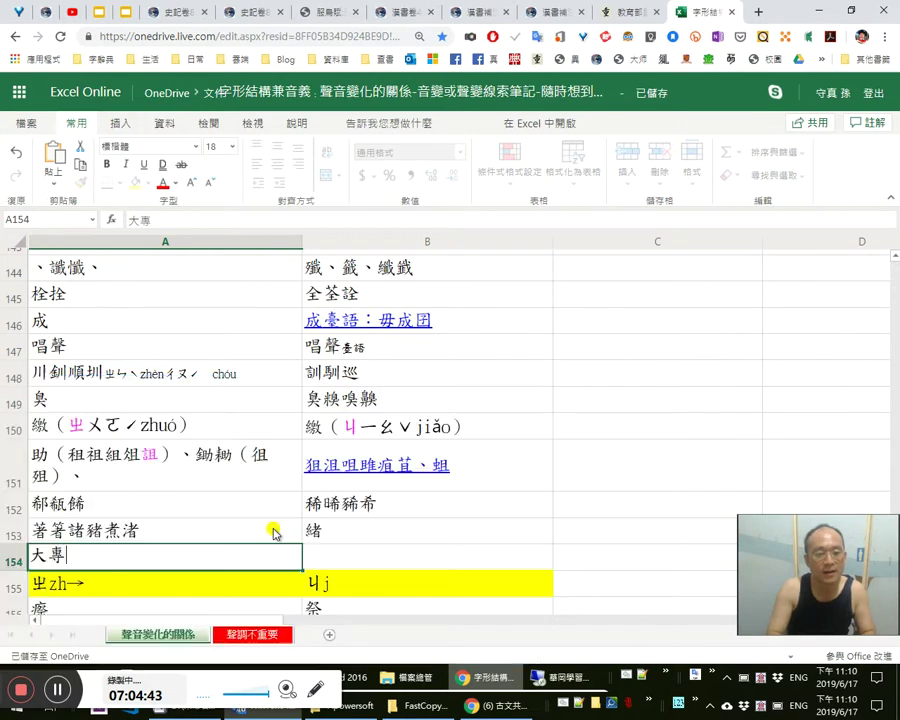
Enter 大鈞 beside it in cell B154
click(344, 558)
text(大鈞)
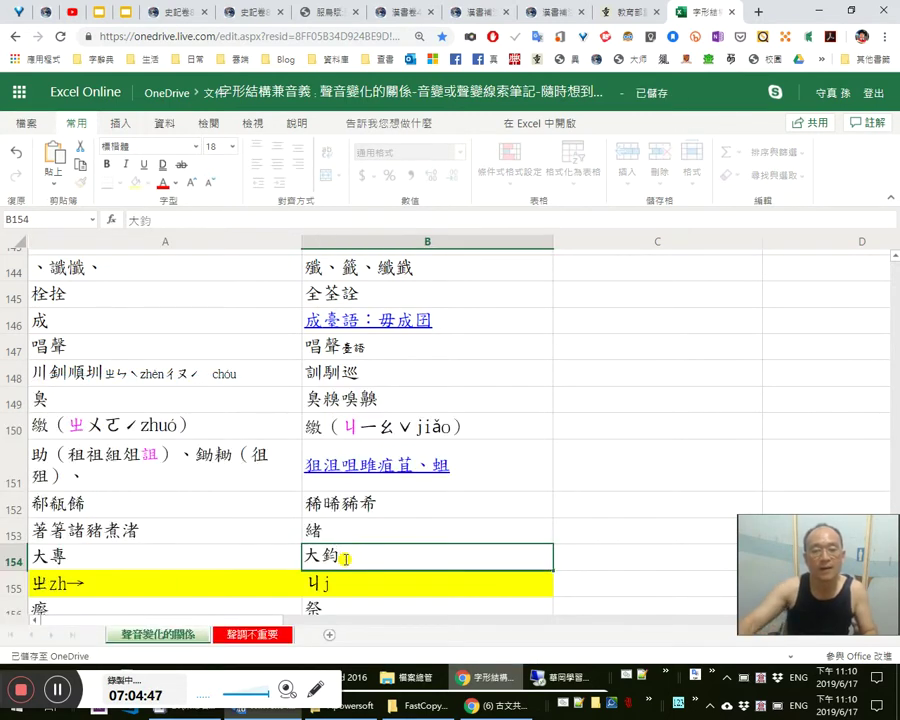
key(Tab)
click(336, 557)
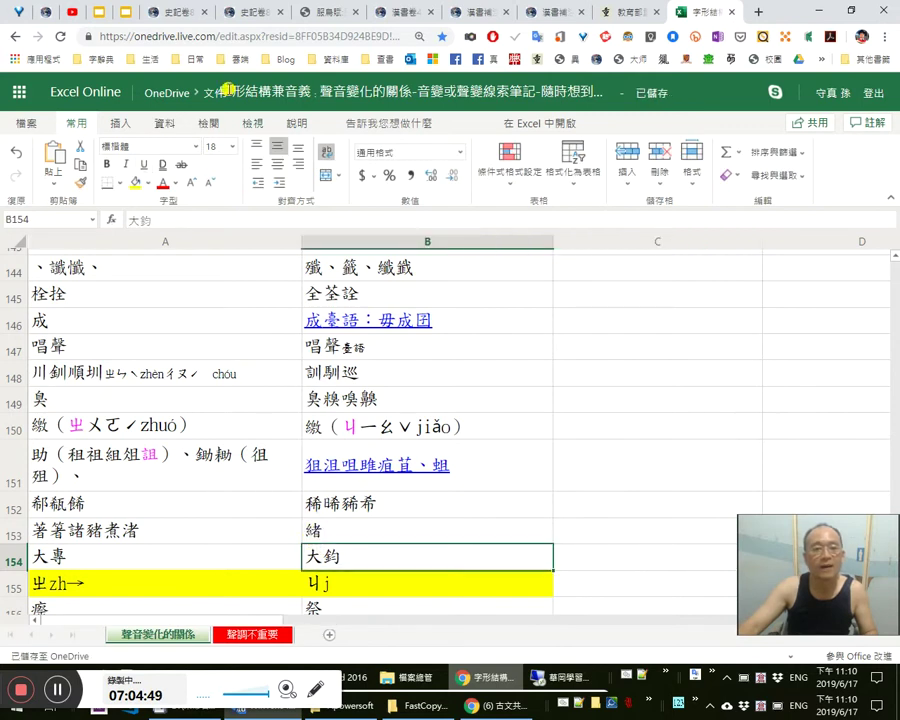
Copy the web address behind the 坱軋 link in the 史記·賈誼傳 line on slide 11
click(190, 15)
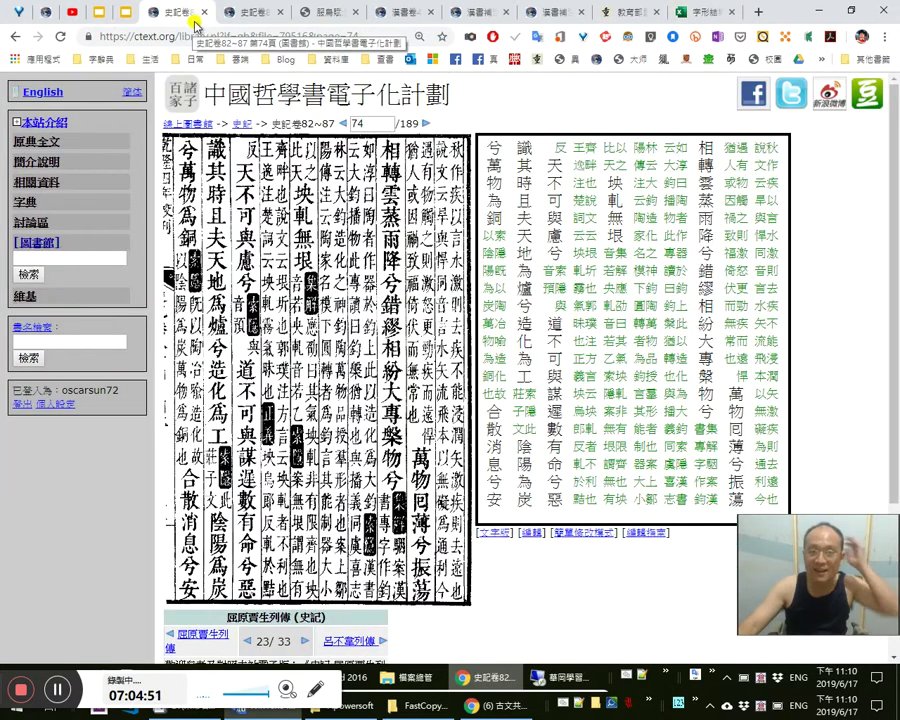
click(238, 18)
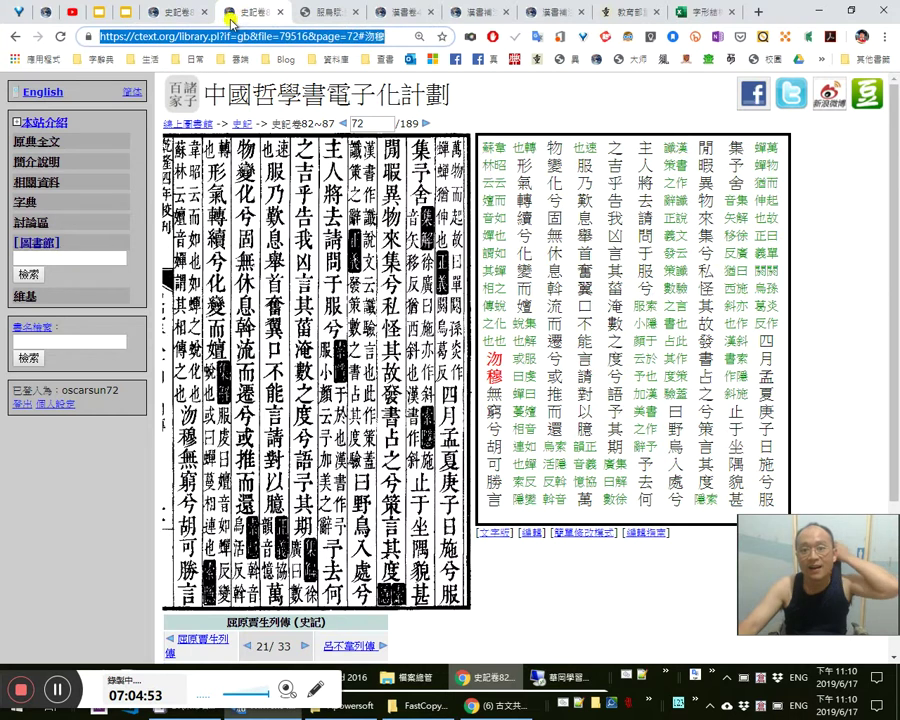
click(174, 15)
click(103, 14)
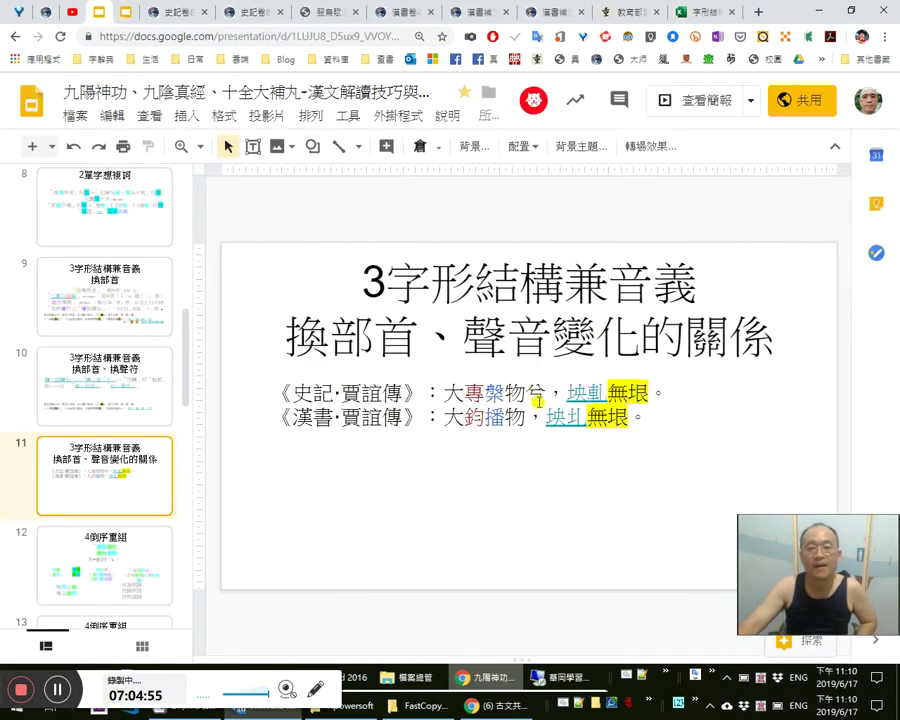
right_click(587, 390)
click(578, 395)
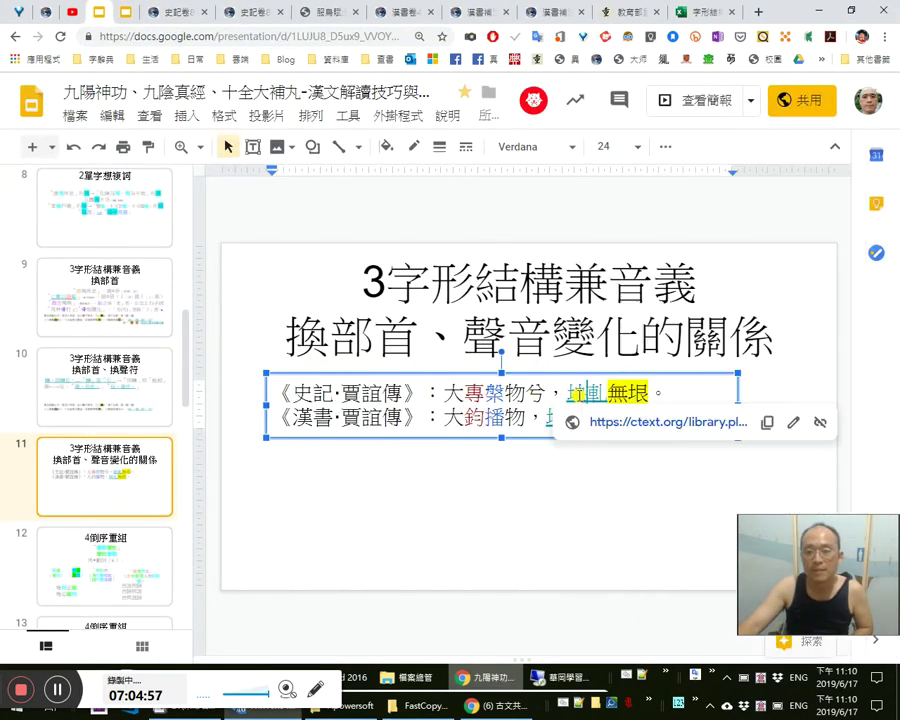
click(768, 424)
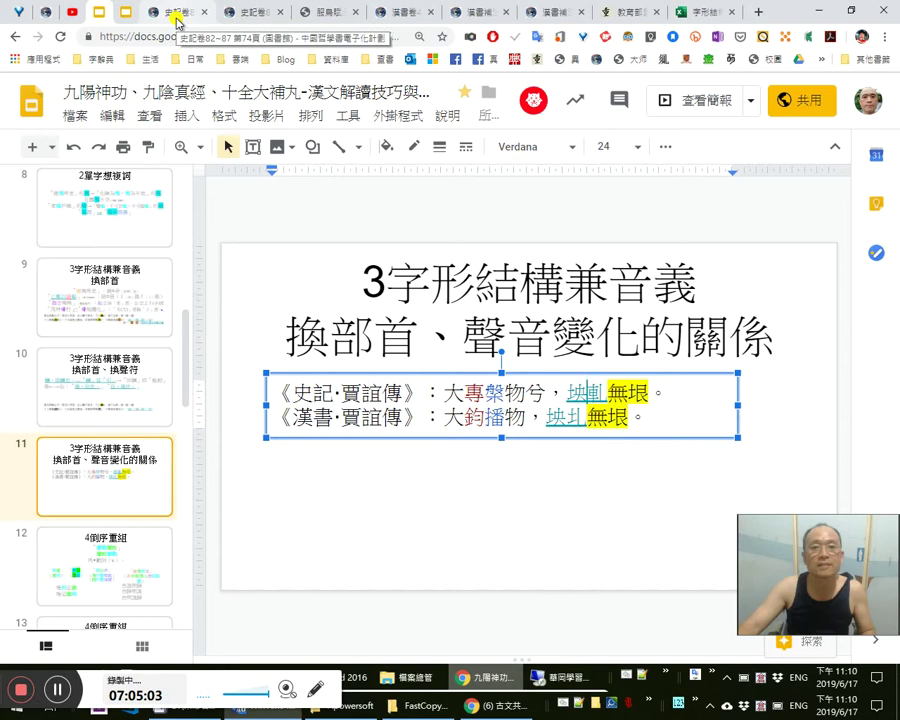
Hyperlink 大專 in cell A154 of the sound-change workbook to the copied 坱軋 address
click(688, 20)
key(Left)
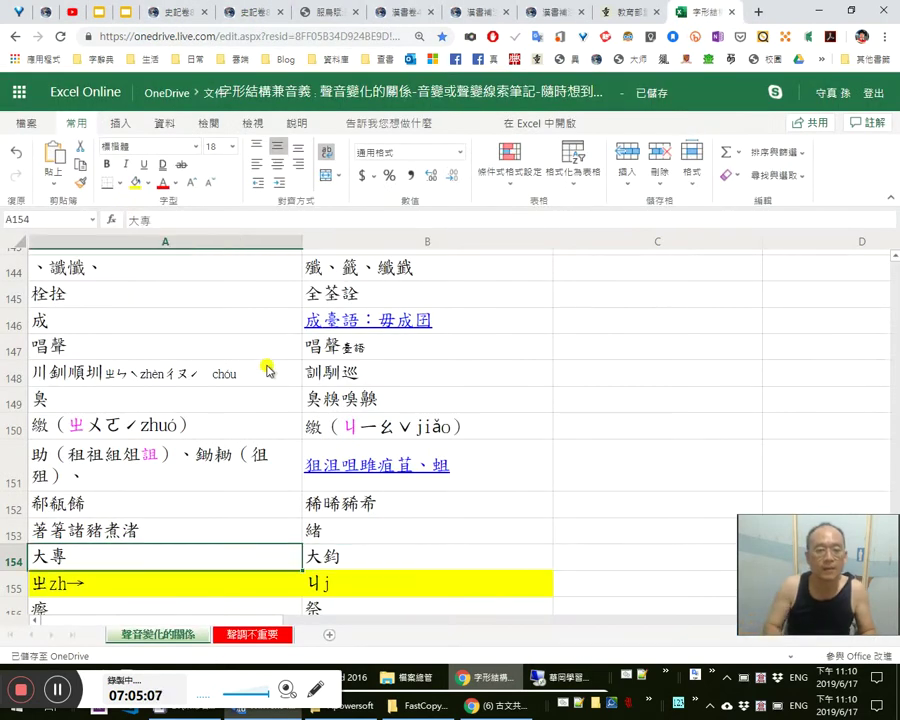
key(ctrl+k)
key(ctrl+v)
key(shift+Home)
key(ctrl+v)
key(Return)
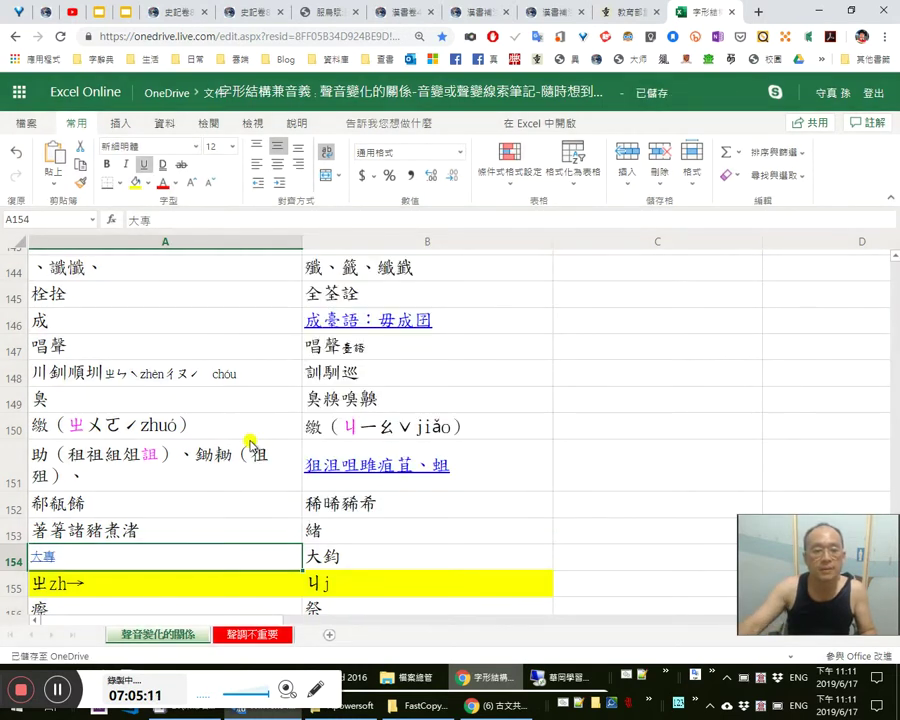
Copy the formatting of cell A153 onto the linked 大專 in cell A154
click(160, 530)
click(80, 182)
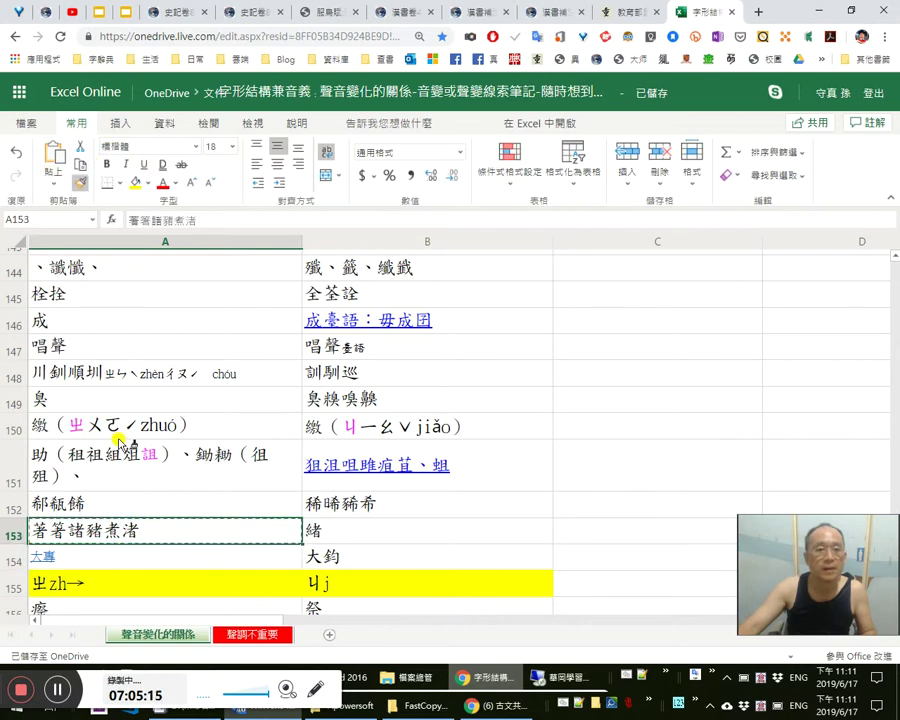
click(126, 558)
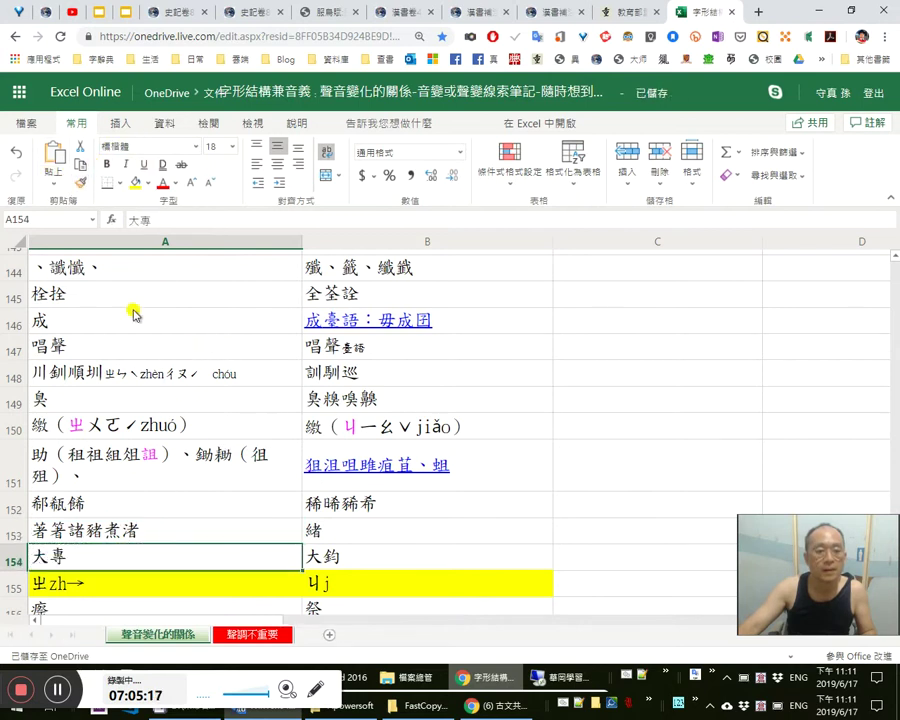
click(231, 537)
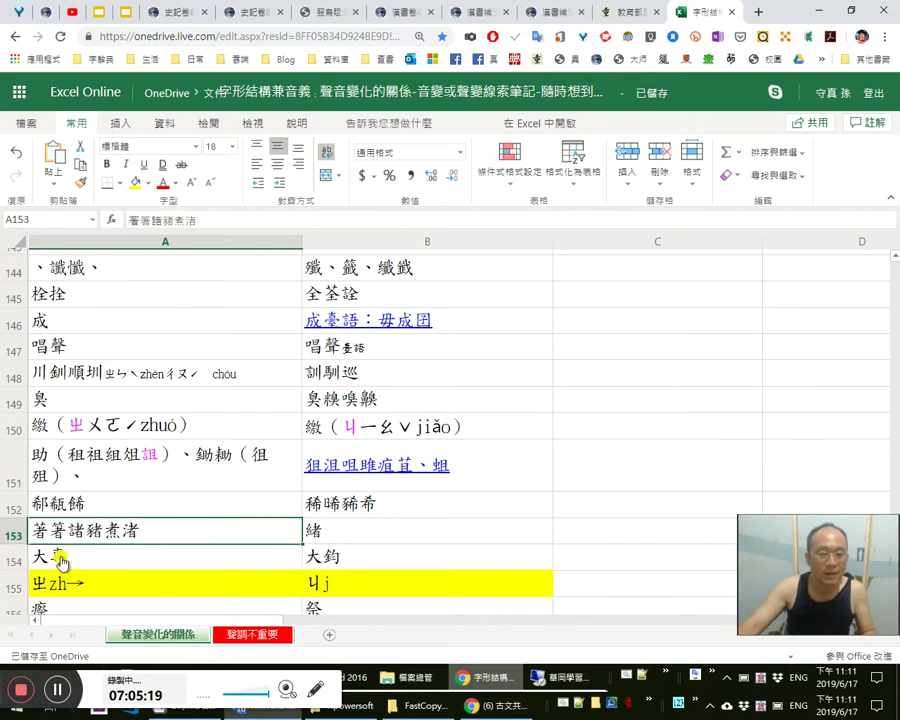
Open the linked 史記 page, search the full 史記 text for 大專, and copy the address of the matching scanned page
click(60, 563)
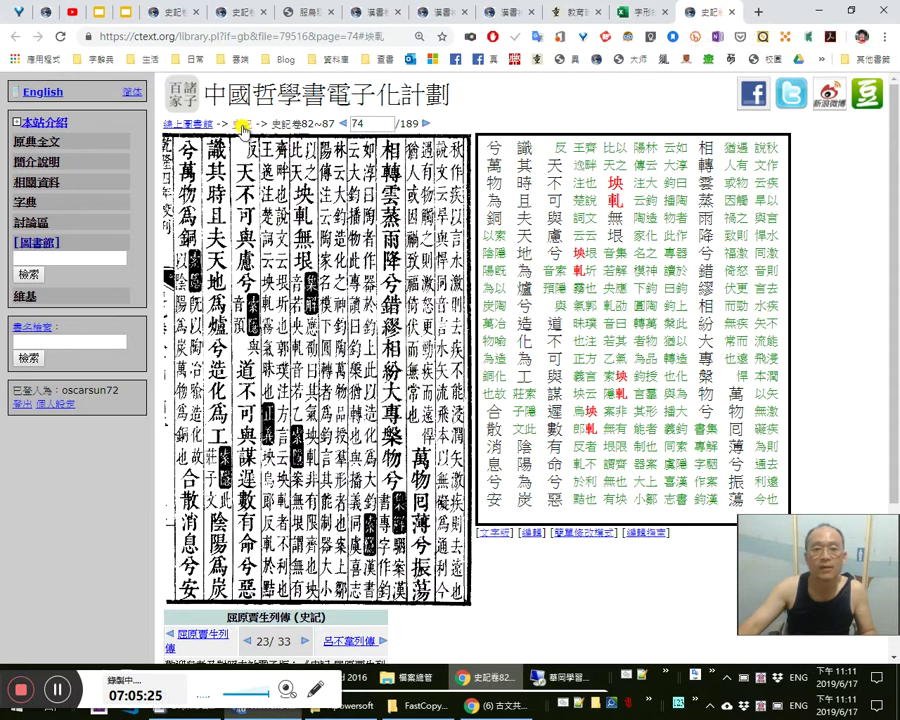
click(242, 128)
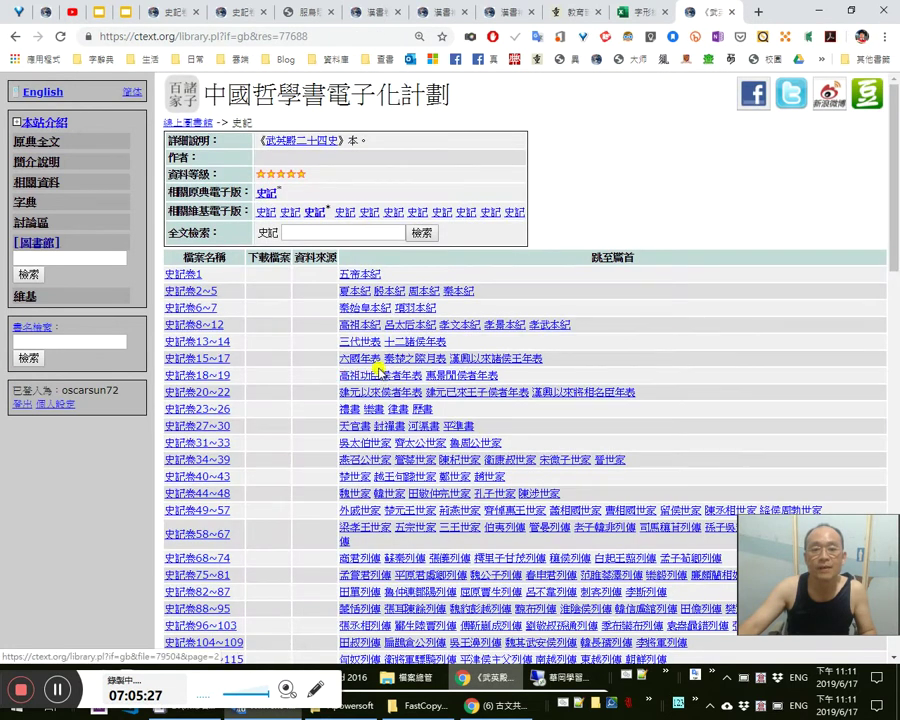
click(356, 232)
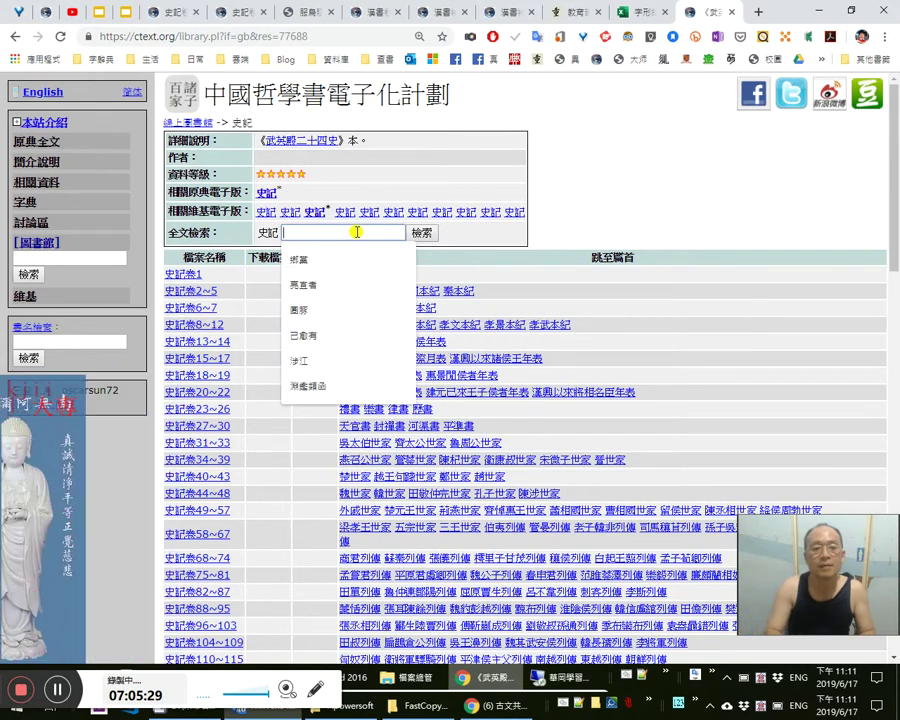
text(大專)
key(Return)
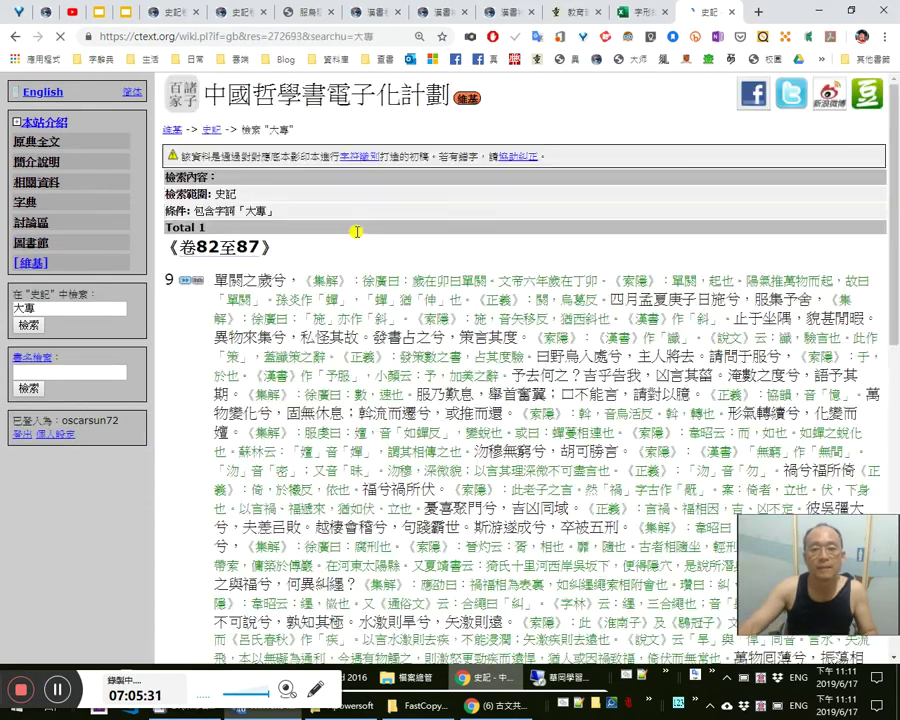
click(185, 279)
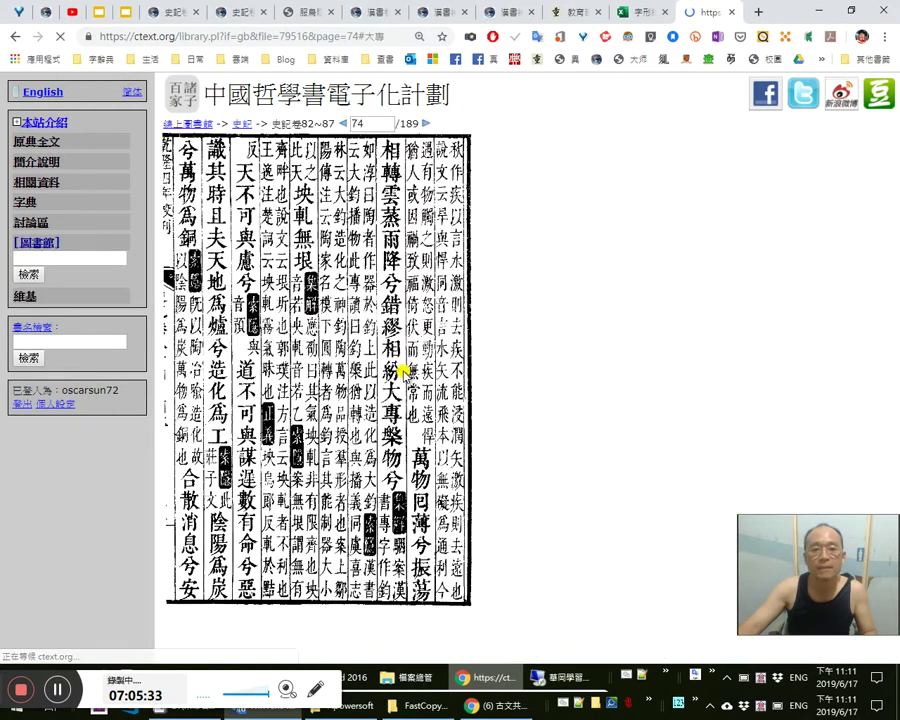
click(382, 39)
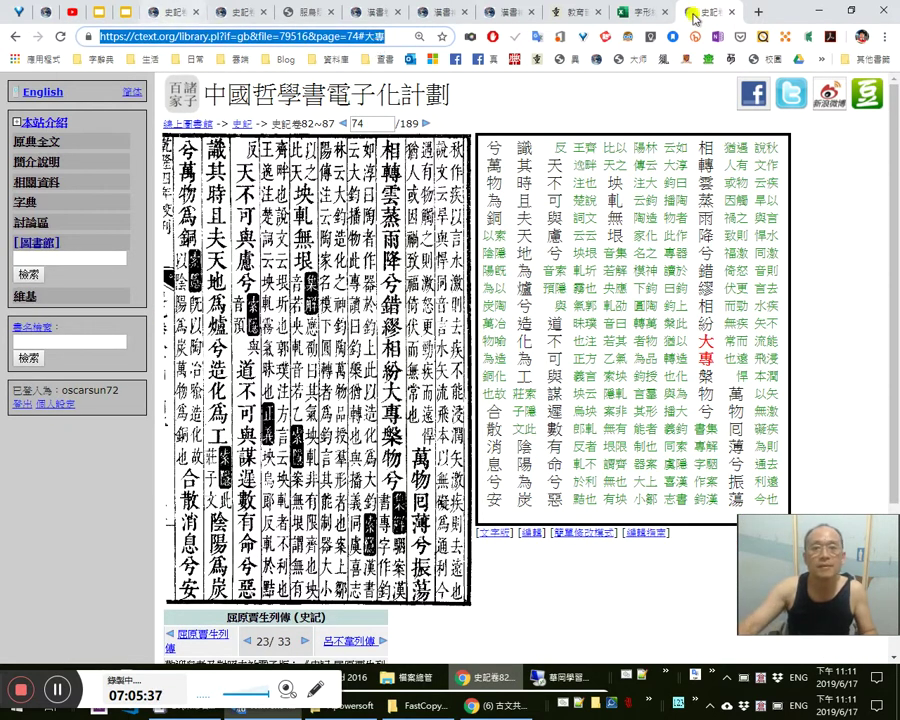
Replace the hyperlink address of 大專 in cell A154 with the copied 史記 page address ending in #大專
click(645, 11)
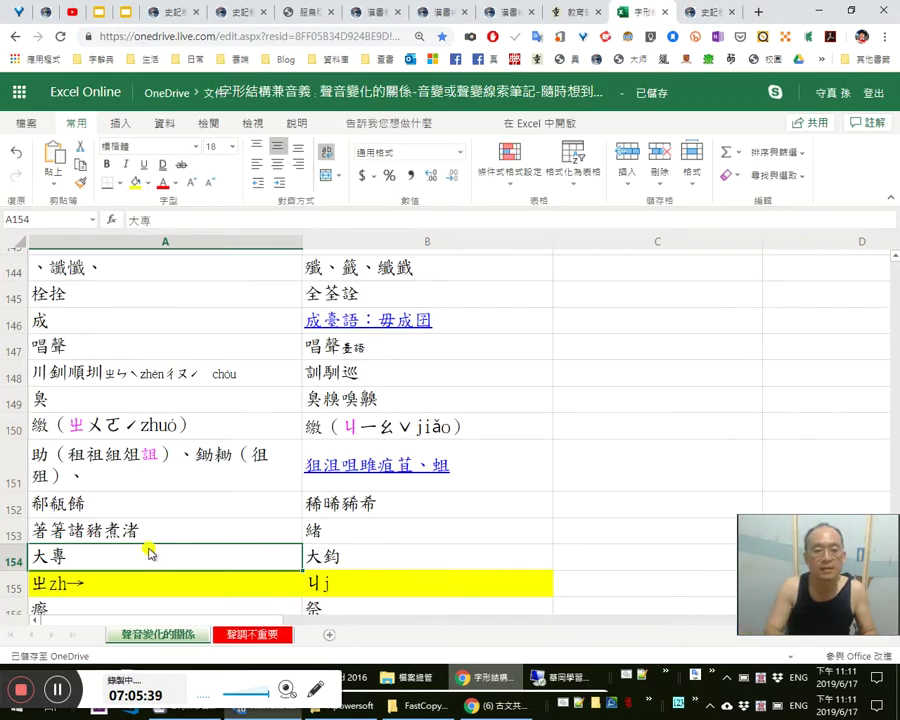
key(ctrl+k)
key(ctrl+v)
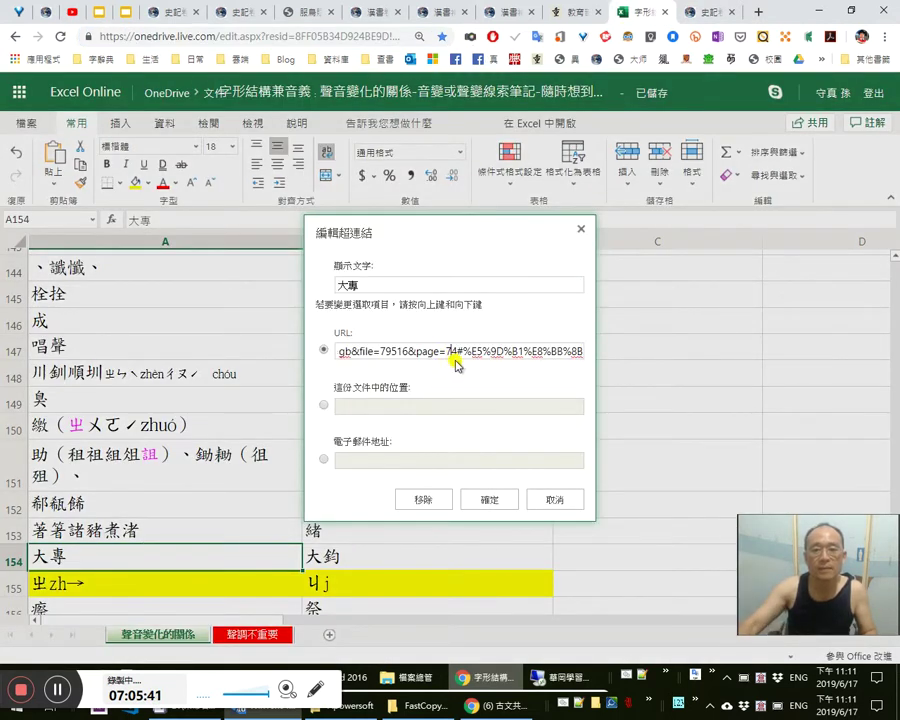
key(shift+Home)
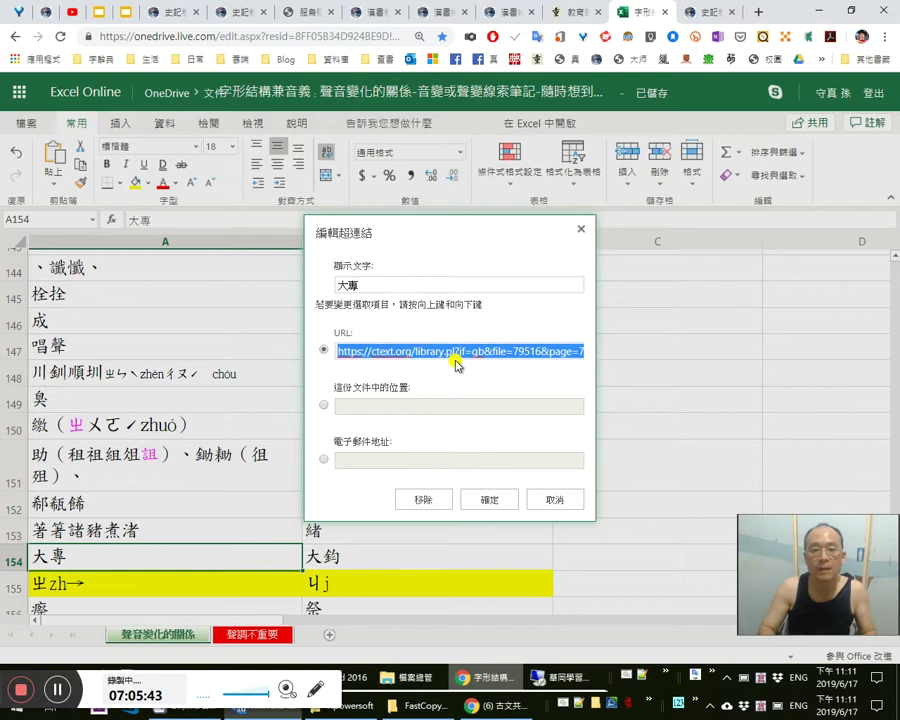
key(Return)
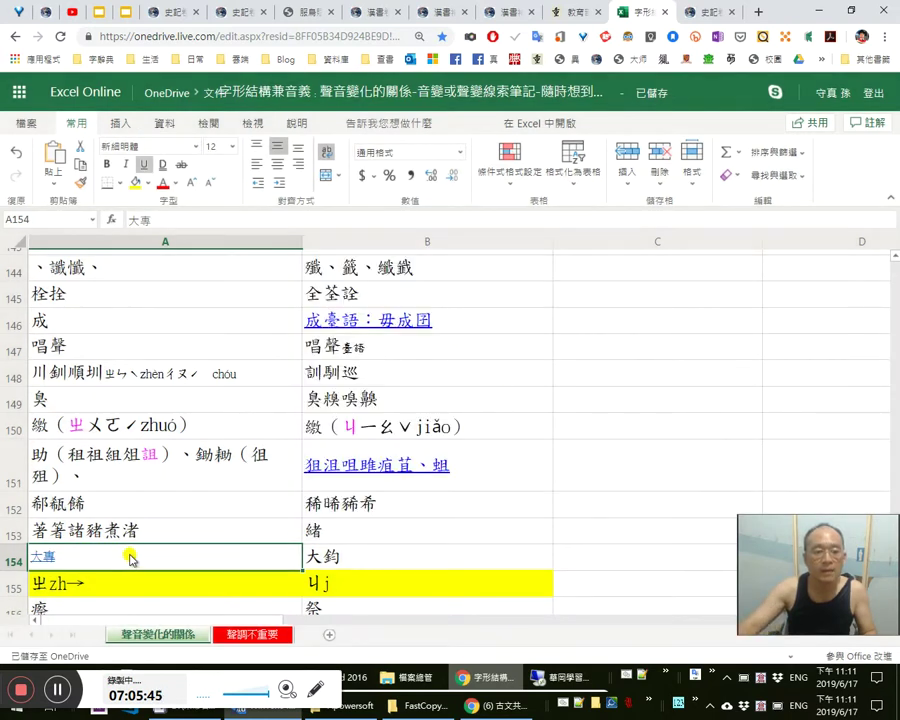
Test the 大專 link in A154 and close both the opened page and the 史記 search page
click(38, 559)
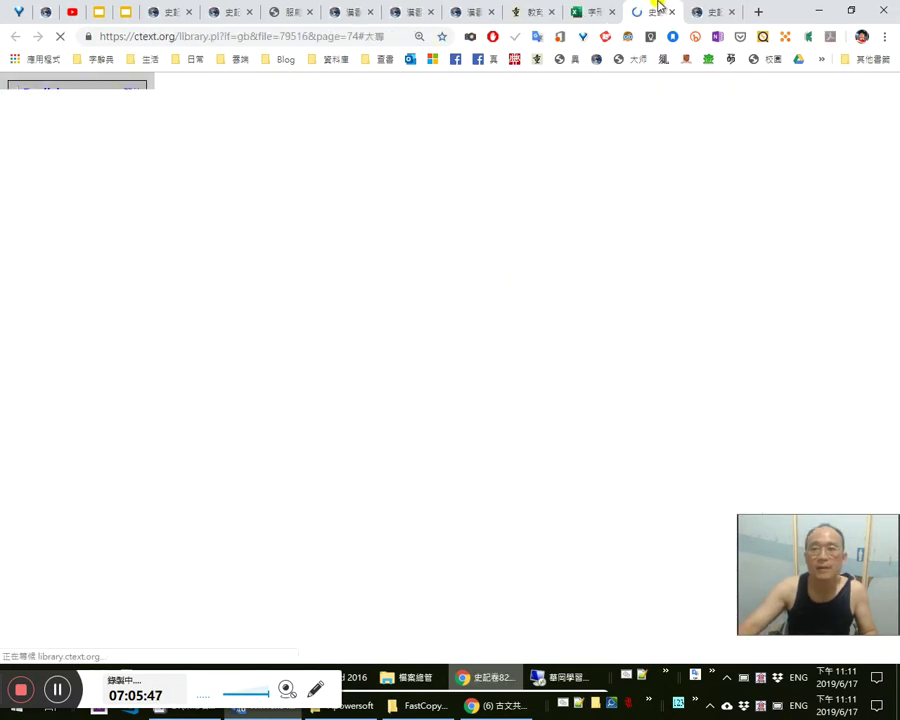
key(ctrl+w)
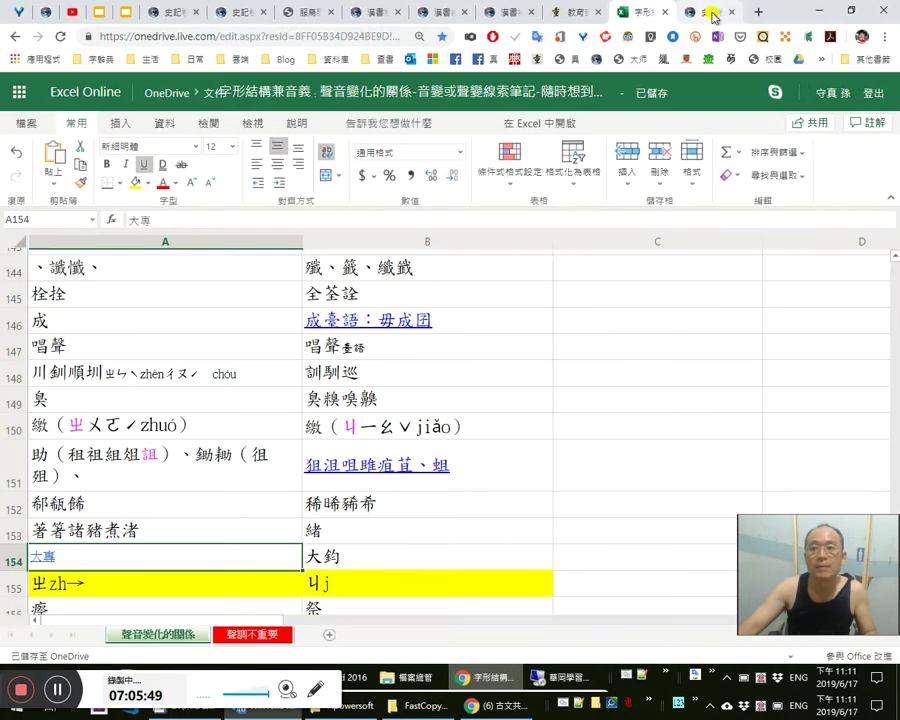
middle_click(712, 17)
Search the full text of 漢書補注 for 大鈞 and copy the address of the matching scanned page
click(474, 10)
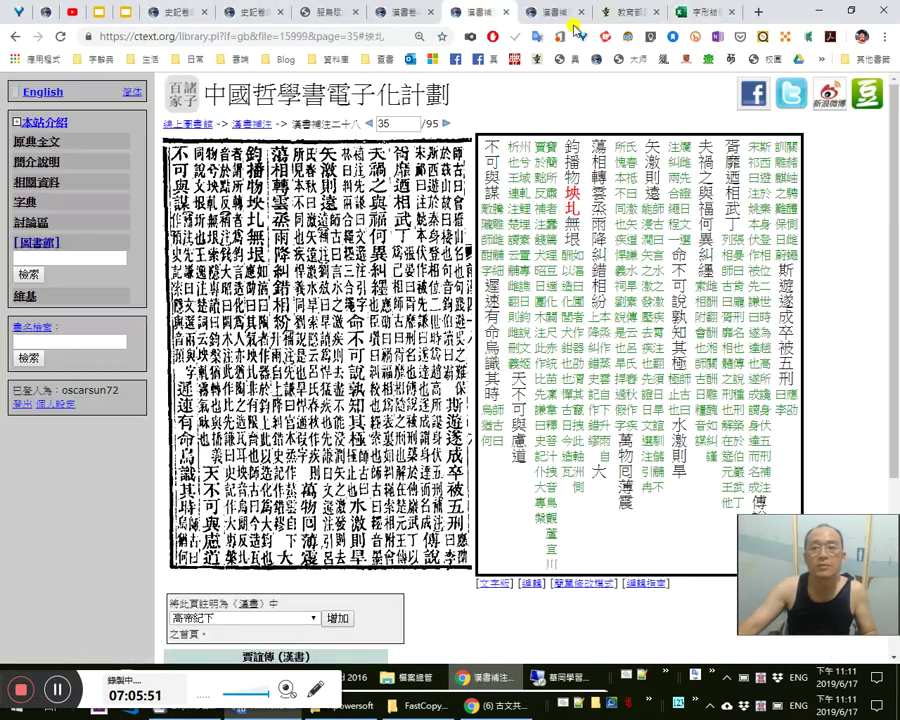
click(255, 124)
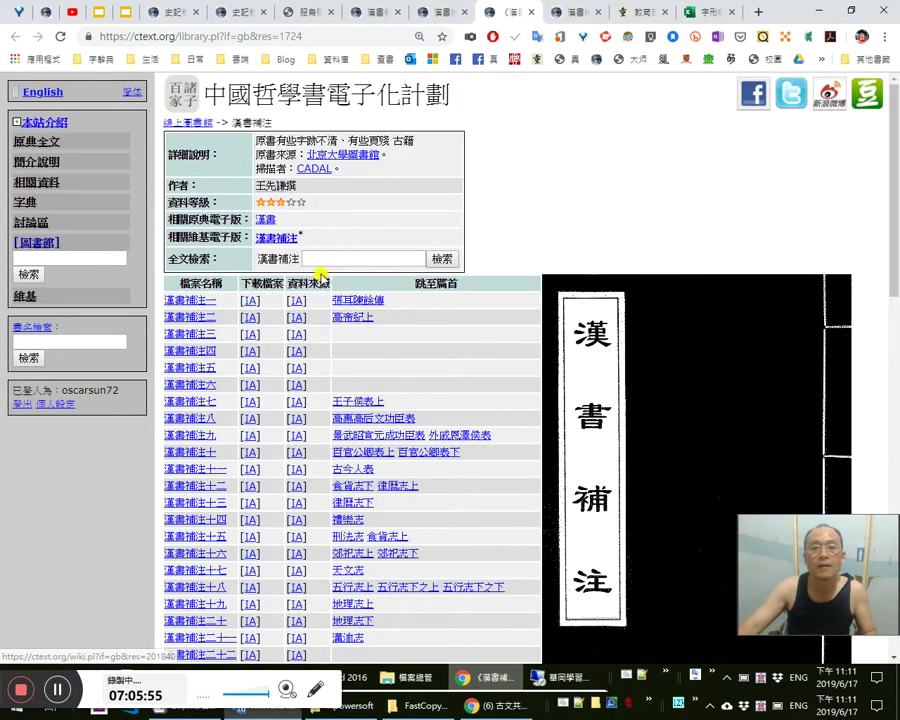
click(342, 258)
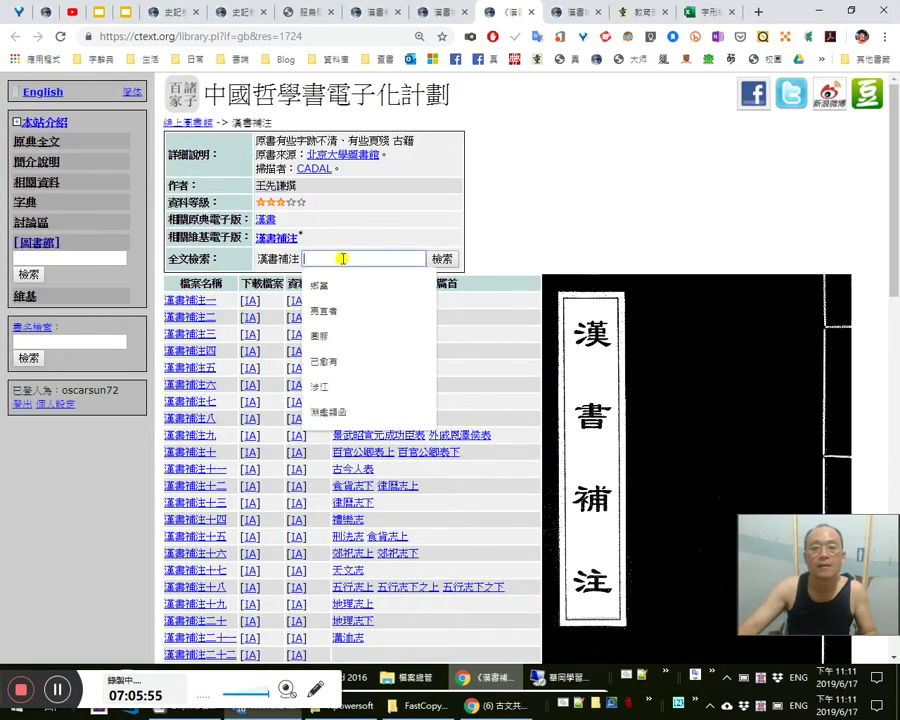
text(大鈞)
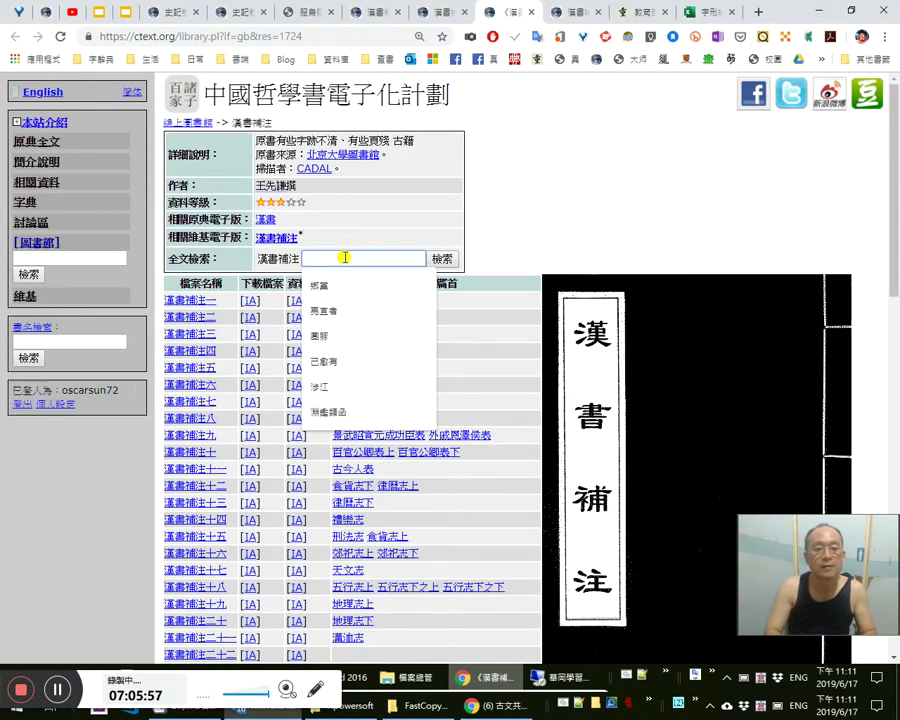
key(Return)
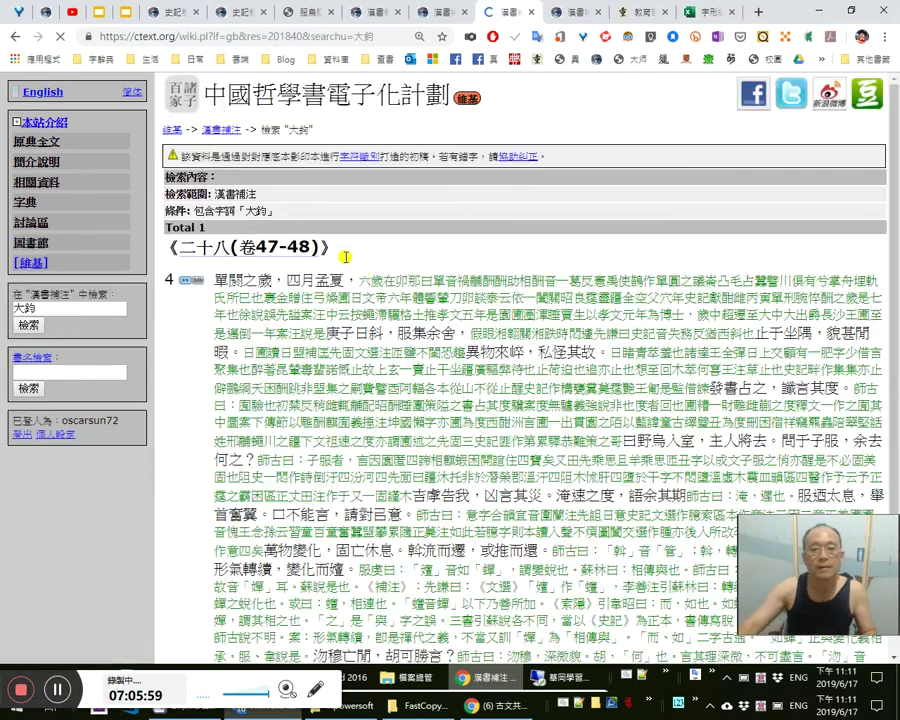
click(189, 280)
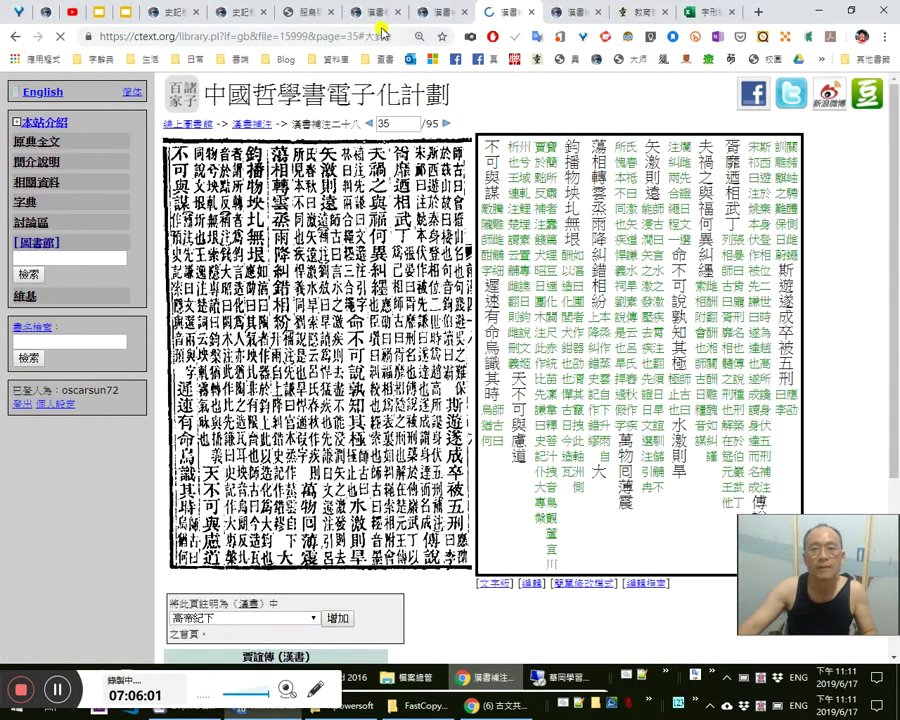
click(383, 38)
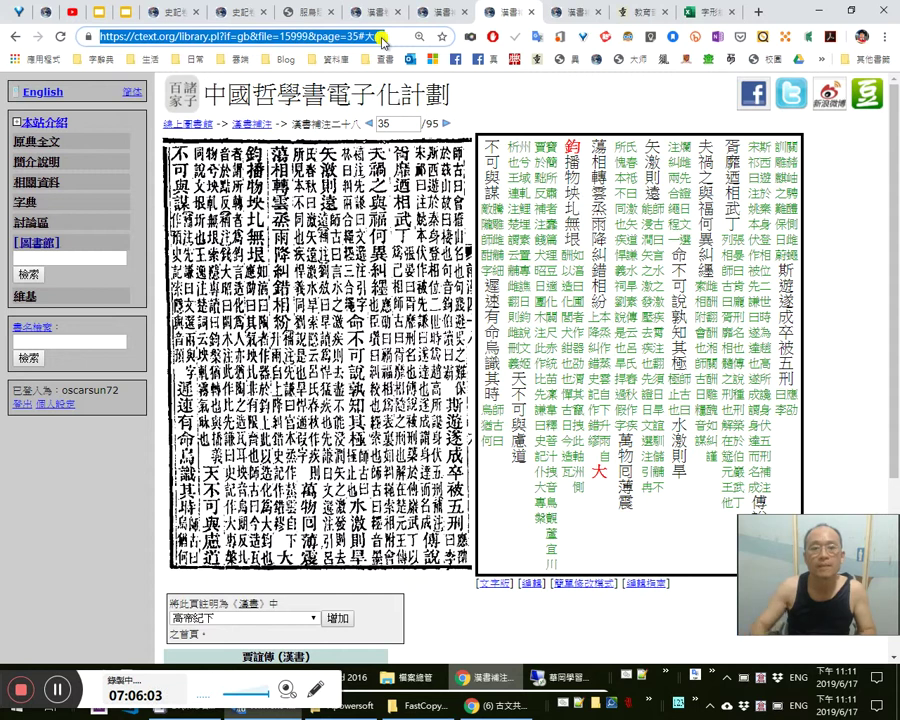
Hyperlink 大鈞 in cell B154 of the workbook to the copied 漢書補注 page address
click(665, 16)
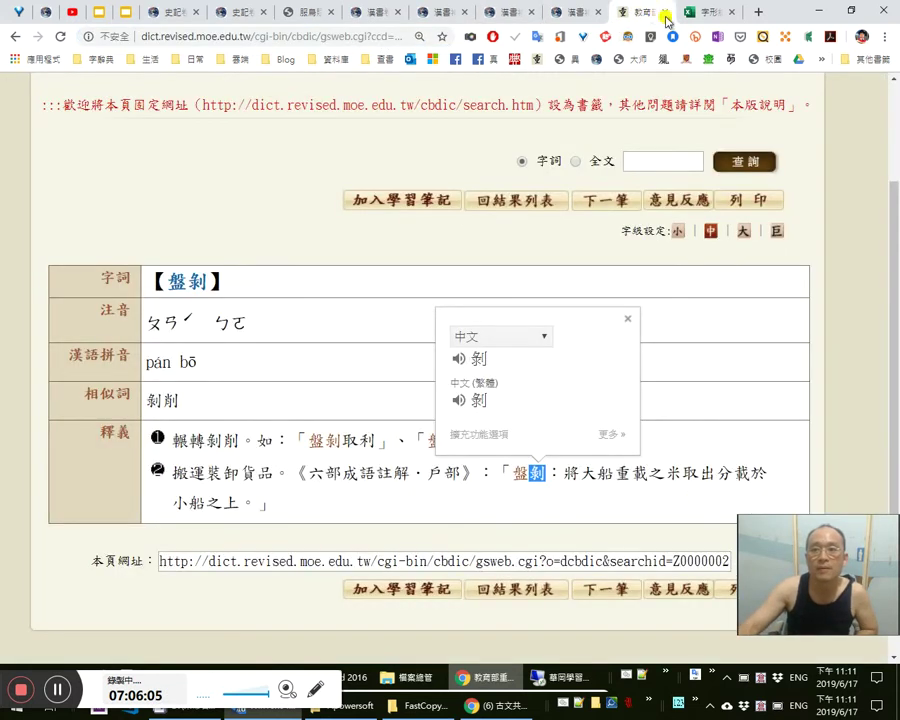
click(705, 13)
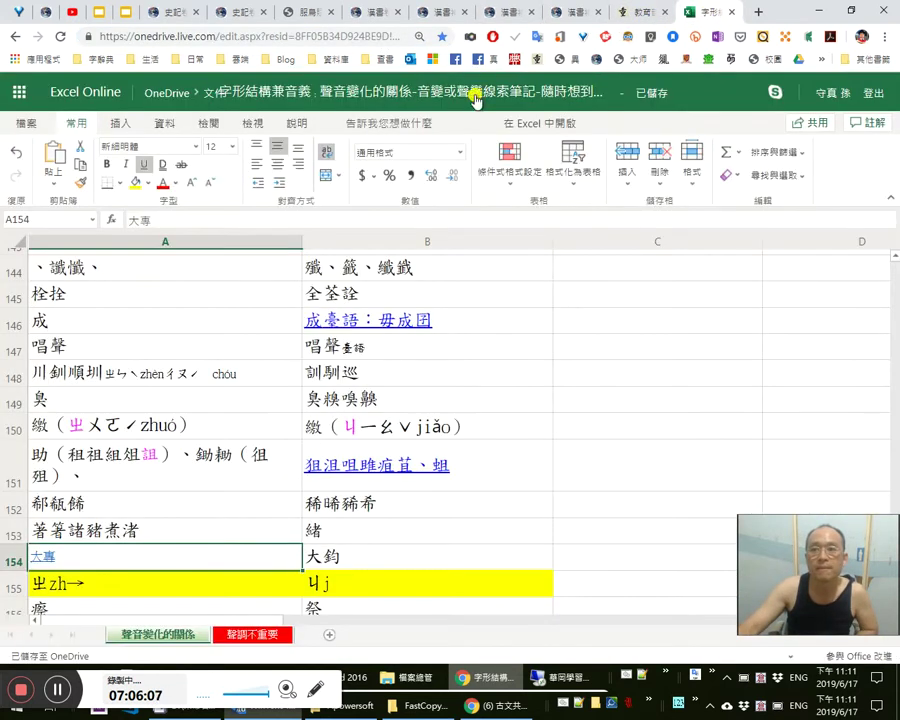
click(343, 565)
key(ctrl+k)
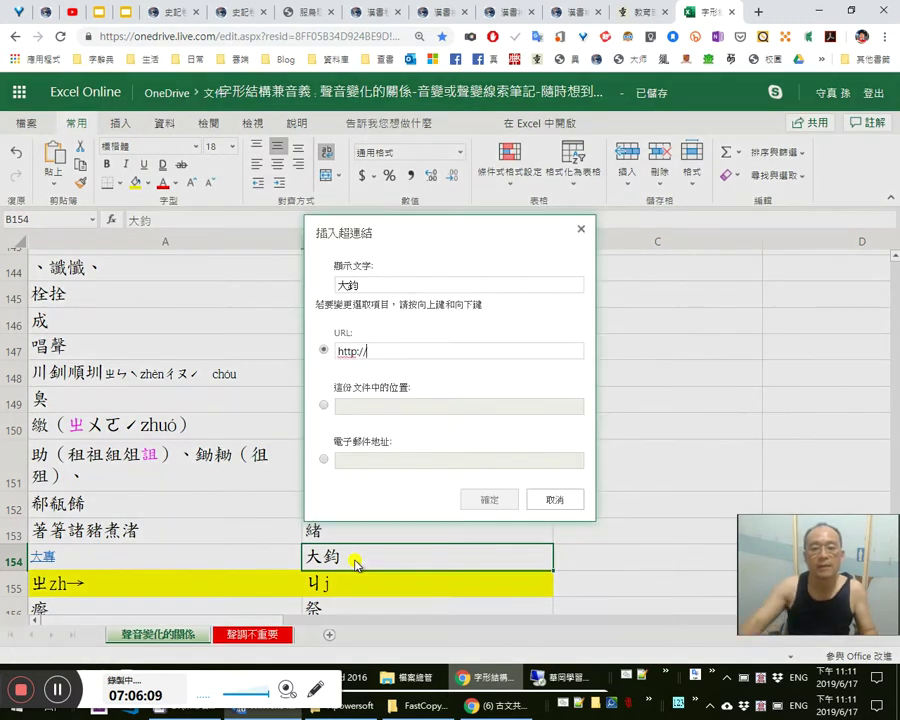
key(ctrl+v)
key(Return)
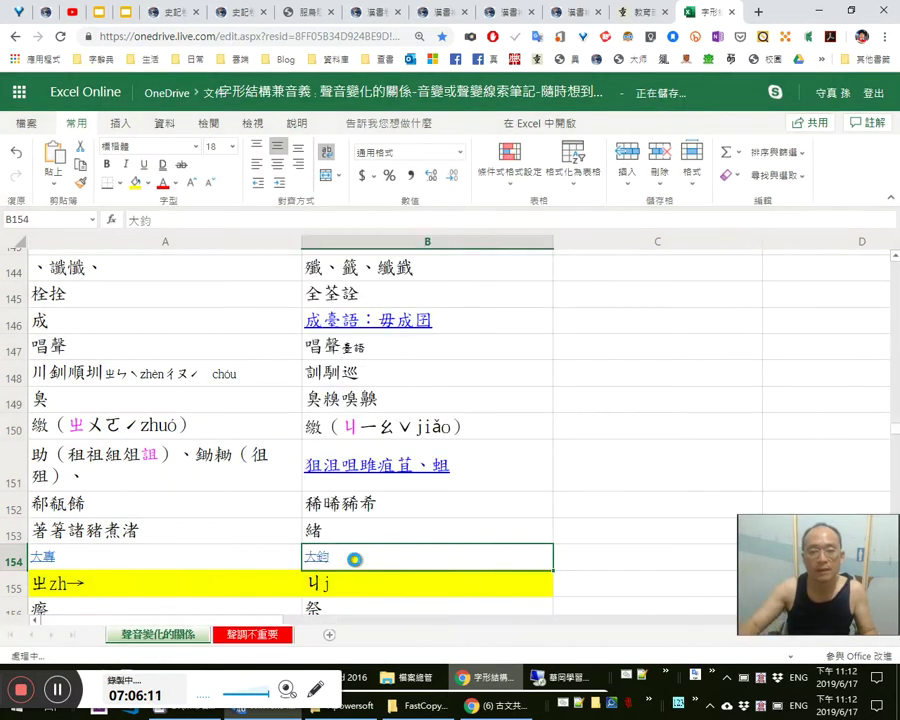
Copy the formatting of cell B153 onto A154:B154 and open the 大鈞 link to check it
click(326, 530)
click(79, 182)
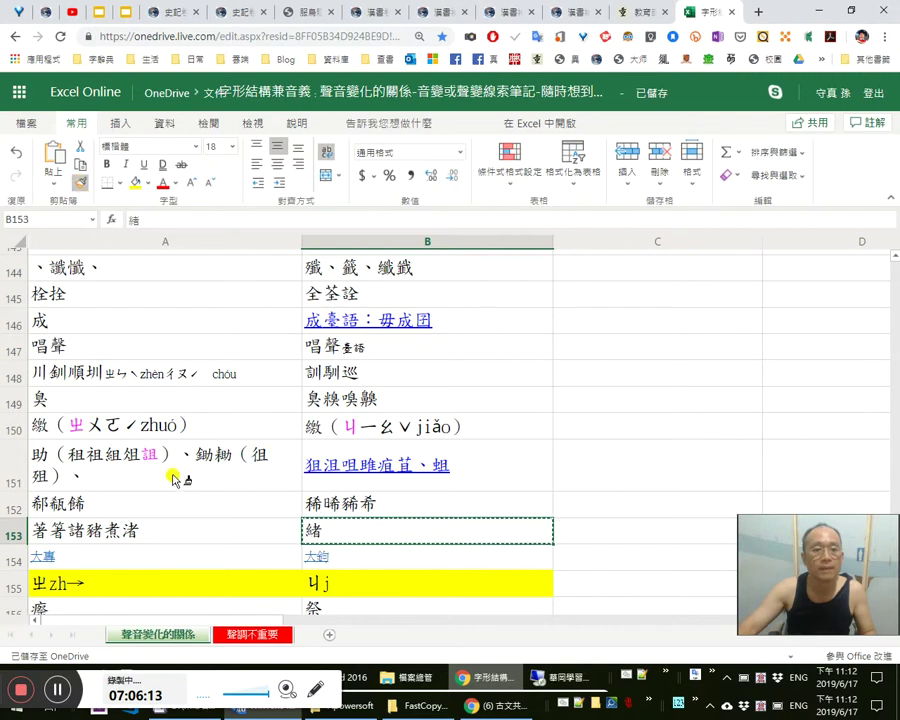
drag(150, 560, 389, 556)
click(386, 554)
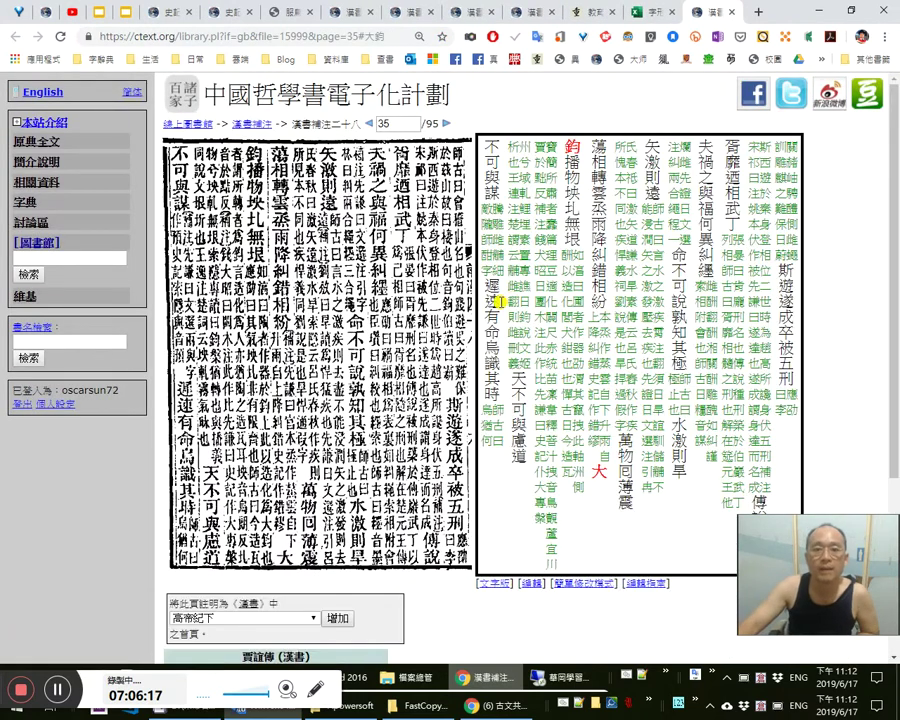
Close the opened 漢書補注 page and copy the 大專/大鈞 row 154 of the workbook
middle_click(716, 15)
click(213, 565)
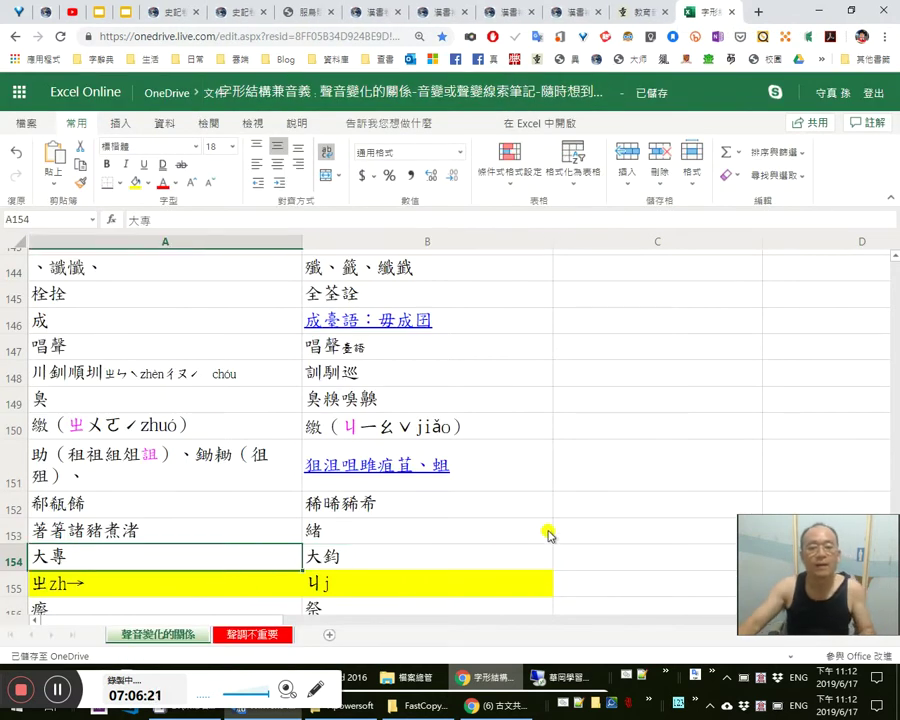
key(Right)
key(ctrl+c)
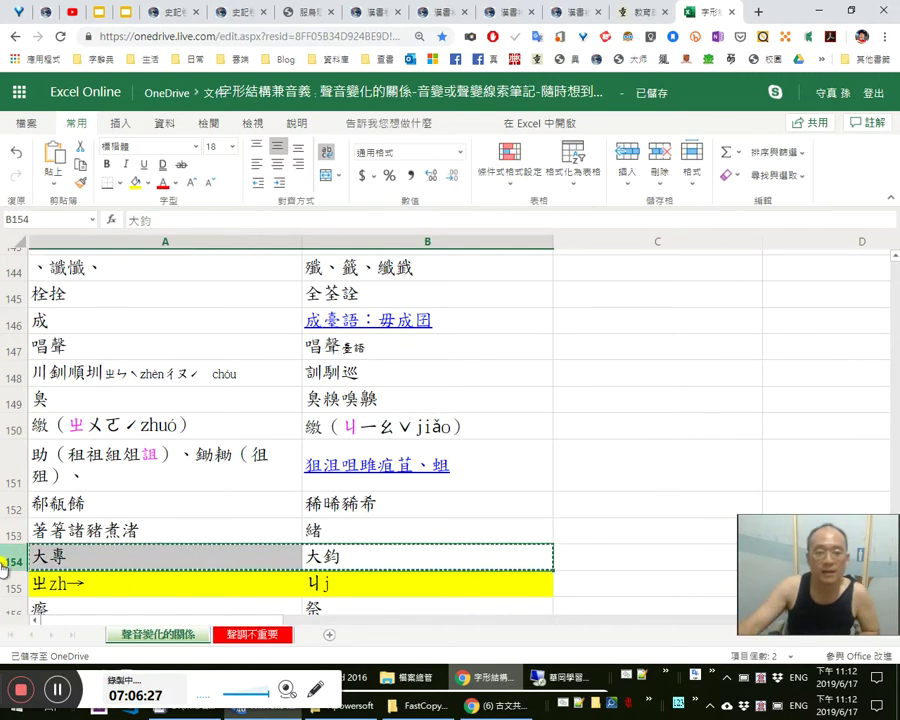
right_click(12, 561)
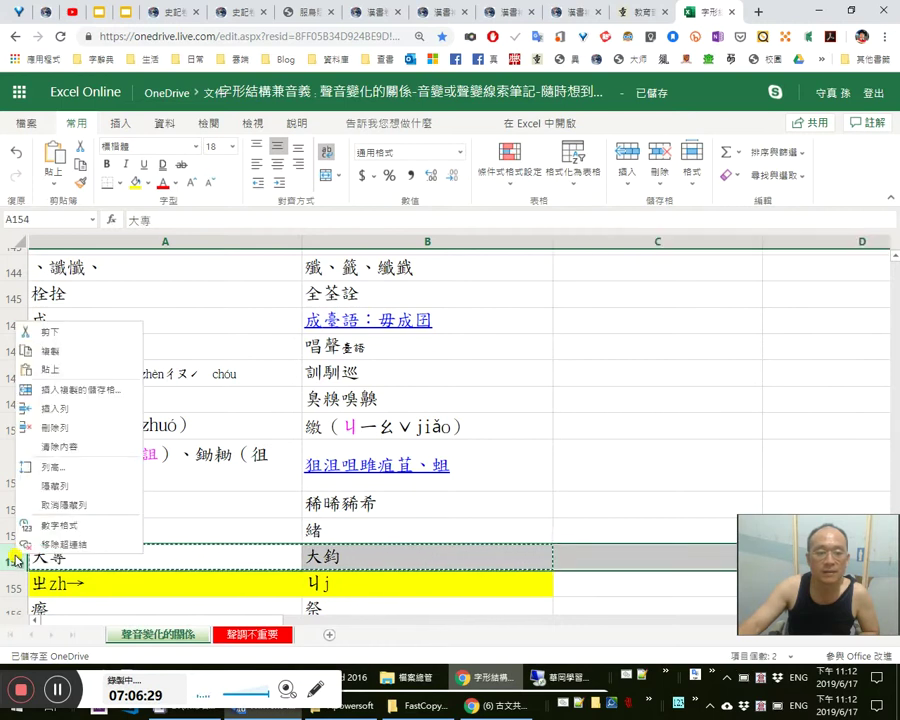
click(73, 356)
scroll(429, 511, up, 1)
scroll(428, 508, down, 3)
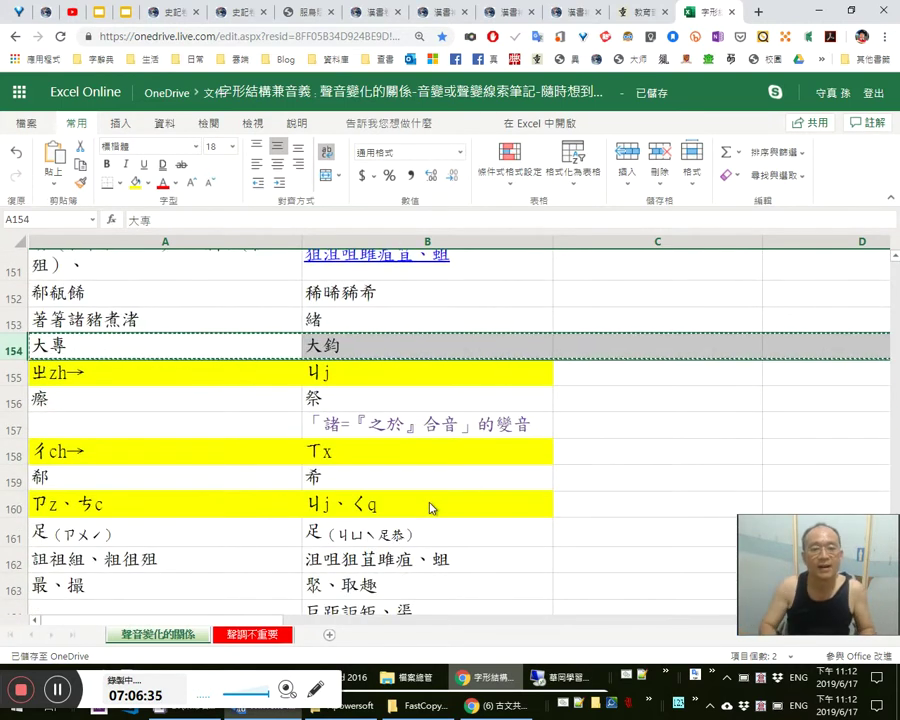
Cut the 大專/大鈞 row 154 and insert it at the end of the ㄓzh→ㄐj group, directly above the ㄔch→ㄒx heading
key(ctrl+Home)
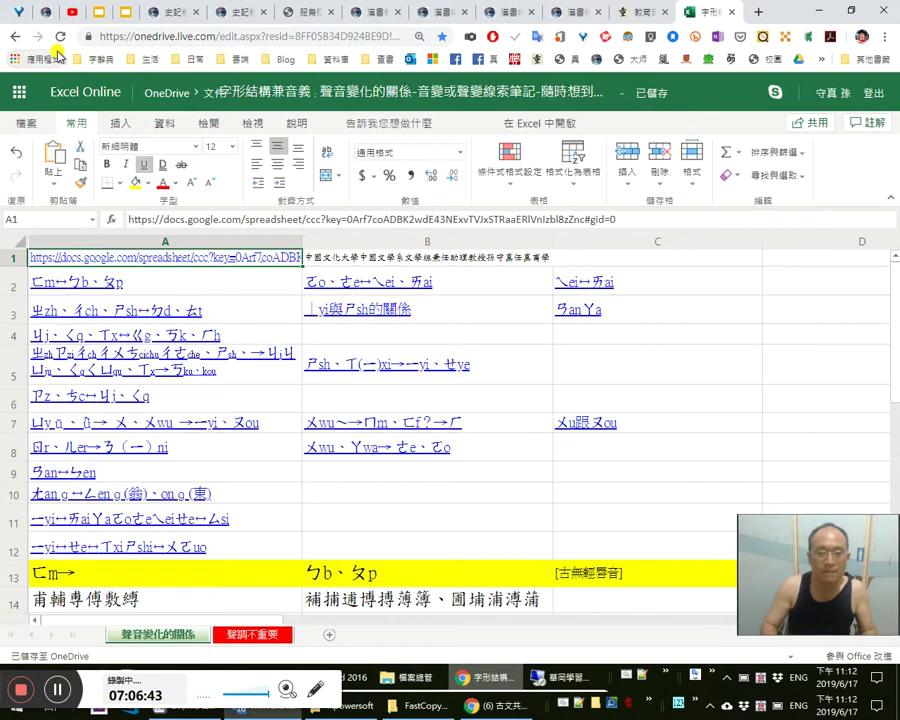
key(Right)
click(238, 341)
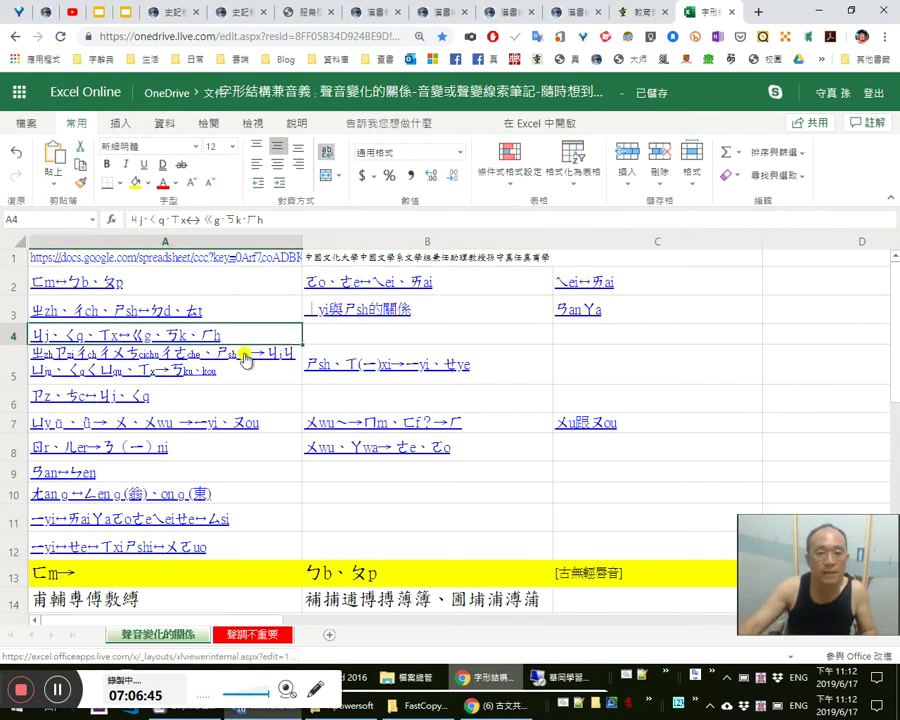
click(246, 359)
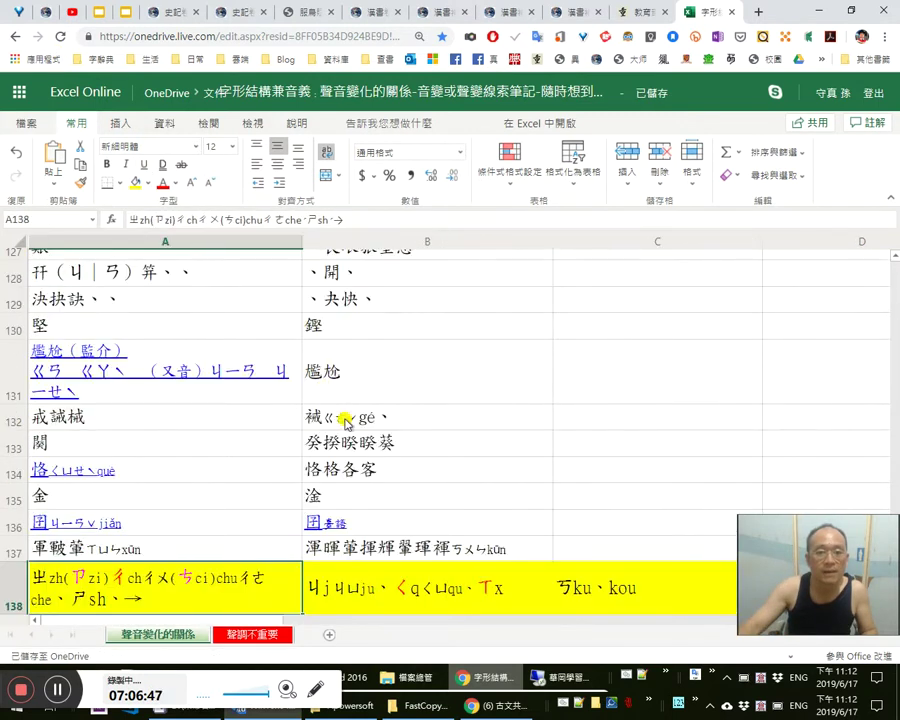
scroll(340, 422, down, 2)
scroll(335, 425, down, 5)
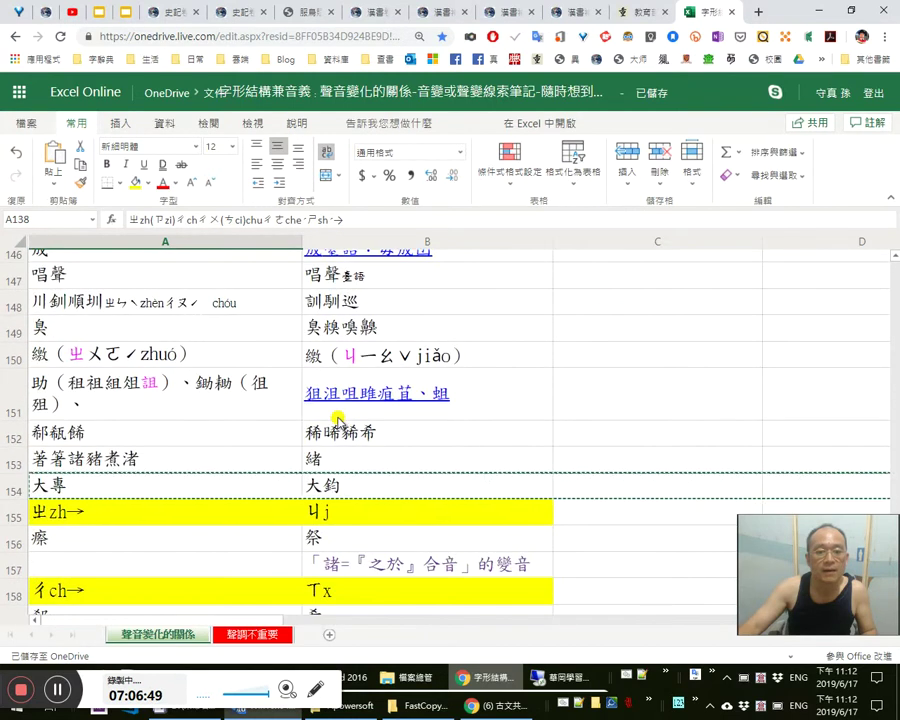
click(12, 493)
right_click(12, 493)
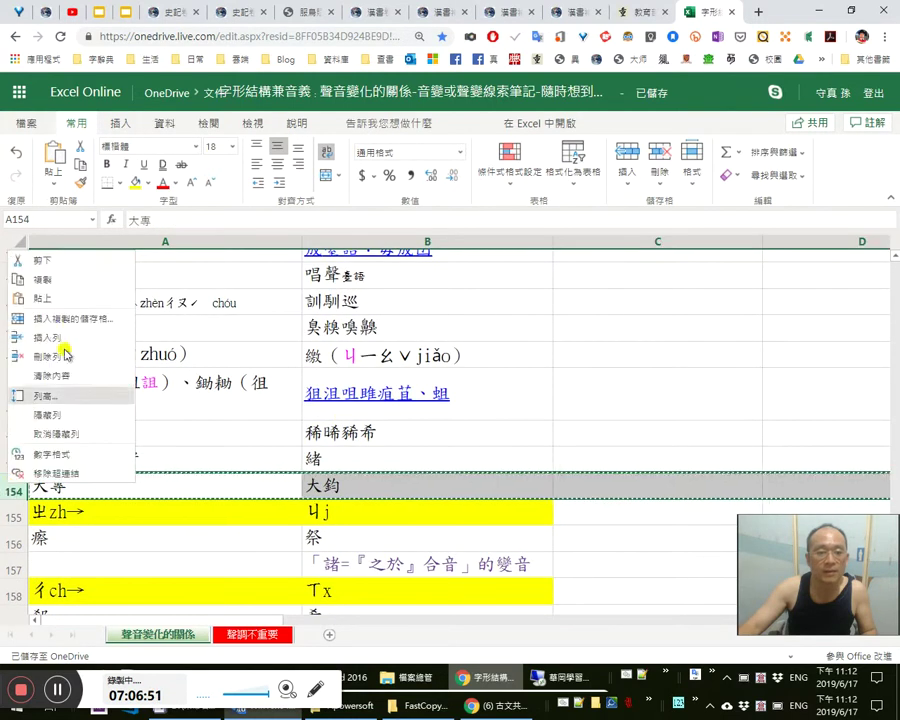
click(61, 260)
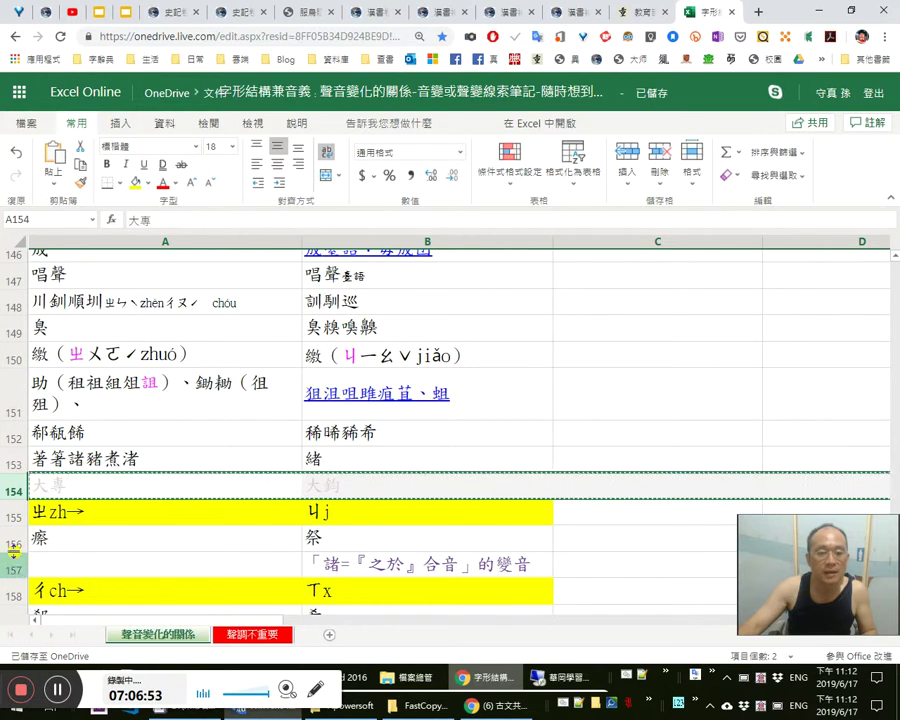
click(18, 592)
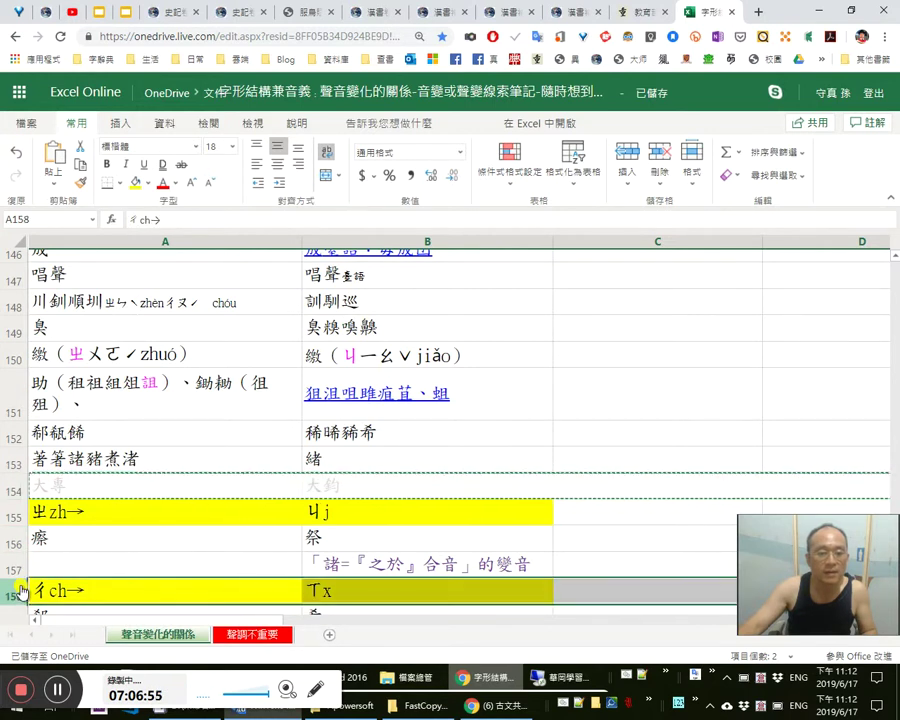
right_click(18, 592)
click(86, 440)
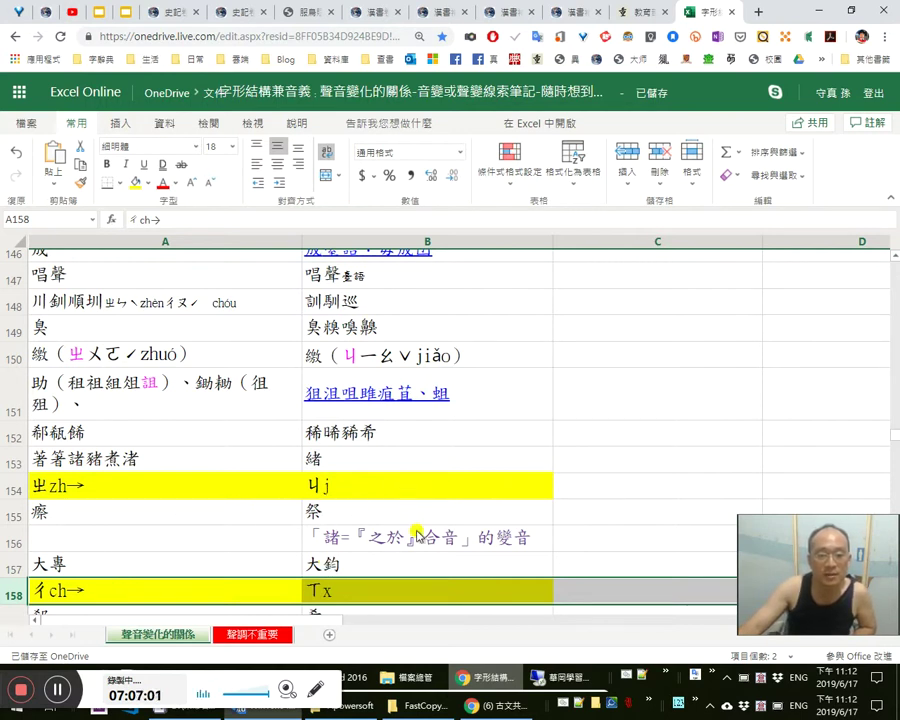
Copy the whole 大專/大鈞 row from its new place in row 157
scroll(462, 528, up, 1)
scroll(463, 531, down, 2)
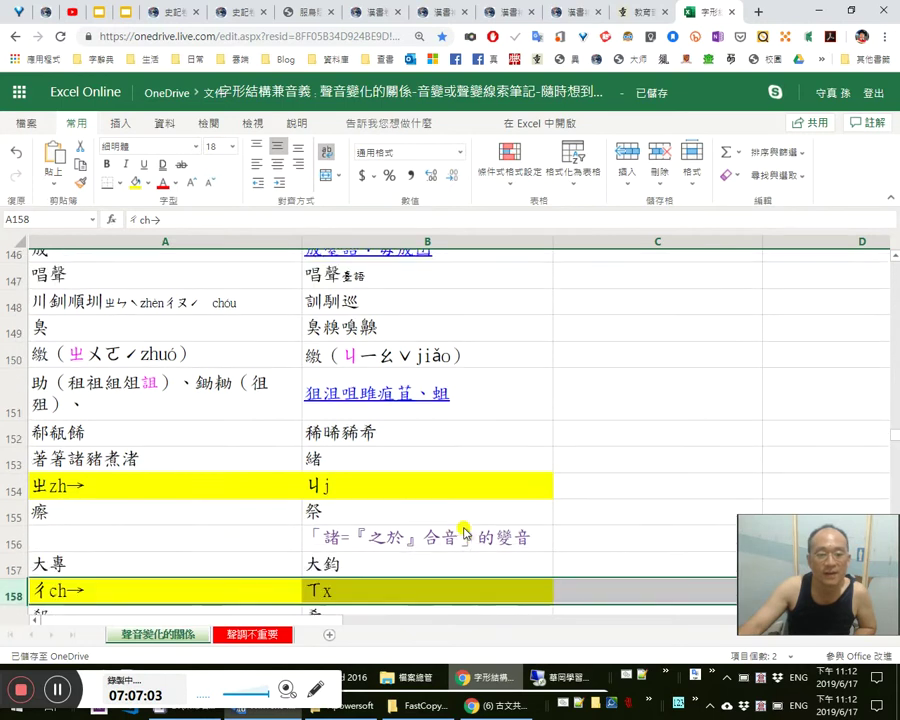
click(16, 494)
right_click(16, 494)
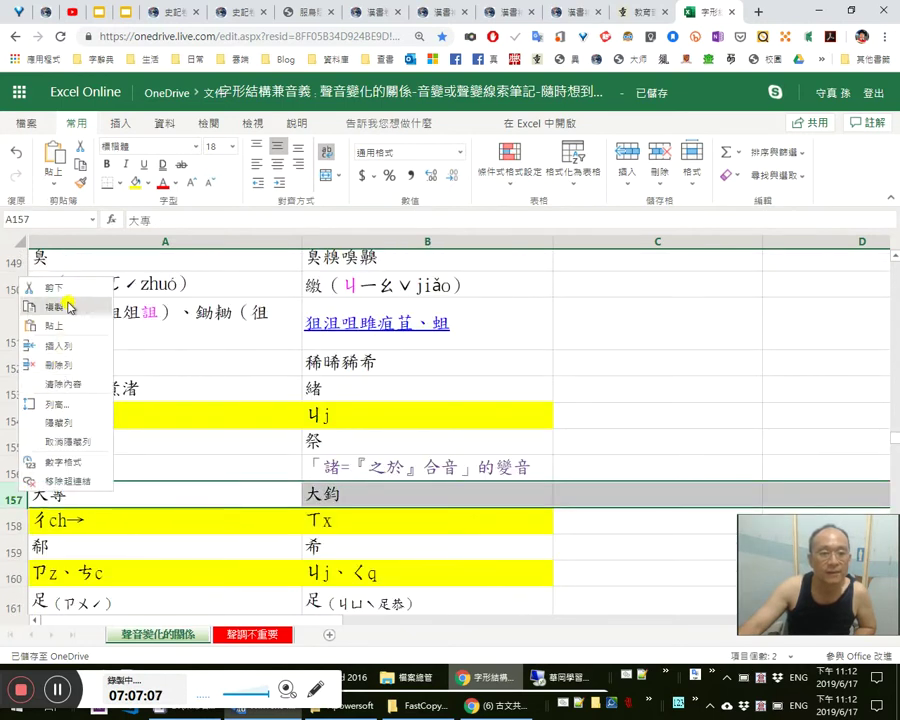
click(58, 307)
scroll(446, 566, up, 3)
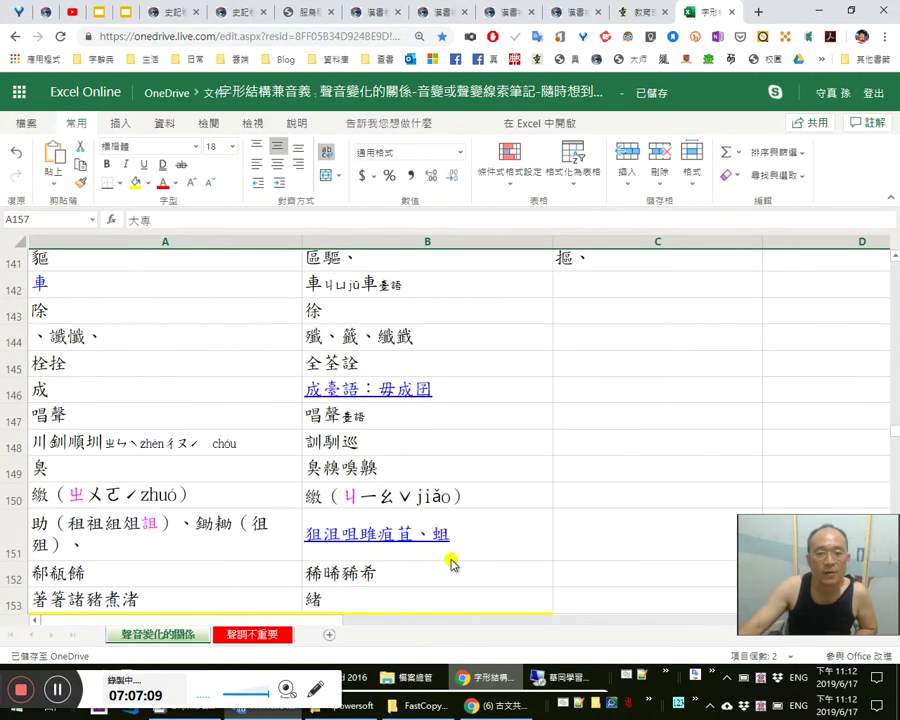
Insert the copied 大專/大鈞 row at the end of the ㄩ→ㄨwu section, above the ㄩu heading in row 232
key(ctrl+Home)
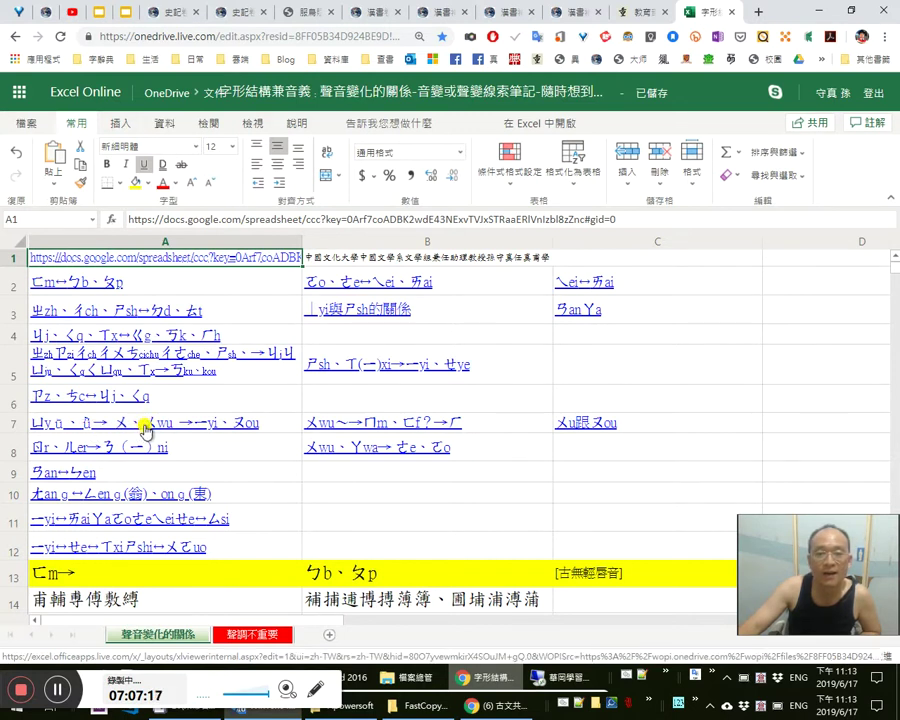
click(145, 428)
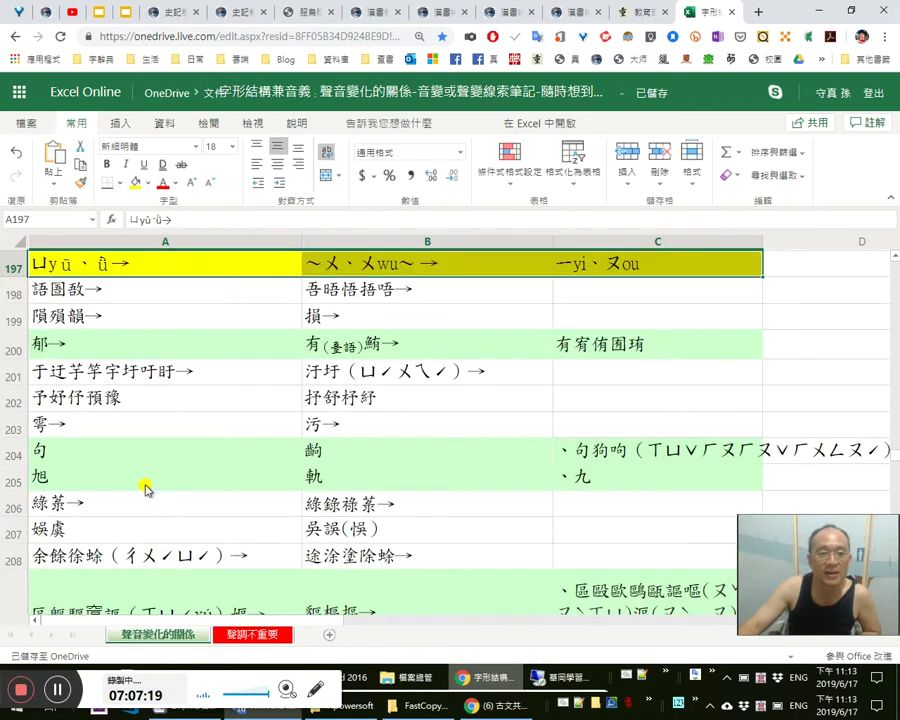
scroll(152, 489, up, 1)
scroll(158, 498, down, 7)
scroll(170, 511, down, 5)
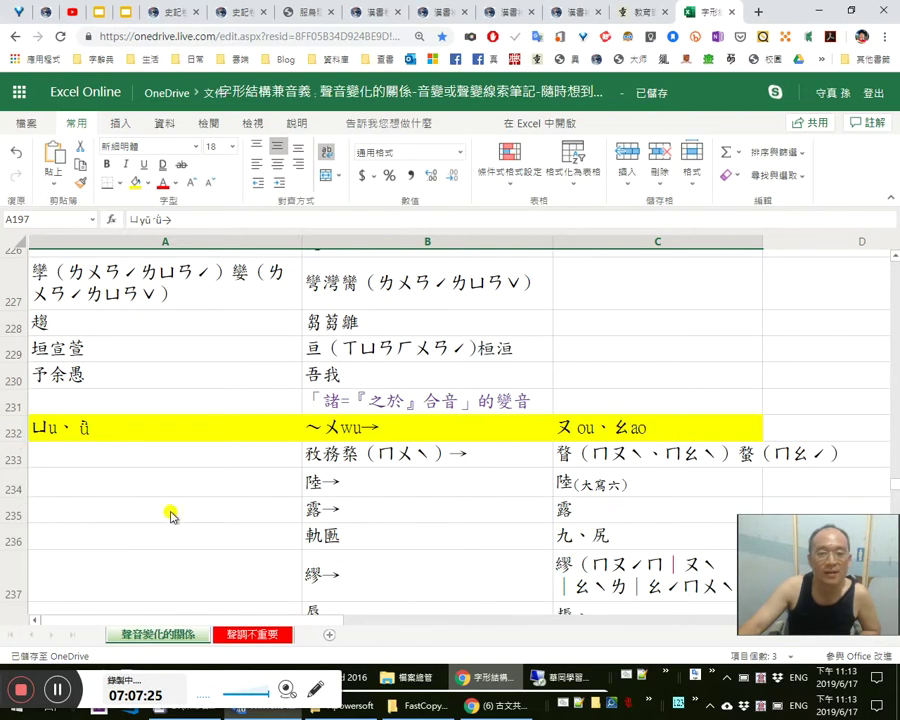
scroll(174, 510, up, 7)
scroll(174, 494, up, 2)
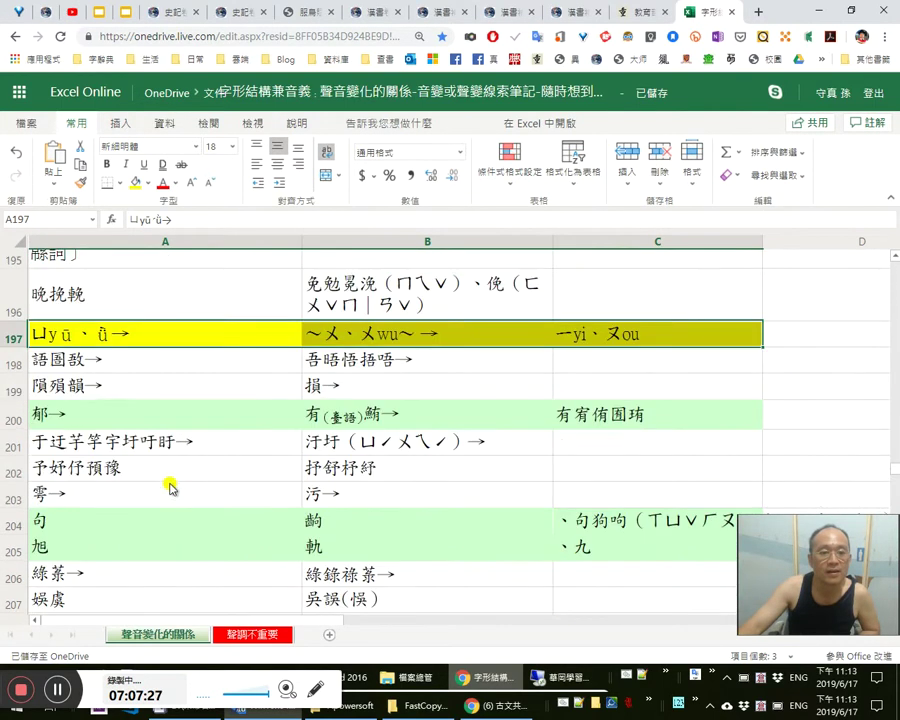
scroll(345, 443, down, 10)
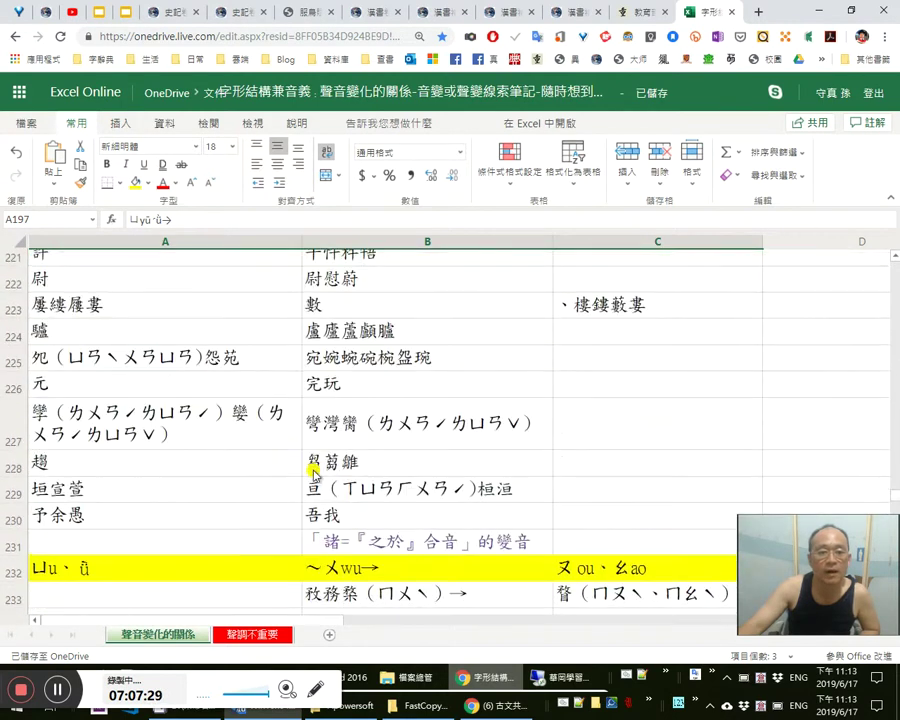
right_click(16, 360)
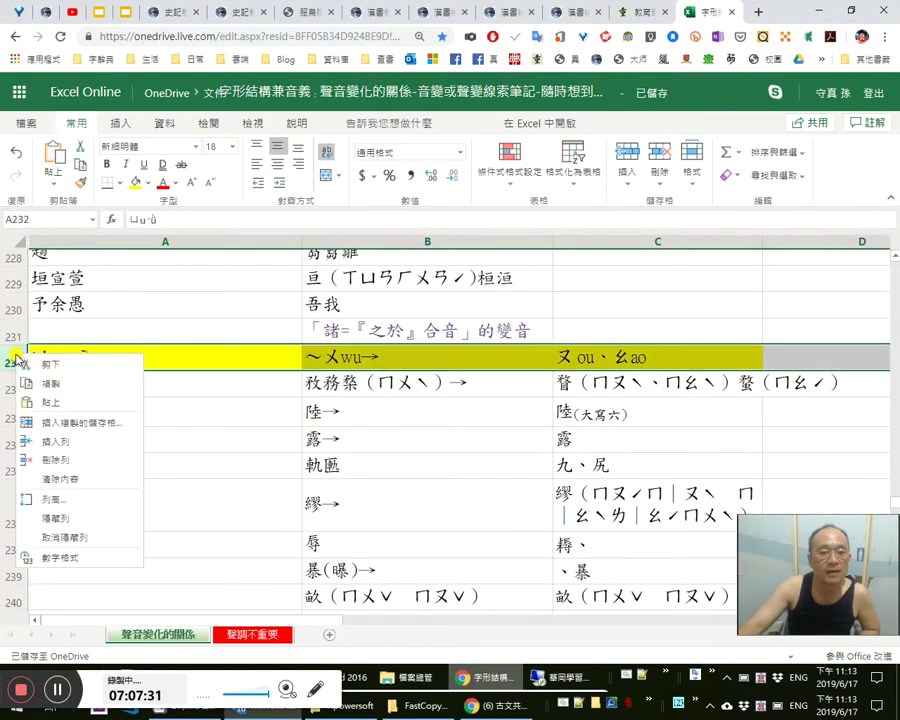
key(ctrl+z)
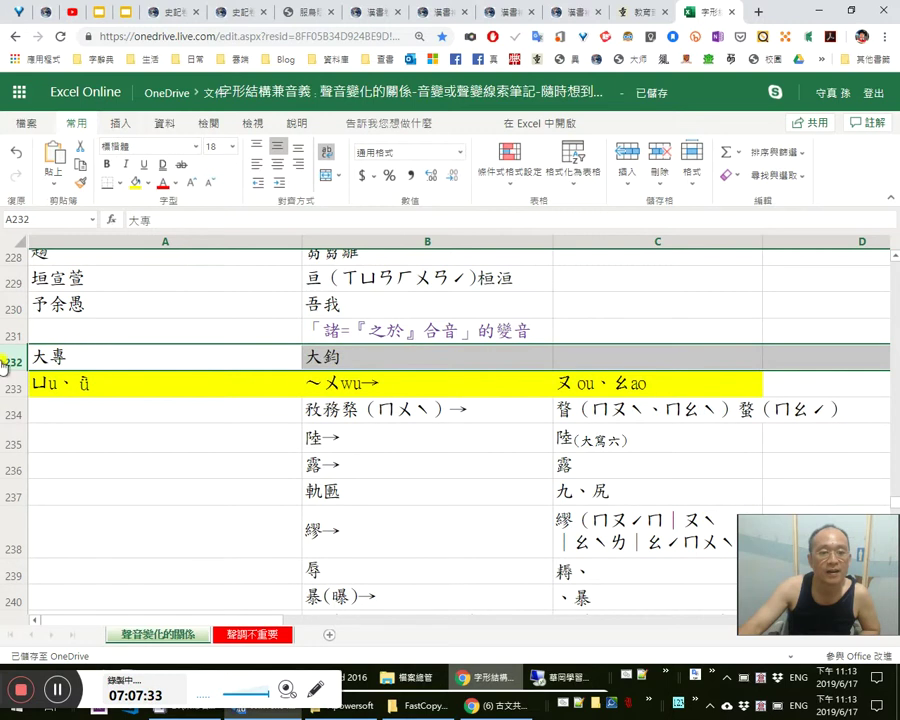
Copy the 大專/大鈞 row 232 and go to the ㄢan↔ㄣen section through the index at the start of the sheet
right_click(14, 361)
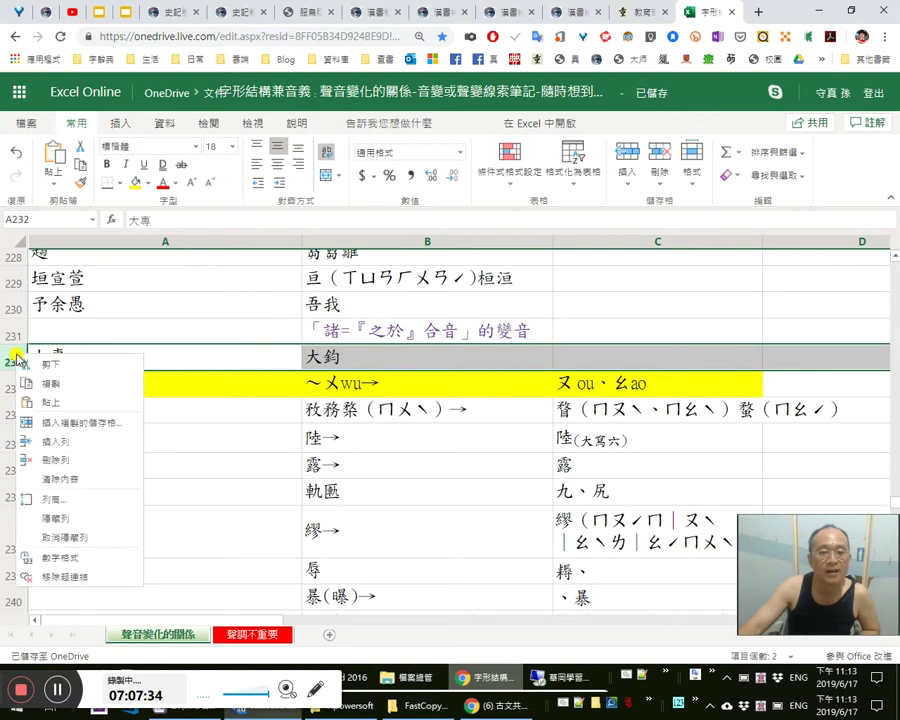
click(58, 384)
key(ctrl+Home)
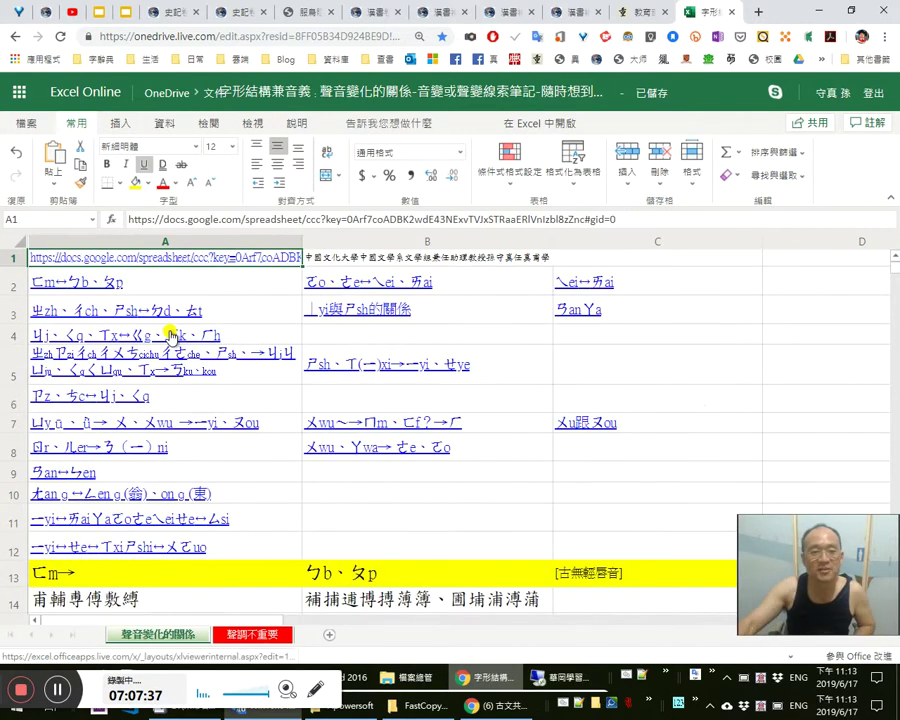
click(73, 470)
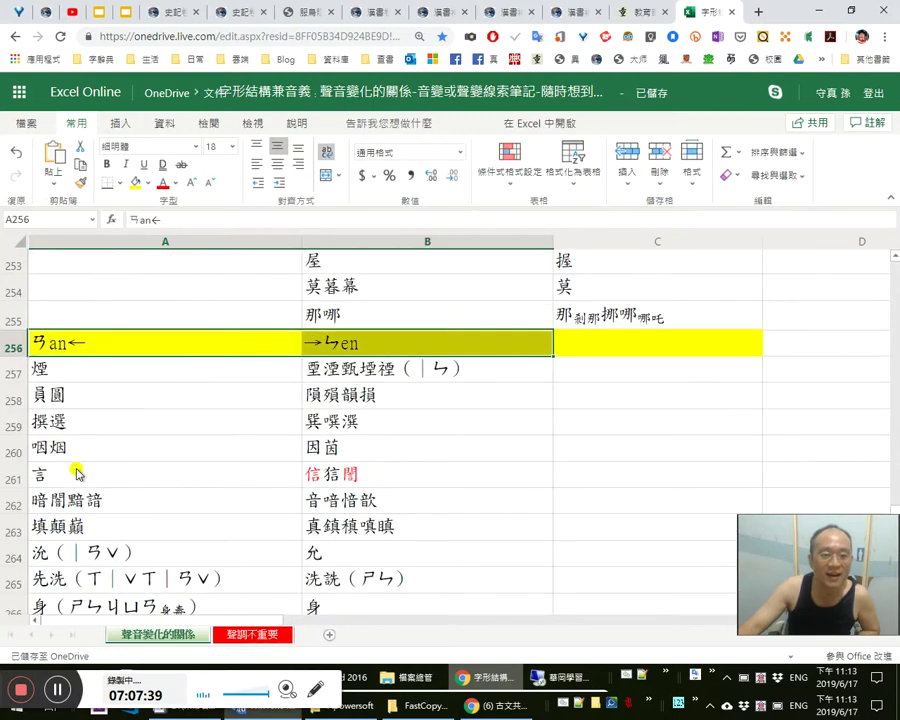
scroll(224, 421, down, 2)
scroll(225, 421, down, 2)
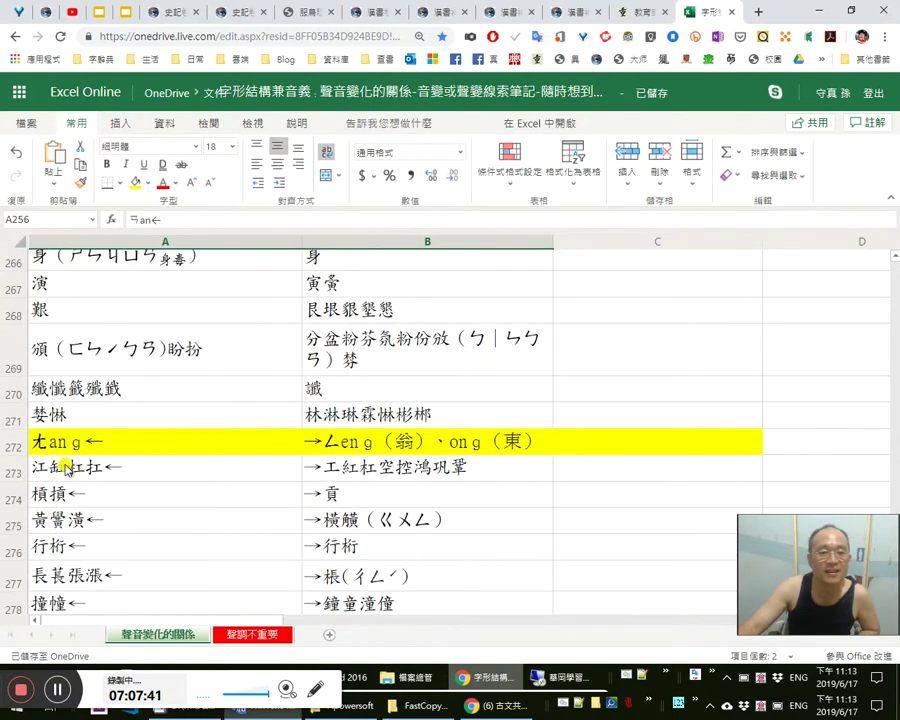
Try inserting the copied row above the ㄤang heading in row 272, and undo the insertion
click(16, 441)
right_click(30, 450)
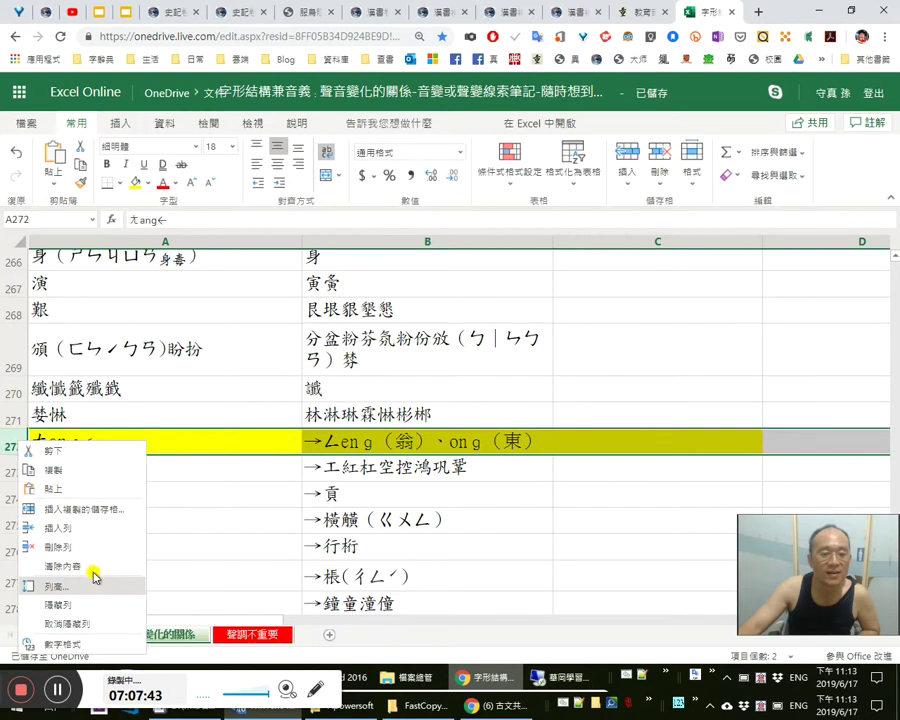
click(98, 512)
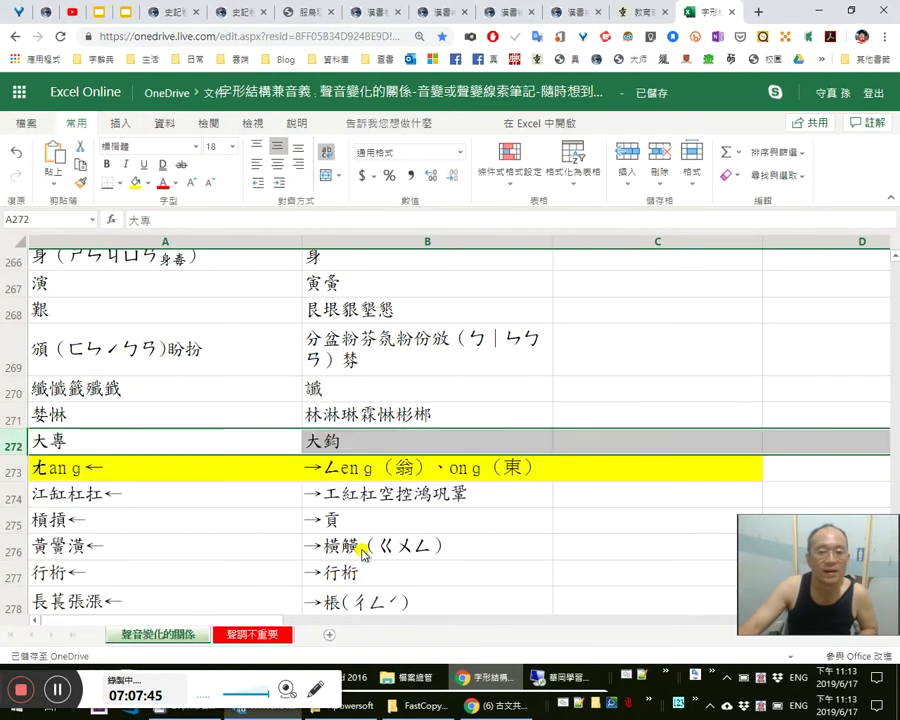
key(ctrl+z)
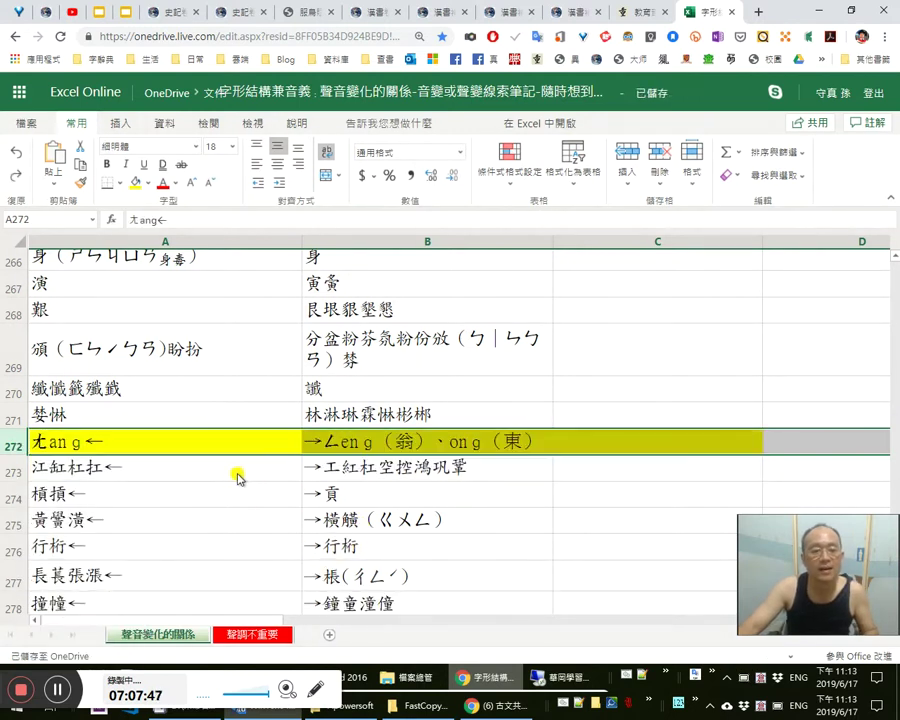
Insert the copied 大專/大鈞 row as row 257, directly below the ㄢan↔ㄣen heading
scroll(90, 388, up, 5)
right_click(15, 371)
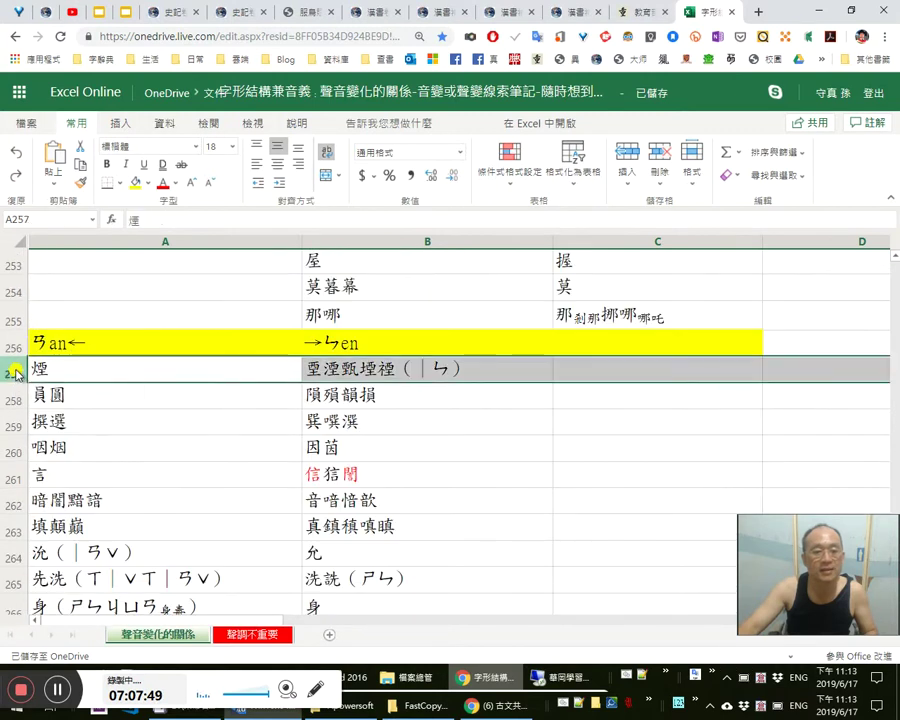
click(84, 439)
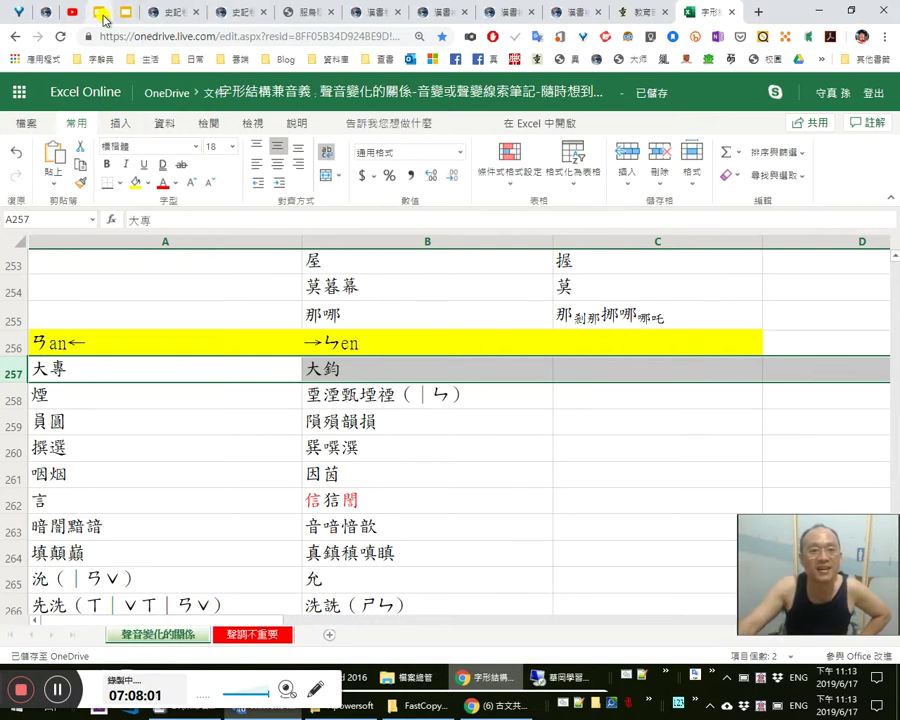
Switch to the Google Slides presentation and add an empty text box below the 史記/漢書 quotations on slide 11
click(102, 16)
click(694, 15)
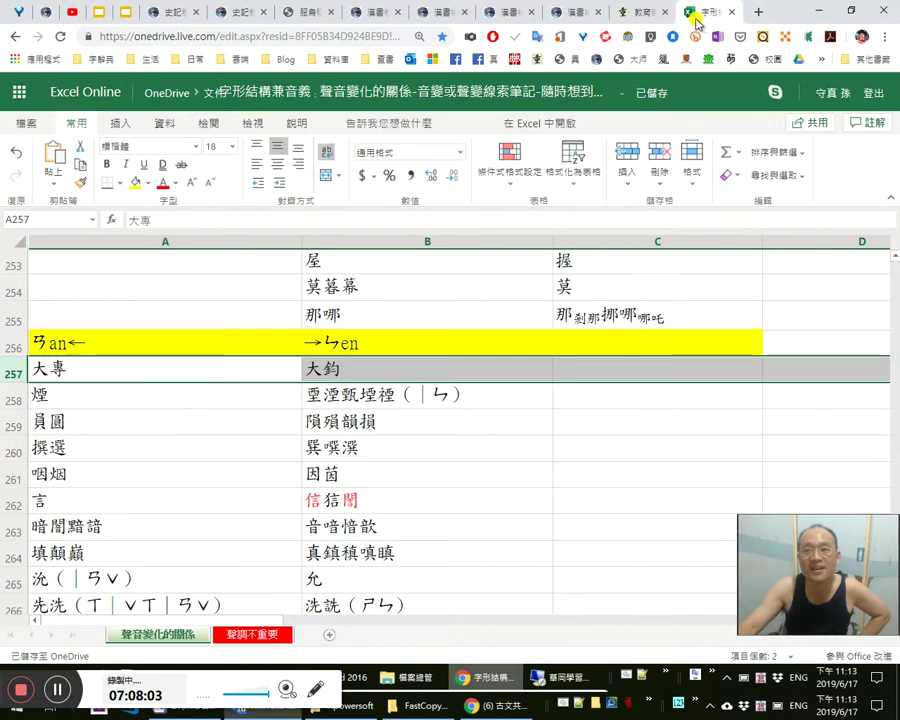
click(98, 13)
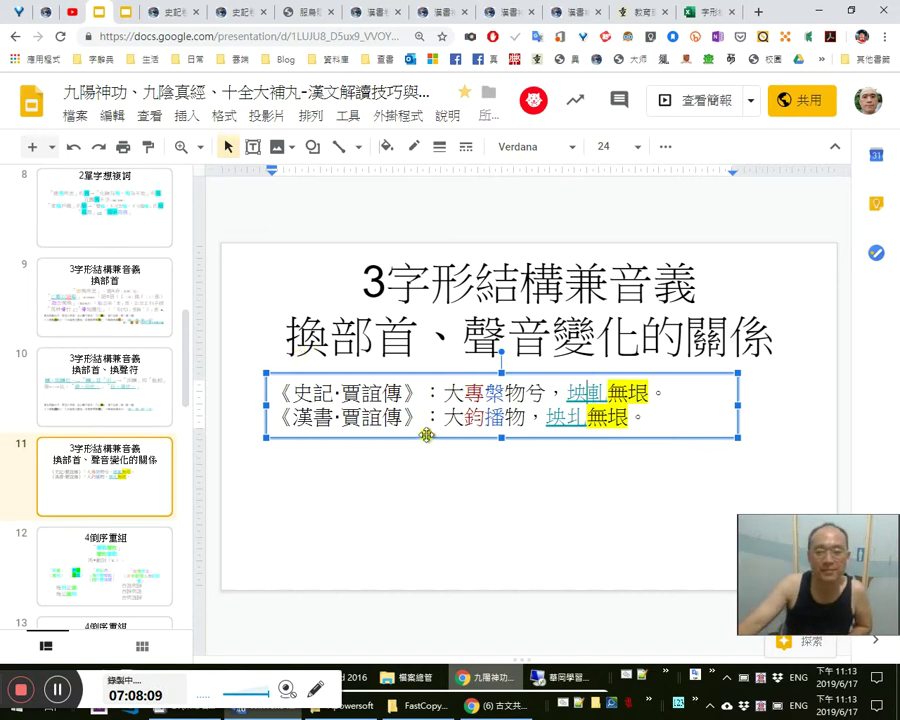
click(523, 440)
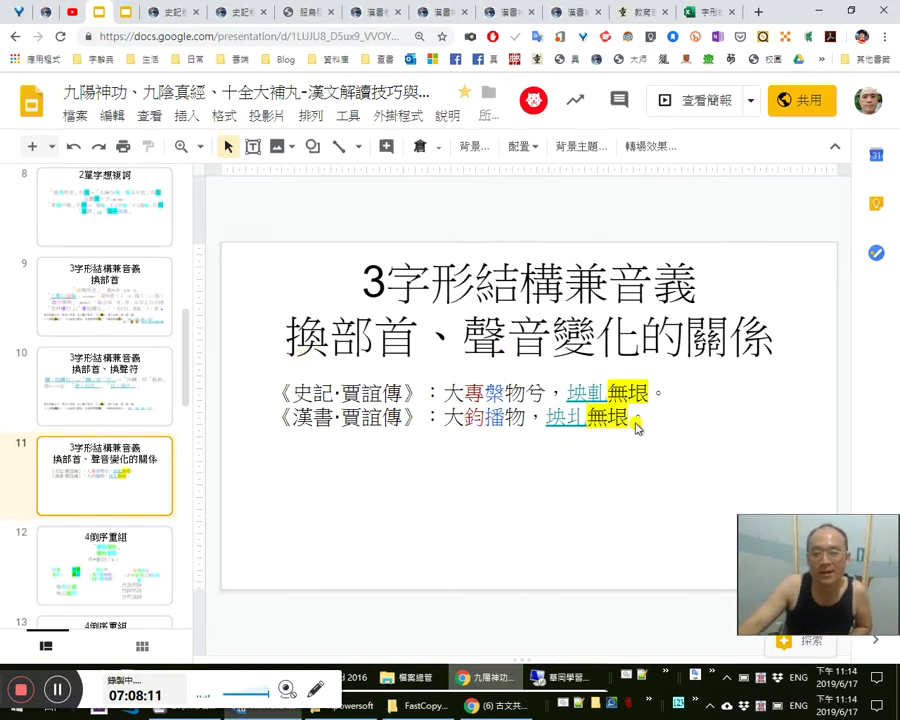
click(253, 147)
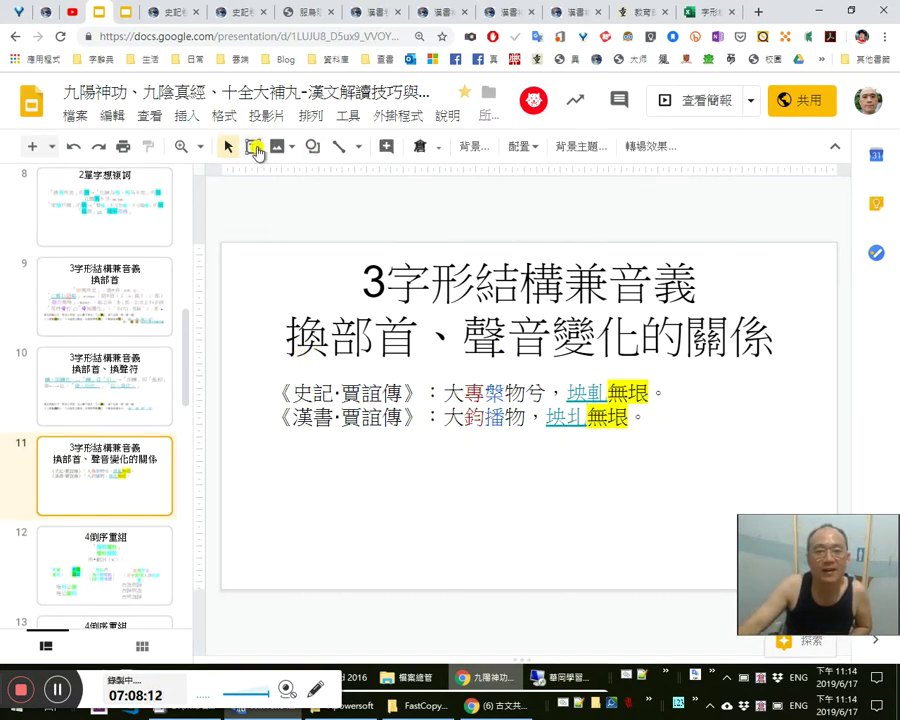
click(284, 445)
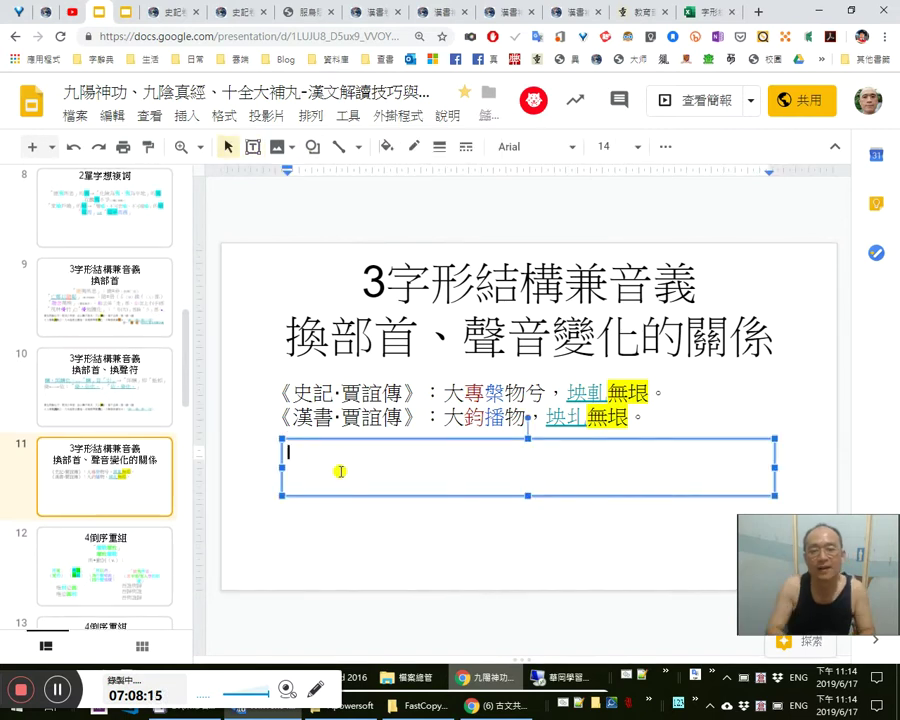
Enter the note "專=鈞 聲母、介音、韻母、聲調都同！" in the new text box
text(轉)
key(BackSpace)
text(專)
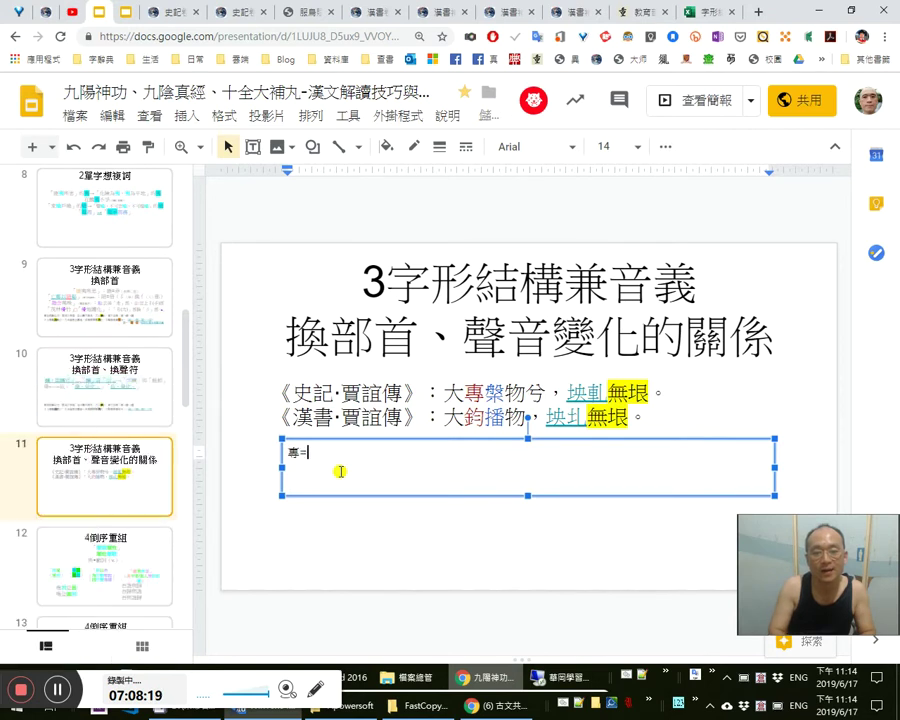
text(=鈞 聲韻)
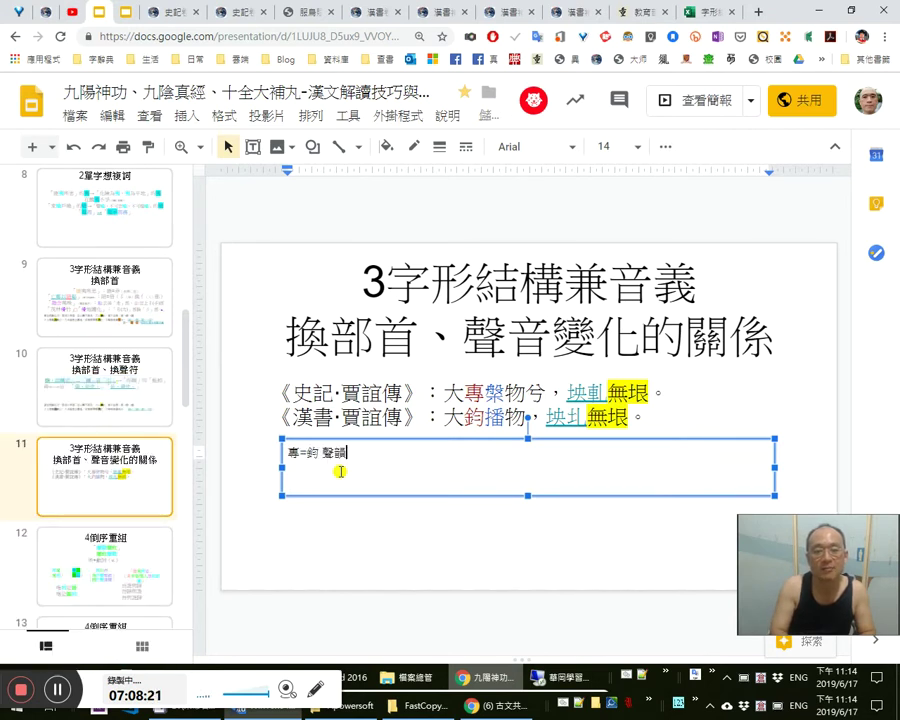
key(BackSpace)
text(母、)
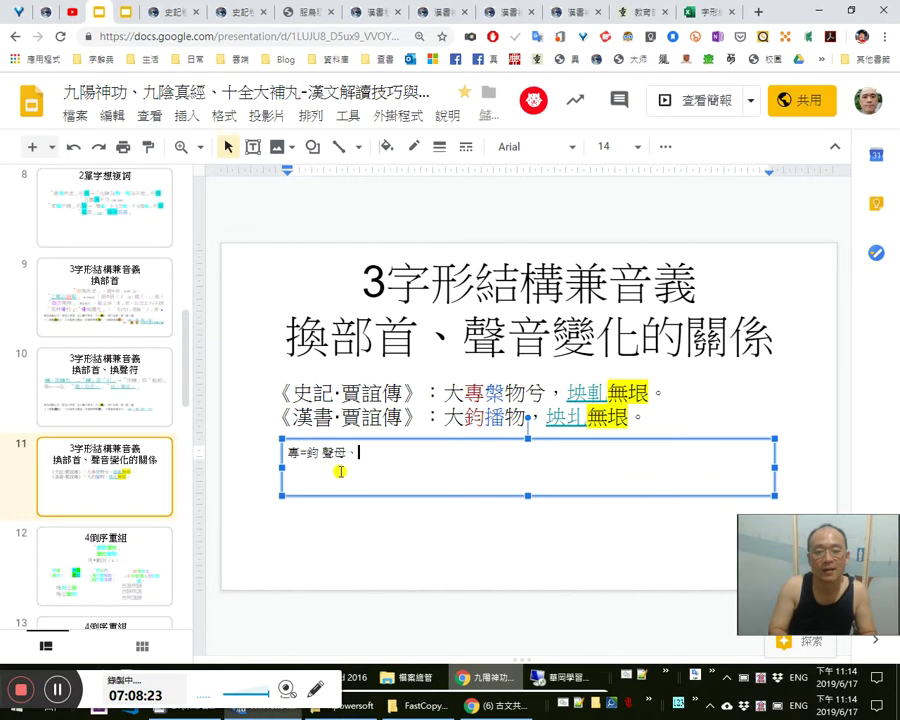
text(介音、韻母)
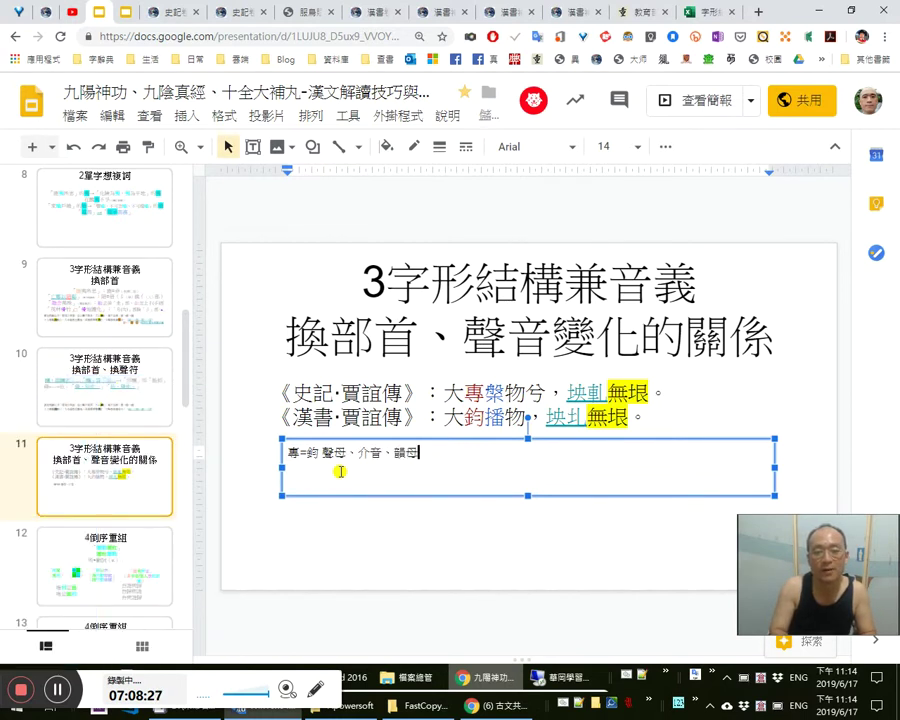
text(、)
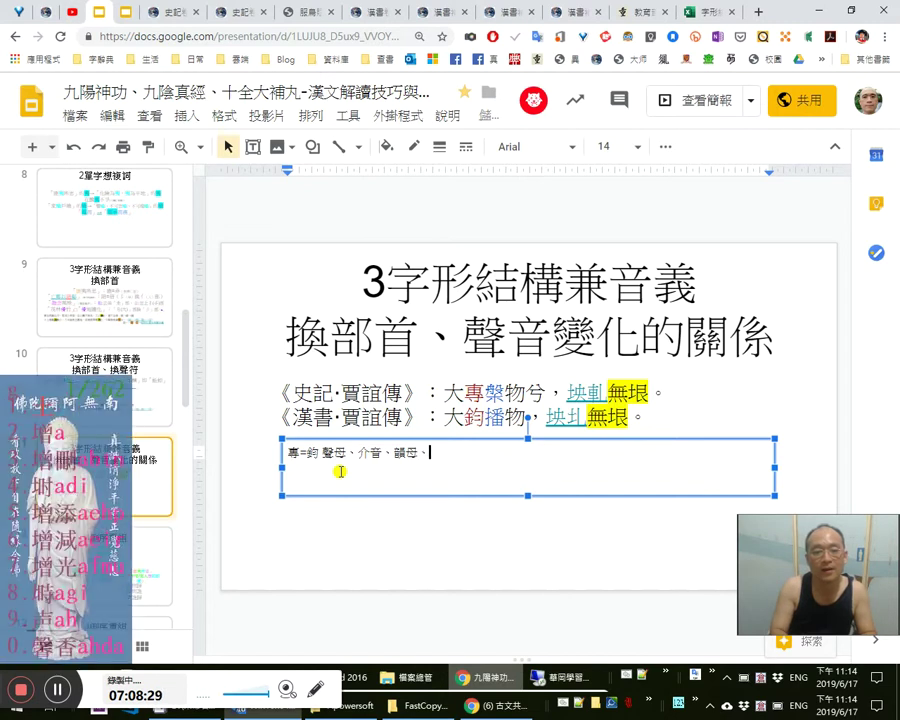
text(g聲調)
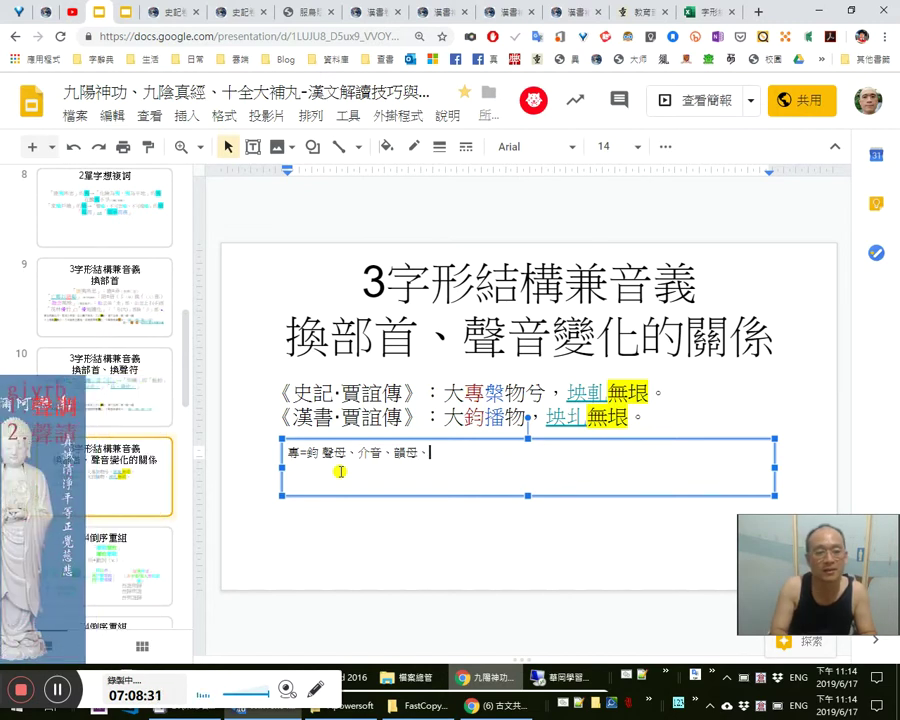
text(都同！)
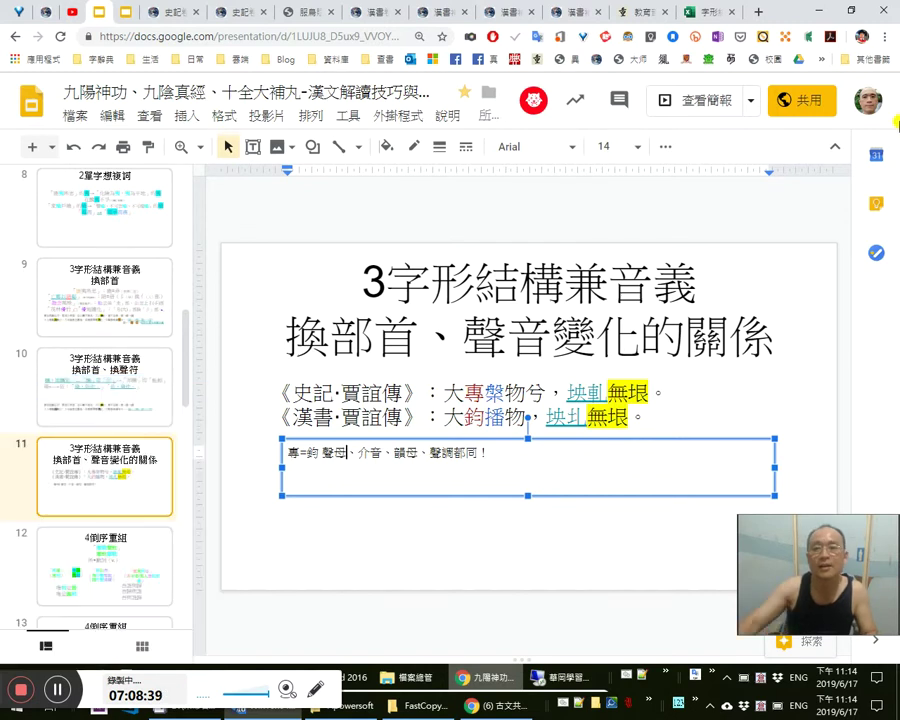
Copy the heading cells ㄢan← and →ㄣen from row 256 of the Excel Online workbook and return to the slide
click(706, 12)
click(181, 347)
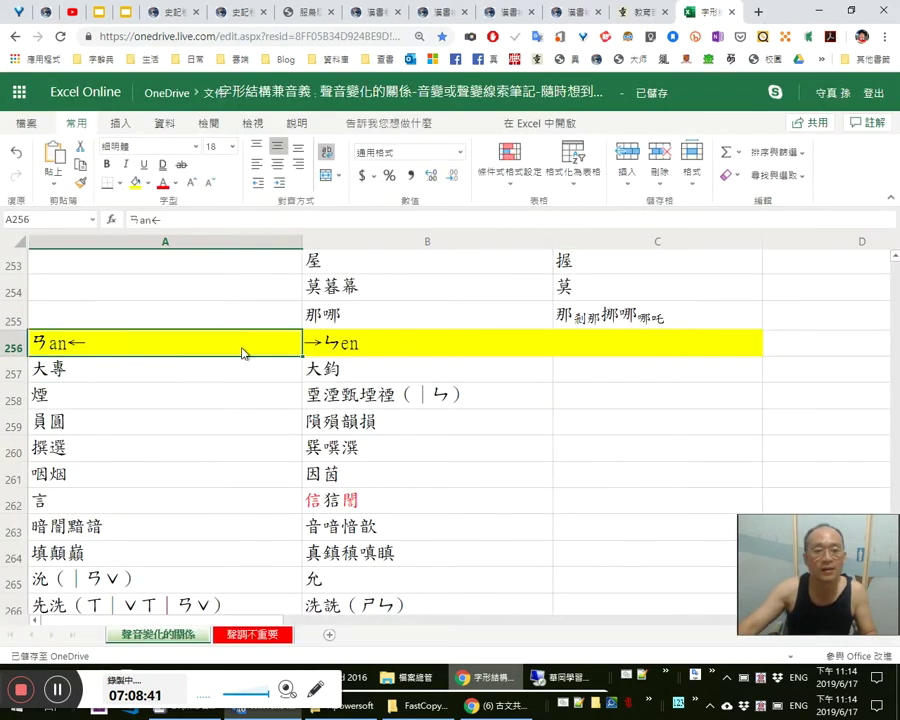
key(shift+Right)
key(ctrl+c)
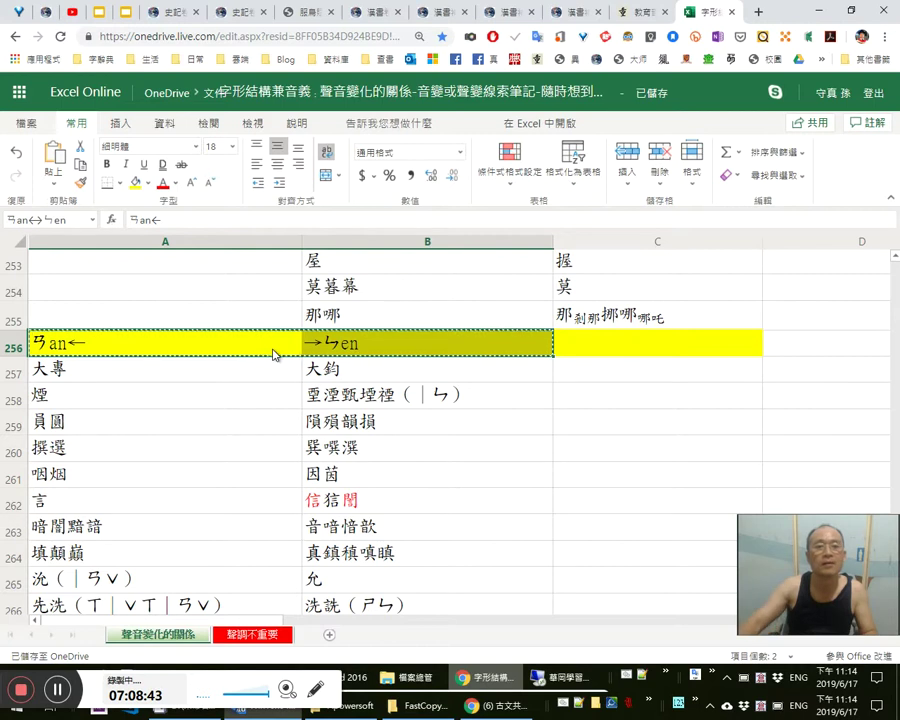
click(92, 13)
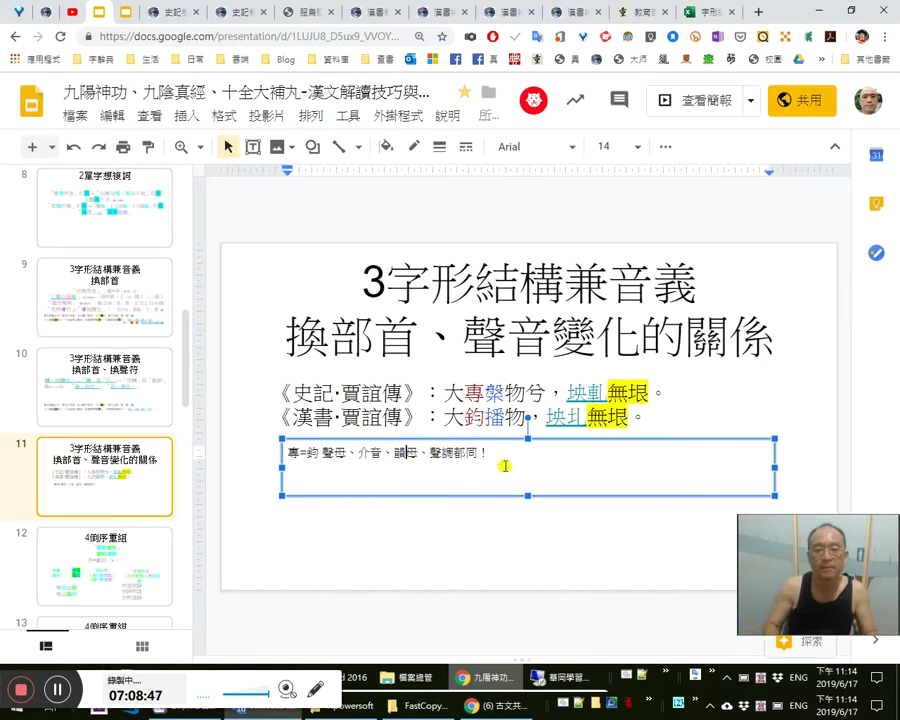
Add the lines 聲母：, 介音： and 韻母： under the note and paste the copied ㄢan← →ㄣen heading after 韻母：
text(聲母)
text(olyta)
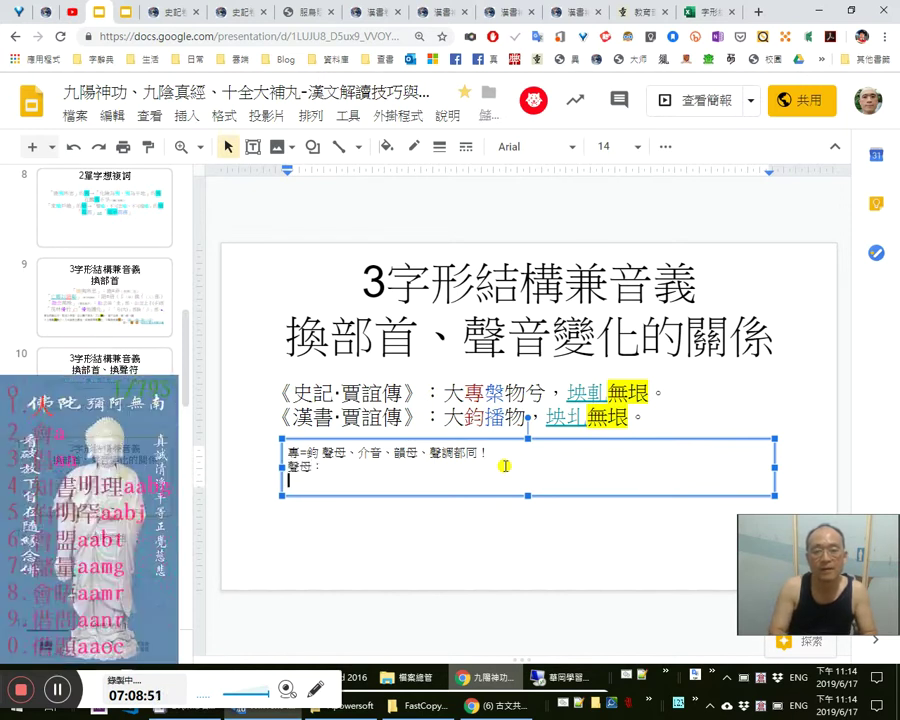
text(介音)
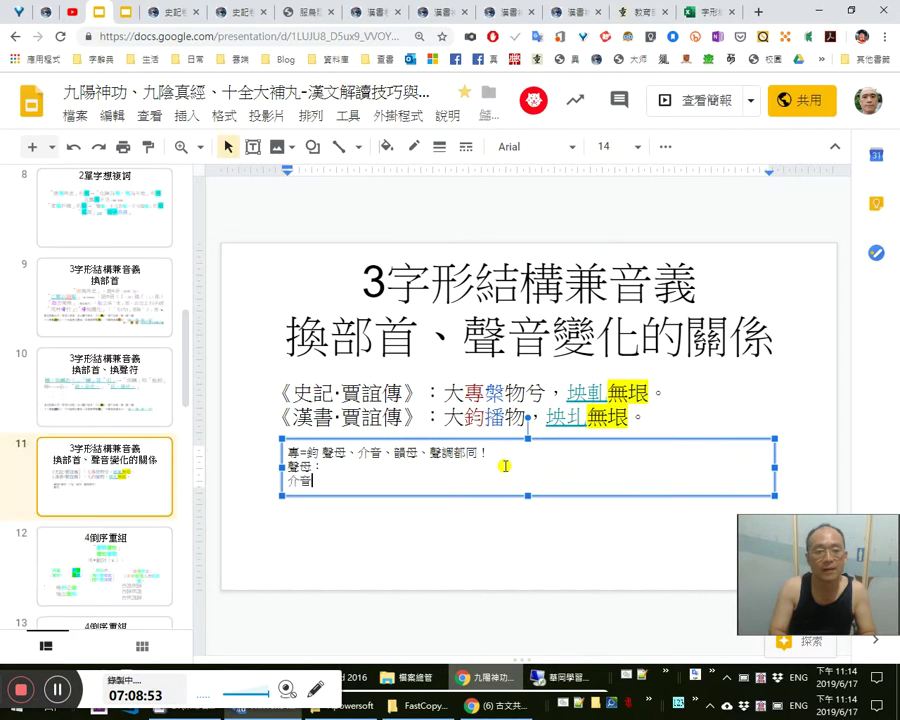
text(韻母：)
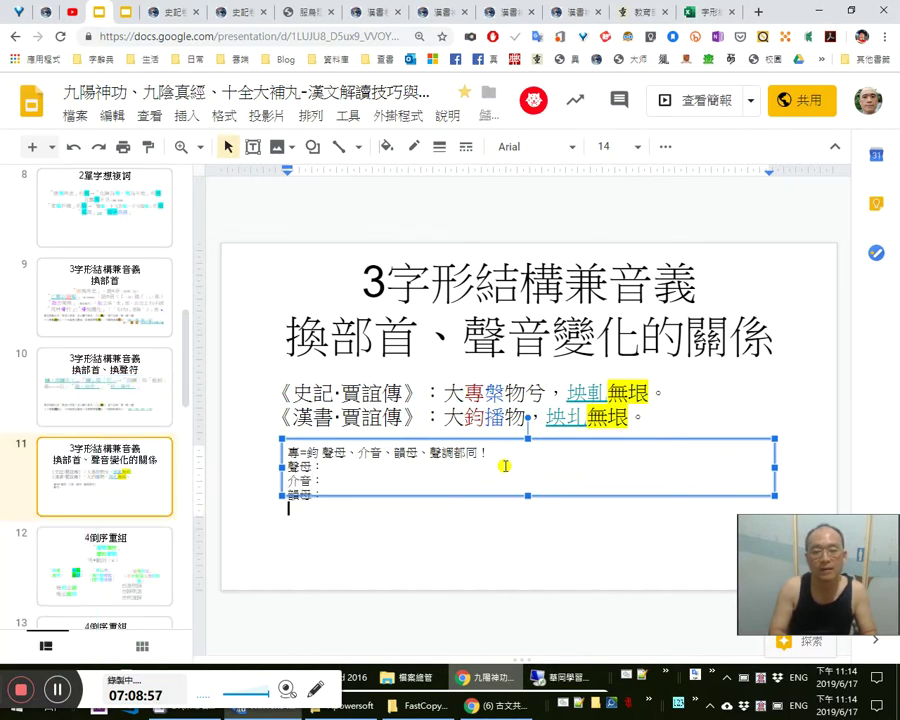
text(聲調)
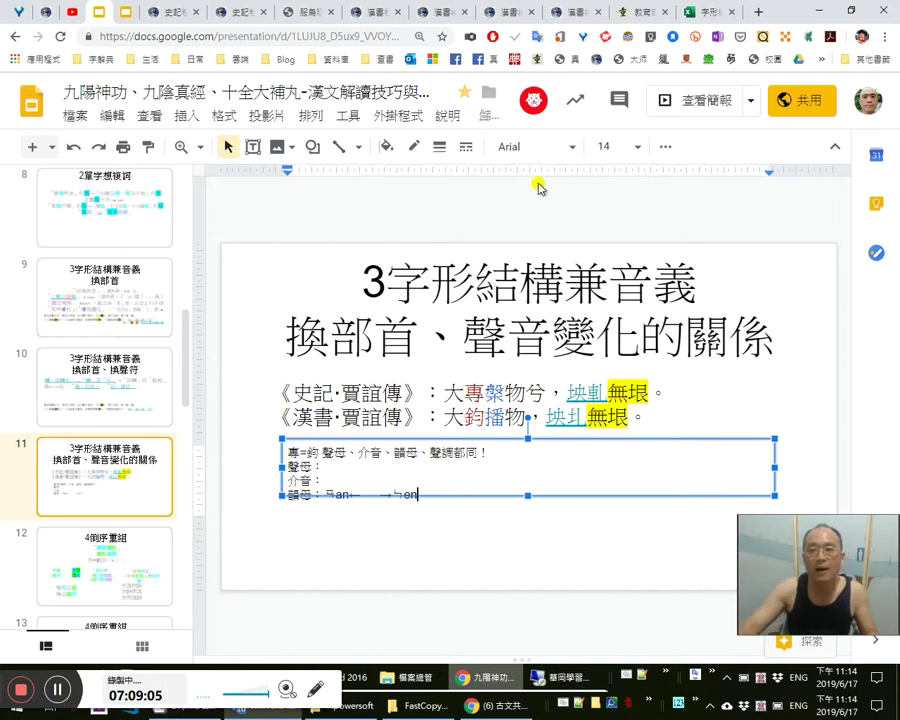
Copy the first two heading cells of the ㄩyū→ㄨwu section, row 197 of the workbook, onto the slide's 介音： line
click(695, 12)
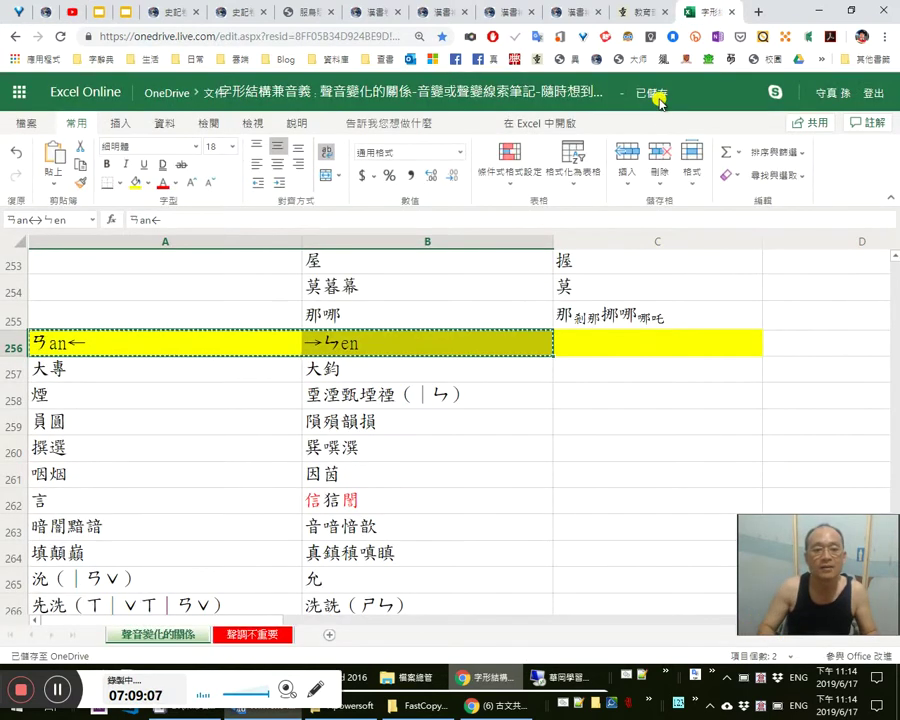
key(ctrl+Home)
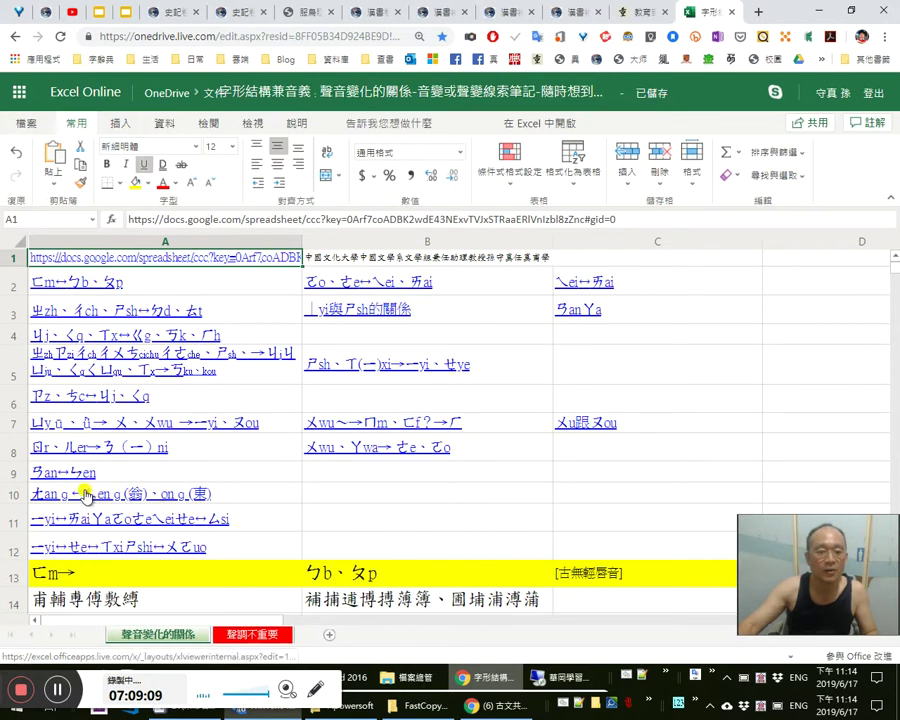
click(152, 425)
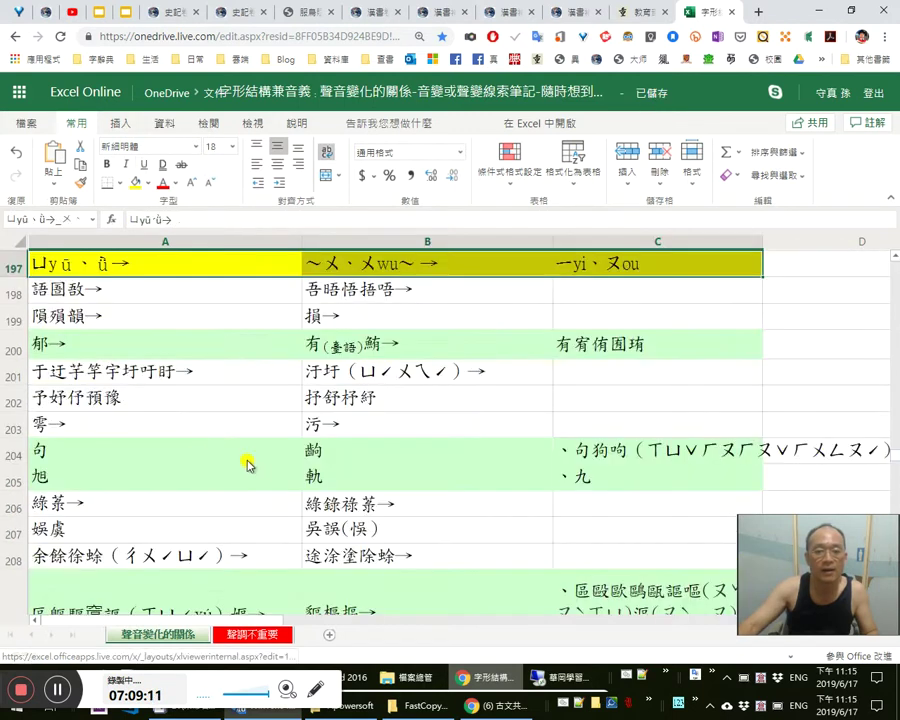
scroll(240, 460, down, 5)
scroll(145, 412, up, 5)
click(205, 336)
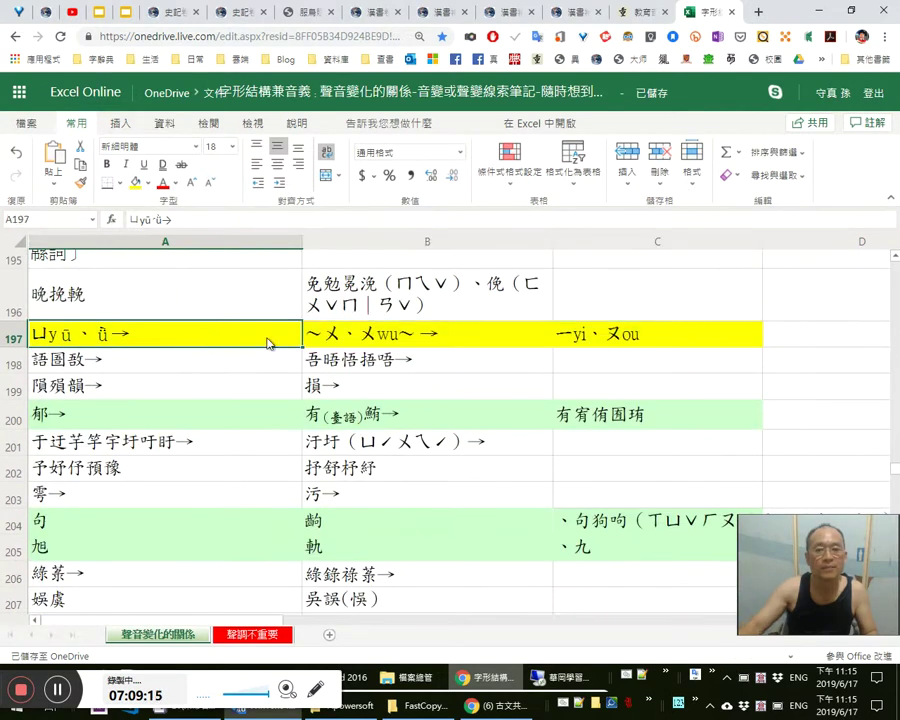
key(shift+Right)
key(ctrl+shift+Tab)
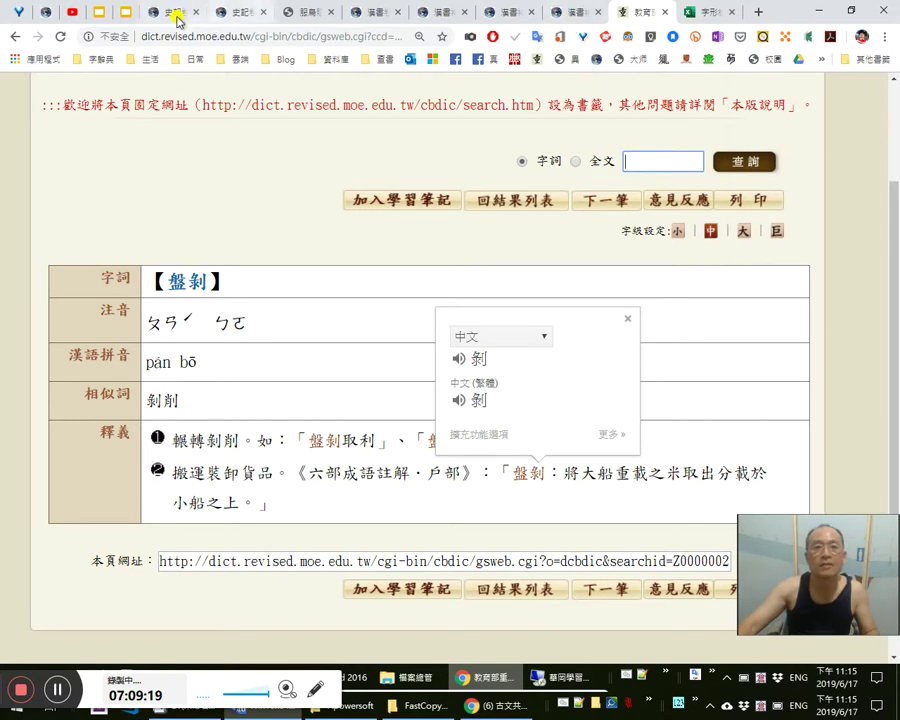
click(126, 18)
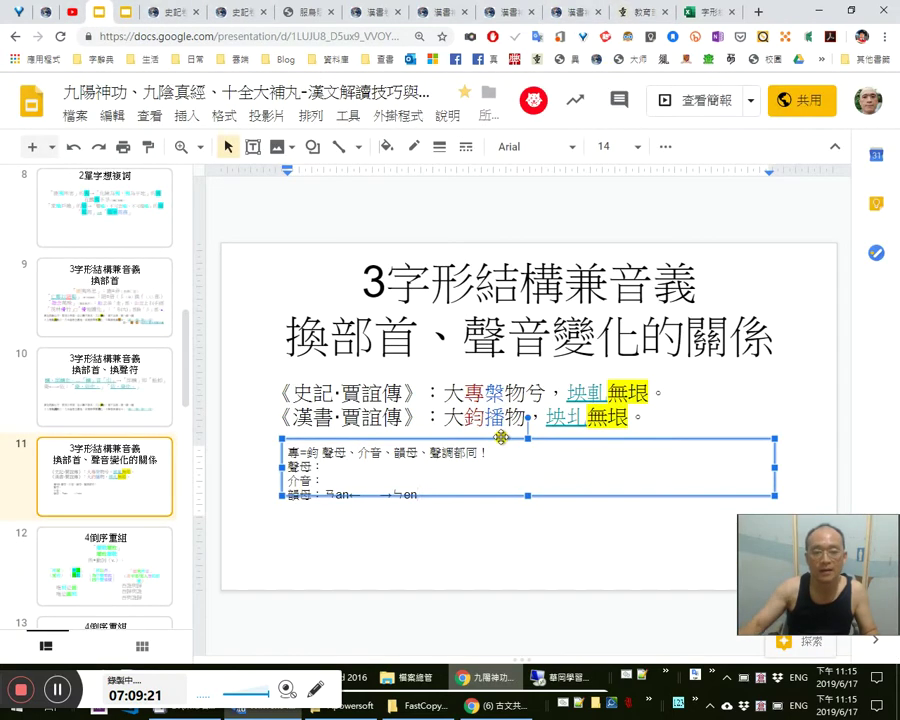
key(ctrl+v)
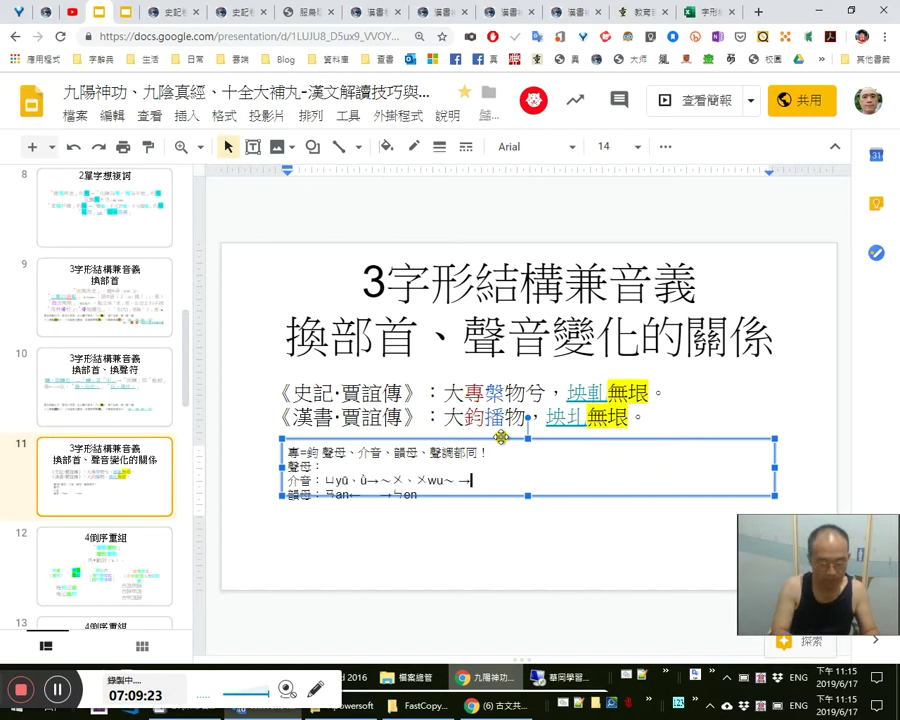
Copy the first two heading cells of workbook row 138 onto the slide's 聲母： line, and extend the text box downward to enclose all lines
click(705, 12)
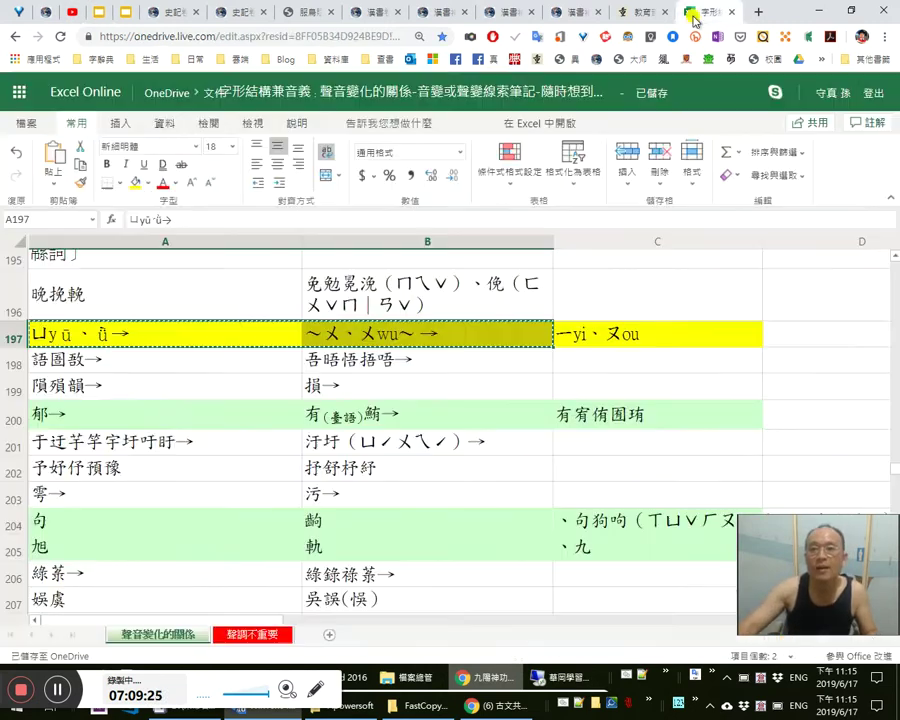
key(ctrl+Home)
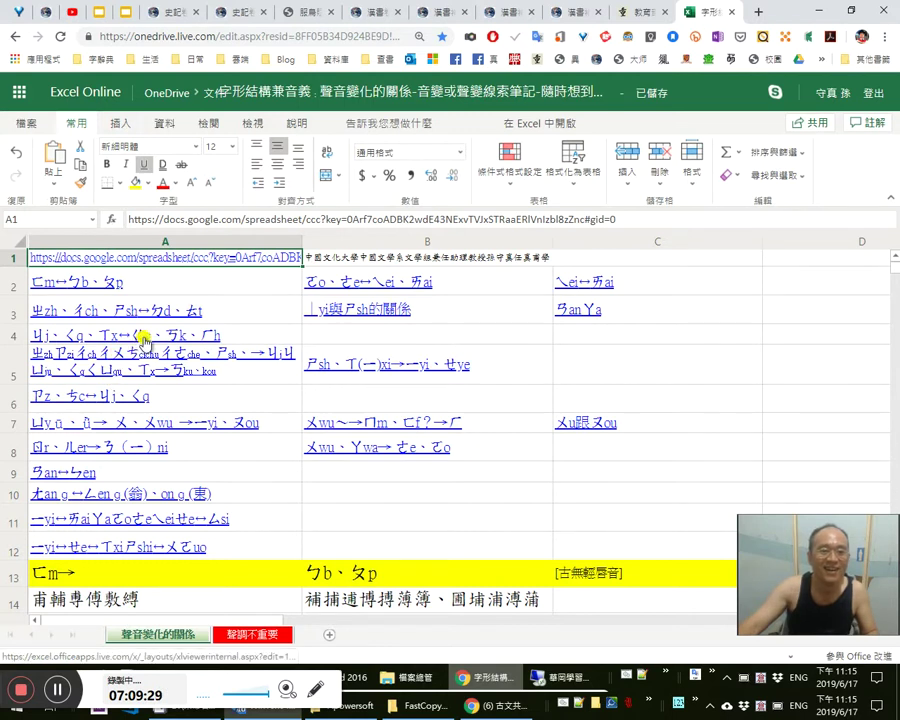
click(138, 357)
scroll(298, 570, down, 2)
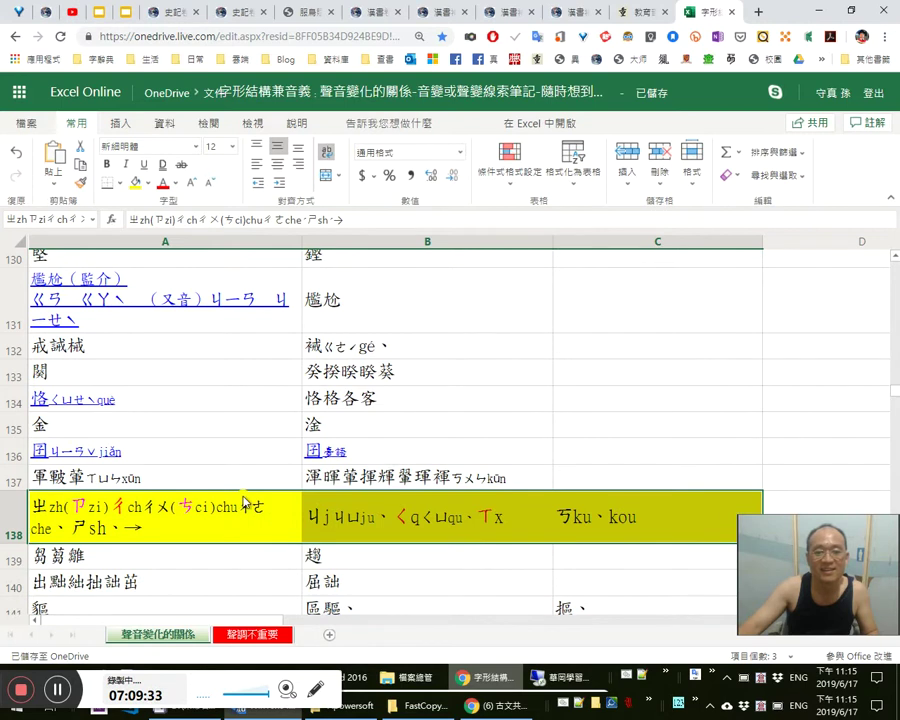
click(243, 502)
click(405, 541)
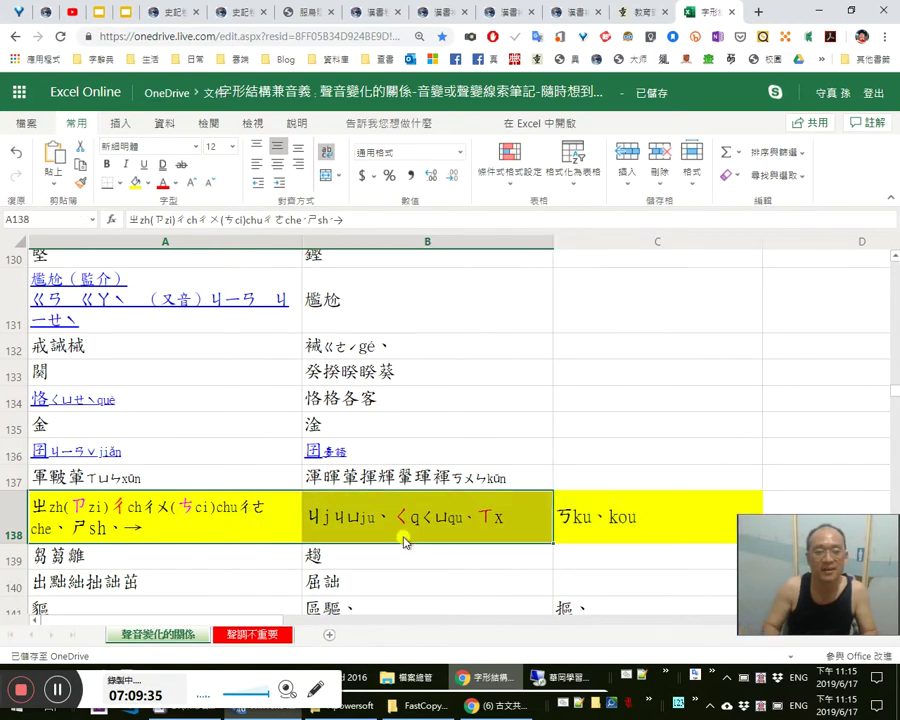
key(ctrl+c)
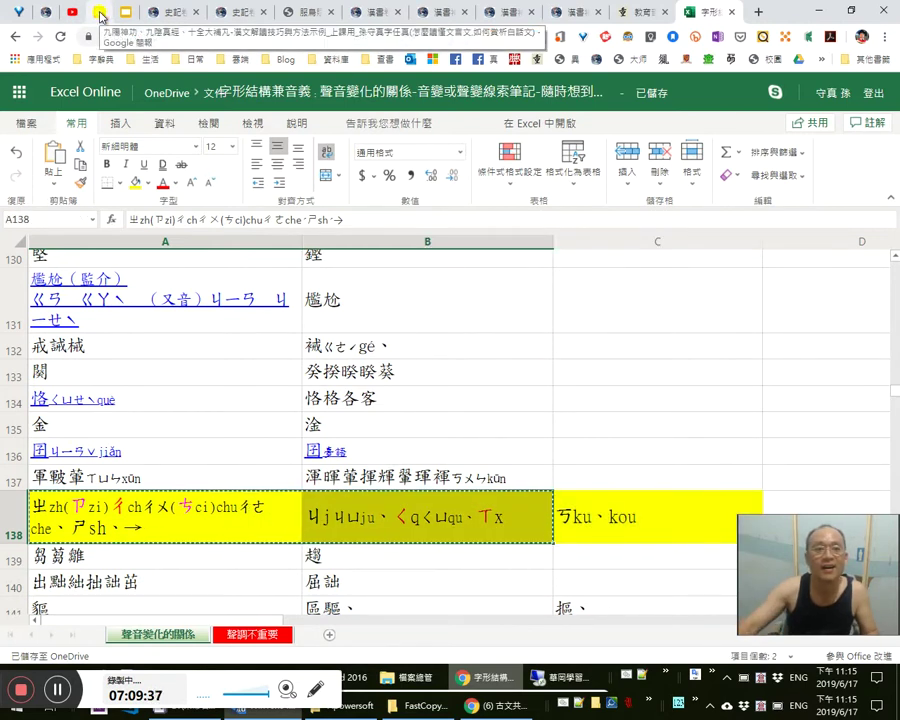
click(100, 13)
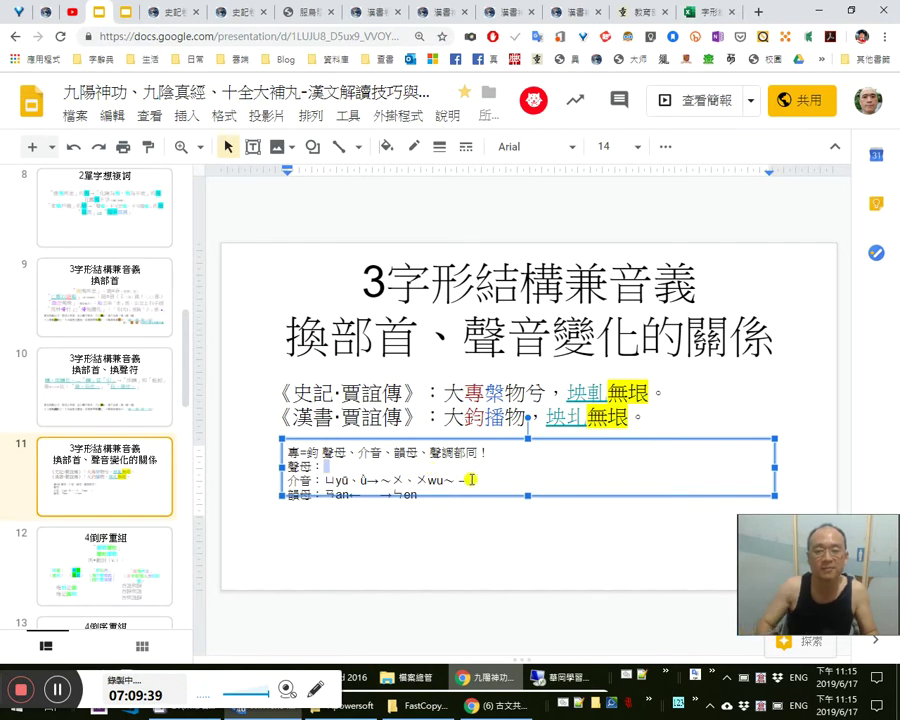
key(ctrl+v)
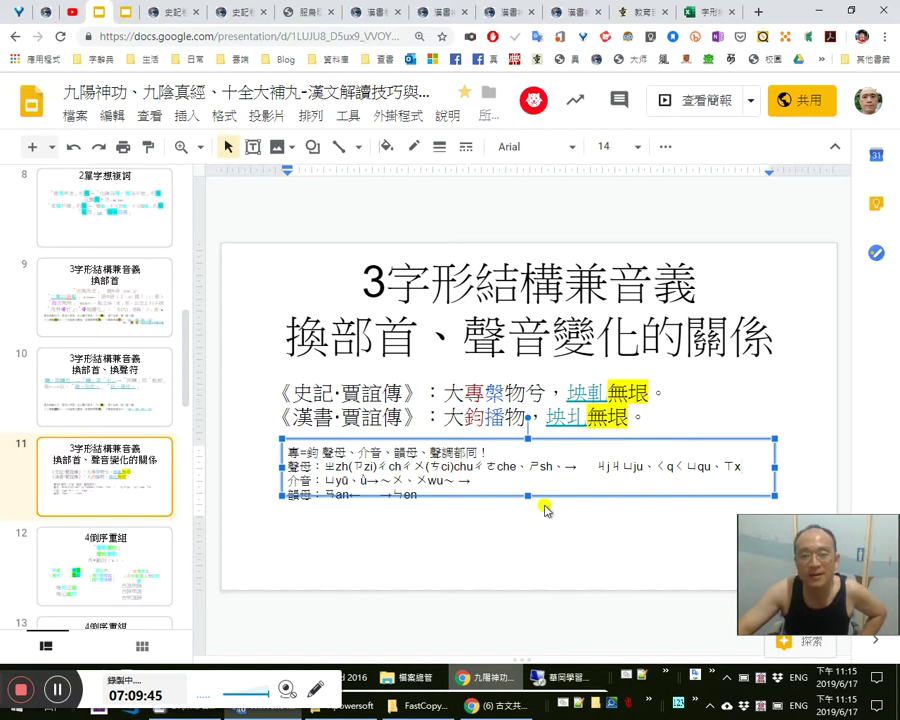
drag(529, 496, 528, 521)
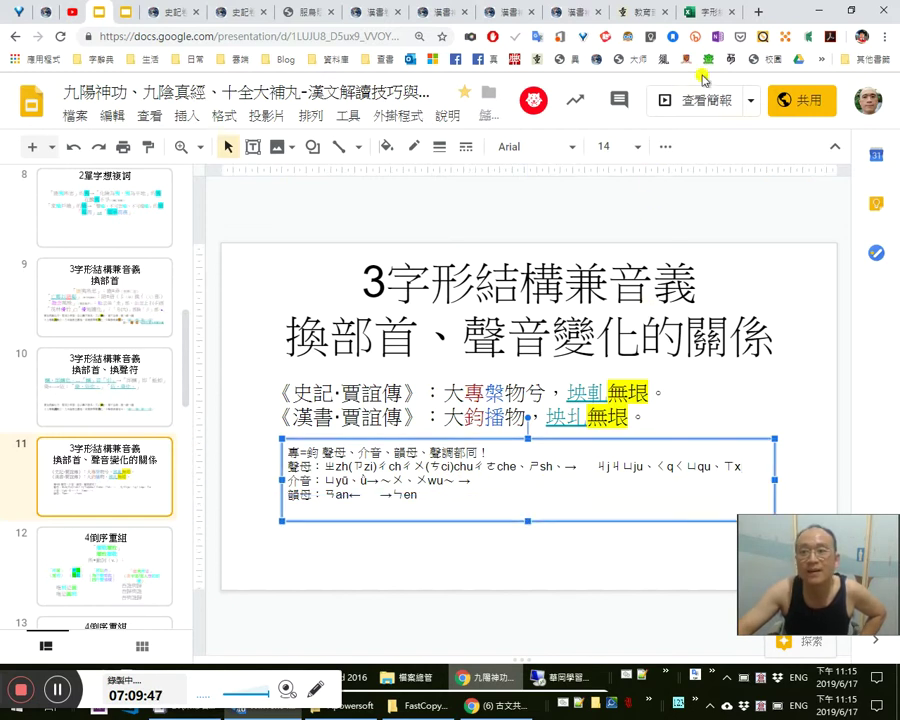
click(697, 14)
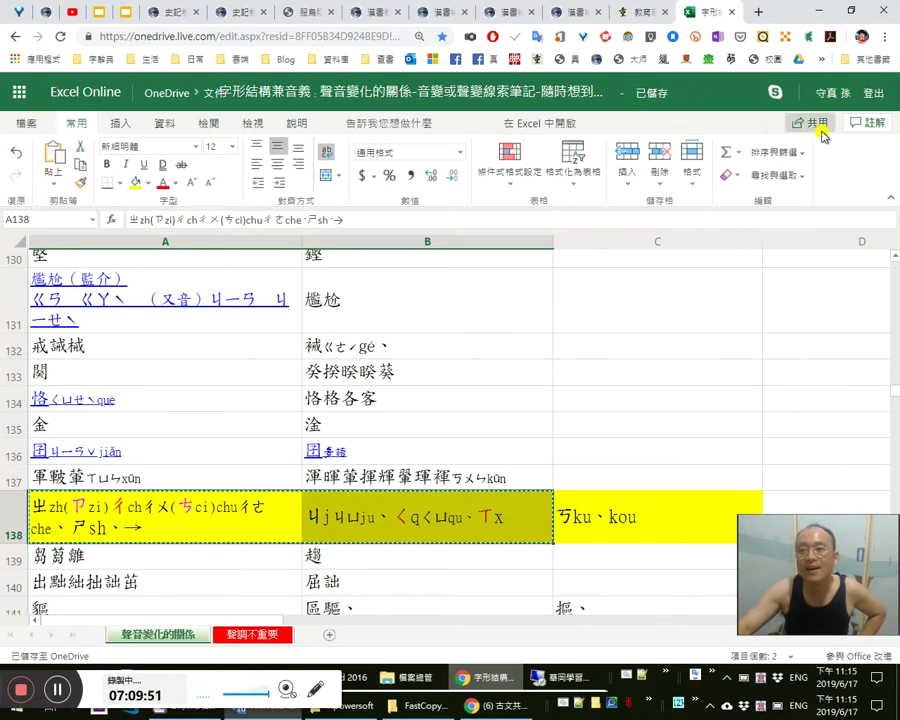
Get the workbook's view-only (僅檢視) sharing link, copy it and return to slide 11 of the presentation
click(818, 128)
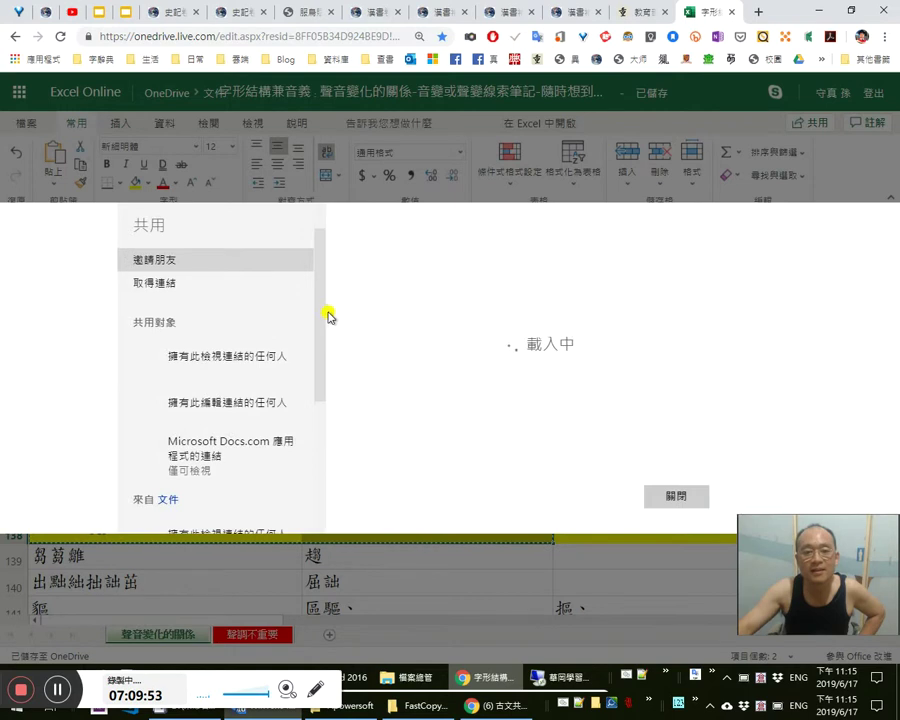
click(205, 282)
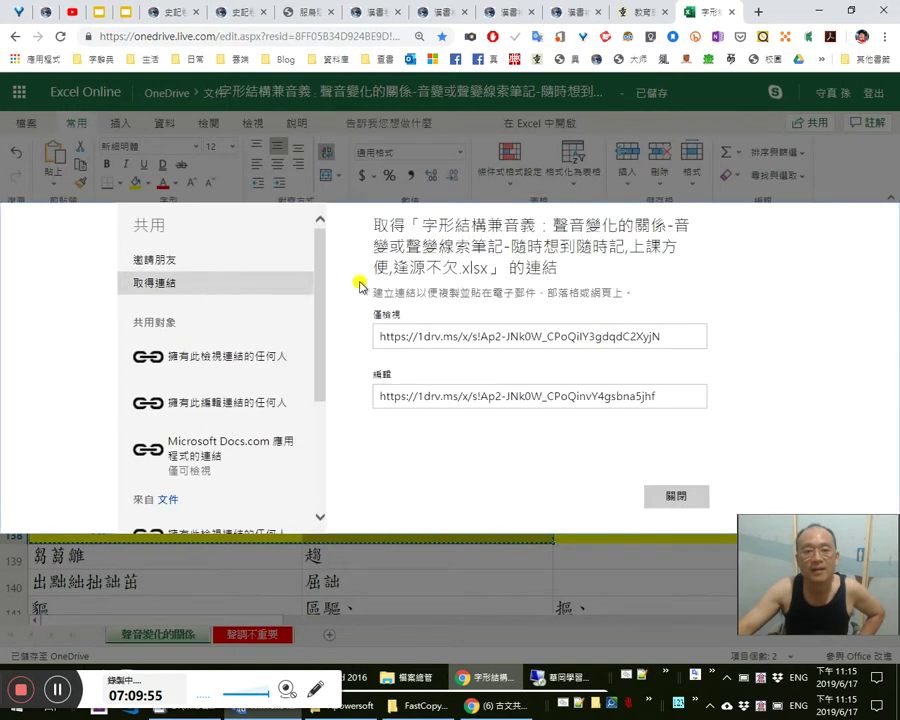
click(456, 339)
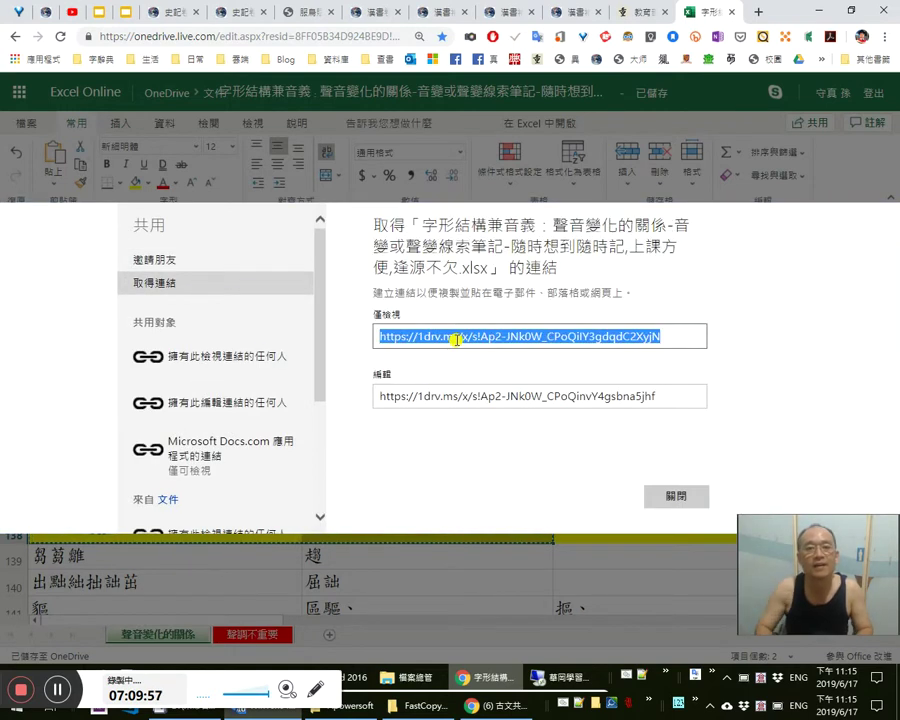
click(100, 14)
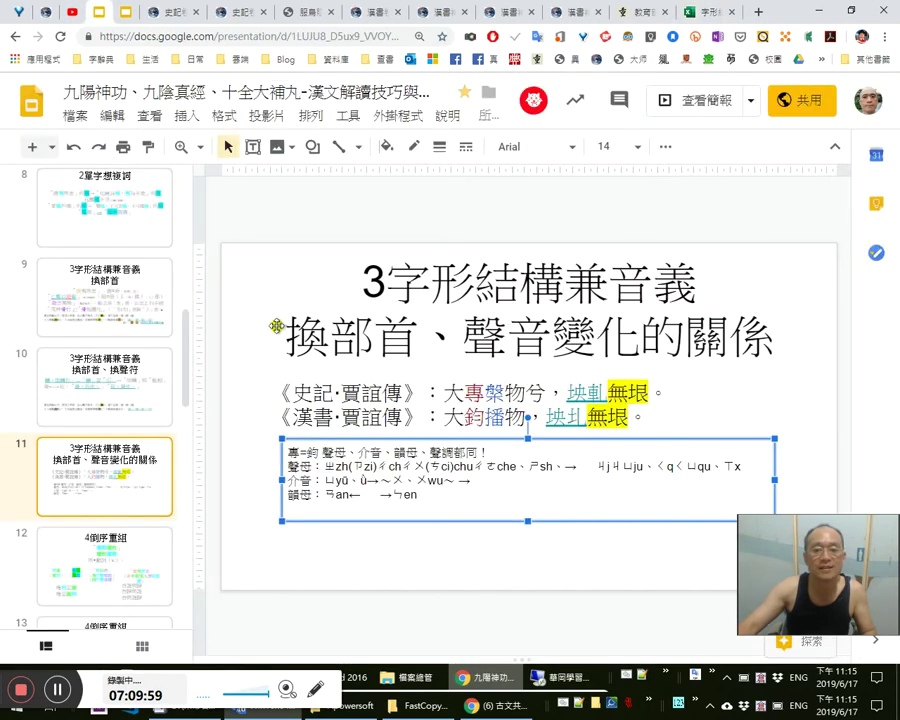
Link the words 聲音變化的關係 in the slide title to the copied workbook address
click(508, 341)
drag(788, 352, 453, 340)
key(ctrl+k)
key(ctrl+v)
key(Return)
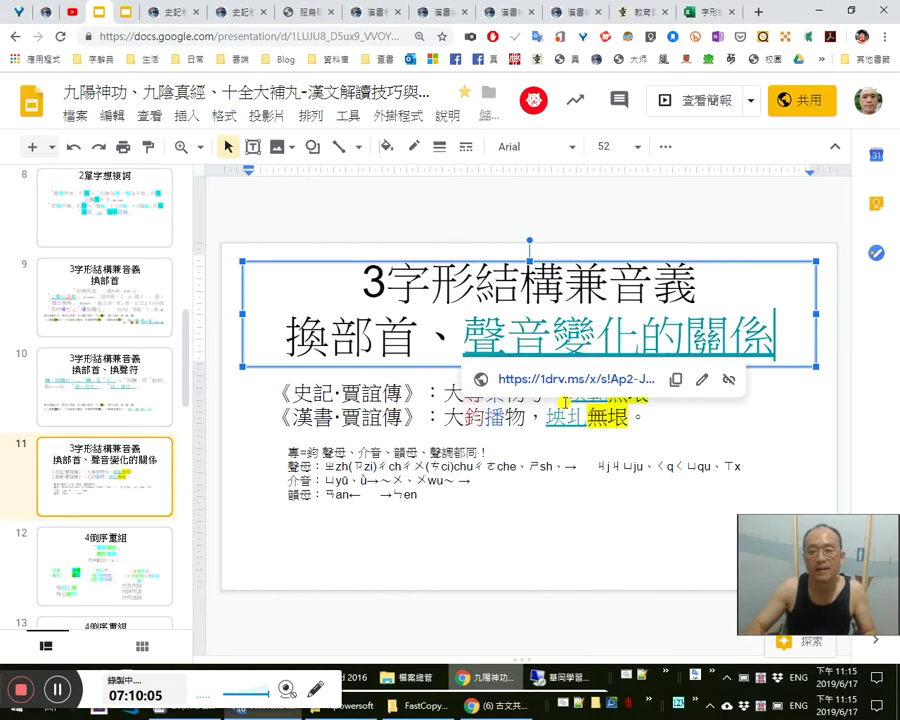
Present slide 11 to test the 聲音變化的關係 title link, and return to the slide editor
click(711, 102)
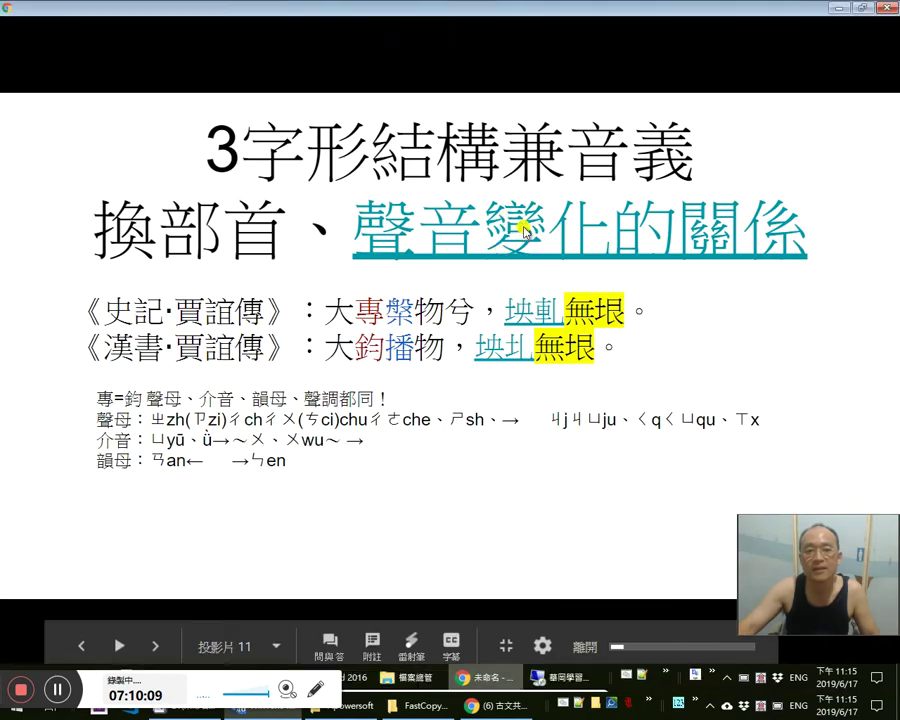
click(519, 229)
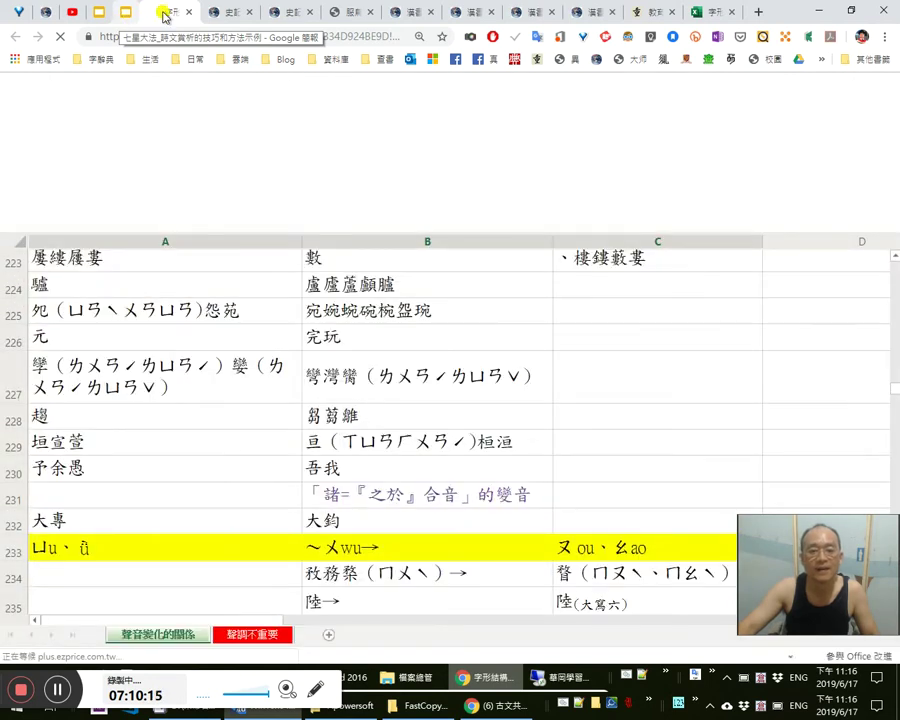
click(122, 15)
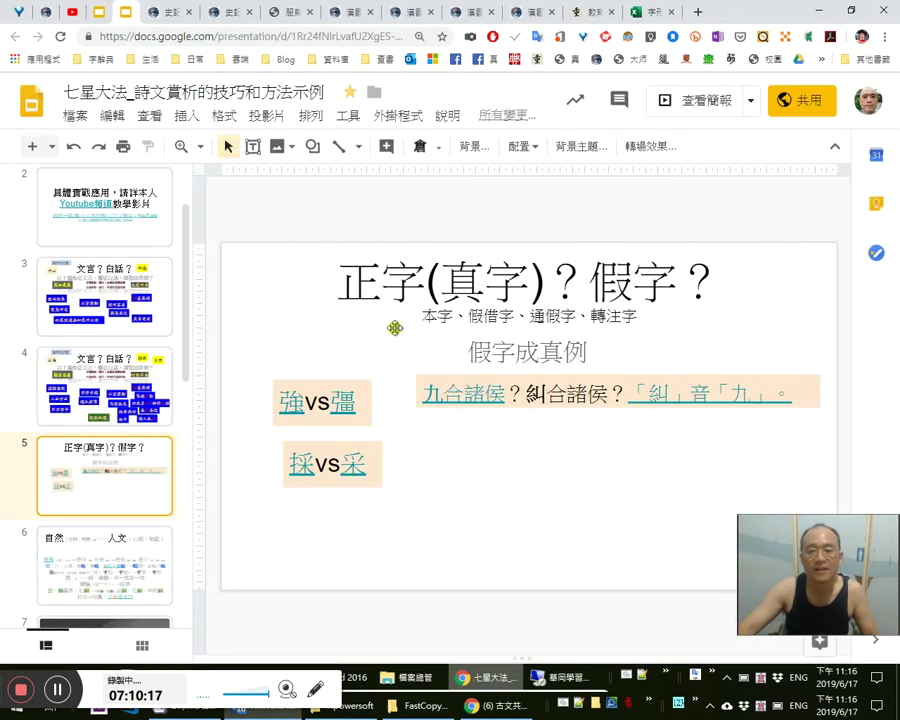
click(100, 12)
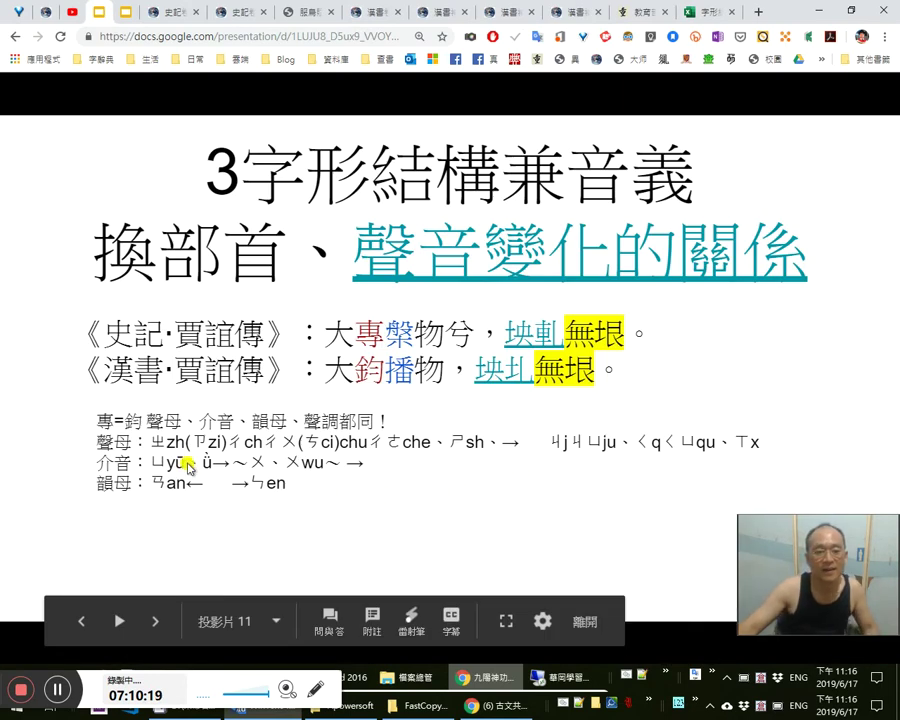
click(316, 469)
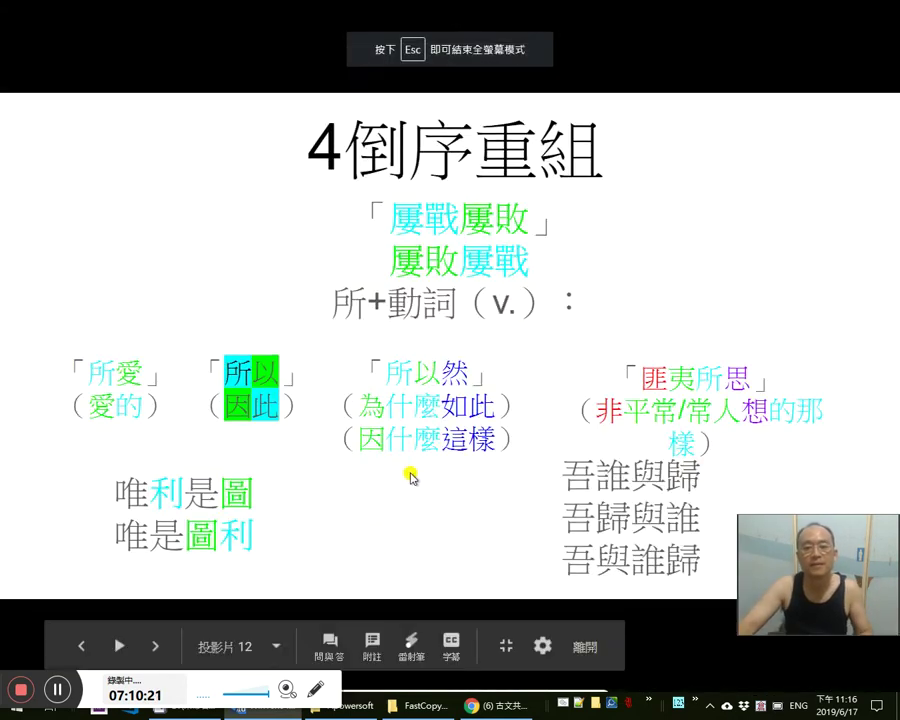
key(Left)
key(Escape)
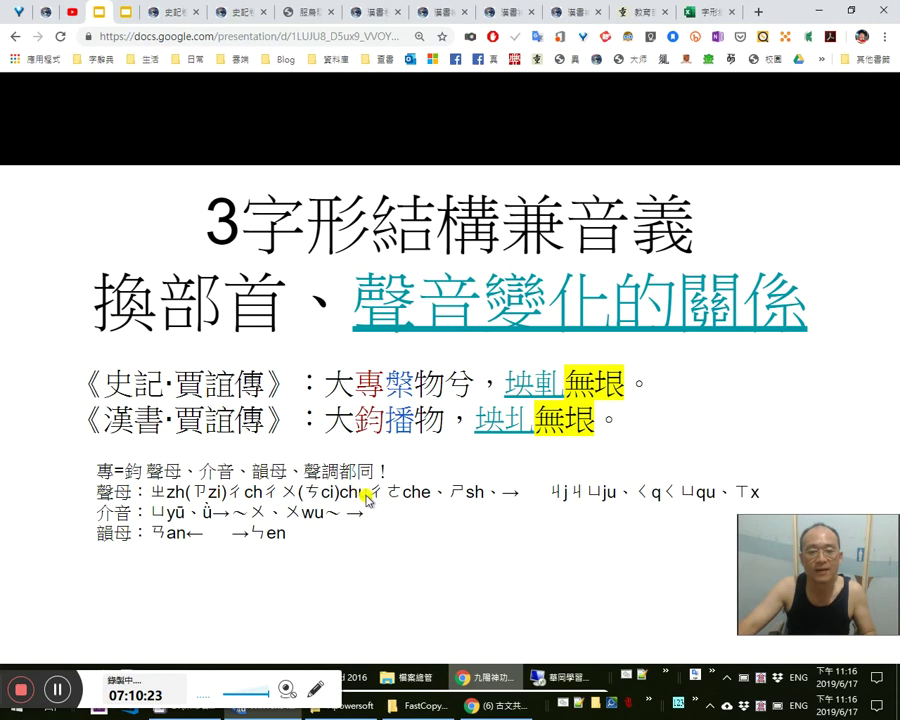
Enlarge the 專=鈞 note's text box downward and to both sides, and set all its text to size 24
click(380, 497)
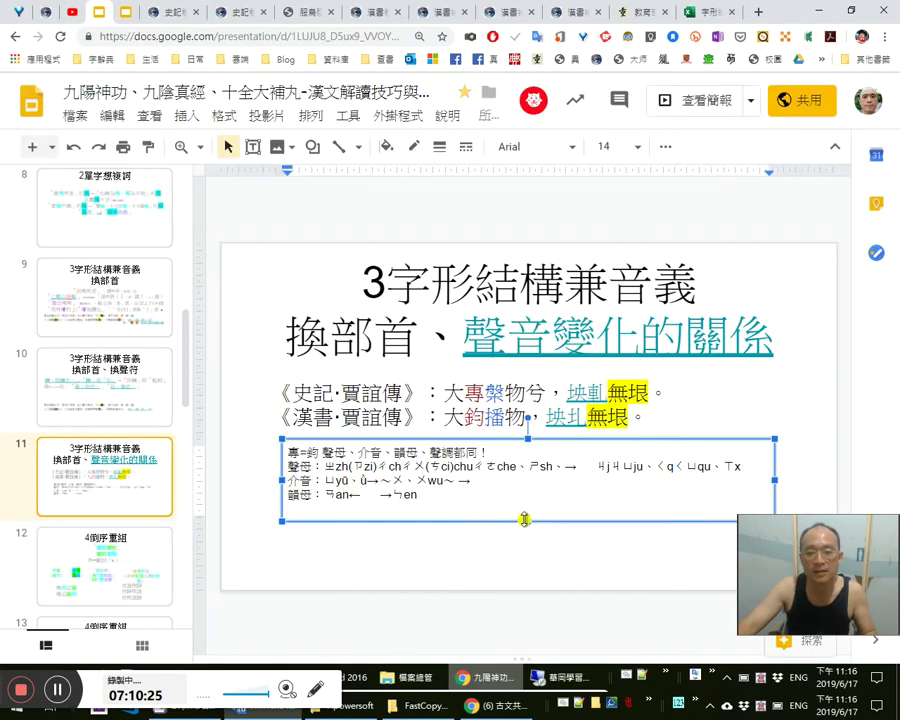
drag(525, 521, 529, 571)
click(559, 496)
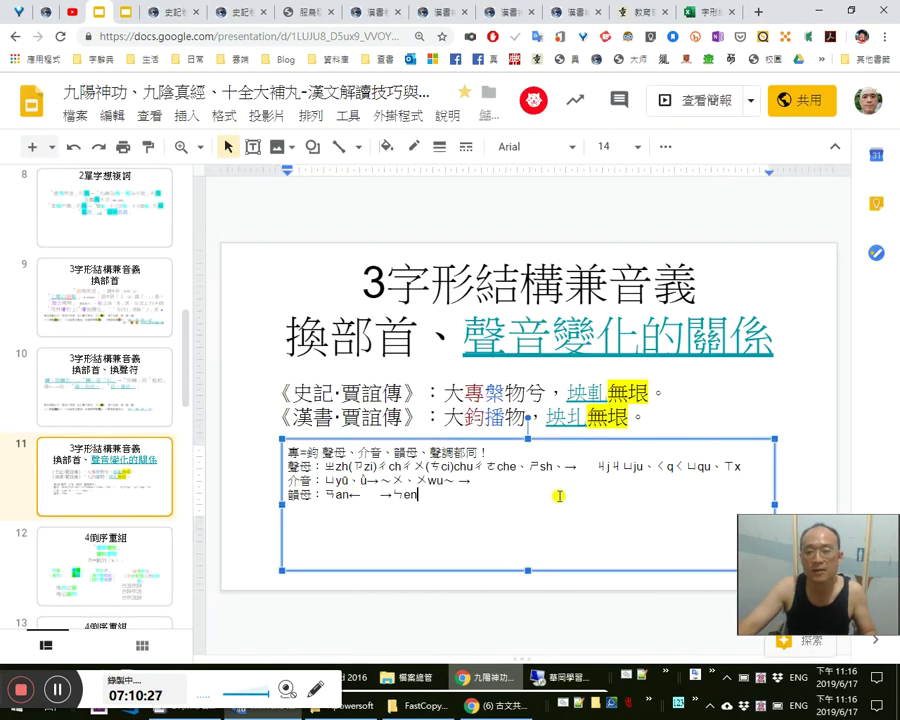
key(ctrl+a)
click(635, 147)
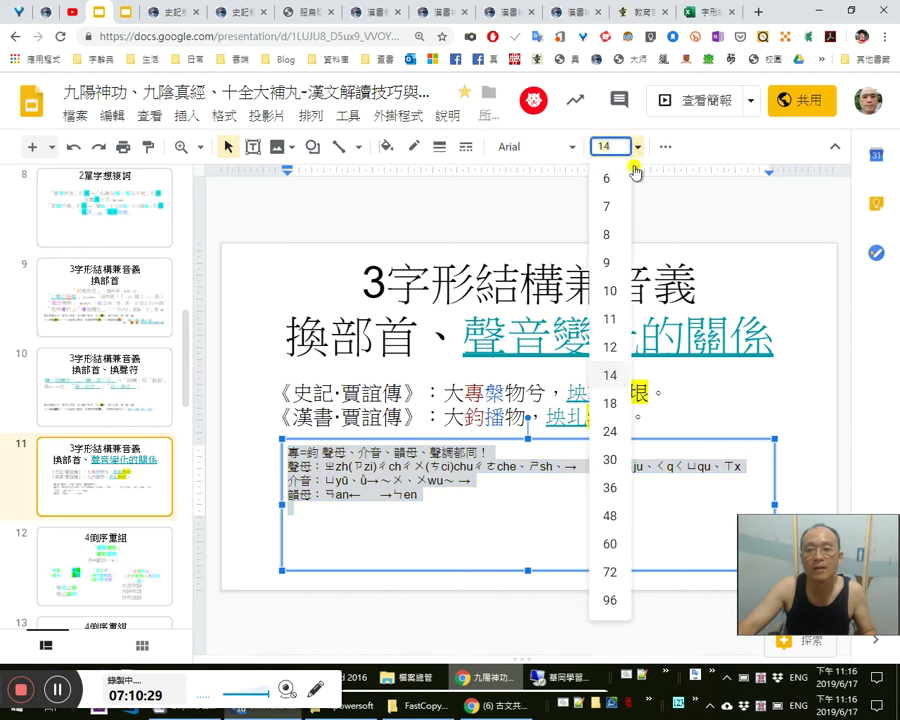
click(612, 431)
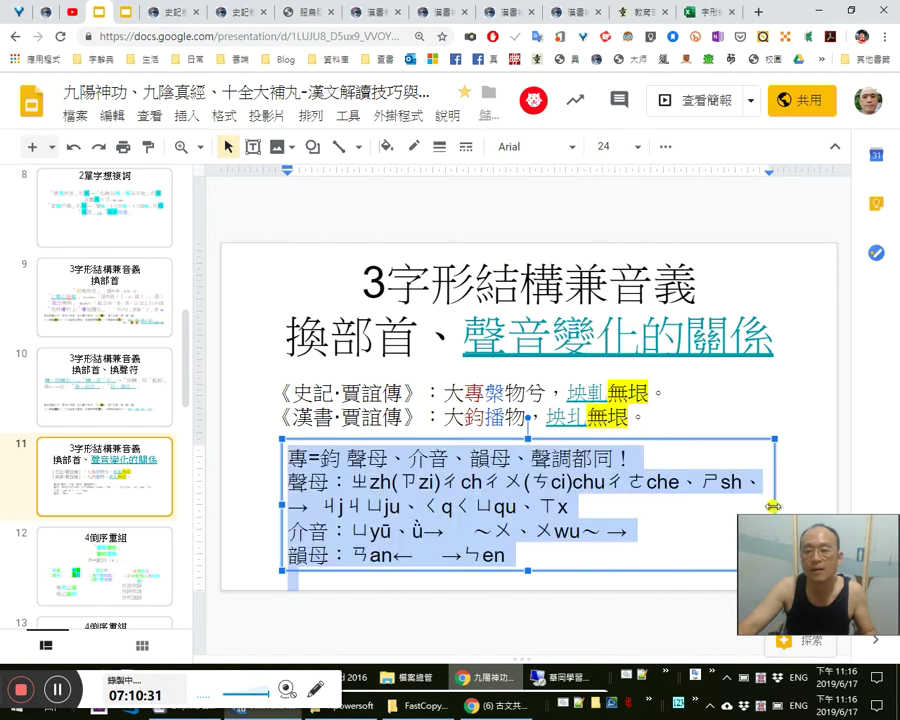
drag(773, 507, 830, 505)
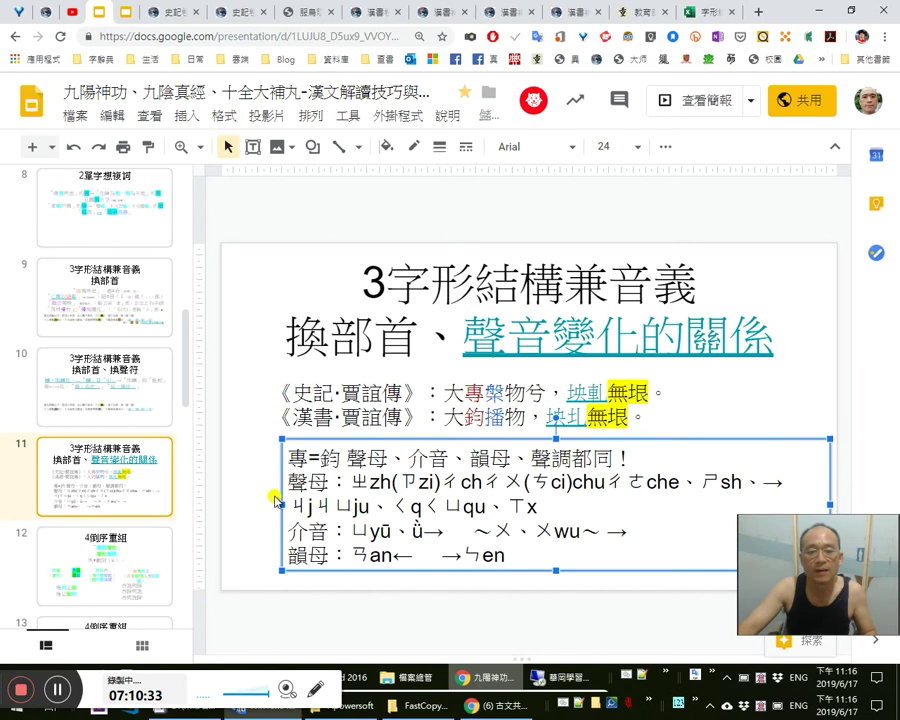
drag(282, 503, 239, 504)
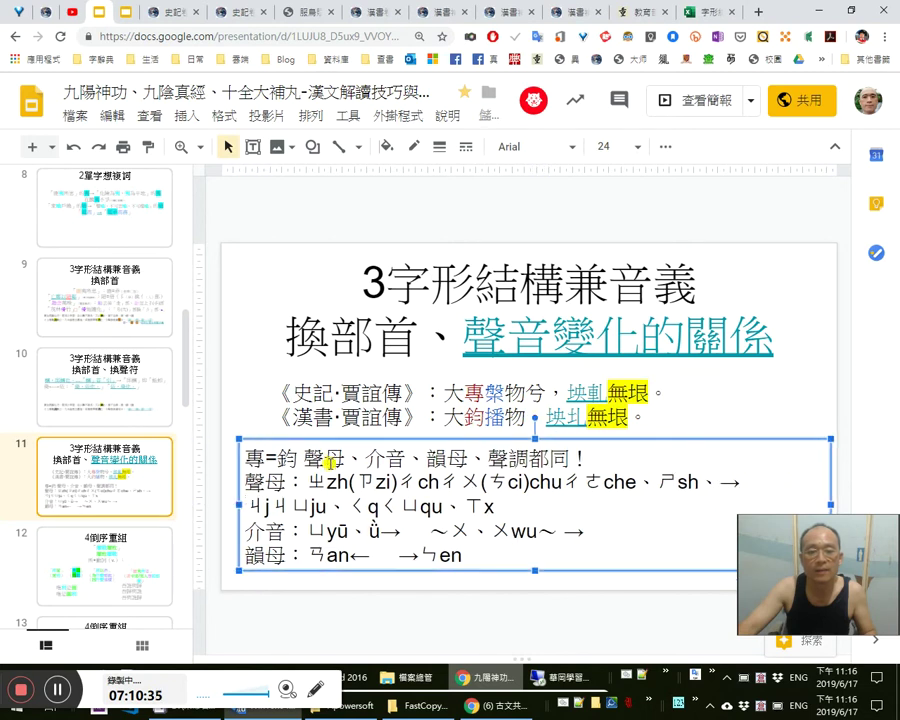
Set the characters 專=鈞 at the start of the note to size 30
drag(291, 458, 245, 458)
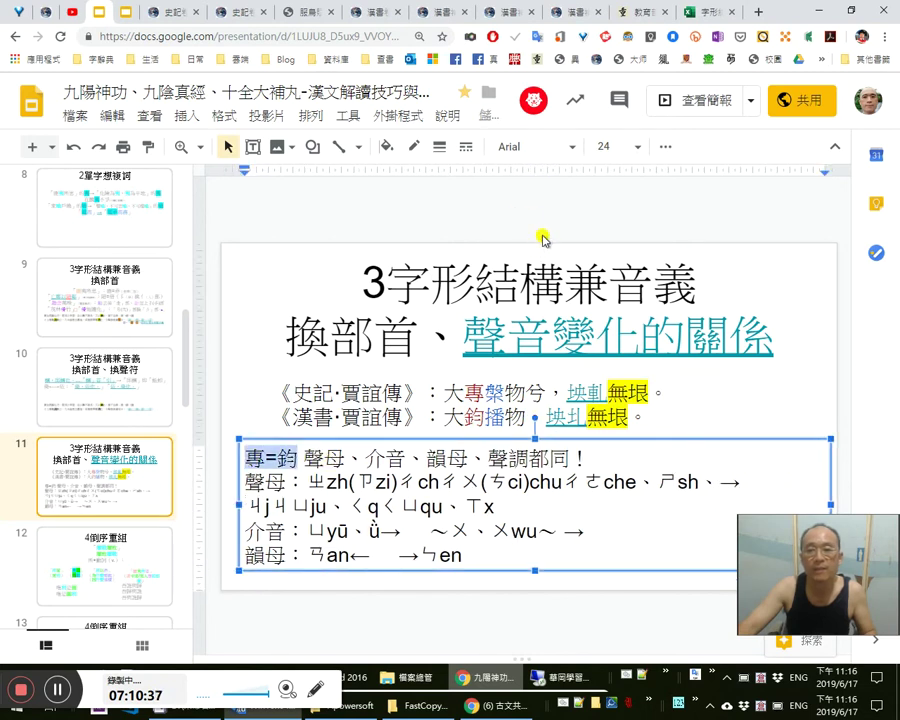
click(636, 147)
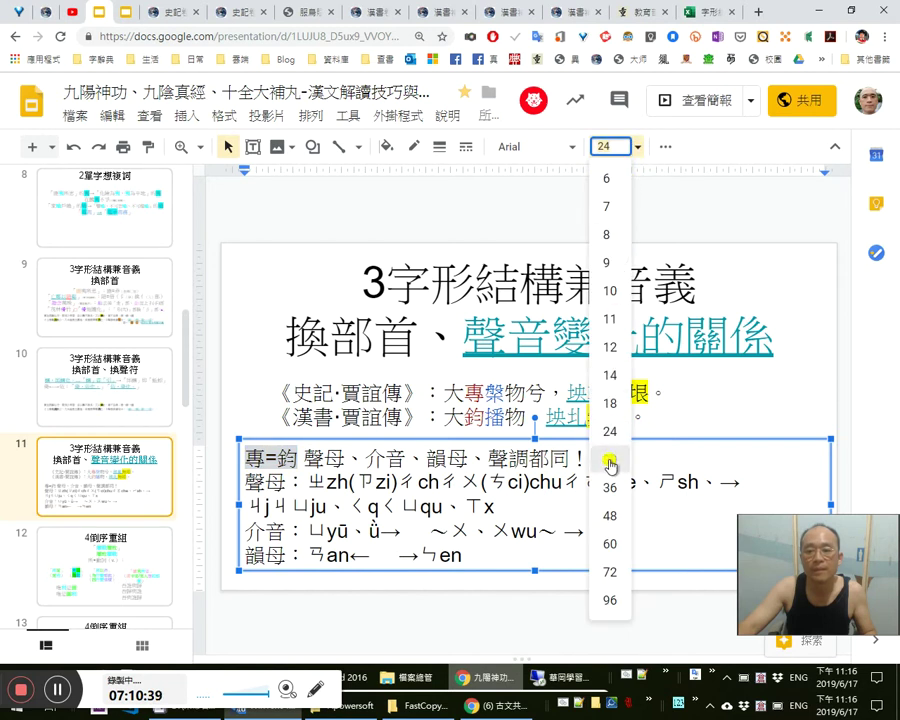
click(610, 461)
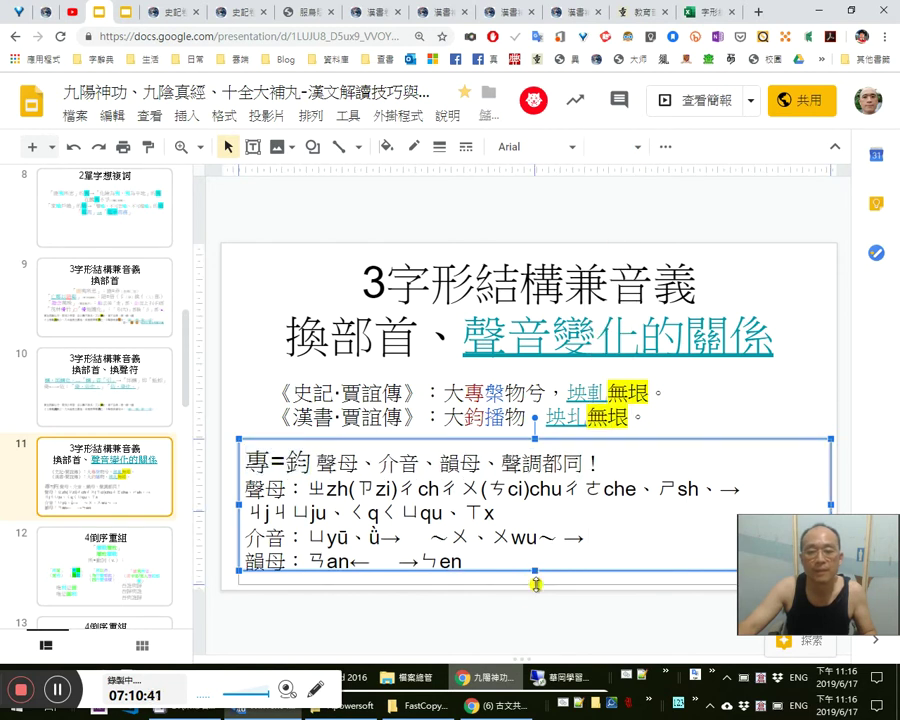